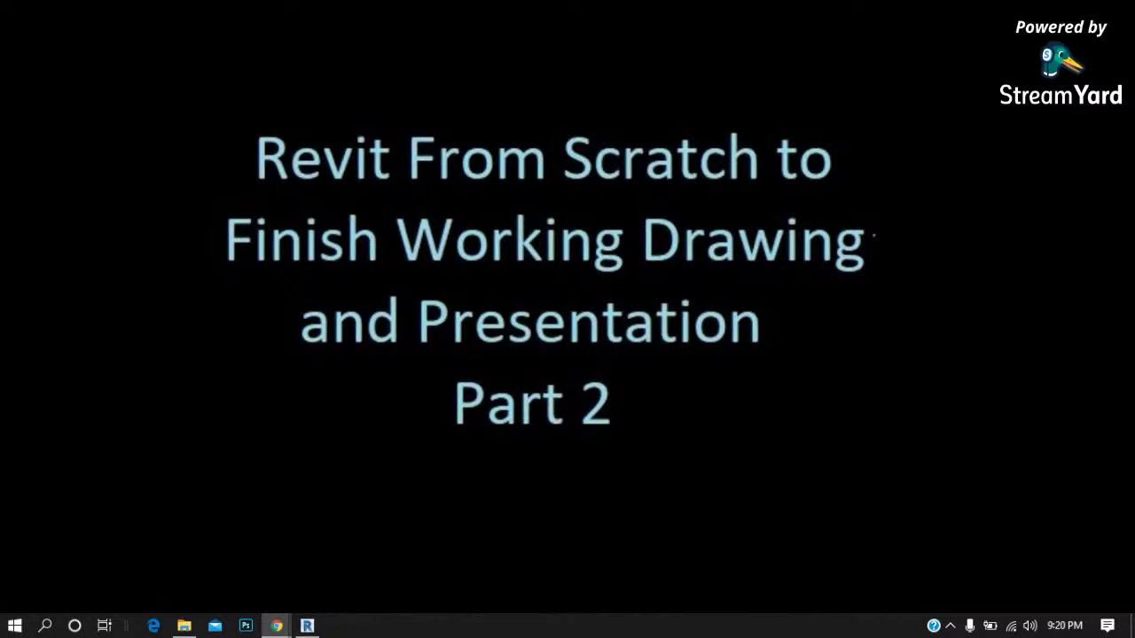
# Paste the Part 2 youtu.be link on its own line above Configuration in the post.
pyautogui.hotkey('alt', 'Tab')
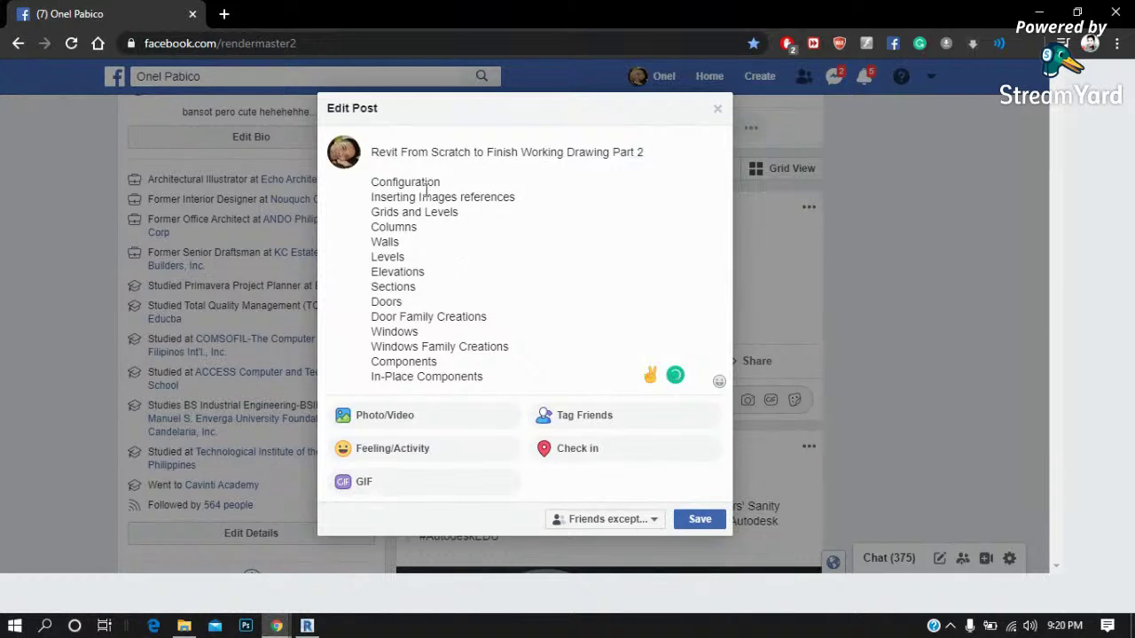
pyautogui.click(372, 182)
pyautogui.press('Return')
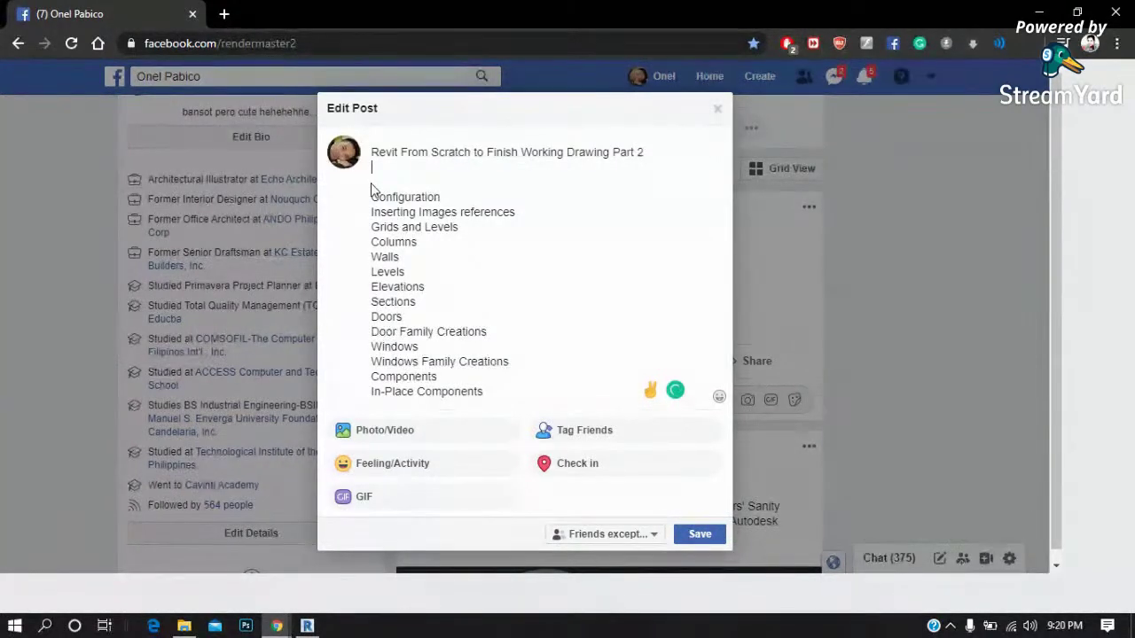
pyautogui.write('https://youtu.be/_AqMHy2FJ7E')
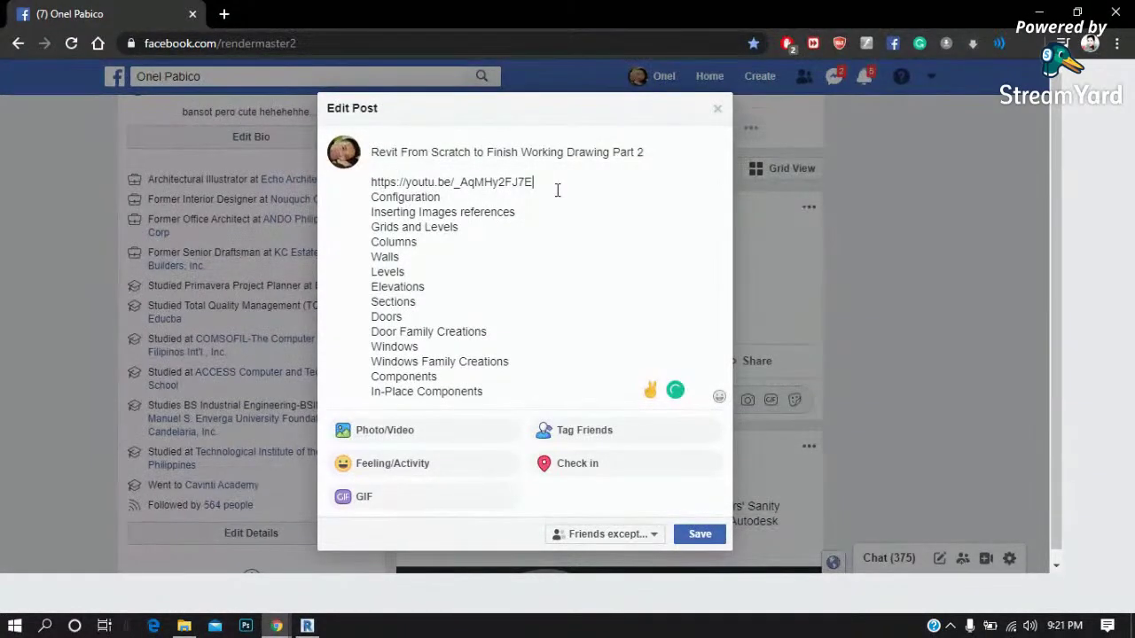
pyautogui.press('Return')
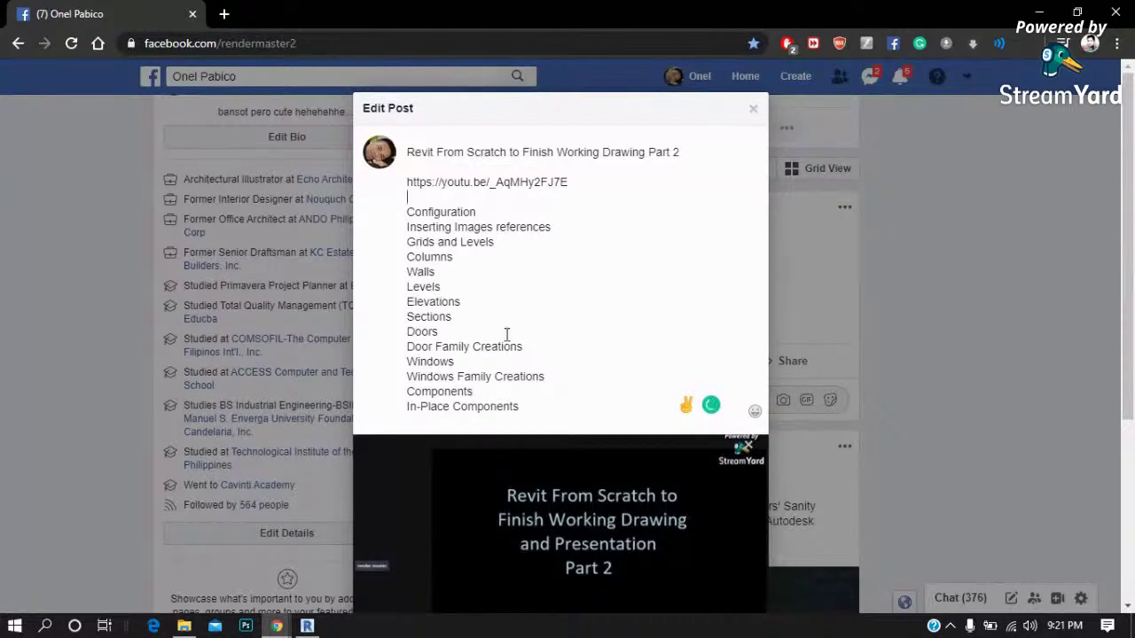
# Save the edited Facebook post.
pyautogui.scroll(-2, 506, 334)
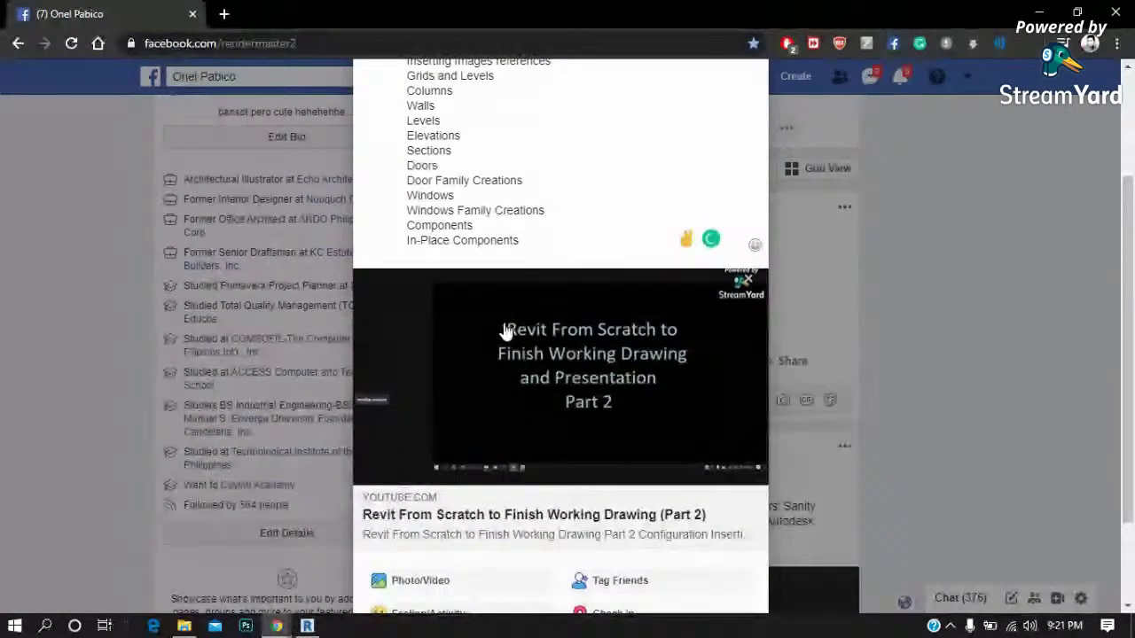
pyautogui.scroll(-1, 506, 330)
pyautogui.click(735, 563)
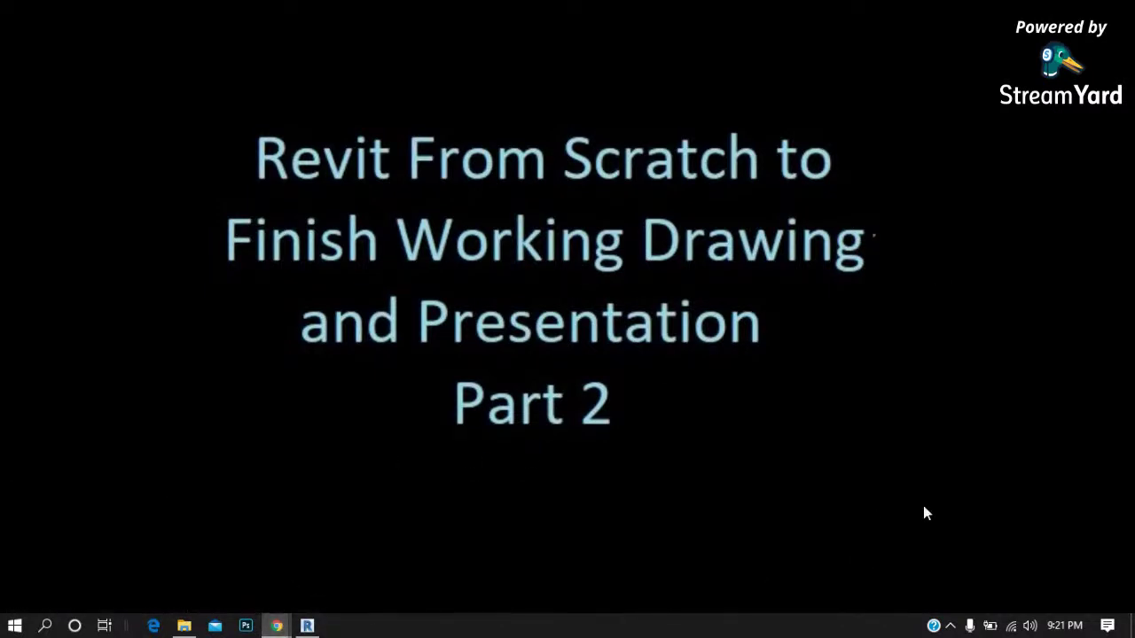
pyautogui.moveTo(277, 626)
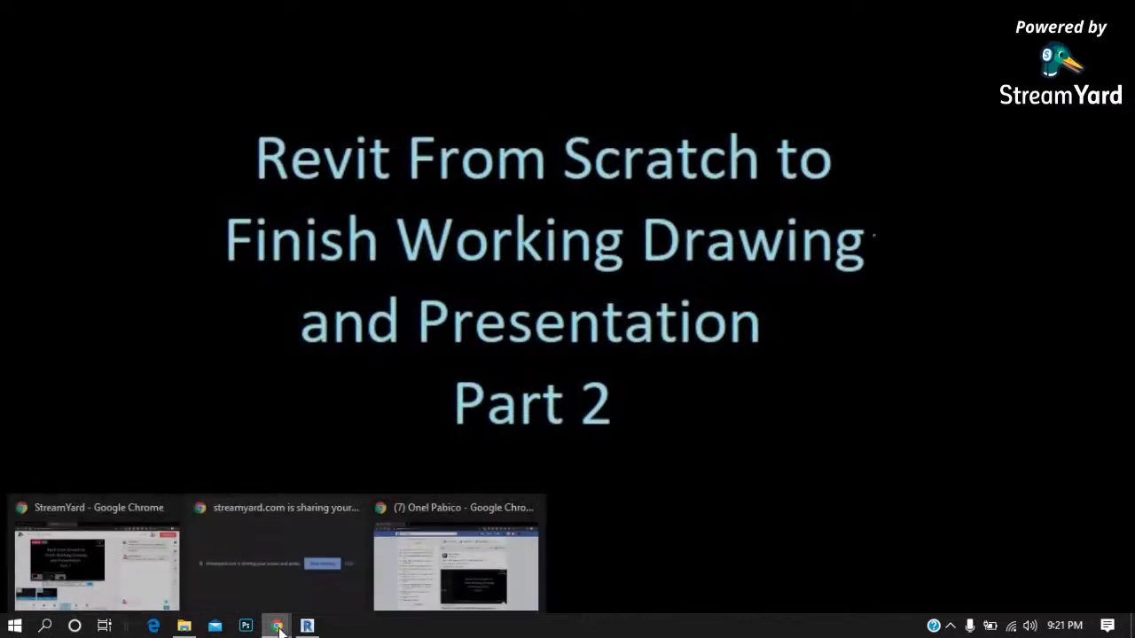
# Dismiss the Chrome window previews and switch to Revit 2020 from the taskbar.
pyautogui.click(139, 600)
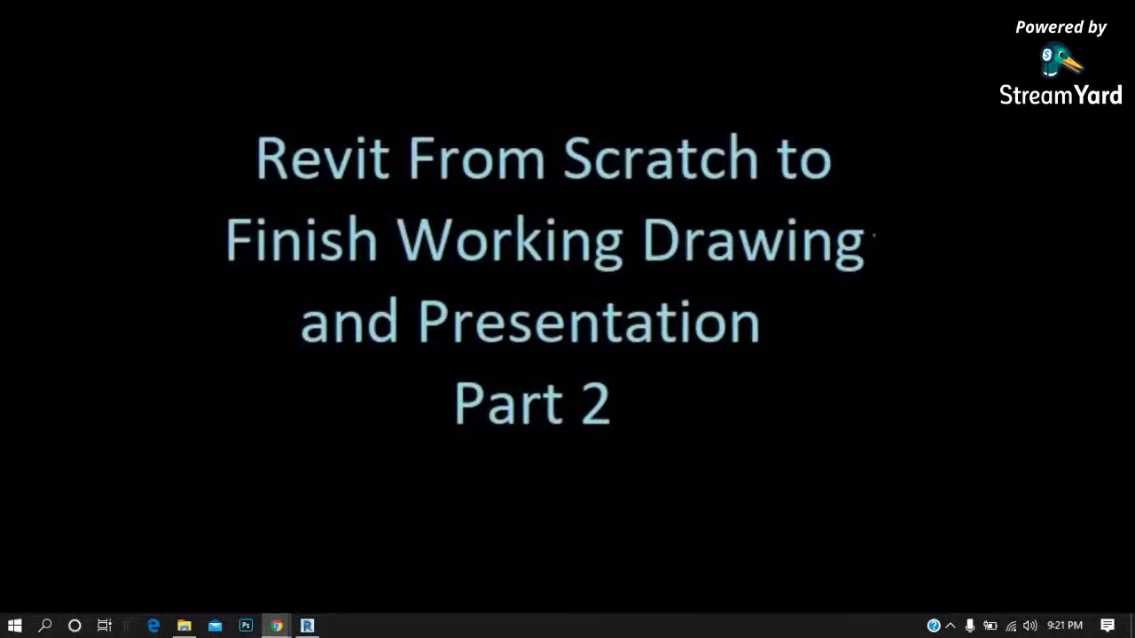
pyautogui.click(307, 626)
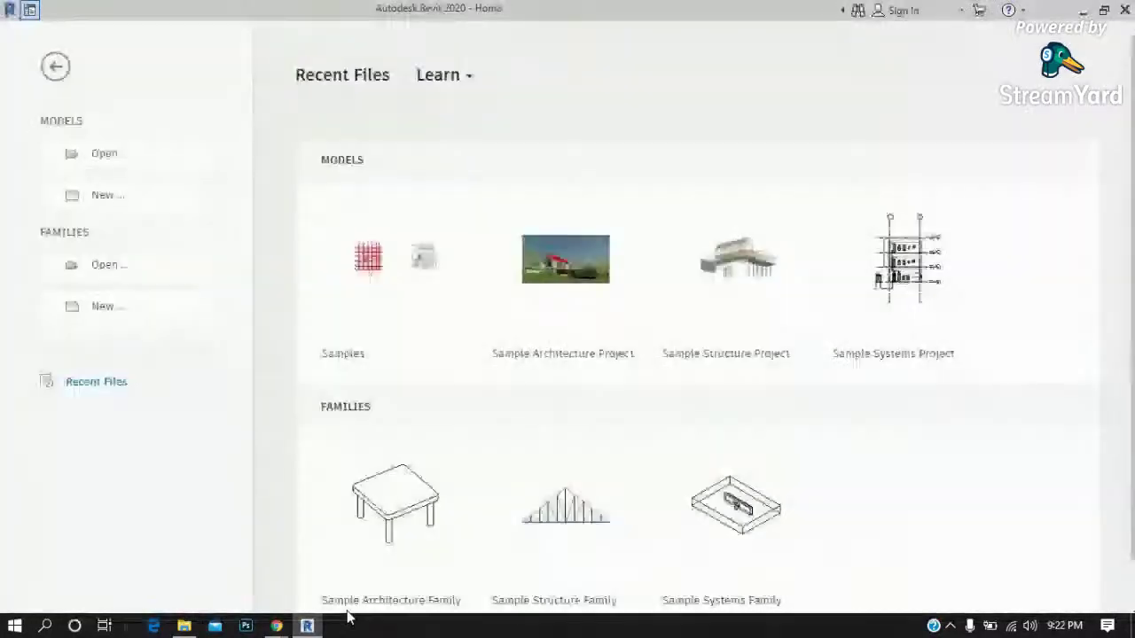
# Review the templates offered for a new project, keeping Architectural Template_Metric, then cancel.
pyautogui.click(95, 196)
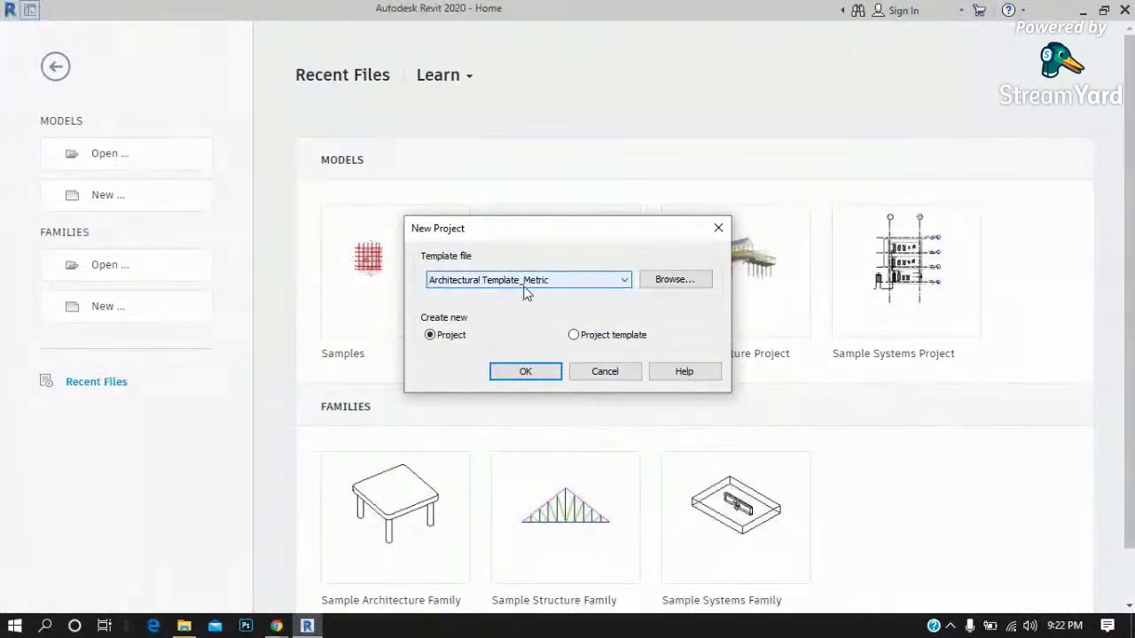
pyautogui.click(624, 282)
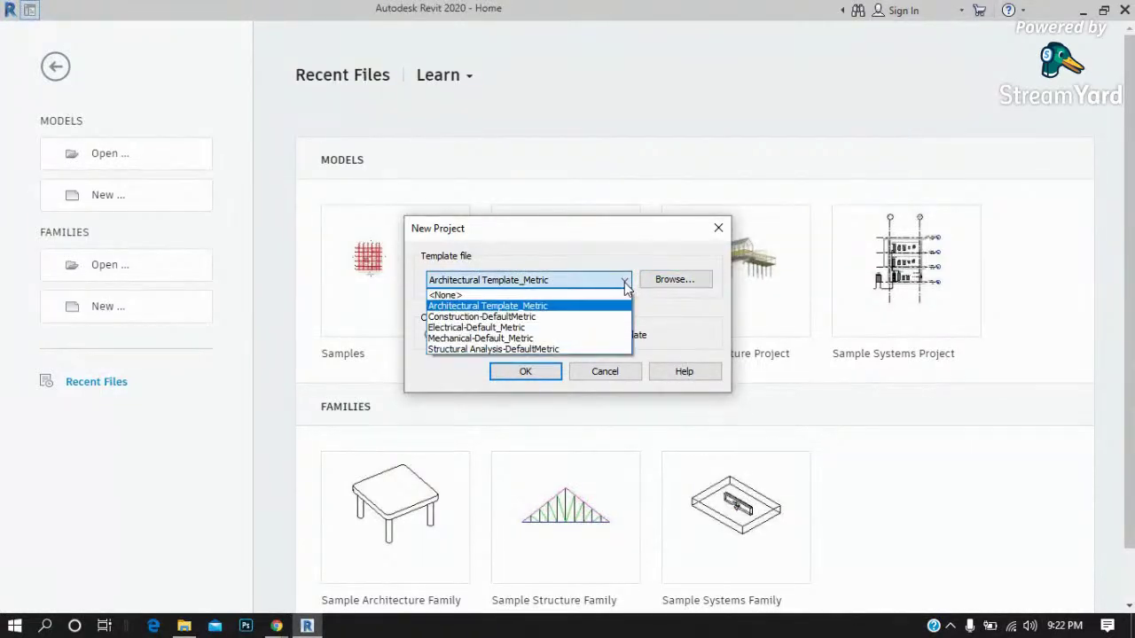
pyautogui.click(609, 256)
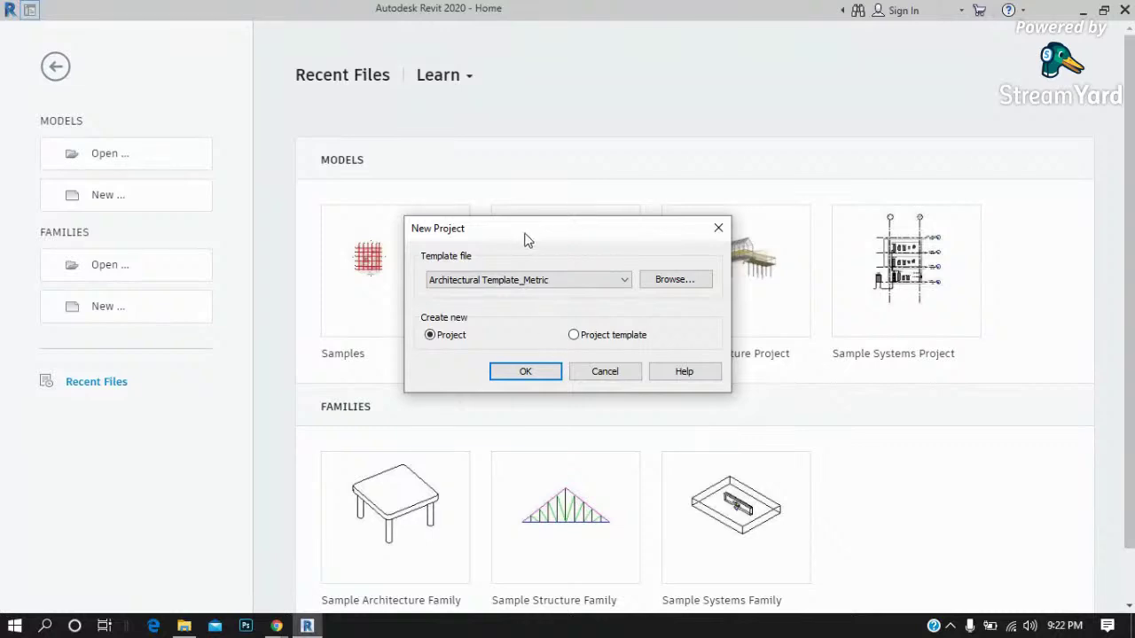
pyautogui.click(606, 371)
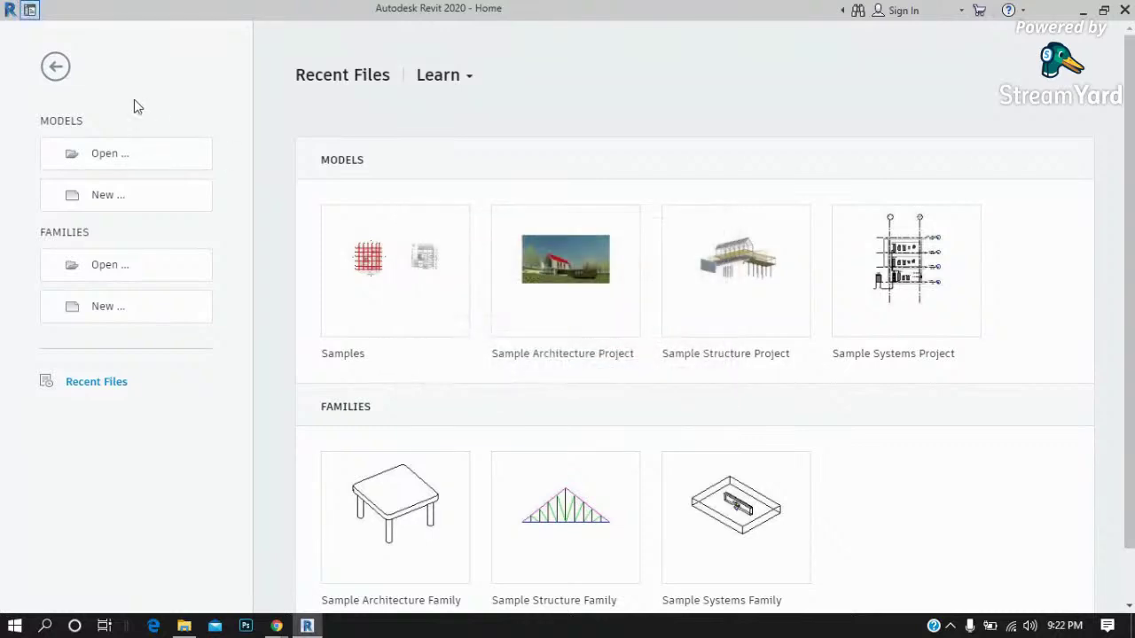
# Check the template list again, close New Project without creating anything, and leave Home.
pyautogui.click(96, 197)
pyautogui.click(523, 280)
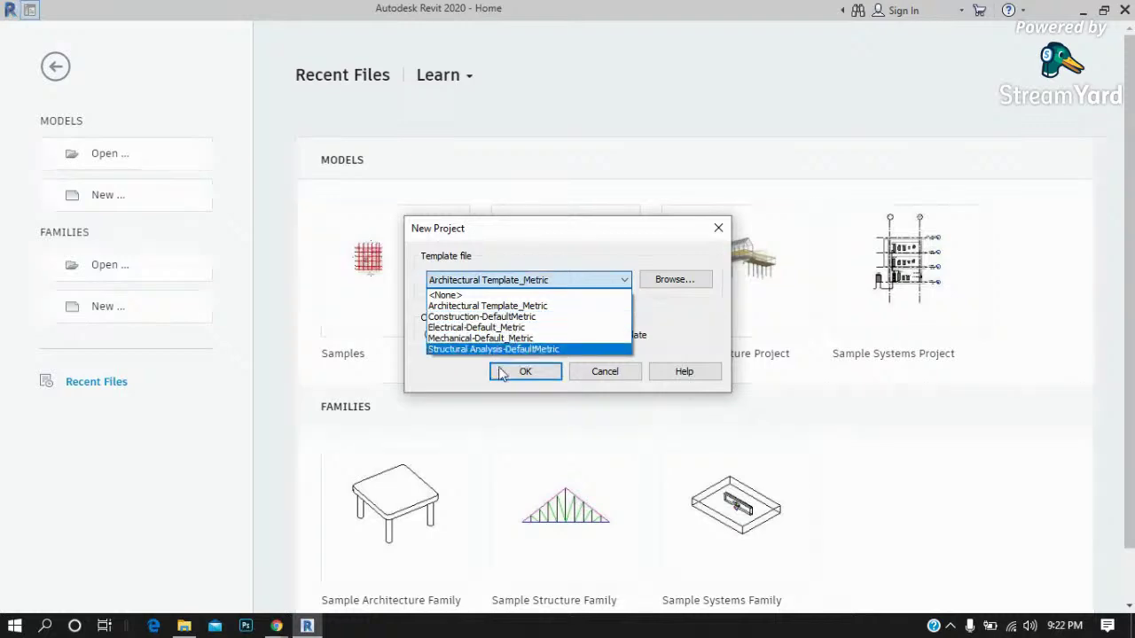
pyautogui.click(608, 373)
pyautogui.click(611, 378)
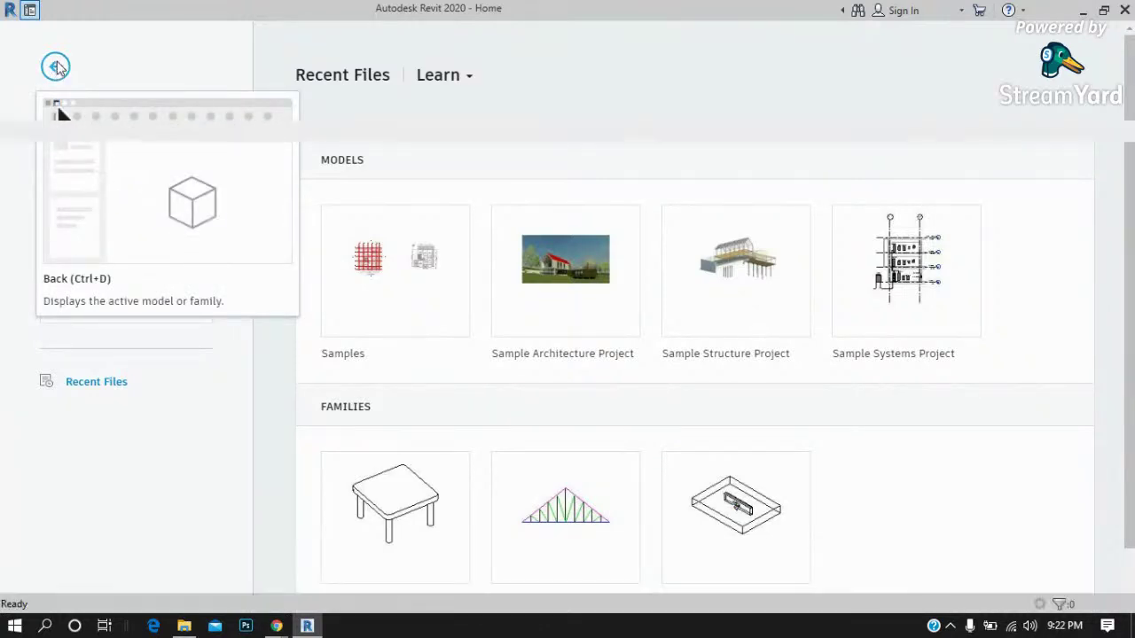
pyautogui.click(55, 67)
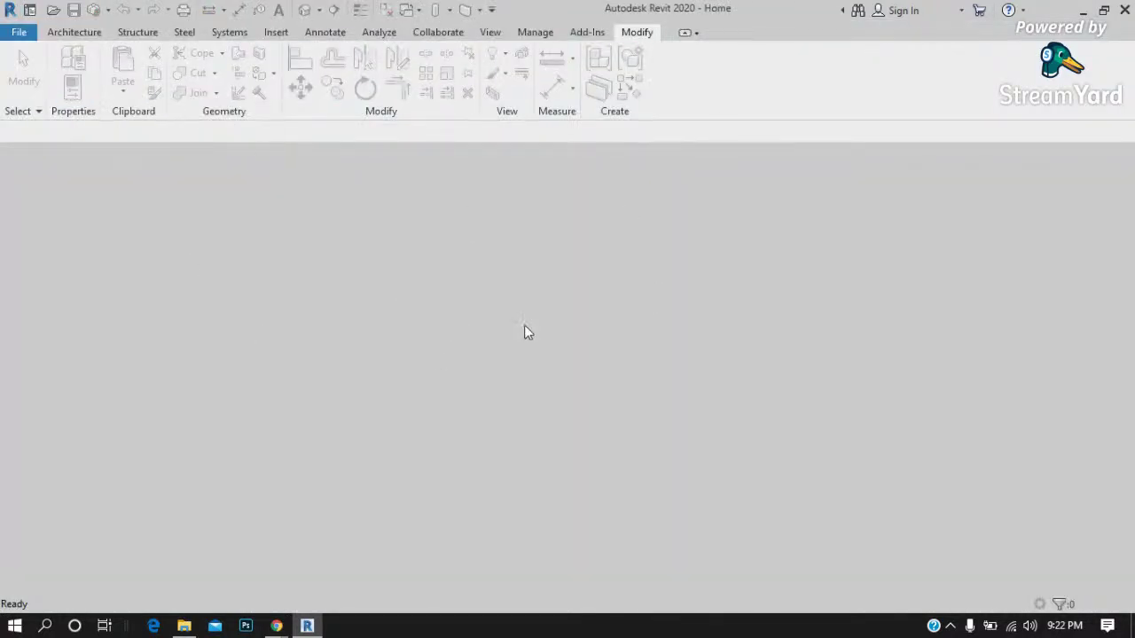
# Open the Revit Options on the File Locations page.
pyautogui.click(19, 33)
pyautogui.click(254, 409)
pyautogui.click(429, 83)
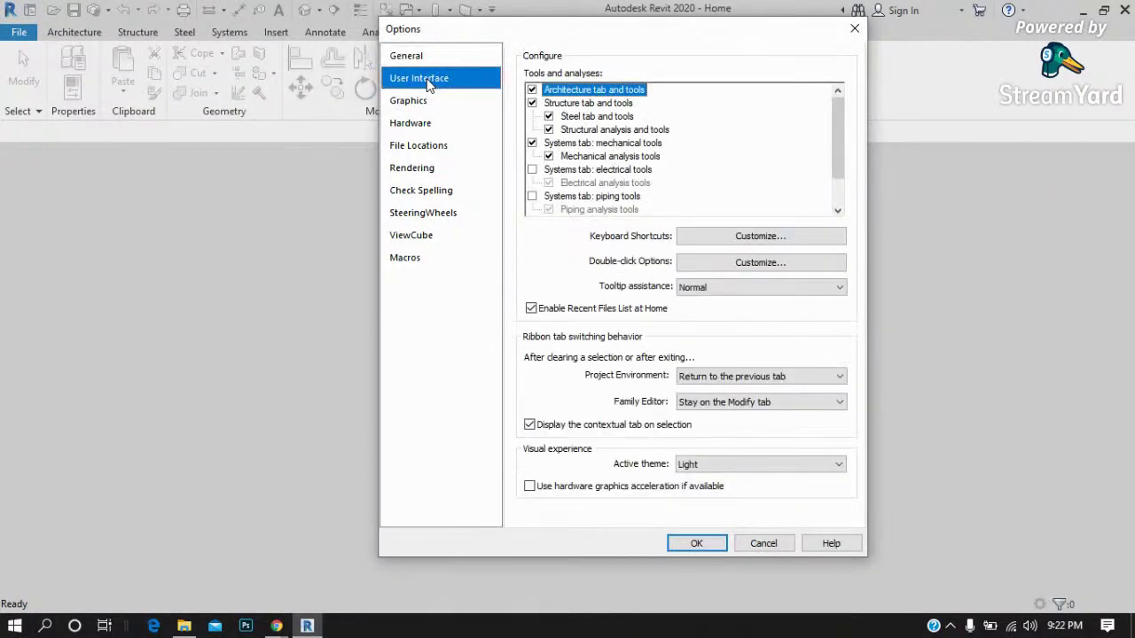
pyautogui.click(421, 148)
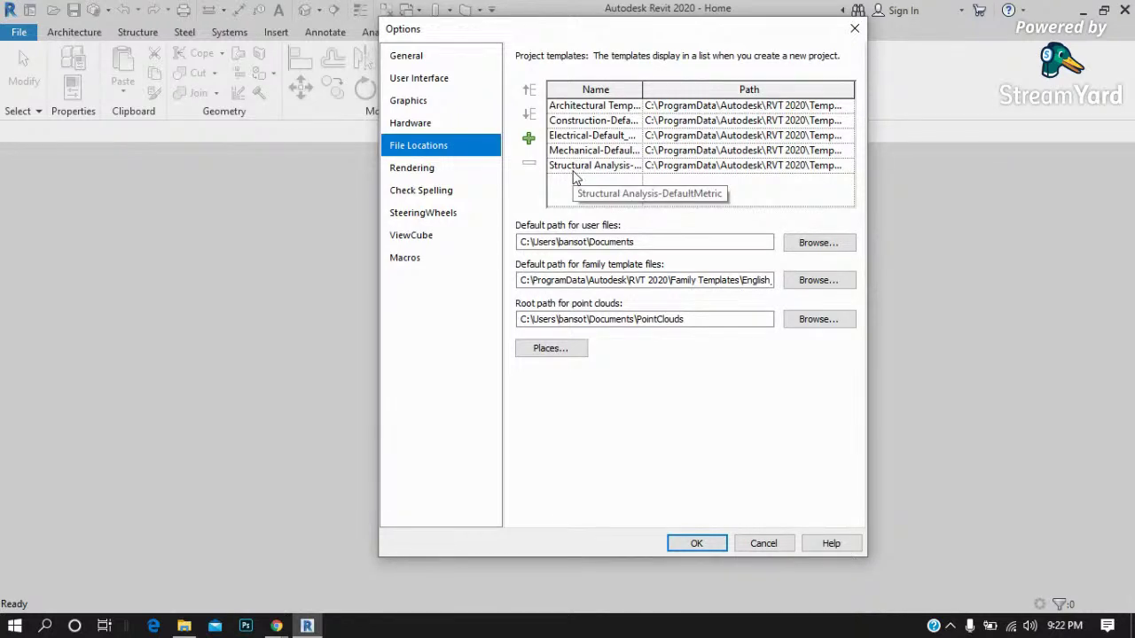
# Remove the Architectural, Electrical, Mechanical and Structural Analysis templates, leaving only Construction-Default.
pyautogui.click(607, 106)
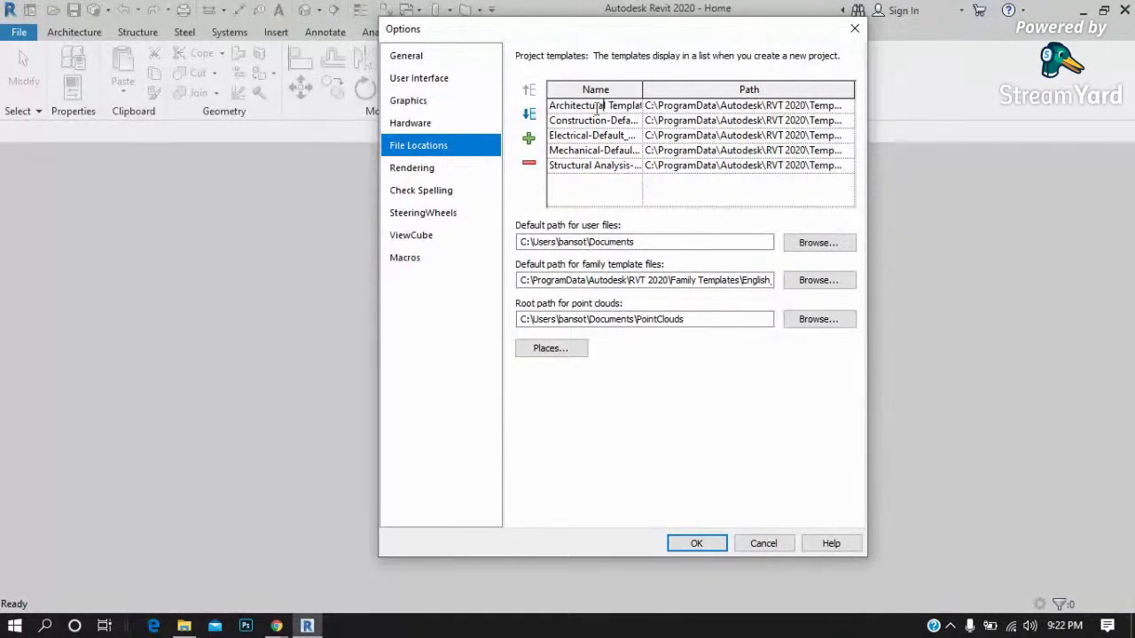
pyautogui.click(528, 162)
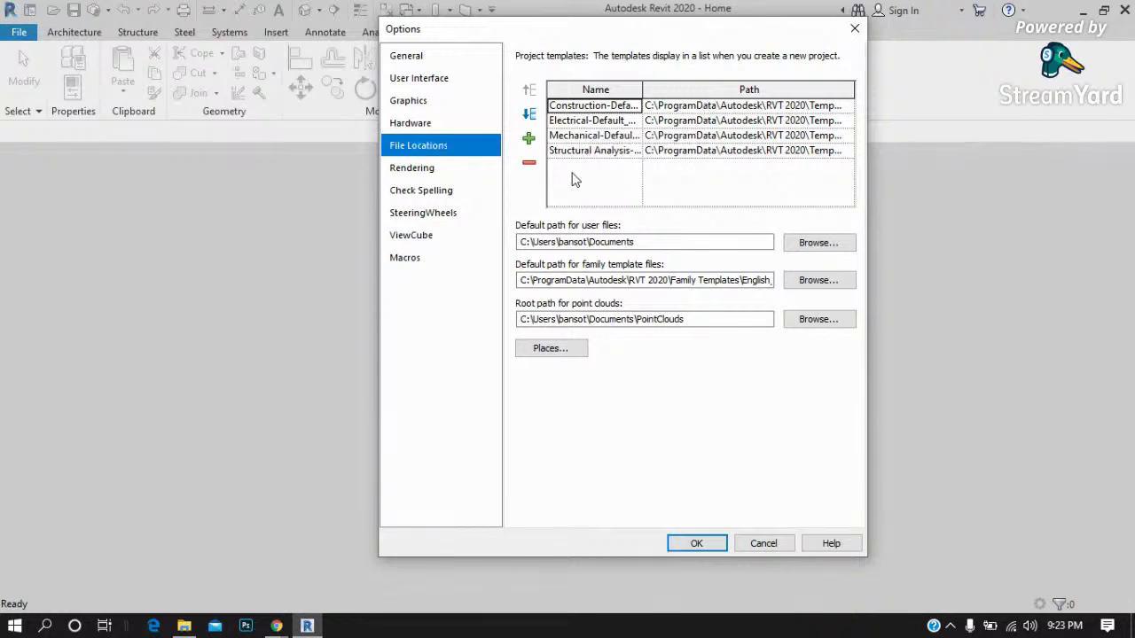
pyautogui.click(584, 124)
pyautogui.click(583, 121)
pyautogui.click(530, 163)
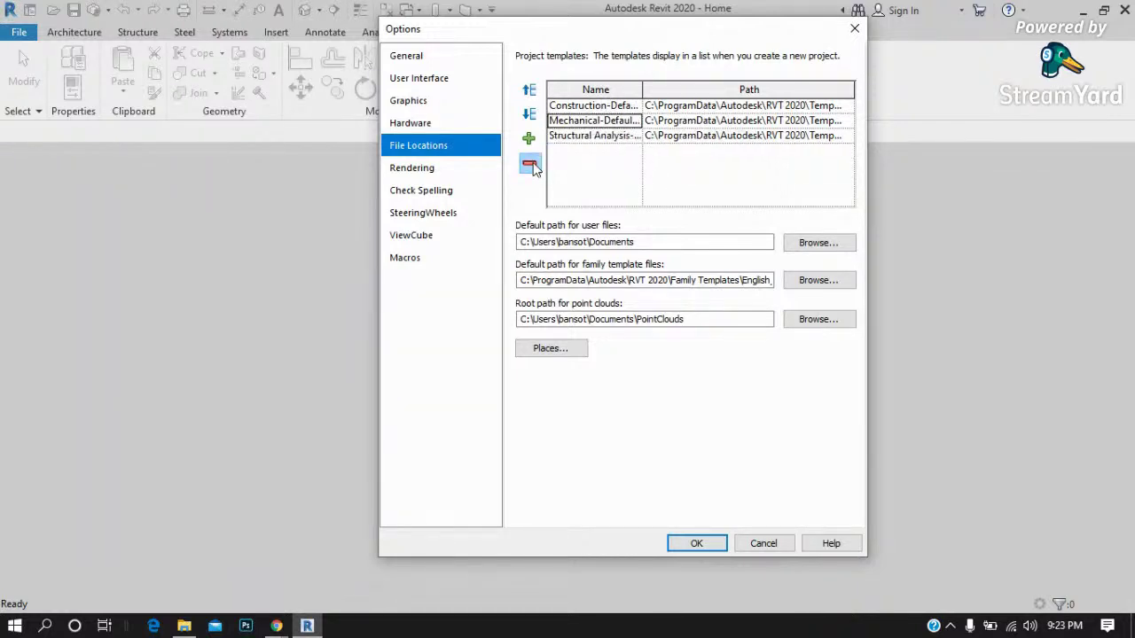
pyautogui.click(530, 162)
pyautogui.click(580, 121)
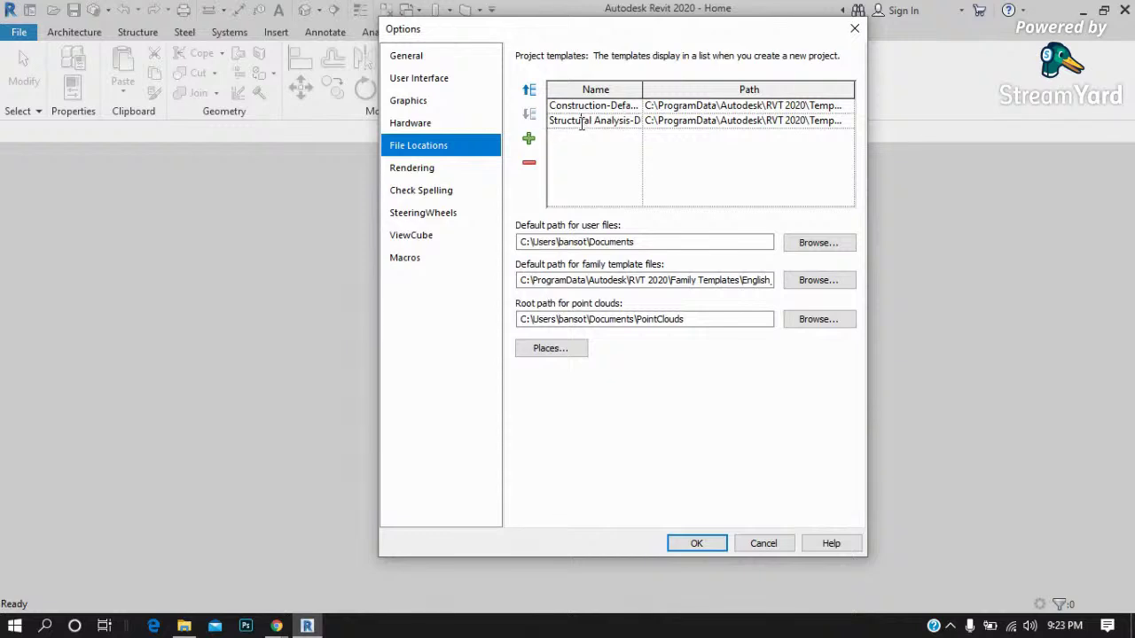
pyautogui.click(530, 164)
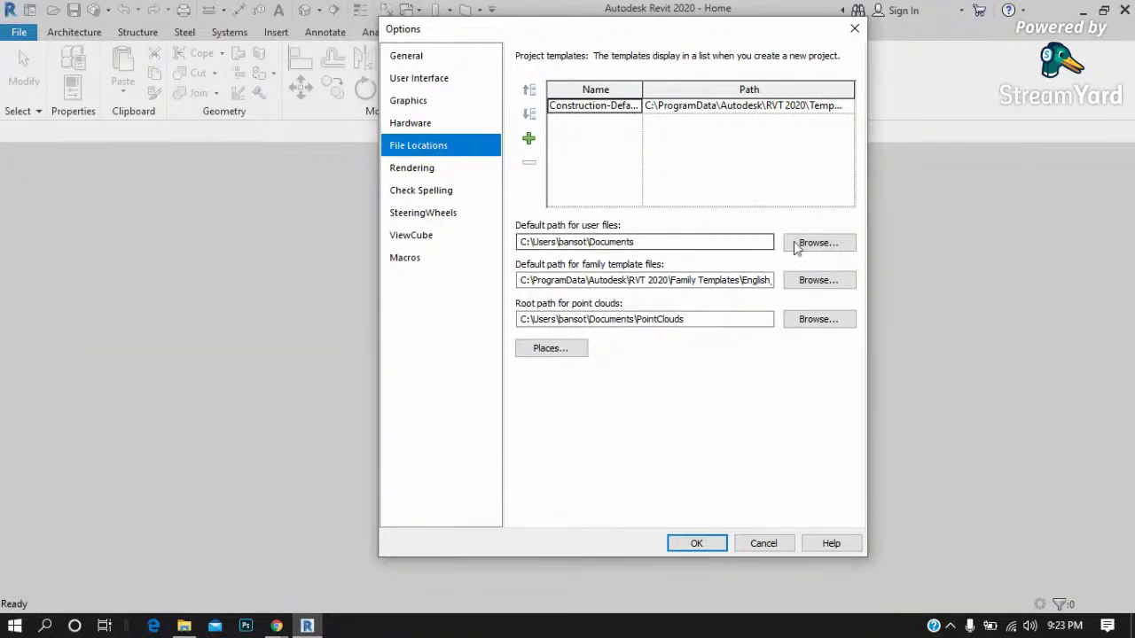
# Start adding a project template from a file and browse to the Windows (C:) drive.
pyautogui.click(530, 144)
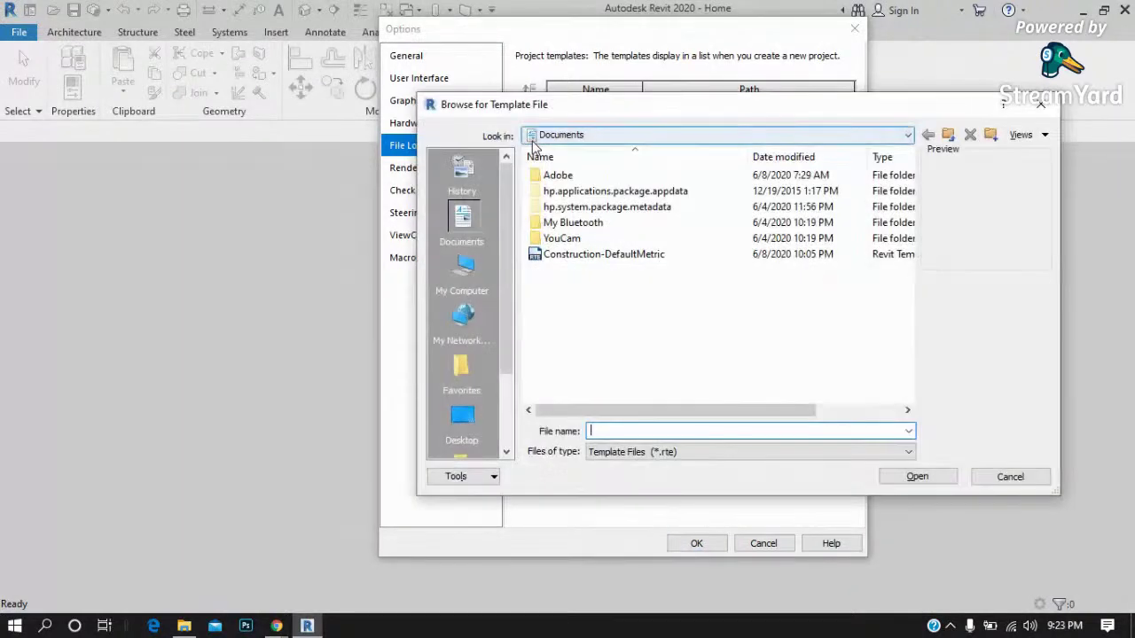
pyautogui.scroll(-2, 465, 373)
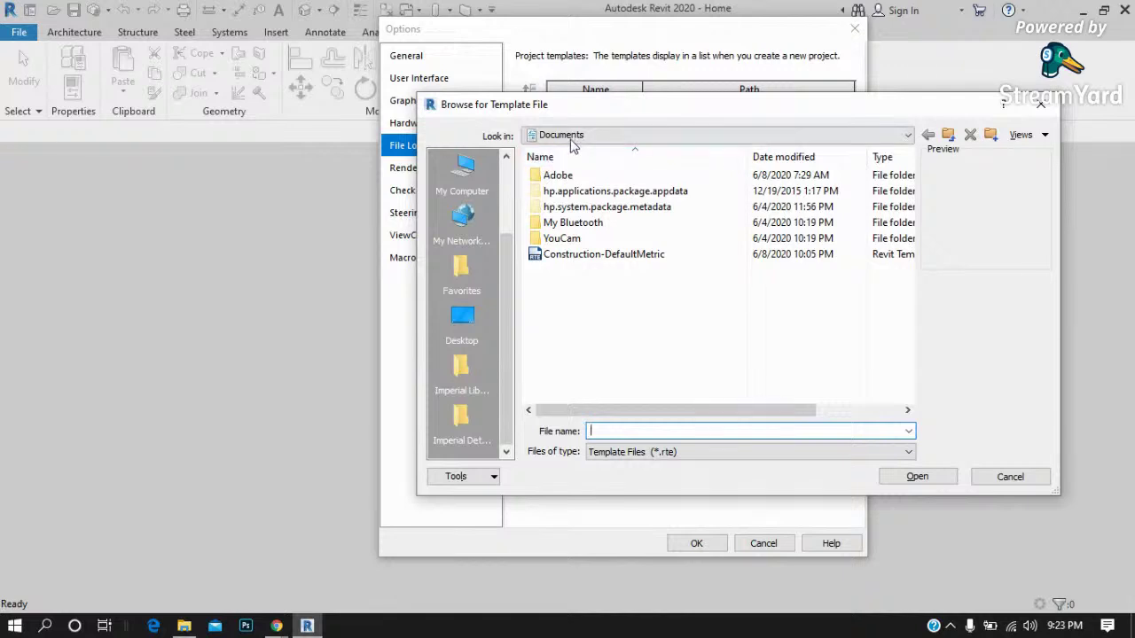
pyautogui.click(468, 175)
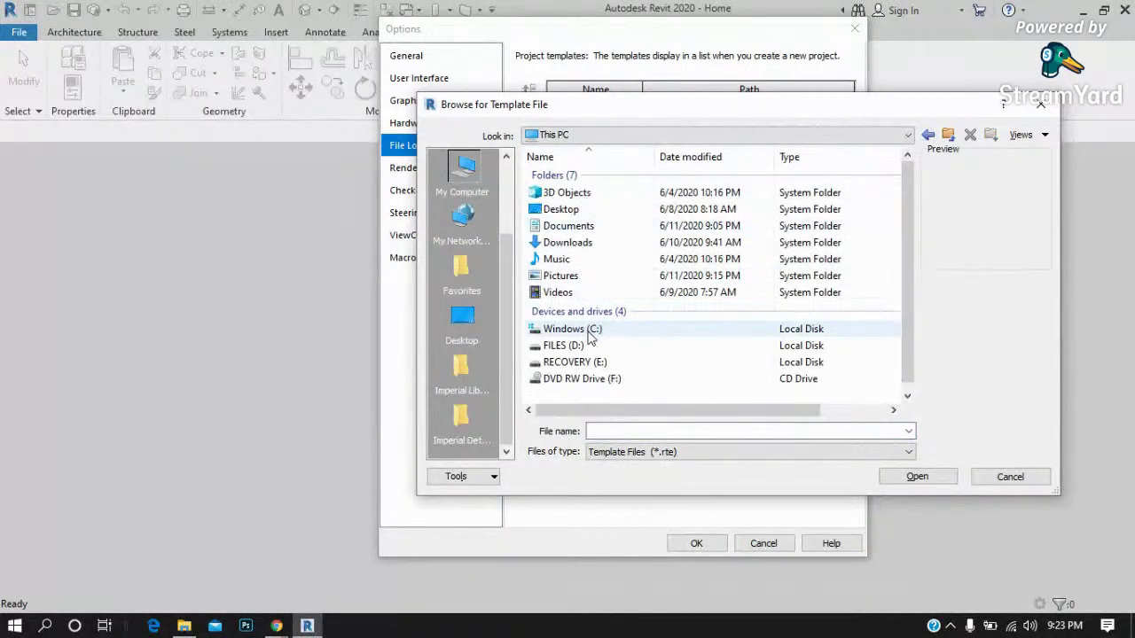
pyautogui.doubleClick(587, 329)
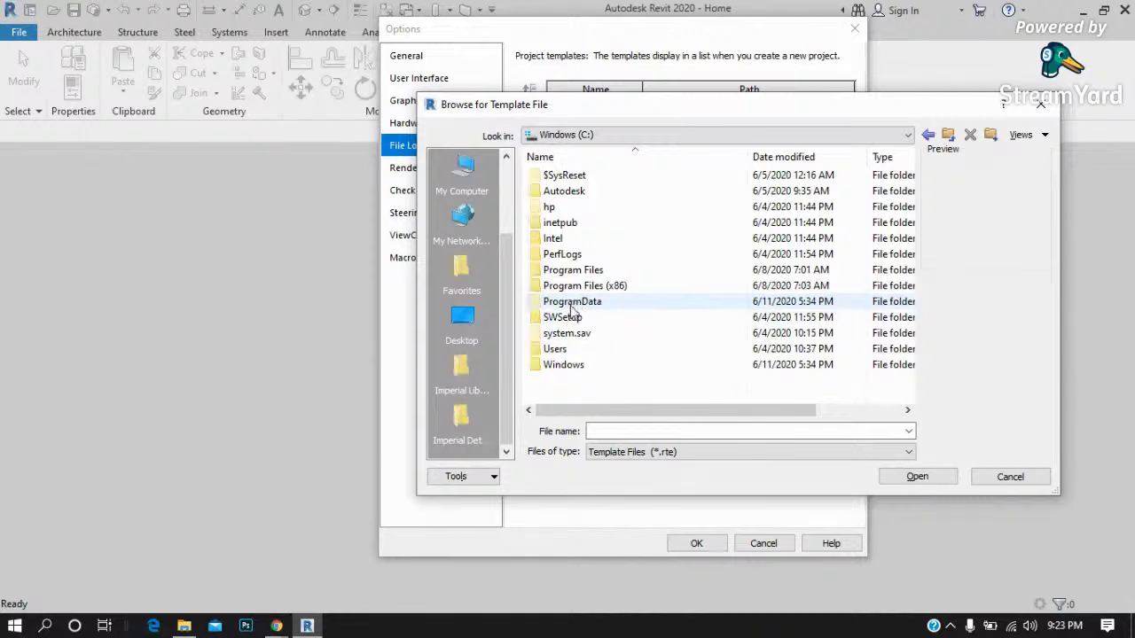
pyautogui.moveTo(183, 626)
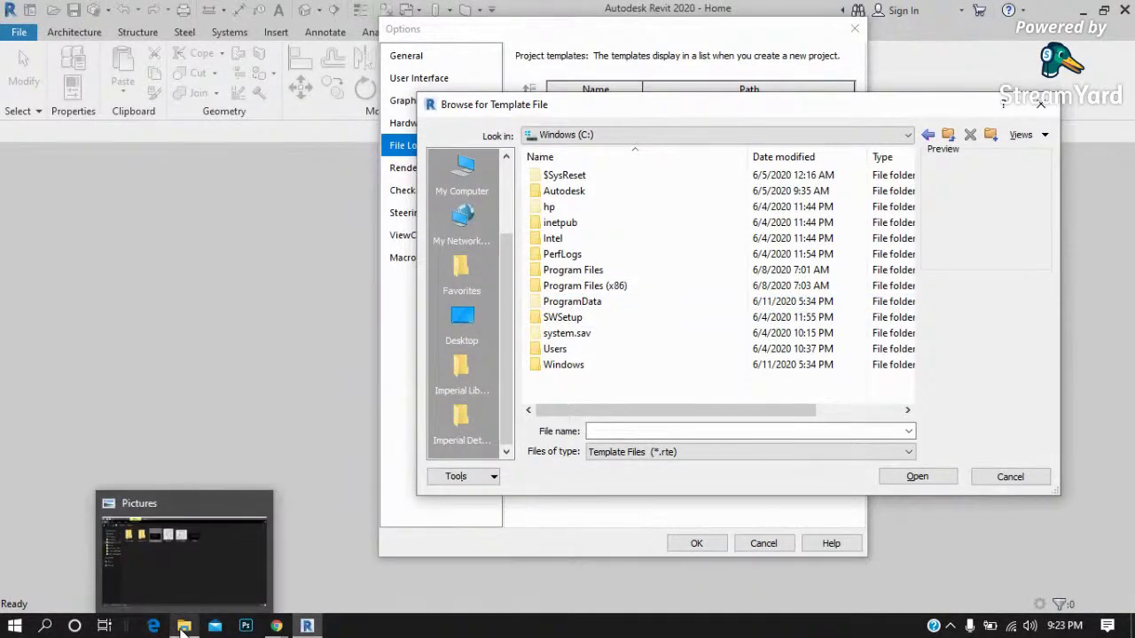
pyautogui.click(184, 627)
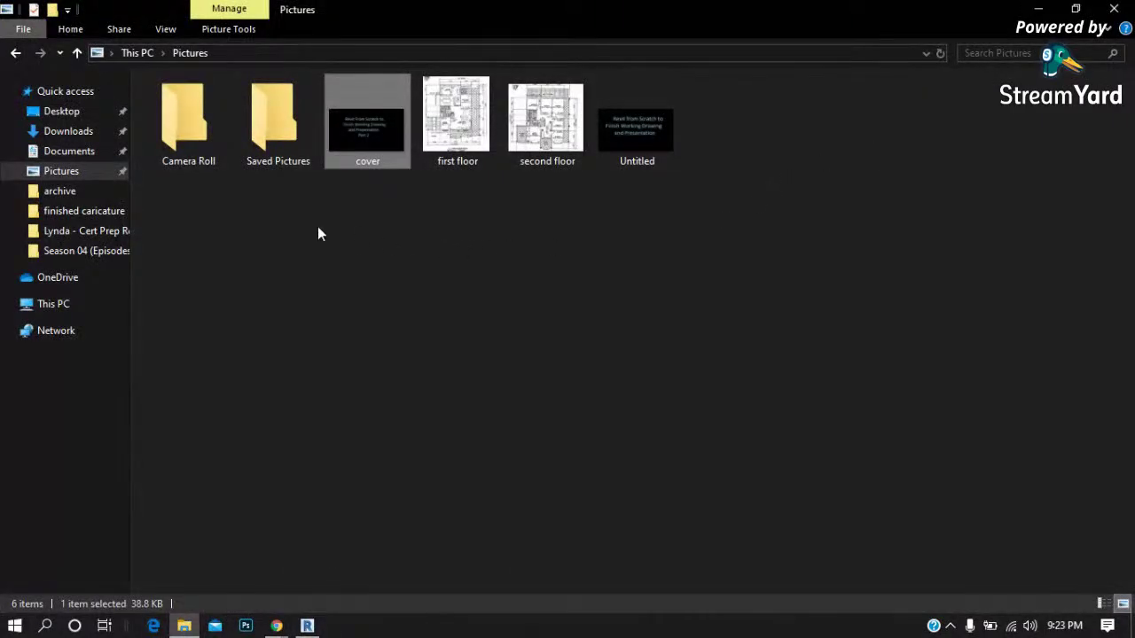
# In File Explorer, open Windows (C:) from This PC and show hidden folders.
pyautogui.click(67, 308)
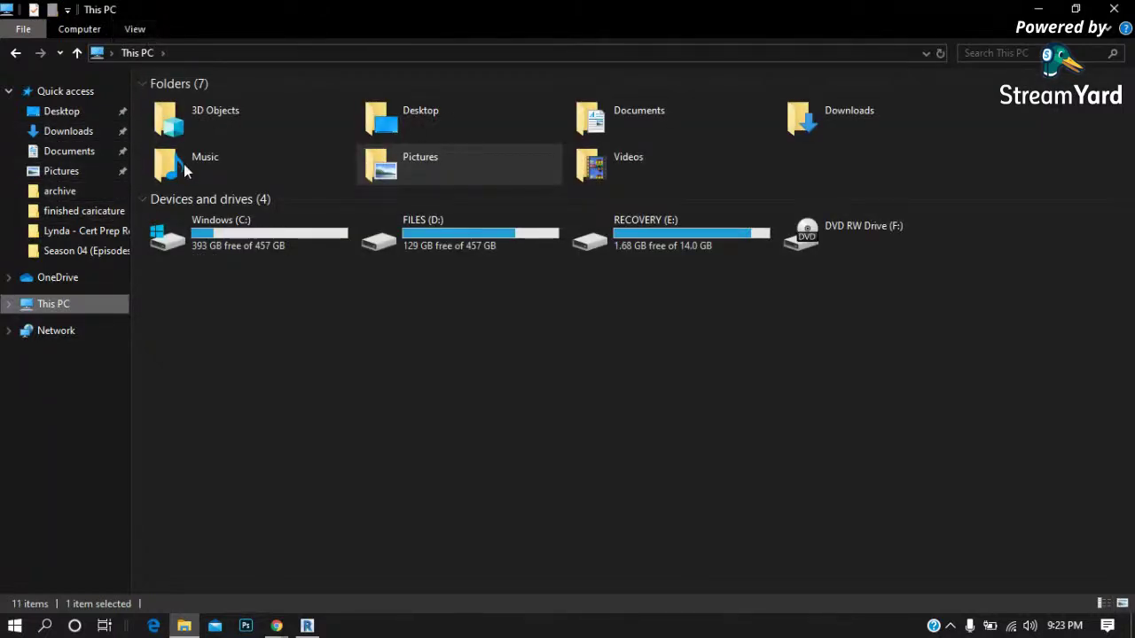
pyautogui.click(141, 32)
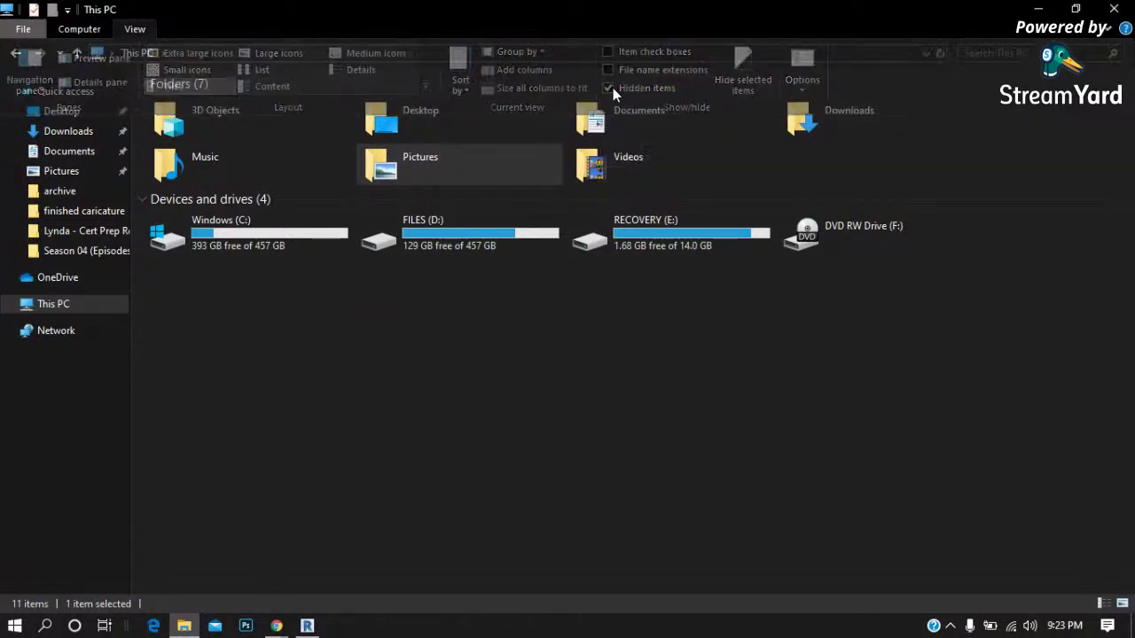
pyautogui.doubleClick(224, 235)
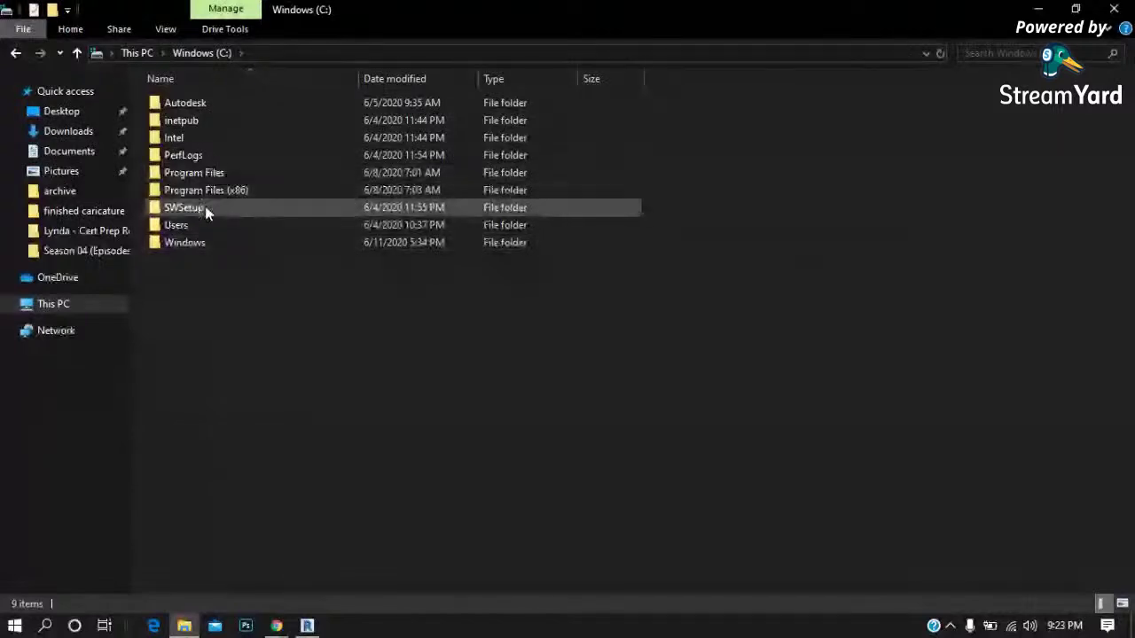
pyautogui.click(163, 31)
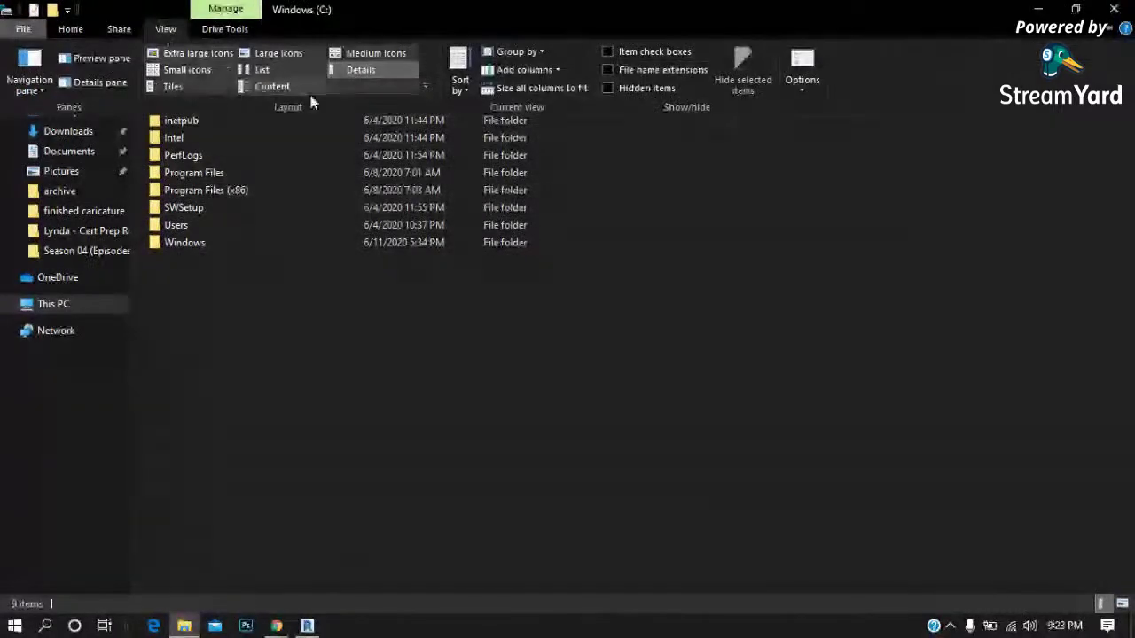
pyautogui.click(608, 88)
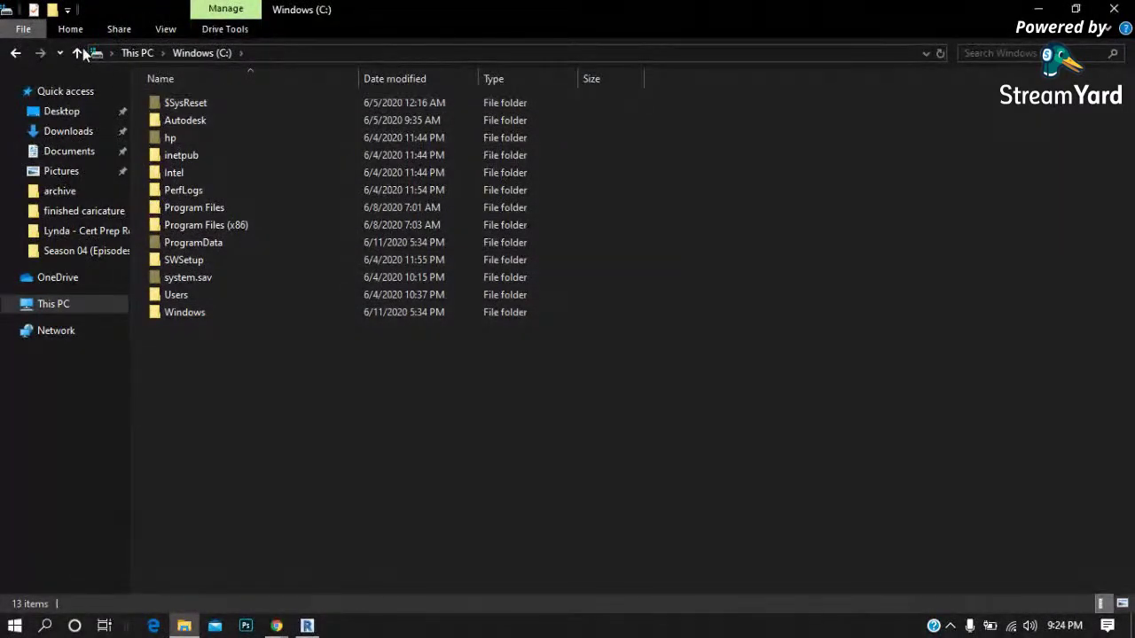
# Look over the File and Home menus, then return to Revit's template file browser.
pyautogui.click(26, 31)
pyautogui.click(235, 349)
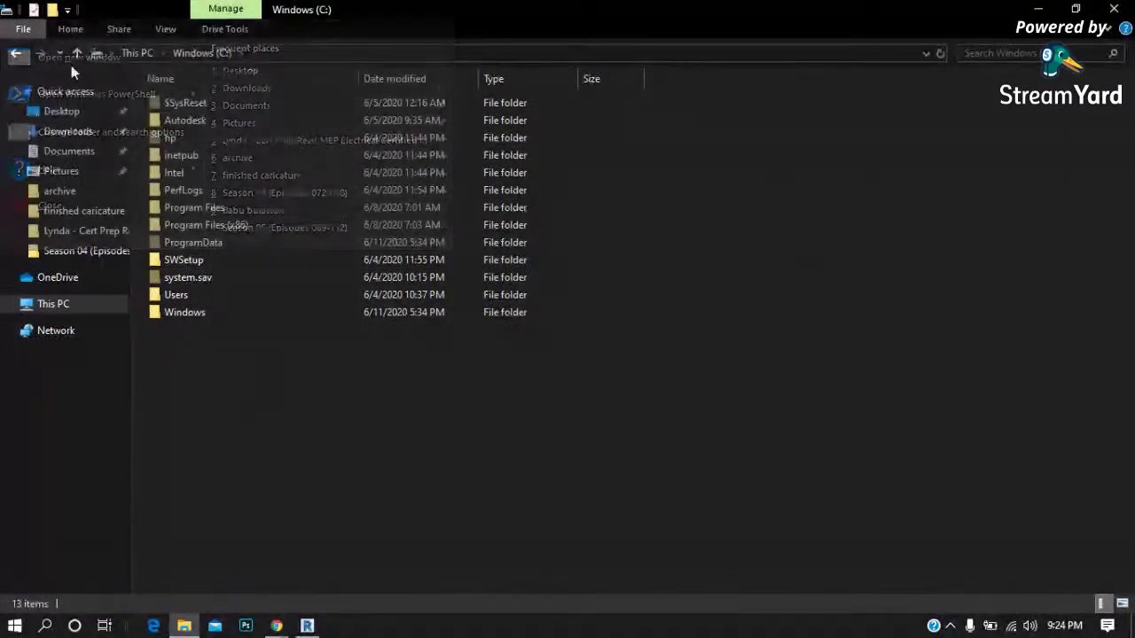
pyautogui.click(63, 27)
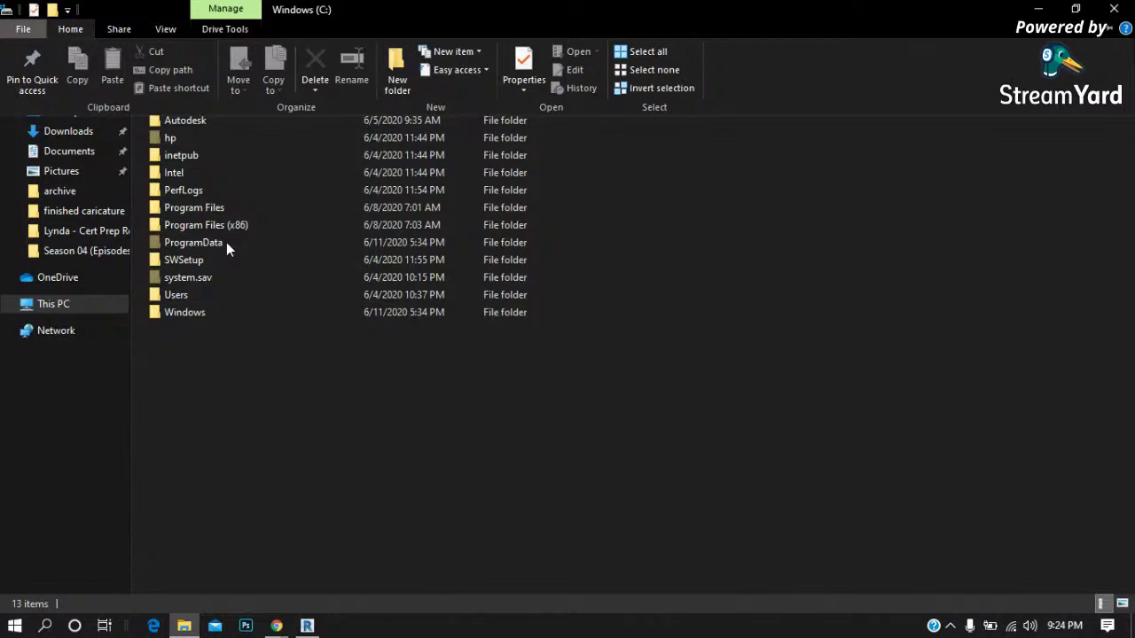
pyautogui.click(1037, 11)
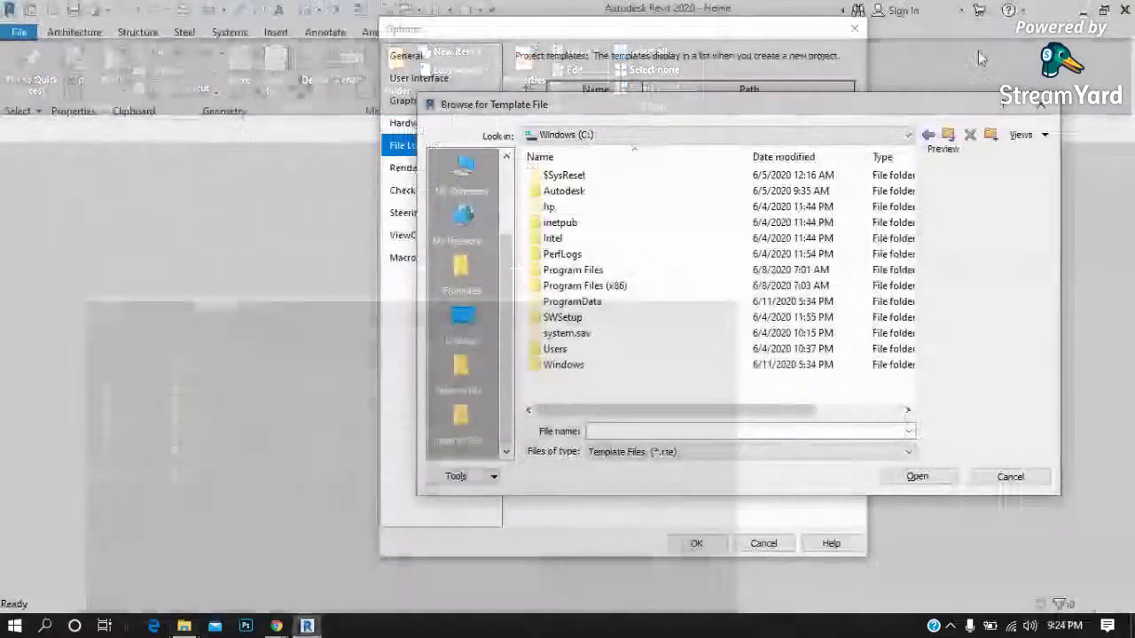
# Browse to ProgramData\Autodesk\RVT 2020\Templates\US Metric in the template file browser.
pyautogui.click(574, 304)
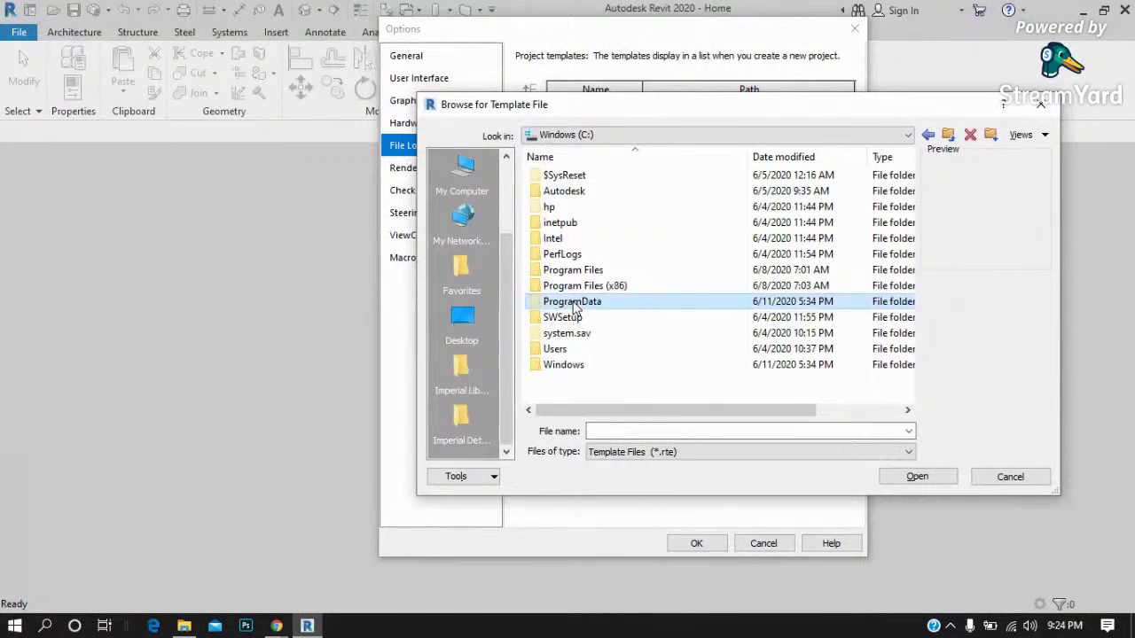
pyautogui.doubleClick(575, 304)
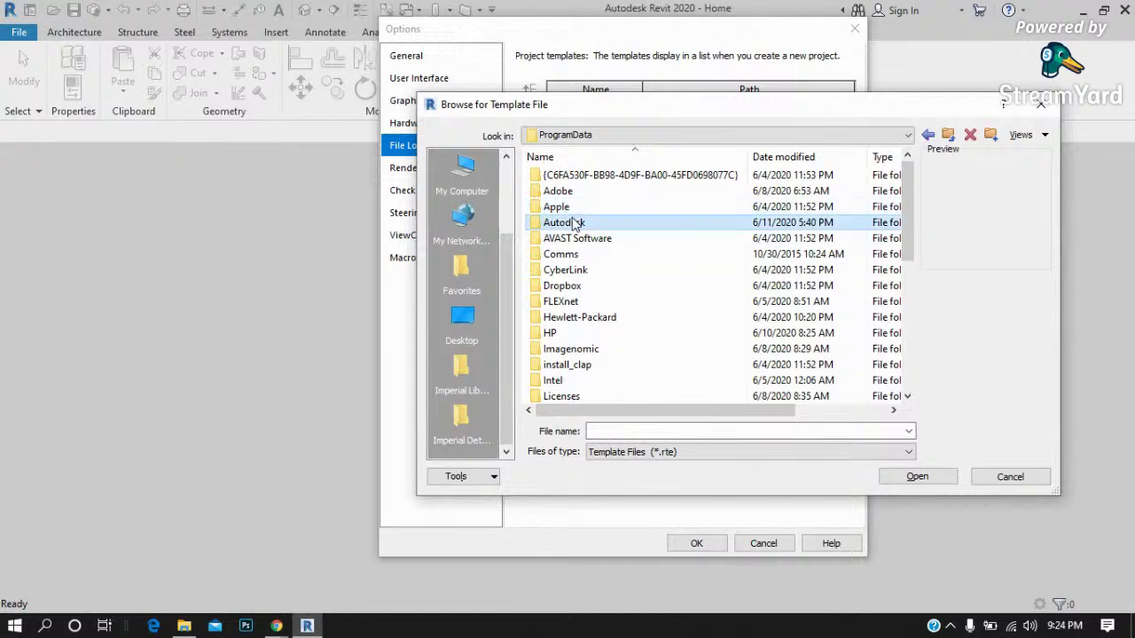
pyautogui.doubleClick(576, 223)
pyautogui.press('r')
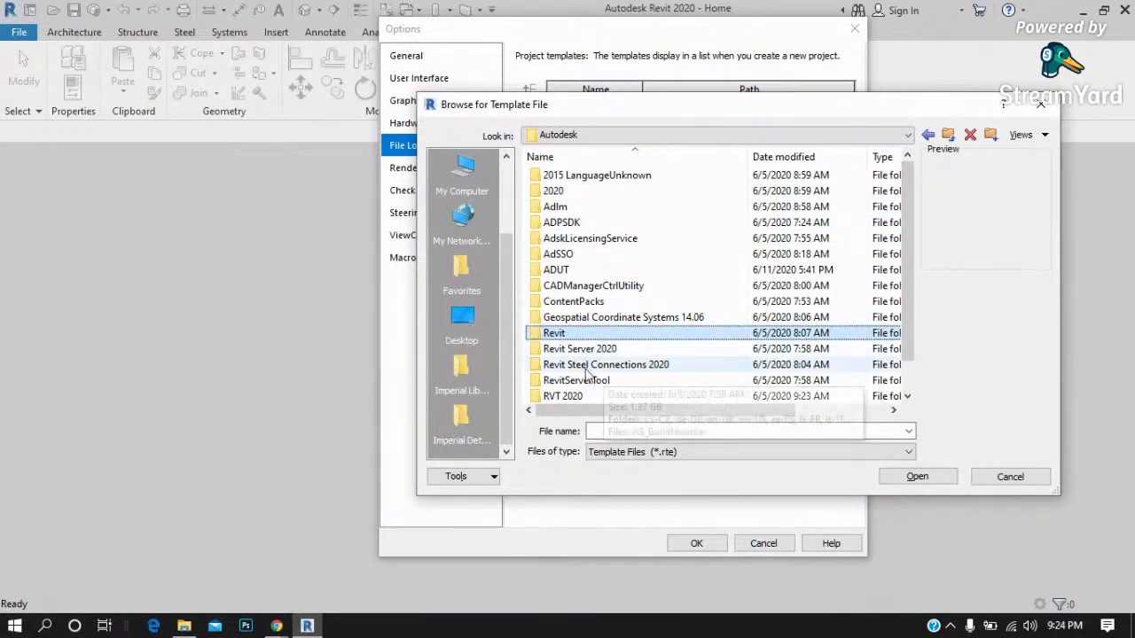
pyautogui.scroll(-1, 575, 401)
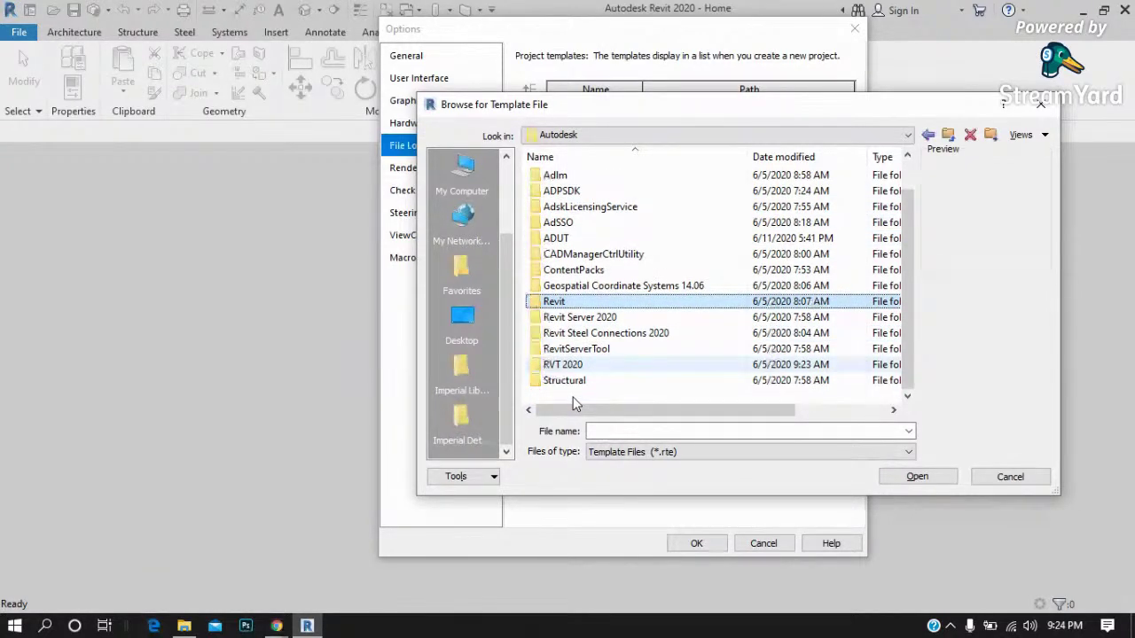
pyautogui.doubleClick(567, 365)
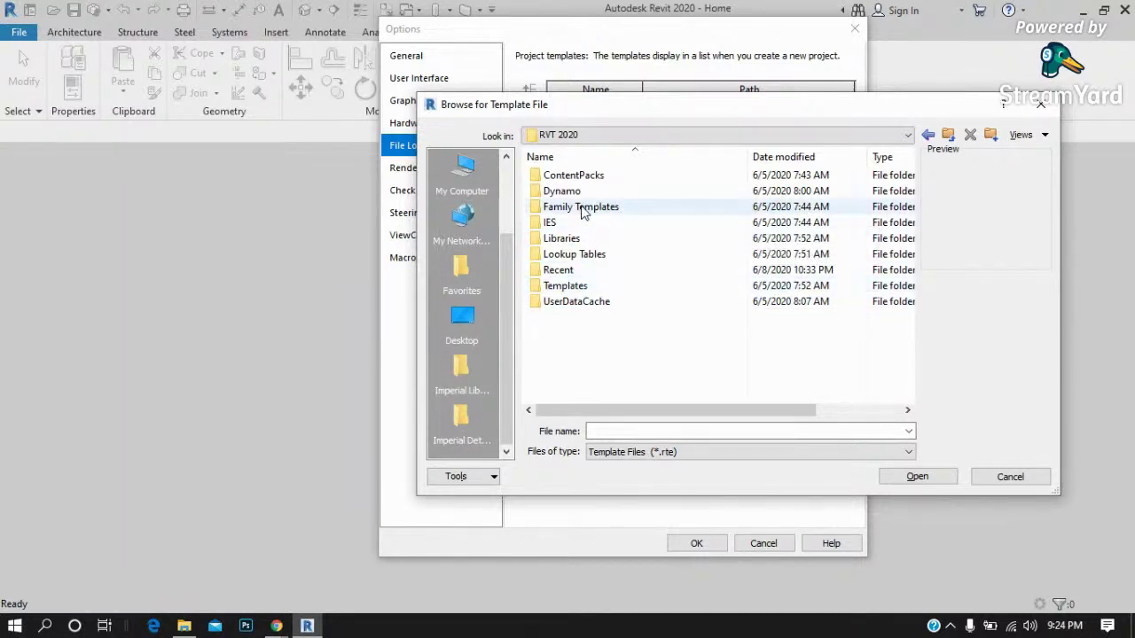
pyautogui.doubleClick(567, 287)
pyautogui.doubleClick(572, 208)
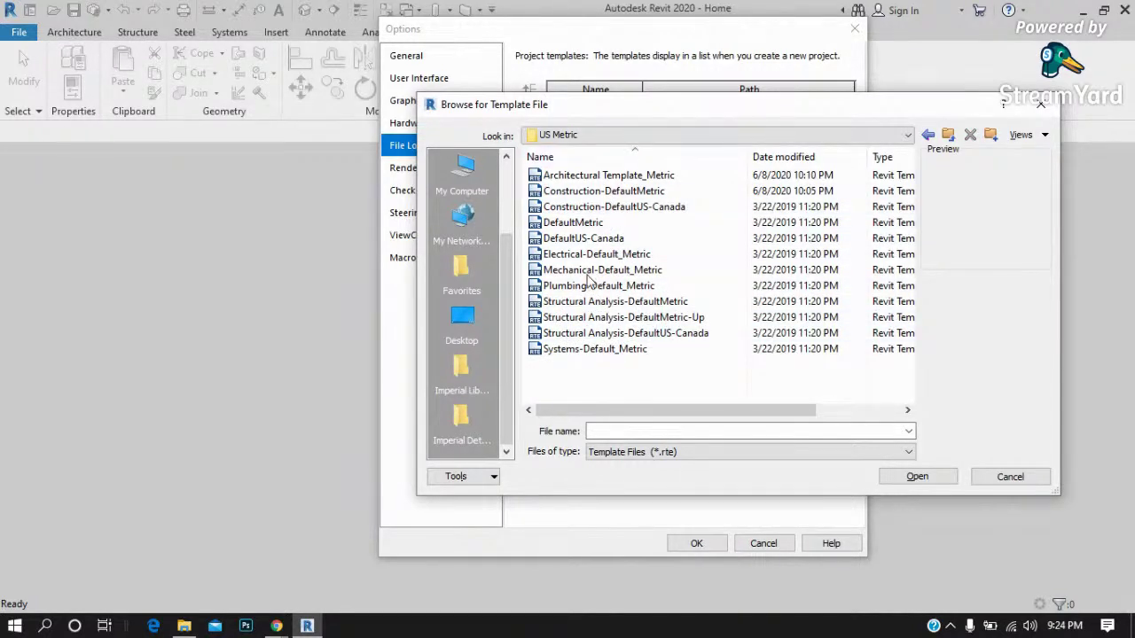
pyautogui.click(948, 134)
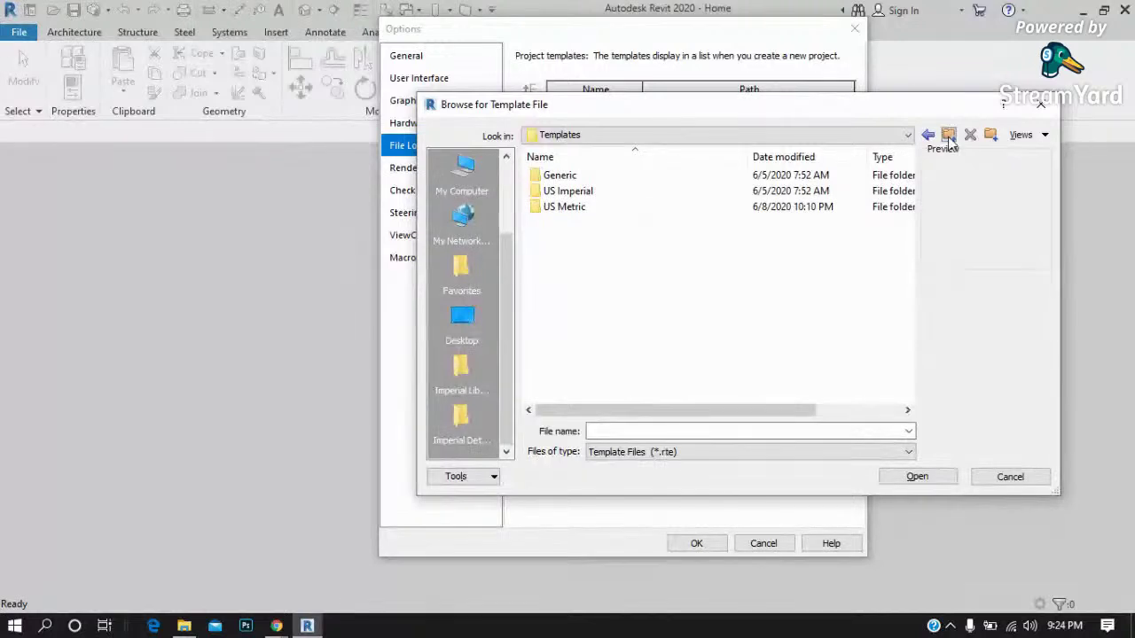
pyautogui.click(948, 134)
pyautogui.doubleClick(585, 207)
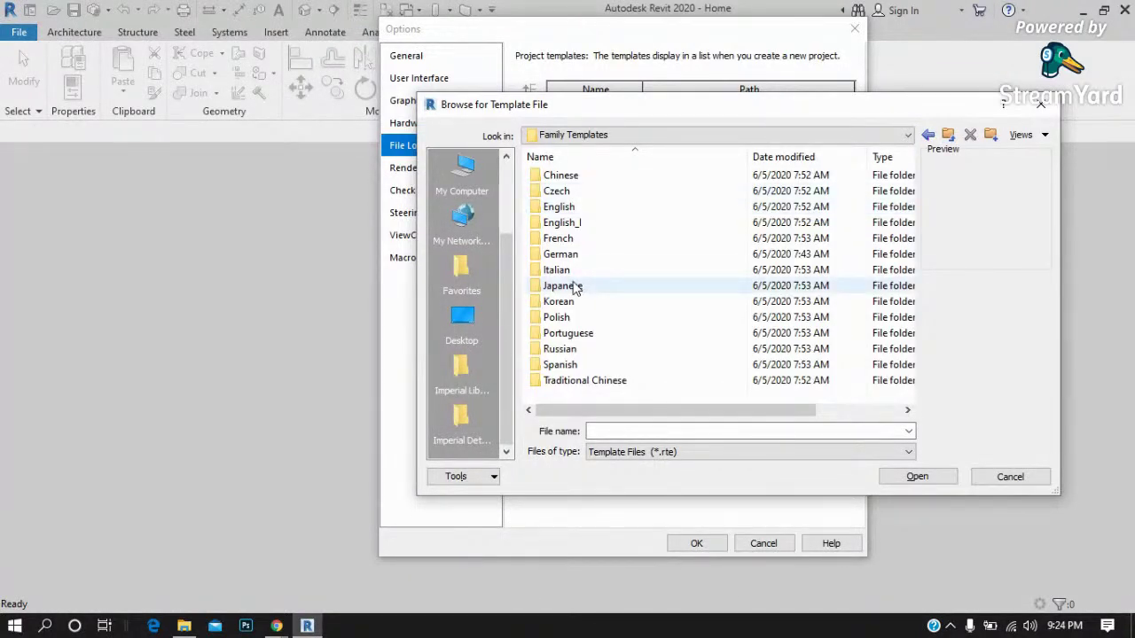
pyautogui.click(948, 134)
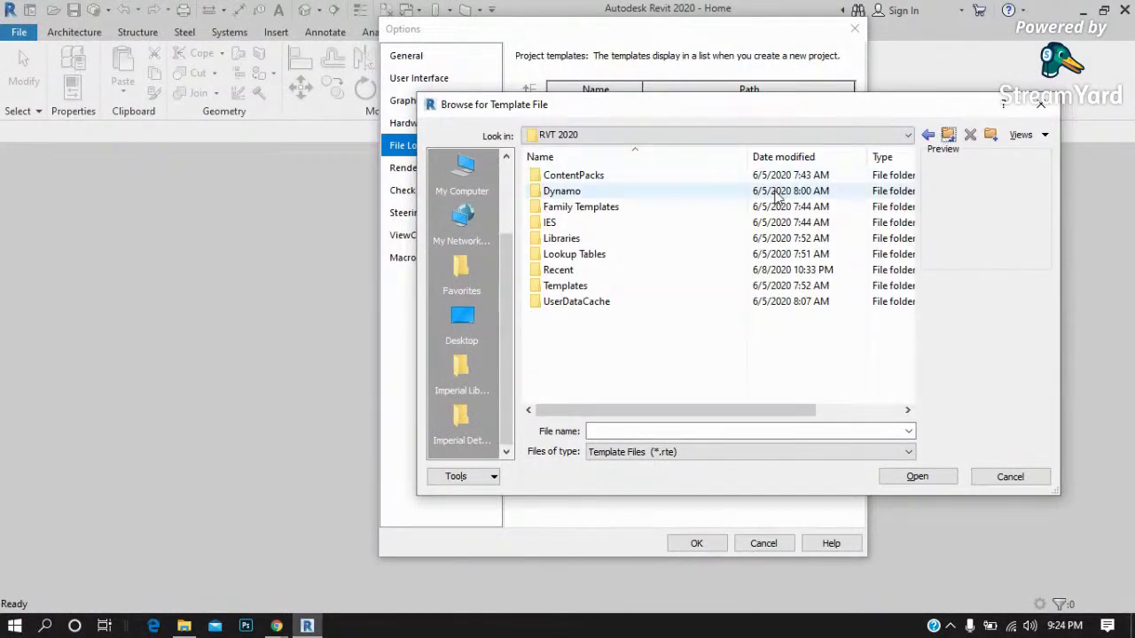
pyautogui.doubleClick(570, 284)
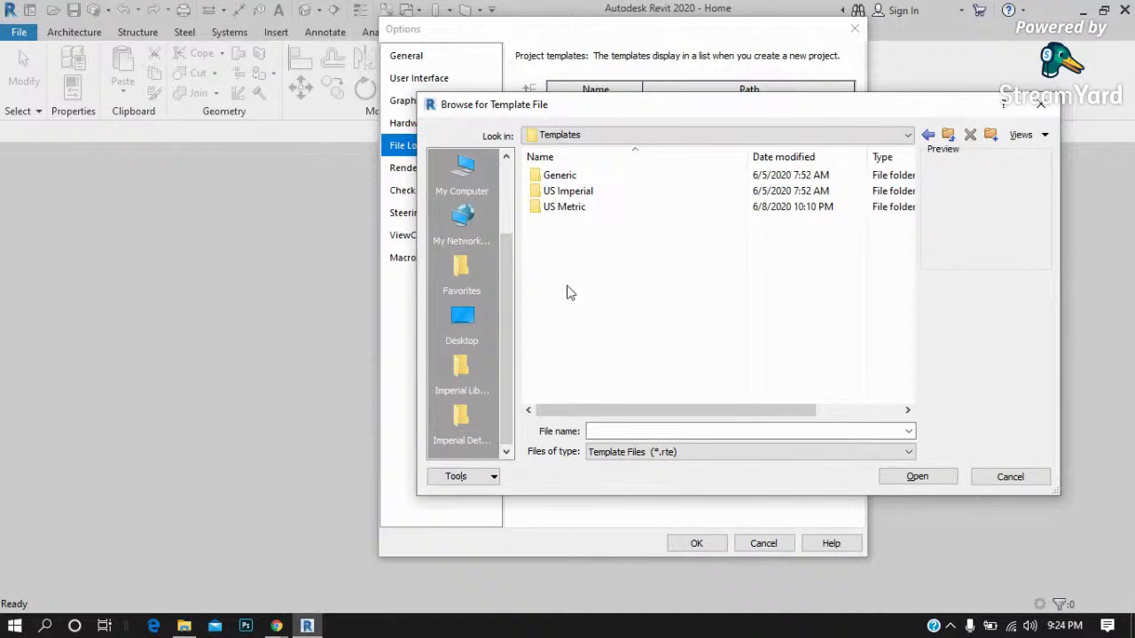
pyautogui.doubleClick(571, 207)
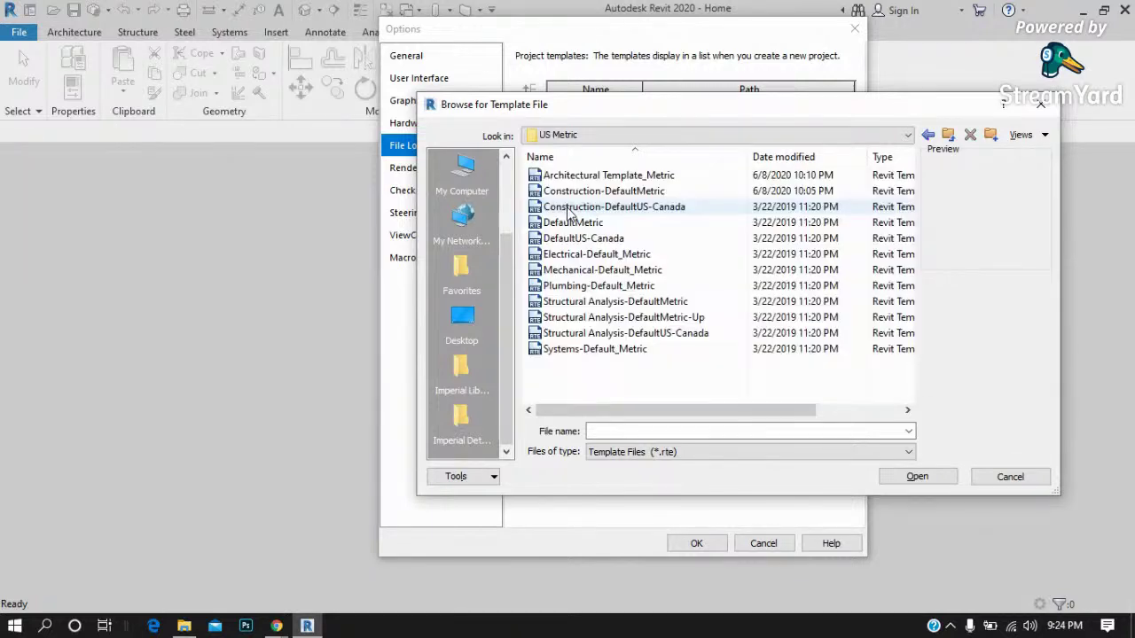
# Delete the Architectural Template_Metric file from the US Metric folder.
pyautogui.moveTo(669, 122); pyautogui.dragTo(578, 210)
pyautogui.click(532, 266)
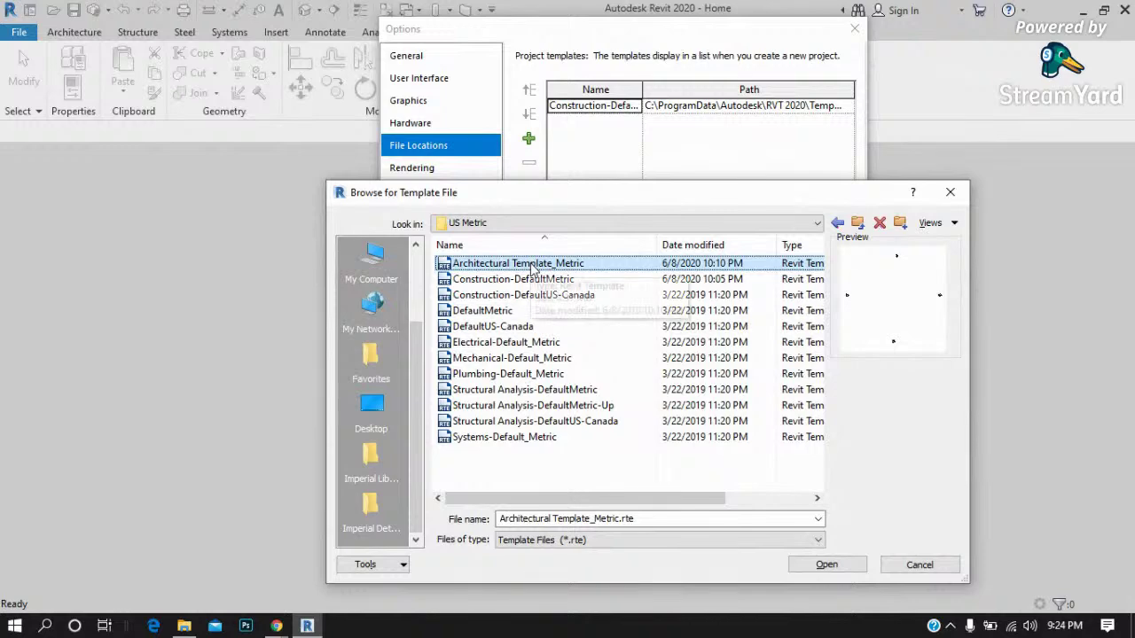
pyautogui.press('Delete')
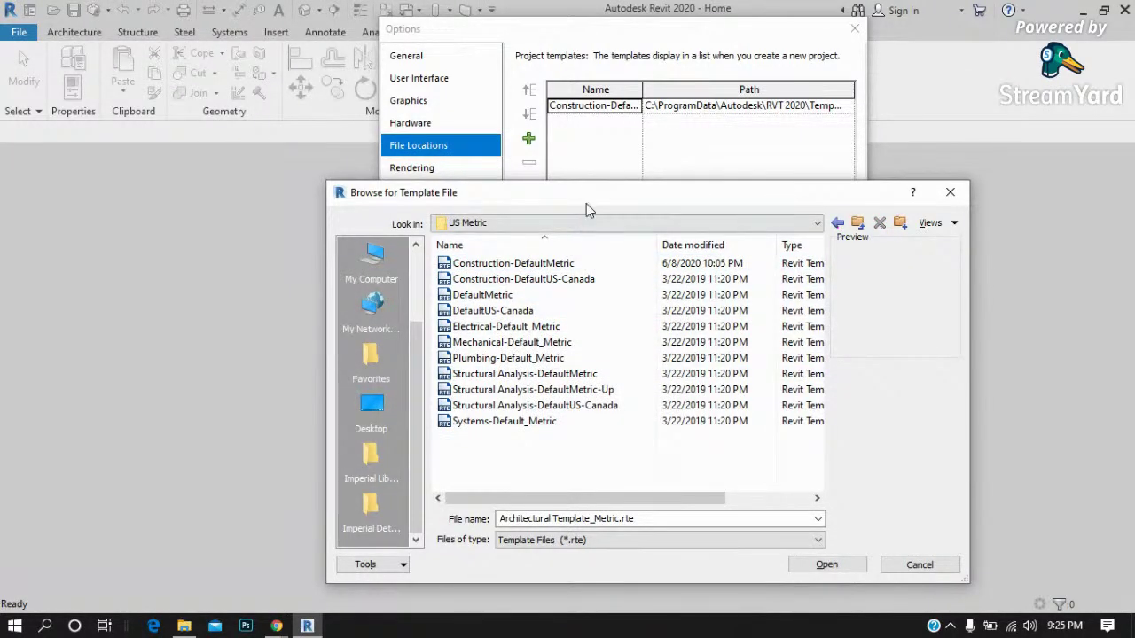
pyautogui.moveTo(586, 203); pyautogui.dragTo(635, 175)
# Add Mechanical-Default_Metric, Electrical-Default_Metric and Plumbing-Default_Metric to the project templates list.
pyautogui.click(565, 317)
pyautogui.click(874, 536)
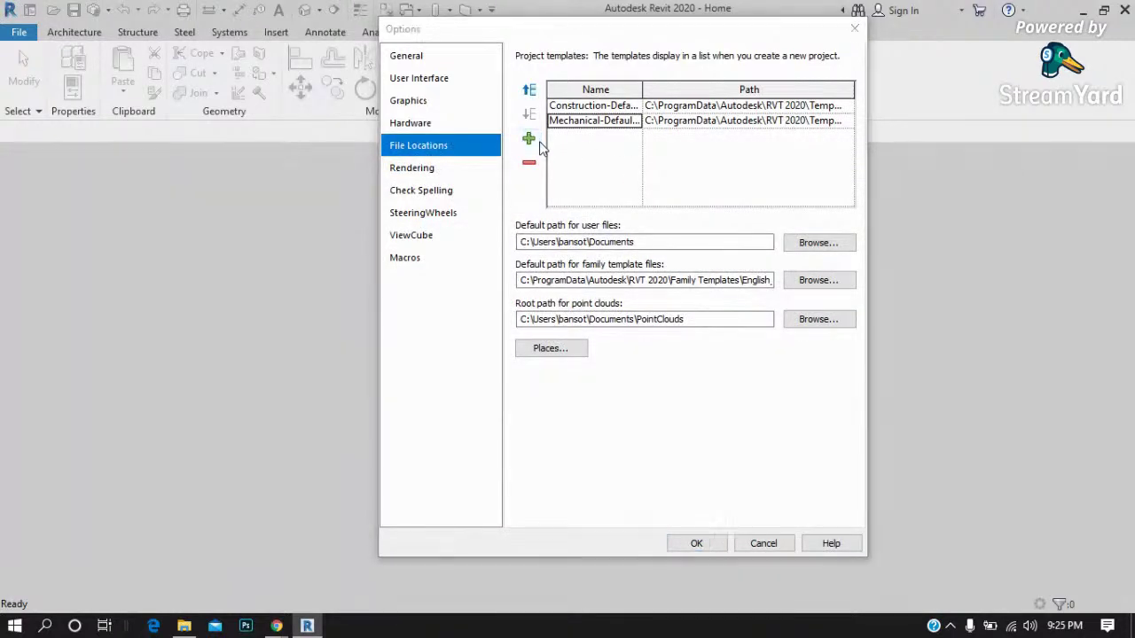
pyautogui.click(532, 140)
pyautogui.click(536, 314)
pyautogui.click(535, 299)
pyautogui.click(875, 536)
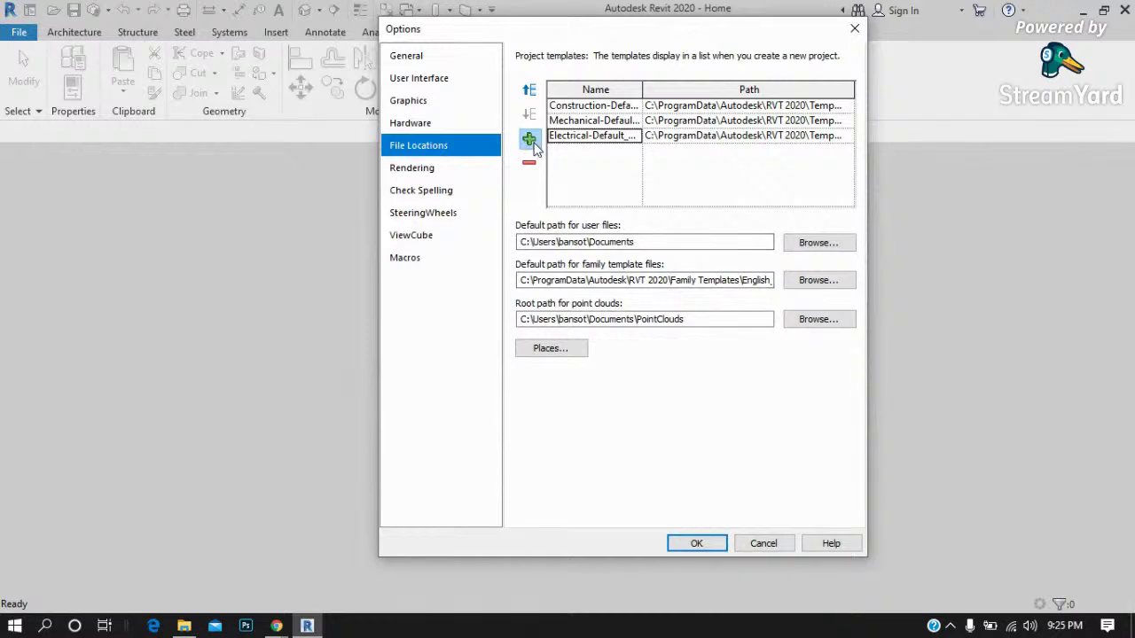
pyautogui.click(532, 141)
pyautogui.click(557, 330)
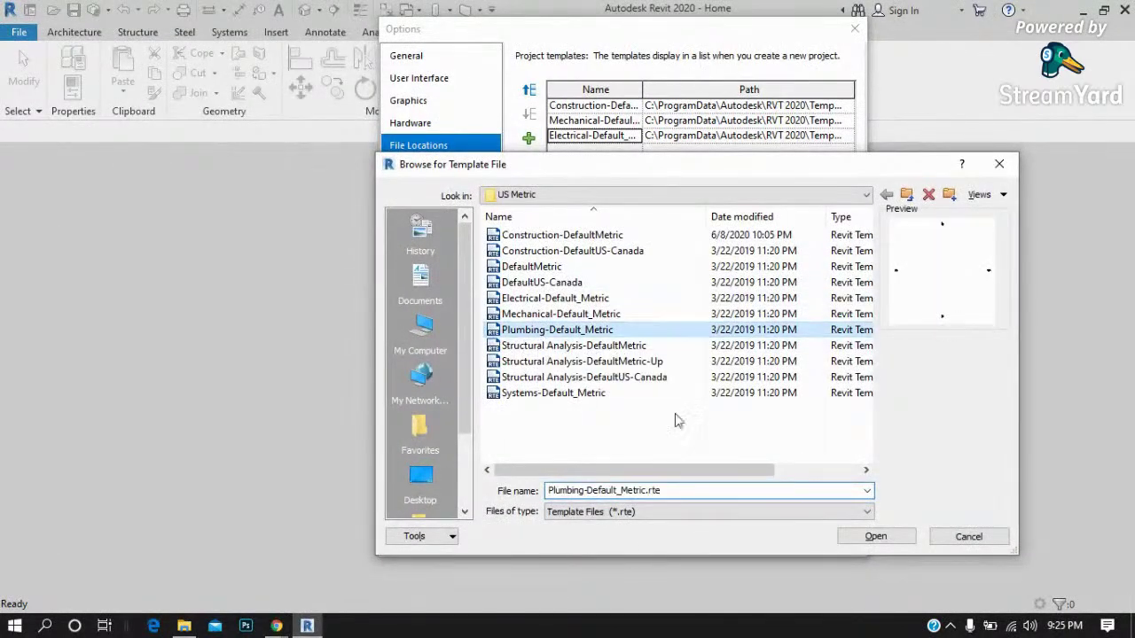
pyautogui.click(876, 536)
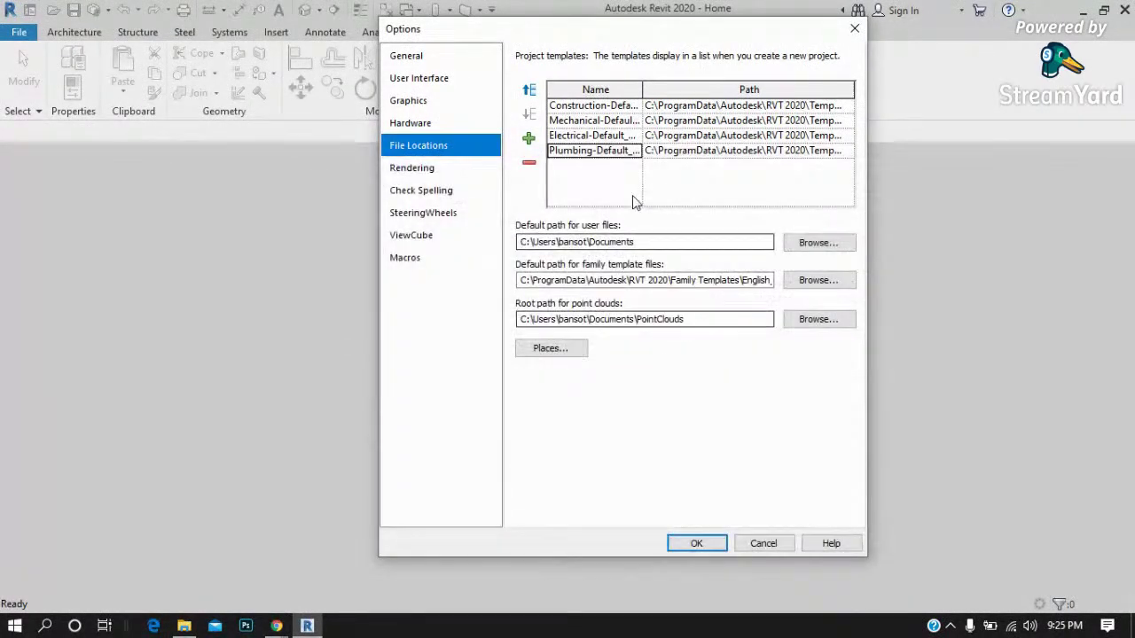
# Add and then remove the Structural Analysis template, and save the options.
pyautogui.click(532, 142)
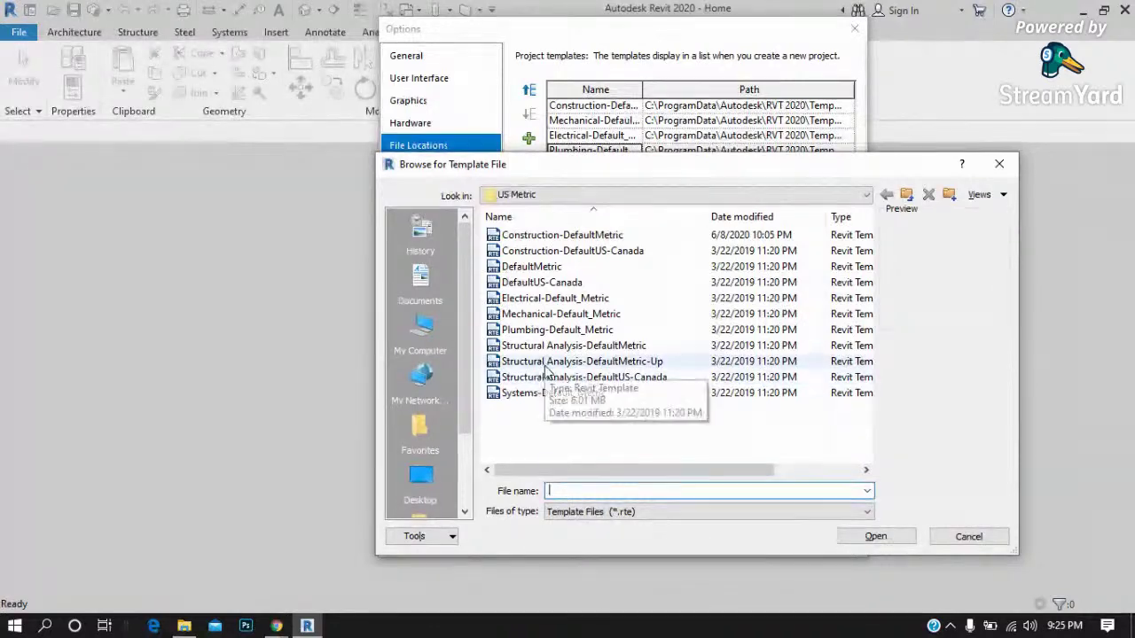
pyautogui.click(582, 364)
pyautogui.click(891, 538)
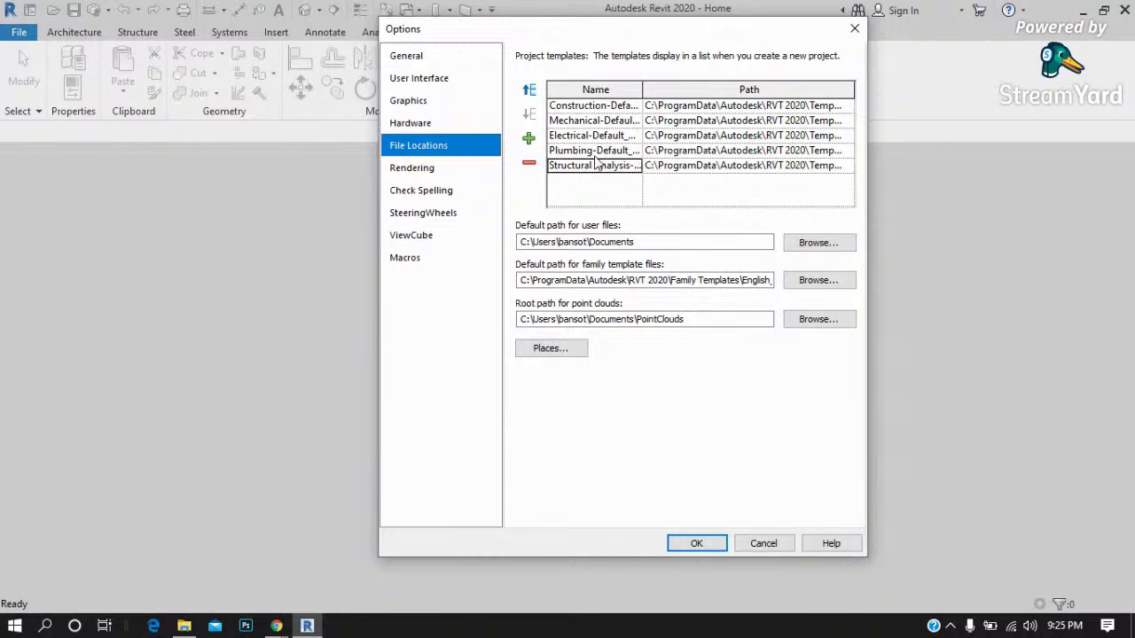
pyautogui.click(539, 165)
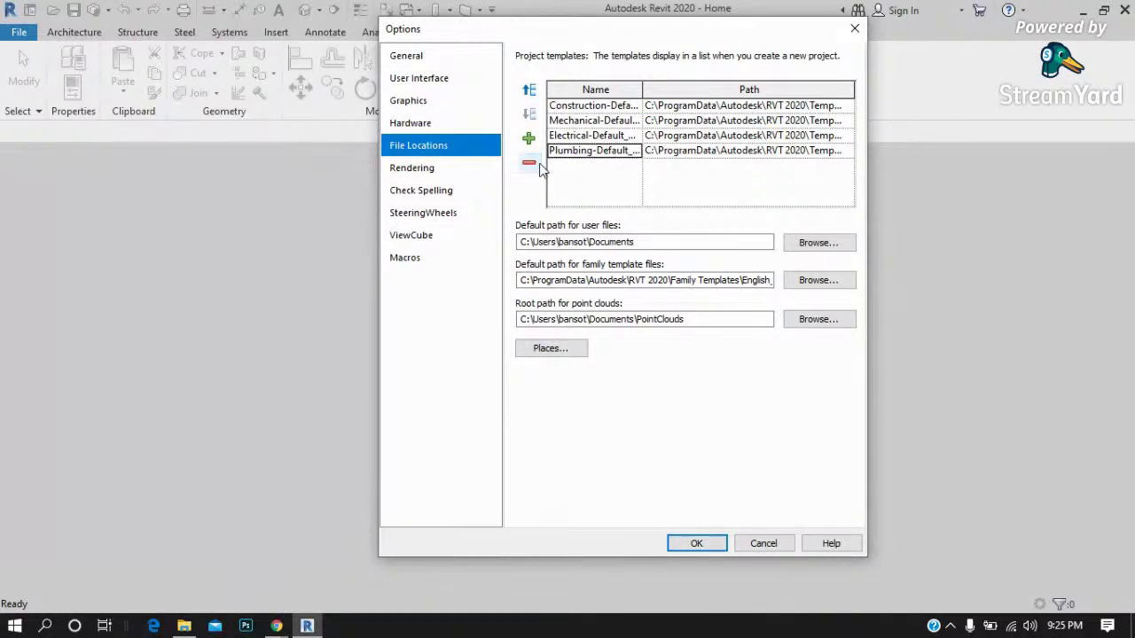
pyautogui.click(691, 546)
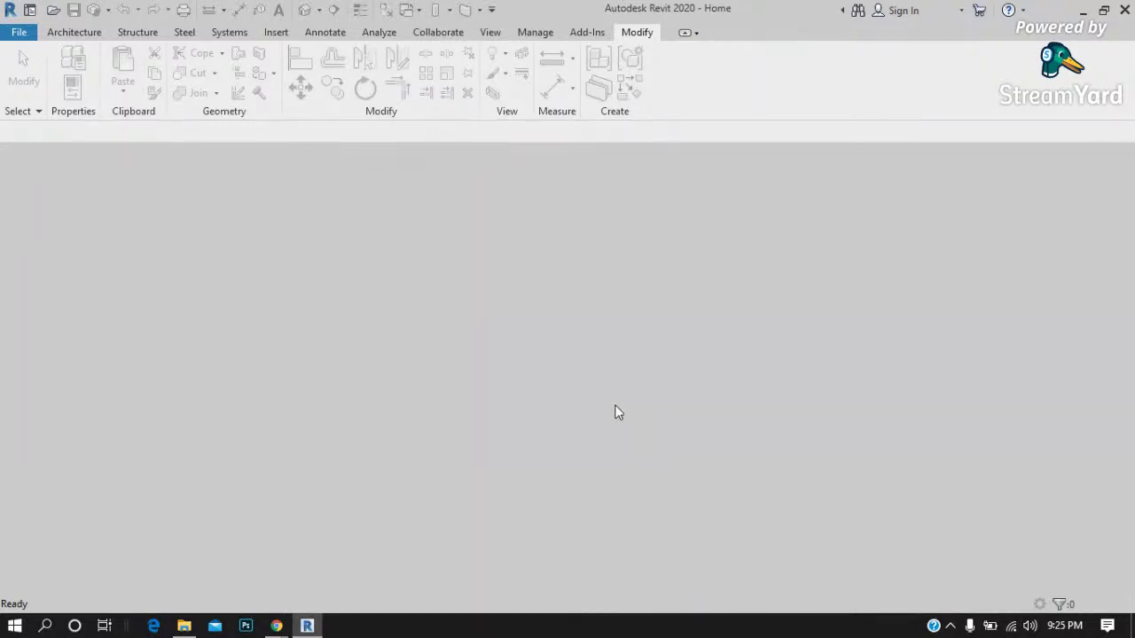
# Start a new project and review the template list without changing it.
pyautogui.click(20, 35)
pyautogui.moveTo(55, 96)
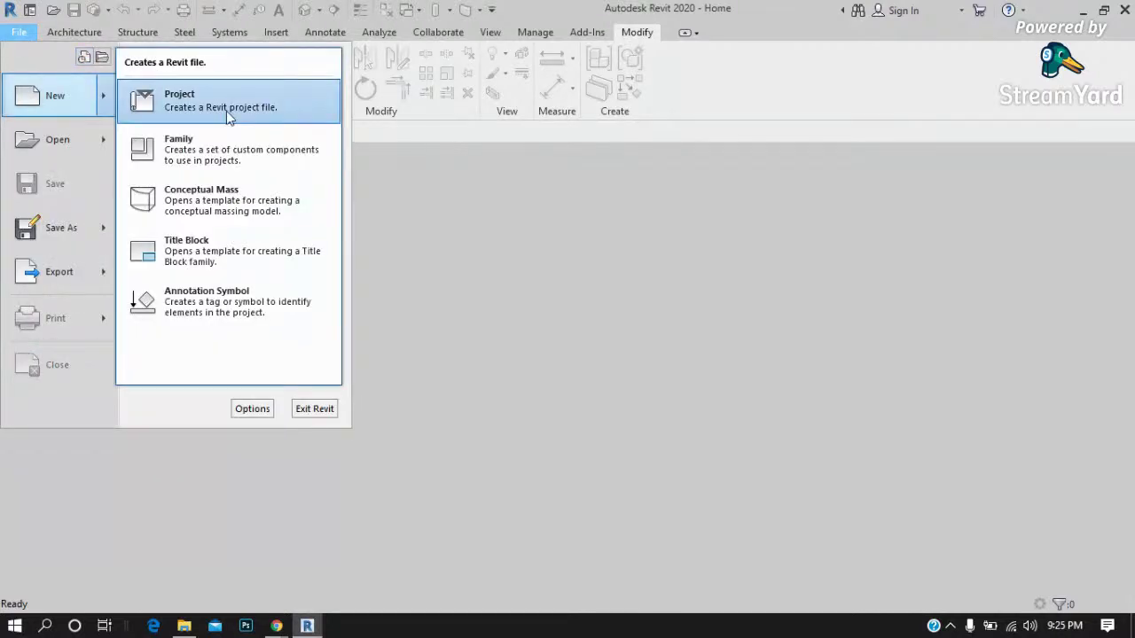
pyautogui.click(227, 111)
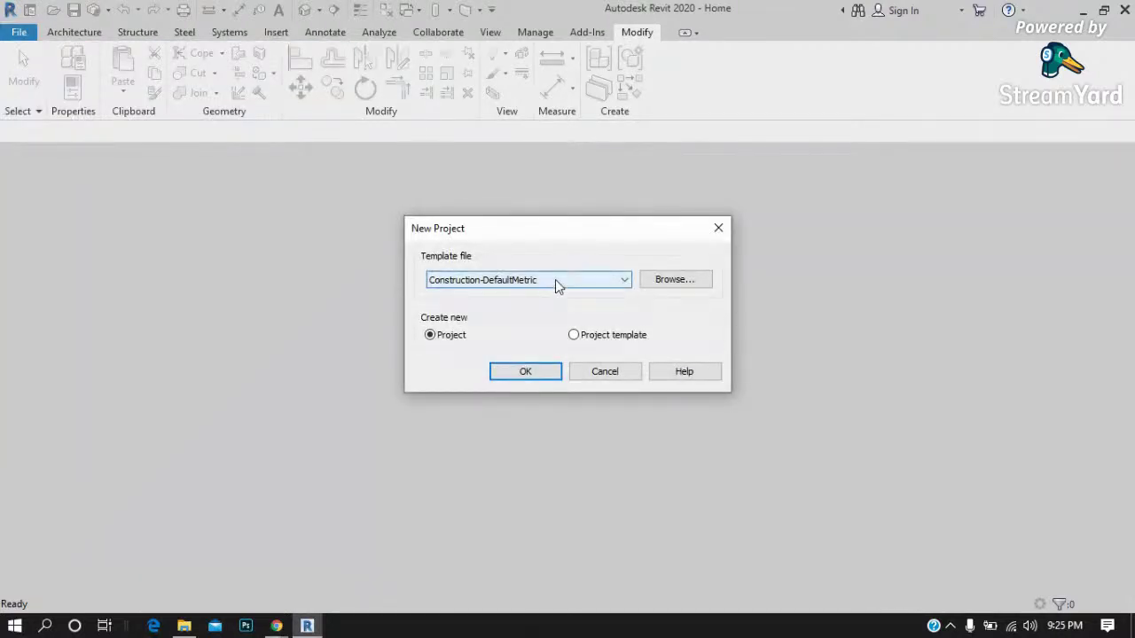
pyautogui.click(555, 279)
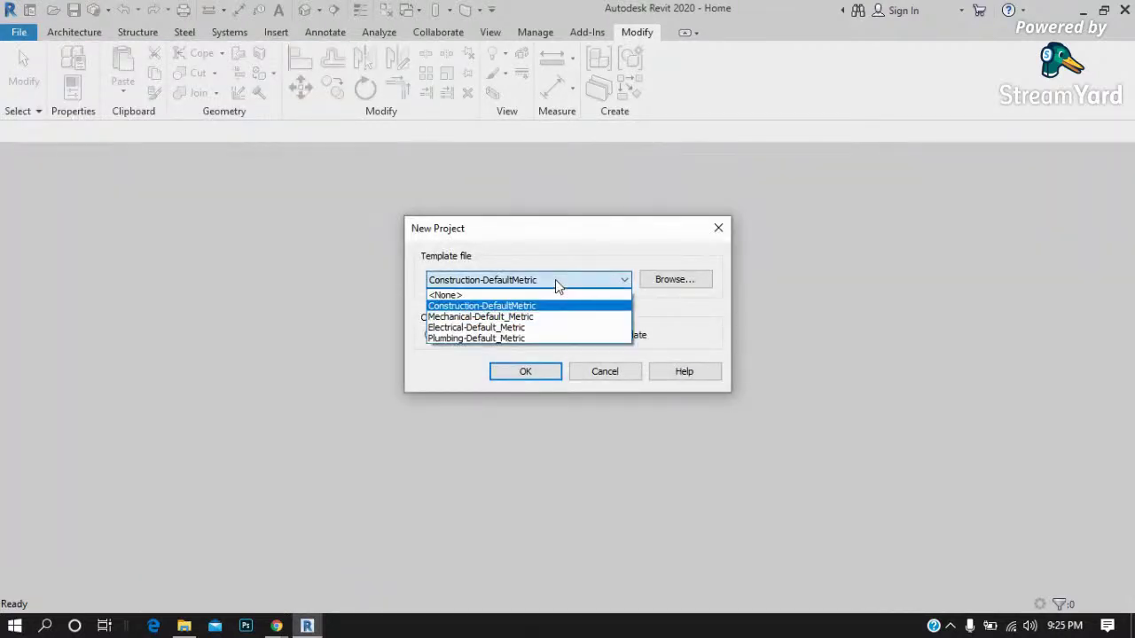
pyautogui.click(439, 375)
# Create a project from Structural Analysis-DefaultMetric.rte, then close its Level 2 plan view.
pyautogui.click(673, 279)
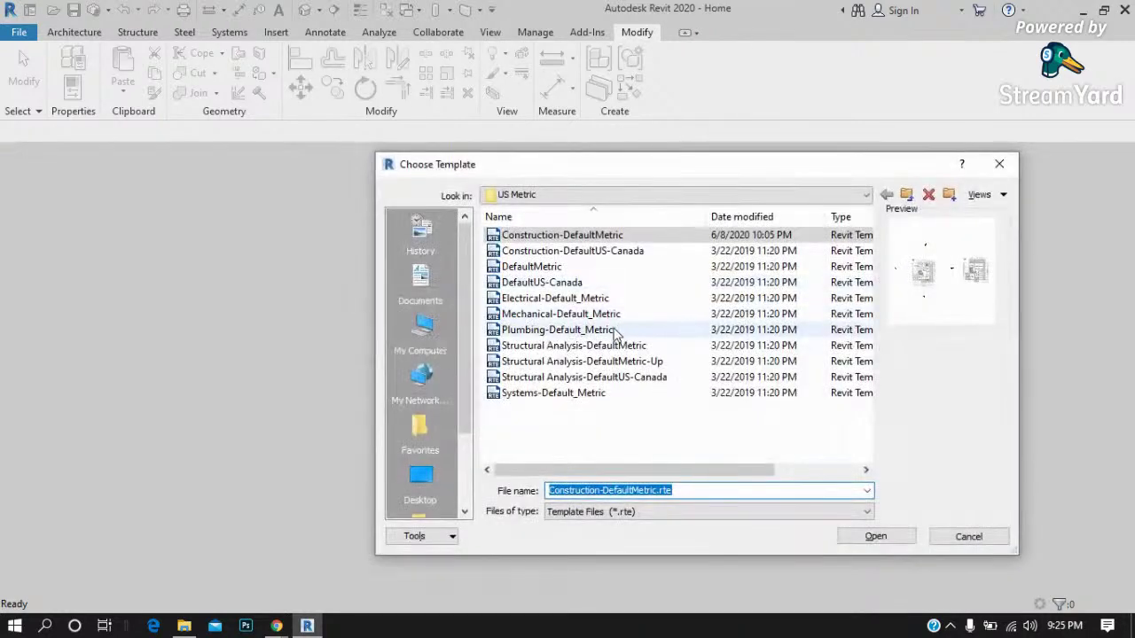
pyautogui.click(570, 367)
pyautogui.click(576, 346)
pyautogui.click(875, 536)
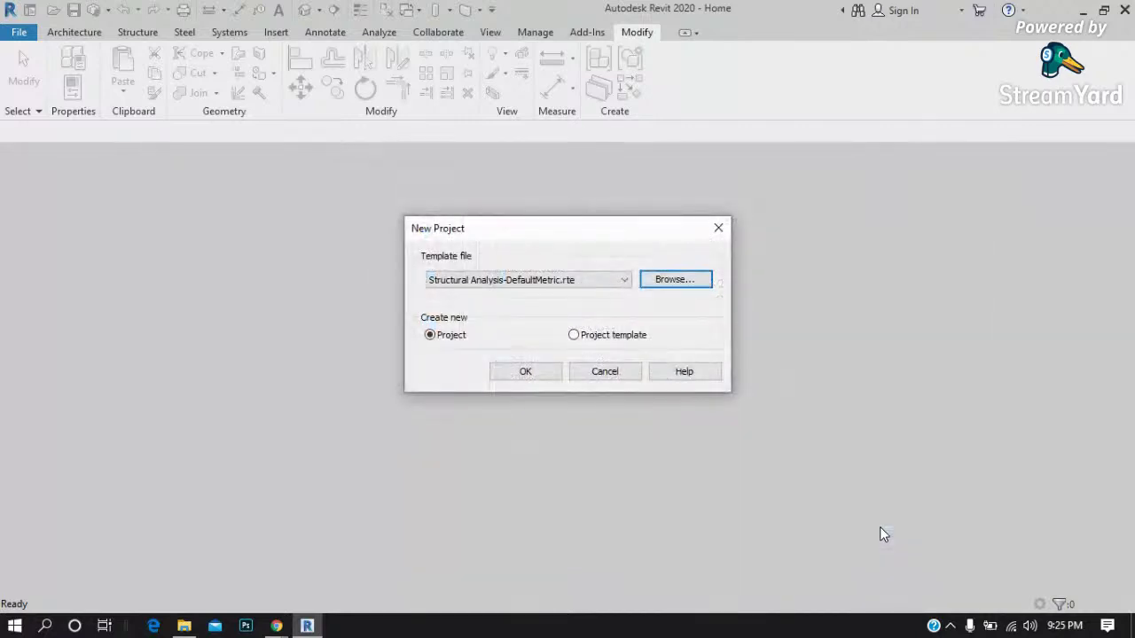
pyautogui.click(527, 372)
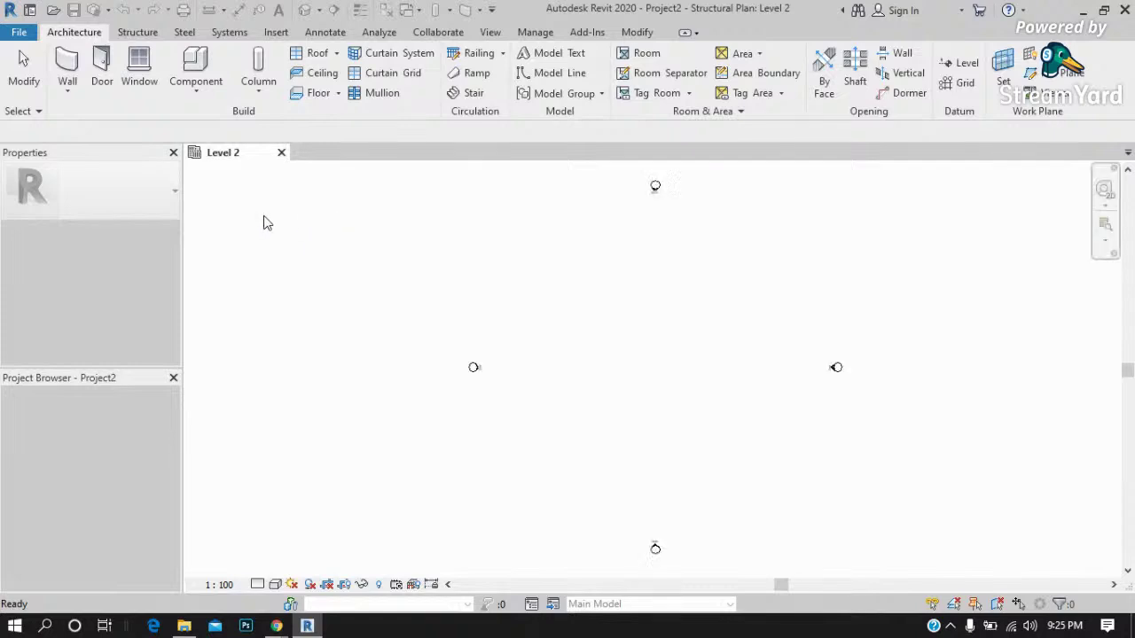
pyautogui.click(282, 154)
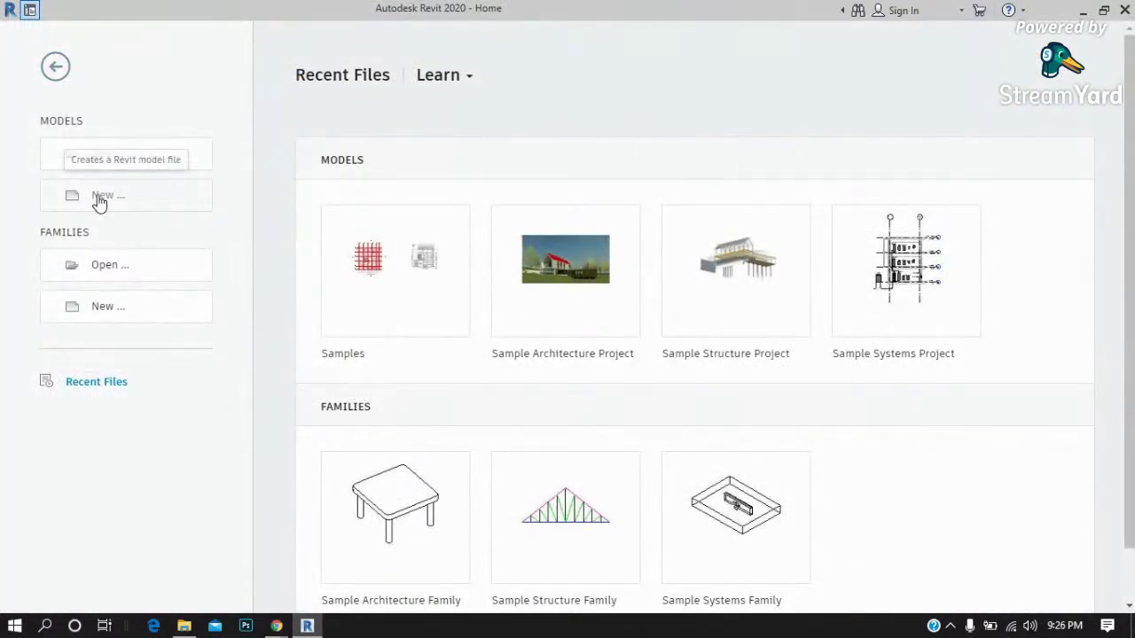
# Check the New Project template list, cancel, and leave Home for the main window.
pyautogui.click(105, 196)
pyautogui.click(468, 282)
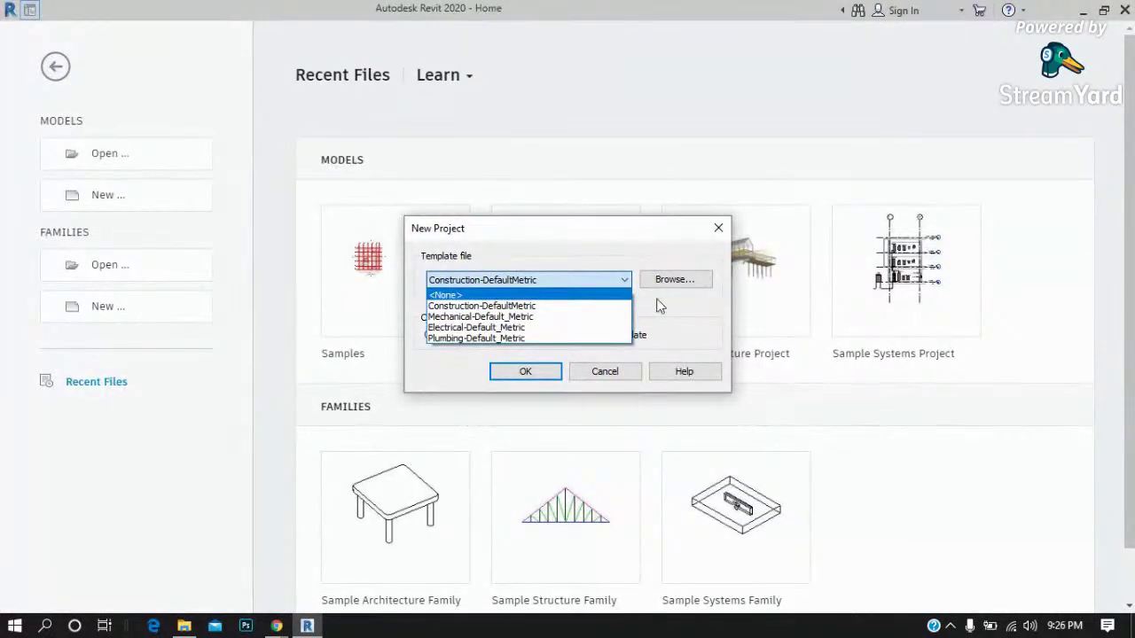
pyautogui.click(484, 236)
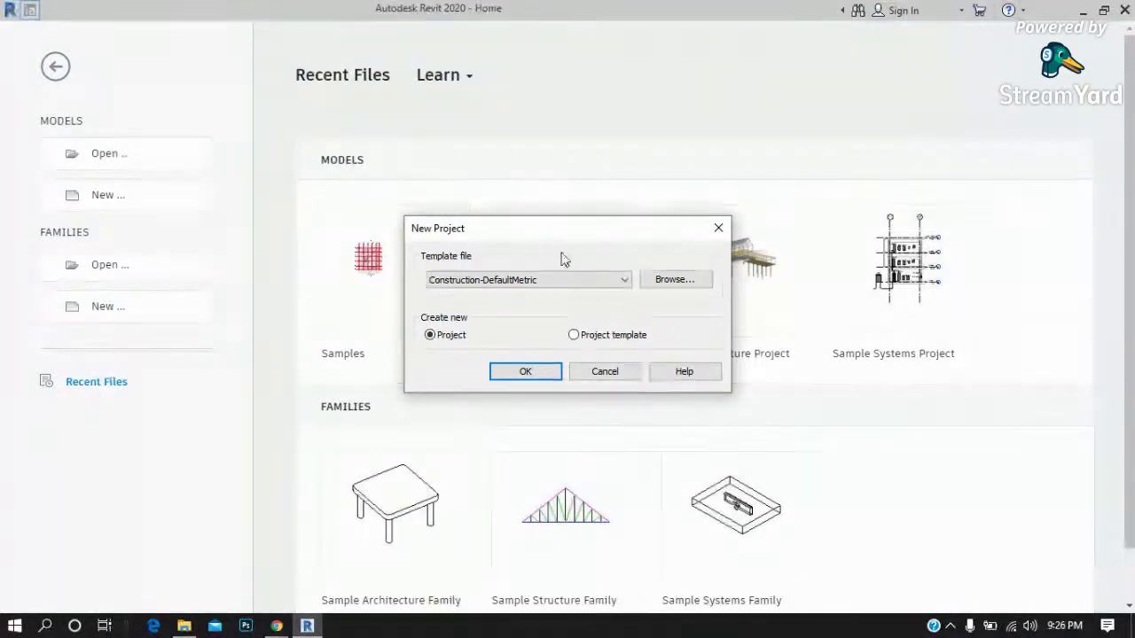
pyautogui.click(605, 371)
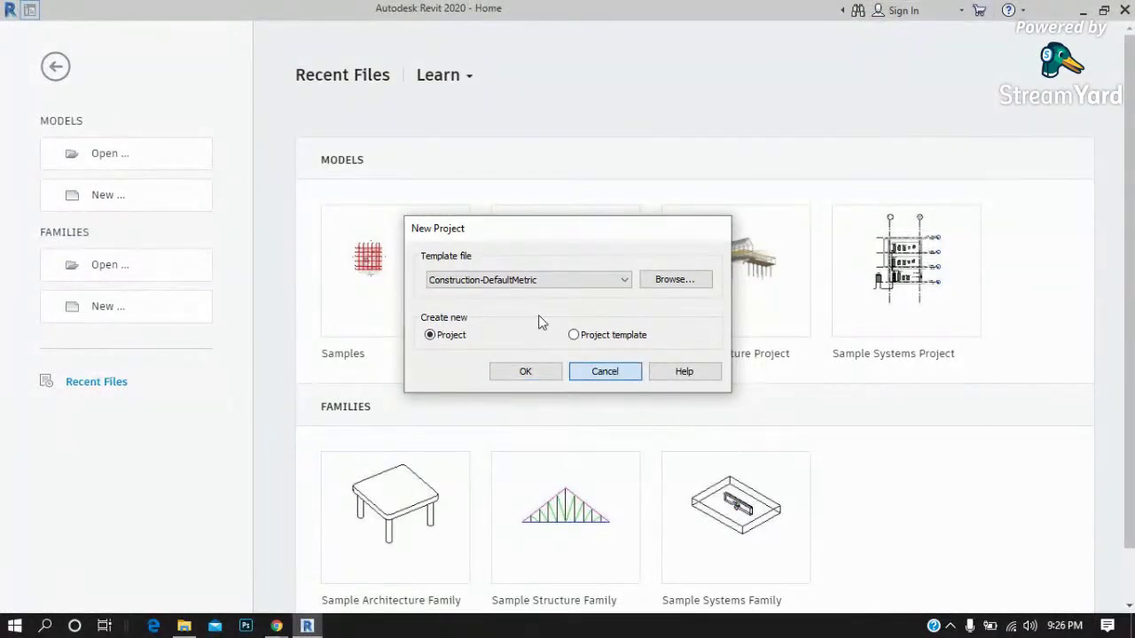
pyautogui.click(55, 67)
# Add Structural Analysis-DefaultMetric to the File Locations project templates and save the options.
pyautogui.click(26, 36)
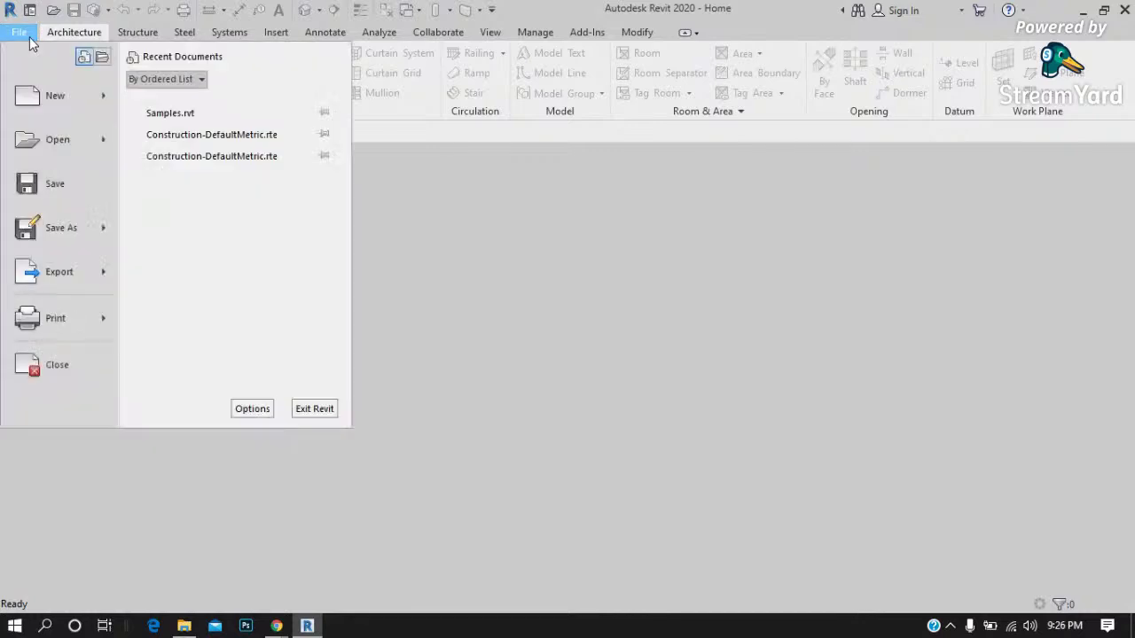
pyautogui.click(247, 415)
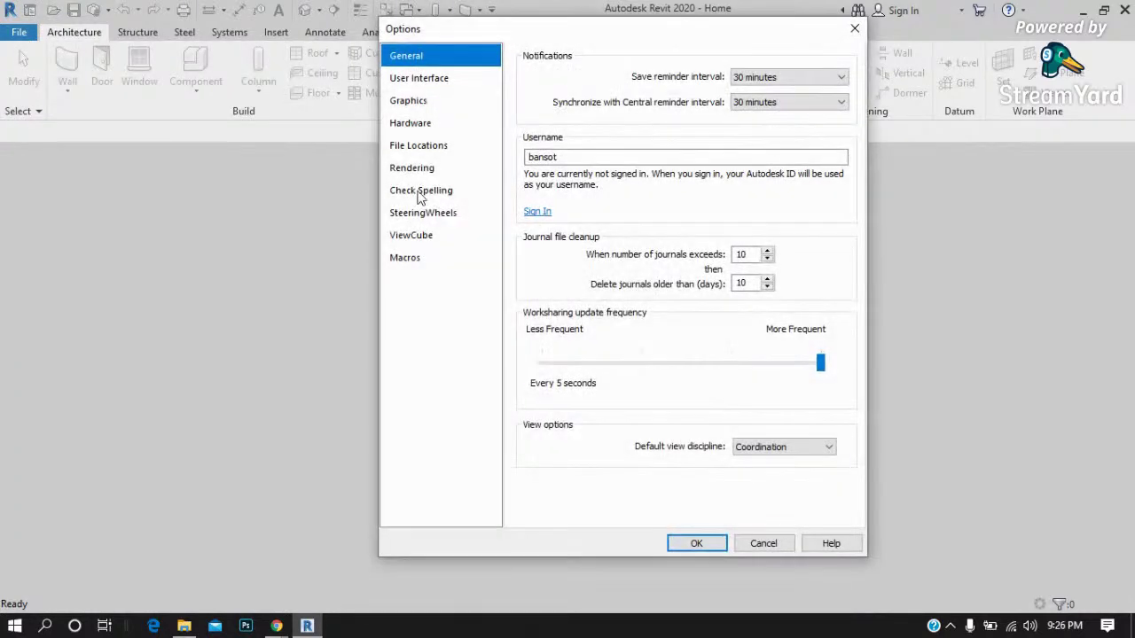
pyautogui.click(425, 147)
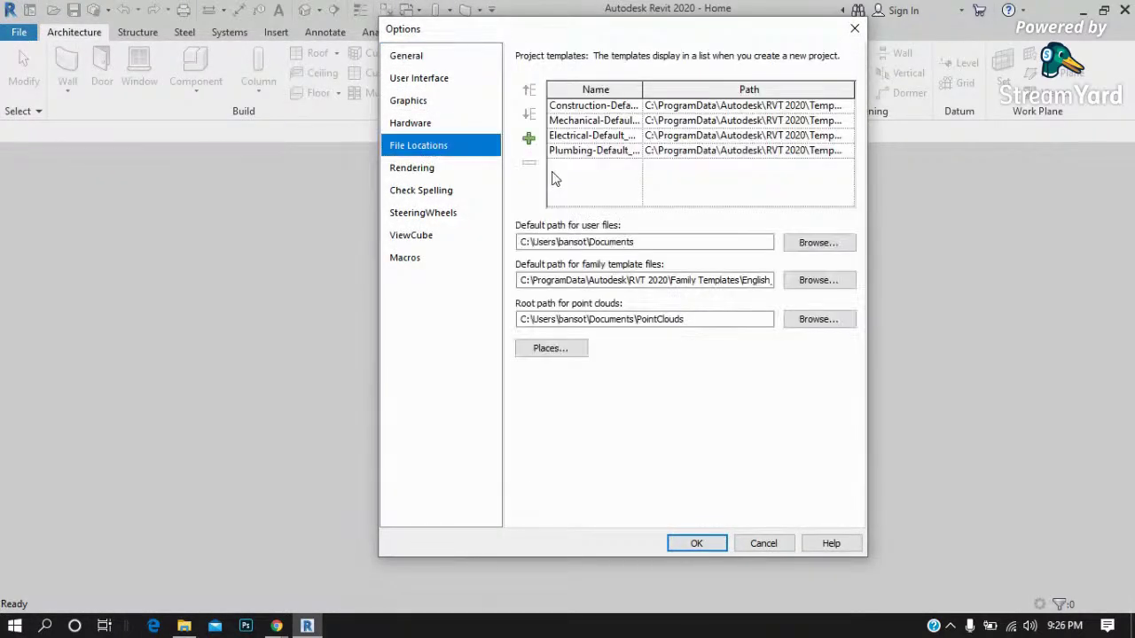
pyautogui.click(530, 140)
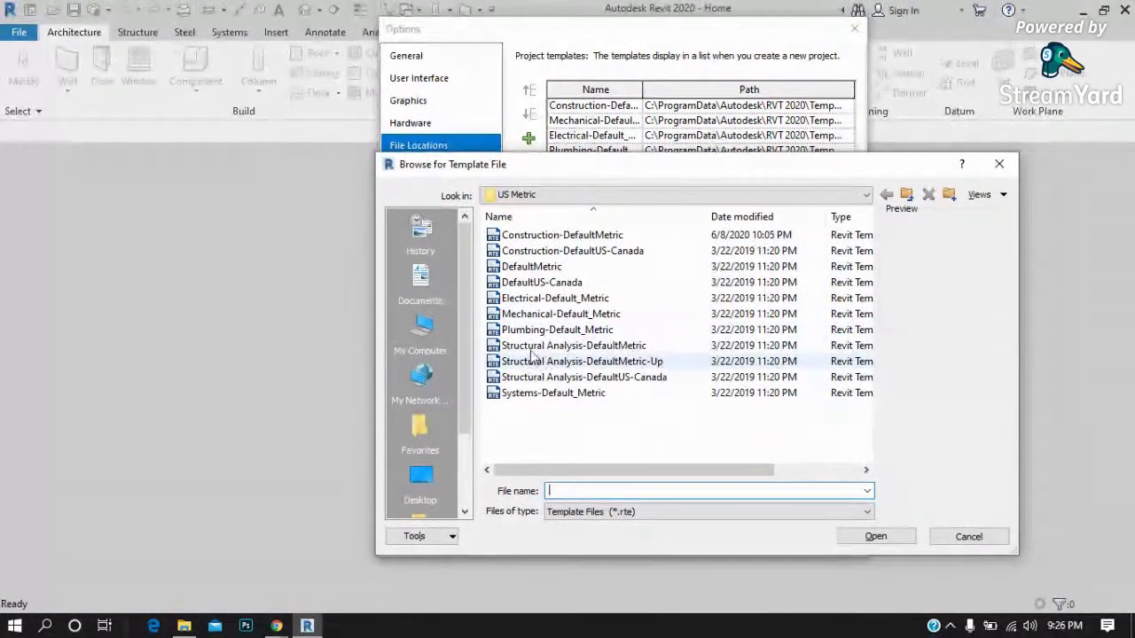
pyautogui.click(585, 345)
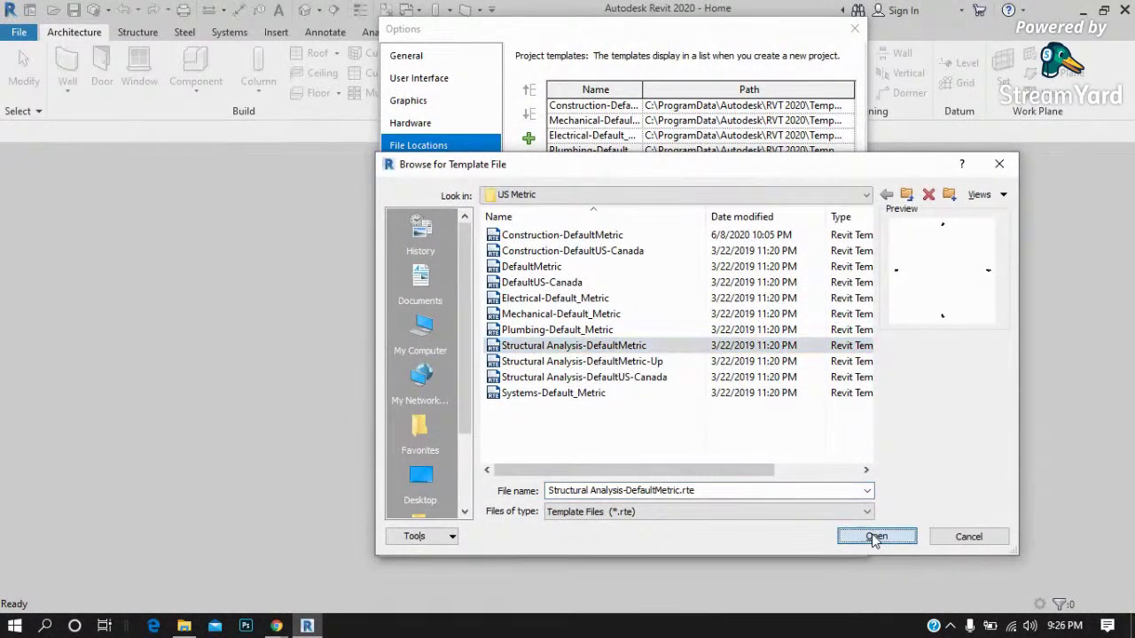
pyautogui.click(875, 535)
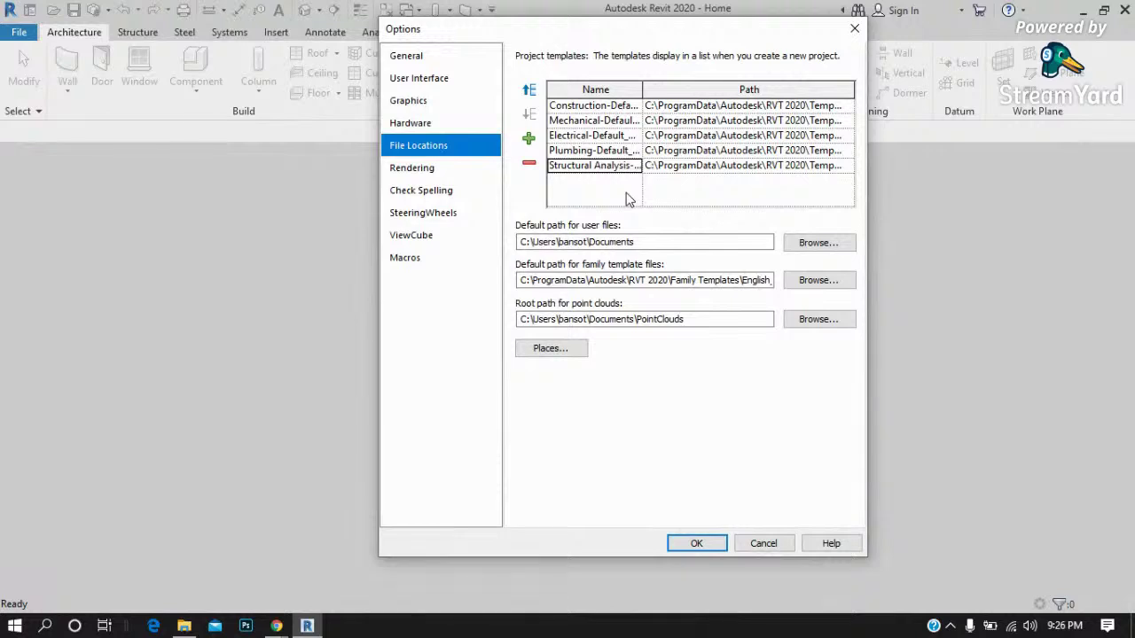
pyautogui.click(696, 541)
pyautogui.click(19, 32)
pyautogui.moveTo(55, 95)
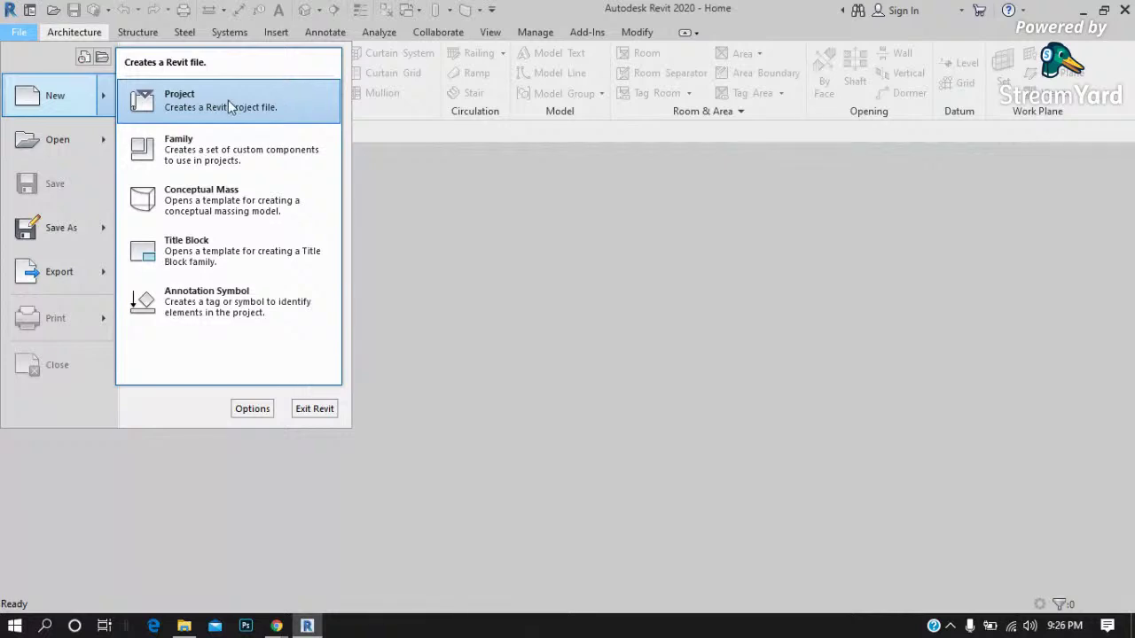
# Create a new project from the Construction-DefaultMetric template.
pyautogui.click(229, 105)
pyautogui.click(537, 285)
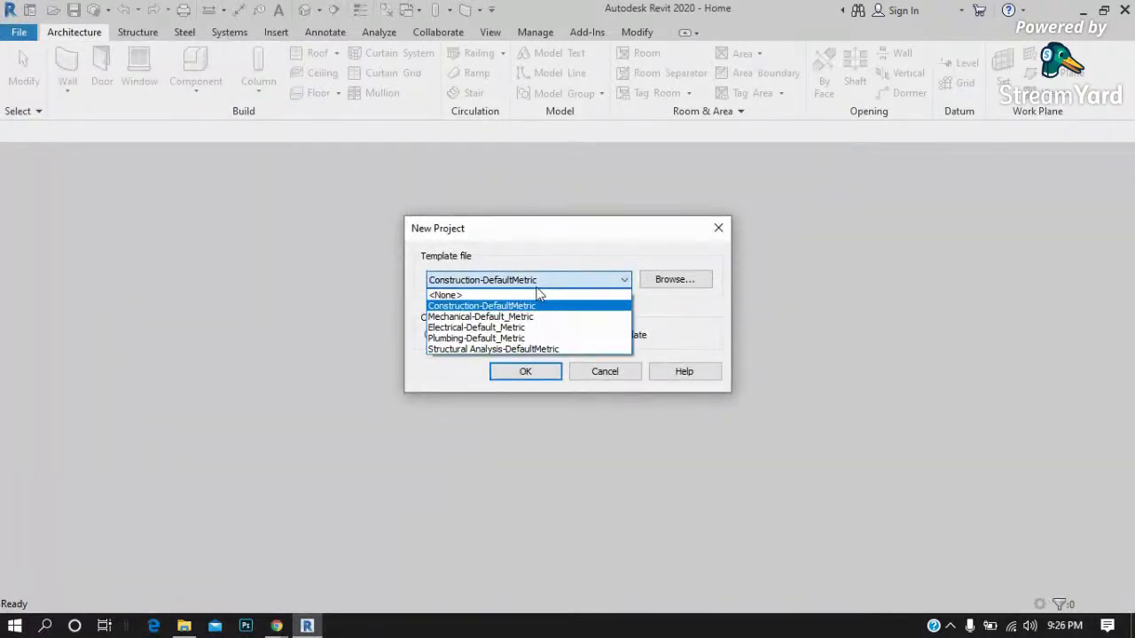
pyautogui.click(483, 306)
pyautogui.click(525, 373)
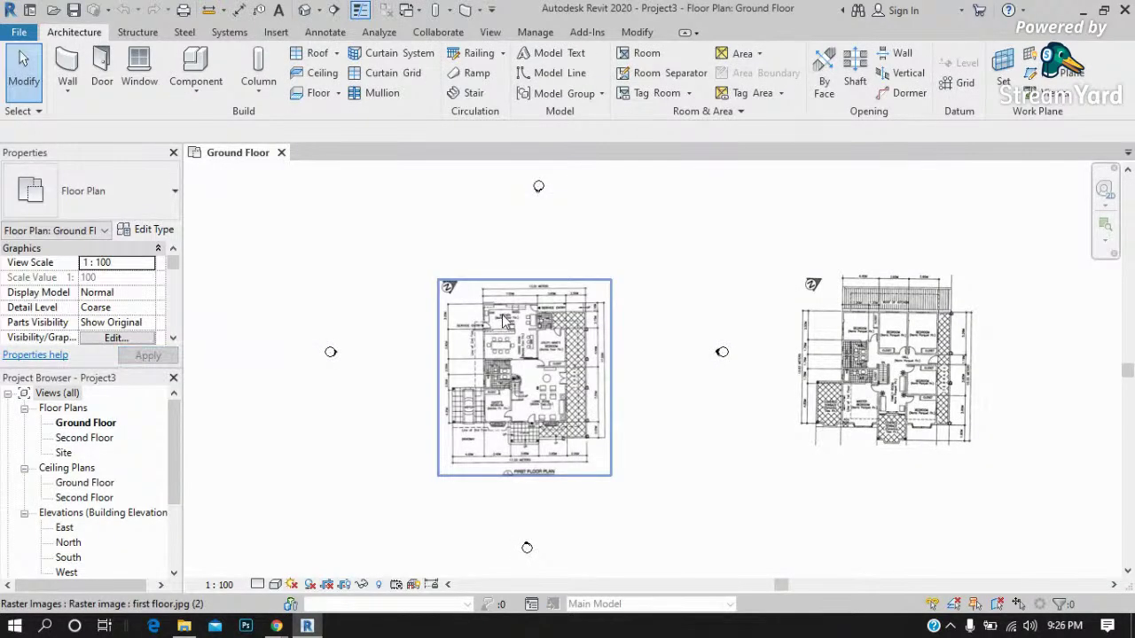
# Delete first floor.jpg and second floor.jpg in Manage Images, confirming each, and close it.
pyautogui.click(554, 332)
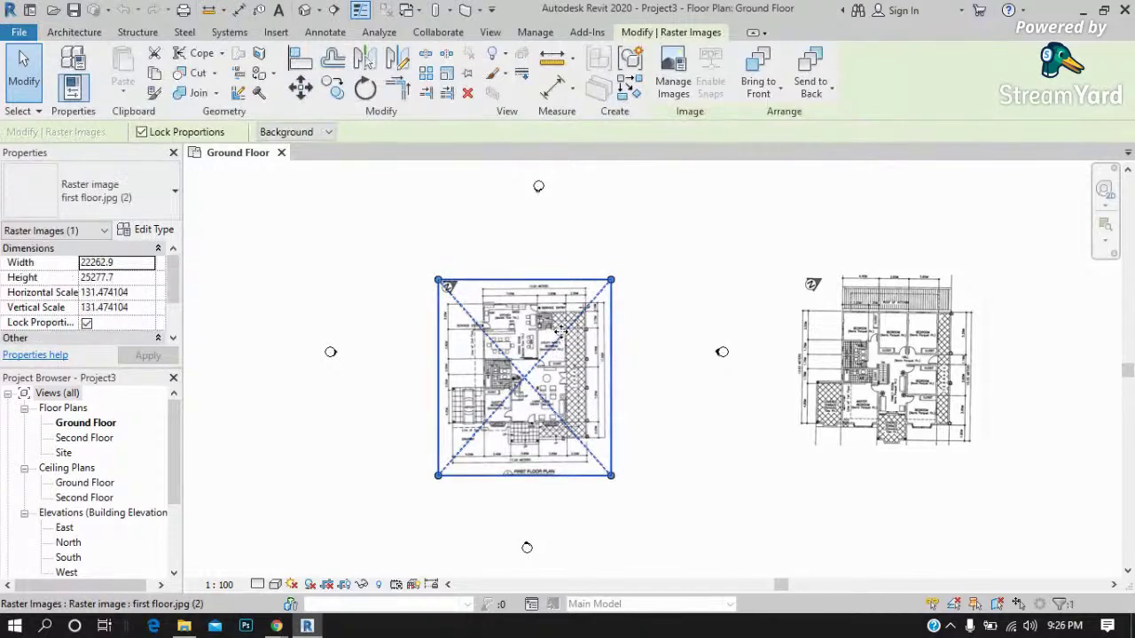
pyautogui.click(673, 85)
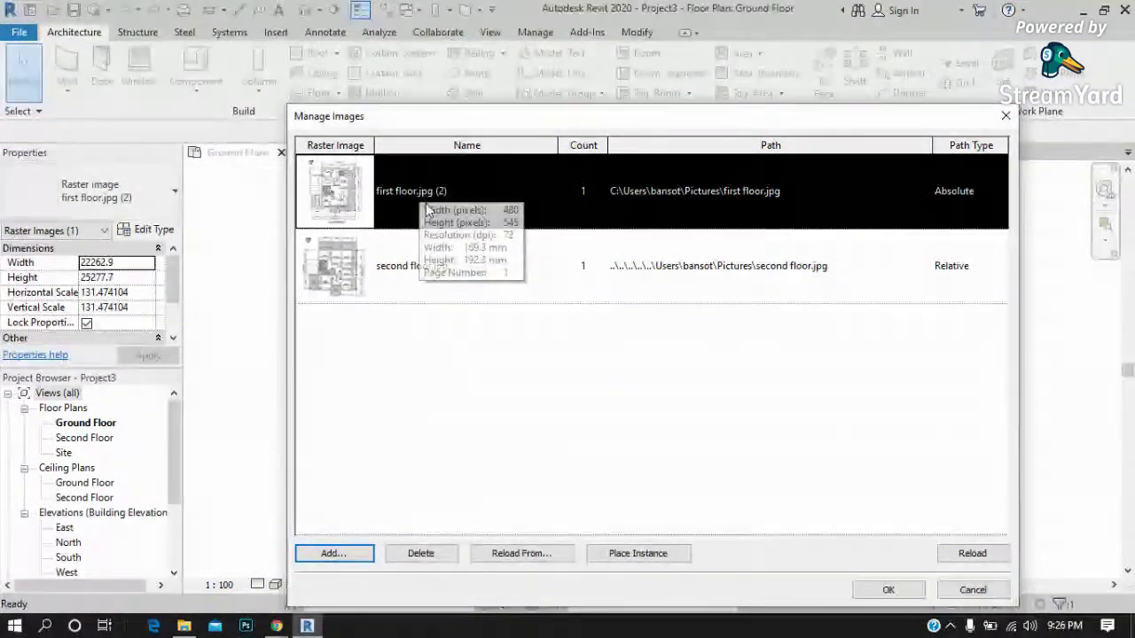
pyautogui.click(429, 551)
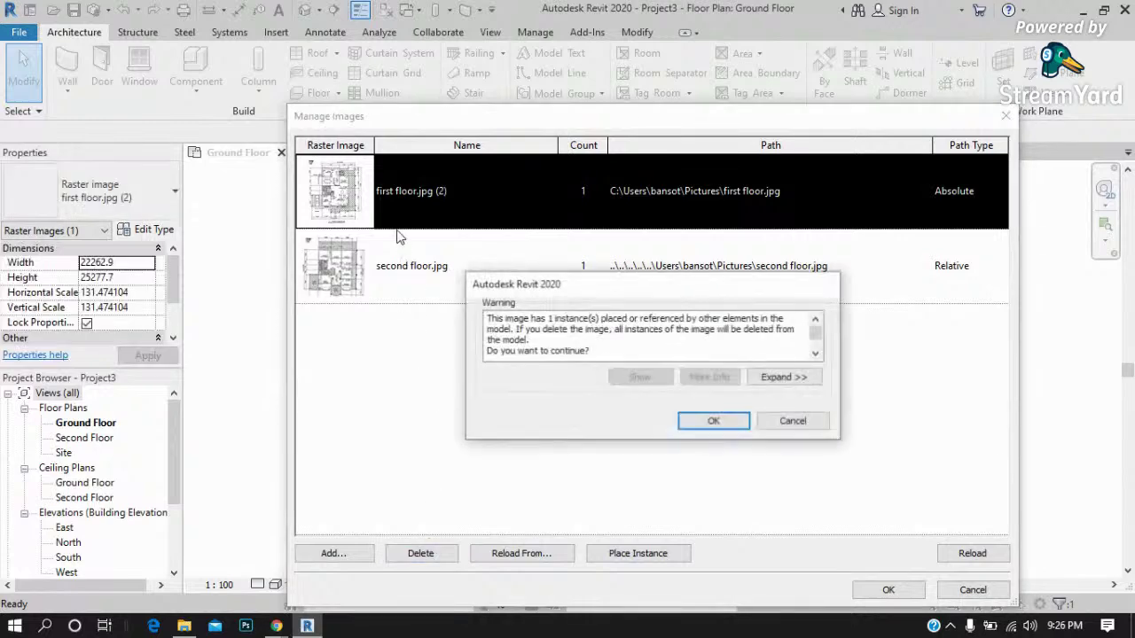
pyautogui.click(714, 421)
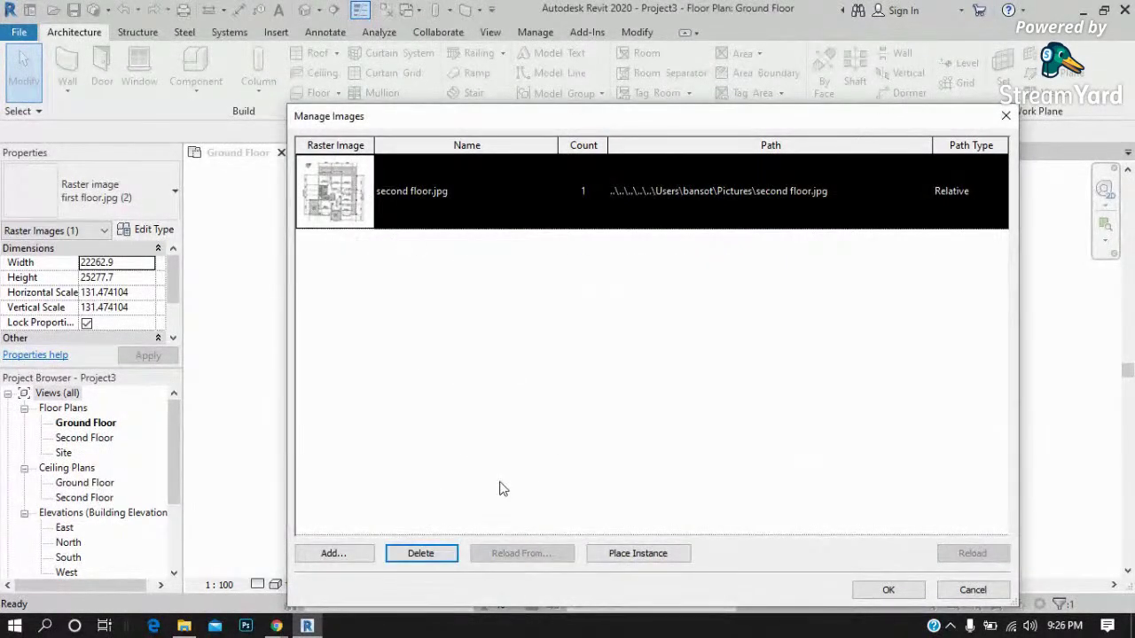
pyautogui.click(423, 554)
pyautogui.click(714, 421)
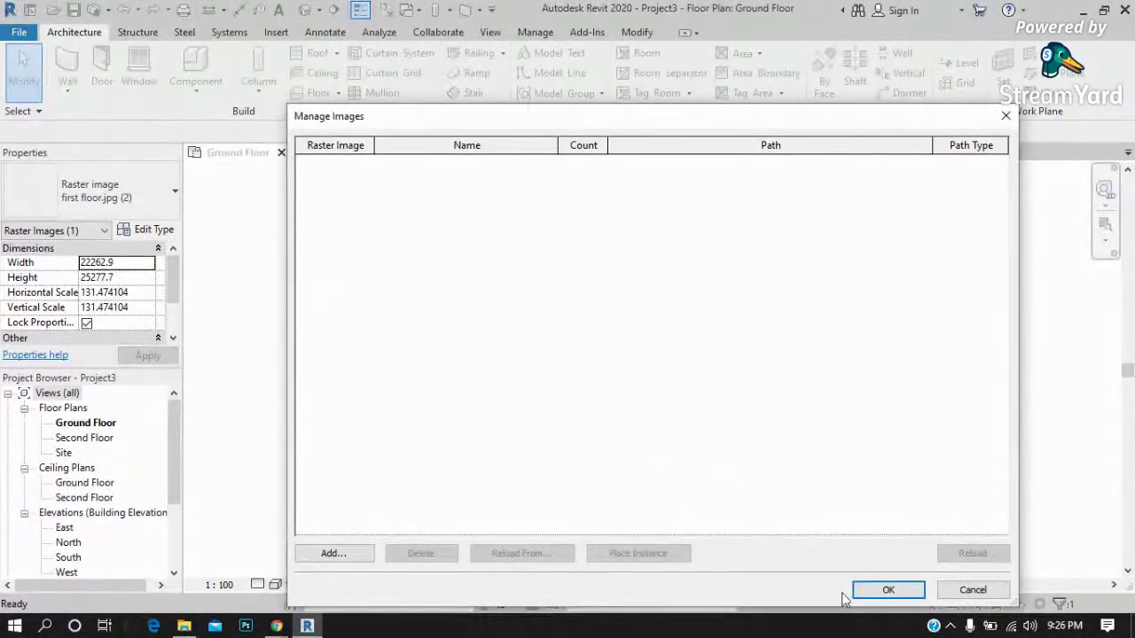
pyautogui.click(888, 590)
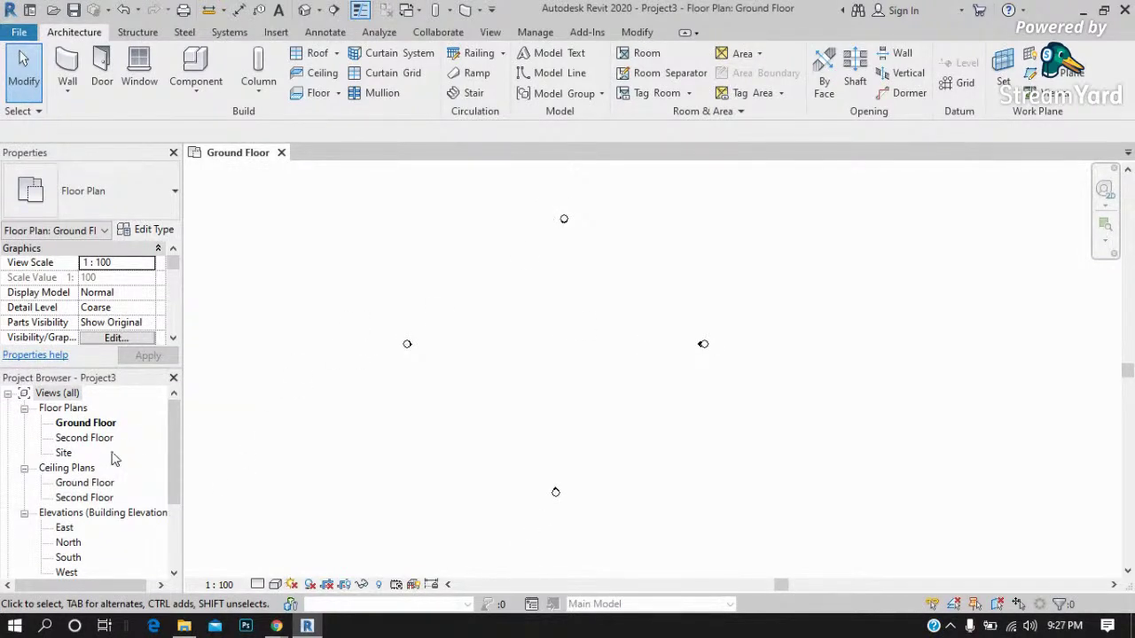
# Open the East, North, South and West elevation views in turn to look them over.
pyautogui.scroll(-1, 122, 463)
pyautogui.doubleClick(66, 515)
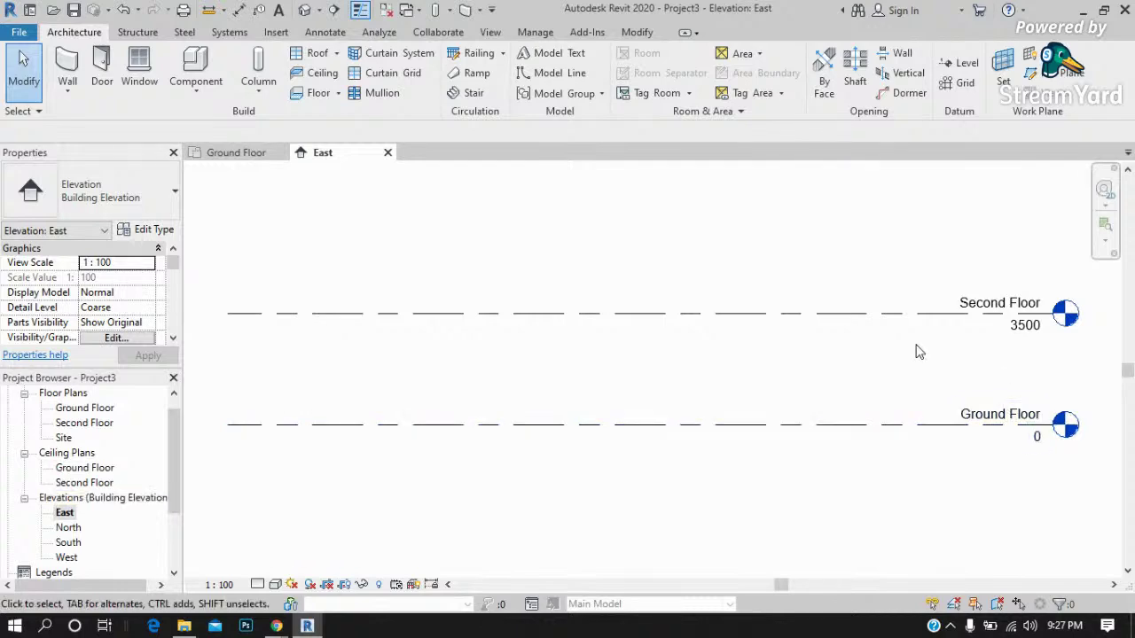
pyautogui.scroll(-1, 917, 340)
pyautogui.doubleClick(69, 528)
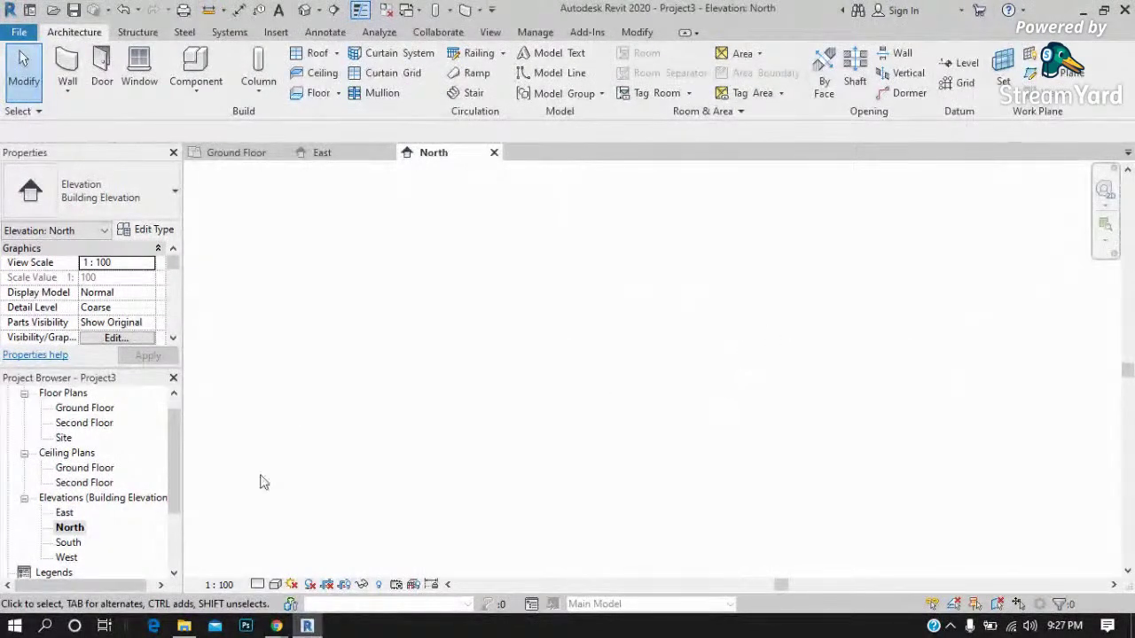
pyautogui.doubleClick(70, 543)
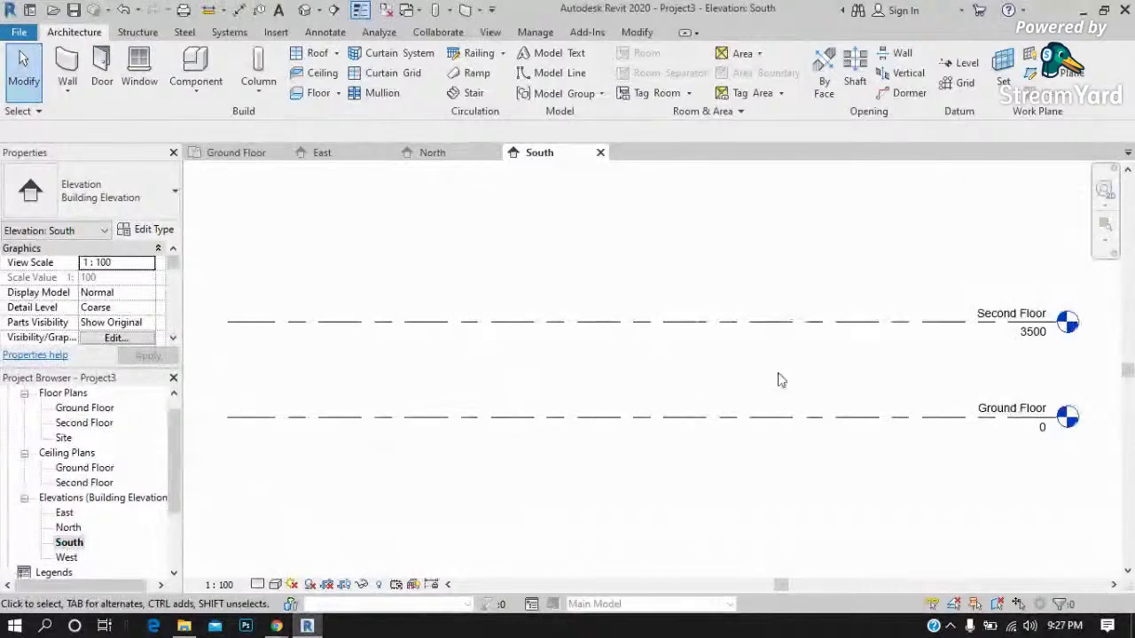
pyautogui.doubleClick(67, 557)
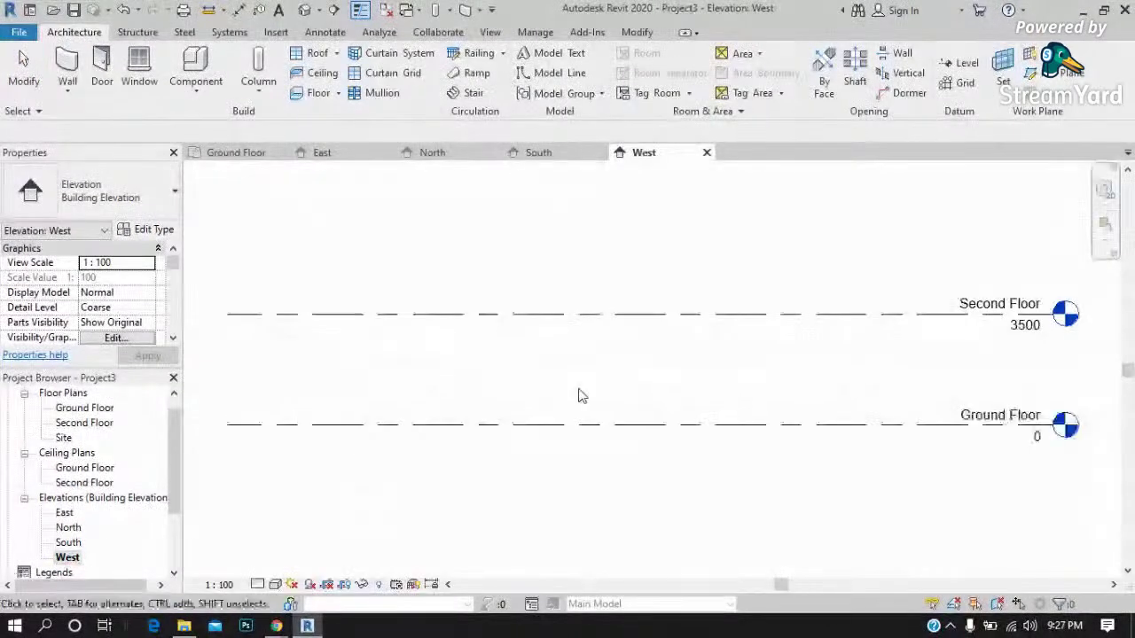
pyautogui.doubleClick(68, 527)
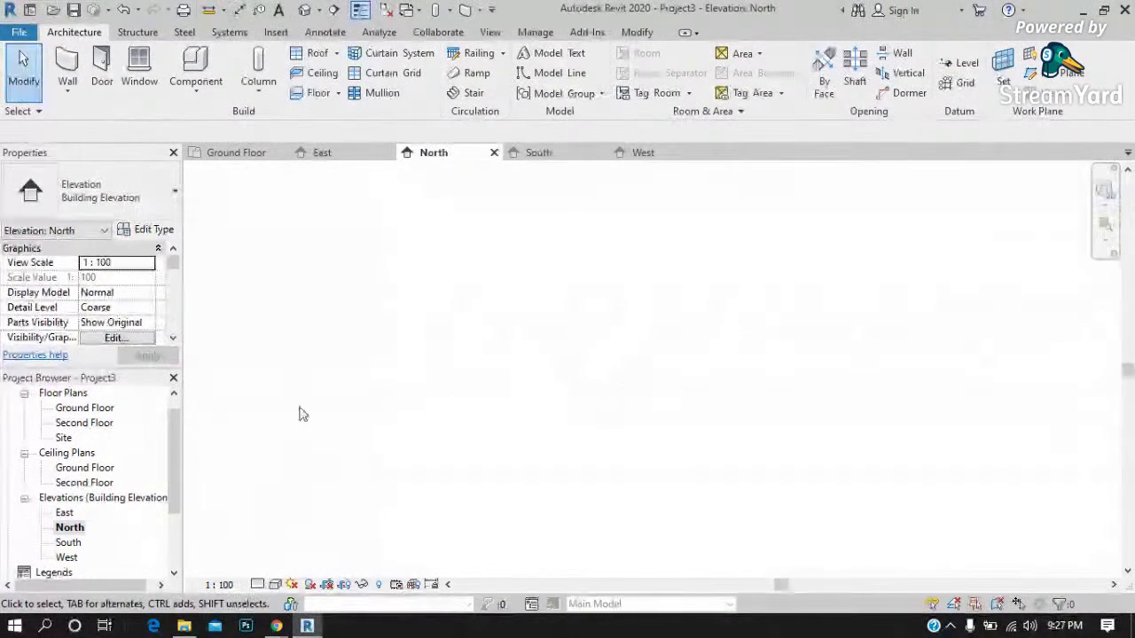
# Back in the Ground Floor plan, drag the north elevation marker downward.
pyautogui.doubleClick(83, 409)
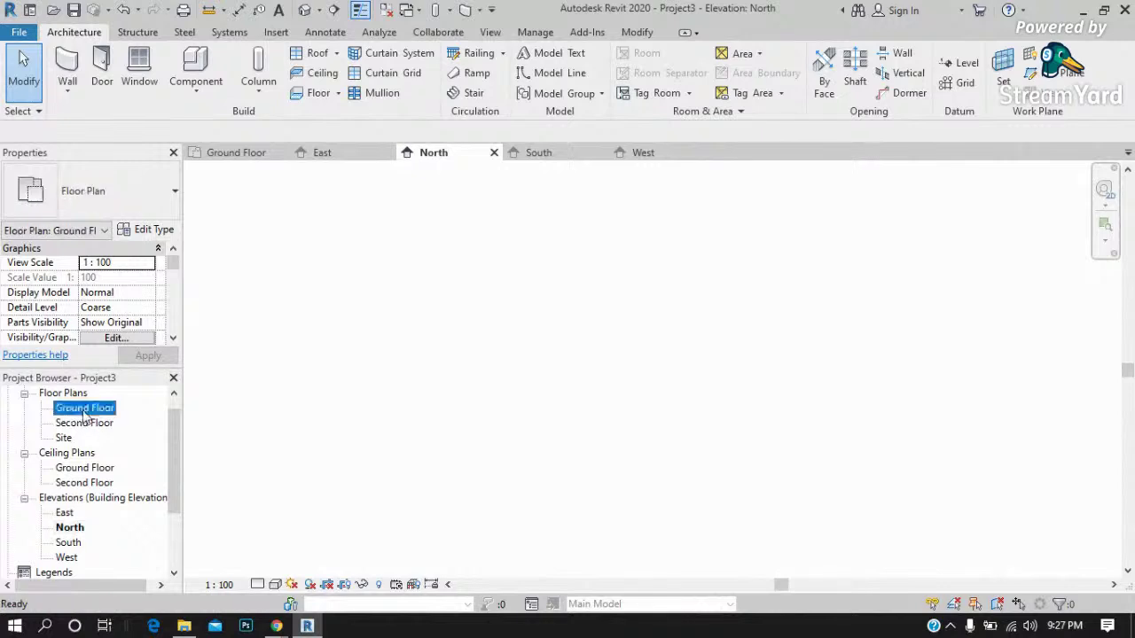
pyautogui.moveTo(564, 227); pyautogui.dragTo(558, 275)
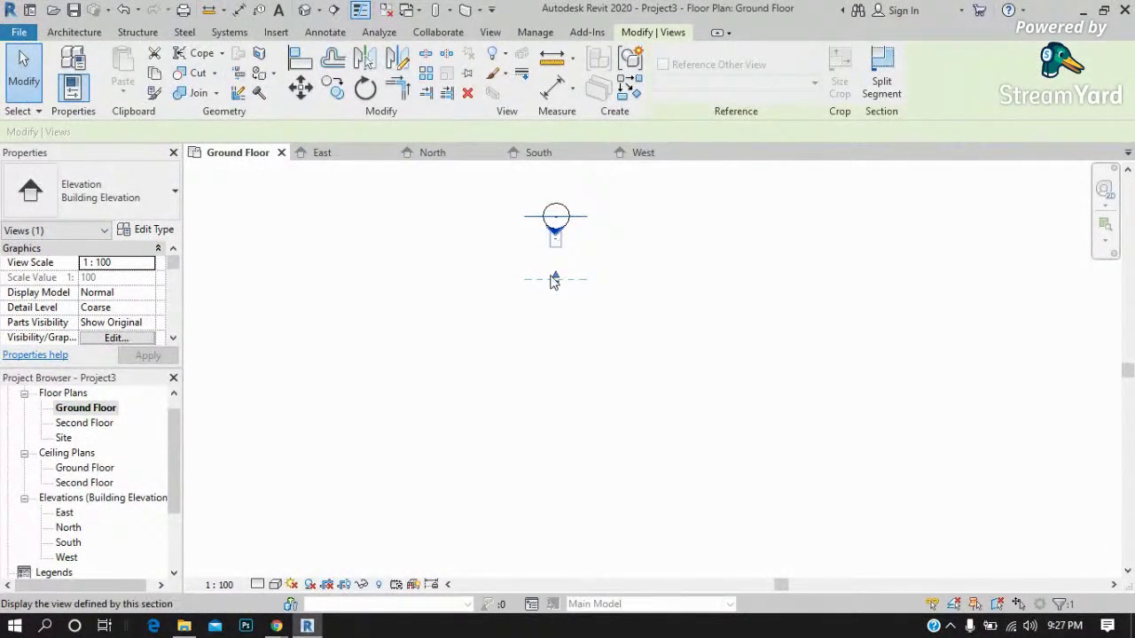
pyautogui.scroll(-5, 556, 254)
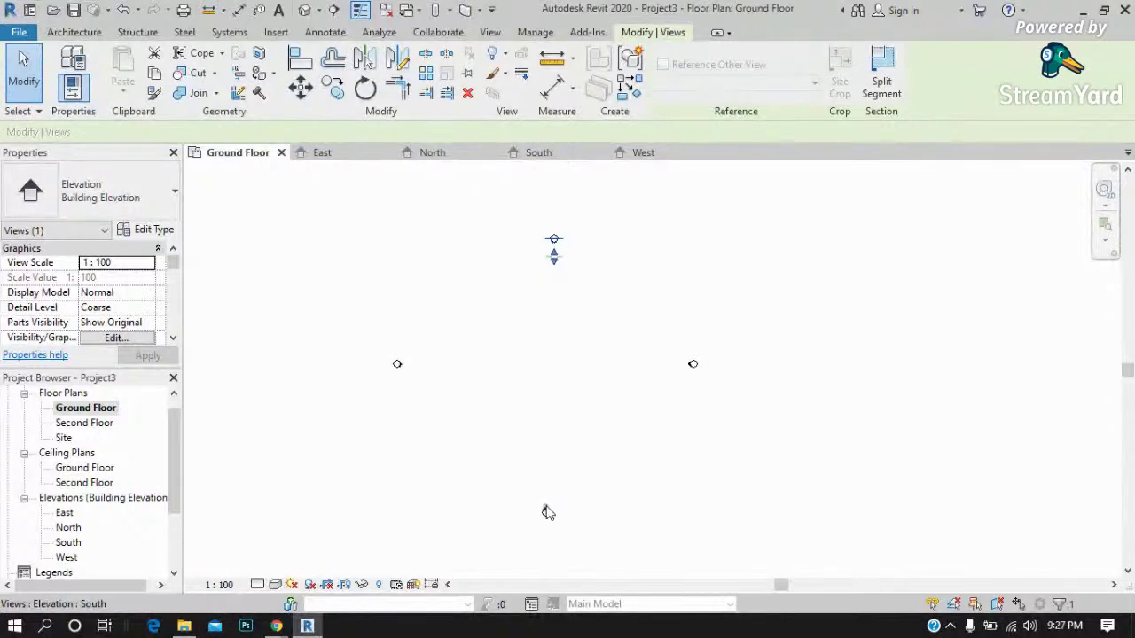
pyautogui.scroll(2, 547, 513)
pyautogui.scroll(1, 546, 523)
pyautogui.scroll(-3, 544, 465)
pyautogui.scroll(1, 532, 337)
pyautogui.scroll(3, 554, 315)
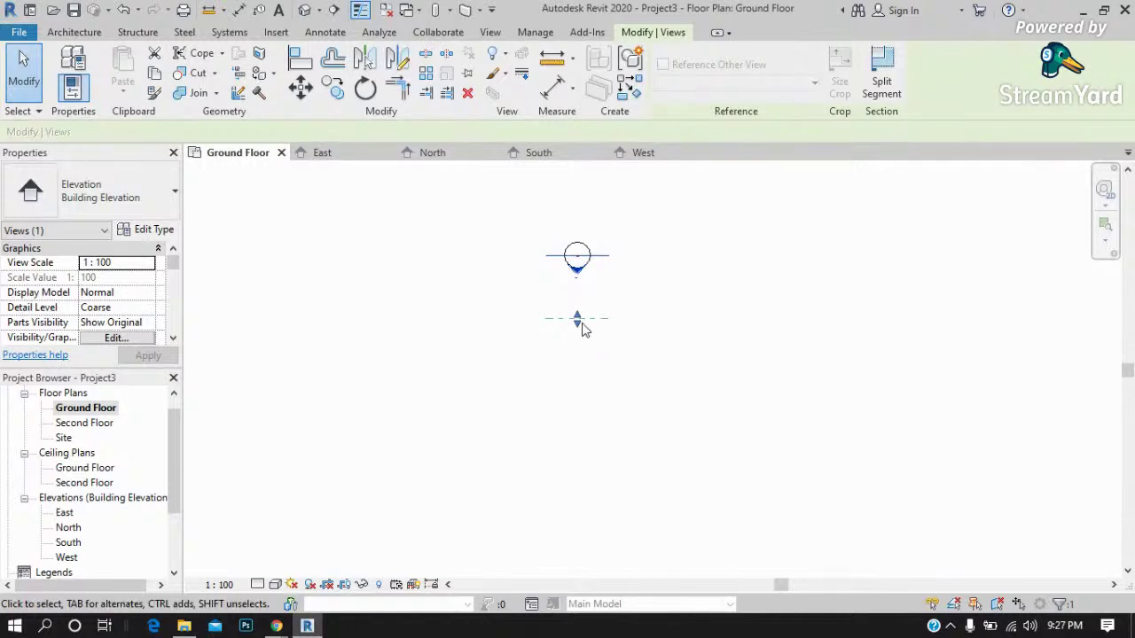
# Delete the north elevation marker together with its North elevation view.
pyautogui.scroll(-1, 585, 369)
pyautogui.scroll(-2, 592, 370)
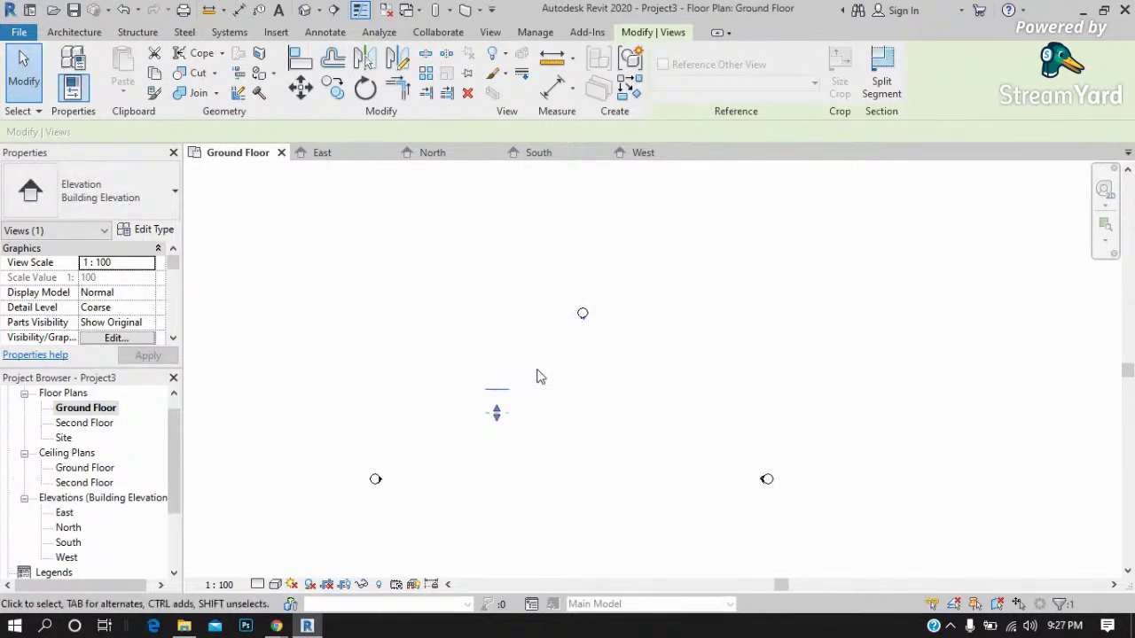
pyautogui.press('Delete')
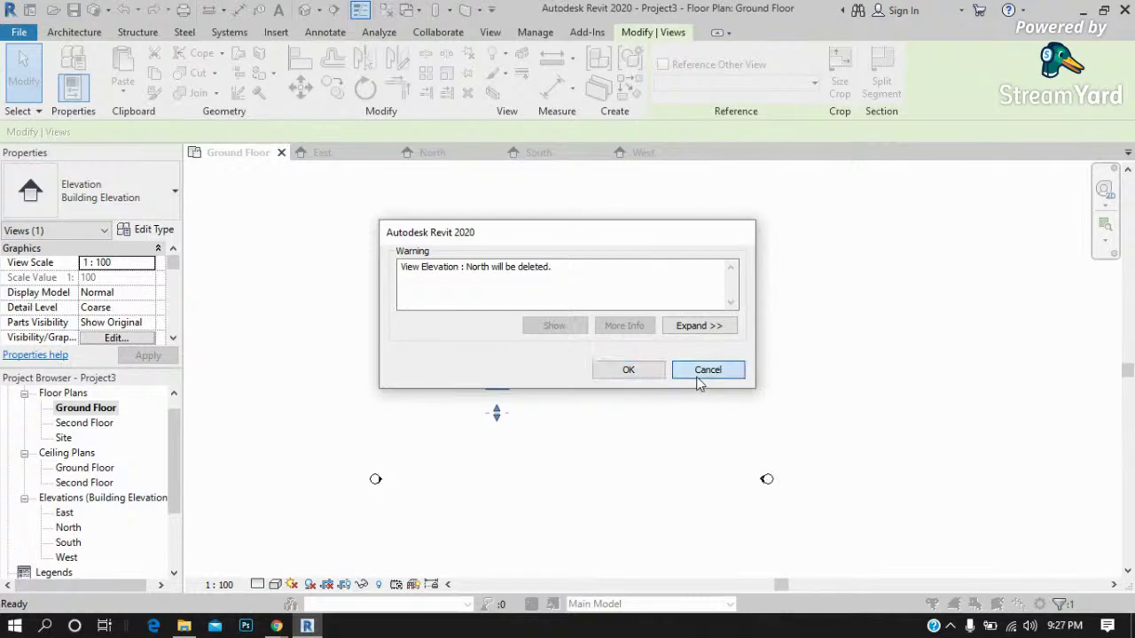
pyautogui.click(701, 373)
pyautogui.moveTo(623, 274); pyautogui.dragTo(474, 447)
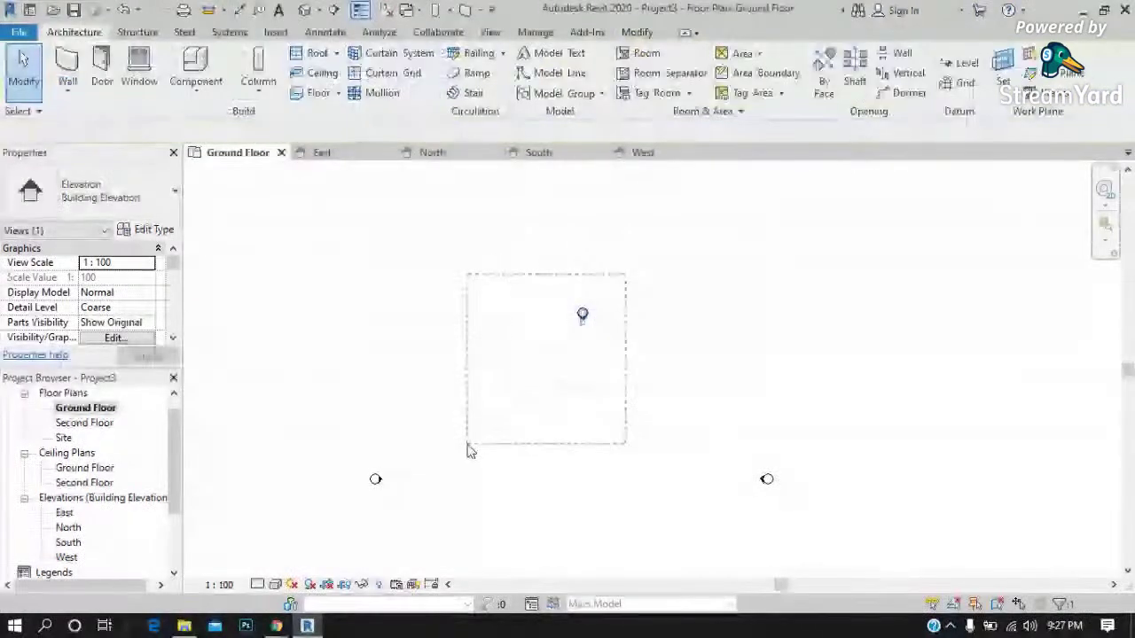
pyautogui.press('Delete')
pyautogui.click(621, 373)
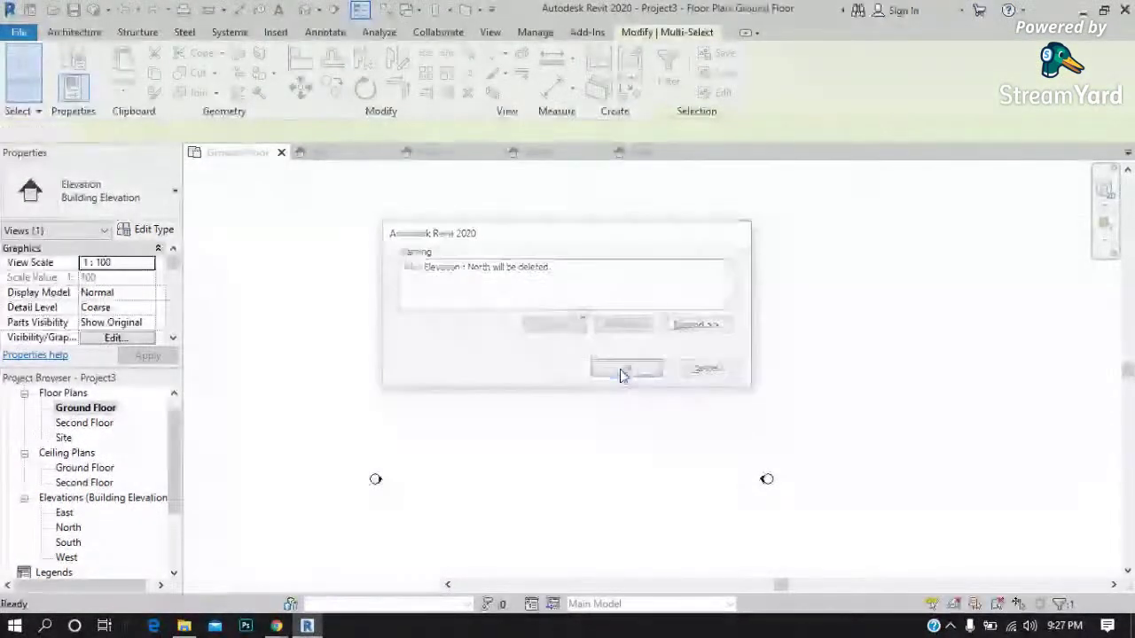
# Window-select the south elevation marker to reorient it.
pyautogui.scroll(-2, 535, 272)
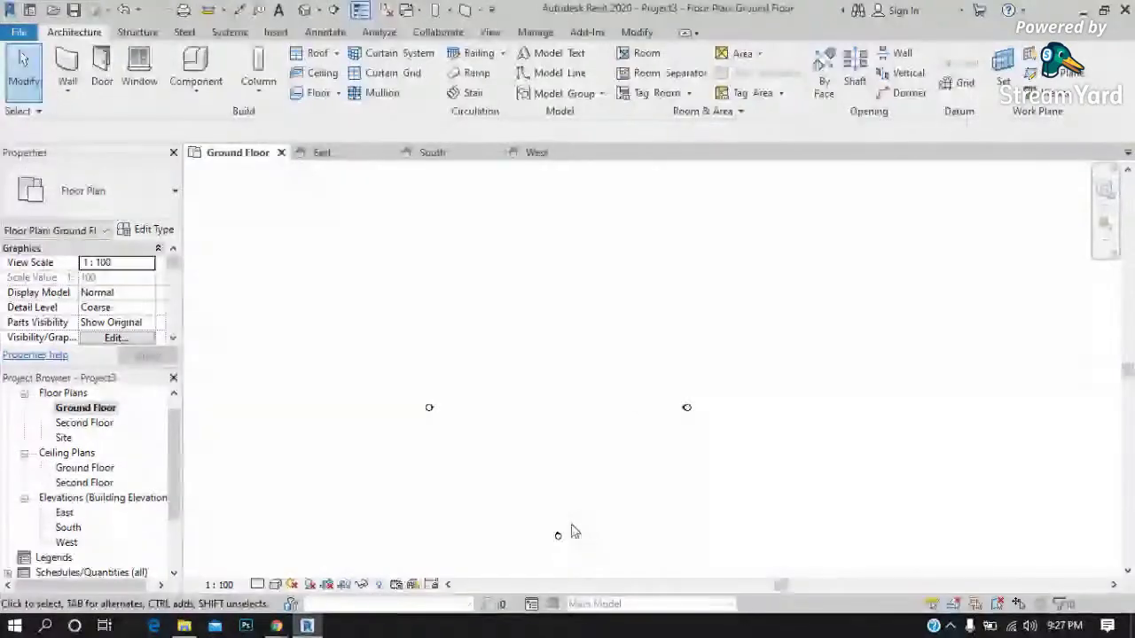
pyautogui.moveTo(574, 553); pyautogui.dragTo(538, 502)
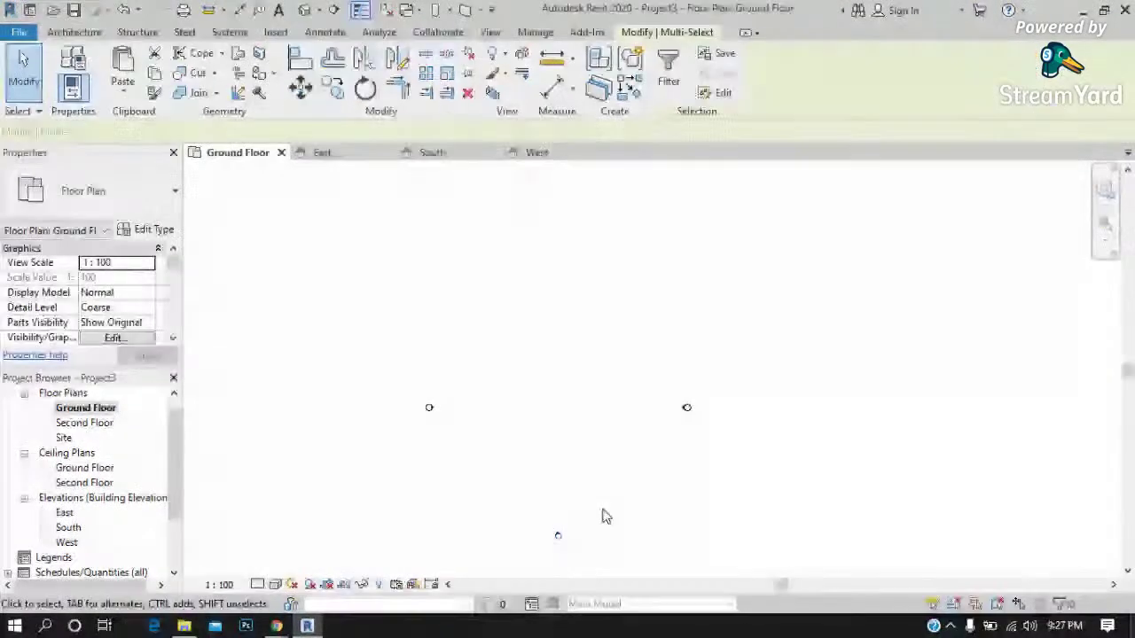
pyautogui.click(334, 88)
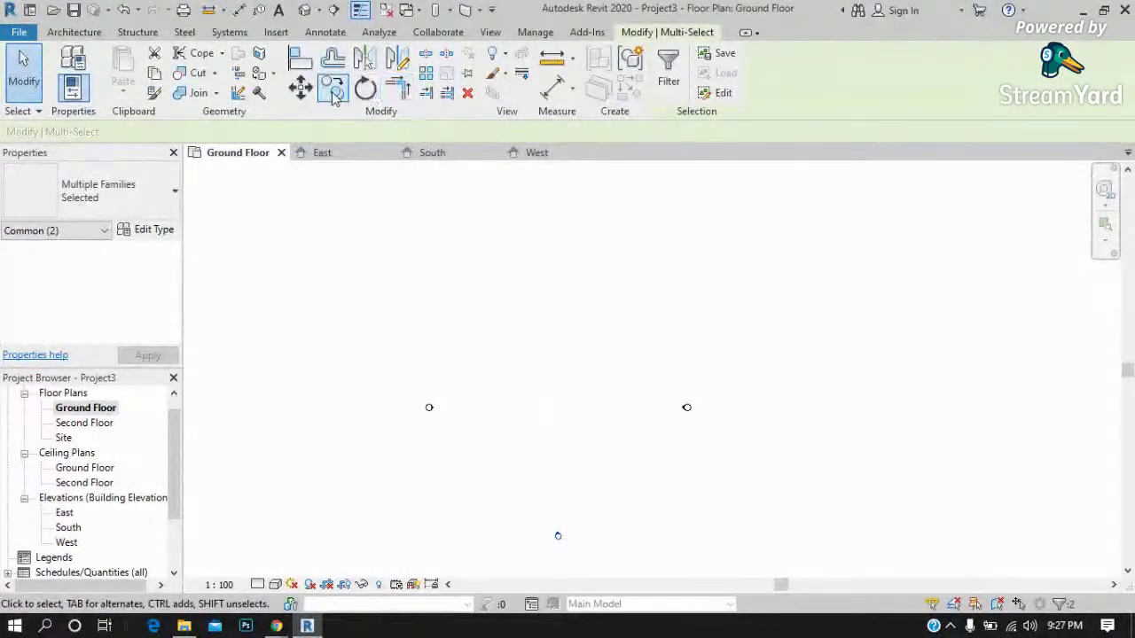
# Rotate the selected elevation marker by 90°.
pyautogui.click(562, 538)
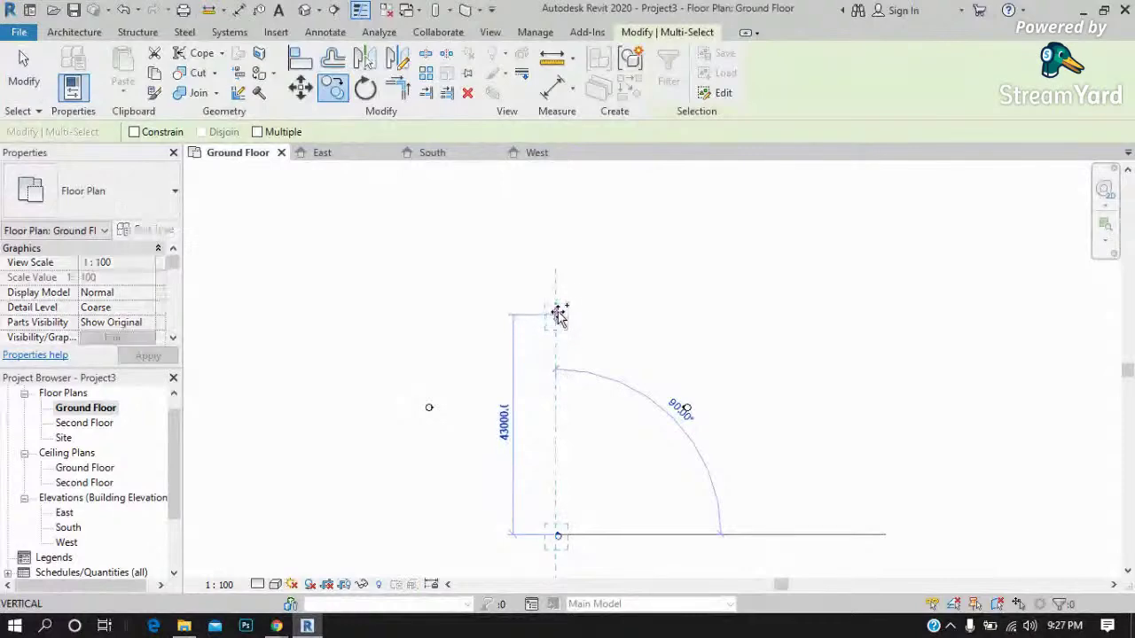
pyautogui.click(546, 326)
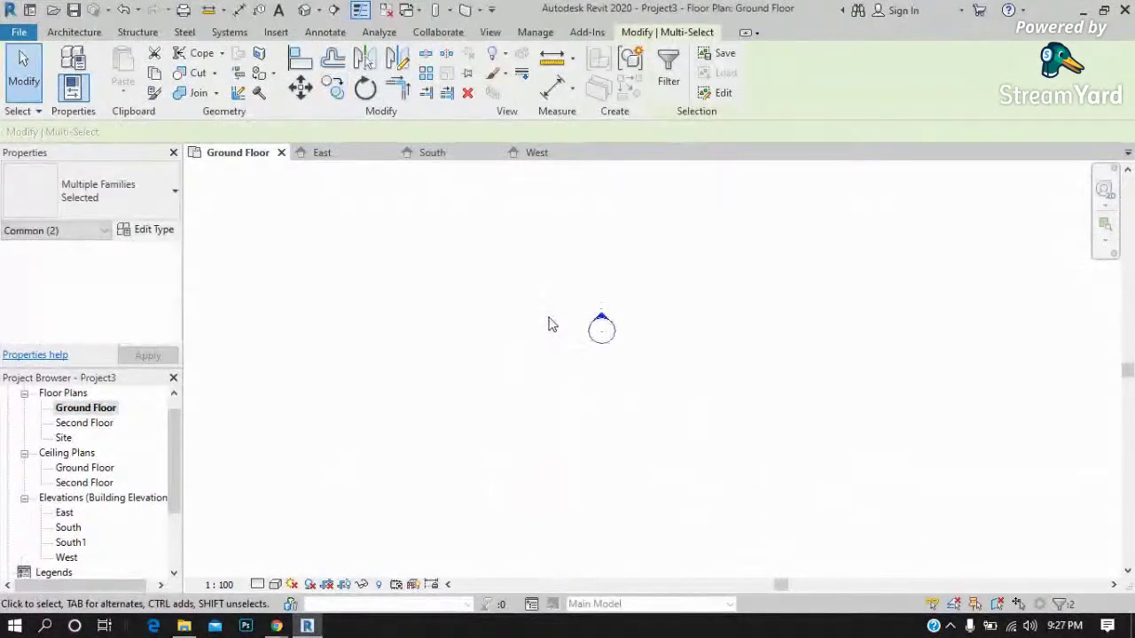
pyautogui.scroll(2, 604, 317)
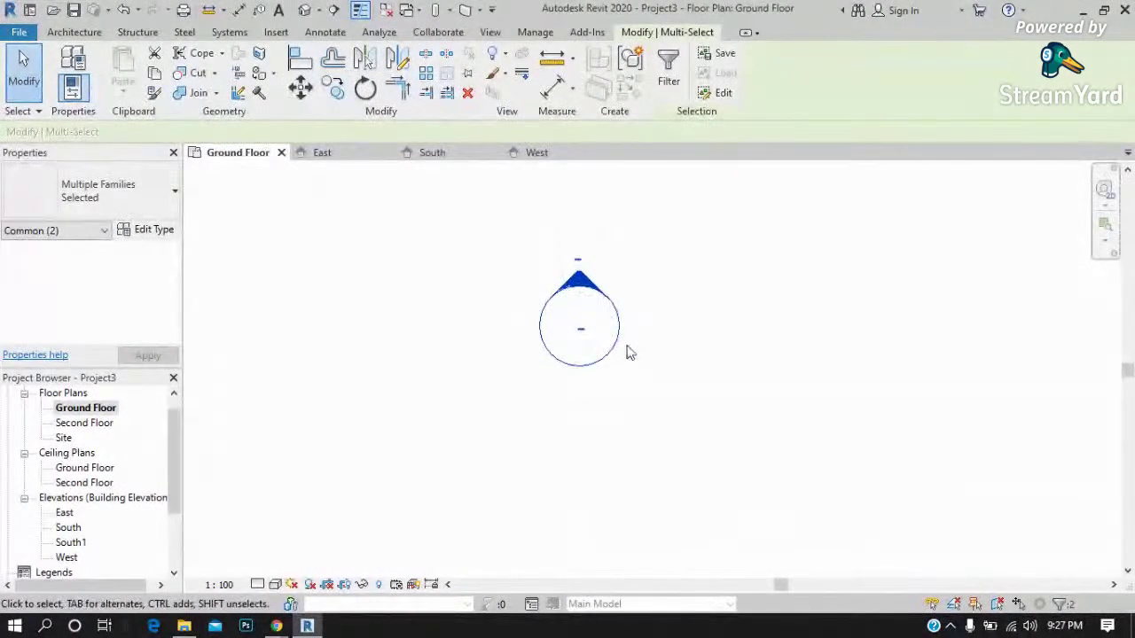
# Add the marker's downward view and delete its upward South1 view, creating Elevation 5 - d.
pyautogui.click(603, 286)
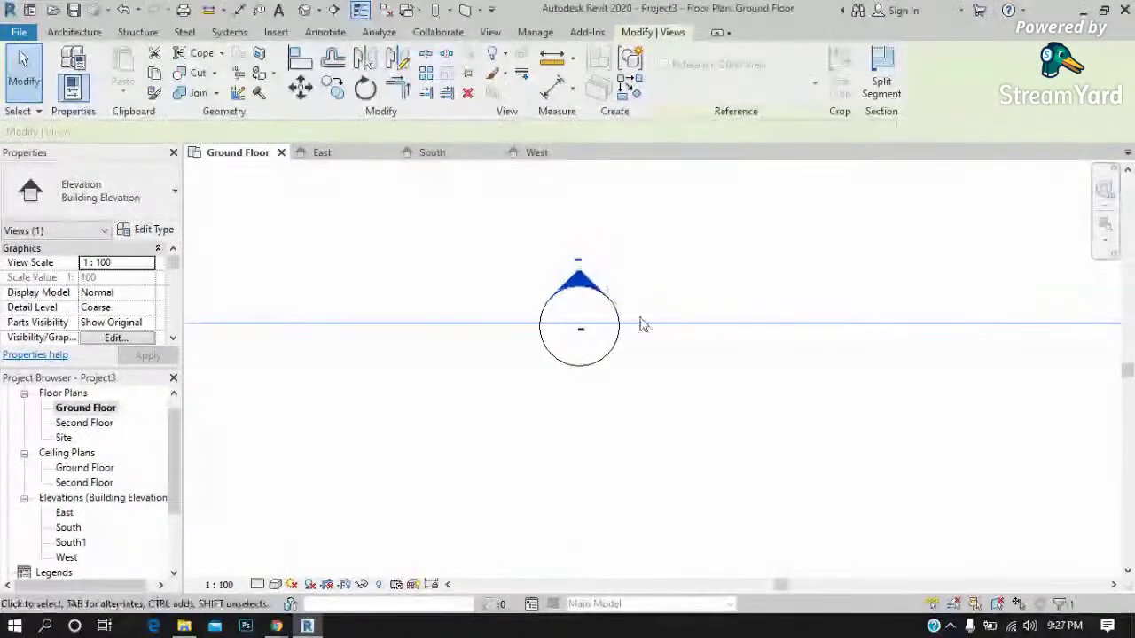
pyautogui.press('Escape')
pyautogui.click(610, 366)
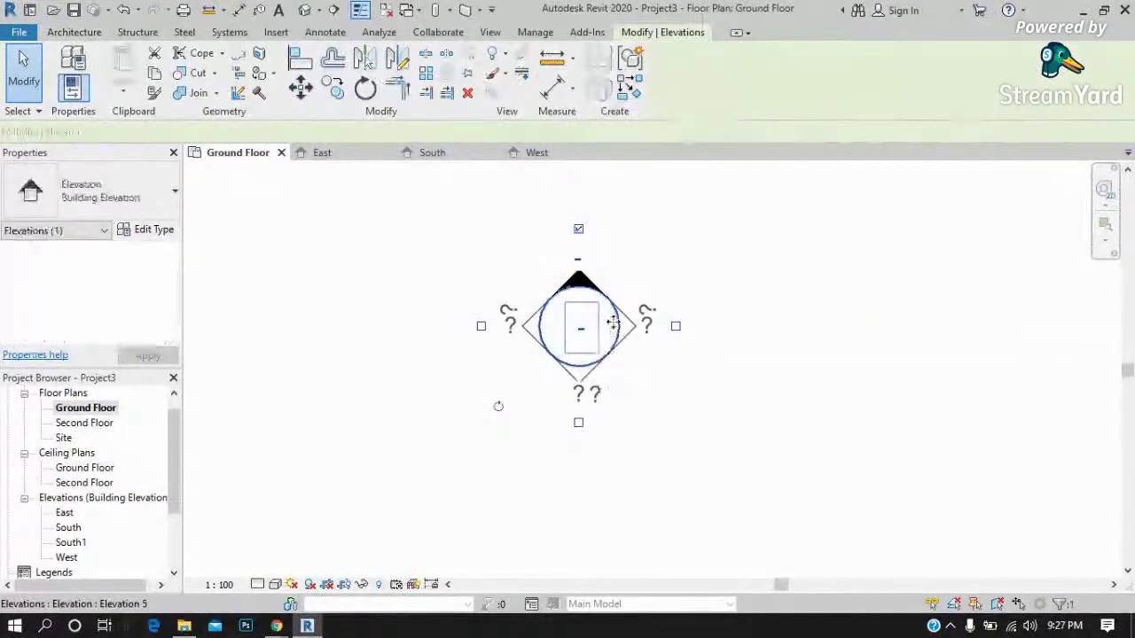
pyautogui.click(577, 424)
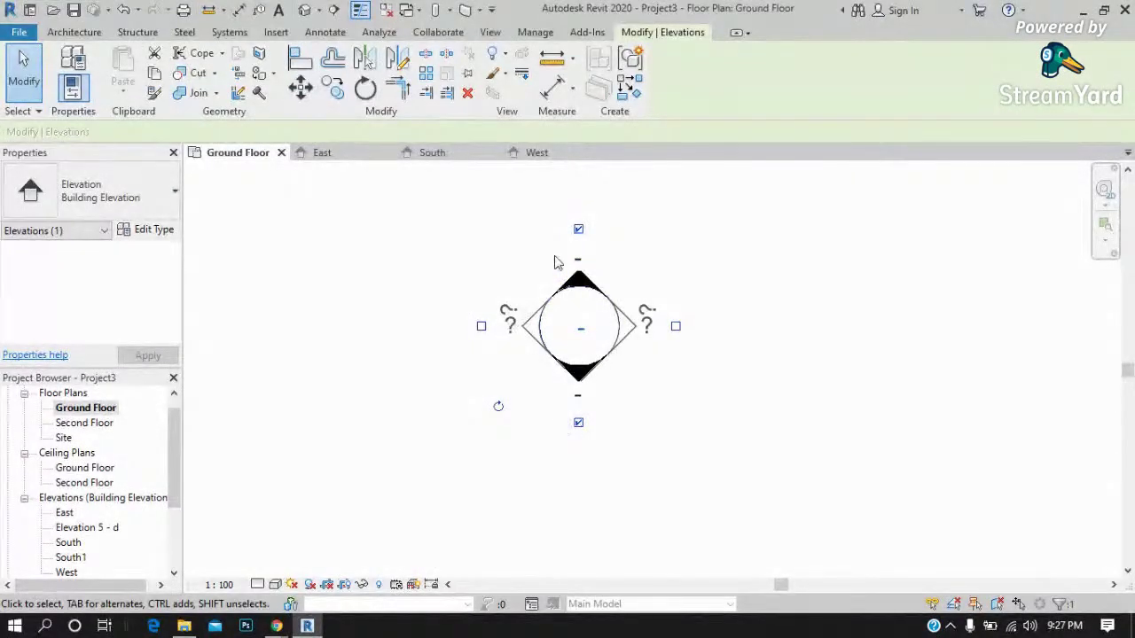
pyautogui.click(578, 230)
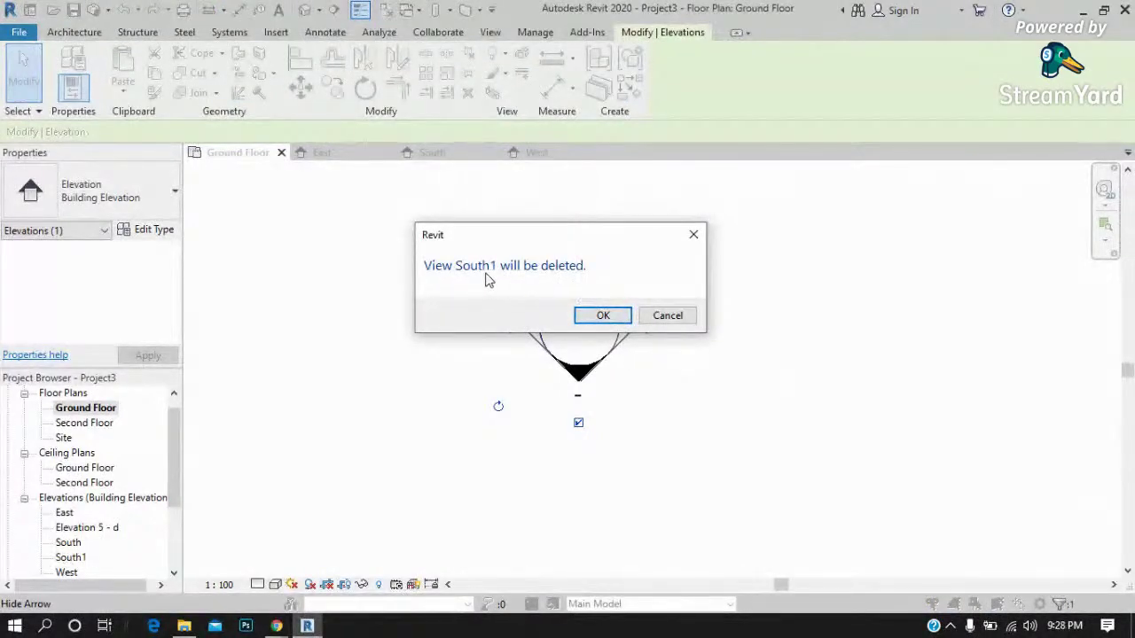
pyautogui.click(602, 317)
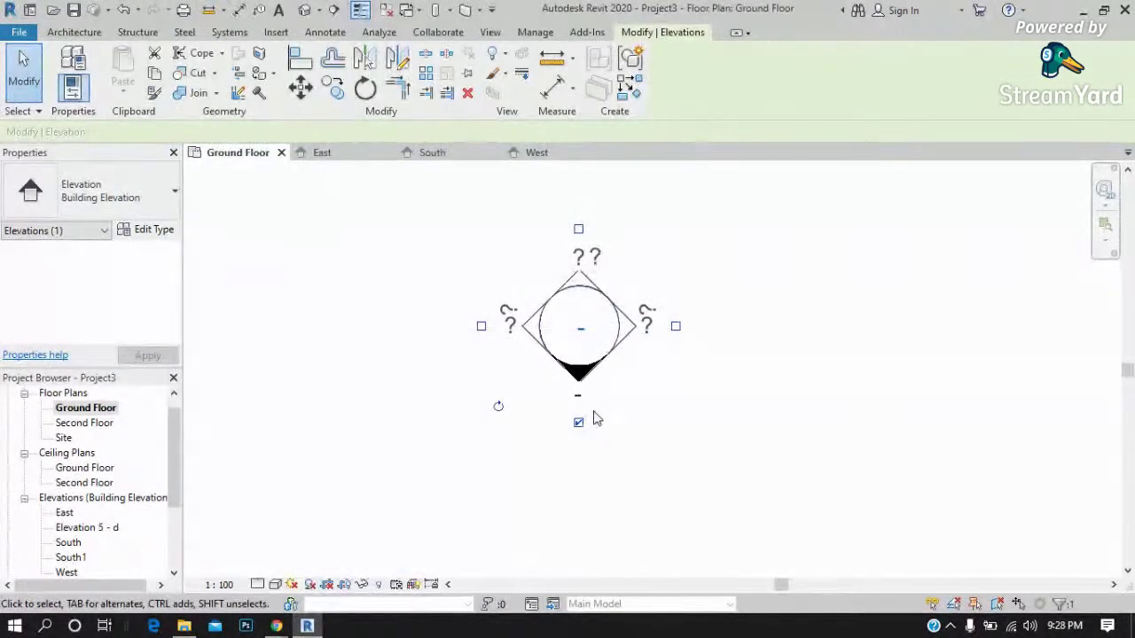
pyautogui.click(95, 535)
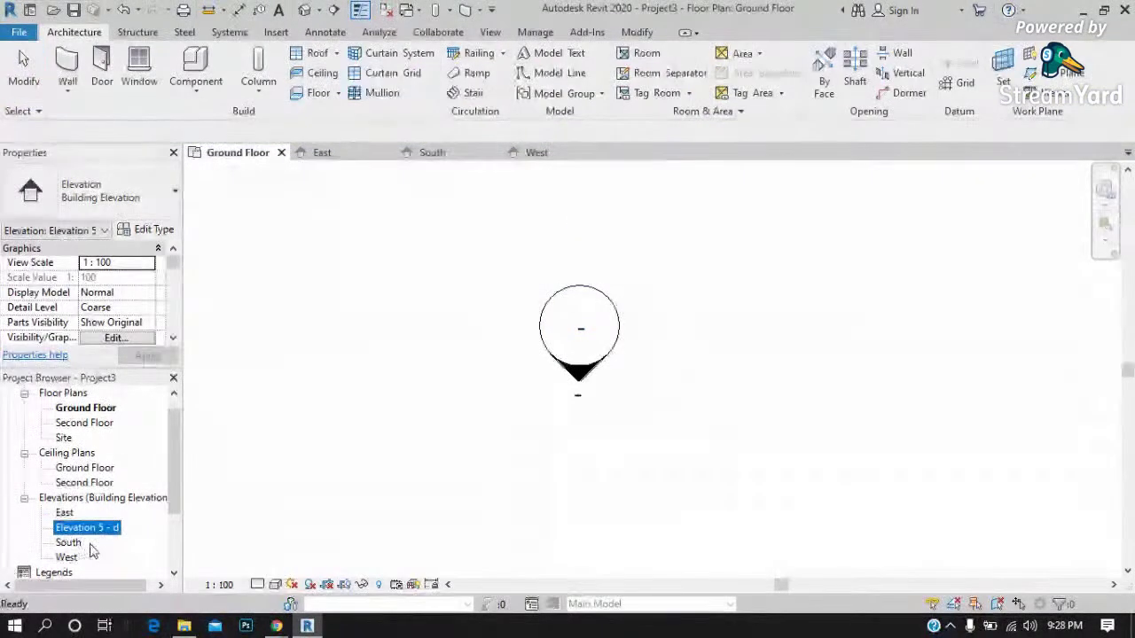
# Rename Elevation 5 - d to North and check the East and North elevations.
pyautogui.rightClick(87, 532)
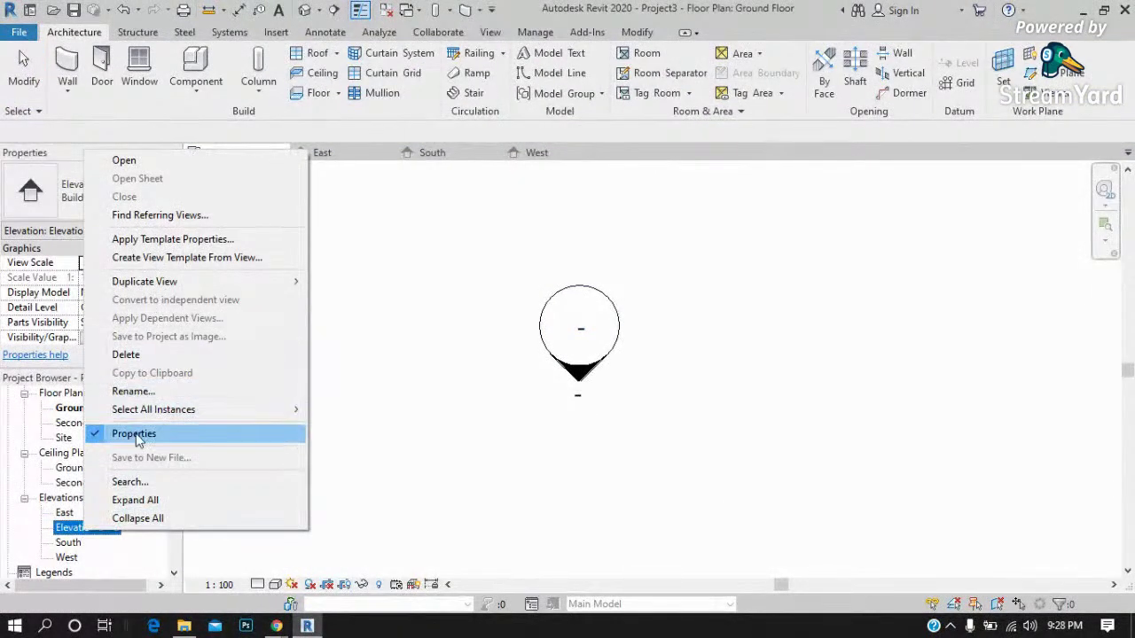
pyautogui.click(131, 391)
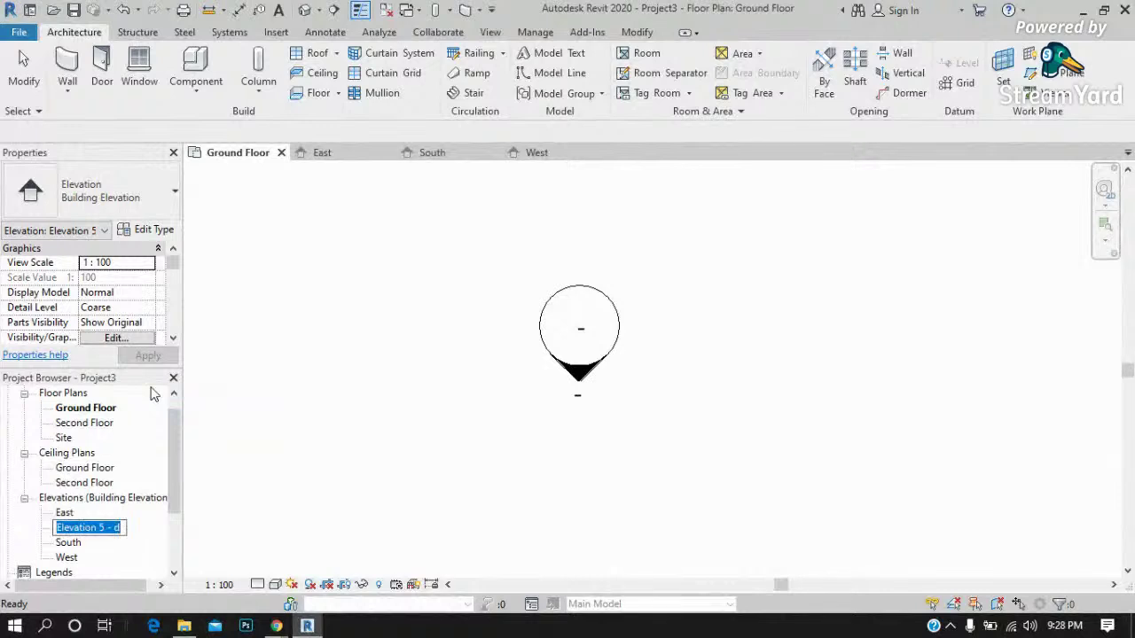
pyautogui.write('North')
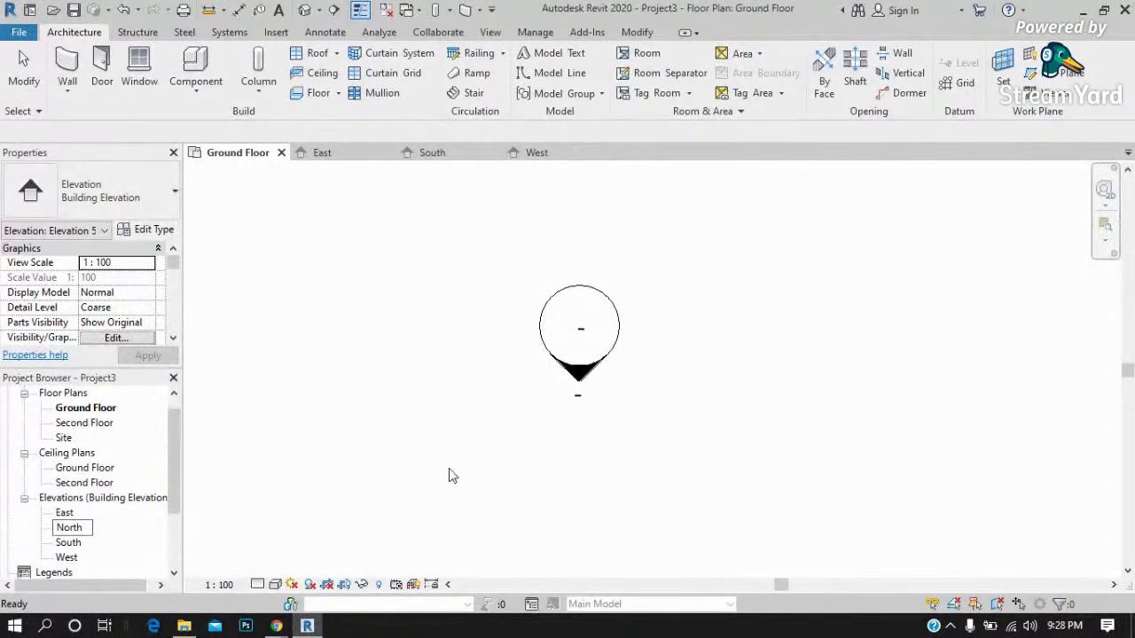
pyautogui.click(449, 476)
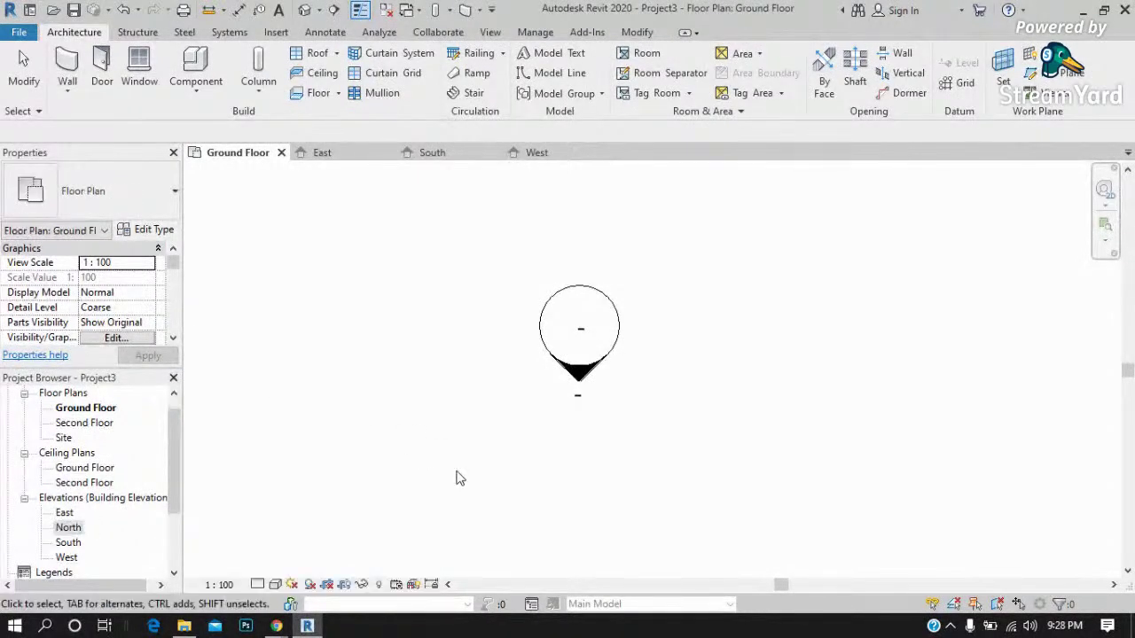
pyautogui.doubleClick(63, 515)
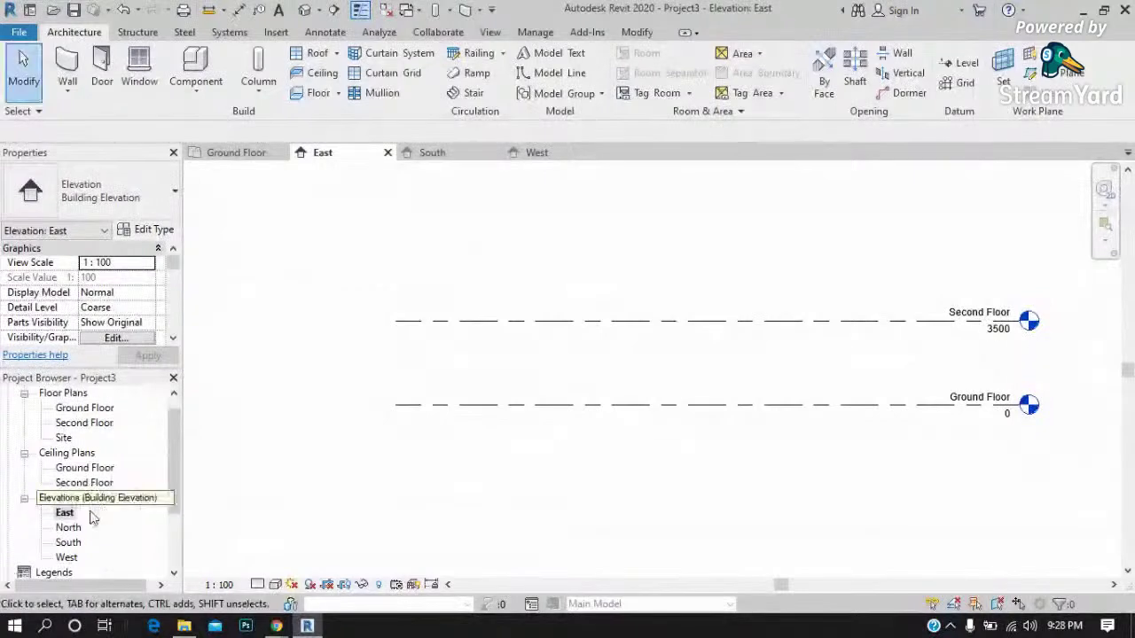
pyautogui.doubleClick(68, 528)
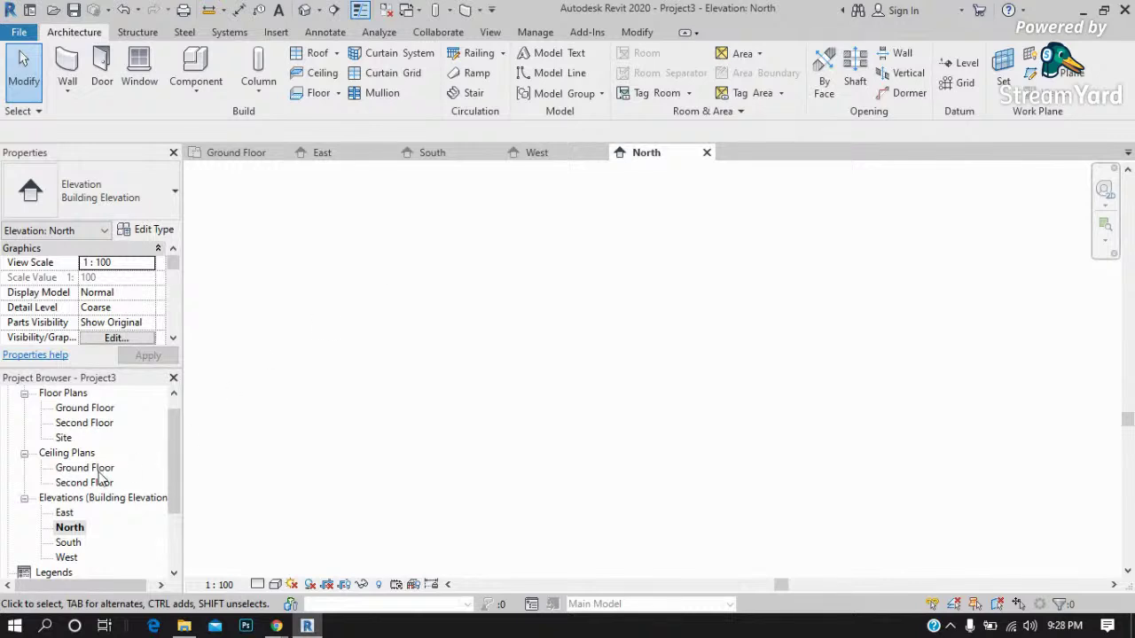
# Delete the extra elevation marker in the Ground Floor plan, removing its North view.
pyautogui.doubleClick(85, 408)
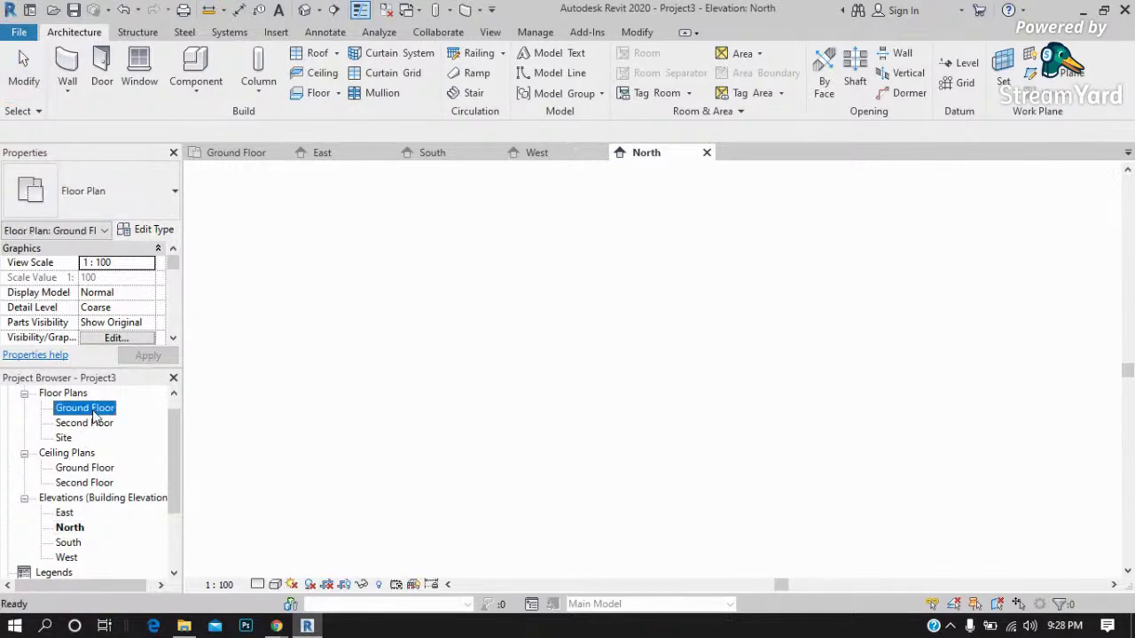
pyautogui.click(555, 370)
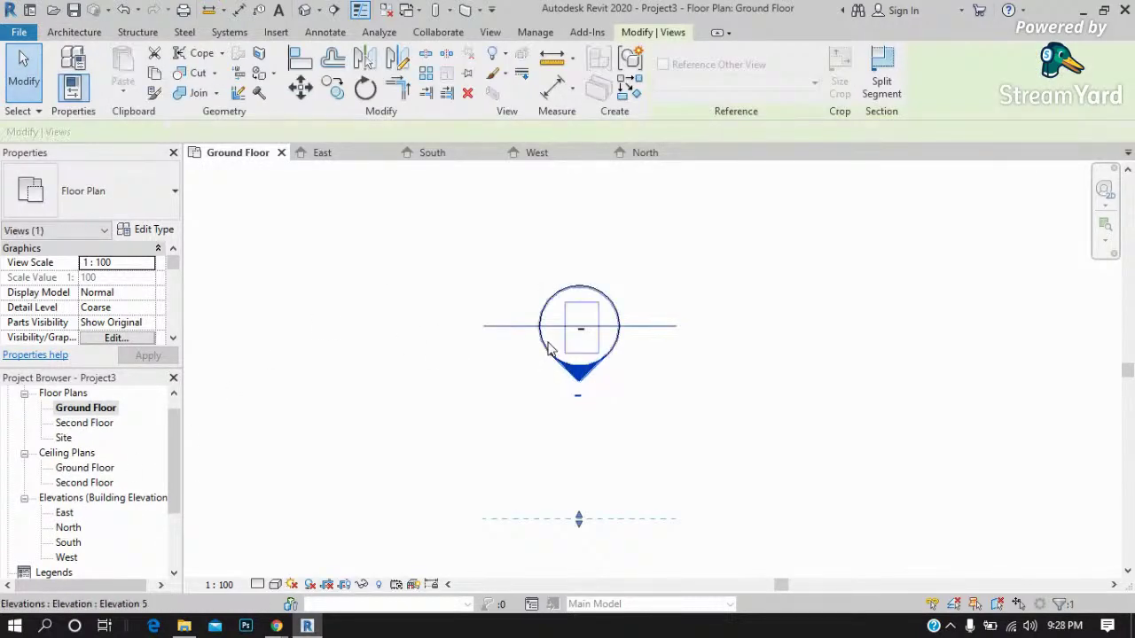
pyautogui.scroll(-3, 551, 354)
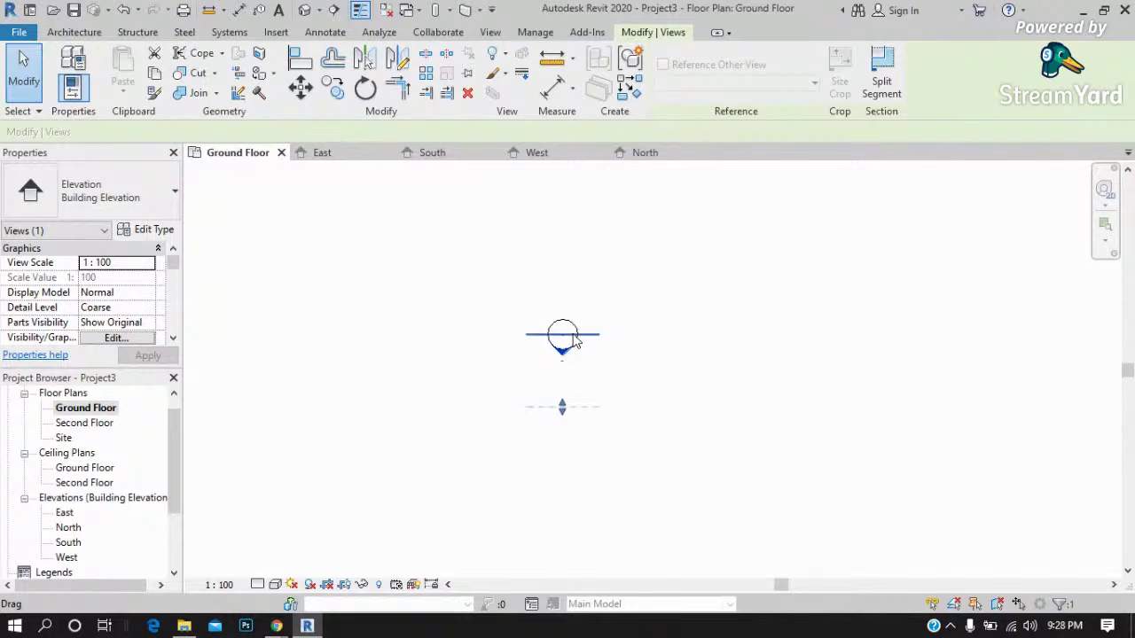
pyautogui.moveTo(635, 284); pyautogui.dragTo(445, 452)
pyautogui.press('Delete')
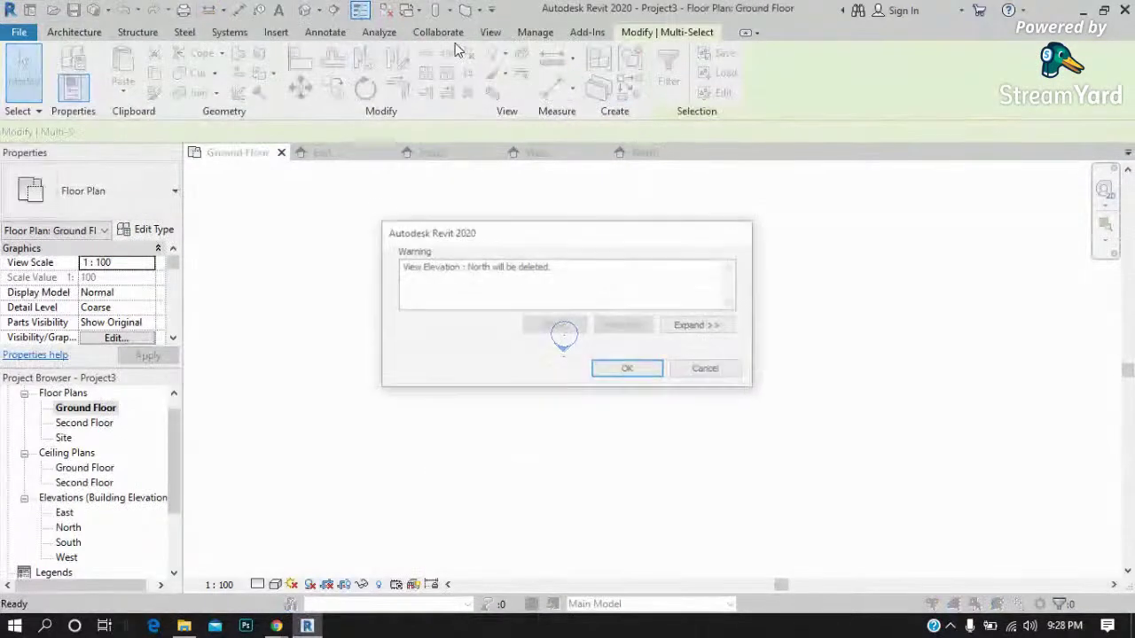
pyautogui.click(620, 377)
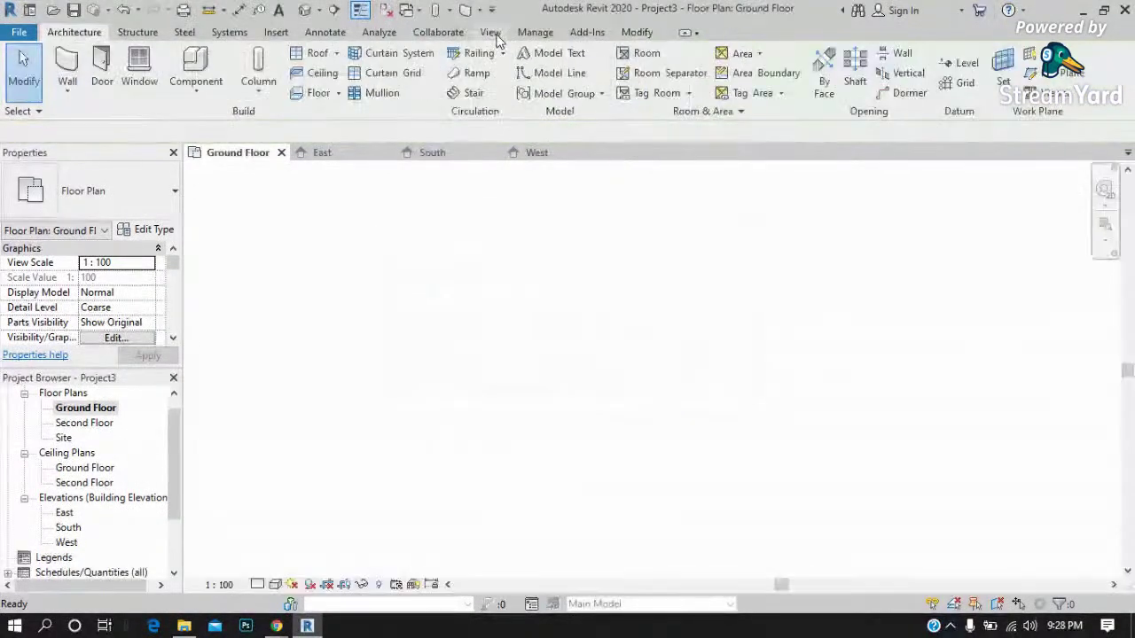
# Place a new elevation marker in the Ground Floor plan with View > Elevation.
pyautogui.click(491, 32)
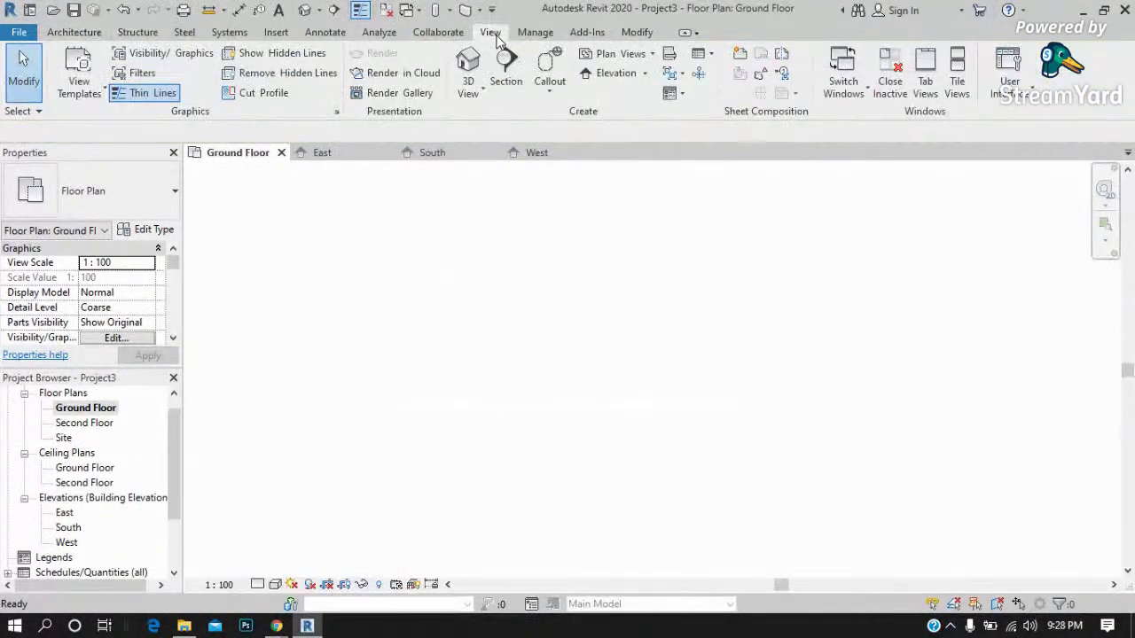
pyautogui.click(596, 74)
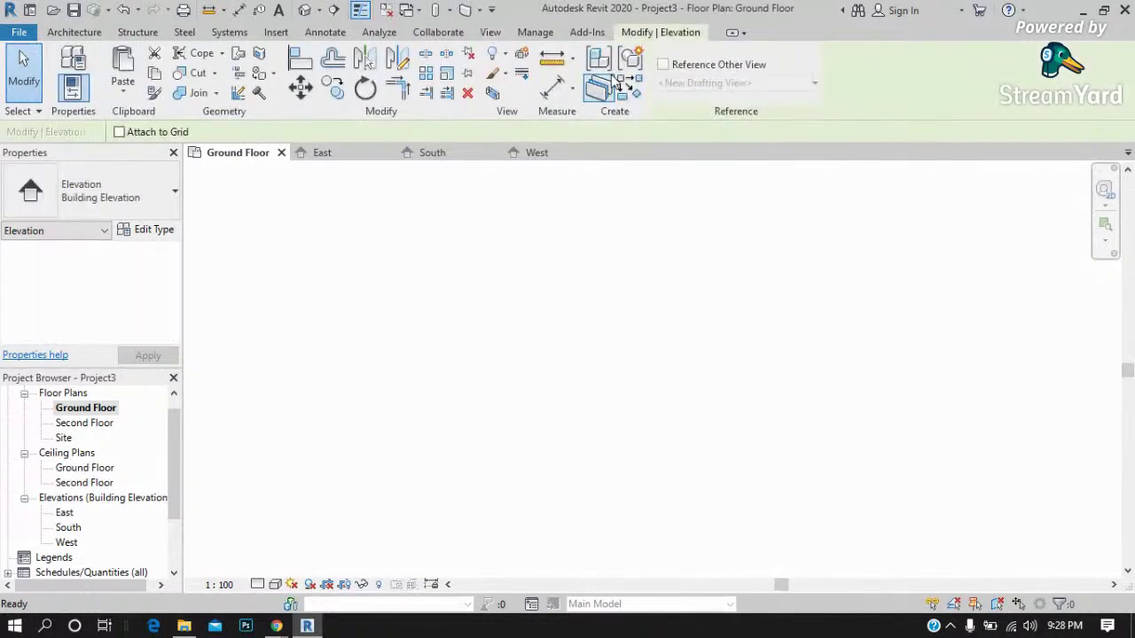
pyautogui.click(545, 310)
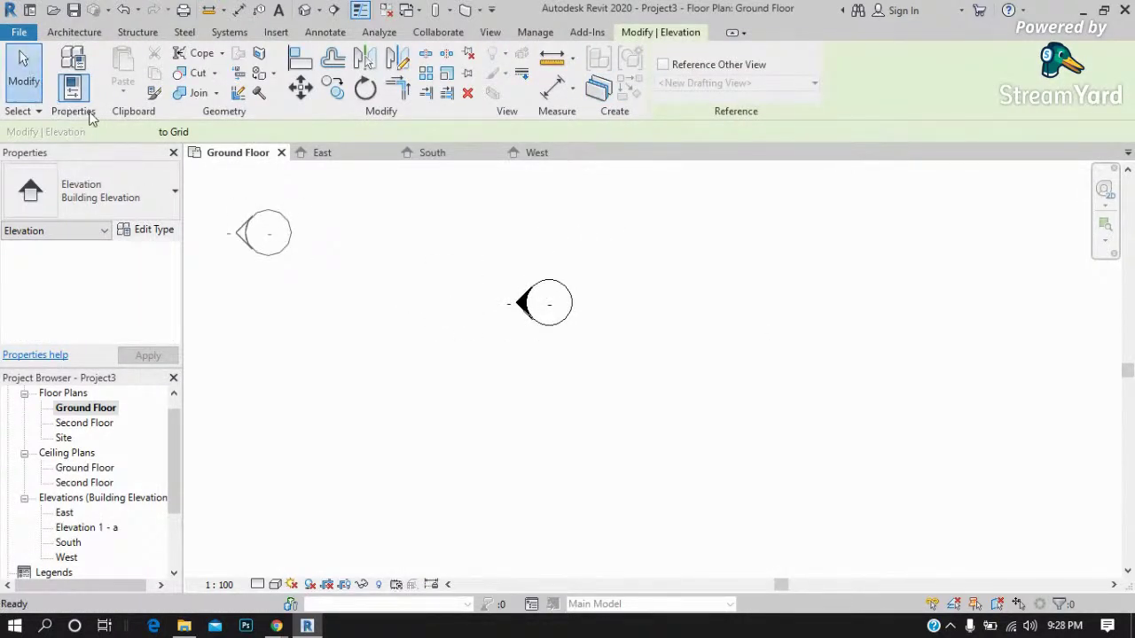
pyautogui.click(24, 71)
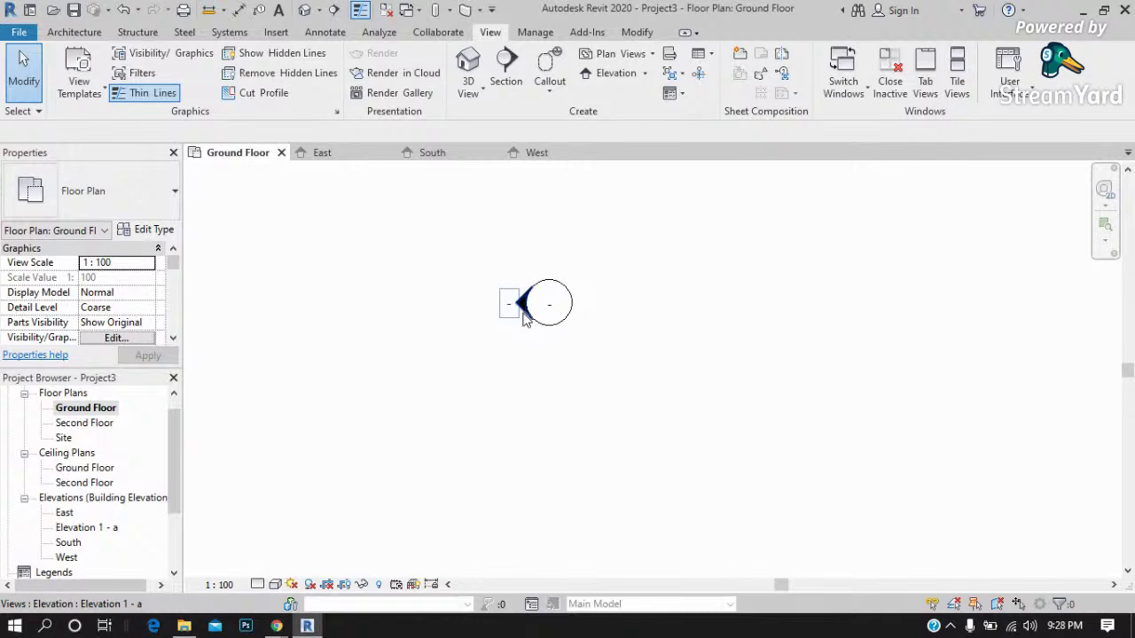
# Remove the marker's left-facing Elevation 1 - a view and open Elevation 1 - d.
pyautogui.click(524, 314)
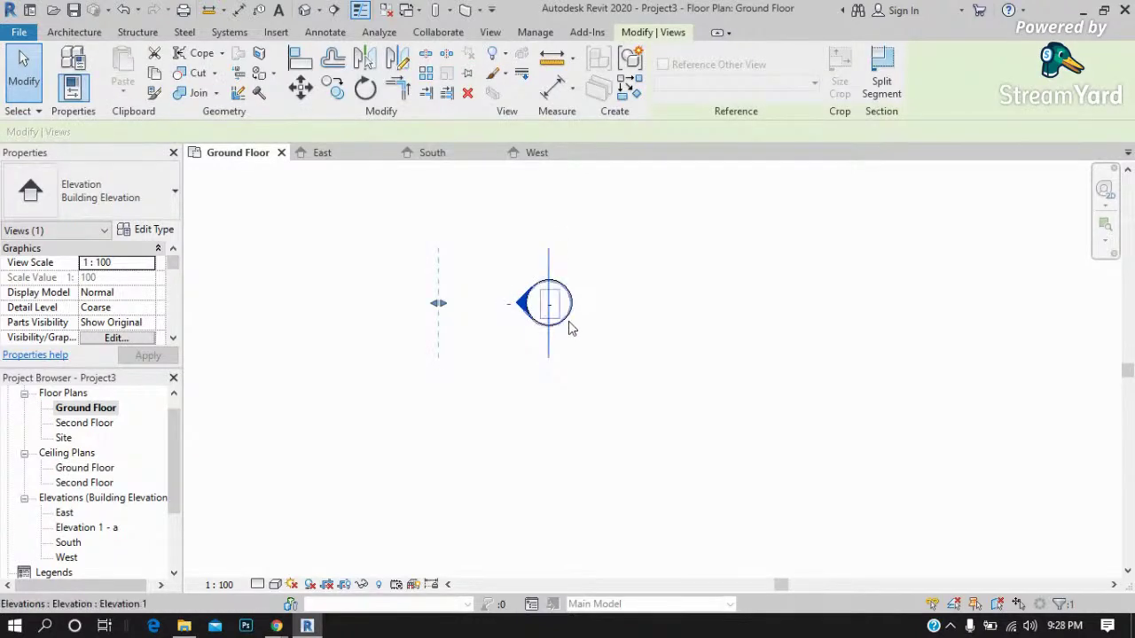
pyautogui.click(568, 321)
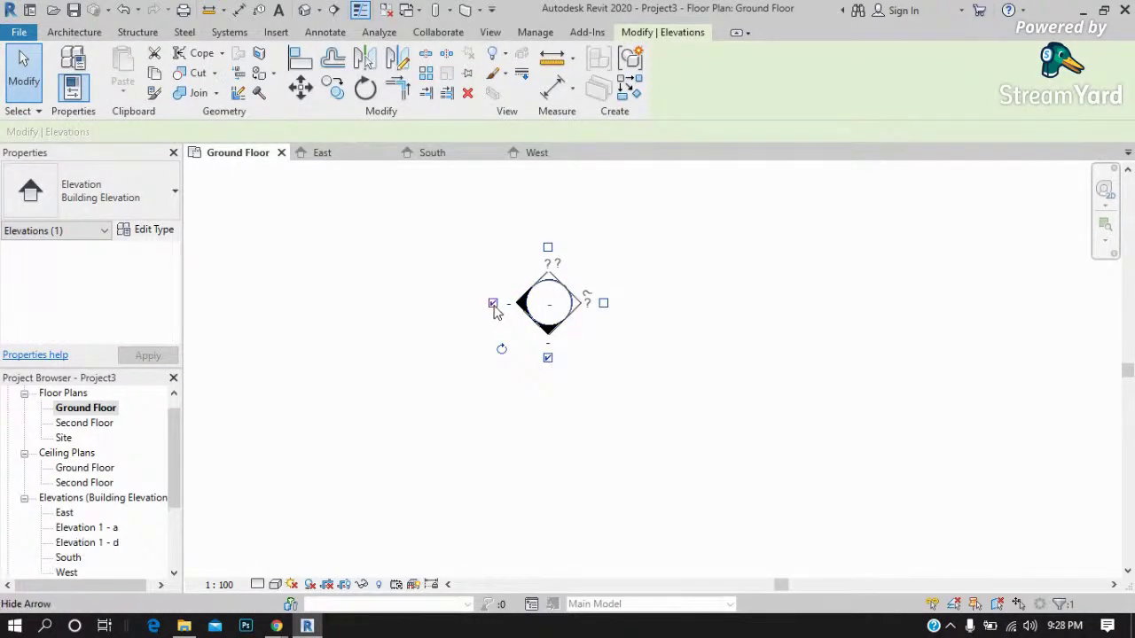
pyautogui.click(545, 358)
pyautogui.click(595, 321)
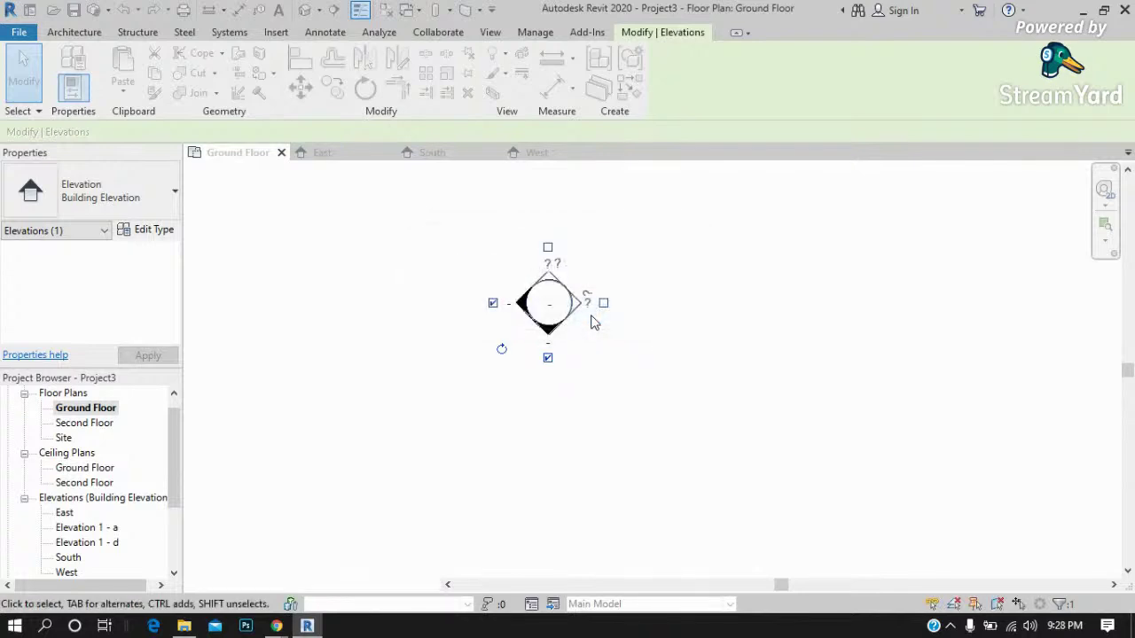
pyautogui.scroll(2, 572, 350)
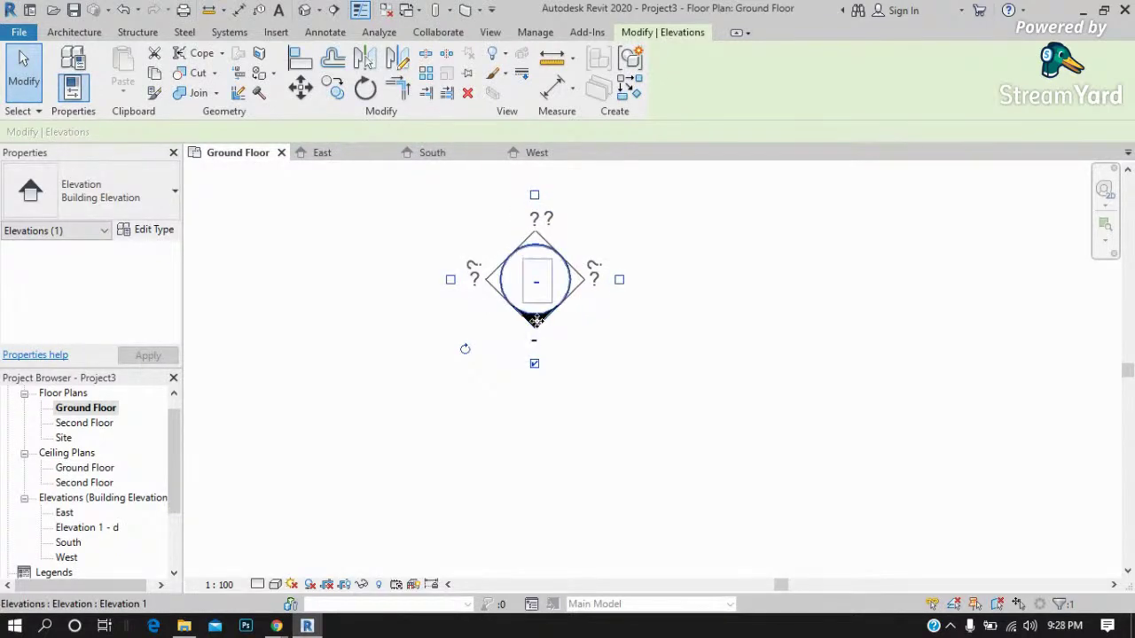
pyautogui.doubleClick(539, 330)
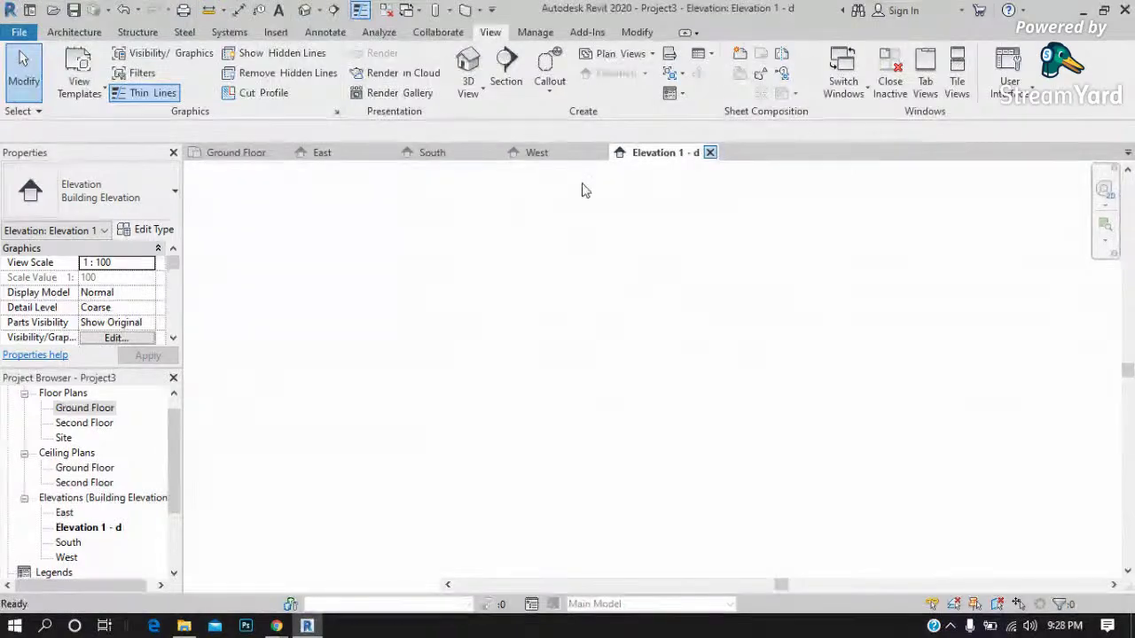
# Close Elevation 1 - d, pull the new marker lower, and cancel its deletion.
pyautogui.click(710, 154)
pyautogui.moveTo(535, 318)
pyautogui.mouseDown()
pyautogui.moveTo(551, 381)
pyautogui.moveTo(542, 486)
pyautogui.mouseUp()
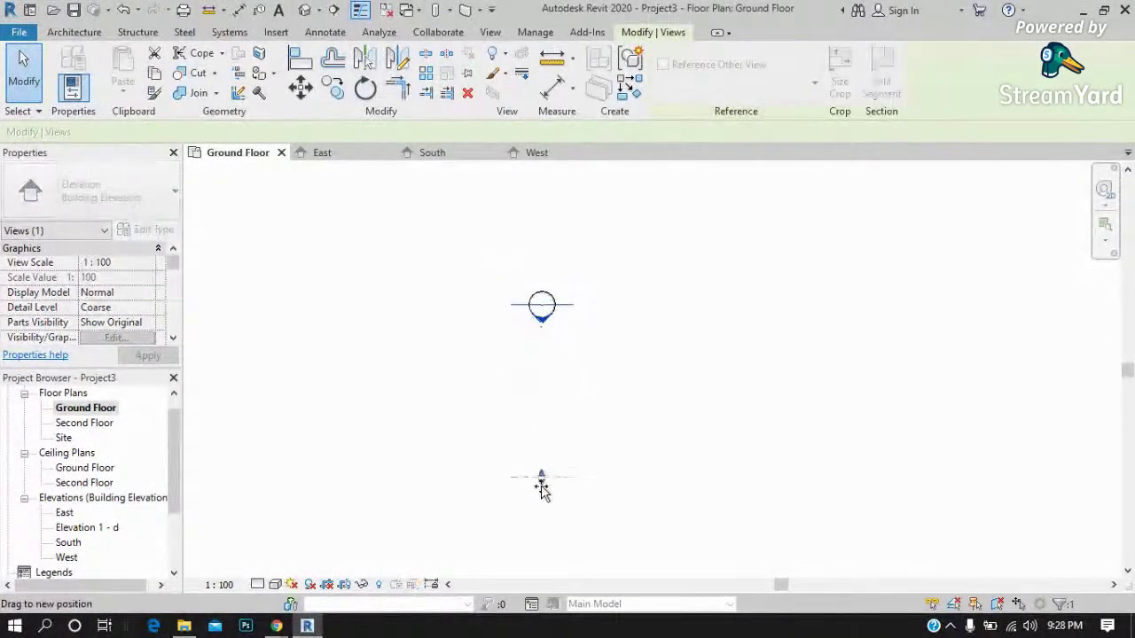
pyautogui.scroll(-4, 541, 273)
pyautogui.scroll(-1, 545, 311)
pyautogui.moveTo(549, 346); pyautogui.dragTo(537, 552)
pyautogui.press('Delete')
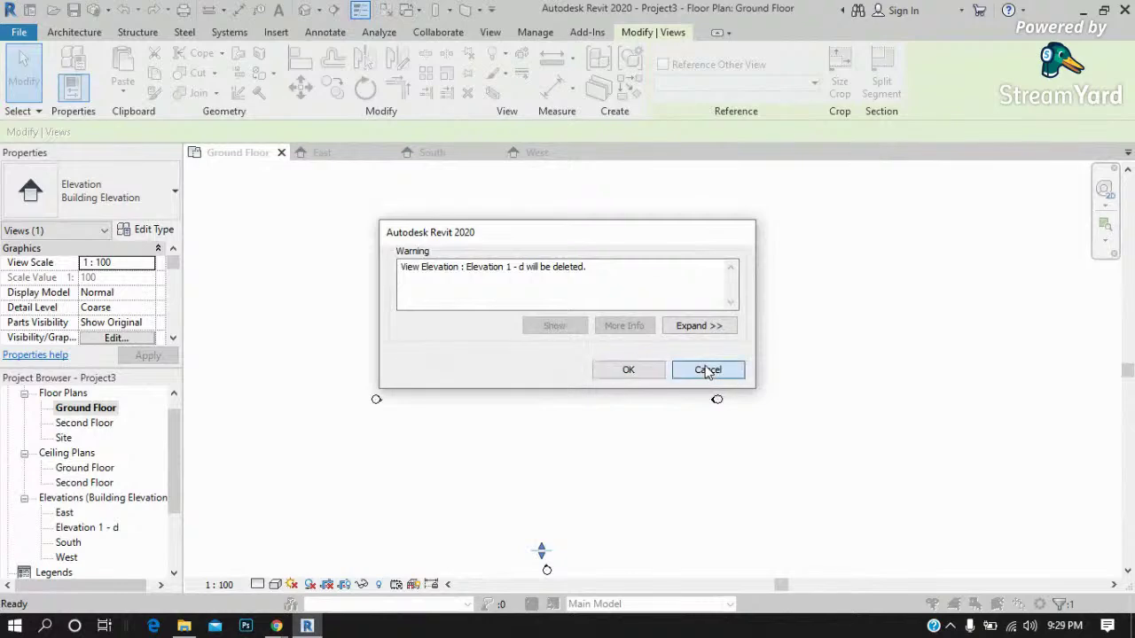
pyautogui.click(708, 371)
pyautogui.scroll(2, 560, 522)
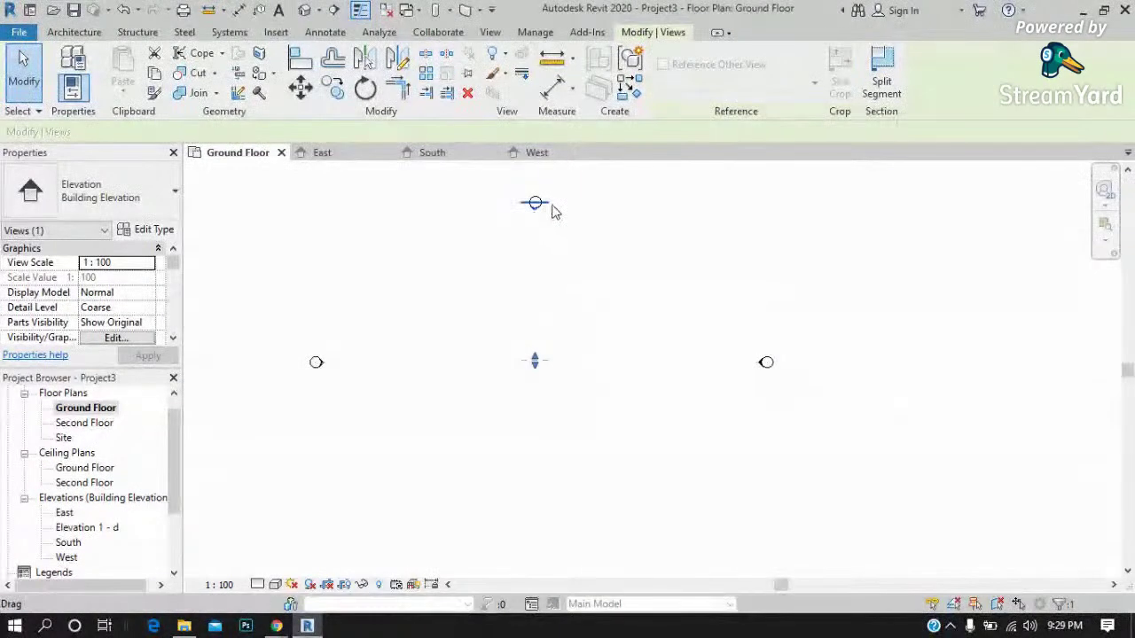
pyautogui.scroll(1, 552, 209)
# Move the new elevation marker up to the top of the plan, above the others.
pyautogui.moveTo(529, 410); pyautogui.dragTo(532, 264)
pyautogui.scroll(1, 532, 266)
pyautogui.scroll(1, 529, 270)
pyautogui.click(532, 282)
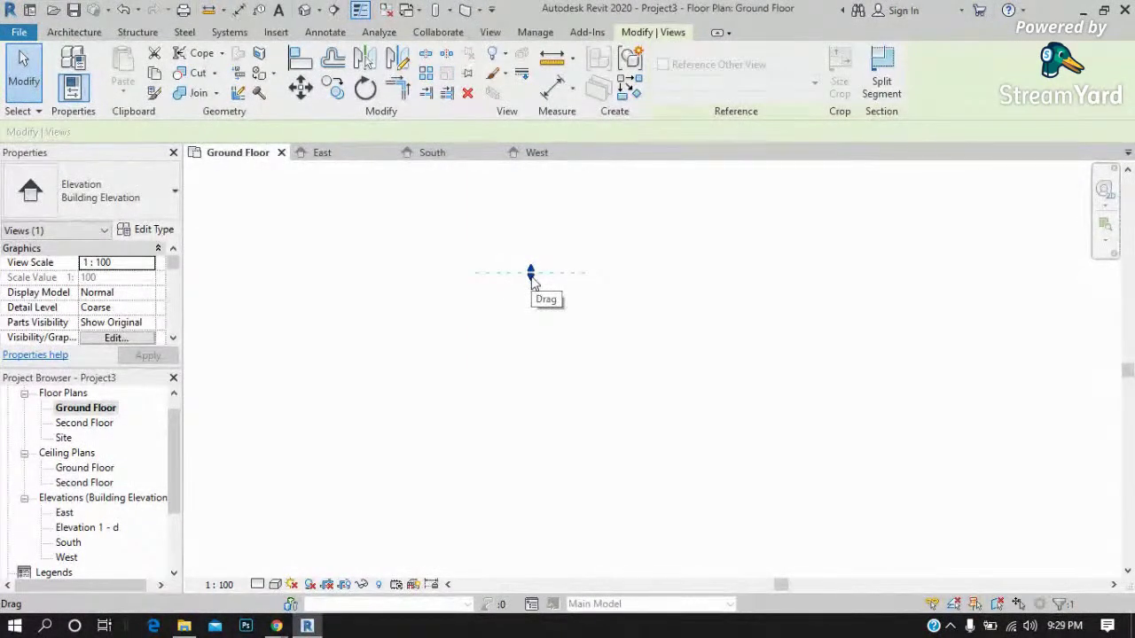
pyautogui.click(883, 80)
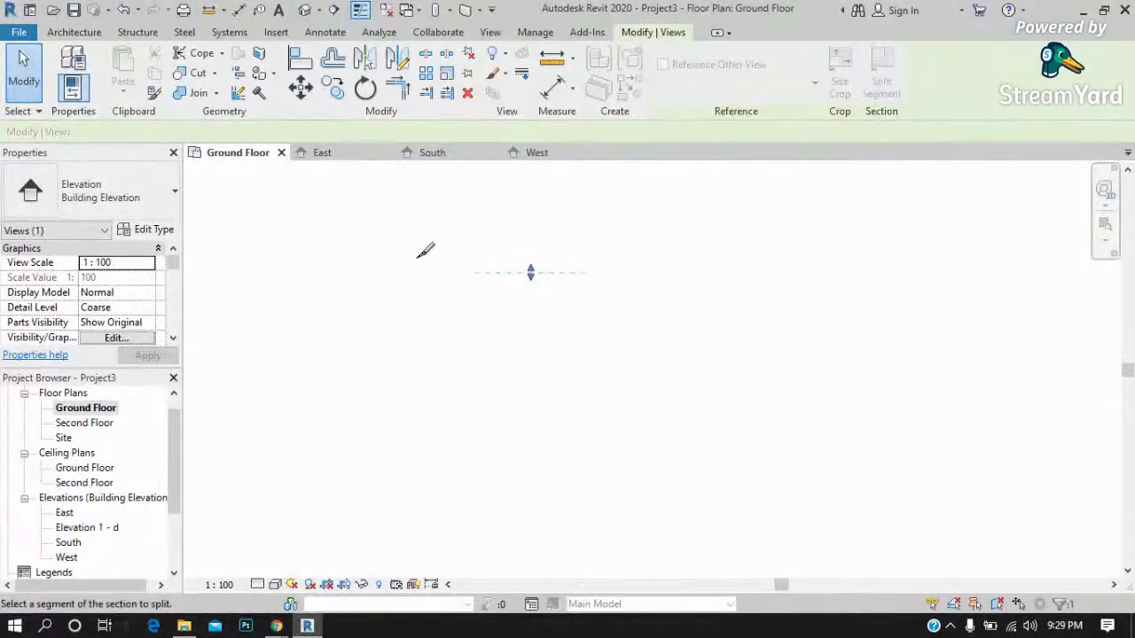
pyautogui.press('Escape')
pyautogui.press('Escape')
# View Elevation 1 - d, then return to the Ground Floor plan.
pyautogui.doubleClick(85, 528)
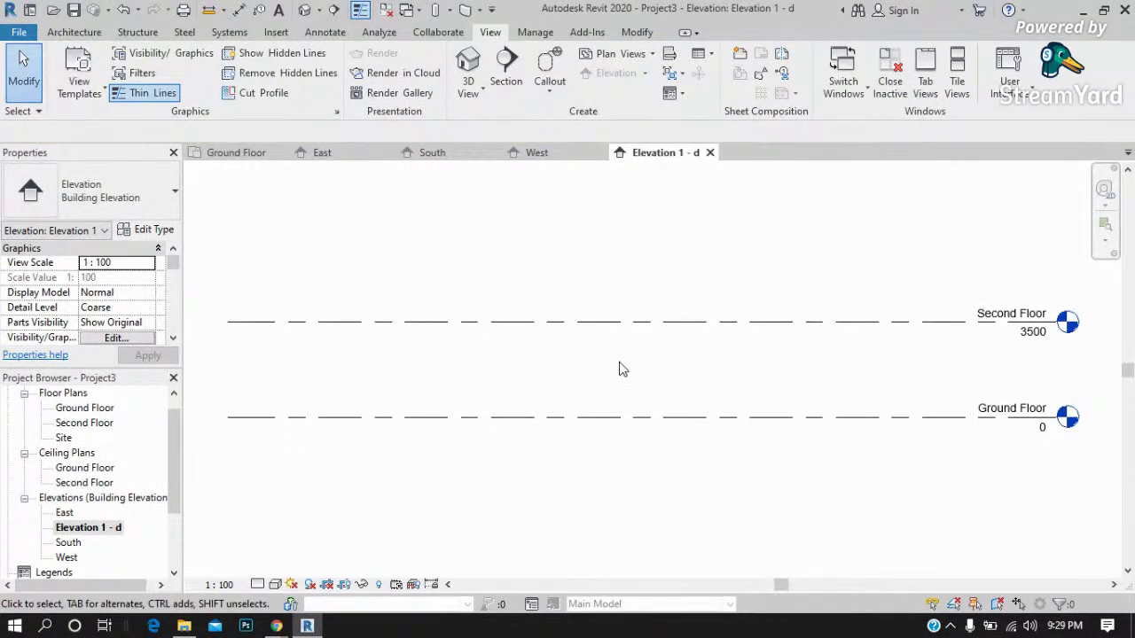
pyautogui.click(64, 513)
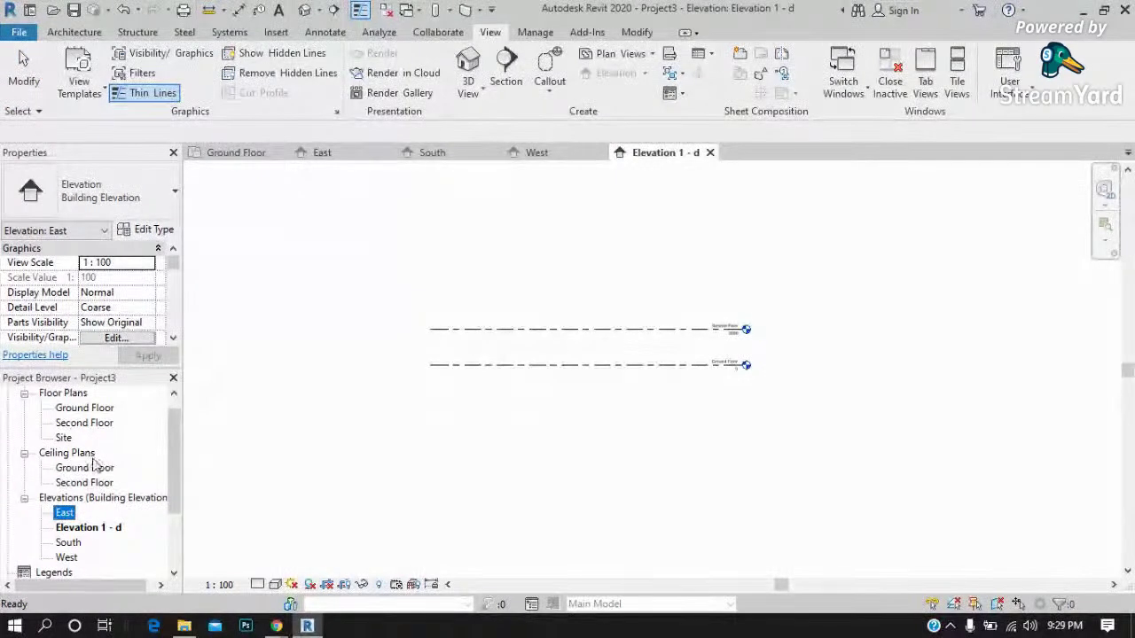
pyautogui.doubleClick(84, 407)
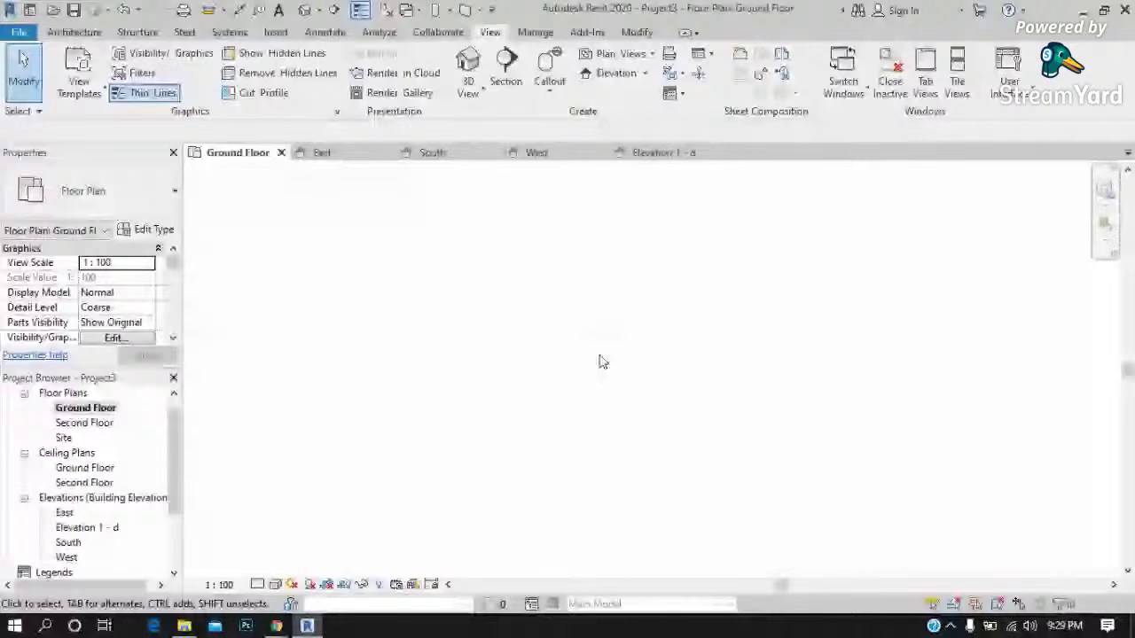
# Check the top elevation marker on the plan and pick Elevation 1 - d in the Project Browser.
pyautogui.click(575, 252)
pyautogui.scroll(-2, 577, 266)
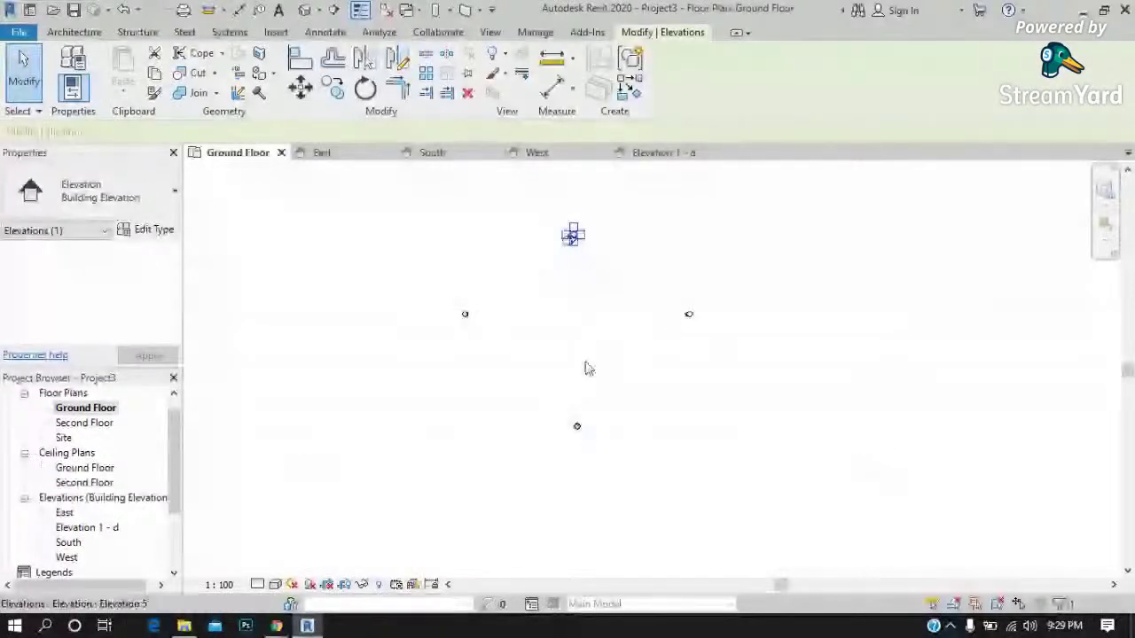
pyautogui.scroll(2, 572, 234)
pyautogui.scroll(1, 601, 274)
pyautogui.scroll(1, 620, 276)
pyautogui.press('Escape')
pyautogui.click(565, 253)
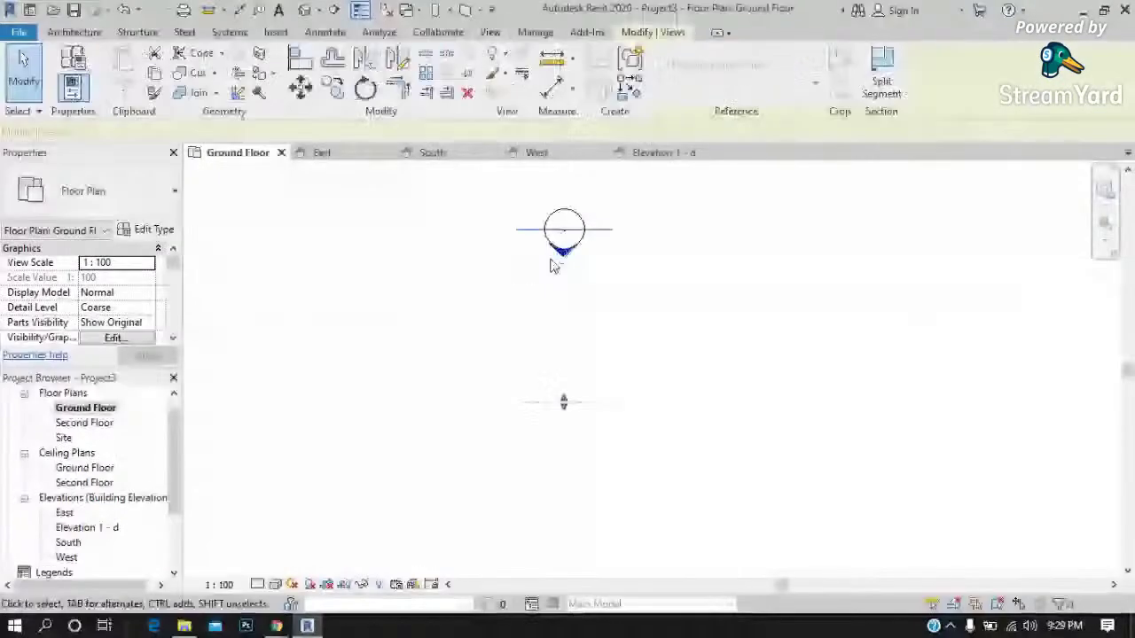
pyautogui.press('Escape')
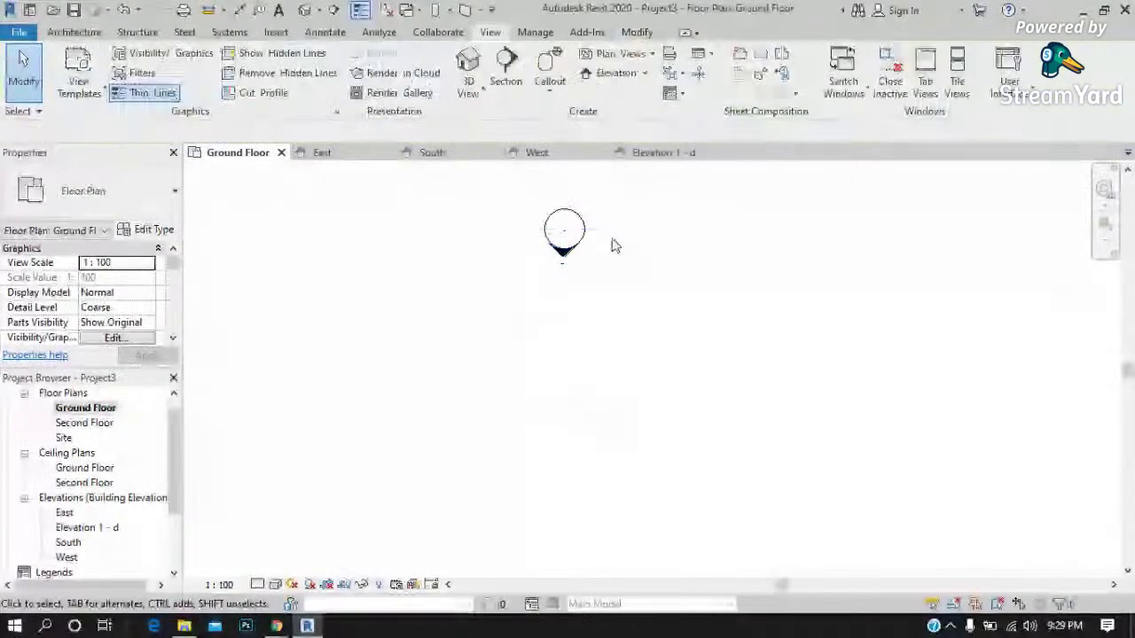
pyautogui.click(564, 238)
pyautogui.scroll(-1, 532, 262)
pyautogui.scroll(-2, 636, 336)
pyautogui.scroll(-1, 662, 314)
pyautogui.scroll(-1, 635, 324)
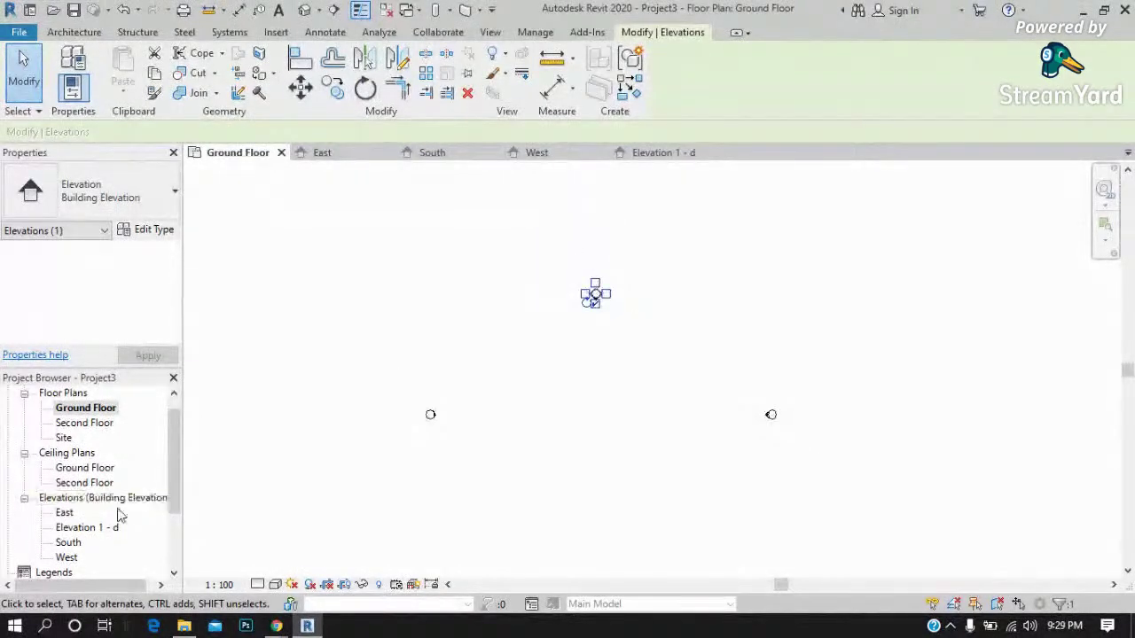
pyautogui.click(86, 527)
# Rename Elevation 1 - d to North.
pyautogui.rightClick(86, 527)
pyautogui.click(135, 394)
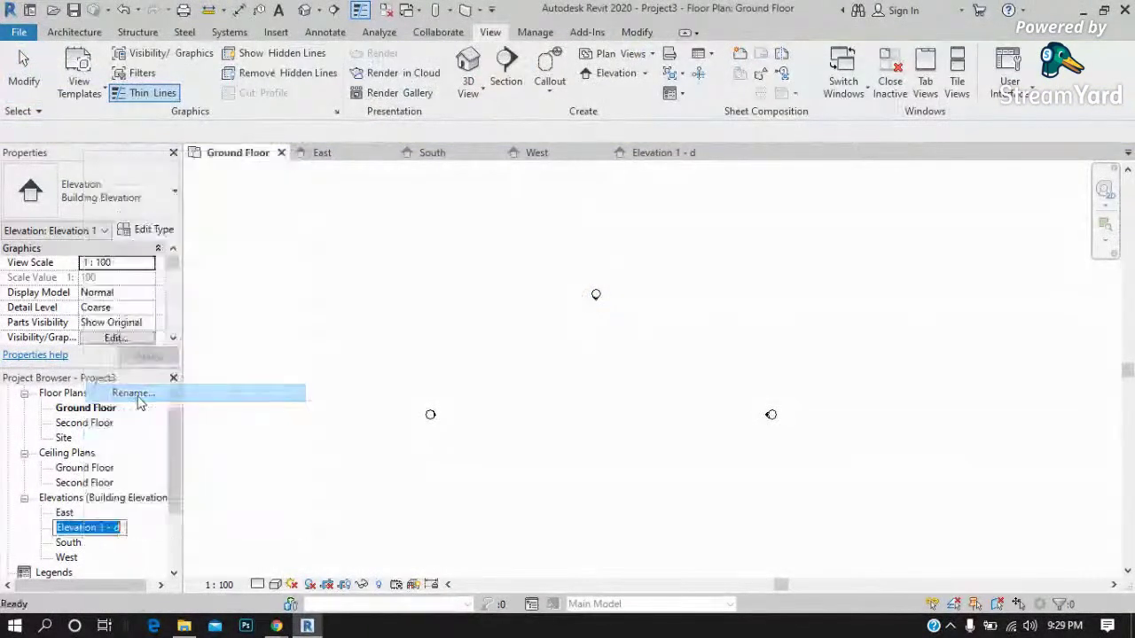
pyautogui.write('North')
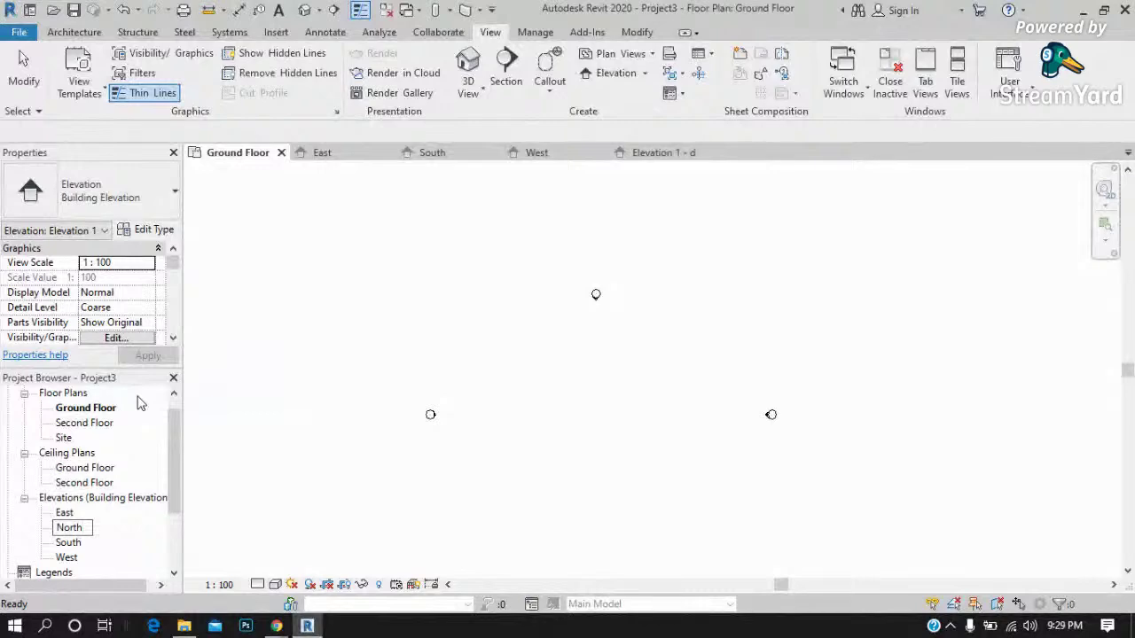
pyautogui.press('Return')
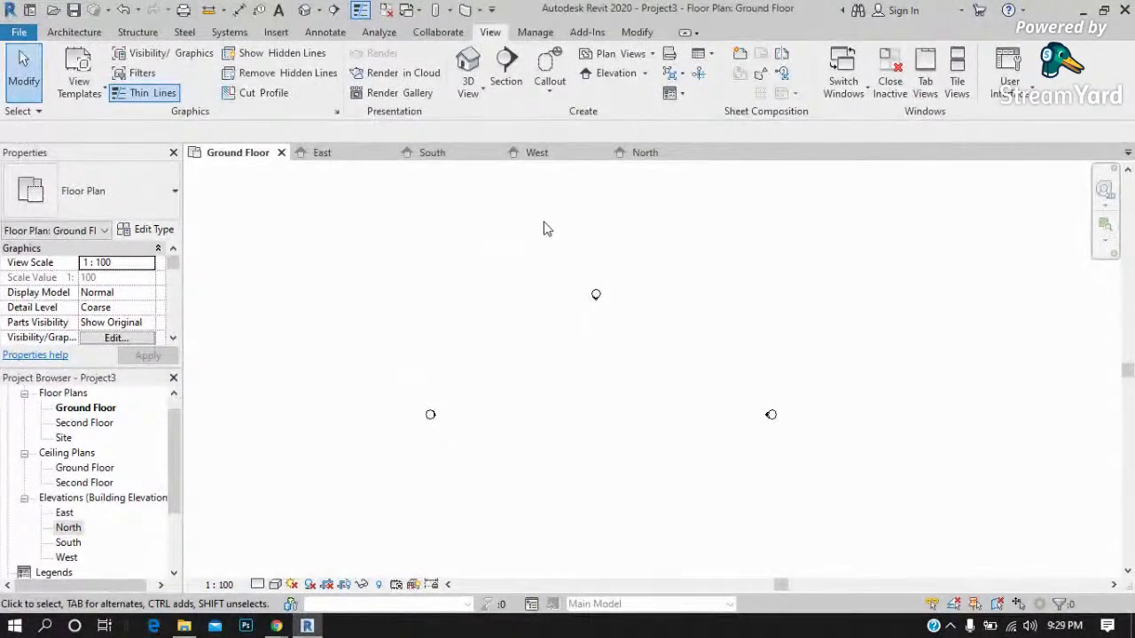
# Close the East, South, West and North view tabs, leaving only the Ground Floor plan.
pyautogui.click(638, 158)
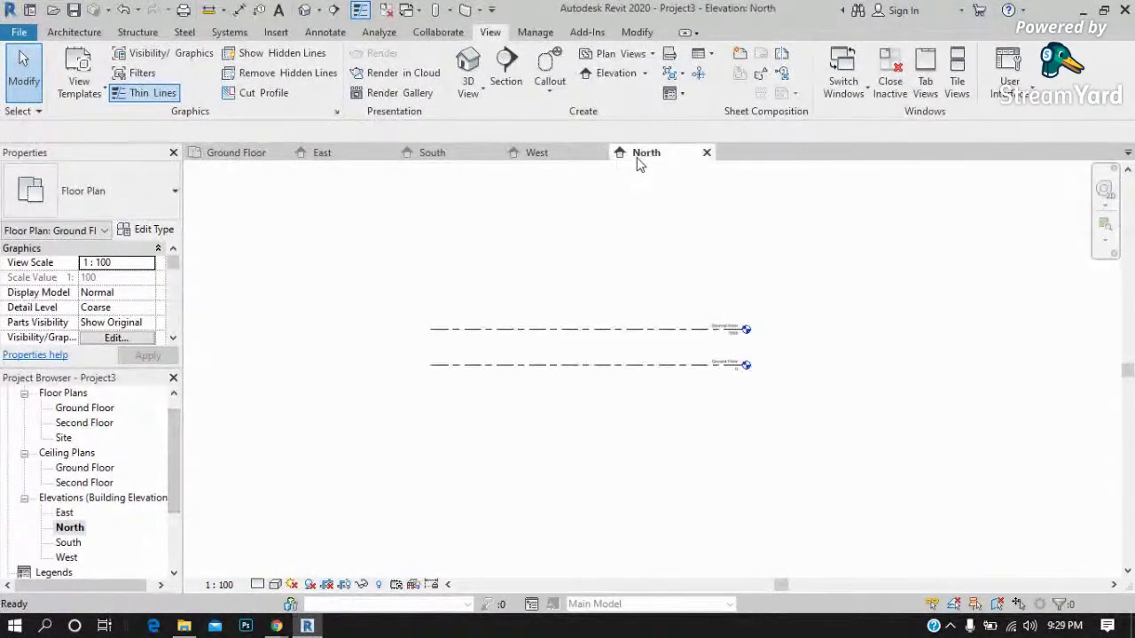
pyautogui.click(539, 156)
pyautogui.click(435, 156)
pyautogui.click(346, 160)
pyautogui.click(387, 154)
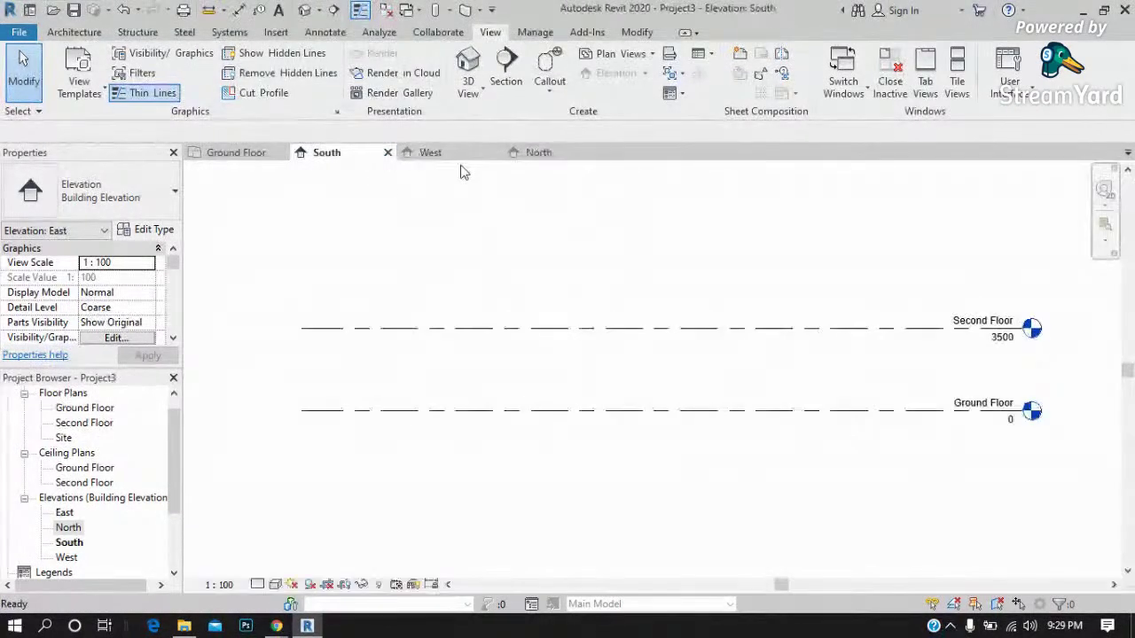
pyautogui.click(248, 158)
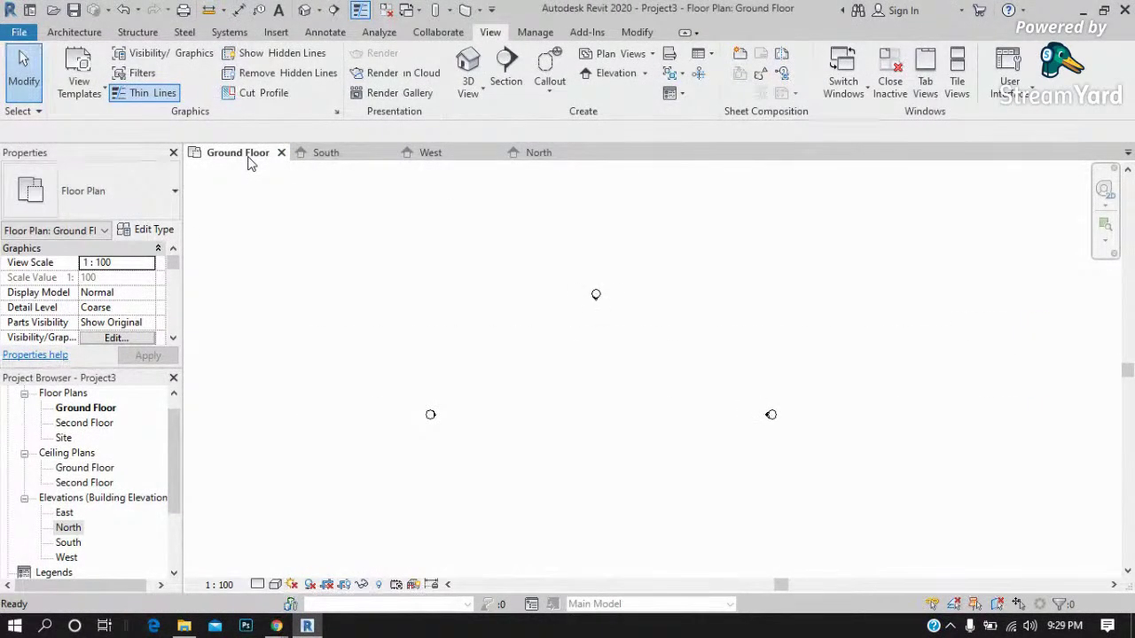
pyautogui.click(380, 155)
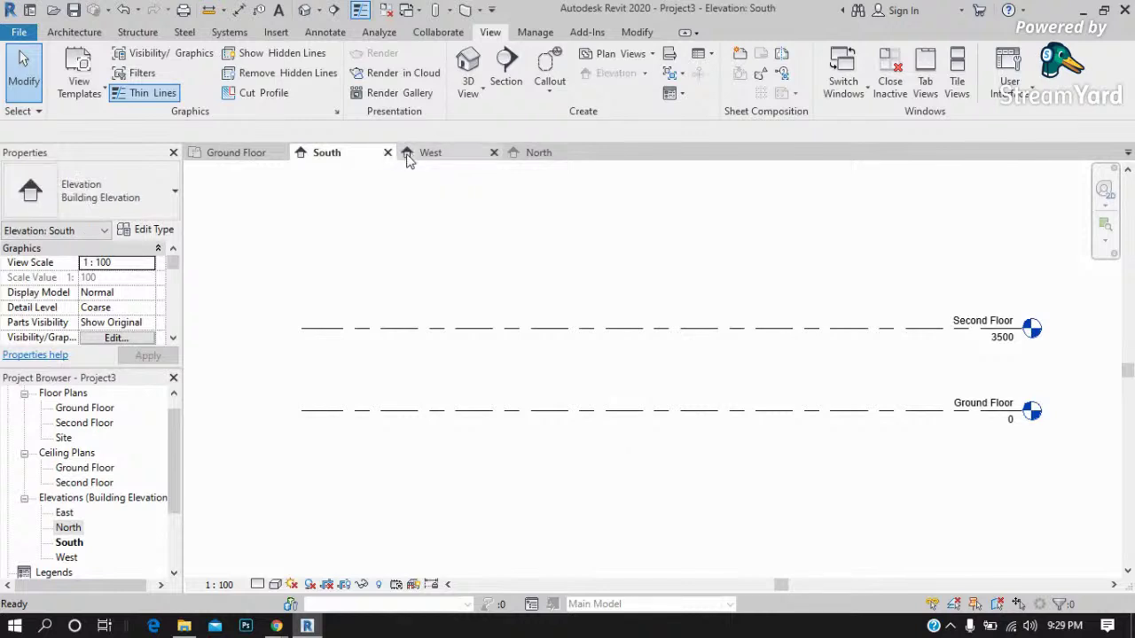
pyautogui.click(387, 152)
pyautogui.click(387, 153)
pyautogui.click(379, 154)
pyautogui.click(385, 153)
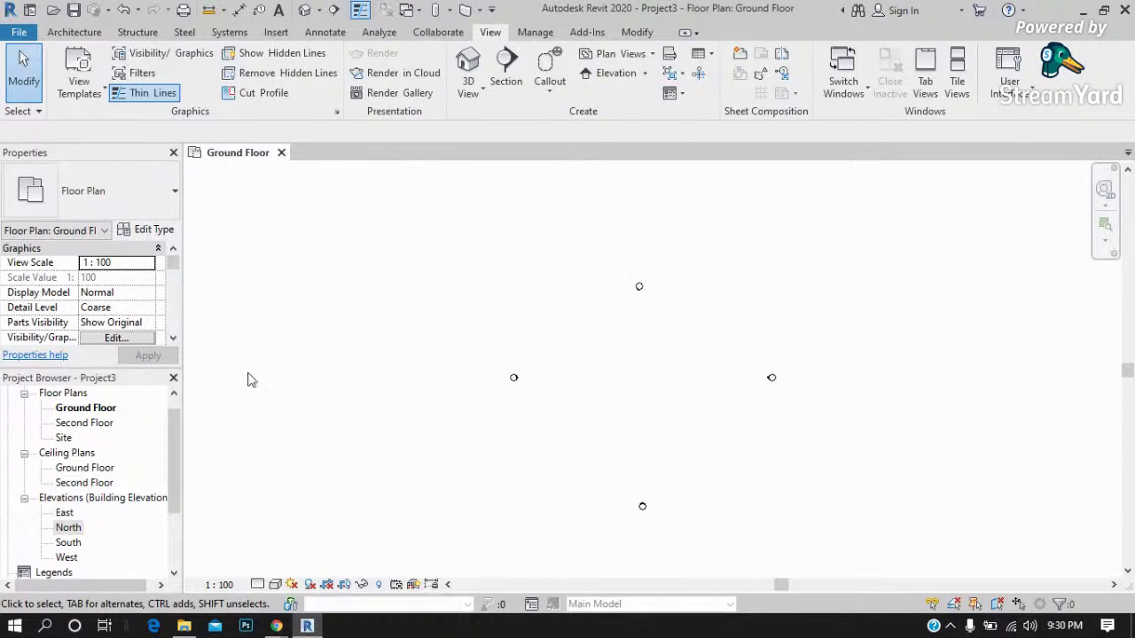
pyautogui.click(71, 412)
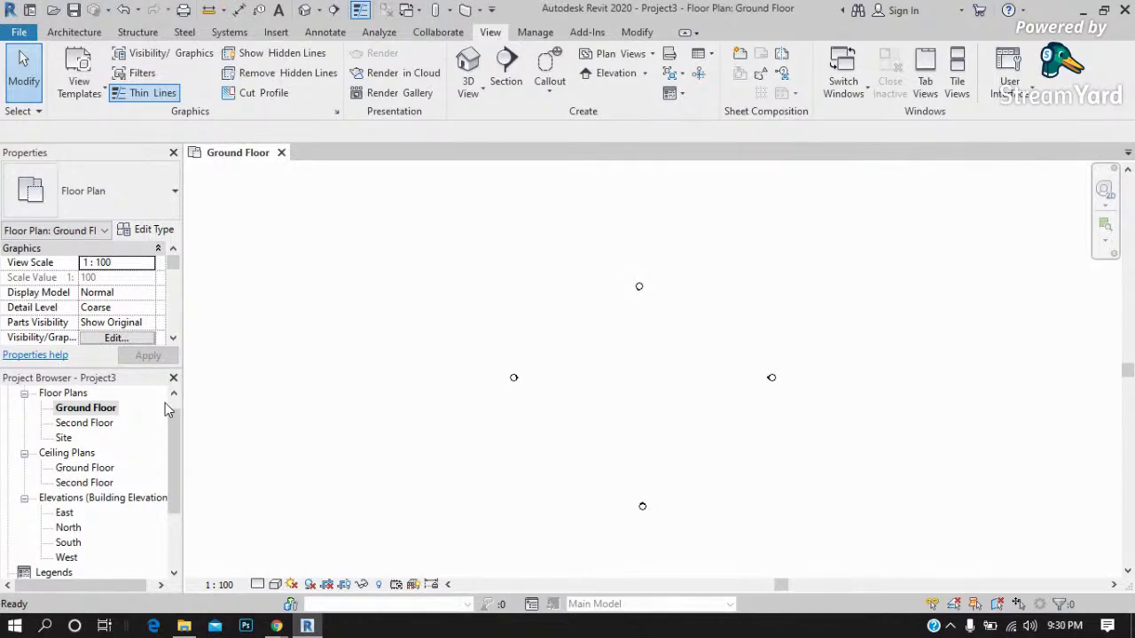
# Box-select the top elevation marker, then clear the selection.
pyautogui.moveTo(684, 215); pyautogui.dragTo(602, 317)
pyautogui.scroll(3, 656, 294)
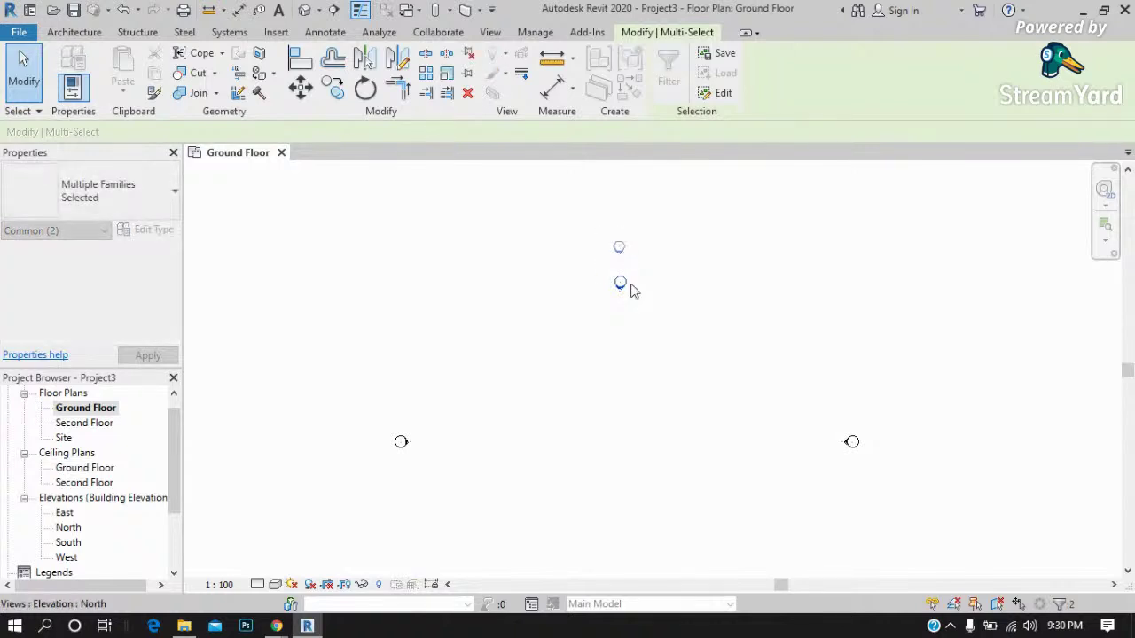
pyautogui.click(628, 342)
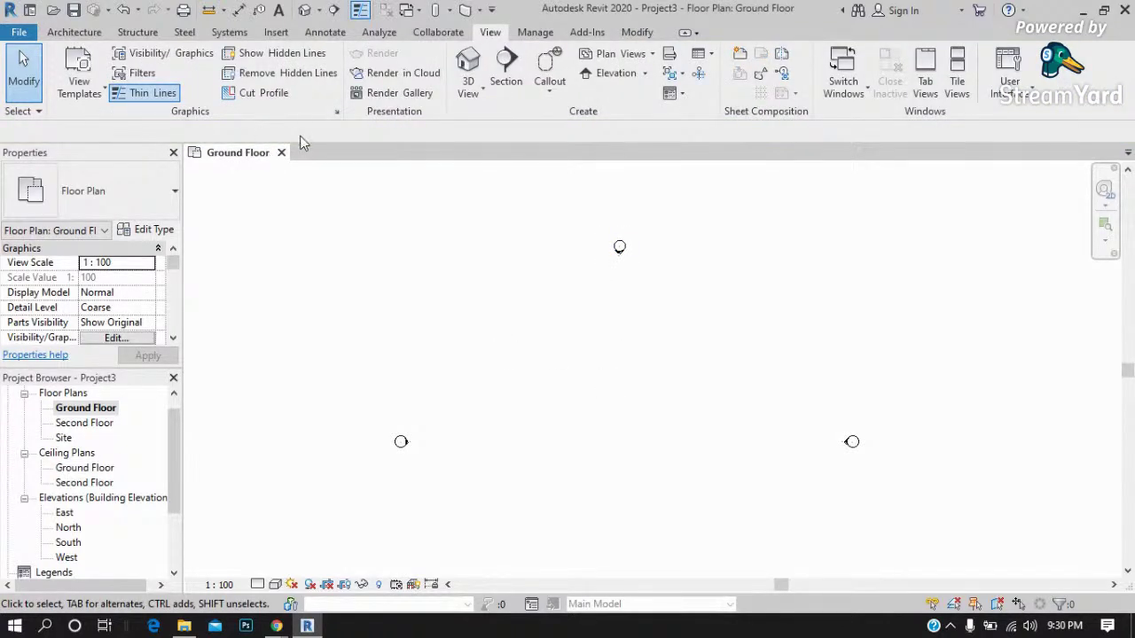
# Review Project Units via UN and cancel without changing the metric settings.
pyautogui.press('u')
pyautogui.press('n')
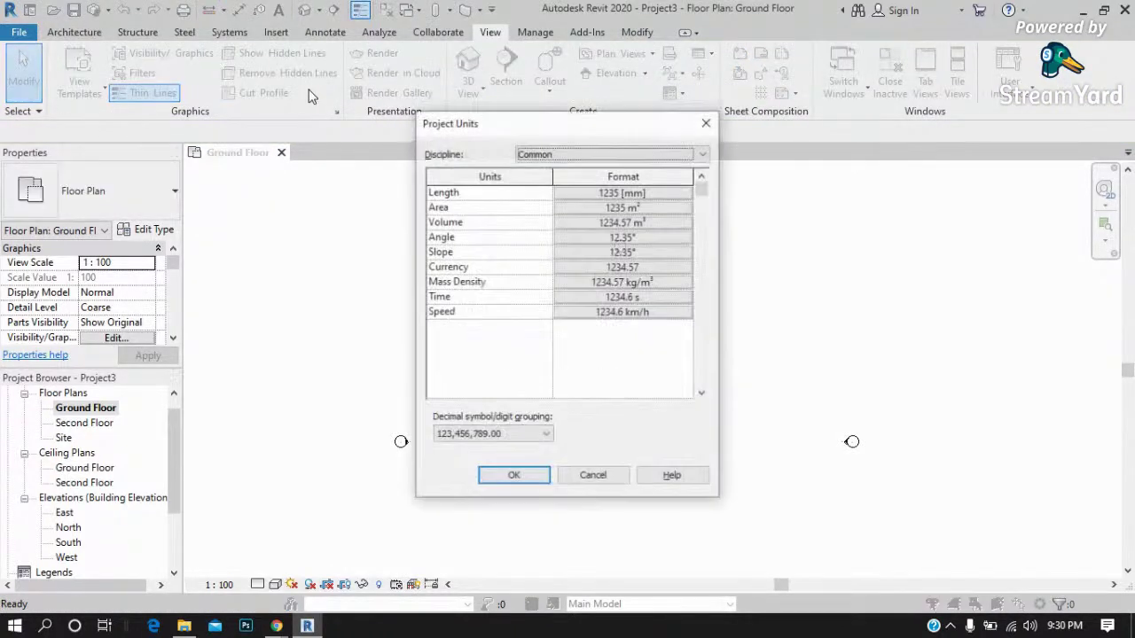
pyautogui.click(592, 473)
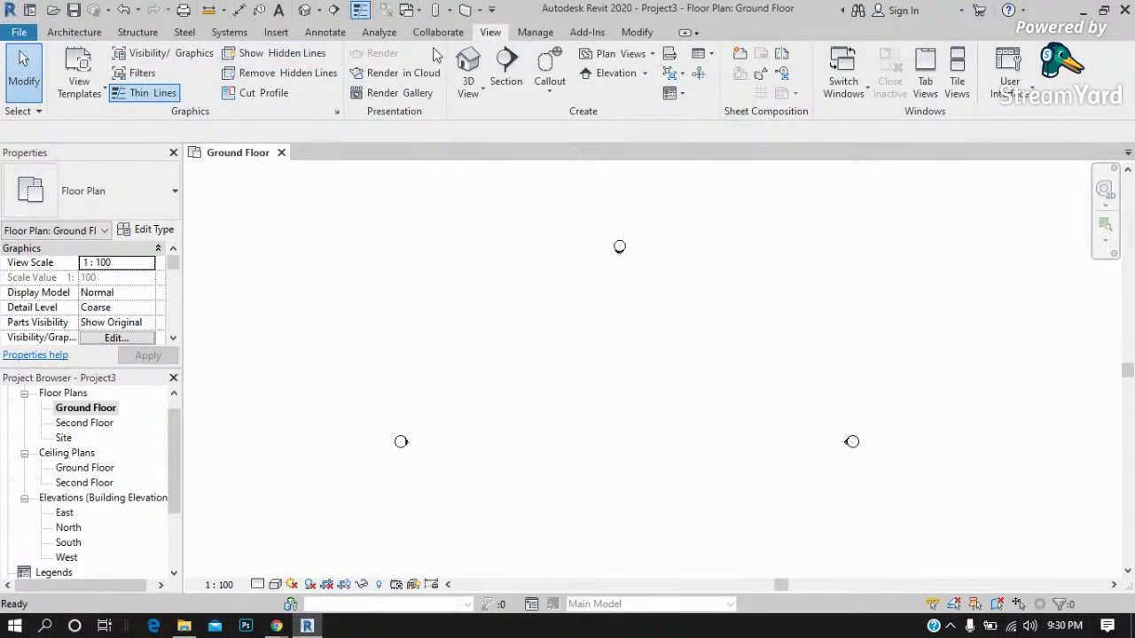
pyautogui.click(536, 33)
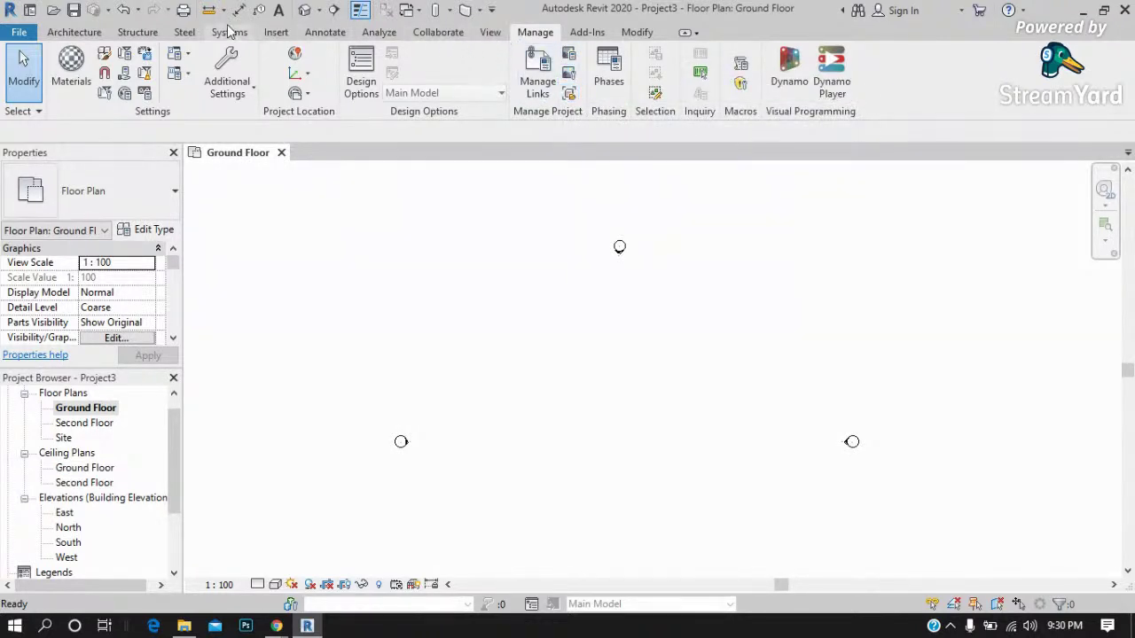
# Import first floor.jpg from the Pictures folder and place it among the elevation markers.
pyautogui.click(94, 36)
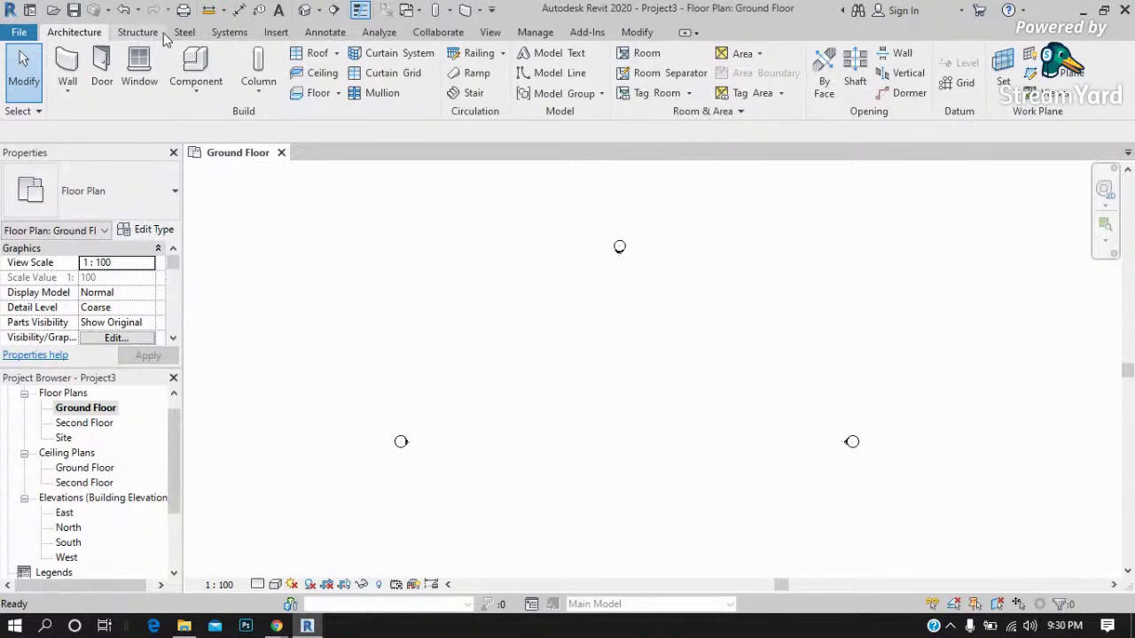
pyautogui.click(282, 34)
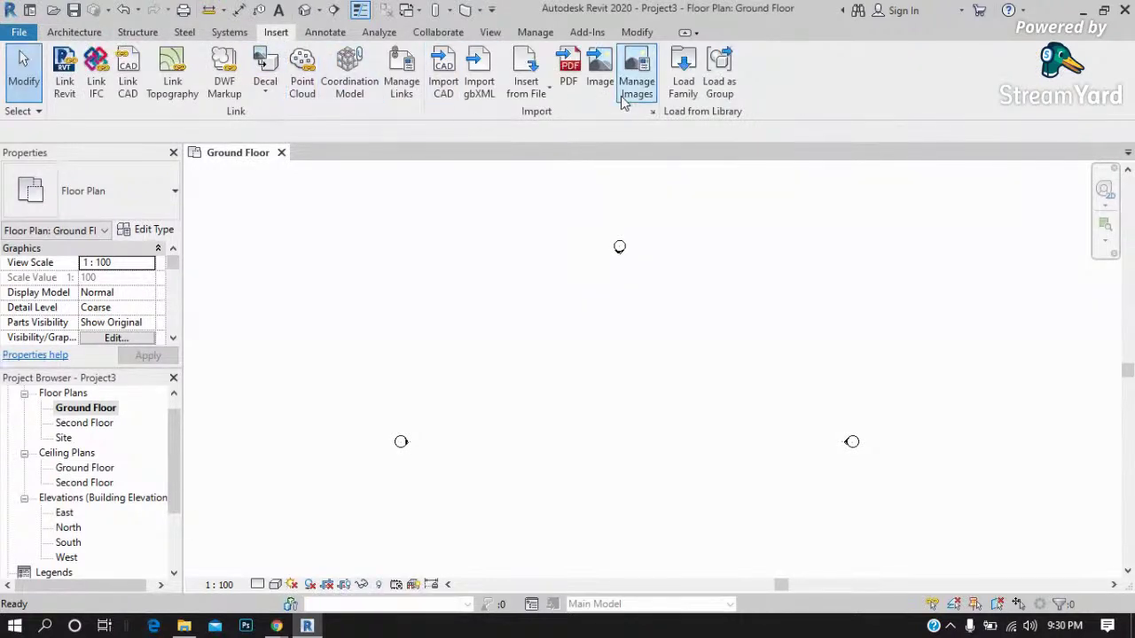
pyautogui.click(603, 71)
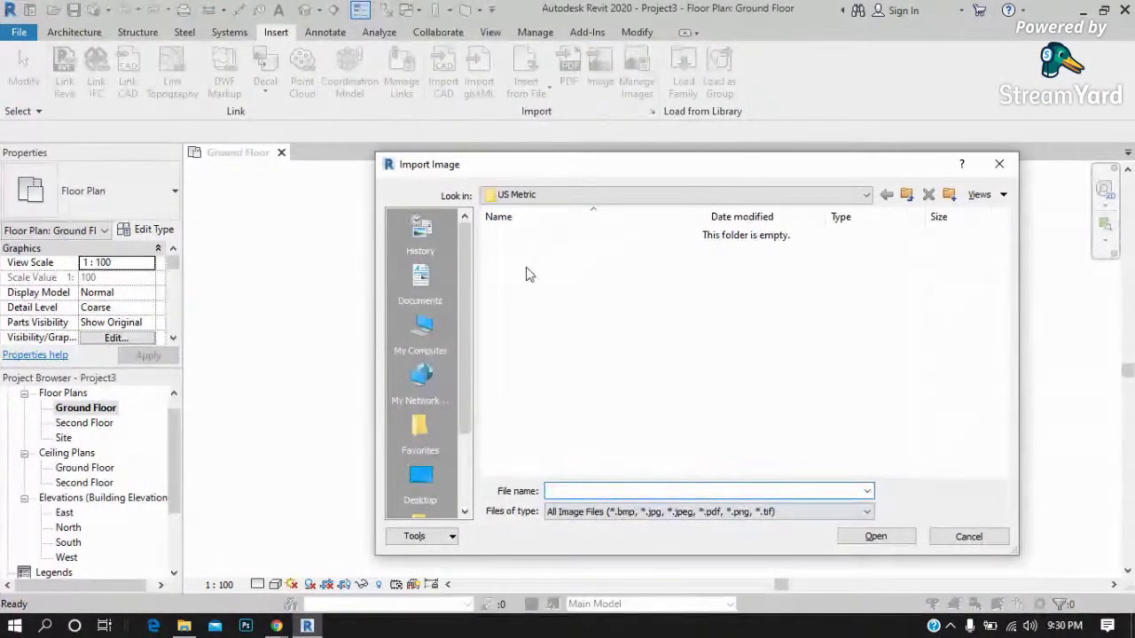
pyautogui.click(434, 283)
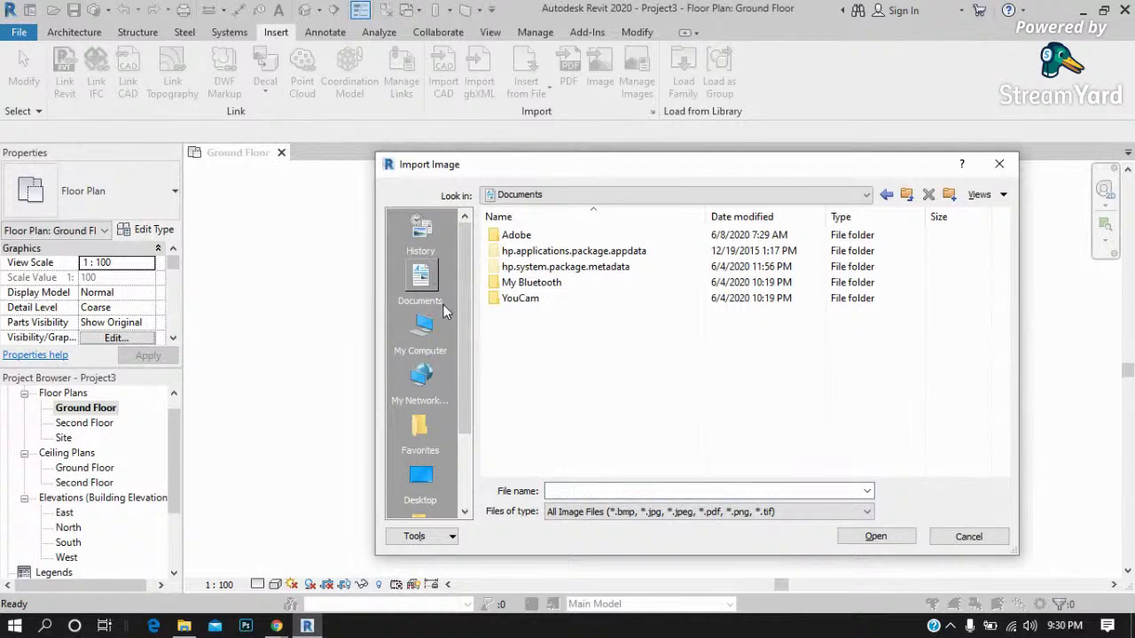
pyautogui.click(421, 475)
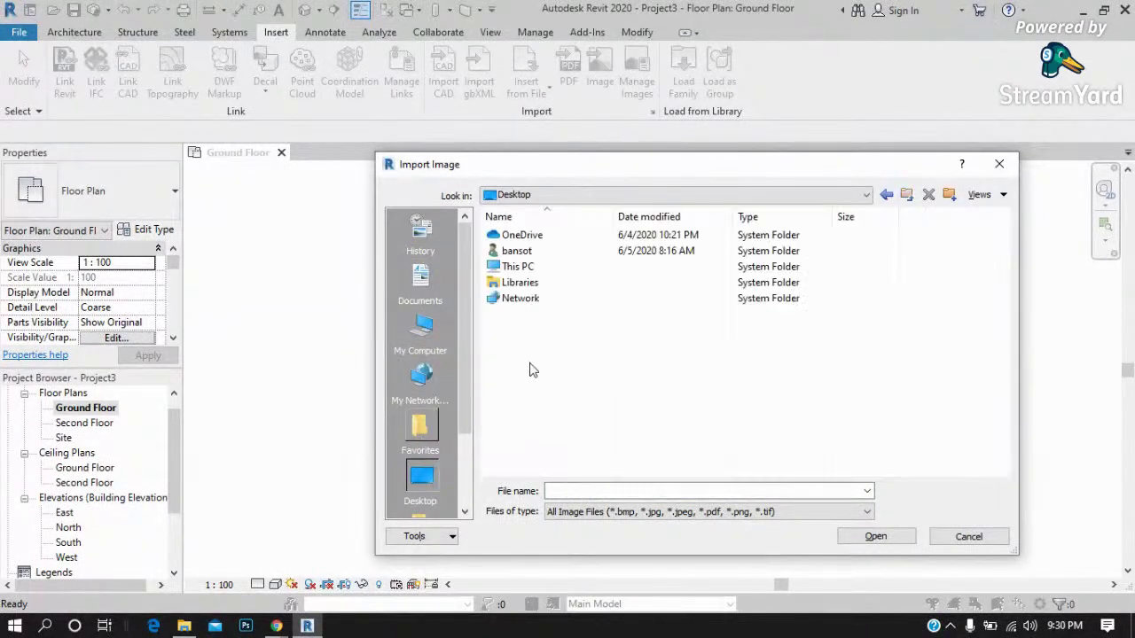
pyautogui.click(462, 448)
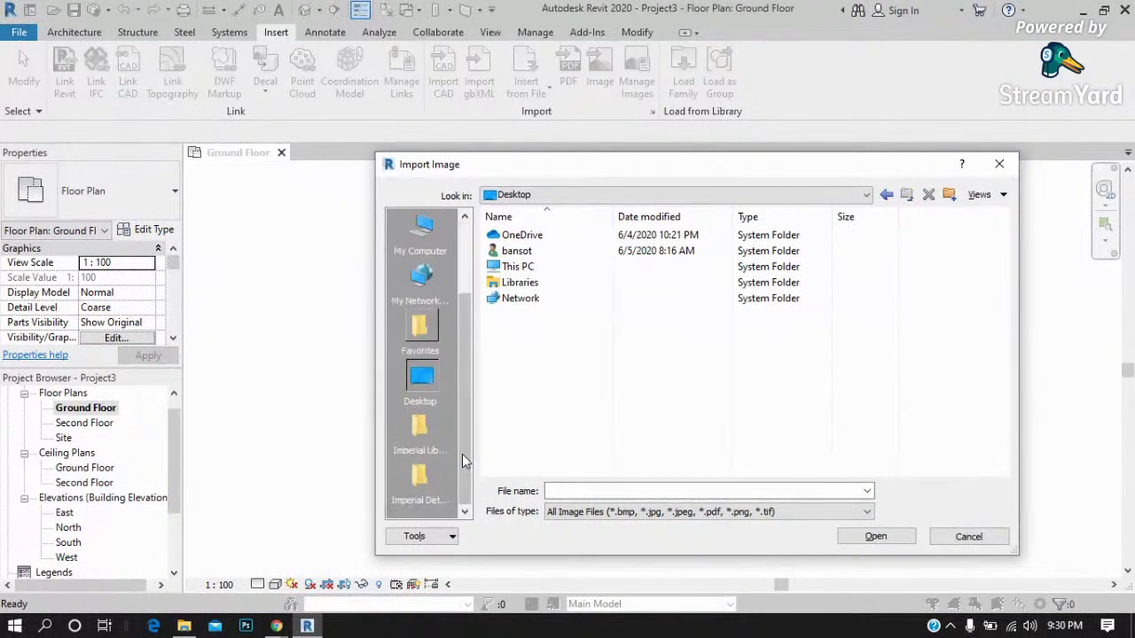
pyautogui.click(558, 196)
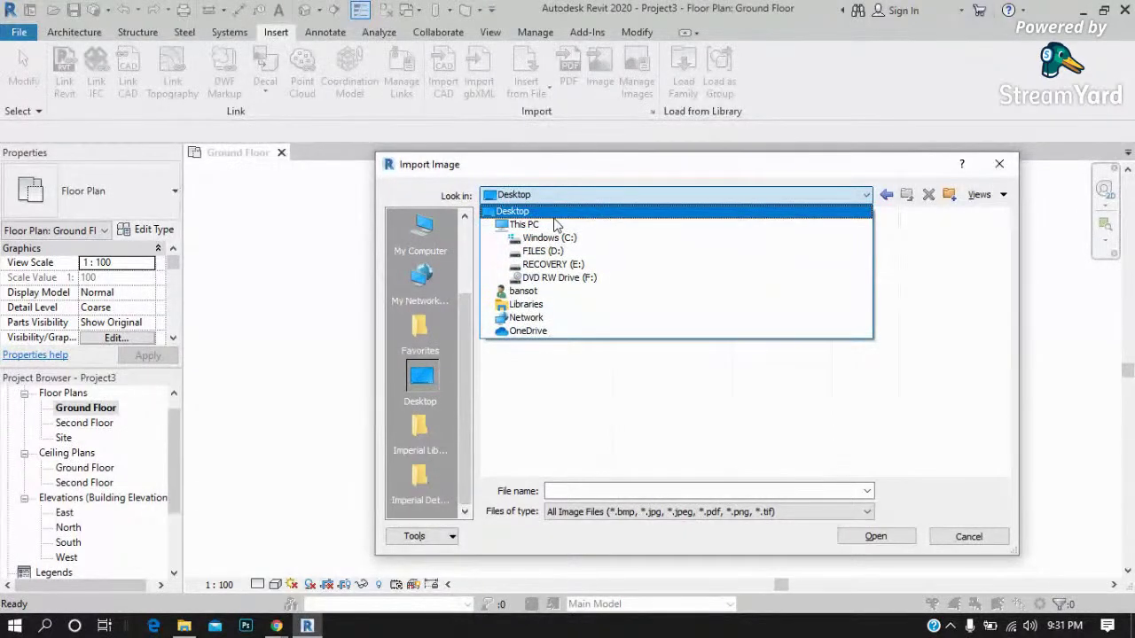
pyautogui.click(525, 291)
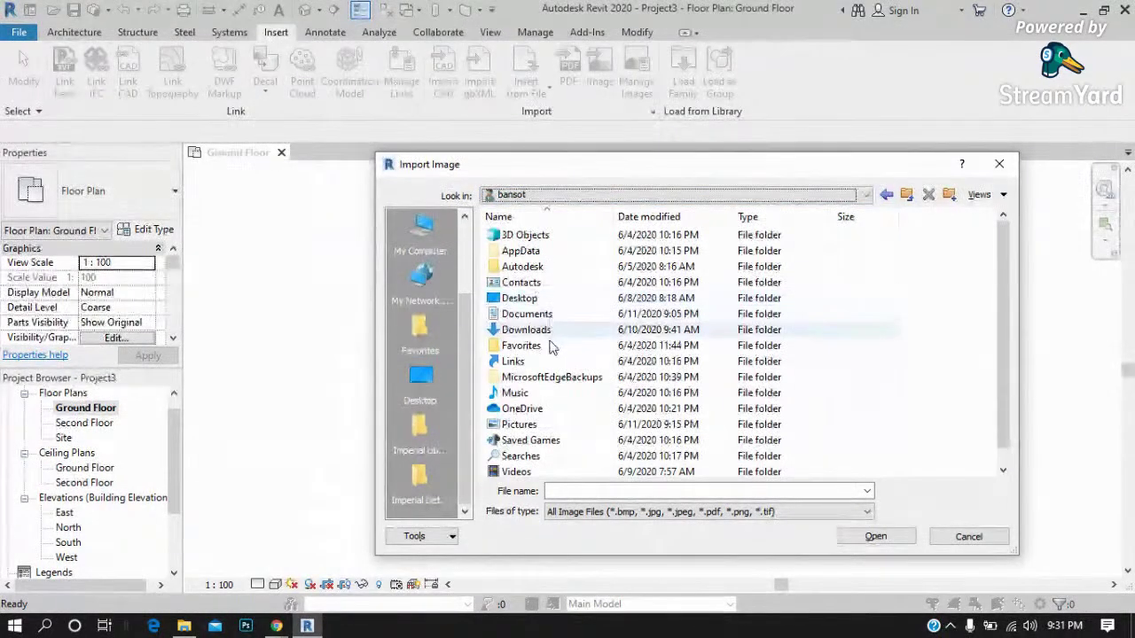
pyautogui.doubleClick(519, 424)
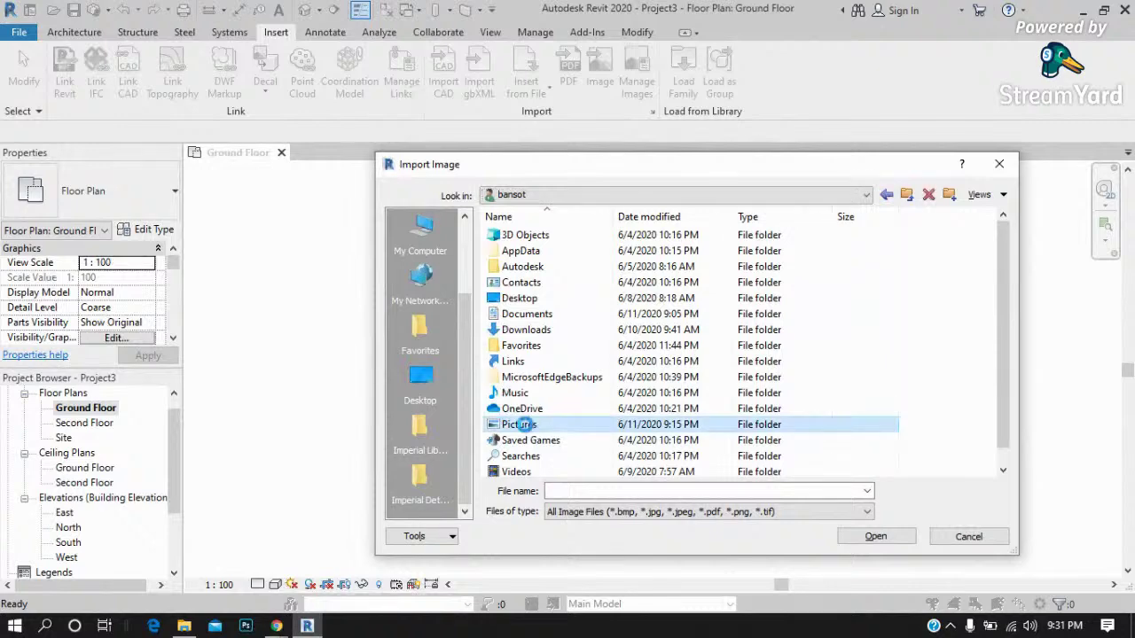
pyautogui.click(520, 283)
pyautogui.click(875, 536)
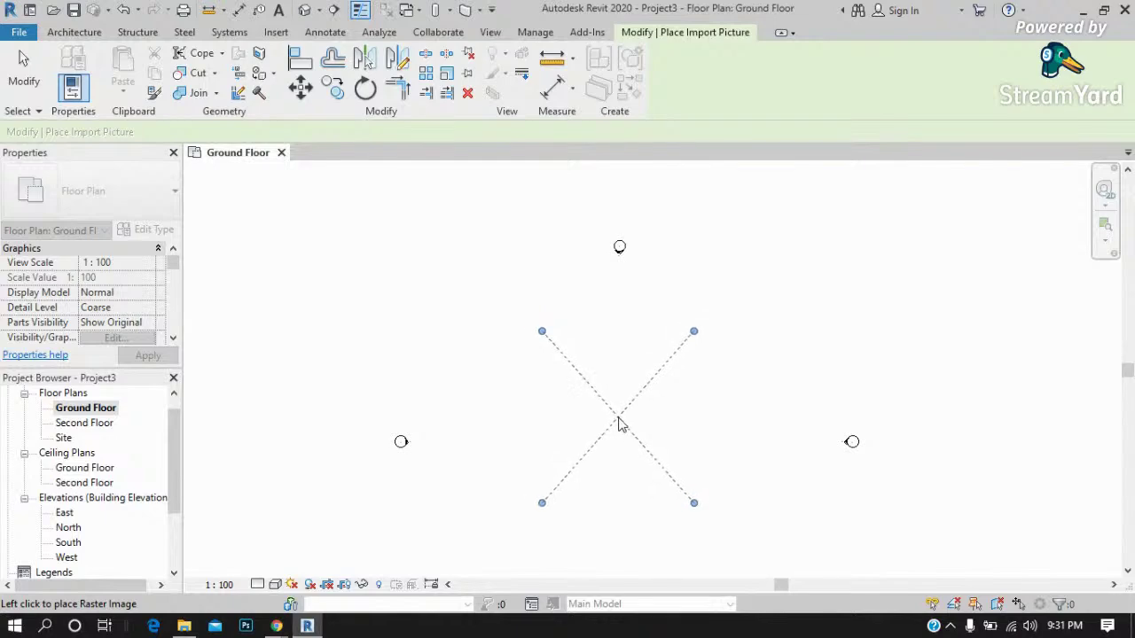
pyautogui.click(619, 424)
# Zoom in and out to inspect the placed first floor.jpg house plan image.
pyautogui.scroll(1, 619, 383)
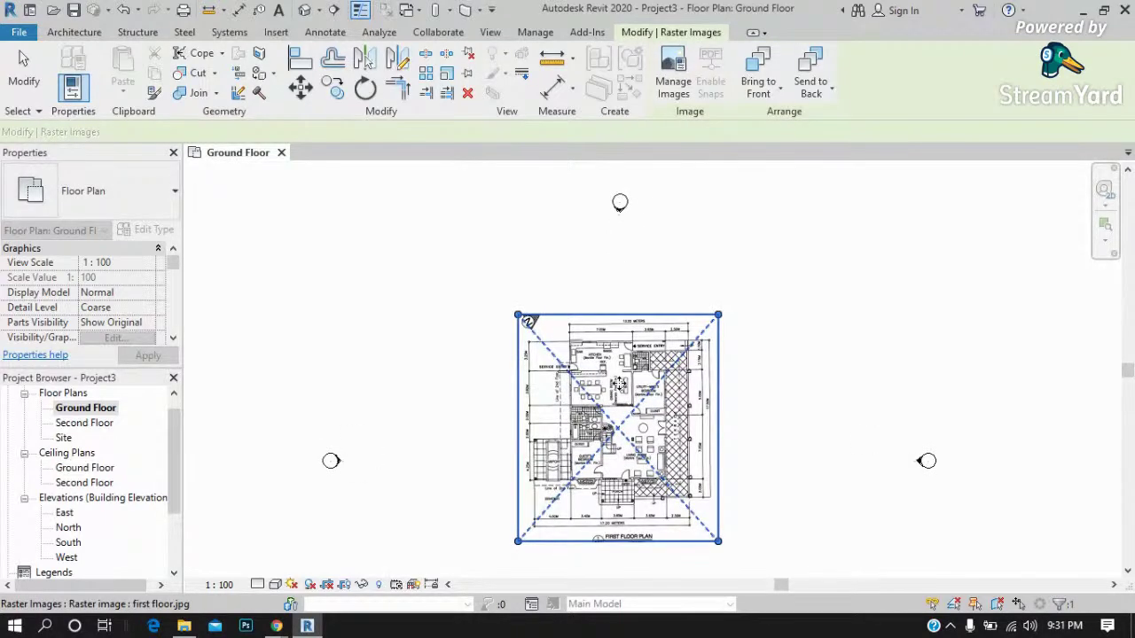
pyautogui.scroll(3, 620, 337)
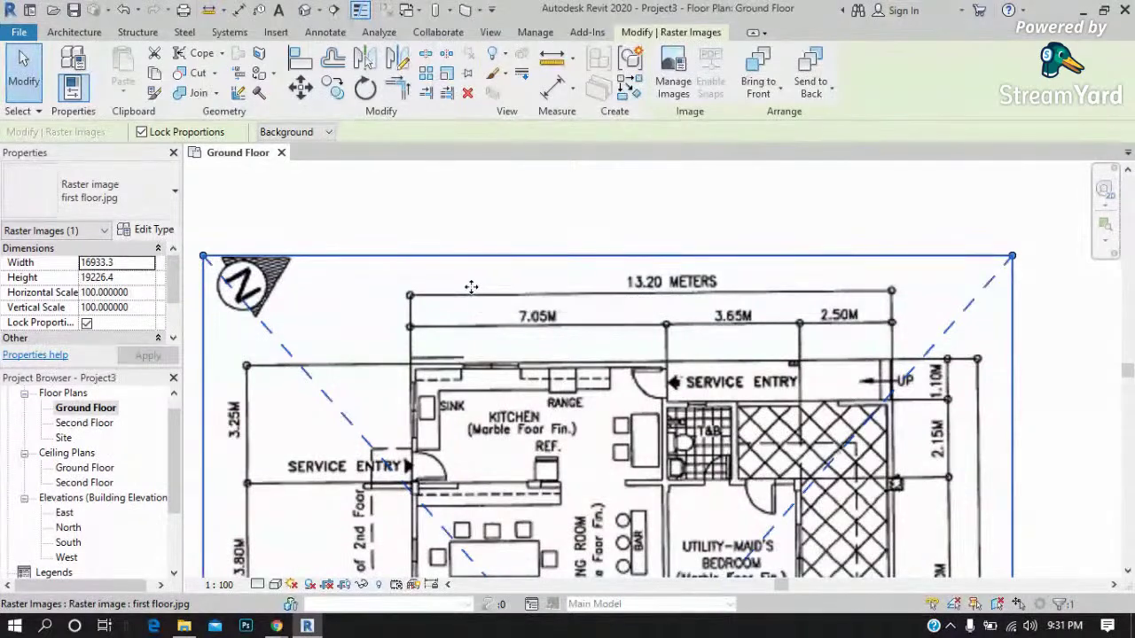
pyautogui.scroll(1, 434, 310)
pyautogui.scroll(1, 424, 319)
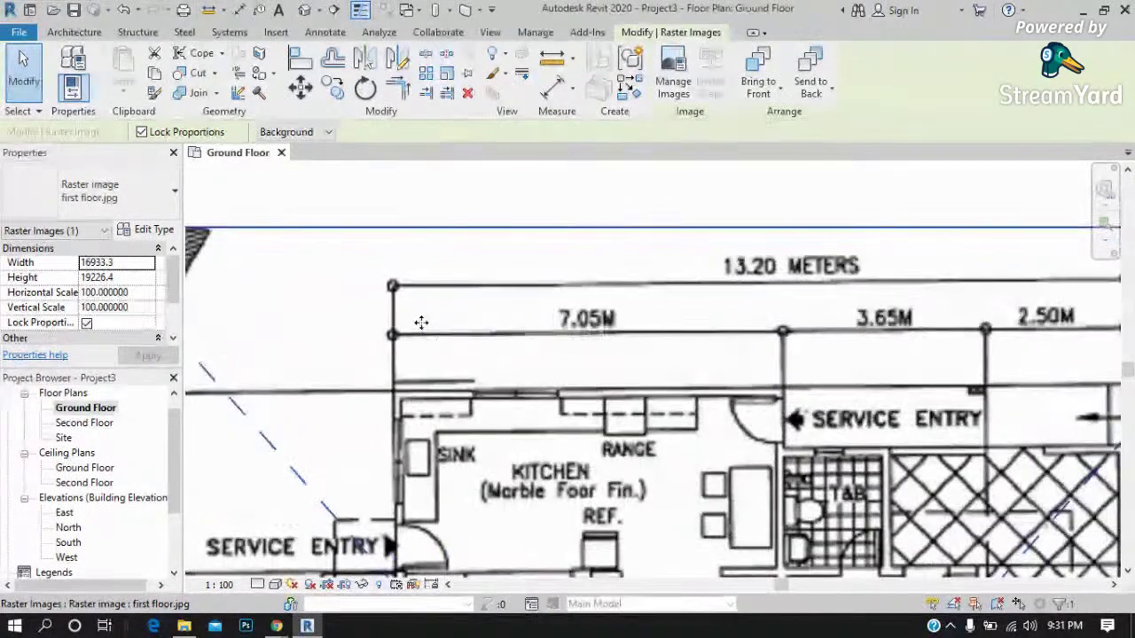
pyautogui.scroll(-1, 405, 324)
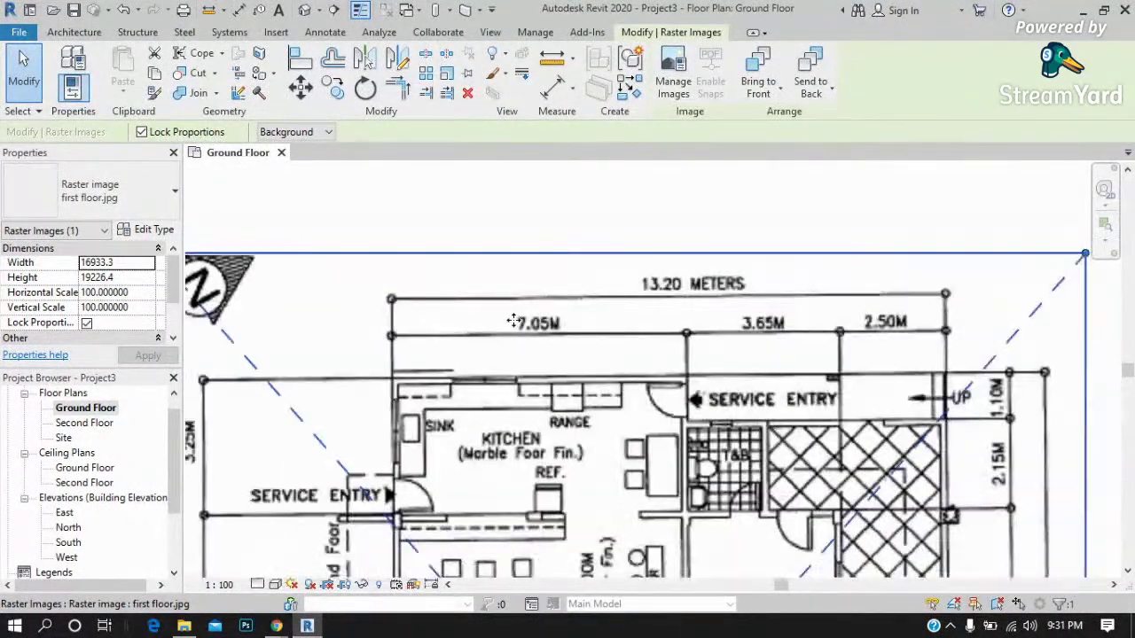
pyautogui.scroll(-1, 405, 325)
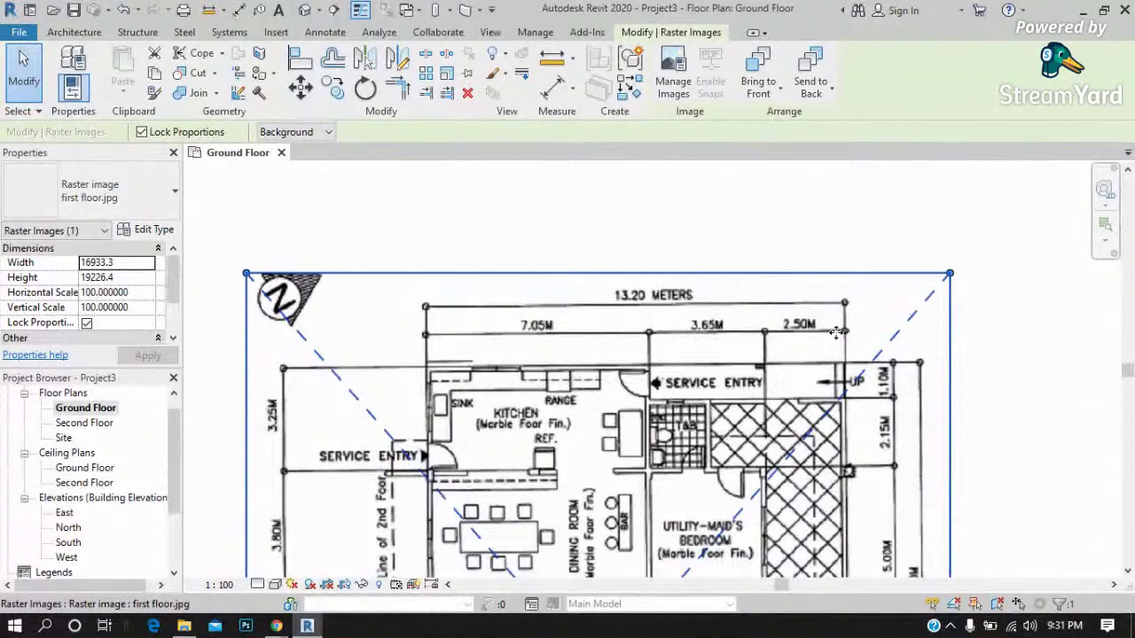
pyautogui.scroll(2, 836, 332)
pyautogui.scroll(-1, 836, 355)
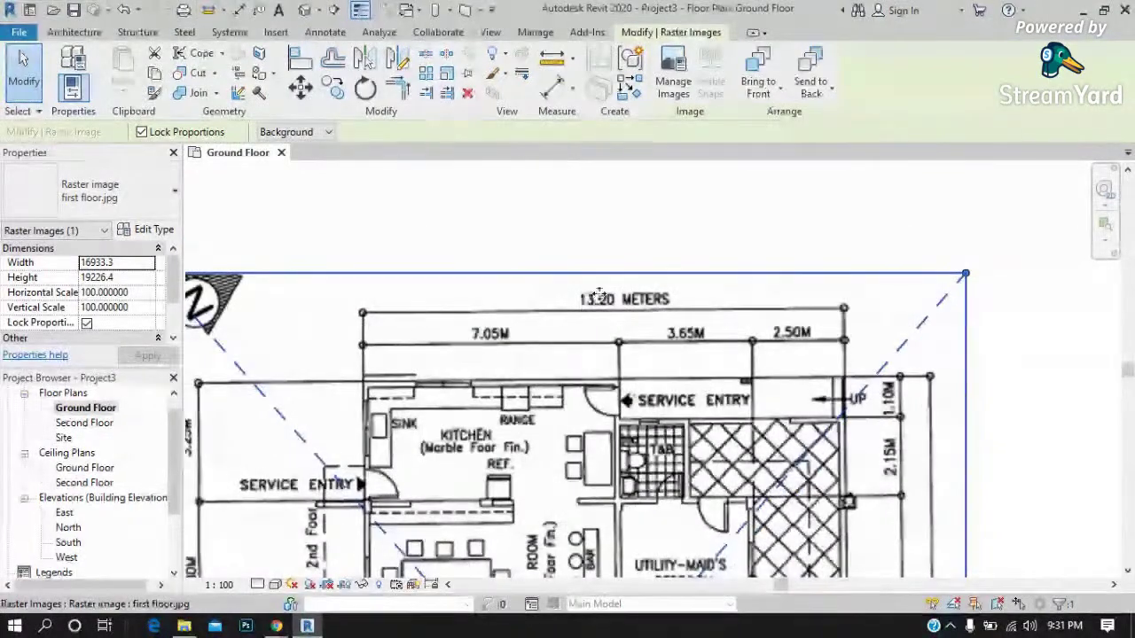
pyautogui.scroll(2, 598, 295)
pyautogui.scroll(-3, 674, 317)
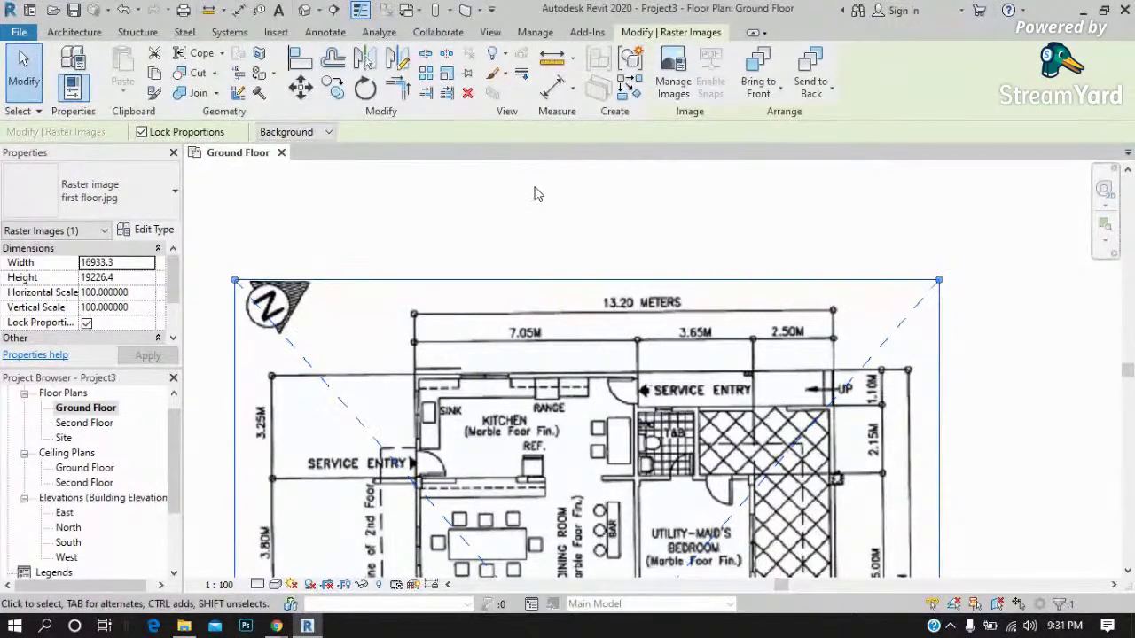
pyautogui.click(554, 86)
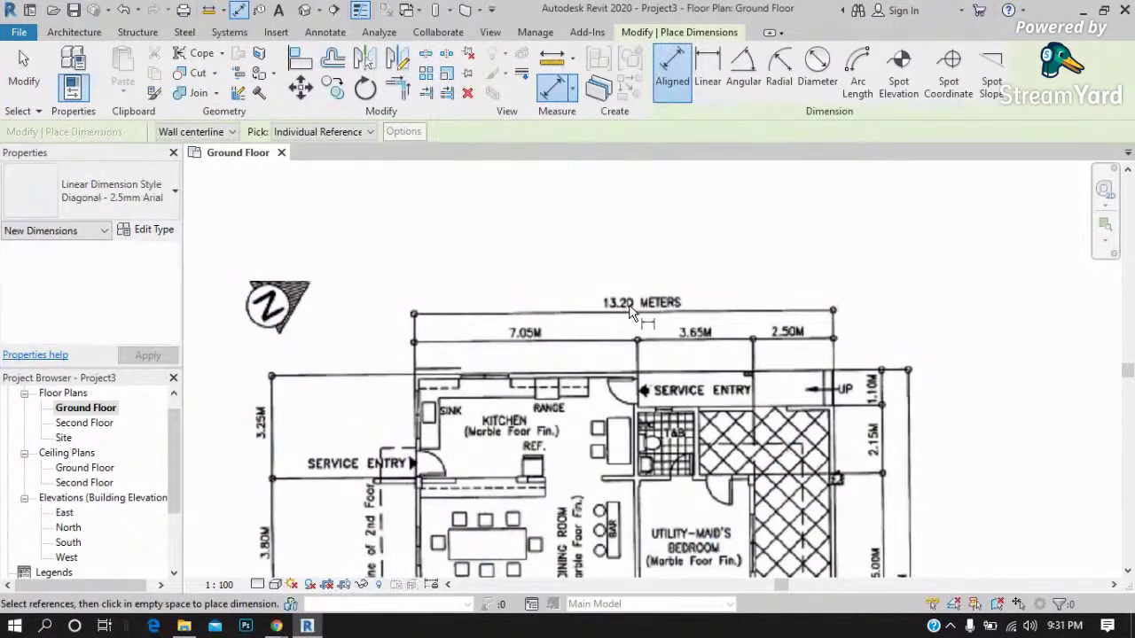
# Draw a vertical model line at the right end of the image's 13.20 METERS dimension.
pyautogui.scroll(2, 627, 315)
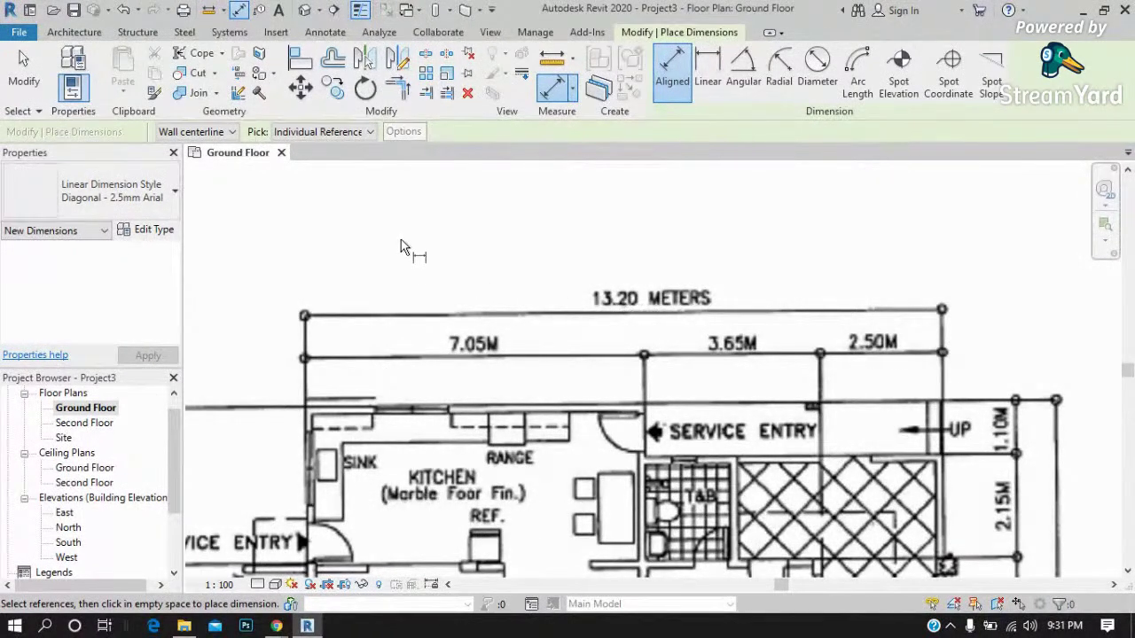
pyautogui.scroll(-2, 418, 248)
pyautogui.scroll(-2, 541, 295)
pyautogui.scroll(-1, 550, 288)
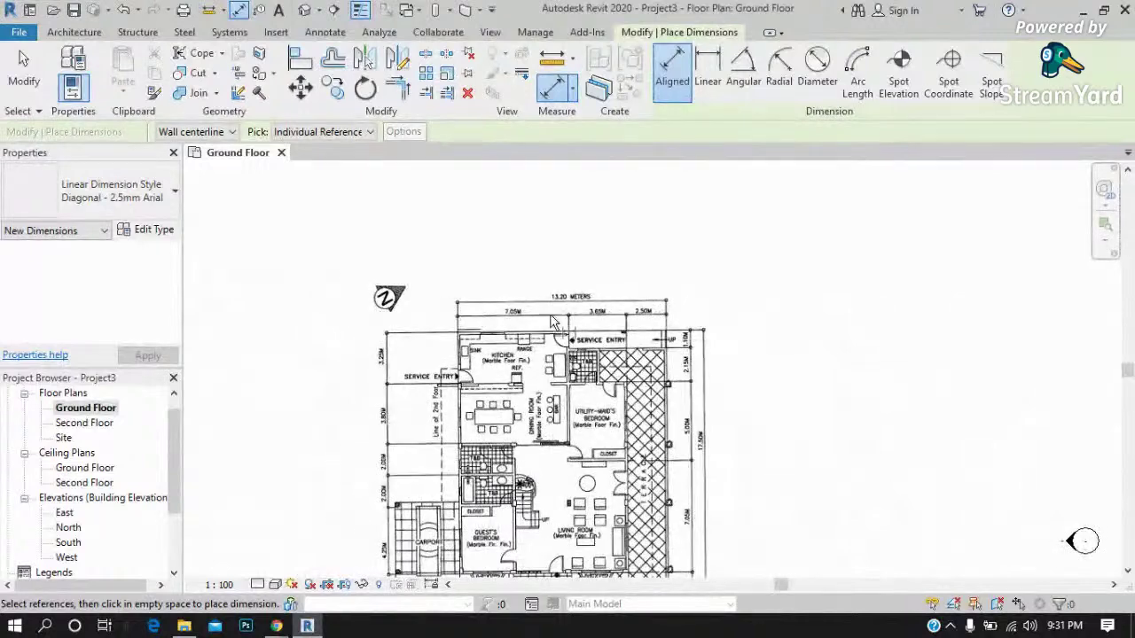
pyautogui.scroll(-1, 583, 276)
pyautogui.scroll(2, 492, 319)
pyautogui.scroll(-3, 605, 320)
pyautogui.scroll(2, 568, 314)
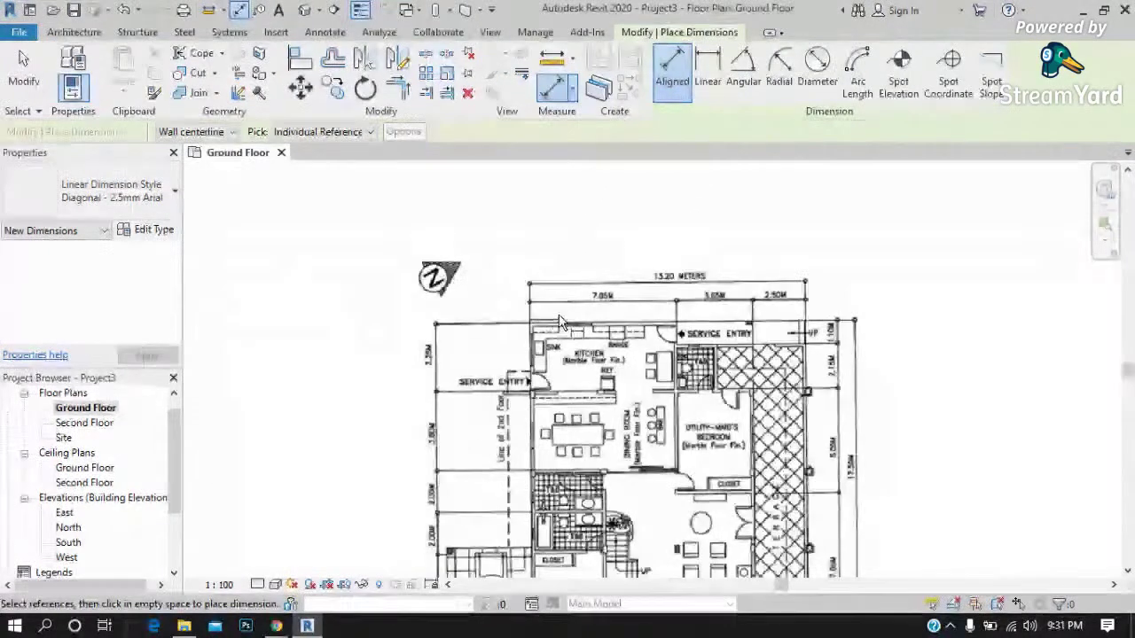
pyautogui.scroll(3, 568, 315)
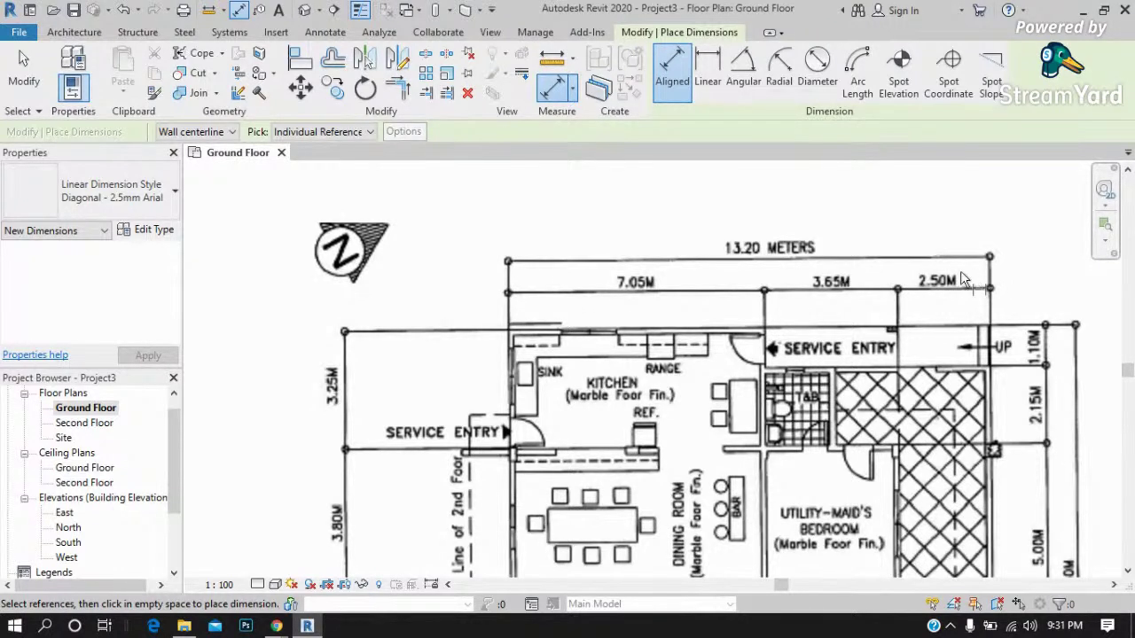
pyautogui.click(75, 32)
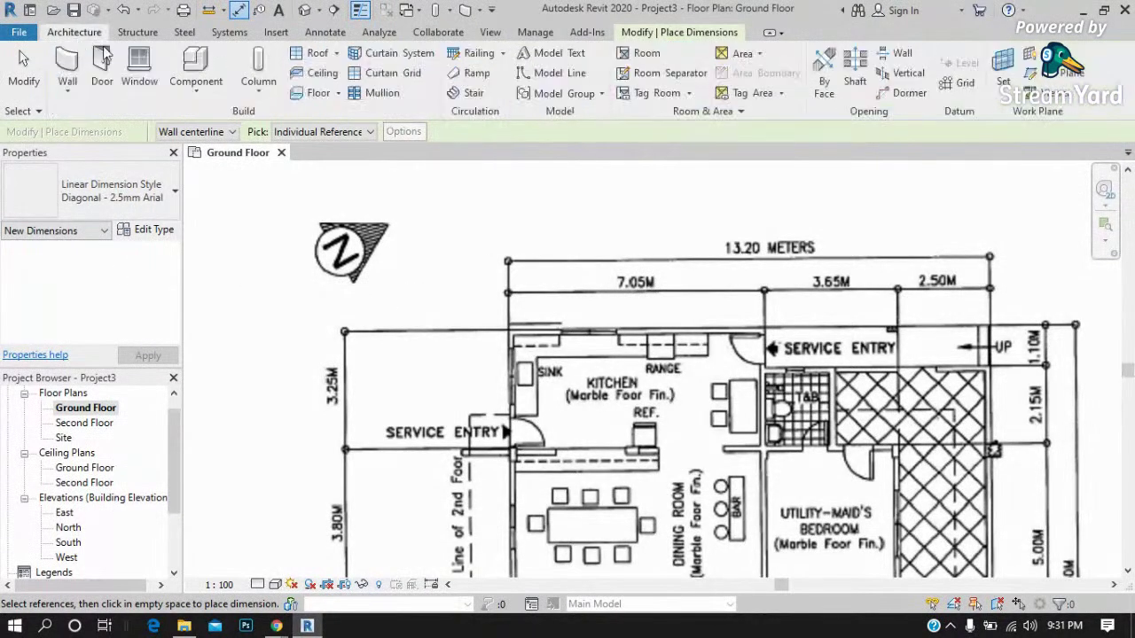
pyautogui.click(539, 77)
pyautogui.scroll(1, 1004, 326)
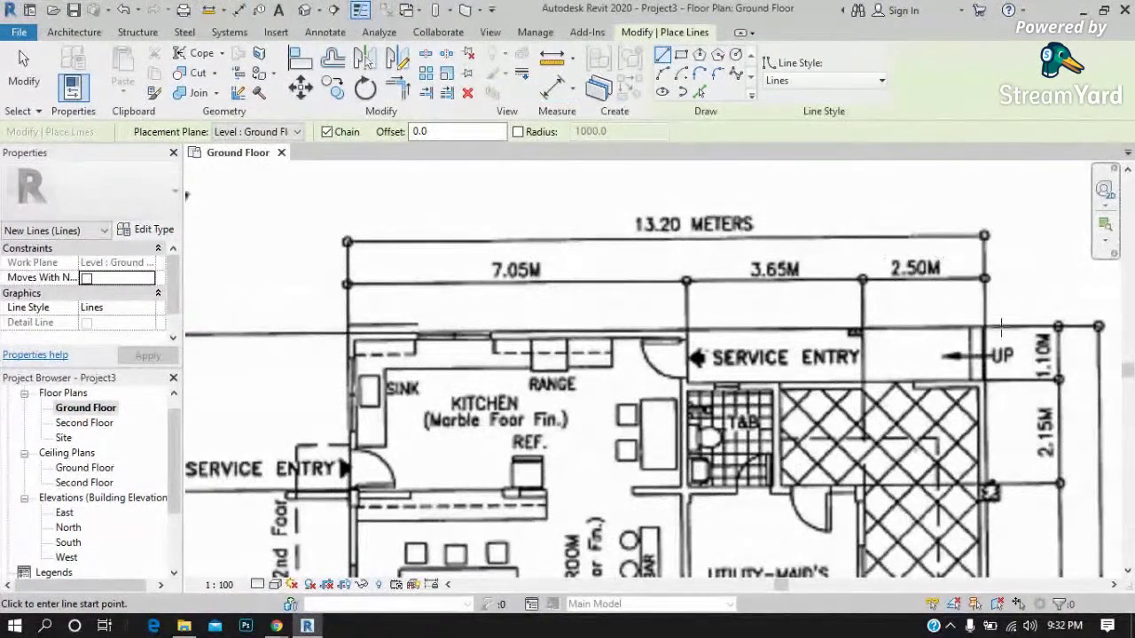
pyautogui.click(982, 336)
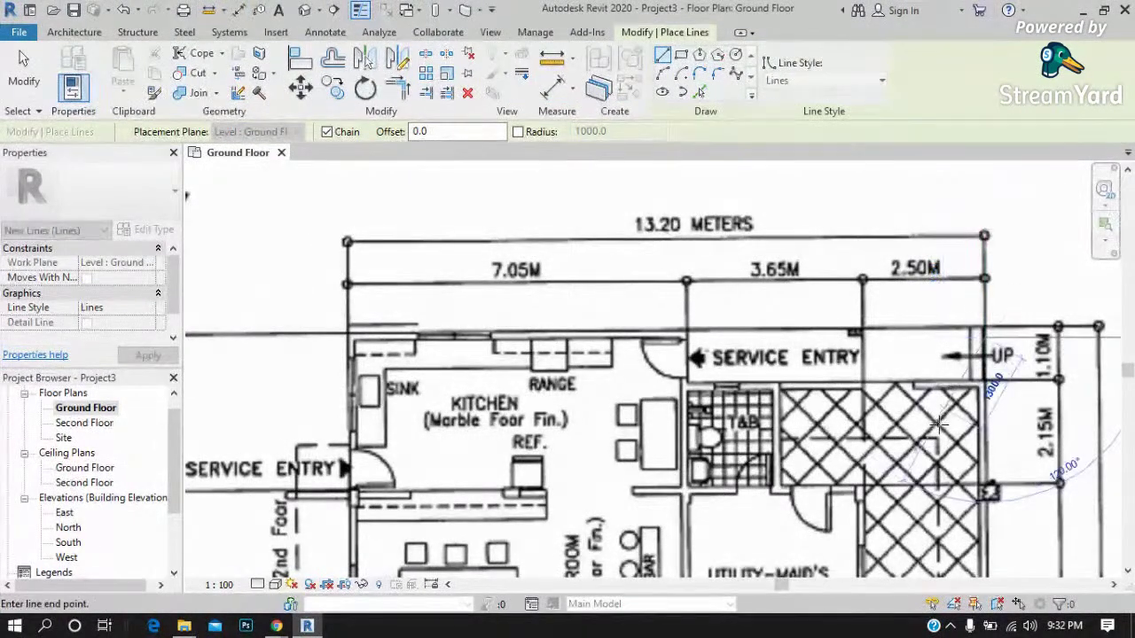
pyautogui.scroll(-1, 972, 199)
pyautogui.click(973, 207)
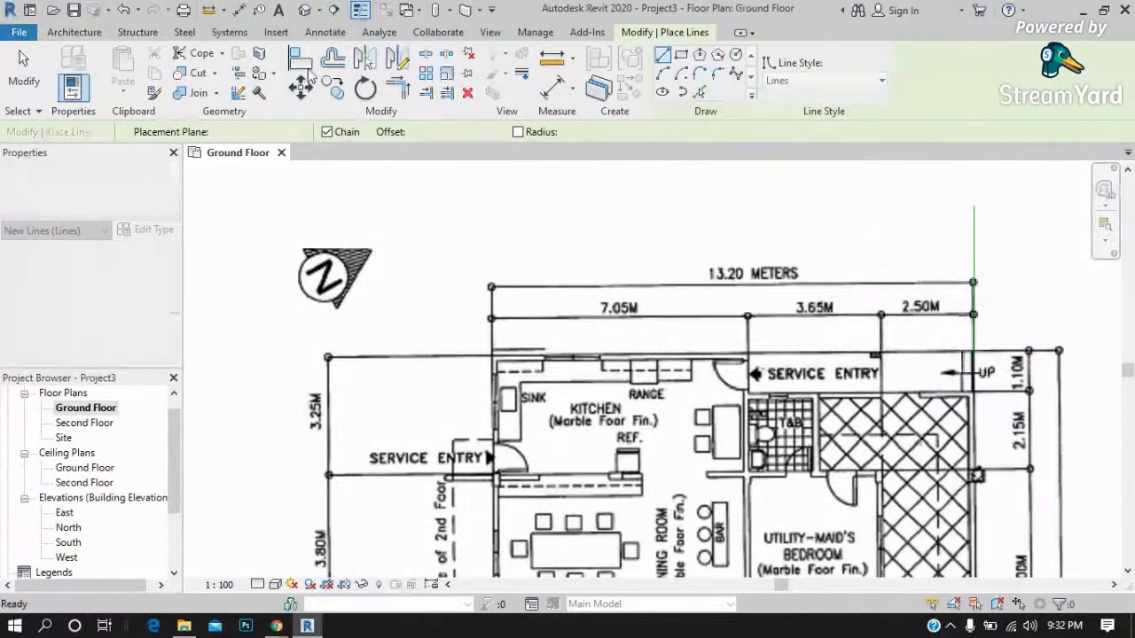
pyautogui.press('Escape')
pyautogui.press('Escape')
# Offset-copy the vertical line 13200 to the left using the OF command.
pyautogui.press('o')
pyautogui.press('f')
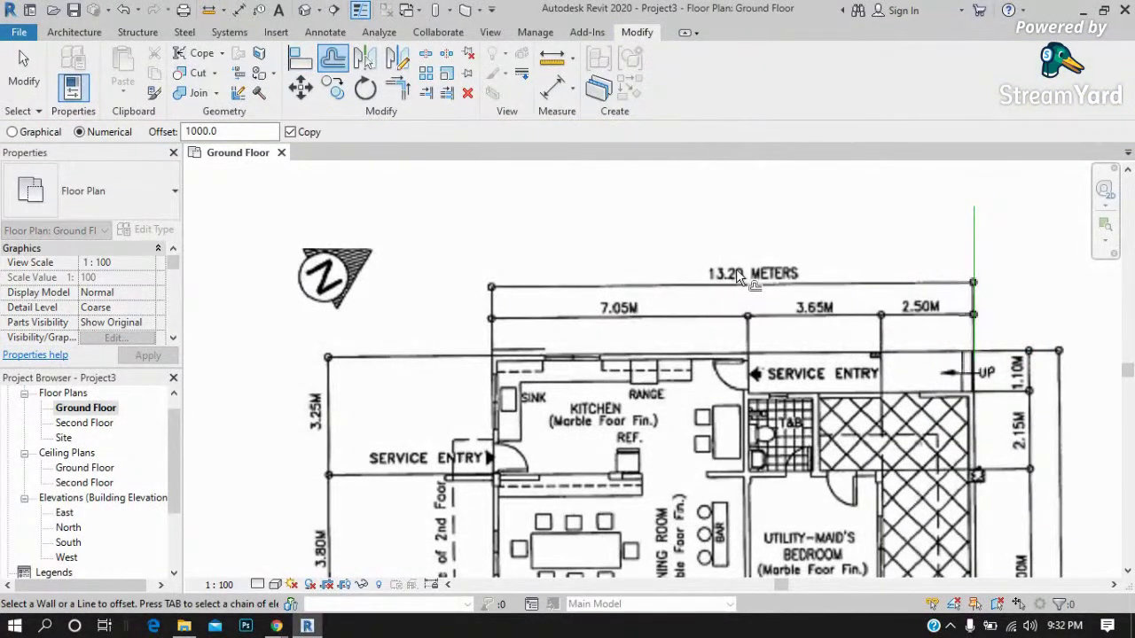
pyautogui.doubleClick(202, 131)
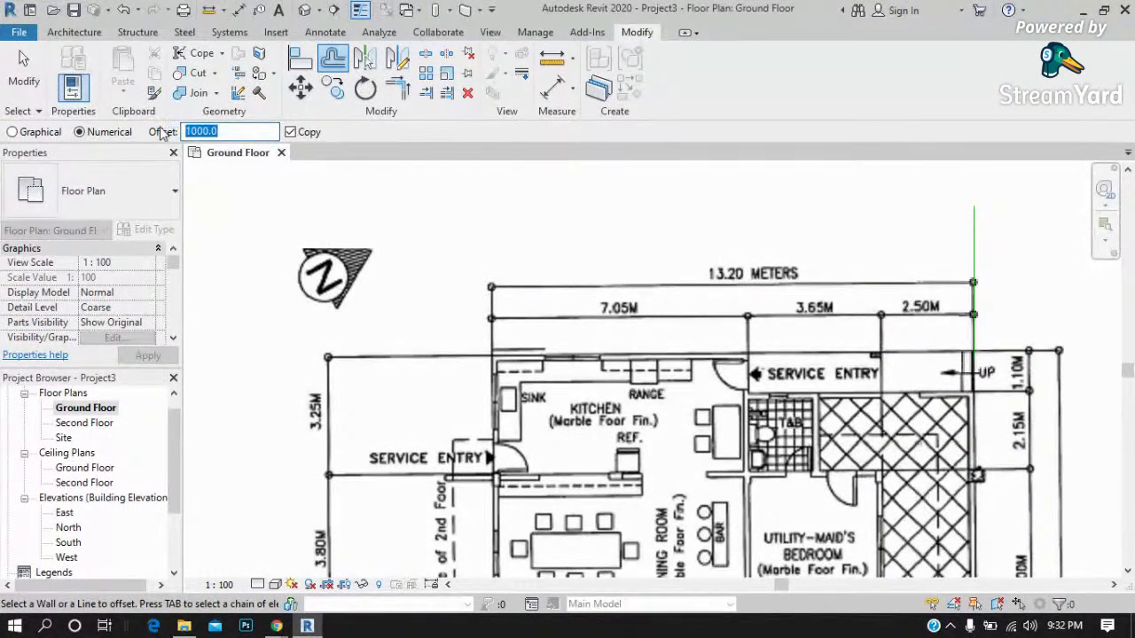
pyautogui.write('13200')
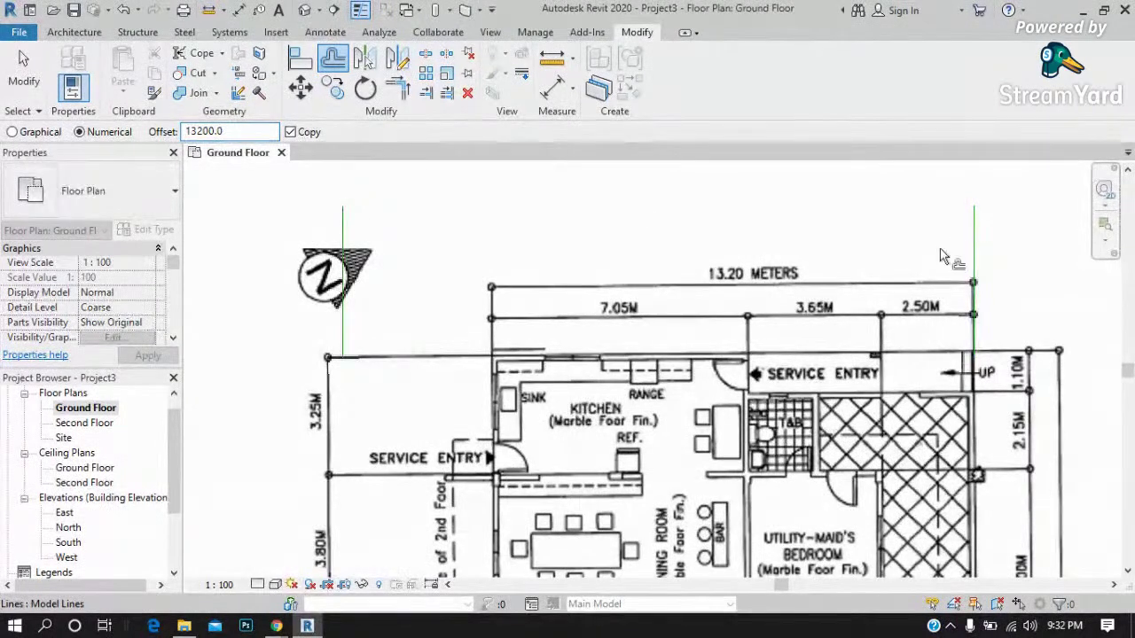
pyautogui.click(971, 244)
pyautogui.click(36, 59)
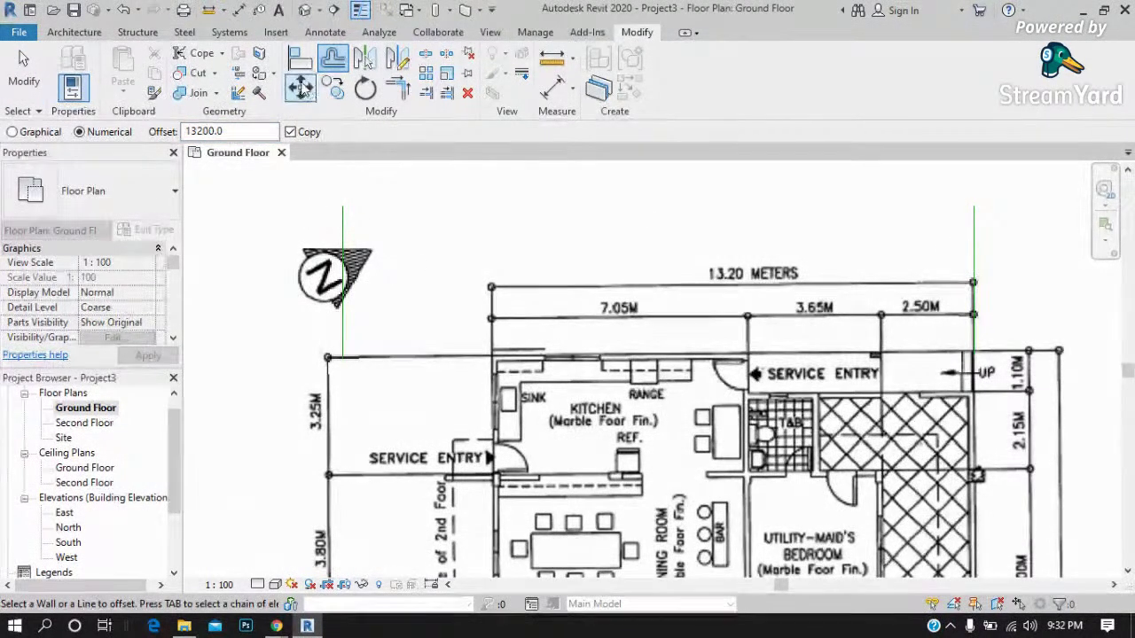
# Check the 13200 spacing with an aligned dimension, then delete it and select the plan image.
pyautogui.press('d')
pyautogui.press('i')
pyautogui.click(343, 257)
pyautogui.click(973, 257)
pyautogui.click(886, 204)
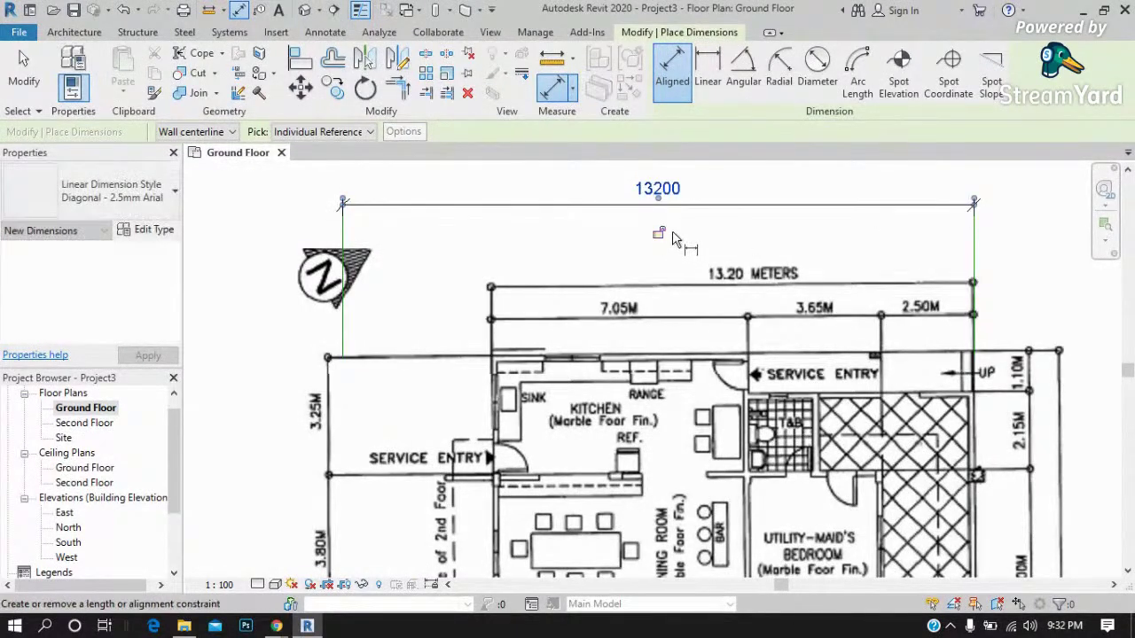
pyautogui.press('Escape')
pyautogui.press('Escape')
pyautogui.click(657, 189)
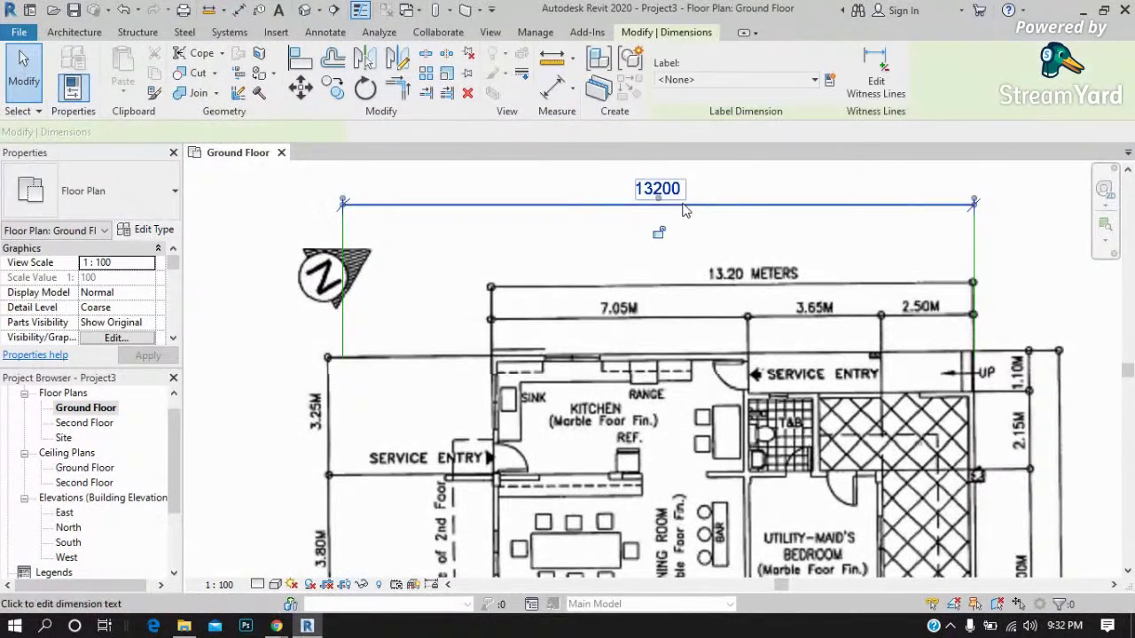
pyautogui.press('Delete')
pyautogui.click(732, 322)
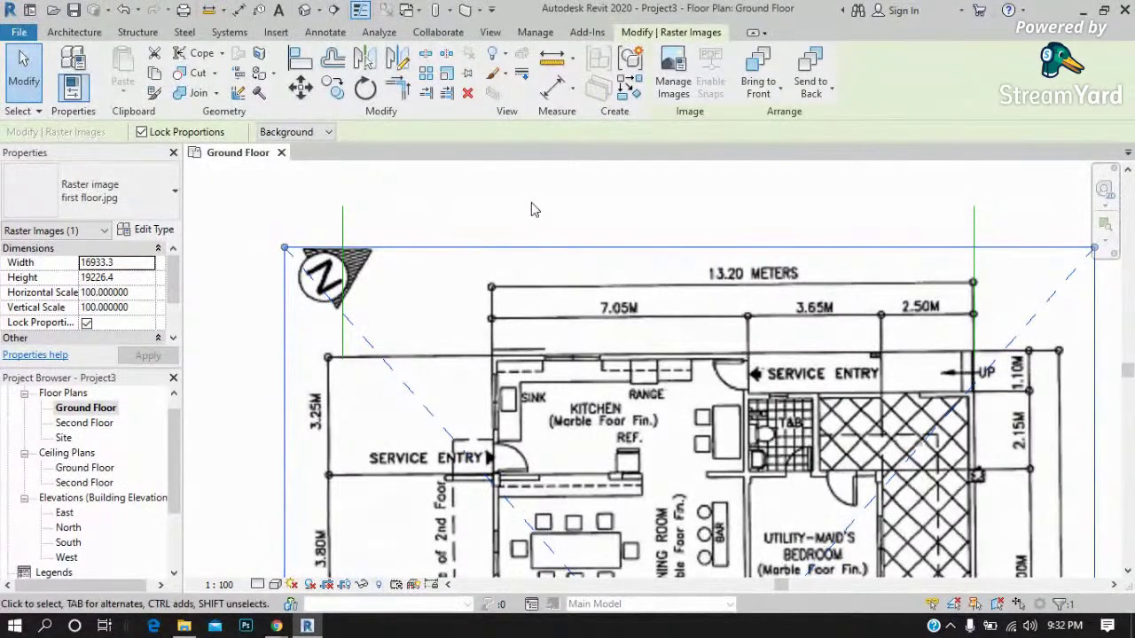
# Scale the plan image from the green line origin so its 13.20 m span meets both model lines.
pyautogui.click(532, 207)
pyautogui.click(457, 257)
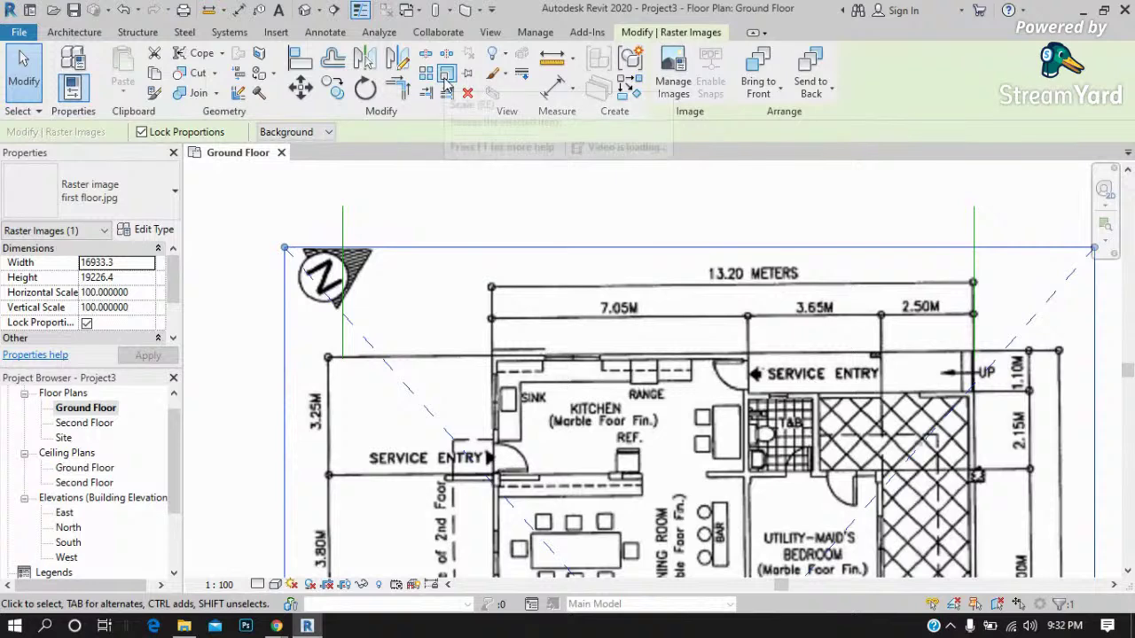
pyautogui.click(446, 74)
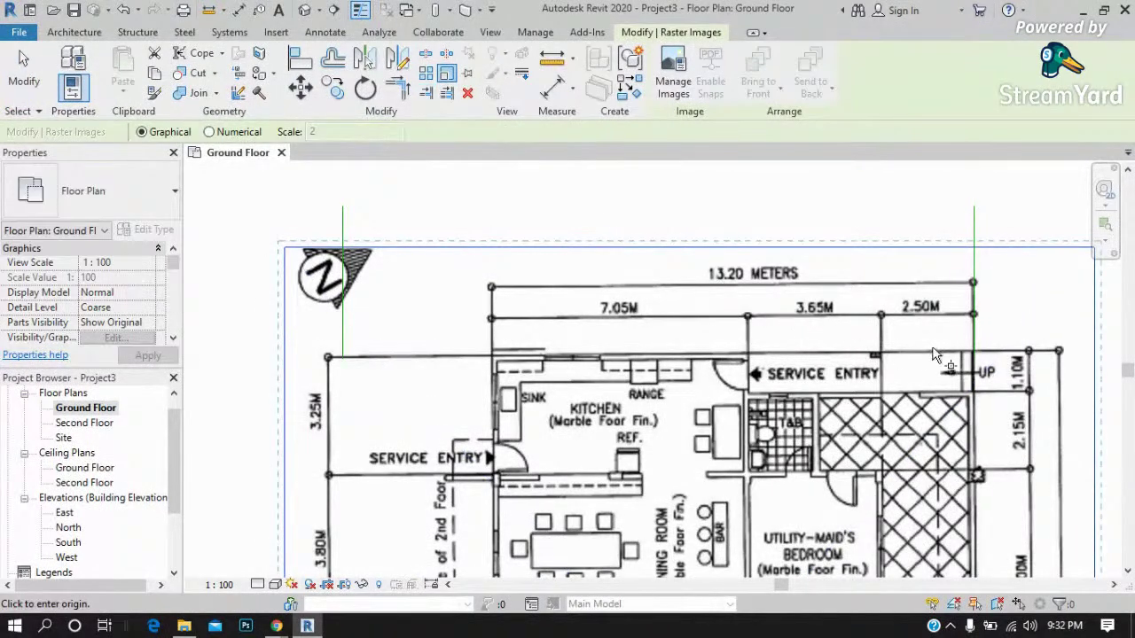
pyautogui.click(974, 350)
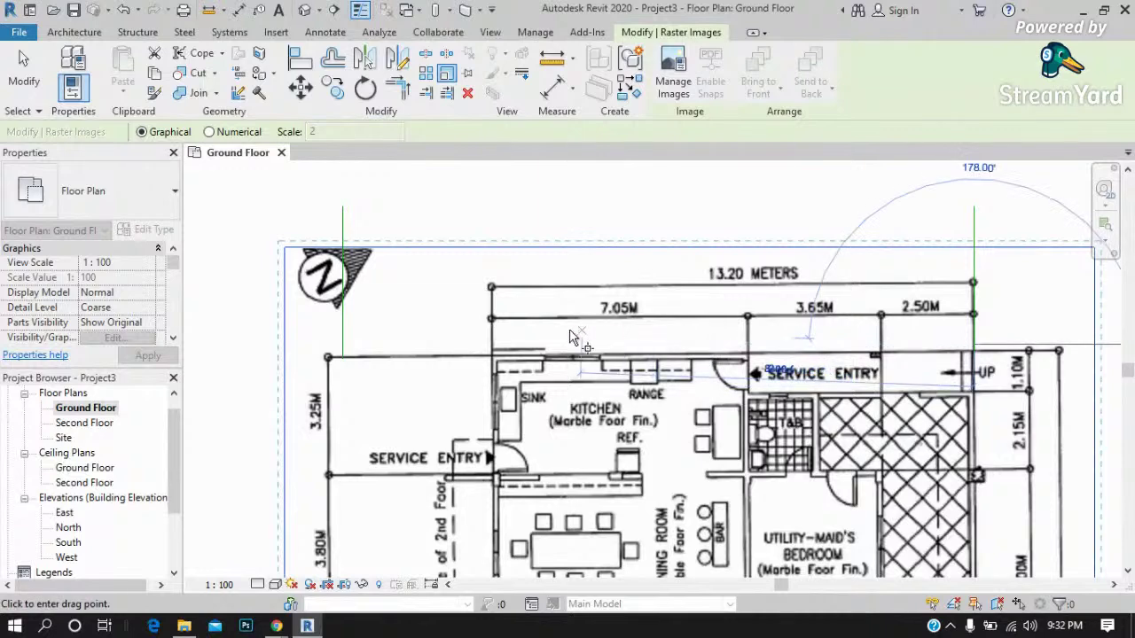
pyautogui.scroll(2, 497, 347)
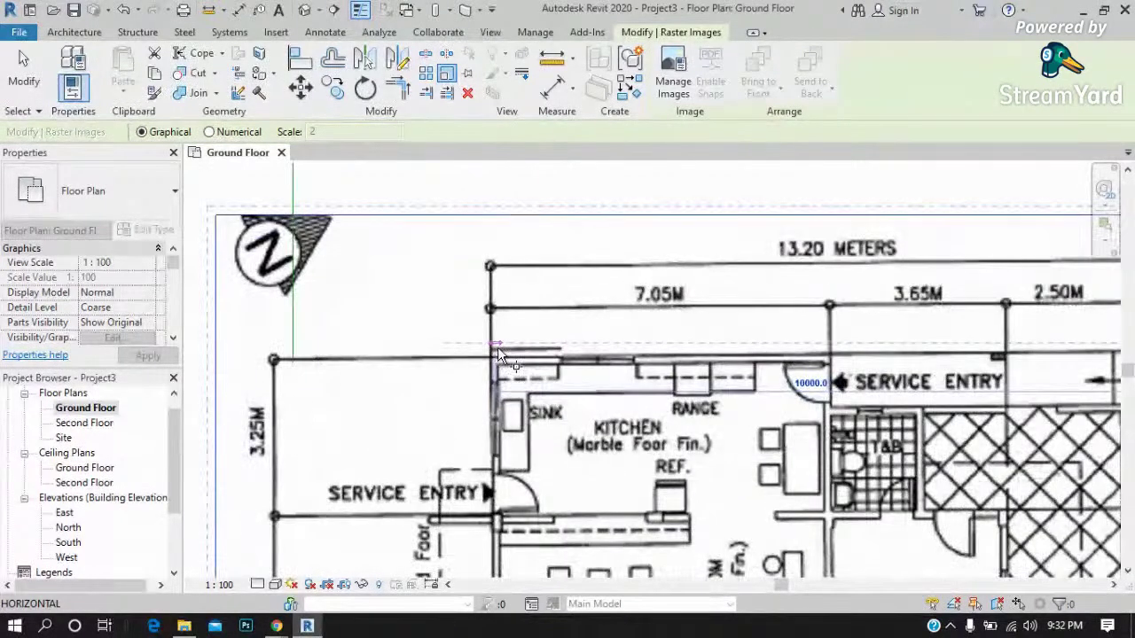
pyautogui.scroll(1, 498, 352)
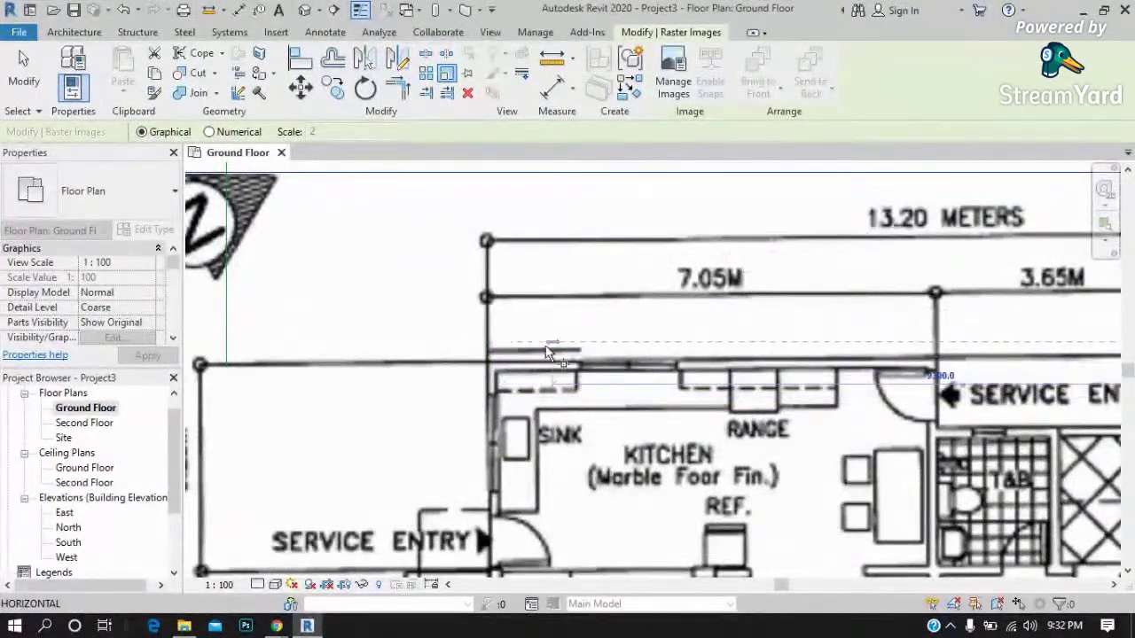
pyautogui.click(489, 349)
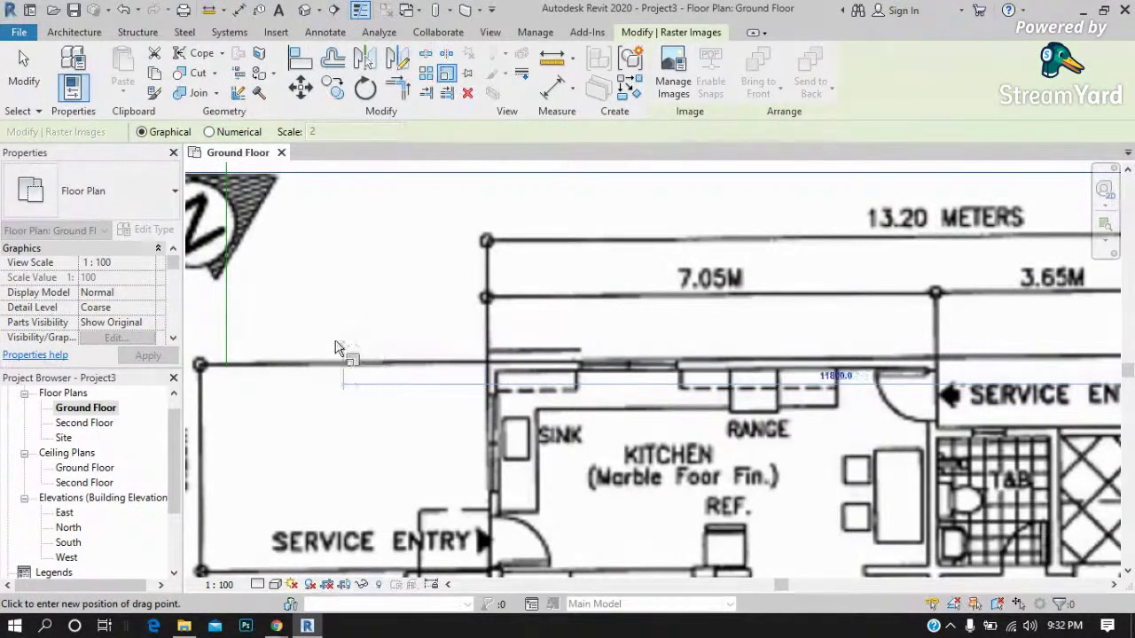
pyautogui.click(229, 353)
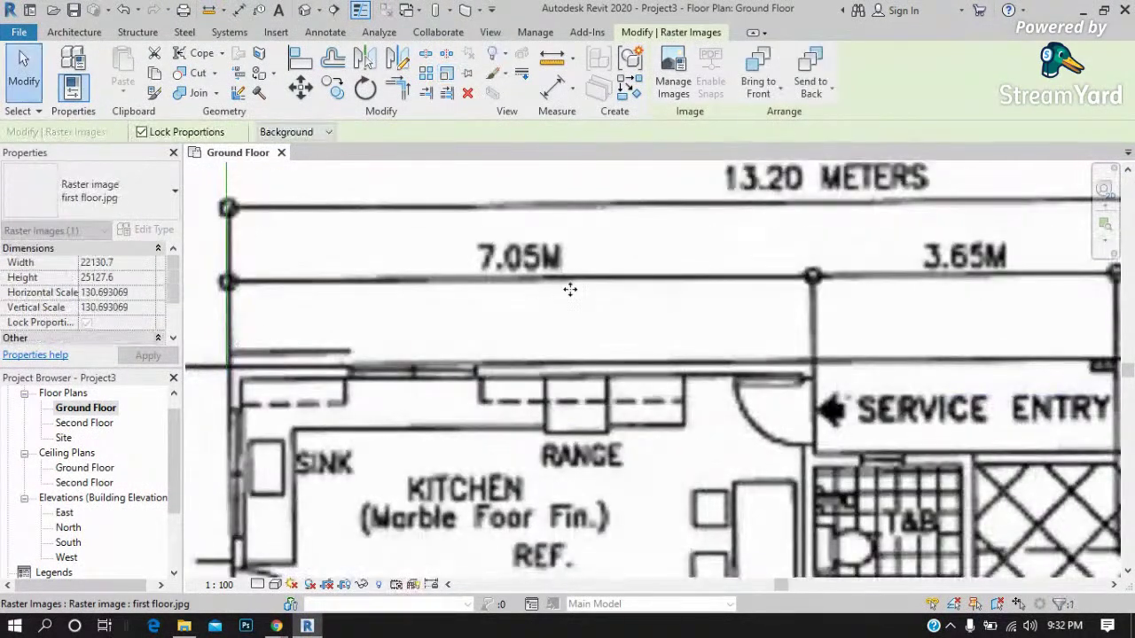
# Zoom out to view the whole rescaled first floor.jpg image and select it.
pyautogui.scroll(-3, 772, 352)
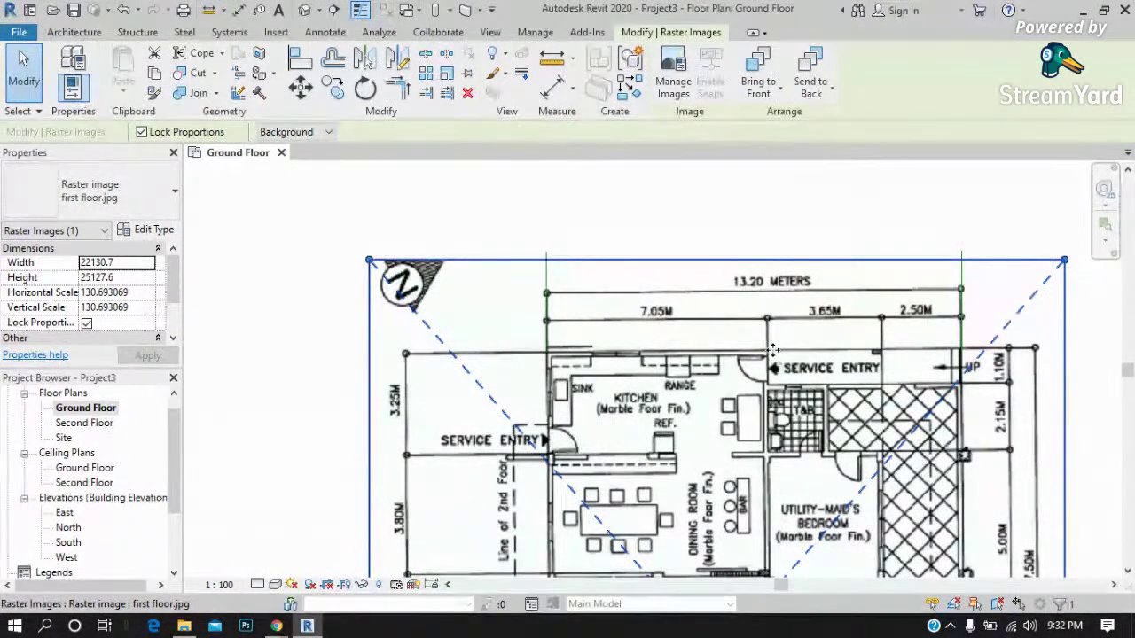
pyautogui.scroll(-1, 470, 321)
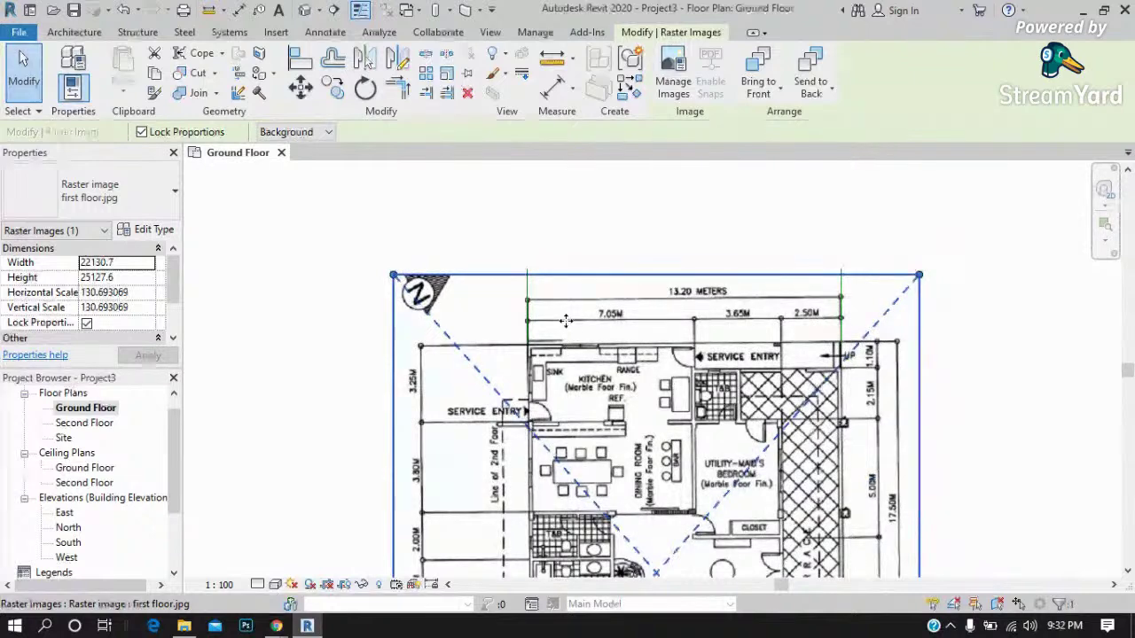
pyautogui.scroll(-2, 470, 321)
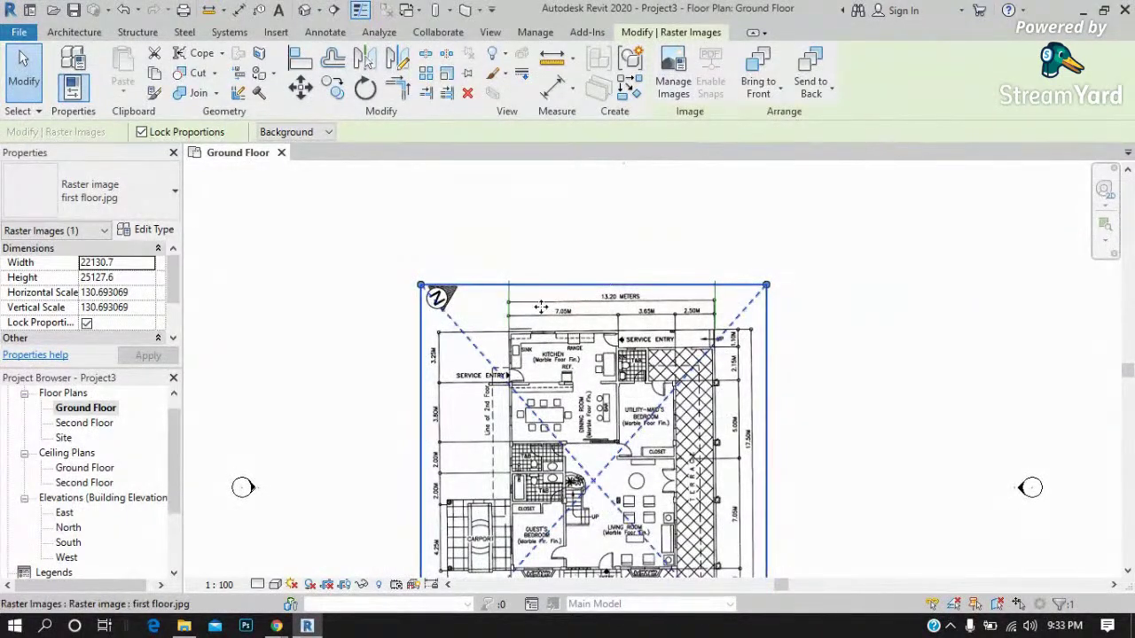
pyautogui.scroll(-2, 554, 307)
pyautogui.click(736, 390)
pyautogui.click(658, 387)
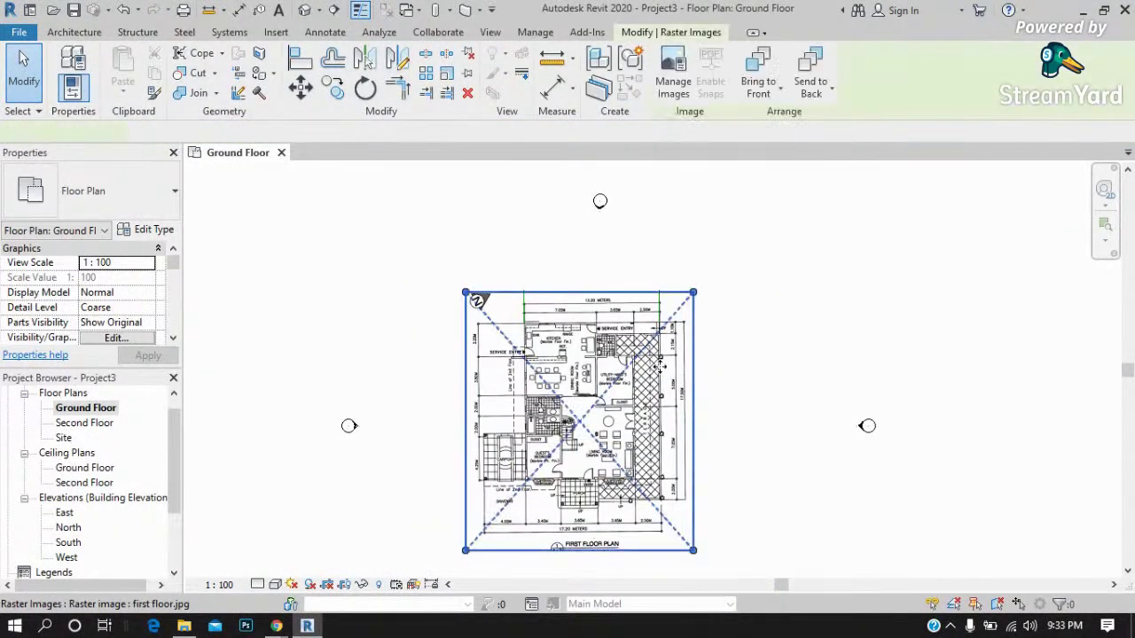
# Delete the raster floor plan image and the two leftover green lines.
pyautogui.press('Delete')
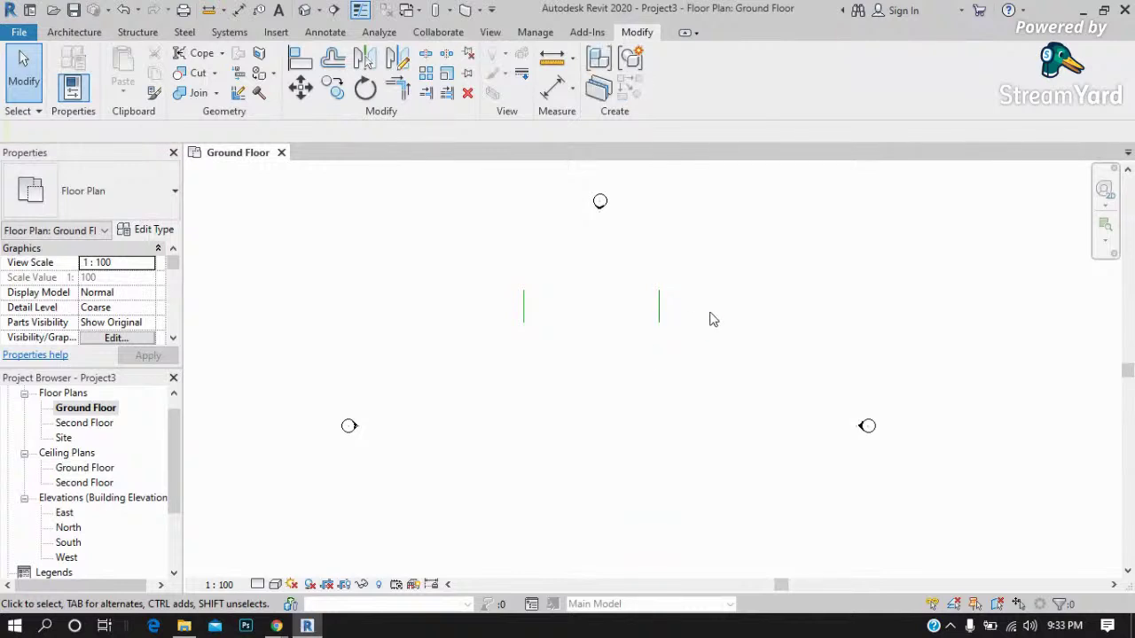
pyautogui.moveTo(732, 282); pyautogui.dragTo(410, 384)
pyautogui.press('Delete')
# Remove first floor.jpg from the project through Manage Images.
pyautogui.click(276, 33)
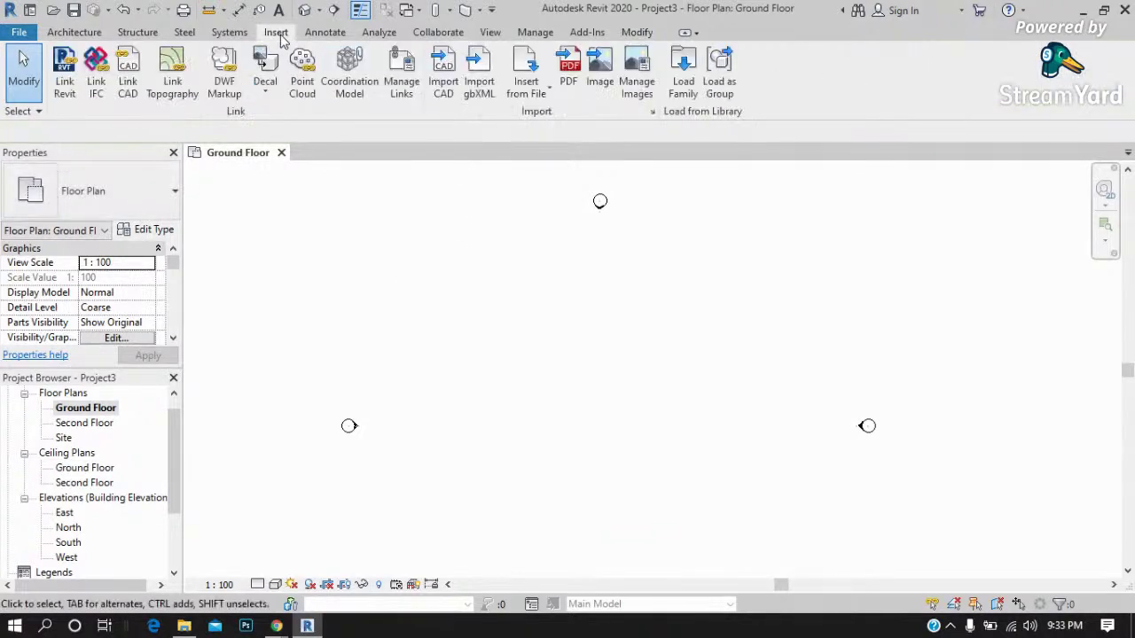
pyautogui.click(640, 92)
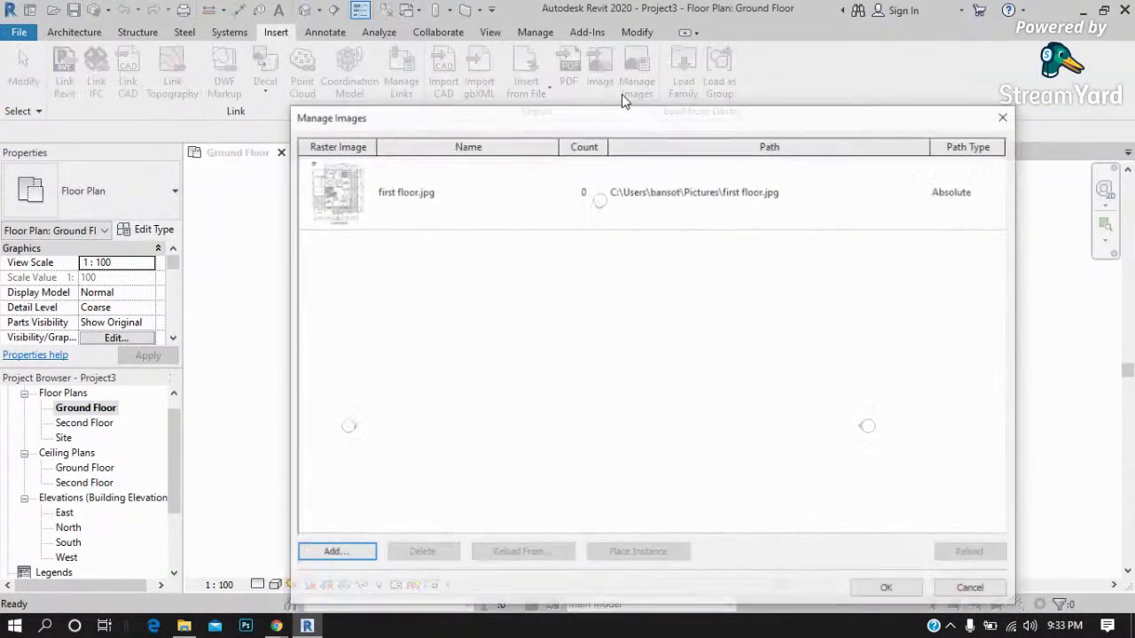
pyautogui.click(346, 203)
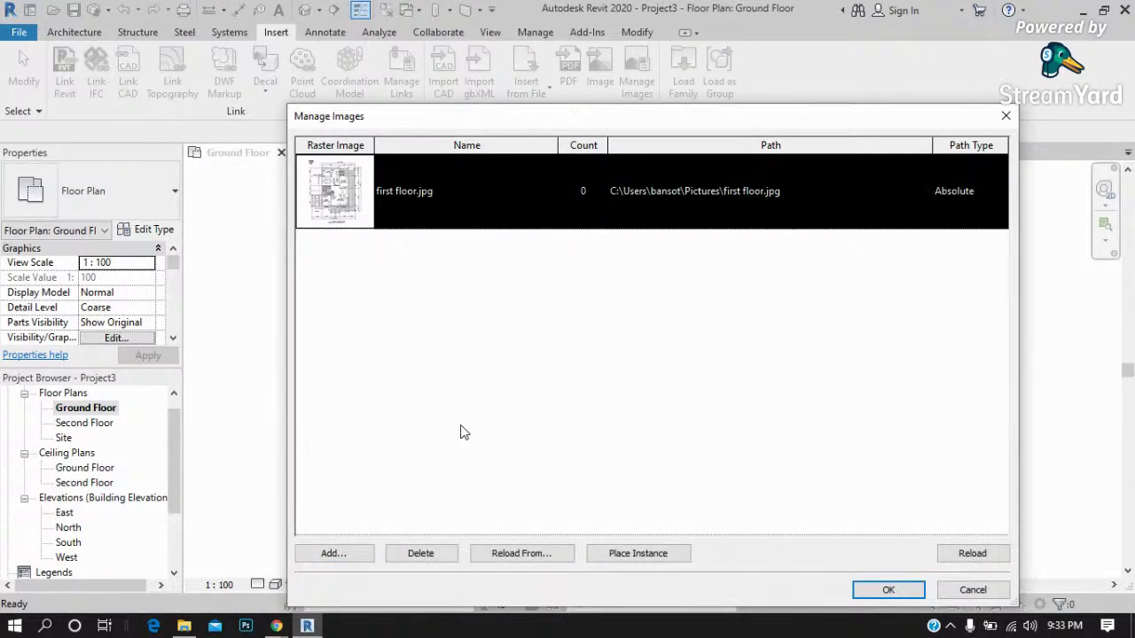
pyautogui.moveTo(384, 121); pyautogui.dragTo(384, 80)
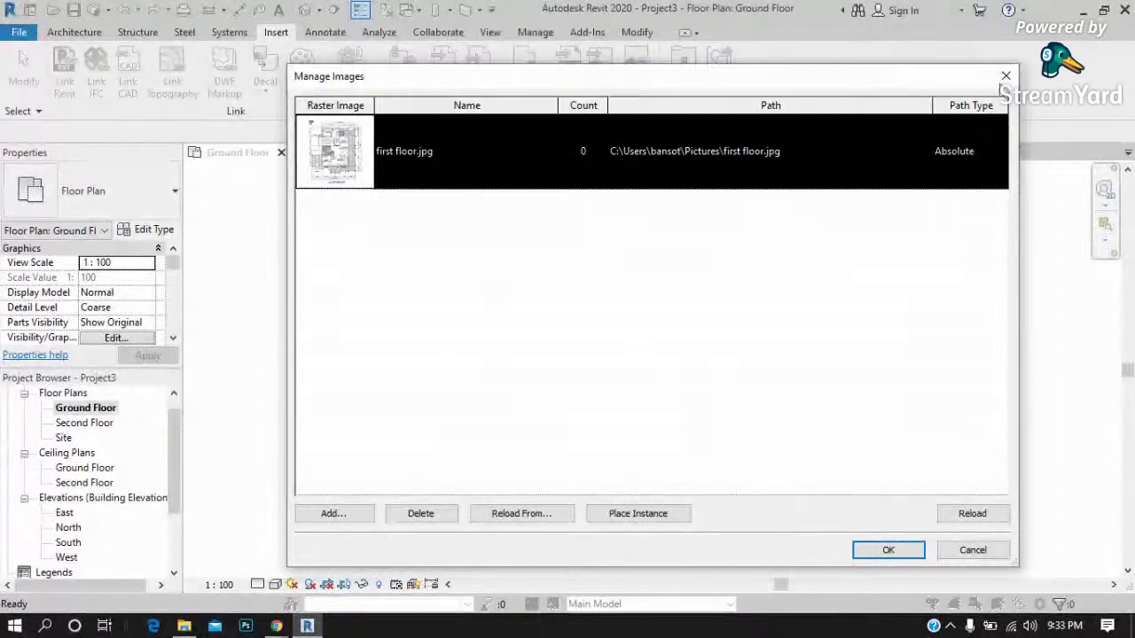
pyautogui.click(1004, 75)
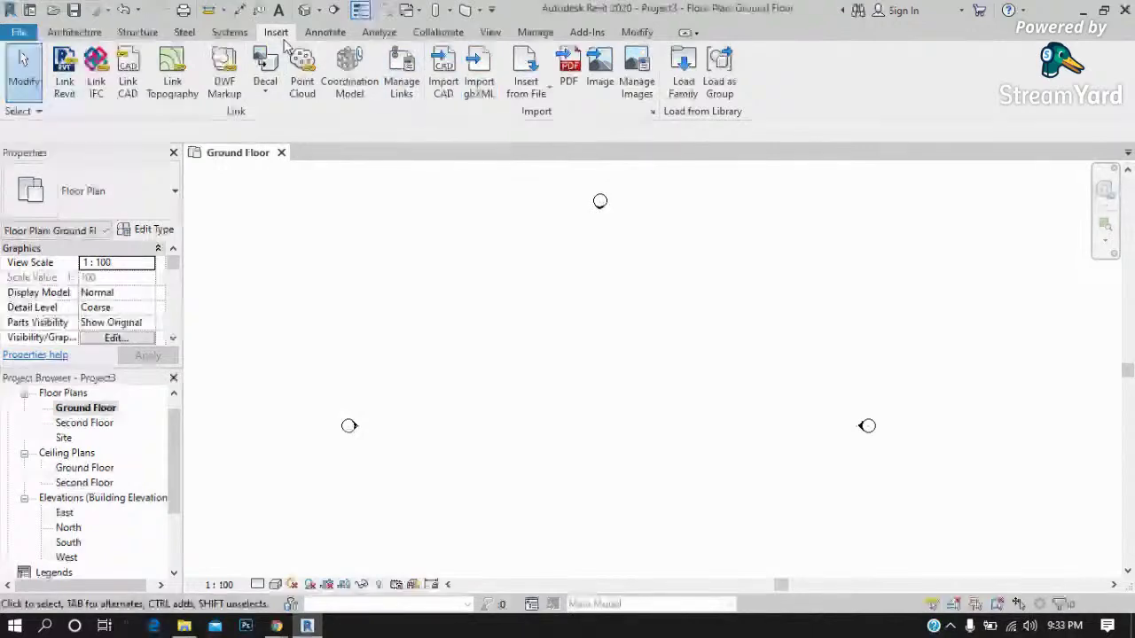
pyautogui.click(635, 88)
pyautogui.click(379, 150)
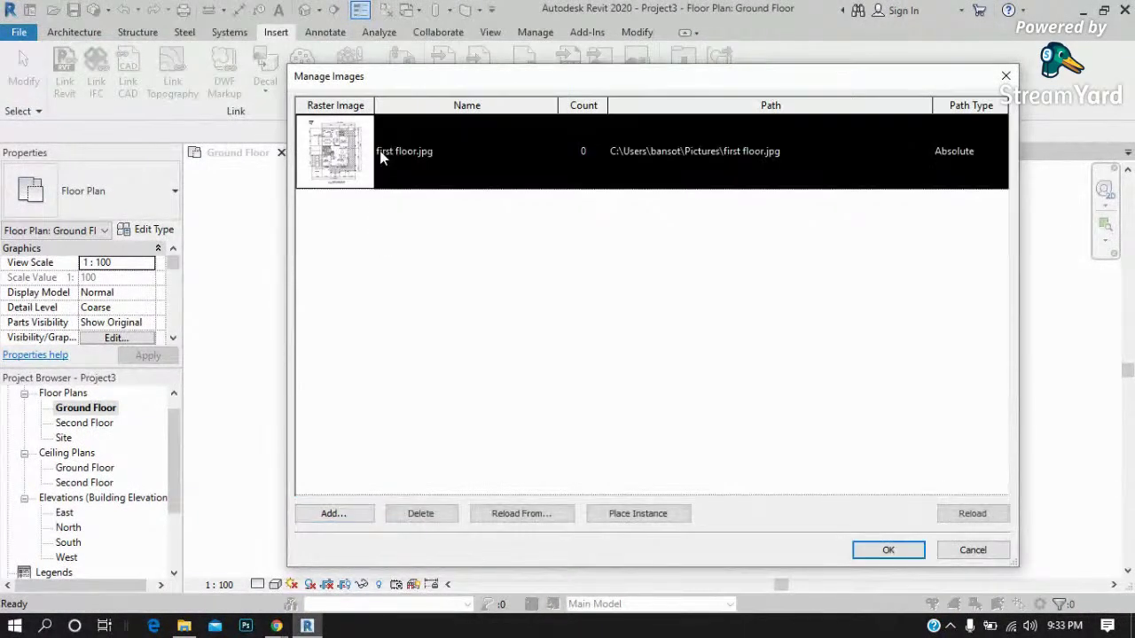
pyautogui.click(420, 518)
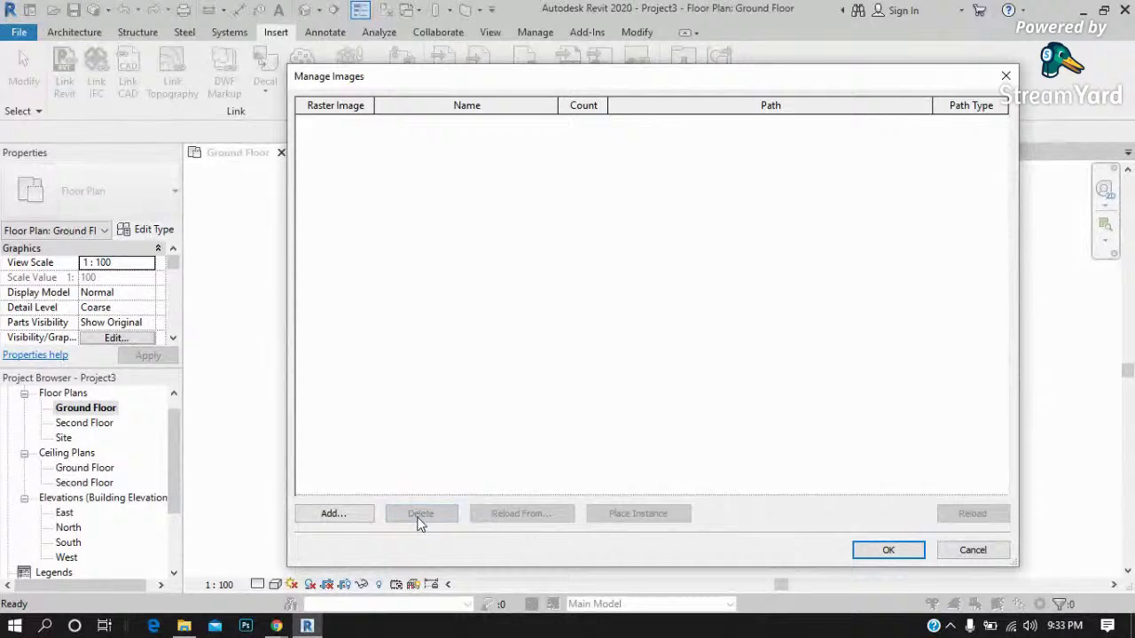
pyautogui.click(888, 550)
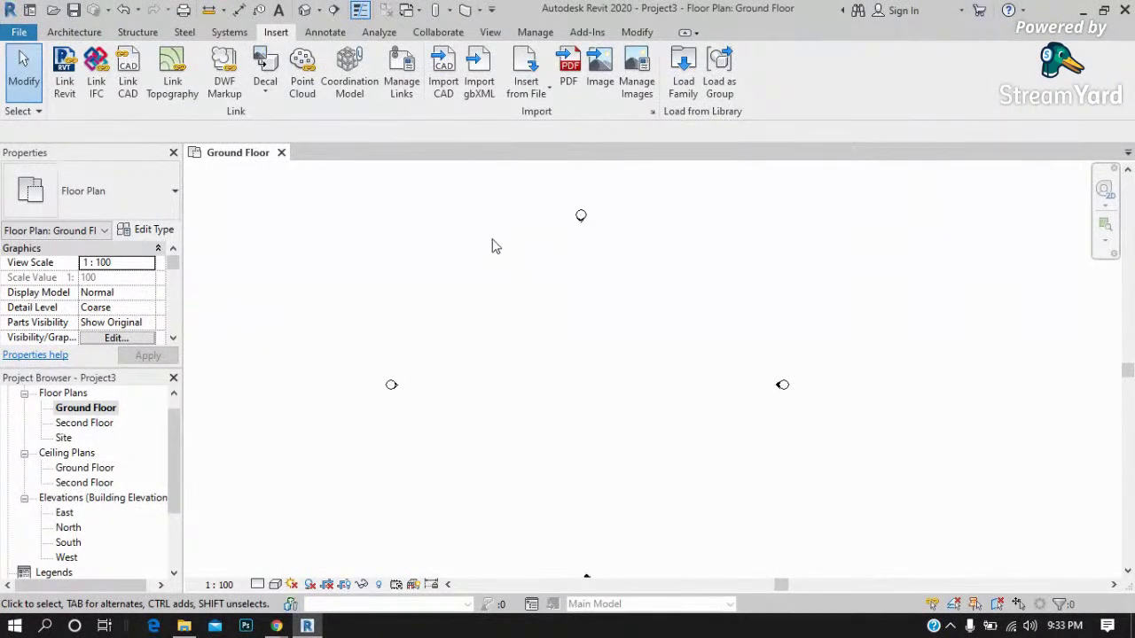
# Import house.dwg from the Documents folder into the Ground Floor plan.
pyautogui.click(448, 92)
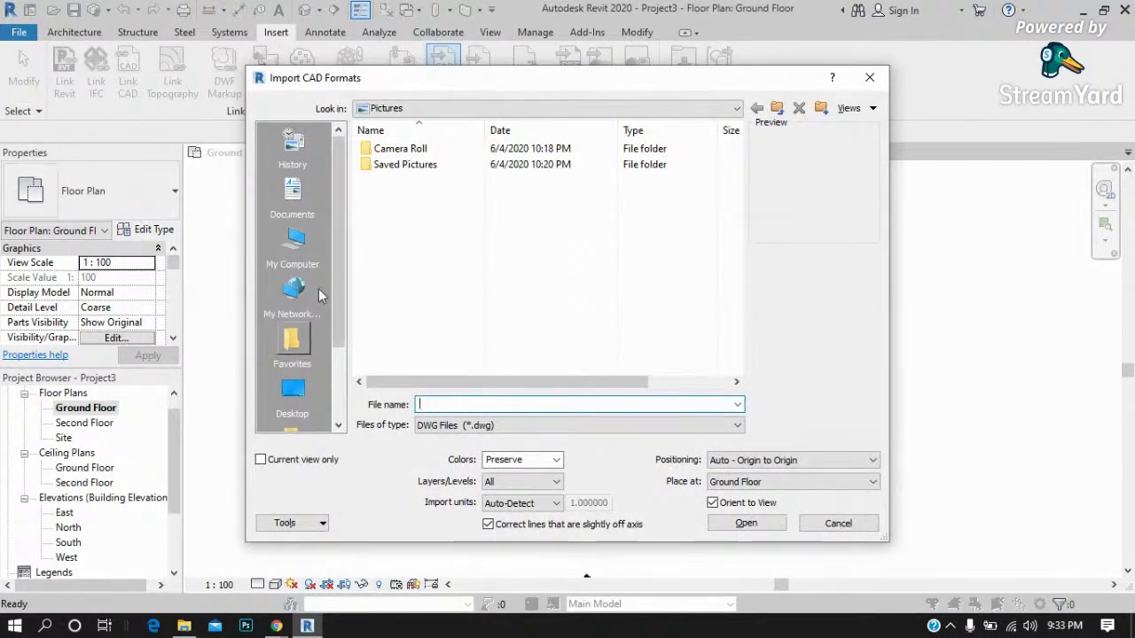
pyautogui.click(292, 394)
pyautogui.click(296, 253)
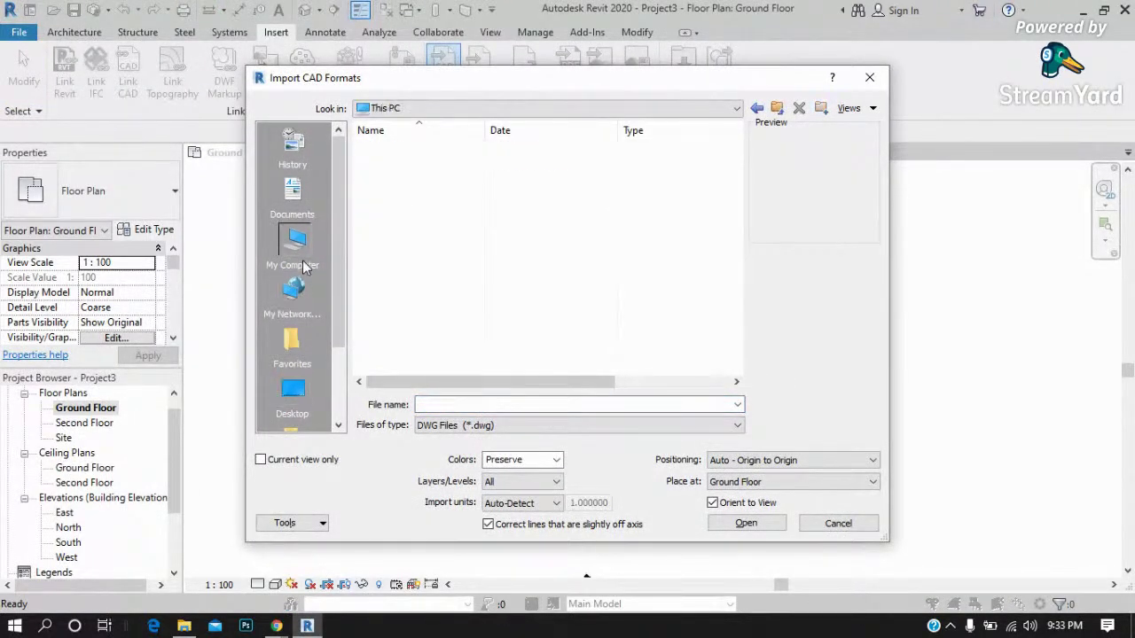
pyautogui.click(301, 202)
pyautogui.click(408, 231)
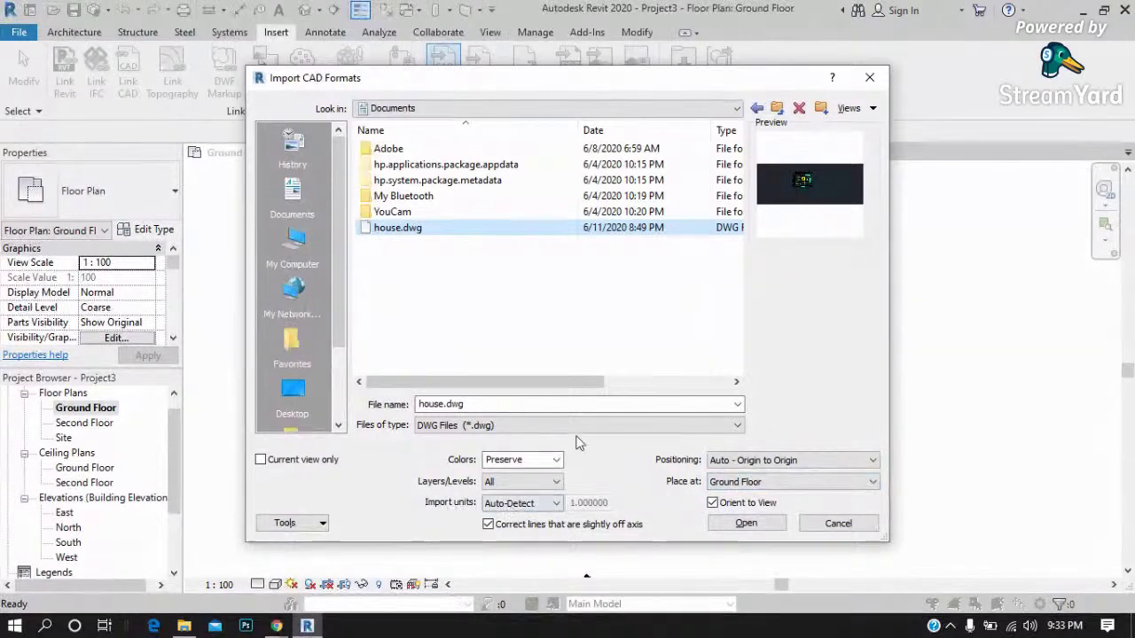
pyautogui.click(757, 529)
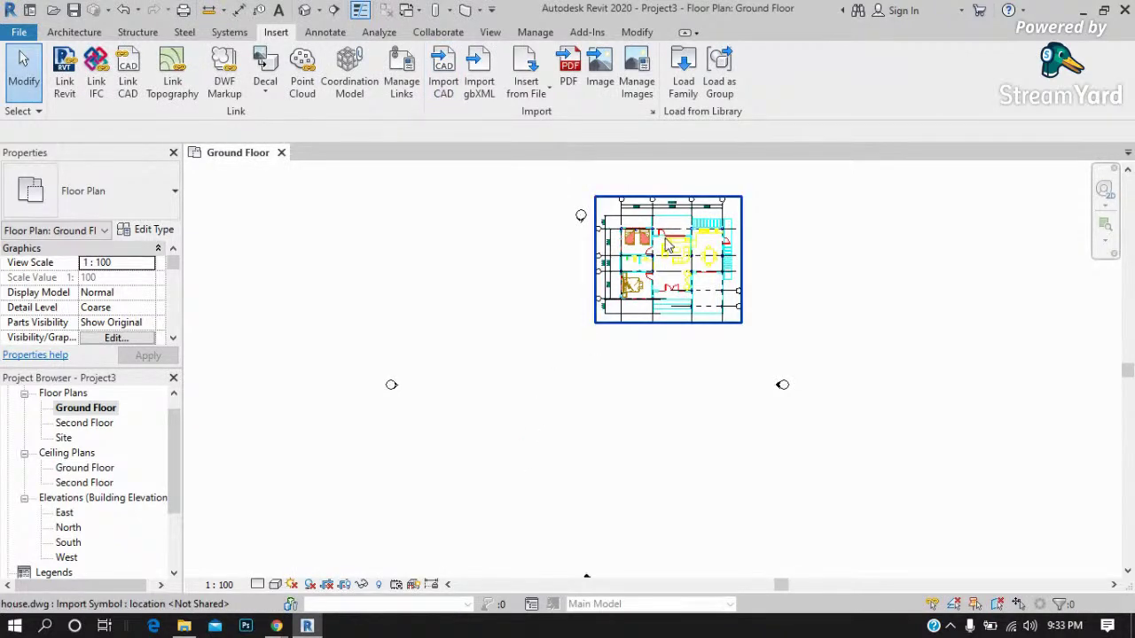
pyautogui.scroll(1, 798, 230)
pyautogui.scroll(1, 768, 234)
pyautogui.scroll(1, 782, 226)
pyautogui.scroll(-1, 782, 226)
pyautogui.click(608, 248)
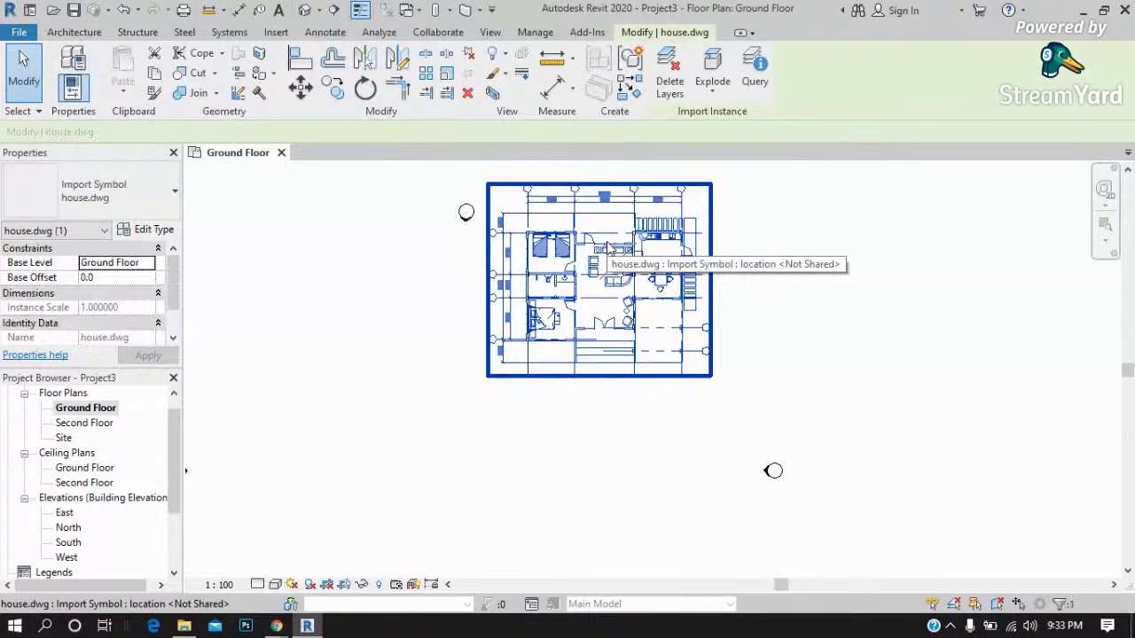
pyautogui.scroll(1, 722, 192)
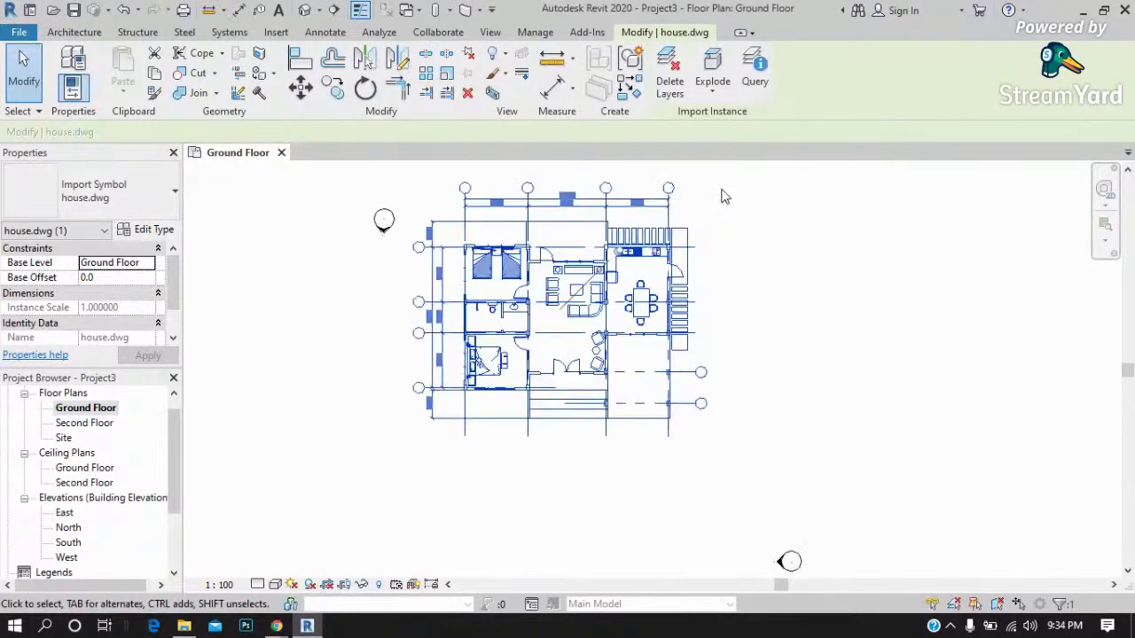
pyautogui.scroll(1, 718, 195)
pyautogui.scroll(2, 700, 204)
pyautogui.scroll(2, 614, 277)
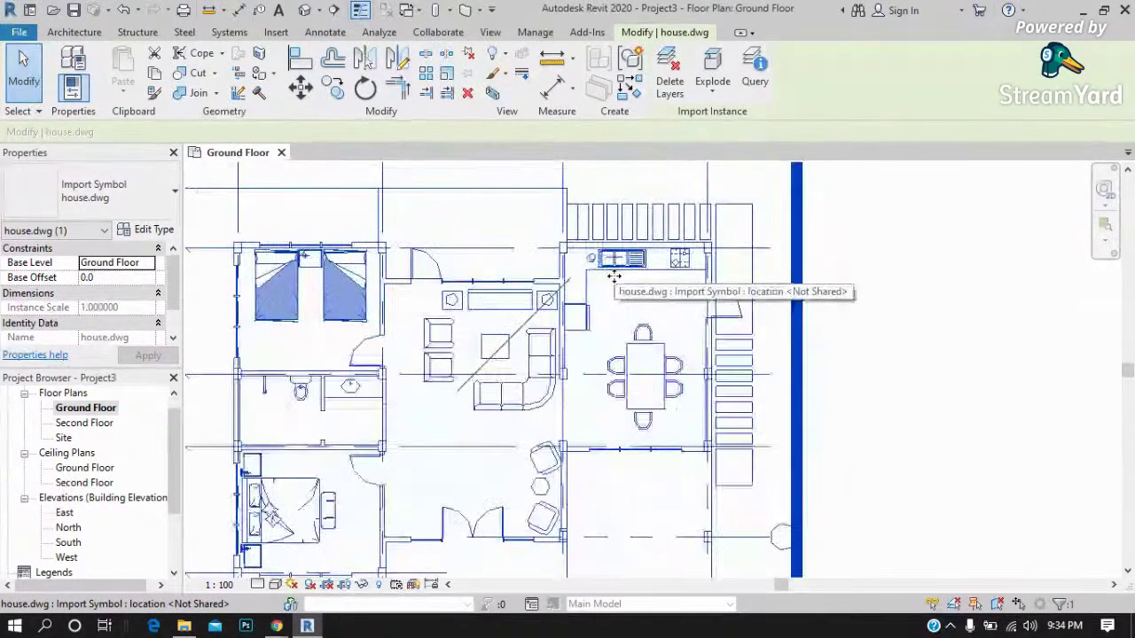
pyautogui.scroll(1, 613, 277)
pyautogui.scroll(1, 614, 277)
pyautogui.click(941, 286)
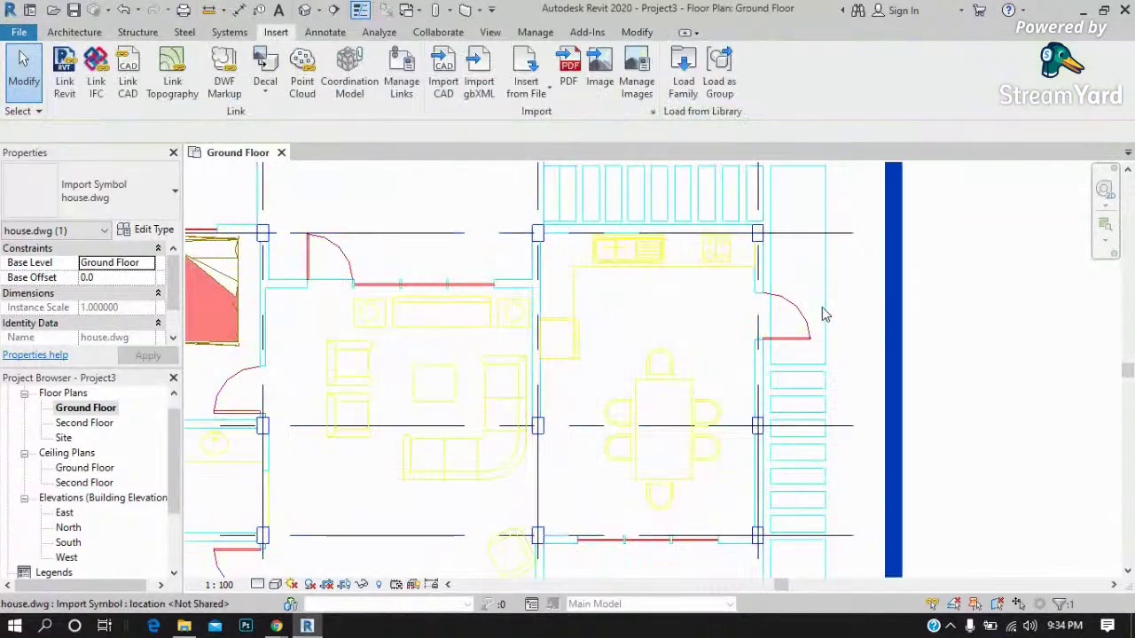
pyautogui.click(802, 309)
pyautogui.scroll(-3, 802, 309)
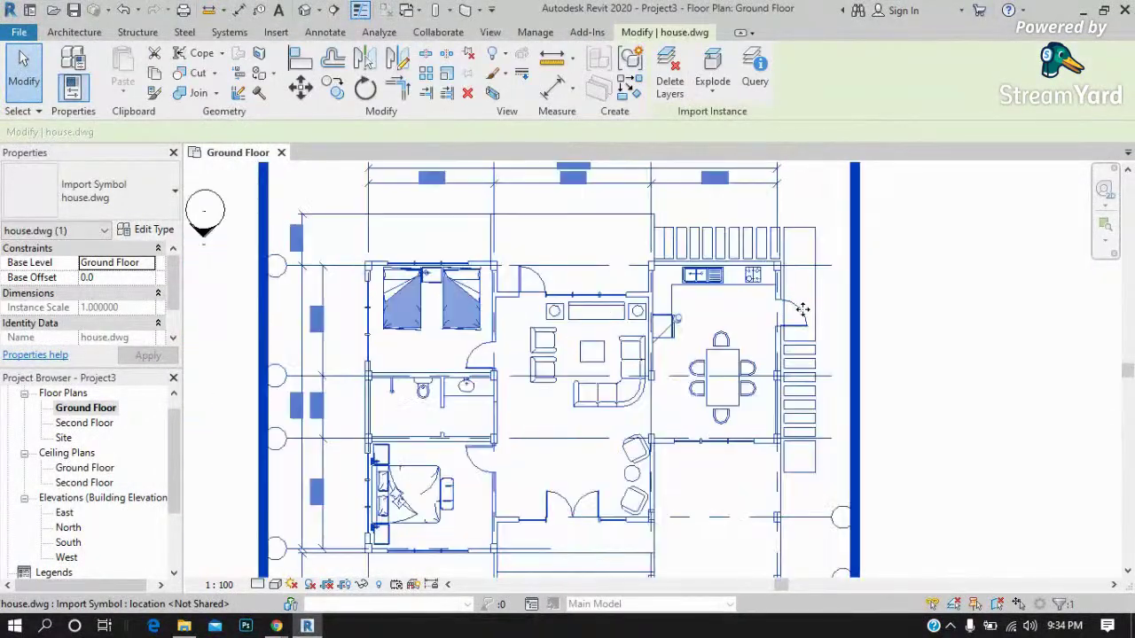
pyautogui.moveTo(802, 309); pyautogui.dragTo(730, 367)
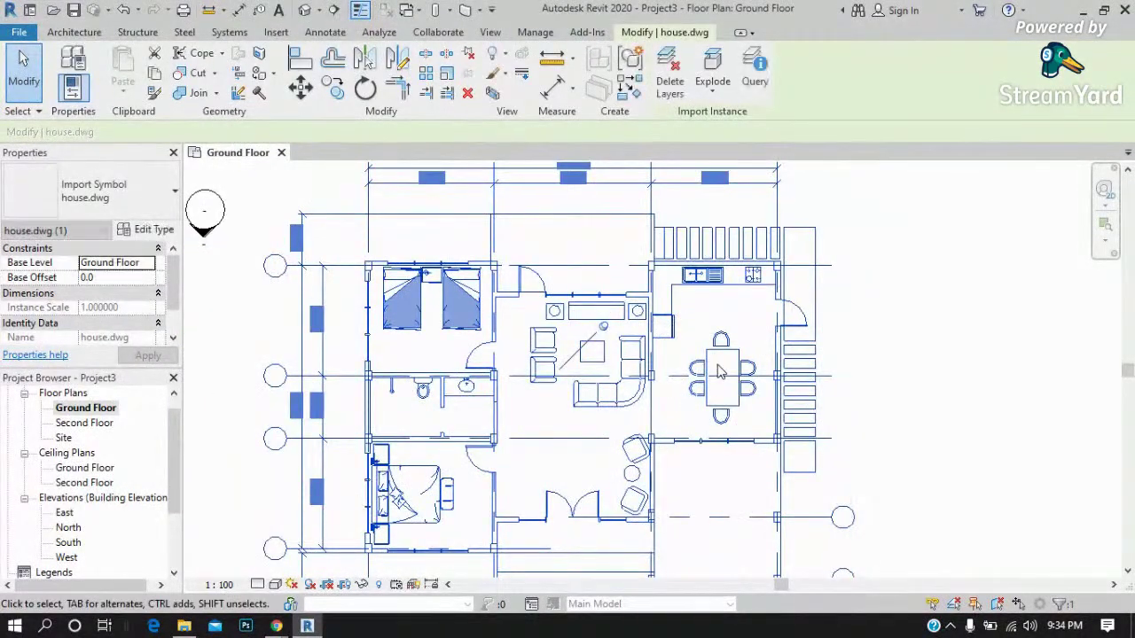
pyautogui.click(858, 316)
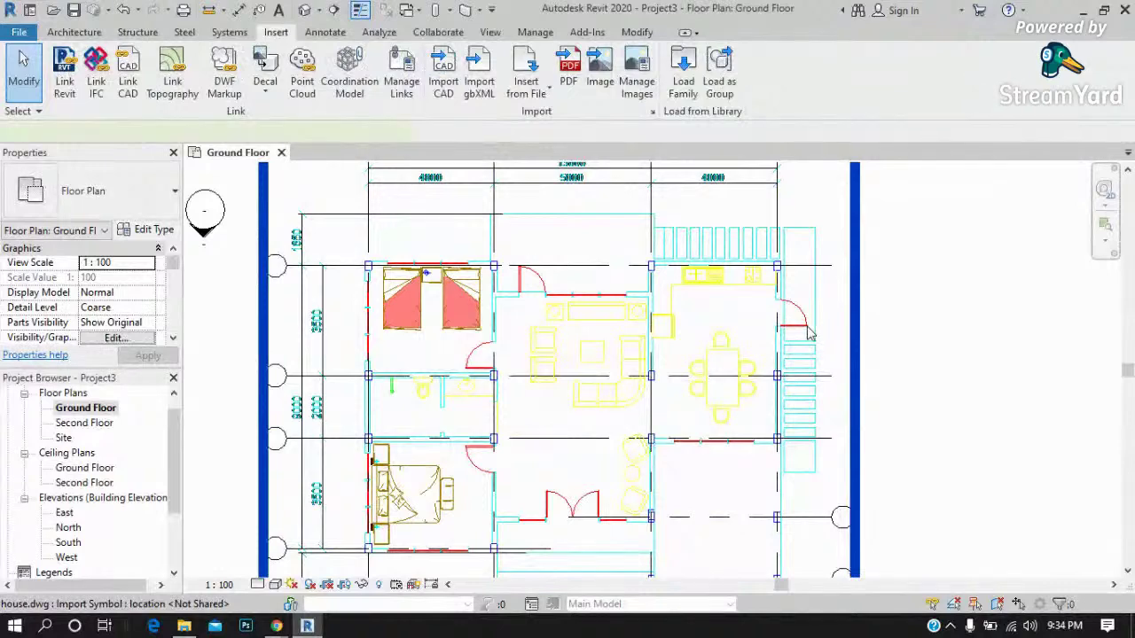
pyautogui.click(609, 335)
pyautogui.scroll(2, 611, 324)
pyautogui.scroll(2, 613, 310)
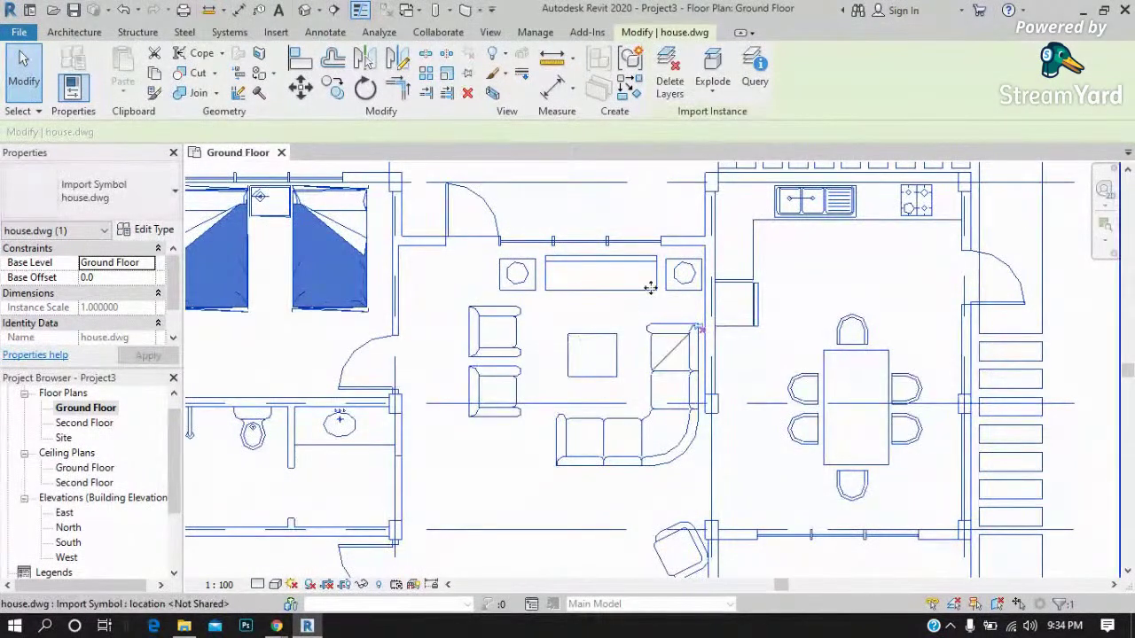
pyautogui.scroll(-5, 651, 283)
pyautogui.scroll(-3, 669, 279)
# Drag the house.dwg plan down to sit between the four elevation markers.
pyautogui.moveTo(654, 293); pyautogui.dragTo(550, 408)
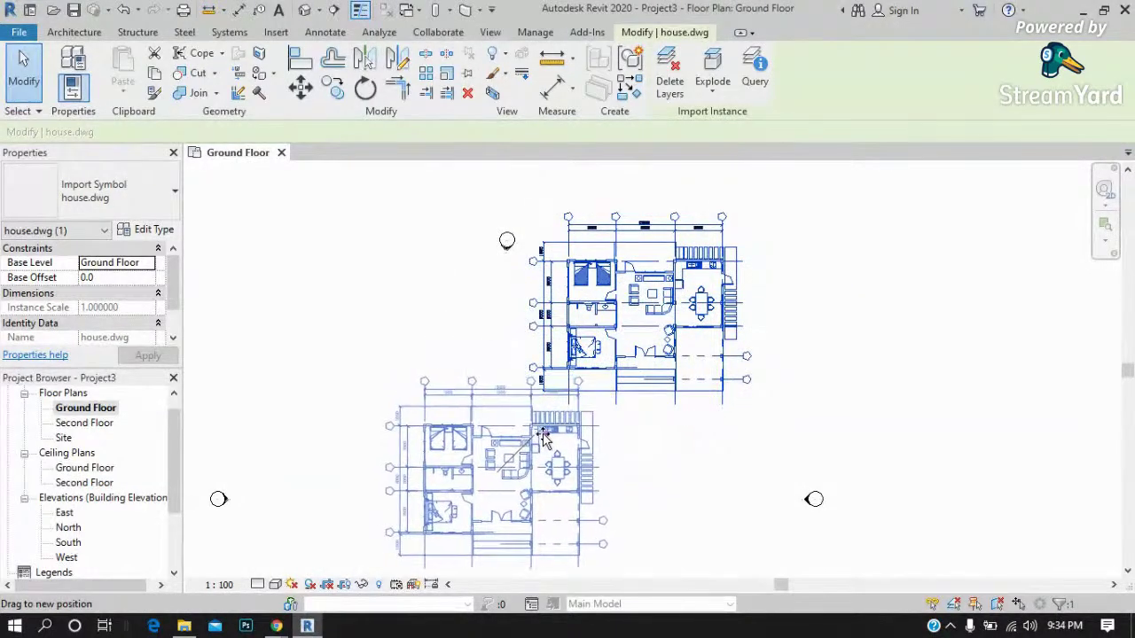
pyautogui.moveTo(549, 408); pyautogui.dragTo(532, 444)
pyautogui.click(601, 210)
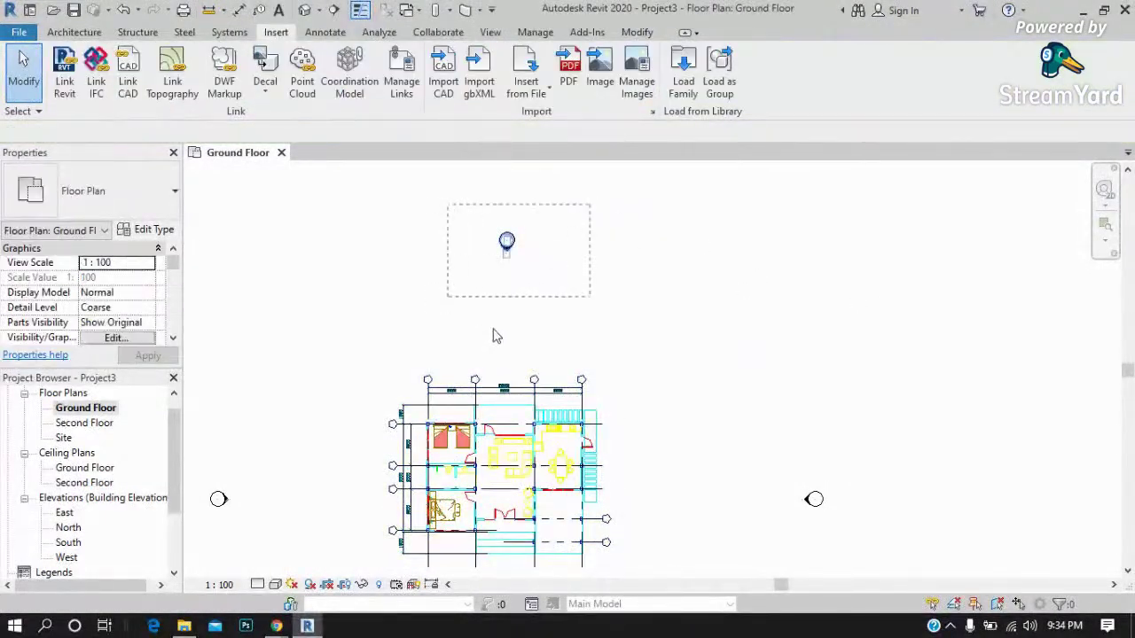
# Window-select the North and East elevation markers to check the plan's centring.
pyautogui.moveTo(446, 203); pyautogui.dragTo(590, 296)
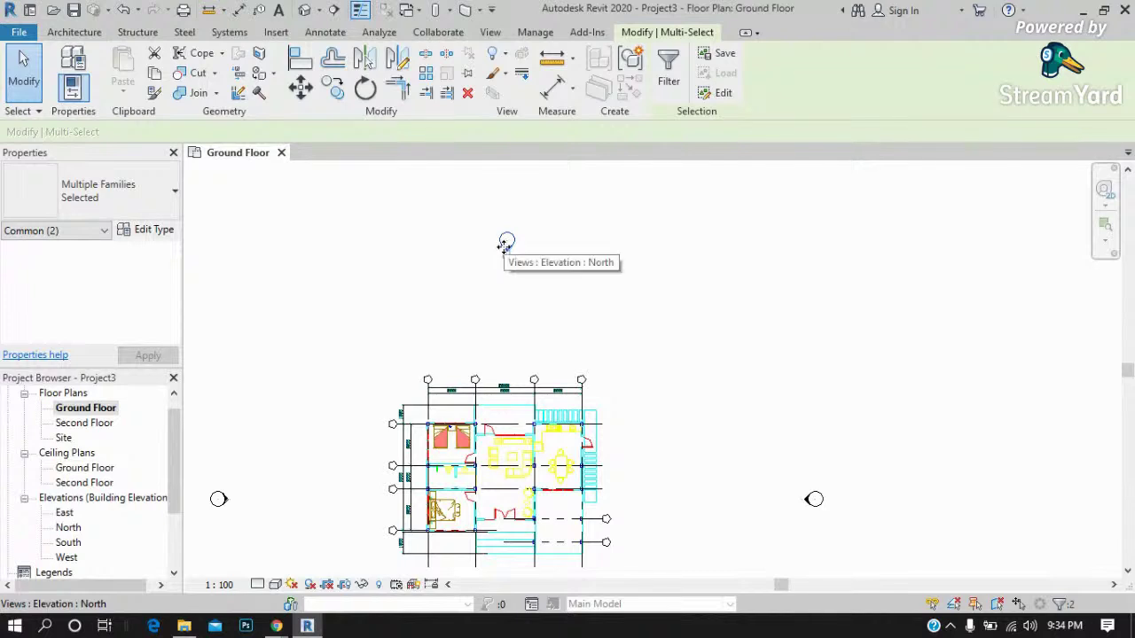
pyautogui.scroll(-1, 562, 241)
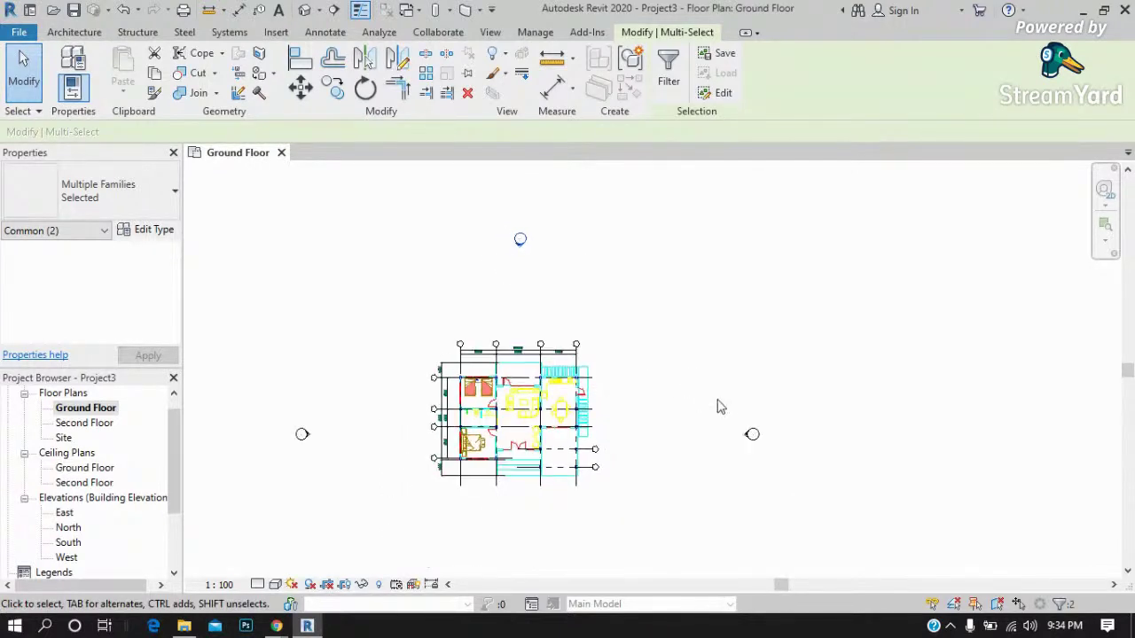
pyautogui.moveTo(780, 410); pyautogui.dragTo(697, 464)
pyautogui.scroll(-1, 777, 417)
pyautogui.scroll(-1, 618, 343)
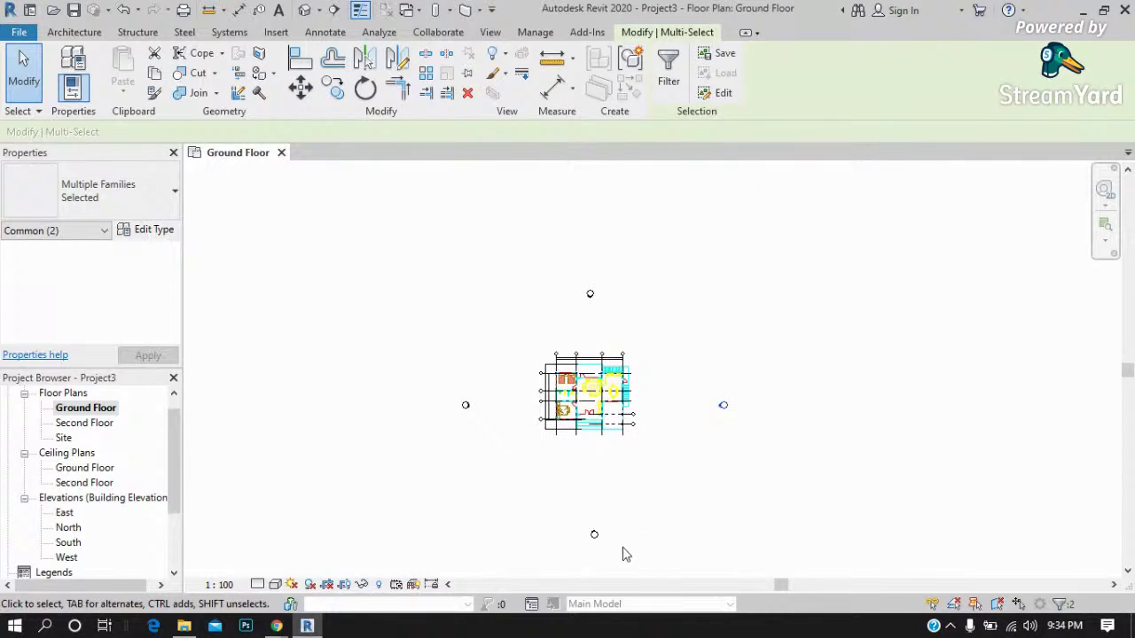
pyautogui.scroll(1, 620, 553)
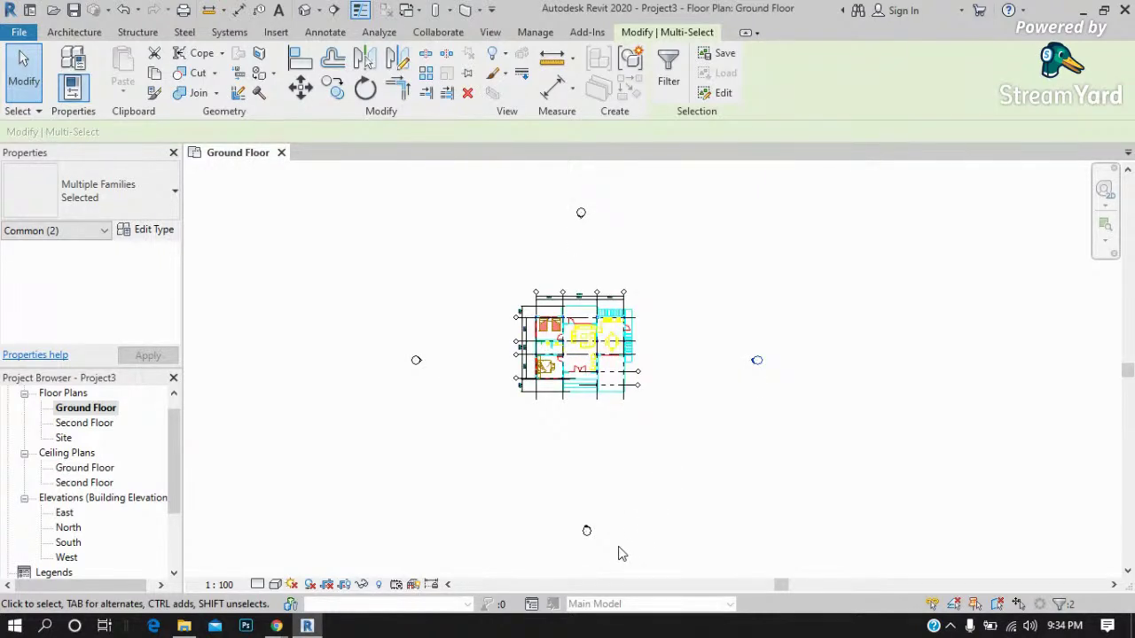
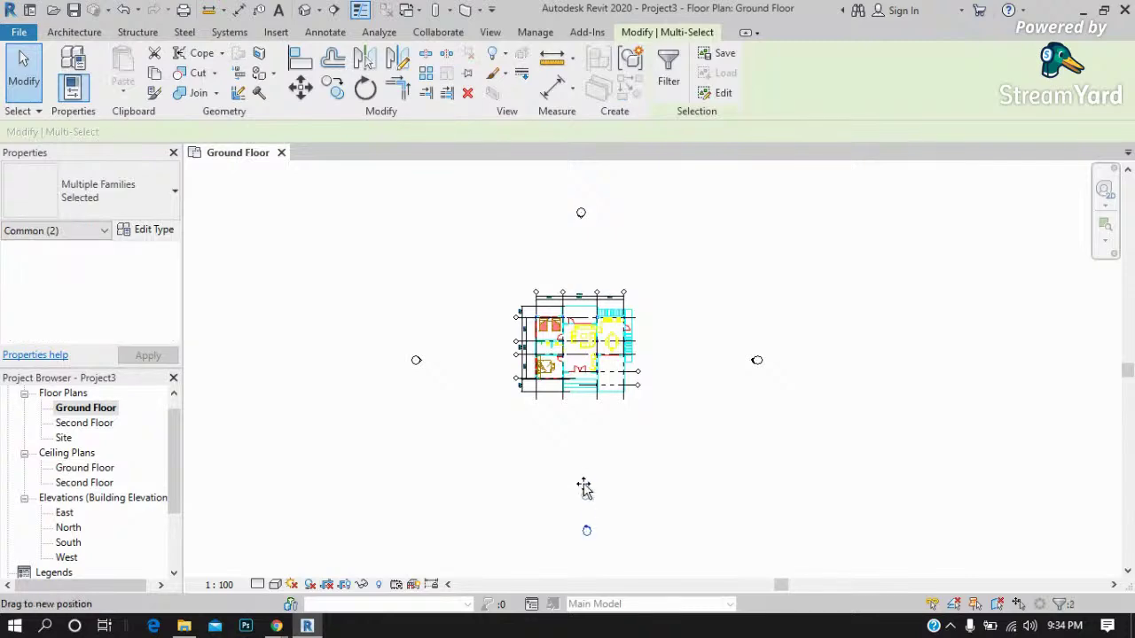
# Set the Ground Floor plan's view scale to 1:50.
pyautogui.moveTo(816, 323)
pyautogui.mouseDown()
pyautogui.moveTo(767, 381)
pyautogui.moveTo(754, 371)
pyautogui.mouseUp()
pyautogui.scroll(2, 751, 369)
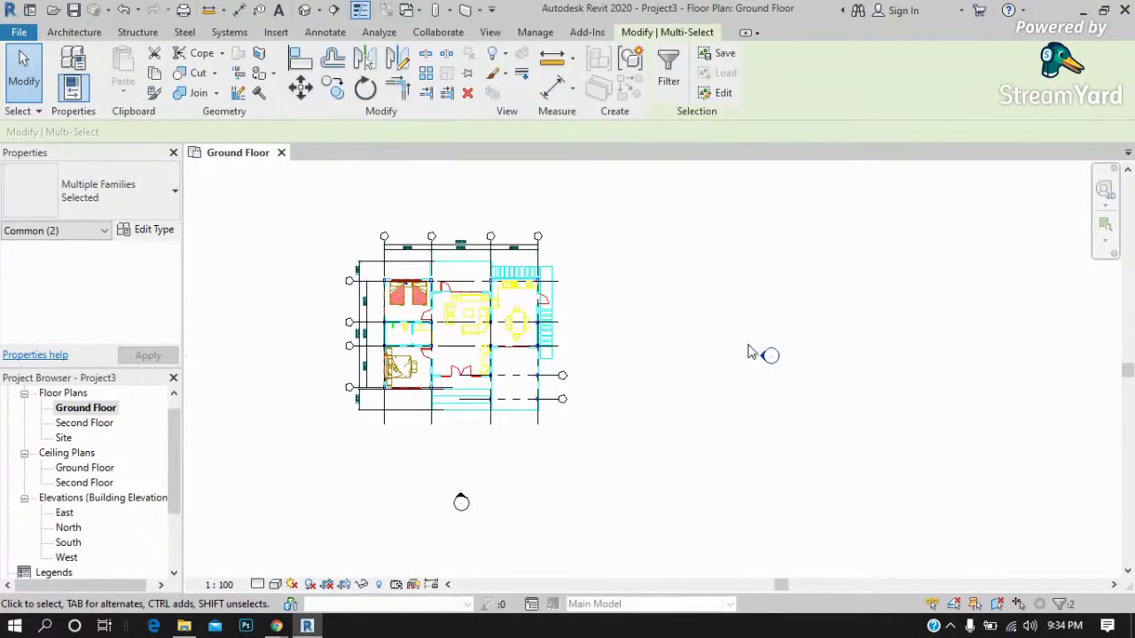
pyautogui.scroll(1, 257, 245)
pyautogui.scroll(2, 256, 246)
pyautogui.scroll(2, 342, 211)
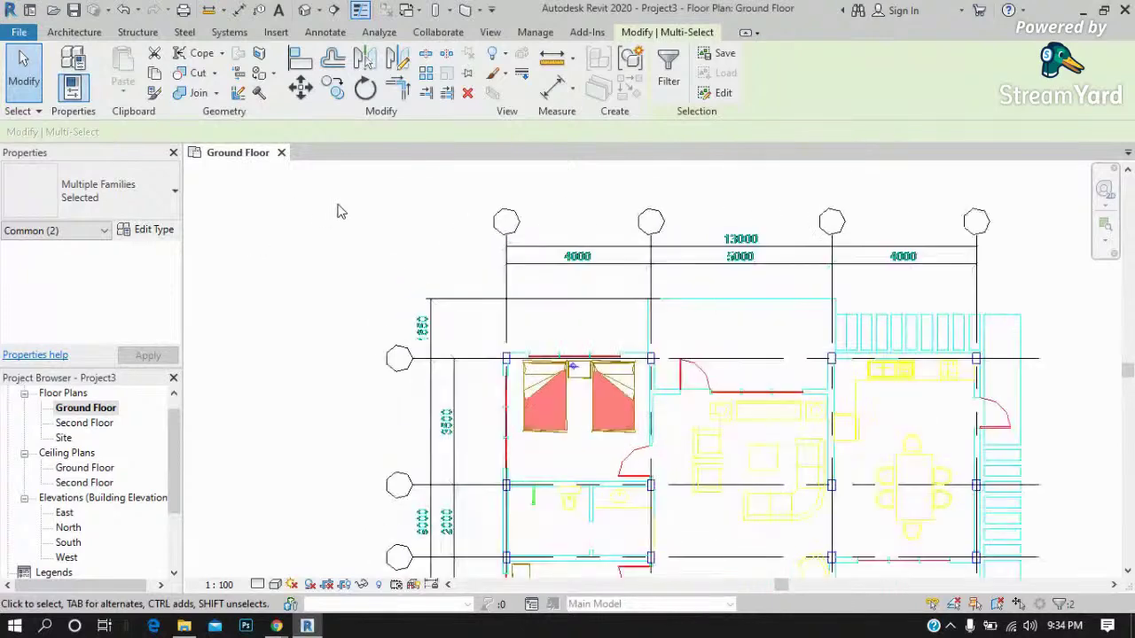
pyautogui.click(222, 585)
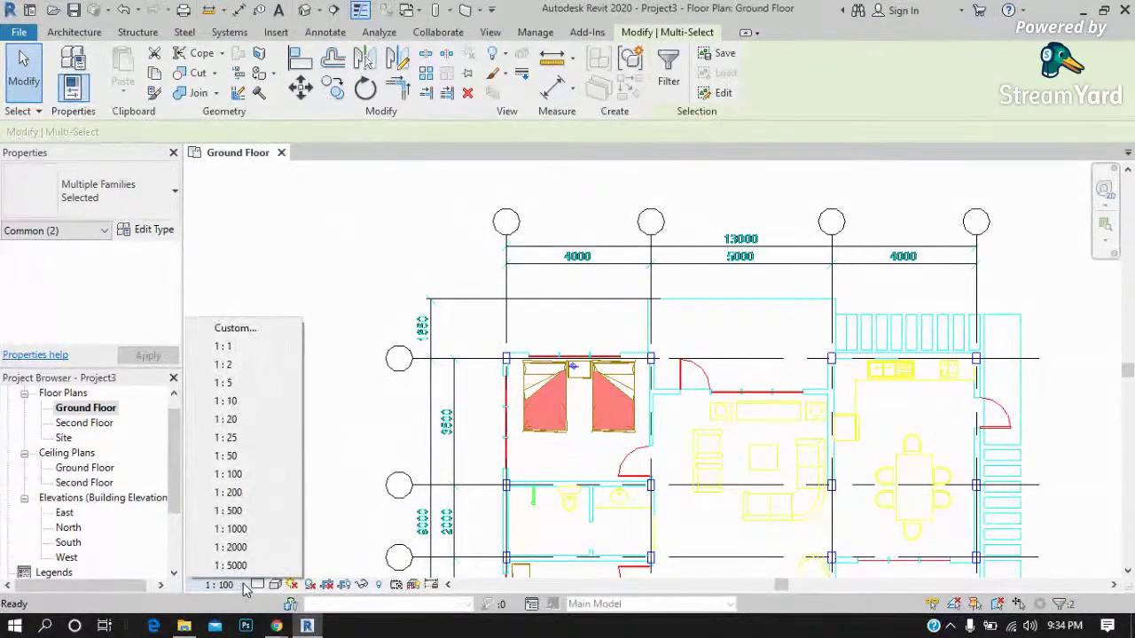
pyautogui.click(760, 324)
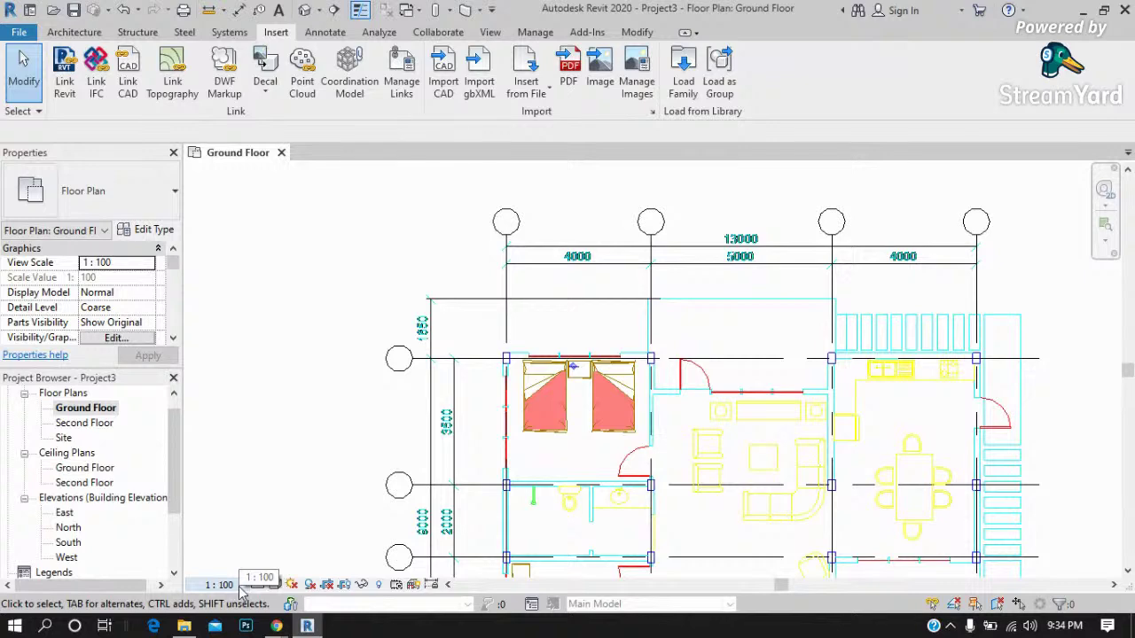
pyautogui.click(239, 588)
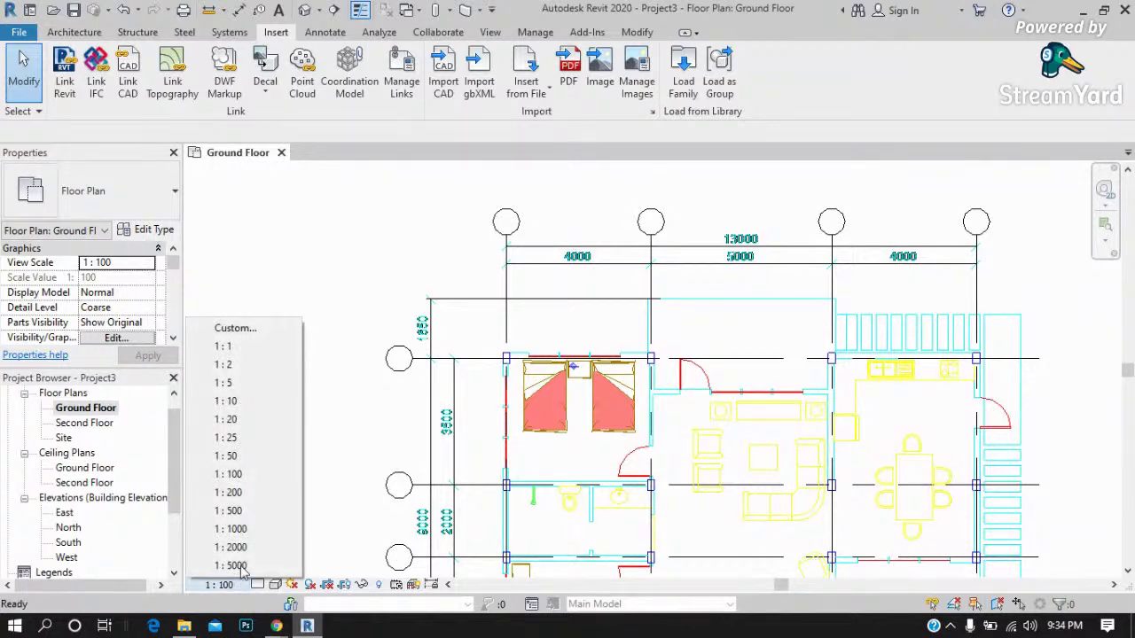
pyautogui.click(251, 459)
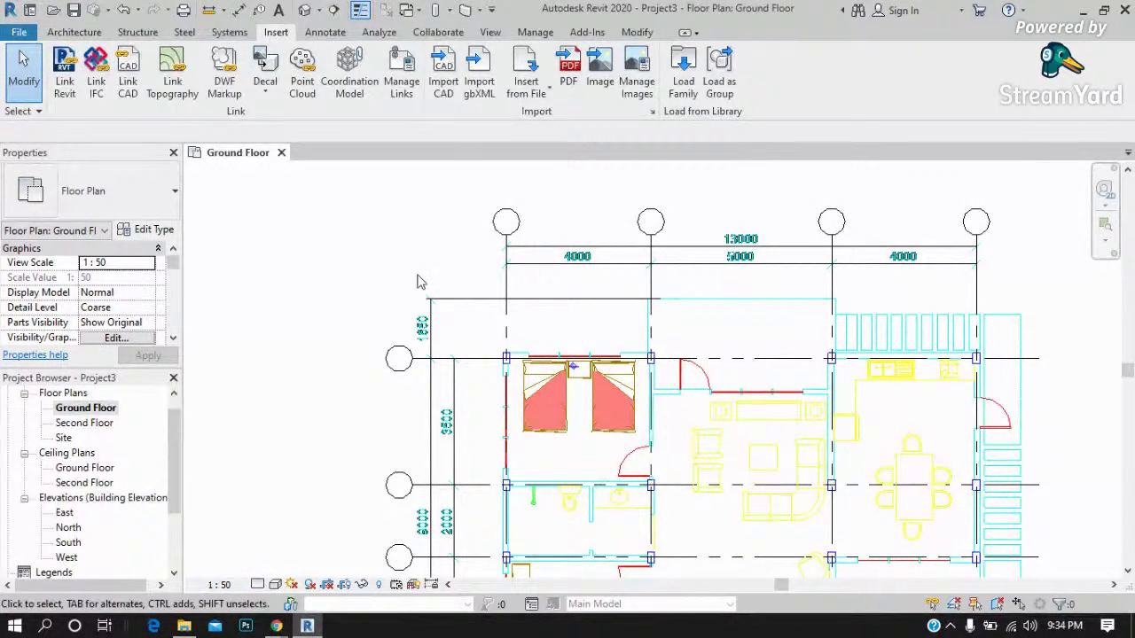
# Change the plan's view scale from 1:50 to 1:25.
pyautogui.scroll(-2, 420, 282)
pyautogui.scroll(-2, 417, 286)
pyautogui.scroll(-1, 676, 380)
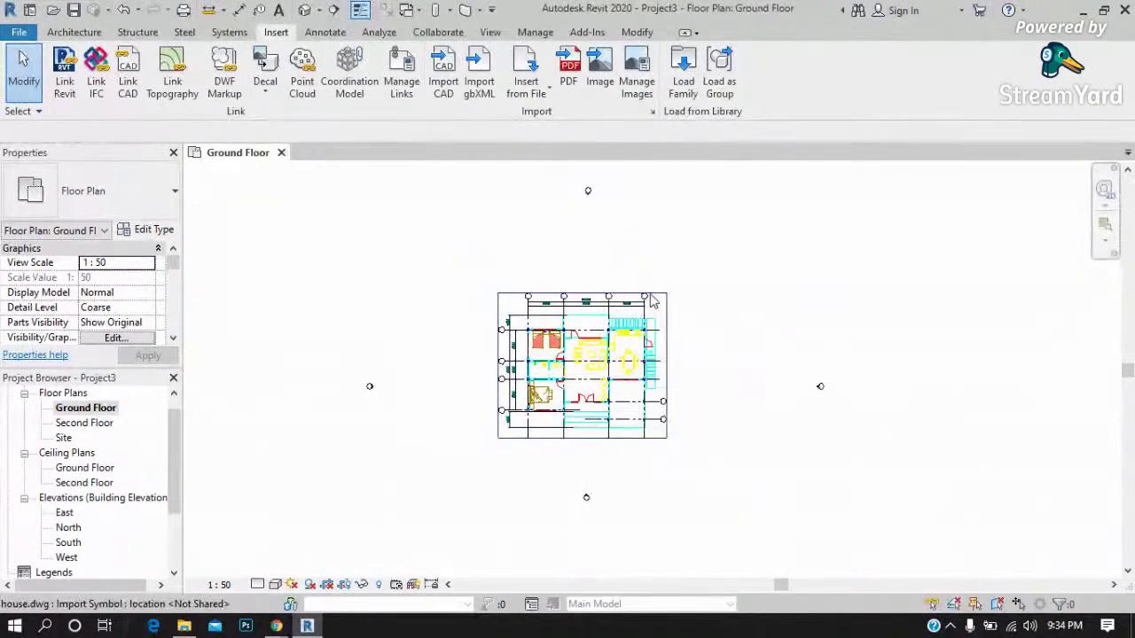
pyautogui.scroll(1, 610, 354)
pyautogui.click(222, 585)
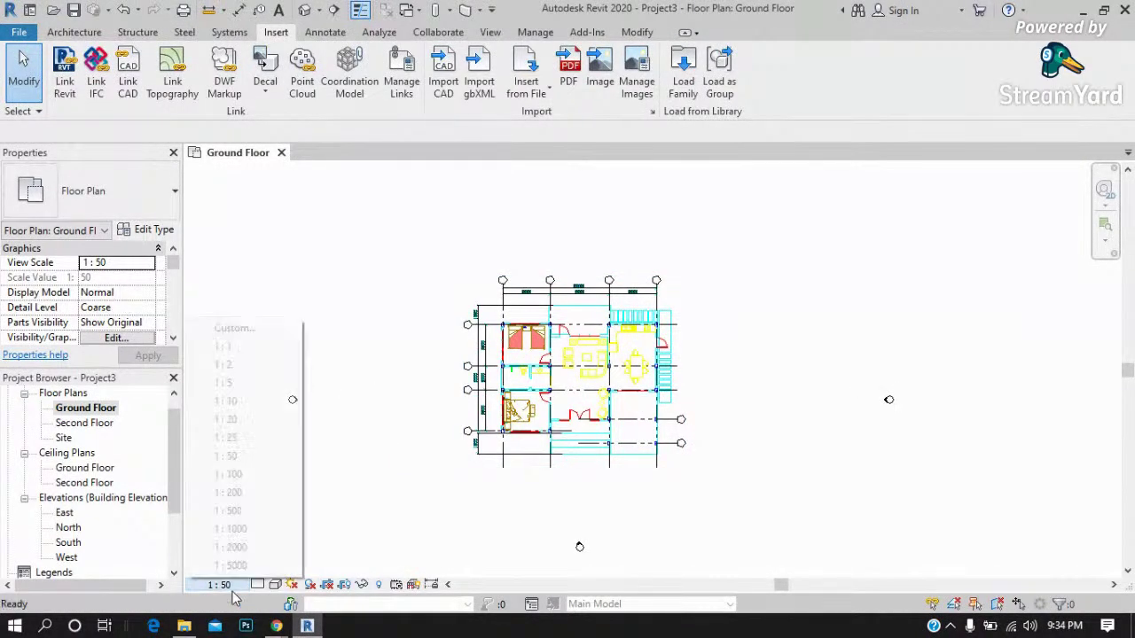
pyautogui.click(252, 443)
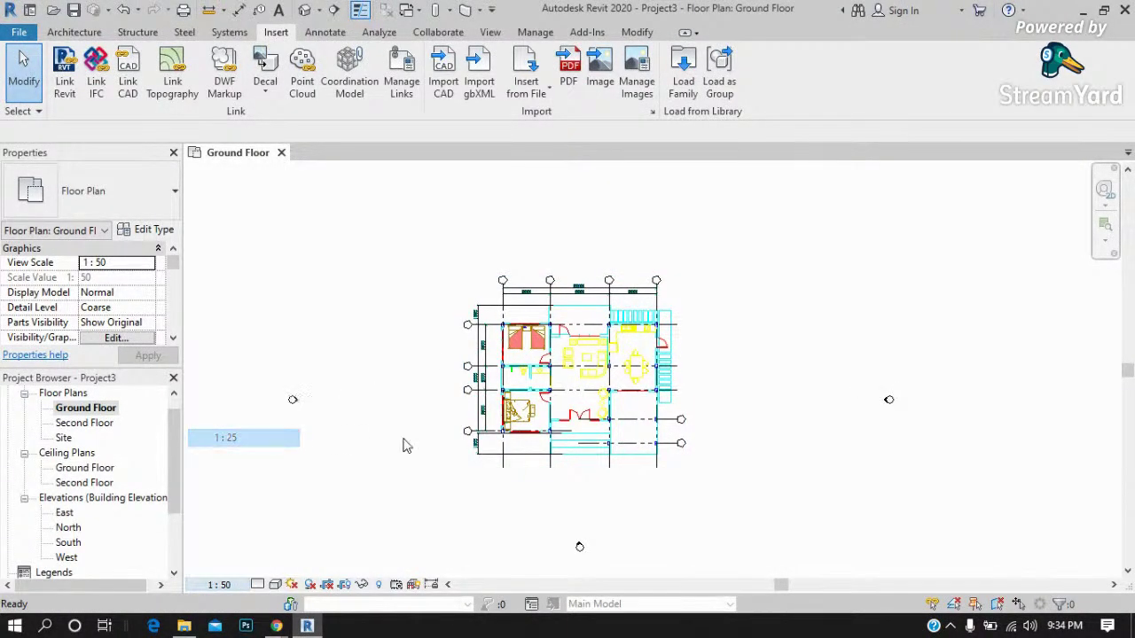
pyautogui.scroll(3, 464, 273)
pyautogui.scroll(2, 578, 301)
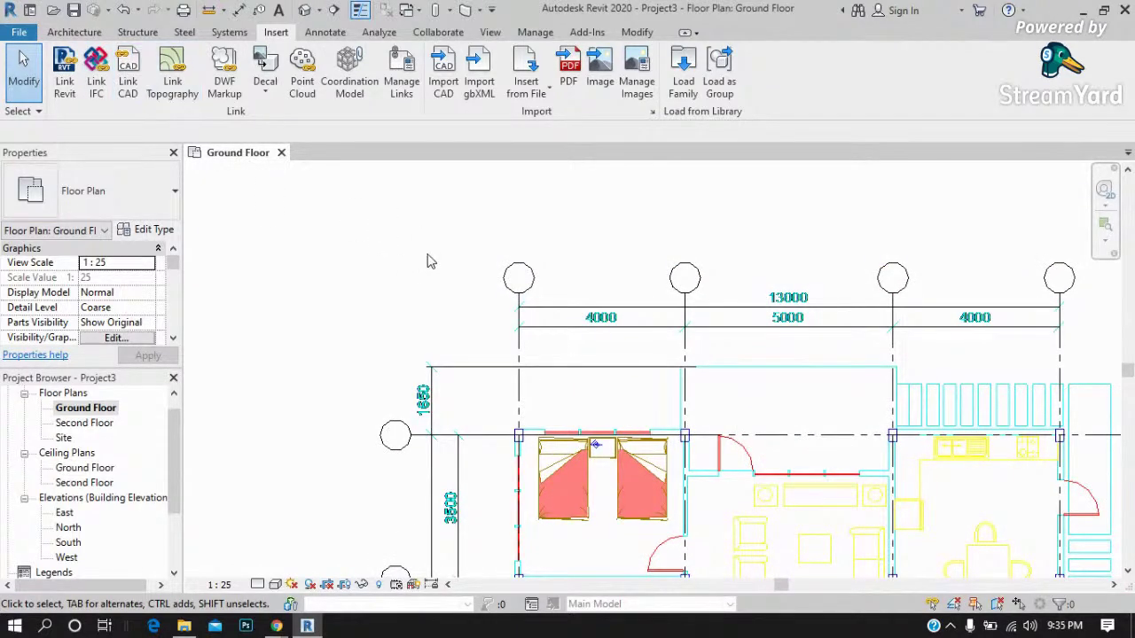
# Create a grid by picking the CAD underlay's leftmost vertical line.
pyautogui.click(98, 32)
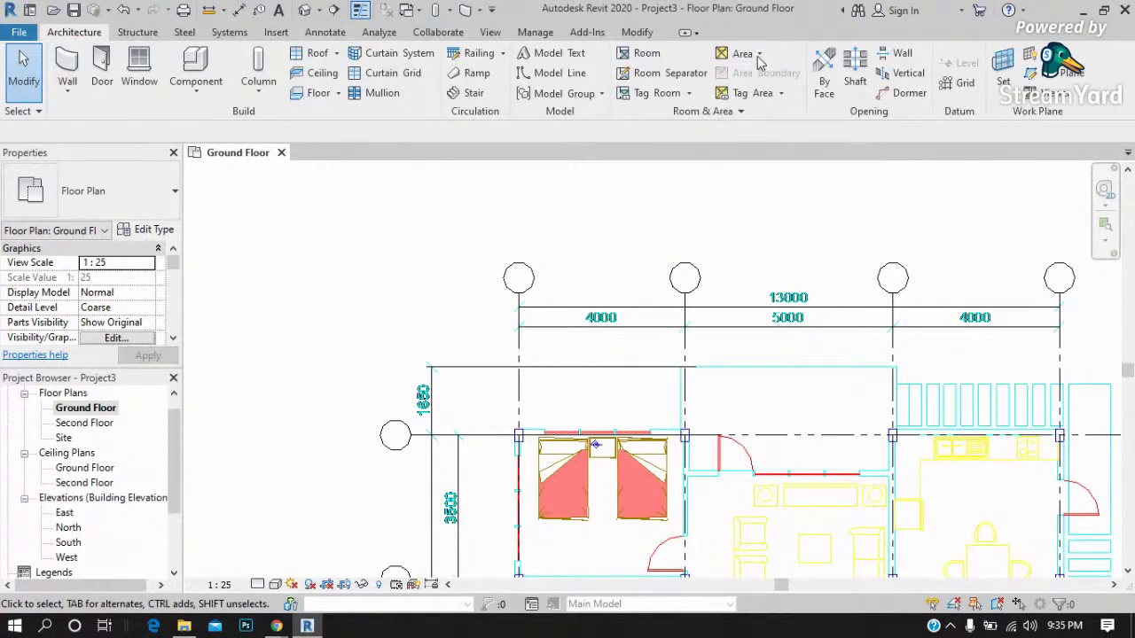
pyautogui.click(964, 82)
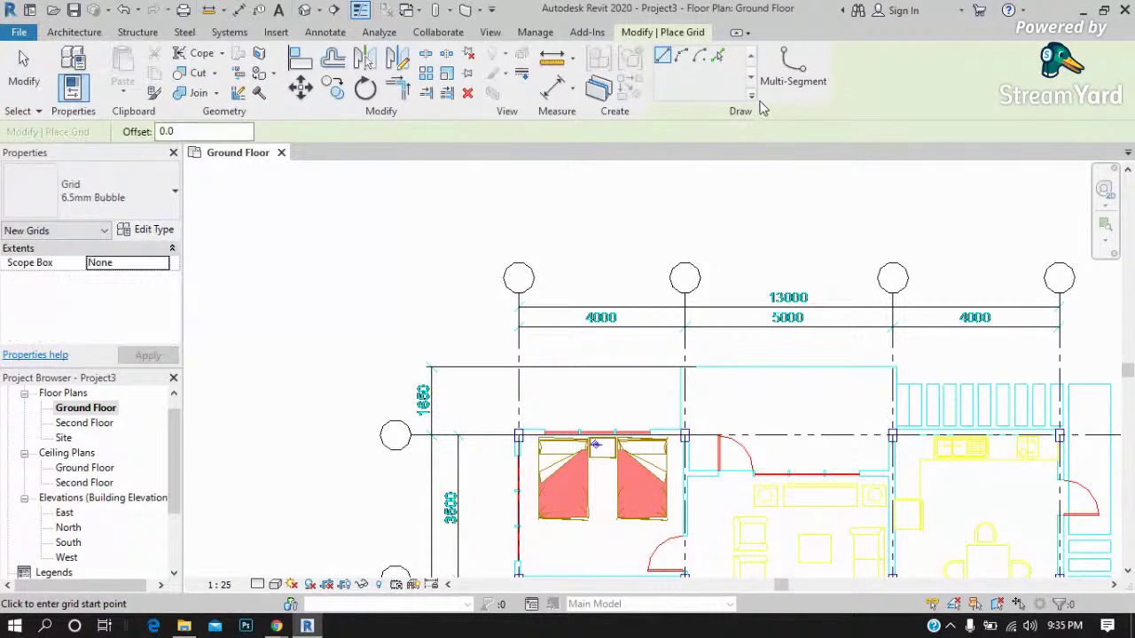
pyautogui.click(717, 58)
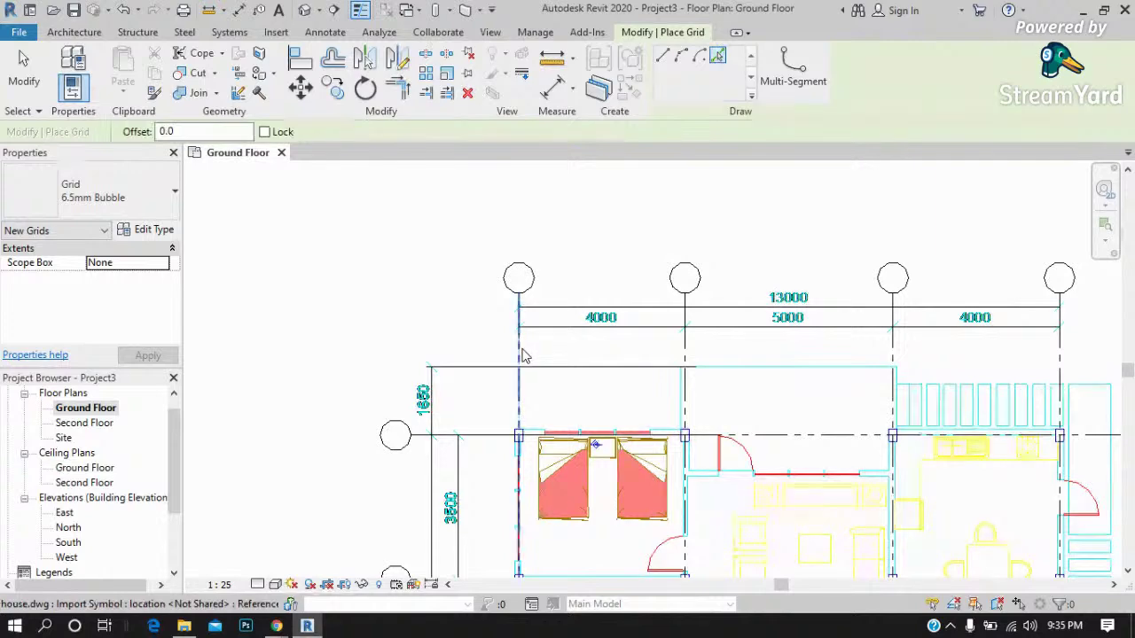
pyautogui.click(522, 300)
pyautogui.scroll(3, 527, 303)
pyautogui.scroll(2, 523, 296)
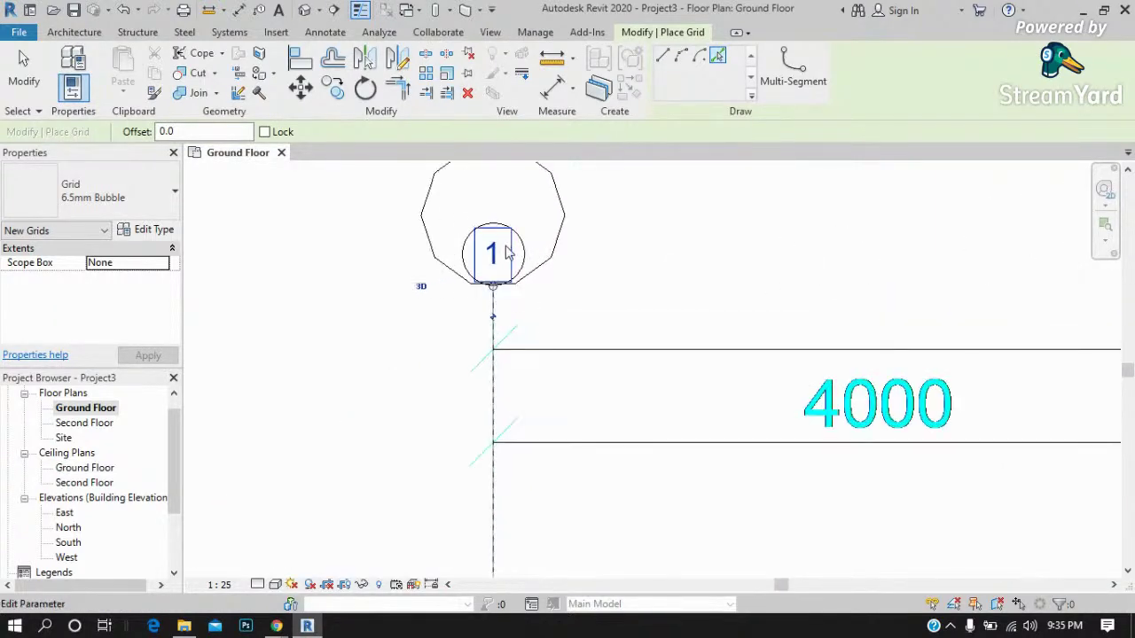
pyautogui.scroll(-2, 518, 246)
pyautogui.scroll(-2, 514, 241)
pyautogui.scroll(-1, 516, 238)
# Return the plan's view scale to 1:50.
pyautogui.click(234, 586)
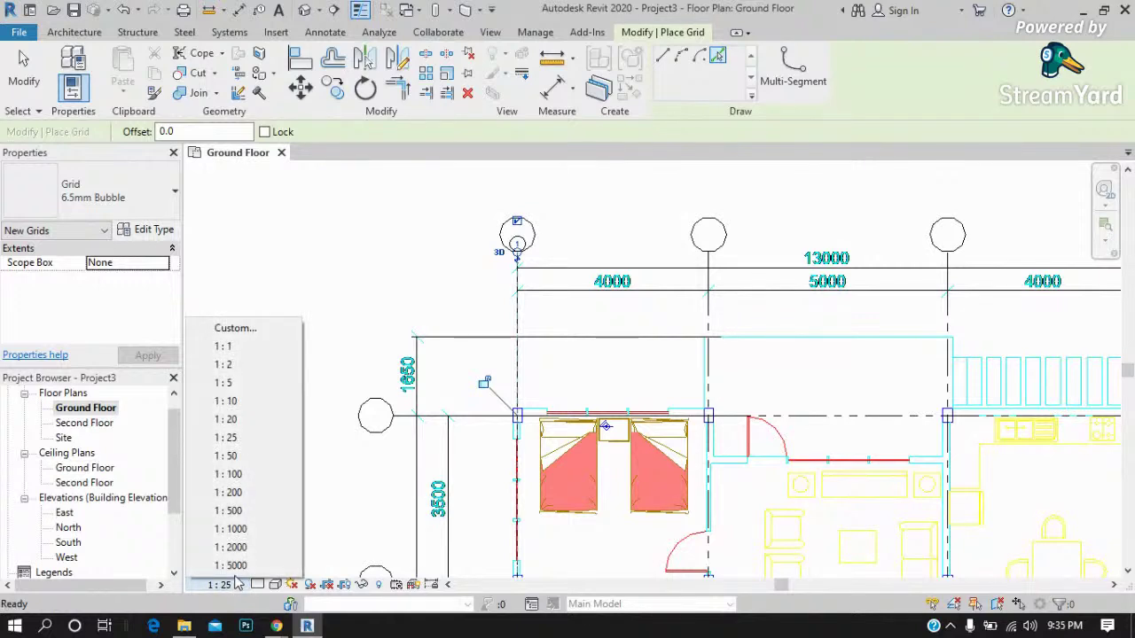
pyautogui.click(241, 457)
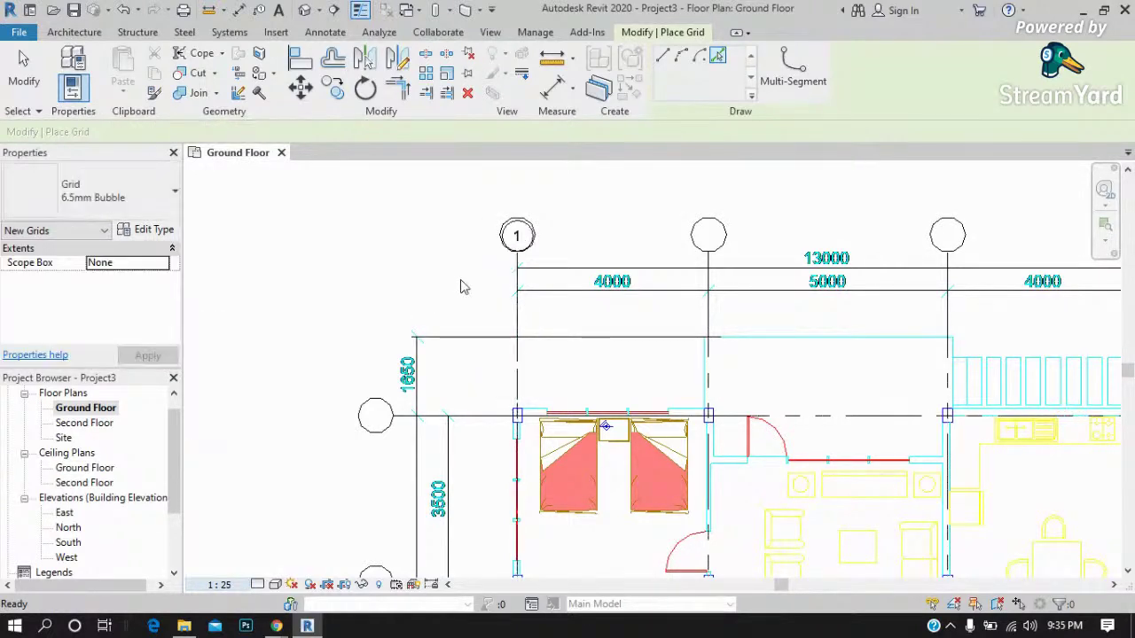
pyautogui.scroll(2, 519, 241)
pyautogui.scroll(2, 523, 241)
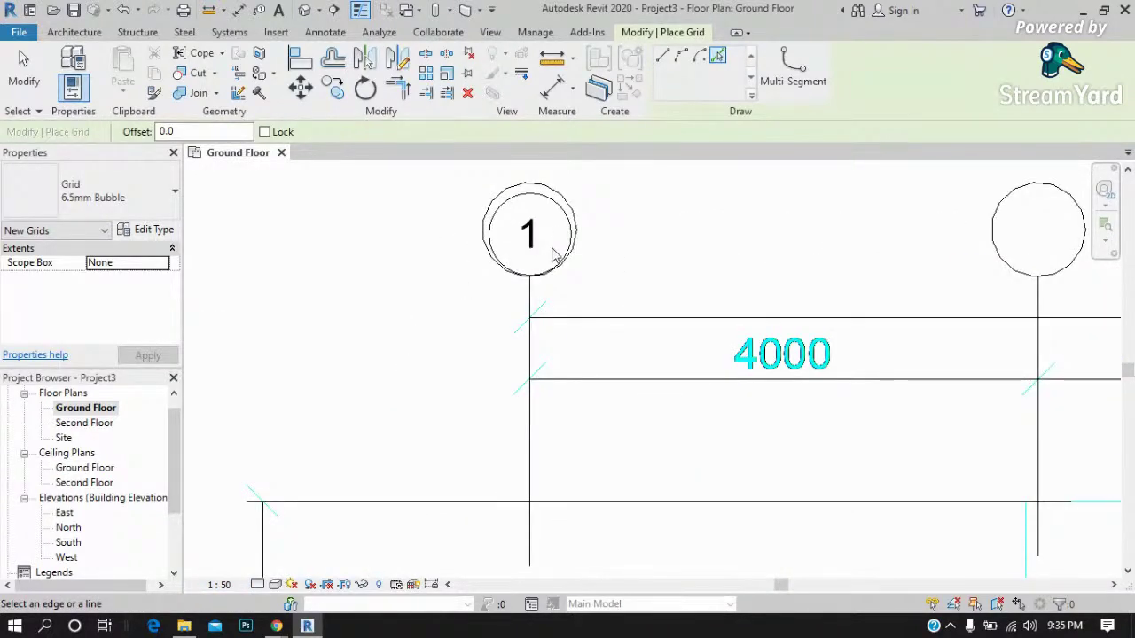
# Finish grid placement and rename the new grid's bubble from 1 to A.
pyautogui.click(24, 71)
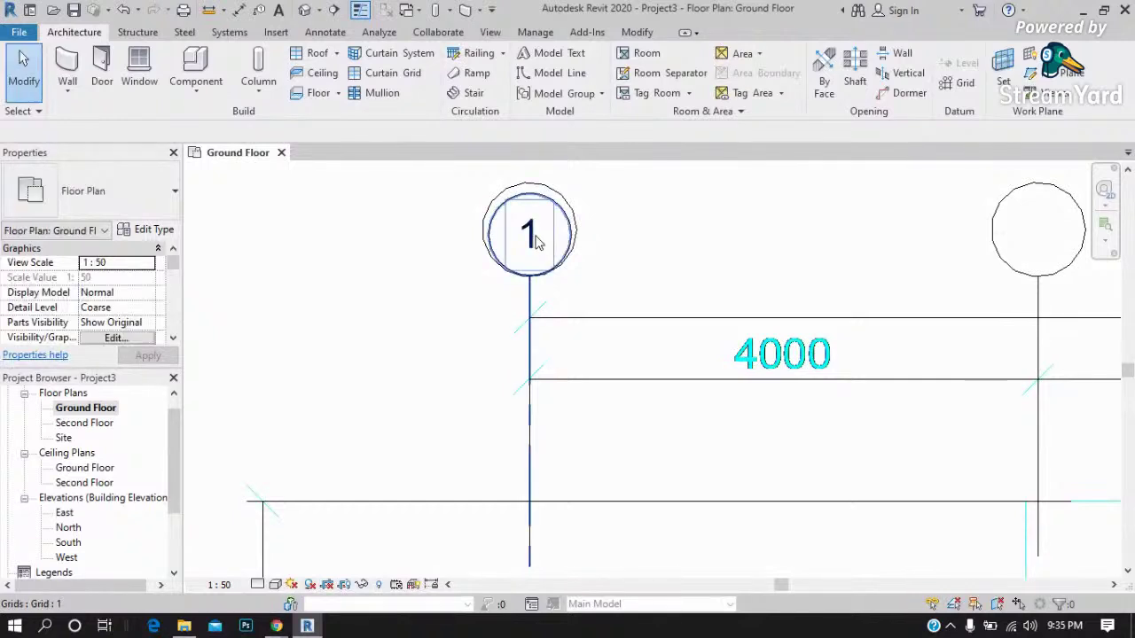
pyautogui.doubleClick(534, 237)
pyautogui.write('A')
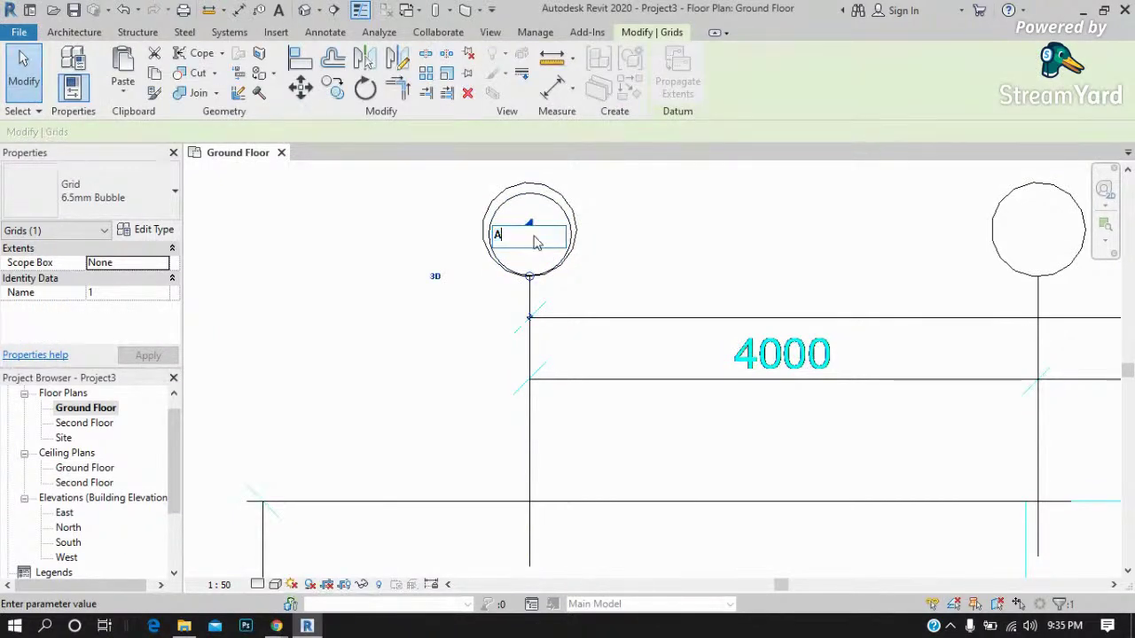
pyautogui.press('Return')
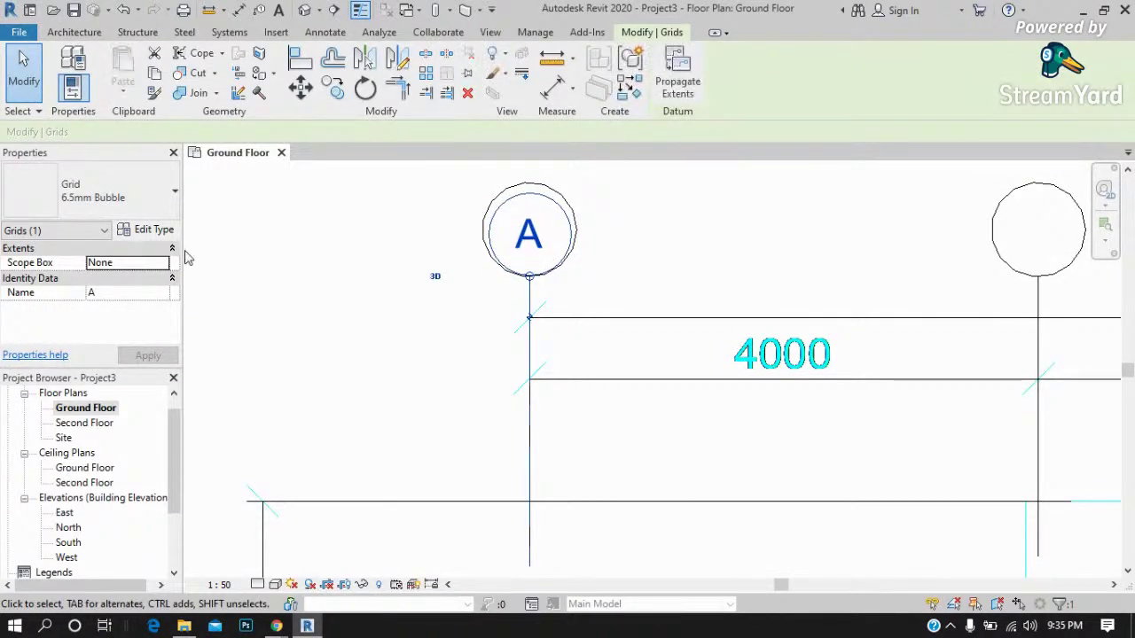
pyautogui.scroll(-1, 446, 185)
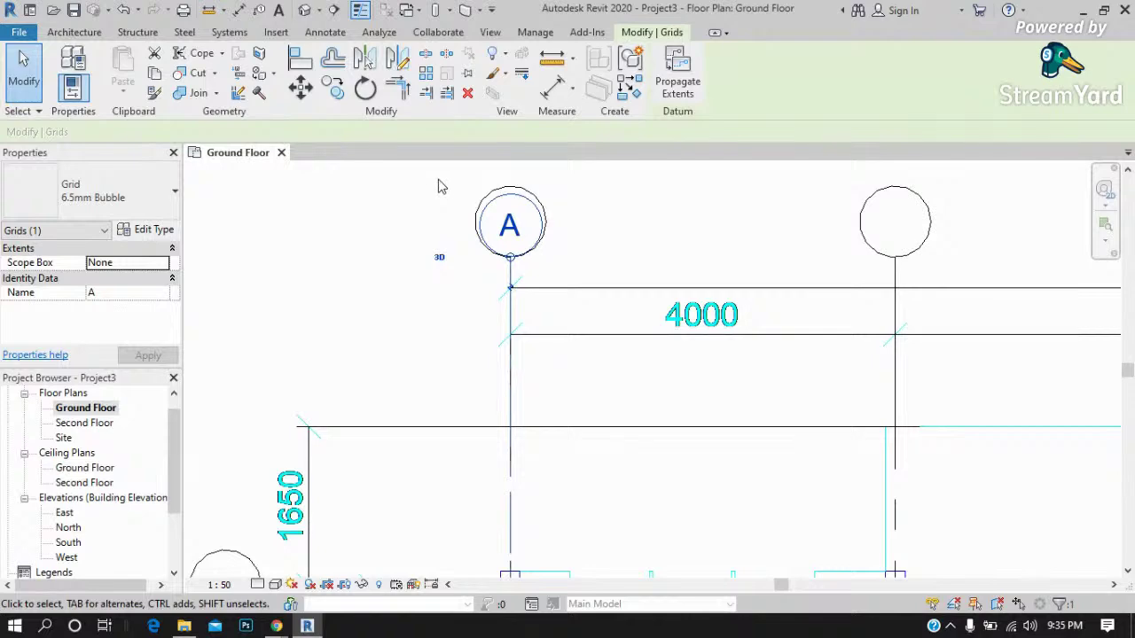
pyautogui.click(333, 239)
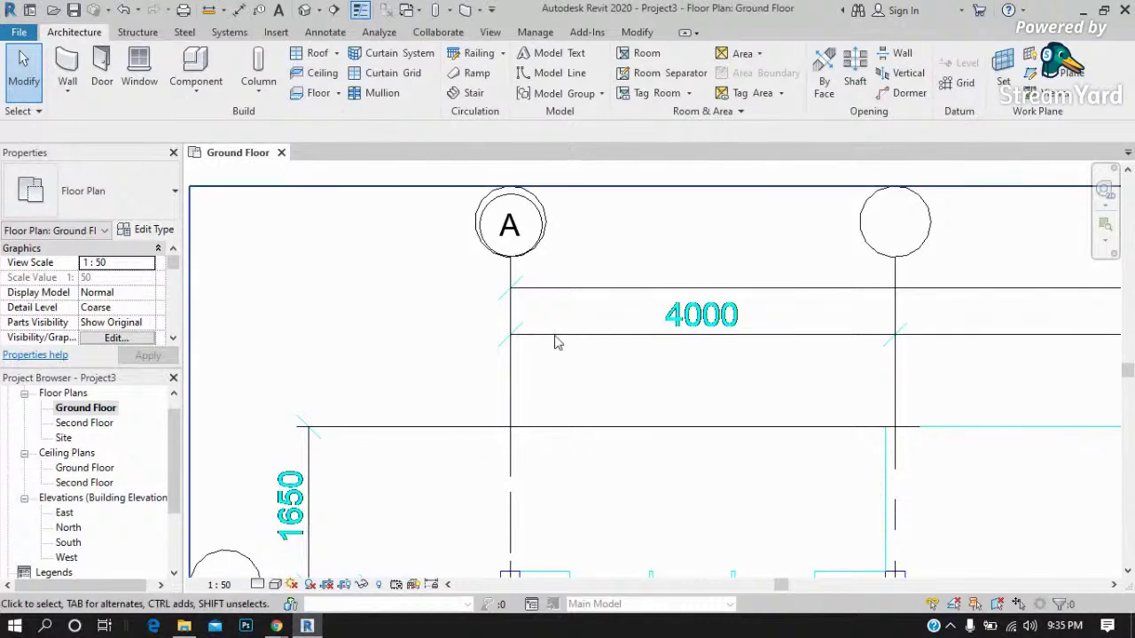
pyautogui.click(512, 379)
# Create grids similar to A on the three remaining vertical underlay lines, giving B, C and D.
pyautogui.rightClick(513, 376)
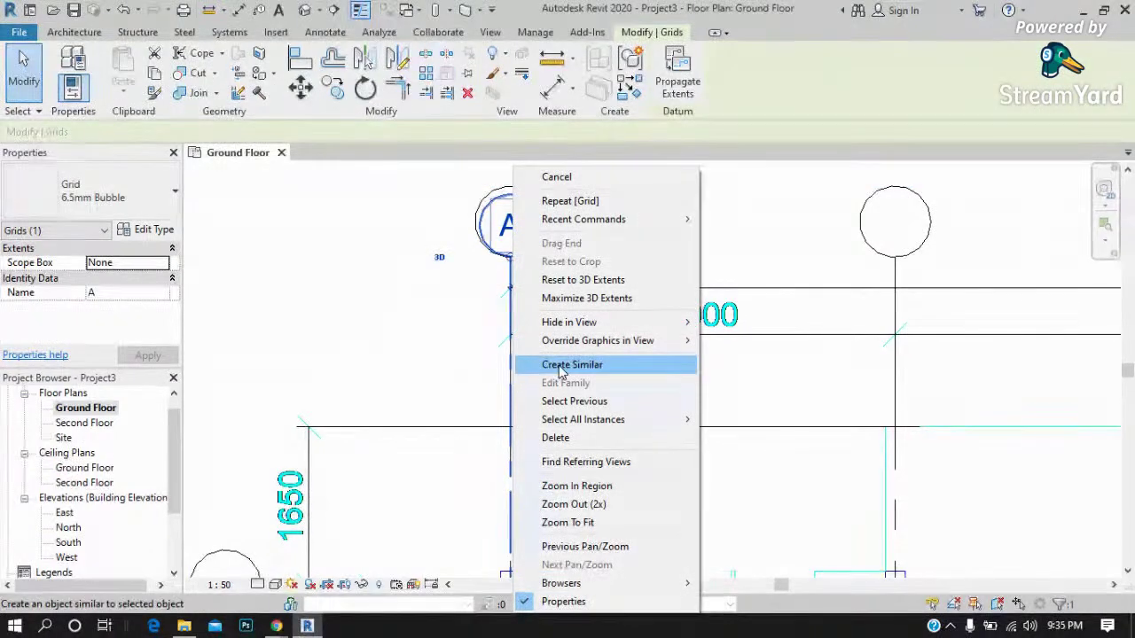
pyautogui.click(560, 365)
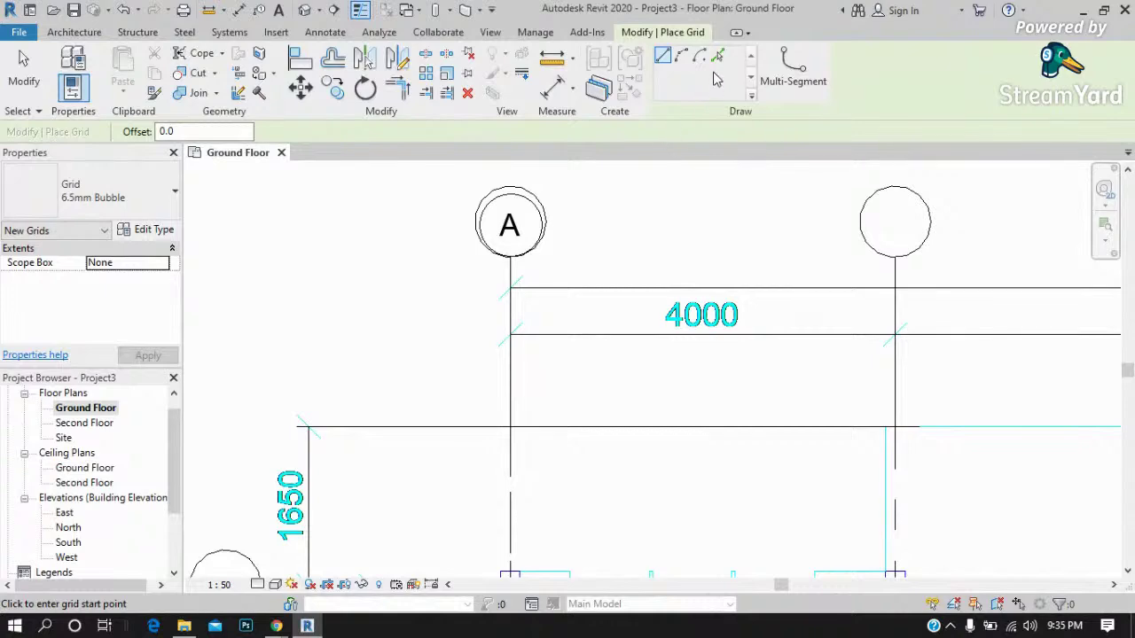
pyautogui.click(717, 55)
pyautogui.click(893, 385)
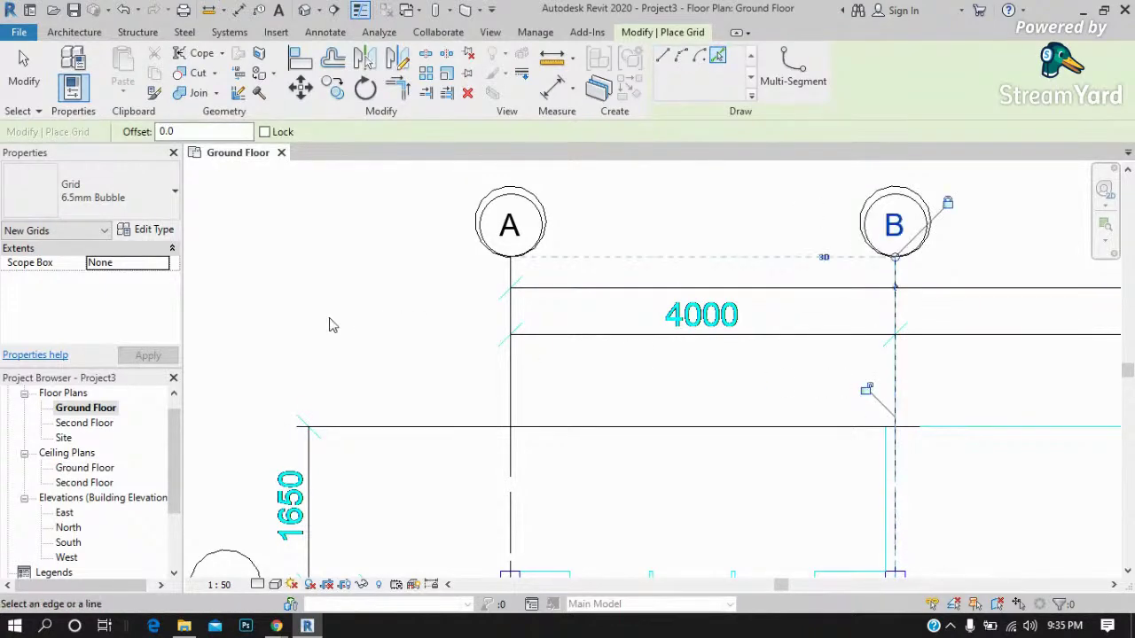
pyautogui.scroll(-1, 304, 324)
pyautogui.scroll(-1, 304, 325)
pyautogui.click(770, 348)
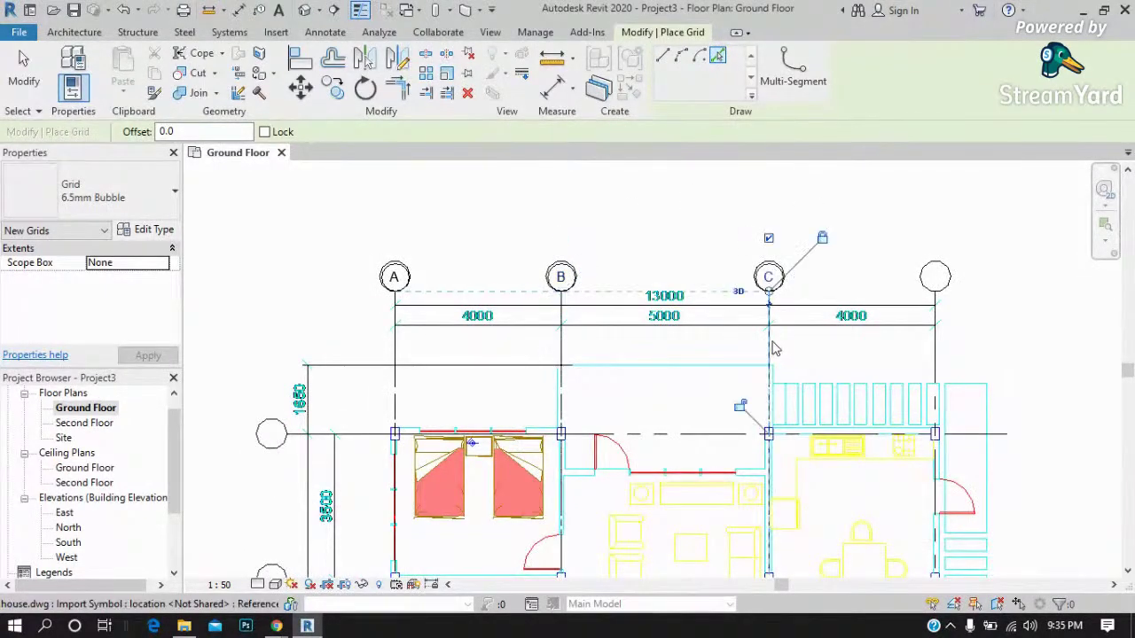
pyautogui.click(928, 344)
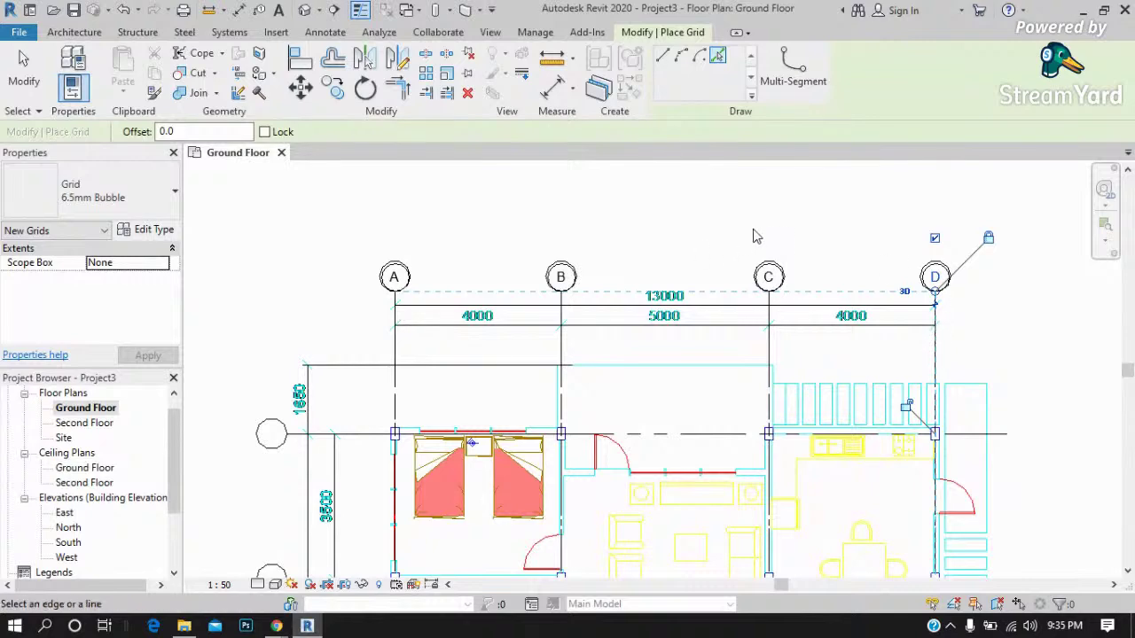
pyautogui.scroll(-1, 795, 221)
pyautogui.scroll(1, 564, 328)
pyautogui.scroll(2, 559, 323)
pyautogui.scroll(1, 568, 307)
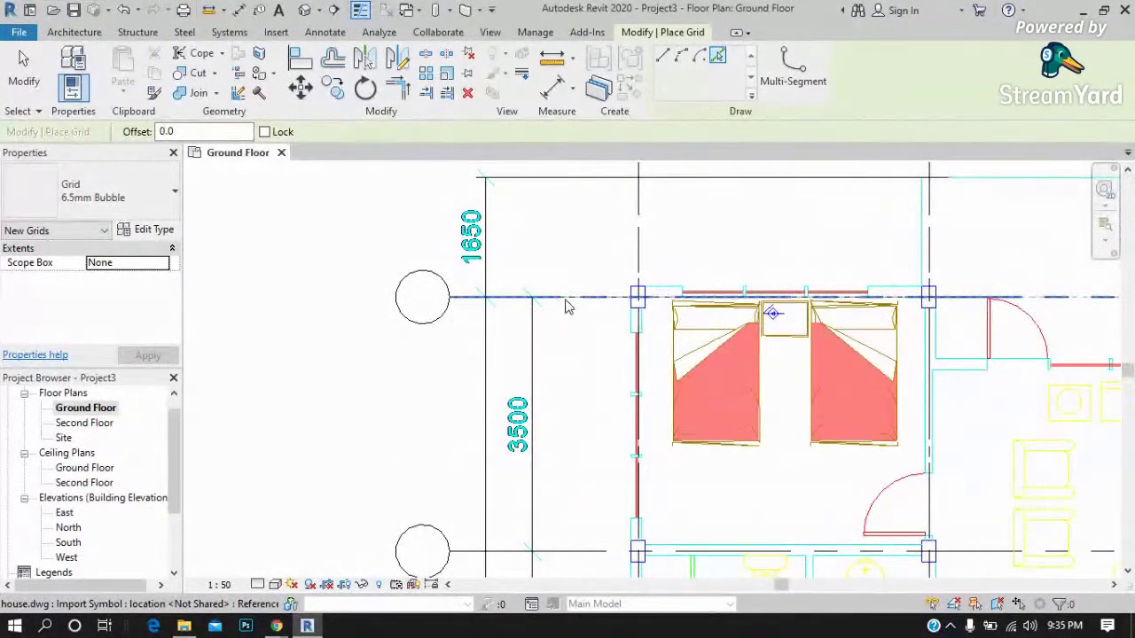
# Create a grid on the top horizontal underlay line and rename it from E to 1.
pyautogui.click(568, 307)
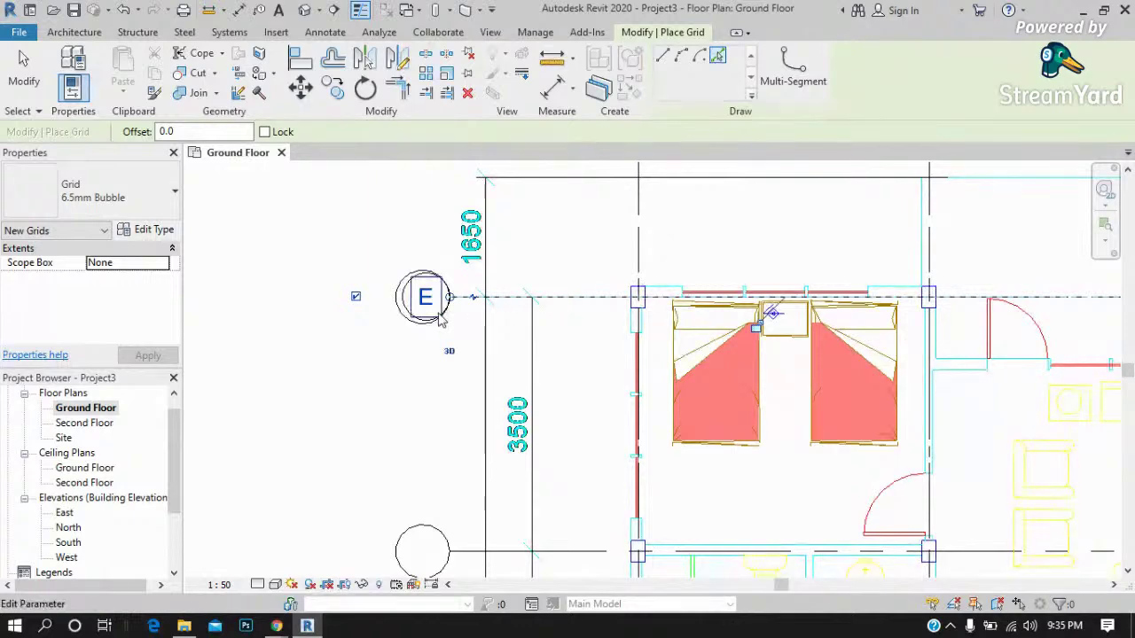
pyautogui.scroll(1, 424, 332)
pyautogui.scroll(-3, 420, 324)
pyautogui.scroll(1, 421, 319)
pyautogui.scroll(1, 424, 317)
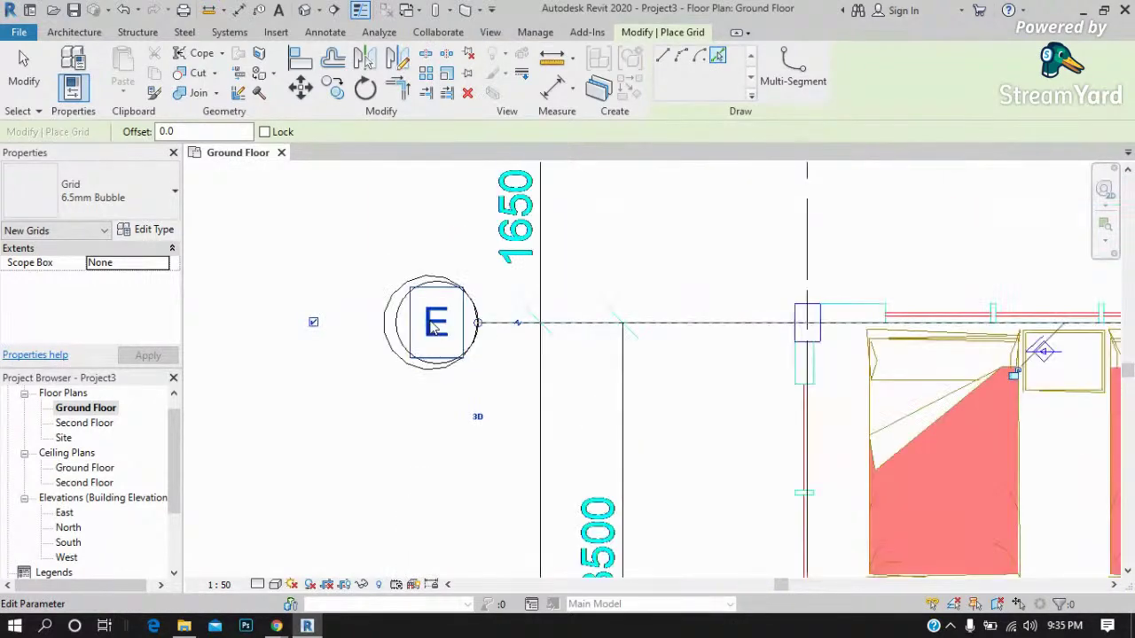
pyautogui.click(431, 321)
pyautogui.write('1')
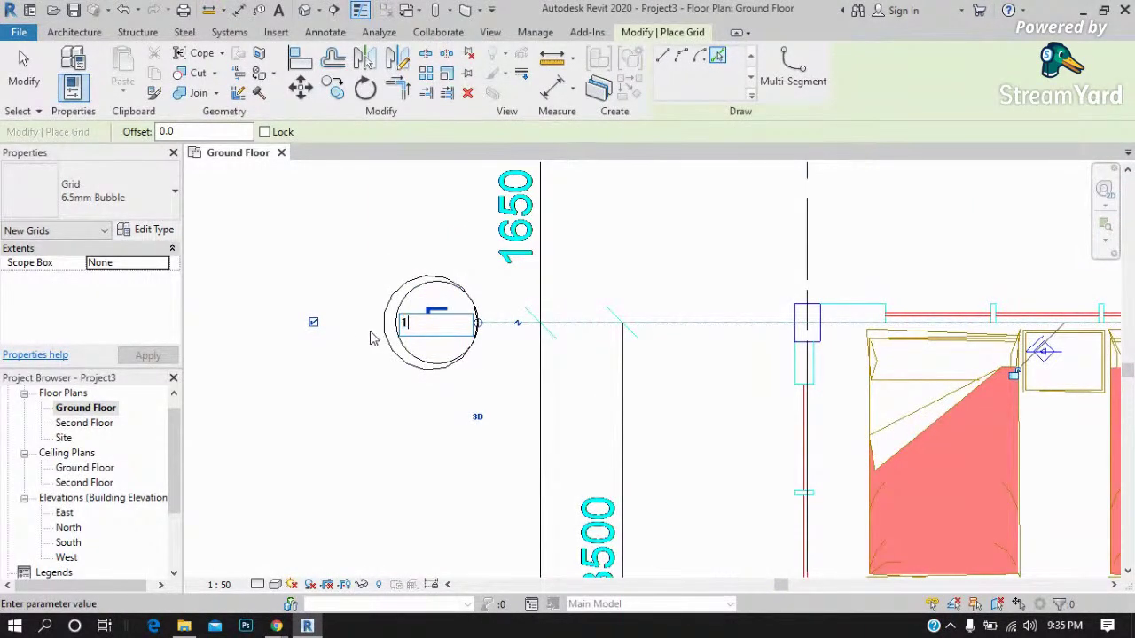
pyautogui.click(357, 387)
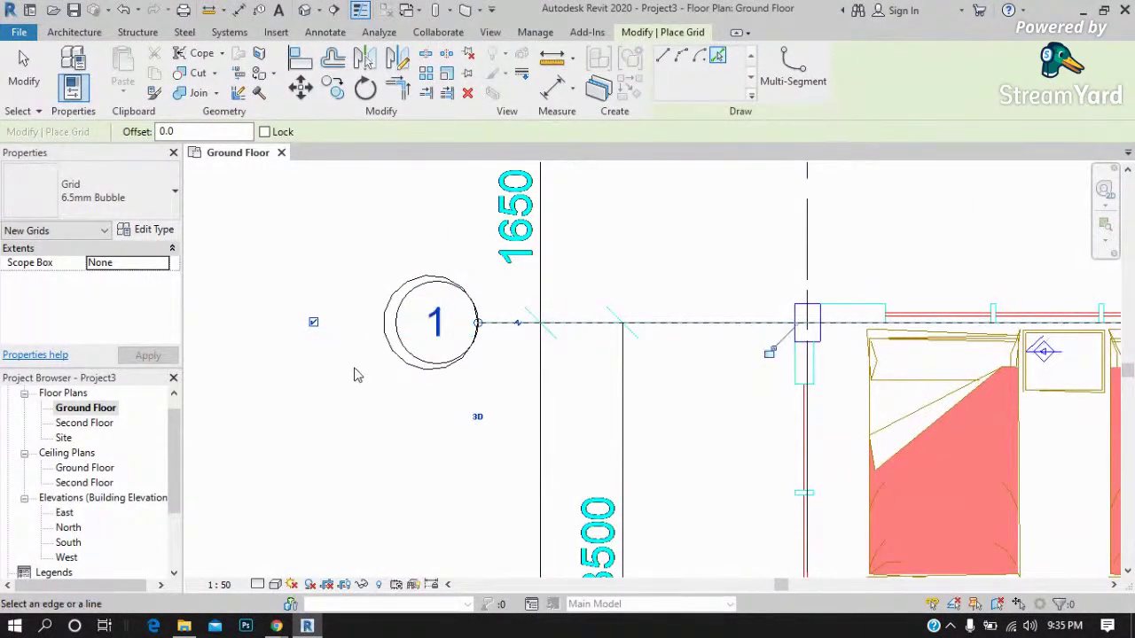
# Pick lower horizontal underlay lines to create grids 2, 3 and 4.
pyautogui.rightClick(675, 332)
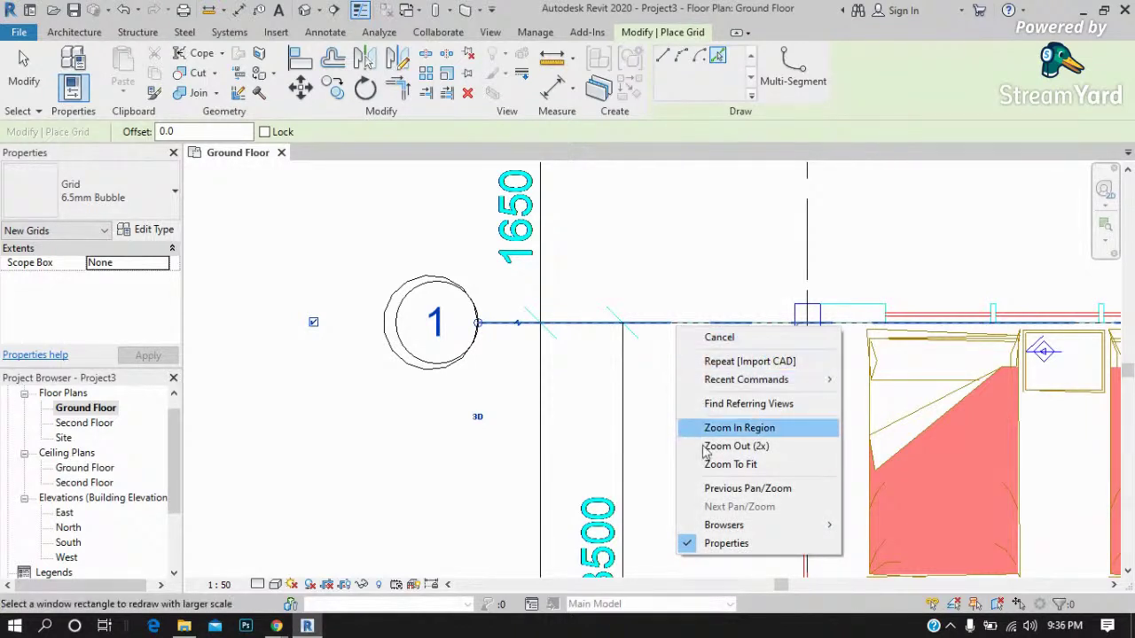
pyautogui.click(603, 350)
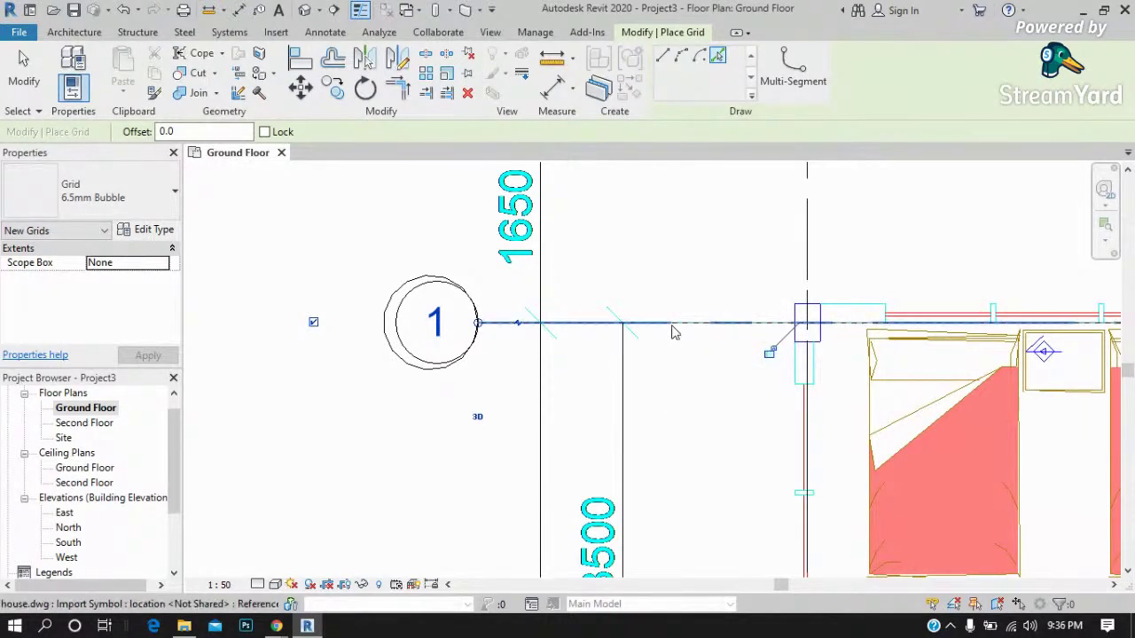
pyautogui.rightClick(672, 331)
pyautogui.click(512, 369)
pyautogui.press('Escape')
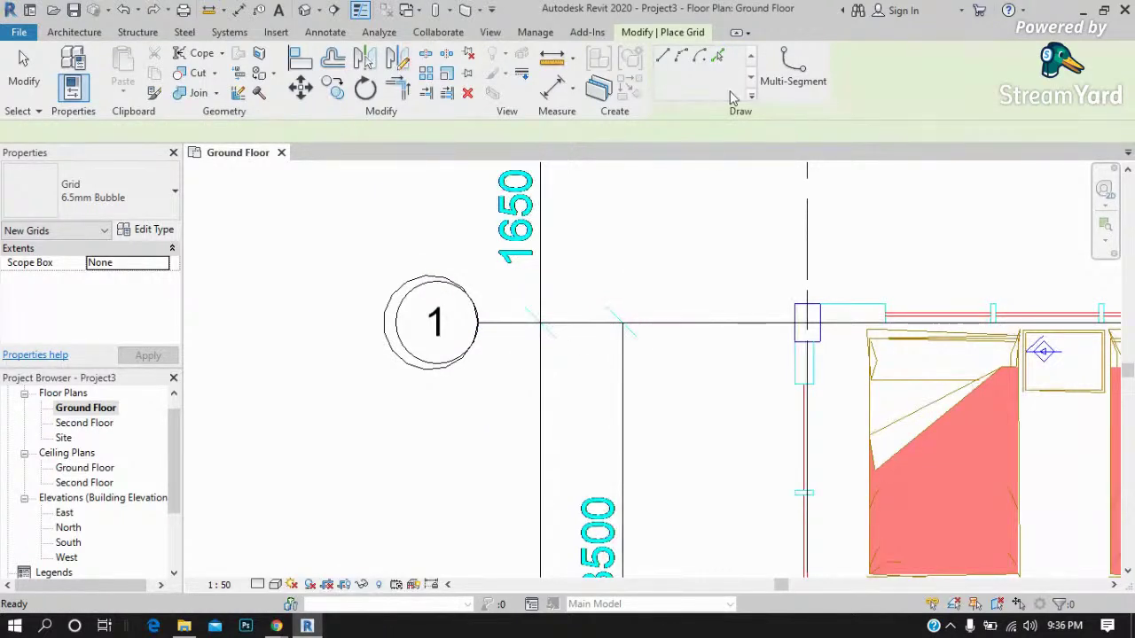
pyautogui.click(718, 56)
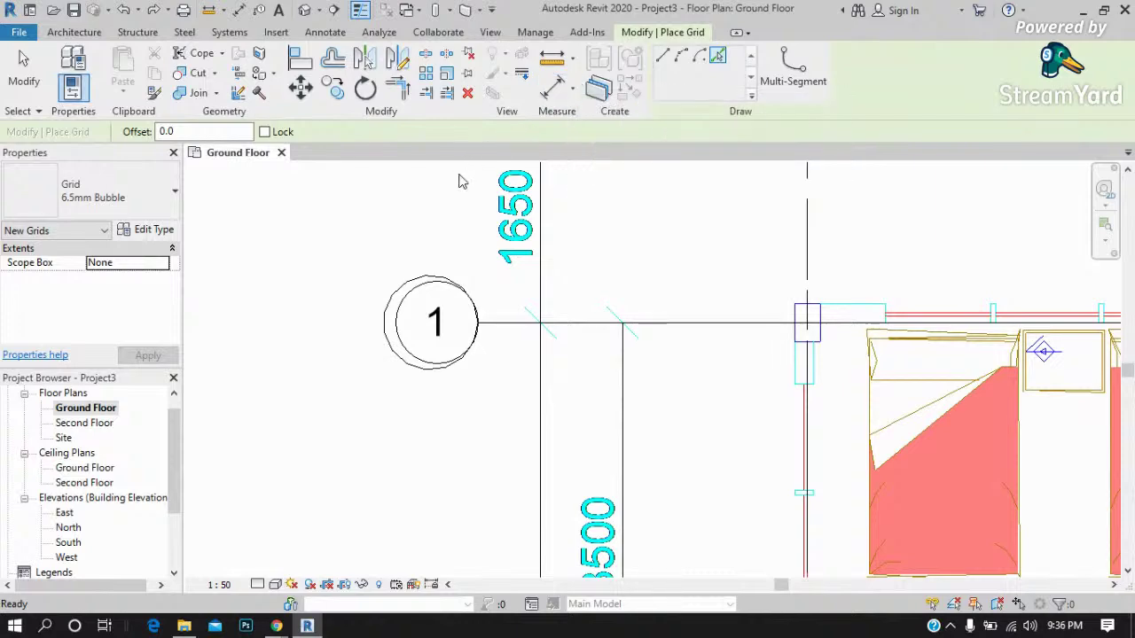
pyautogui.scroll(-3, 454, 202)
pyautogui.scroll(-2, 523, 406)
pyautogui.click(532, 409)
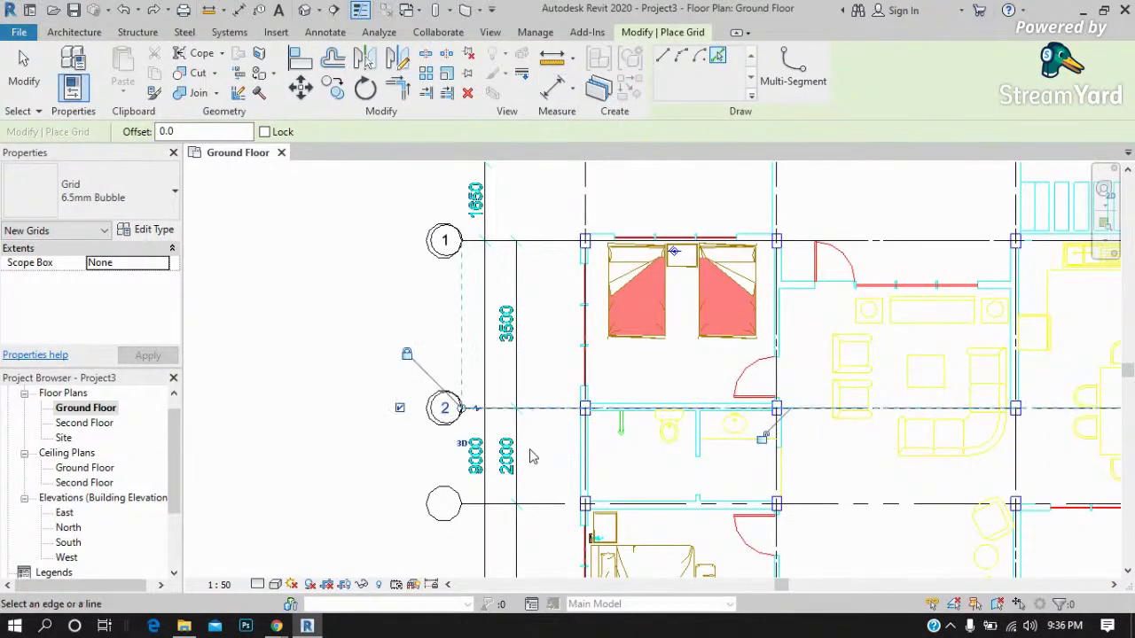
pyautogui.click(532, 503)
pyautogui.scroll(-1, 402, 301)
pyautogui.scroll(-2, 402, 302)
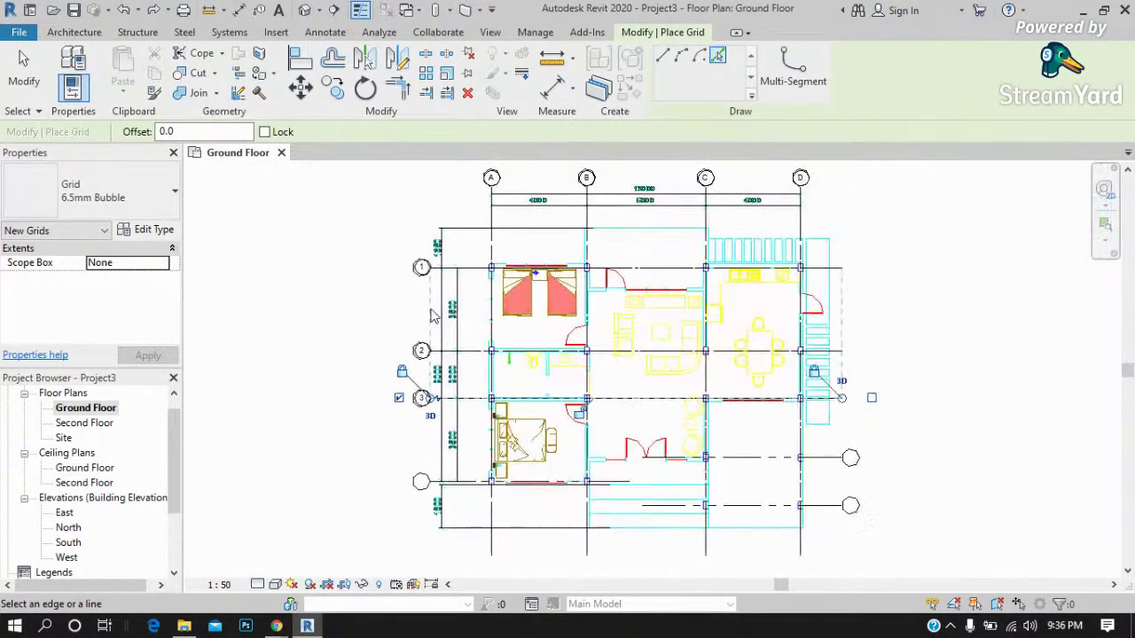
pyautogui.scroll(2, 770, 480)
pyautogui.click(785, 452)
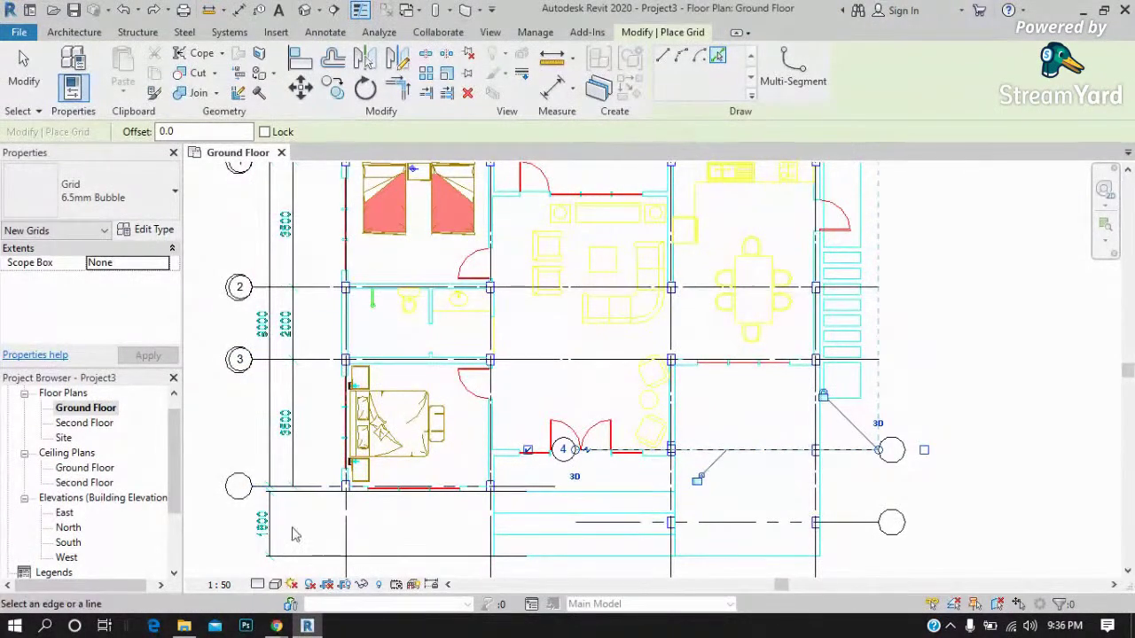
pyautogui.scroll(2, 255, 519)
pyautogui.scroll(1, 255, 519)
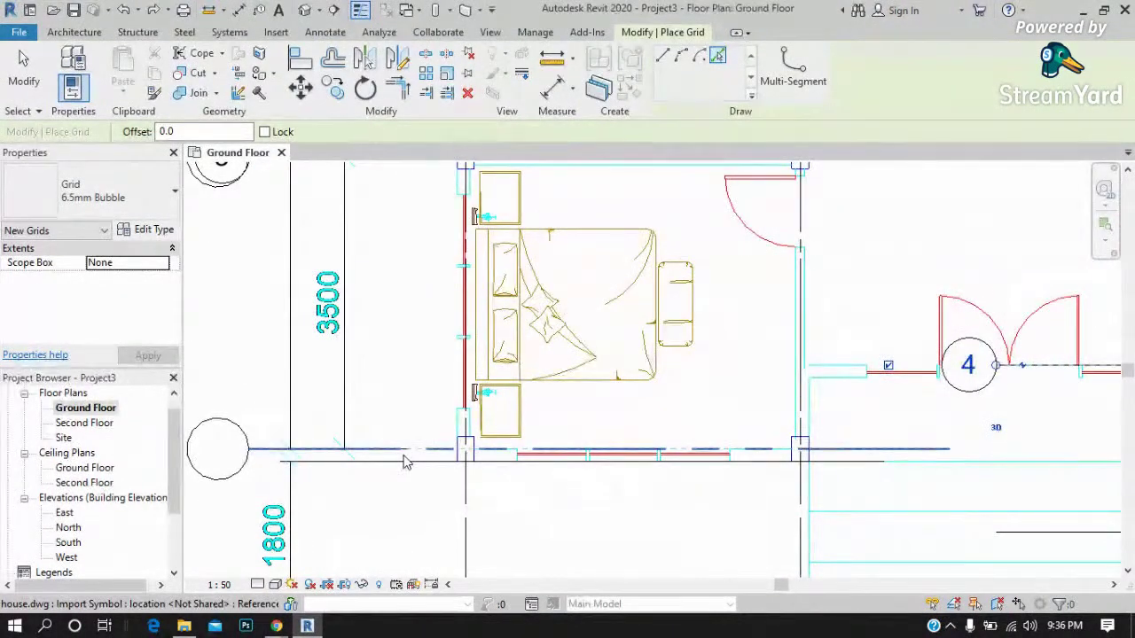
pyautogui.scroll(-2, 408, 456)
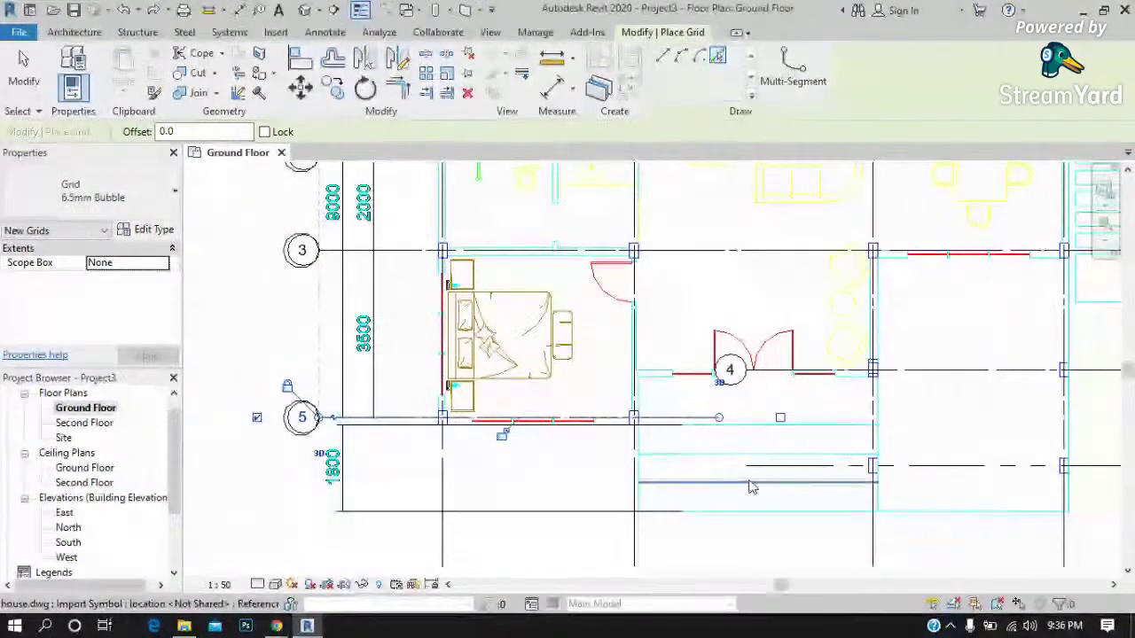
pyautogui.scroll(-1, 947, 483)
# Create grid 6 on the underlay line below grid 4.
pyautogui.click(975, 464)
pyautogui.scroll(2, 1046, 463)
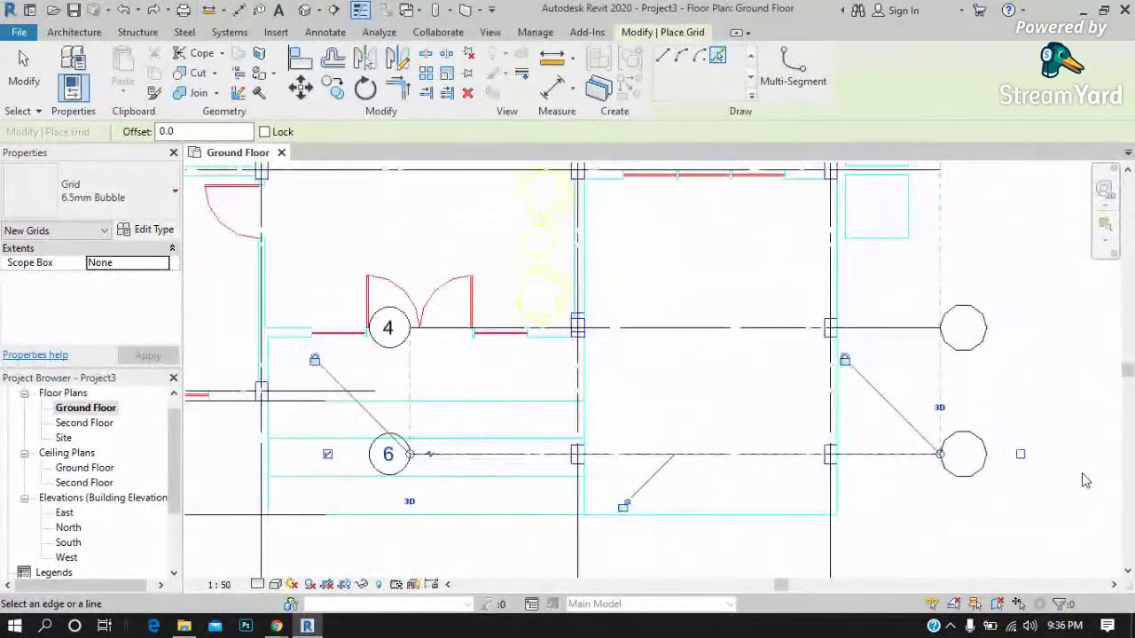
pyautogui.click(24, 71)
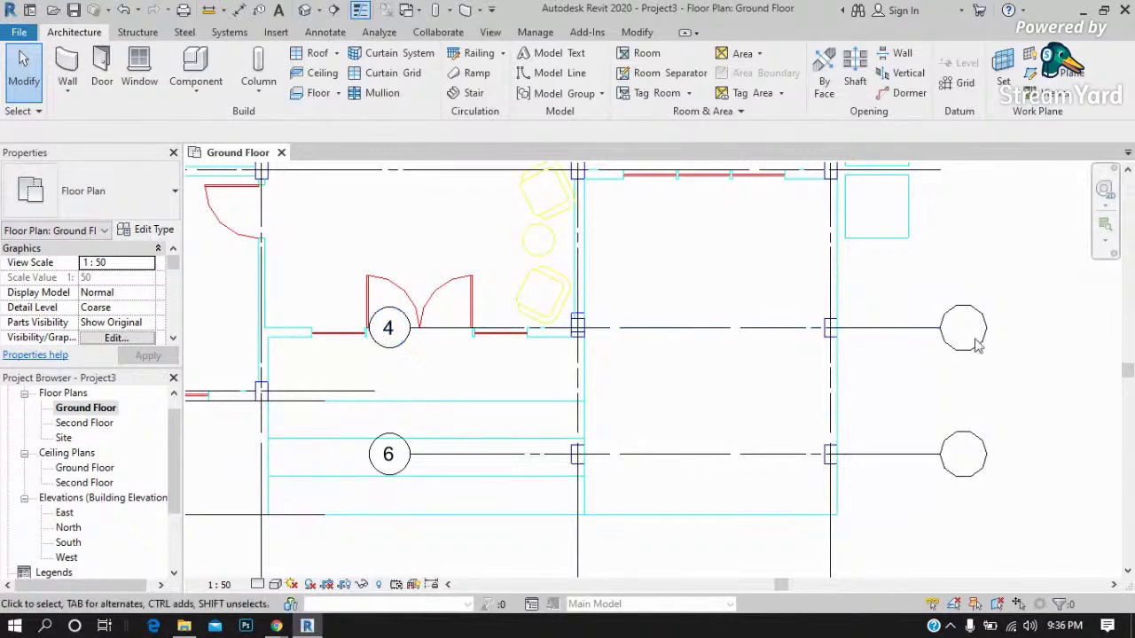
pyautogui.scroll(2, 399, 344)
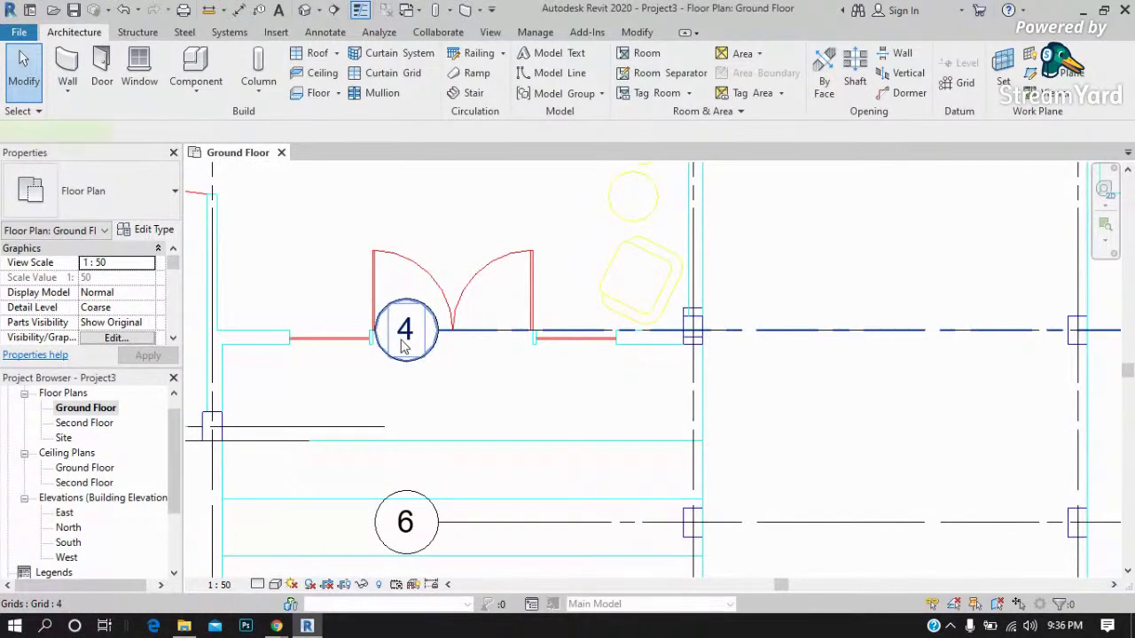
# Move grid 4's bubble from its left end to its right end.
pyautogui.click(401, 345)
pyautogui.scroll(2, 319, 345)
pyautogui.scroll(1, 328, 324)
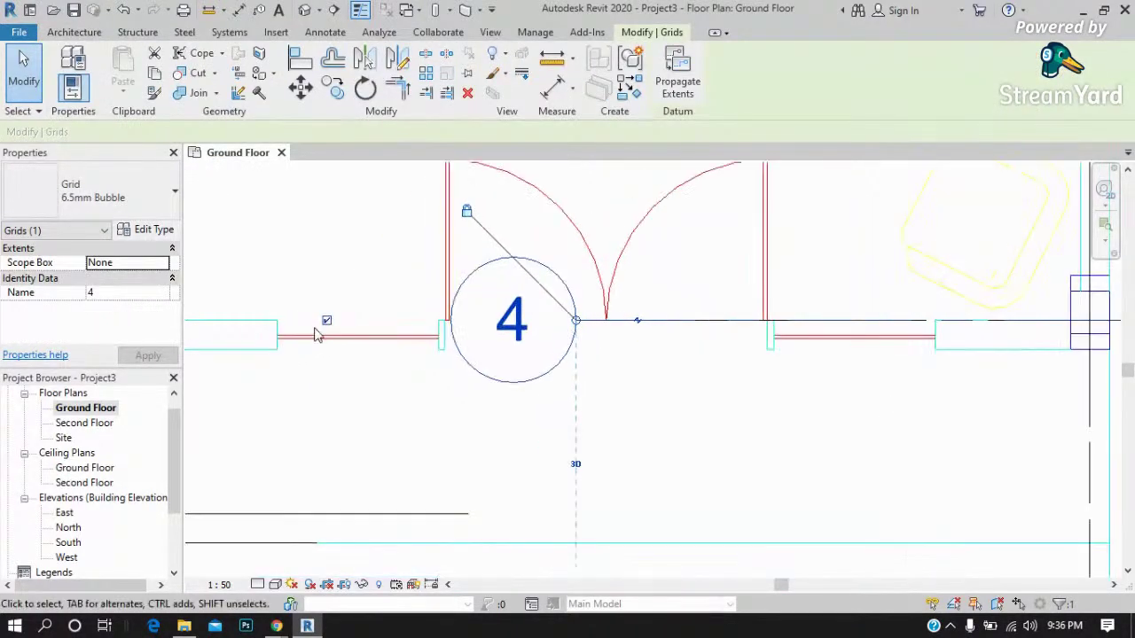
pyautogui.scroll(1, 333, 325)
pyautogui.scroll(2, 334, 325)
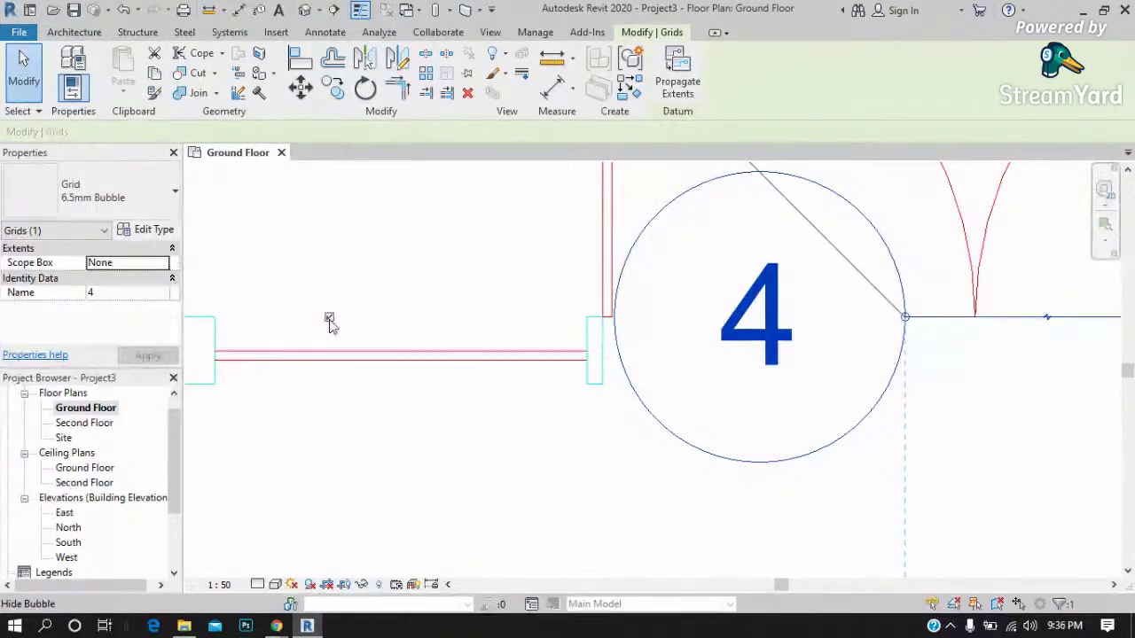
pyautogui.click(329, 318)
pyautogui.scroll(-1, 323, 312)
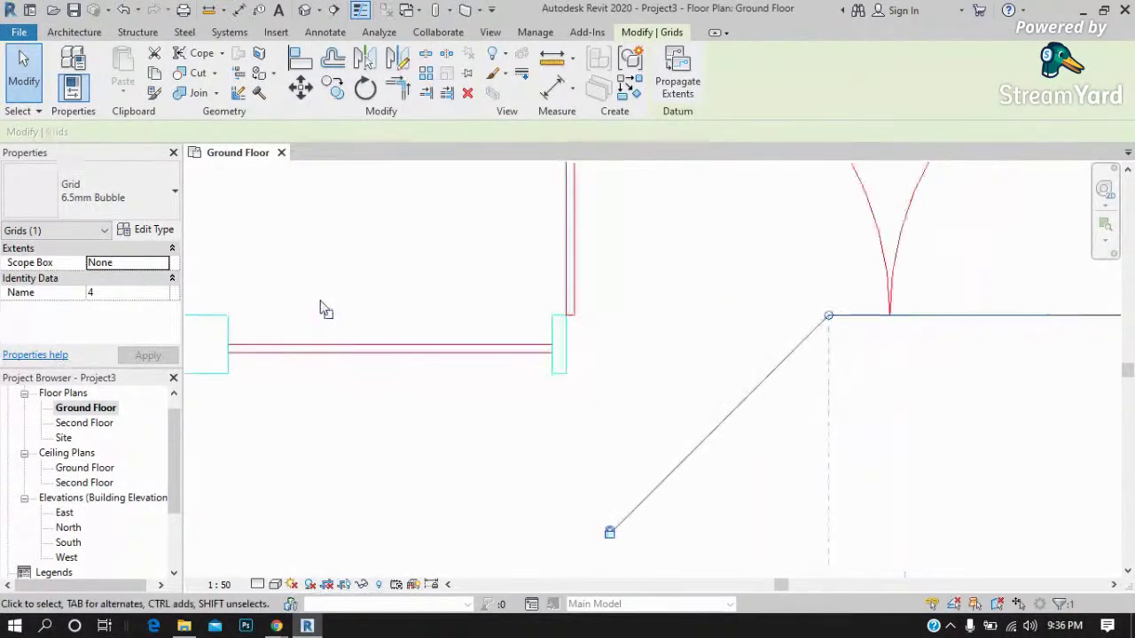
pyautogui.scroll(-1, 315, 321)
pyautogui.scroll(-2, 312, 328)
pyautogui.scroll(-1, 312, 328)
pyautogui.scroll(1, 1018, 333)
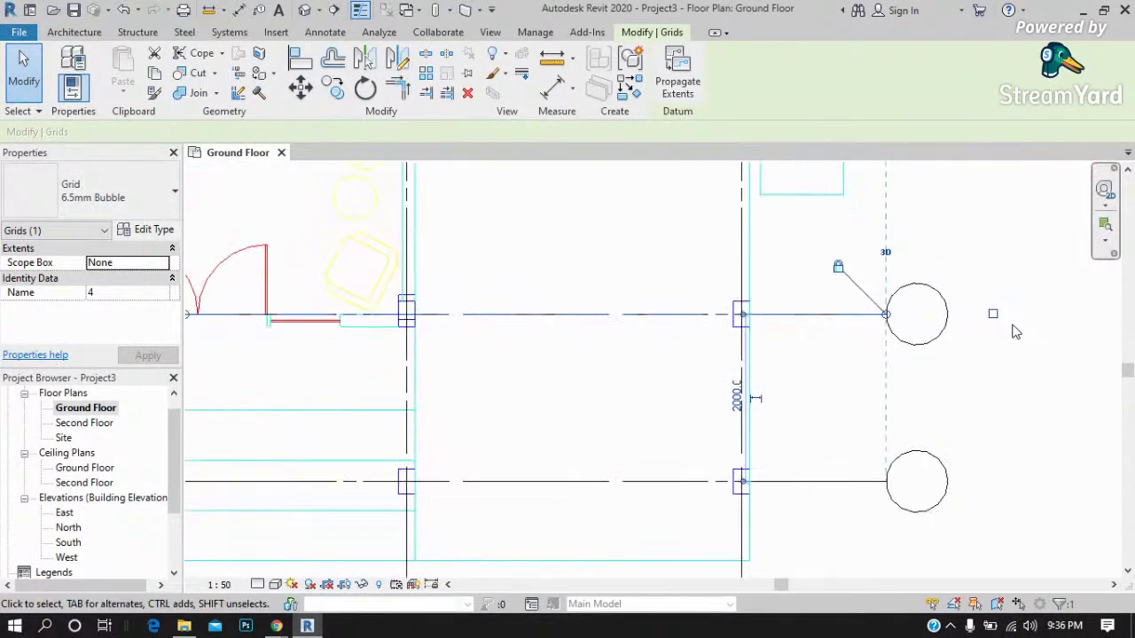
pyautogui.click(995, 316)
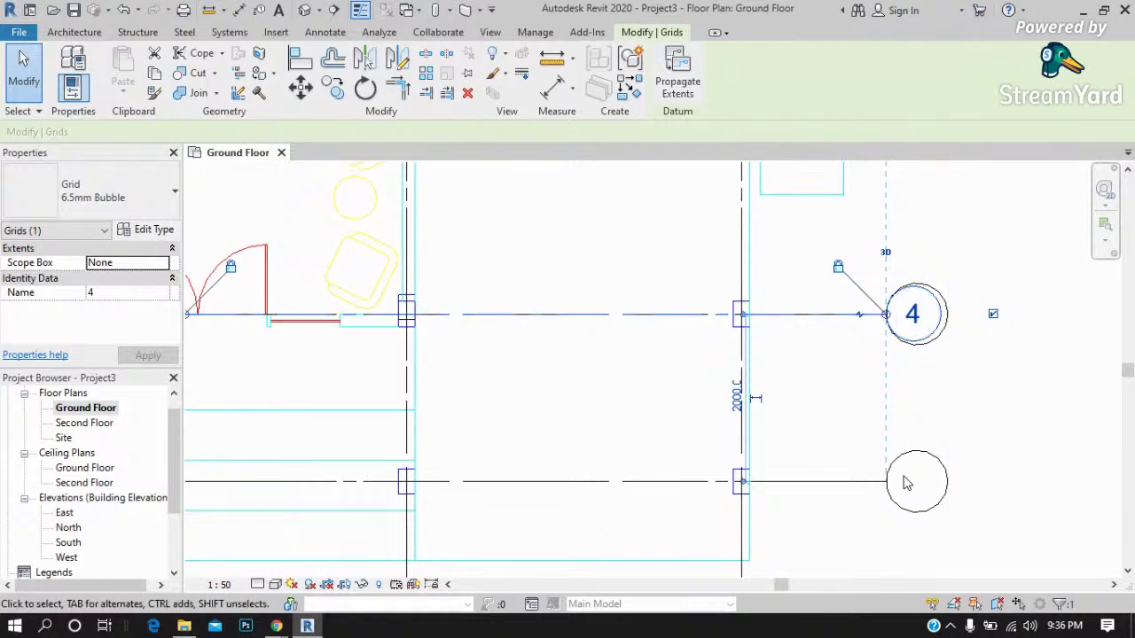
pyautogui.scroll(-1, 1043, 404)
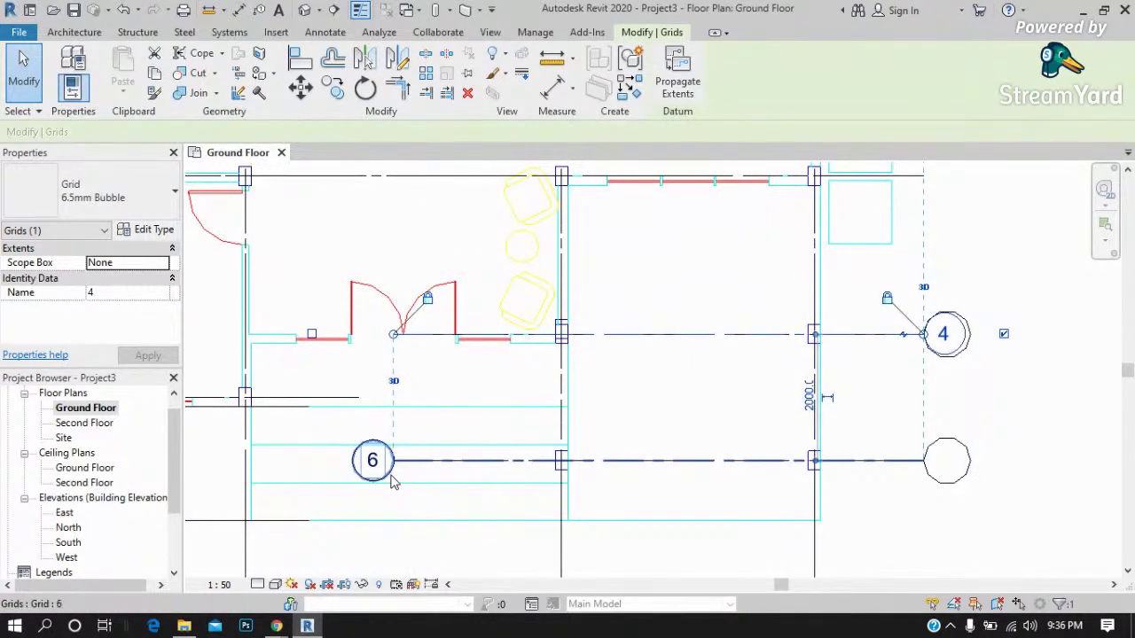
# Move grid 6's bubble from its left end to its right end.
pyautogui.click(392, 477)
pyautogui.click(311, 461)
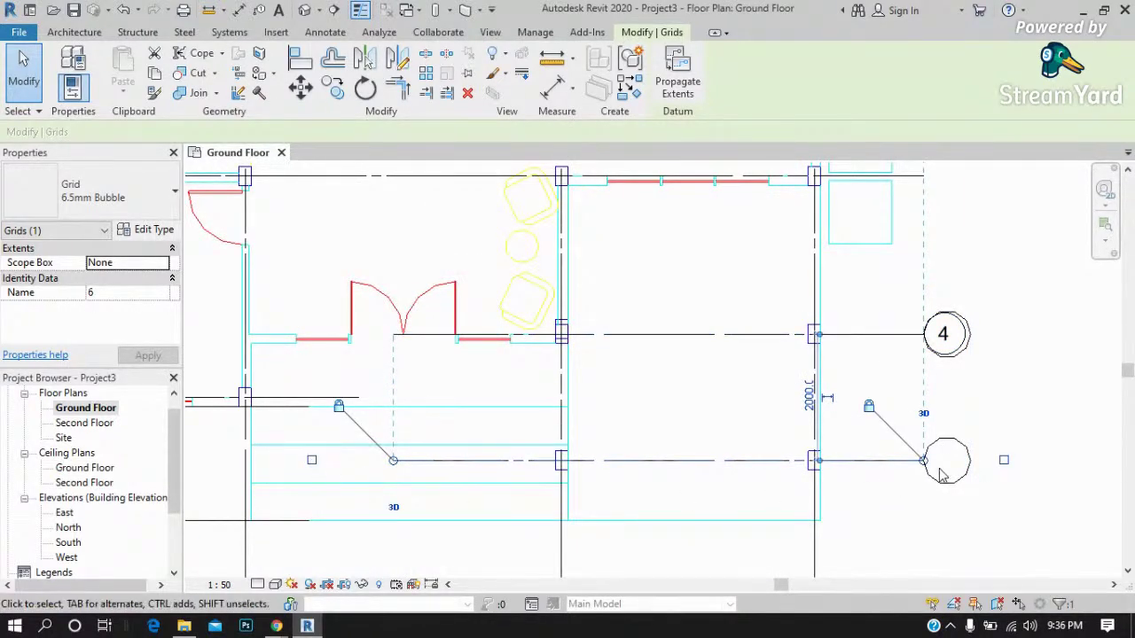
pyautogui.click(1005, 461)
pyautogui.click(1037, 430)
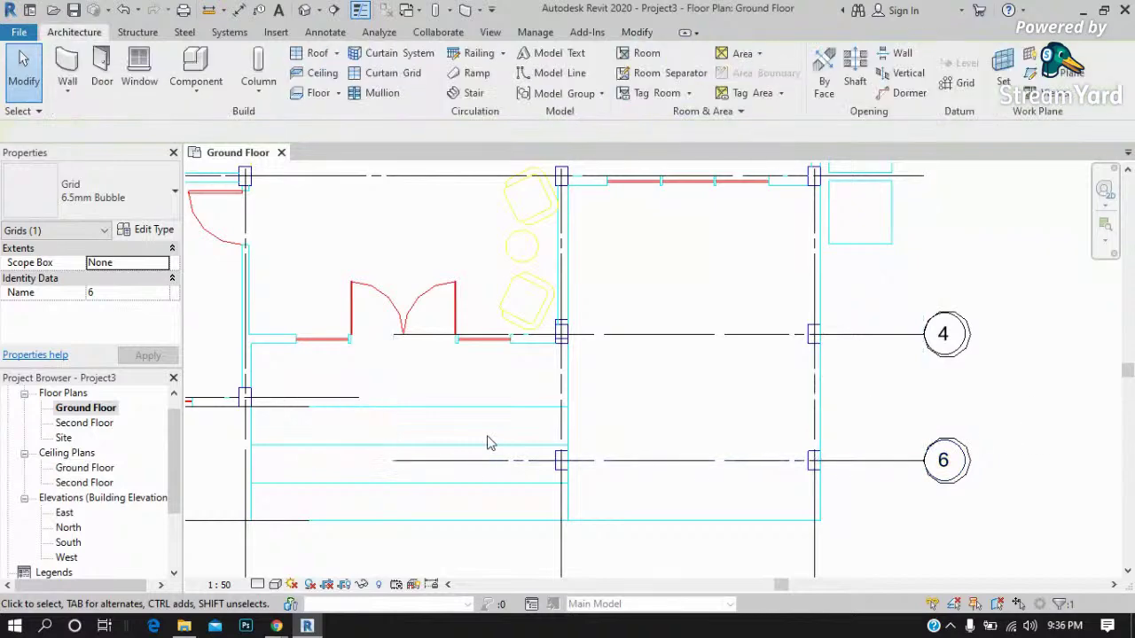
pyautogui.scroll(-2, 665, 443)
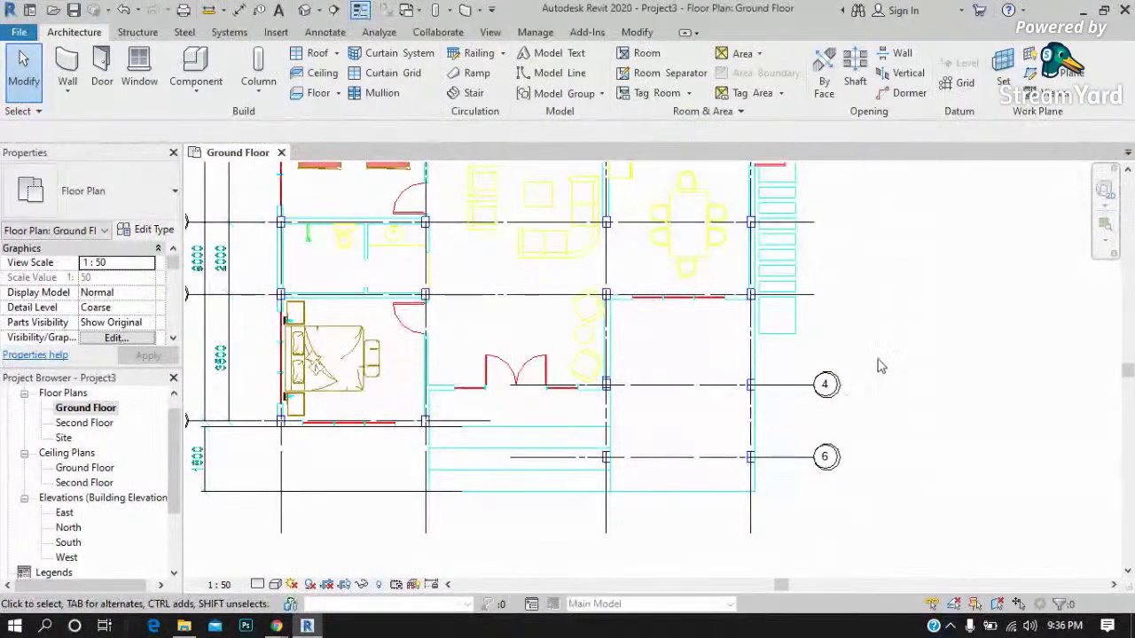
# Adjust the right ends of grids 4 and 6 to sit closer to the plan.
pyautogui.scroll(2, 833, 385)
pyautogui.scroll(3, 855, 386)
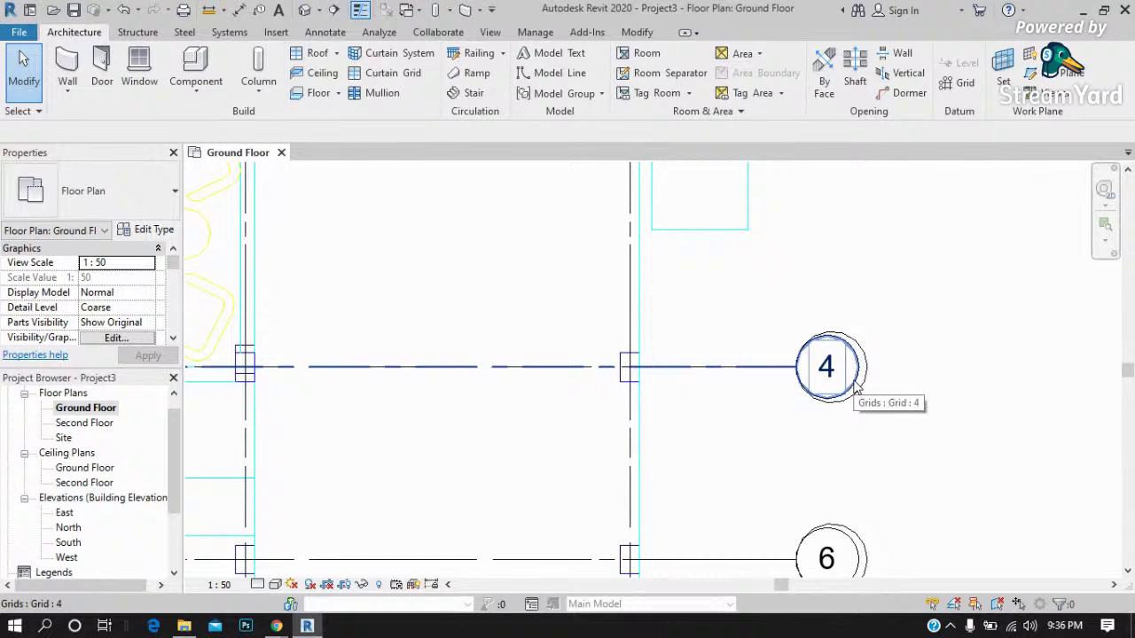
pyautogui.click(855, 387)
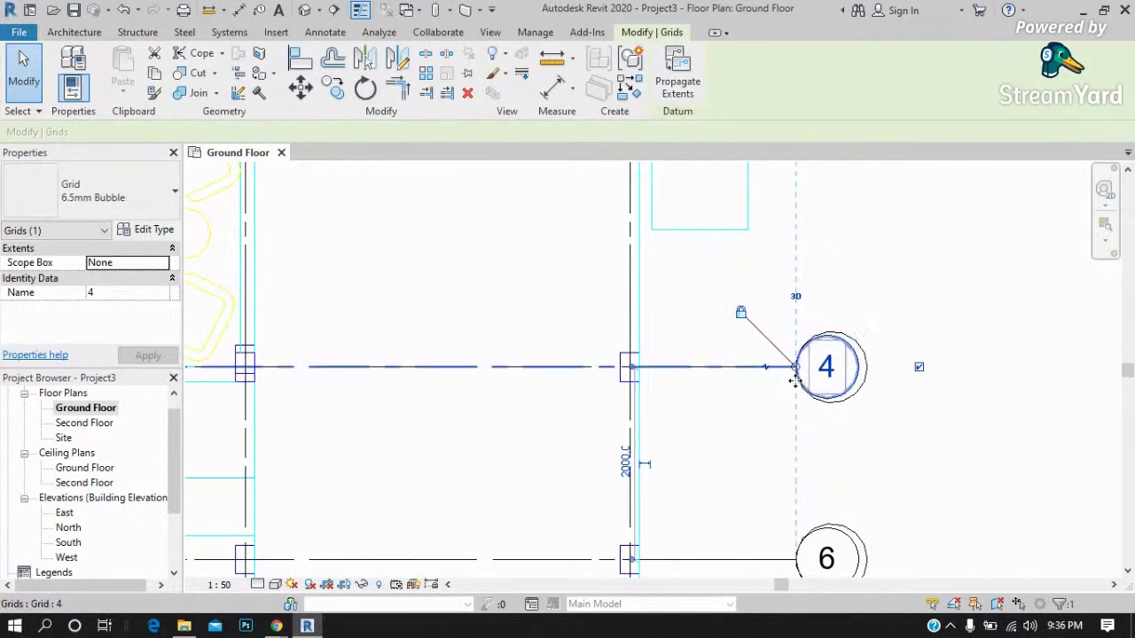
pyautogui.scroll(-1, 749, 328)
pyautogui.scroll(-1, 749, 328)
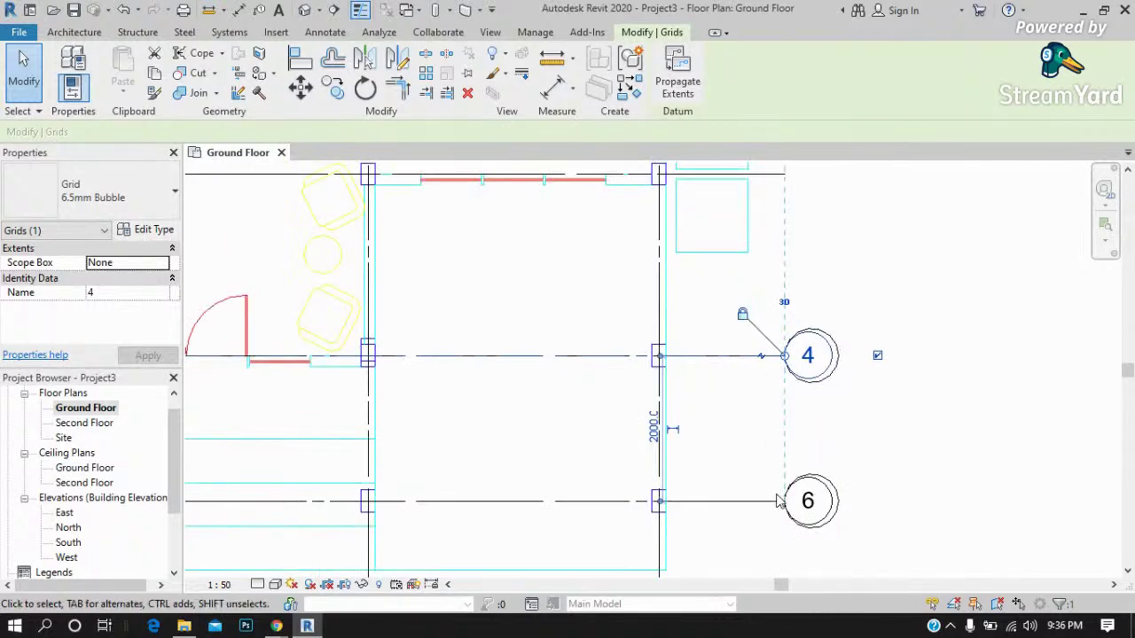
pyautogui.scroll(1, 777, 474)
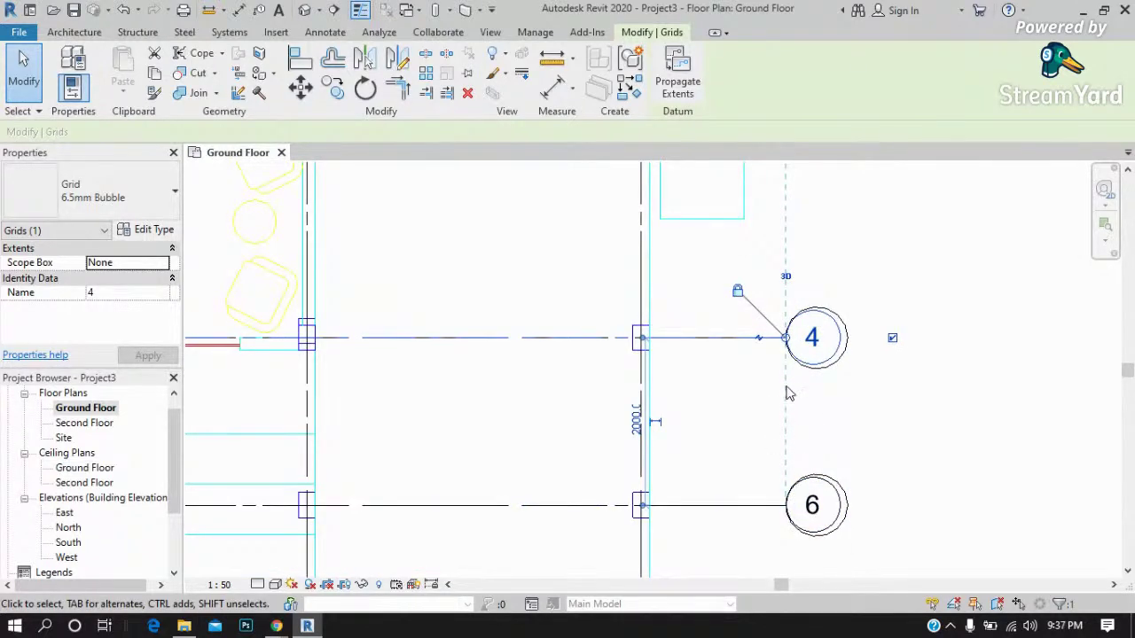
pyautogui.moveTo(786, 347); pyautogui.dragTo(940, 353)
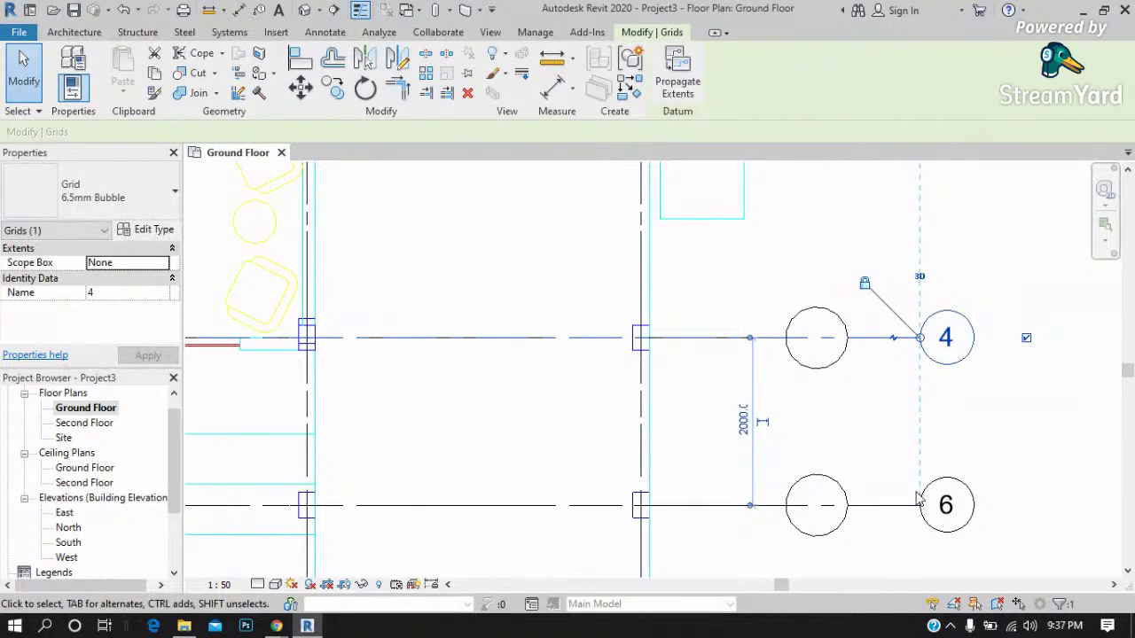
pyautogui.moveTo(922, 346); pyautogui.dragTo(795, 339)
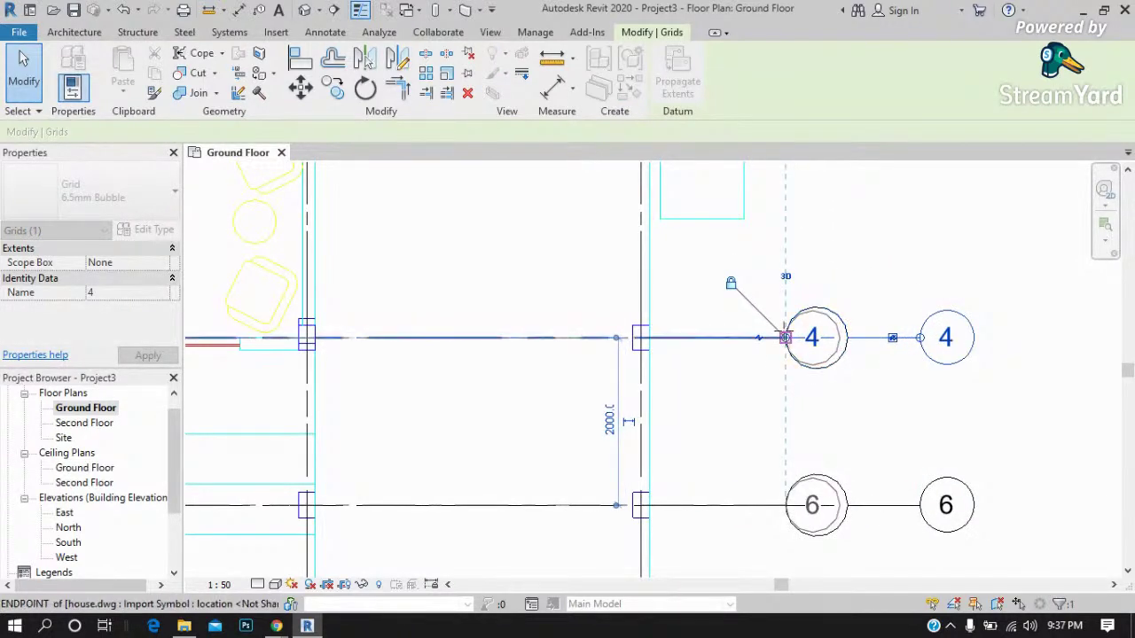
pyautogui.moveTo(795, 338); pyautogui.dragTo(785, 337)
pyautogui.scroll(-2, 833, 396)
pyautogui.scroll(-3, 929, 430)
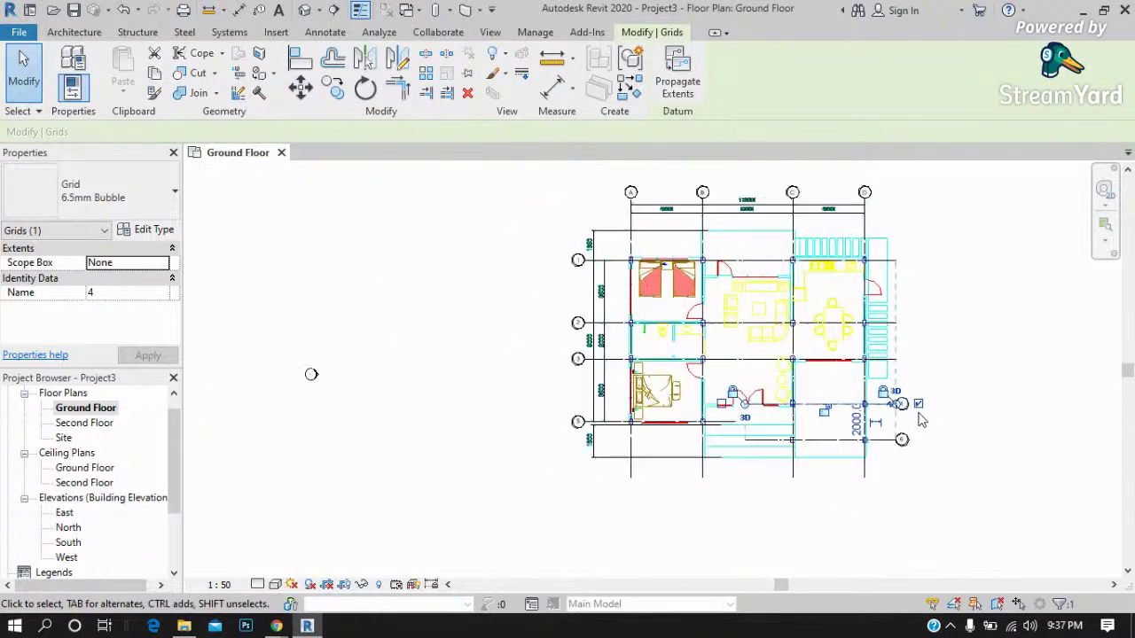
pyautogui.scroll(1, 692, 206)
pyautogui.scroll(2, 687, 190)
pyautogui.scroll(3, 673, 264)
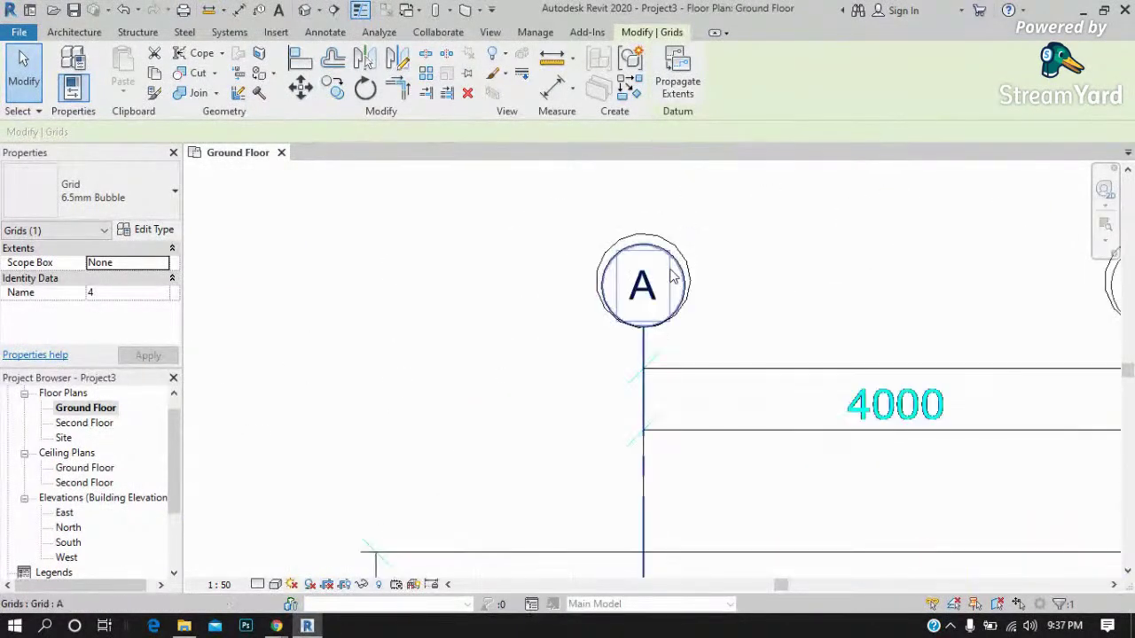
# Switch grid A's bubble end from 3D to 2D extents.
pyautogui.click(674, 262)
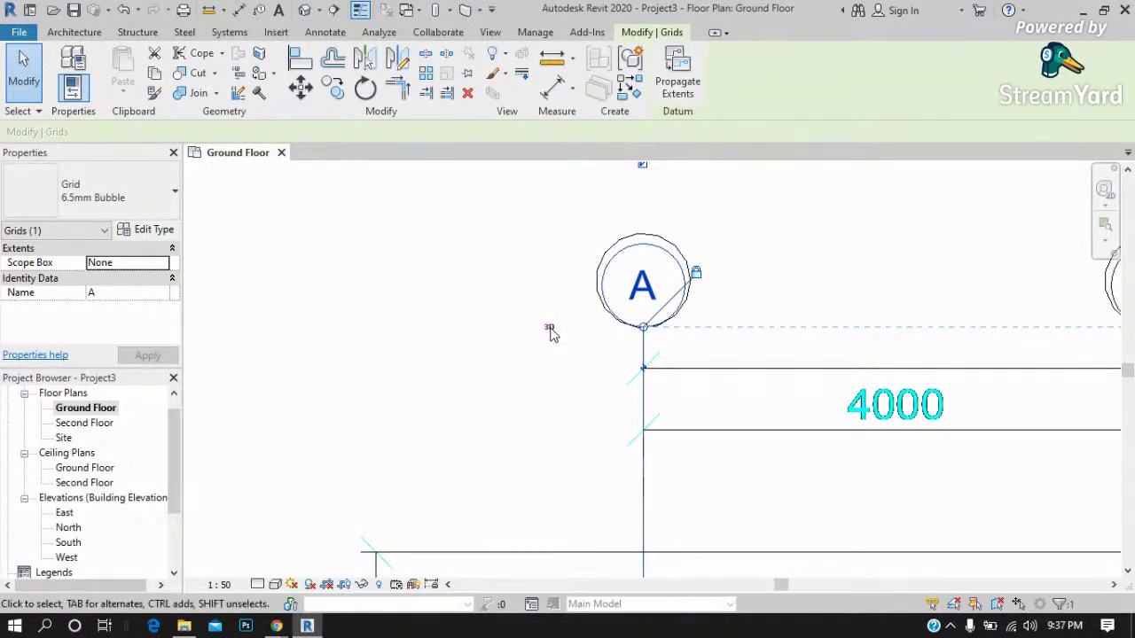
pyautogui.click(548, 328)
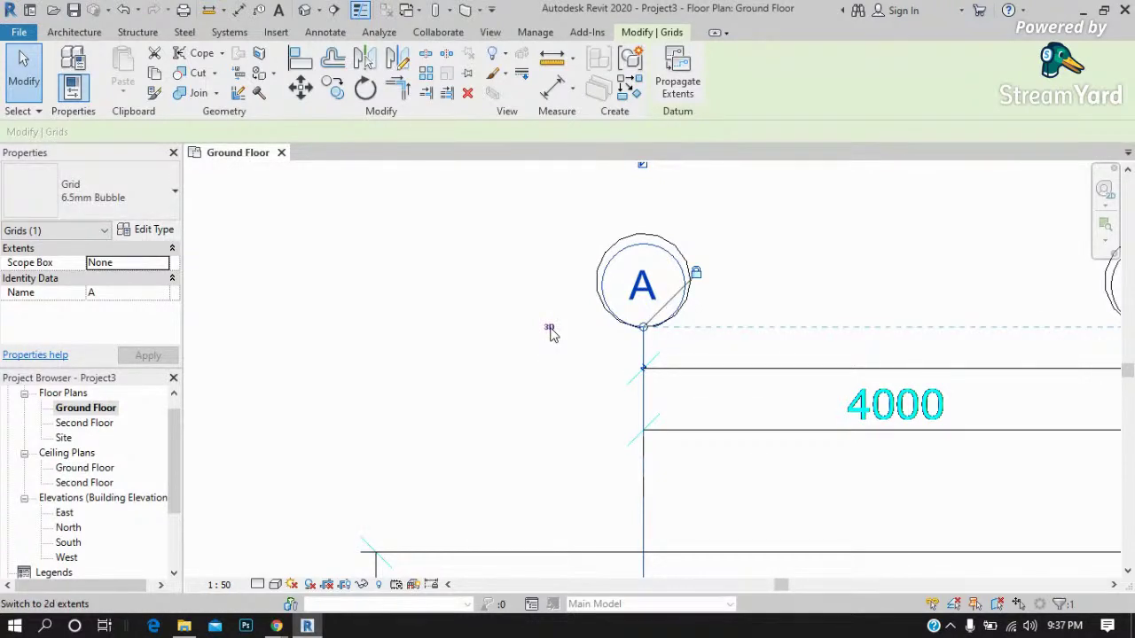
pyautogui.click(62, 513)
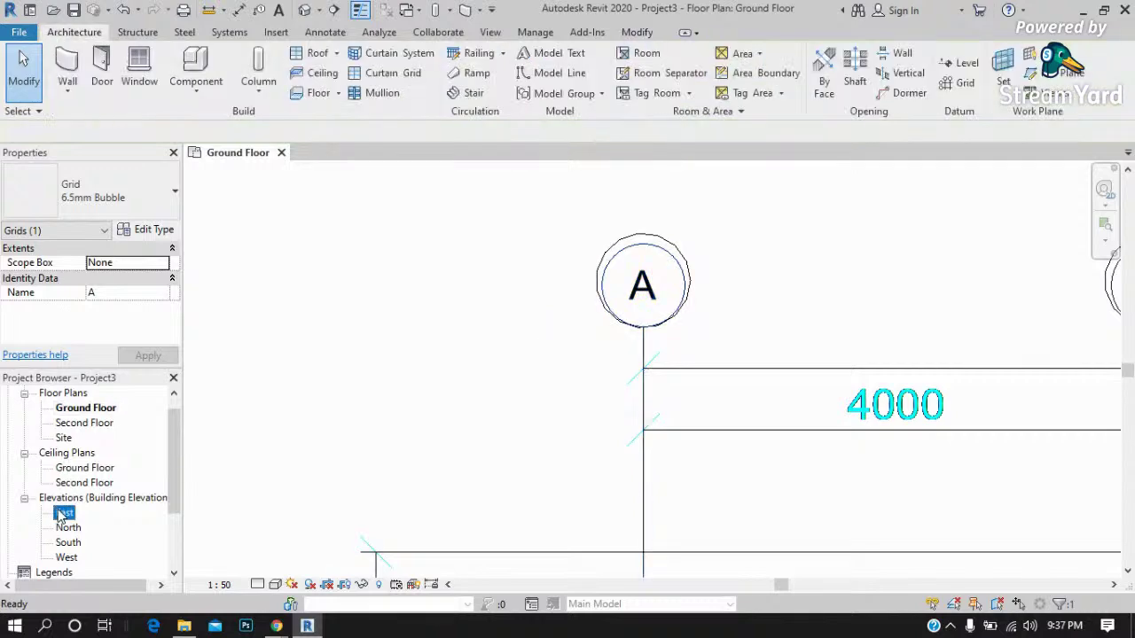
# Set the East and North elevations' view scale to 1:50.
pyautogui.doubleClick(62, 513)
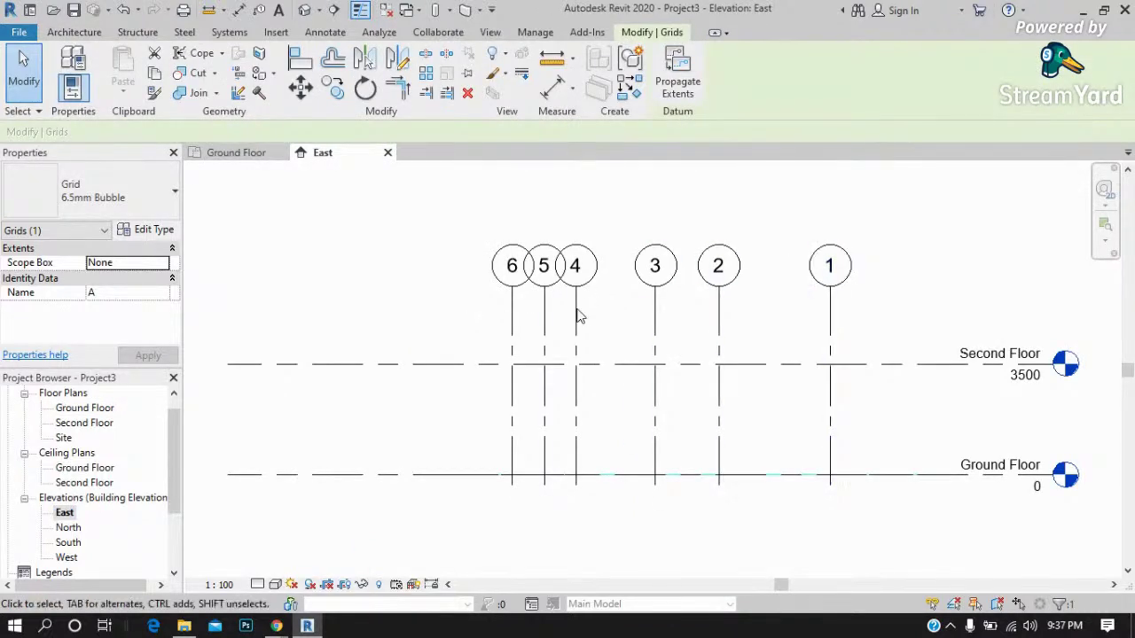
pyautogui.click(235, 588)
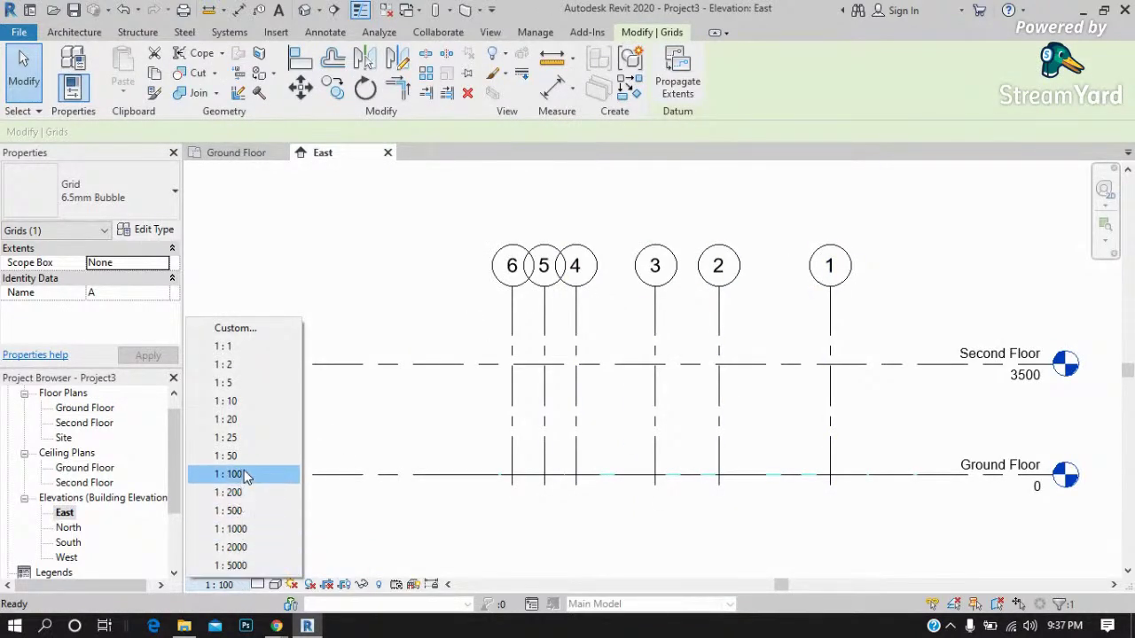
pyautogui.click(223, 457)
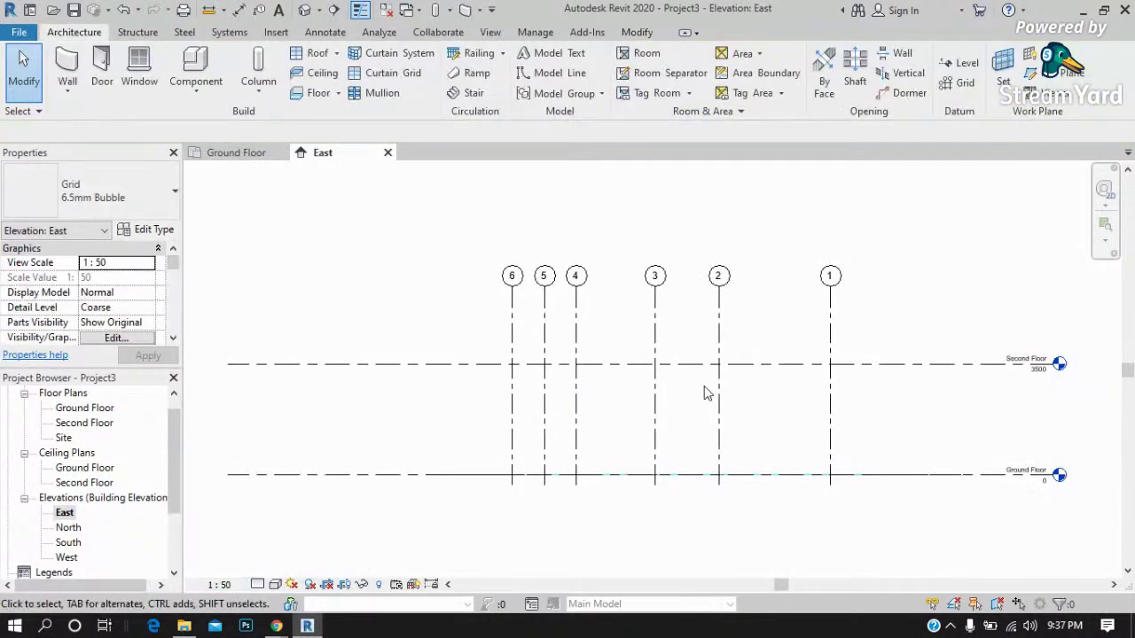
pyautogui.doubleClick(69, 527)
pyautogui.click(227, 588)
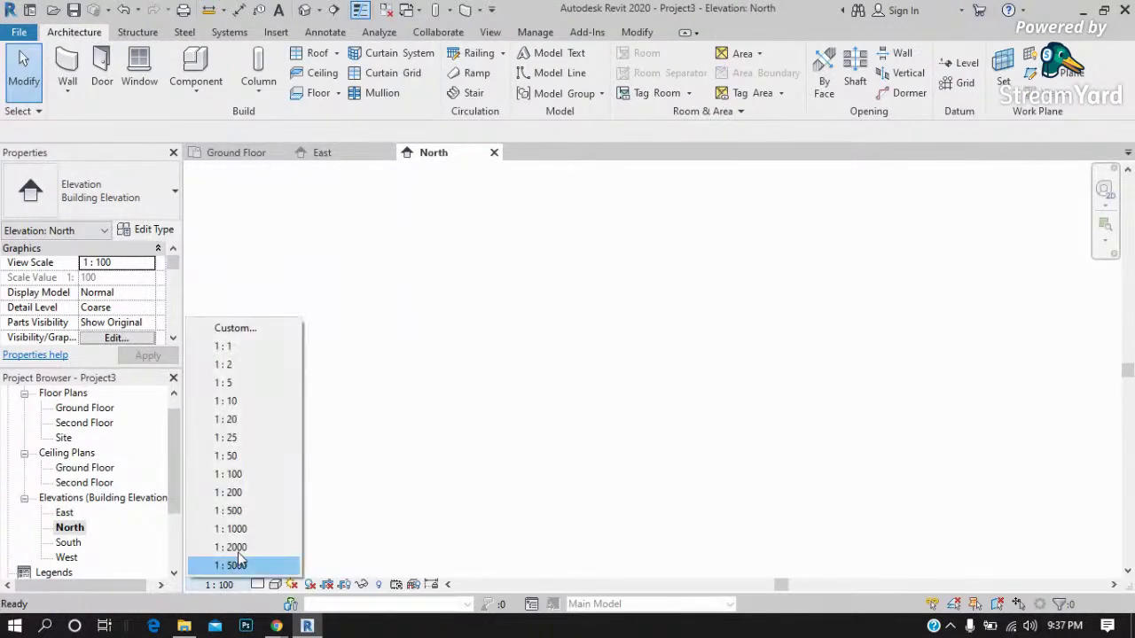
pyautogui.click(262, 462)
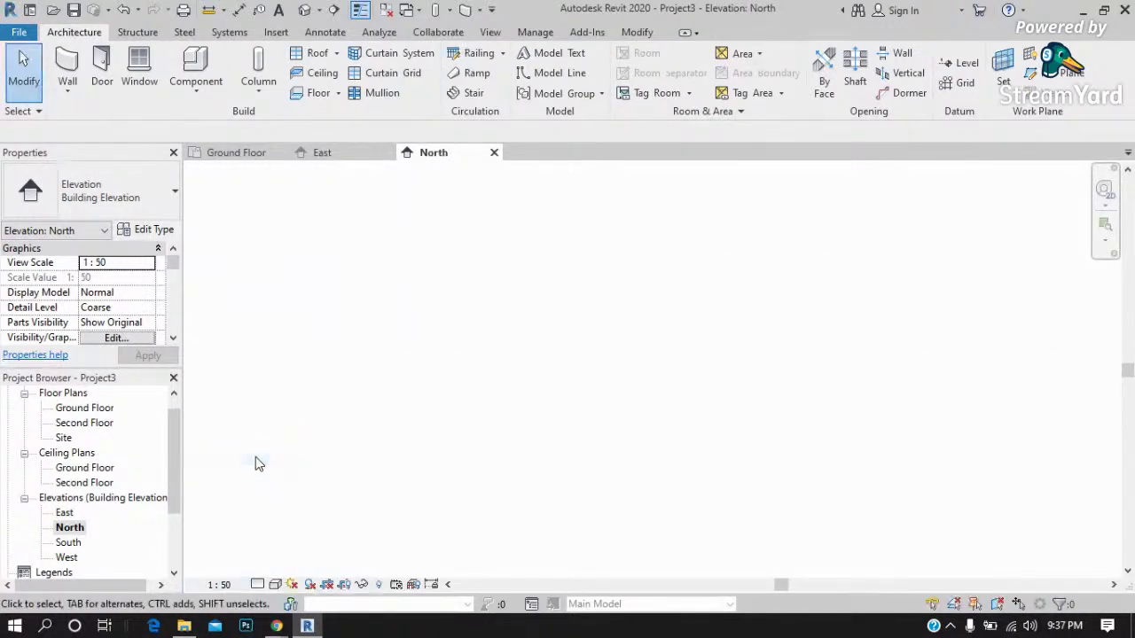
# Set the South and West elevations to 1:50, then return to the Ground Floor plan.
pyautogui.doubleClick(69, 543)
pyautogui.click(227, 585)
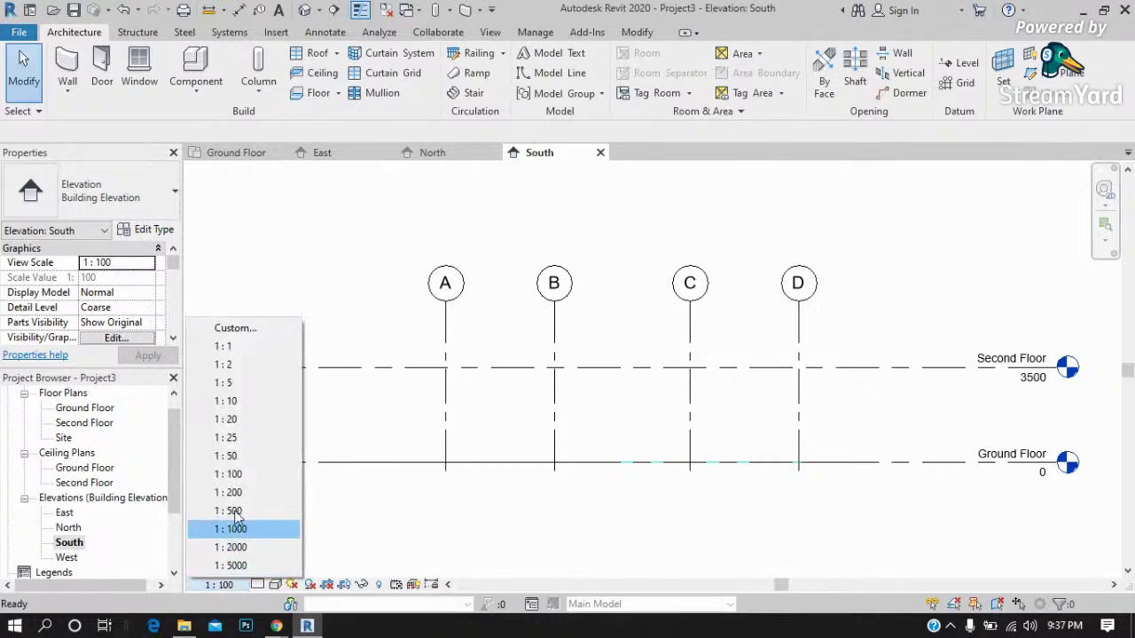
pyautogui.click(232, 456)
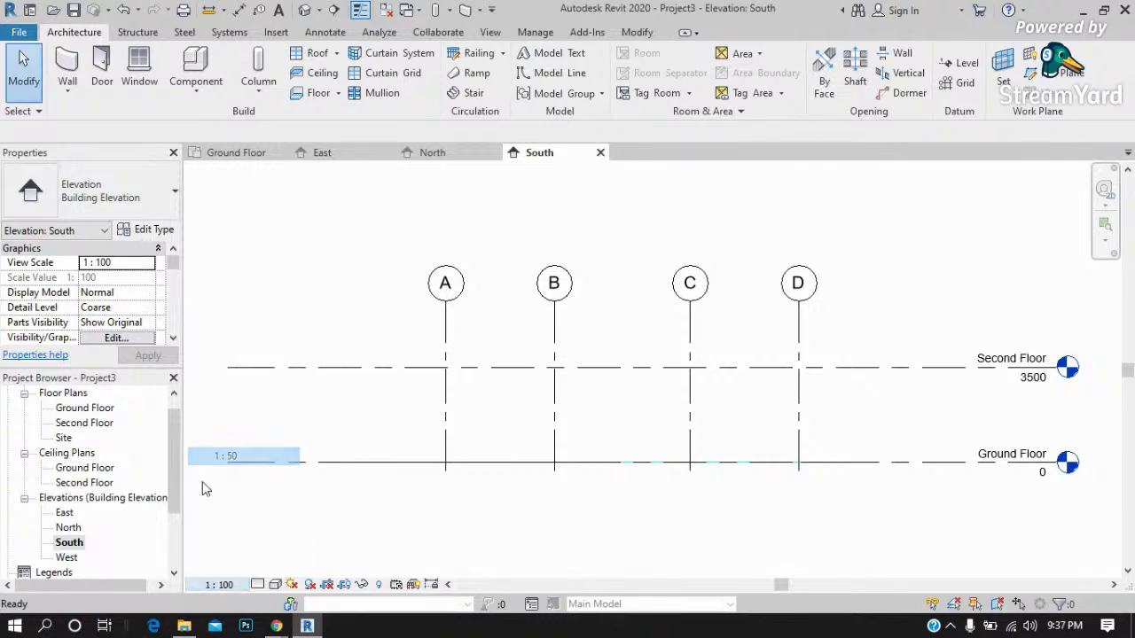
pyautogui.doubleClick(69, 557)
pyautogui.click(227, 585)
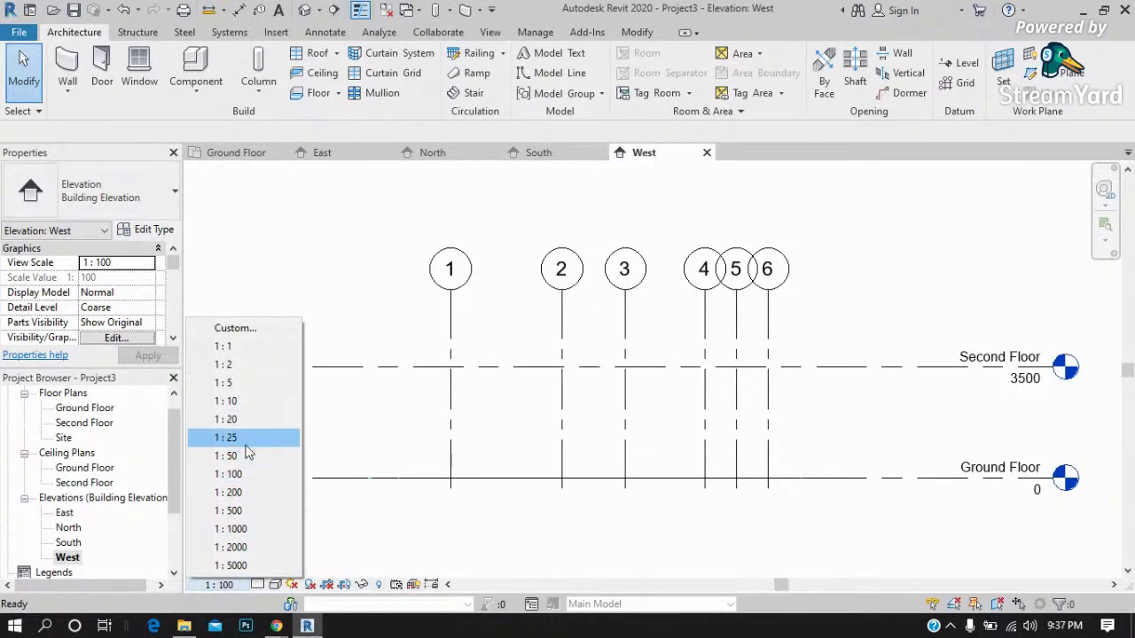
pyautogui.click(244, 456)
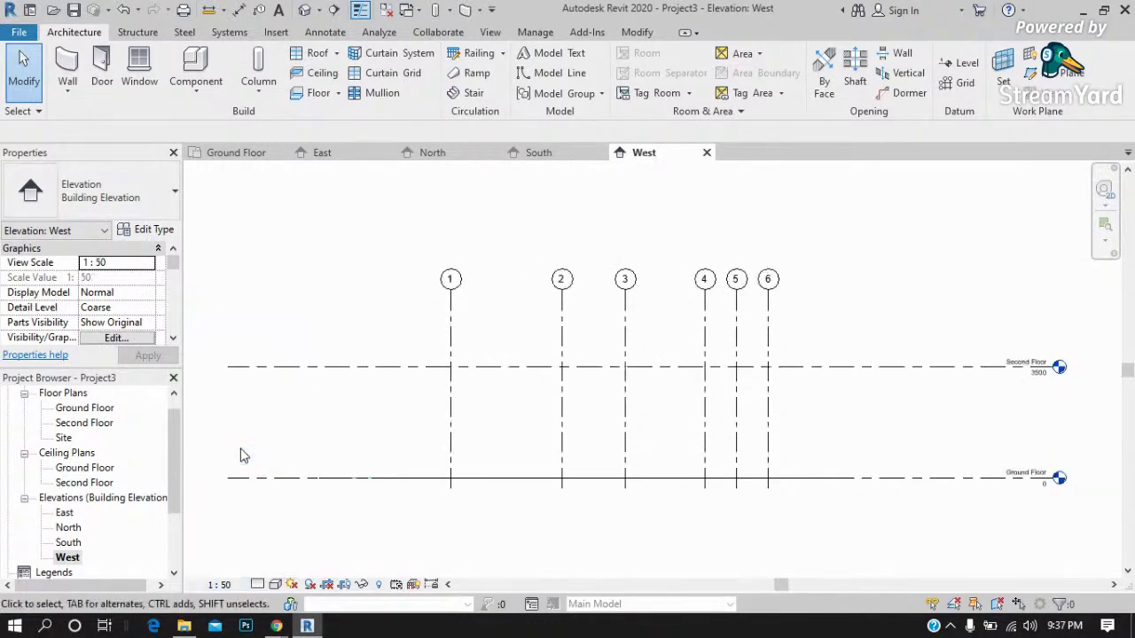
pyautogui.doubleClick(70, 528)
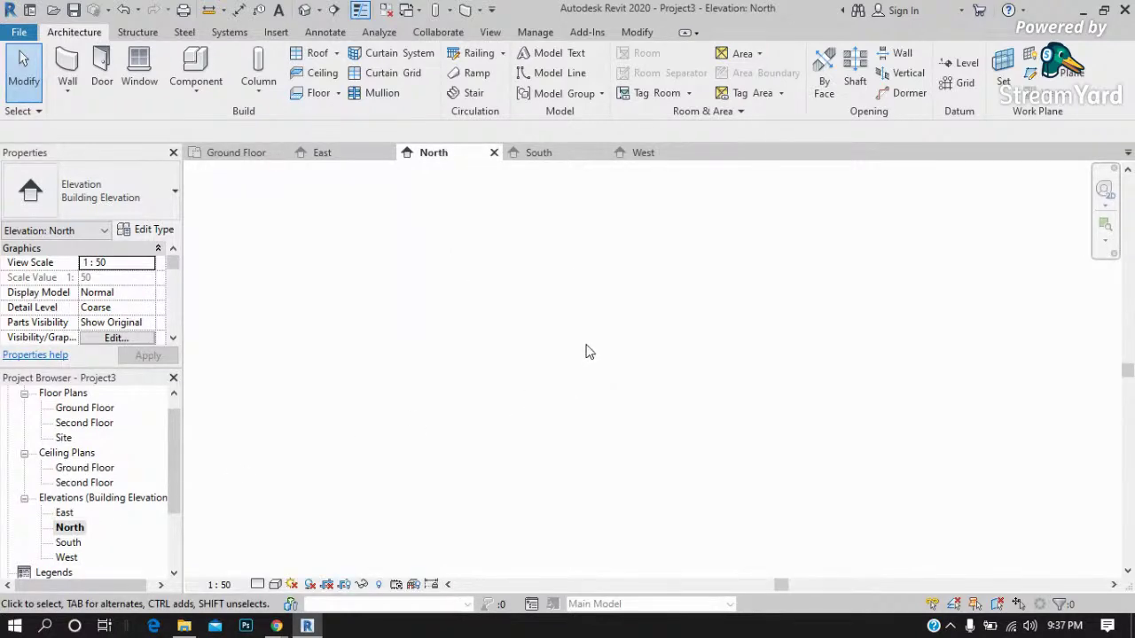
pyautogui.click(251, 155)
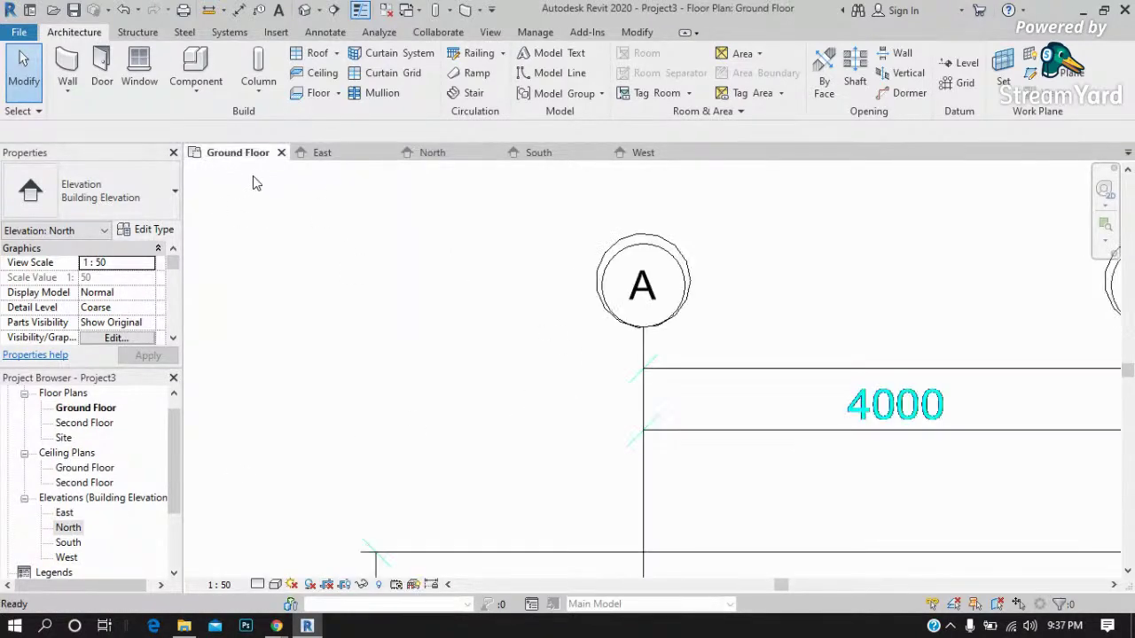
# Drag the north elevation marker in so it sits just above the plan.
pyautogui.scroll(-3, 405, 398)
pyautogui.scroll(-5, 458, 354)
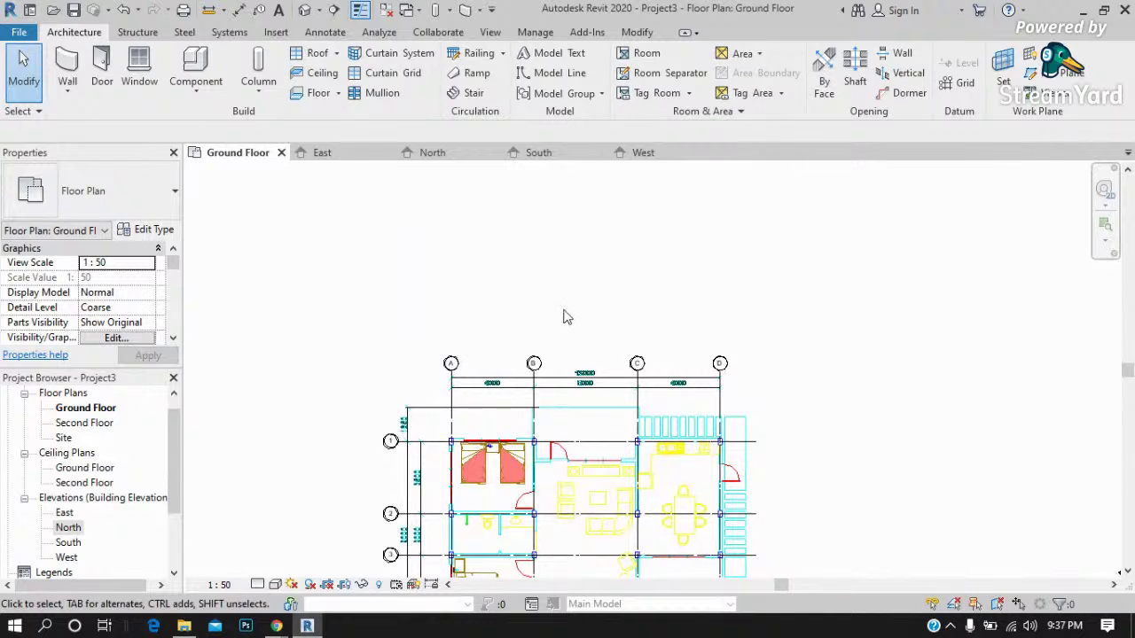
pyautogui.scroll(-3, 567, 315)
pyautogui.click(578, 202)
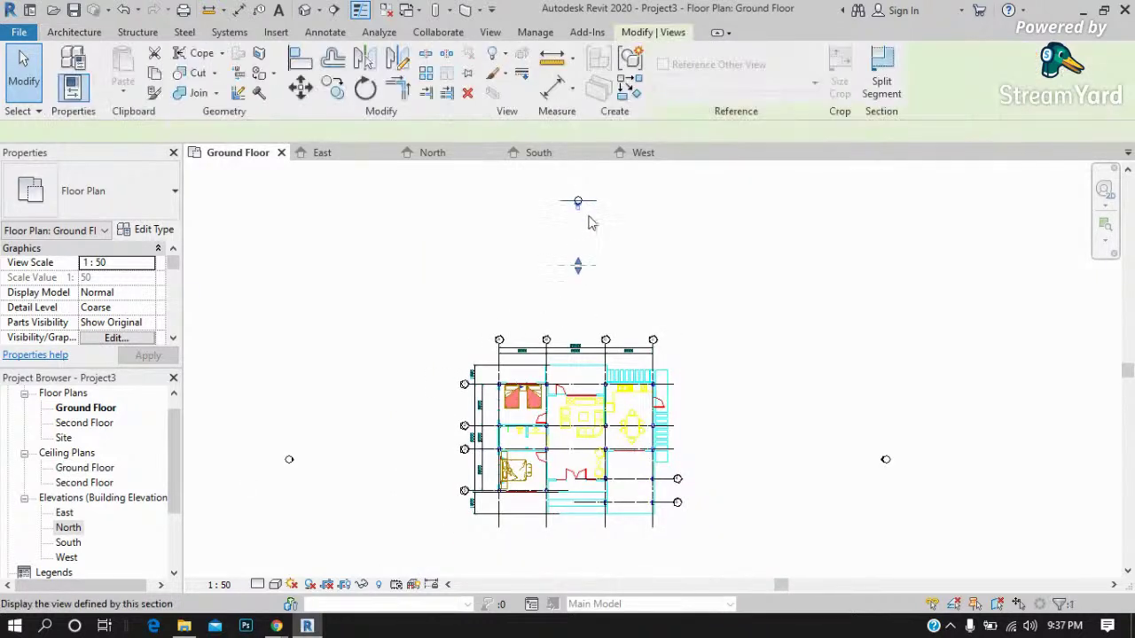
pyautogui.moveTo(585, 266); pyautogui.dragTo(581, 277)
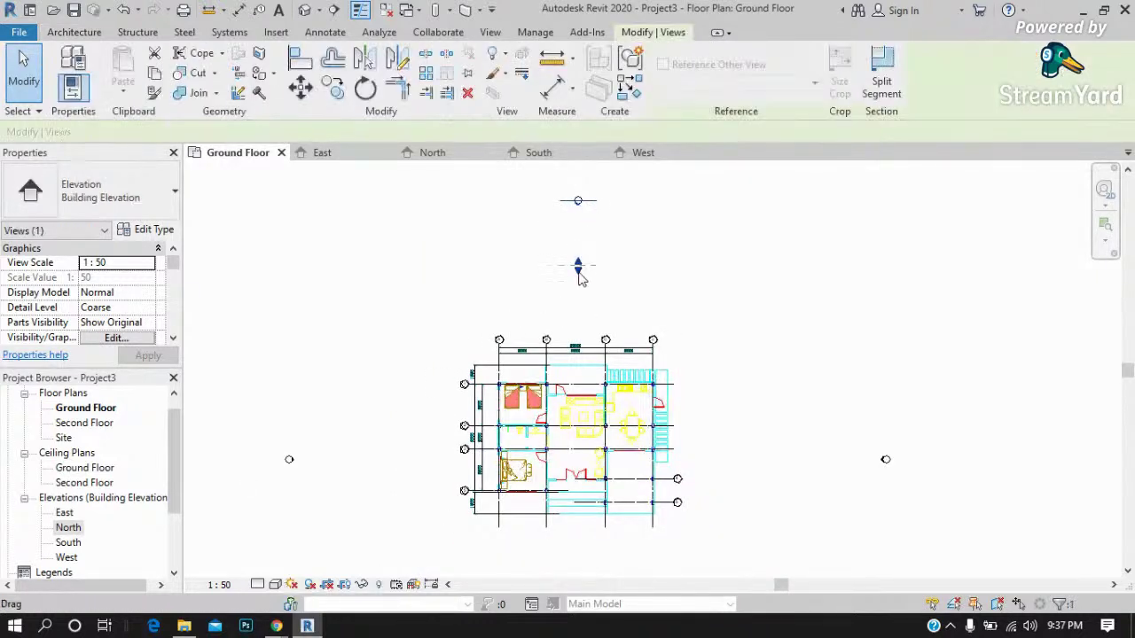
pyautogui.click(610, 195)
pyautogui.click(578, 200)
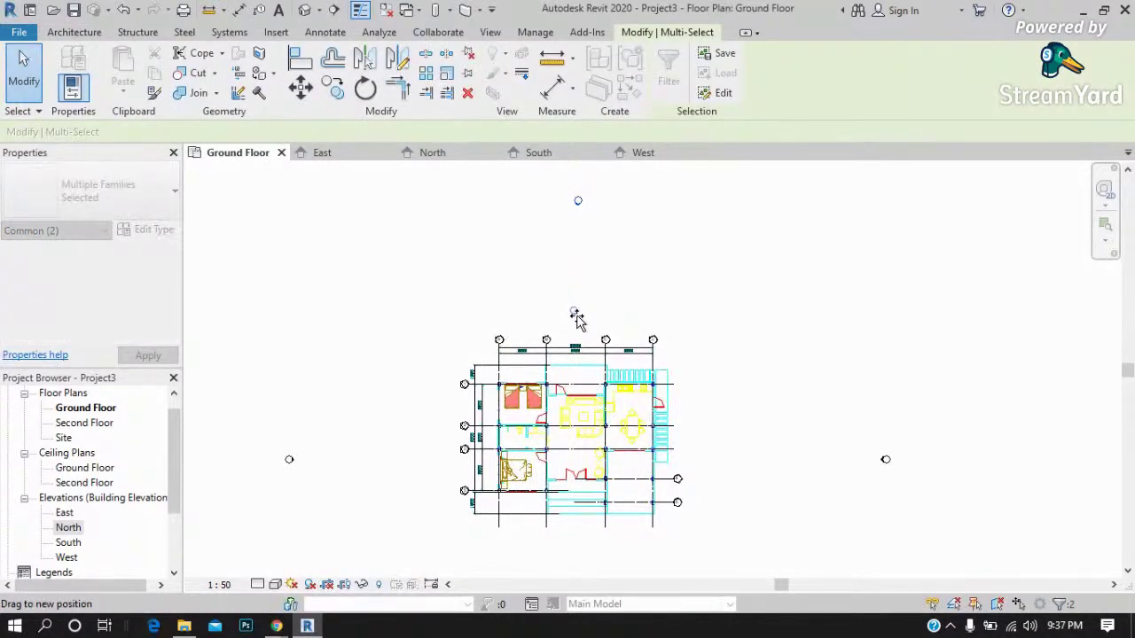
pyautogui.click(653, 298)
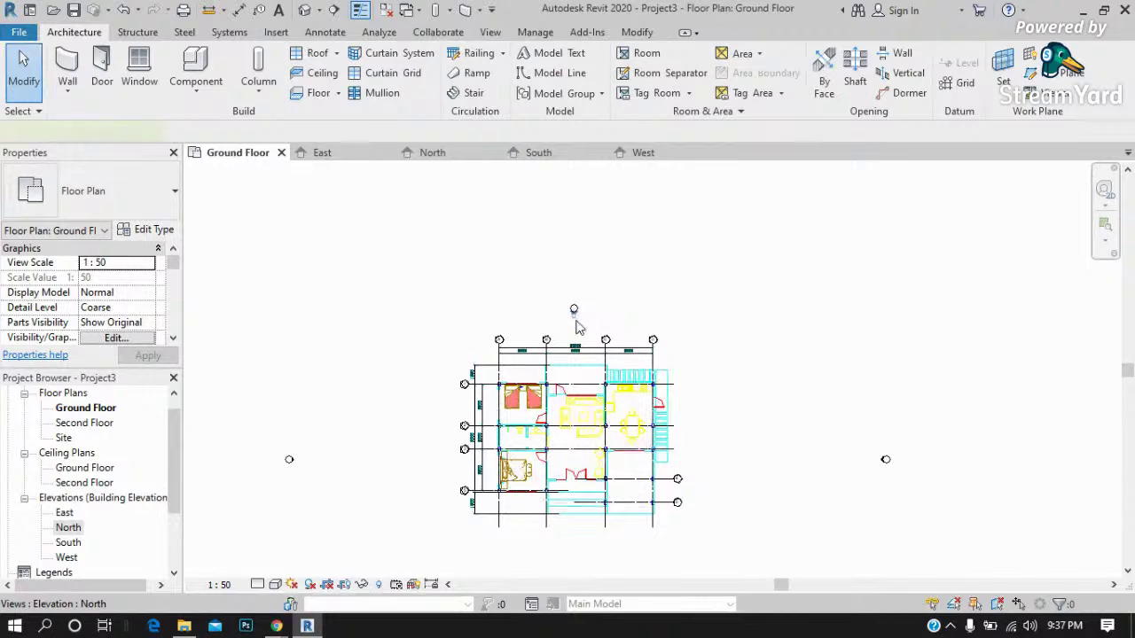
pyautogui.click(575, 324)
pyautogui.moveTo(587, 343); pyautogui.dragTo(574, 373)
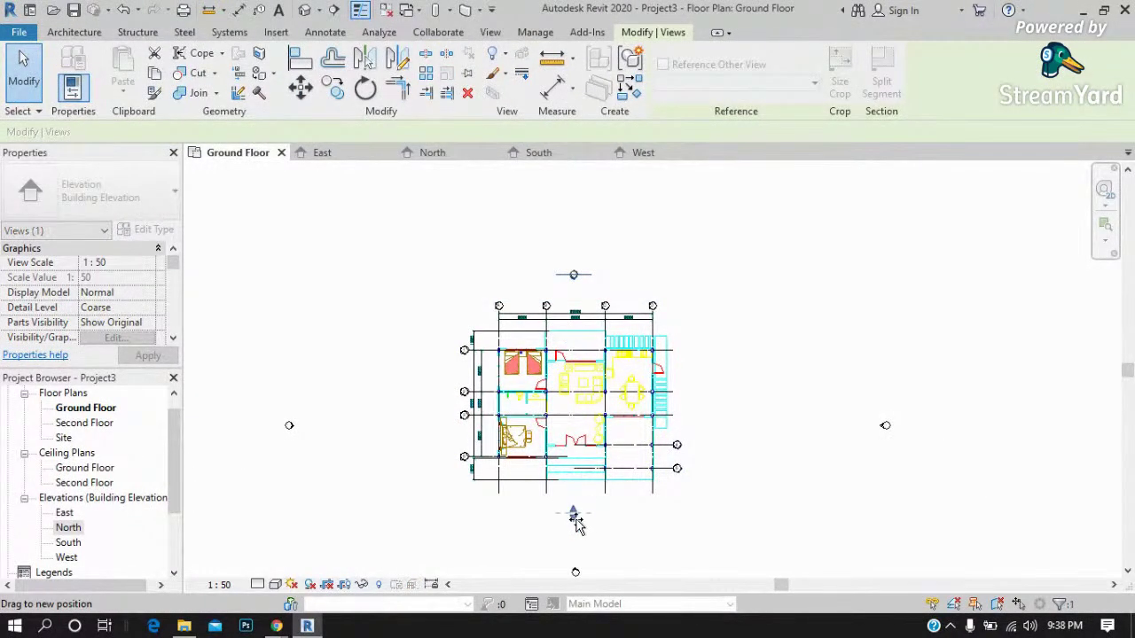
pyautogui.moveTo(576, 523); pyautogui.dragTo(573, 513)
pyautogui.press('Escape')
# Check the North elevation, then drag the east, south and west markers in toward the grids.
pyautogui.doubleClick(68, 528)
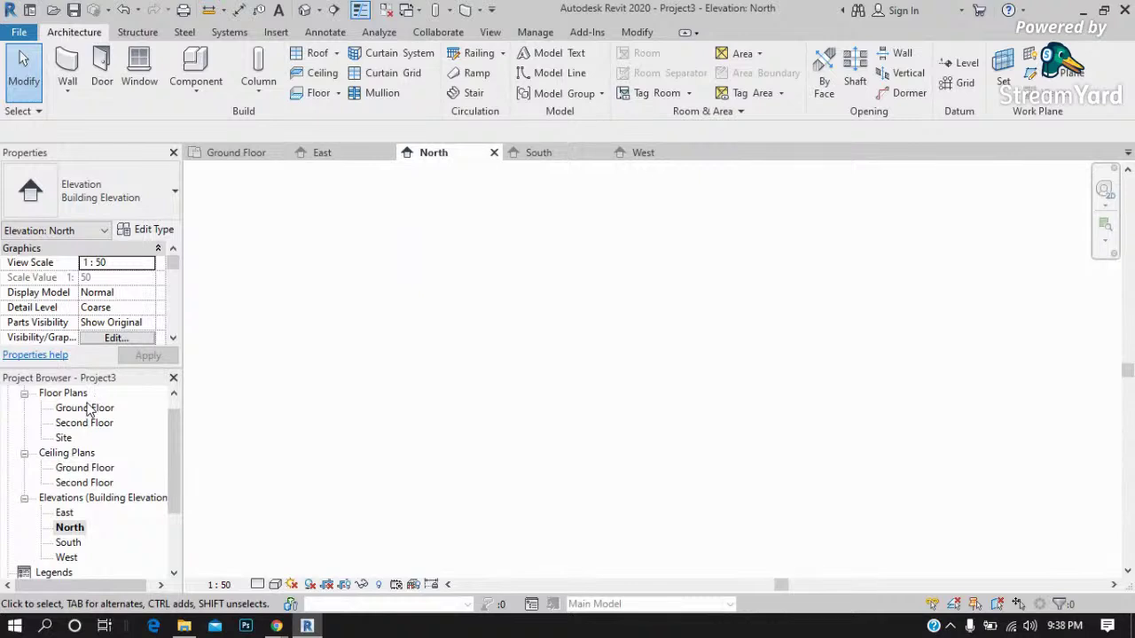
pyautogui.doubleClick(89, 410)
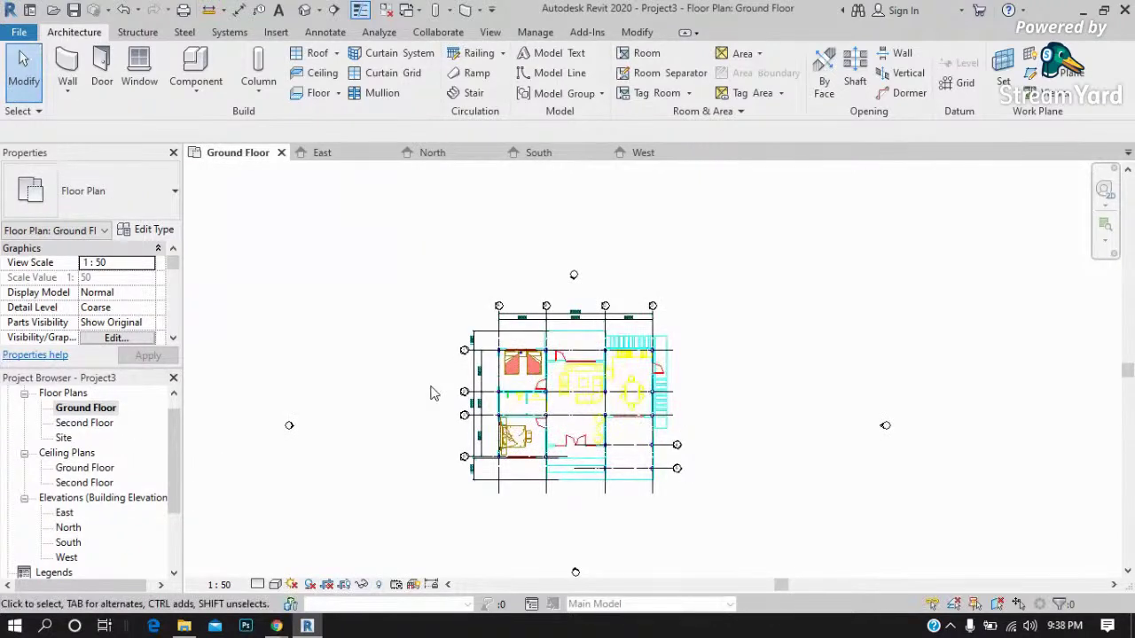
pyautogui.moveTo(918, 379); pyautogui.dragTo(861, 466)
pyautogui.scroll(2, 891, 454)
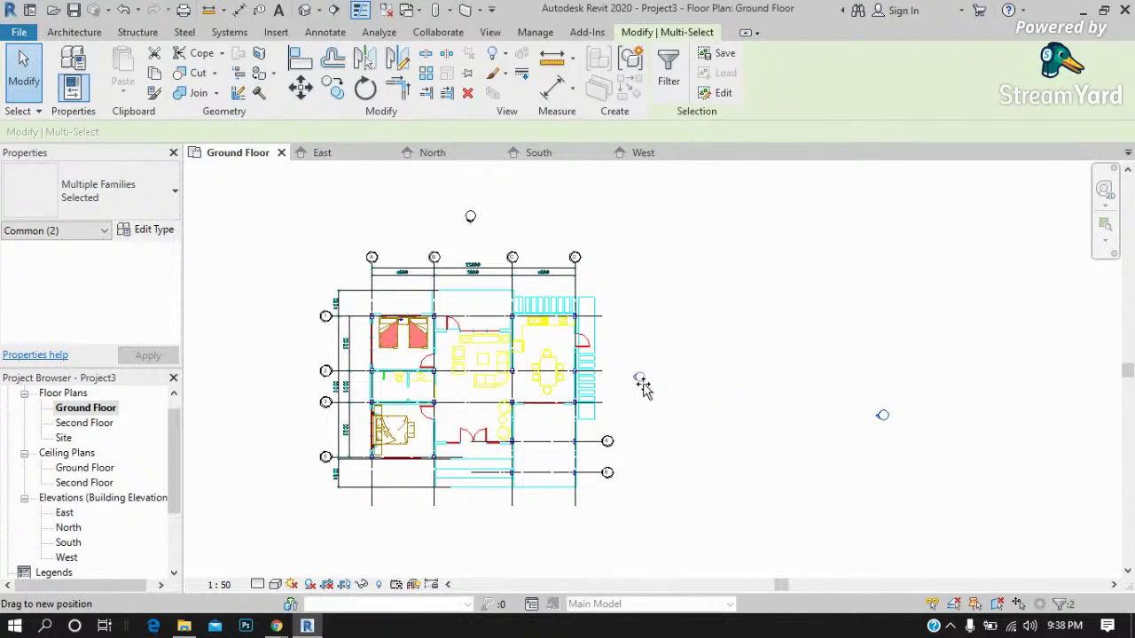
pyautogui.scroll(-1, 765, 346)
pyautogui.scroll(-2, 765, 346)
pyautogui.moveTo(609, 490); pyautogui.dragTo(531, 543)
pyautogui.moveTo(567, 467); pyautogui.dragTo(562, 451)
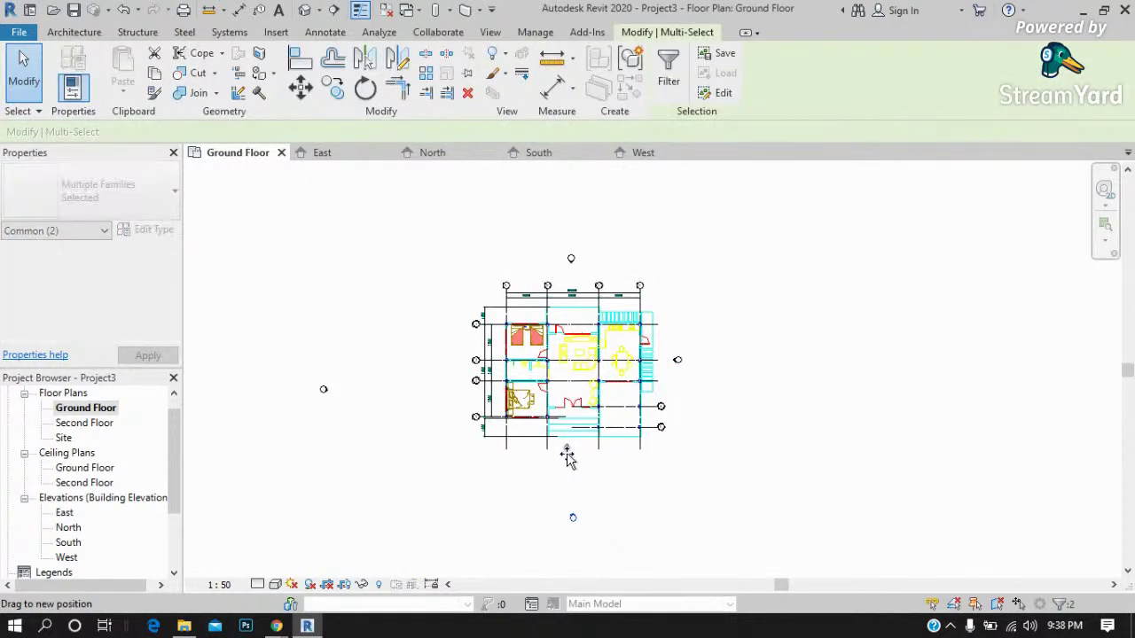
pyautogui.moveTo(403, 347); pyautogui.dragTo(278, 423)
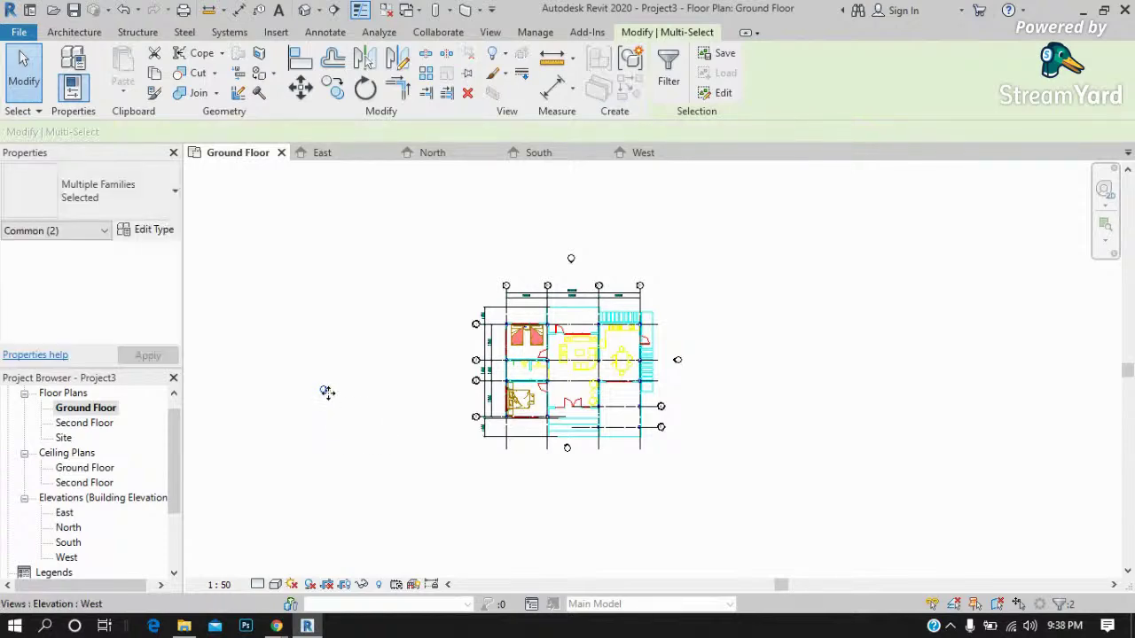
pyautogui.moveTo(449, 374); pyautogui.dragTo(450, 372)
pyautogui.click(676, 303)
# Zoom around the plan and briefly select then deselect grid D.
pyautogui.scroll(2, 669, 306)
pyautogui.scroll(2, 656, 306)
pyautogui.scroll(1, 642, 311)
pyautogui.click(622, 325)
pyautogui.scroll(2, 621, 324)
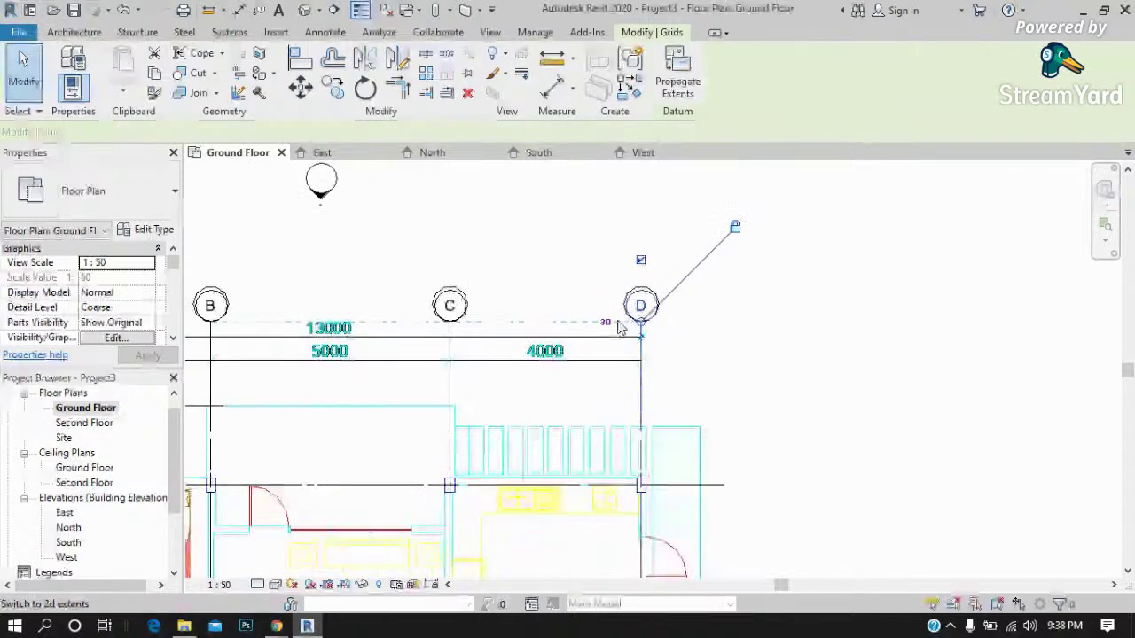
pyautogui.scroll(1, 620, 325)
pyautogui.click(814, 332)
pyautogui.scroll(-2, 824, 330)
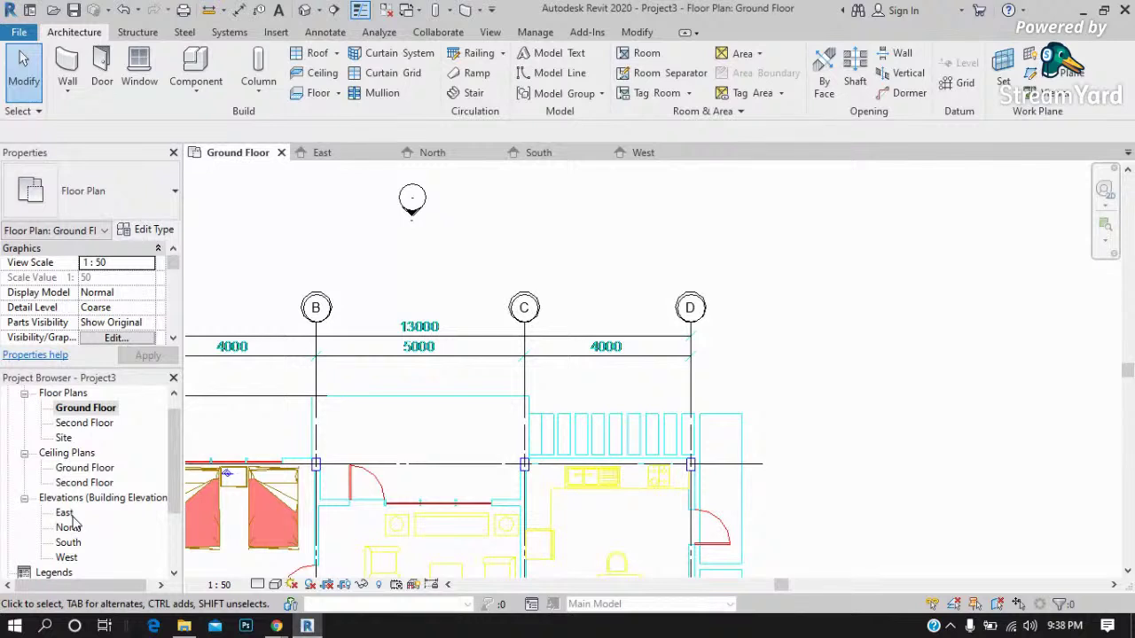
# In the East elevation, rename the Second Floor level to 'Roof Beam Level', including its matching views.
pyautogui.doubleClick(65, 513)
pyautogui.scroll(2, 1004, 376)
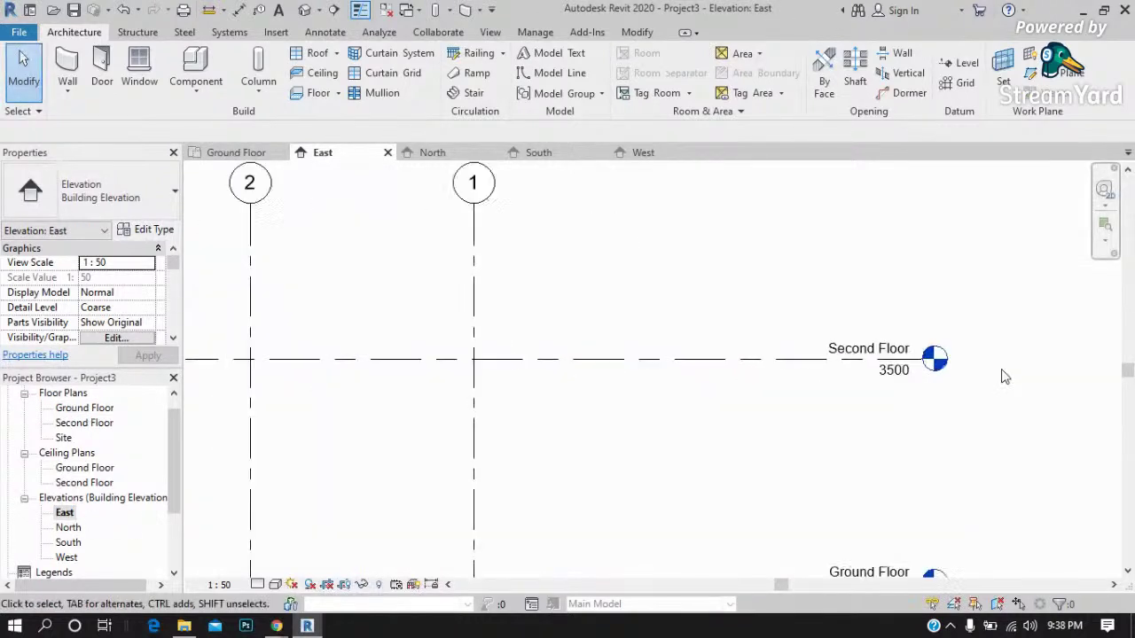
pyautogui.scroll(1, 1004, 376)
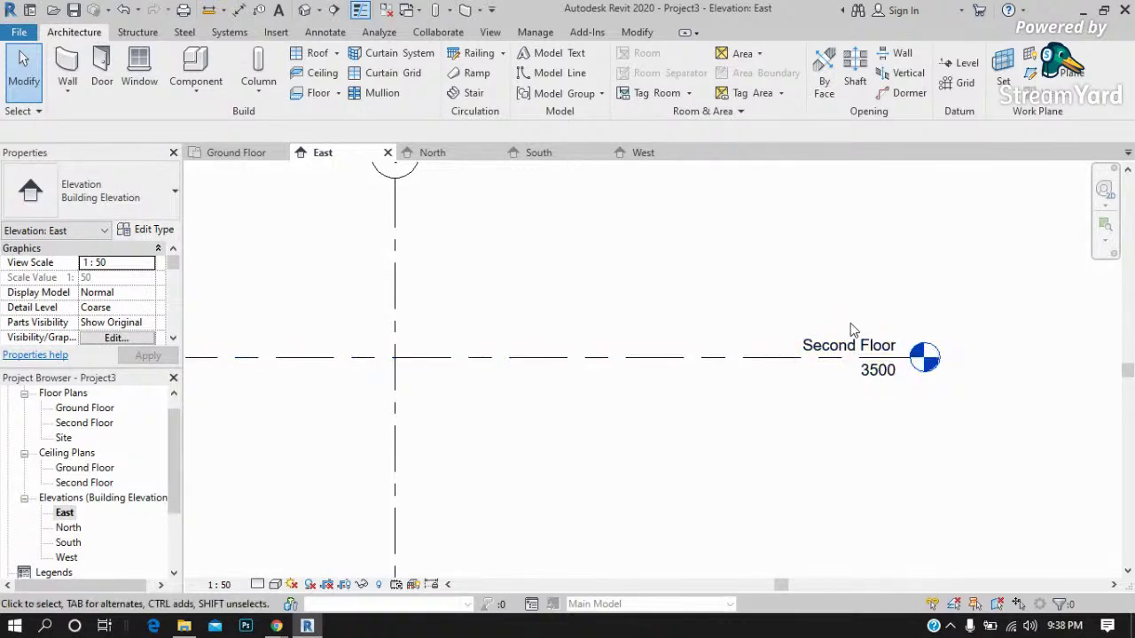
pyautogui.scroll(1, 862, 354)
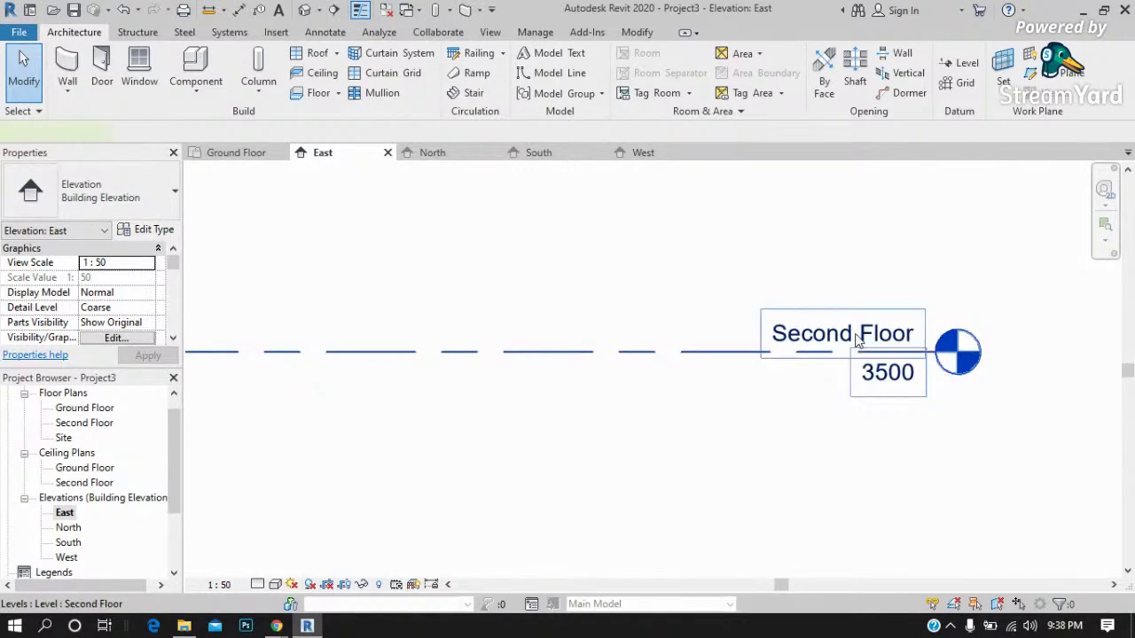
pyautogui.doubleClick(854, 335)
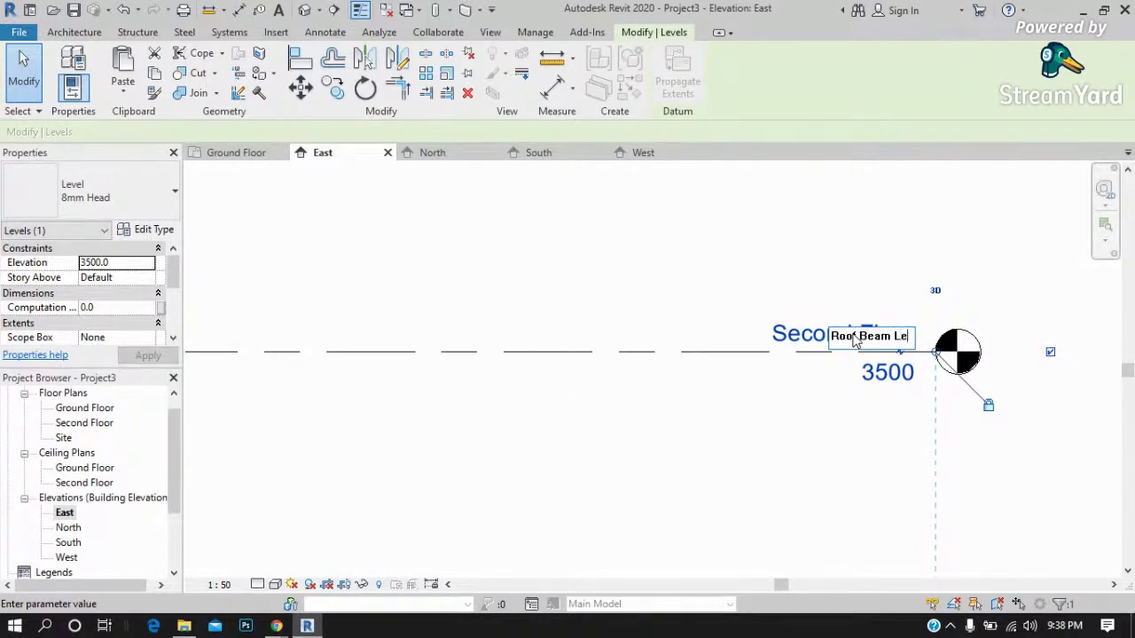
pyautogui.write('vel')
pyautogui.press('Return')
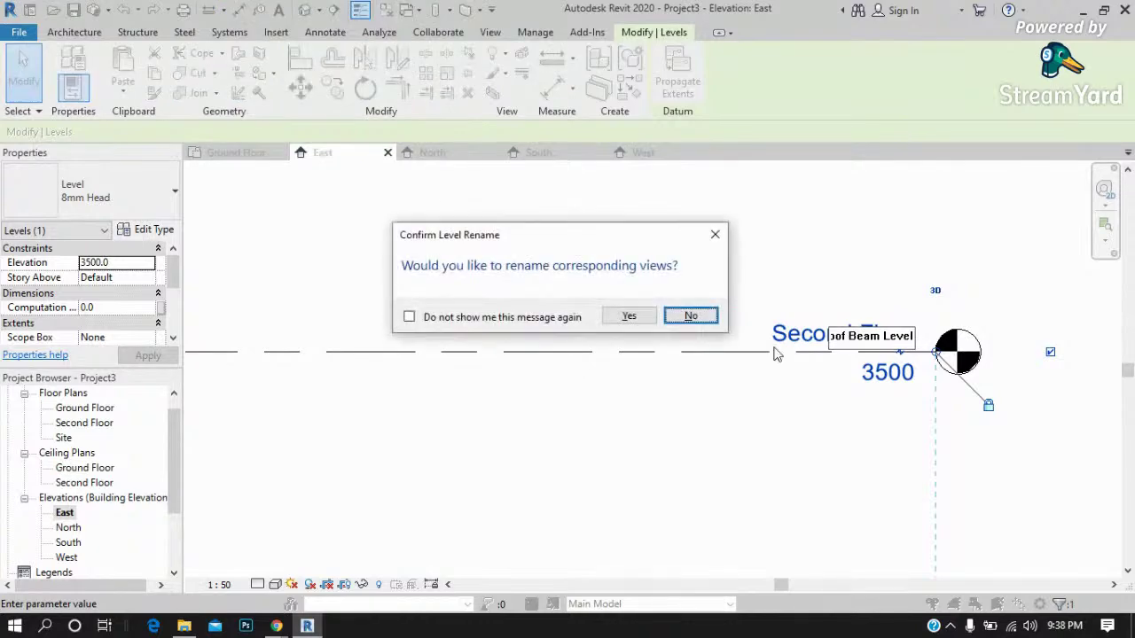
pyautogui.click(629, 317)
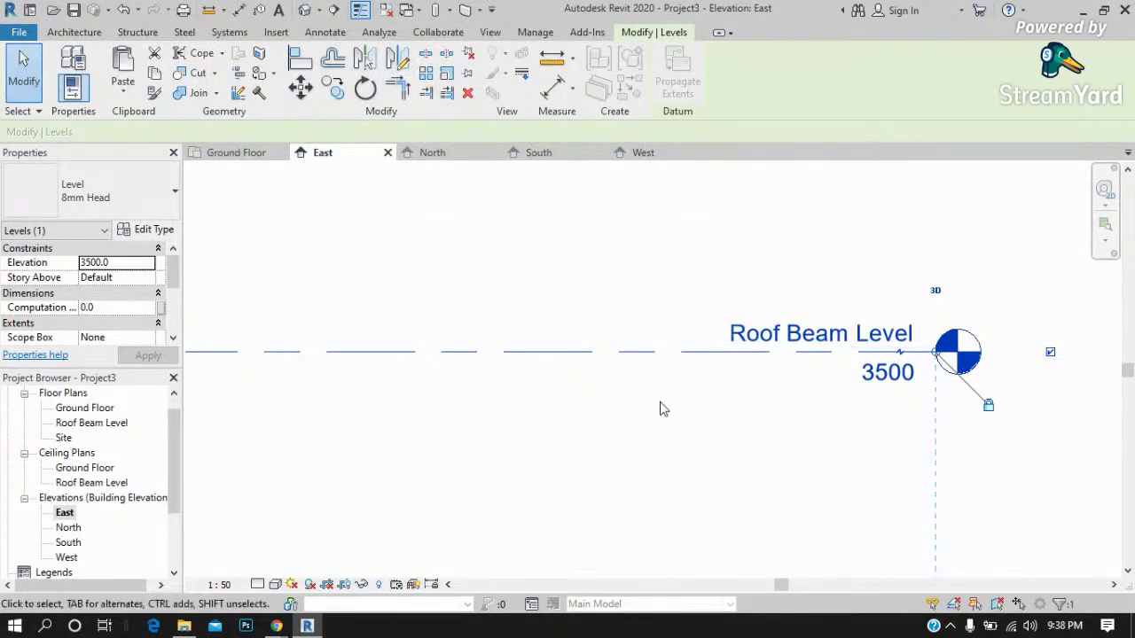
pyautogui.click(239, 153)
# Zoom the Ground Floor plan in on the bedroom corner at the grid 1 intersection.
pyautogui.scroll(-2, 771, 229)
pyautogui.scroll(-2, 770, 230)
pyautogui.scroll(1, 772, 232)
pyautogui.scroll(2, 674, 381)
pyautogui.scroll(3, 656, 448)
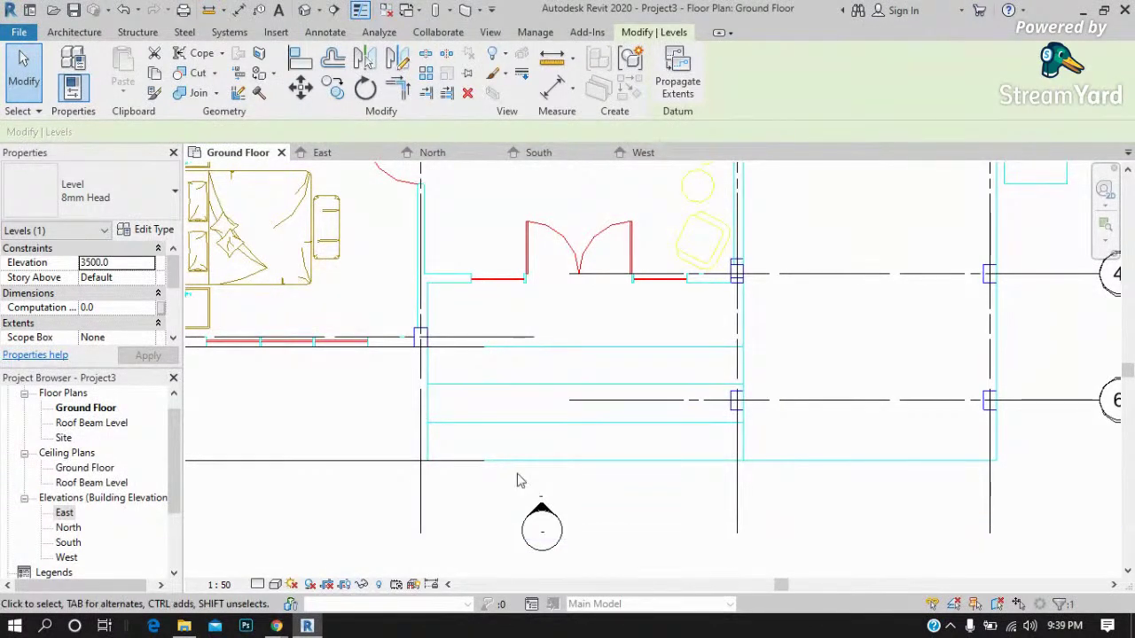
pyautogui.scroll(2, 519, 470)
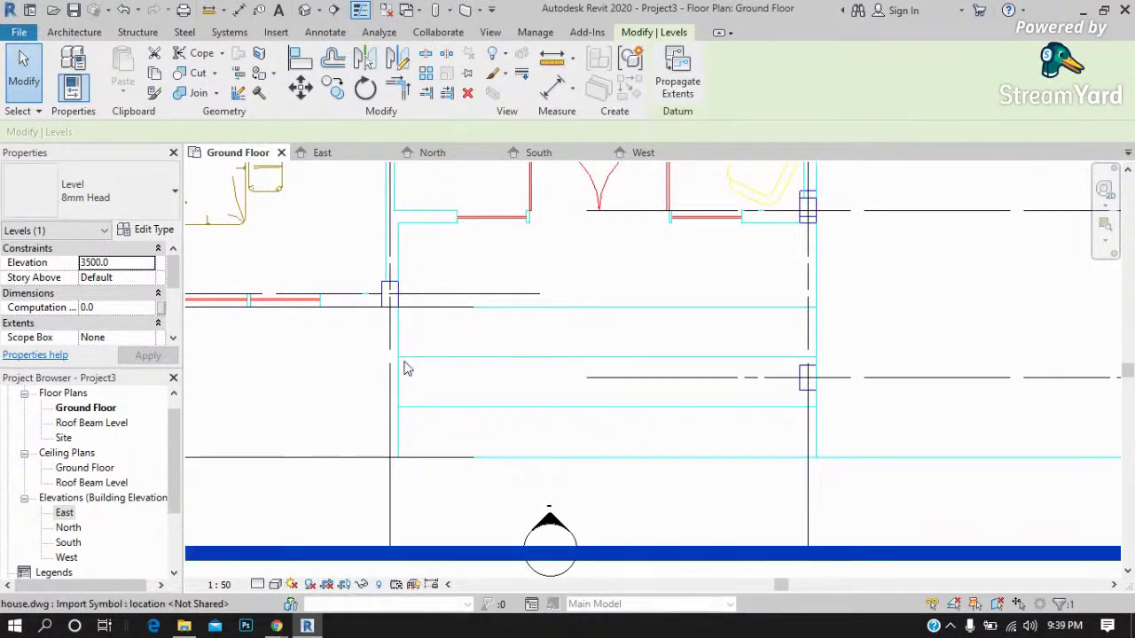
pyautogui.scroll(-1, 439, 376)
pyautogui.scroll(-1, 531, 363)
pyautogui.scroll(-1, 550, 364)
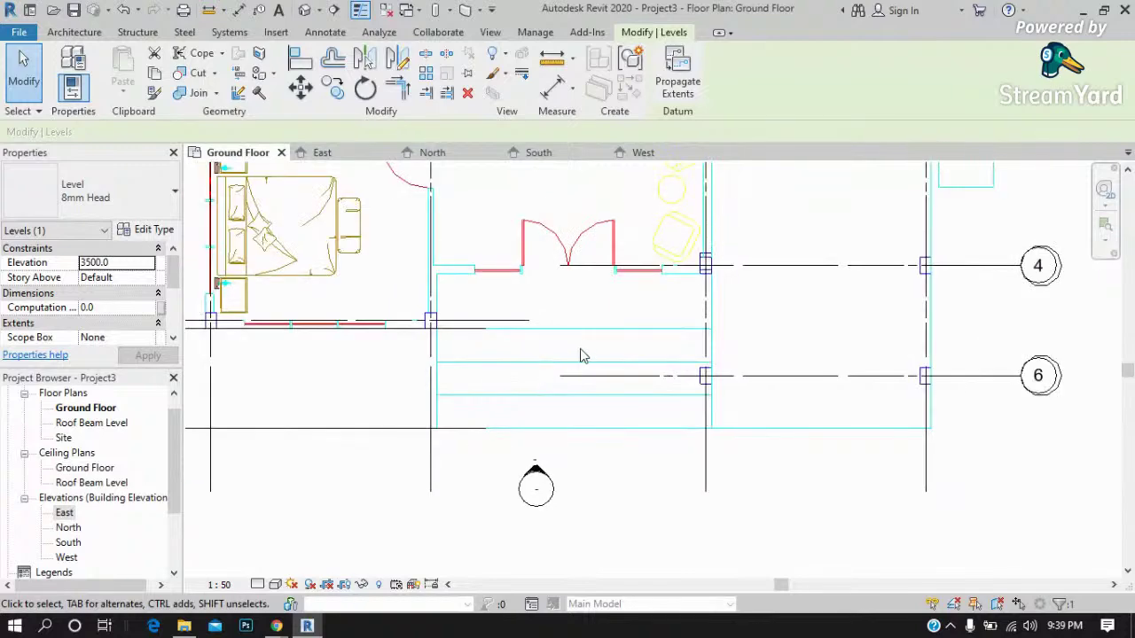
pyautogui.scroll(-1, 576, 356)
pyautogui.scroll(-1, 577, 359)
pyautogui.scroll(-1, 355, 266)
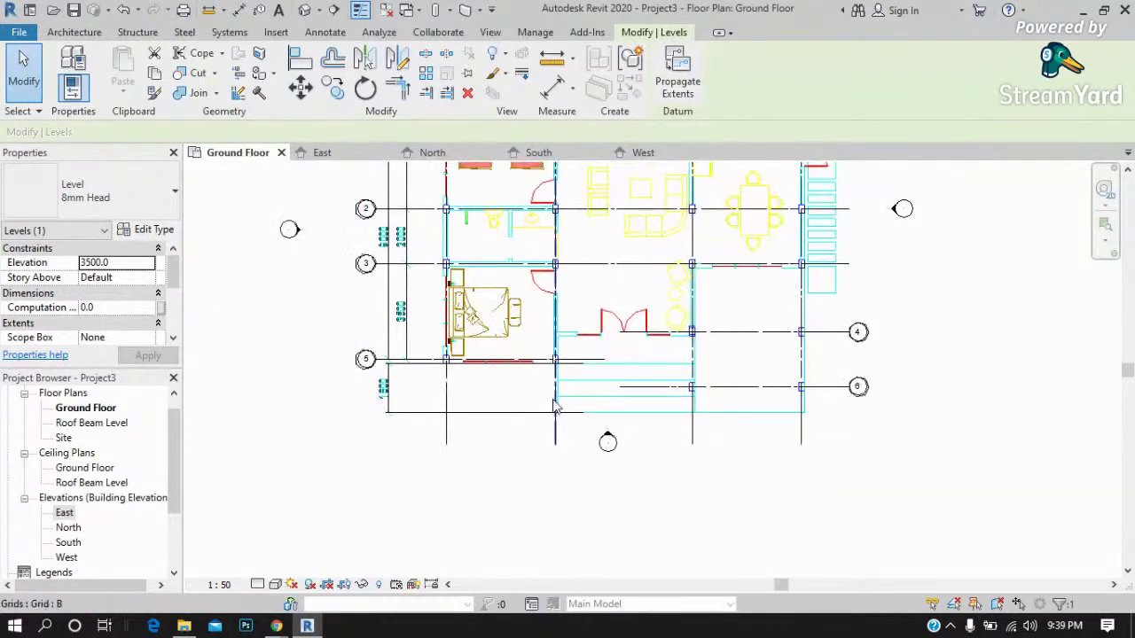
pyautogui.scroll(1, 339, 263)
pyautogui.scroll(1, 354, 284)
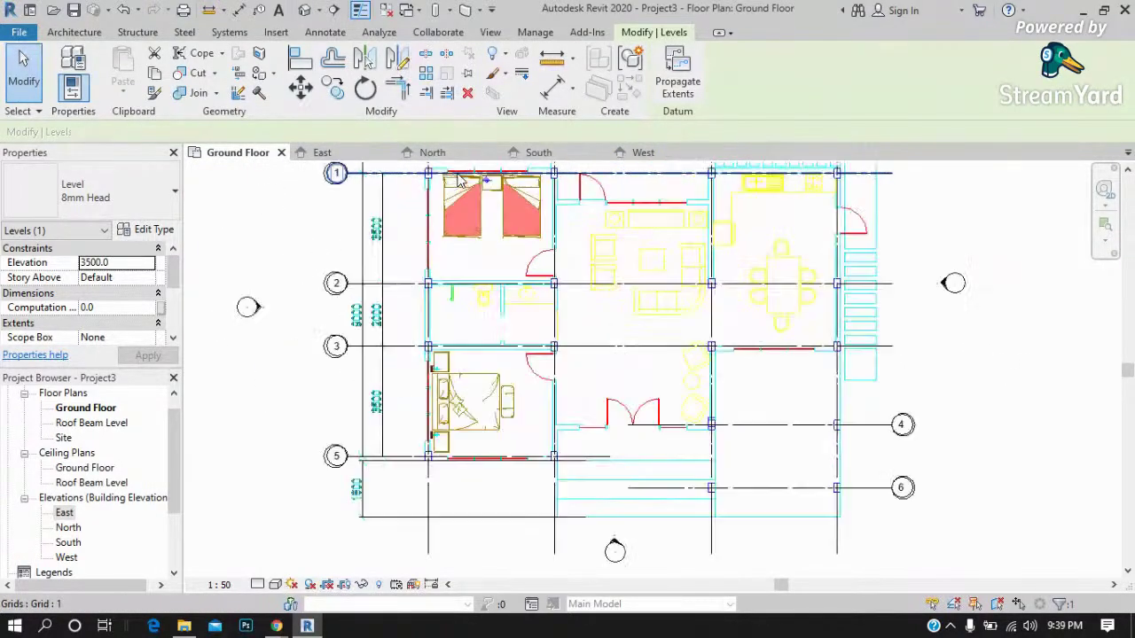
pyautogui.scroll(1, 471, 359)
pyautogui.scroll(-1, 471, 359)
pyautogui.scroll(4, 415, 222)
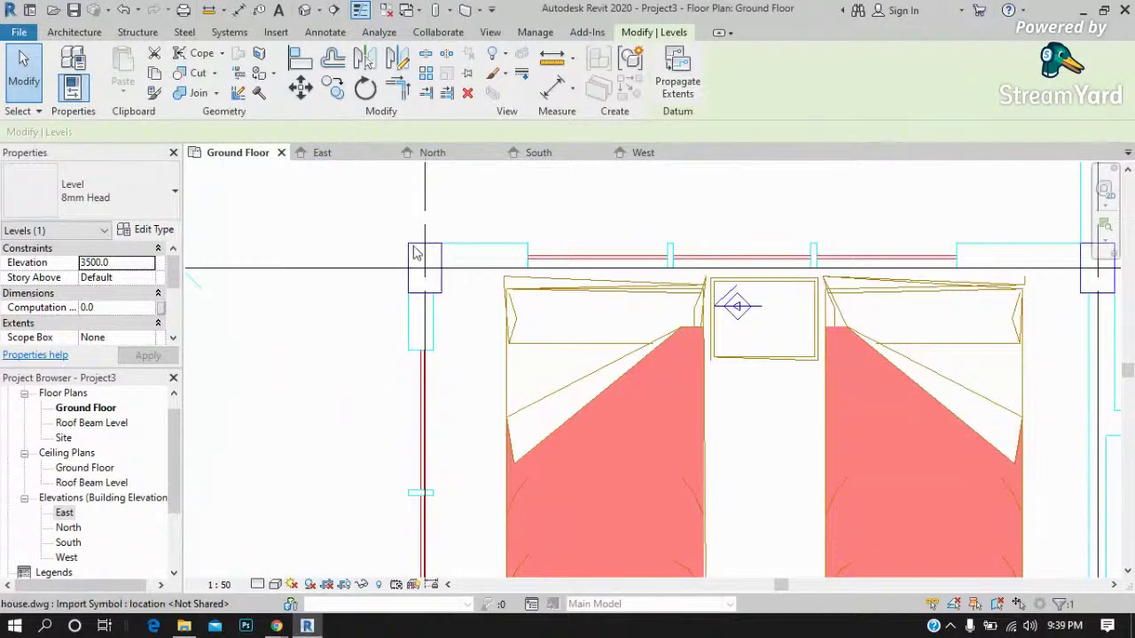
pyautogui.click(71, 34)
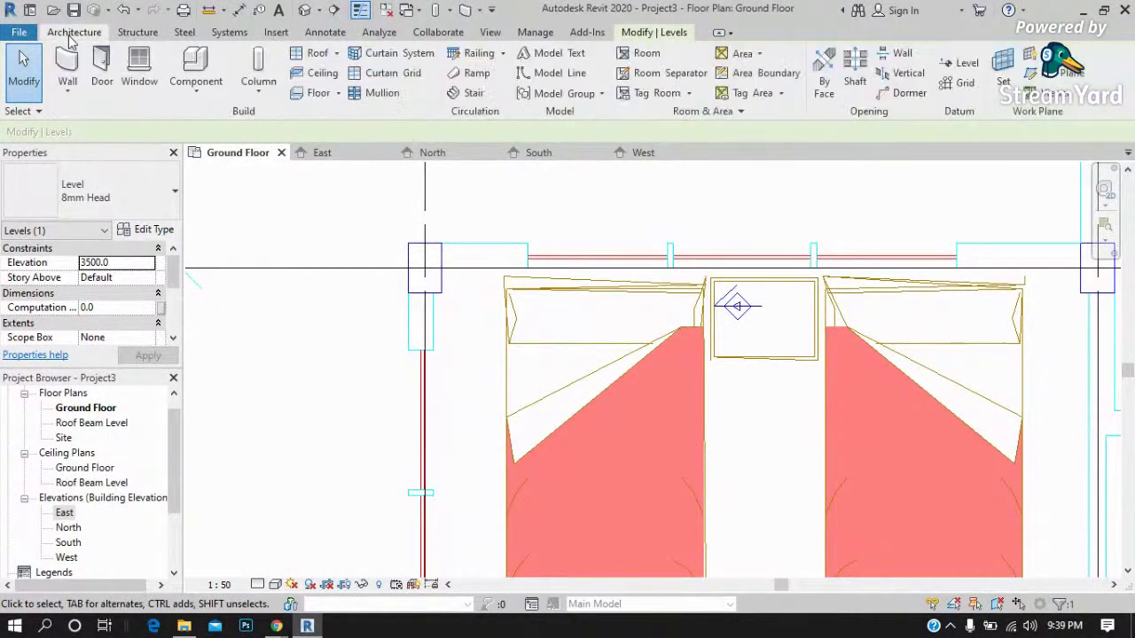
# Place an architectural column at the grid A/1 intersection.
pyautogui.click(258, 94)
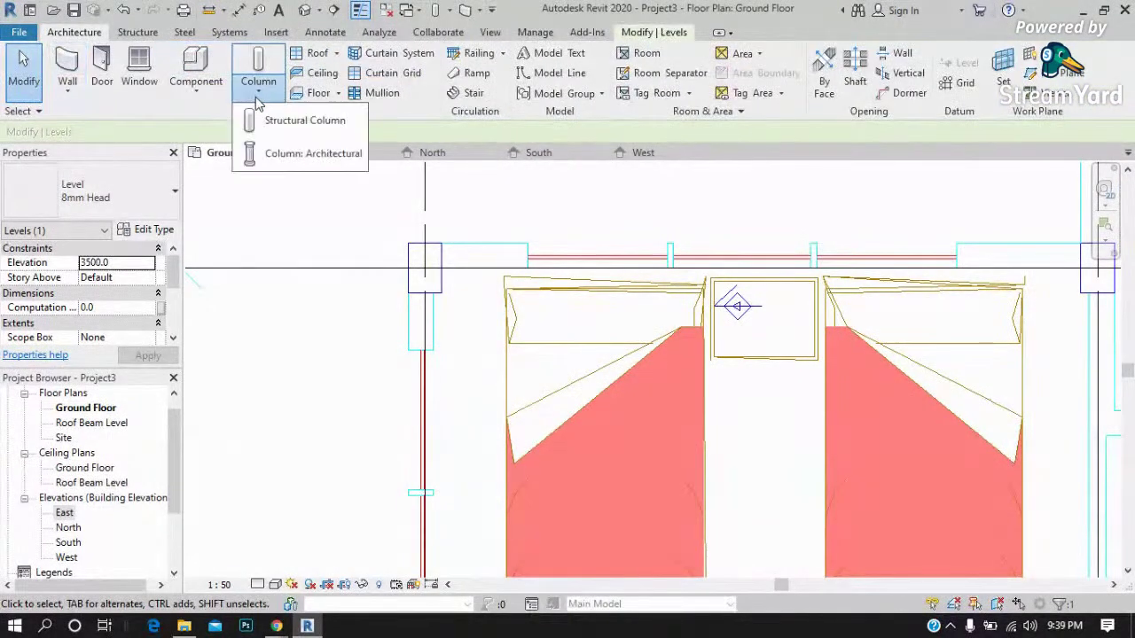
pyautogui.click(292, 153)
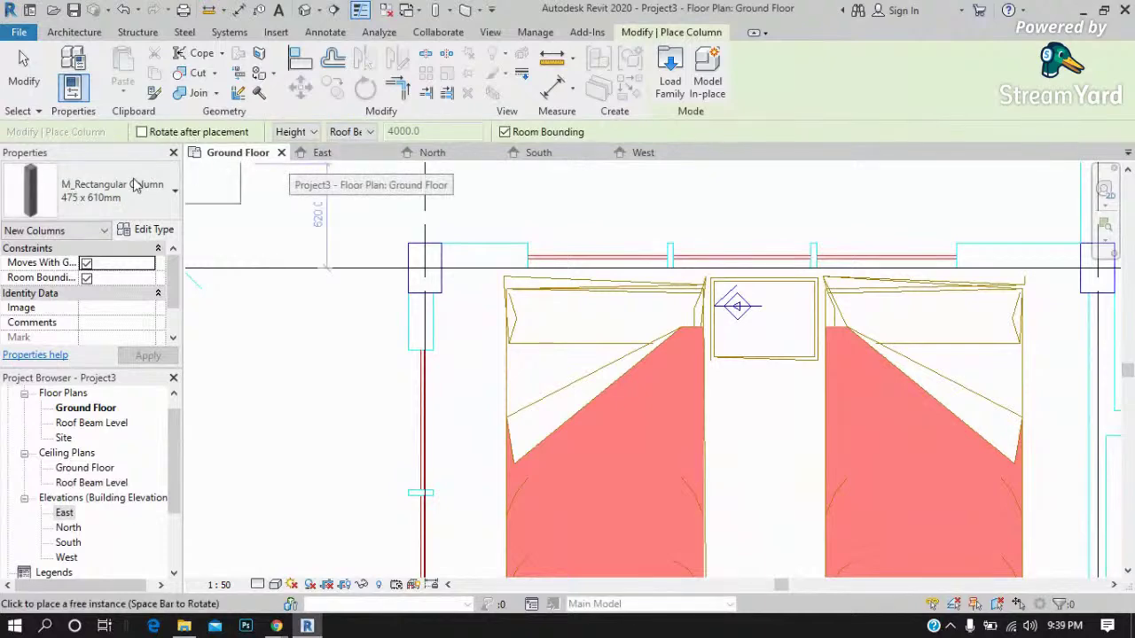
pyautogui.scroll(1, 348, 269)
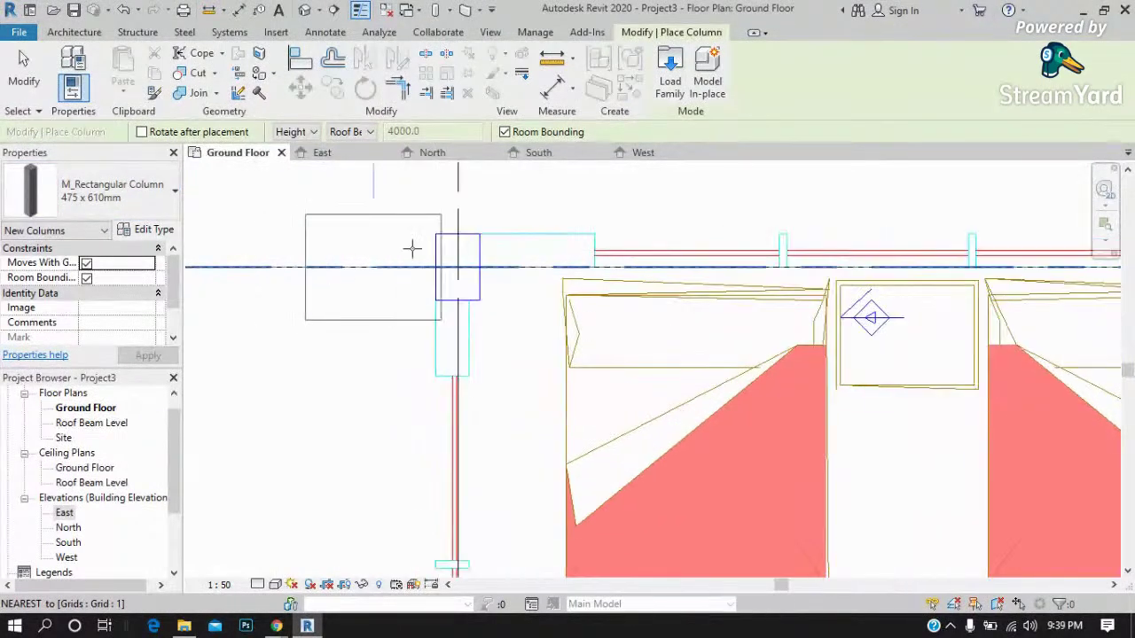
pyautogui.click(458, 264)
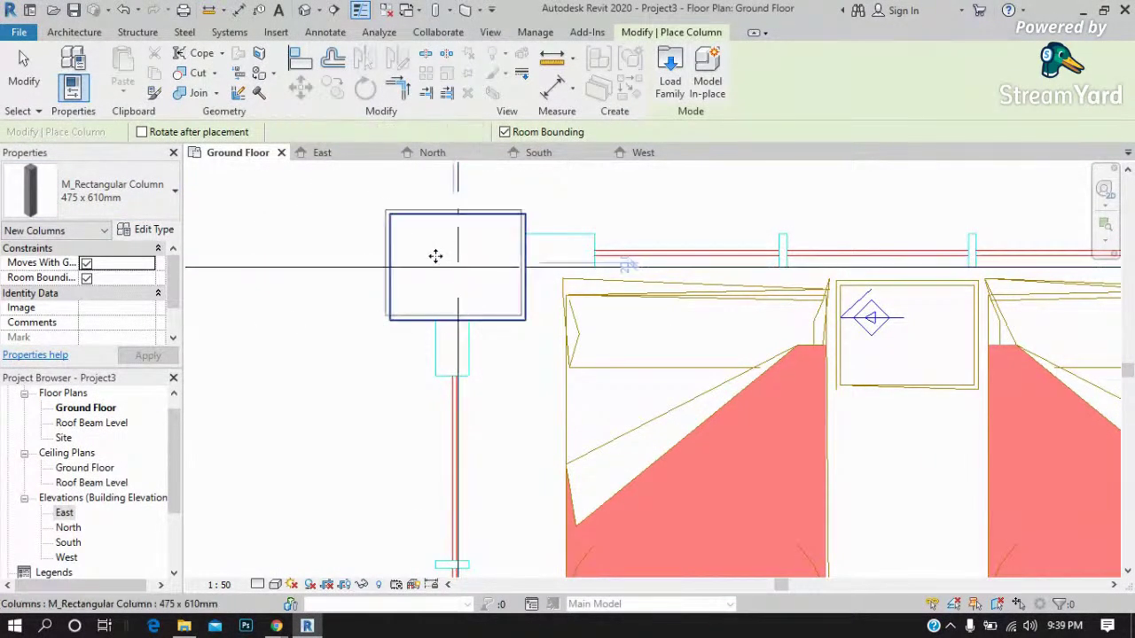
pyautogui.click(24, 71)
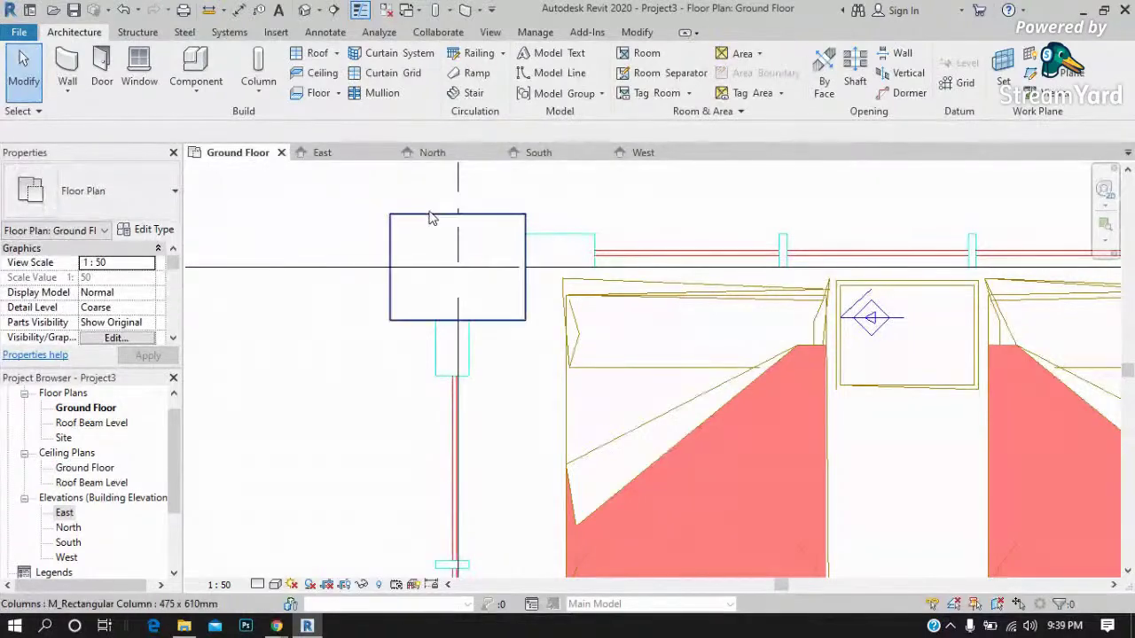
# Duplicate the column's type as '200 x 300' with Depth 200 and Width 300.
pyautogui.click(445, 237)
pyautogui.click(153, 231)
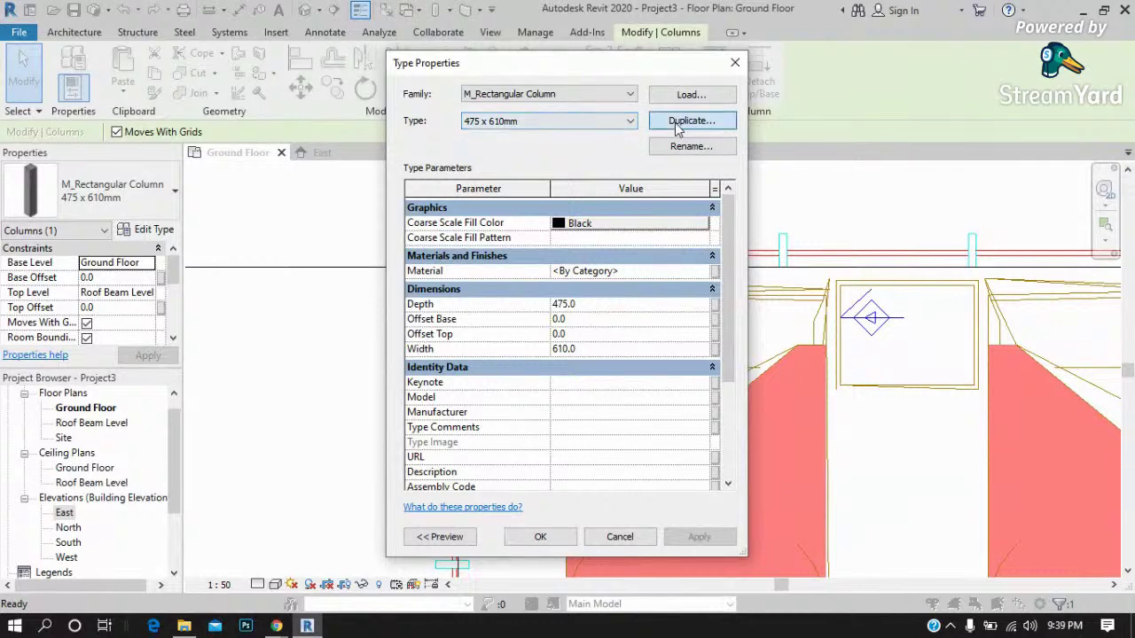
pyautogui.click(678, 123)
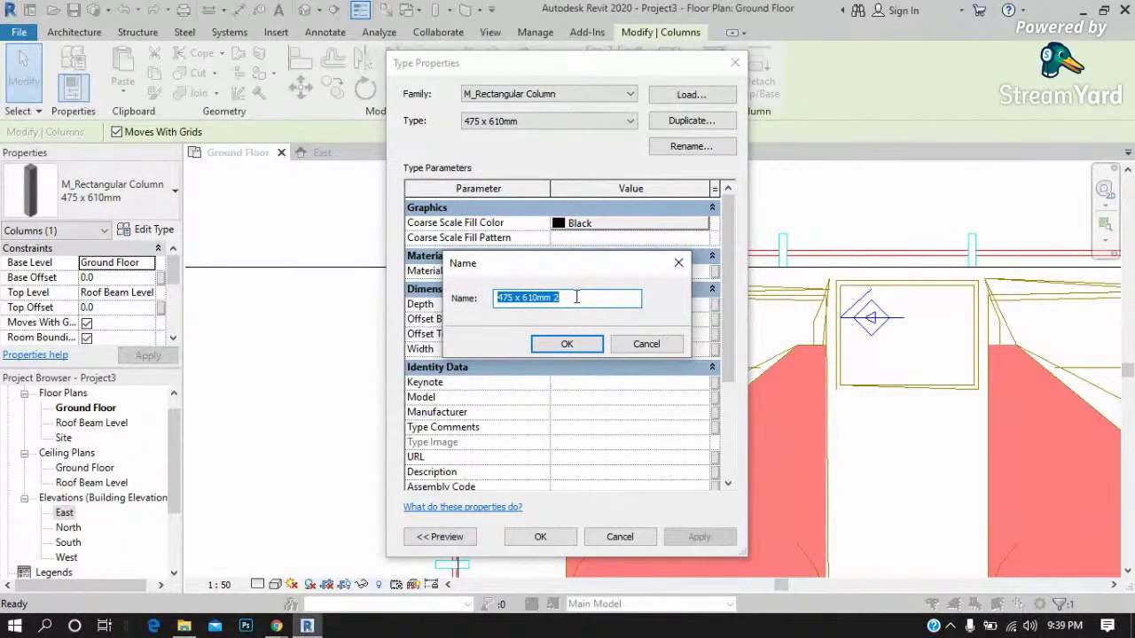
pyautogui.write('200 x 300')
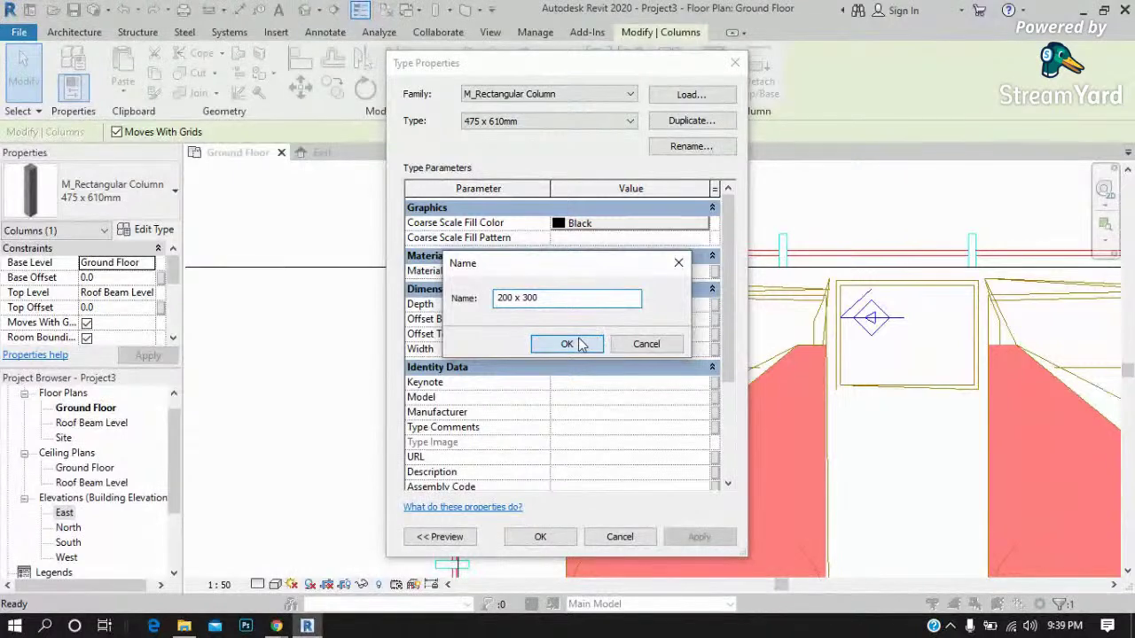
pyautogui.click(581, 344)
pyautogui.click(578, 305)
pyautogui.moveTo(576, 305); pyautogui.dragTo(538, 311)
pyautogui.write('00')
pyautogui.doubleClick(585, 350)
pyautogui.write('300')
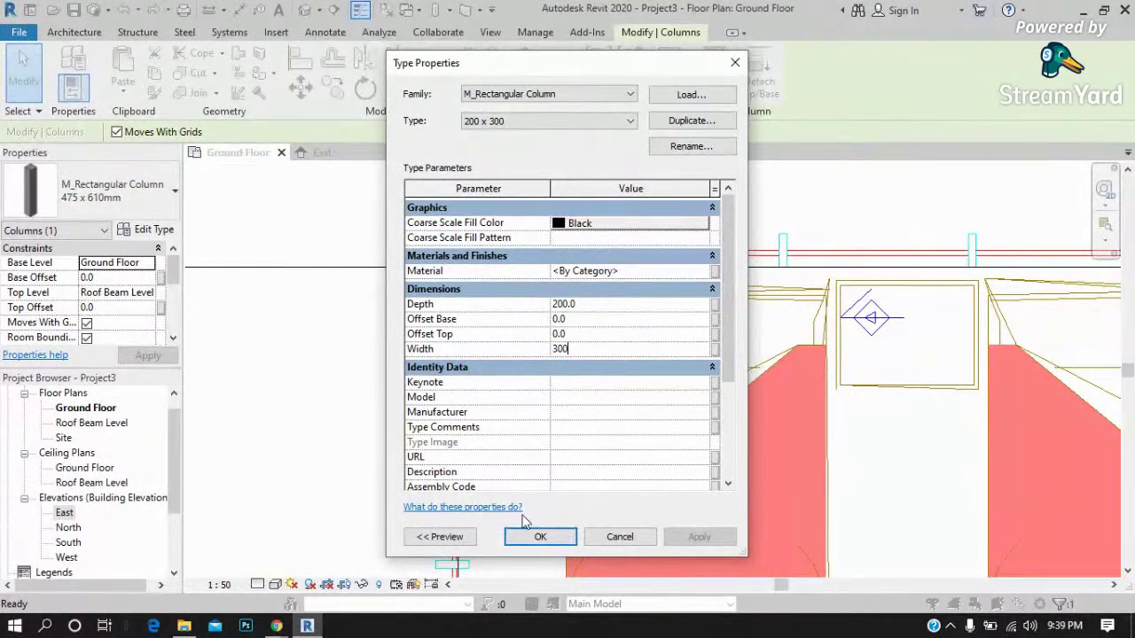
pyautogui.click(541, 537)
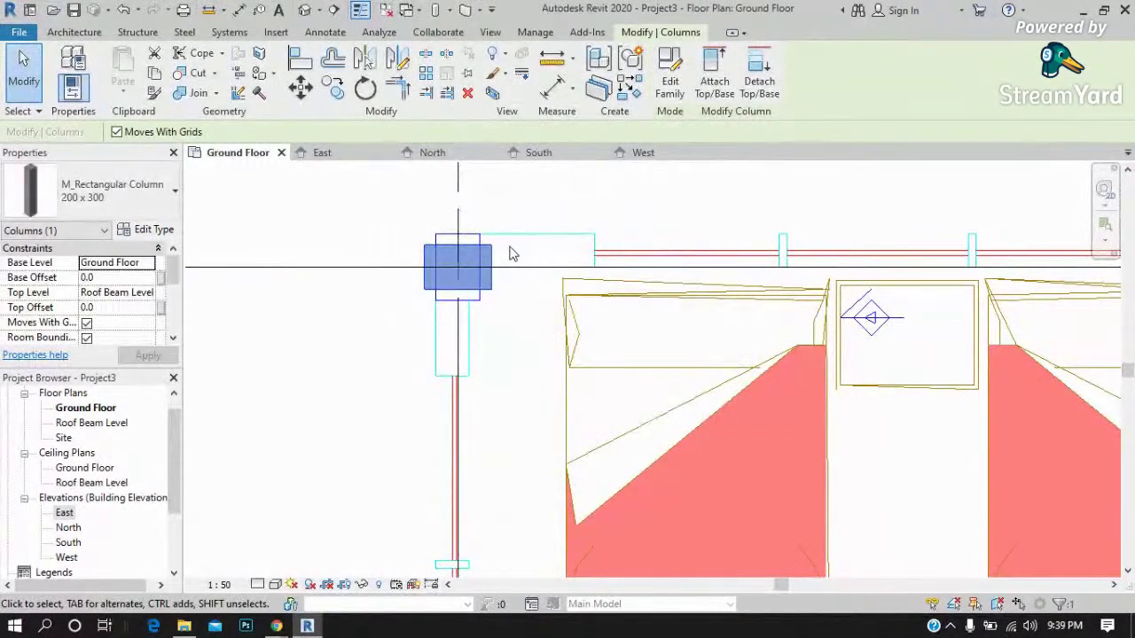
# Rotate the A/1 column 90 degrees.
pyautogui.scroll(2, 437, 209)
pyautogui.click(365, 87)
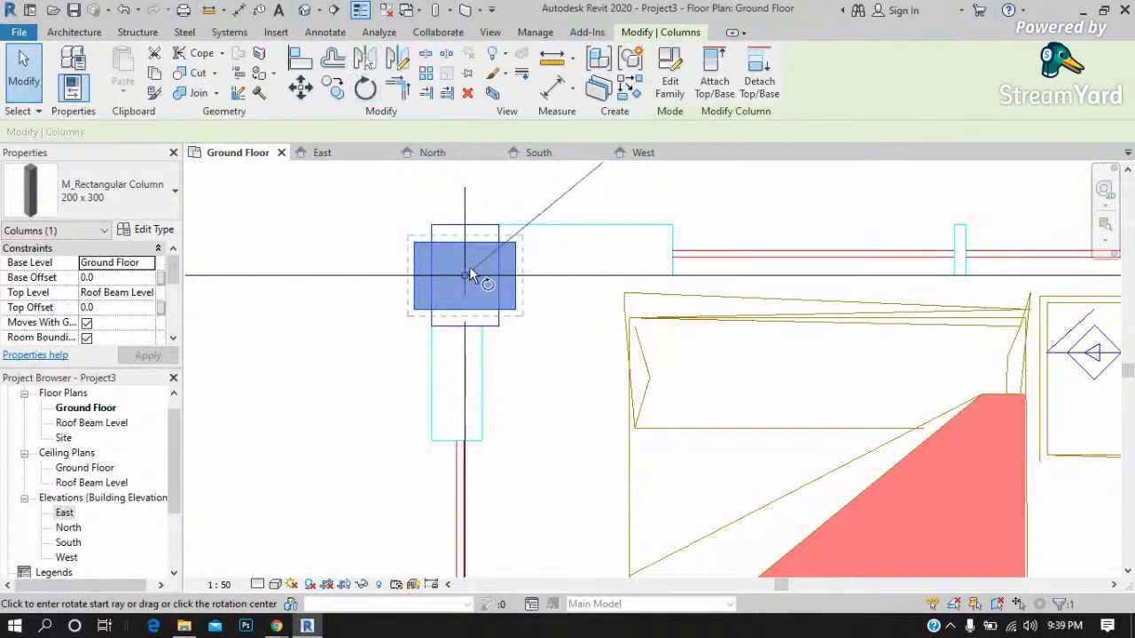
pyautogui.click(595, 275)
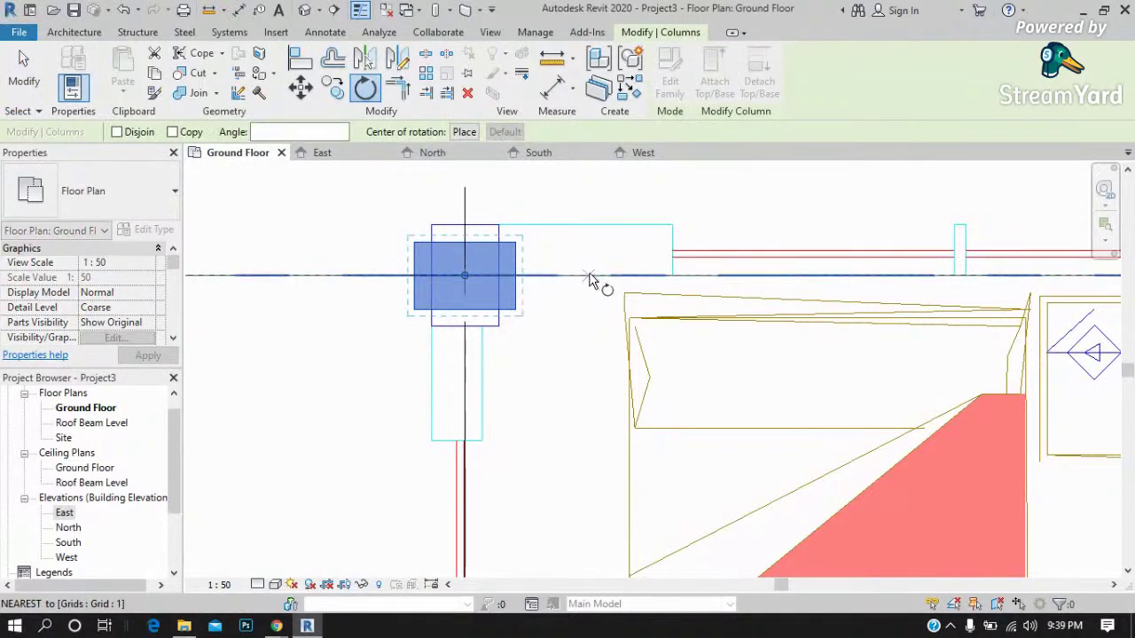
pyautogui.click(466, 177)
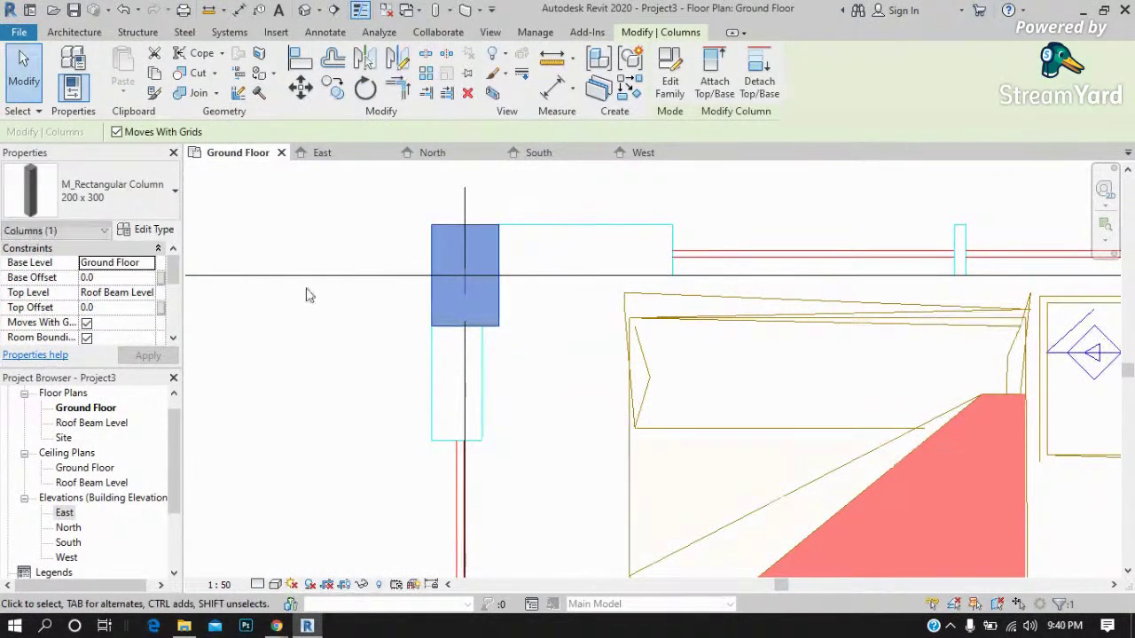
# Copy the column along grid 1 onto the B, C and D intersections with Multiple enabled.
pyautogui.scroll(-2, 306, 295)
pyautogui.scroll(-1, 306, 295)
pyautogui.click(333, 87)
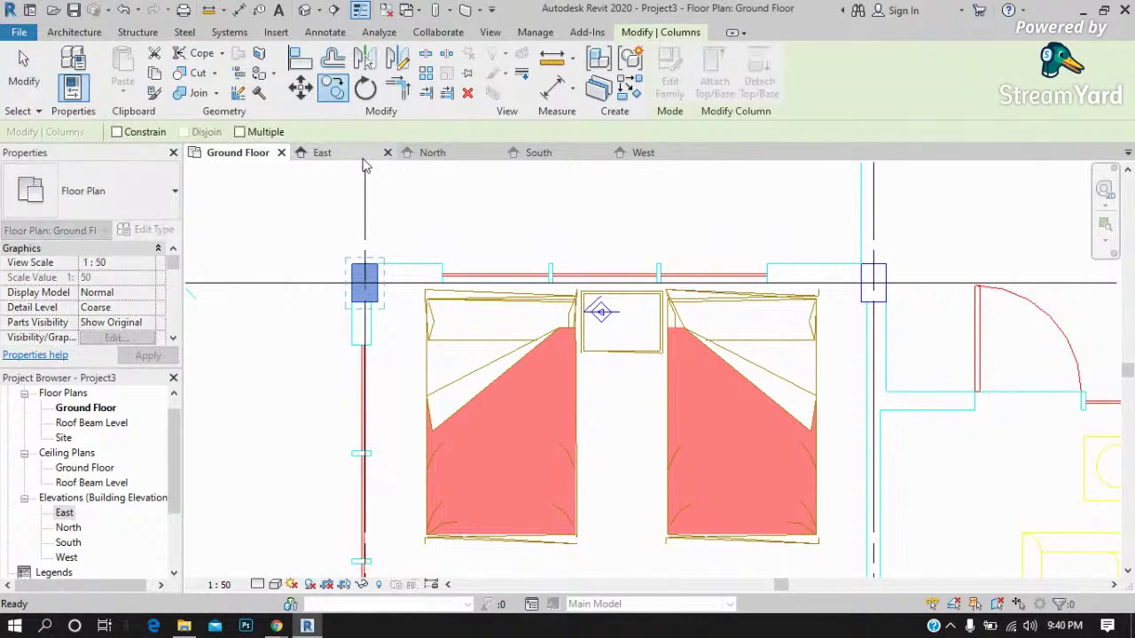
pyautogui.scroll(-2, 189, 248)
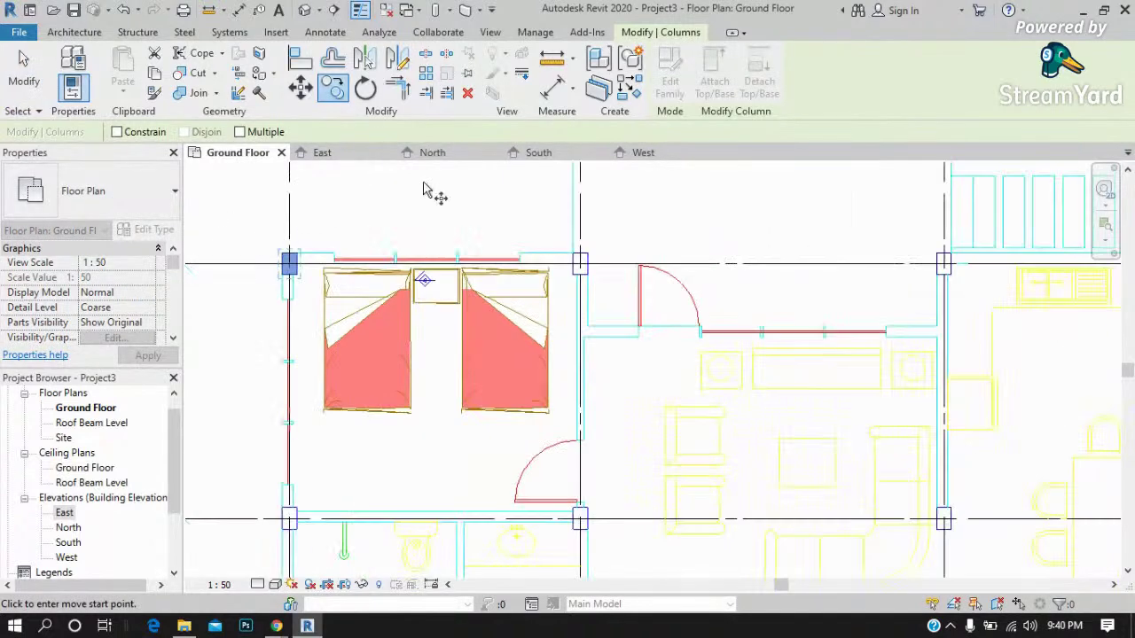
pyautogui.click(239, 133)
pyautogui.click(289, 207)
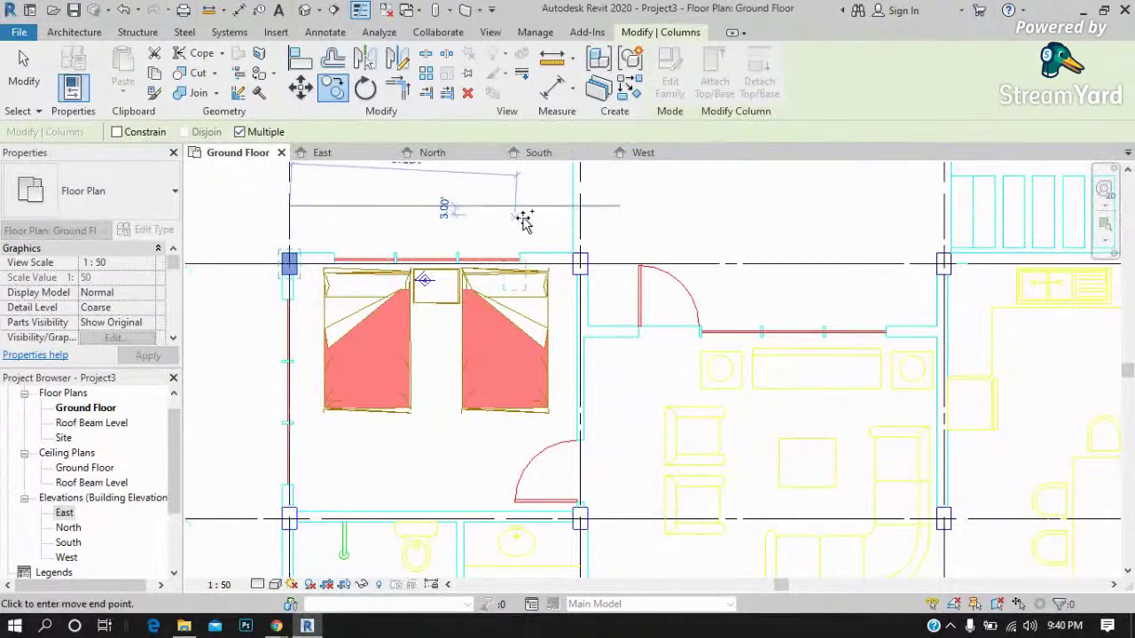
pyautogui.click(582, 208)
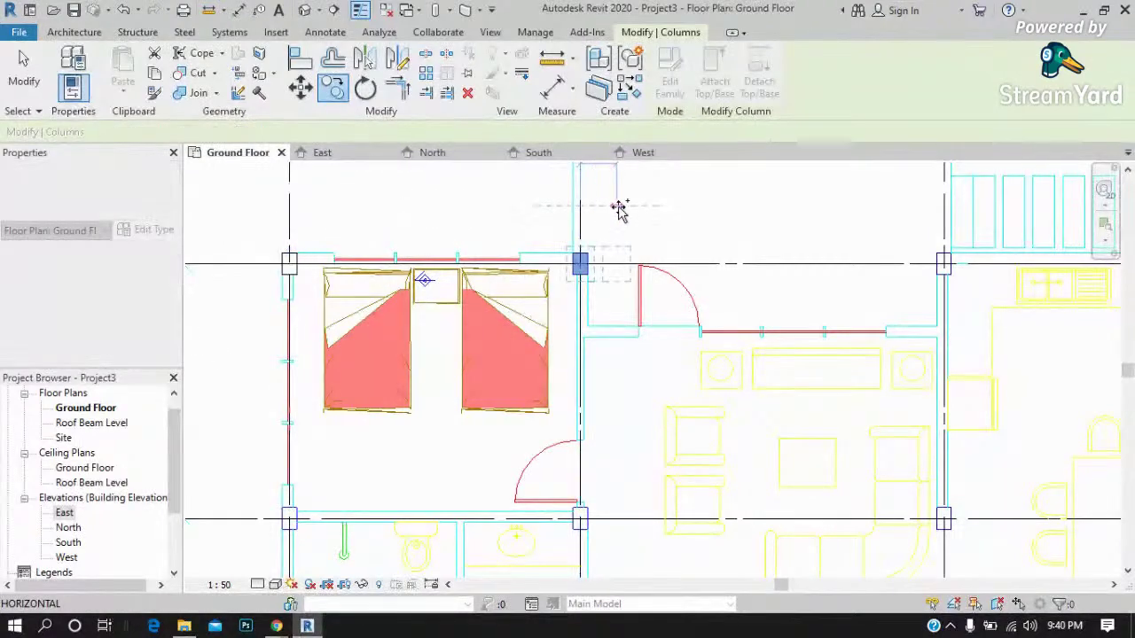
pyautogui.click(942, 206)
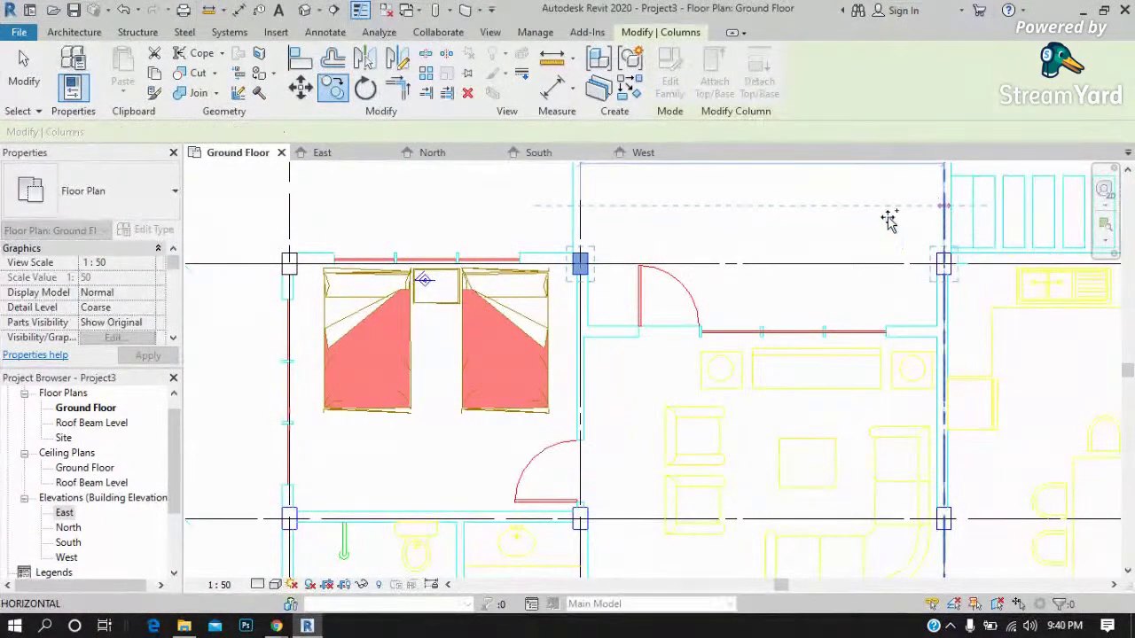
pyautogui.scroll(-2, 551, 263)
pyautogui.scroll(-1, 843, 271)
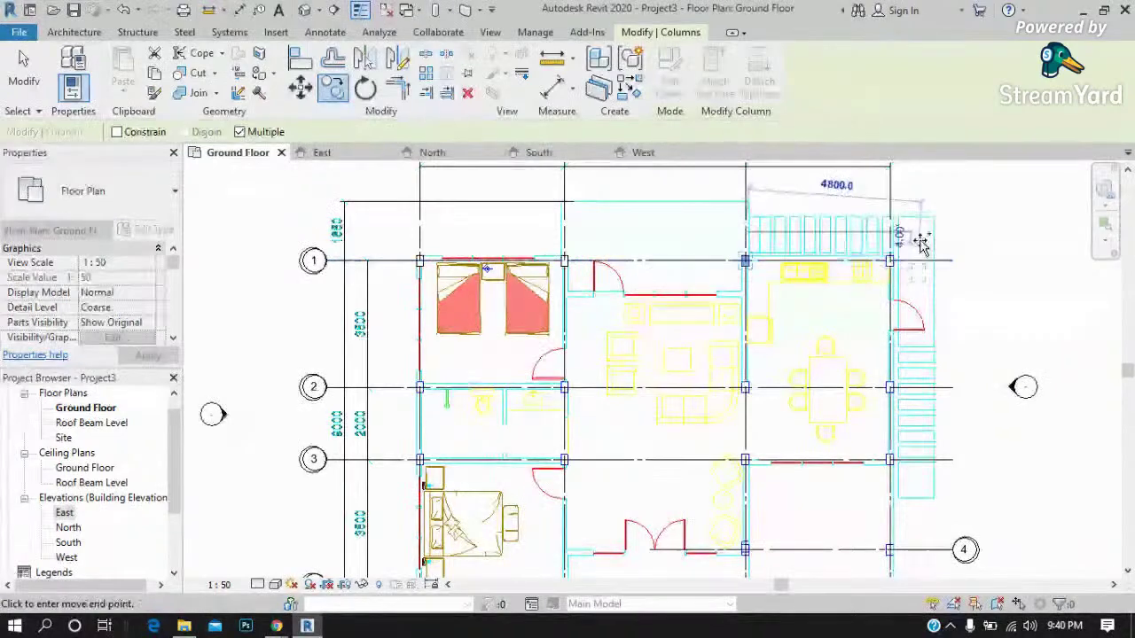
pyautogui.scroll(3, 916, 230)
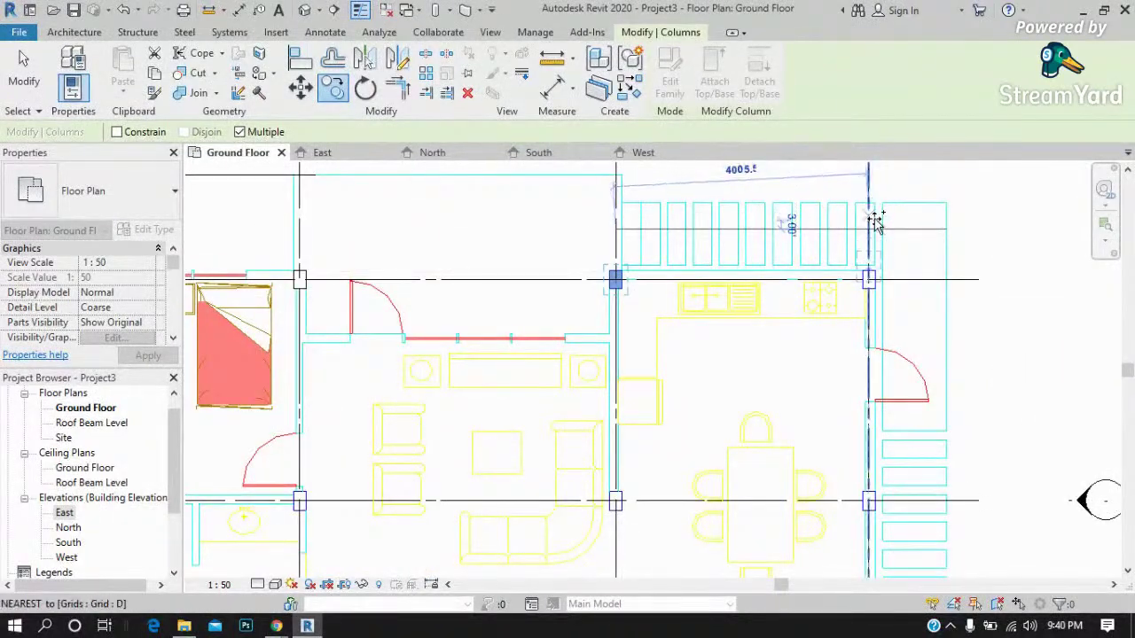
pyautogui.click(869, 280)
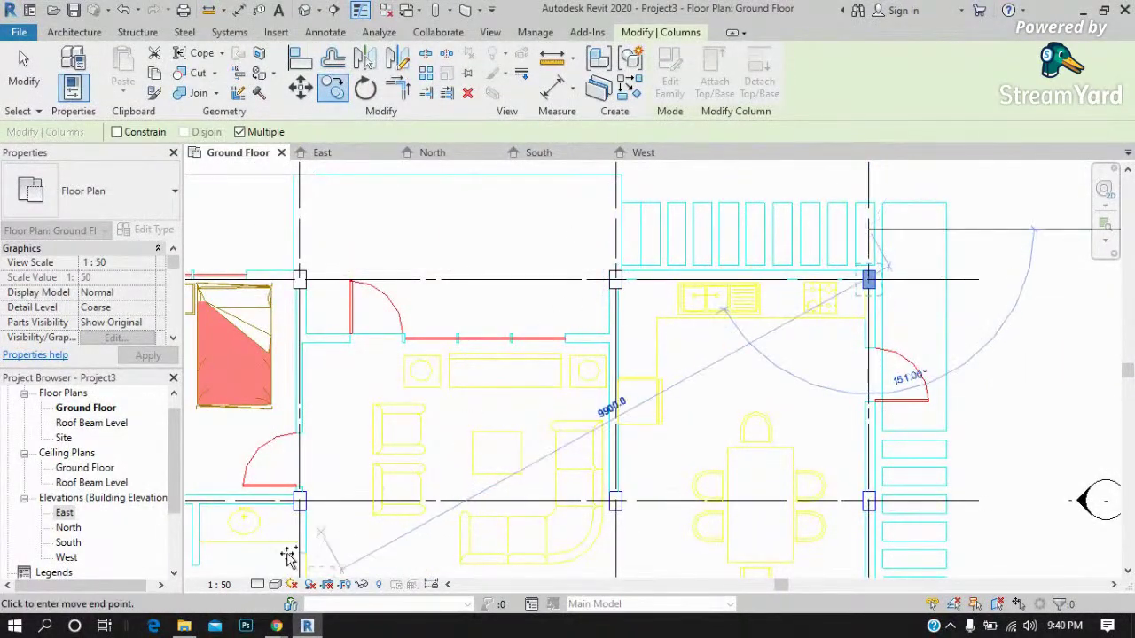
# Switch the view's visual style to Consistent Colors.
pyautogui.click(290, 585)
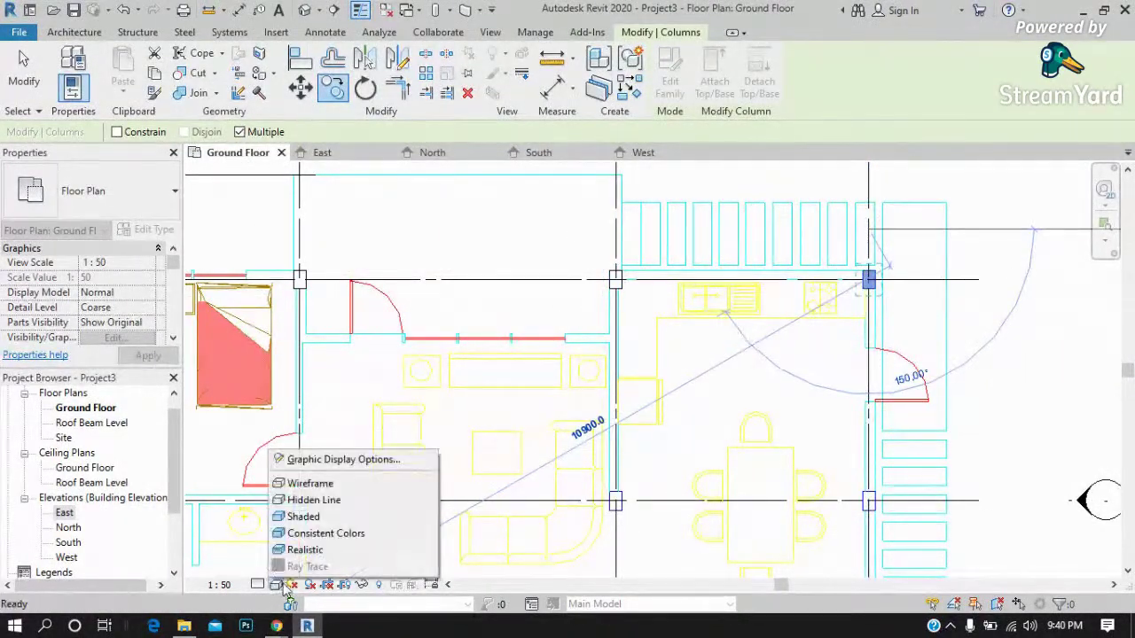
pyautogui.click(315, 535)
pyautogui.scroll(-2, 899, 266)
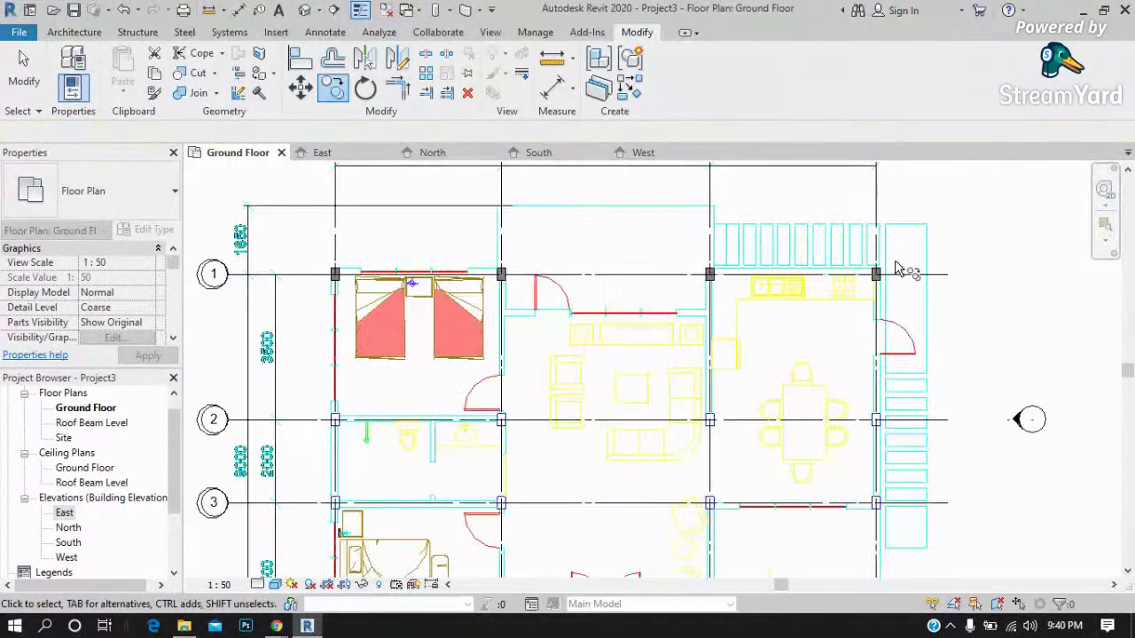
pyautogui.press('Escape')
# Select the four grid 1 columns and copy the row onto grids 2 and 5.
pyautogui.scroll(-2, 899, 266)
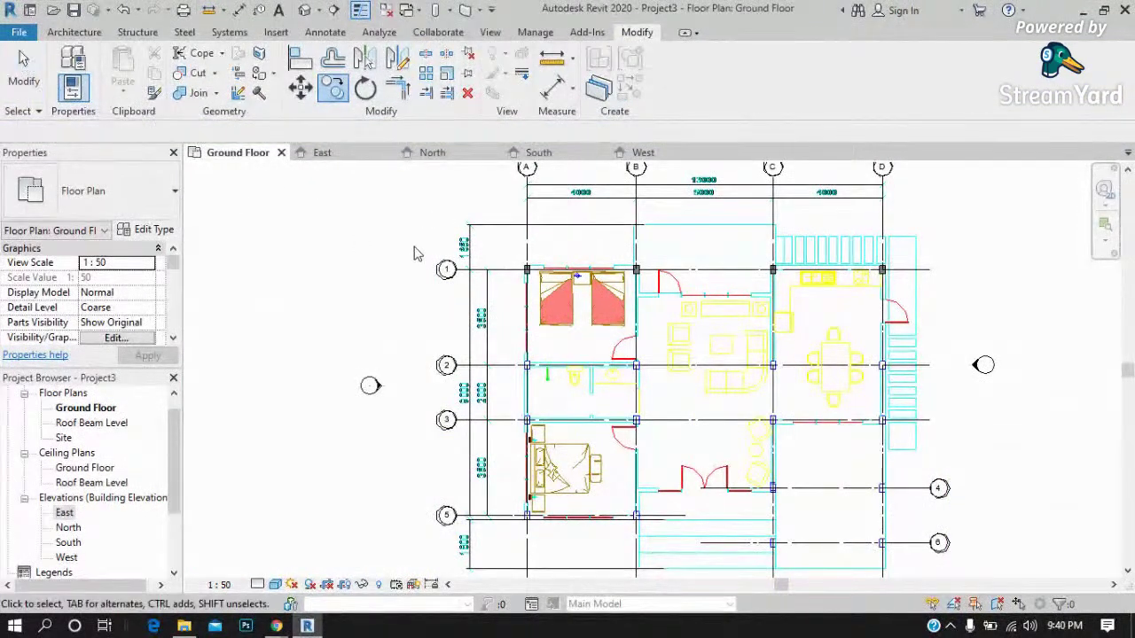
pyautogui.scroll(1, 496, 258)
pyautogui.moveTo(513, 253); pyautogui.dragTo(966, 294)
pyautogui.scroll(1, 1060, 314)
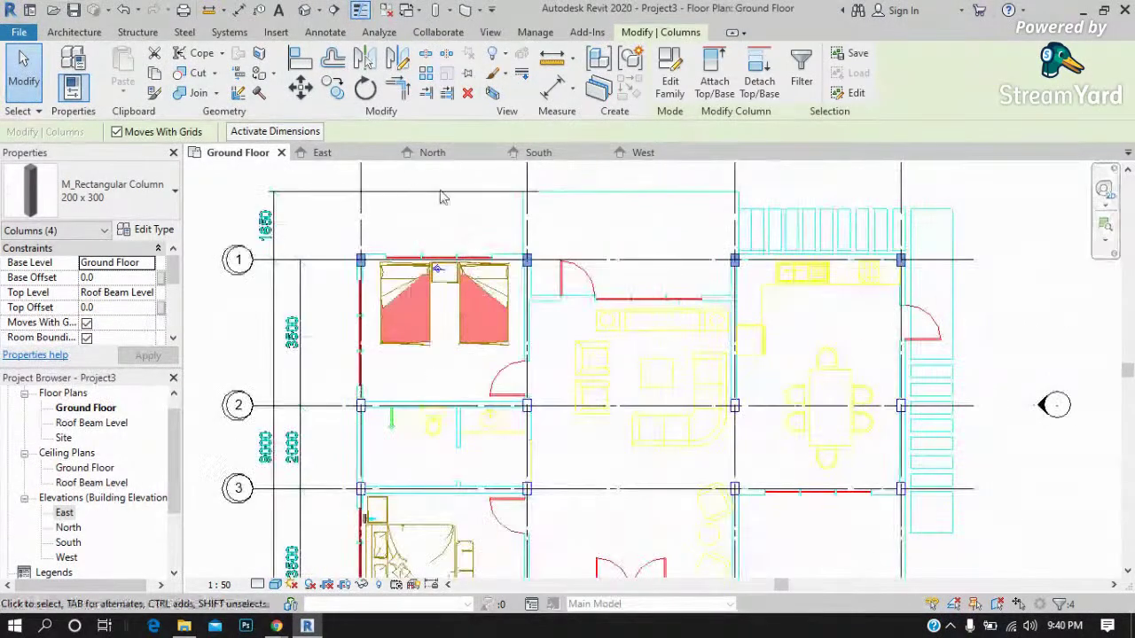
pyautogui.click(334, 89)
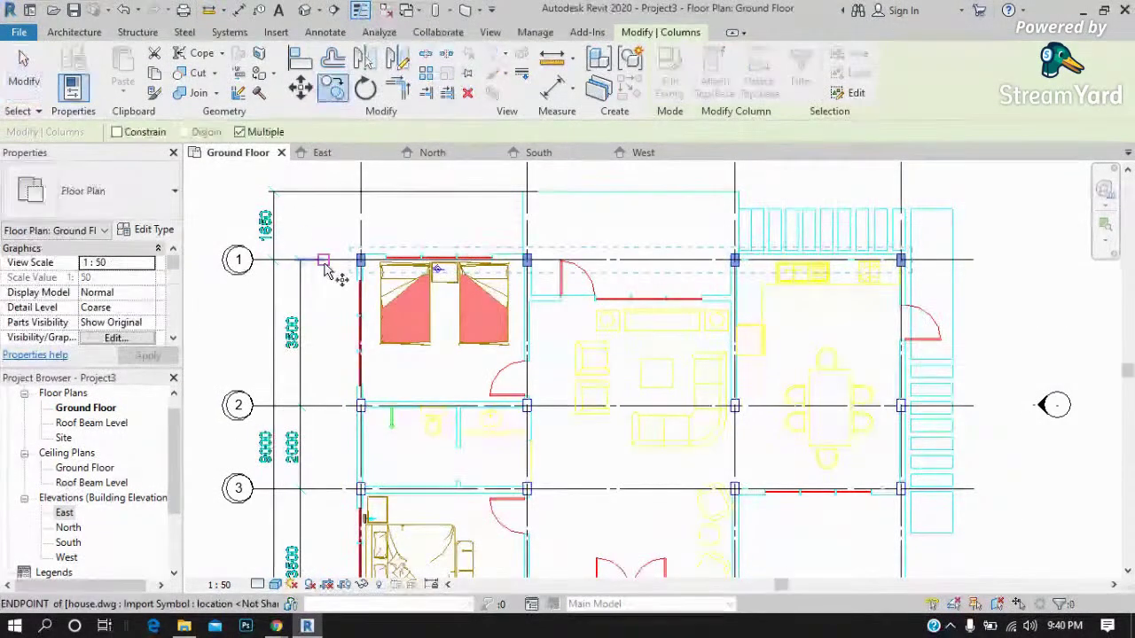
pyautogui.click(323, 405)
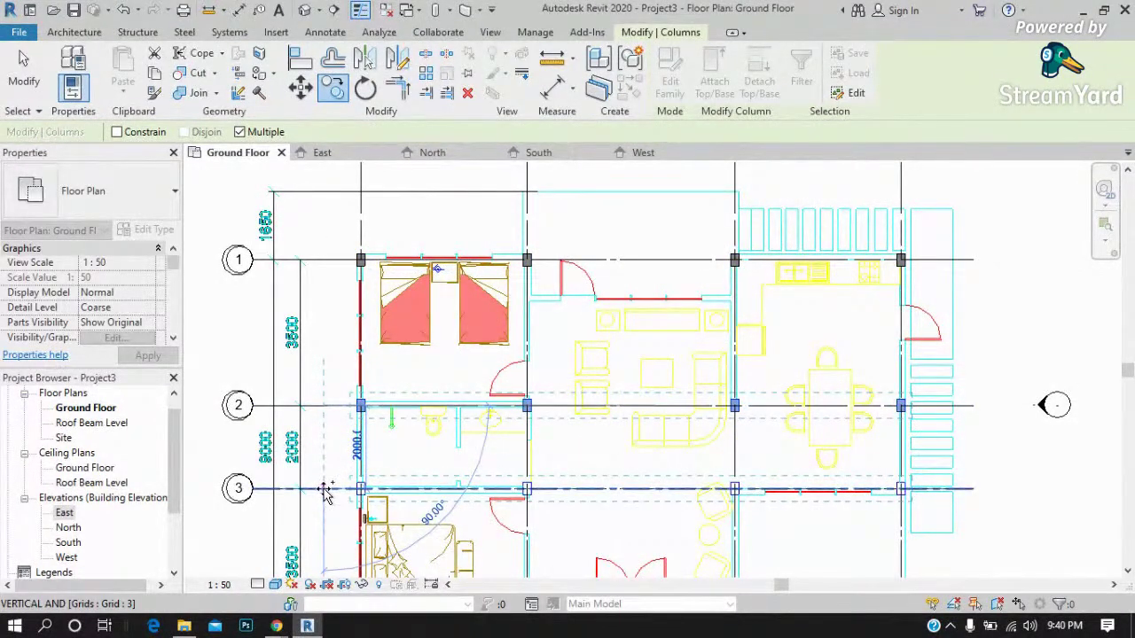
pyautogui.scroll(-2, 365, 262)
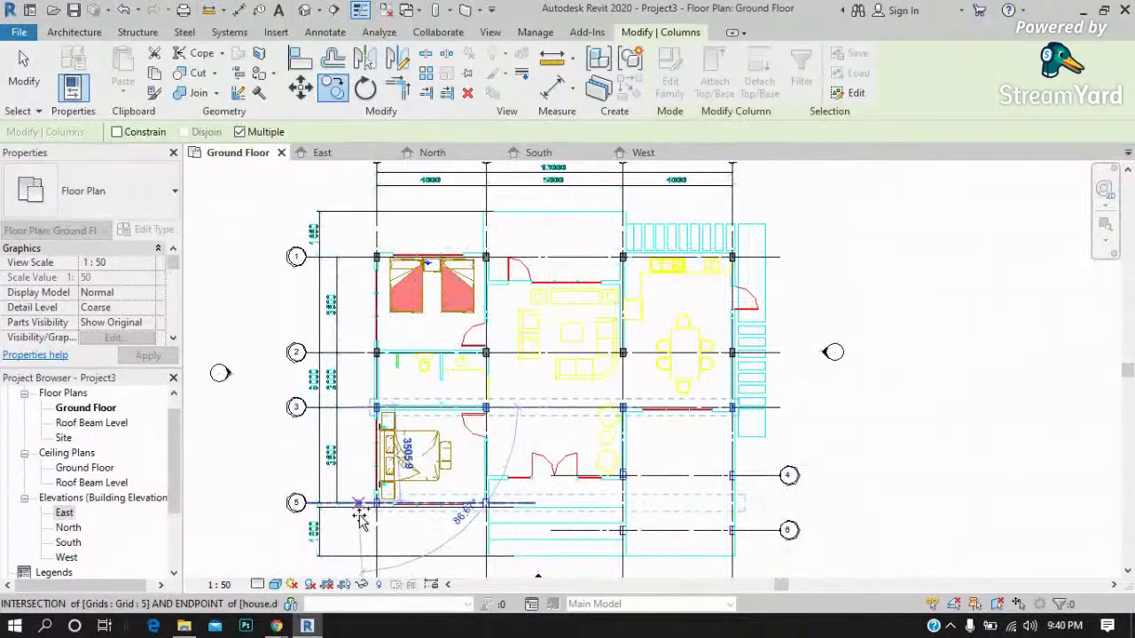
pyautogui.scroll(2, 357, 523)
pyautogui.scroll(1, 357, 523)
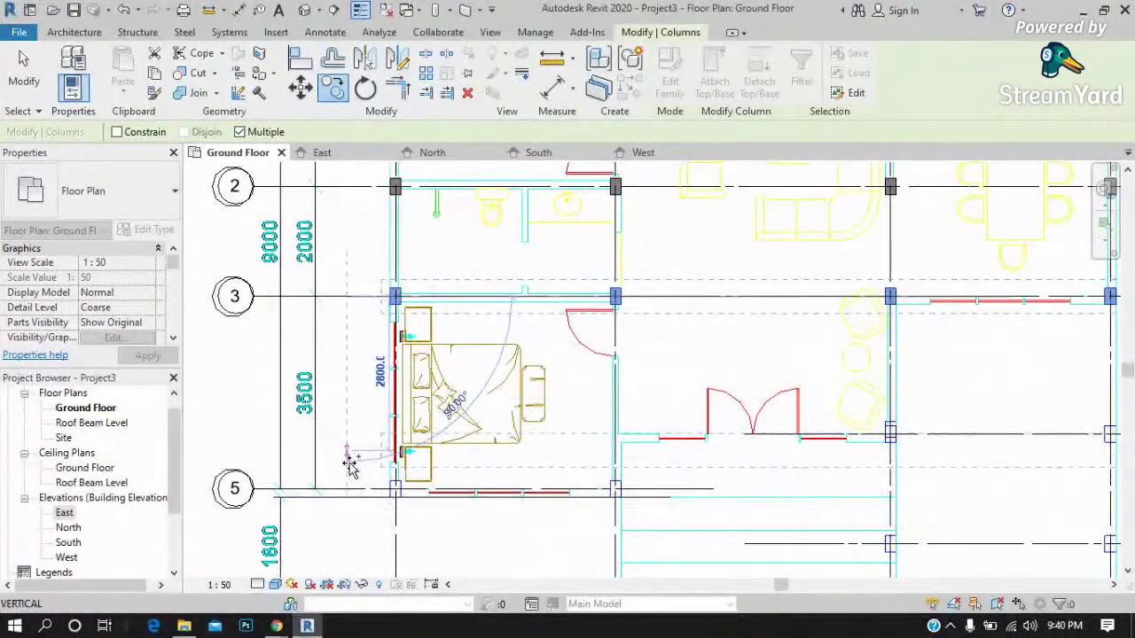
pyautogui.press('m')
pyautogui.press('v')
pyautogui.click(367, 370)
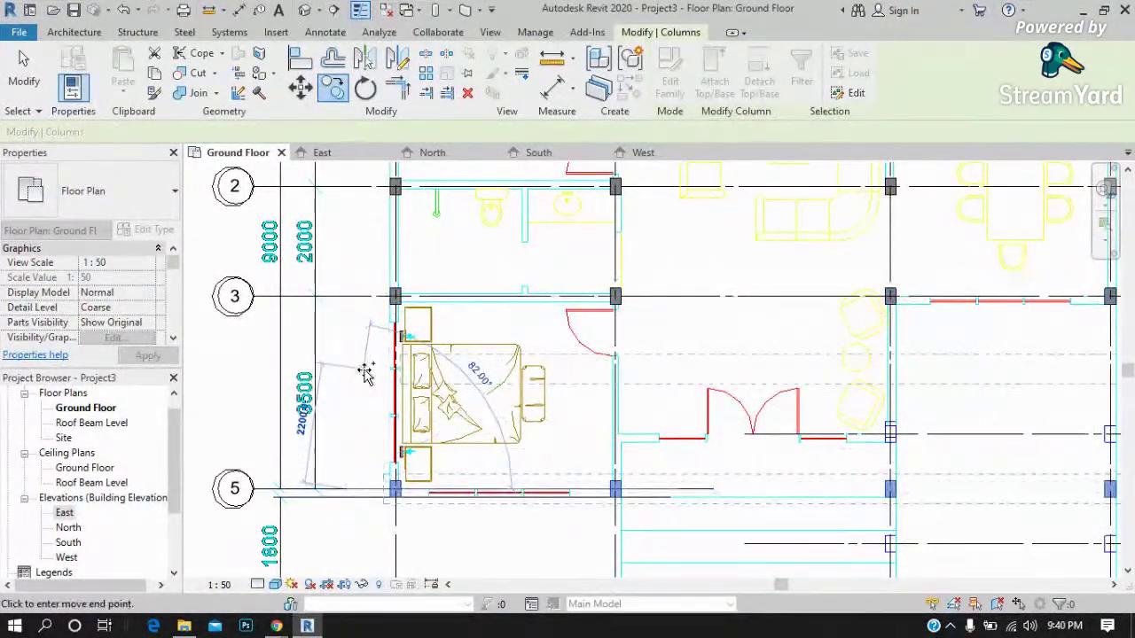
pyautogui.scroll(-2, 365, 373)
pyautogui.click(851, 497)
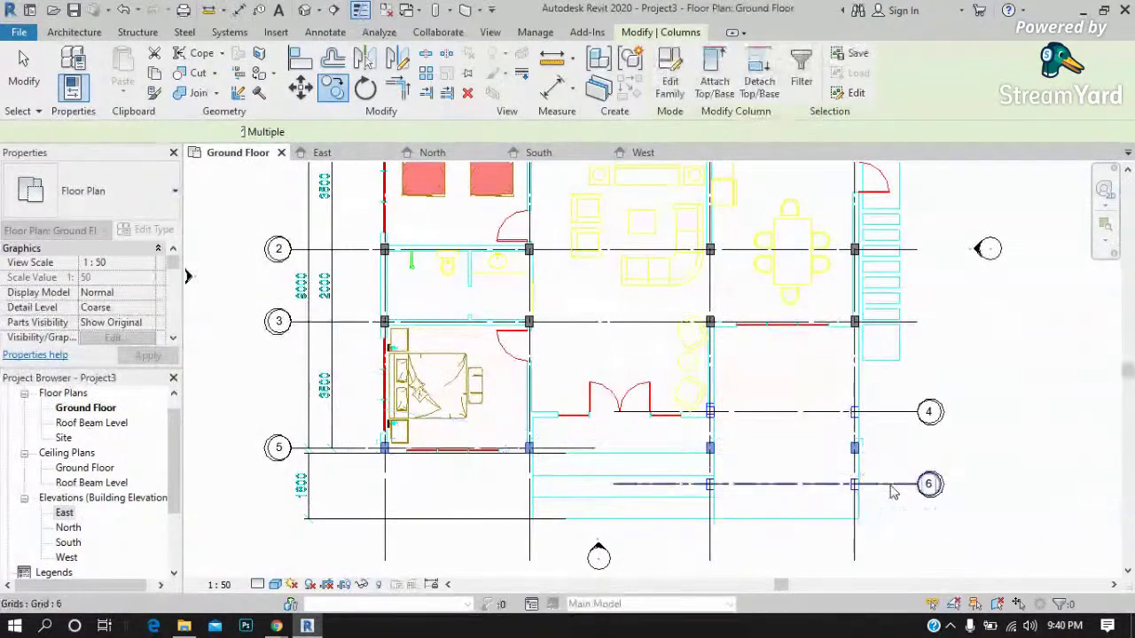
pyautogui.scroll(2, 892, 486)
pyautogui.scroll(1, 696, 421)
# Try dragging the two stray columns up onto grid 4, then undo the move.
pyautogui.moveTo(553, 403); pyautogui.dragTo(941, 452)
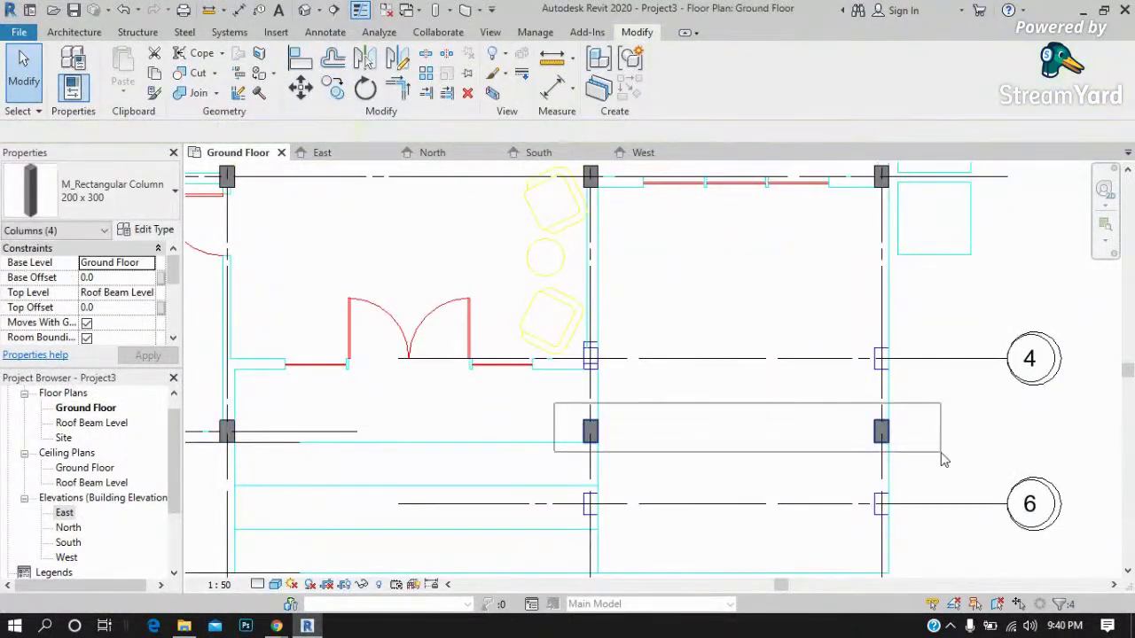
pyautogui.scroll(1, 945, 367)
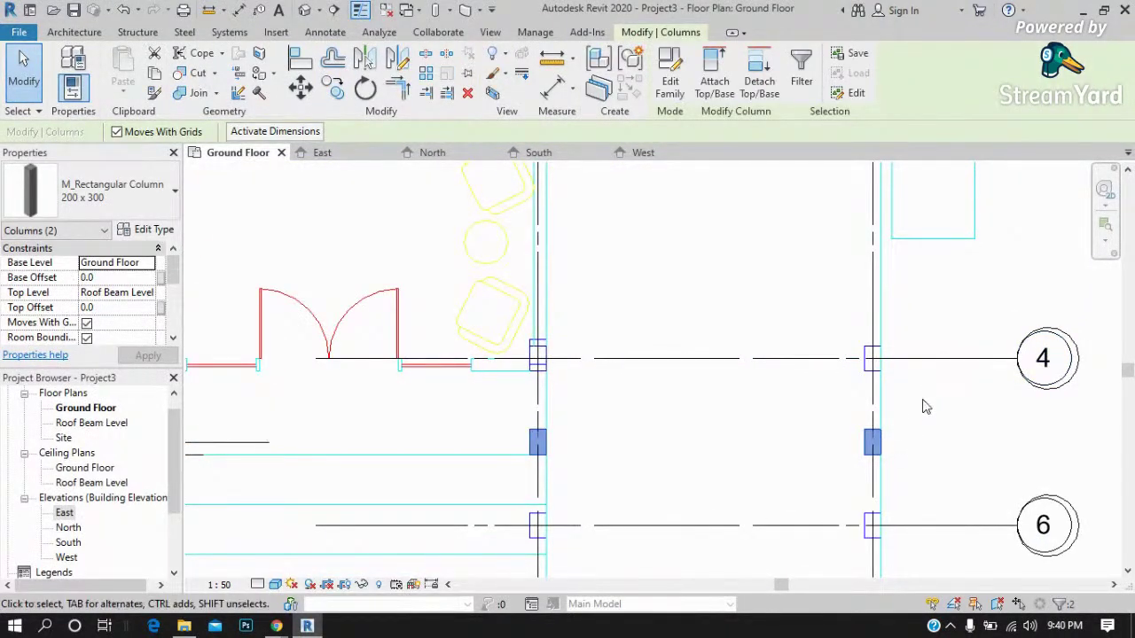
pyautogui.scroll(1, 939, 379)
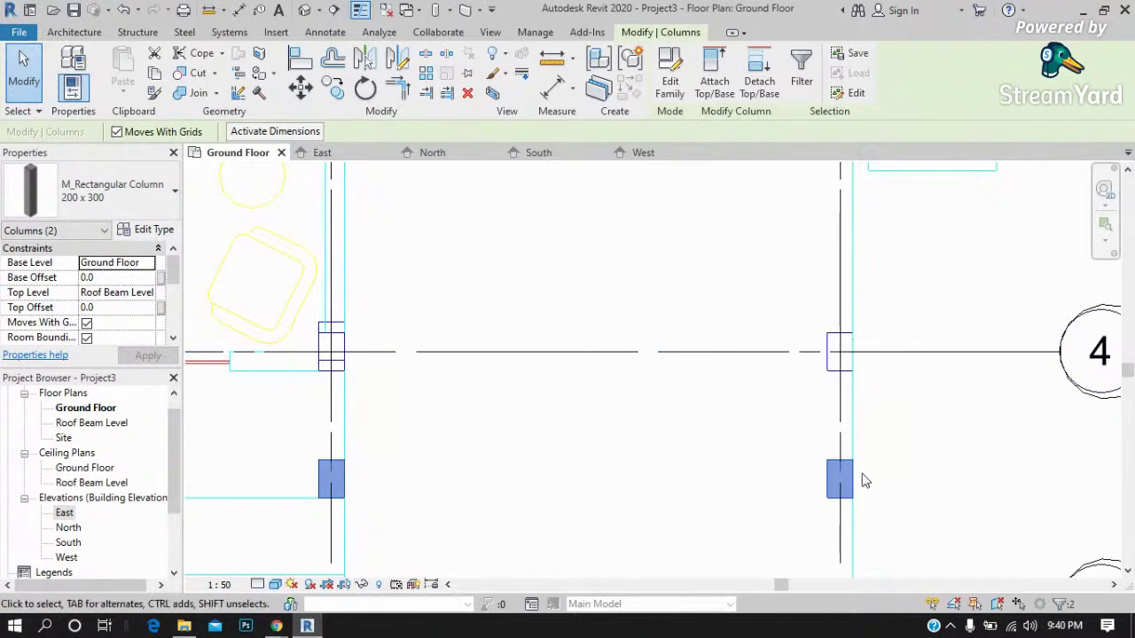
pyautogui.scroll(1, 869, 507)
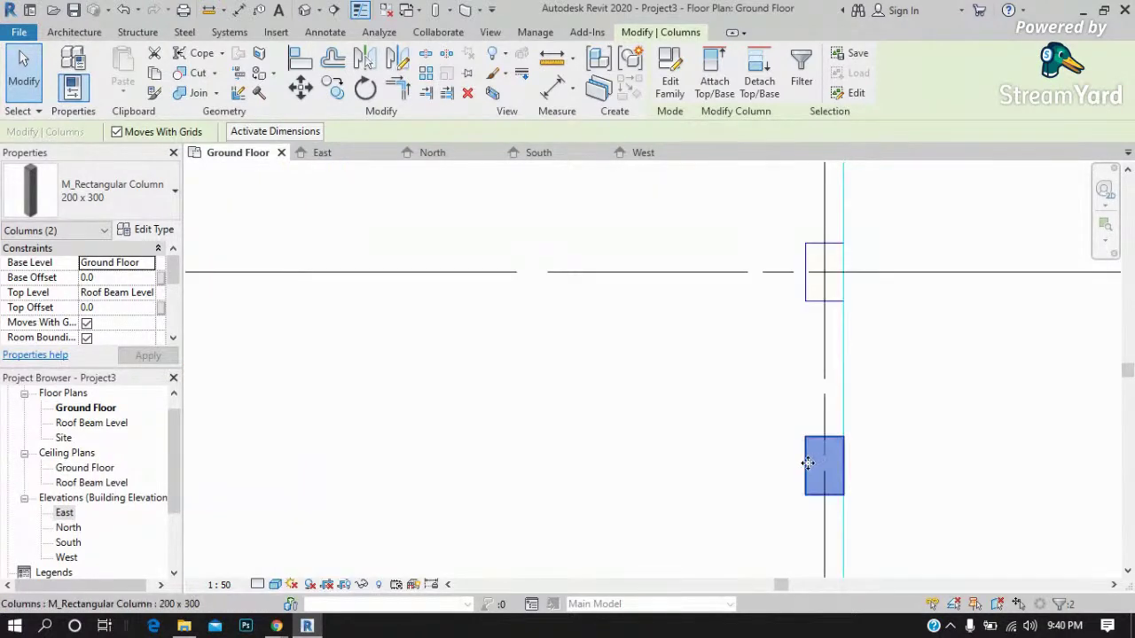
pyautogui.moveTo(804, 468); pyautogui.dragTo(804, 274)
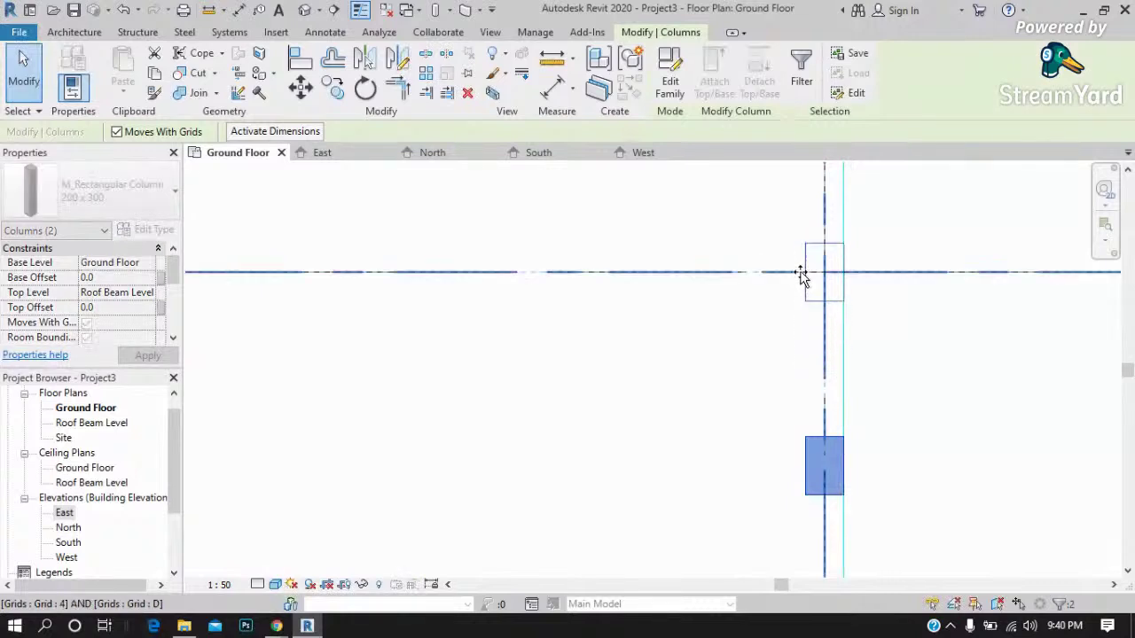
pyautogui.scroll(-1, 1018, 357)
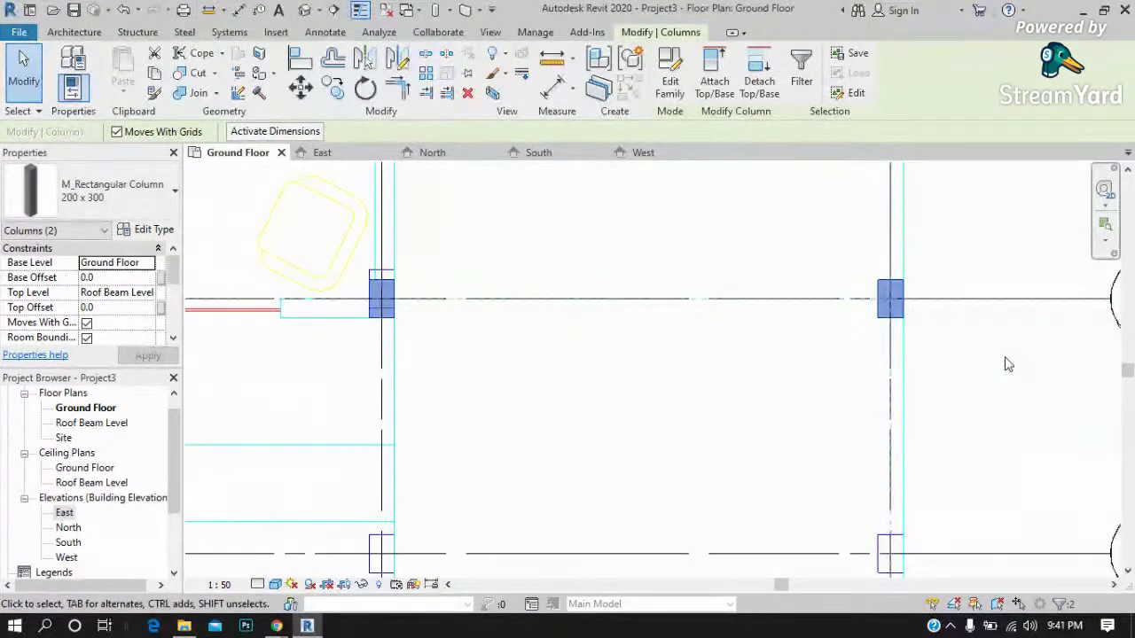
pyautogui.scroll(1, 1007, 328)
pyautogui.click(990, 355)
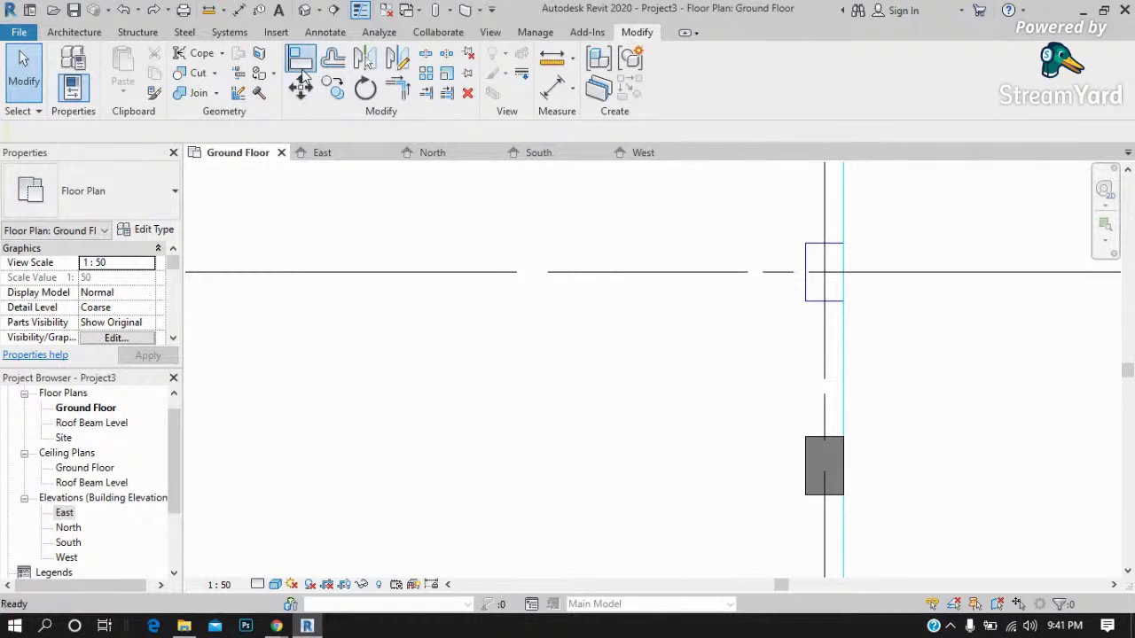
# Align the grid D column to the CAD column outline on grid 4.
pyautogui.click(299, 63)
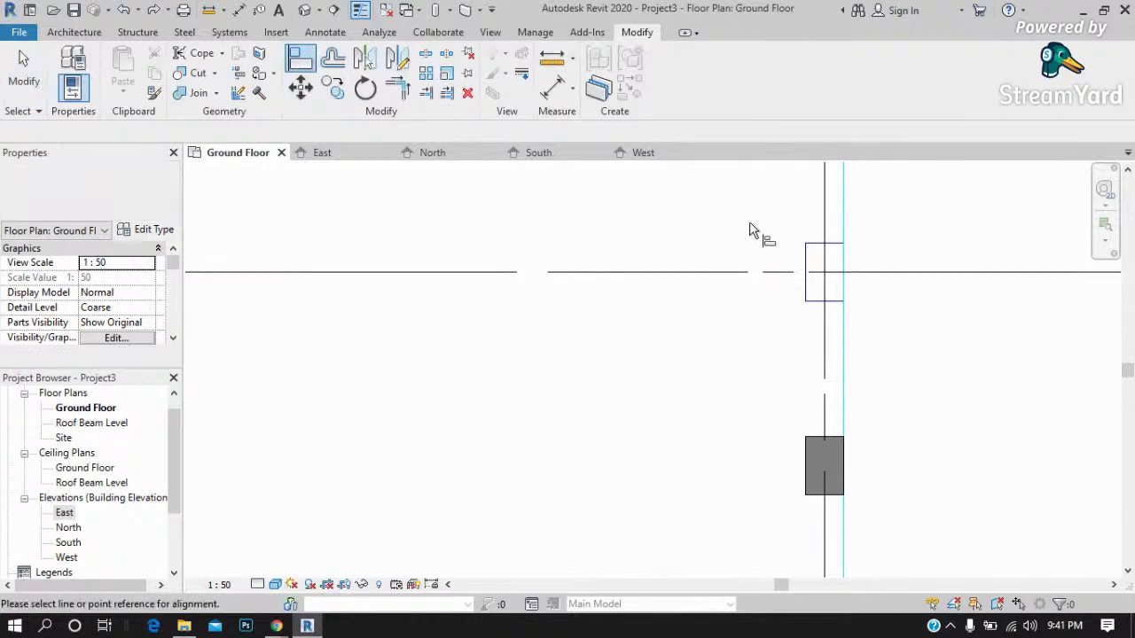
pyautogui.click(816, 250)
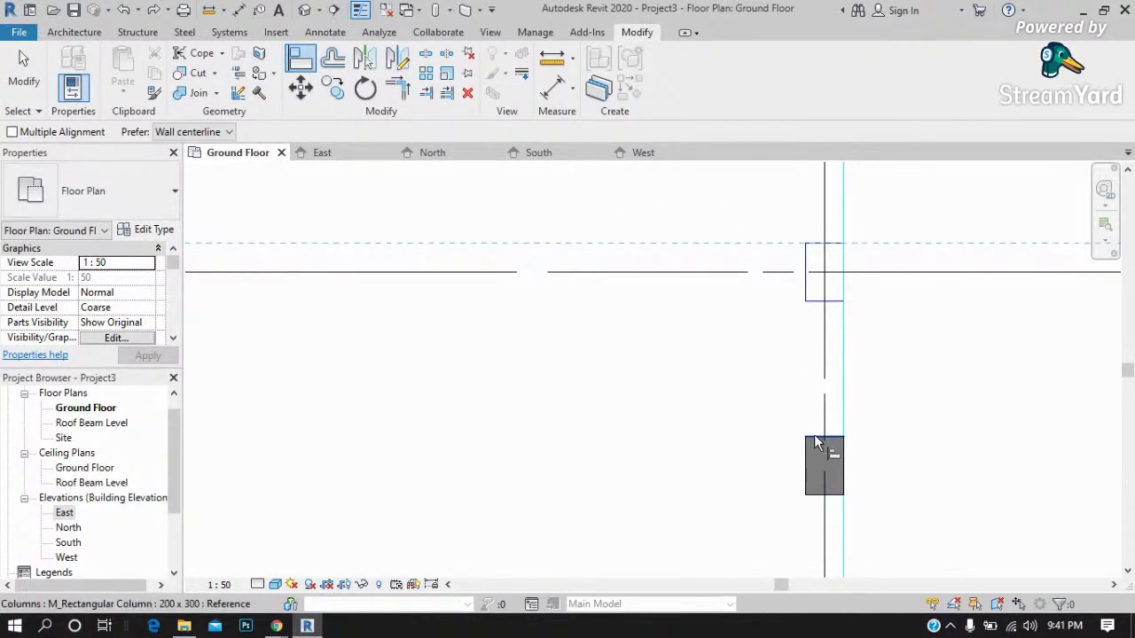
pyautogui.click(817, 442)
pyautogui.scroll(-1, 942, 381)
pyautogui.scroll(-1, 942, 381)
pyautogui.scroll(1, 550, 323)
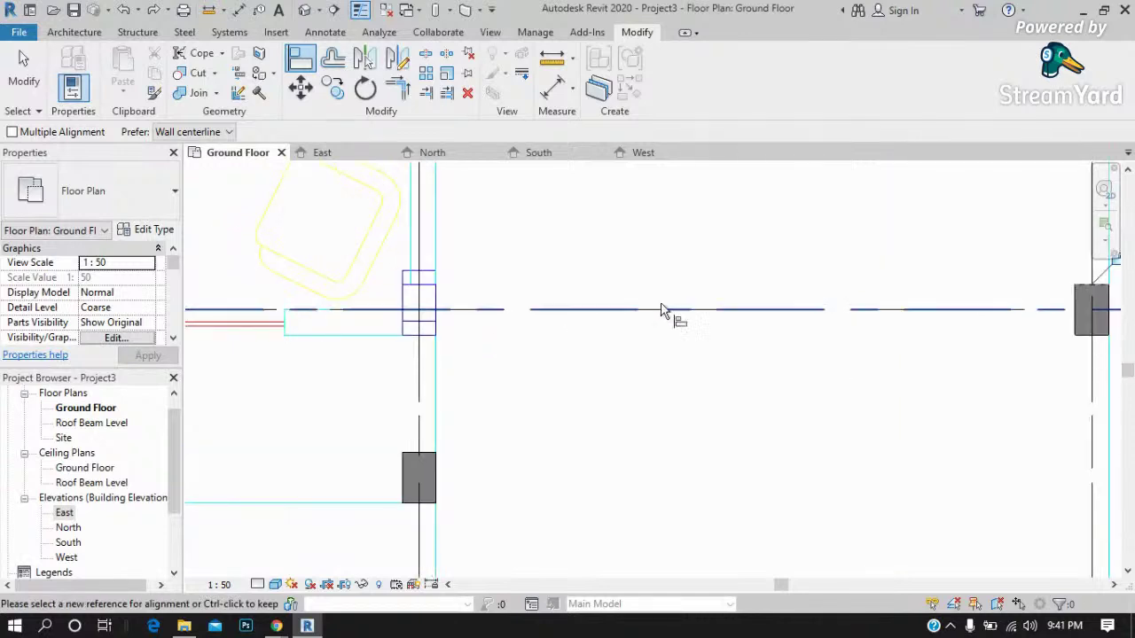
pyautogui.scroll(1, 422, 290)
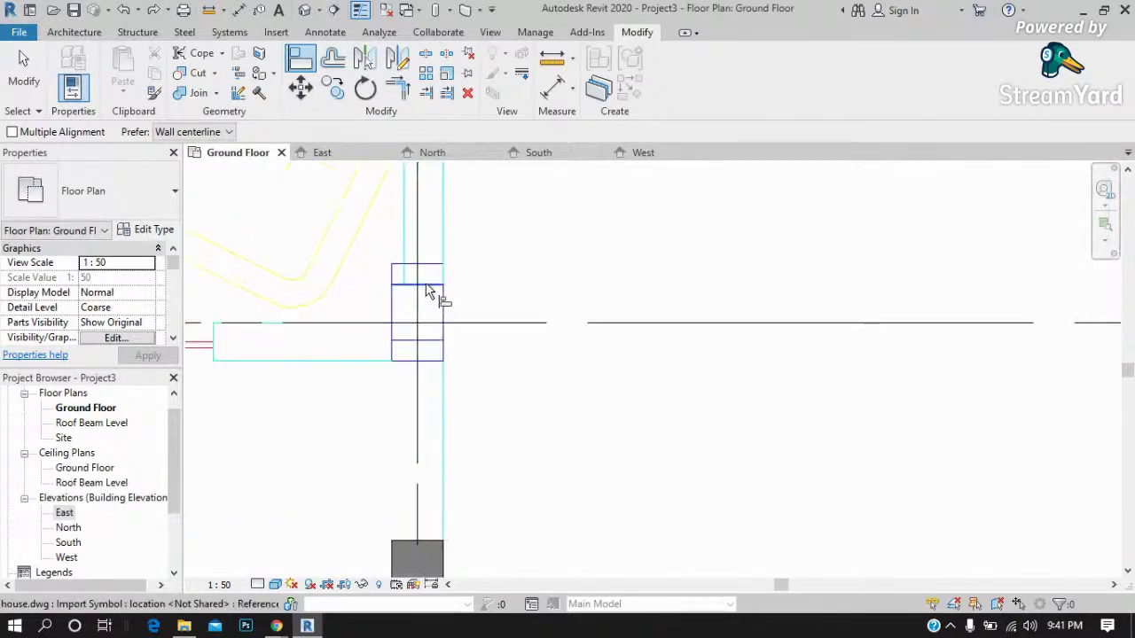
# Align the grid C column to its CAD outline, then select both grid 4 columns.
pyautogui.click(427, 289)
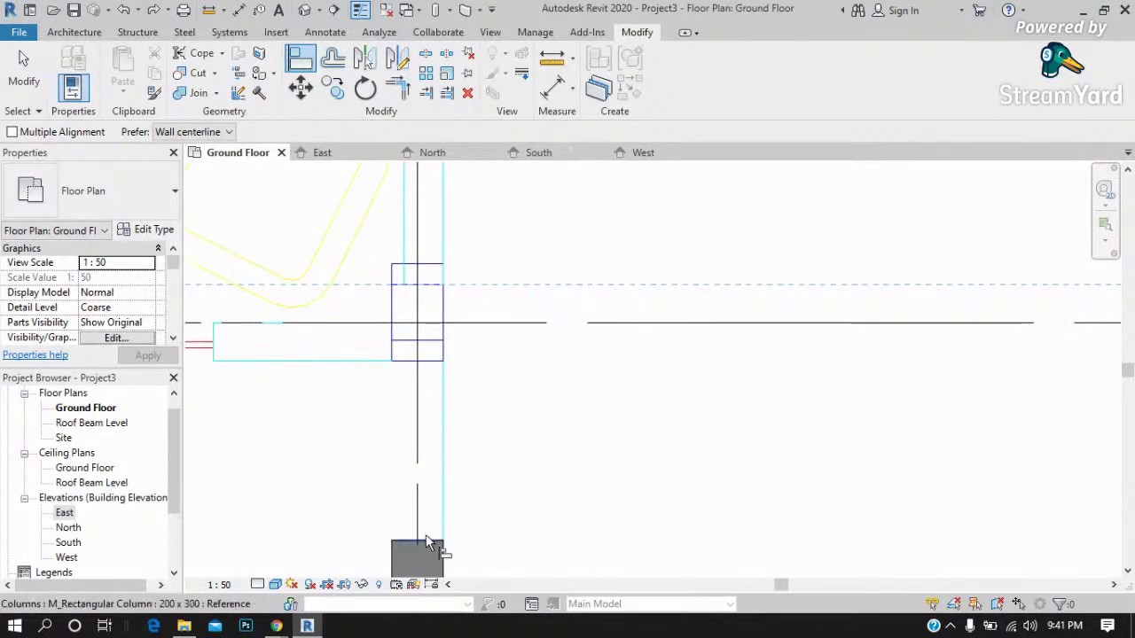
pyautogui.click(425, 543)
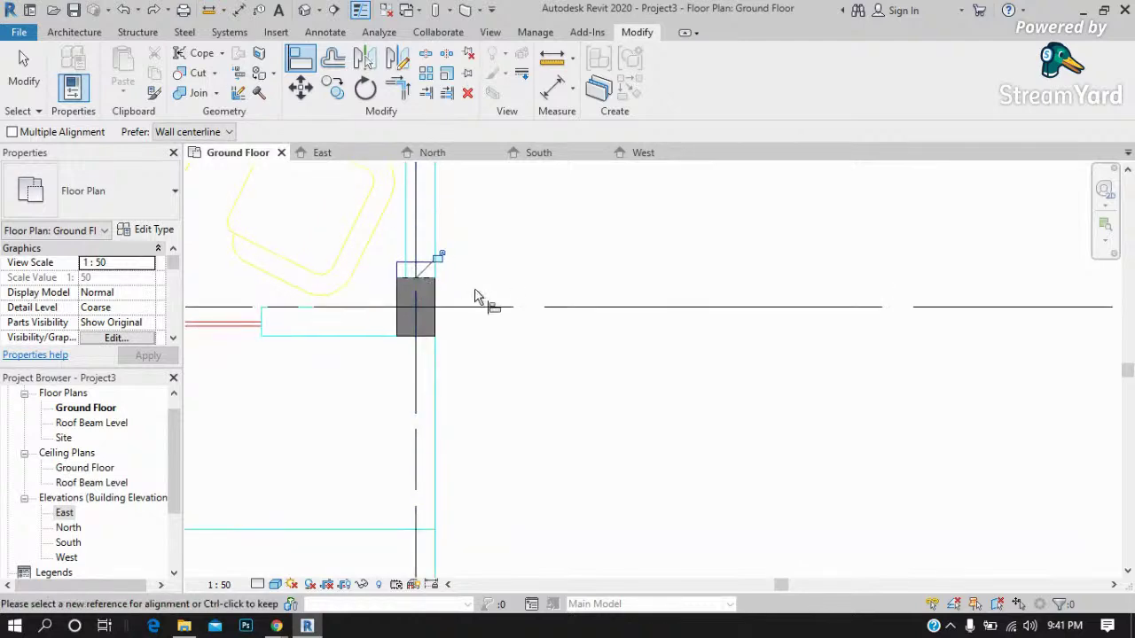
pyautogui.scroll(-1, 479, 300)
pyautogui.scroll(-1, 621, 308)
pyautogui.scroll(-2, 826, 417)
pyautogui.scroll(-1, 837, 421)
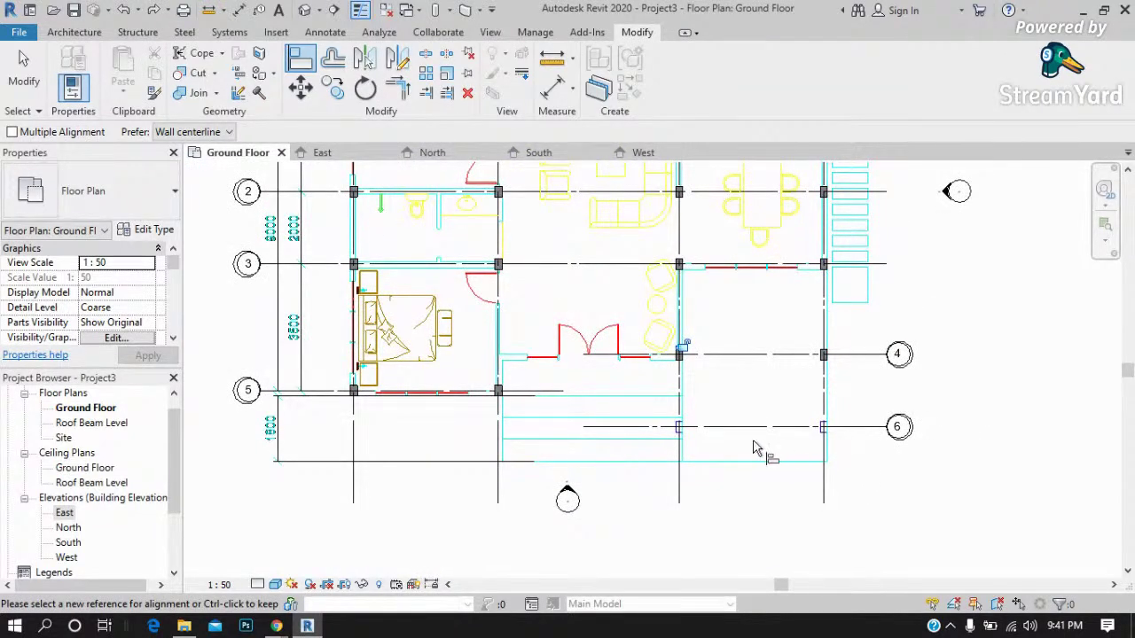
pyautogui.scroll(-1, 769, 450)
pyautogui.scroll(1, 805, 451)
pyautogui.scroll(-1, 780, 460)
pyautogui.scroll(1, 714, 456)
pyautogui.scroll(1, 713, 426)
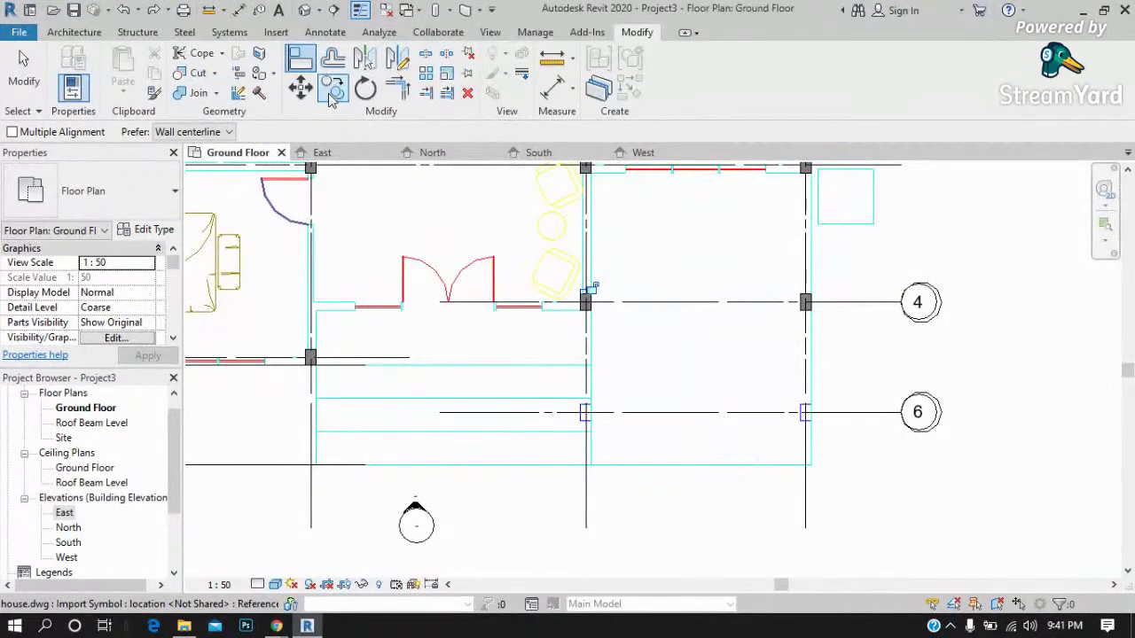
pyautogui.scroll(2, 585, 297)
pyautogui.press('Escape')
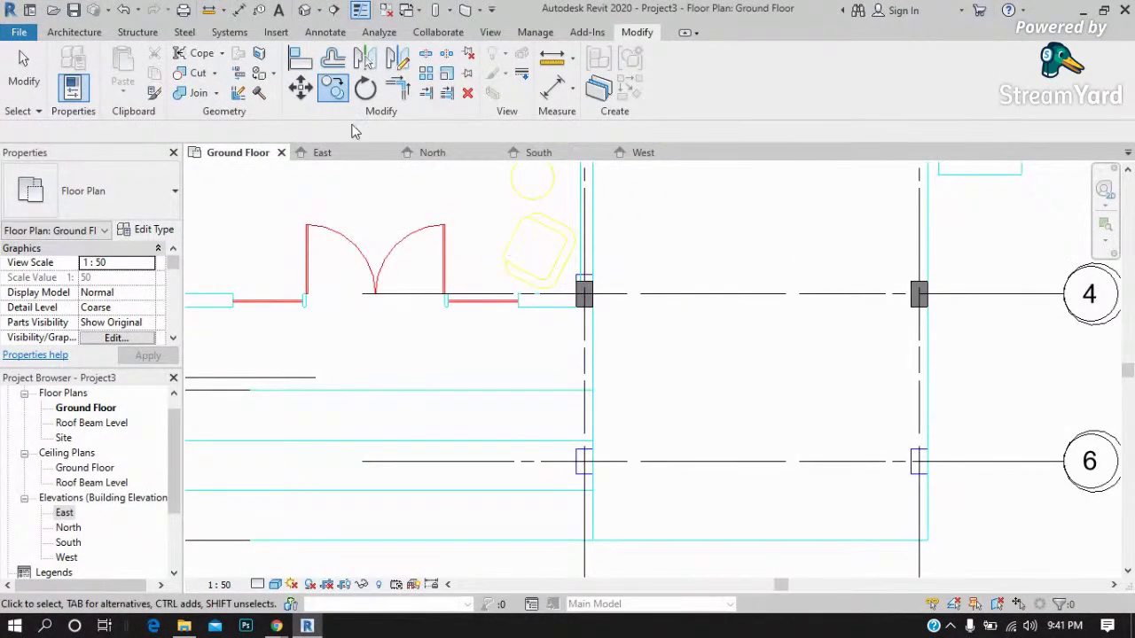
pyautogui.moveTo(469, 251); pyautogui.dragTo(970, 344)
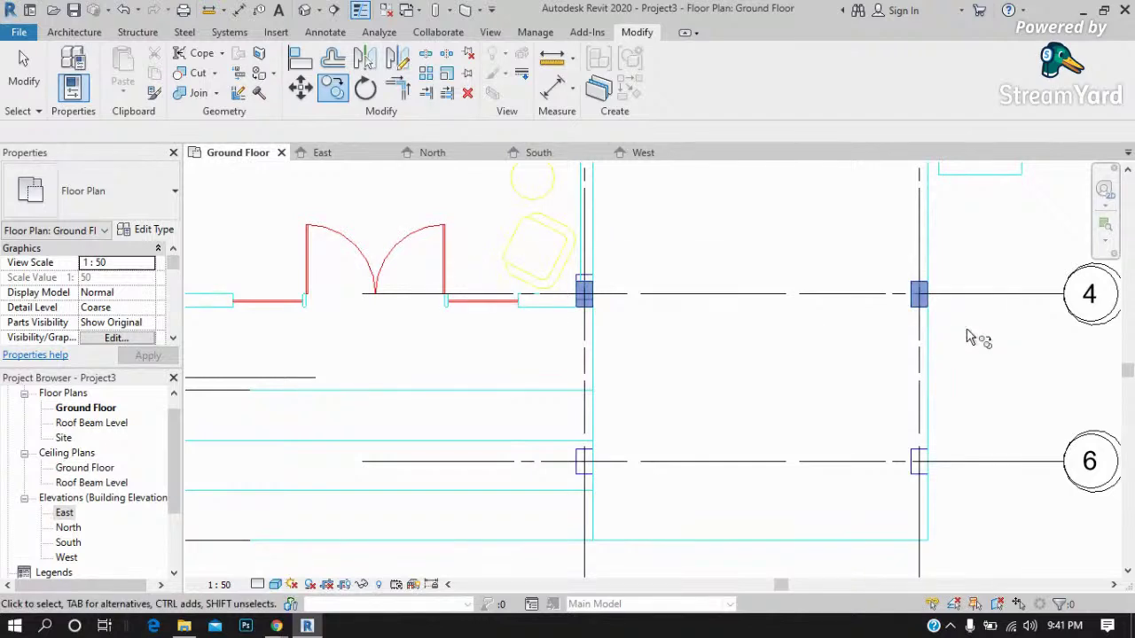
# Copy the two columns at grids C and D from grid 4 down 2000 mm onto grid 6.
pyautogui.click(300, 88)
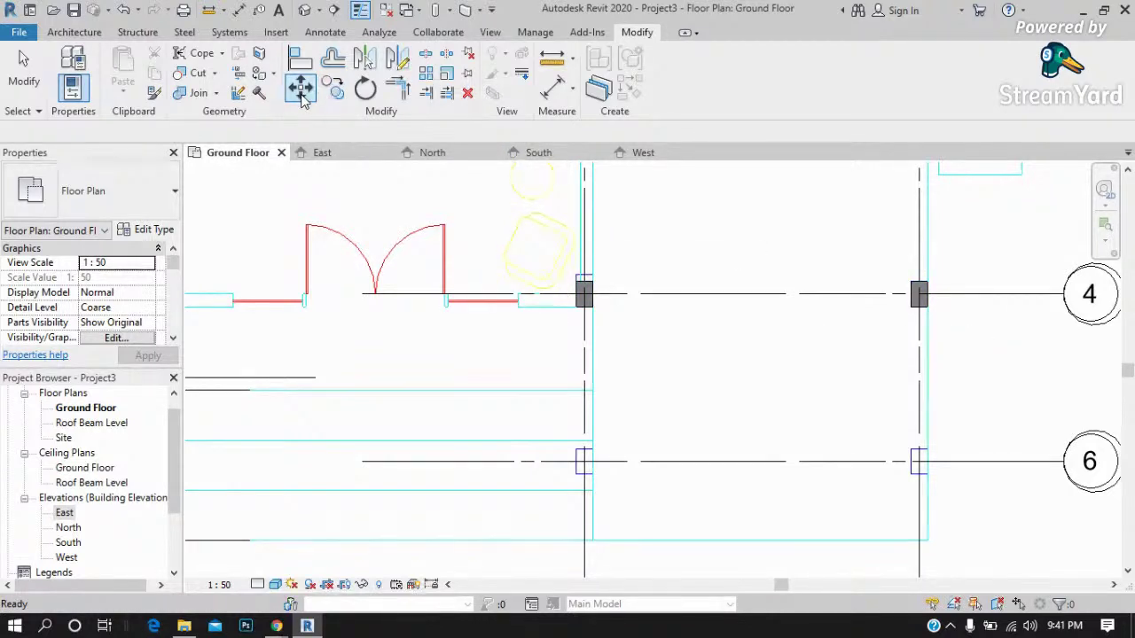
pyautogui.click(301, 89)
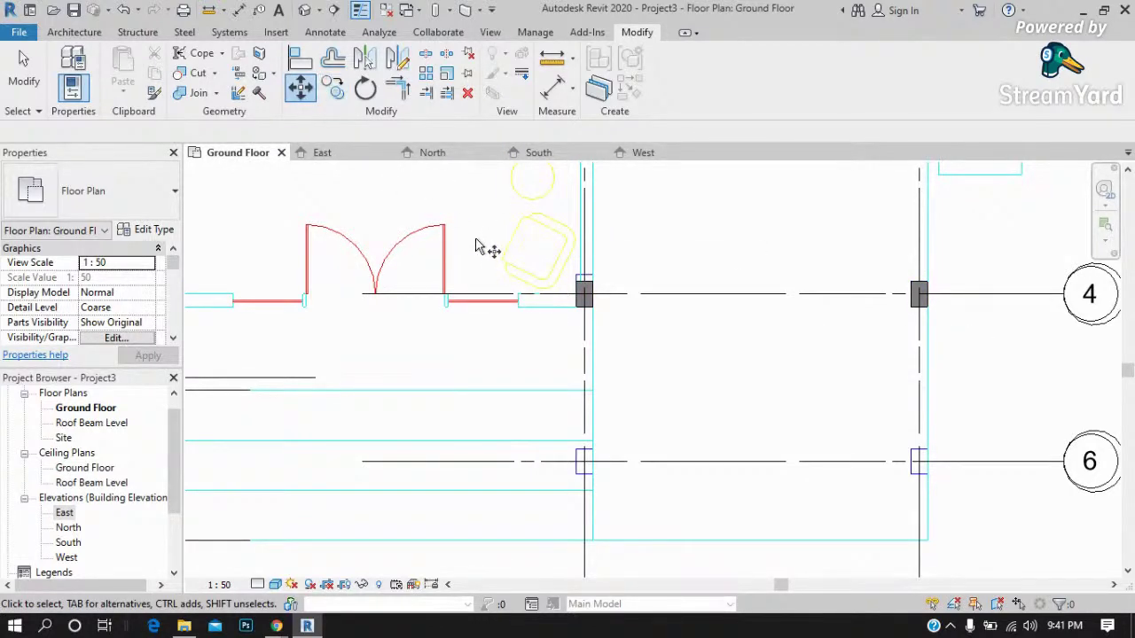
pyautogui.moveTo(475, 246); pyautogui.dragTo(973, 341)
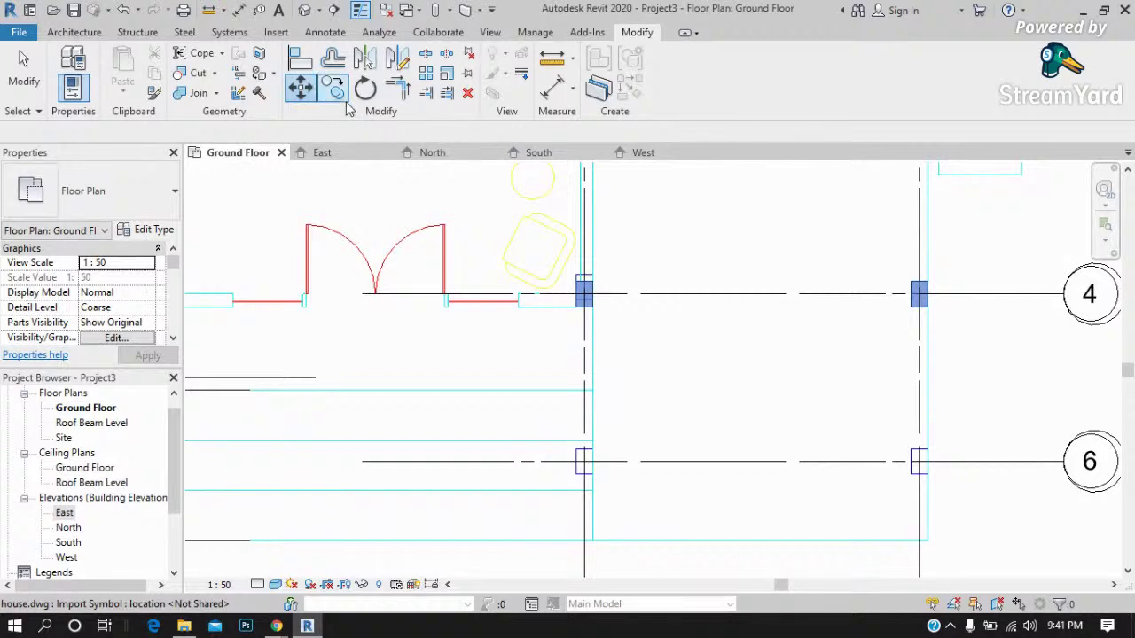
pyautogui.press('Escape')
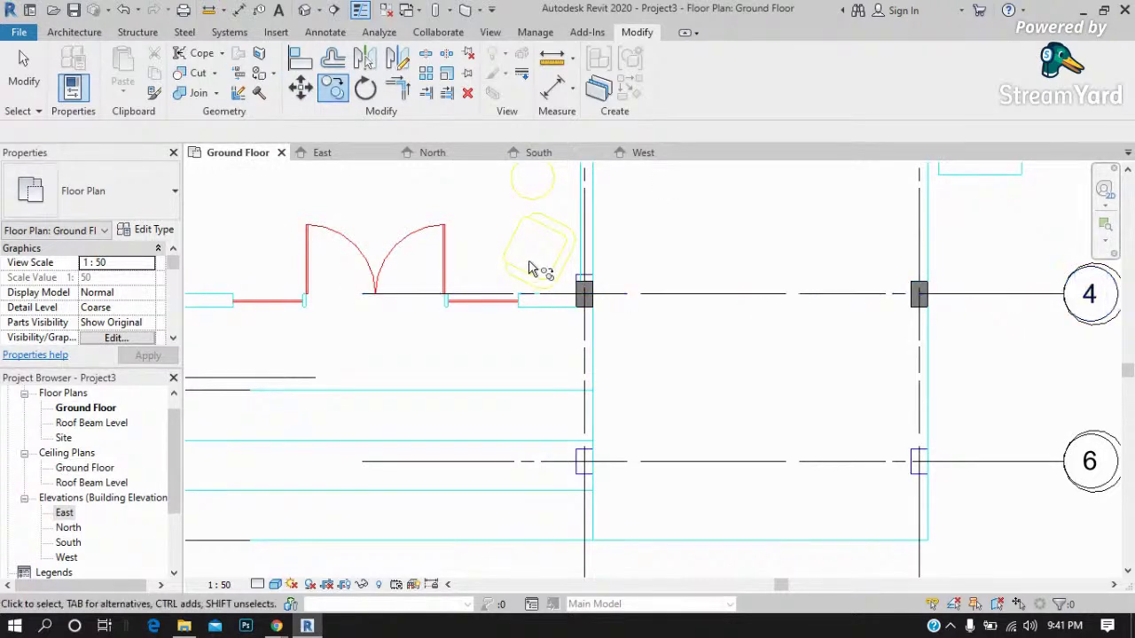
pyautogui.moveTo(485, 253); pyautogui.dragTo(964, 329)
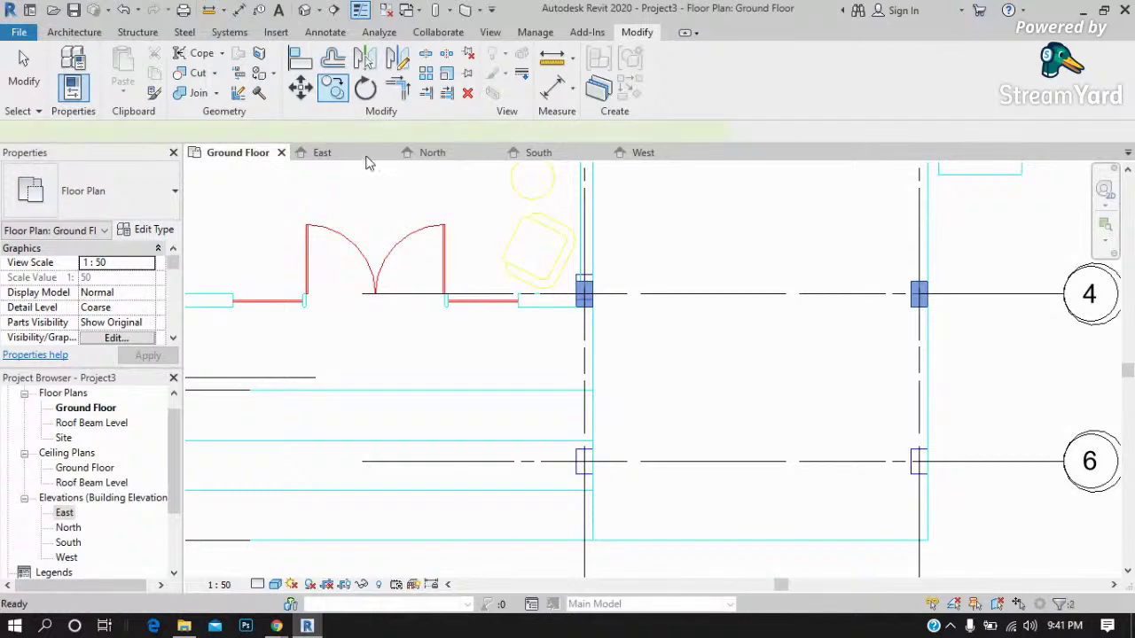
pyautogui.click(970, 295)
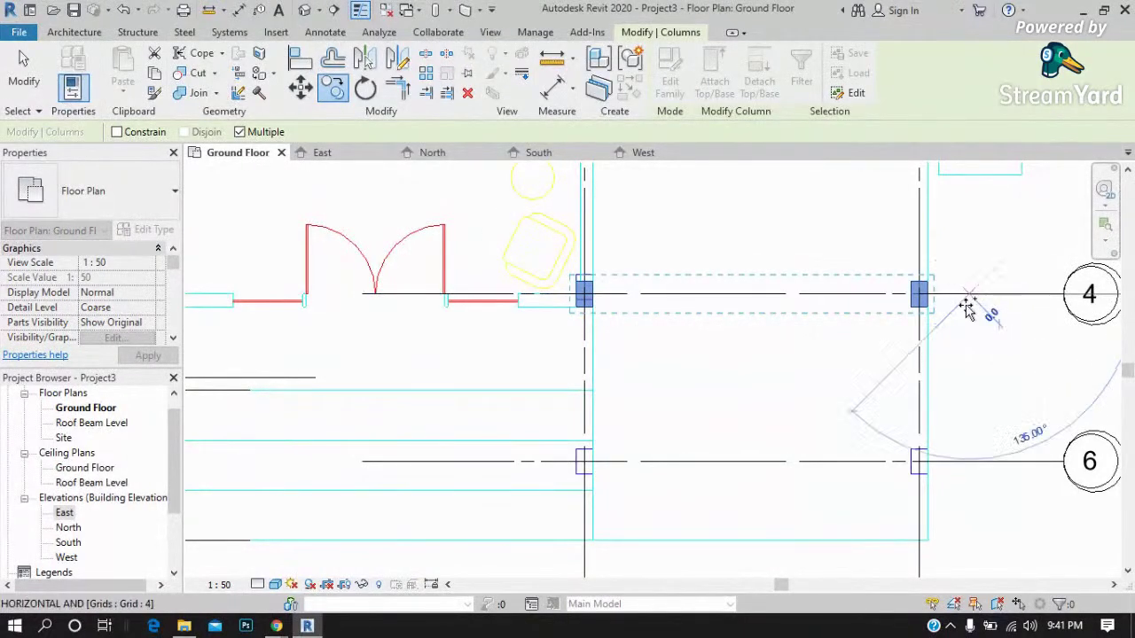
pyautogui.click(970, 465)
pyautogui.scroll(-2, 753, 443)
pyautogui.scroll(-2, 798, 417)
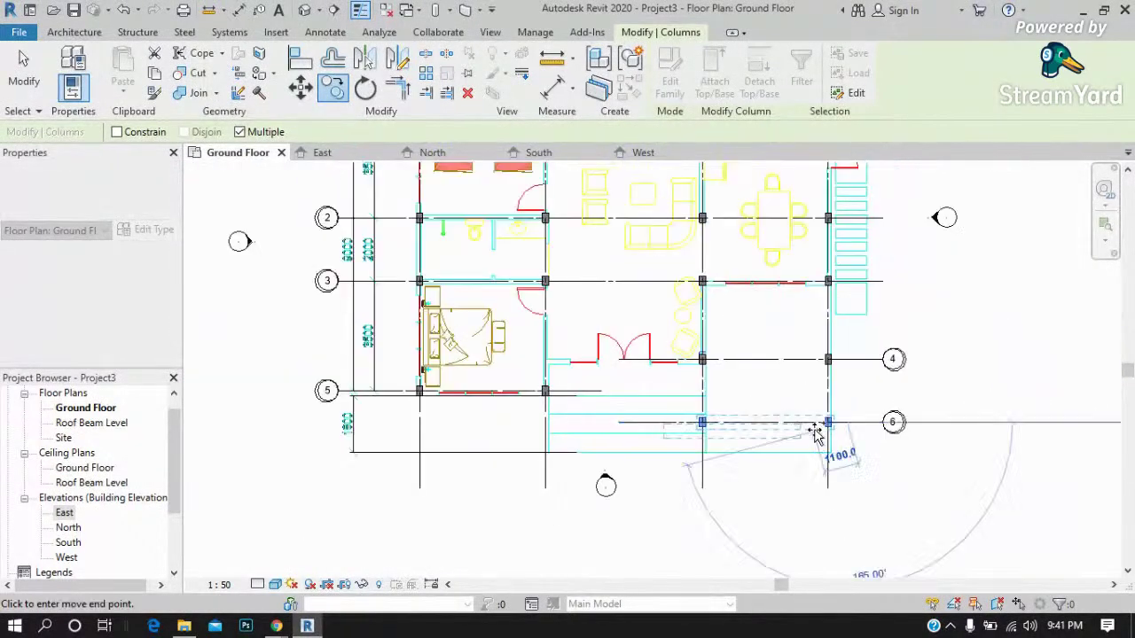
pyautogui.press('Escape')
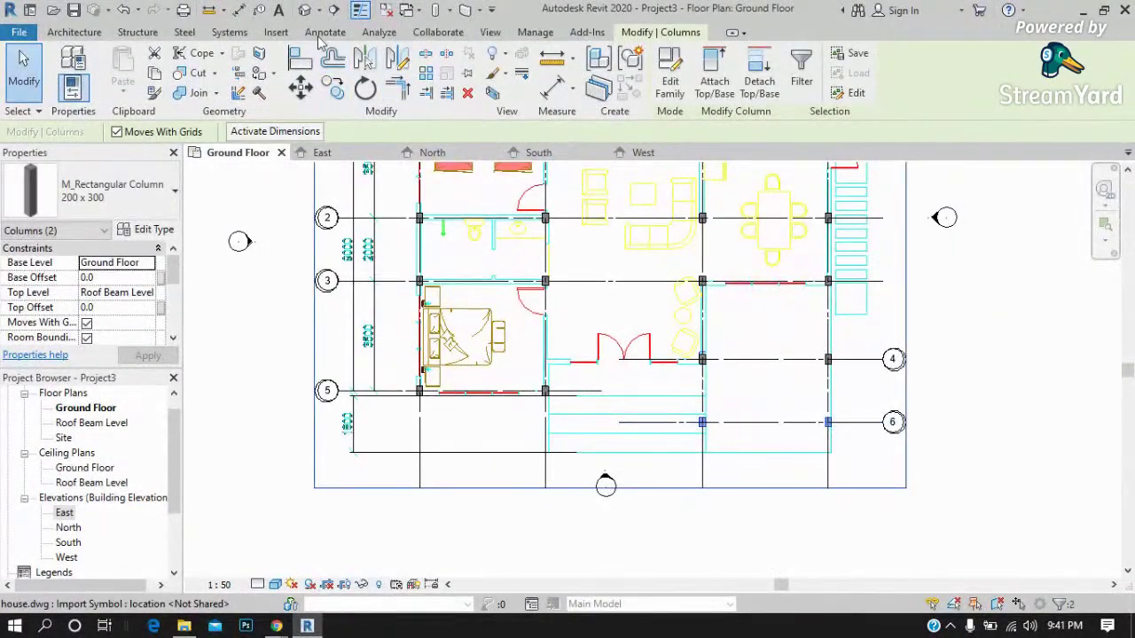
# In Default 3D View, confirm a column rises to Roof Beam Level, then return to Ground Floor.
pyautogui.click(491, 33)
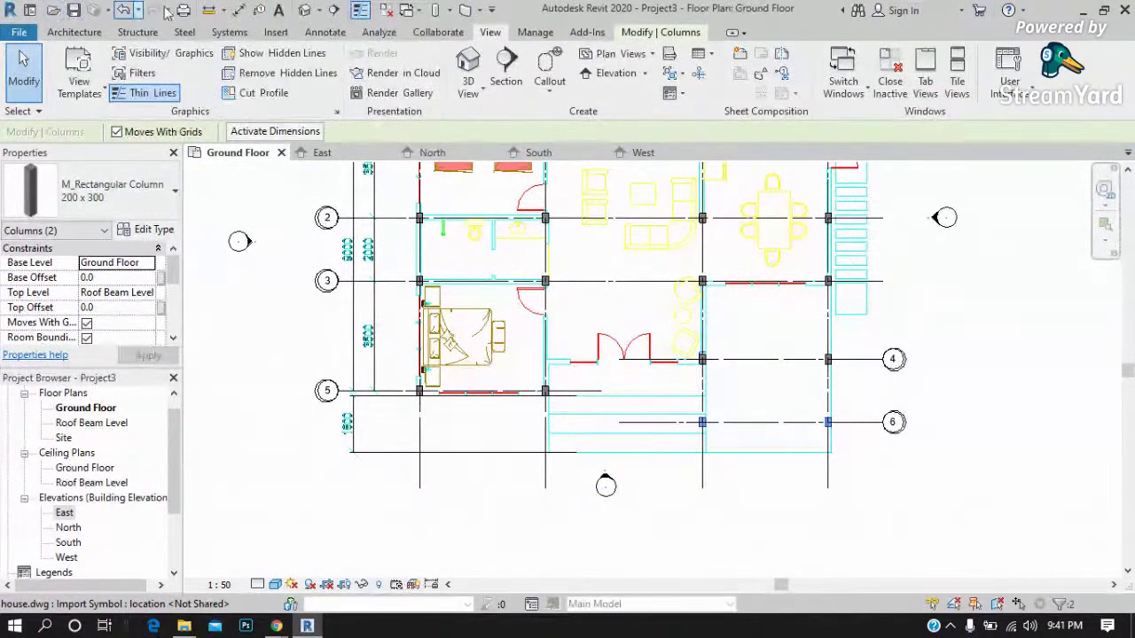
pyautogui.click(306, 16)
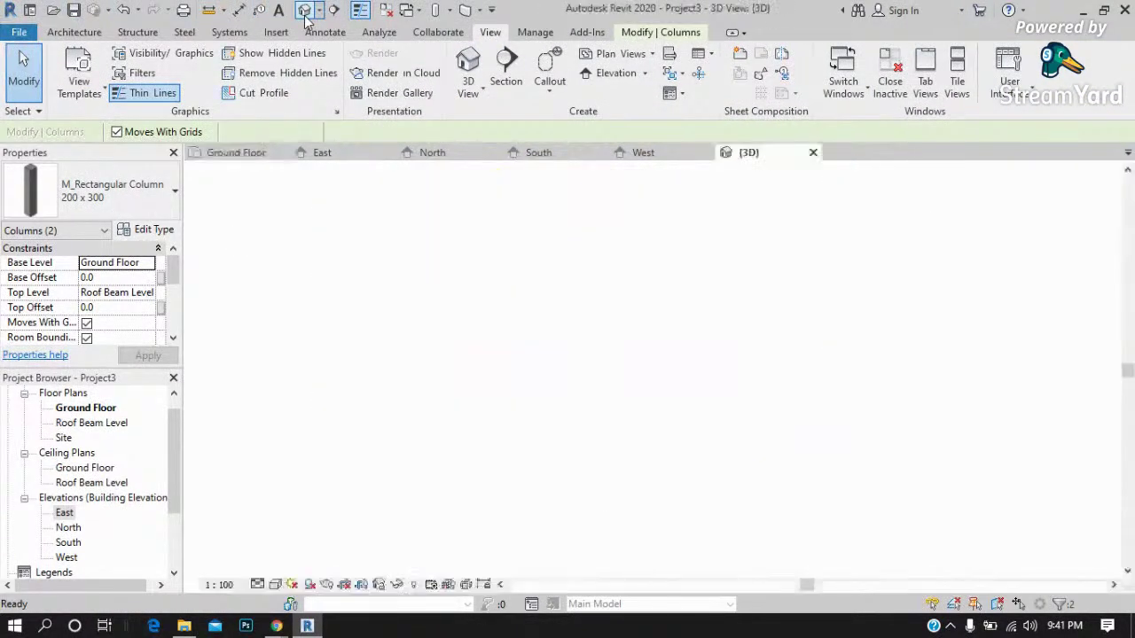
pyautogui.scroll(3, 594, 368)
pyautogui.scroll(3, 618, 401)
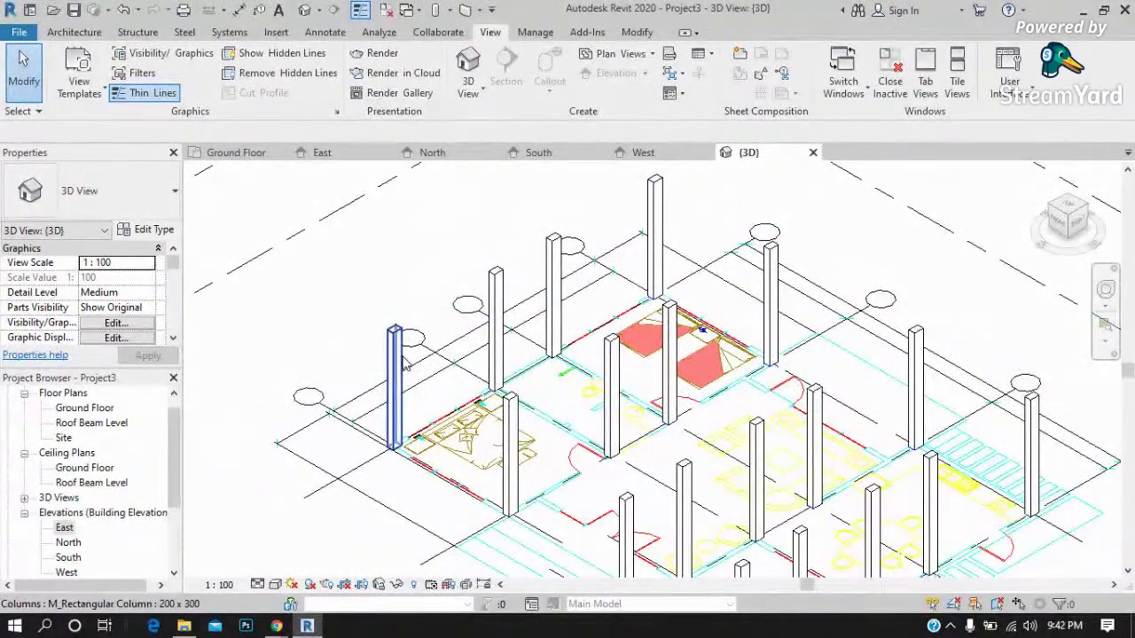
pyautogui.click(654, 197)
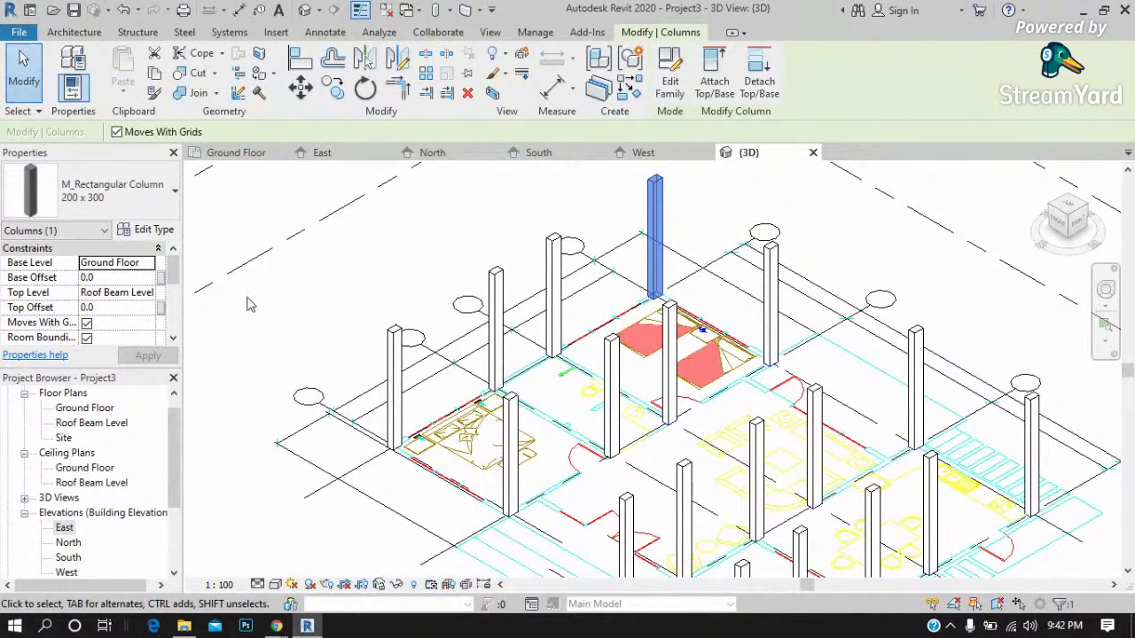
pyautogui.click(236, 152)
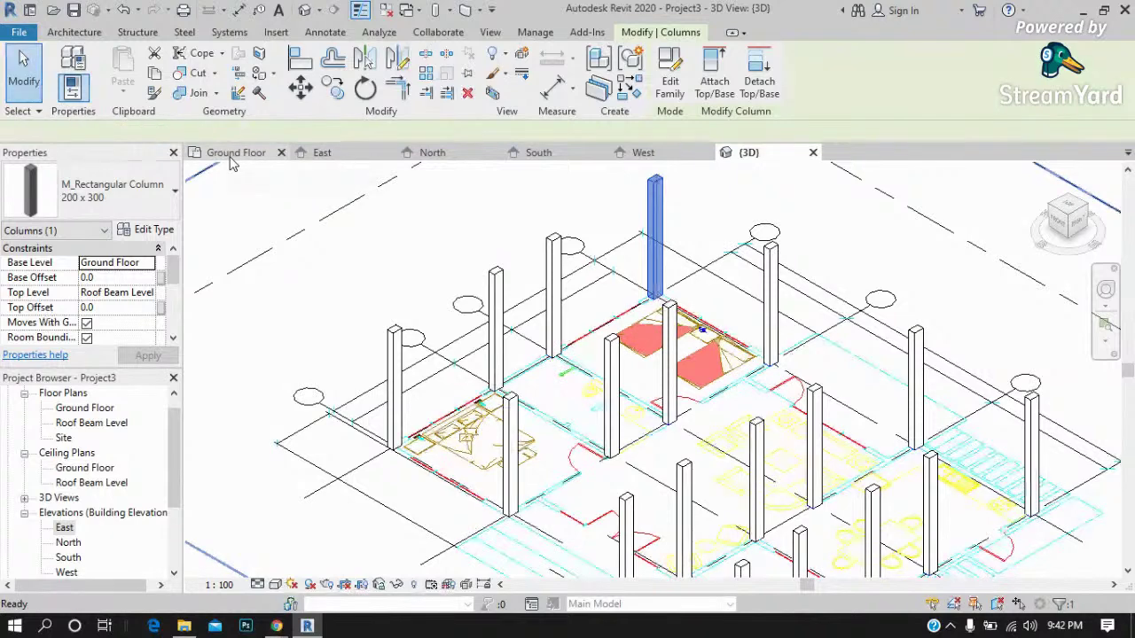
pyautogui.scroll(1, 496, 235)
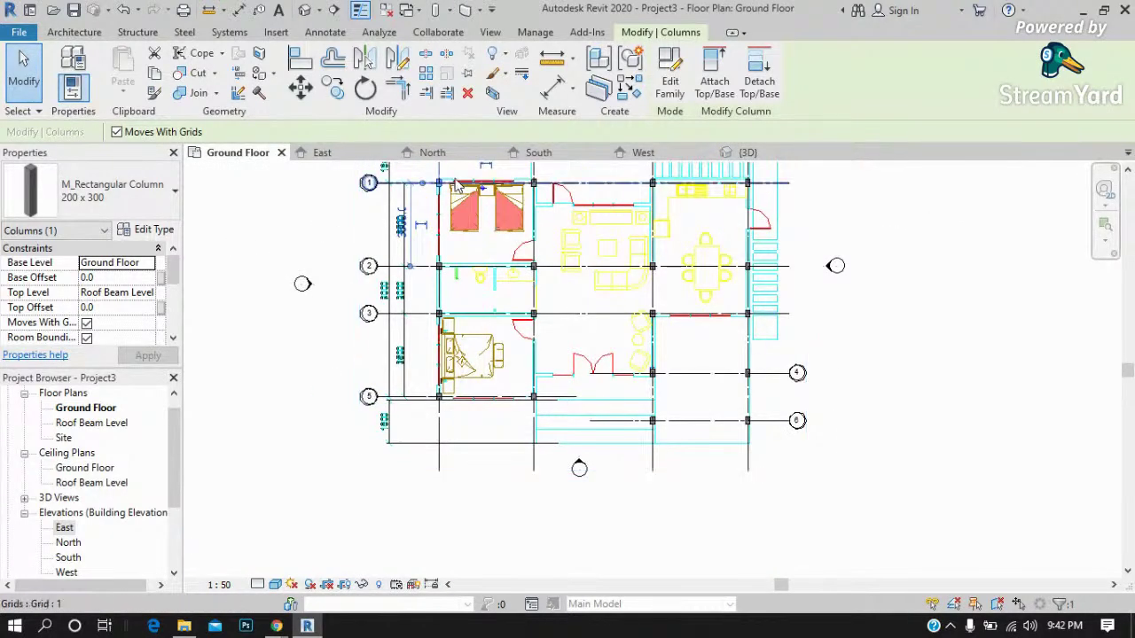
# Set the Wall tool to Generic - 200mm, Finish Face: Exterior, Roof Beam Level height, Chain off.
pyautogui.scroll(1, 450, 175)
pyautogui.scroll(1, 450, 175)
pyautogui.scroll(1, 691, 195)
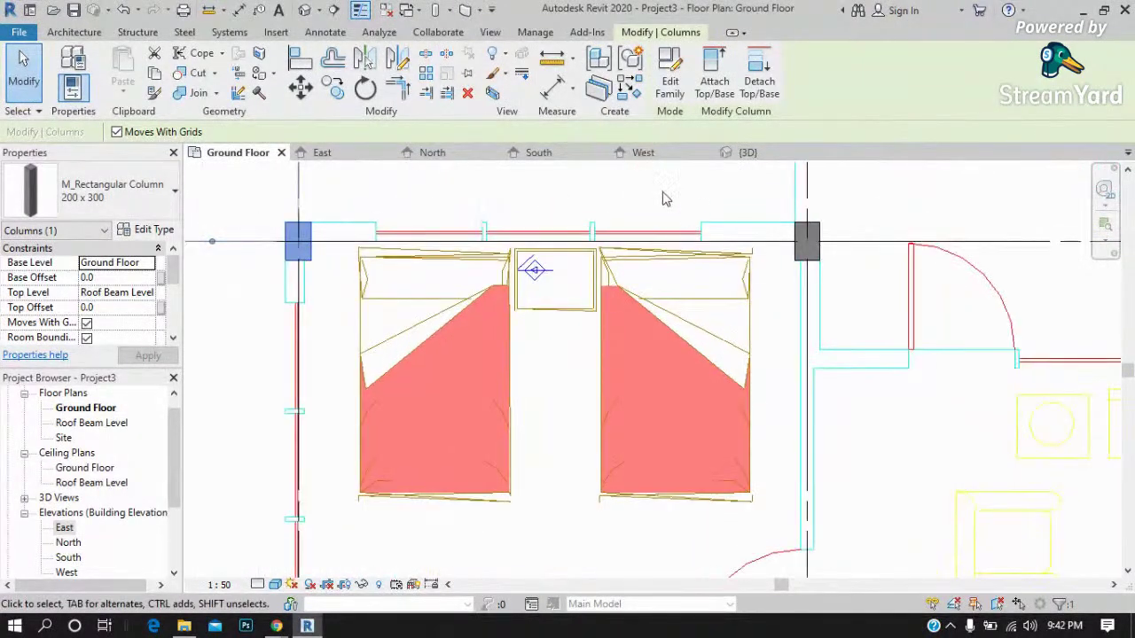
pyautogui.scroll(-1, 300, 328)
pyautogui.scroll(3, 387, 195)
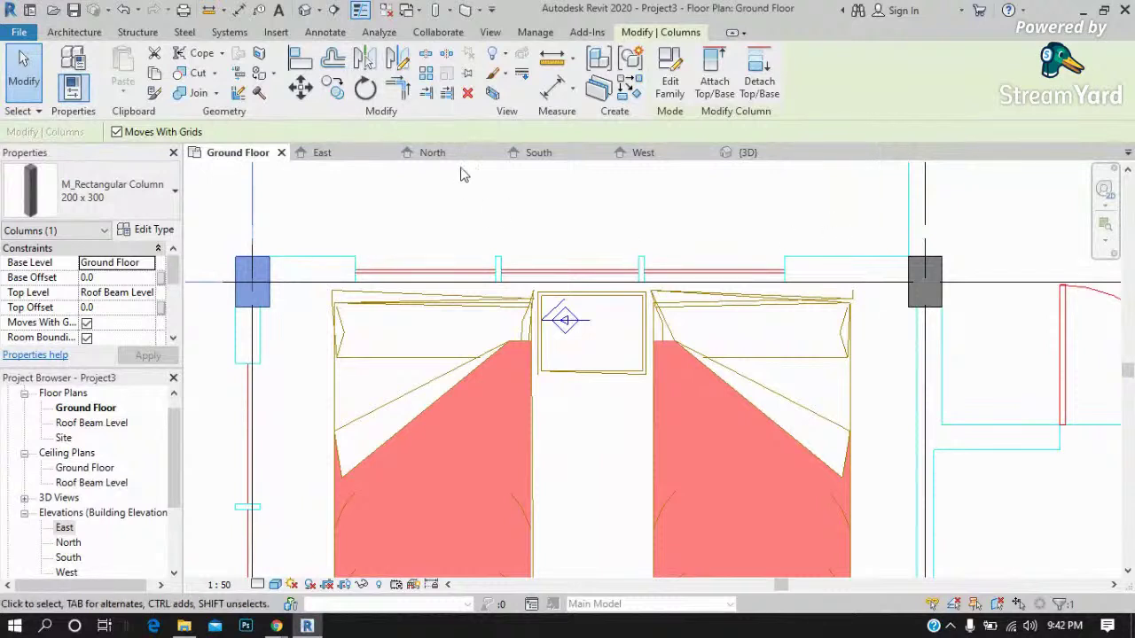
pyautogui.click(74, 31)
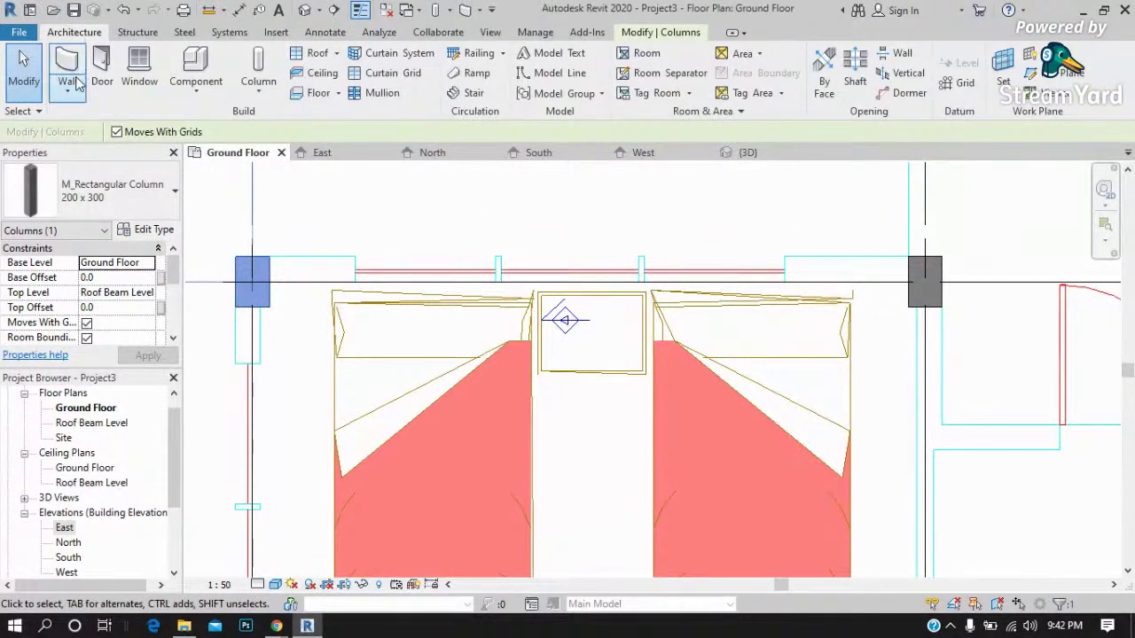
pyautogui.click(68, 71)
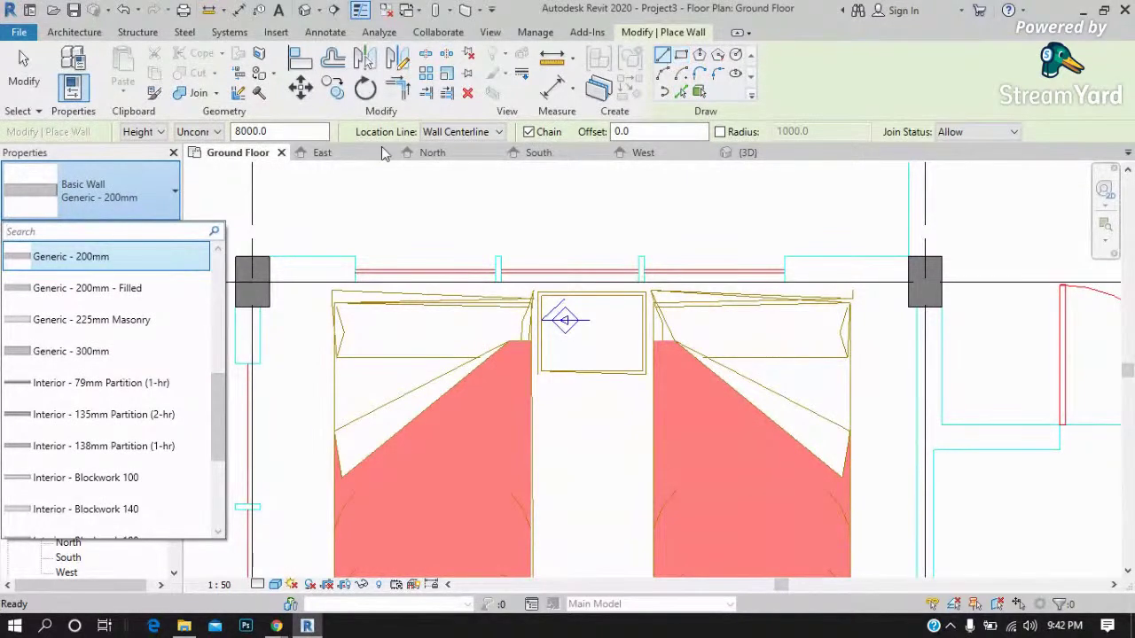
pyautogui.click(663, 56)
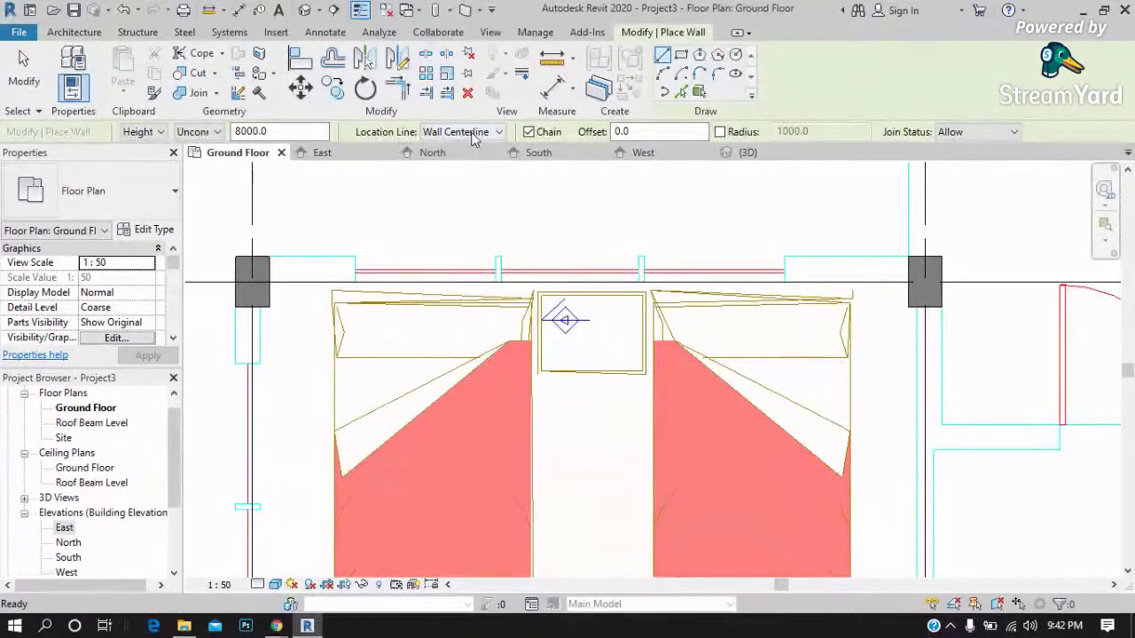
pyautogui.click(474, 138)
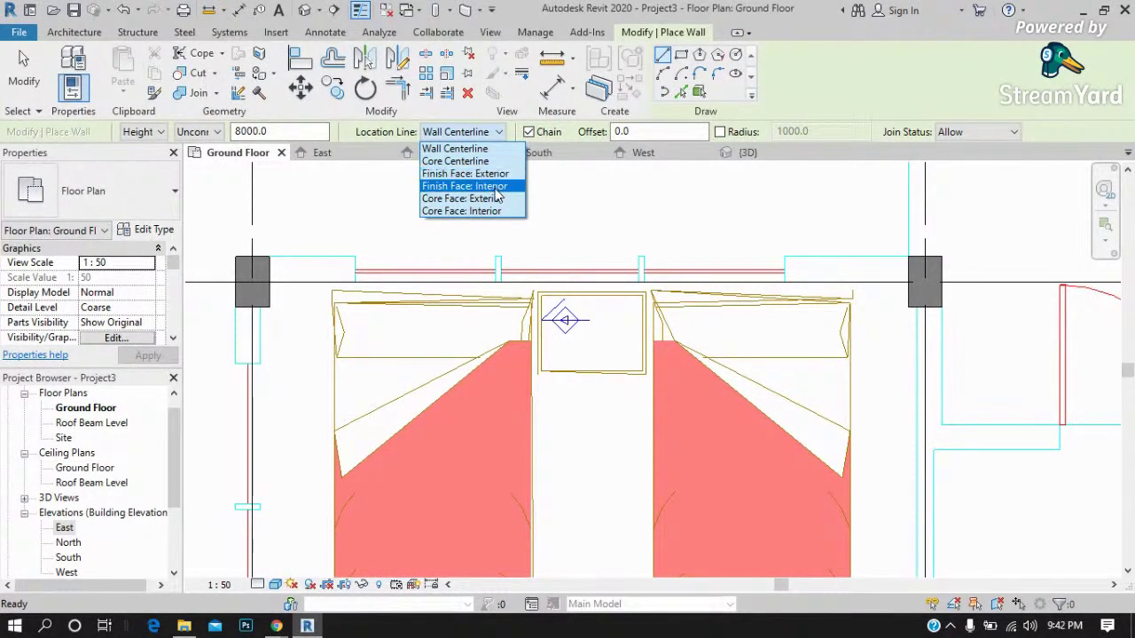
pyautogui.click(486, 174)
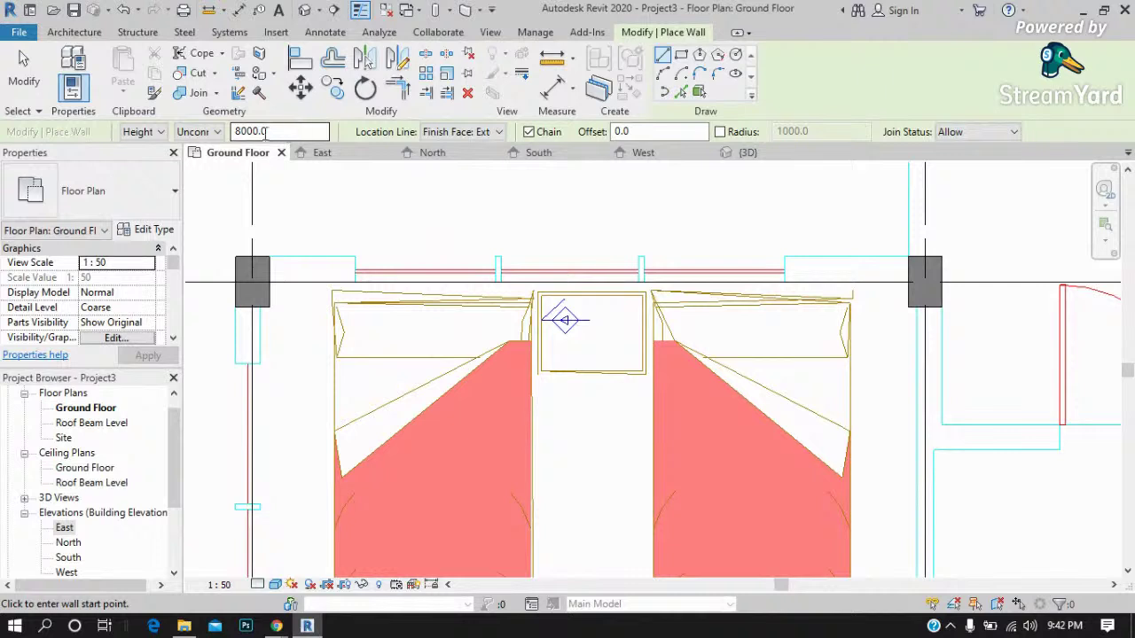
pyautogui.click(213, 131)
pyautogui.click(215, 161)
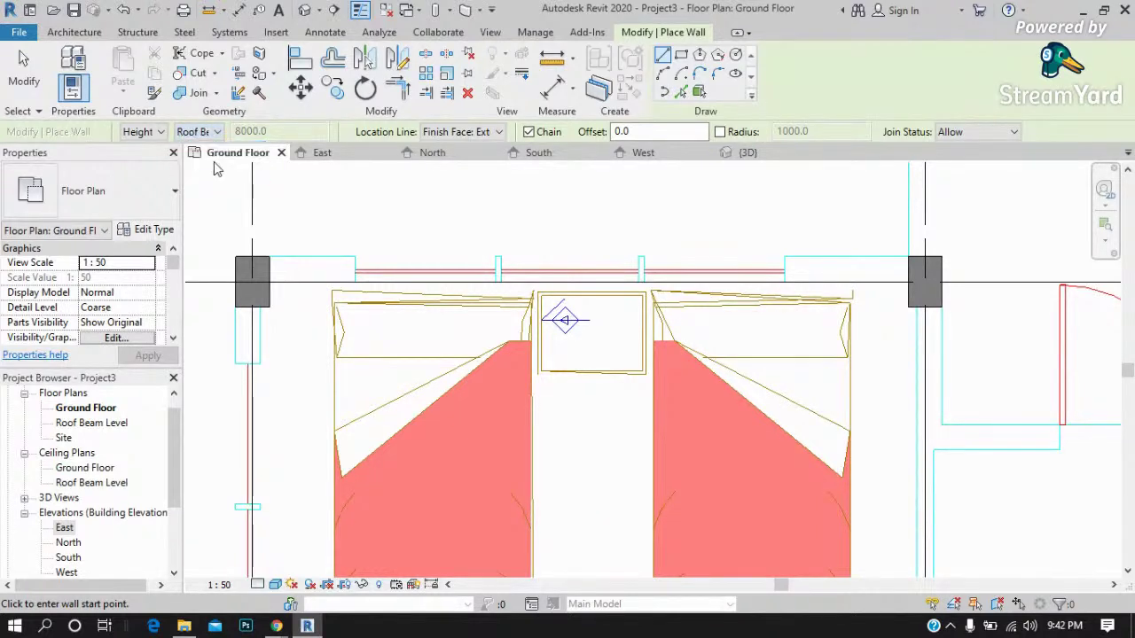
pyautogui.click(530, 132)
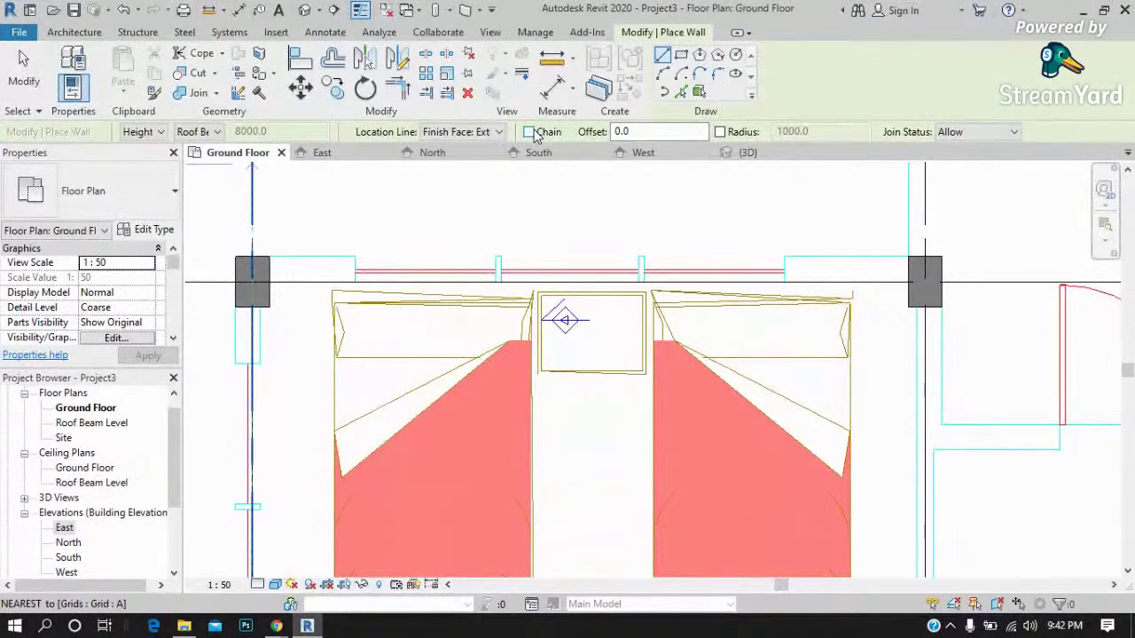
pyautogui.press('Escape')
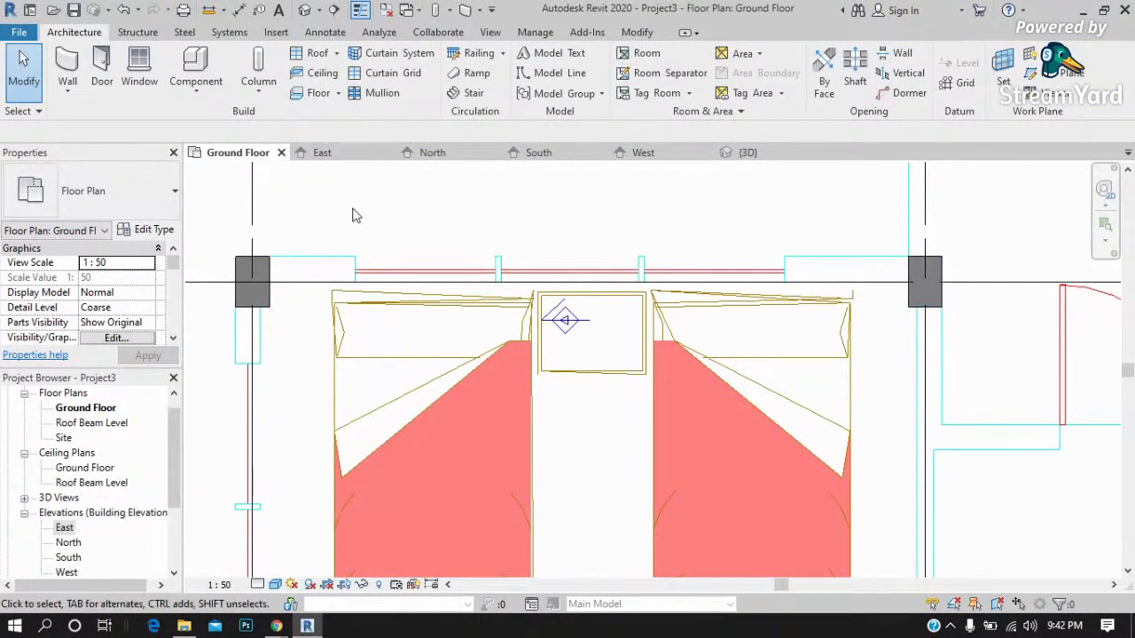
# Draw the wall along grid 1 from the left column to the right column.
pyautogui.click(72, 69)
pyautogui.click(270, 256)
pyautogui.click(908, 257)
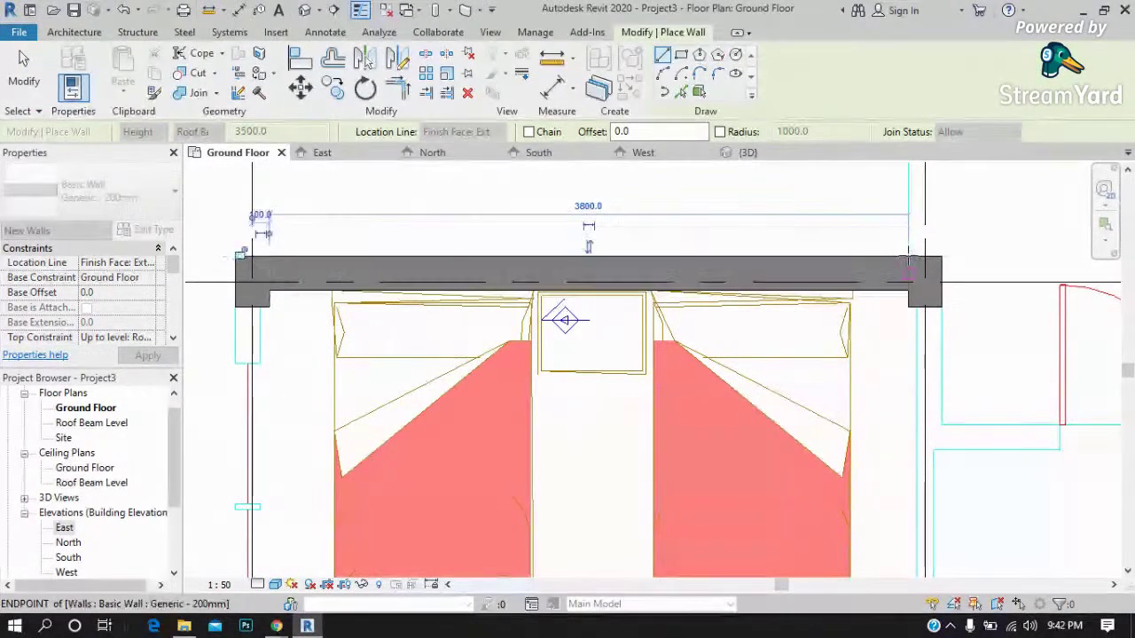
pyautogui.press('Escape')
pyautogui.press('Escape')
pyautogui.scroll(-1, 320, 241)
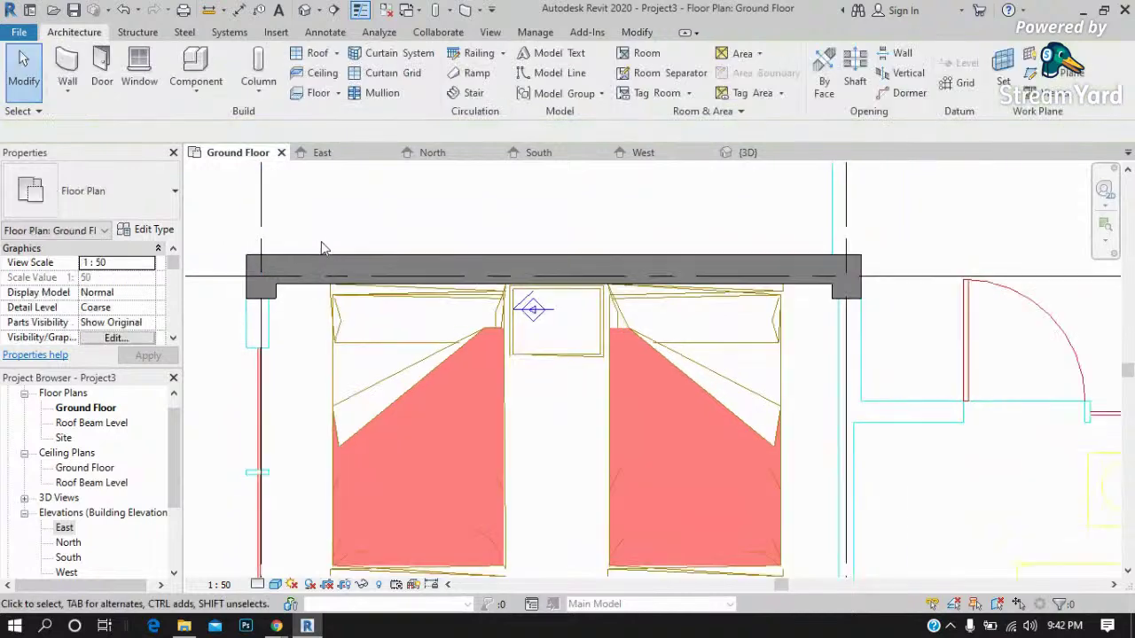
# Switch to Wireframe, select the new grid 1 wall in the 3D view, then return to Ground Floor.
pyautogui.click(276, 585)
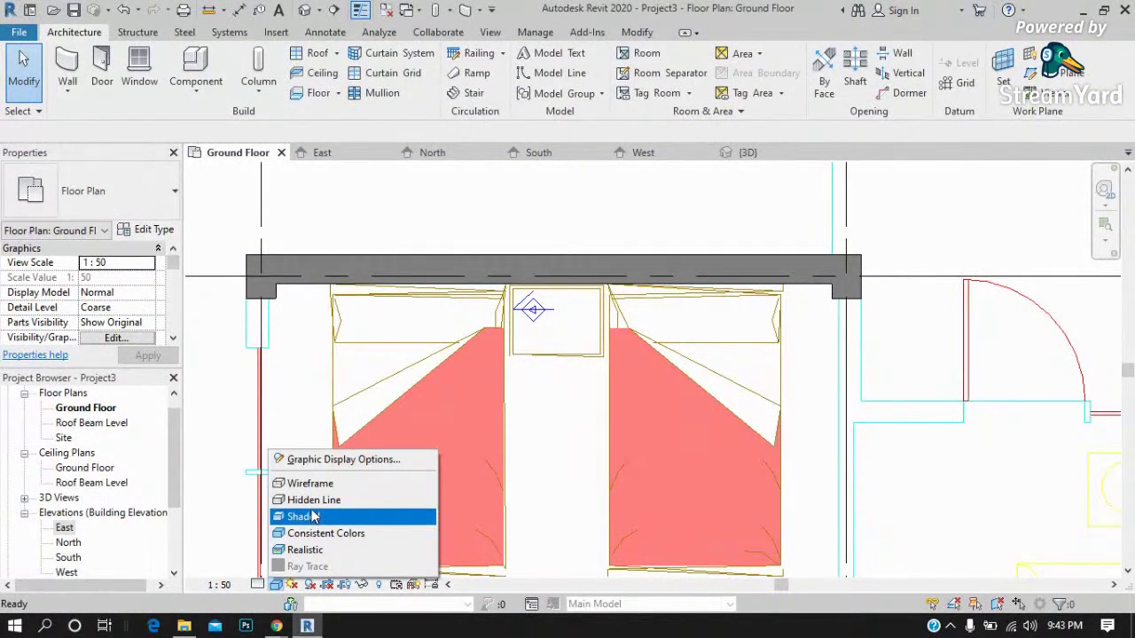
pyautogui.click(312, 486)
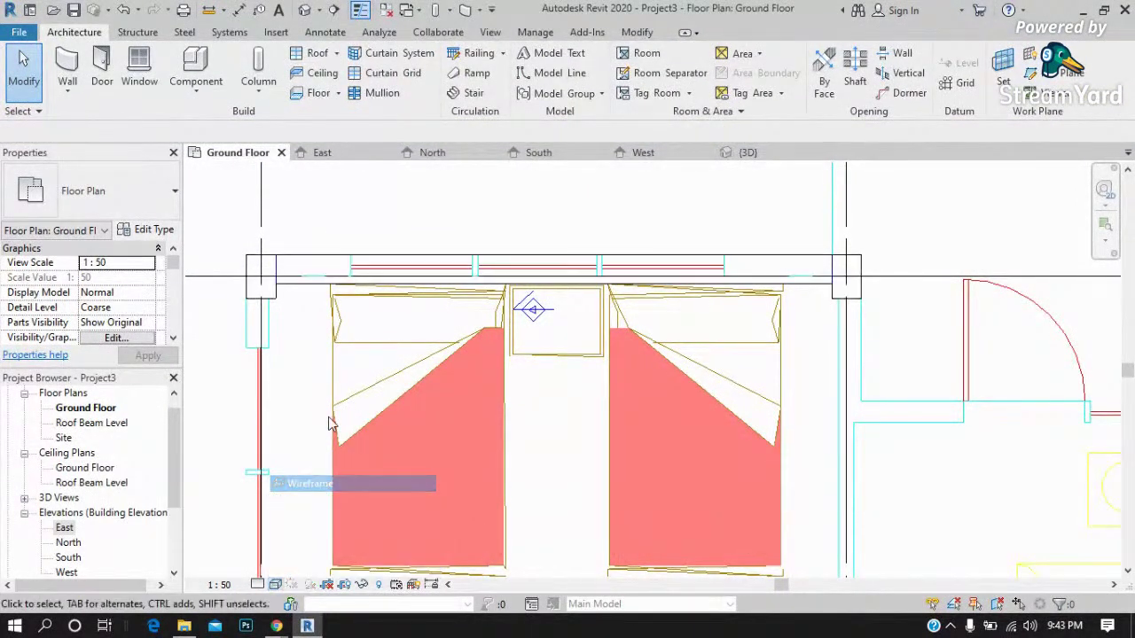
pyautogui.click(747, 153)
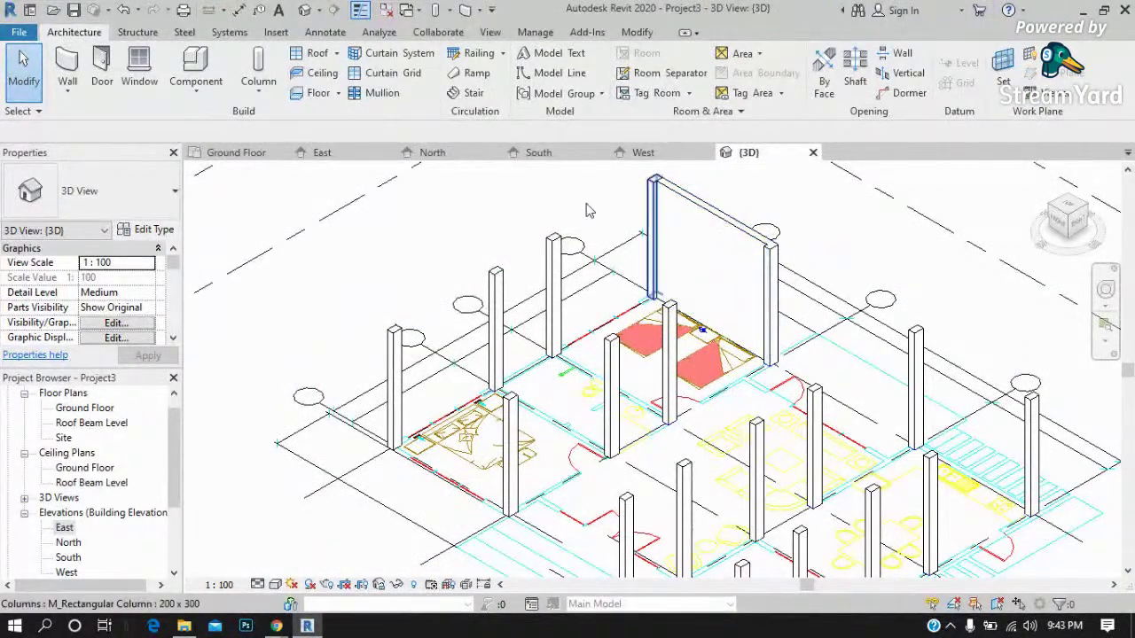
pyautogui.click(714, 230)
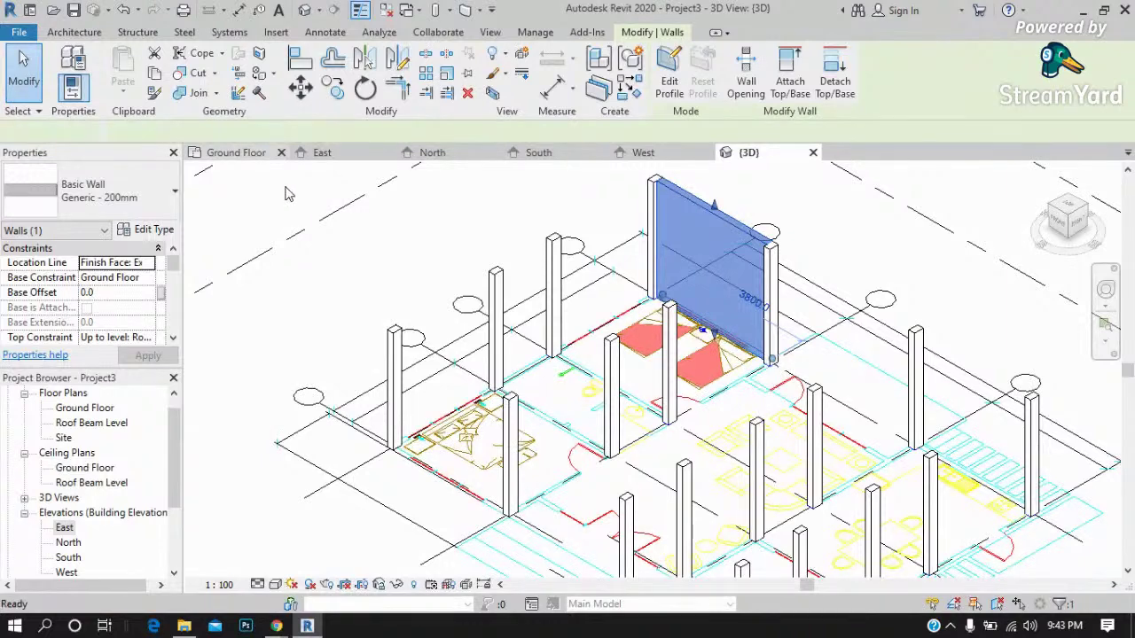
pyautogui.click(235, 153)
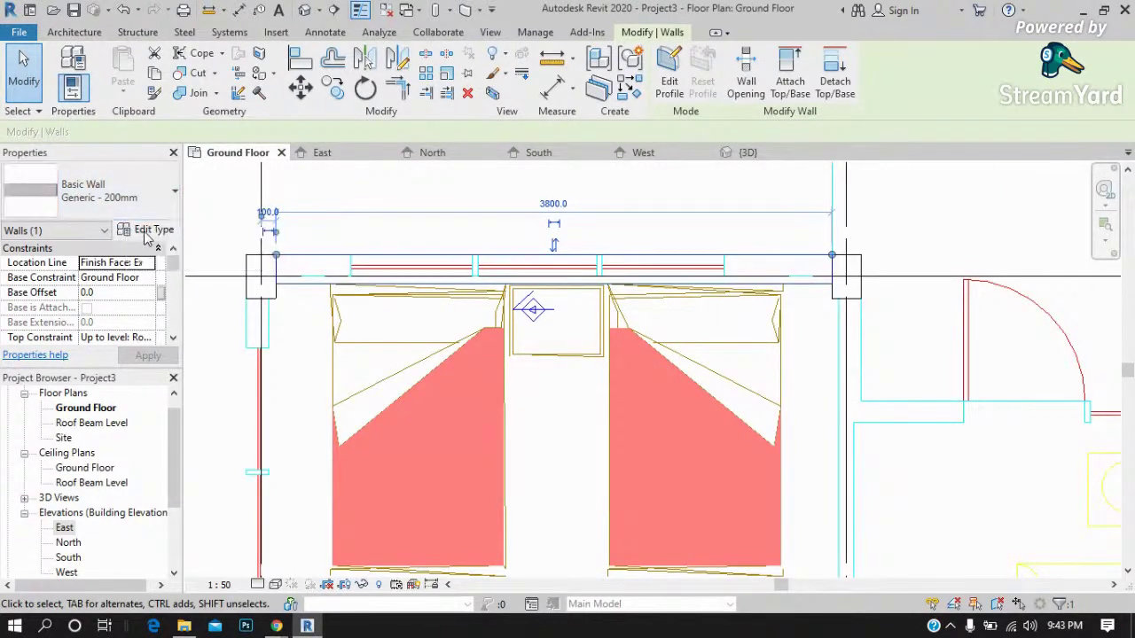
# Duplicate the Generic - 200mm wall type as 'CHB 150'.
pyautogui.click(344, 225)
pyautogui.click(148, 229)
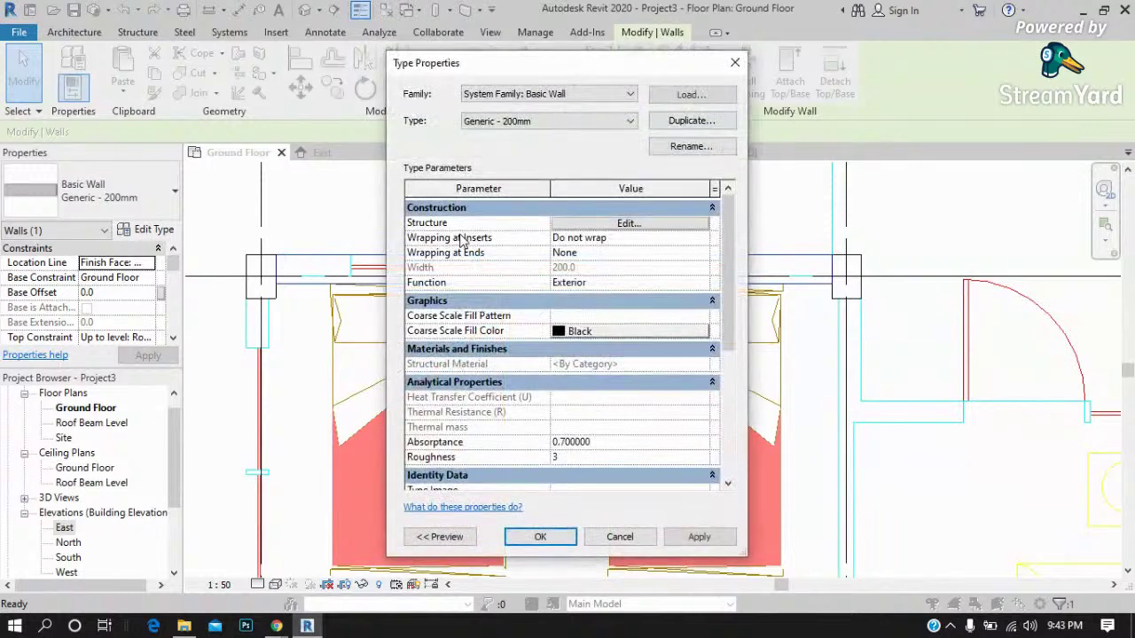
pyautogui.click(691, 121)
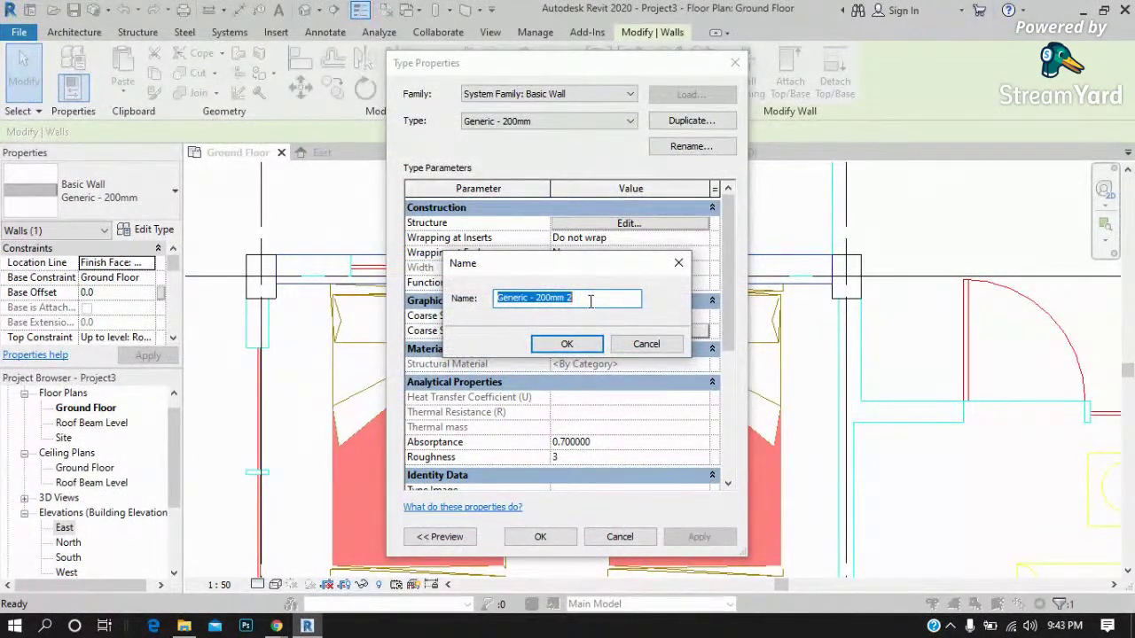
pyautogui.write('CHB')
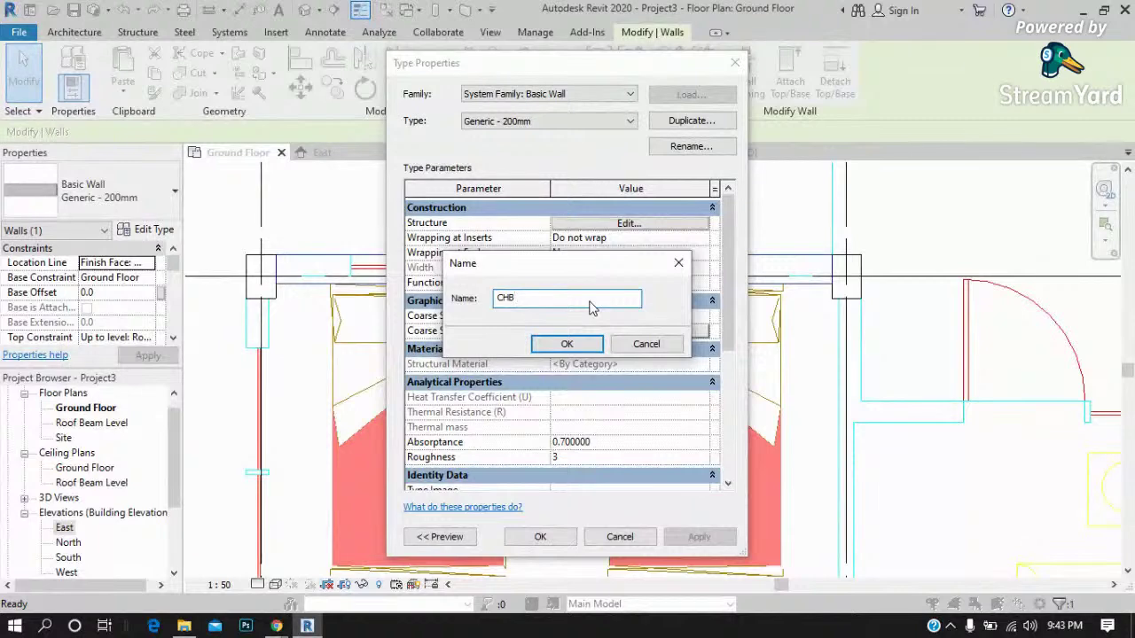
pyautogui.write(' 150')
pyautogui.click(566, 344)
# Set the CHB 150 structure layer thickness to 150 and apply the type to the wall.
pyautogui.click(598, 224)
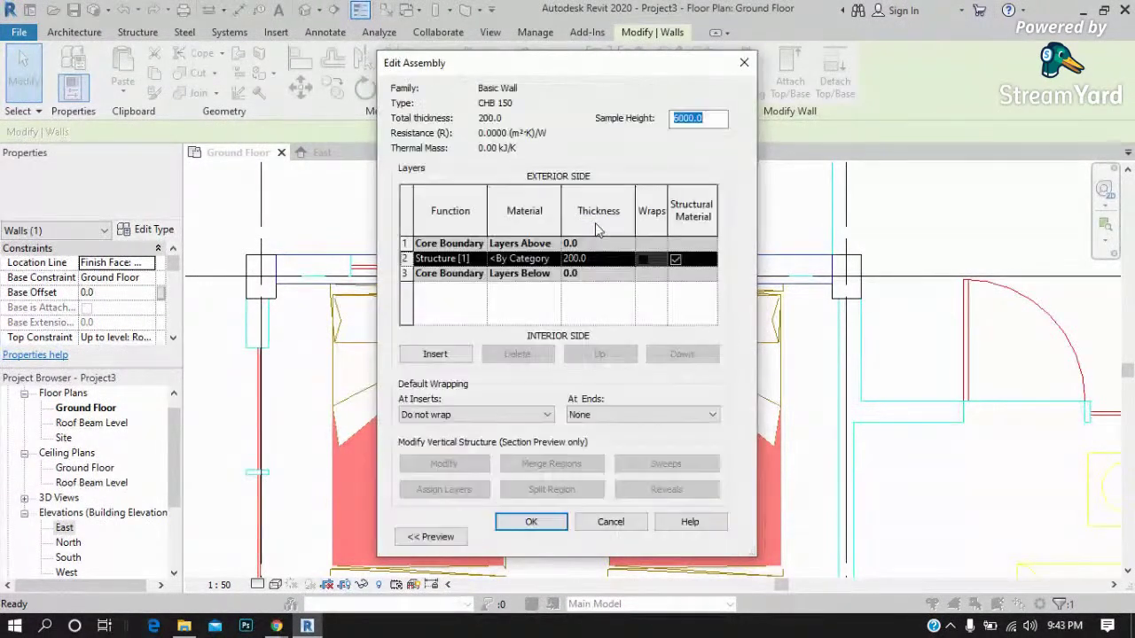
pyautogui.click(597, 257)
pyautogui.write('150')
pyautogui.click(527, 520)
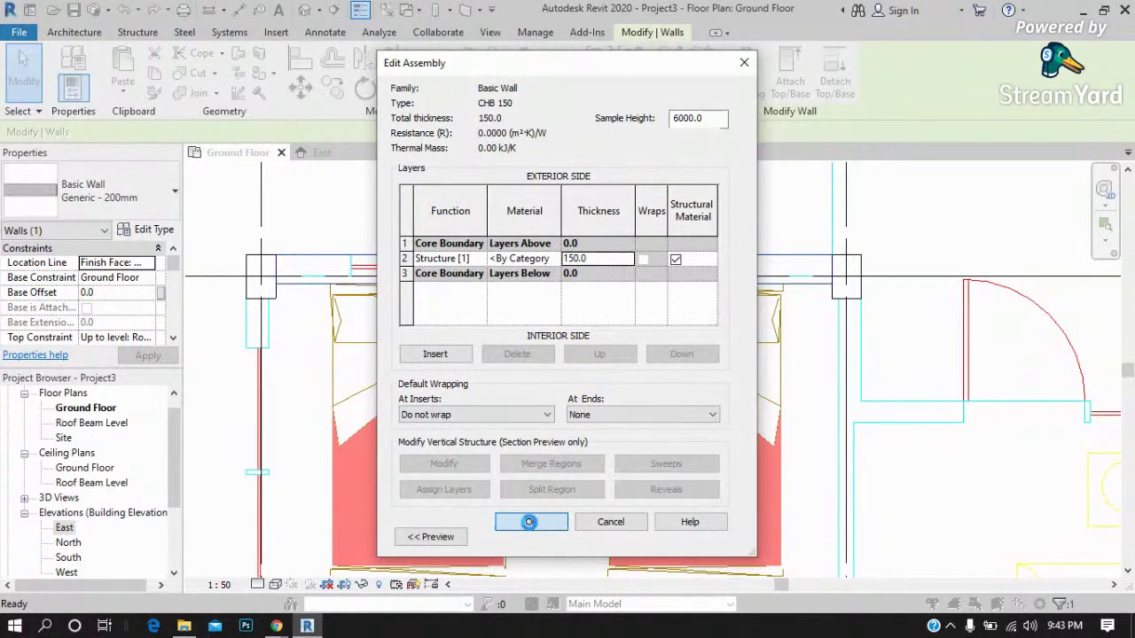
pyautogui.click(542, 538)
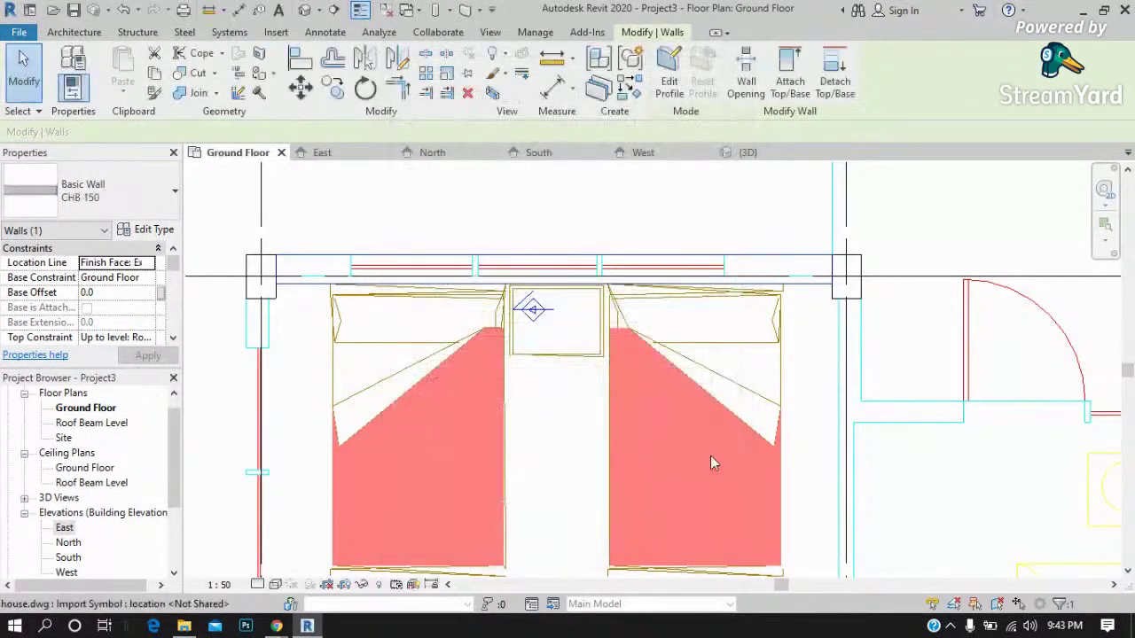
# Zoom in on the Basic Wall CHB 150 between the grid 1 columns in the 3D view.
pyautogui.scroll(2, 326, 253)
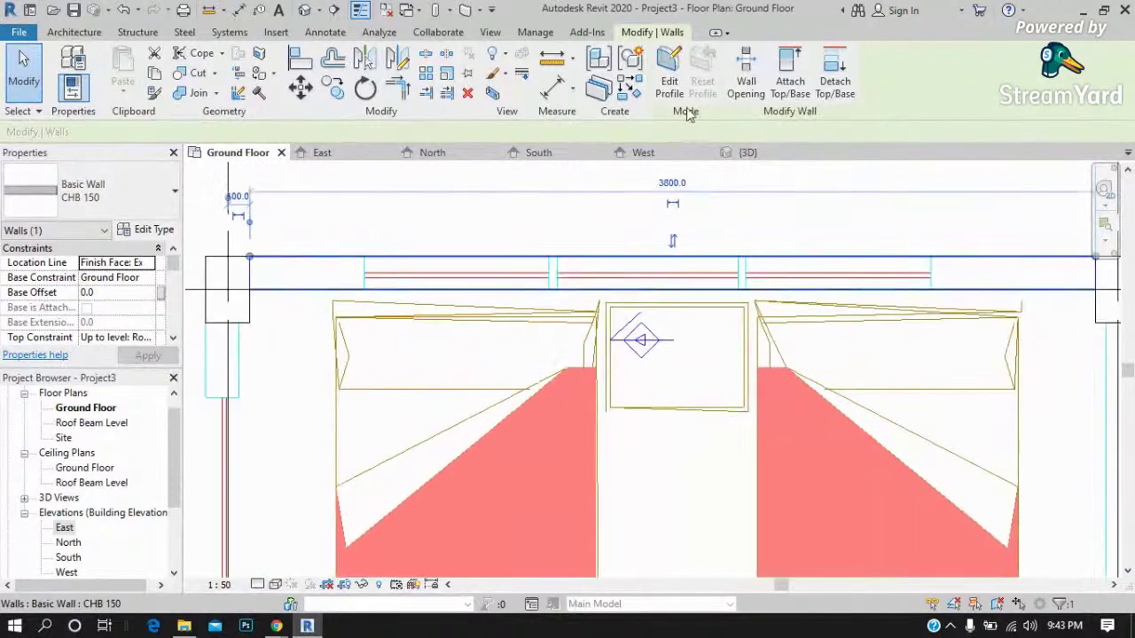
pyautogui.click(743, 152)
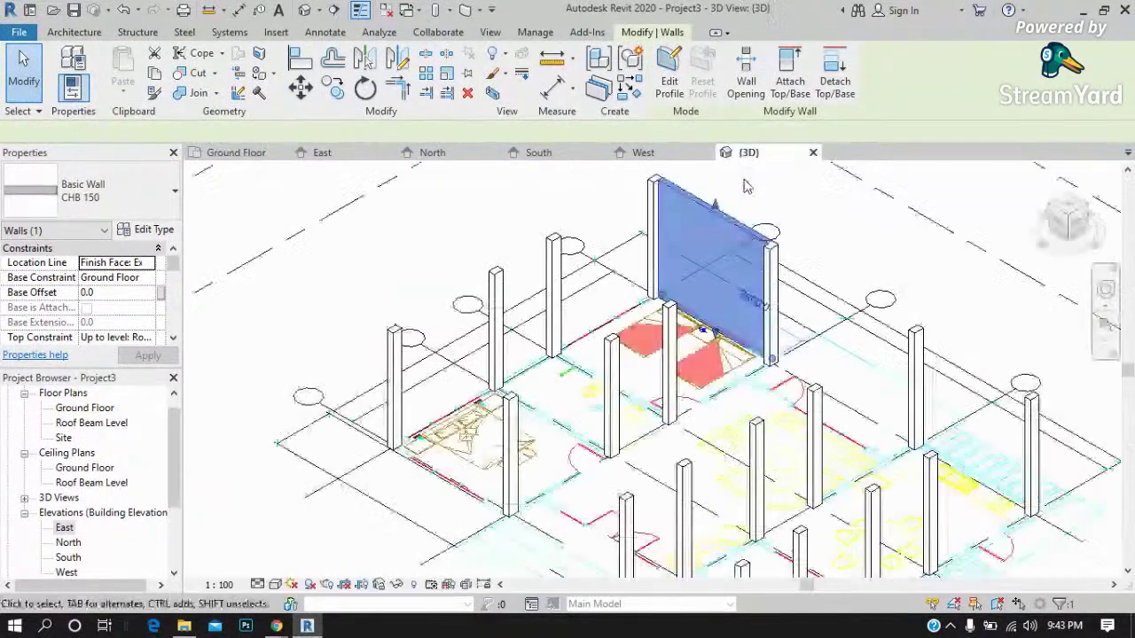
pyautogui.click(780, 207)
pyautogui.scroll(3, 734, 220)
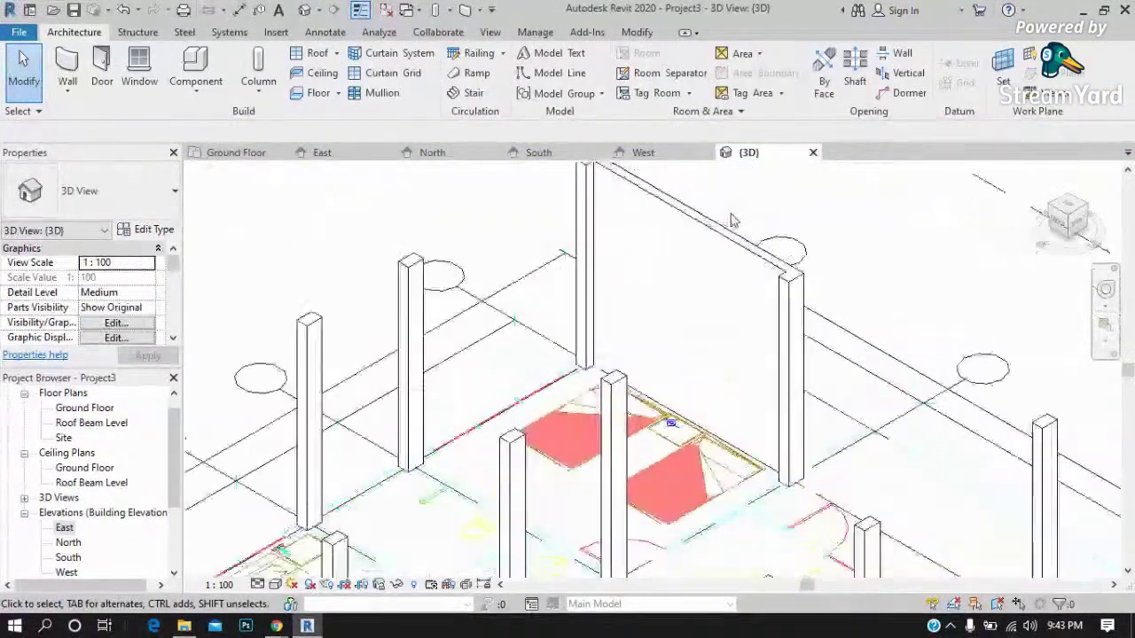
pyautogui.scroll(2, 734, 221)
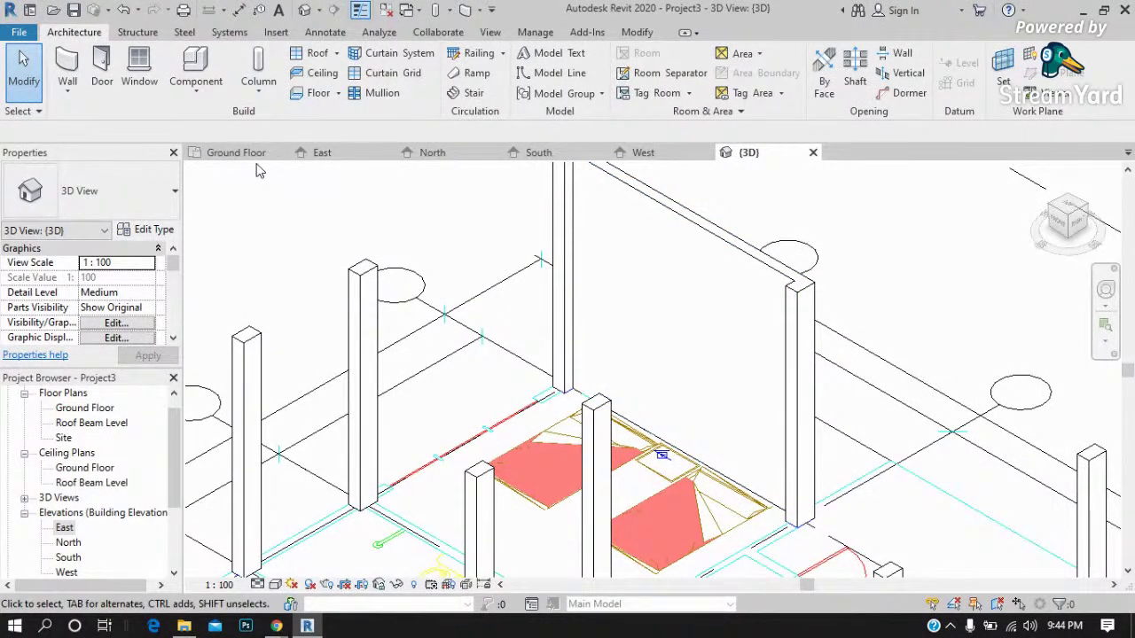
pyautogui.scroll(1, 743, 259)
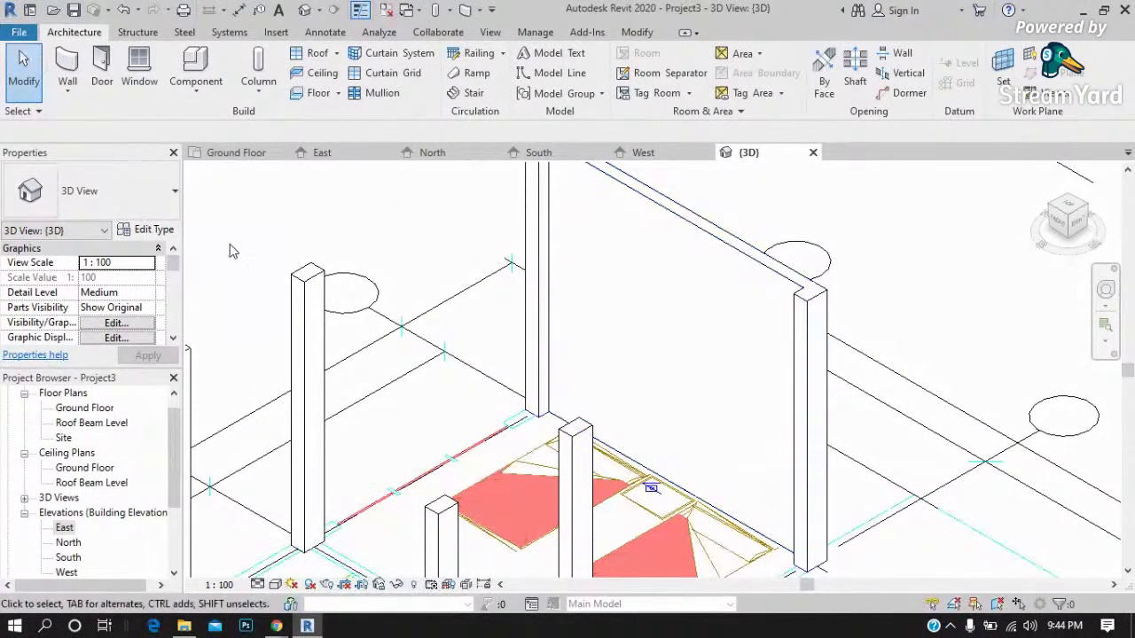
# Select the CHB 150 wall in Ground Floor and review its type's layer structure.
pyautogui.click(233, 155)
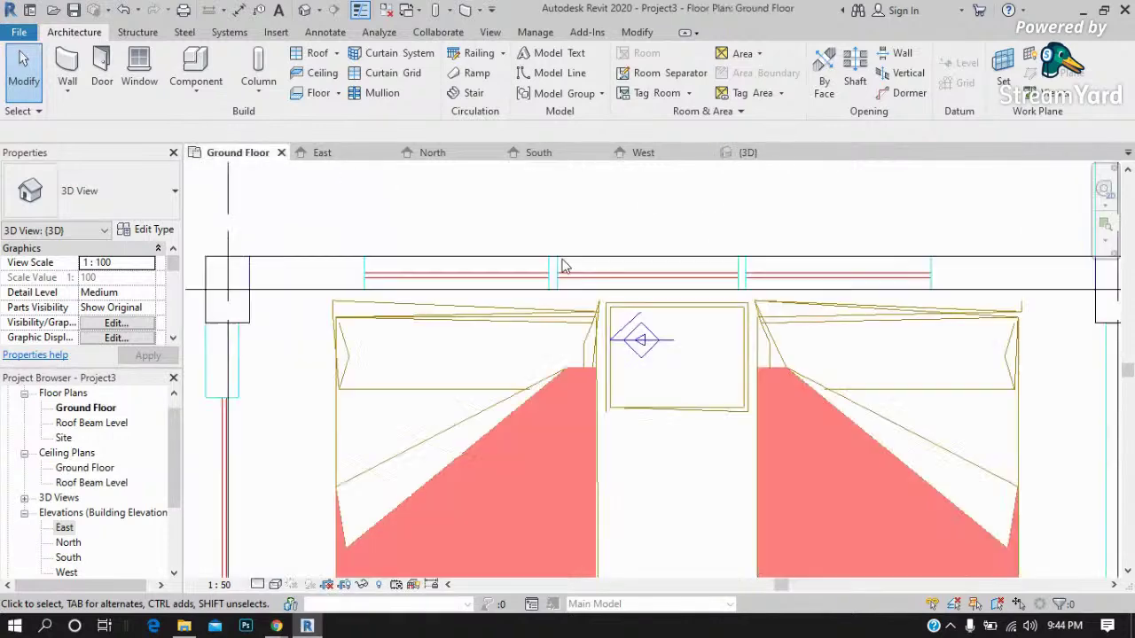
pyautogui.click(294, 290)
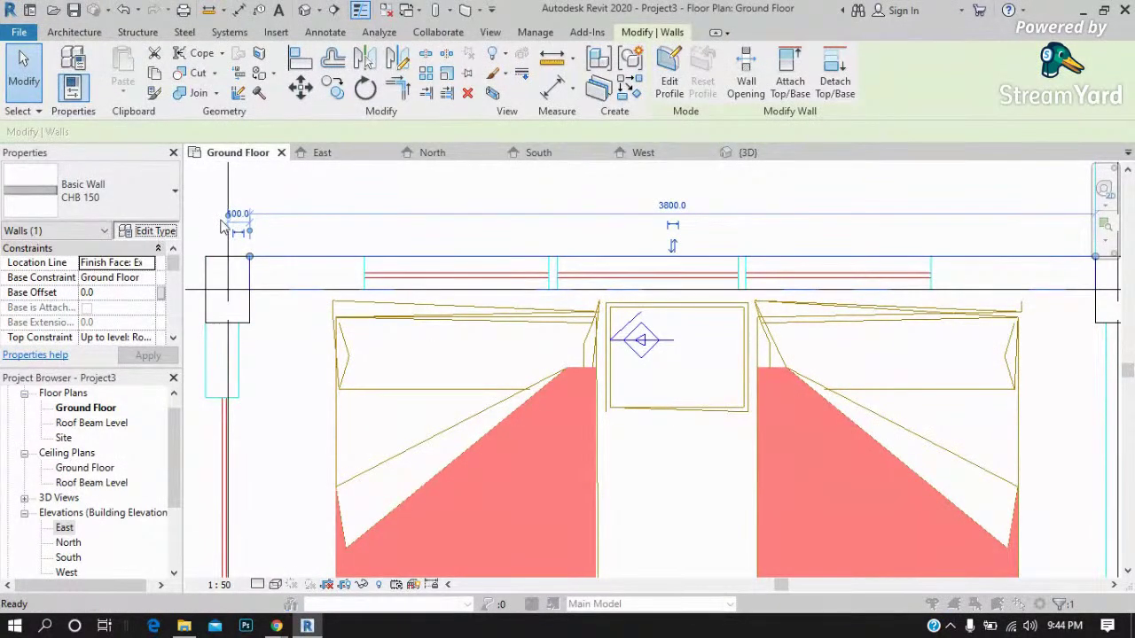
pyautogui.click(148, 231)
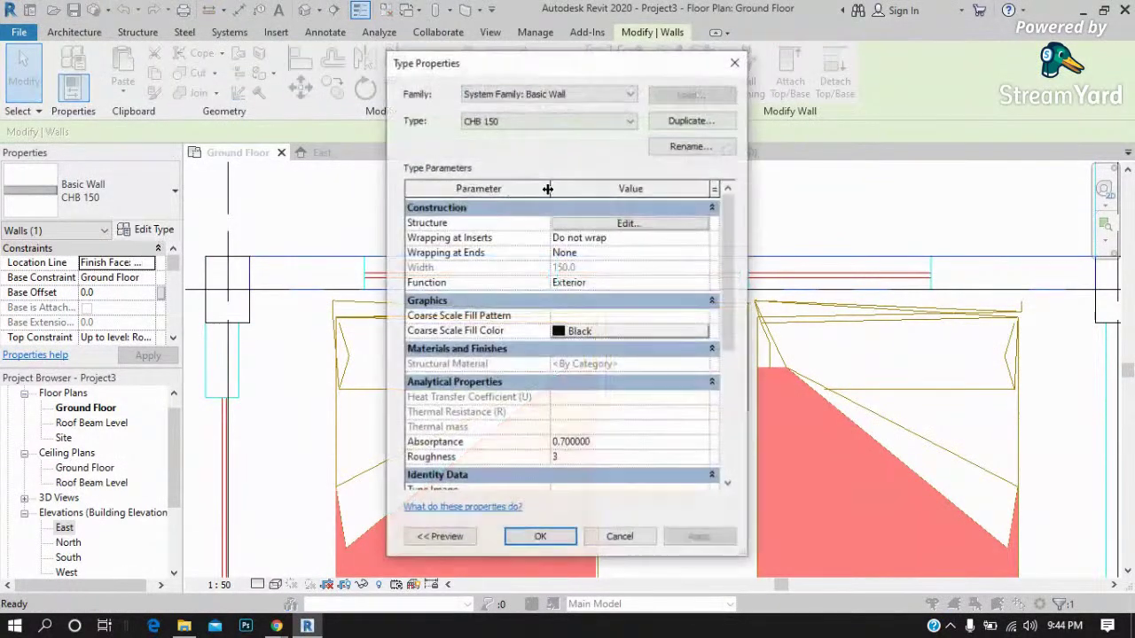
pyautogui.click(579, 227)
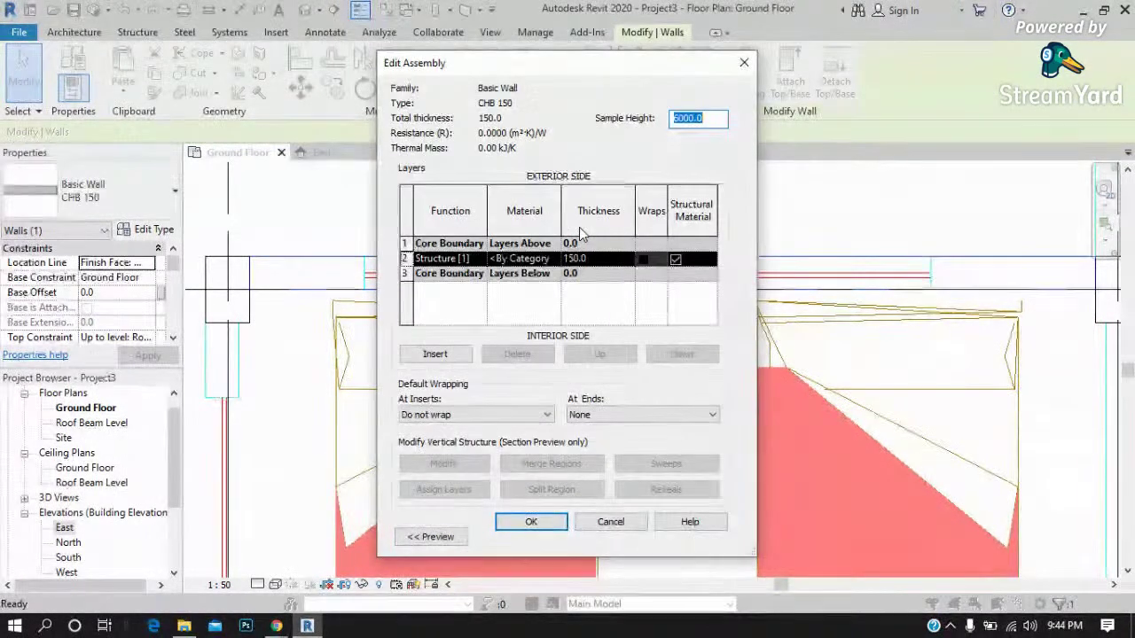
pyautogui.click(610, 523)
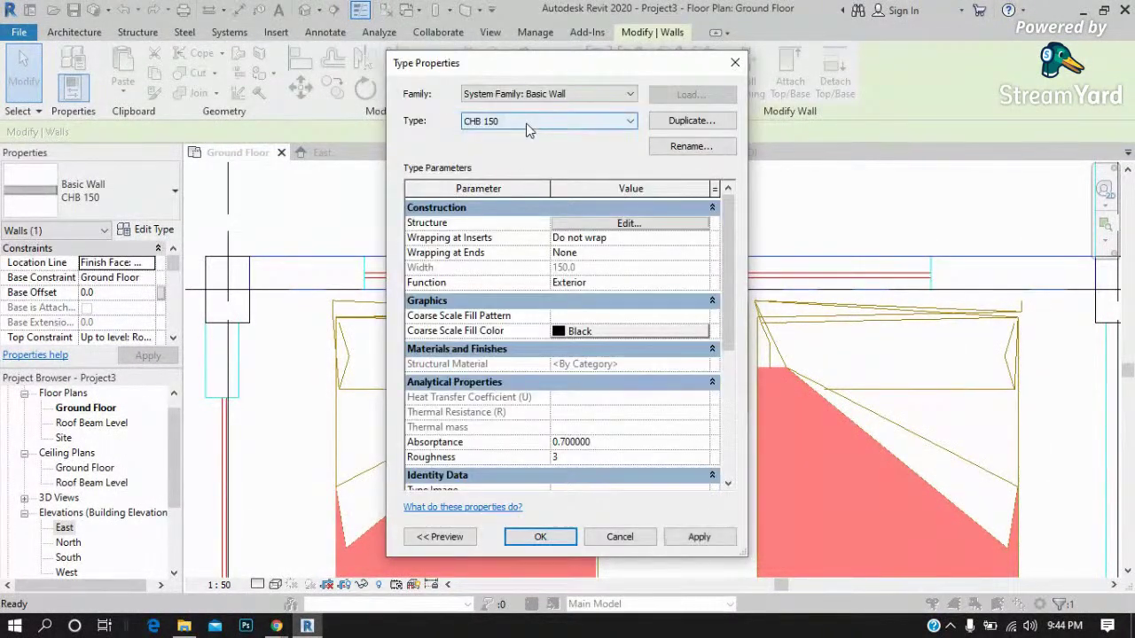
pyautogui.click(673, 148)
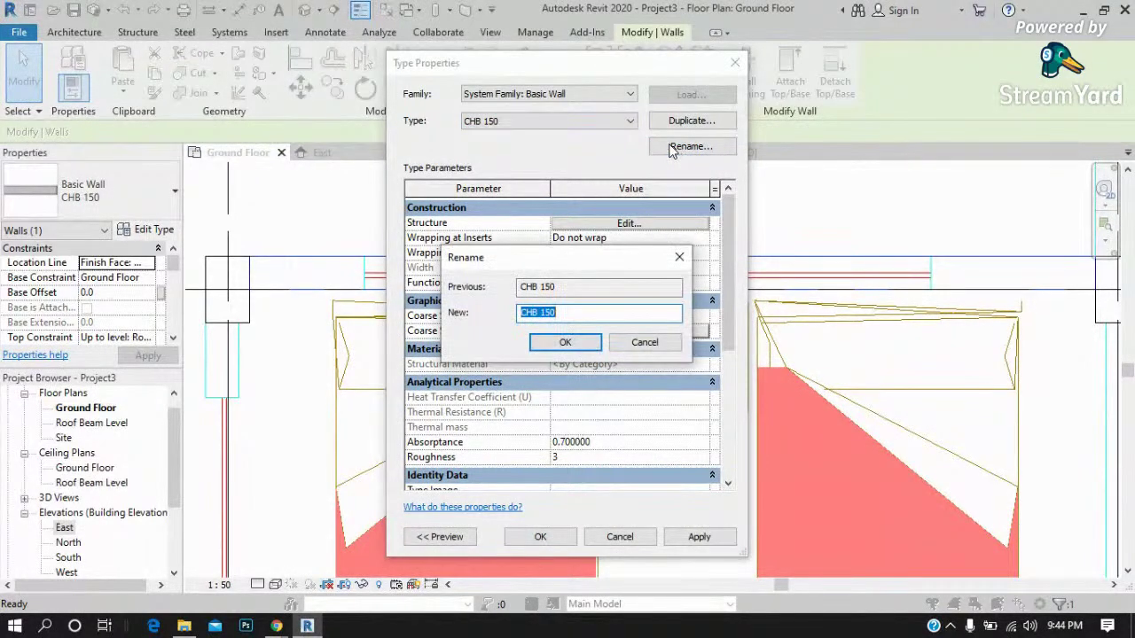
pyautogui.click(645, 343)
# Duplicate CHB 150 as 'CHB 15 with FIN' and insert a new layer into its structure.
pyautogui.click(684, 121)
pyautogui.click(570, 298)
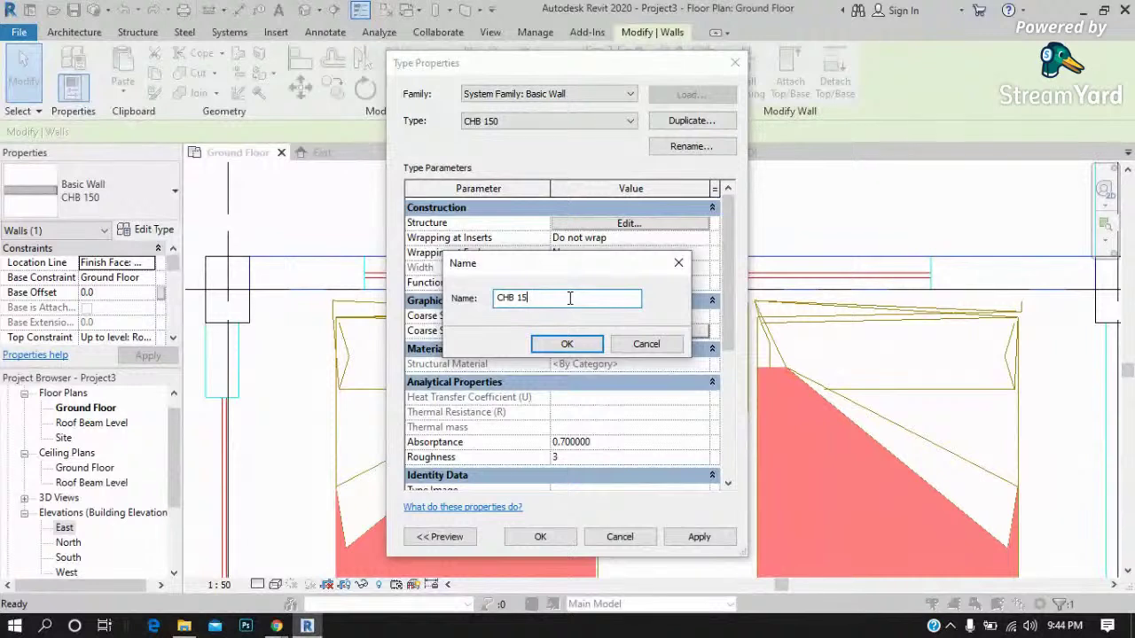
pyautogui.write('Fin')
pyautogui.press('BackSpace')
pyautogui.press('BackSpace')
pyautogui.write('N')
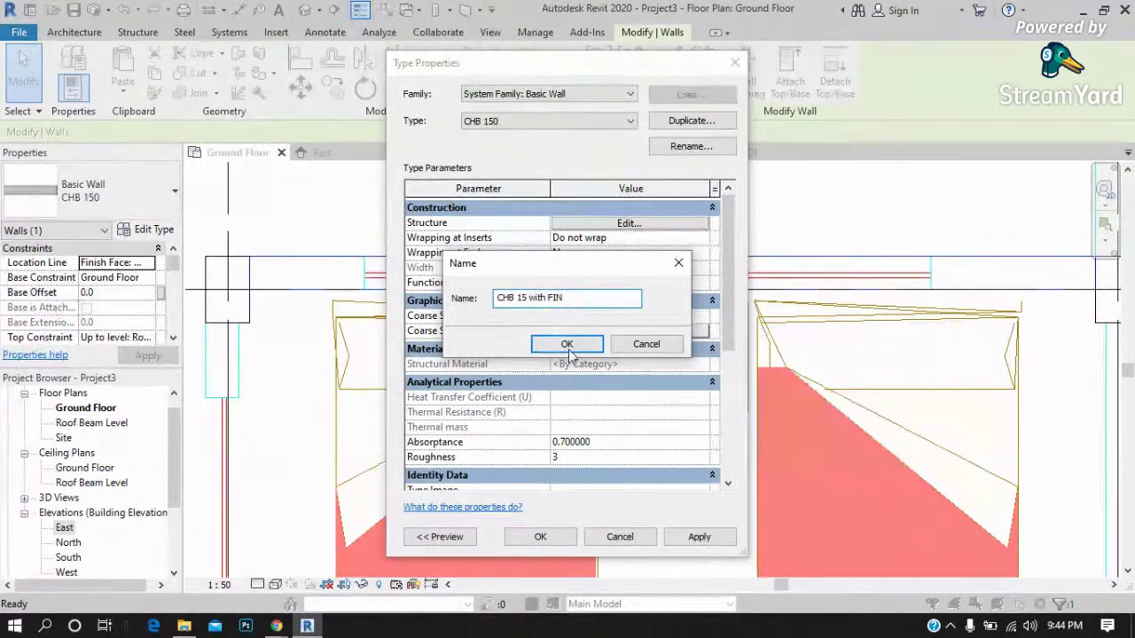
pyautogui.click(576, 343)
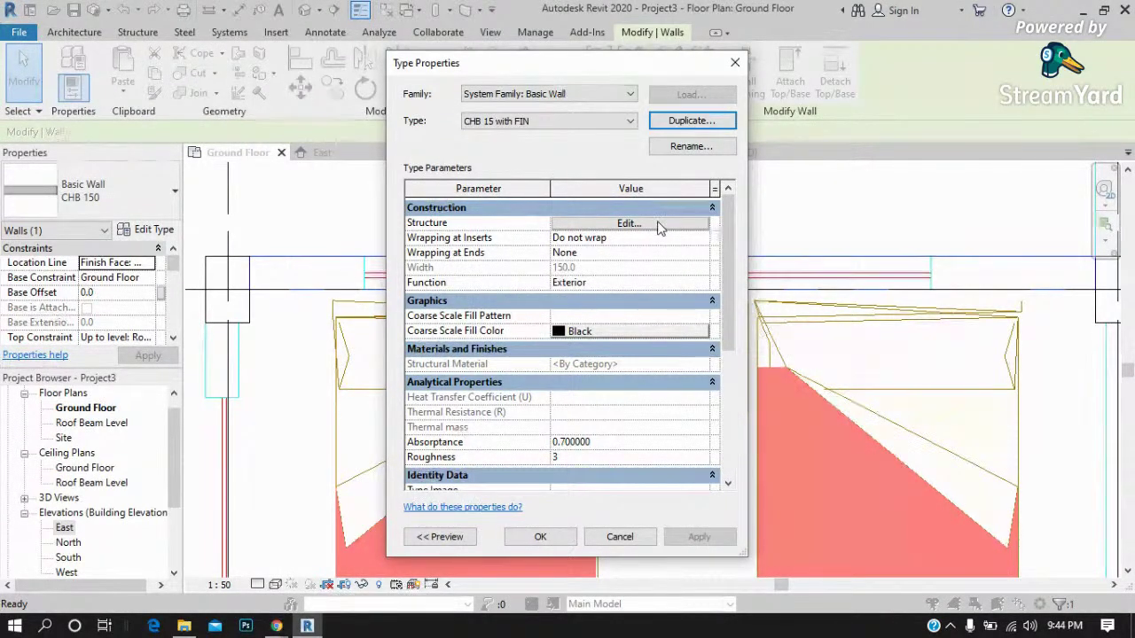
pyautogui.click(663, 223)
pyautogui.click(453, 355)
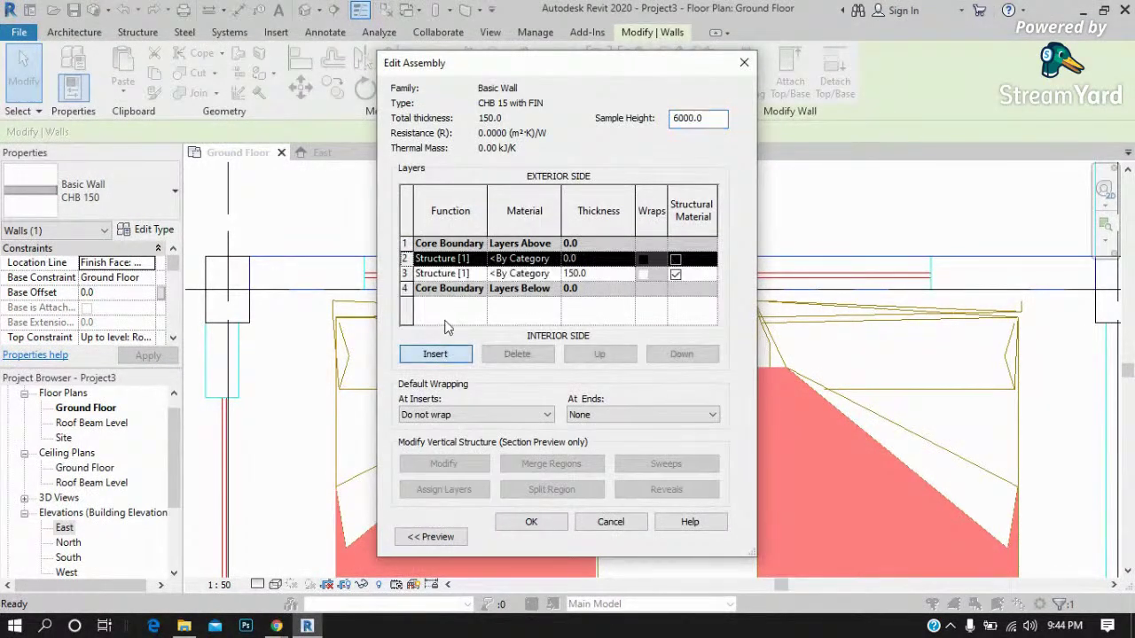
# Make the inserted layer a finish layer of Concrete, Sand/Cement Screed material.
pyautogui.click(466, 259)
pyautogui.click(479, 258)
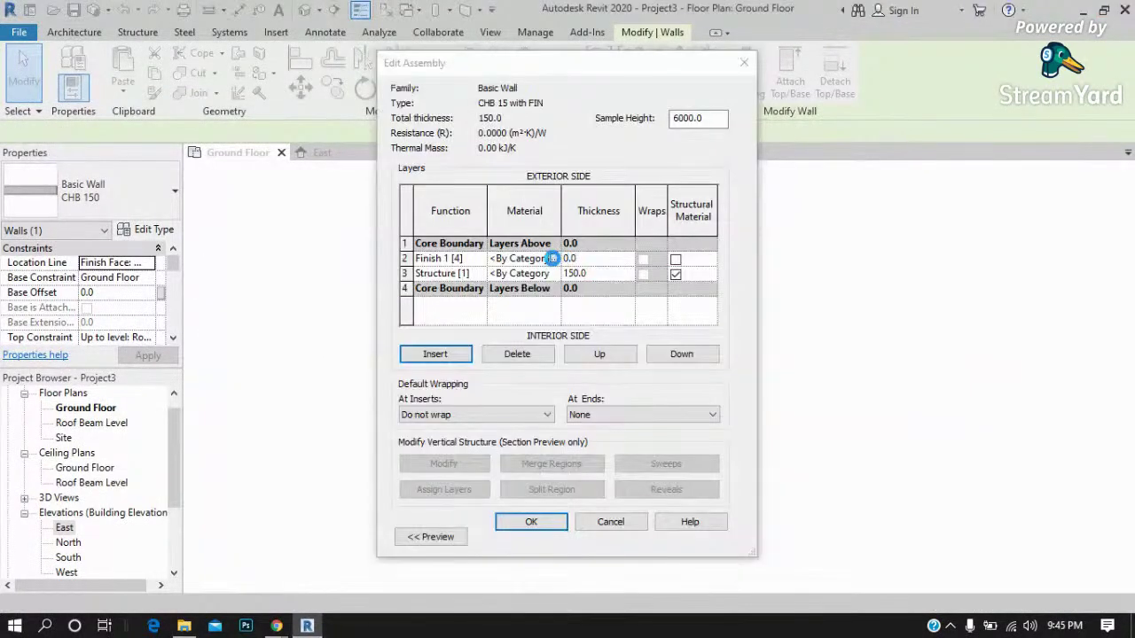
pyautogui.click(552, 258)
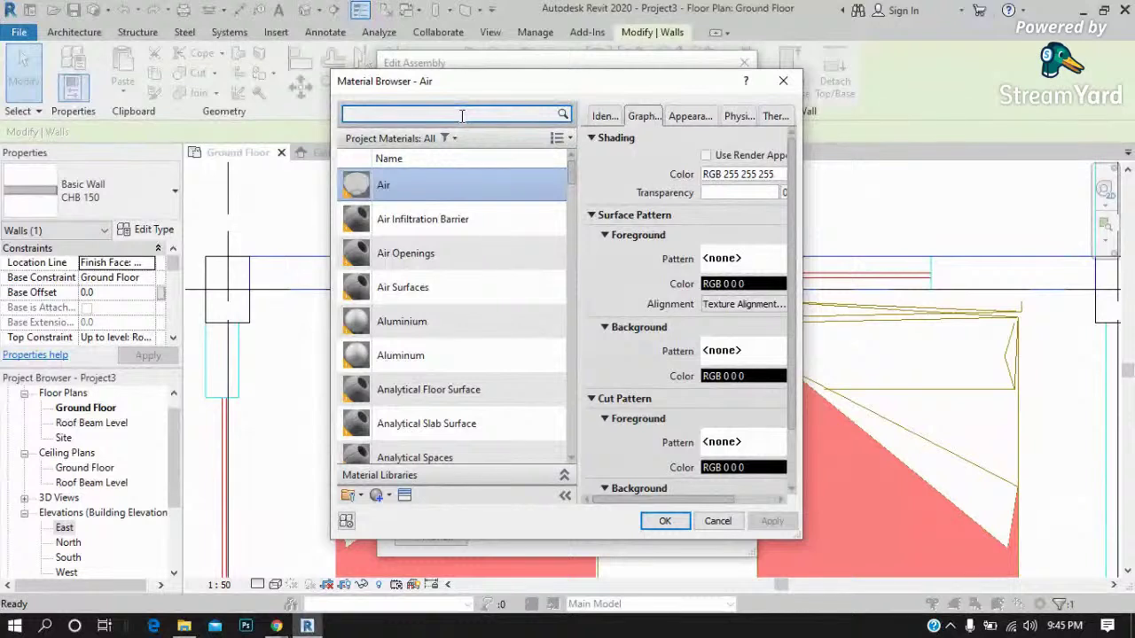
pyautogui.write('concrete')
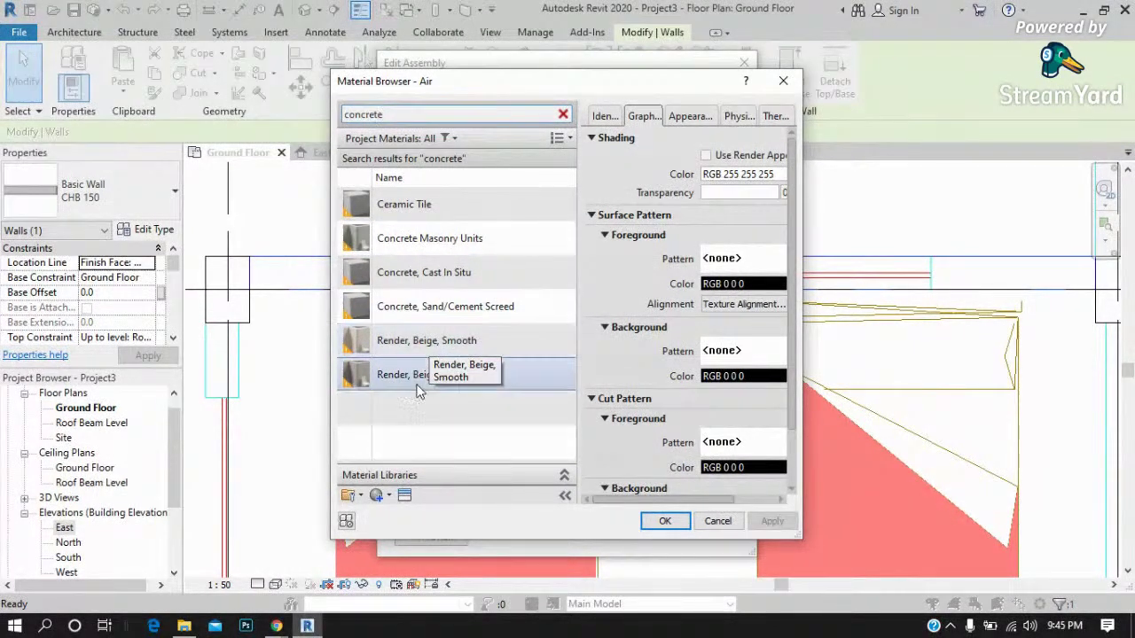
pyautogui.click(444, 306)
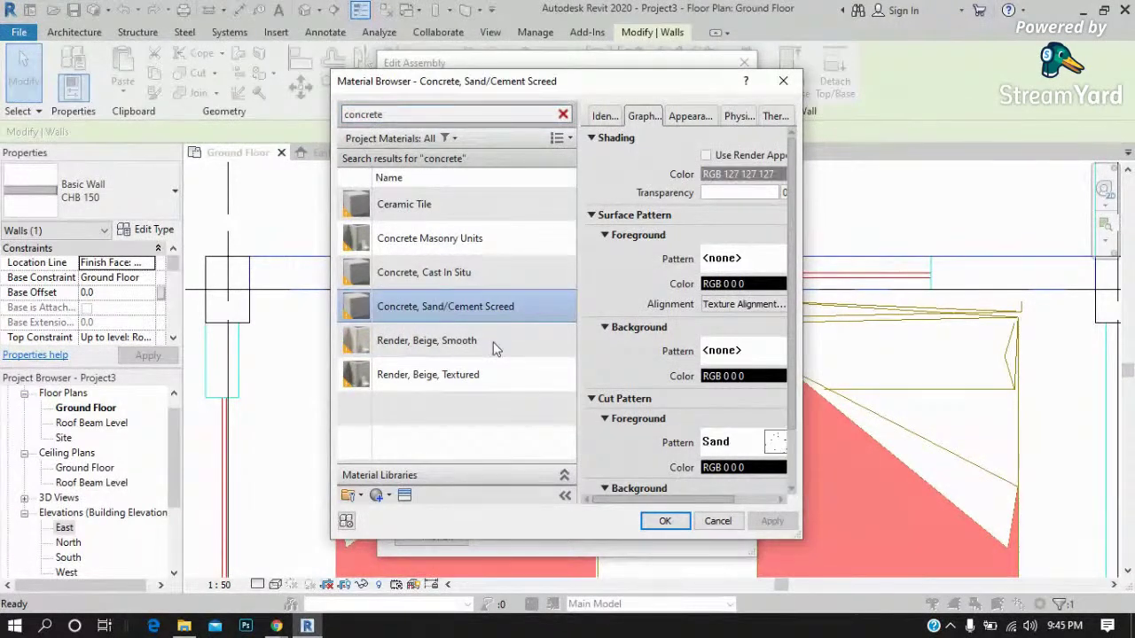
pyautogui.click(663, 522)
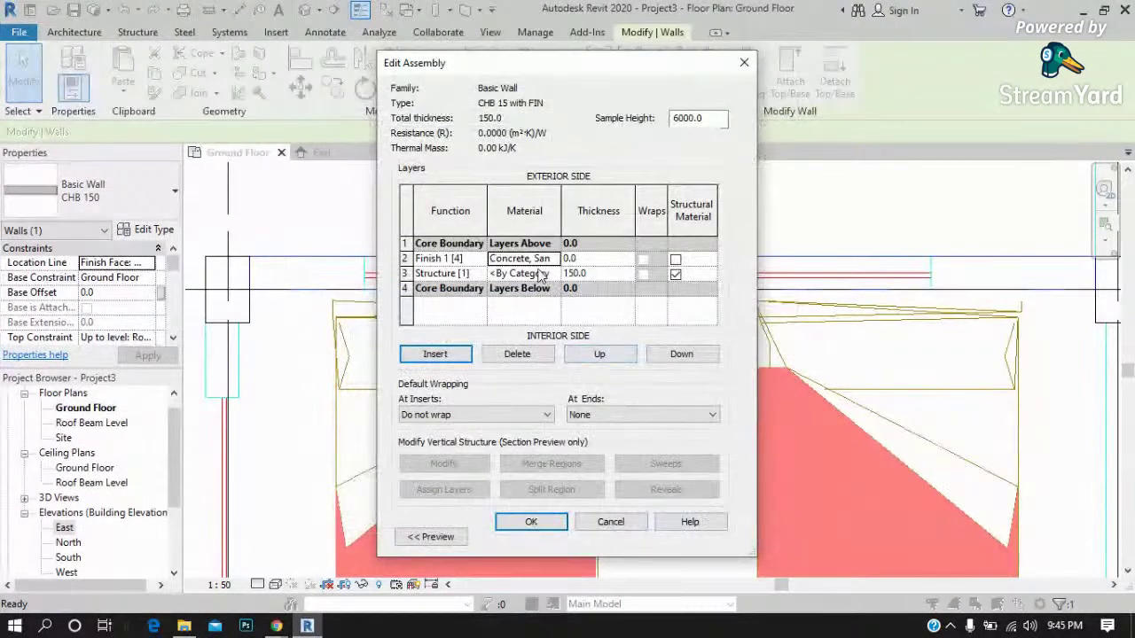
pyautogui.click(591, 258)
pyautogui.write('25')
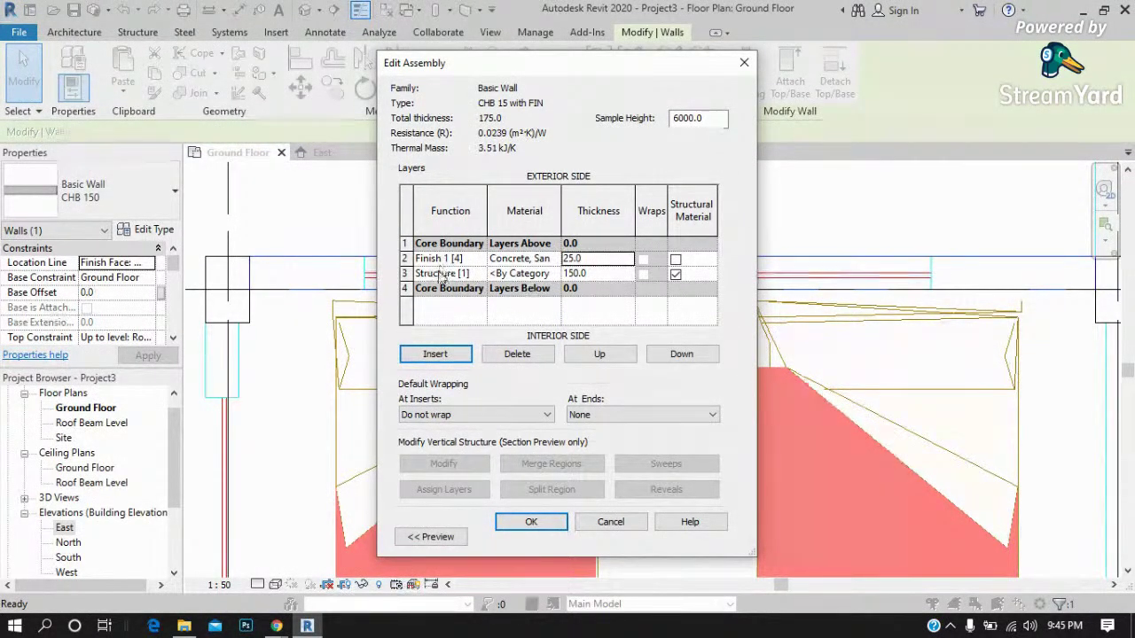
# Add a fourth layer as Finish 1 [4], 25 thick, Concrete, Sand/Cement Screed.
pyautogui.click(434, 354)
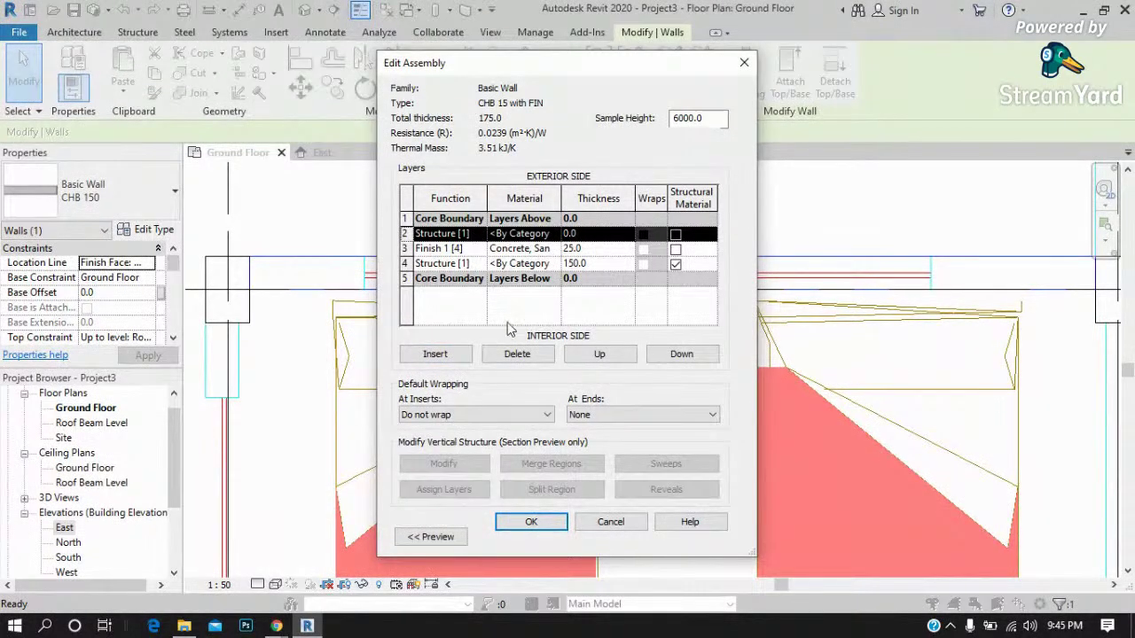
pyautogui.click(679, 356)
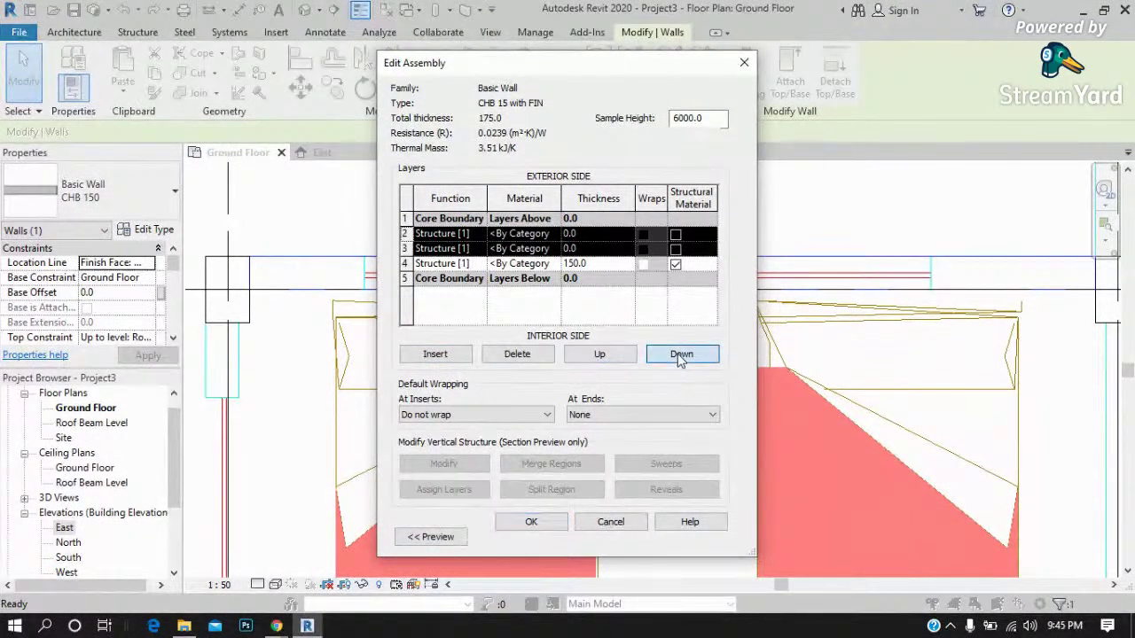
pyautogui.click(444, 263)
pyautogui.click(478, 265)
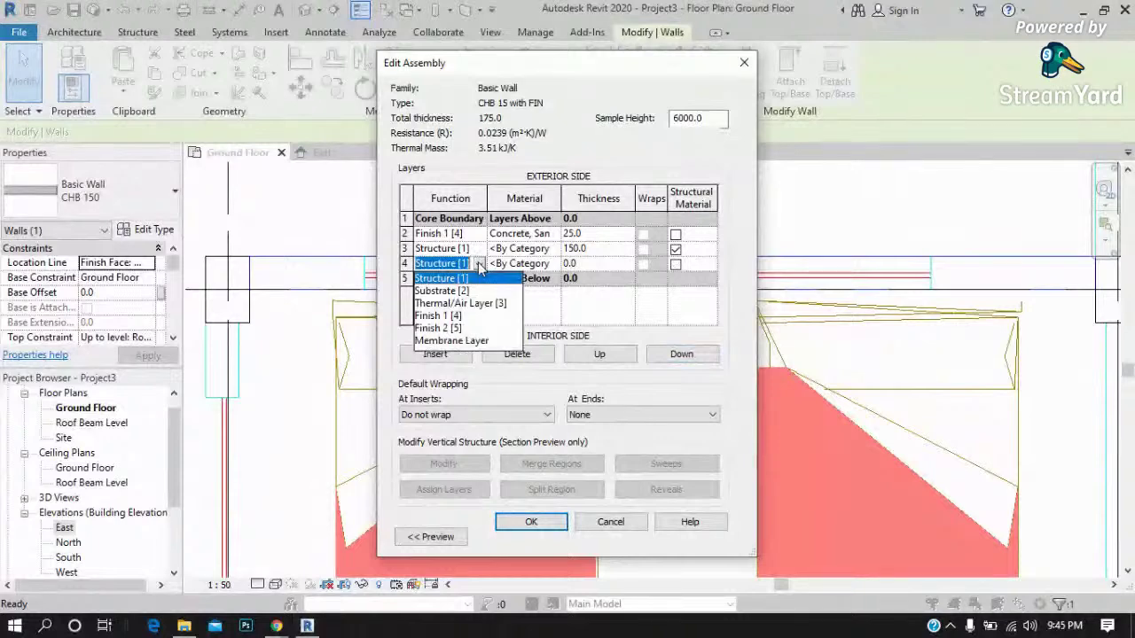
pyautogui.click(448, 318)
pyautogui.click(589, 263)
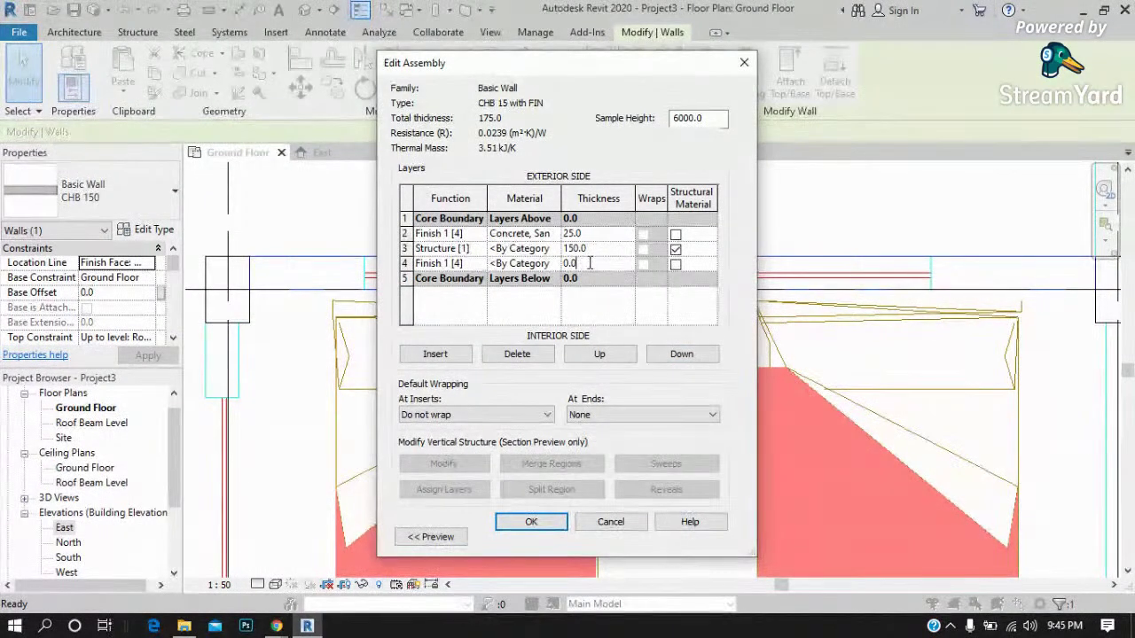
pyautogui.write('25')
pyautogui.click(517, 266)
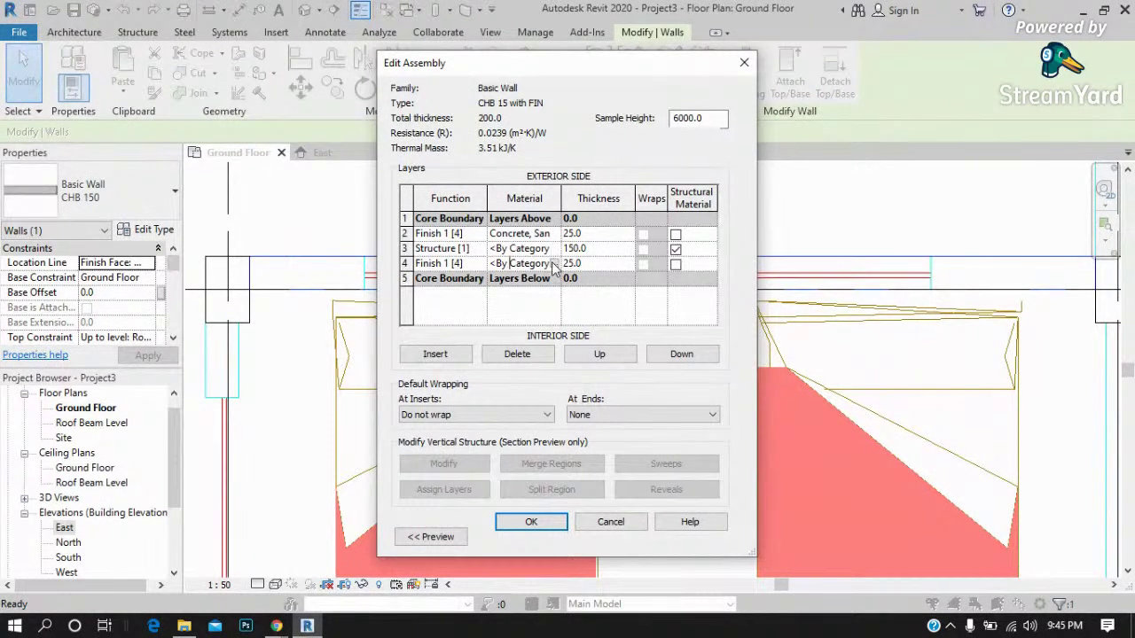
pyautogui.click(553, 264)
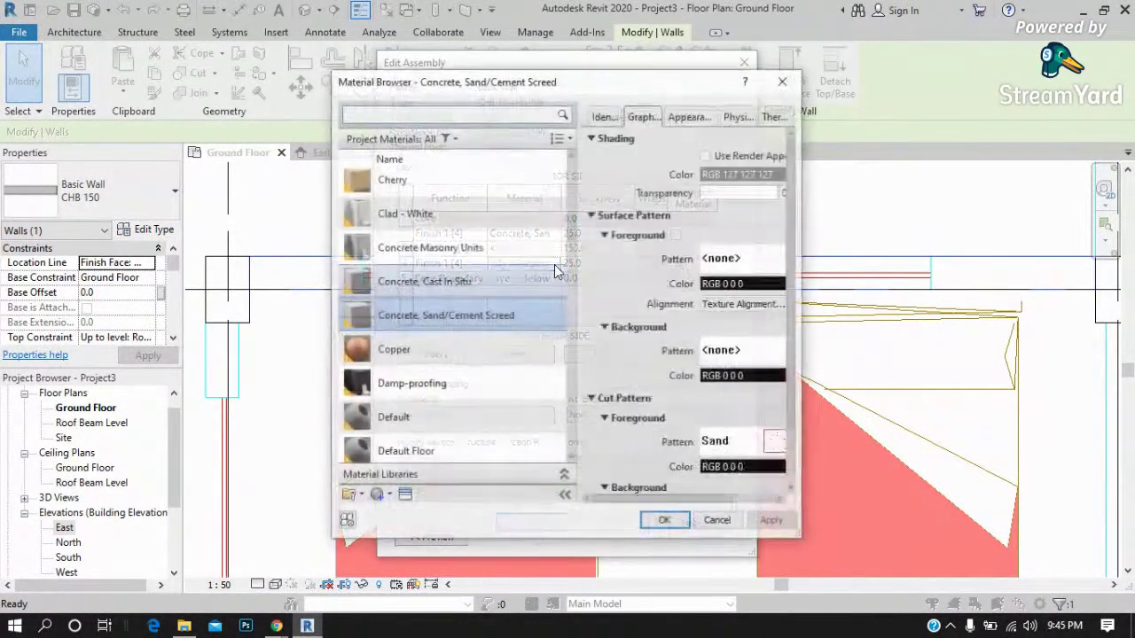
pyautogui.click(656, 520)
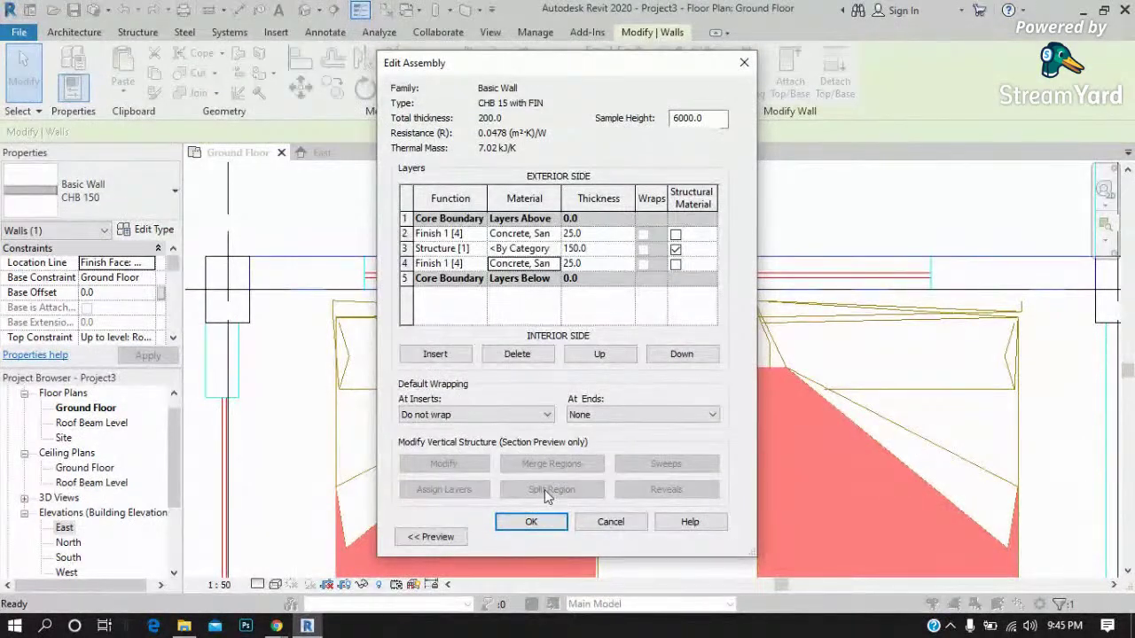
# Accept the 200-thick layer build-up and apply CHB 15 with FIN to the grid 1 wall.
pyautogui.click(531, 521)
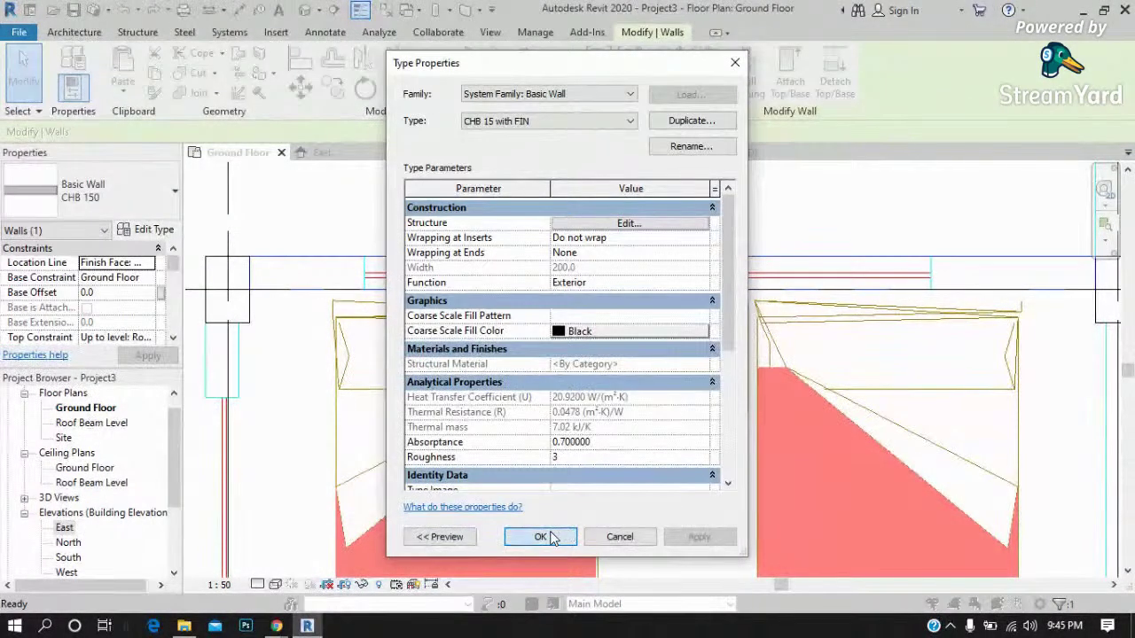
pyautogui.click(540, 537)
pyautogui.scroll(2, 235, 278)
pyautogui.scroll(2, 293, 272)
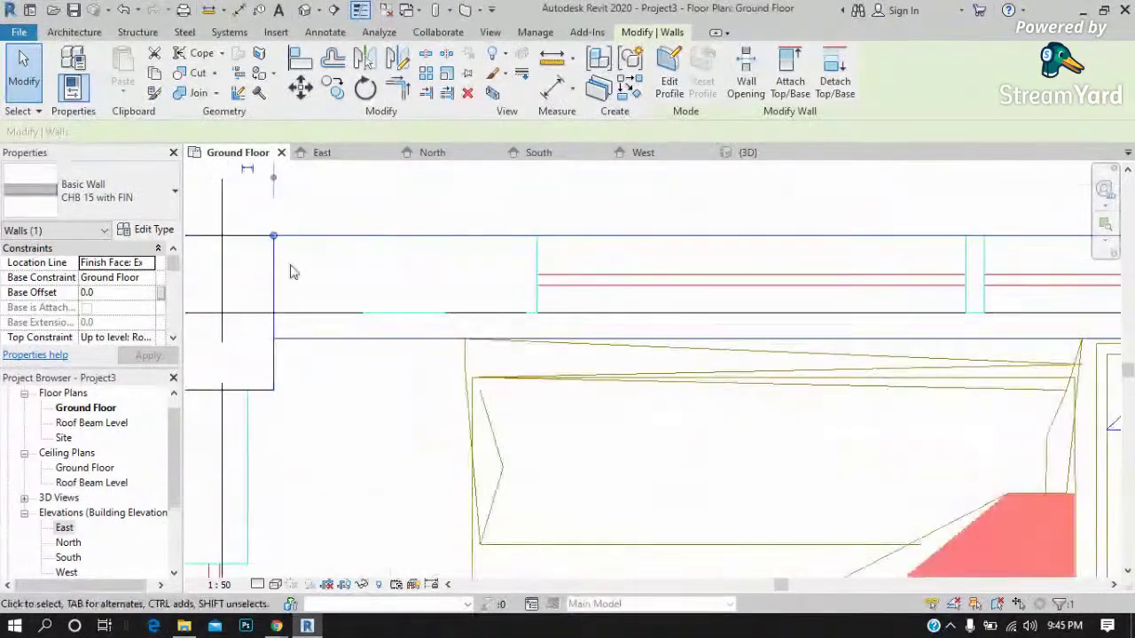
# Set the plan's detail level to Fine and toggle Thin Lines (TL) on and off.
pyautogui.click(276, 585)
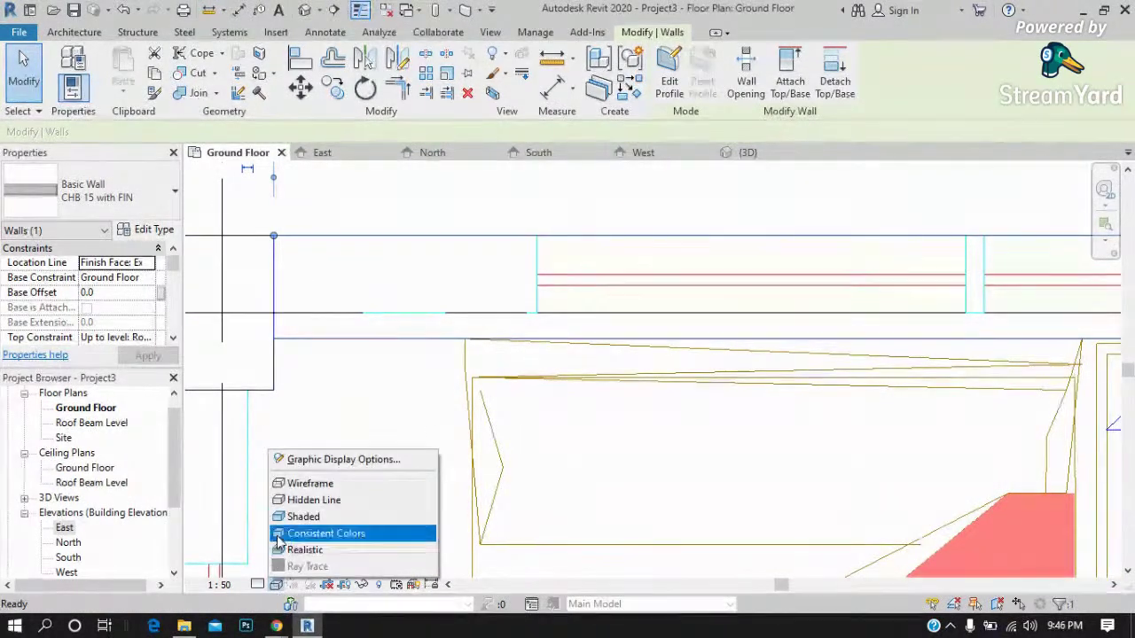
pyautogui.click(258, 584)
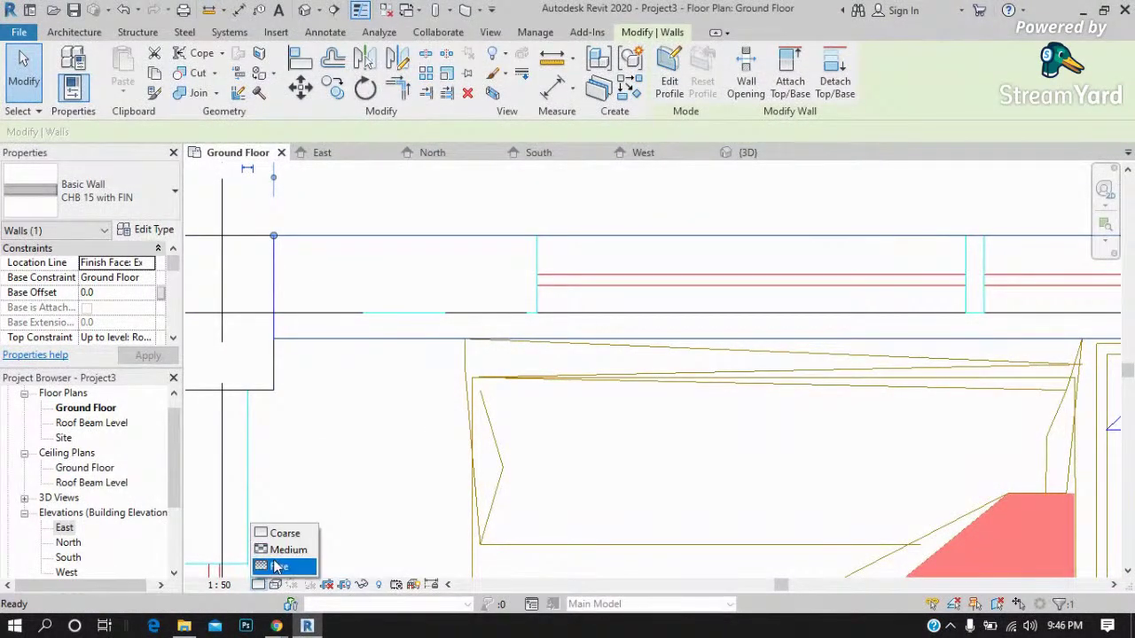
pyautogui.click(277, 568)
pyautogui.press('Escape')
pyautogui.scroll(2, 264, 265)
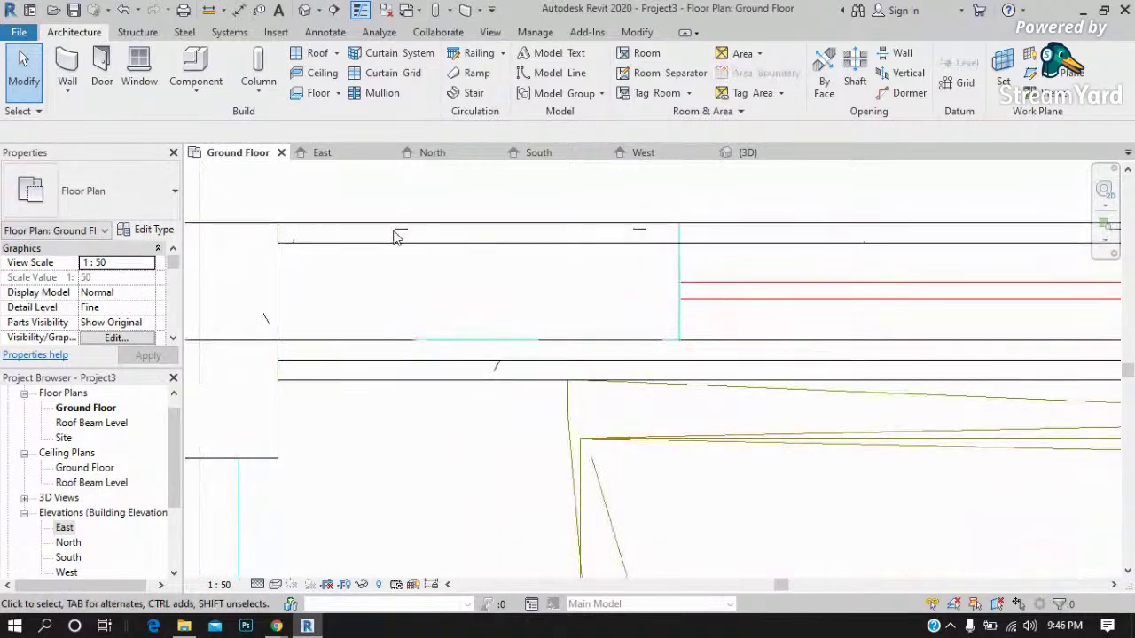
pyautogui.press('t')
pyautogui.press('l')
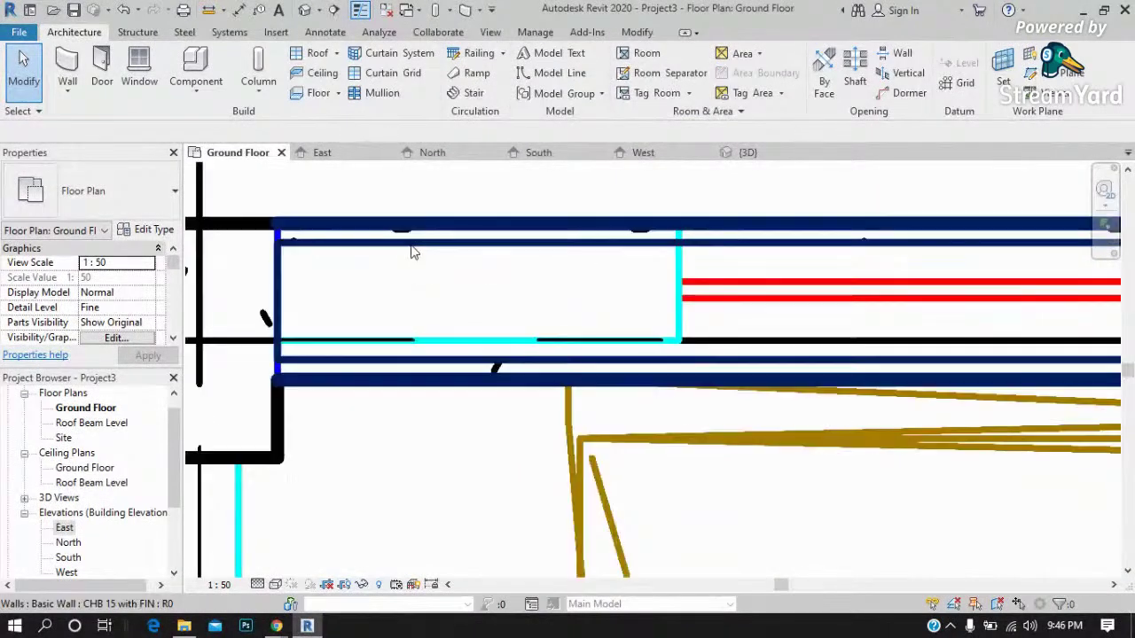
pyautogui.scroll(-3, 502, 303)
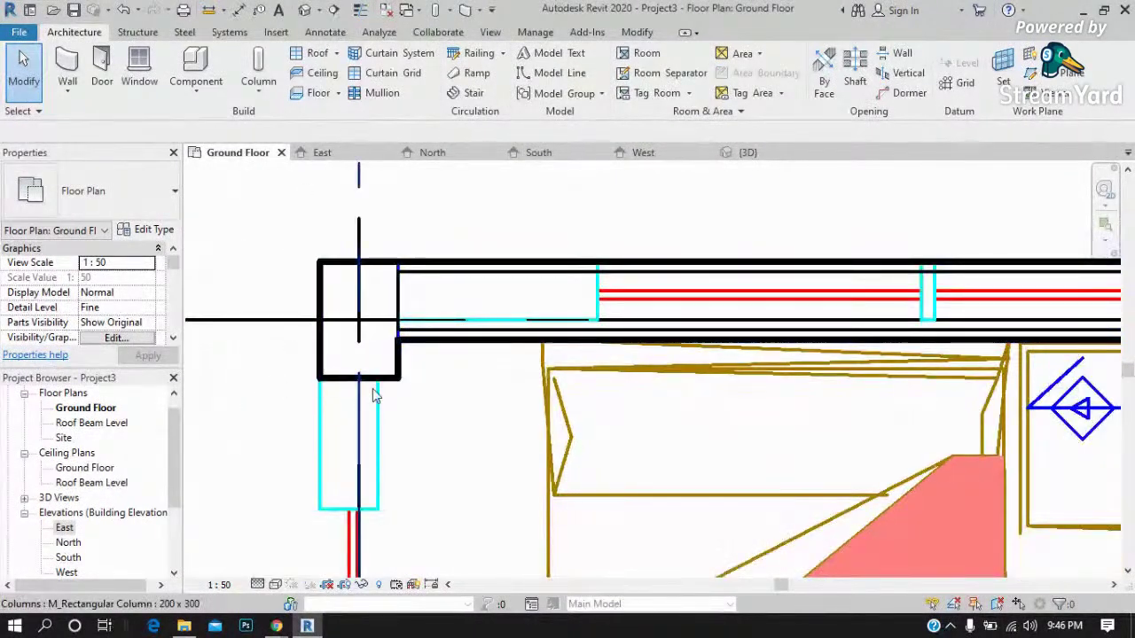
pyautogui.scroll(2, 446, 273)
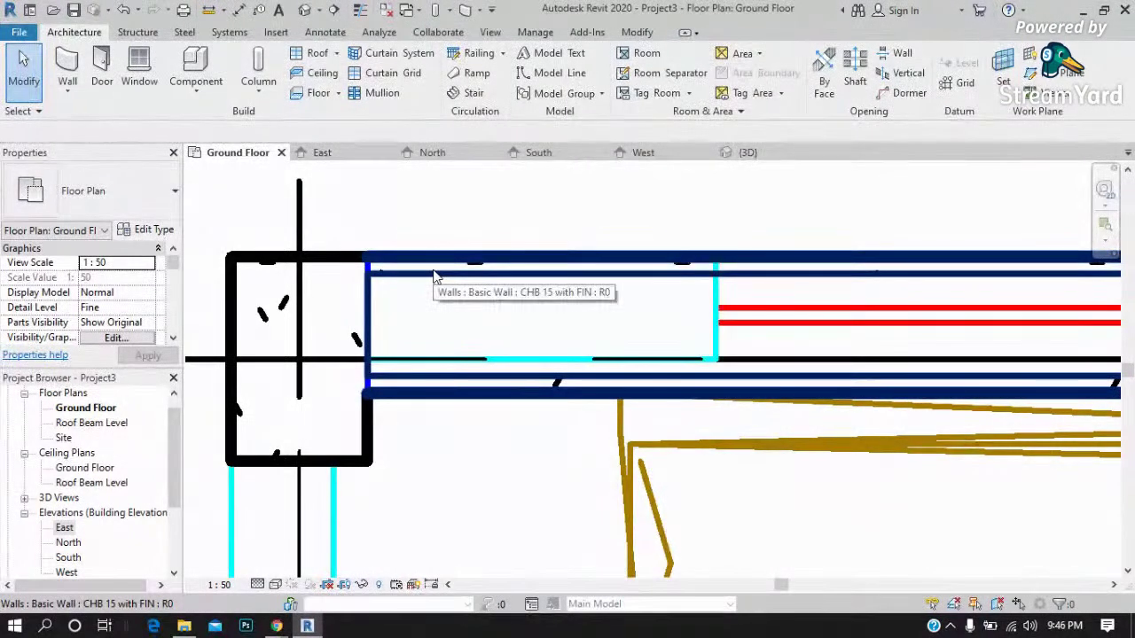
pyautogui.press('t')
pyautogui.press('l')
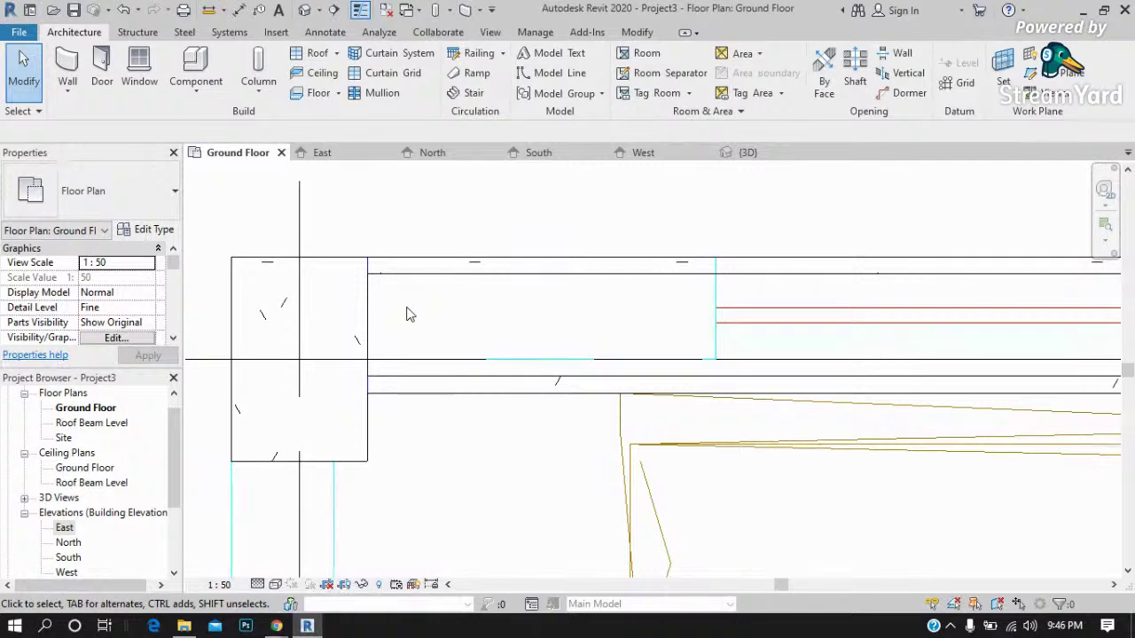
# Zoom in on the top-left corner column and select it, then the adjacent wall.
pyautogui.scroll(1, 313, 278)
pyautogui.scroll(1, 314, 275)
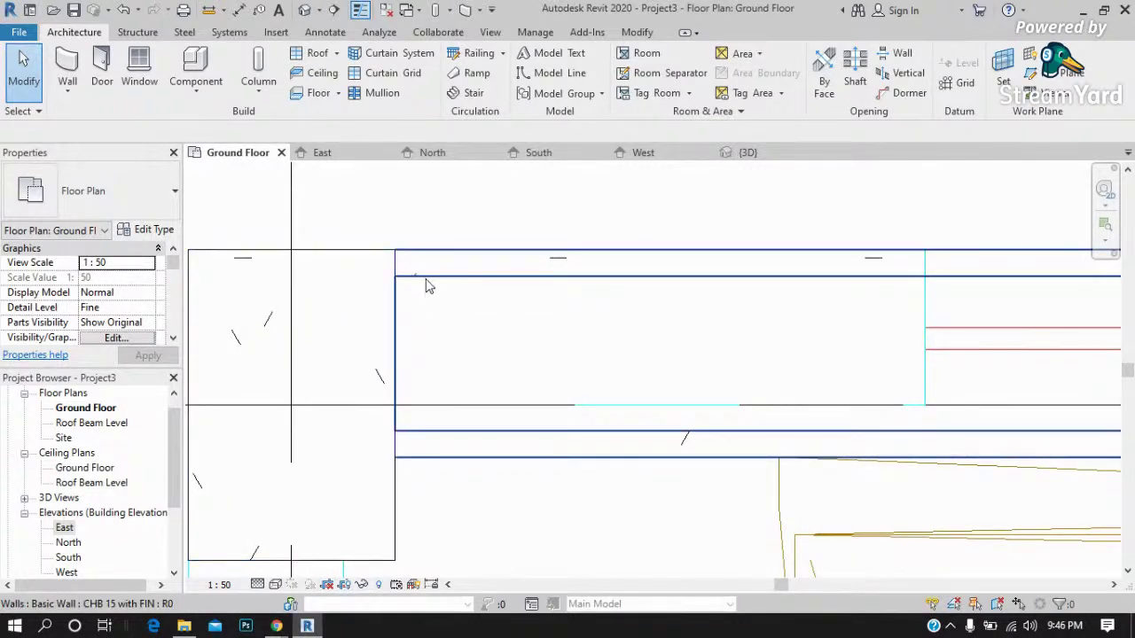
pyautogui.click(367, 257)
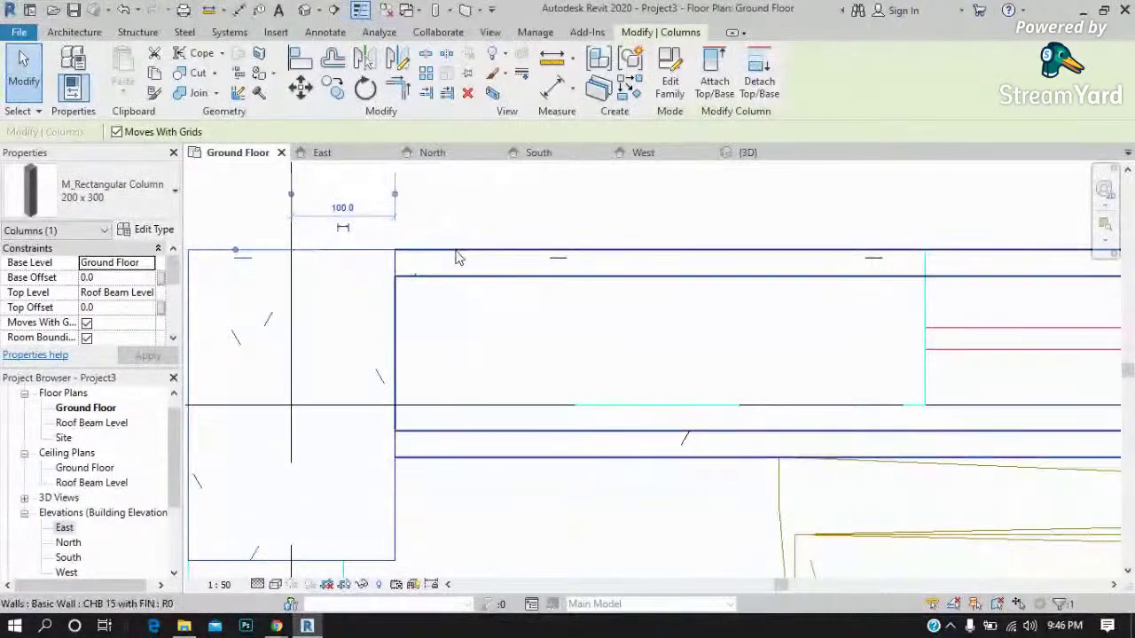
pyautogui.click(474, 250)
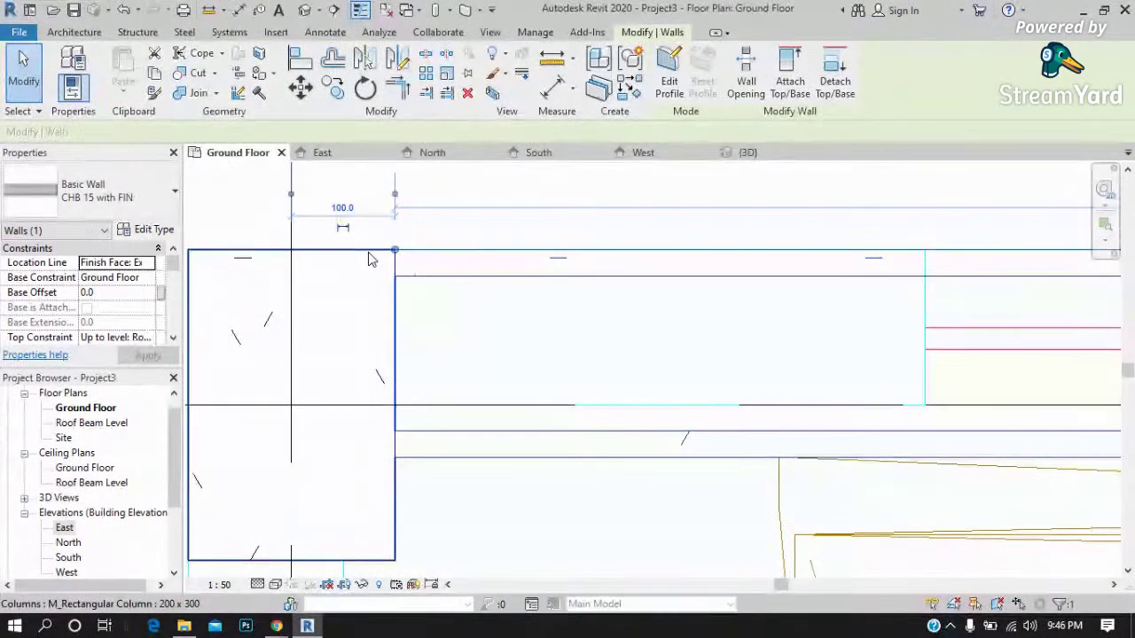
# Change the grid 1 wall beside the top-left column to Basic Wall CHB 150.
pyautogui.click(370, 257)
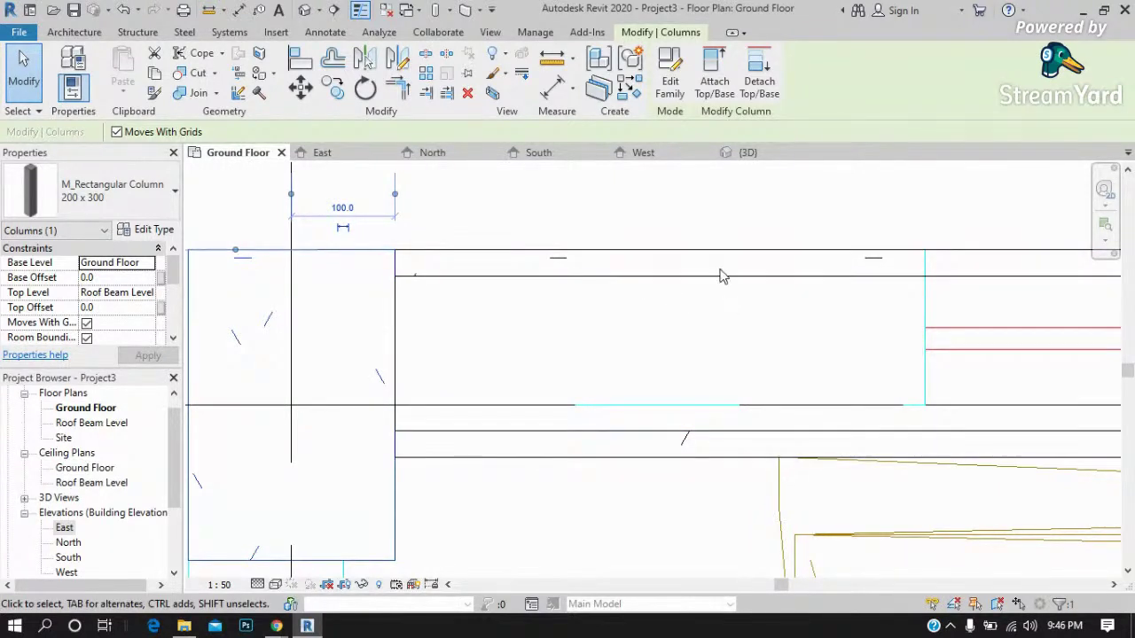
pyautogui.scroll(-2, 692, 309)
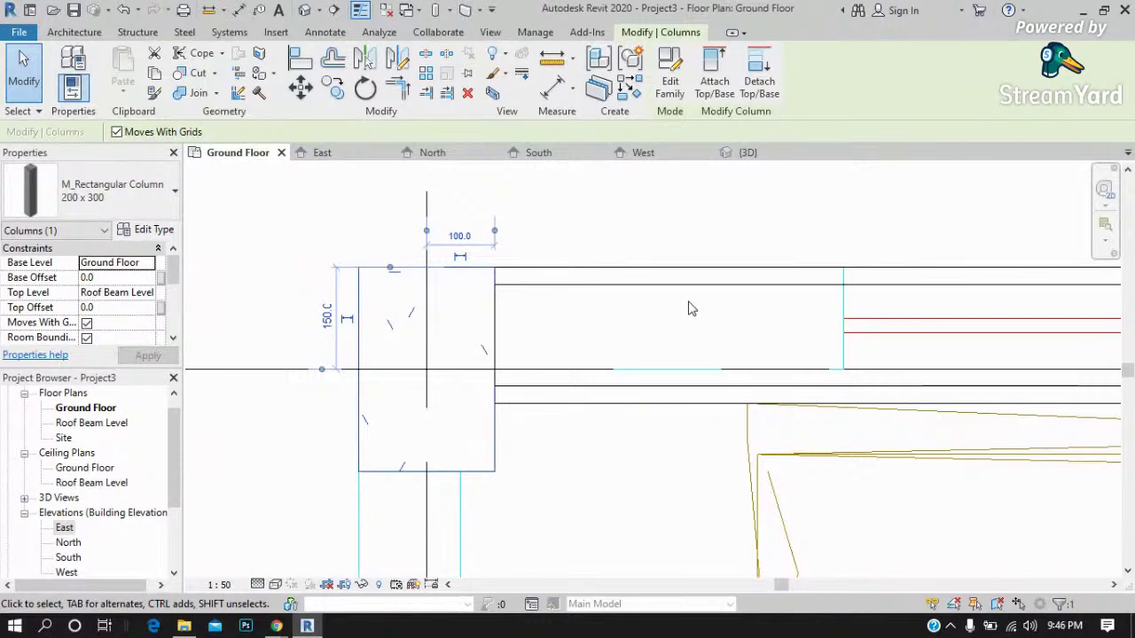
pyautogui.scroll(1, 359, 328)
pyautogui.scroll(1, 359, 328)
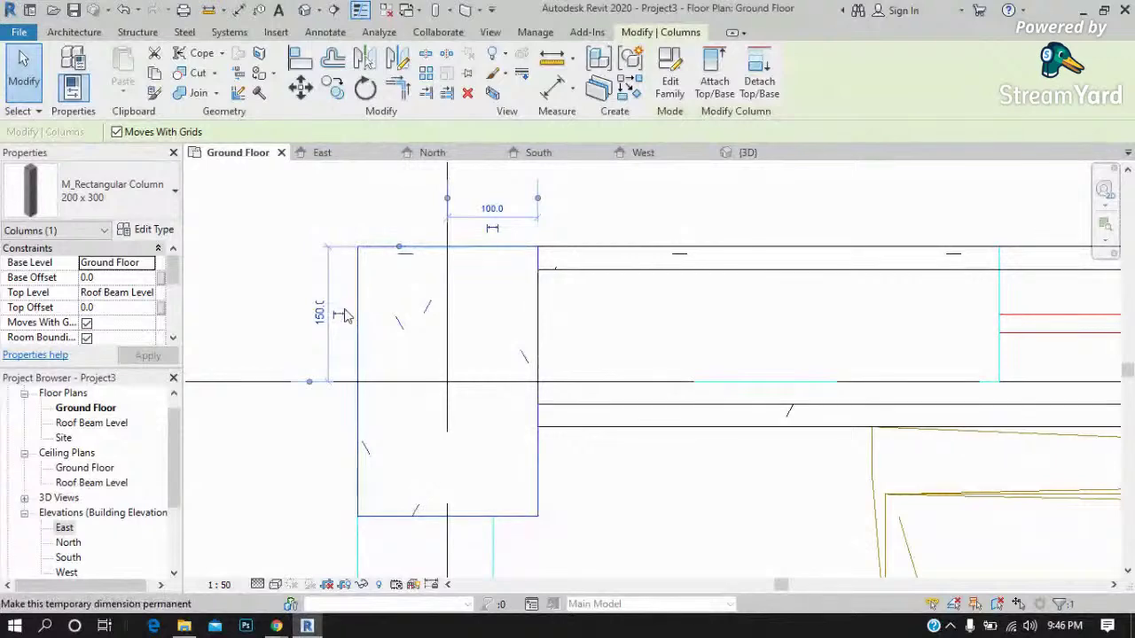
pyautogui.scroll(-2, 305, 326)
pyautogui.click(537, 297)
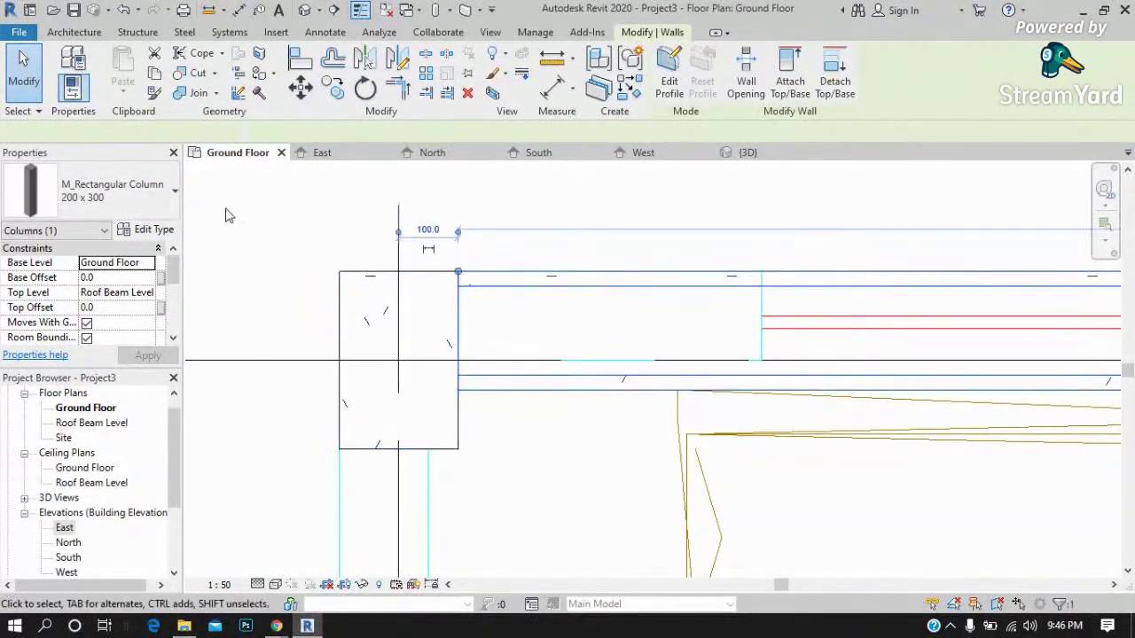
pyautogui.click(161, 202)
pyautogui.click(69, 288)
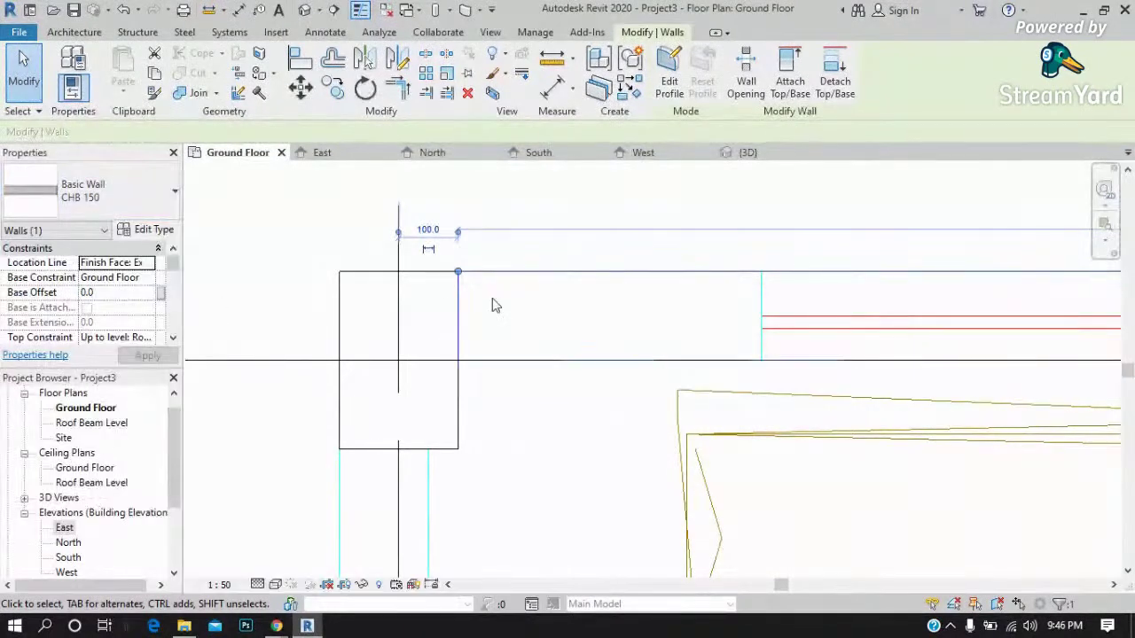
pyautogui.click(543, 251)
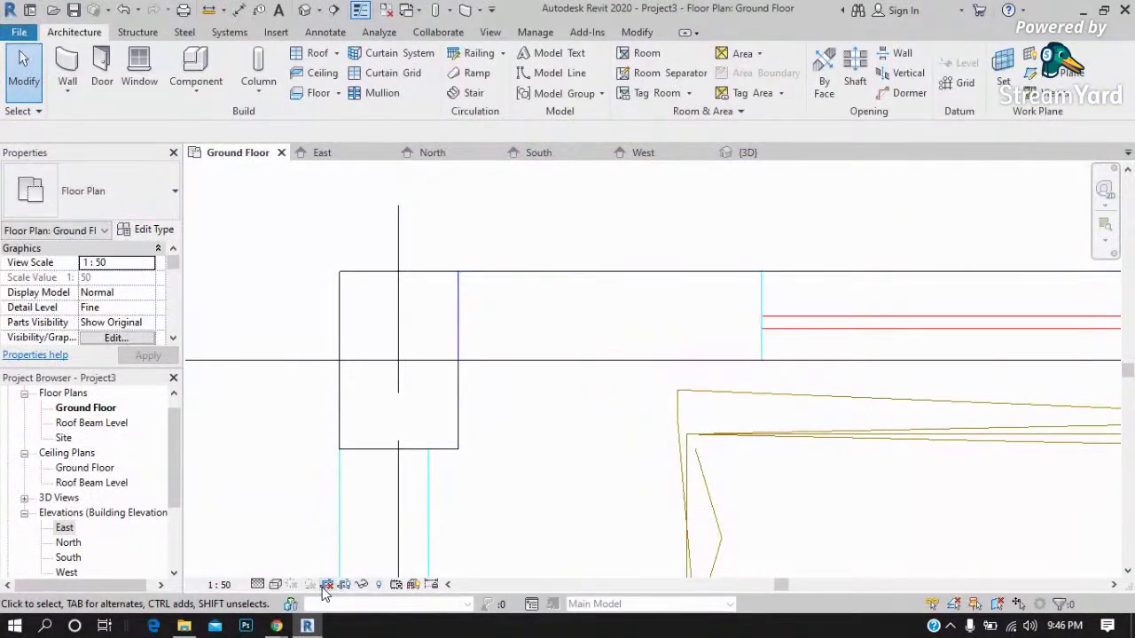
# Switch the ground floor plan to the Shaded visual style, zoom out to the bedroom wall, then open the 3D view.
pyautogui.click(276, 585)
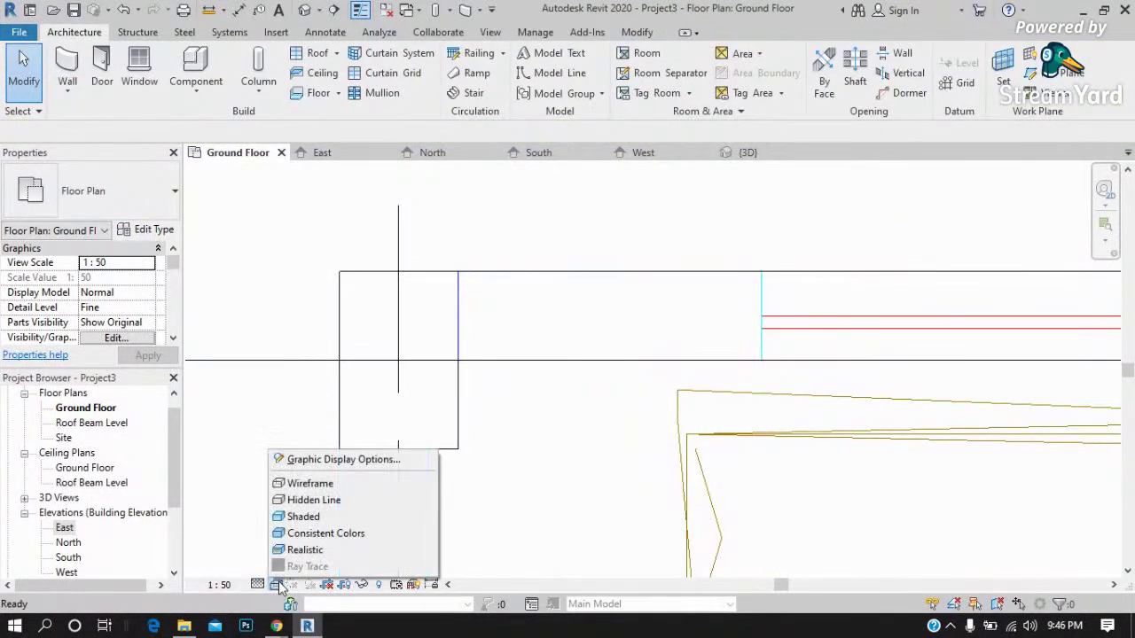
pyautogui.click(303, 517)
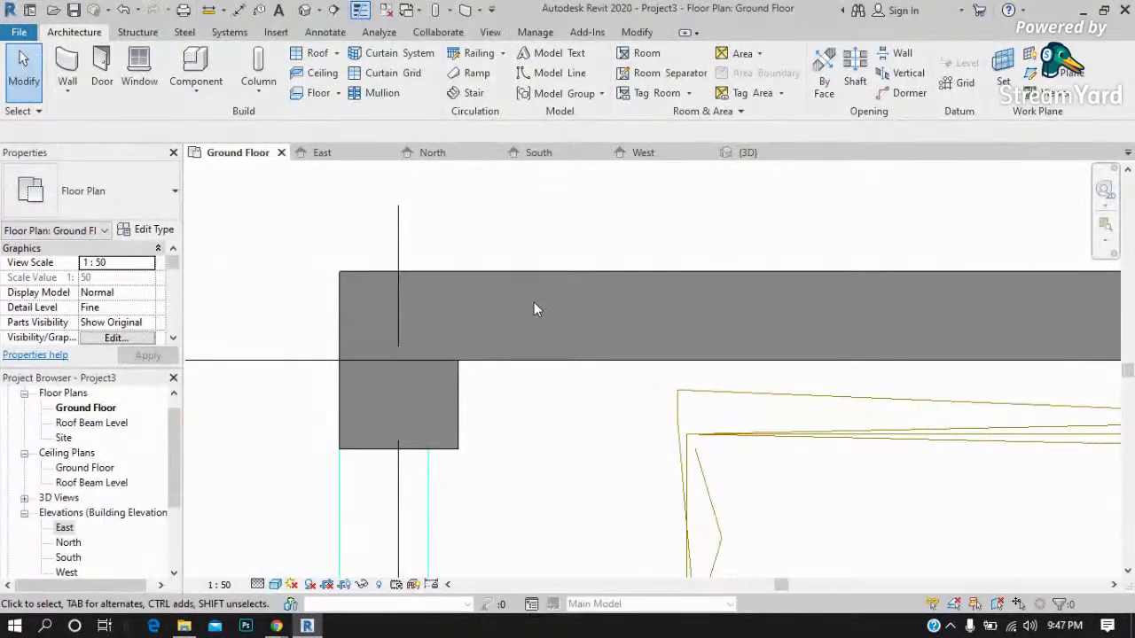
pyautogui.scroll(-2, 243, 329)
pyautogui.scroll(-2, 346, 292)
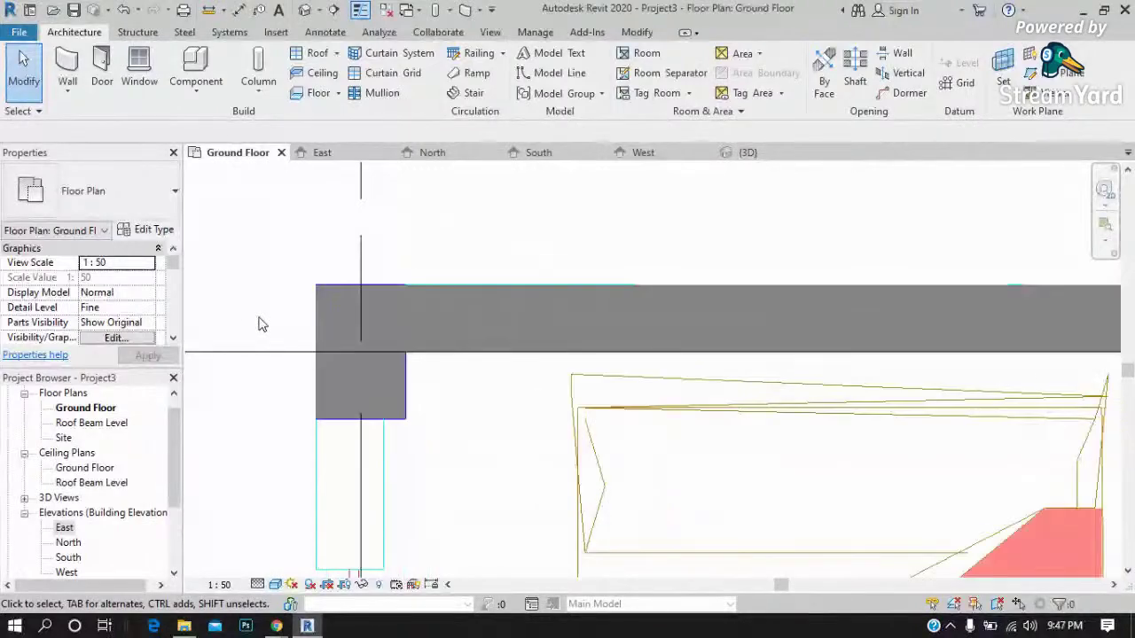
pyautogui.scroll(-2, 346, 291)
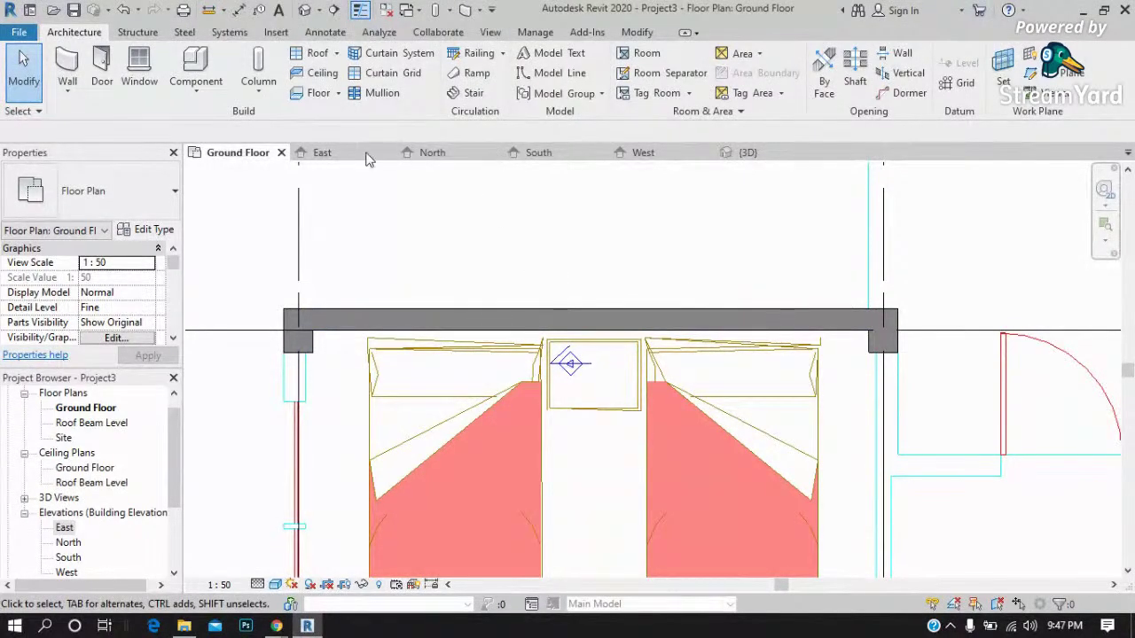
pyautogui.click(738, 157)
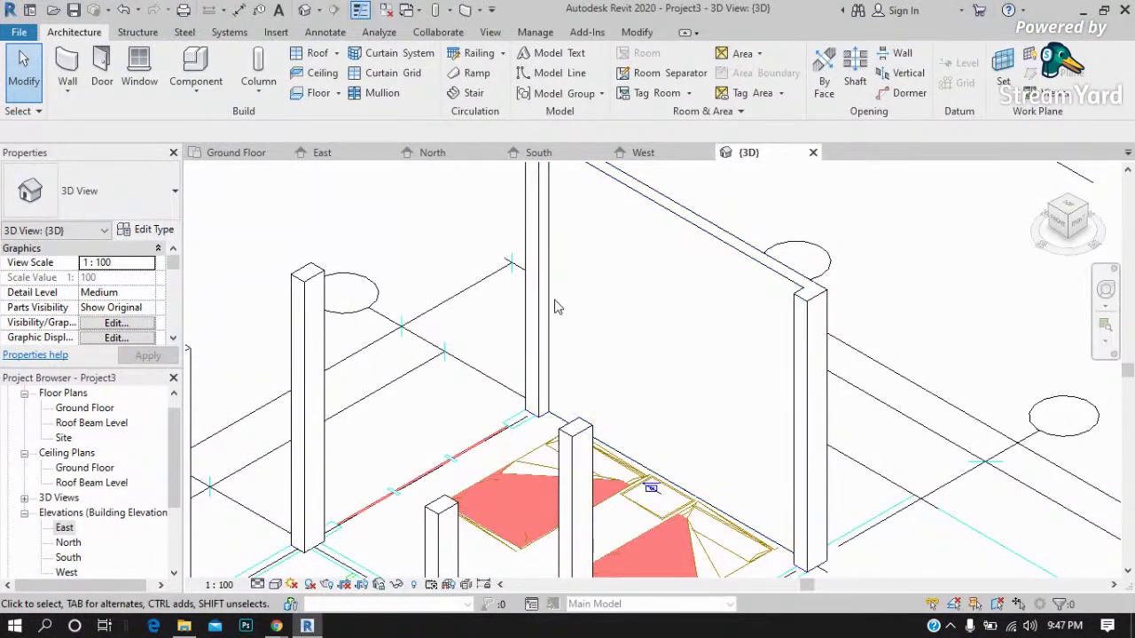
# Orbit the 3D model to look from above, then return to the Ground Floor plan.
pyautogui.keyDown('shift'); pyautogui.moveTo(886, 426); pyautogui.dragTo(915, 526, button='middle'); pyautogui.keyUp('shift')
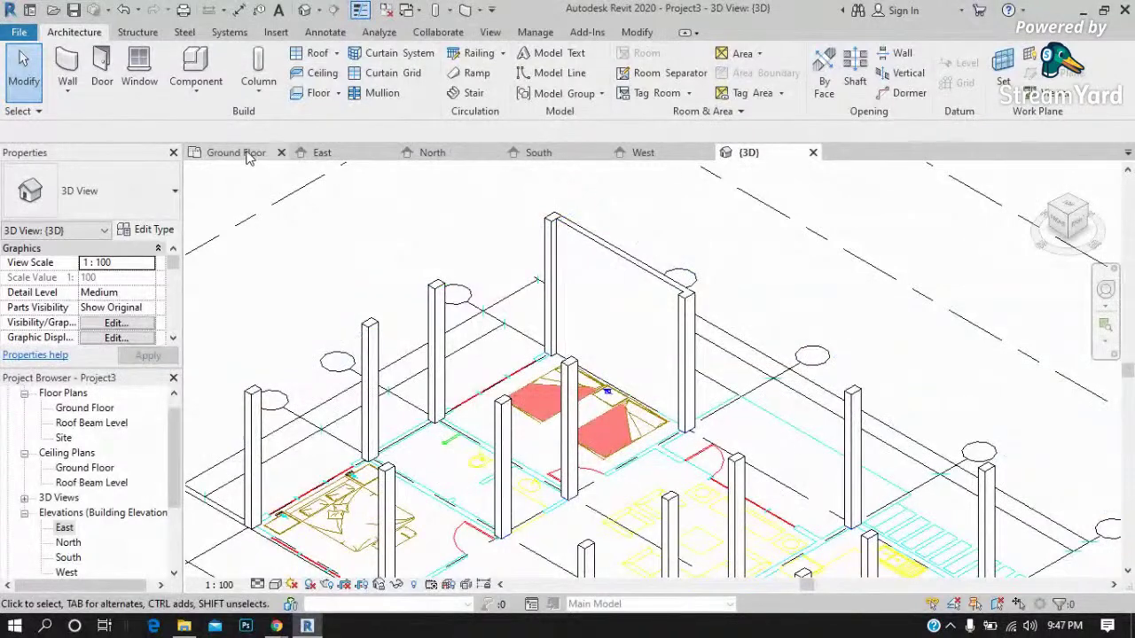
pyautogui.click(239, 153)
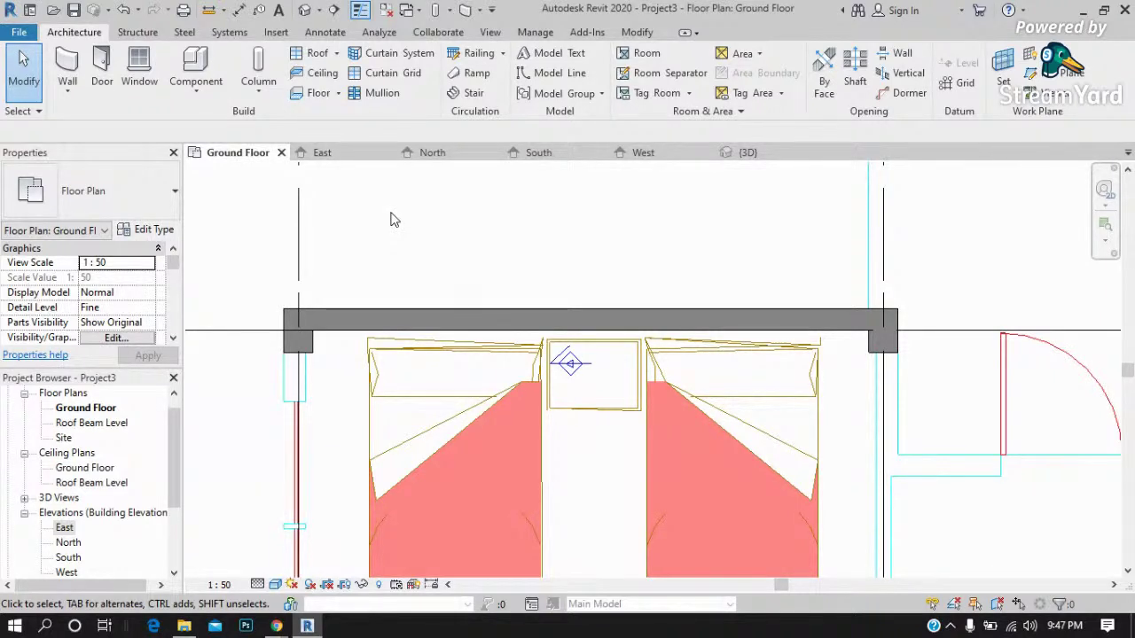
pyautogui.click(155, 188)
pyautogui.click(239, 241)
# Zoom in and select the CHB 150 wall above the two beds.
pyautogui.scroll(-1, 379, 211)
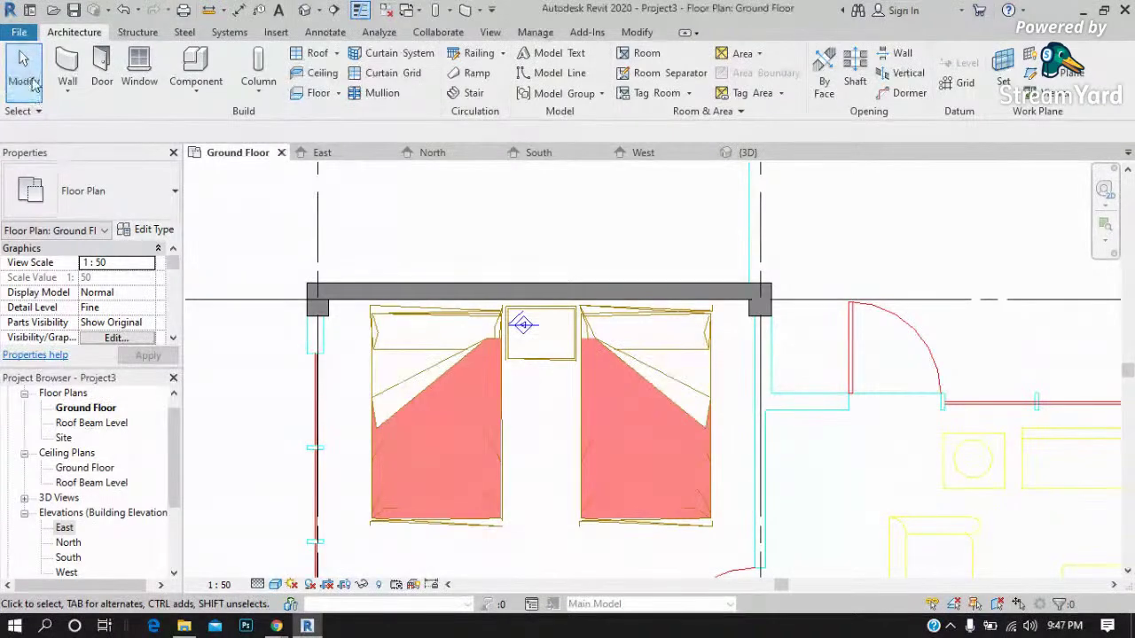
pyautogui.scroll(-1, 591, 195)
pyautogui.scroll(2, 447, 231)
pyautogui.scroll(-1, 470, 248)
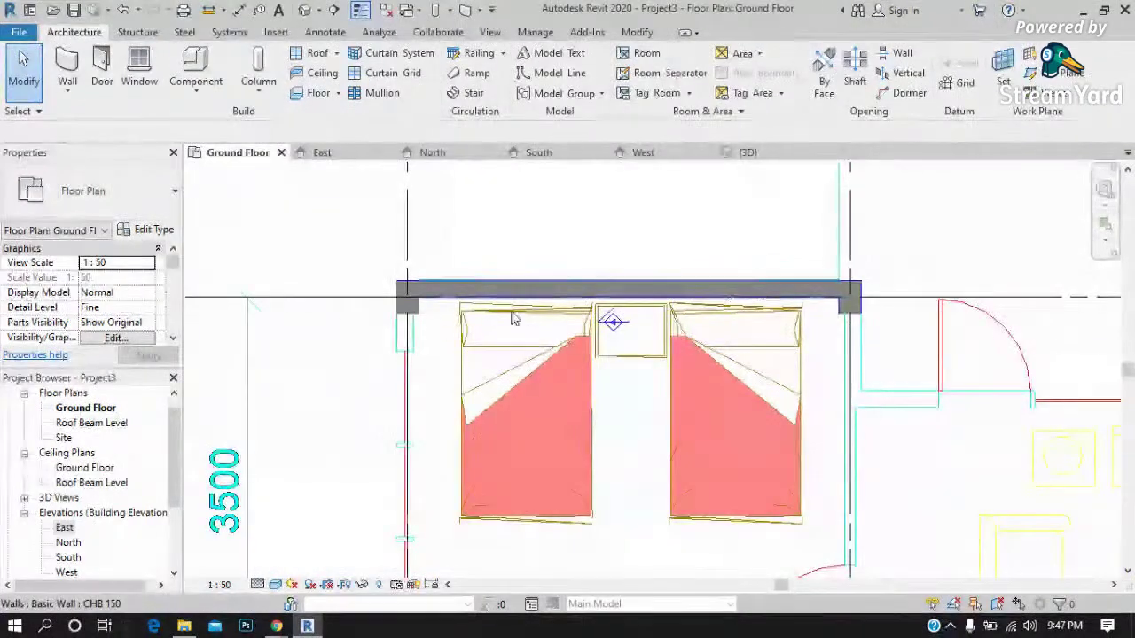
pyautogui.scroll(2, 487, 261)
pyautogui.click(499, 243)
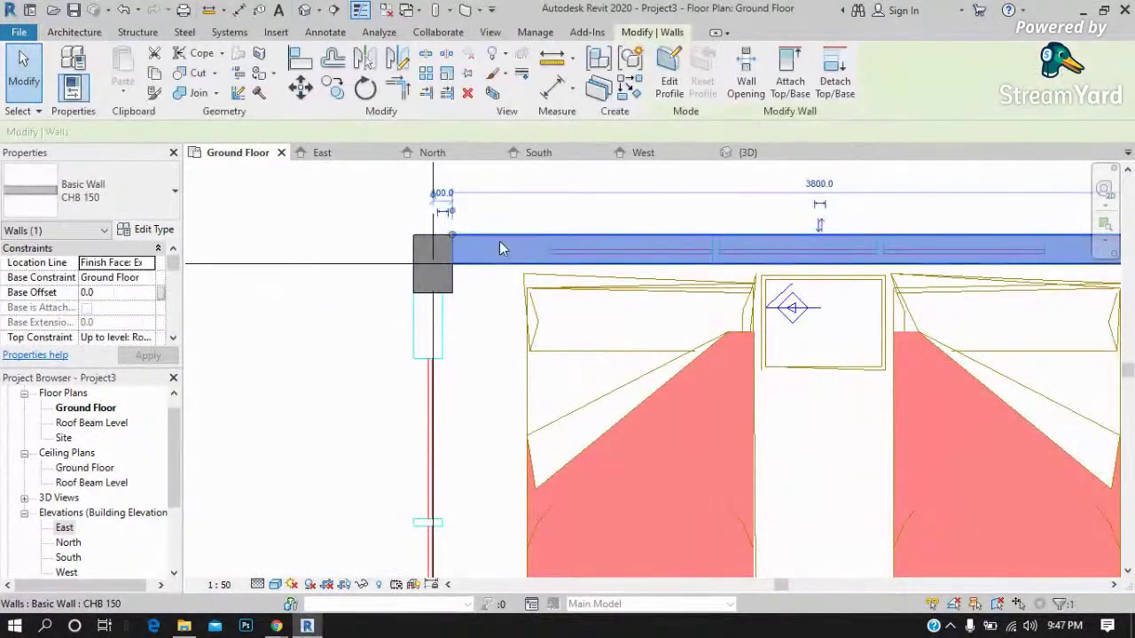
# Use Create Similar to draw a short CHB 150 wall down from the column corner.
pyautogui.rightClick(499, 243)
pyautogui.click(565, 367)
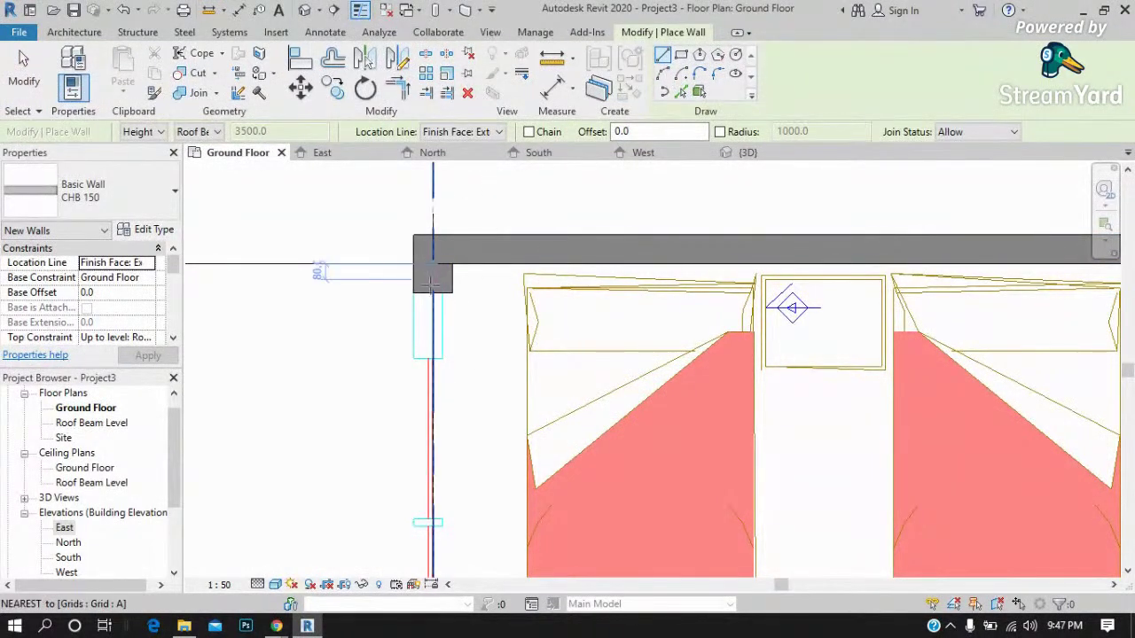
pyautogui.click(412, 293)
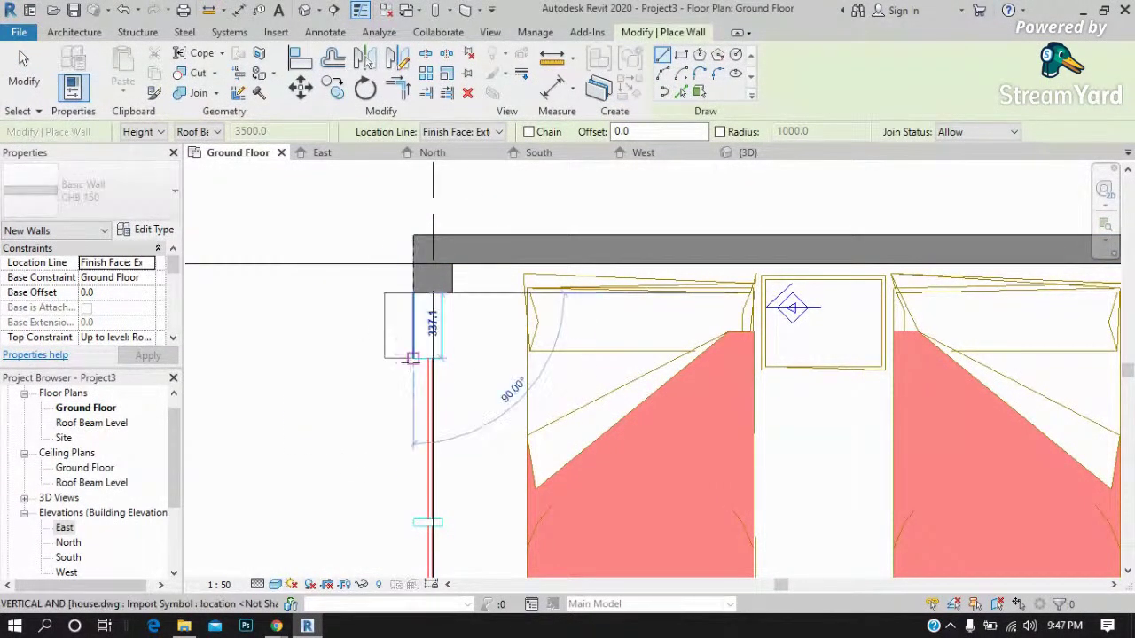
pyautogui.click(412, 359)
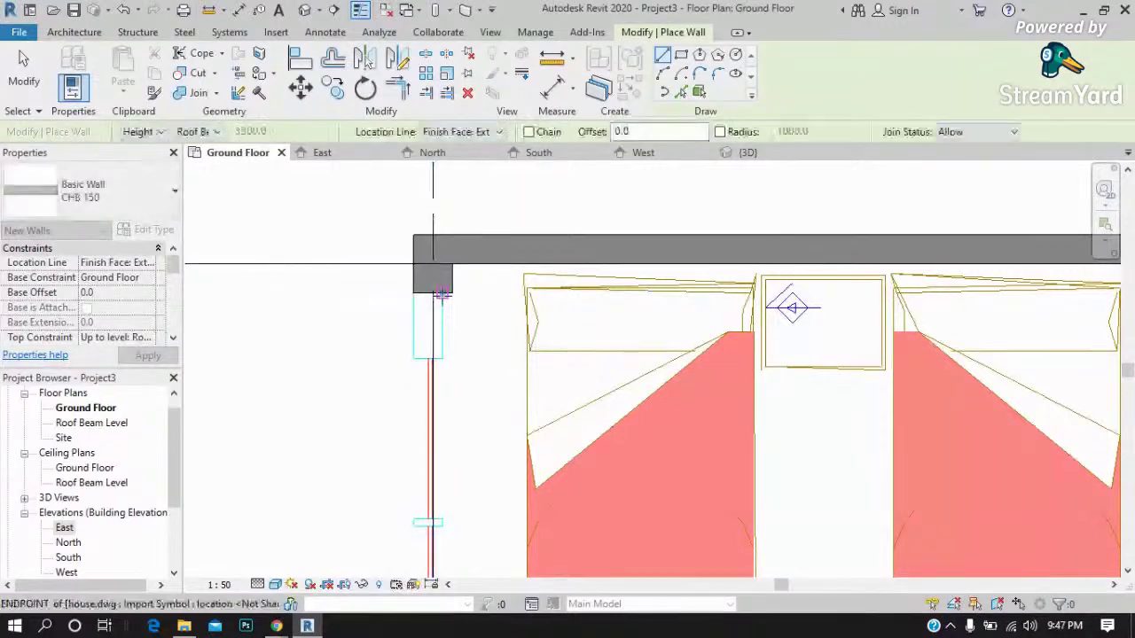
pyautogui.scroll(-3, 442, 240)
pyautogui.scroll(-2, 443, 239)
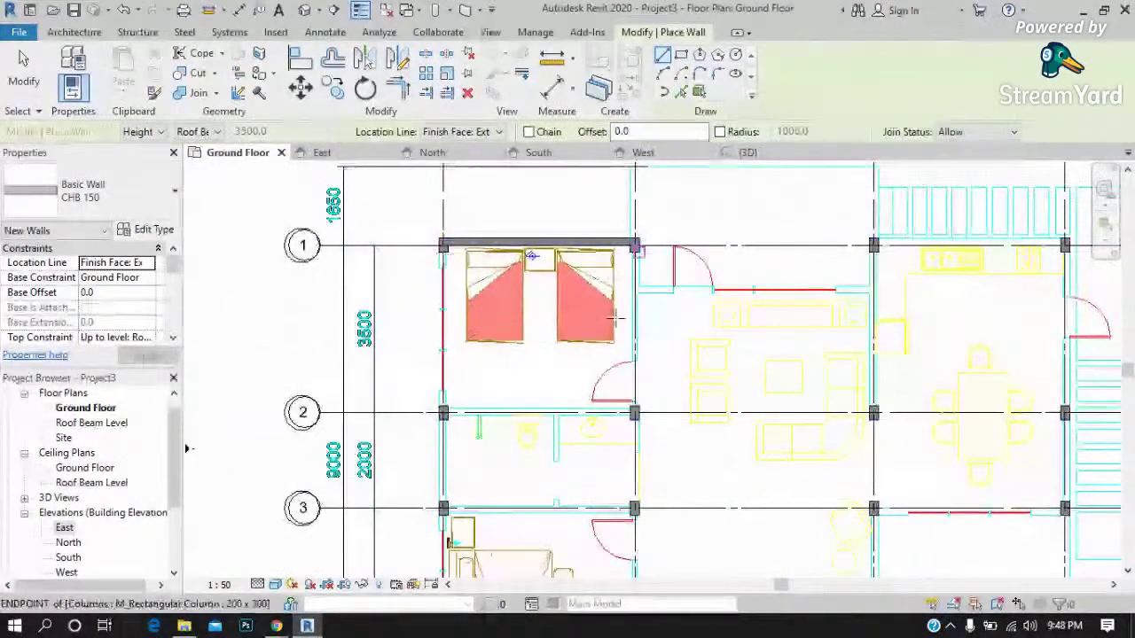
pyautogui.scroll(2, 562, 261)
pyautogui.scroll(3, 506, 257)
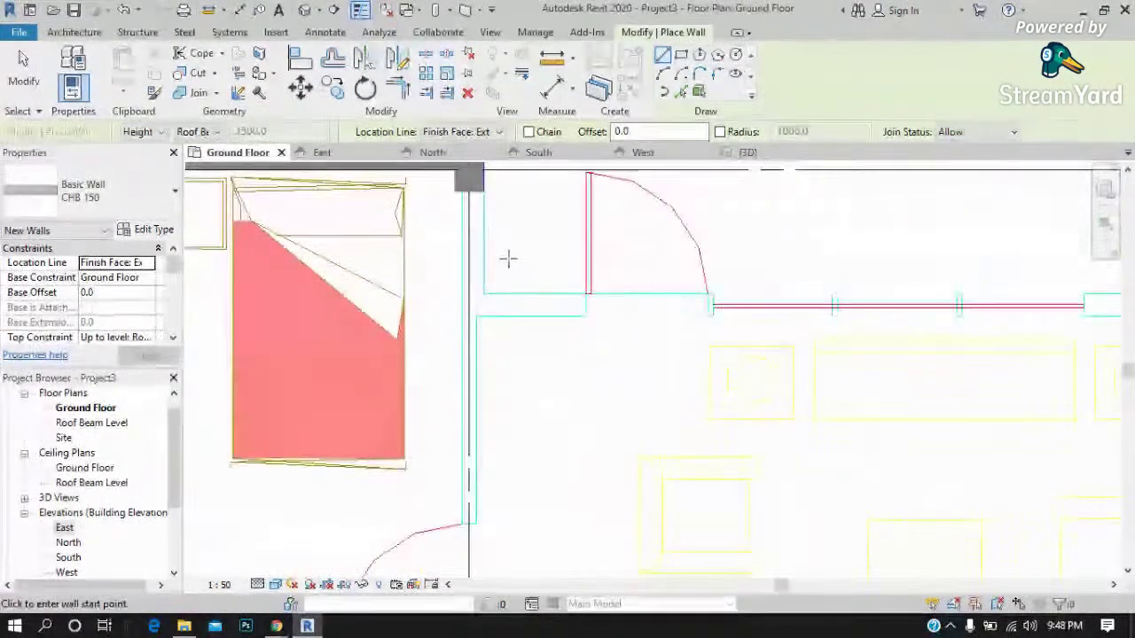
# Draw chained CHB 150 walls 700 down from the column corner and across to the next column.
pyautogui.click(484, 193)
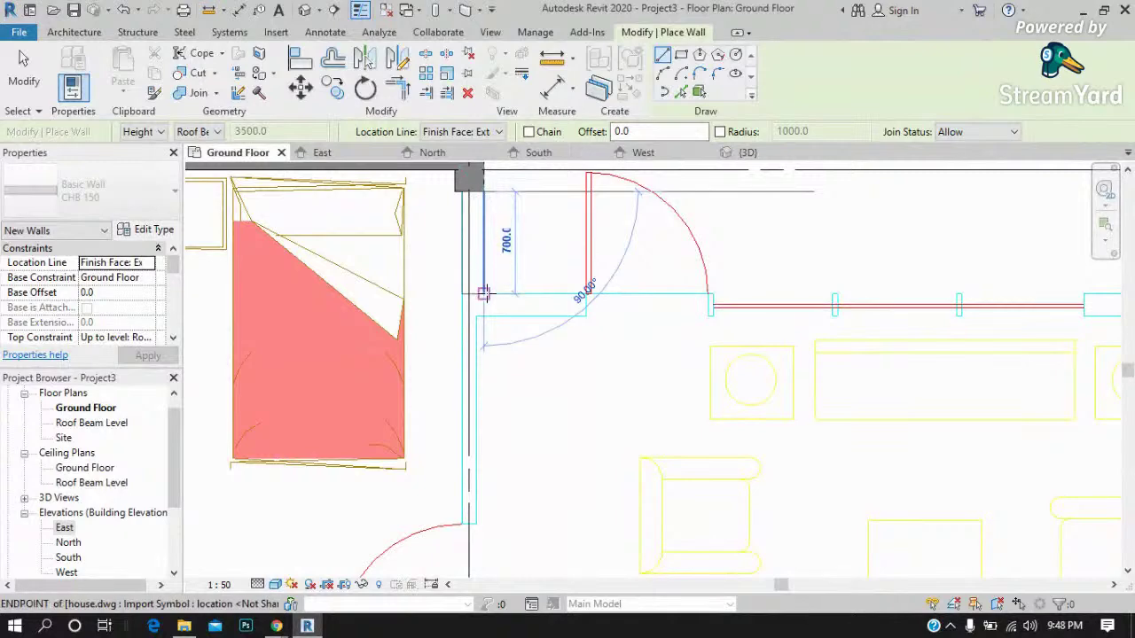
pyautogui.click(484, 292)
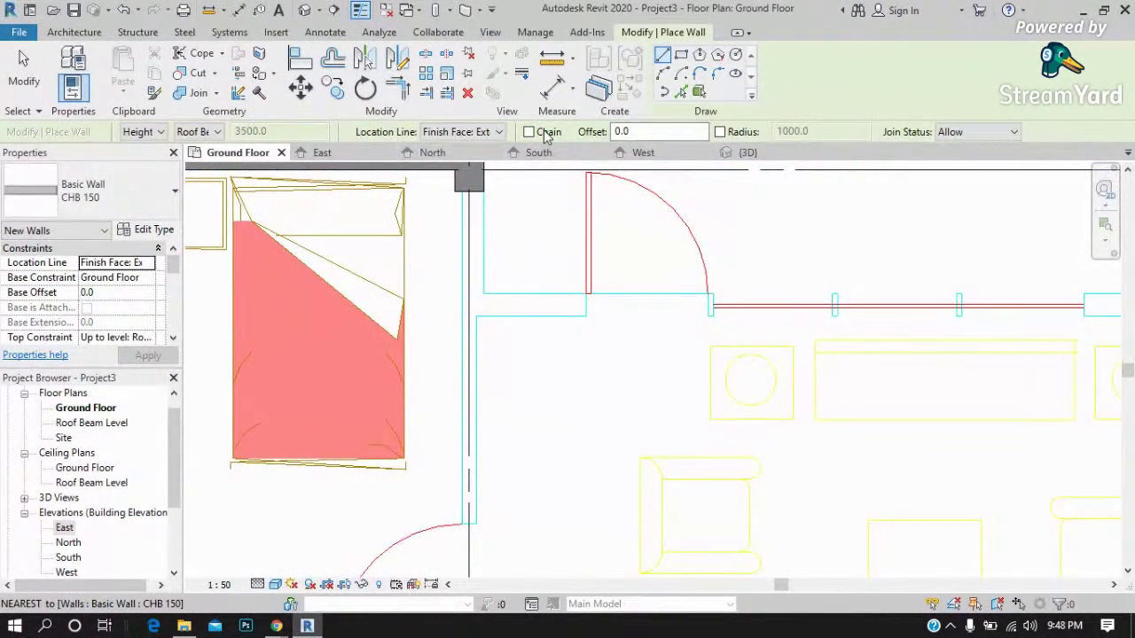
pyautogui.click(529, 132)
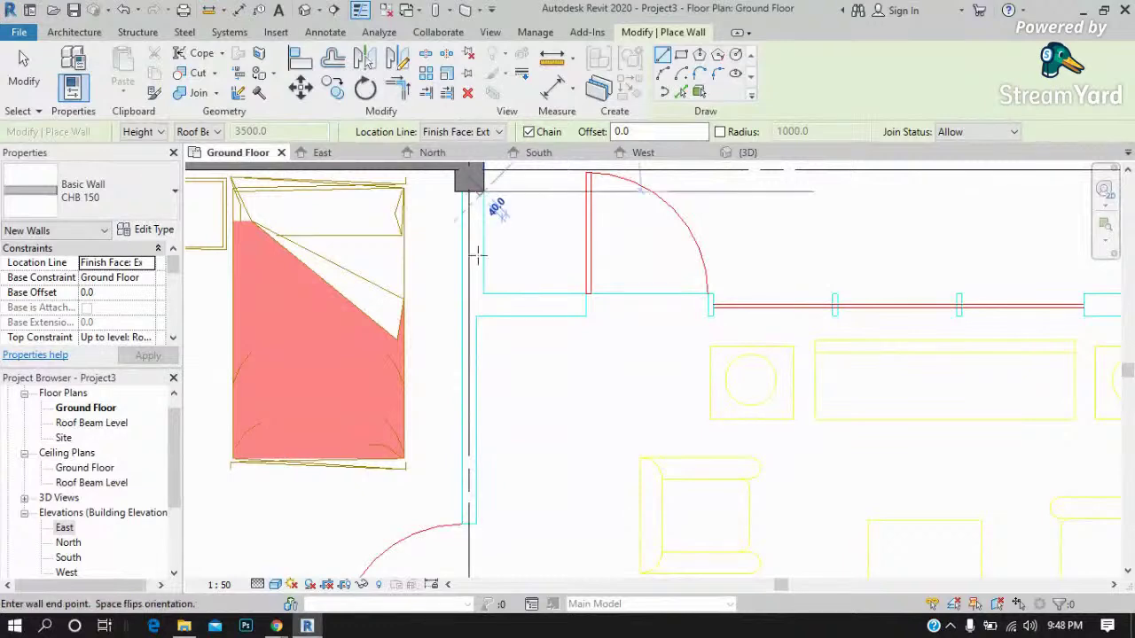
pyautogui.click(484, 190)
pyautogui.click(483, 293)
pyautogui.scroll(-3, 451, 309)
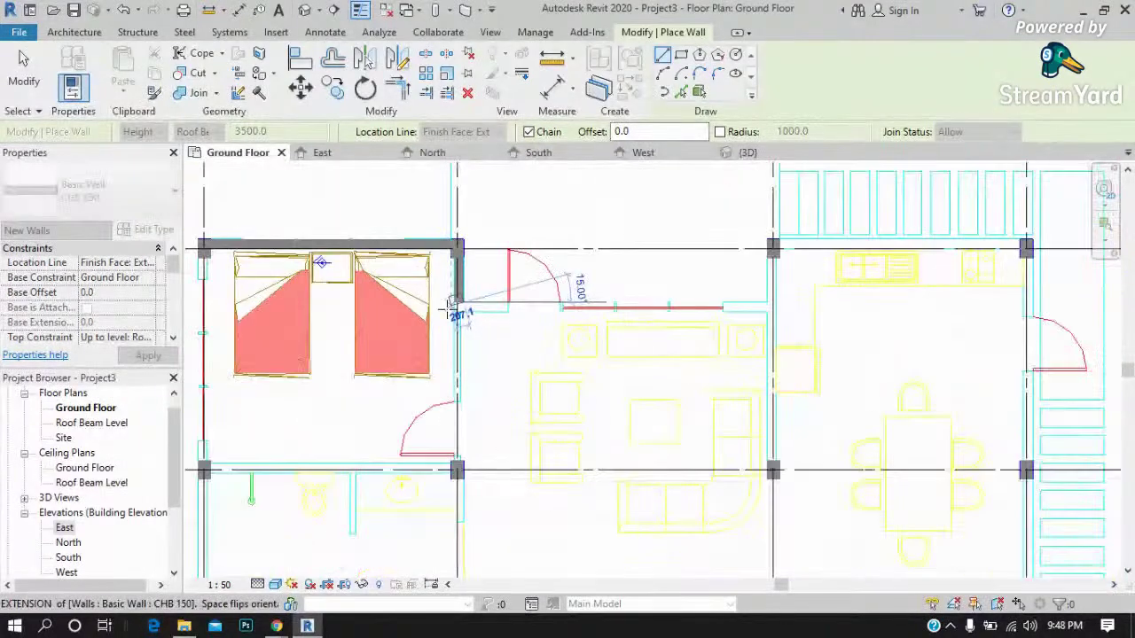
pyautogui.scroll(3, 797, 288)
pyautogui.click(750, 313)
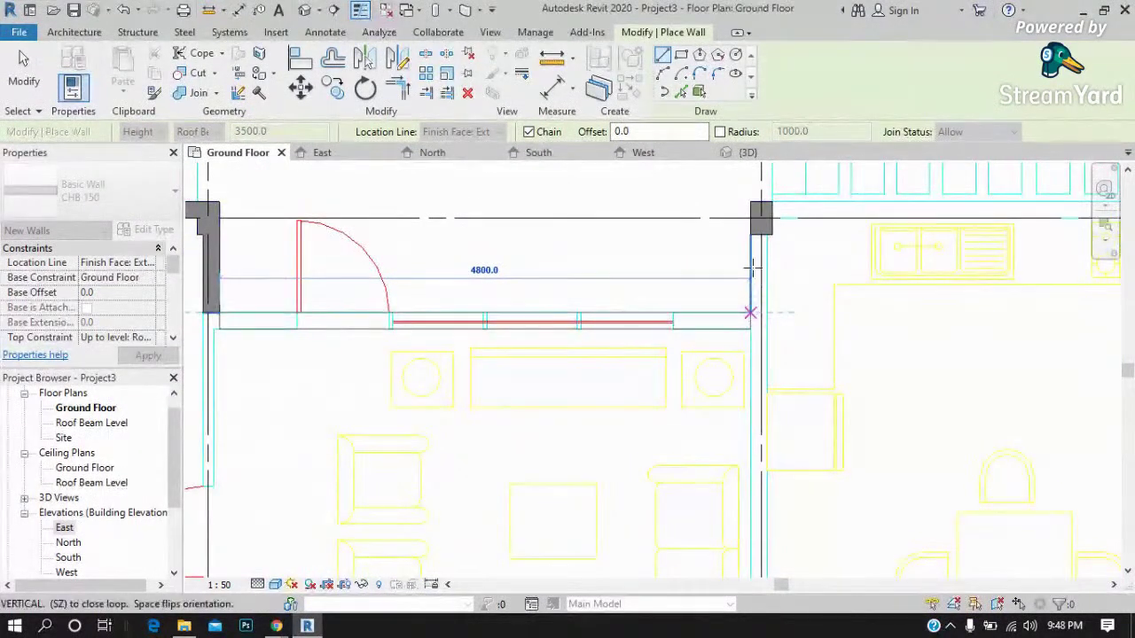
pyautogui.scroll(-2, 916, 228)
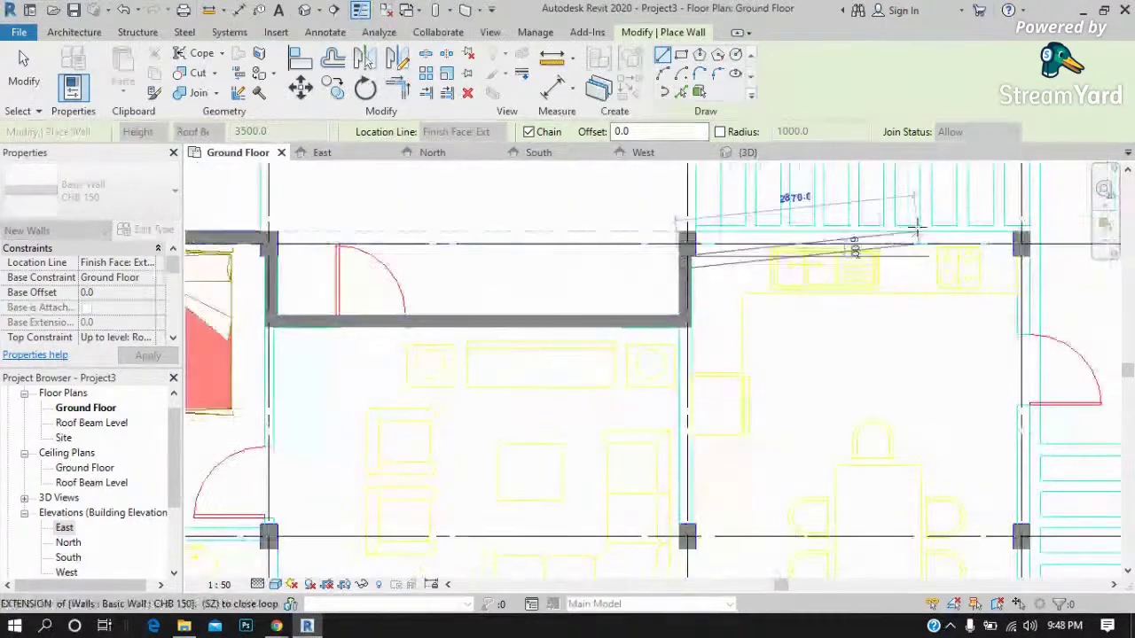
pyautogui.scroll(2, 933, 262)
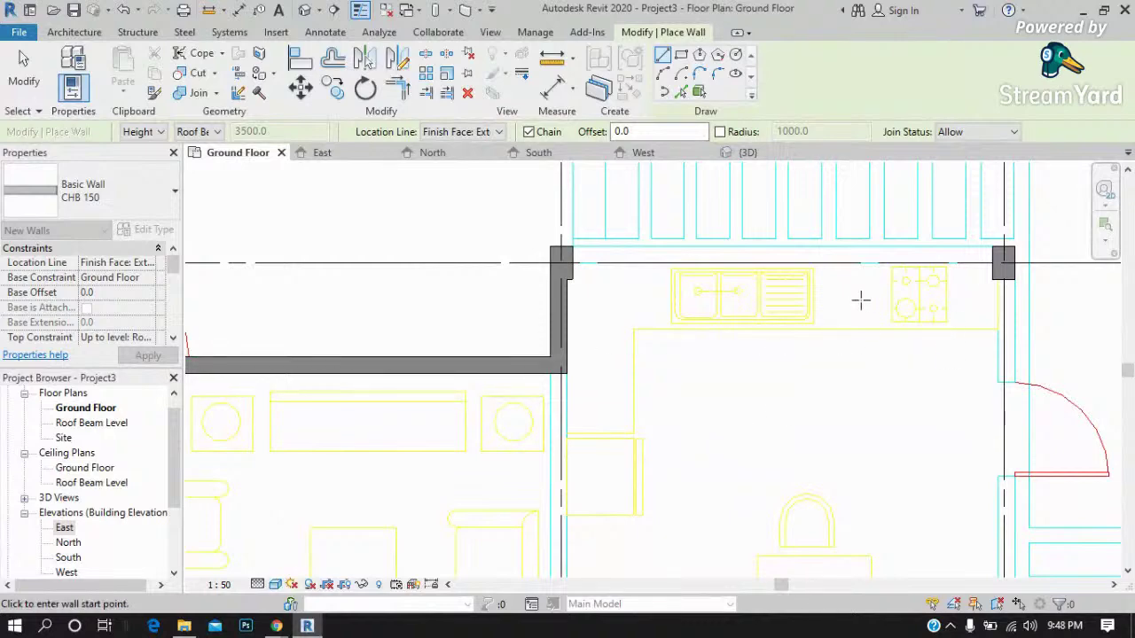
# Look through the Architecture tab's Component options, then finish the wall chain.
pyautogui.click(75, 32)
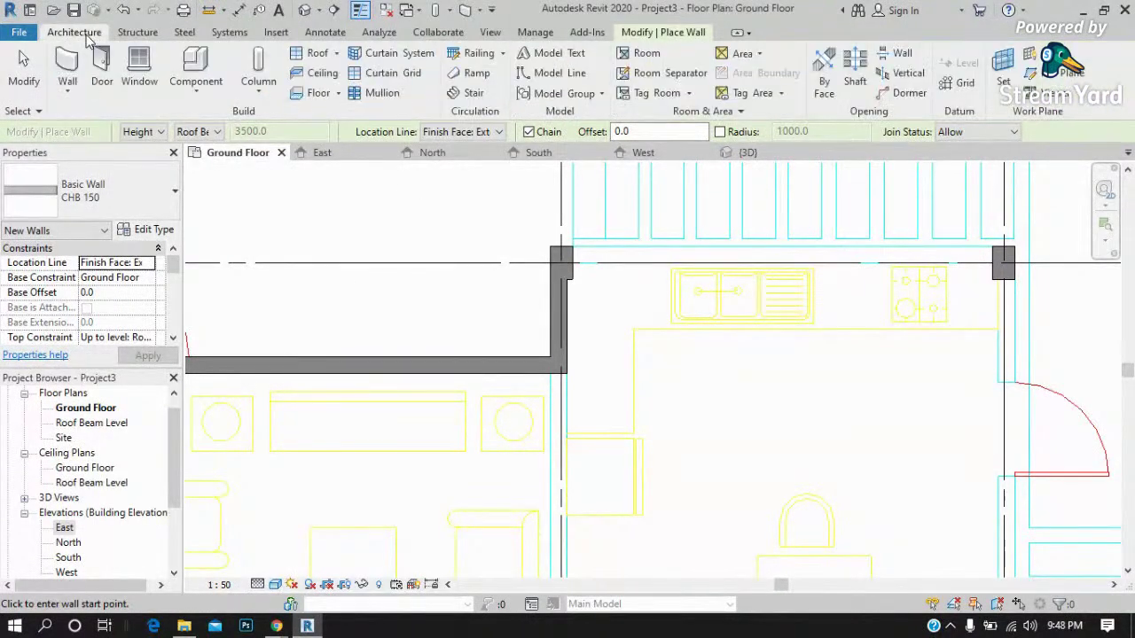
pyautogui.click(186, 92)
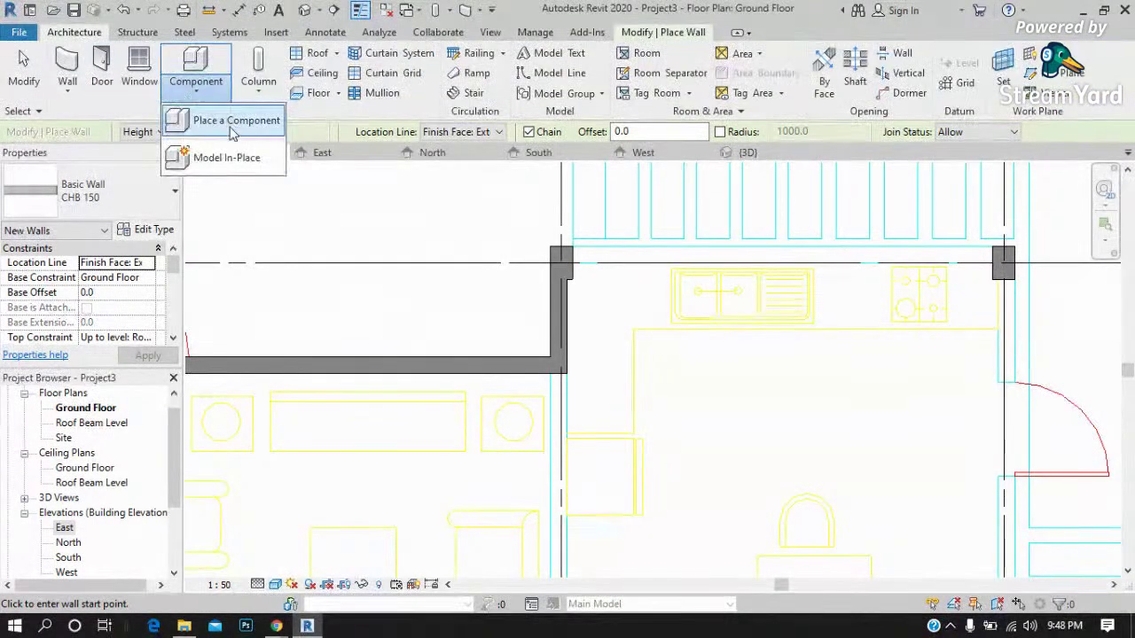
pyautogui.click(215, 174)
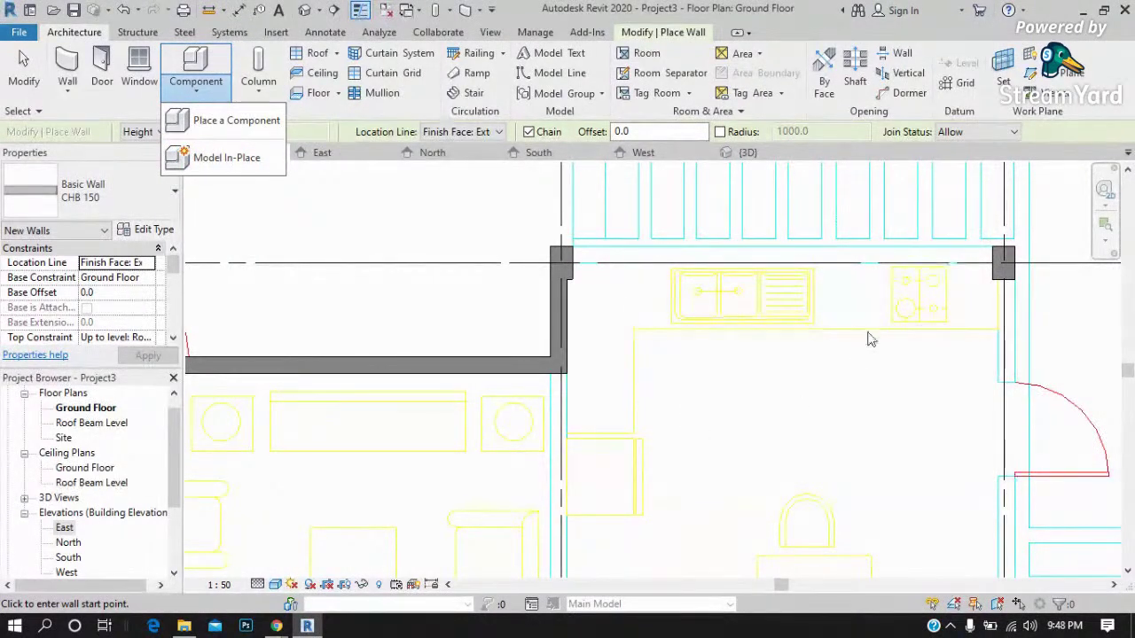
pyautogui.scroll(2, 1019, 239)
pyautogui.press('Escape')
pyautogui.press('Escape')
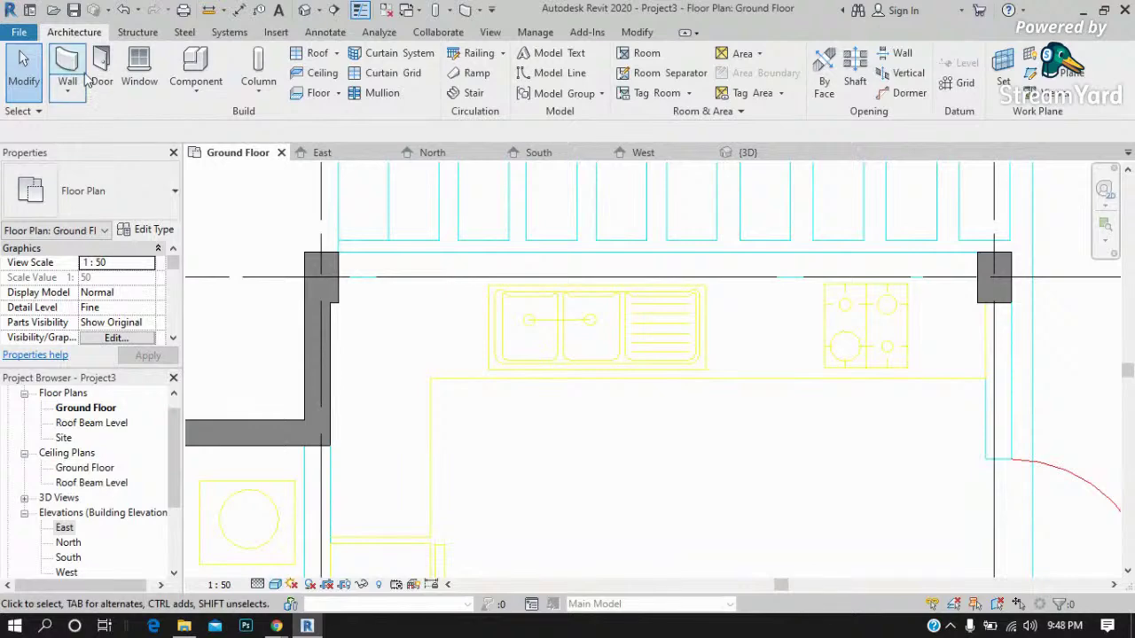
# Create a similar CHB 150 wall along the kitchen's top, from the left column to the right column.
pyautogui.click(311, 337)
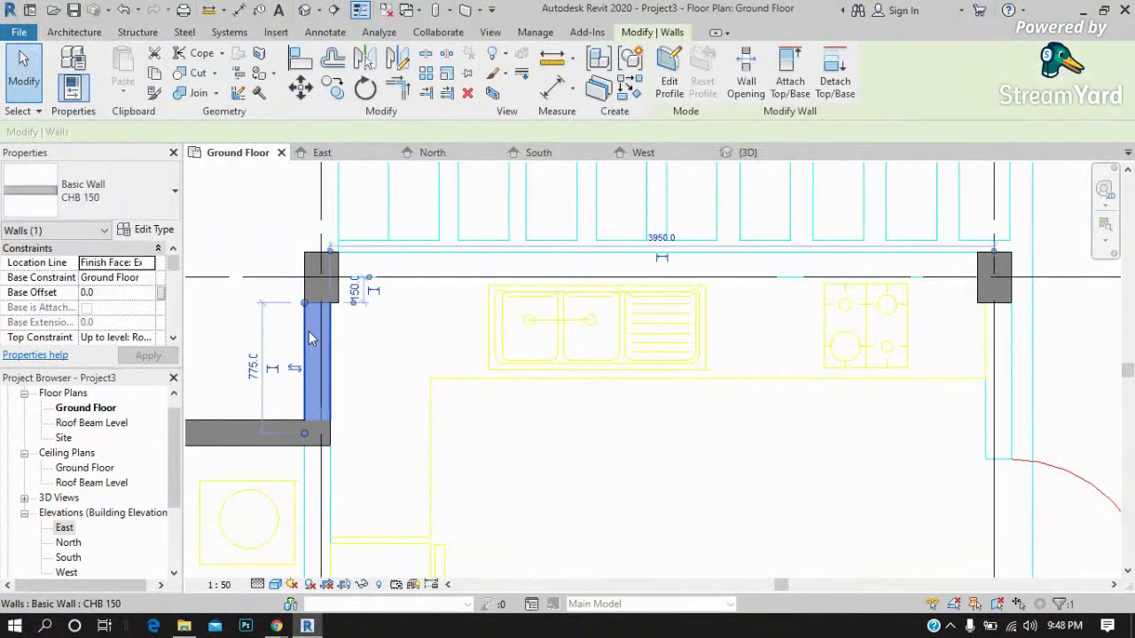
pyautogui.rightClick(311, 337)
pyautogui.click(355, 366)
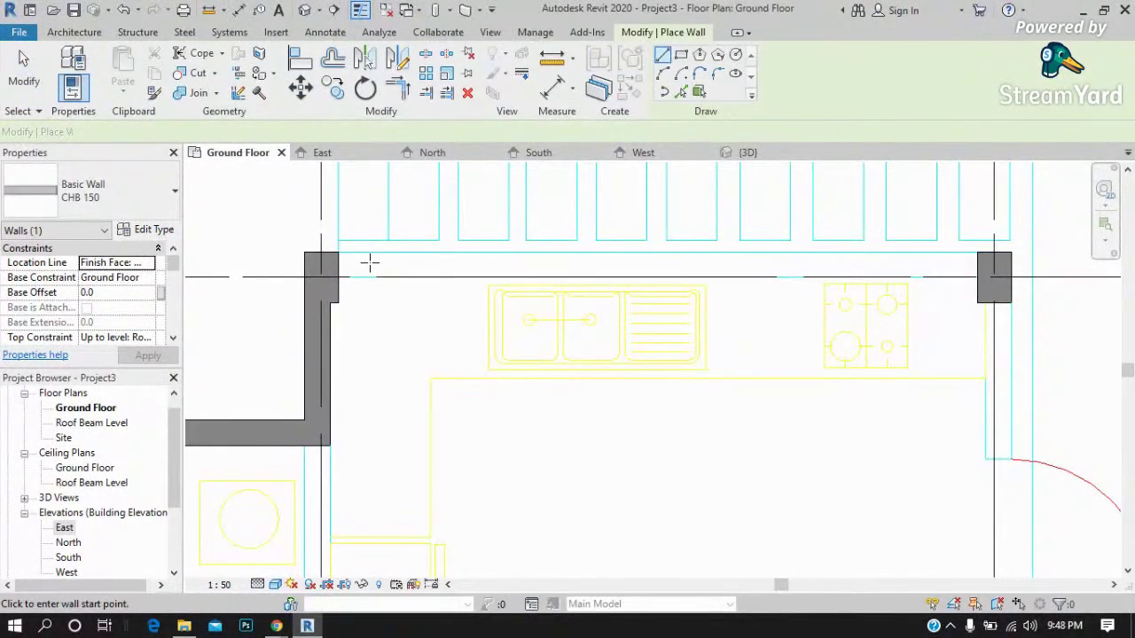
pyautogui.click(342, 255)
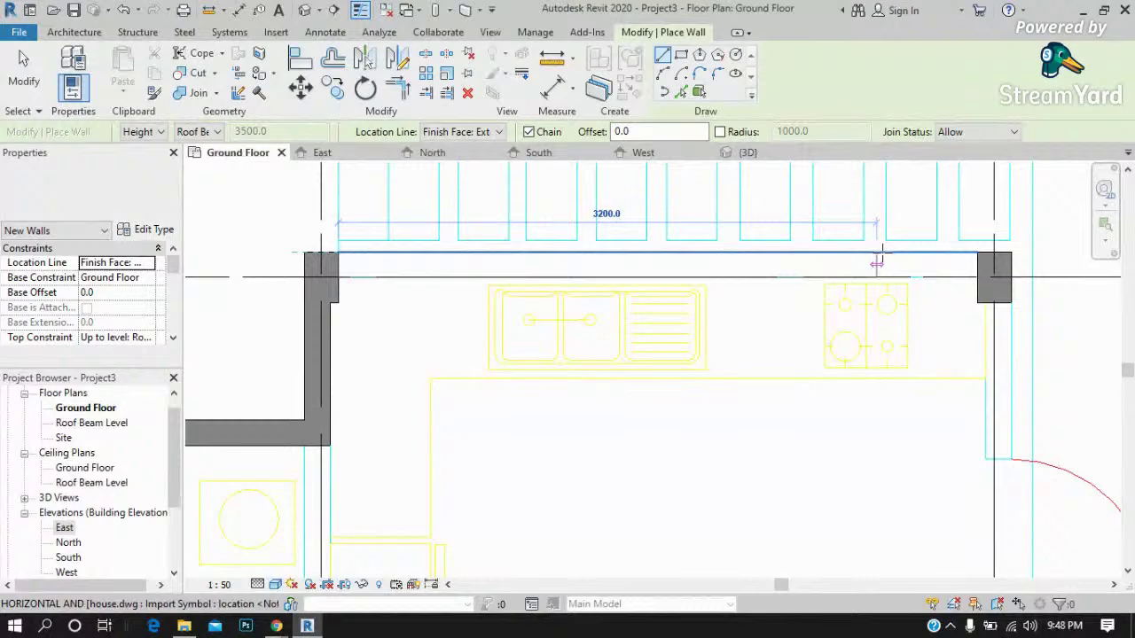
pyautogui.click(975, 255)
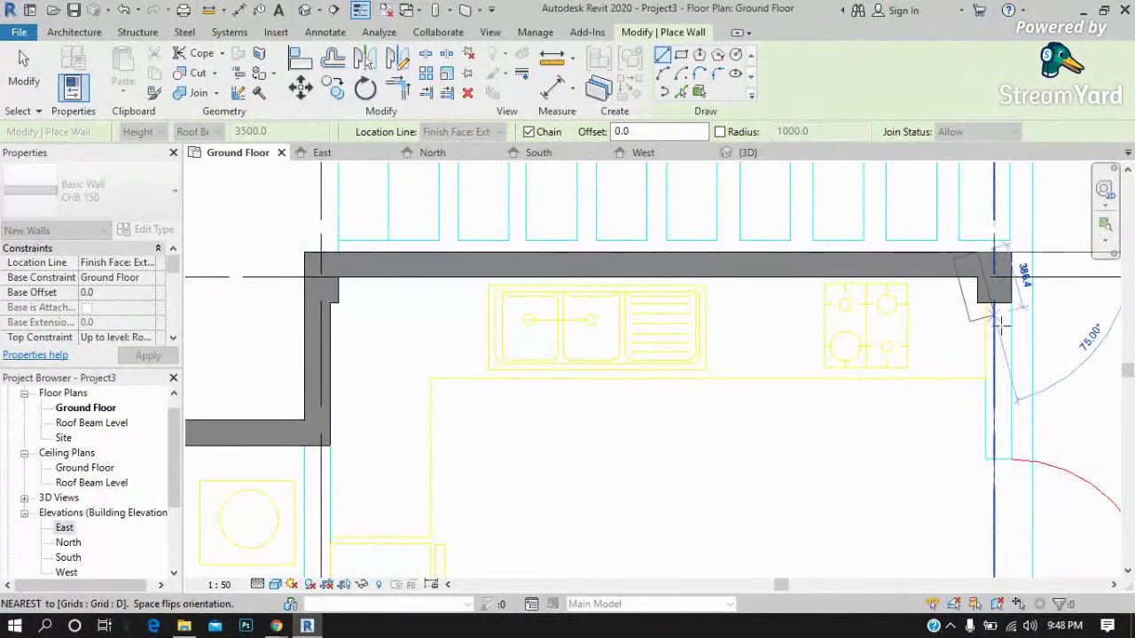
pyautogui.press('Escape')
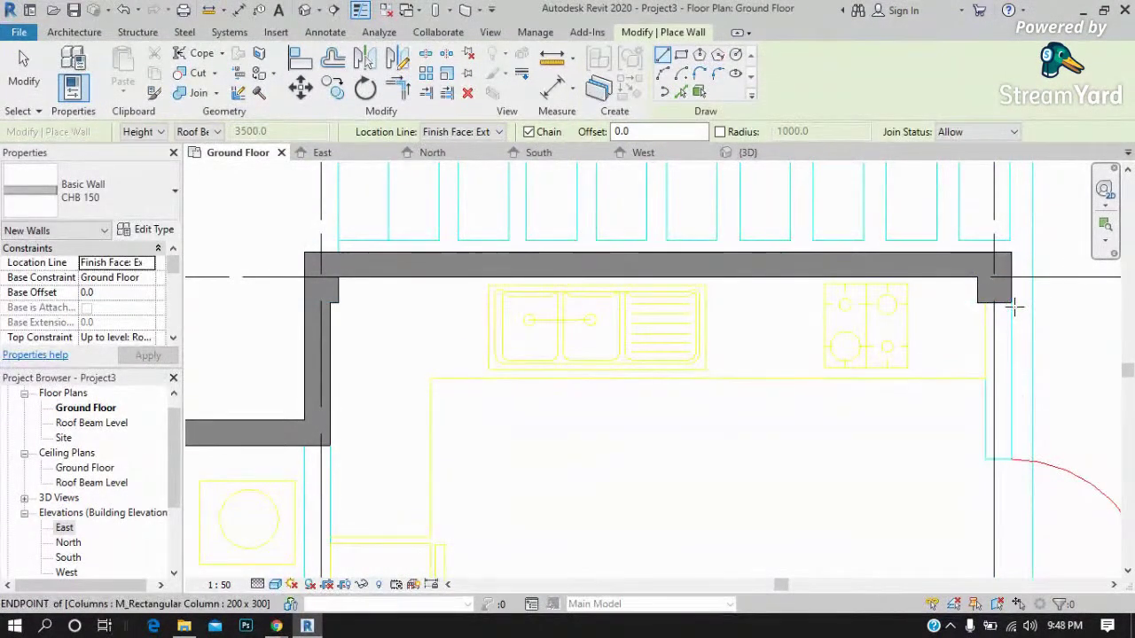
# Draw a CHB 150 wall from the right column down to the lower column on grid 4.
pyautogui.click(1015, 307)
pyautogui.scroll(-2, 976, 266)
pyautogui.scroll(3, 1013, 463)
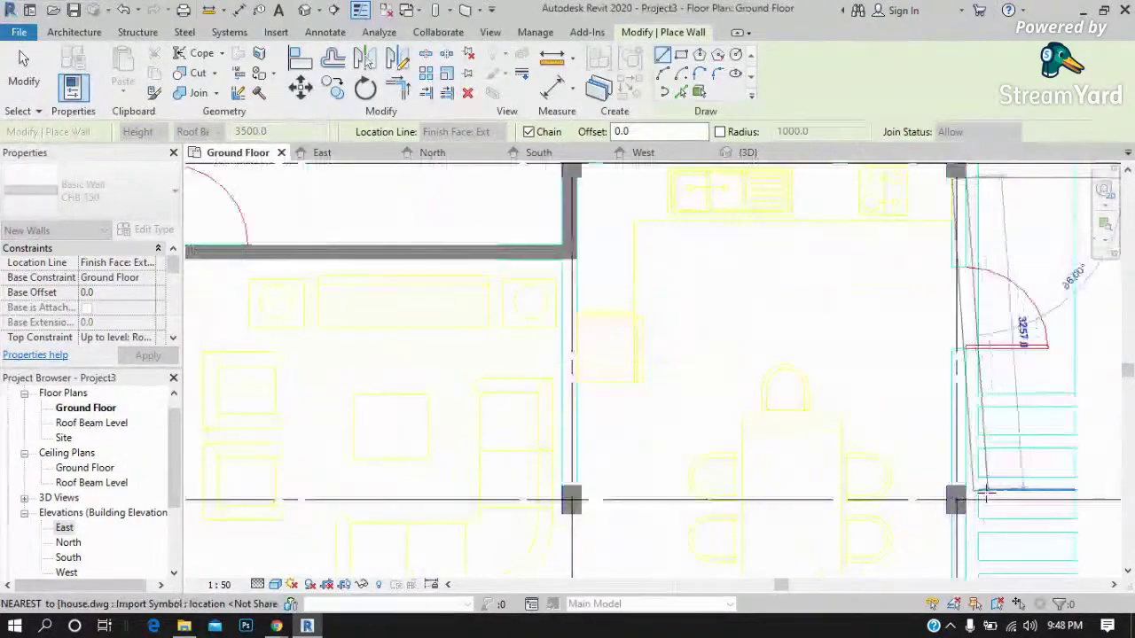
pyautogui.scroll(2, 984, 493)
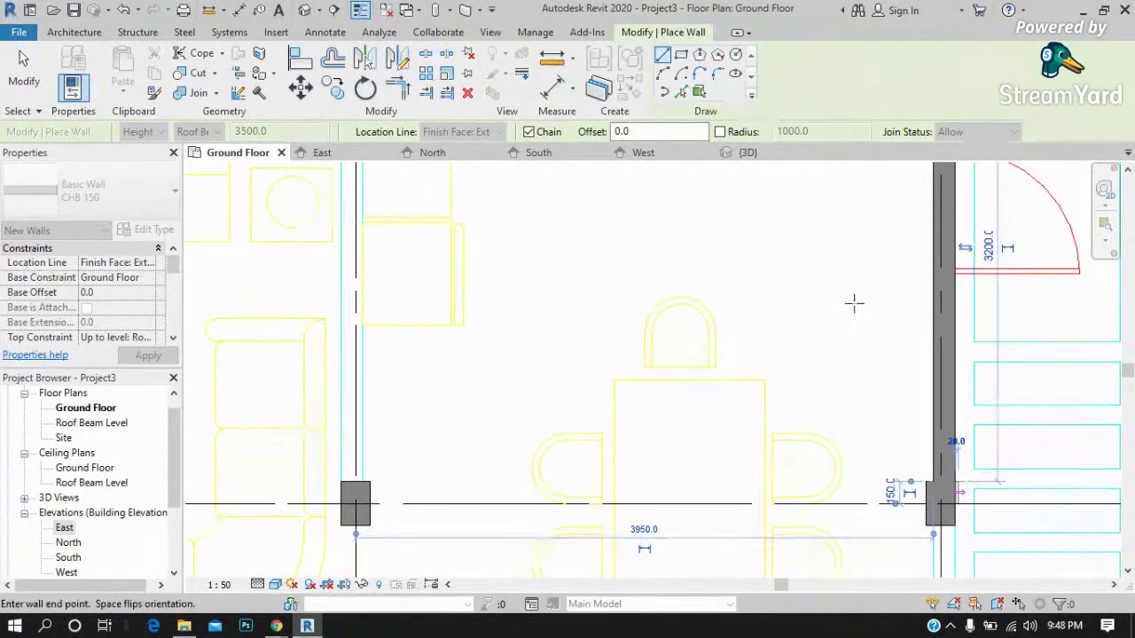
pyautogui.scroll(-2, 853, 303)
pyautogui.scroll(2, 912, 399)
pyautogui.click(878, 368)
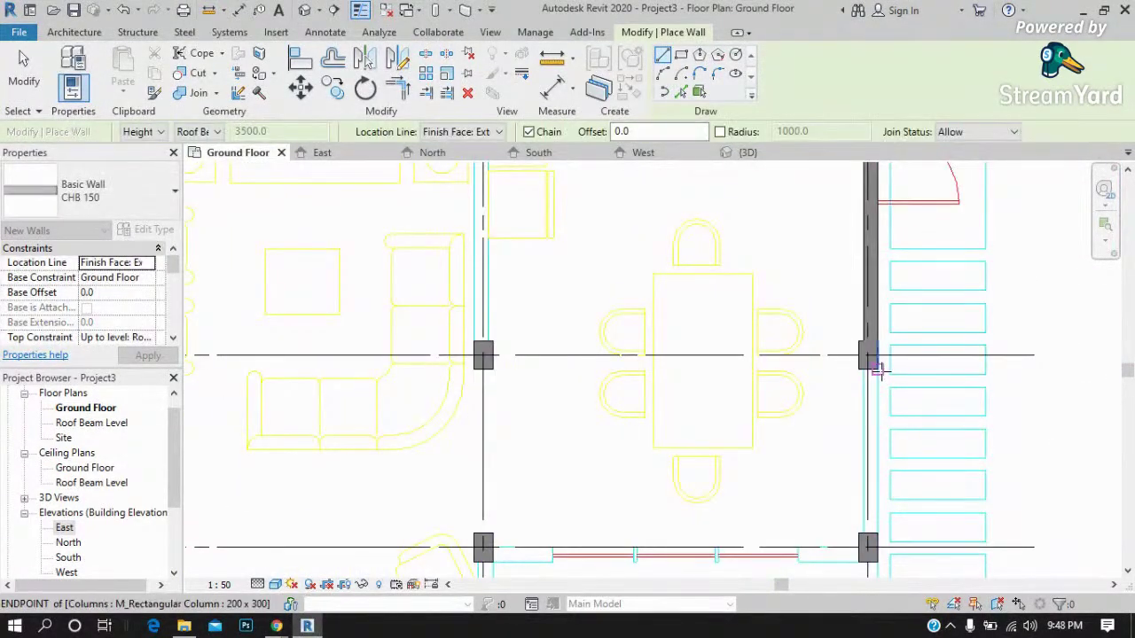
pyautogui.click(878, 368)
pyautogui.click(873, 537)
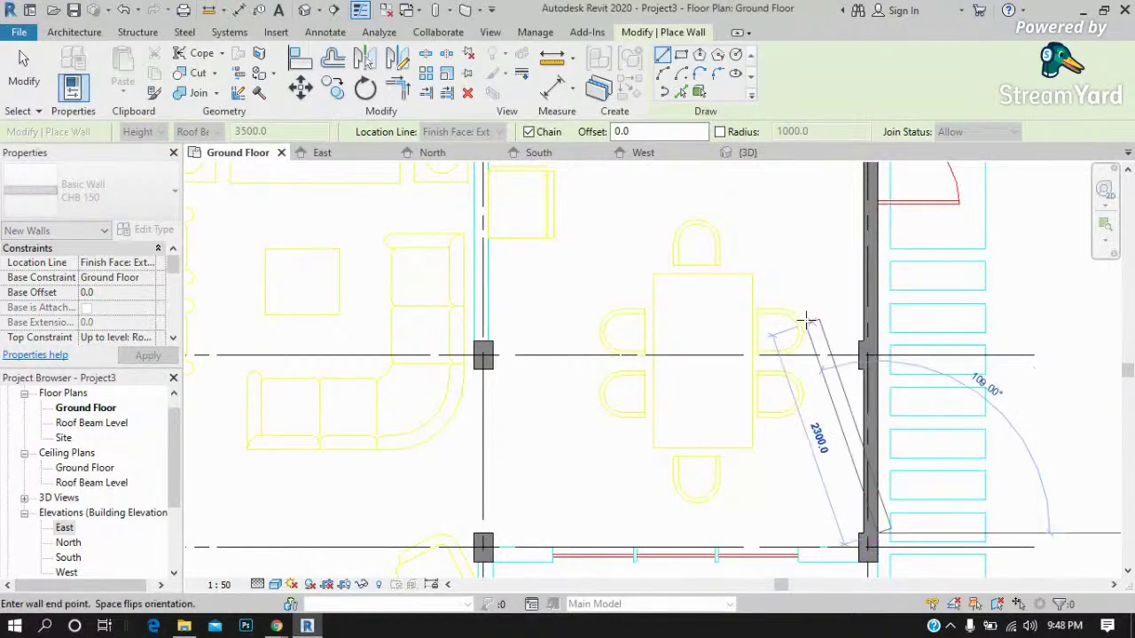
# Chain CHB 150 walls below the dining table to the left and lower columns.
pyautogui.scroll(-2, 807, 319)
pyautogui.scroll(3, 862, 508)
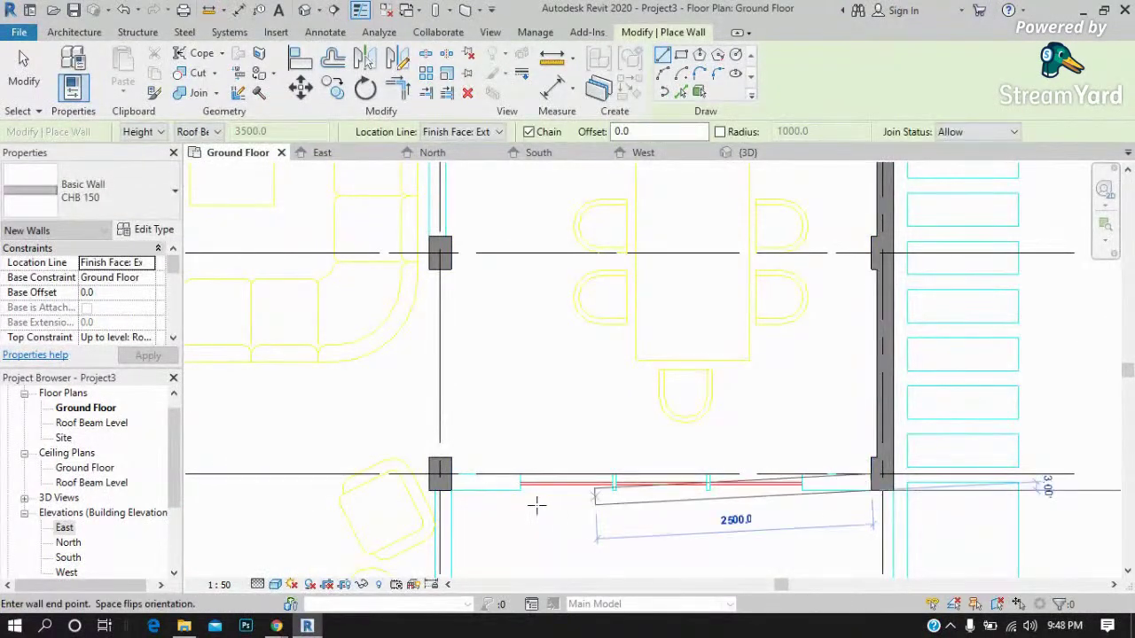
pyautogui.click(446, 486)
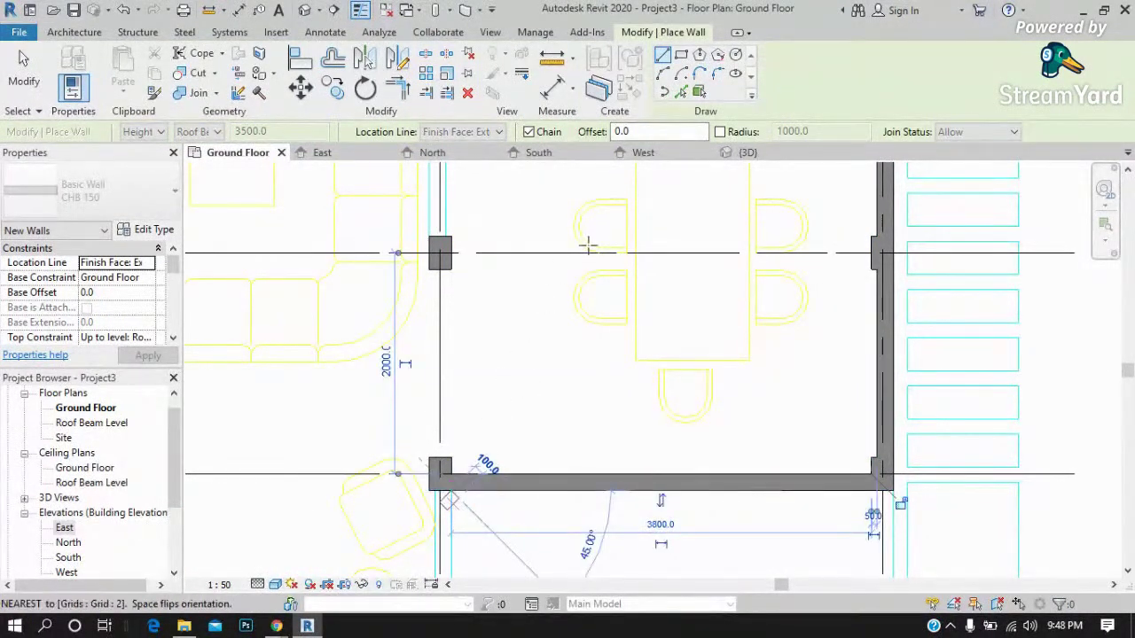
pyautogui.scroll(-2, 570, 373)
pyautogui.scroll(2, 534, 385)
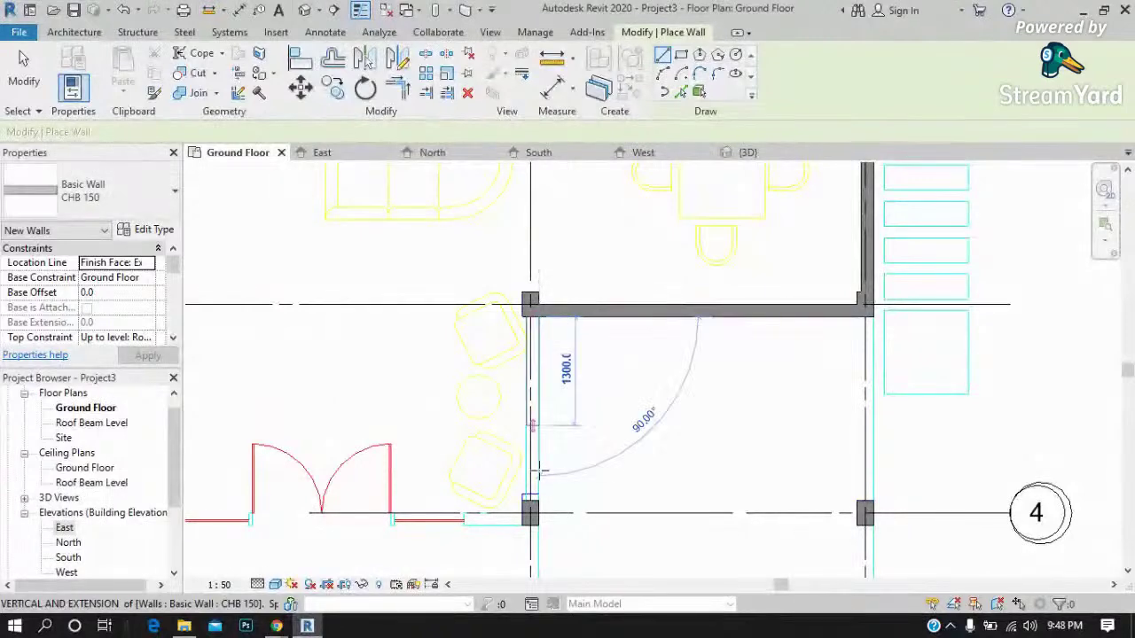
pyautogui.click(530, 500)
pyautogui.scroll(2, 519, 532)
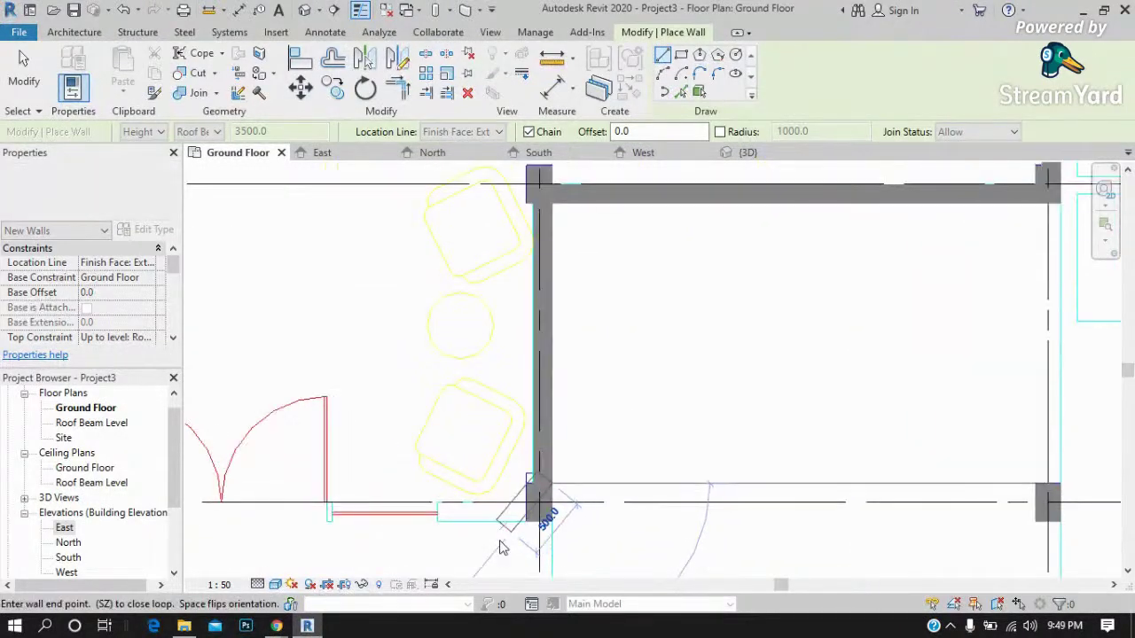
pyautogui.scroll(-2, 546, 499)
pyautogui.scroll(1, 257, 532)
pyautogui.scroll(1, 257, 532)
pyautogui.click(293, 480)
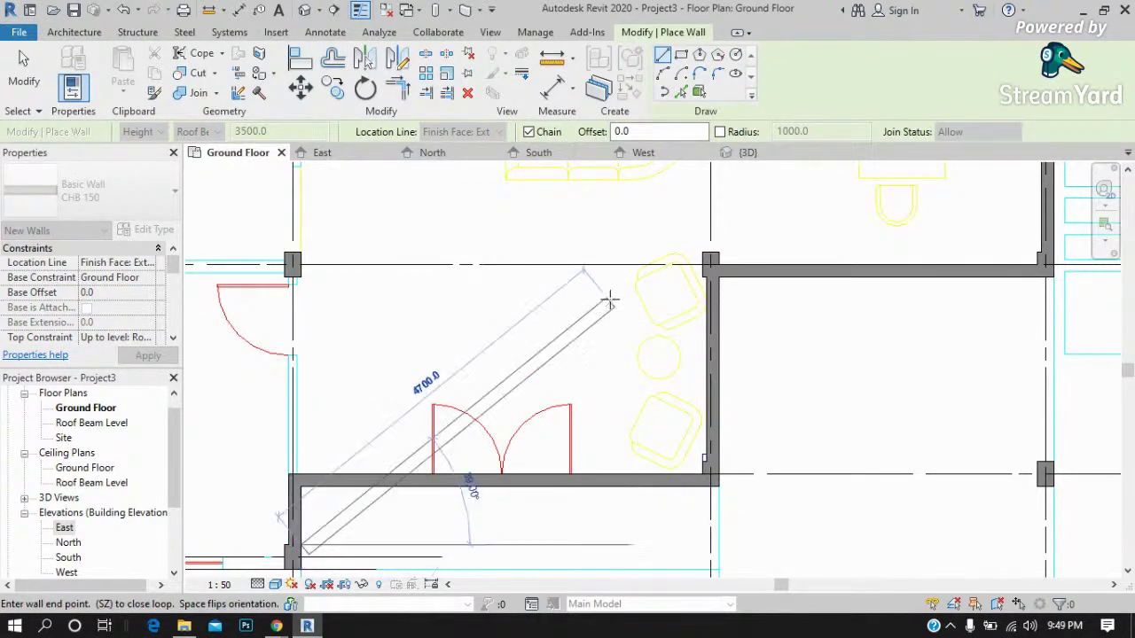
# Cancel the stray diagonal wall and draw a CHB 150 wall to the lower-left column.
pyautogui.scroll(-2, 544, 359)
pyautogui.press('Escape')
pyautogui.scroll(3, 335, 438)
pyautogui.scroll(1, 335, 430)
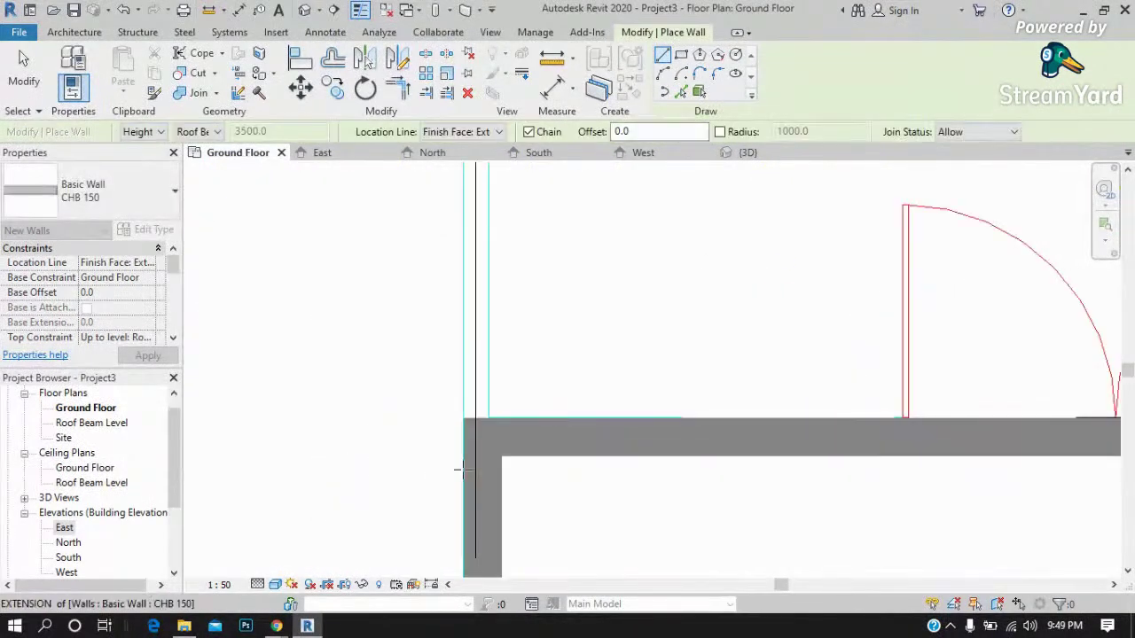
pyautogui.press('Escape')
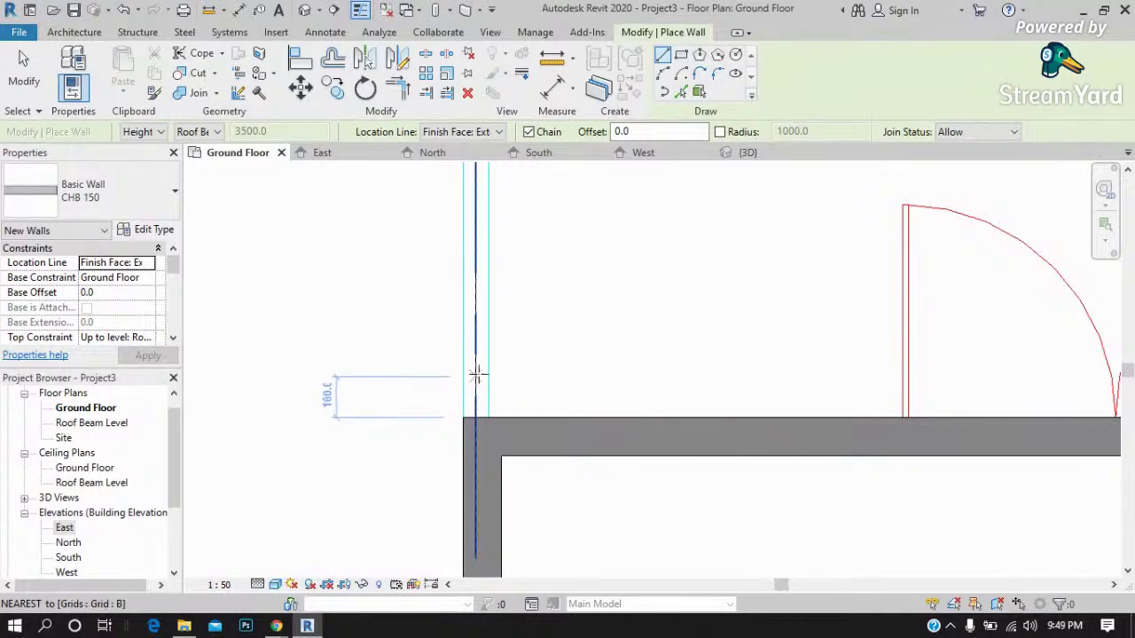
pyautogui.scroll(-1, 489, 234)
pyautogui.scroll(-1, 487, 235)
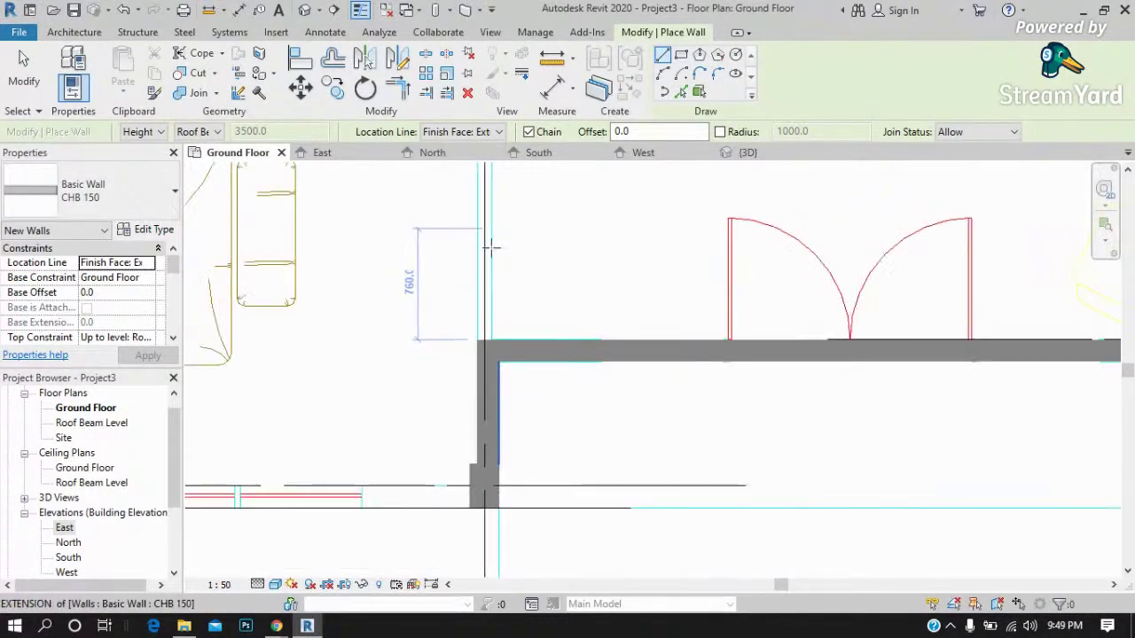
pyautogui.click(467, 509)
pyautogui.scroll(-2, 762, 460)
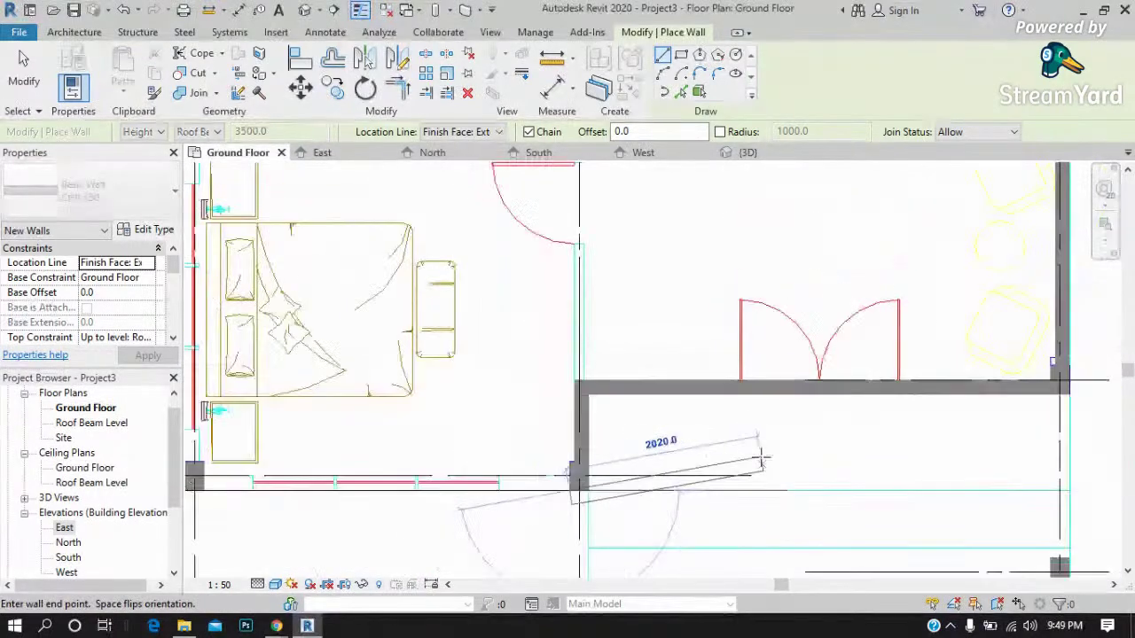
pyautogui.click(197, 483)
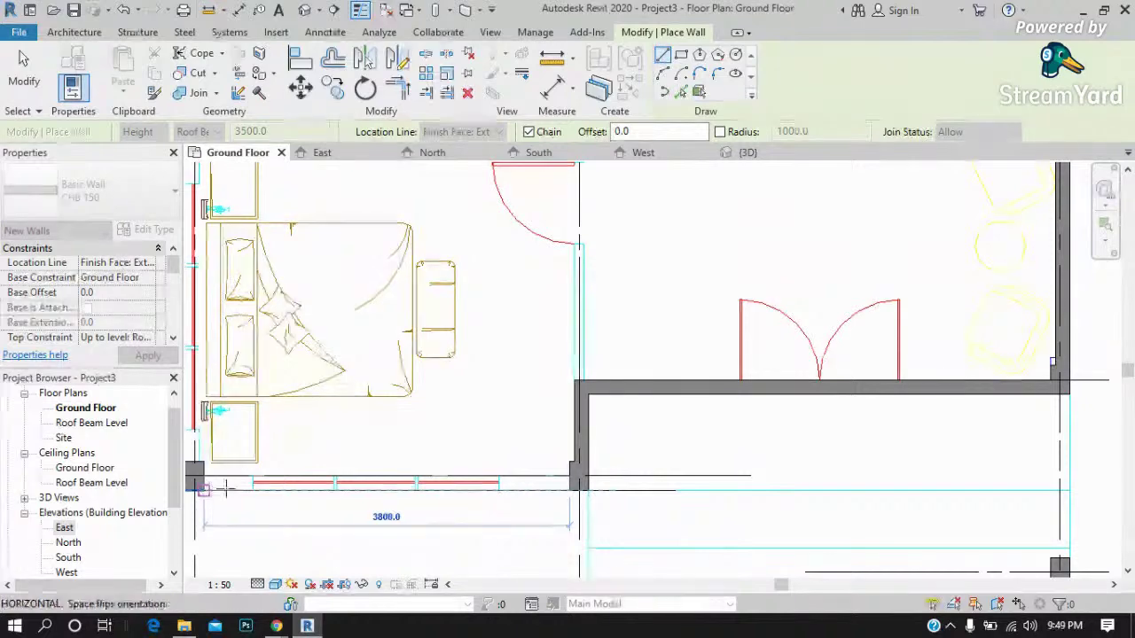
pyautogui.scroll(-2, 722, 491)
pyautogui.scroll(2, 314, 488)
pyautogui.scroll(1, 314, 470)
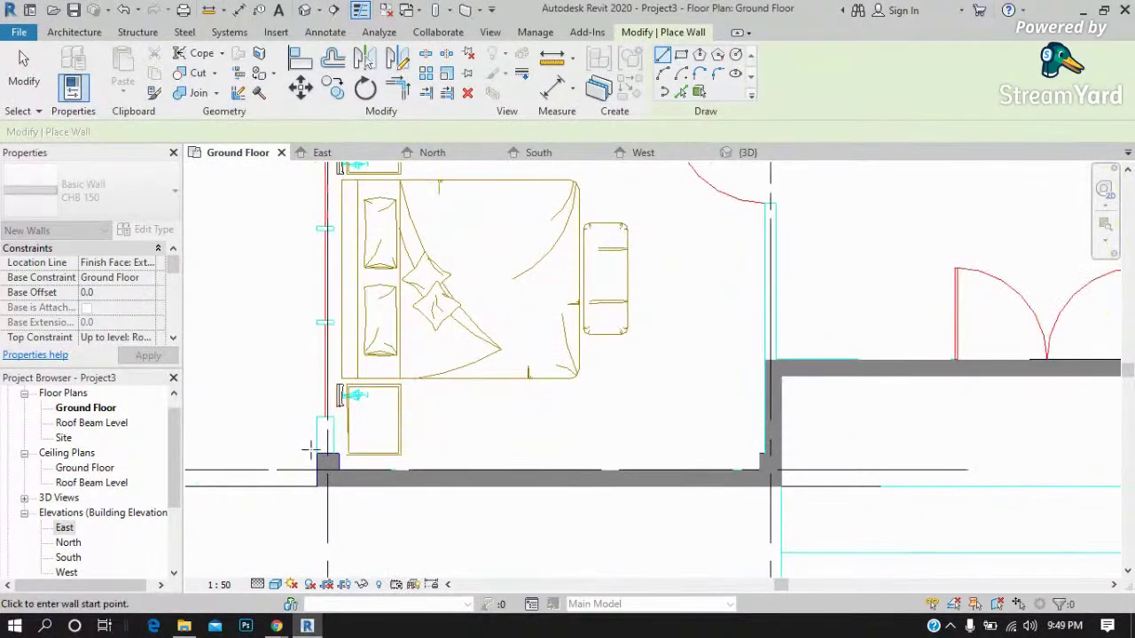
# Draw the left CHB 150 wall from the lower-left column up to the top-left column.
pyautogui.click(314, 450)
pyautogui.scroll(-2, 314, 452)
pyautogui.scroll(1, 321, 266)
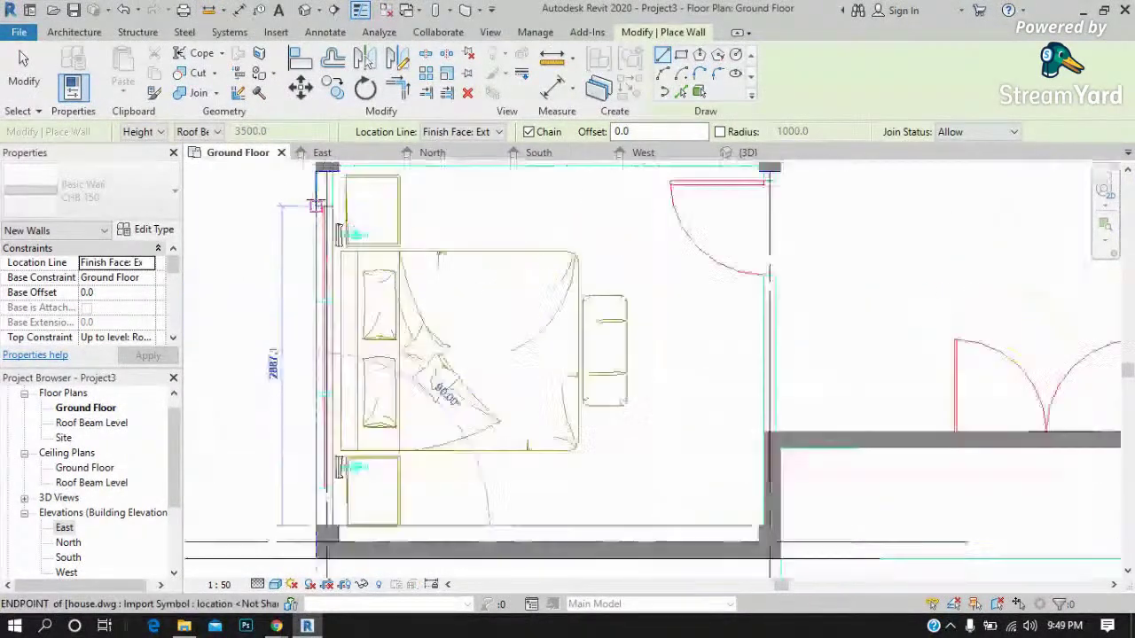
pyautogui.click(321, 229)
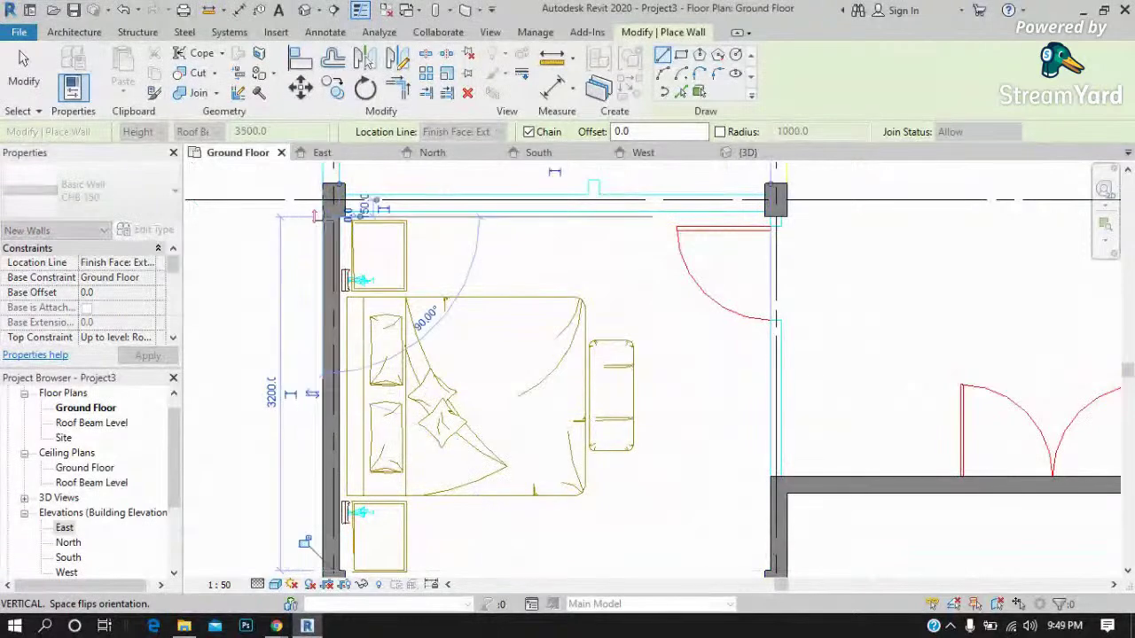
pyautogui.press('Escape')
pyautogui.scroll(-1, 399, 288)
pyautogui.scroll(2, 398, 288)
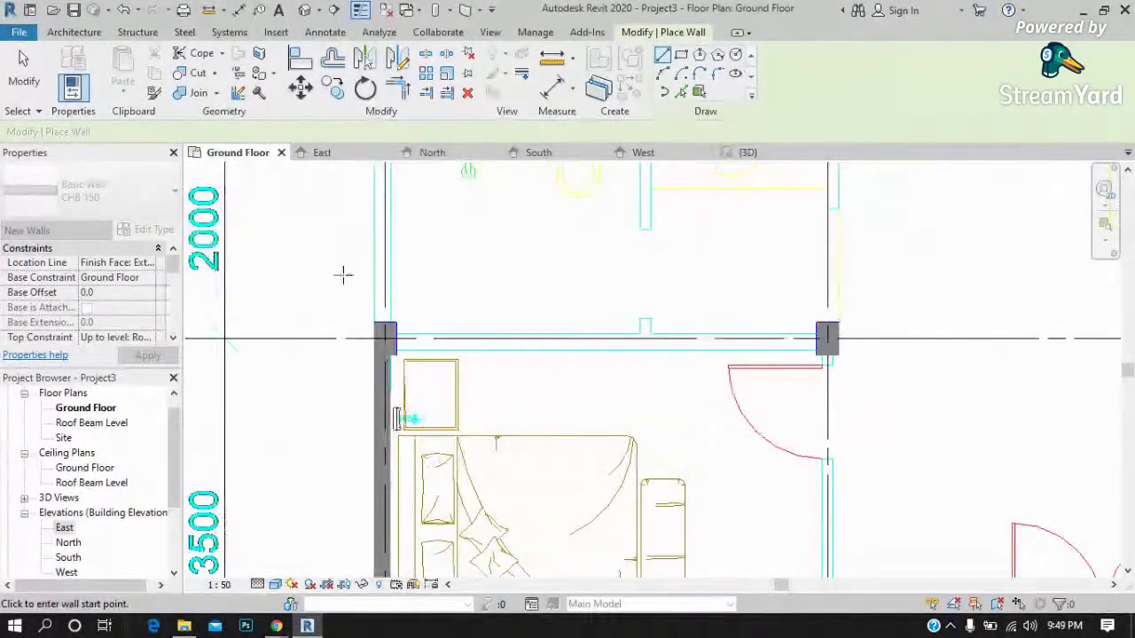
# Add a CHB 150 wall from the top-left column to the next column up.
pyautogui.click(373, 322)
pyautogui.scroll(-1, 434, 430)
pyautogui.scroll(-1, 439, 441)
pyautogui.scroll(2, 405, 278)
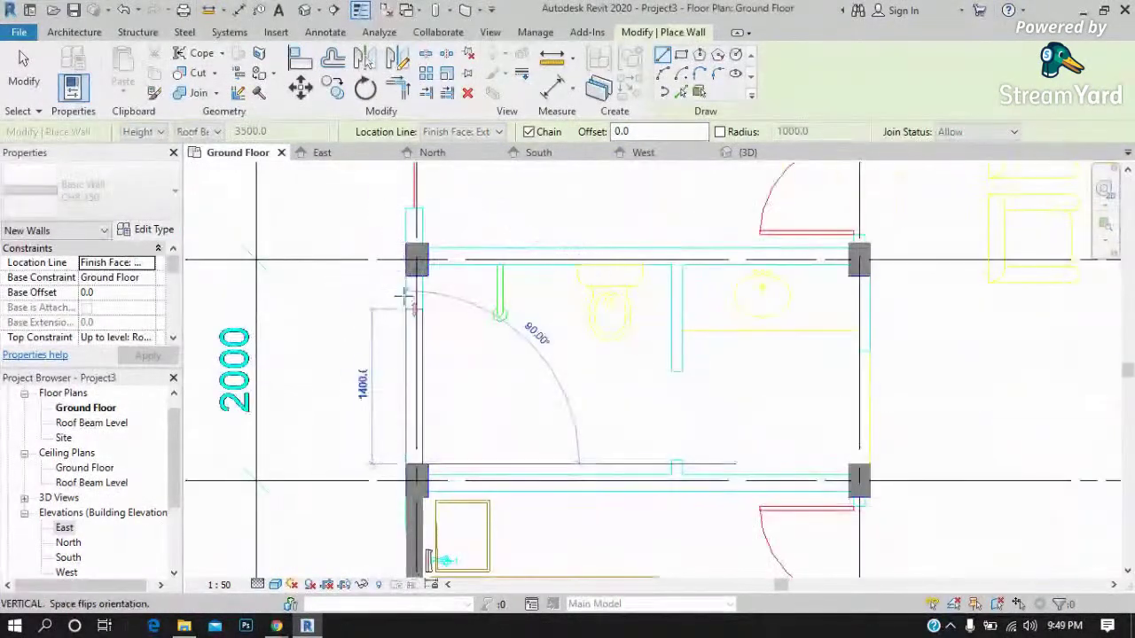
pyautogui.click(406, 278)
pyautogui.press('Escape')
pyautogui.scroll(-1, 478, 449)
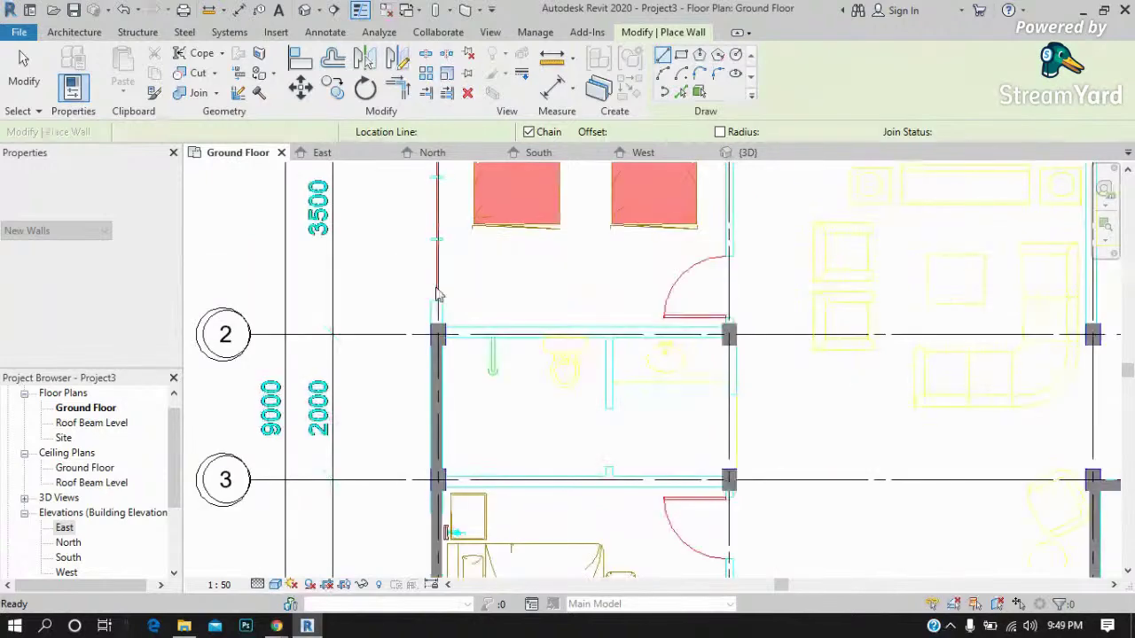
pyautogui.scroll(2, 425, 322)
# Draw a CHB 150 wall from the grid 2 column to the grid 1 column, then view it in 3D.
pyautogui.click(441, 370)
pyautogui.scroll(-2, 441, 370)
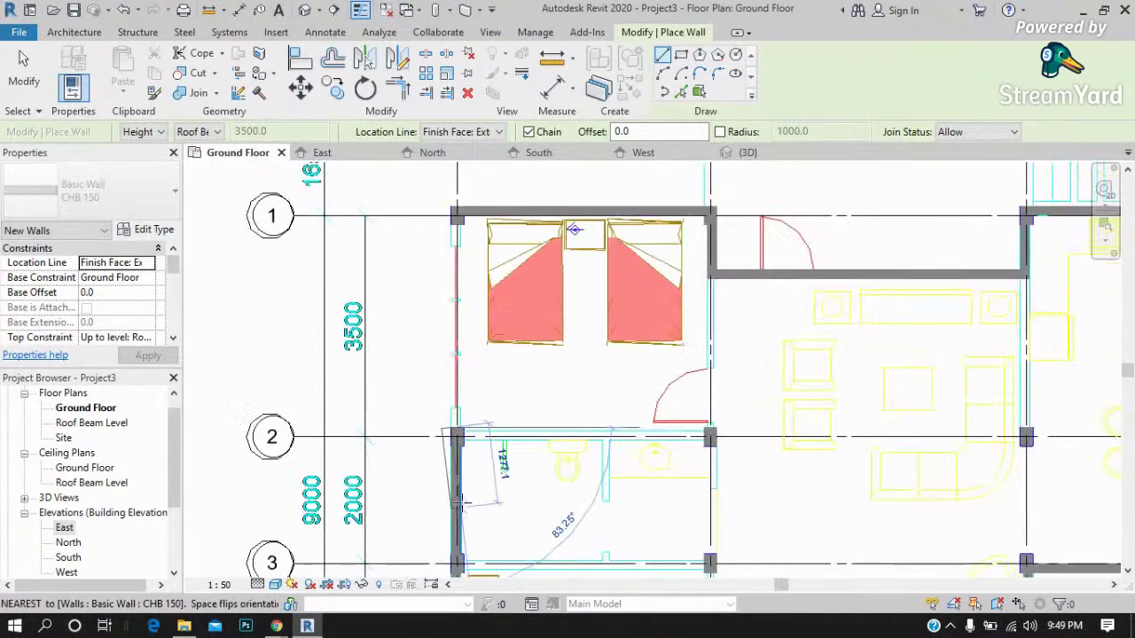
pyautogui.scroll(1, 454, 266)
pyautogui.scroll(1, 454, 264)
pyautogui.click(455, 237)
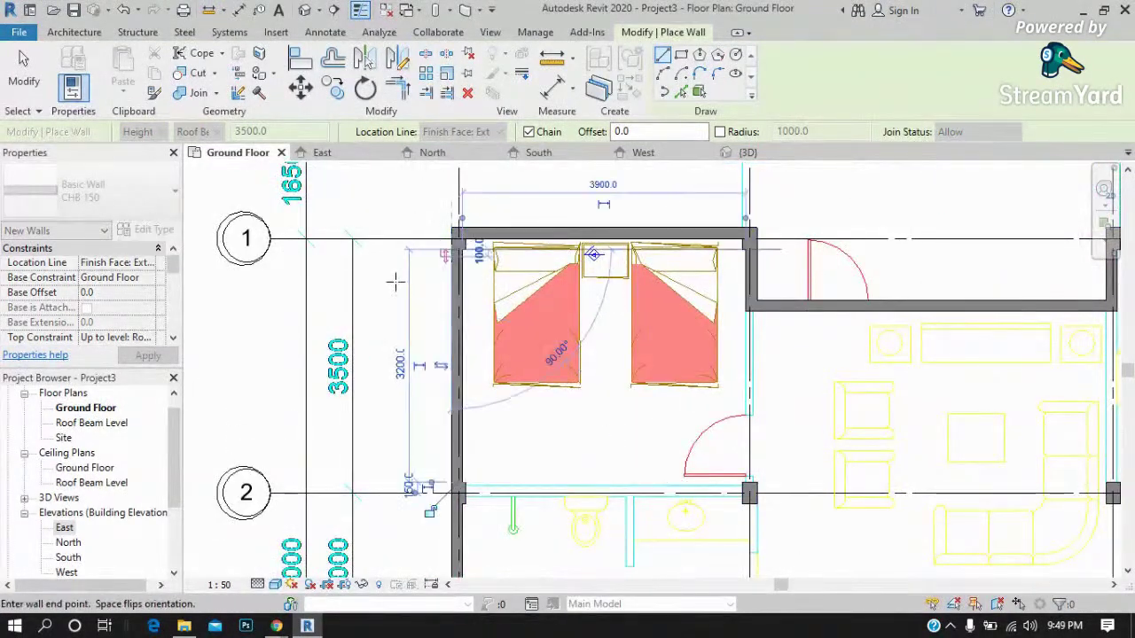
pyautogui.press('Escape')
pyautogui.scroll(-1, 399, 276)
pyautogui.scroll(-1, 426, 277)
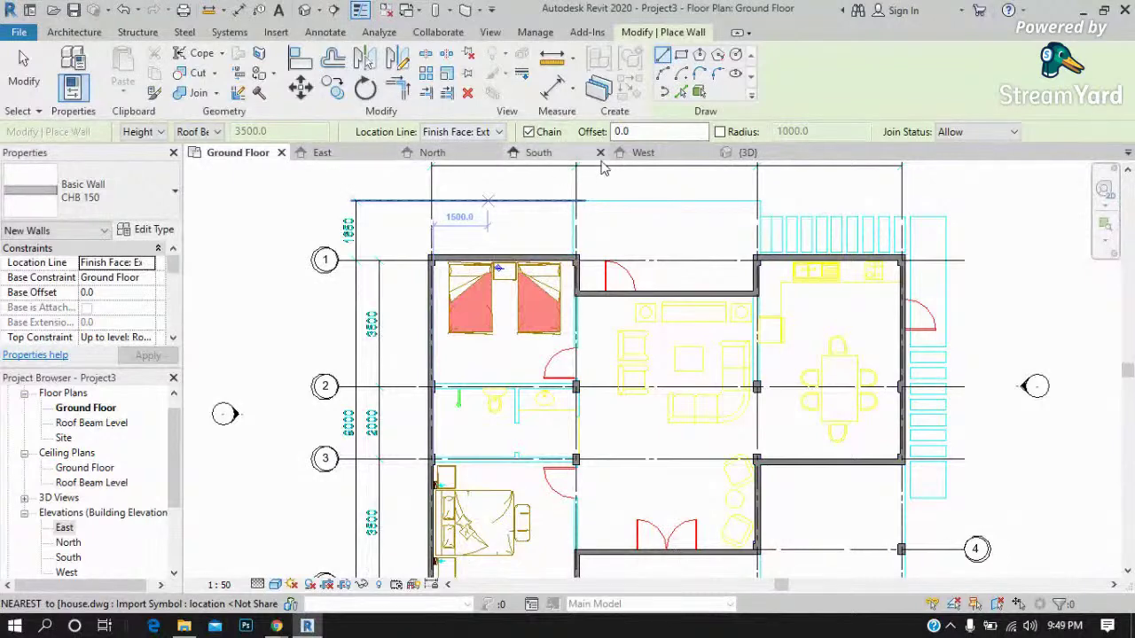
pyautogui.click(770, 156)
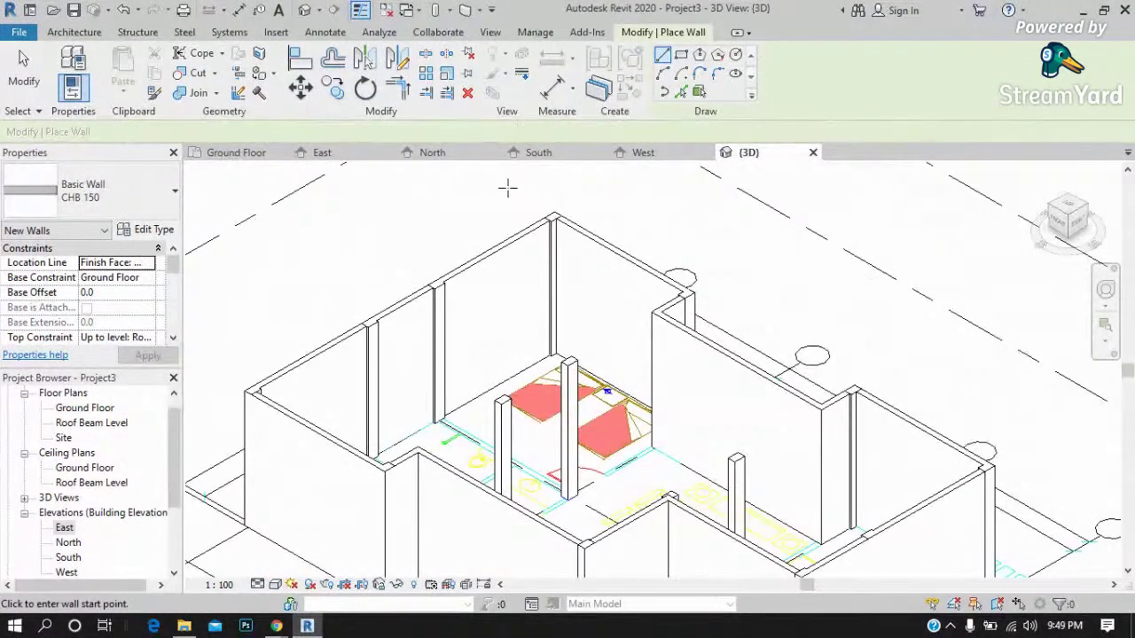
pyautogui.scroll(-2, 508, 184)
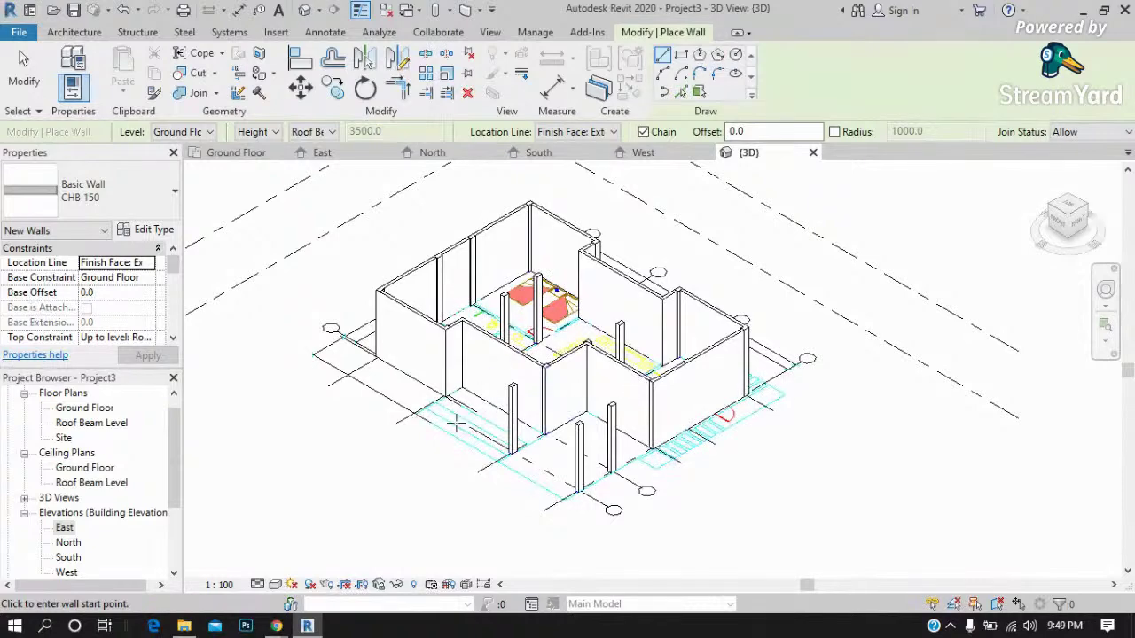
pyautogui.scroll(2, 531, 434)
pyautogui.scroll(2, 531, 435)
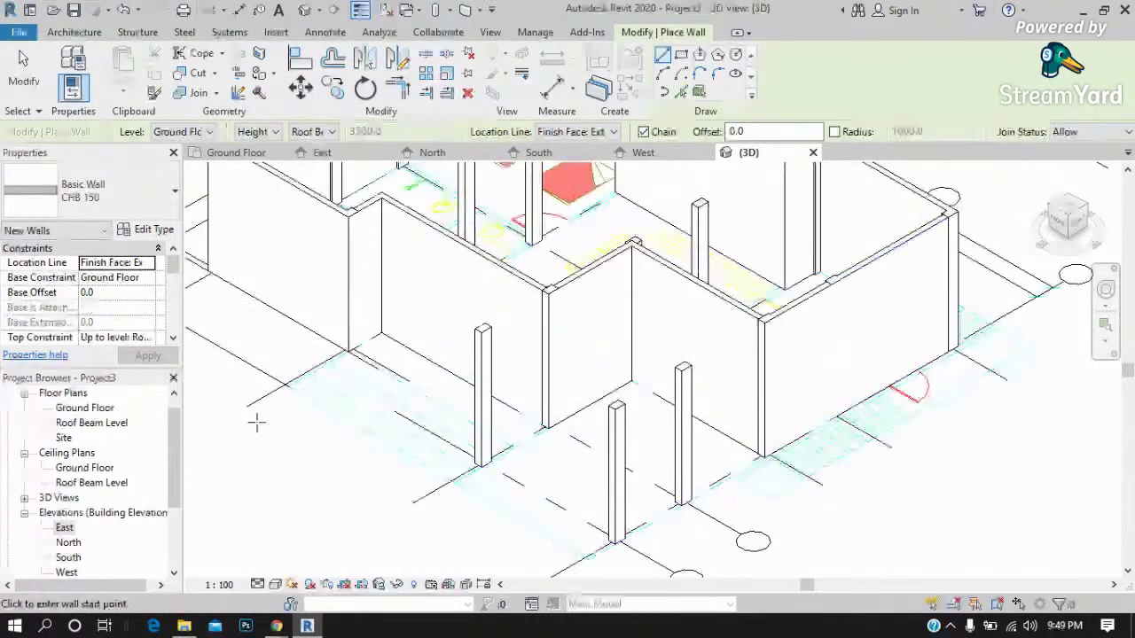
pyautogui.scroll(2, 256, 423)
pyautogui.scroll(2, 255, 439)
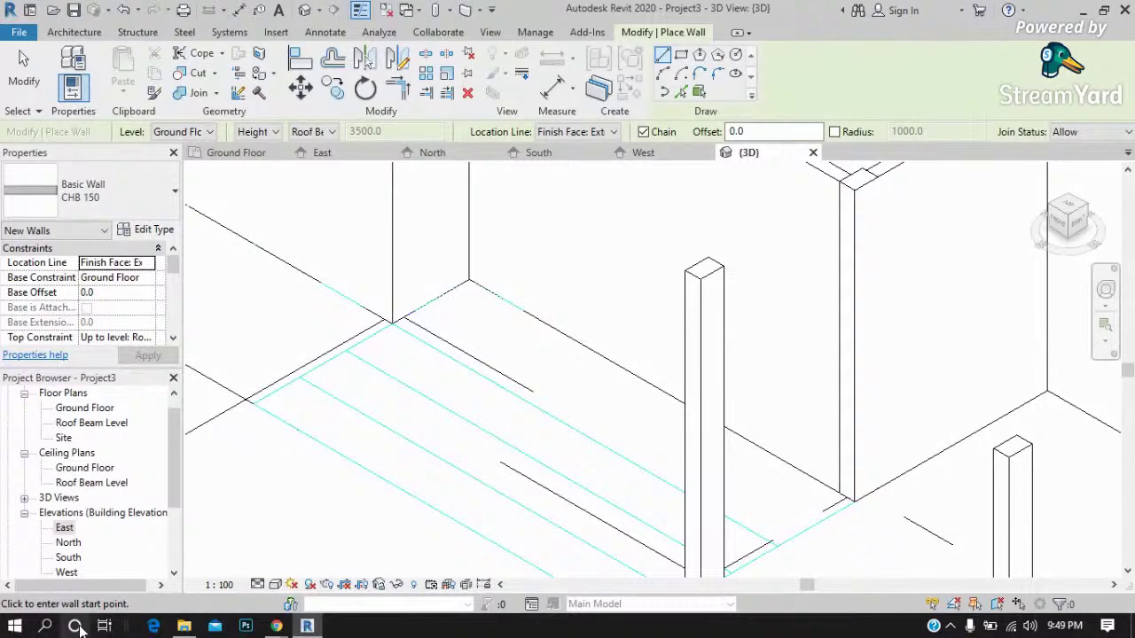
# Search Windows for 'calculator' and launch the Calculator app.
pyautogui.click(47, 627)
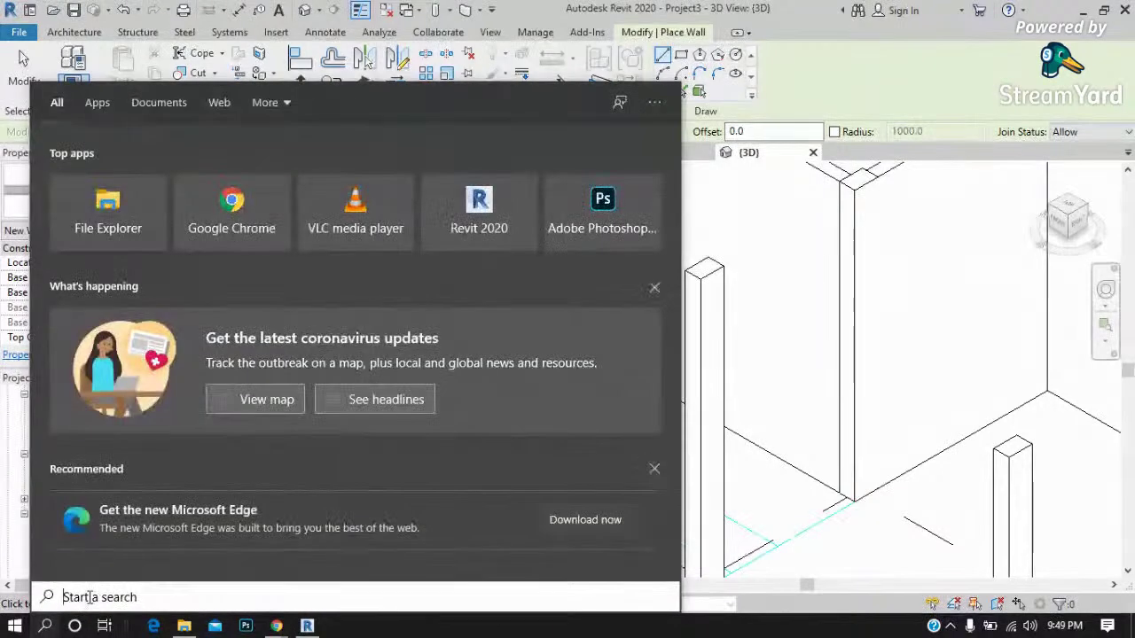
pyautogui.write('cal')
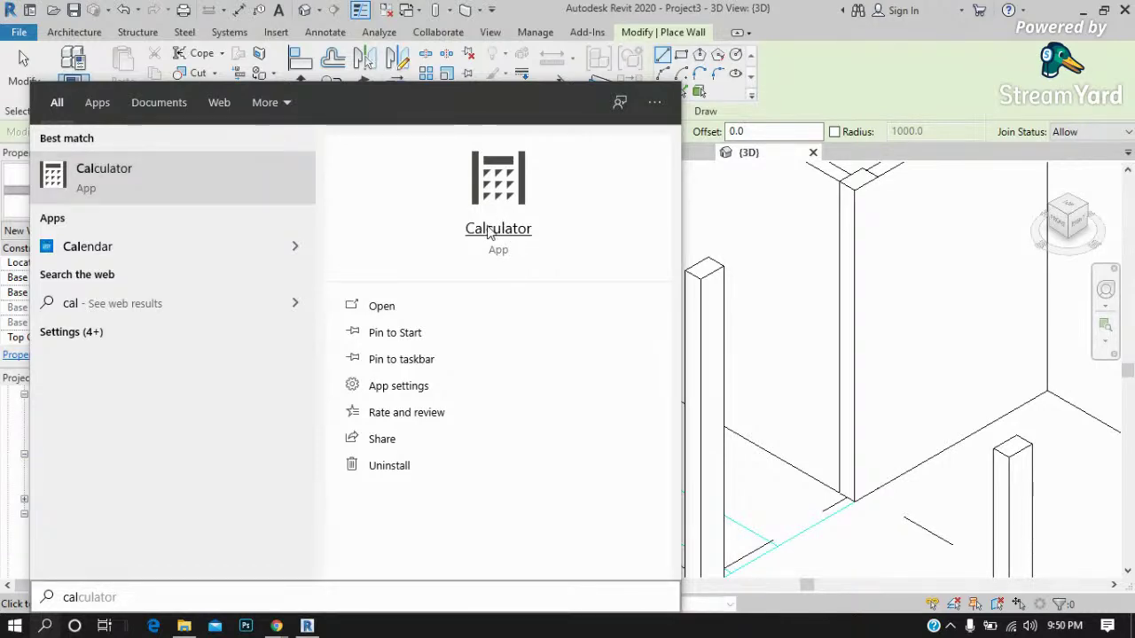
pyautogui.click(500, 229)
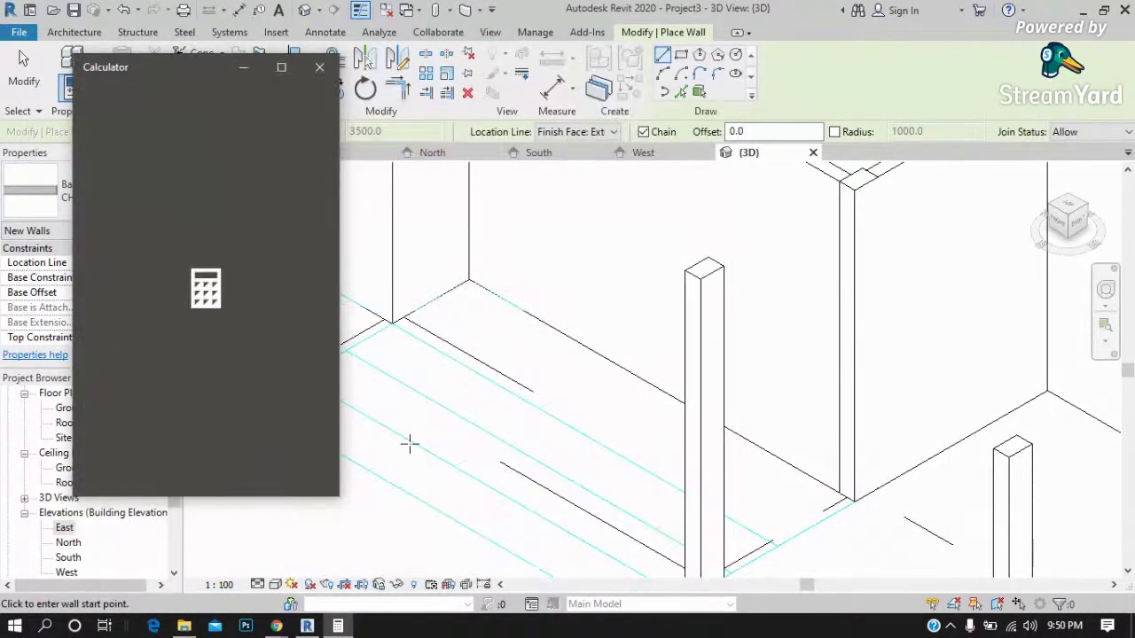
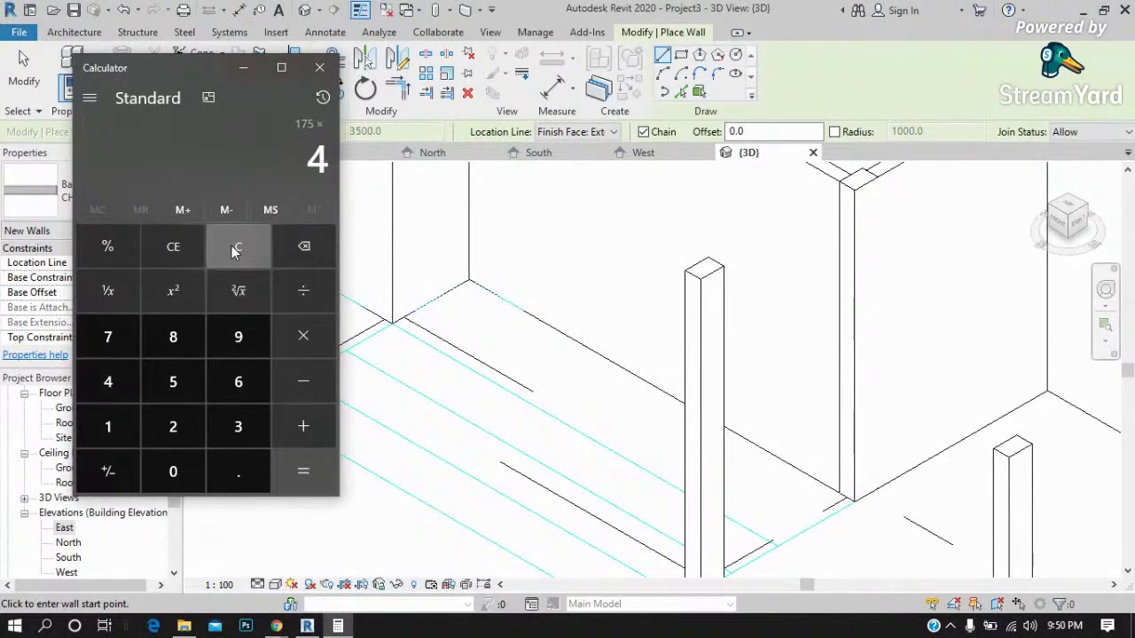
# Finish the 175 × 4 = 700 calculation, close Calculator, and open the East elevation.
pyautogui.click(317, 471)
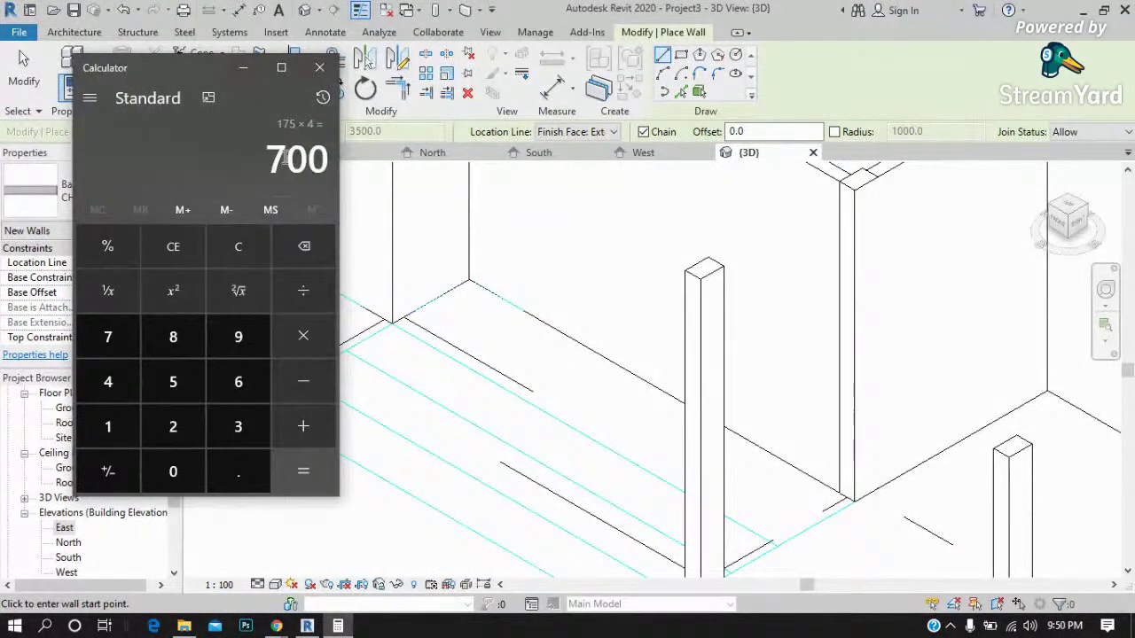
pyautogui.click(320, 67)
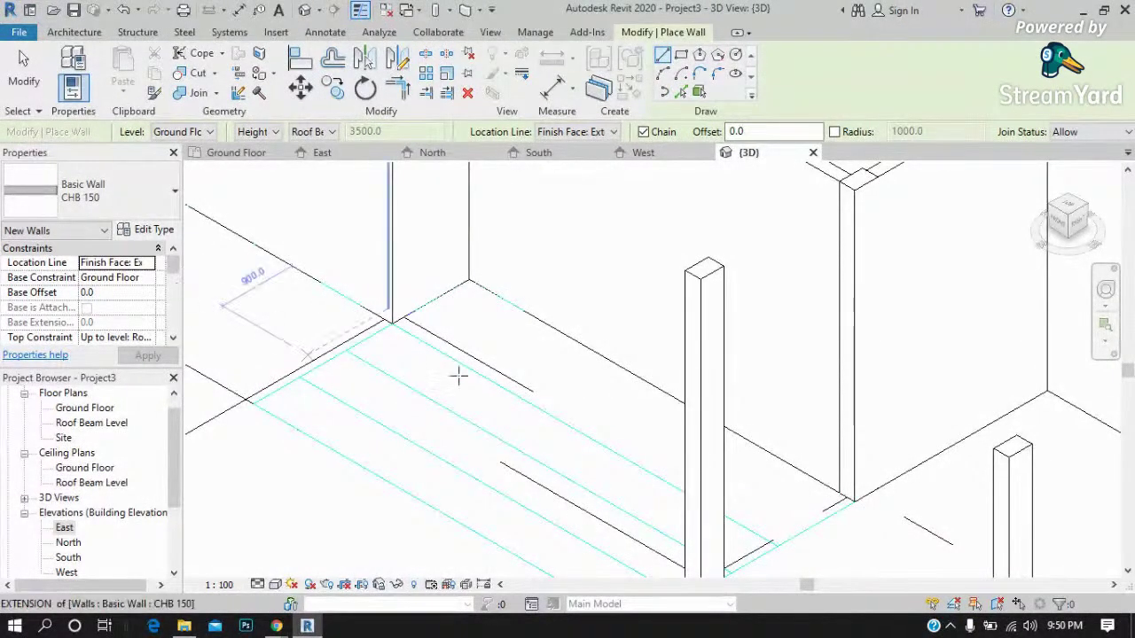
pyautogui.scroll(-2, 465, 377)
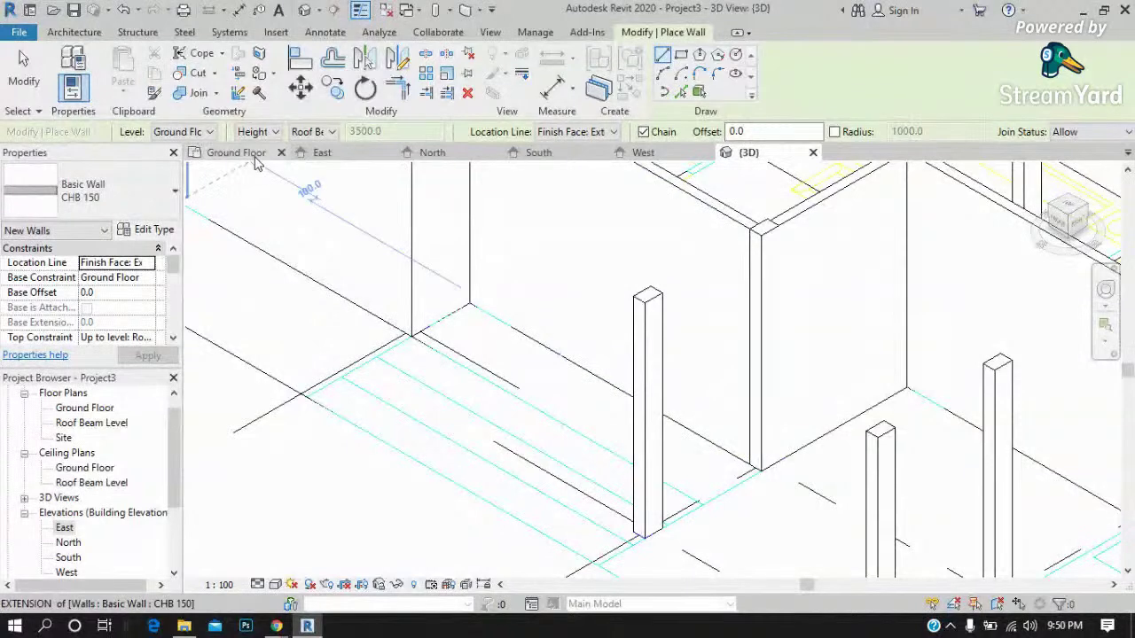
pyautogui.click(226, 154)
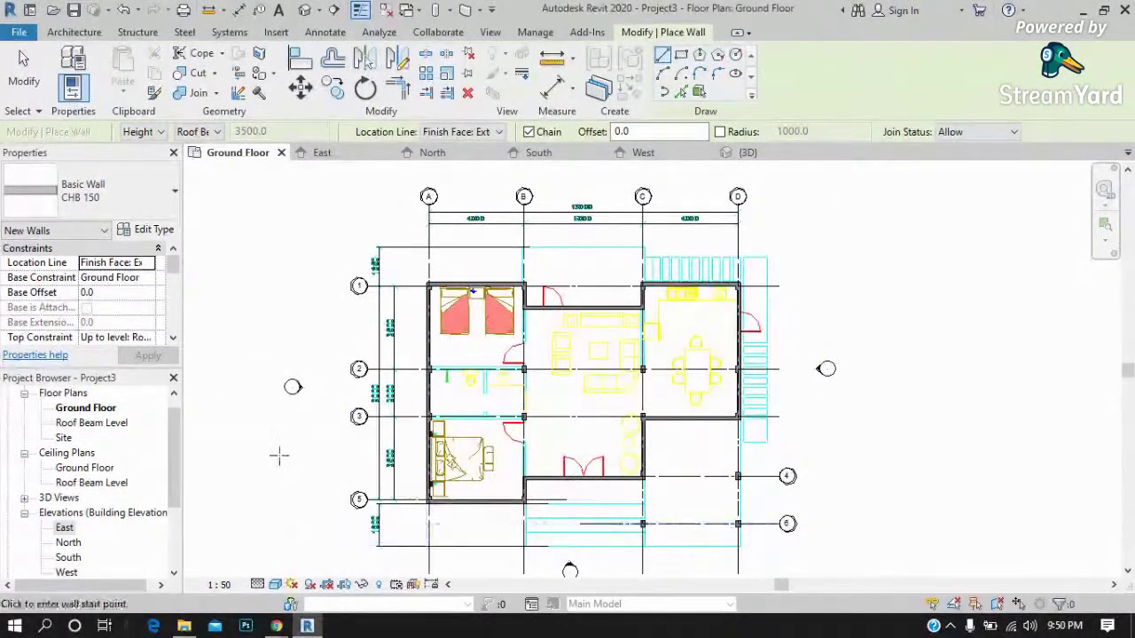
pyautogui.doubleClick(65, 528)
pyautogui.scroll(1, 765, 436)
pyautogui.scroll(1, 772, 431)
pyautogui.scroll(2, 791, 424)
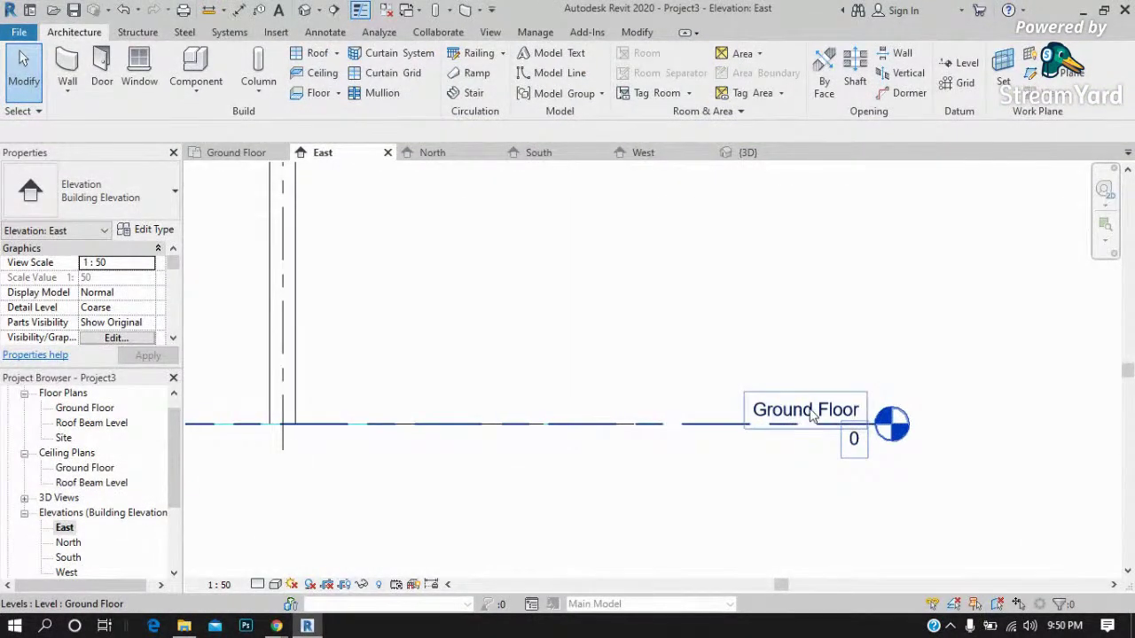
# Rename the Ground Floor level to NGL and have its floor and ceiling plans renamed too.
pyautogui.click(805, 419)
pyautogui.rightClick(805, 419)
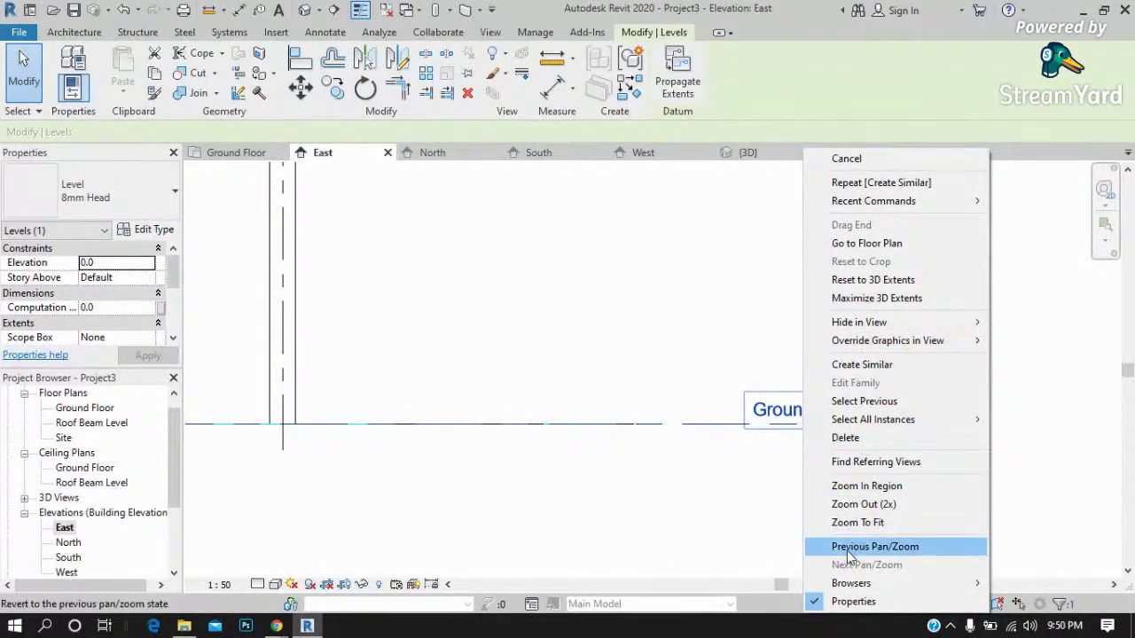
pyautogui.click(785, 426)
pyautogui.click(802, 411)
pyautogui.write('NGL')
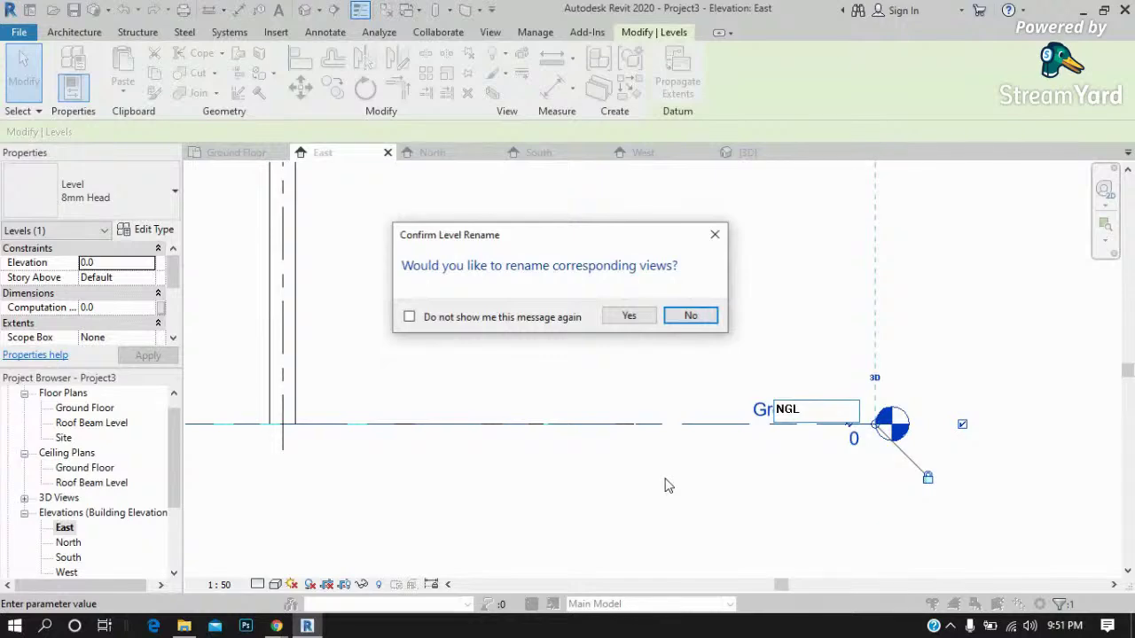
pyautogui.click(630, 316)
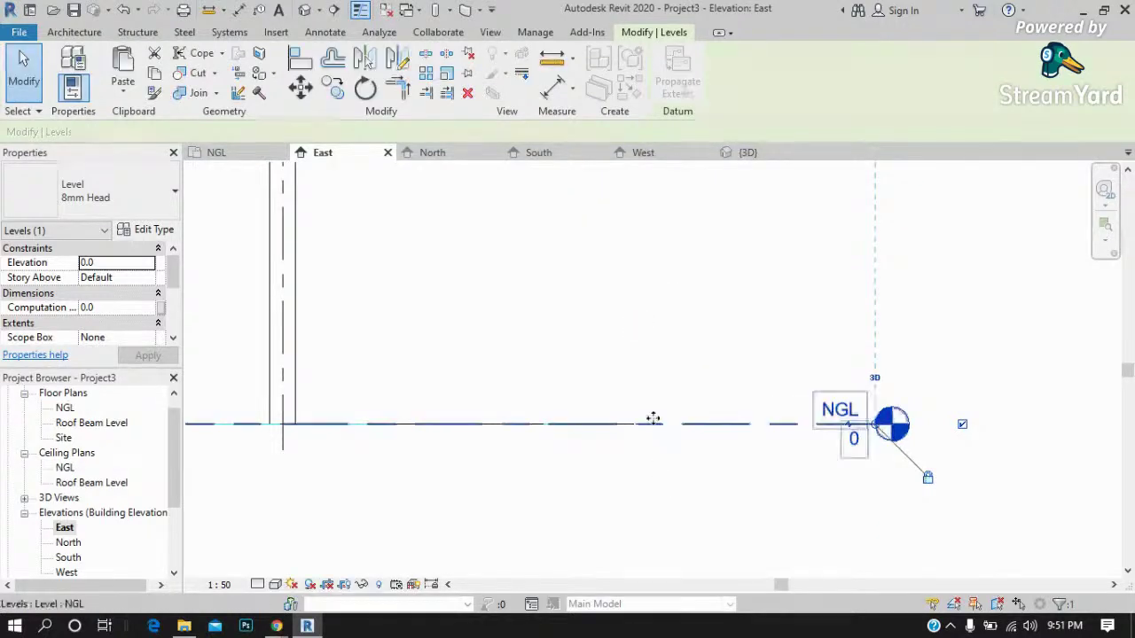
pyautogui.press('Escape')
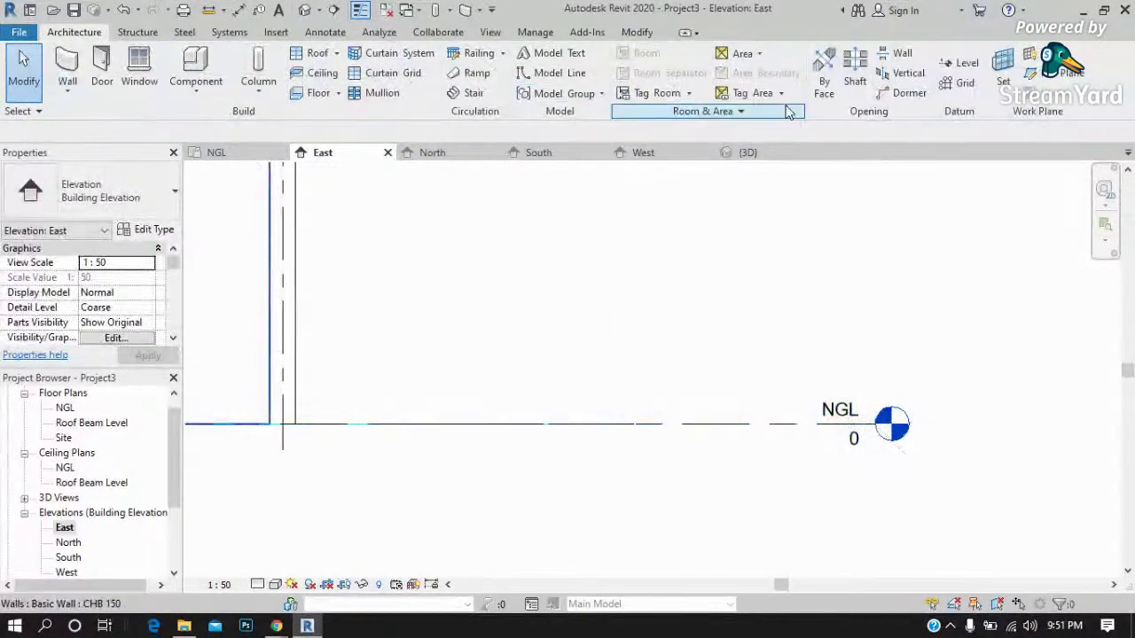
# Draw a new level, Level 7, at elevation 1500 in the East elevation.
pyautogui.click(965, 66)
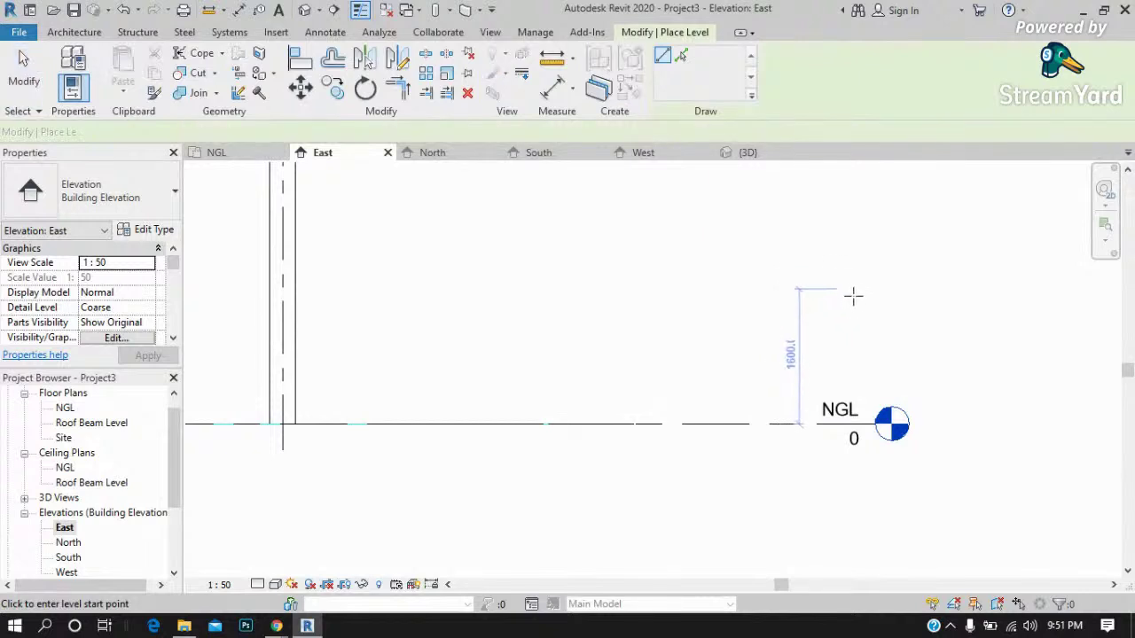
pyautogui.click(882, 296)
pyautogui.scroll(-2, 882, 295)
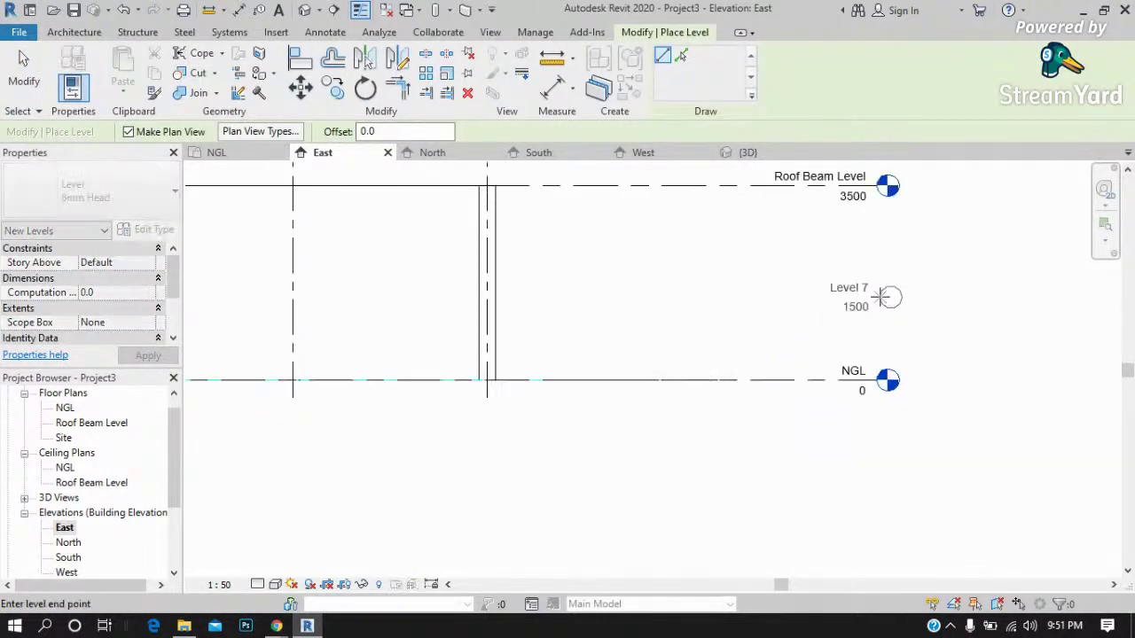
pyautogui.scroll(-2, 882, 297)
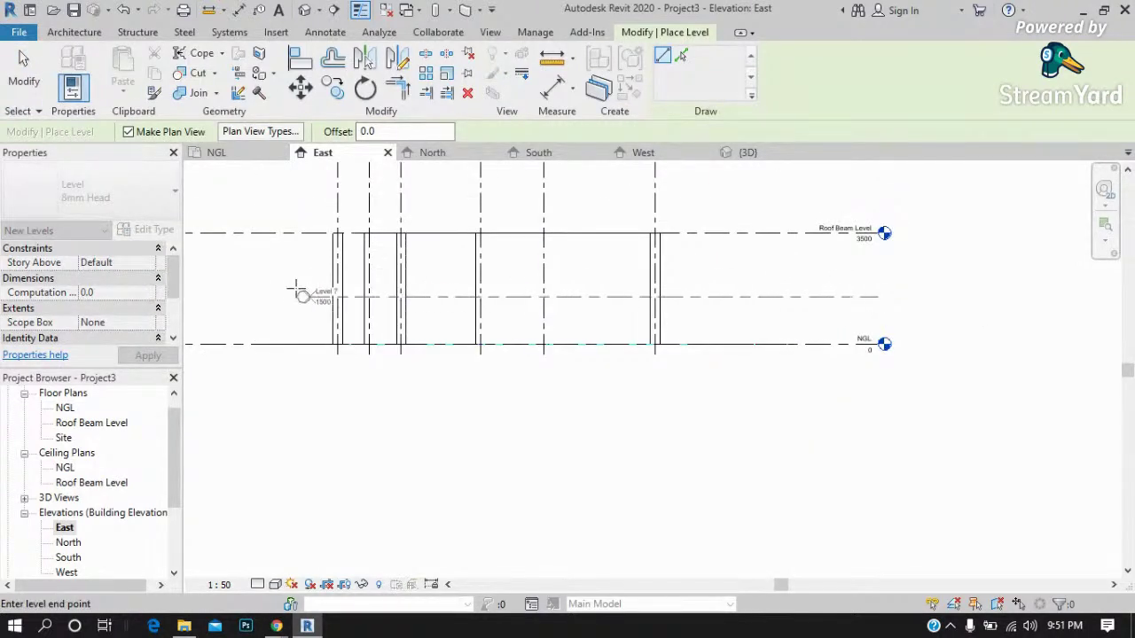
pyautogui.scroll(-1, 383, 302)
pyautogui.scroll(-1, 824, 306)
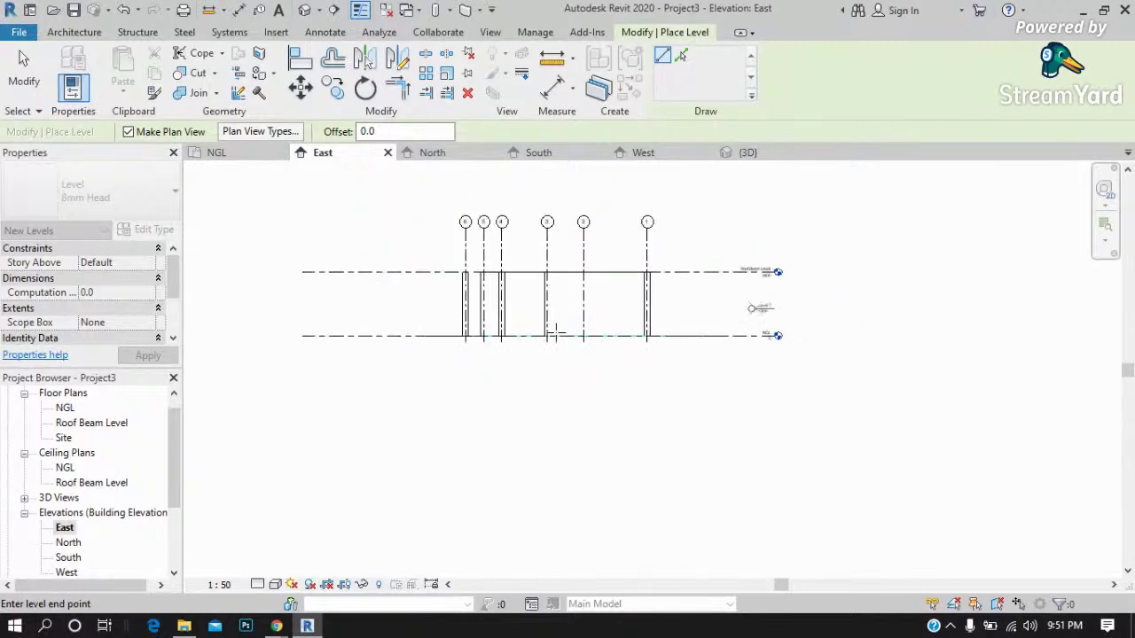
pyautogui.scroll(1, 428, 309)
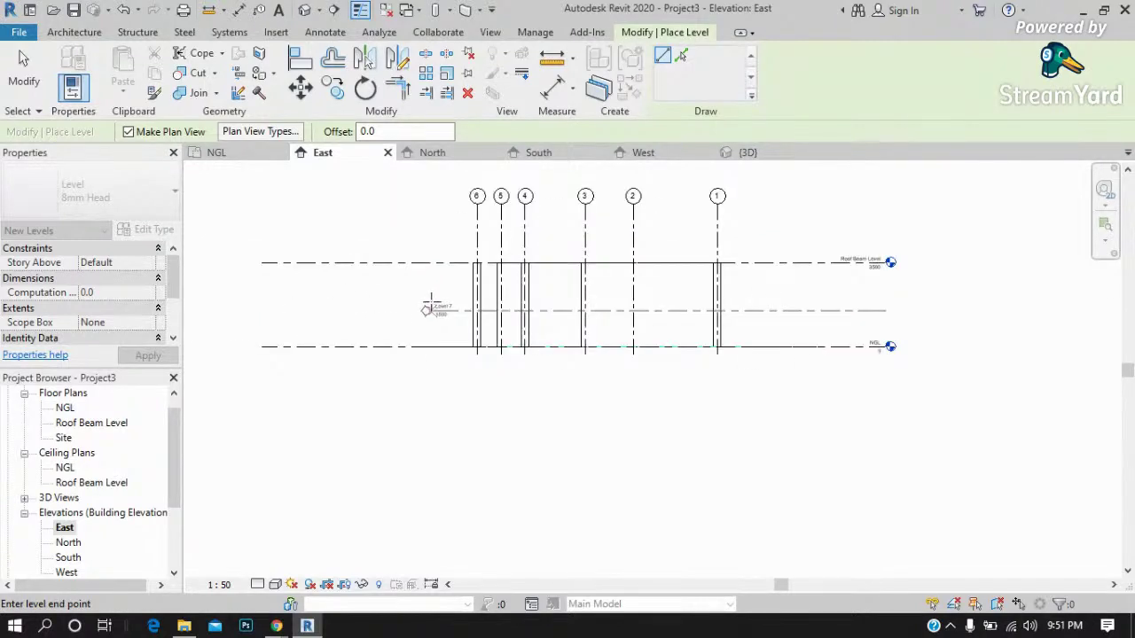
pyautogui.click(429, 309)
pyautogui.scroll(1, 408, 310)
pyautogui.scroll(1, 434, 324)
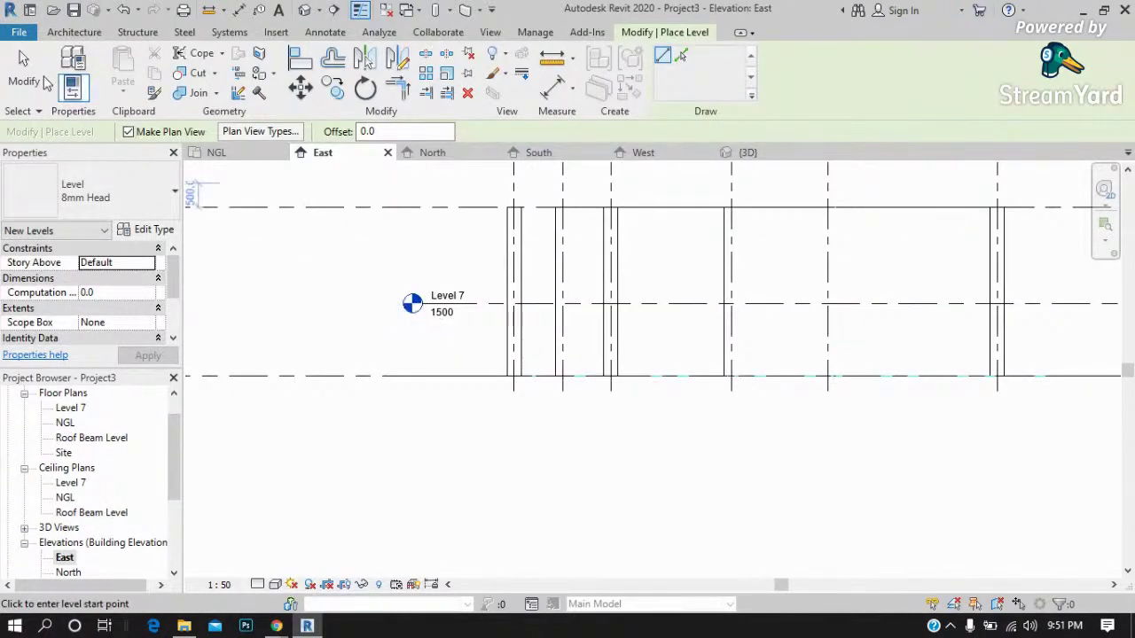
pyautogui.press('Escape')
pyautogui.press('Escape')
pyautogui.scroll(1, 392, 321)
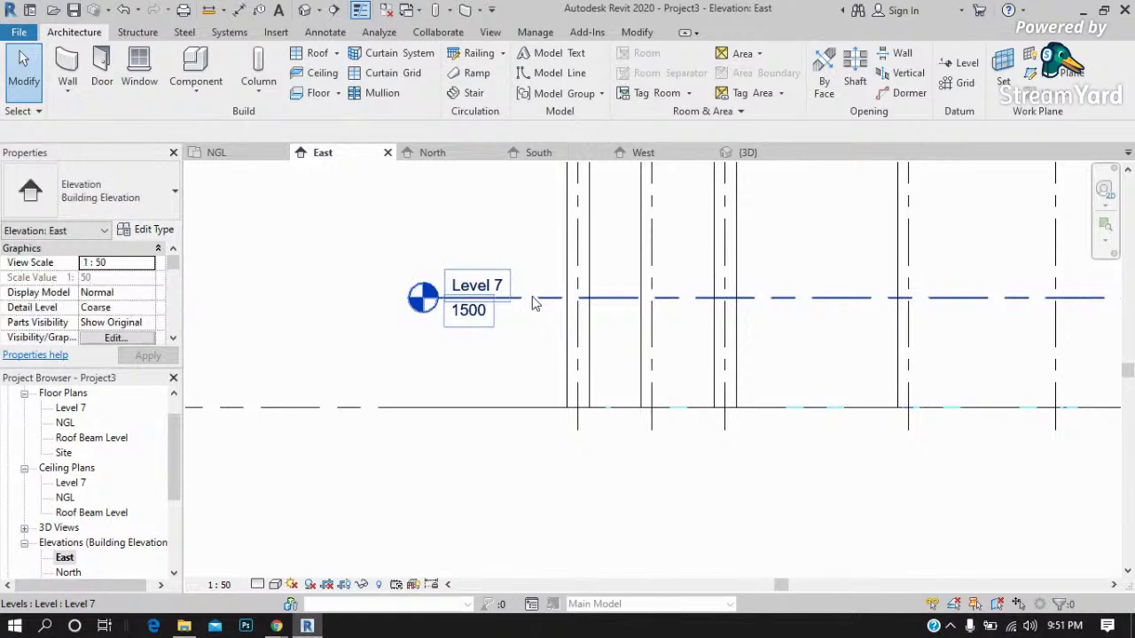
# Show Level 7's right head and rename it Finish Floor Line, including its matching views.
pyautogui.click(534, 303)
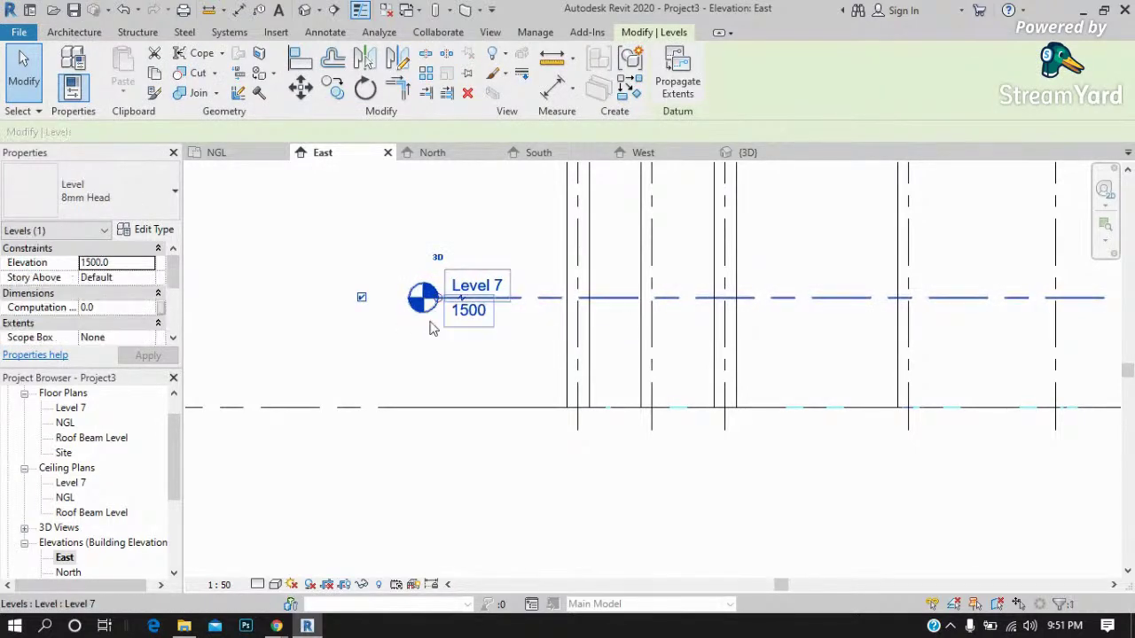
pyautogui.scroll(1, 365, 302)
pyautogui.scroll(1, 359, 297)
pyautogui.scroll(-2, 301, 324)
pyautogui.scroll(-2, 311, 315)
pyautogui.scroll(2, 807, 337)
pyautogui.scroll(1, 809, 328)
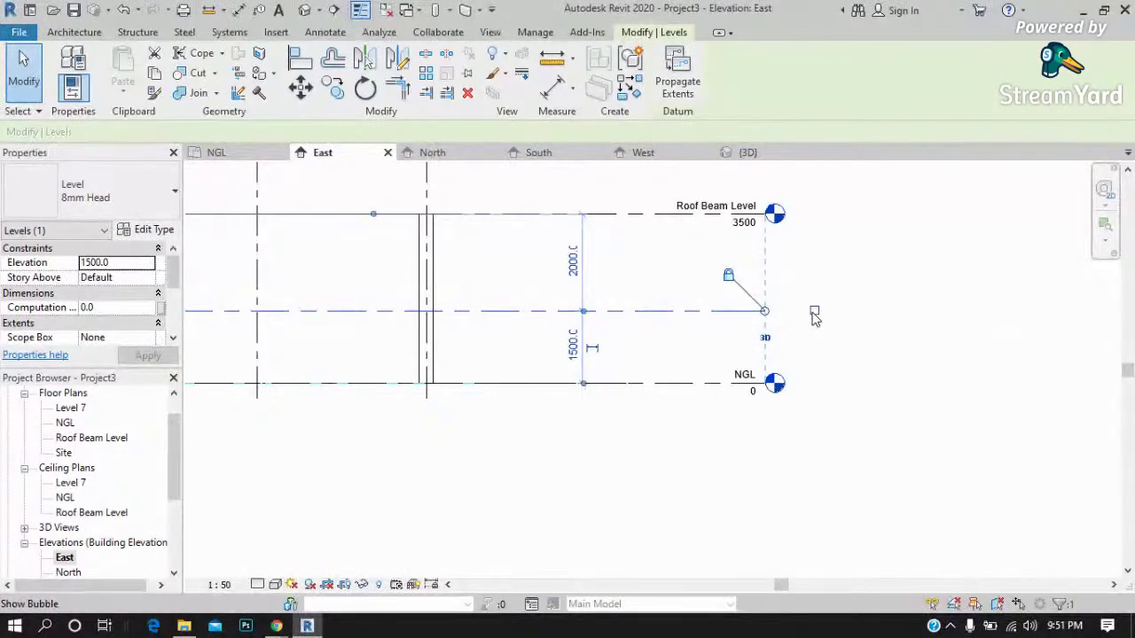
pyautogui.click(814, 312)
pyautogui.scroll(1, 816, 310)
pyautogui.scroll(1, 816, 311)
pyautogui.scroll(2, 816, 310)
pyautogui.scroll(1, 797, 306)
pyautogui.click(726, 291)
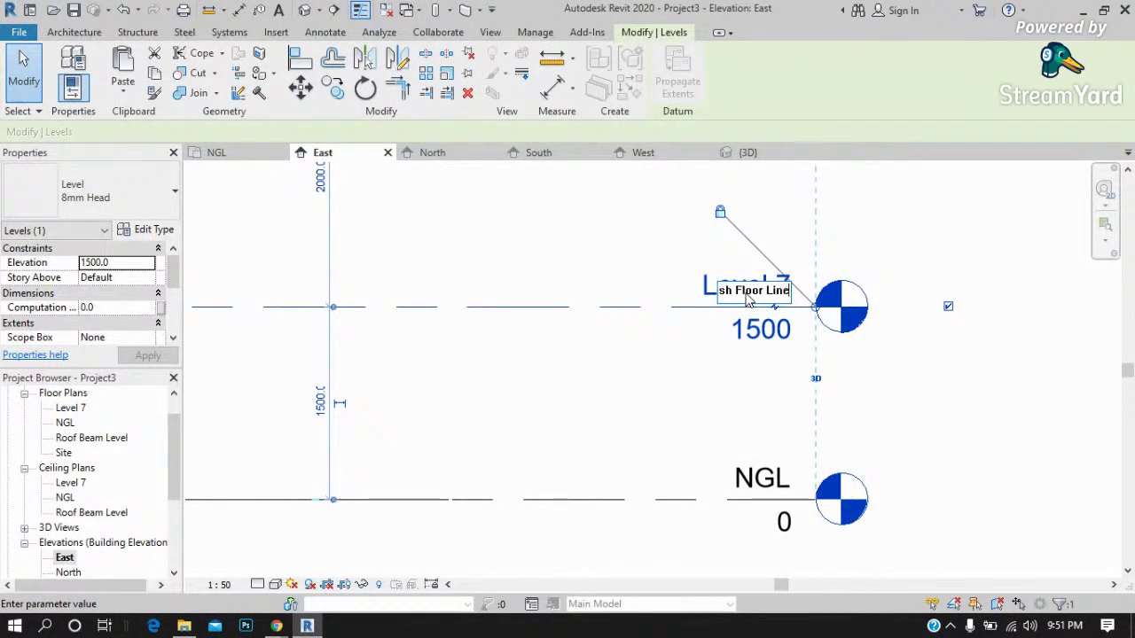
pyautogui.press('Return')
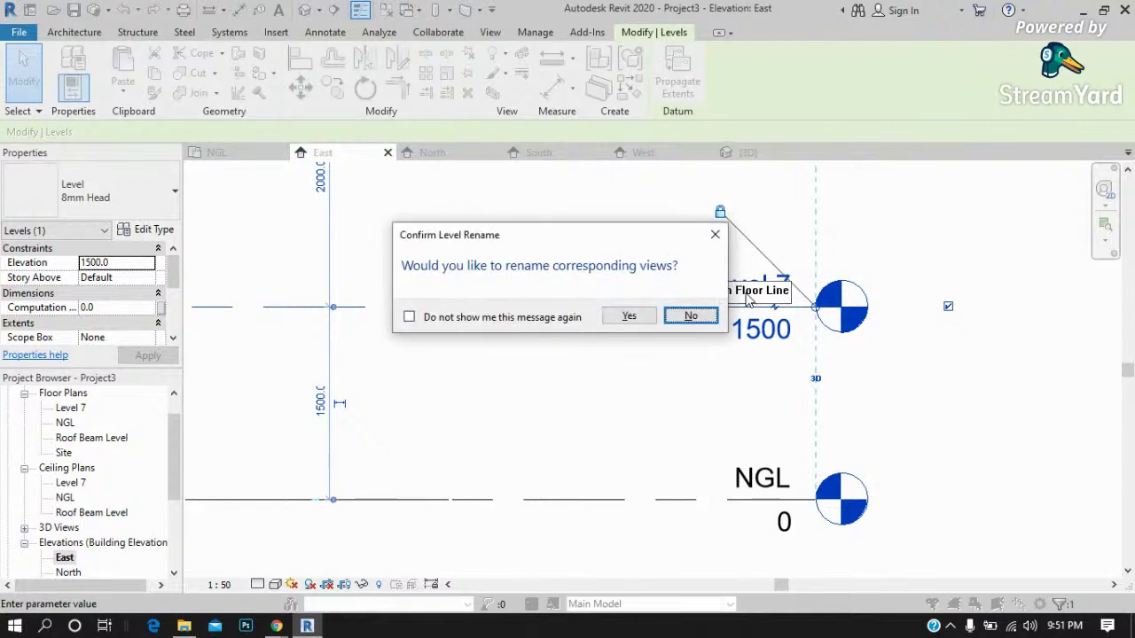
pyautogui.click(626, 317)
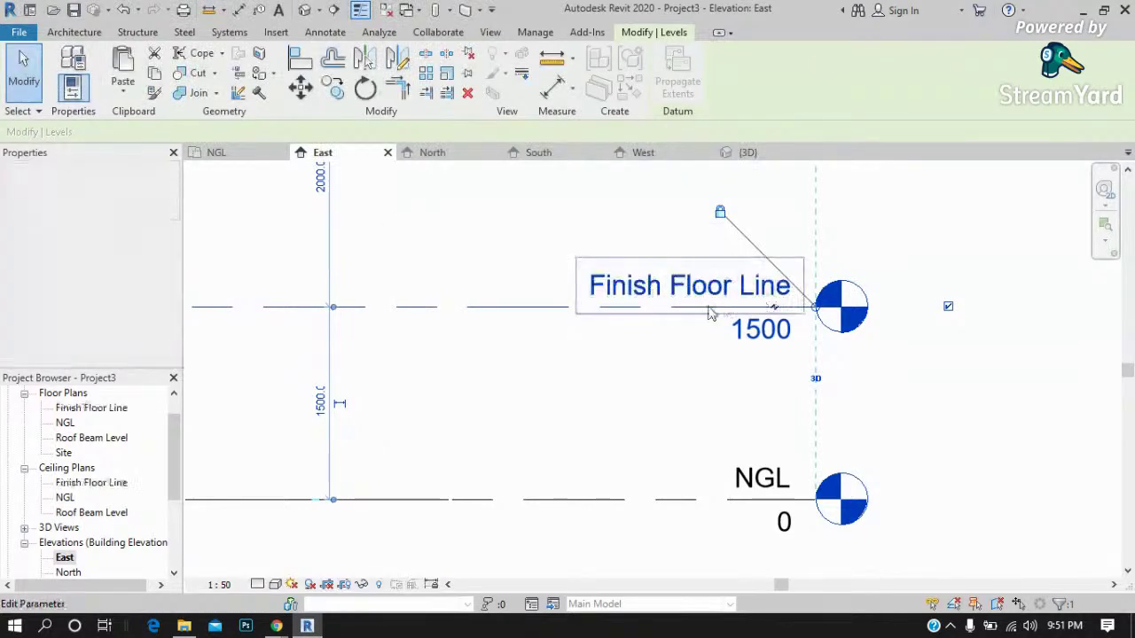
pyautogui.click(836, 375)
pyautogui.scroll(-2, 798, 381)
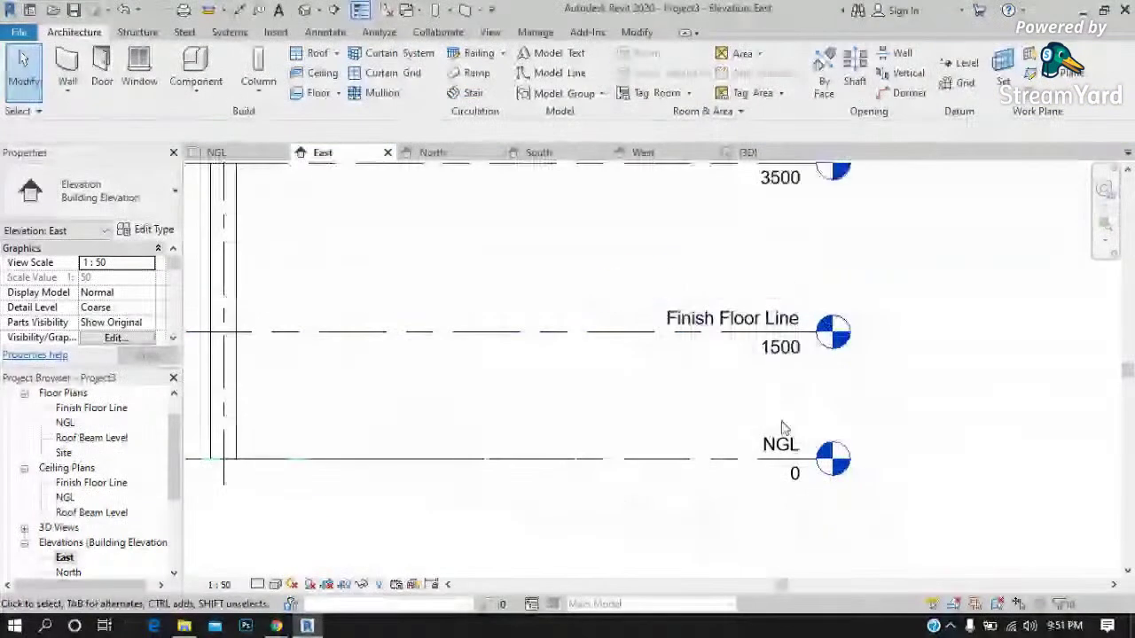
# Change the Finish Floor Line level's elevation from 1500 to 700.
pyautogui.click(784, 351)
pyautogui.click(782, 347)
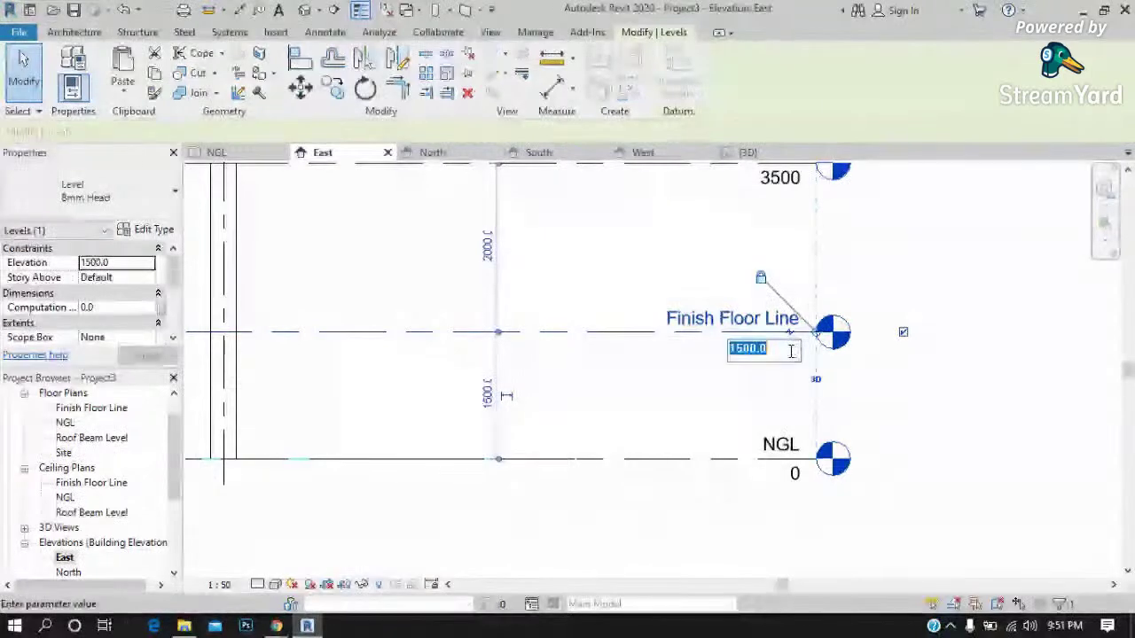
pyautogui.write('700')
pyautogui.press('Return')
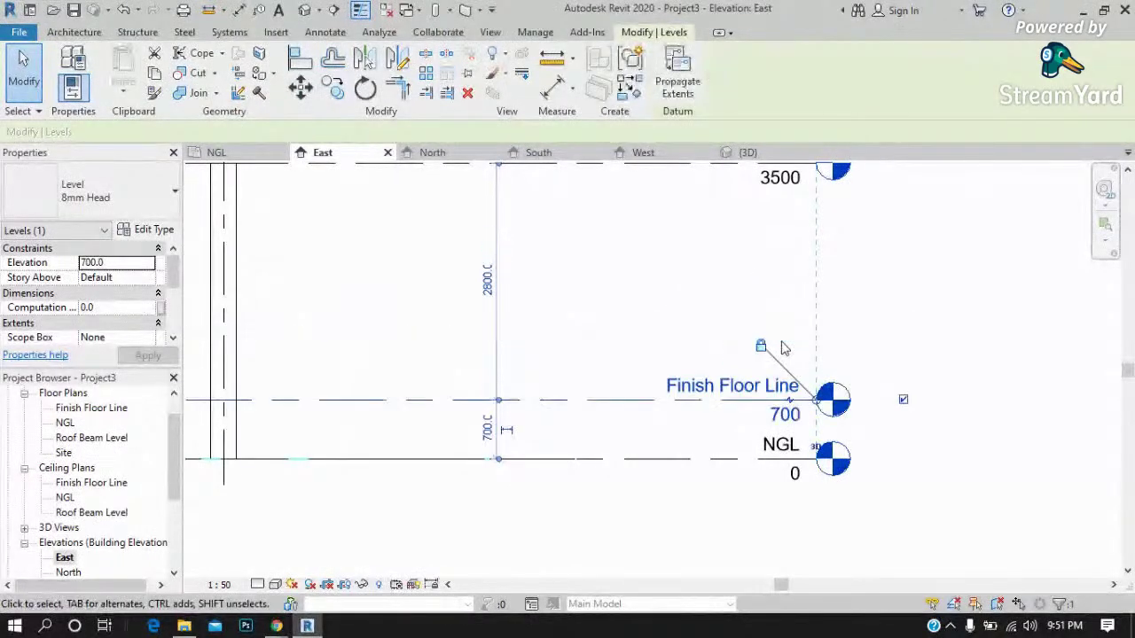
pyautogui.click(856, 325)
pyautogui.scroll(-1, 895, 369)
pyautogui.scroll(-1, 896, 369)
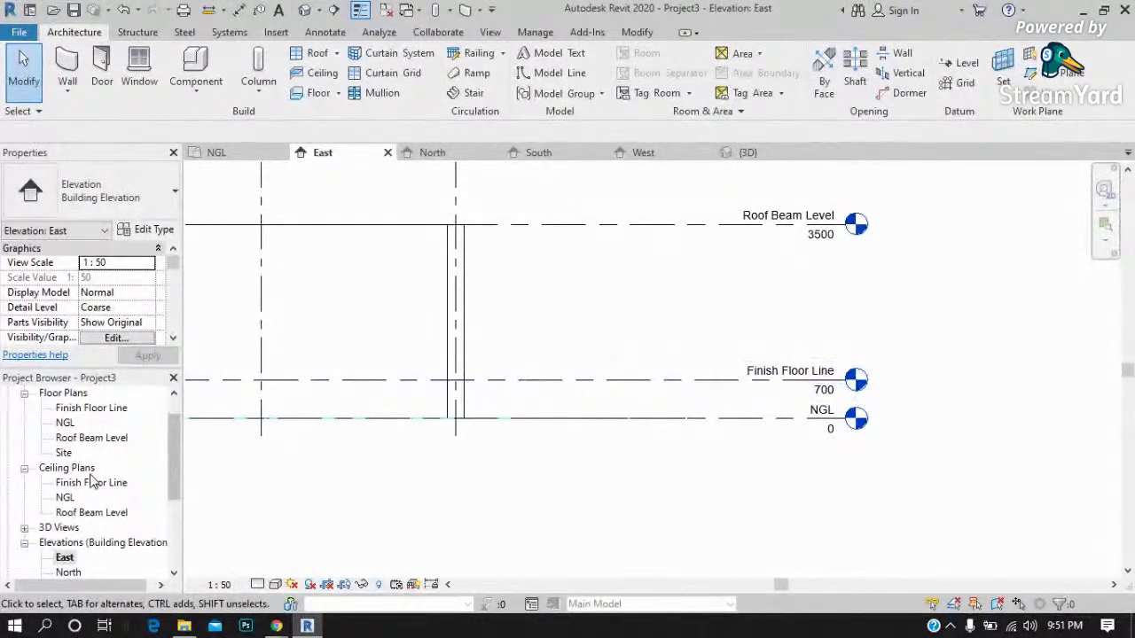
pyautogui.scroll(-1, 99, 460)
pyautogui.scroll(-1, 100, 460)
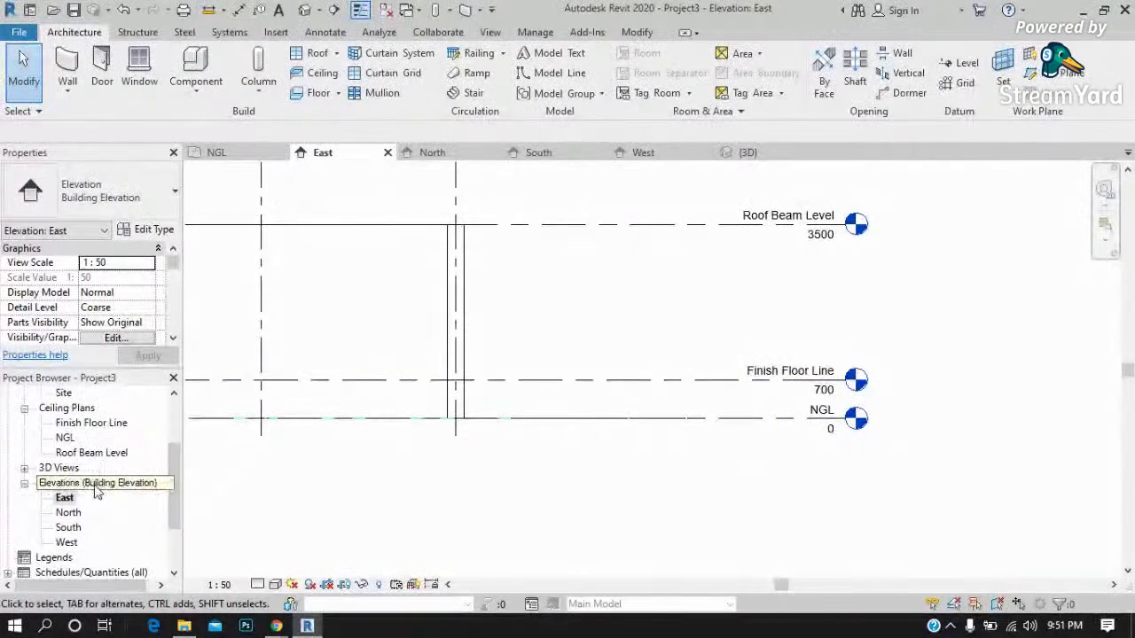
pyautogui.scroll(2, 93, 448)
pyautogui.scroll(1, 87, 425)
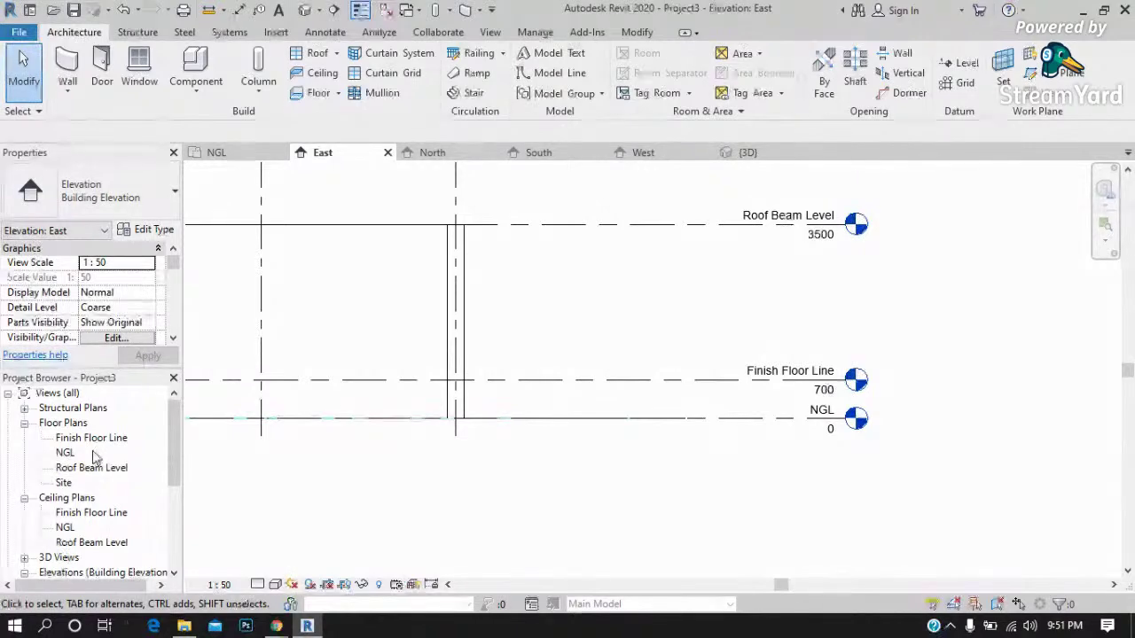
# Rename the 700 level to Ground Floor, renaming its floor and ceiling plans to match.
pyautogui.click(82, 438)
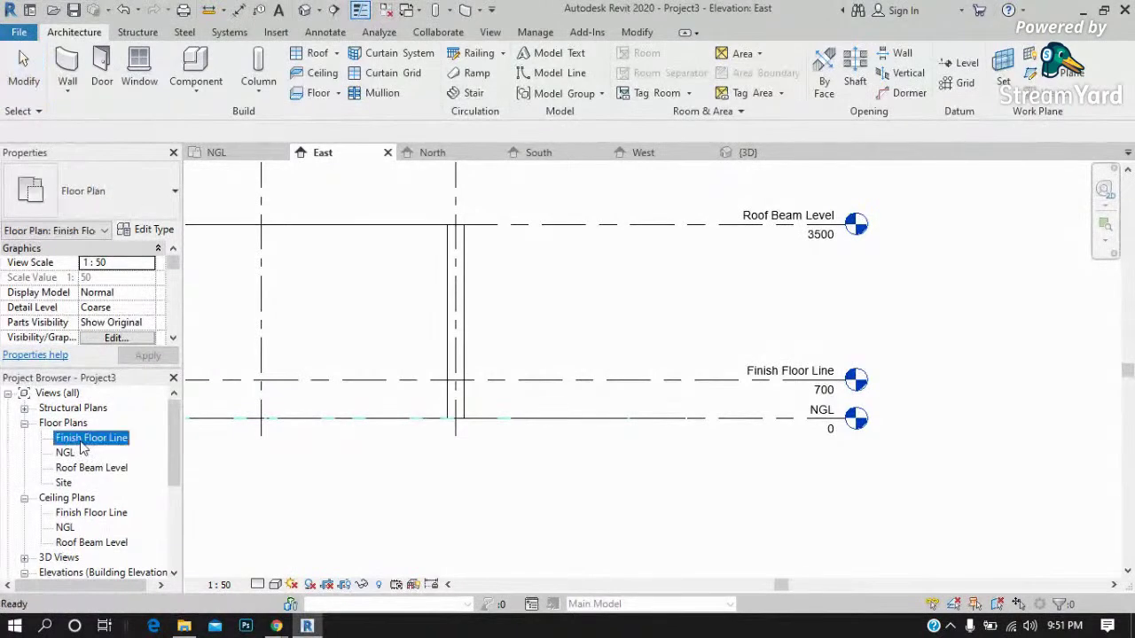
pyautogui.click(789, 372)
pyautogui.click(789, 372)
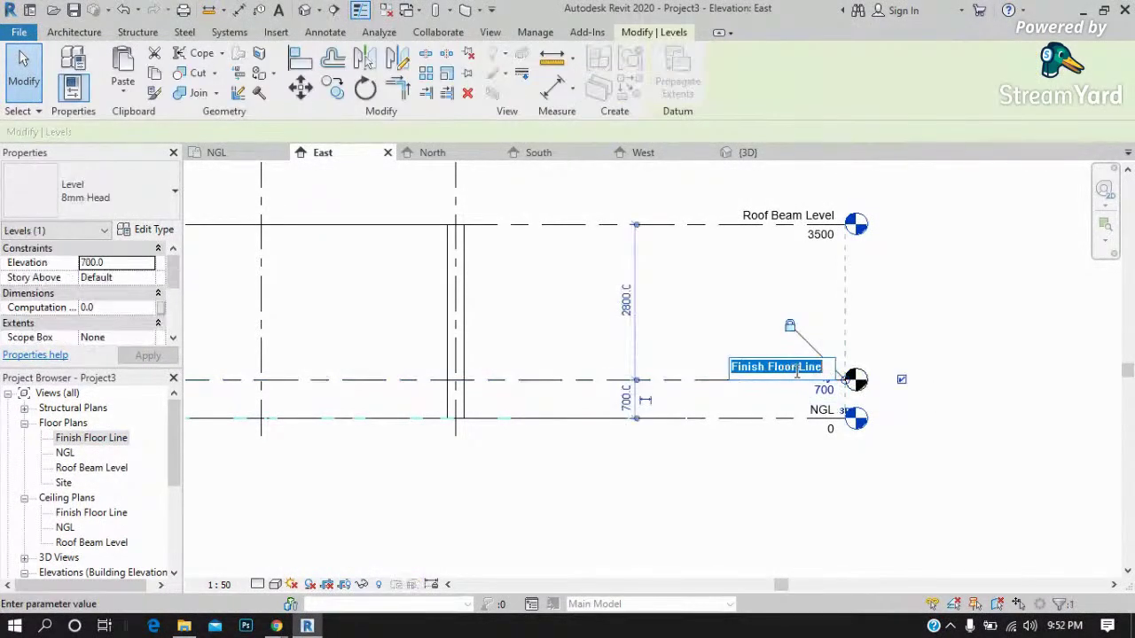
pyautogui.write('Ground flo')
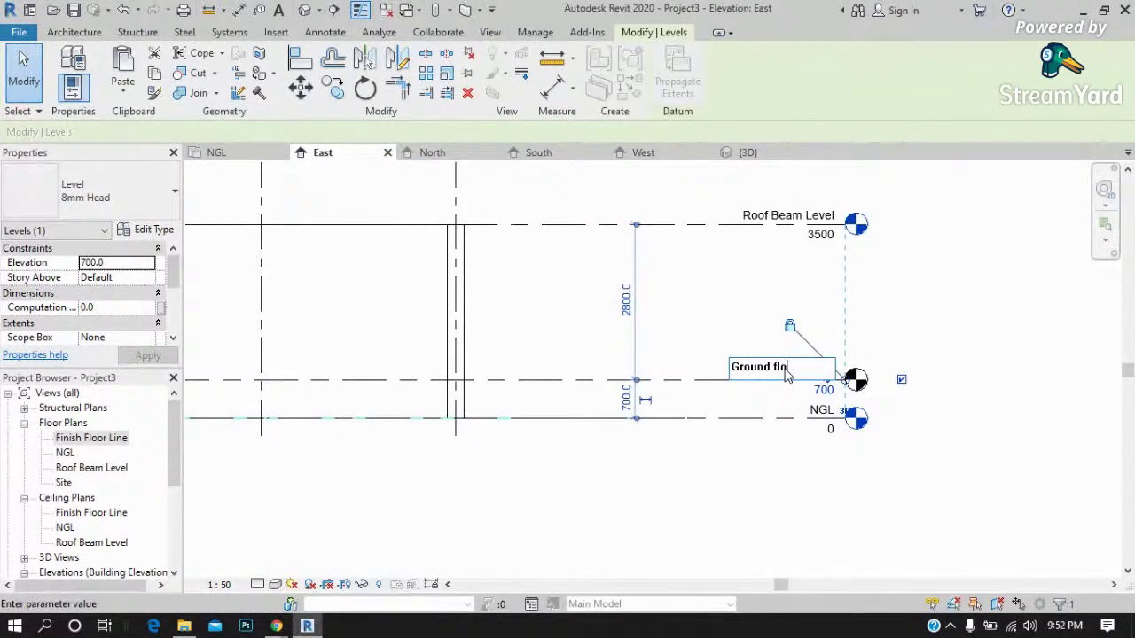
pyautogui.press('BackSpace')
pyautogui.write('r')
pyautogui.press('Return')
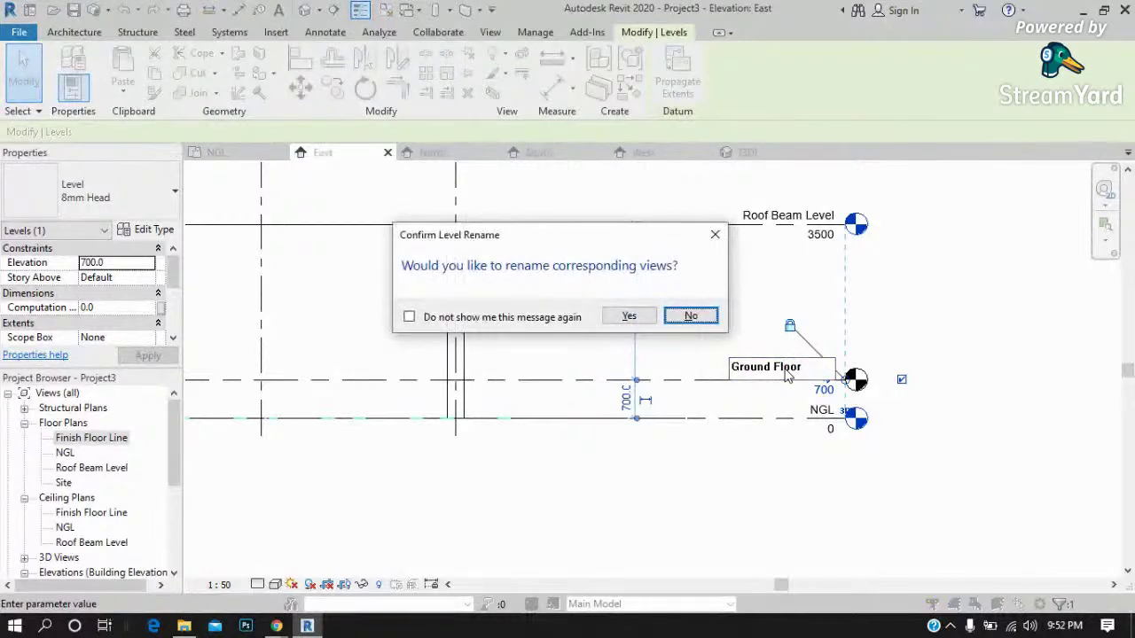
pyautogui.click(653, 317)
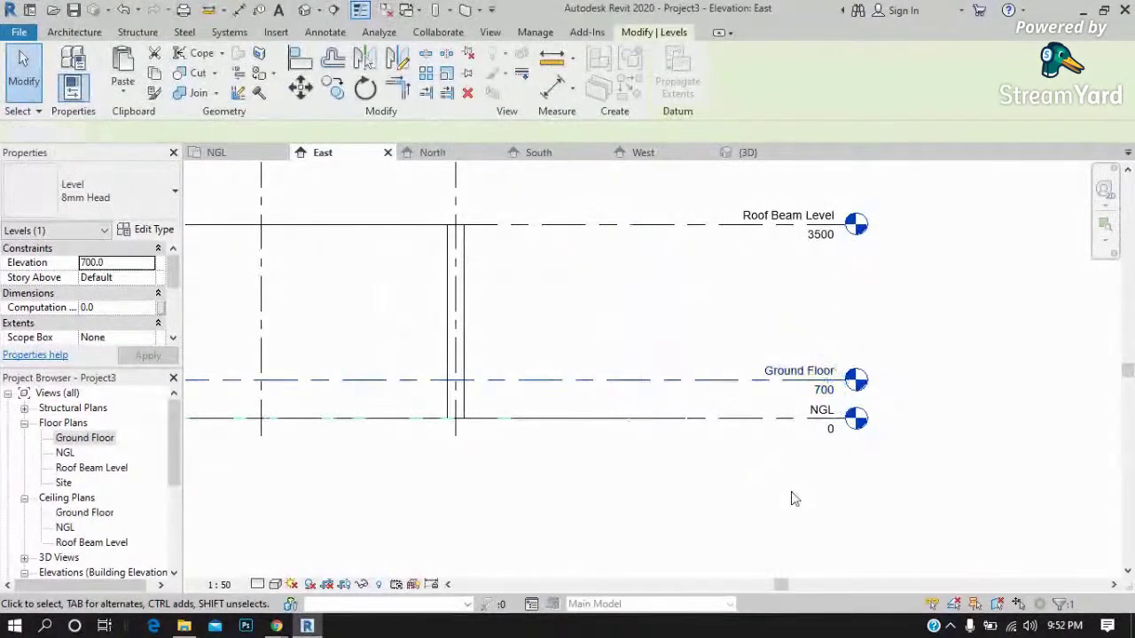
pyautogui.click(866, 400)
pyautogui.scroll(3, 855, 390)
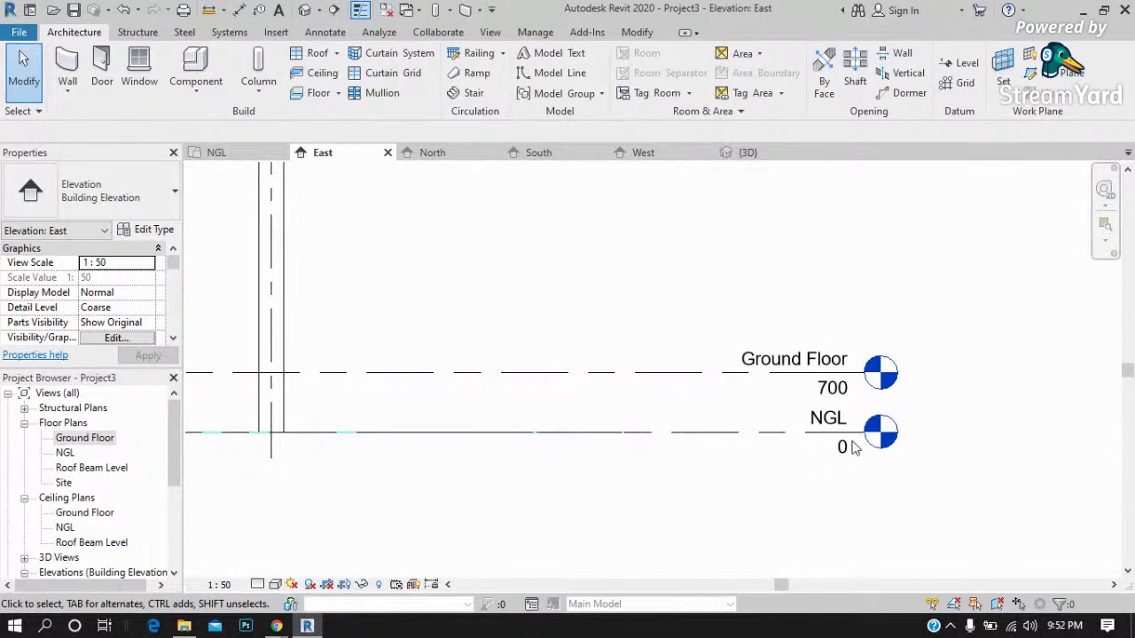
# Delete the Ground Floor level along with its associated views.
pyautogui.click(679, 379)
pyautogui.click(813, 358)
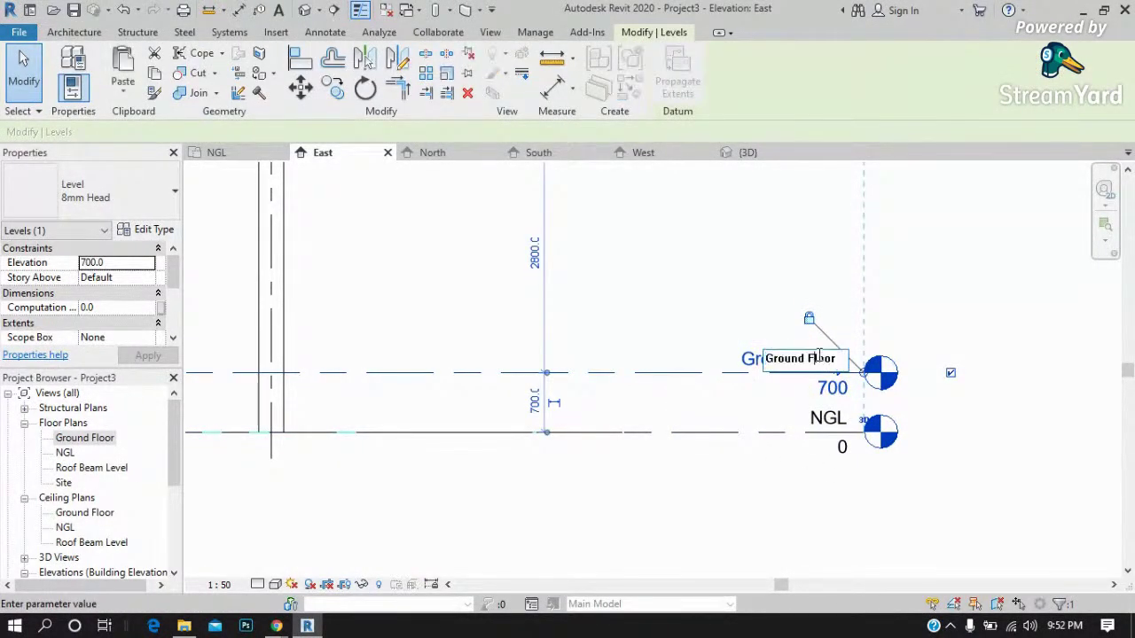
pyautogui.moveTo(837, 358); pyautogui.dragTo(688, 363)
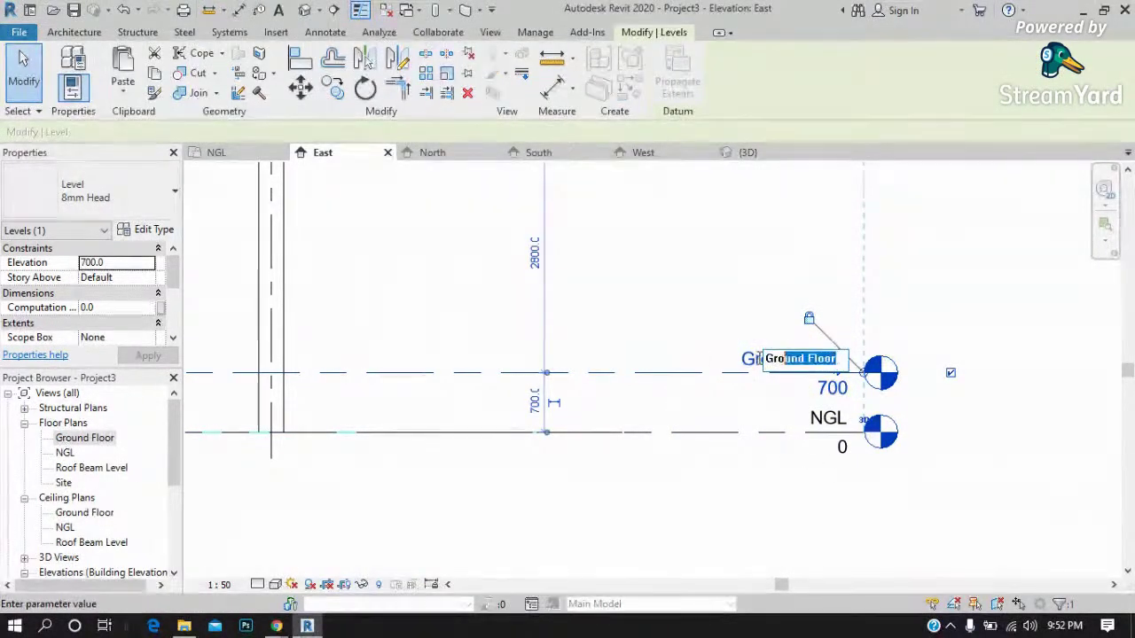
pyautogui.press('Escape')
pyautogui.press('Escape')
pyautogui.click(681, 385)
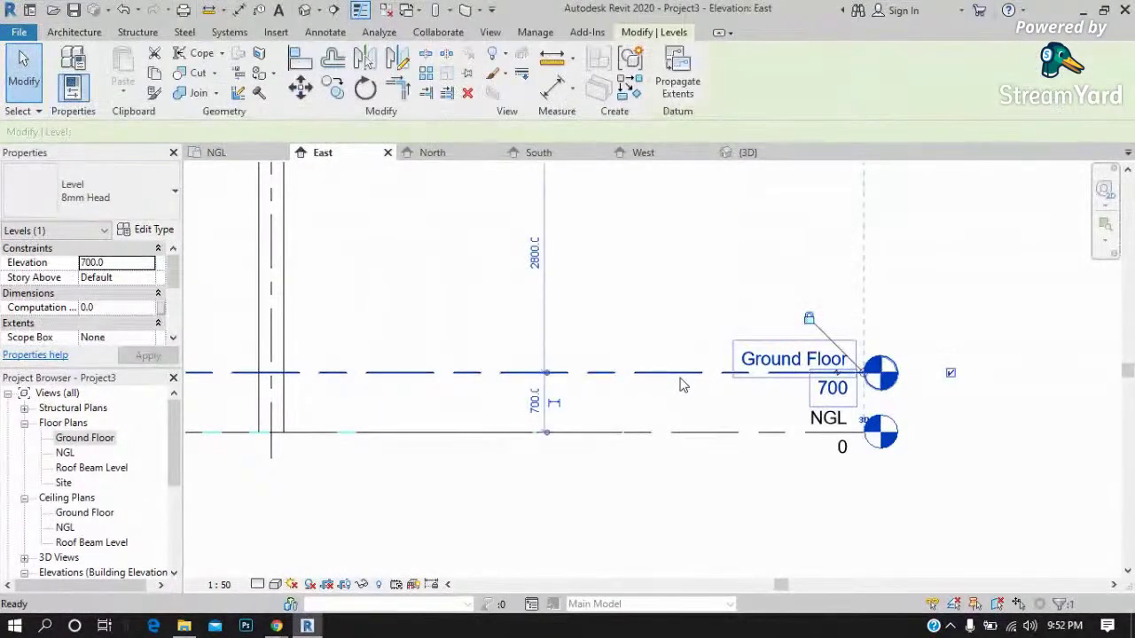
pyautogui.press('Delete')
pyautogui.press('Return')
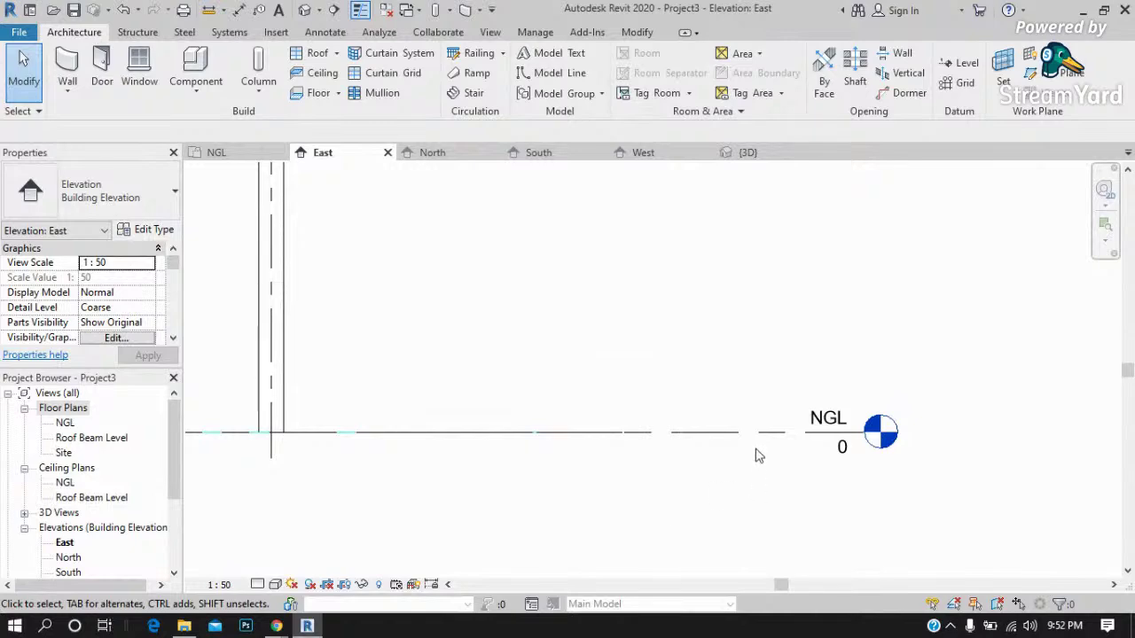
# Copy the NGL level 700 upward with MV, creating Level 8.
pyautogui.click(771, 438)
pyautogui.press('m')
pyautogui.press('v')
pyautogui.click(698, 432)
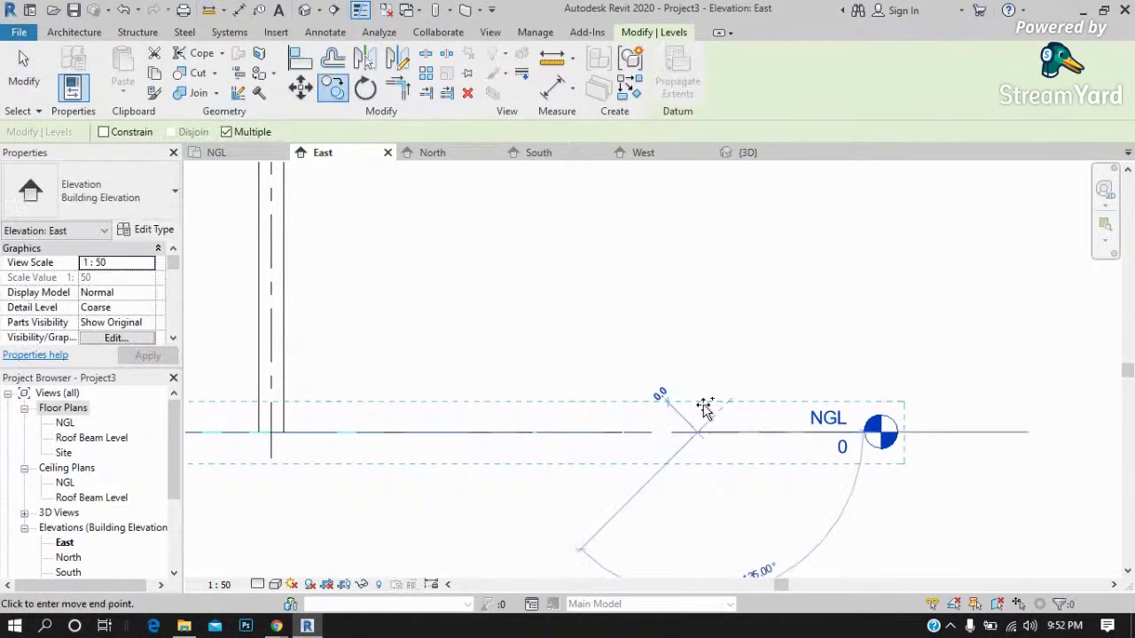
pyautogui.write('700')
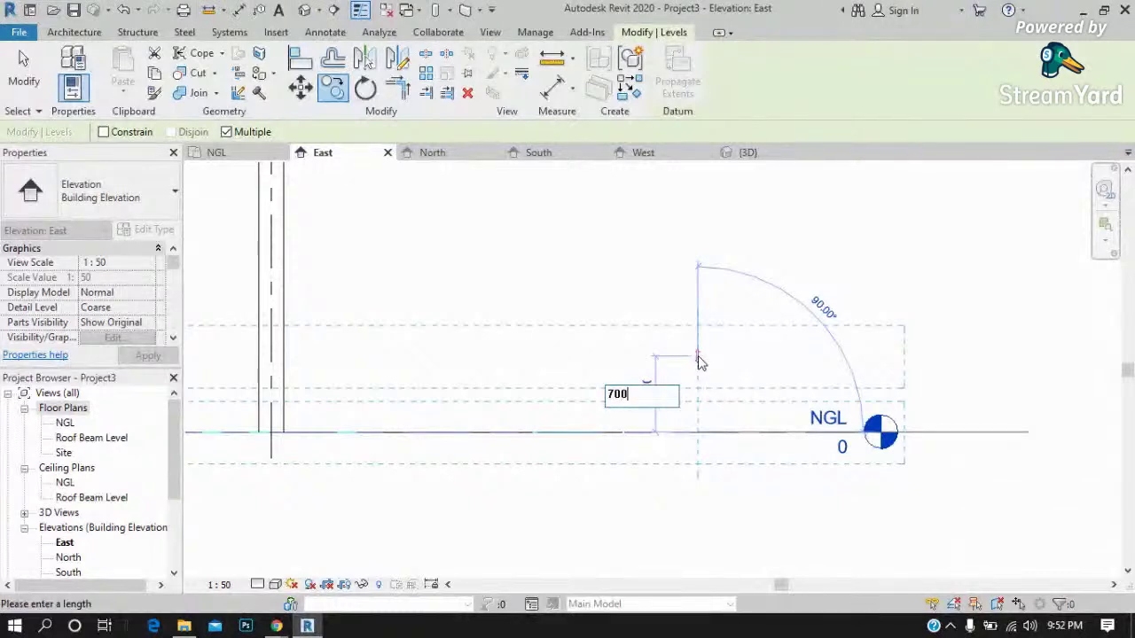
pyautogui.press('Return')
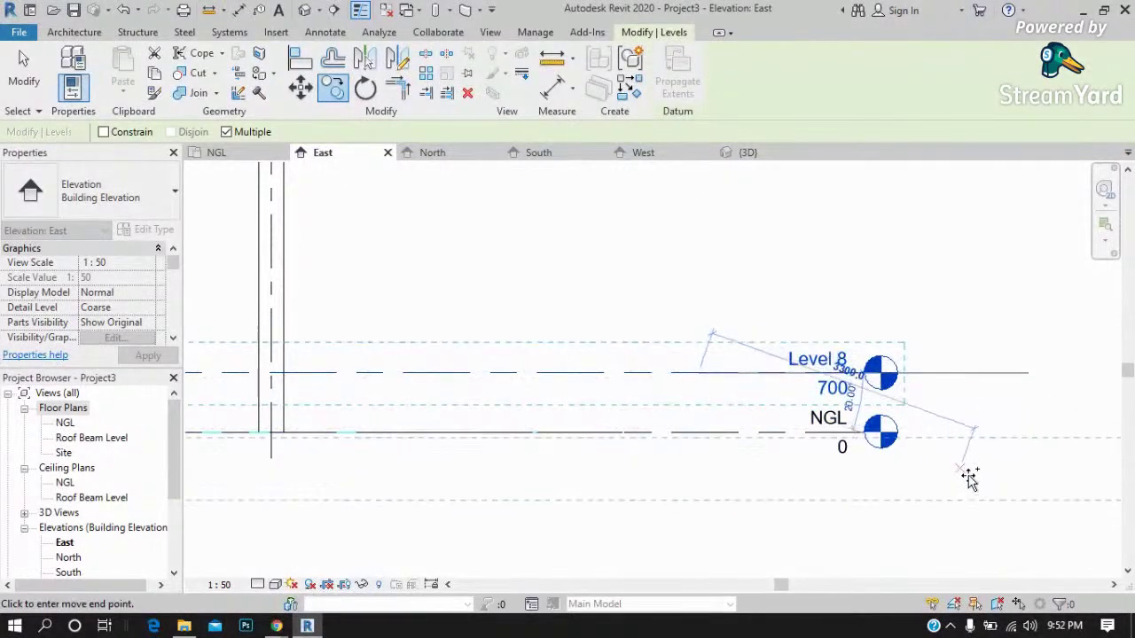
pyautogui.press('Escape')
# Rename Level 8 to Ground Floor.
pyautogui.doubleClick(802, 358)
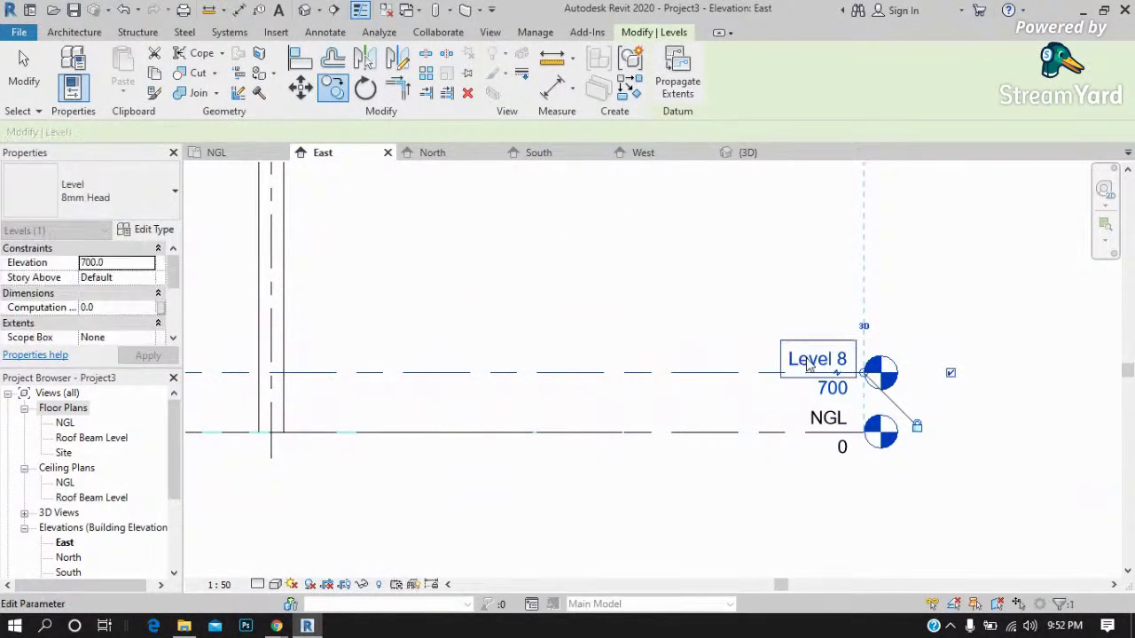
pyautogui.moveTo(823, 358); pyautogui.dragTo(714, 357)
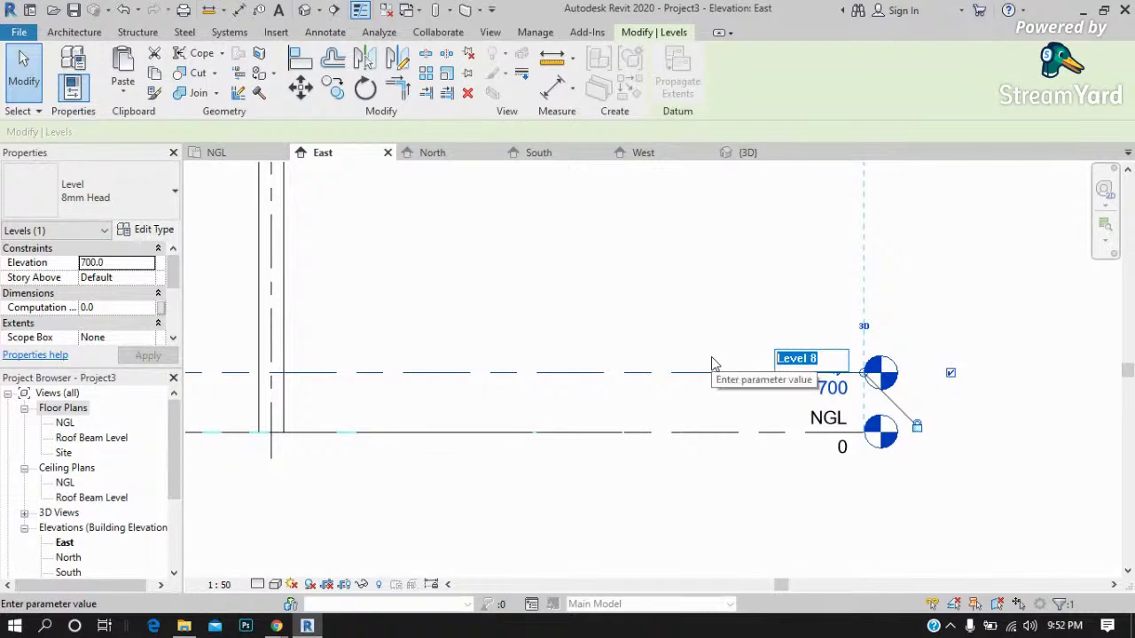
pyautogui.write('Ground Floor')
pyautogui.press('Return')
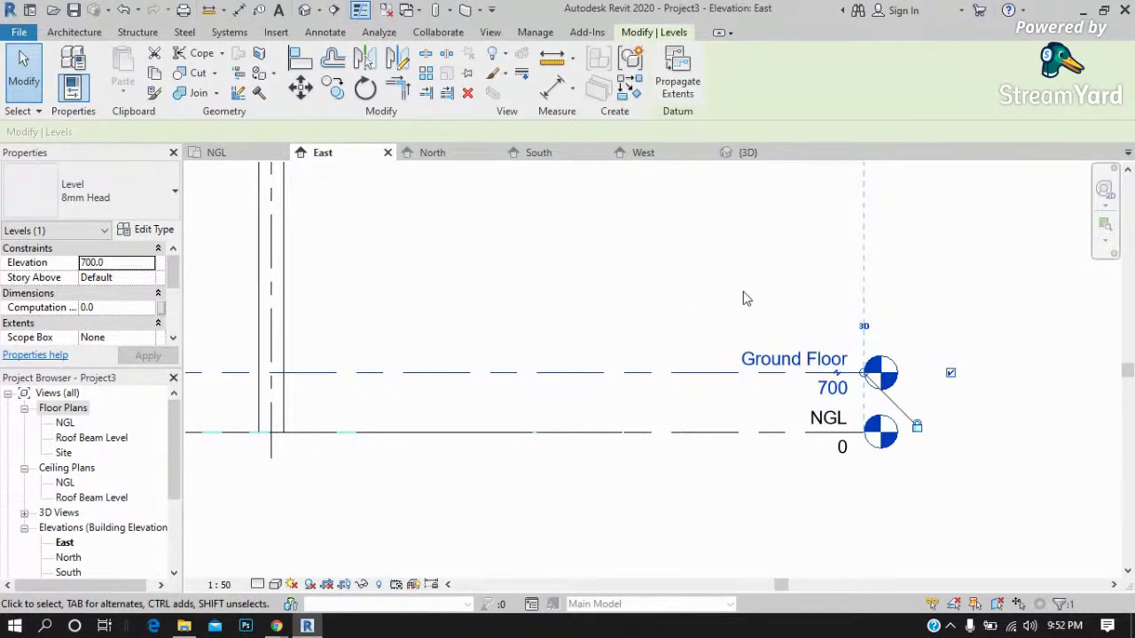
pyautogui.click(743, 299)
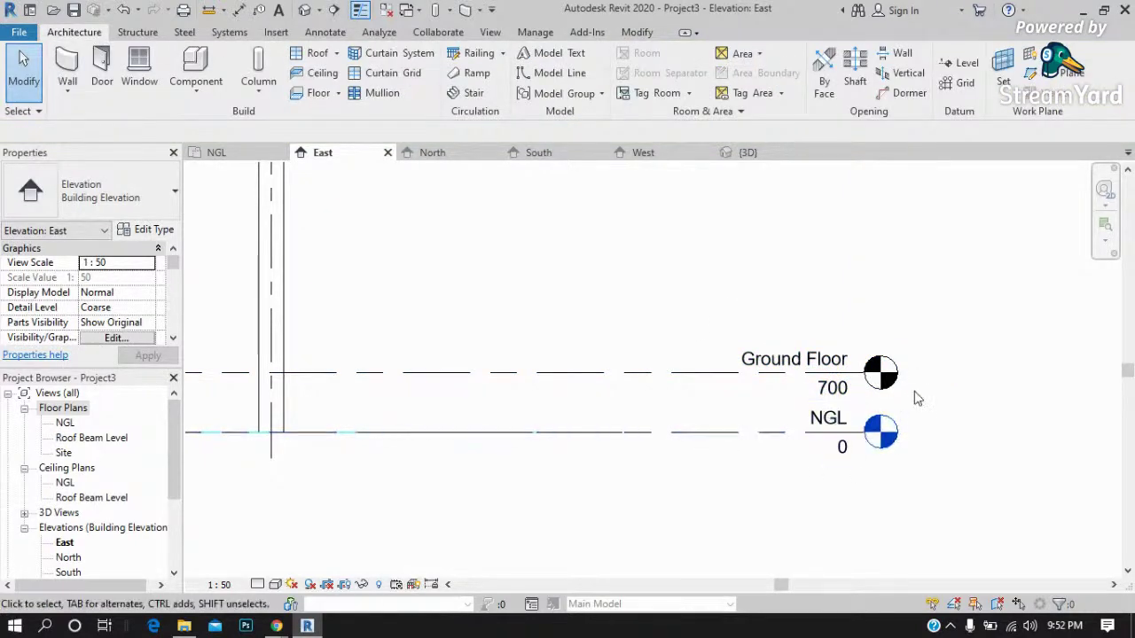
pyautogui.scroll(-1, 796, 461)
pyautogui.scroll(-1, 816, 457)
pyautogui.scroll(1, 865, 441)
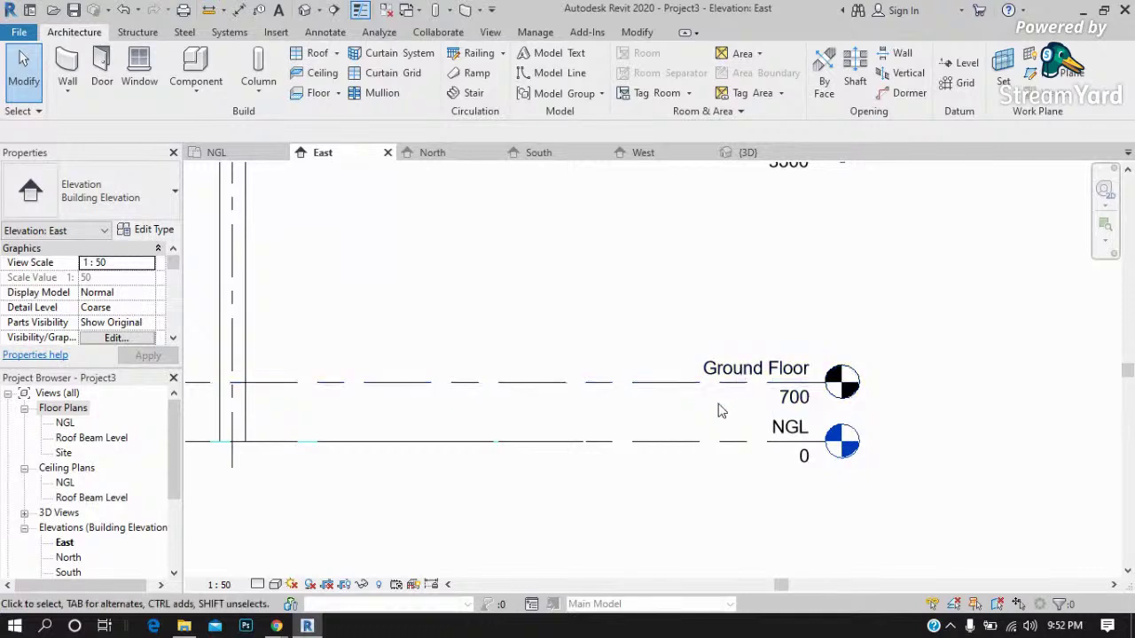
# Open the North then South elevations to verify Ground Floor at 700 above NGL at 0.
pyautogui.scroll(-2, 904, 454)
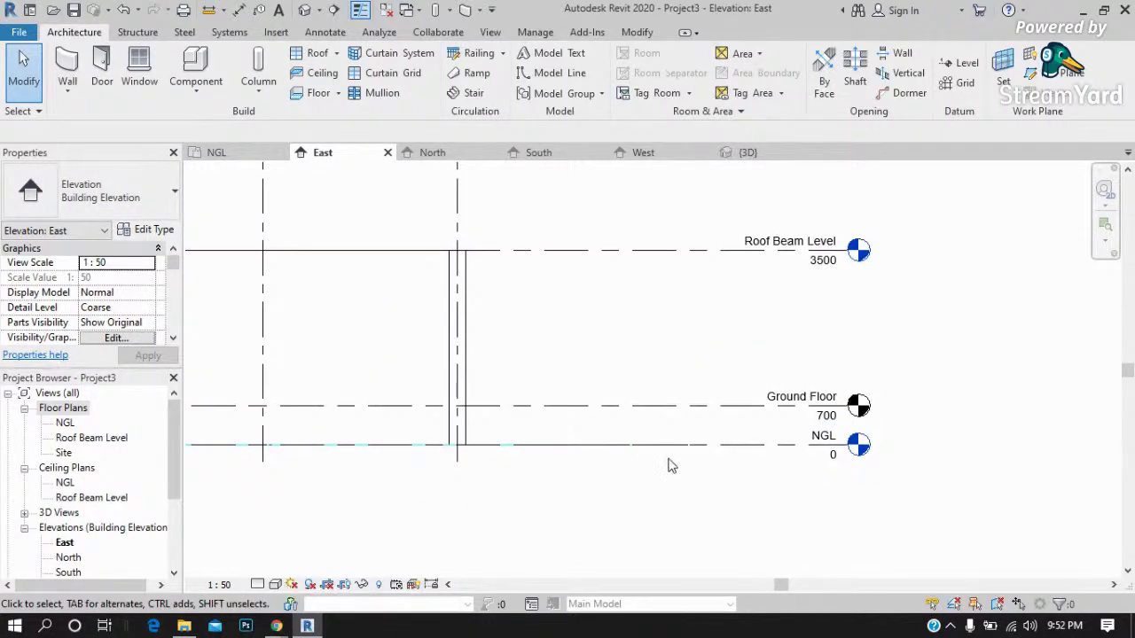
pyautogui.scroll(-1, 904, 451)
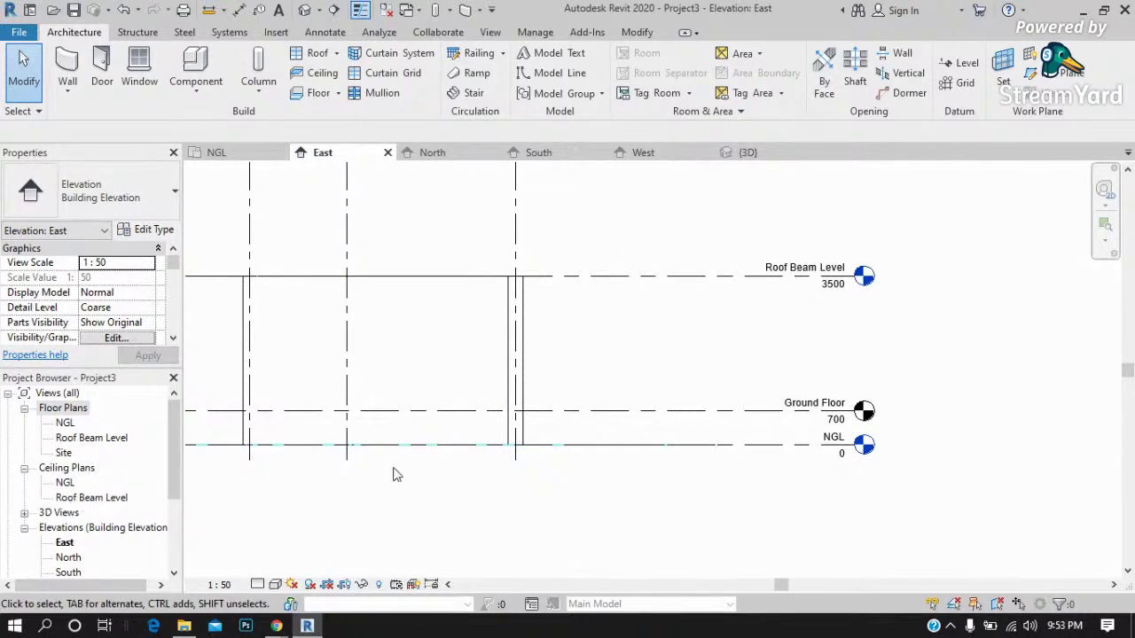
pyautogui.scroll(1, 817, 425)
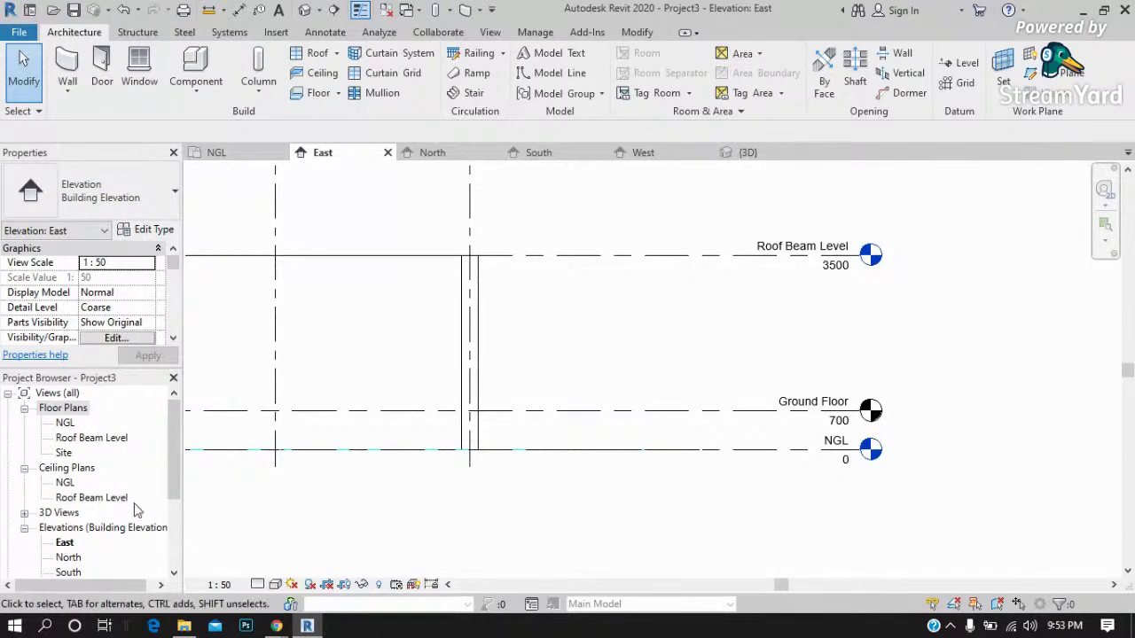
pyautogui.scroll(-1, 115, 505)
pyautogui.doubleClick(71, 528)
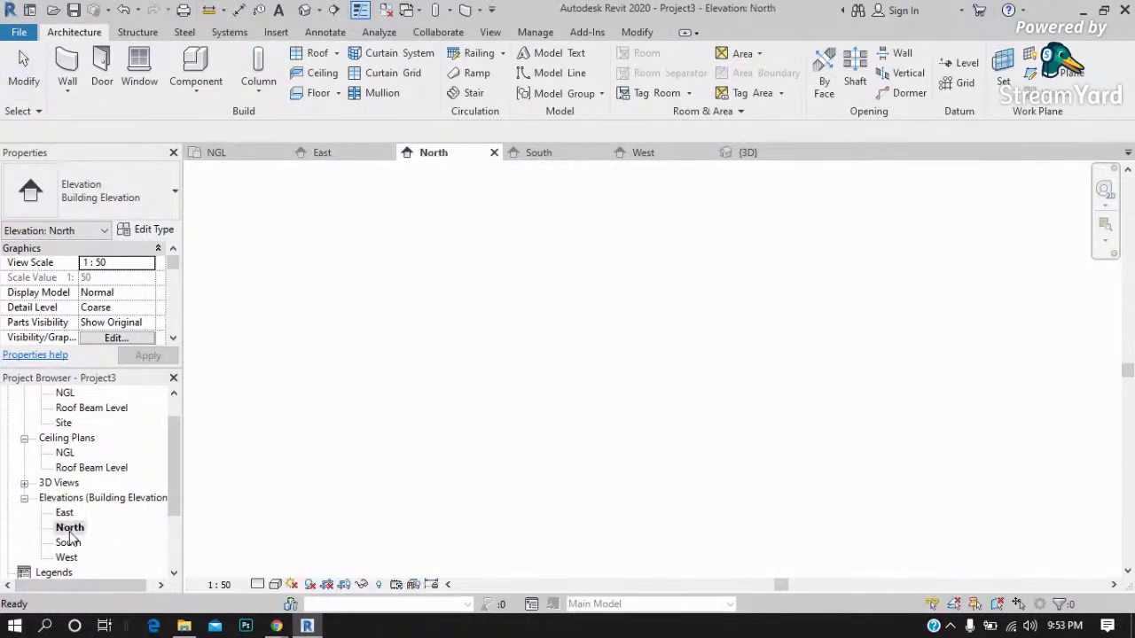
pyautogui.click(71, 543)
pyautogui.doubleClick(71, 543)
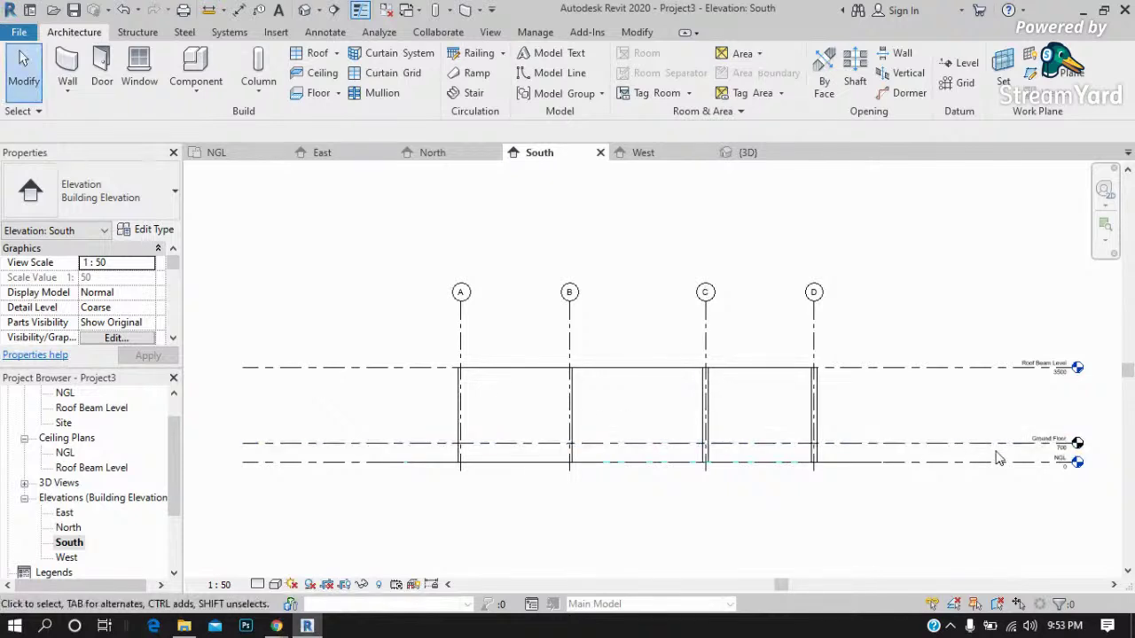
pyautogui.scroll(2, 1097, 455)
pyautogui.scroll(2, 1099, 457)
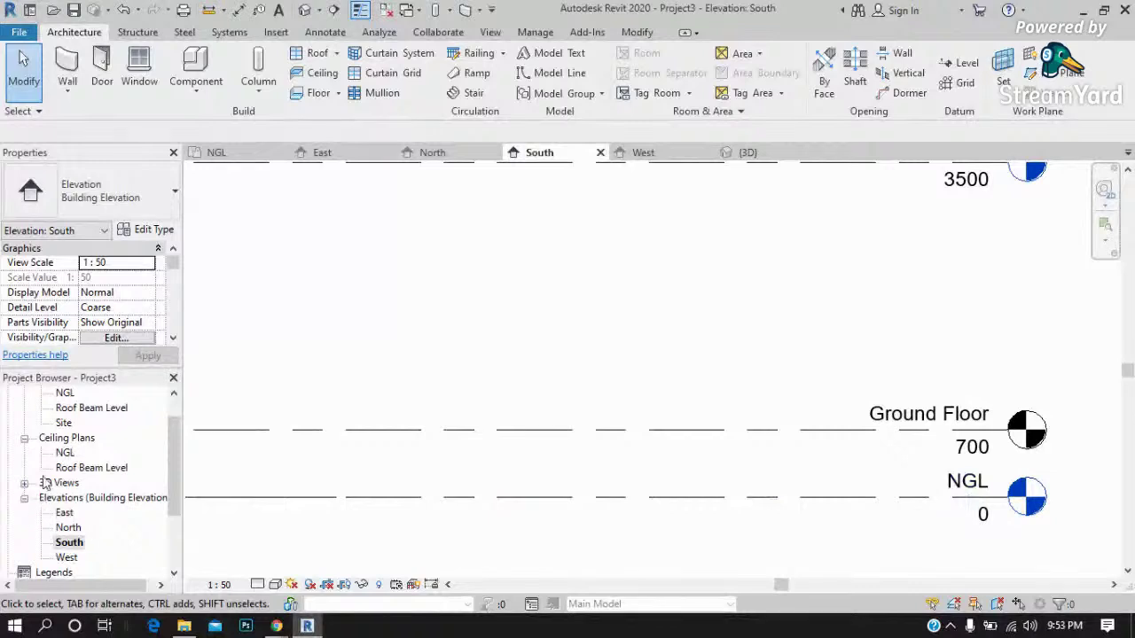
pyautogui.click(174, 396)
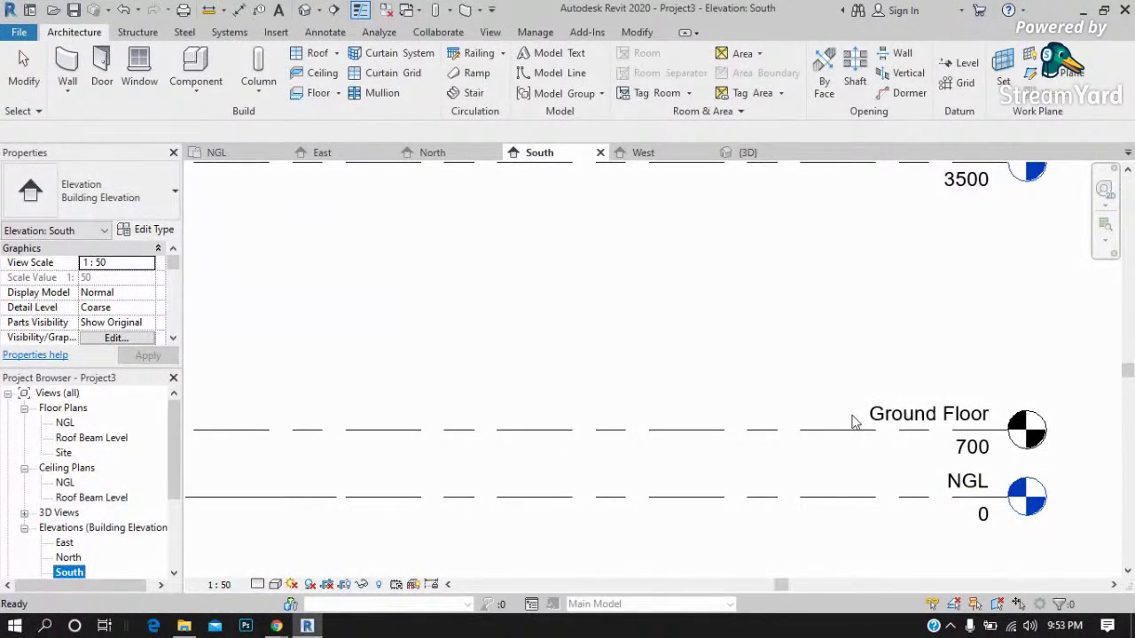
pyautogui.click(648, 356)
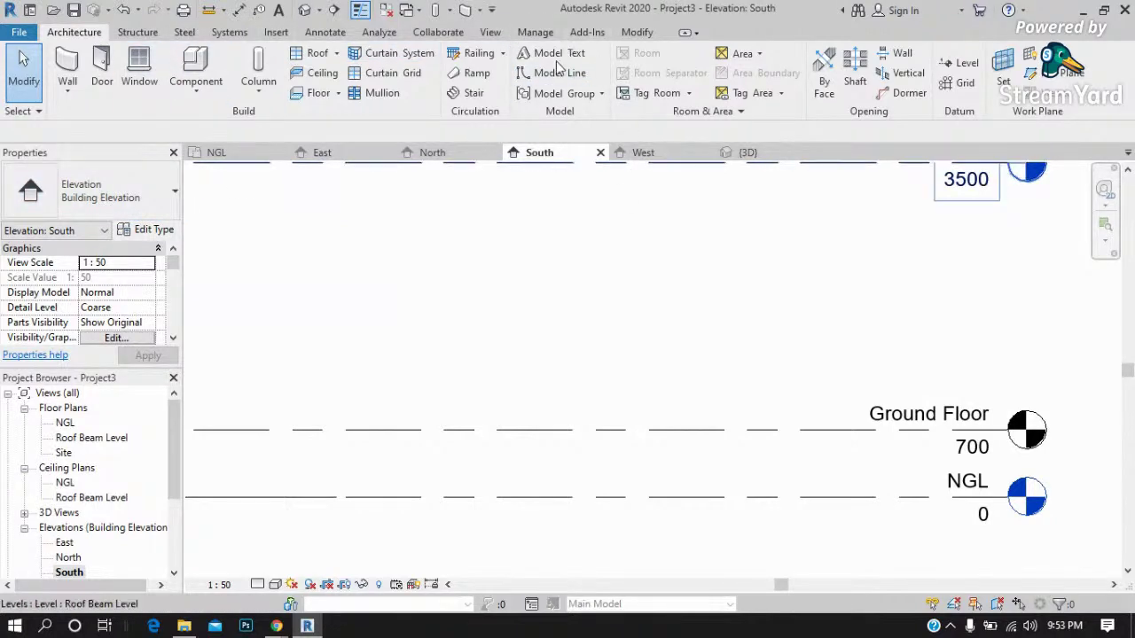
# Create a new floor plan view for the Ground Floor level, then open the East elevation.
pyautogui.click(534, 33)
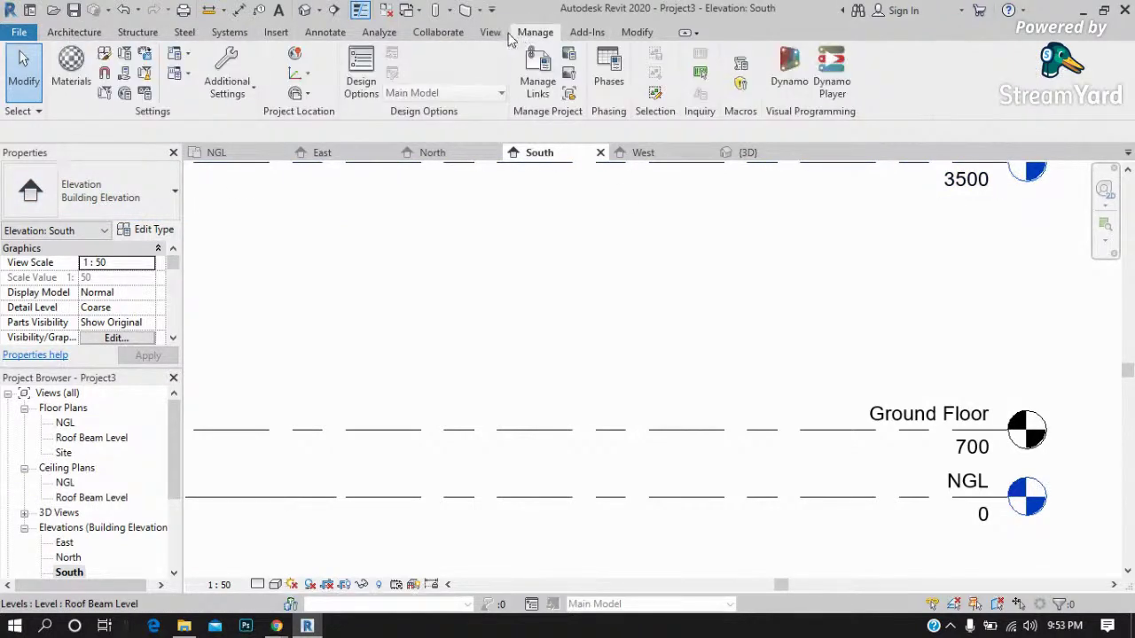
pyautogui.click(492, 33)
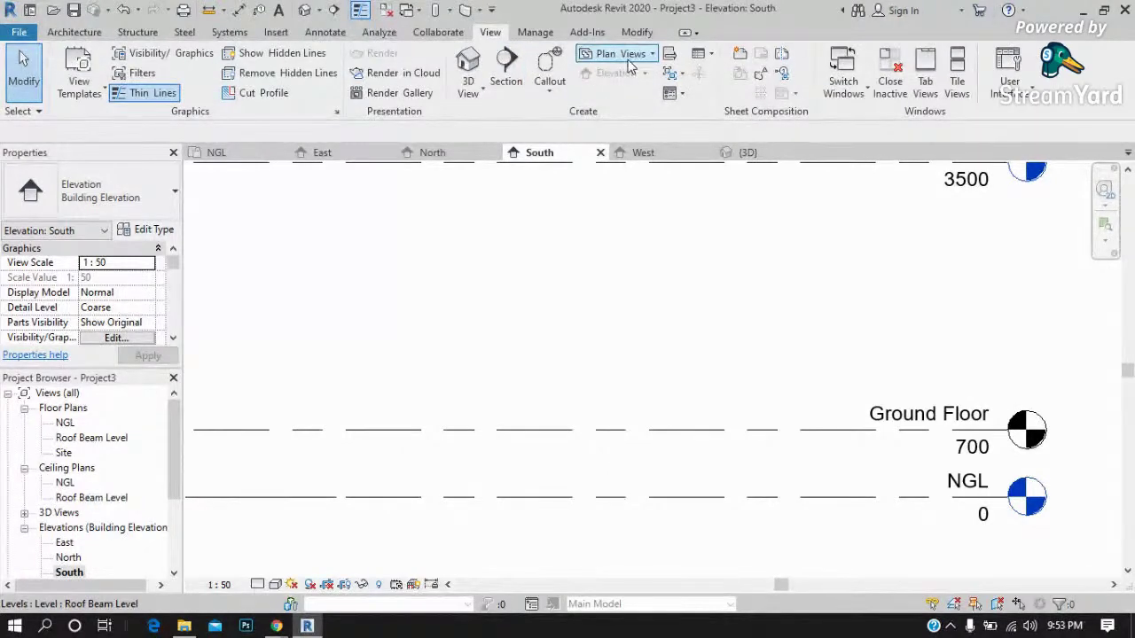
pyautogui.click(652, 55)
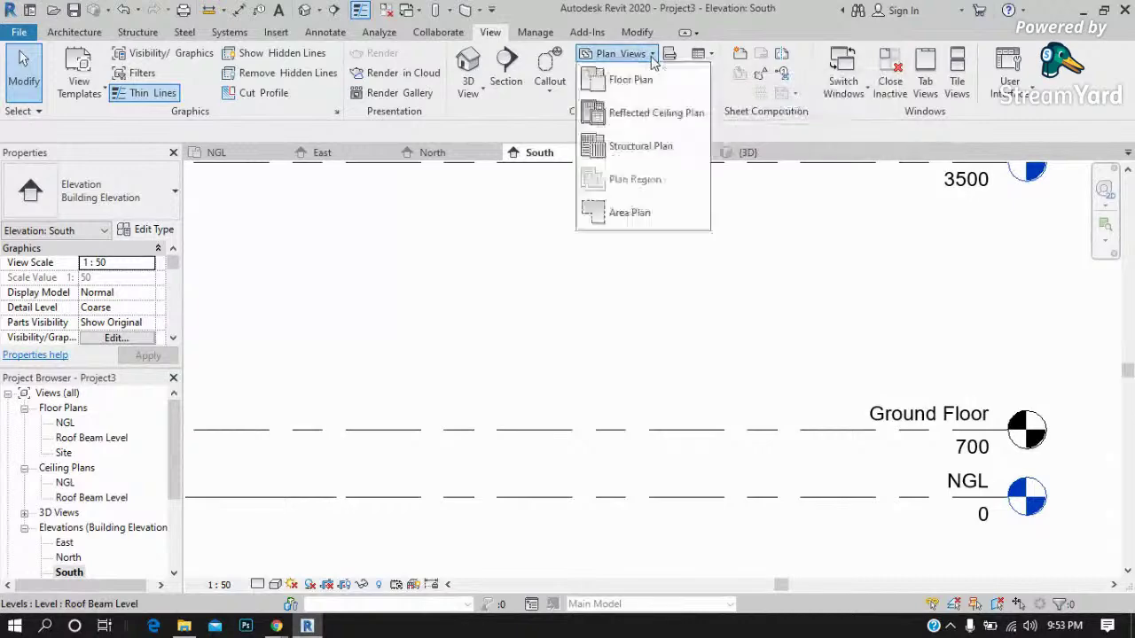
pyautogui.click(628, 79)
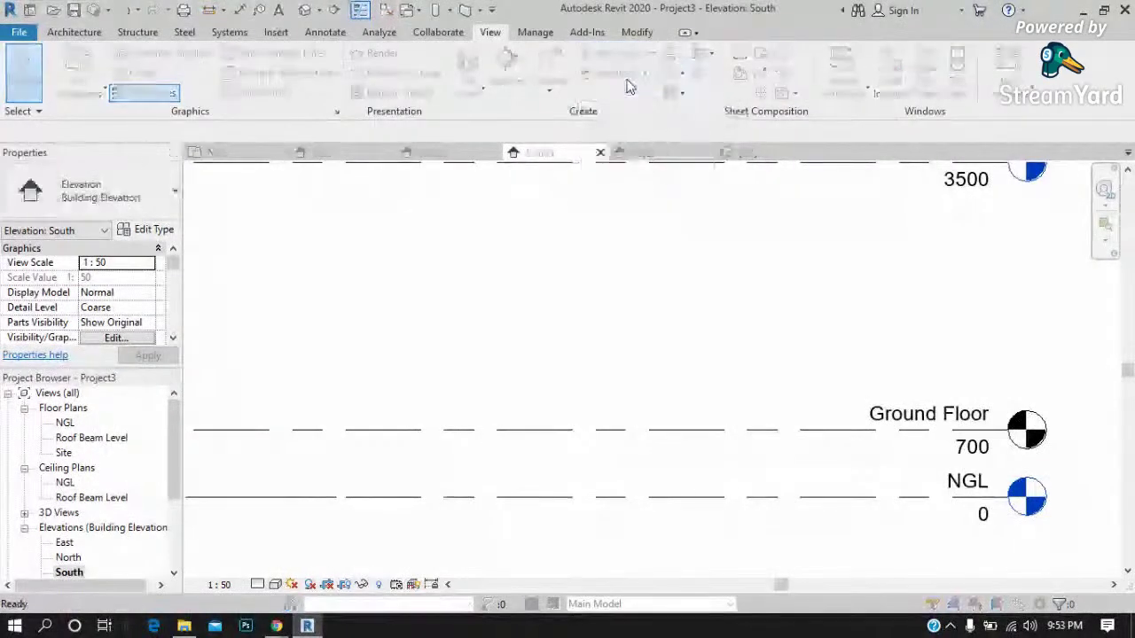
pyautogui.click(517, 247)
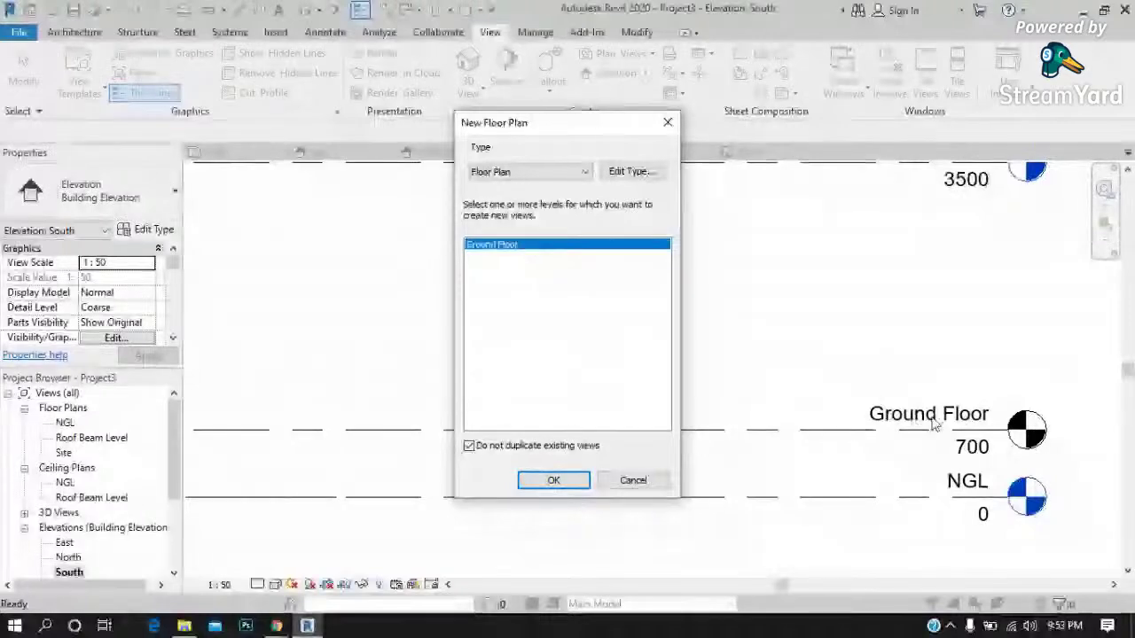
pyautogui.click(551, 480)
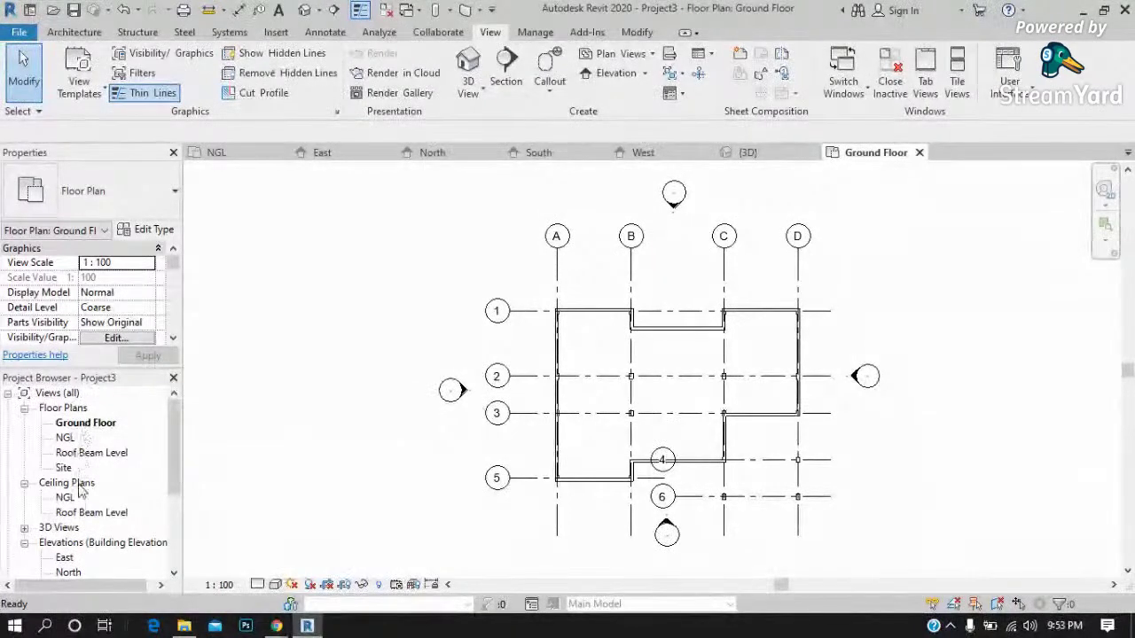
pyautogui.scroll(-1, 80, 496)
pyautogui.doubleClick(65, 512)
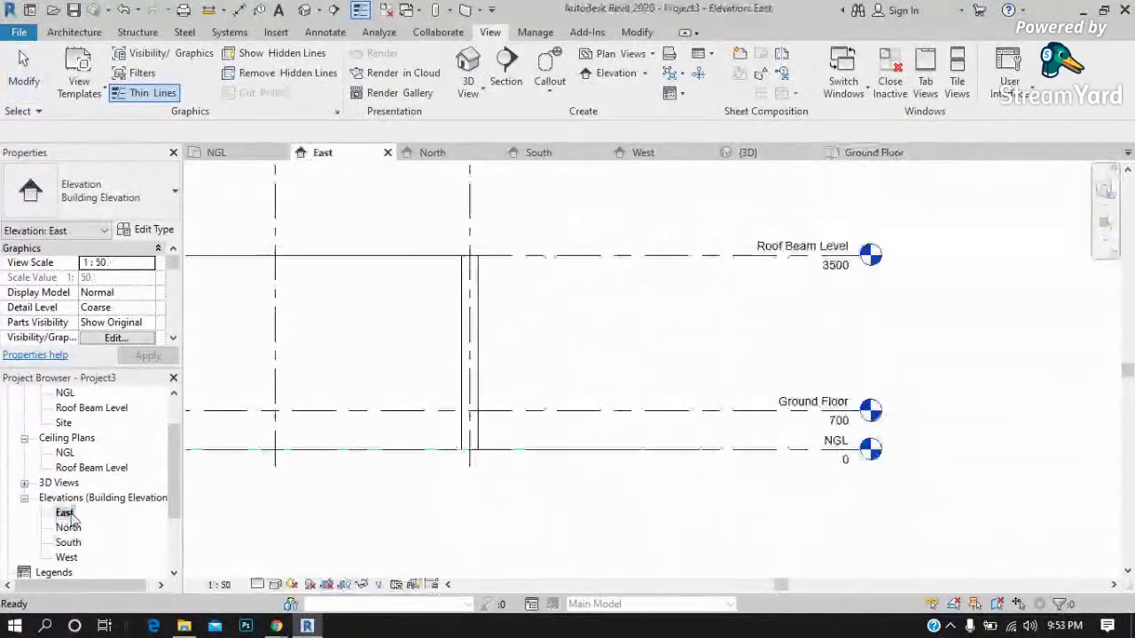
# From the North elevation, review the New Floor Plan dialog's plan types and cancel it.
pyautogui.scroll(2, 904, 405)
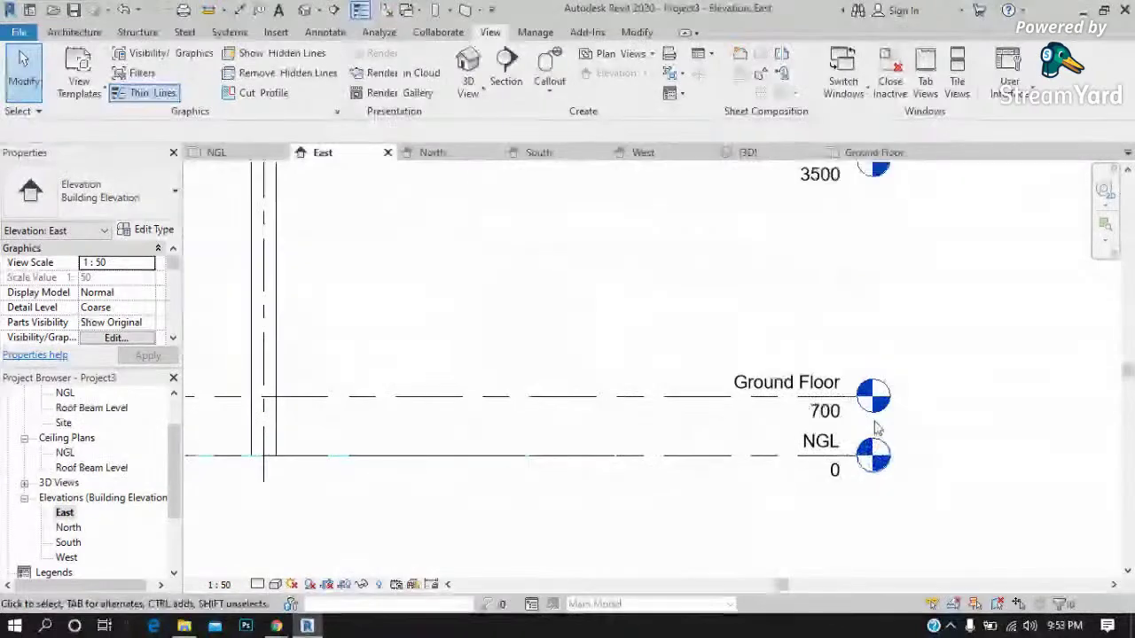
pyautogui.scroll(1, 876, 421)
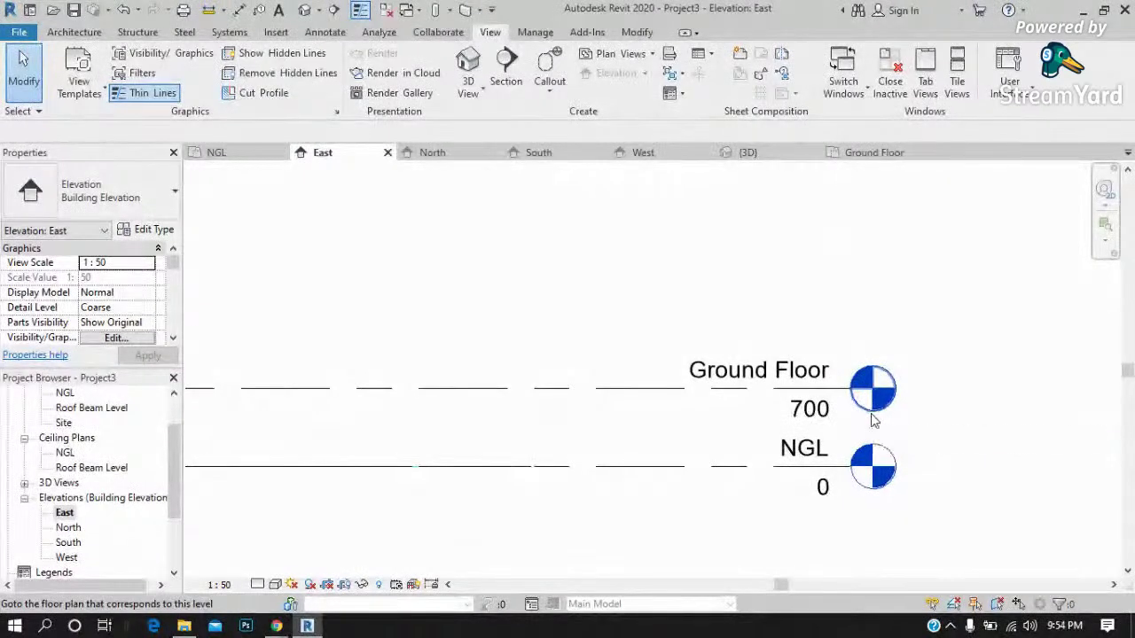
pyautogui.click(430, 153)
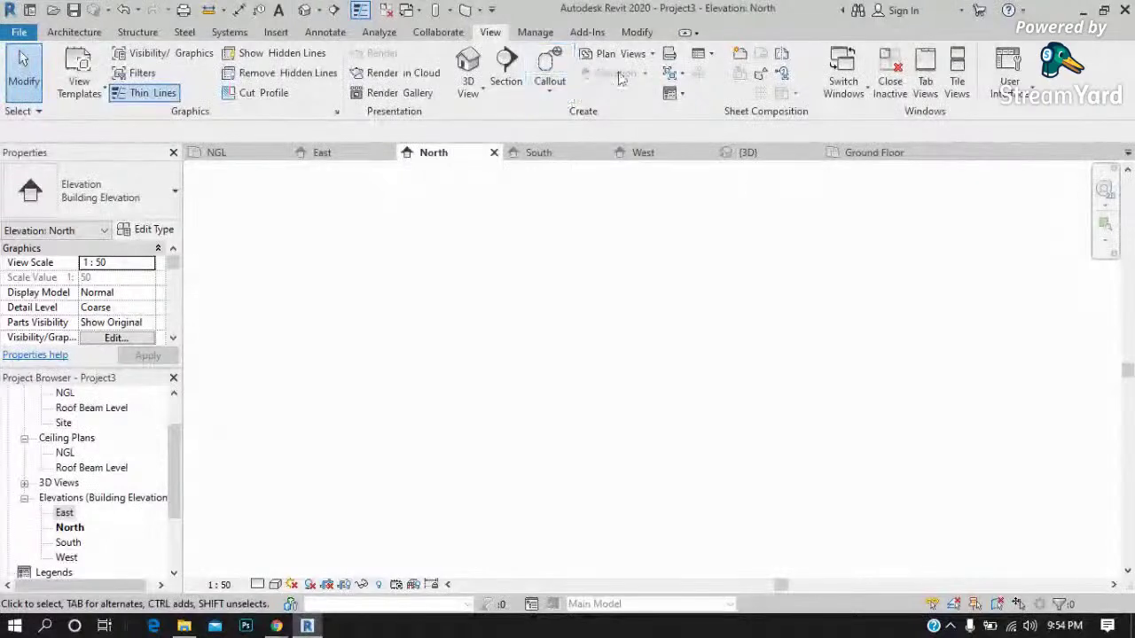
pyautogui.click(651, 55)
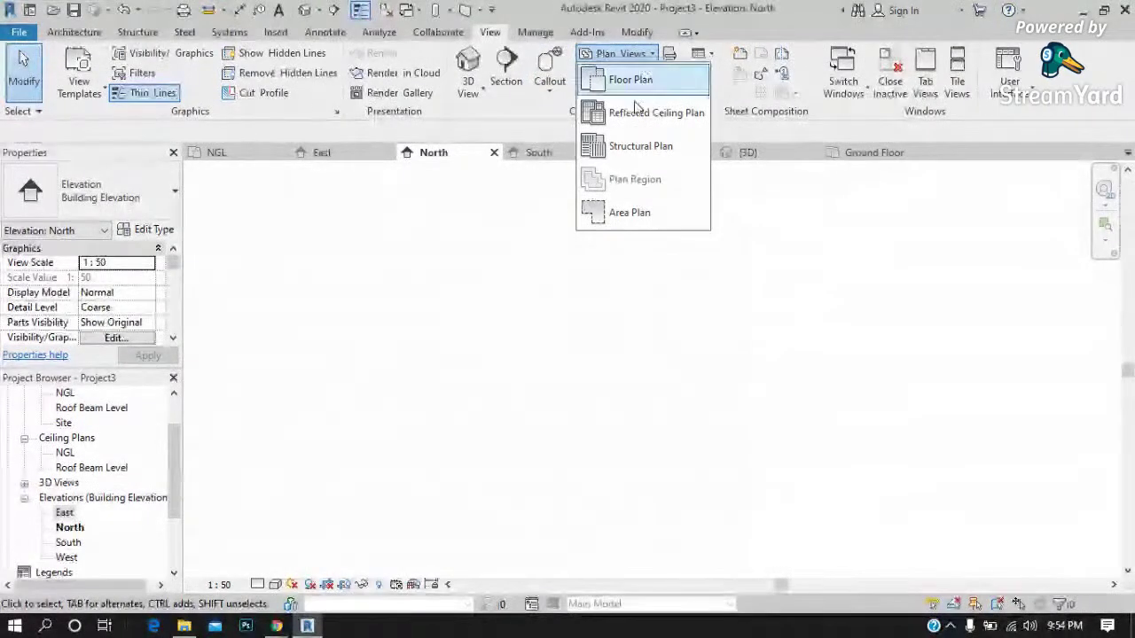
pyautogui.click(628, 80)
pyautogui.click(585, 172)
pyautogui.click(581, 185)
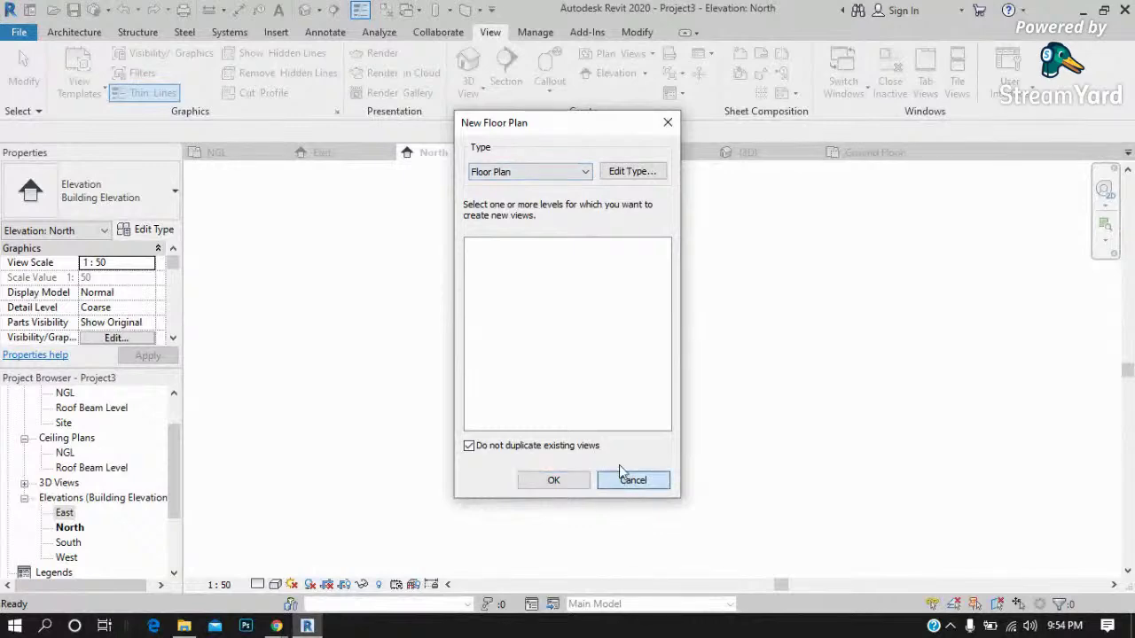
pyautogui.click(620, 479)
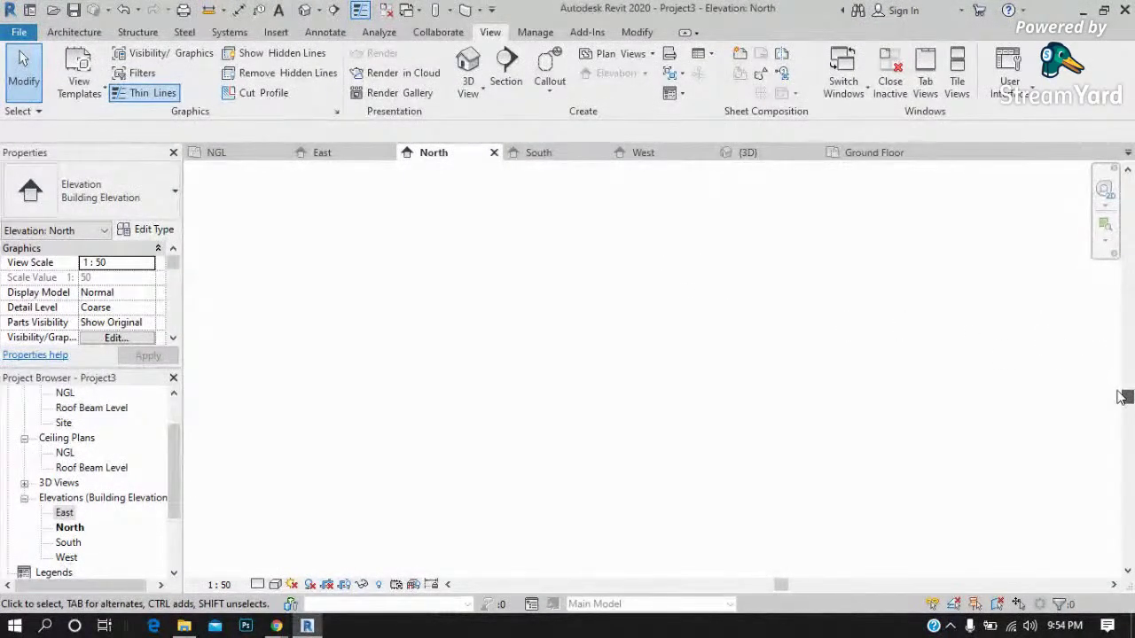
pyautogui.rightClick(461, 306)
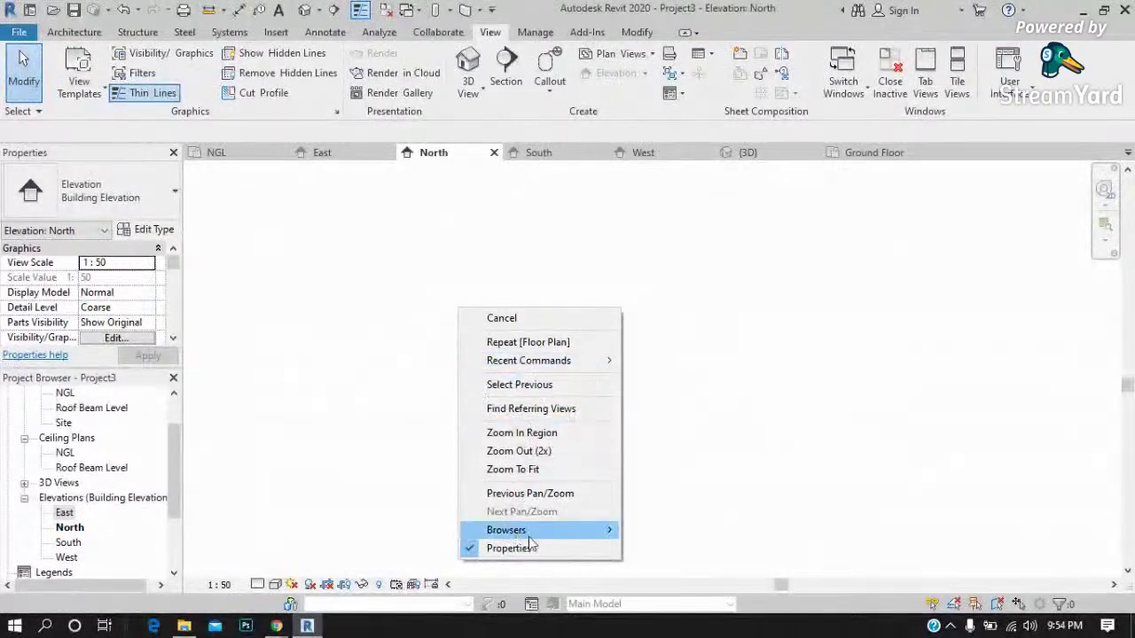
pyautogui.click(379, 479)
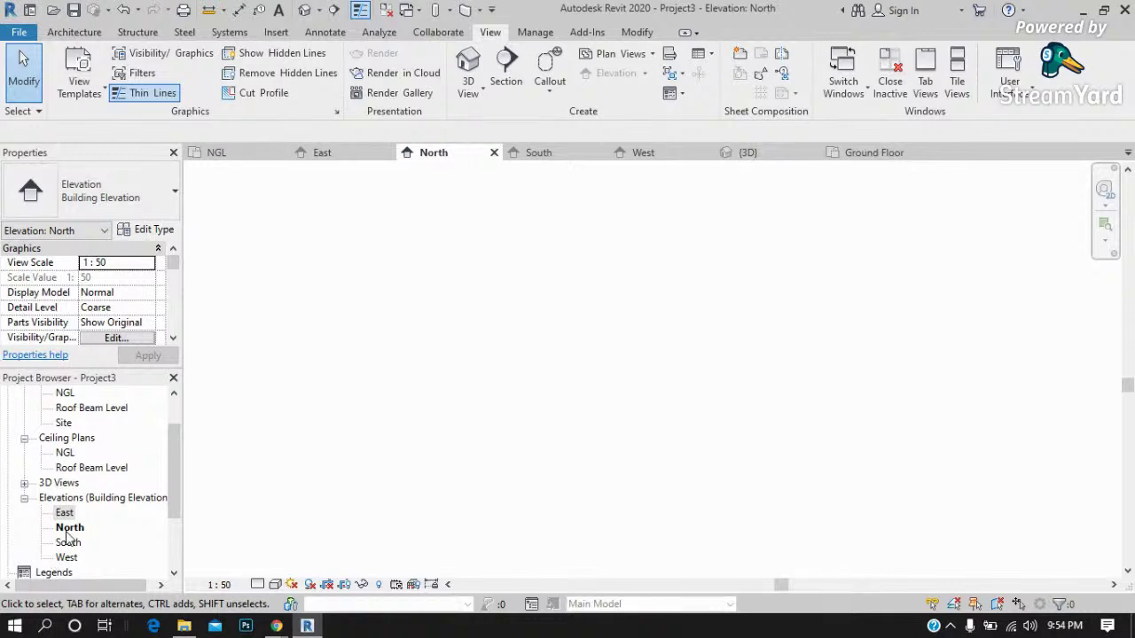
# Open the Ground Floor plan view from the Project Browser.
pyautogui.doubleClick(70, 529)
pyautogui.click(74, 523)
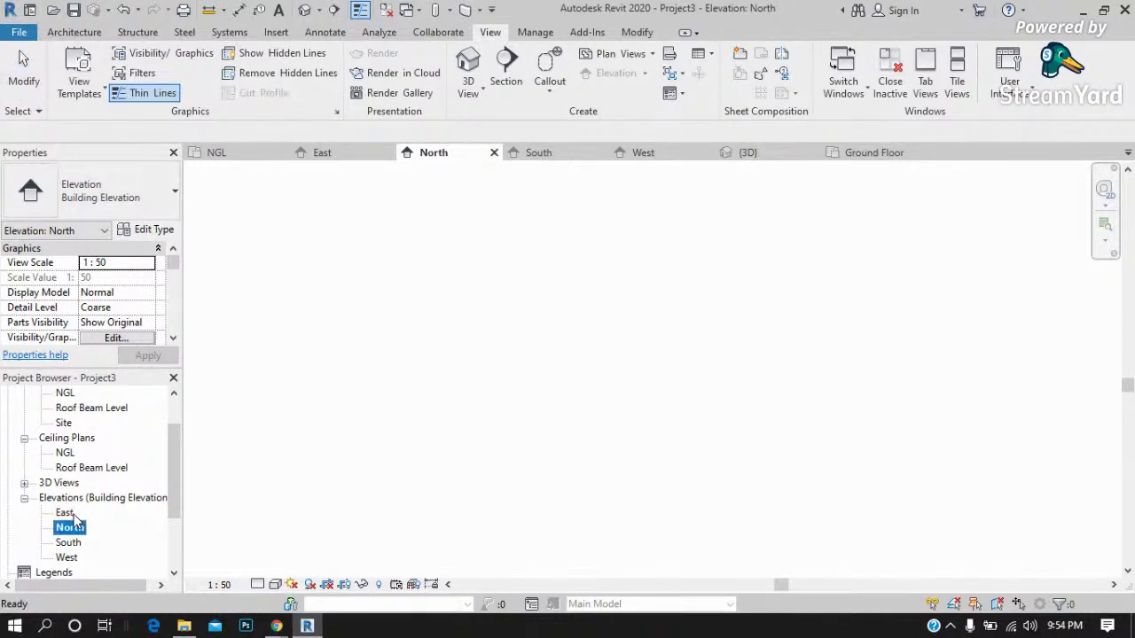
pyautogui.scroll(1, 152, 418)
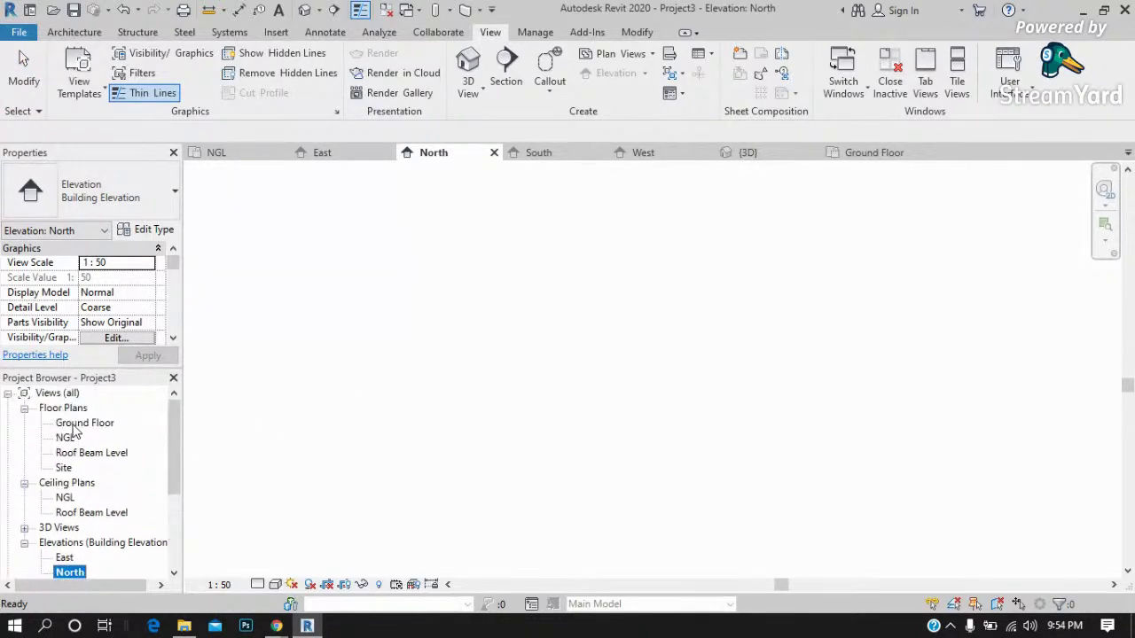
pyautogui.doubleClick(85, 424)
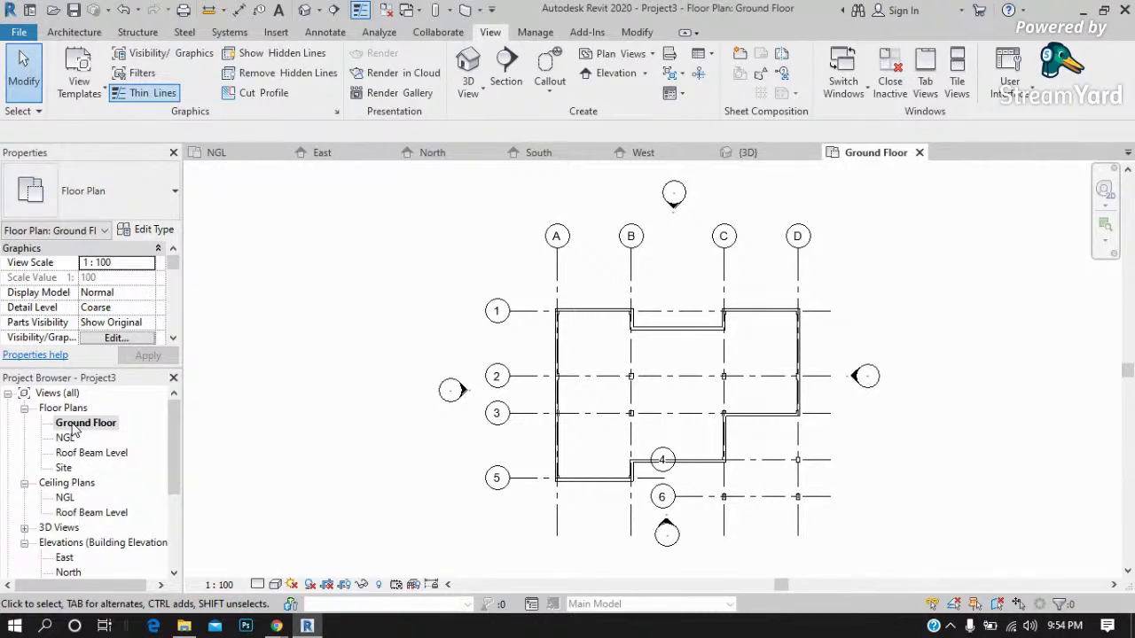
# Inspect the Project Browser options for the Ground Floor and NGL floor plan views.
pyautogui.rightClick(74, 426)
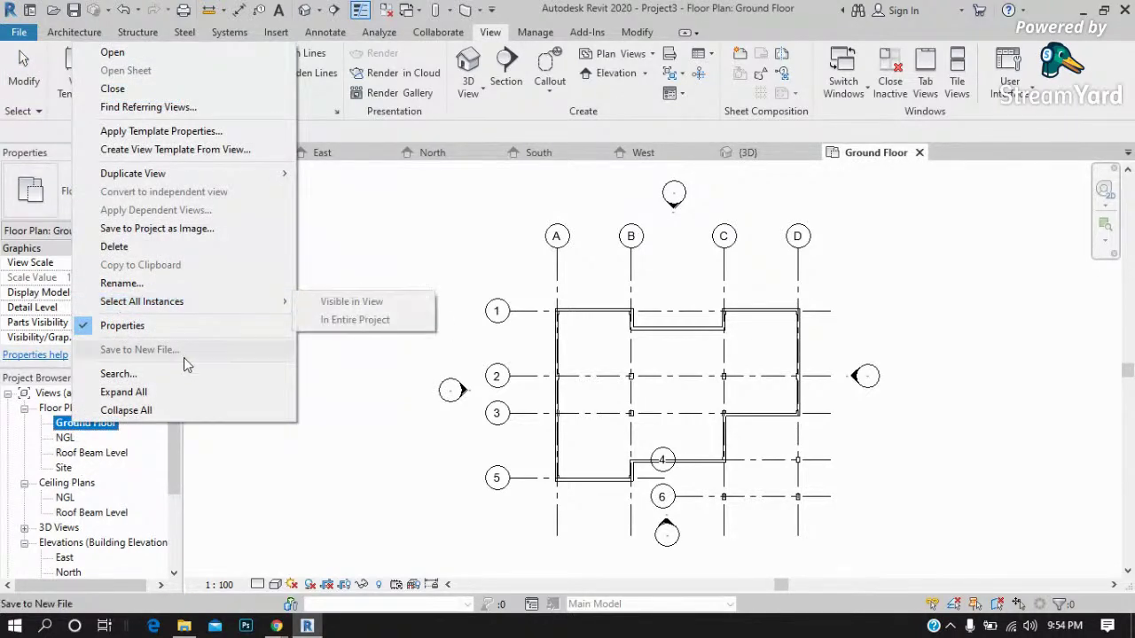
pyautogui.click(75, 439)
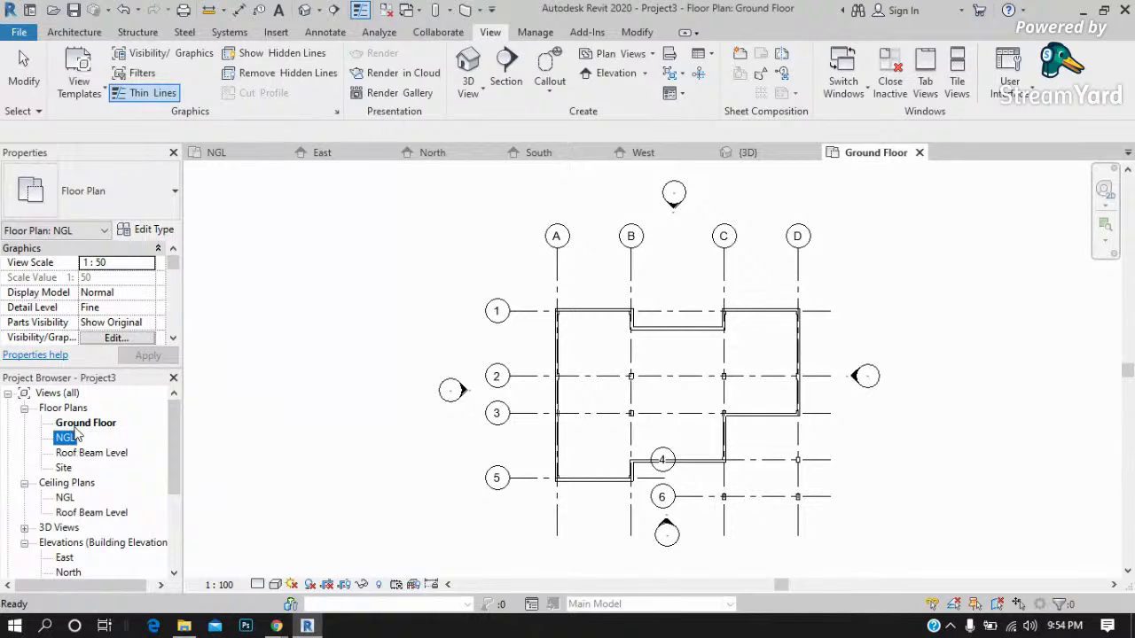
pyautogui.rightClick(69, 440)
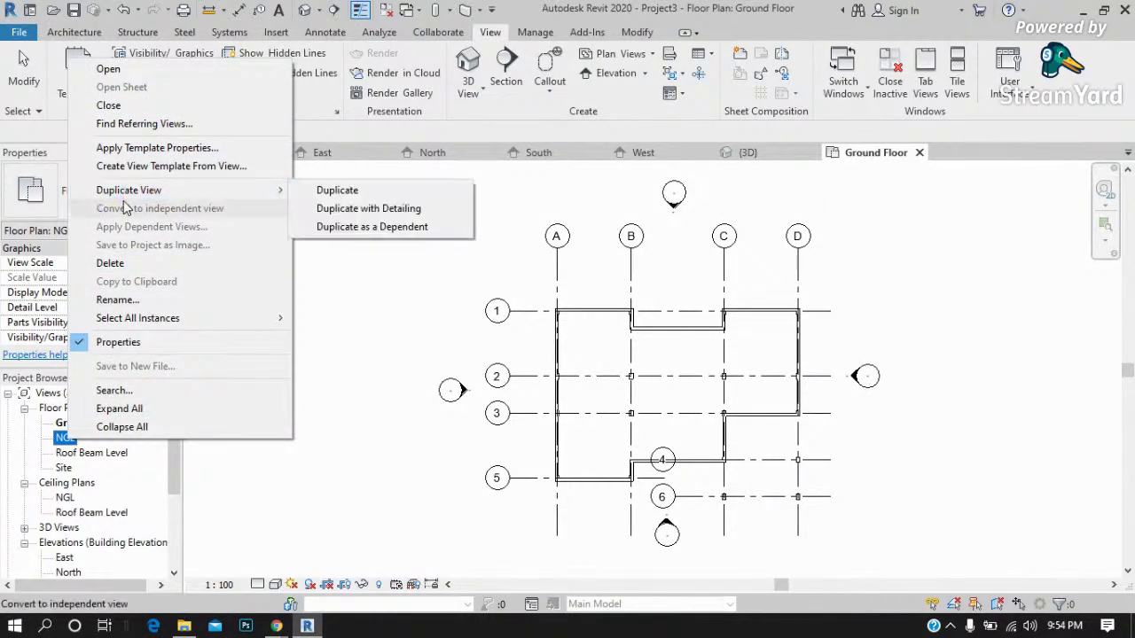
pyautogui.click(372, 458)
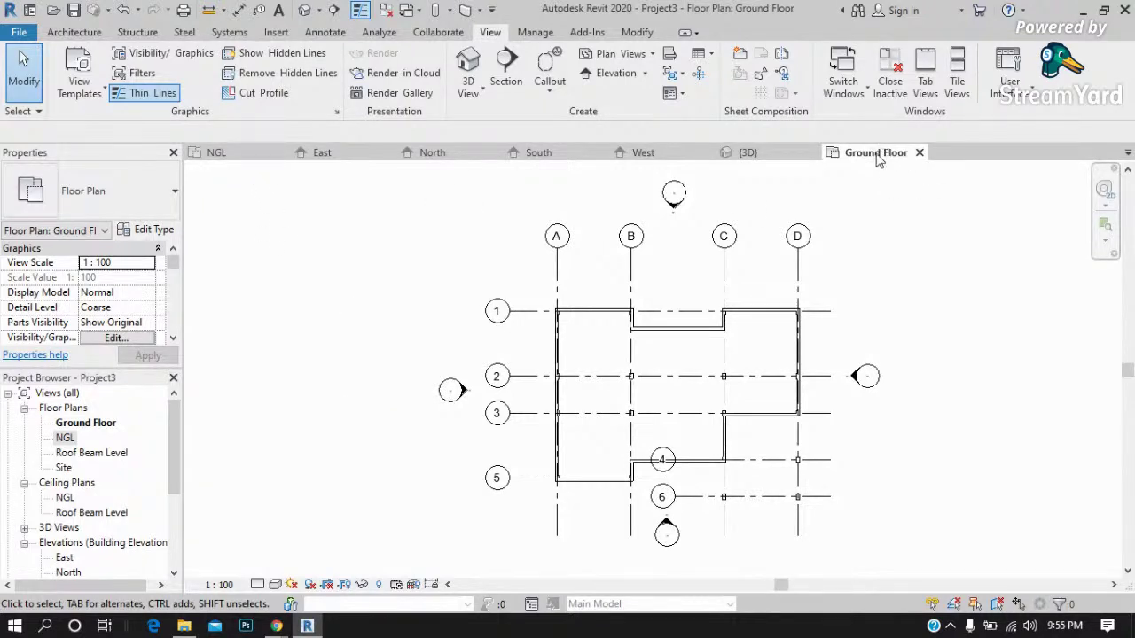
# Review the NGL plan, Ground Floor plan and 3D model, then zoom the East elevation.
pyautogui.click(225, 152)
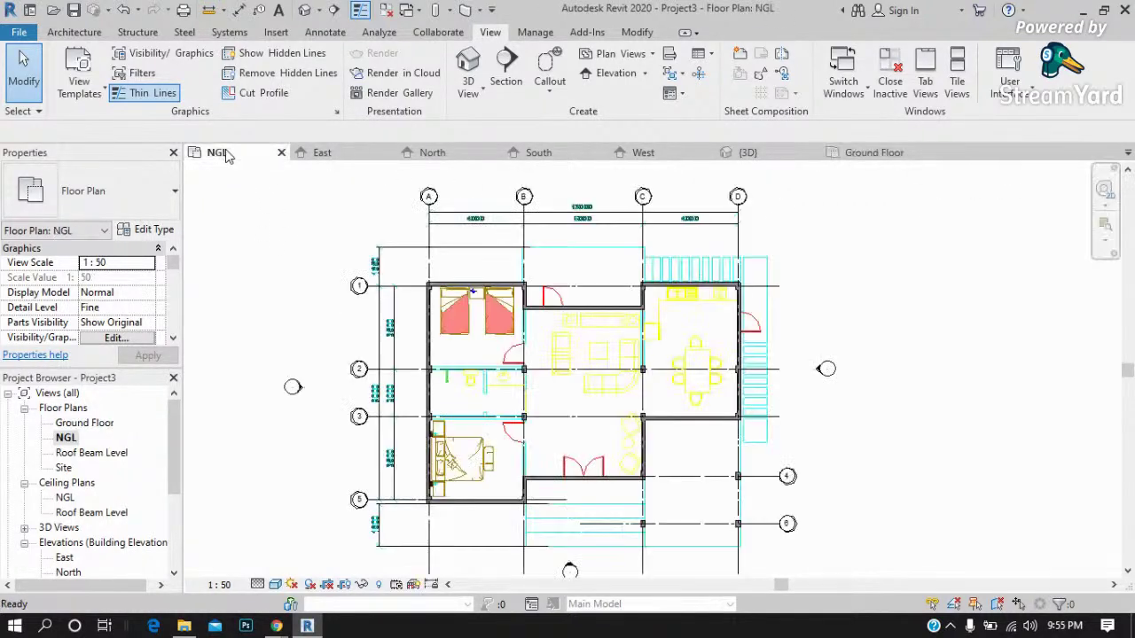
pyautogui.click(868, 160)
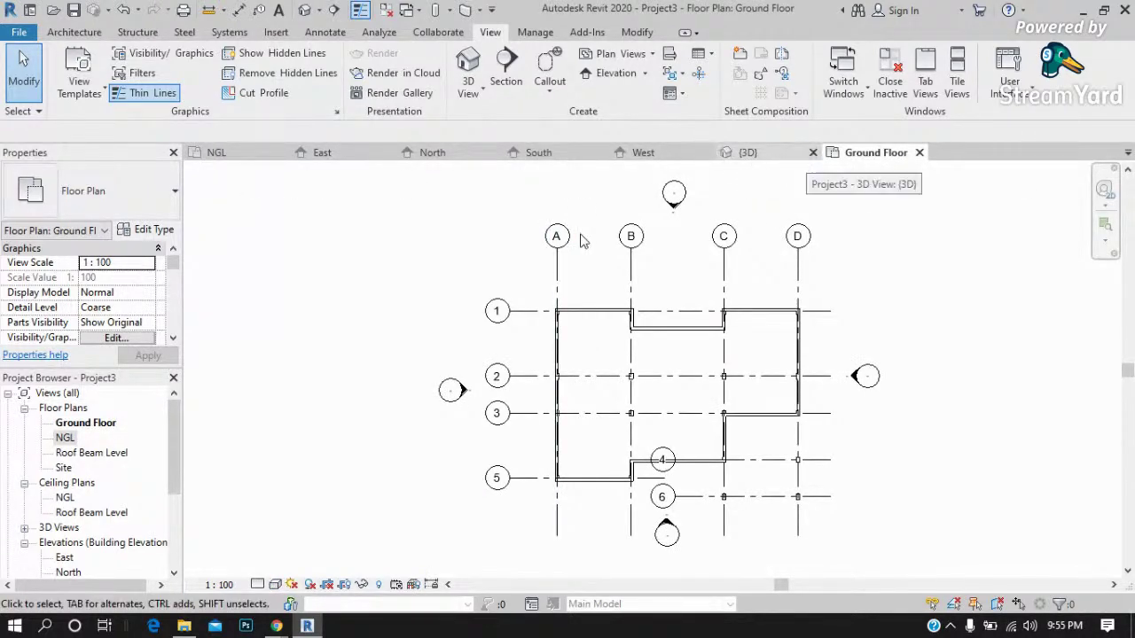
pyautogui.click(745, 153)
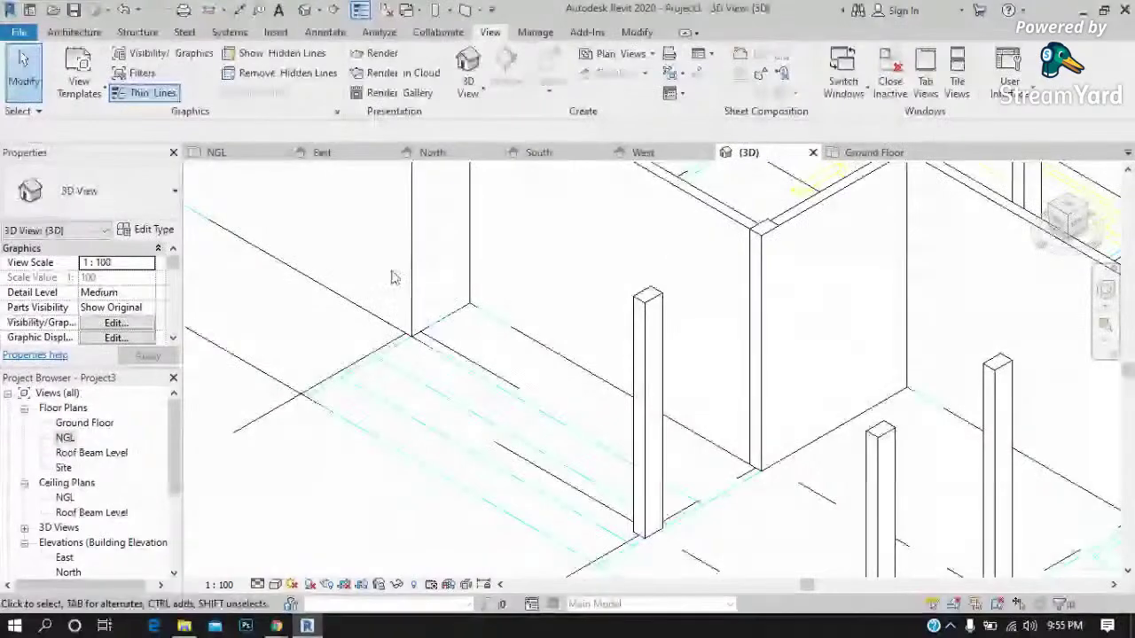
pyautogui.scroll(-4, 437, 277)
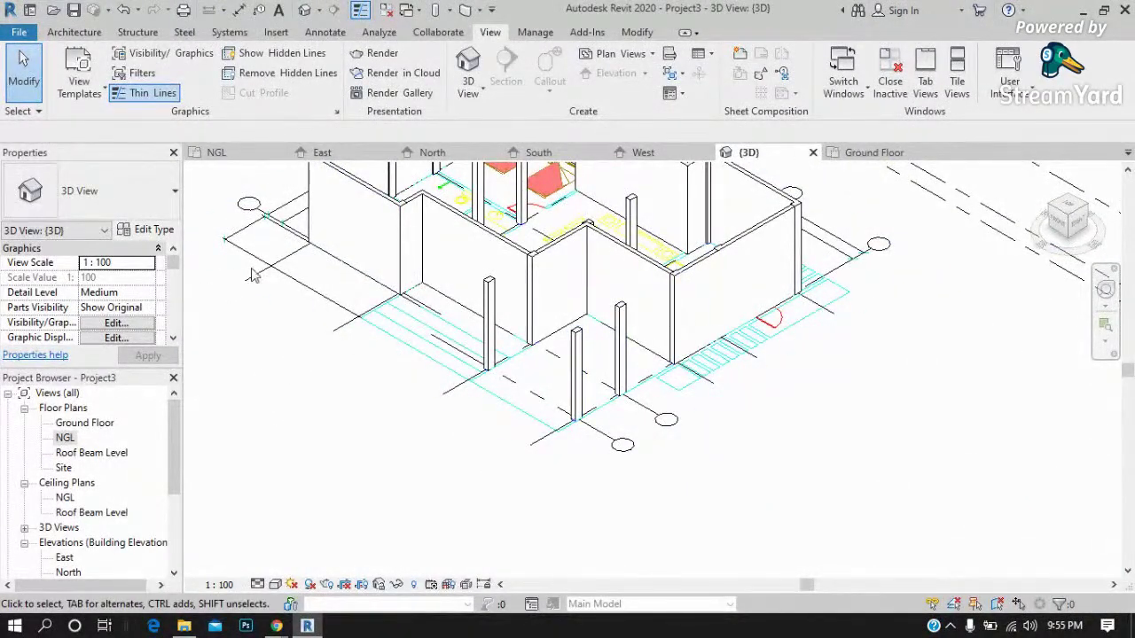
pyautogui.click(325, 153)
pyautogui.scroll(-3, 801, 371)
pyautogui.scroll(-1, 800, 370)
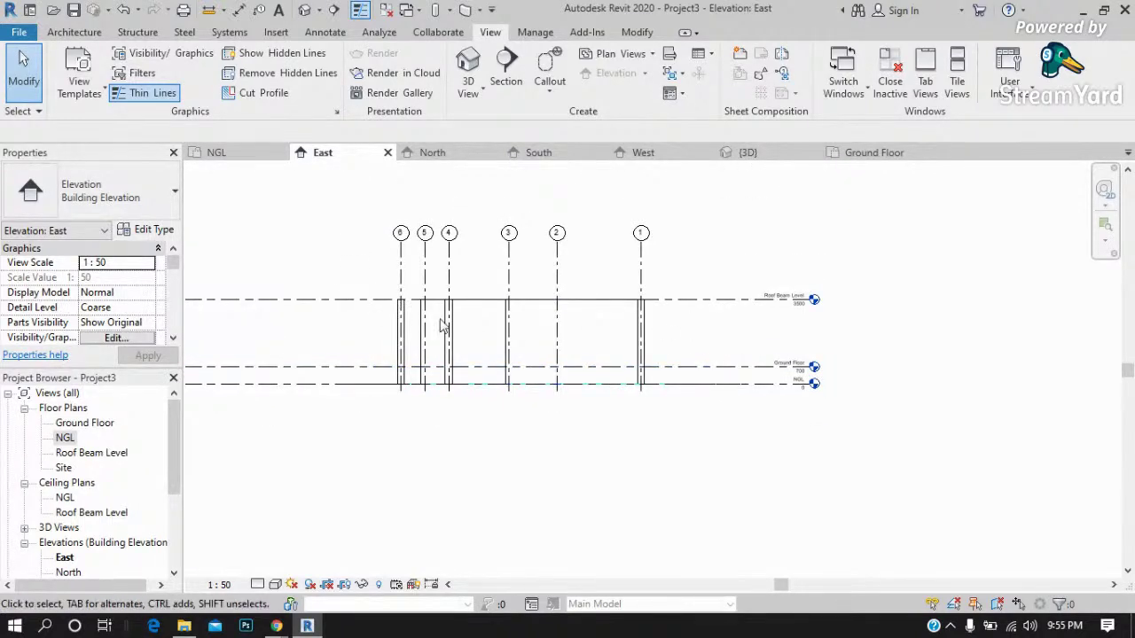
pyautogui.scroll(2, 410, 339)
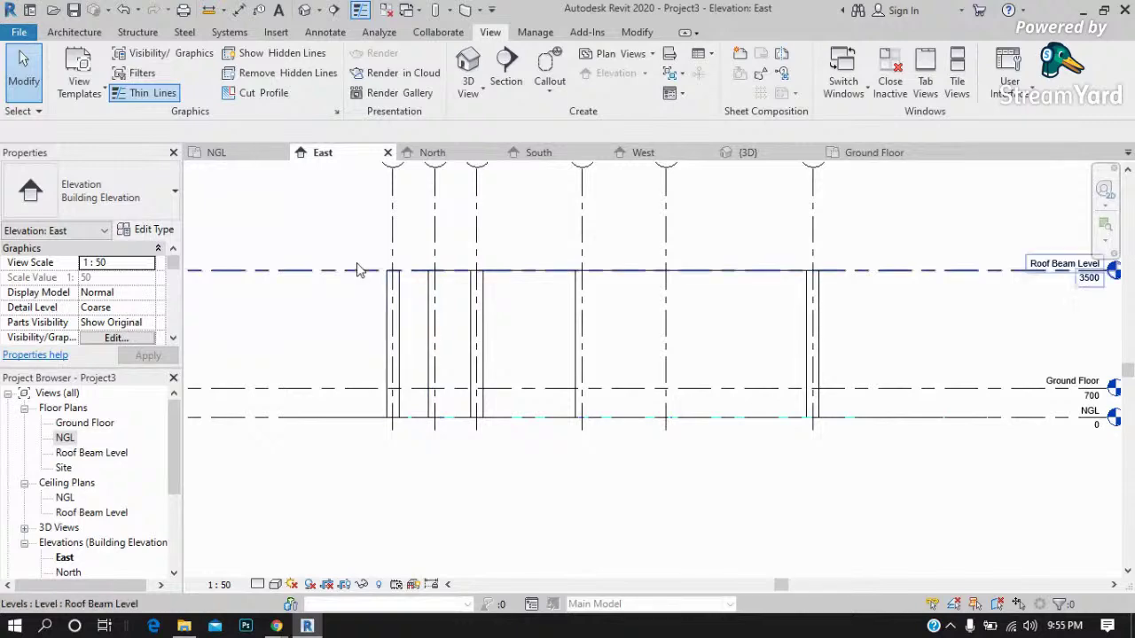
# In the 3D view, select all instances of the CHB 150 wall type.
pyautogui.click(754, 153)
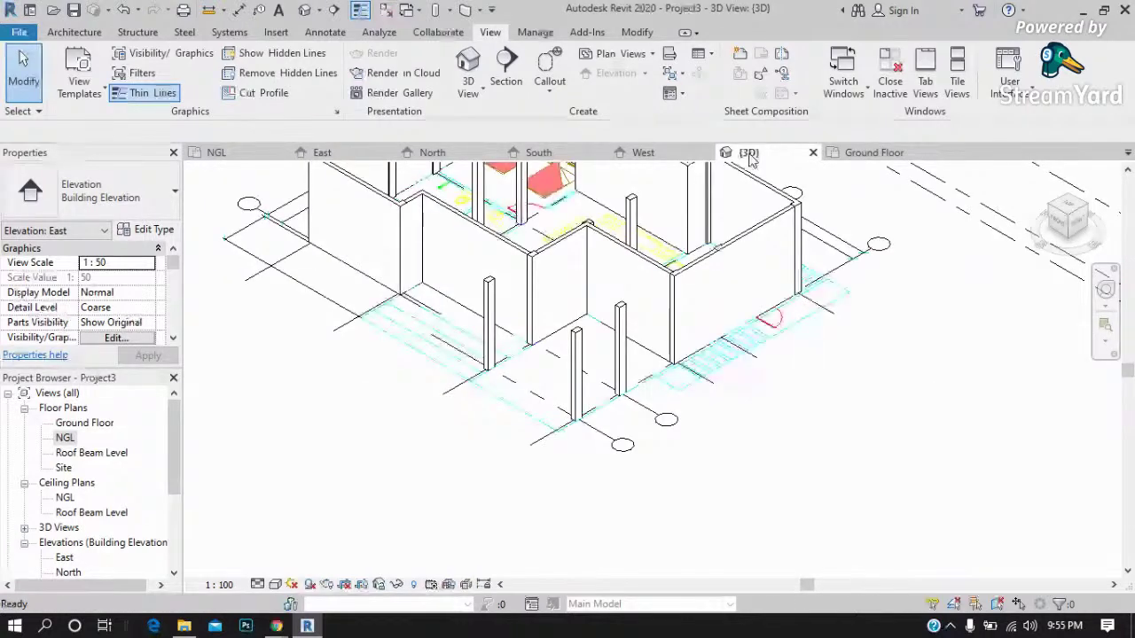
pyautogui.click(709, 270)
pyautogui.rightClick(709, 270)
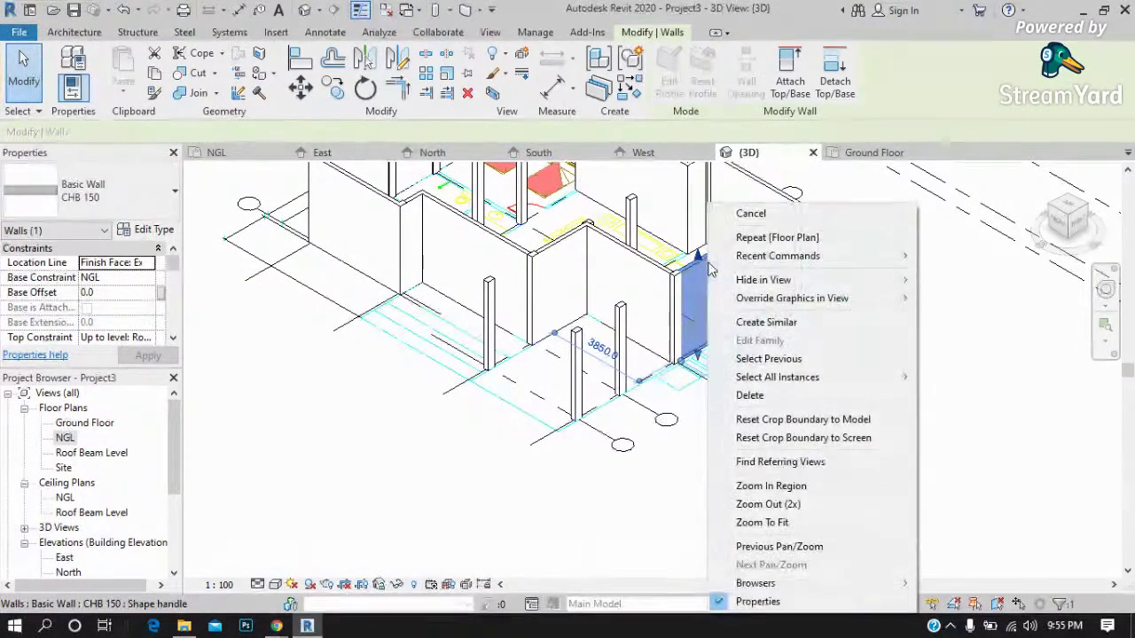
pyautogui.moveTo(777, 377)
pyautogui.click(981, 393)
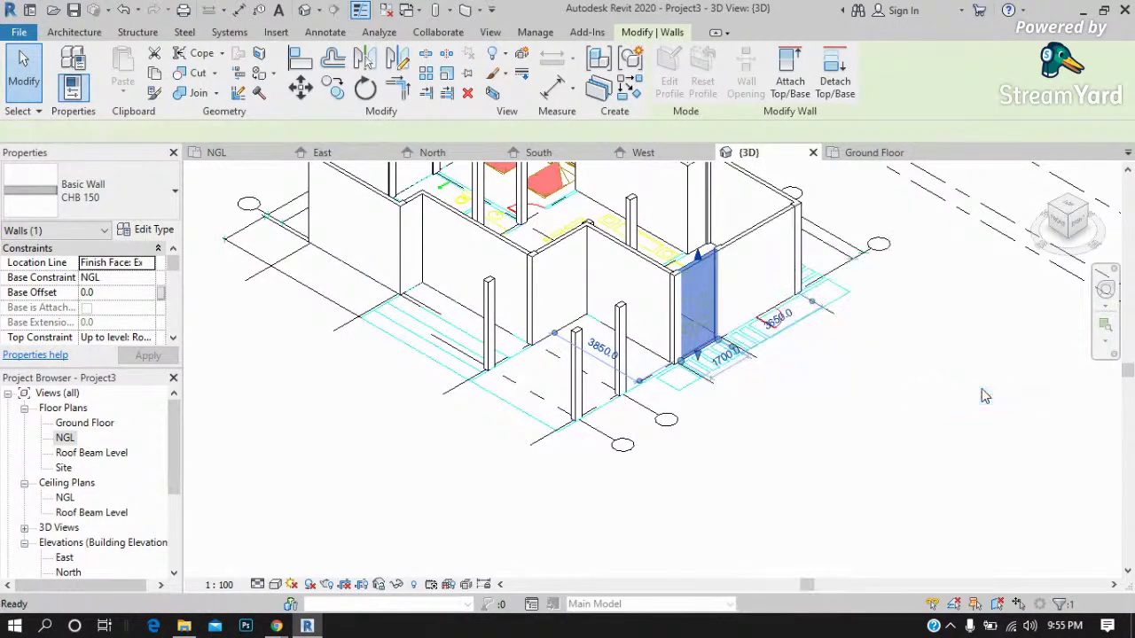
pyautogui.scroll(-2, 720, 473)
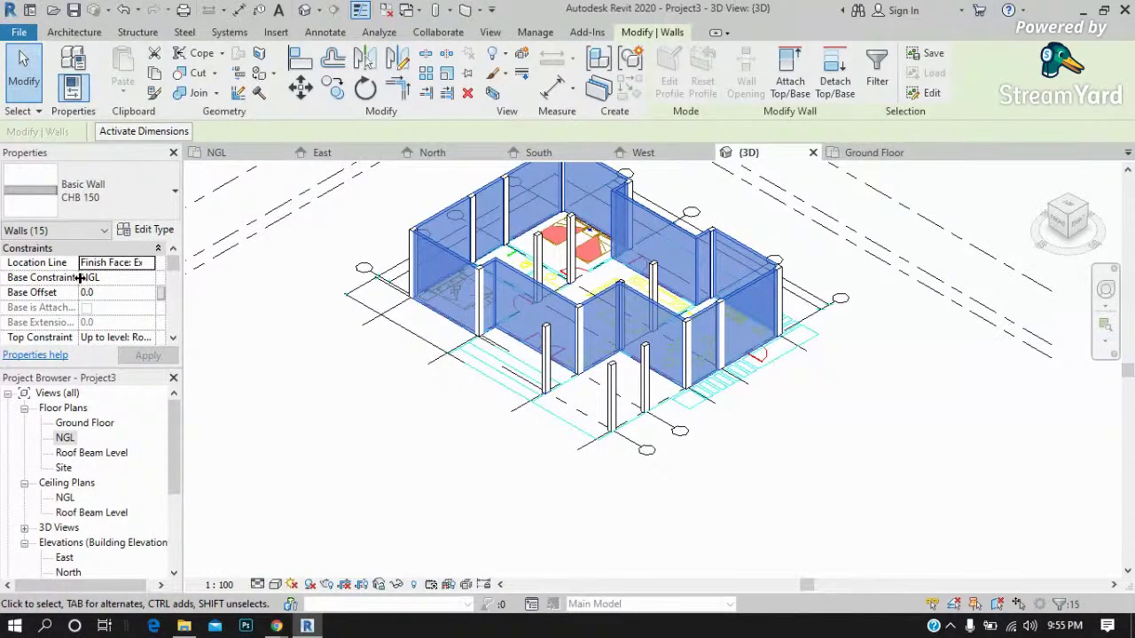
# Inspect the selected walls in the East elevation, then return to the Ground Floor plan.
pyautogui.click(337, 158)
pyautogui.scroll(1, 798, 421)
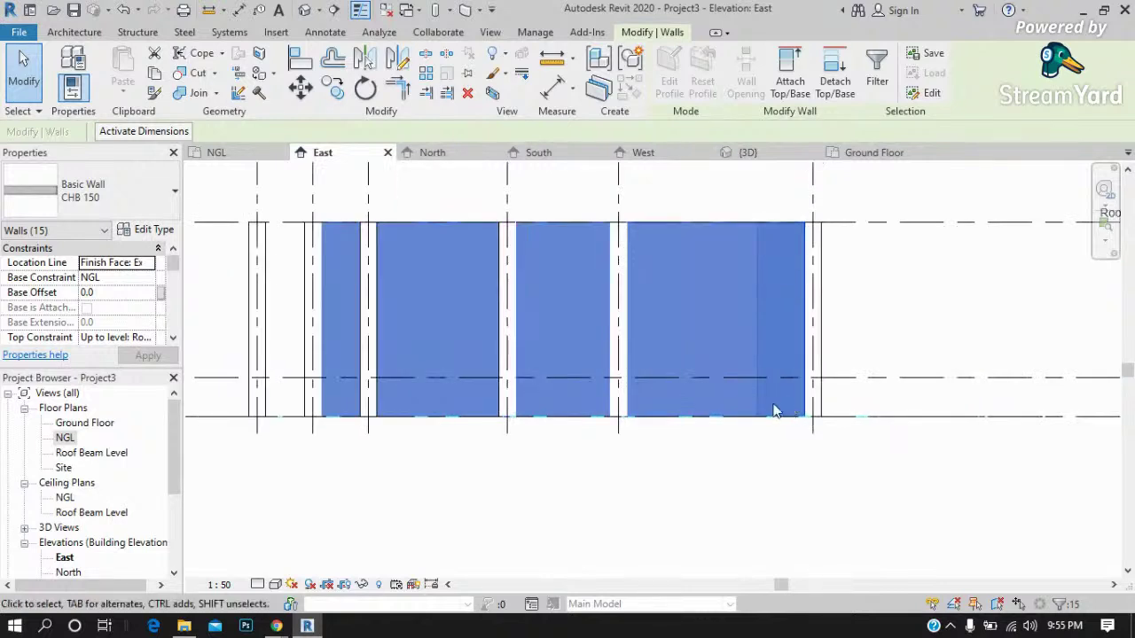
pyautogui.scroll(-2, 880, 448)
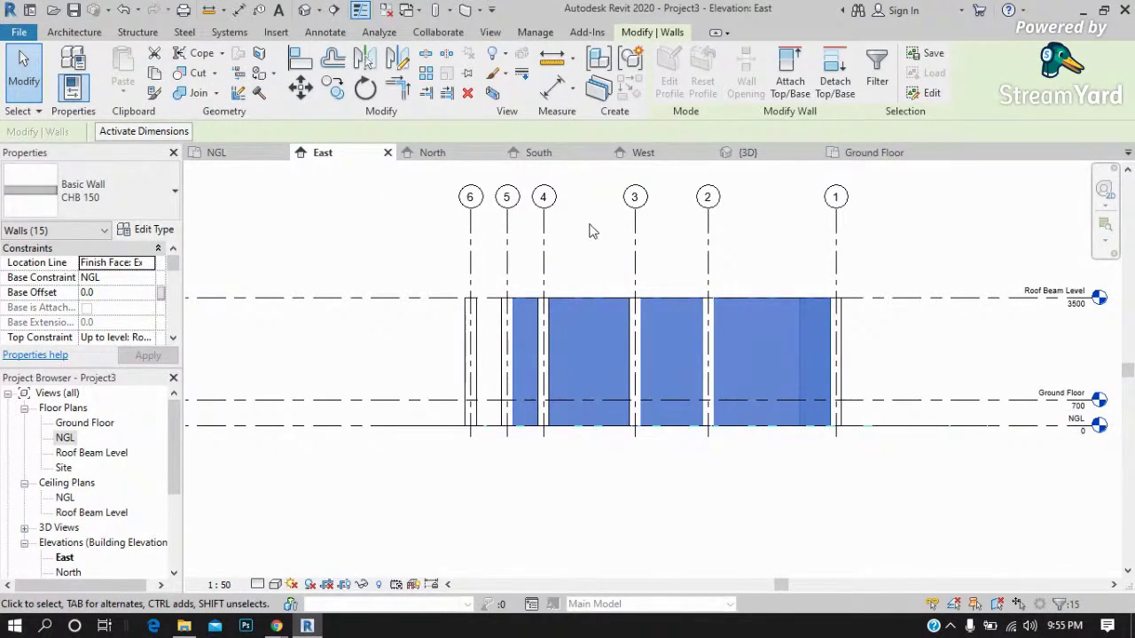
pyautogui.click(874, 152)
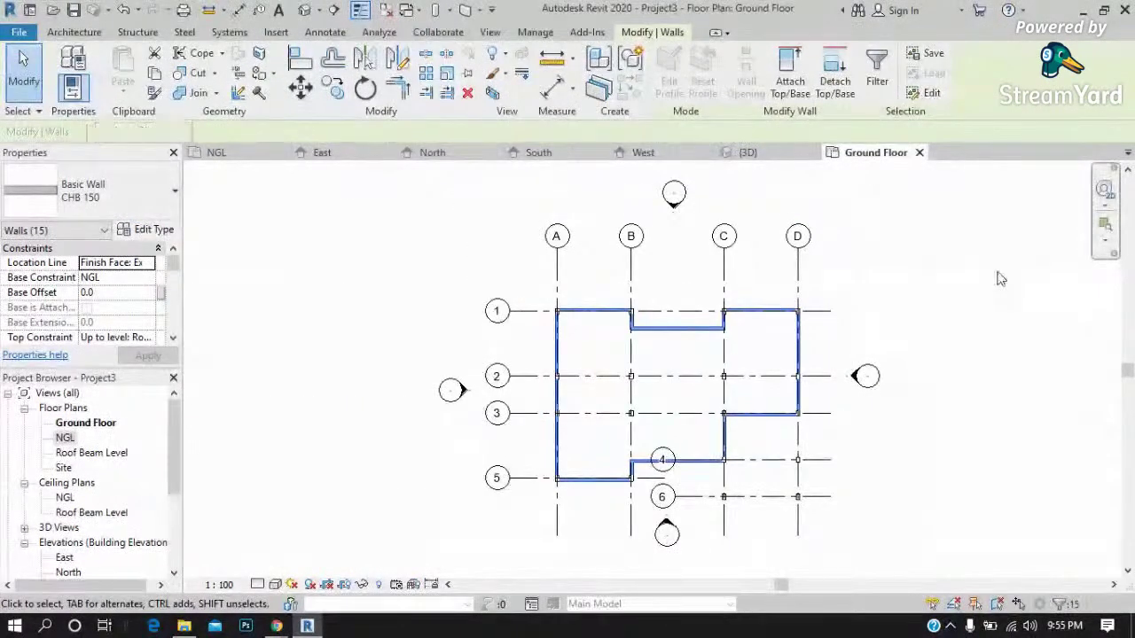
pyautogui.scroll(1, 878, 482)
pyautogui.scroll(2, 869, 483)
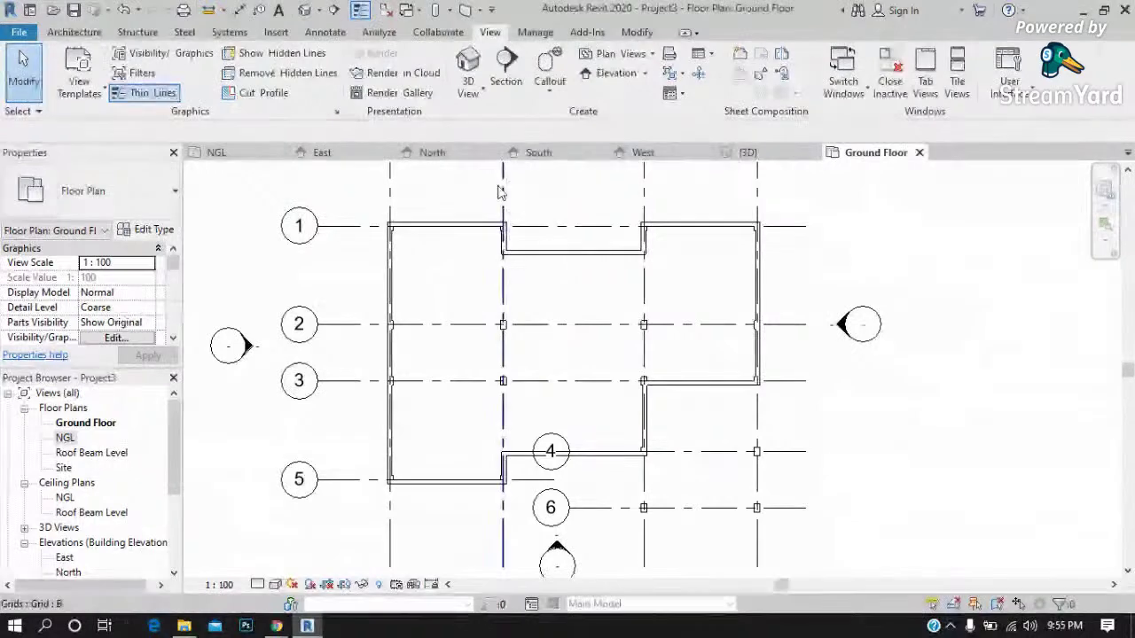
pyautogui.scroll(-1, 568, 290)
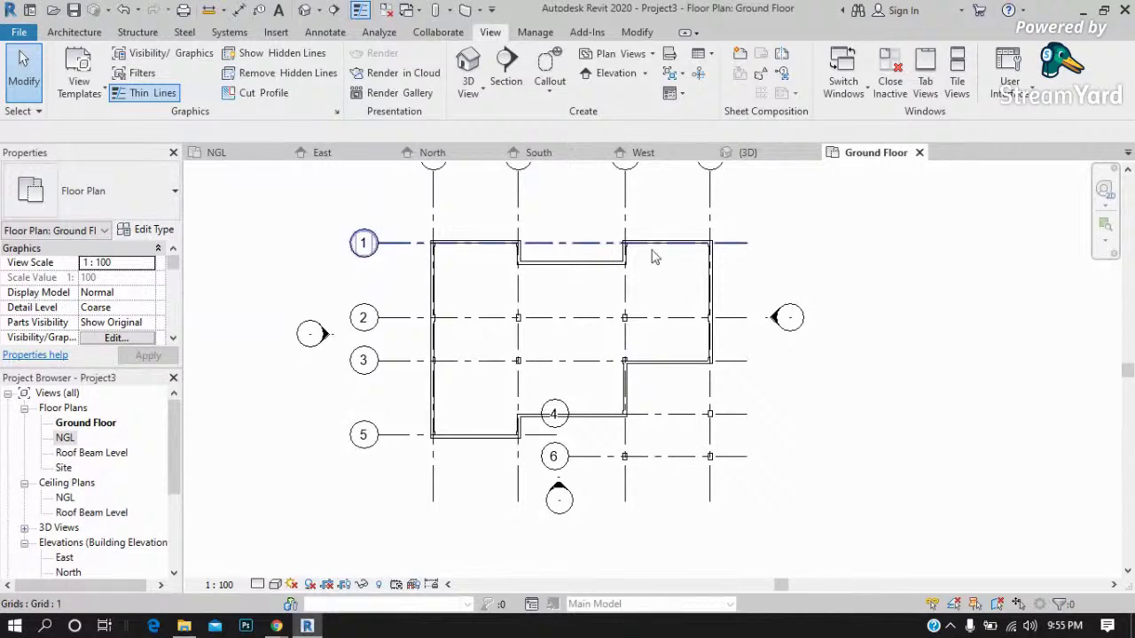
# Compare the NGL plan with the Ground Floor plan and review its view properties.
pyautogui.click(223, 151)
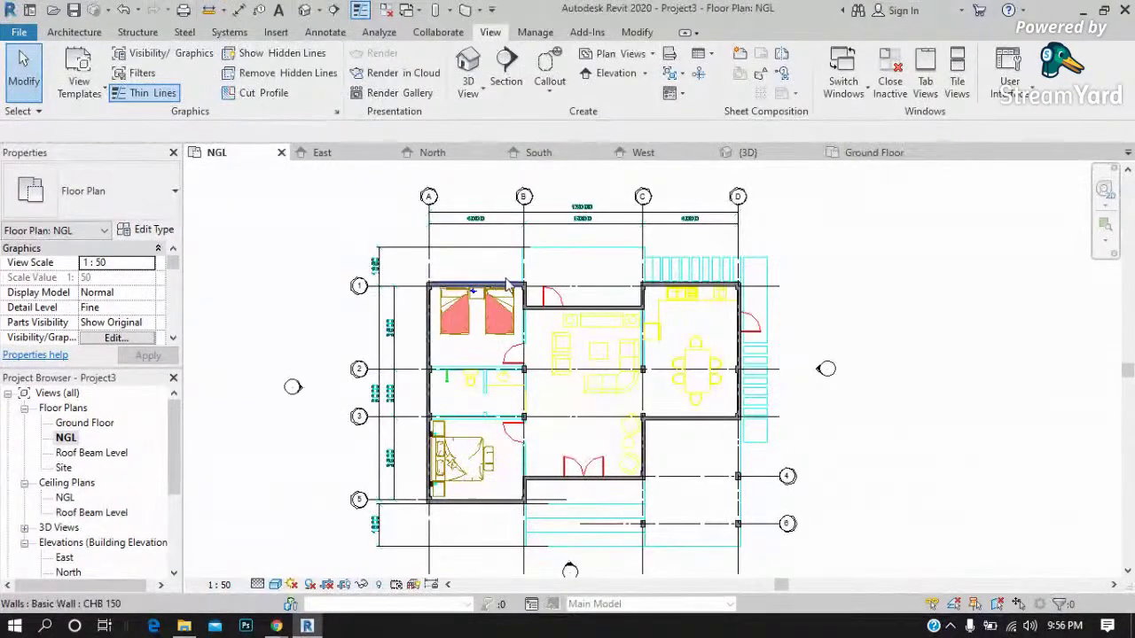
pyautogui.click(874, 154)
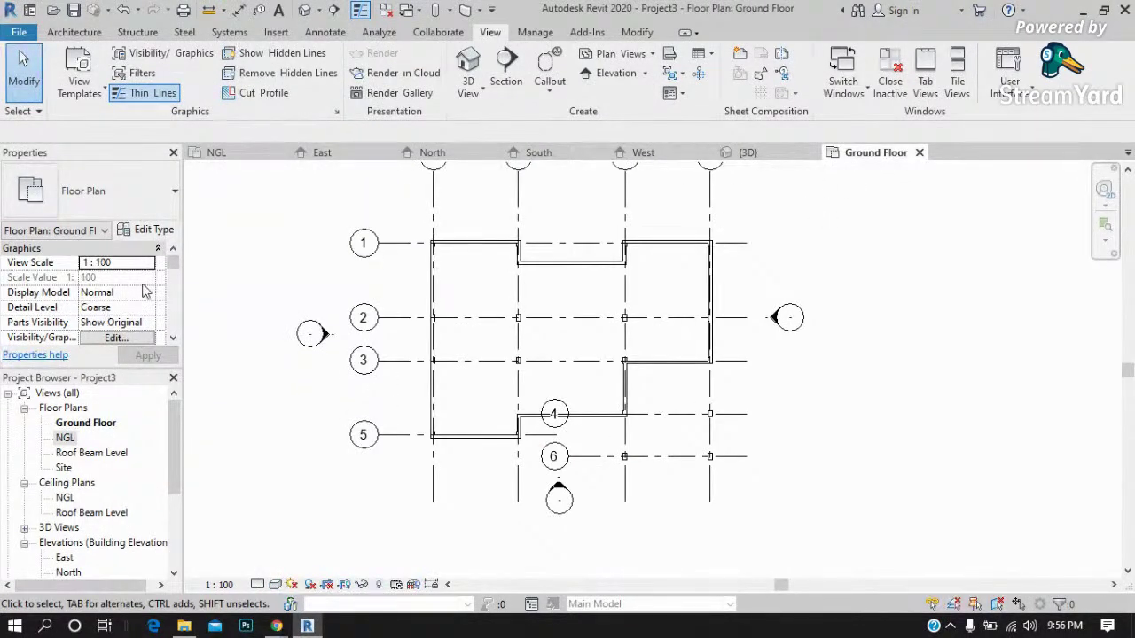
pyautogui.scroll(-2, 177, 318)
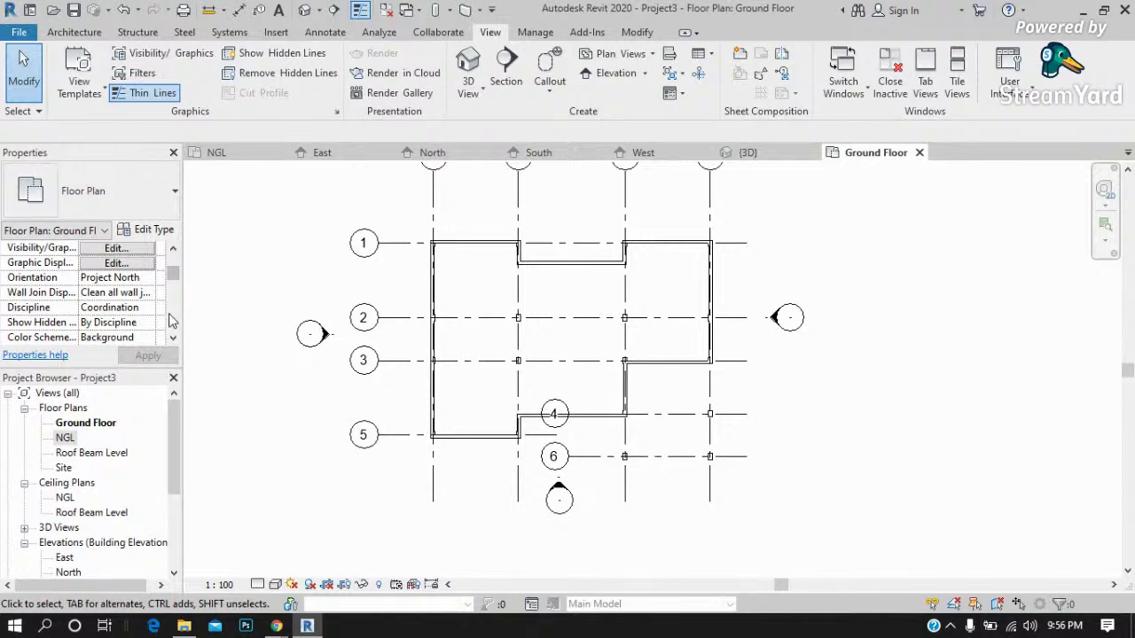
pyautogui.click(173, 247)
pyautogui.click(173, 247)
pyautogui.click(173, 247)
pyautogui.click(173, 248)
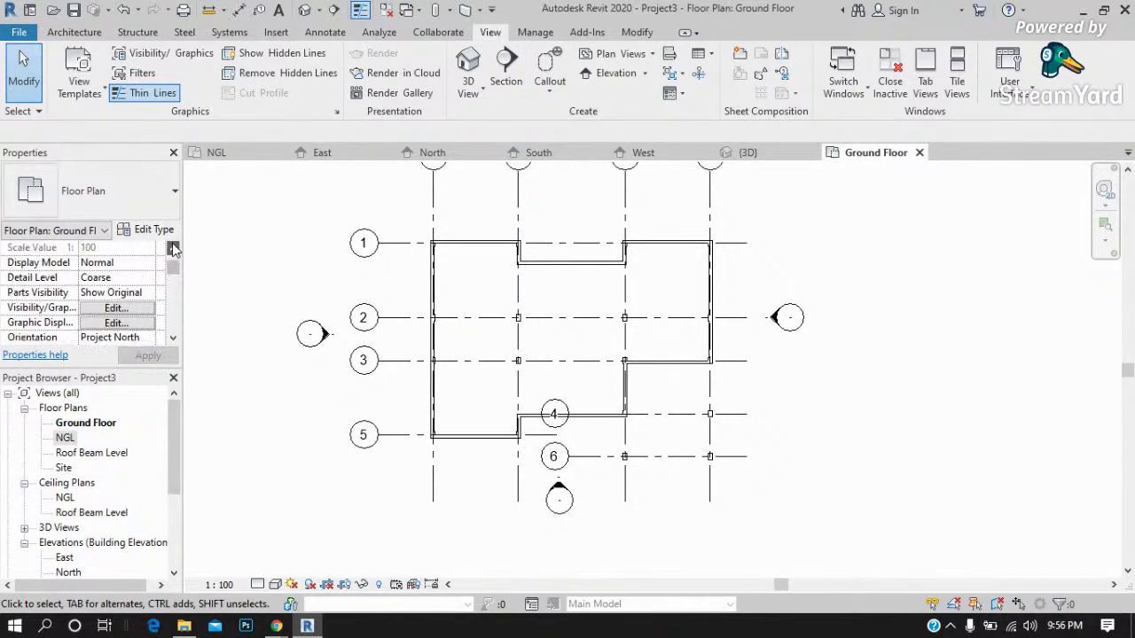
pyautogui.click(173, 247)
pyautogui.click(173, 248)
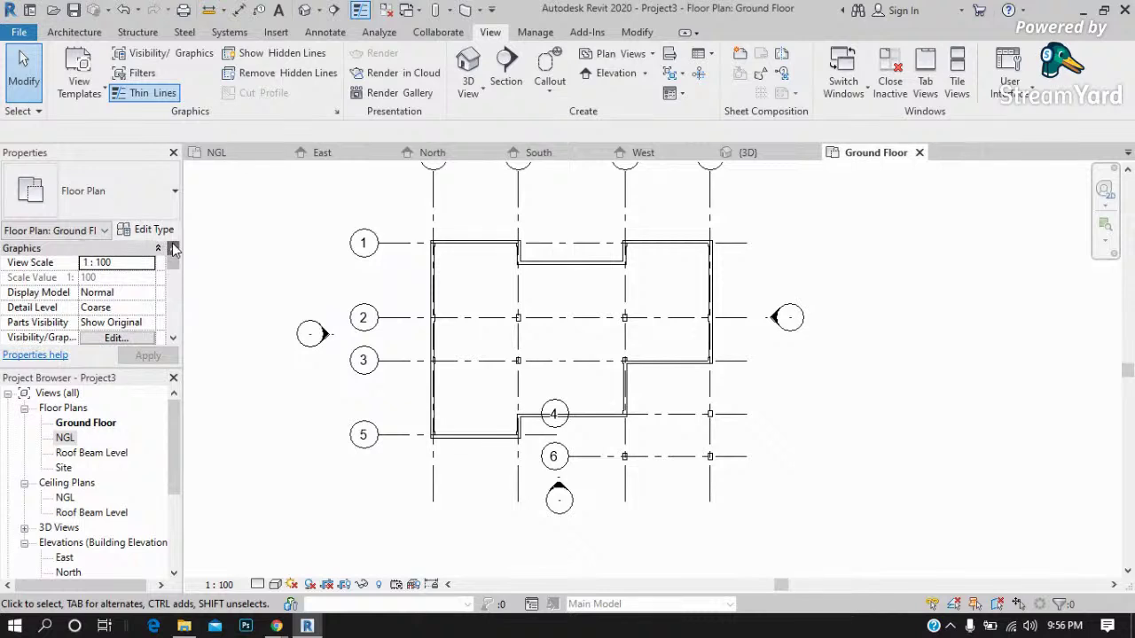
# Check the Display Model and Underlay settings in the Ground Floor view properties.
pyautogui.click(133, 297)
pyautogui.click(148, 295)
pyautogui.click(148, 297)
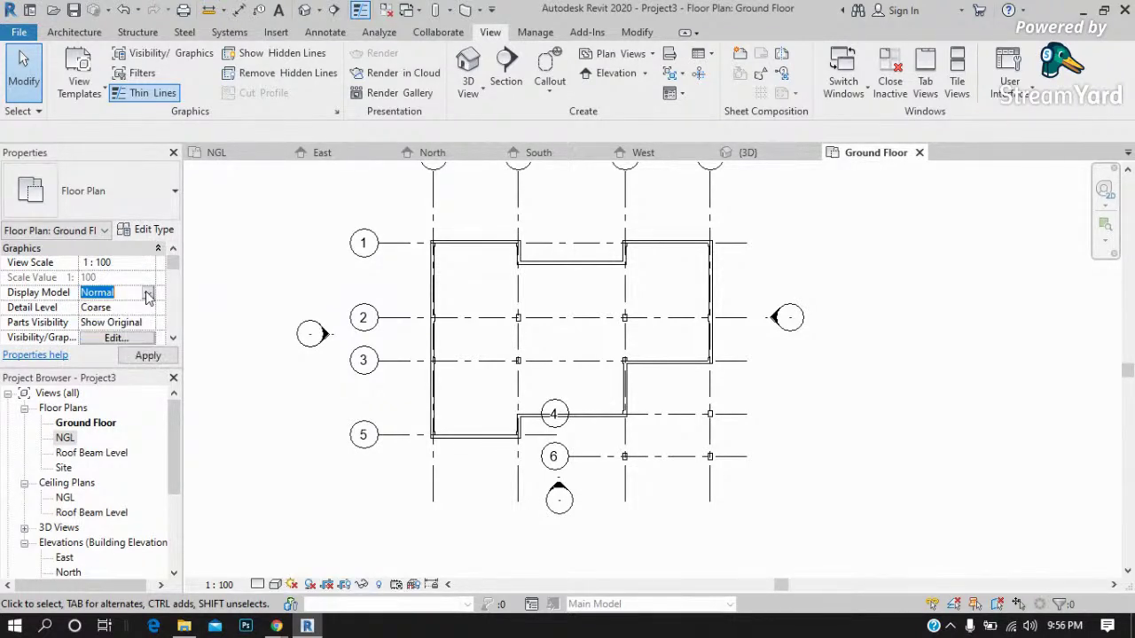
pyautogui.click(173, 341)
pyautogui.click(173, 342)
pyautogui.click(173, 341)
pyautogui.click(173, 341)
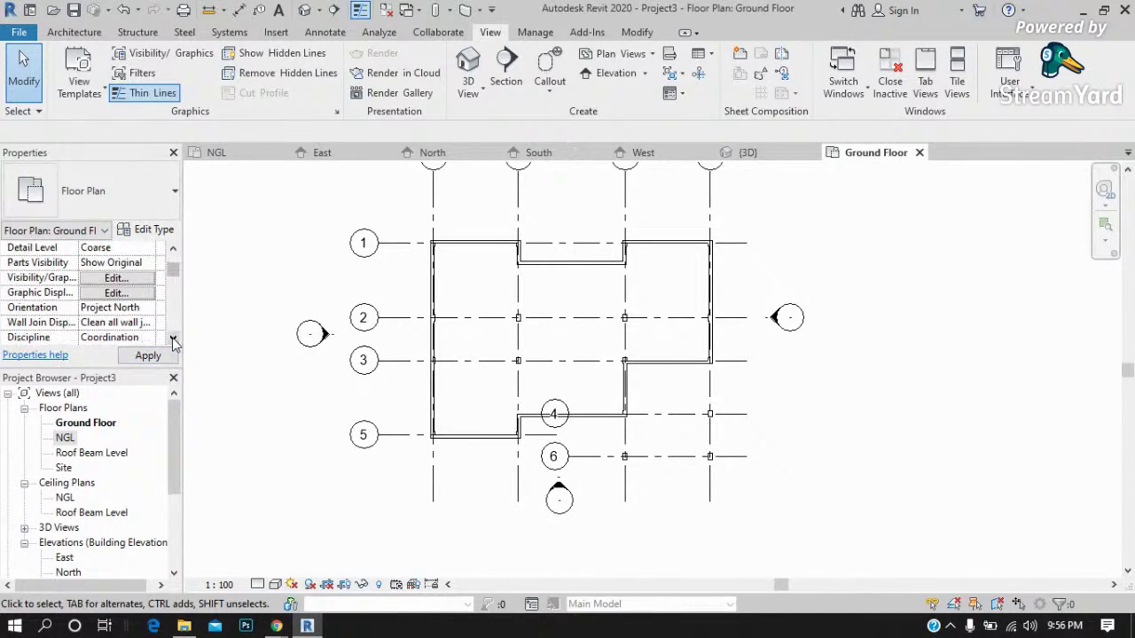
pyautogui.click(173, 342)
pyautogui.click(173, 342)
pyautogui.click(173, 341)
pyautogui.click(173, 341)
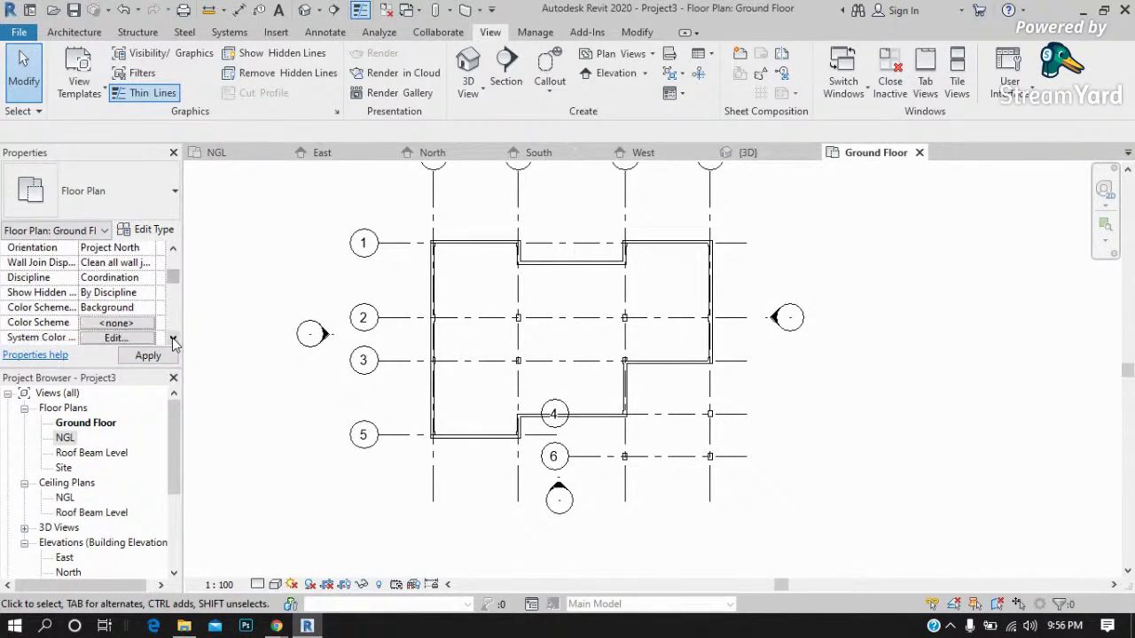
pyautogui.click(173, 341)
pyautogui.click(172, 341)
pyautogui.click(172, 342)
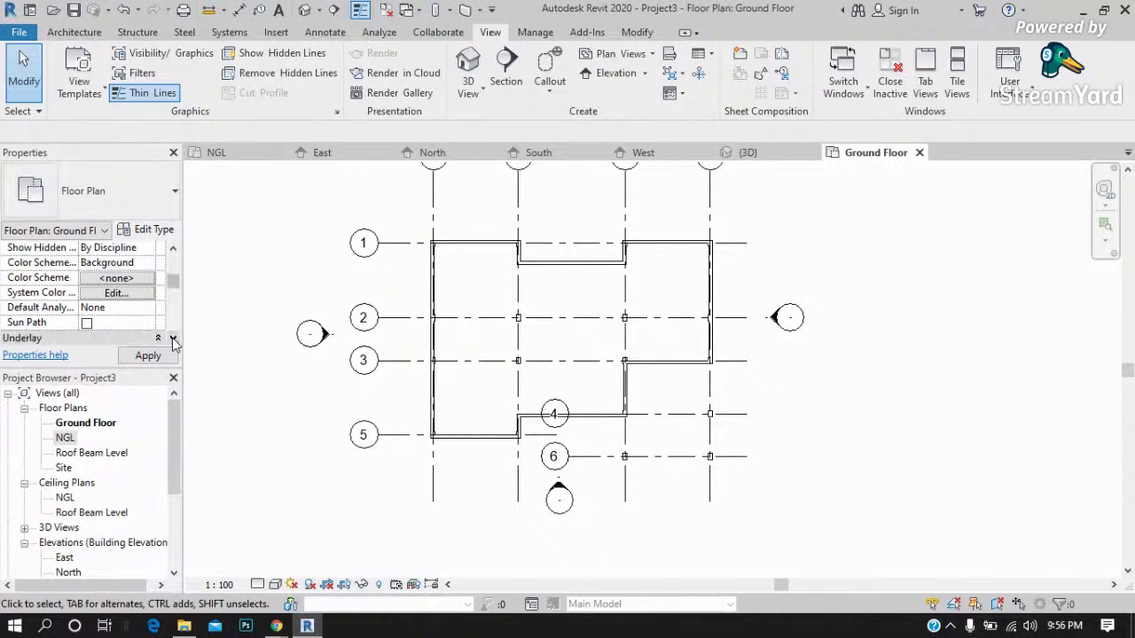
pyautogui.click(173, 341)
pyautogui.click(173, 341)
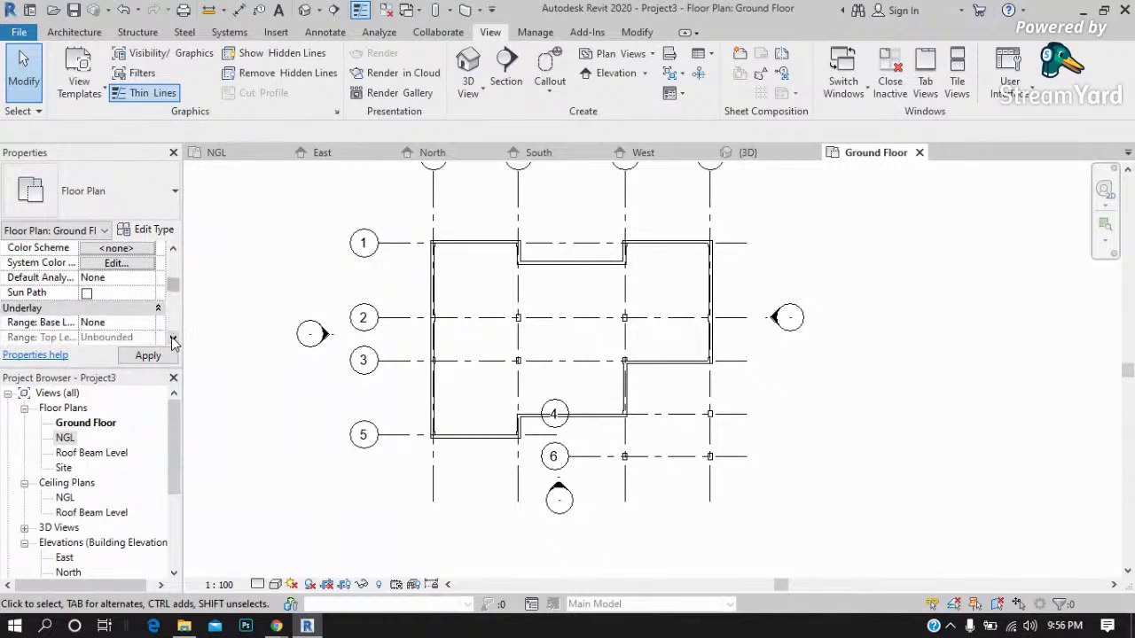
pyautogui.click(113, 312)
pyautogui.click(112, 312)
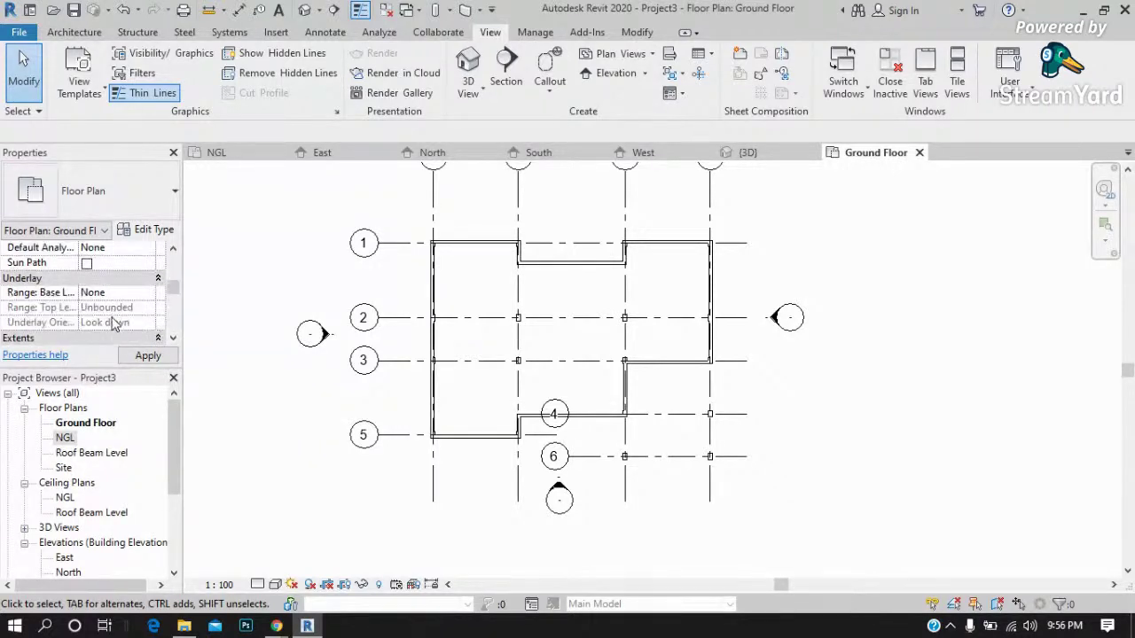
pyautogui.click(174, 341)
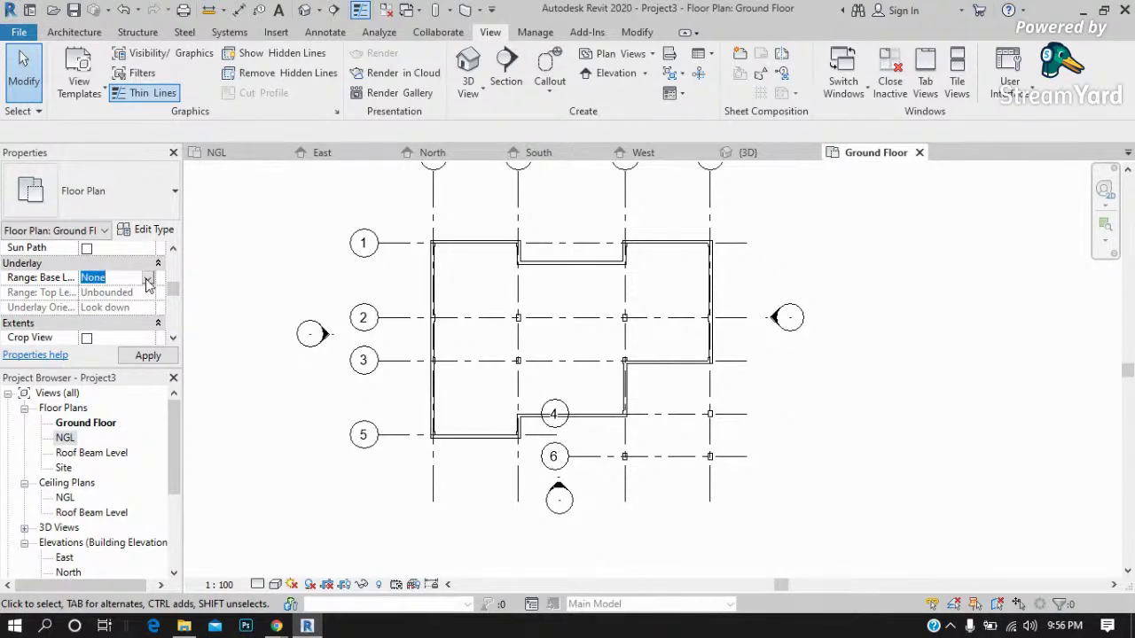
# Set the Underlay base level to NGL and apply it.
pyautogui.click(148, 279)
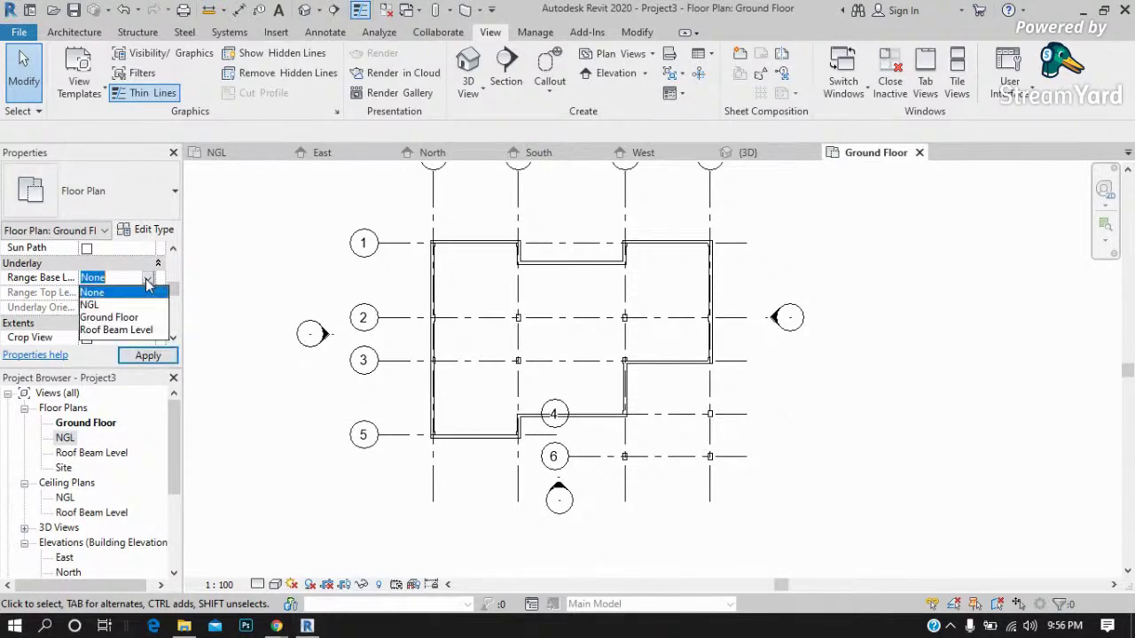
pyautogui.click(99, 305)
pyautogui.click(147, 359)
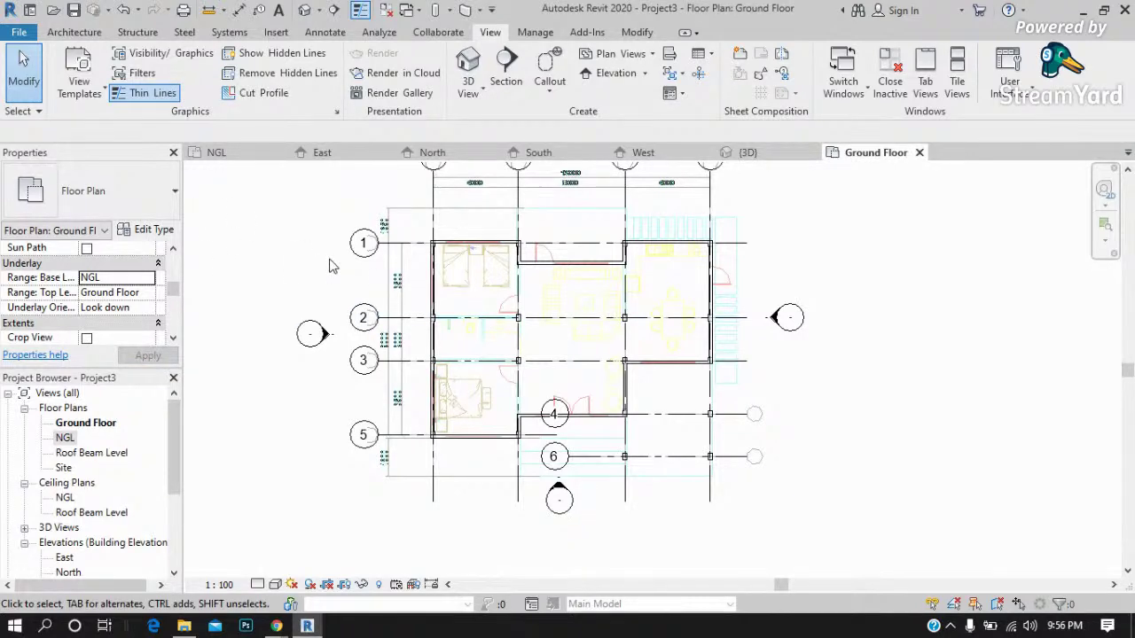
pyautogui.scroll(2, 359, 245)
pyautogui.scroll(1, 355, 245)
pyautogui.scroll(3, 461, 222)
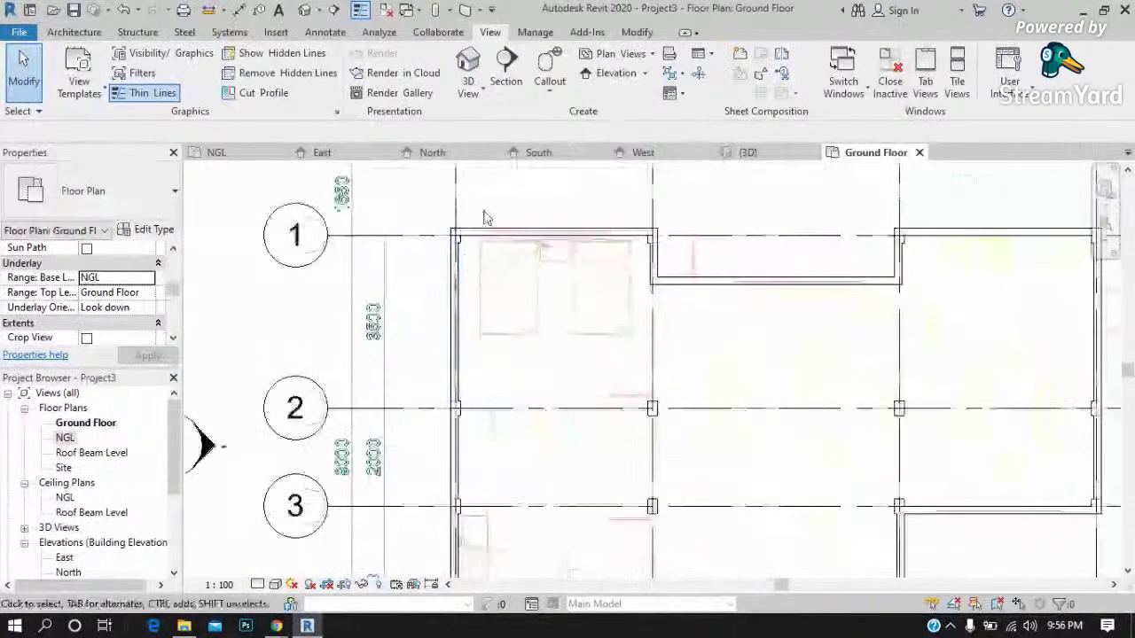
pyautogui.scroll(-2, 484, 222)
pyautogui.scroll(-2, 620, 222)
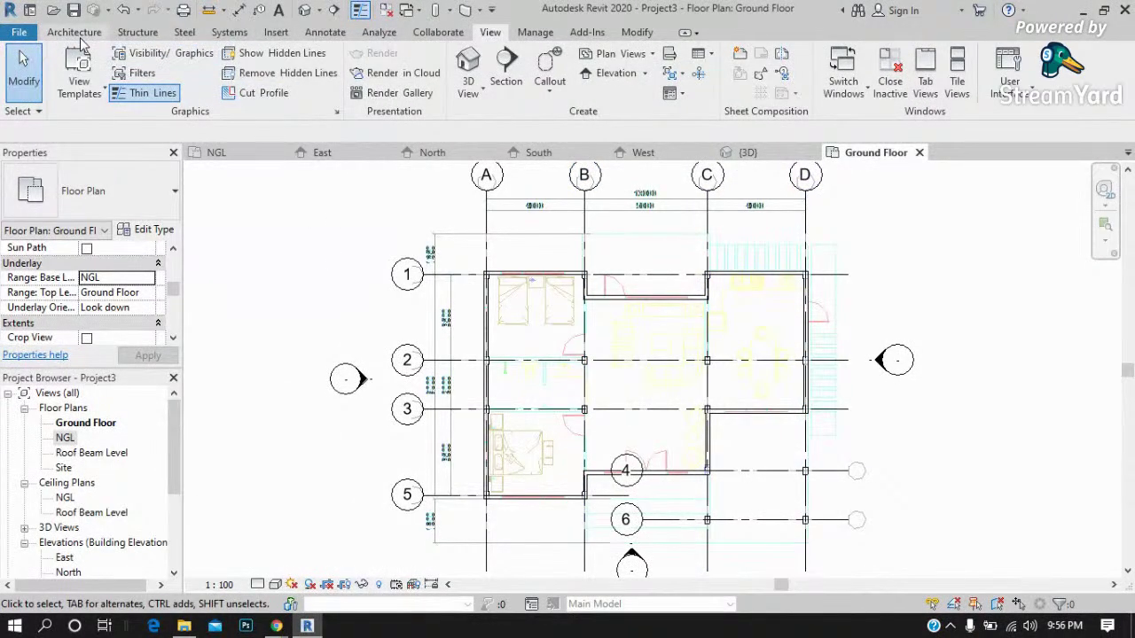
pyautogui.scroll(1, 736, 248)
pyautogui.scroll(1, 740, 240)
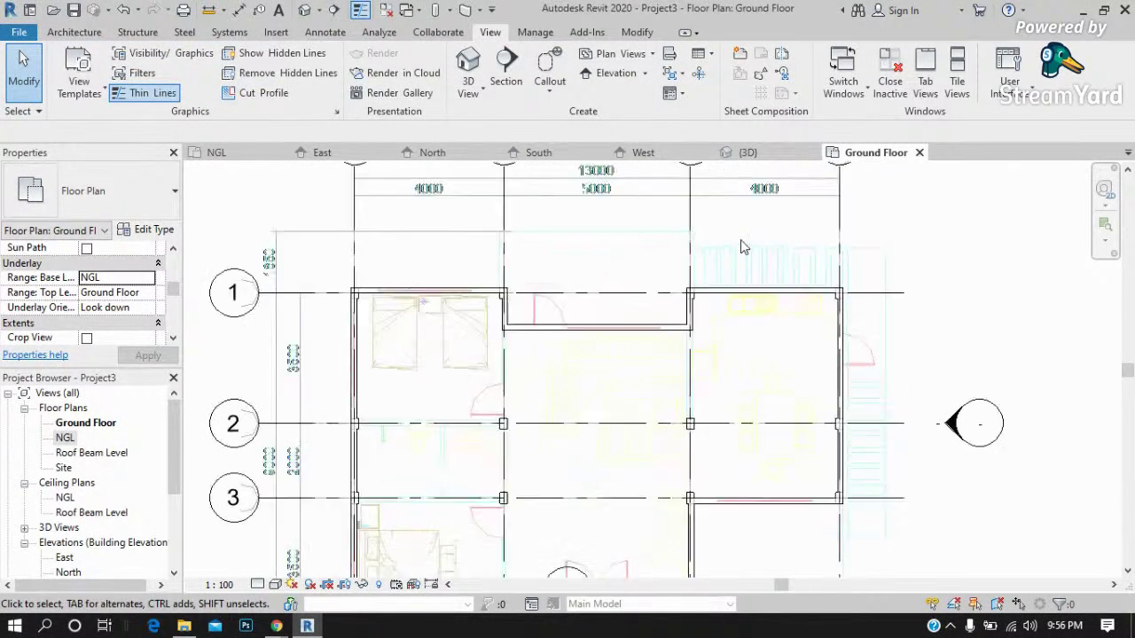
pyautogui.scroll(1, 512, 242)
pyautogui.scroll(1, 512, 241)
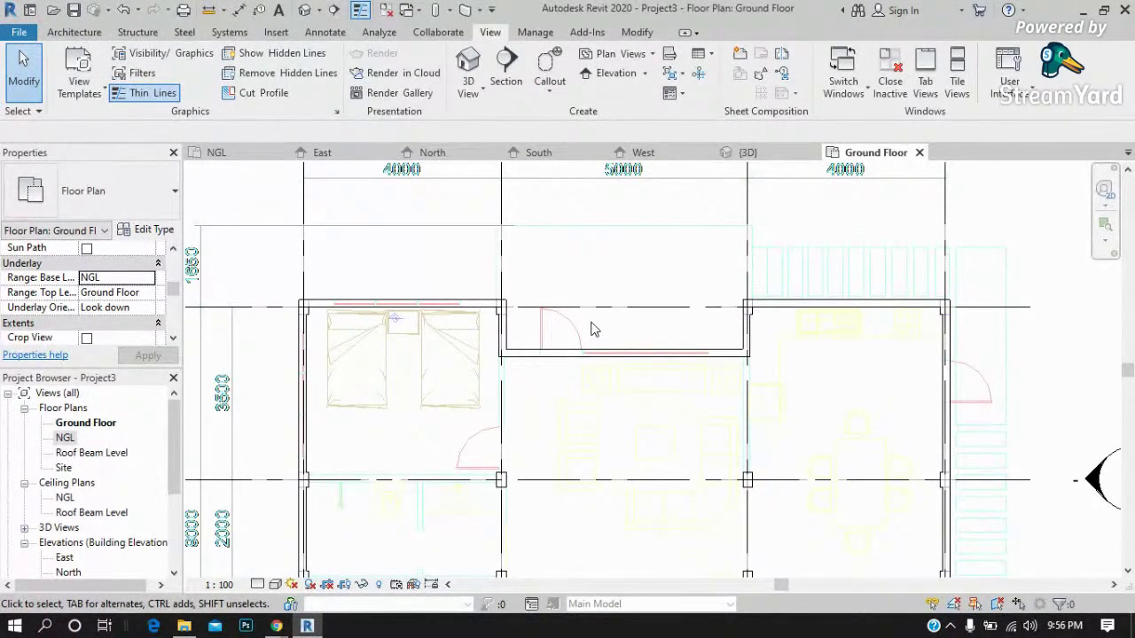
pyautogui.scroll(-2, 642, 285)
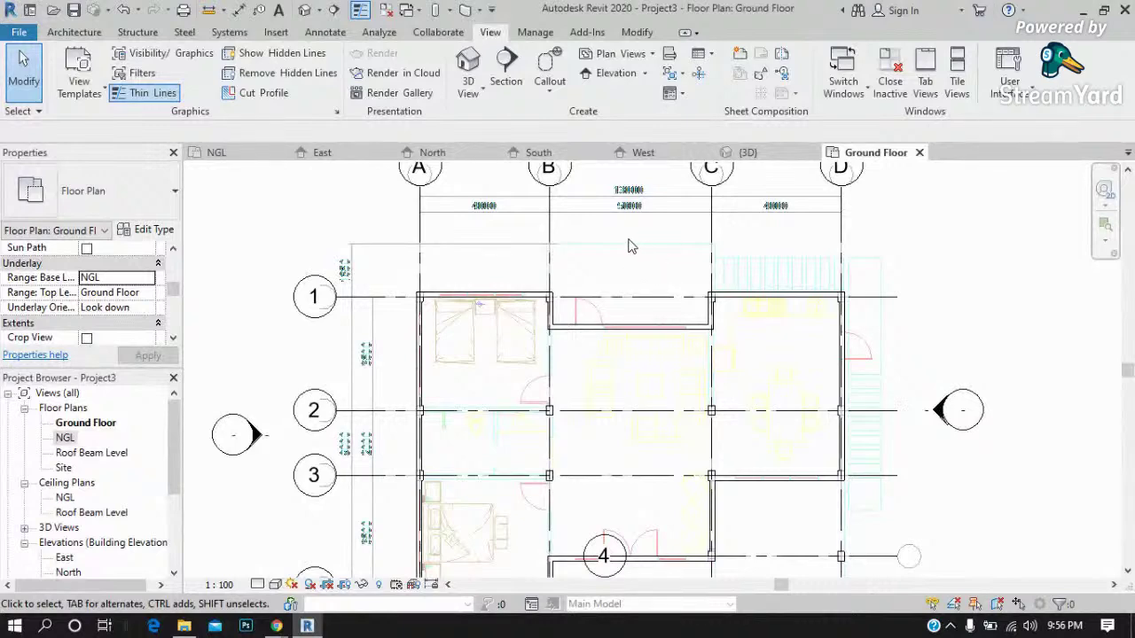
pyautogui.scroll(2, 574, 247)
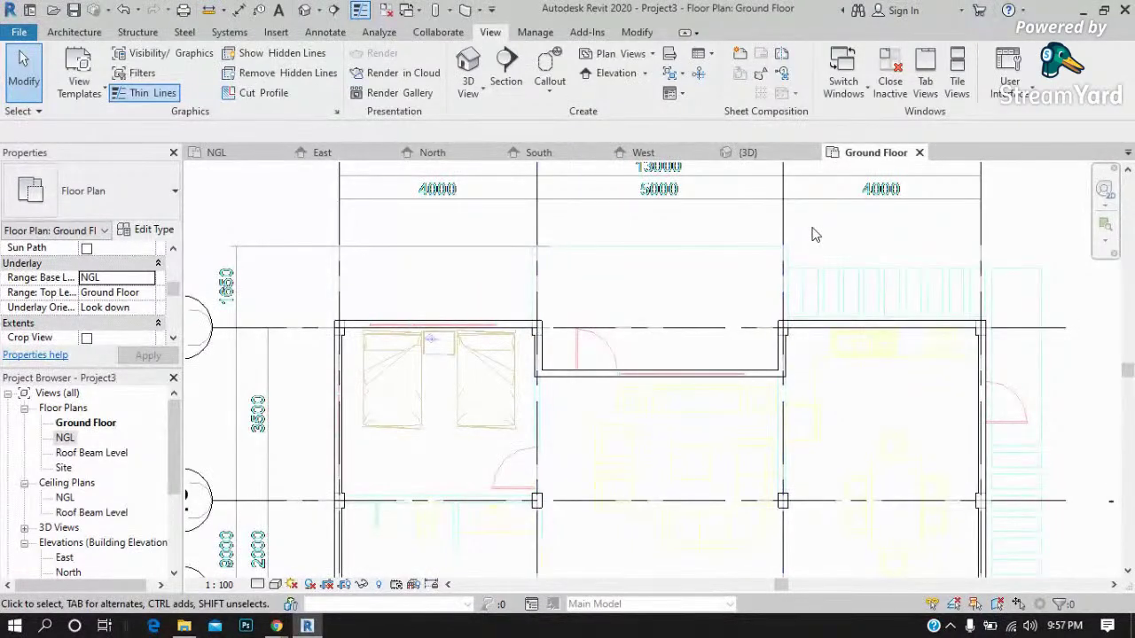
pyautogui.scroll(1, 807, 236)
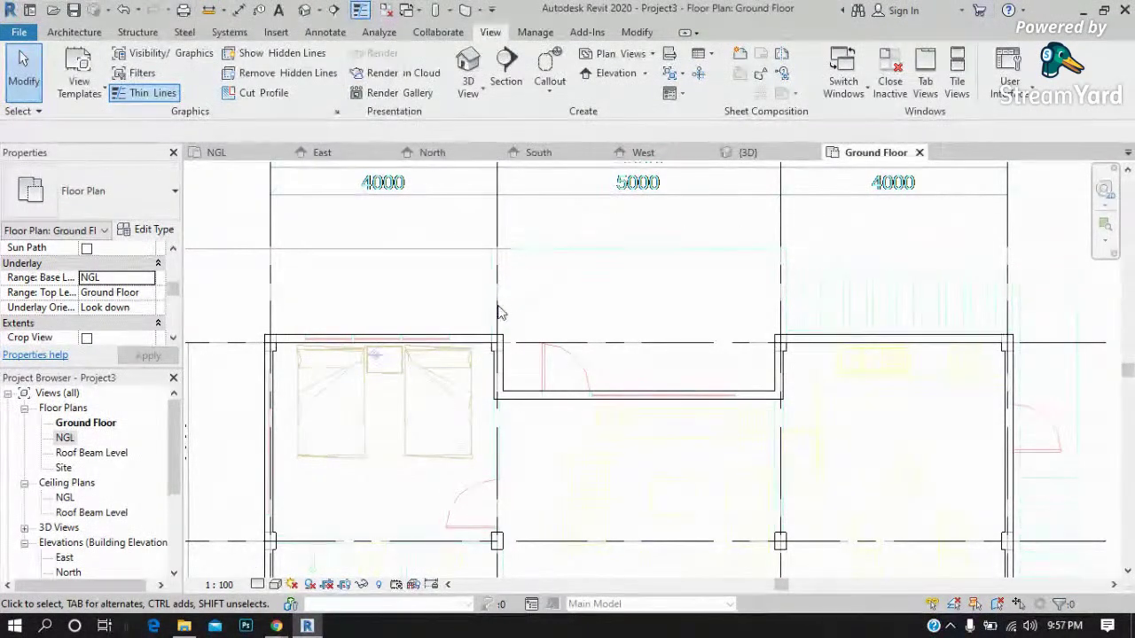
pyautogui.scroll(1, 502, 278)
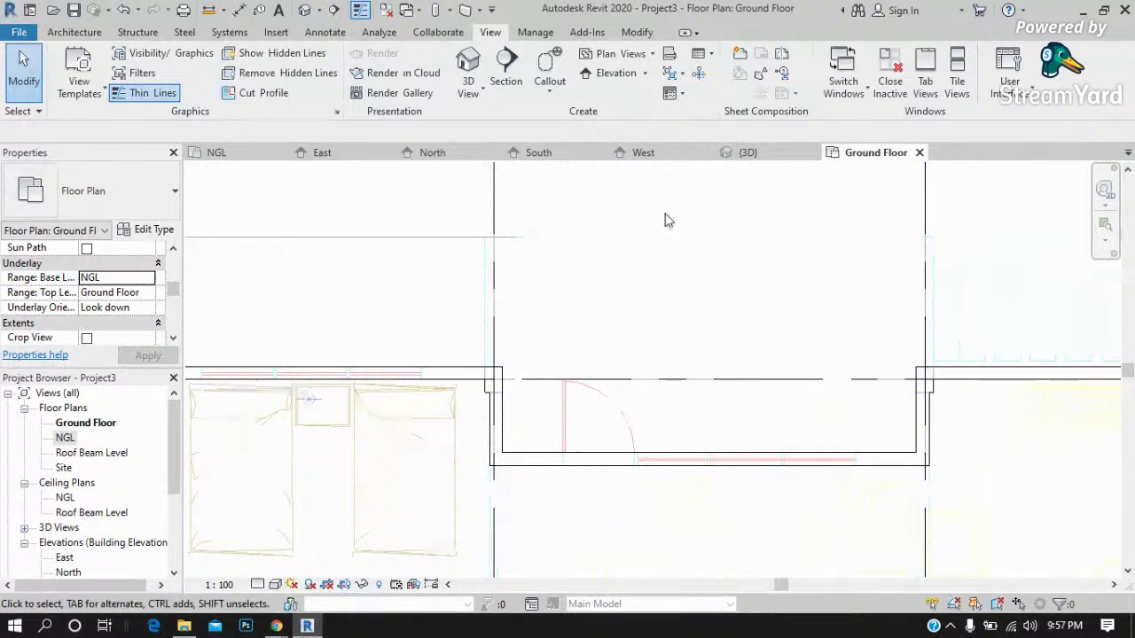
pyautogui.scroll(-2, 656, 215)
pyautogui.scroll(-2, 656, 216)
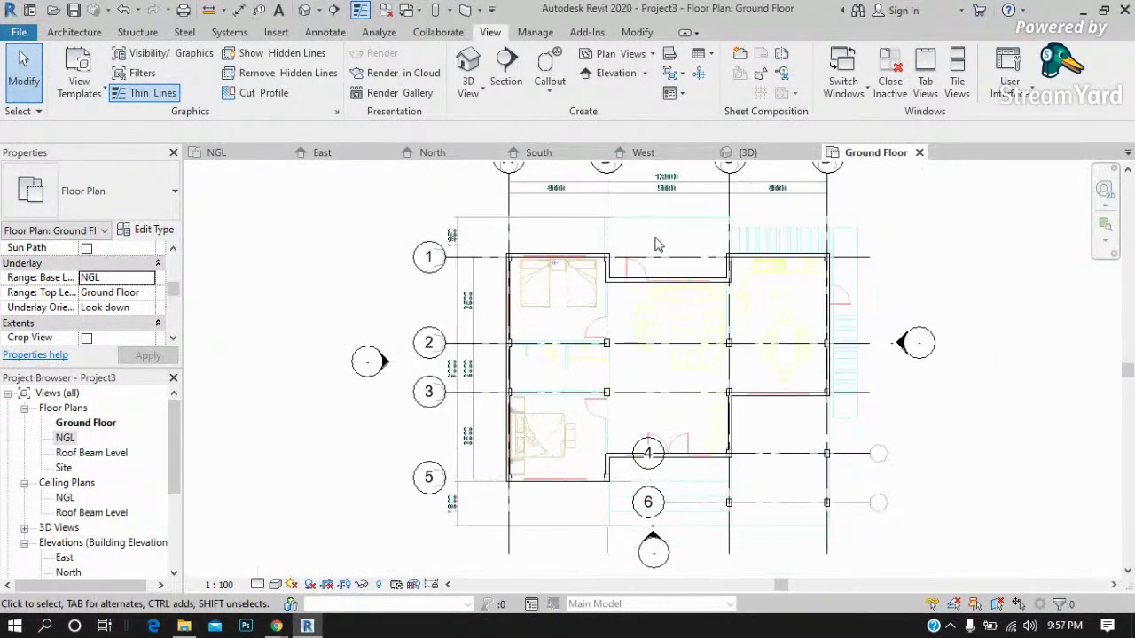
pyautogui.scroll(2, 656, 541)
pyautogui.scroll(1, 768, 538)
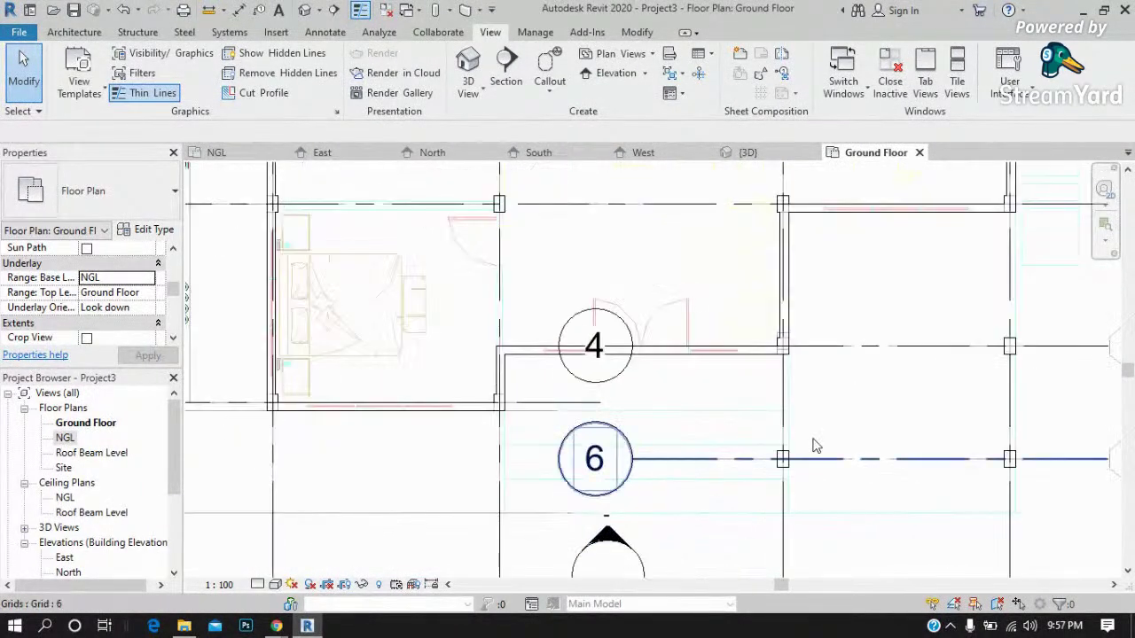
pyautogui.scroll(-2, 616, 395)
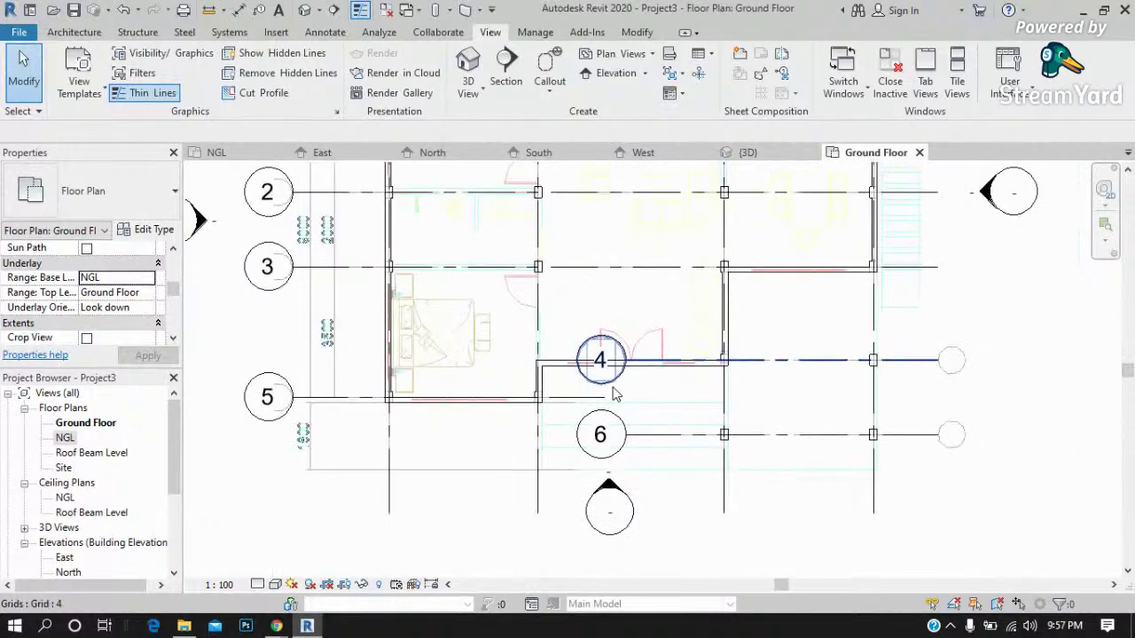
pyautogui.scroll(-1, 610, 439)
pyautogui.scroll(-1, 610, 439)
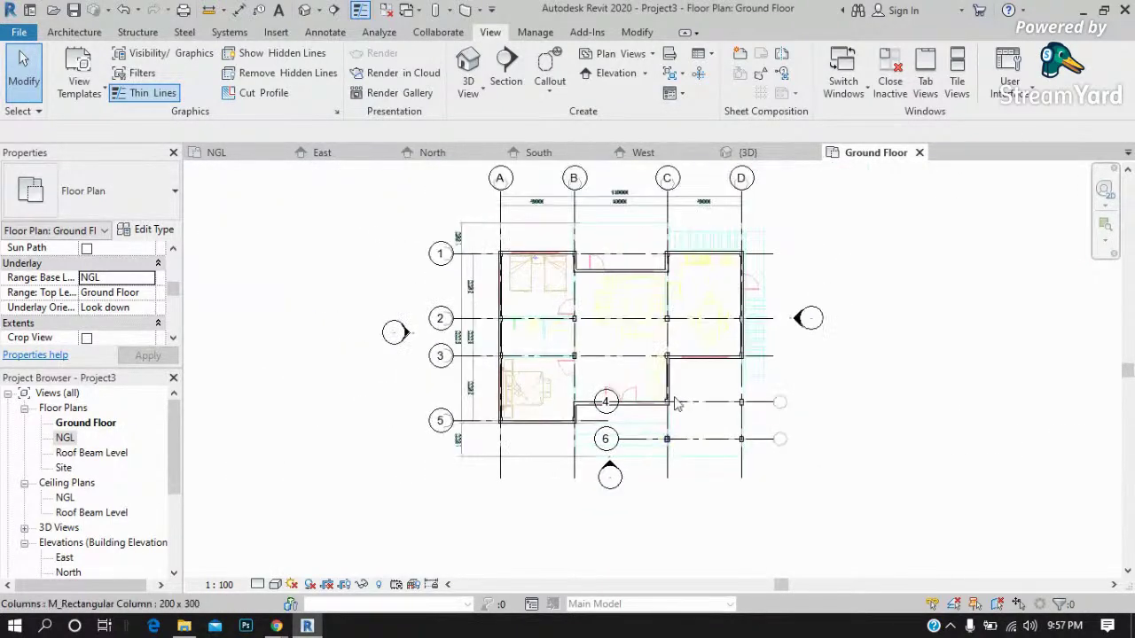
pyautogui.scroll(1, 625, 211)
pyautogui.scroll(1, 603, 239)
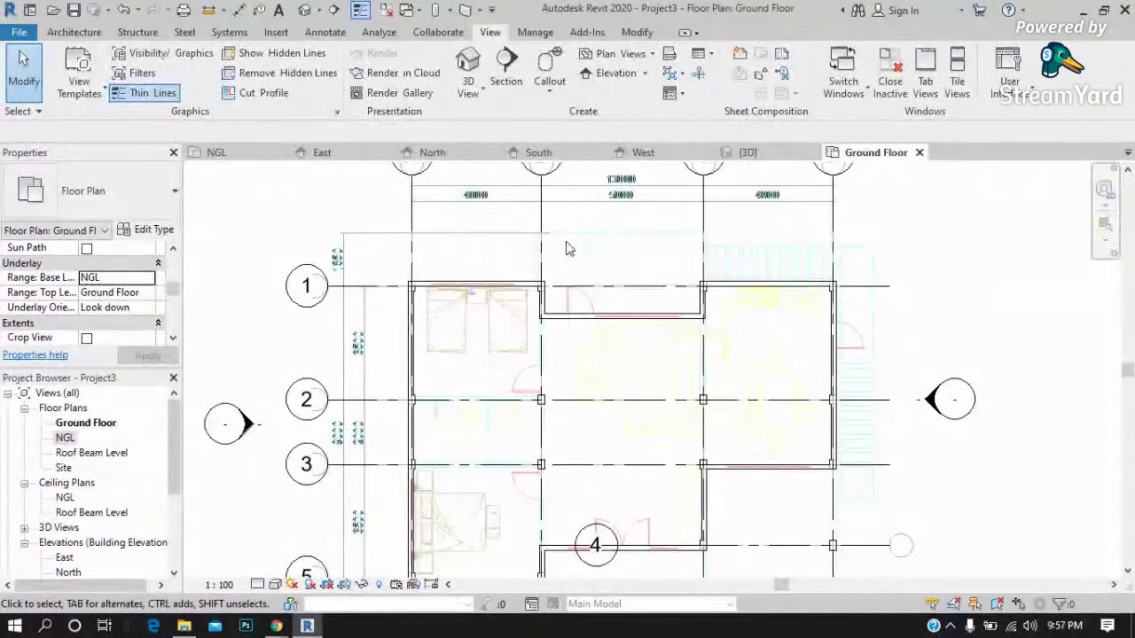
pyautogui.scroll(1, 561, 247)
pyautogui.scroll(-2, 588, 245)
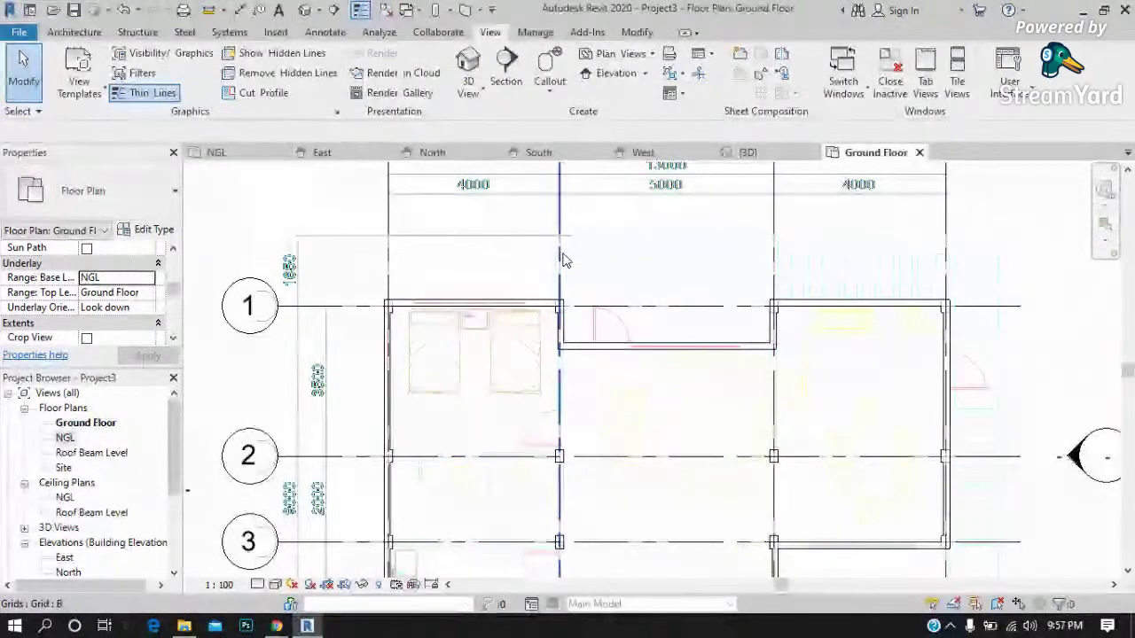
pyautogui.scroll(1, 572, 247)
pyautogui.scroll(1, 578, 240)
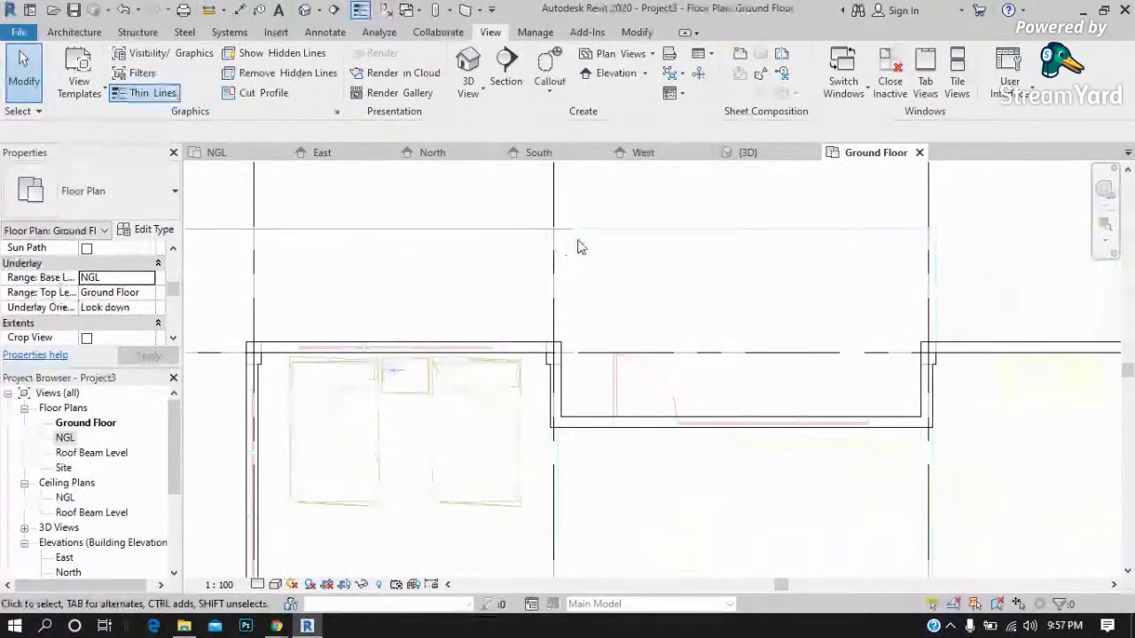
pyautogui.scroll(1, 581, 244)
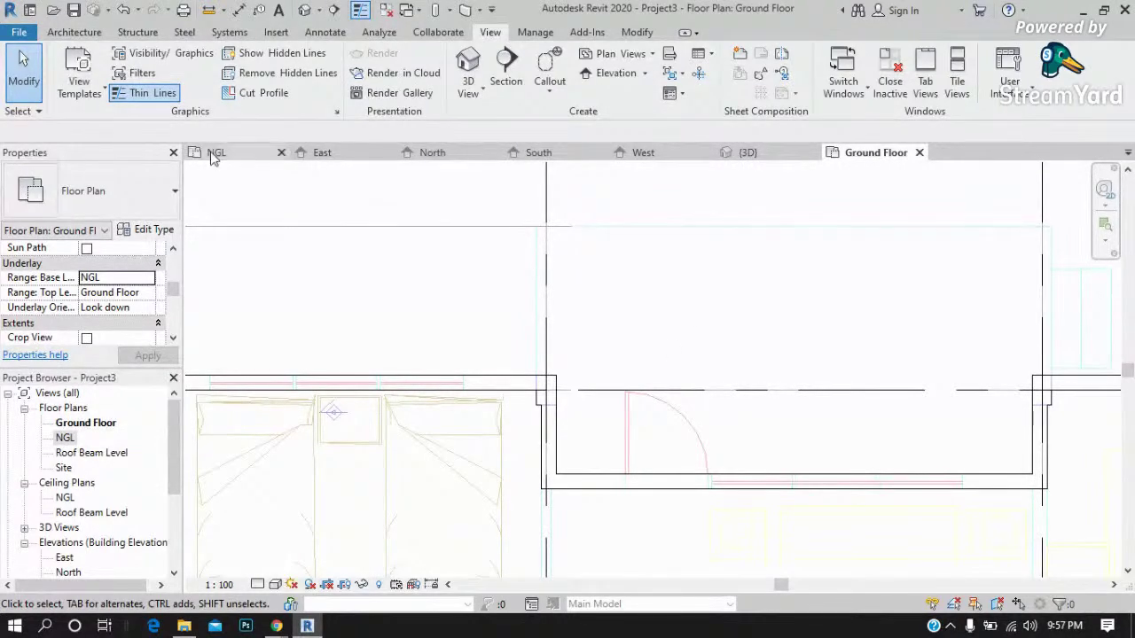
# Start a Generic 150mm floor sketch with the Line tool, skipping the save reminder.
pyautogui.click(75, 32)
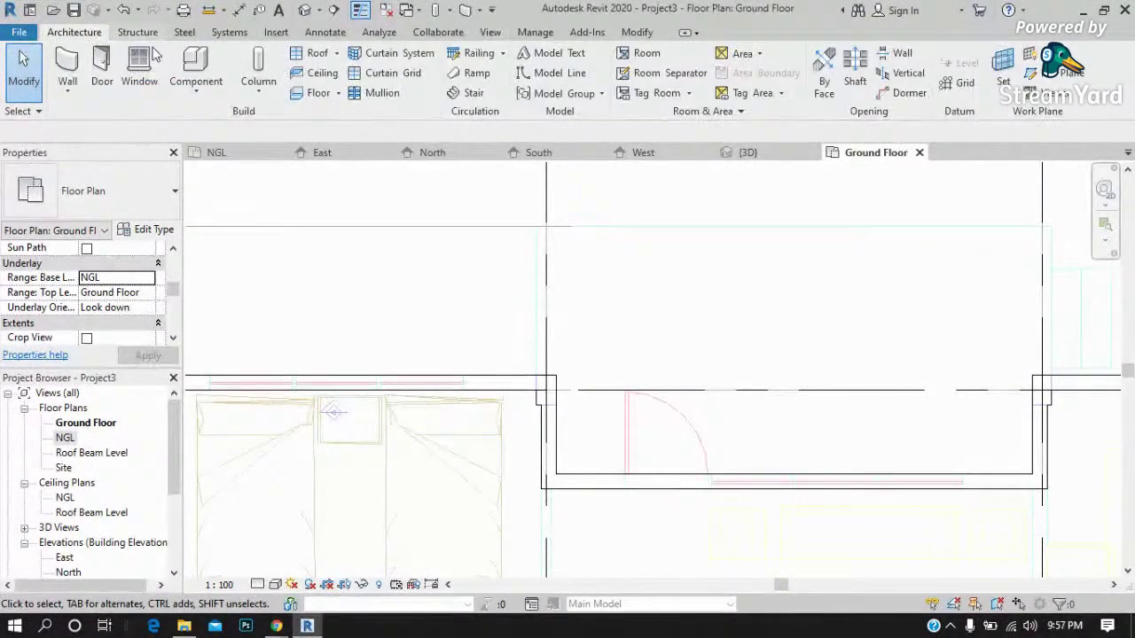
pyautogui.click(317, 95)
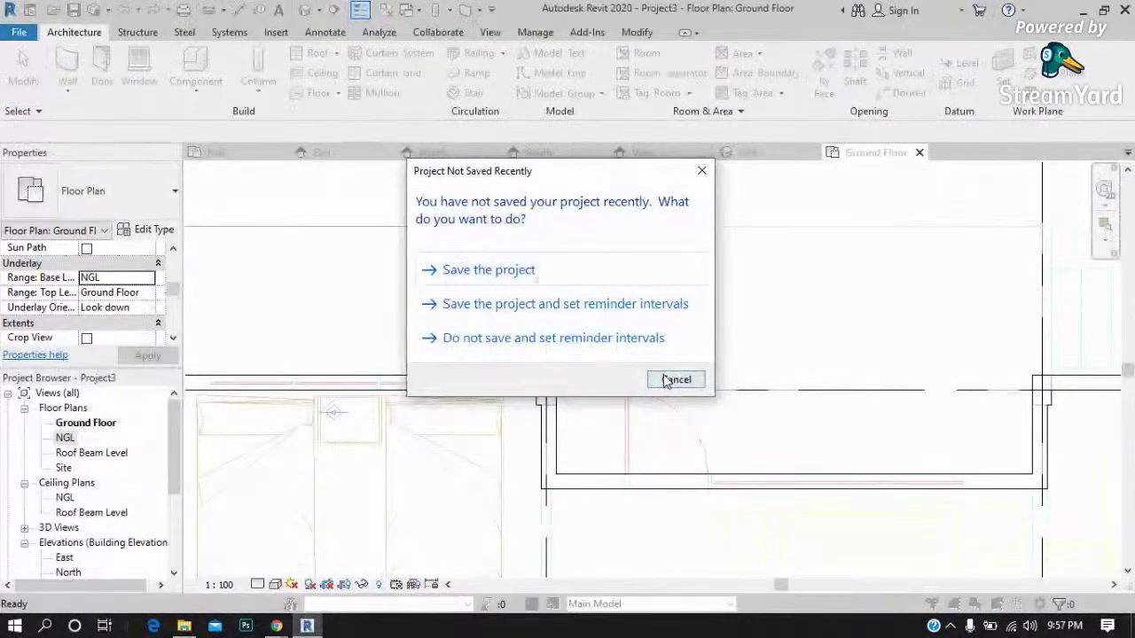
pyautogui.click(674, 379)
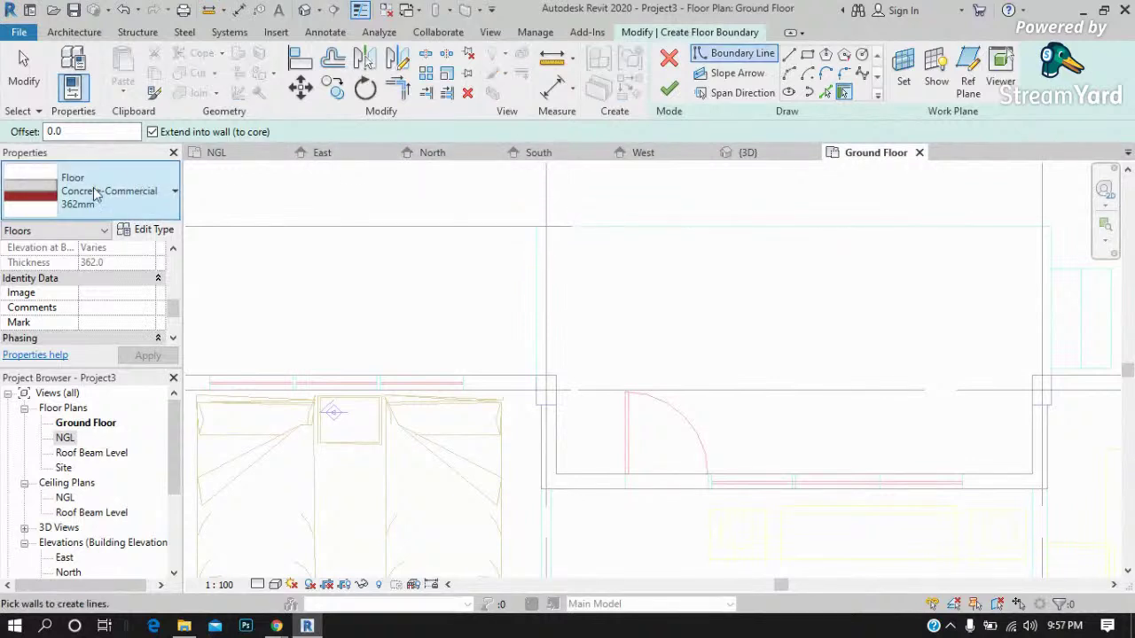
pyautogui.click(155, 193)
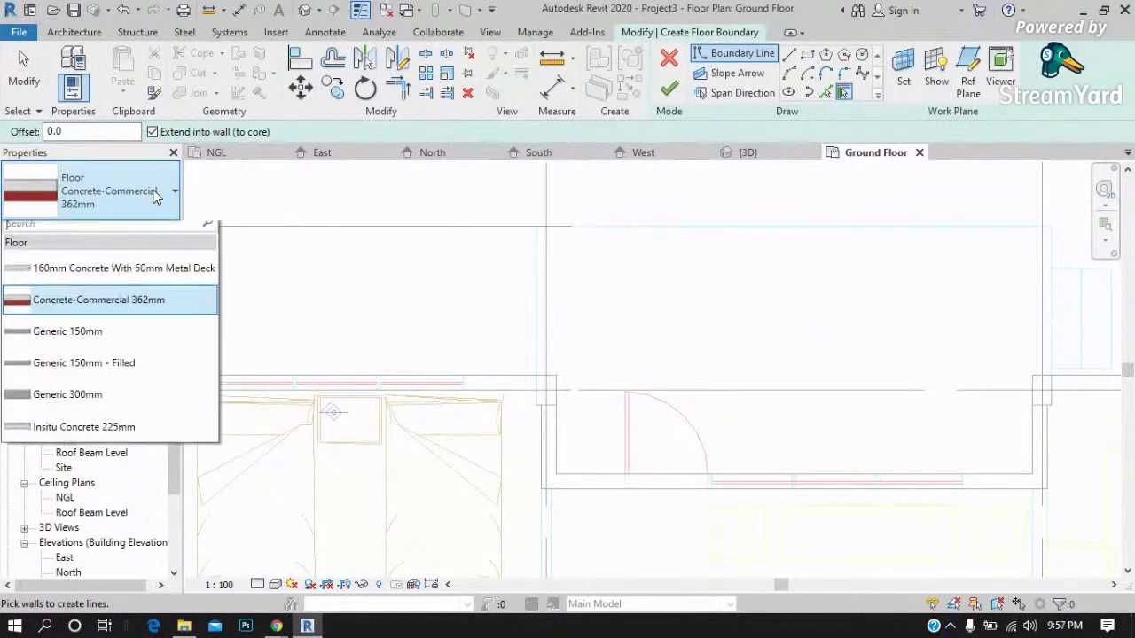
pyautogui.click(110, 344)
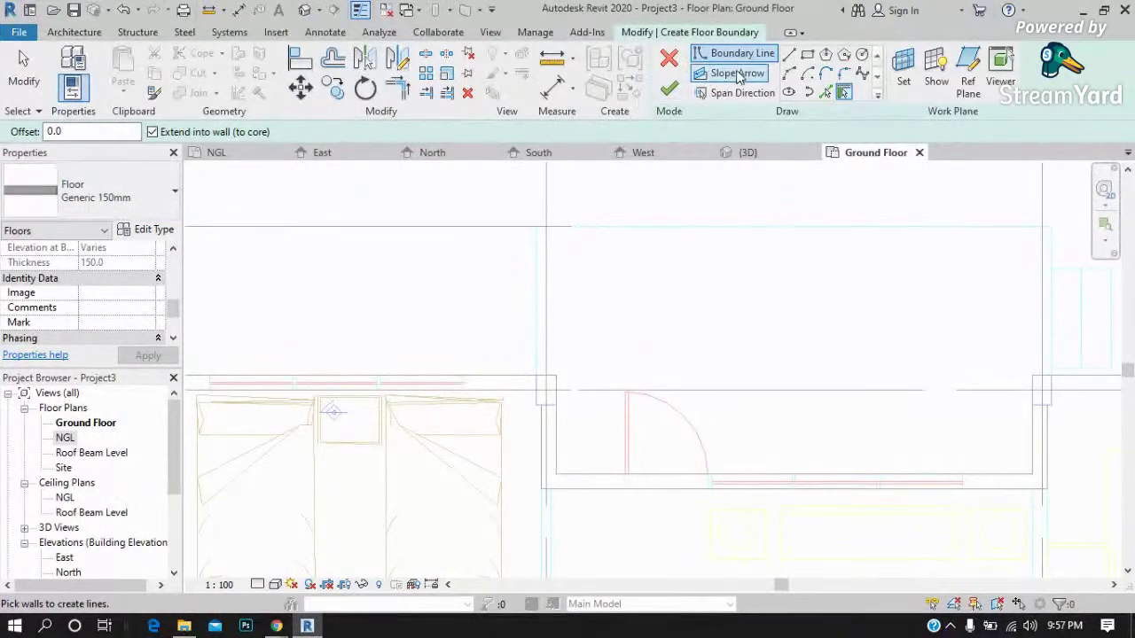
pyautogui.click(789, 55)
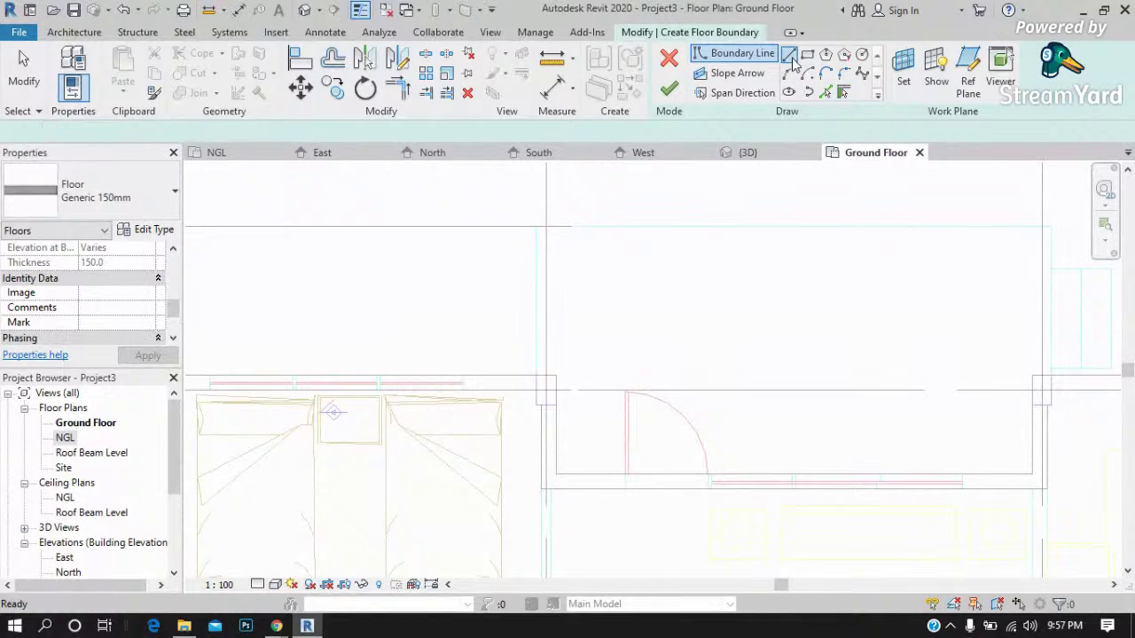
# Draw a closed boundary loop along the walls, stepping around the columns.
pyautogui.click(536, 376)
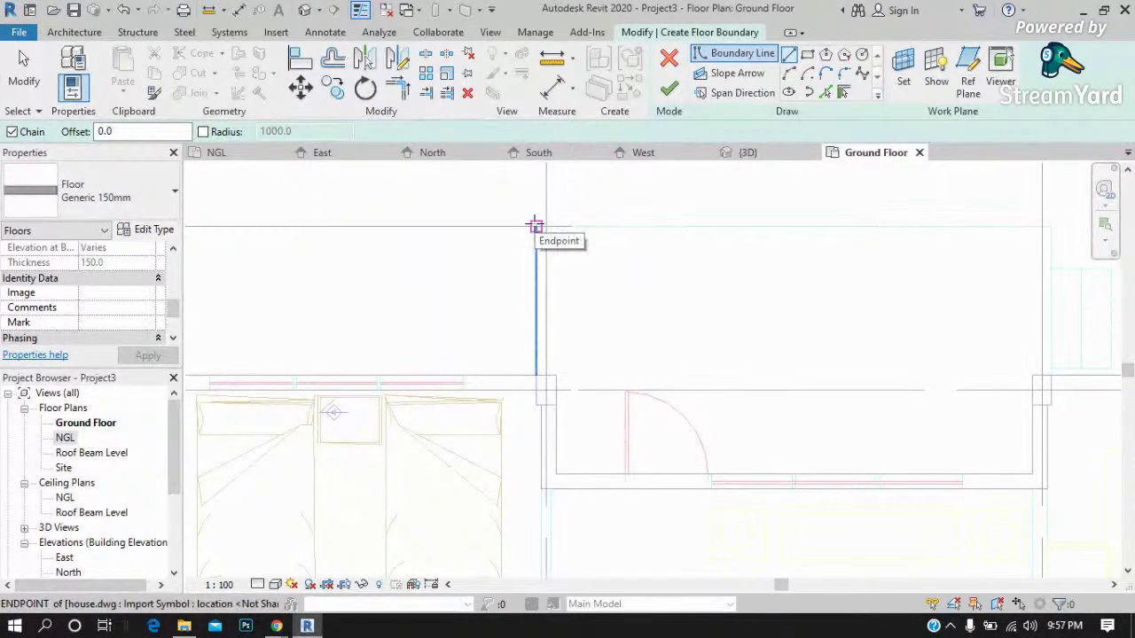
pyautogui.press('Escape')
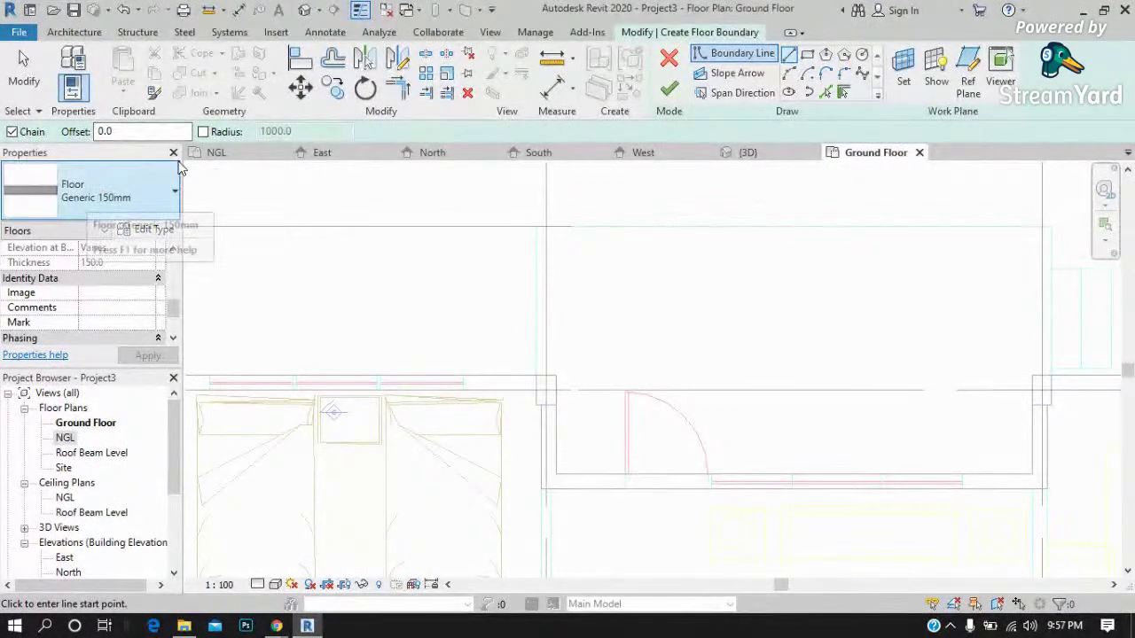
pyautogui.scroll(-1, 71, 257)
pyautogui.scroll(-1, 426, 266)
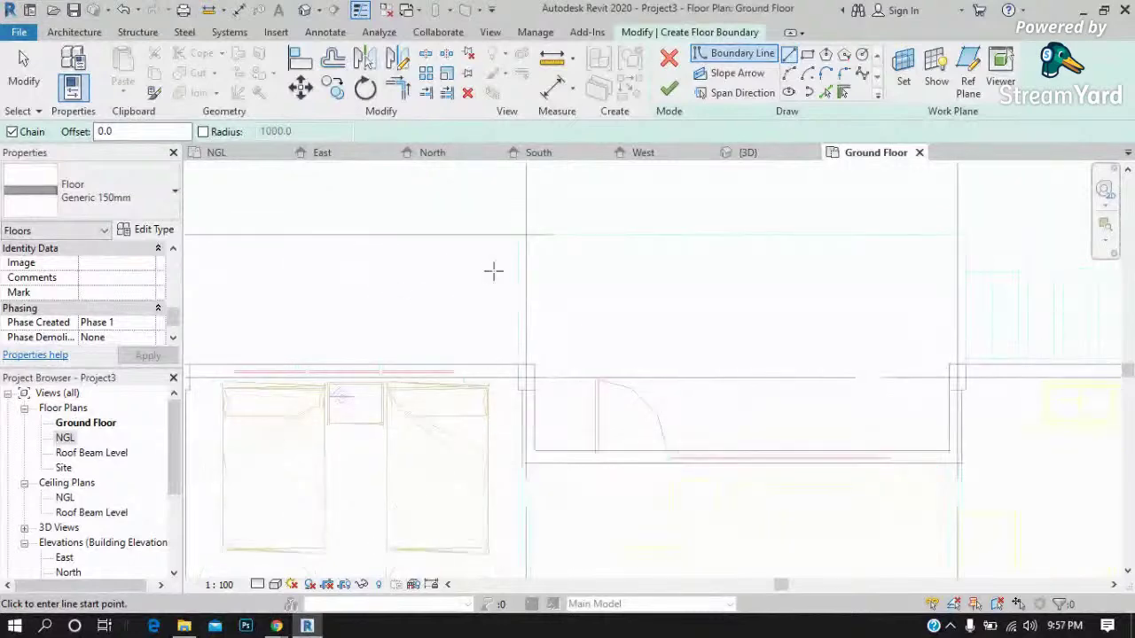
pyautogui.click(518, 235)
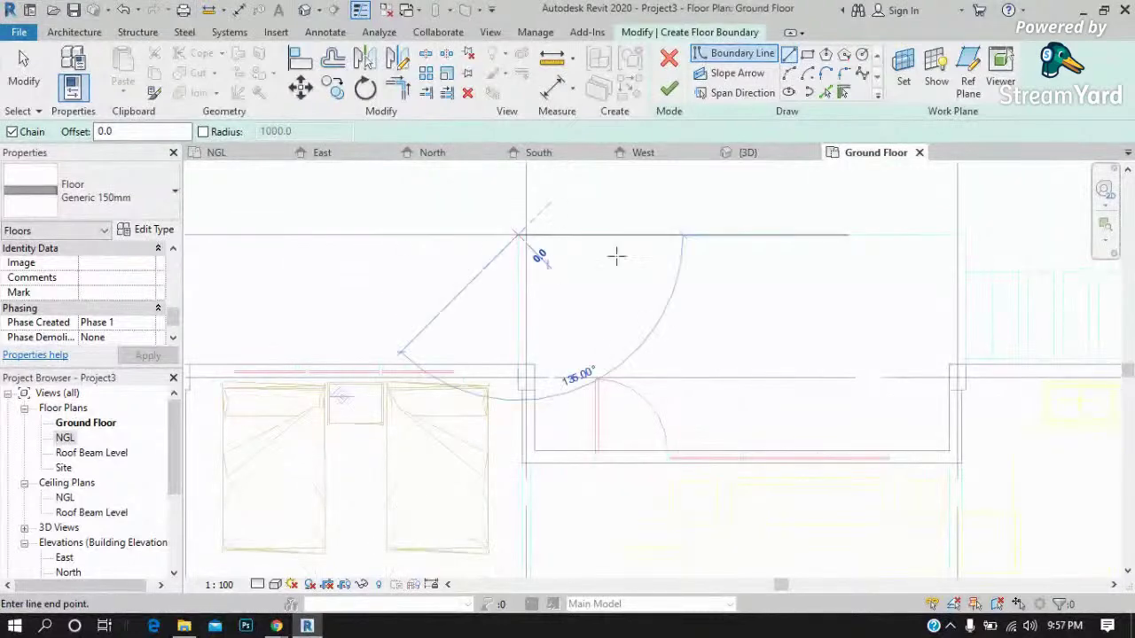
pyautogui.click(959, 235)
pyautogui.scroll(2, 988, 274)
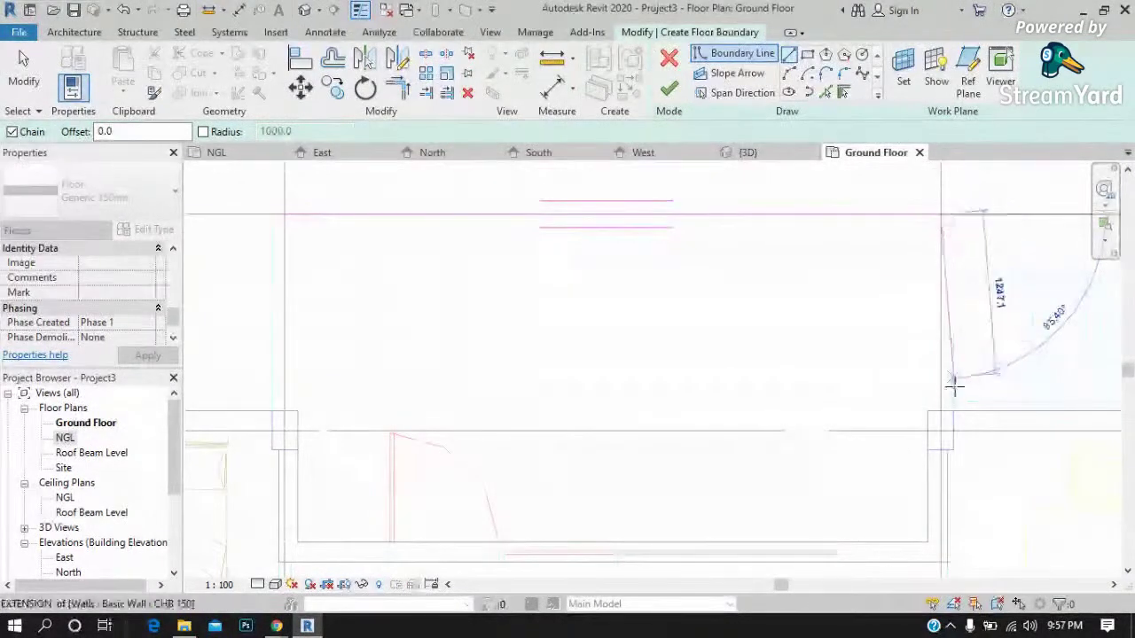
pyautogui.click(941, 411)
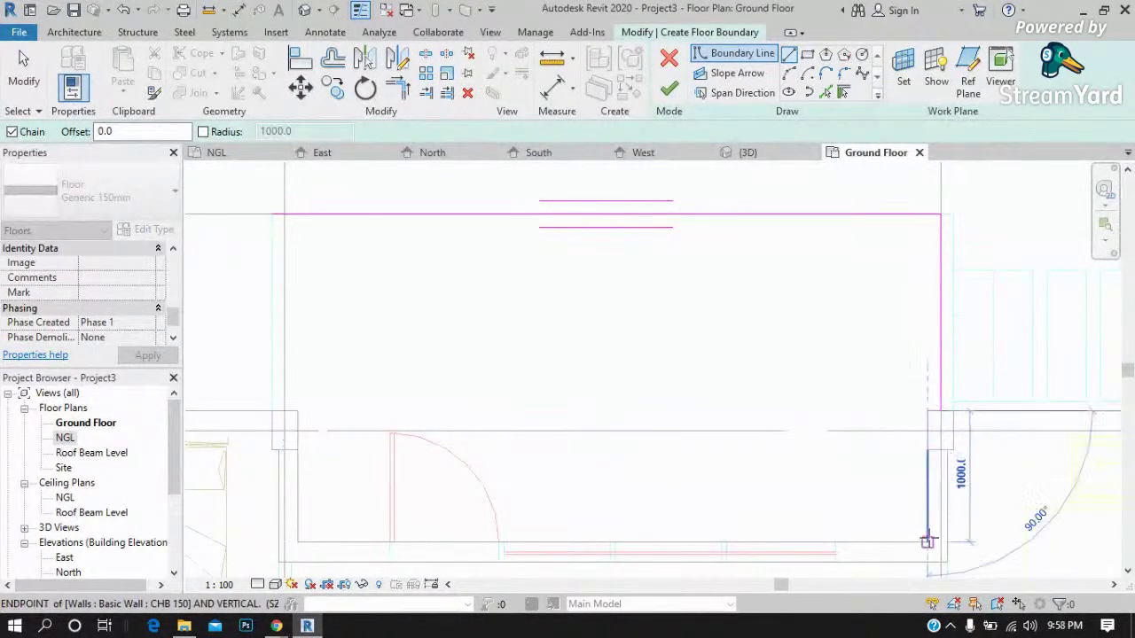
pyautogui.click(927, 541)
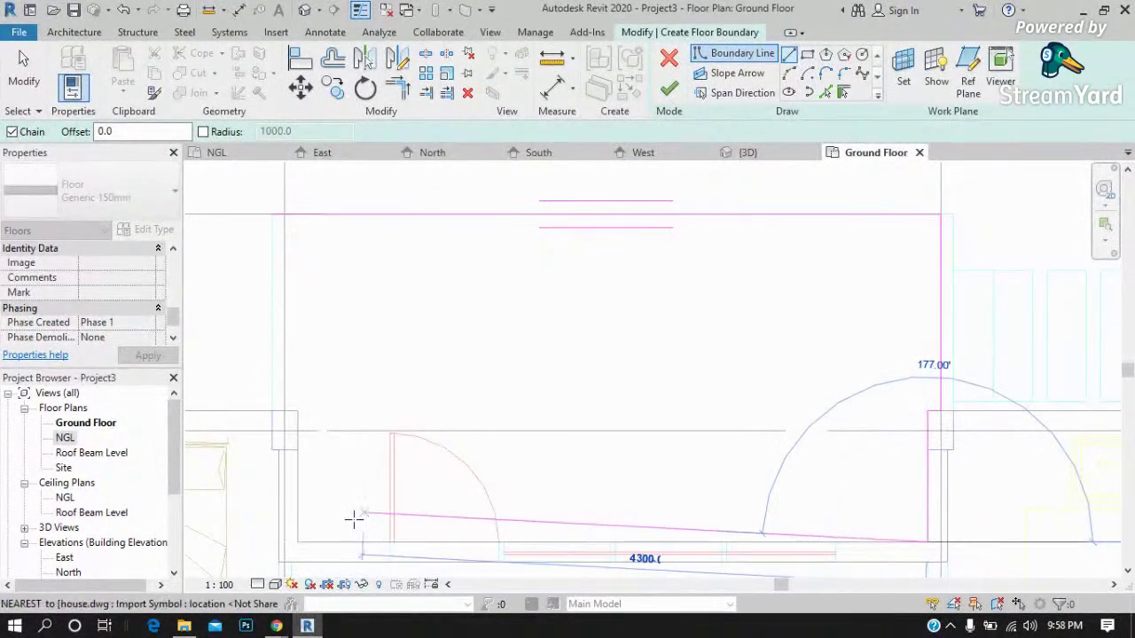
pyautogui.click(298, 541)
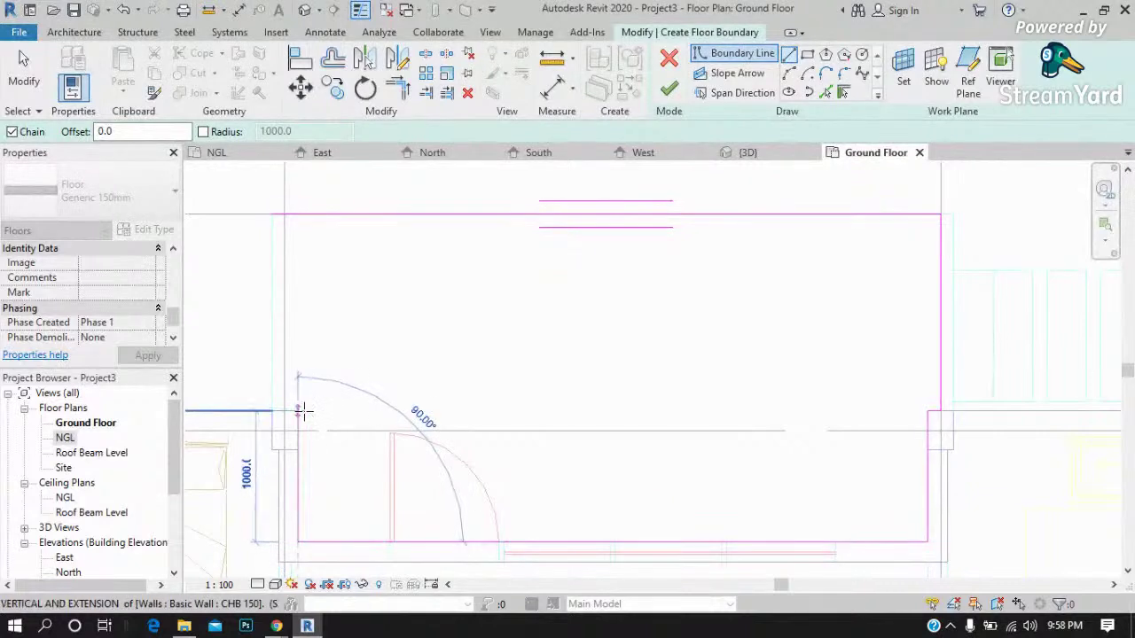
pyautogui.click(298, 412)
pyautogui.click(272, 410)
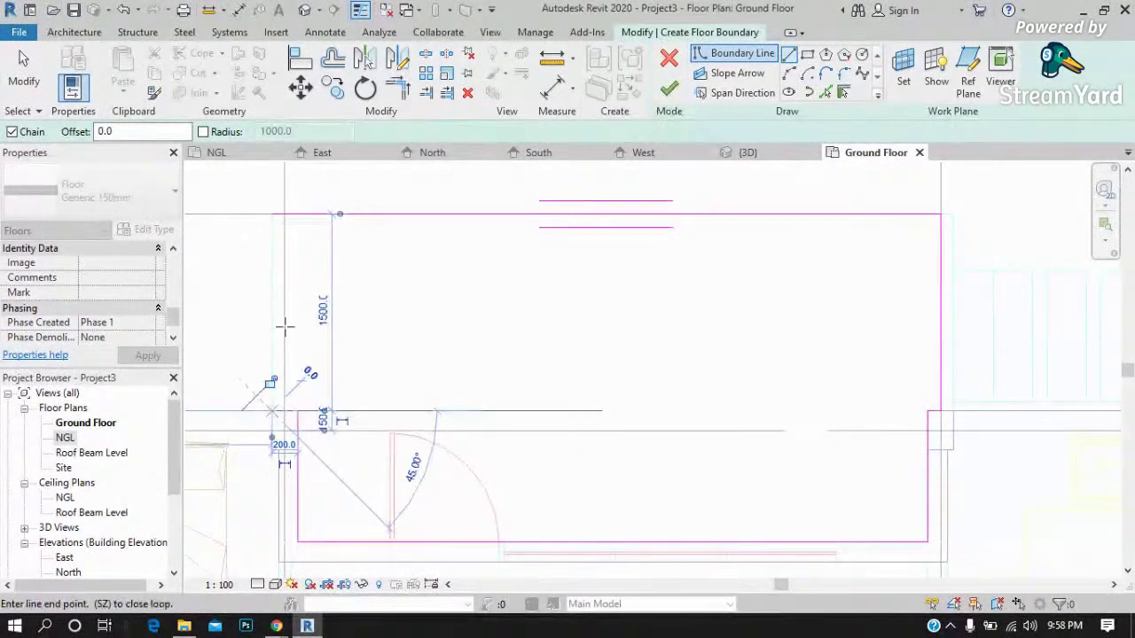
pyautogui.click(272, 214)
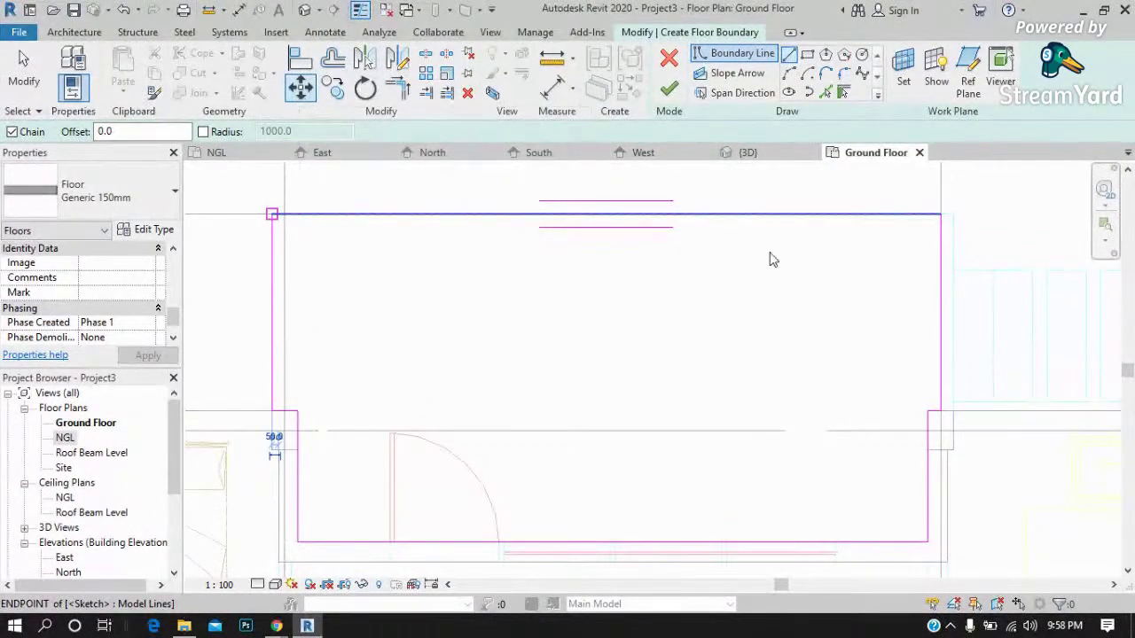
# Align the boundary edge to the wall face and finish the floor.
pyautogui.click(299, 58)
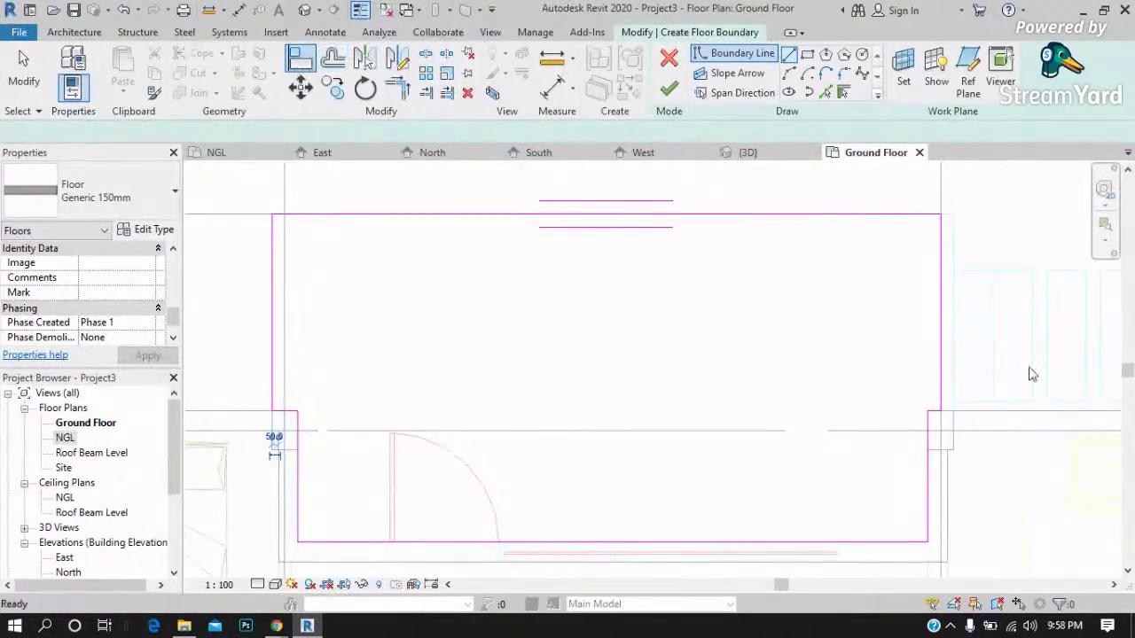
pyautogui.scroll(1, 1029, 363)
pyautogui.click(947, 321)
pyautogui.click(929, 318)
pyautogui.scroll(-1, 884, 339)
pyautogui.click(668, 88)
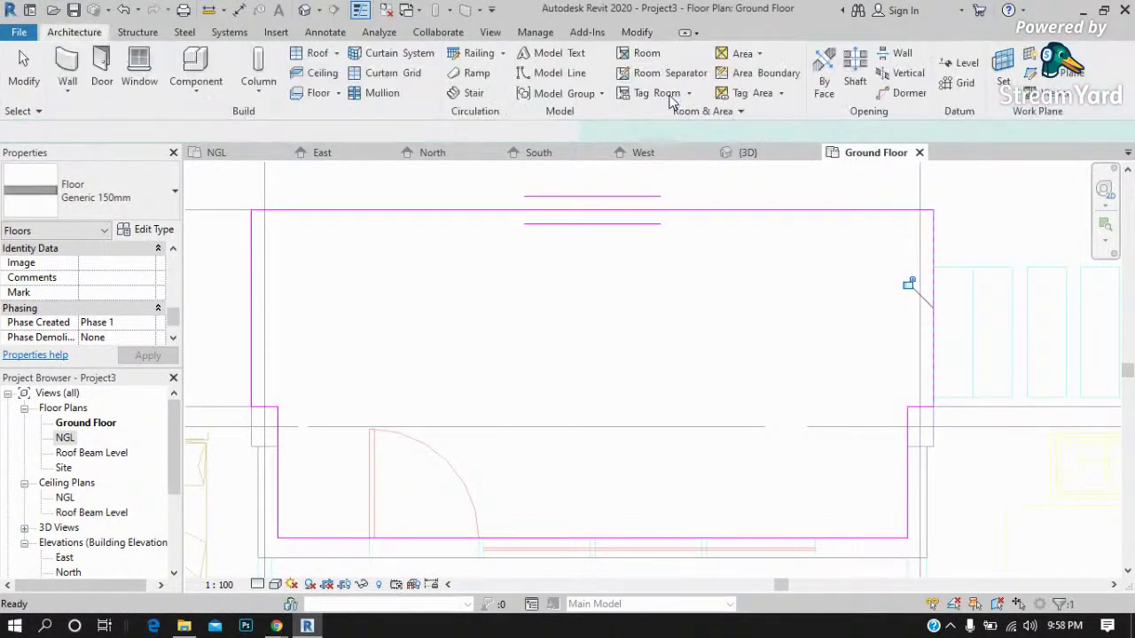
# Orbit and zoom the 3D view to inspect the new slab beside the walls.
pyautogui.click(756, 158)
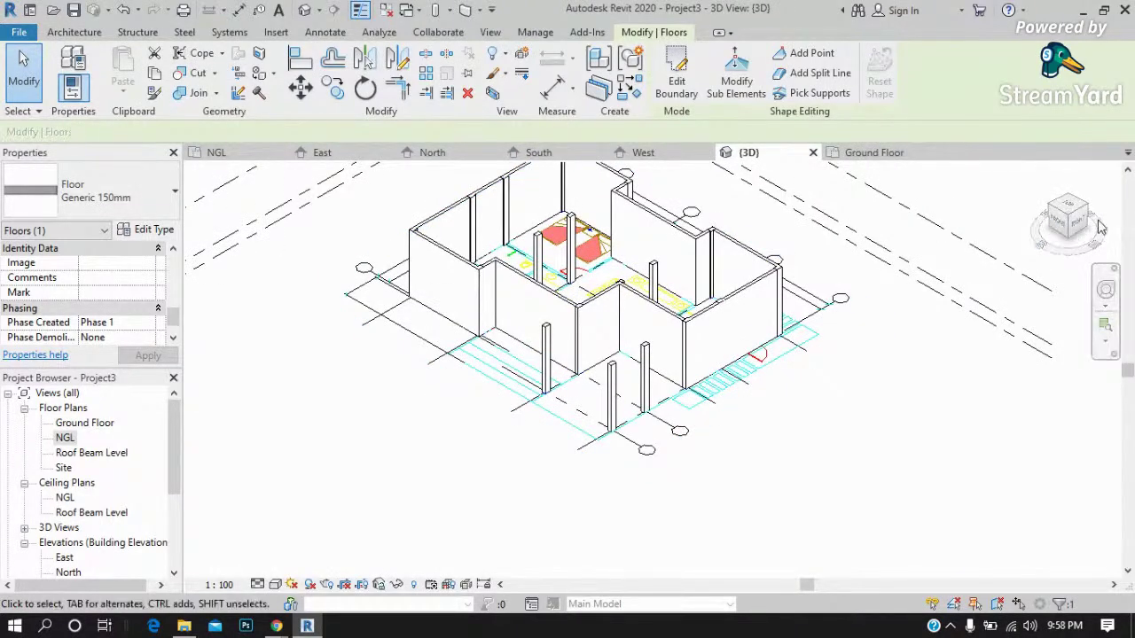
pyautogui.click(1068, 213)
pyautogui.keyDown('shift'); pyautogui.moveTo(958, 218); pyautogui.dragTo(796, 221, button='middle'); pyautogui.keyUp('shift')
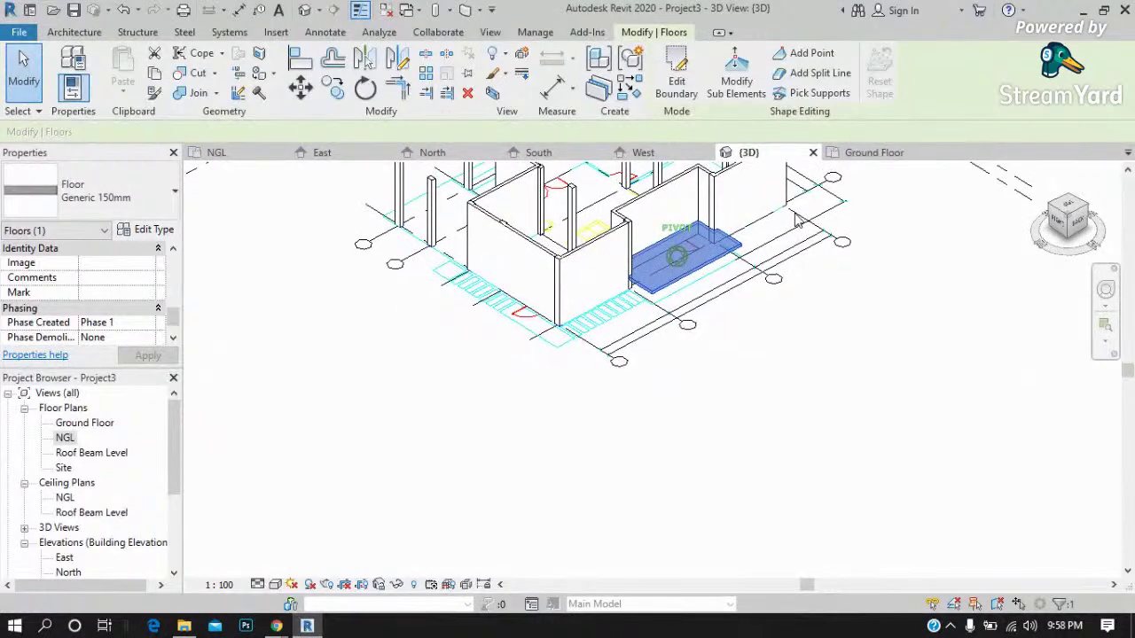
pyautogui.click(882, 311)
pyautogui.scroll(2, 692, 245)
pyautogui.scroll(2, 692, 245)
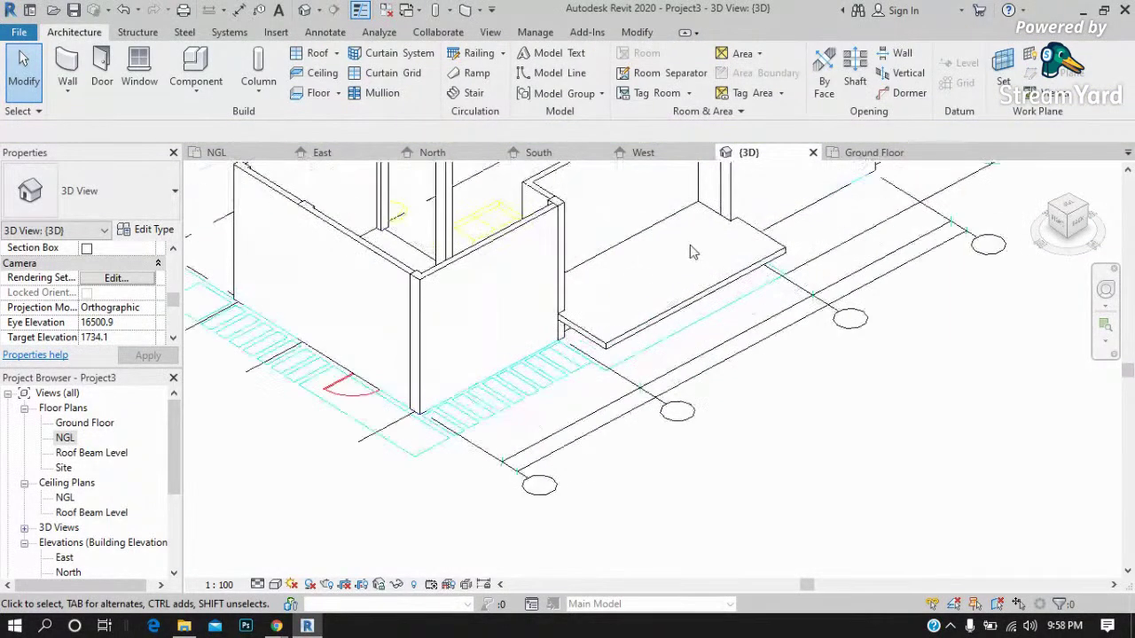
pyautogui.scroll(2, 579, 357)
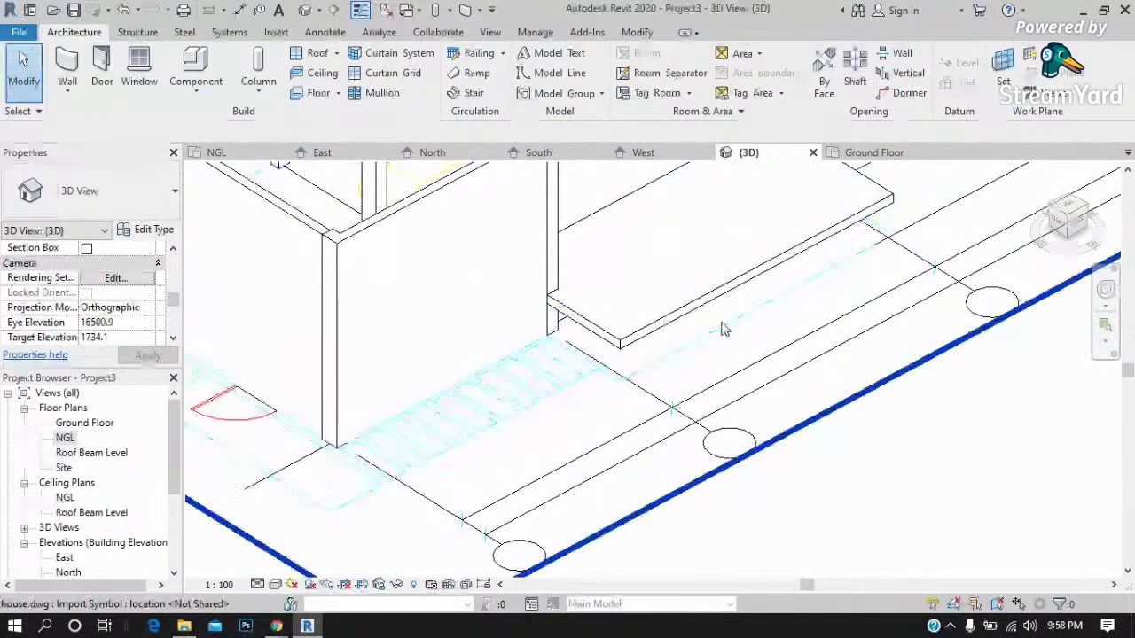
# Duplicate Generic 150mm as '150 CONC FLOOR' with a 150 structure layer and apply it.
pyautogui.click(653, 322)
pyautogui.click(148, 230)
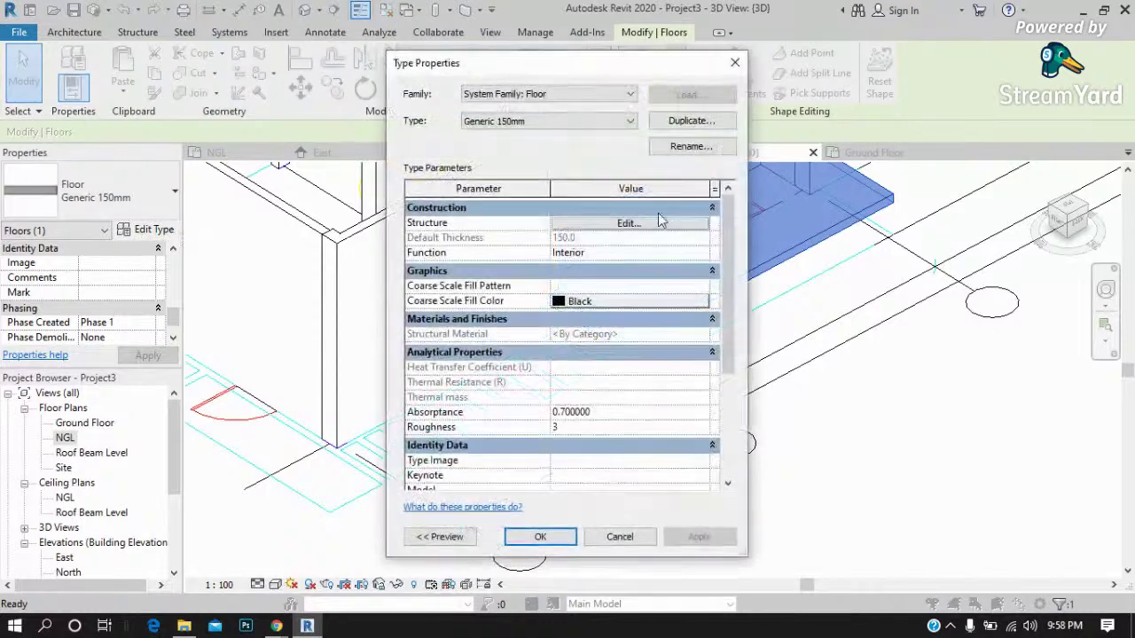
pyautogui.click(687, 120)
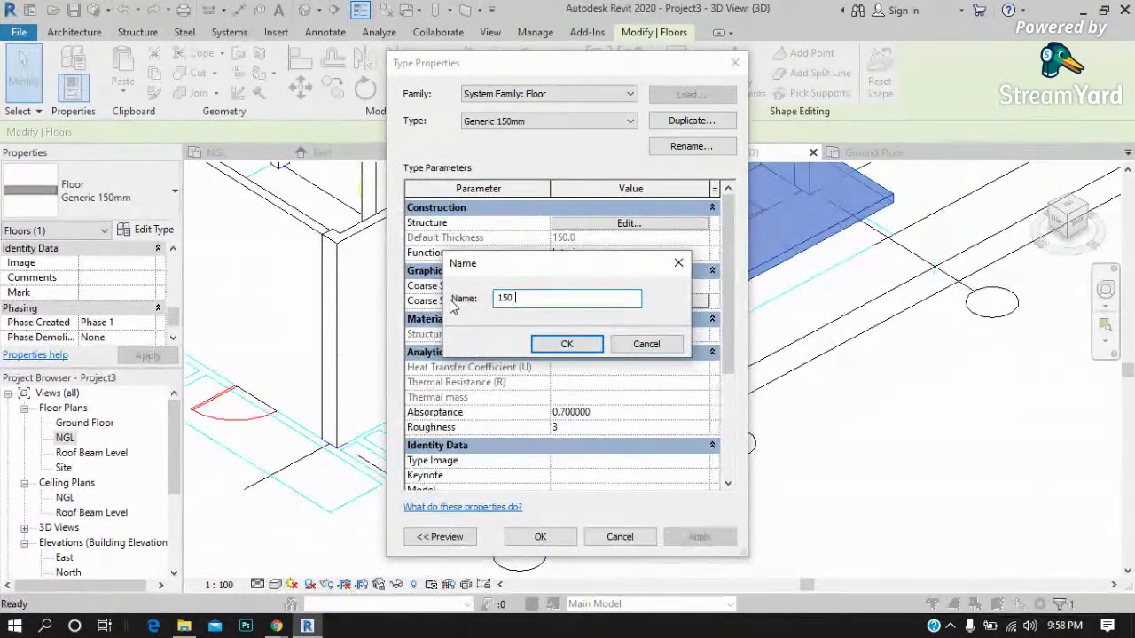
pyautogui.write('co')
pyautogui.write('C')
pyautogui.click(562, 346)
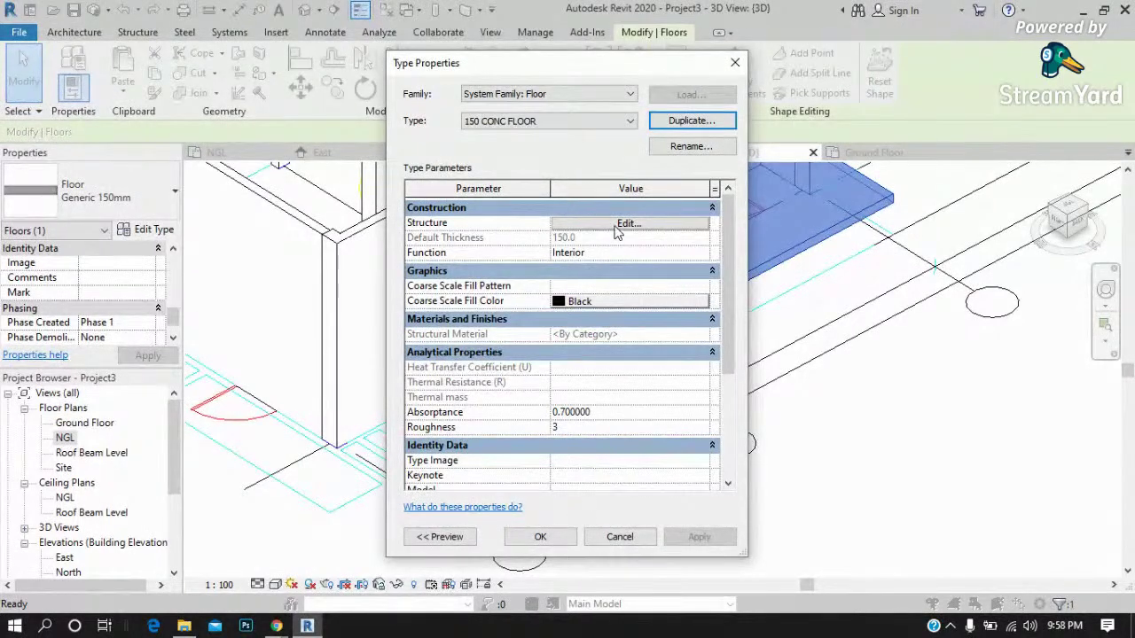
pyautogui.click(625, 223)
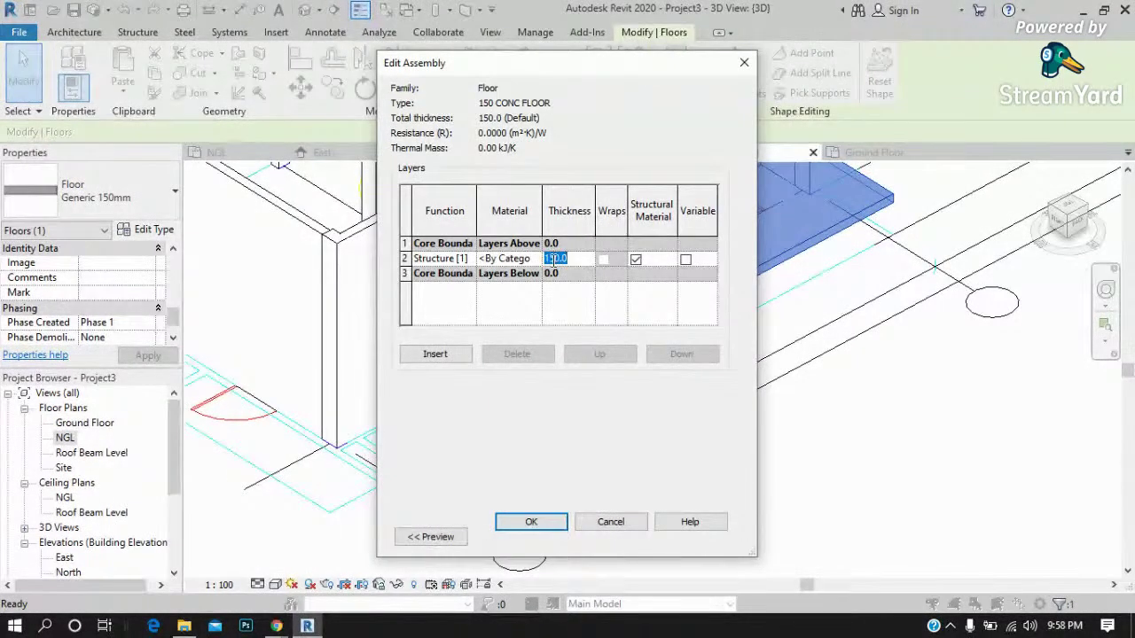
pyautogui.click(531, 523)
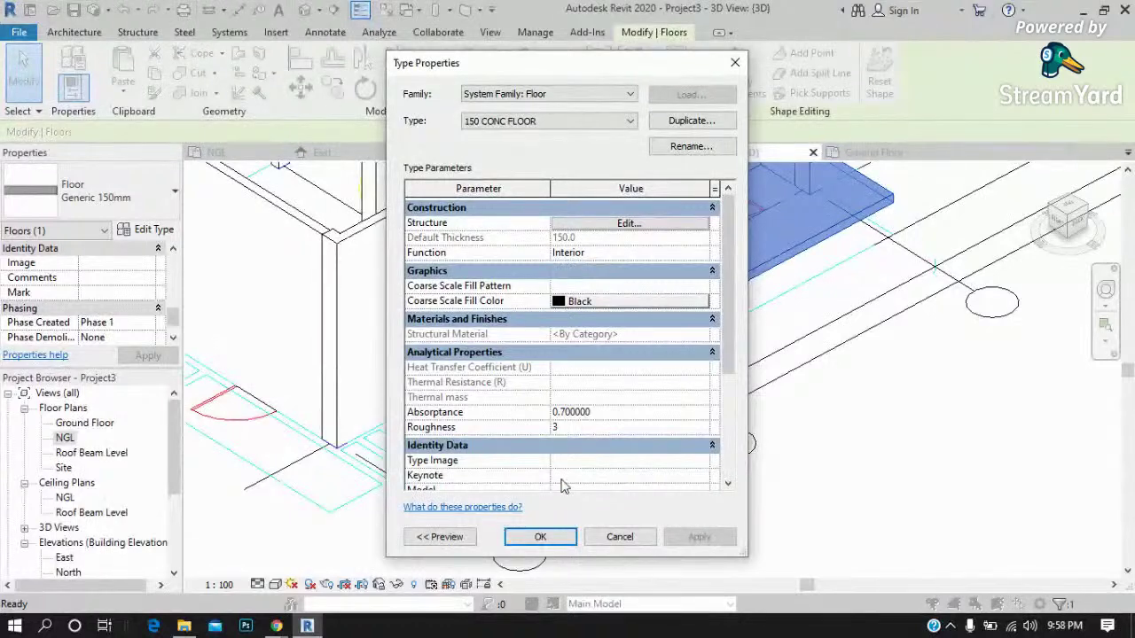
pyautogui.click(540, 538)
pyautogui.scroll(-2, 715, 254)
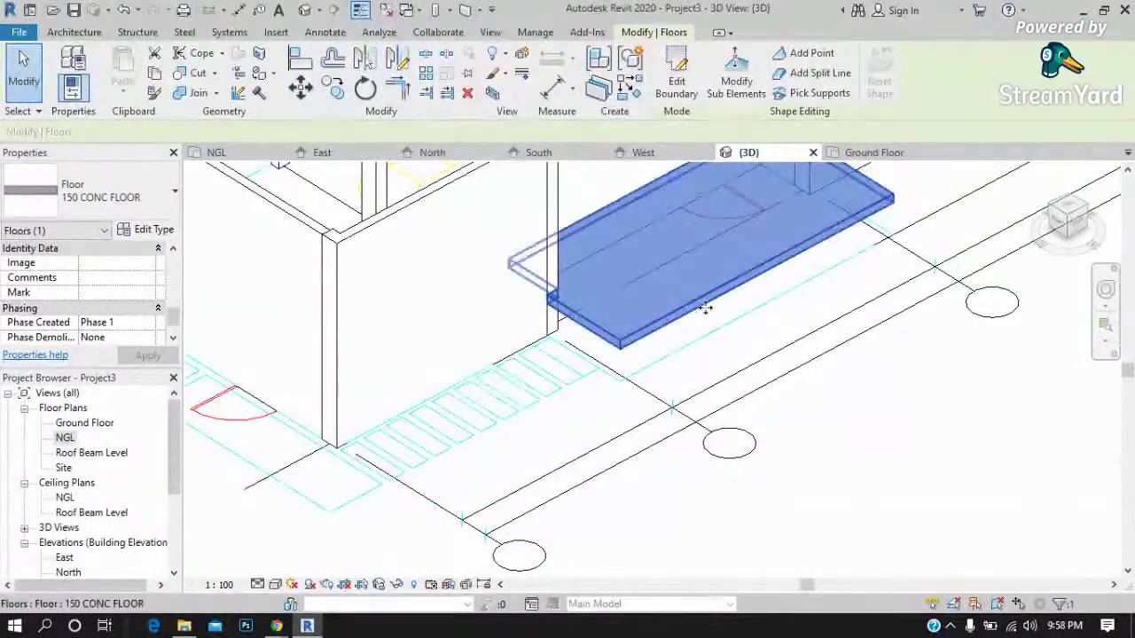
# Zoom around the slab in 3D, then switch back to the Ground Floor plan.
pyautogui.scroll(-3, 705, 363)
pyautogui.scroll(2, 709, 268)
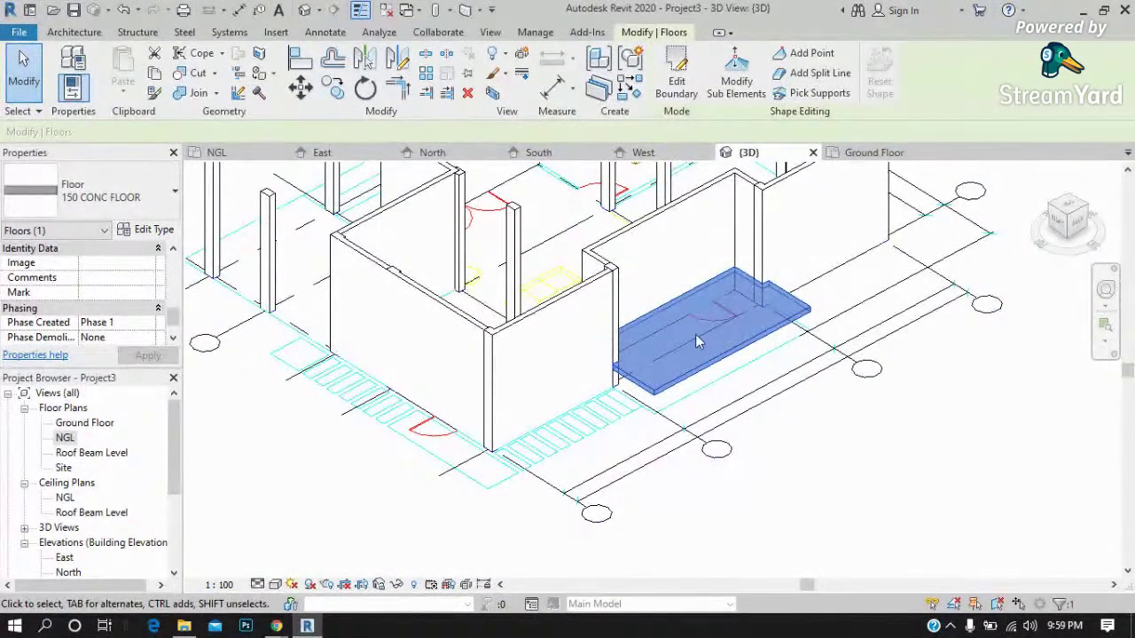
pyautogui.click(858, 152)
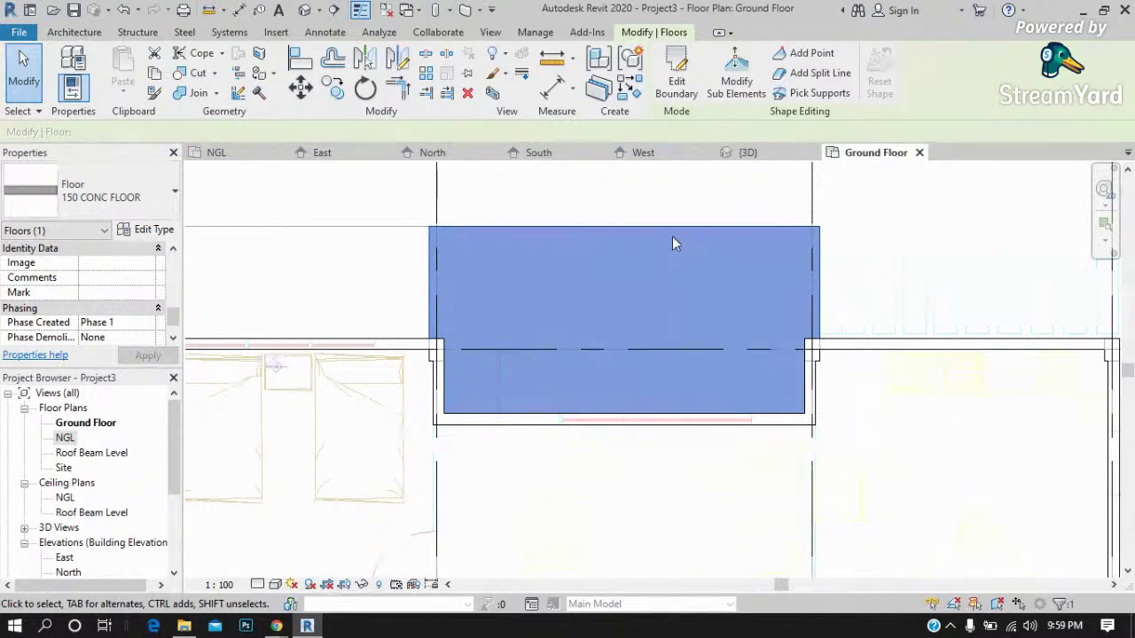
# Insert a new layer at the top of the 150 CONC FLOOR structure.
pyautogui.click(151, 229)
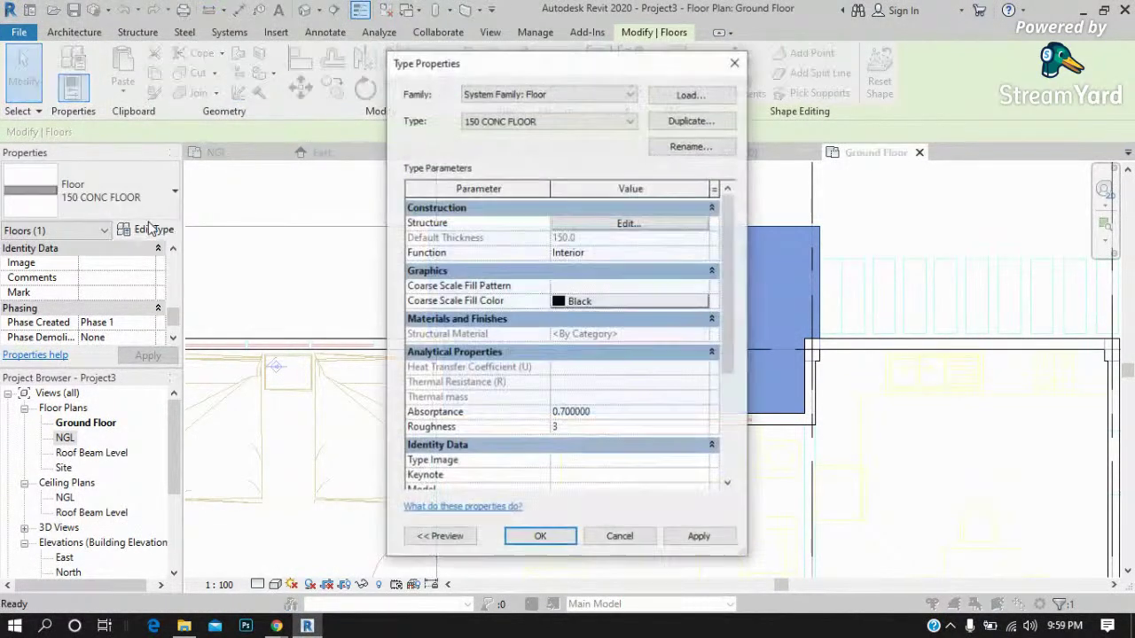
pyautogui.click(622, 222)
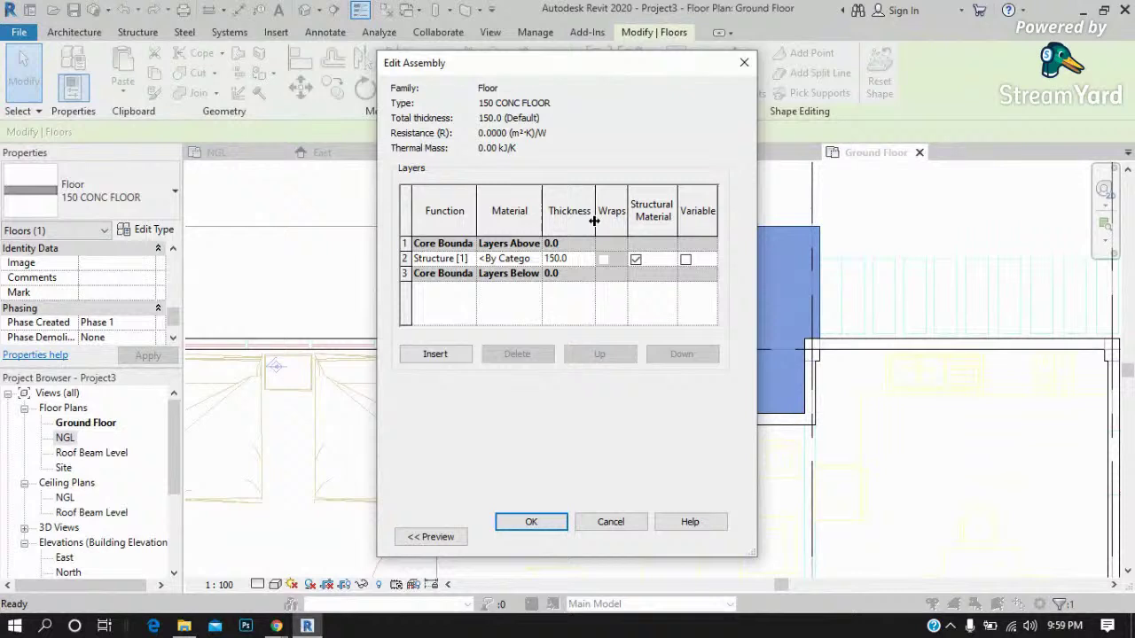
pyautogui.click(435, 357)
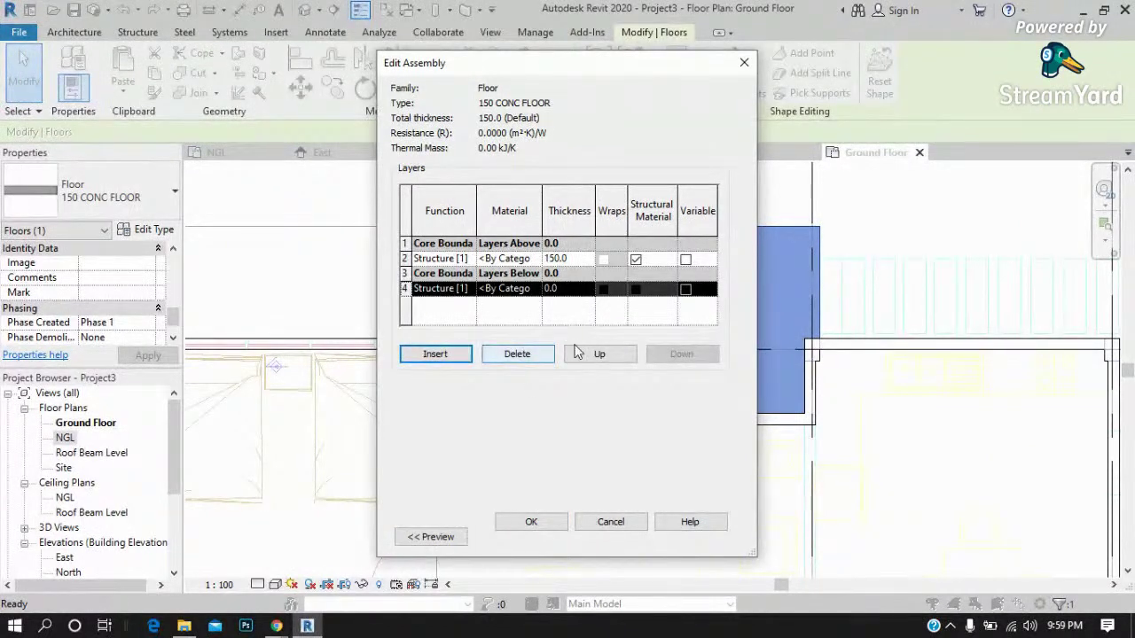
pyautogui.click(601, 354)
pyautogui.click(601, 354)
pyautogui.click(523, 258)
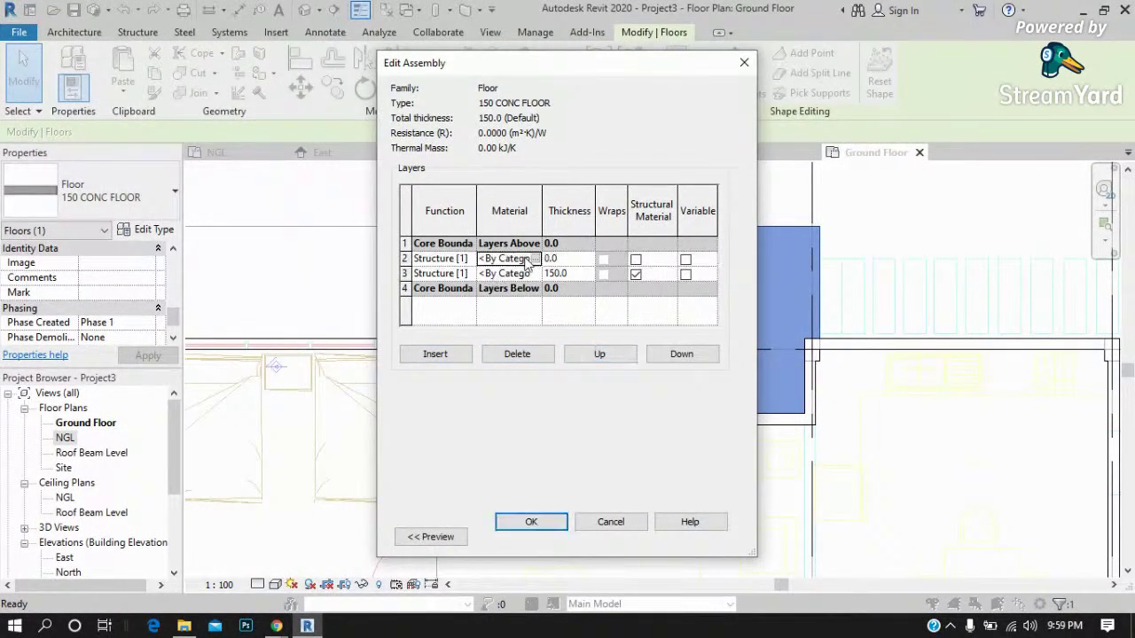
pyautogui.click(536, 258)
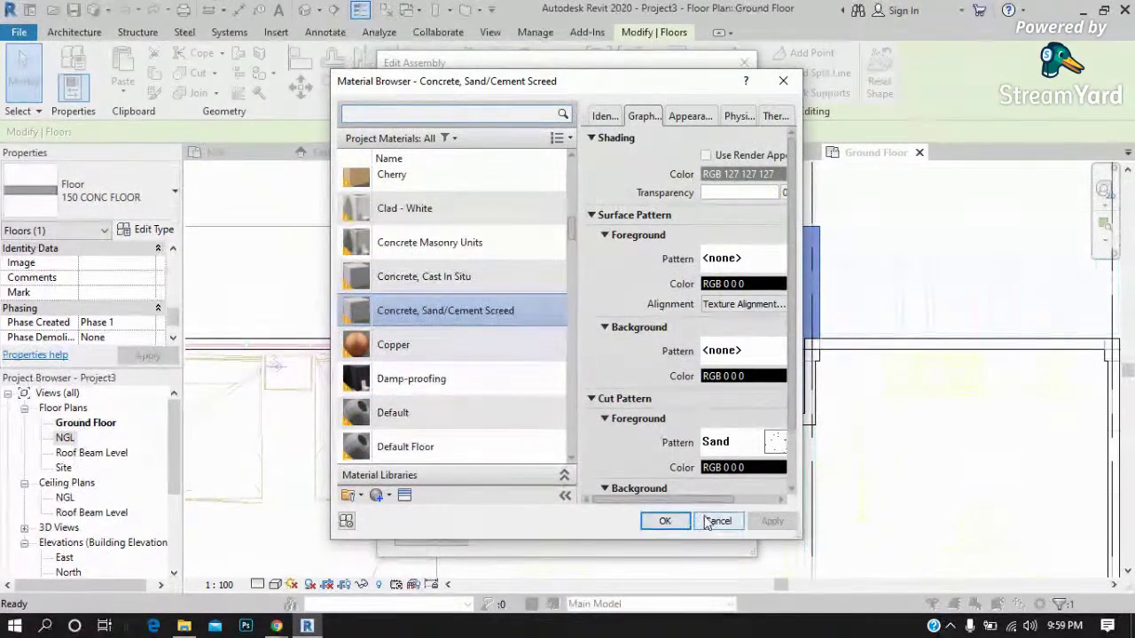
pyautogui.click(718, 520)
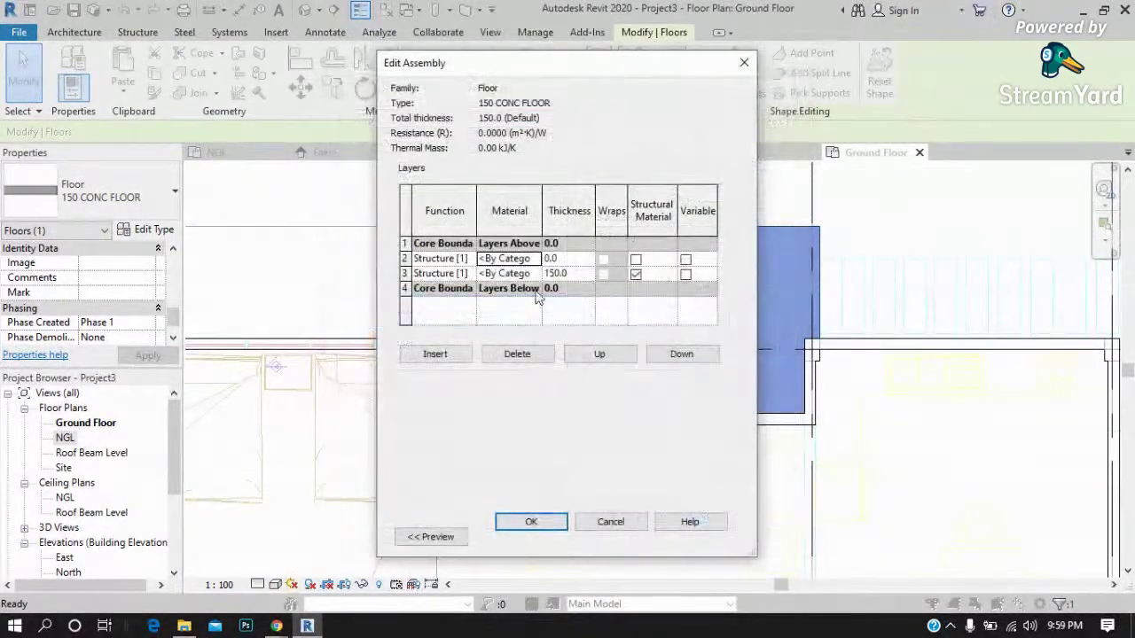
# Set the new layer's function to Finish 1 [4], then apply and close type settings.
pyautogui.click(467, 259)
pyautogui.click(443, 312)
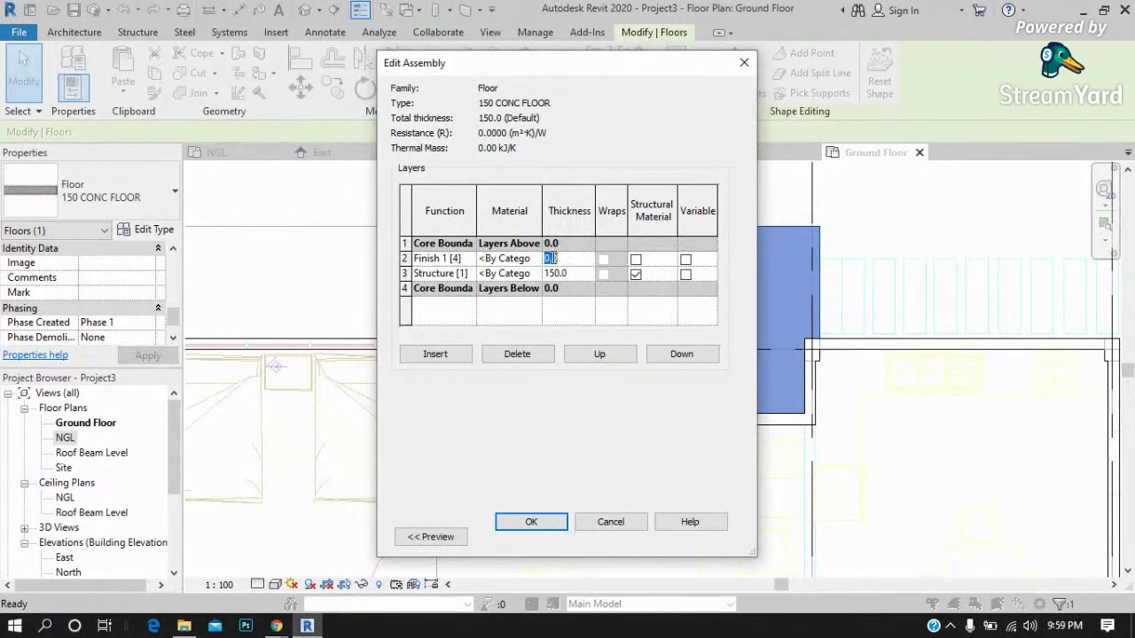
pyautogui.click(608, 522)
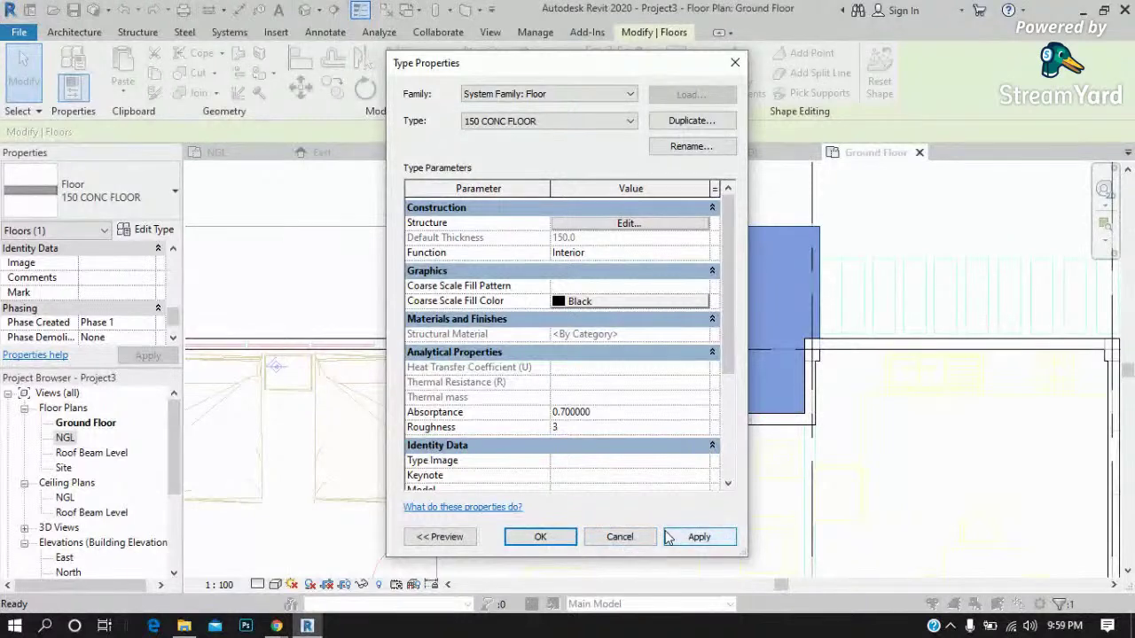
pyautogui.click(674, 537)
pyautogui.click(626, 538)
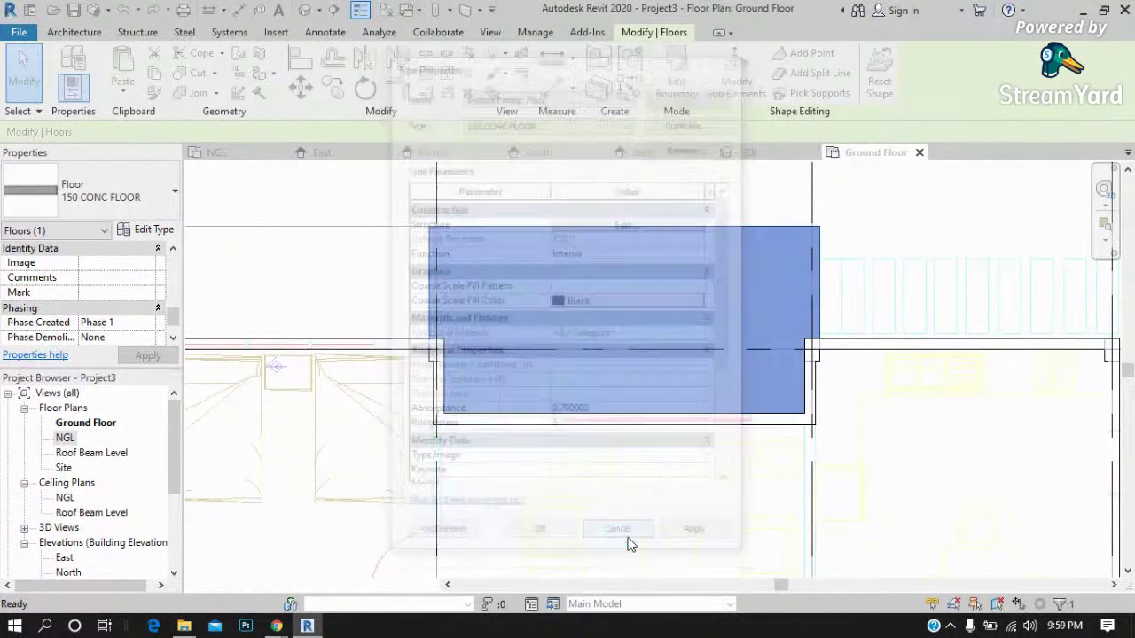
pyautogui.scroll(-3, 693, 256)
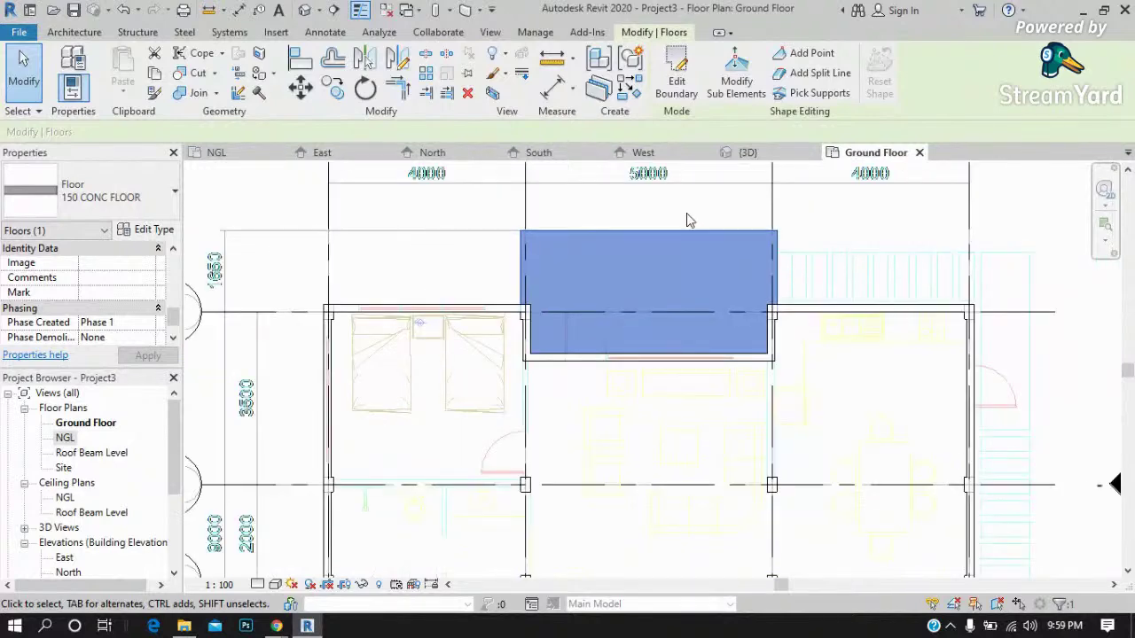
pyautogui.scroll(-2, 688, 226)
pyautogui.scroll(-1, 687, 231)
pyautogui.scroll(2, 694, 372)
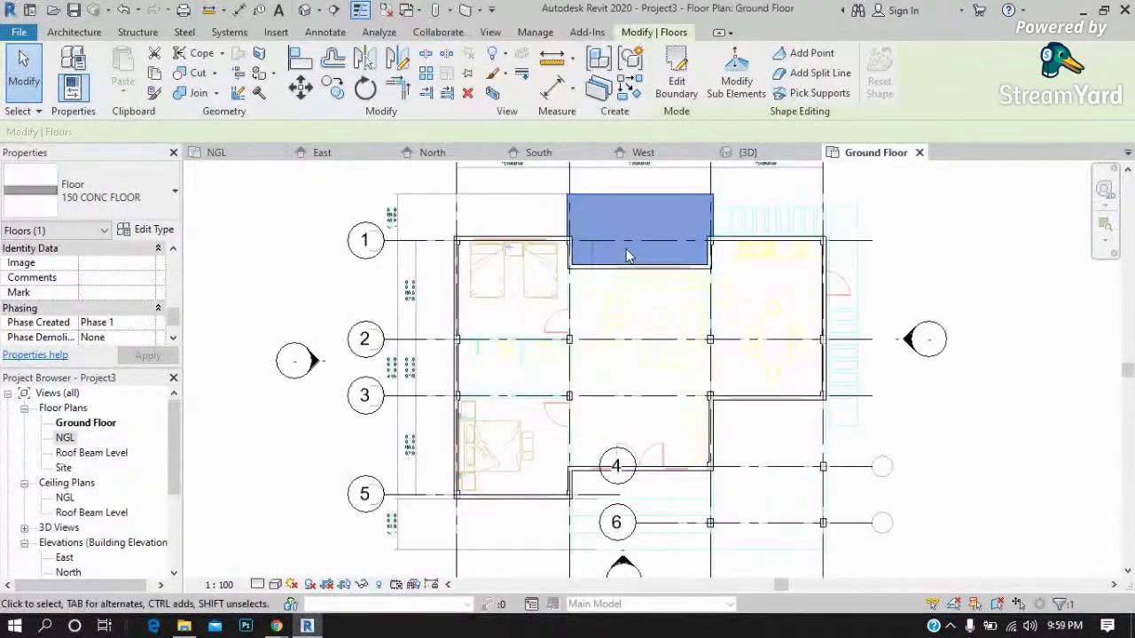
pyautogui.scroll(1, 696, 220)
pyautogui.scroll(1, 591, 264)
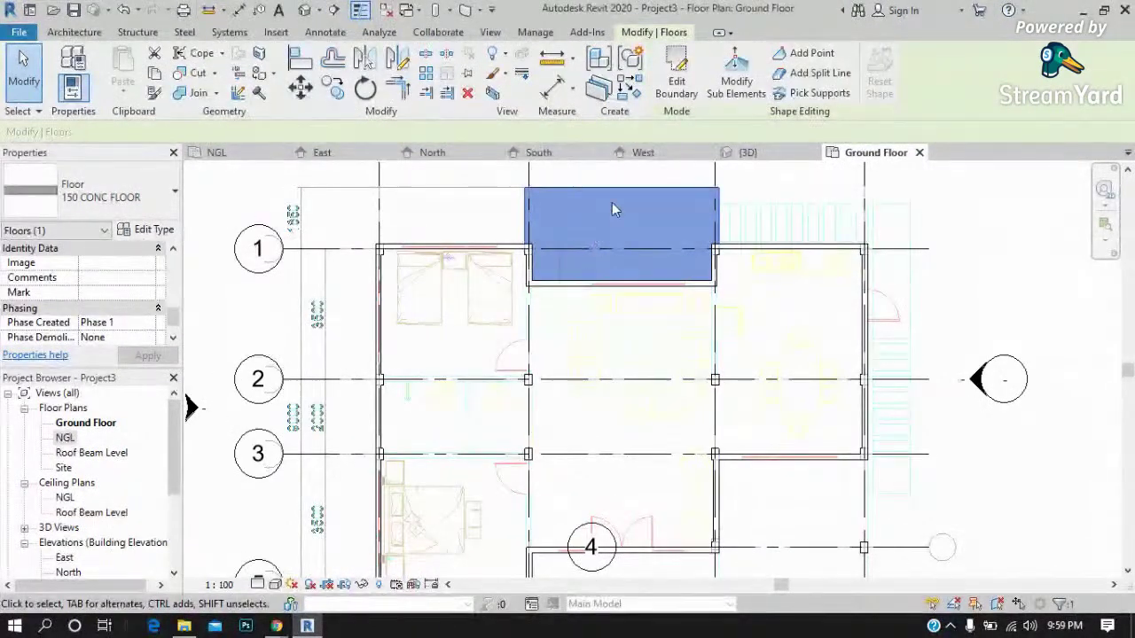
pyautogui.press('Escape')
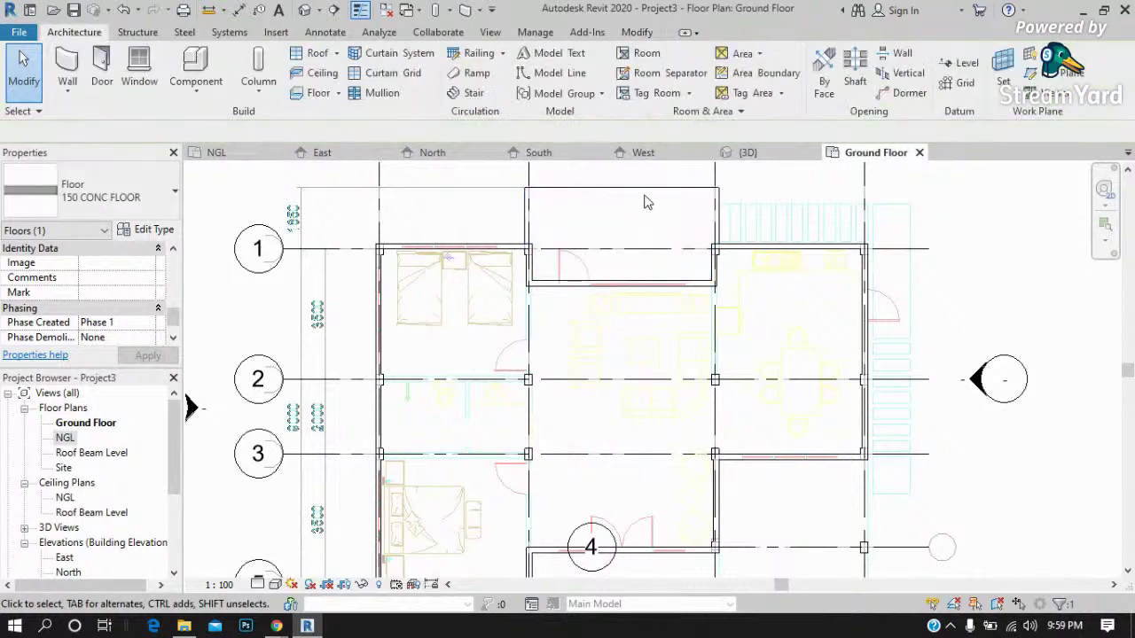
pyautogui.click(647, 195)
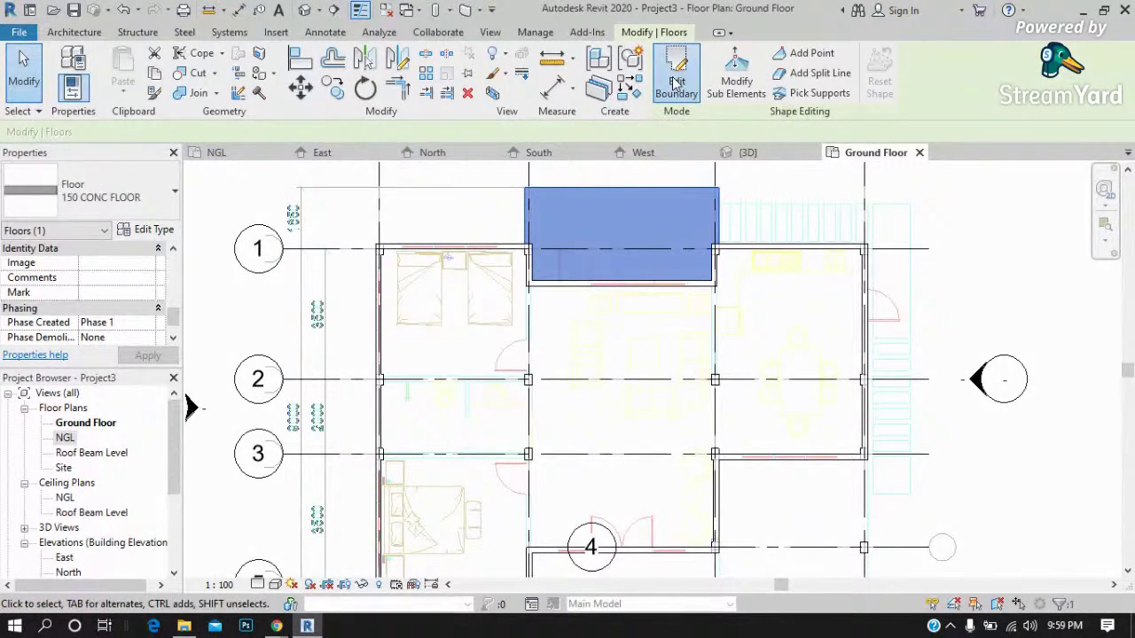
pyautogui.click(672, 78)
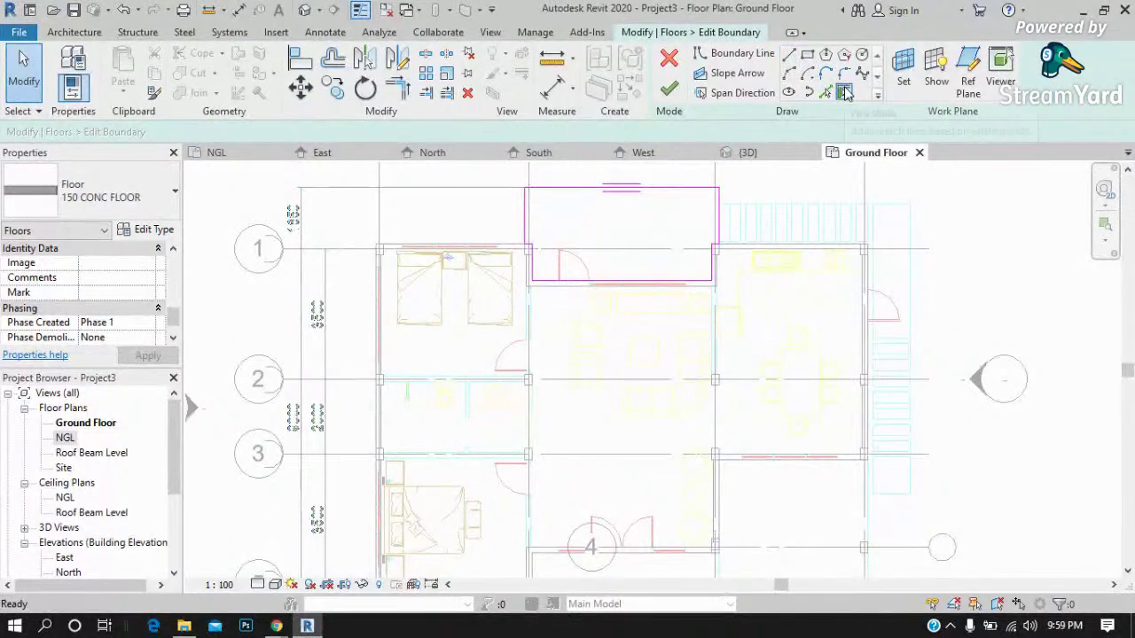
# Pick the bedroom's top wall and the left-side wall segments as floor boundary lines.
pyautogui.scroll(3, 390, 259)
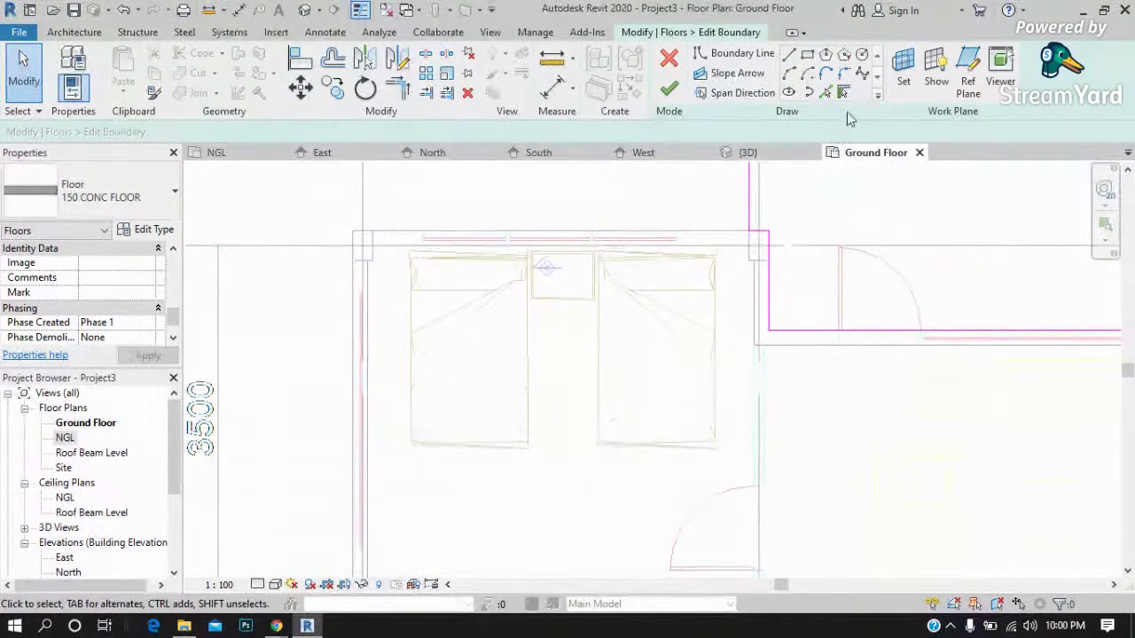
pyautogui.click(844, 94)
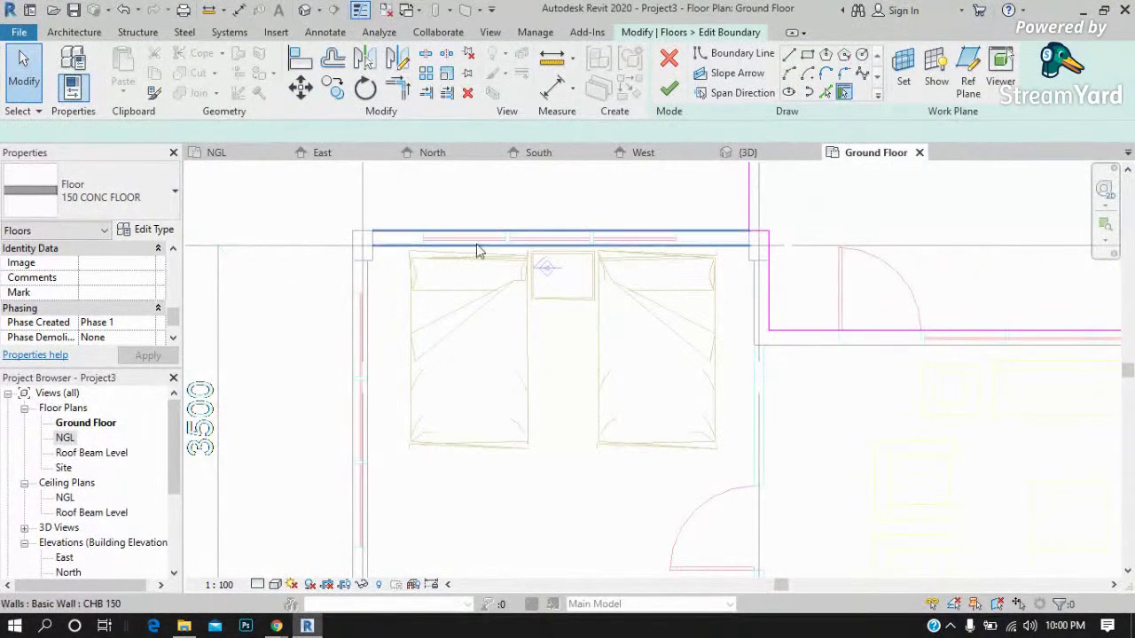
pyautogui.click(395, 256)
pyautogui.scroll(2, 390, 270)
pyautogui.scroll(2, 364, 282)
pyautogui.click(345, 291)
pyautogui.scroll(-2, 343, 213)
pyautogui.scroll(-2, 345, 322)
pyautogui.scroll(-1, 355, 426)
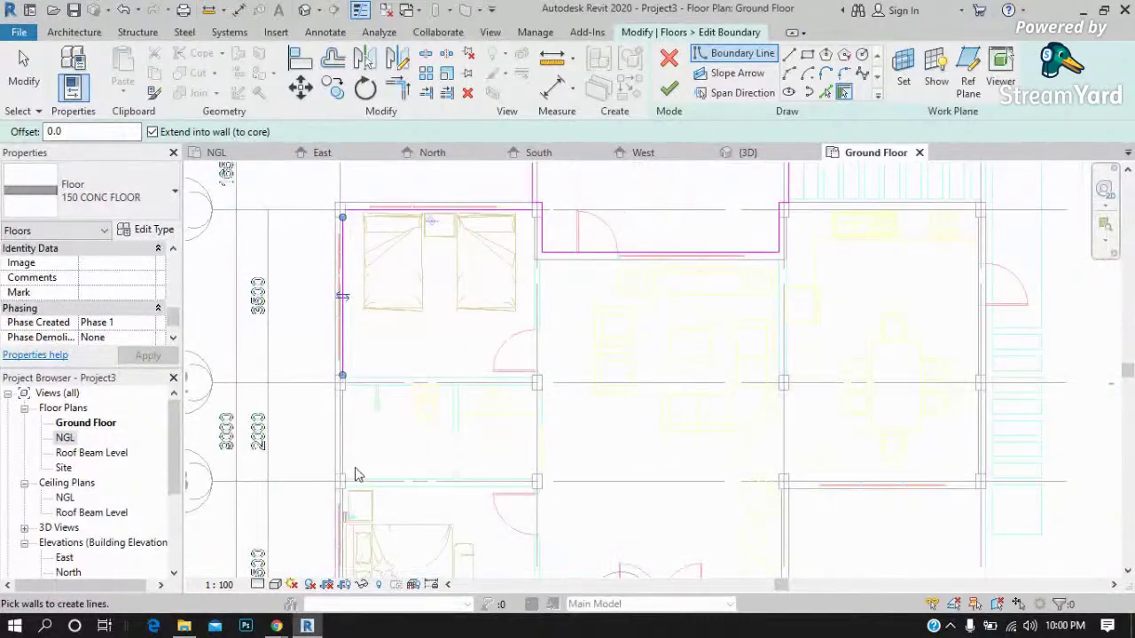
pyautogui.scroll(2, 355, 463)
pyautogui.scroll(1, 332, 384)
pyautogui.click(330, 381)
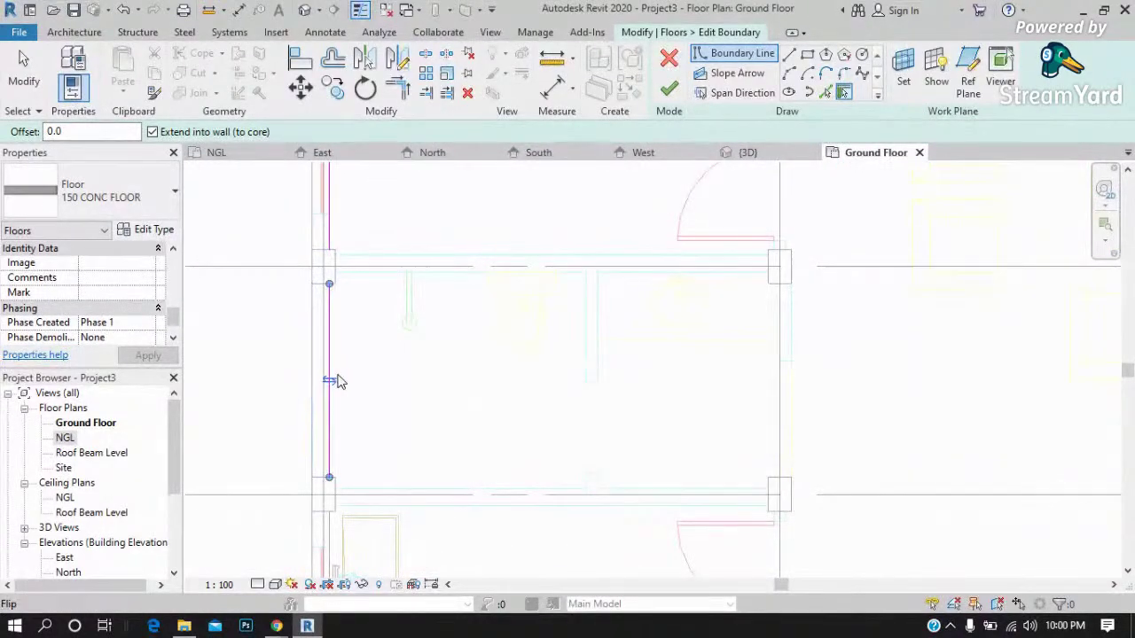
pyautogui.moveTo(360, 363); pyautogui.dragTo(364, 290, button='middle')
pyautogui.click(337, 459)
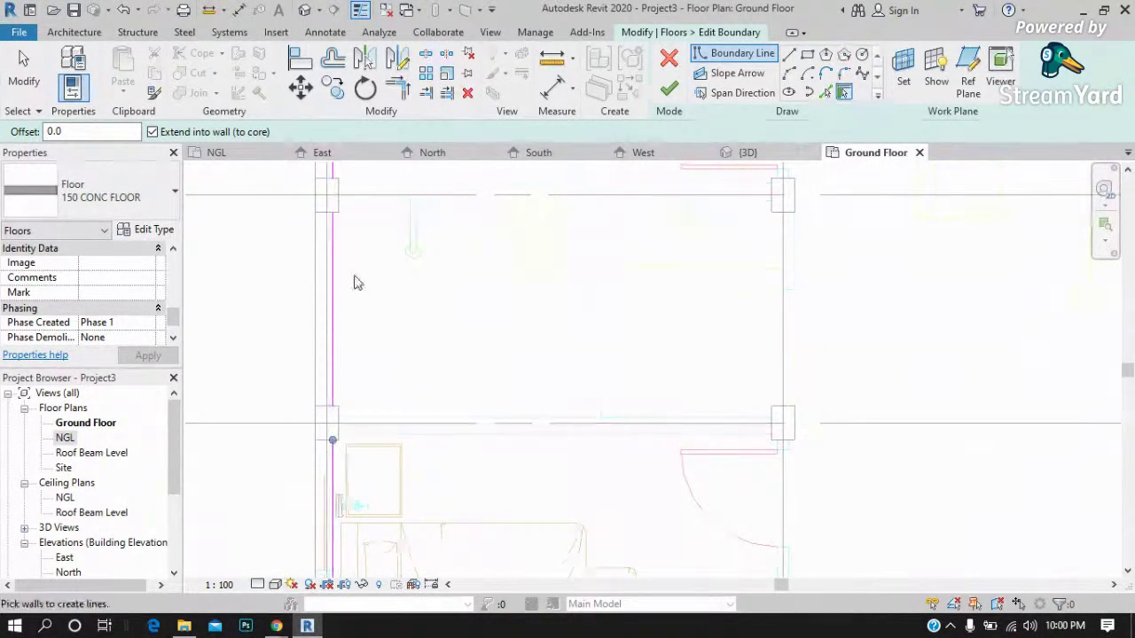
pyautogui.scroll(-2, 357, 292)
pyautogui.scroll(2, 407, 537)
pyautogui.scroll(1, 407, 537)
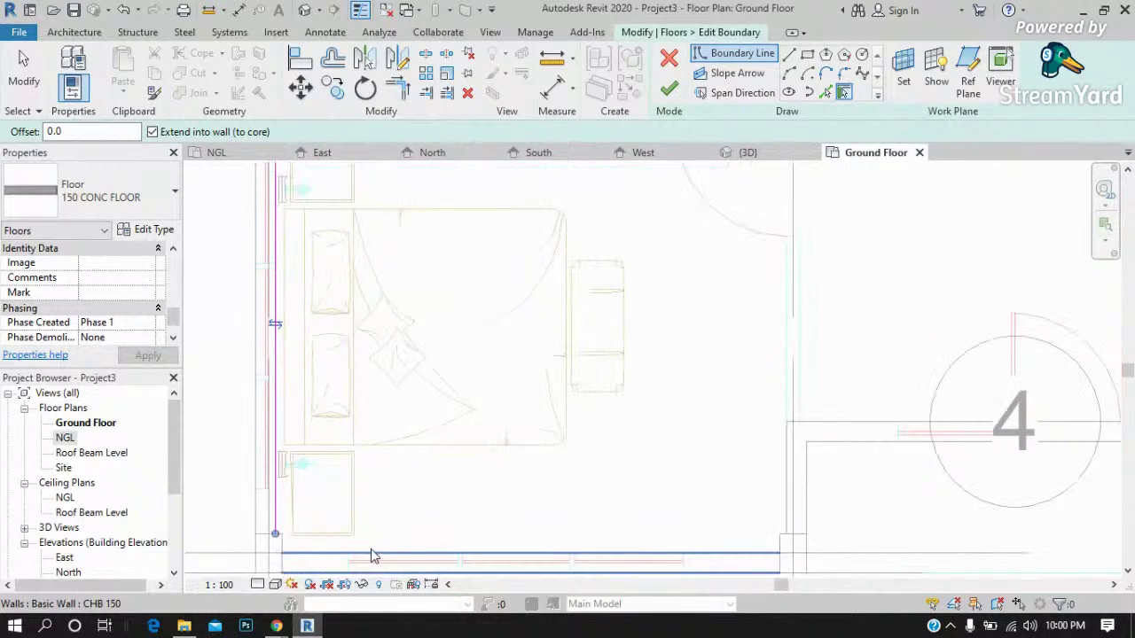
# Add the grid-4 walls, right-side walls and top-right horizontal wall to the boundary.
pyautogui.click(784, 492)
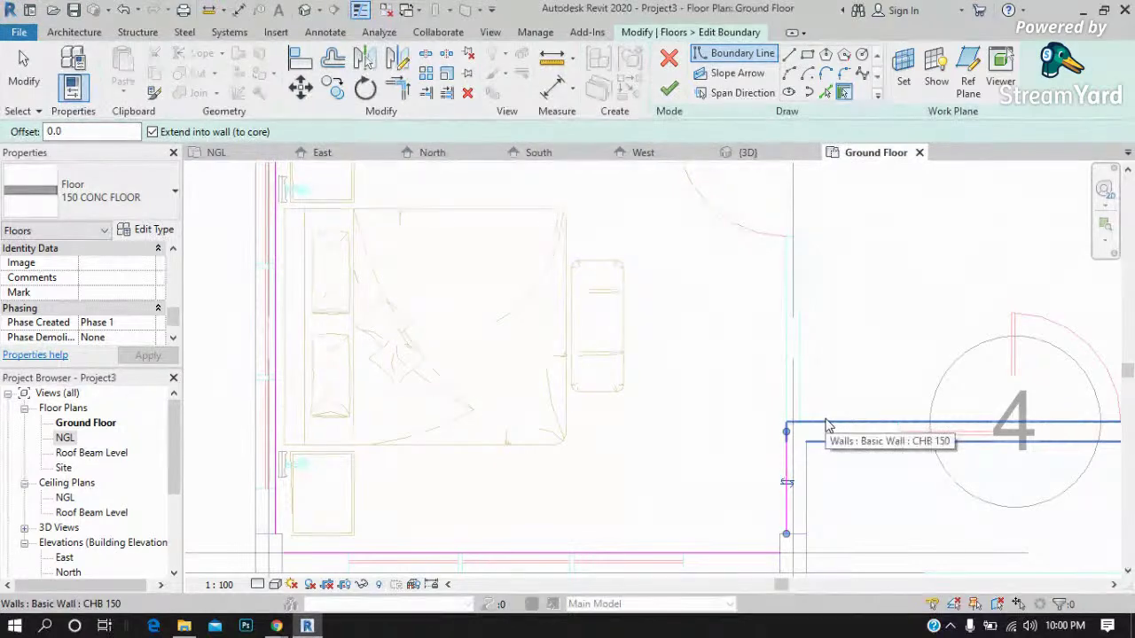
pyautogui.click(825, 427)
pyautogui.scroll(-2, 487, 425)
pyautogui.scroll(-1, 532, 417)
pyautogui.click(904, 355)
pyautogui.click(975, 278)
pyautogui.scroll(-2, 656, 452)
pyautogui.scroll(2, 856, 345)
pyautogui.scroll(2, 843, 375)
pyautogui.click(852, 381)
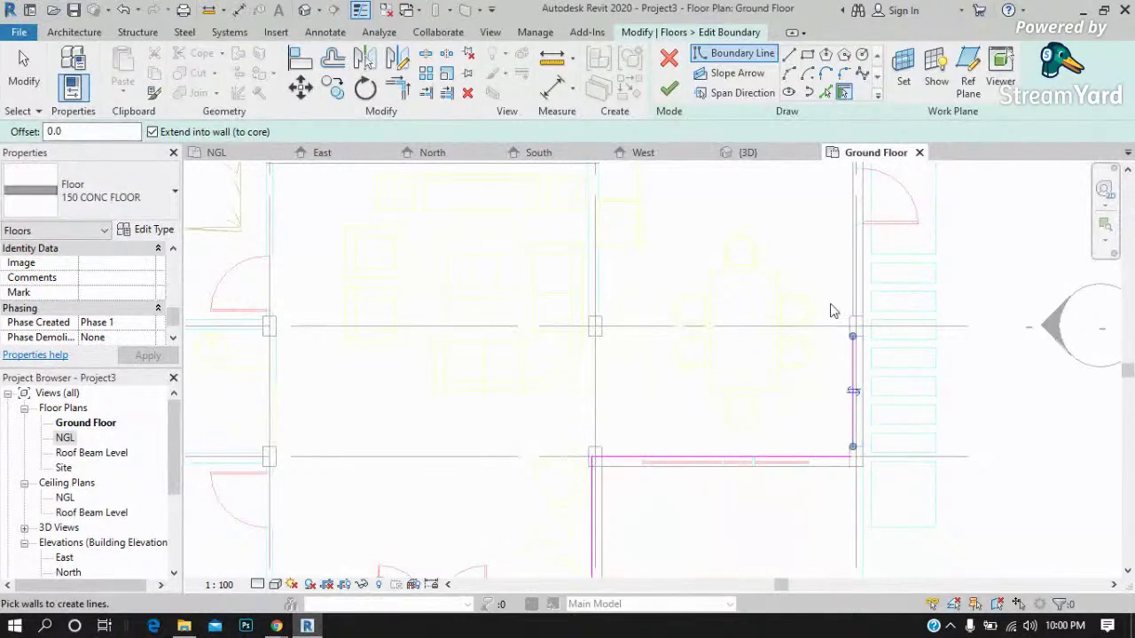
pyautogui.click(853, 211)
pyautogui.scroll(-2, 879, 450)
pyautogui.scroll(3, 754, 222)
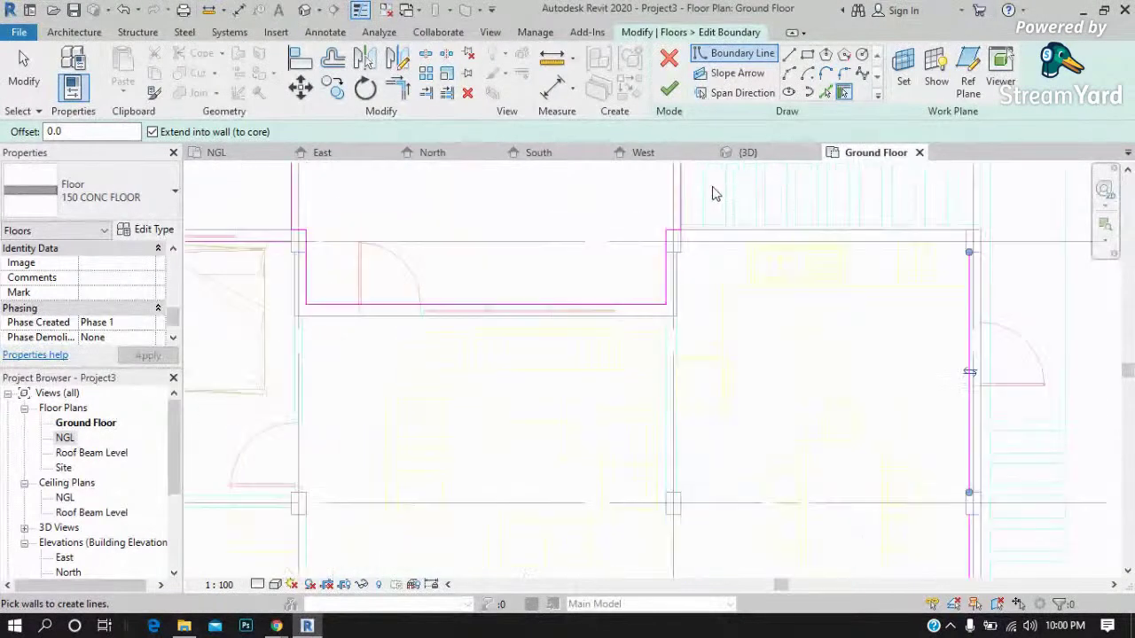
pyautogui.scroll(1, 709, 200)
pyautogui.click(699, 271)
pyautogui.scroll(-2, 736, 325)
pyautogui.scroll(1, 319, 324)
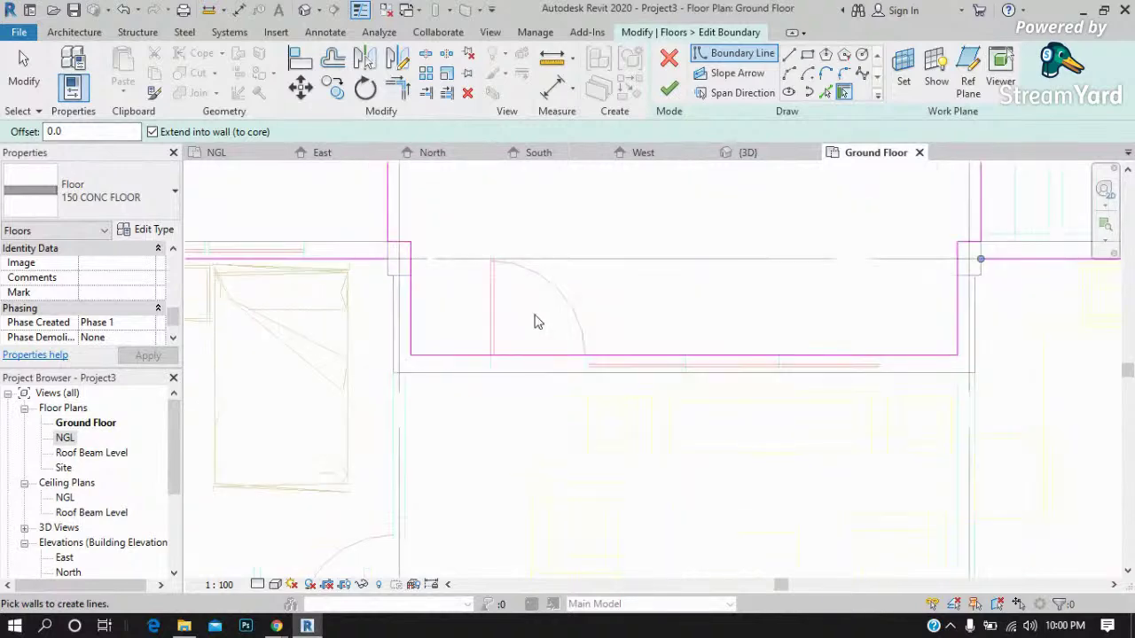
pyautogui.scroll(1, 201, 210)
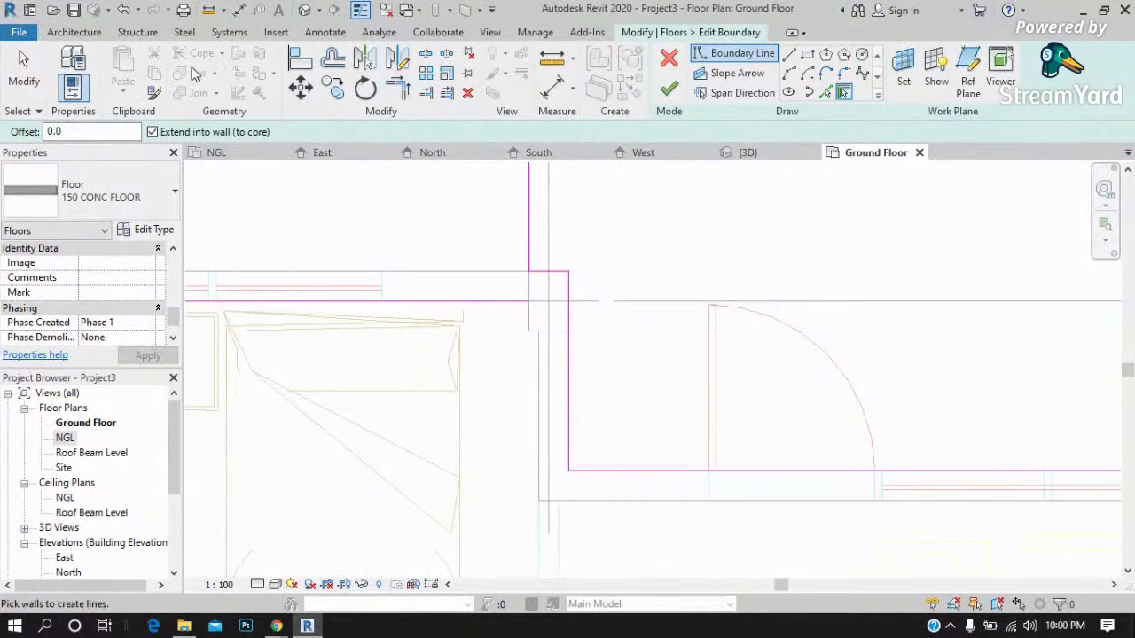
pyautogui.click(26, 71)
# Draw a boundary line from the wall endpoint beside the column, then select the vertical line.
pyautogui.scroll(1, 537, 309)
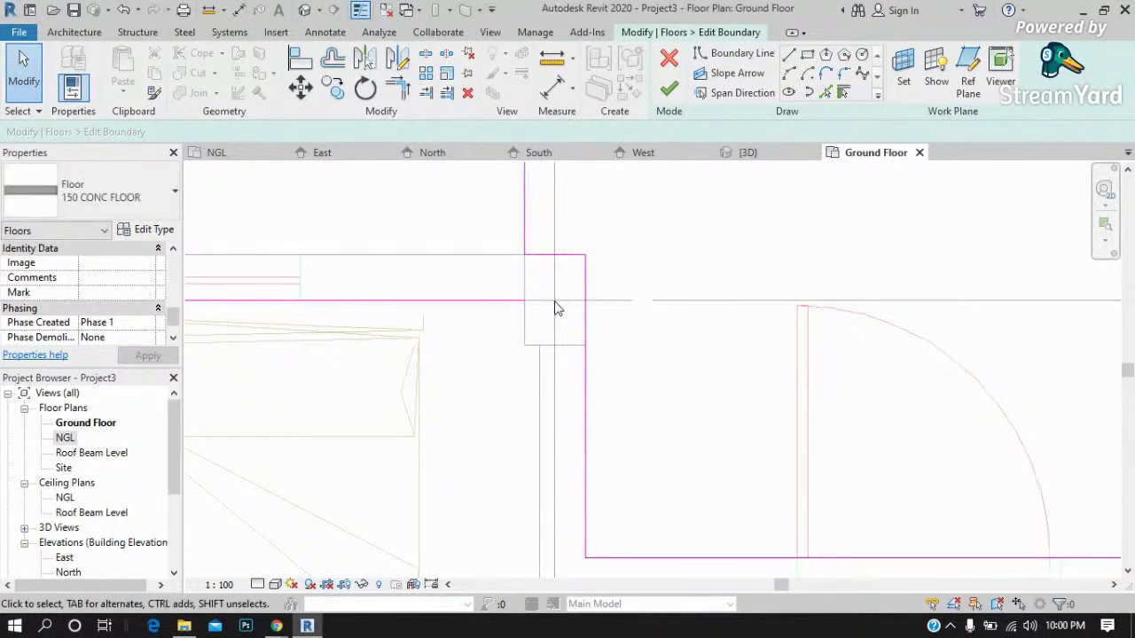
pyautogui.scroll(-1, 532, 413)
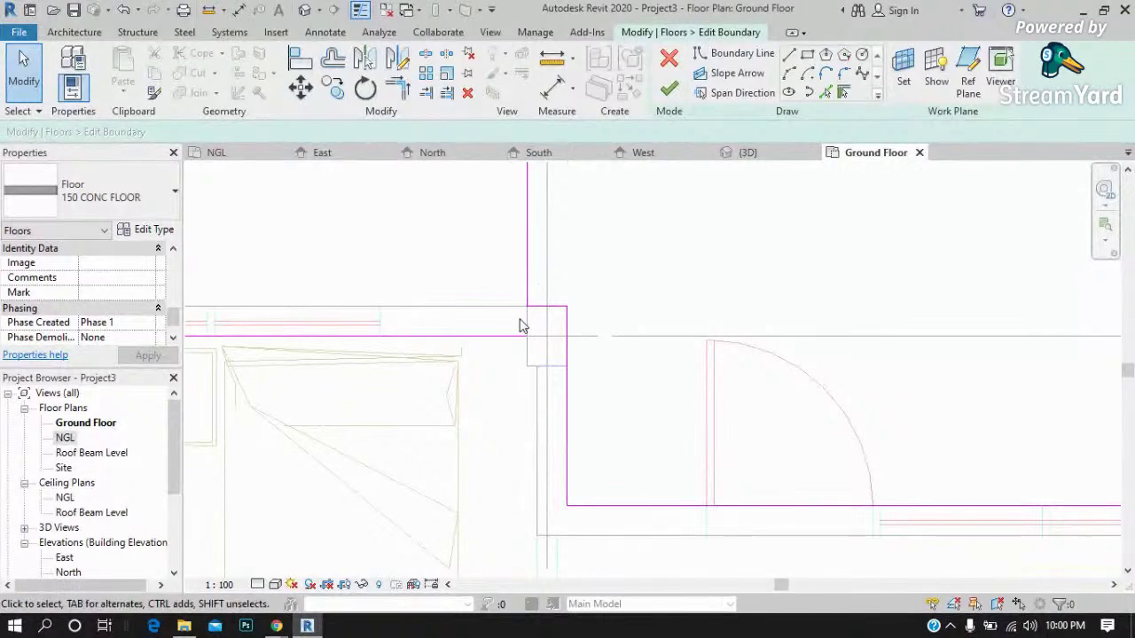
pyautogui.scroll(1, 570, 346)
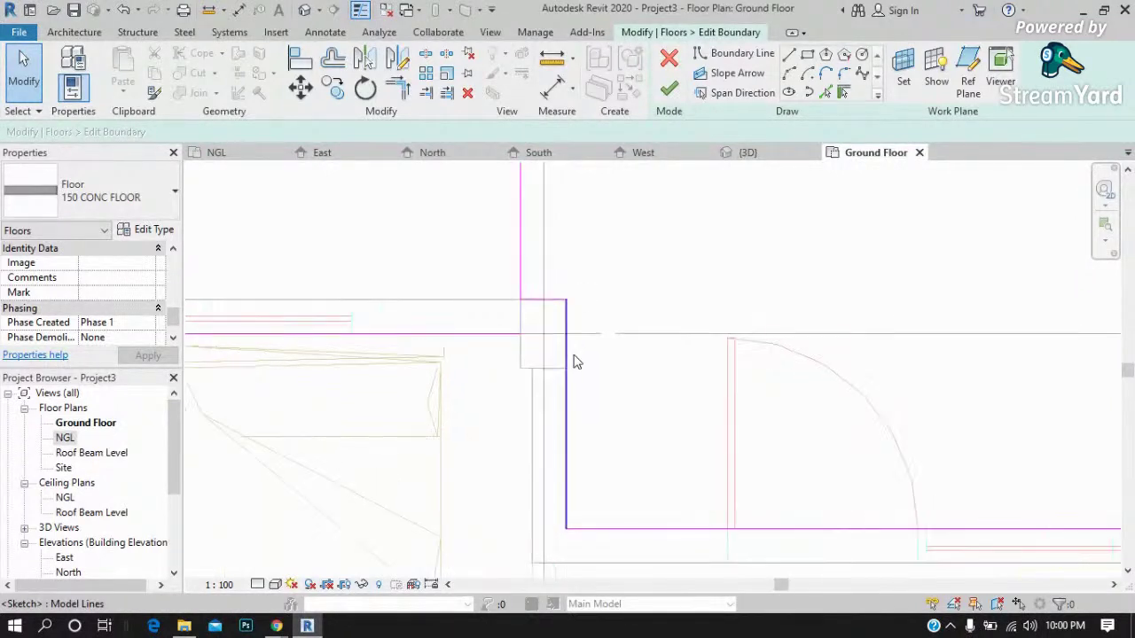
pyautogui.scroll(1, 548, 387)
pyautogui.click(736, 53)
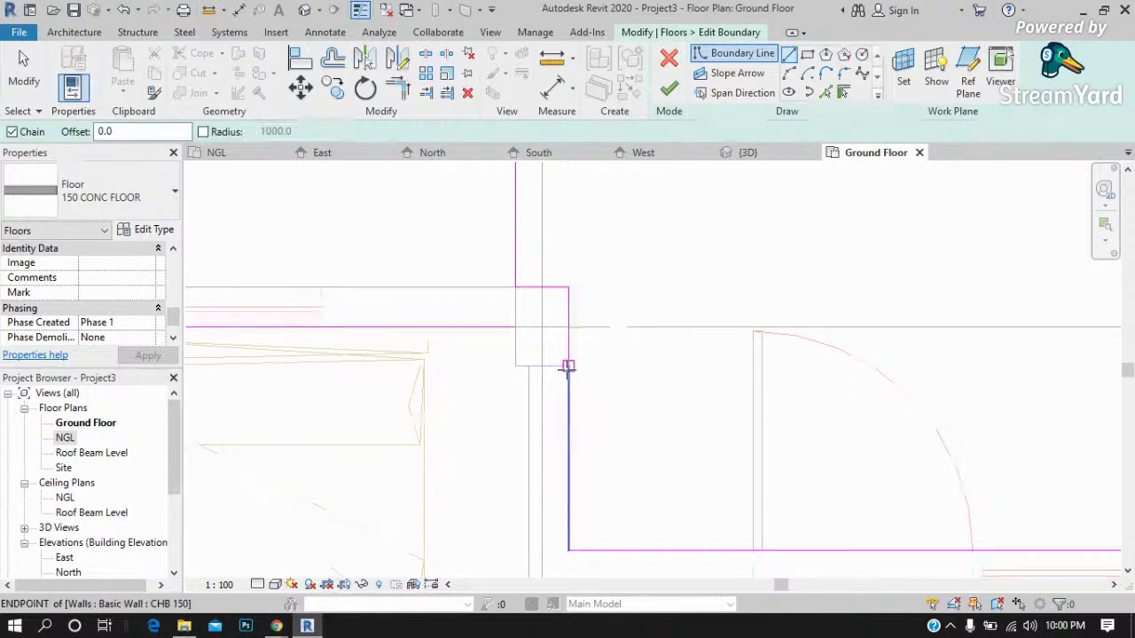
pyautogui.click(518, 329)
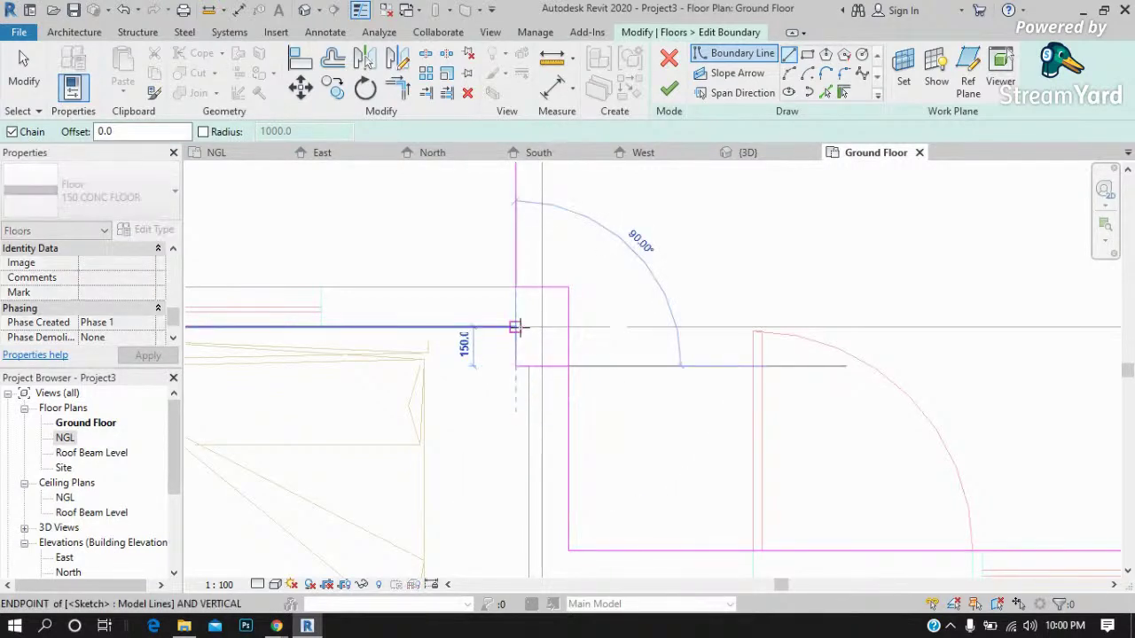
pyautogui.press('Escape')
pyautogui.press('Escape')
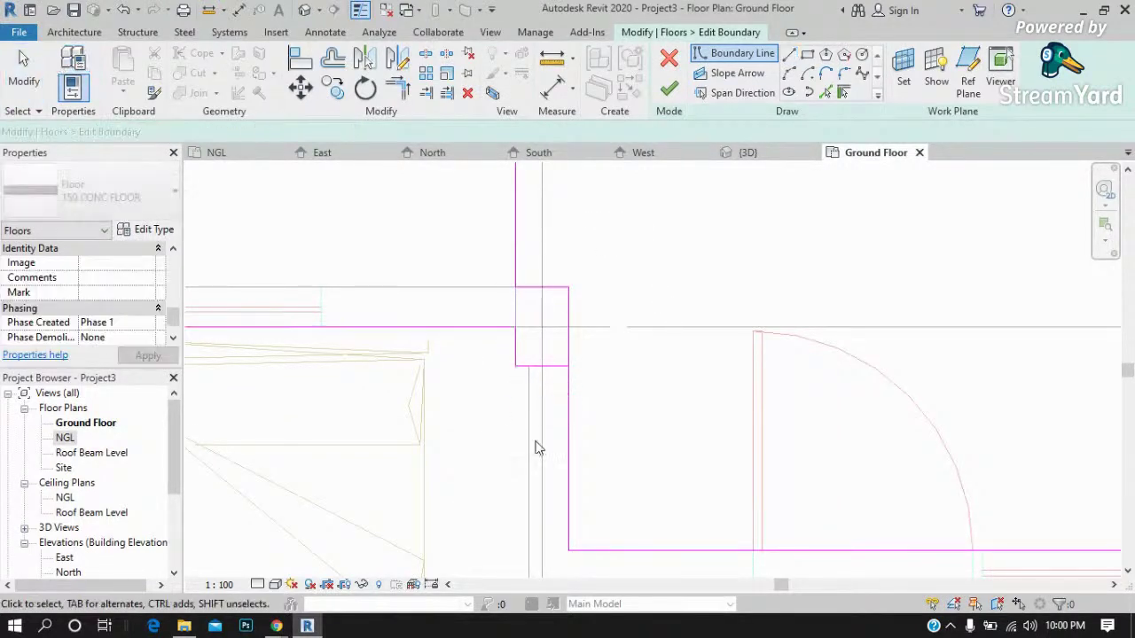
pyautogui.click(568, 435)
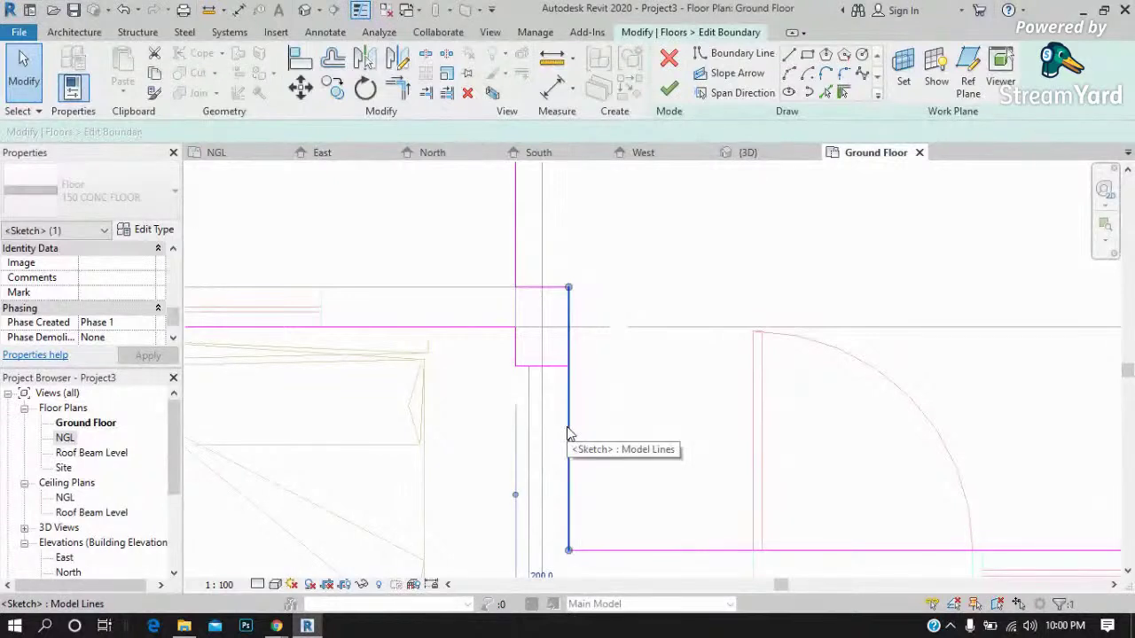
# Trim two boundary lines into a clean corner at the column, then check the bottom and vertical lines.
pyautogui.click(398, 89)
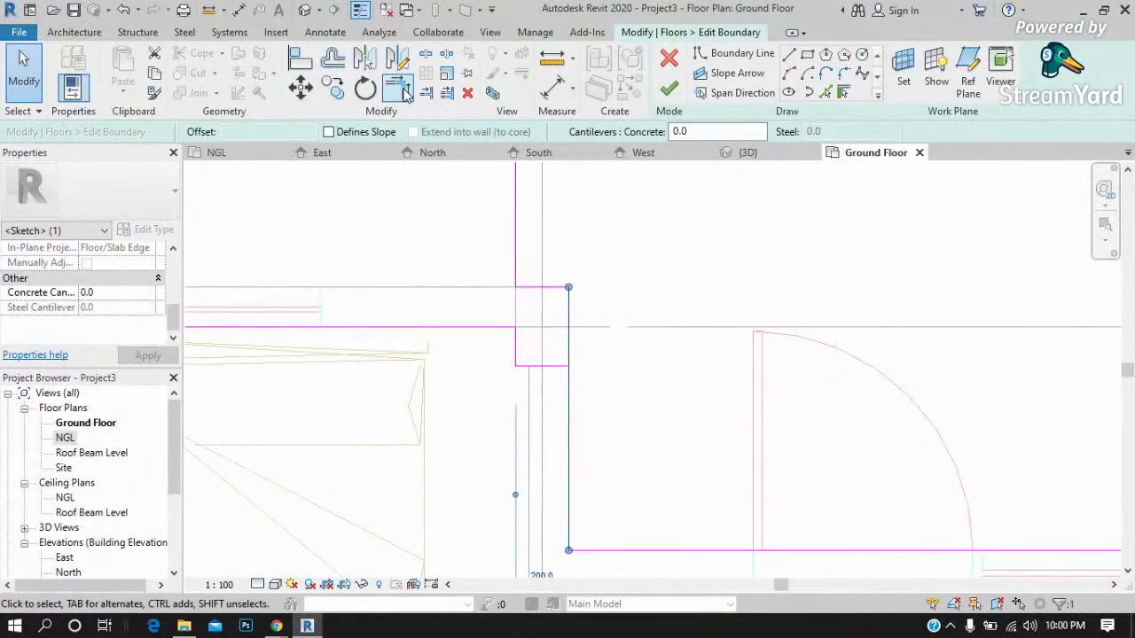
pyautogui.click(553, 374)
pyautogui.click(568, 355)
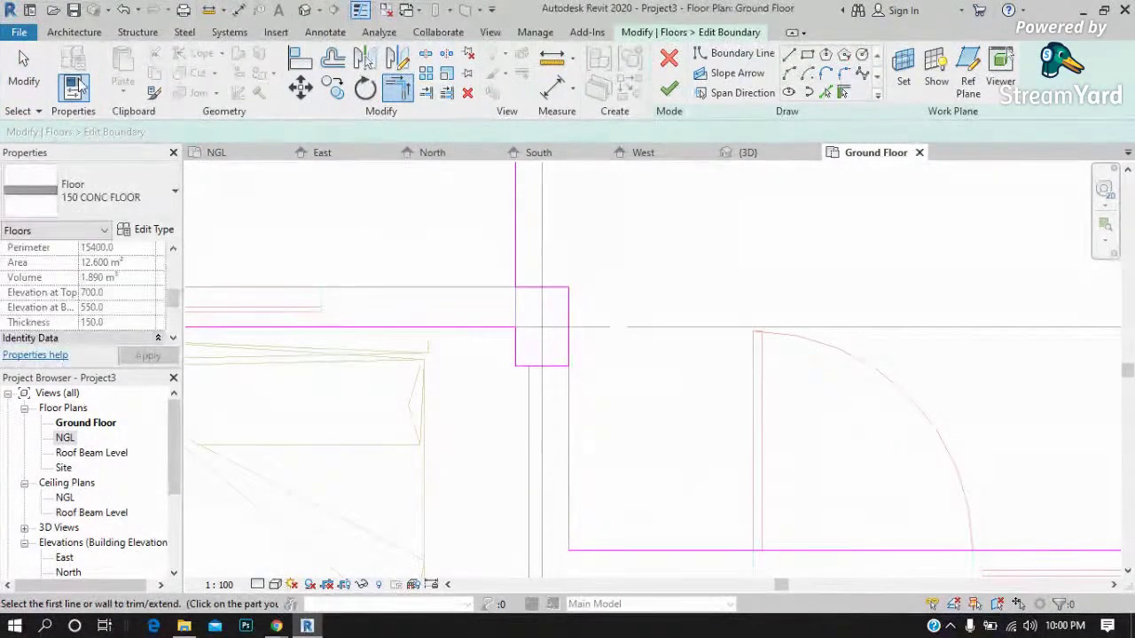
pyautogui.click(27, 55)
pyautogui.click(599, 551)
pyautogui.scroll(-2, 413, 431)
pyautogui.scroll(-2, 383, 418)
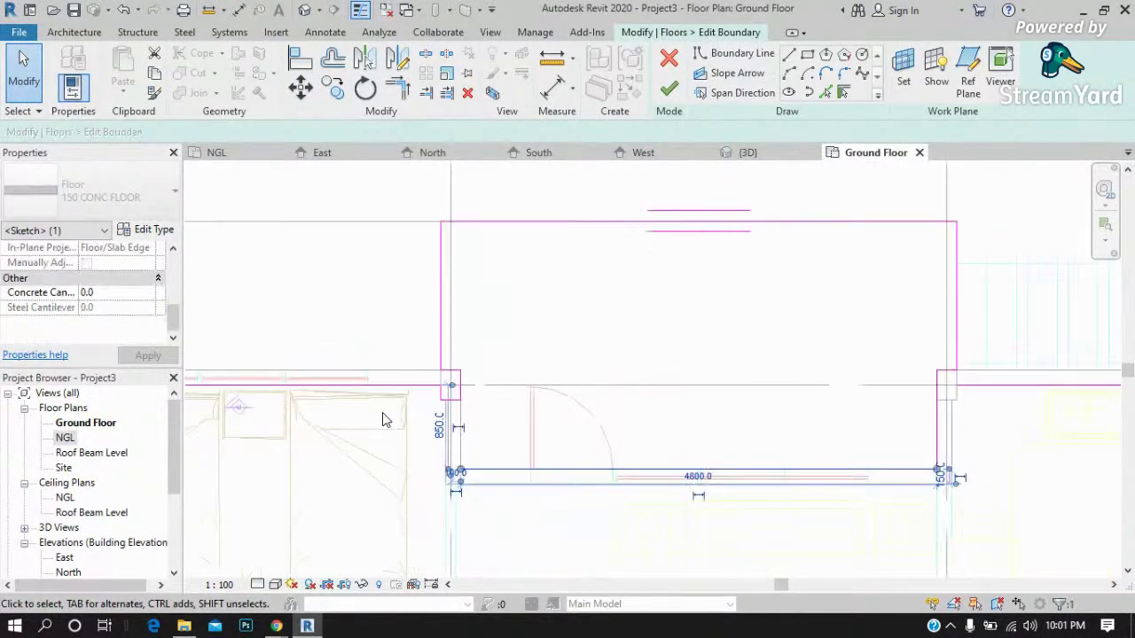
pyautogui.click(1049, 463)
pyautogui.scroll(3, 1013, 380)
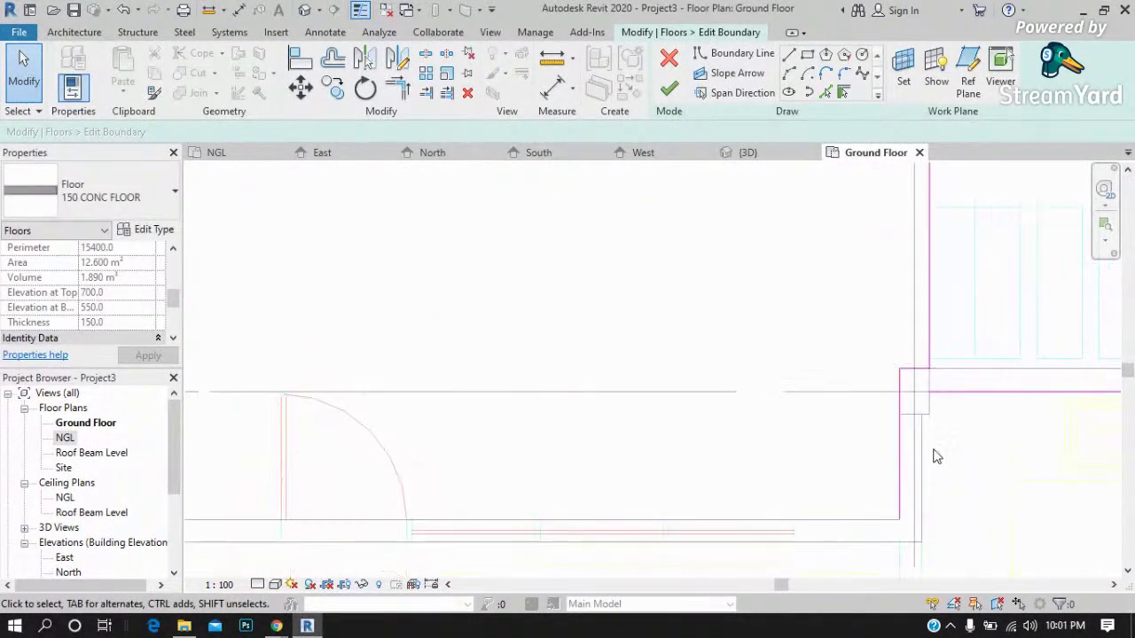
pyautogui.click(902, 476)
pyautogui.scroll(2, 1016, 375)
pyautogui.click(1007, 374)
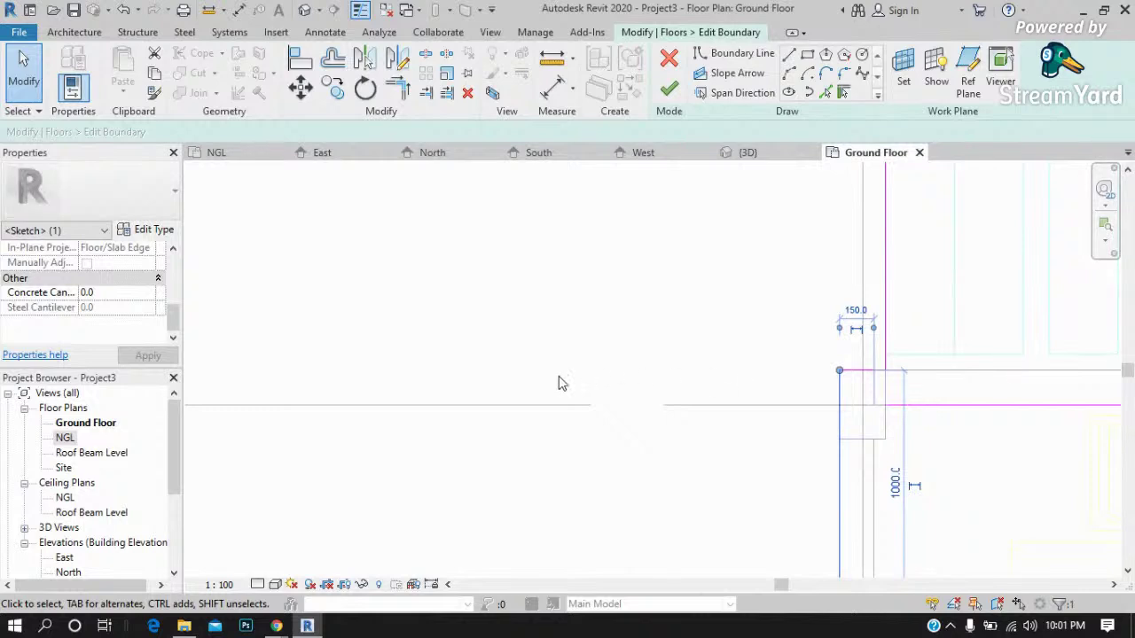
# Start a new boundary line at the short horizontal line's end by the next column.
pyautogui.moveTo(985, 373)
pyautogui.mouseDown(button='middle')
pyautogui.moveTo(910, 400)
pyautogui.moveTo(795, 379)
pyautogui.mouseUp(button='middle')
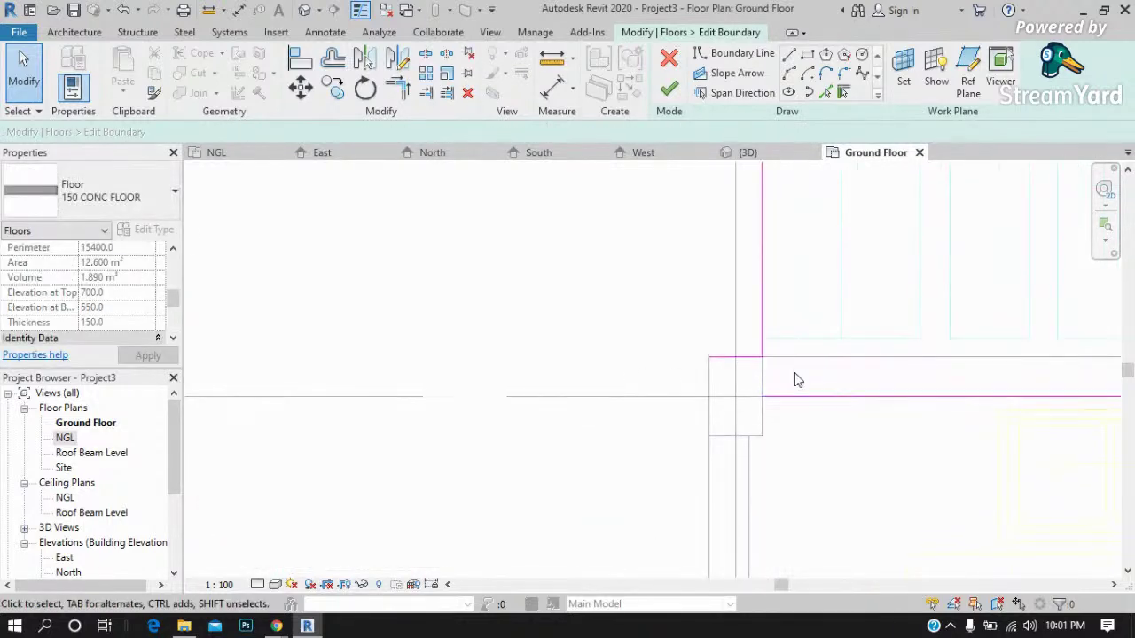
pyautogui.click(744, 359)
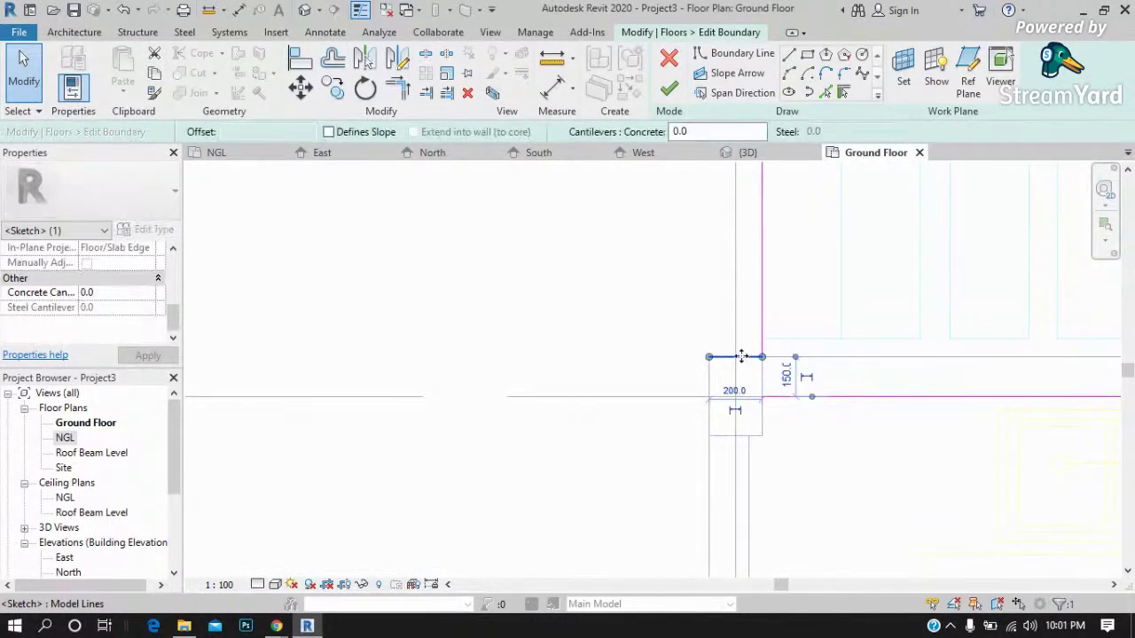
pyautogui.click(789, 53)
pyautogui.scroll(1, 765, 357)
pyautogui.click(690, 358)
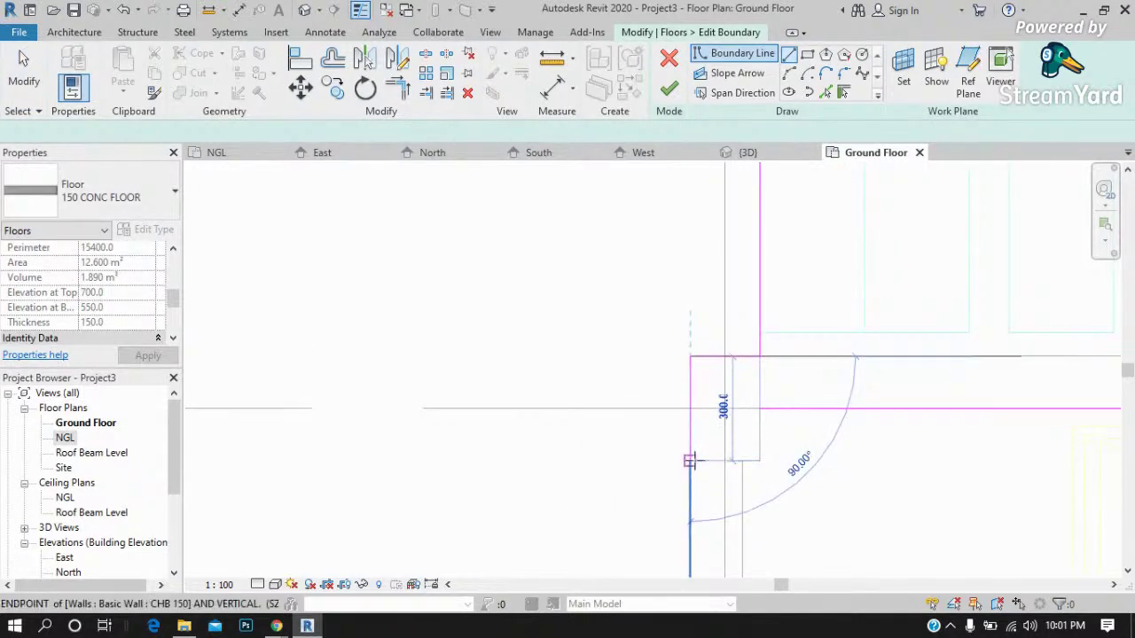
# Finish the notch with a vertical segment along the column side and a closing horizontal segment.
pyautogui.click(690, 460)
pyautogui.click(761, 409)
pyautogui.scroll(-3, 564, 322)
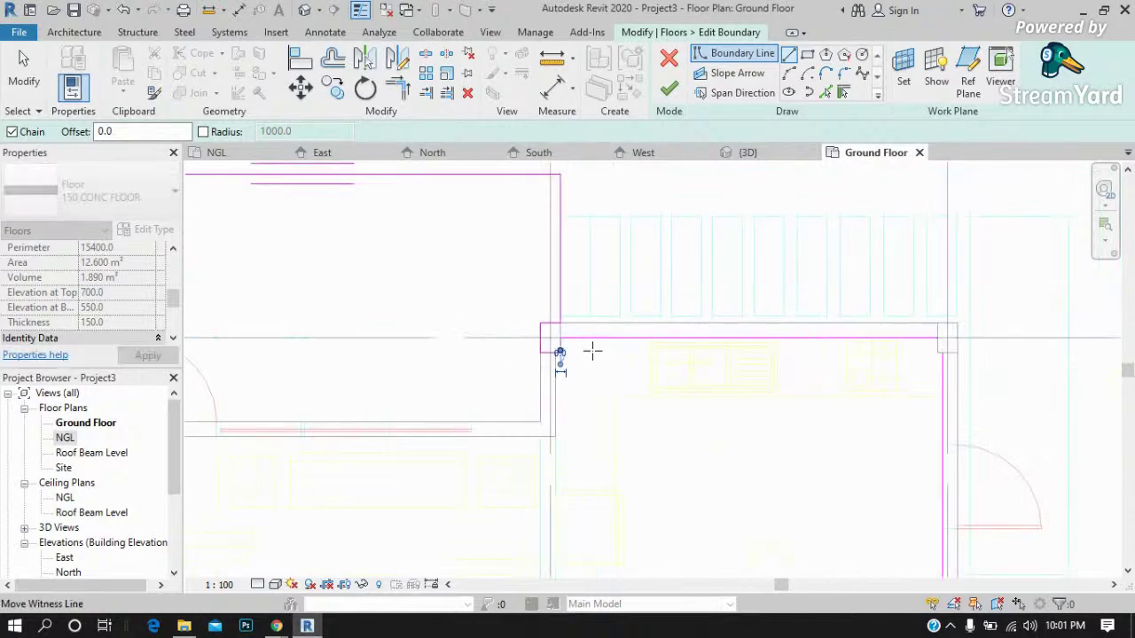
pyautogui.scroll(4, 999, 379)
pyautogui.scroll(3, 914, 296)
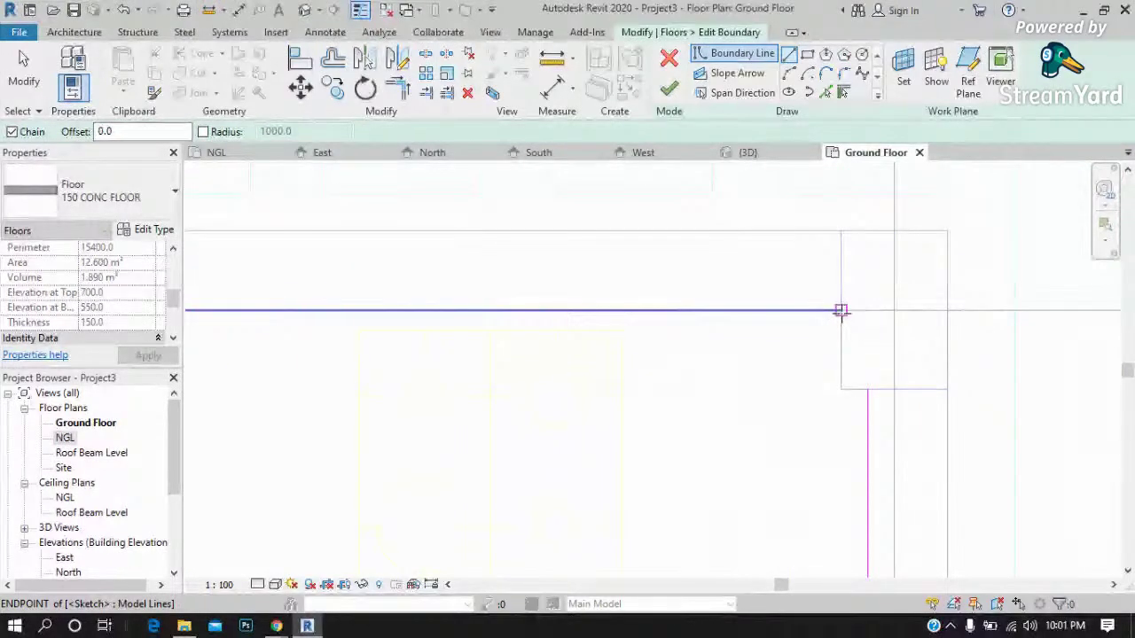
pyautogui.scroll(-5, 840, 310)
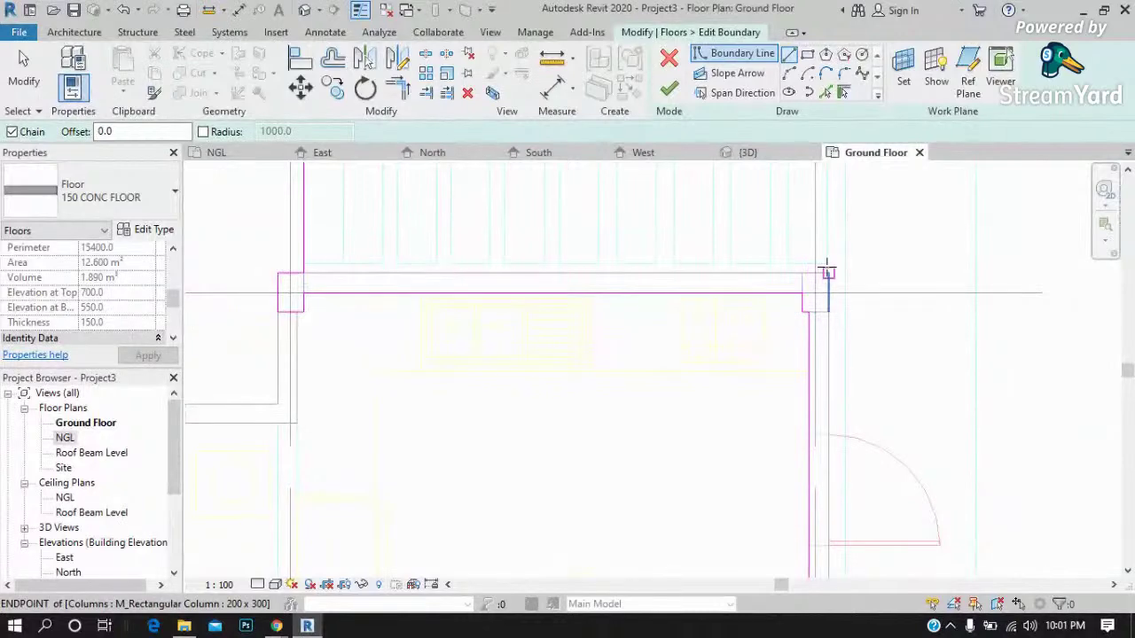
pyautogui.scroll(-1, 825, 268)
pyautogui.scroll(2, 821, 426)
pyautogui.scroll(2, 826, 406)
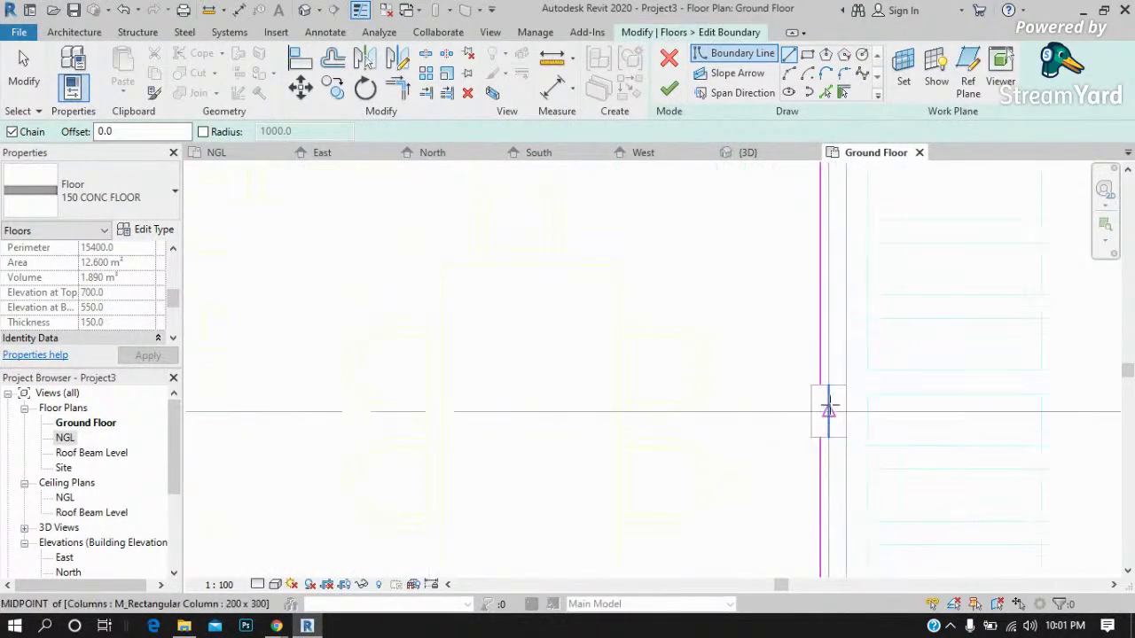
# Draw a 300 segment and a 150 segment along the next column's sides as separate chains.
pyautogui.click(812, 385)
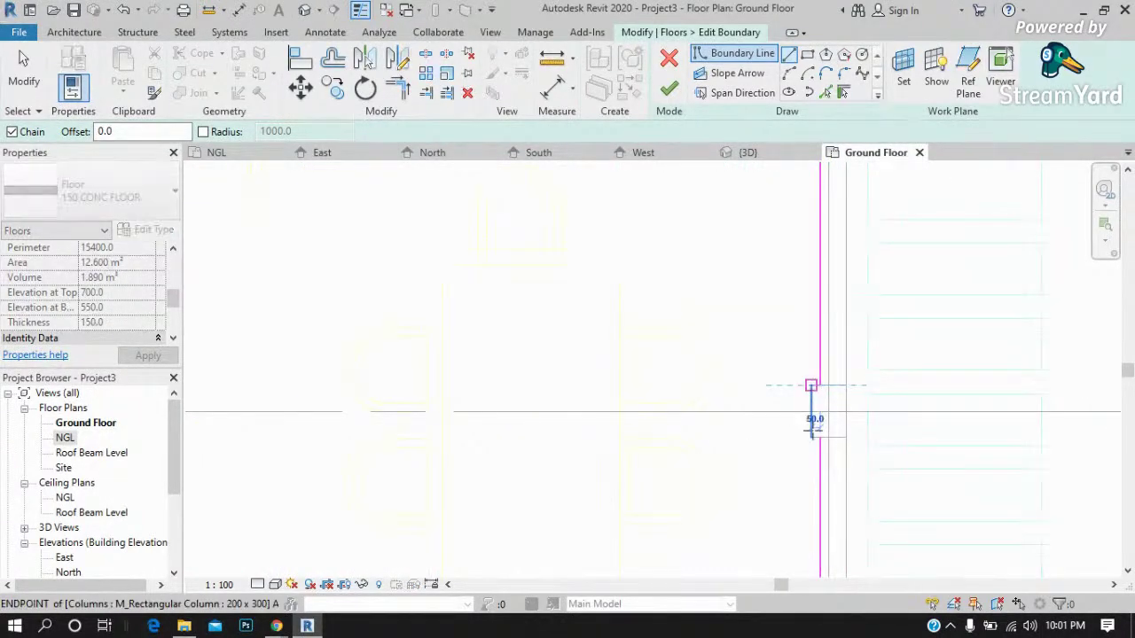
pyautogui.click(814, 437)
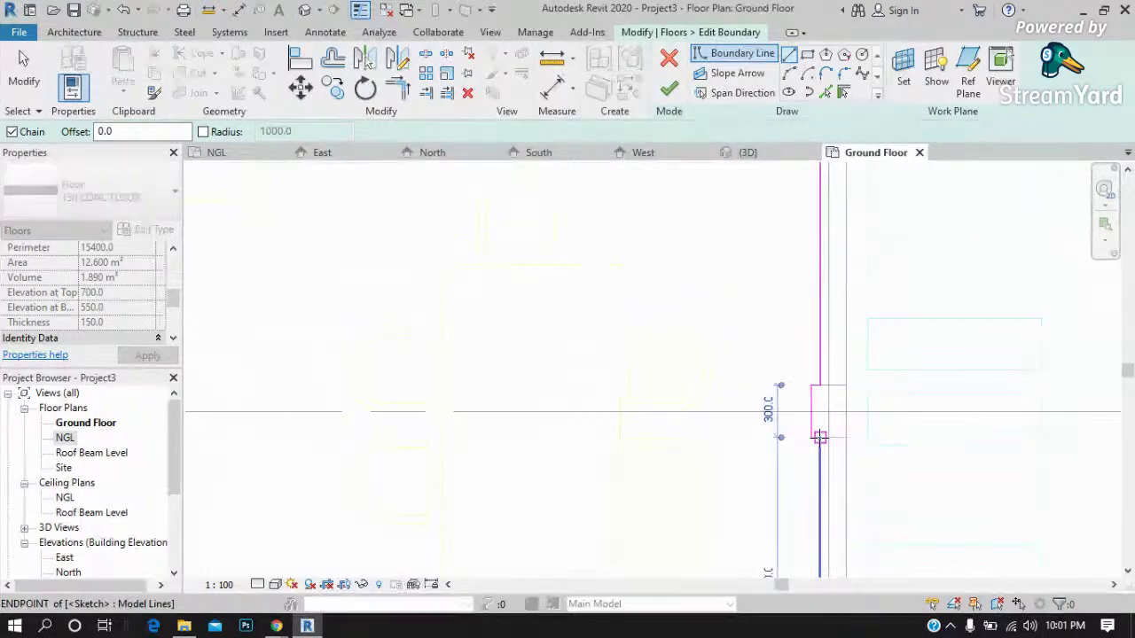
pyautogui.press('Escape')
pyautogui.scroll(-3, 754, 284)
pyautogui.scroll(-2, 754, 283)
pyautogui.scroll(3, 758, 399)
pyautogui.scroll(1, 774, 432)
pyautogui.click(780, 440)
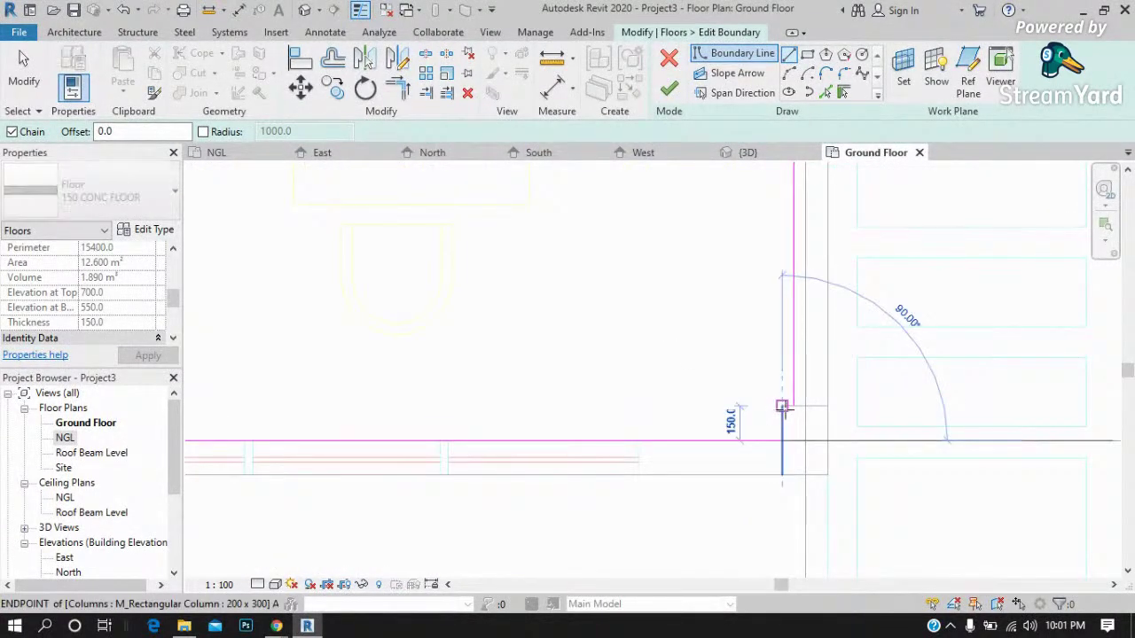
pyautogui.click(783, 405)
pyautogui.press('Escape')
pyautogui.scroll(-2, 857, 336)
pyautogui.scroll(2, 536, 381)
pyautogui.scroll(2, 536, 381)
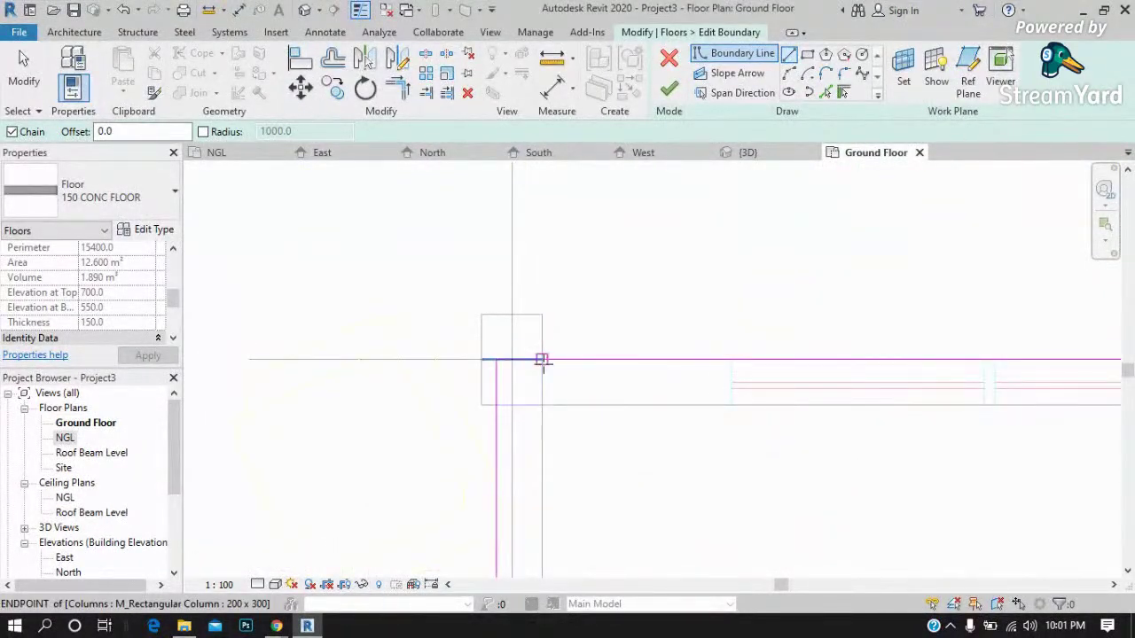
# Notch the boundary around the last column's left side and trim its corner lines clean.
pyautogui.click(541, 360)
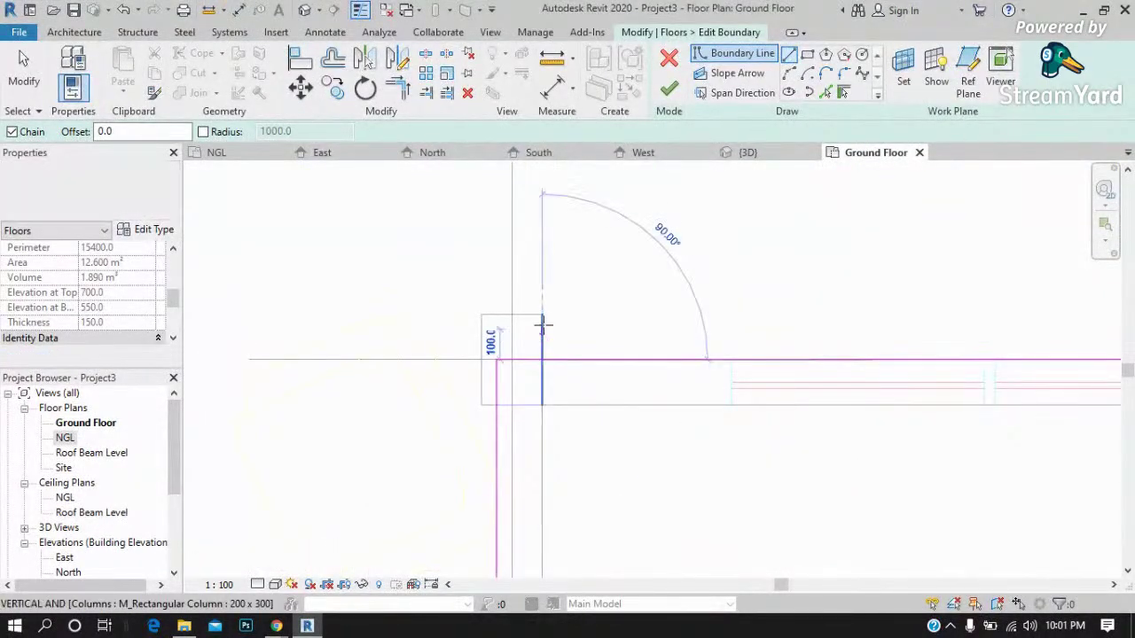
pyautogui.click(485, 317)
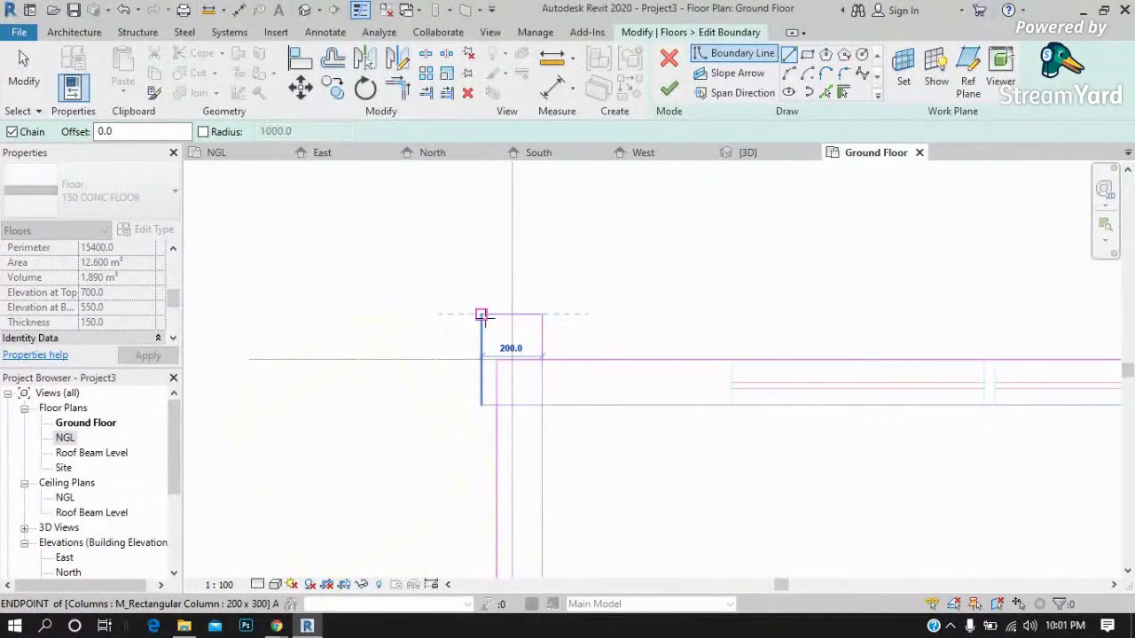
pyautogui.click(483, 405)
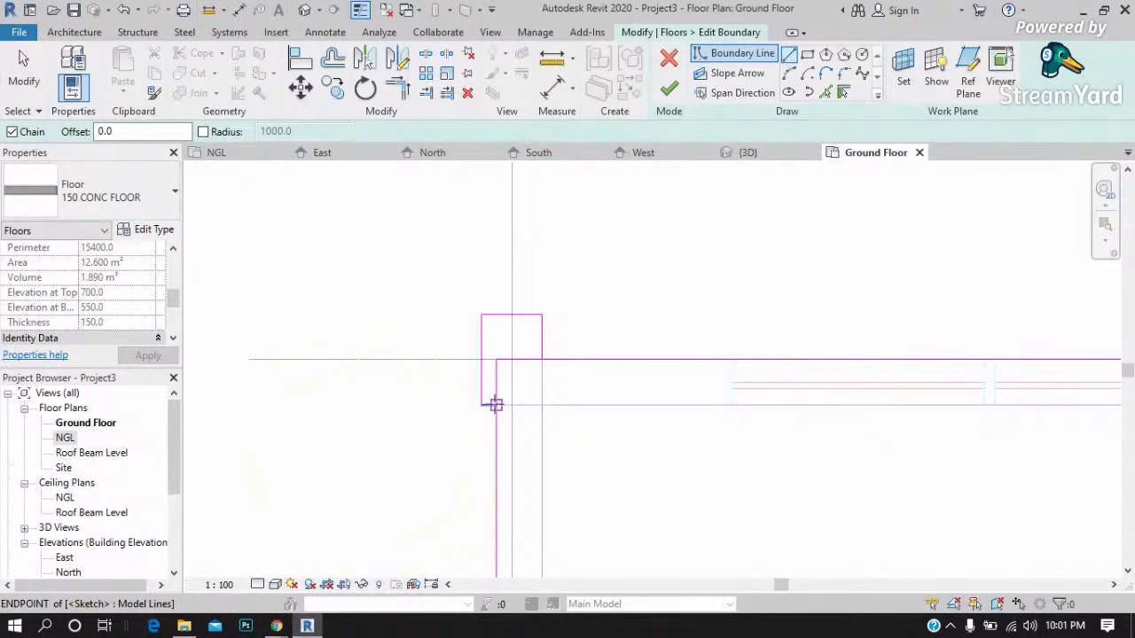
pyautogui.click(496, 404)
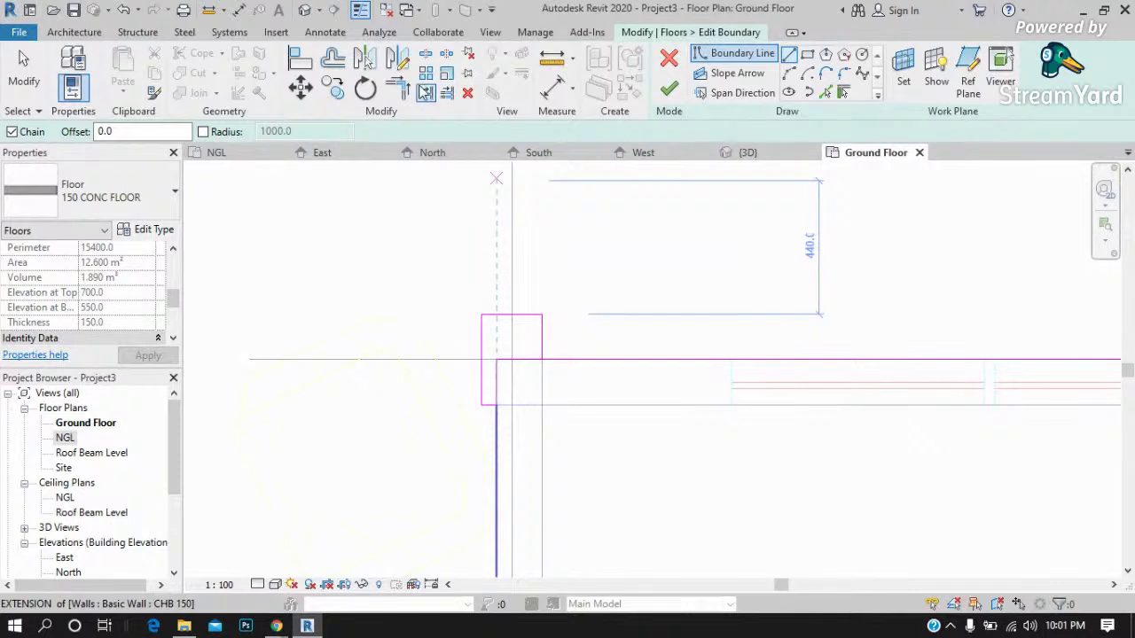
pyautogui.click(410, 89)
pyautogui.scroll(2, 518, 375)
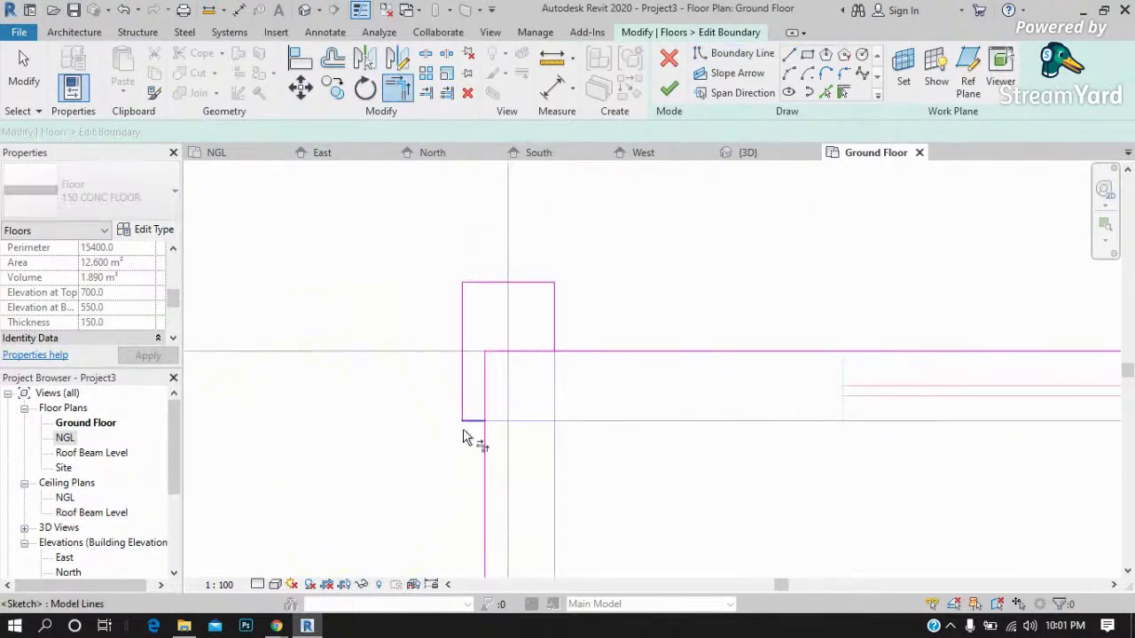
pyautogui.click(470, 426)
pyautogui.click(484, 447)
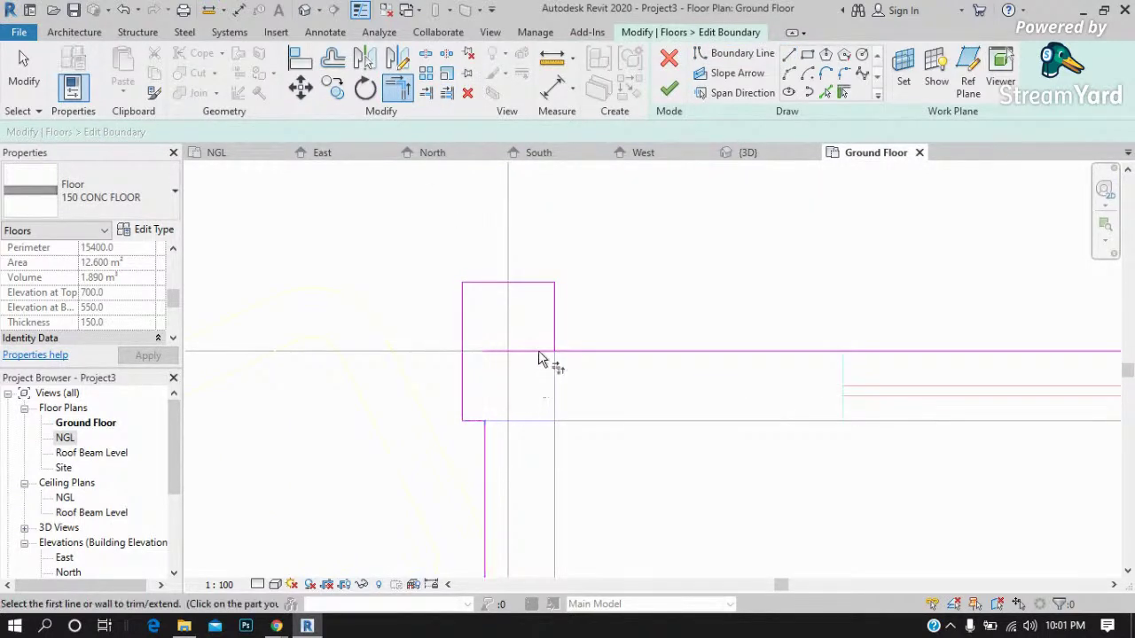
pyautogui.scroll(-2, 659, 233)
pyautogui.scroll(-3, 658, 233)
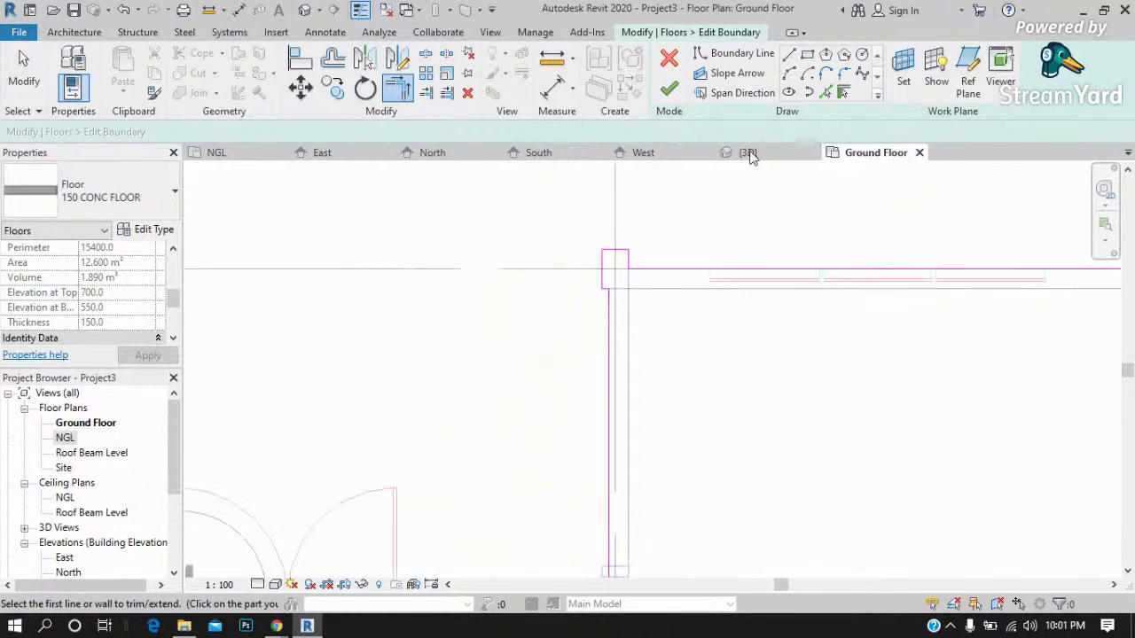
pyautogui.click(790, 57)
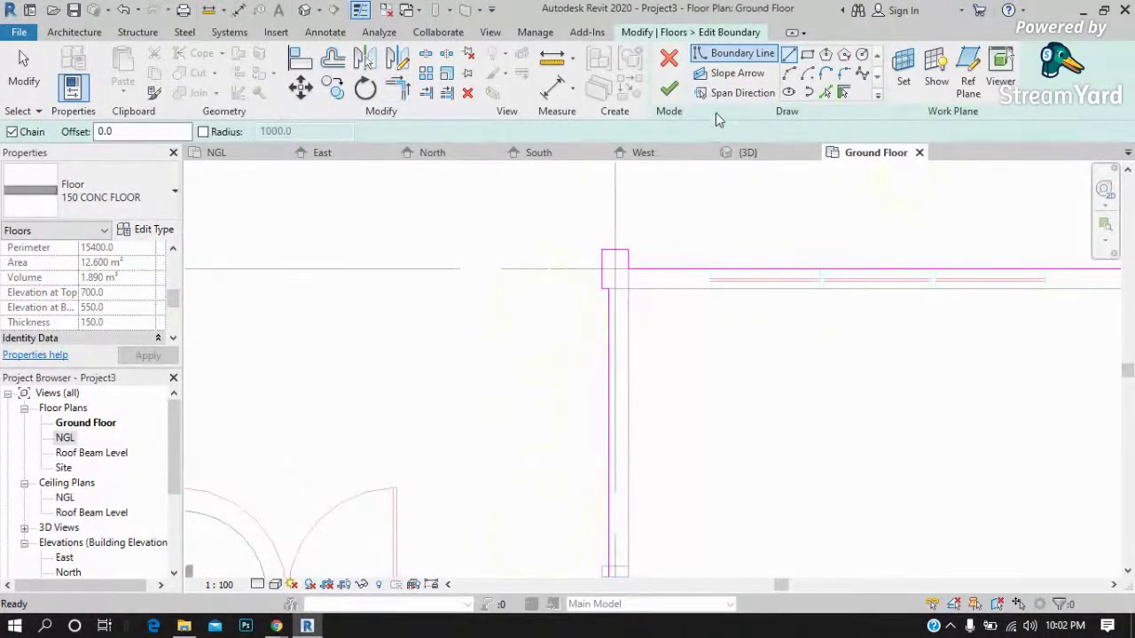
# Sketch a short vertical boundary segment from the sketch edge up to the column.
pyautogui.scroll(-2, 687, 382)
pyautogui.scroll(1, 671, 478)
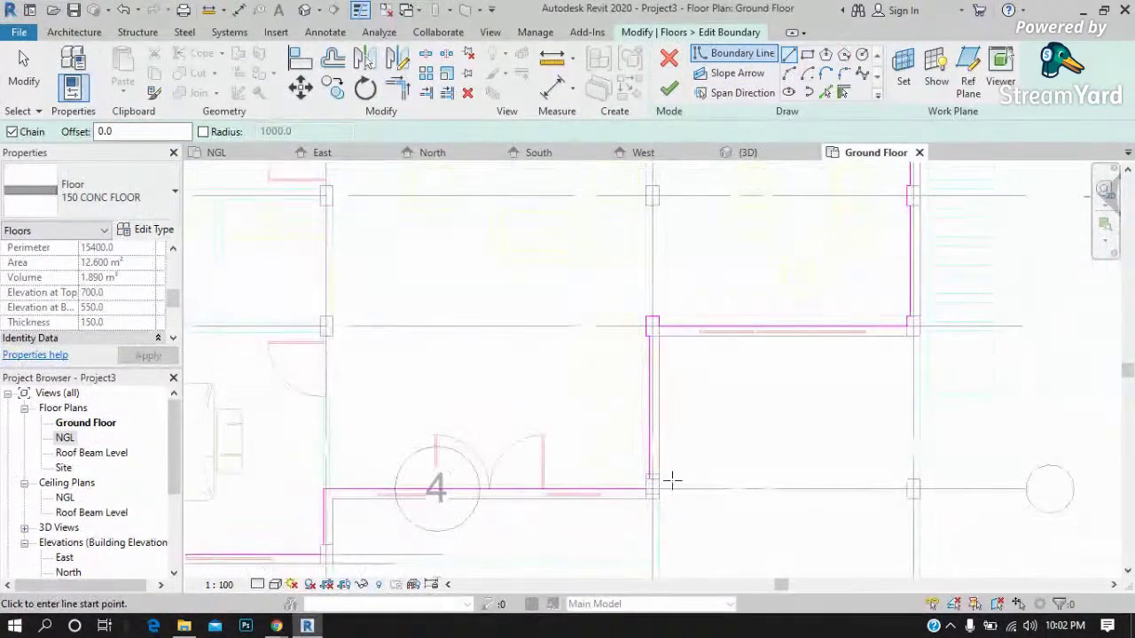
pyautogui.scroll(2, 638, 499)
pyautogui.scroll(1, 616, 486)
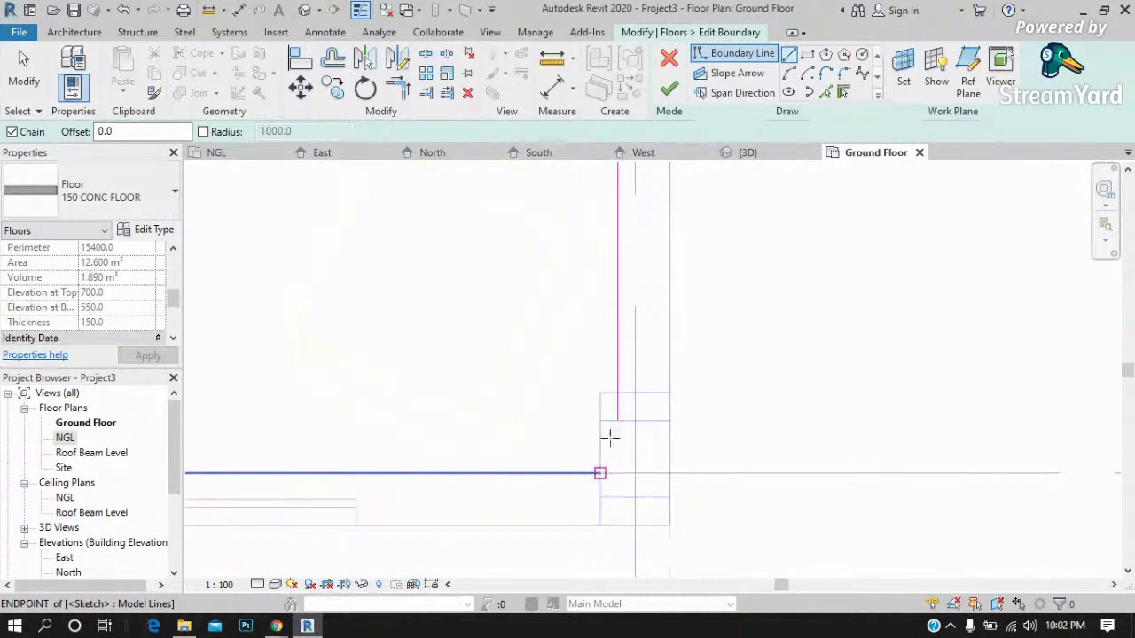
pyautogui.click(612, 421)
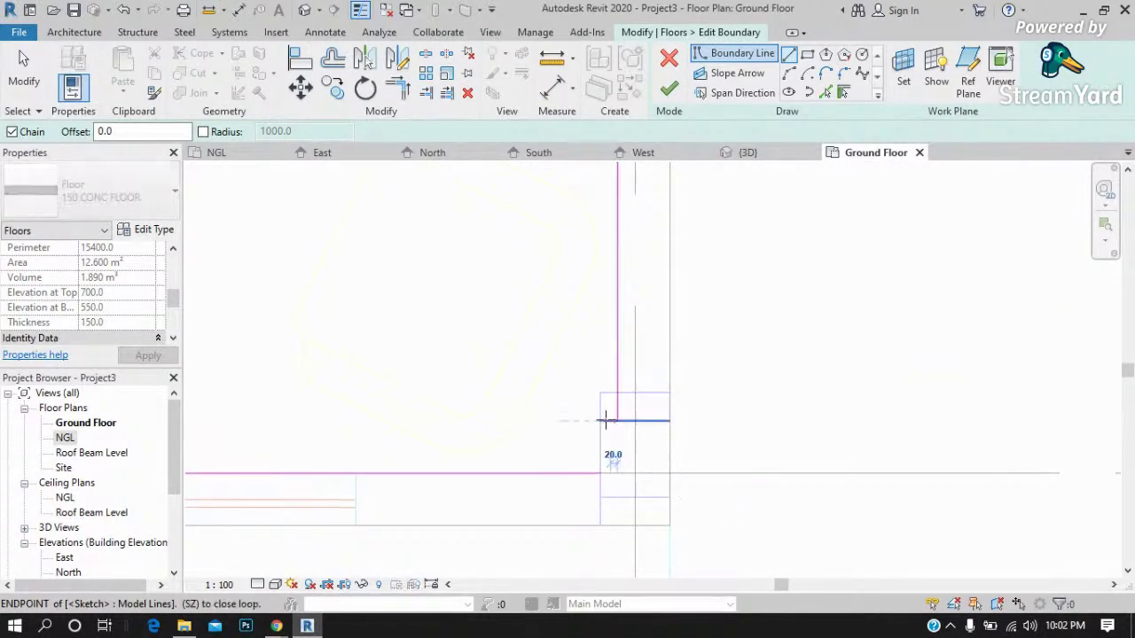
pyautogui.scroll(-3, 602, 471)
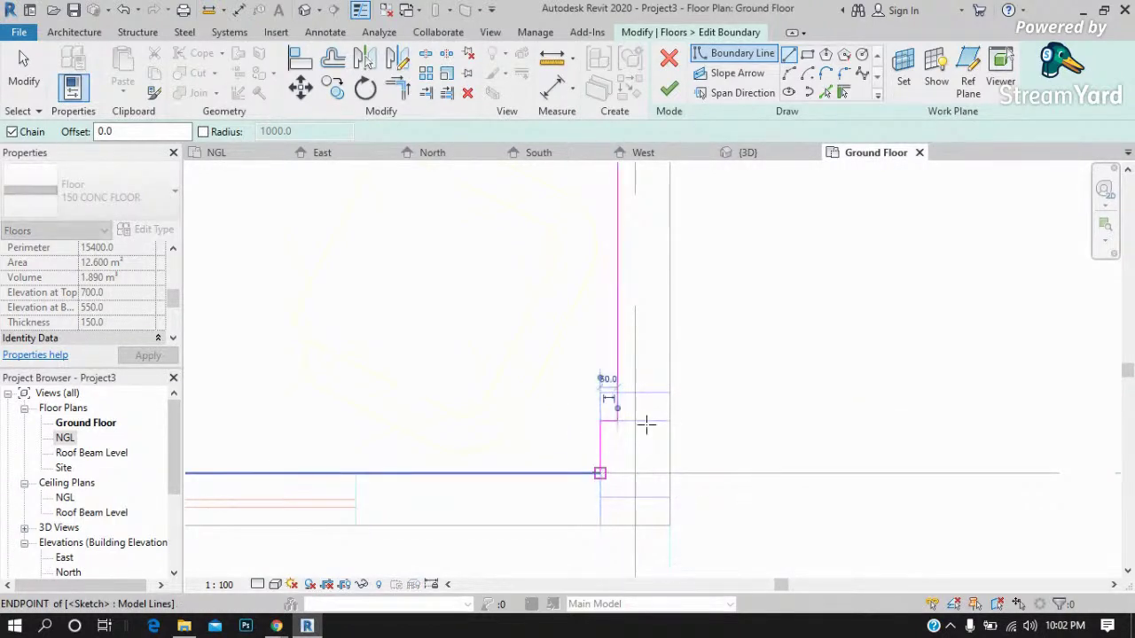
pyautogui.scroll(-2, 506, 438)
pyautogui.scroll(-1, 387, 458)
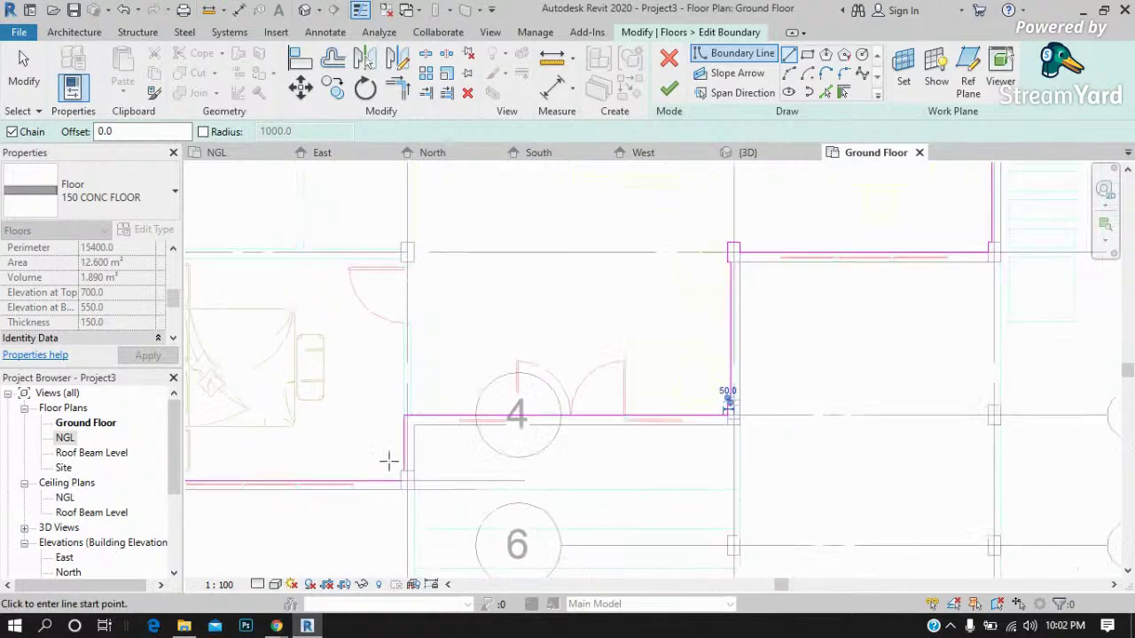
pyautogui.scroll(2, 385, 476)
pyautogui.scroll(2, 517, 430)
pyautogui.scroll(-1, 518, 430)
pyautogui.scroll(2, 497, 470)
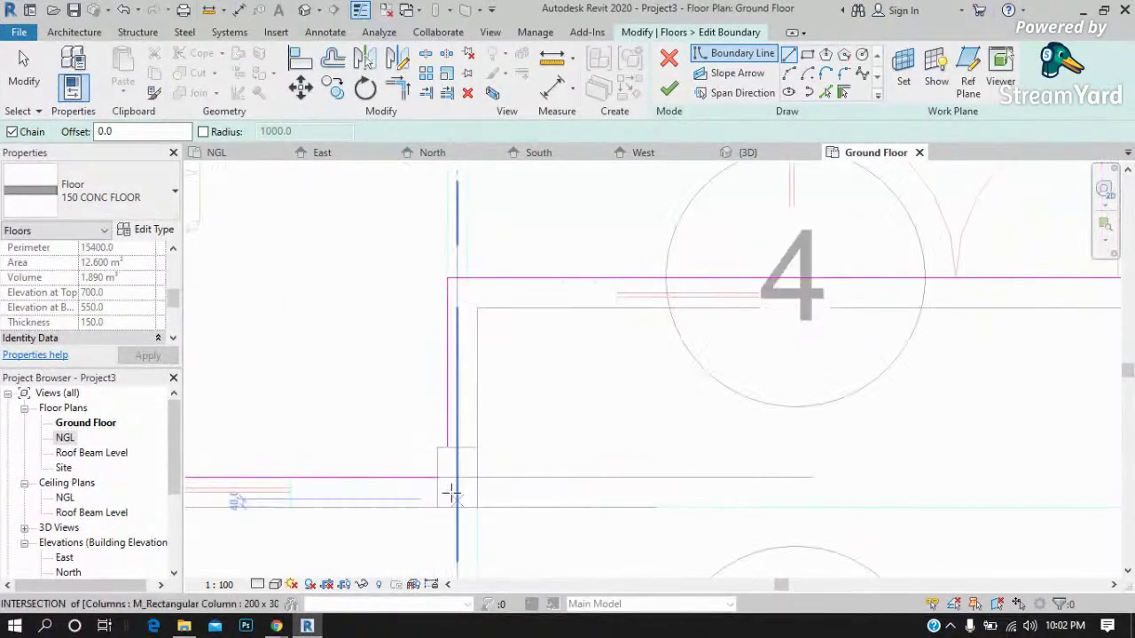
pyautogui.click(437, 478)
pyautogui.click(437, 454)
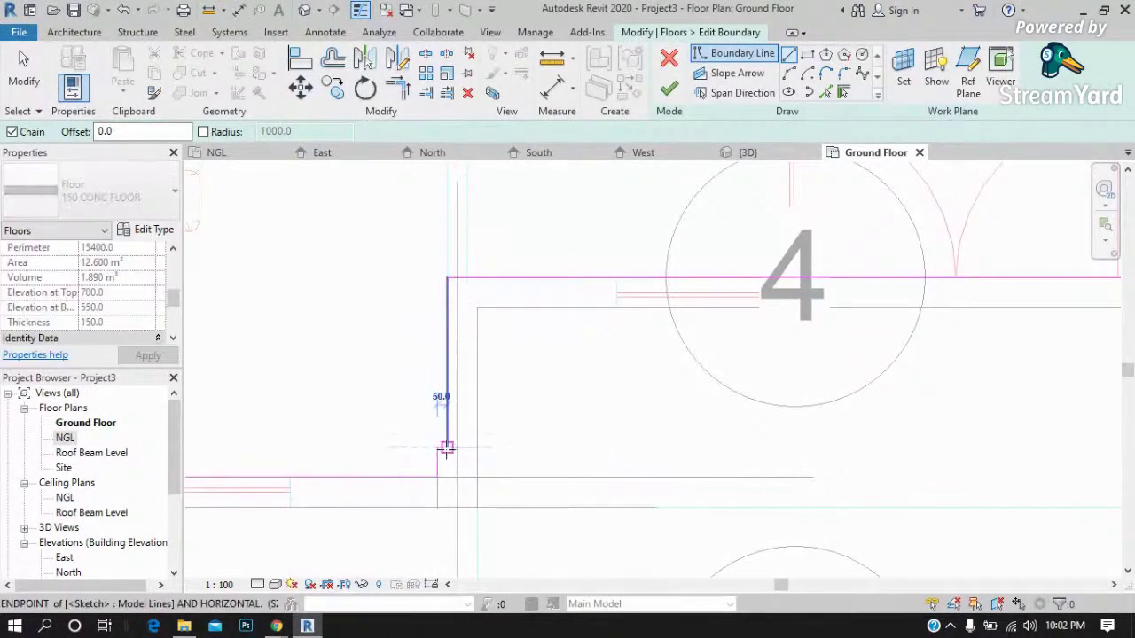
pyautogui.press('Escape')
# Notch the next column with short horizontal and vertical lines plus a 4100 segment along the wall.
pyautogui.scroll(3, 439, 487)
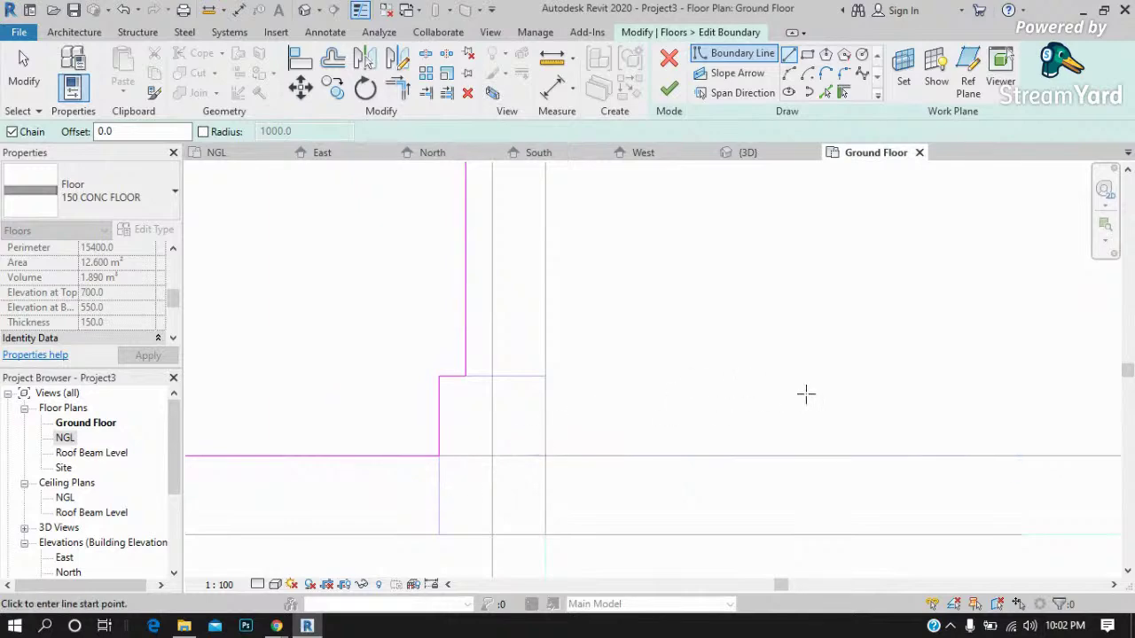
pyautogui.scroll(-2, 802, 395)
pyautogui.scroll(-3, 805, 416)
pyautogui.scroll(-1, 809, 445)
pyautogui.scroll(2, 316, 435)
pyautogui.scroll(2, 477, 405)
pyautogui.click(446, 345)
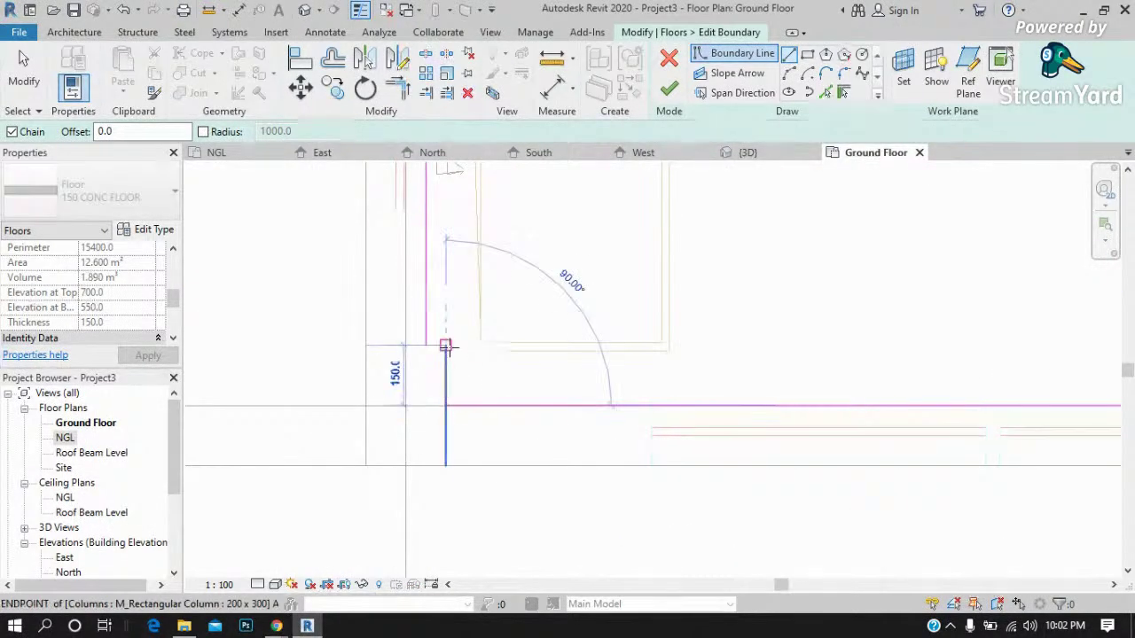
pyautogui.press('Escape')
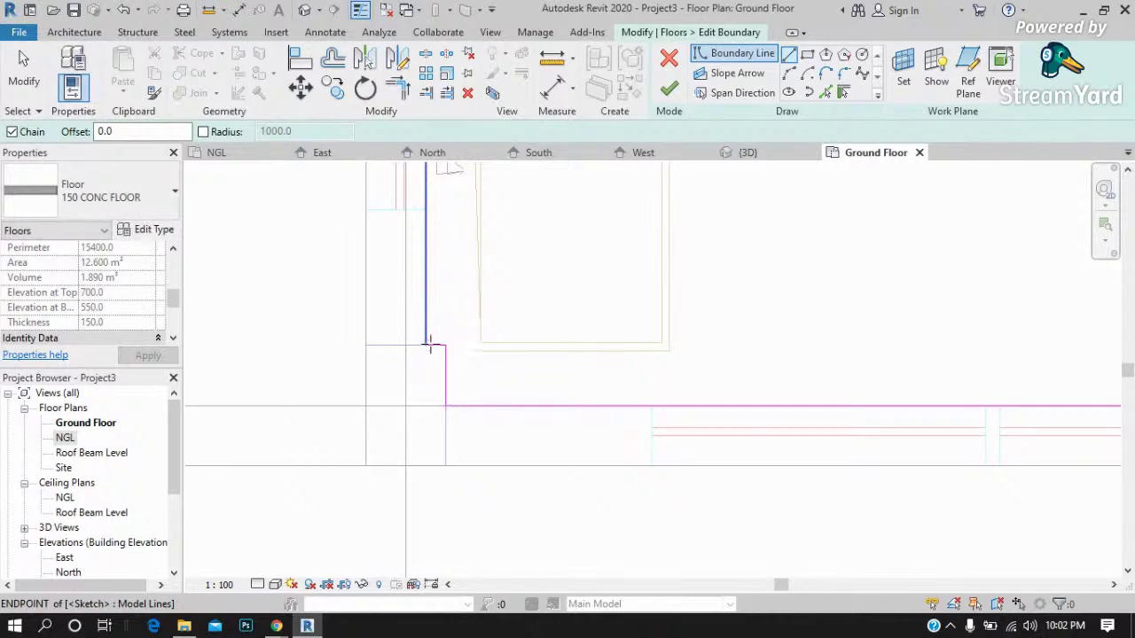
pyautogui.scroll(-2, 499, 514)
pyautogui.scroll(-2, 499, 514)
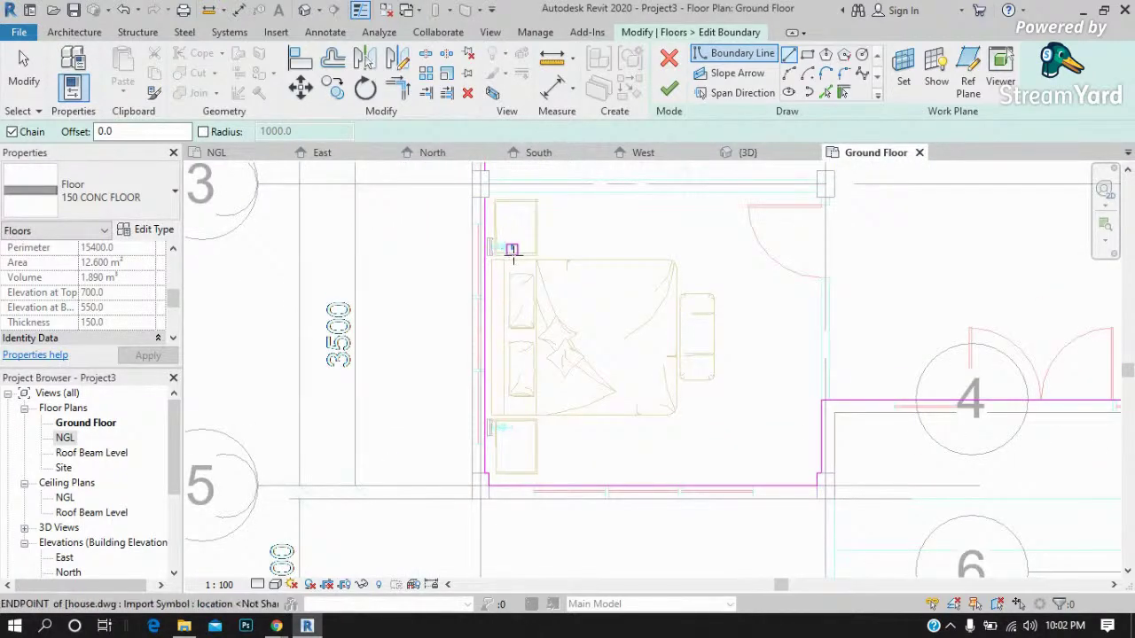
pyautogui.scroll(1, 513, 251)
pyautogui.scroll(2, 507, 271)
pyautogui.scroll(2, 494, 182)
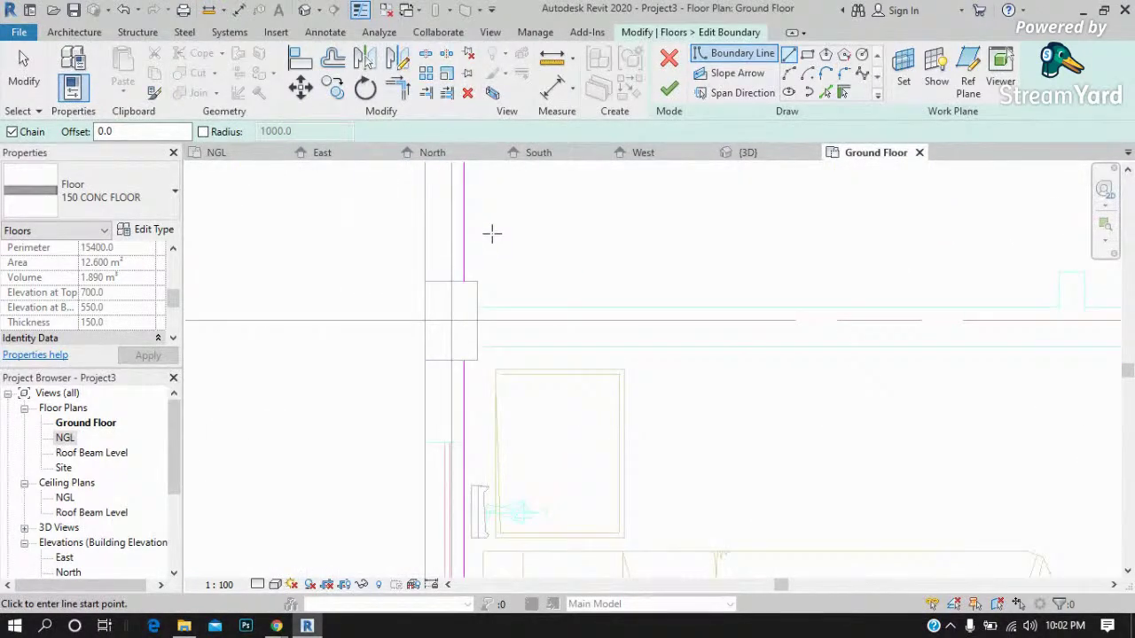
pyautogui.scroll(1, 473, 366)
pyautogui.scroll(1, 481, 332)
pyautogui.click(459, 351)
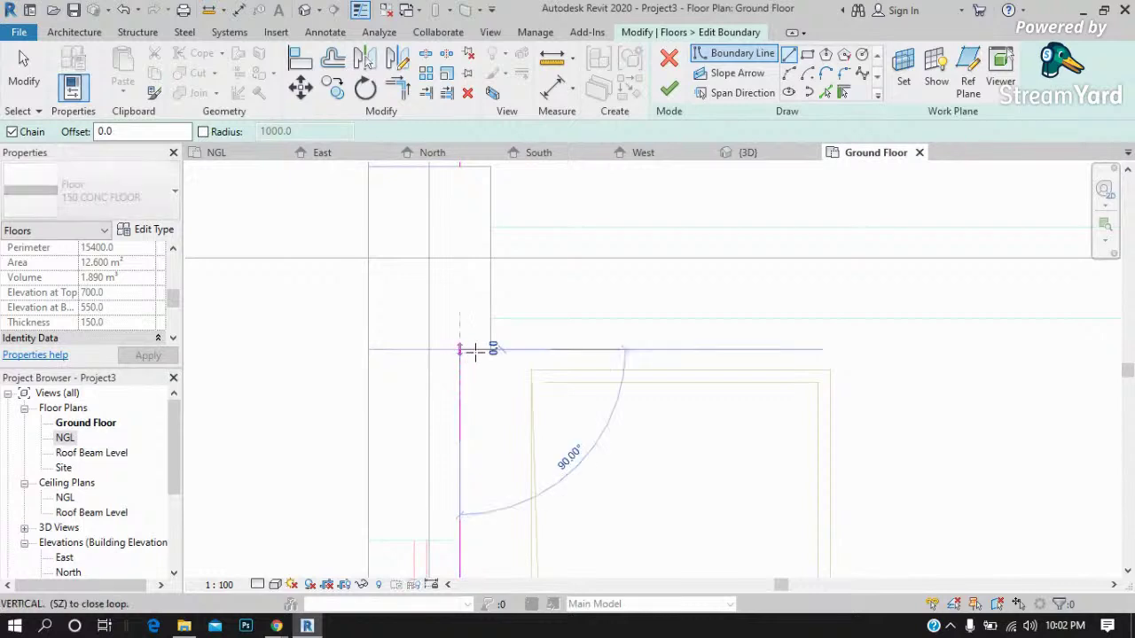
pyautogui.click(488, 350)
pyautogui.scroll(-2, 486, 319)
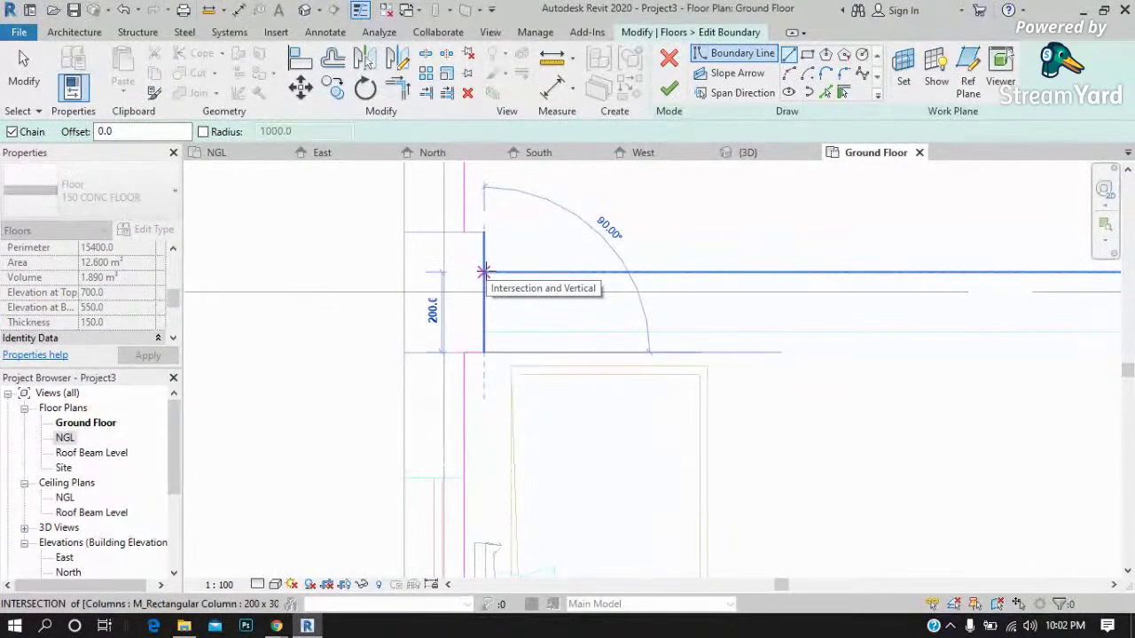
pyautogui.click(484, 271)
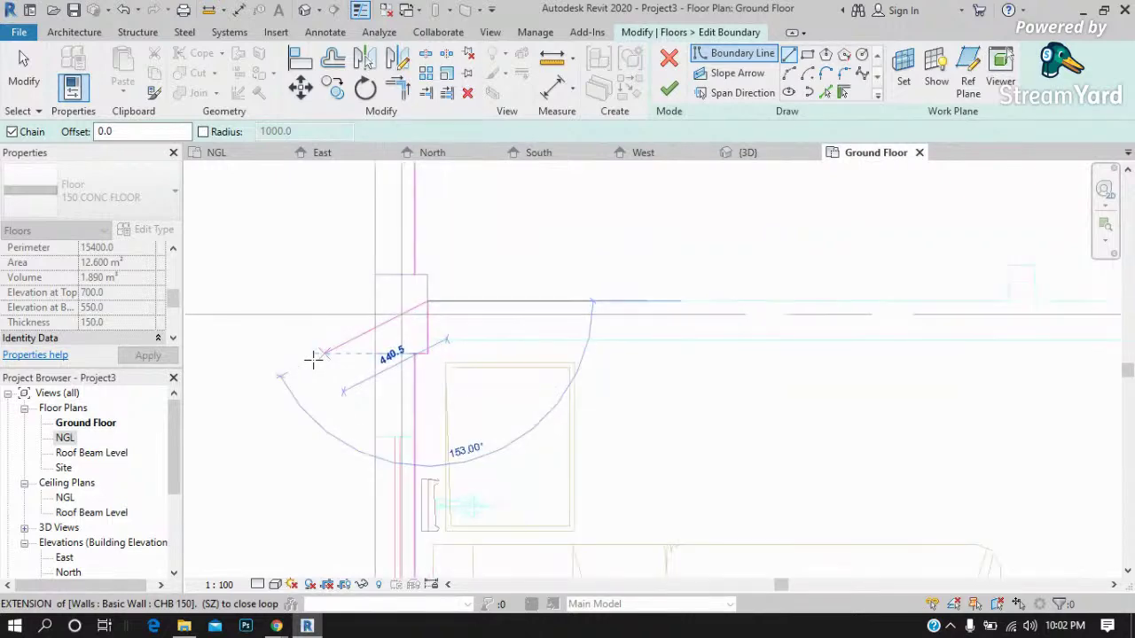
pyautogui.scroll(-2, 317, 363)
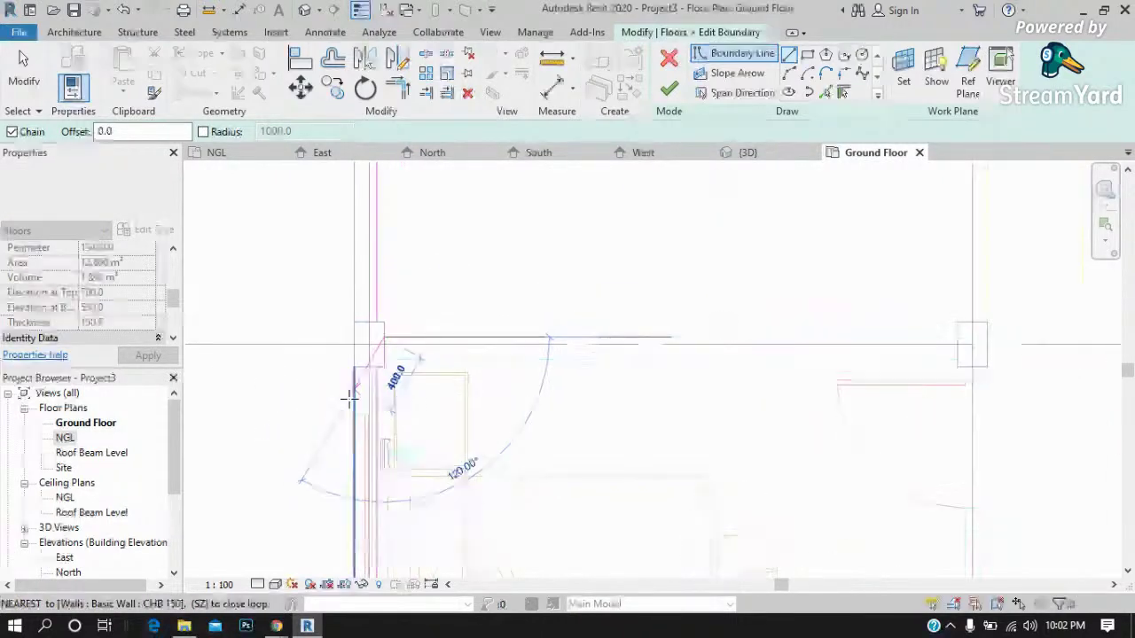
pyautogui.scroll(-2, 382, 372)
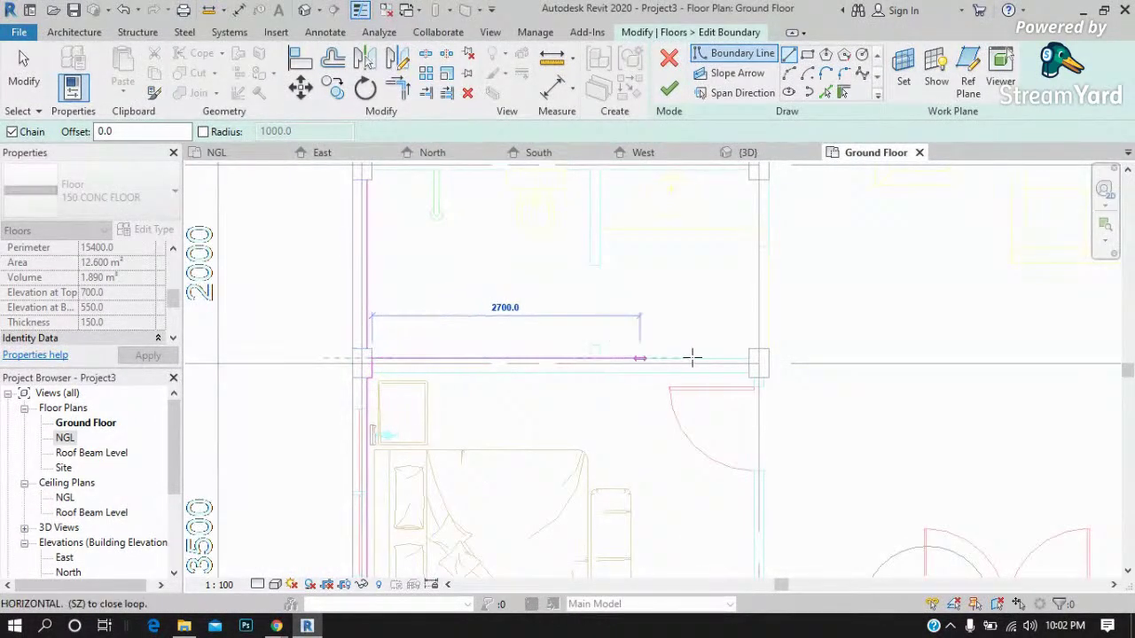
pyautogui.click(780, 358)
pyautogui.scroll(2, 346, 353)
pyautogui.scroll(1, 360, 354)
pyautogui.scroll(1, 406, 341)
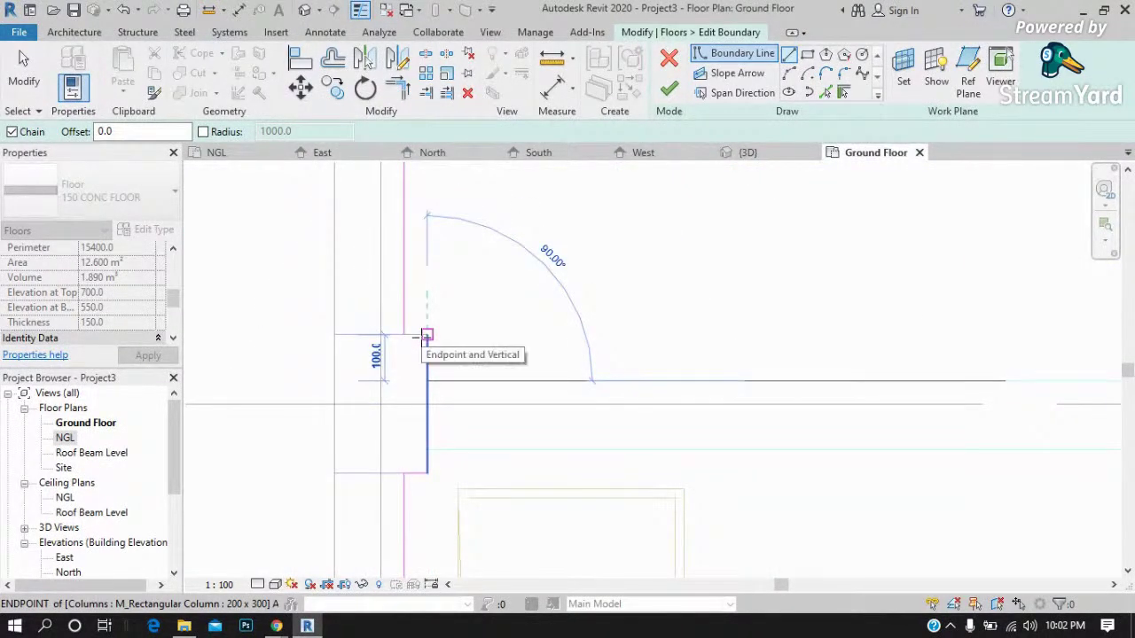
pyautogui.click(426, 335)
pyautogui.scroll(2, 412, 341)
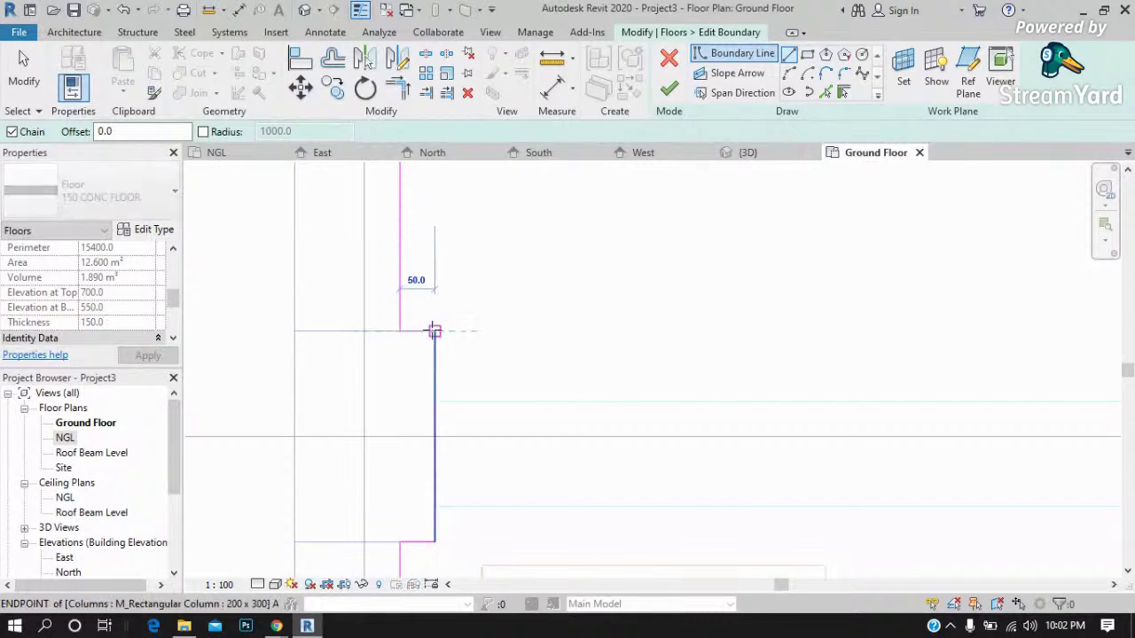
# Trim the short horizontal and vertical notch lines into a clean corner.
pyautogui.click(397, 86)
pyautogui.click(423, 332)
pyautogui.click(437, 423)
pyautogui.scroll(-2, 443, 444)
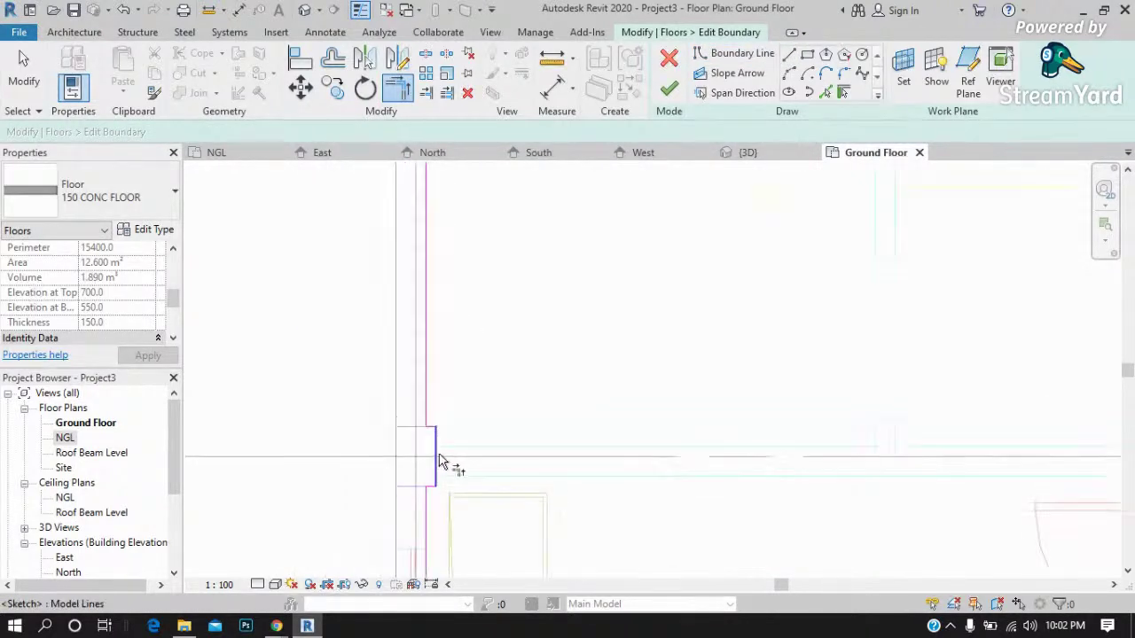
pyautogui.scroll(-3, 444, 443)
# Draw a boundary line along the face of another column.
pyautogui.click(793, 55)
pyautogui.scroll(2, 505, 307)
pyautogui.scroll(3, 401, 258)
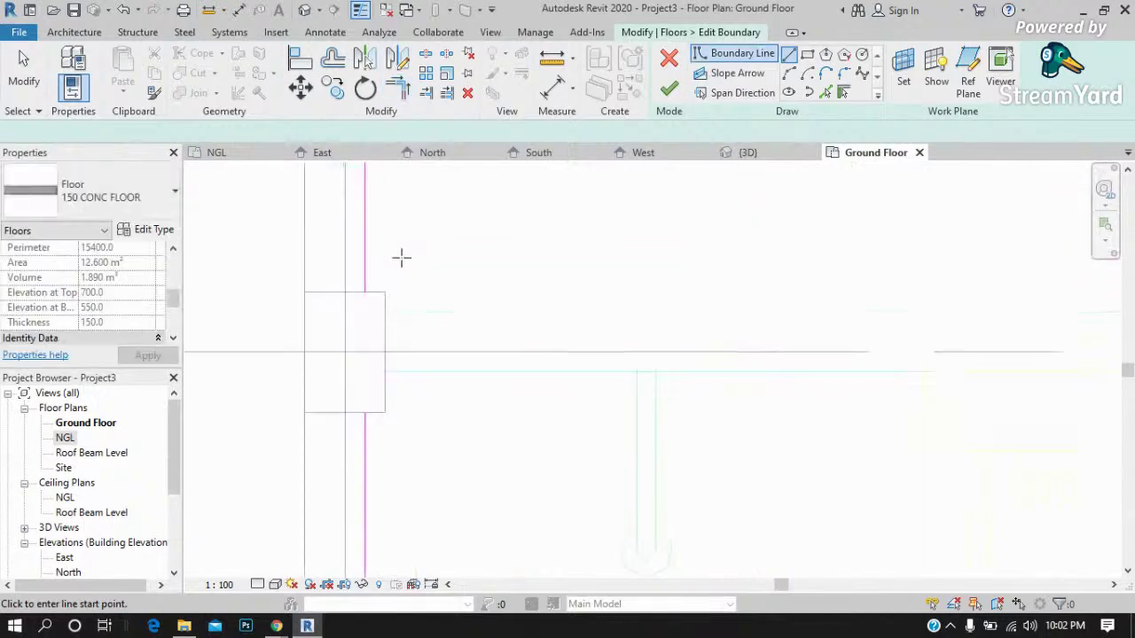
pyautogui.click(384, 292)
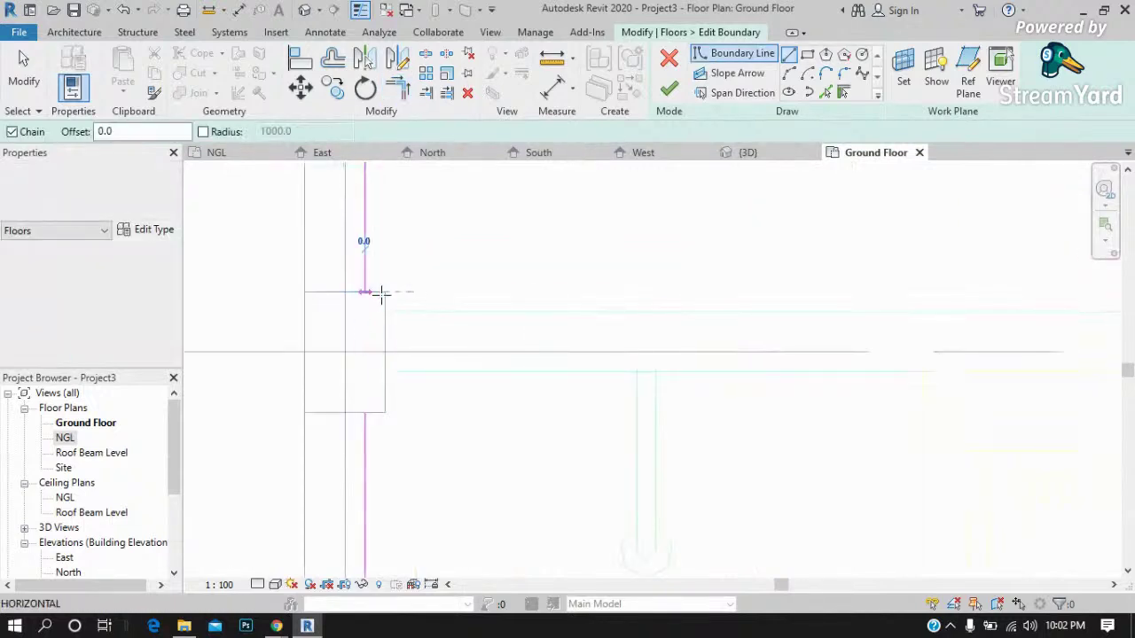
pyautogui.click(384, 412)
pyautogui.press('Escape')
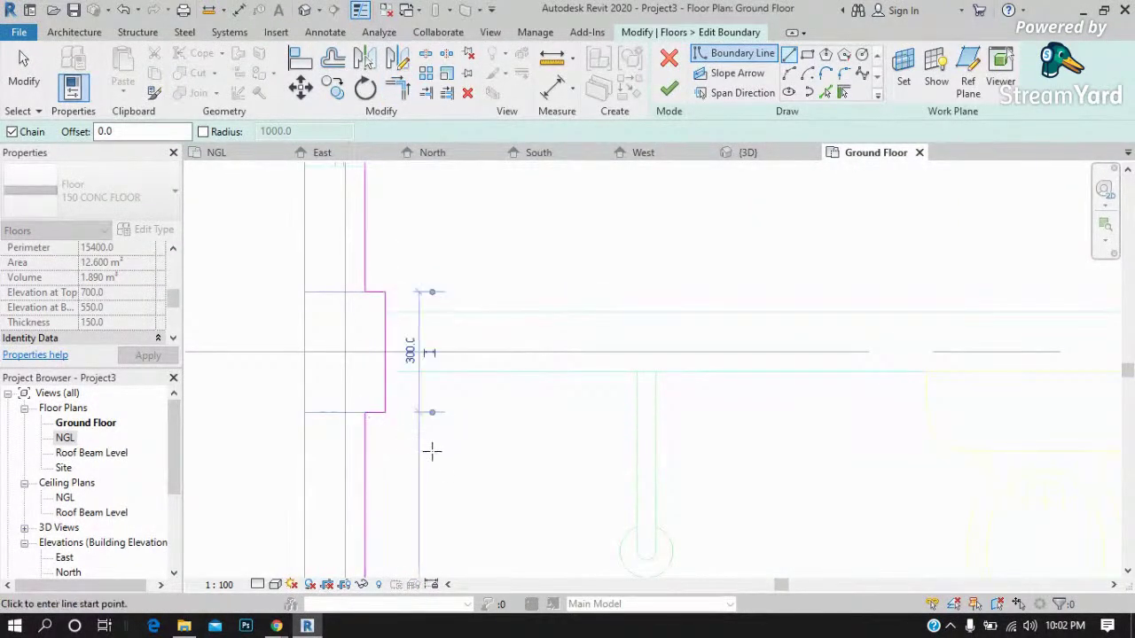
# Sketch a vertical notch segment and a short closing segment at the wall corner.
pyautogui.scroll(2, 472, 512)
pyautogui.scroll(-3, 481, 253)
pyautogui.scroll(2, 473, 266)
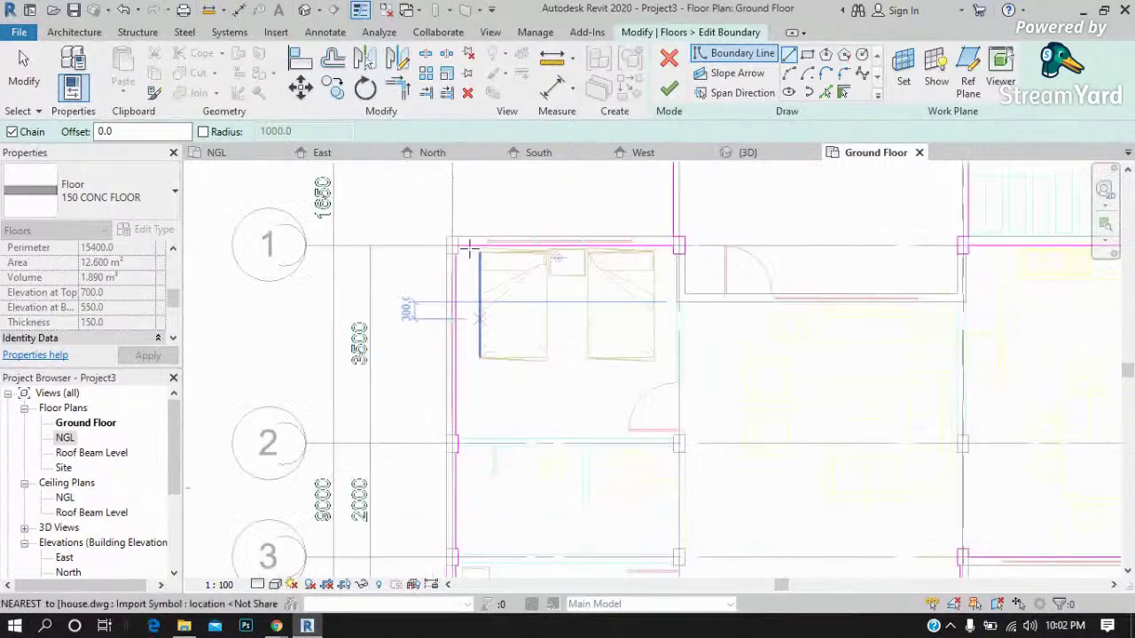
pyautogui.scroll(2, 469, 267)
pyautogui.scroll(2, 469, 268)
pyautogui.click(398, 247)
pyautogui.click(398, 352)
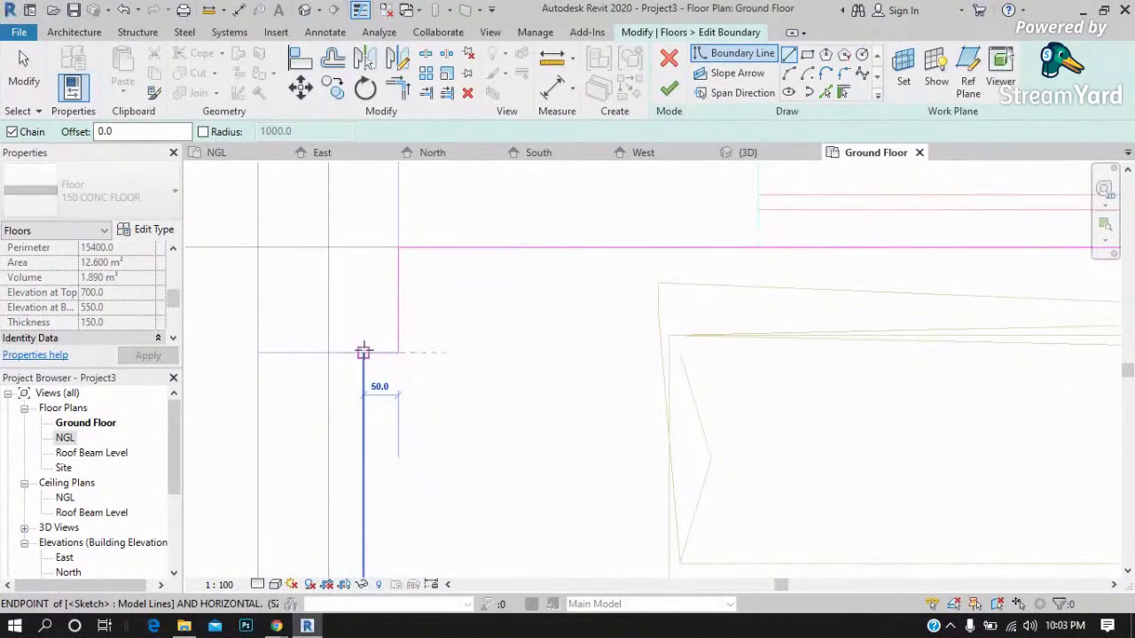
pyautogui.click(364, 352)
pyautogui.press('Escape')
pyautogui.scroll(-2, 283, 304)
pyautogui.scroll(-2, 283, 304)
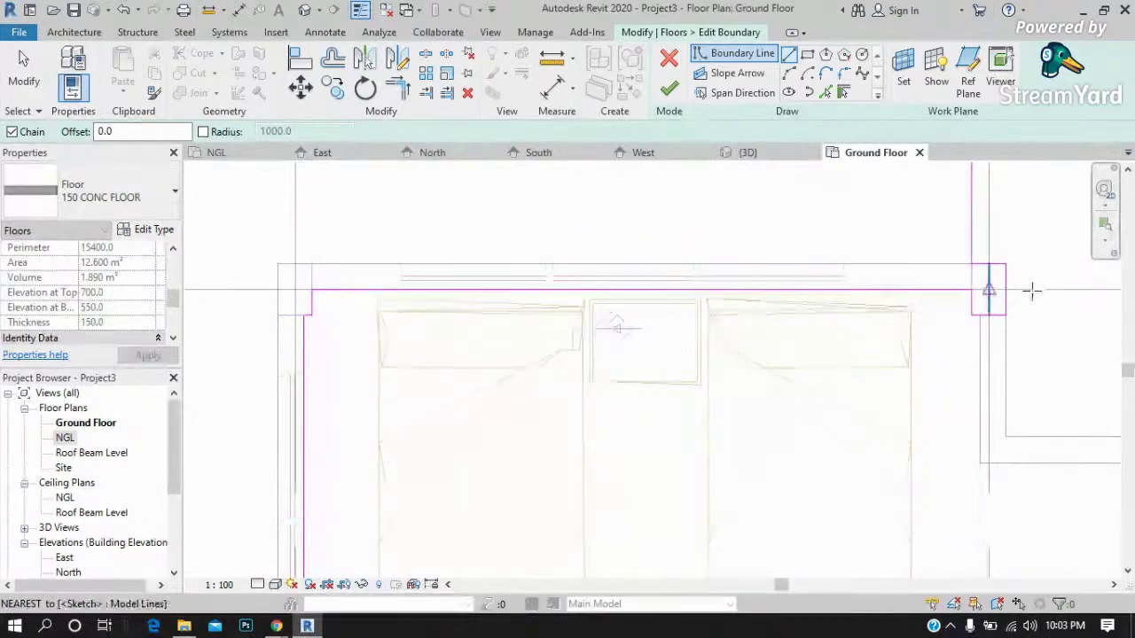
pyautogui.scroll(2, 1031, 292)
pyautogui.scroll(-1, 508, 209)
pyautogui.scroll(-1, 508, 209)
pyautogui.scroll(1, 532, 235)
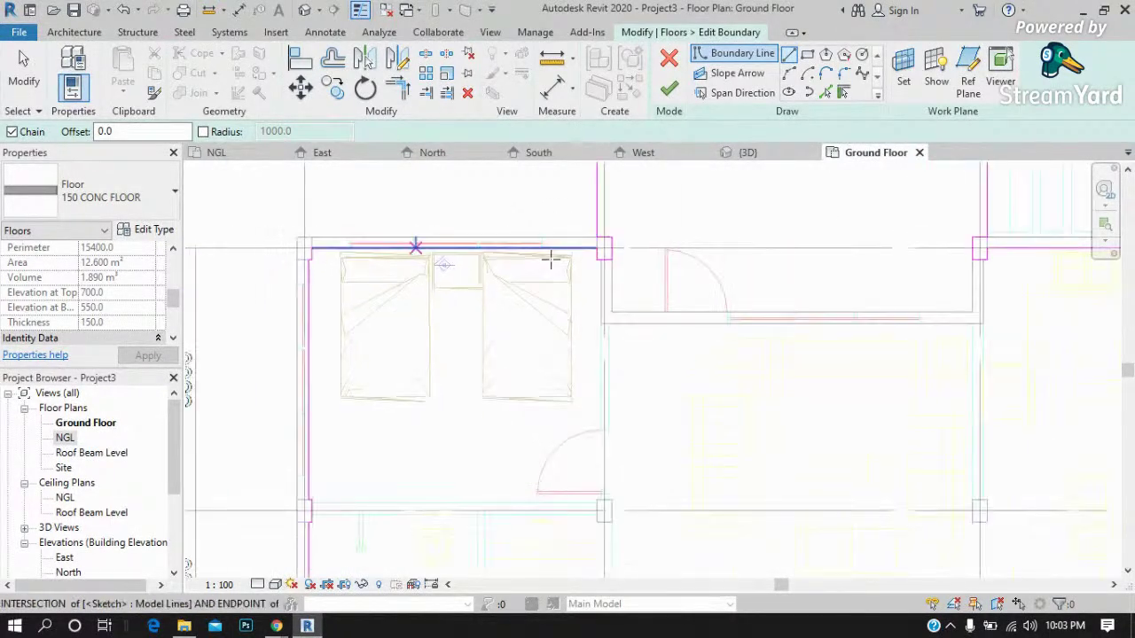
pyautogui.scroll(-2, 523, 241)
pyautogui.scroll(-2, 506, 246)
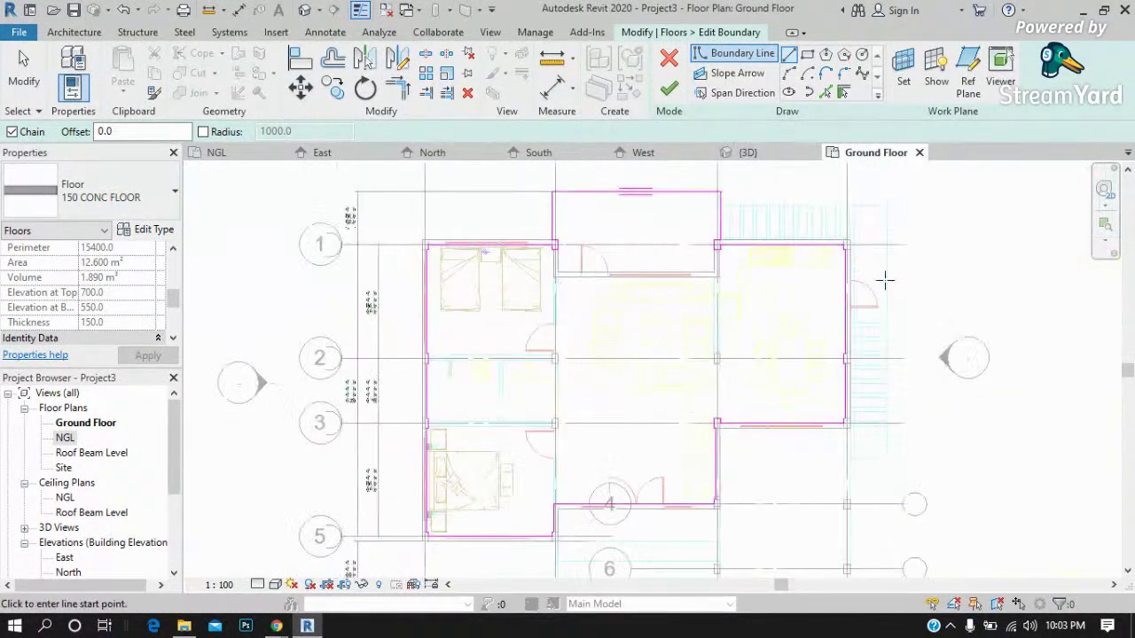
pyautogui.scroll(2, 745, 530)
pyautogui.scroll(1, 697, 539)
pyautogui.scroll(-1, 679, 420)
pyautogui.scroll(-2, 654, 314)
pyautogui.scroll(2, 691, 463)
pyautogui.scroll(2, 532, 408)
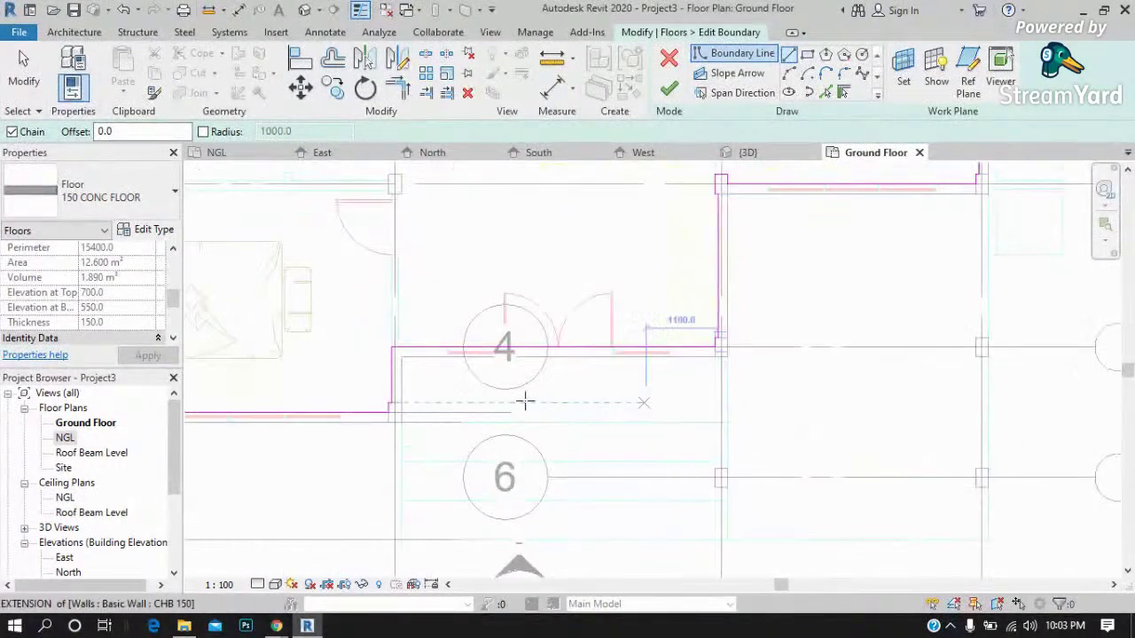
pyautogui.scroll(1, 408, 452)
pyautogui.press('Escape')
pyautogui.scroll(2, 387, 455)
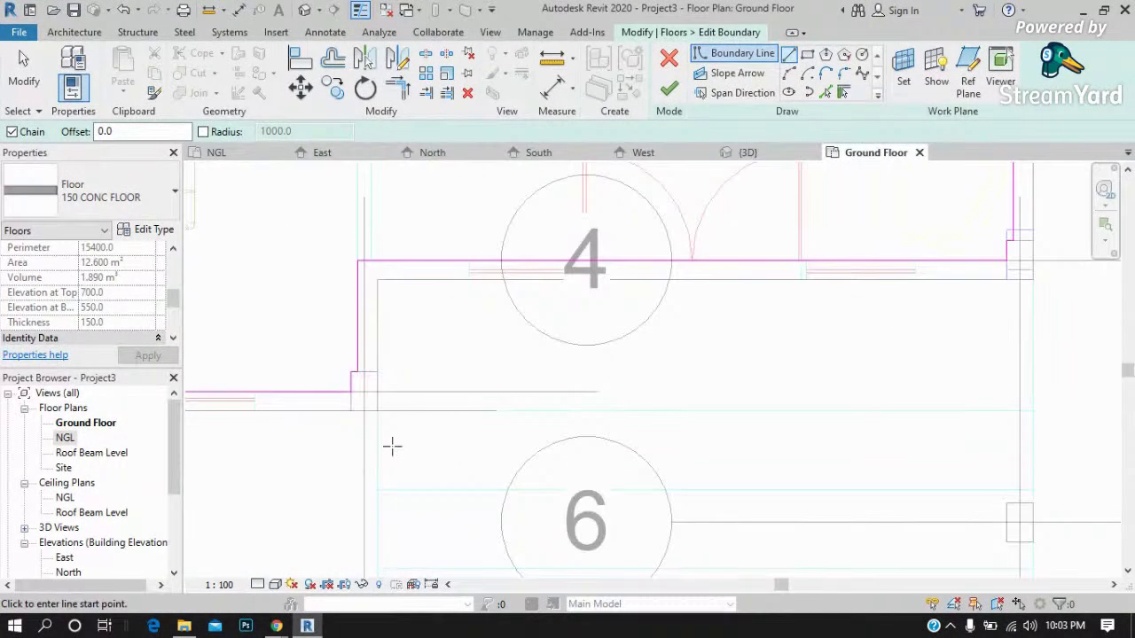
pyautogui.scroll(2, 390, 439)
# Draw horizontal and vertical boundary lines around the column near grid 4.
pyautogui.click(370, 332)
pyautogui.scroll(-2, 256, 405)
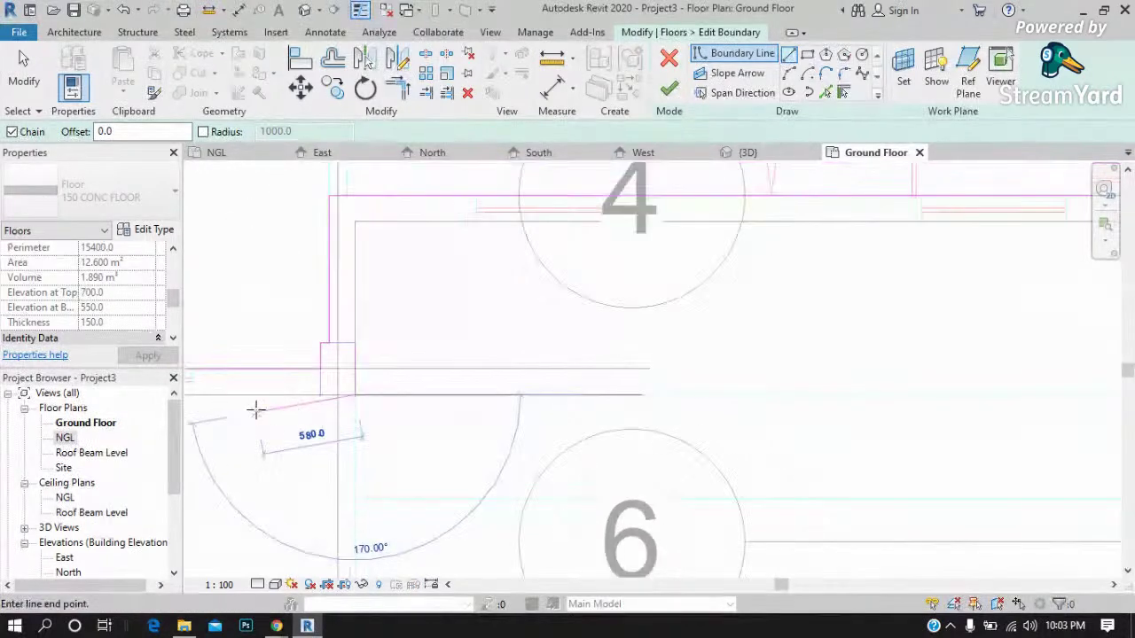
pyautogui.scroll(-3, 319, 410)
pyautogui.scroll(2, 608, 410)
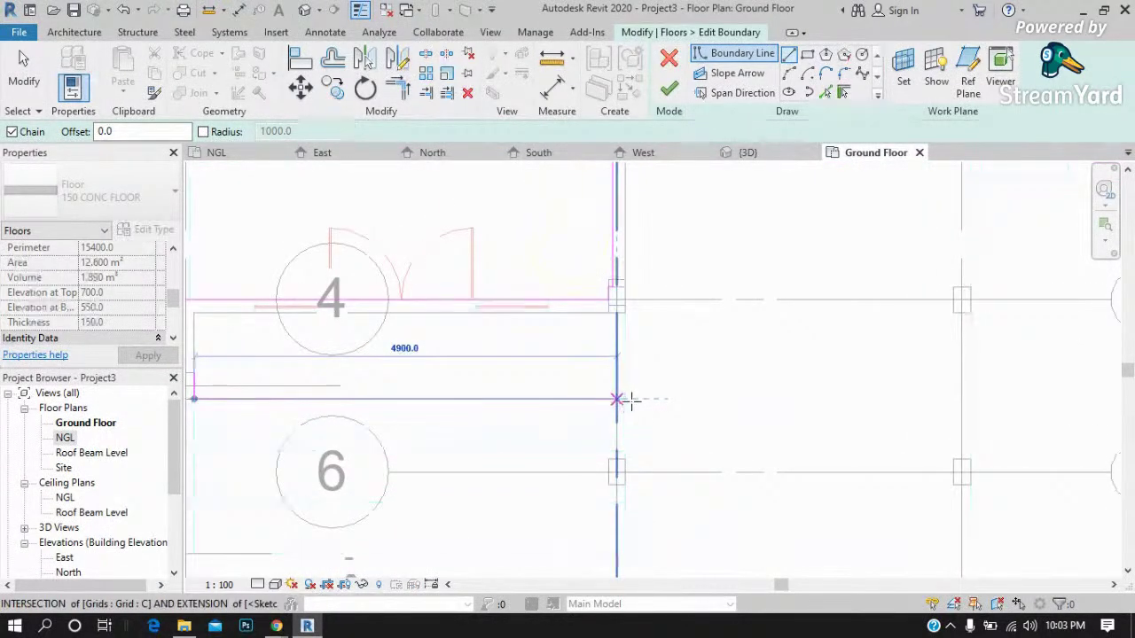
pyautogui.scroll(3, 623, 397)
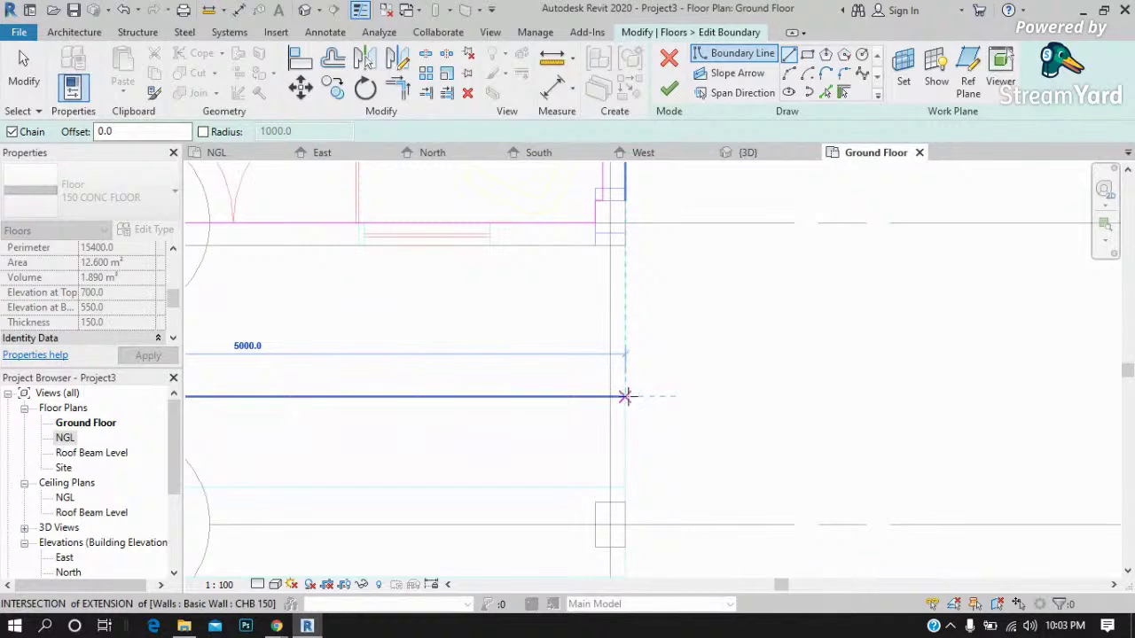
pyautogui.click(625, 396)
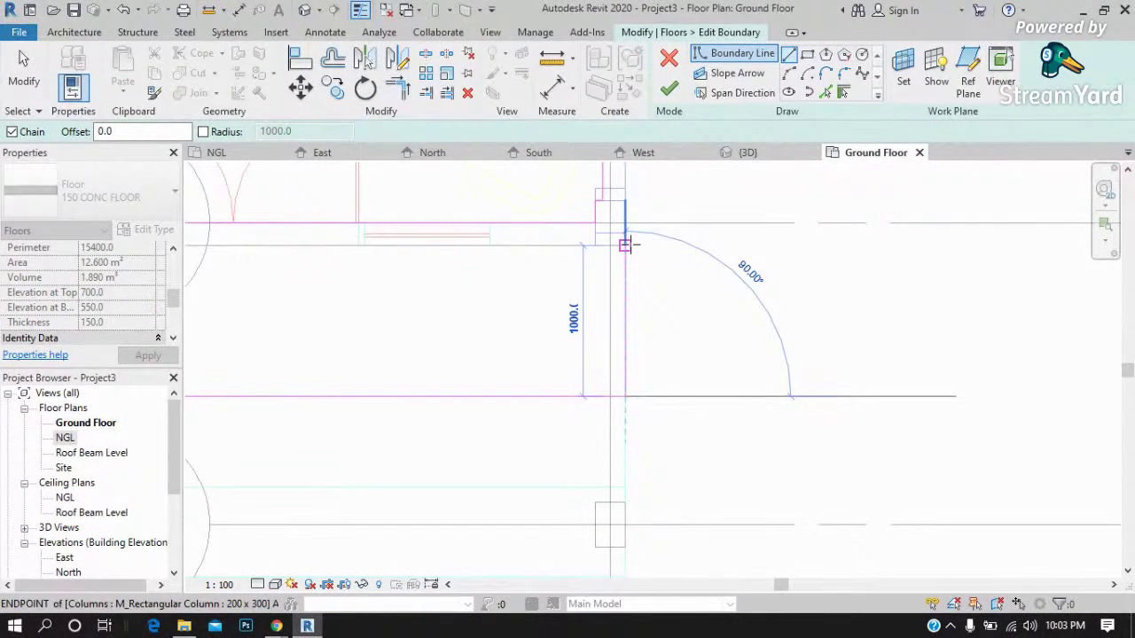
pyautogui.click(625, 244)
pyautogui.press('Escape')
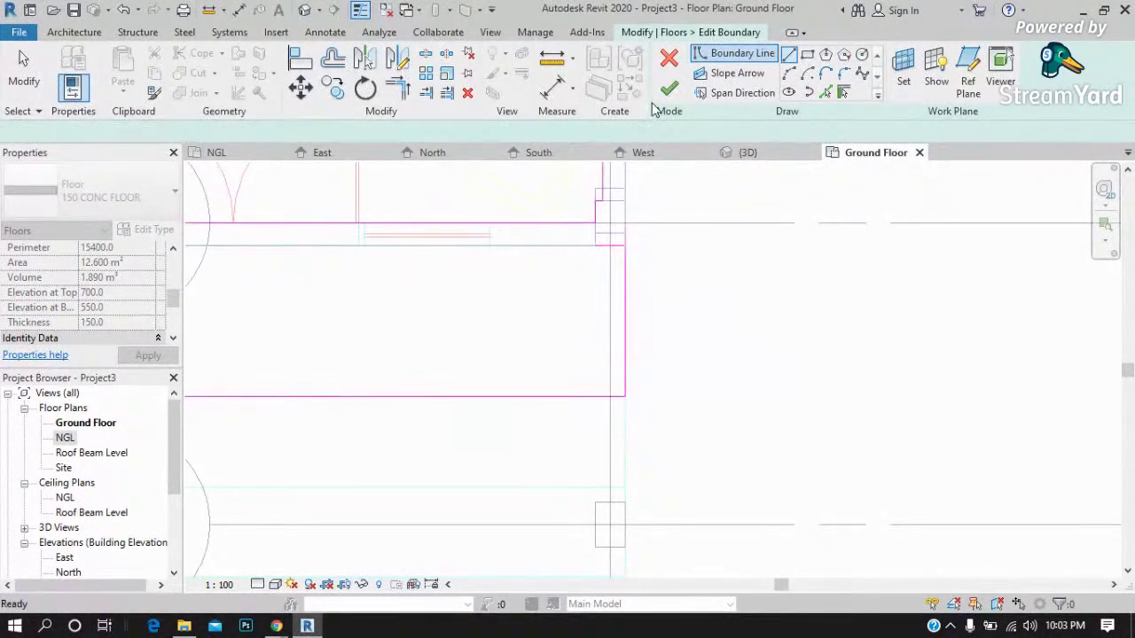
# Join the column's boundary lines into closed corners with Trim/Extend to Corner.
pyautogui.click(398, 88)
pyautogui.scroll(2, 523, 222)
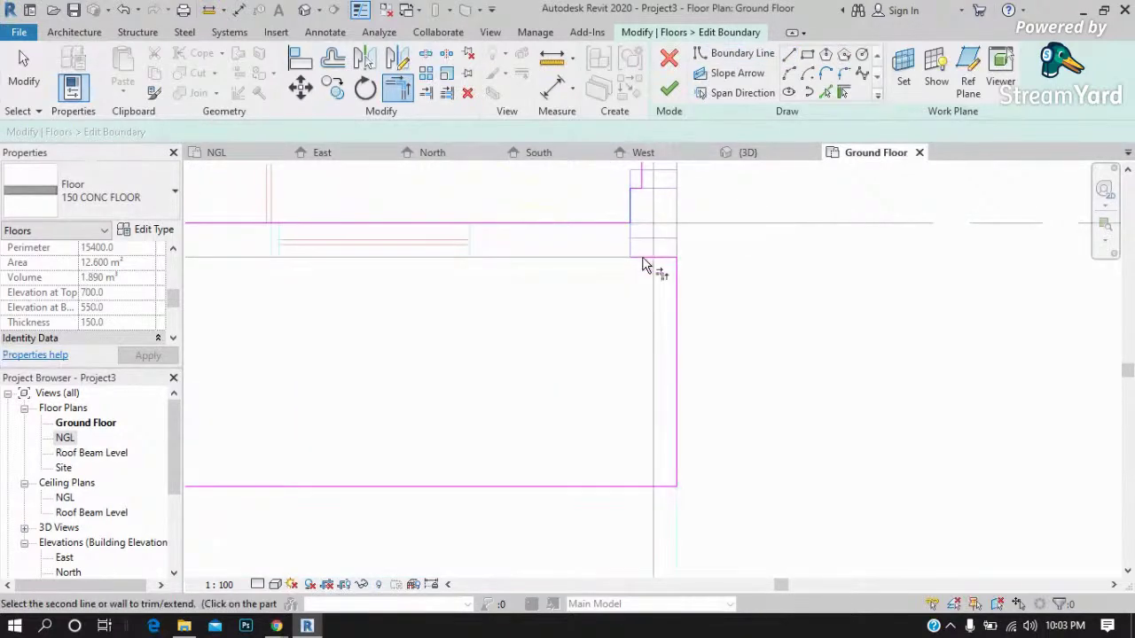
pyautogui.scroll(-2, 881, 322)
pyautogui.scroll(1, 524, 347)
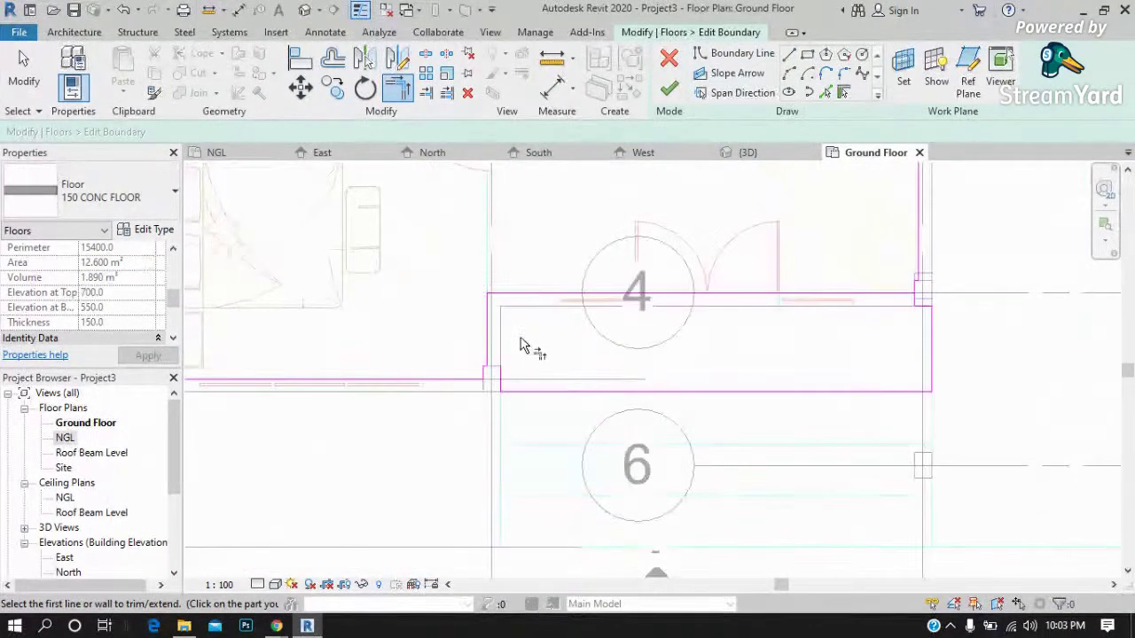
pyautogui.scroll(1, 509, 316)
pyautogui.scroll(1, 469, 399)
pyautogui.scroll(1, 467, 393)
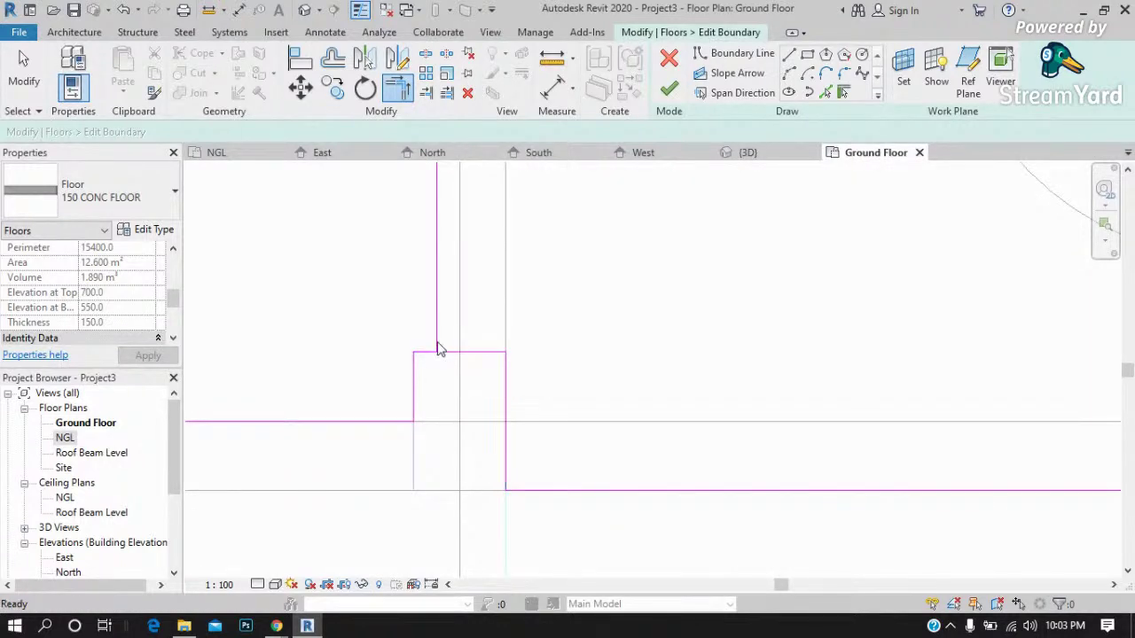
pyautogui.press('Escape')
pyautogui.scroll(-2, 379, 414)
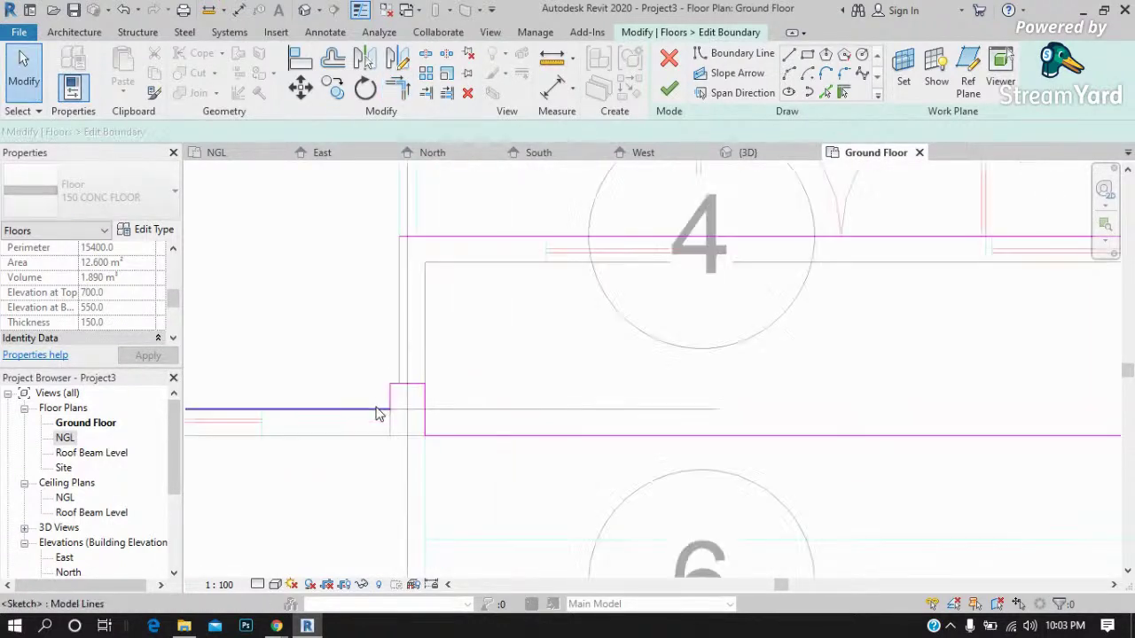
pyautogui.scroll(-1, 325, 352)
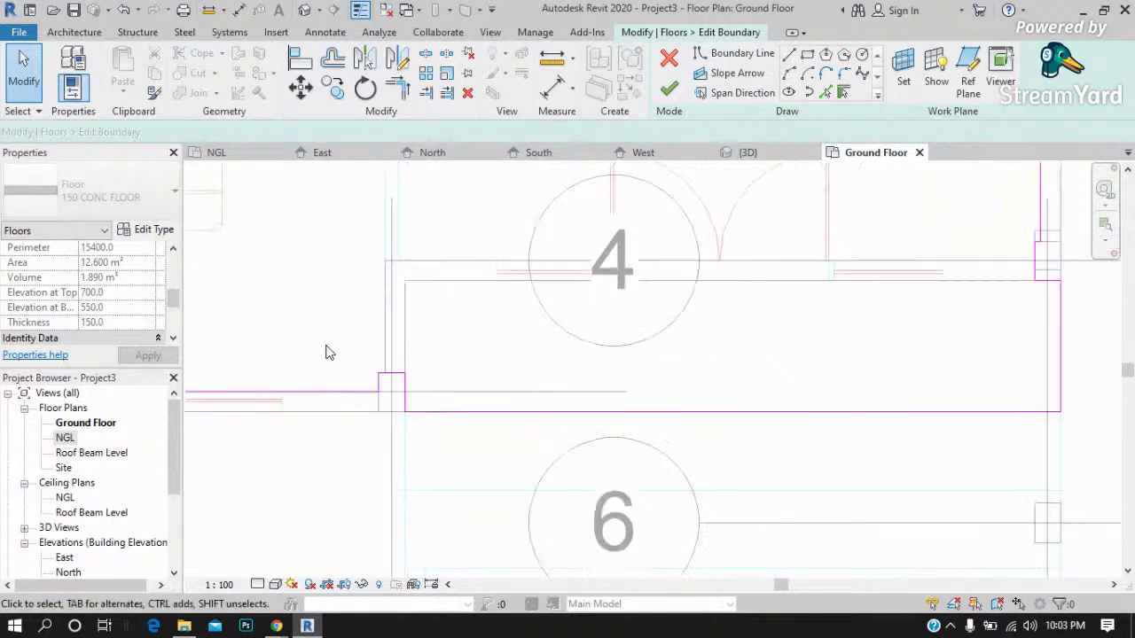
pyautogui.scroll(2, 881, 256)
pyautogui.scroll(2, 881, 256)
pyautogui.scroll(-2, 690, 353)
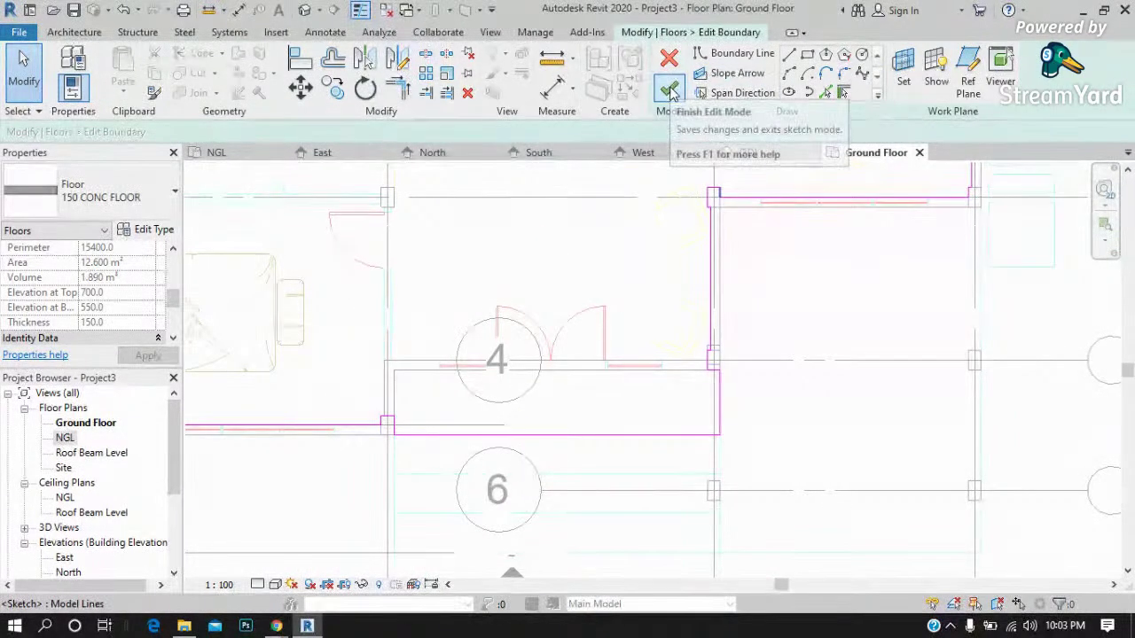
# Finish the floor sketch and accept joining the slab to the overlapping walls.
pyautogui.click(669, 89)
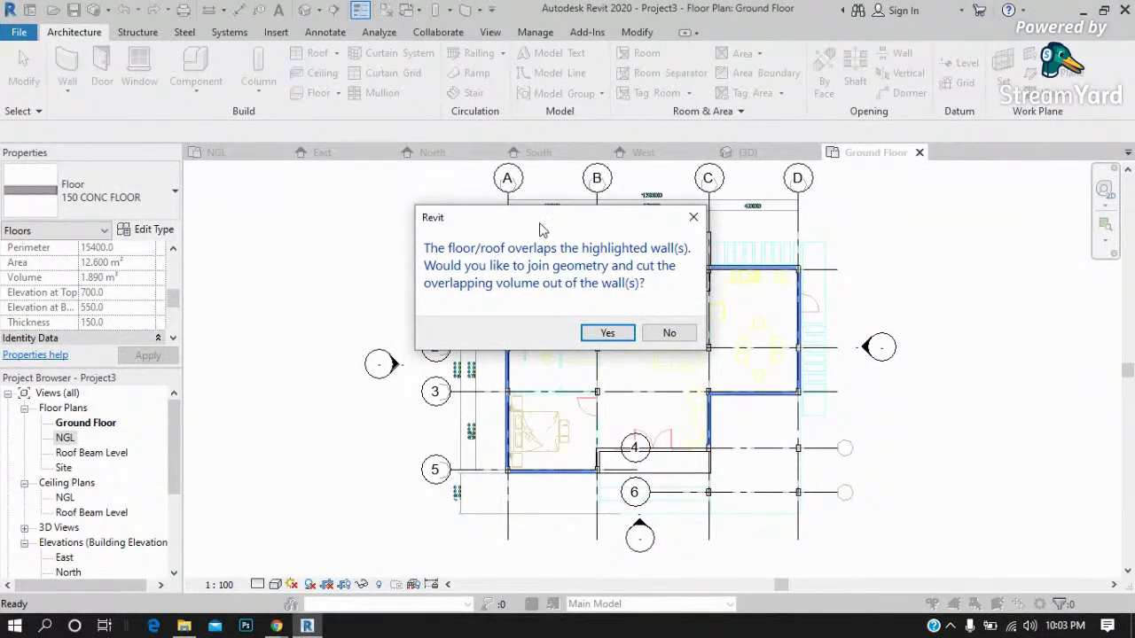
pyautogui.click(606, 335)
pyautogui.scroll(3, 722, 310)
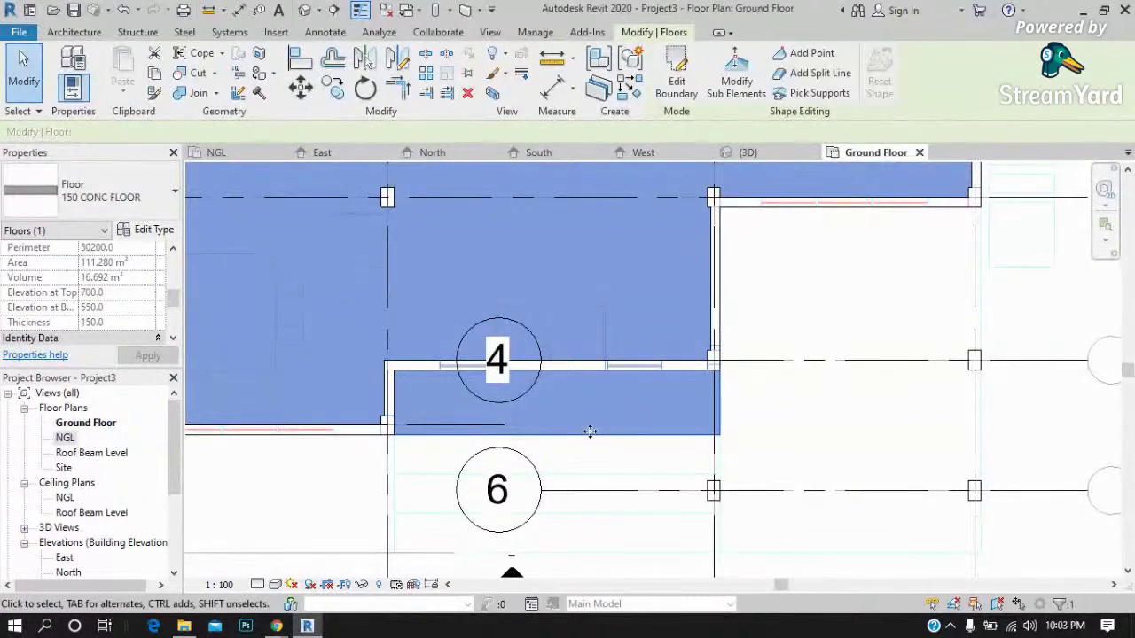
pyautogui.scroll(1, 395, 404)
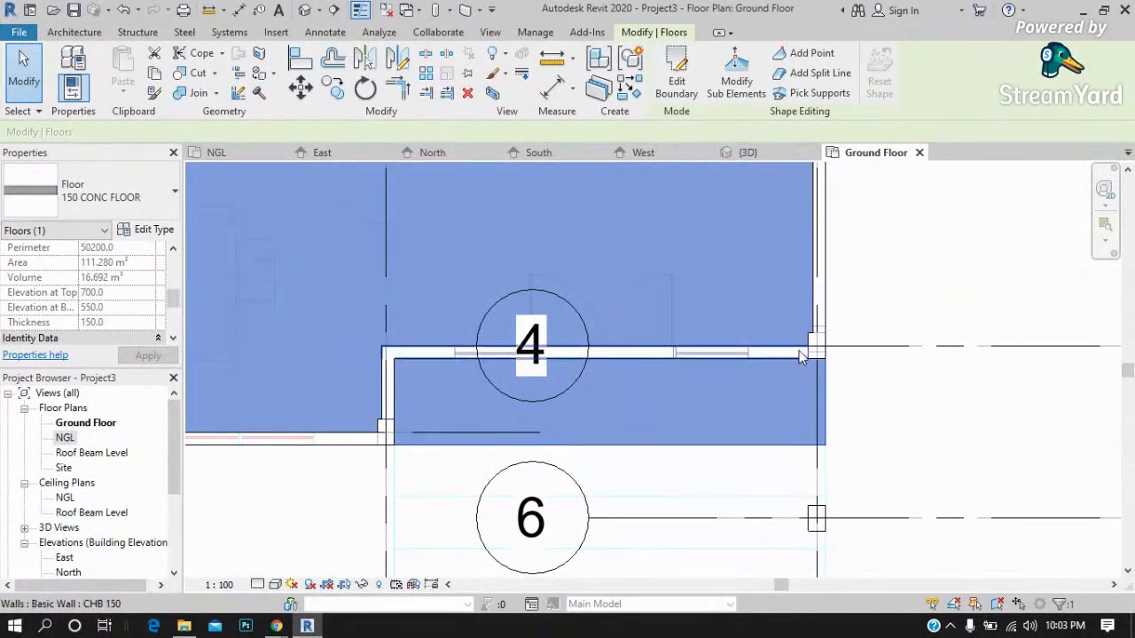
pyautogui.scroll(2, 366, 377)
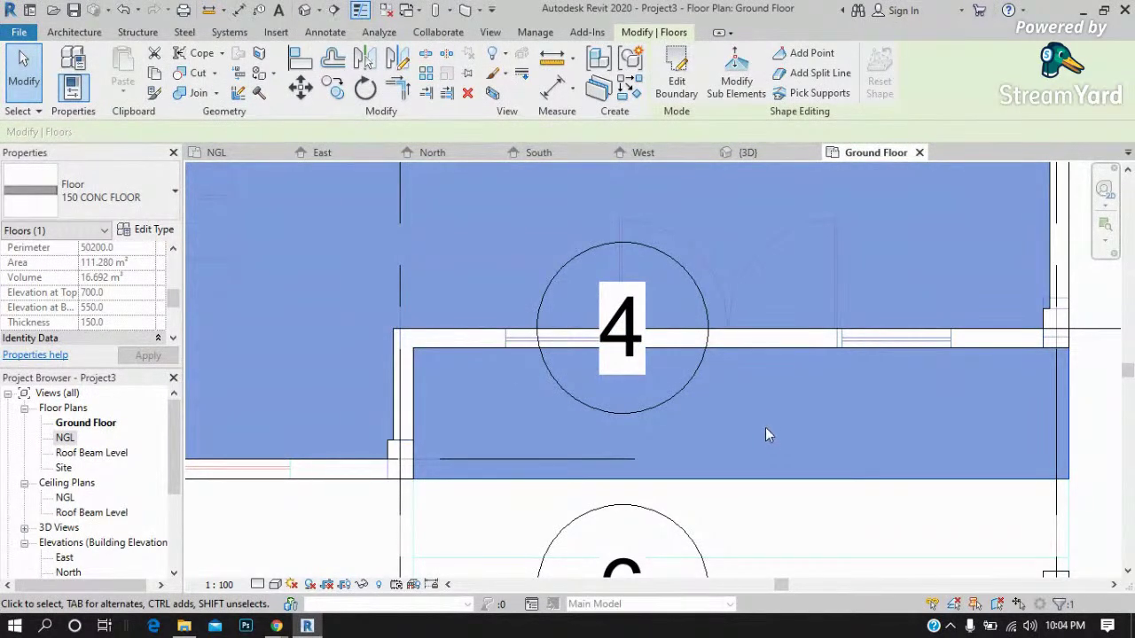
pyautogui.scroll(-4, 603, 363)
pyautogui.scroll(-1, 581, 381)
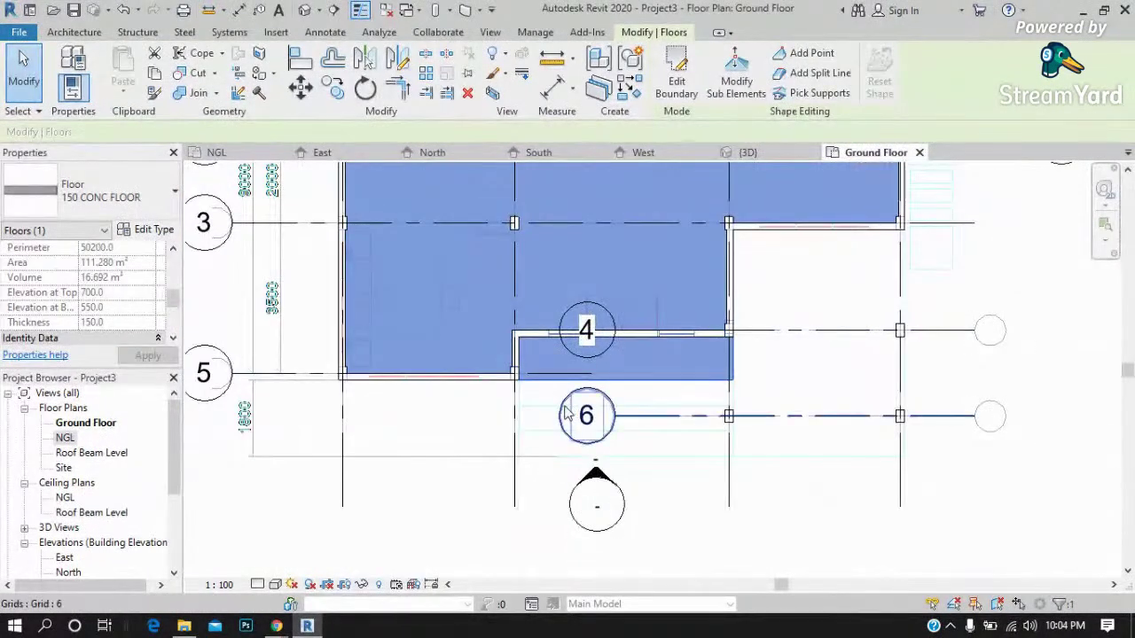
pyautogui.scroll(-2, 567, 413)
pyautogui.scroll(1, 634, 399)
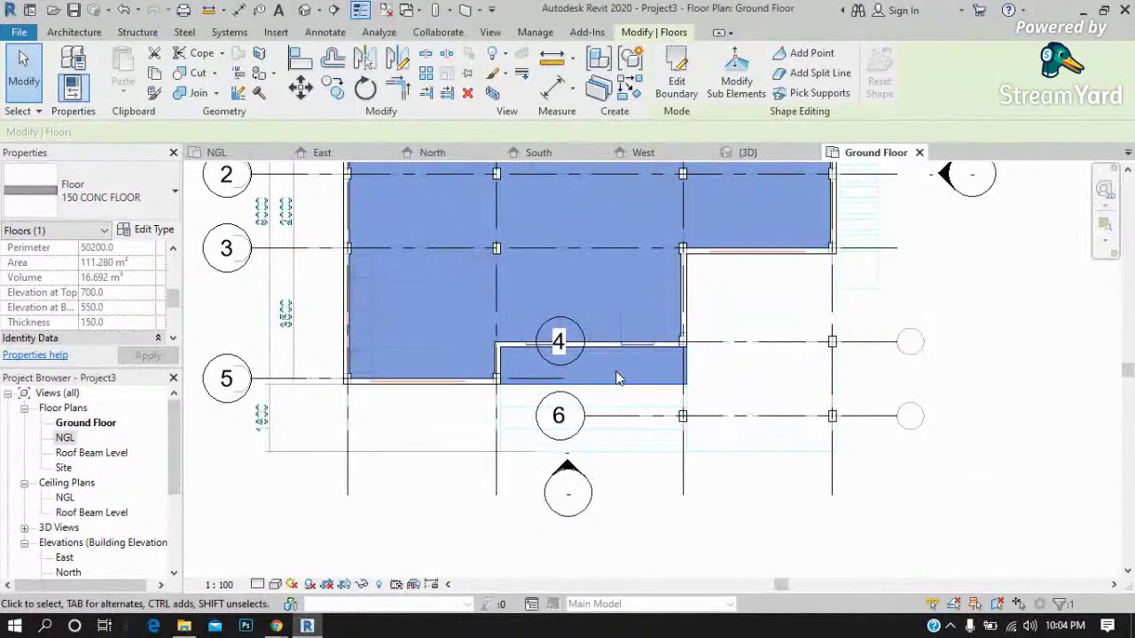
pyautogui.scroll(1, 615, 357)
pyautogui.scroll(1, 614, 348)
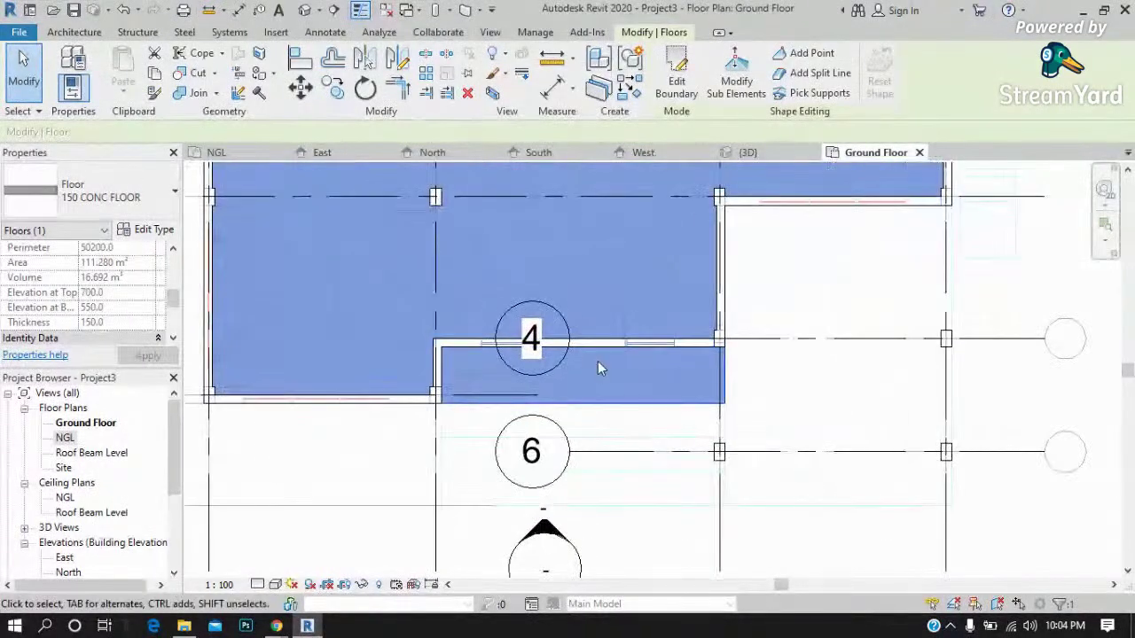
pyautogui.scroll(1, 537, 348)
pyautogui.scroll(1, 536, 349)
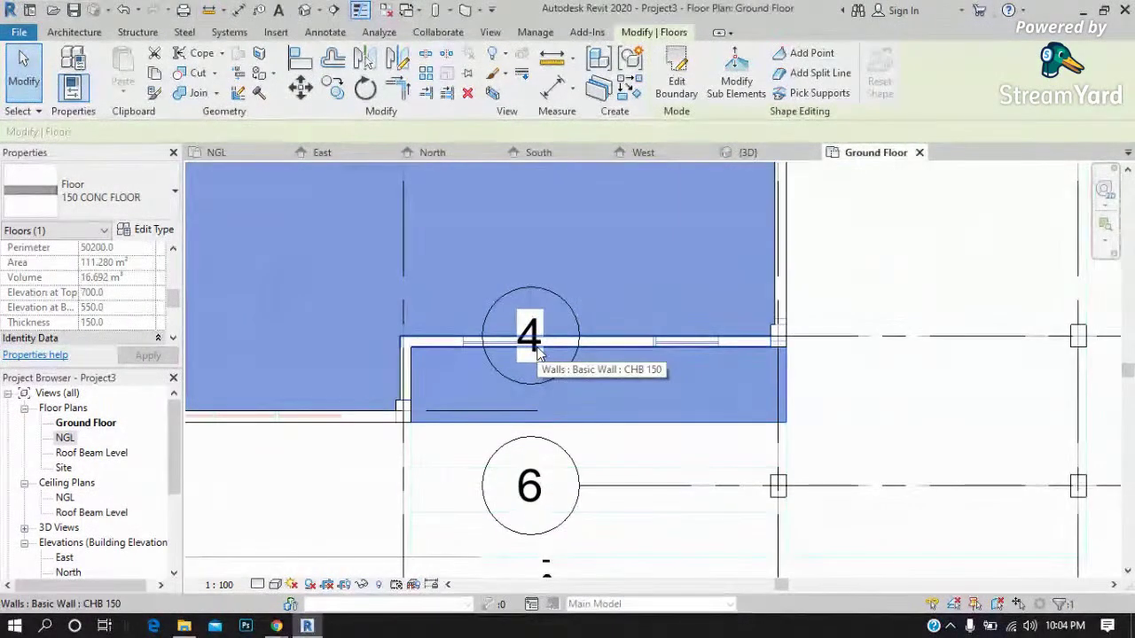
# Move grid 4's bubble from its left end to its right end.
pyautogui.click(850, 338)
pyautogui.click(386, 335)
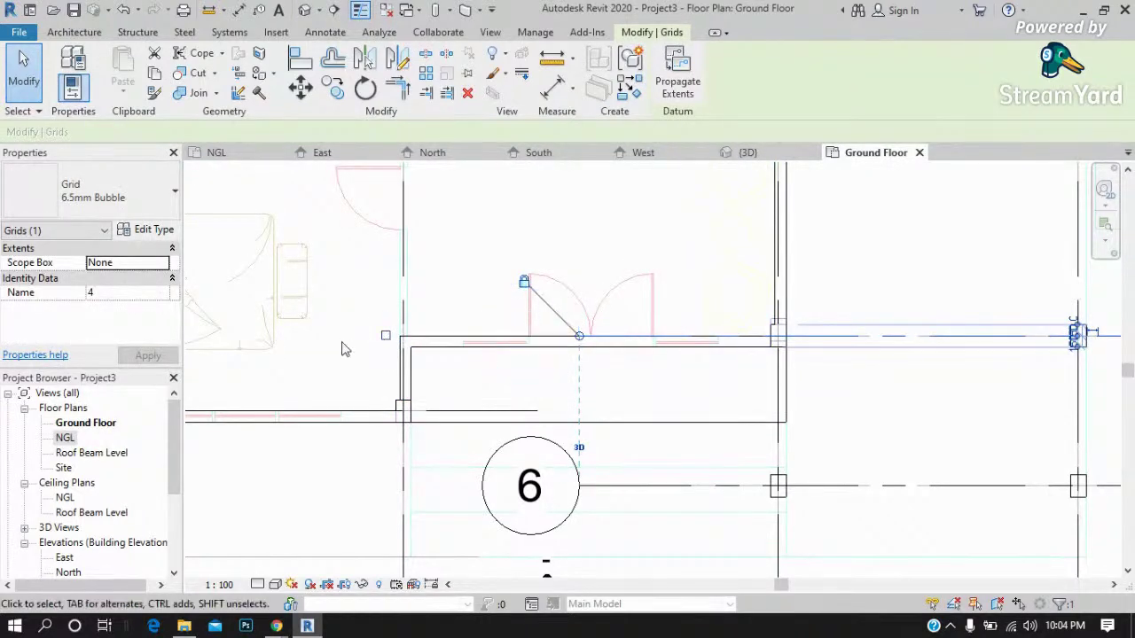
pyautogui.scroll(-2, 307, 355)
pyautogui.click(1023, 342)
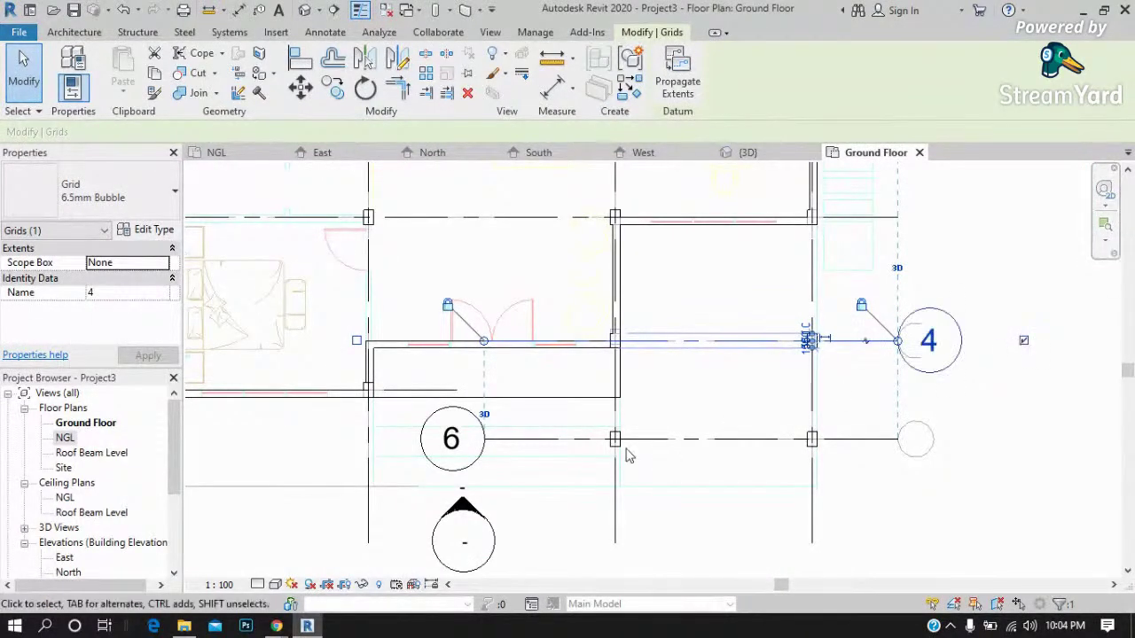
# Move grid 6's bubble to its right end, then select the concrete floor slab.
pyautogui.click(452, 438)
pyautogui.click(357, 439)
pyautogui.click(1023, 440)
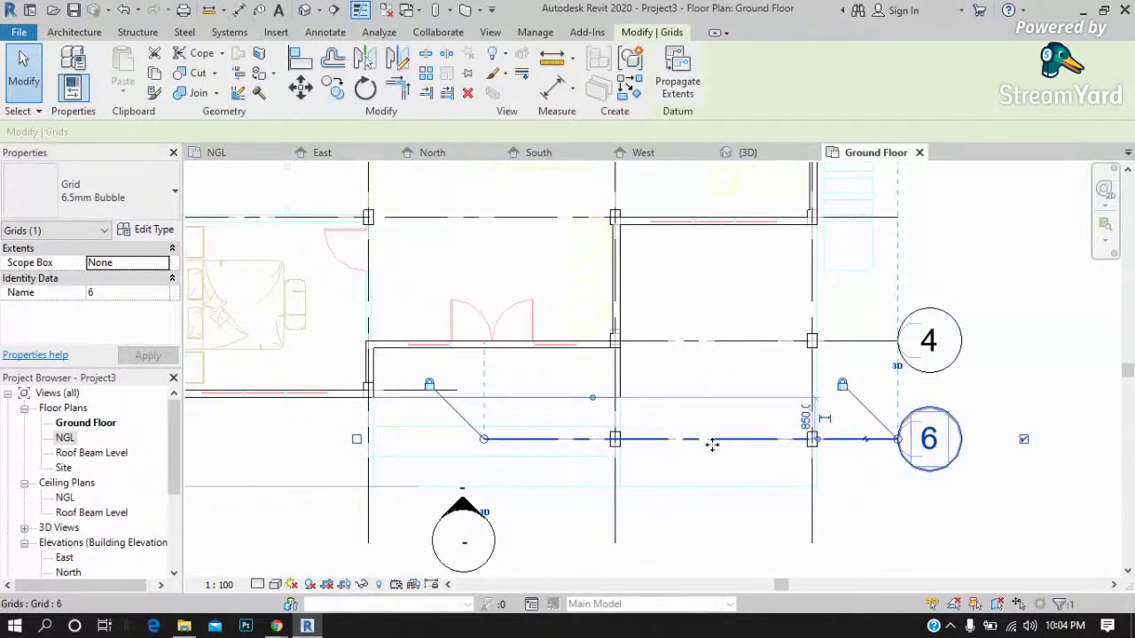
pyautogui.click(696, 519)
pyautogui.scroll(1, 404, 383)
pyautogui.scroll(1, 479, 333)
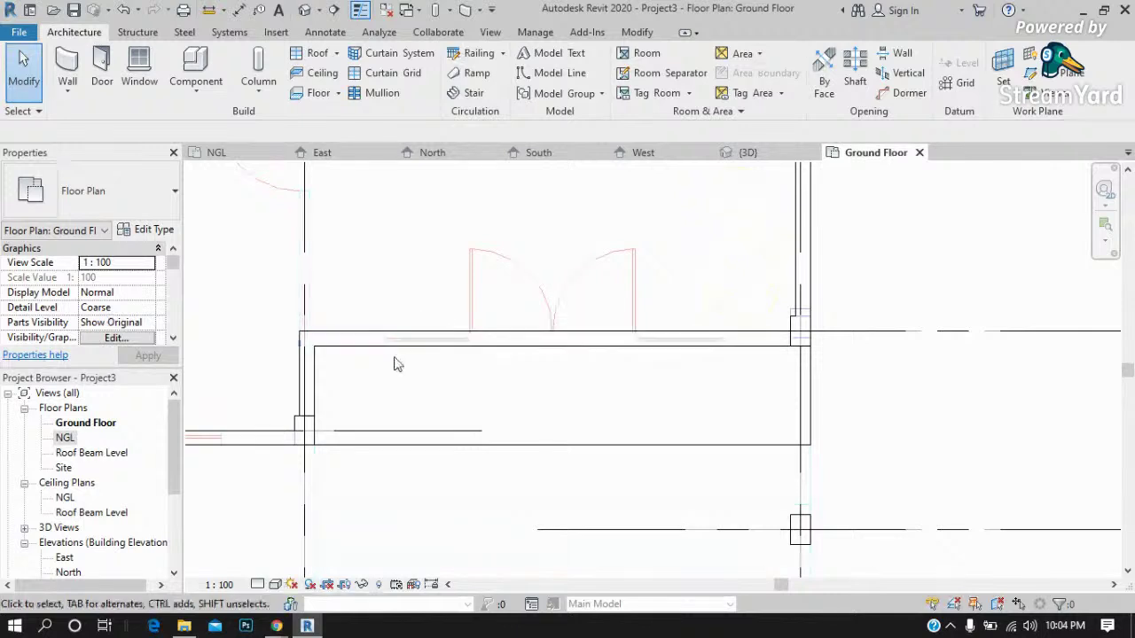
pyautogui.click(710, 437)
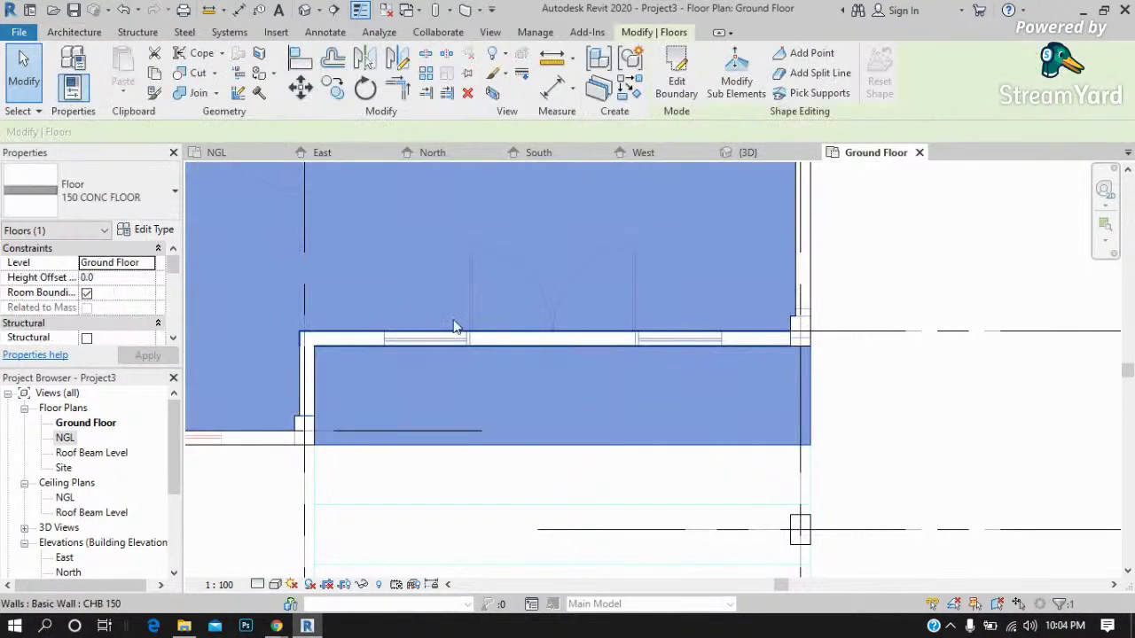
# Reopen the slab's boundary with Edit Boundary and start a new boundary line (LI).
pyautogui.scroll(1, 392, 337)
pyautogui.scroll(-1, 536, 346)
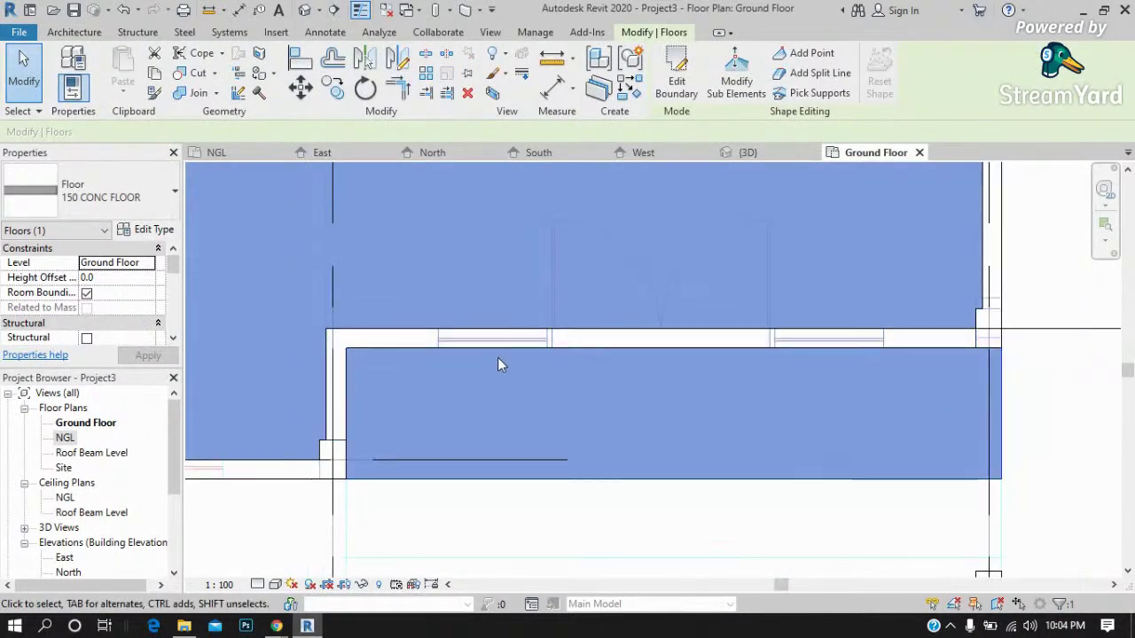
pyautogui.click(677, 87)
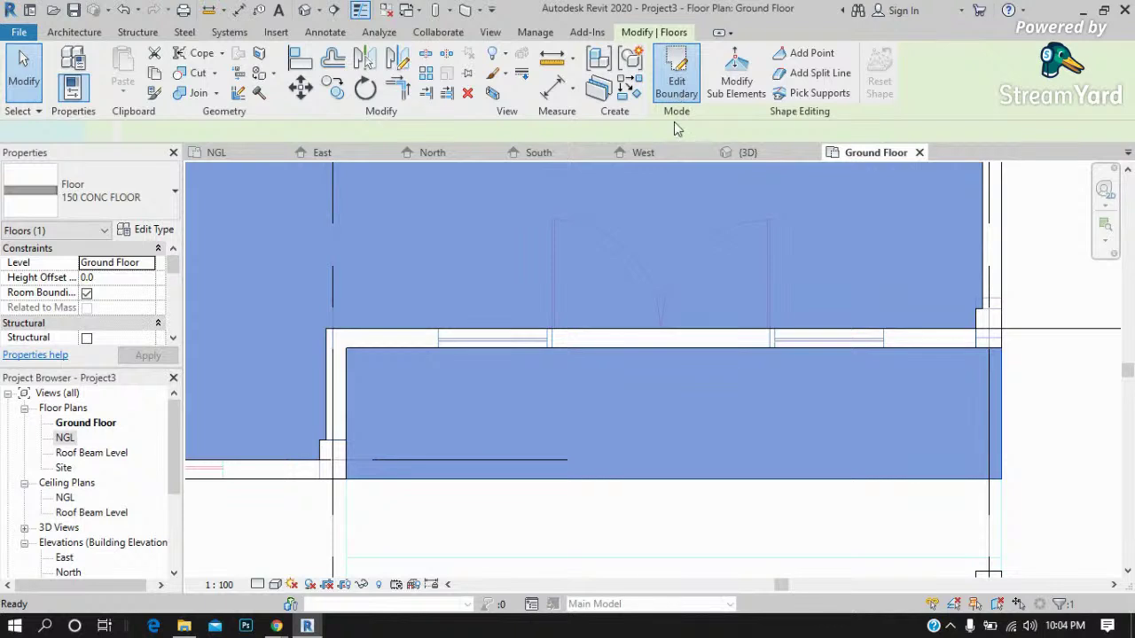
pyautogui.scroll(3, 549, 337)
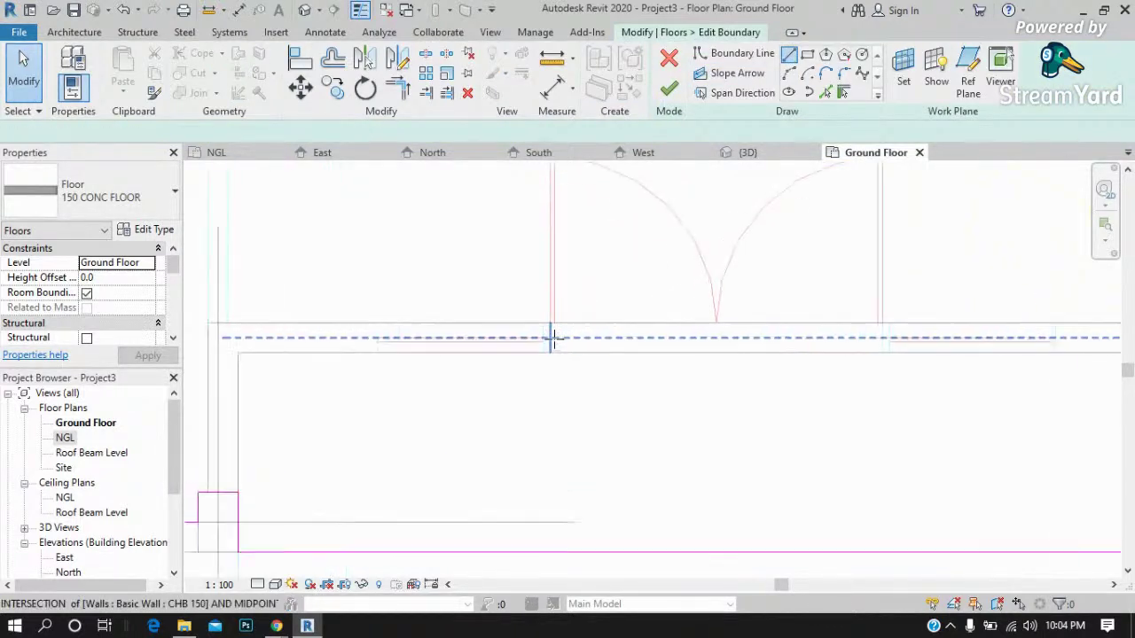
pyautogui.press('l')
pyautogui.press('i')
pyautogui.scroll(-2, 573, 341)
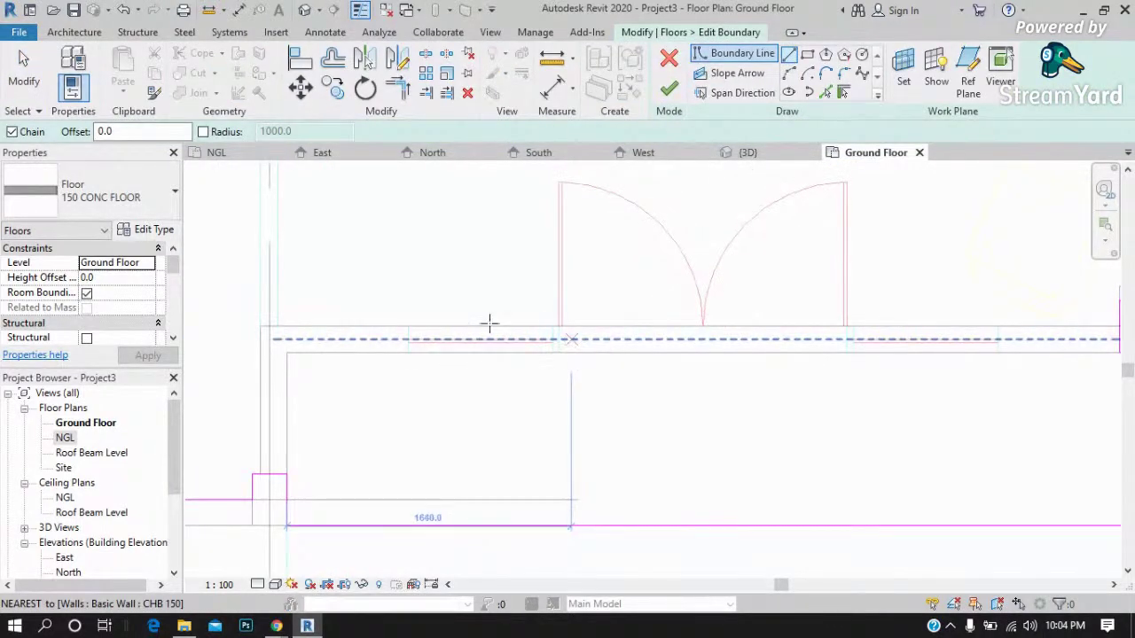
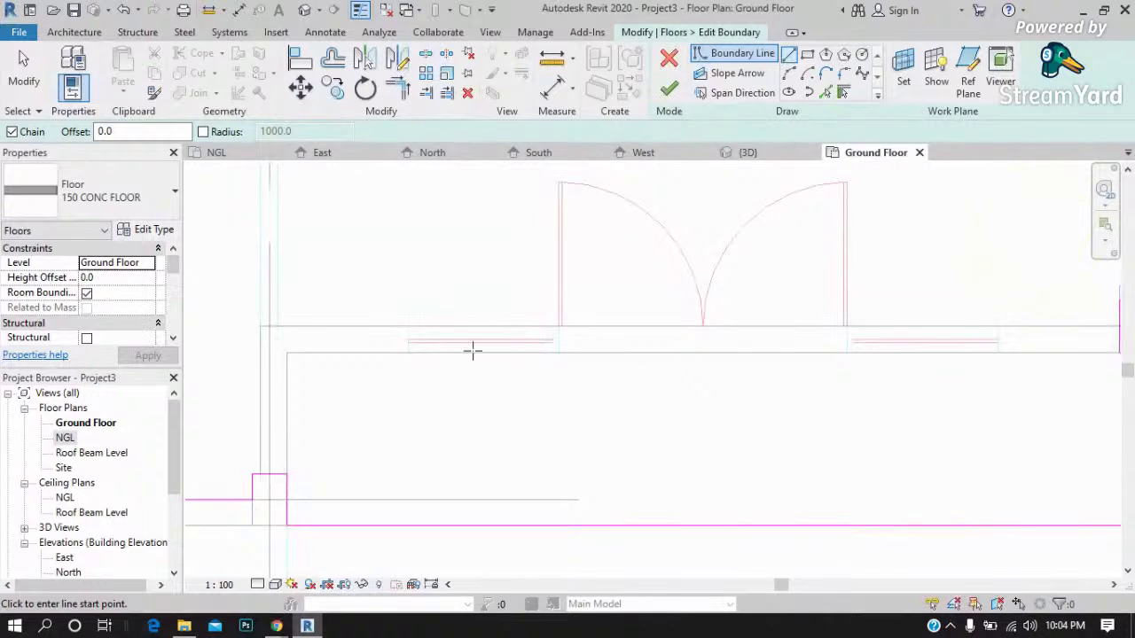
# Finish the 150 CONC FLOOR sketch and set the horizontal CHB 150 wall's base to Ground Floor.
pyautogui.scroll(-1, 393, 375)
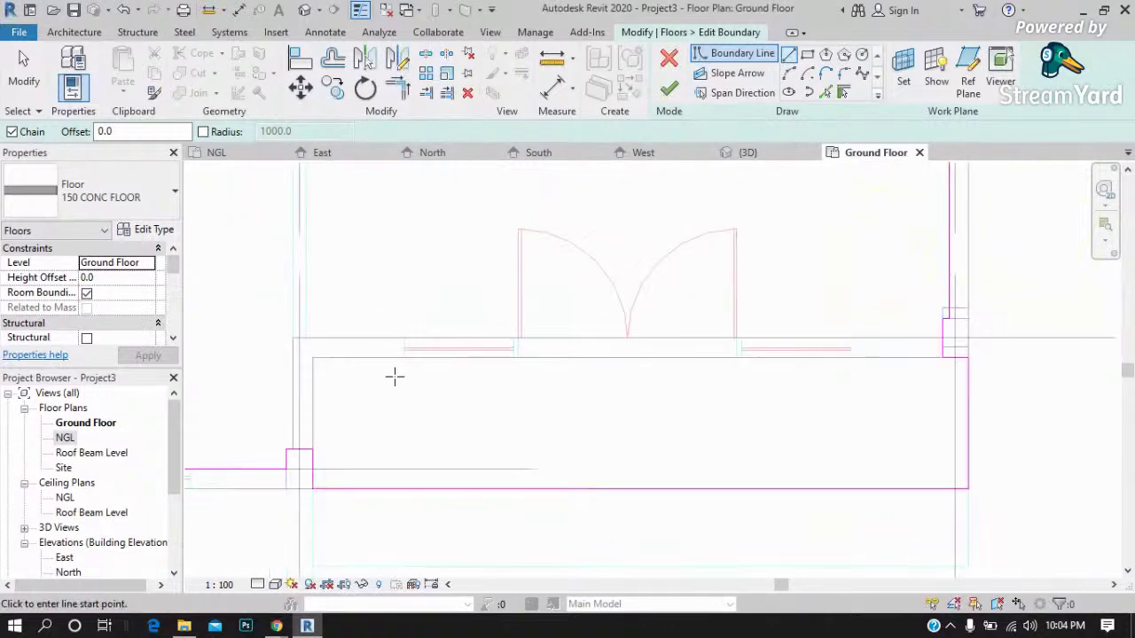
pyautogui.click(674, 97)
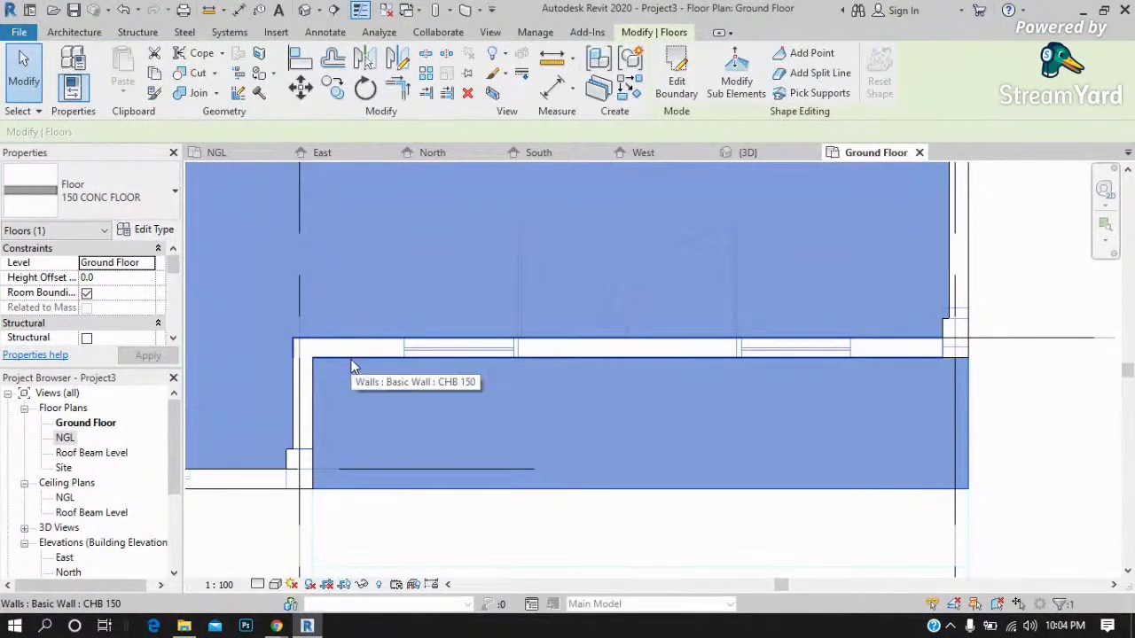
pyautogui.click(367, 349)
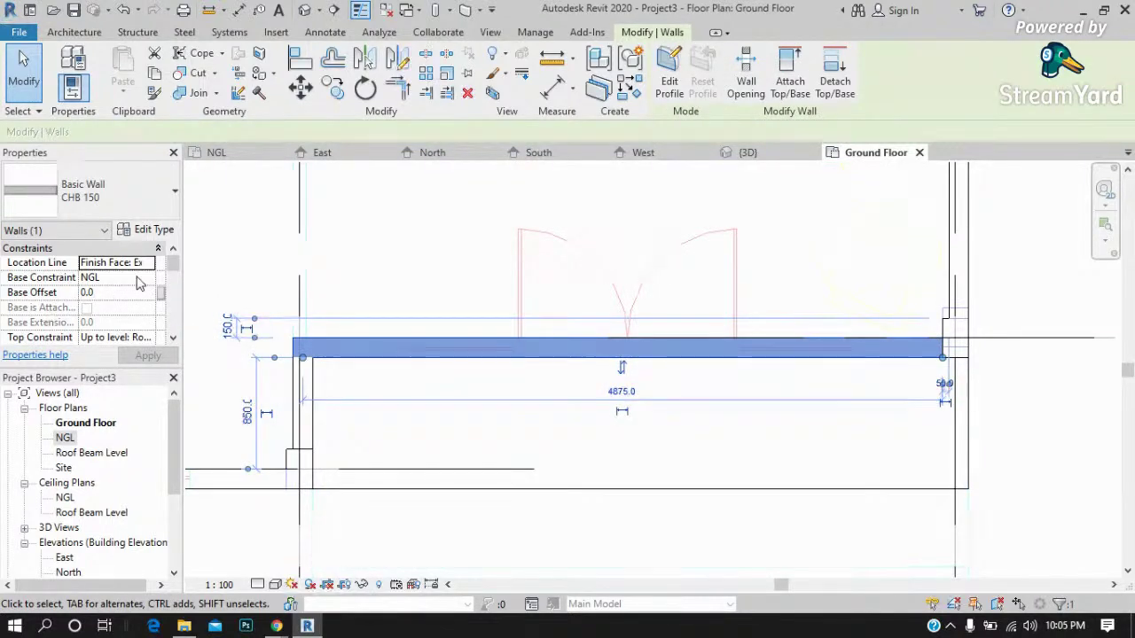
pyautogui.click(139, 282)
pyautogui.click(148, 279)
pyautogui.click(109, 305)
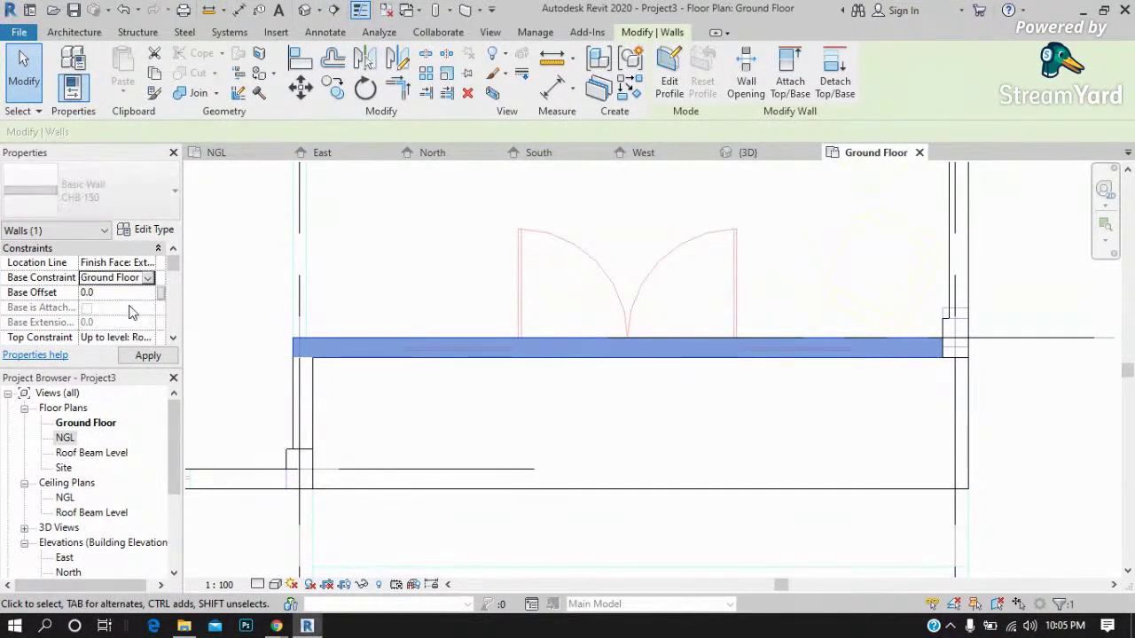
# Change the left vertical CHB 150 wall's base constraint from NGL to Ground Floor.
pyautogui.click(301, 401)
pyautogui.click(153, 279)
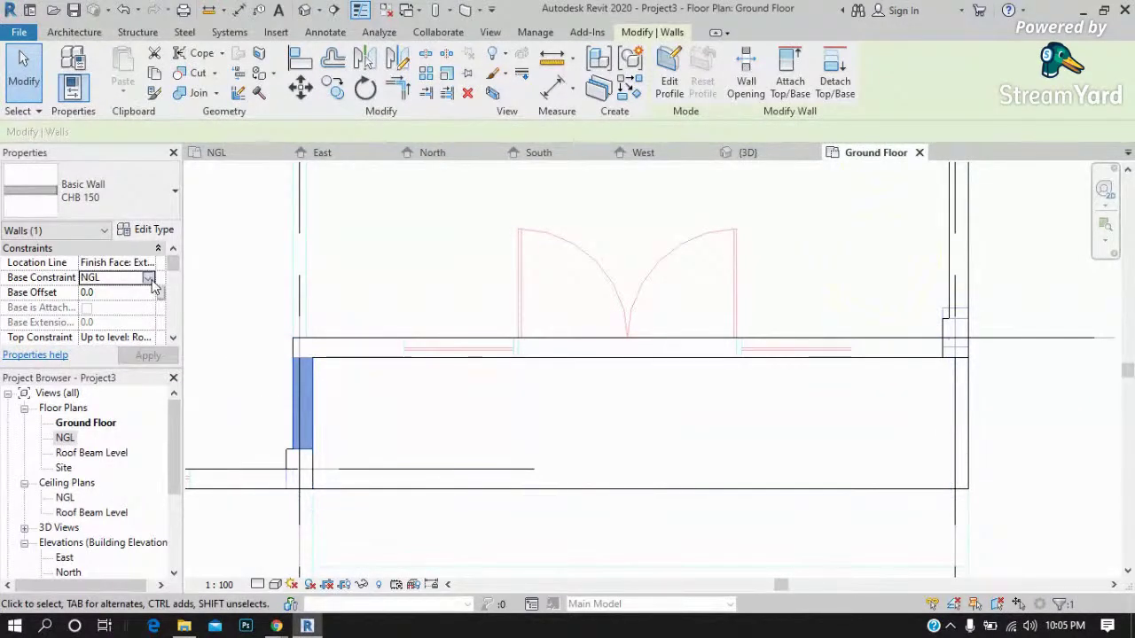
pyautogui.click(148, 279)
pyautogui.click(111, 305)
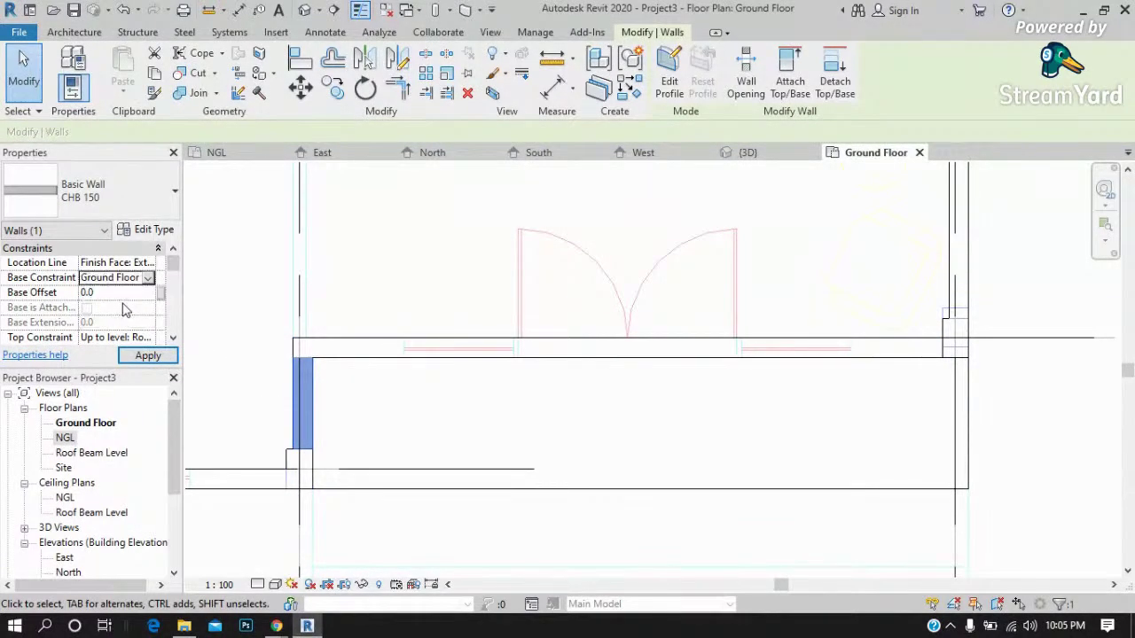
pyautogui.scroll(-1, 498, 338)
pyautogui.scroll(-1, 496, 338)
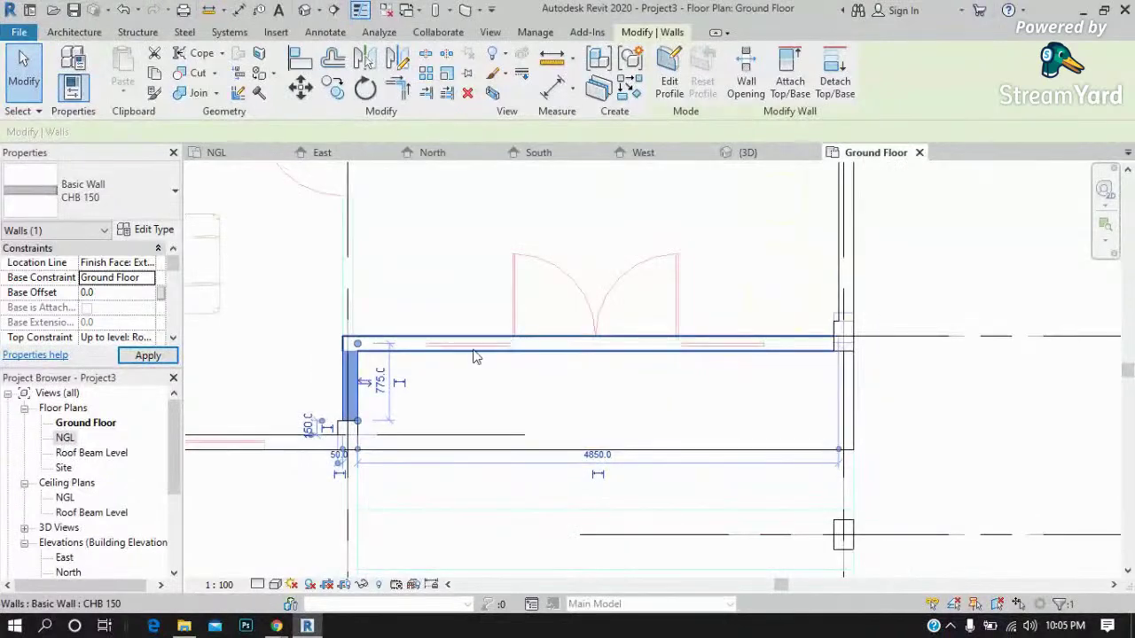
pyautogui.scroll(-2, 471, 354)
pyautogui.scroll(2, 397, 381)
pyautogui.scroll(1, 390, 372)
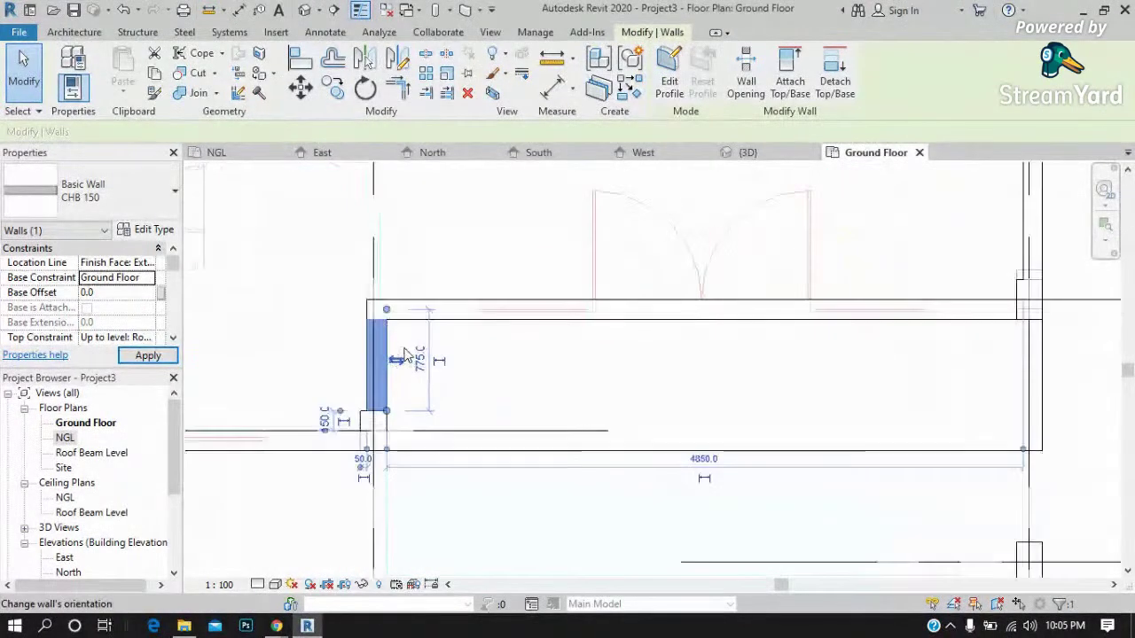
pyautogui.scroll(-2, 570, 398)
pyautogui.scroll(-2, 487, 399)
pyautogui.scroll(-2, 487, 399)
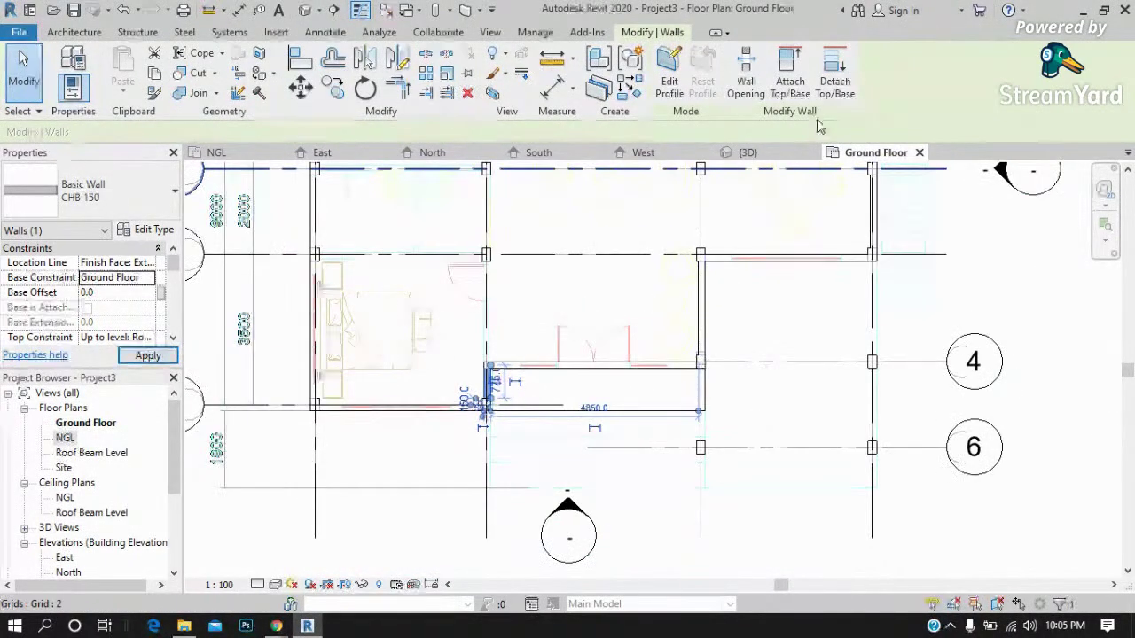
# Show the {3D} view of the house with the Realistic visual style.
pyautogui.click(761, 160)
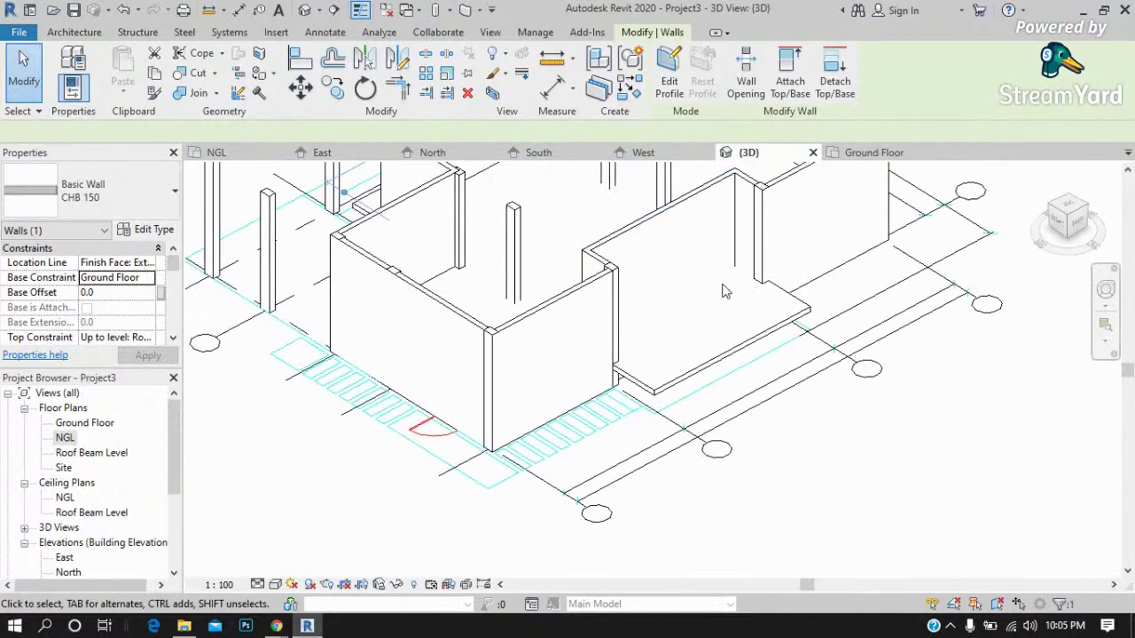
pyautogui.scroll(-1, 846, 444)
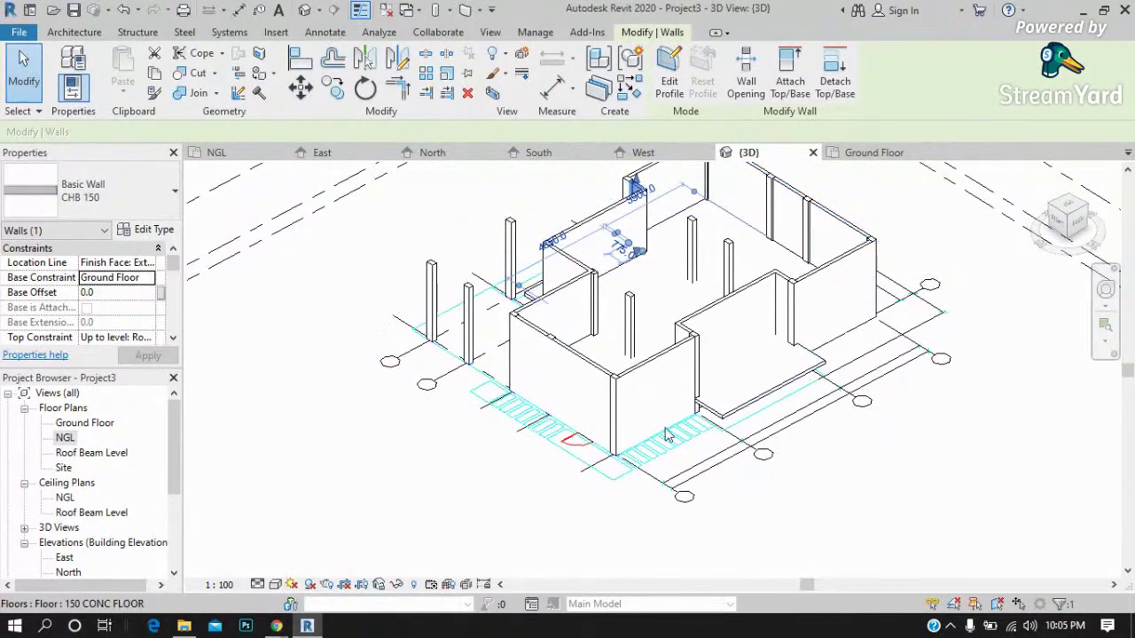
pyautogui.click(274, 585)
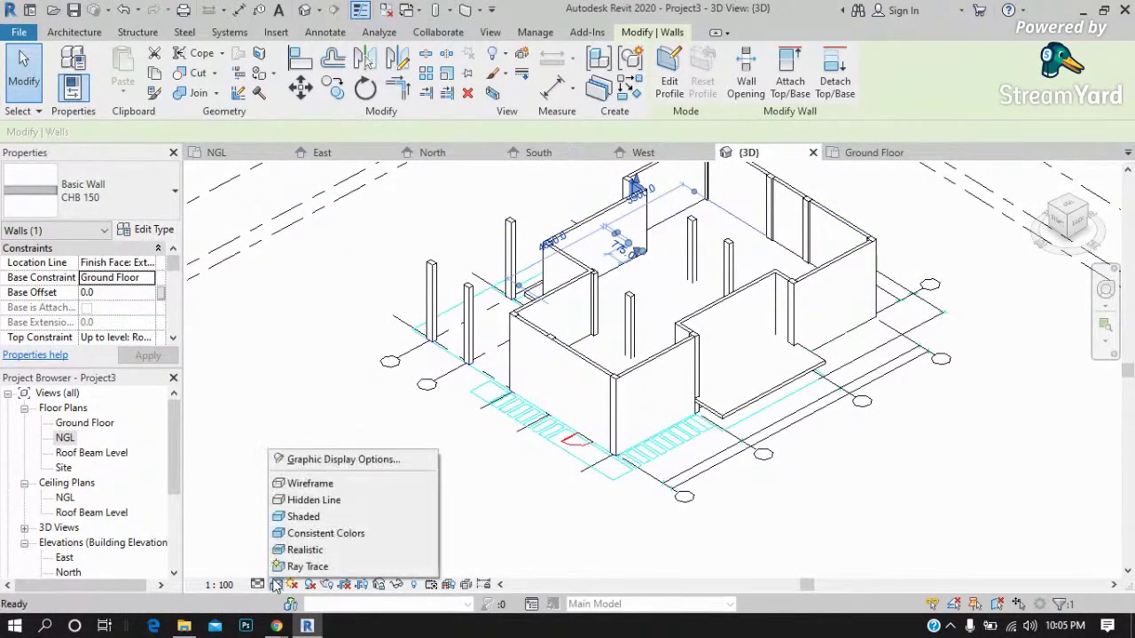
pyautogui.click(302, 552)
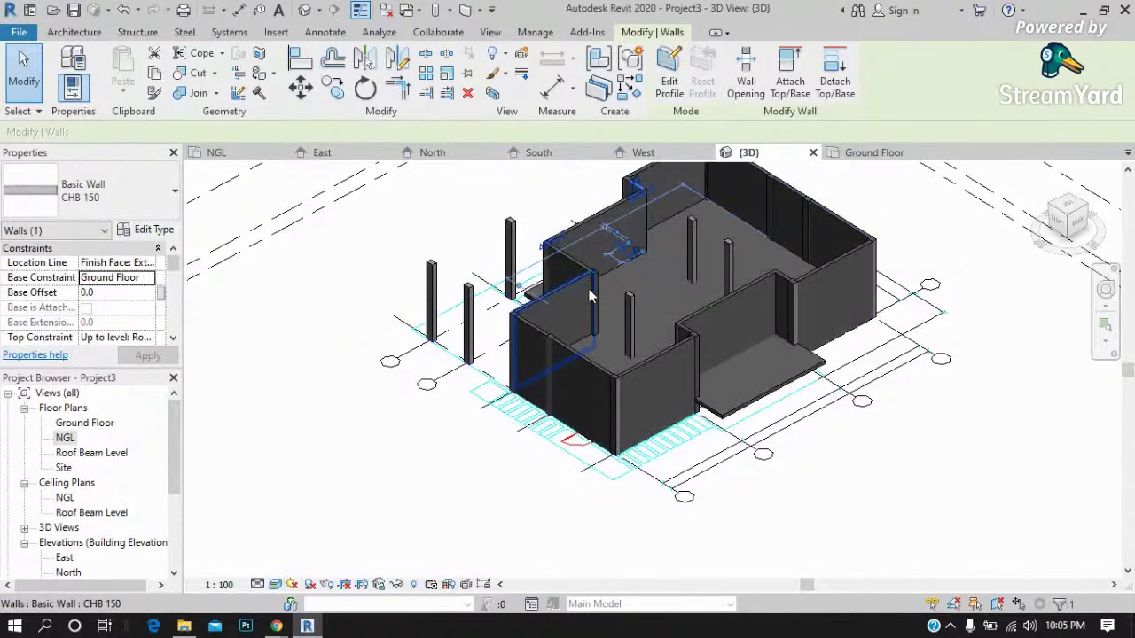
pyautogui.scroll(2, 604, 289)
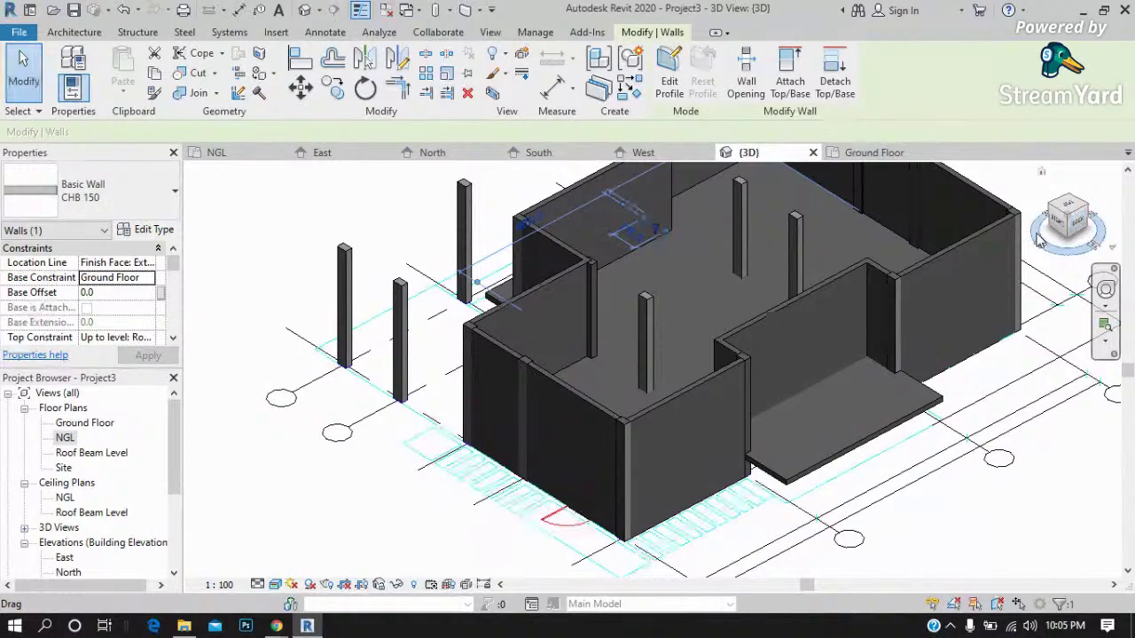
# Orbit the 3D model to check the wall bases, then go back to the Ground Floor plan.
pyautogui.moveTo(1045, 246)
pyautogui.mouseDown()
pyautogui.moveTo(399, 255)
pyautogui.moveTo(870, 246)
pyautogui.mouseUp()
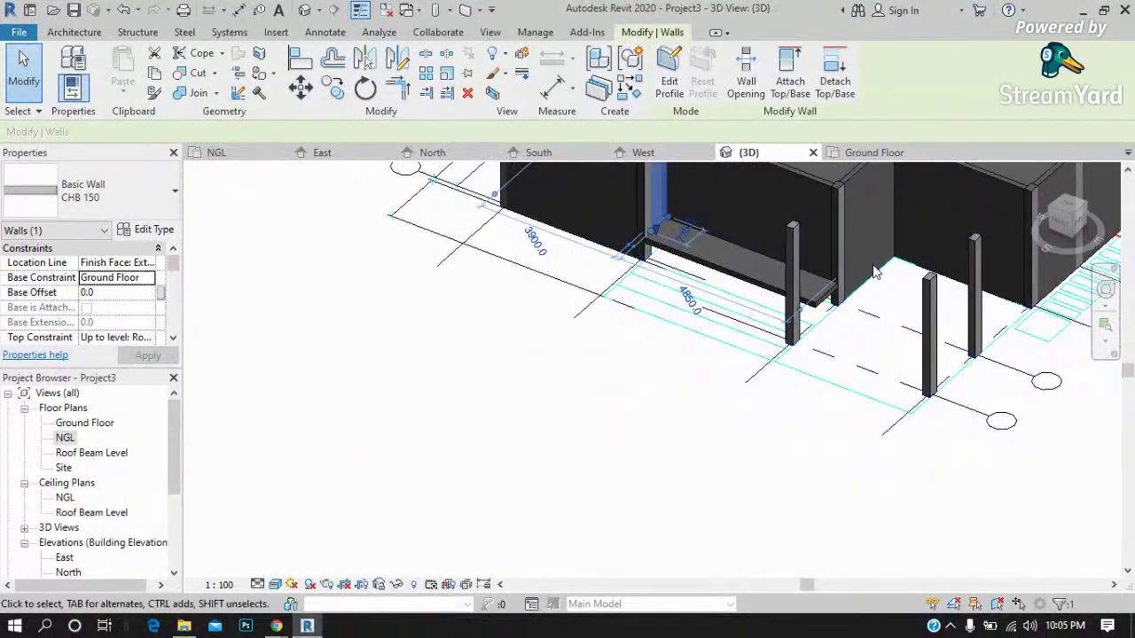
pyautogui.scroll(3, 845, 233)
pyautogui.click(426, 413)
pyautogui.scroll(-2, 765, 466)
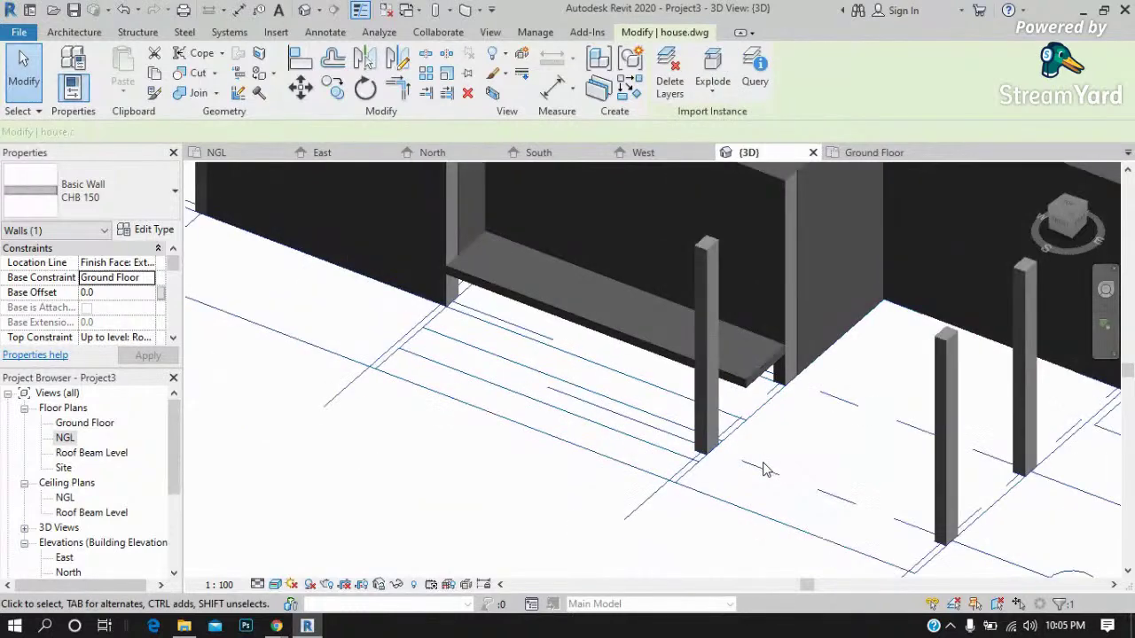
pyautogui.keyDown('shift'); pyautogui.moveTo(768, 390); pyautogui.dragTo(759, 214, button='middle'); pyautogui.keyUp('shift')
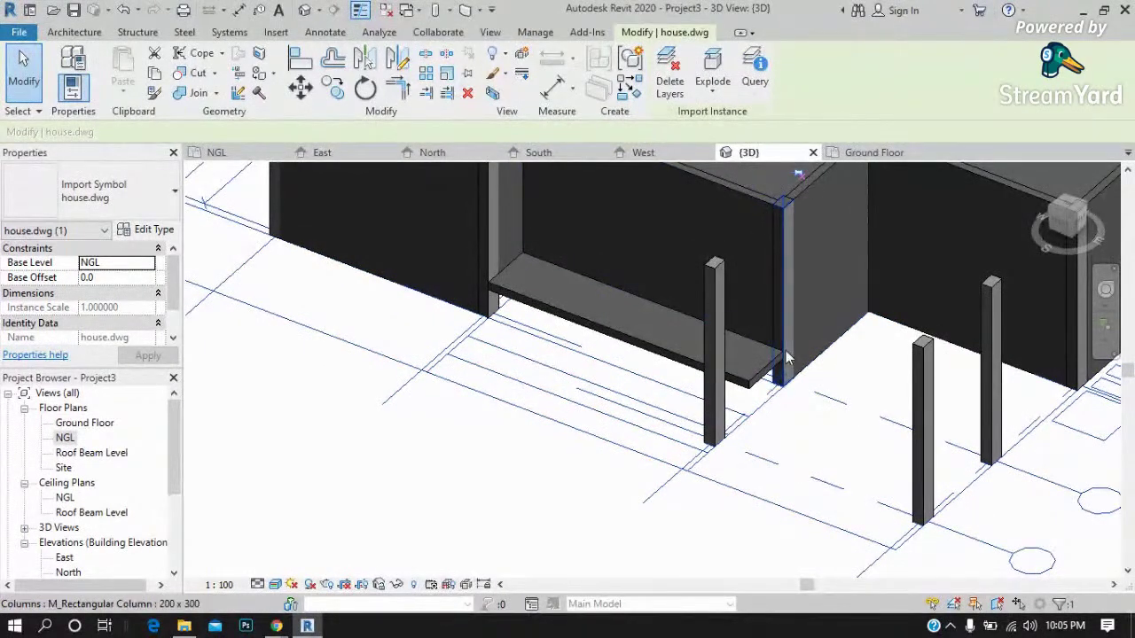
pyautogui.scroll(3, 785, 350)
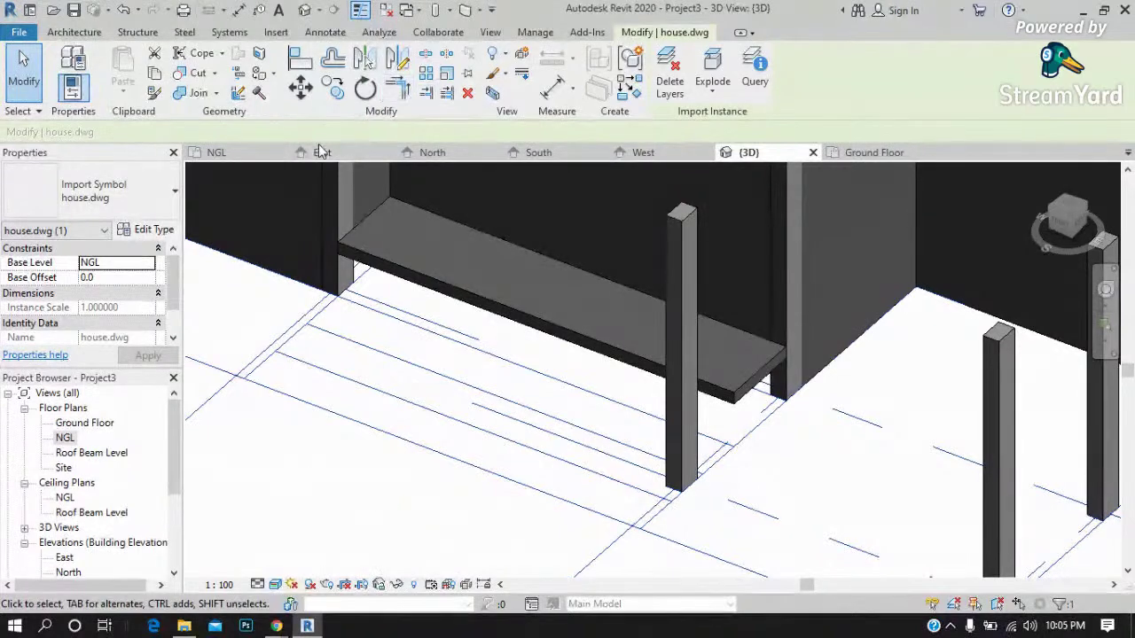
pyautogui.click(867, 152)
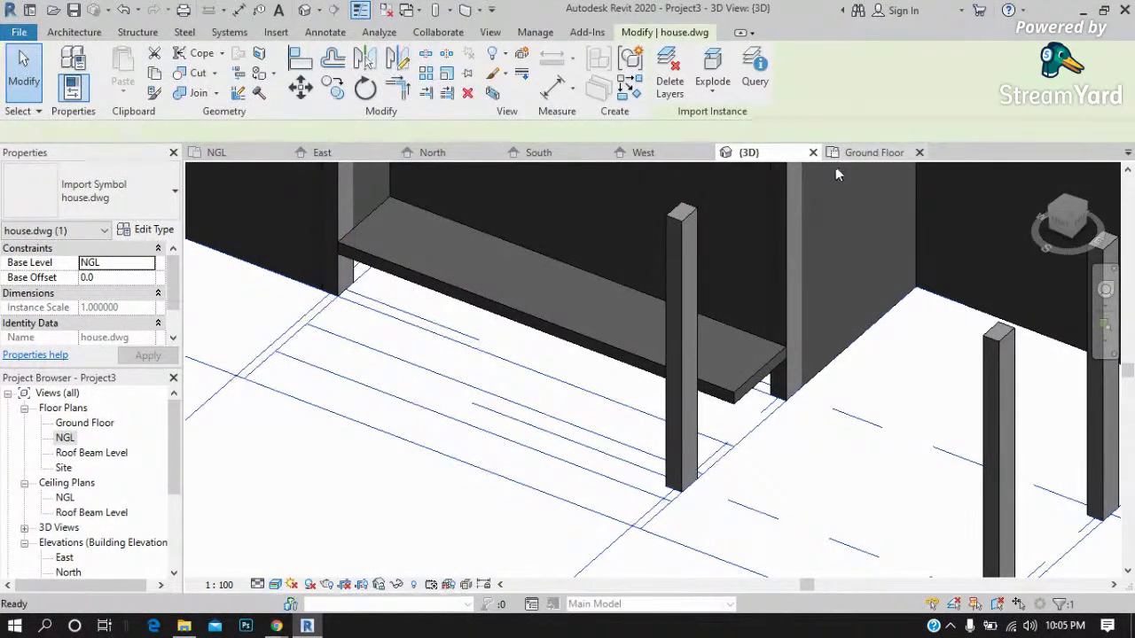
pyautogui.scroll(3, 590, 474)
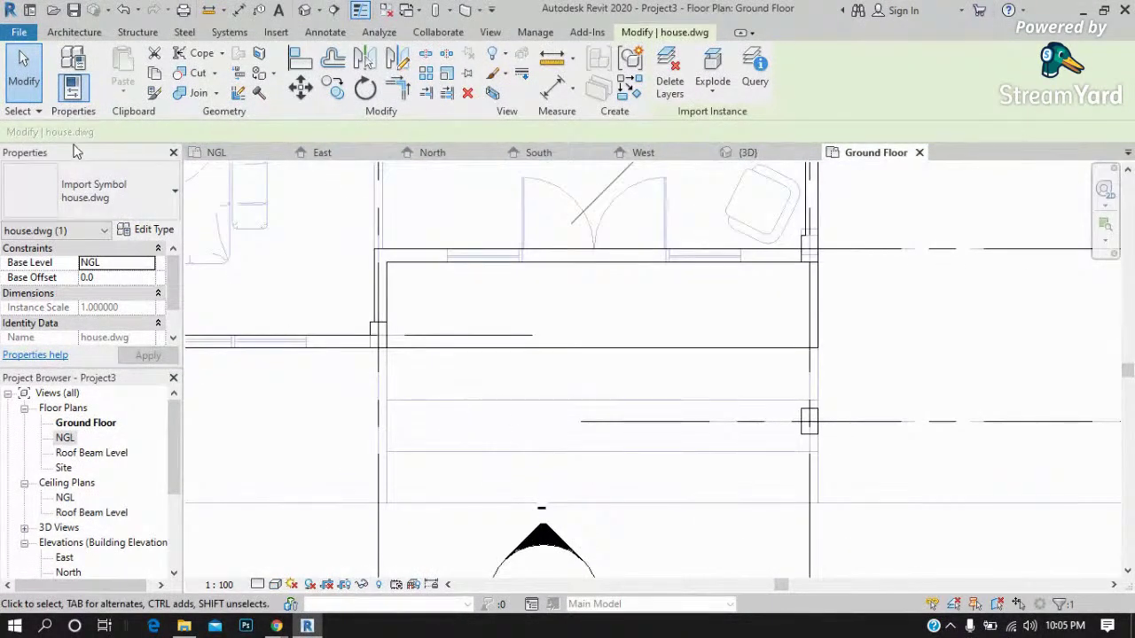
# Create a similar concrete floor from the existing slab using a rectangular boundary sketch.
pyautogui.click(527, 353)
pyautogui.rightClick(527, 353)
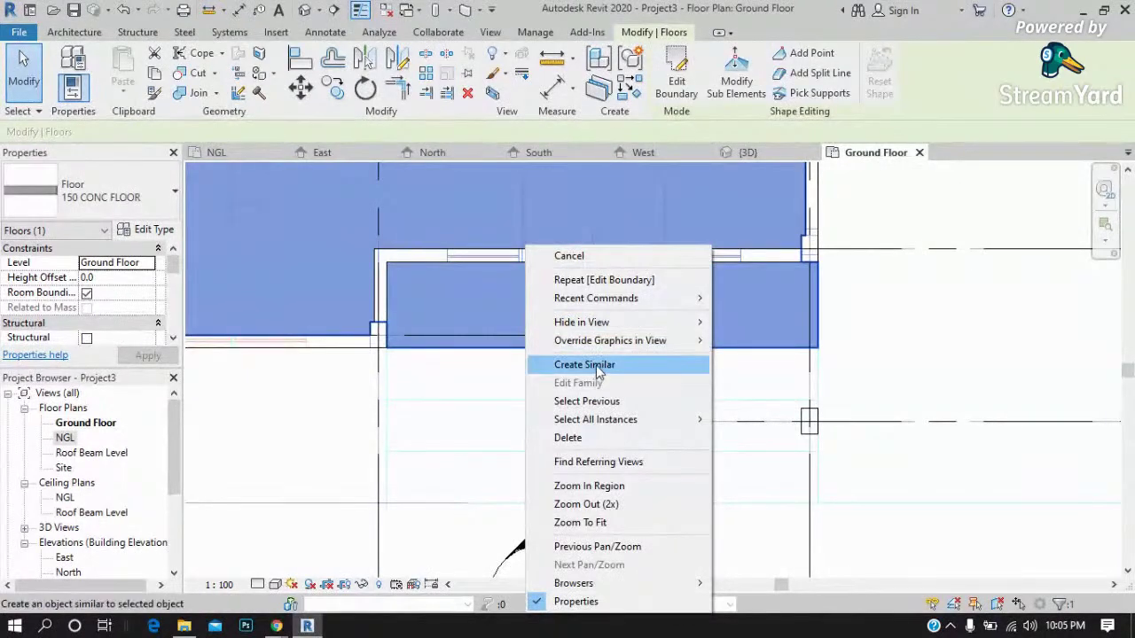
pyautogui.click(595, 366)
pyautogui.click(674, 78)
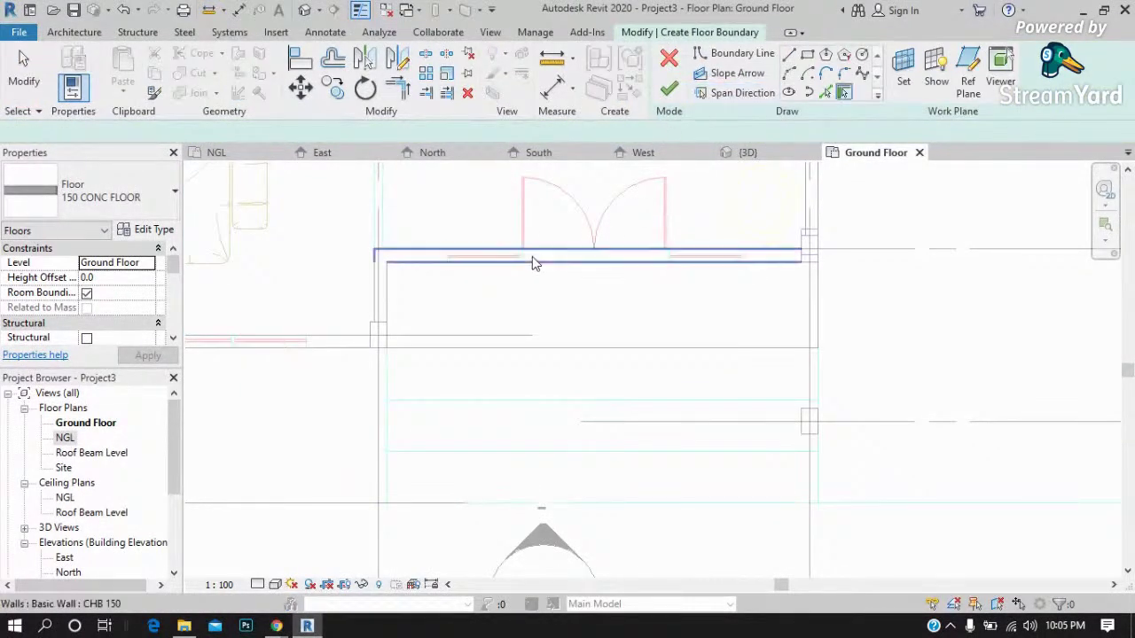
pyautogui.click(800, 78)
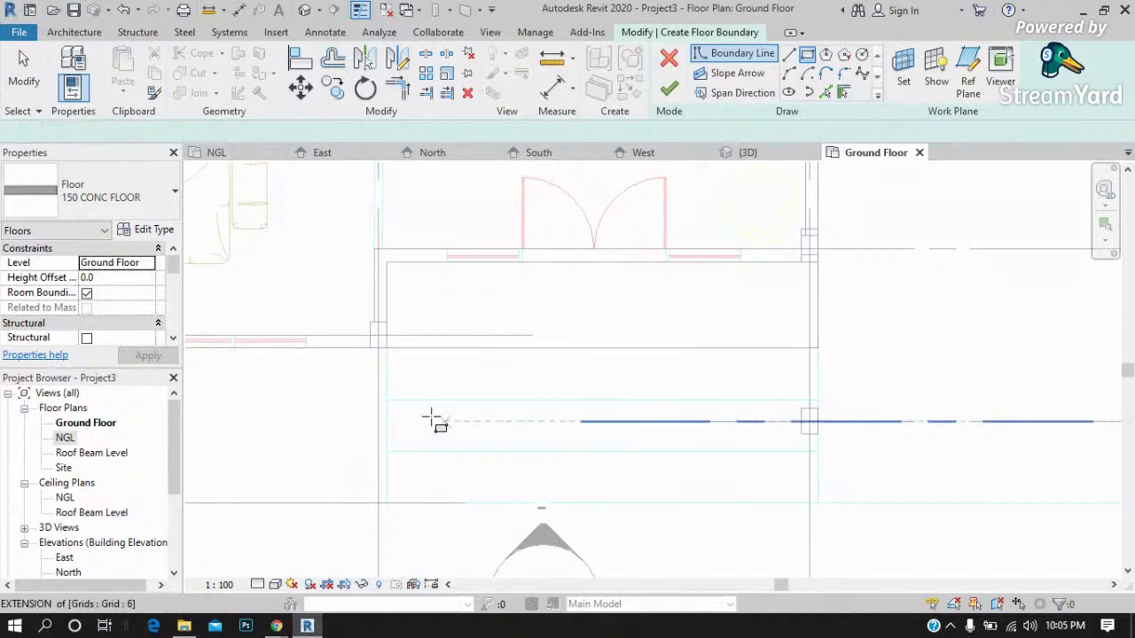
pyautogui.scroll(2, 431, 418)
pyautogui.click(364, 391)
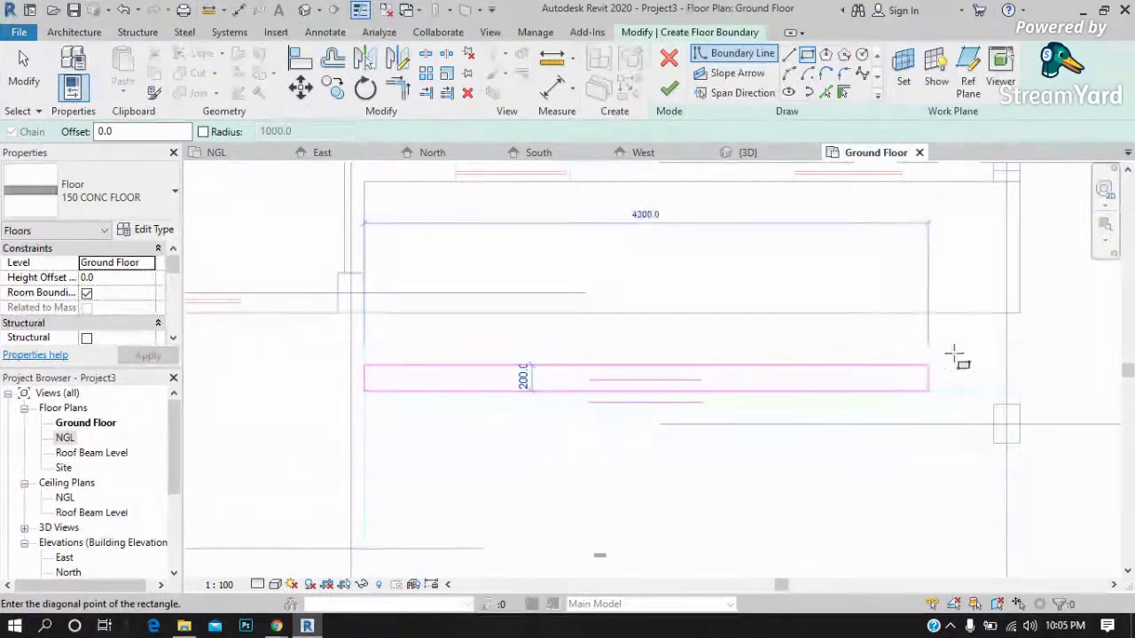
pyautogui.click(1020, 312)
pyautogui.click(1020, 312)
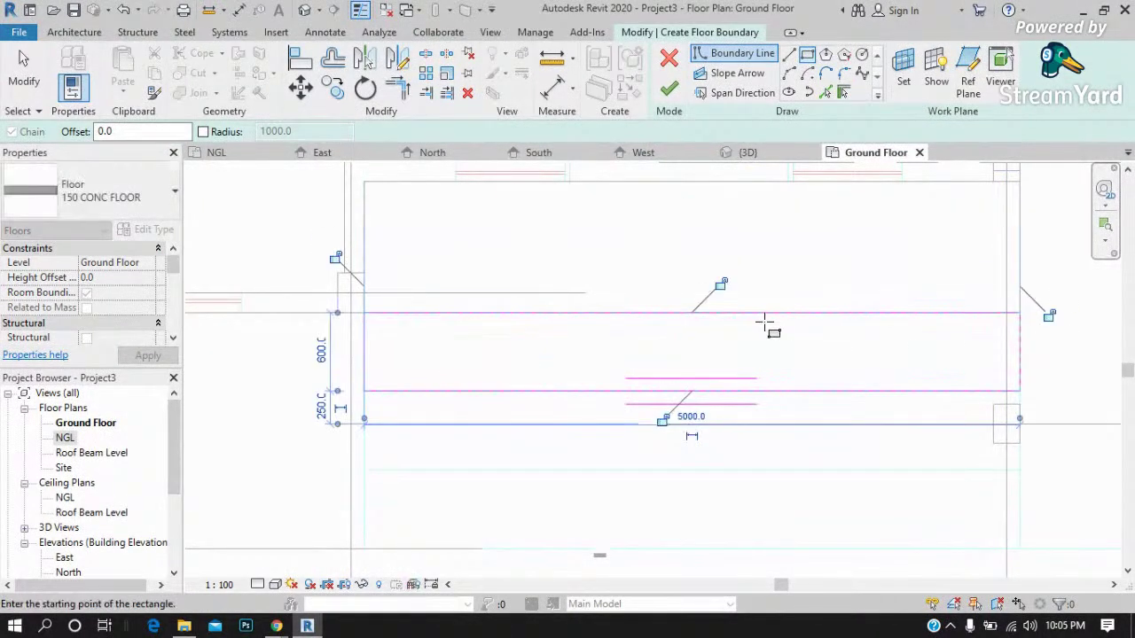
pyautogui.scroll(-1, 450, 278)
pyautogui.click(668, 89)
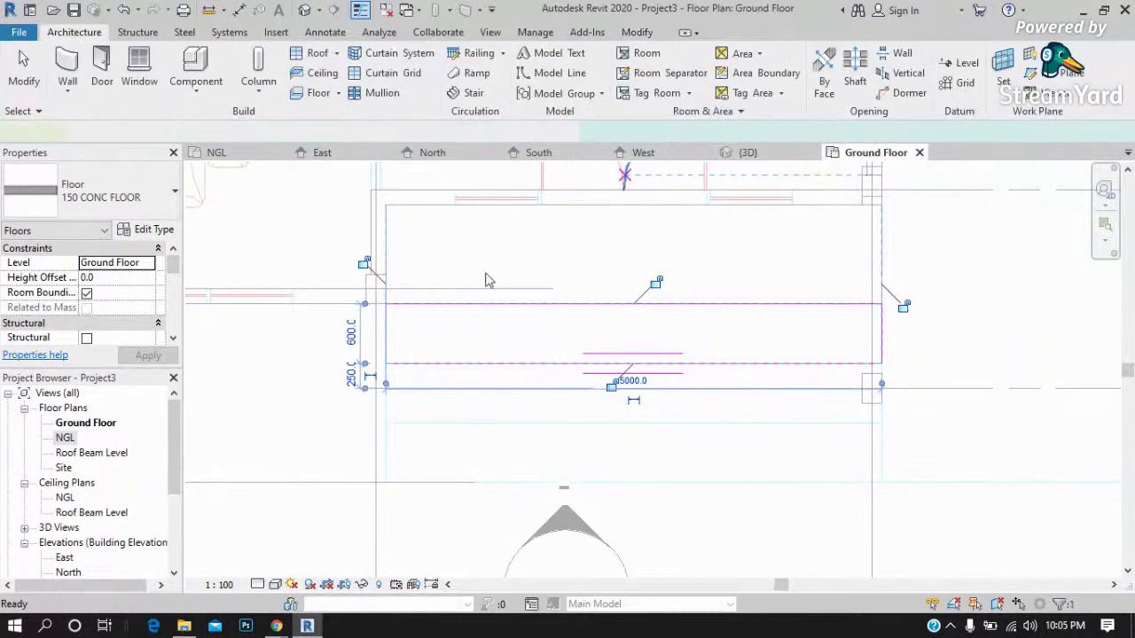
# In 3D, give the new floor a Height Offset of -175 and apply it.
pyautogui.click(444, 346)
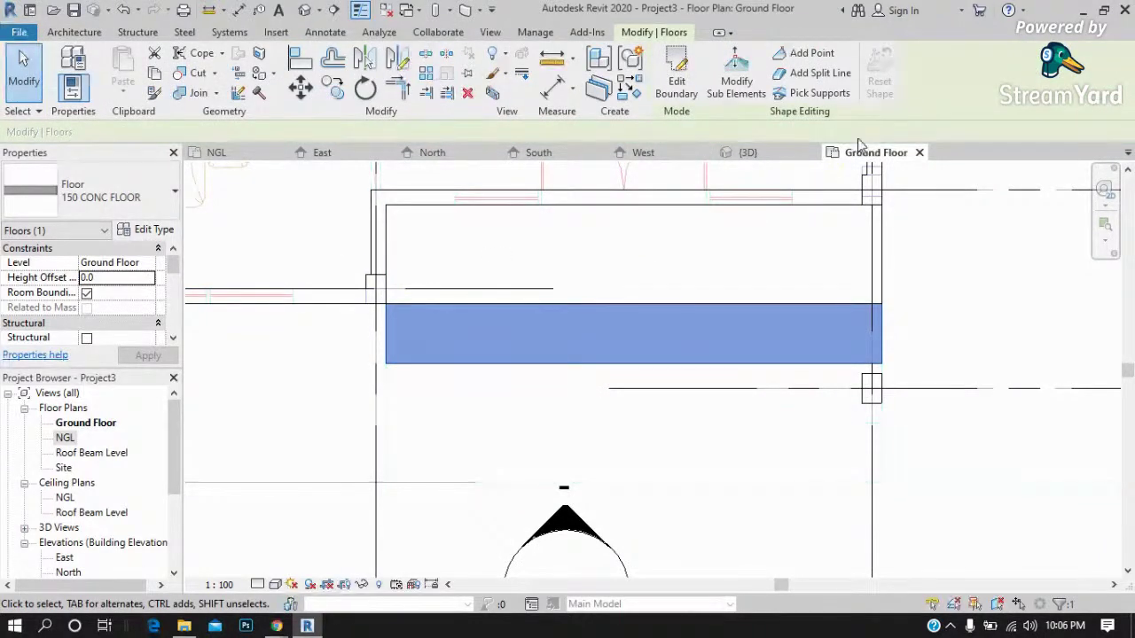
pyautogui.click(747, 152)
pyautogui.scroll(2, 754, 418)
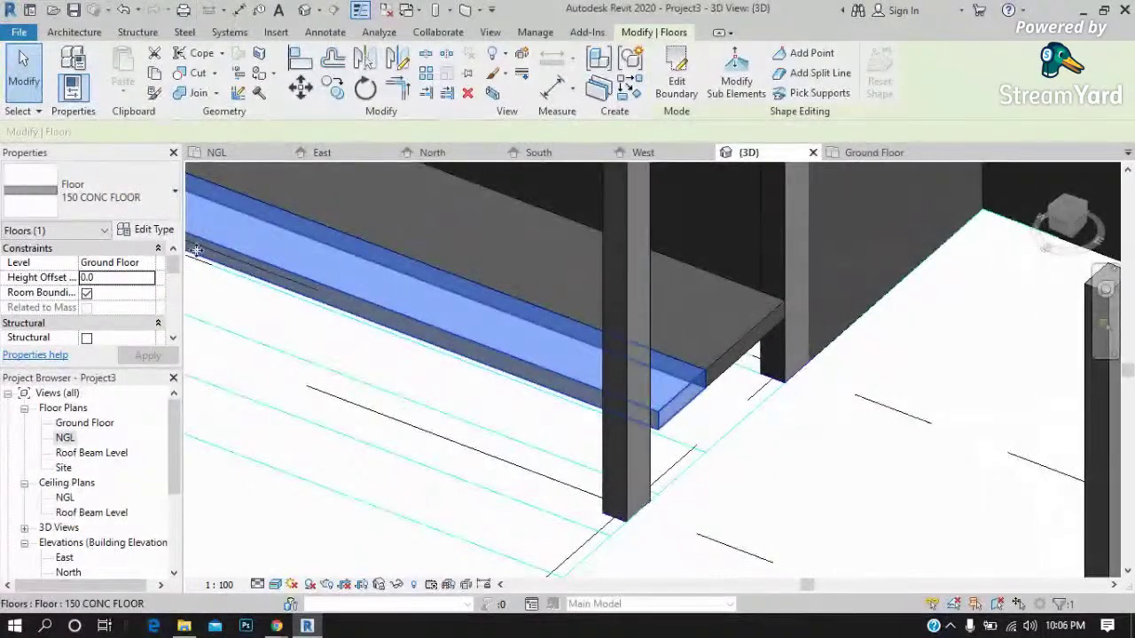
pyautogui.click(115, 278)
pyautogui.write('-175')
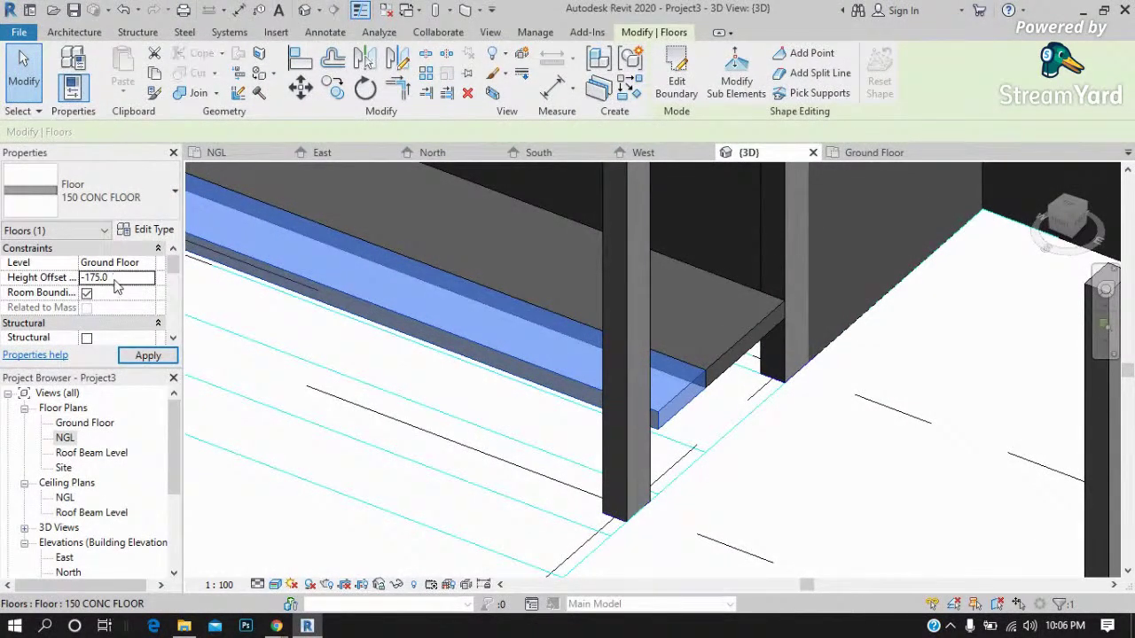
pyautogui.click(148, 351)
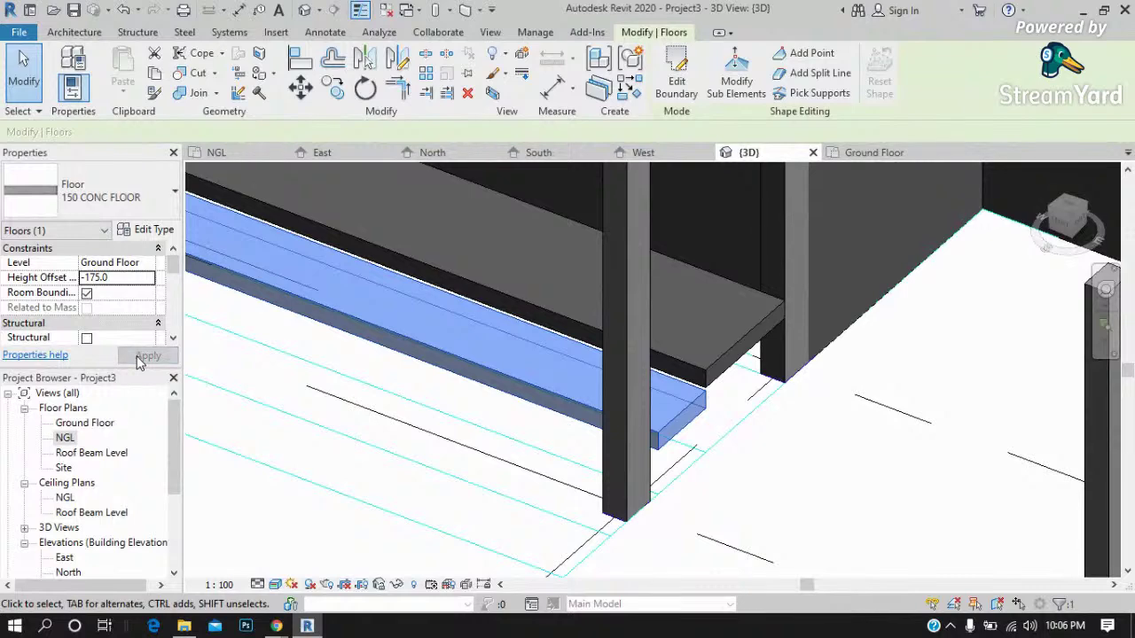
pyautogui.click(798, 508)
# Zoom around the lowered slab in 3D, then return to the Ground Floor plan.
pyautogui.scroll(2, 662, 420)
pyautogui.scroll(1, 710, 372)
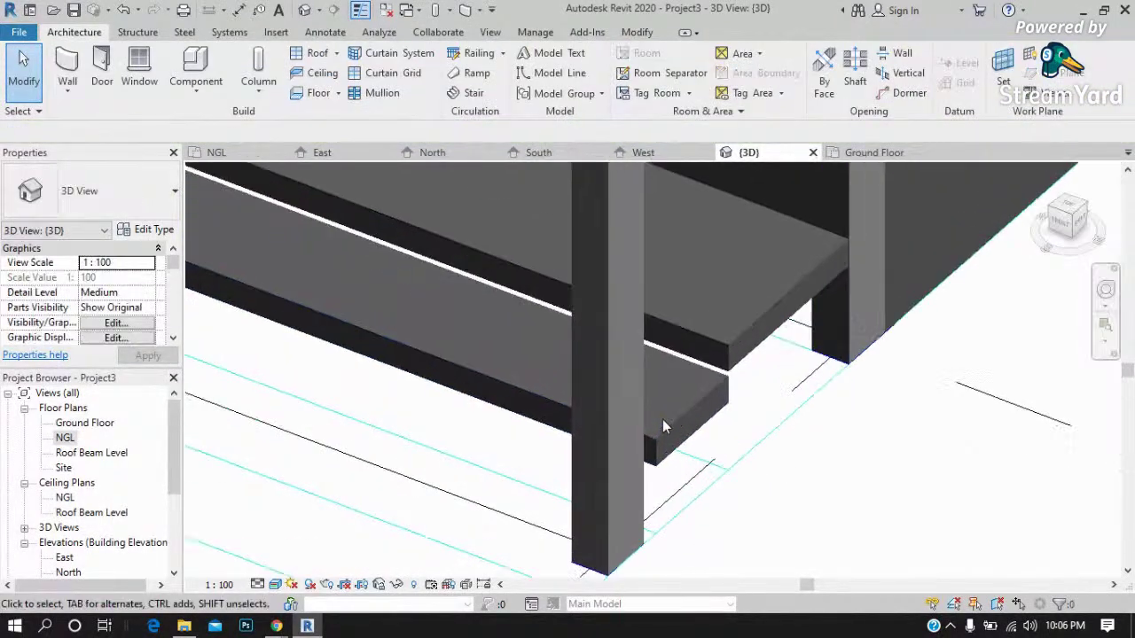
pyautogui.scroll(1, 757, 320)
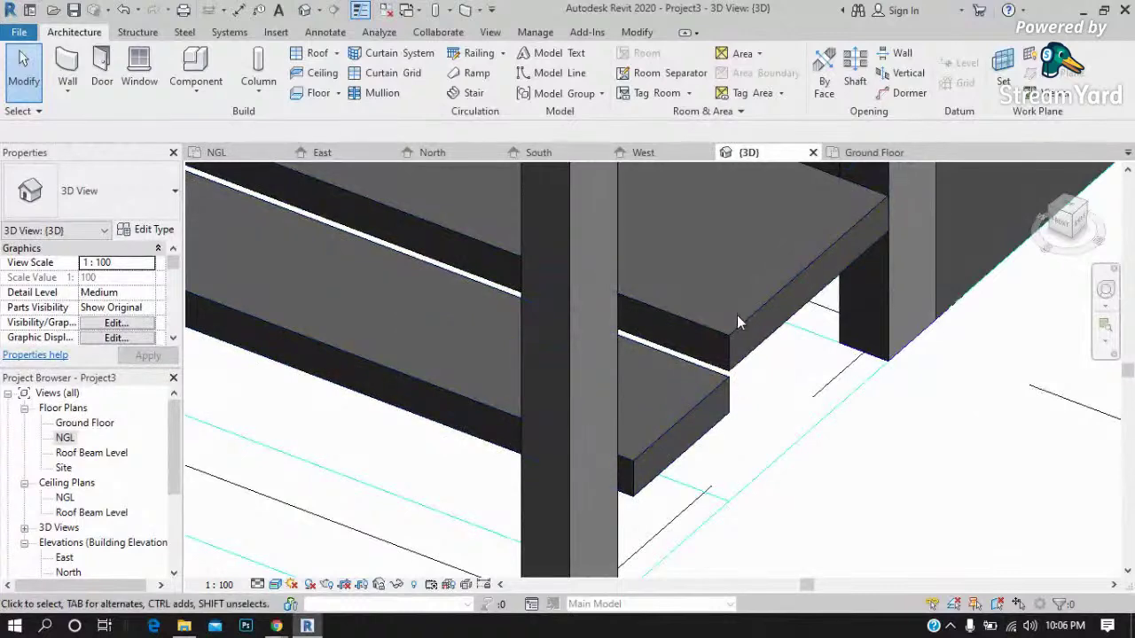
pyautogui.scroll(-2, 736, 372)
pyautogui.scroll(-2, 736, 373)
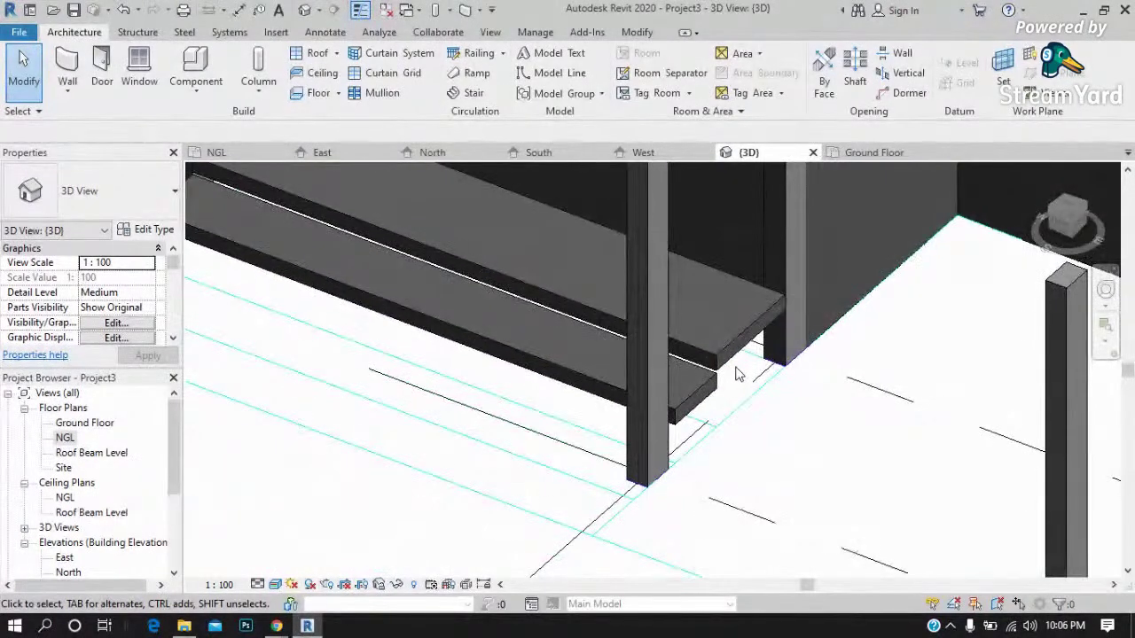
pyautogui.scroll(-2, 733, 398)
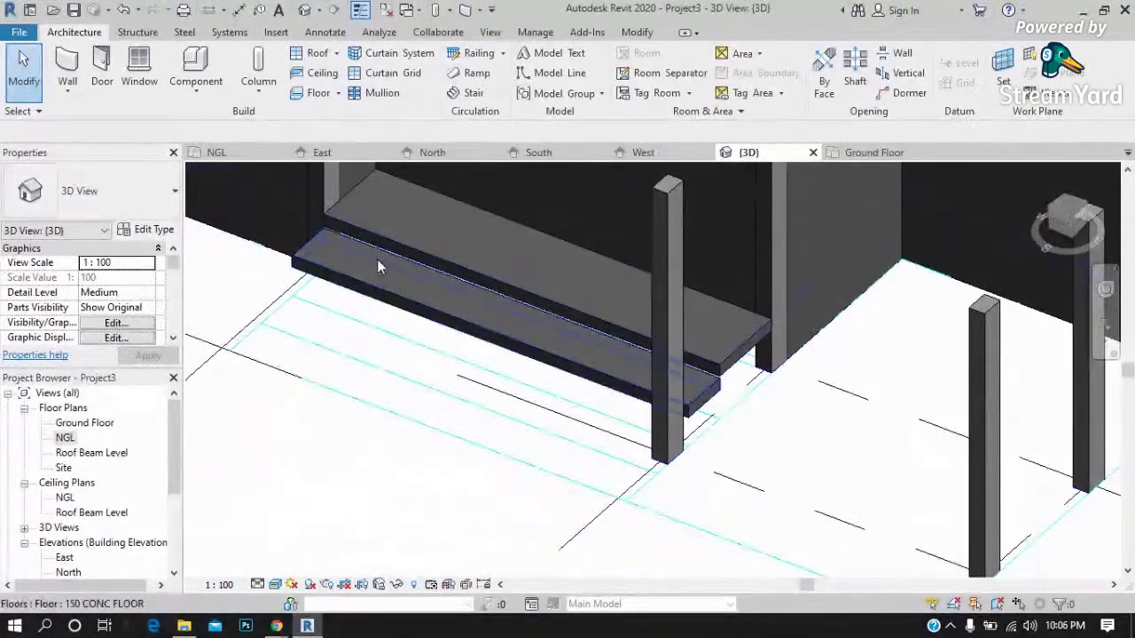
pyautogui.scroll(2, 386, 348)
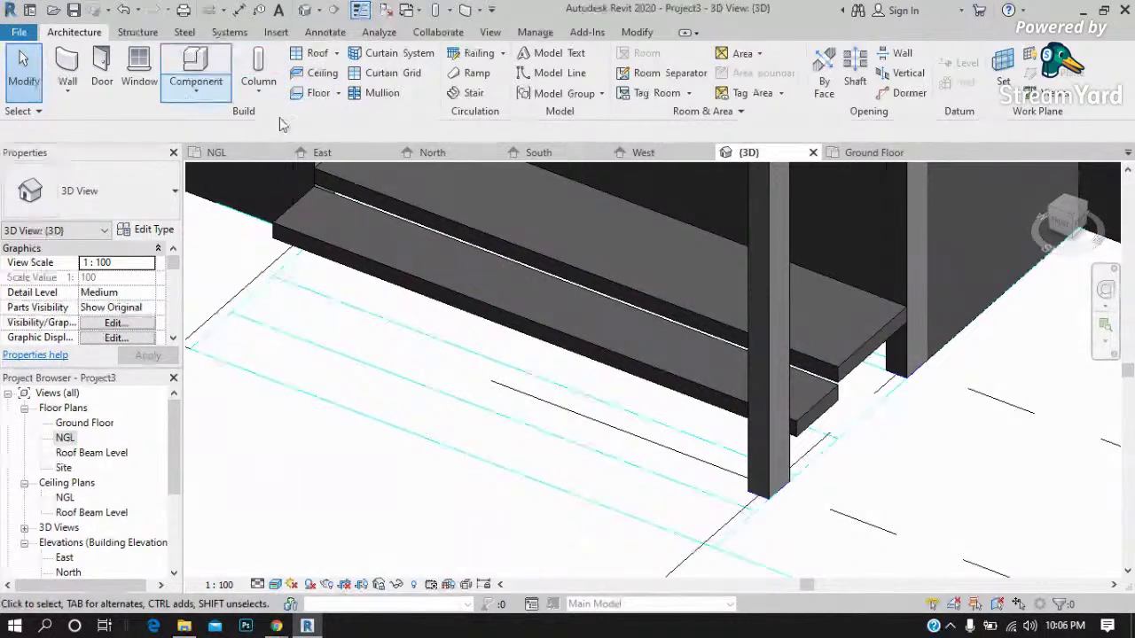
pyautogui.click(869, 154)
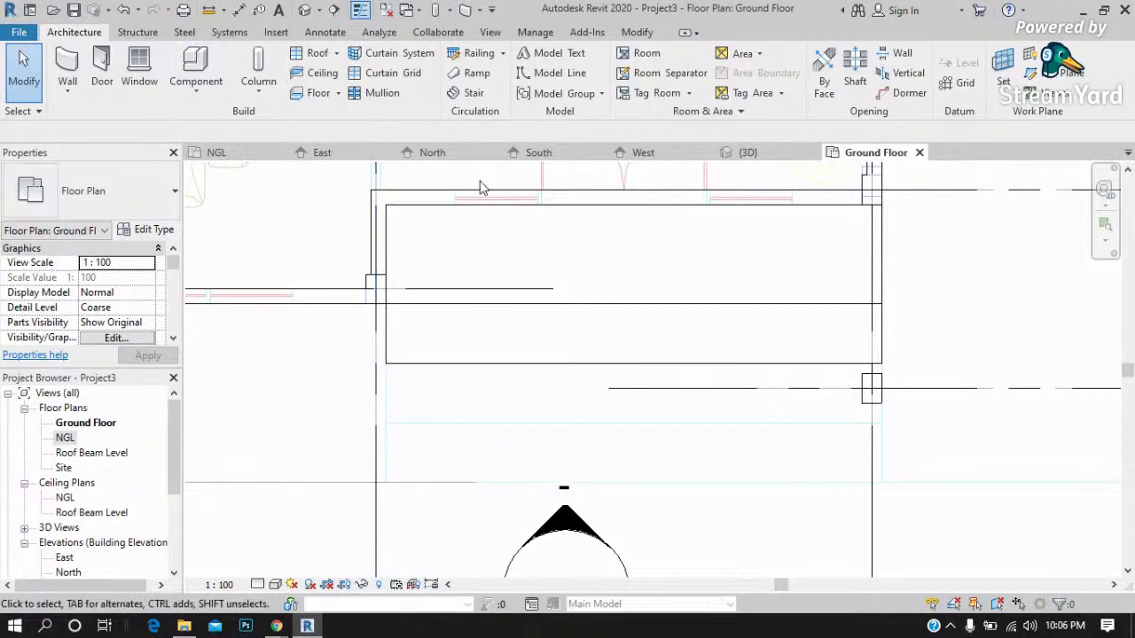
# Start a similar floor from the lowered slab, sketching the boundary's first short edge with lines.
pyautogui.scroll(-1, 474, 182)
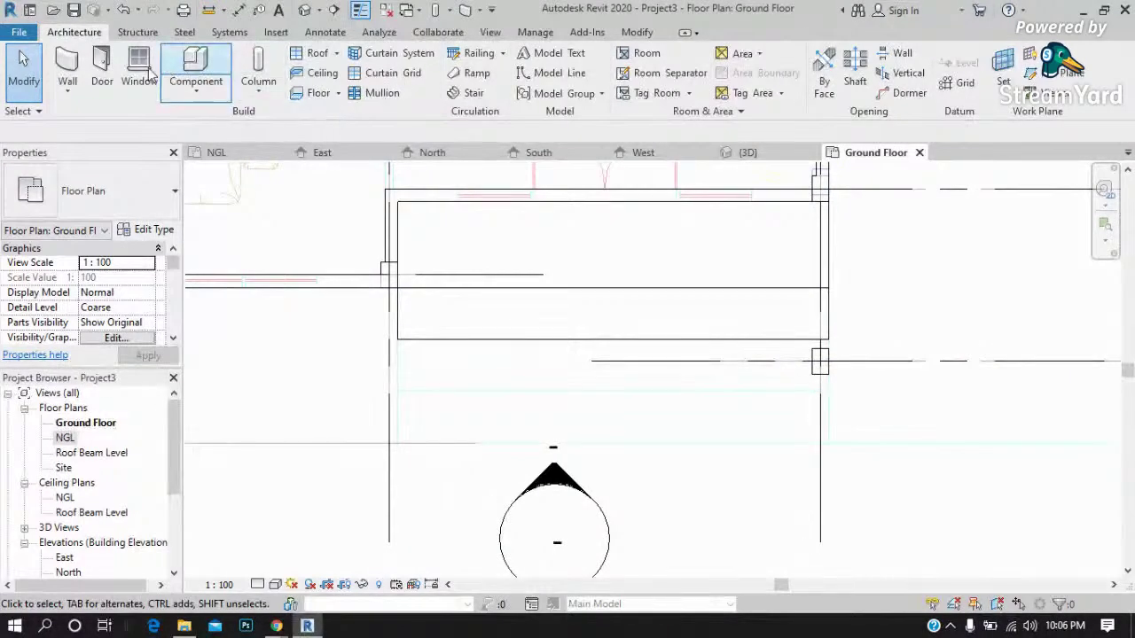
pyautogui.click(494, 342)
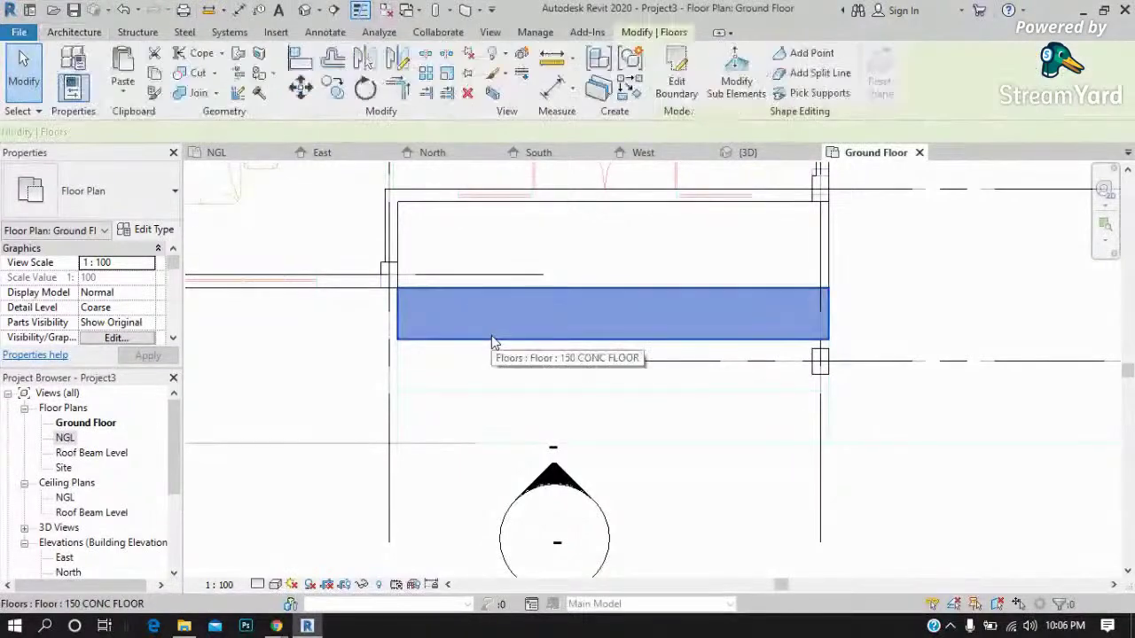
pyautogui.rightClick(493, 342)
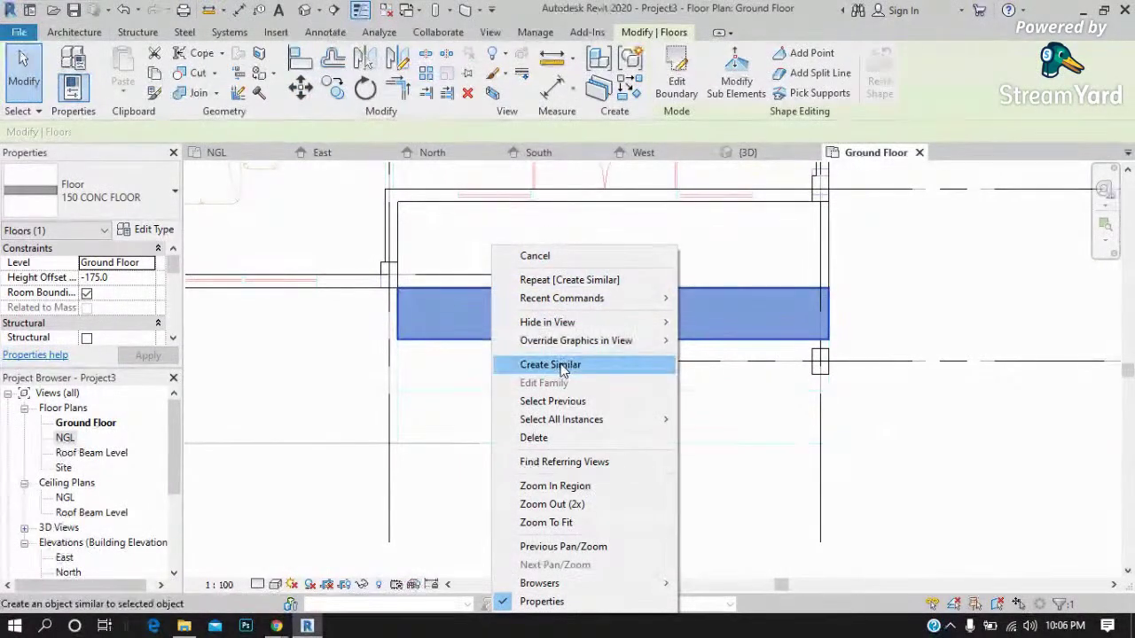
pyautogui.click(562, 366)
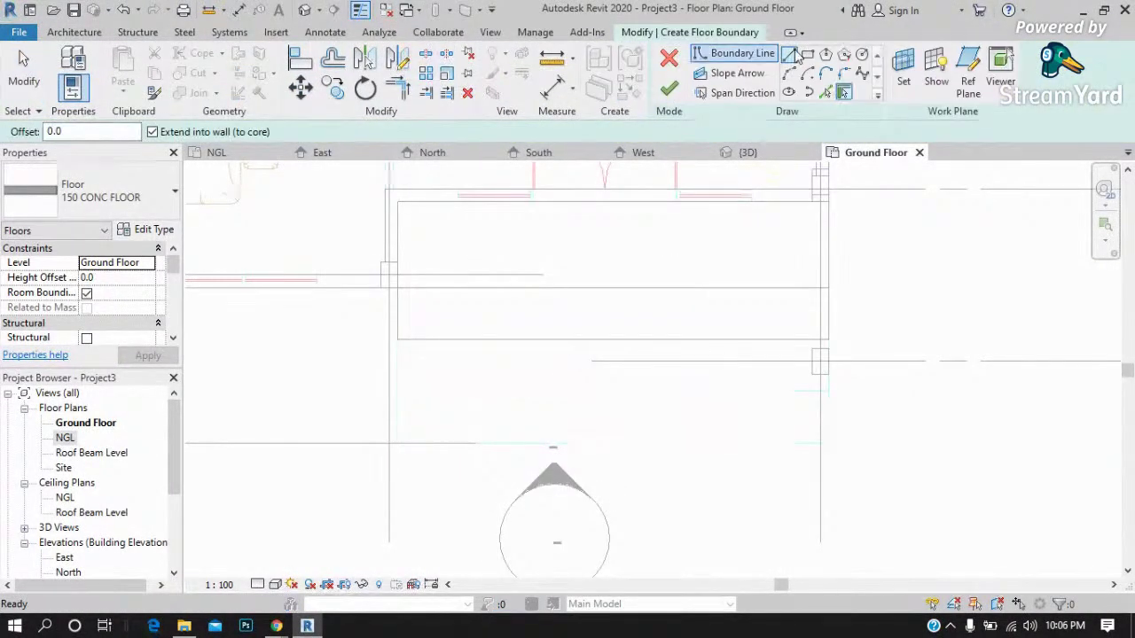
pyautogui.click(788, 54)
pyautogui.scroll(1, 479, 337)
pyautogui.scroll(1, 408, 345)
pyautogui.click(365, 333)
pyautogui.click(367, 405)
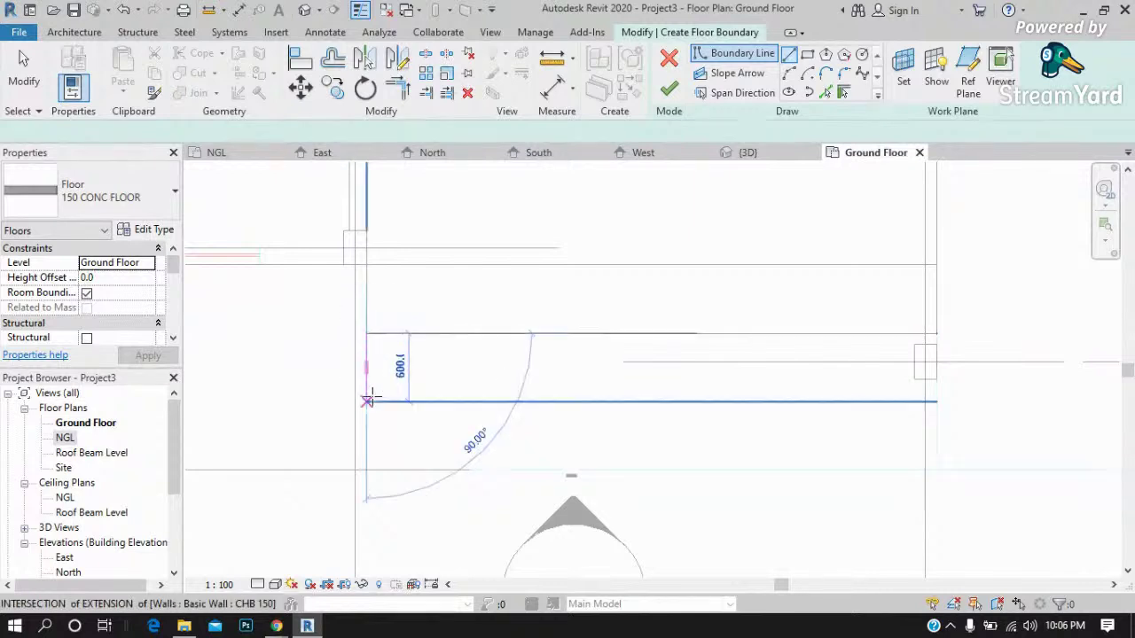
# Complete the 5000-long stepped boundary with its 200 jogs and finish the floor strip.
pyautogui.click(921, 400)
pyautogui.click(921, 364)
pyautogui.click(886, 364)
pyautogui.click(885, 314)
pyautogui.click(921, 314)
pyautogui.scroll(-2, 925, 298)
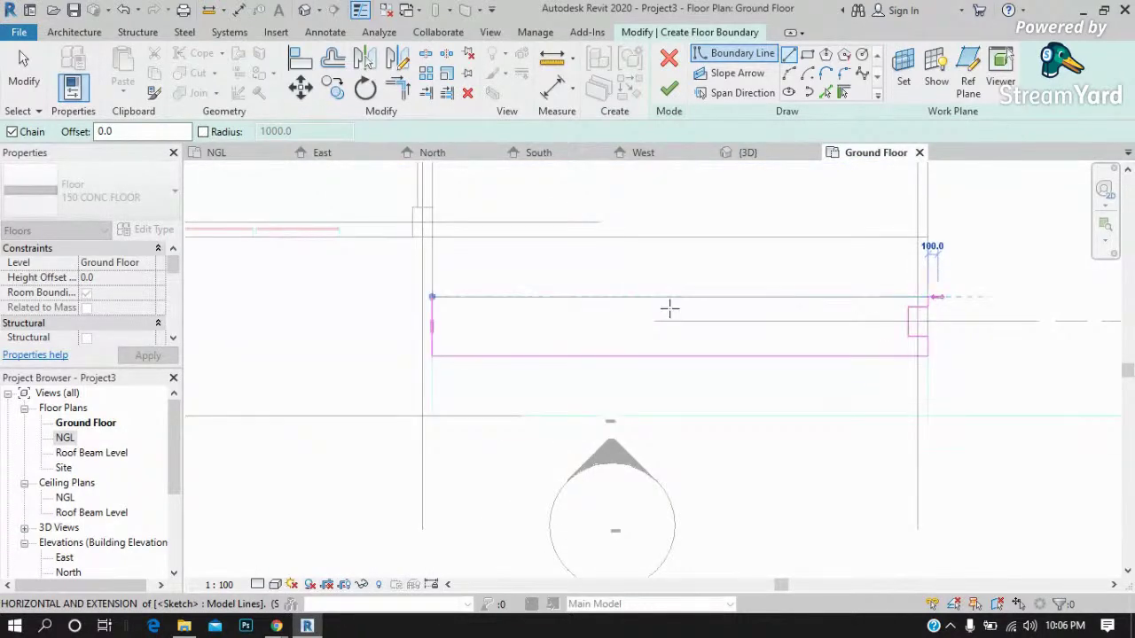
pyautogui.click(433, 297)
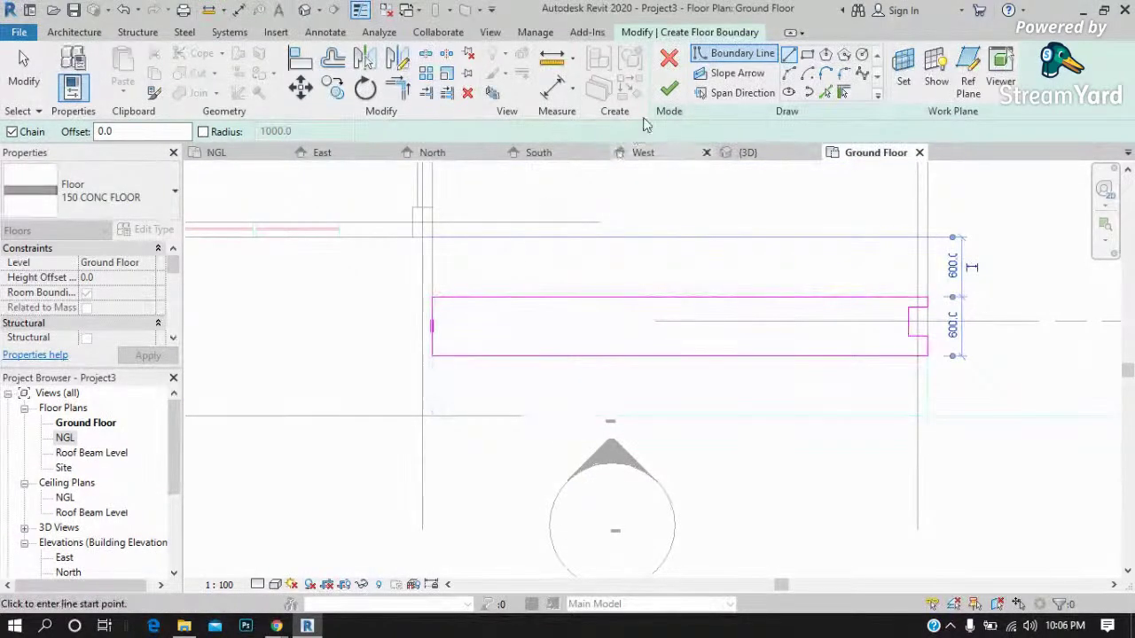
pyautogui.click(669, 89)
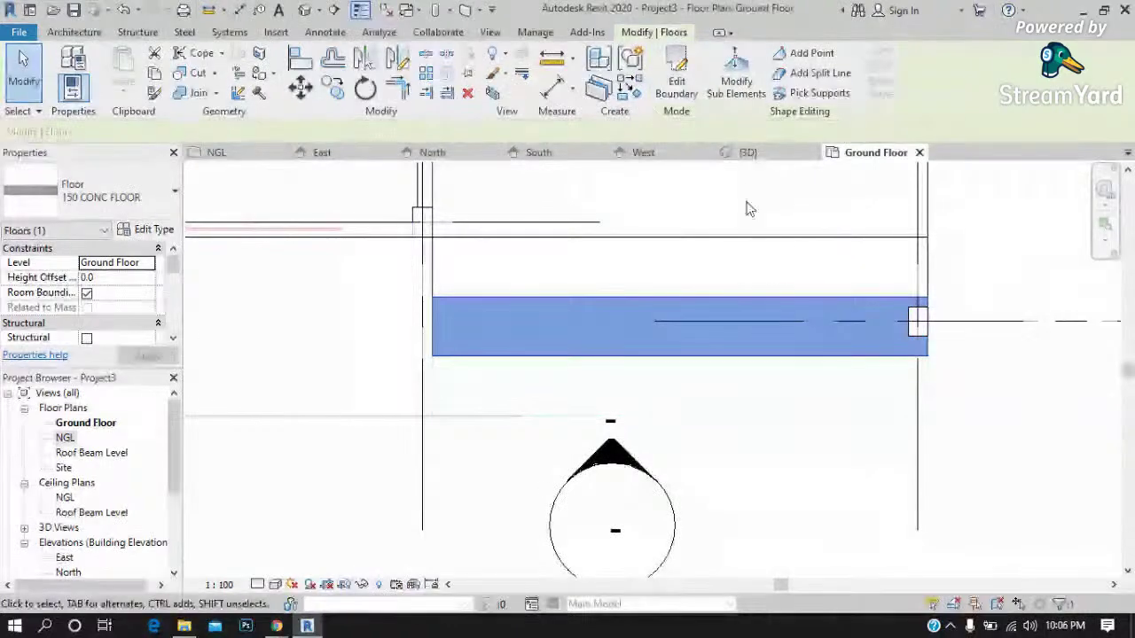
# Add a second similar 5000 × 600 floor strip with a rectangular boundary.
pyautogui.rightClick(756, 313)
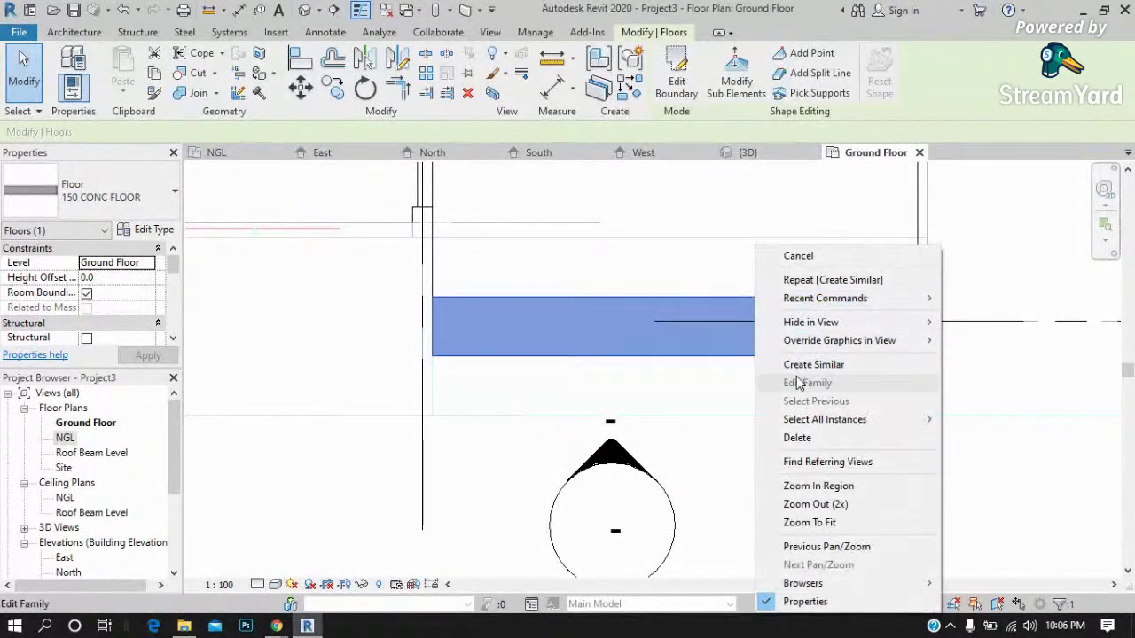
pyautogui.click(805, 366)
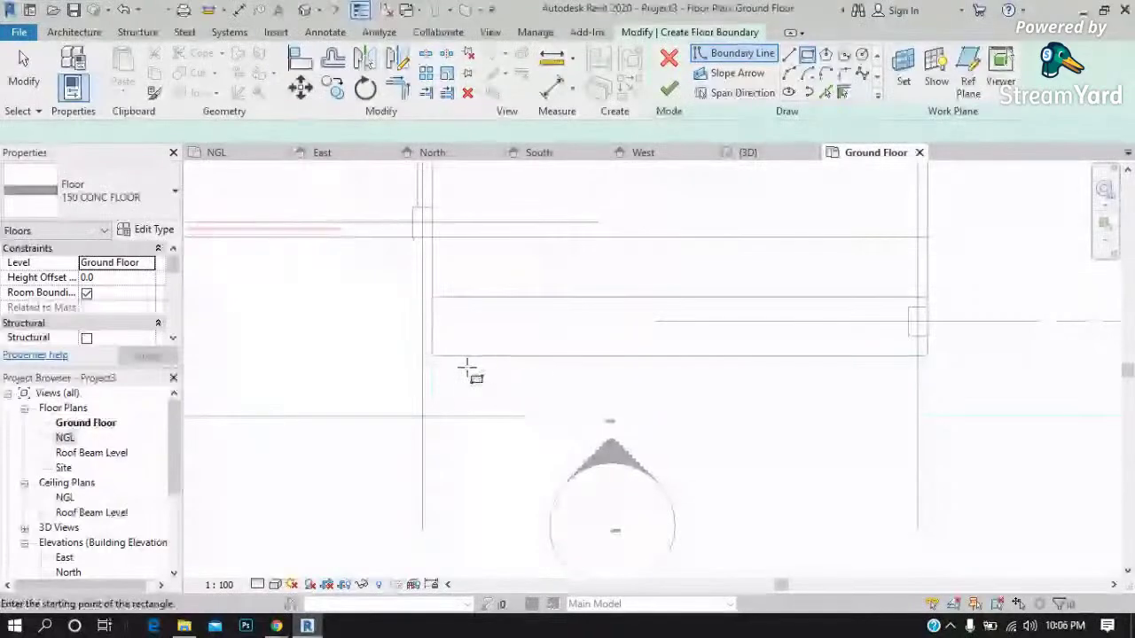
pyautogui.click(432, 356)
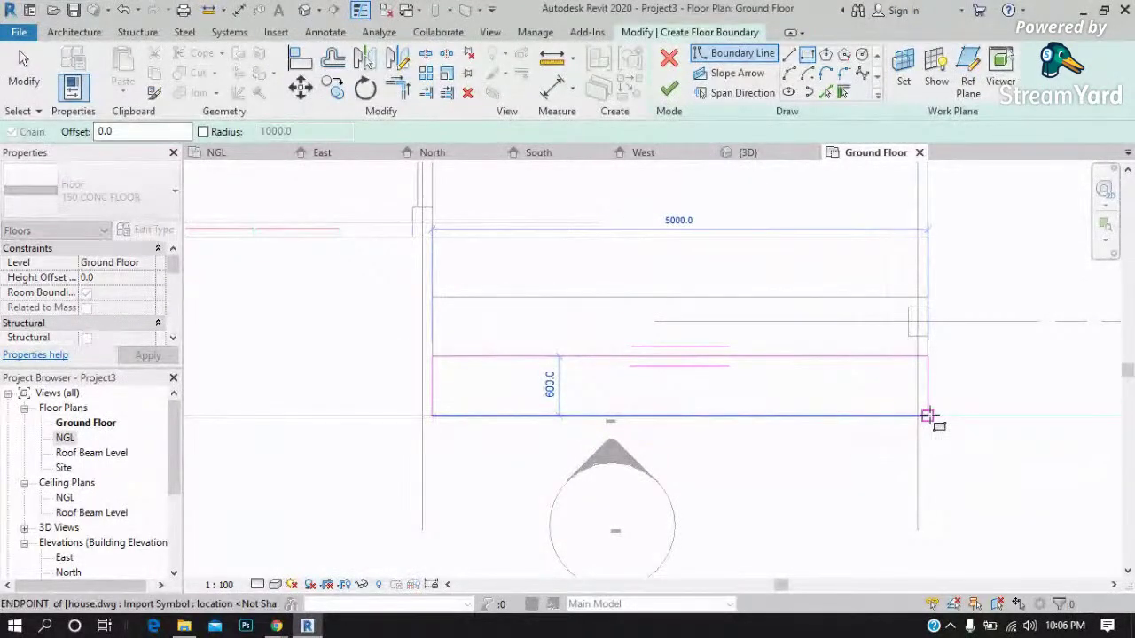
pyautogui.click(927, 415)
pyautogui.click(669, 91)
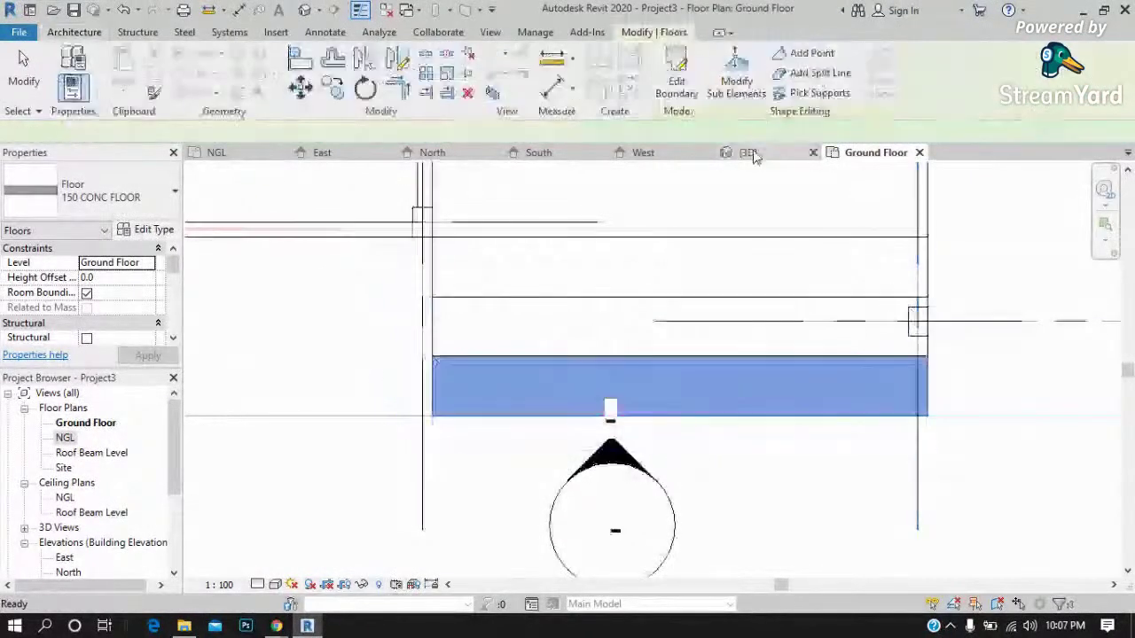
pyautogui.click(747, 153)
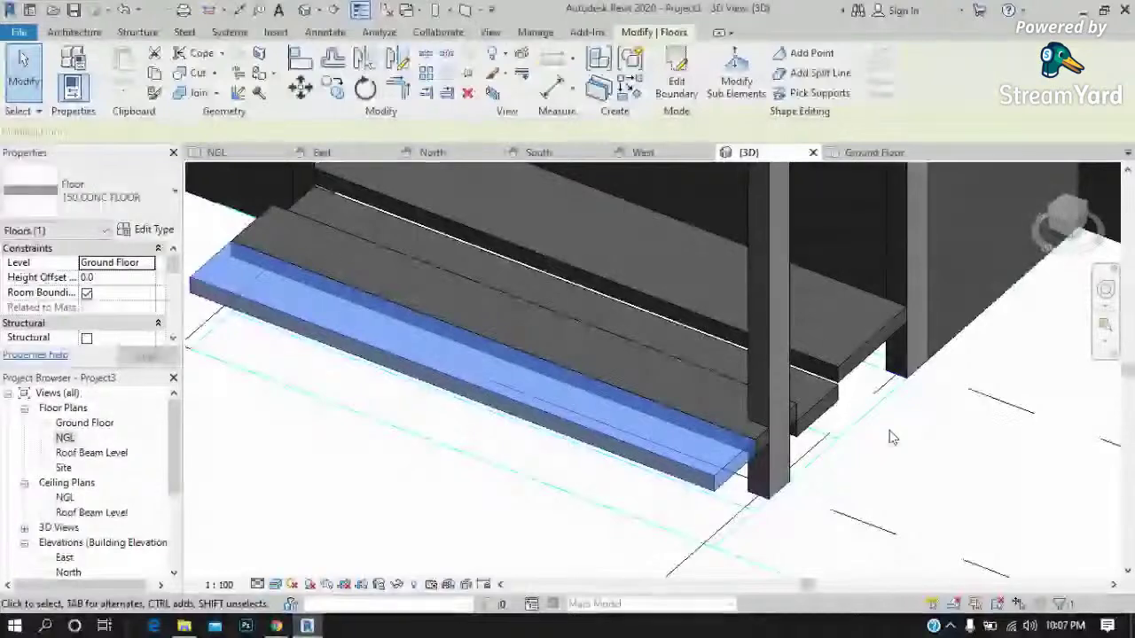
# Set the middle floor strip's Height Offset to -175 and apply it.
pyautogui.click(712, 379)
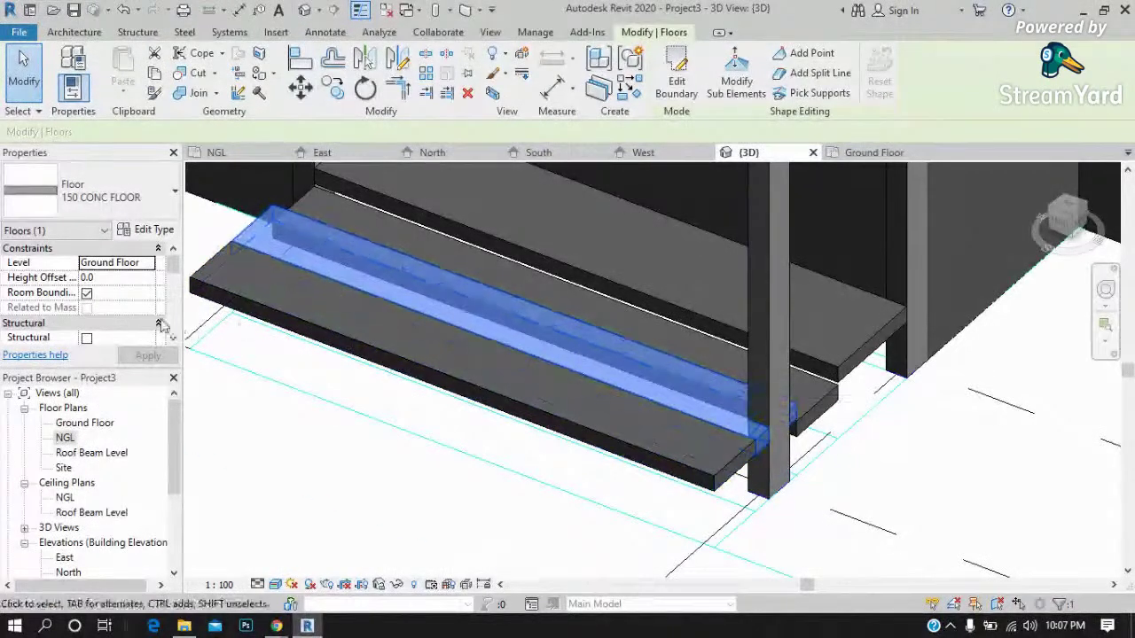
pyautogui.write('-')
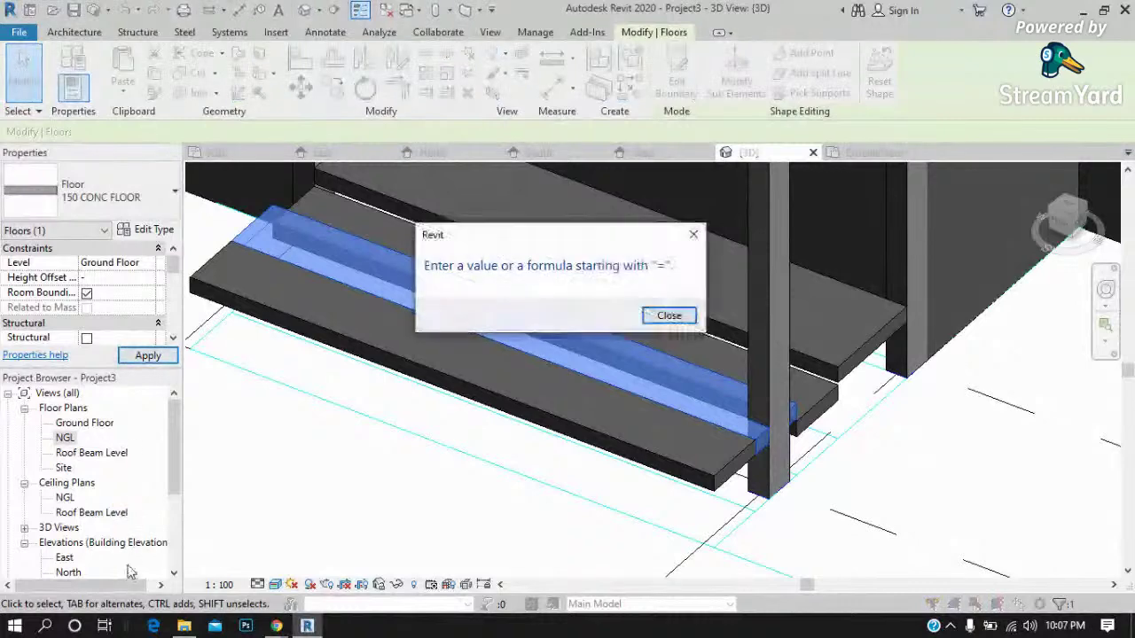
pyautogui.click(668, 315)
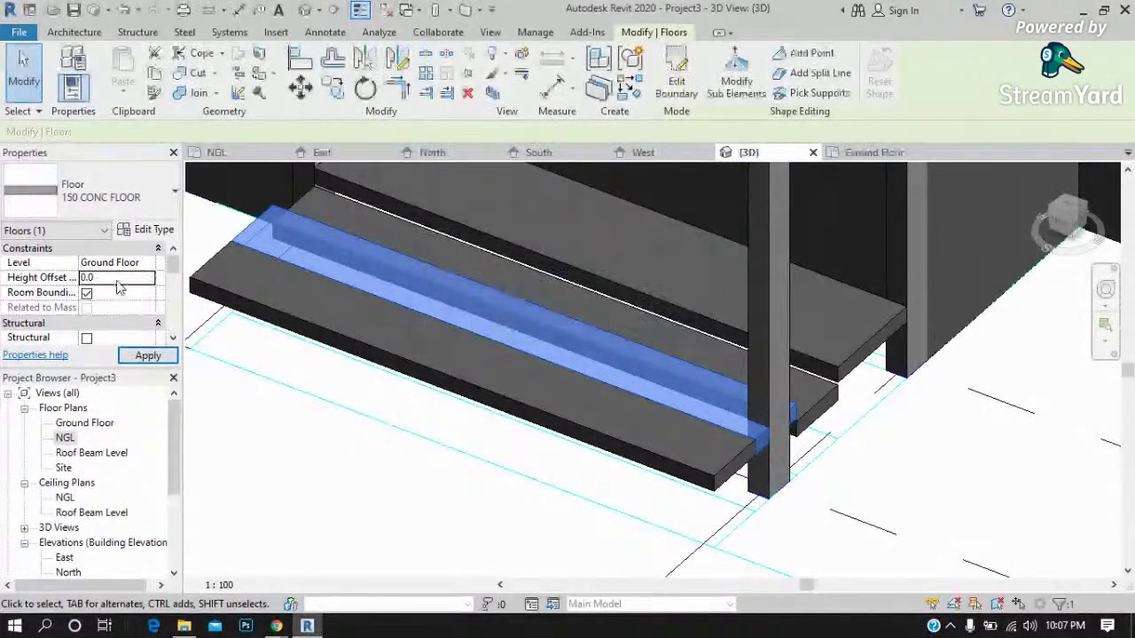
pyautogui.write('-175')
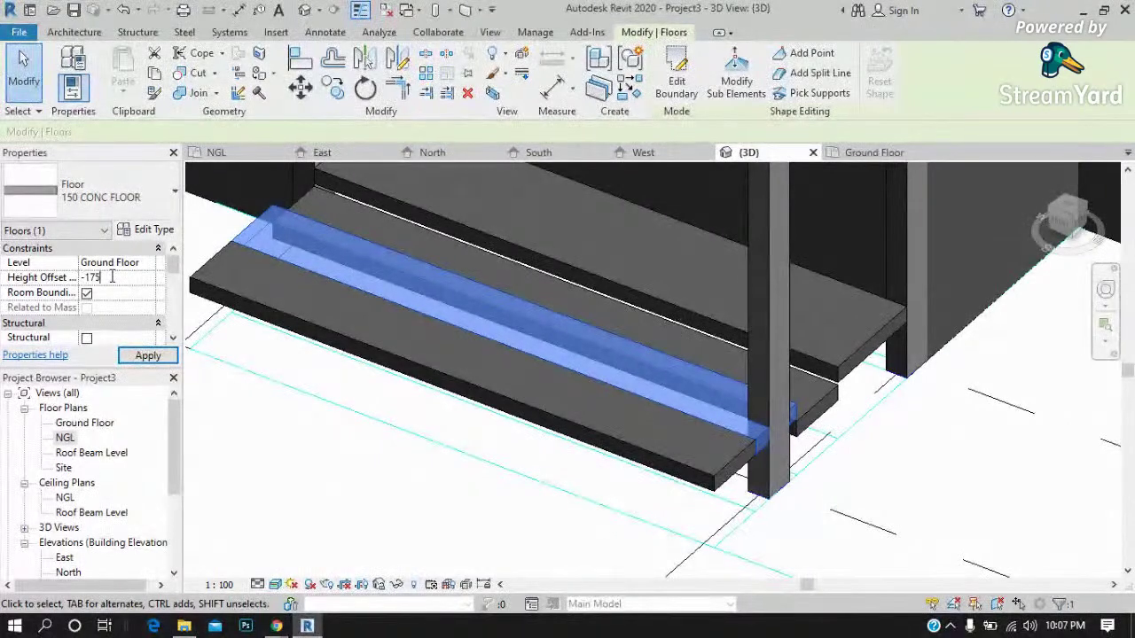
pyautogui.press('Return')
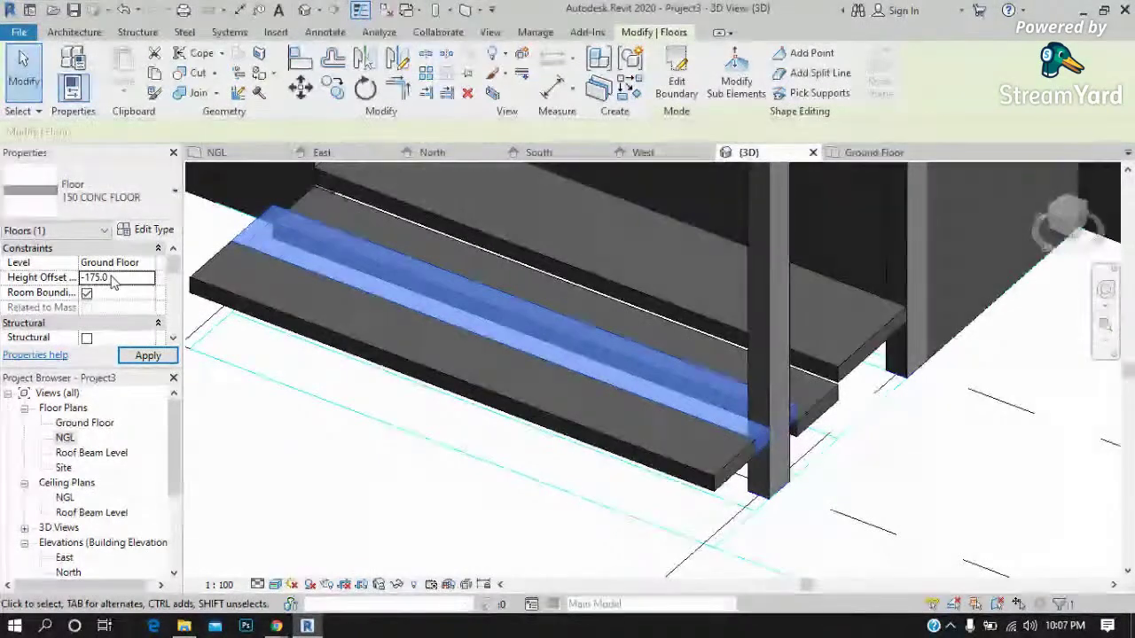
pyautogui.click(148, 355)
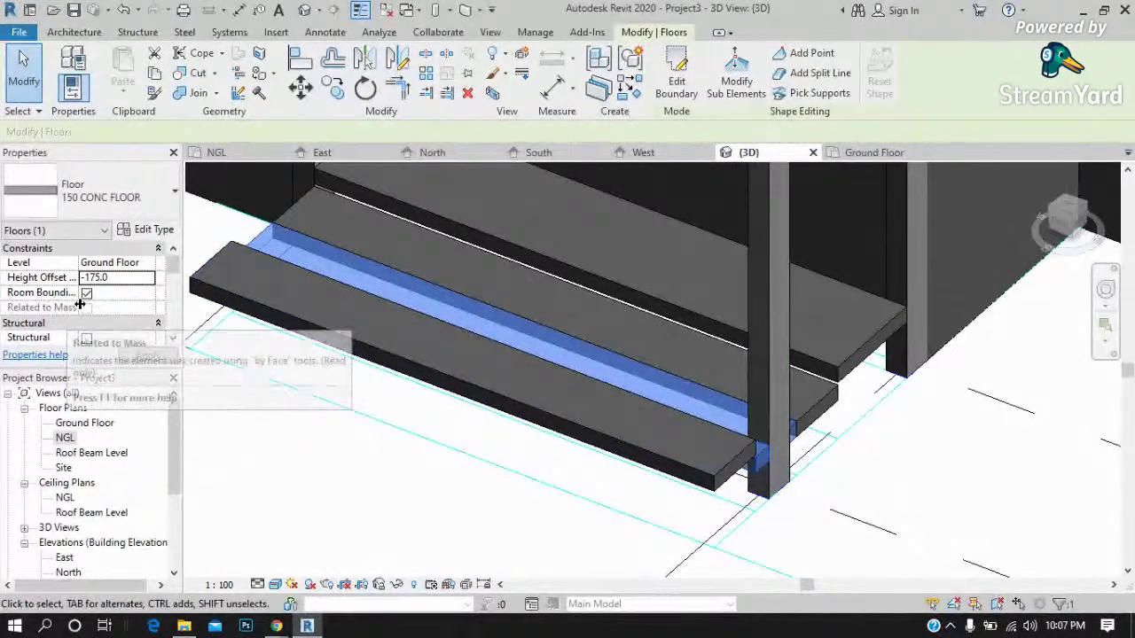
pyautogui.click(74, 626)
# Compute 175×2 in Calculator and set the floor's Height Offset to -350.
pyautogui.write('c')
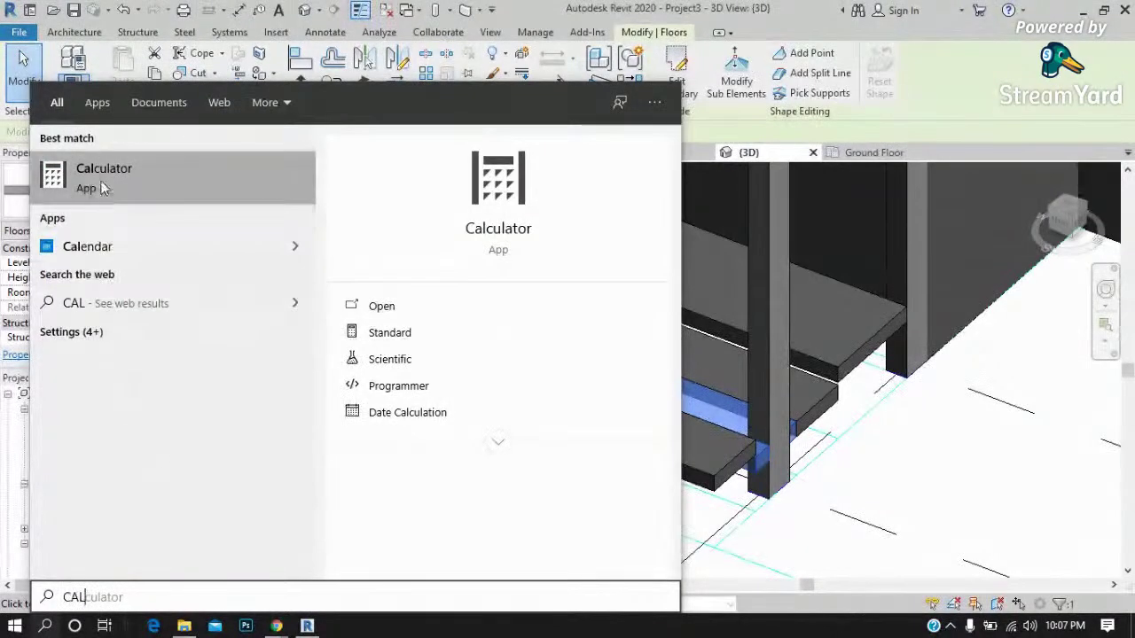
pyautogui.click(104, 173)
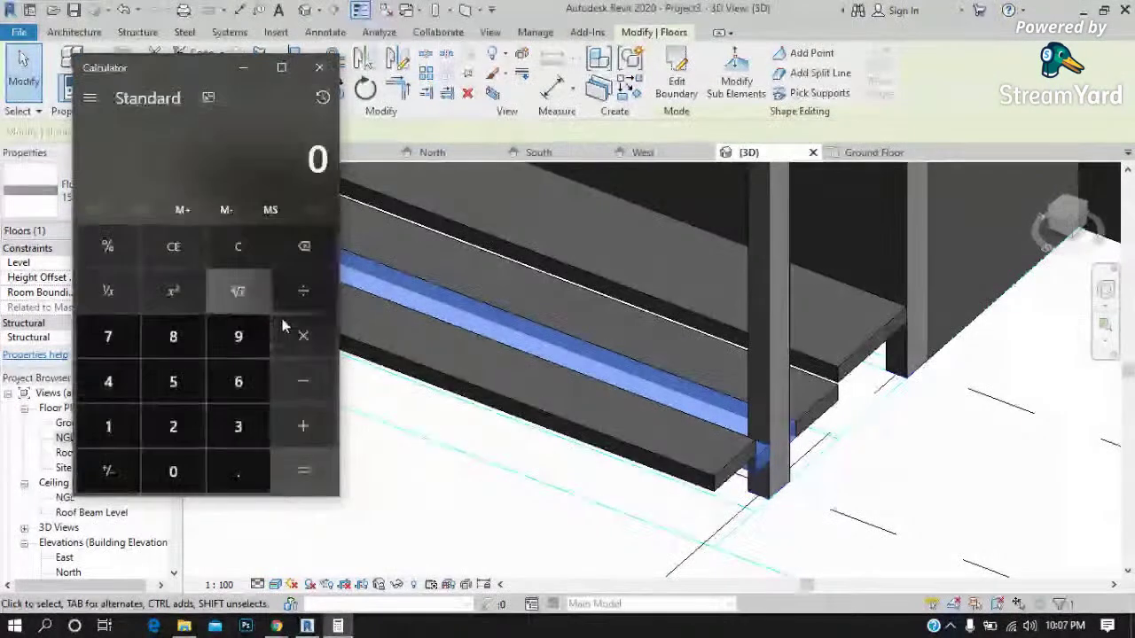
pyautogui.write('175*2')
pyautogui.press('Return')
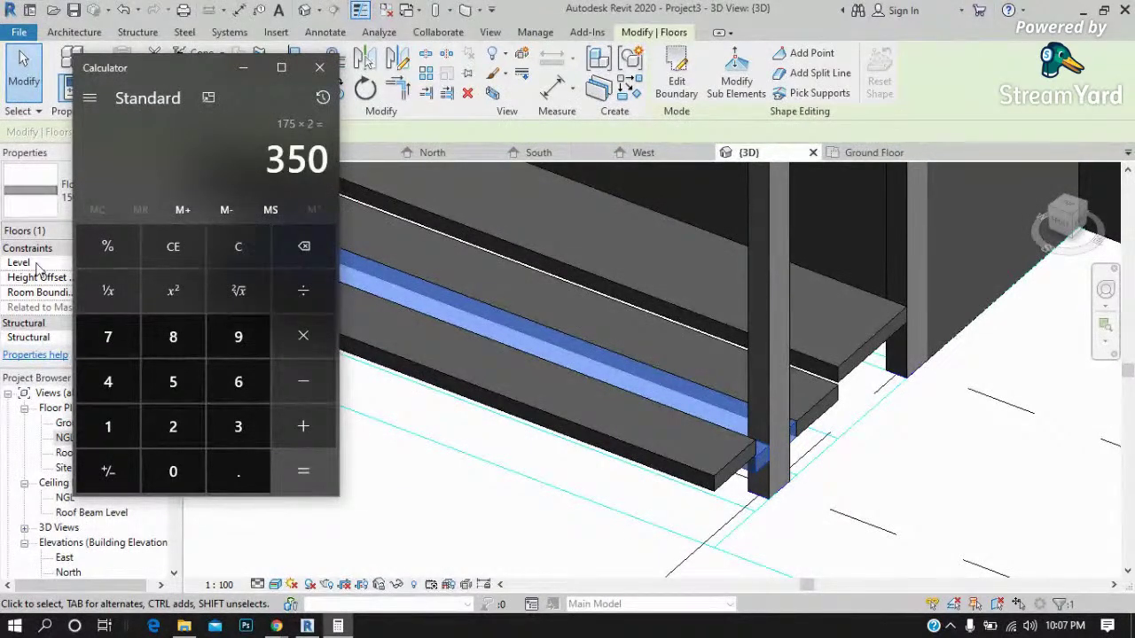
pyautogui.moveTo(164, 76); pyautogui.dragTo(920, 117)
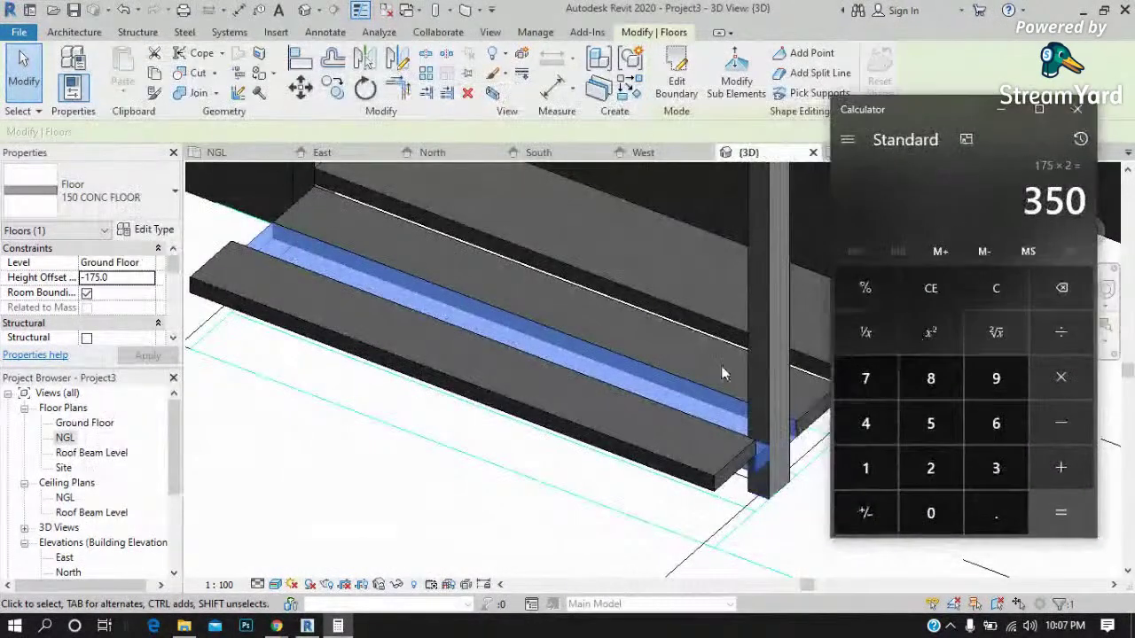
pyautogui.click(145, 279)
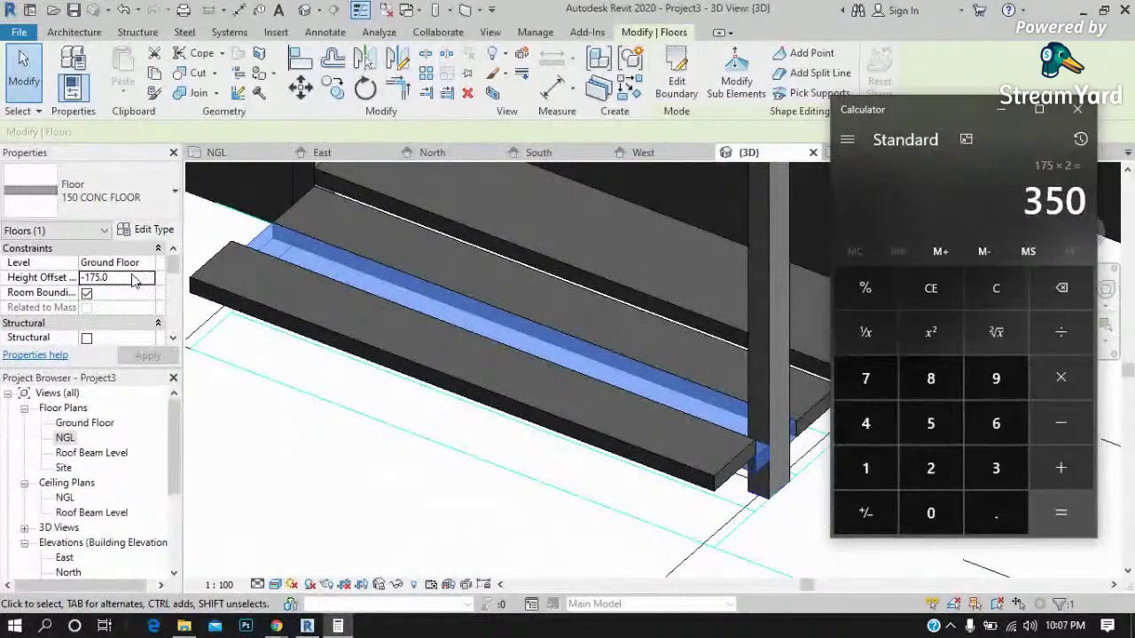
pyautogui.doubleClick(131, 278)
pyautogui.write('50')
pyautogui.press('Return')
pyautogui.click(147, 356)
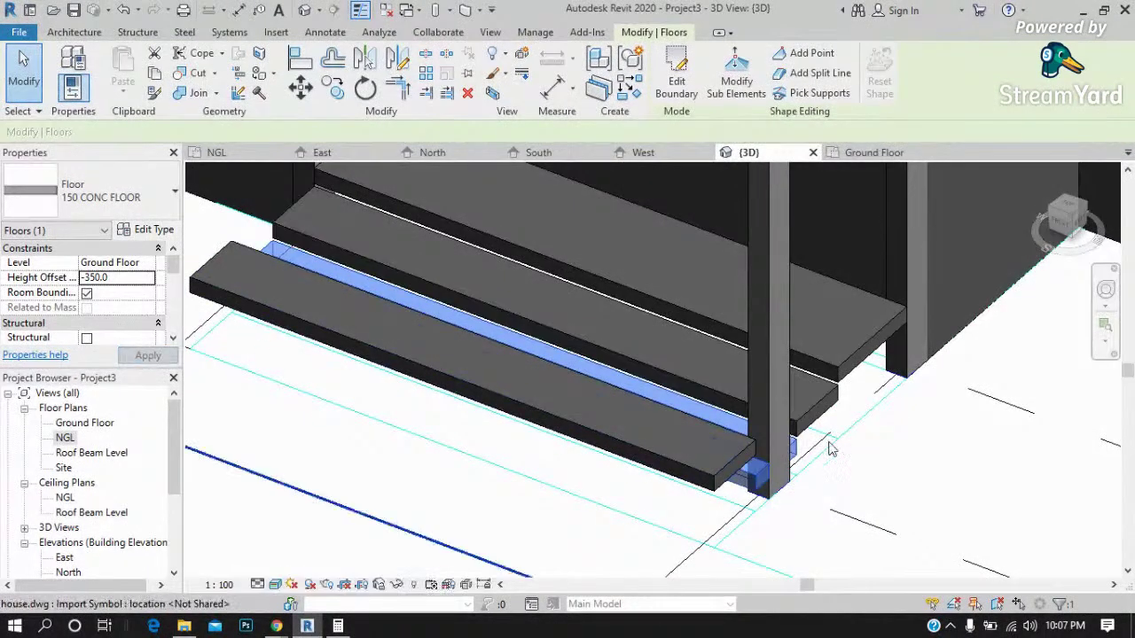
# Compute 350+175 and set the front step slab's Height Offset to -525.
pyautogui.click(723, 483)
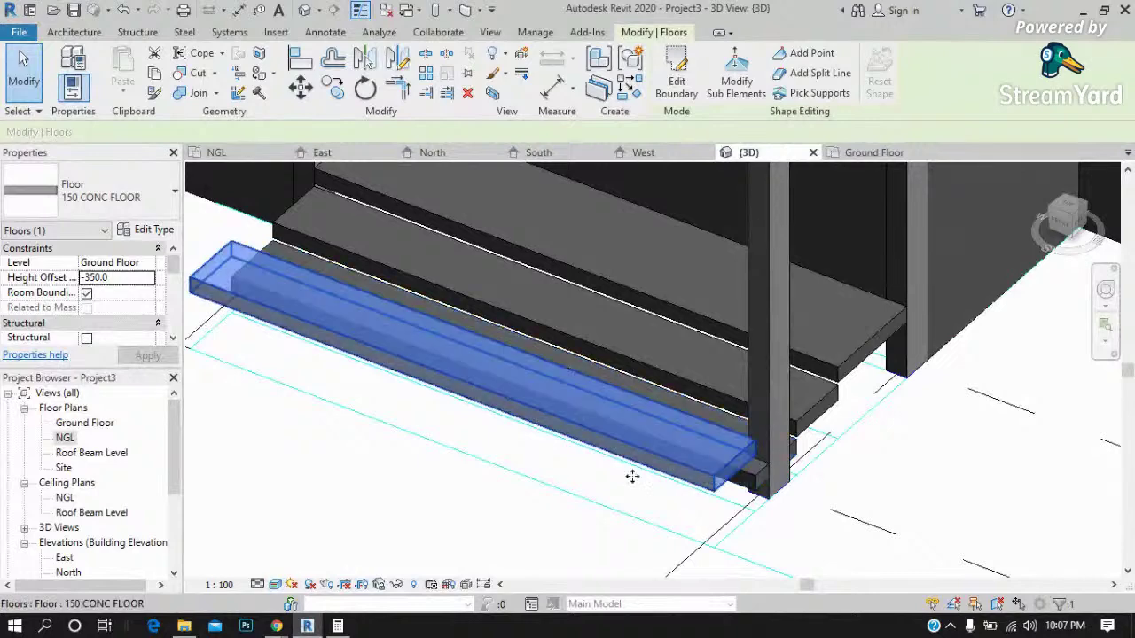
pyautogui.click(338, 626)
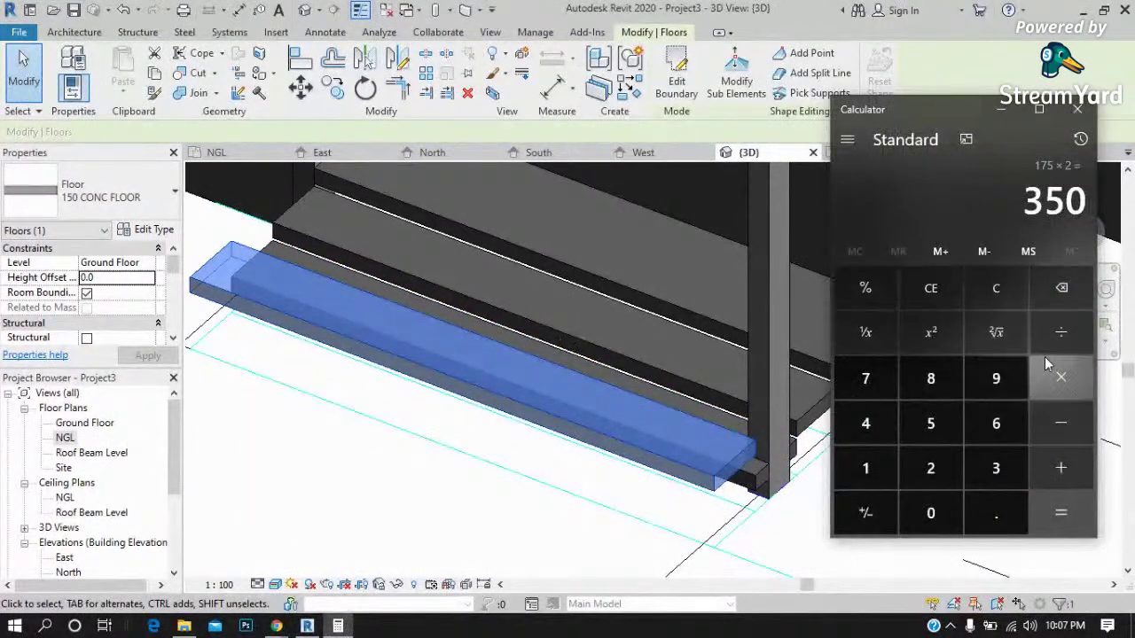
pyautogui.click(1059, 473)
pyautogui.write('175')
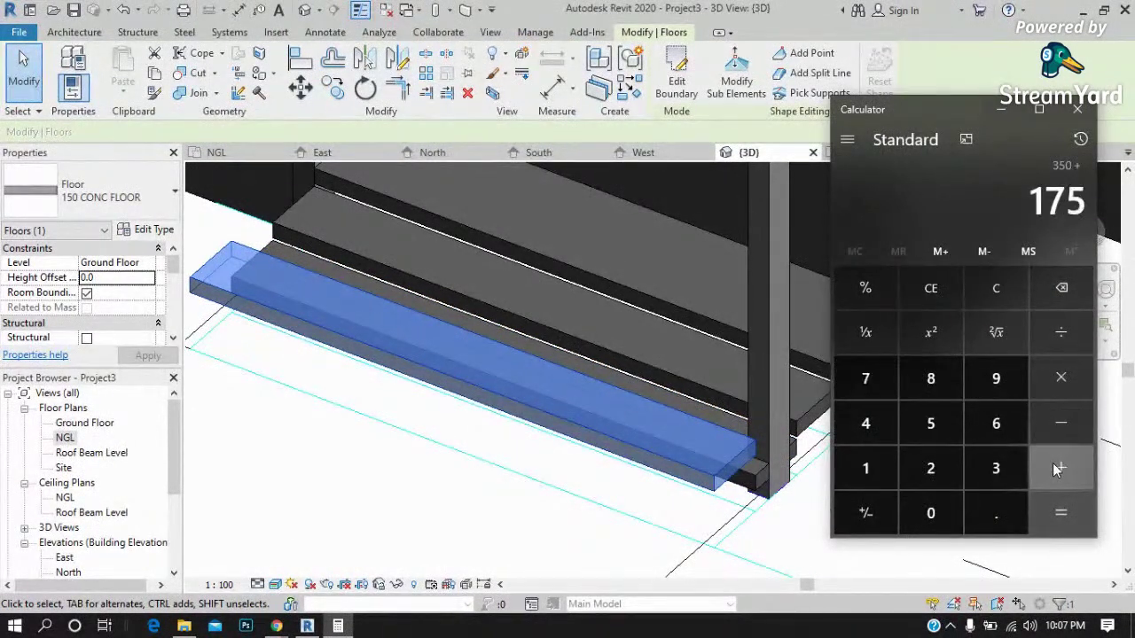
pyautogui.press('Return')
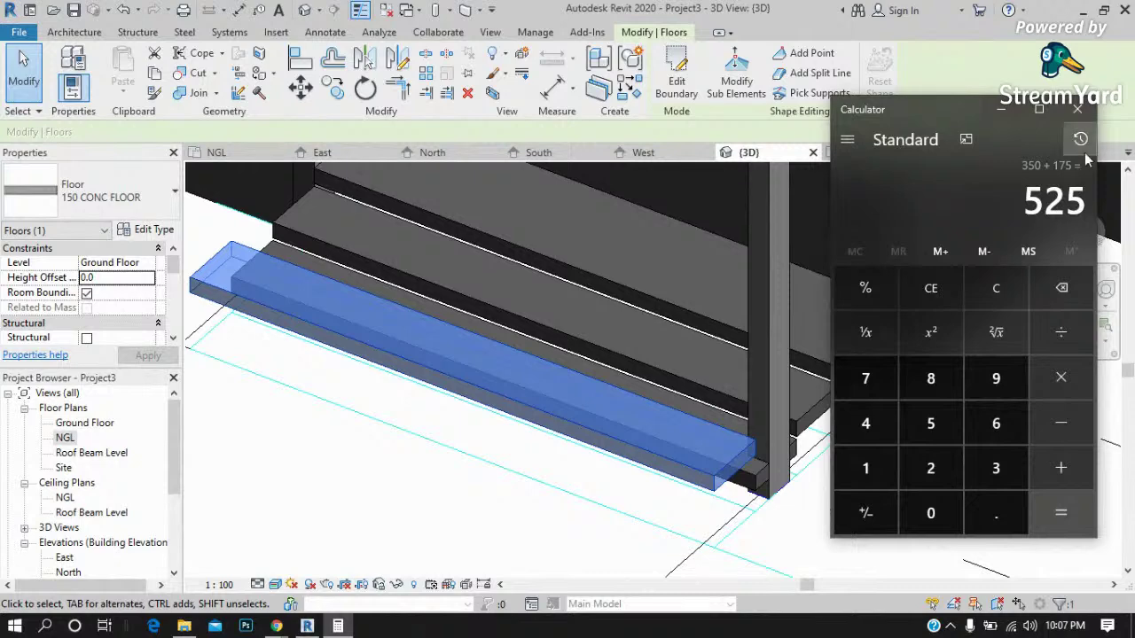
pyautogui.click(1077, 109)
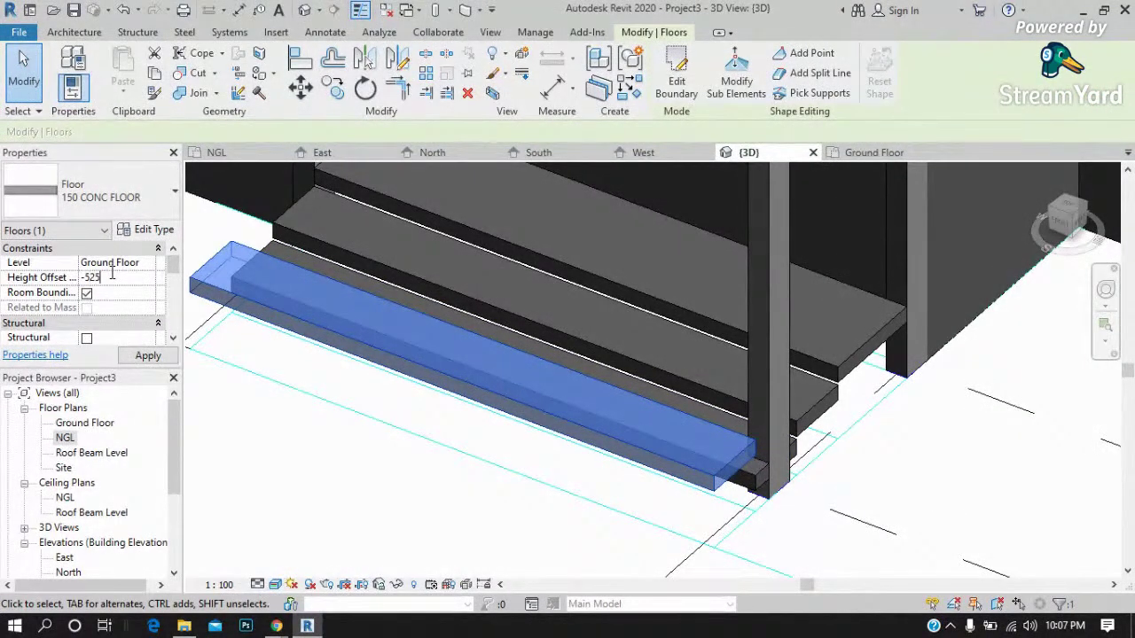
pyautogui.click(142, 358)
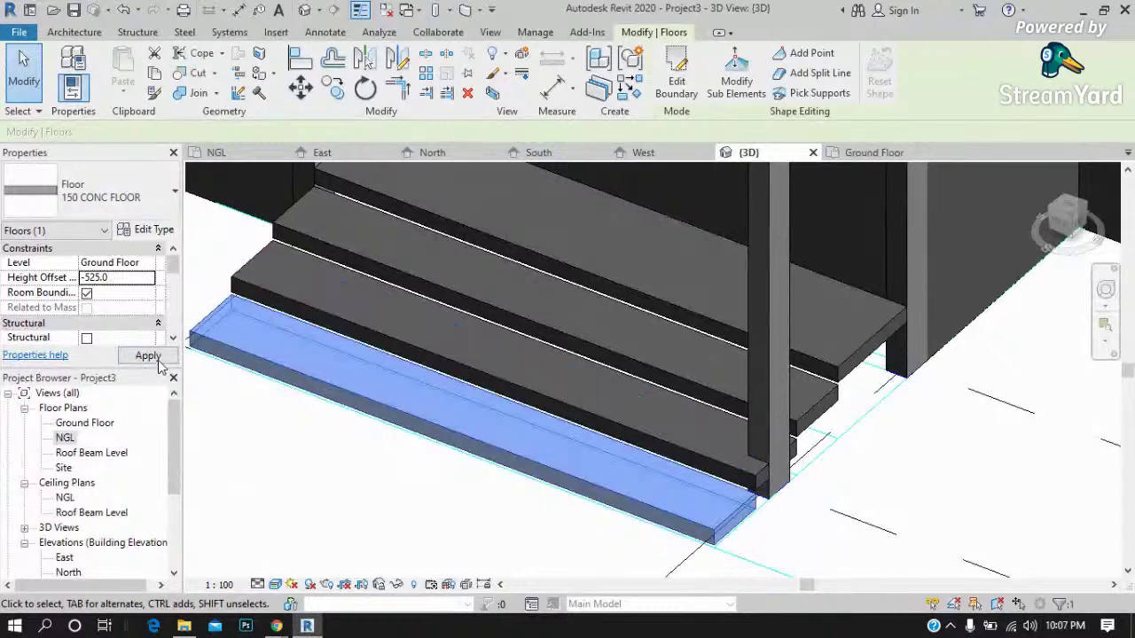
pyautogui.click(417, 481)
pyautogui.scroll(-3, 483, 377)
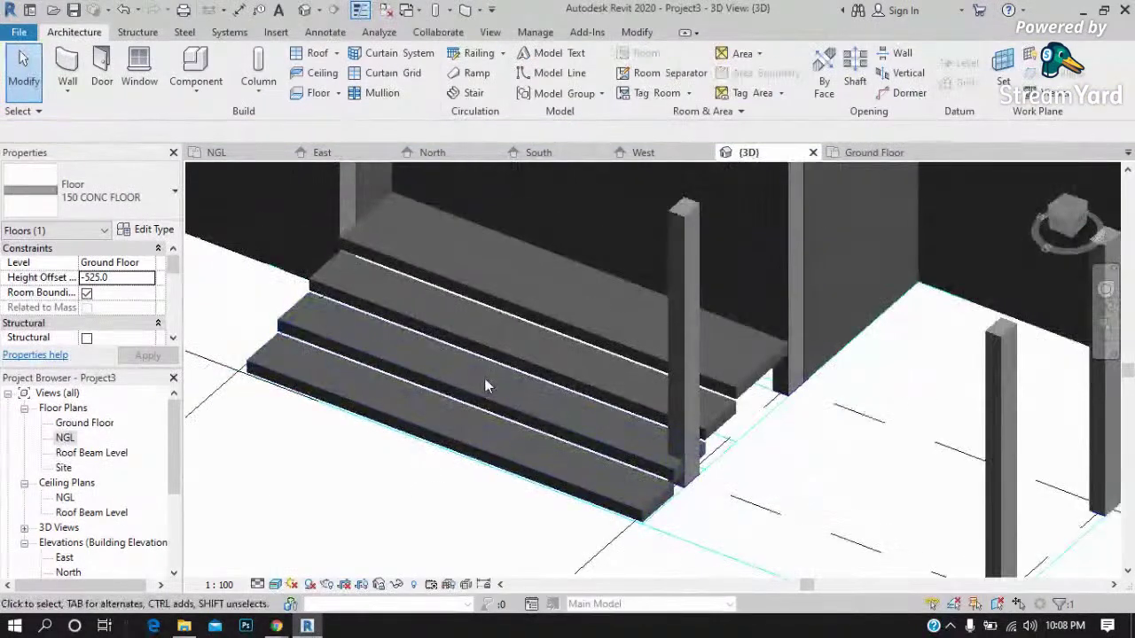
pyautogui.scroll(-4, 488, 399)
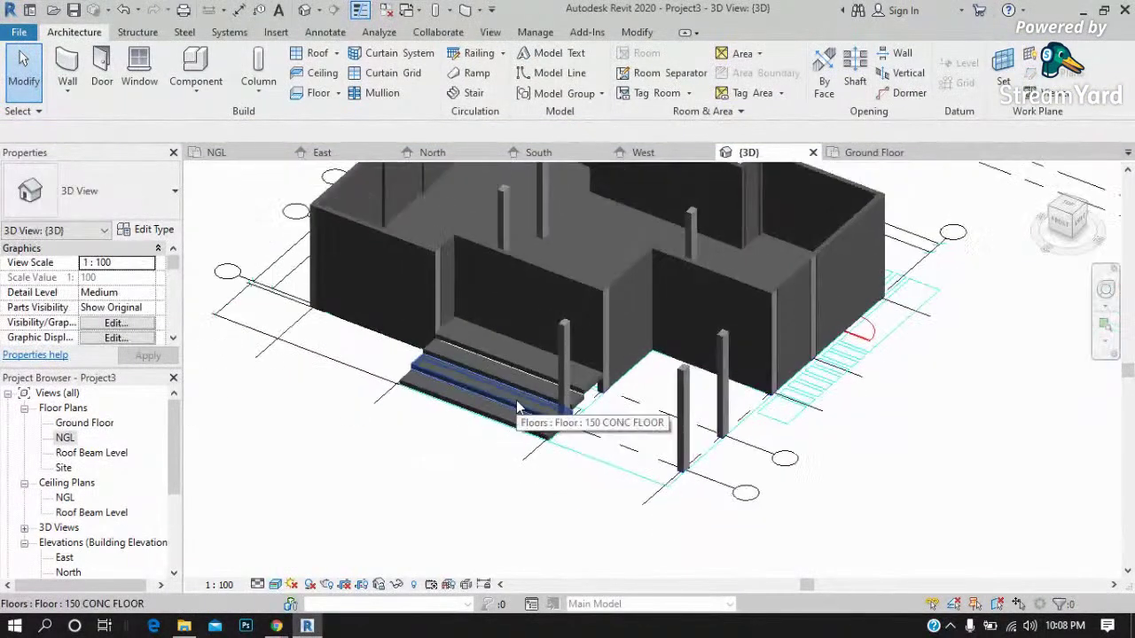
pyautogui.click(1075, 223)
pyautogui.moveTo(1072, 218)
pyautogui.mouseDown()
pyautogui.moveTo(1104, 214)
pyautogui.moveTo(1048, 221)
pyautogui.mouseUp()
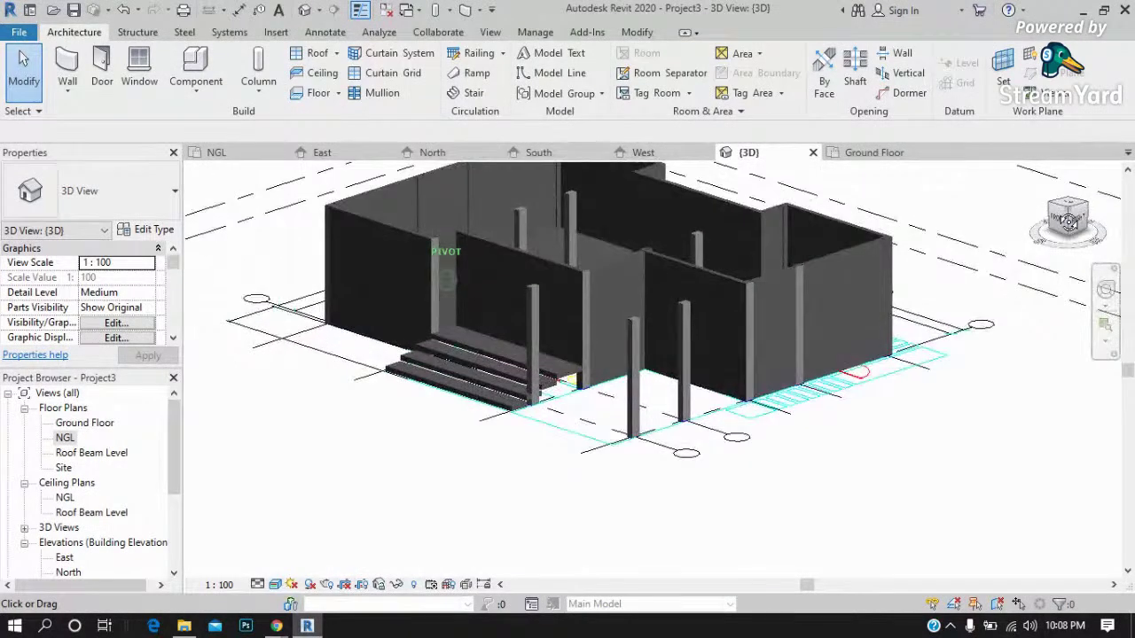
pyautogui.scroll(3, 576, 370)
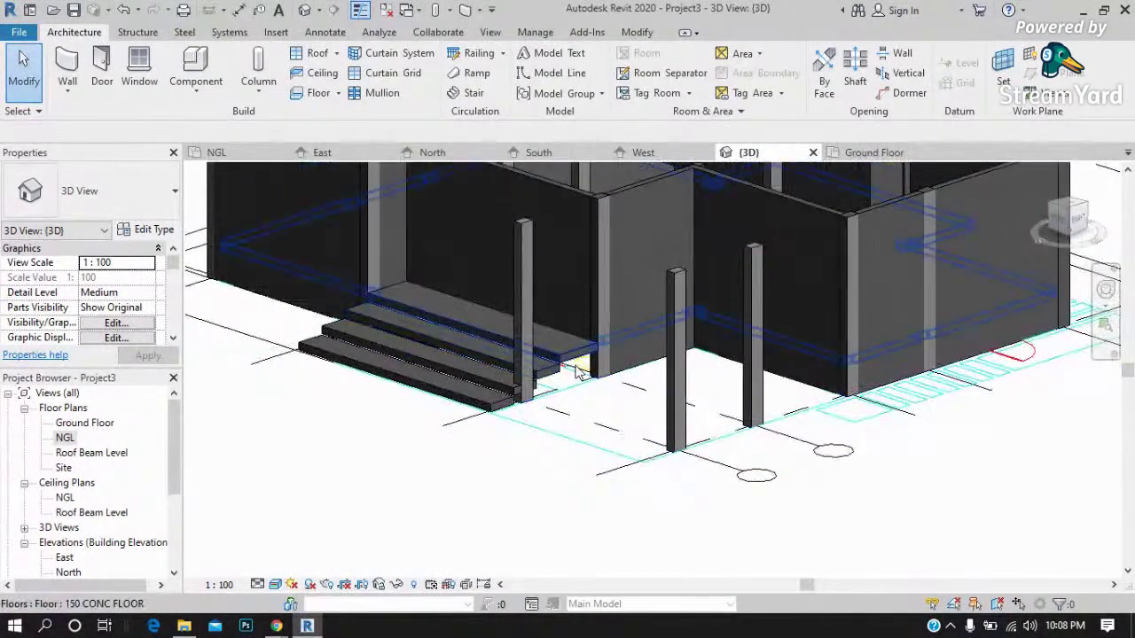
pyautogui.scroll(2, 552, 327)
pyautogui.scroll(2, 536, 394)
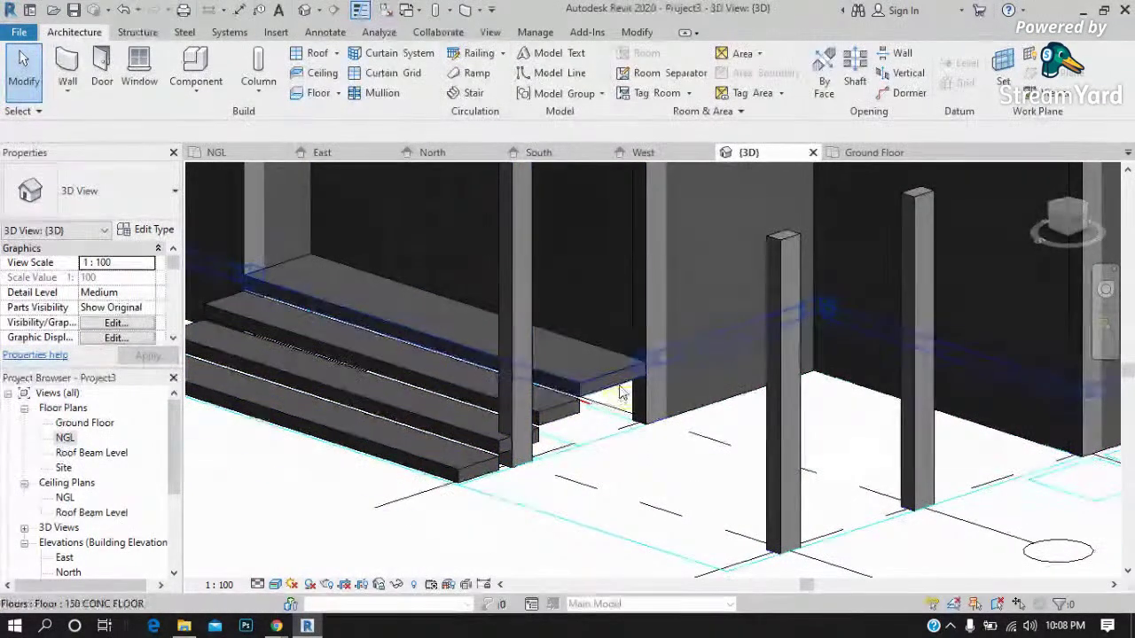
pyautogui.scroll(3, 486, 427)
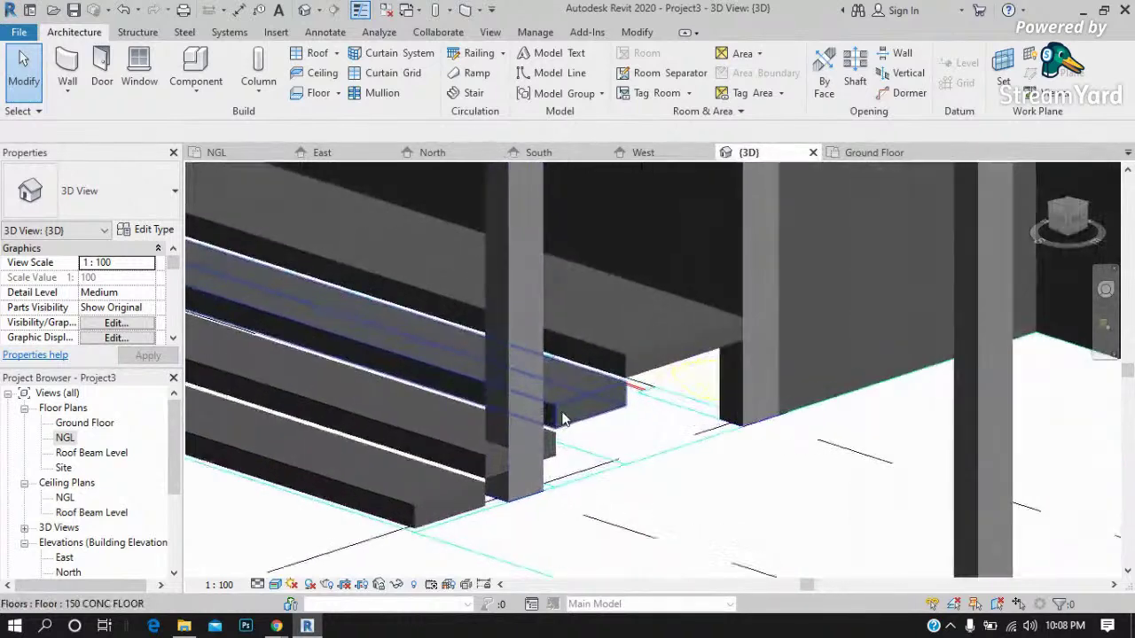
pyautogui.scroll(2, 558, 404)
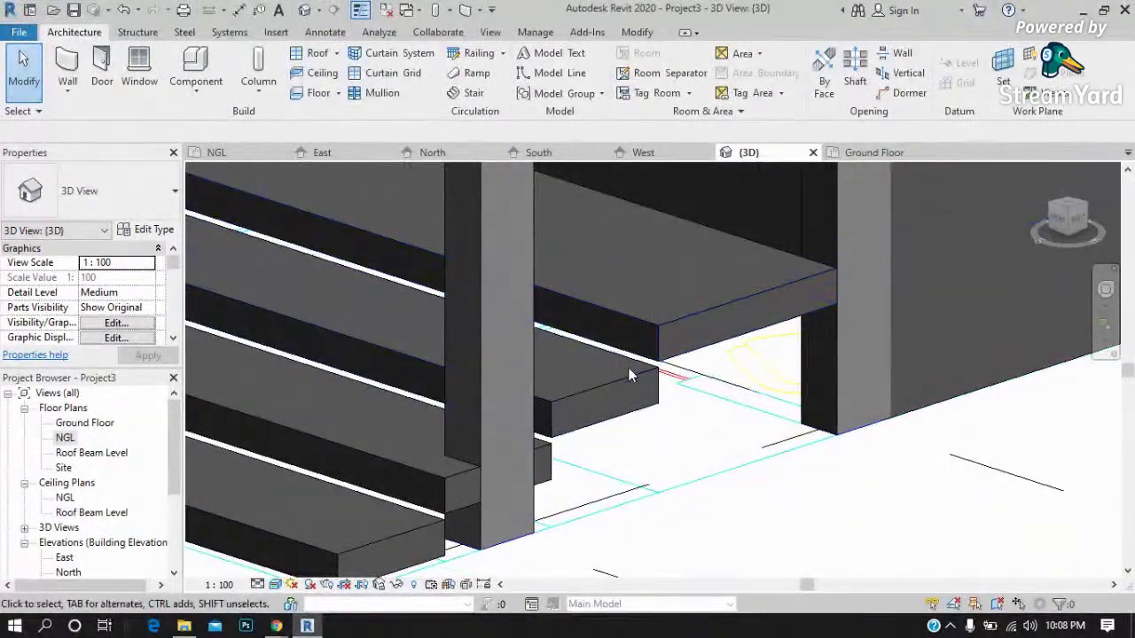
pyautogui.click(684, 319)
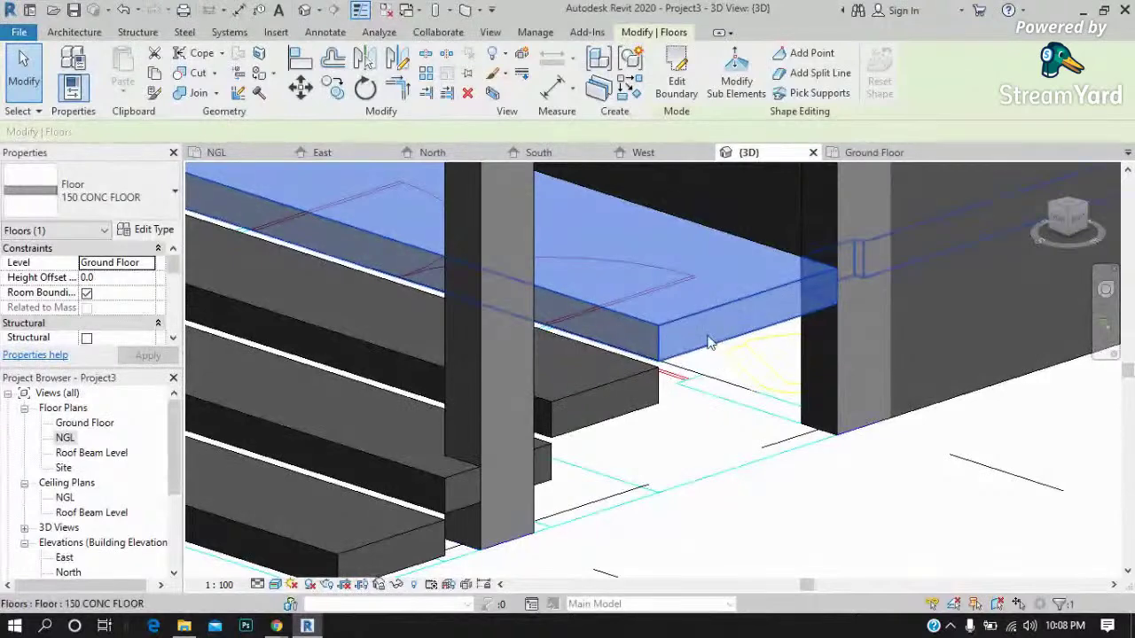
pyautogui.press('Escape')
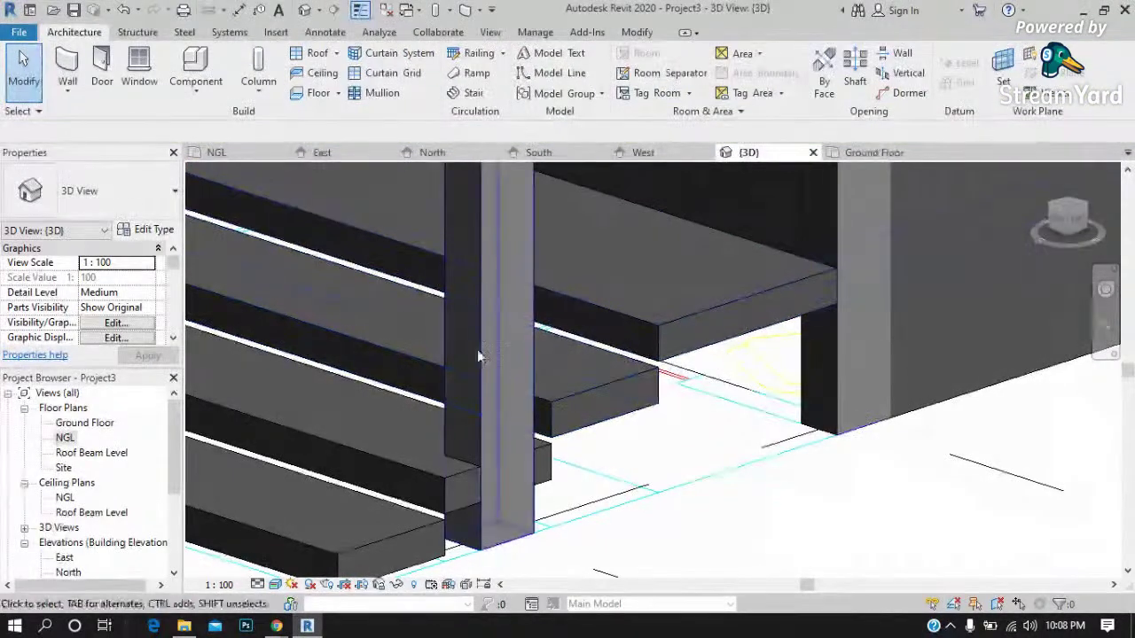
pyautogui.scroll(-2, 509, 391)
pyautogui.scroll(-2, 509, 391)
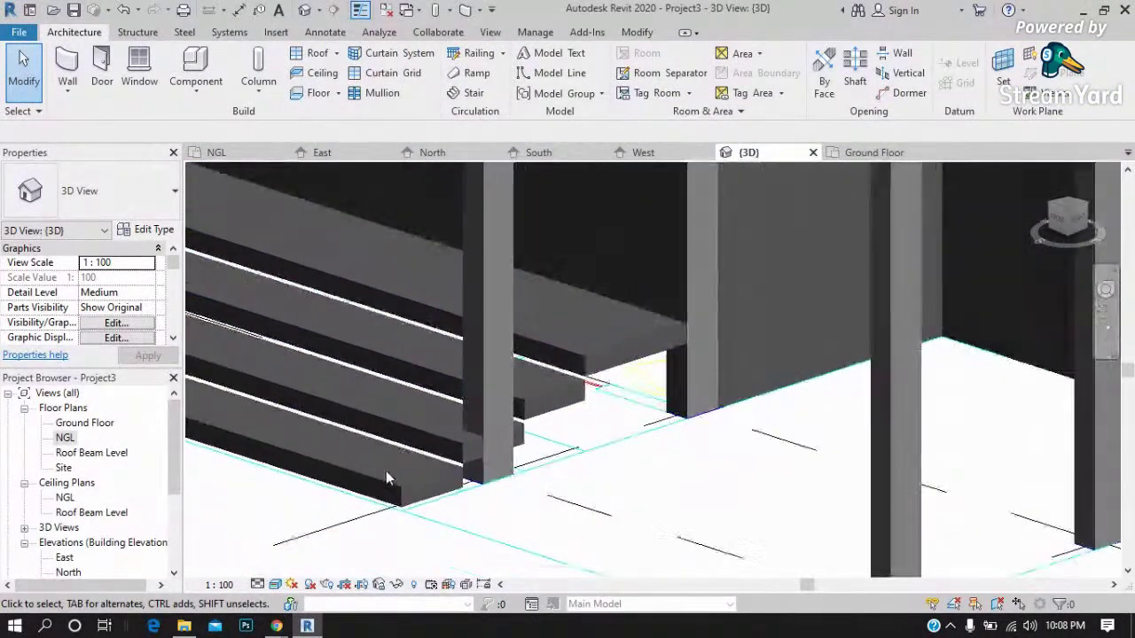
pyautogui.scroll(-2, 390, 468)
pyautogui.scroll(-2, 455, 483)
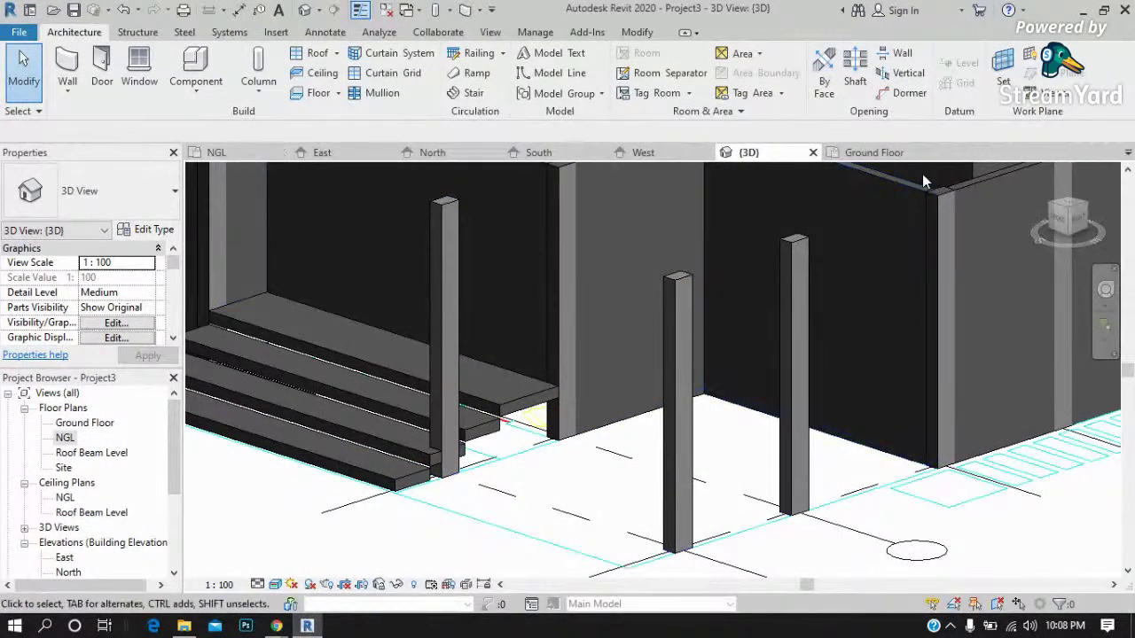
pyautogui.click(869, 150)
# Start the Window tool, review its type list, and open Load Family on the Windows library.
pyautogui.scroll(-2, 673, 443)
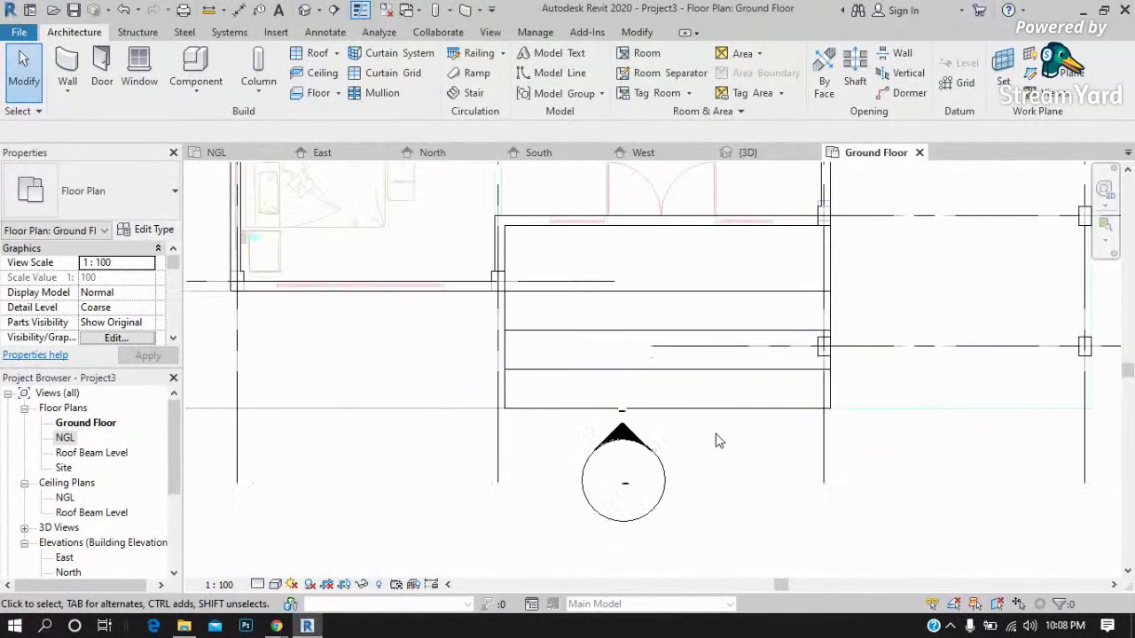
pyautogui.scroll(-2, 461, 434)
pyautogui.scroll(-1, 653, 383)
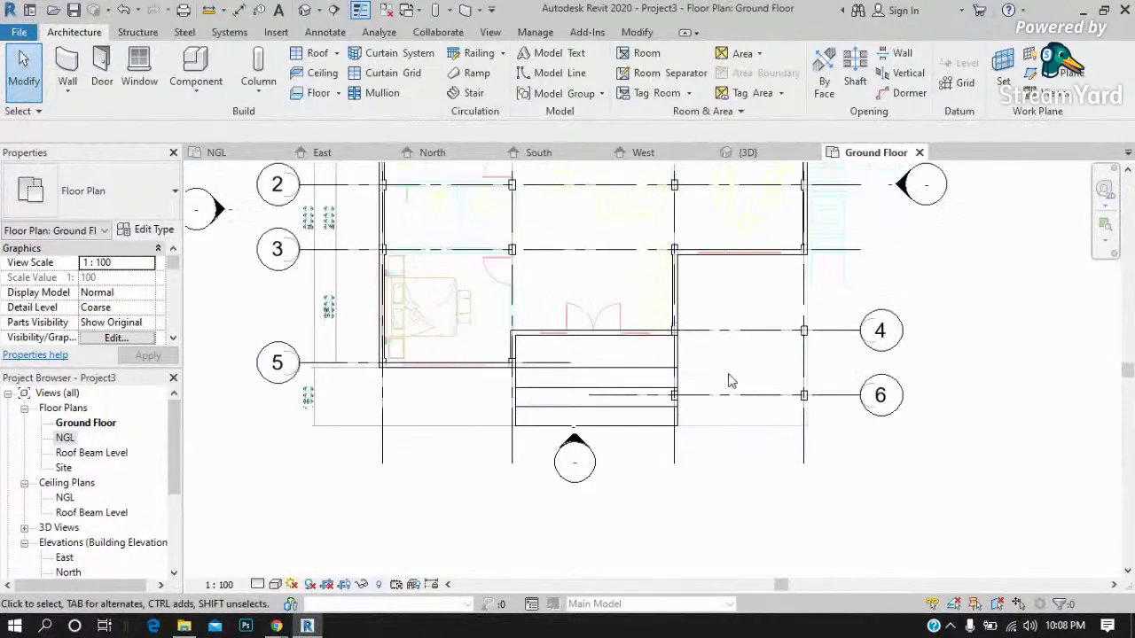
pyautogui.scroll(1, 547, 269)
pyautogui.scroll(1, 546, 268)
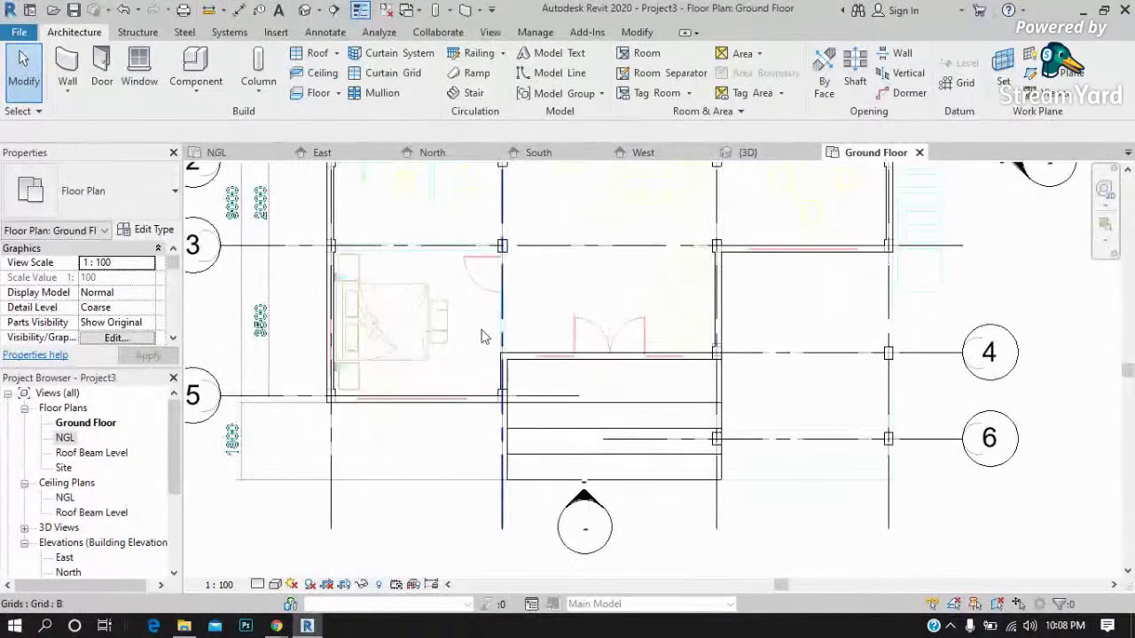
pyautogui.scroll(5, 359, 421)
pyautogui.scroll(3, 374, 411)
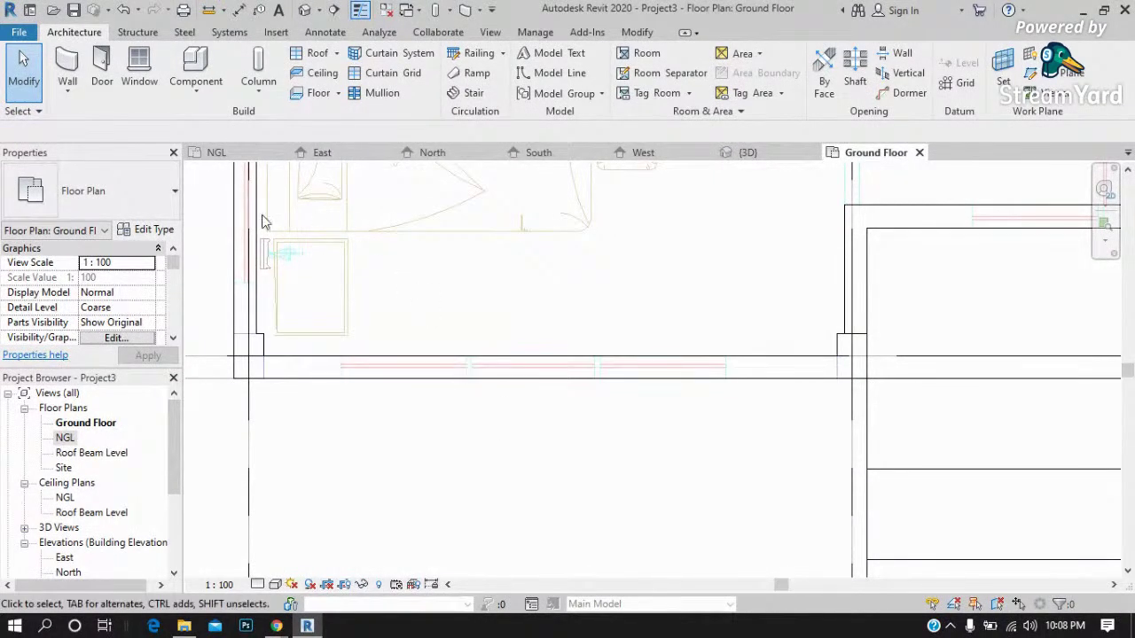
pyautogui.click(139, 75)
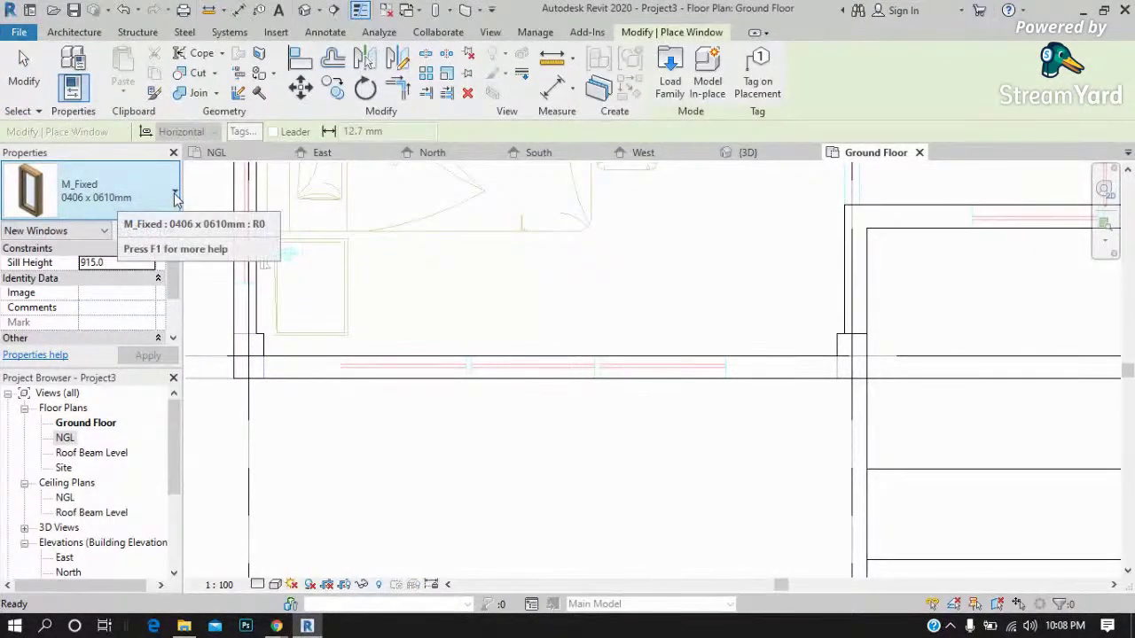
pyautogui.click(175, 198)
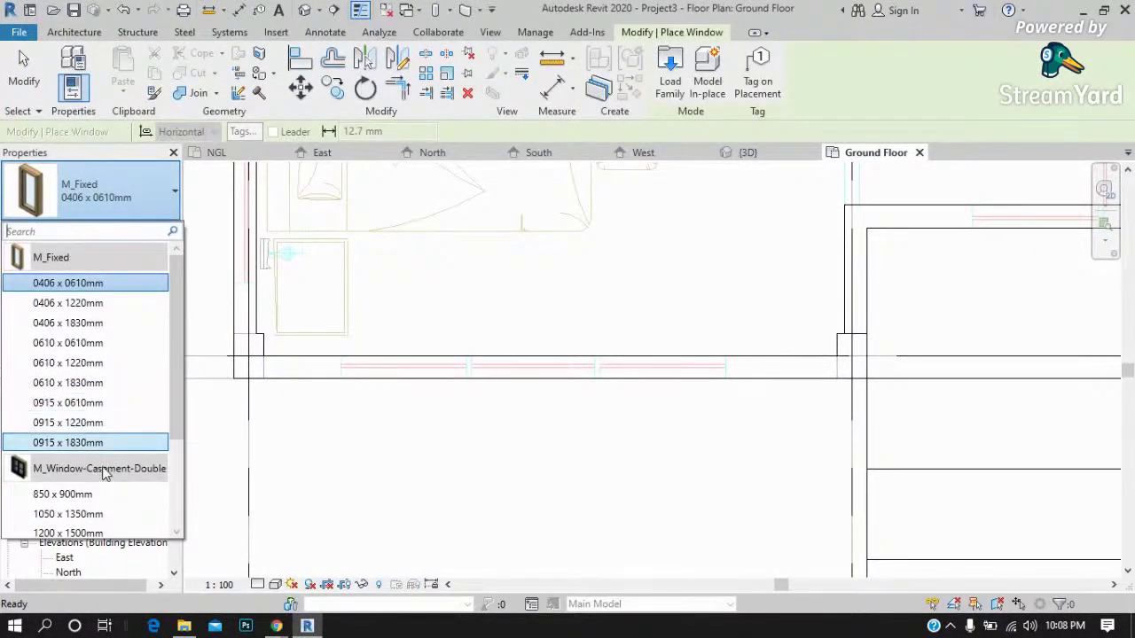
pyautogui.scroll(-1, 104, 475)
pyautogui.scroll(-2, 103, 475)
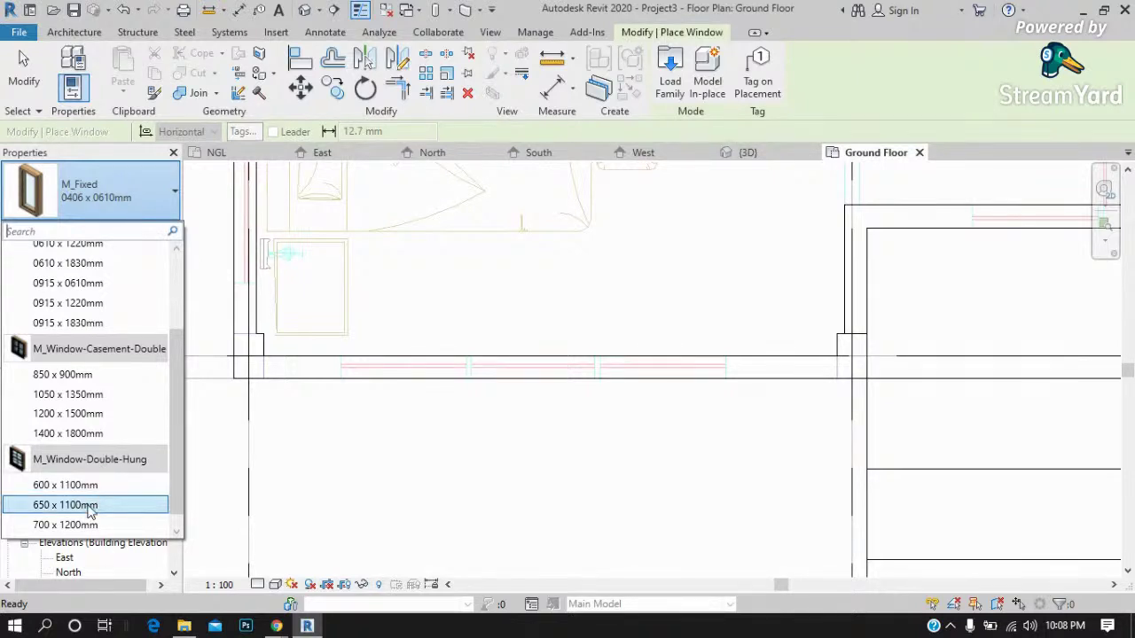
pyautogui.scroll(-1, 104, 468)
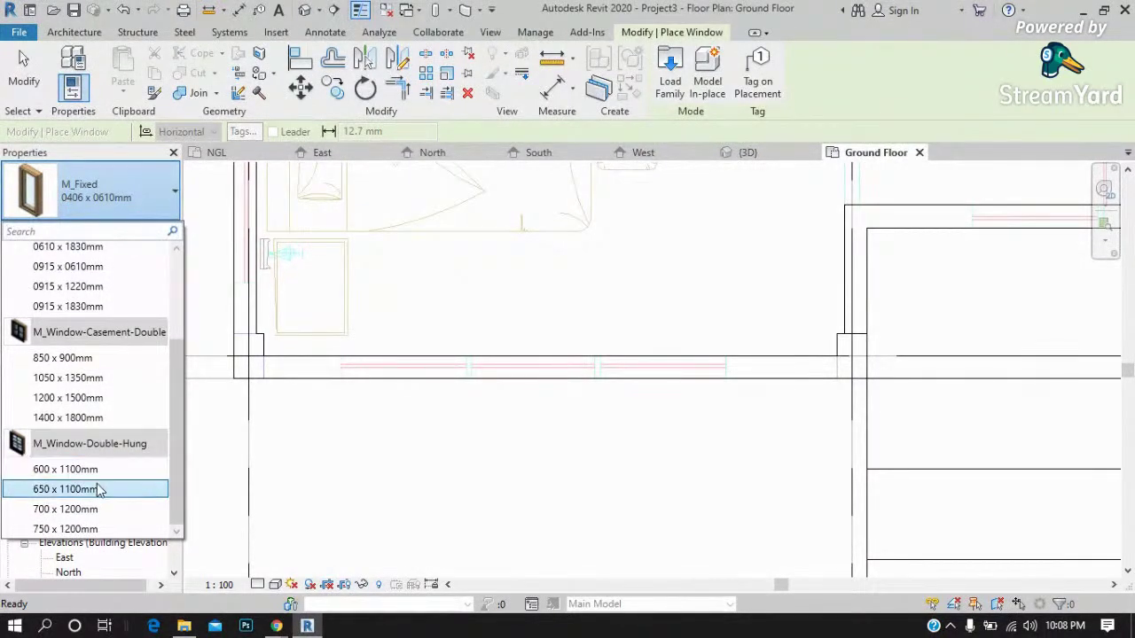
pyautogui.click(314, 478)
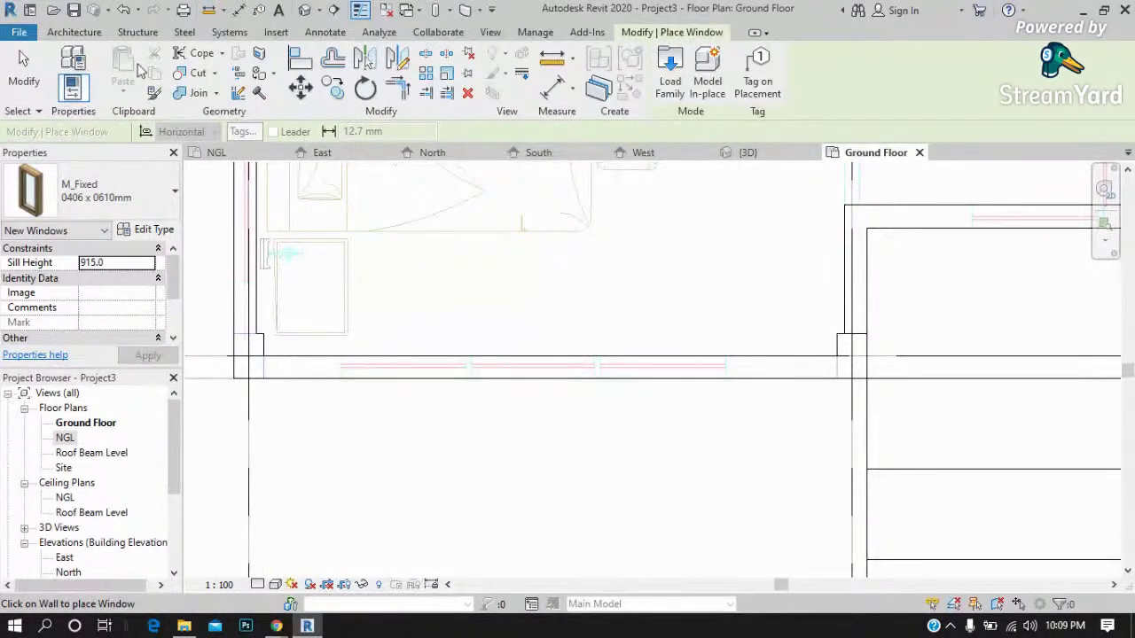
pyautogui.click(670, 71)
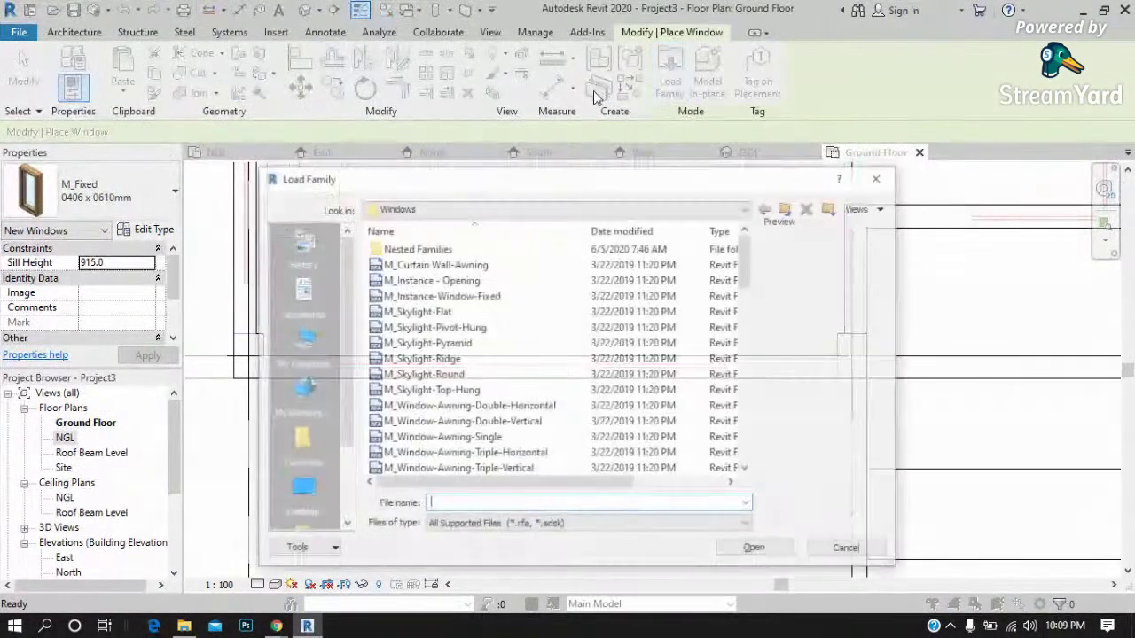
# Navigate the Load Family browser to the US Metric > Windows folder.
pyautogui.click(788, 211)
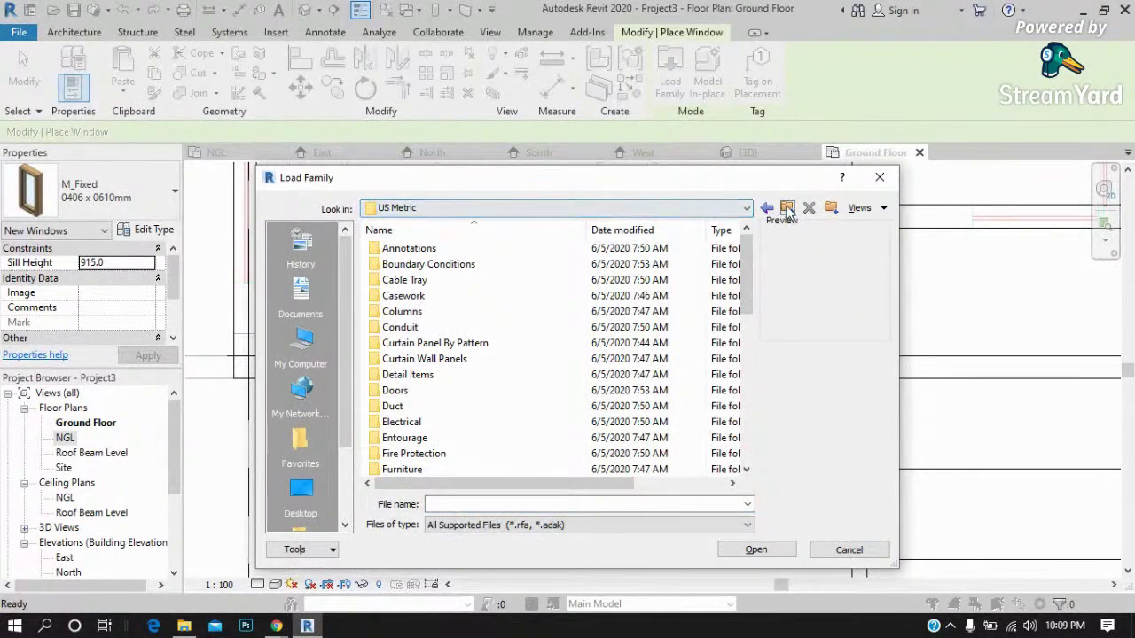
pyautogui.press('BackSpace')
pyautogui.click(417, 281)
pyautogui.doubleClick(417, 282)
pyautogui.scroll(-8, 408, 372)
pyautogui.scroll(-1, 390, 425)
pyautogui.doubleClick(404, 454)
pyautogui.scroll(-5, 448, 359)
pyautogui.scroll(-5, 456, 373)
pyautogui.scroll(-4, 477, 412)
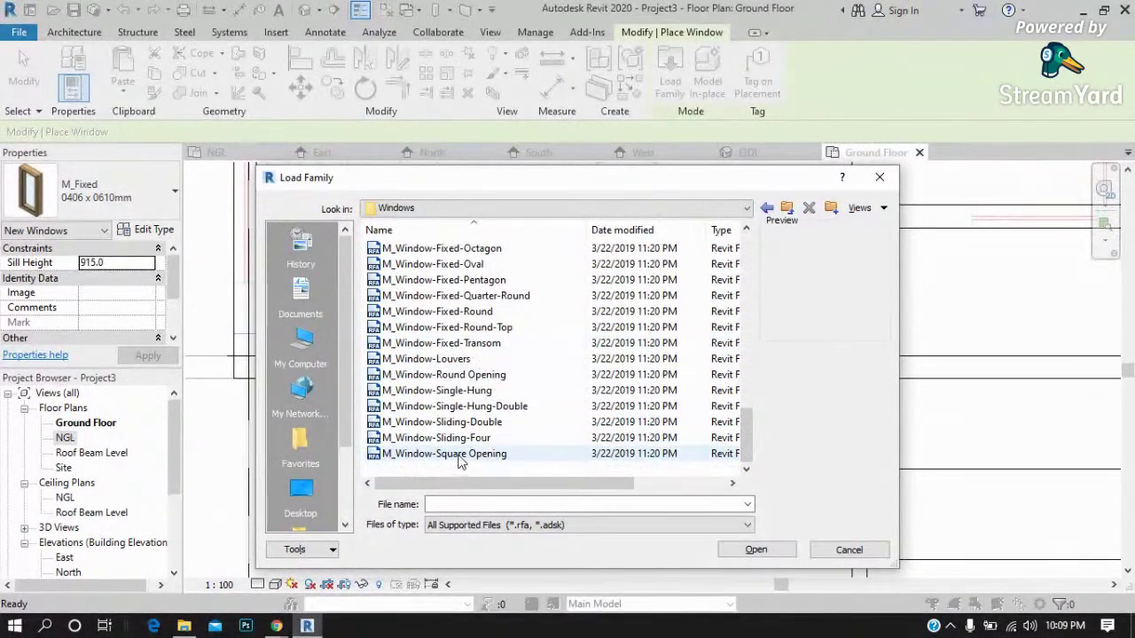
# Preview window families from Square Opening and Sliding up through Fixed, Double-Hung and Double-Hung-Double.
pyautogui.click(461, 455)
pyautogui.click(461, 435)
pyautogui.click(461, 423)
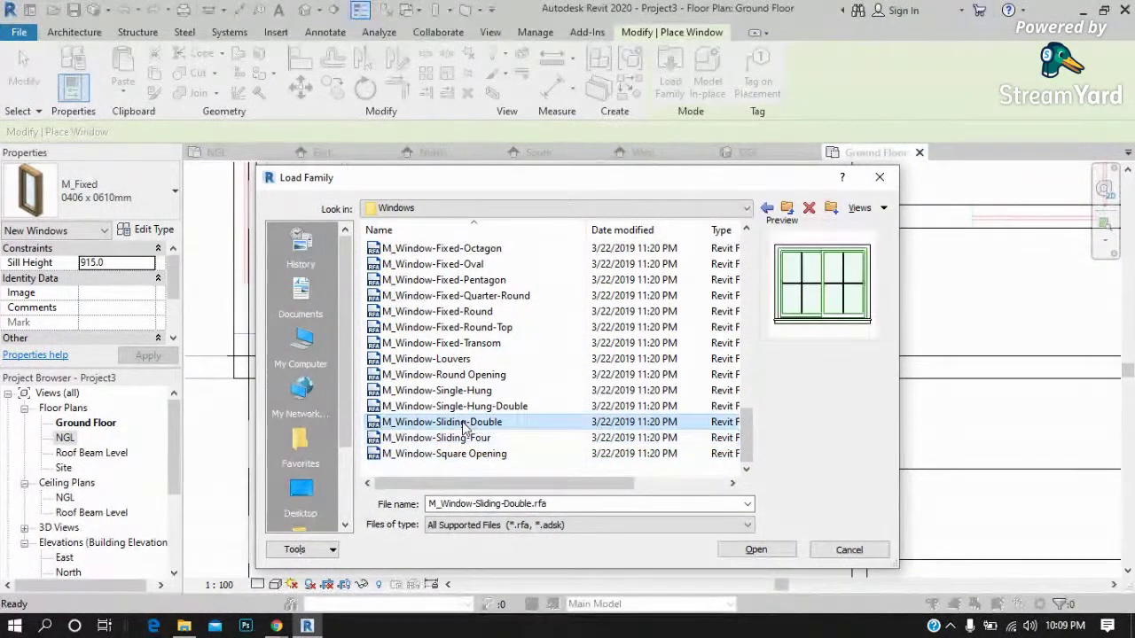
pyautogui.click(464, 406)
pyautogui.click(468, 391)
pyautogui.click(468, 375)
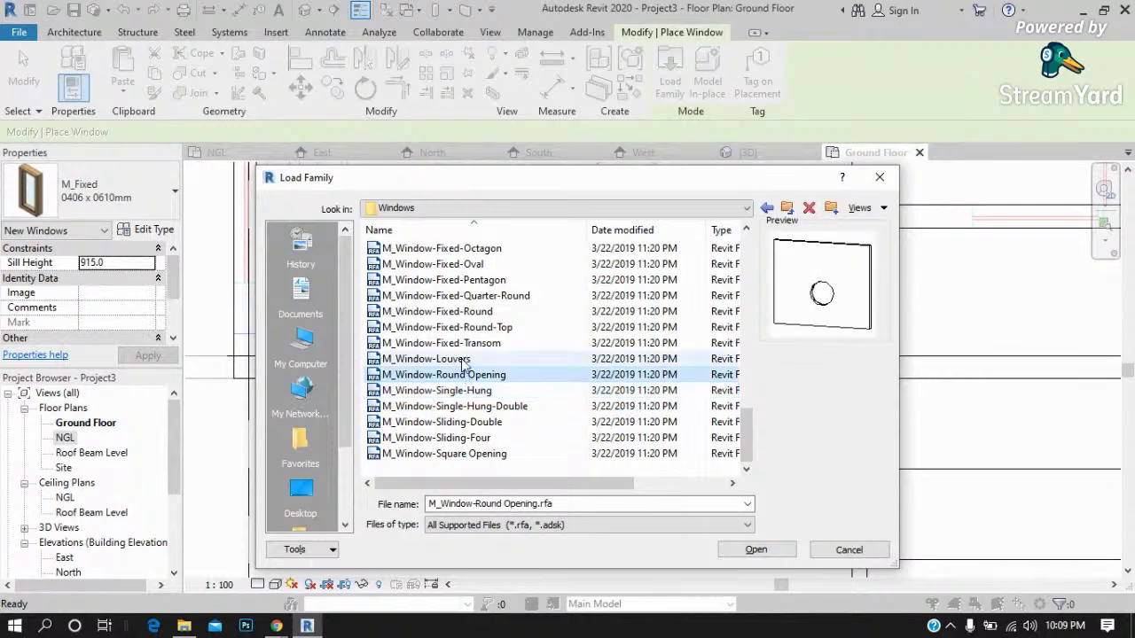
pyautogui.click(467, 359)
pyautogui.click(468, 343)
pyautogui.click(469, 327)
pyautogui.click(469, 311)
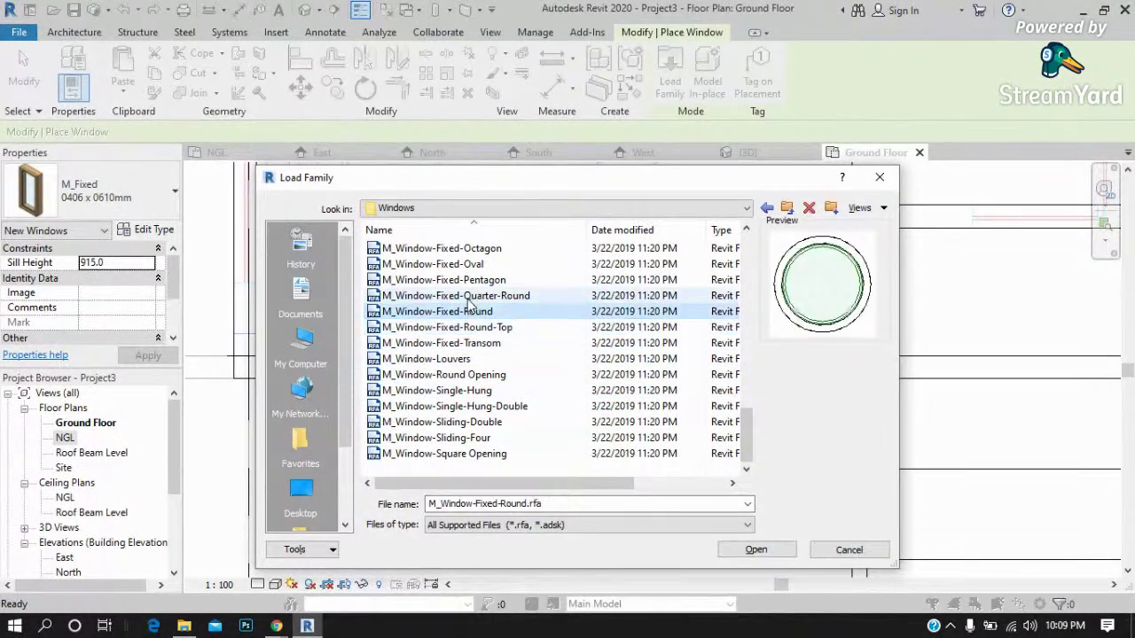
pyautogui.click(468, 296)
pyautogui.click(468, 280)
pyautogui.scroll(3, 468, 283)
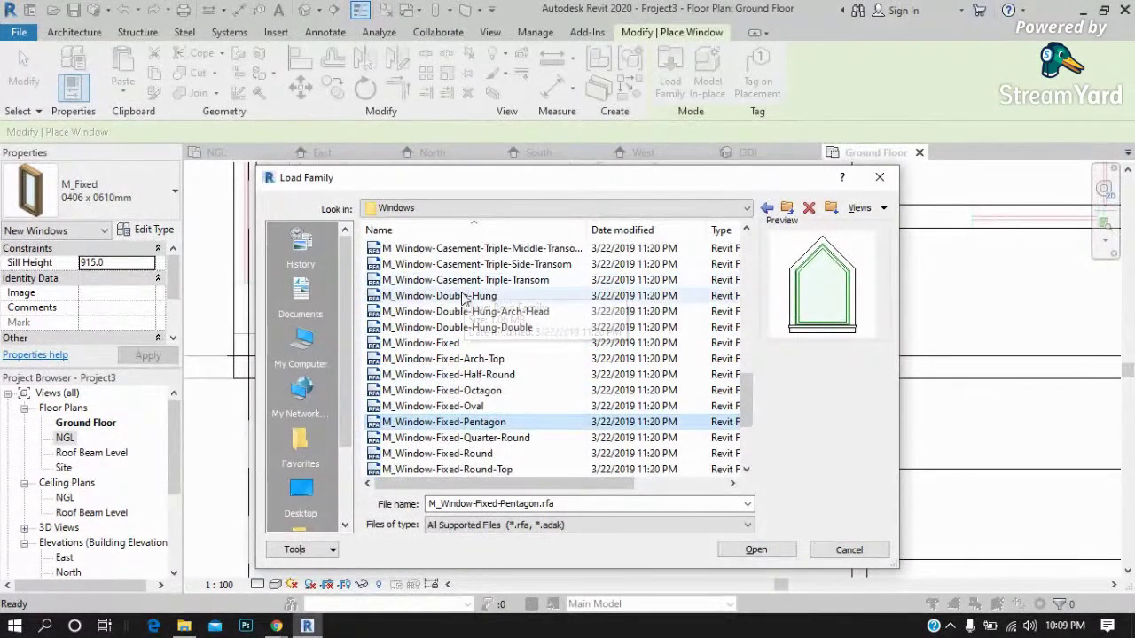
pyautogui.click(467, 296)
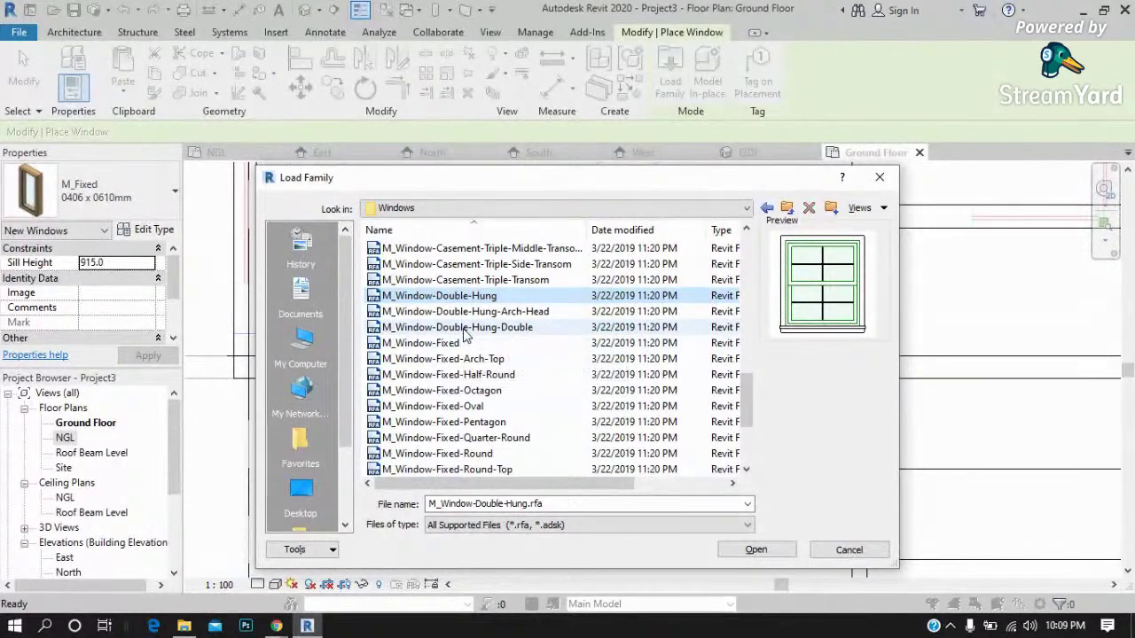
pyautogui.click(461, 327)
pyautogui.scroll(1, 461, 323)
pyautogui.scroll(2, 461, 319)
pyautogui.scroll(5, 460, 312)
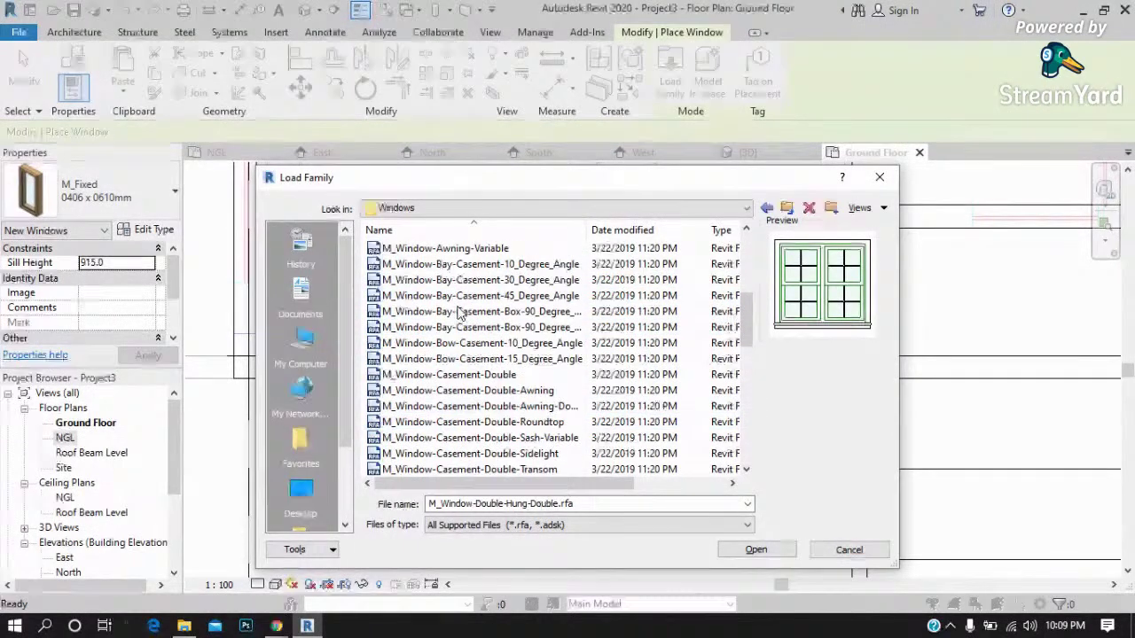
# Preview the Awning, Bay and Bow casement families, then load M_Window-Awning-Triple-Vertical.rfa.
pyautogui.click(482, 250)
pyautogui.click(478, 265)
pyautogui.click(478, 281)
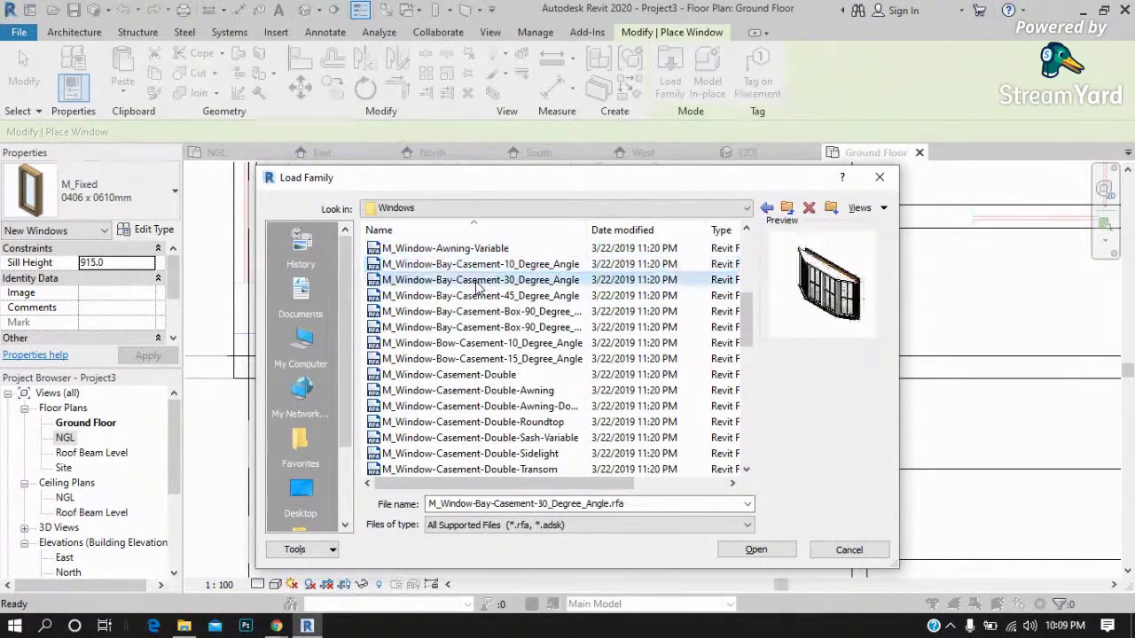
pyautogui.click(477, 296)
pyautogui.click(475, 311)
pyautogui.click(469, 328)
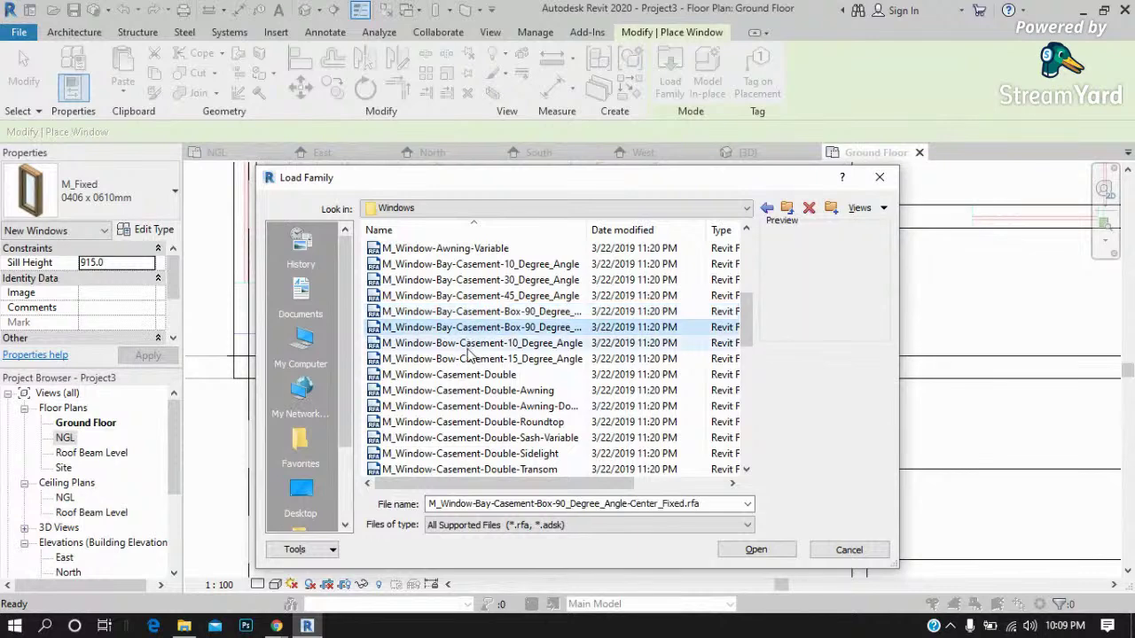
pyautogui.click(468, 344)
pyautogui.click(467, 359)
pyautogui.click(465, 375)
pyautogui.scroll(2, 467, 381)
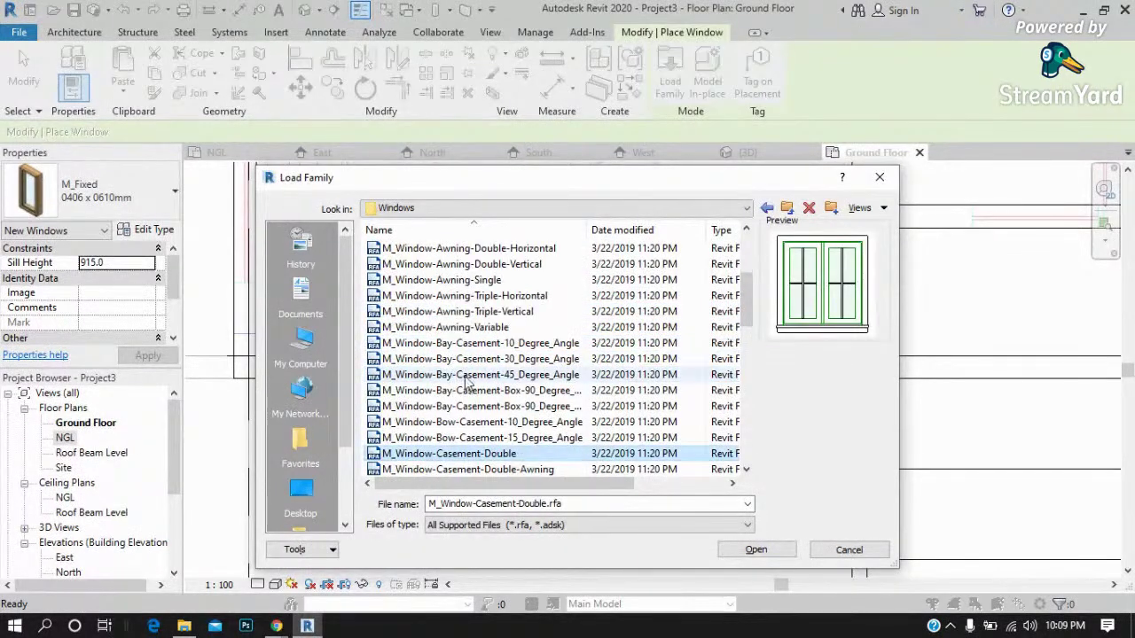
pyautogui.click(470, 327)
pyautogui.click(474, 314)
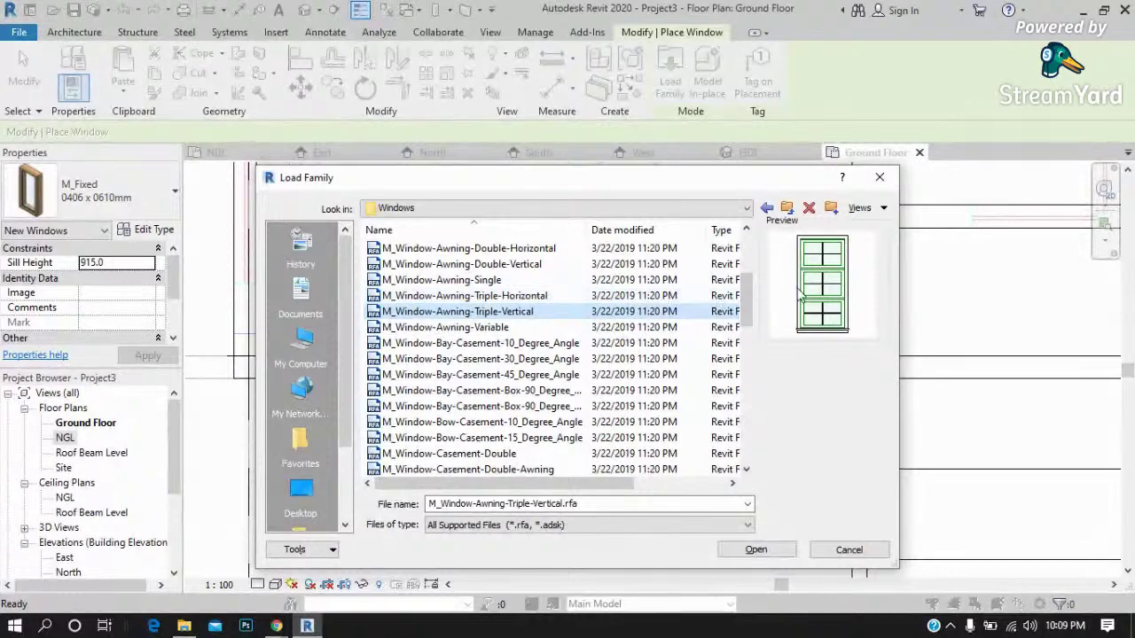
pyautogui.click(766, 551)
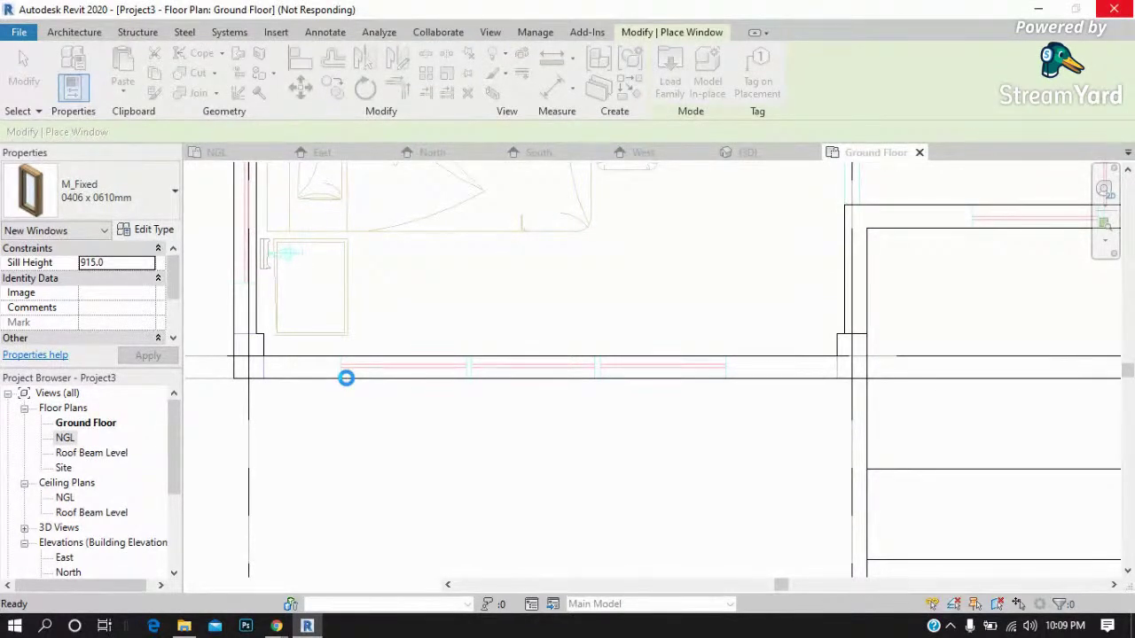
# Place a 900 x 1800mm Awning-Triple-Vertical window in the lower wall and open its type properties.
pyautogui.scroll(1, 346, 378)
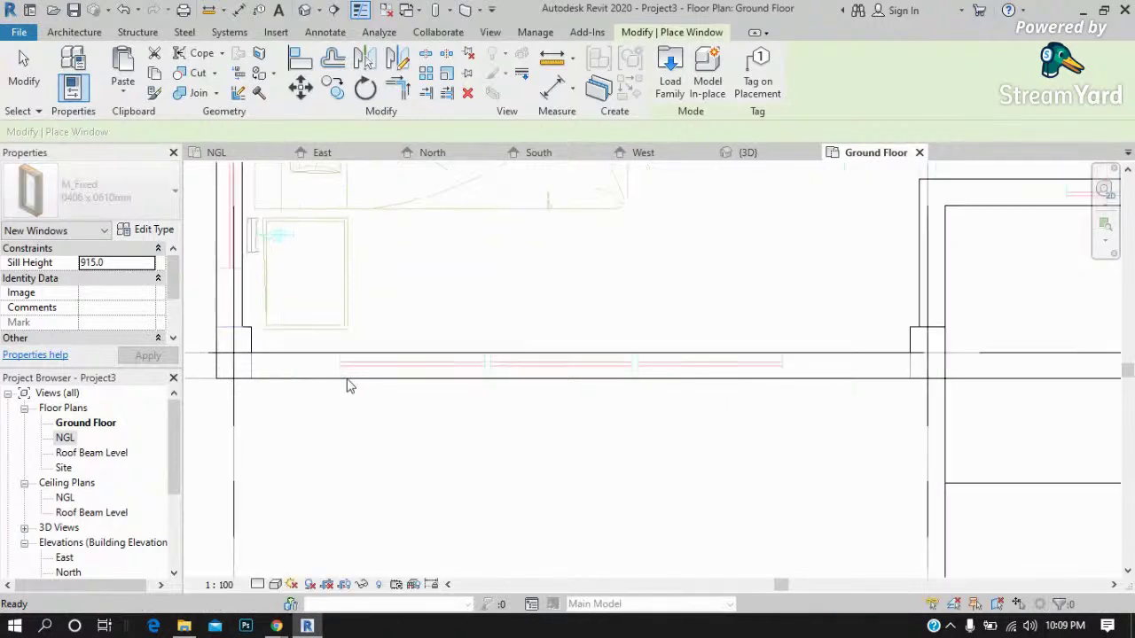
pyautogui.scroll(1, 417, 370)
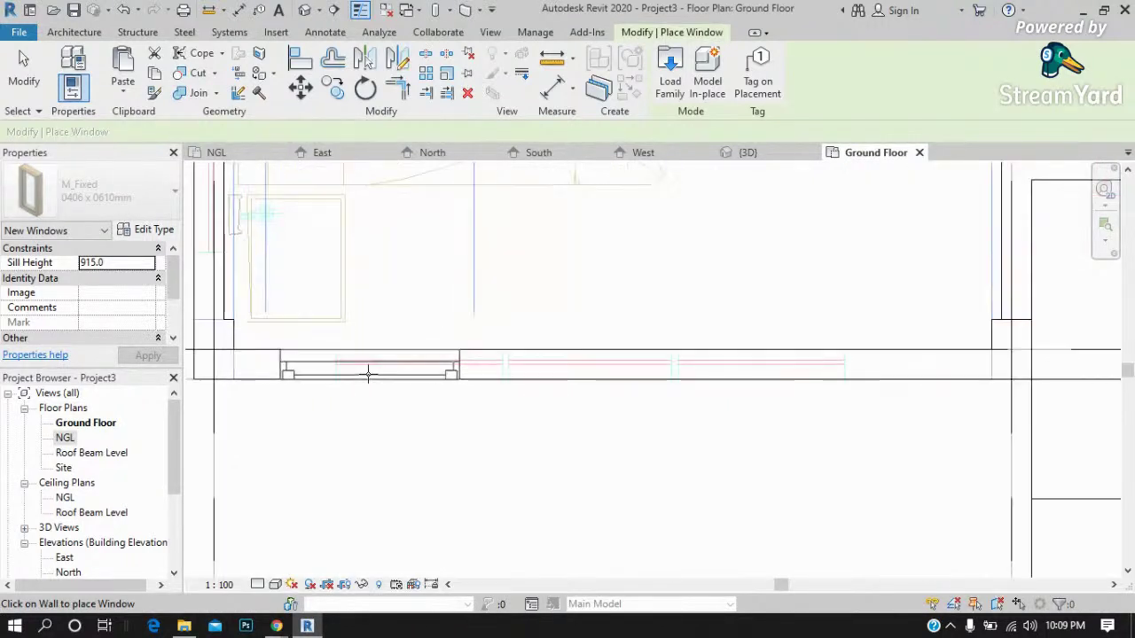
pyautogui.scroll(1, 426, 371)
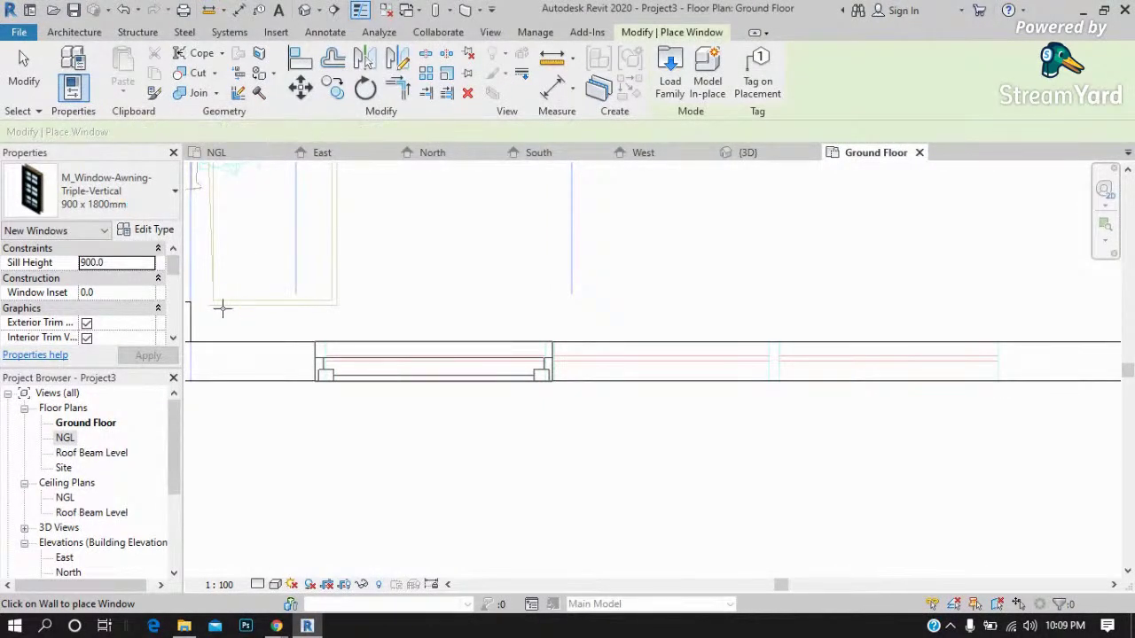
pyautogui.click(433, 363)
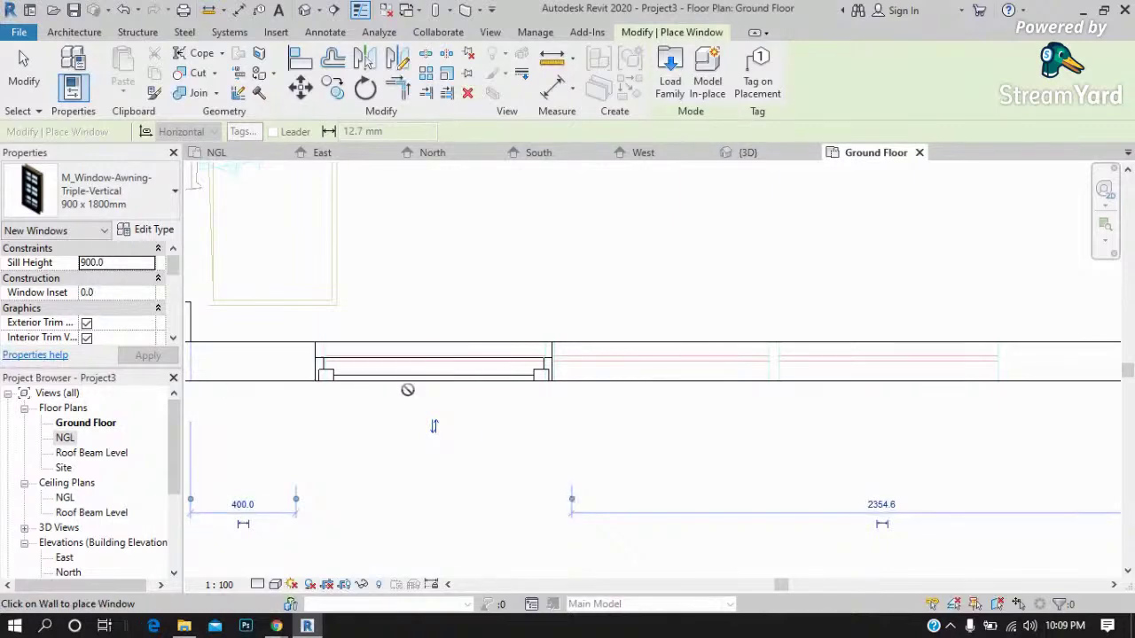
pyautogui.click(137, 229)
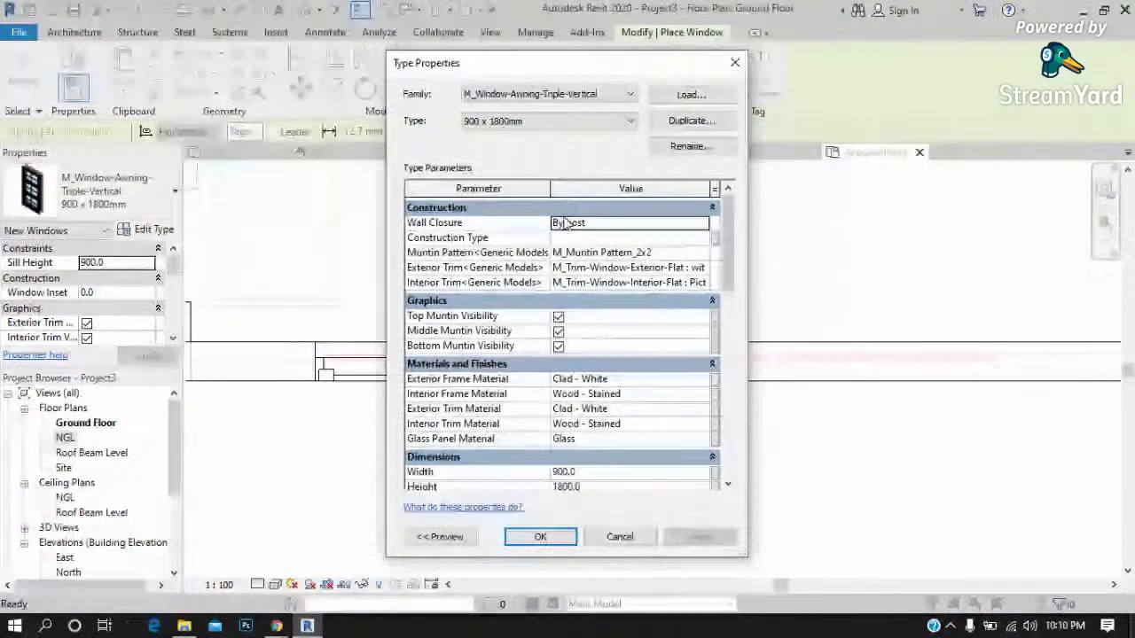
# Change the window type's Width from 900 to 850 and end the Place Window command.
pyautogui.scroll(-3, 577, 355)
pyautogui.click(586, 393)
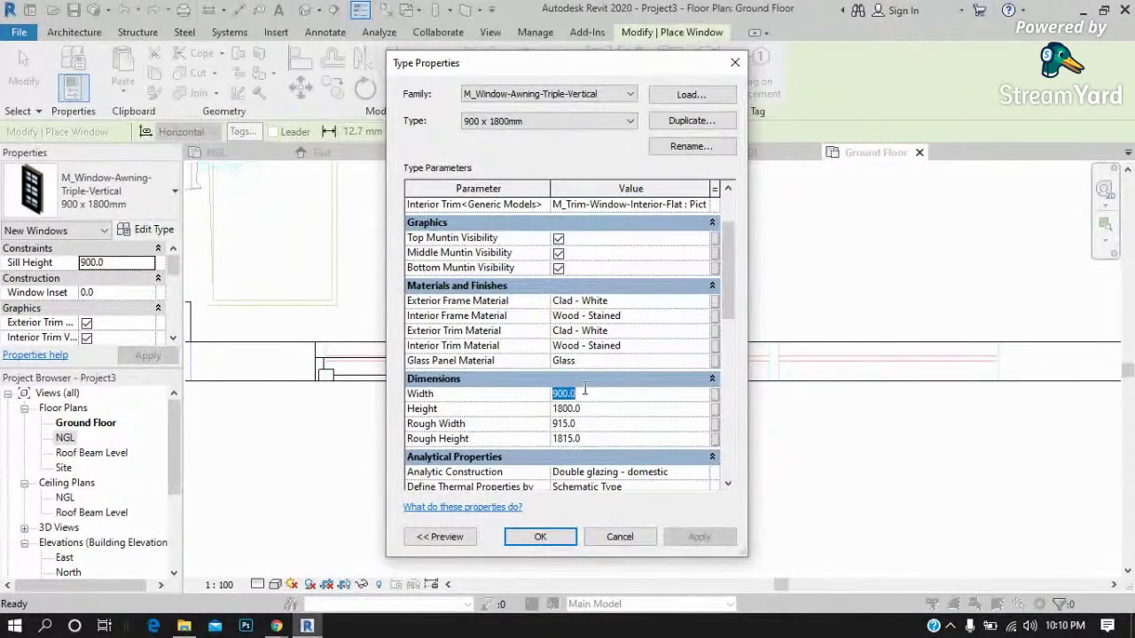
pyautogui.write('80')
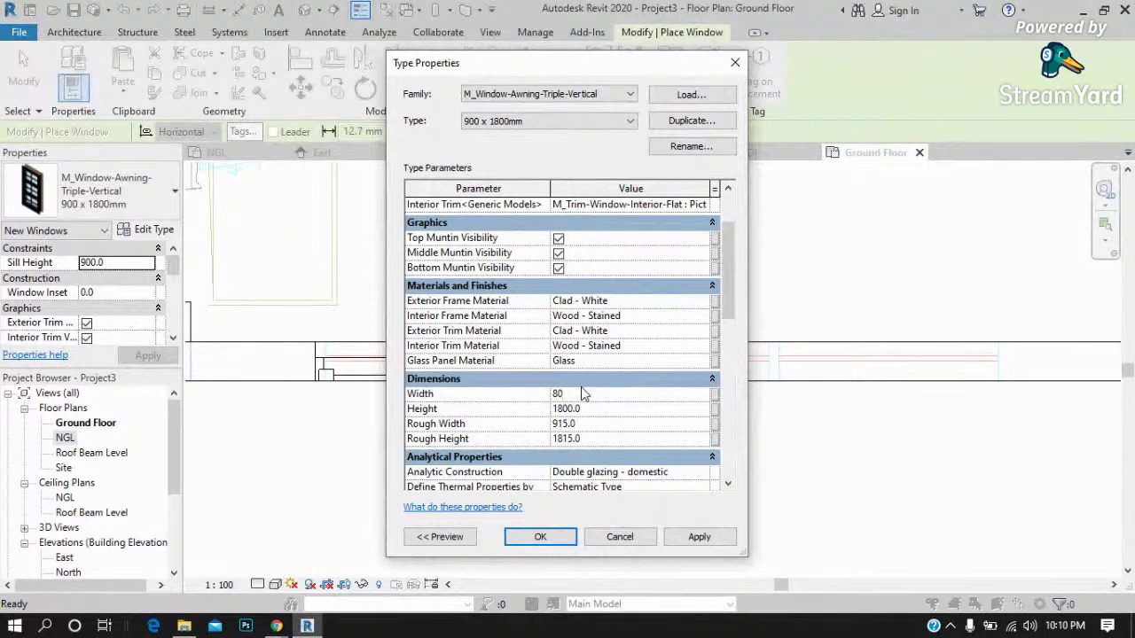
pyautogui.press('BackSpace')
pyautogui.write('50.0')
pyautogui.click(709, 539)
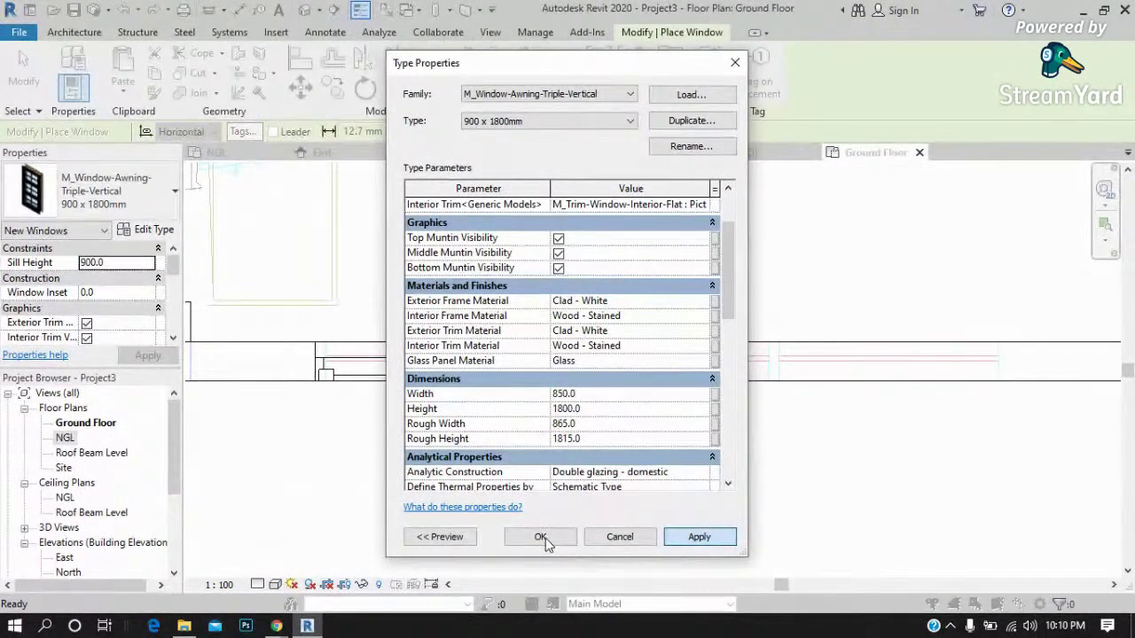
pyautogui.click(543, 536)
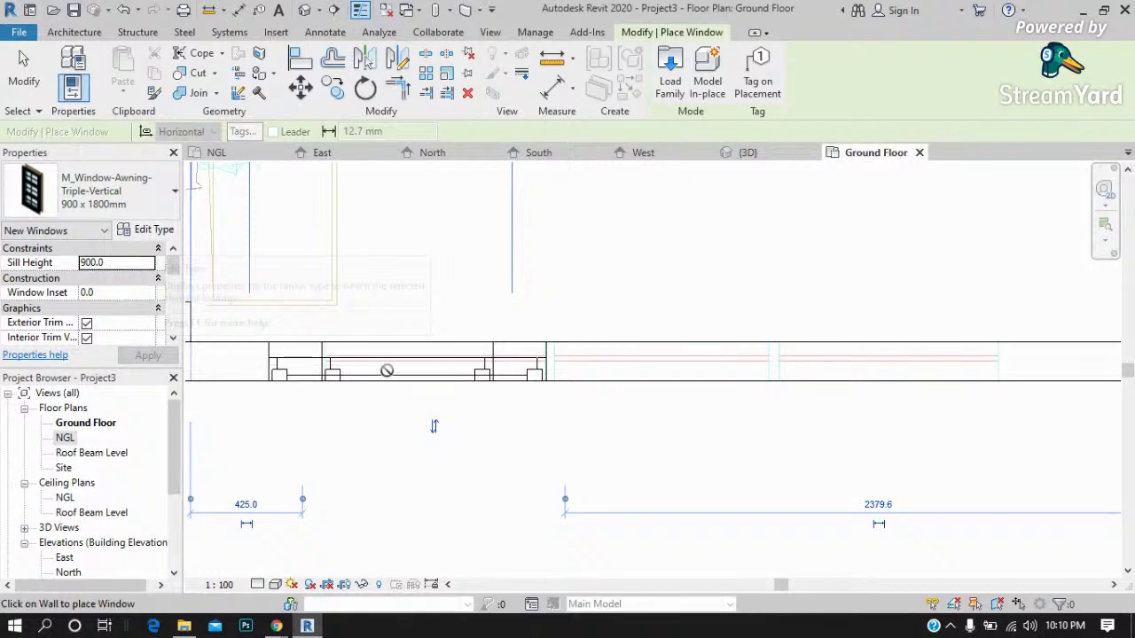
pyautogui.click(46, 66)
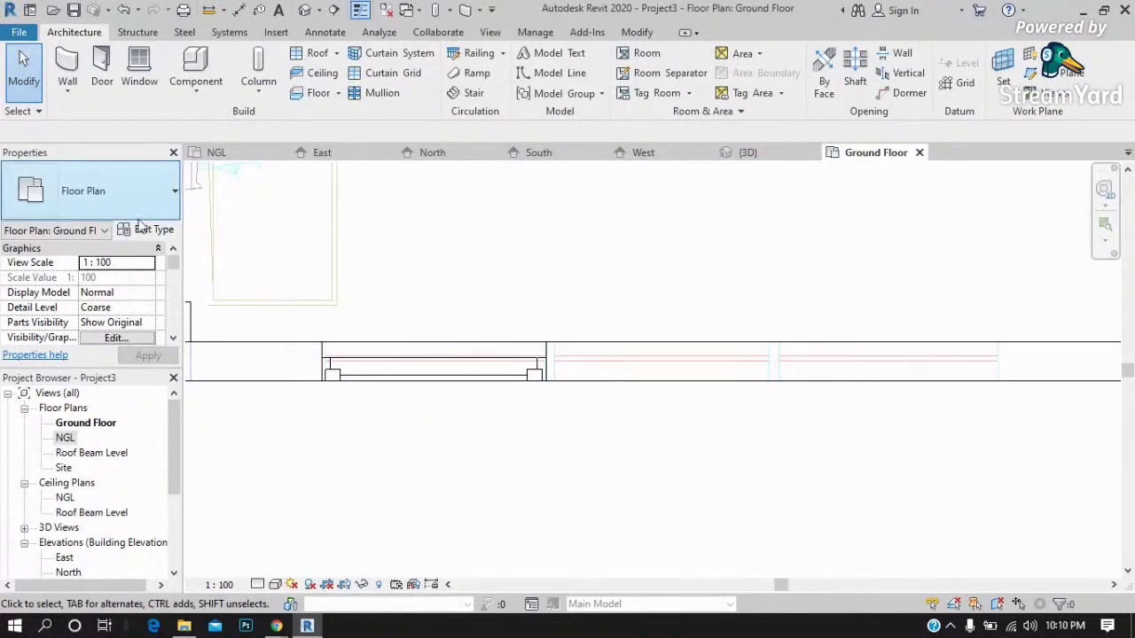
# Select the placed window and duplicate its type under the name '800 x 2100'.
pyautogui.click(344, 380)
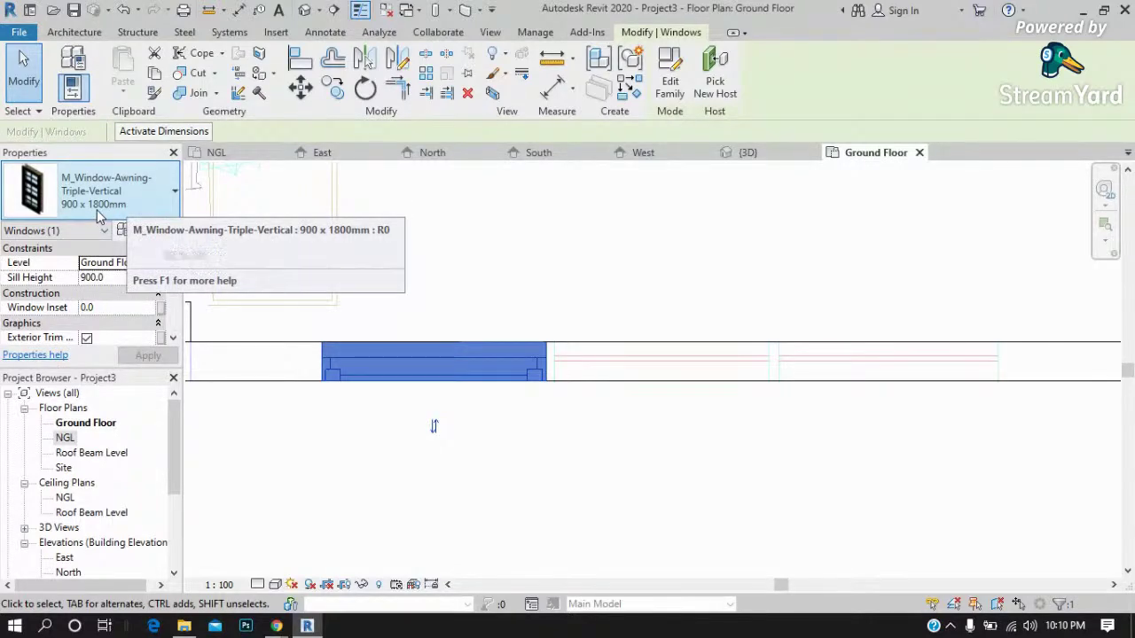
pyautogui.click(138, 234)
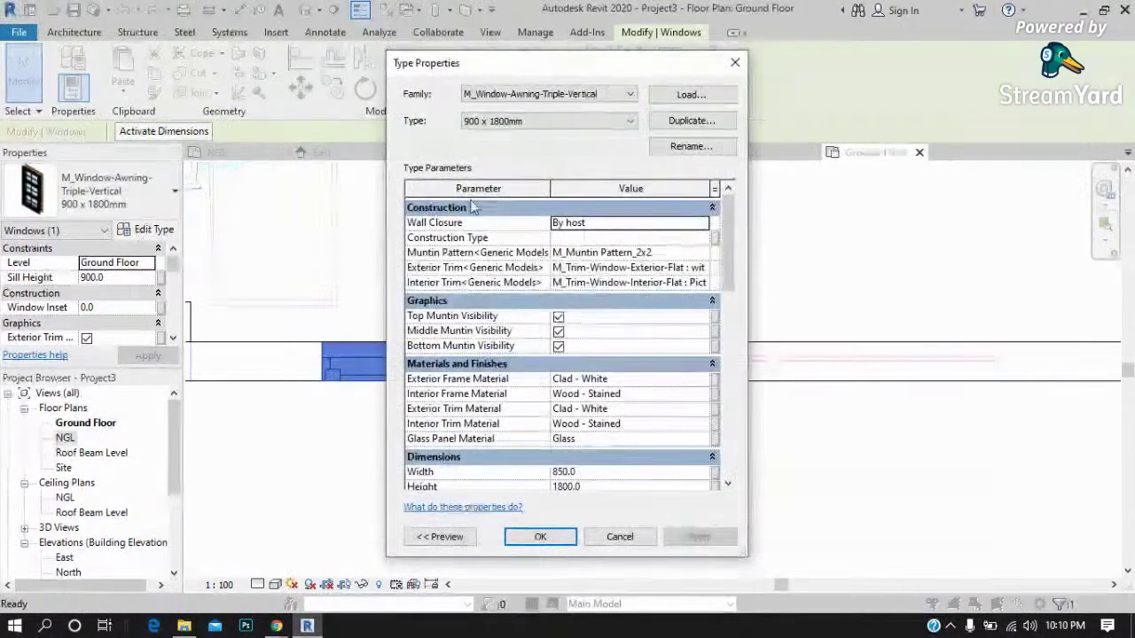
pyautogui.click(692, 124)
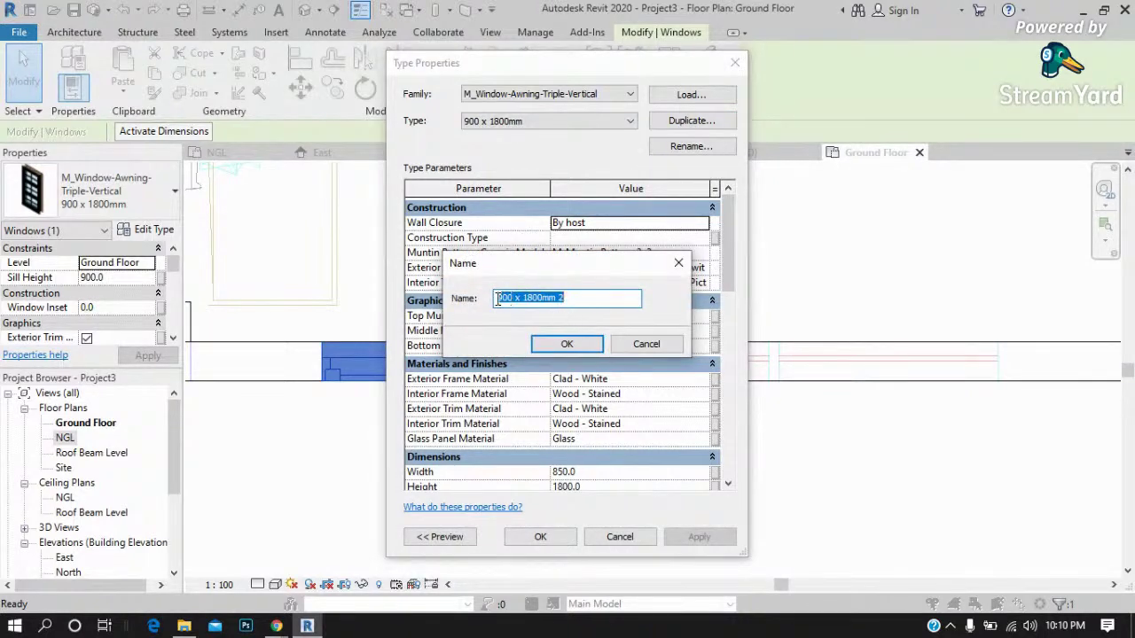
pyautogui.click(500, 298)
pyautogui.click(568, 344)
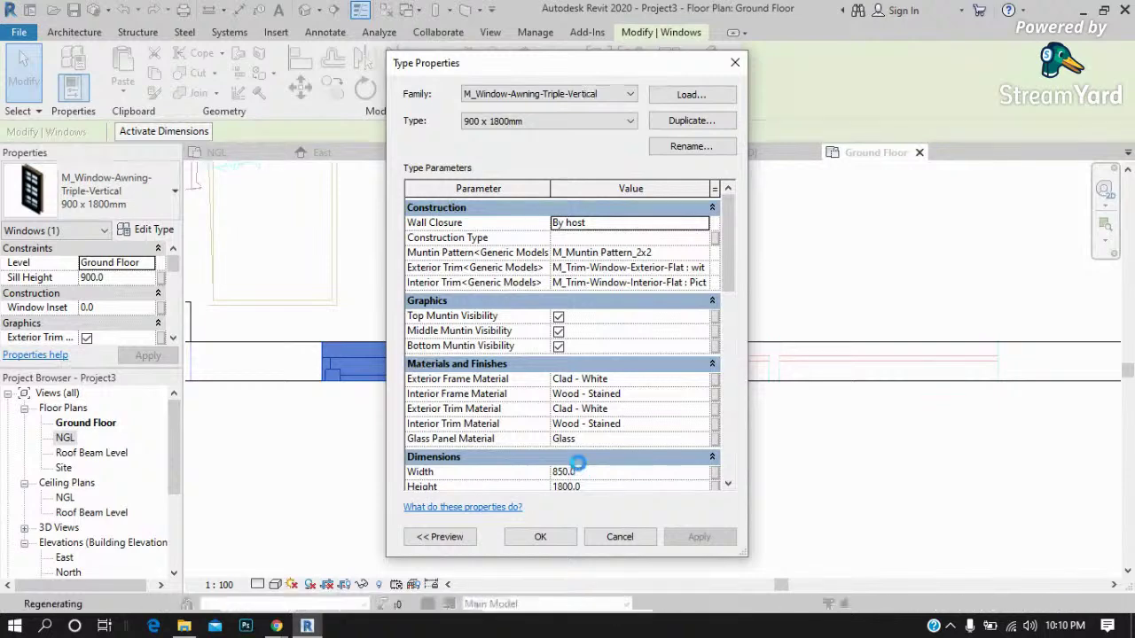
# Set the new type's Width to 800 and Height to 2100.
pyautogui.scroll(-2, 581, 473)
pyautogui.click(596, 396)
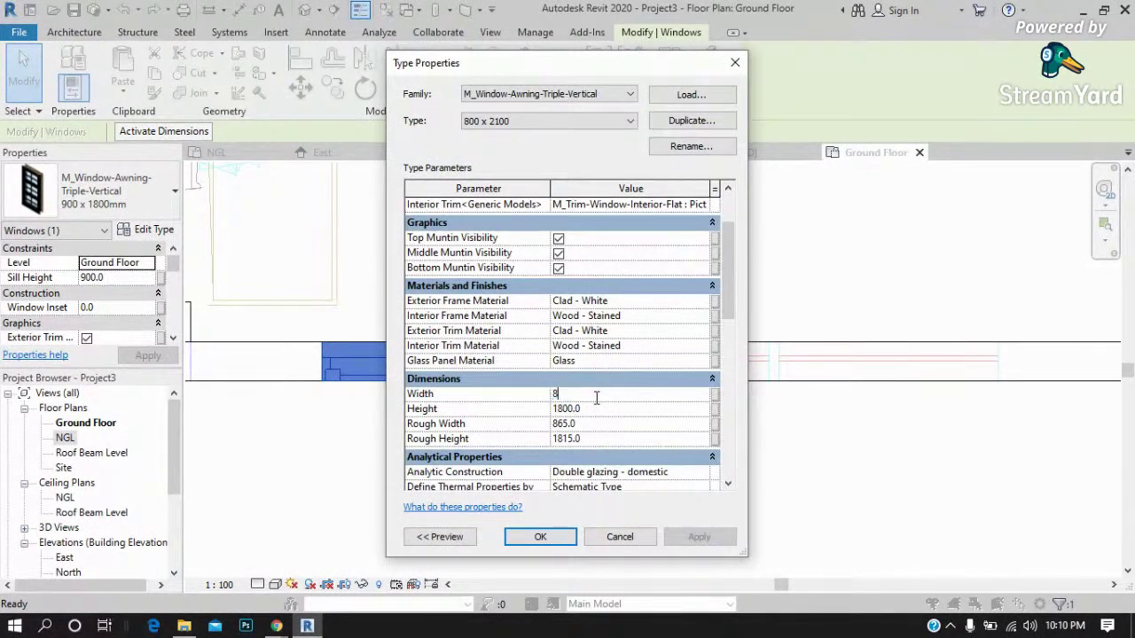
pyautogui.write('00')
pyautogui.click(601, 409)
pyautogui.write('2100')
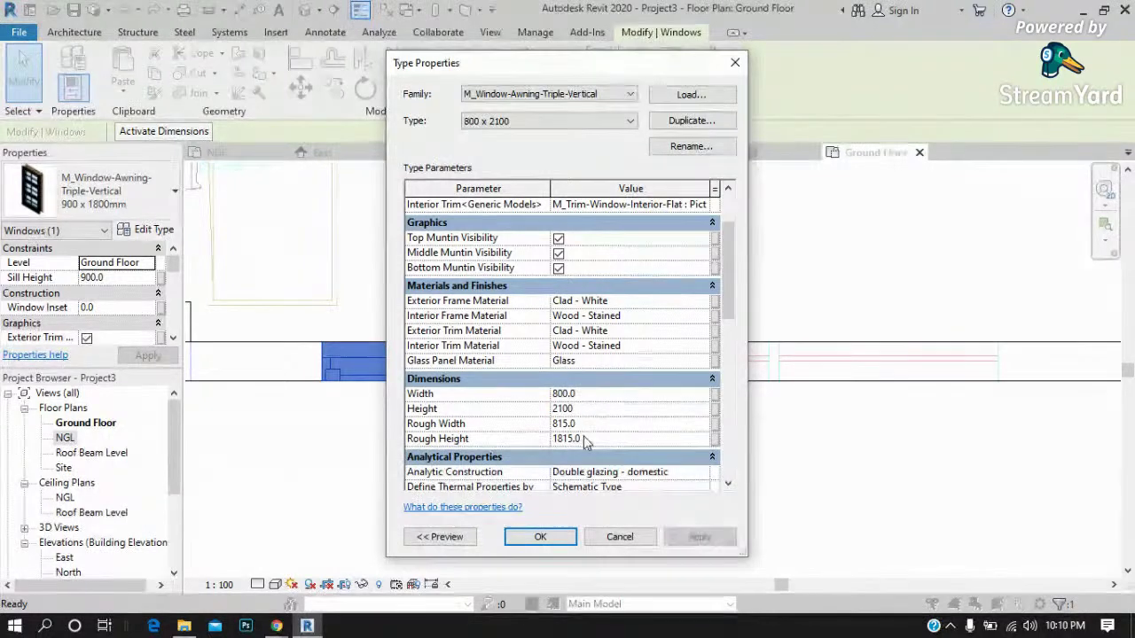
pyautogui.click(554, 541)
pyautogui.click(537, 536)
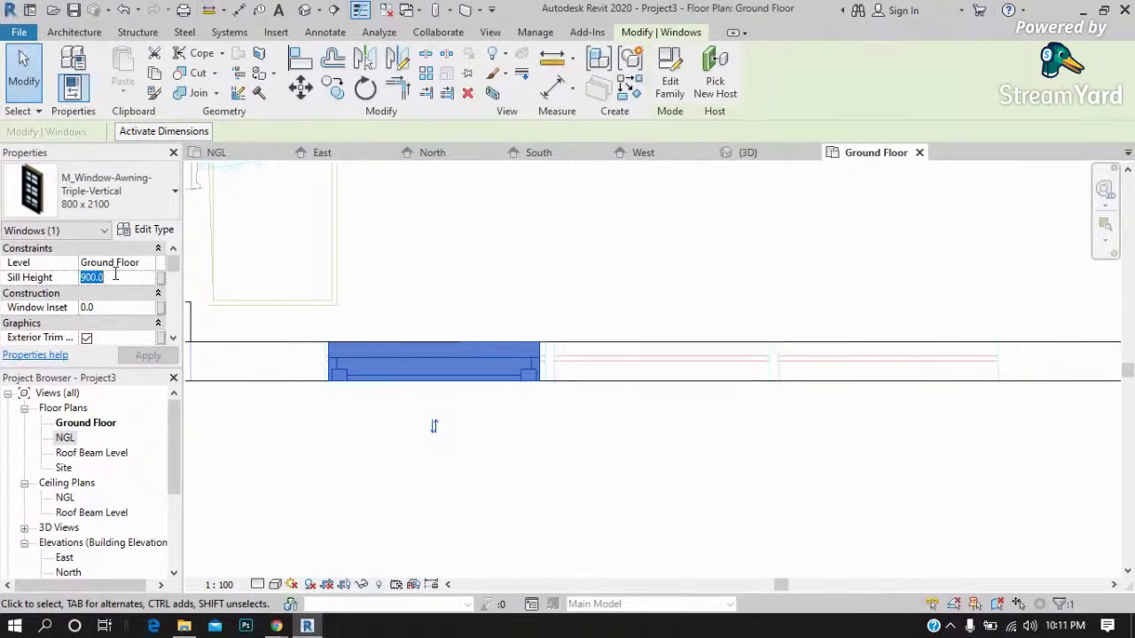
# Set the window's sill height to 700 and view the house in 3D.
pyautogui.write('70')
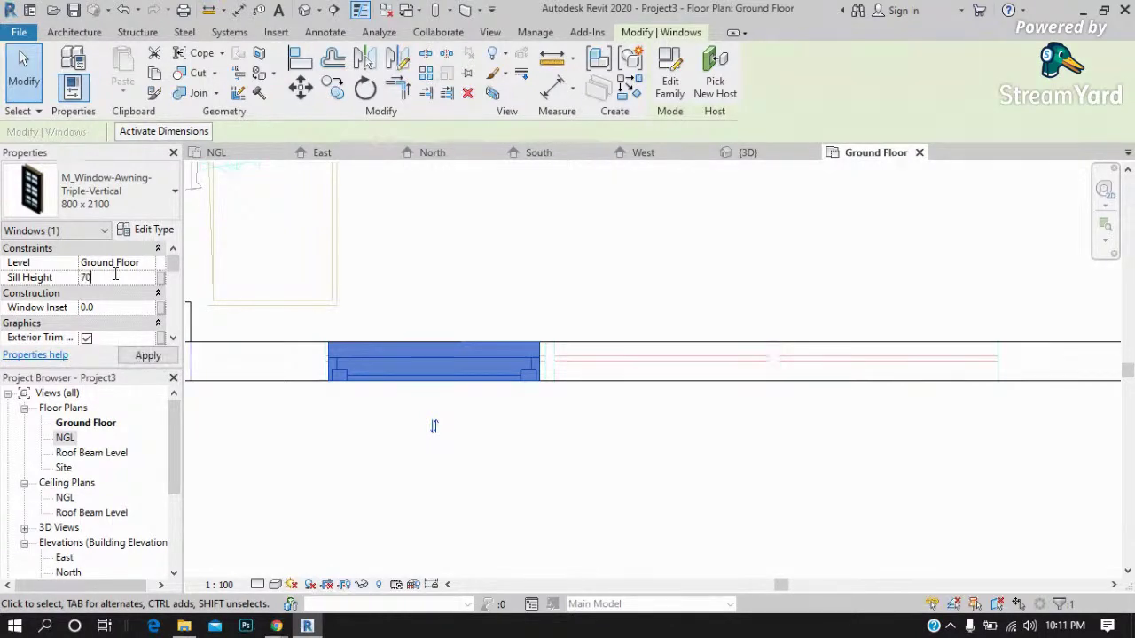
pyautogui.click(141, 356)
pyautogui.click(749, 155)
pyautogui.scroll(-4, 399, 328)
pyautogui.scroll(-1, 376, 339)
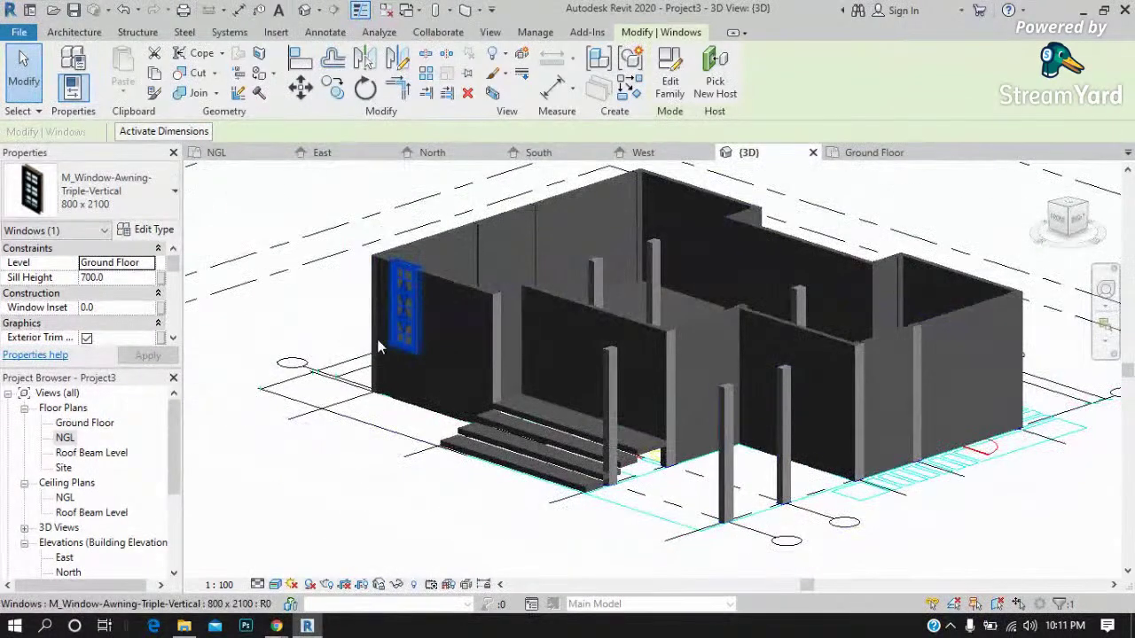
pyautogui.scroll(3, 376, 340)
pyautogui.scroll(2, 413, 342)
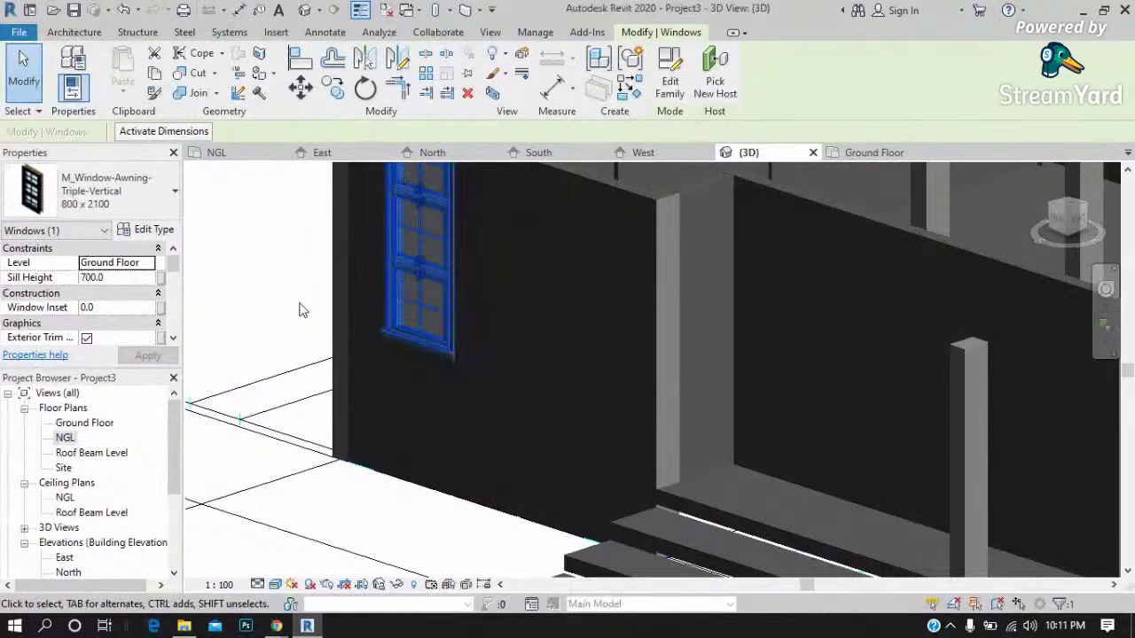
# Reselect the tall window and change its sill height to 0.
pyautogui.click(300, 310)
pyautogui.click(417, 333)
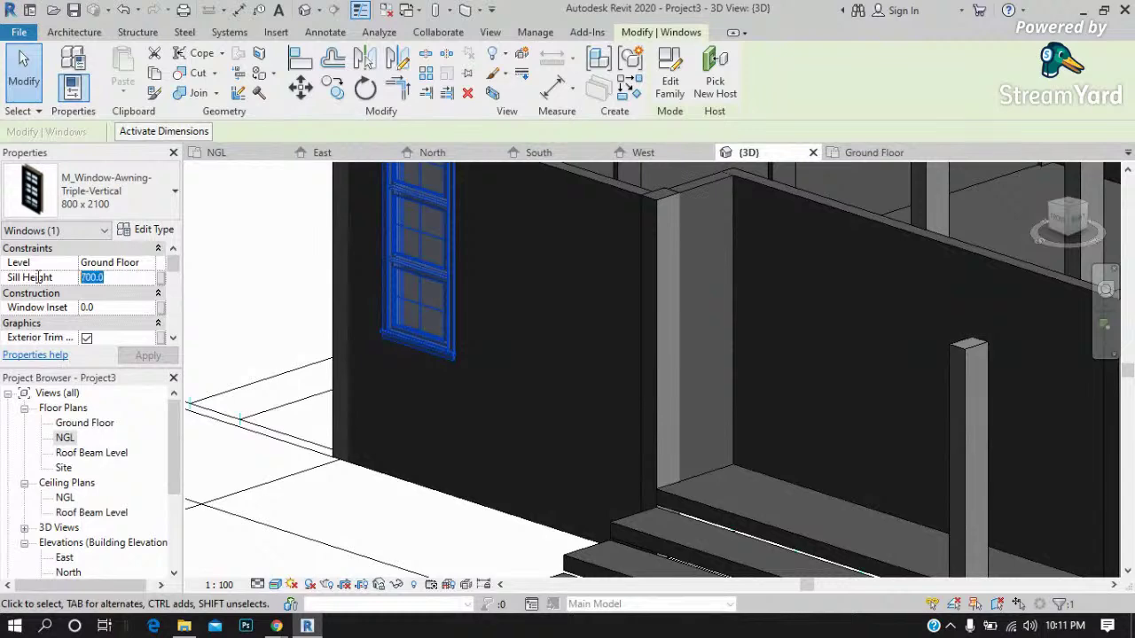
pyautogui.write('0')
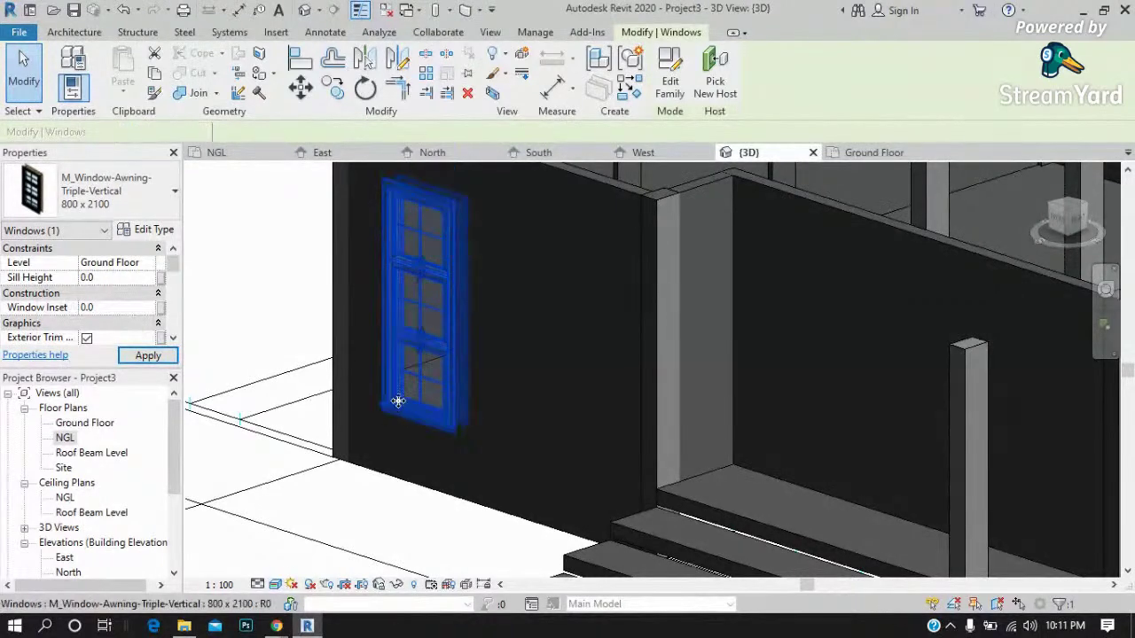
pyautogui.keyDown('shift'); pyautogui.moveTo(385, 313); pyautogui.dragTo(383, 316, button='middle'); pyautogui.keyUp('shift')
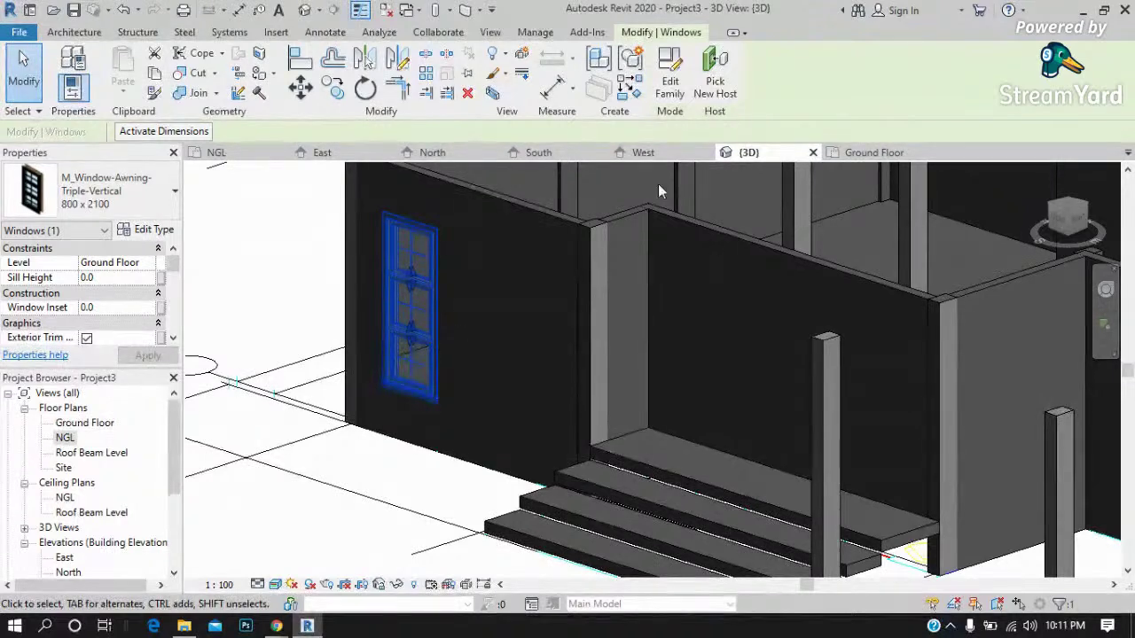
pyautogui.click(872, 155)
# Turn off the window's Exterior Trim and Interior Trim in the Ground Floor plan.
pyautogui.scroll(1, 620, 443)
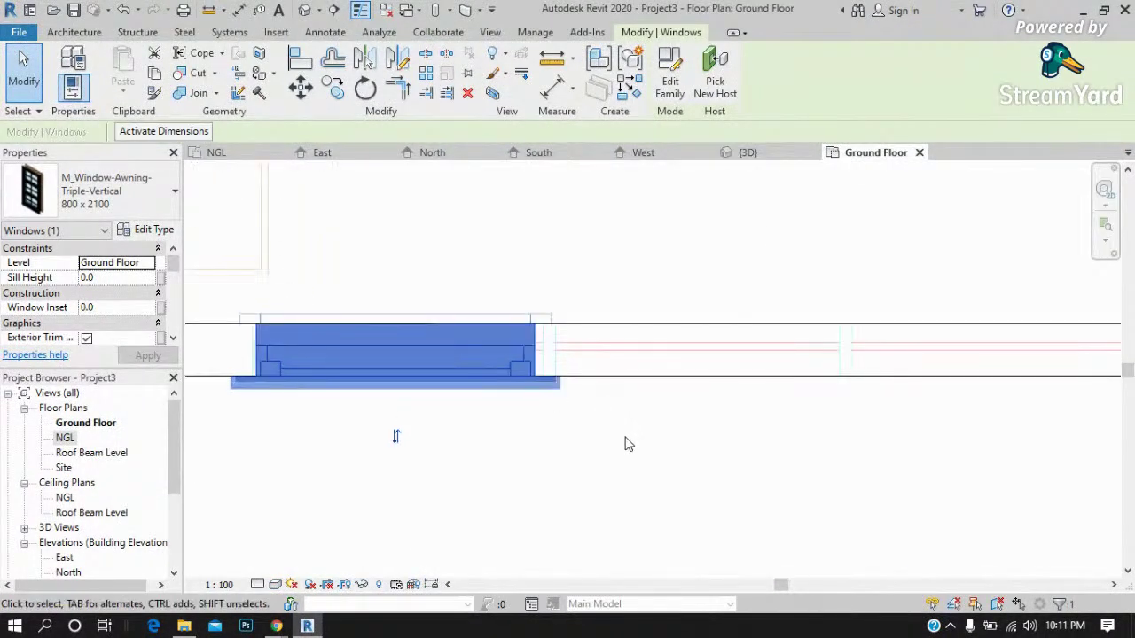
pyautogui.scroll(2, 254, 400)
pyautogui.scroll(2, 232, 406)
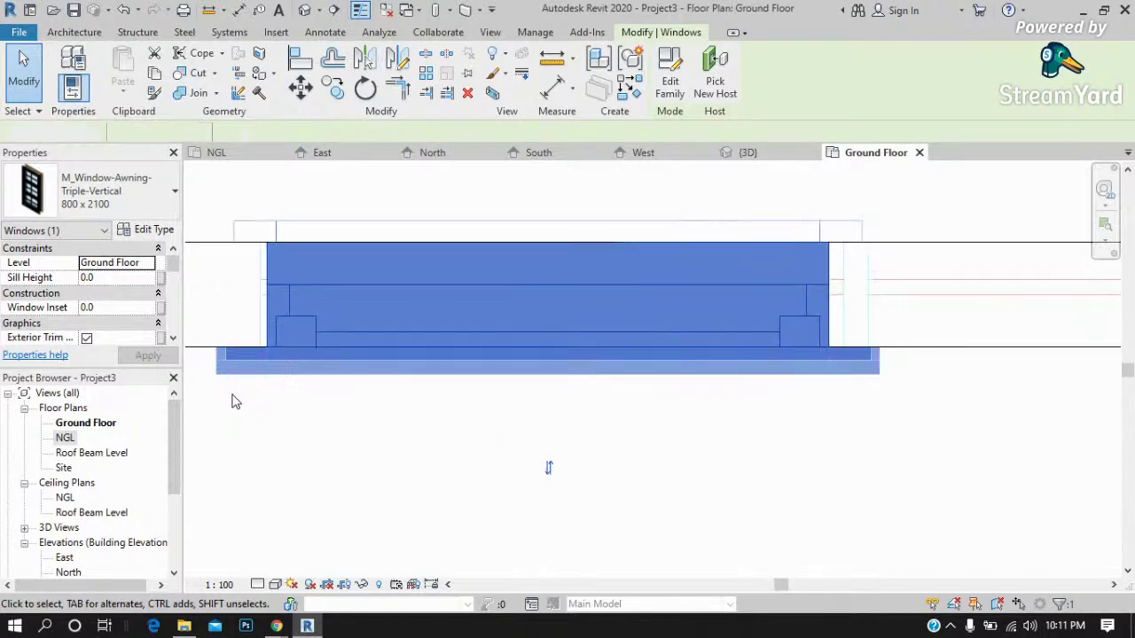
pyautogui.click(238, 395)
pyautogui.click(255, 373)
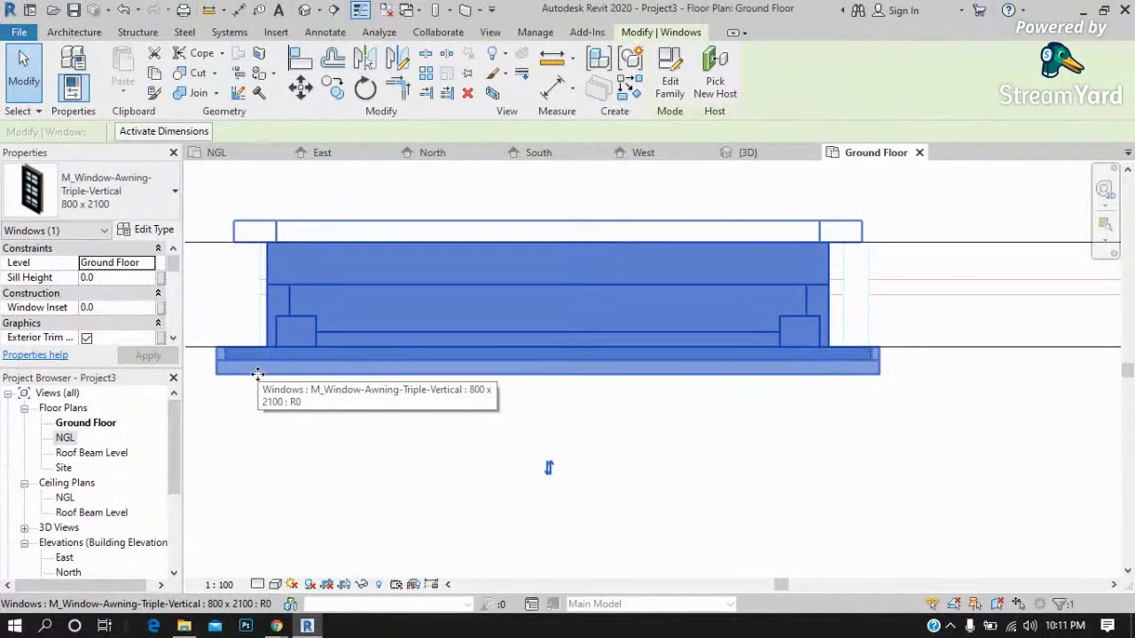
pyautogui.click(172, 338)
pyautogui.click(172, 339)
pyautogui.click(86, 310)
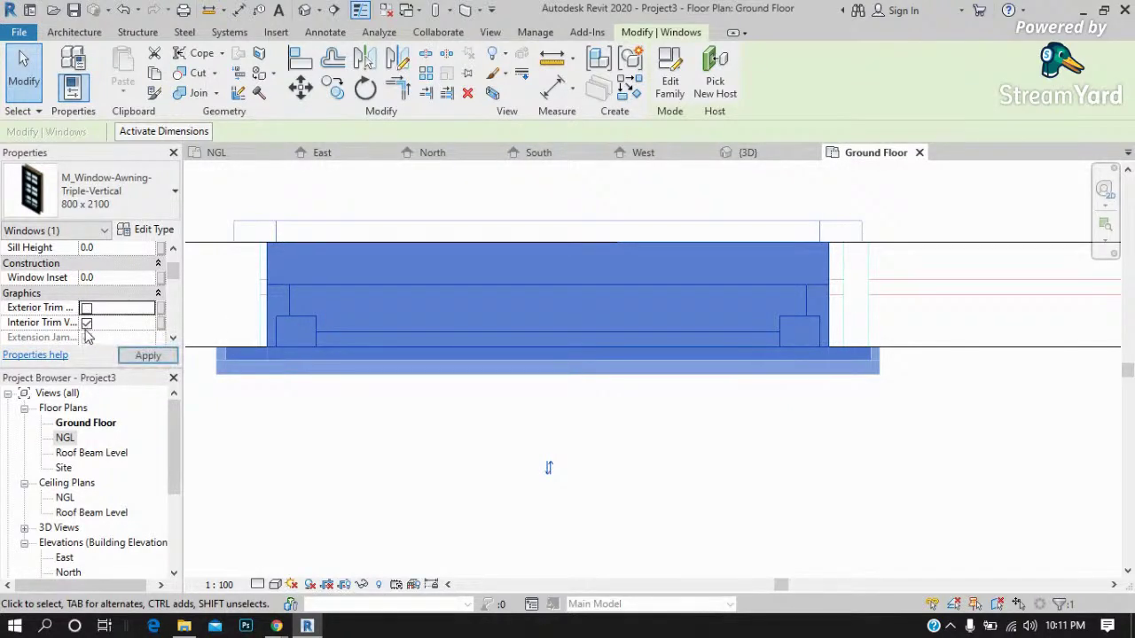
pyautogui.click(148, 356)
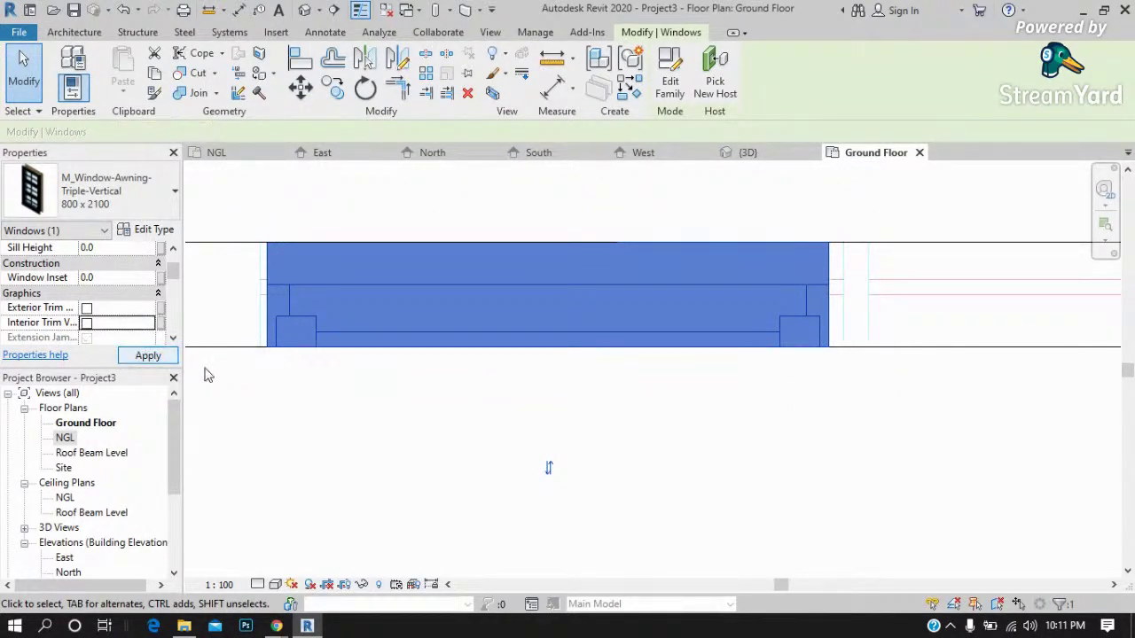
# Copy the window from its lower-left corner to a spot just right along the wall.
pyautogui.scroll(-2, 293, 408)
pyautogui.scroll(1, 634, 346)
pyautogui.click(344, 97)
pyautogui.scroll(-1, 621, 333)
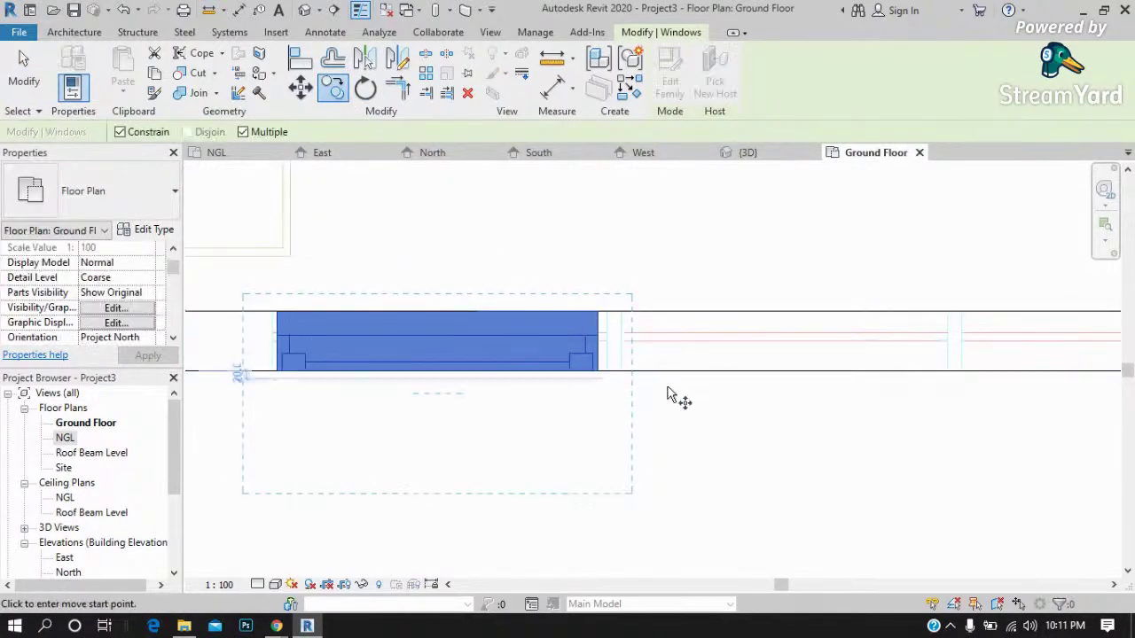
pyautogui.scroll(2, 266, 393)
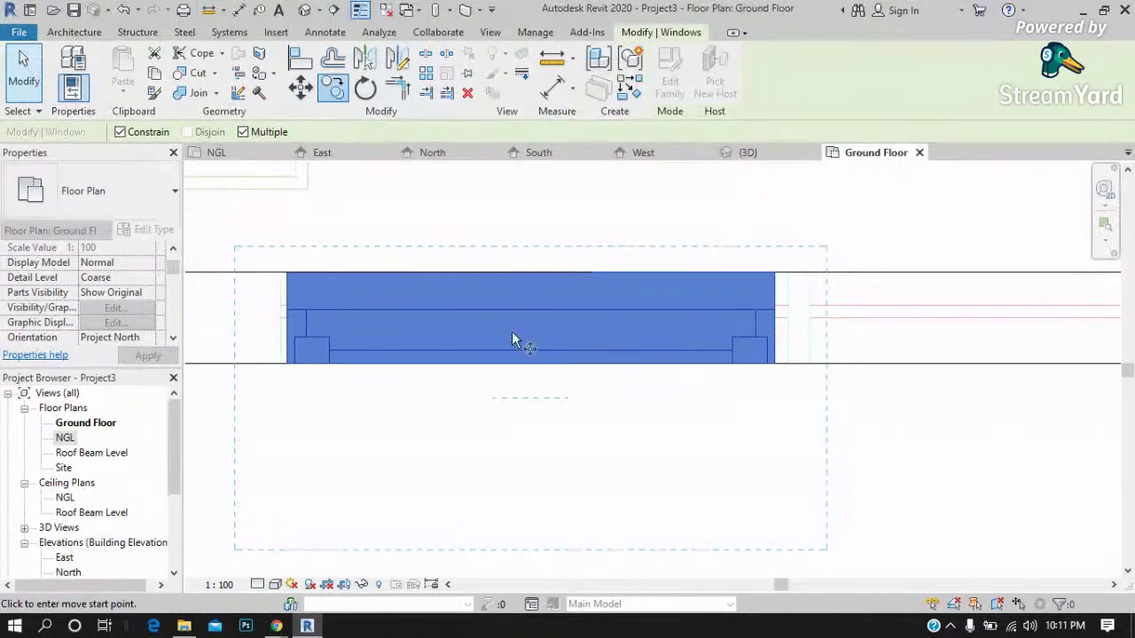
pyautogui.scroll(-1, 322, 402)
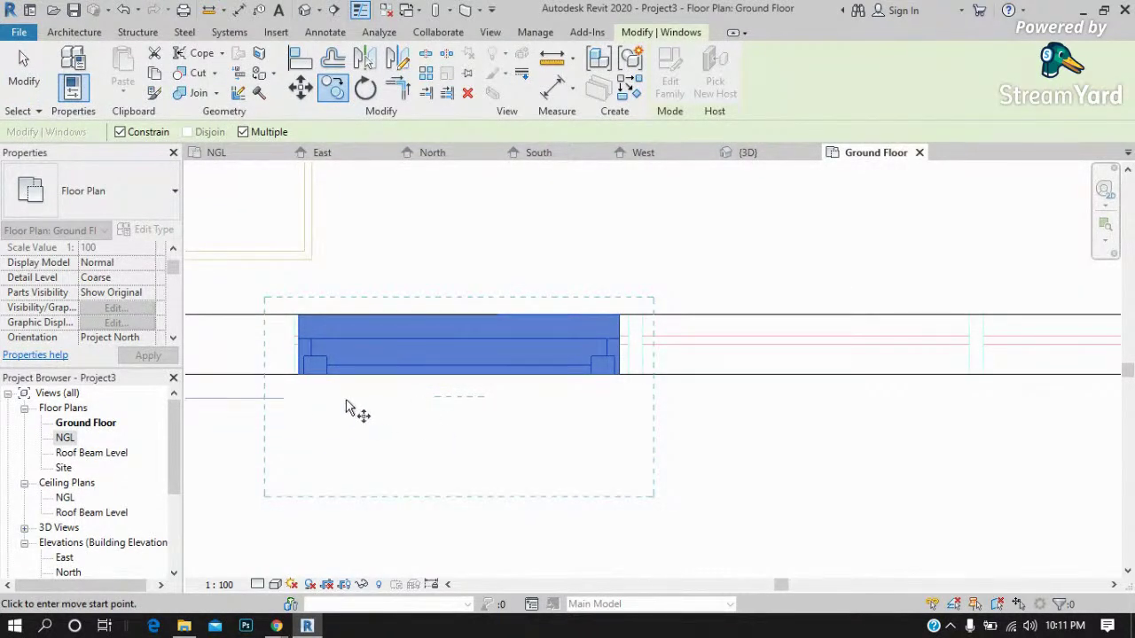
pyautogui.click(300, 374)
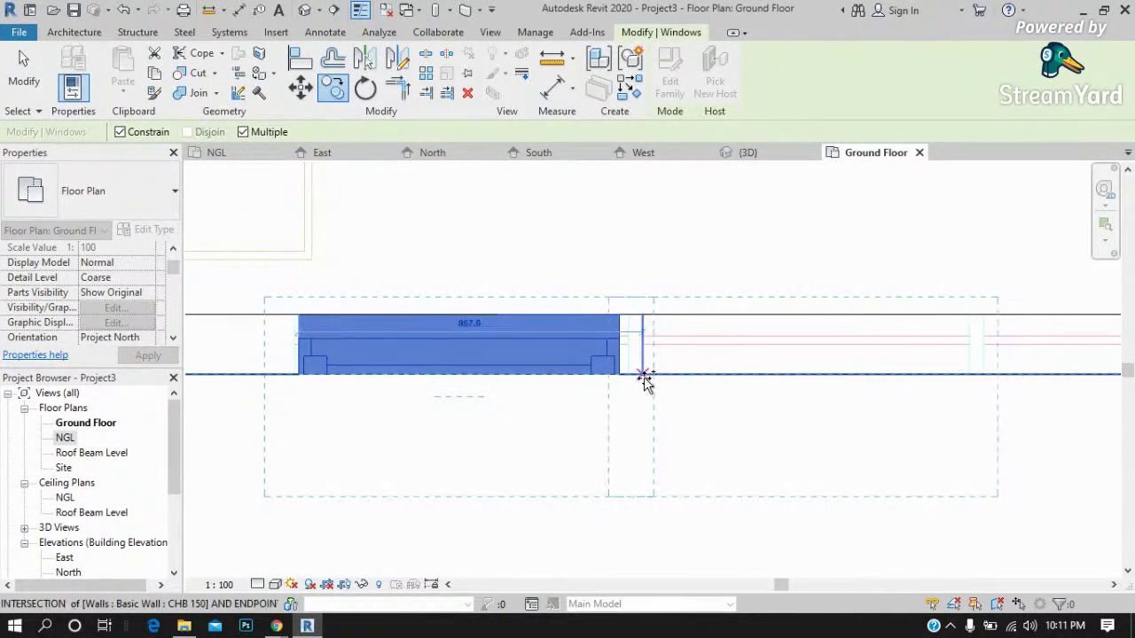
pyautogui.click(644, 380)
pyautogui.scroll(-1, 374, 400)
pyautogui.scroll(-1, 363, 397)
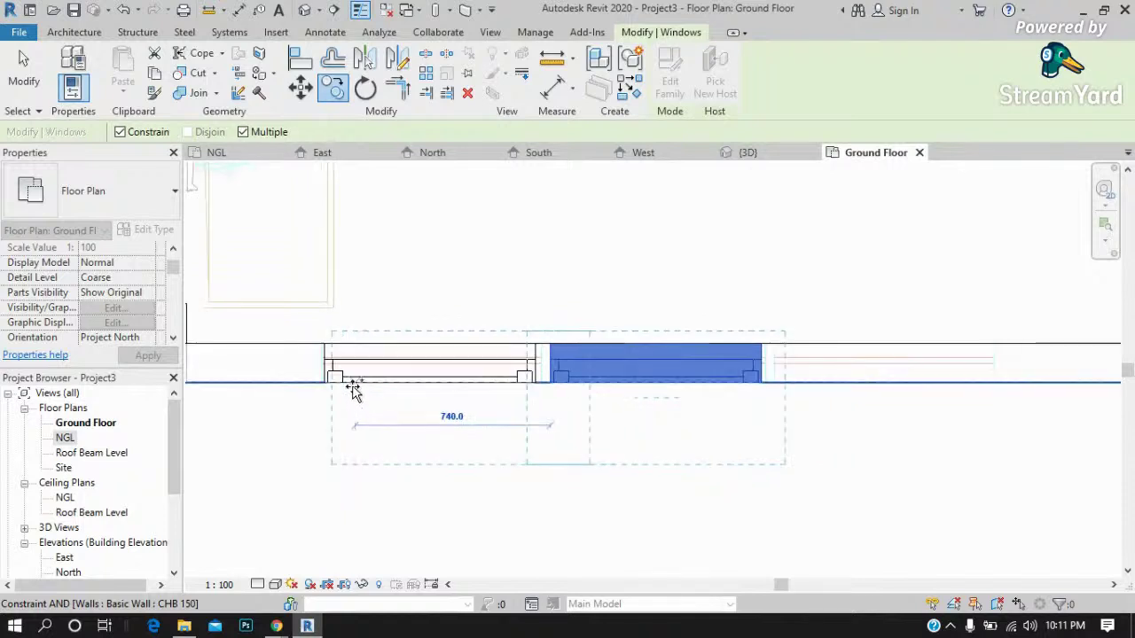
# Mirror the window about a vertical axis drawn at its edge to create a third window.
pyautogui.click(453, 386)
pyautogui.click(402, 66)
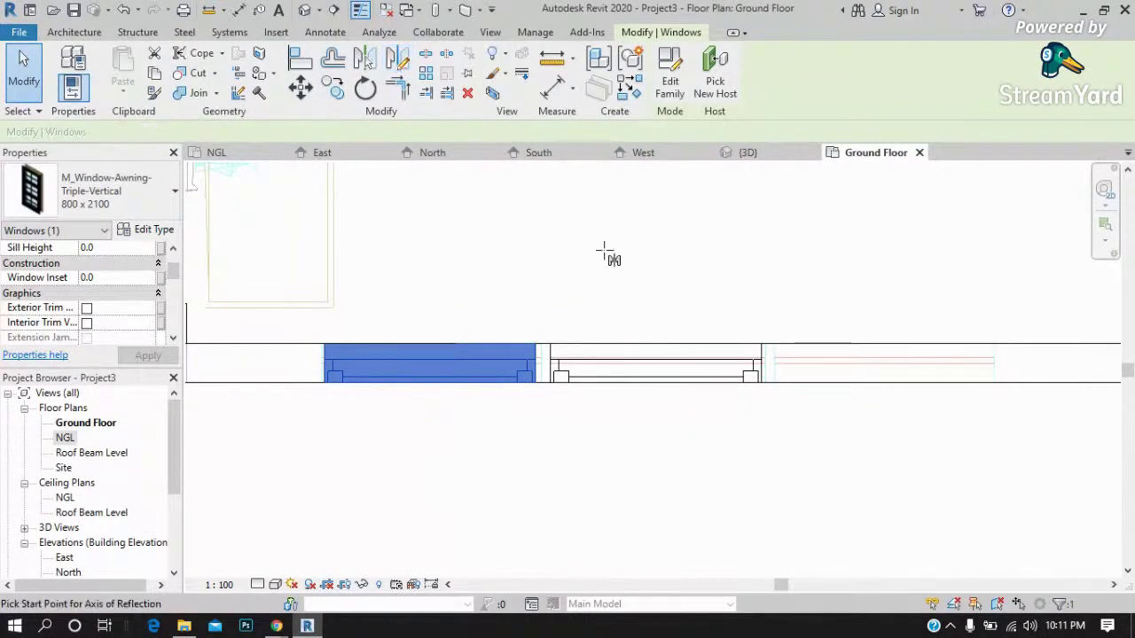
pyautogui.click(655, 336)
pyautogui.click(655, 289)
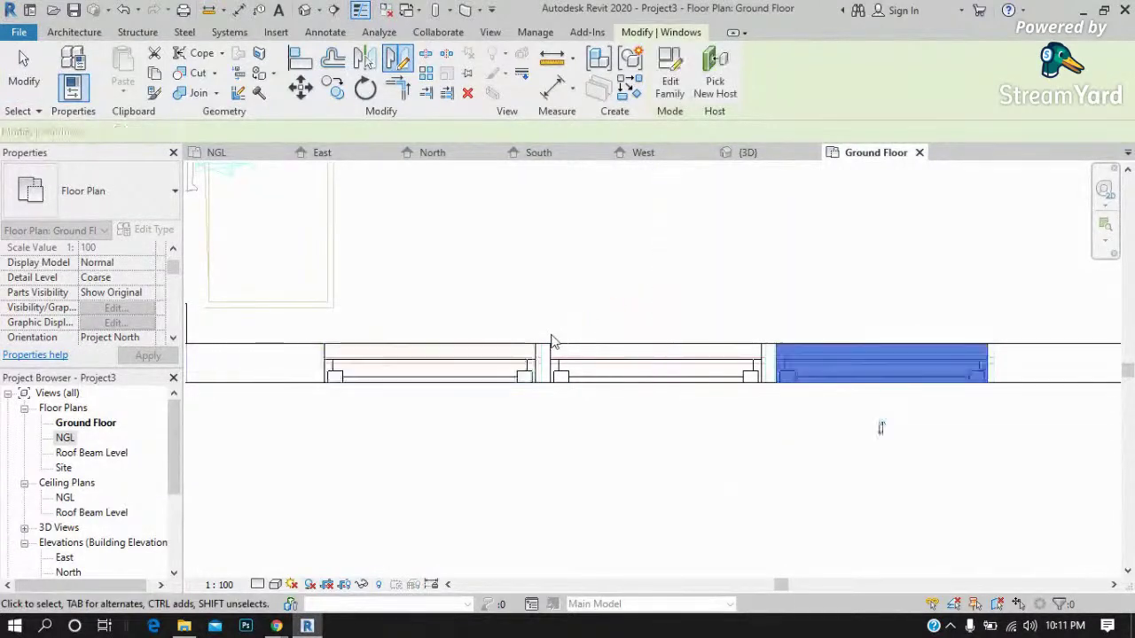
# Check the row of three windows in the 3D view, then return to the Ground Floor plan.
pyautogui.scroll(-2, 735, 387)
pyautogui.click(750, 156)
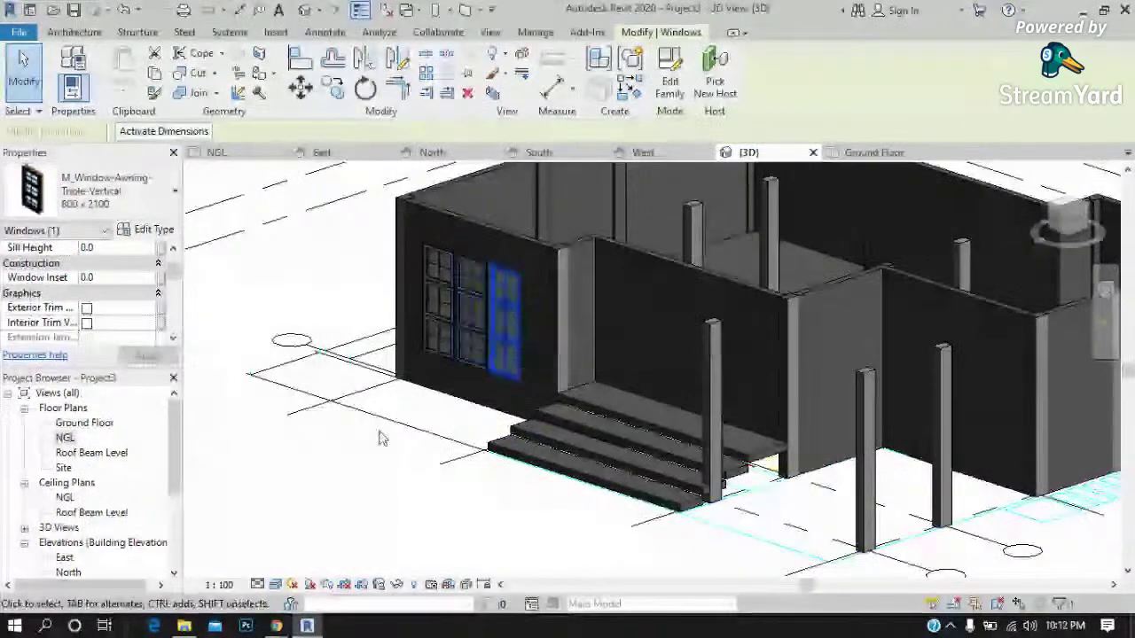
pyautogui.press('Escape')
pyautogui.scroll(2, 476, 317)
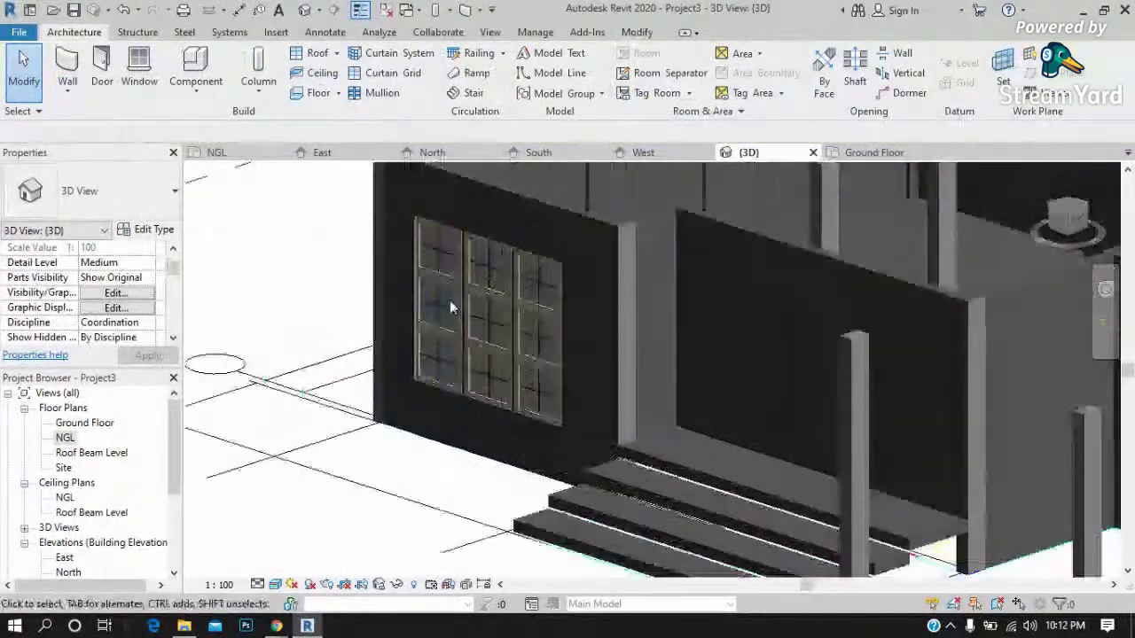
pyautogui.scroll(1, 511, 337)
pyautogui.scroll(3, 505, 337)
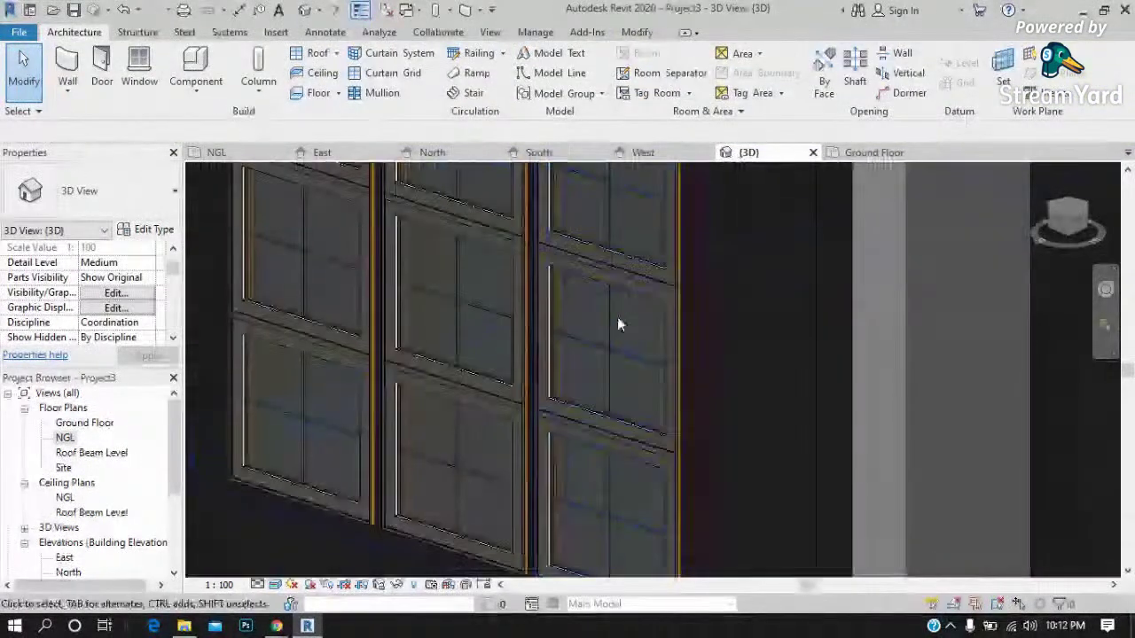
pyautogui.scroll(-2, 583, 370)
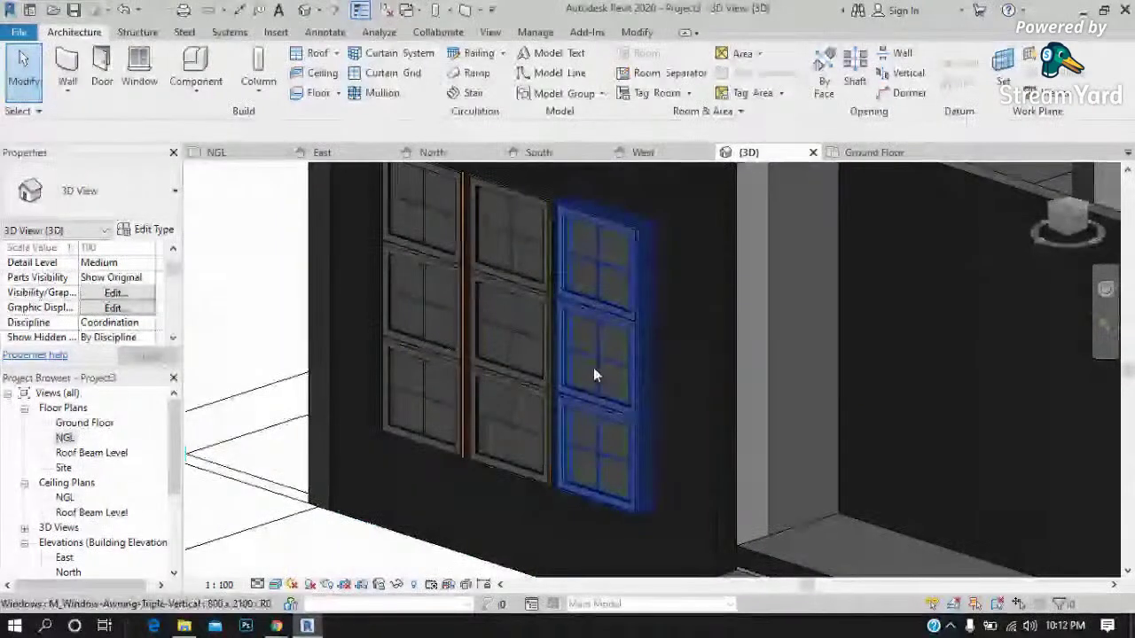
pyautogui.scroll(-2, 344, 339)
pyautogui.scroll(-1, 344, 340)
pyautogui.scroll(-1, 334, 391)
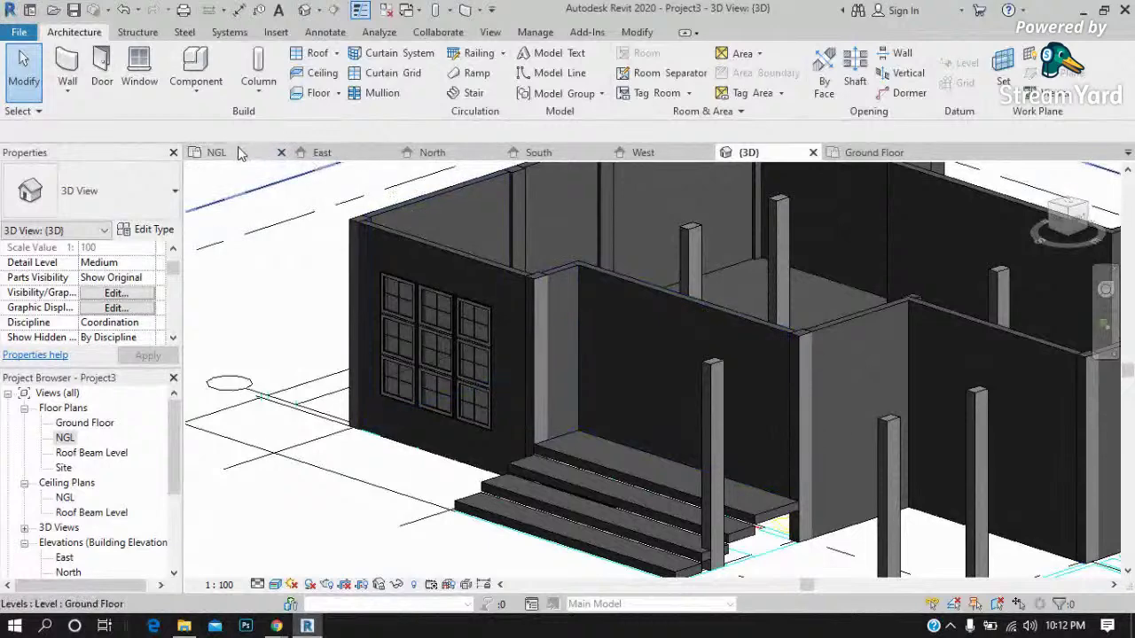
pyautogui.click(869, 152)
pyautogui.scroll(-3, 538, 364)
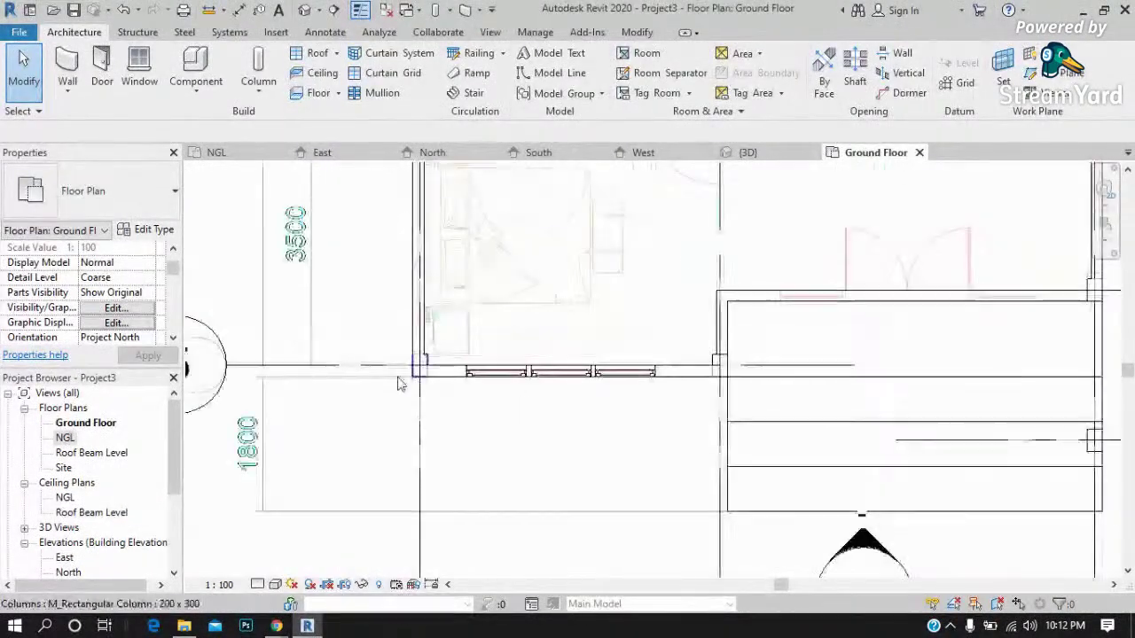
pyautogui.scroll(3, 816, 299)
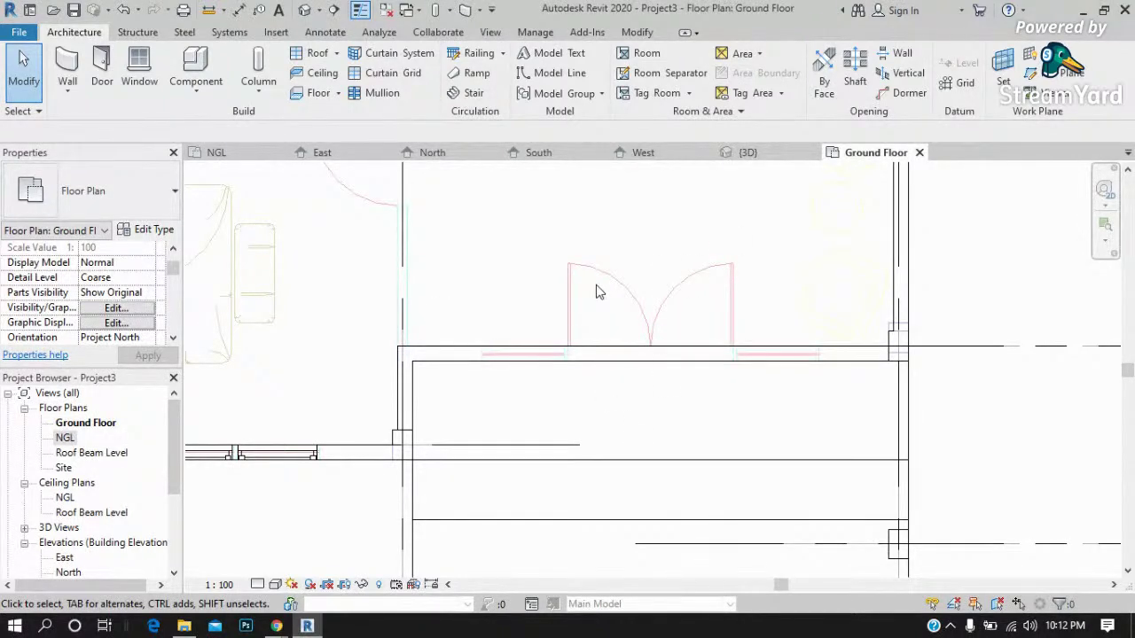
pyautogui.scroll(-2, 425, 498)
pyautogui.scroll(-2, 447, 490)
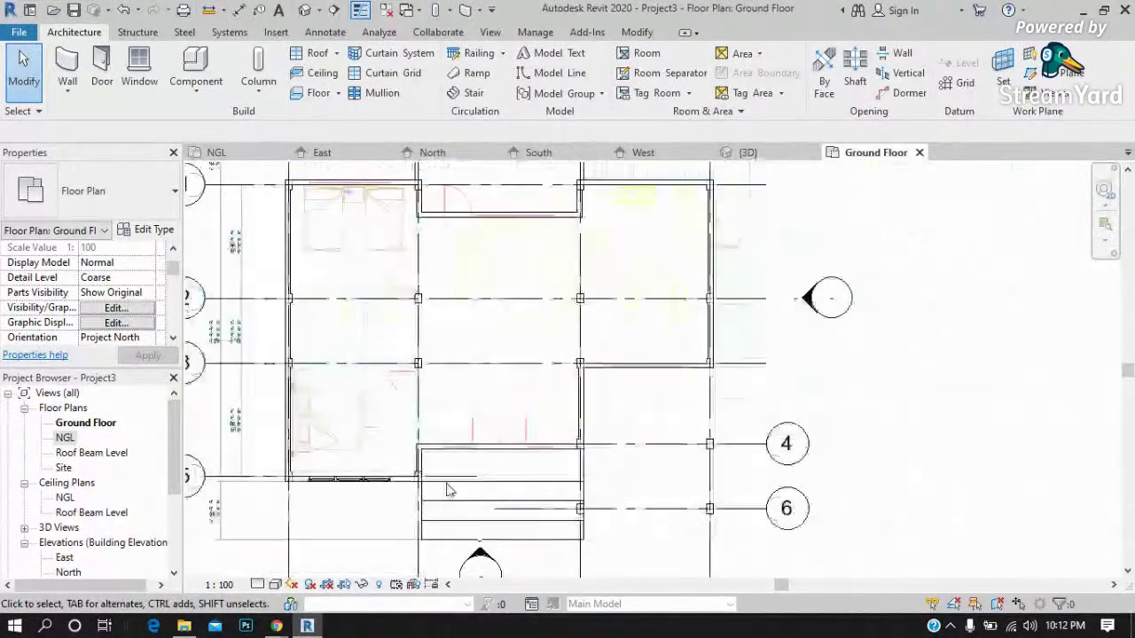
pyautogui.scroll(-1, 448, 490)
pyautogui.scroll(5, 436, 222)
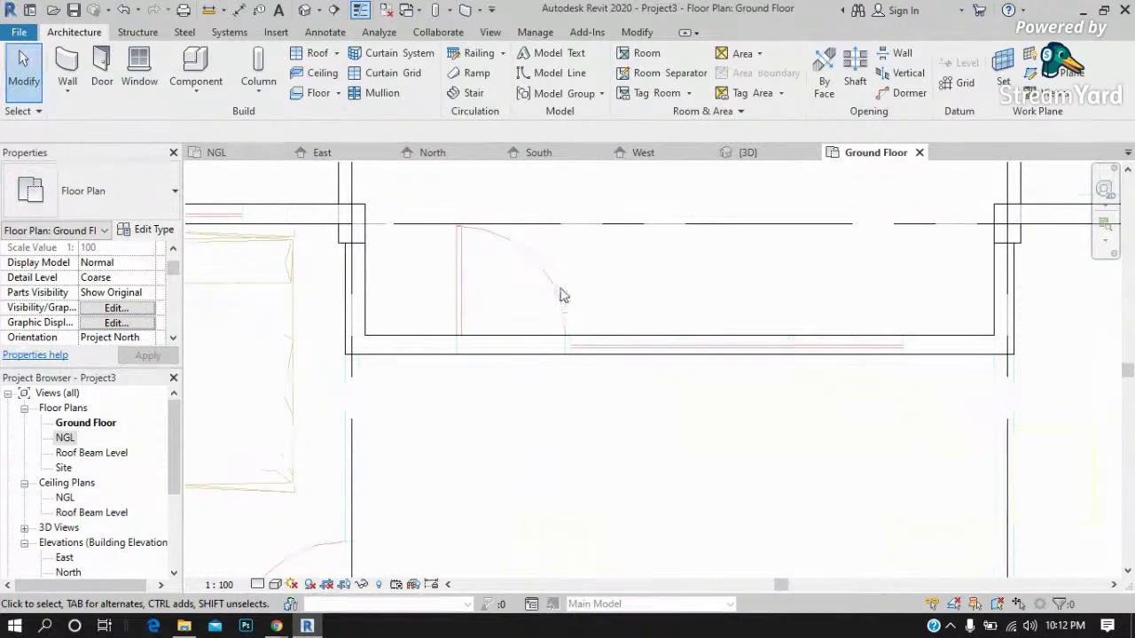
pyautogui.scroll(-2, 559, 297)
pyautogui.scroll(-2, 599, 280)
pyautogui.scroll(2, 474, 439)
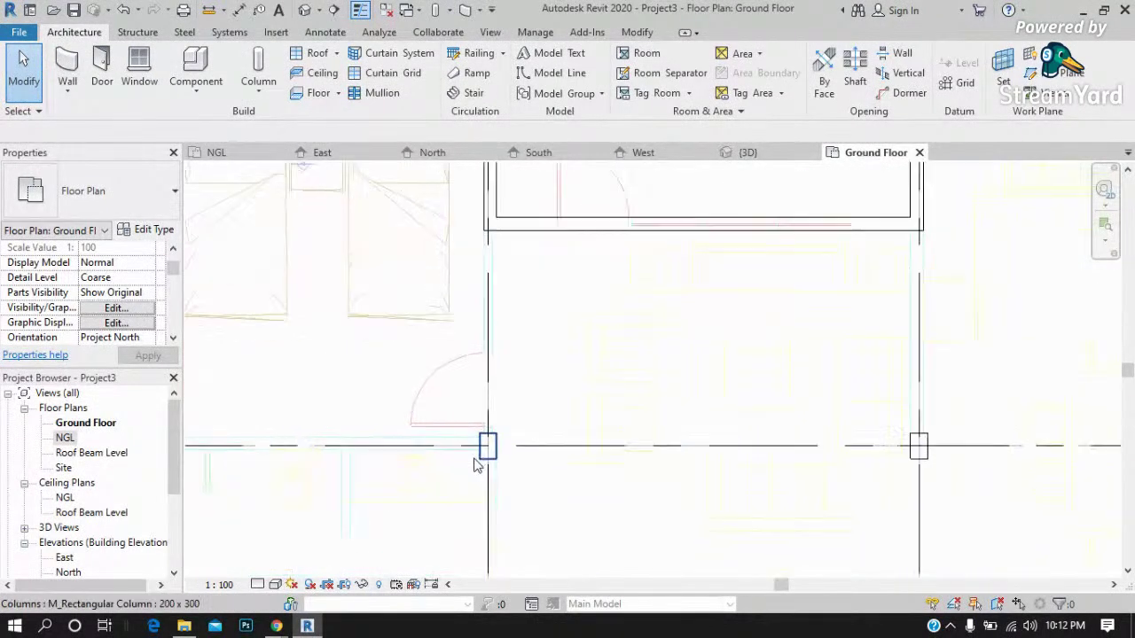
pyautogui.scroll(-1, 721, 423)
pyautogui.scroll(1, 461, 443)
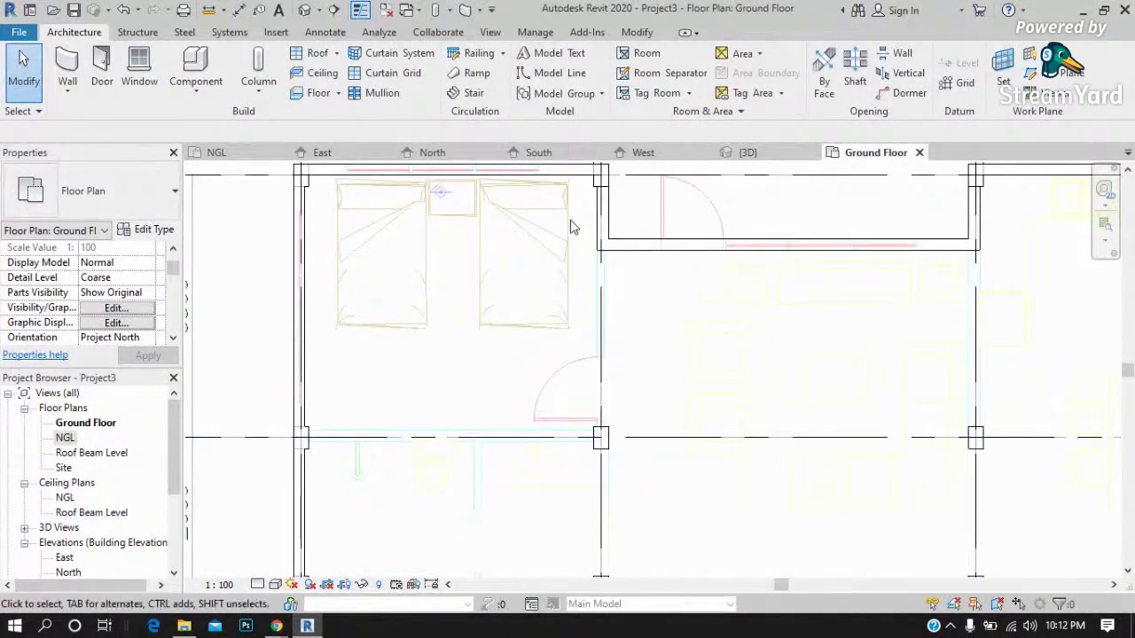
pyautogui.click(648, 246)
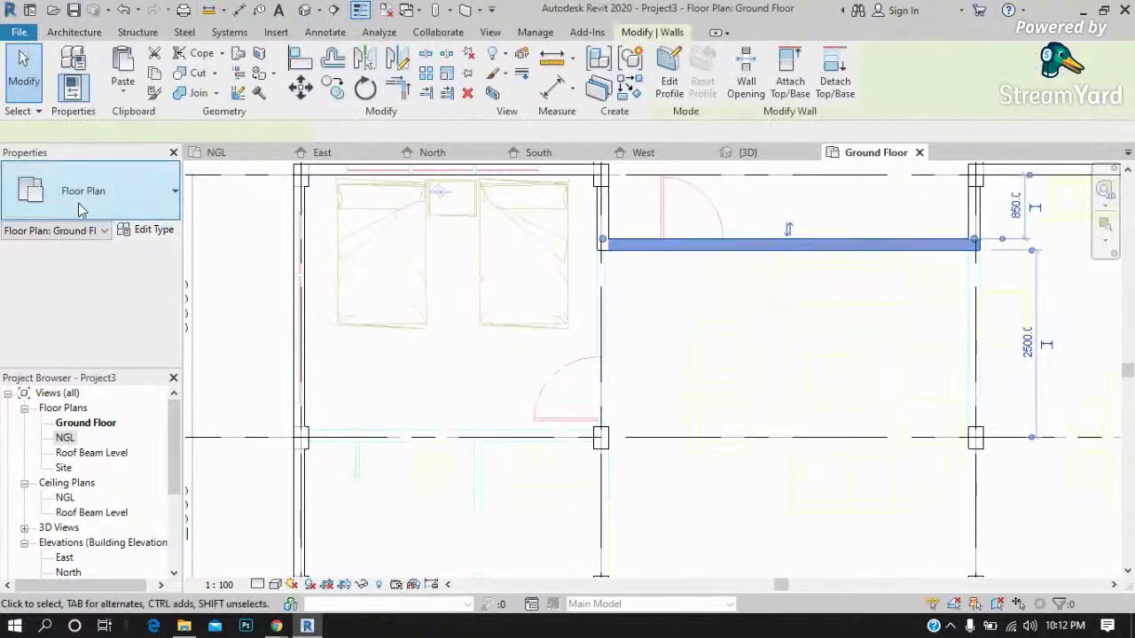
# Duplicate CHB 150 as 'CHB 100' with a 100-thick structure layer and assign it to the wall.
pyautogui.click(149, 230)
pyautogui.click(690, 120)
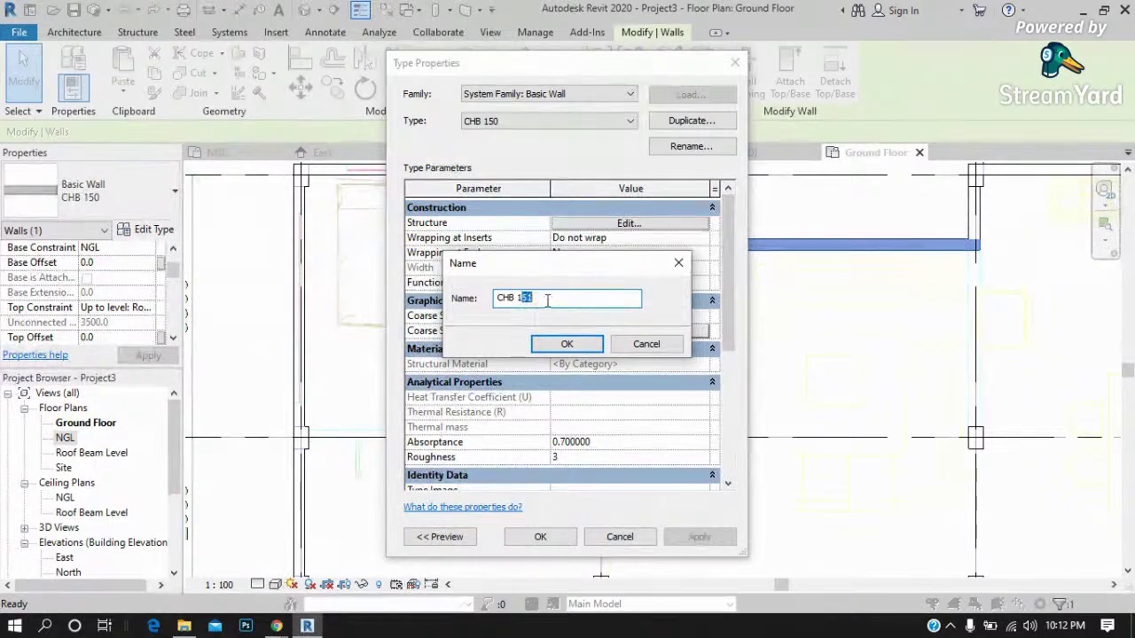
pyautogui.press('BackSpace')
pyautogui.write('0')
pyautogui.click(567, 345)
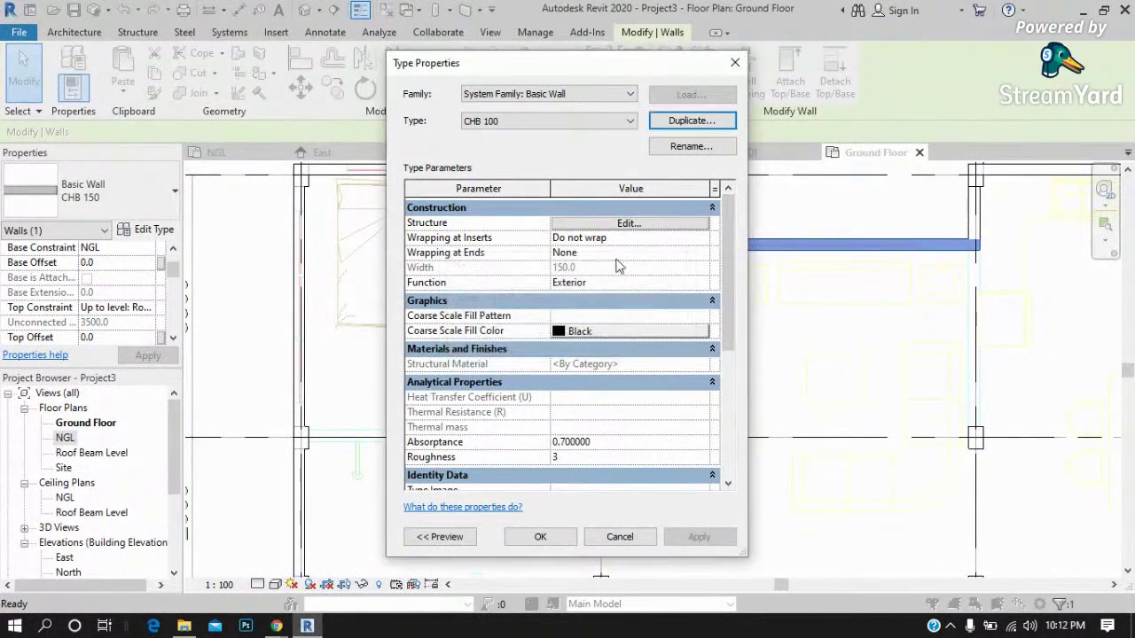
pyautogui.click(634, 224)
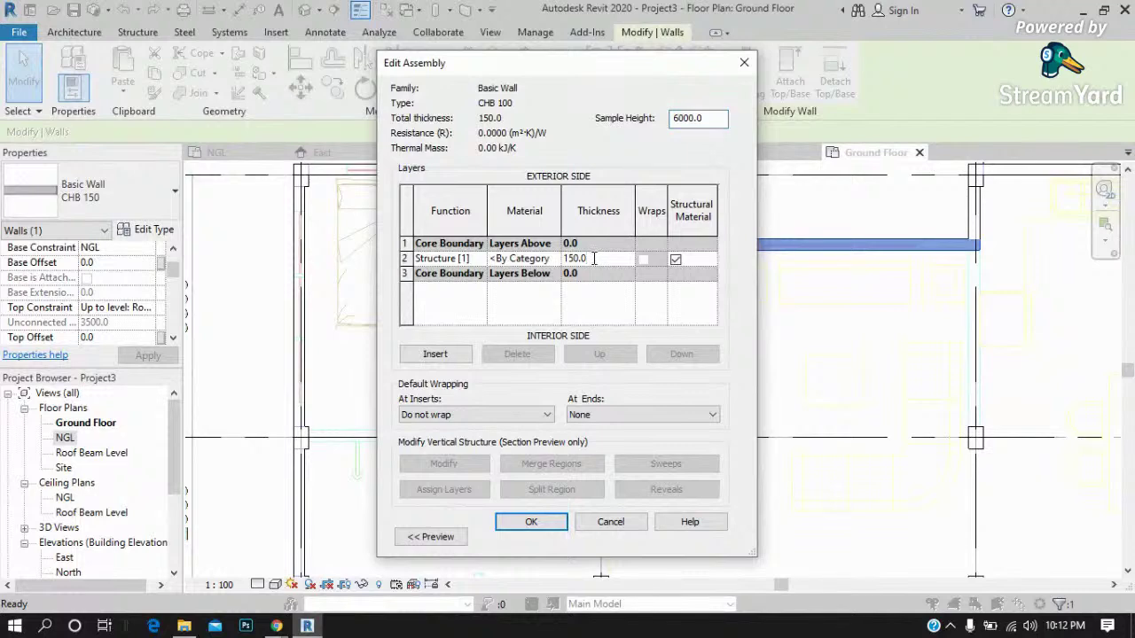
pyautogui.click(532, 521)
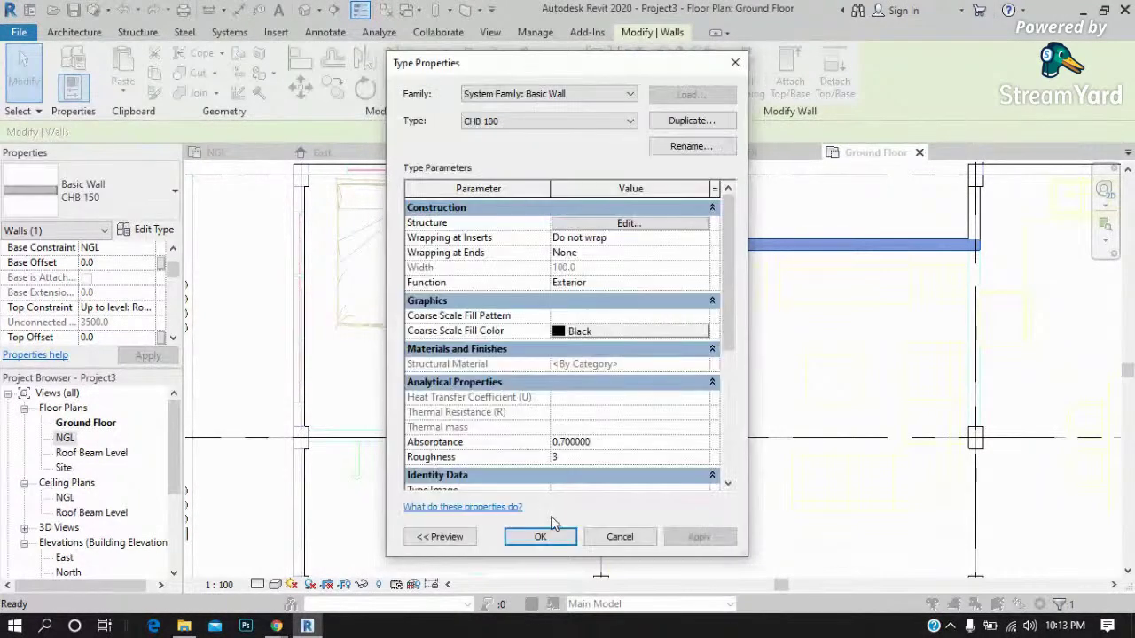
pyautogui.click(552, 539)
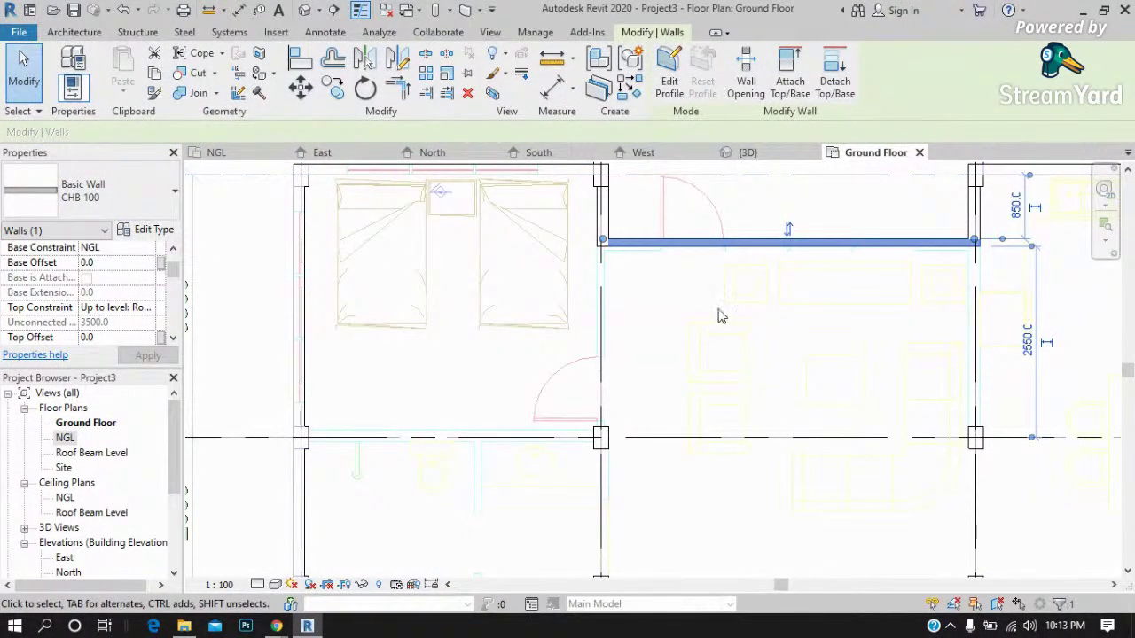
pyautogui.press('Escape')
# Use Match Type (MA) to copy the vertical wall's type onto the upper horizontal wall, then check it.
pyautogui.scroll(4, 620, 257)
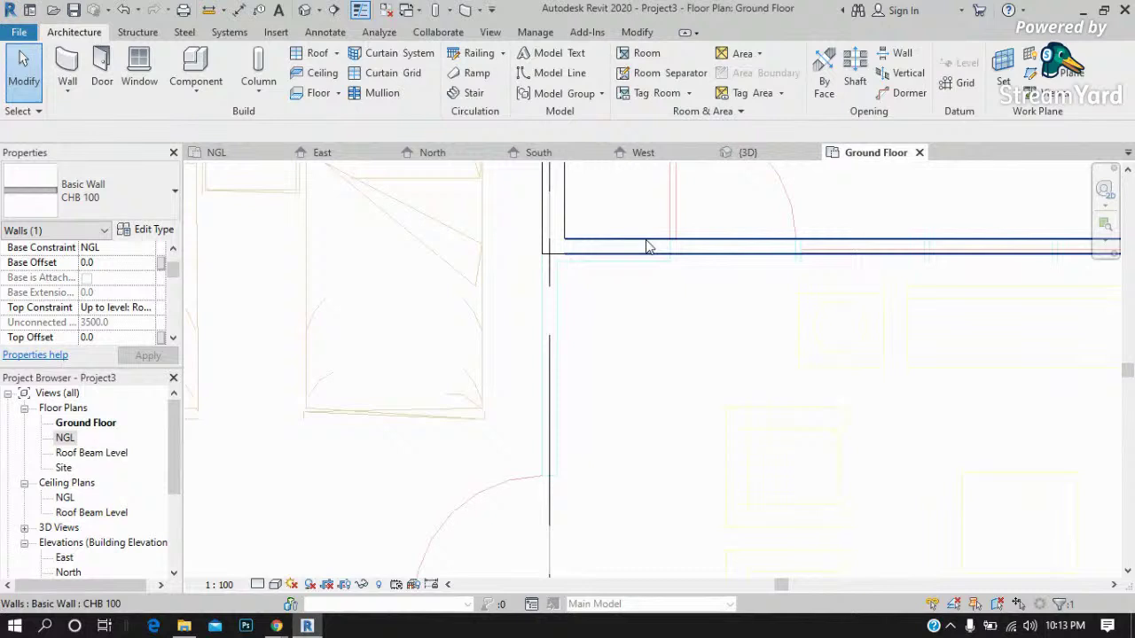
pyautogui.press('m')
pyautogui.press('a')
pyautogui.click(545, 239)
pyautogui.click(578, 272)
pyautogui.click(525, 297)
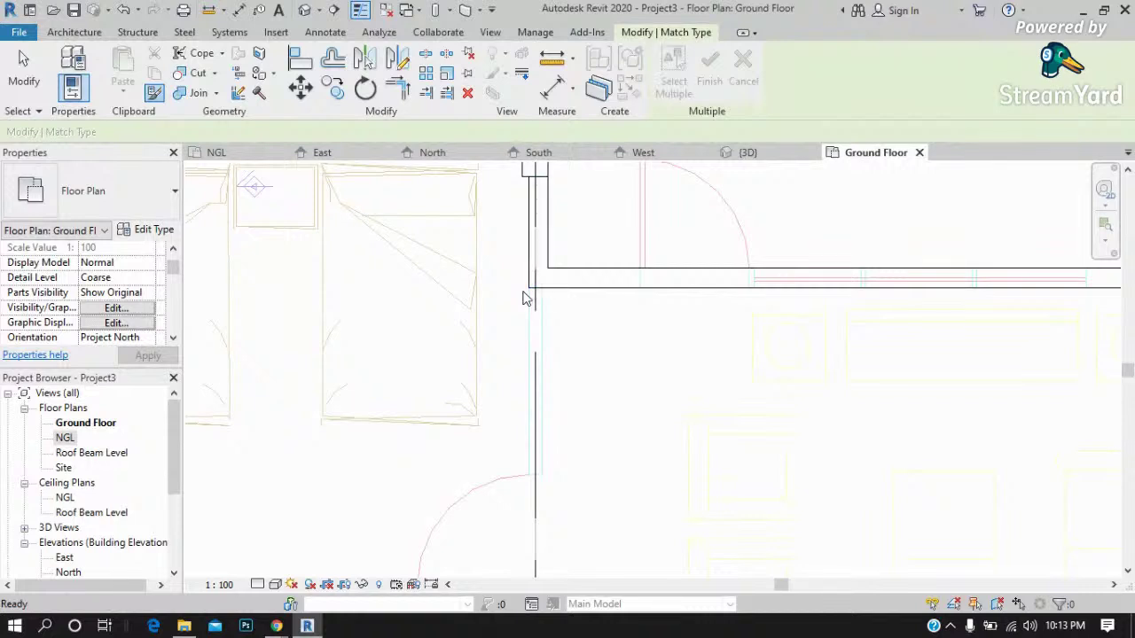
pyautogui.click(602, 275)
pyautogui.press('Escape')
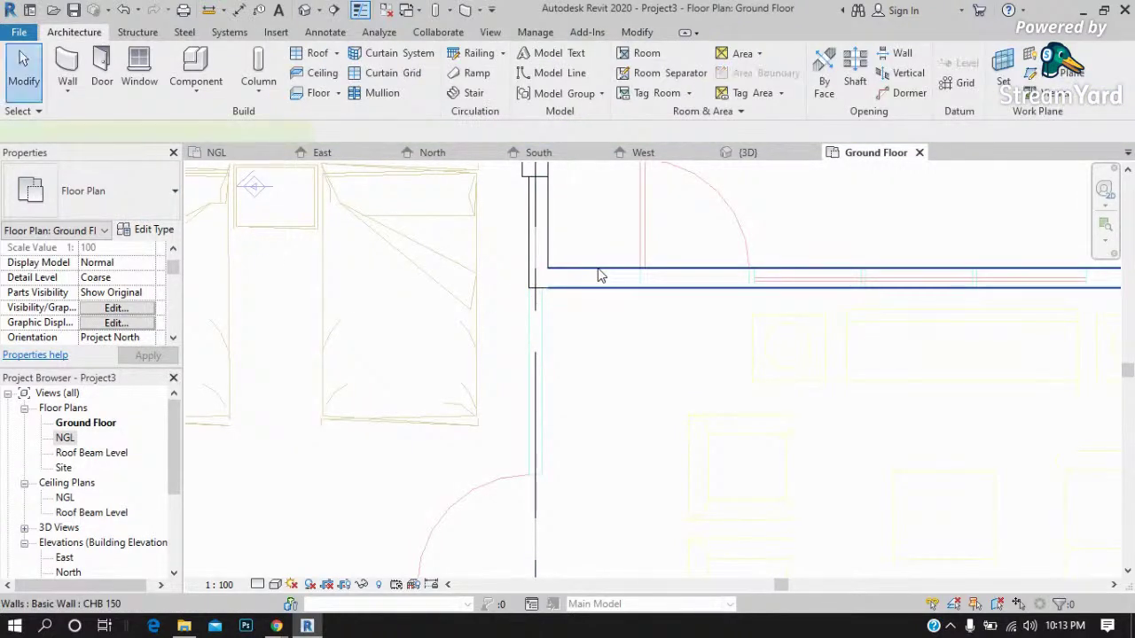
pyautogui.click(599, 275)
pyautogui.click(89, 190)
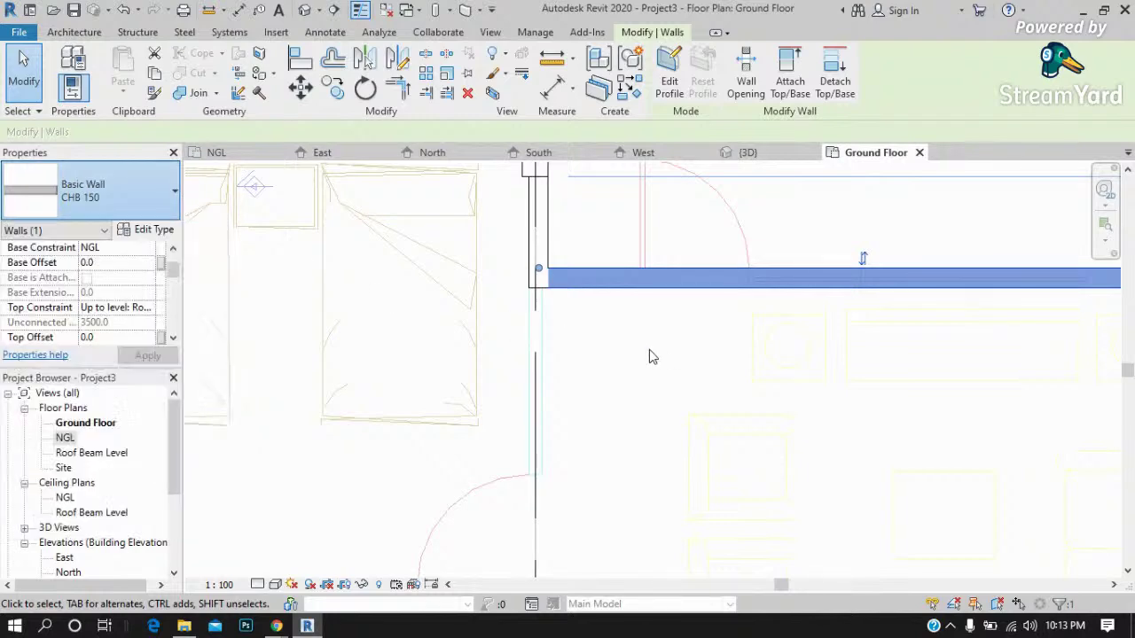
pyautogui.click(649, 357)
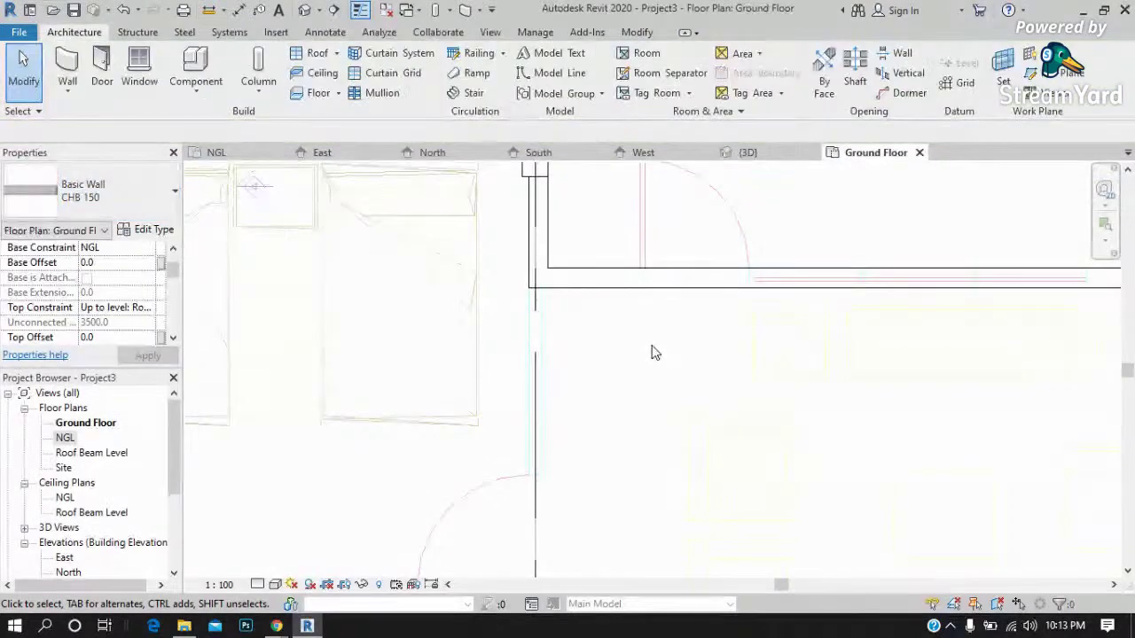
# Start a CHB 100 wall with its Location Line set to Core Face: Interior.
pyautogui.click(71, 78)
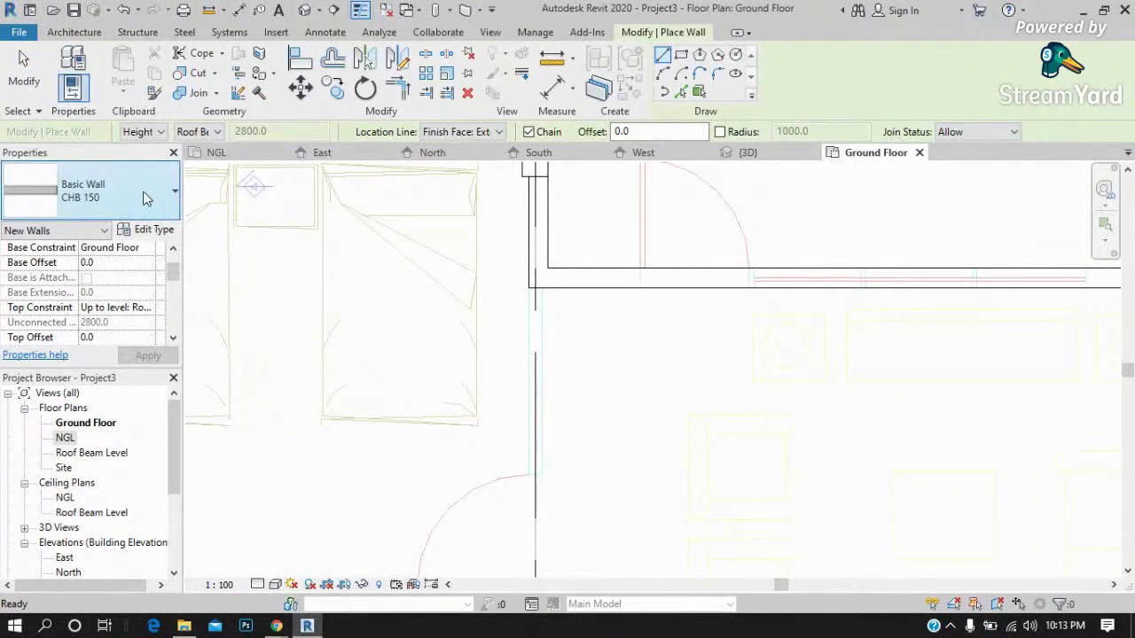
pyautogui.click(147, 197)
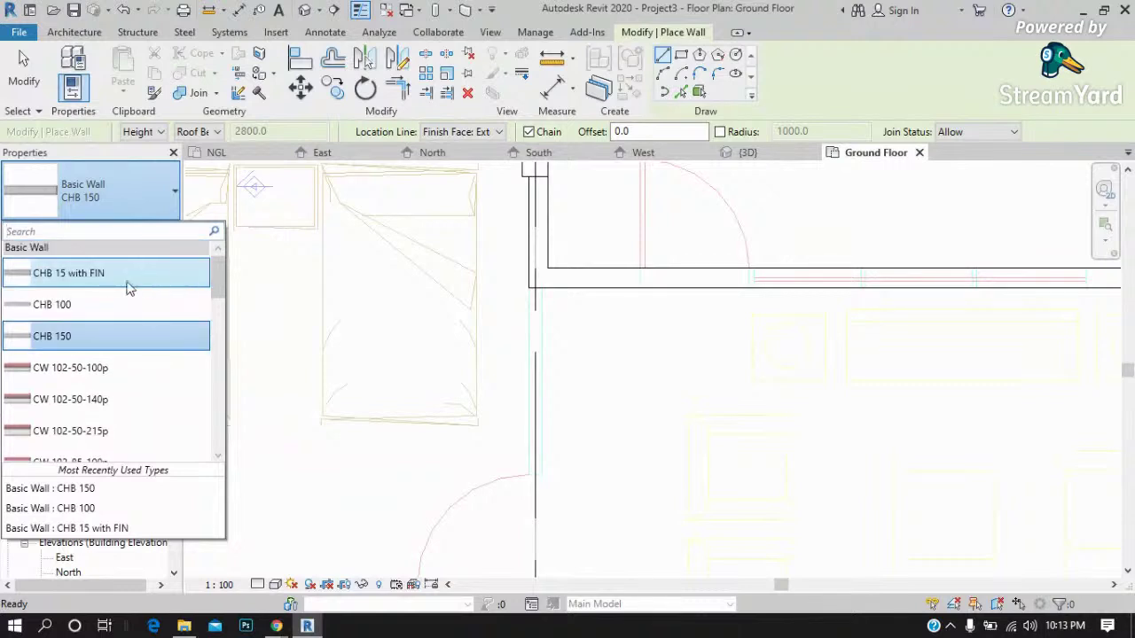
pyautogui.click(84, 304)
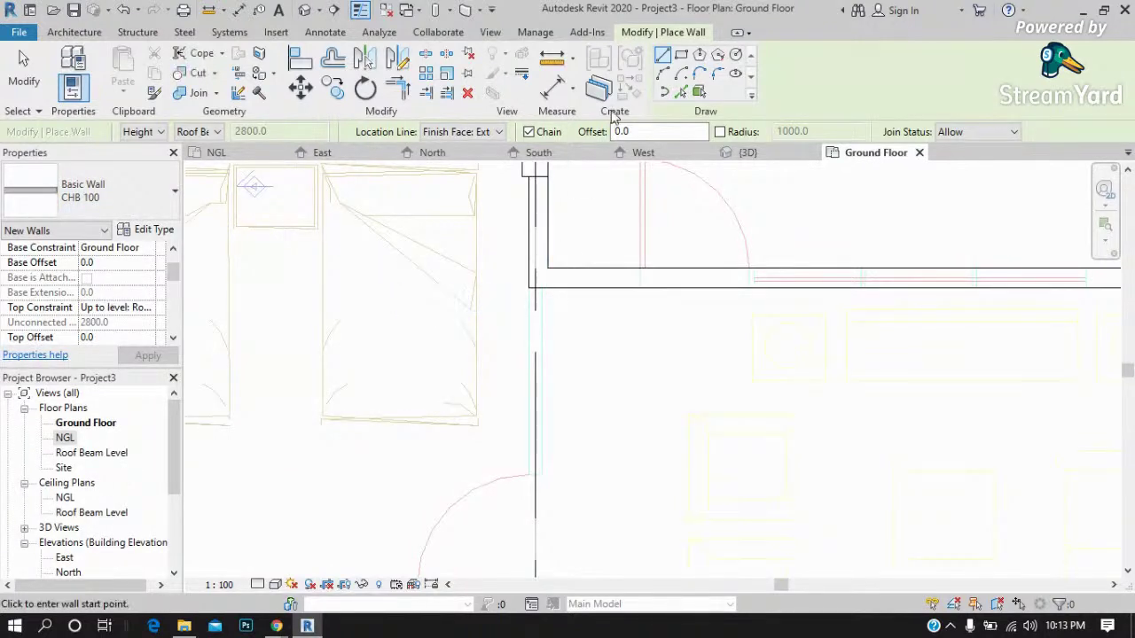
pyautogui.scroll(2, 514, 282)
pyautogui.click(526, 278)
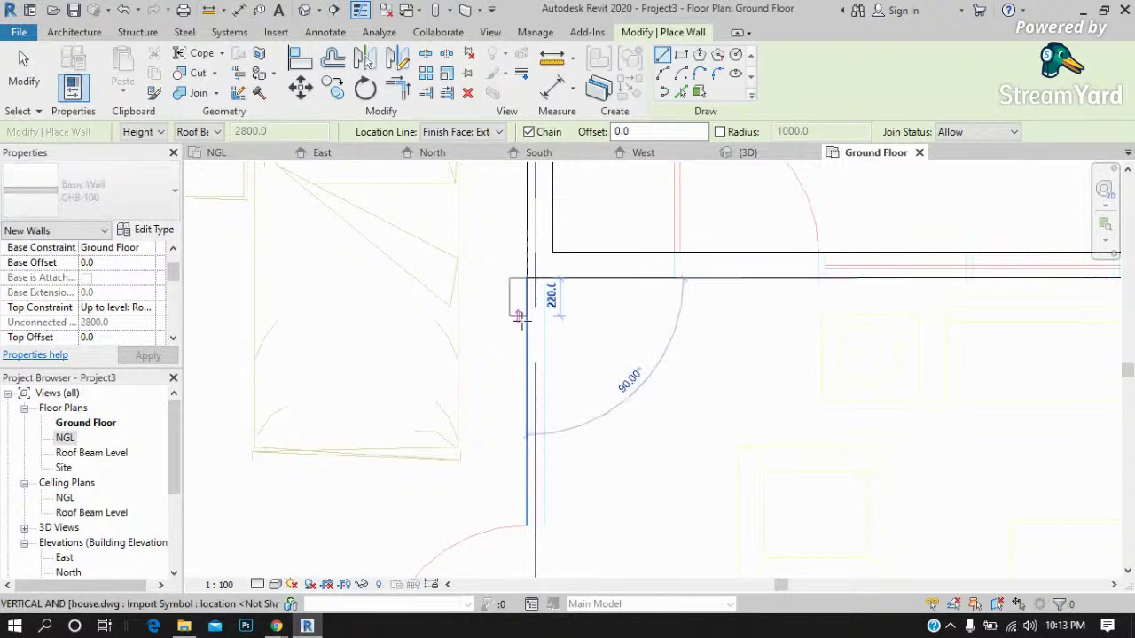
pyautogui.press('Escape')
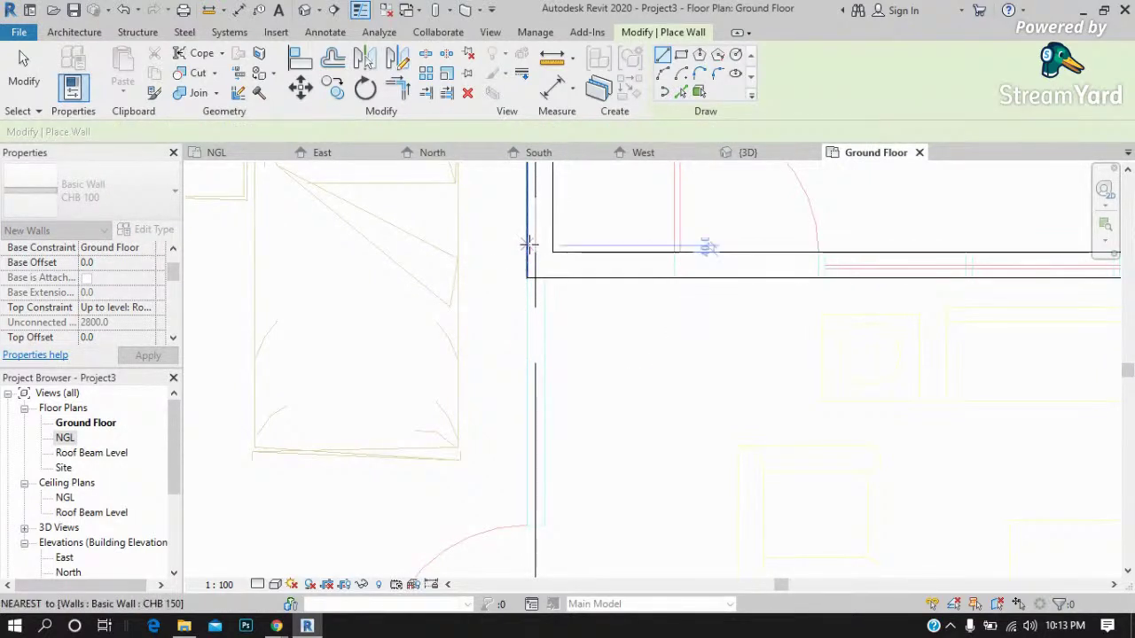
pyautogui.scroll(-1, 532, 262)
pyautogui.scroll(1, 536, 266)
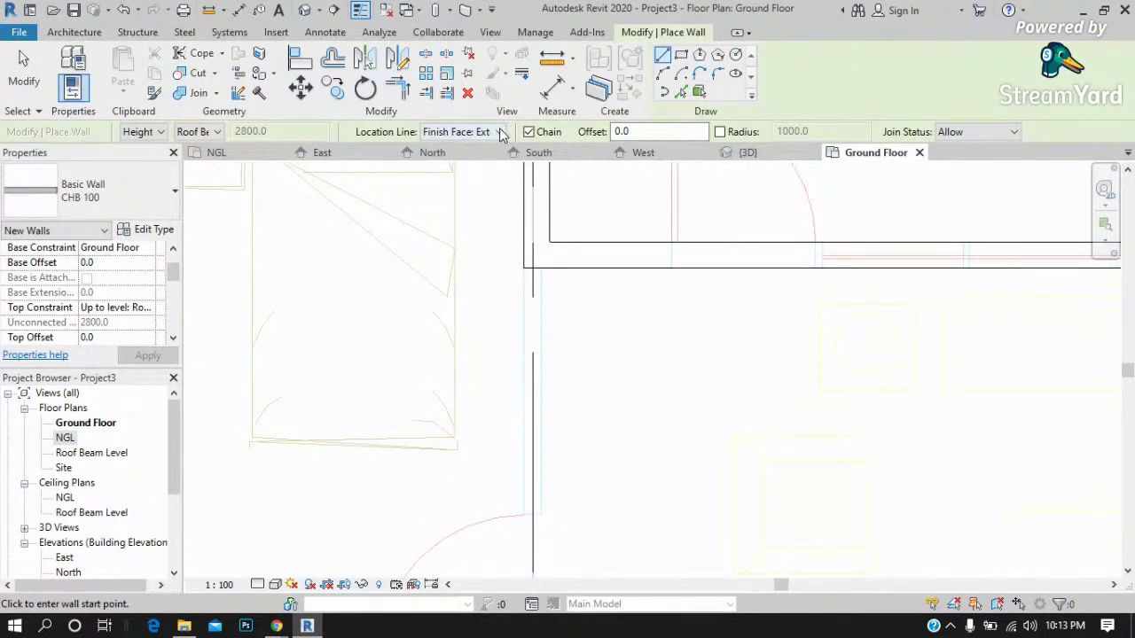
pyautogui.click(501, 133)
pyautogui.click(501, 133)
# Draw the CHB 100 wall from the lower column up to the upper wall.
pyautogui.scroll(-1, 538, 277)
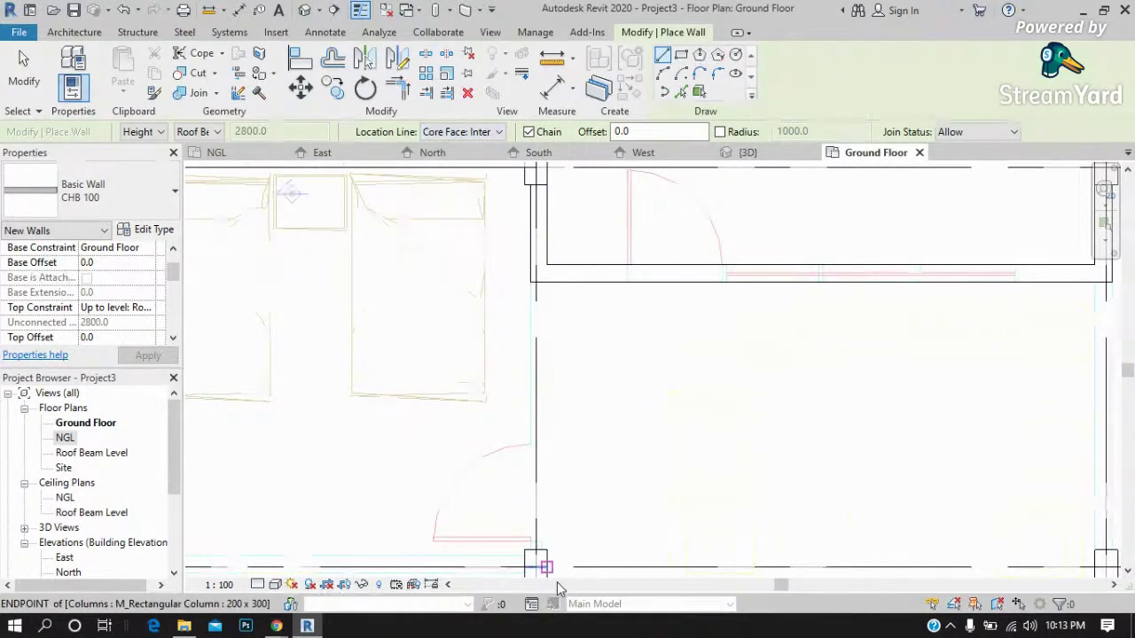
pyautogui.scroll(3, 567, 564)
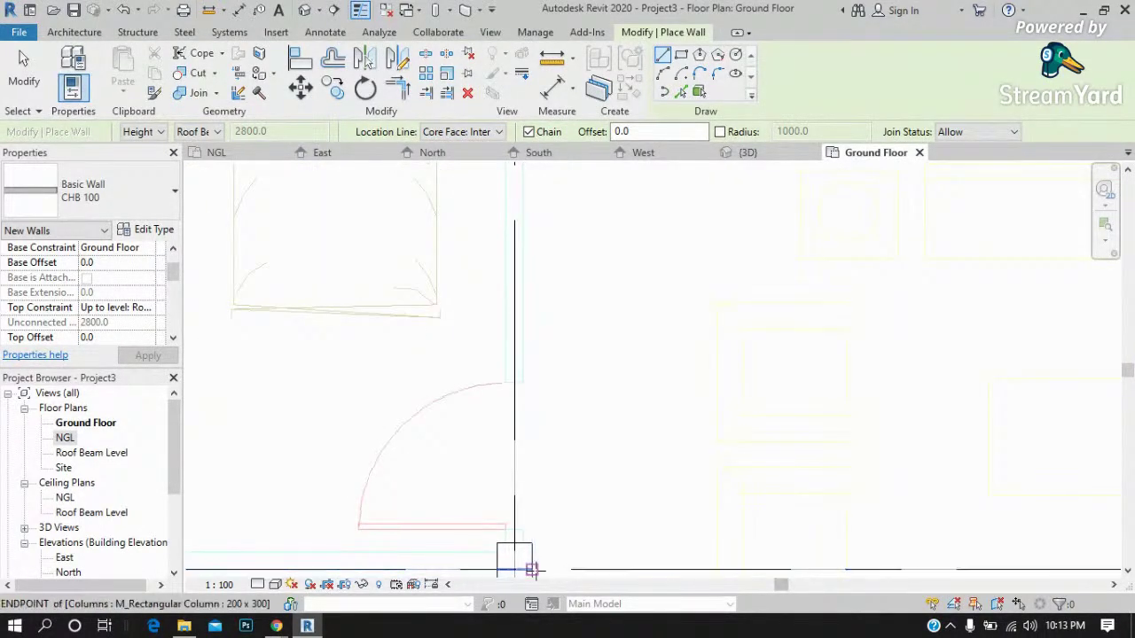
pyautogui.click(514, 529)
pyautogui.scroll(-2, 519, 497)
pyautogui.scroll(1, 526, 257)
pyautogui.click(503, 264)
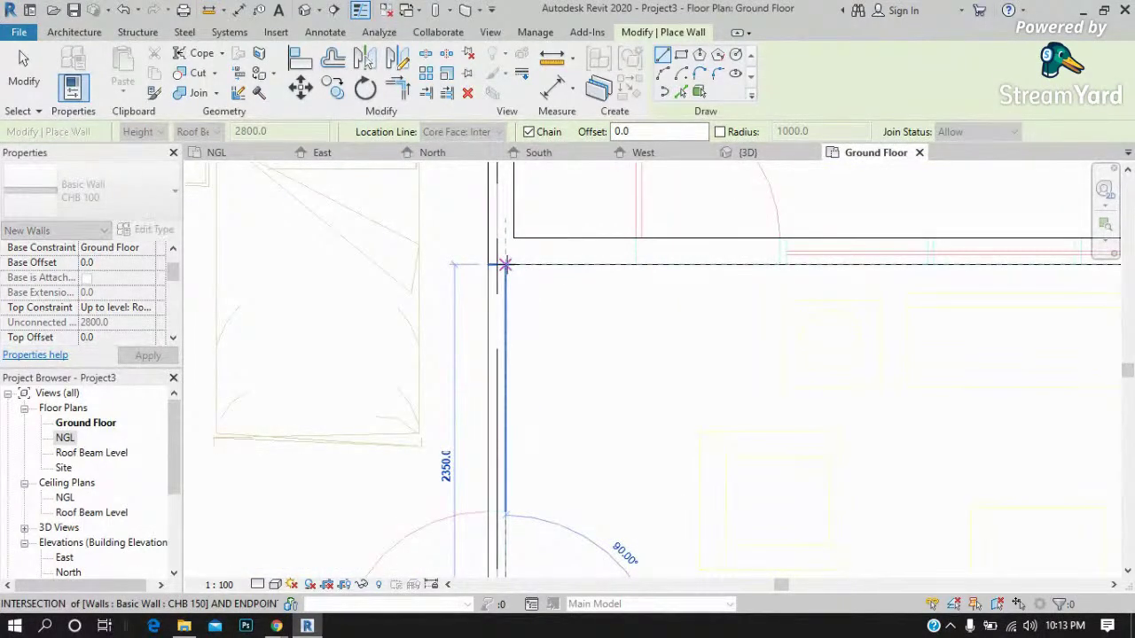
pyautogui.click(26, 73)
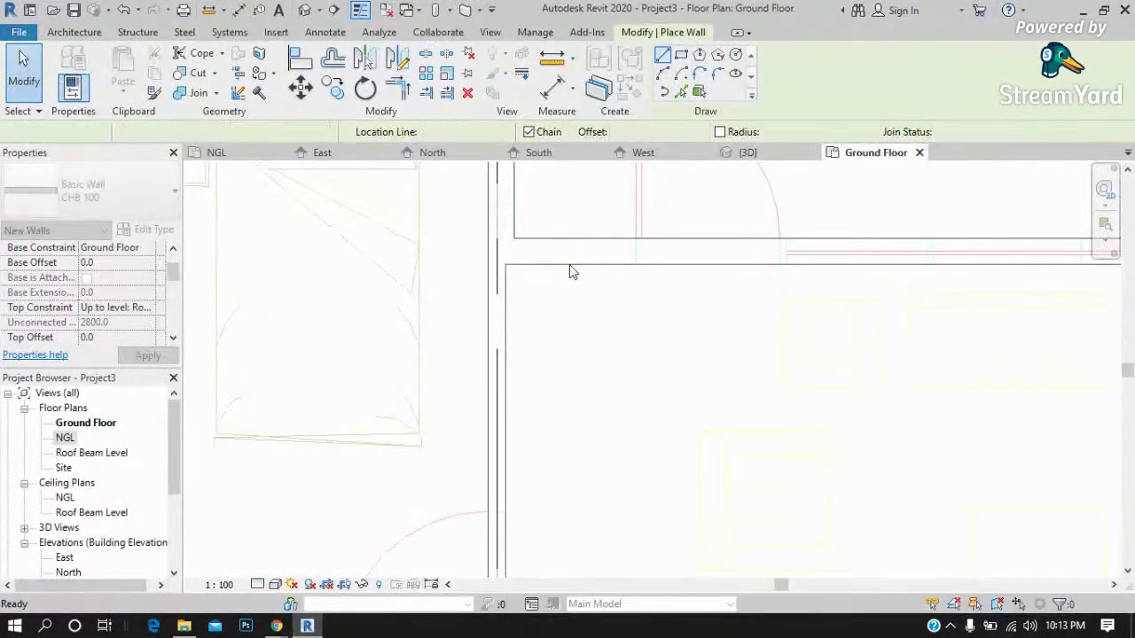
# View the house in the {3D} view.
pyautogui.scroll(2, 497, 273)
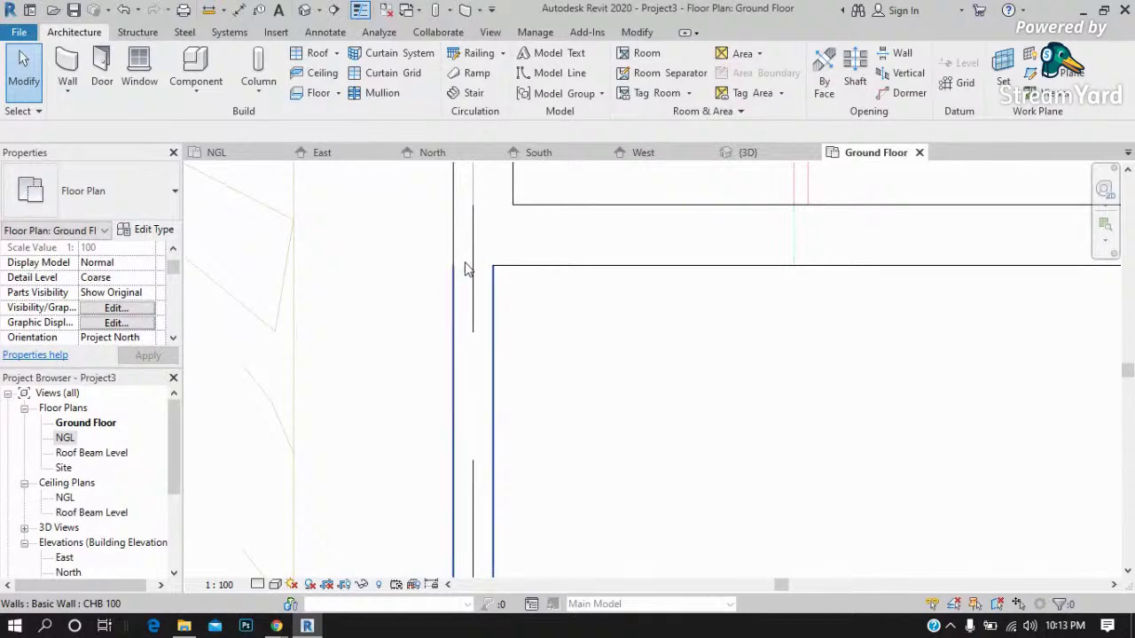
pyautogui.scroll(-1, 496, 248)
pyautogui.scroll(-2, 510, 235)
pyautogui.scroll(-1, 519, 235)
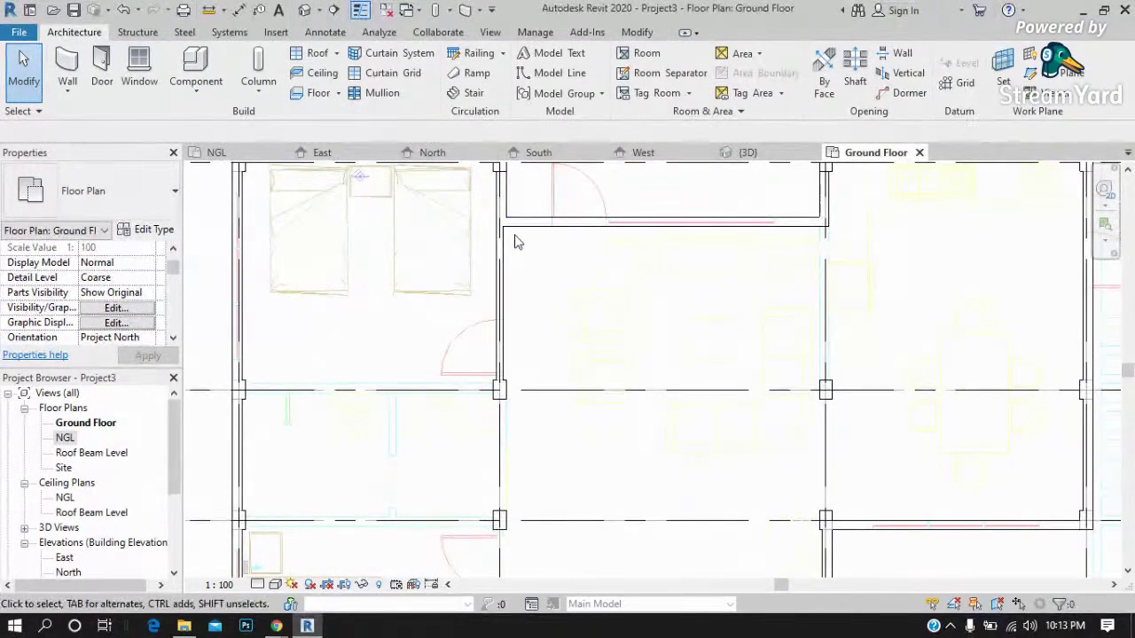
pyautogui.click(748, 152)
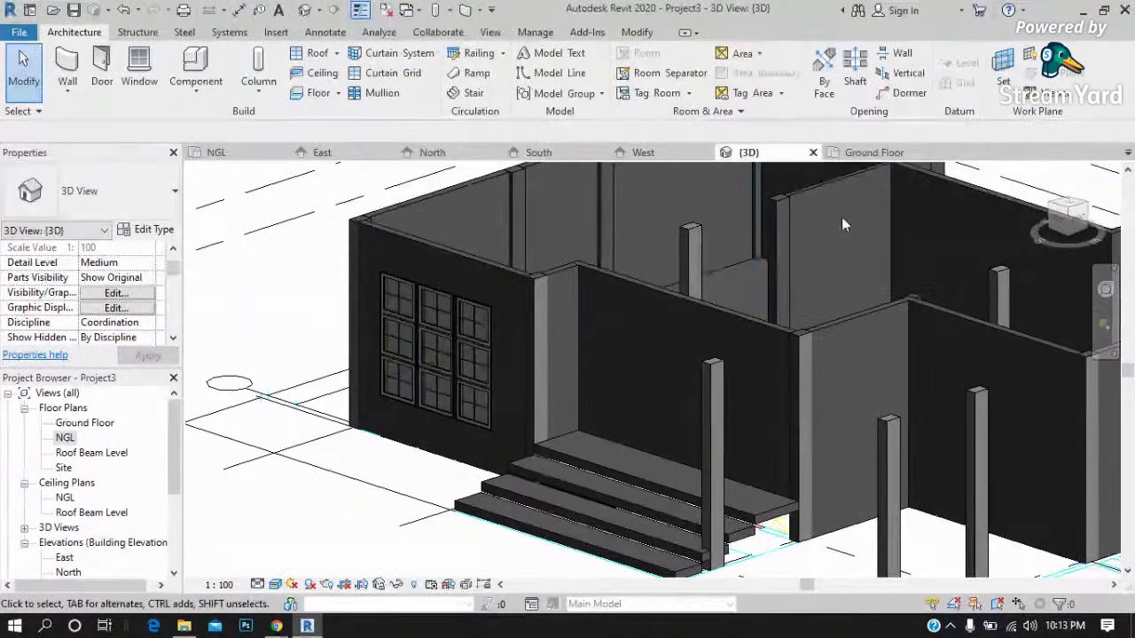
# Return to the Ground Floor plan and use Create Similar on the existing CHB 100 wall.
pyautogui.moveTo(1070, 220); pyautogui.dragTo(1073, 257)
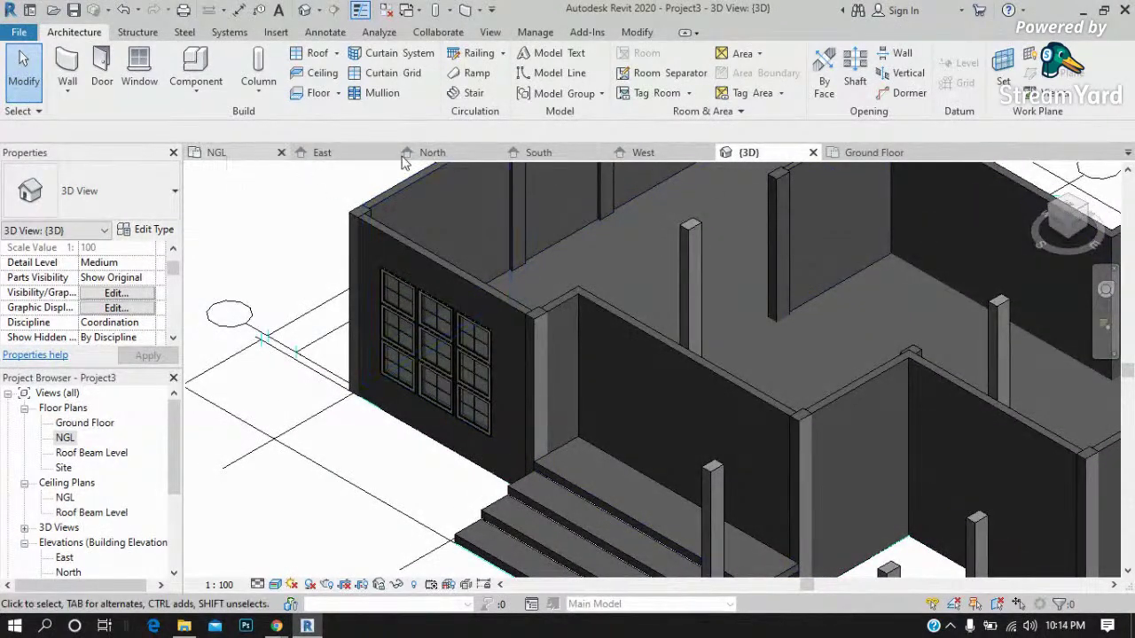
pyautogui.click(908, 155)
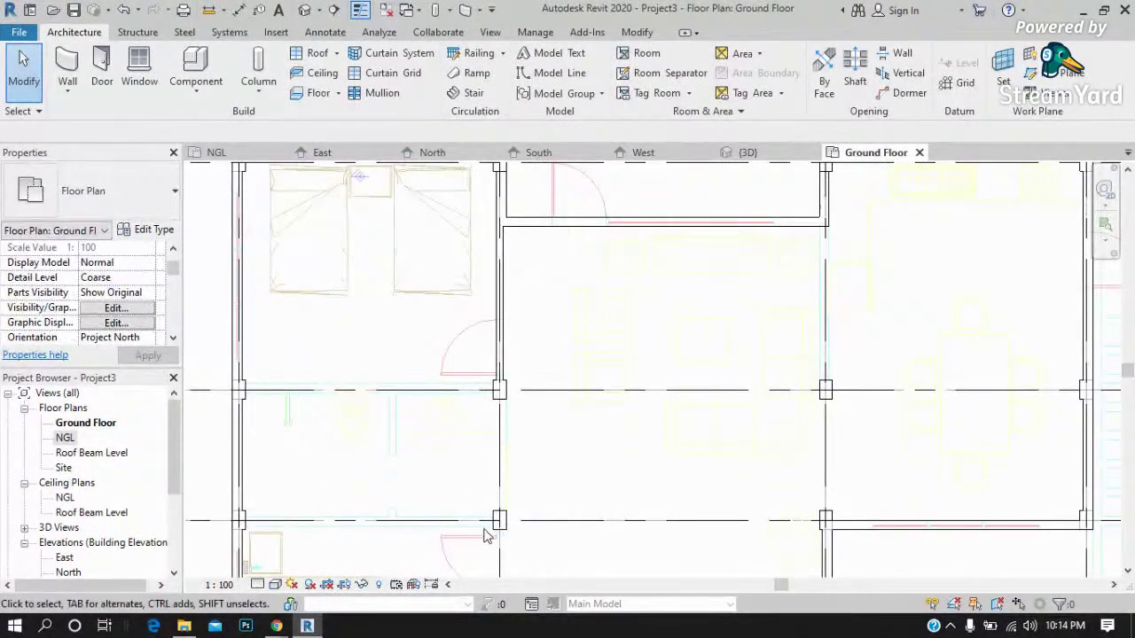
pyautogui.scroll(2, 486, 535)
pyautogui.click(514, 297)
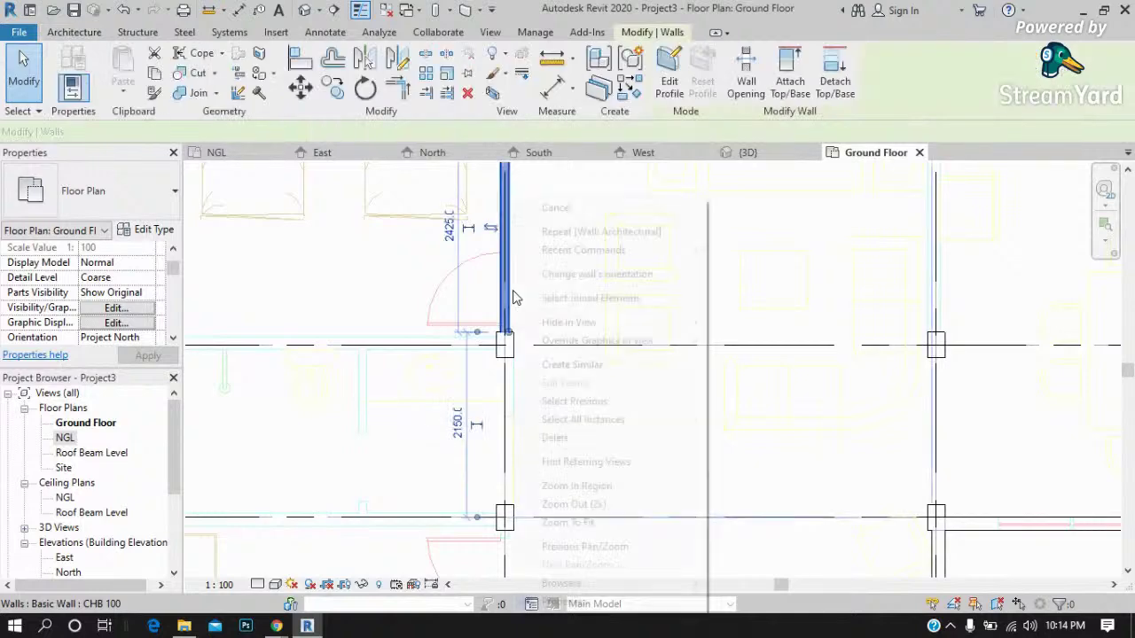
pyautogui.rightClick(515, 297)
pyautogui.click(589, 376)
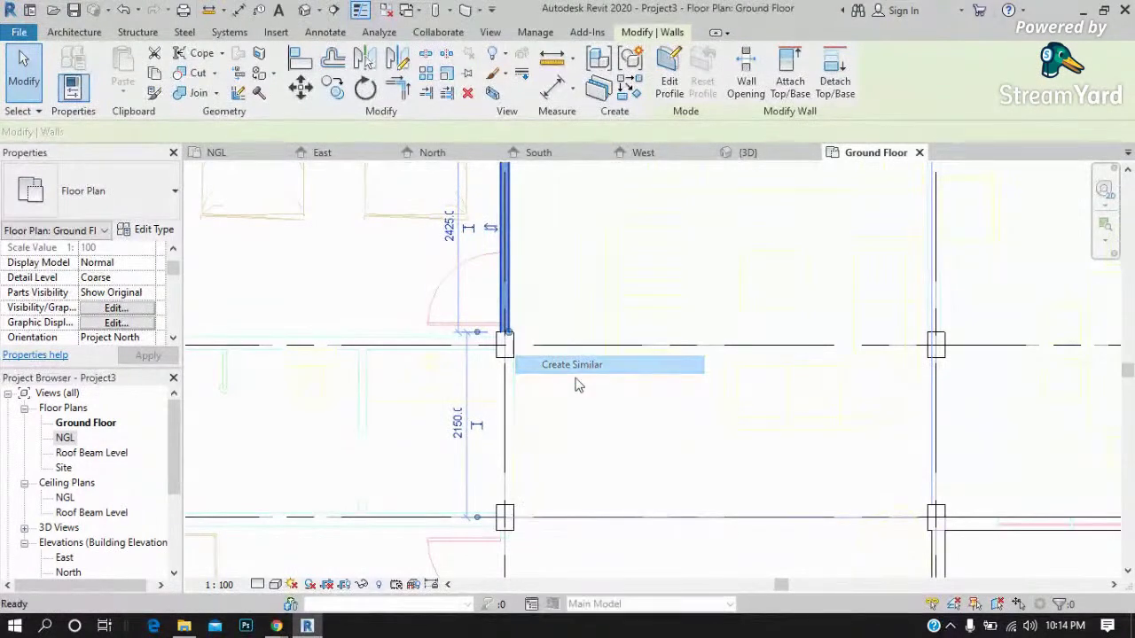
# Switch to the NGL floor plan and display it in Wireframe.
pyautogui.scroll(-2, 532, 325)
pyautogui.scroll(4, 452, 427)
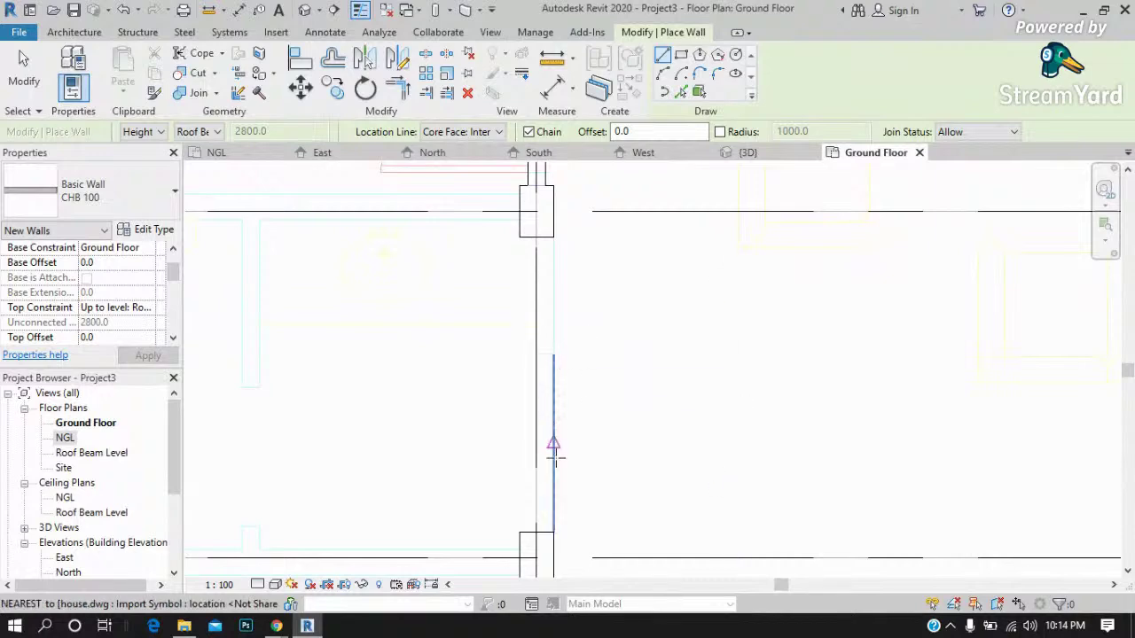
pyautogui.scroll(-1, 497, 276)
pyautogui.scroll(1, 543, 333)
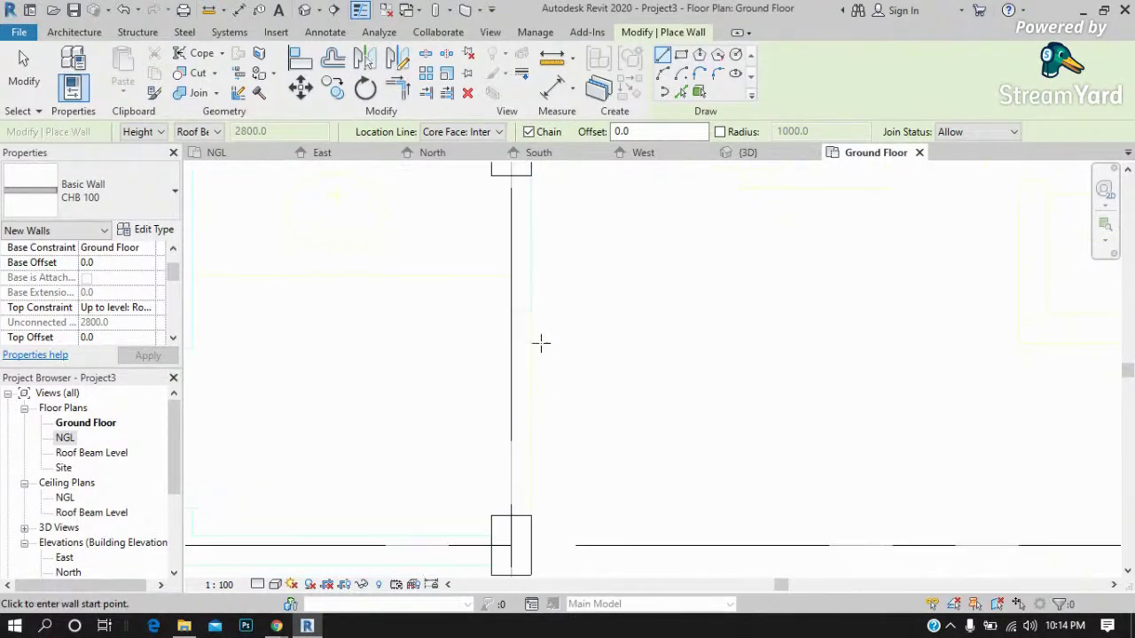
pyautogui.click(219, 152)
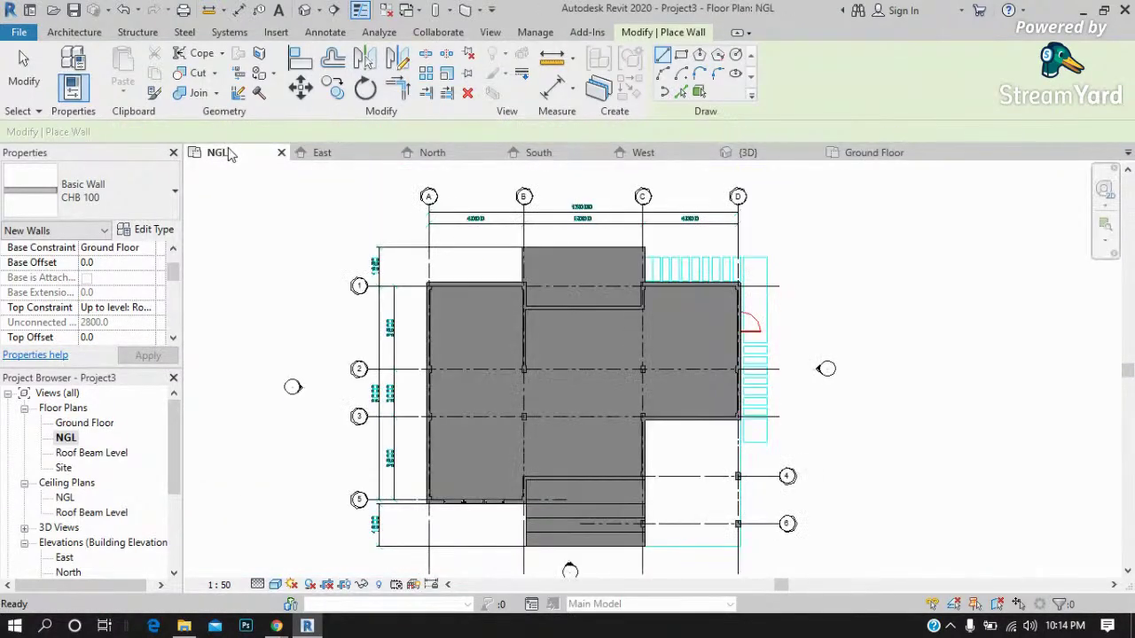
pyautogui.scroll(3, 731, 365)
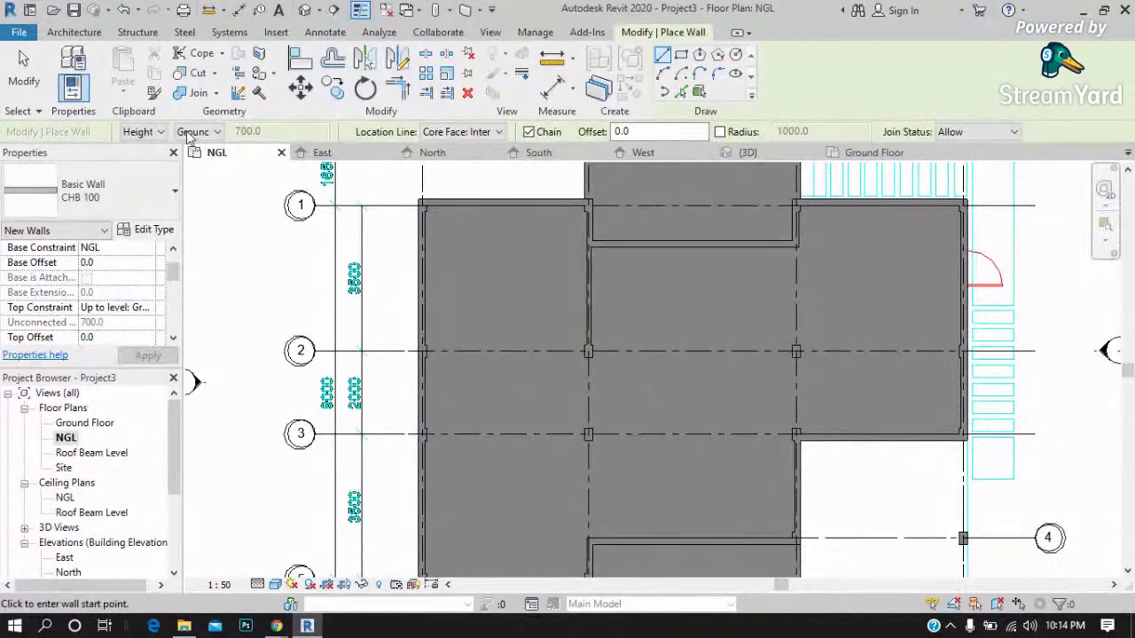
pyautogui.click(280, 586)
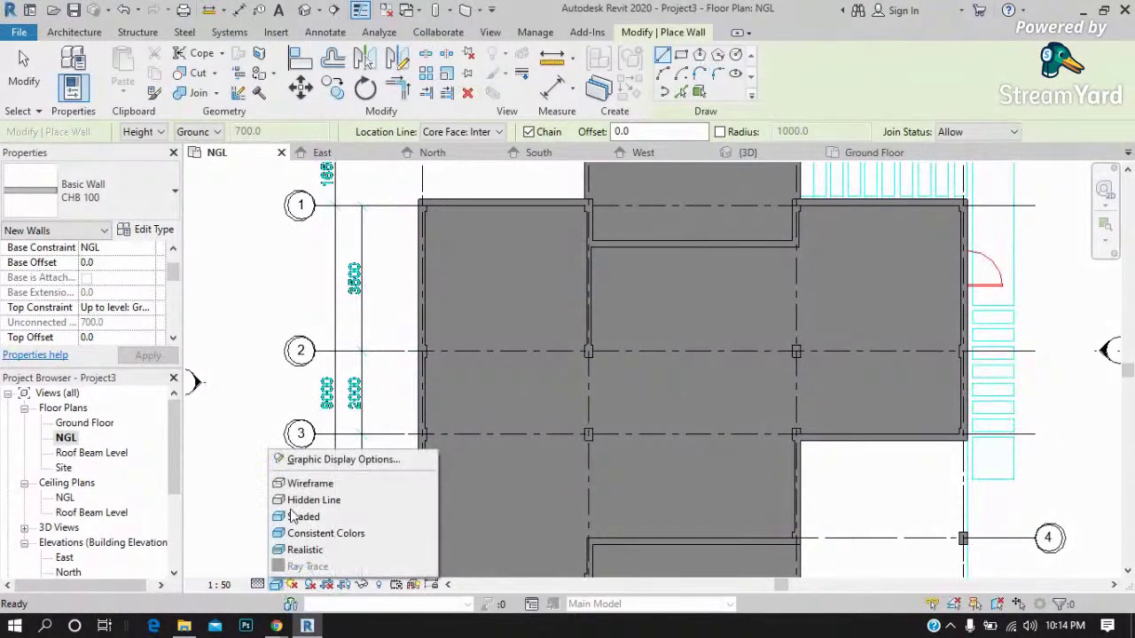
pyautogui.click(306, 481)
# Draw a CHB 100 wall chain on the NGL plan extending down to the column.
pyautogui.scroll(2, 570, 432)
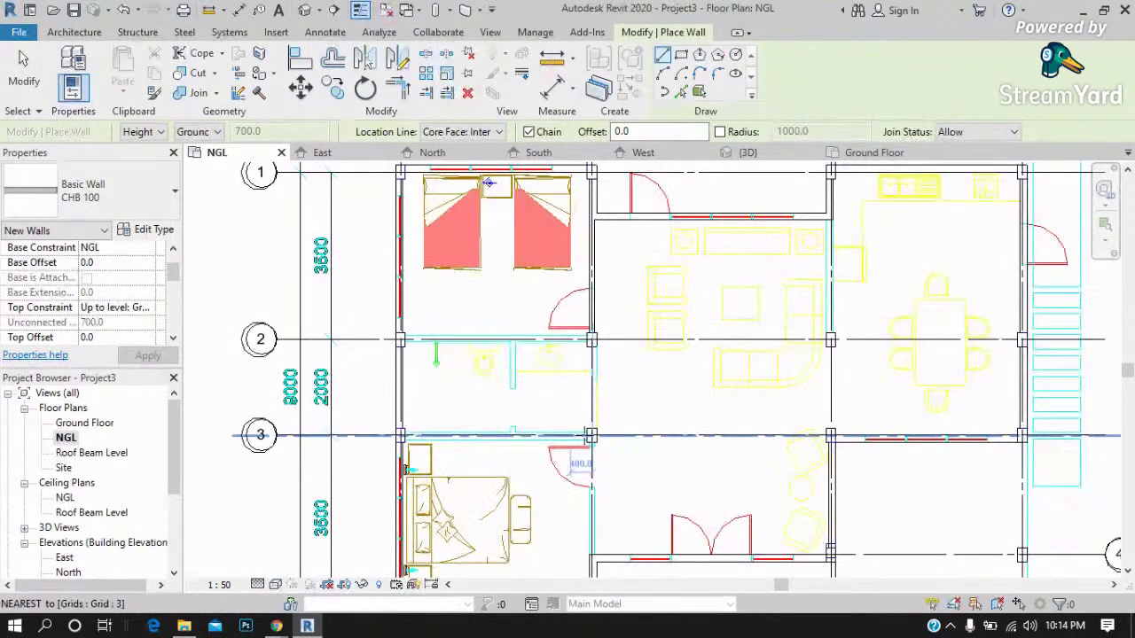
pyautogui.scroll(2, 571, 430)
pyautogui.click(604, 217)
pyautogui.click(605, 307)
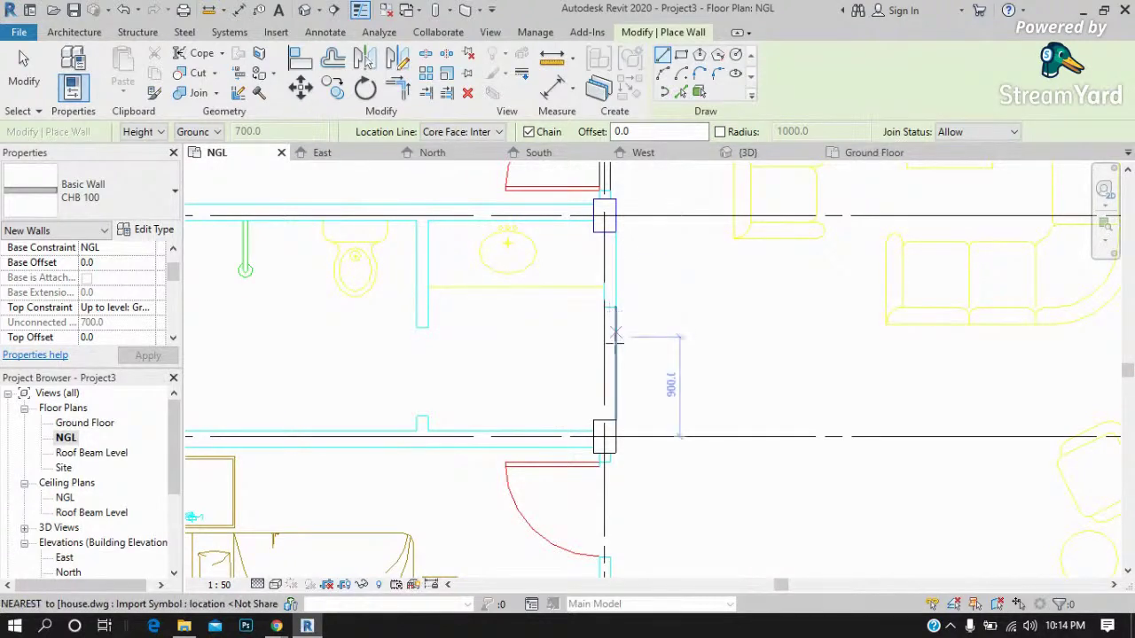
pyautogui.click(605, 423)
pyautogui.press('Escape')
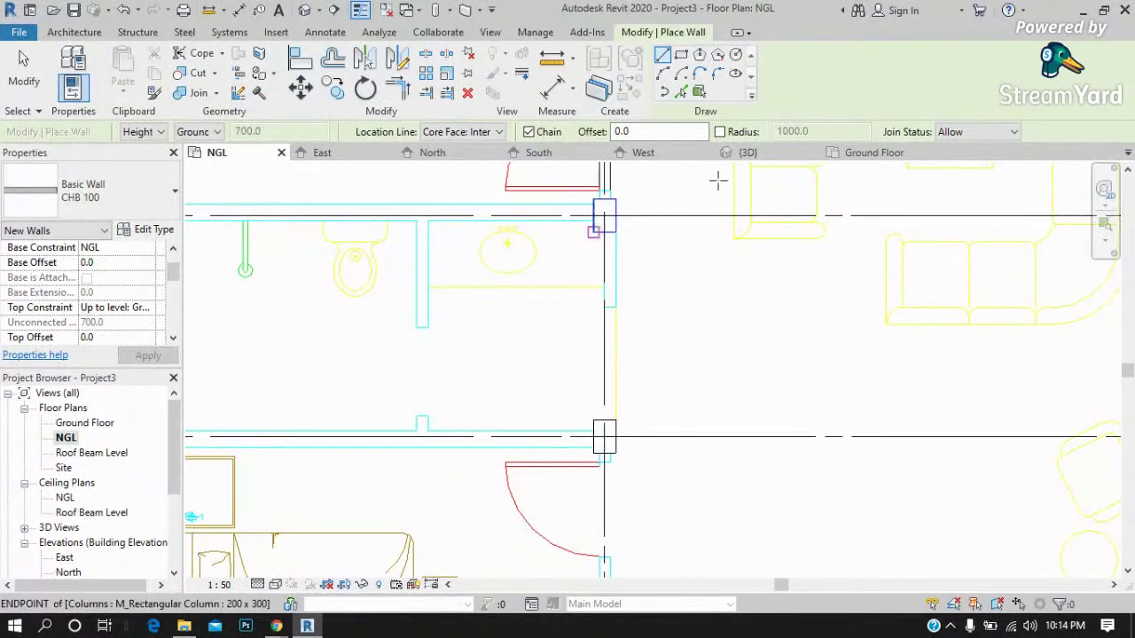
# On the Ground Floor plan, draw a 1700 mm CHB 100 wall up from the column top.
pyautogui.click(866, 156)
pyautogui.click(527, 173)
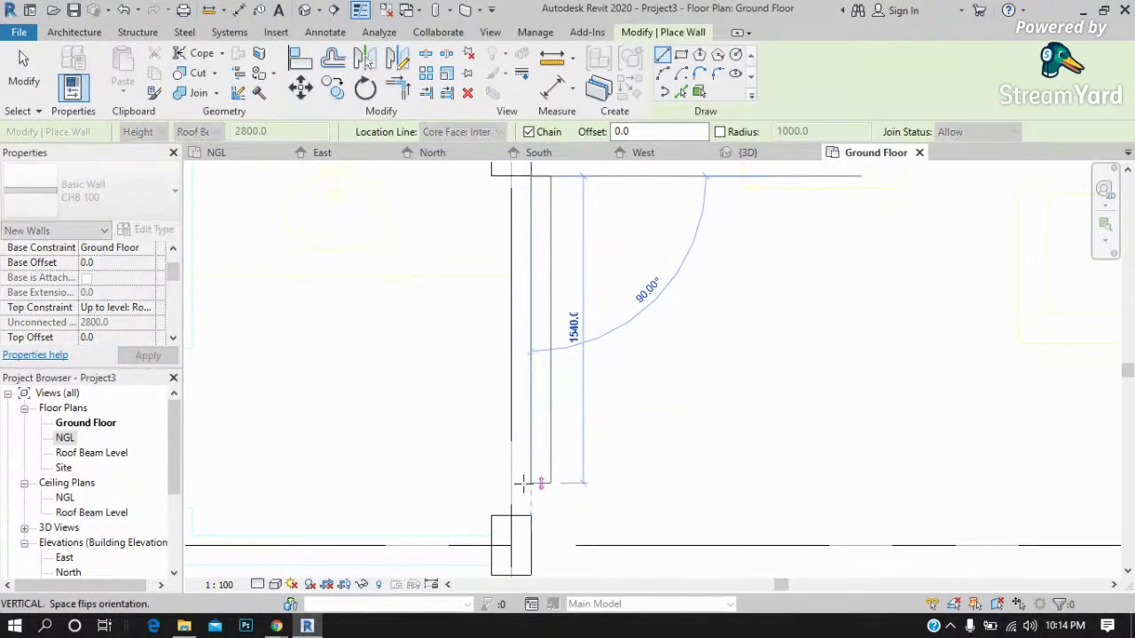
pyautogui.press('Escape')
pyautogui.click(530, 516)
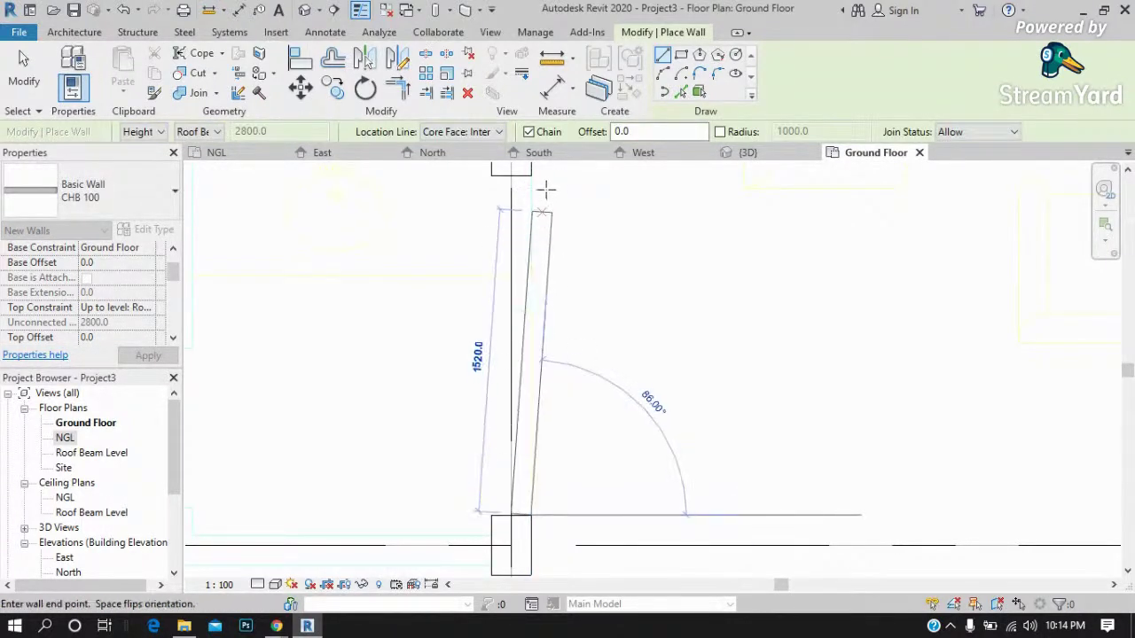
pyautogui.click(530, 174)
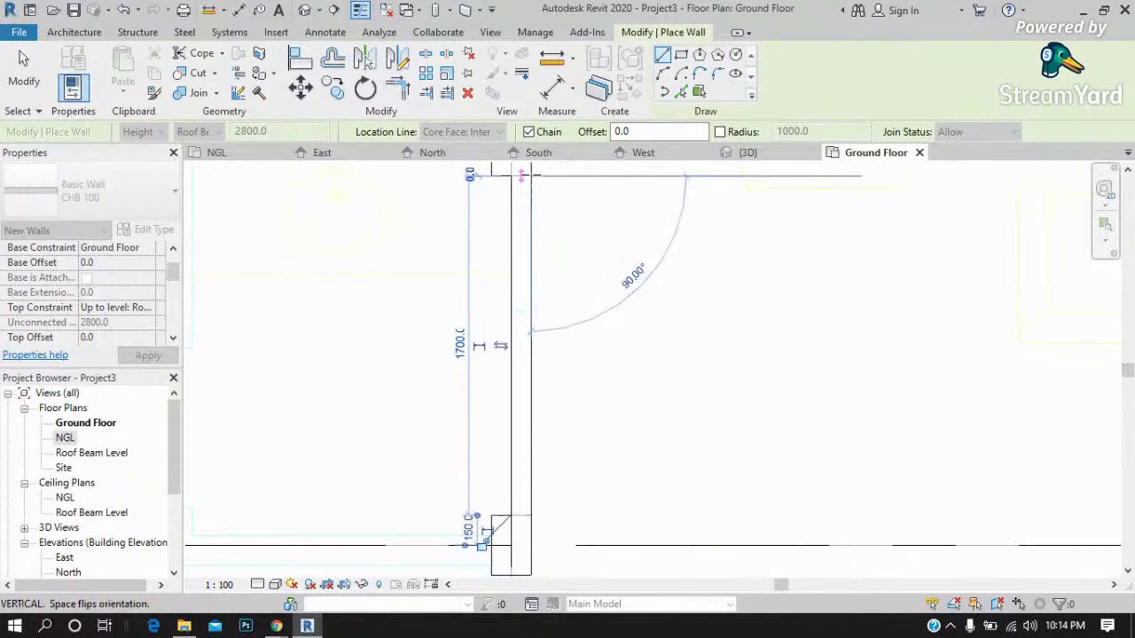
pyautogui.press('Escape')
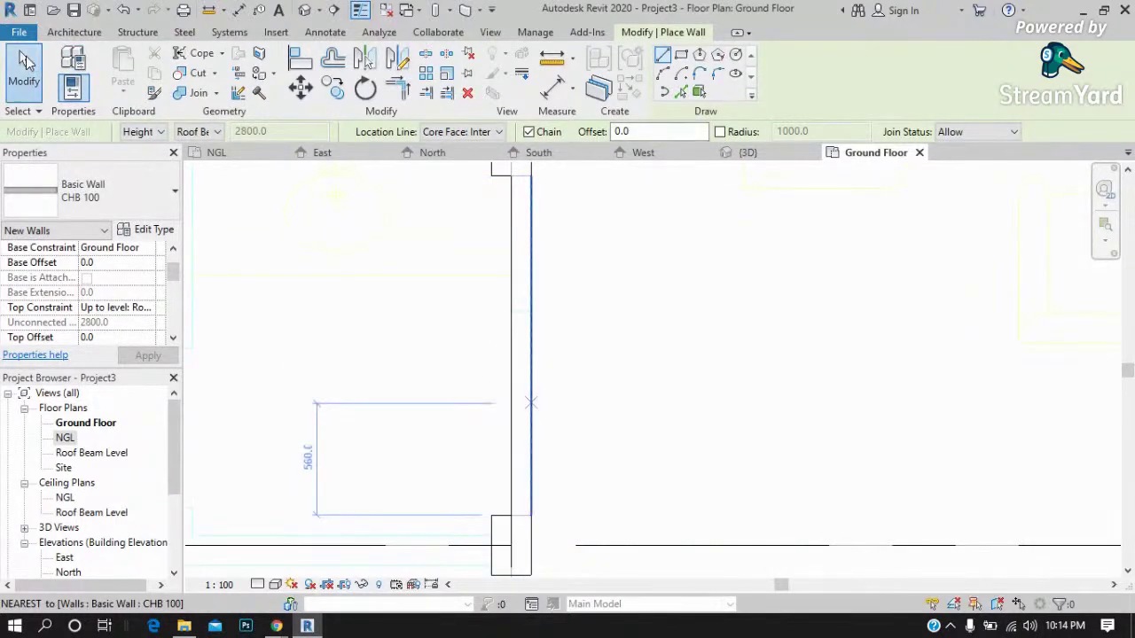
pyautogui.click(24, 71)
# Check the new 1700 mm wall in 3D, then return to the Ground Floor plan.
pyautogui.click(534, 363)
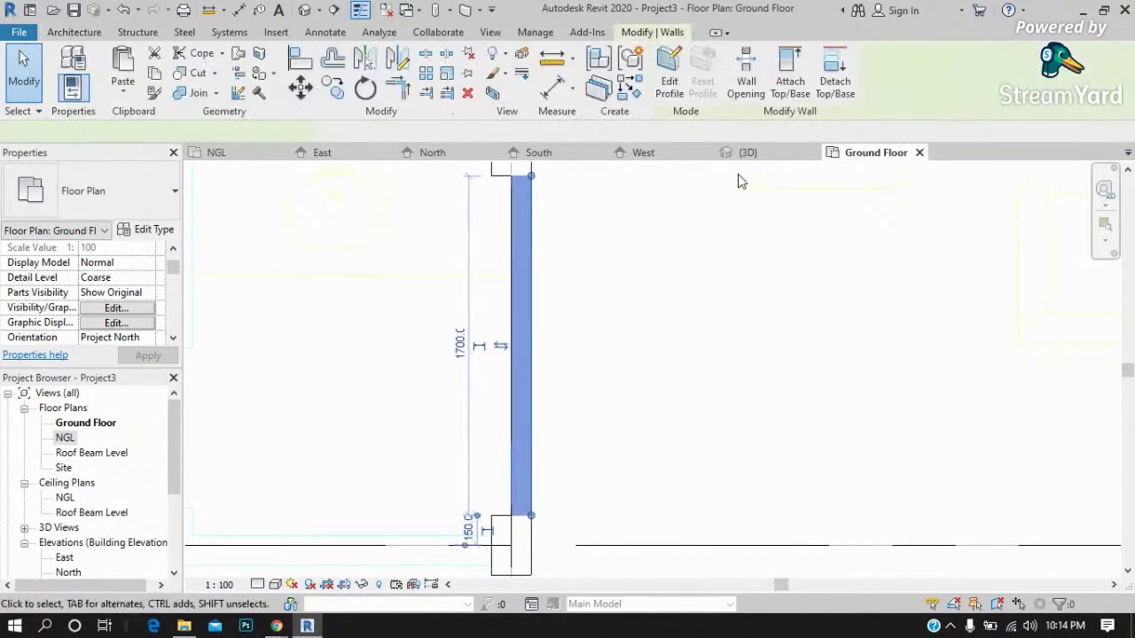
pyautogui.click(750, 154)
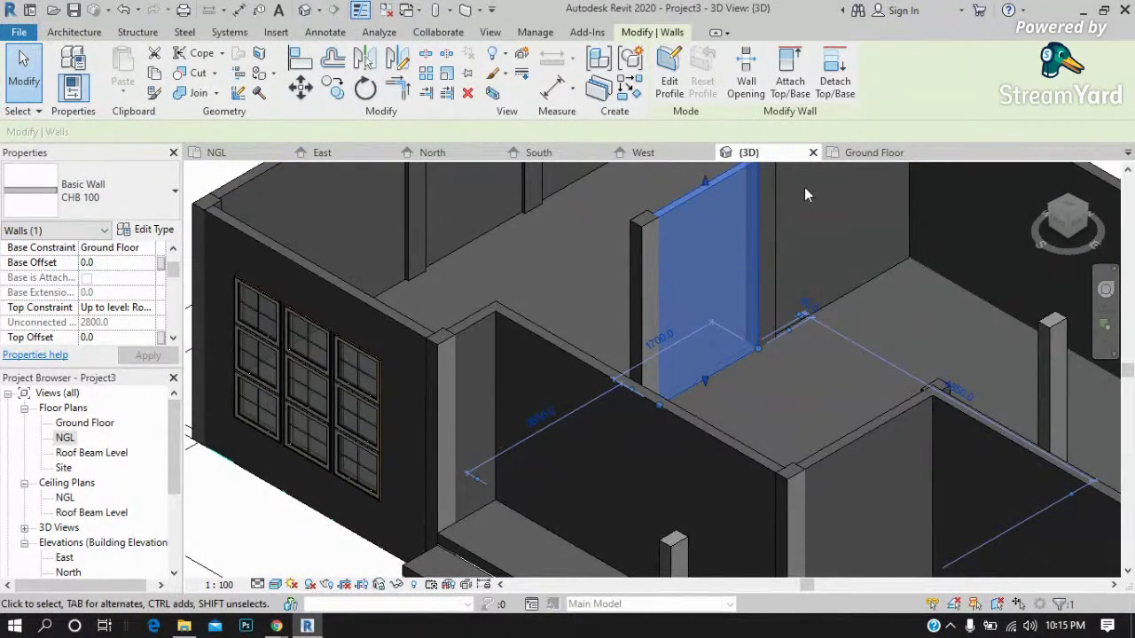
pyautogui.click(863, 156)
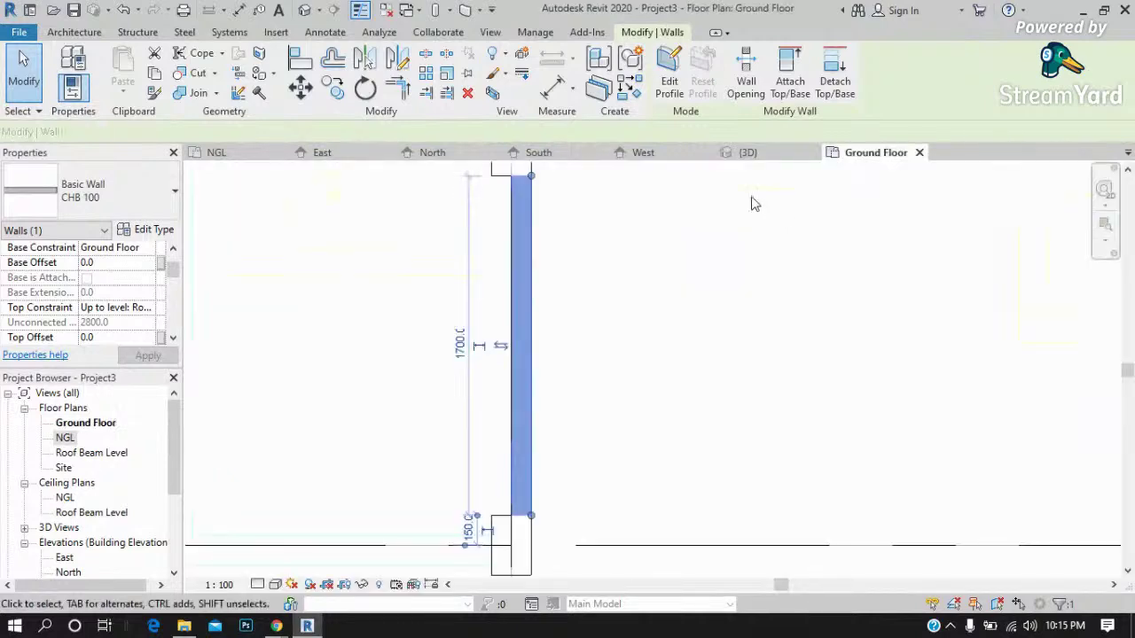
pyautogui.click(78, 33)
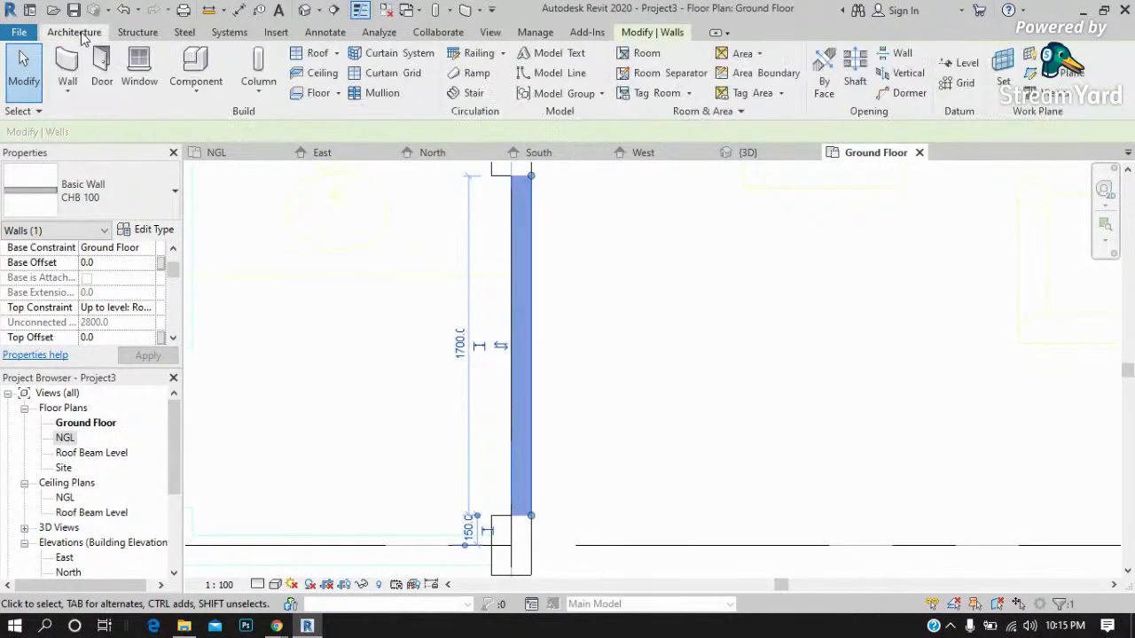
# Load the M_Door-Opening family from the US Metric Doors library into the Door tool.
pyautogui.click(99, 80)
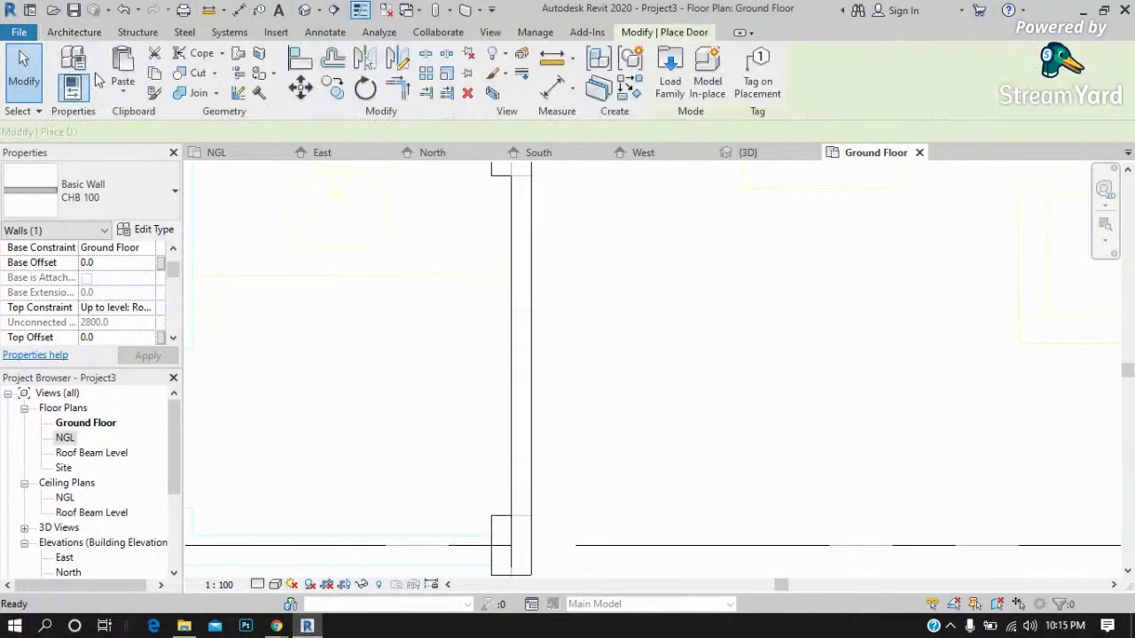
pyautogui.click(167, 201)
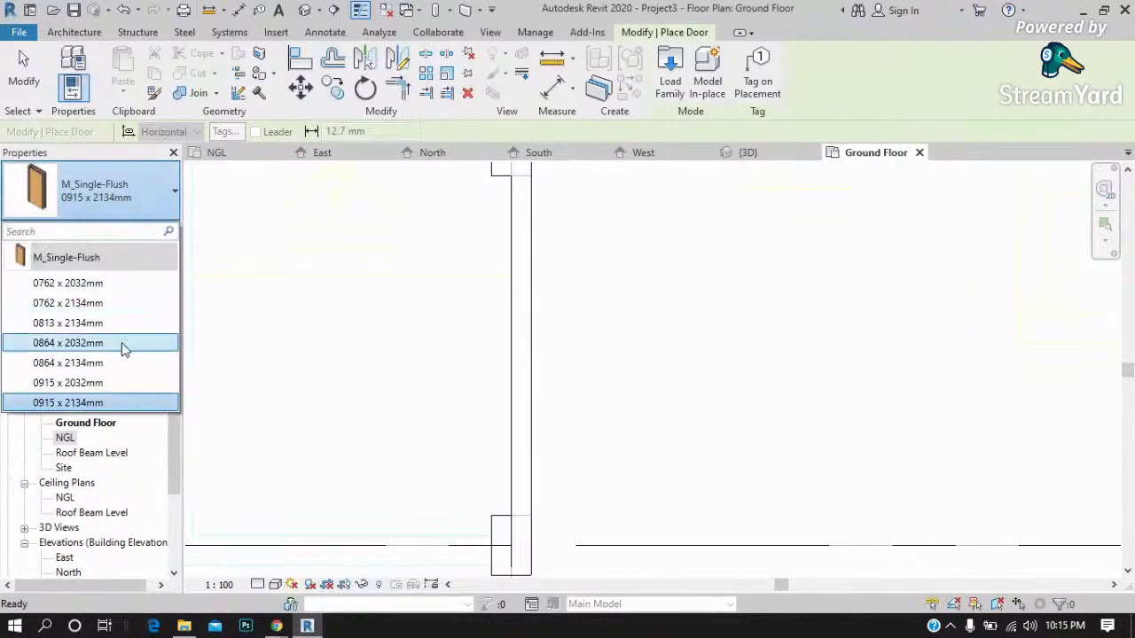
pyautogui.click(667, 64)
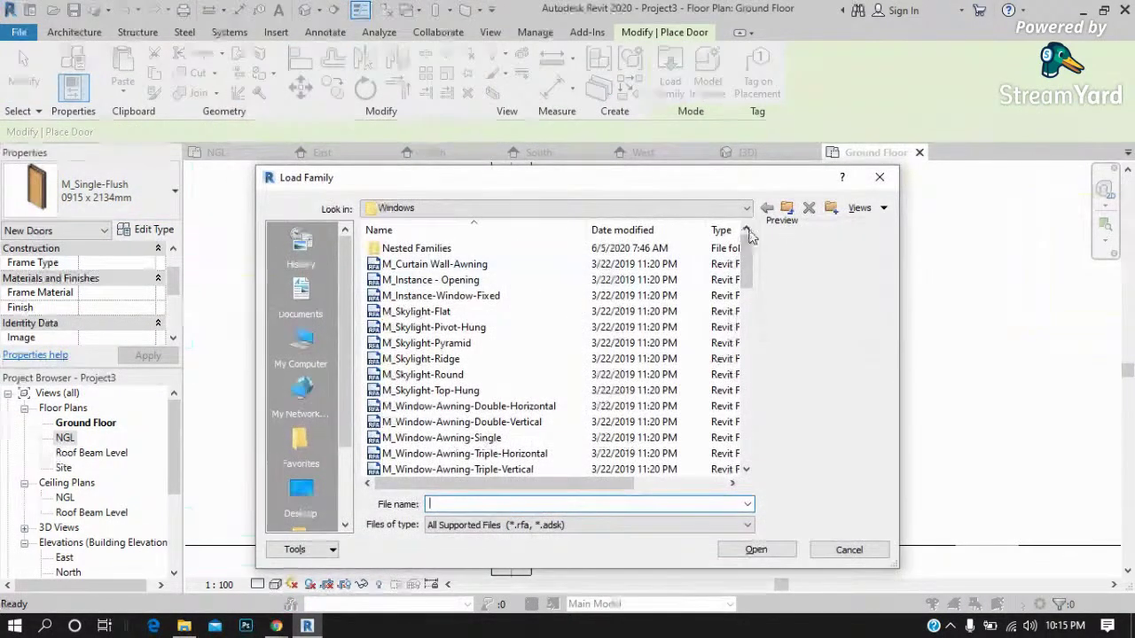
pyautogui.click(786, 208)
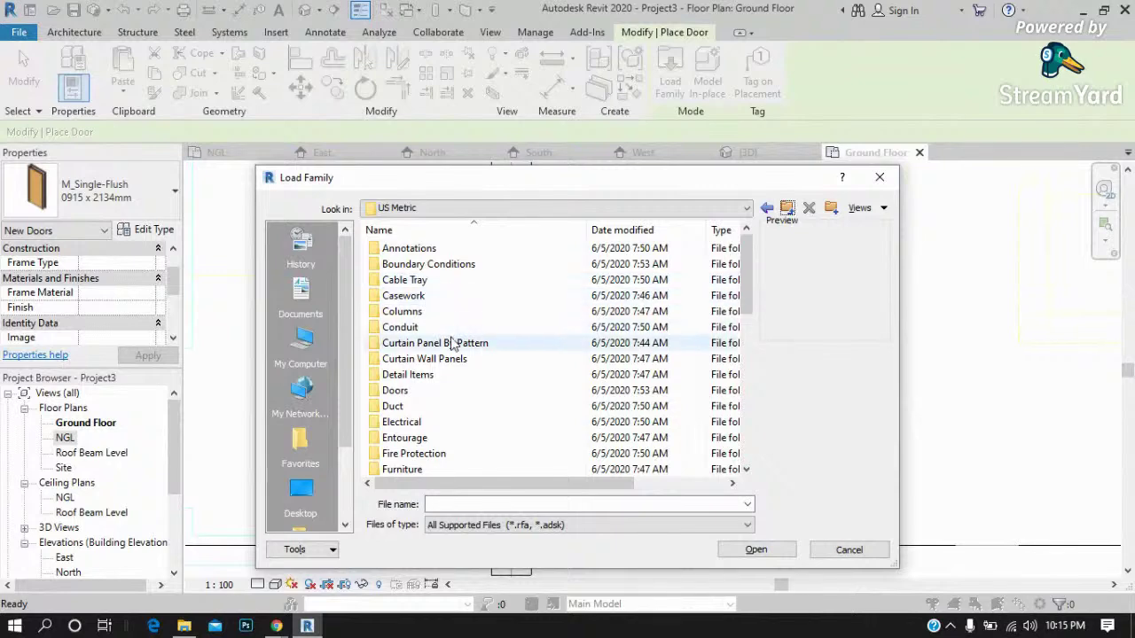
pyautogui.doubleClick(412, 391)
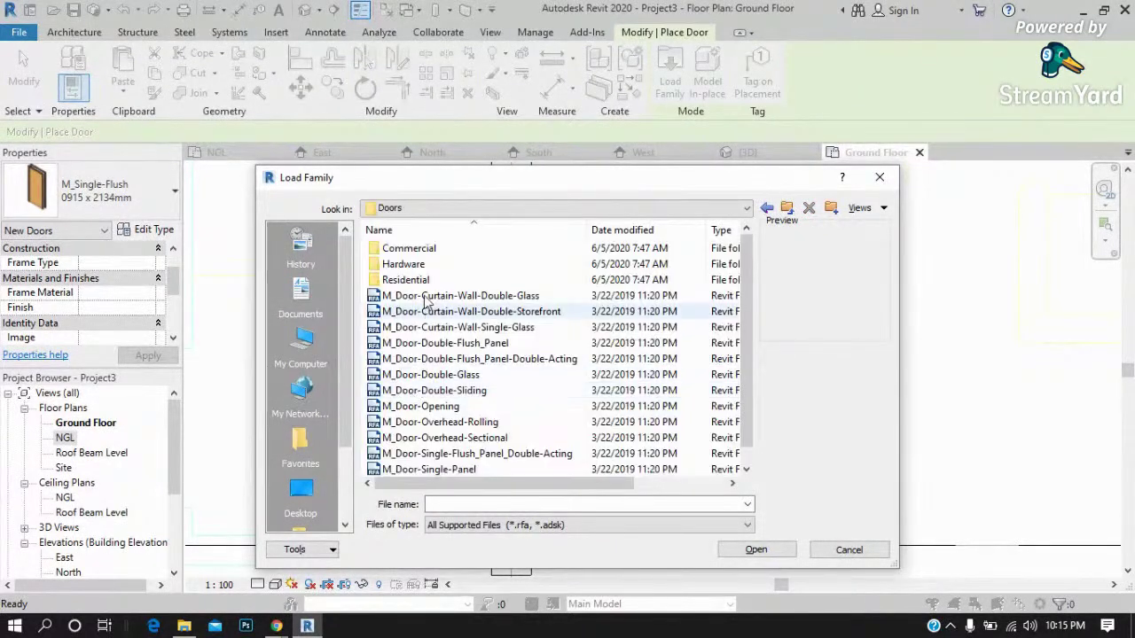
pyautogui.click(432, 407)
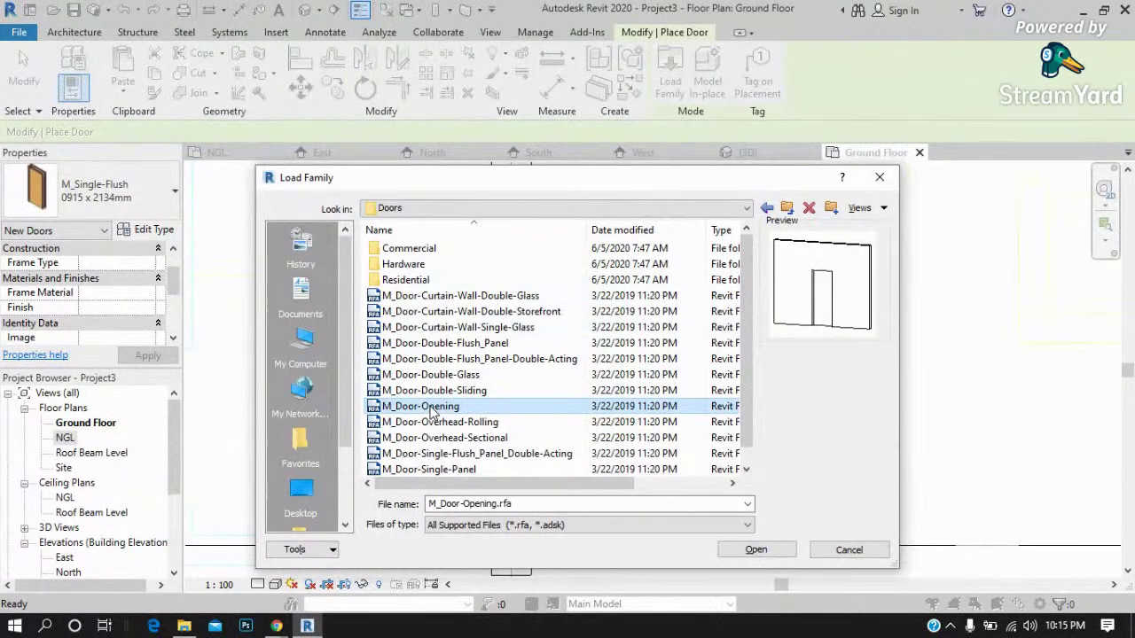
pyautogui.click(758, 550)
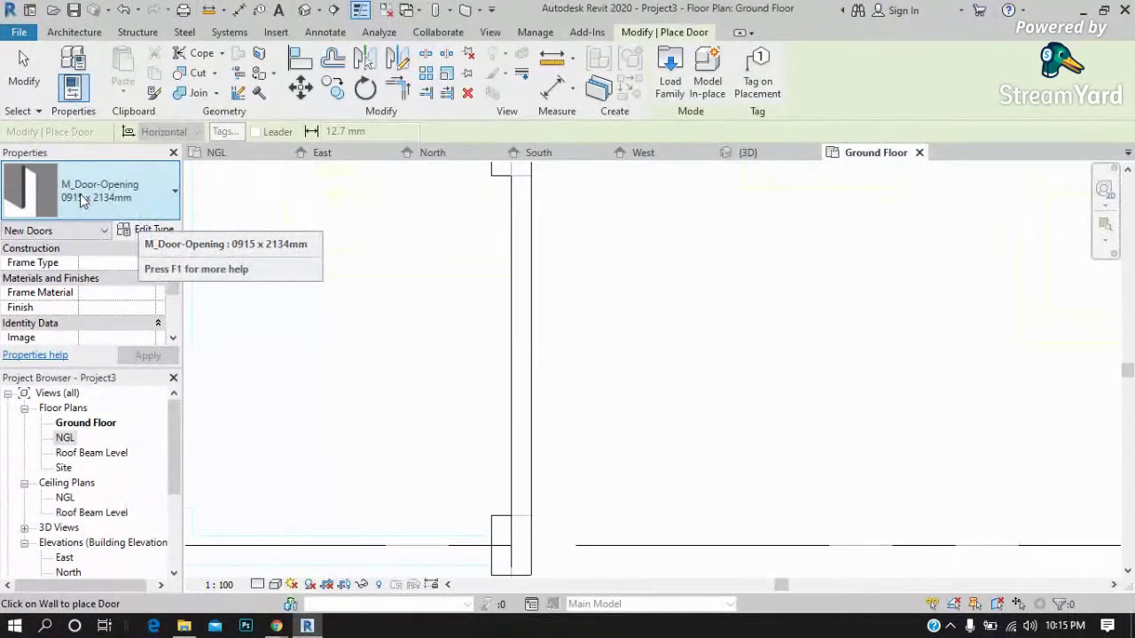
# Place the door opening in the 1700 mm wall and view it in 3D.
pyautogui.click(531, 406)
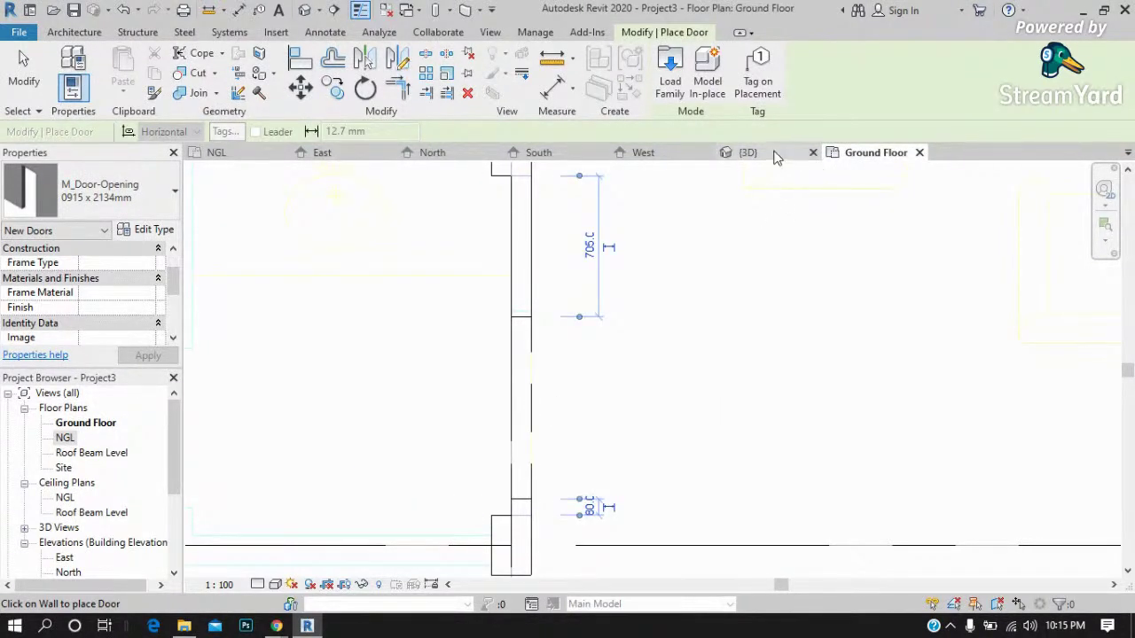
pyautogui.click(776, 157)
pyautogui.scroll(4, 602, 399)
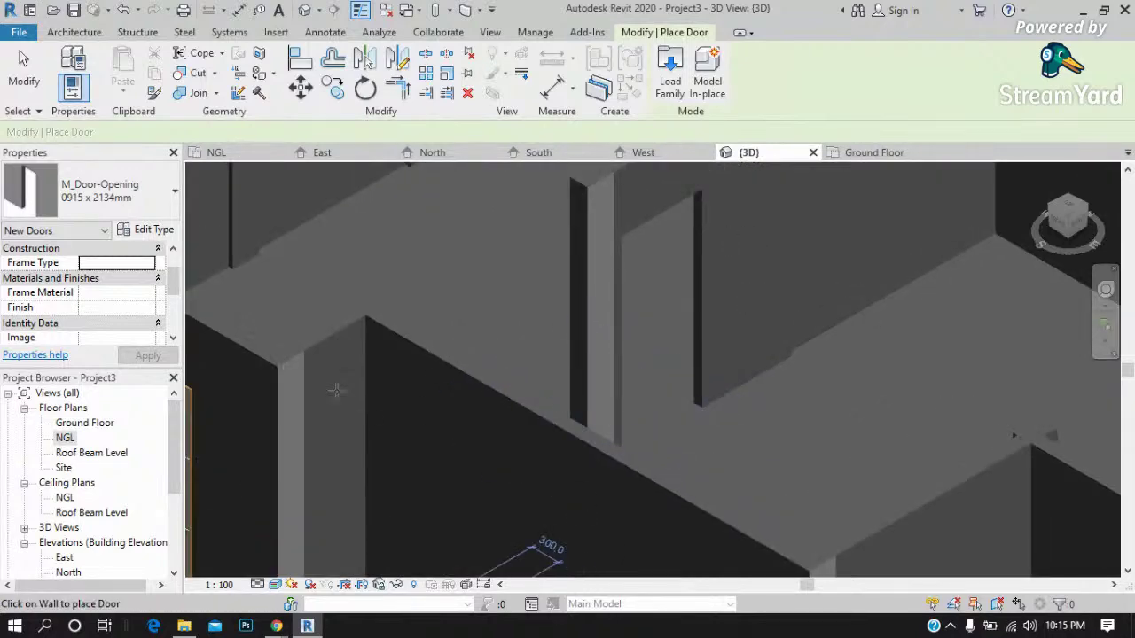
pyautogui.scroll(-3, 349, 427)
pyautogui.click(24, 71)
pyautogui.scroll(3, 625, 224)
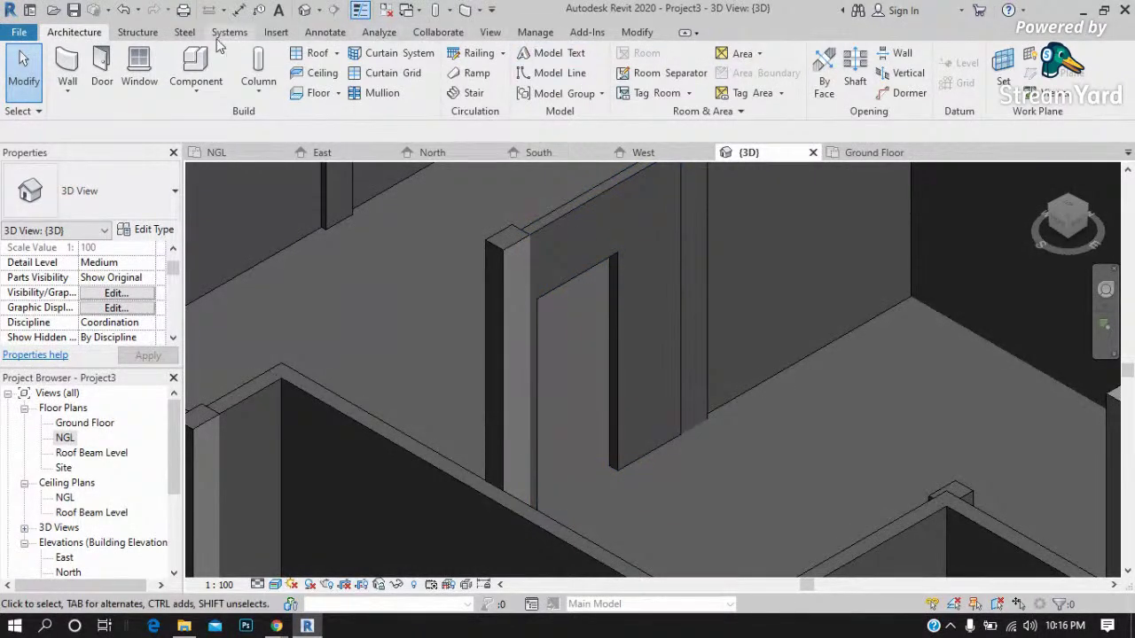
# Start the Door tool again, then cancel without loading any family.
pyautogui.click(100, 86)
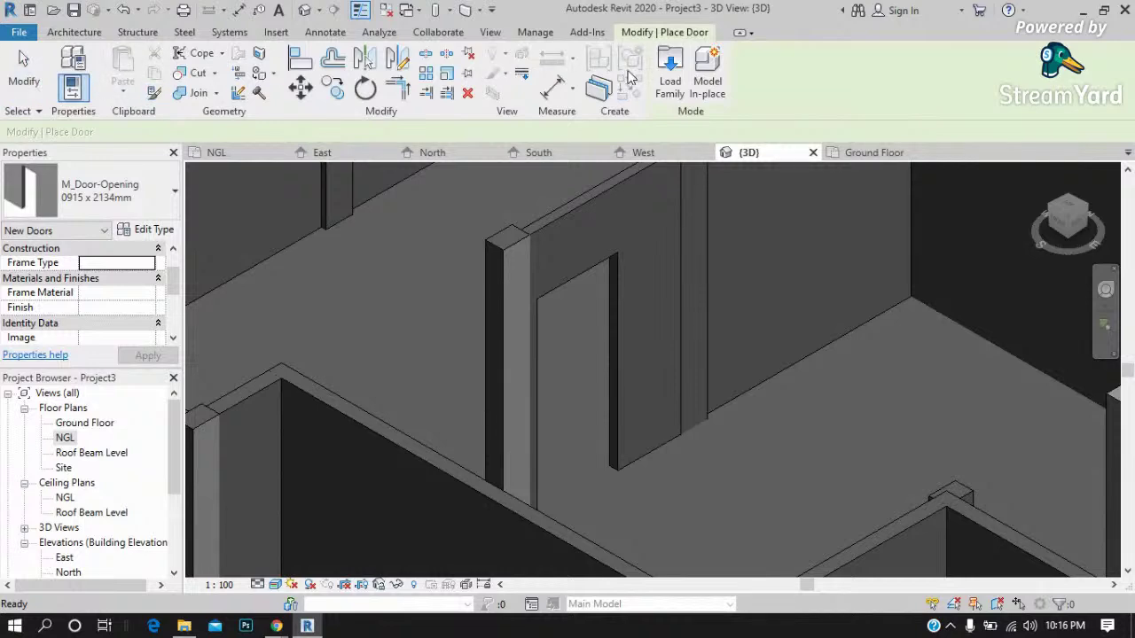
pyautogui.click(673, 78)
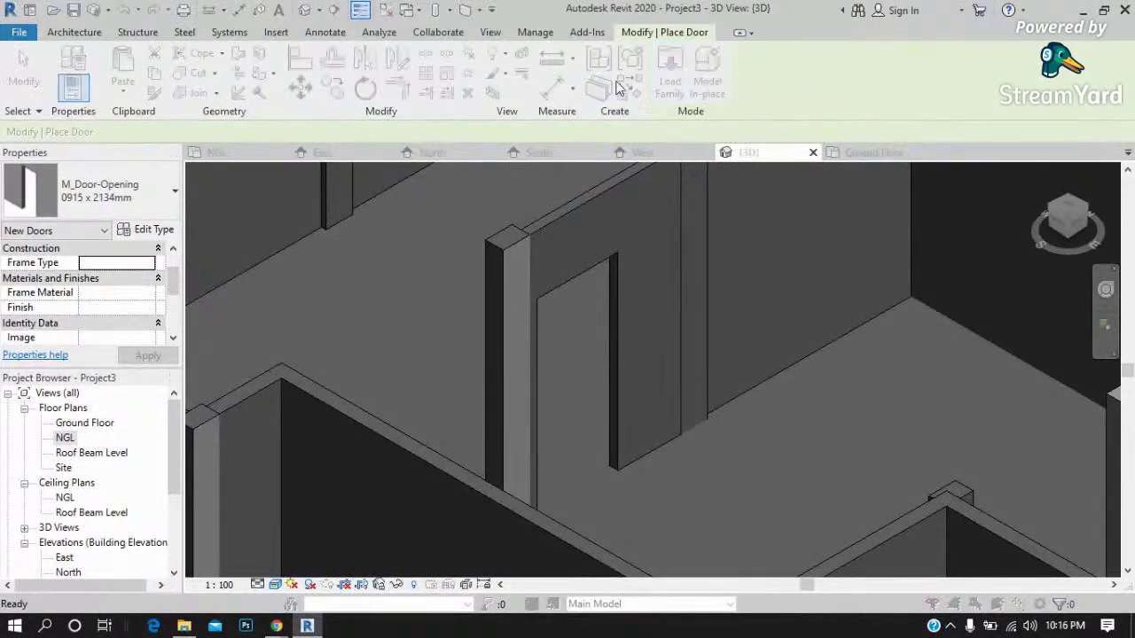
pyautogui.click(879, 177)
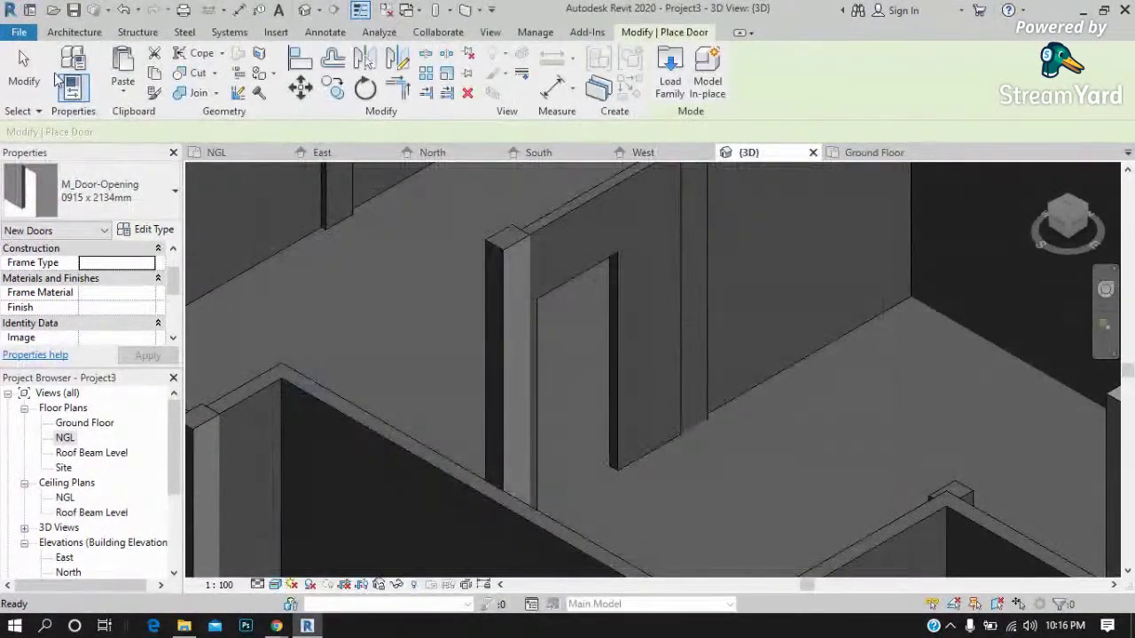
pyautogui.click(40, 60)
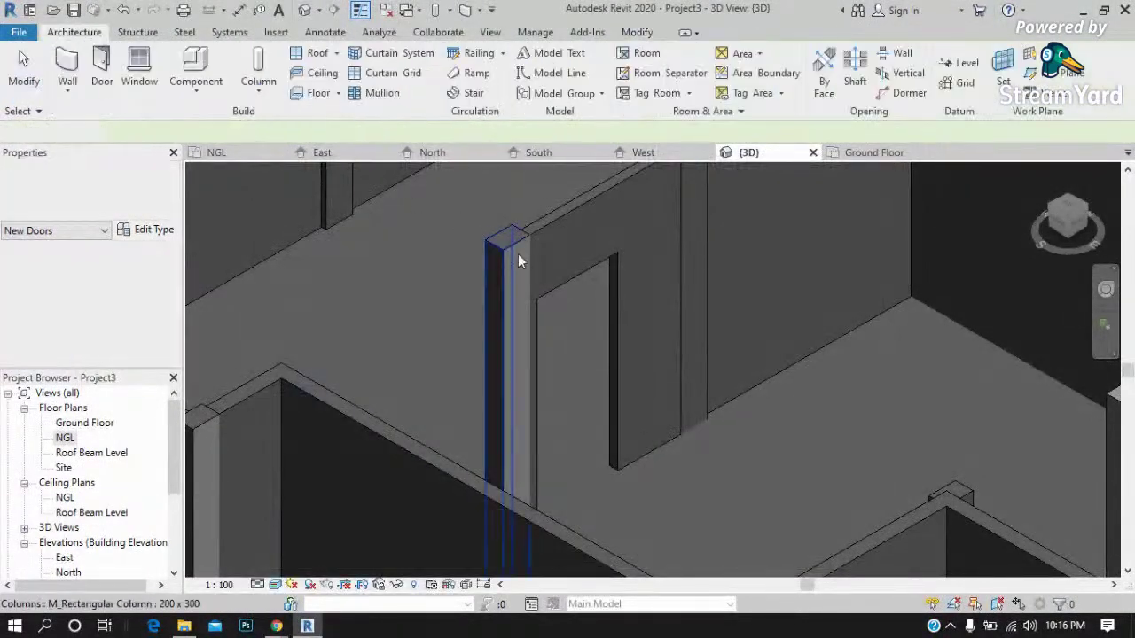
# Delete the M_Door-Opening from the partition wall and reselect the wall.
pyautogui.click(564, 285)
pyautogui.press('Escape')
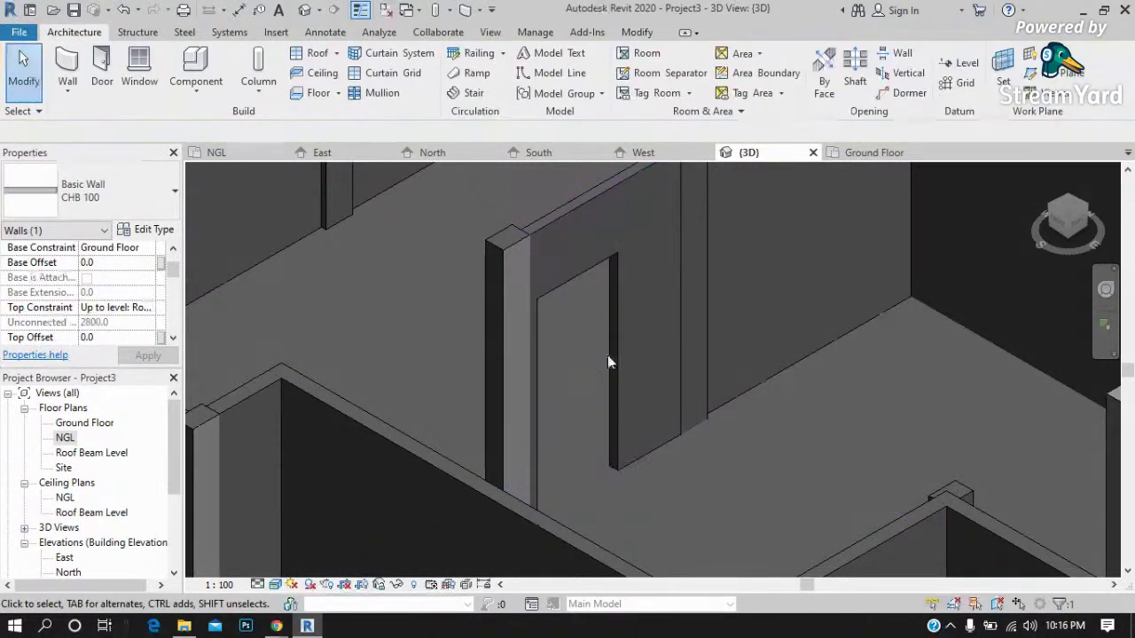
pyautogui.click(610, 352)
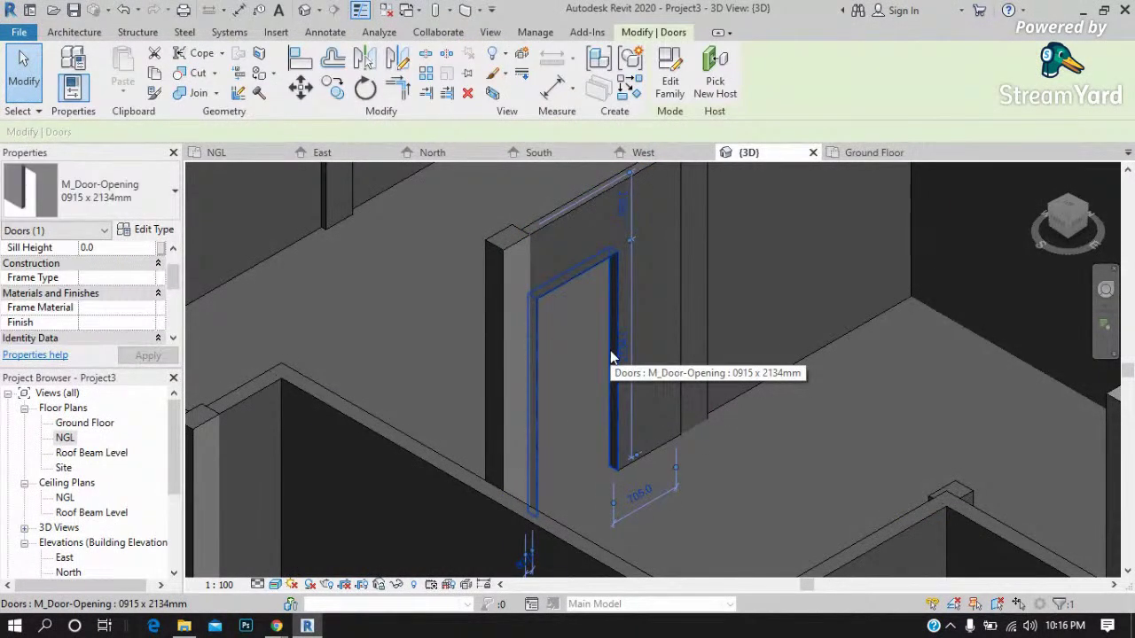
pyautogui.press('Delete')
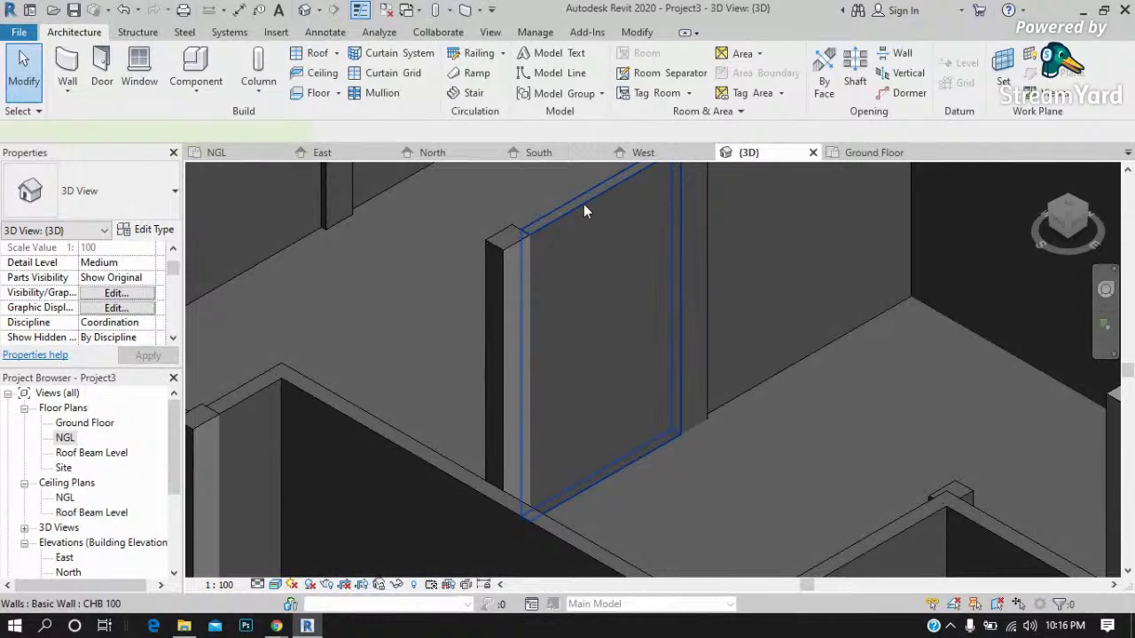
pyautogui.click(584, 205)
pyautogui.rightClick(583, 210)
pyautogui.click(533, 241)
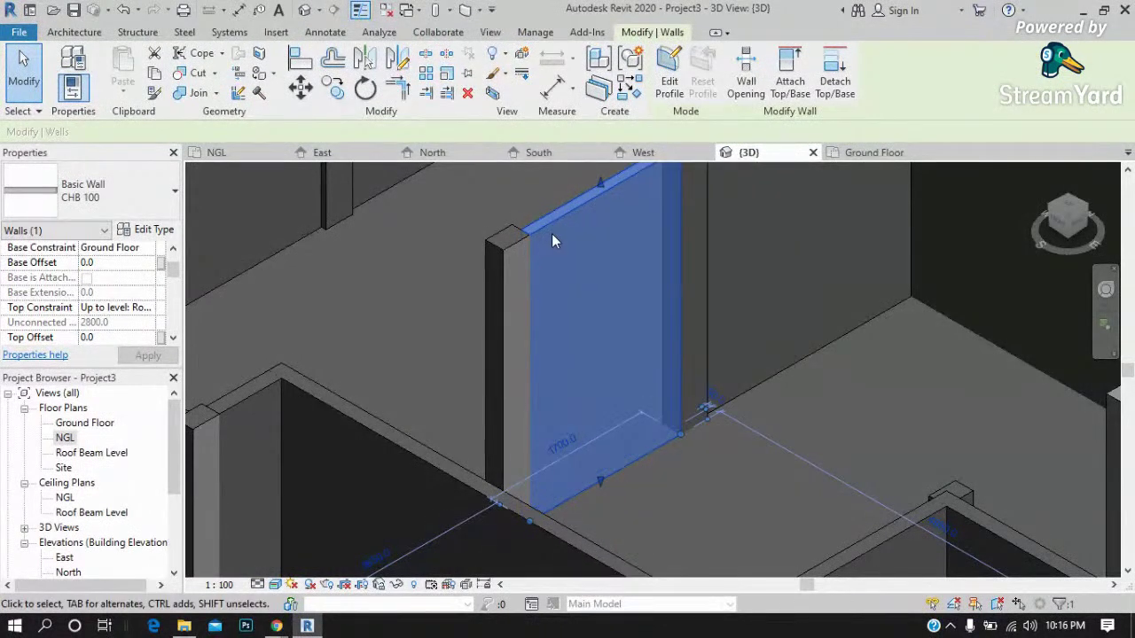
# Edit the wall profile and sketch lines 2100 up and 850 across from the wall base.
pyautogui.click(664, 82)
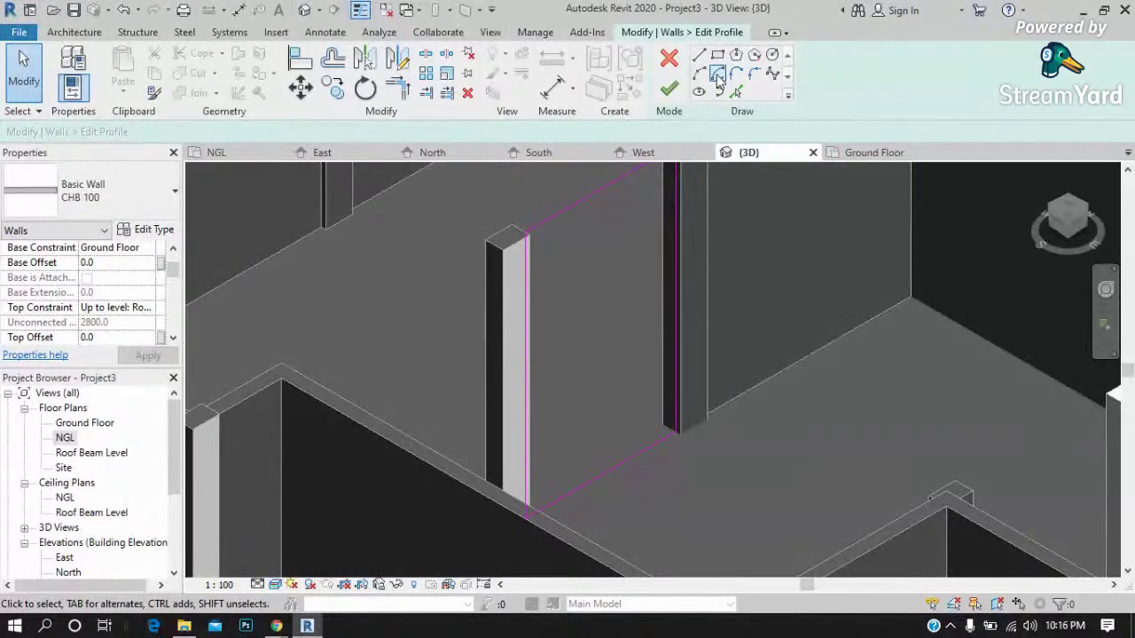
pyautogui.click(699, 54)
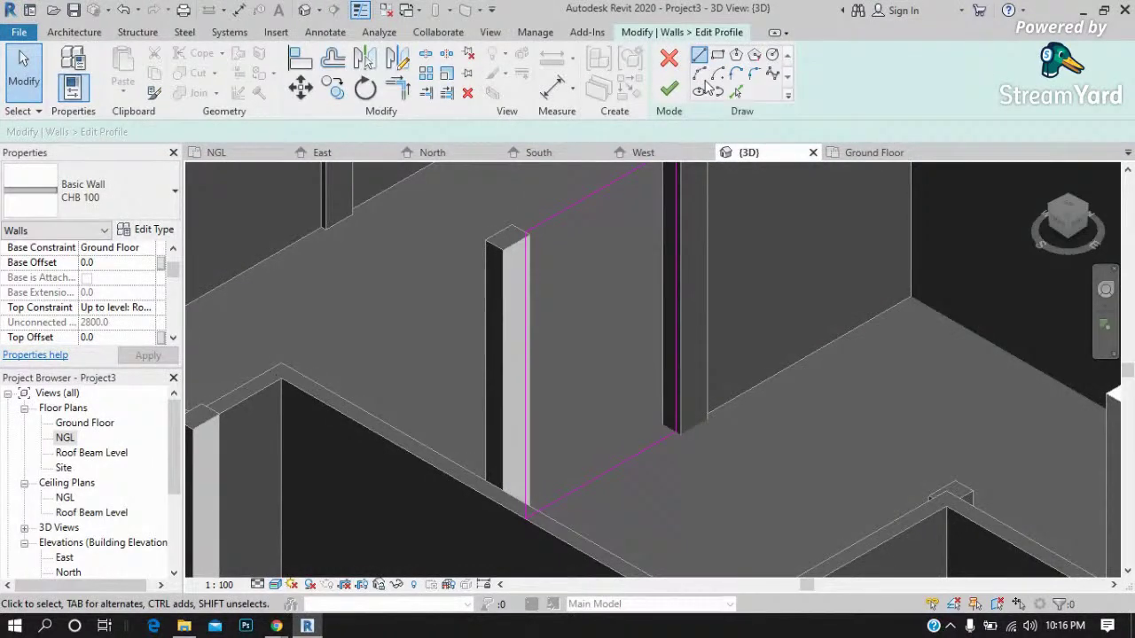
pyautogui.click(605, 473)
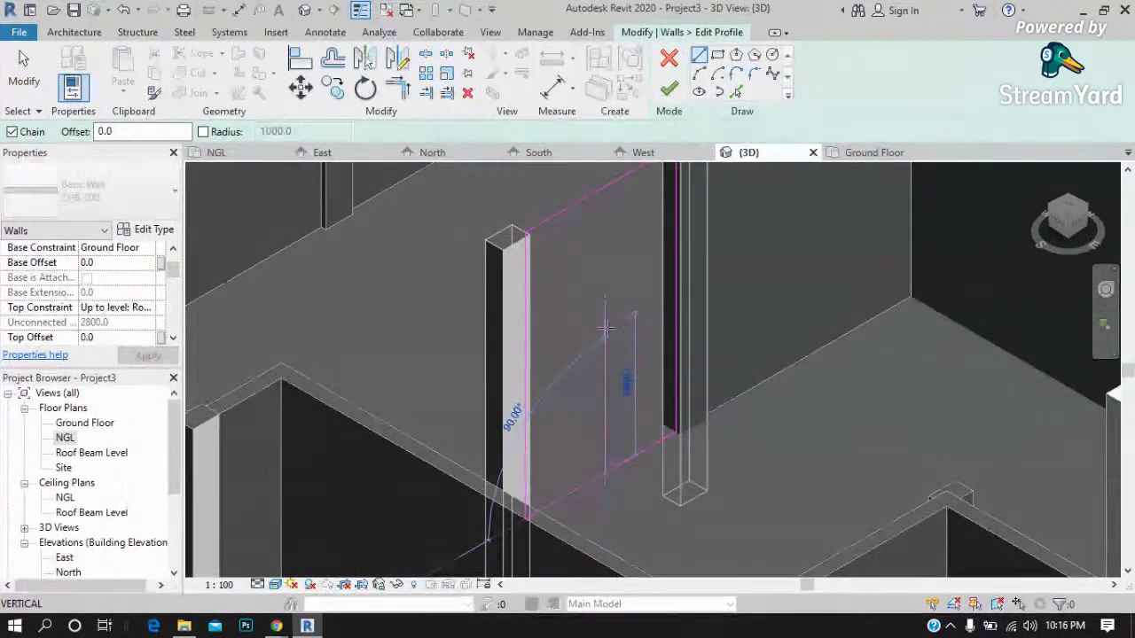
pyautogui.write('2100')
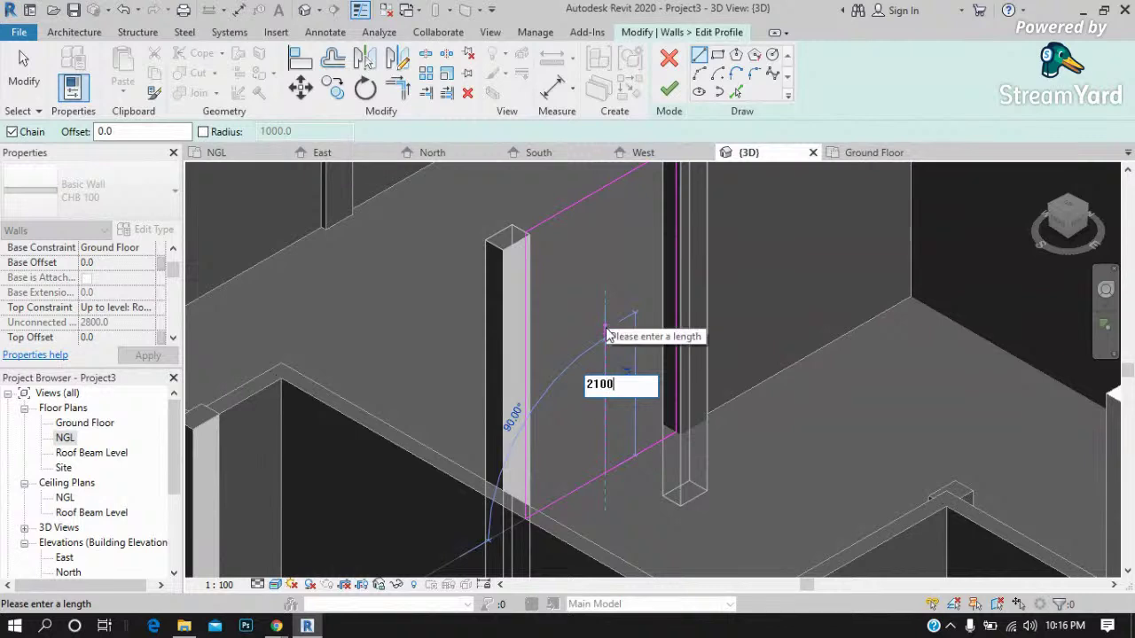
pyautogui.press('Return')
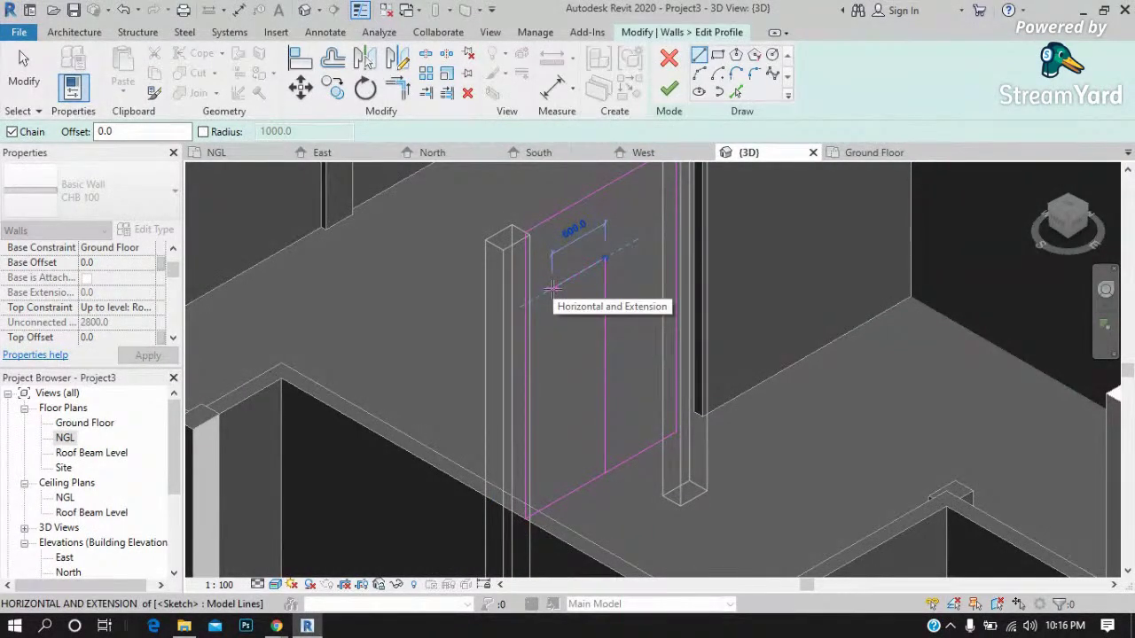
pyautogui.write('850')
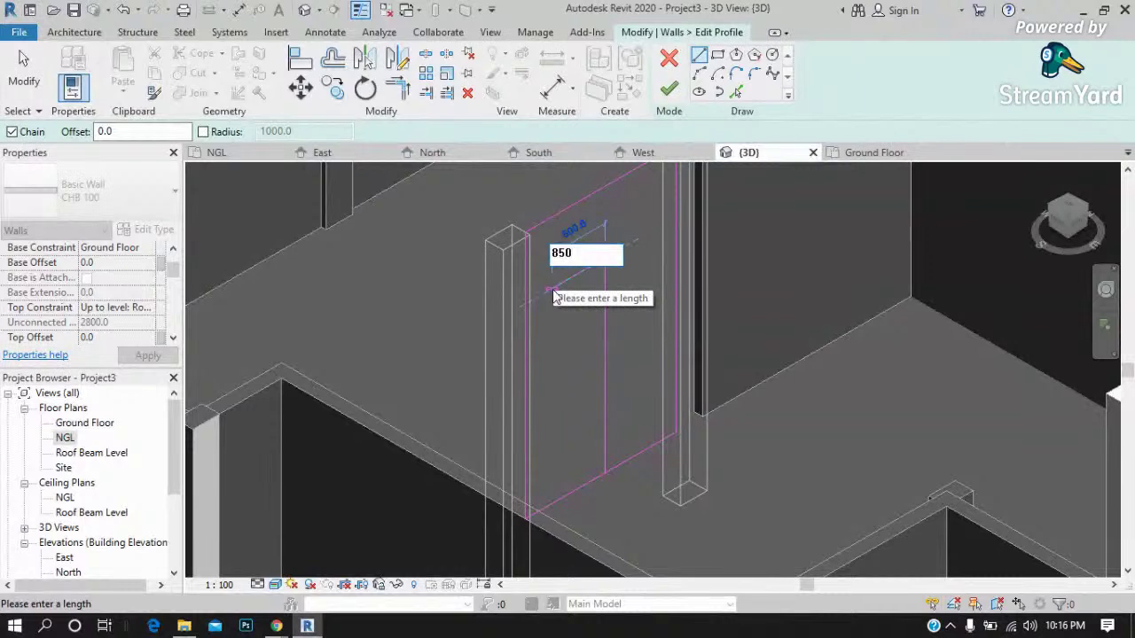
pyautogui.press('Return')
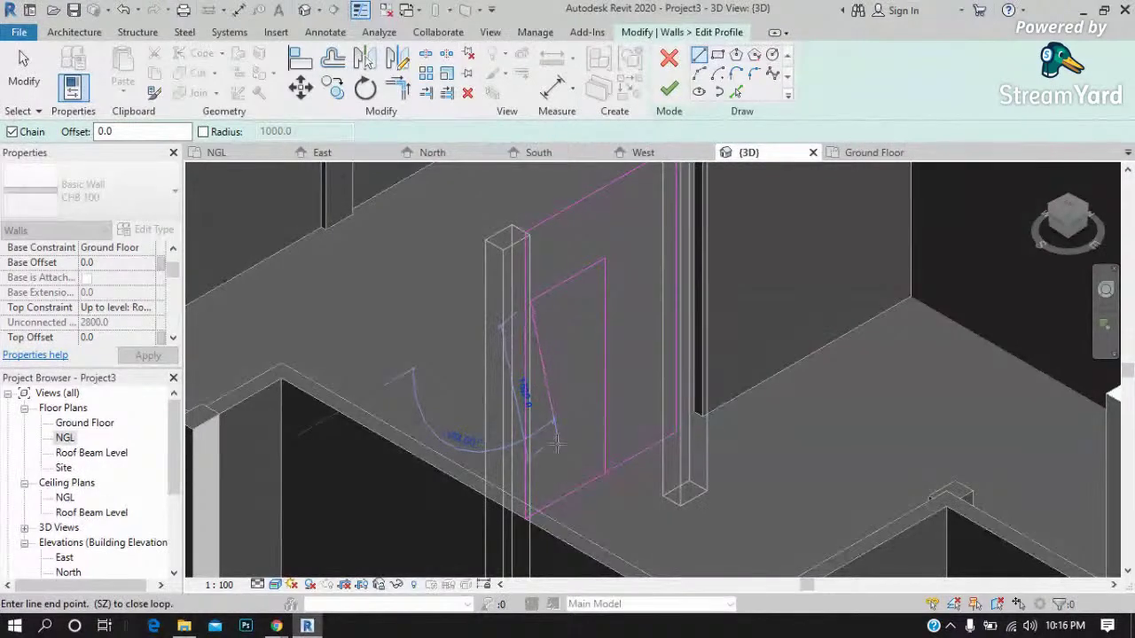
pyautogui.scroll(2, 536, 519)
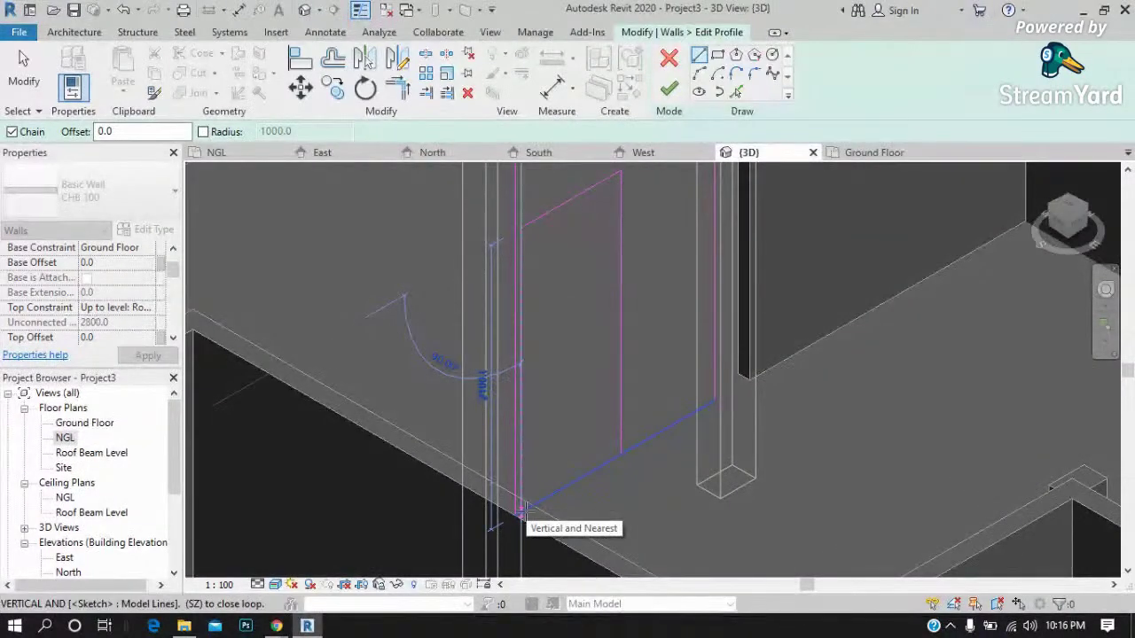
pyautogui.scroll(2, 524, 513)
pyautogui.press('Escape')
pyautogui.scroll(1, 528, 515)
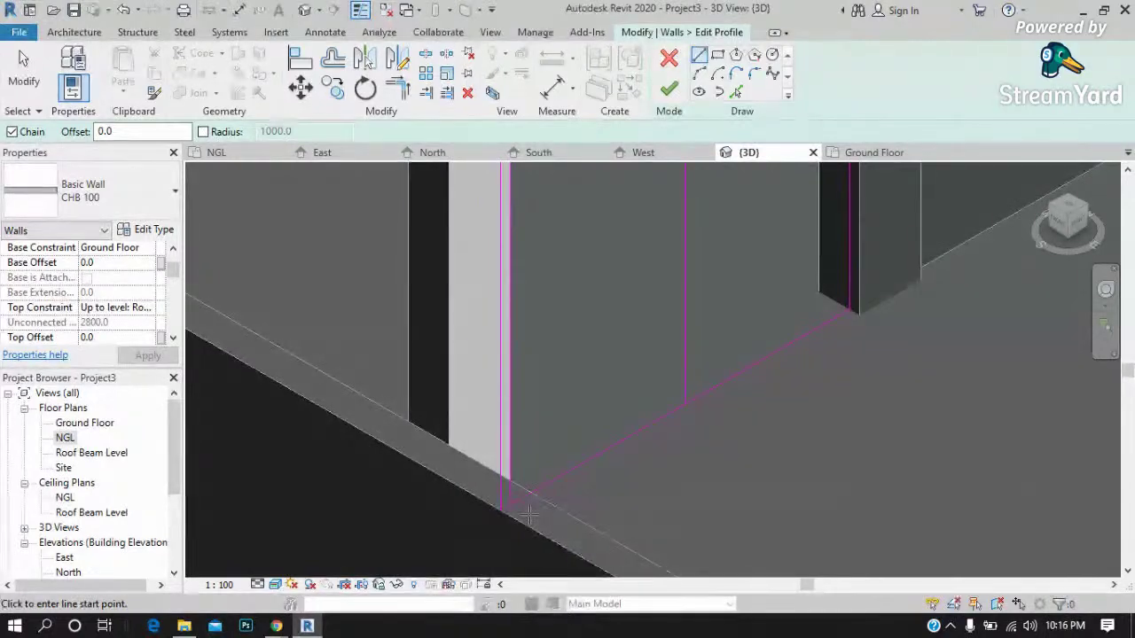
pyautogui.scroll(1, 539, 523)
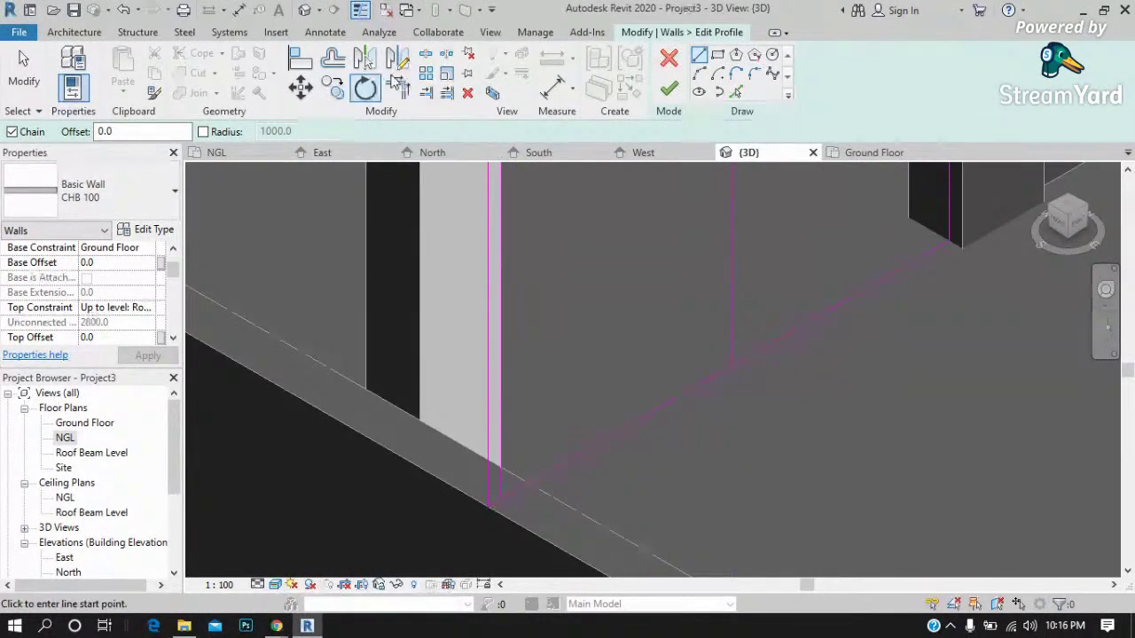
# Try Split, then apply Trim/Extend to Corner on the vertical sketch line.
pyautogui.click(446, 55)
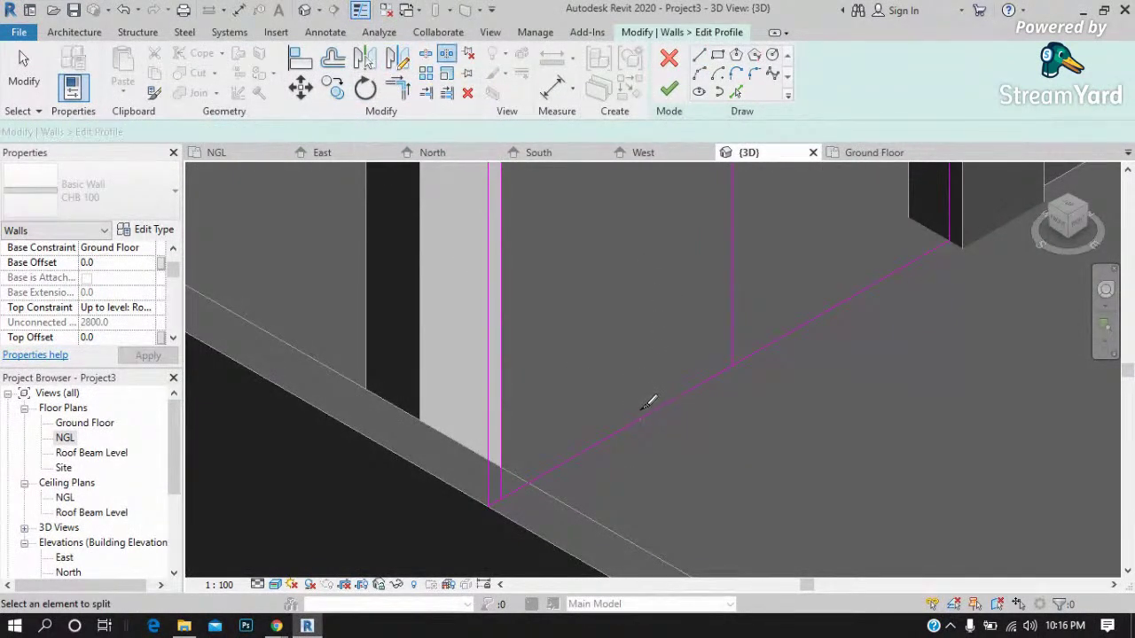
pyautogui.press('Escape')
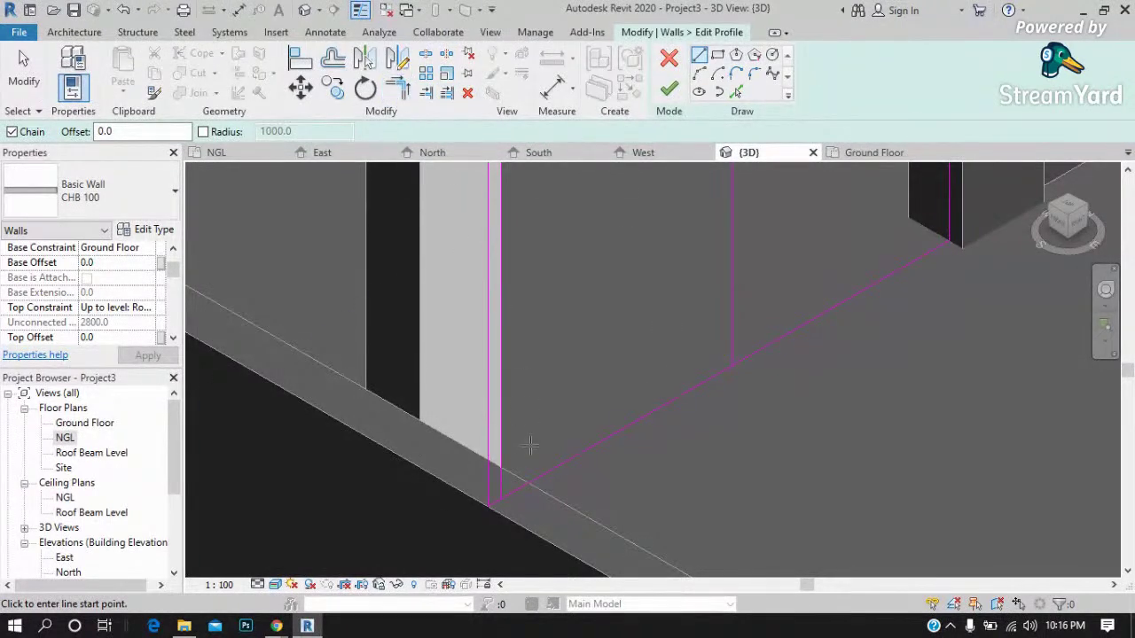
pyautogui.click(398, 86)
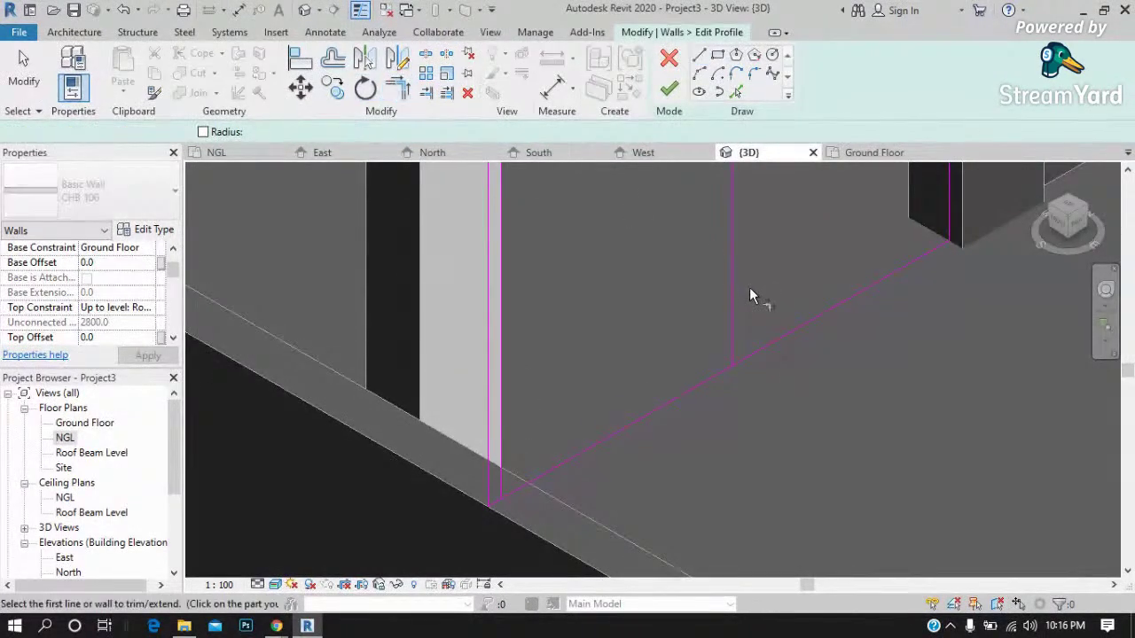
pyautogui.click(736, 310)
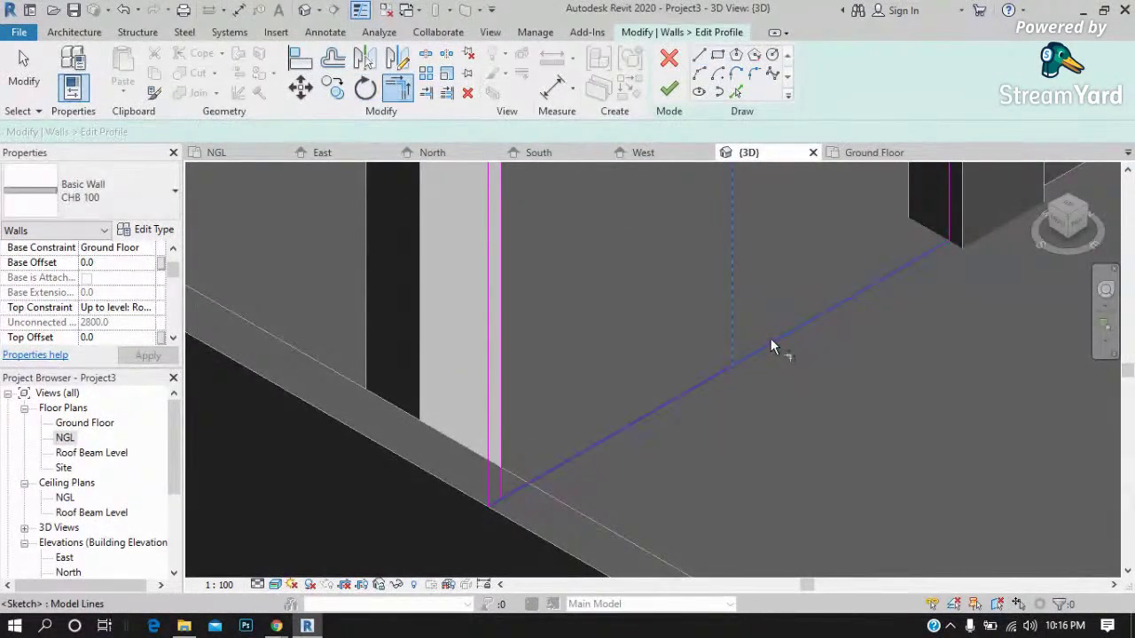
# Split and corner-trim the CHB 100 wall's magenta profile lines into a closed outline, then finish the sketch.
pyautogui.click(426, 54)
pyautogui.click(637, 420)
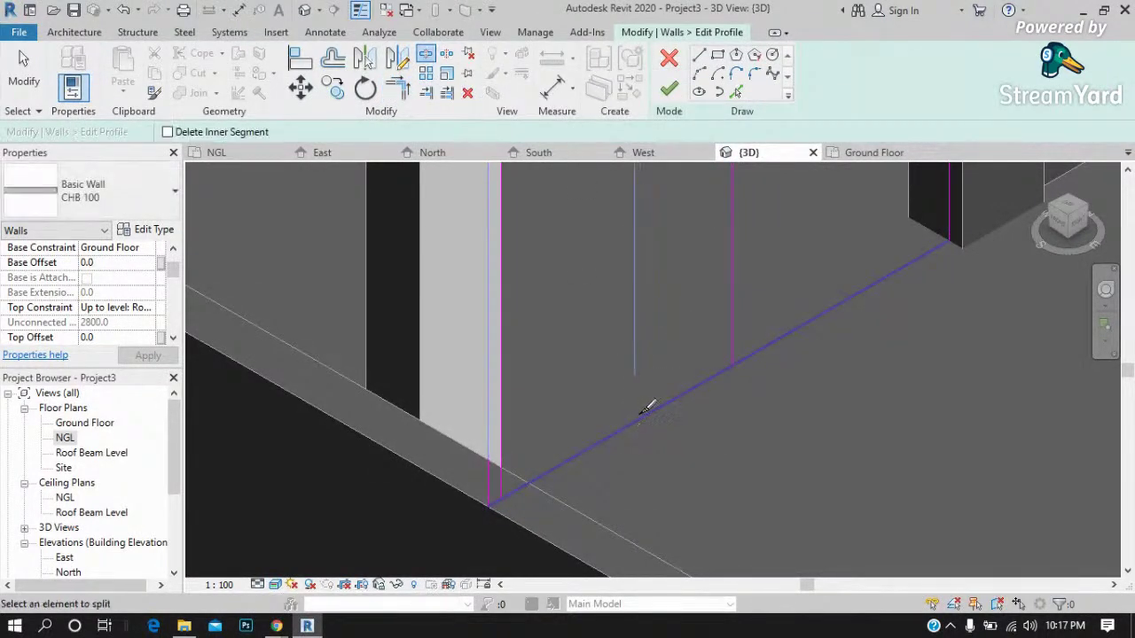
pyautogui.click(397, 88)
pyautogui.click(768, 347)
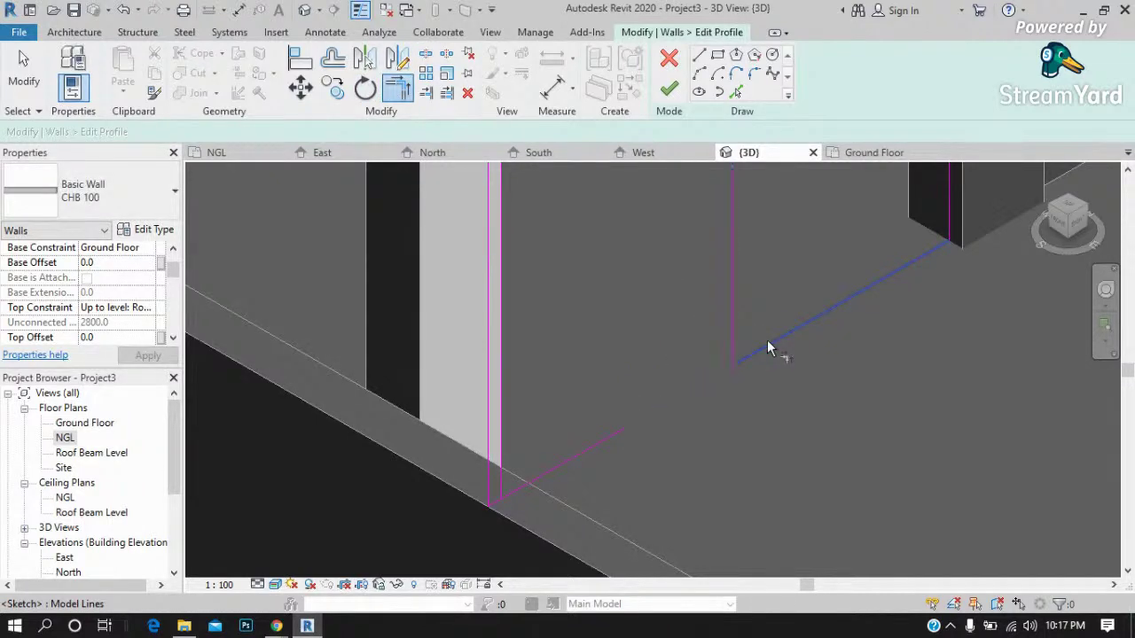
pyautogui.click(493, 519)
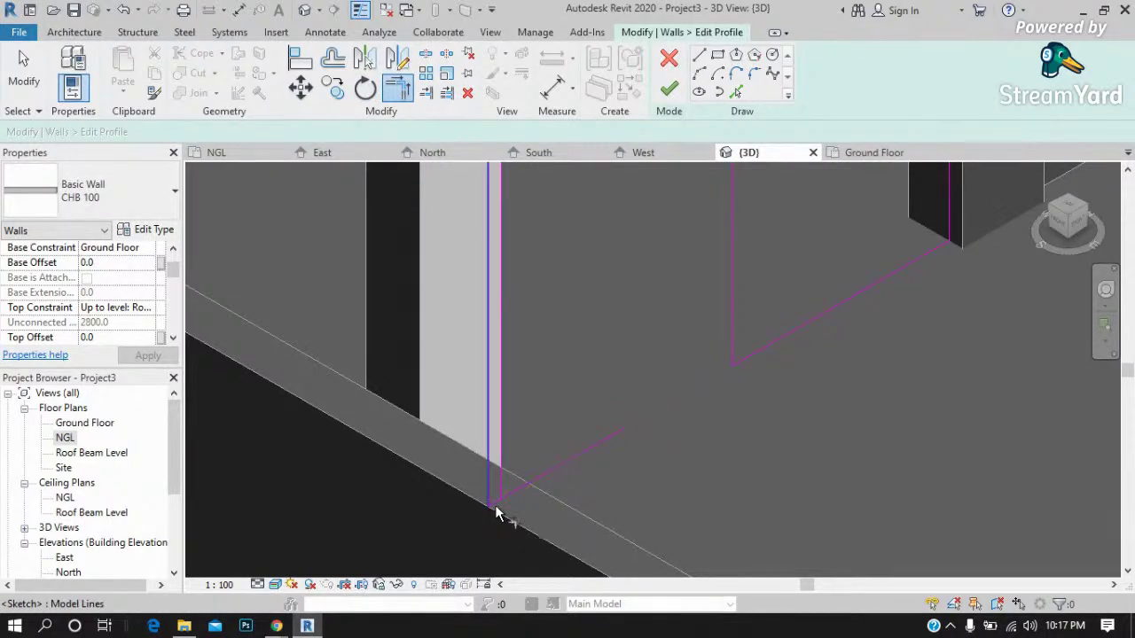
pyautogui.click(500, 486)
pyautogui.scroll(-3, 701, 412)
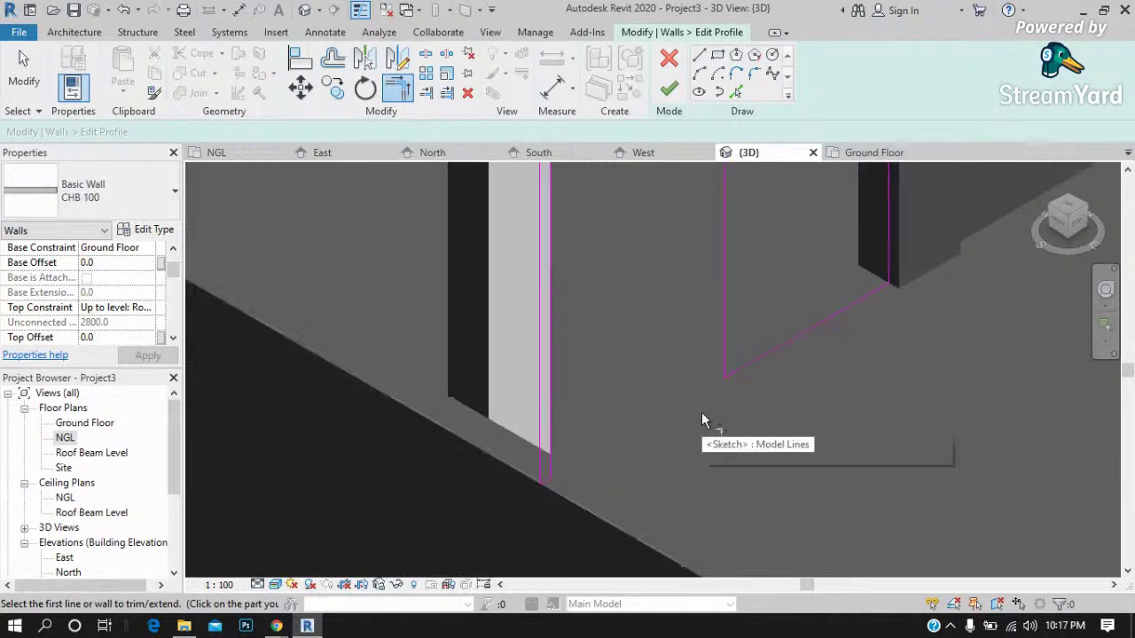
pyautogui.click(666, 93)
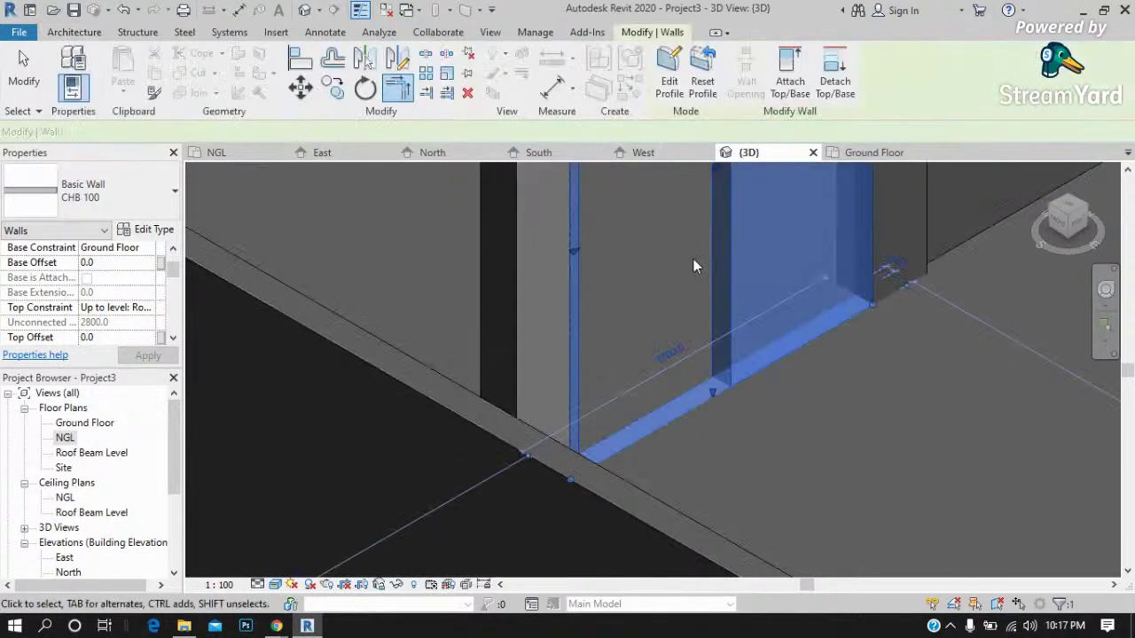
# Select the wall surrounding the door opening in the 3D view.
pyautogui.scroll(3, 695, 458)
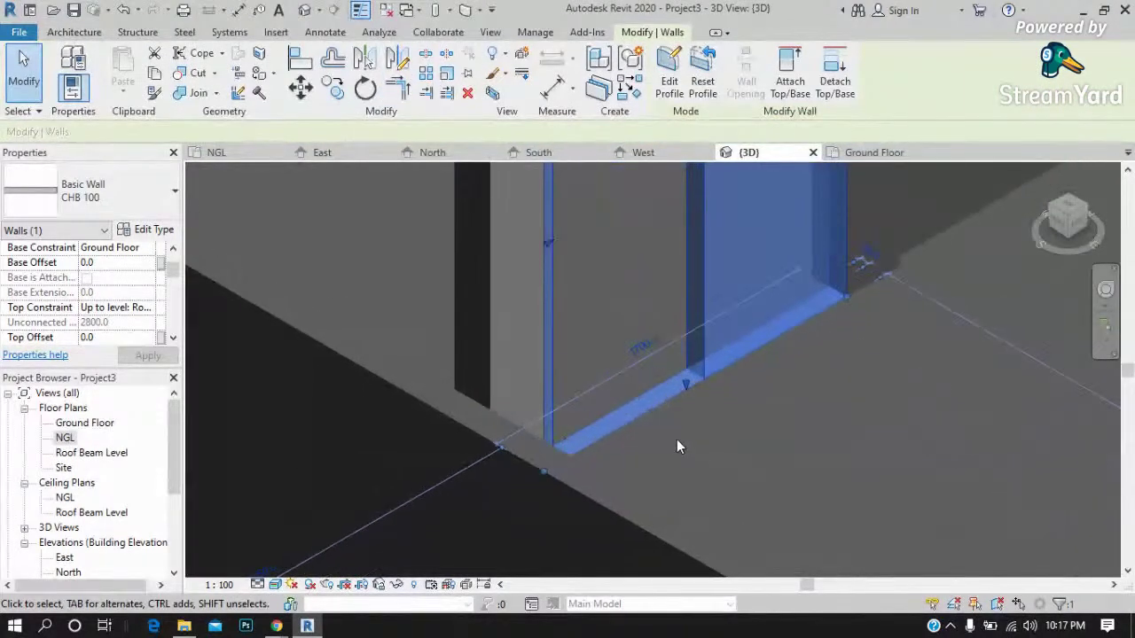
pyautogui.press('Escape')
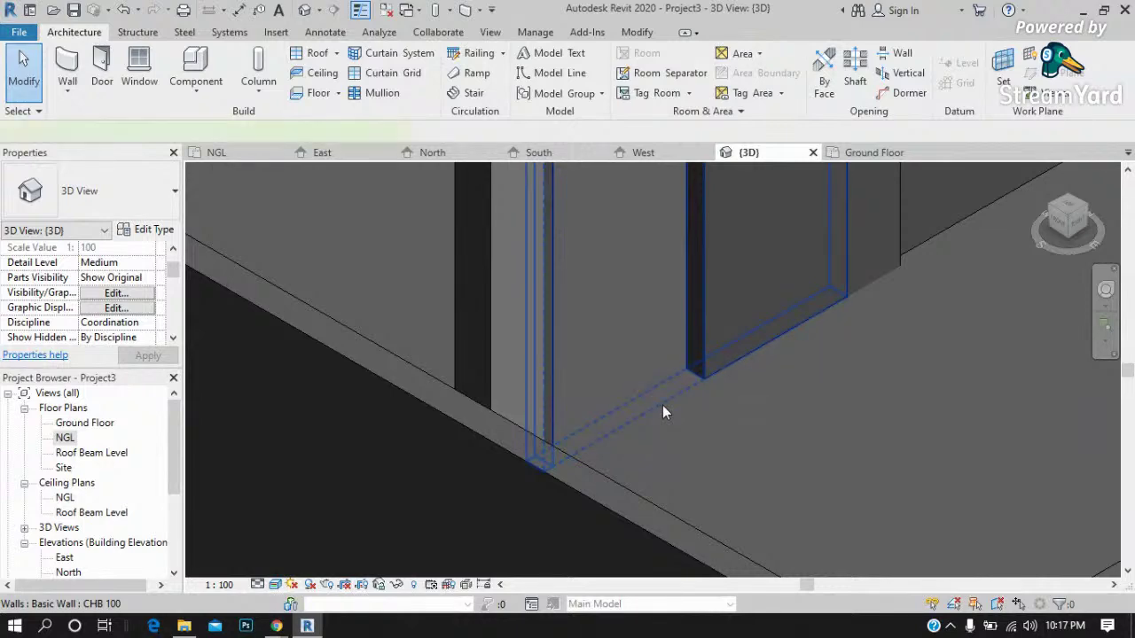
pyautogui.click(664, 409)
pyautogui.scroll(2, 709, 372)
pyautogui.scroll(2, 710, 373)
pyautogui.scroll(2, 709, 373)
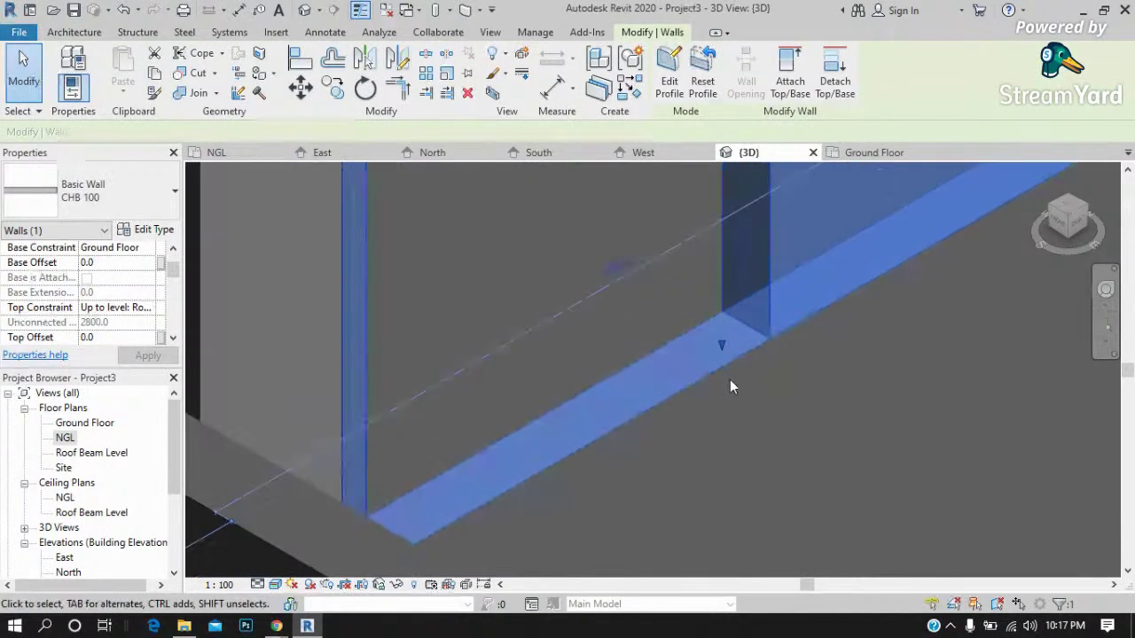
pyautogui.scroll(2, 732, 373)
pyautogui.scroll(-2, 618, 372)
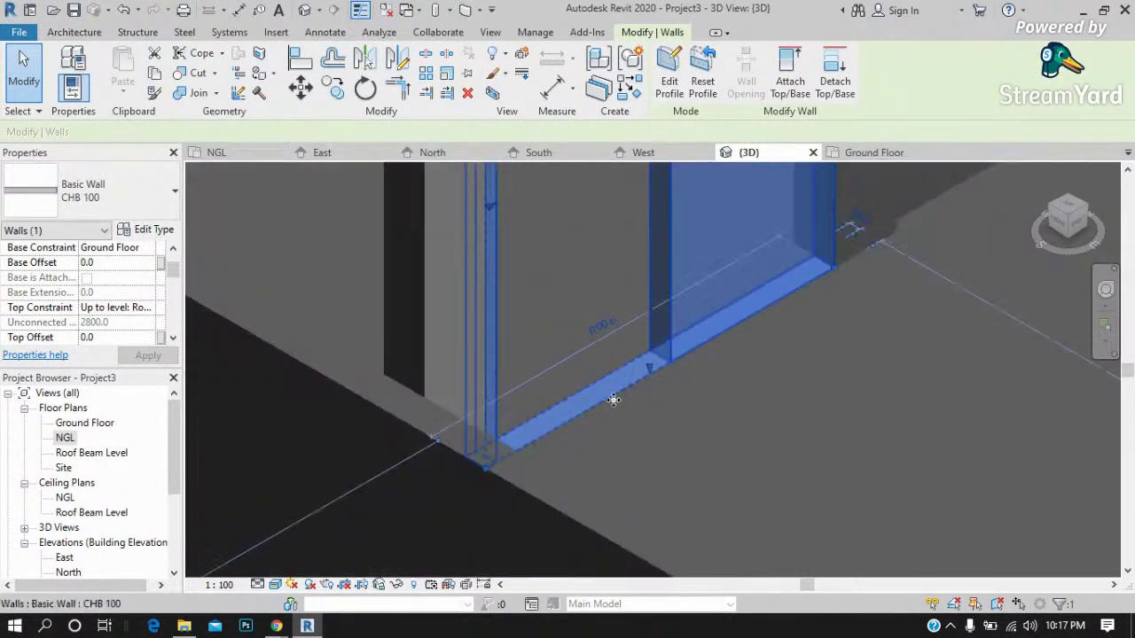
pyautogui.scroll(-2, 603, 398)
pyautogui.press('Escape')
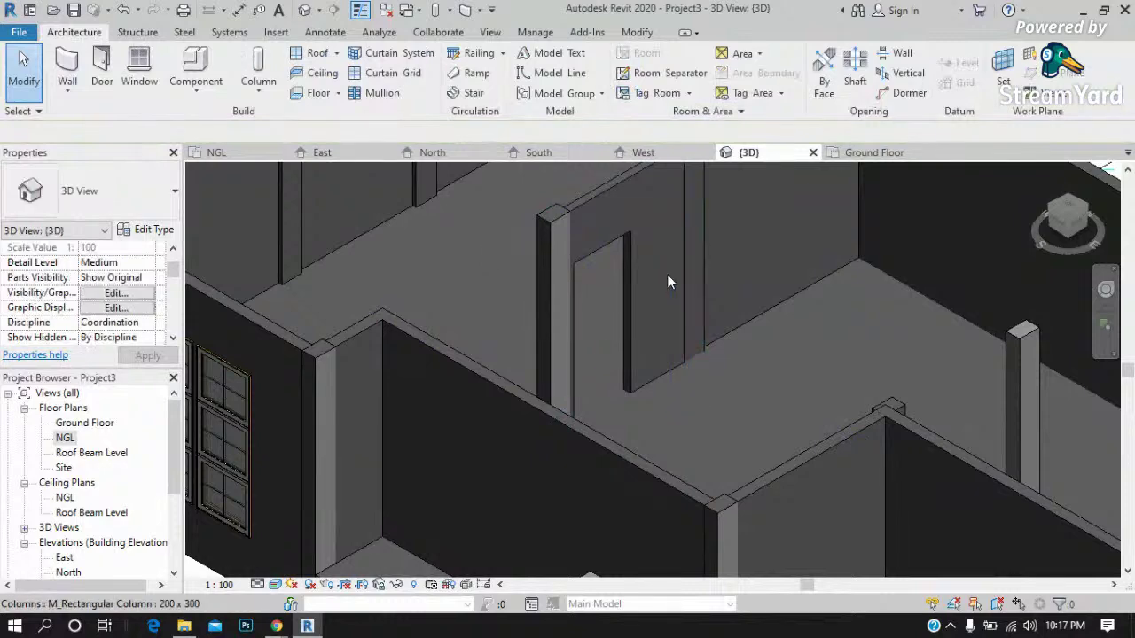
pyautogui.scroll(2, 674, 284)
pyautogui.scroll(-1, 638, 297)
pyautogui.click(618, 286)
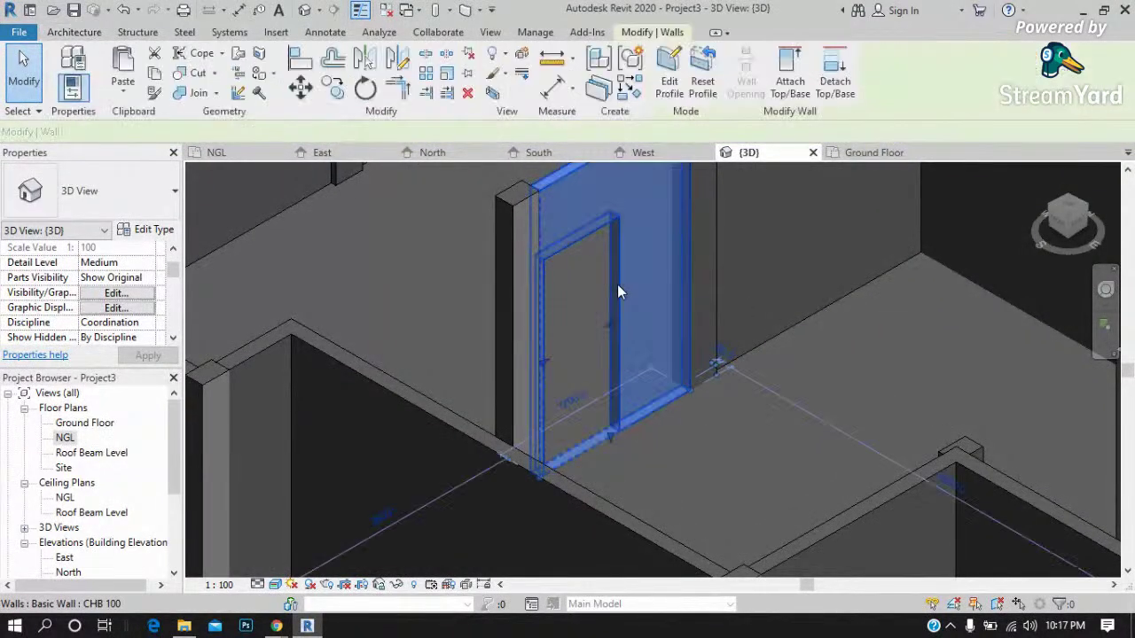
pyautogui.scroll(2, 628, 314)
# Drag the wall's bottom handle down to a -161.9 base offset.
pyautogui.moveTo(602, 328)
pyautogui.mouseDown()
pyautogui.moveTo(648, 308)
pyautogui.moveTo(672, 324)
pyautogui.mouseUp()
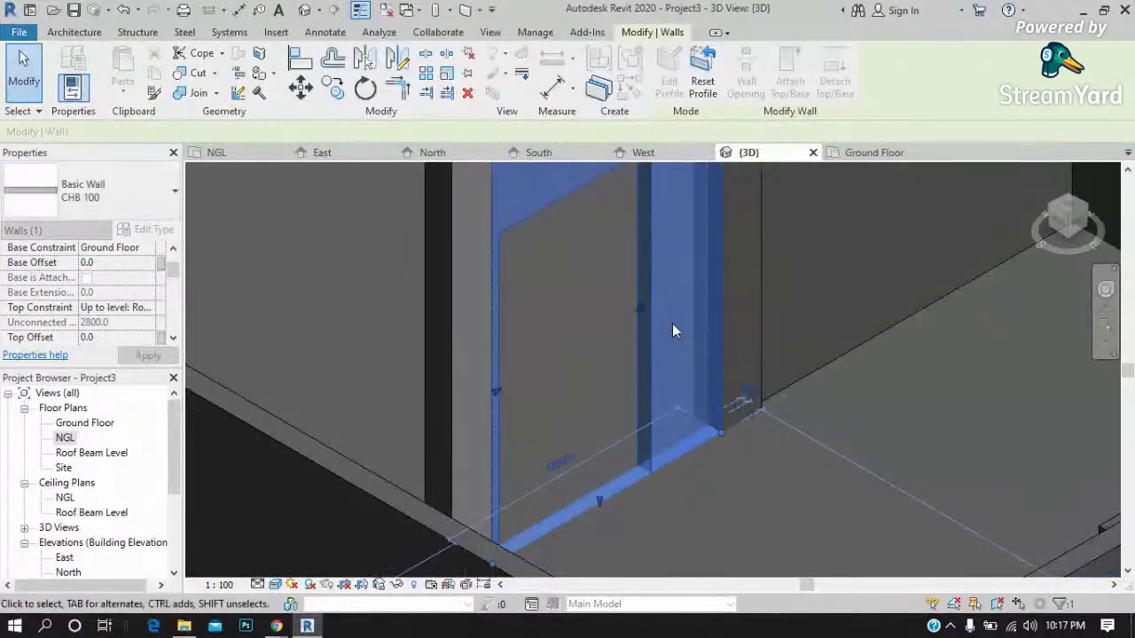
pyautogui.moveTo(602, 507); pyautogui.dragTo(604, 526)
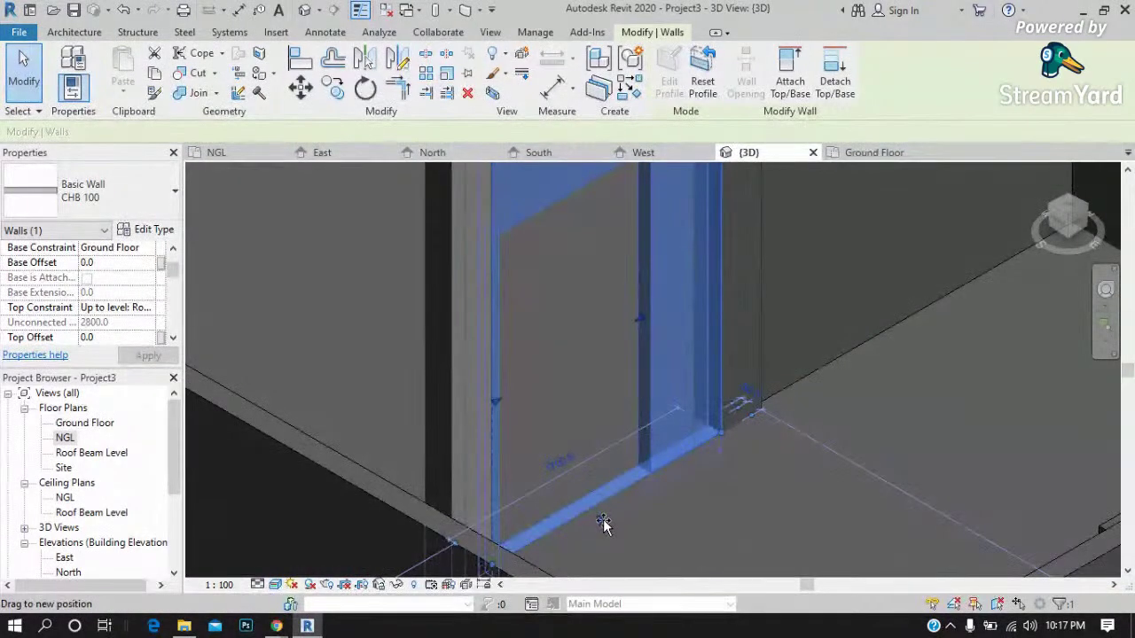
pyautogui.scroll(-2, 627, 471)
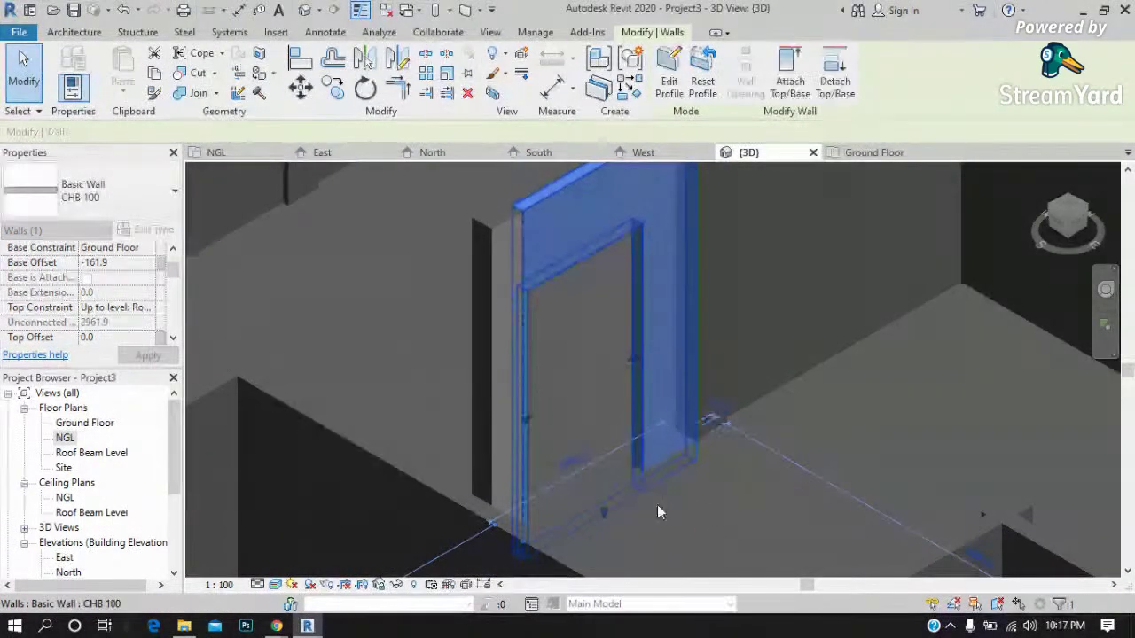
pyautogui.scroll(3, 660, 501)
pyautogui.press('Escape')
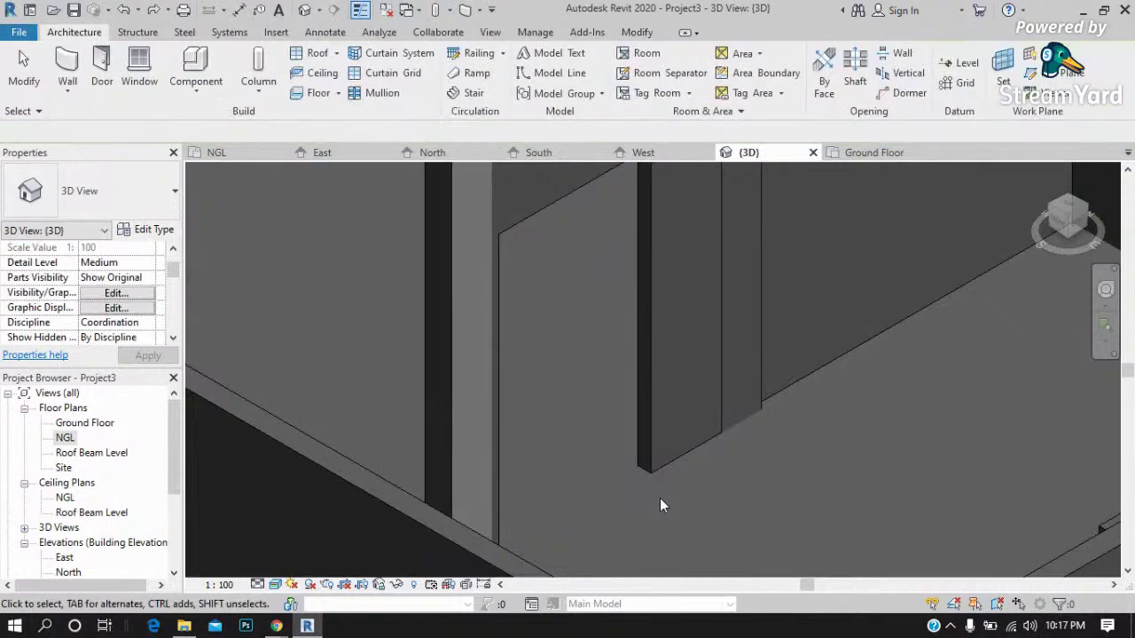
# Switch to the Ground Floor plan view.
pyautogui.scroll(-2, 629, 416)
pyautogui.scroll(2, 655, 390)
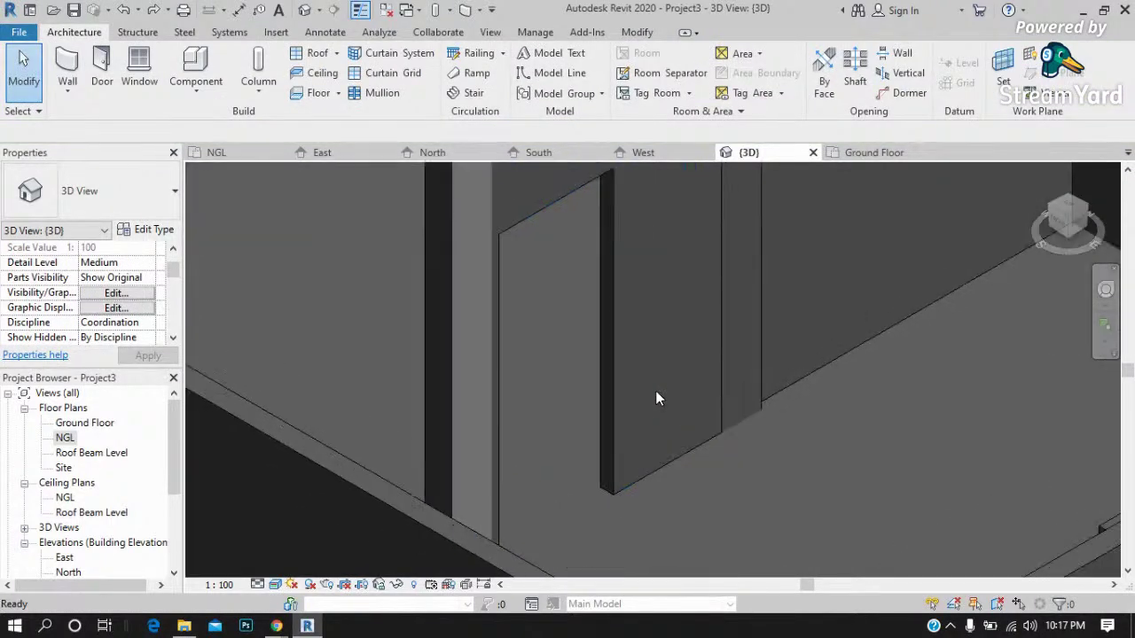
pyautogui.scroll(-2, 617, 404)
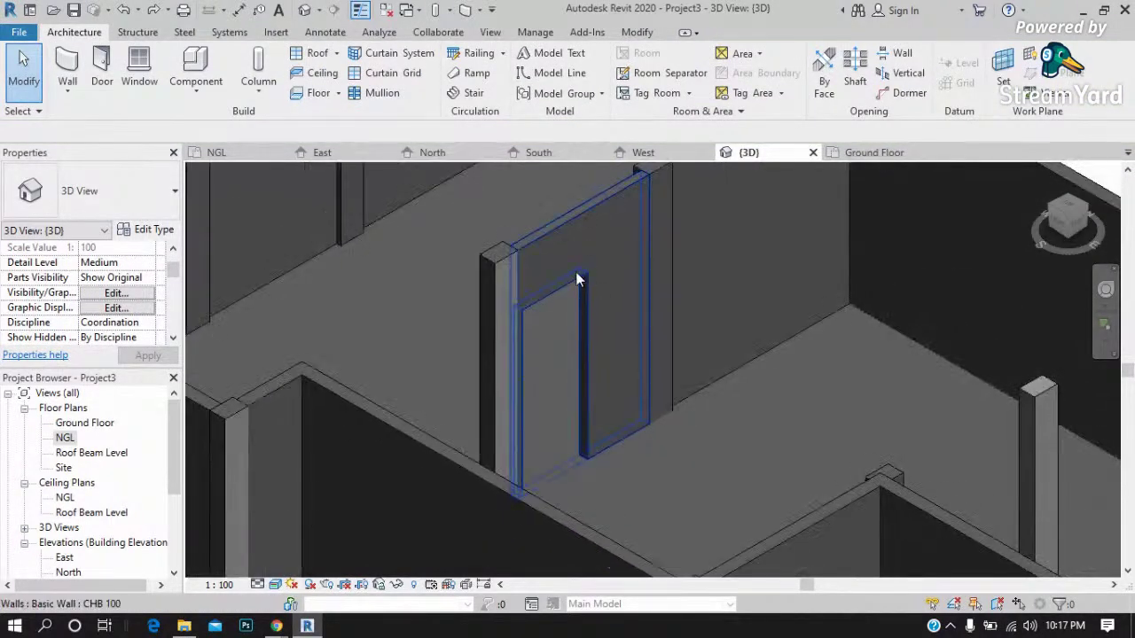
pyautogui.click(878, 153)
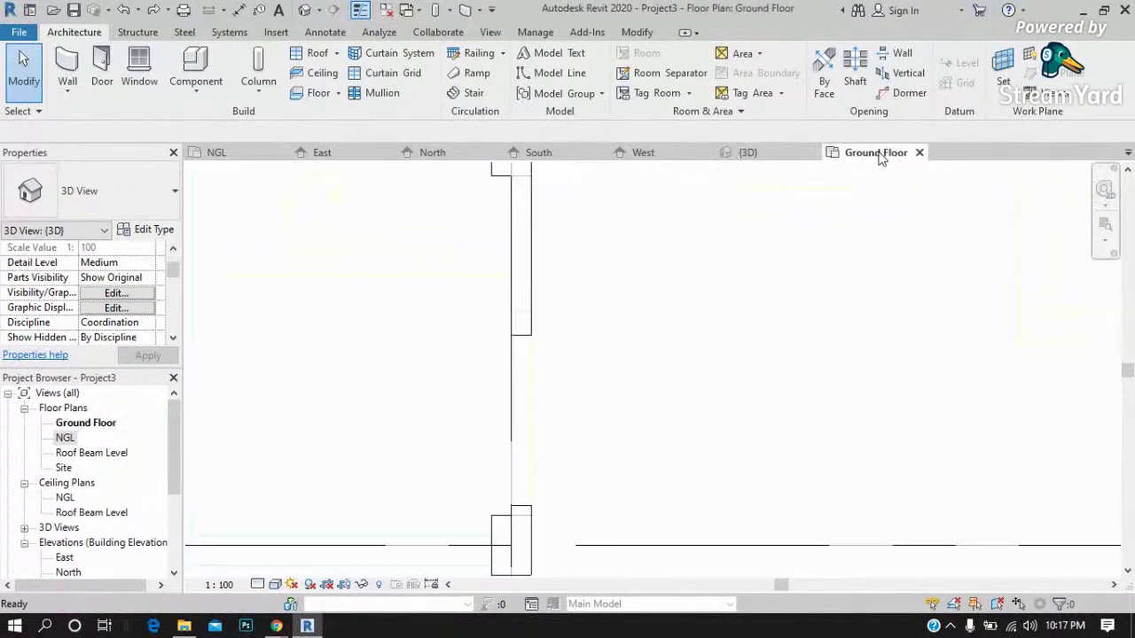
# Drag both ends of the wall beside the door gap to leave a 1700 opening.
pyautogui.click(523, 510)
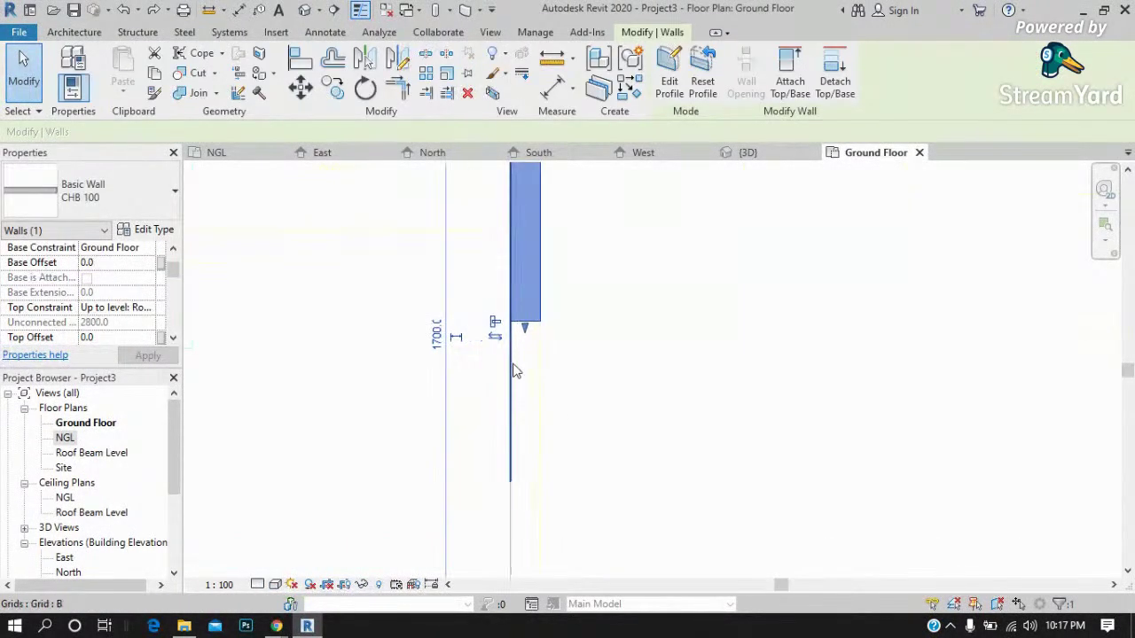
pyautogui.moveTo(554, 384); pyautogui.dragTo(561, 315, button='middle')
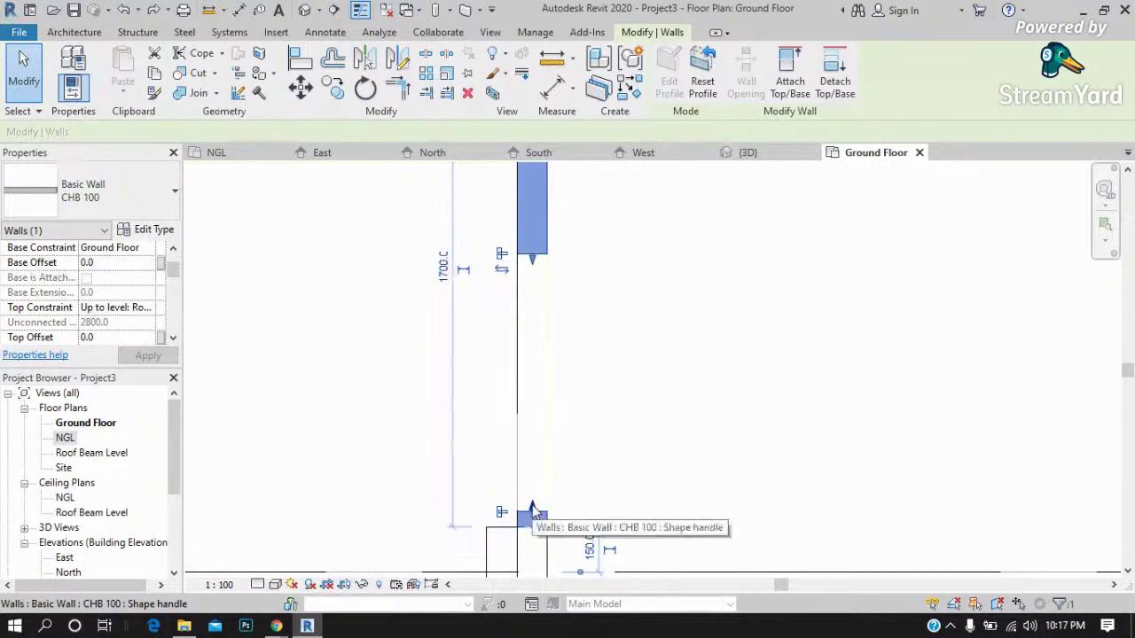
pyautogui.moveTo(532, 498); pyautogui.dragTo(531, 486)
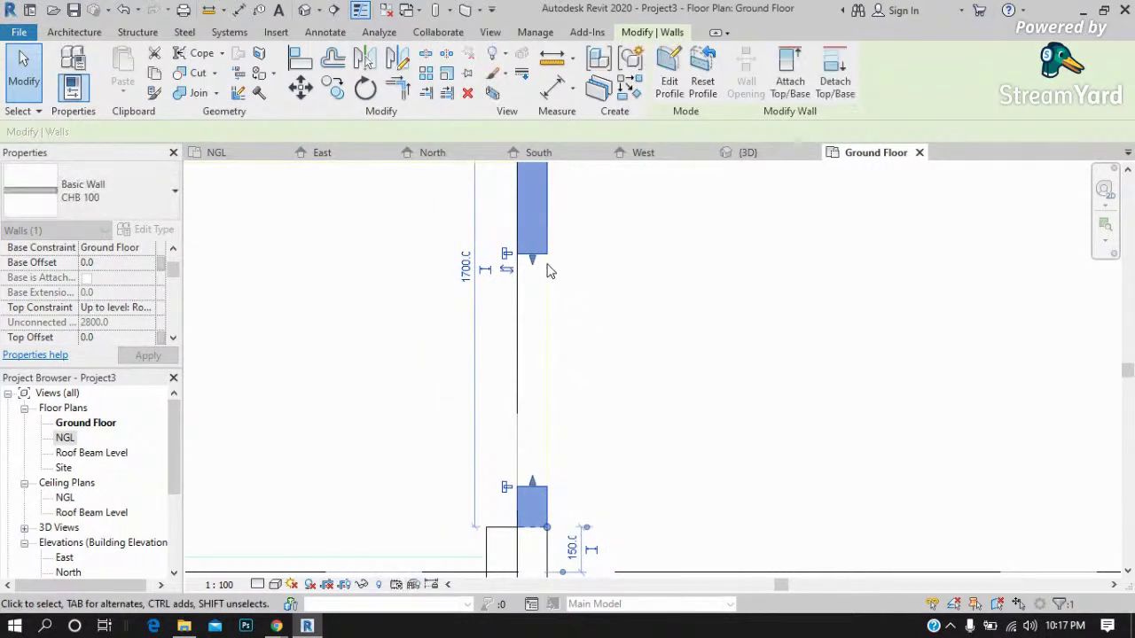
pyautogui.moveTo(536, 268); pyautogui.dragTo(536, 249)
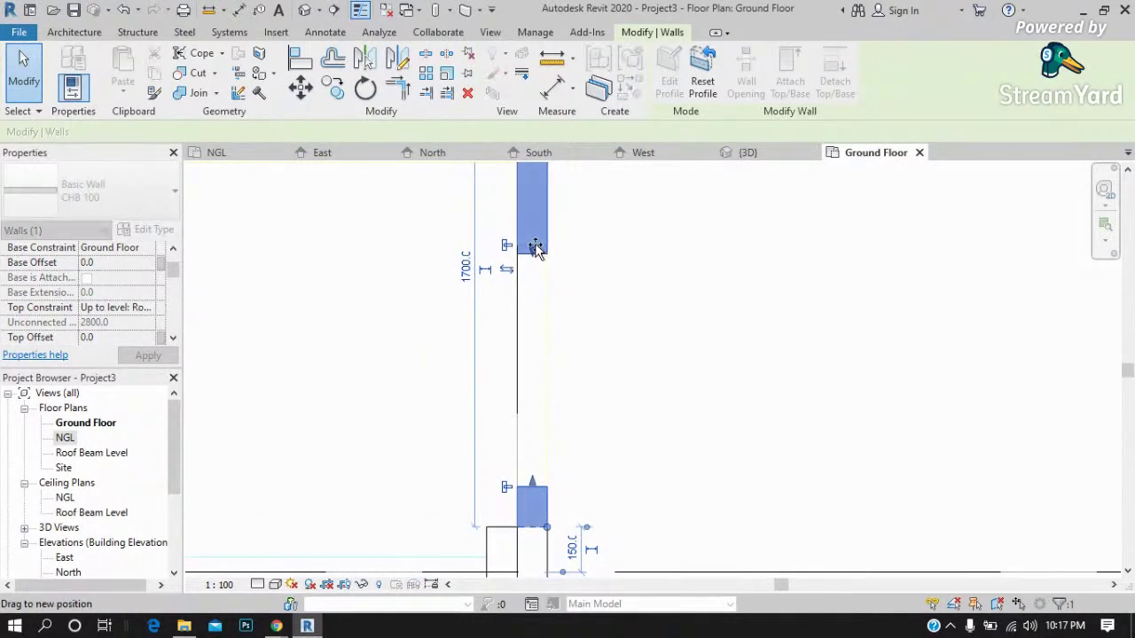
pyautogui.click(675, 292)
# Select the right-hand wall segment and bring up its context menu.
pyautogui.scroll(-2, 707, 369)
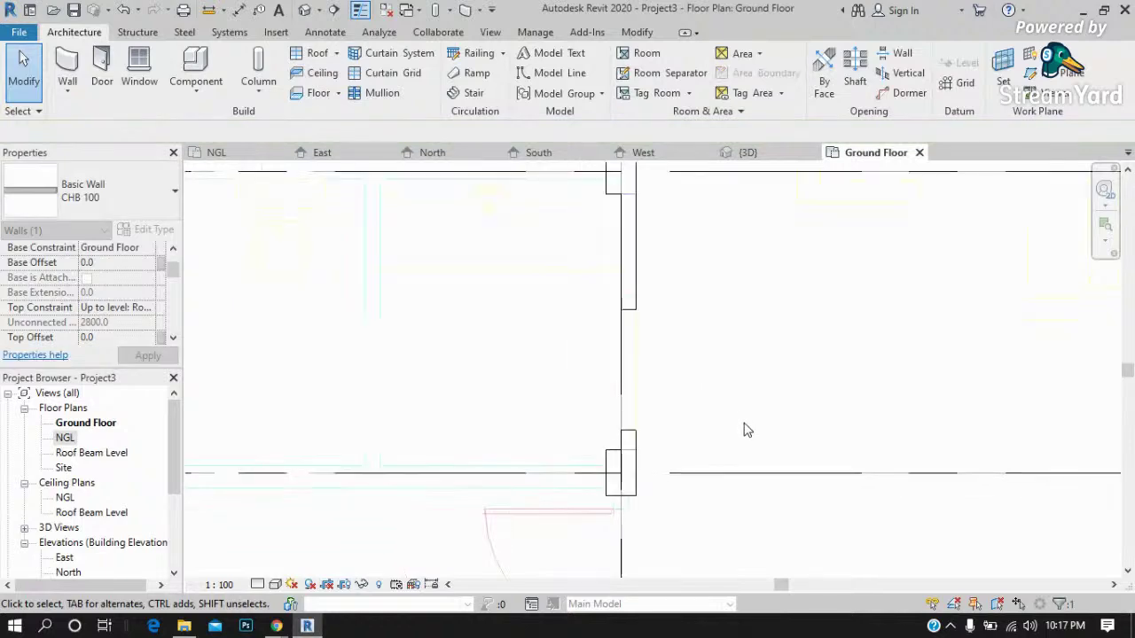
pyautogui.scroll(-1, 844, 335)
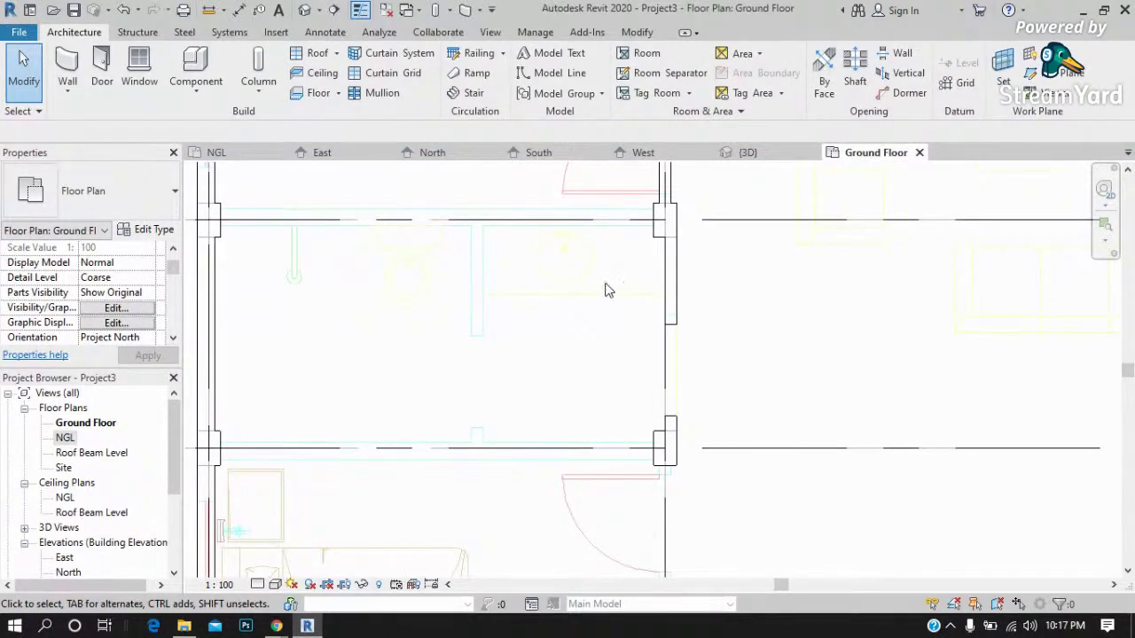
pyautogui.click(674, 260)
pyautogui.rightClick(673, 258)
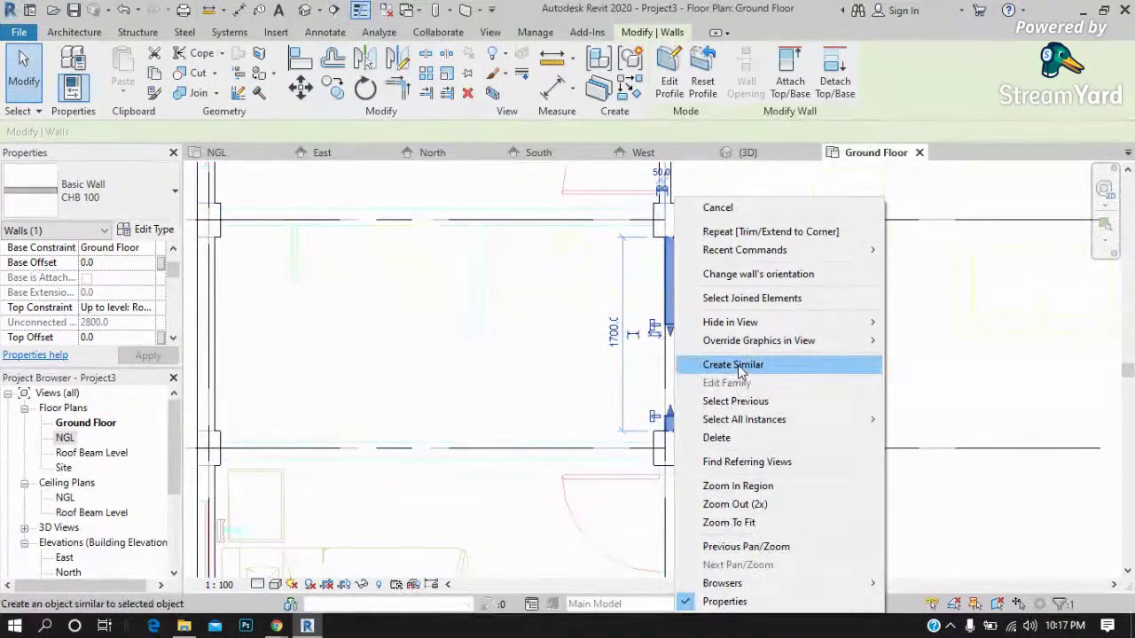
# Use Create Similar to draw a wall up to the upper wall.
pyautogui.click(741, 365)
pyautogui.scroll(2, 476, 428)
pyautogui.scroll(1, 509, 425)
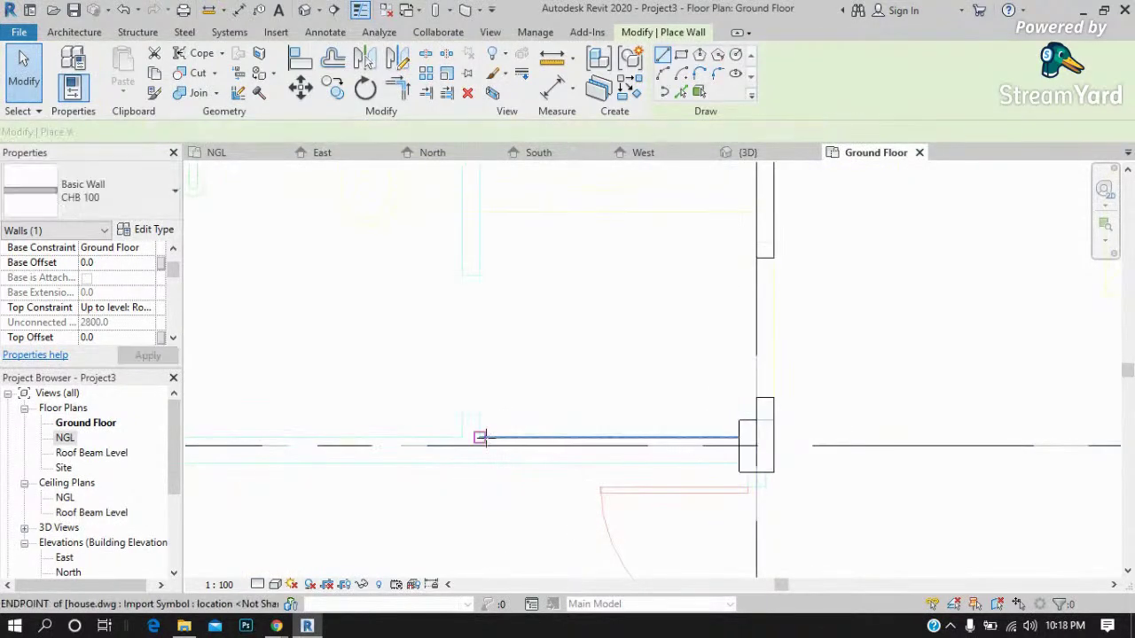
pyautogui.click(479, 437)
pyautogui.scroll(-2, 480, 437)
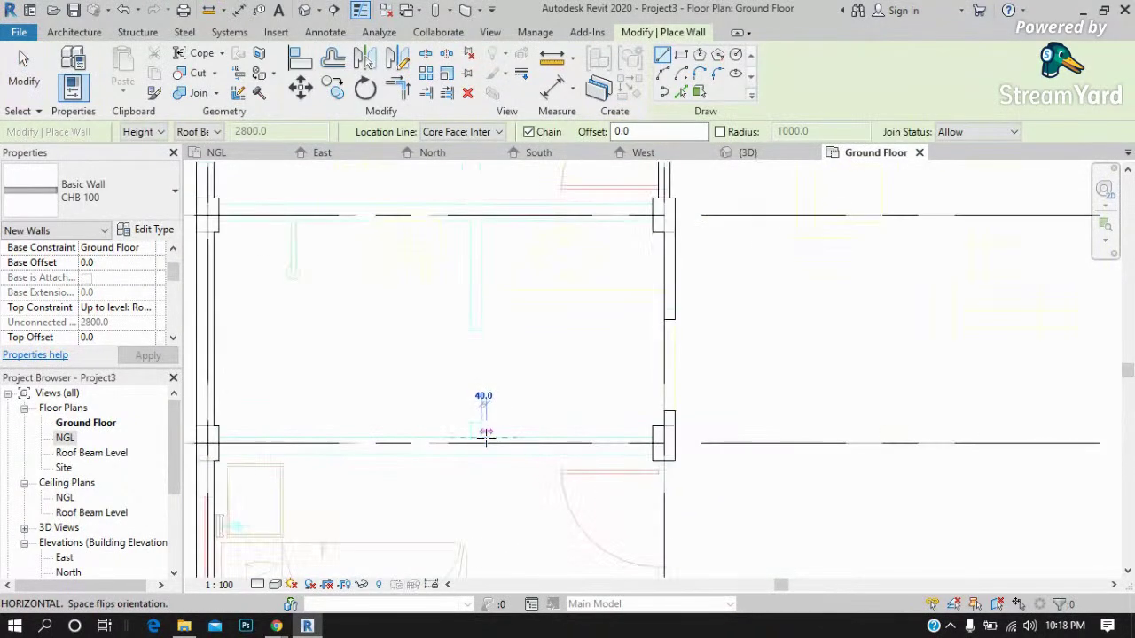
pyautogui.click(480, 222)
pyautogui.press('Escape')
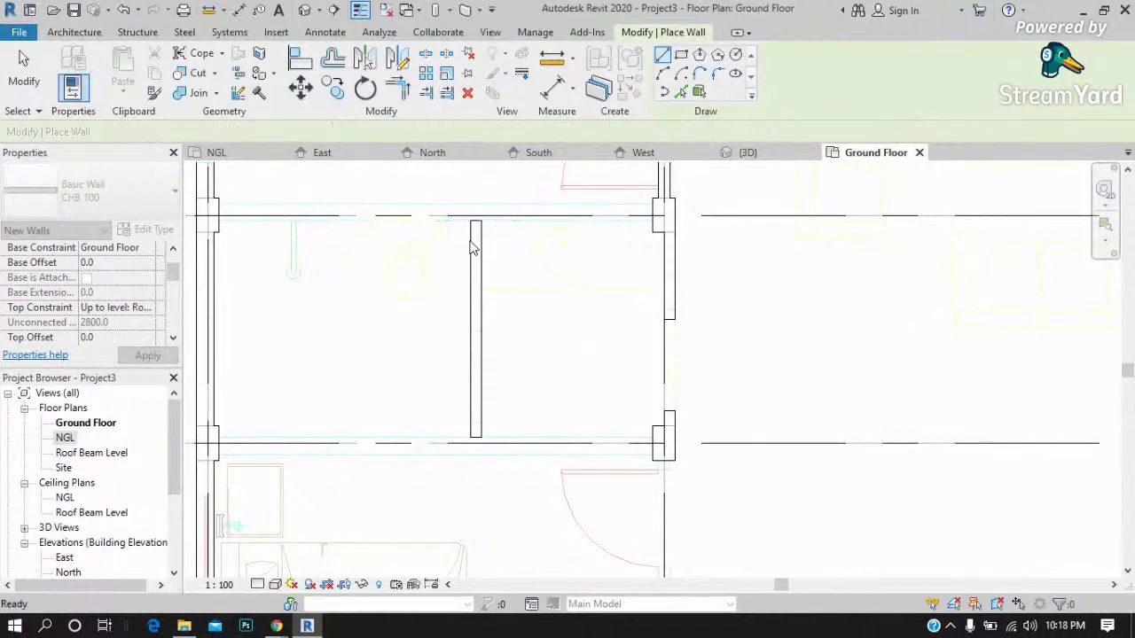
# Draw a 3800 mm wall along the top line to the left column.
pyautogui.scroll(1, 632, 245)
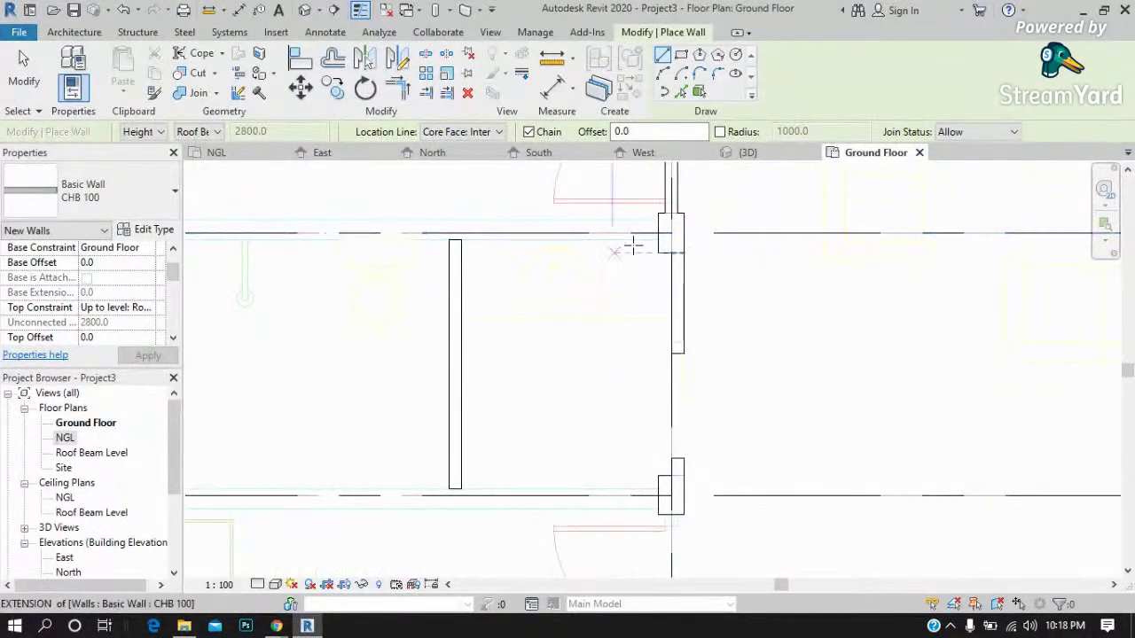
pyautogui.click(656, 239)
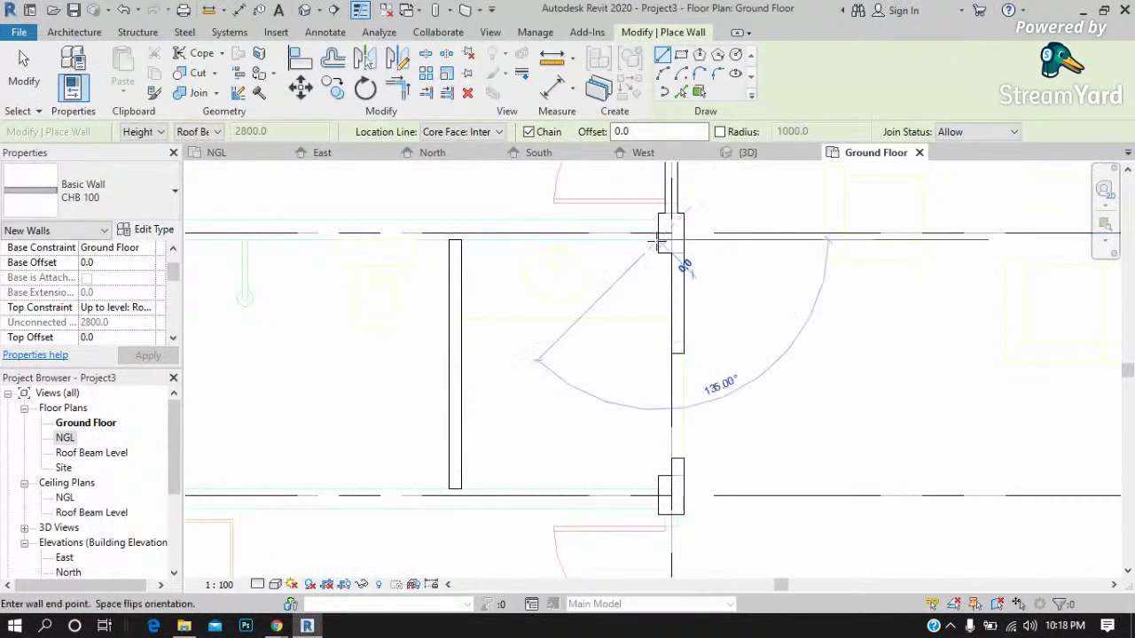
pyautogui.scroll(-2, 720, 257)
pyautogui.scroll(2, 375, 253)
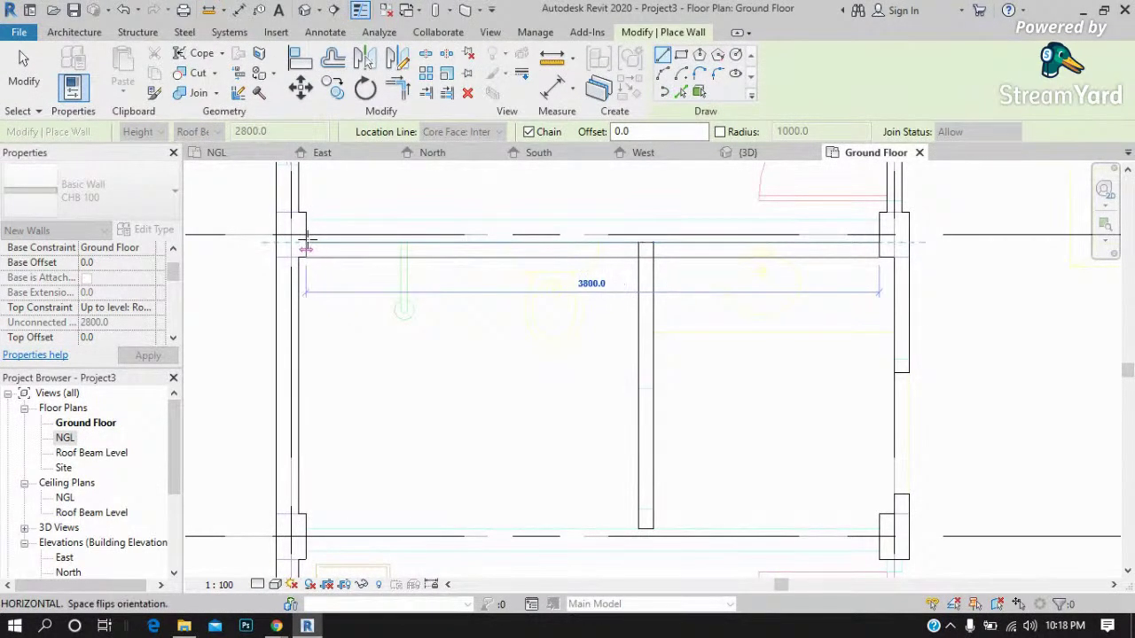
pyautogui.click(304, 241)
pyautogui.click(501, 251)
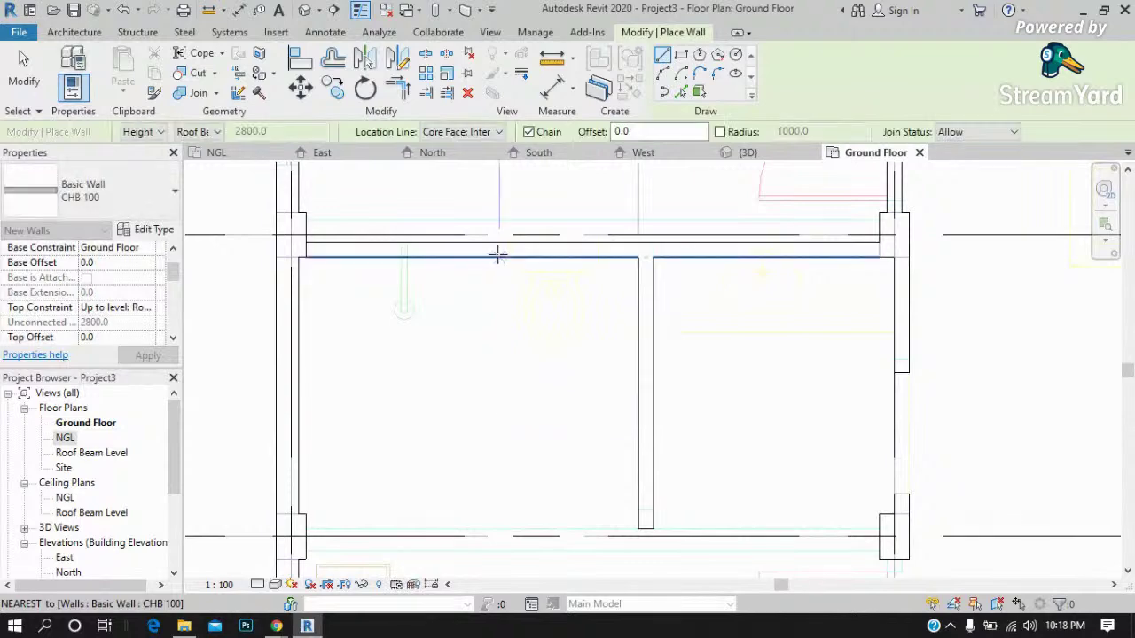
pyautogui.press('Escape')
pyautogui.press('Escape')
# Flip the new top wall and change its type to CHB 150.
pyautogui.click(506, 259)
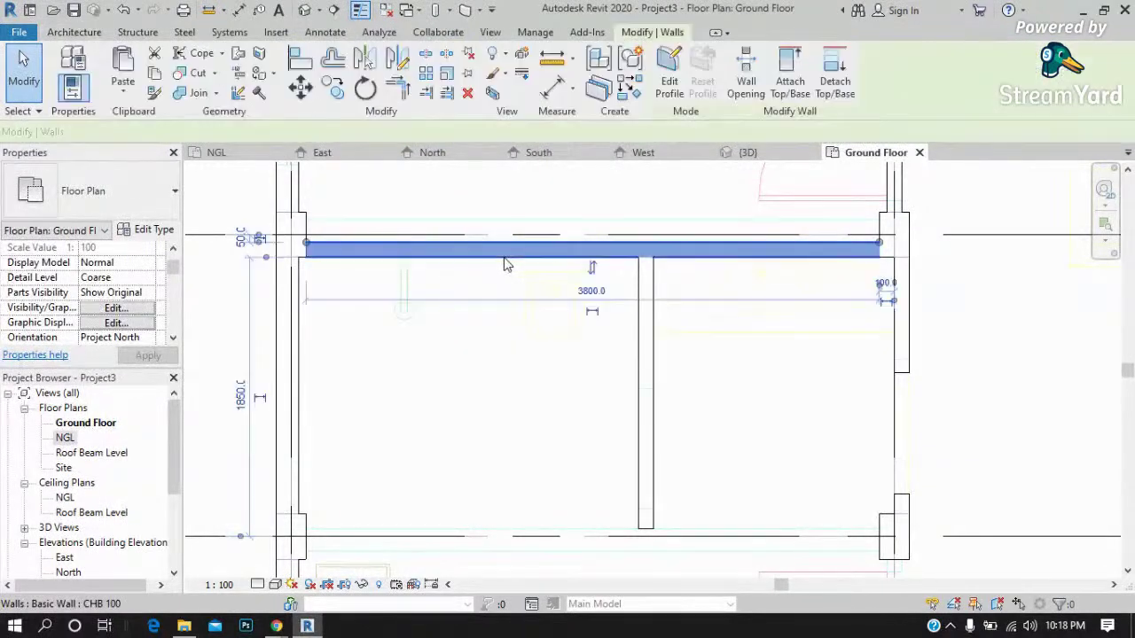
pyautogui.click(592, 269)
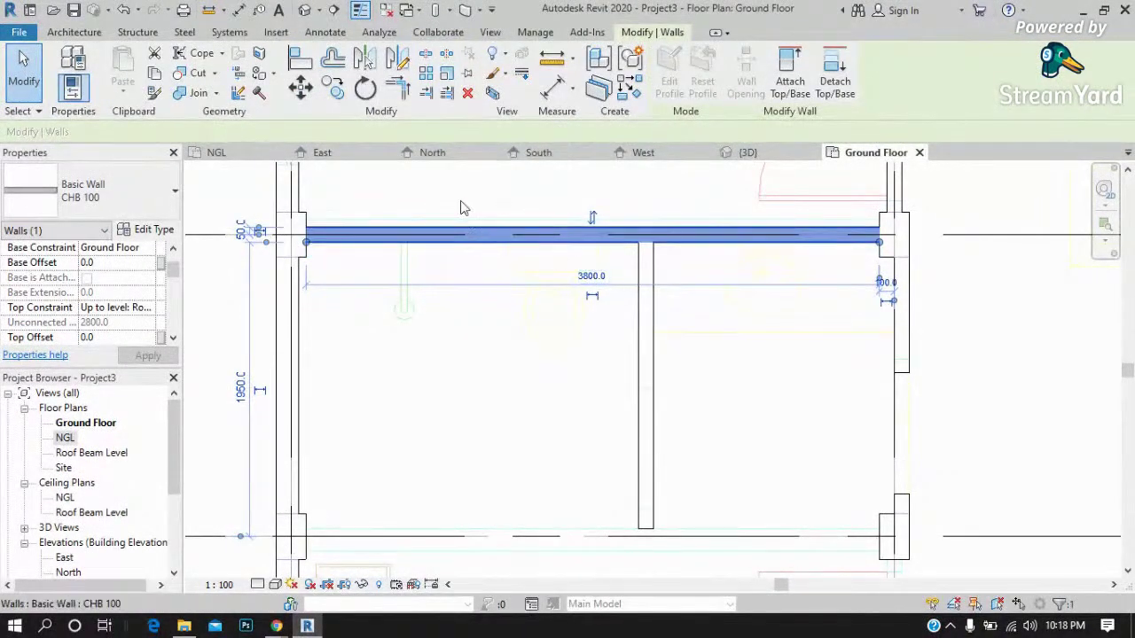
pyautogui.scroll(1, 449, 199)
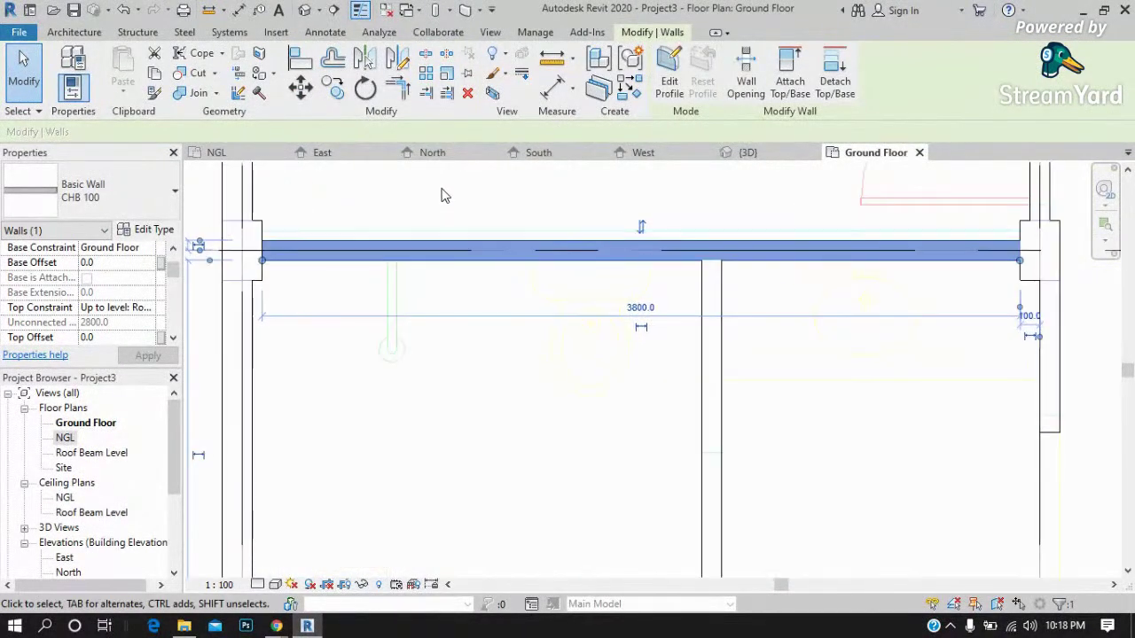
pyautogui.click(162, 195)
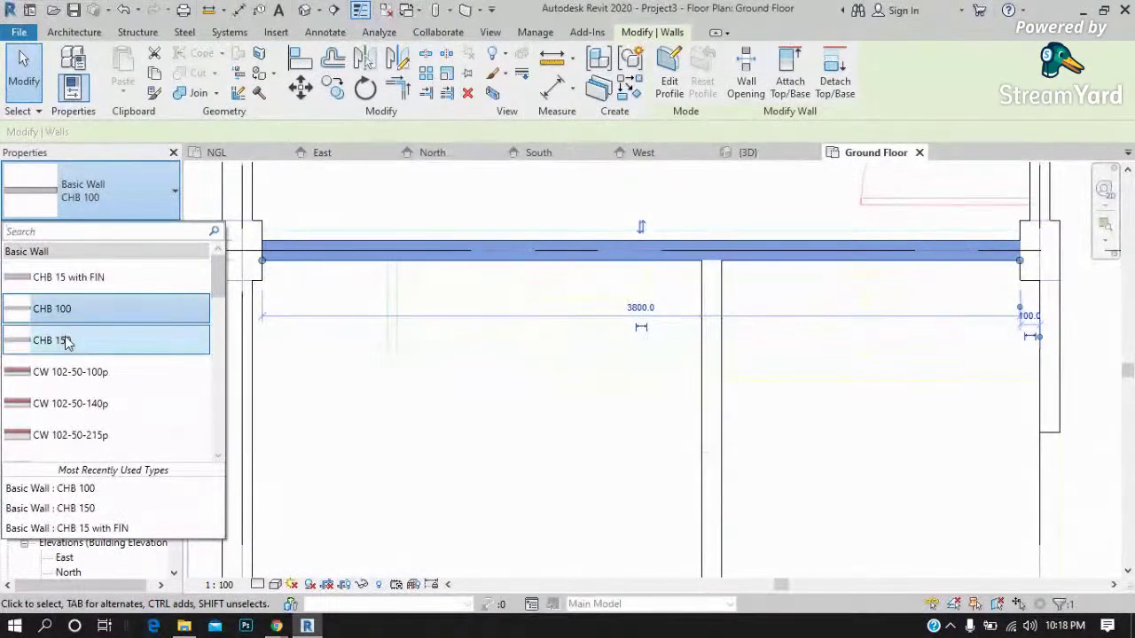
pyautogui.click(494, 306)
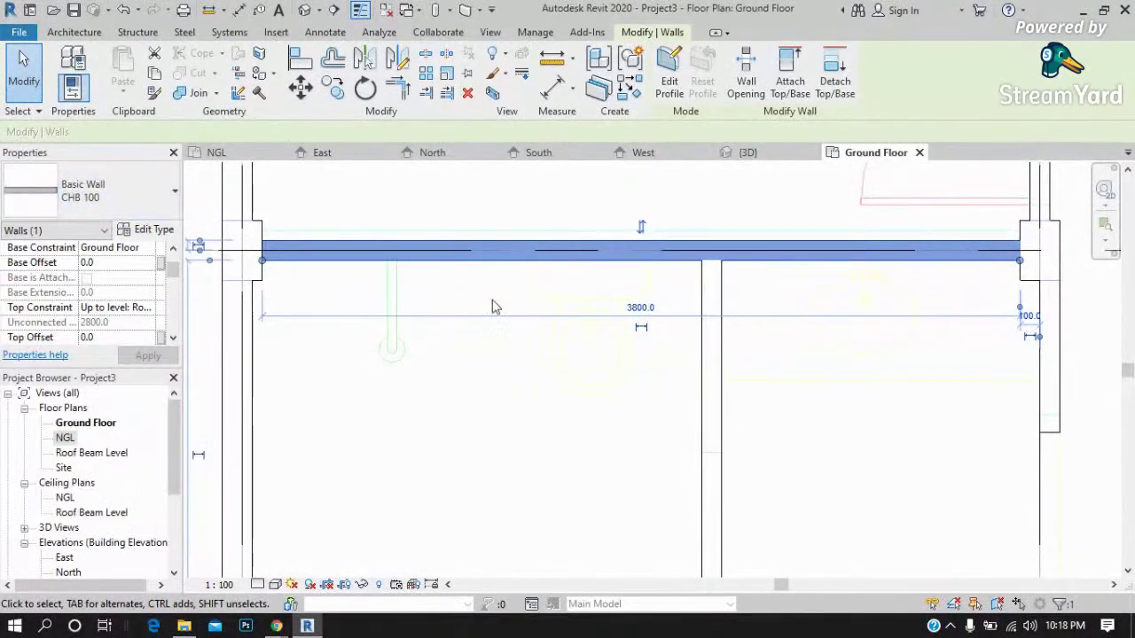
# Create a similar 3800 mm wall from the right wall end to the left column.
pyautogui.rightClick(745, 236)
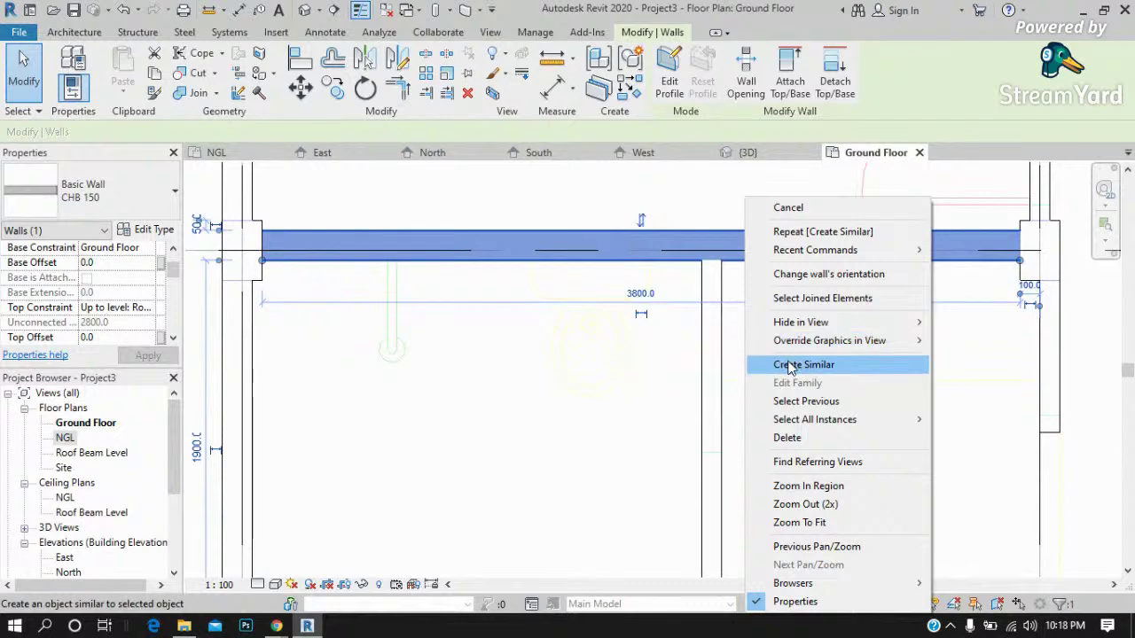
pyautogui.click(794, 364)
pyautogui.scroll(-2, 633, 213)
pyautogui.scroll(-2, 737, 373)
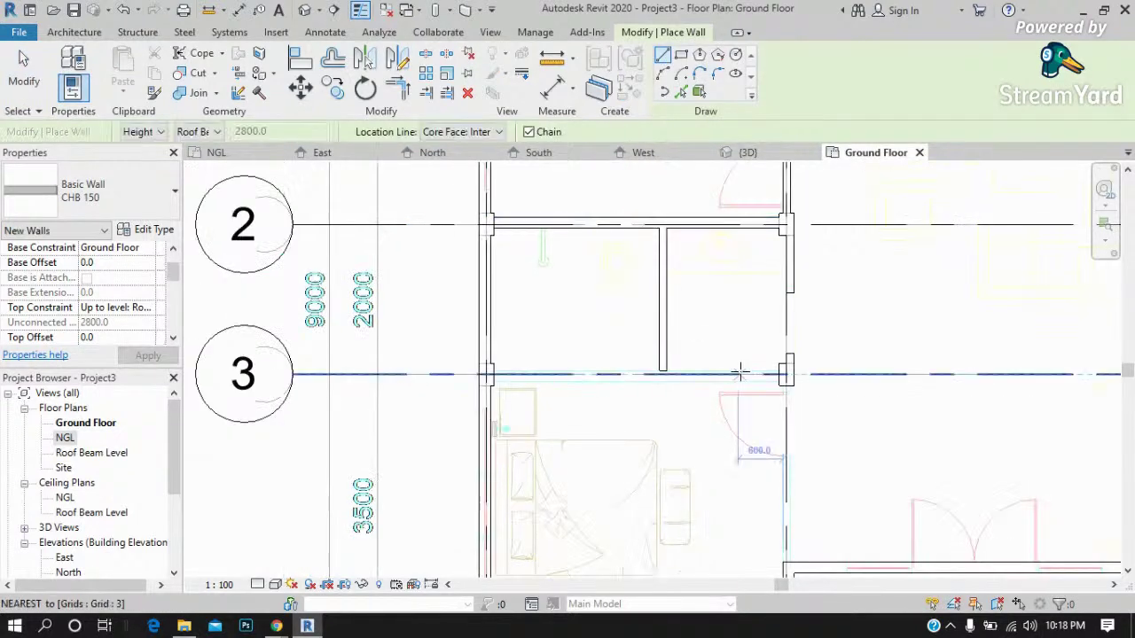
pyautogui.scroll(-1, 769, 403)
pyautogui.click(816, 387)
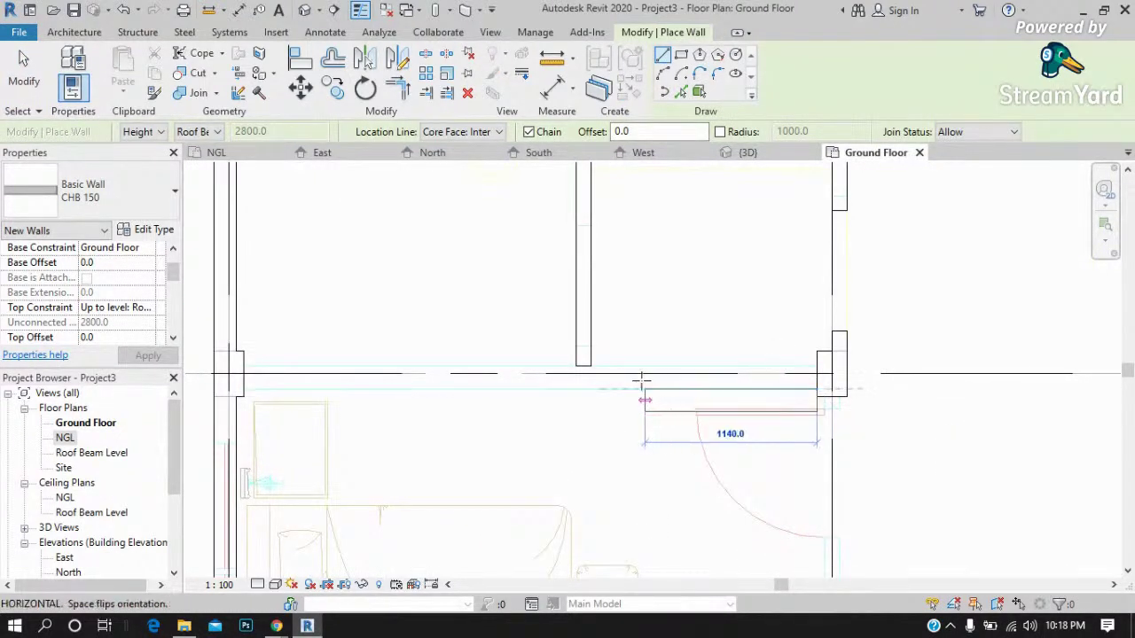
pyautogui.press('Escape')
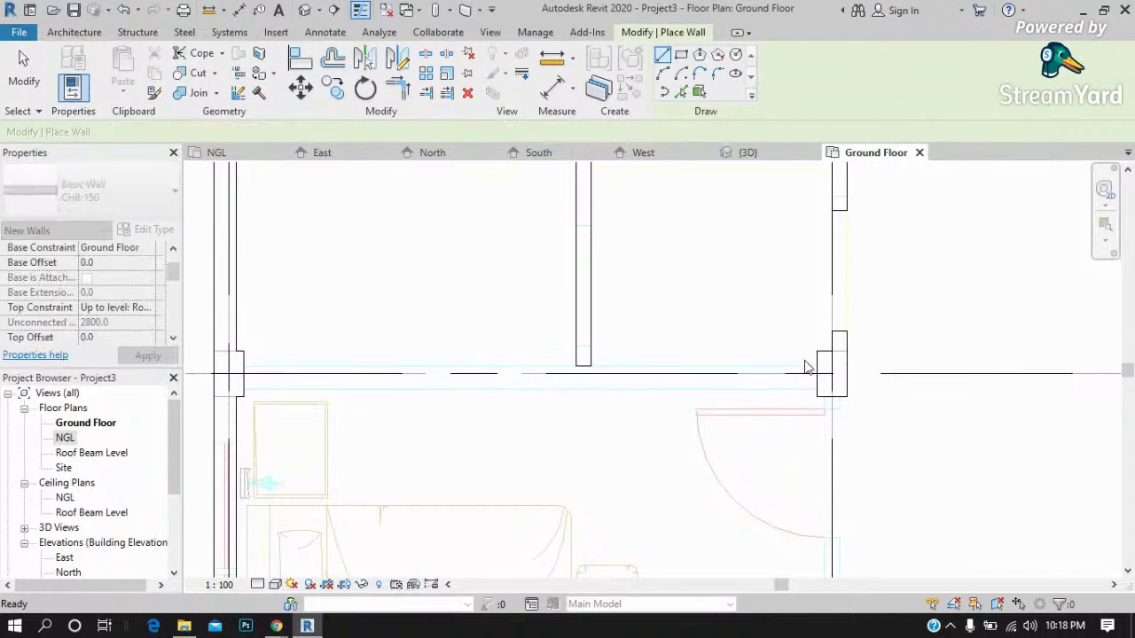
pyautogui.click(815, 363)
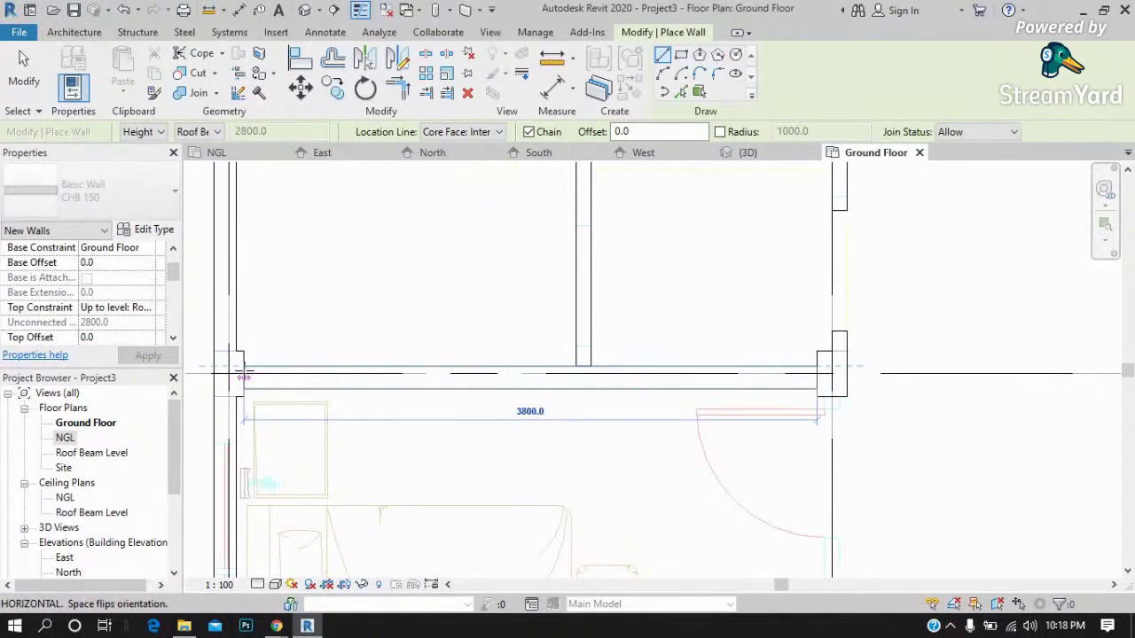
pyautogui.click(242, 366)
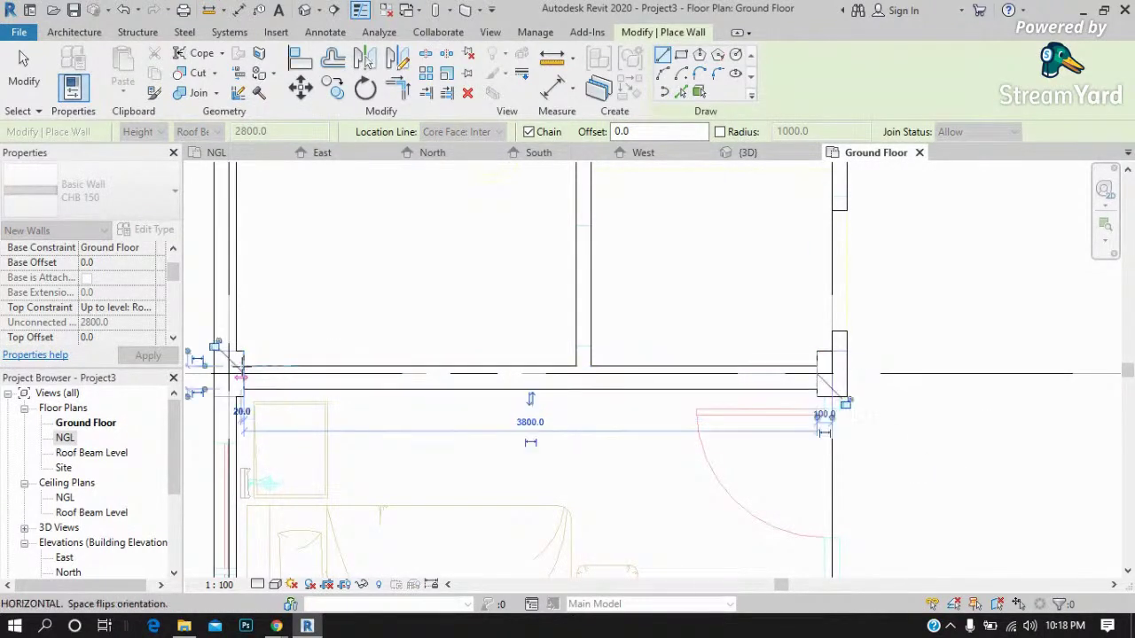
pyautogui.press('Escape')
# Draw a flipped vertical wall beside the bedroom door up to the top wall.
pyautogui.scroll(-3, 469, 406)
pyautogui.scroll(-2, 469, 406)
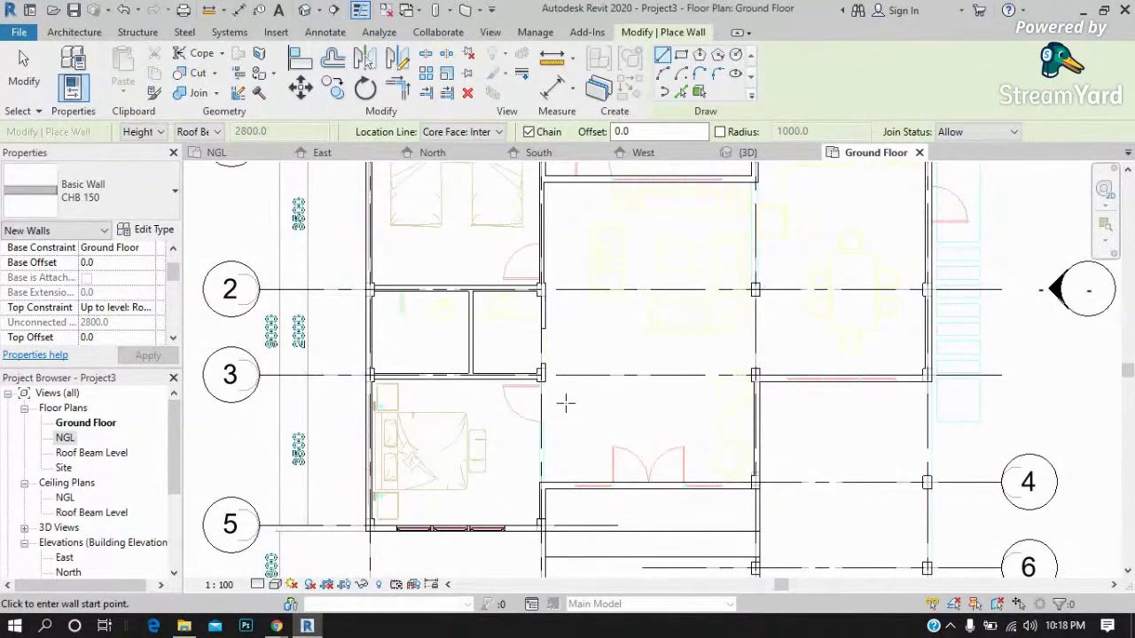
pyautogui.scroll(2, 550, 439)
pyautogui.scroll(2, 554, 435)
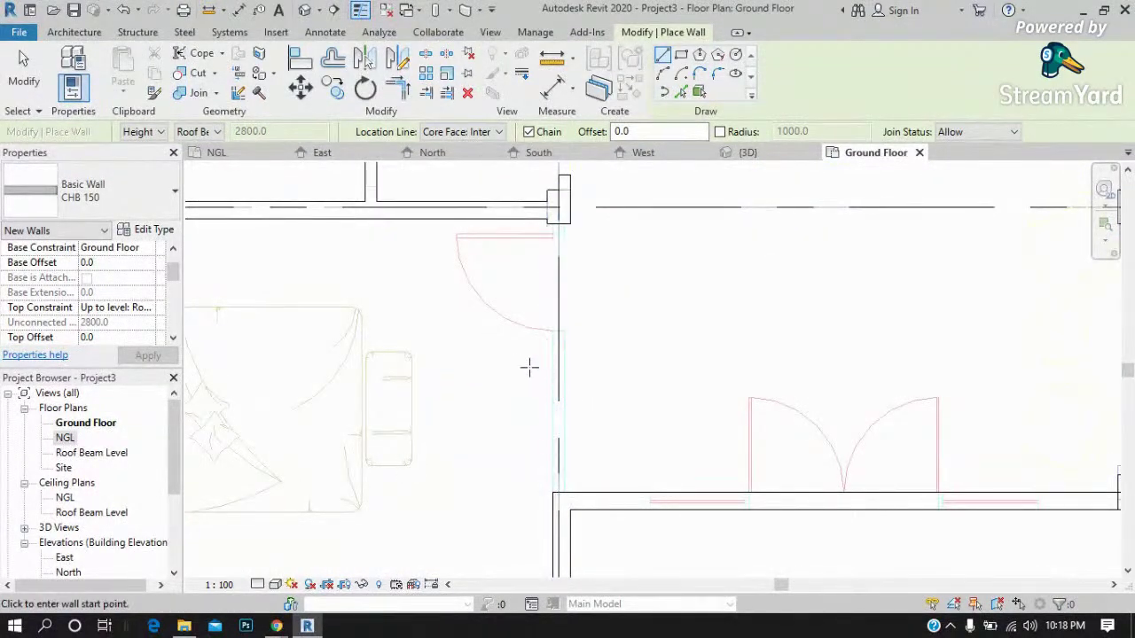
pyautogui.scroll(1, 552, 482)
pyautogui.click(552, 492)
pyautogui.press('space')
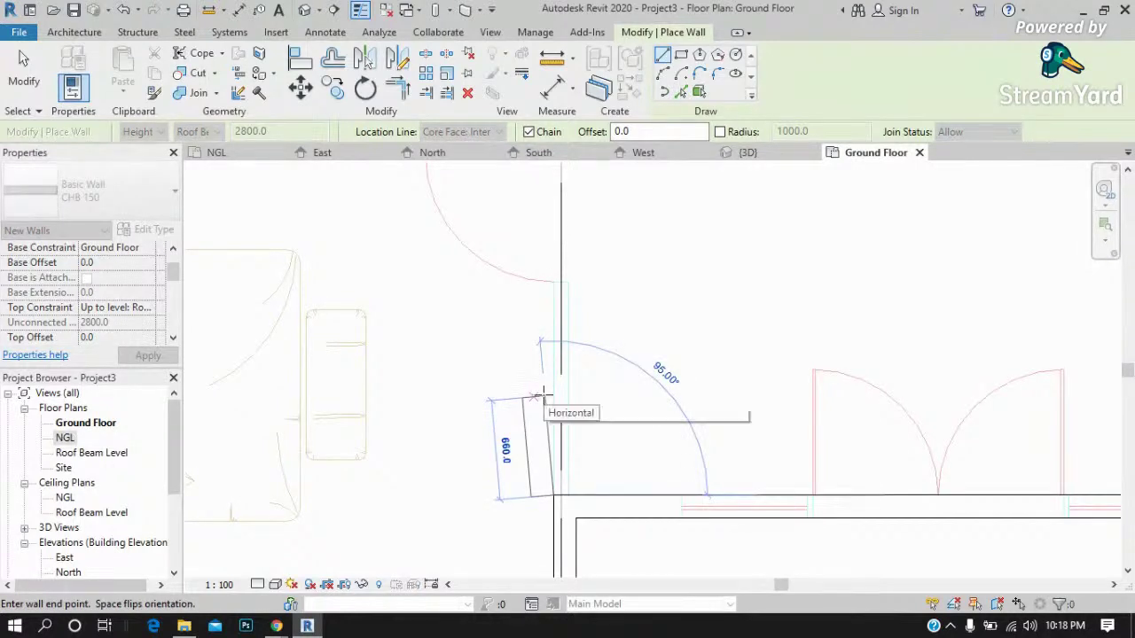
pyautogui.scroll(-1, 543, 396)
pyautogui.scroll(1, 545, 373)
pyautogui.scroll(1, 545, 293)
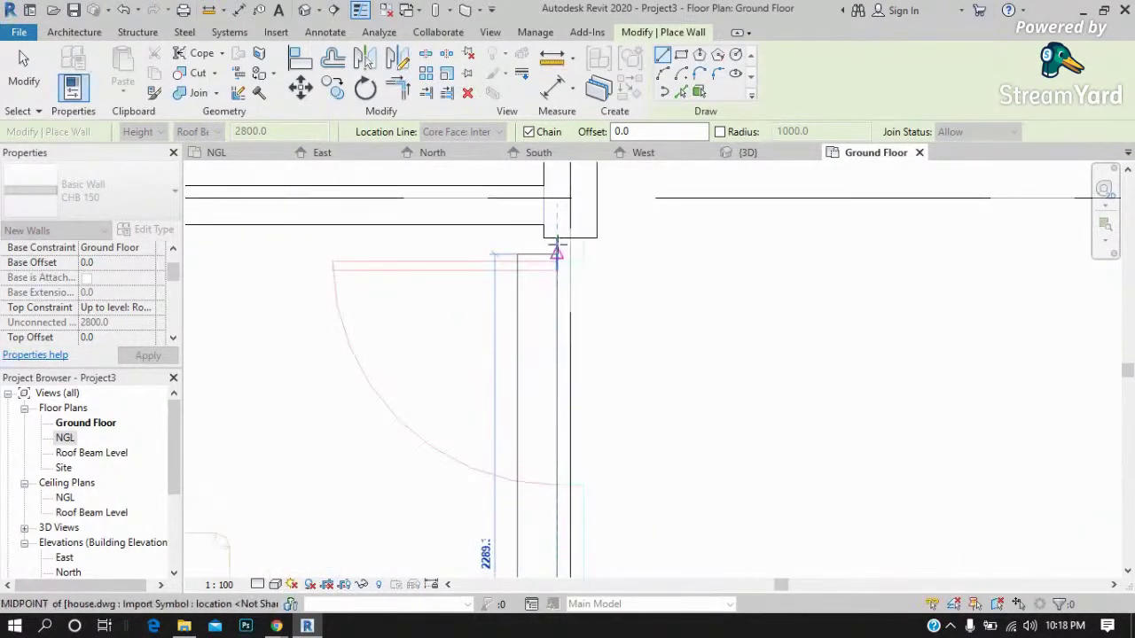
pyautogui.click(556, 239)
pyautogui.press('Escape')
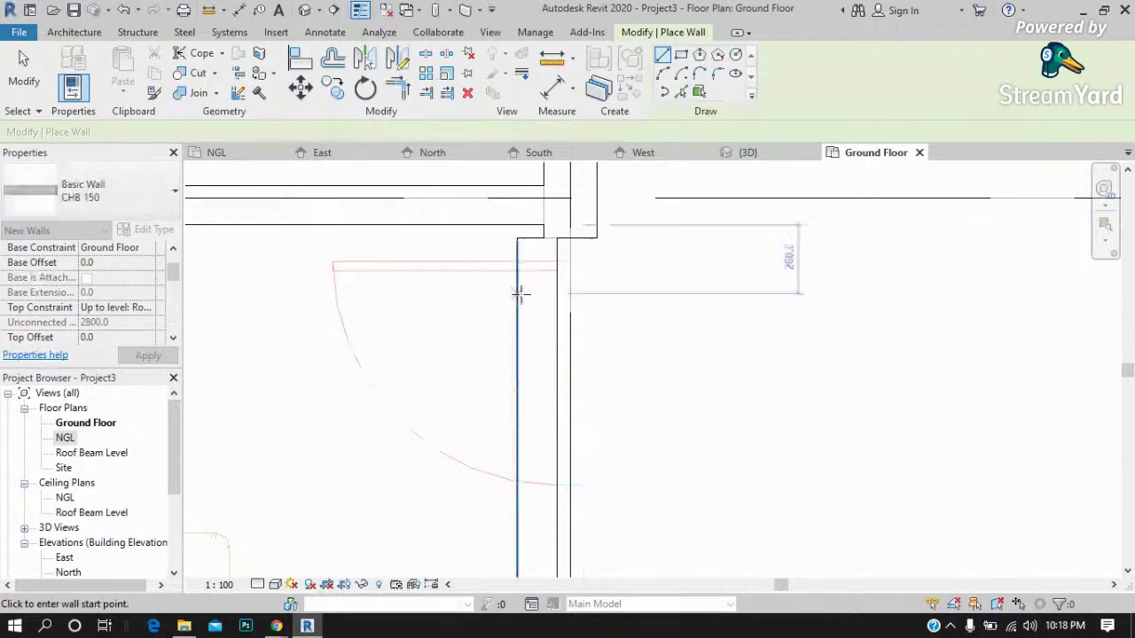
pyautogui.press('Escape')
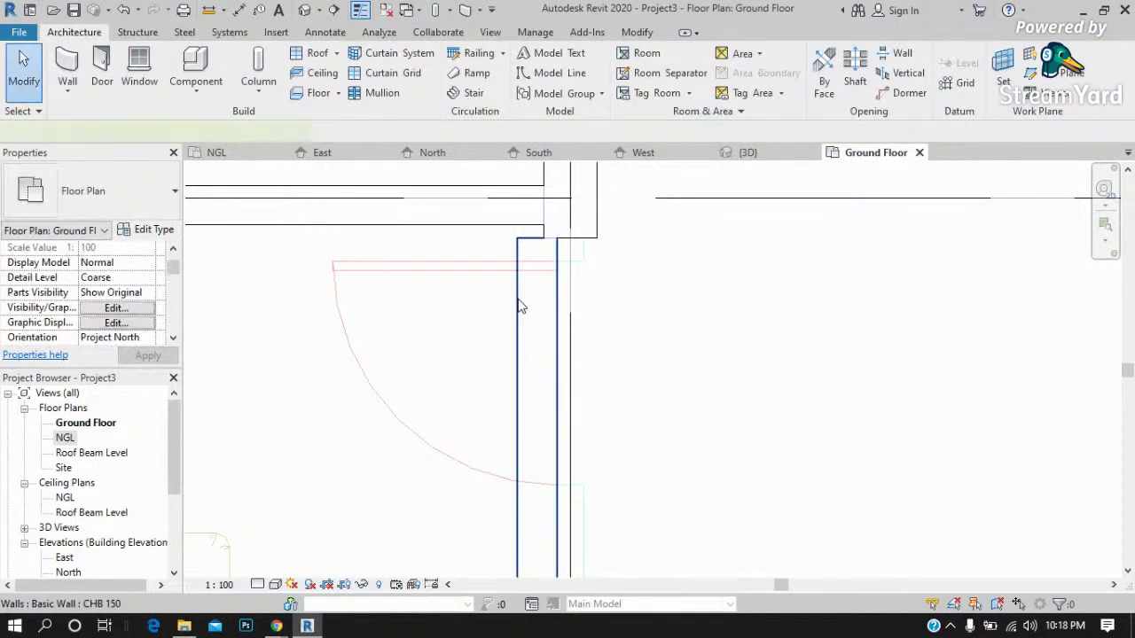
# Flip the vertical wall and change its type to CHB 100.
pyautogui.click(518, 302)
pyautogui.scroll(-1, 518, 302)
pyautogui.click(512, 489)
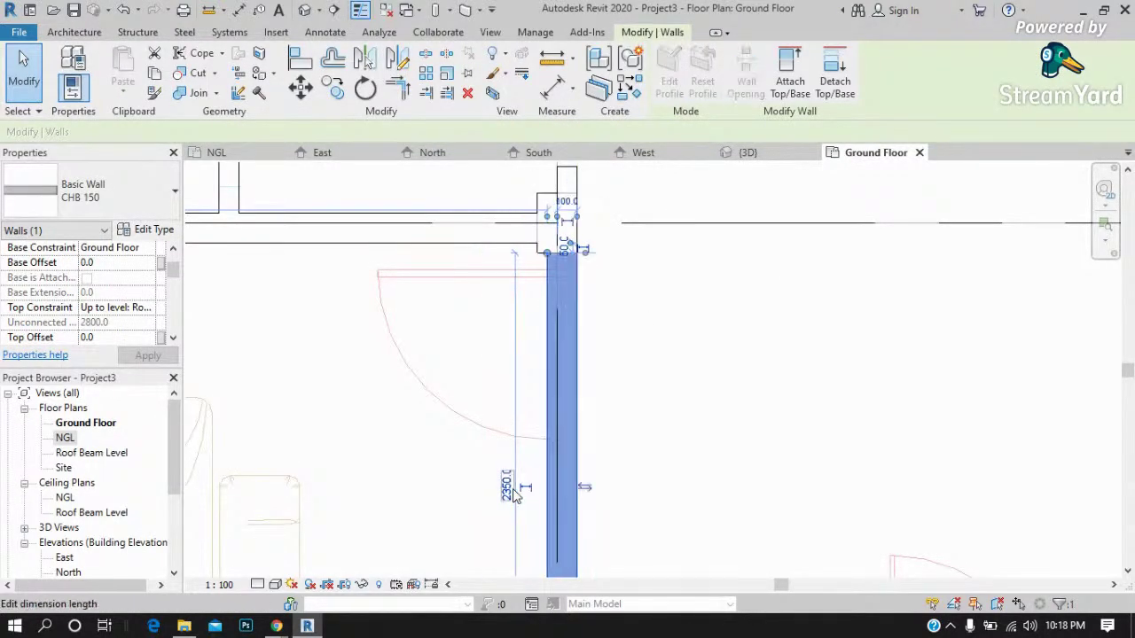
pyautogui.click(138, 188)
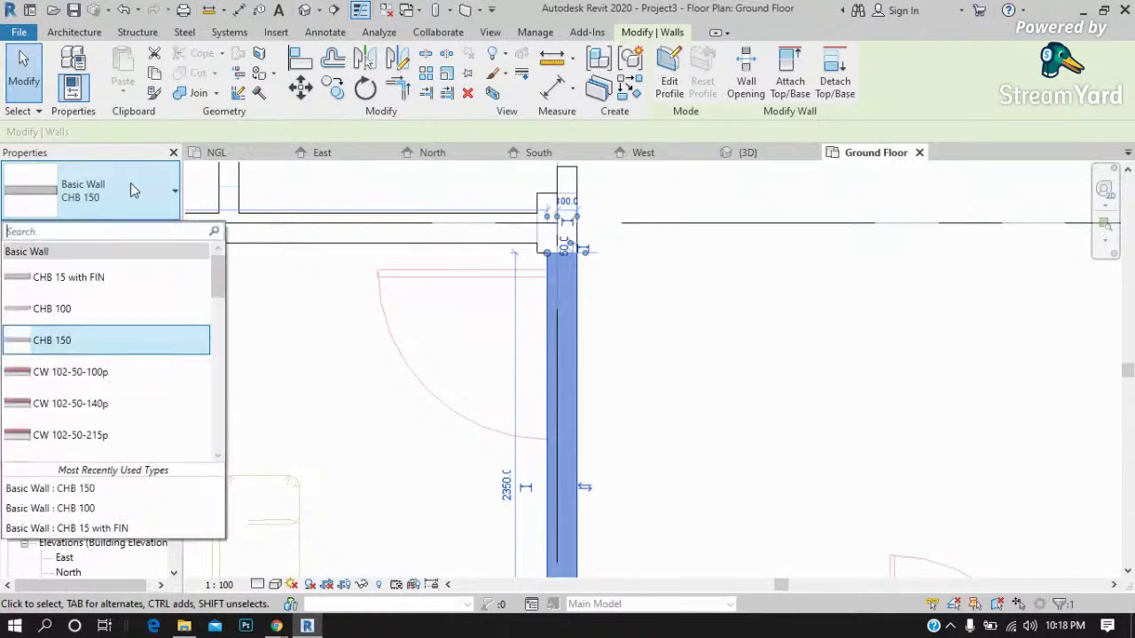
pyautogui.click(95, 324)
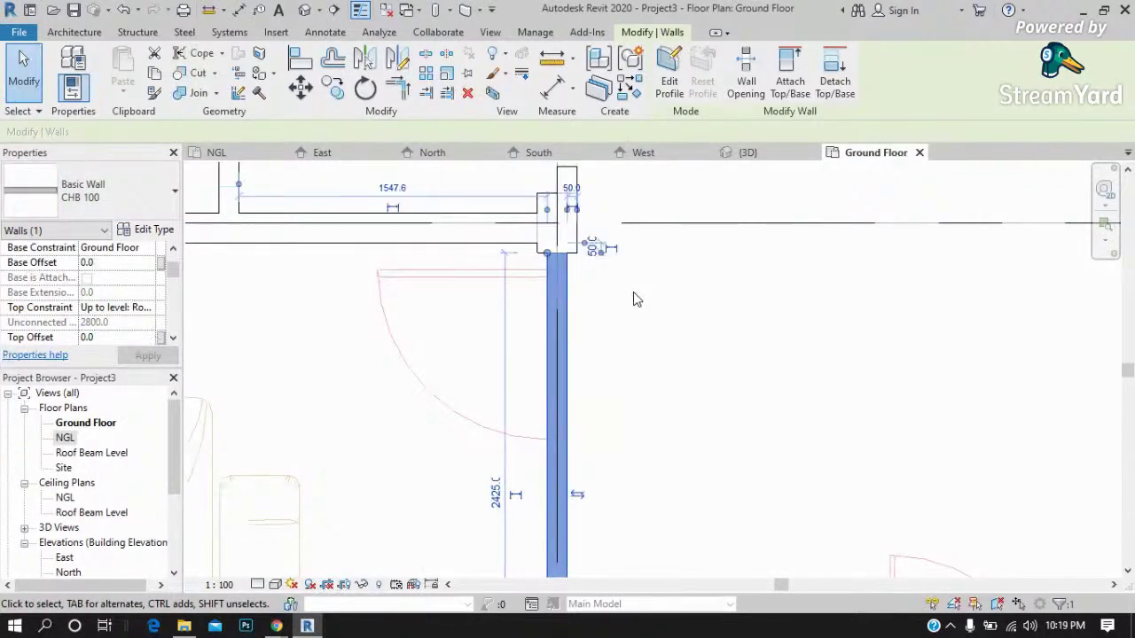
pyautogui.scroll(-1, 633, 300)
pyautogui.scroll(-1, 636, 310)
pyautogui.scroll(2, 602, 532)
pyautogui.scroll(1, 583, 506)
pyautogui.click(646, 375)
# Select the left room wall.
pyautogui.scroll(-1, 518, 514)
pyautogui.scroll(-2, 518, 514)
pyautogui.scroll(-2, 537, 395)
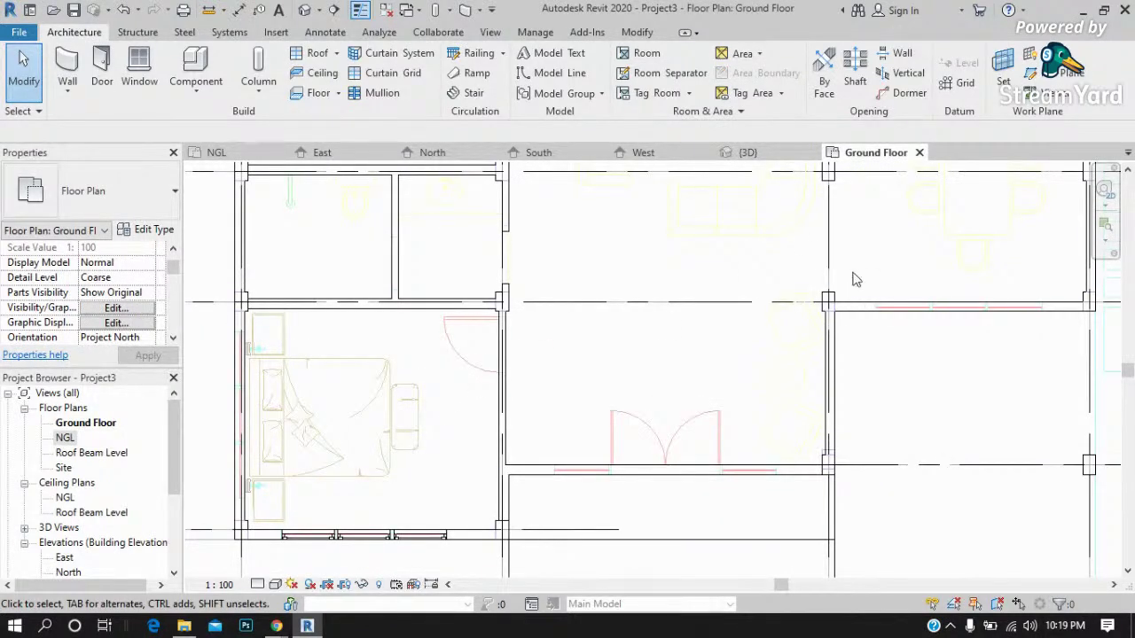
pyautogui.scroll(-2, 672, 434)
pyautogui.scroll(-2, 672, 435)
pyautogui.scroll(3, 750, 278)
pyautogui.scroll(2, 764, 304)
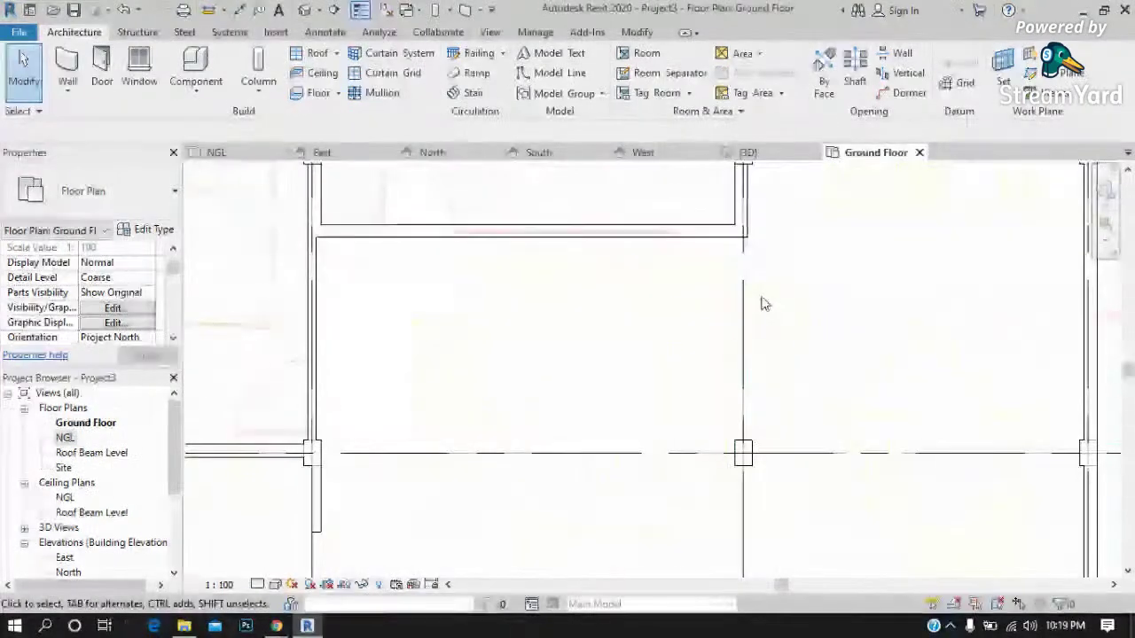
pyautogui.click(317, 280)
# Create a similar CHB 100 wall from the room corner down to the column corner.
pyautogui.rightClick(316, 284)
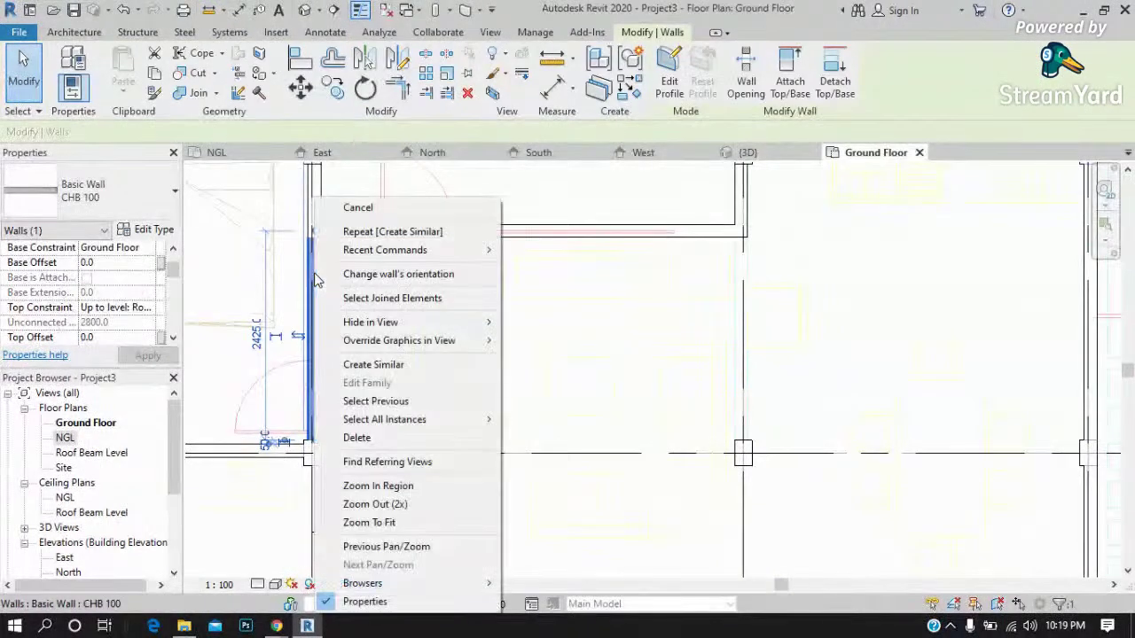
pyautogui.click(398, 373)
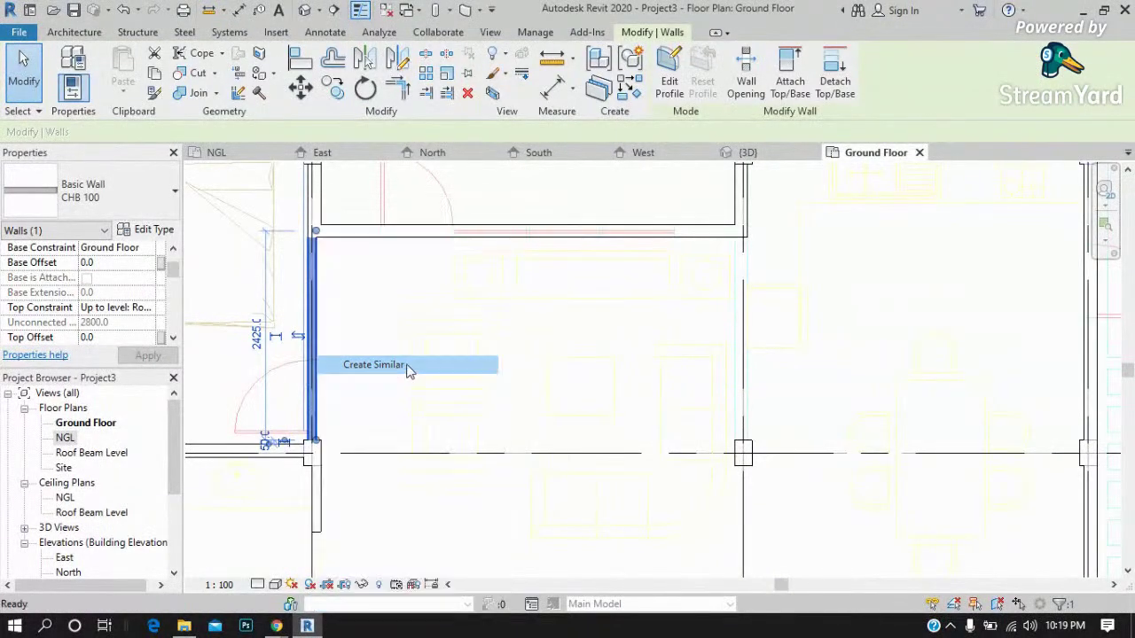
pyautogui.click(749, 237)
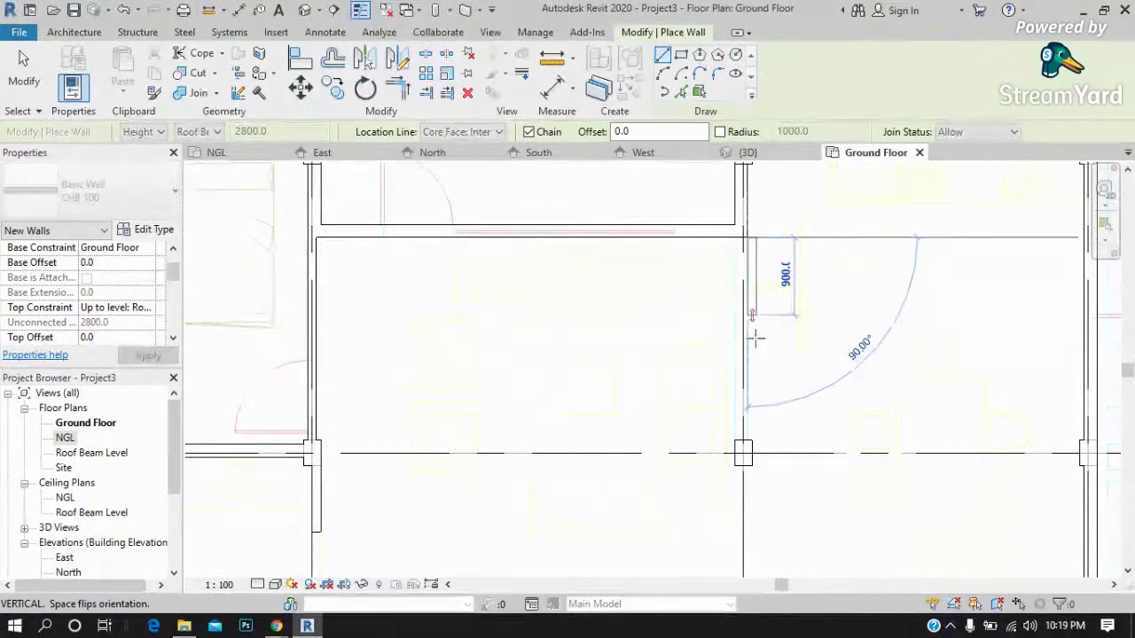
pyautogui.scroll(2, 756, 434)
pyautogui.scroll(2, 755, 436)
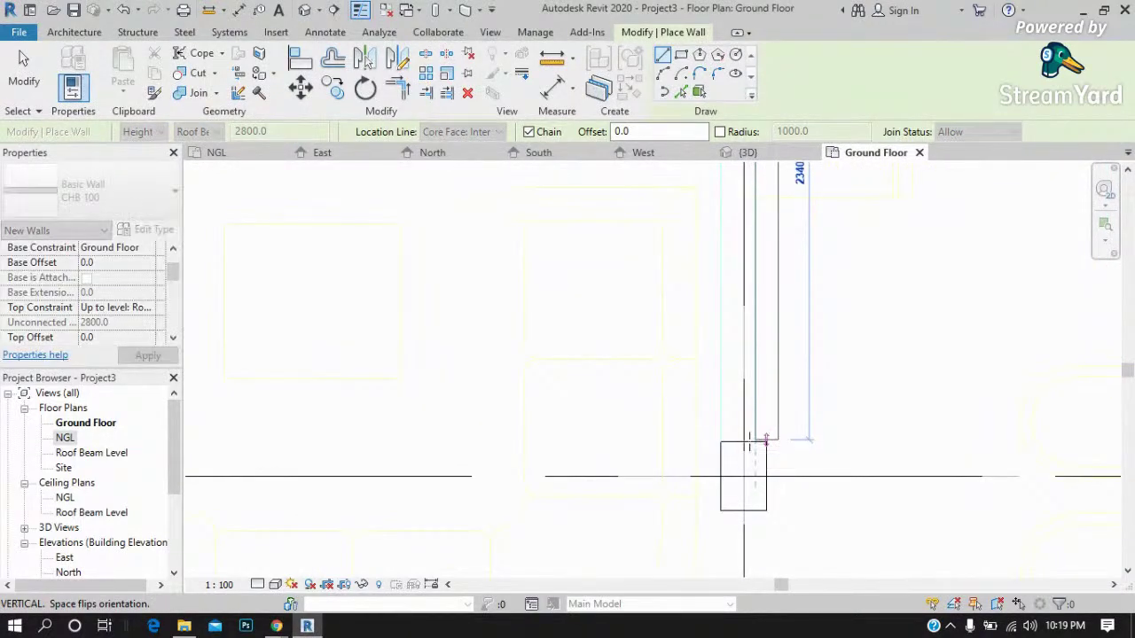
pyautogui.click(755, 440)
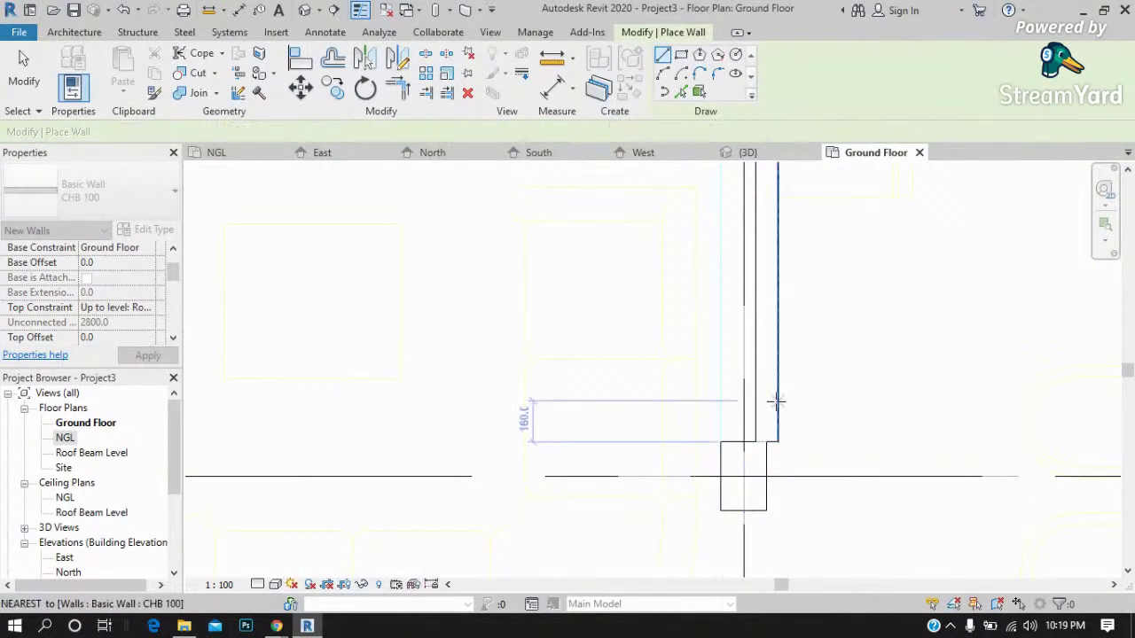
pyautogui.press('Escape')
pyautogui.press('Escape')
# Select the new wall to check its placement, then deselect it.
pyautogui.click(778, 399)
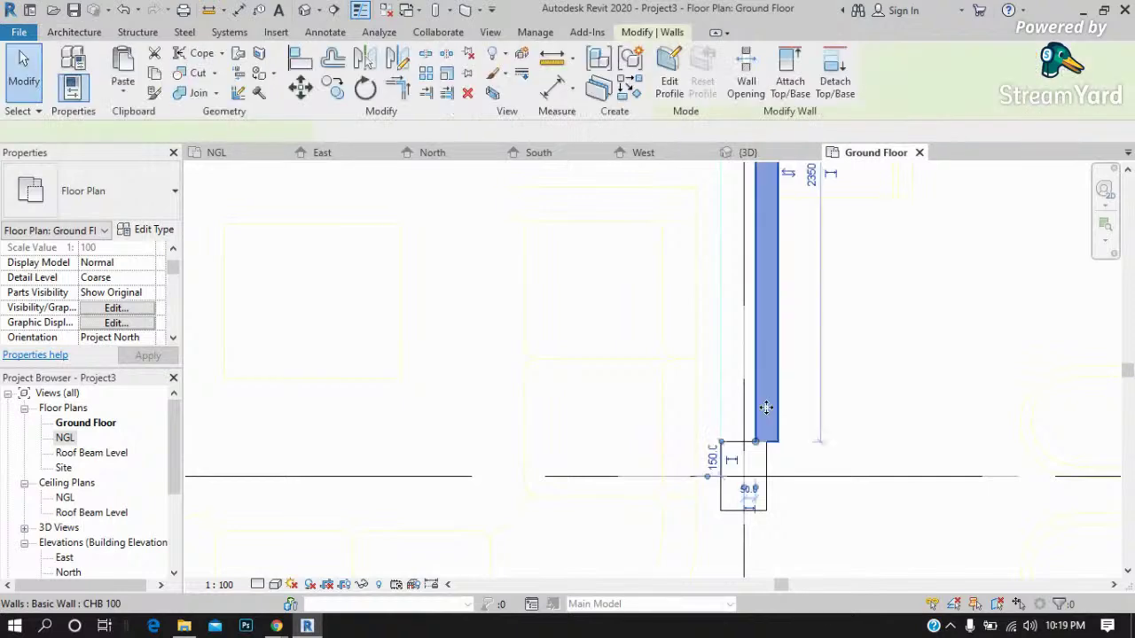
pyautogui.scroll(-1, 780, 265)
pyautogui.scroll(1, 783, 281)
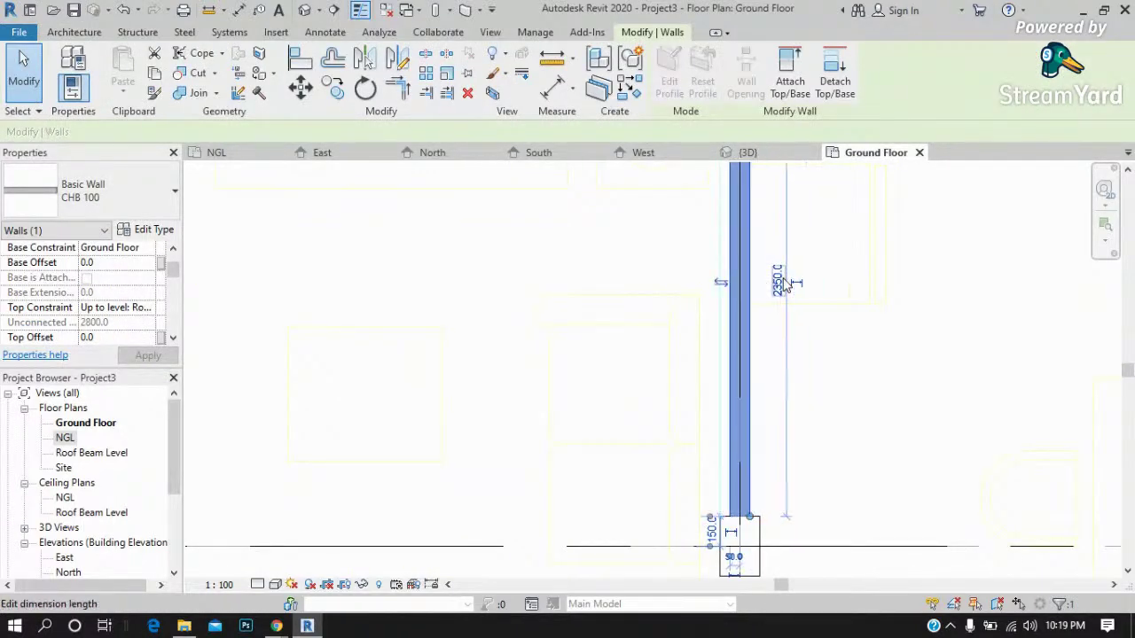
pyautogui.click(859, 392)
pyautogui.scroll(-2, 825, 416)
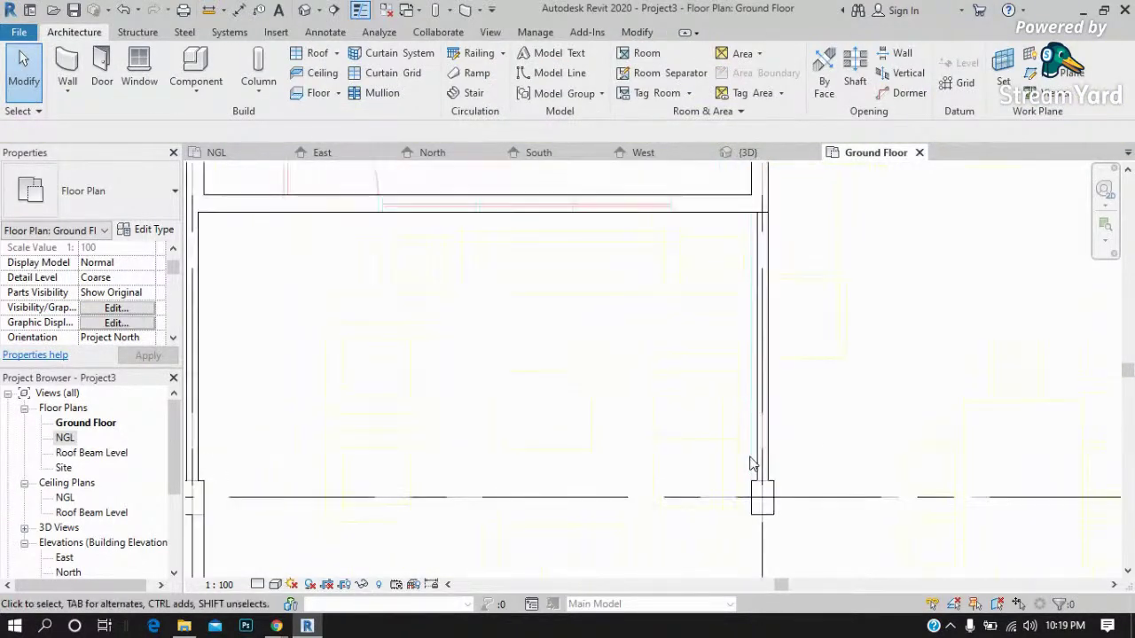
pyautogui.scroll(1, 772, 276)
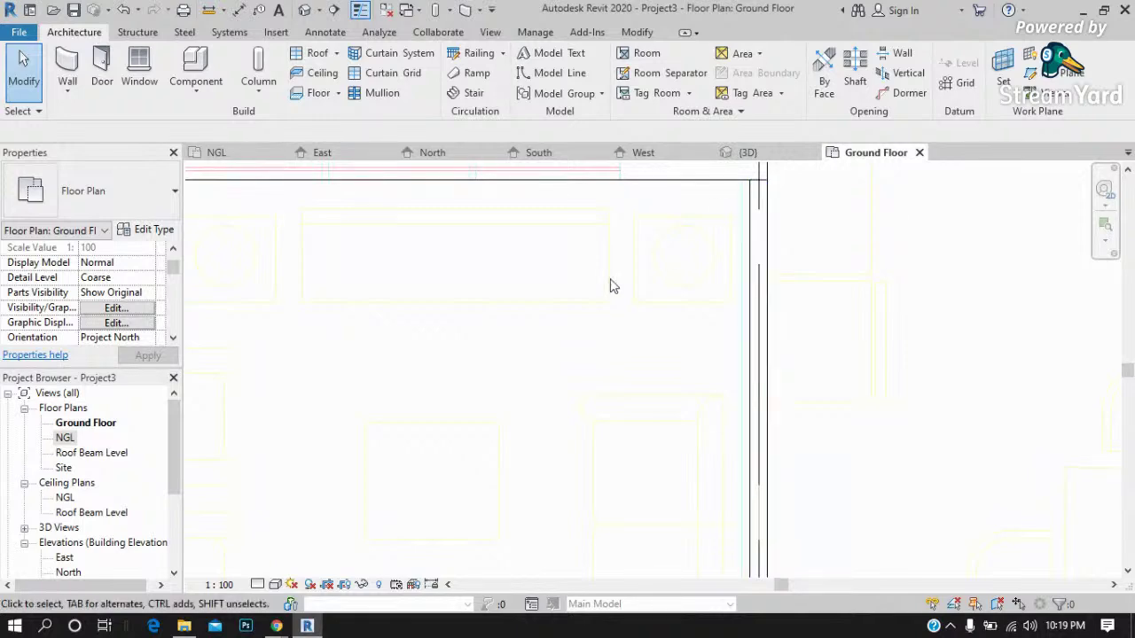
pyautogui.scroll(-1, 620, 283)
pyautogui.click(749, 153)
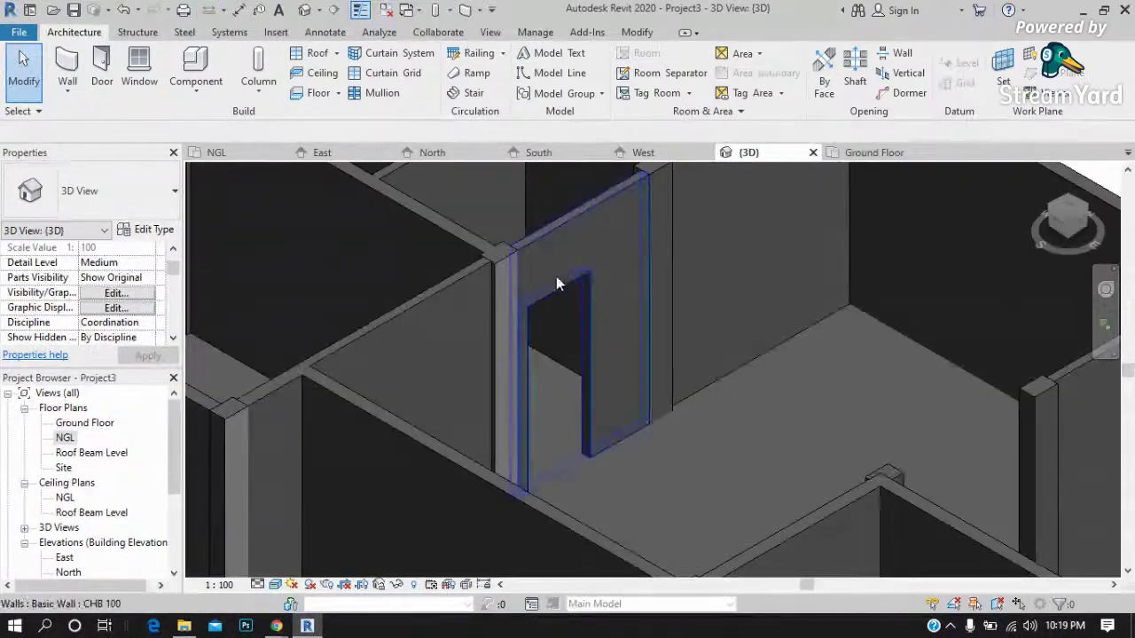
pyautogui.scroll(-3, 557, 274)
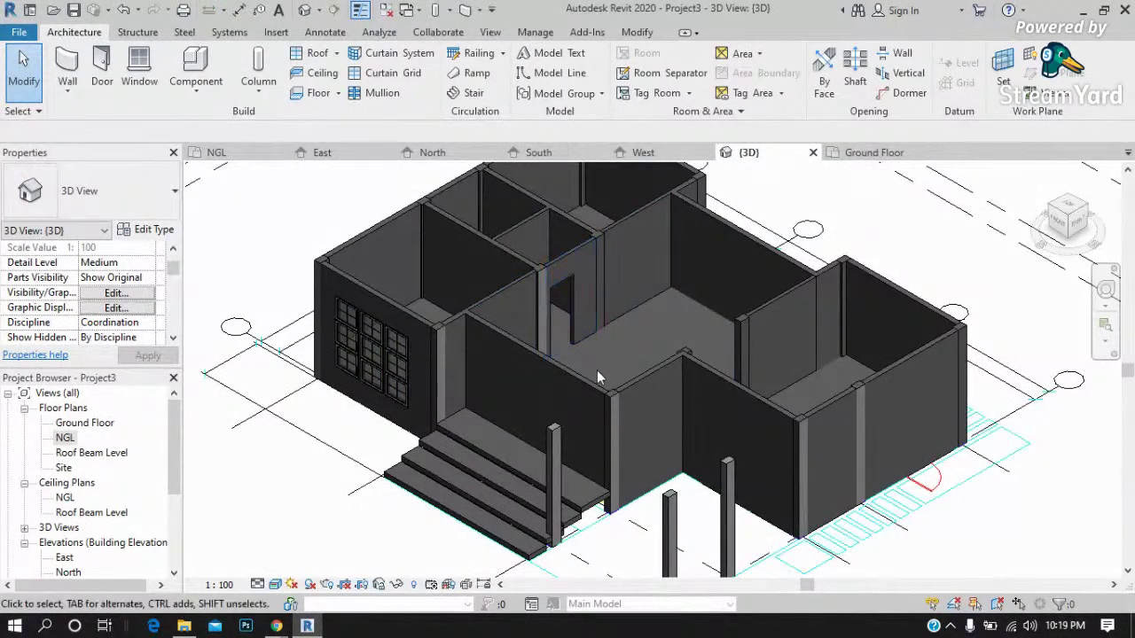
pyautogui.scroll(3, 585, 254)
pyautogui.scroll(2, 594, 262)
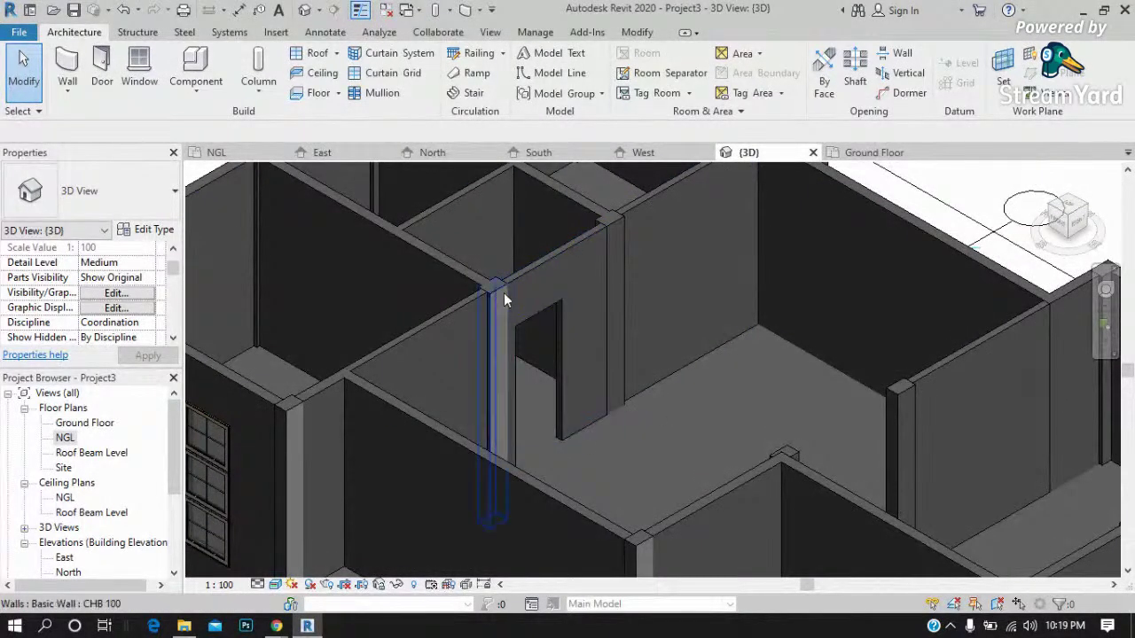
pyautogui.scroll(-2, 503, 301)
pyautogui.scroll(-2, 701, 327)
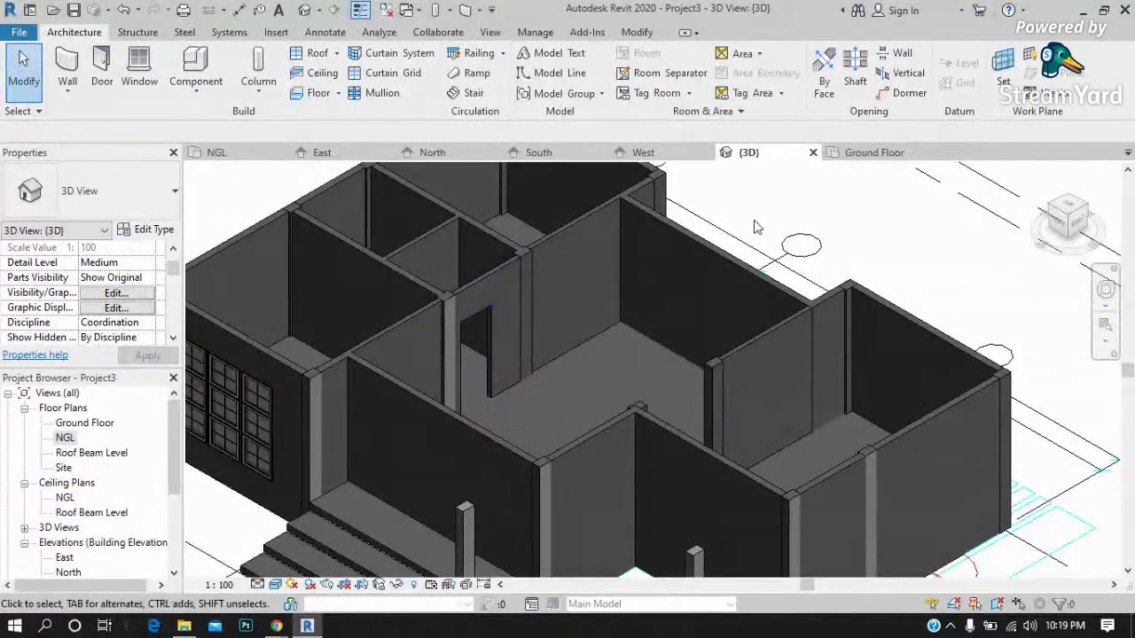
pyautogui.click(851, 153)
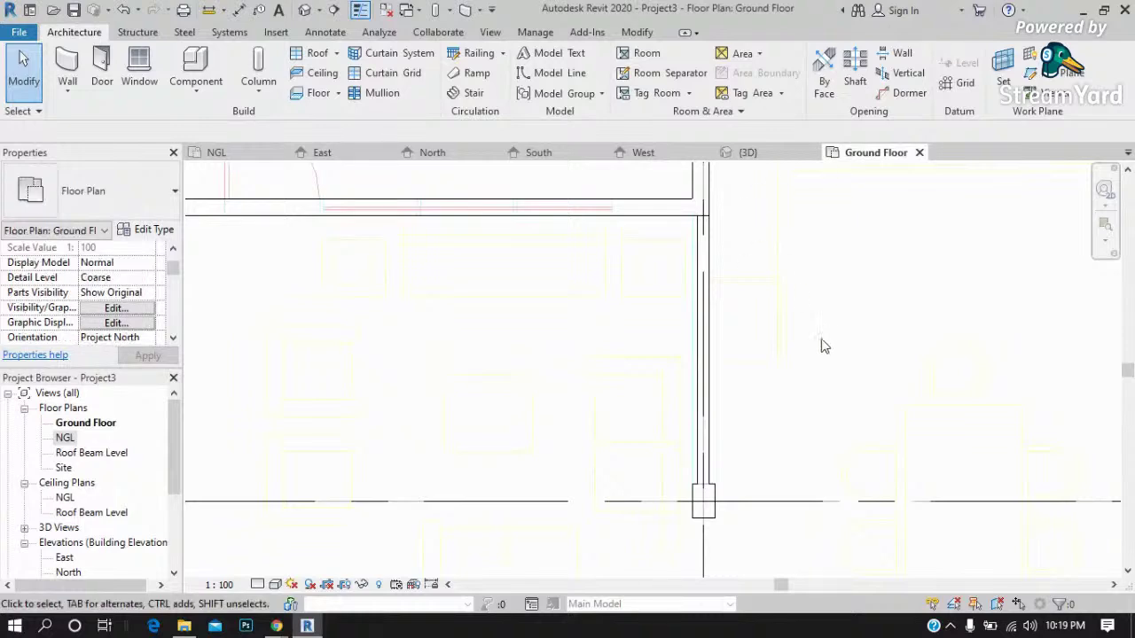
pyautogui.scroll(-1, 643, 388)
pyautogui.scroll(-1, 778, 315)
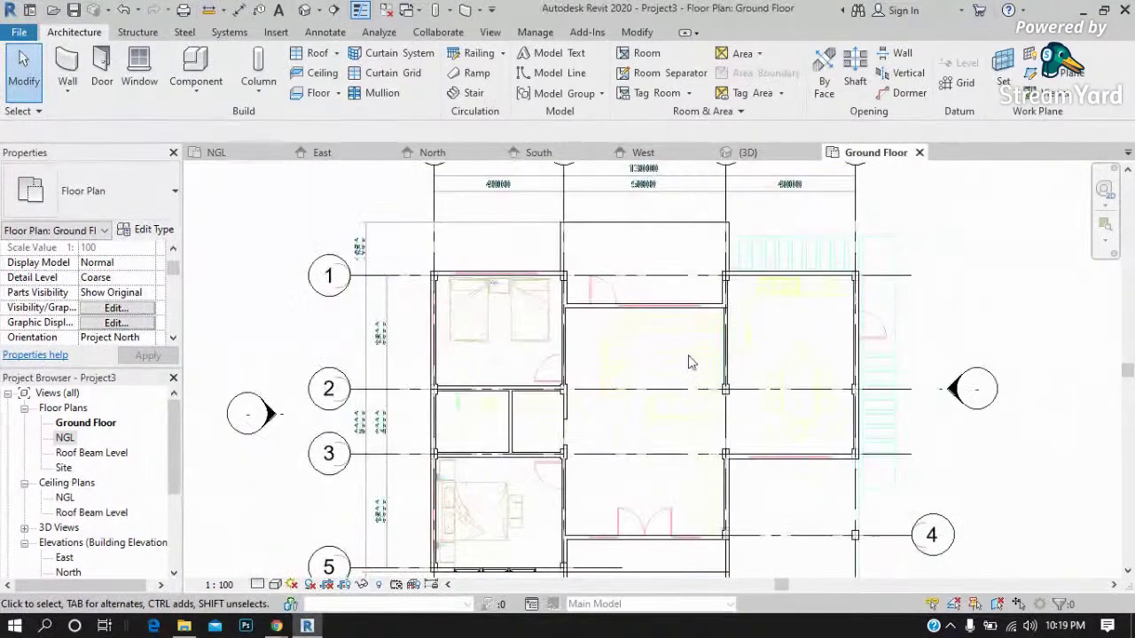
pyautogui.scroll(-1, 524, 444)
pyautogui.scroll(1, 481, 515)
pyautogui.scroll(1, 482, 514)
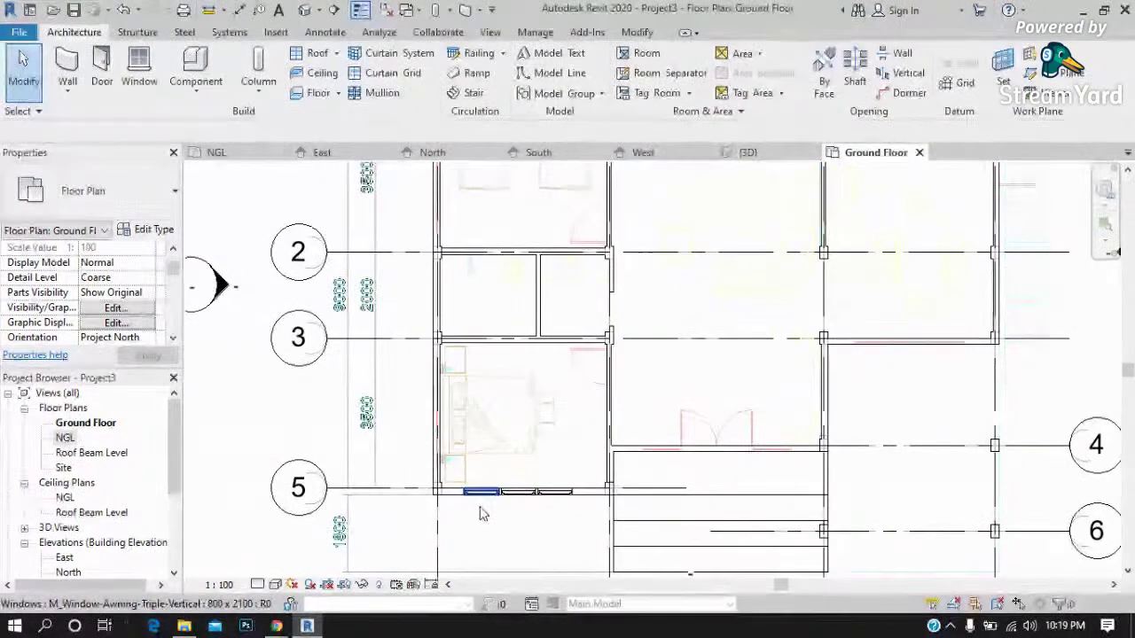
pyautogui.scroll(-1, 535, 509)
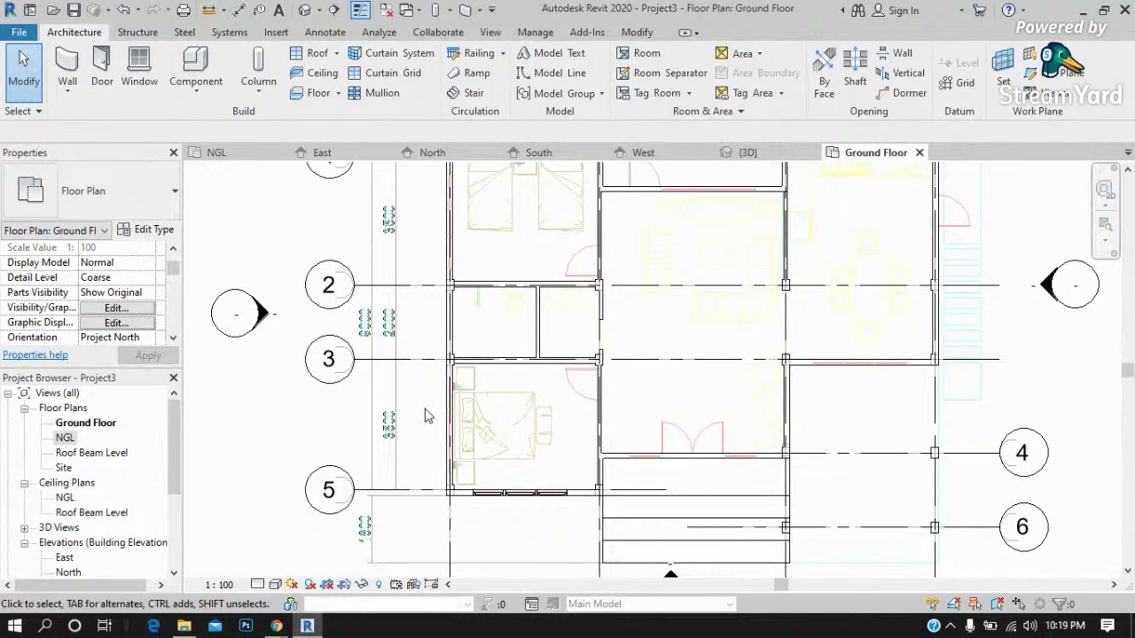
pyautogui.scroll(2, 425, 417)
pyautogui.scroll(-1, 634, 503)
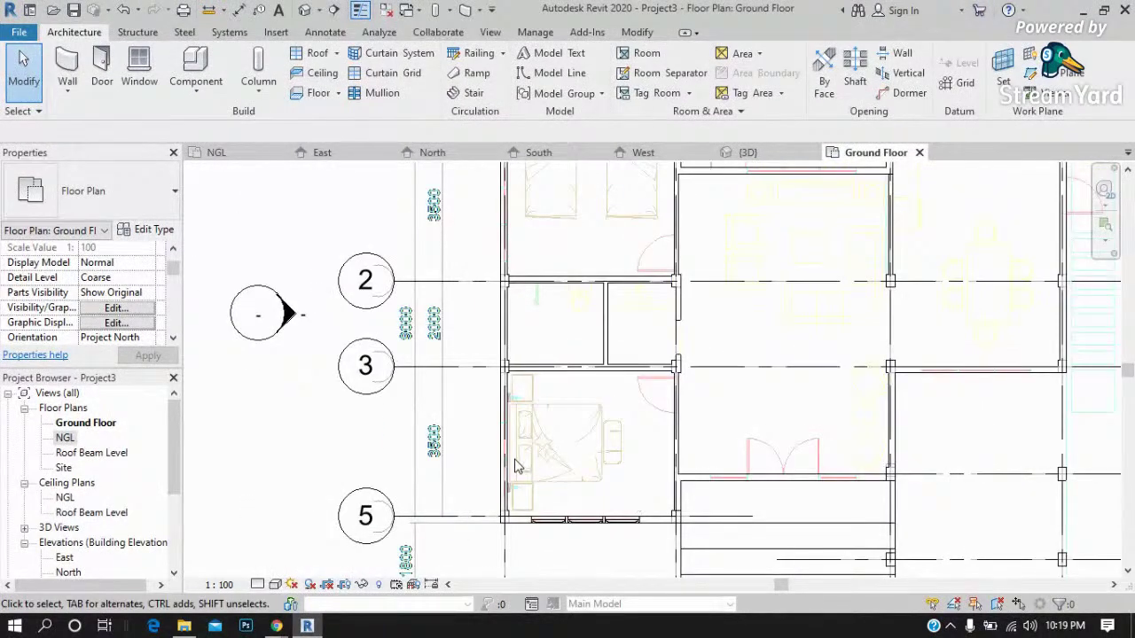
pyautogui.scroll(1, 513, 462)
pyautogui.scroll(1, 502, 469)
pyautogui.scroll(1, 490, 510)
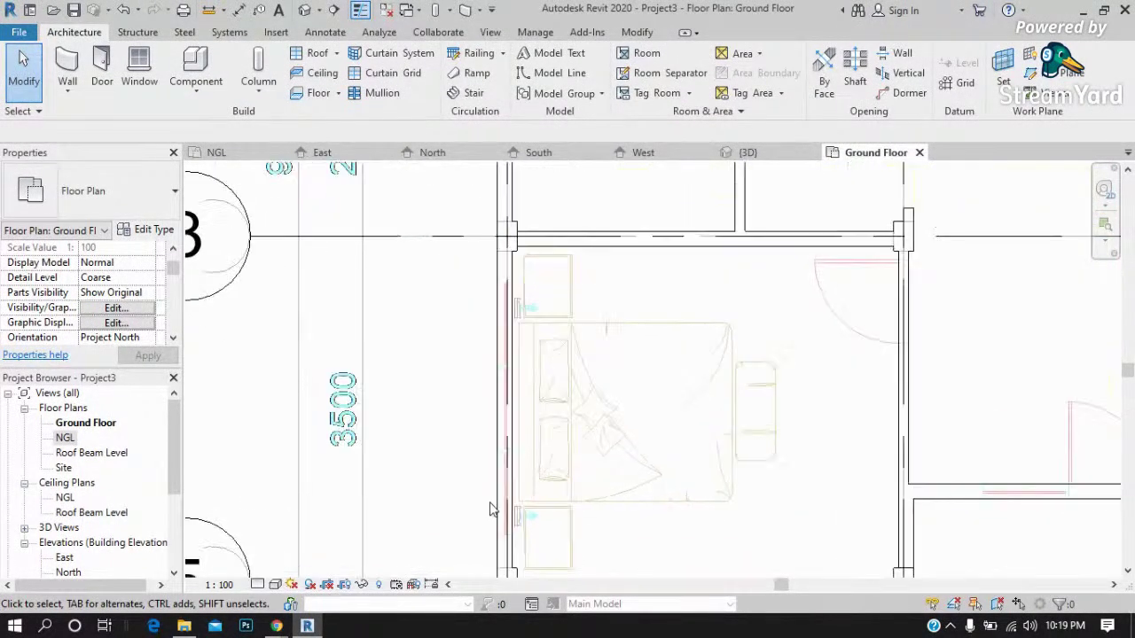
pyautogui.scroll(-3, 490, 510)
pyautogui.scroll(1, 569, 512)
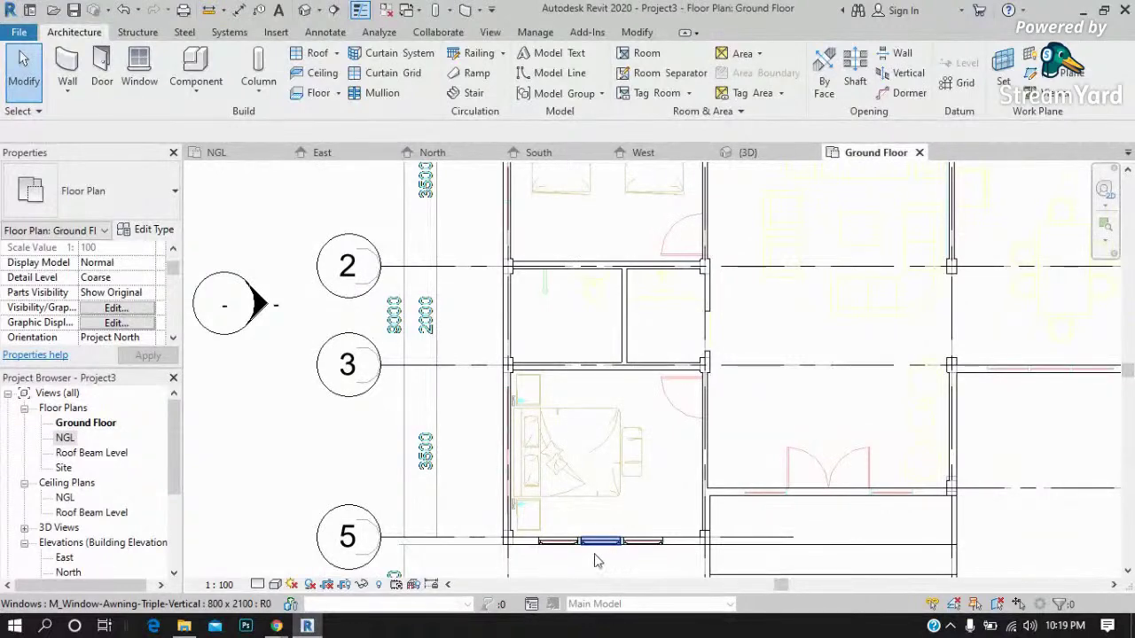
pyautogui.scroll(1, 596, 560)
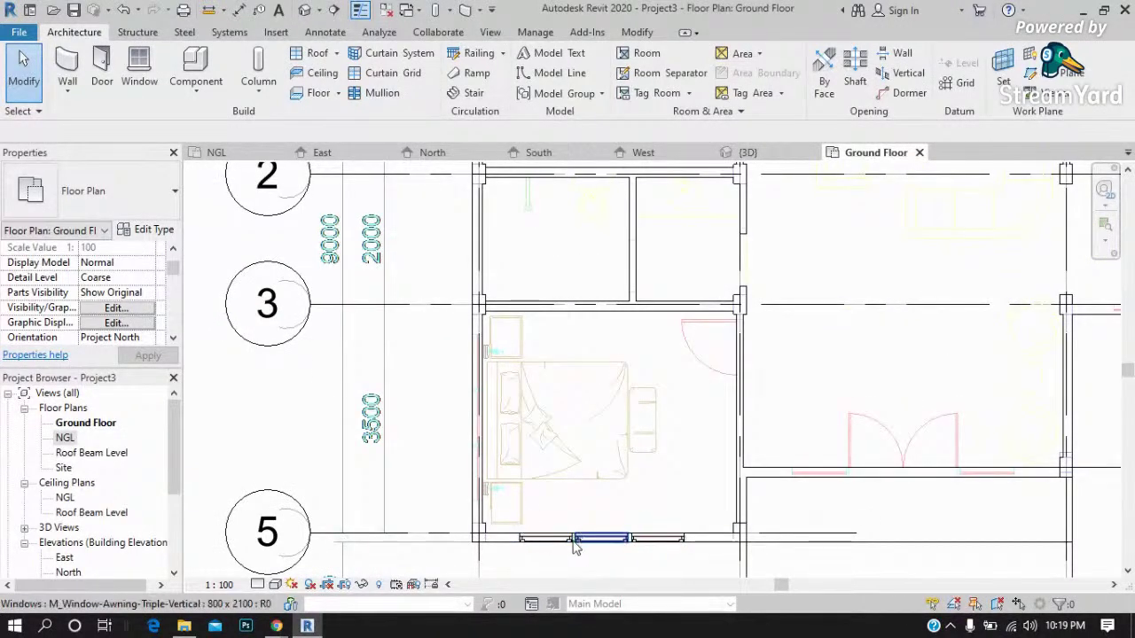
pyautogui.scroll(1, 572, 548)
pyautogui.scroll(1, 554, 557)
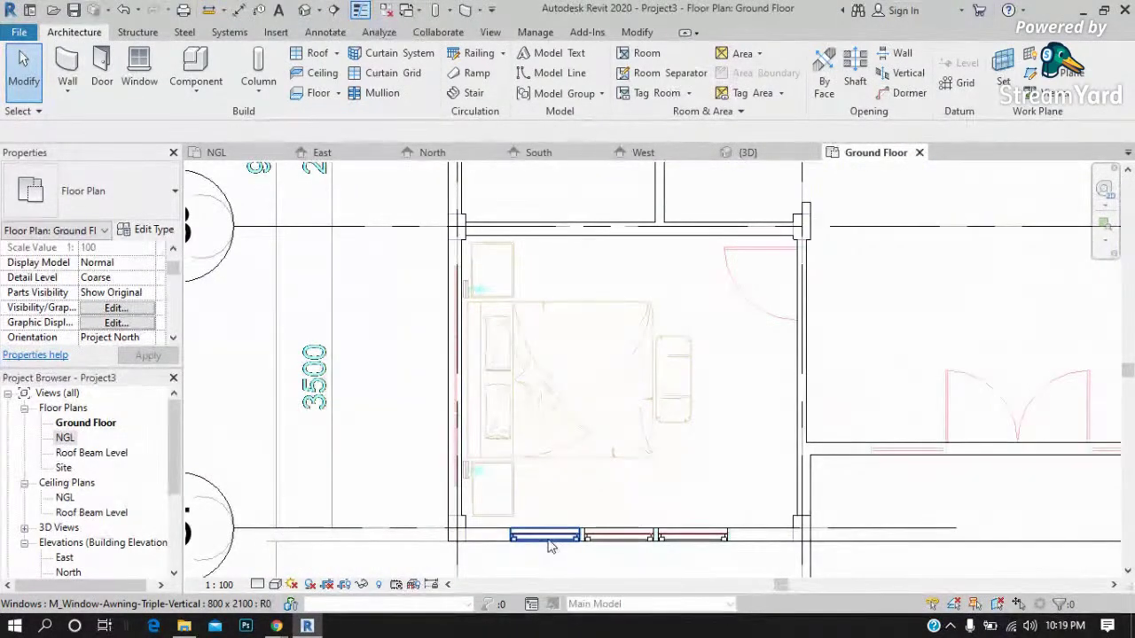
pyautogui.click(547, 543)
# Place another M_Window-Awning-Triple-Vertical window in the bedroom's left wall using Create Similar.
pyautogui.rightClick(547, 542)
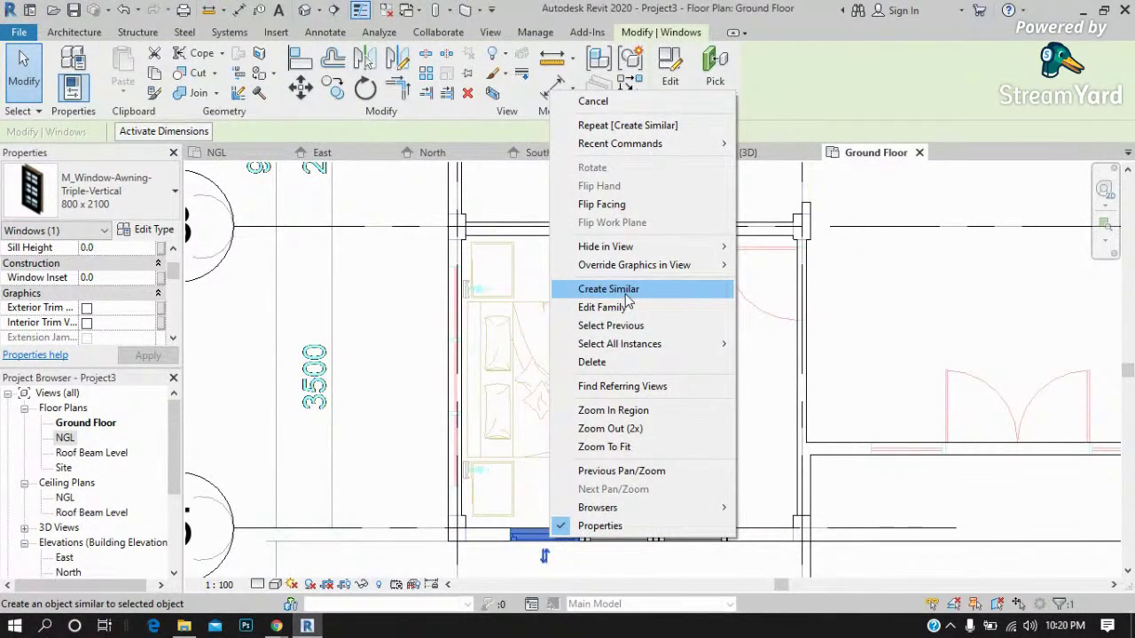
pyautogui.click(627, 302)
pyautogui.scroll(1, 436, 361)
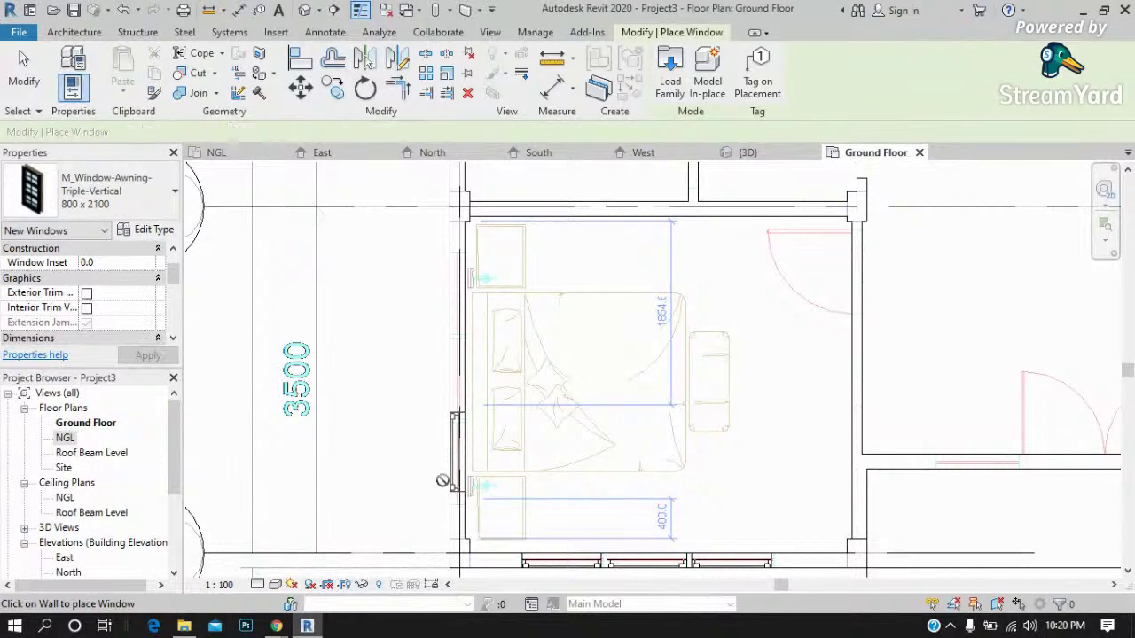
pyautogui.scroll(3, 443, 480)
pyautogui.click(40, 71)
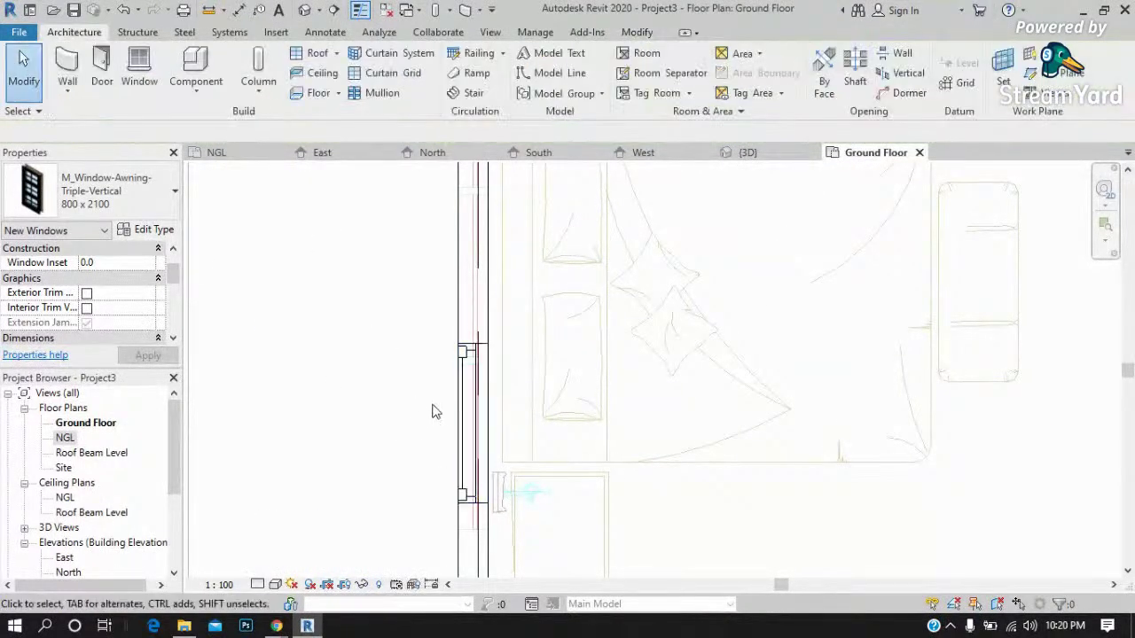
# Drag the new window further down the left wall.
pyautogui.click(462, 397)
pyautogui.moveTo(462, 397); pyautogui.dragTo(462, 469)
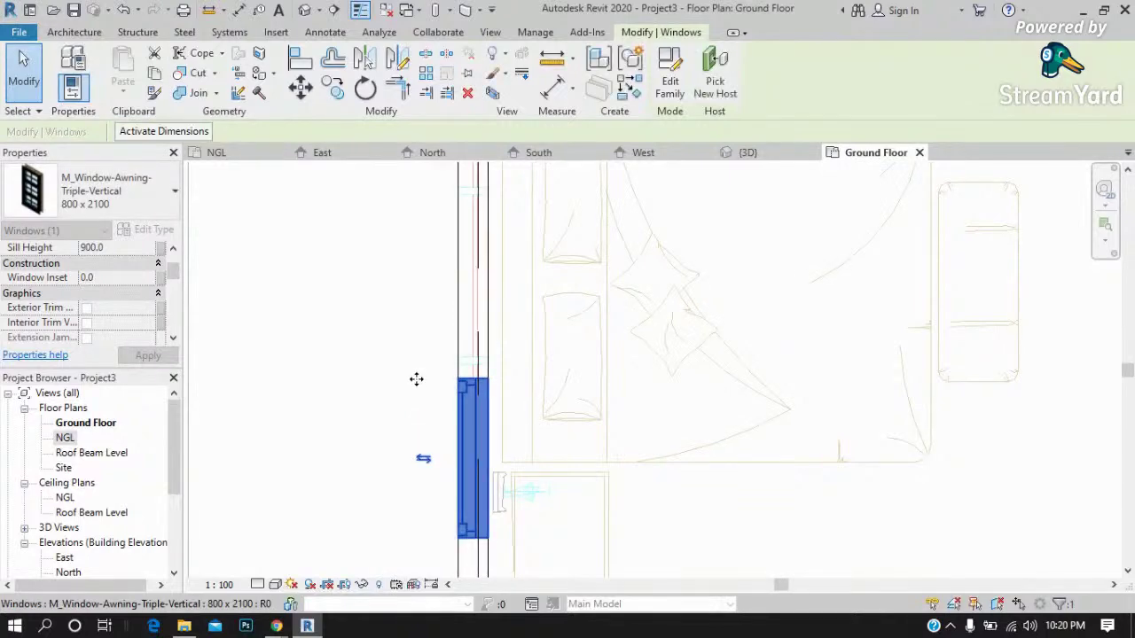
pyautogui.click(415, 380)
pyautogui.scroll(5, 448, 381)
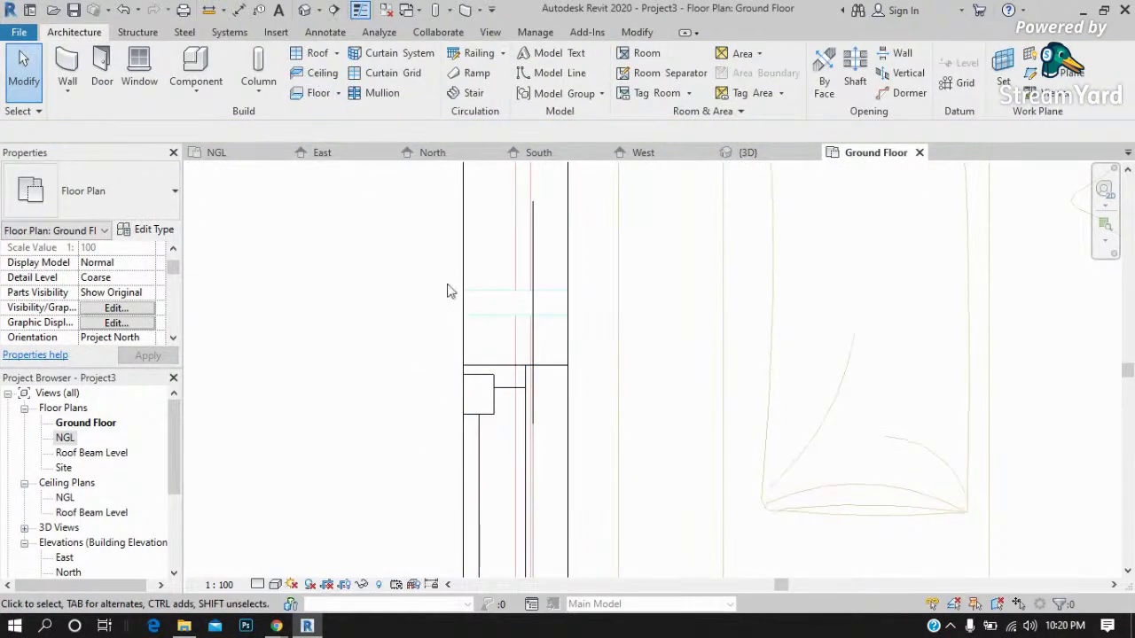
pyautogui.click(489, 32)
pyautogui.click(93, 36)
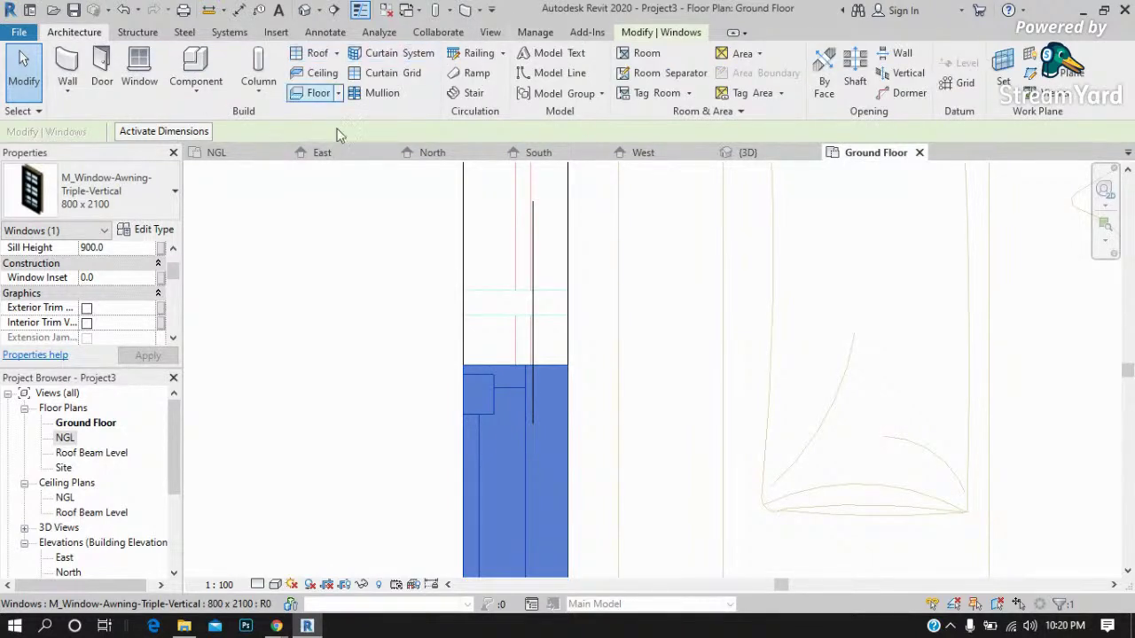
pyautogui.click(336, 289)
# Align the window's edge to the wall reference line, then open its Type Properties.
pyautogui.click(507, 390)
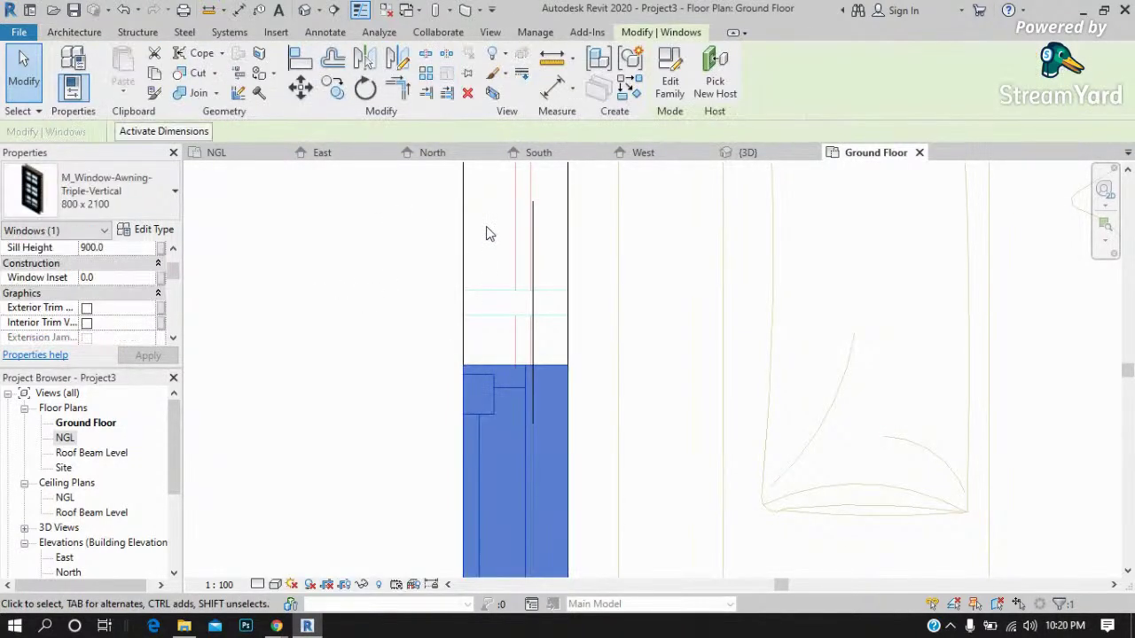
pyautogui.click(305, 58)
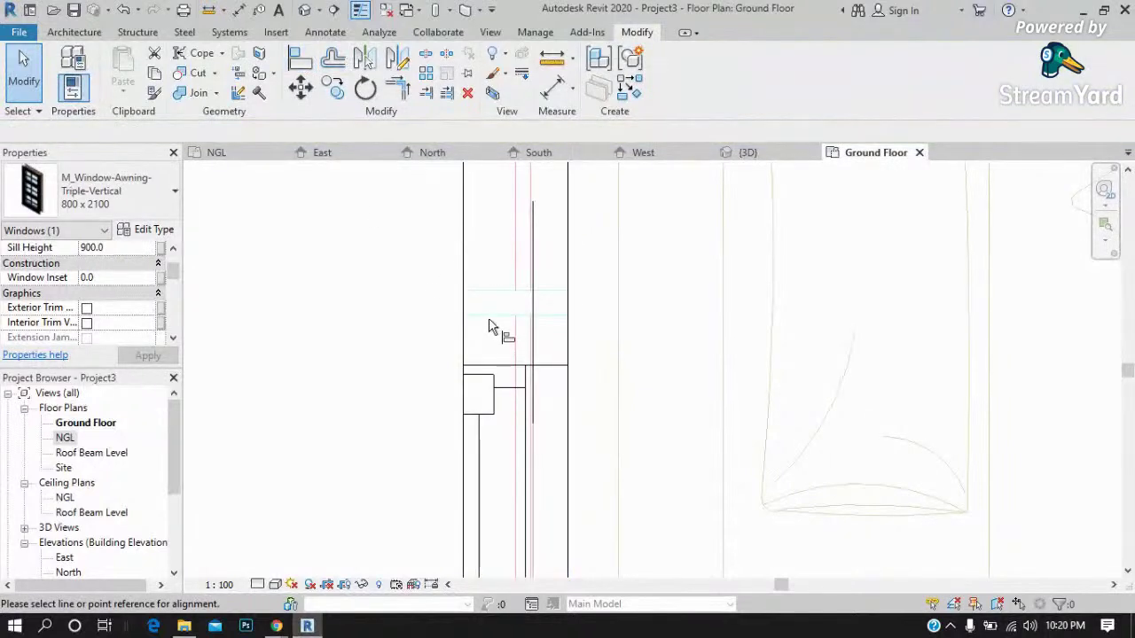
pyautogui.click(493, 366)
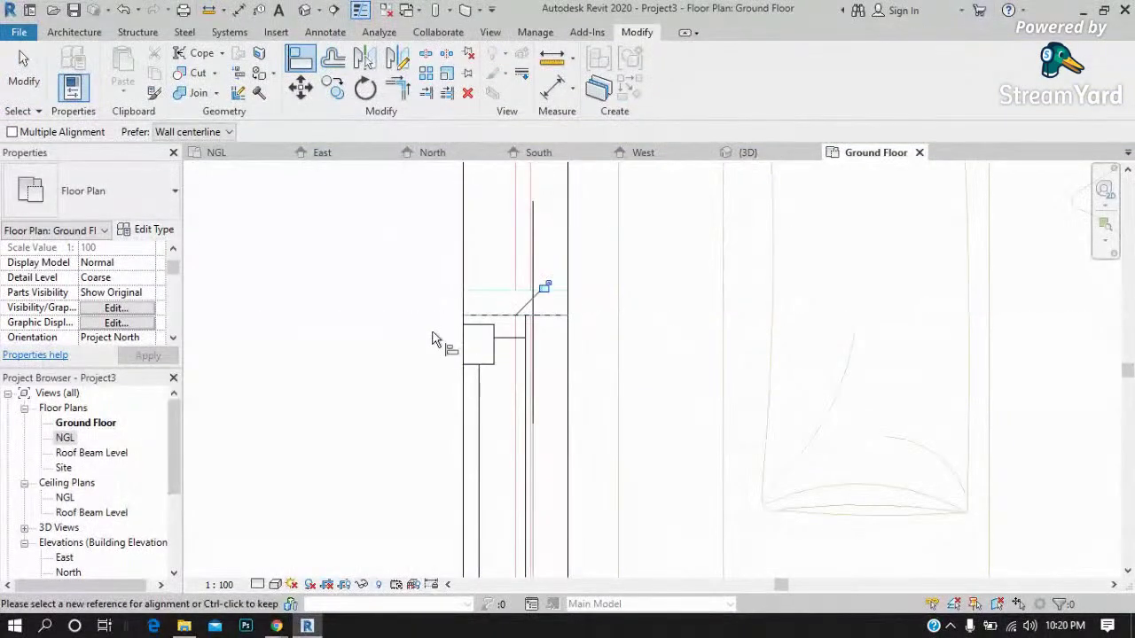
pyautogui.click(23, 60)
pyautogui.click(476, 359)
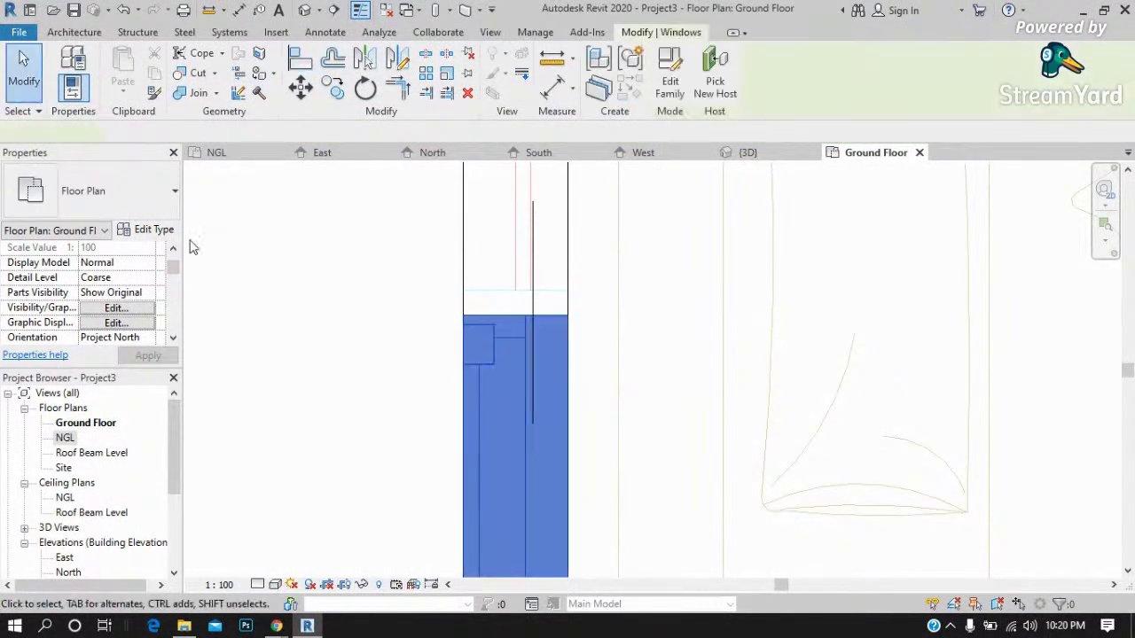
pyautogui.click(141, 229)
# Duplicate the 800 x 2100 type as '800 x 1400' with Height 1400 and apply it.
pyautogui.click(578, 221)
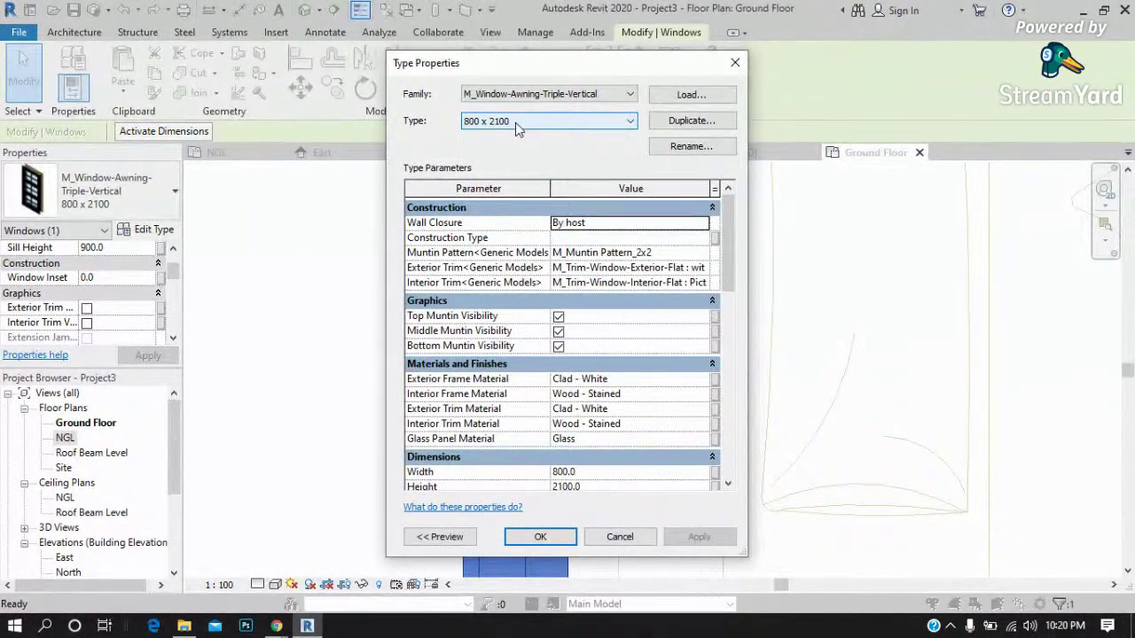
pyautogui.click(688, 121)
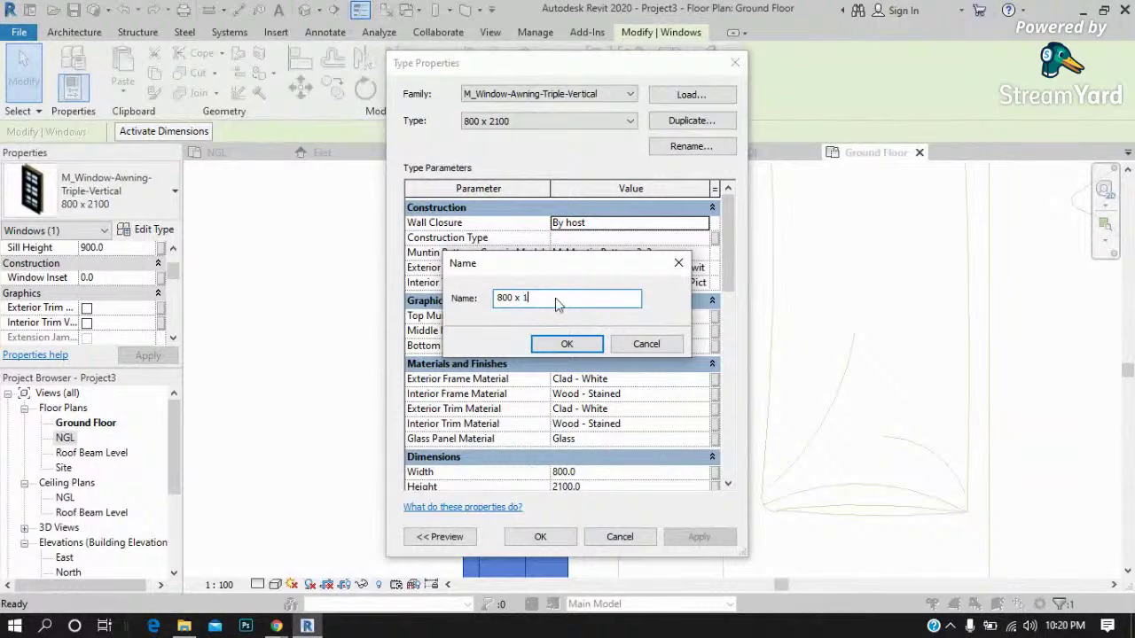
pyautogui.click(574, 343)
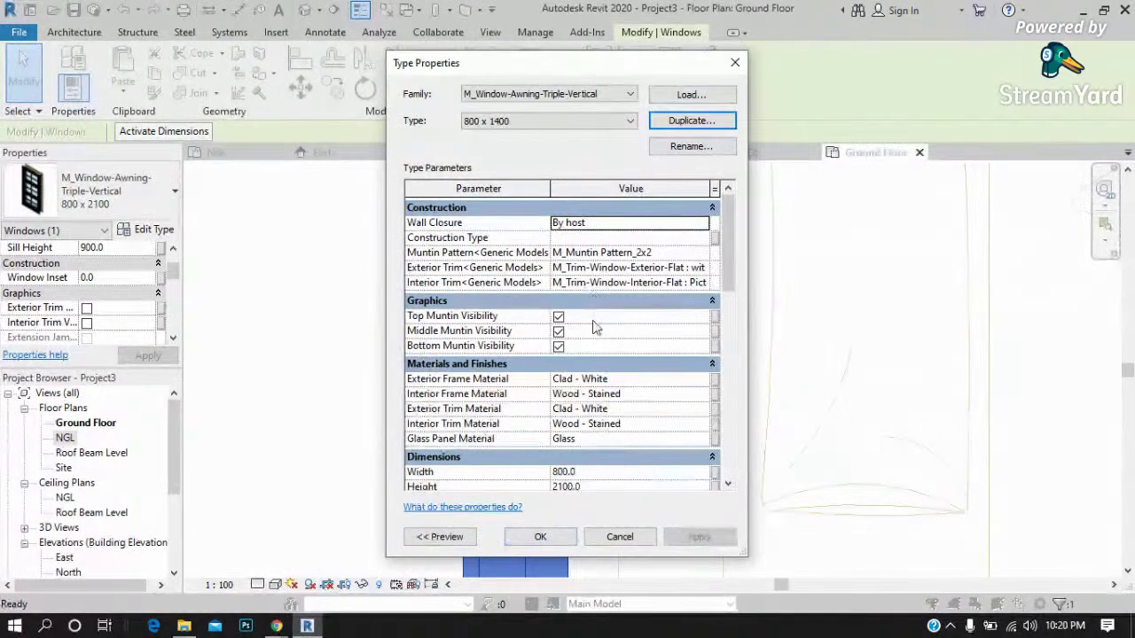
pyautogui.click(586, 488)
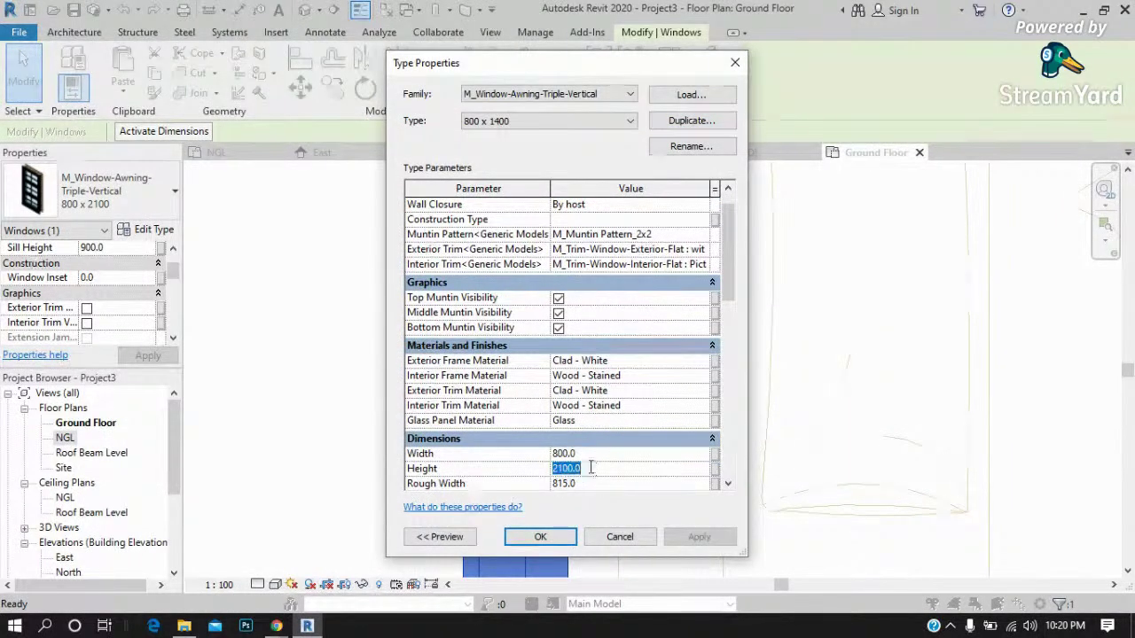
pyautogui.write('1400')
pyautogui.click(564, 540)
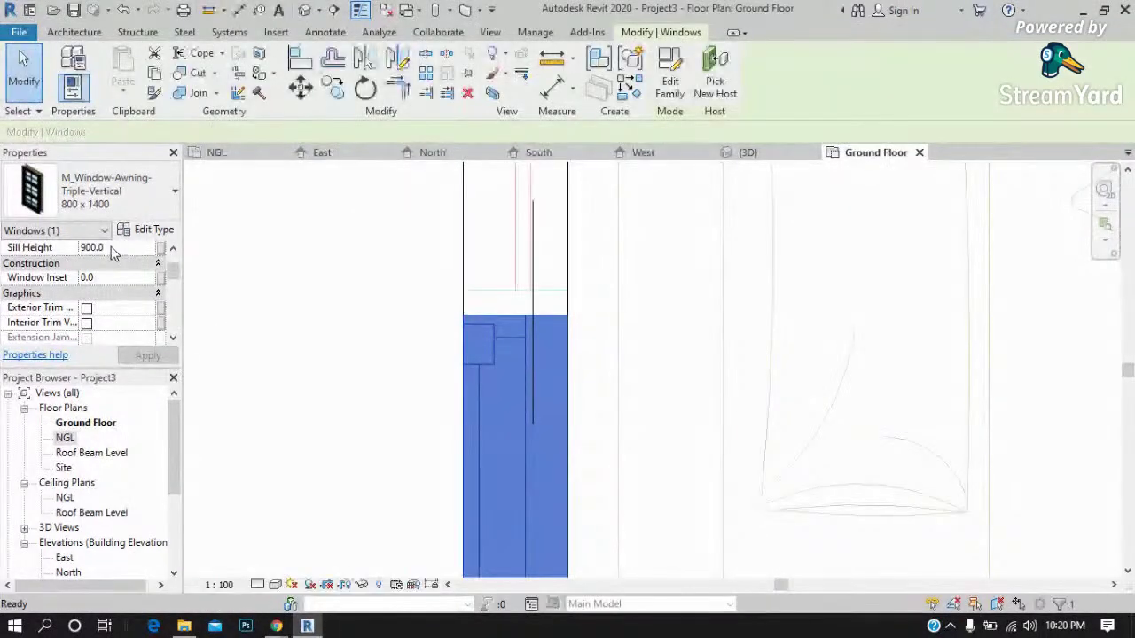
pyautogui.scroll(-1, 592, 198)
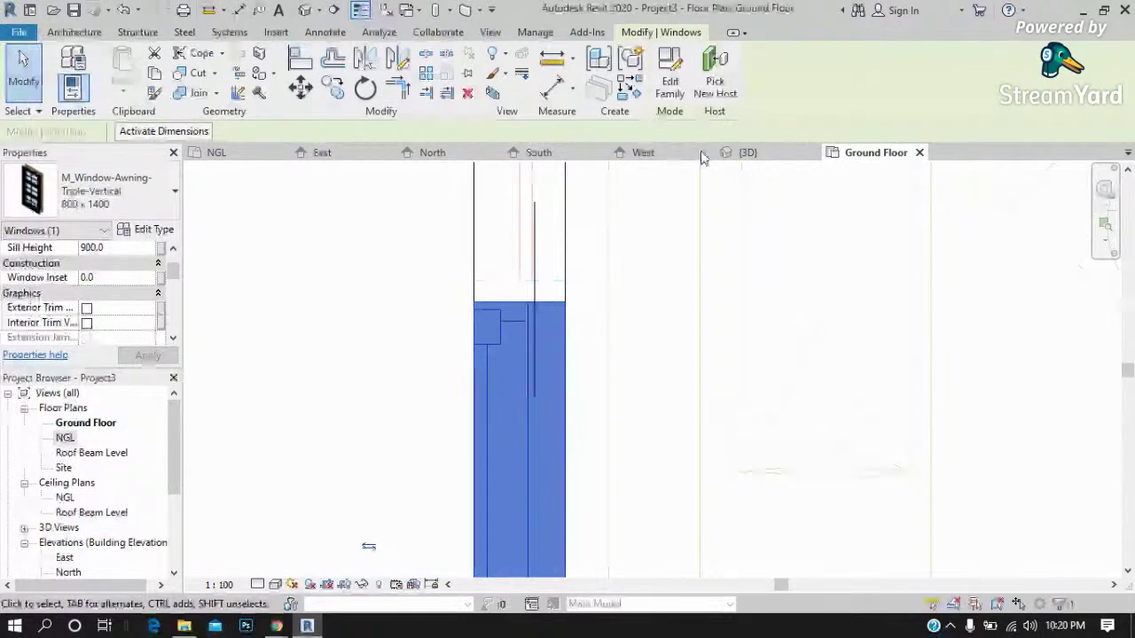
# Switch to the {3D} view and orbit in close on the resized 800 x 1400 bedroom window.
pyautogui.click(747, 152)
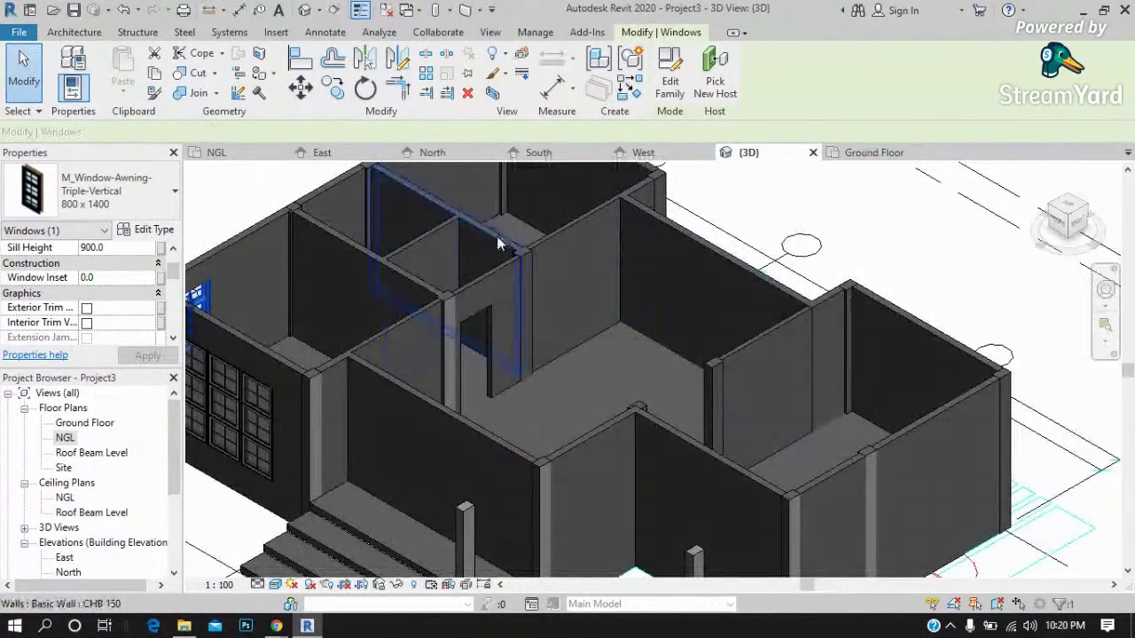
pyautogui.scroll(-3, 497, 243)
pyautogui.moveTo(1070, 219); pyautogui.dragTo(359, 199)
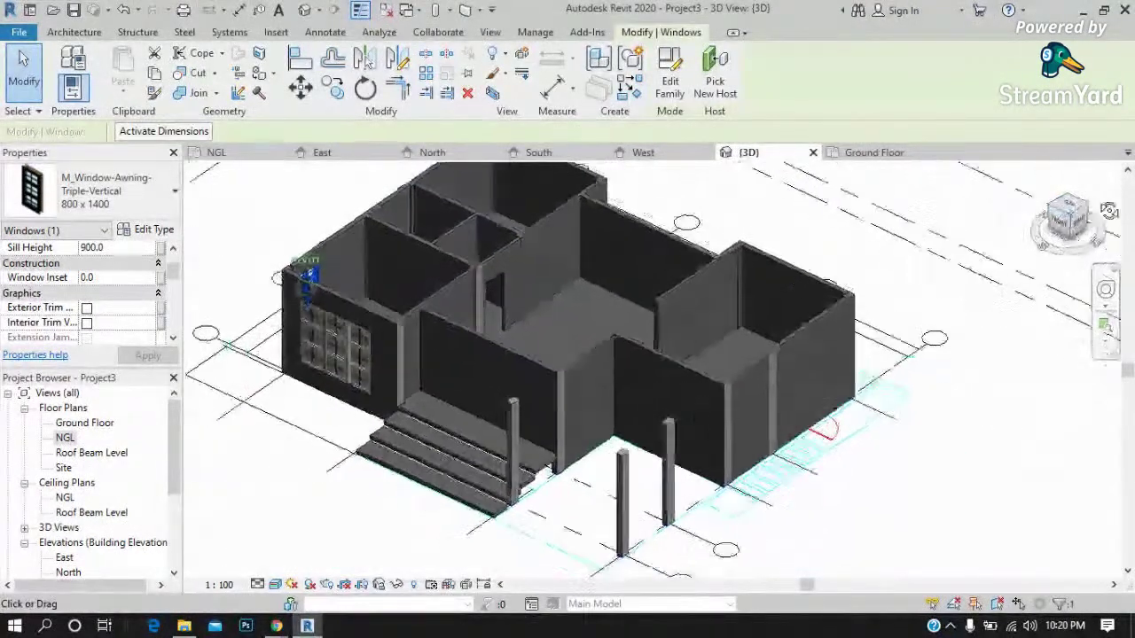
pyautogui.scroll(2, 359, 202)
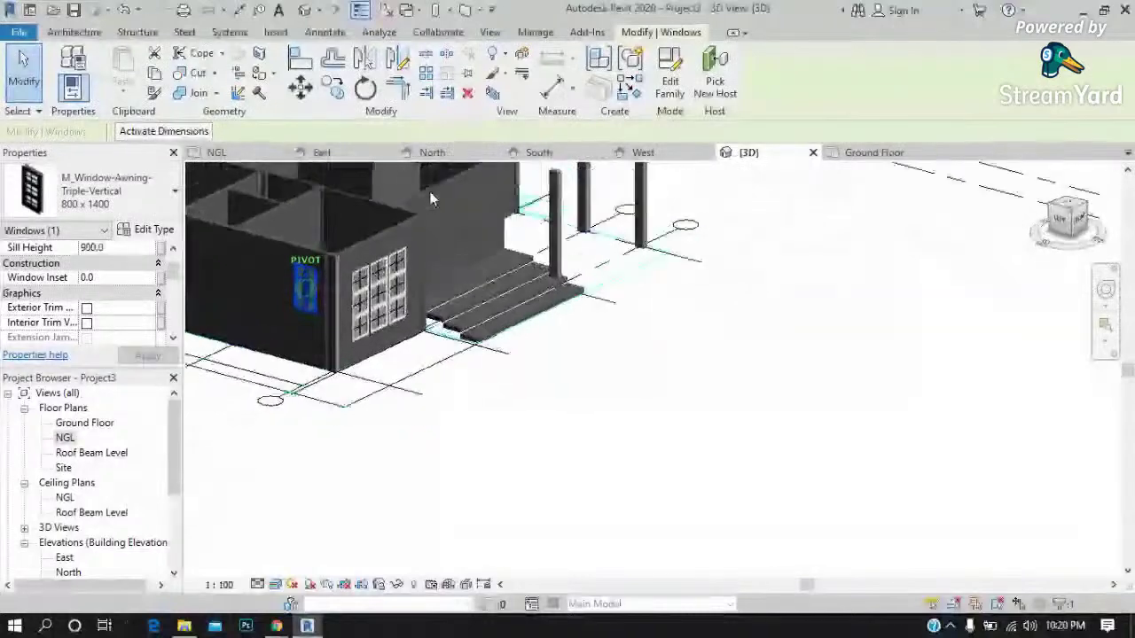
pyautogui.keyDown('shift'); pyautogui.moveTo(430, 192); pyautogui.dragTo(292, 300, button='middle'); pyautogui.keyUp('shift')
pyautogui.scroll(3, 292, 300)
pyautogui.scroll(2, 293, 300)
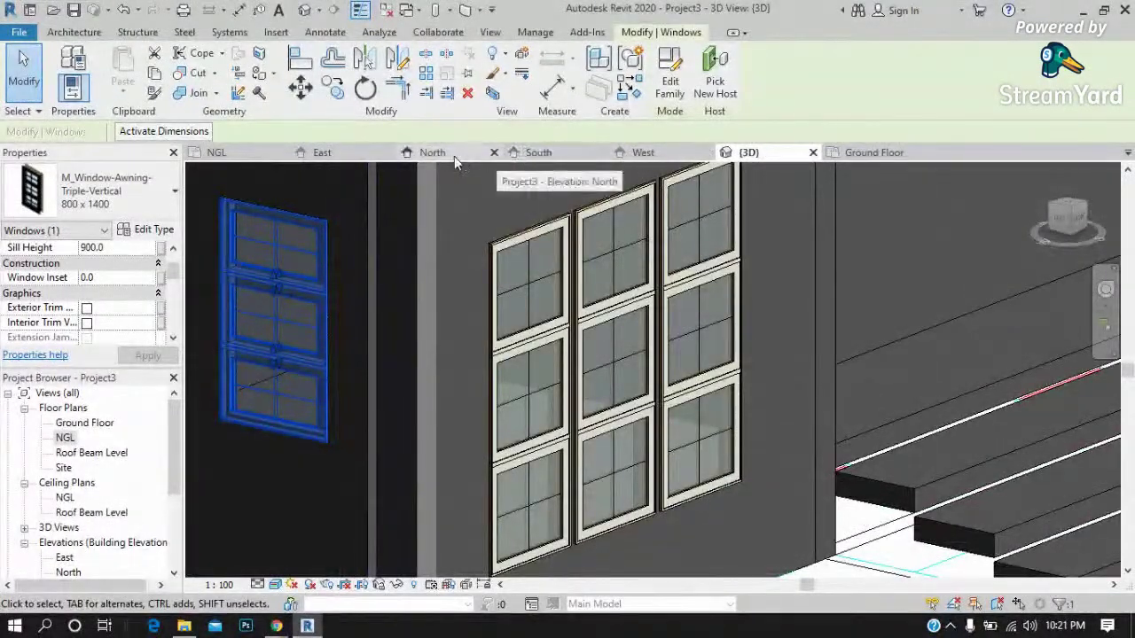
# Open the East elevation and display it in Wireframe.
pyautogui.click(326, 154)
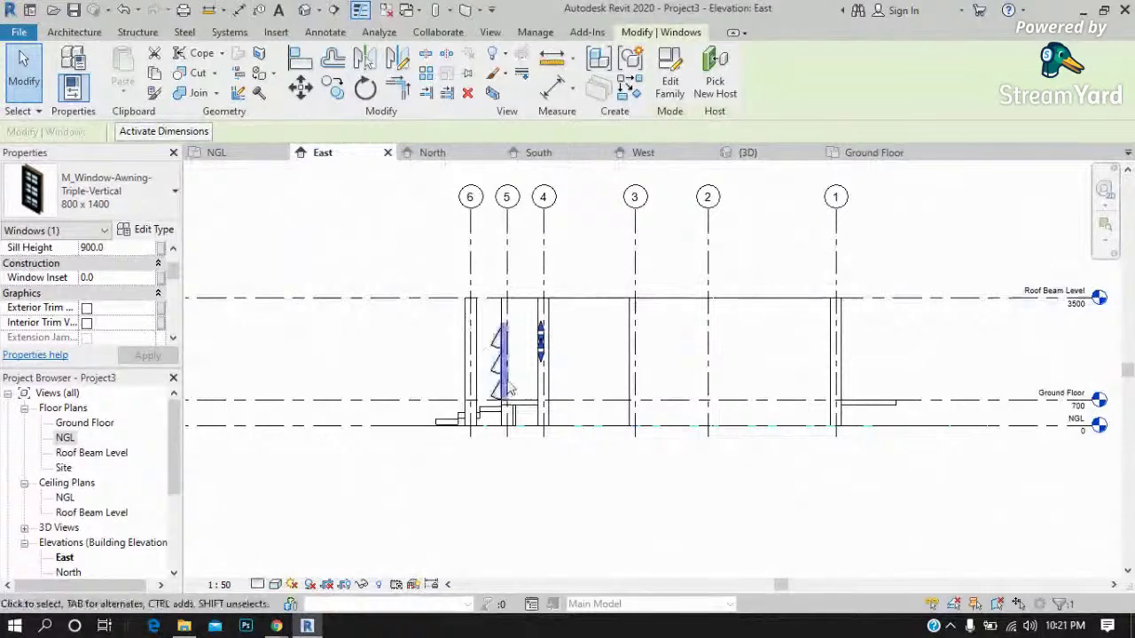
pyautogui.scroll(2, 505, 377)
pyautogui.scroll(1, 505, 377)
pyautogui.scroll(1, 505, 377)
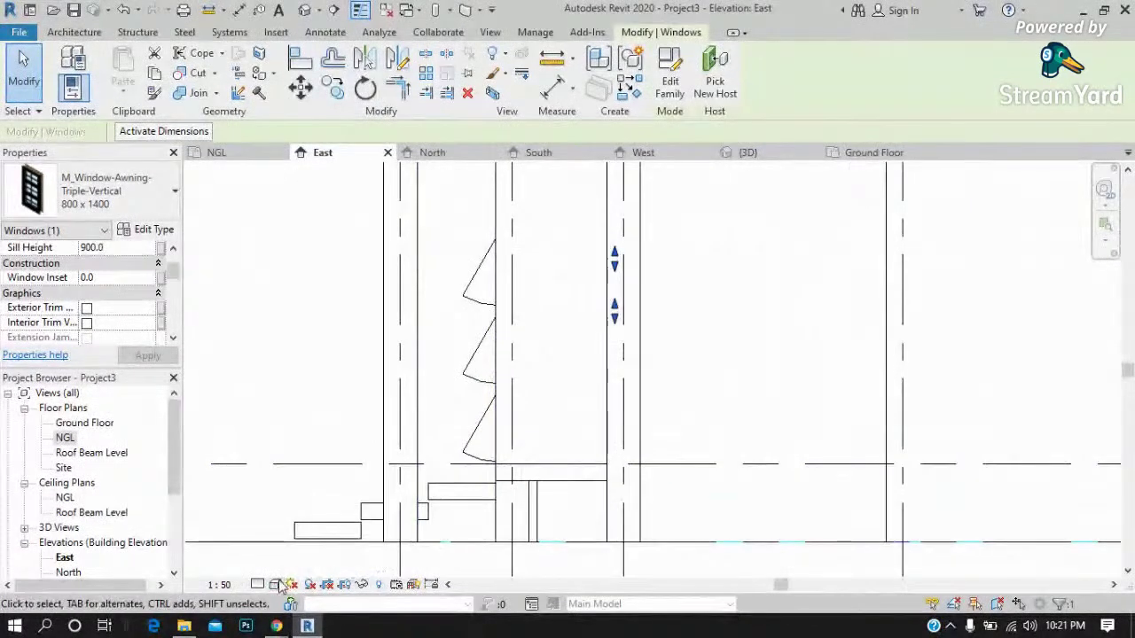
pyautogui.click(277, 584)
pyautogui.click(305, 480)
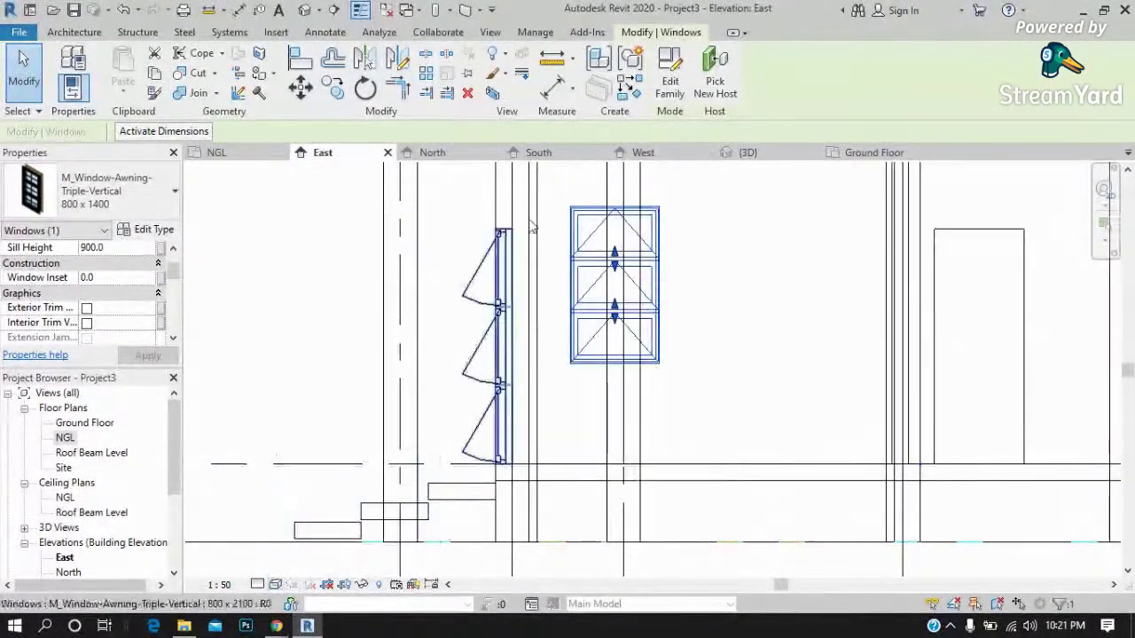
# Drag the awning window lower in the wall, nudging it slightly back up.
pyautogui.scroll(2, 545, 187)
pyautogui.scroll(1, 692, 292)
pyautogui.scroll(1, 711, 316)
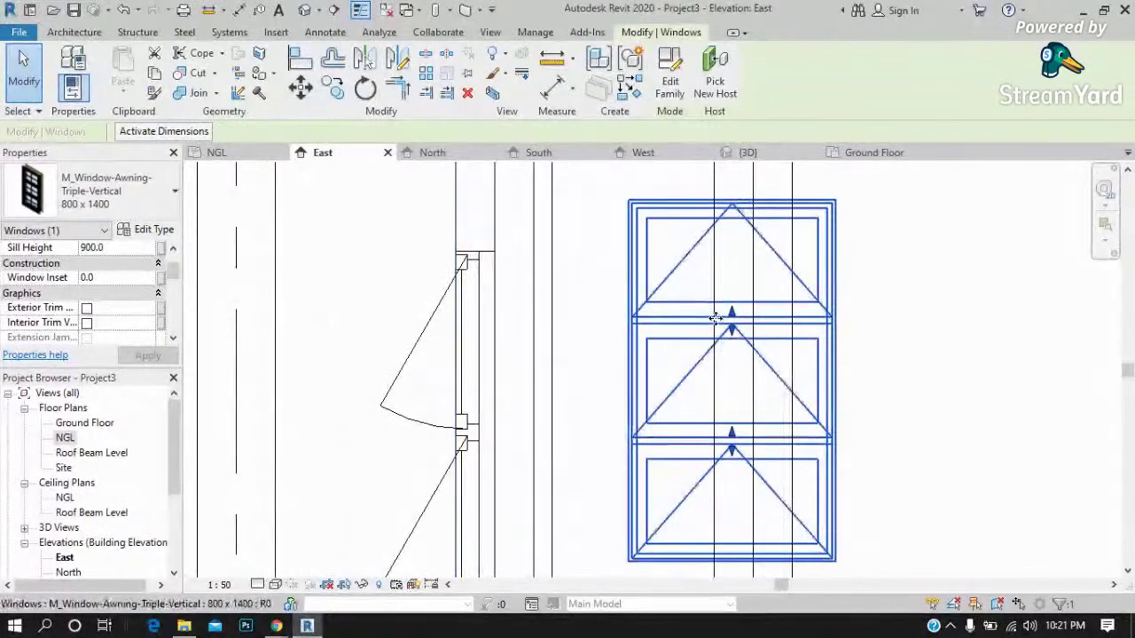
pyautogui.moveTo(734, 326); pyautogui.dragTo(733, 379)
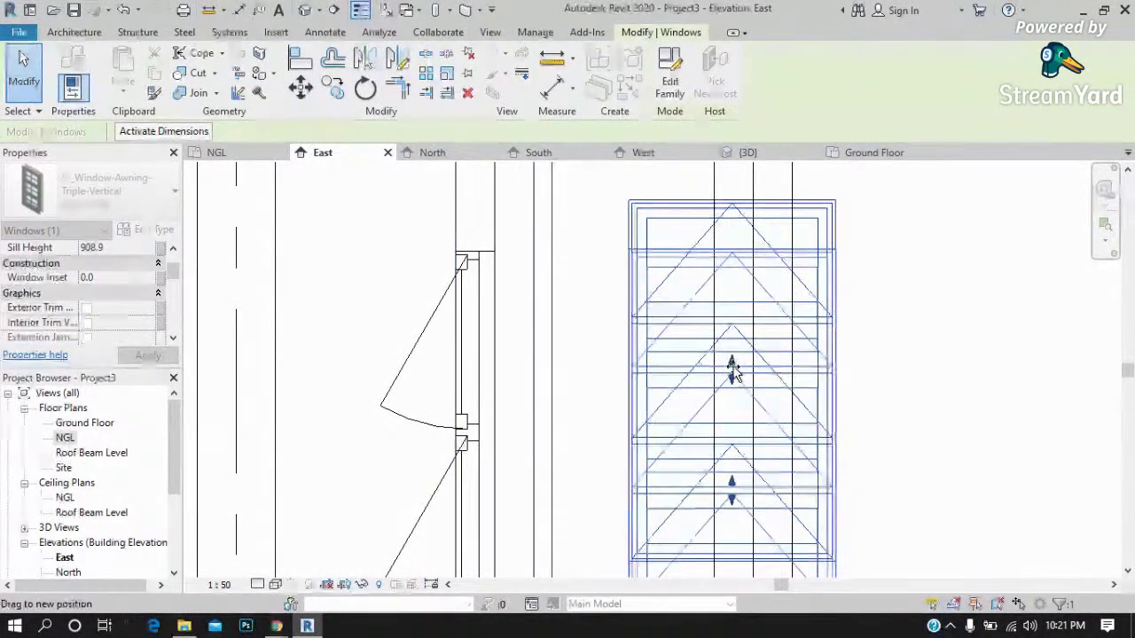
pyautogui.moveTo(733, 380); pyautogui.dragTo(733, 370)
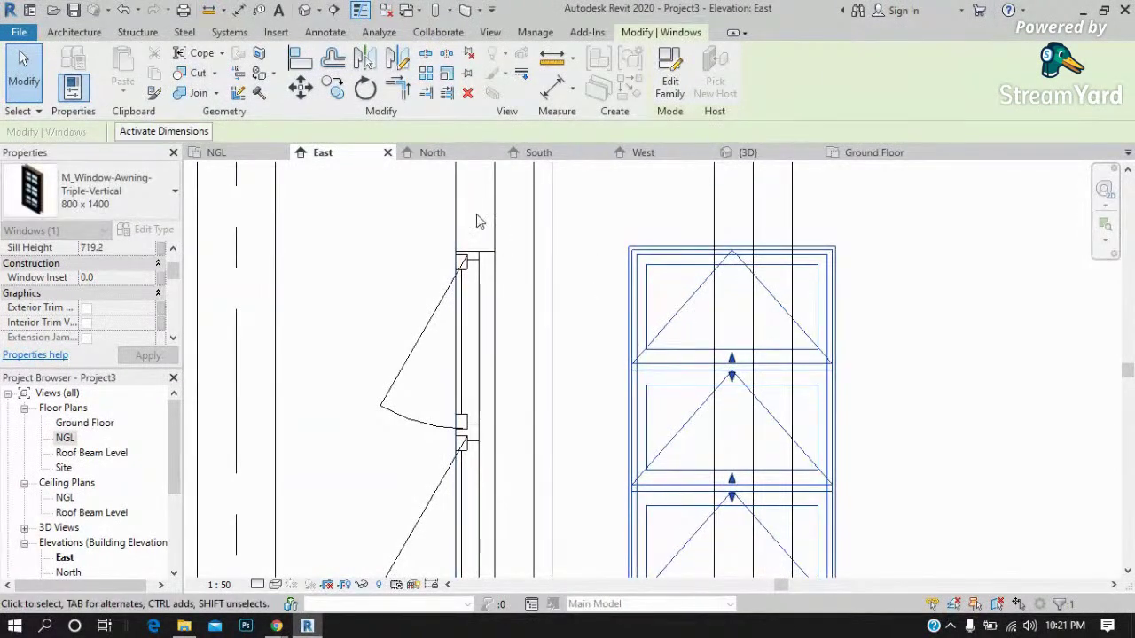
pyautogui.scroll(-2, 499, 223)
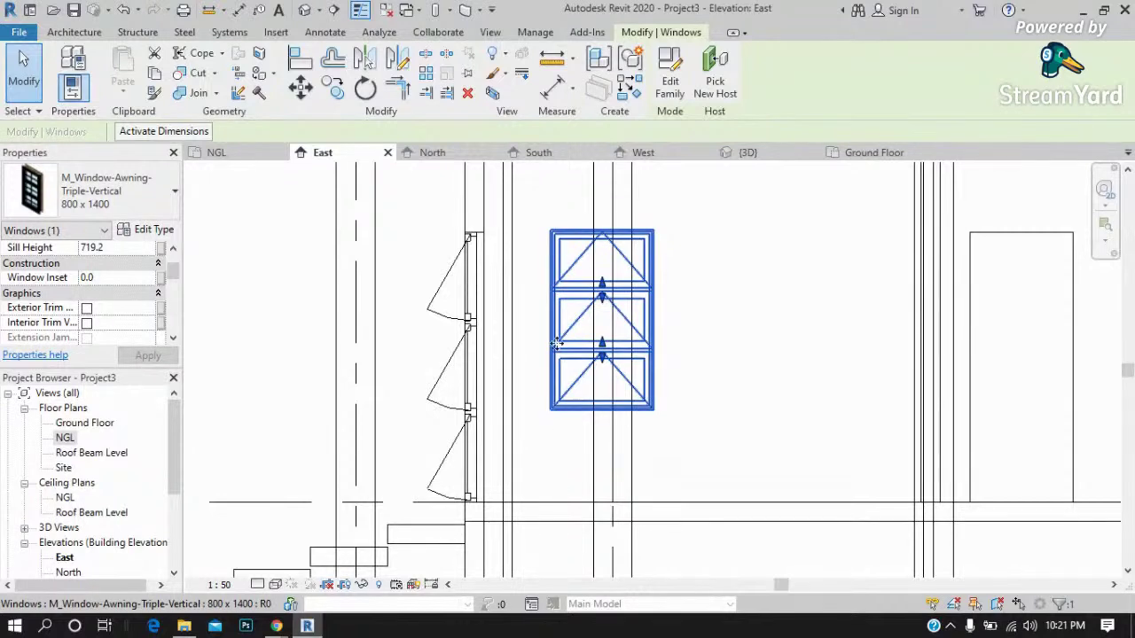
# Set the awning window's sill height to 700, then return to the Ground Floor plan.
pyautogui.press('d')
pyautogui.press('i')
pyautogui.click(558, 409)
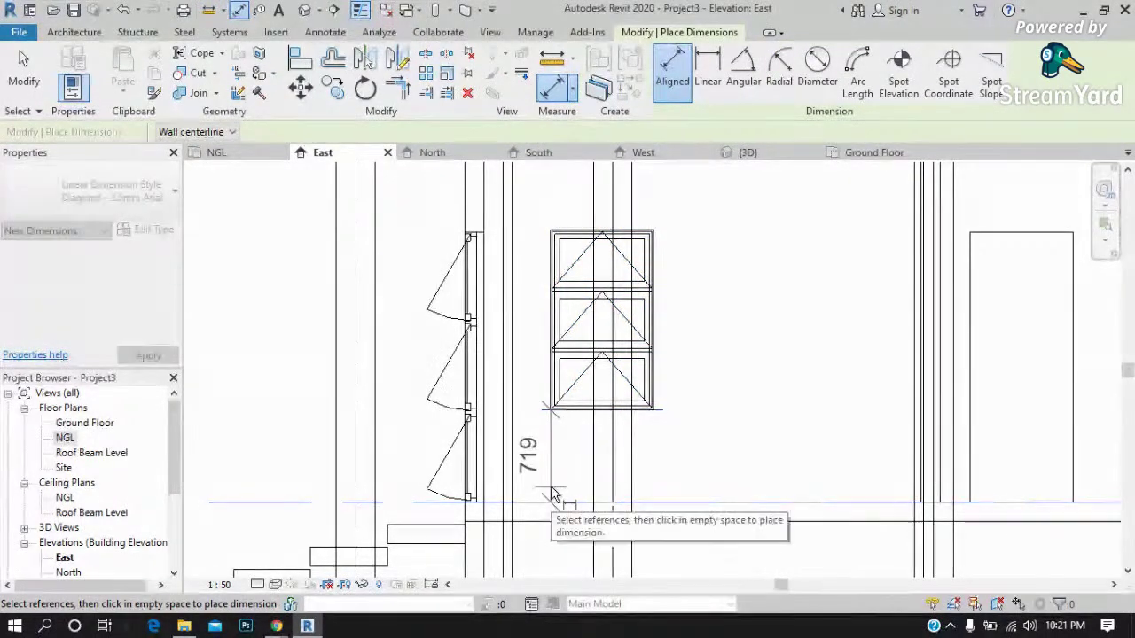
pyautogui.press('Escape')
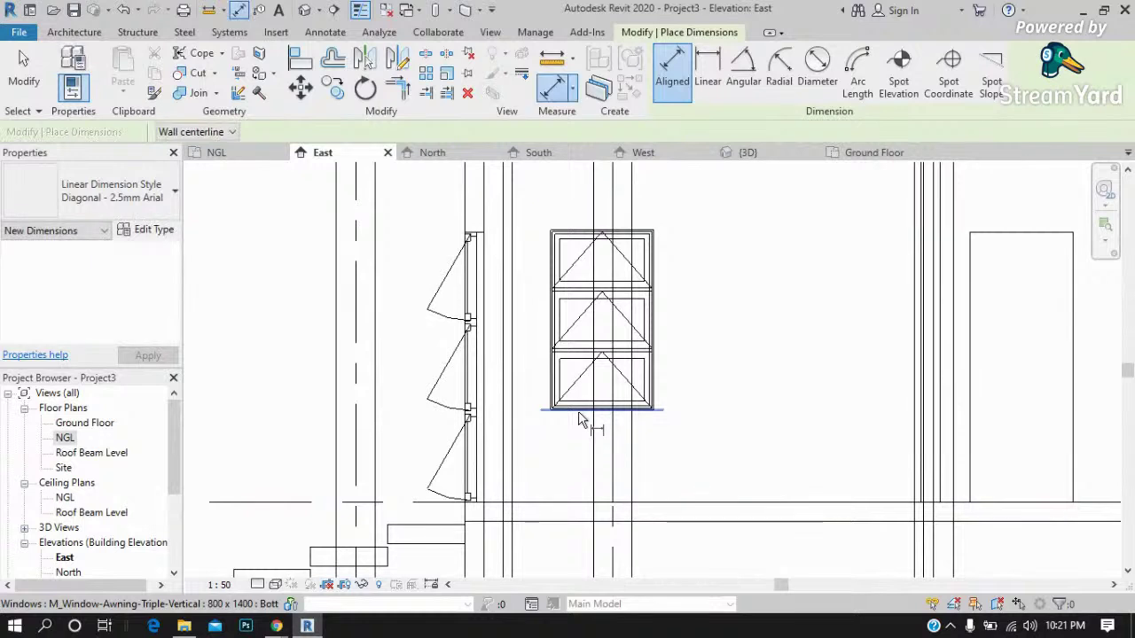
pyautogui.press('Escape')
pyautogui.click(576, 411)
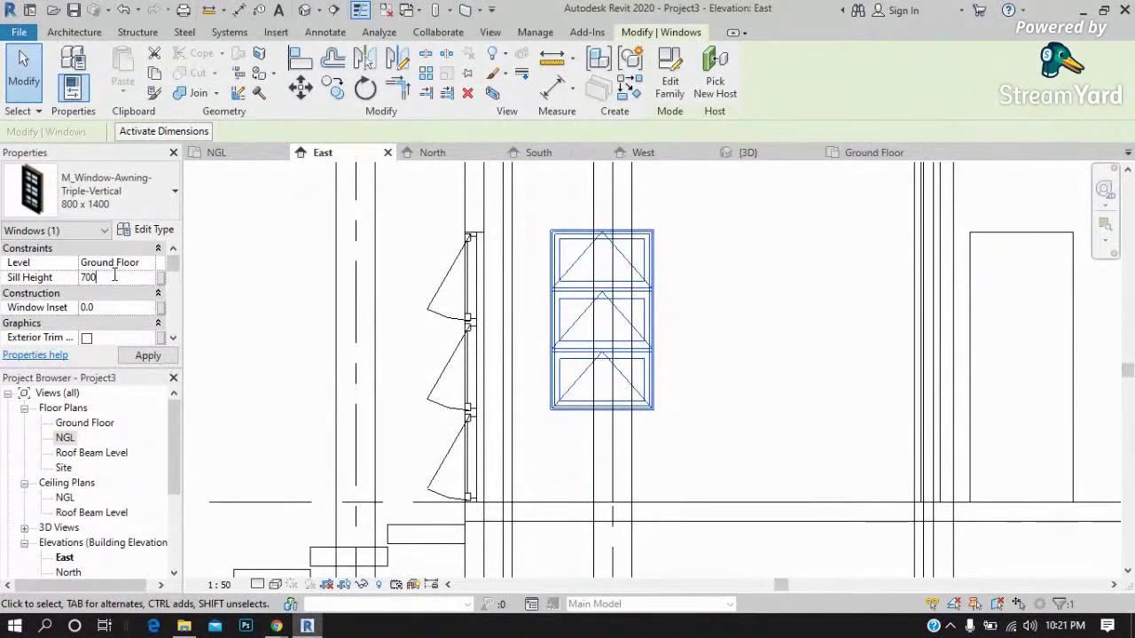
pyautogui.press('Return')
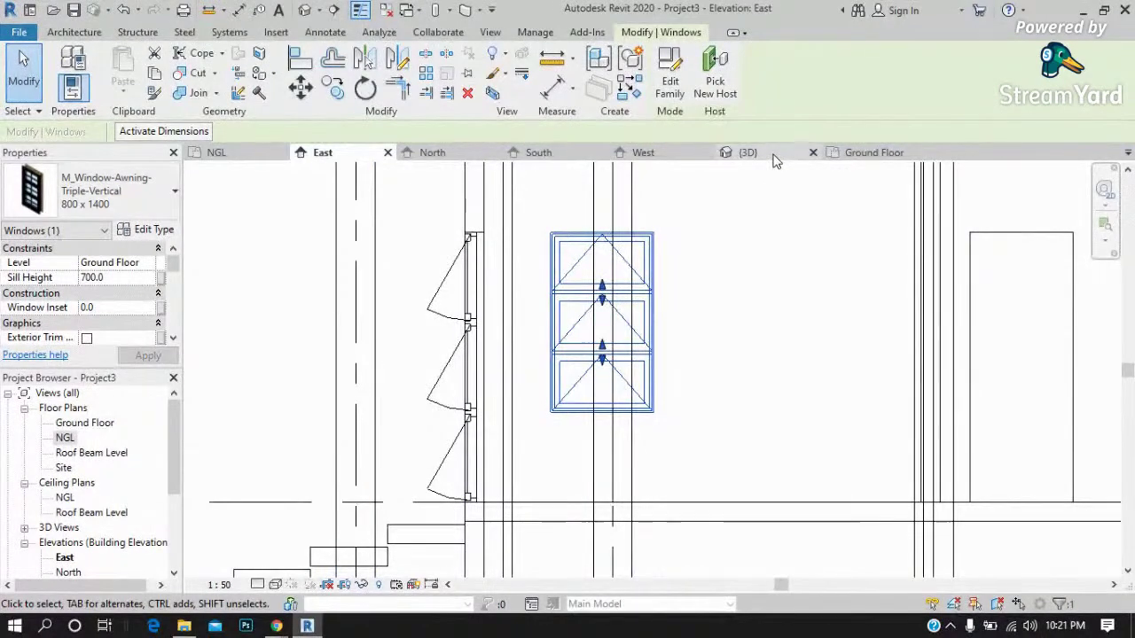
pyautogui.click(868, 153)
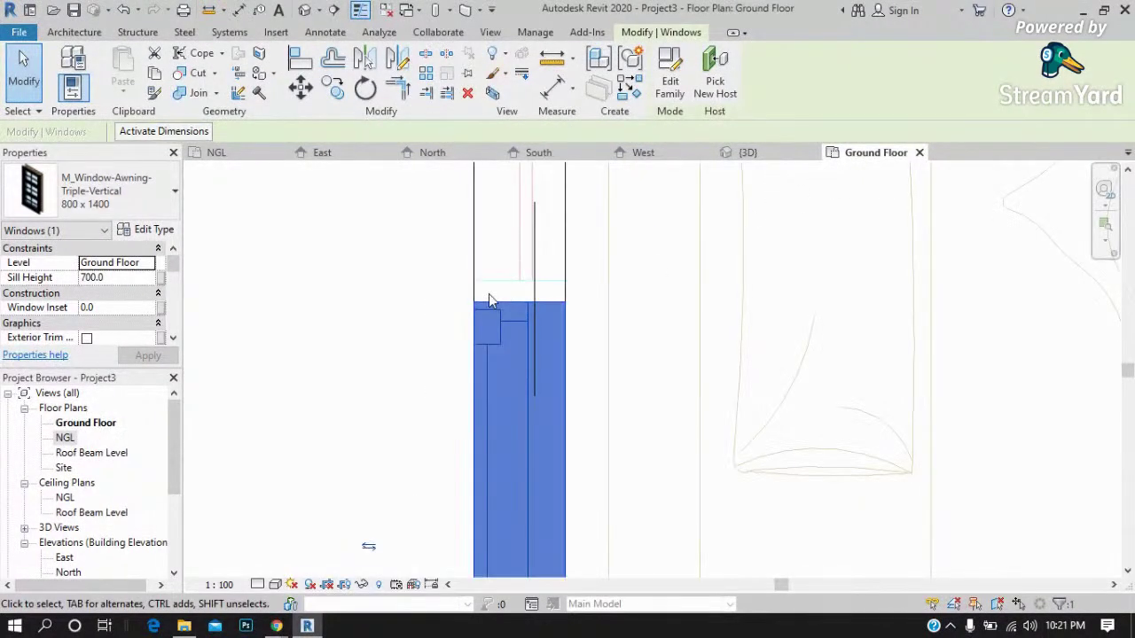
pyautogui.scroll(-3, 486, 295)
pyautogui.scroll(1, 461, 385)
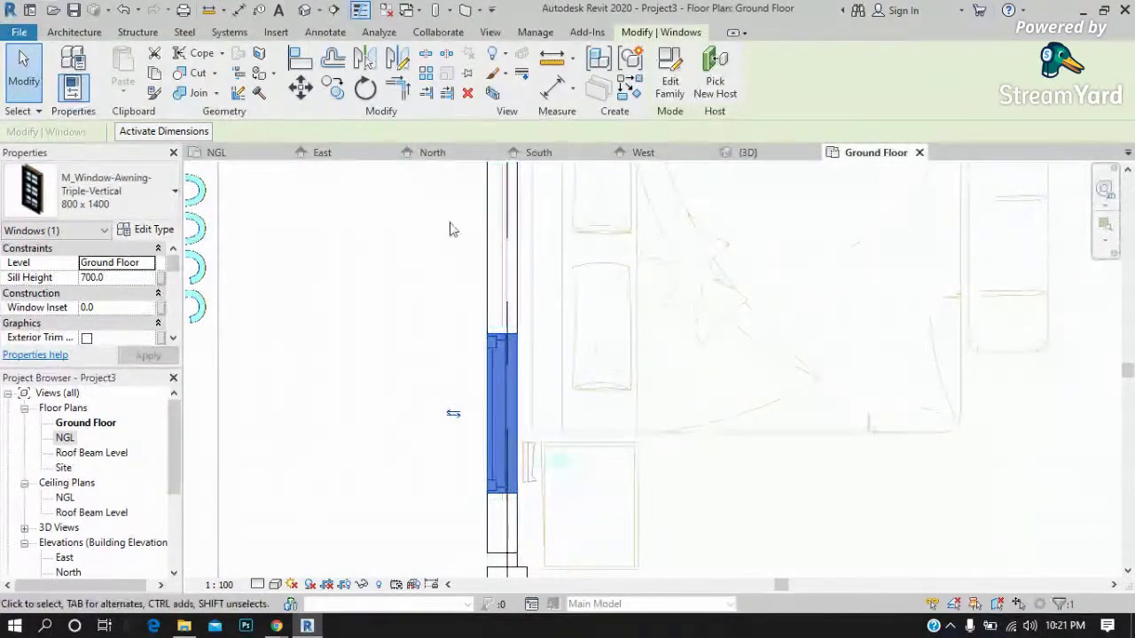
pyautogui.press('Escape')
pyautogui.scroll(2, 435, 228)
pyautogui.press('c')
pyautogui.press('o')
pyautogui.scroll(-1, 506, 414)
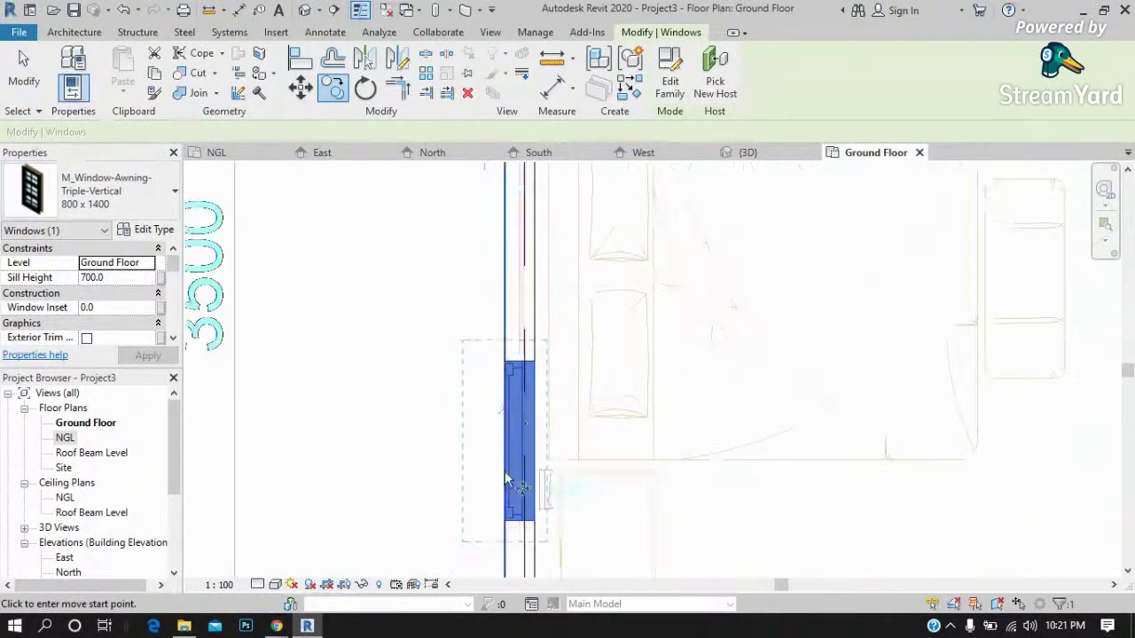
pyautogui.scroll(1, 497, 545)
pyautogui.press('c')
pyautogui.press('o')
pyautogui.click(506, 523)
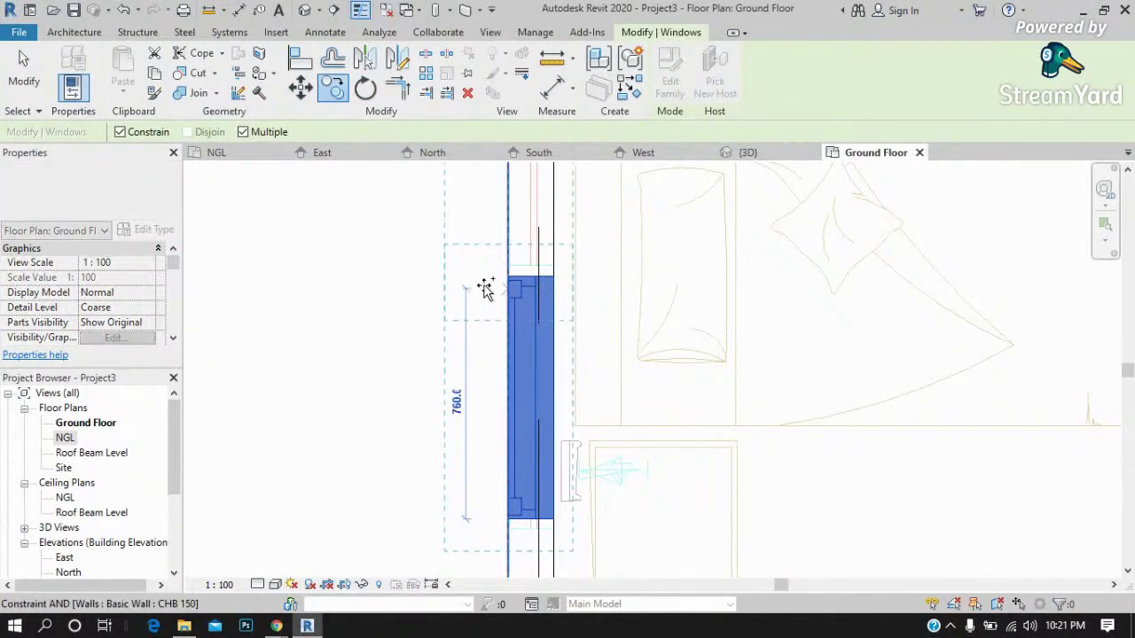
pyautogui.scroll(-1, 514, 496)
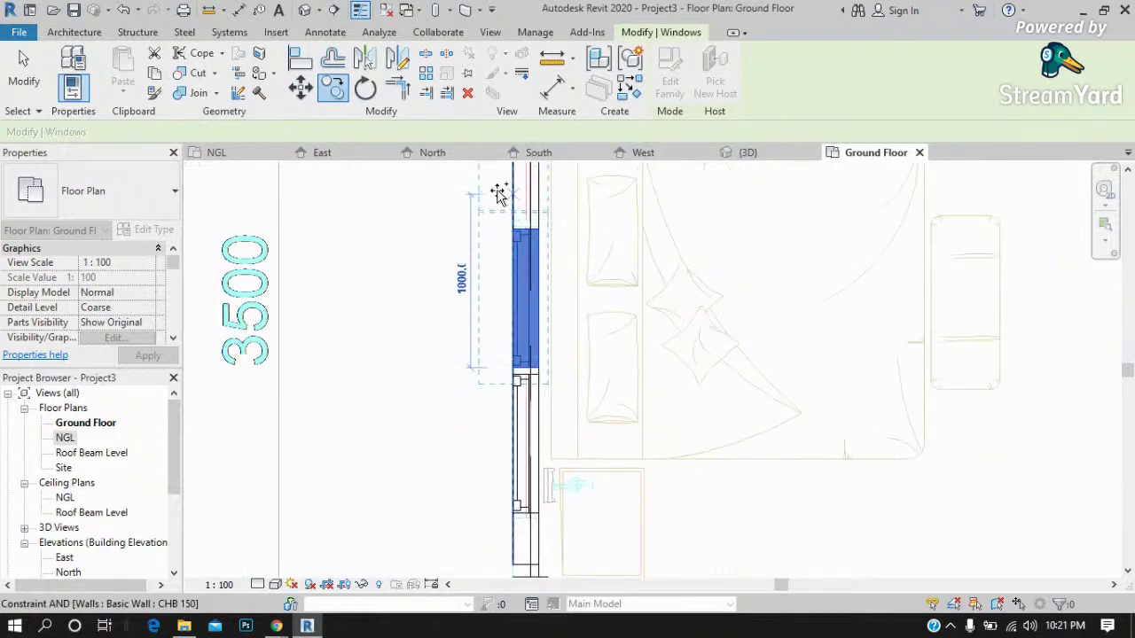
pyautogui.scroll(1, 501, 195)
pyautogui.click(526, 240)
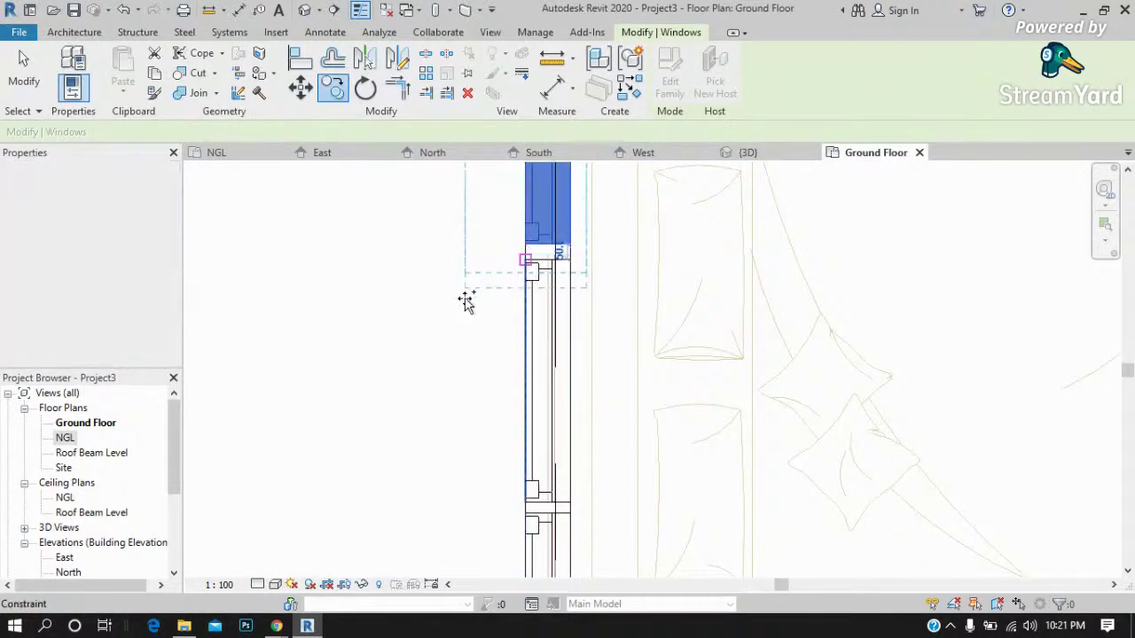
pyautogui.scroll(-2, 474, 446)
pyautogui.press('Escape')
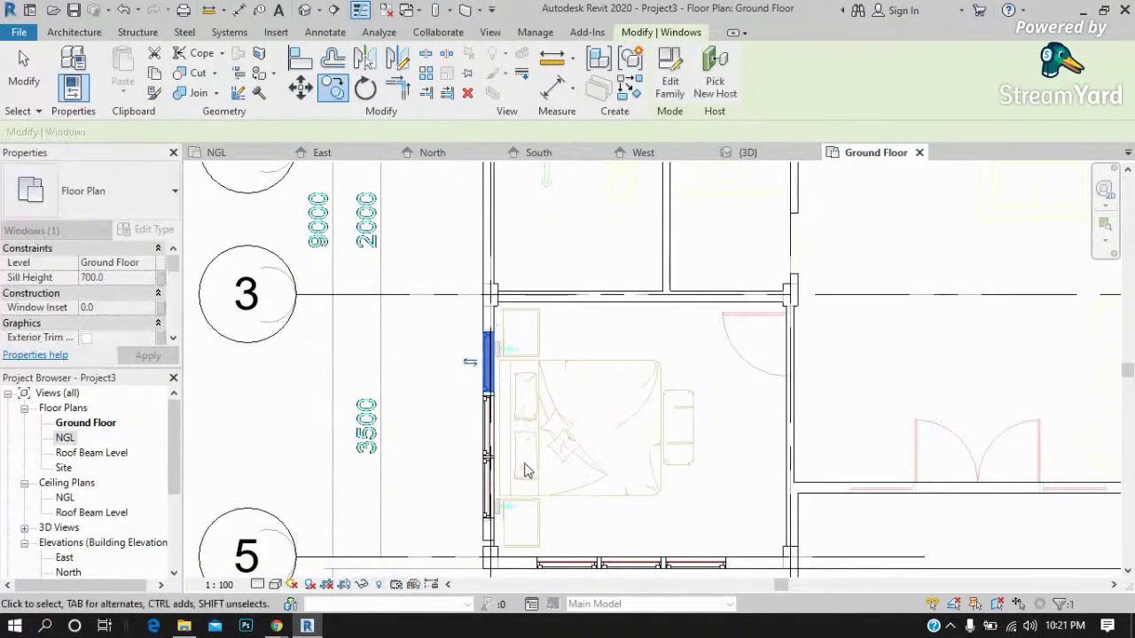
pyautogui.scroll(-2, 431, 456)
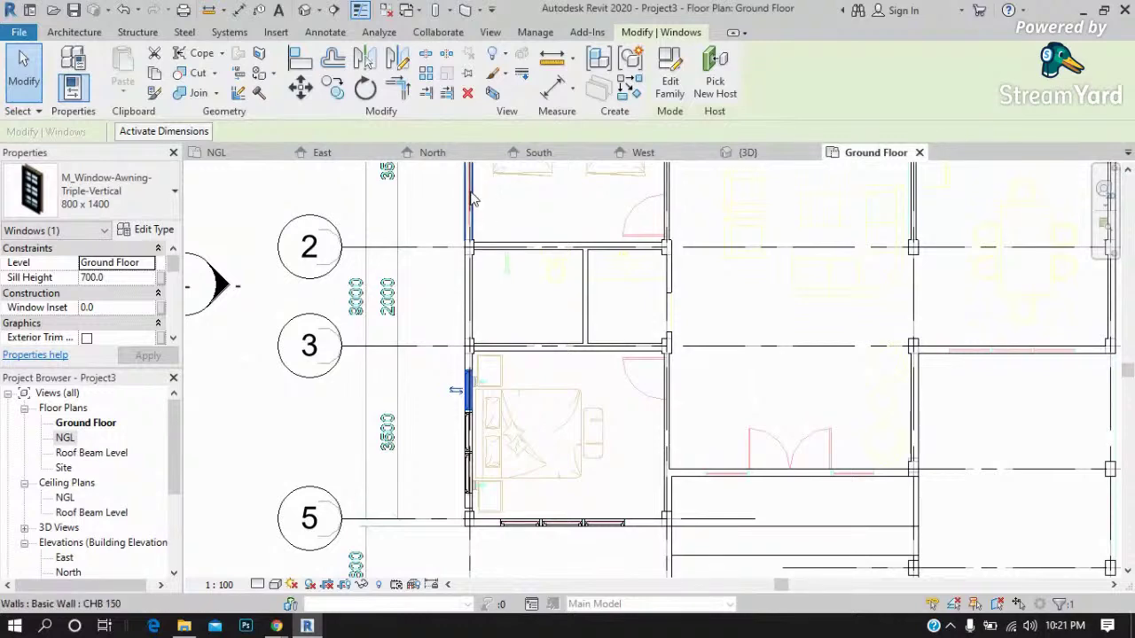
pyautogui.scroll(-1, 438, 301)
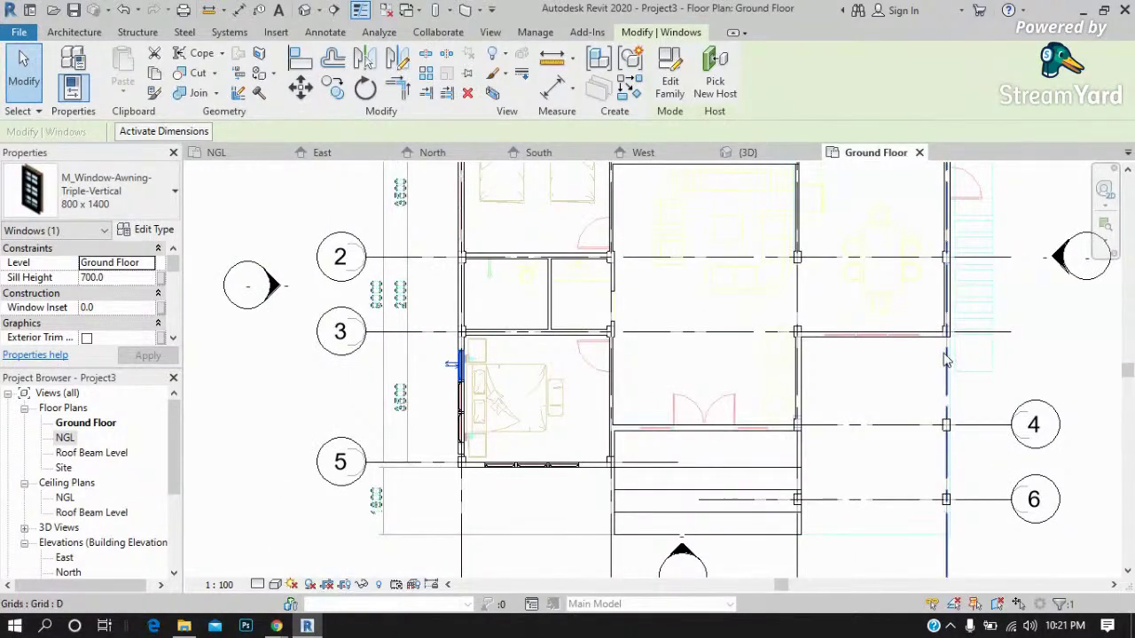
pyautogui.scroll(1, 968, 345)
pyautogui.scroll(1, 968, 346)
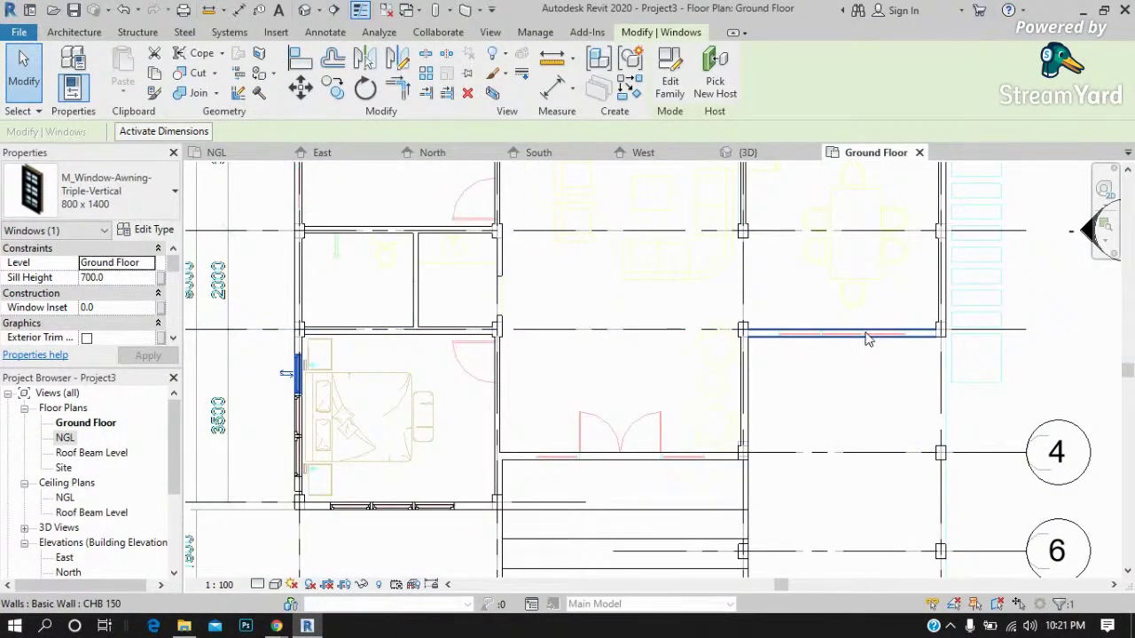
pyautogui.scroll(2, 354, 530)
pyautogui.scroll(2, 320, 497)
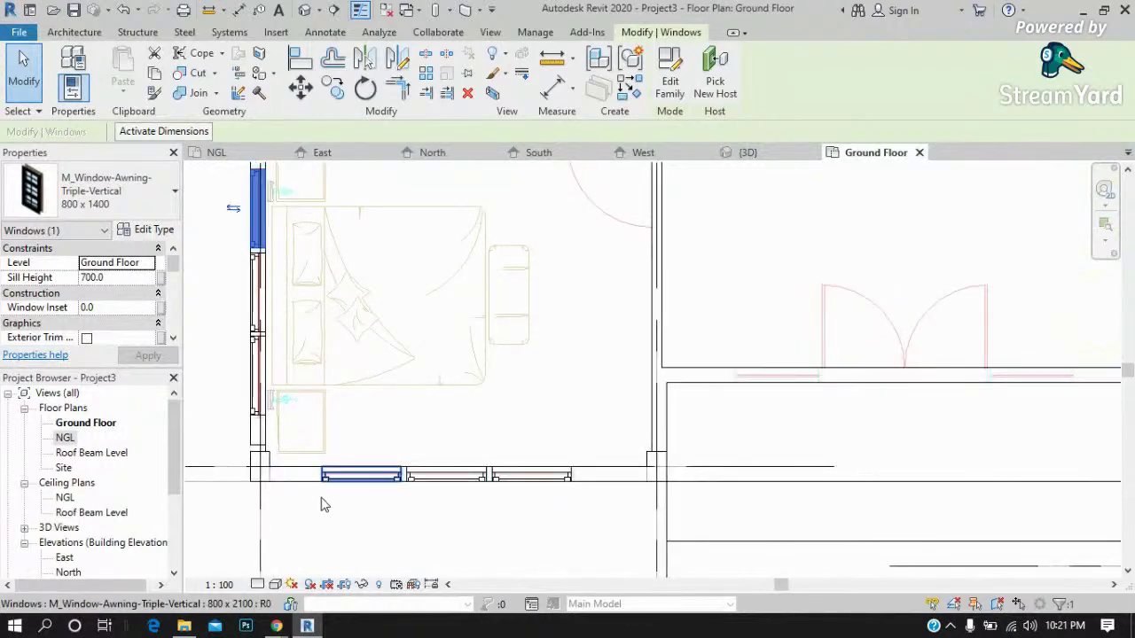
pyautogui.click(354, 479)
pyautogui.keyDown('ctrl'); pyautogui.click(421, 484); pyautogui.keyUp('ctrl')
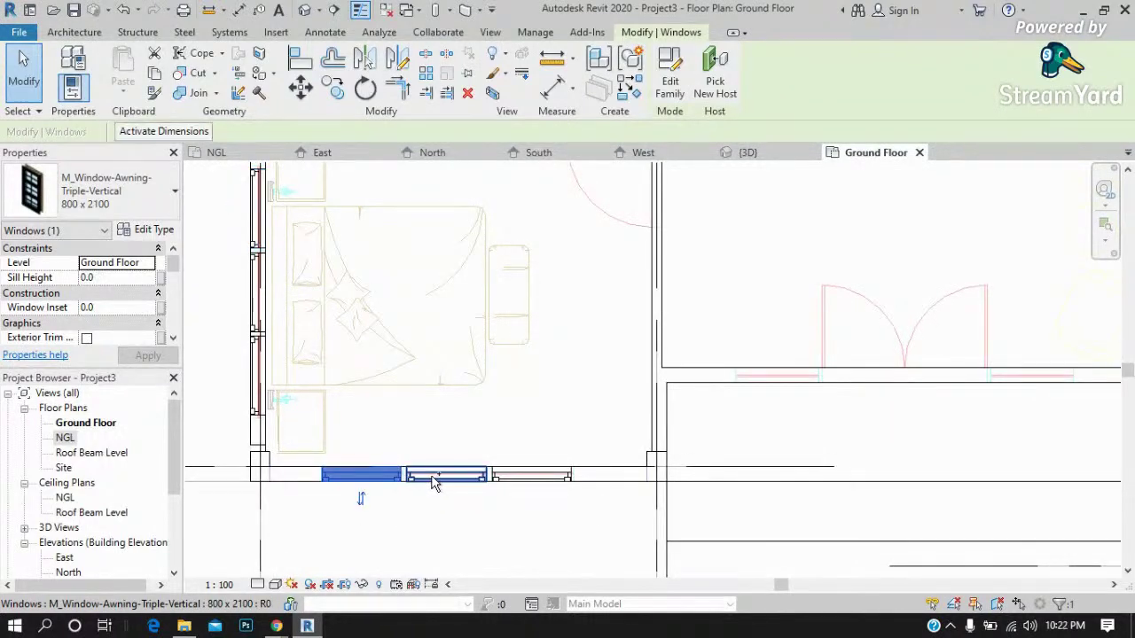
pyautogui.keyDown('ctrl'); pyautogui.click(507, 474); pyautogui.keyUp('ctrl')
pyautogui.click(332, 88)
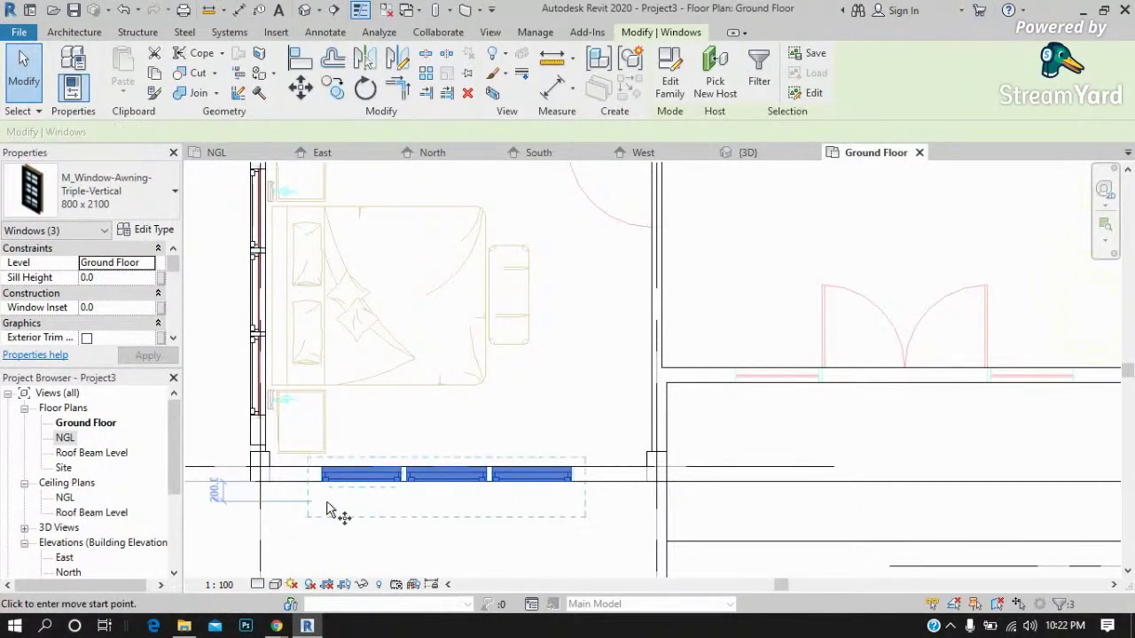
pyautogui.scroll(2, 335, 485)
pyautogui.click(324, 469)
pyautogui.scroll(-2, 600, 342)
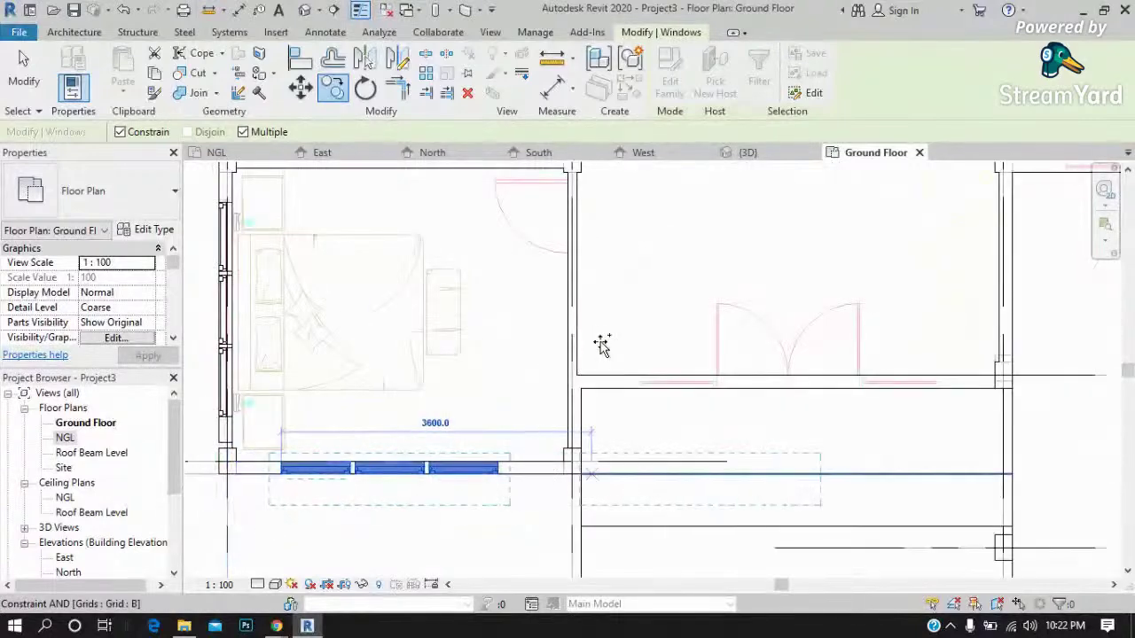
pyautogui.scroll(-2, 743, 353)
pyautogui.scroll(1, 784, 305)
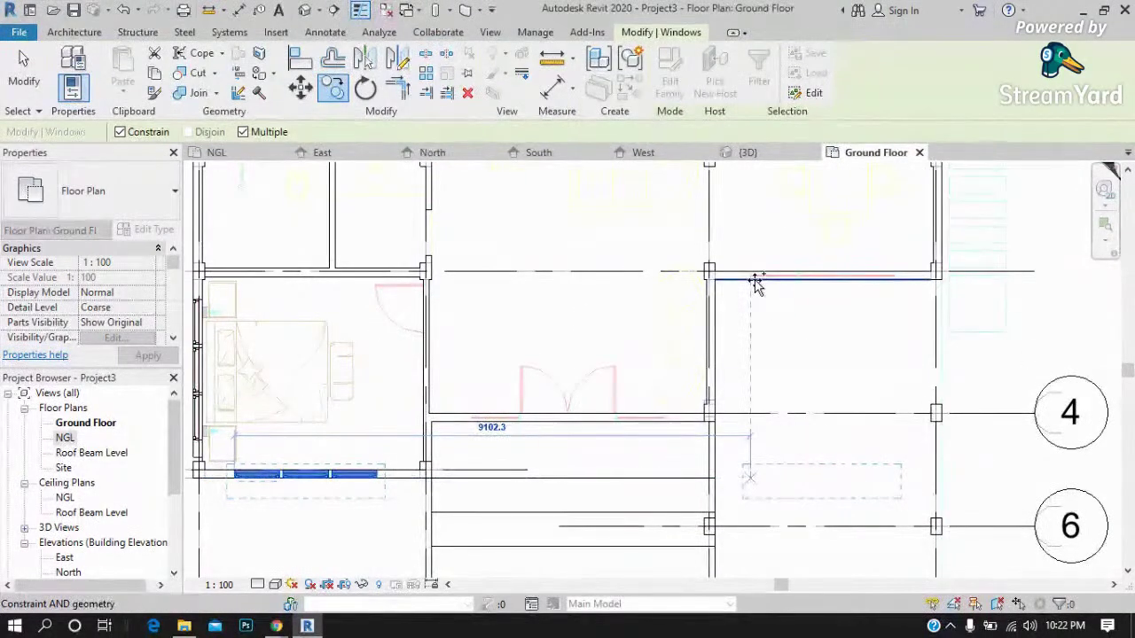
pyautogui.click(754, 280)
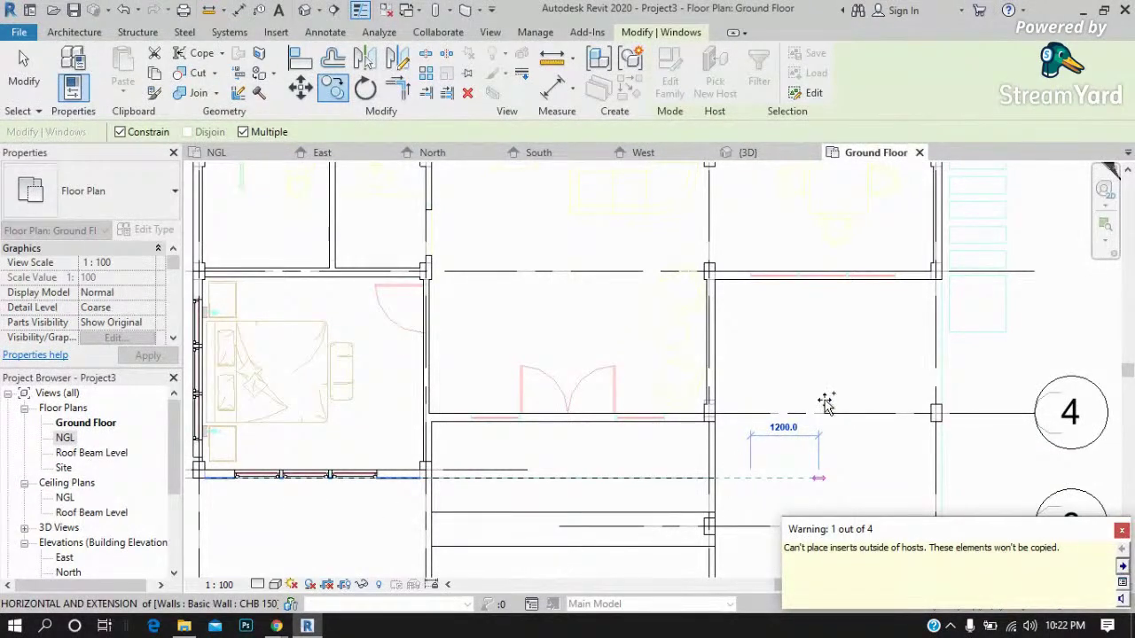
pyautogui.press('Escape')
pyautogui.press('Escape')
pyautogui.click(349, 479)
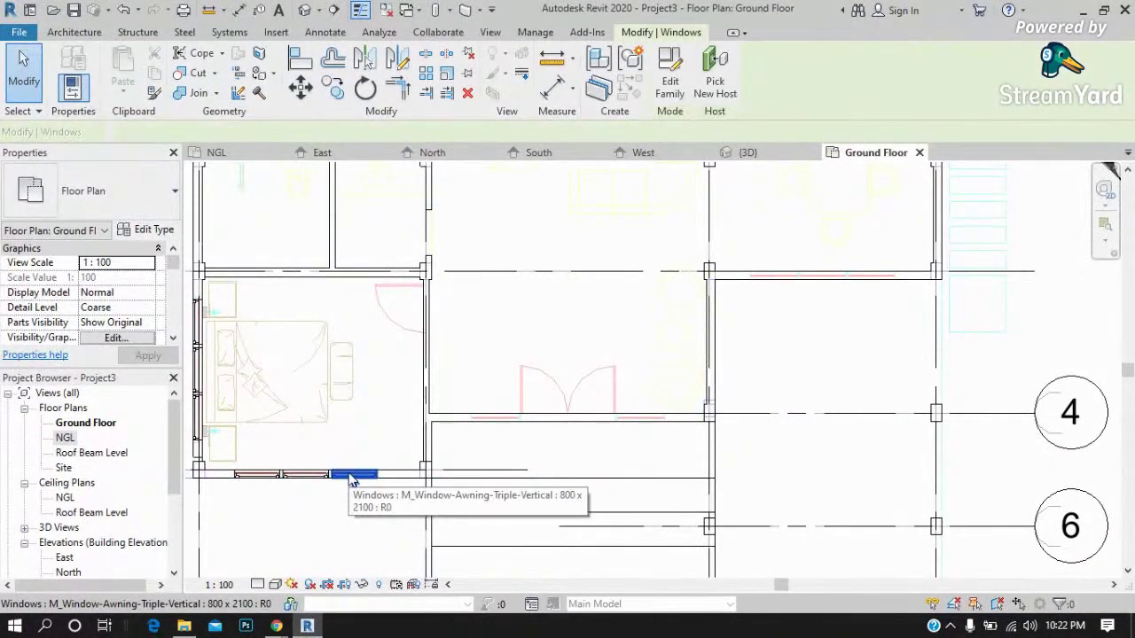
# Place another 800 x 2100 awning window with Create Similar.
pyautogui.rightClick(351, 479)
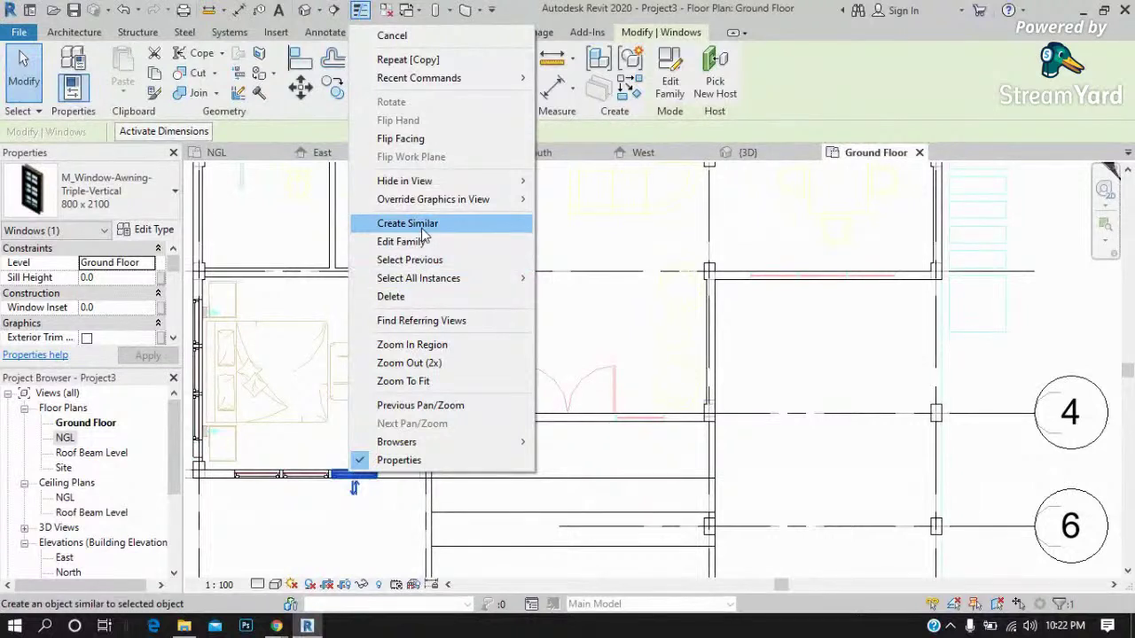
pyautogui.click(423, 232)
pyautogui.scroll(2, 881, 236)
pyautogui.scroll(2, 838, 409)
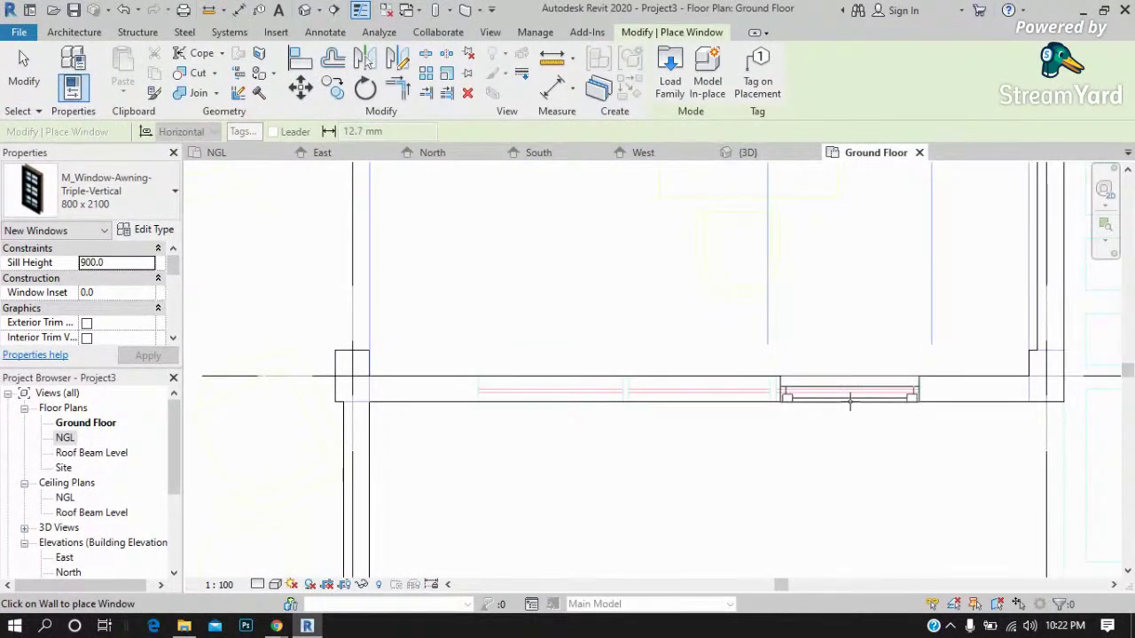
pyautogui.scroll(2, 798, 412)
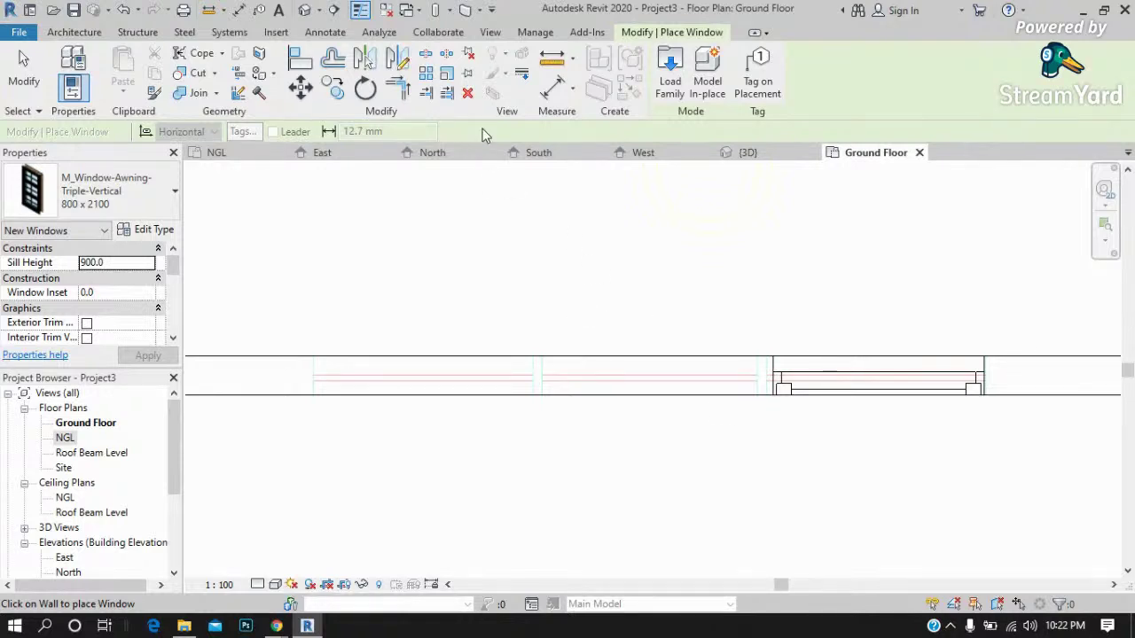
# Align the new window to the wall's end.
pyautogui.click(300, 59)
pyautogui.scroll(3, 718, 390)
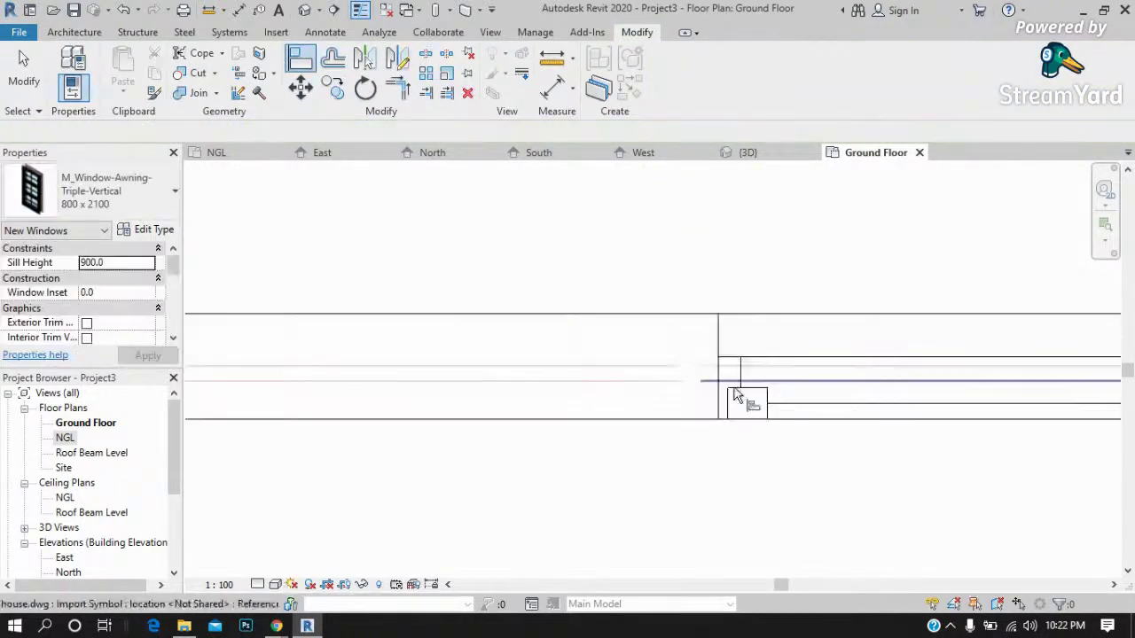
pyautogui.click(709, 381)
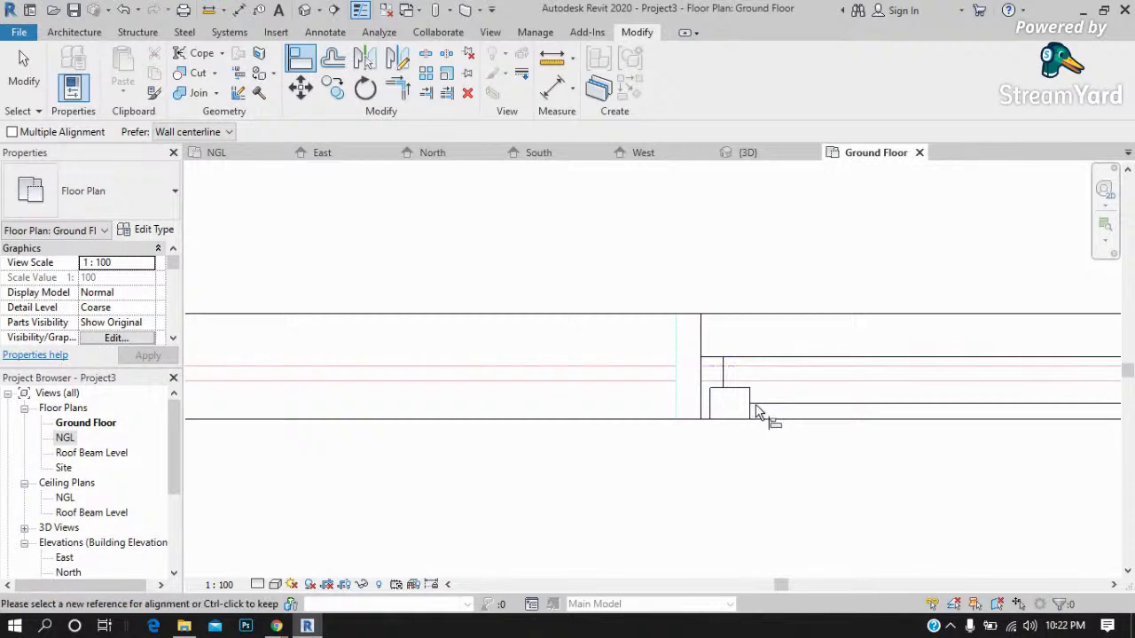
pyautogui.press('Escape')
pyautogui.press('Escape')
pyautogui.scroll(-2, 567, 443)
pyautogui.scroll(2, 568, 443)
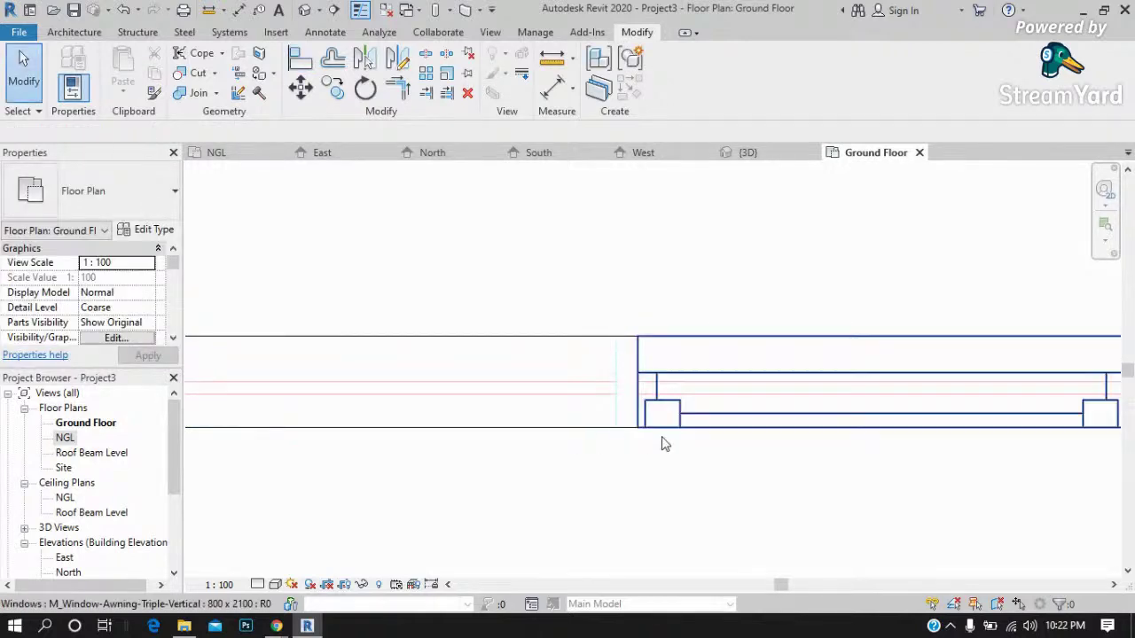
# Mirror the new window across a drawn axis to create a second one beside it.
pyautogui.click(718, 421)
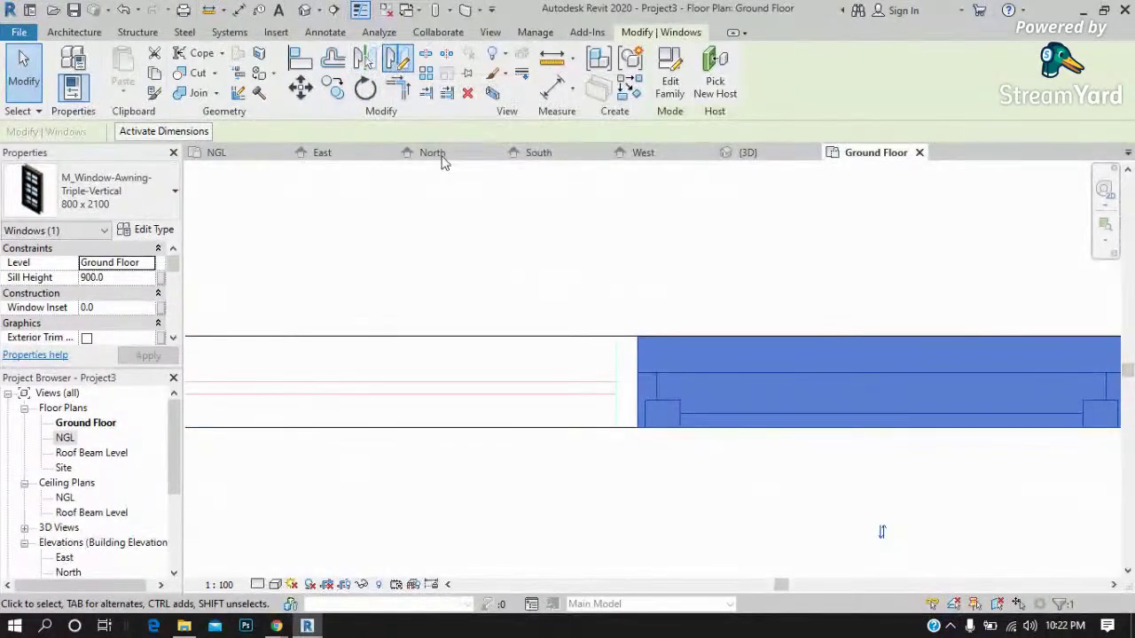
pyautogui.press('d')
pyautogui.press('m')
pyautogui.scroll(1, 612, 452)
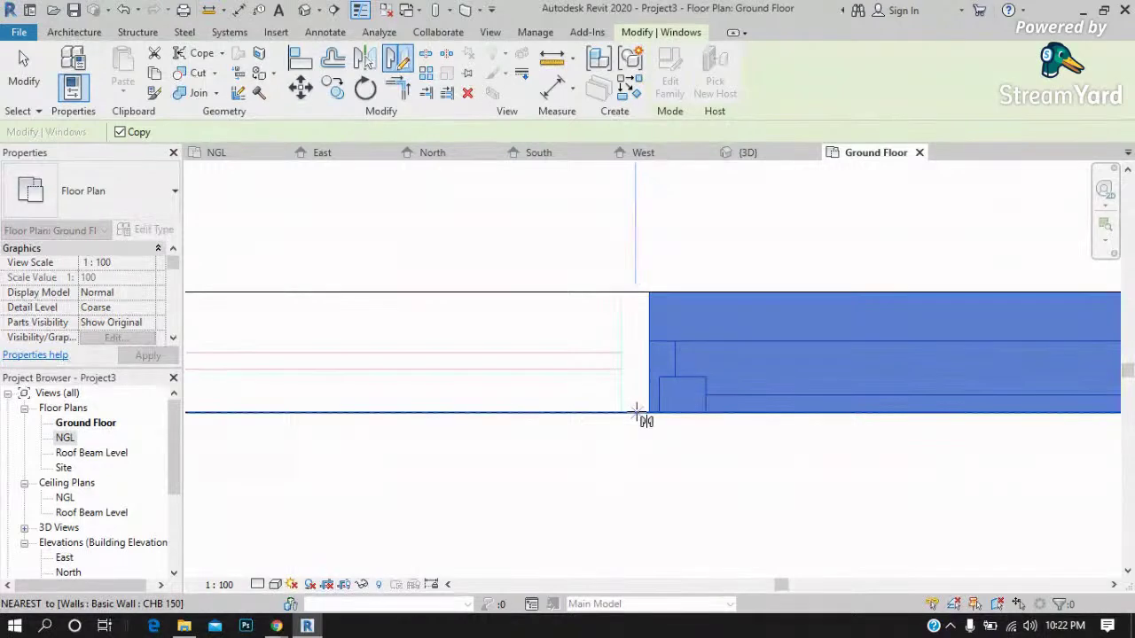
pyautogui.click(637, 412)
pyautogui.click(637, 257)
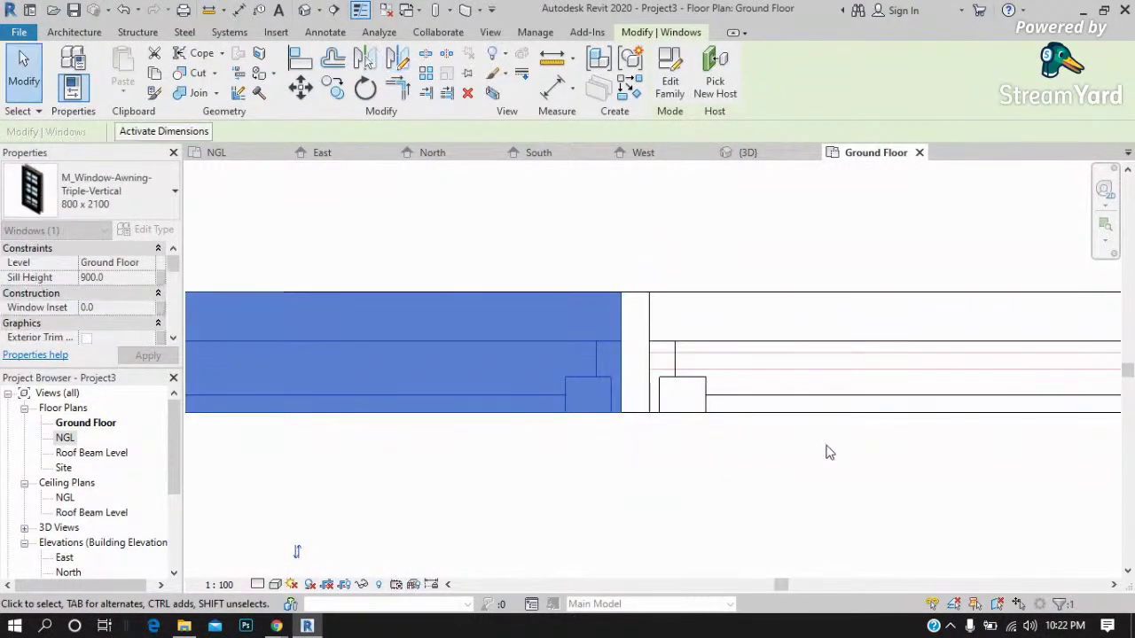
pyautogui.scroll(-3, 825, 451)
pyautogui.press('Escape')
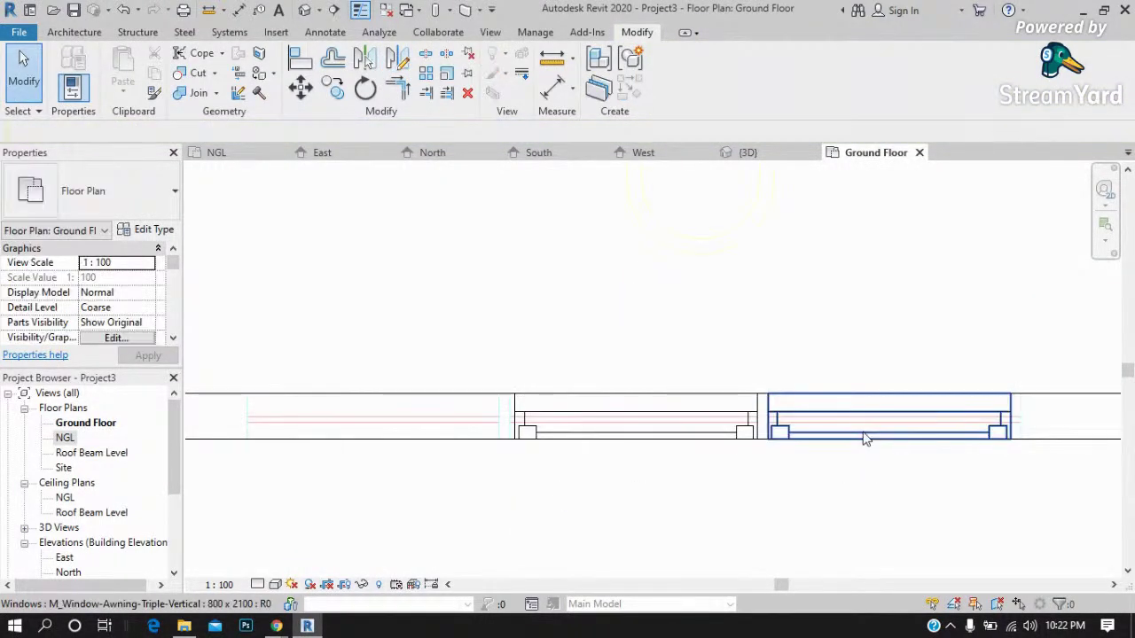
# Mirror the right-hand window to make the third, then view the model in 3D.
pyautogui.click(865, 439)
pyautogui.press('d')
pyautogui.press('m')
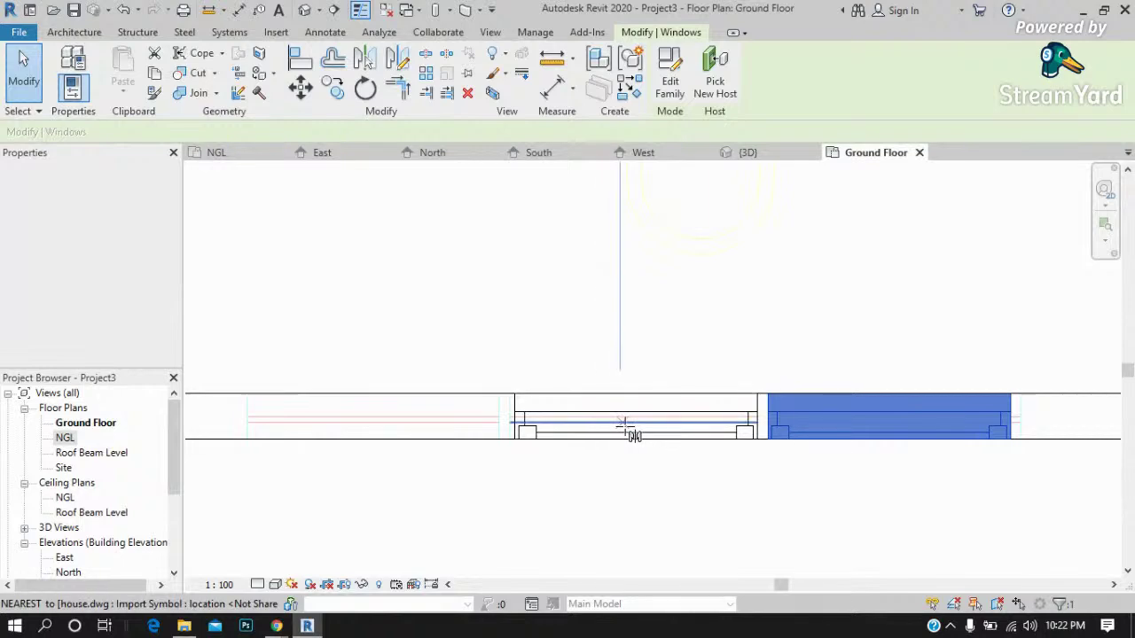
pyautogui.click(636, 418)
pyautogui.click(633, 338)
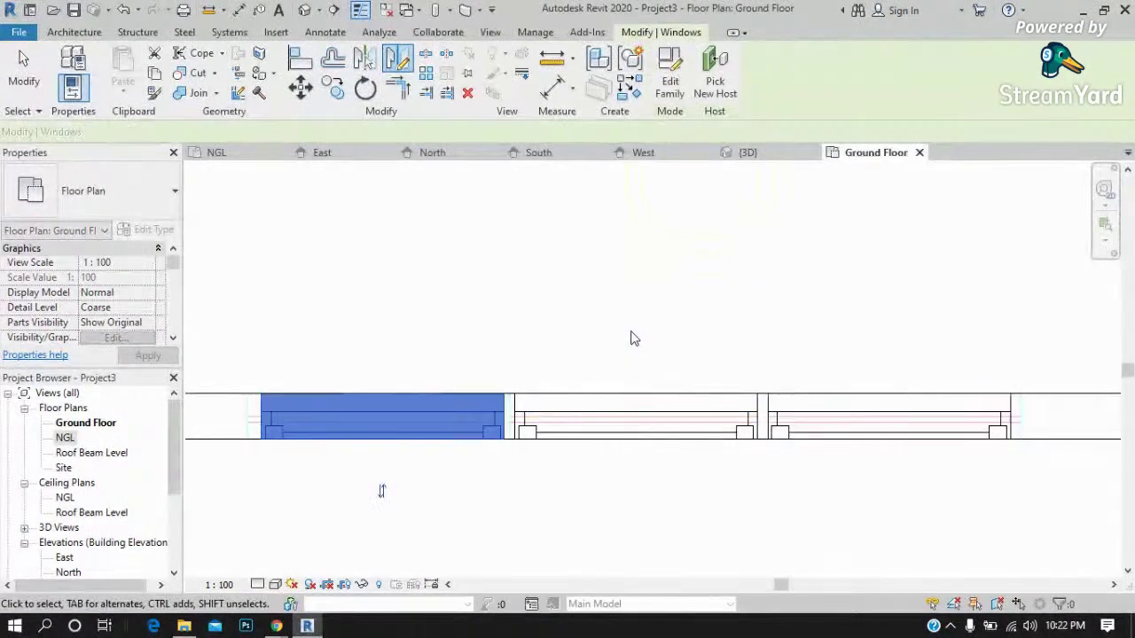
pyautogui.scroll(-3, 638, 408)
pyautogui.scroll(-1, 651, 474)
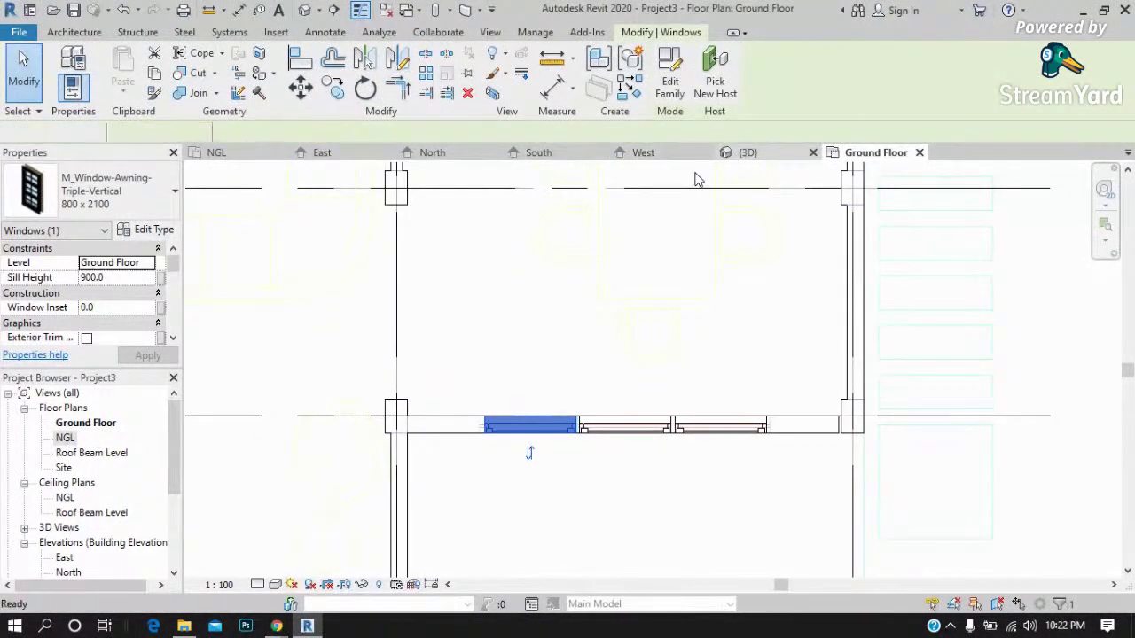
pyautogui.click(748, 152)
pyautogui.keyDown('shift'); pyautogui.moveTo(493, 273); pyautogui.dragTo(627, 404, button='middle'); pyautogui.keyUp('shift')
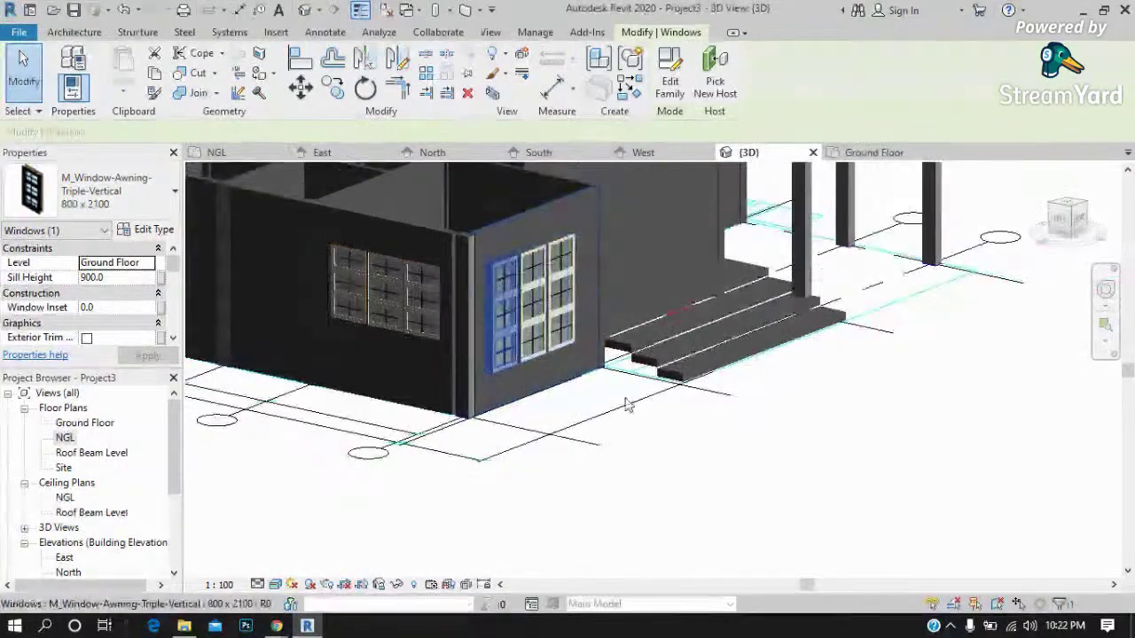
# Clear the selection and orbit the 3D model to a front-right view of the house.
pyautogui.click(772, 456)
pyautogui.click(1070, 219)
pyautogui.click(1071, 220)
pyautogui.keyDown('shift'); pyautogui.moveTo(900, 228); pyautogui.dragTo(796, 222, button='middle'); pyautogui.keyUp('shift')
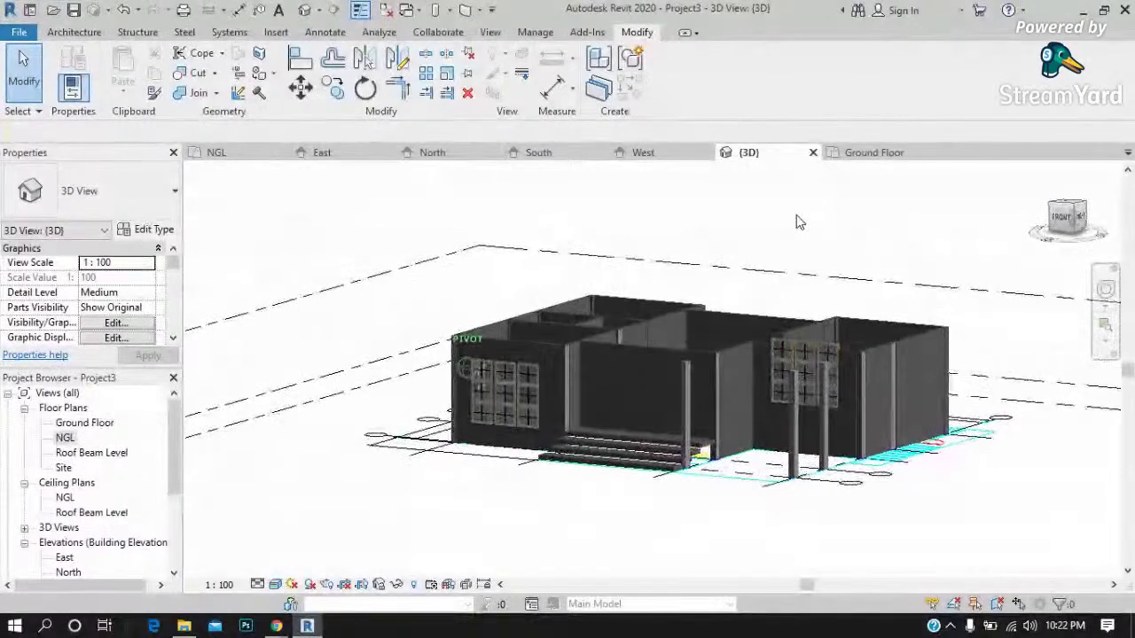
pyautogui.keyDown('shift'); pyautogui.moveTo(796, 222); pyautogui.dragTo(364, 372, button='middle'); pyautogui.keyUp('shift')
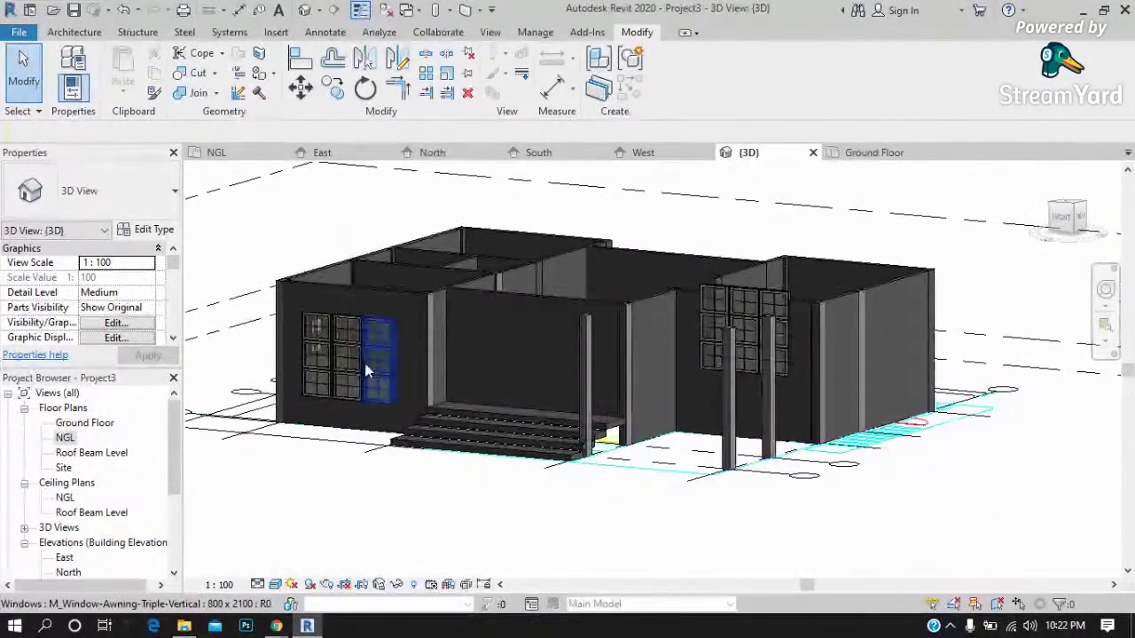
# Set the three new awning windows' sill height to 0.0, then return to the Ground Floor plan.
pyautogui.click(715, 310)
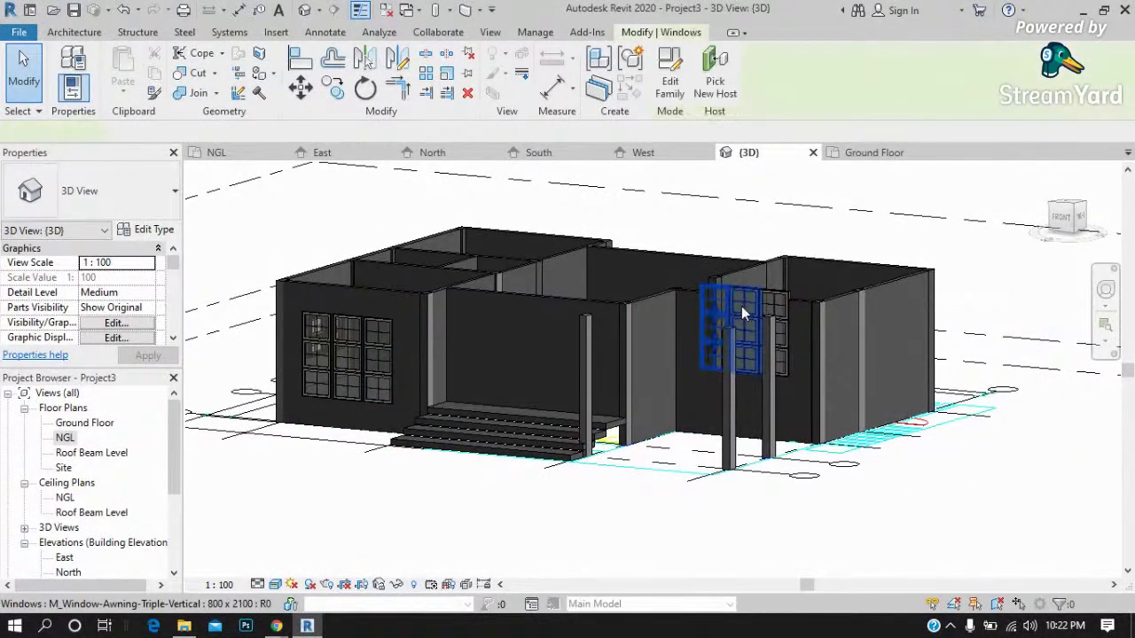
pyautogui.keyDown('ctrl'); pyautogui.click(775, 309); pyautogui.keyUp('ctrl')
pyautogui.keyDown('ctrl'); pyautogui.click(568, 301); pyautogui.keyUp('ctrl')
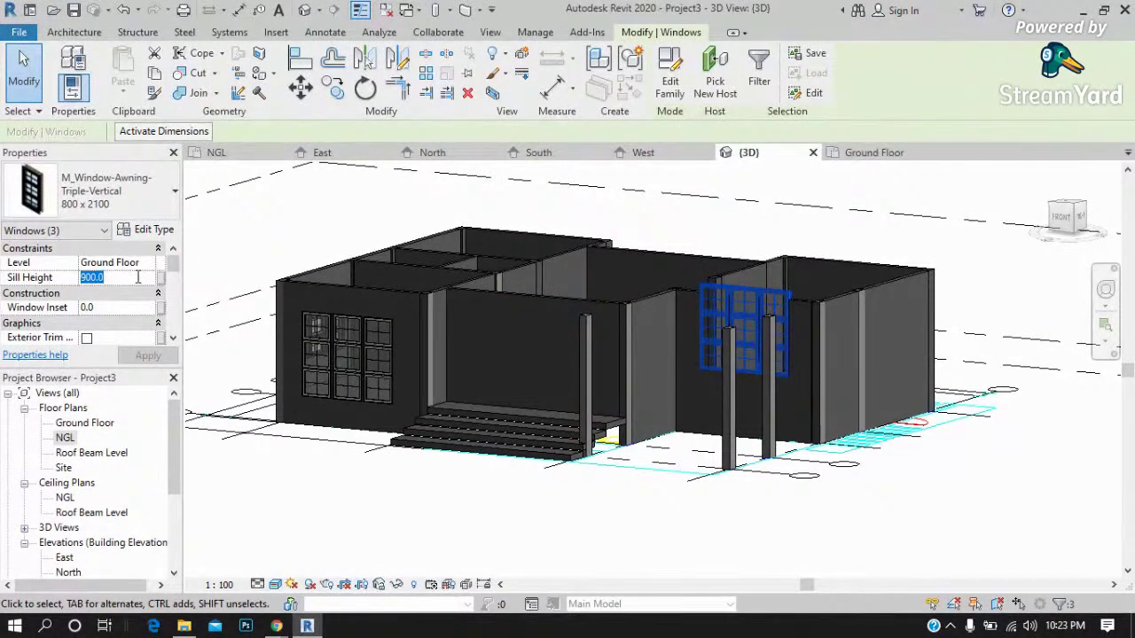
pyautogui.write('0')
pyautogui.press('Return')
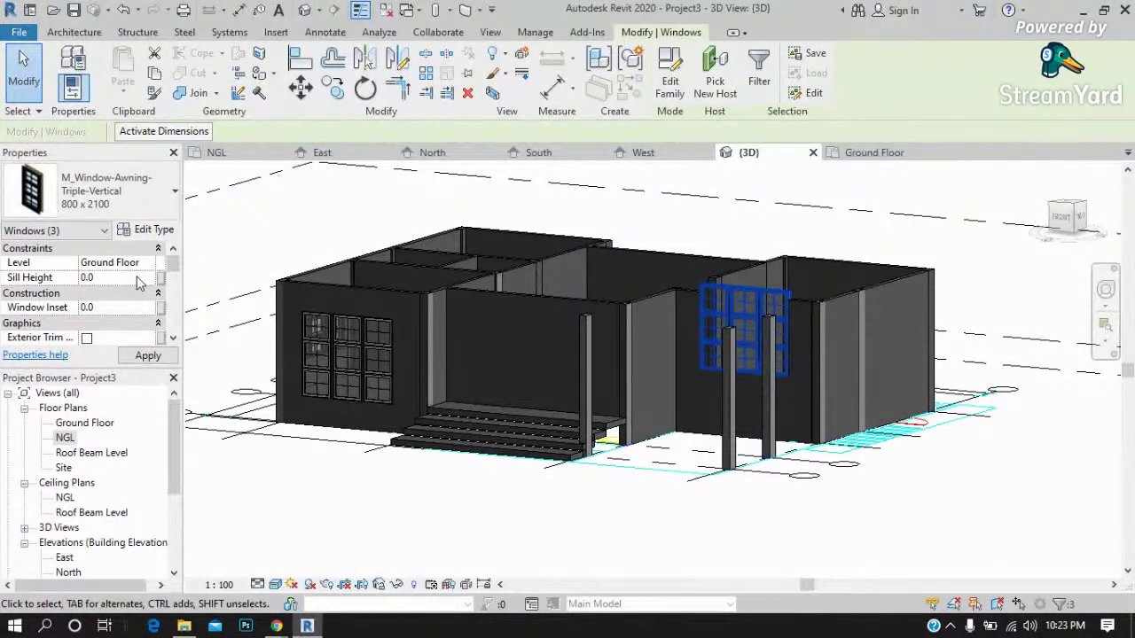
pyautogui.click(133, 354)
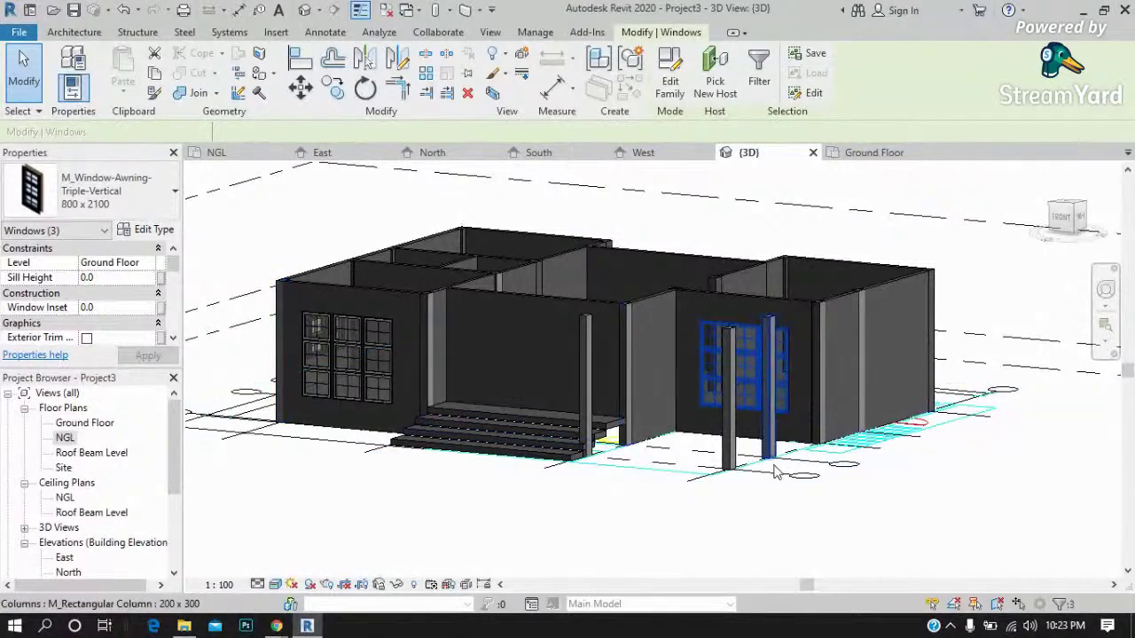
pyautogui.click(822, 518)
pyautogui.scroll(2, 464, 315)
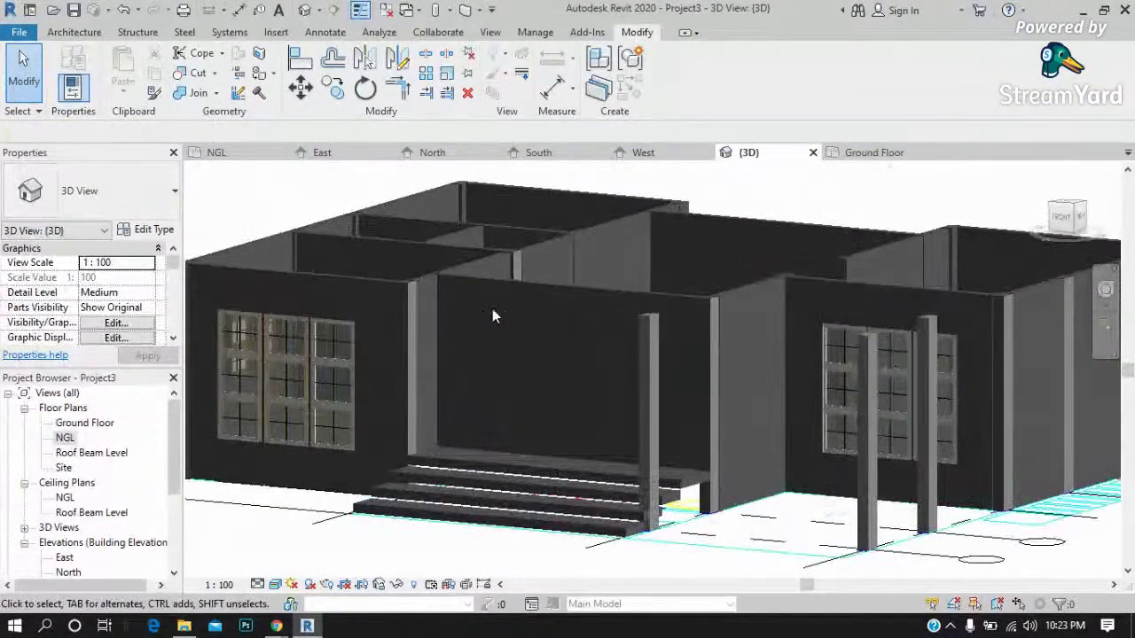
pyautogui.scroll(2, 492, 309)
pyautogui.click(882, 146)
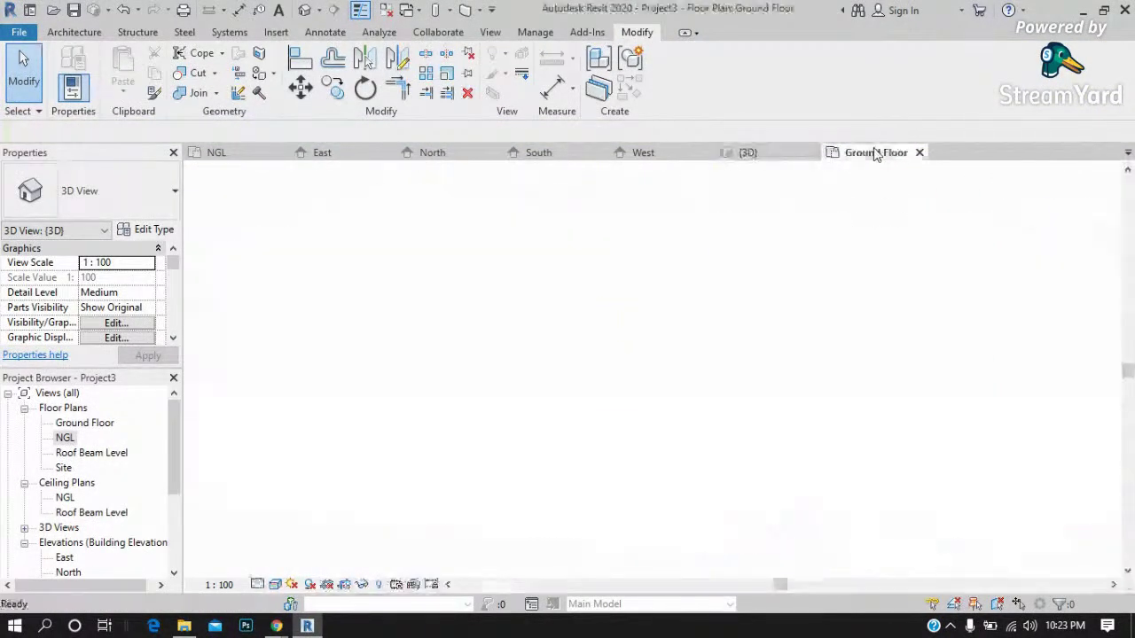
# Place an M_Single-Flush 0864 x 2134mm door in the vertical wall.
pyautogui.scroll(-2, 549, 468)
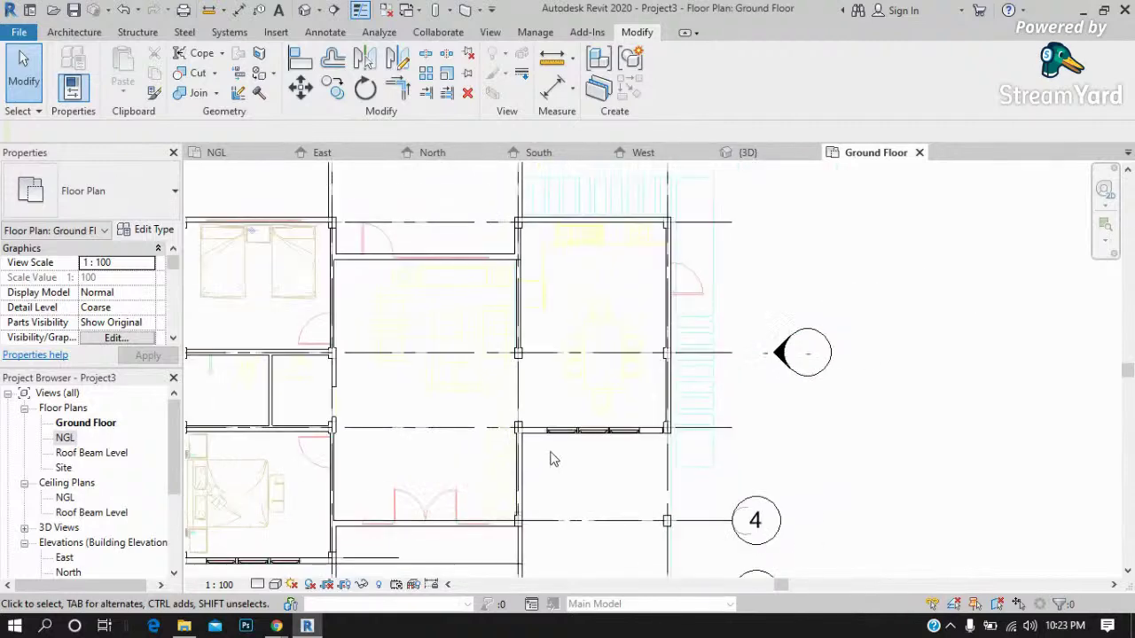
pyautogui.scroll(3, 310, 333)
pyautogui.scroll(2, 251, 342)
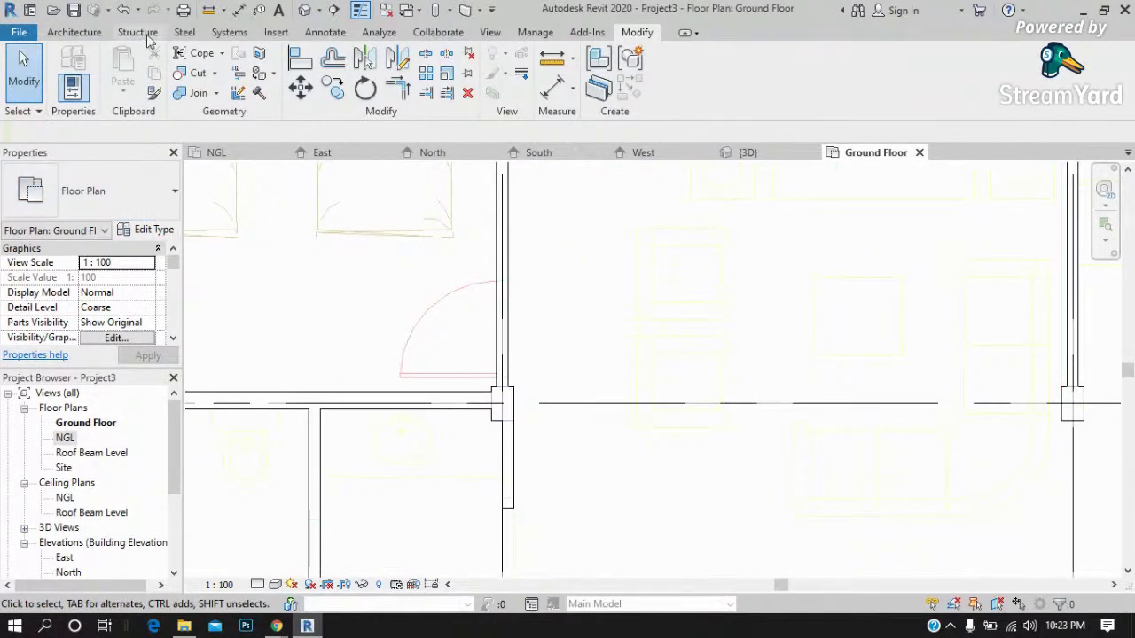
pyautogui.click(93, 31)
pyautogui.click(98, 78)
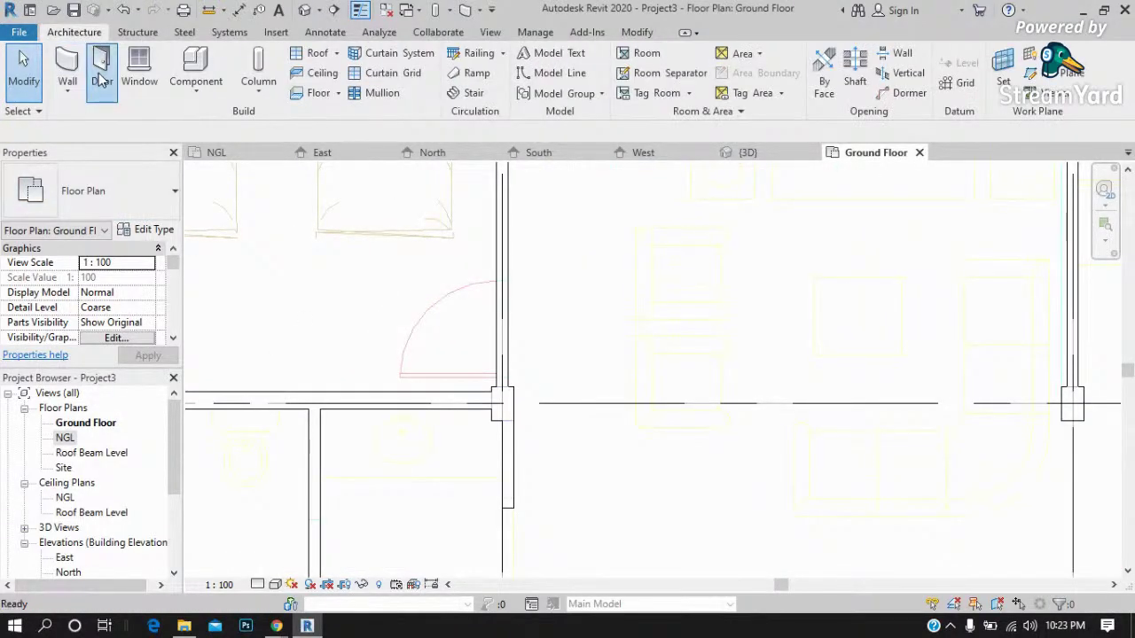
pyautogui.click(155, 195)
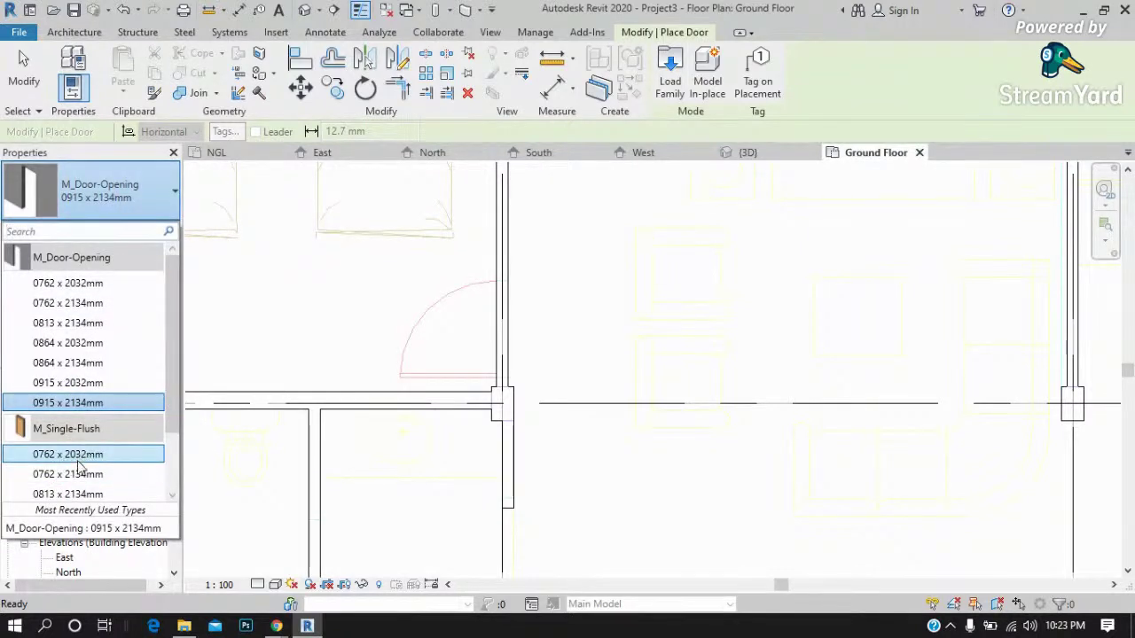
pyautogui.scroll(-1, 80, 468)
pyautogui.scroll(-1, 85, 478)
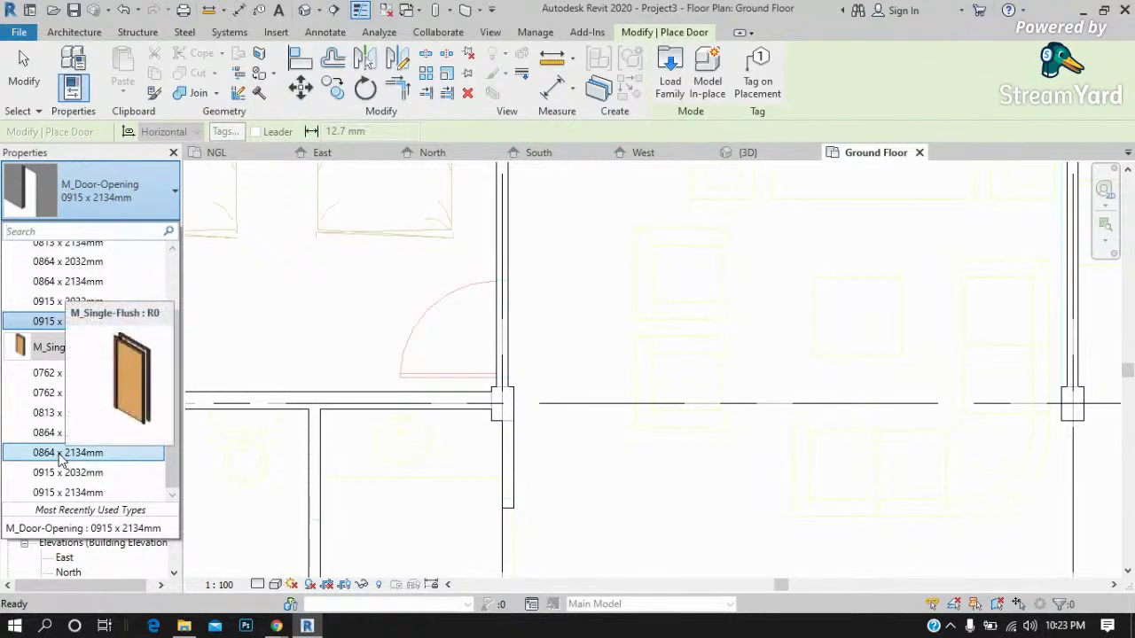
pyautogui.click(61, 454)
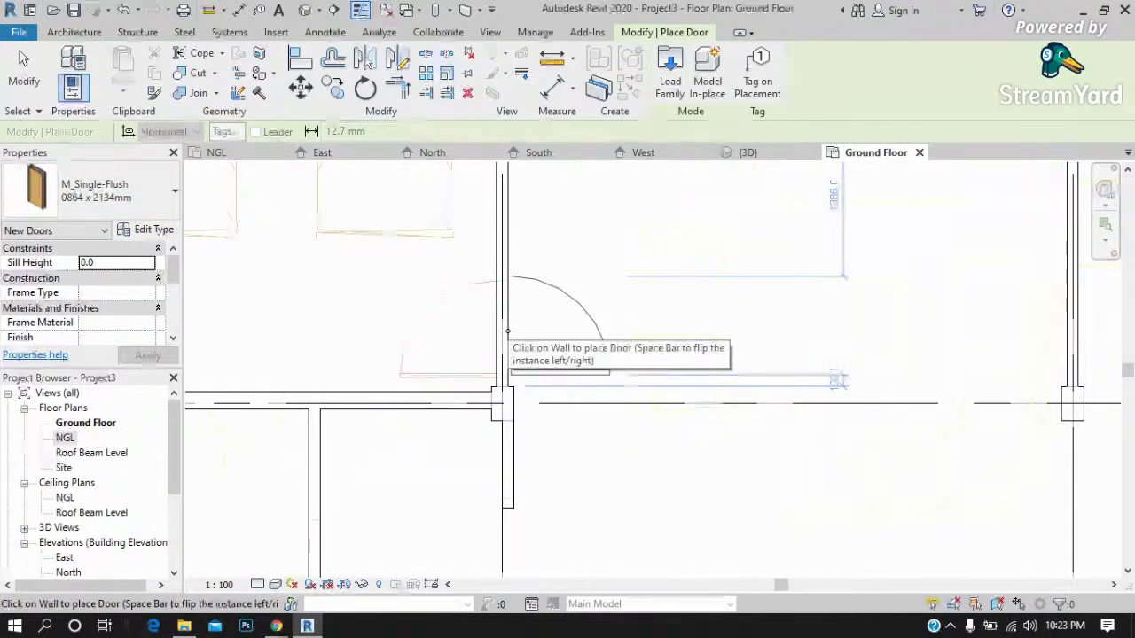
pyautogui.scroll(2, 508, 330)
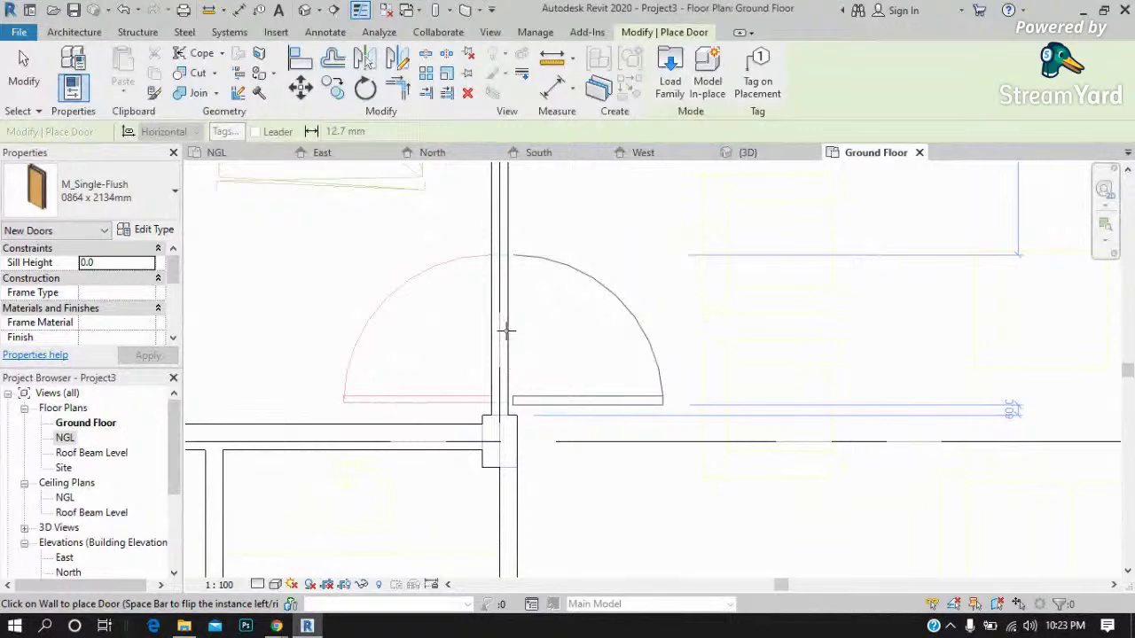
pyautogui.click(501, 329)
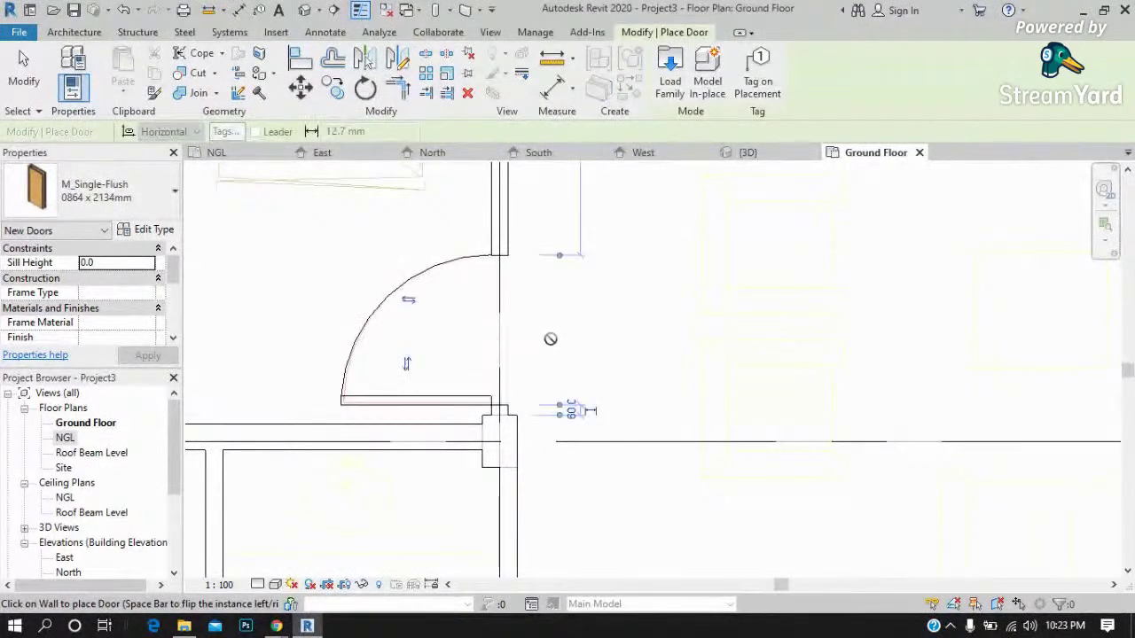
# Duplicate the door type as D4 with width 850 and height 2100.
pyautogui.click(147, 230)
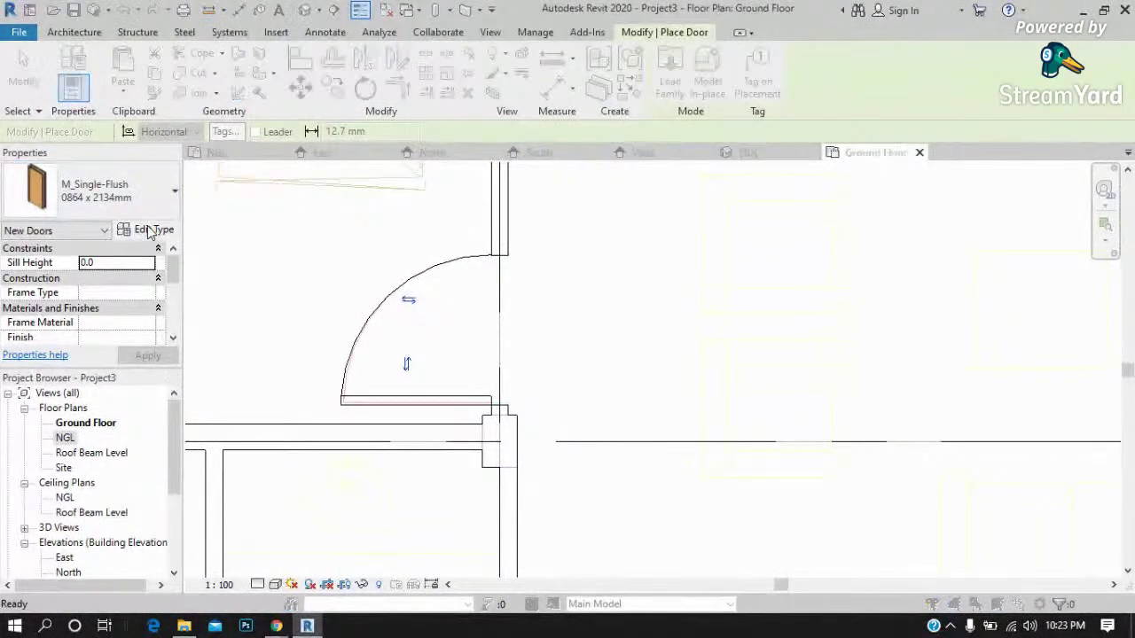
pyautogui.click(550, 121)
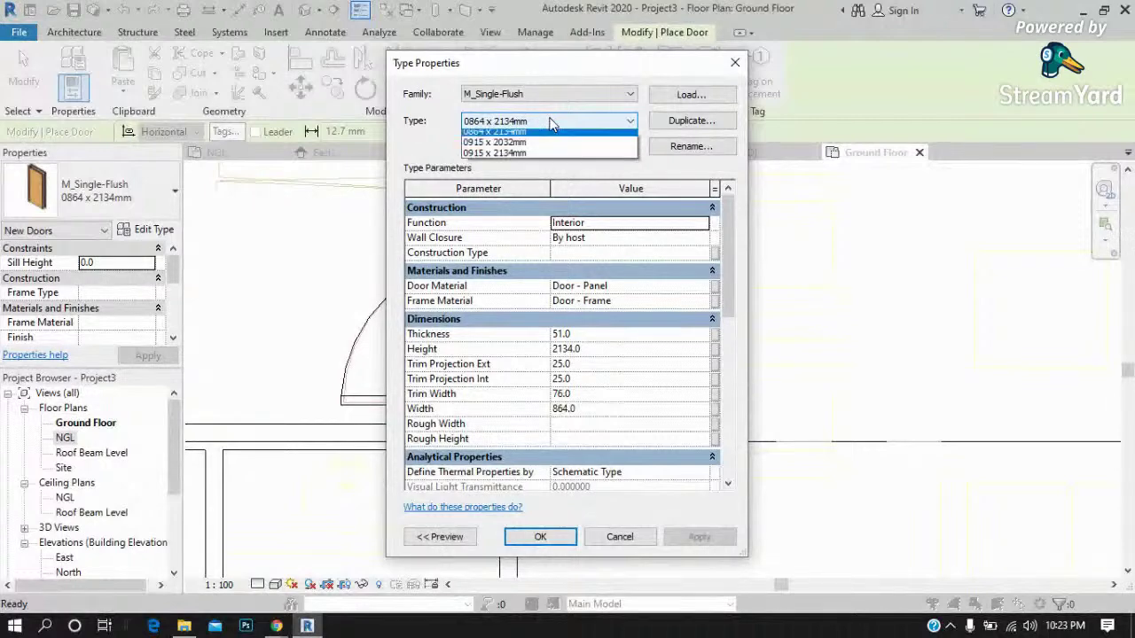
pyautogui.click(676, 126)
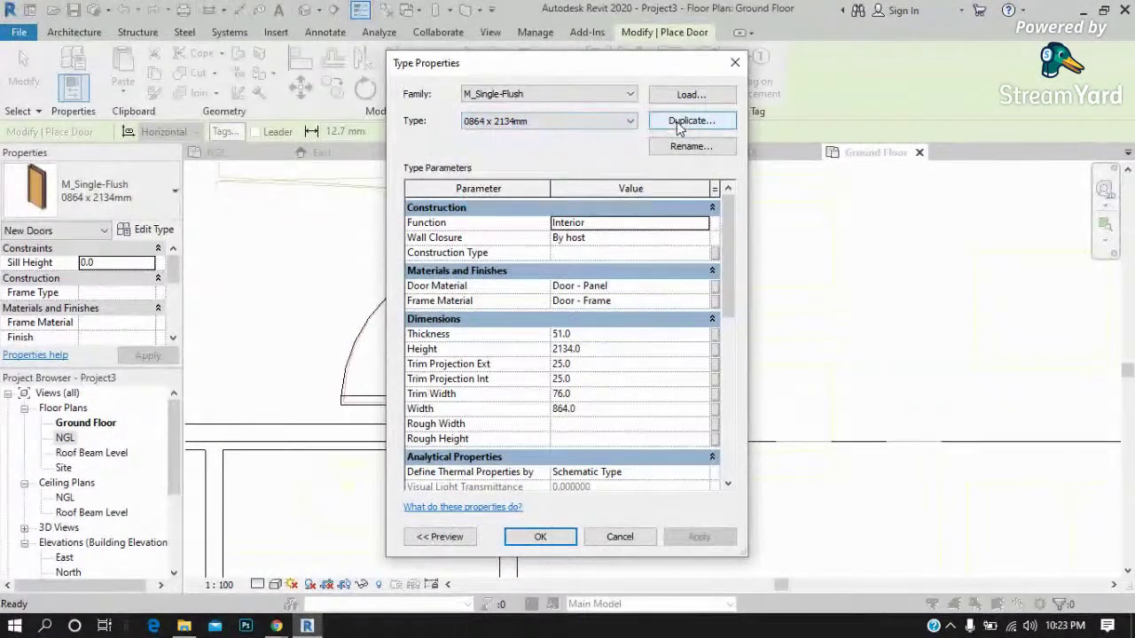
pyautogui.click(676, 126)
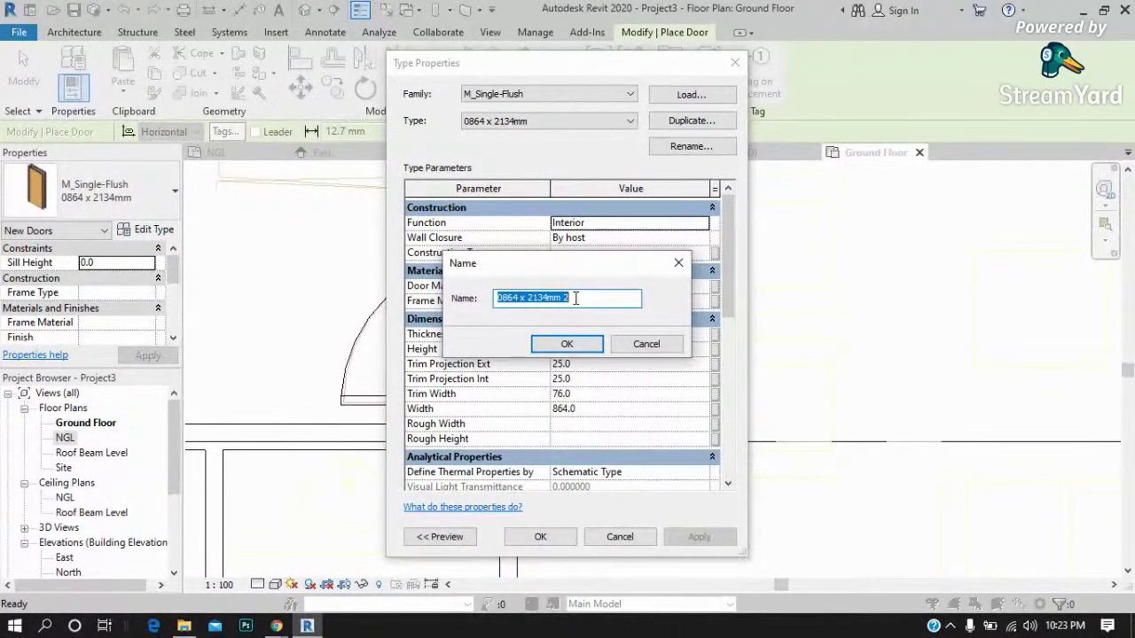
pyautogui.write('d')
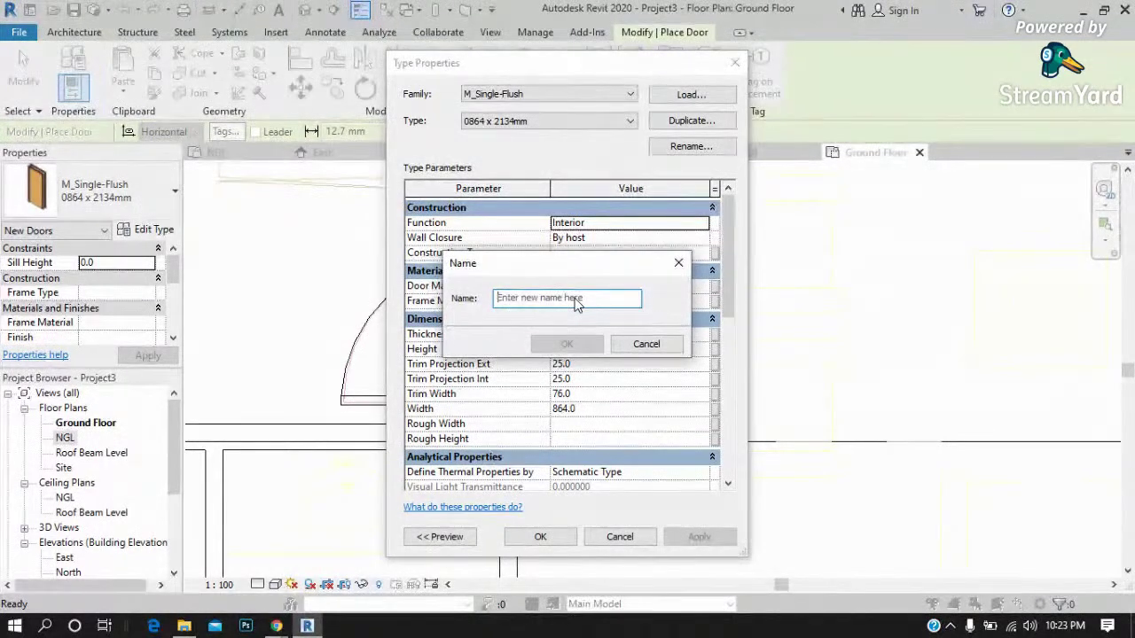
pyautogui.write('#')
pyautogui.click(574, 350)
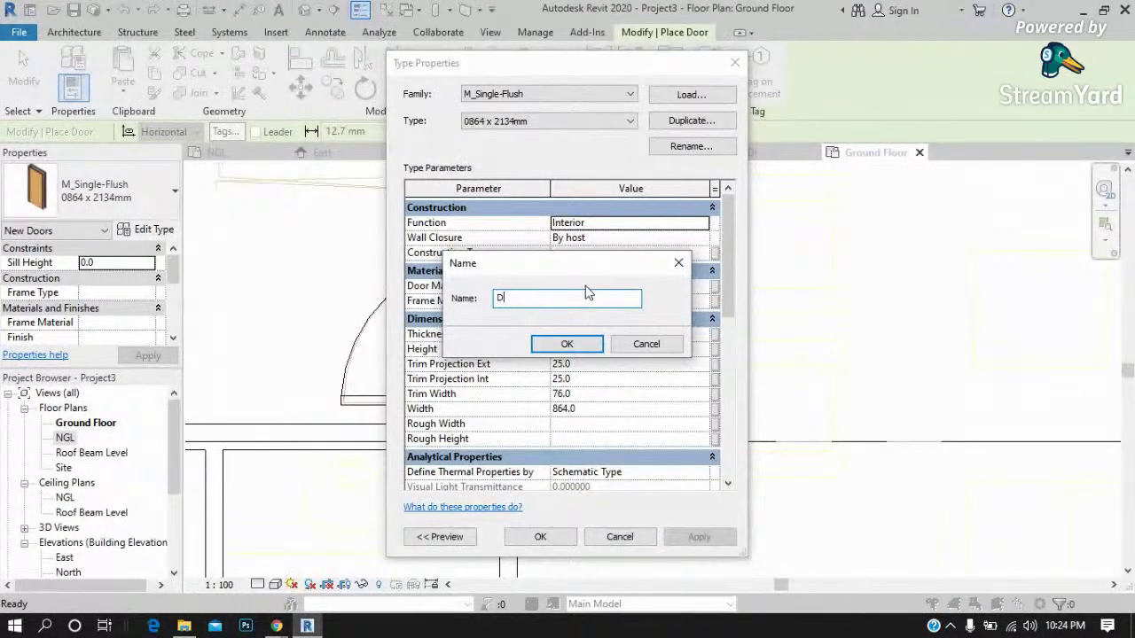
pyautogui.write('4')
pyautogui.click(573, 349)
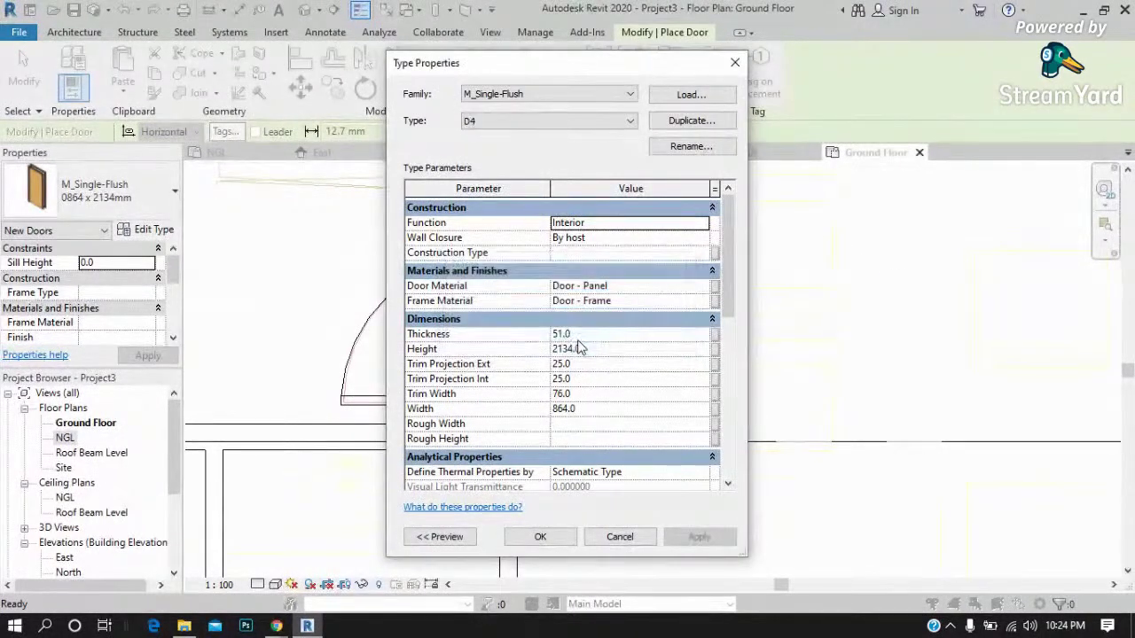
pyautogui.click(587, 409)
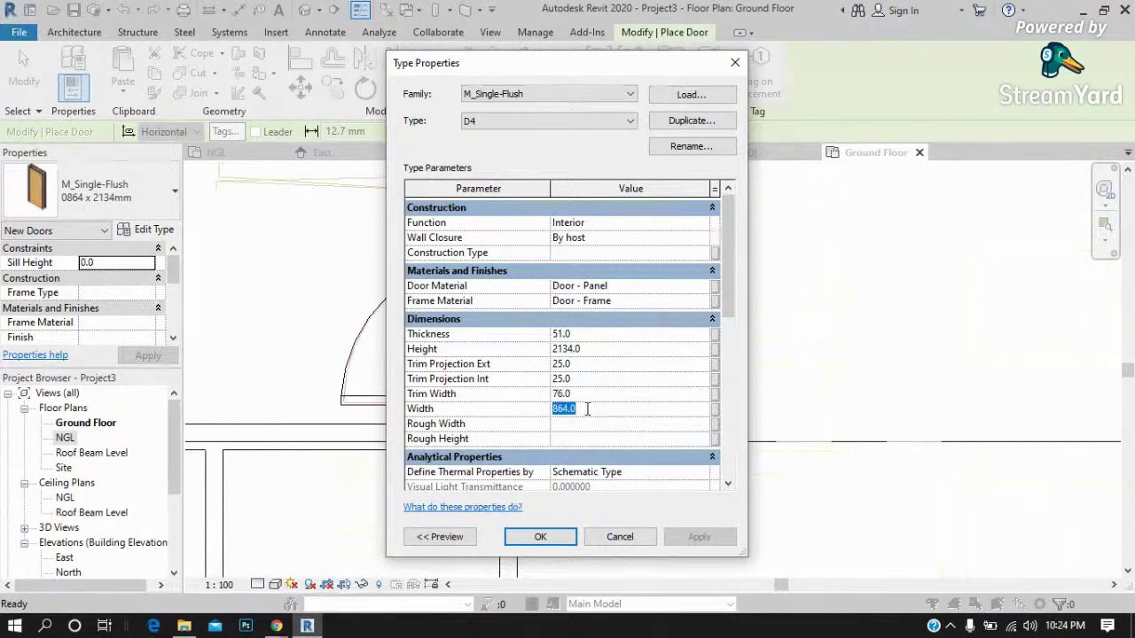
pyautogui.write('850')
pyautogui.moveTo(599, 350); pyautogui.dragTo(509, 357)
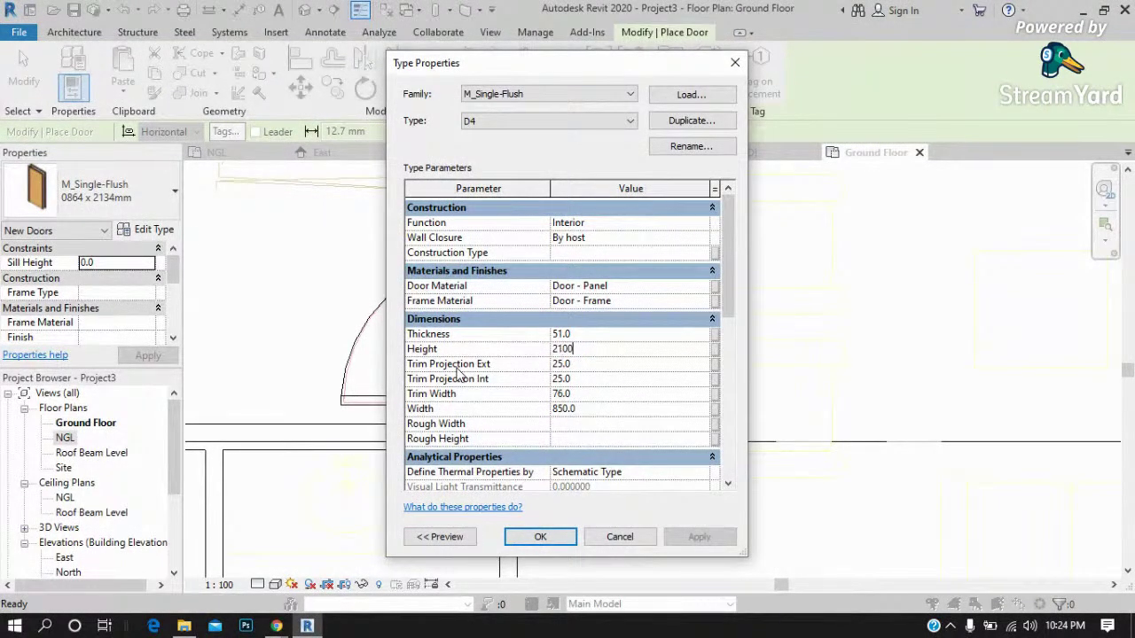
pyautogui.click(540, 537)
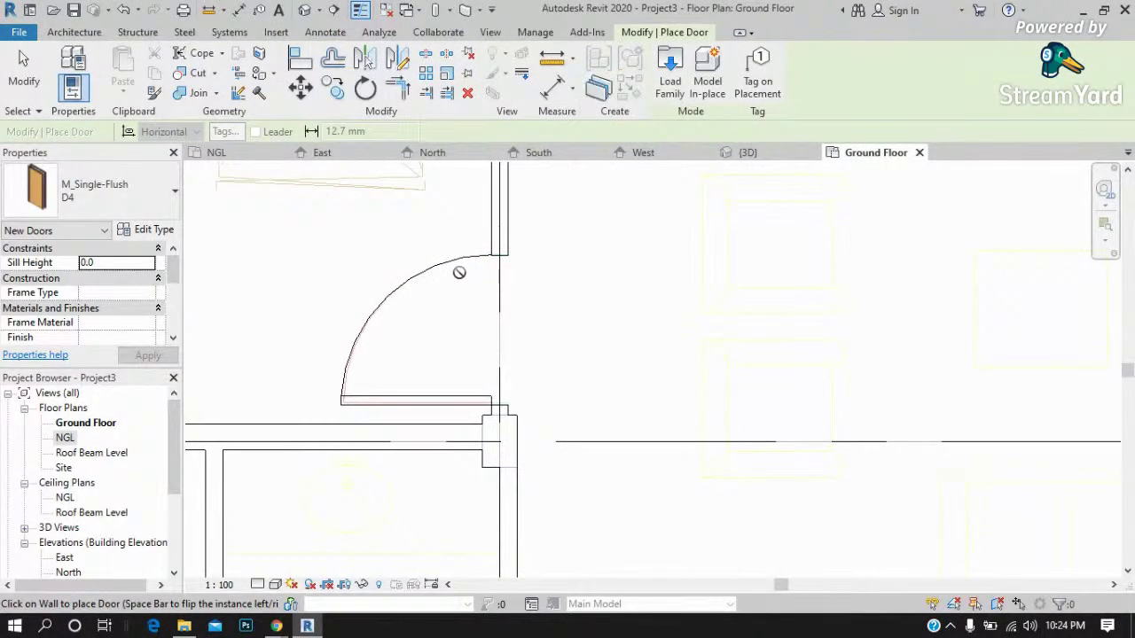
# Select the placed door and start placing another of the same type.
pyautogui.scroll(-2, 531, 266)
pyautogui.scroll(-1, 532, 236)
pyautogui.scroll(-1, 532, 236)
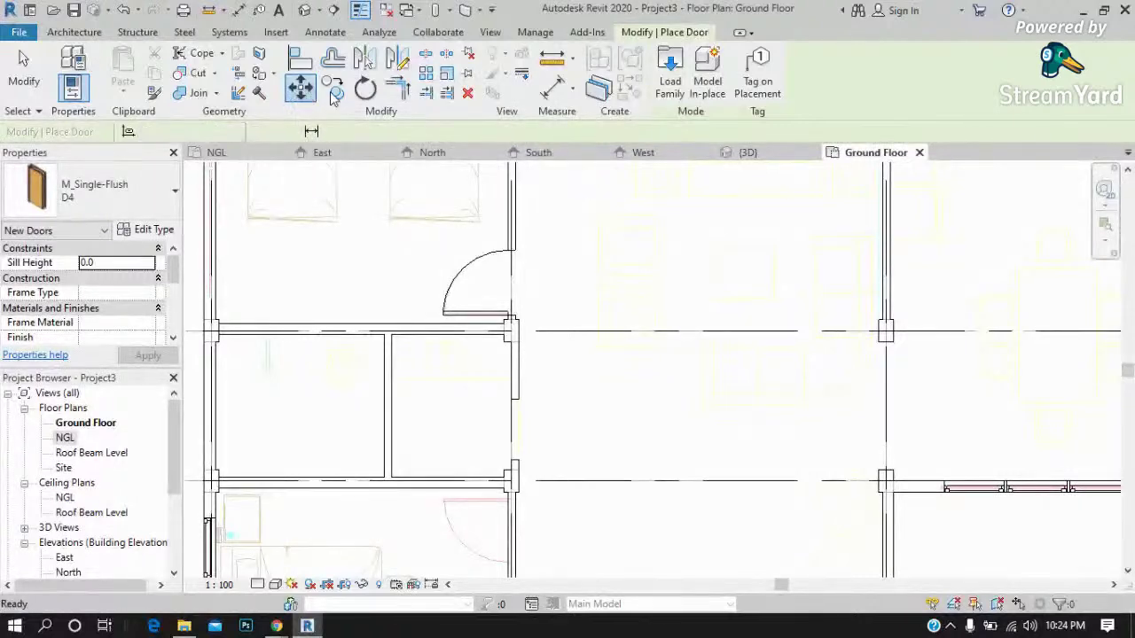
pyautogui.press('Escape')
pyautogui.rightClick(470, 266)
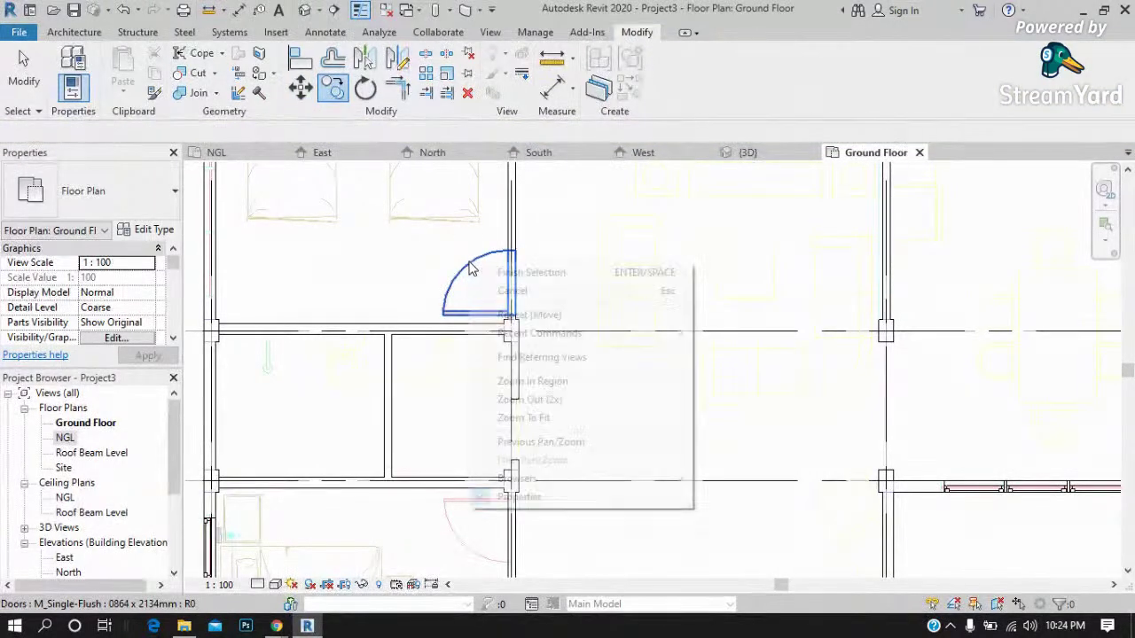
pyautogui.click(471, 269)
pyautogui.press('Escape')
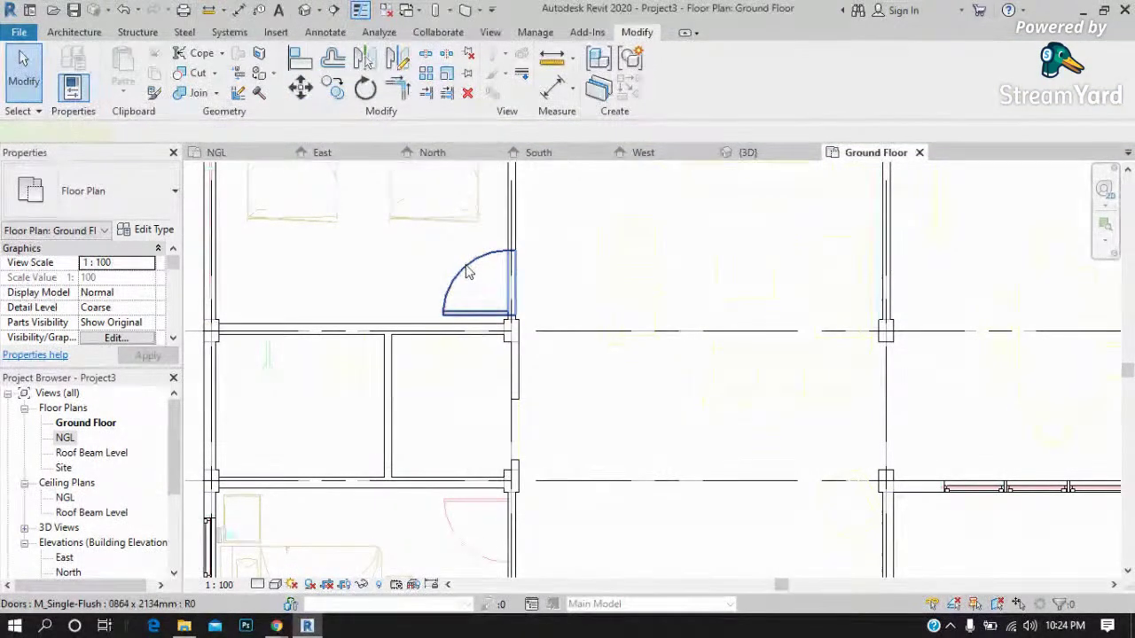
pyautogui.click(469, 272)
pyautogui.rightClick(466, 270)
pyautogui.click(519, 364)
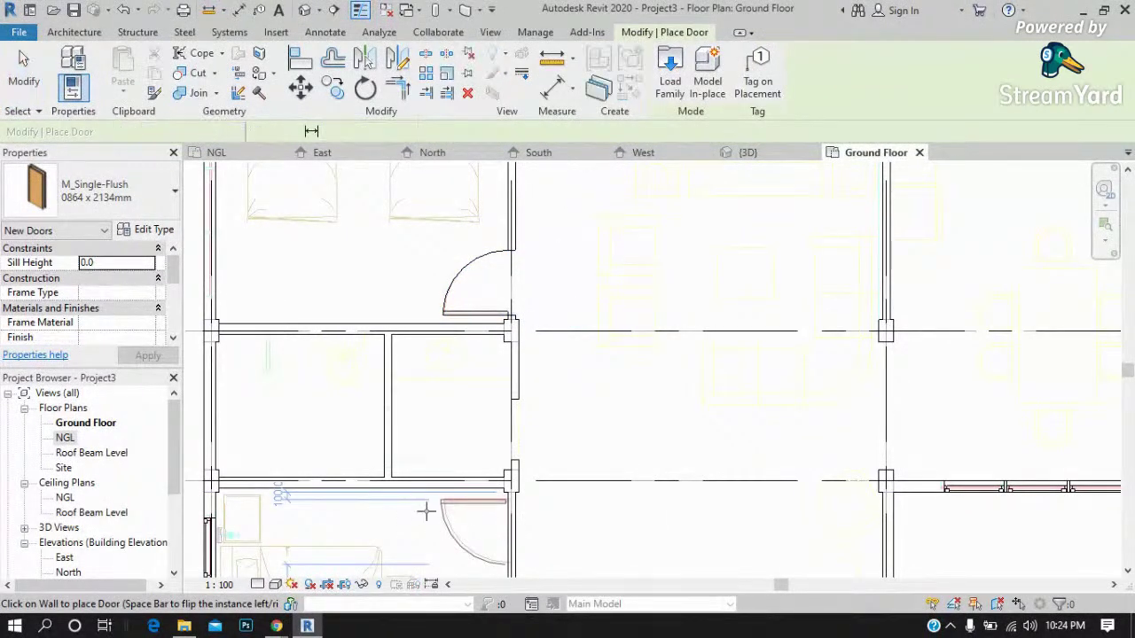
# Check the door's type properties without changes and cancel the placement.
pyautogui.scroll(-1, 421, 507)
pyautogui.scroll(2, 397, 458)
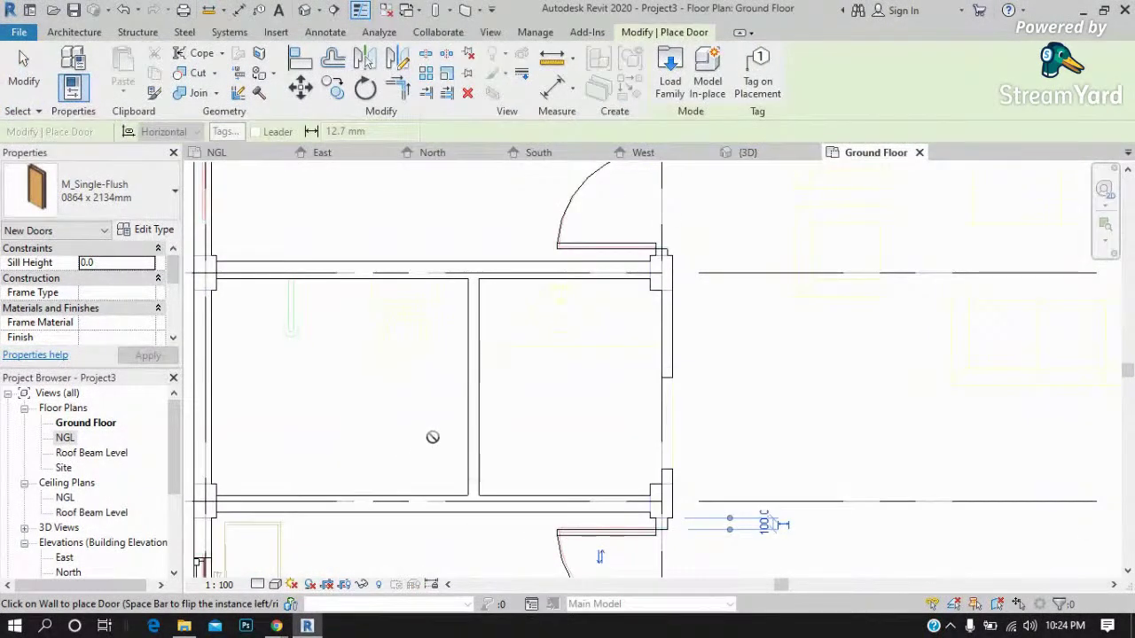
pyautogui.click(164, 234)
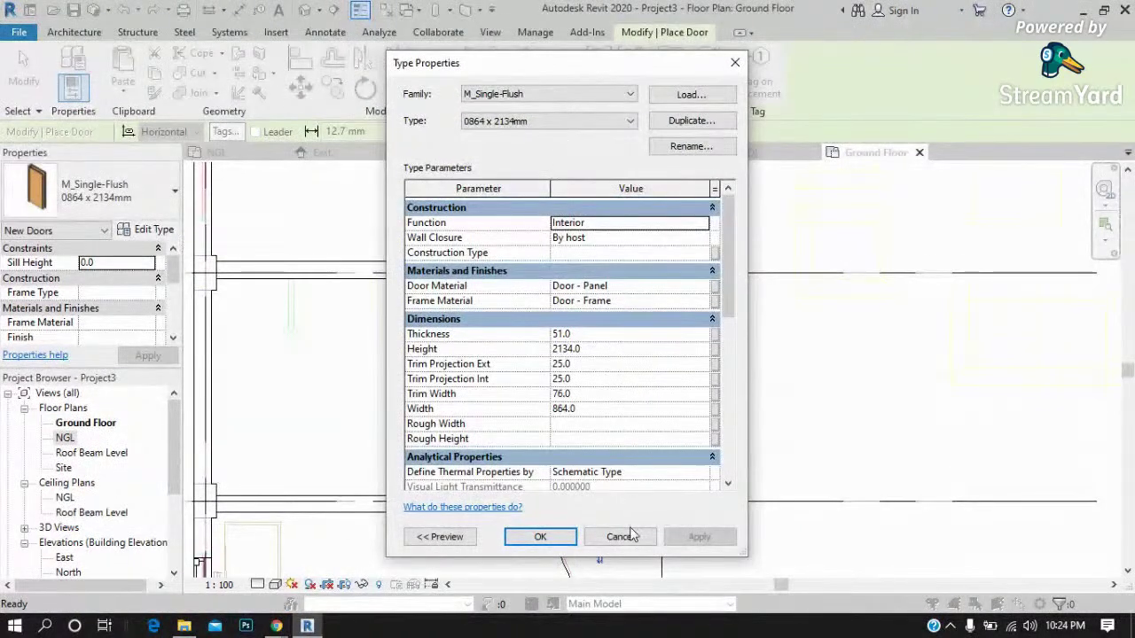
pyautogui.click(629, 535)
pyautogui.press('Escape')
pyautogui.press('Escape')
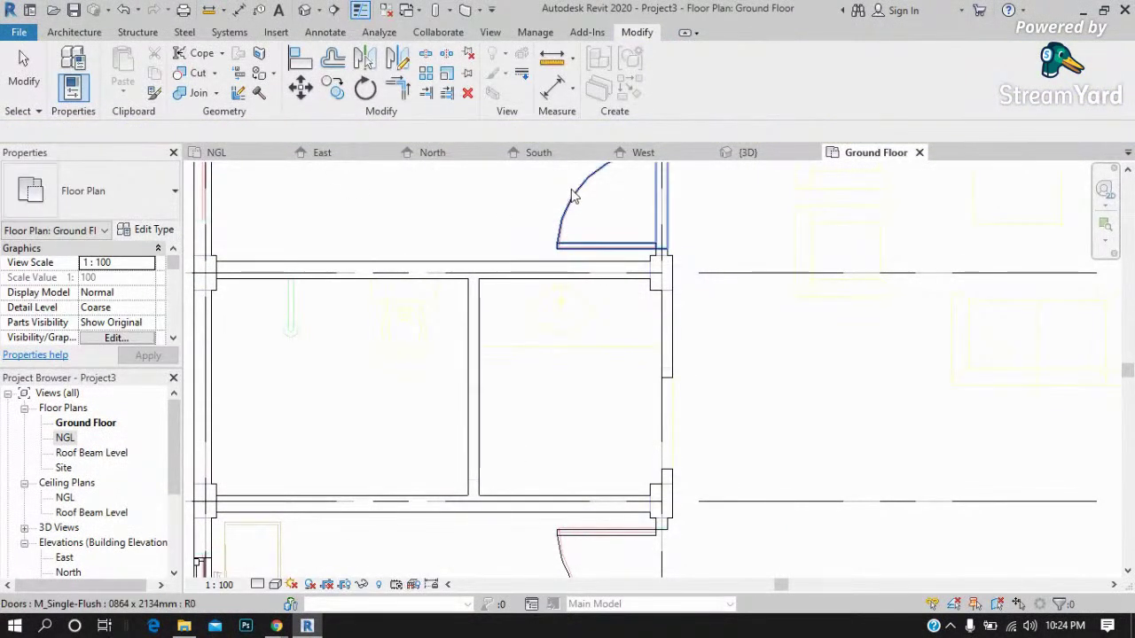
# Switch the top door to type D4 and inspect the lower door's type properties.
pyautogui.click(572, 196)
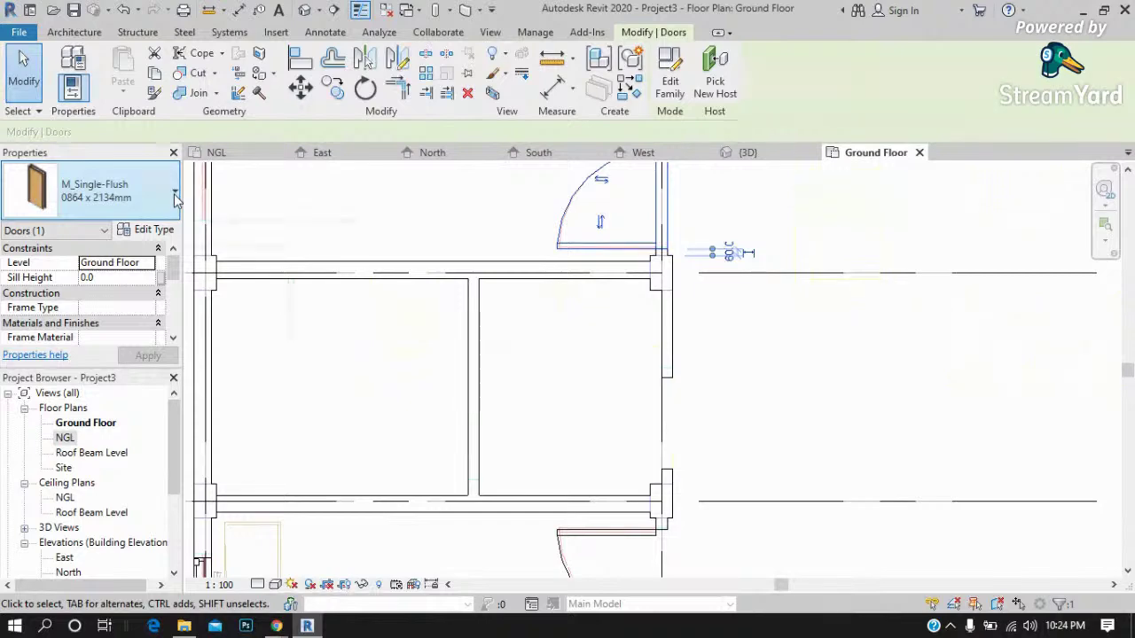
pyautogui.click(174, 197)
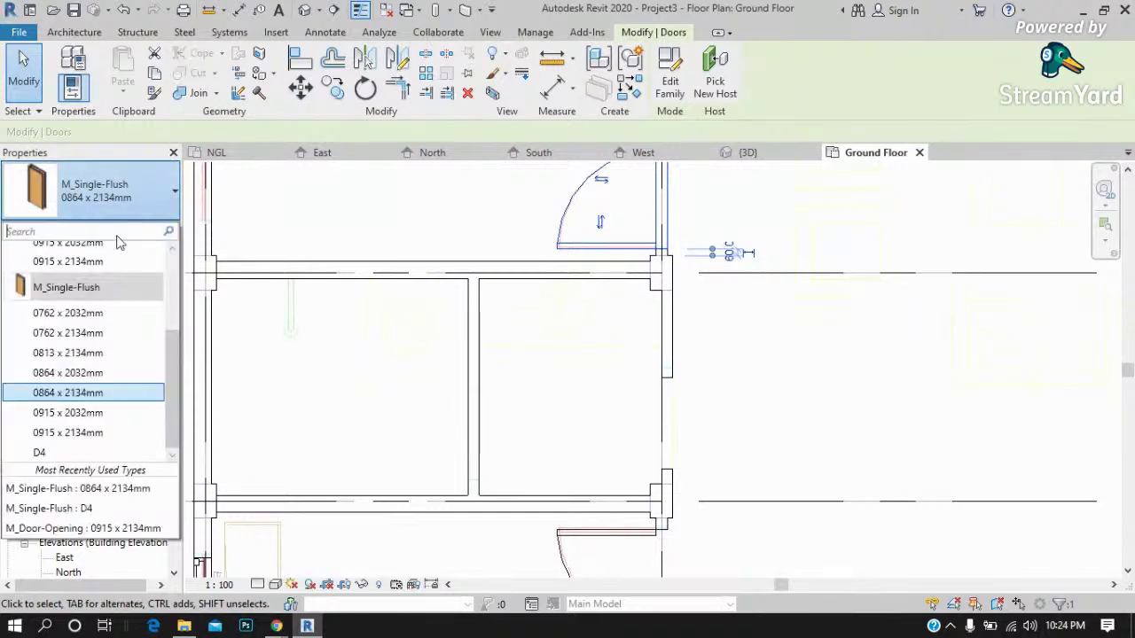
pyautogui.click(65, 453)
pyautogui.click(580, 529)
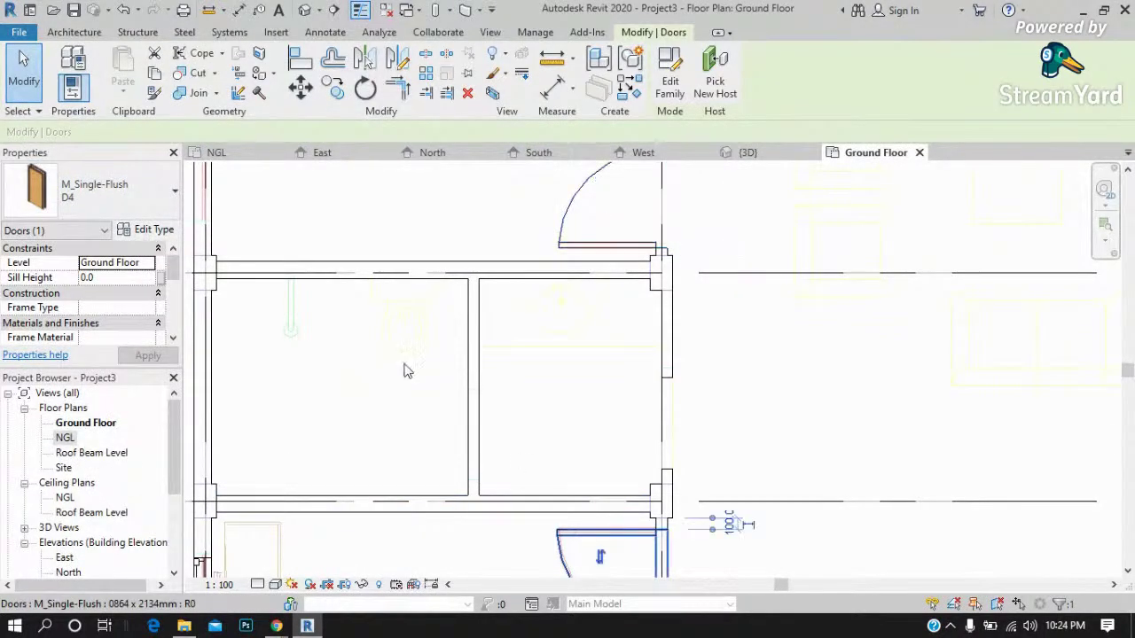
pyautogui.click(169, 194)
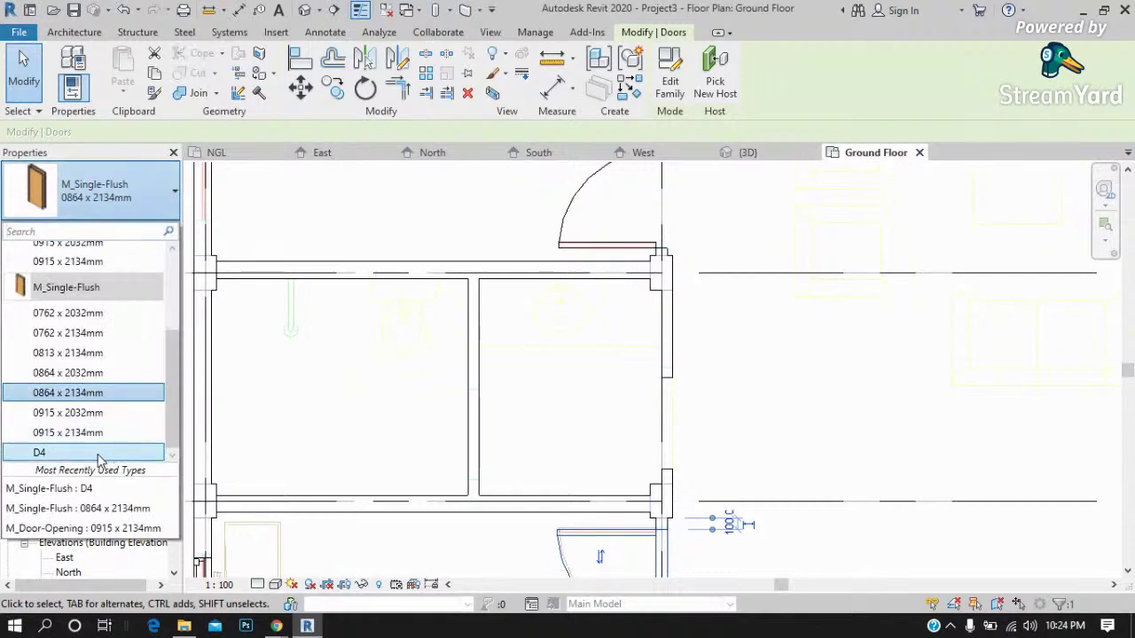
pyautogui.click(511, 404)
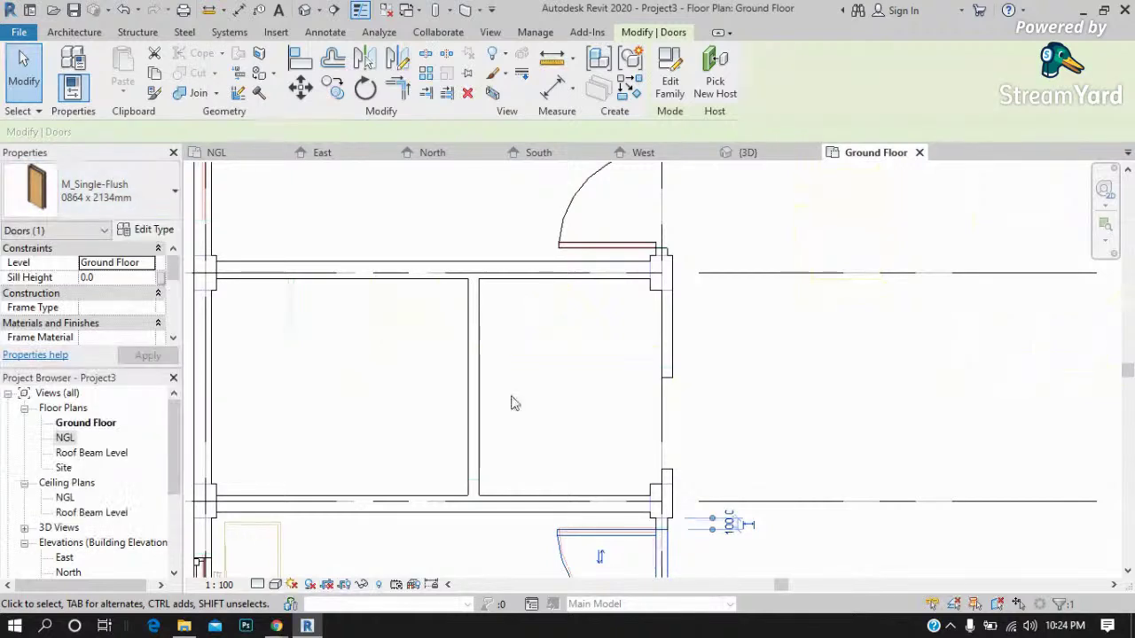
pyautogui.click(155, 231)
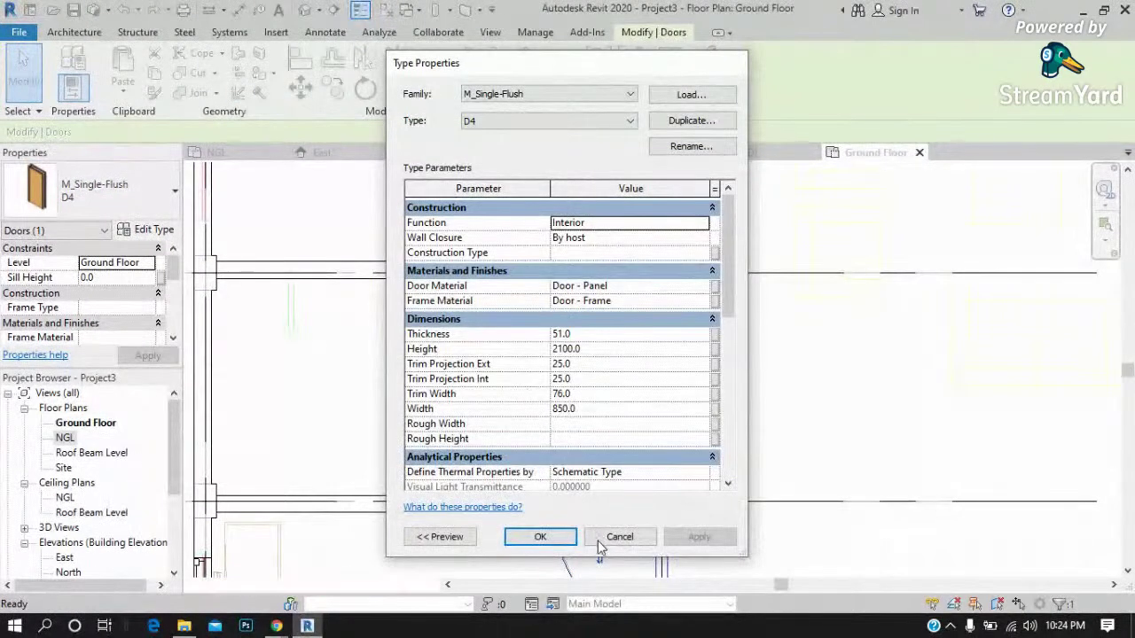
pyautogui.click(597, 541)
pyautogui.press('Escape')
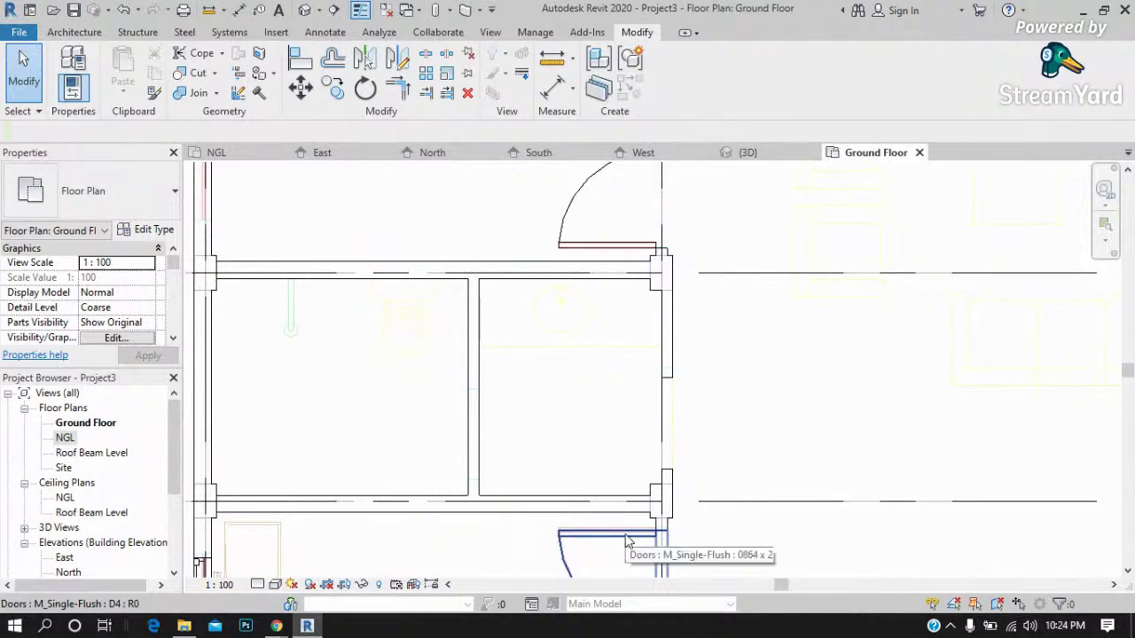
# Start a new door placement with type D4 and duplicate D4 into a new type.
pyautogui.click(75, 32)
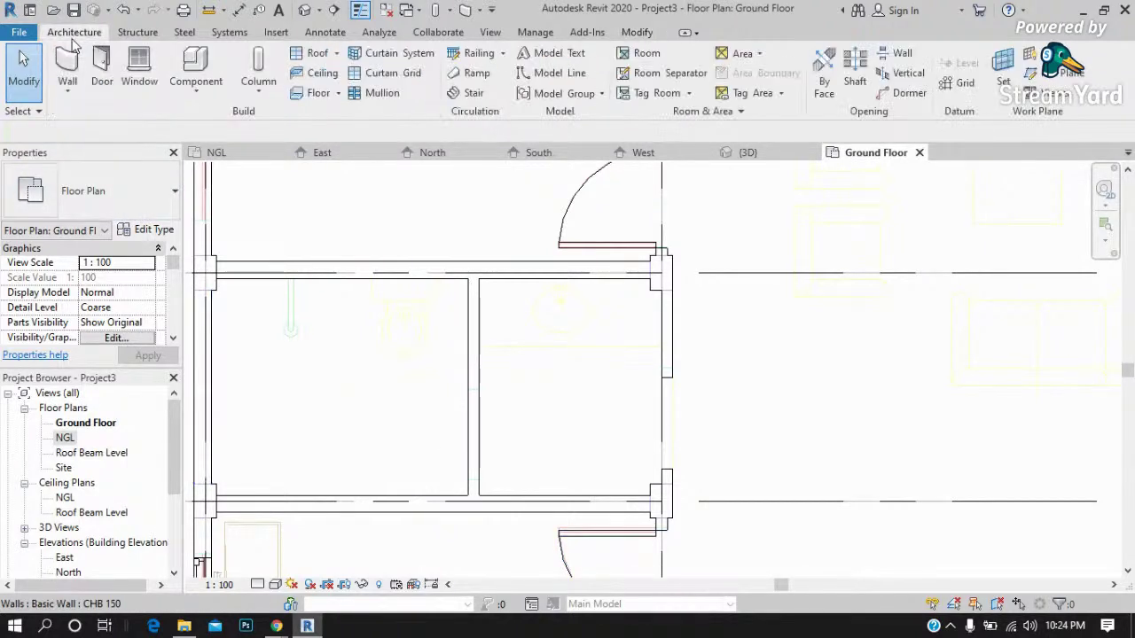
pyautogui.click(99, 81)
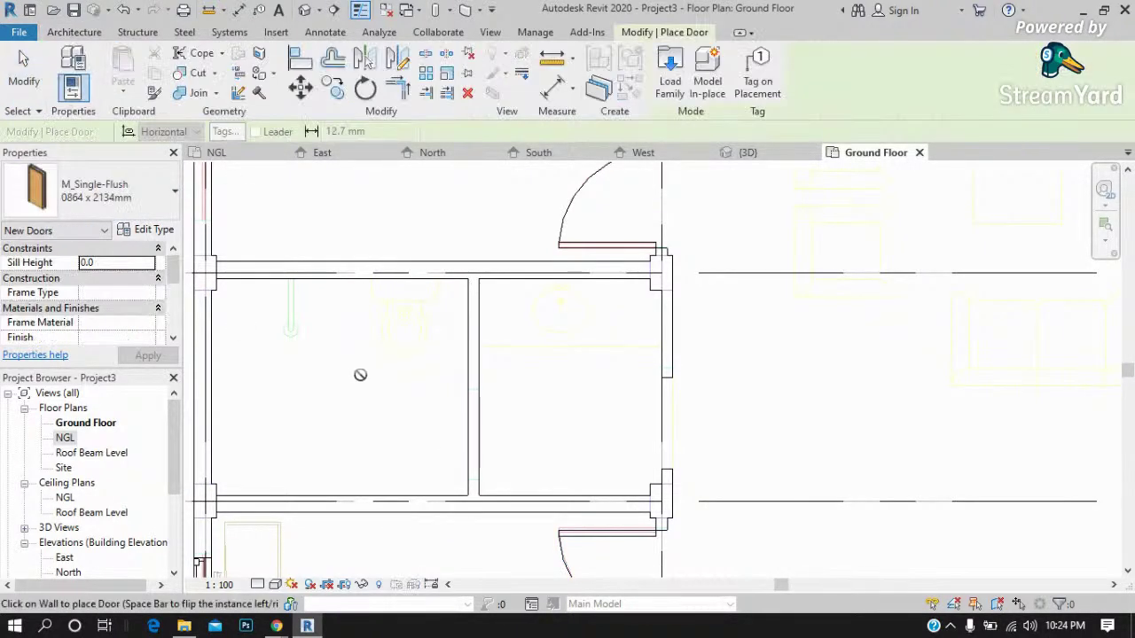
pyautogui.click(164, 195)
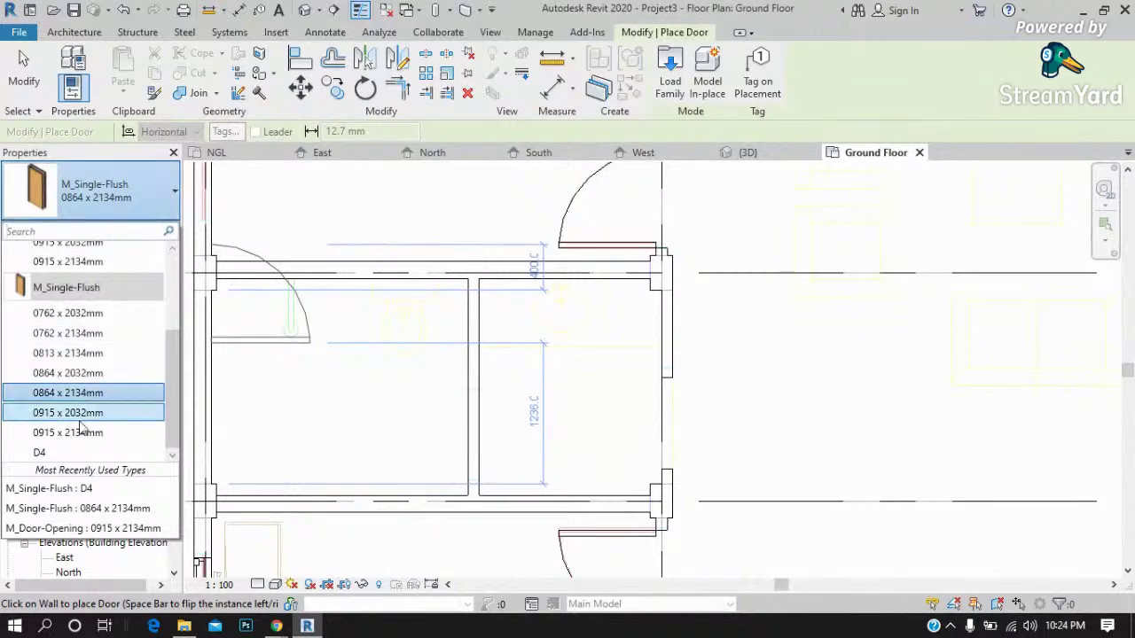
pyautogui.click(53, 455)
pyautogui.click(154, 230)
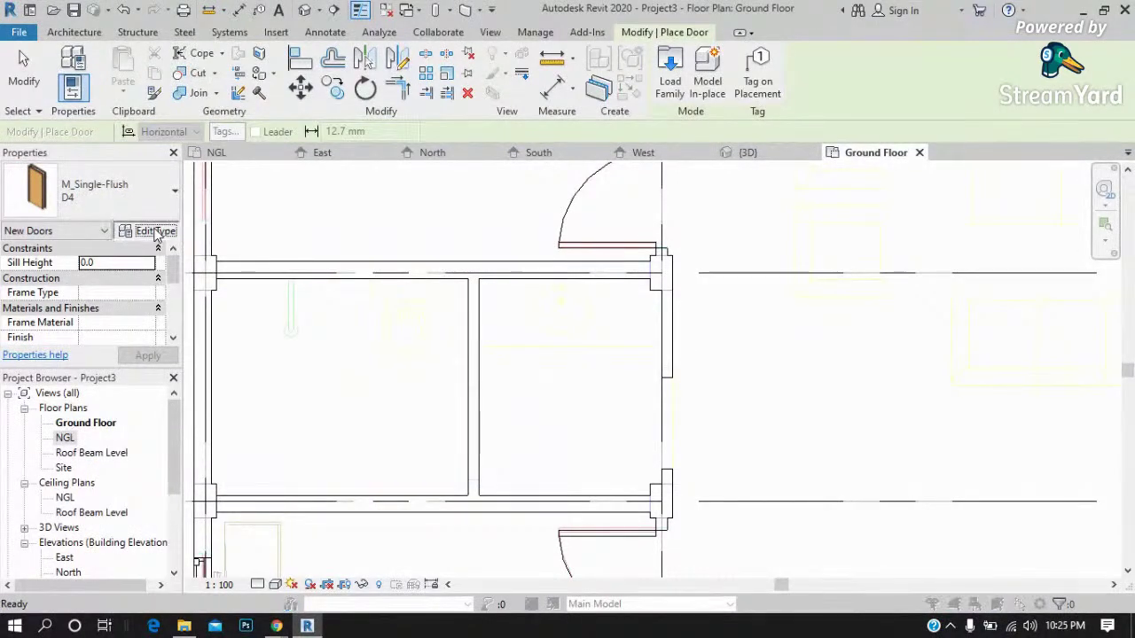
pyautogui.click(691, 120)
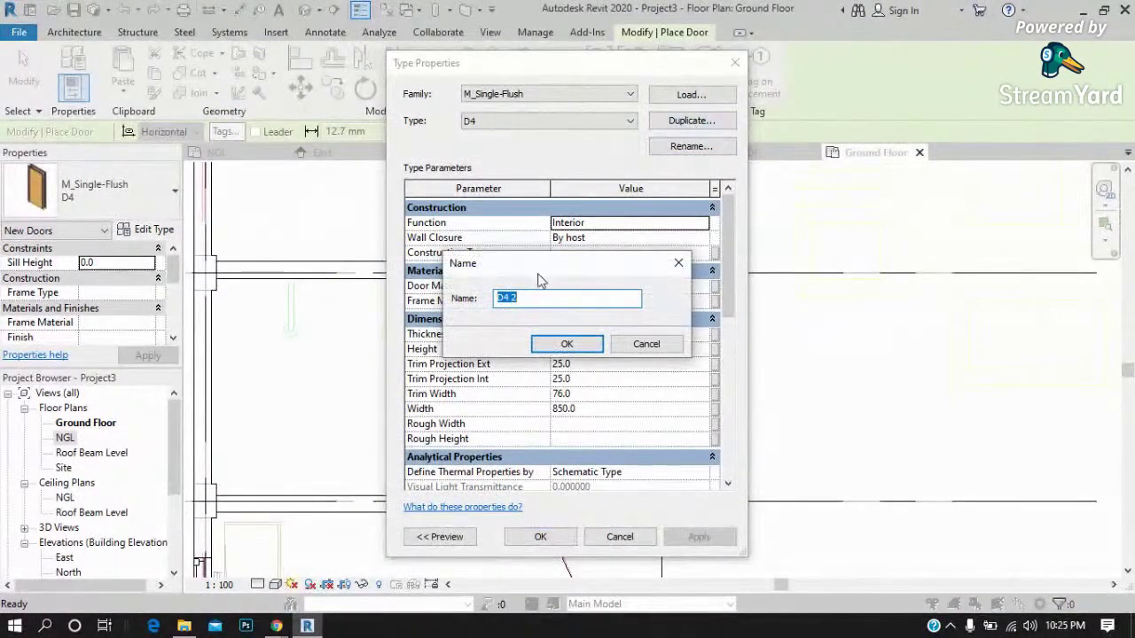
pyautogui.moveTo(504, 299); pyautogui.dragTo(520, 299)
pyautogui.write('5')
# Name the duplicated type D5 and change its width from 850 to 750.
pyautogui.click(567, 344)
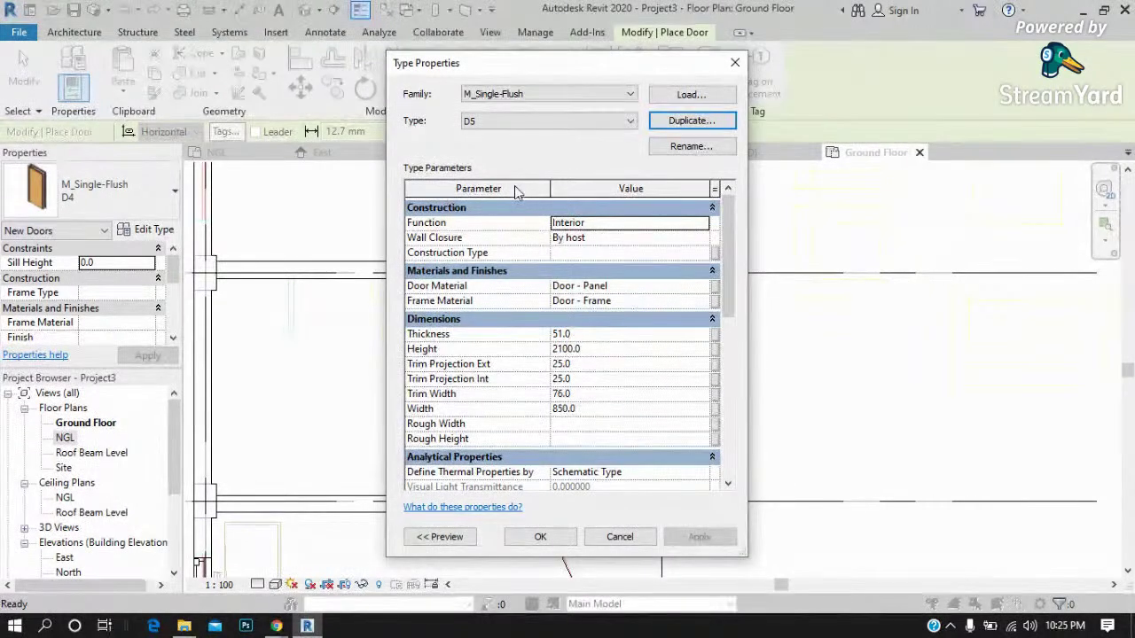
pyautogui.click(578, 408)
pyautogui.moveTo(590, 407); pyautogui.dragTo(518, 406)
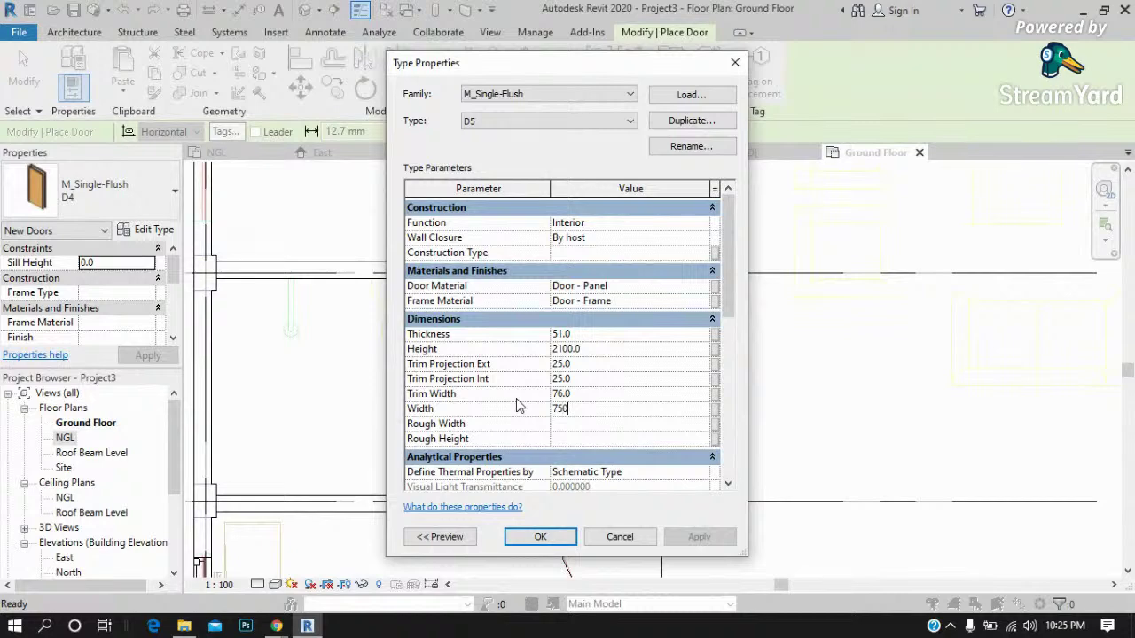
pyautogui.click(552, 538)
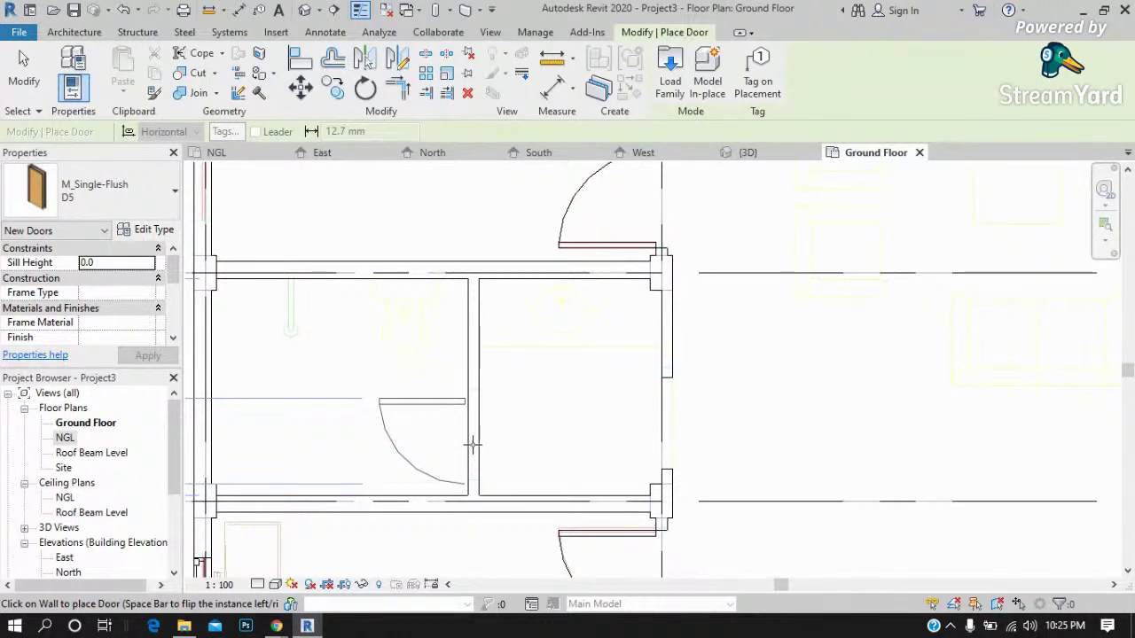
# Flip the swing and place a D5 door in the interior wall between the two rooms.
pyautogui.press('space')
pyautogui.click(474, 443)
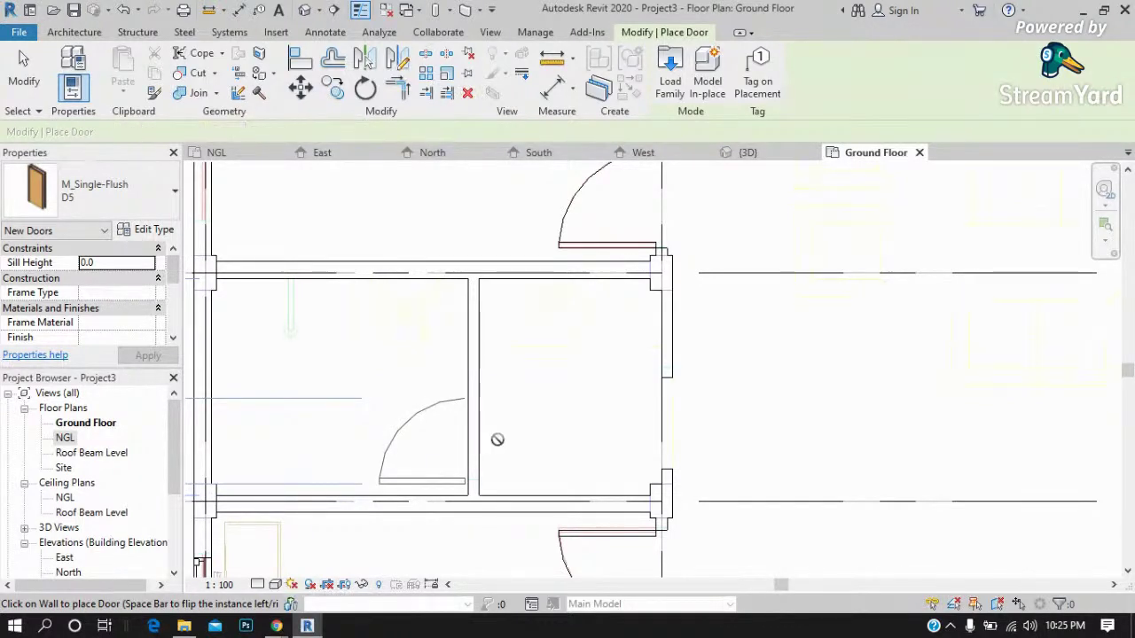
pyautogui.click(662, 254)
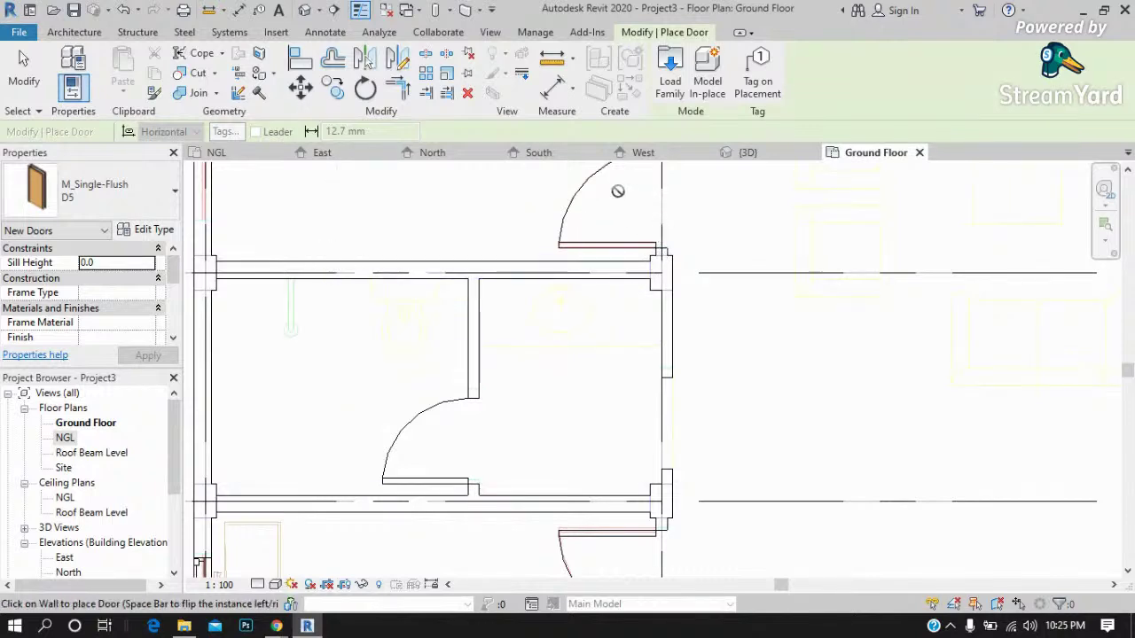
pyautogui.scroll(2, 614, 199)
pyautogui.press('Escape')
pyautogui.press('Escape')
pyautogui.scroll(1, 571, 210)
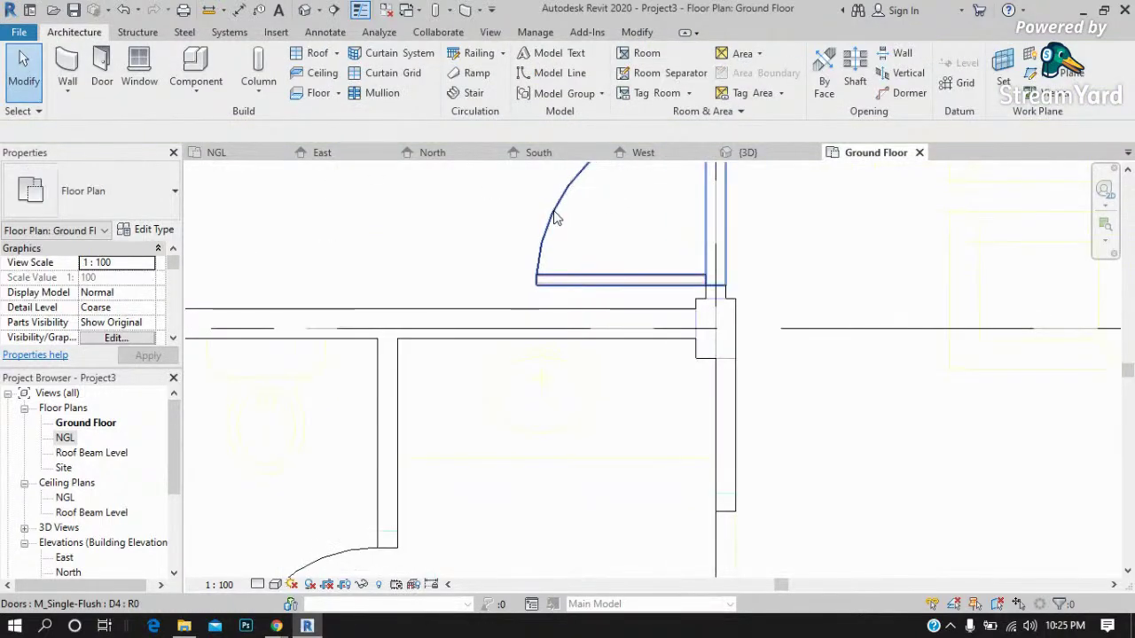
pyautogui.click(574, 285)
pyautogui.scroll(2, 861, 284)
pyautogui.scroll(1, 863, 288)
pyautogui.scroll(1, 869, 279)
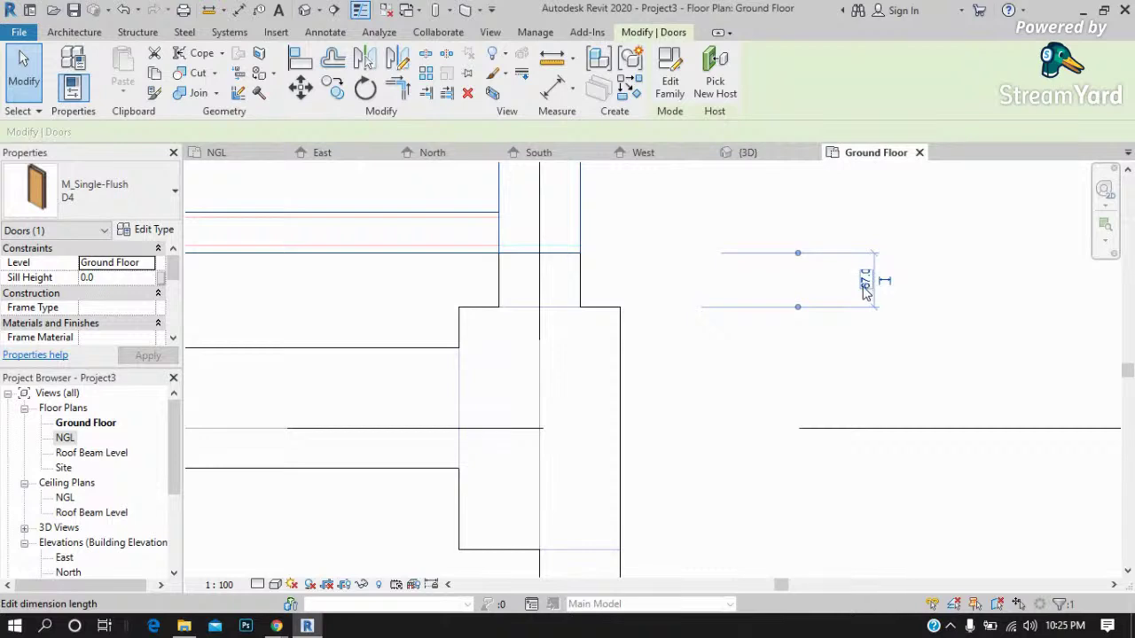
pyautogui.scroll(-1, 865, 288)
pyautogui.scroll(-1, 828, 319)
pyautogui.scroll(-1, 626, 392)
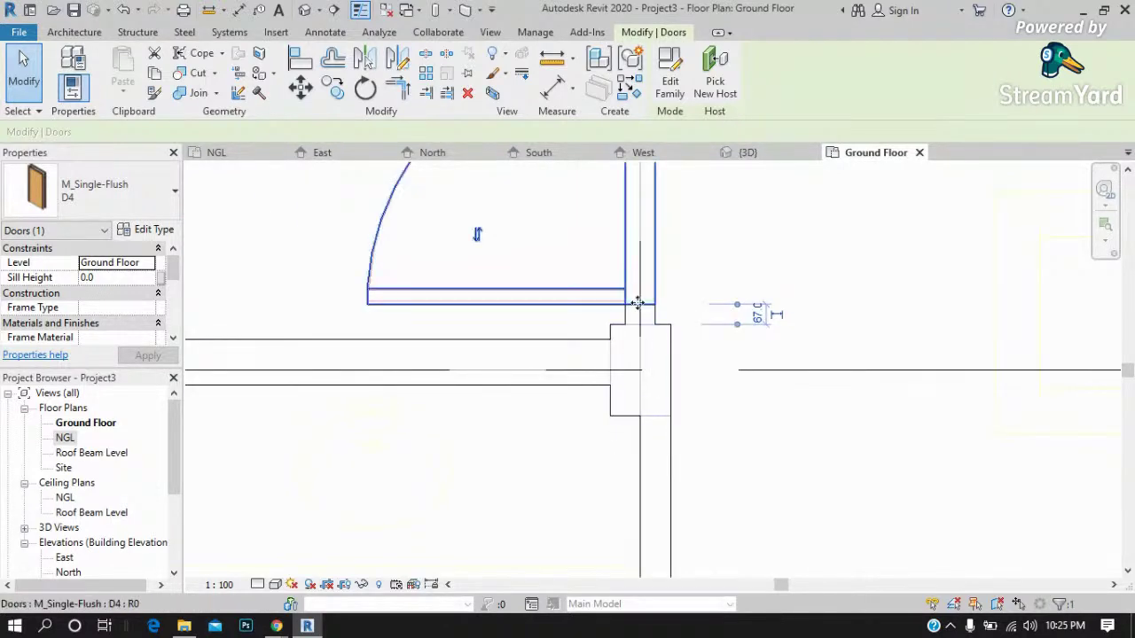
pyautogui.scroll(1, 758, 324)
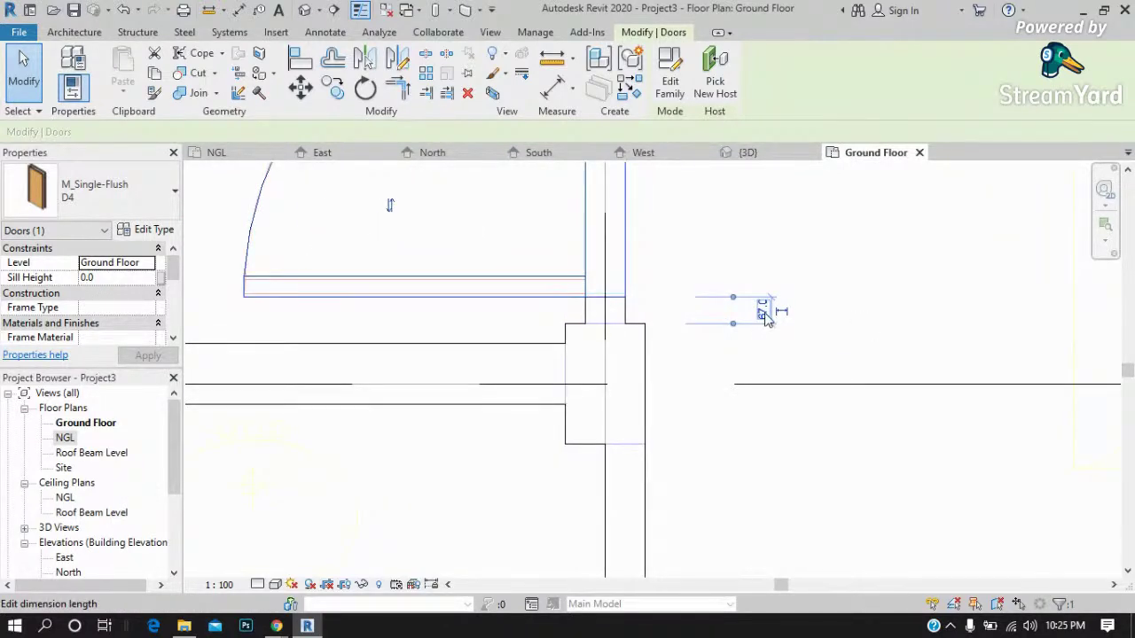
pyautogui.scroll(-1, 736, 284)
pyautogui.scroll(-1, 716, 270)
pyautogui.scroll(-1, 716, 355)
pyautogui.scroll(-1, 594, 307)
pyautogui.scroll(1, 484, 443)
pyautogui.scroll(2, 473, 497)
pyautogui.click(477, 419)
pyautogui.scroll(1, 608, 471)
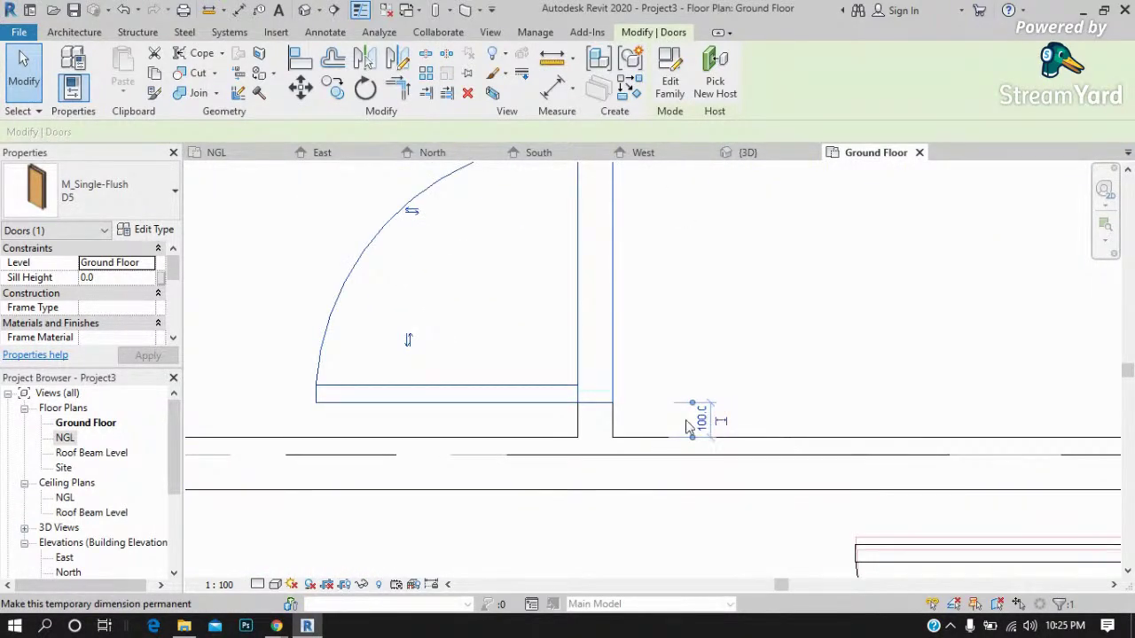
pyautogui.scroll(1, 715, 434)
pyautogui.scroll(1, 716, 423)
pyautogui.click(719, 414)
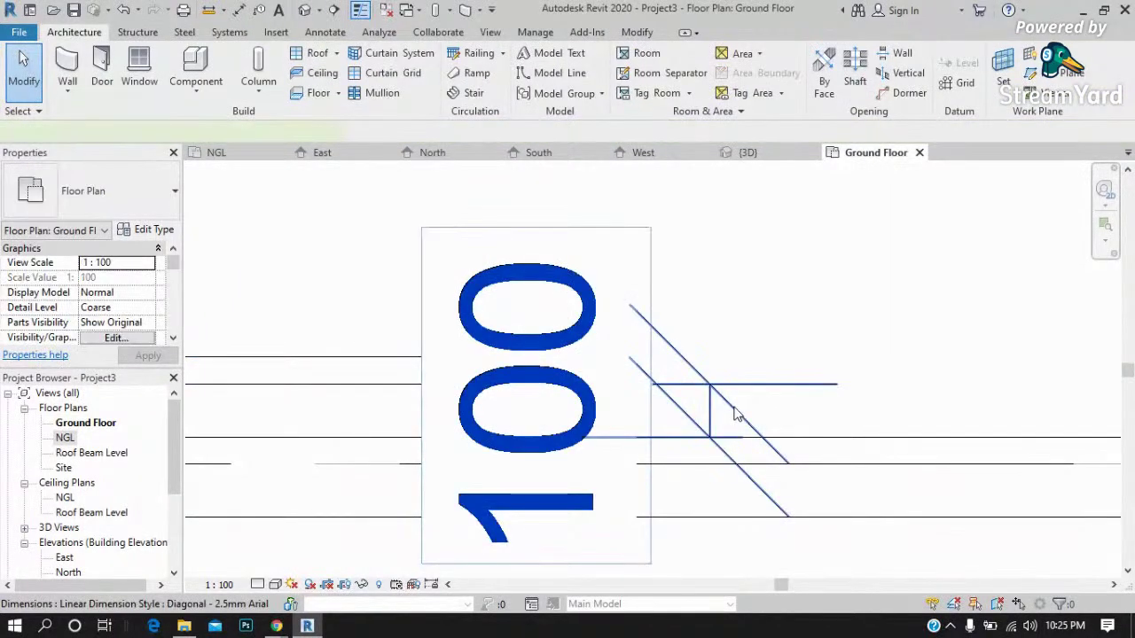
pyautogui.click(734, 414)
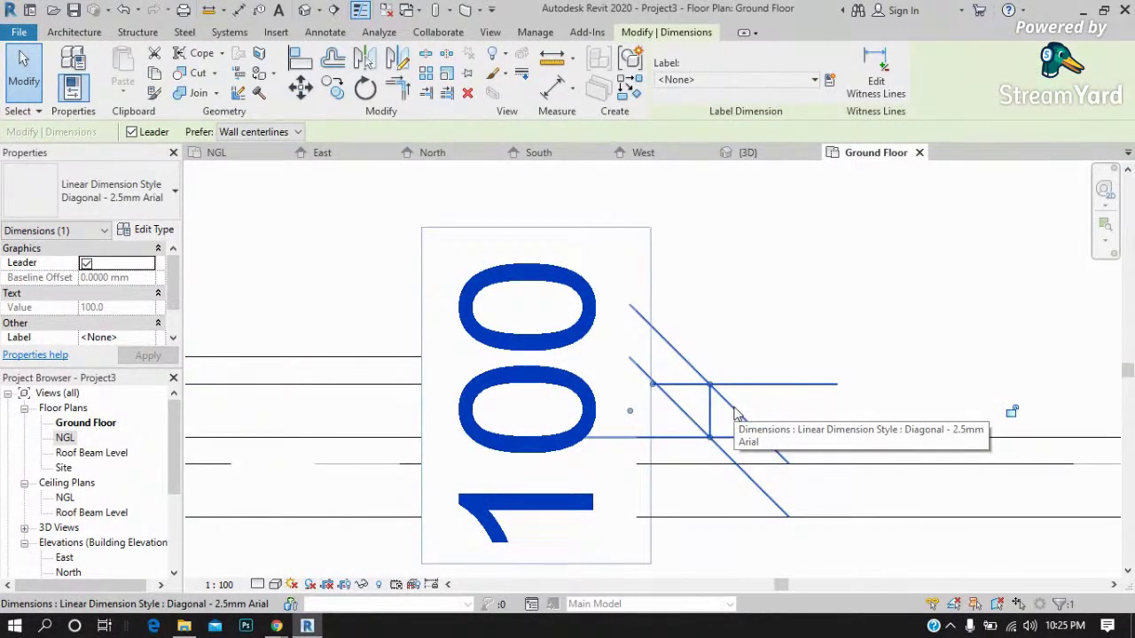
pyautogui.click(878, 330)
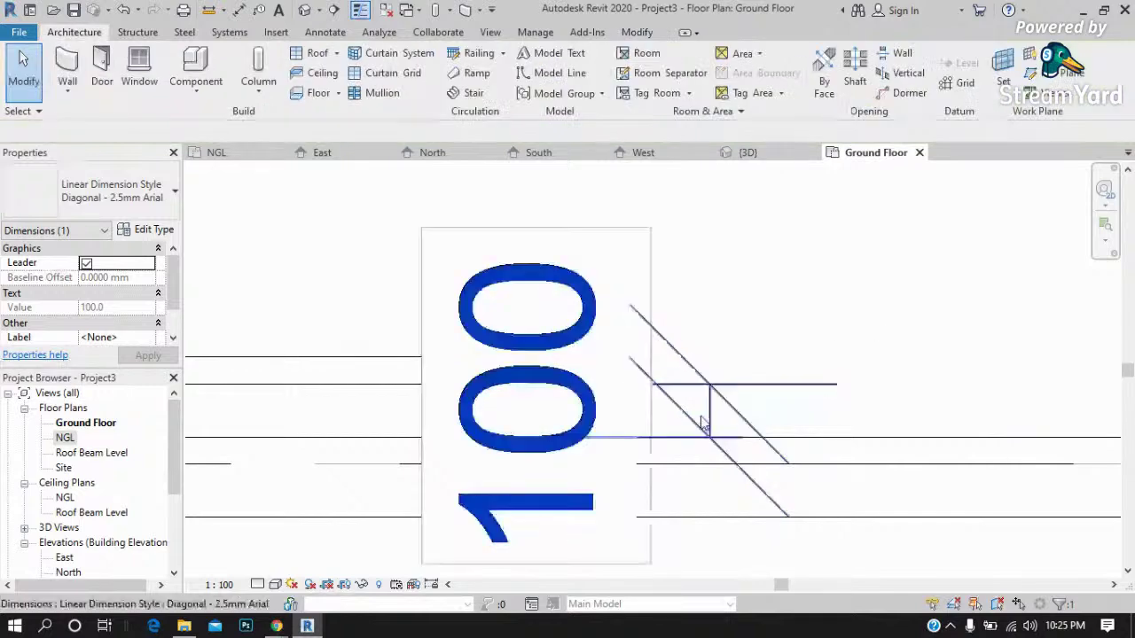
pyautogui.scroll(-4, 605, 410)
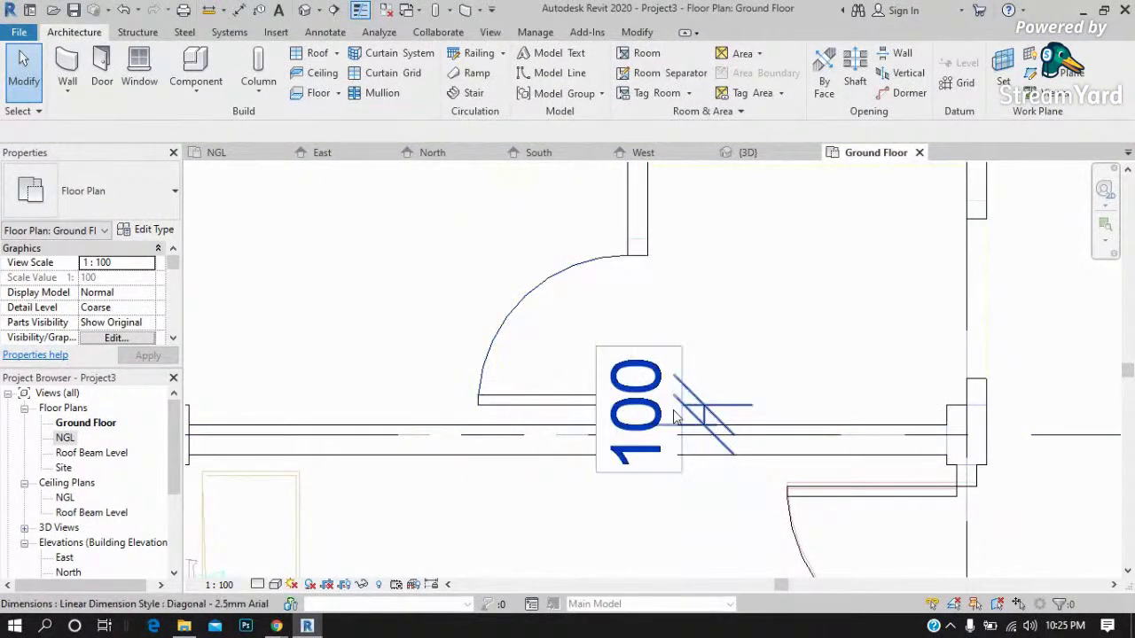
pyautogui.click(734, 391)
pyautogui.press('Delete')
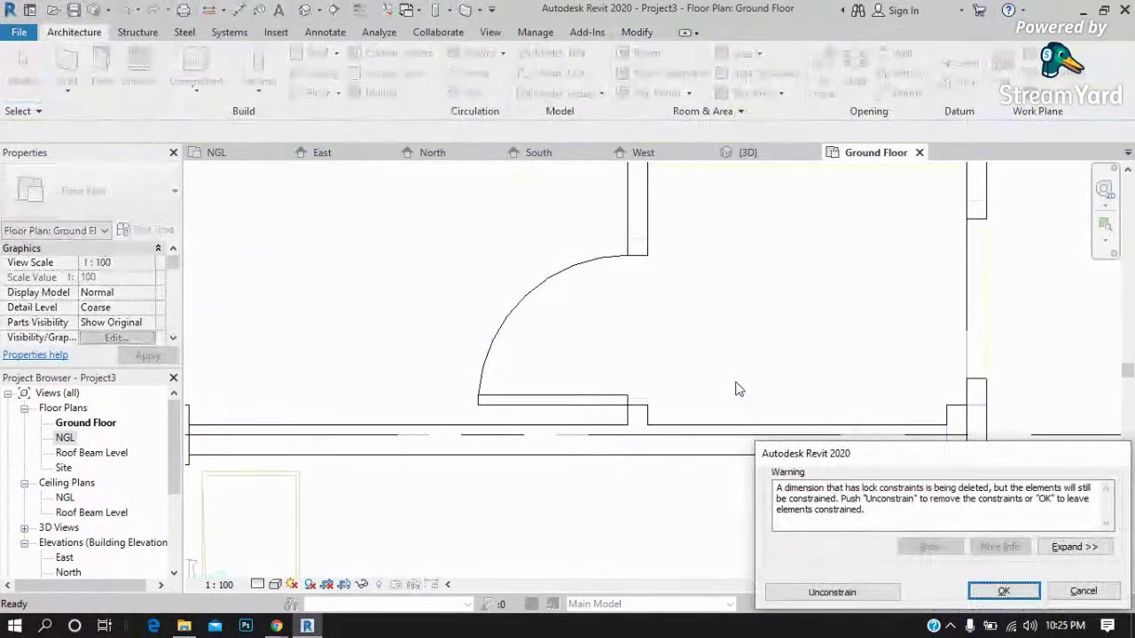
pyautogui.click(1000, 588)
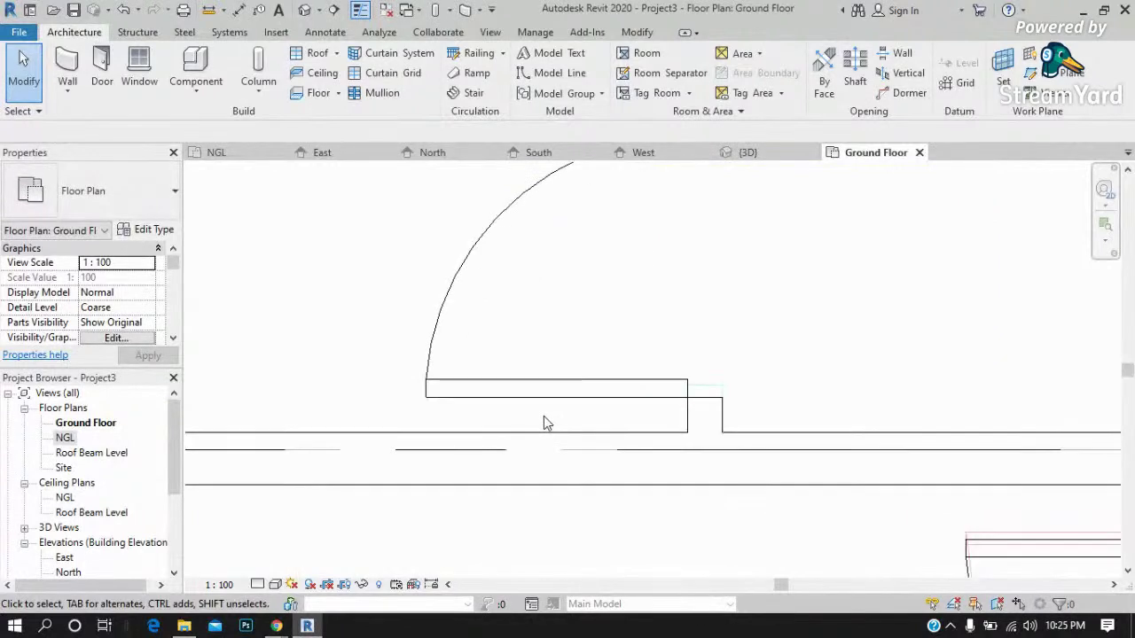
pyautogui.scroll(3, 548, 421)
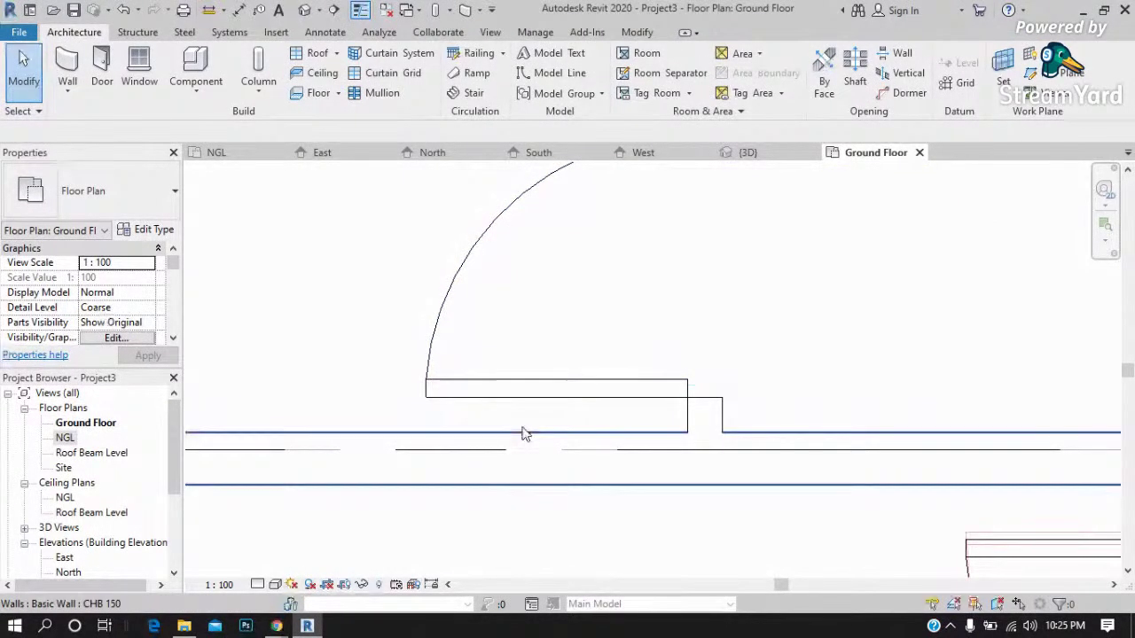
pyautogui.scroll(2, 524, 434)
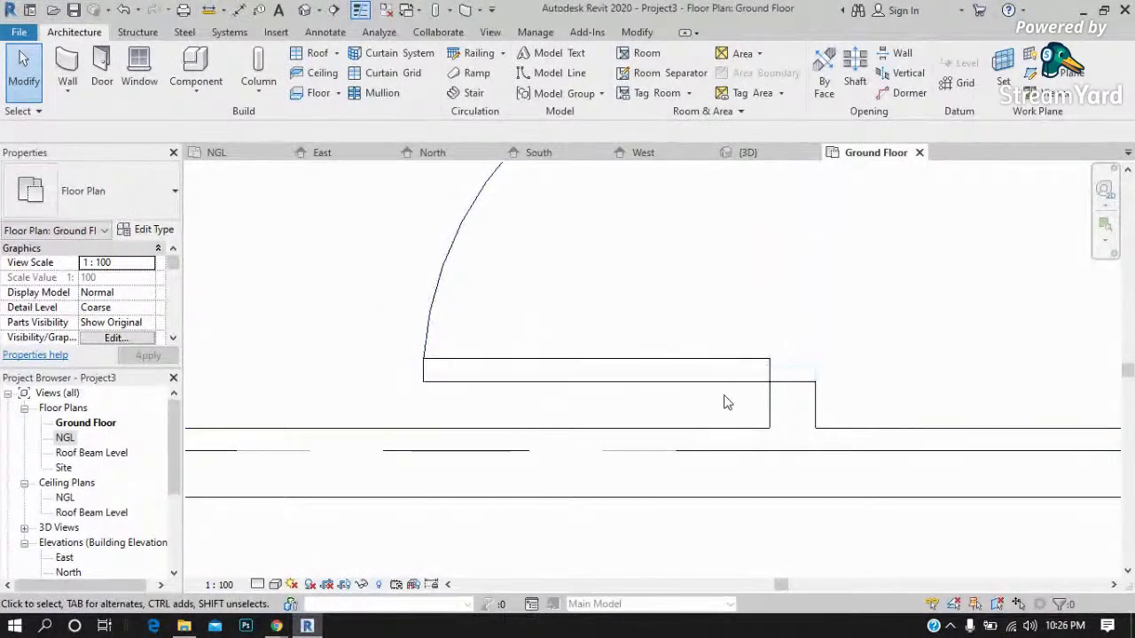
pyautogui.scroll(-3, 580, 381)
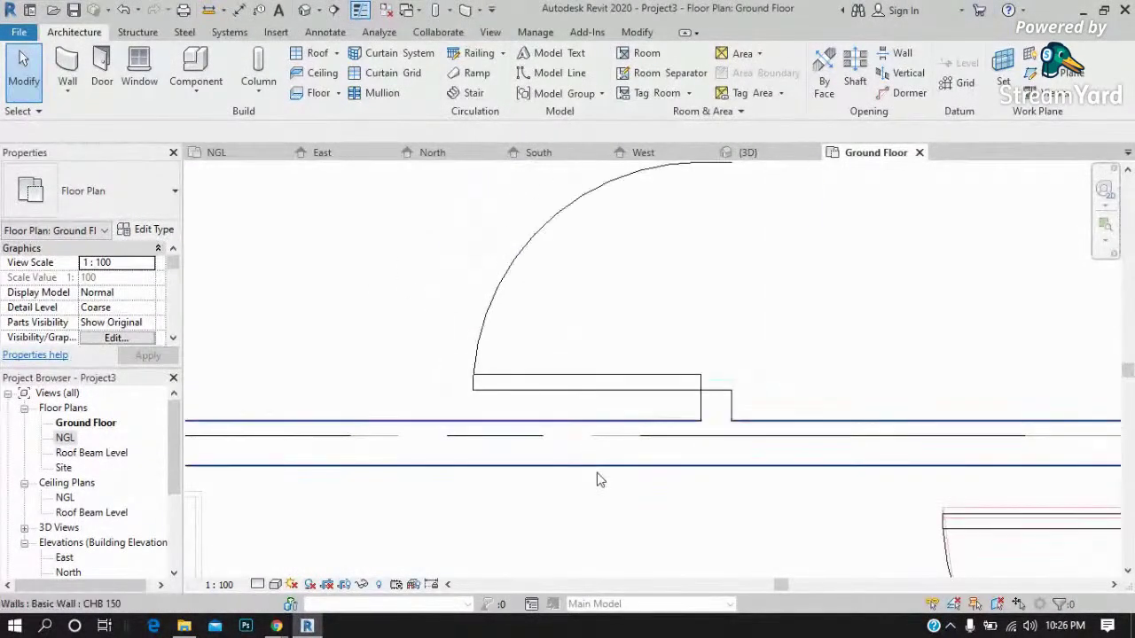
pyautogui.scroll(-3, 550, 425)
pyautogui.scroll(-2, 372, 350)
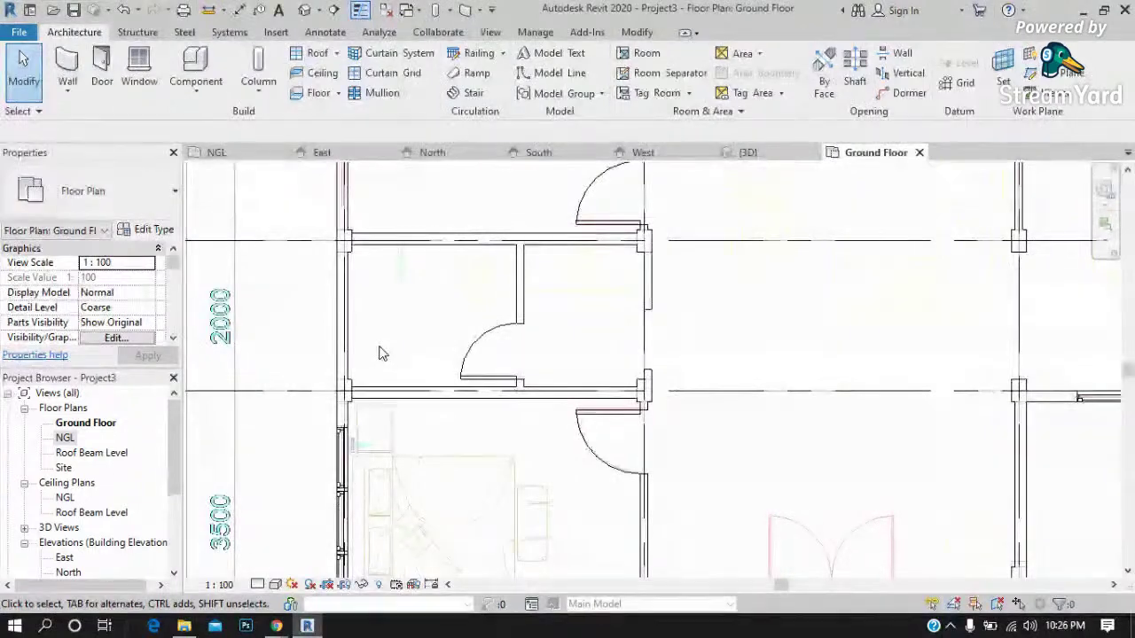
pyautogui.scroll(-1, 387, 349)
pyautogui.scroll(-1, 576, 381)
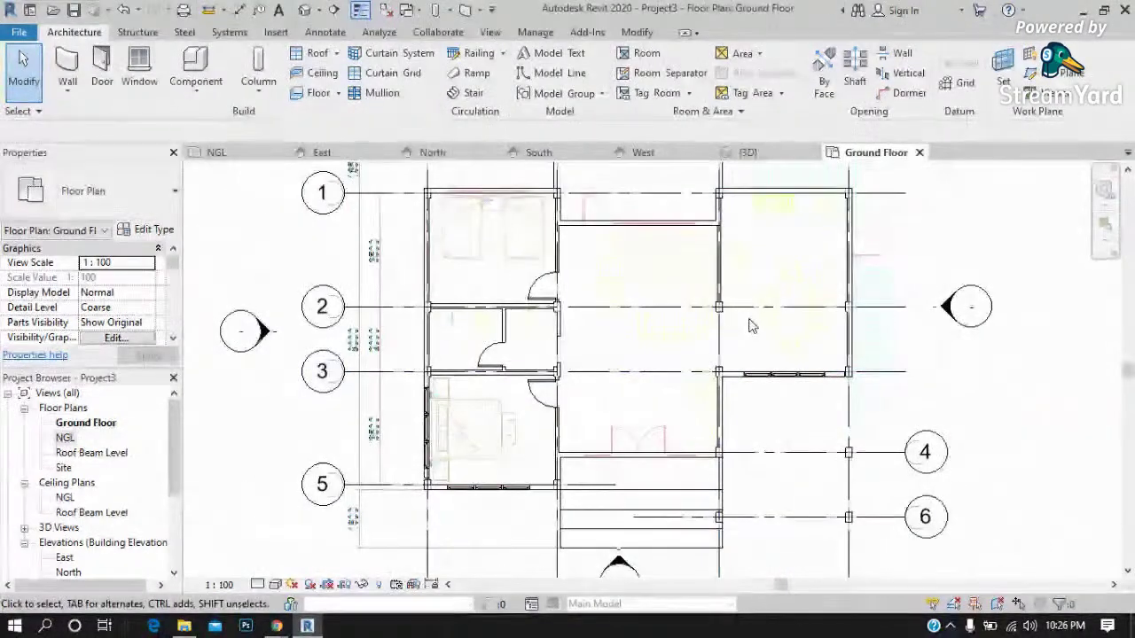
pyautogui.scroll(1, 507, 295)
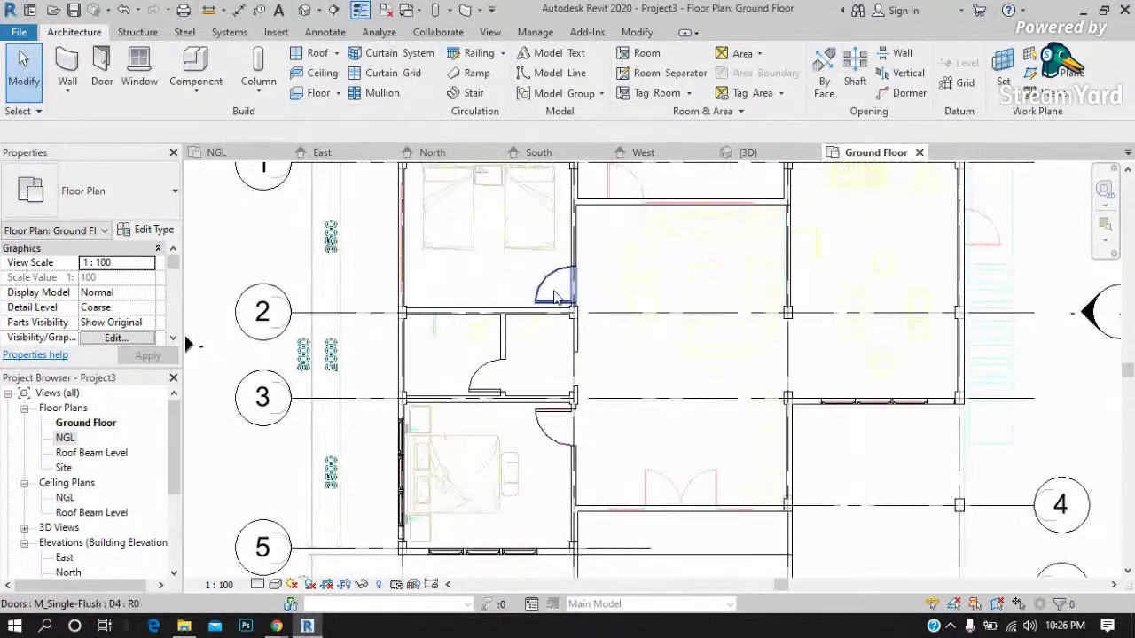
pyautogui.click(557, 298)
pyautogui.click(483, 378)
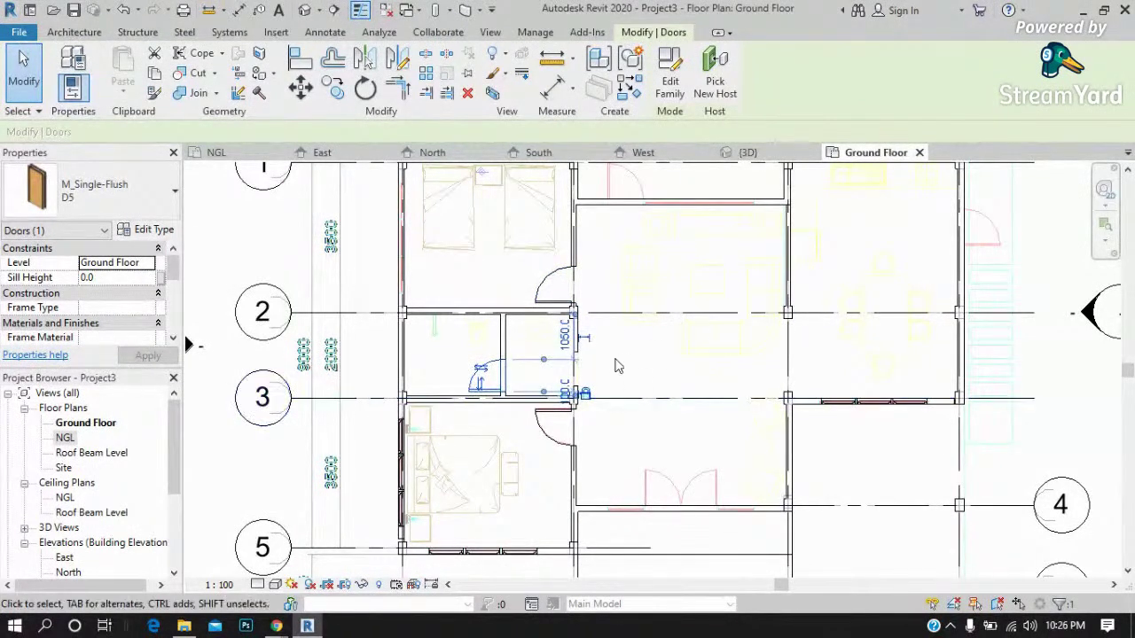
pyautogui.scroll(-1, 620, 360)
pyautogui.scroll(4, 922, 248)
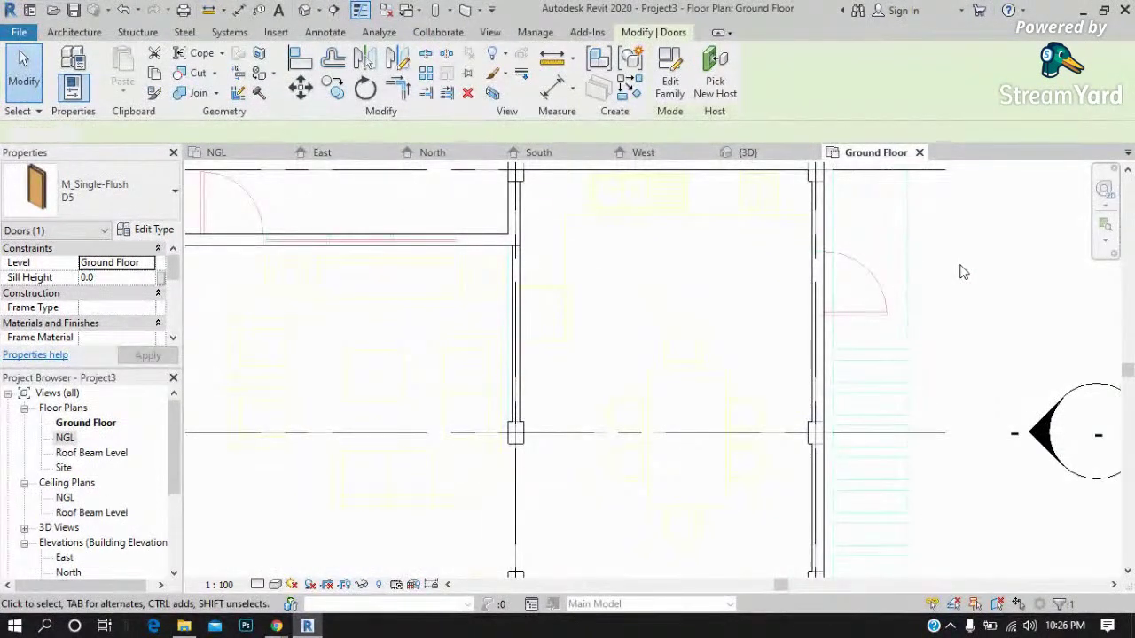
pyautogui.press('Escape')
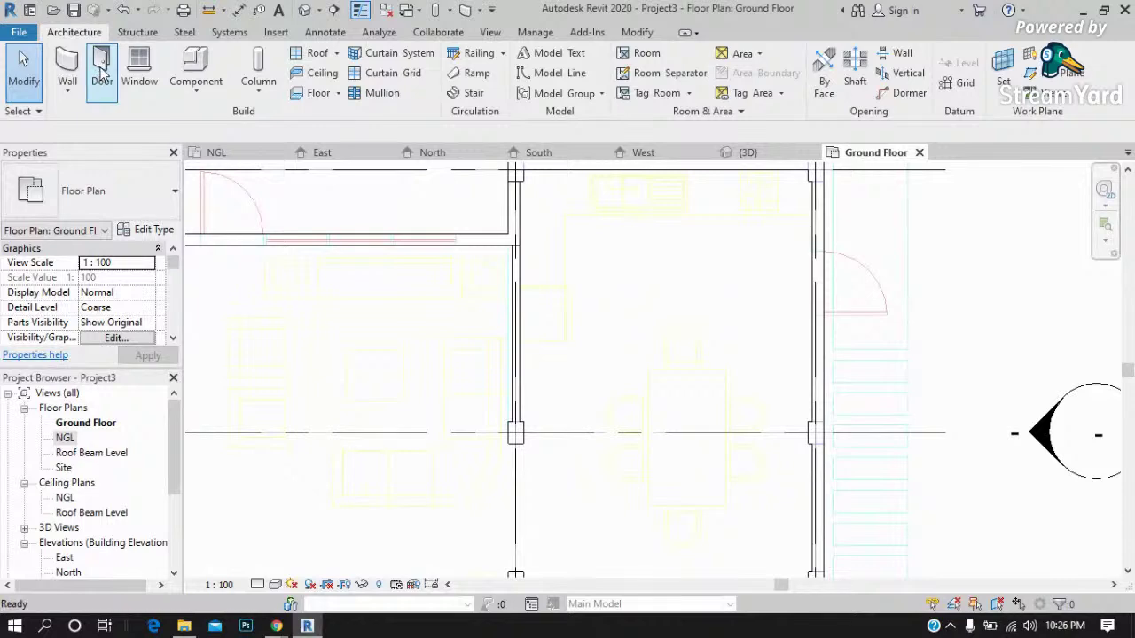
# Duplicate the D5 M_Single-Flush door type as D3 and change its Width from 750 to 850.
pyautogui.click(102, 76)
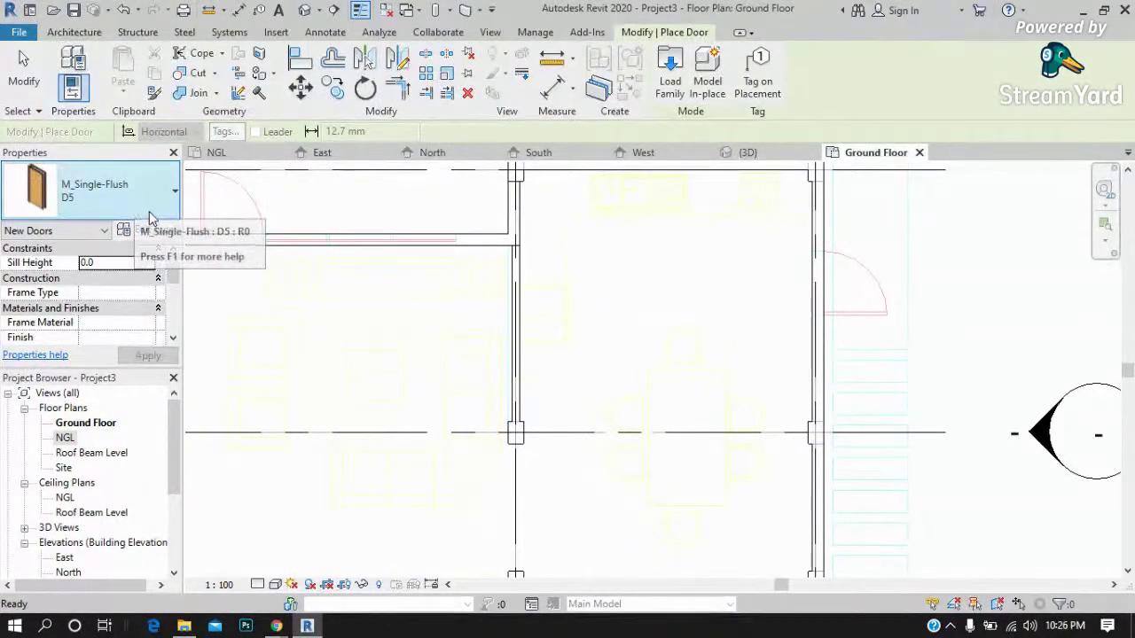
pyautogui.click(151, 229)
pyautogui.click(691, 121)
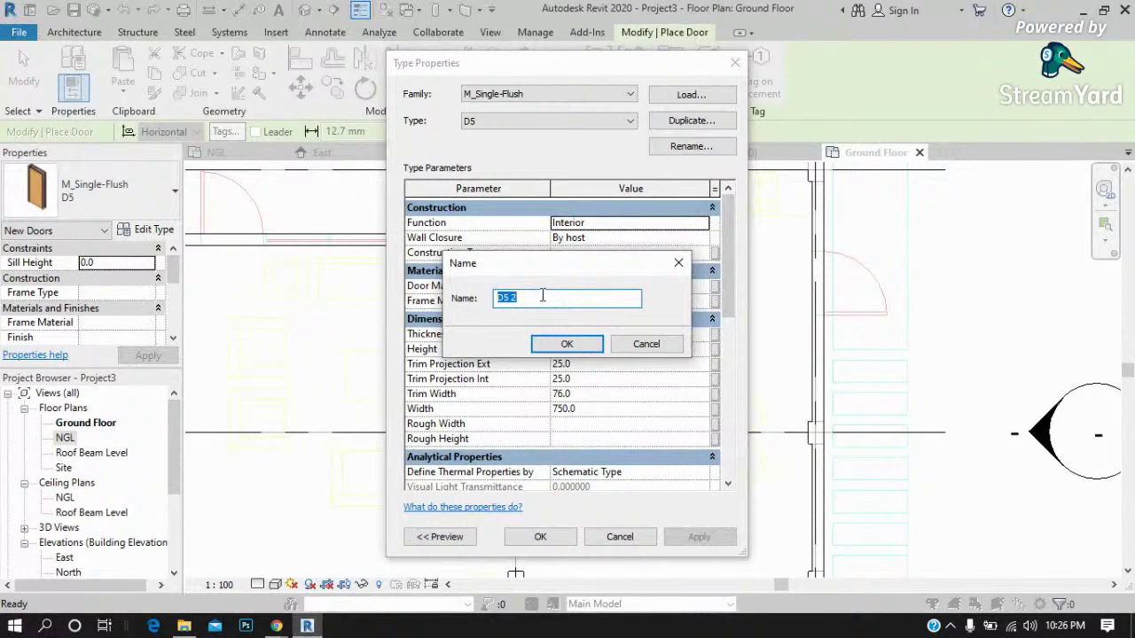
pyautogui.click(543, 297)
pyautogui.press('BackSpace')
pyautogui.write('3')
pyautogui.click(565, 346)
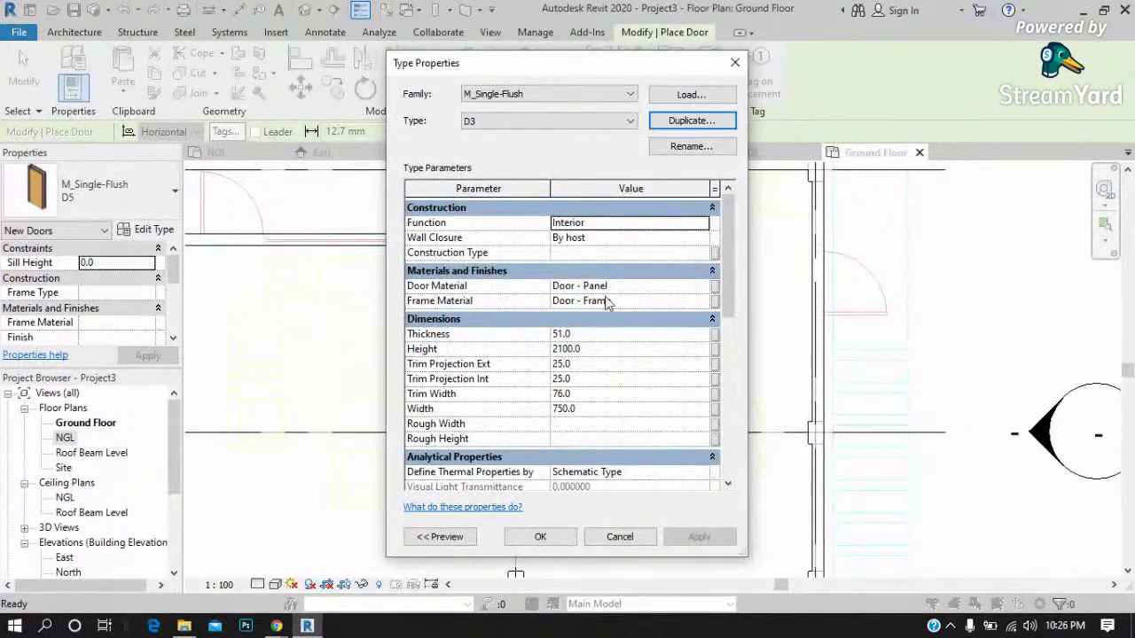
pyautogui.click(587, 408)
pyautogui.moveTo(587, 408); pyautogui.dragTo(523, 415)
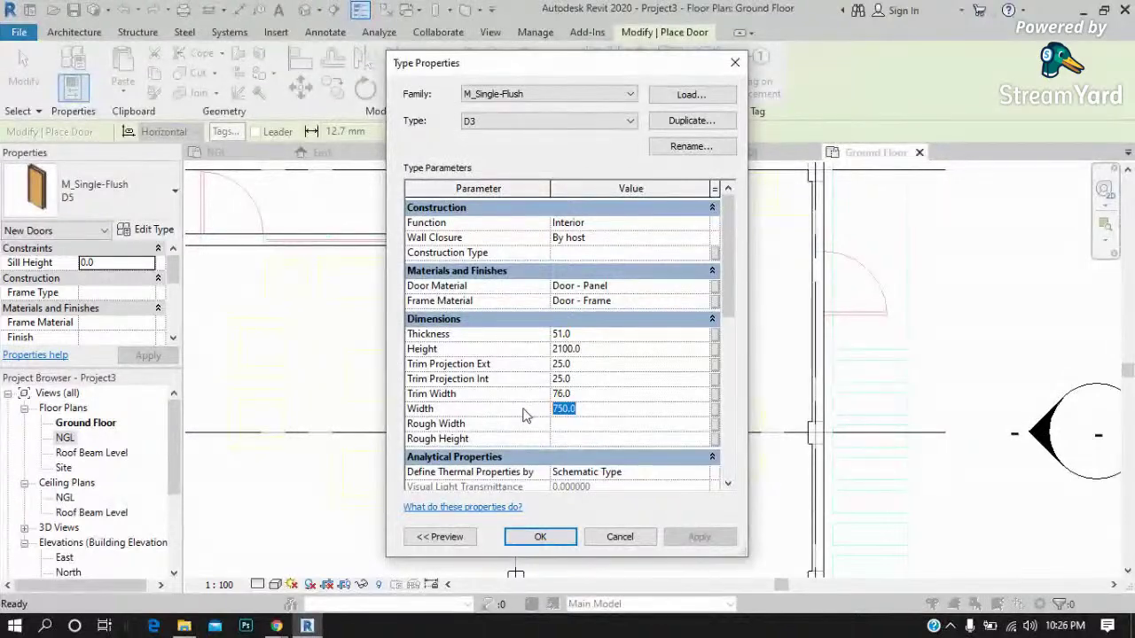
pyautogui.write('850')
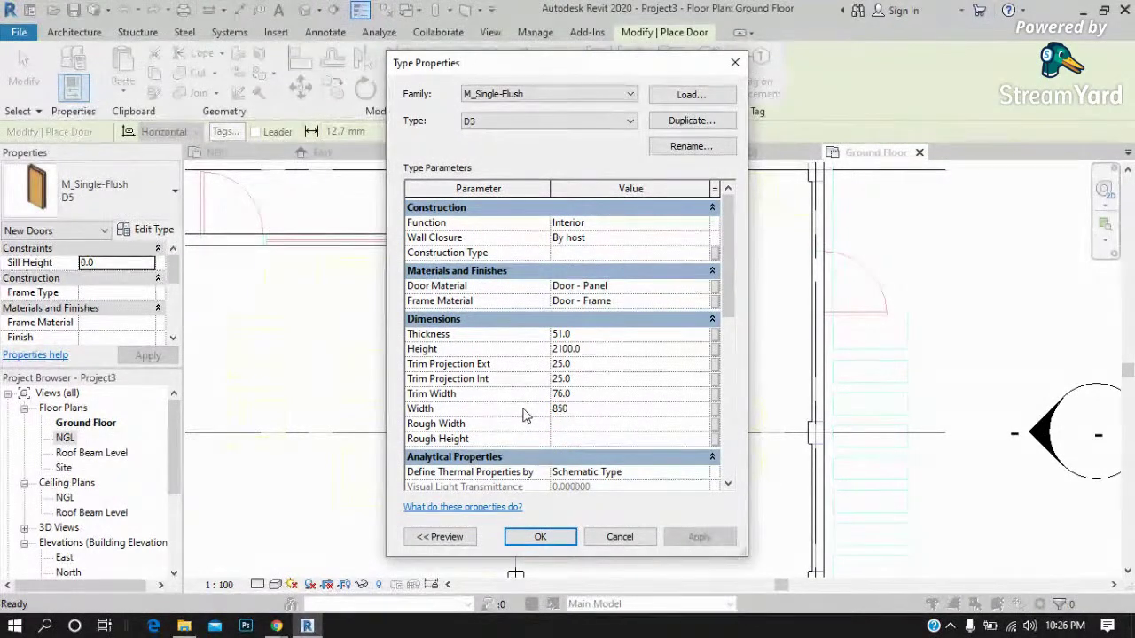
pyautogui.click(552, 543)
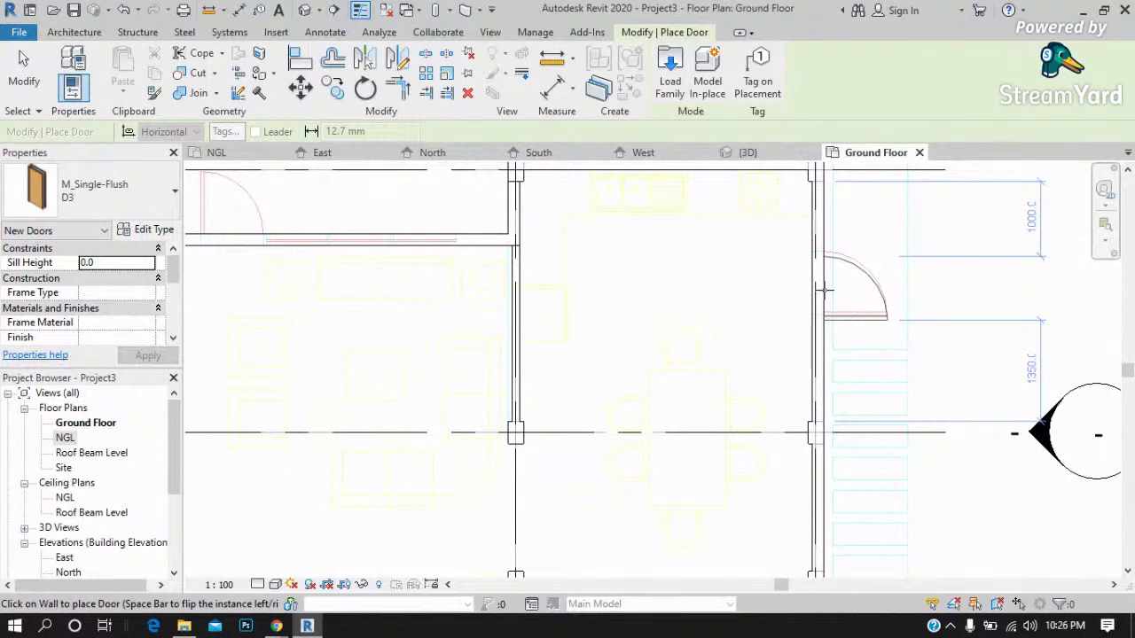
# Place a D3 door in the right-hand wall and slide it slightly along the wall.
pyautogui.click(822, 285)
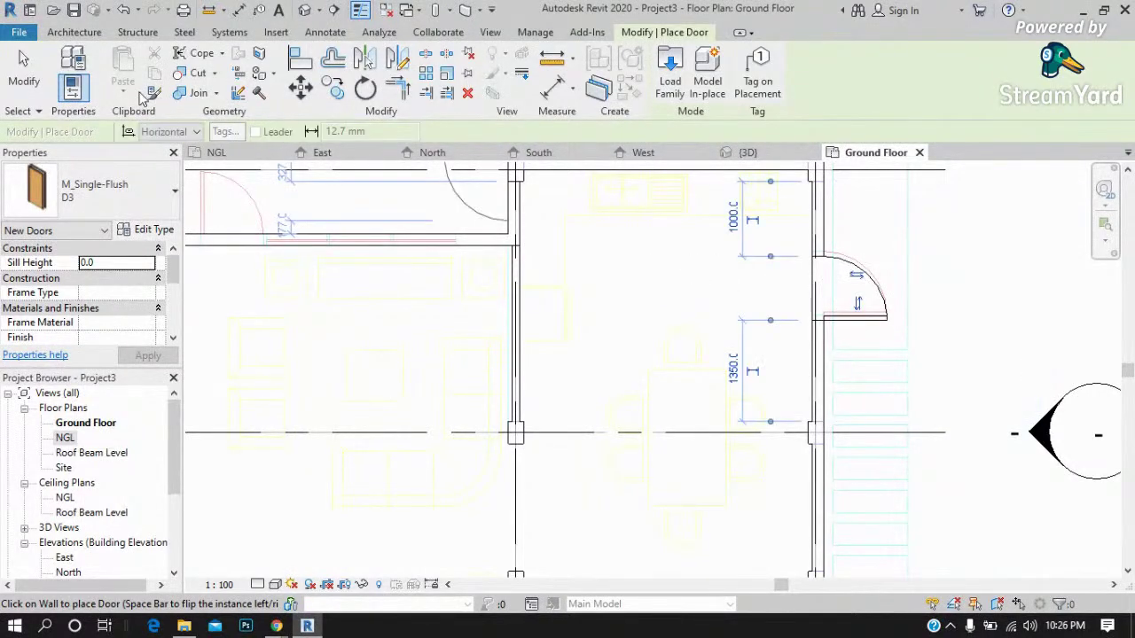
pyautogui.press('Escape')
pyautogui.scroll(2, 827, 297)
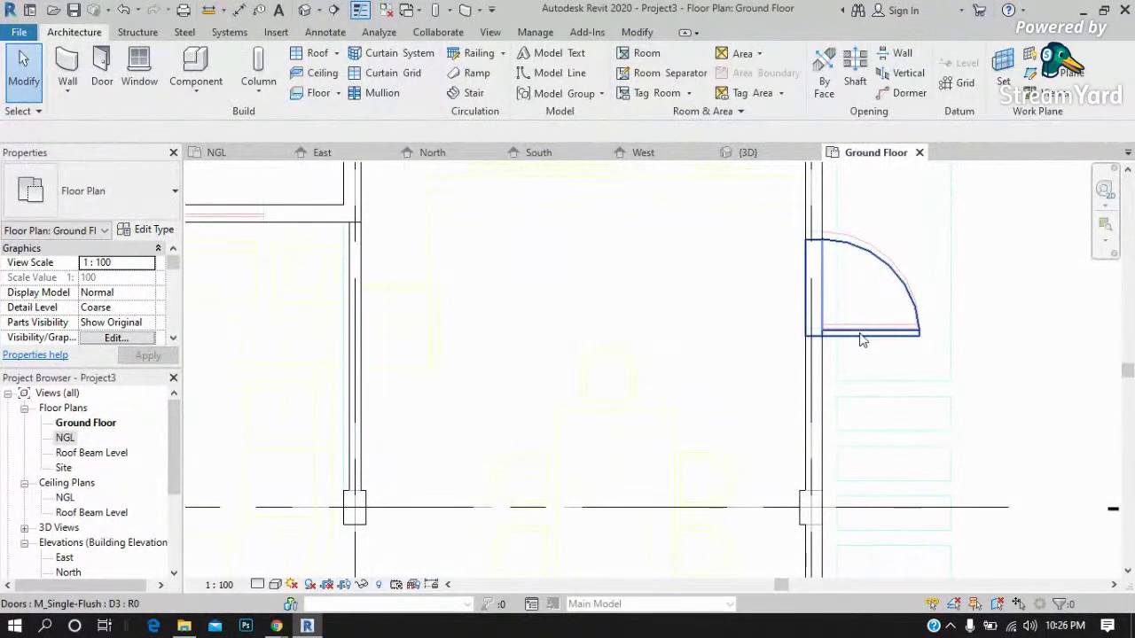
pyautogui.click(863, 334)
pyautogui.scroll(3, 863, 337)
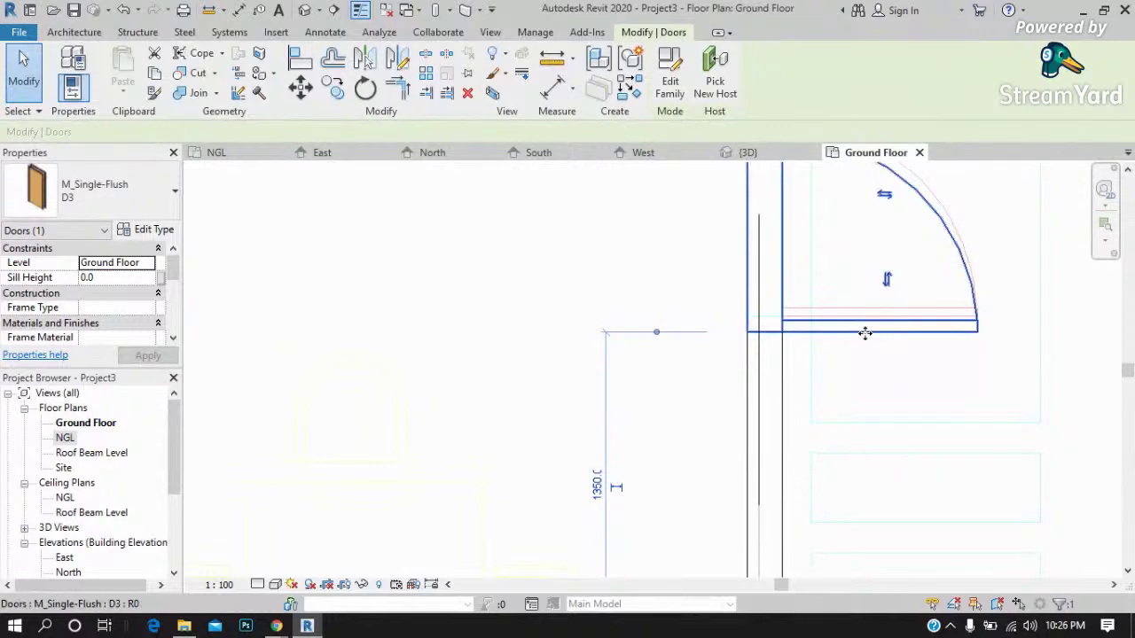
pyautogui.moveTo(864, 333); pyautogui.dragTo(871, 337)
pyautogui.scroll(2, 873, 332)
pyautogui.scroll(1, 881, 328)
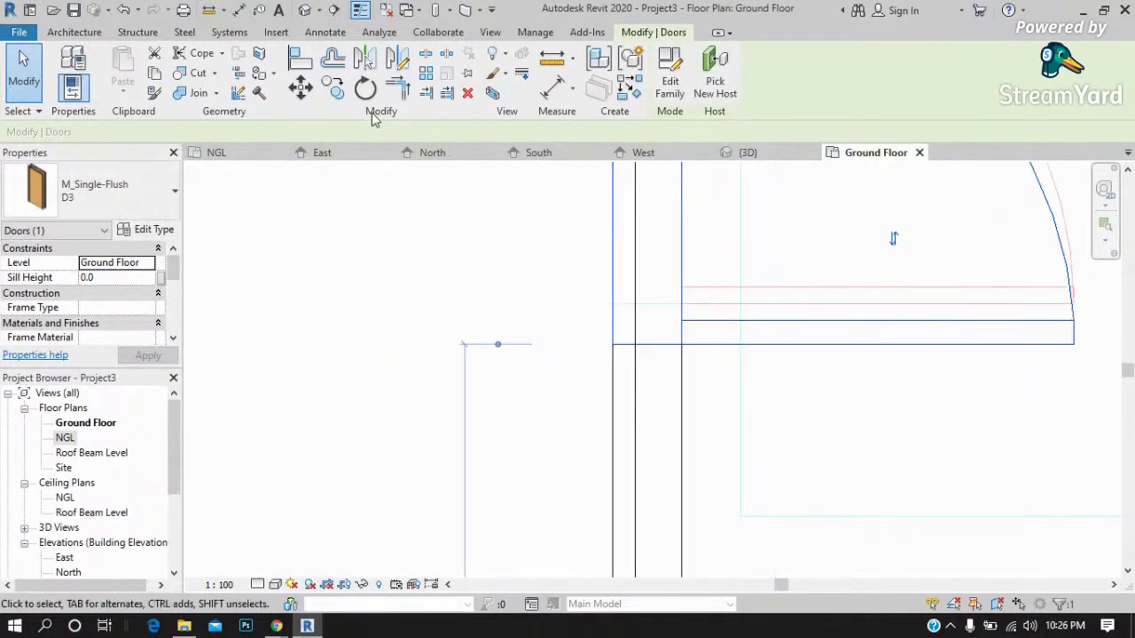
# Align the D3 door's edge with the reference line.
pyautogui.click(302, 58)
pyautogui.click(786, 287)
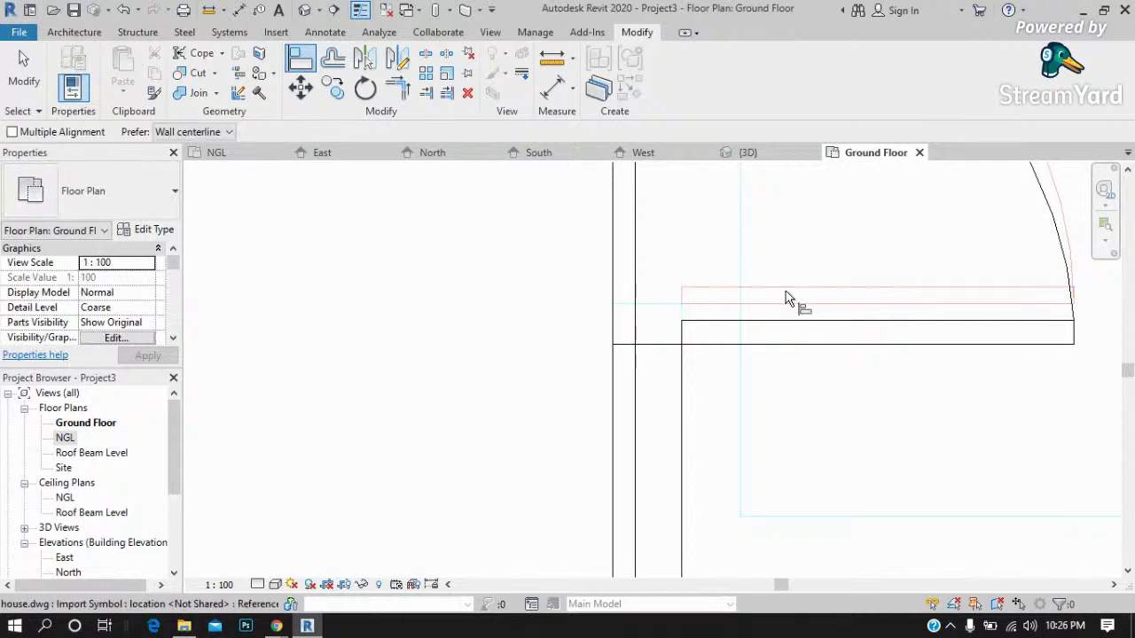
pyautogui.click(782, 321)
pyautogui.scroll(-2, 762, 314)
pyautogui.scroll(-3, 772, 301)
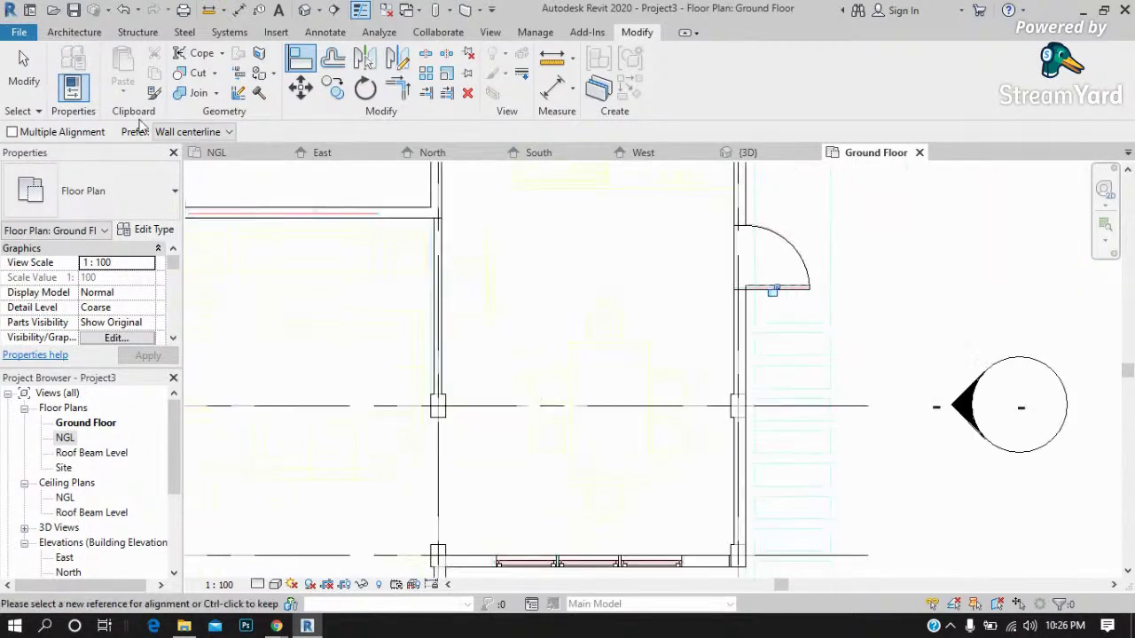
pyautogui.click(24, 67)
pyautogui.scroll(-1, 359, 288)
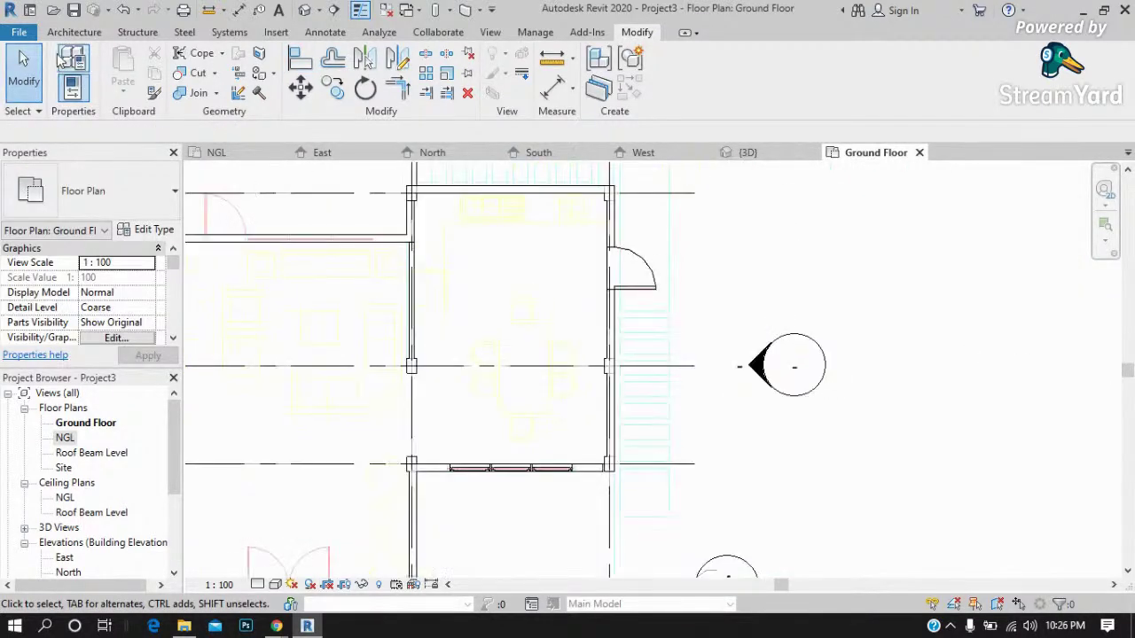
pyautogui.click(24, 34)
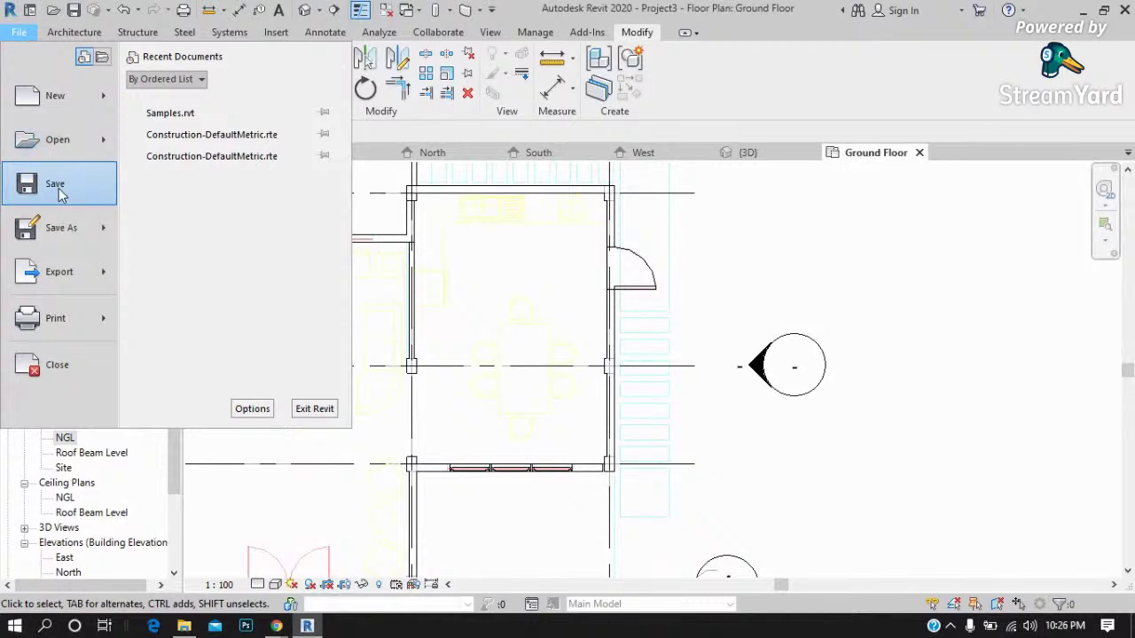
# Save the untitled Project3 into Documents with the file name 'One Storey Residence'.
pyautogui.click(55, 184)
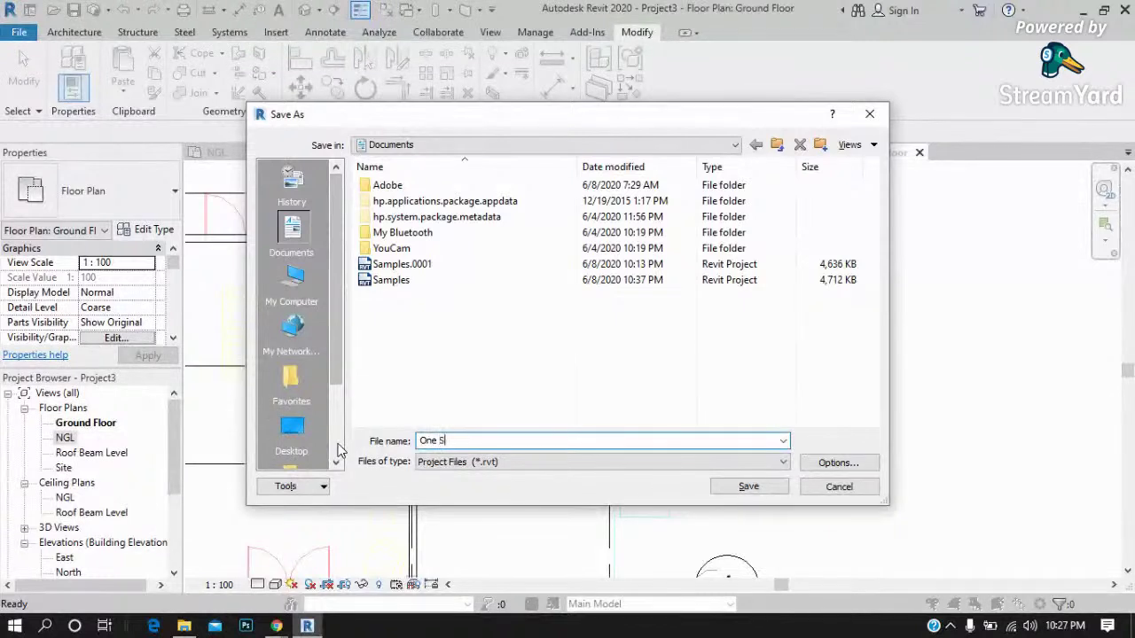
pyautogui.press('BackSpace')
pyautogui.write('rey Re')
pyautogui.write('sidence')
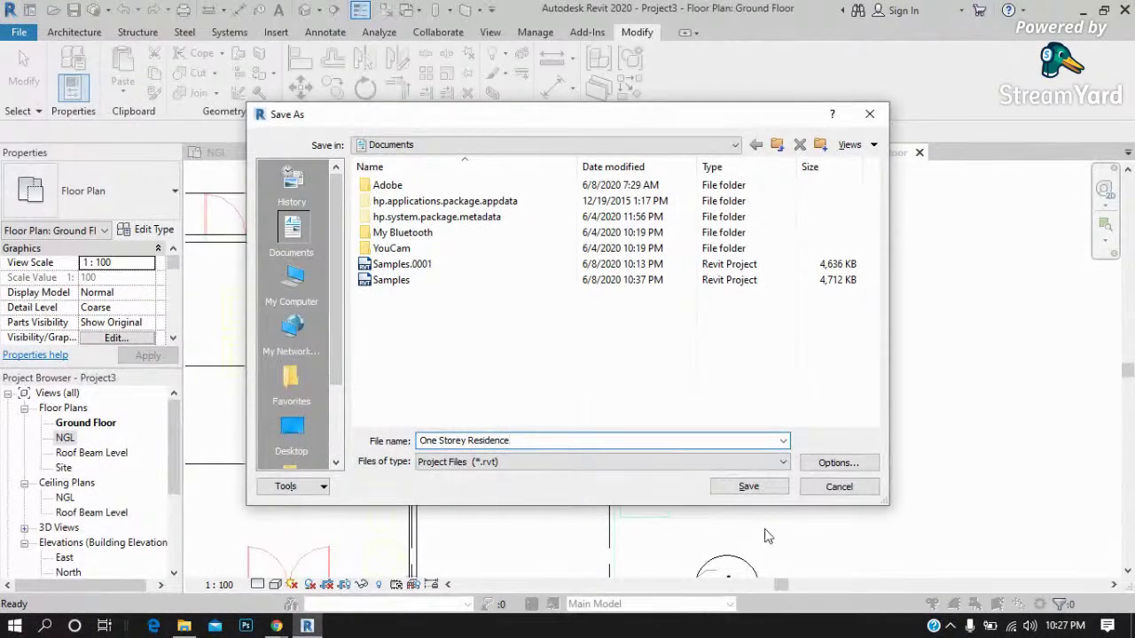
pyautogui.click(749, 488)
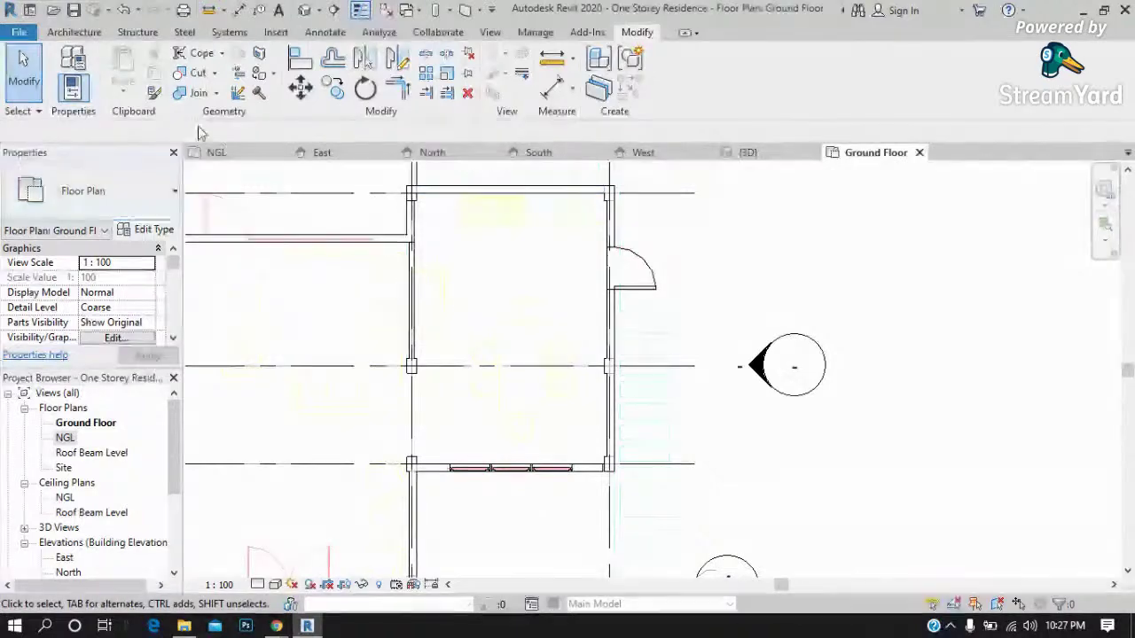
pyautogui.click(82, 32)
pyautogui.click(196, 89)
pyautogui.click(875, 273)
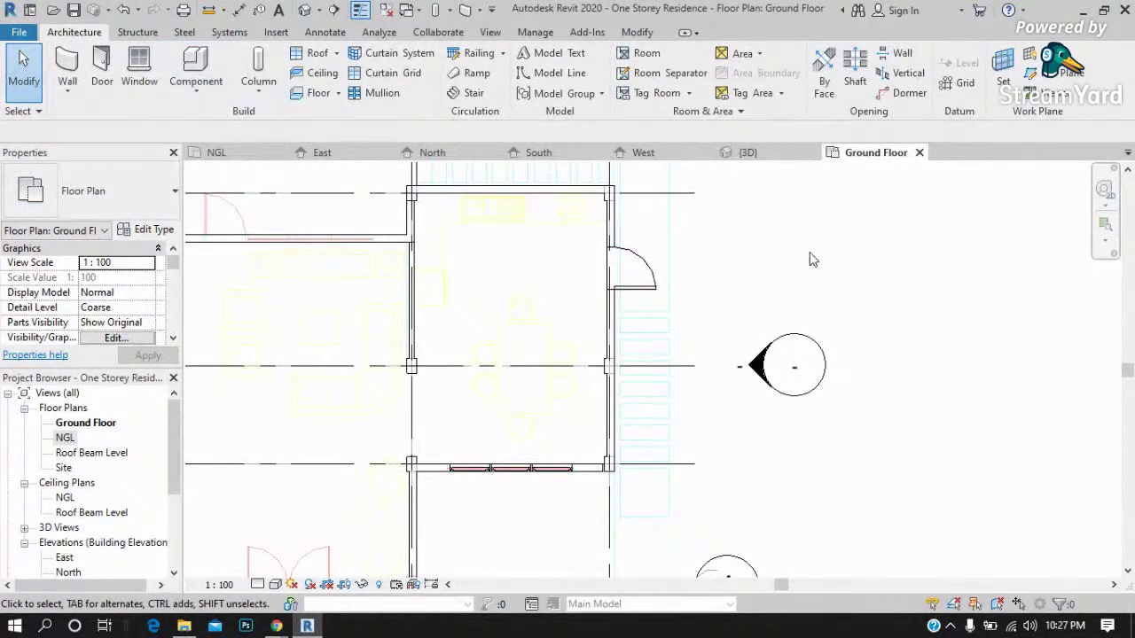
pyautogui.scroll(-2, 714, 440)
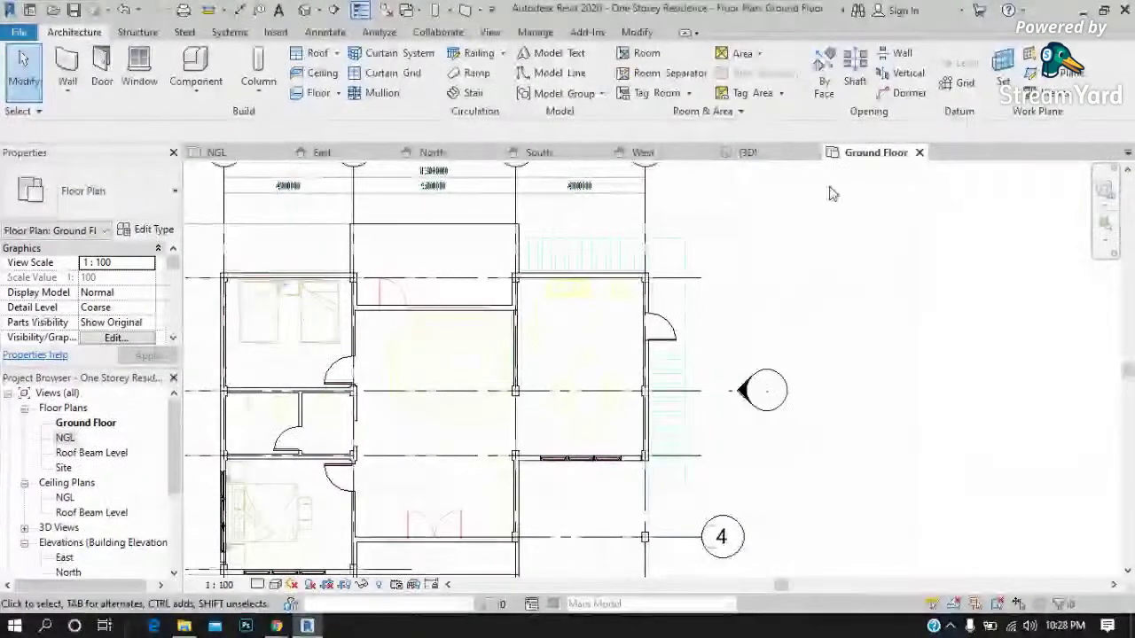
pyautogui.scroll(3, 399, 547)
pyautogui.scroll(3, 405, 558)
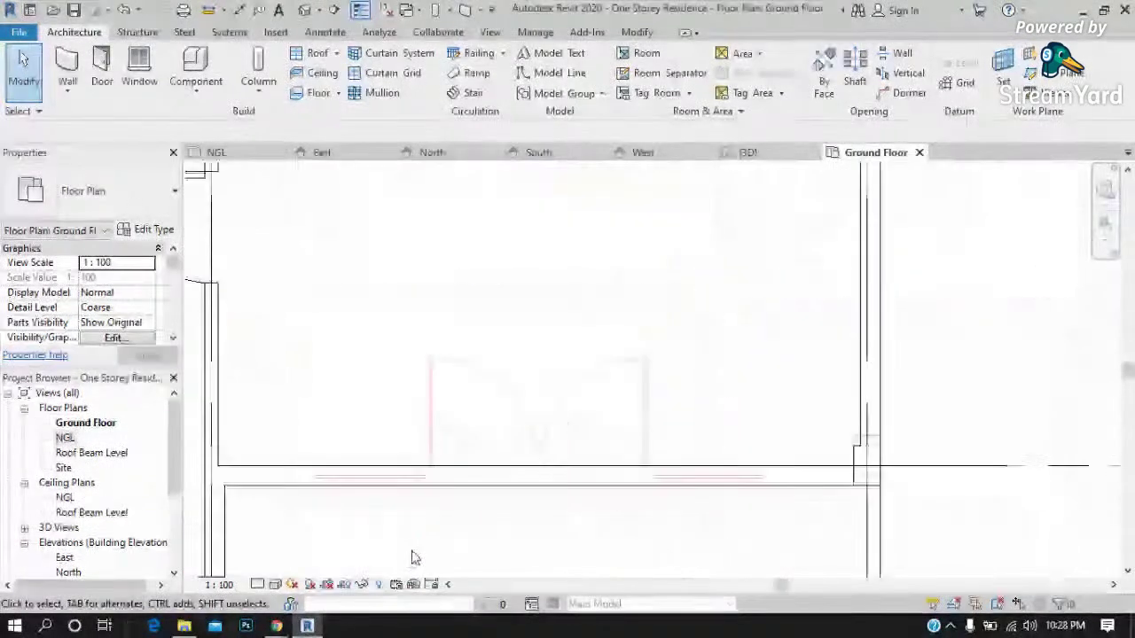
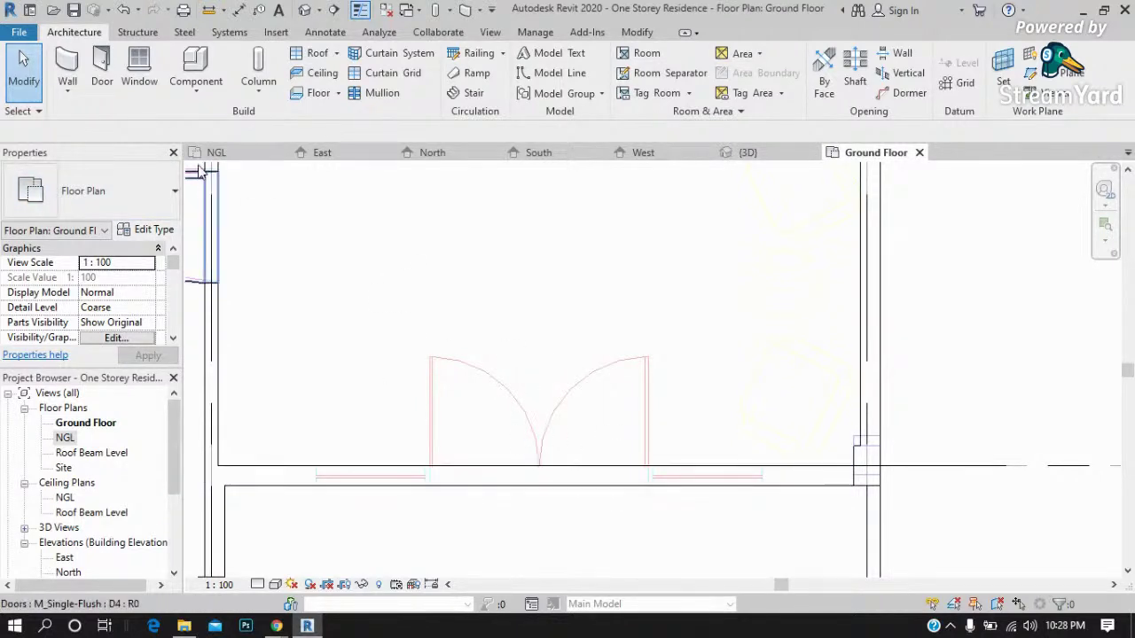
# Start the Door tool and browse the family library to the Doors > Residential folder.
pyautogui.click(102, 75)
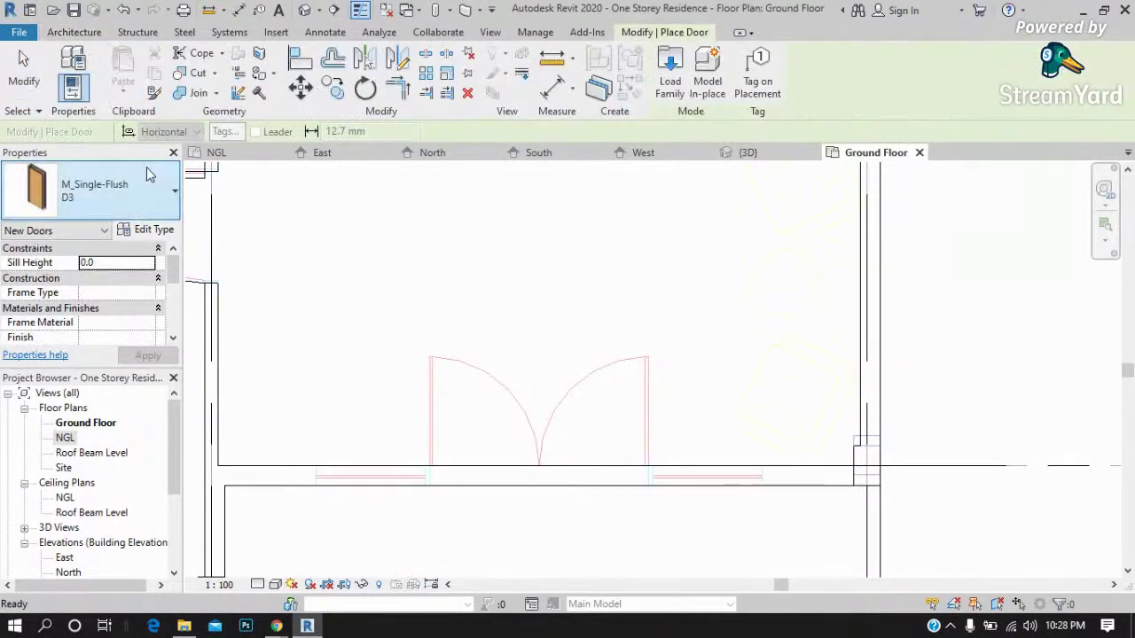
pyautogui.click(162, 195)
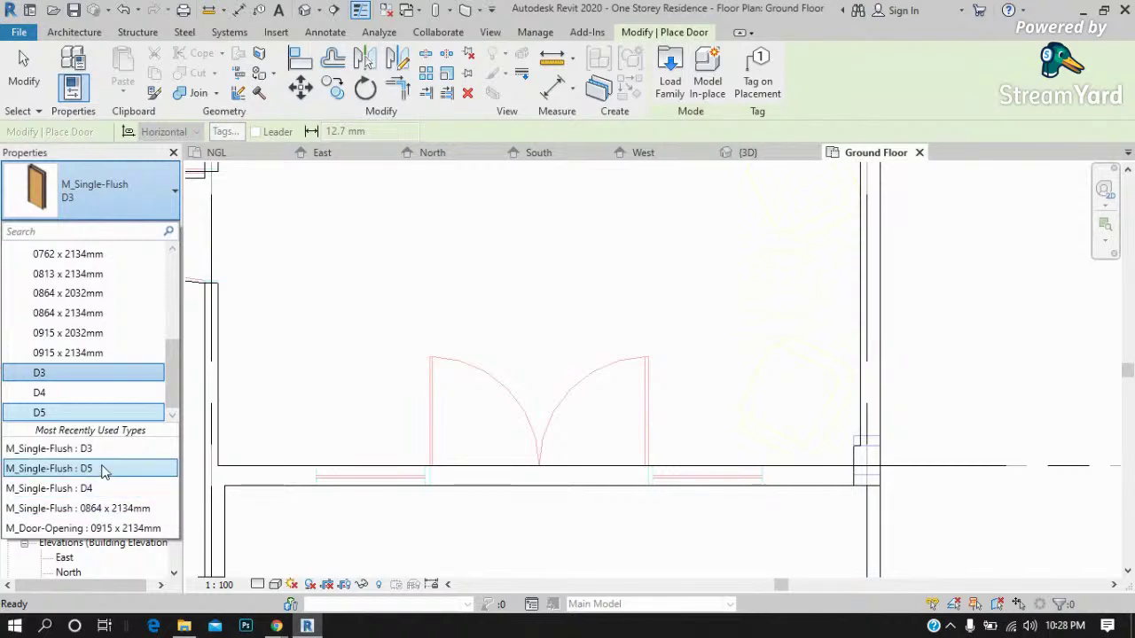
pyautogui.scroll(3, 98, 355)
pyautogui.scroll(3, 96, 293)
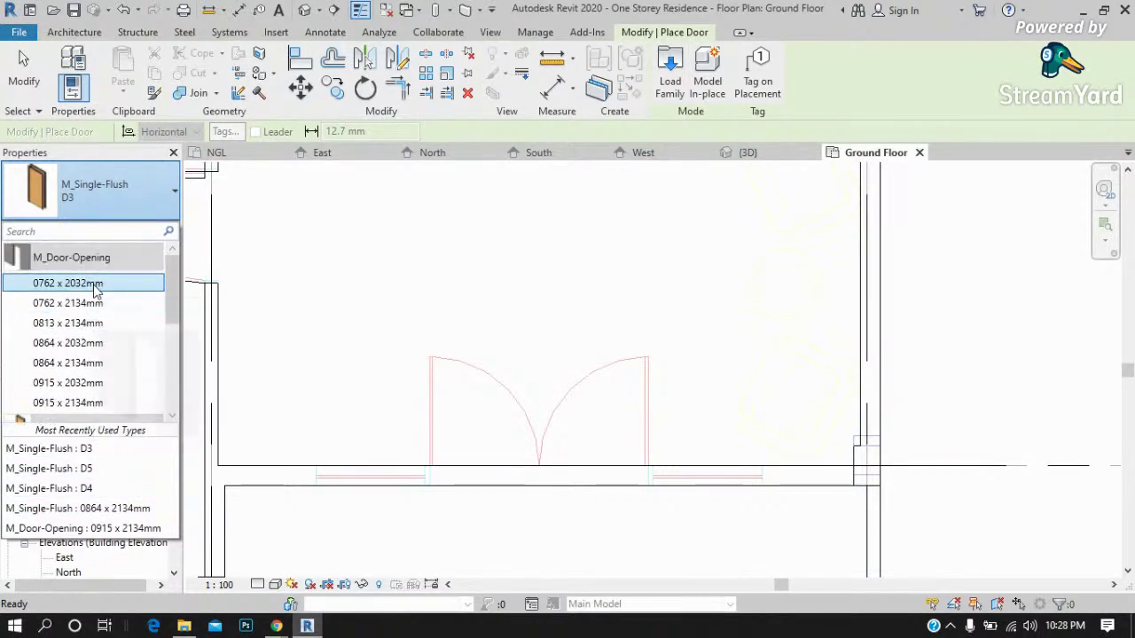
pyautogui.click(671, 76)
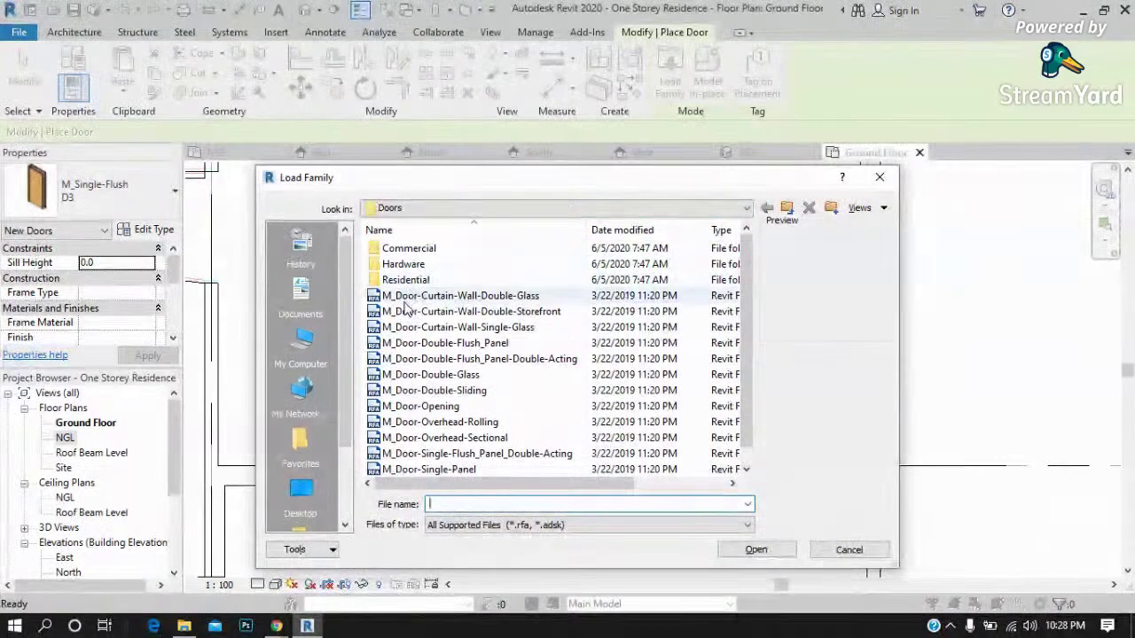
pyautogui.click(409, 296)
pyautogui.doubleClick(405, 280)
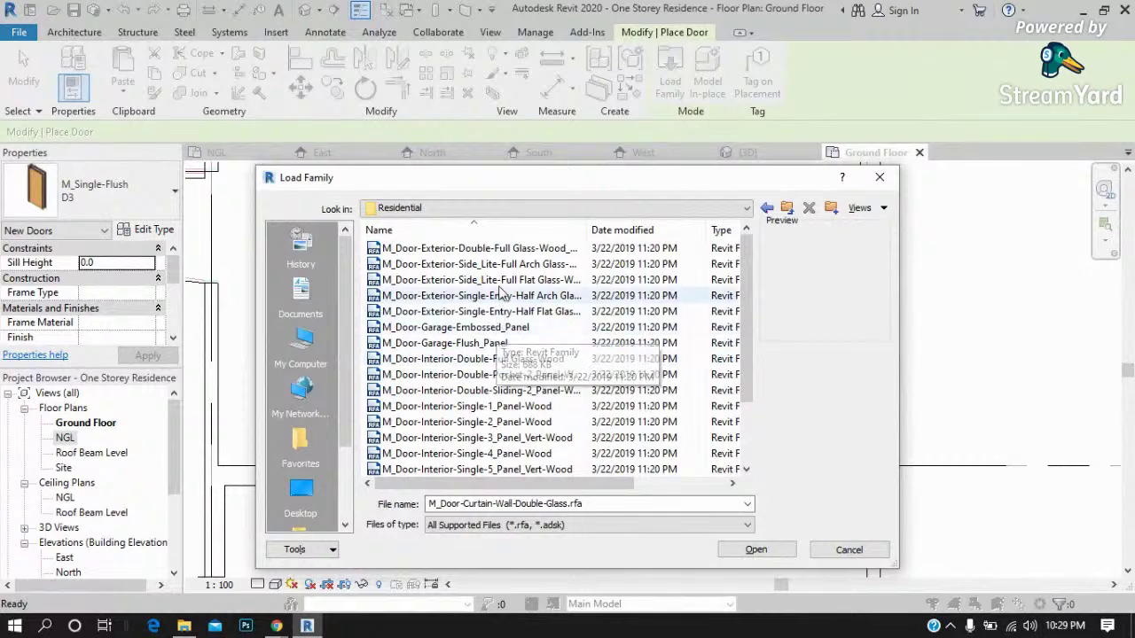
# Preview the residential doors and load M_Door-Exterior-Double-Full Glass-Wood_Clad.rfa.
pyautogui.click(521, 252)
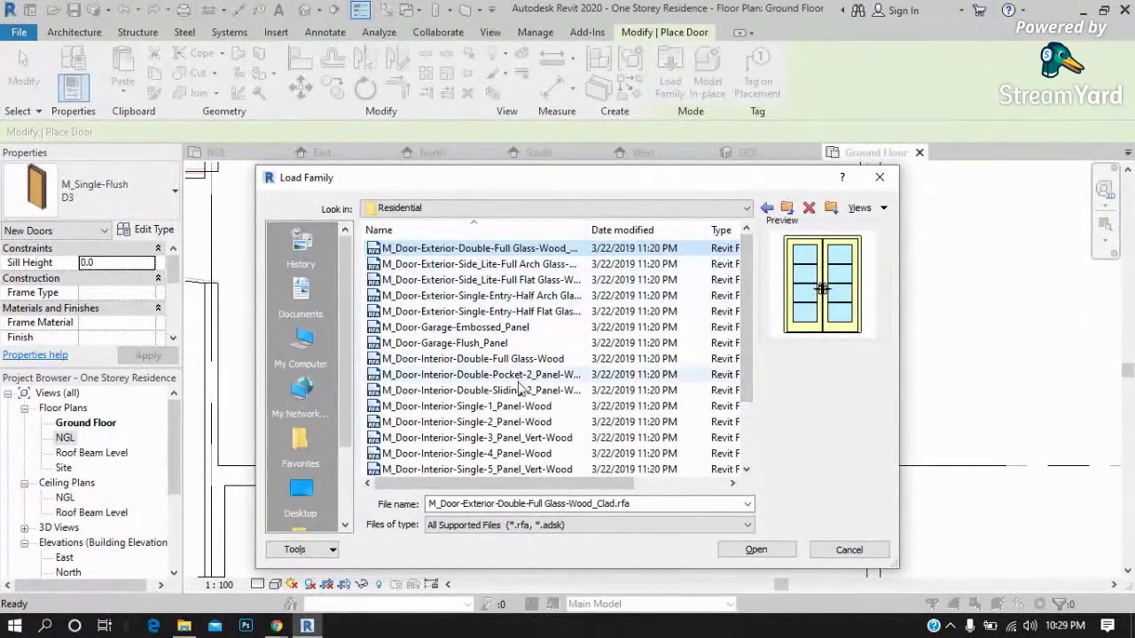
pyautogui.scroll(-2, 515, 376)
pyautogui.click(488, 453)
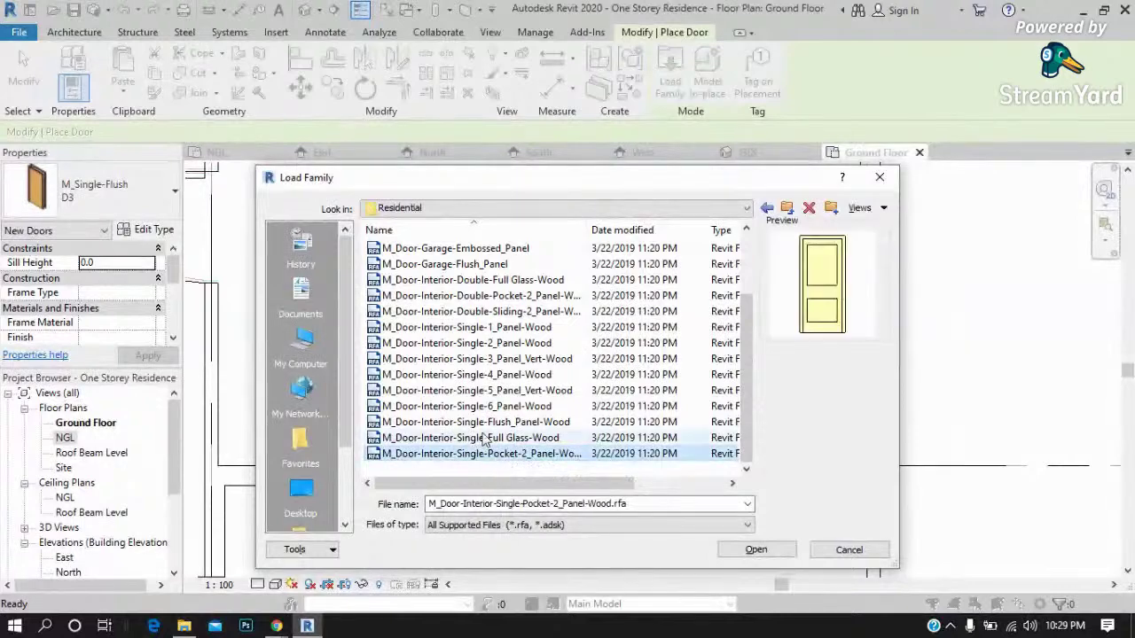
pyautogui.click(484, 392)
pyautogui.click(484, 374)
pyautogui.click(485, 343)
pyautogui.click(488, 327)
pyautogui.click(489, 312)
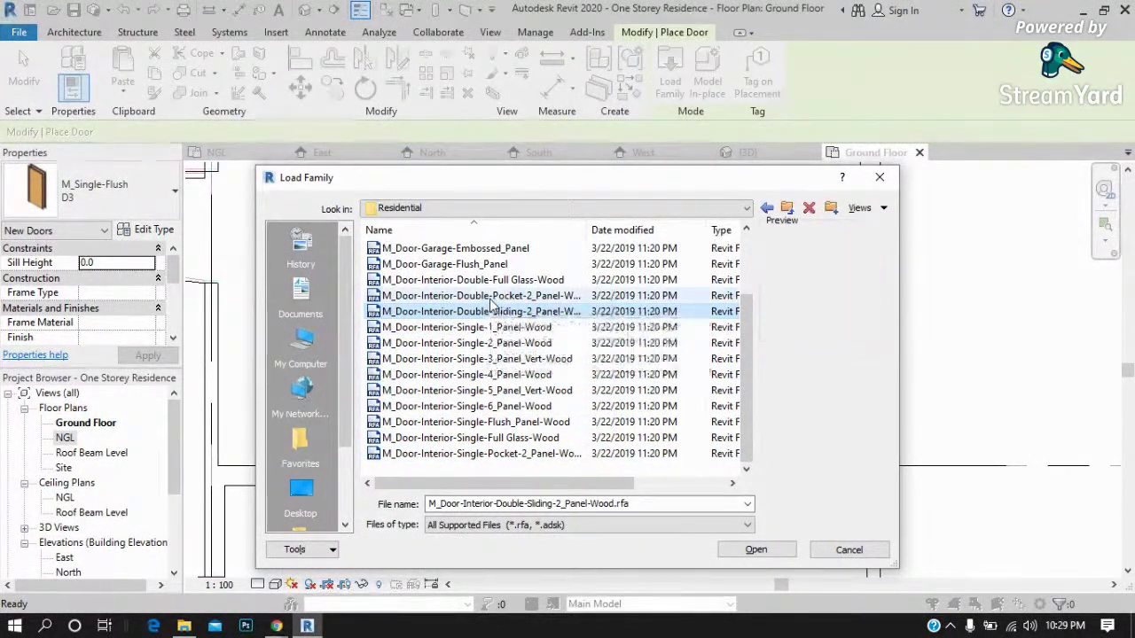
pyautogui.click(488, 295)
pyautogui.click(489, 280)
pyautogui.click(488, 265)
pyautogui.scroll(2, 502, 342)
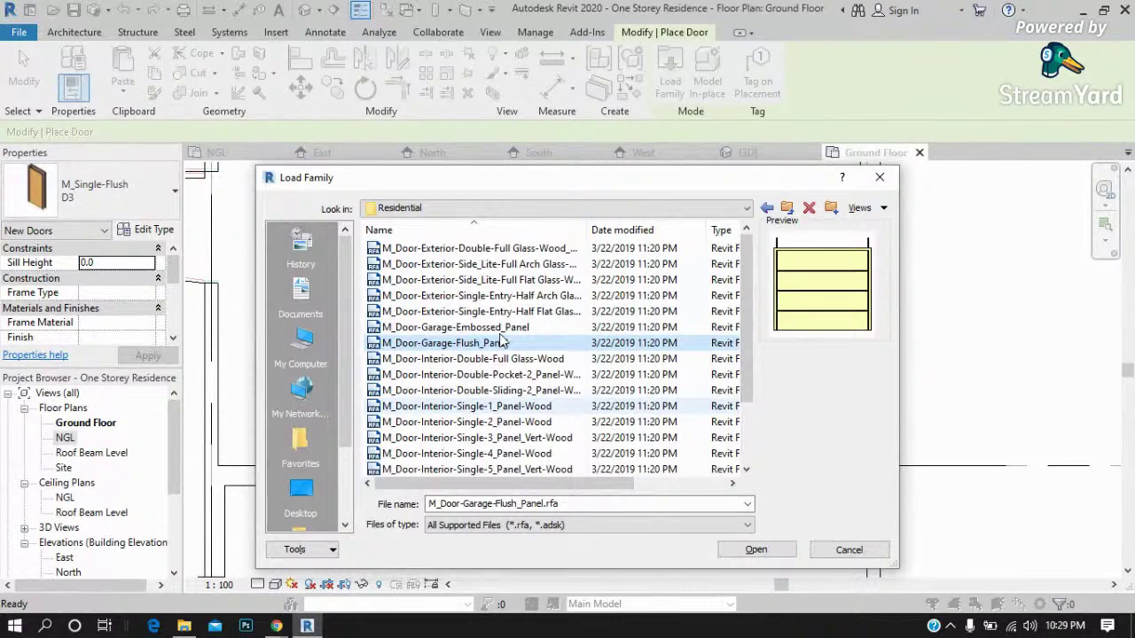
pyautogui.click(503, 311)
pyautogui.click(503, 250)
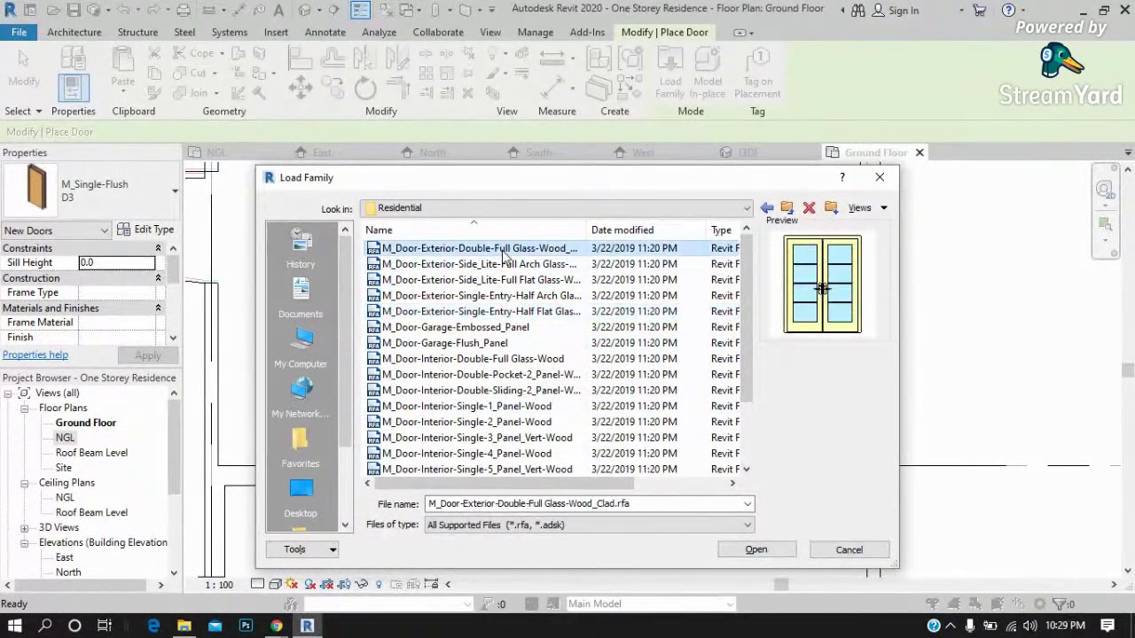
pyautogui.click(756, 550)
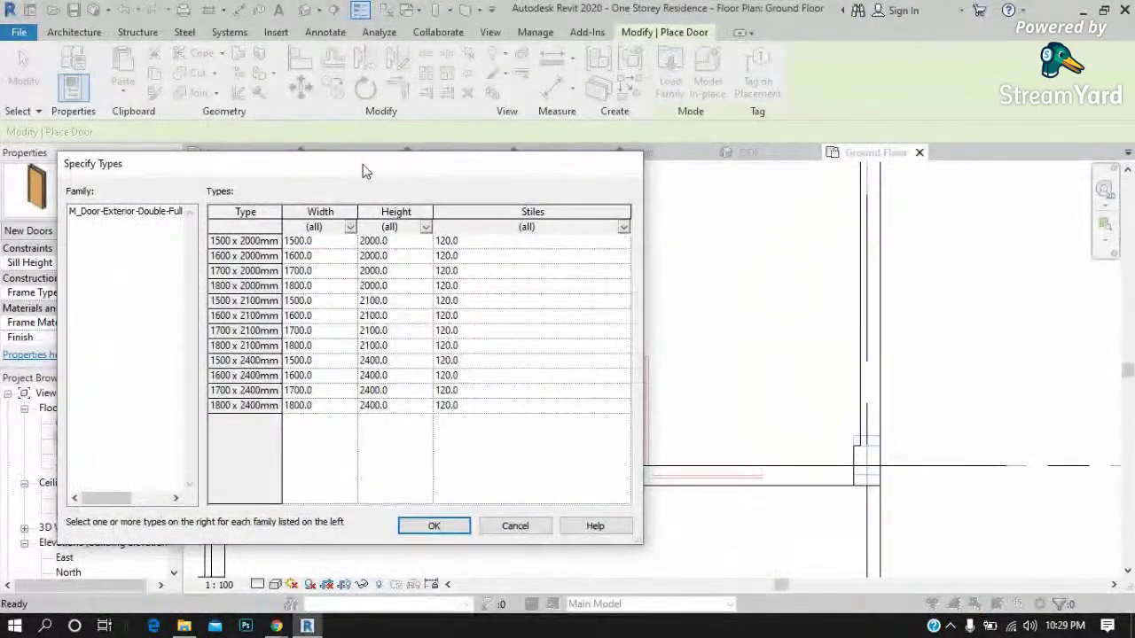
# Load the 1700 x 2100mm double glass door type and place it between the window openings.
pyautogui.moveTo(363, 170); pyautogui.dragTo(678, 149)
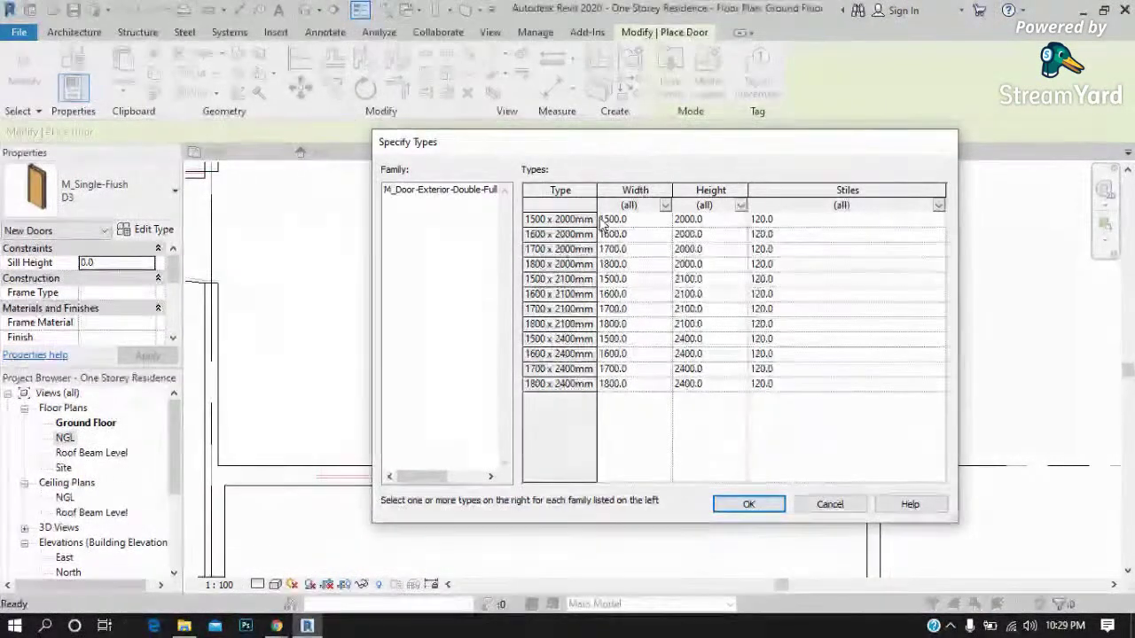
pyautogui.click(634, 310)
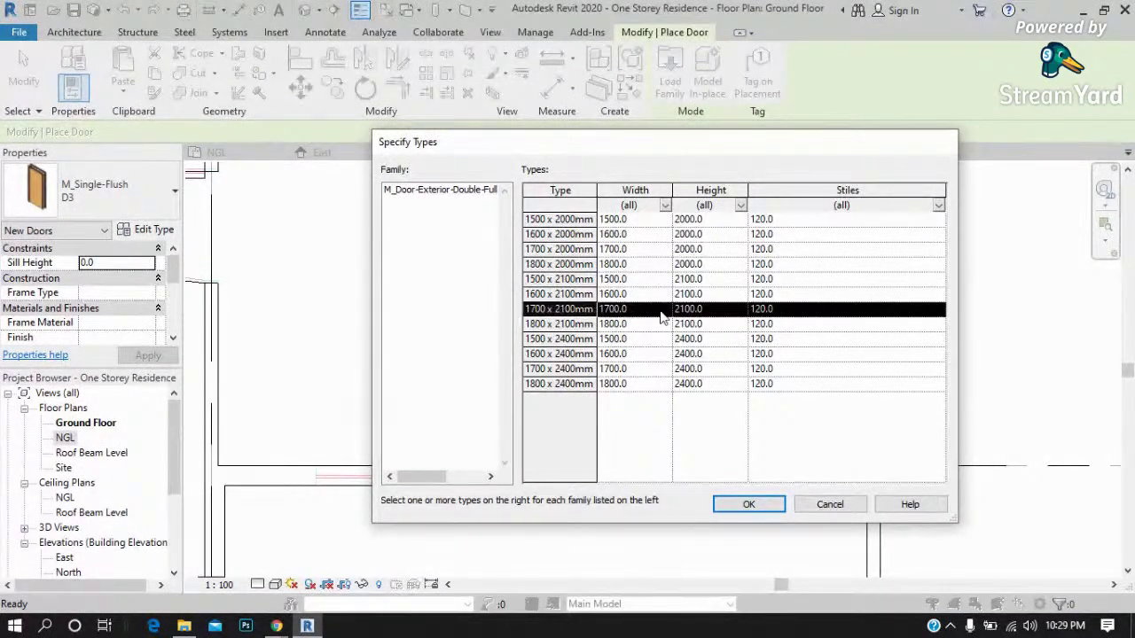
pyautogui.click(745, 504)
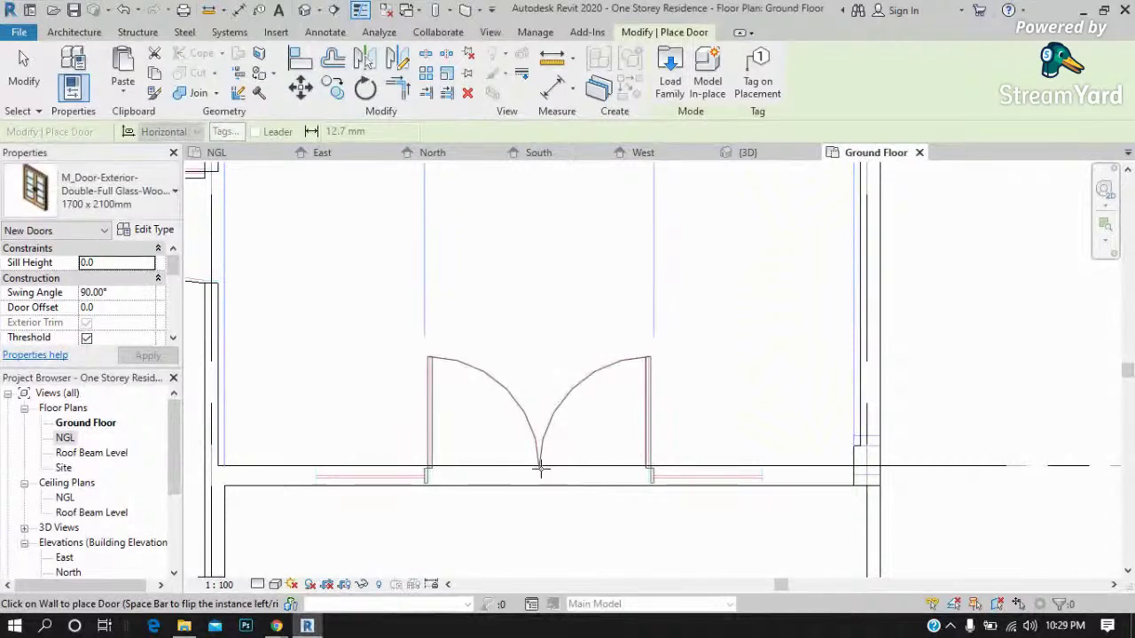
pyautogui.click(540, 470)
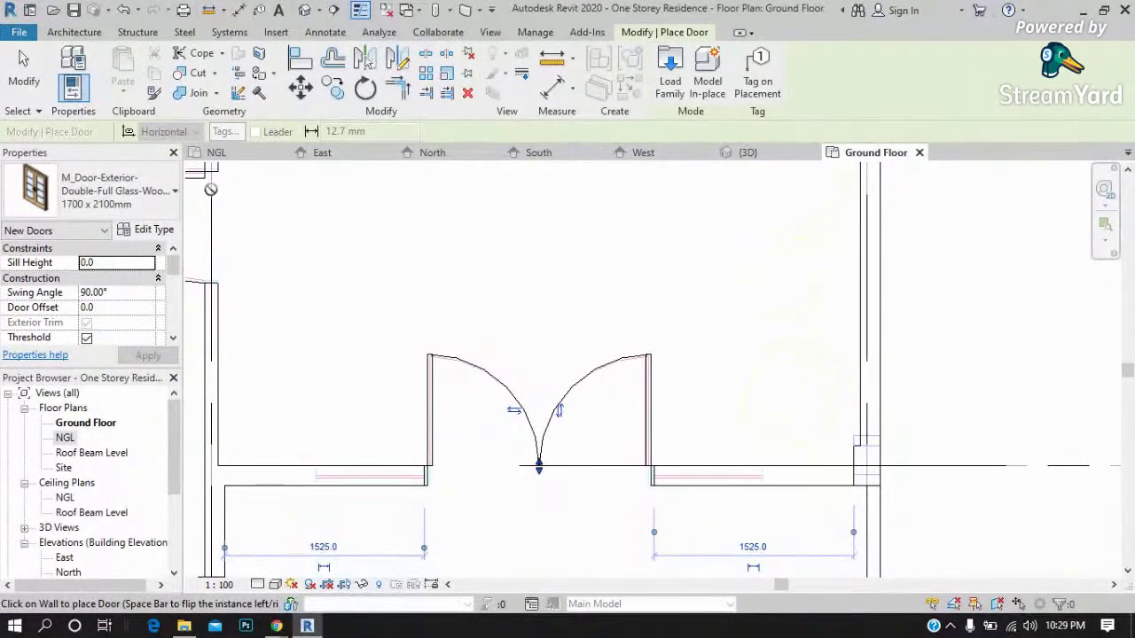
pyautogui.click(78, 33)
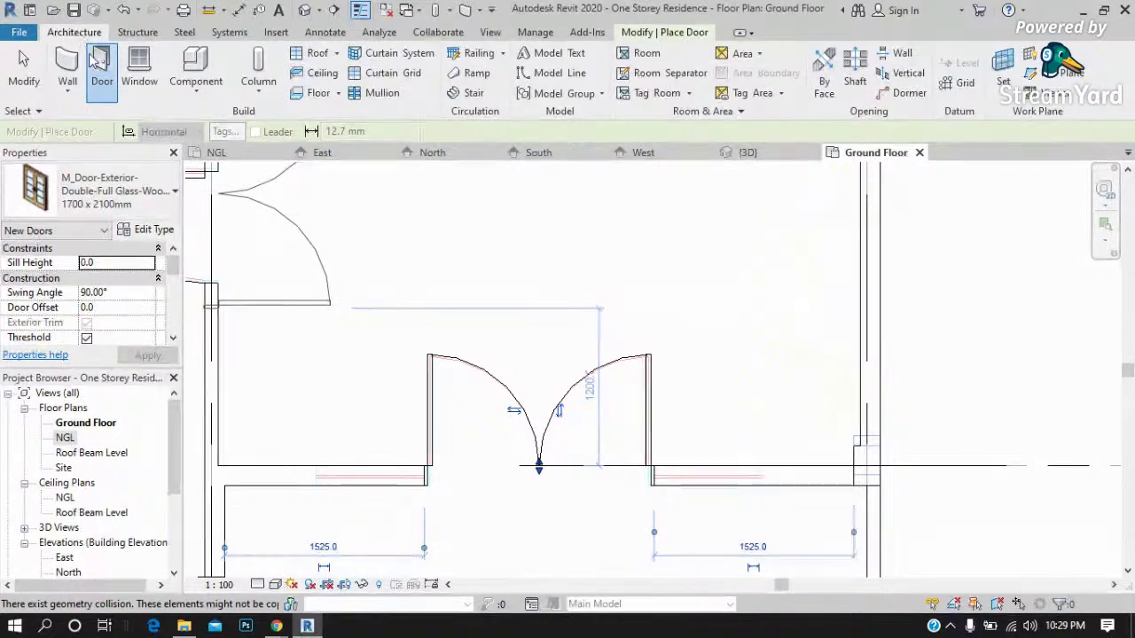
# Start the Window tool with the M_Fixed 0915 x 0610mm window type.
pyautogui.click(137, 82)
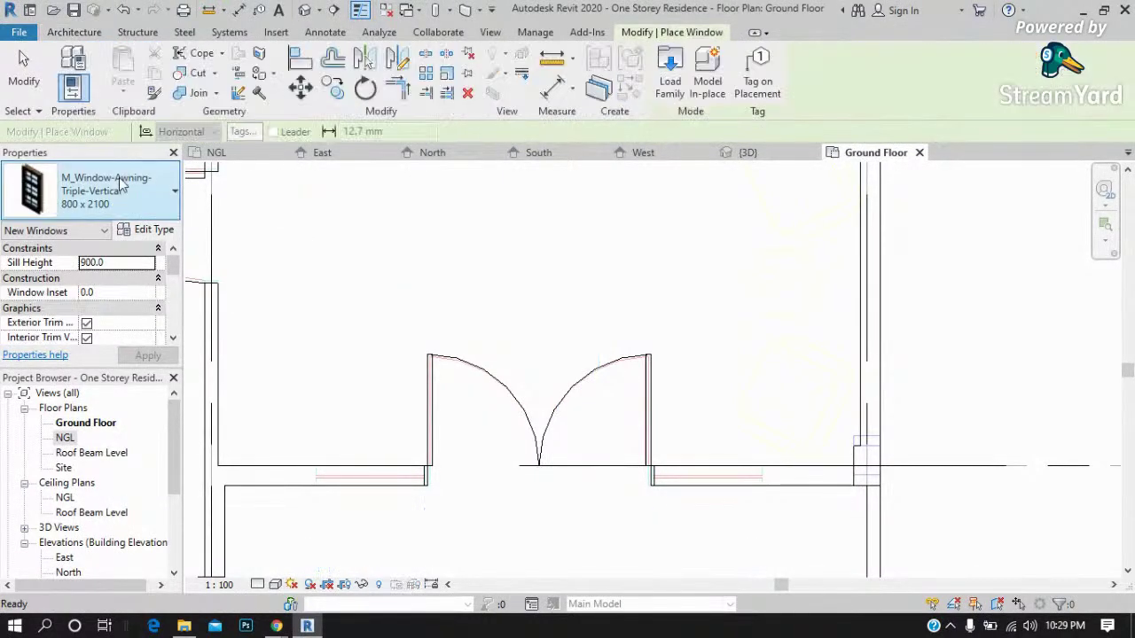
pyautogui.click(174, 194)
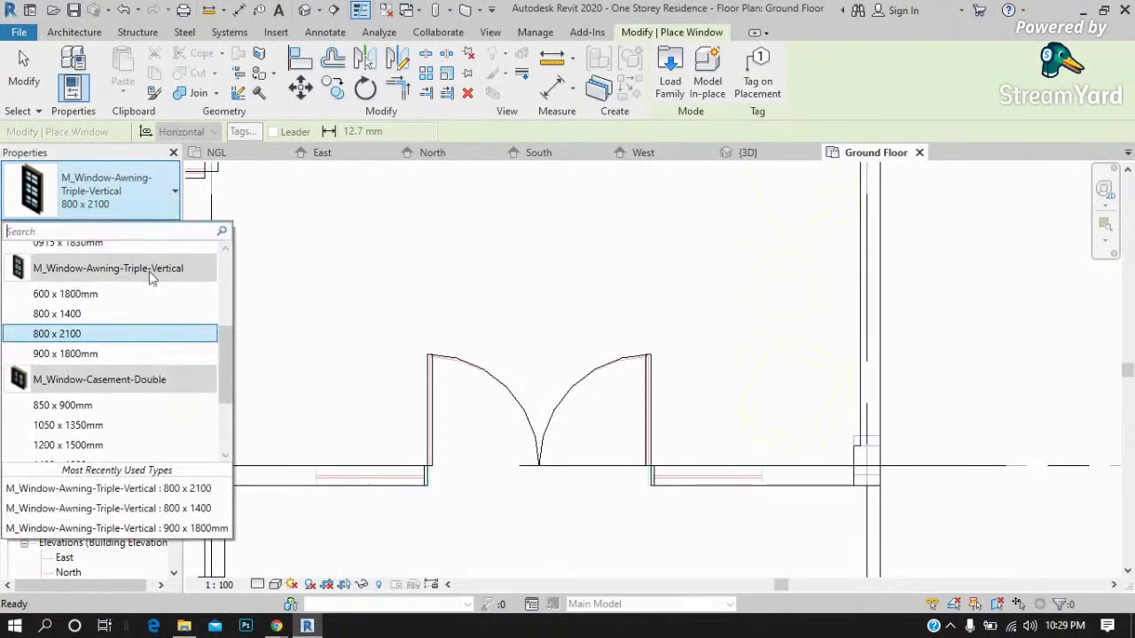
pyautogui.scroll(3, 114, 405)
pyautogui.scroll(1, 112, 401)
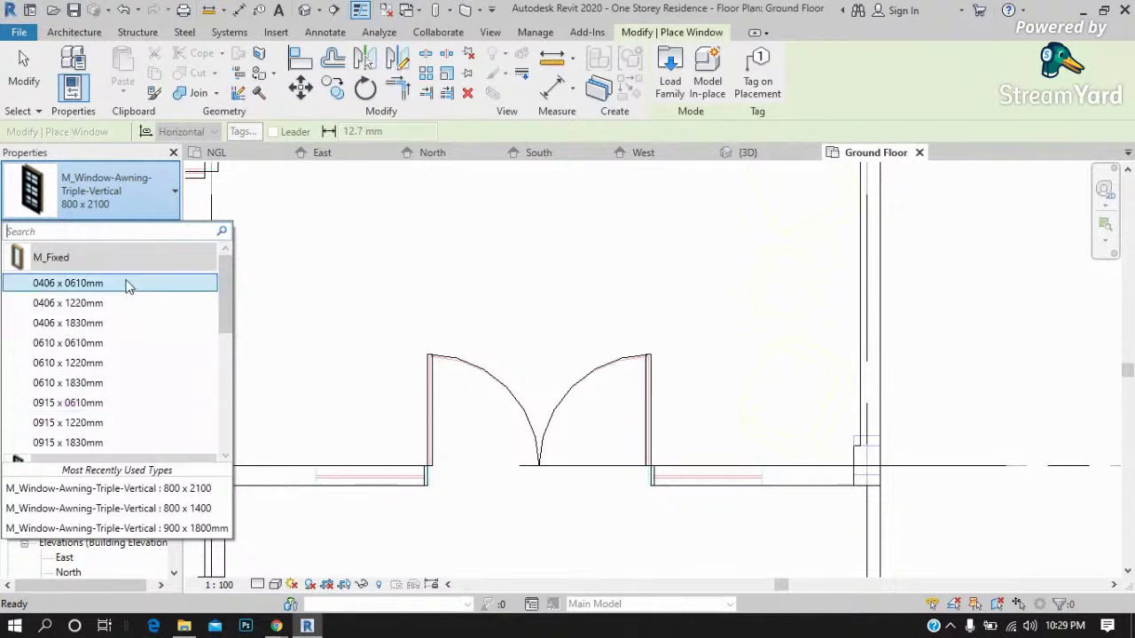
pyautogui.click(102, 404)
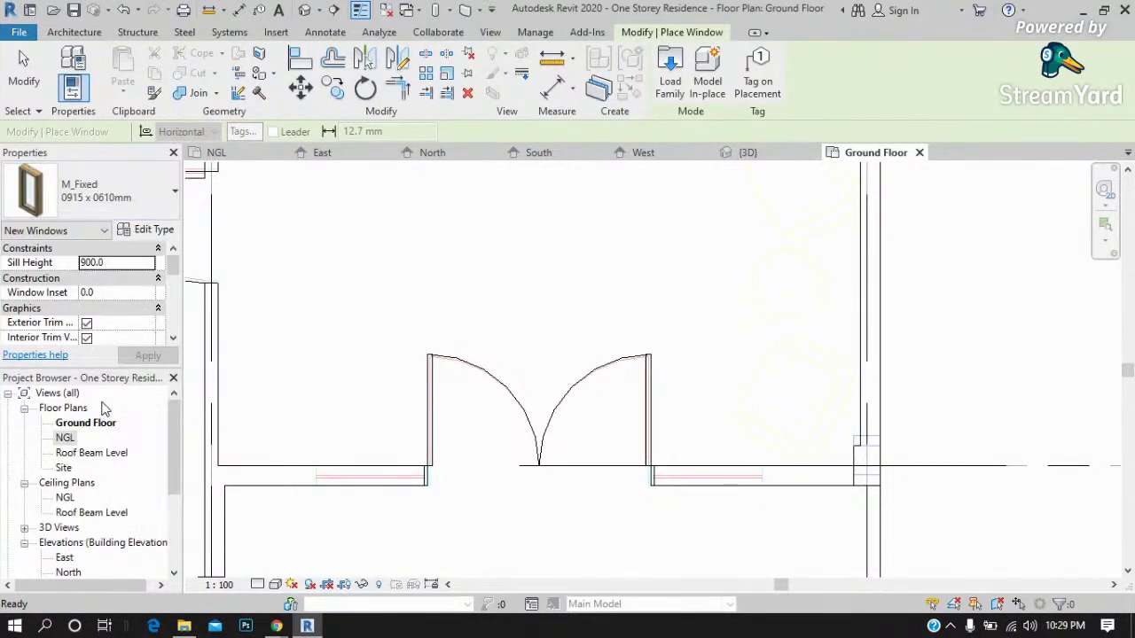
# Duplicate it as type W1 with Height 2100 and Width 850.
pyautogui.click(146, 231)
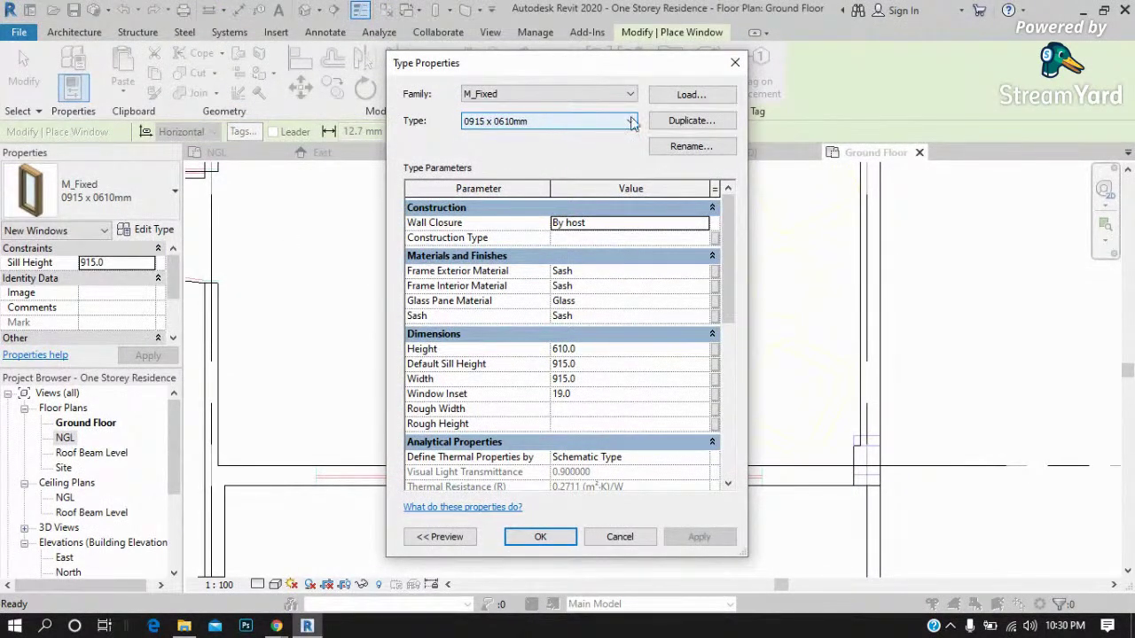
pyautogui.click(682, 121)
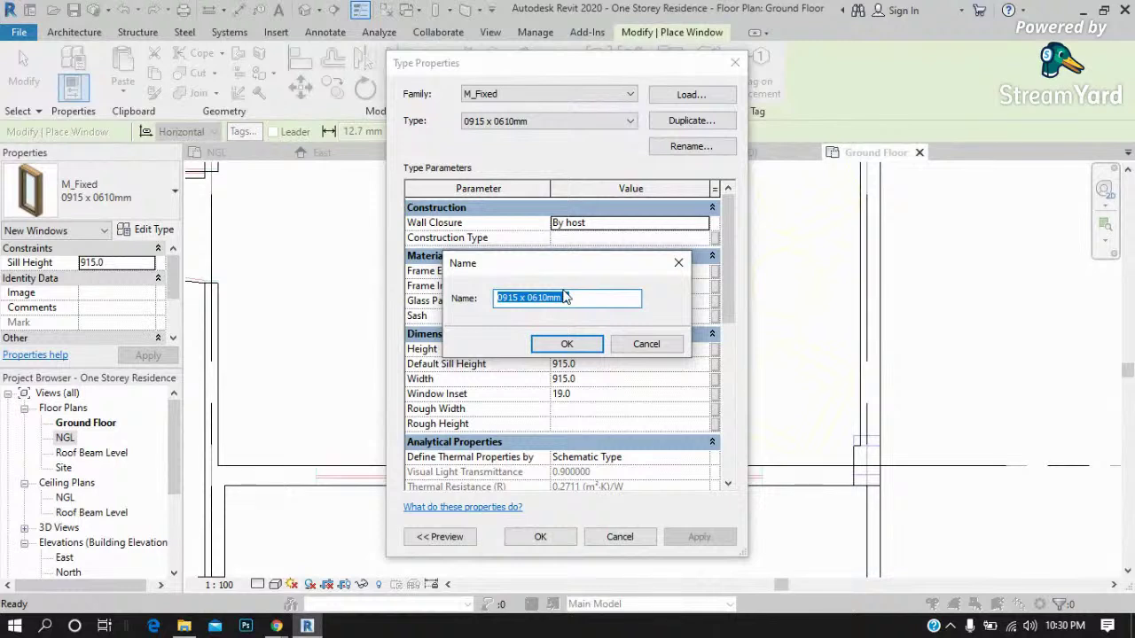
pyautogui.click(567, 344)
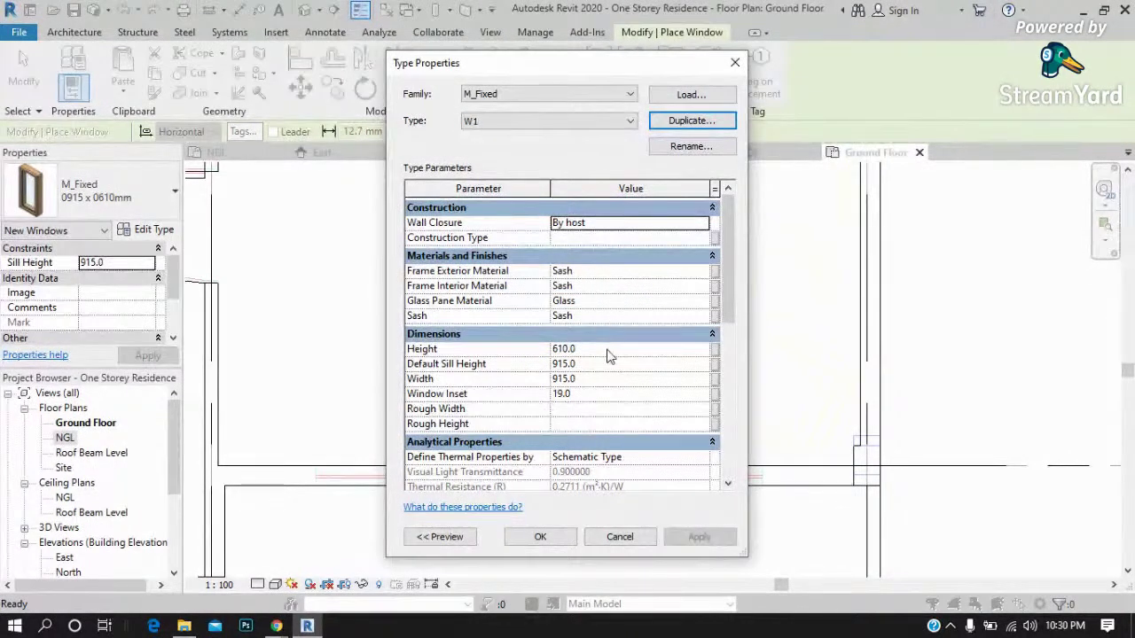
pyautogui.click(587, 349)
pyautogui.write('210')
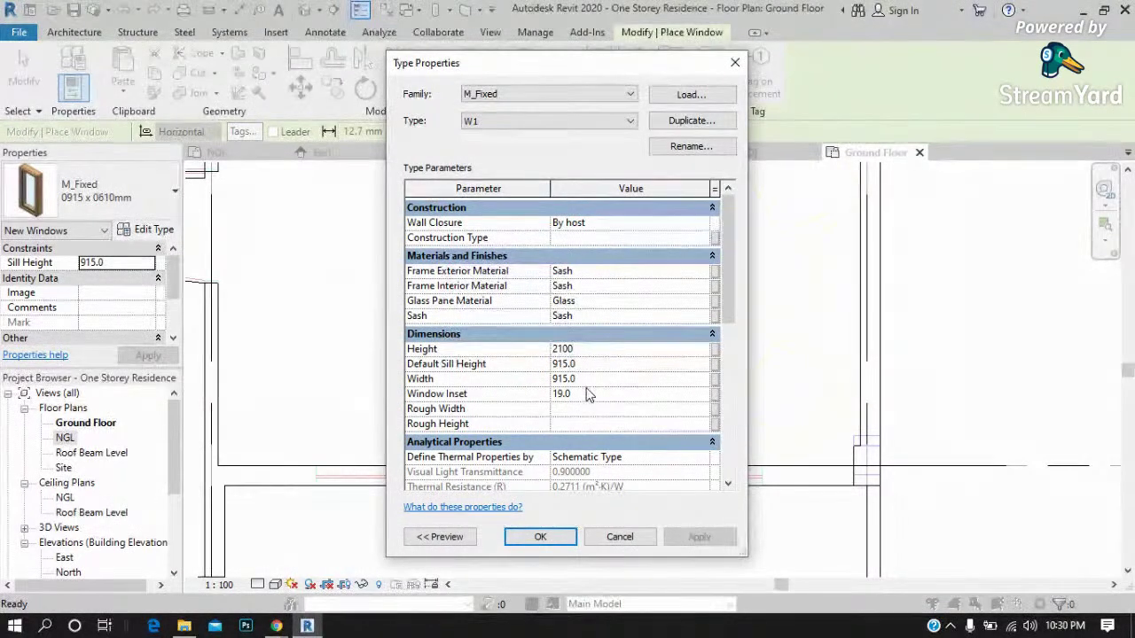
pyautogui.write('0')
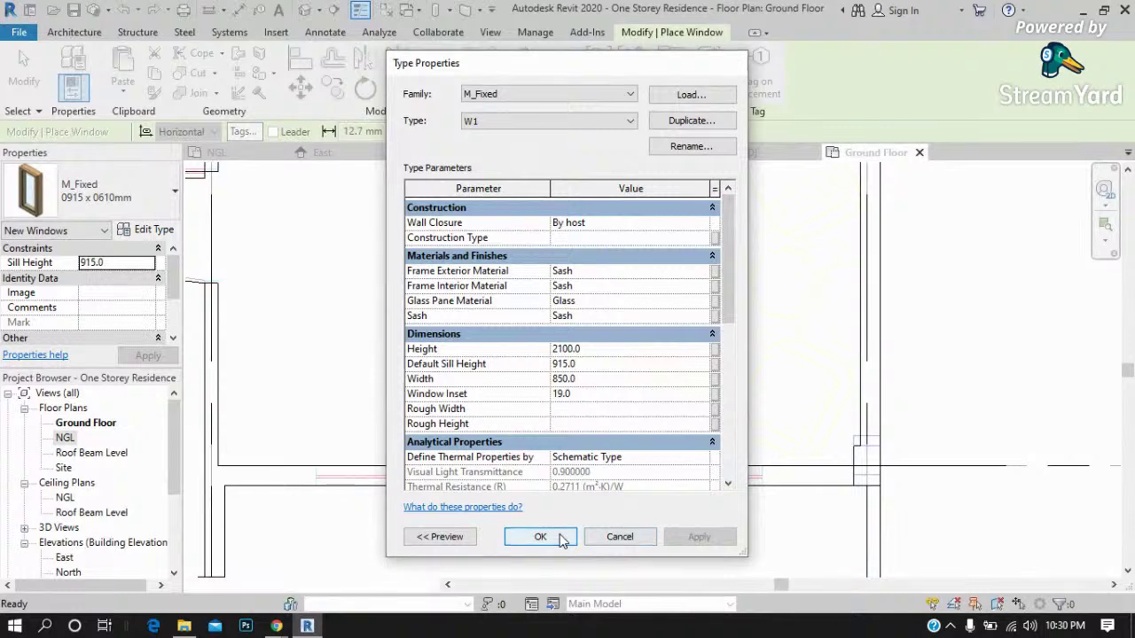
pyautogui.click(540, 537)
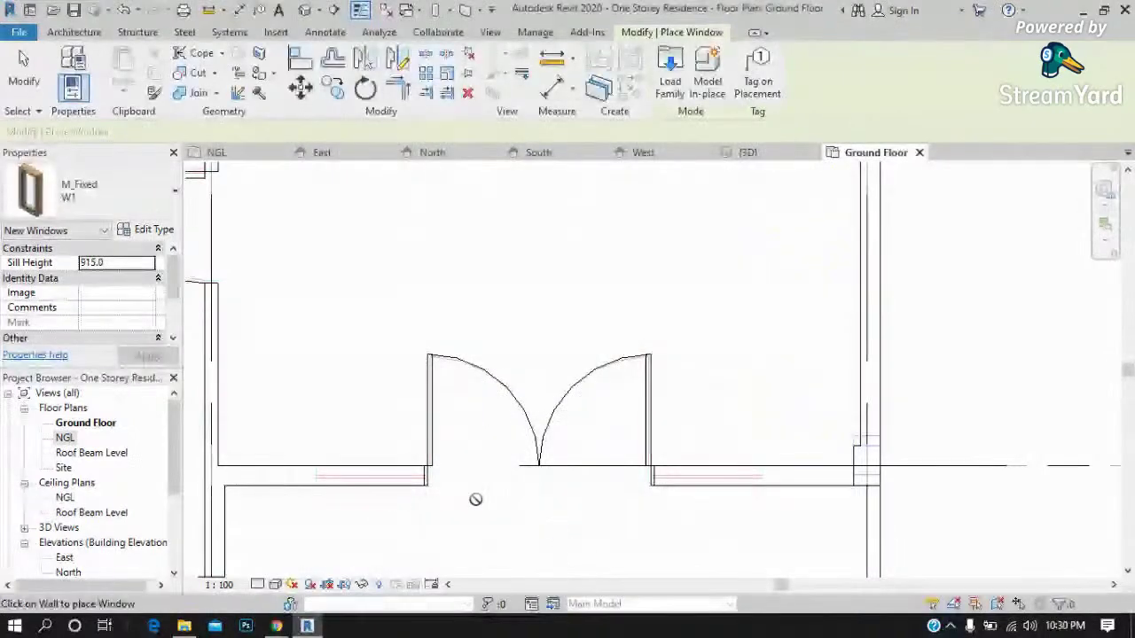
# Place a W1 window in the wall left of the double door, then exit placement.
pyautogui.click(354, 487)
pyautogui.scroll(3, 327, 505)
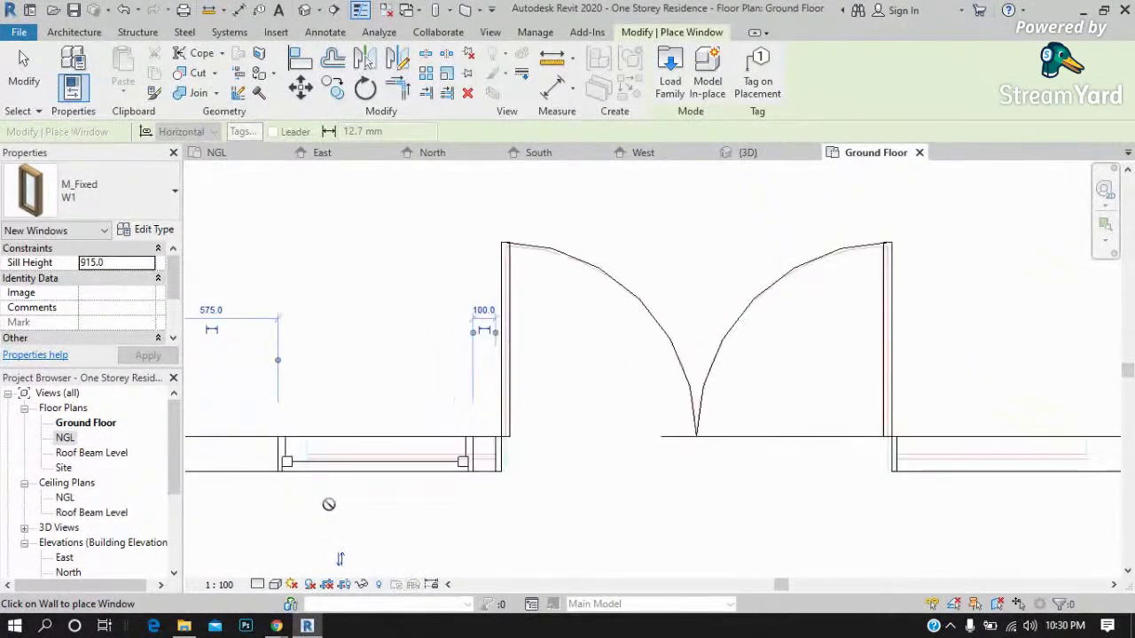
pyautogui.scroll(1, 328, 504)
pyautogui.press('Escape')
pyautogui.press('Escape')
pyautogui.press('d')
pyautogui.press('r')
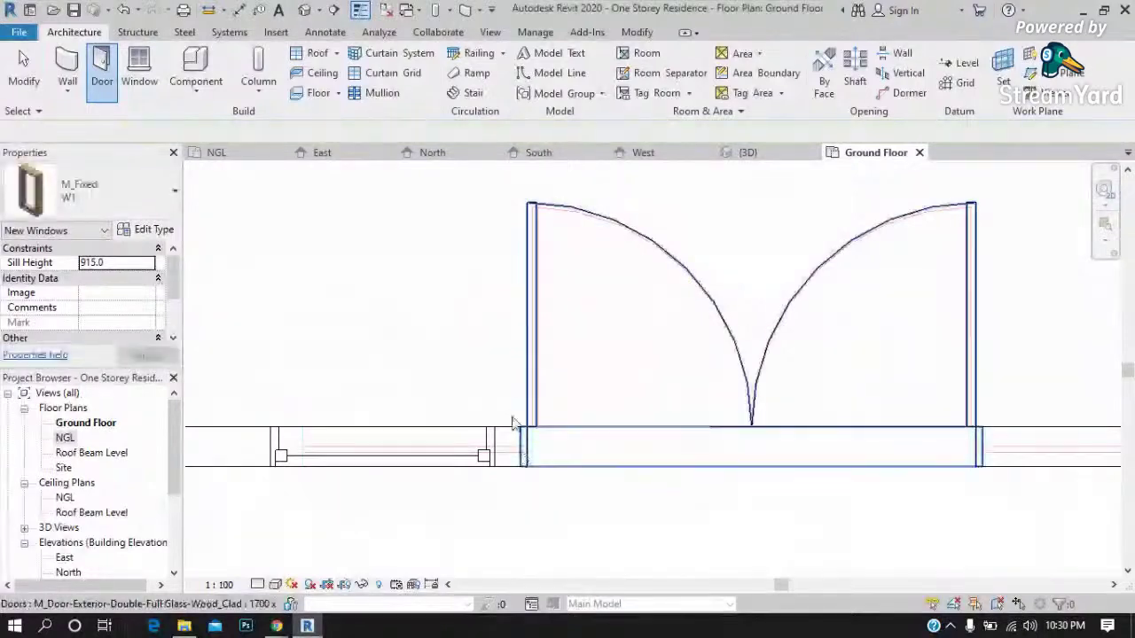
pyautogui.press('Escape')
pyautogui.press('Escape')
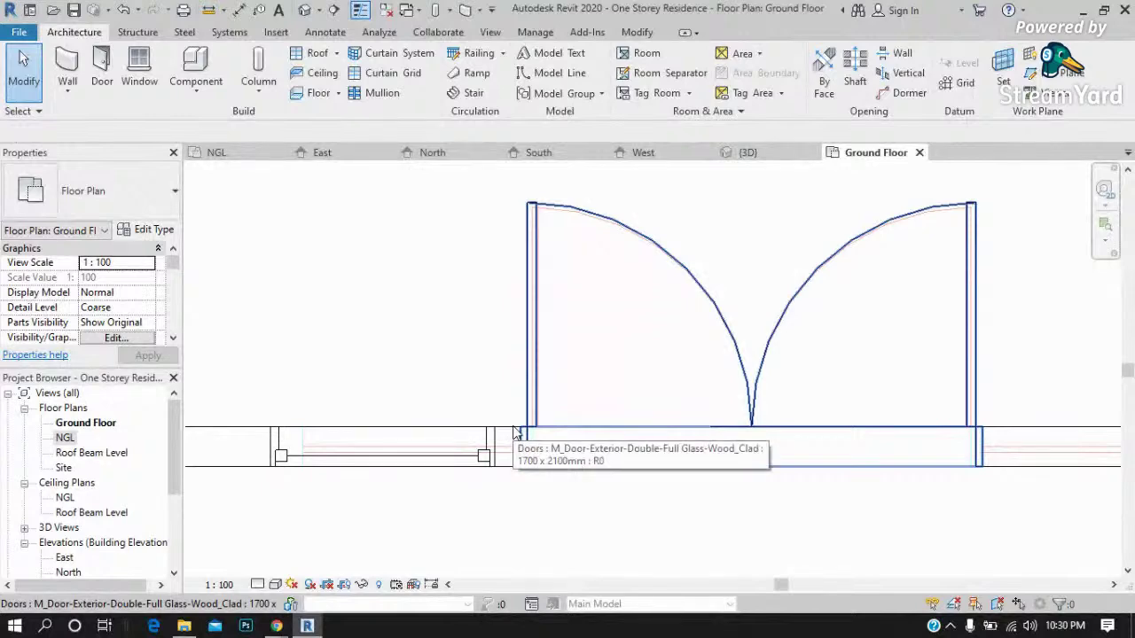
# Mirror a copy of the window across a vertical axis through the door's centre.
pyautogui.scroll(2, 512, 443)
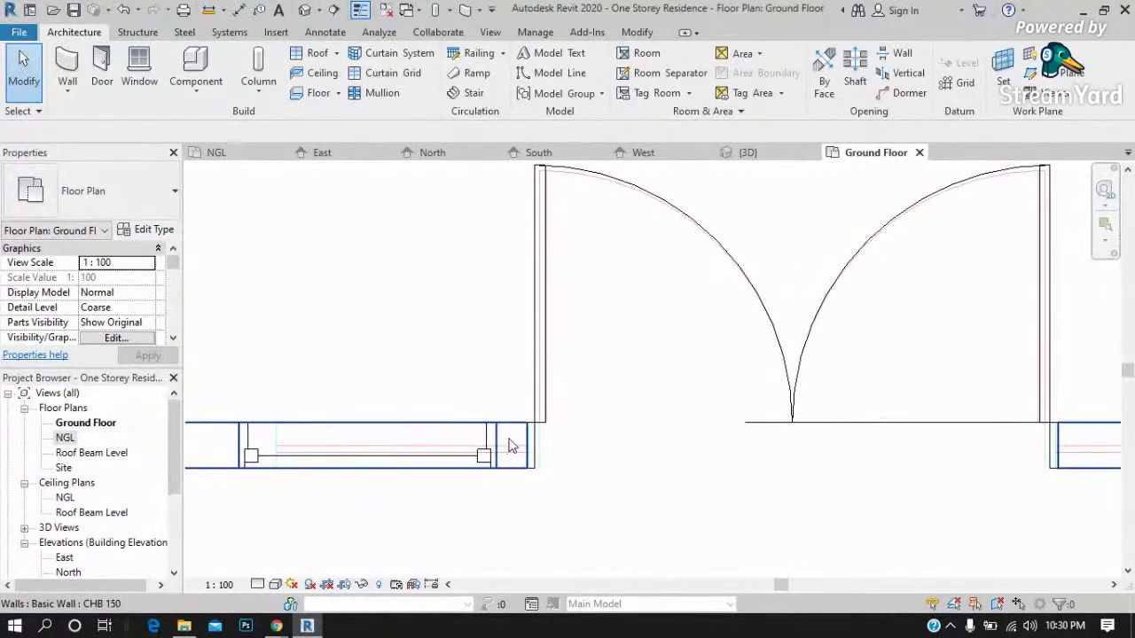
pyautogui.scroll(-1, 525, 443)
pyautogui.scroll(1, 523, 443)
pyautogui.scroll(-2, 484, 328)
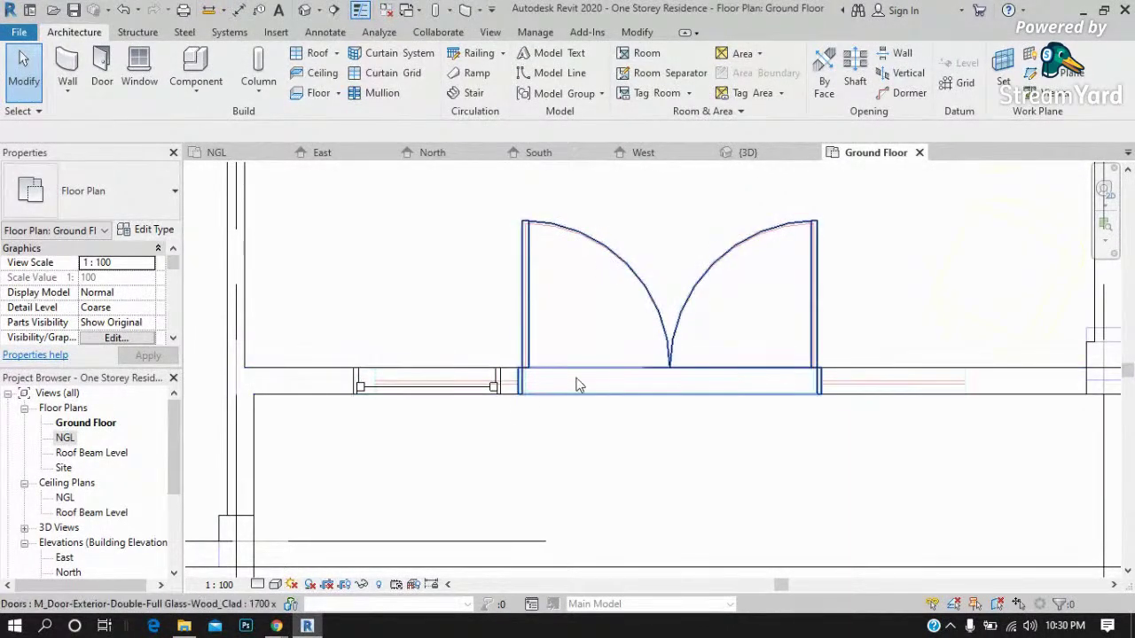
pyautogui.scroll(2, 496, 378)
pyautogui.scroll(2, 497, 378)
pyautogui.scroll(1, 484, 379)
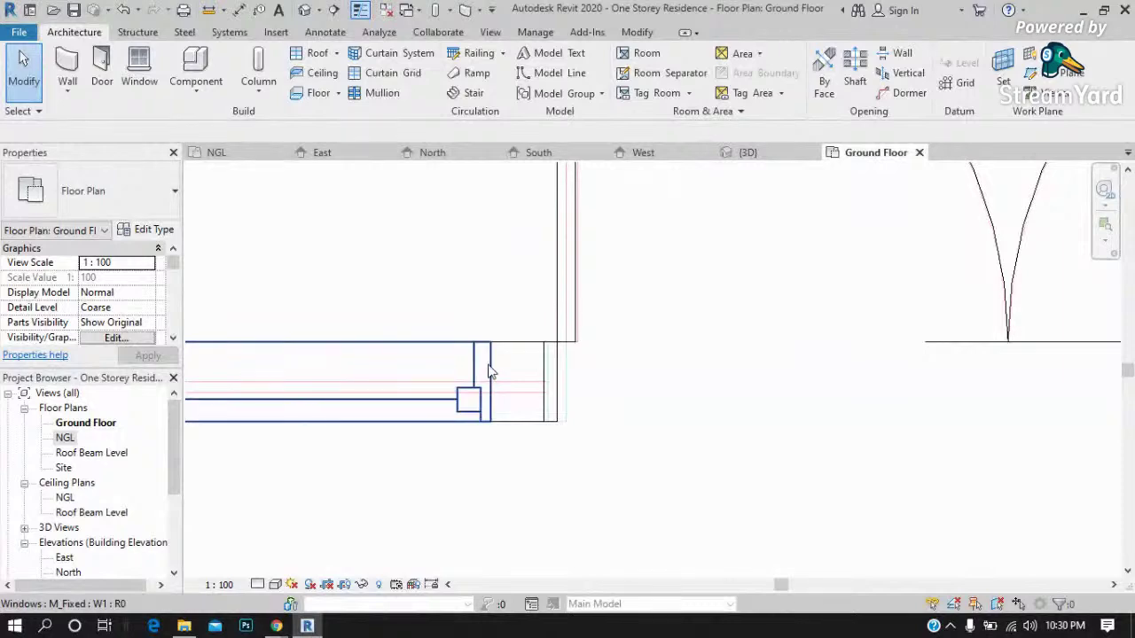
pyautogui.click(490, 372)
pyautogui.scroll(1, 489, 377)
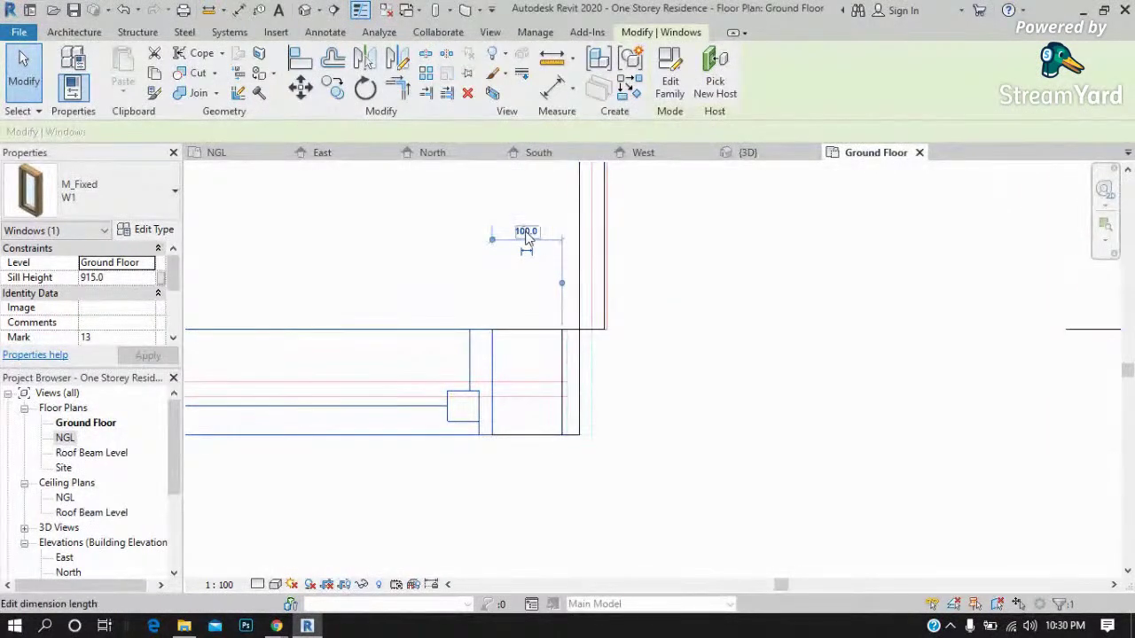
pyautogui.scroll(-3, 346, 373)
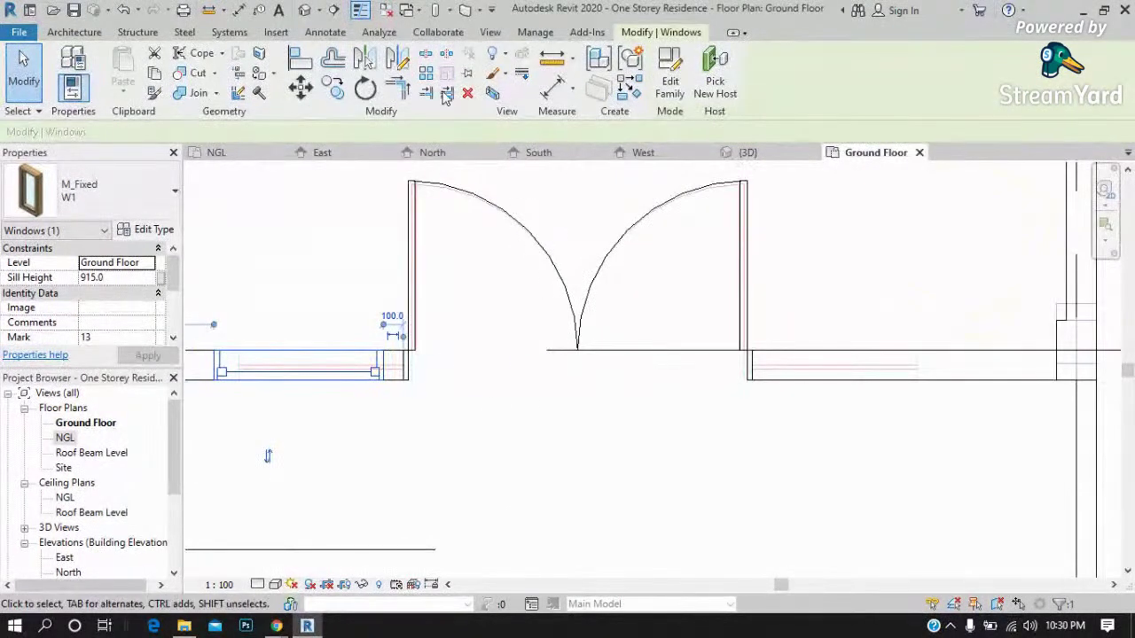
pyautogui.click(399, 60)
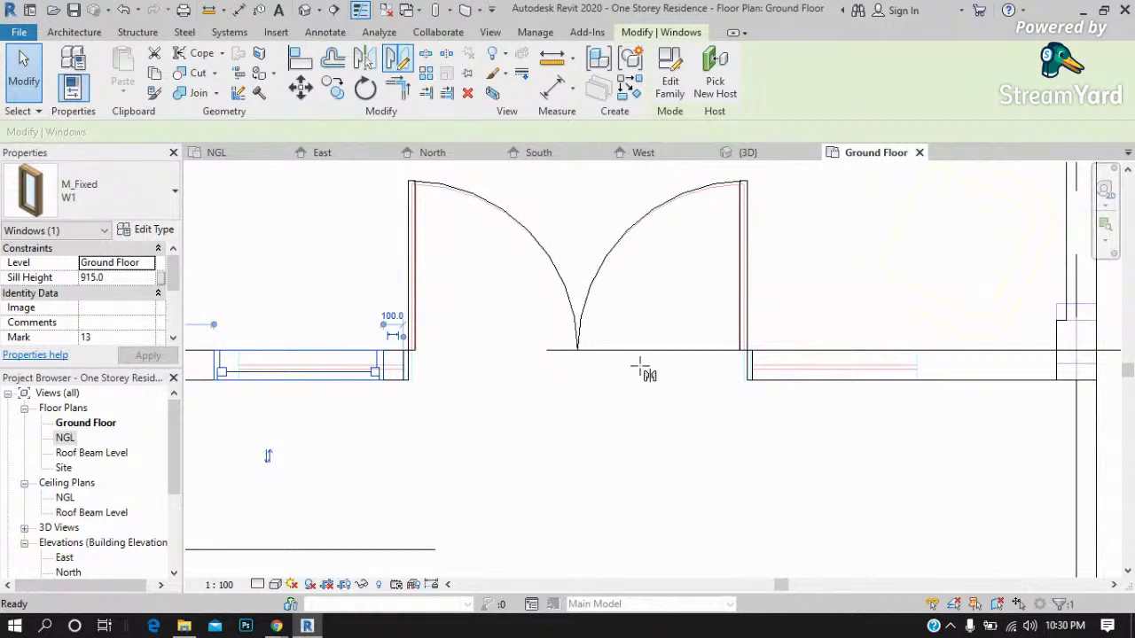
pyautogui.click(577, 350)
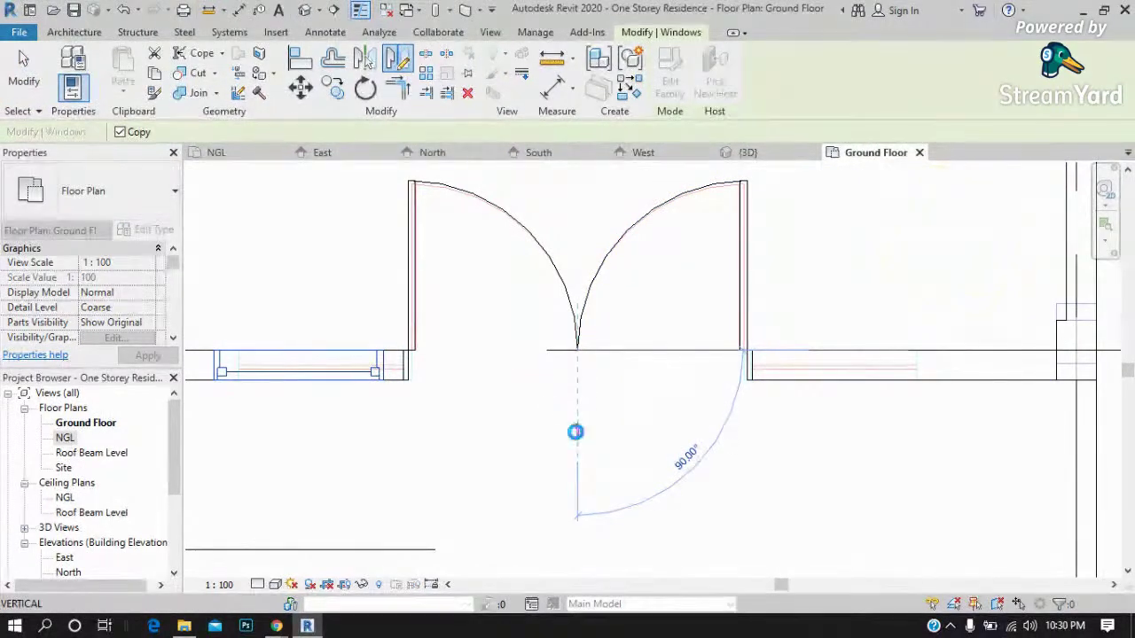
pyautogui.click(576, 434)
pyautogui.scroll(-2, 578, 440)
pyautogui.click(733, 154)
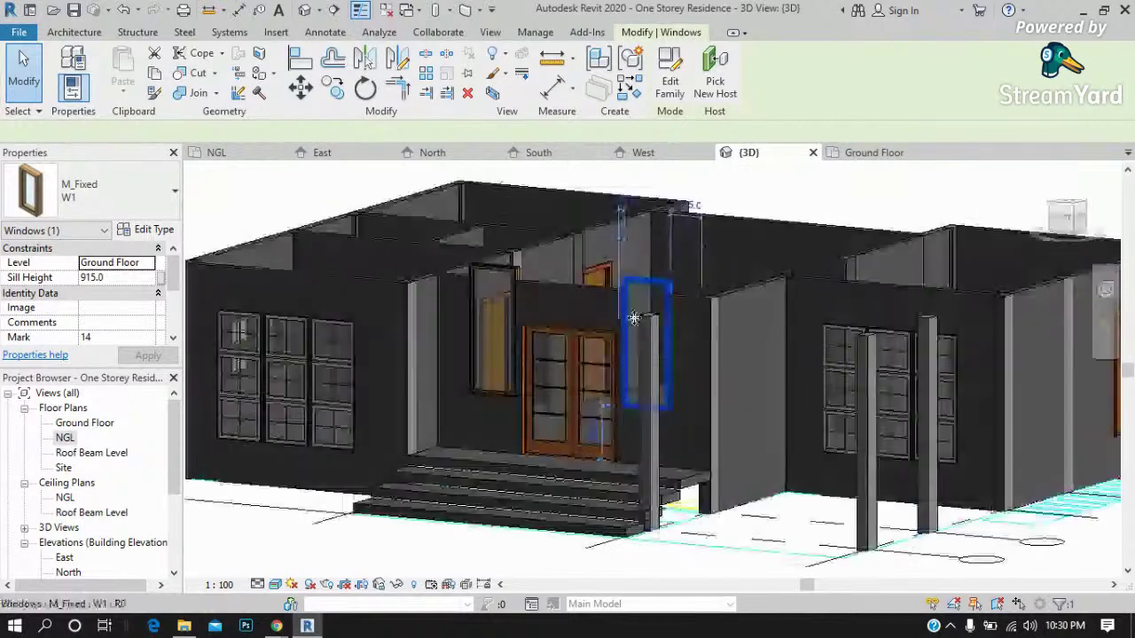
# Set the sill height of both fixed windows beside the entrance to 0.0.
pyautogui.scroll(3, 556, 387)
pyautogui.scroll(2, 441, 387)
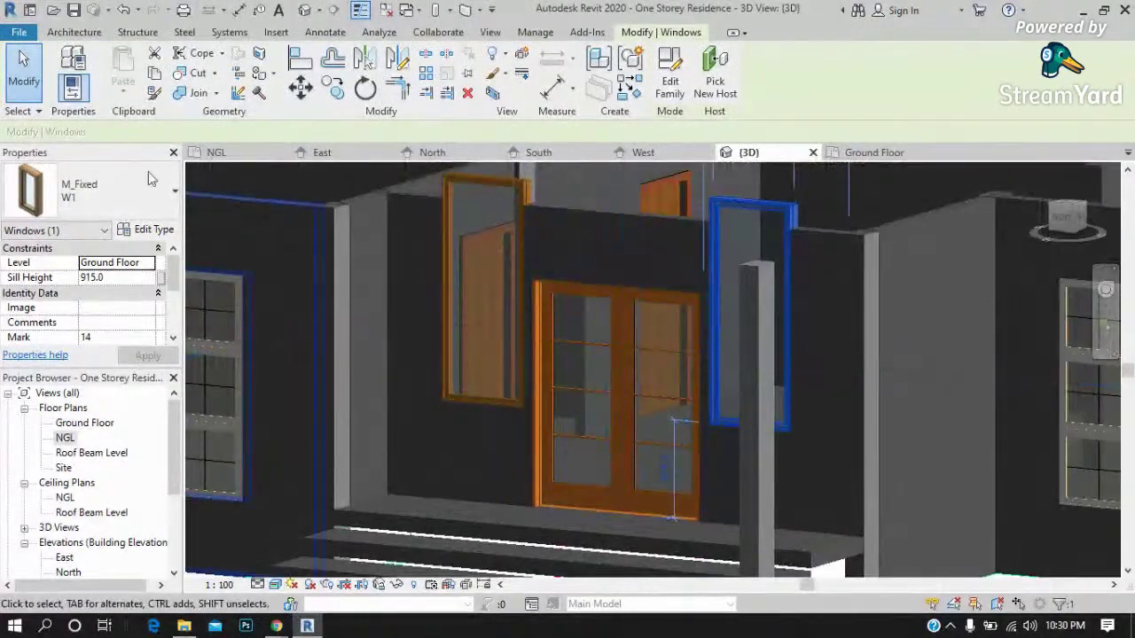
pyautogui.press('Escape')
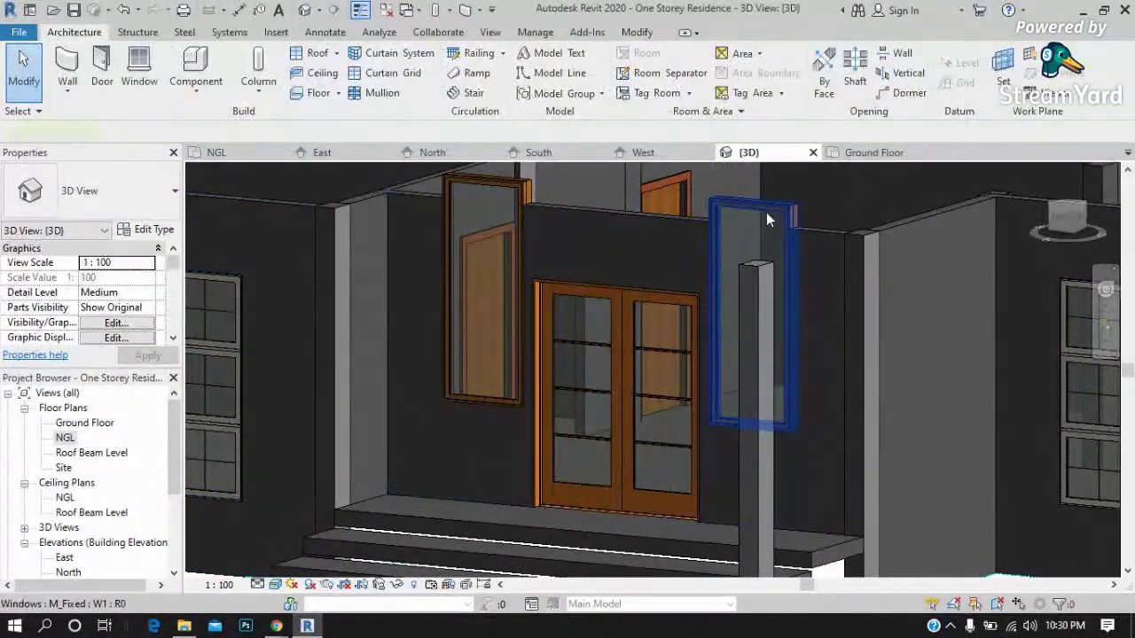
pyautogui.click(766, 212)
pyautogui.click(129, 278)
pyautogui.write('0')
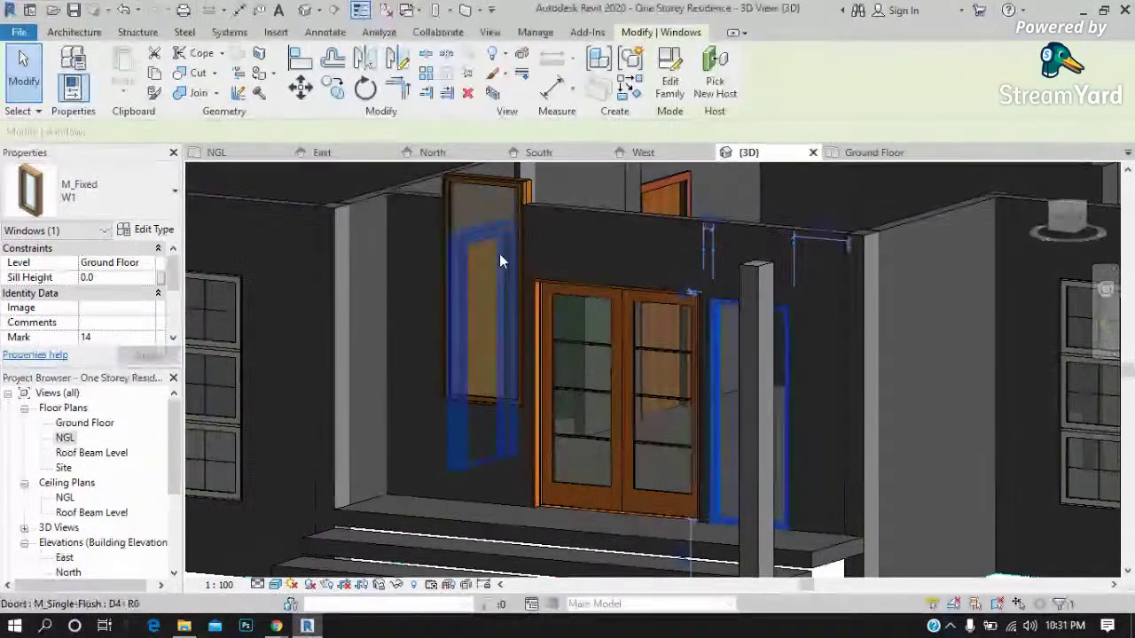
pyautogui.click(514, 200)
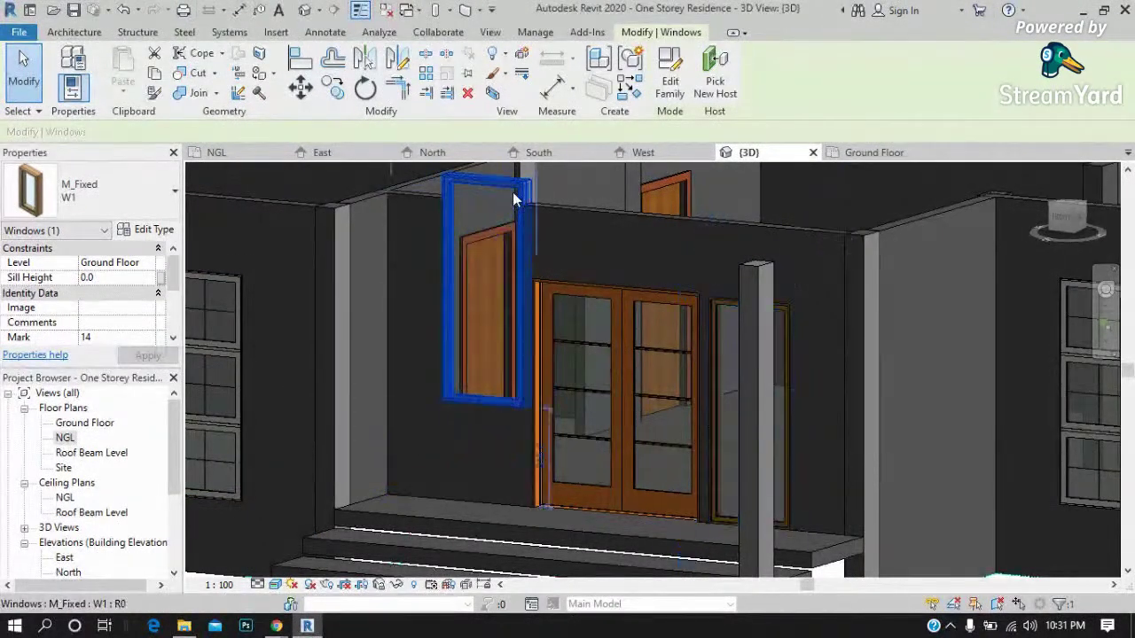
pyautogui.click(127, 278)
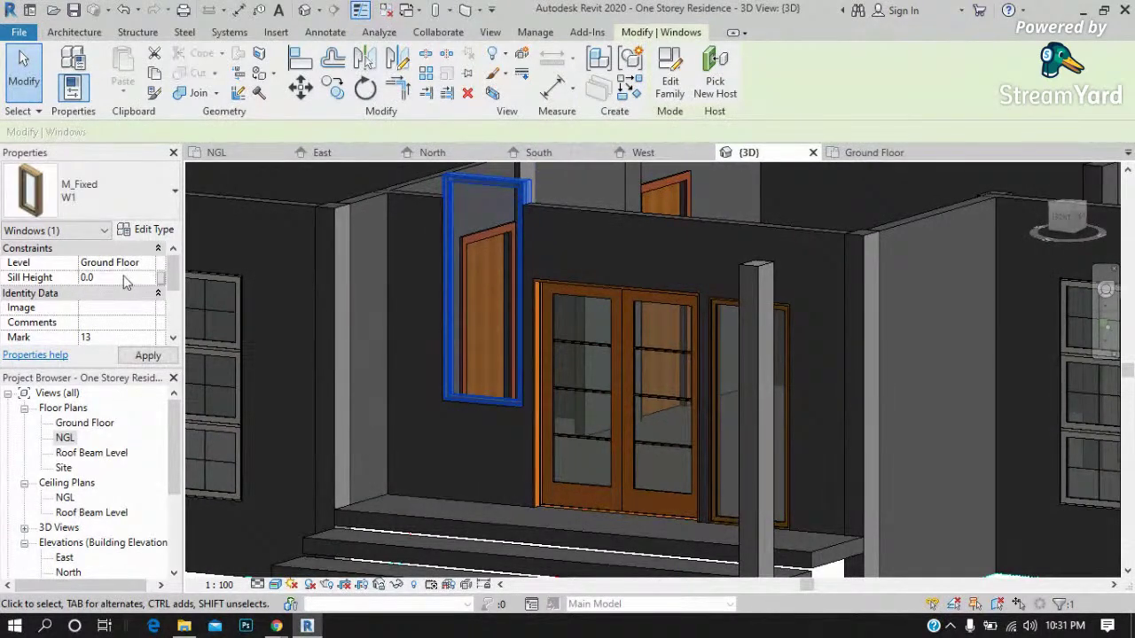
pyautogui.click(147, 355)
# Select the right fixed window and open its M_Fixed family for editing.
pyautogui.keyDown('shift'); pyautogui.moveTo(467, 367); pyautogui.dragTo(950, 379, button='middle'); pyautogui.keyUp('shift')
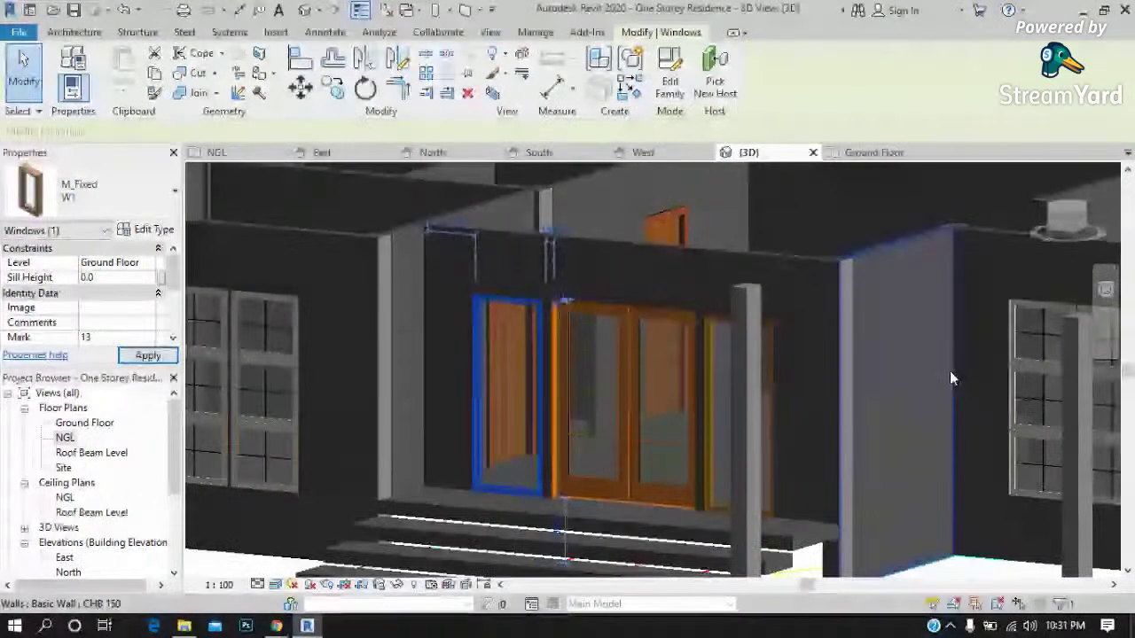
pyautogui.click(949, 379)
pyautogui.scroll(3, 786, 530)
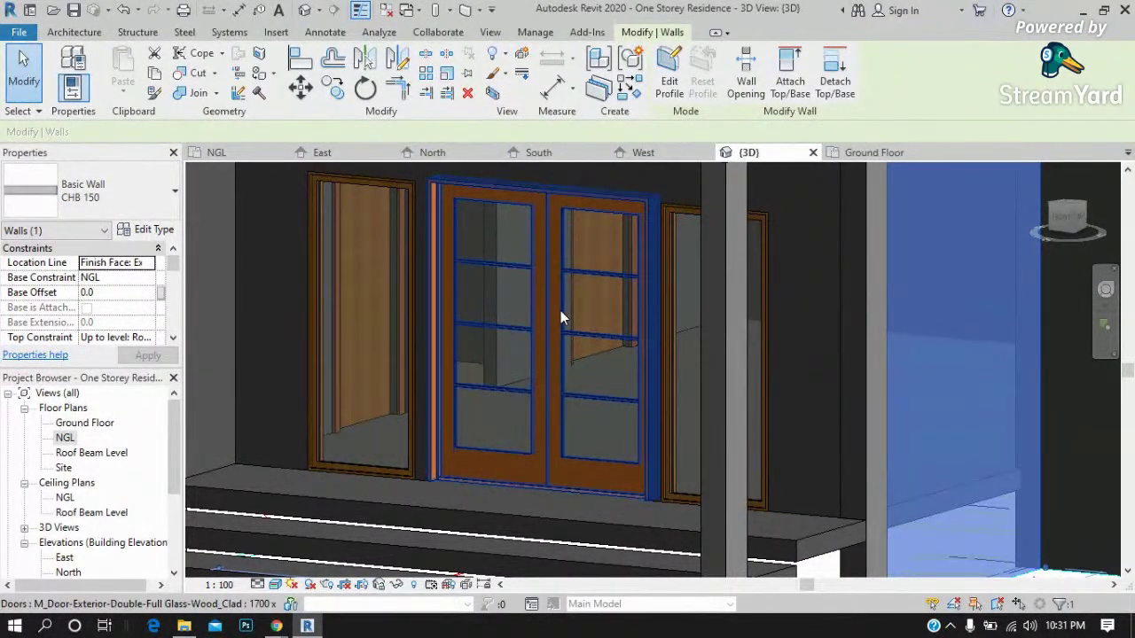
pyautogui.click(674, 457)
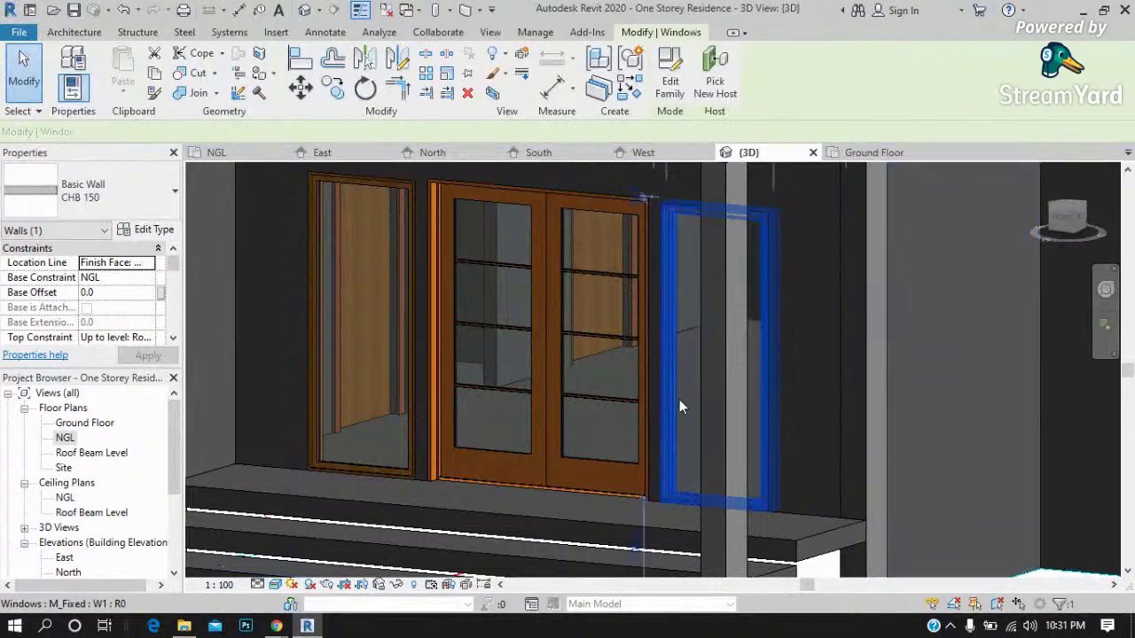
pyautogui.click(677, 69)
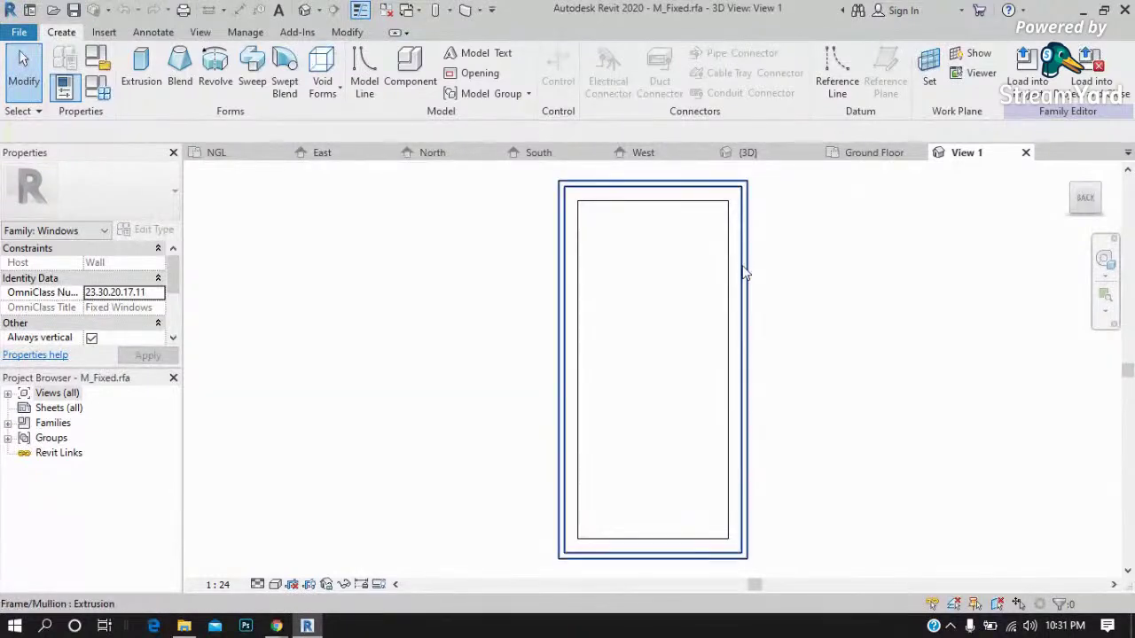
pyautogui.moveTo(873, 153)
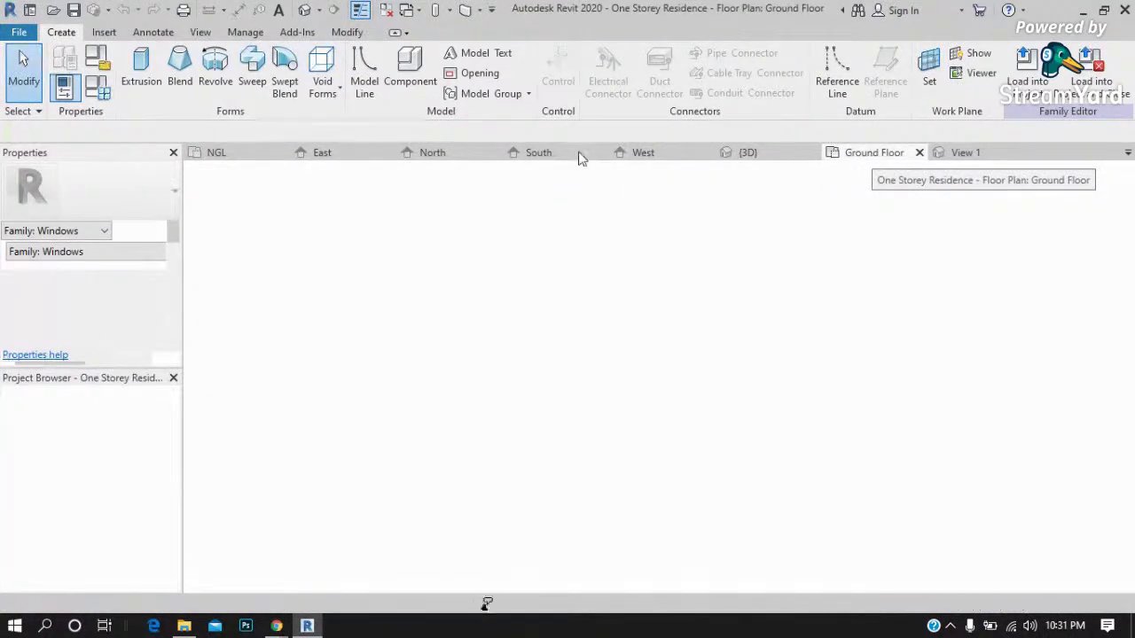
# Review the North, East and South elevations, centring on the entrance door's lower panels.
pyautogui.click(443, 156)
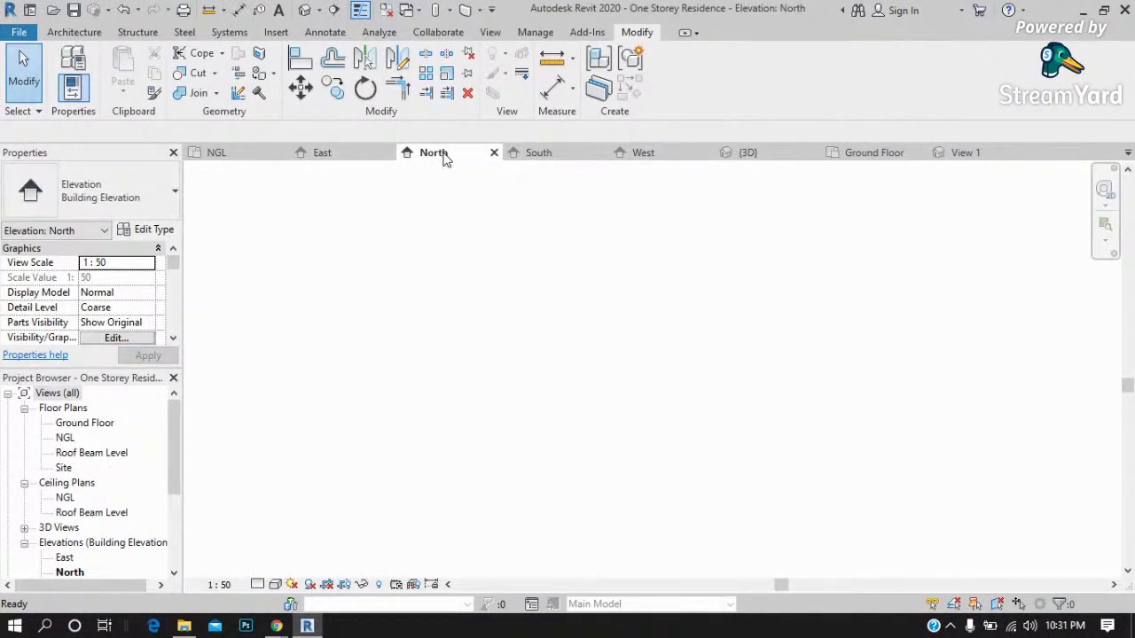
pyautogui.click(337, 163)
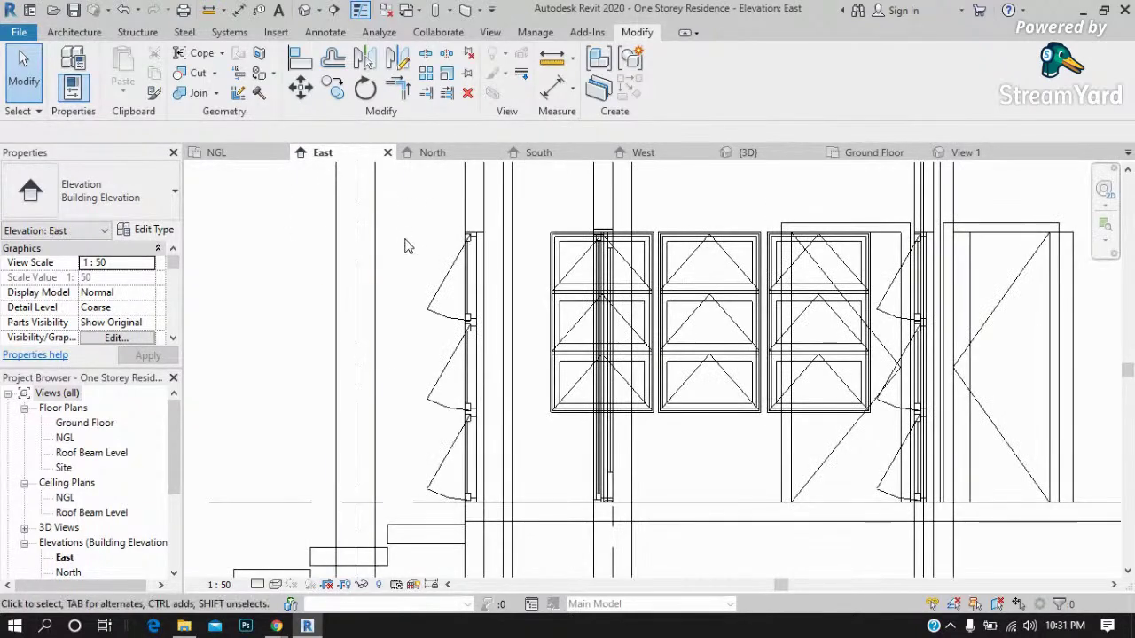
pyautogui.scroll(-3, 422, 356)
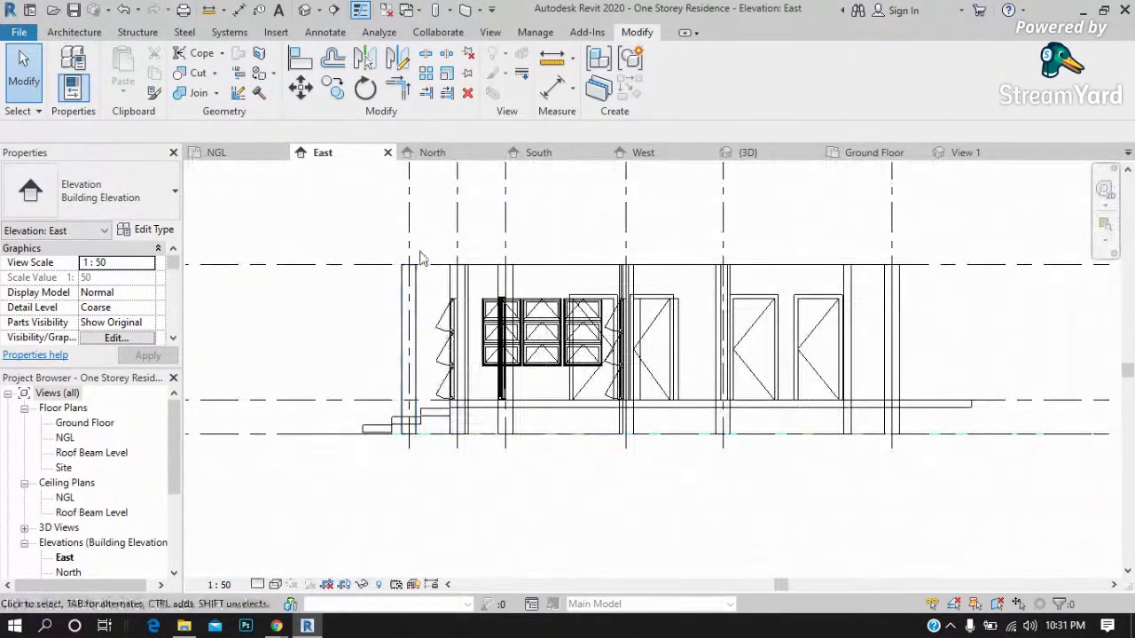
pyautogui.hotkey('ctrl', 'Tab')
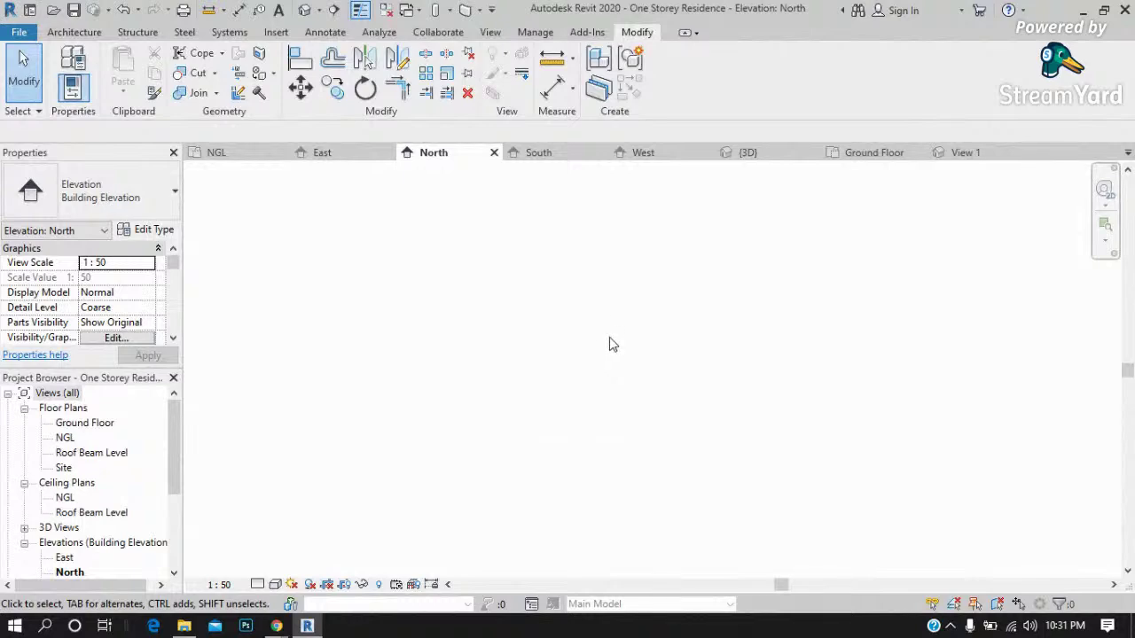
pyautogui.click(539, 154)
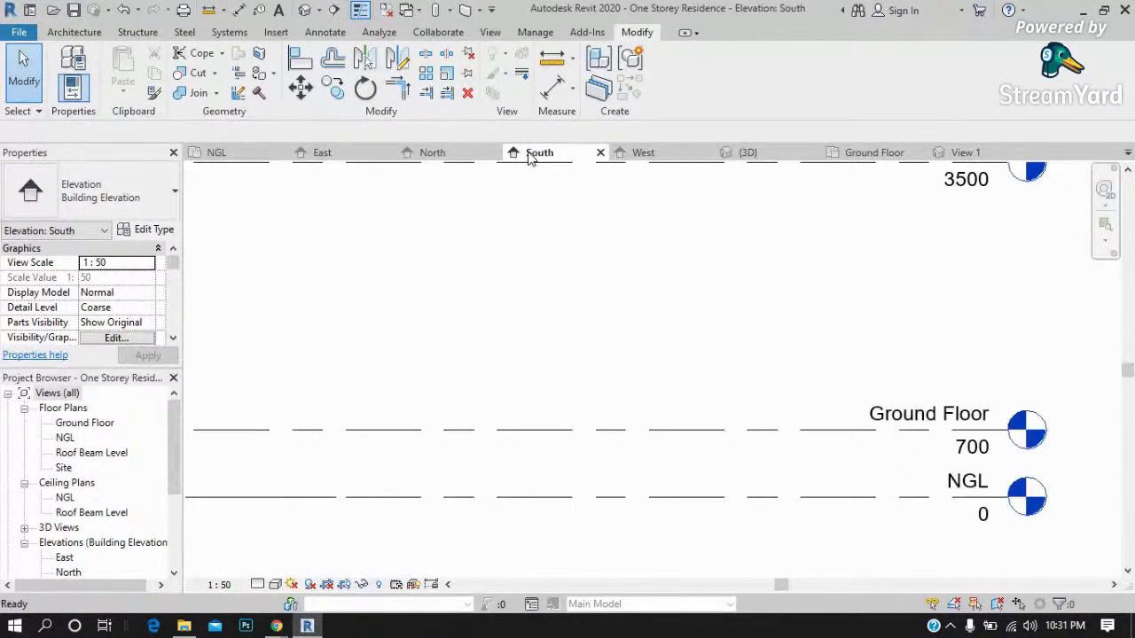
pyautogui.scroll(3, 666, 372)
pyautogui.scroll(3, 370, 378)
pyautogui.scroll(1, 603, 517)
pyautogui.scroll(2, 488, 487)
pyautogui.moveTo(430, 452); pyautogui.dragTo(547, 447, button='middle')
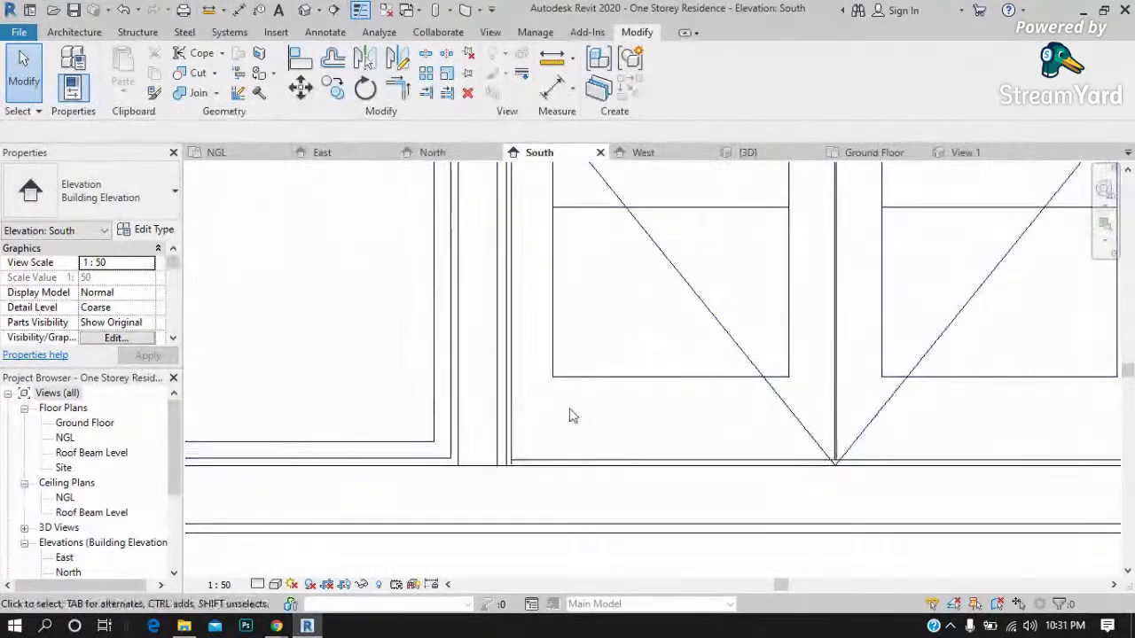
# Measure the door panel and frame heights with aligned dimensions, cancelling each.
pyautogui.click(552, 86)
pyautogui.click(588, 379)
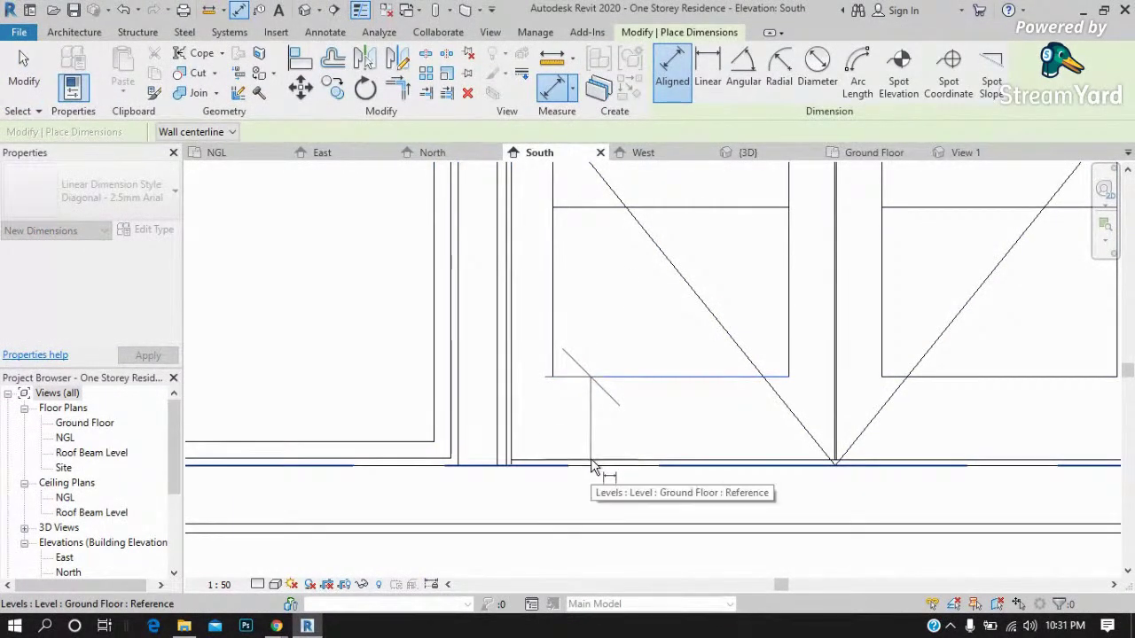
pyautogui.click(593, 467)
pyautogui.scroll(-2, 621, 453)
pyautogui.scroll(-2, 621, 452)
pyautogui.scroll(4, 620, 454)
pyautogui.press('Escape')
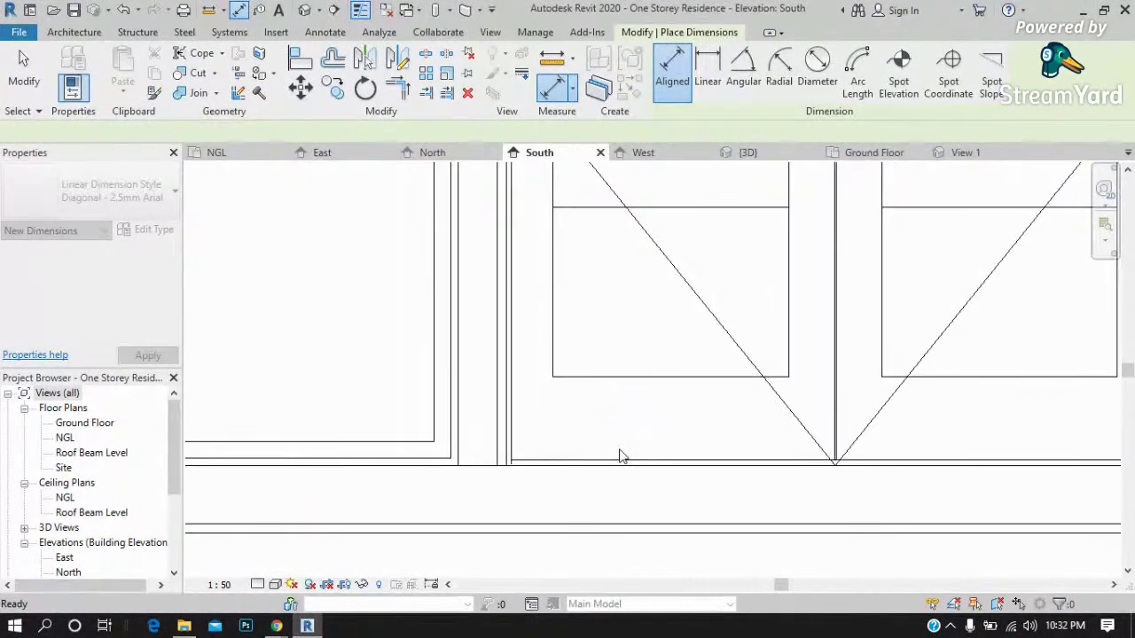
pyautogui.scroll(-2, 620, 456)
pyautogui.scroll(-2, 629, 423)
pyautogui.scroll(3, 618, 241)
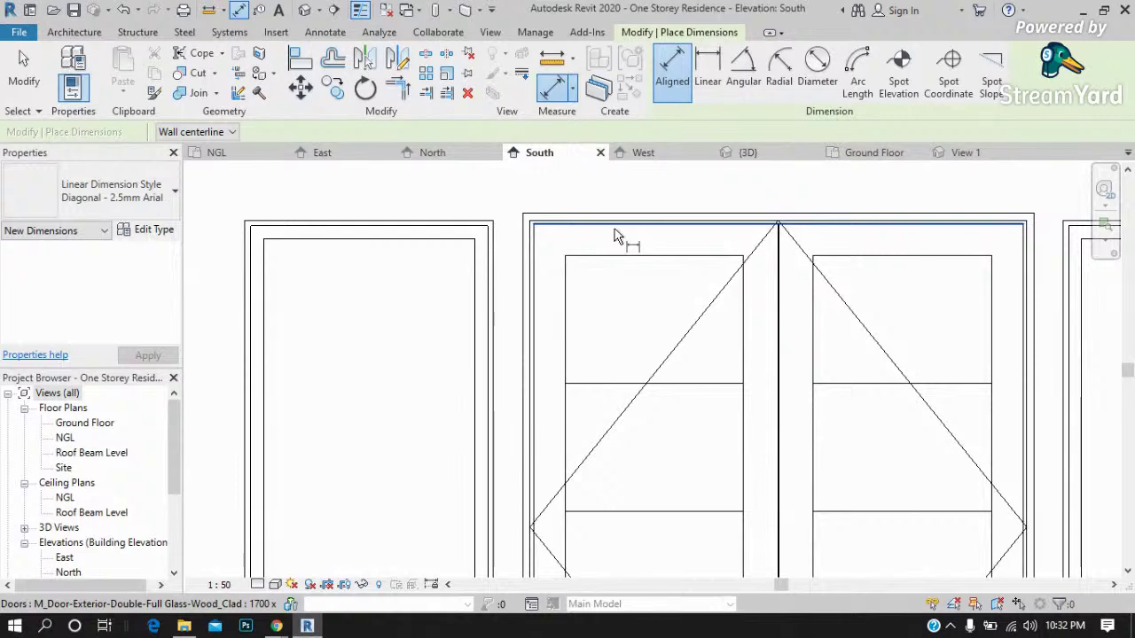
pyautogui.scroll(2, 618, 238)
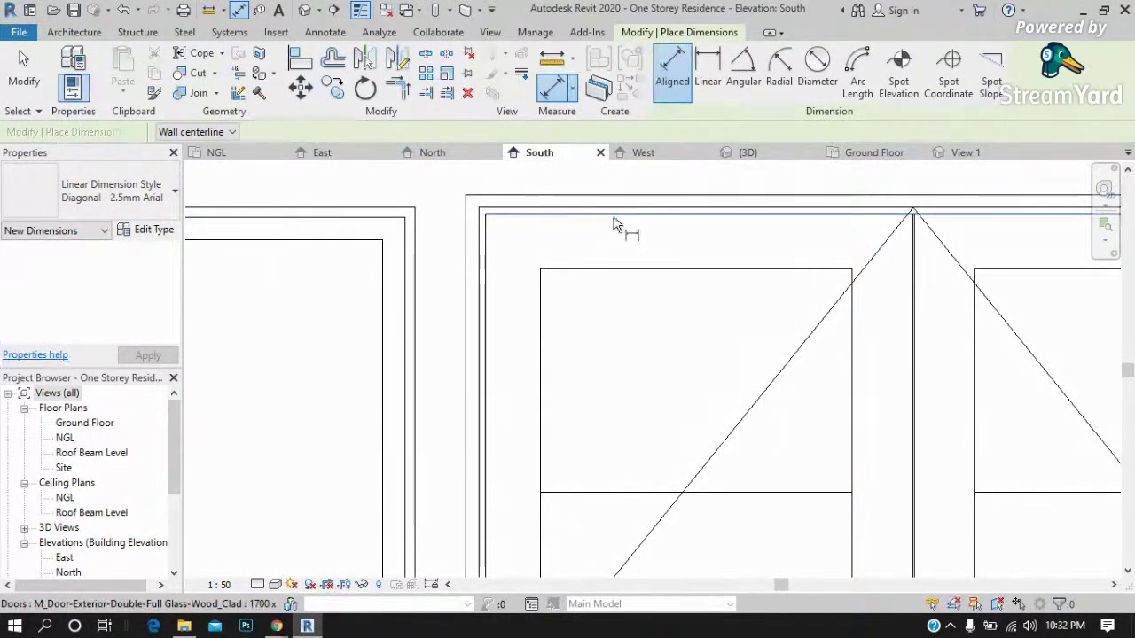
pyautogui.click(614, 219)
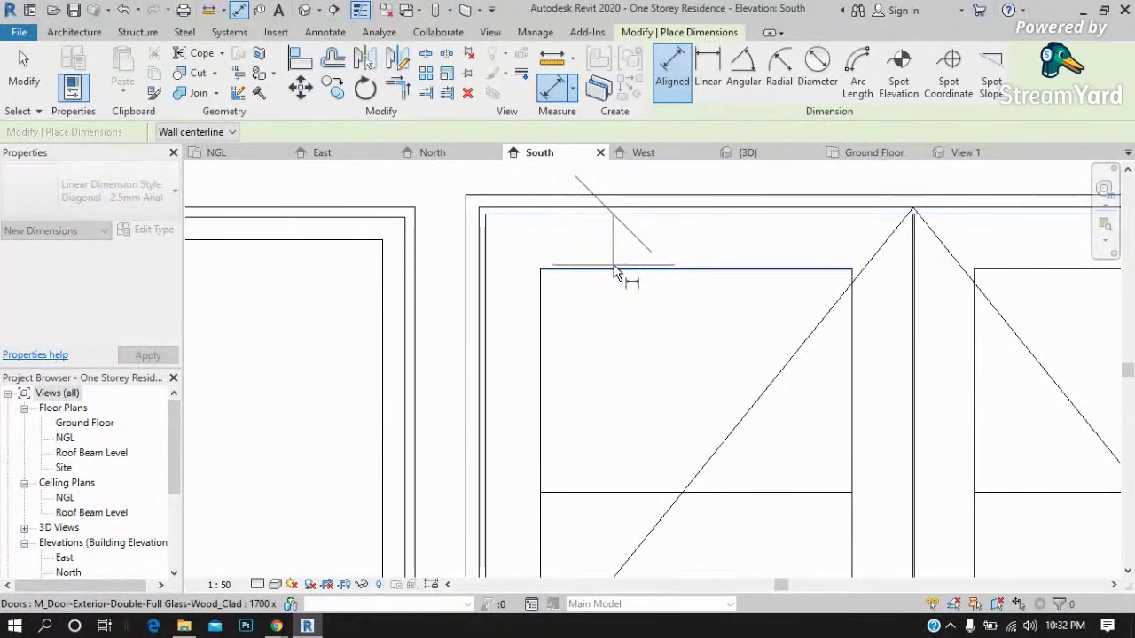
pyautogui.press('Escape')
pyautogui.press('Escape')
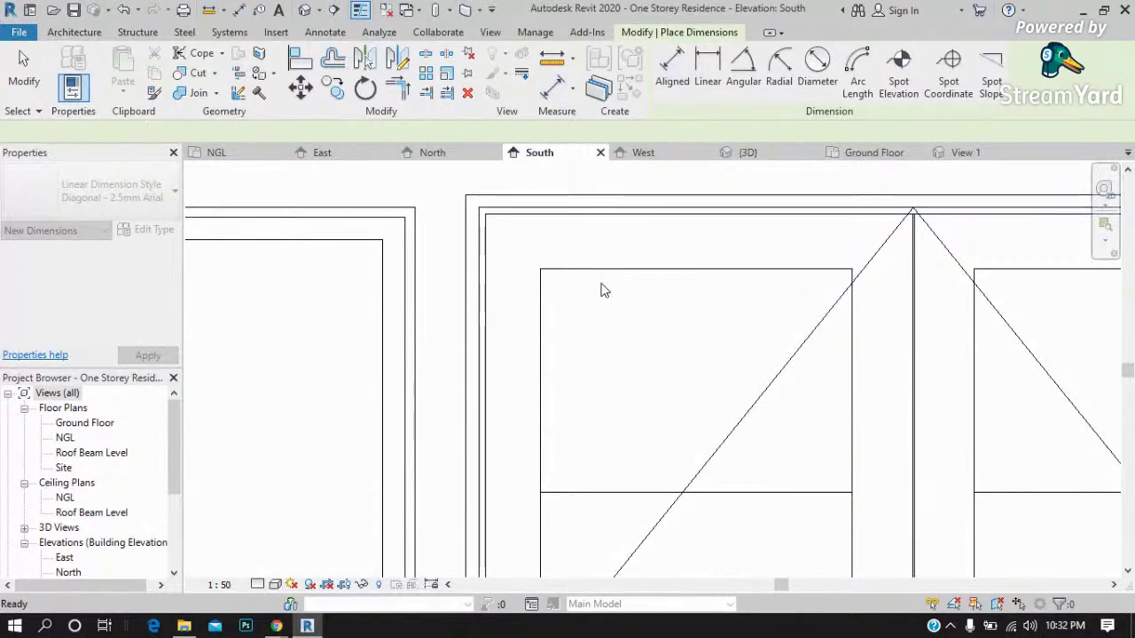
pyautogui.press('d')
pyautogui.press('i')
pyautogui.scroll(-2, 665, 293)
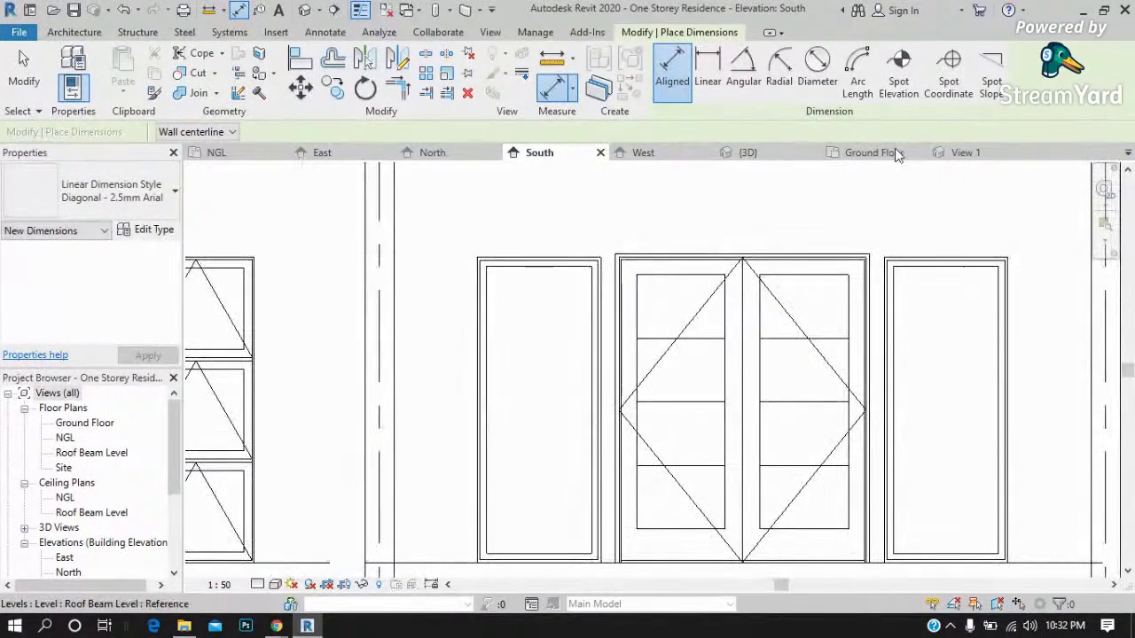
pyautogui.click(956, 156)
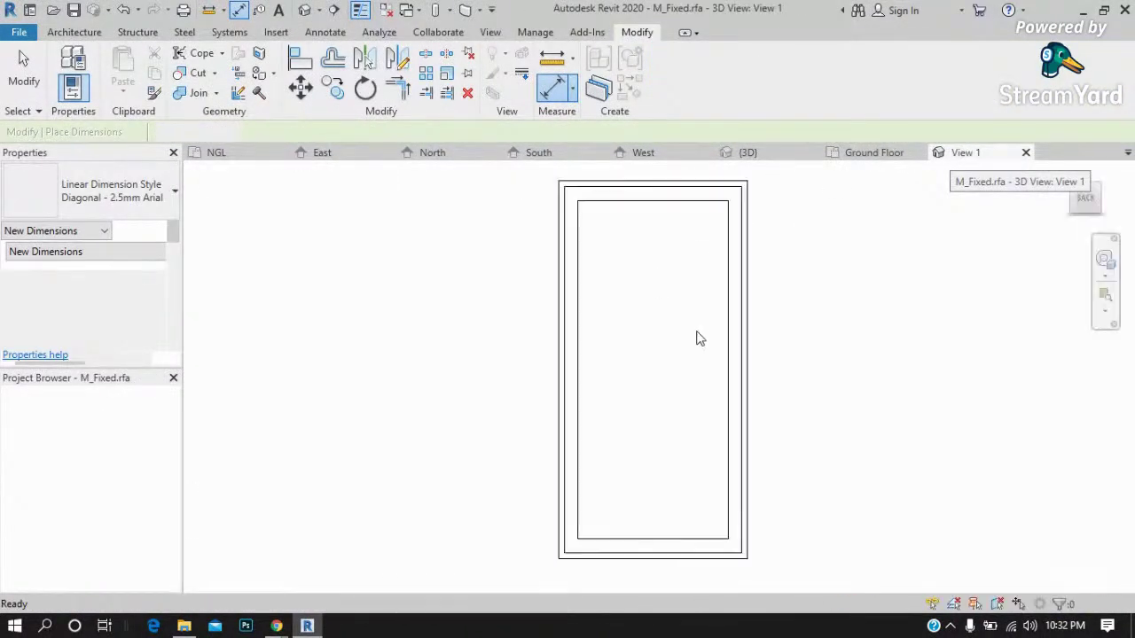
# Switch the family's view to Shaded and select the window frame extrusion.
pyautogui.click(710, 292)
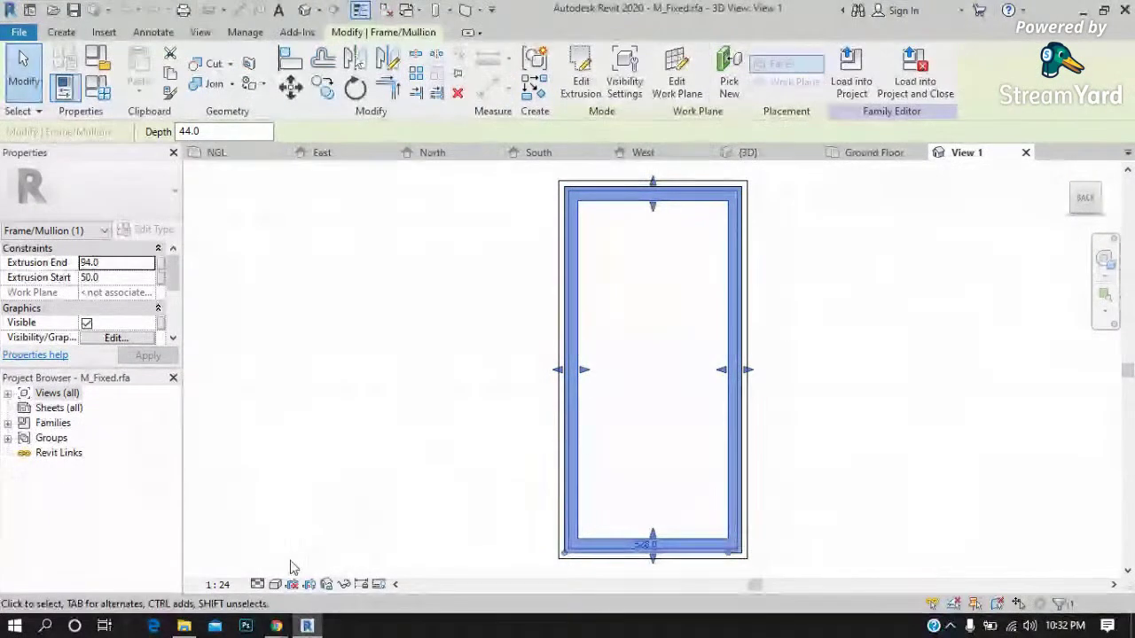
pyautogui.click(275, 586)
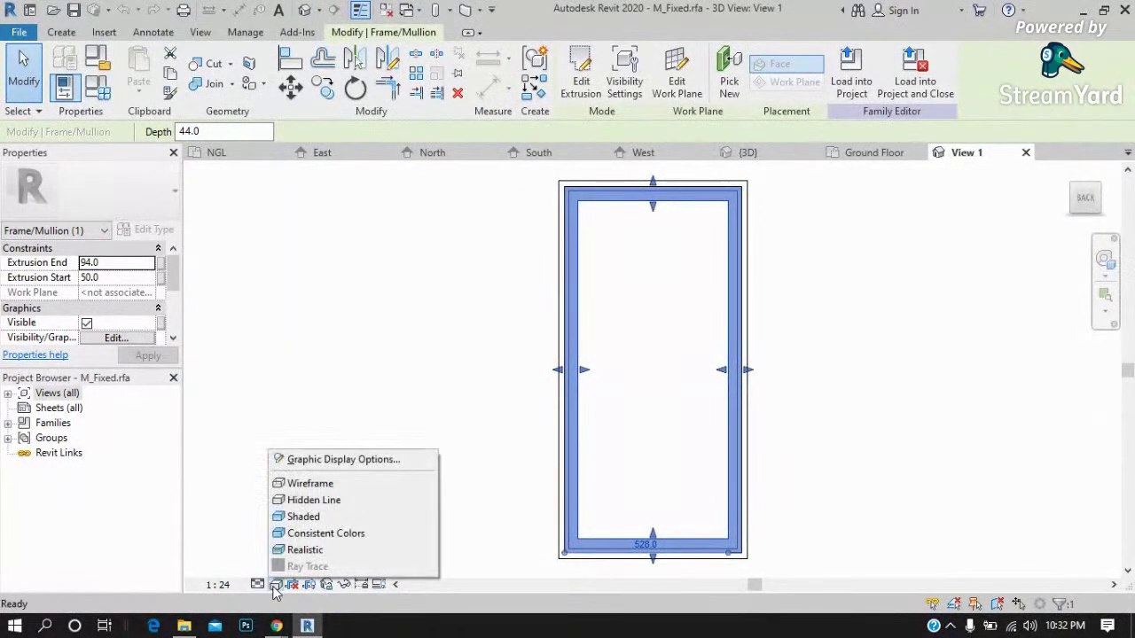
pyautogui.click(306, 515)
pyautogui.click(780, 313)
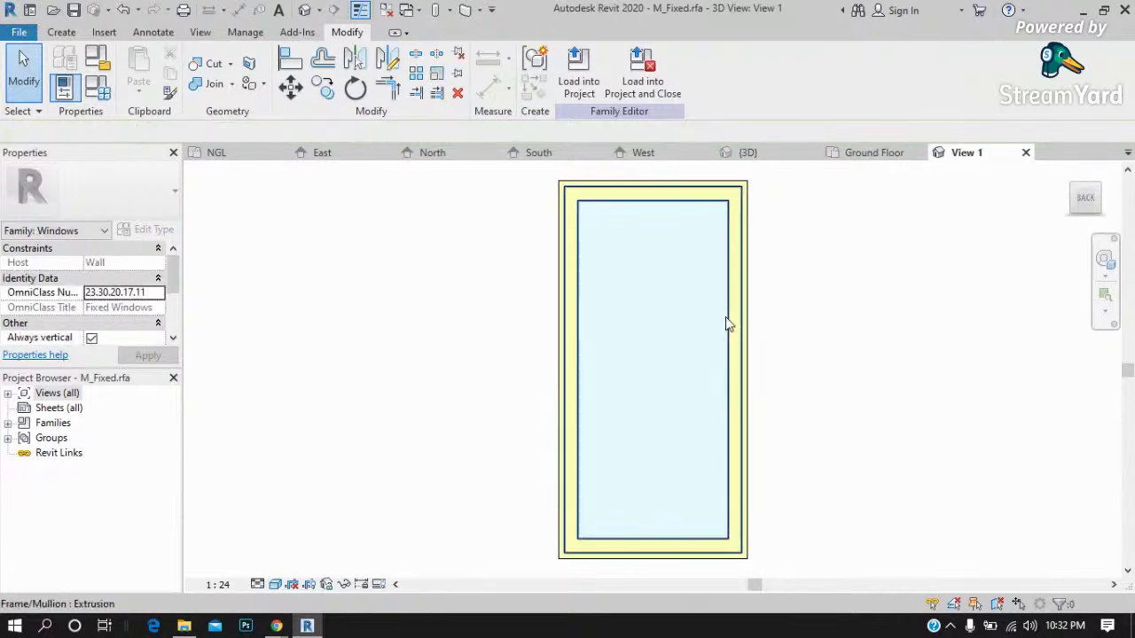
pyautogui.click(668, 203)
pyautogui.scroll(1, 653, 185)
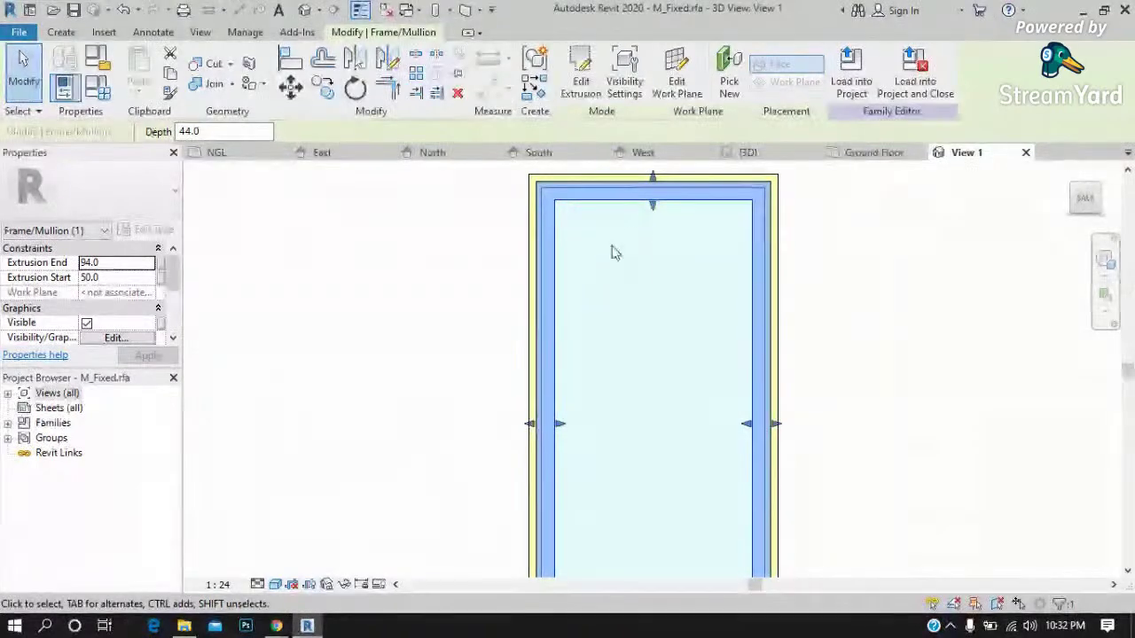
pyautogui.scroll(-1, 613, 249)
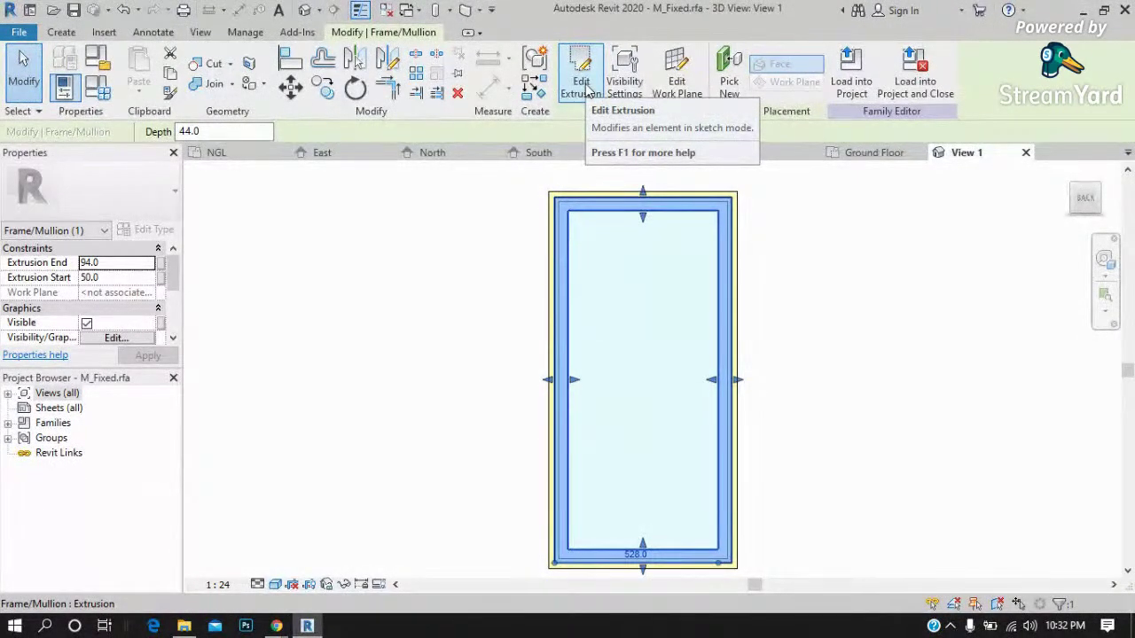
pyautogui.scroll(1, 647, 567)
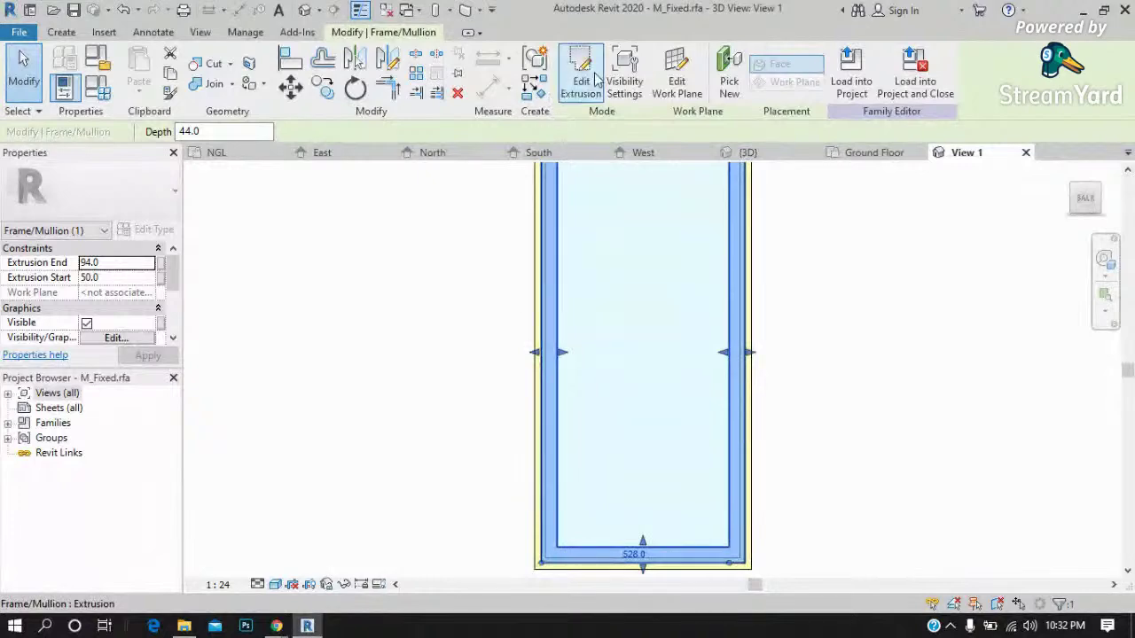
# Edit the frame extrusion sketch and move its inner bottom line to 230 from the base.
pyautogui.click(596, 80)
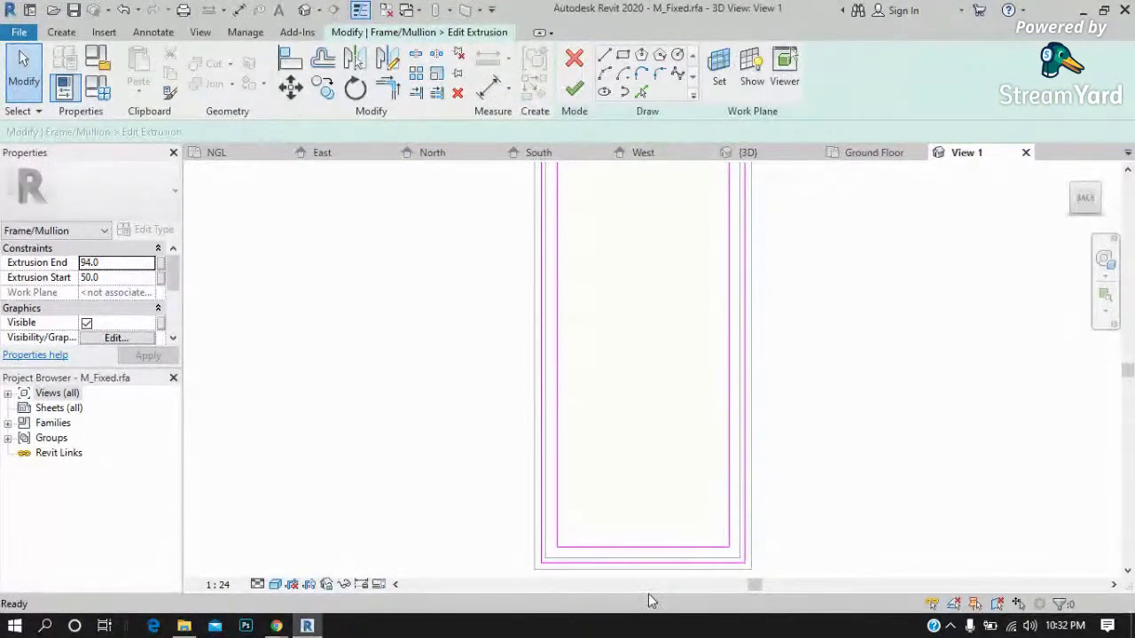
pyautogui.scroll(2, 631, 466)
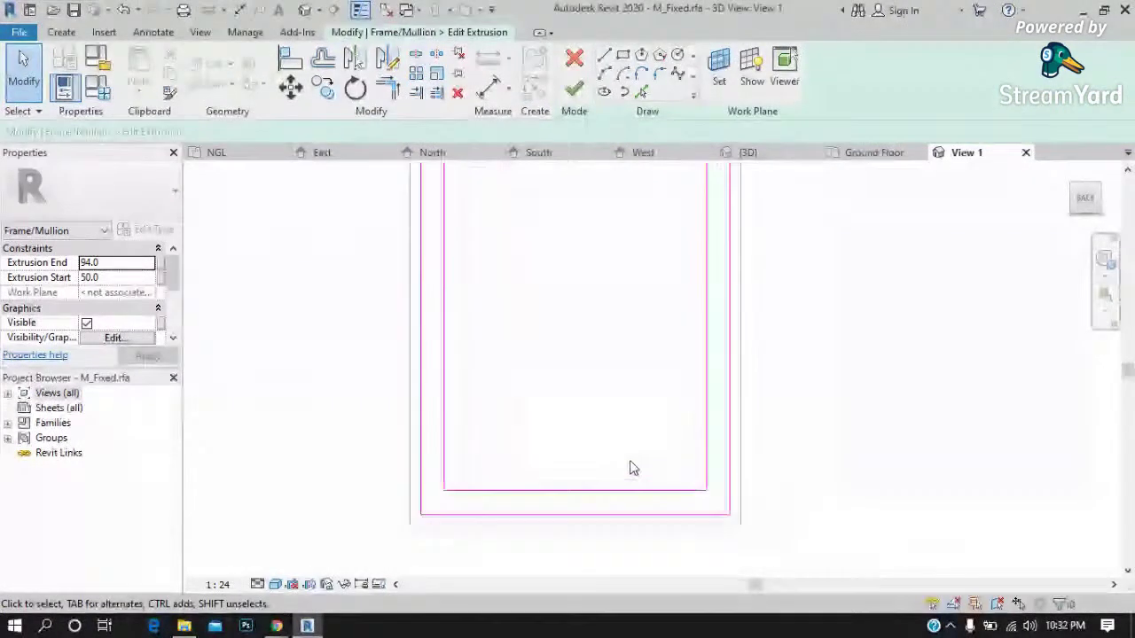
pyautogui.click(596, 493)
pyautogui.scroll(2, 434, 526)
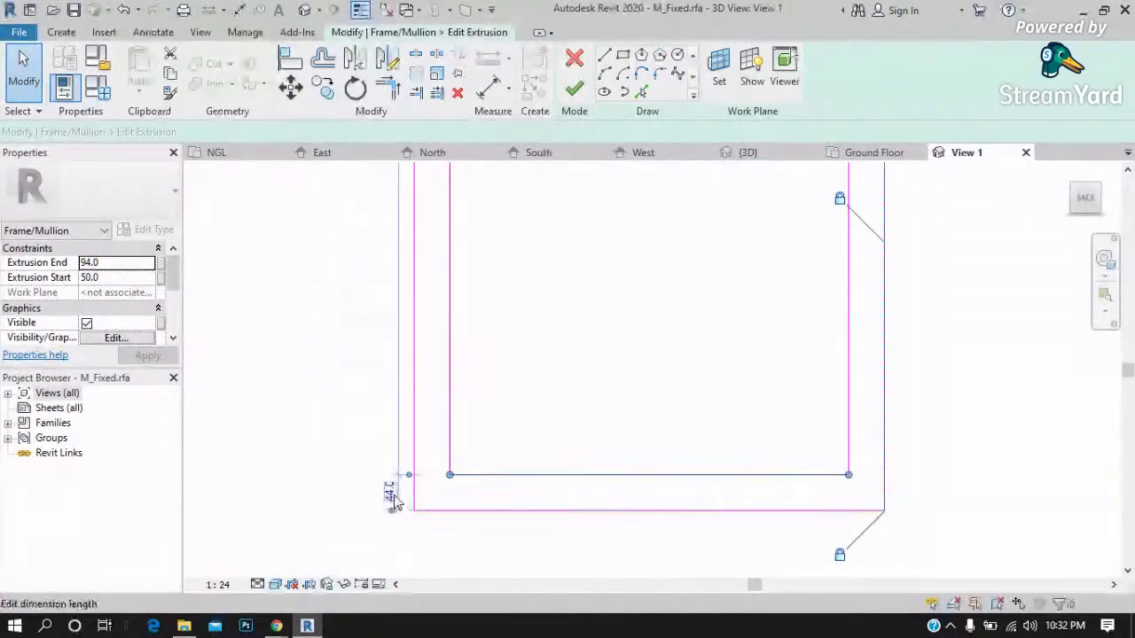
pyautogui.click(390, 493)
pyautogui.write('30')
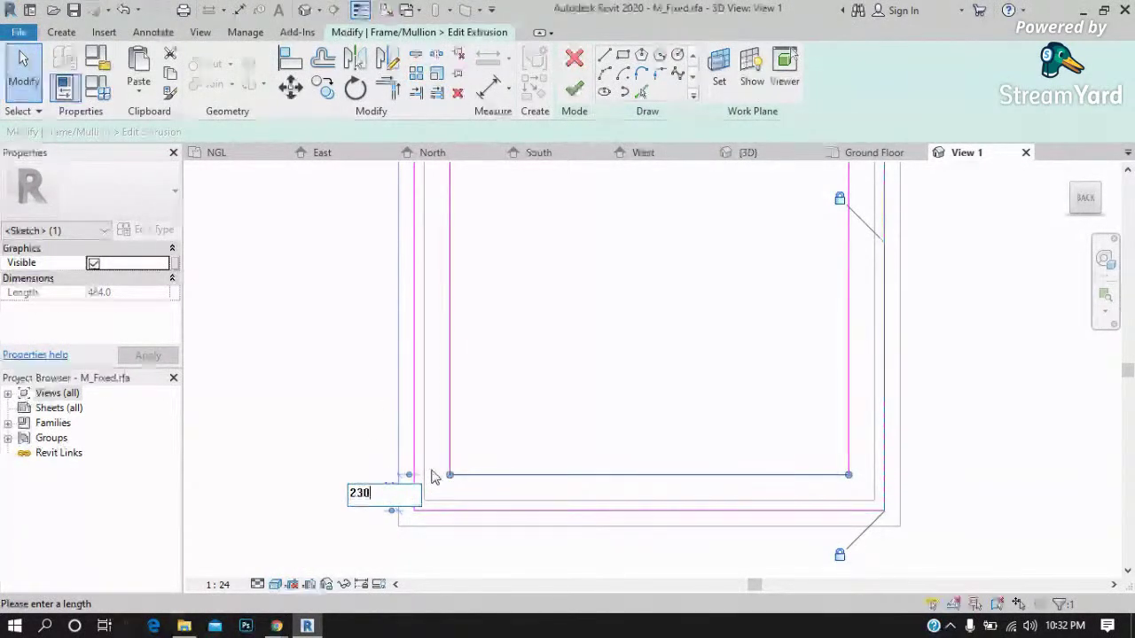
pyautogui.press('Return')
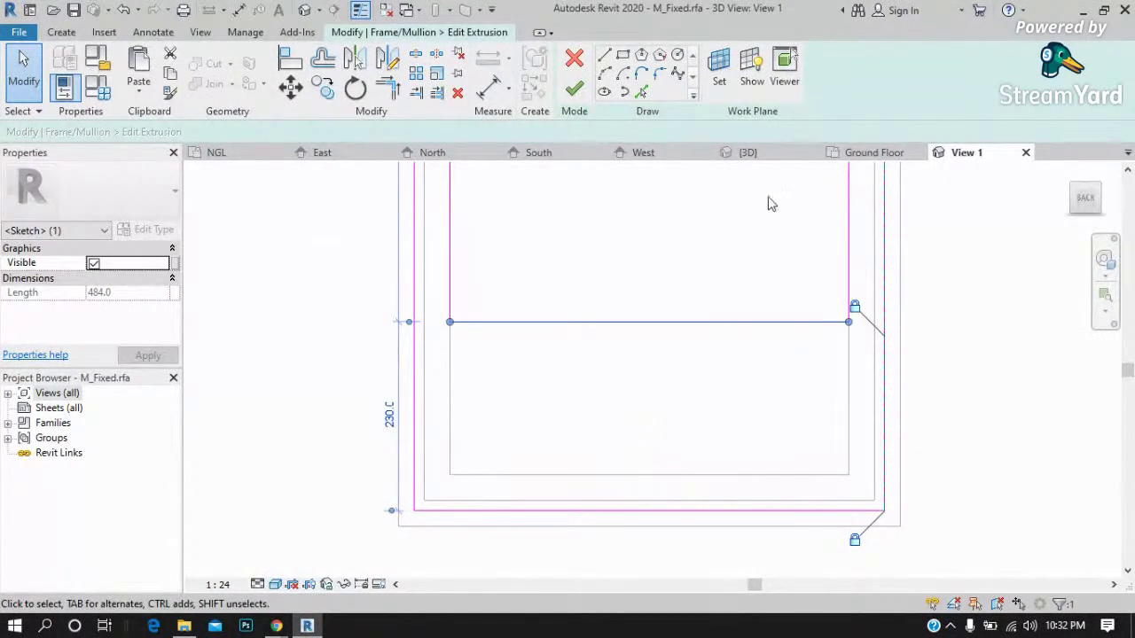
pyautogui.click(864, 156)
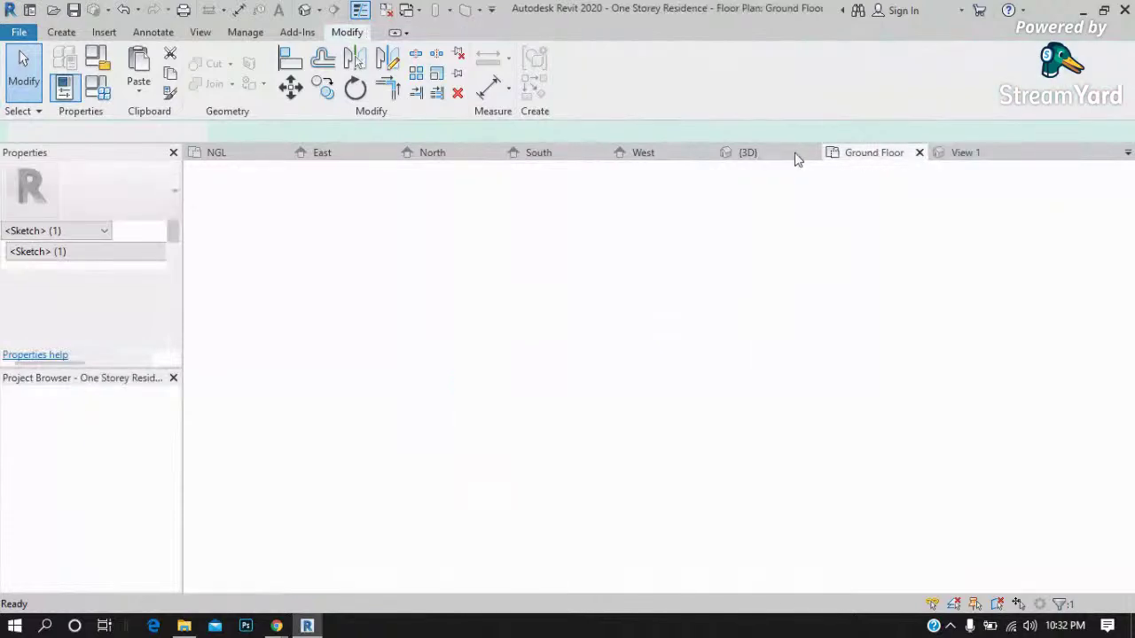
# Dimension the door's bottom rail in the South elevation, reading 215.
pyautogui.click(665, 157)
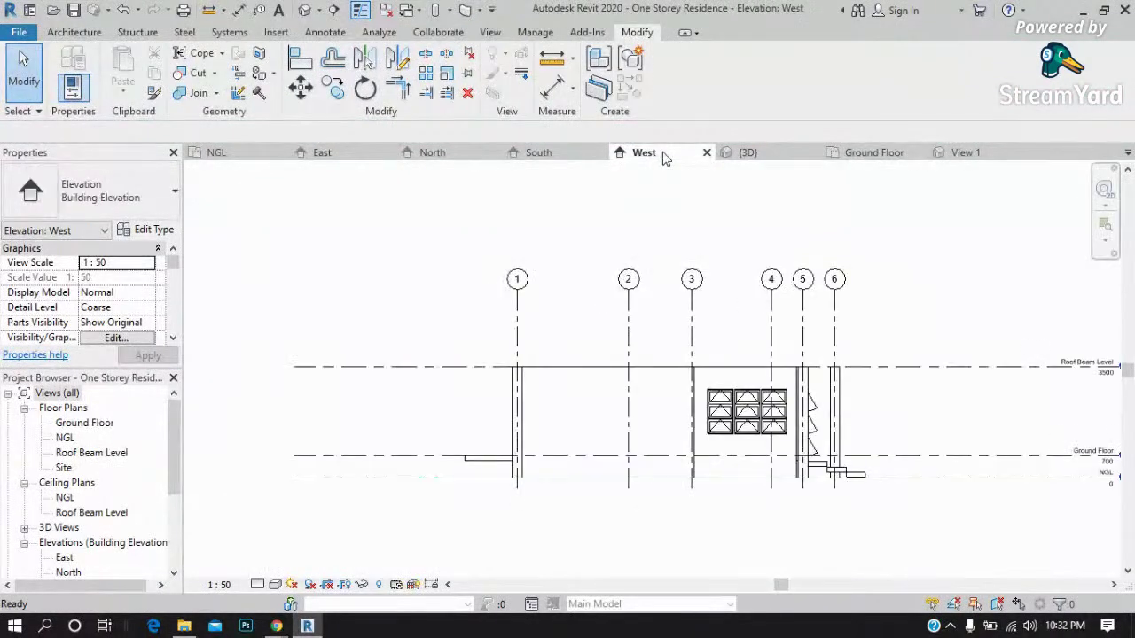
pyautogui.click(559, 155)
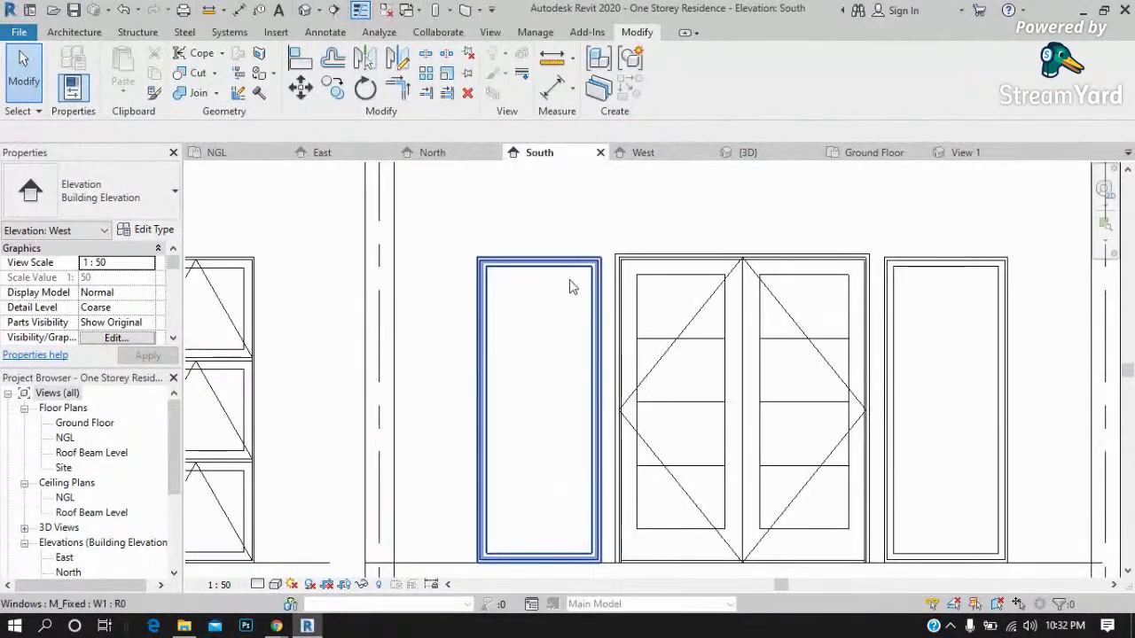
pyautogui.scroll(2, 646, 487)
pyautogui.click(546, 92)
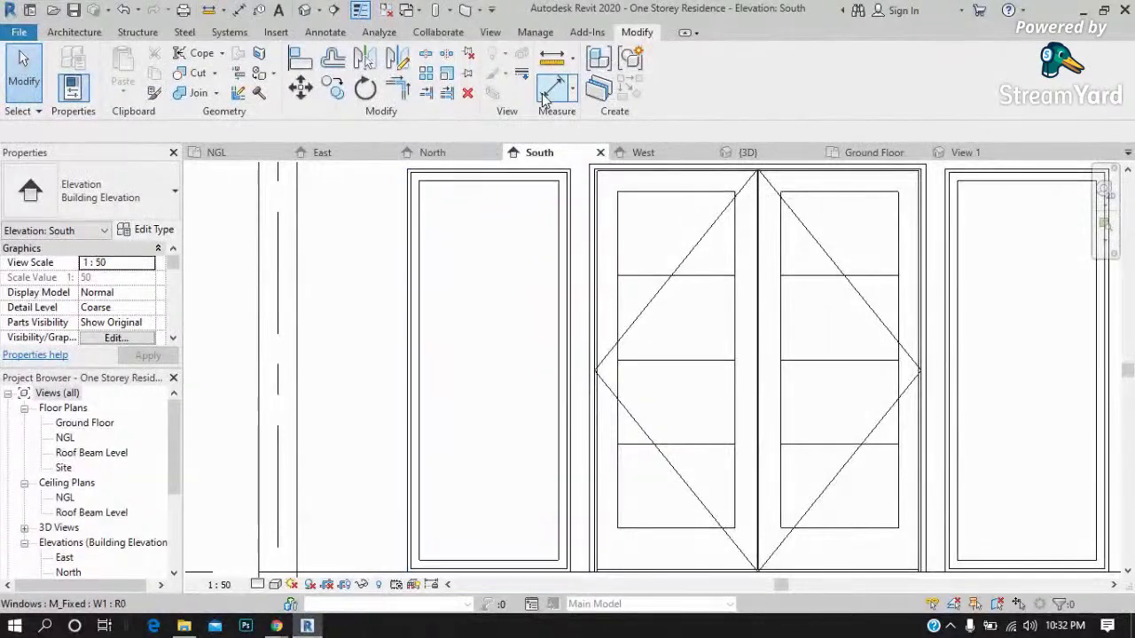
pyautogui.click(645, 564)
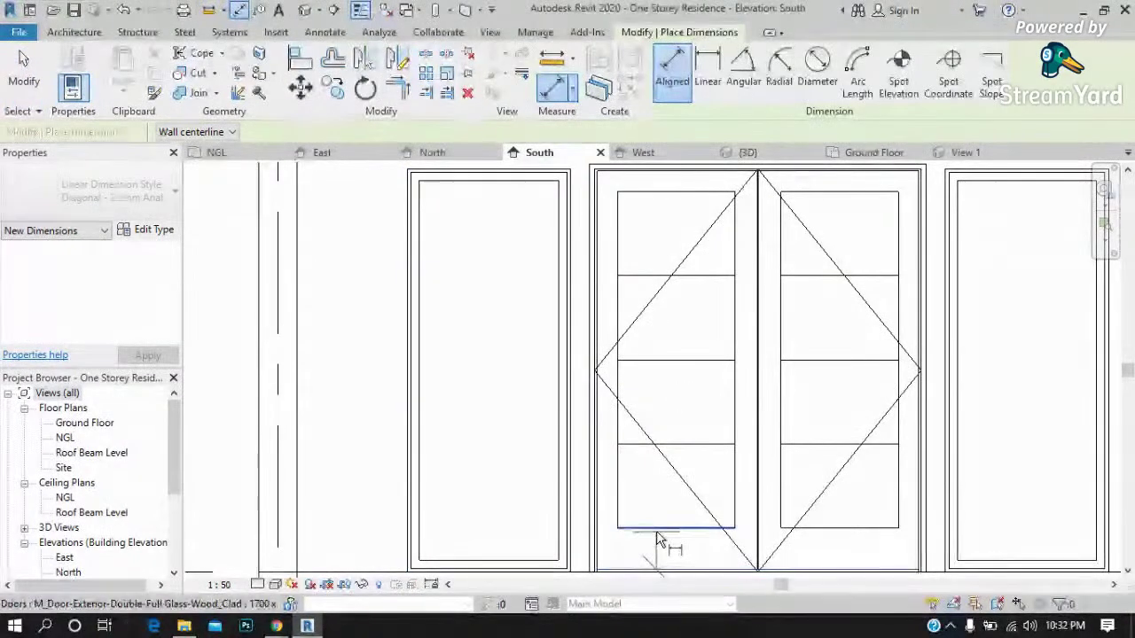
pyautogui.click(659, 540)
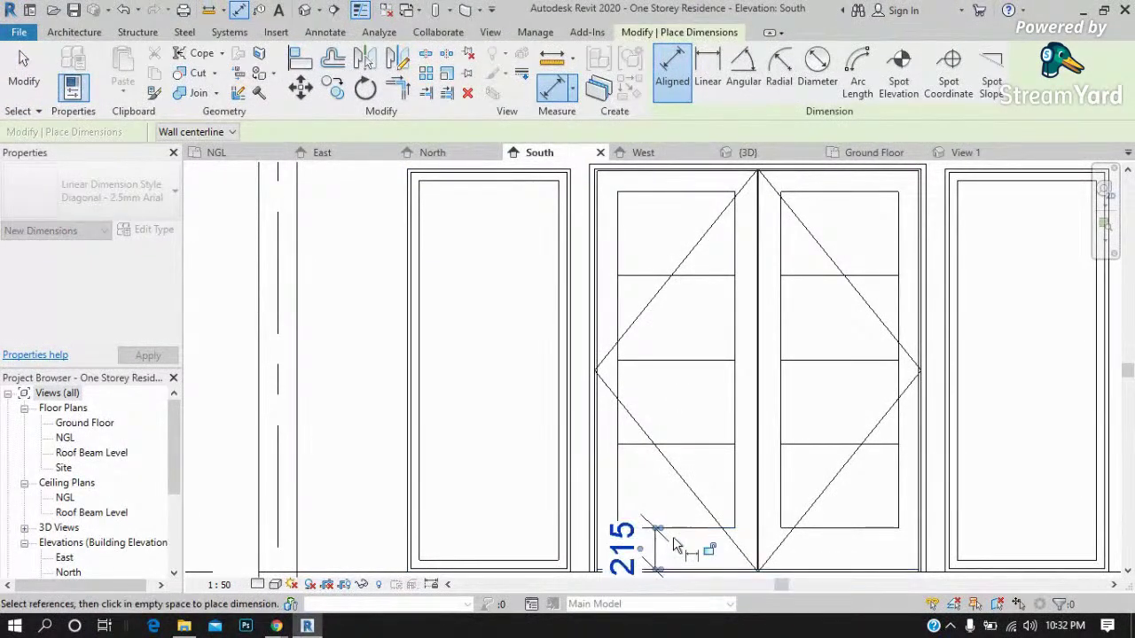
# Set the frame's inner bottom sketch line to 215 and finish the extrusion.
pyautogui.click(962, 152)
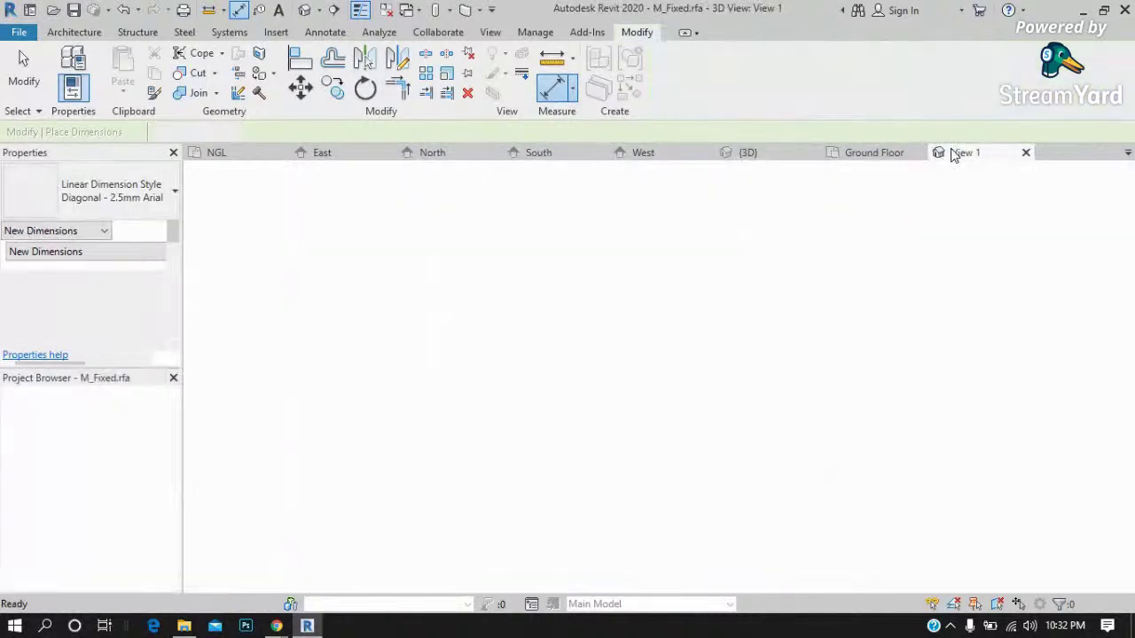
pyautogui.press('Escape')
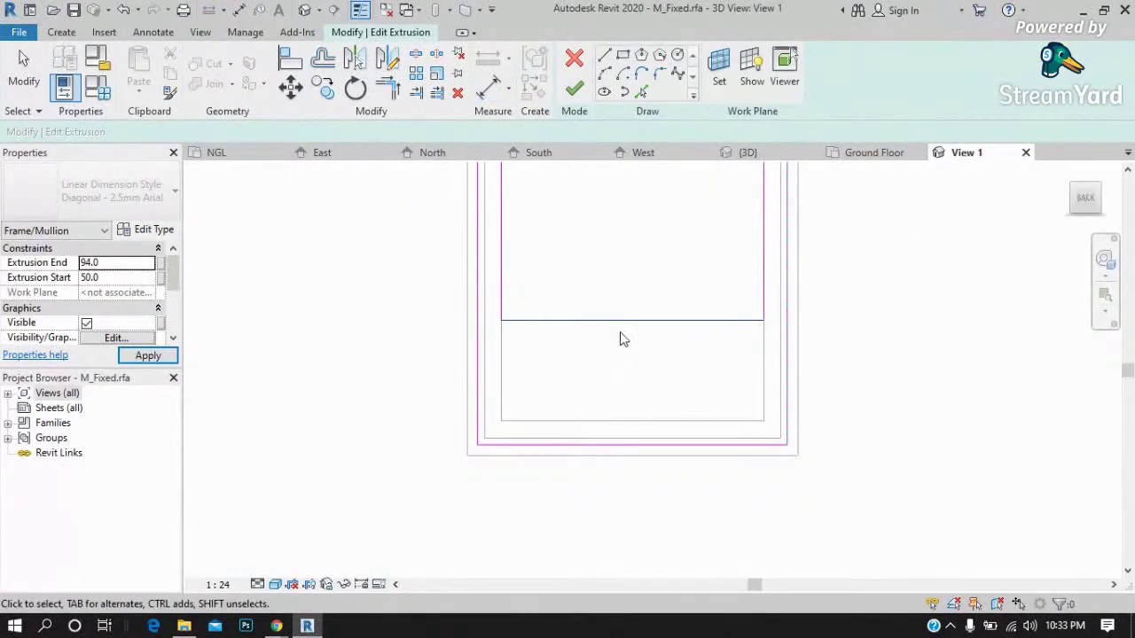
pyautogui.scroll(2, 585, 332)
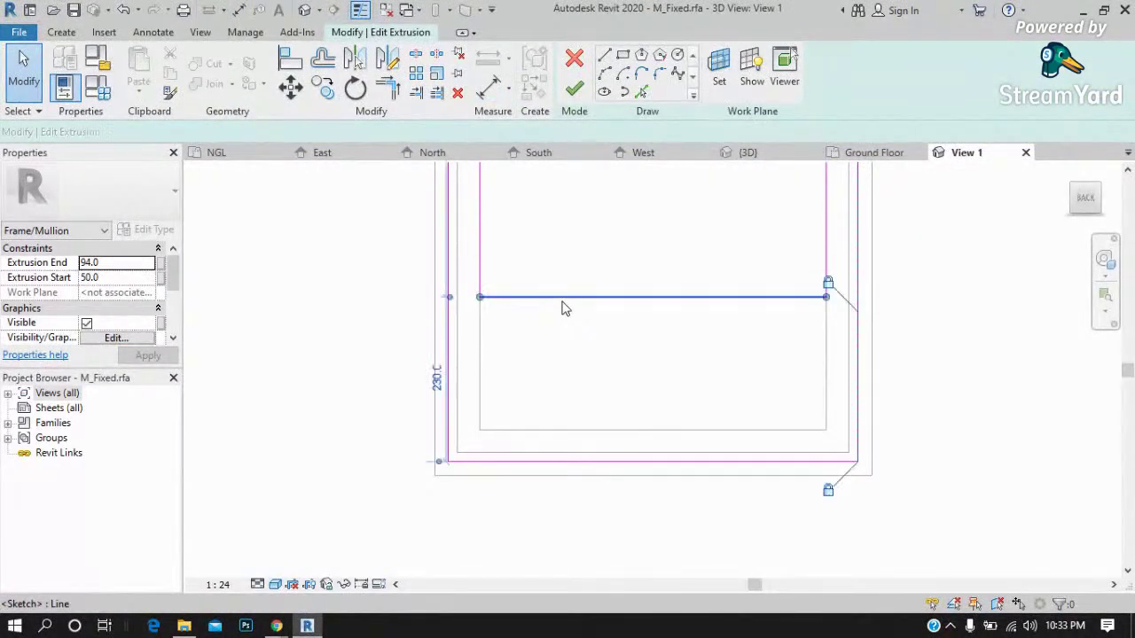
pyautogui.click(562, 302)
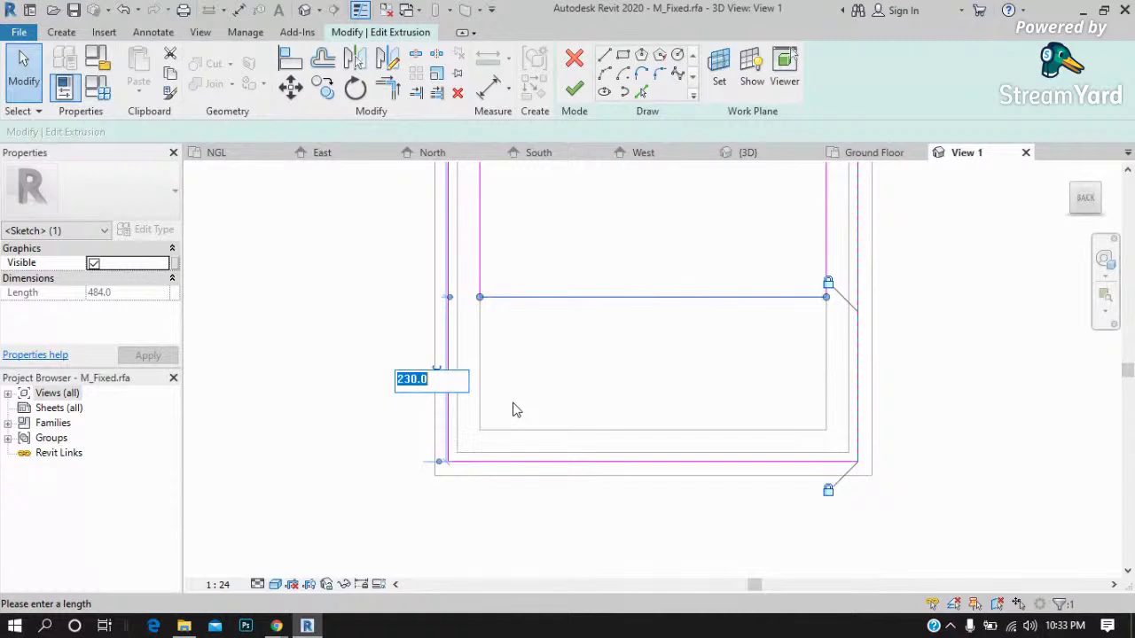
pyautogui.press('Return')
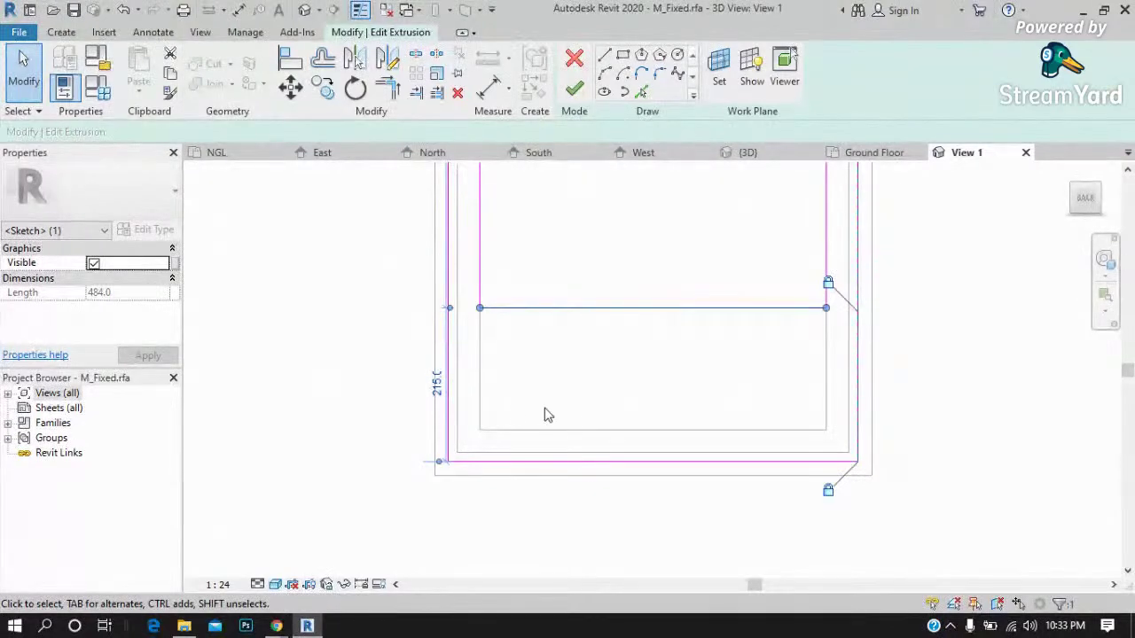
pyautogui.scroll(-2, 558, 443)
pyautogui.scroll(-3, 555, 482)
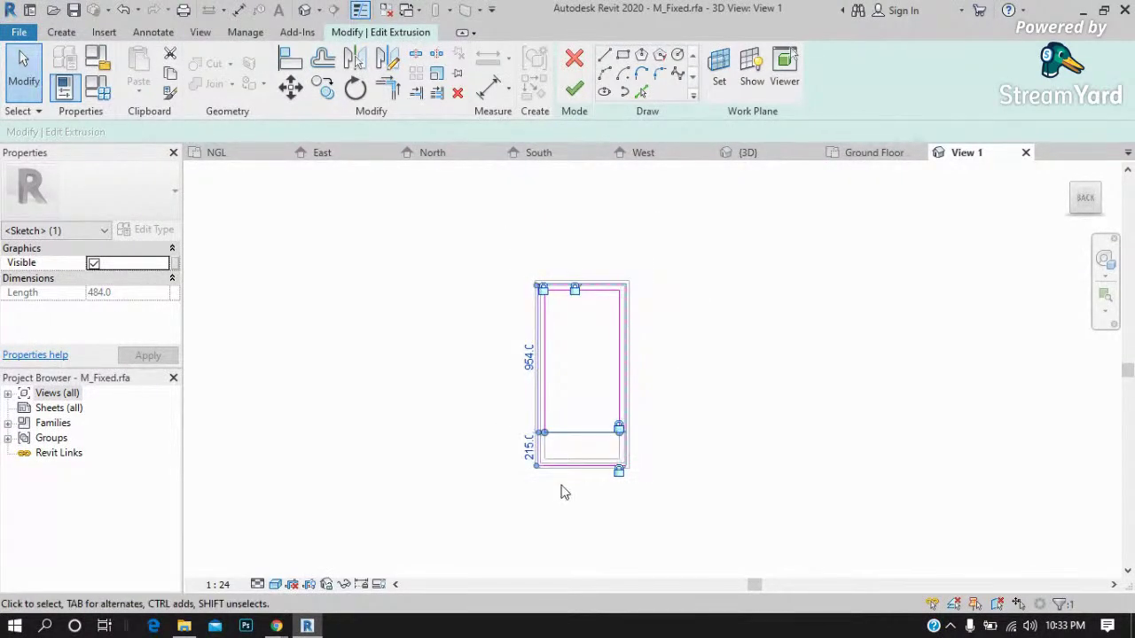
pyautogui.scroll(1, 564, 493)
pyautogui.scroll(2, 553, 488)
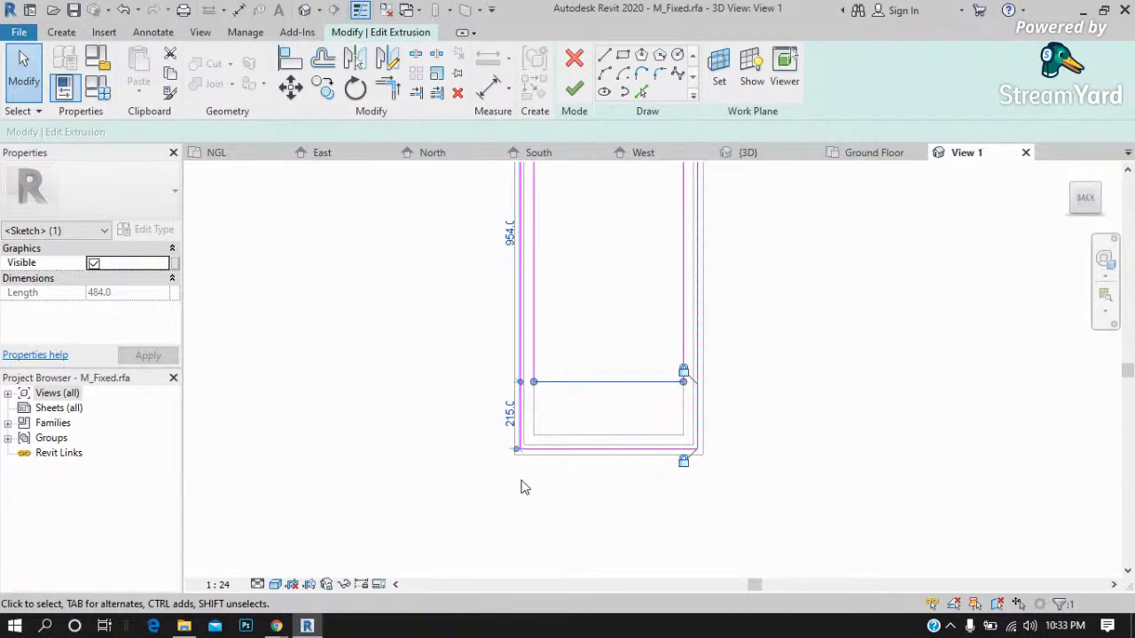
pyautogui.scroll(-1, 521, 486)
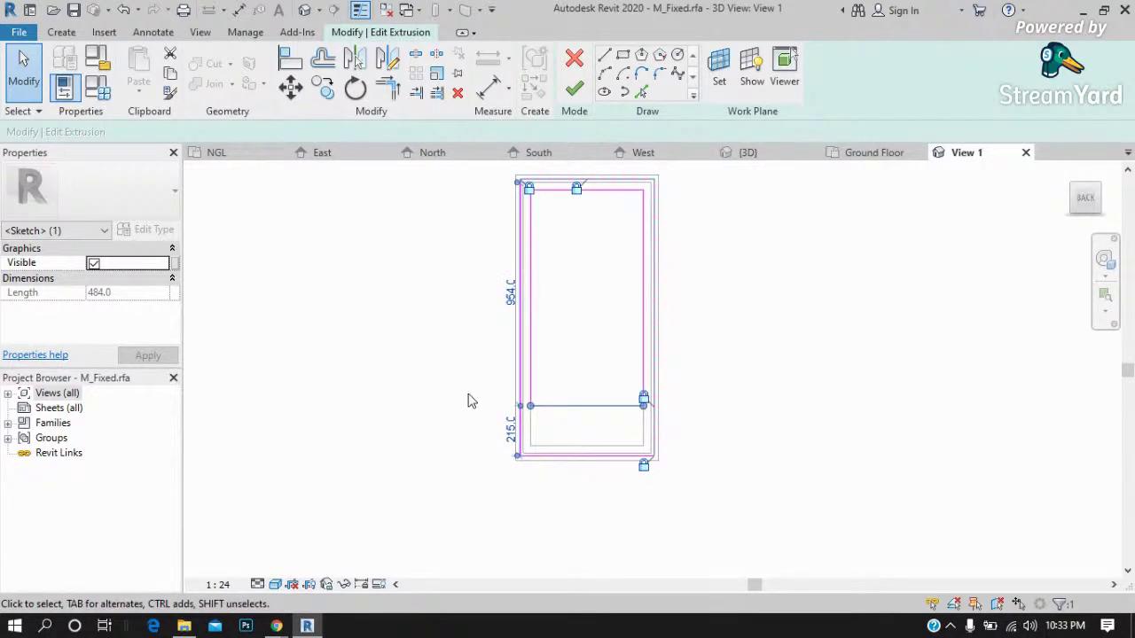
pyautogui.scroll(2, 494, 309)
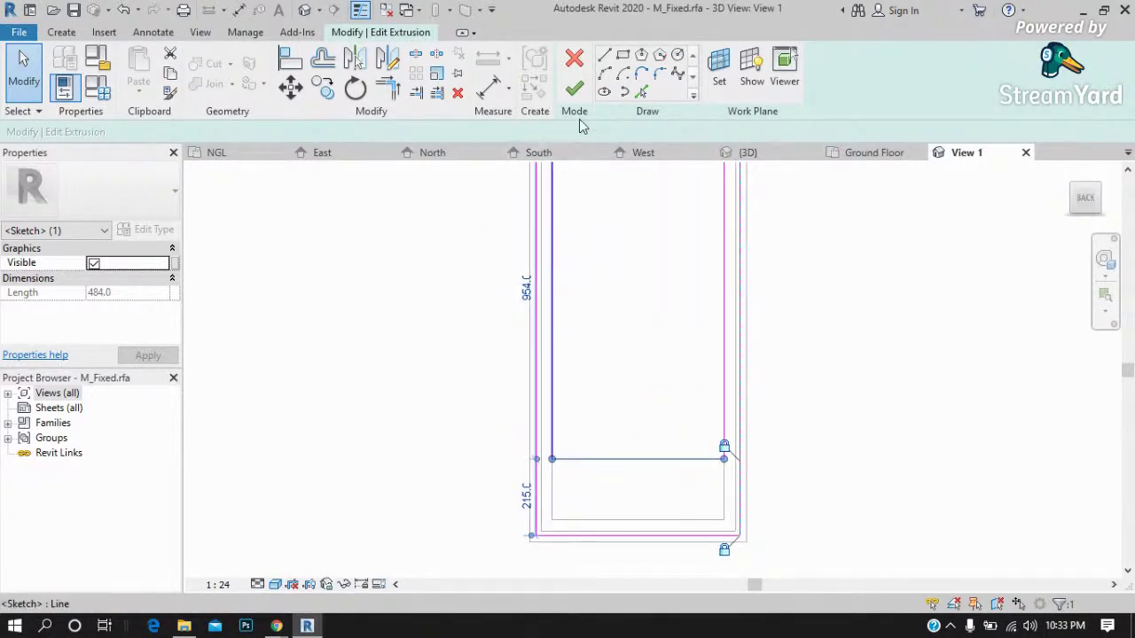
pyautogui.click(578, 92)
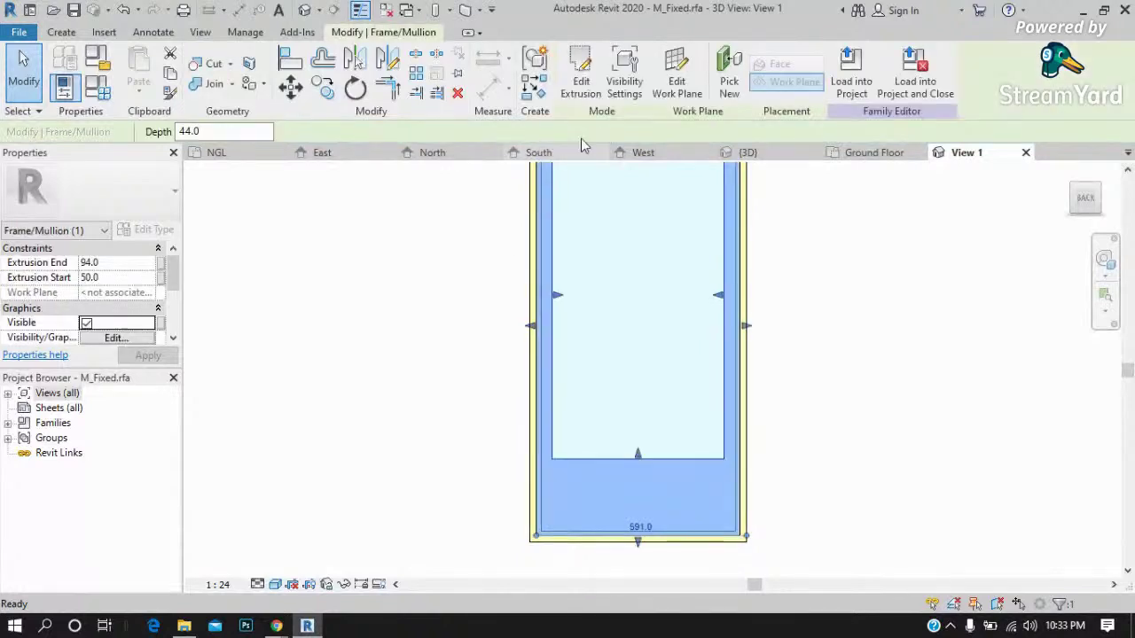
# Save the reworked window family as W1 and load it into the One Storey Residence.
pyautogui.click(918, 104)
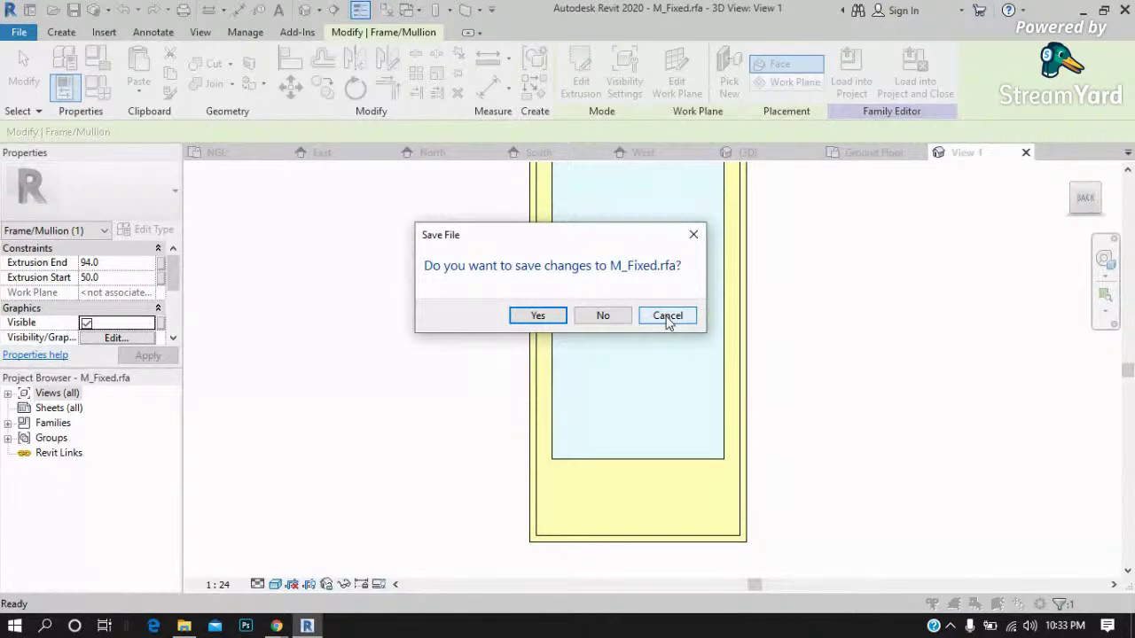
pyautogui.click(541, 317)
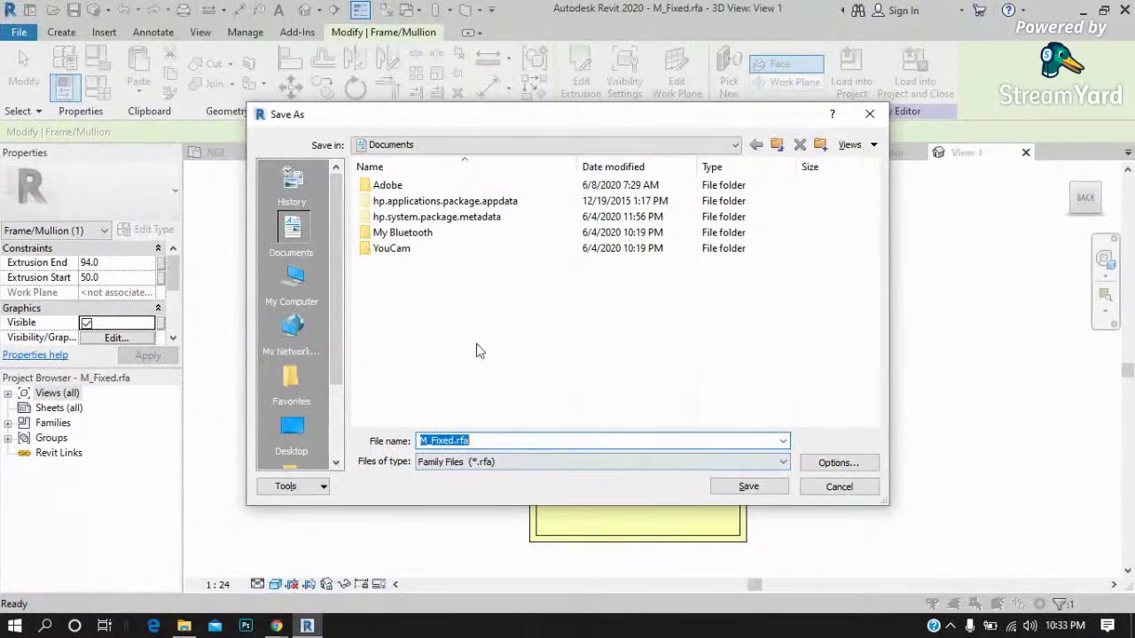
pyautogui.write('W1')
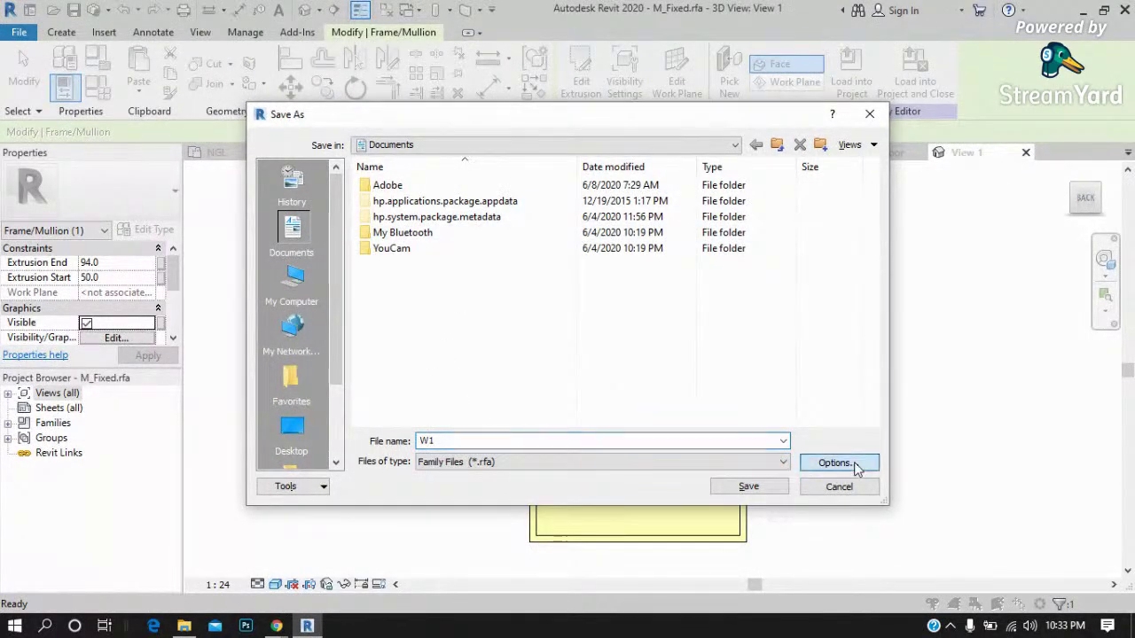
pyautogui.click(749, 486)
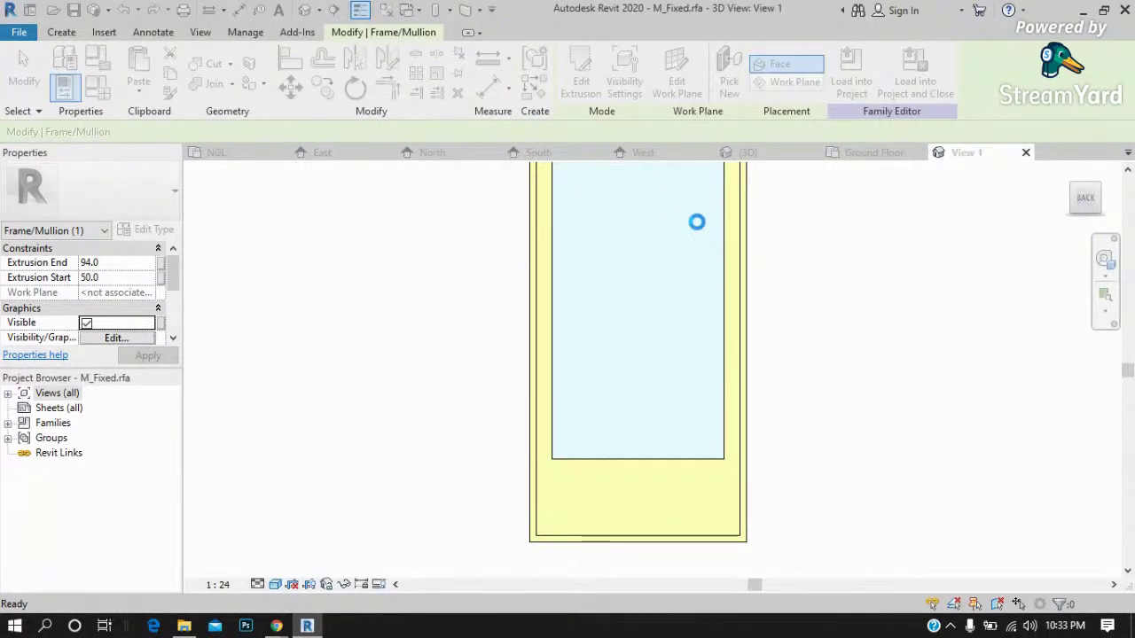
pyautogui.click(774, 158)
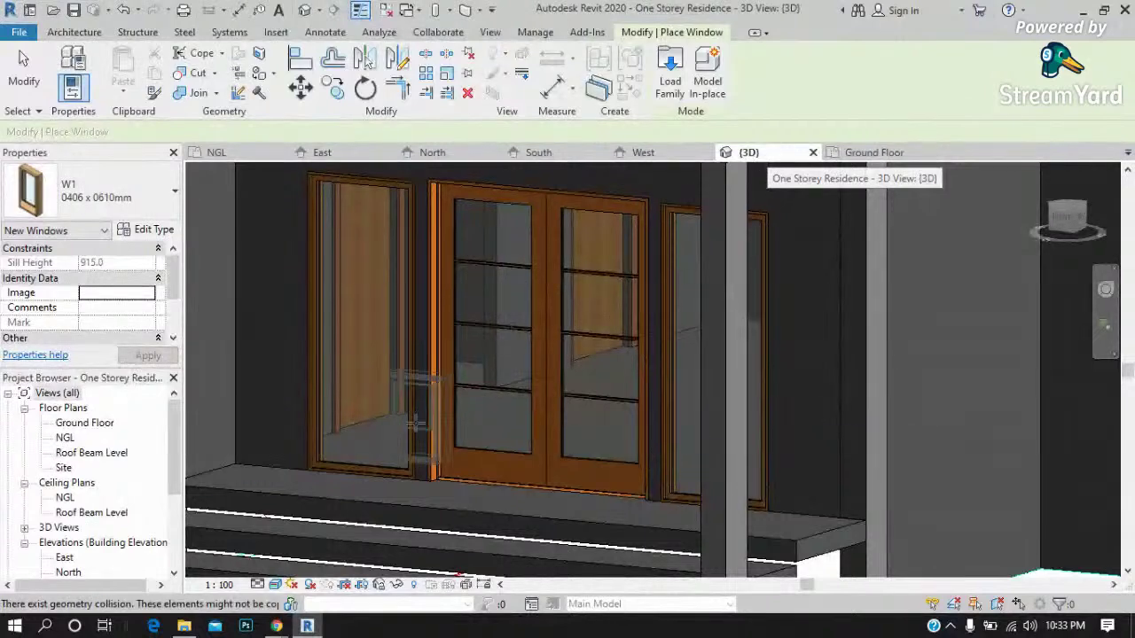
pyautogui.press('Escape')
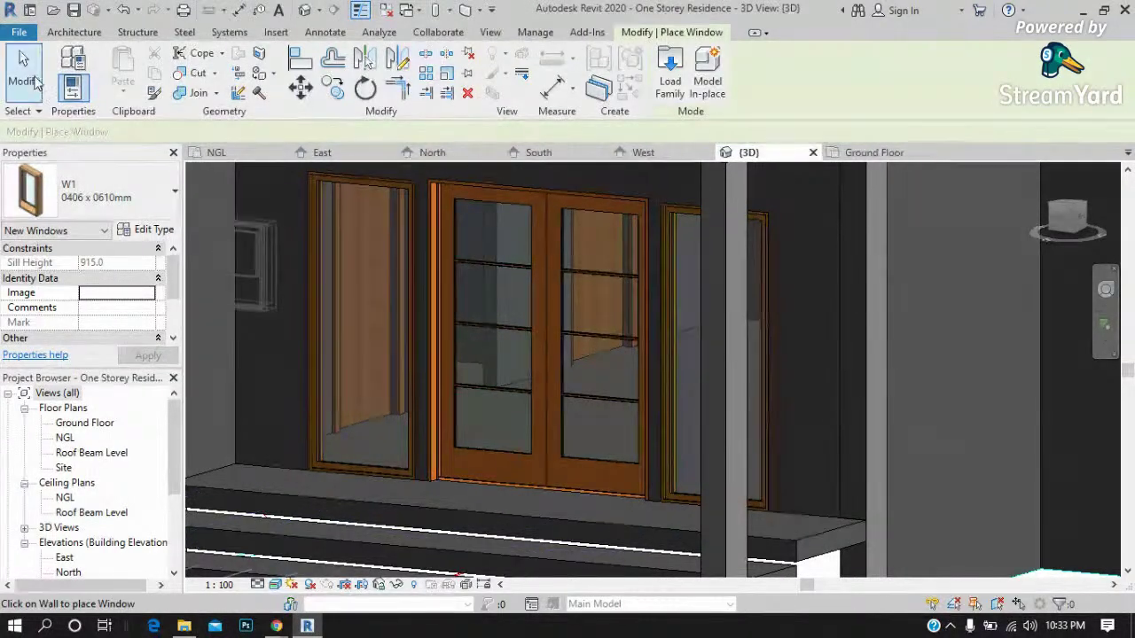
pyautogui.click(412, 326)
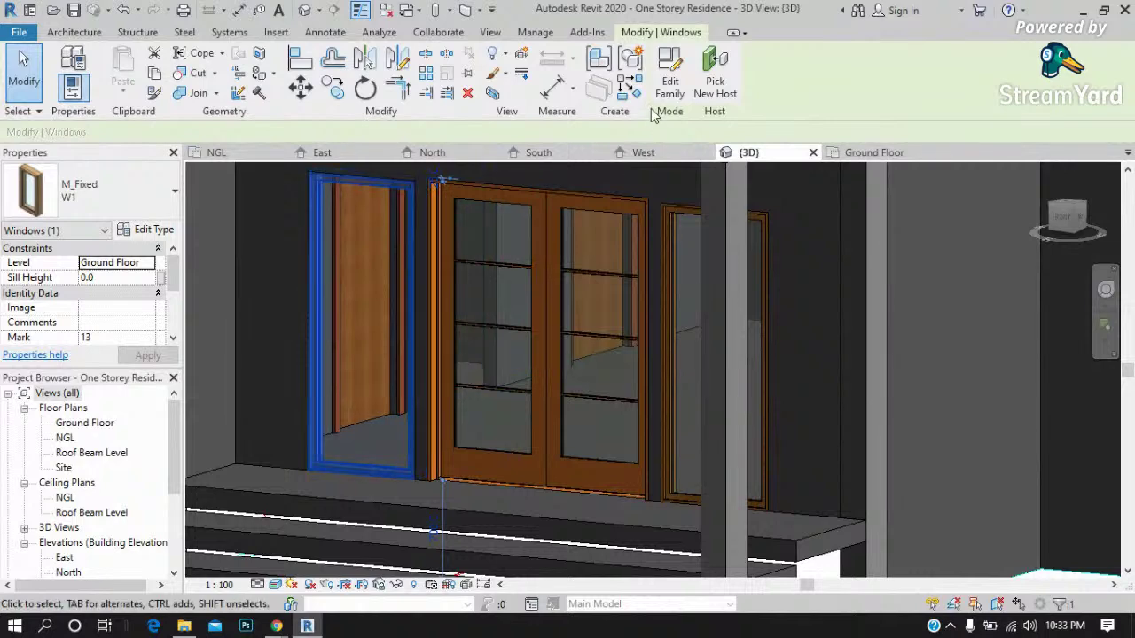
pyautogui.click(667, 280)
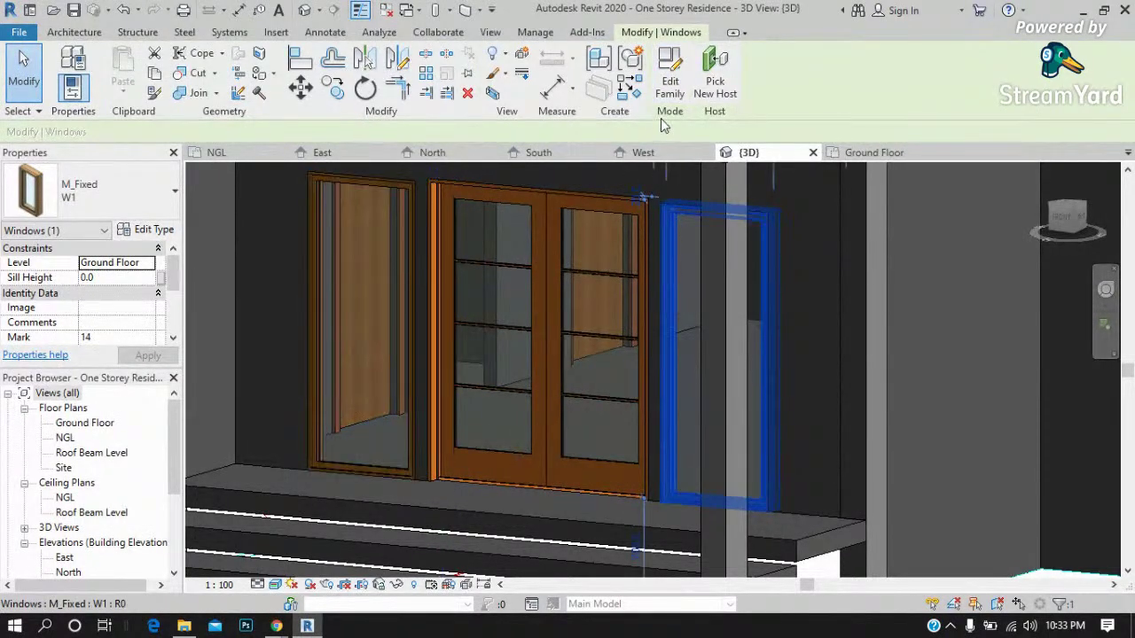
pyautogui.click(679, 89)
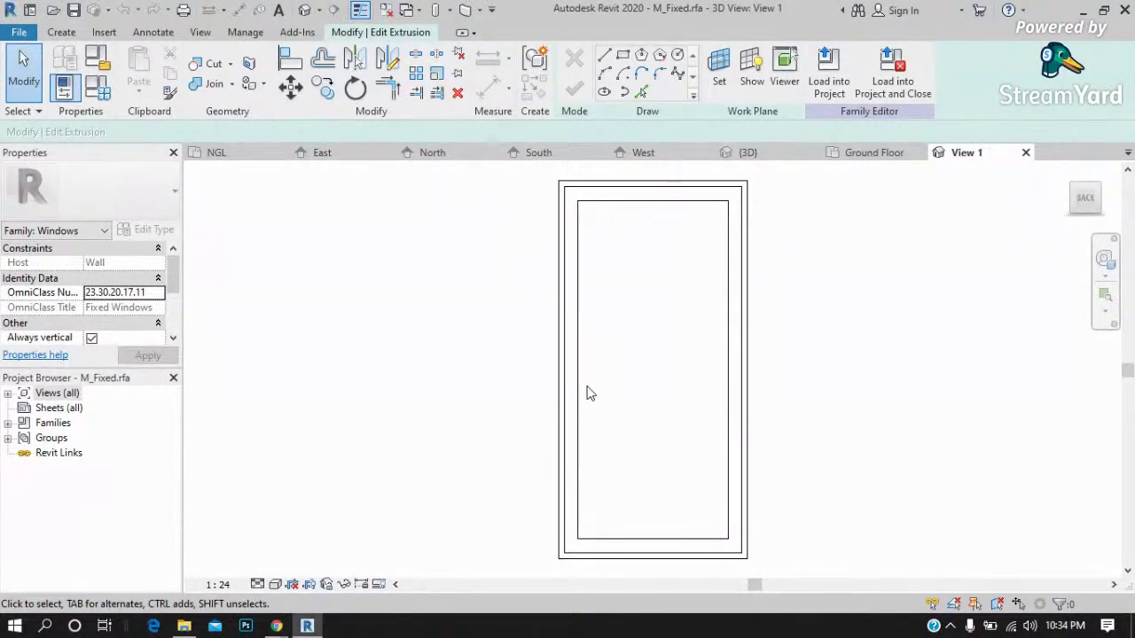
pyautogui.click(1025, 152)
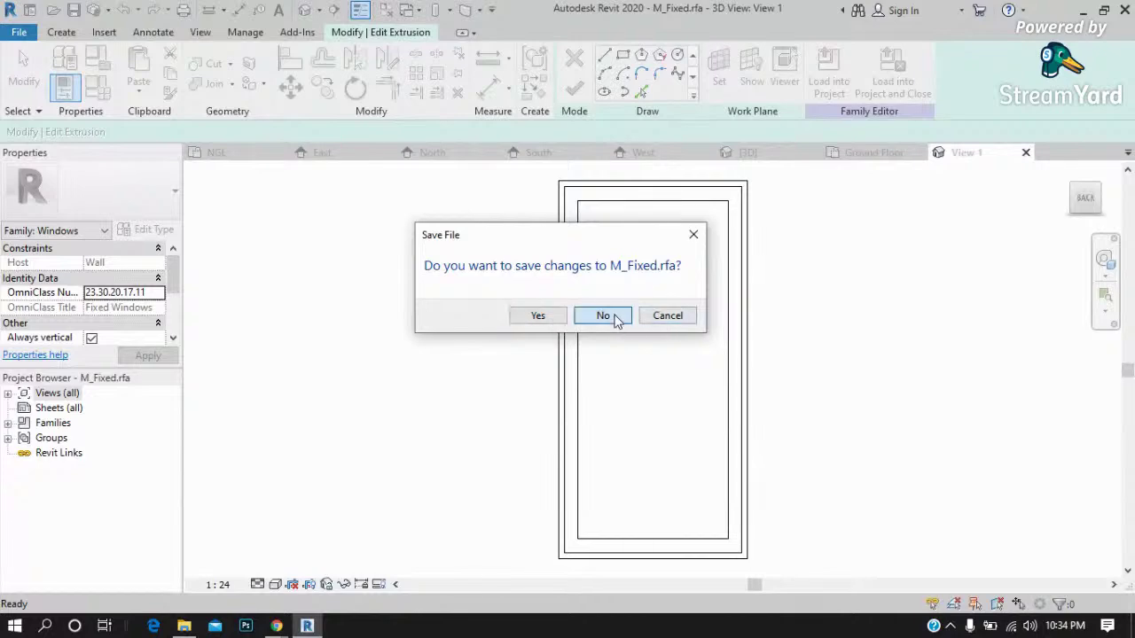
pyautogui.click(614, 317)
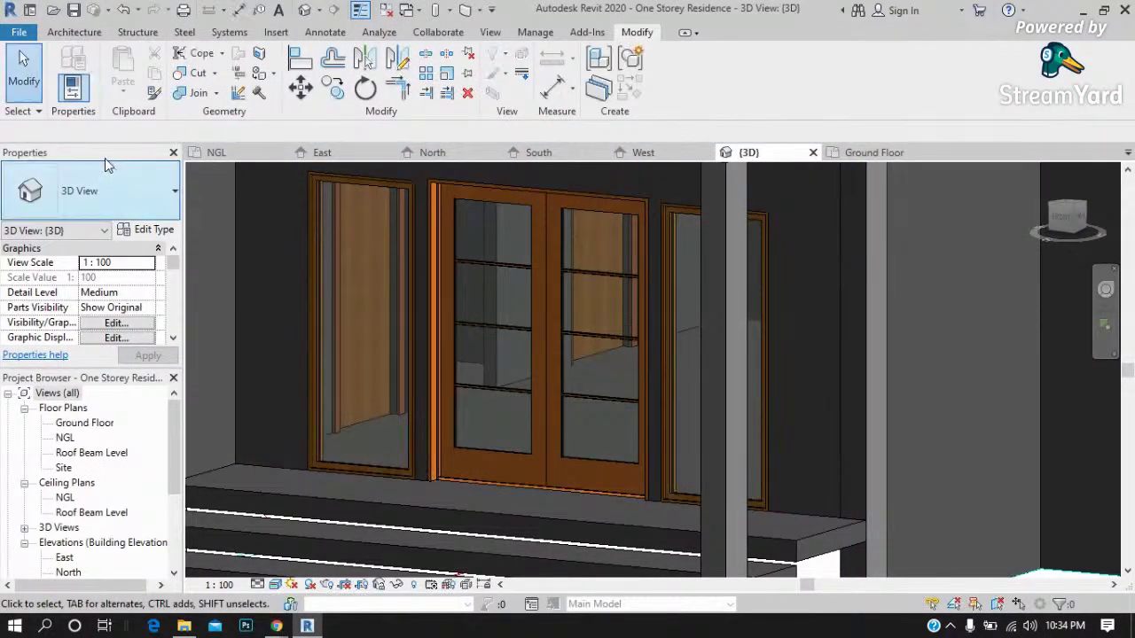
# Look through the Component tool and the Load Family dialog, then close it without loading anything.
pyautogui.click(77, 33)
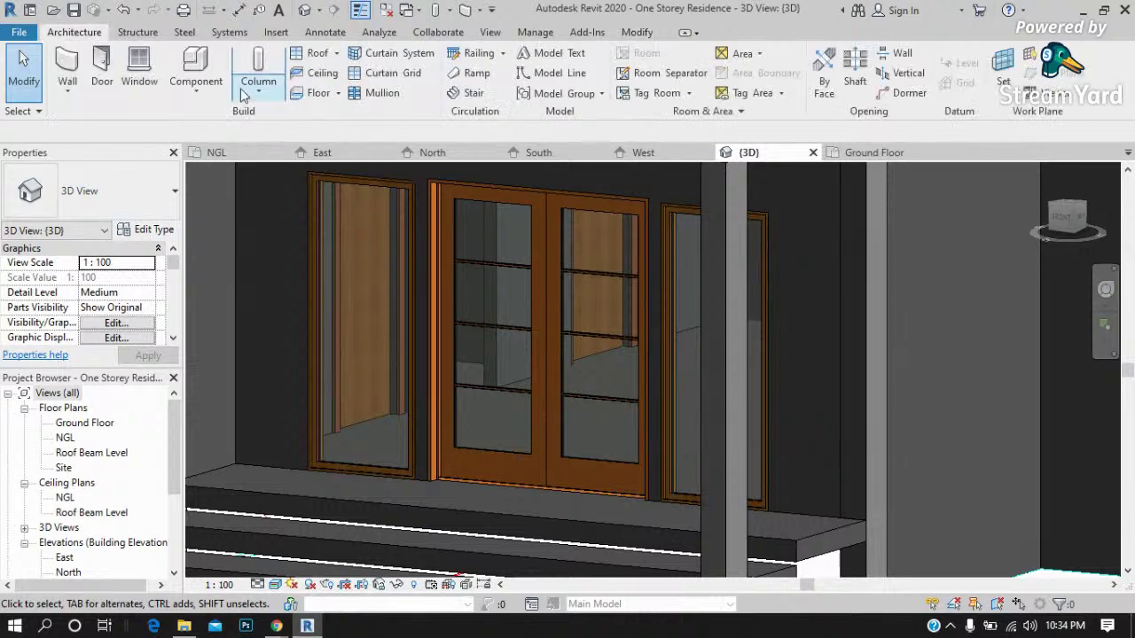
pyautogui.click(202, 92)
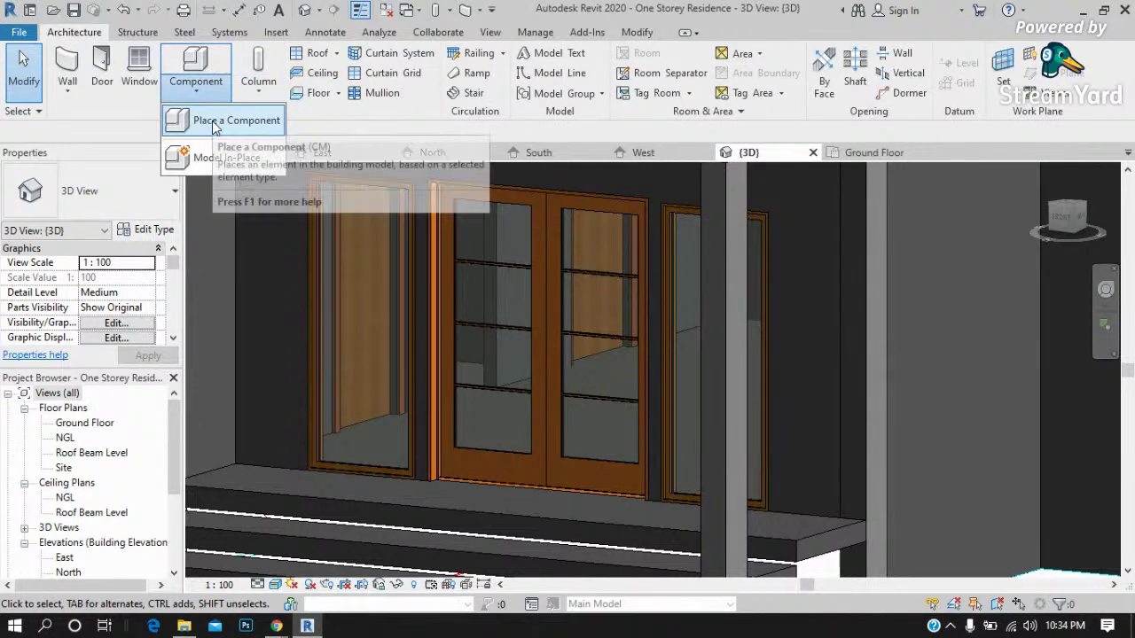
pyautogui.click(196, 89)
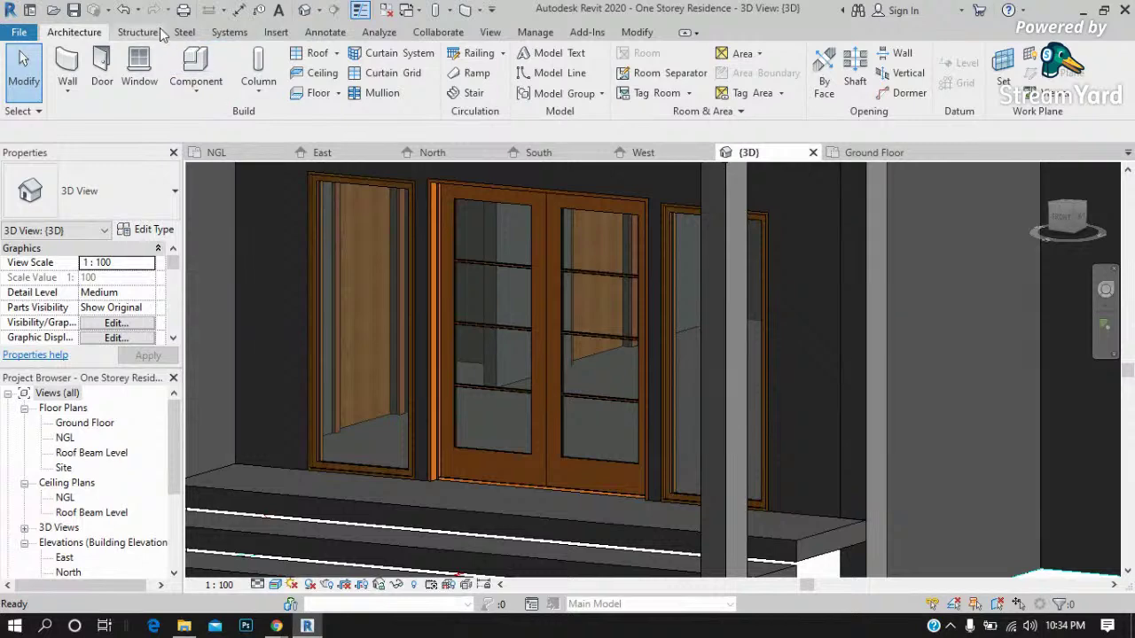
pyautogui.click(276, 32)
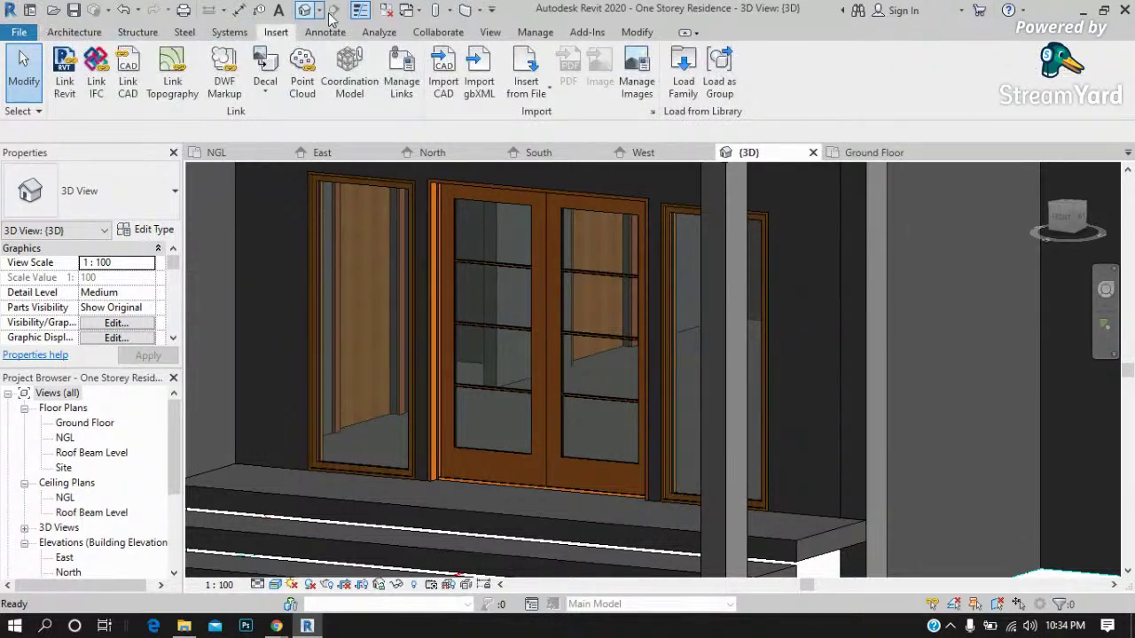
pyautogui.click(681, 82)
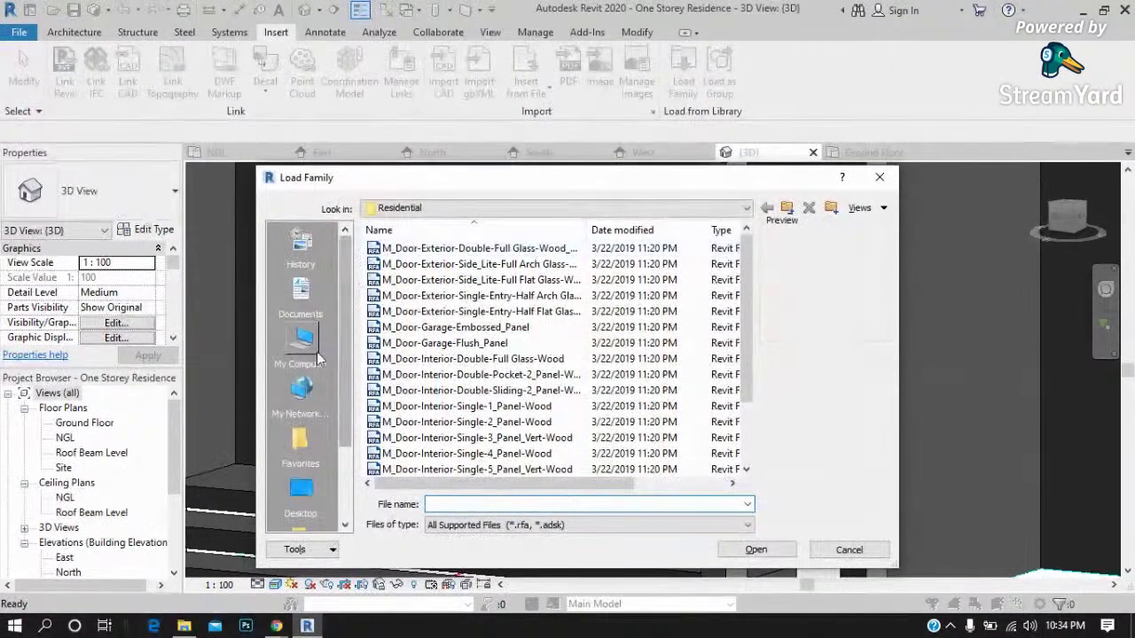
pyautogui.click(304, 311)
pyautogui.doubleClick(390, 324)
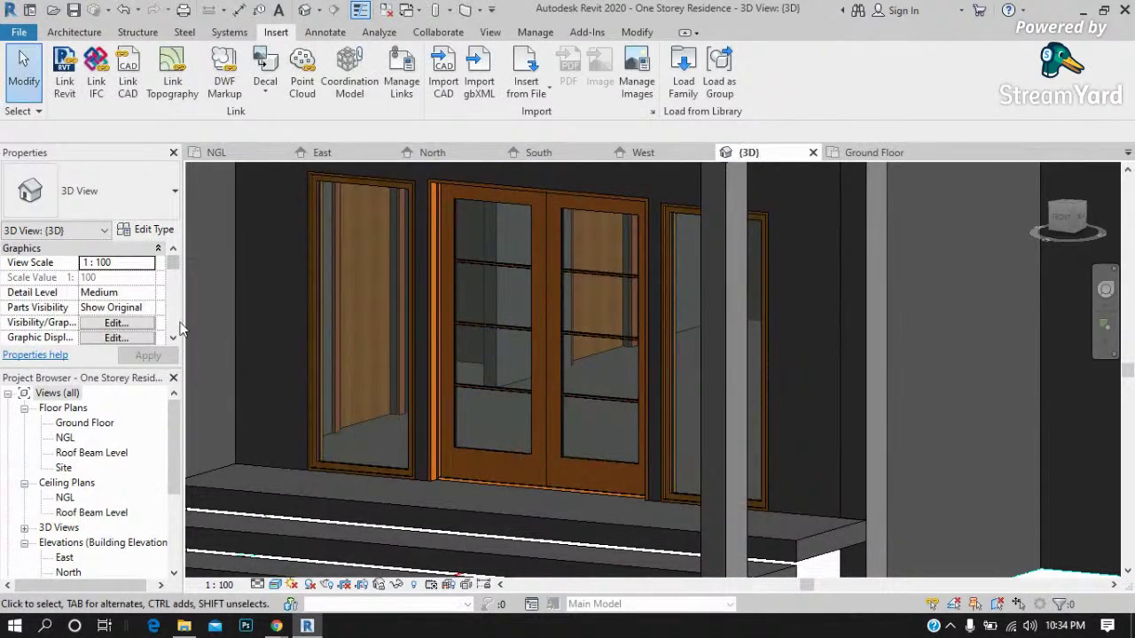
# Select the left M_Fixed W1 window, check its type list, and open its family for editing.
pyautogui.click(323, 335)
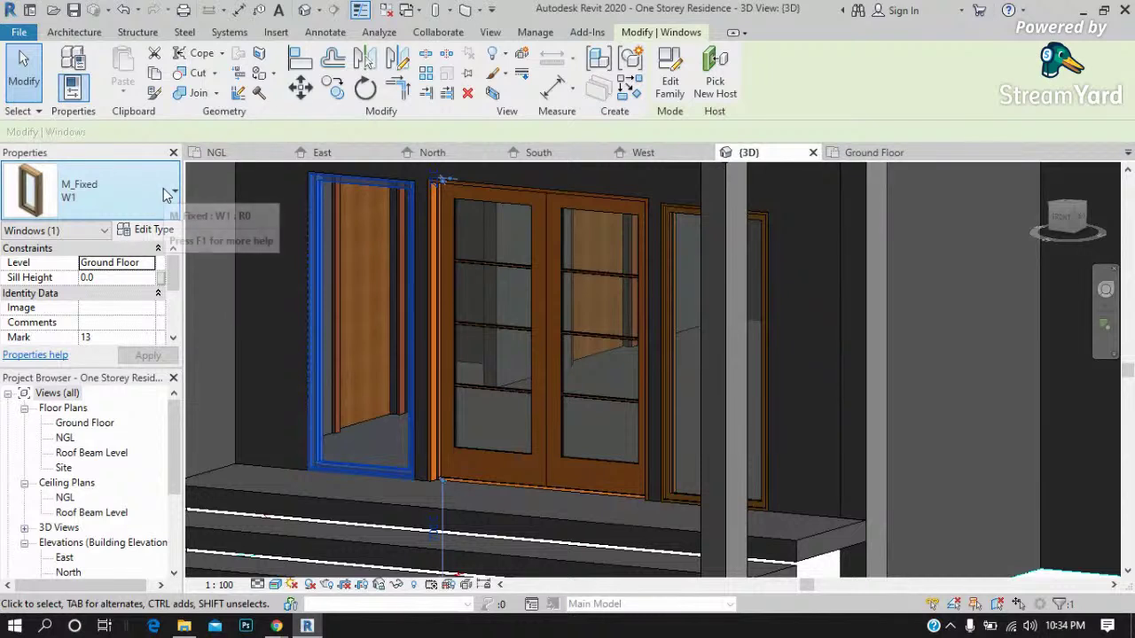
pyautogui.click(99, 200)
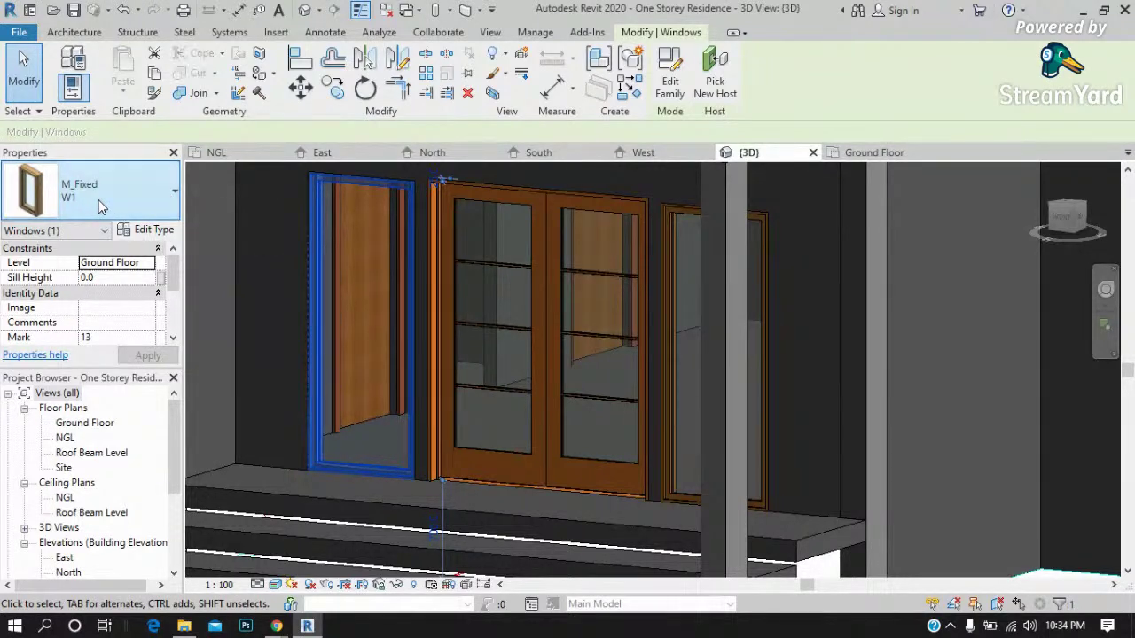
pyautogui.moveTo(228, 304); pyautogui.dragTo(234, 292)
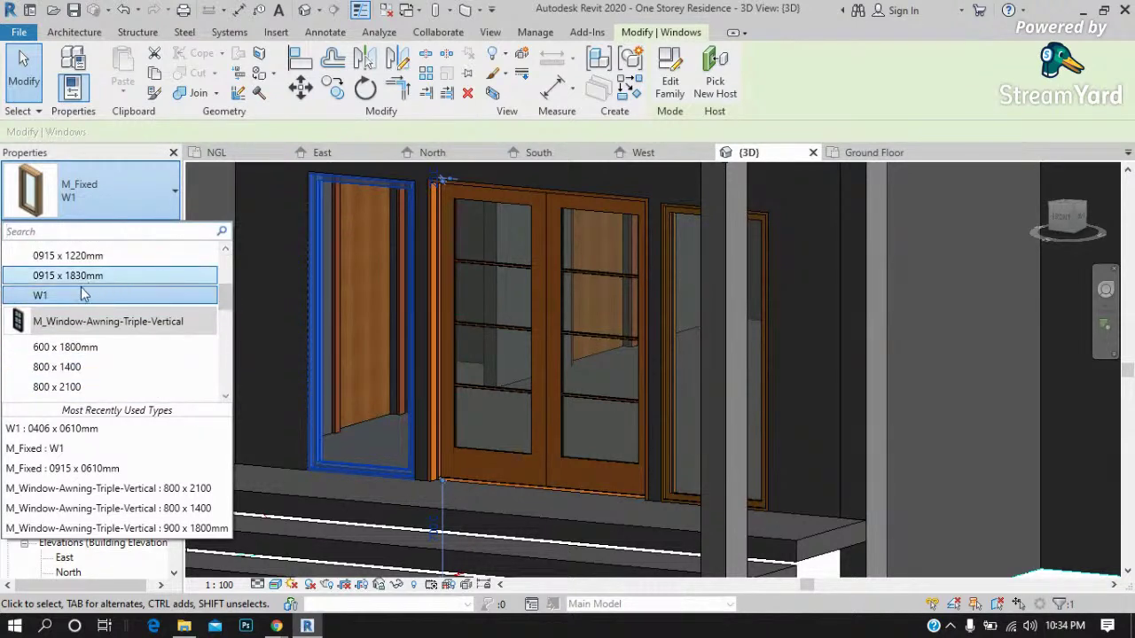
pyautogui.click(73, 299)
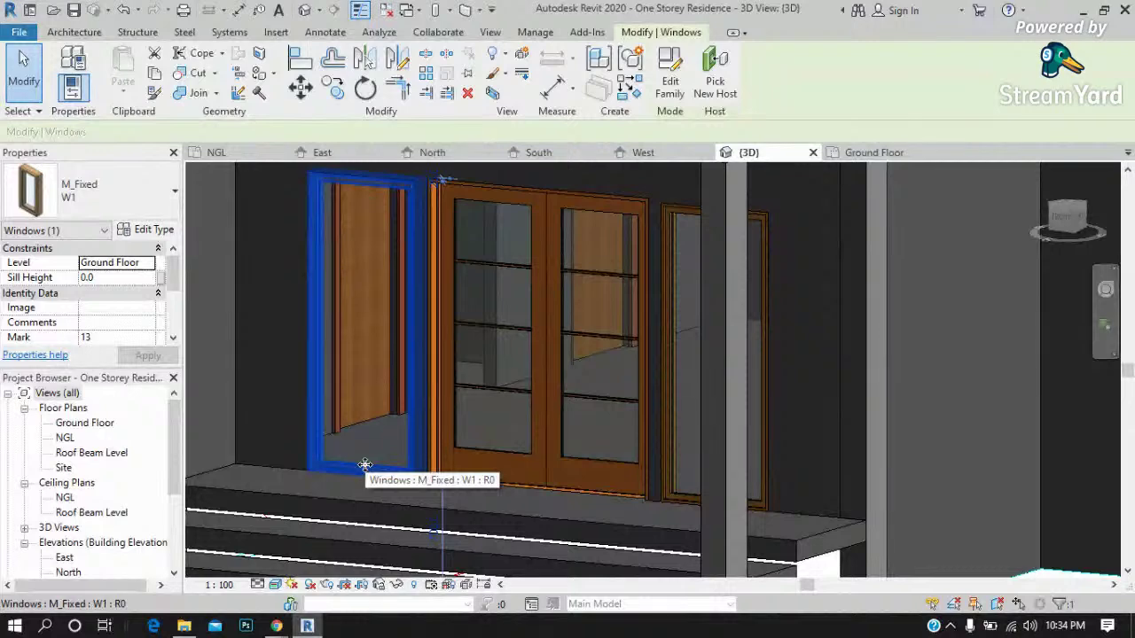
pyautogui.click(683, 95)
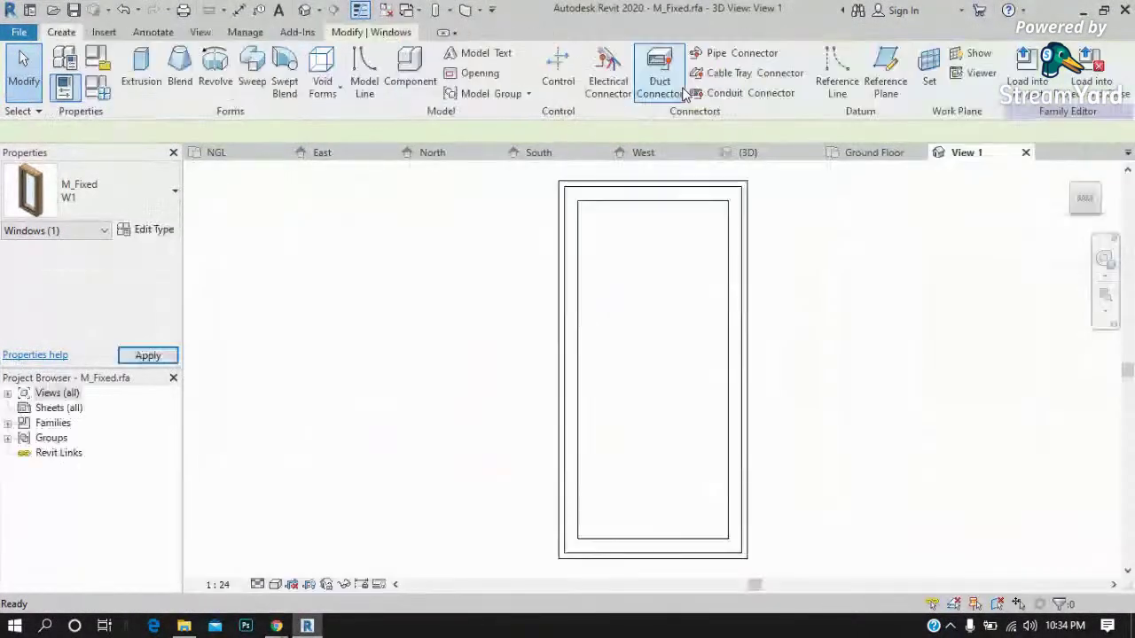
# In the frame extrusion sketch, set the opening's bottom line distance to 215.
pyautogui.click(687, 546)
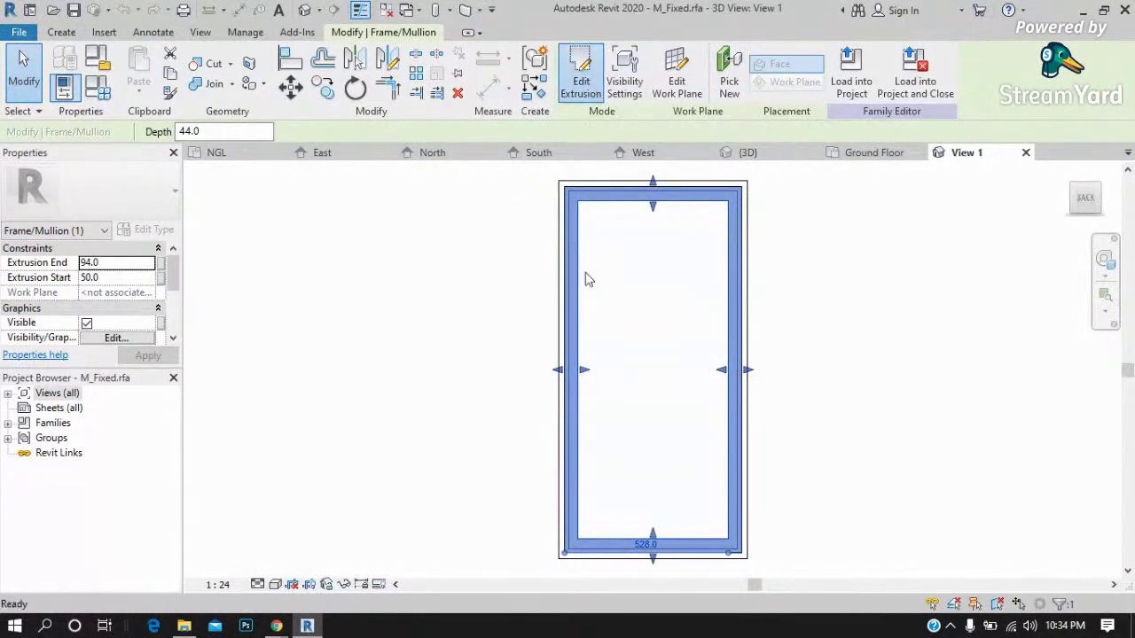
pyautogui.doubleClick(648, 542)
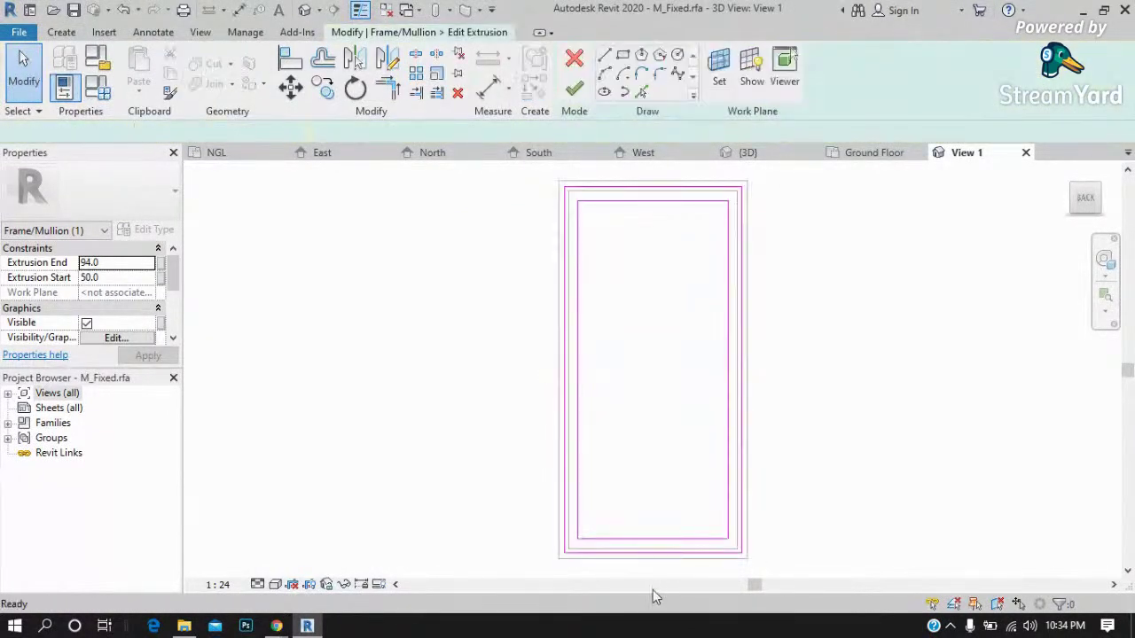
pyautogui.click(583, 535)
pyautogui.click(539, 544)
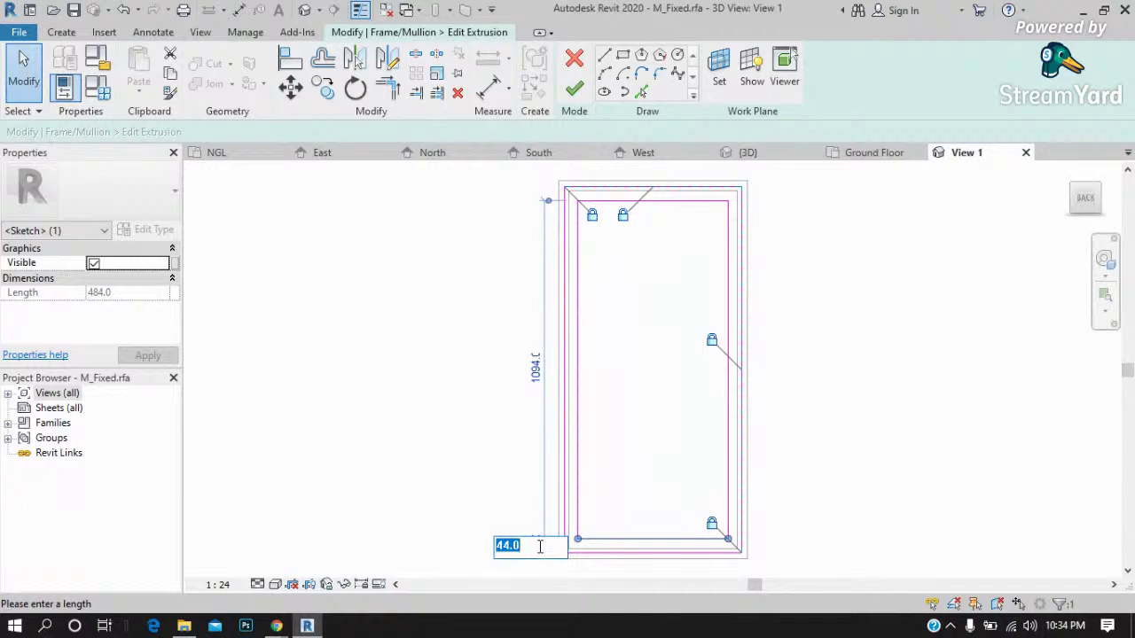
pyautogui.press('Return')
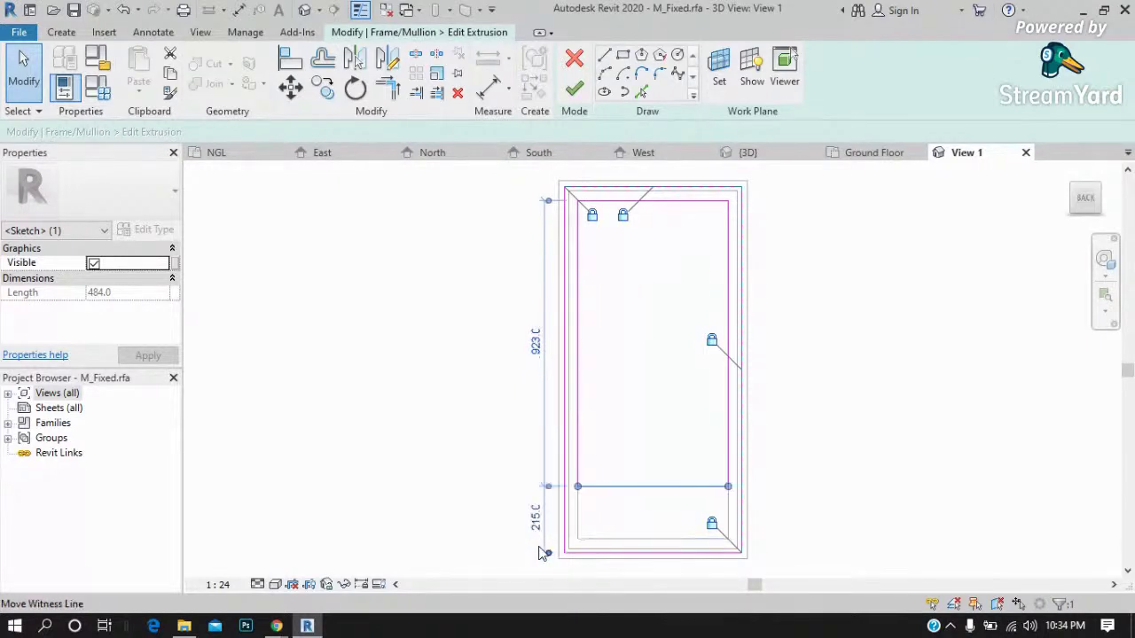
# Finish the sketch and reload M_Fixed into the project, overwriting the existing family.
pyautogui.click(575, 89)
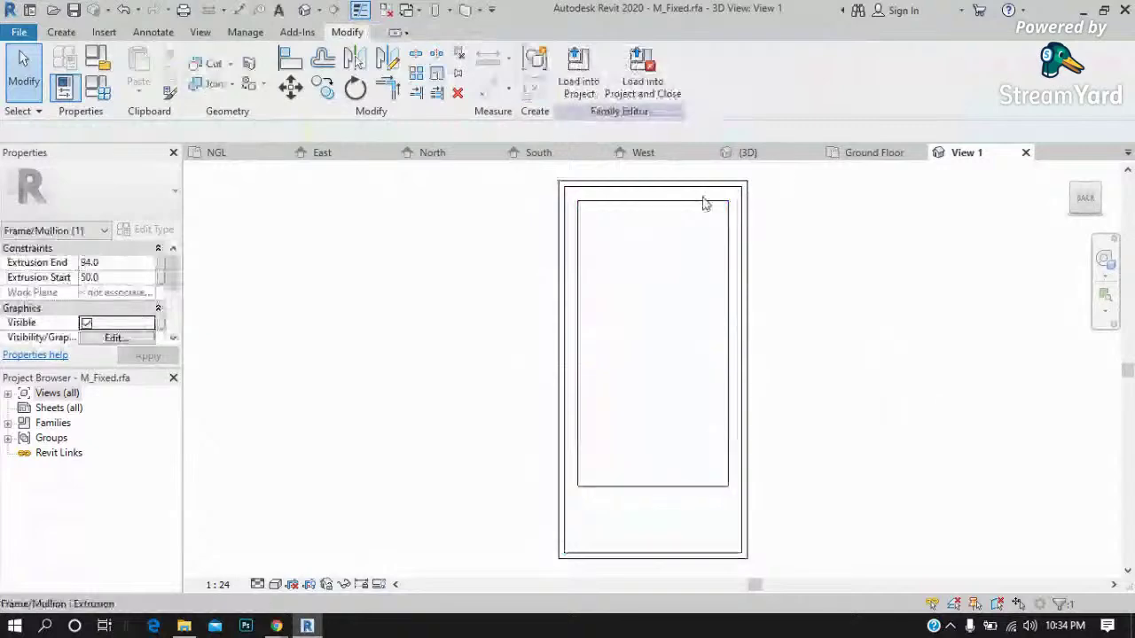
pyautogui.click(580, 75)
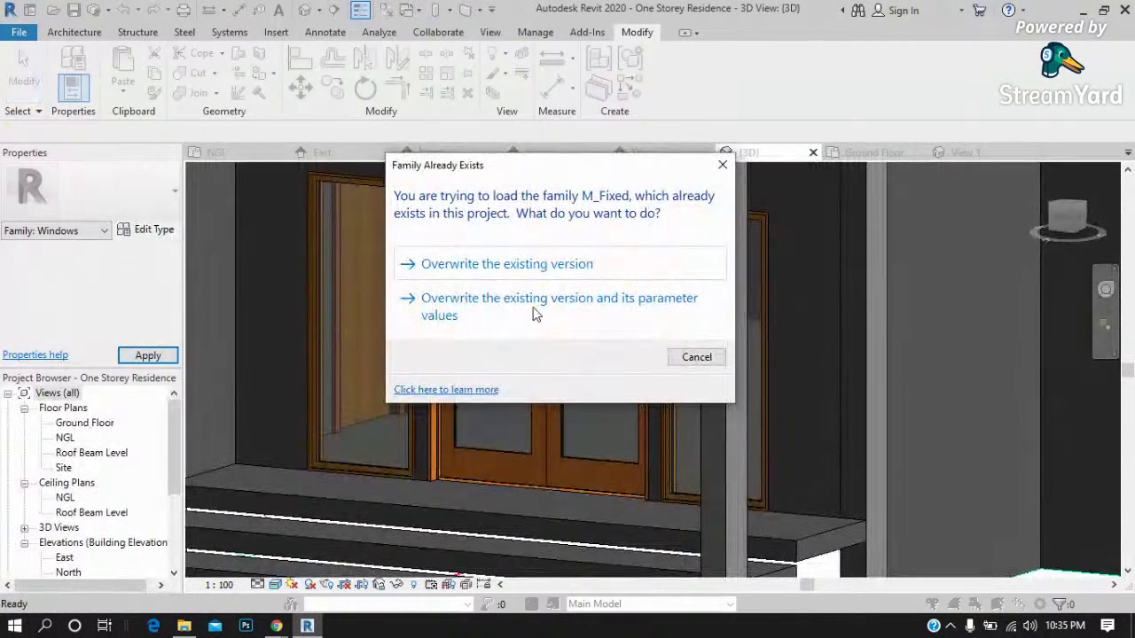
pyautogui.click(519, 266)
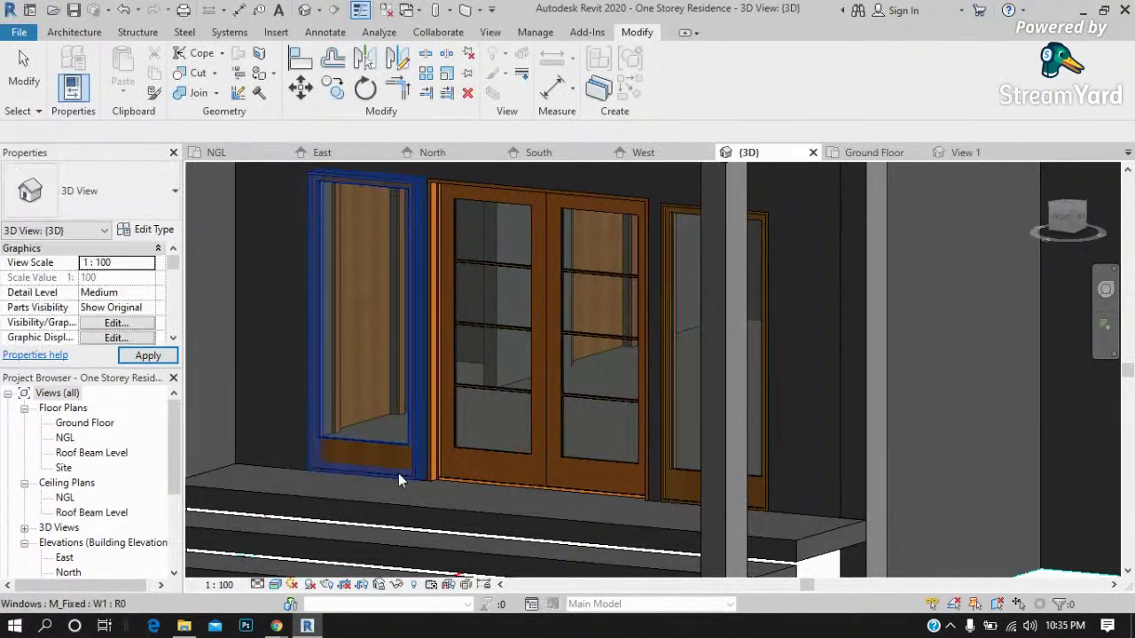
# Zoom around the front facade to check the updated windows, then select the left fixed window.
pyautogui.scroll(2, 382, 528)
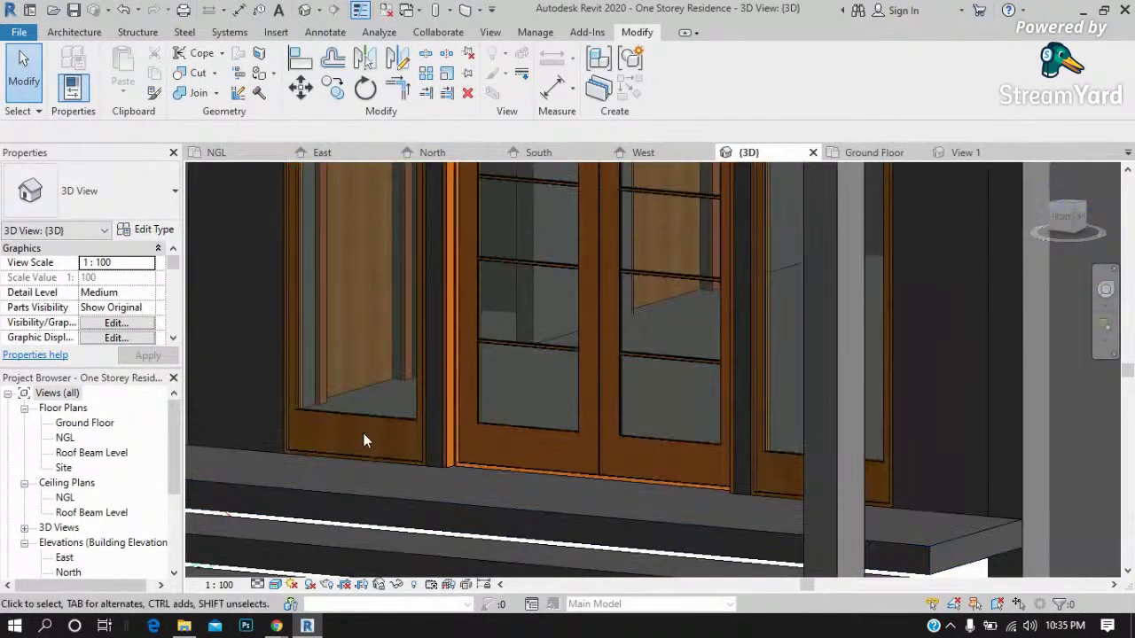
pyautogui.scroll(-2, 797, 477)
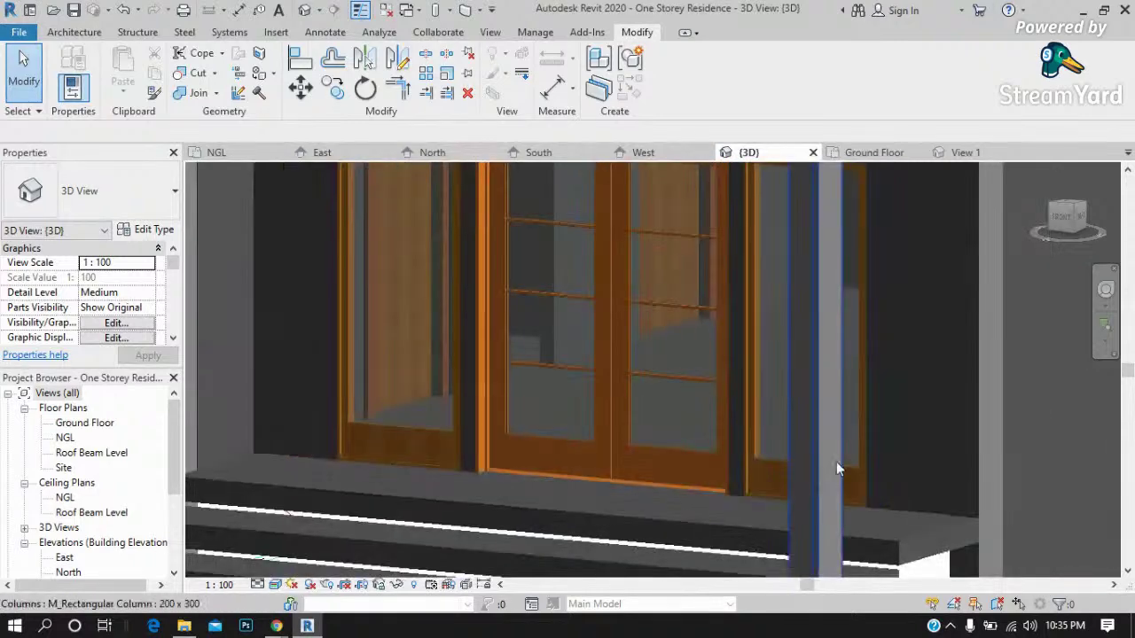
pyautogui.scroll(-3, 821, 474)
pyautogui.scroll(-2, 818, 467)
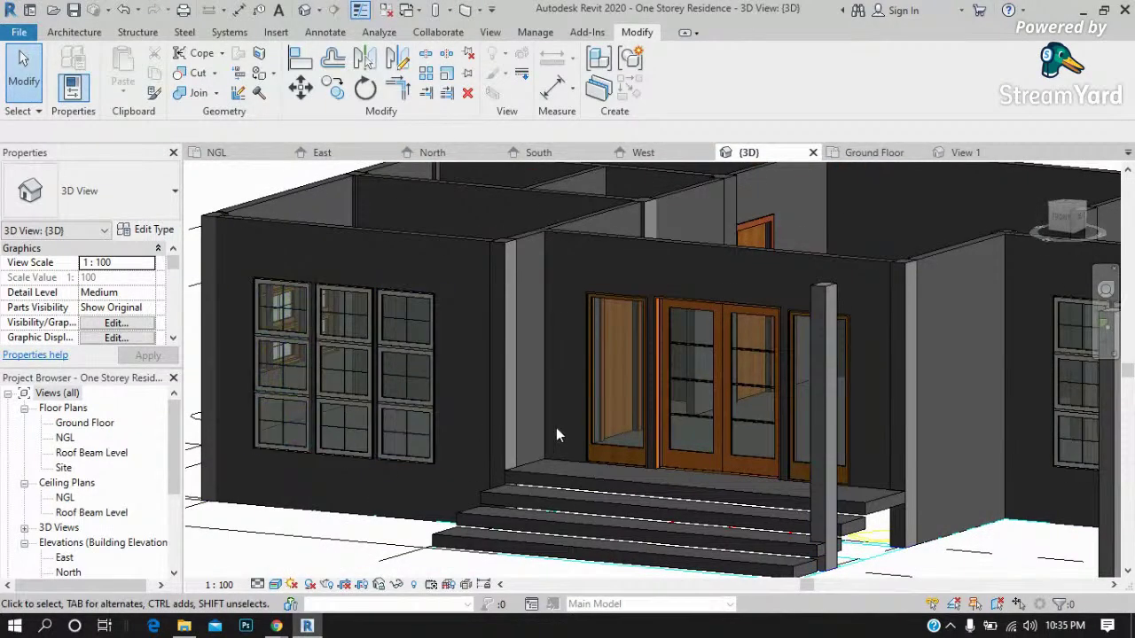
pyautogui.scroll(2, 665, 410)
pyautogui.scroll(2, 723, 426)
pyautogui.scroll(1, 713, 417)
pyautogui.scroll(1, 708, 415)
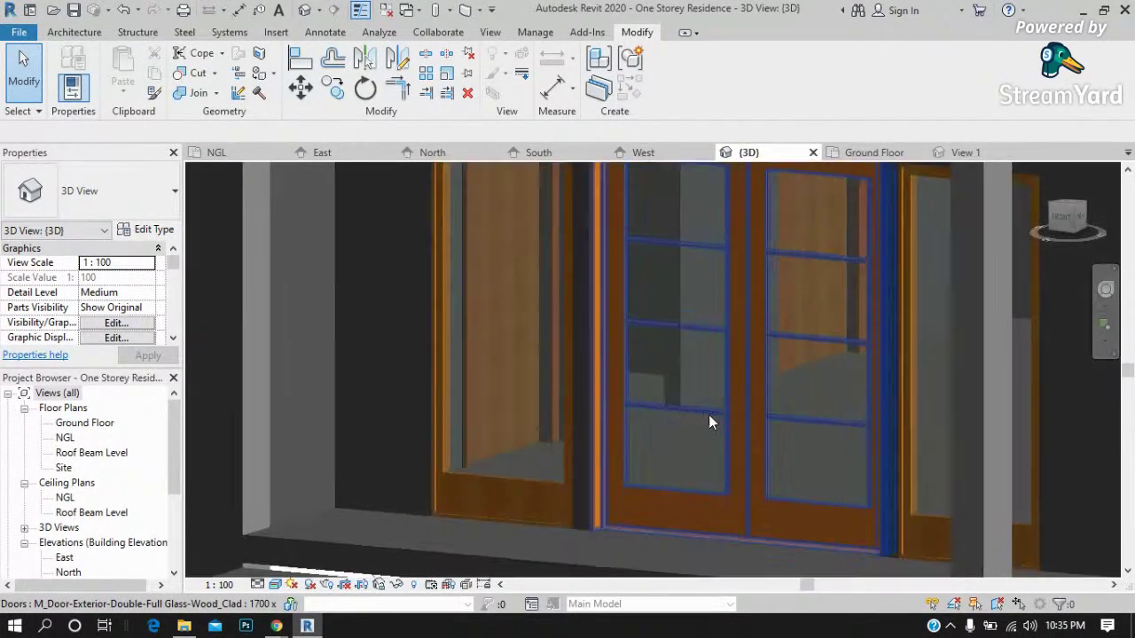
pyautogui.scroll(-2, 701, 461)
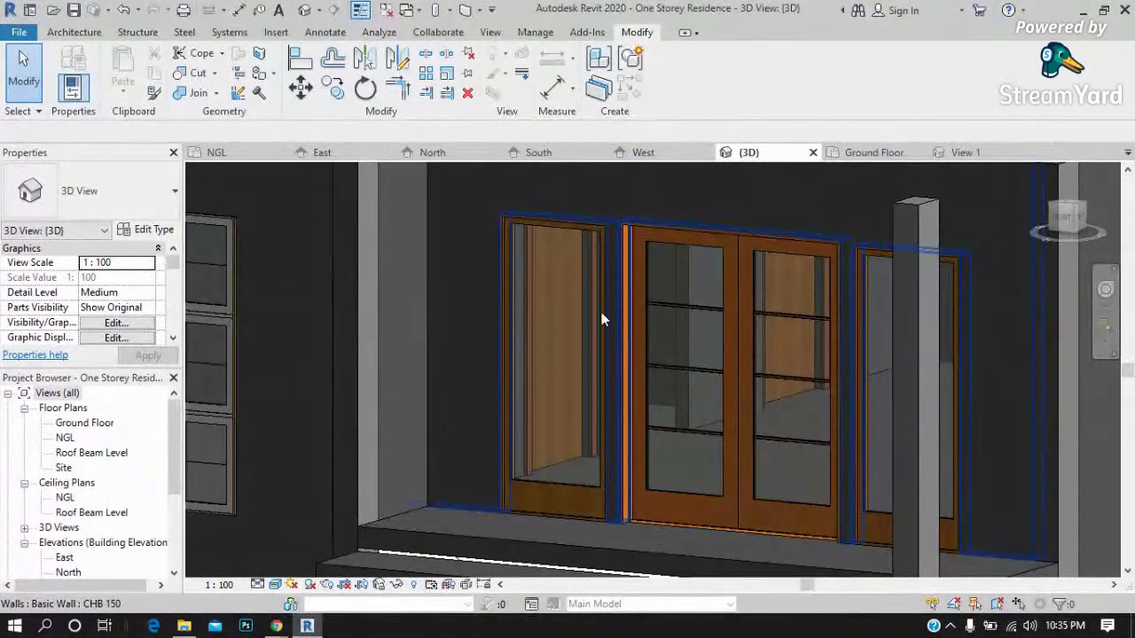
pyautogui.click(577, 486)
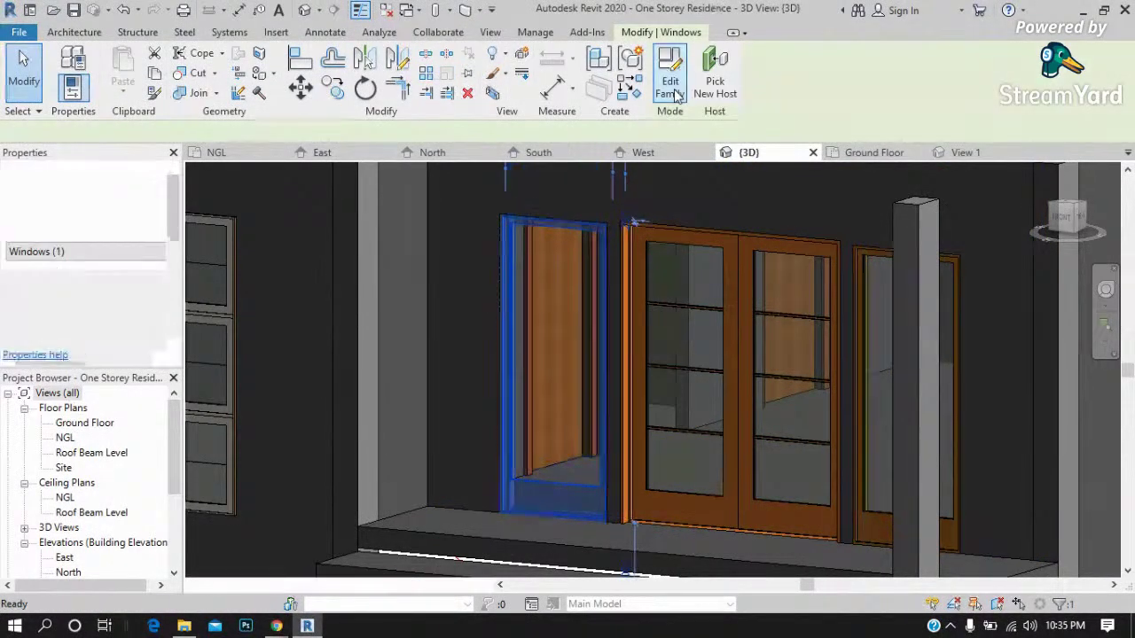
pyautogui.click(672, 89)
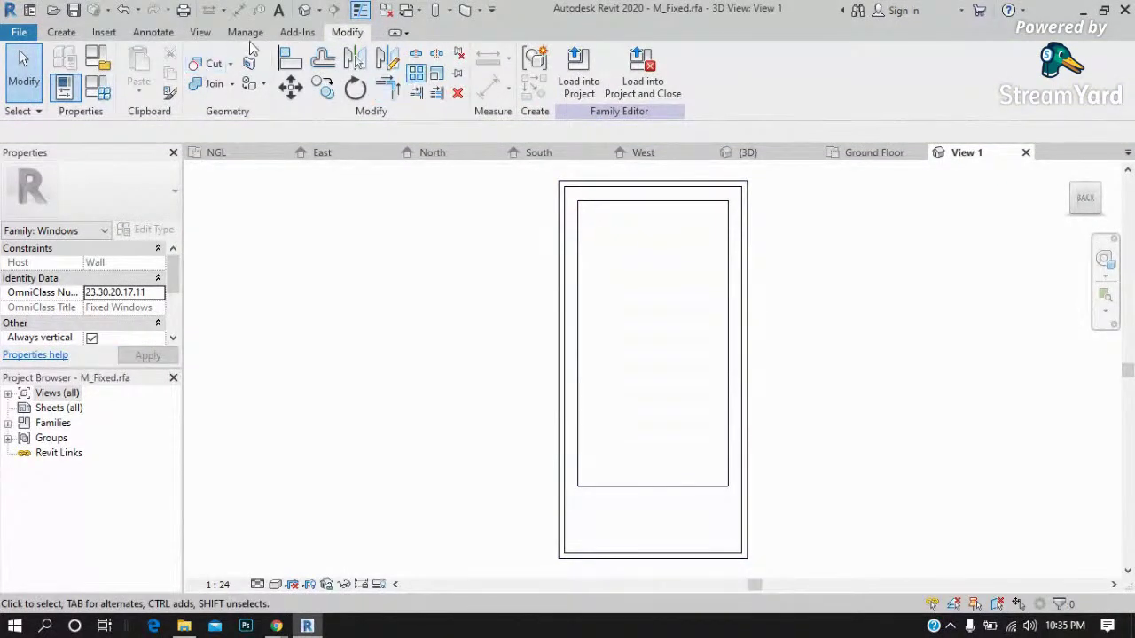
pyautogui.click(60, 32)
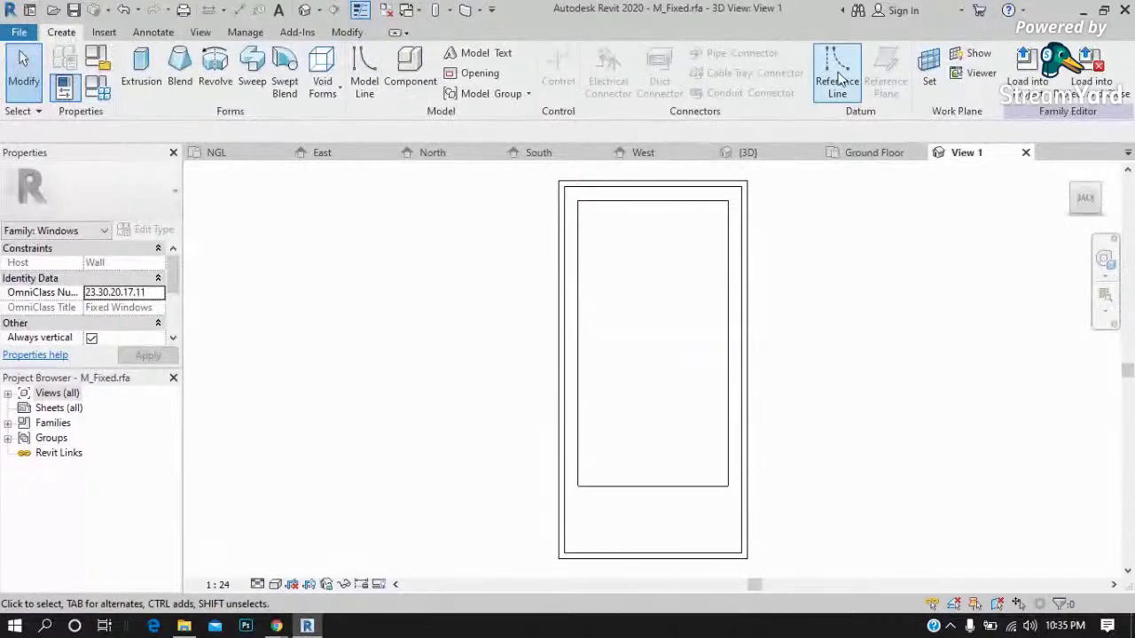
pyautogui.click(365, 80)
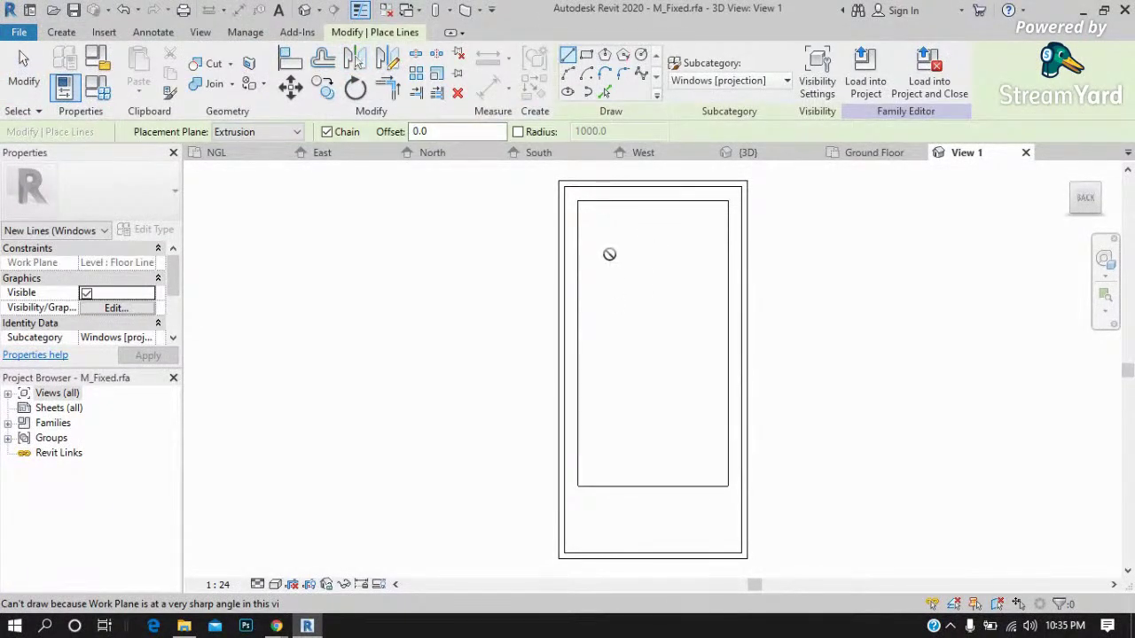
pyautogui.press('Escape')
pyautogui.click(623, 205)
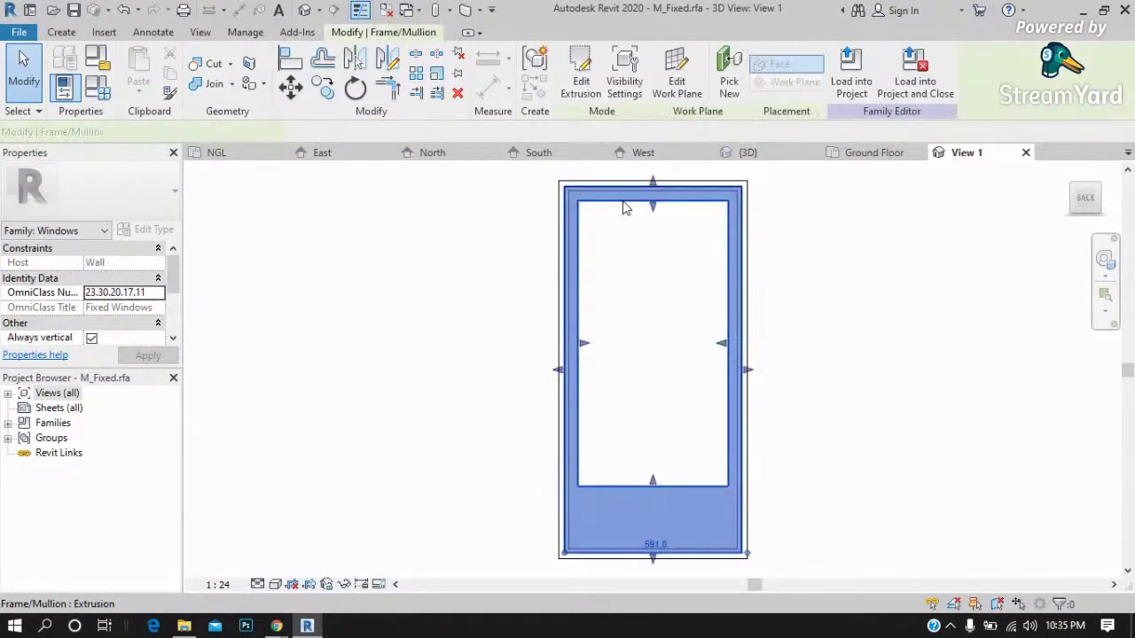
# In the frame extrusion sketch, draw two horizontal transom lines from the right edge to the left edge.
pyautogui.click(583, 78)
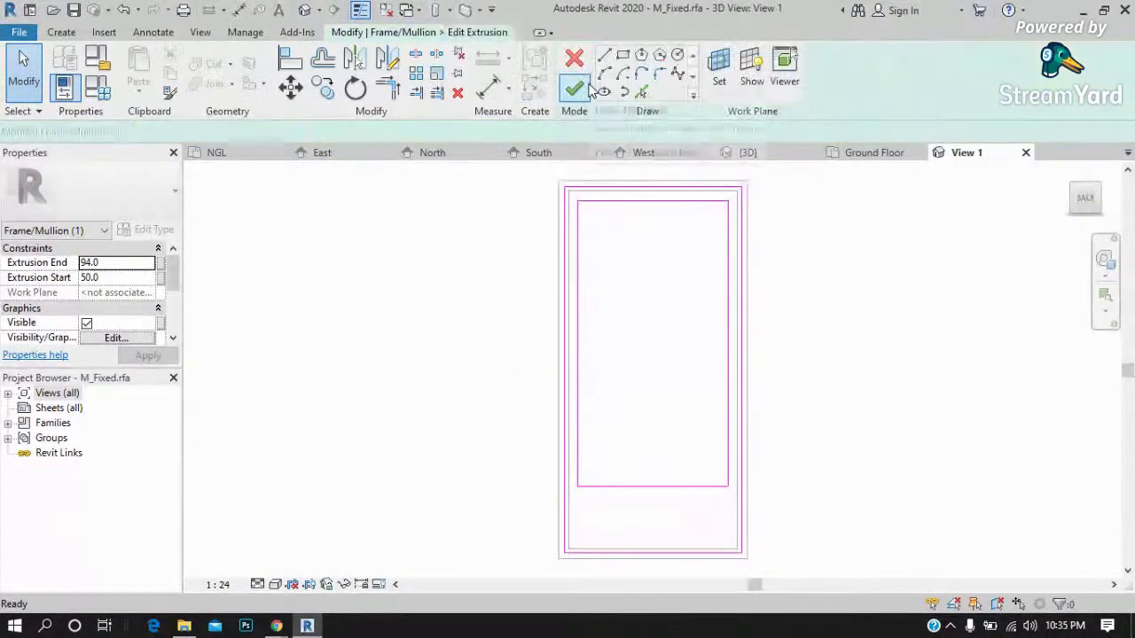
pyautogui.scroll(2, 667, 228)
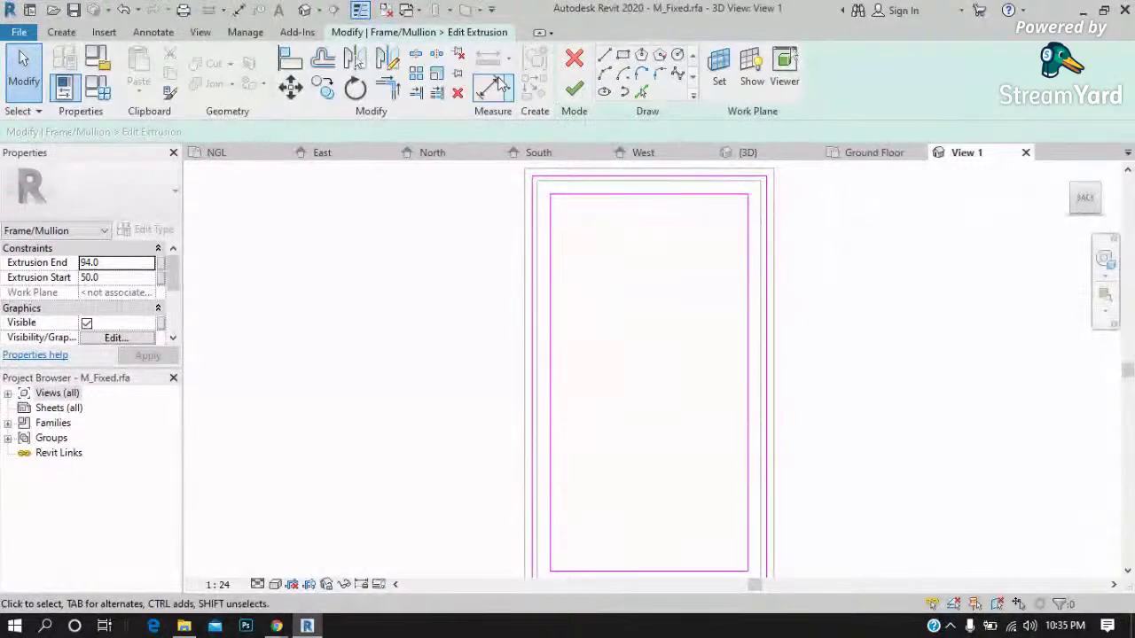
pyautogui.click(749, 300)
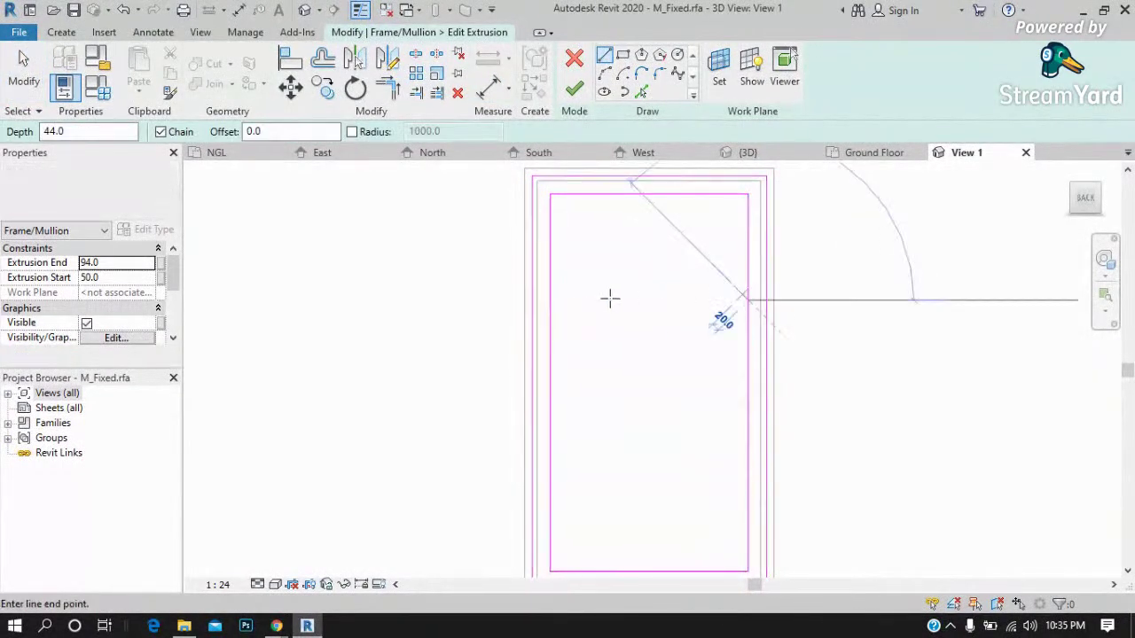
pyautogui.click(550, 300)
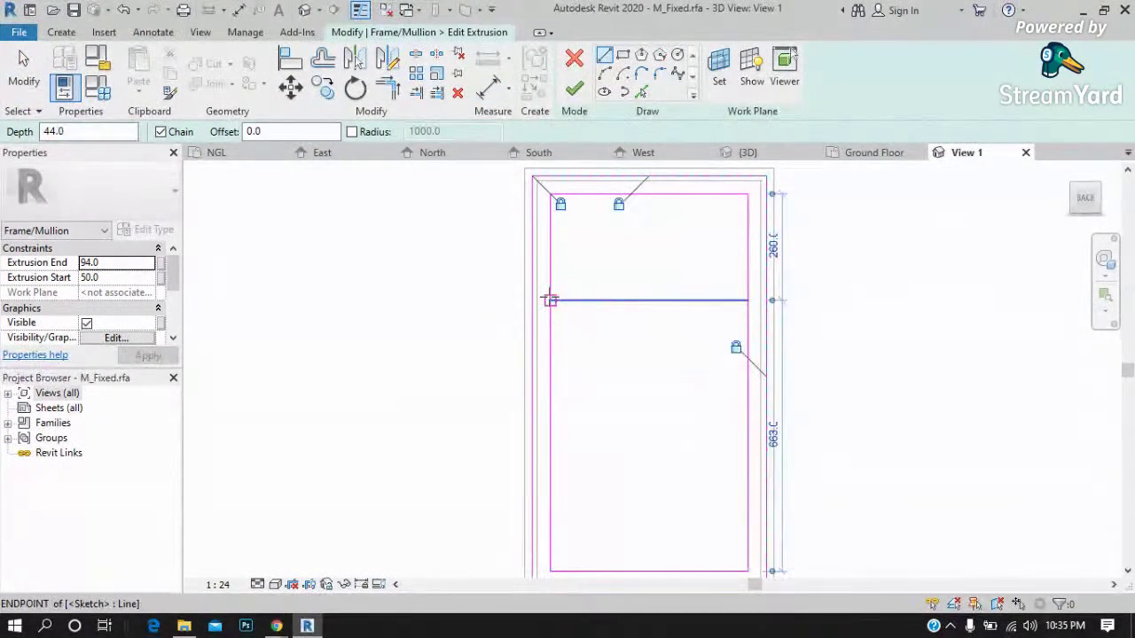
pyautogui.click(747, 422)
pyautogui.click(550, 423)
pyautogui.press('Escape')
pyautogui.scroll(-1, 582, 261)
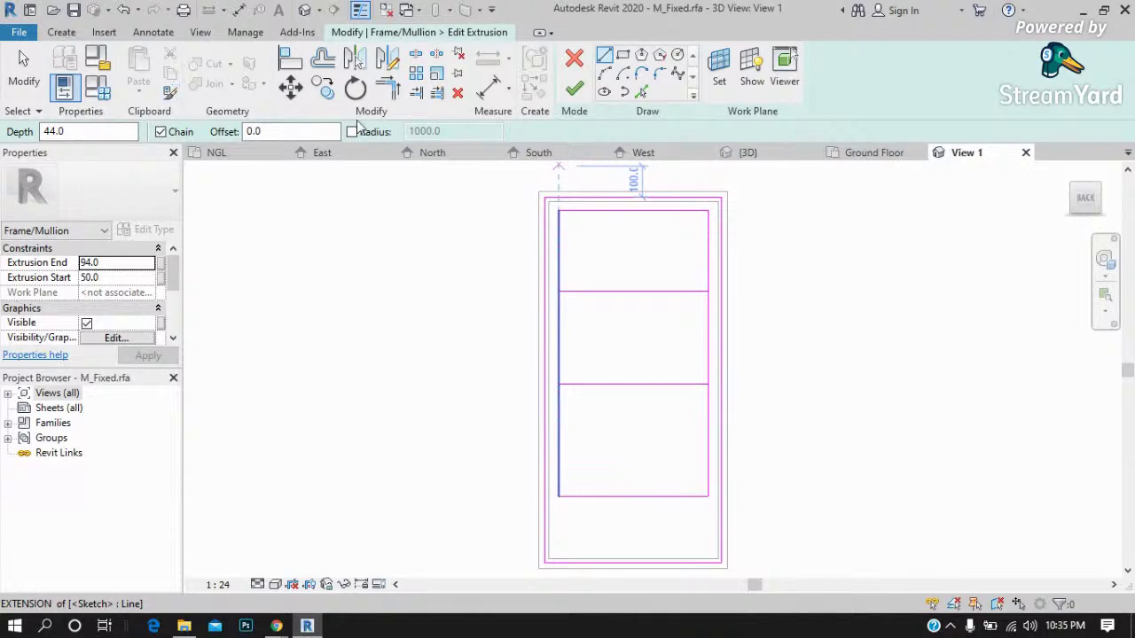
pyautogui.press('Escape')
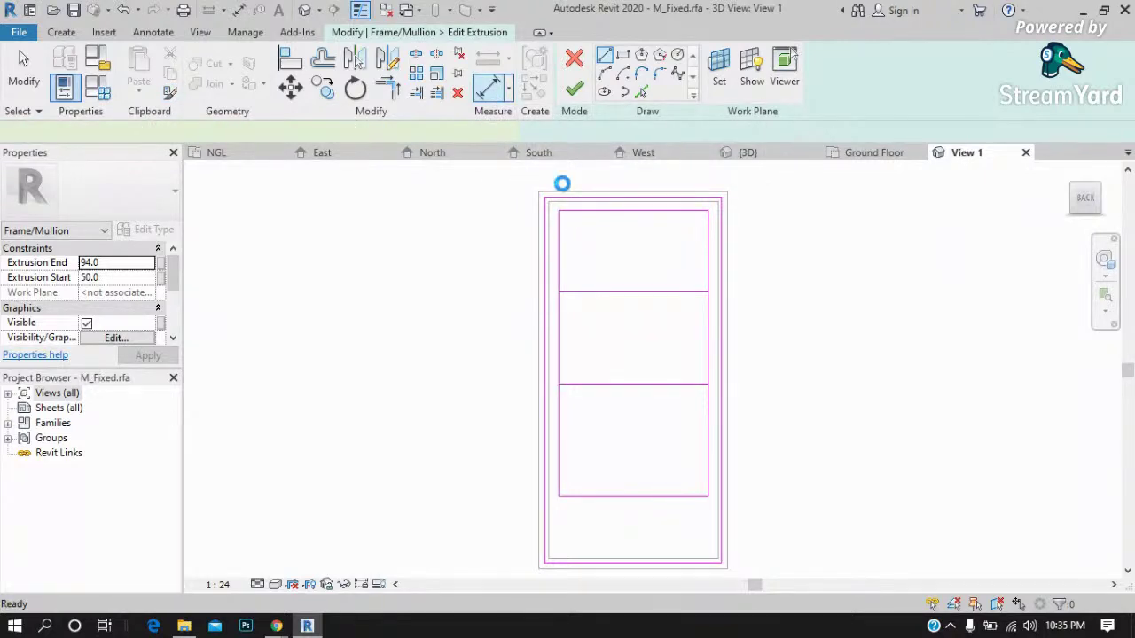
pyautogui.press('d')
pyautogui.press('i')
pyautogui.click(643, 292)
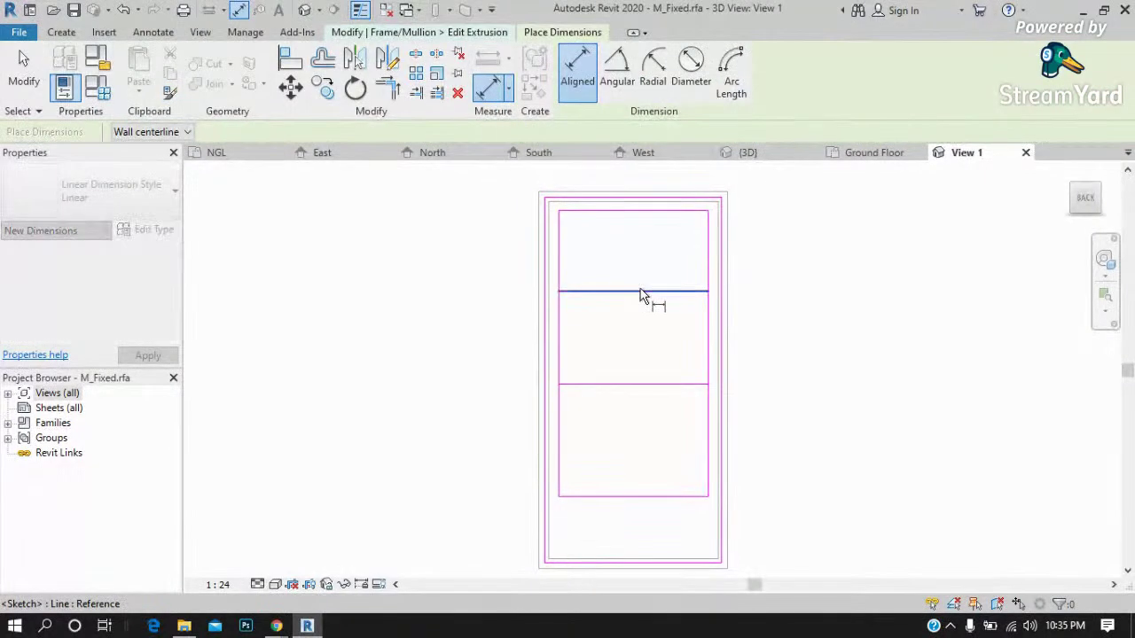
pyautogui.click(645, 385)
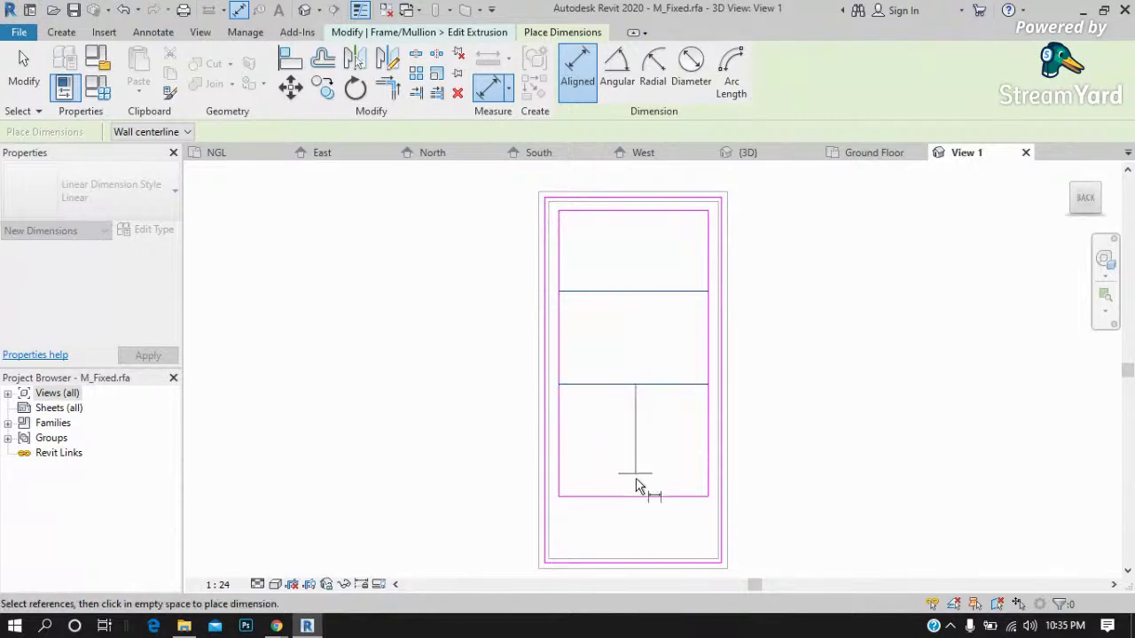
pyautogui.click(458, 419)
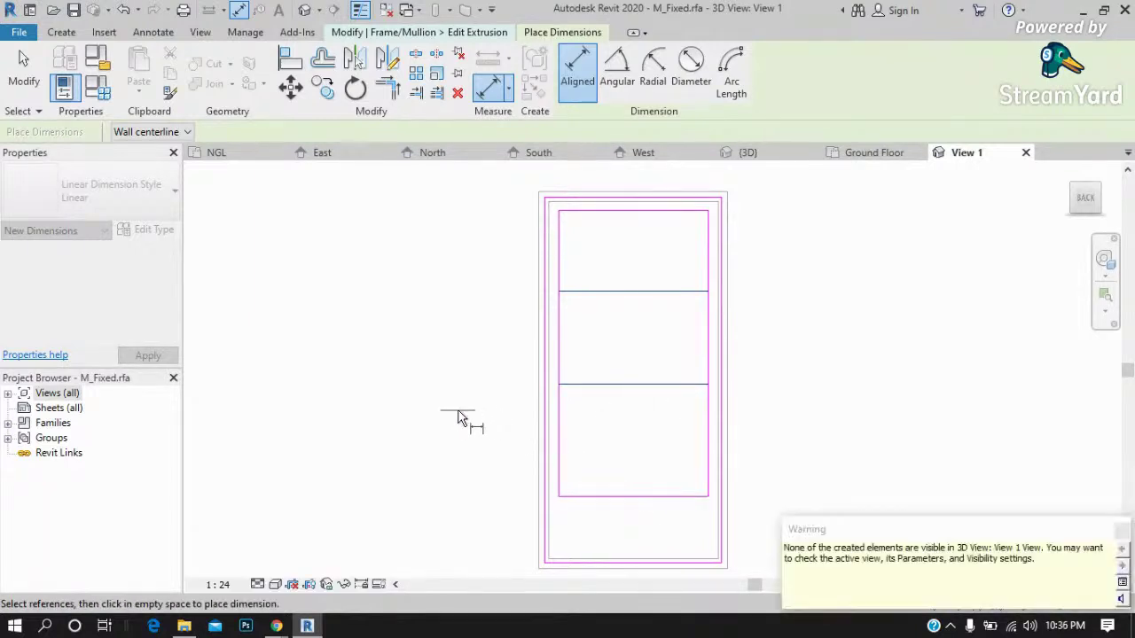
pyautogui.click(1121, 531)
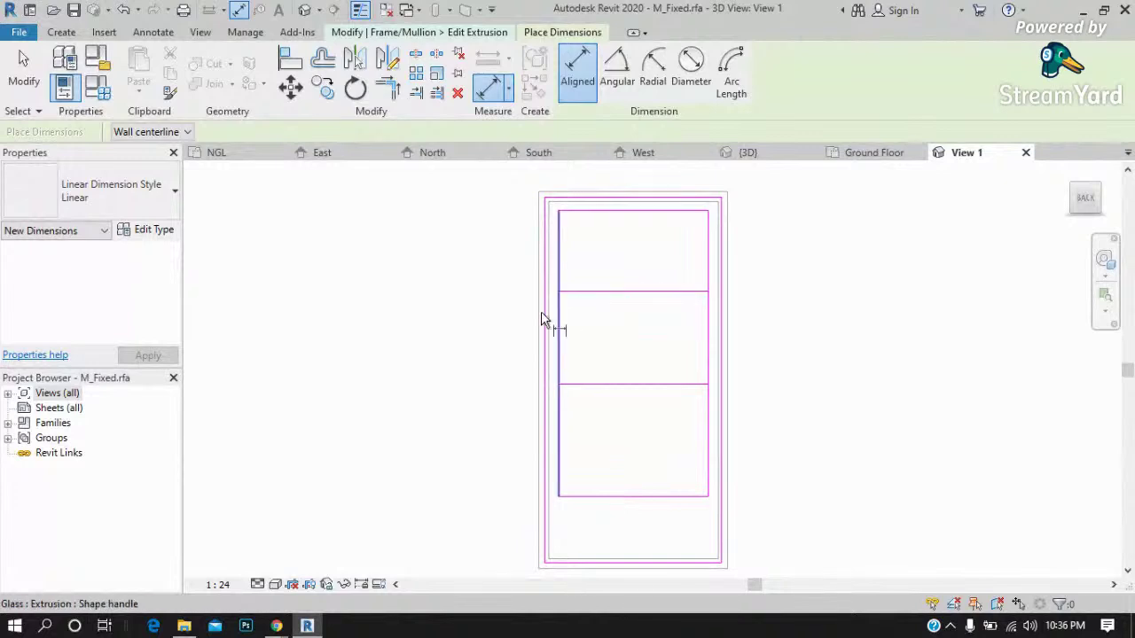
pyautogui.click(278, 581)
pyautogui.click(337, 482)
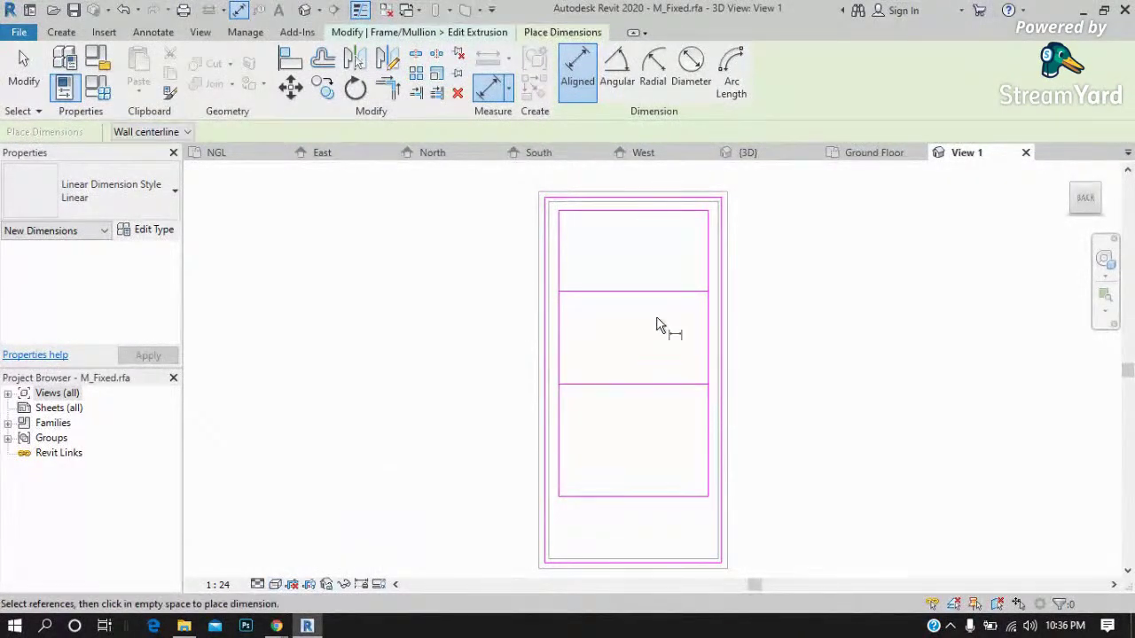
pyautogui.click(607, 222)
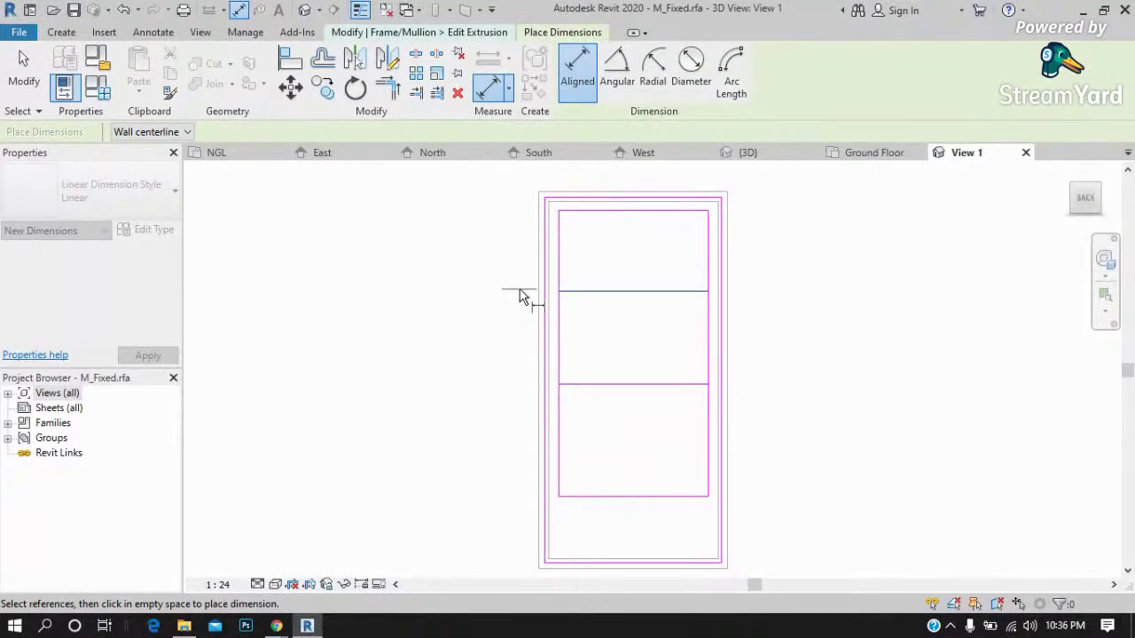
pyautogui.press('Escape')
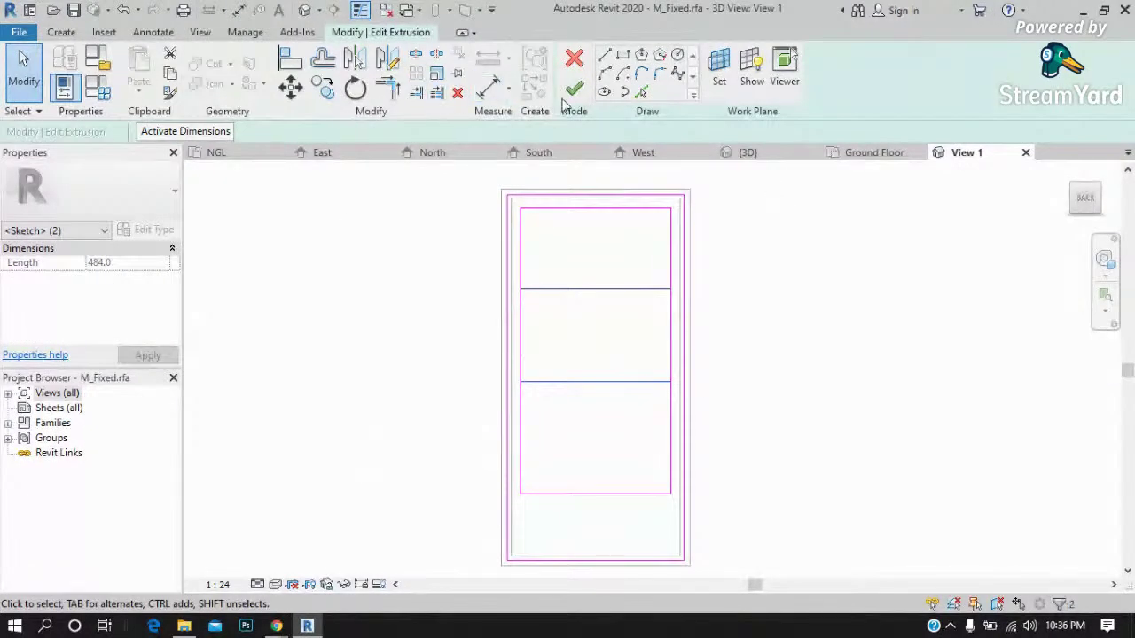
pyautogui.press('Escape')
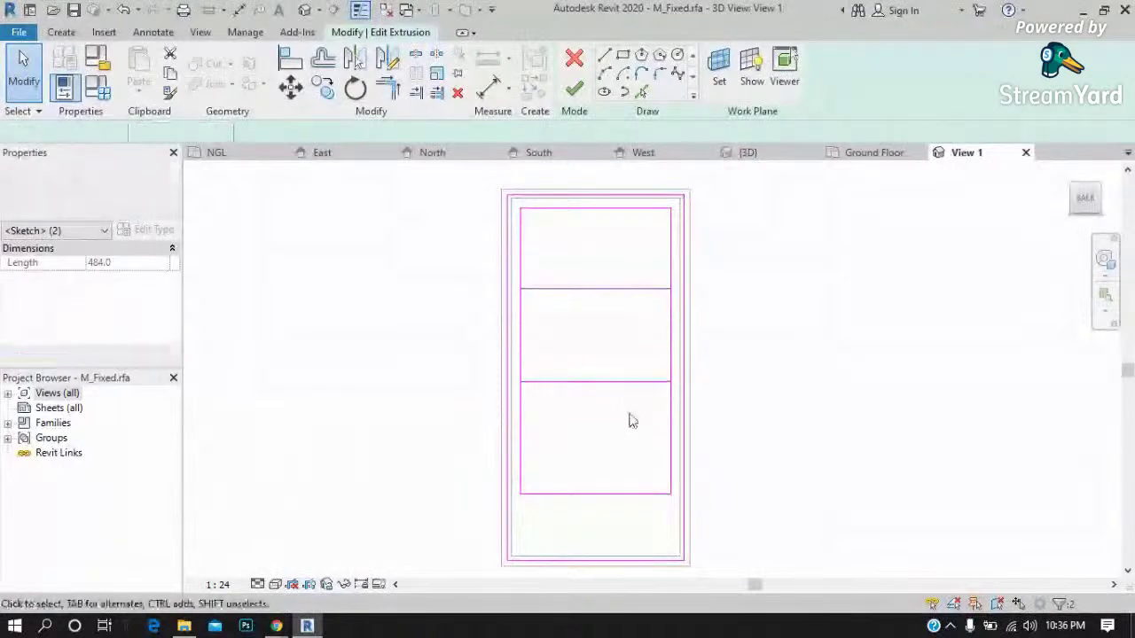
# Select the transom and outline sketch lines, then start and cancel an aligned dimension.
pyautogui.scroll(1, 625, 409)
pyautogui.click(575, 248)
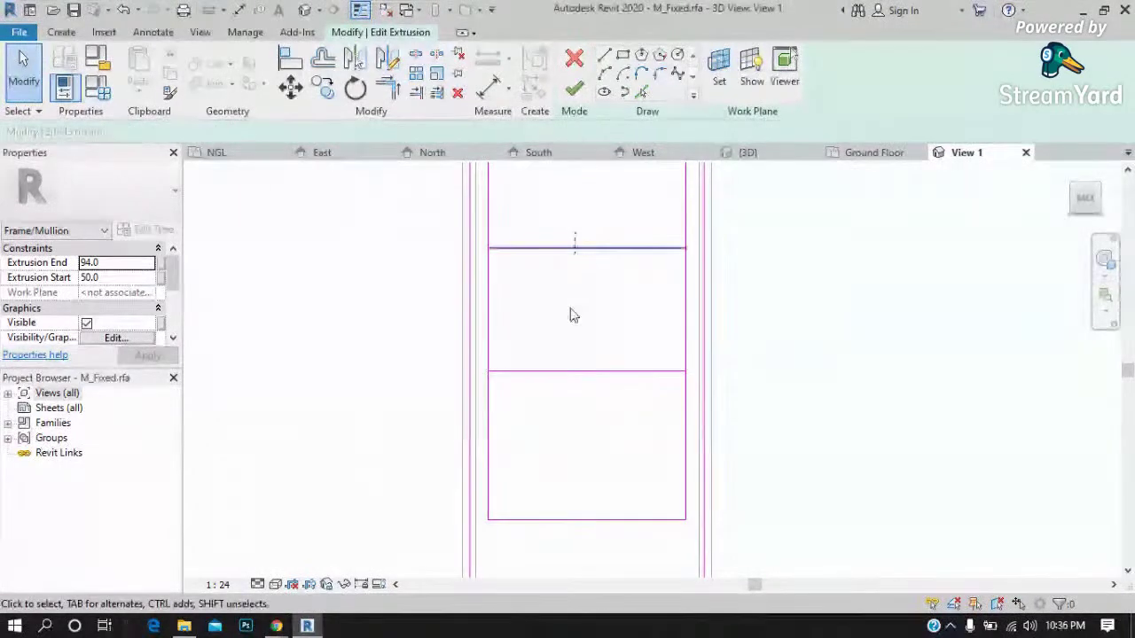
pyautogui.keyDown('ctrl'); pyautogui.click(585, 368); pyautogui.keyUp('ctrl')
pyautogui.click(578, 371)
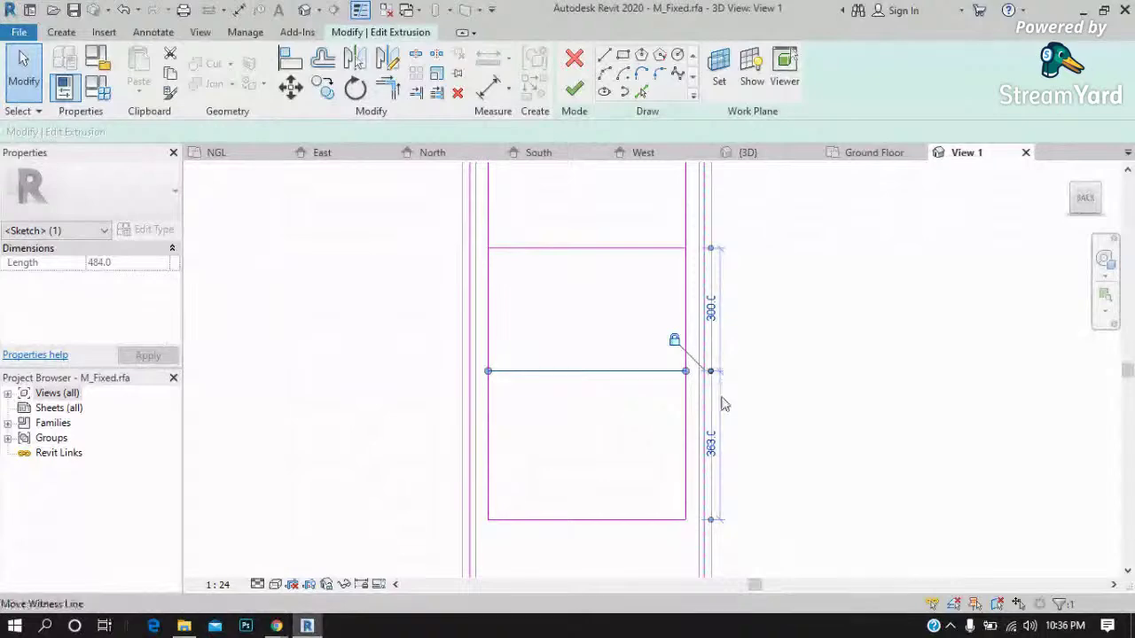
pyautogui.scroll(-1, 683, 375)
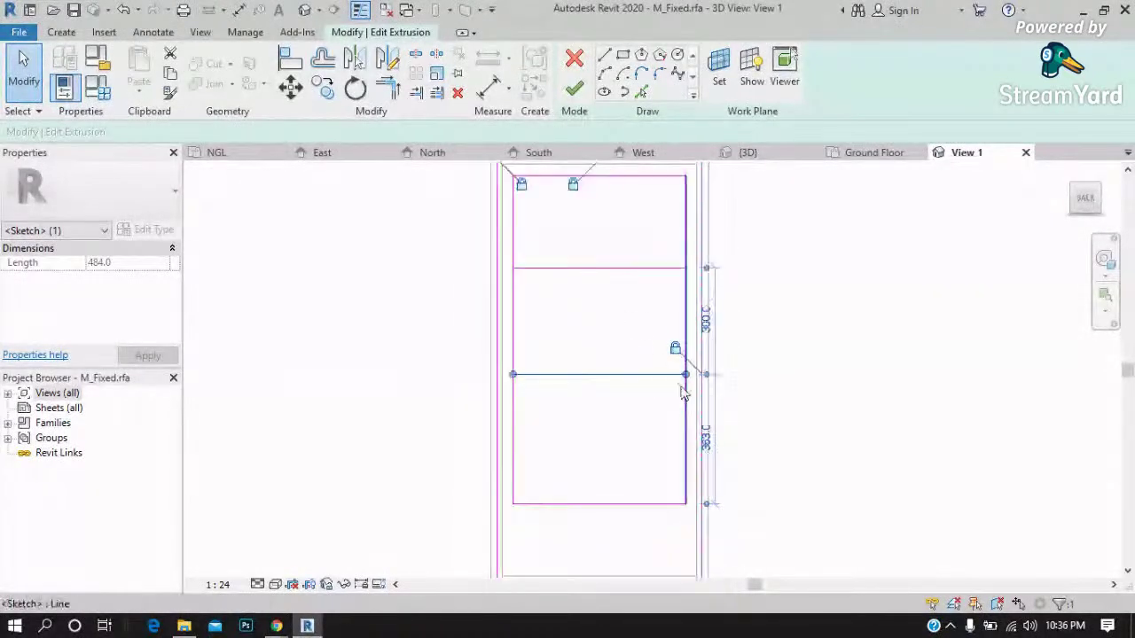
pyautogui.keyDown('ctrl'); pyautogui.click(623, 177); pyautogui.keyUp('ctrl')
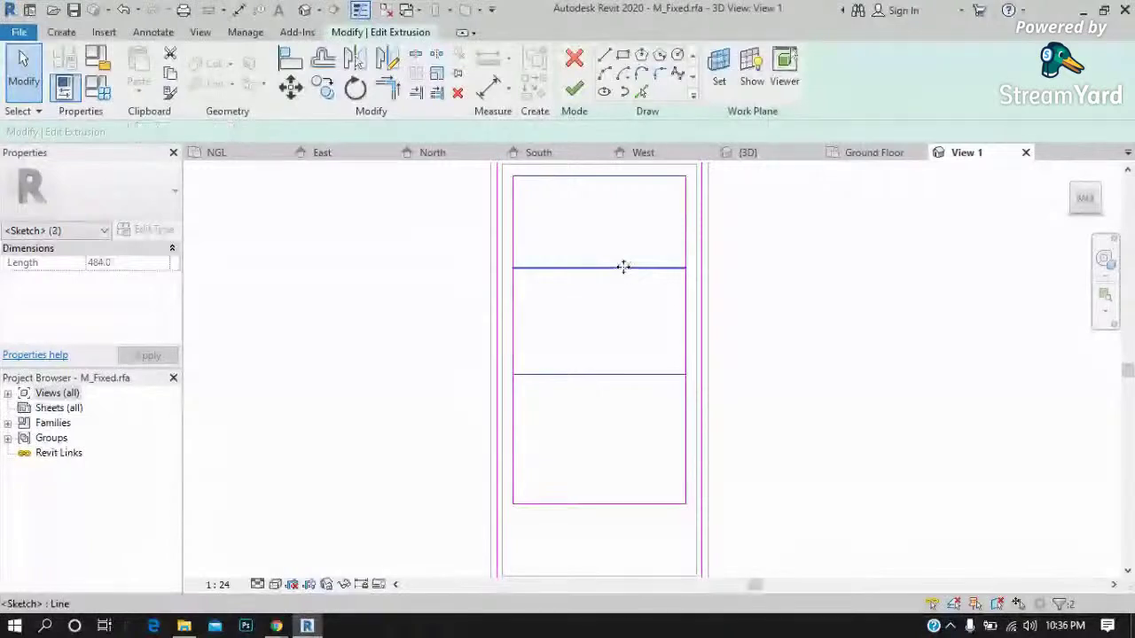
pyautogui.keyDown('ctrl'); pyautogui.click(623, 267); pyautogui.keyUp('ctrl')
pyautogui.scroll(-1, 644, 398)
pyautogui.keyDown('ctrl'); pyautogui.click(652, 487); pyautogui.keyUp('ctrl')
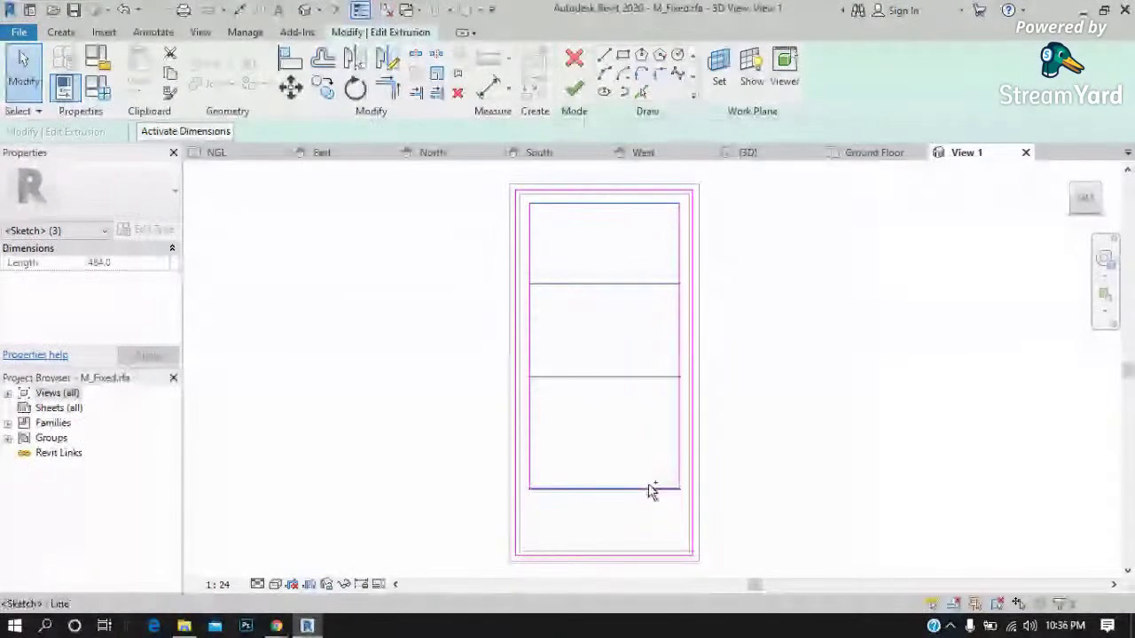
pyautogui.click(487, 89)
pyautogui.click(641, 212)
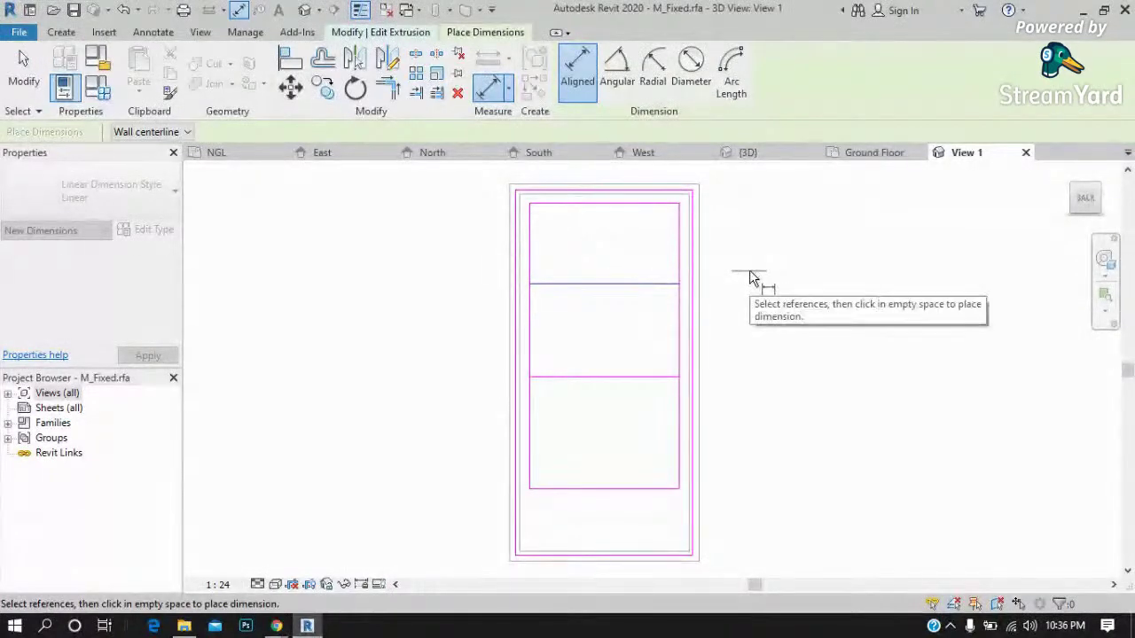
pyautogui.press('Escape')
pyautogui.press('Escape')
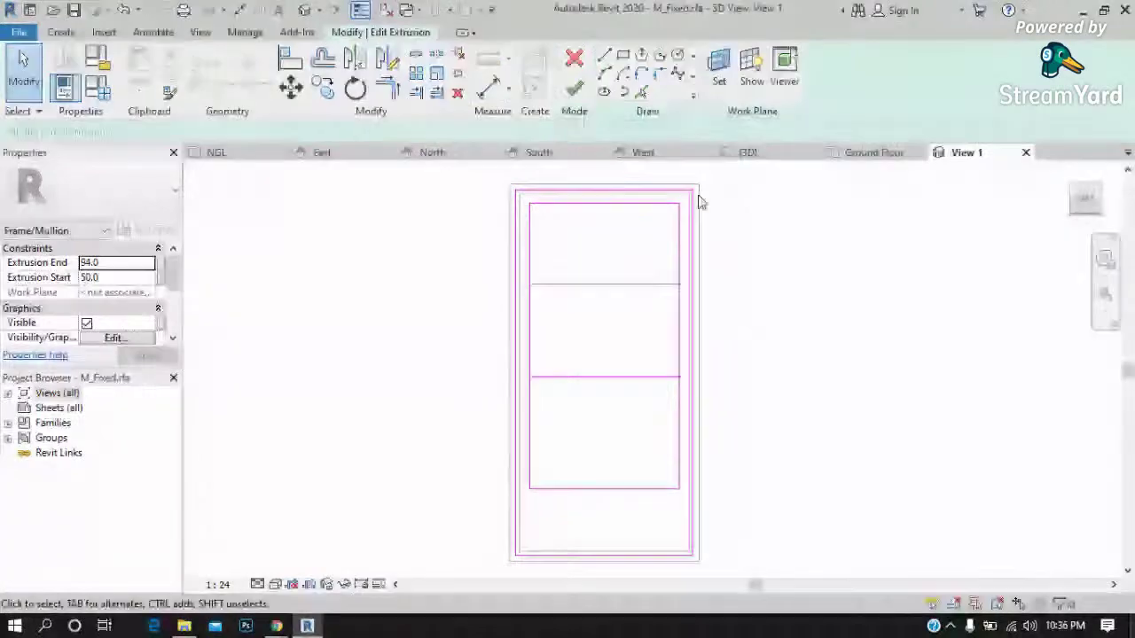
# Set the spacing above the upper transom and the lower transom's spacing both to 300.
pyautogui.scroll(1, 634, 282)
pyautogui.click(630, 284)
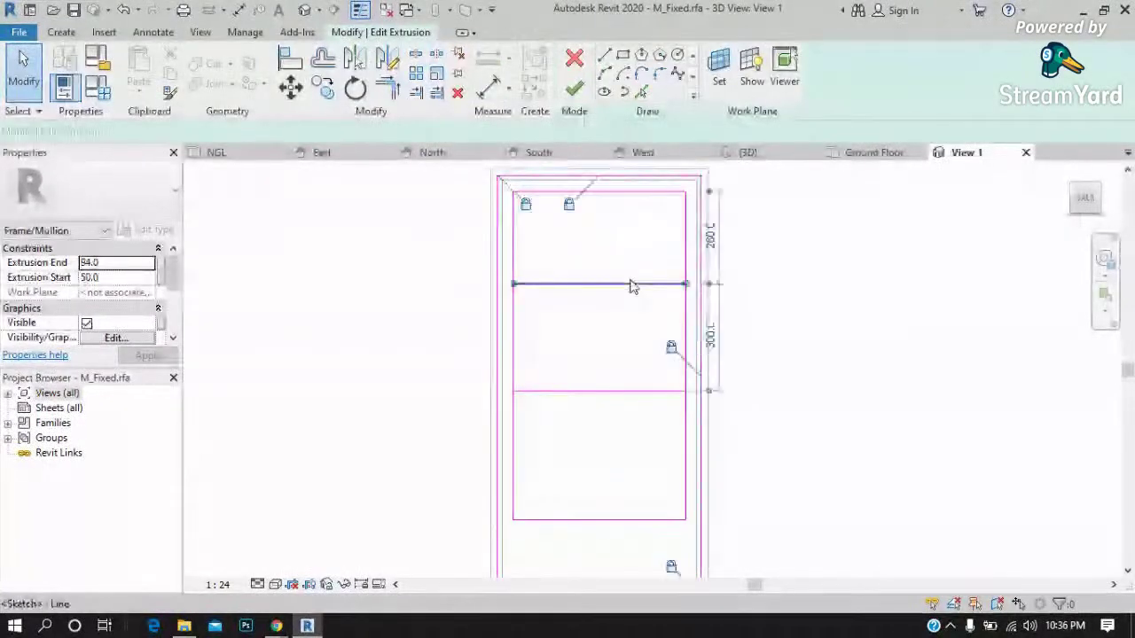
pyautogui.scroll(2, 715, 241)
pyautogui.click(716, 239)
pyautogui.write('3')
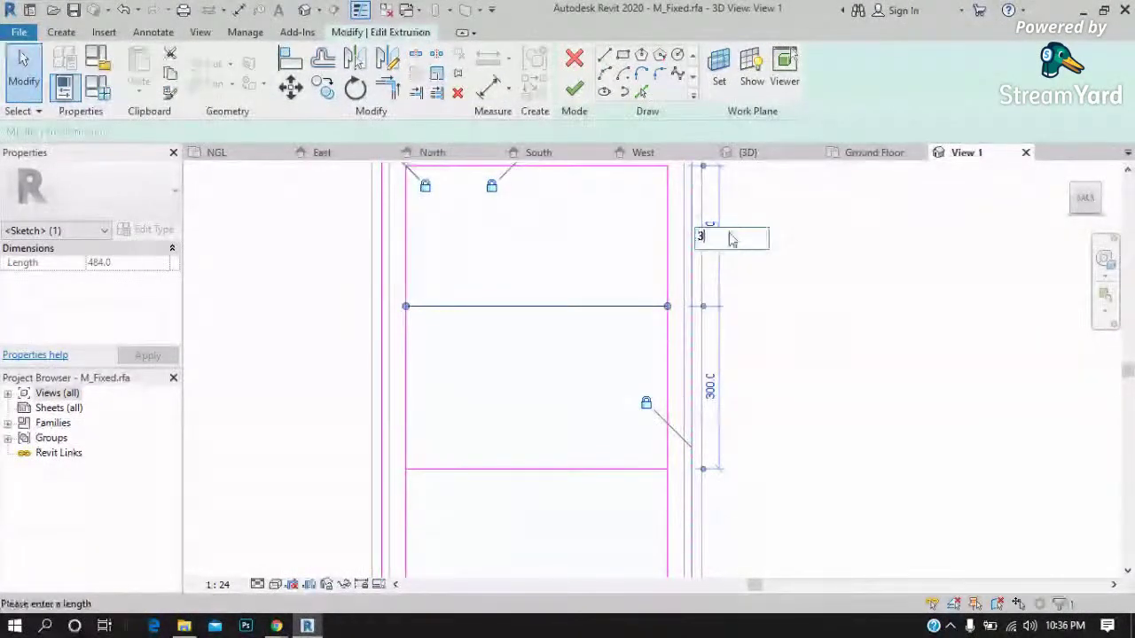
pyautogui.write('0')
pyautogui.press('Return')
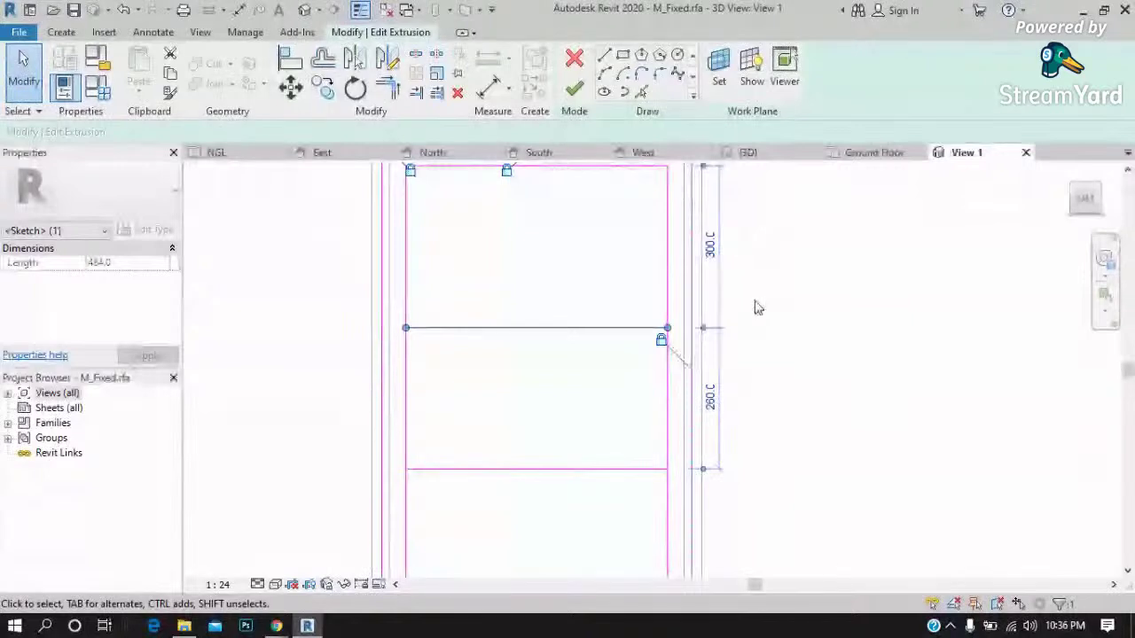
pyautogui.scroll(-2, 754, 306)
pyautogui.click(669, 425)
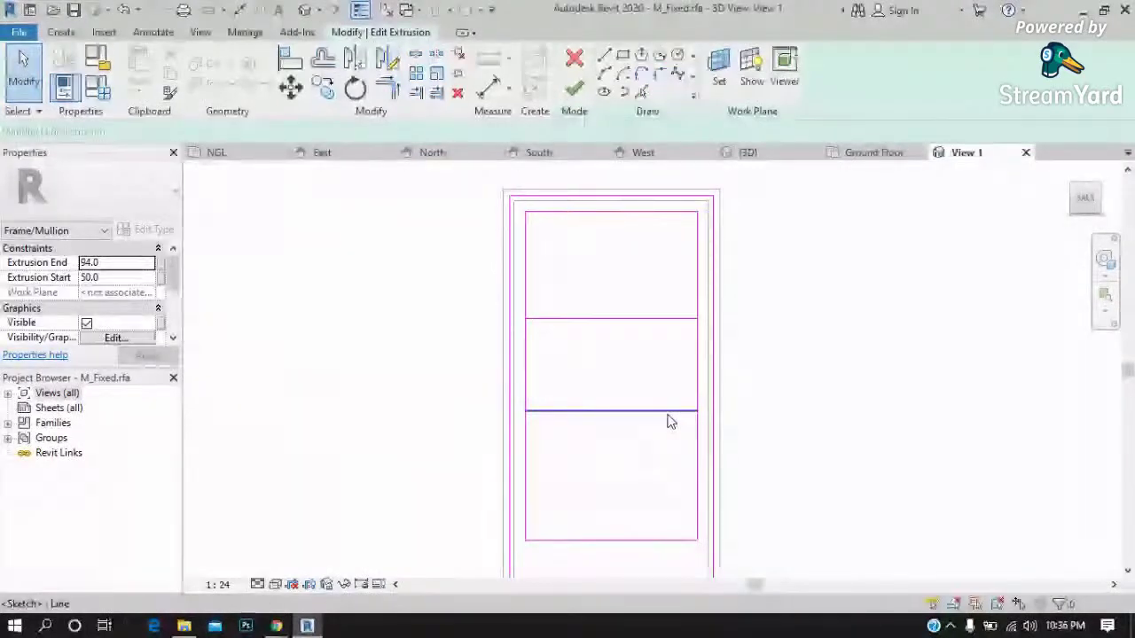
pyautogui.click(730, 483)
pyautogui.write('300')
pyautogui.press('Return')
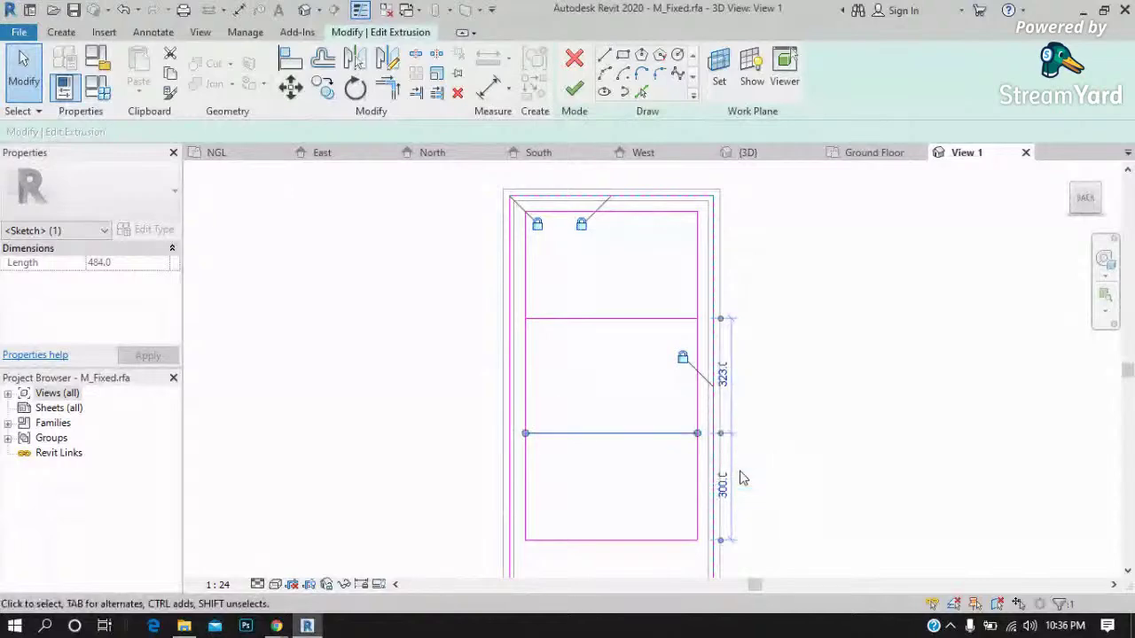
# Select the lower transom line and start Offset with its distance value highlighted for replacement.
pyautogui.scroll(2, 625, 471)
pyautogui.click(559, 406)
pyautogui.scroll(1, 547, 459)
pyautogui.scroll(1, 535, 432)
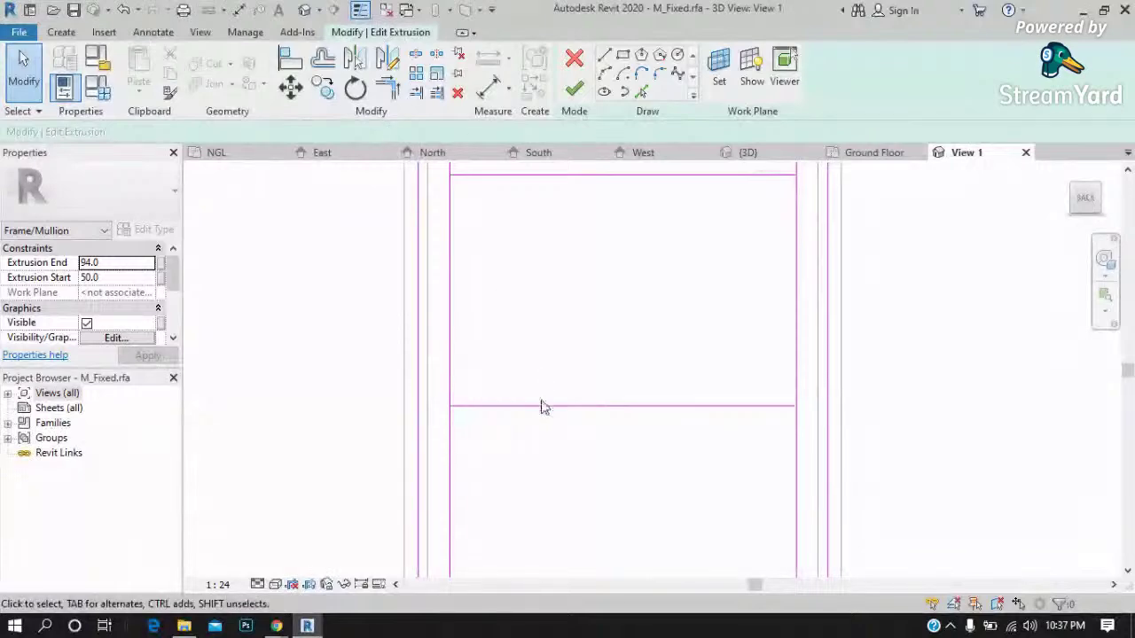
pyautogui.click(461, 405)
pyautogui.scroll(1, 461, 404)
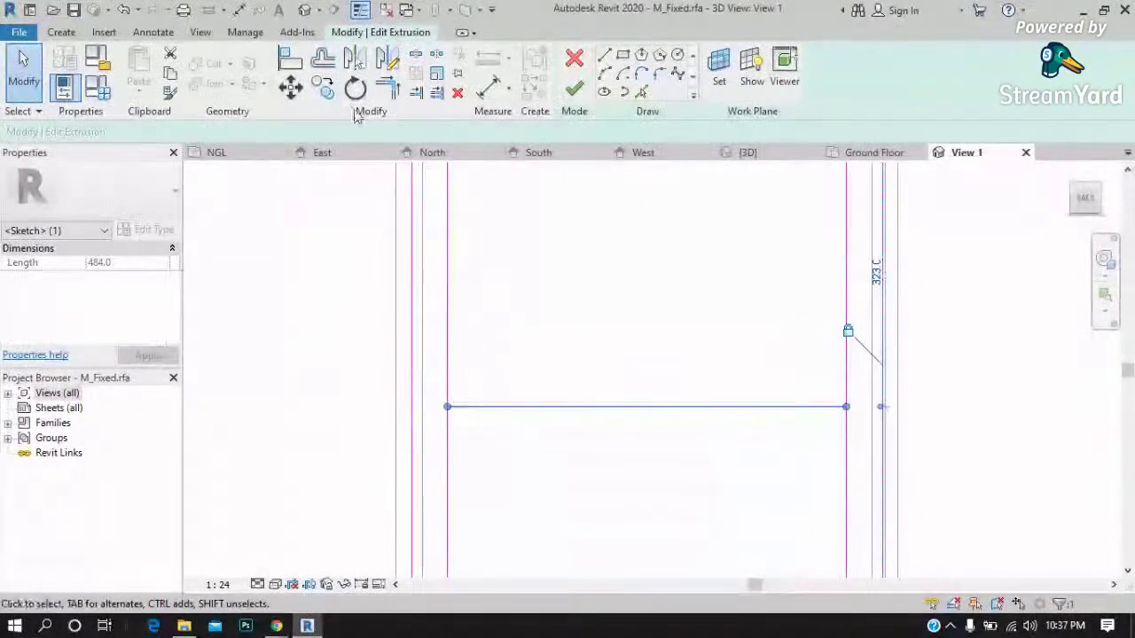
pyautogui.click(325, 63)
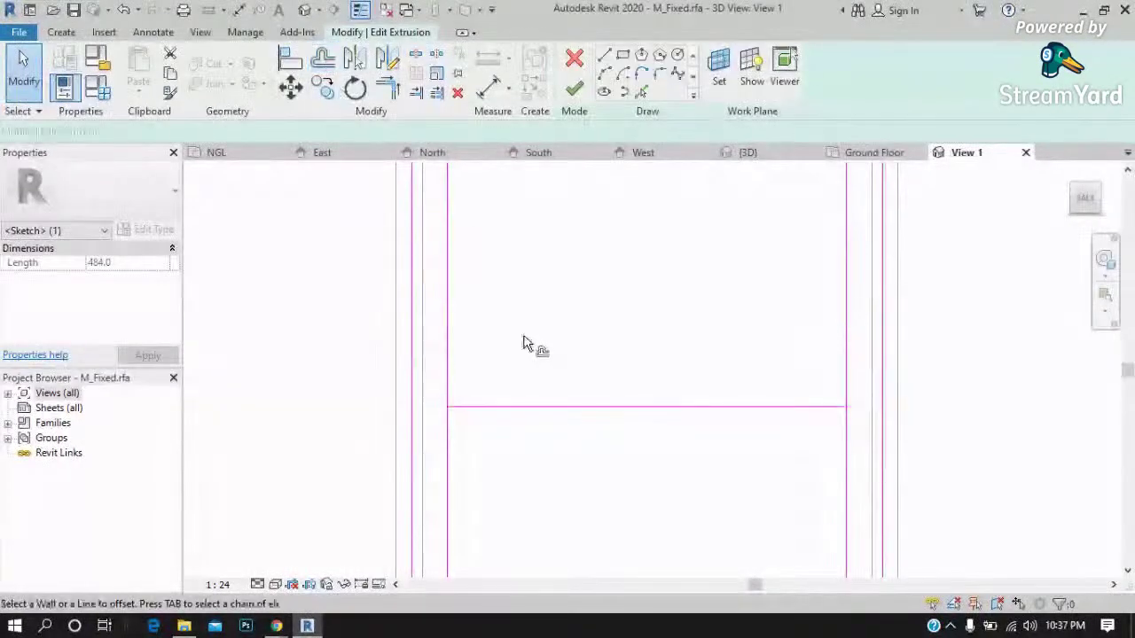
pyautogui.doubleClick(335, 131)
pyautogui.write('25')
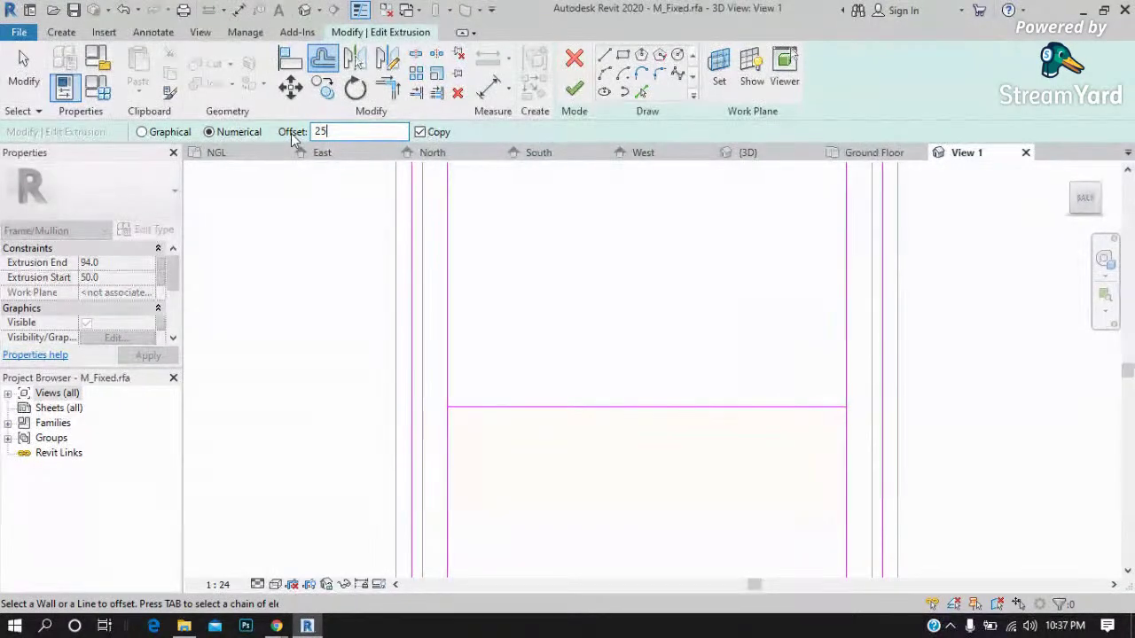
# Place a copy of the horizontal rail line offset 25, then end the Offset tool.
pyautogui.click(513, 411)
pyautogui.scroll(-2, 512, 411)
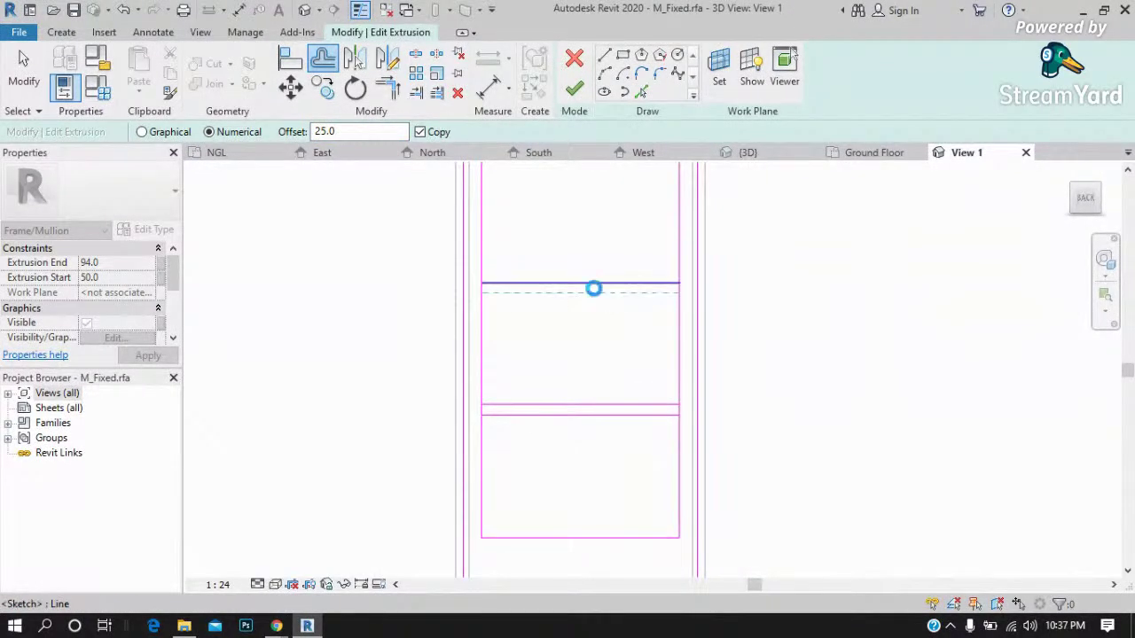
pyautogui.scroll(1, 603, 308)
pyautogui.scroll(1, 523, 310)
pyautogui.scroll(1, 455, 281)
pyautogui.press('Escape')
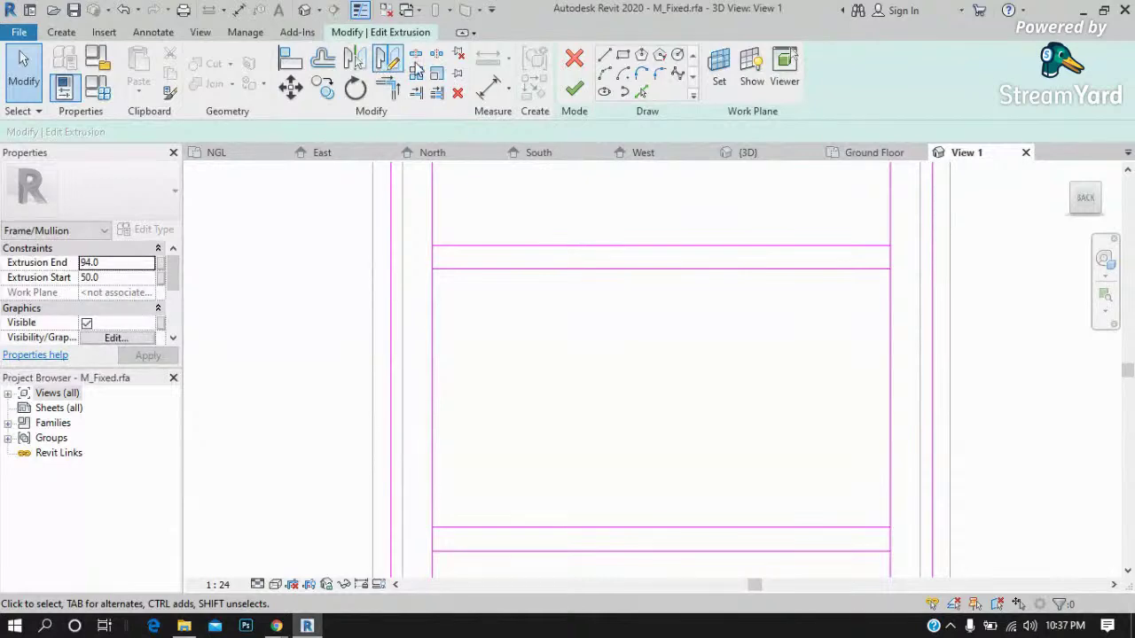
# Pick Split Element, then use Trim/Extend to Corner (TR) to join the bottom rail to the left side.
pyautogui.click(416, 55)
pyautogui.scroll(2, 464, 245)
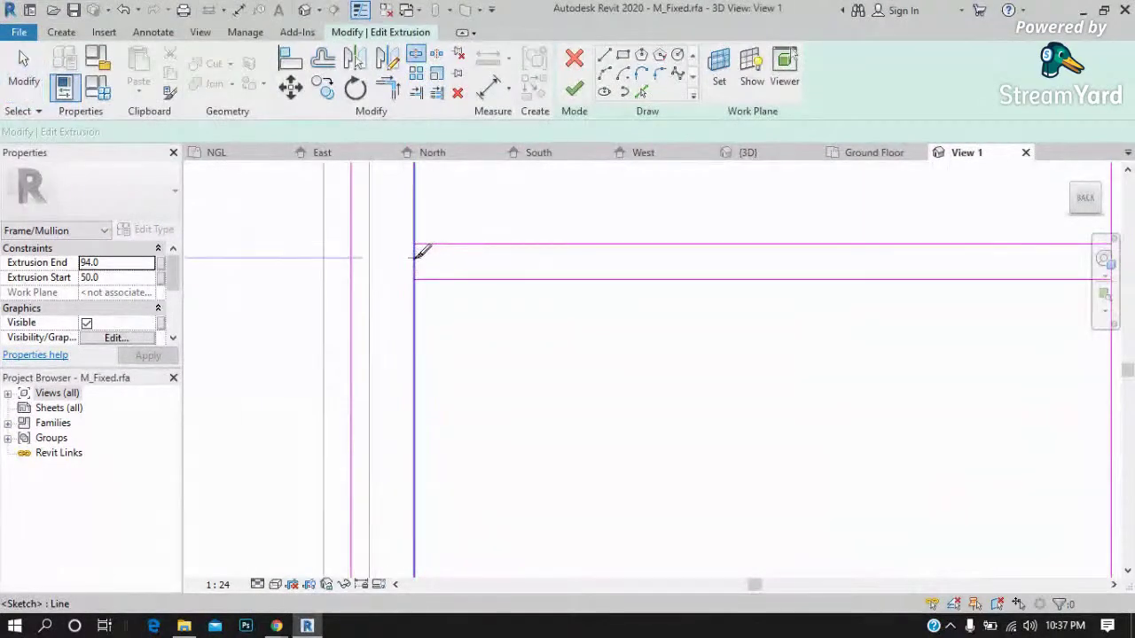
pyautogui.scroll(-2, 422, 255)
pyautogui.scroll(1, 877, 263)
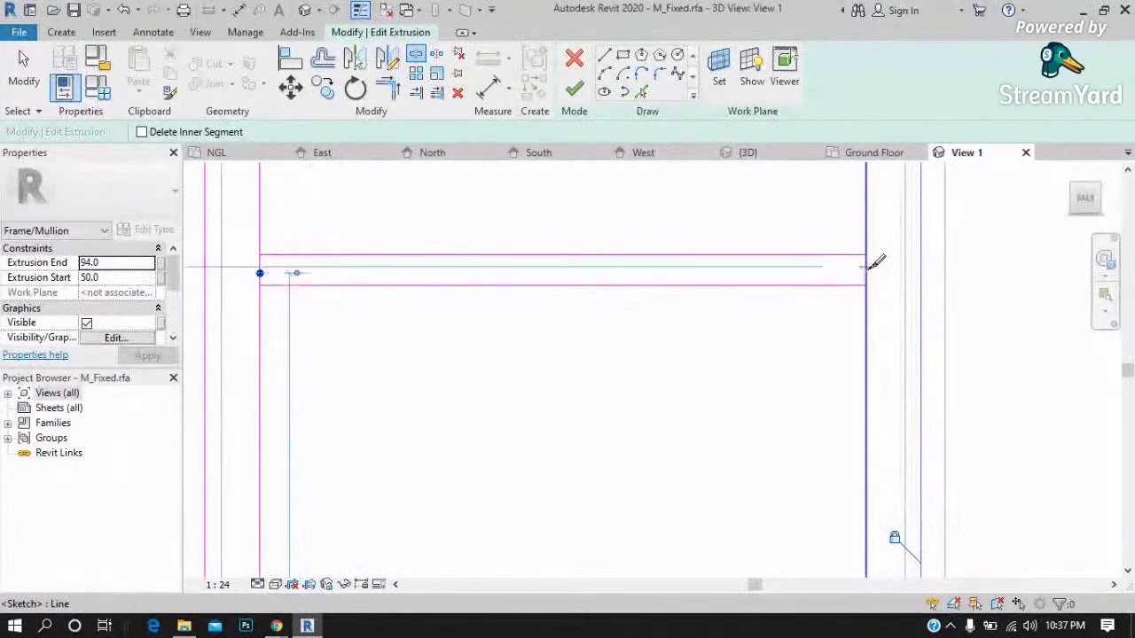
pyautogui.scroll(-1, 857, 375)
pyautogui.scroll(1, 878, 486)
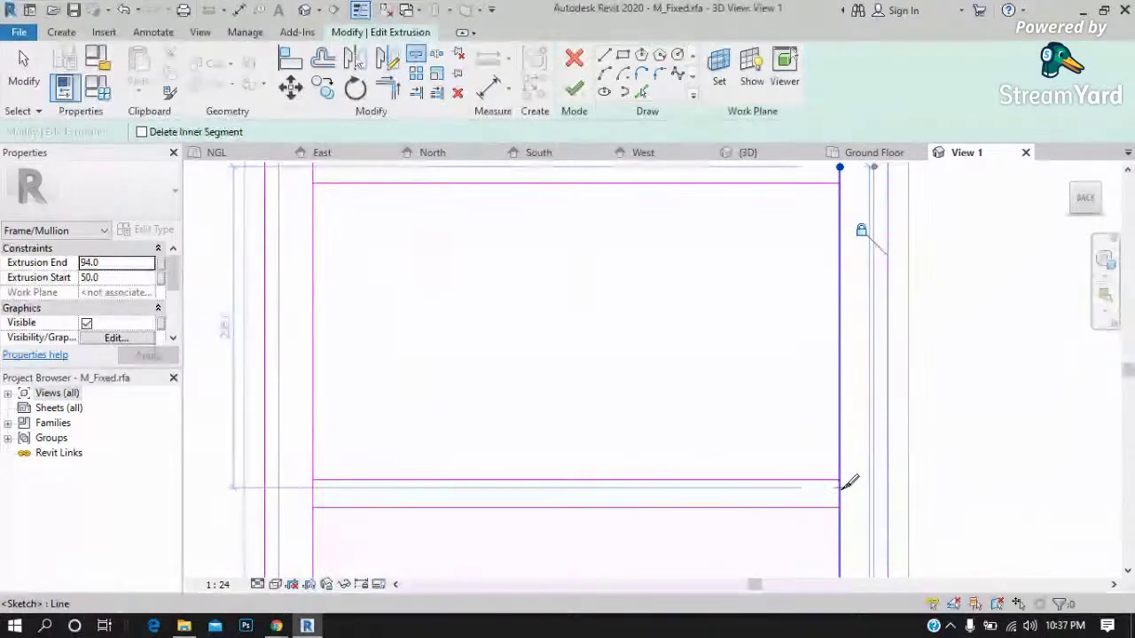
pyautogui.scroll(1, 386, 498)
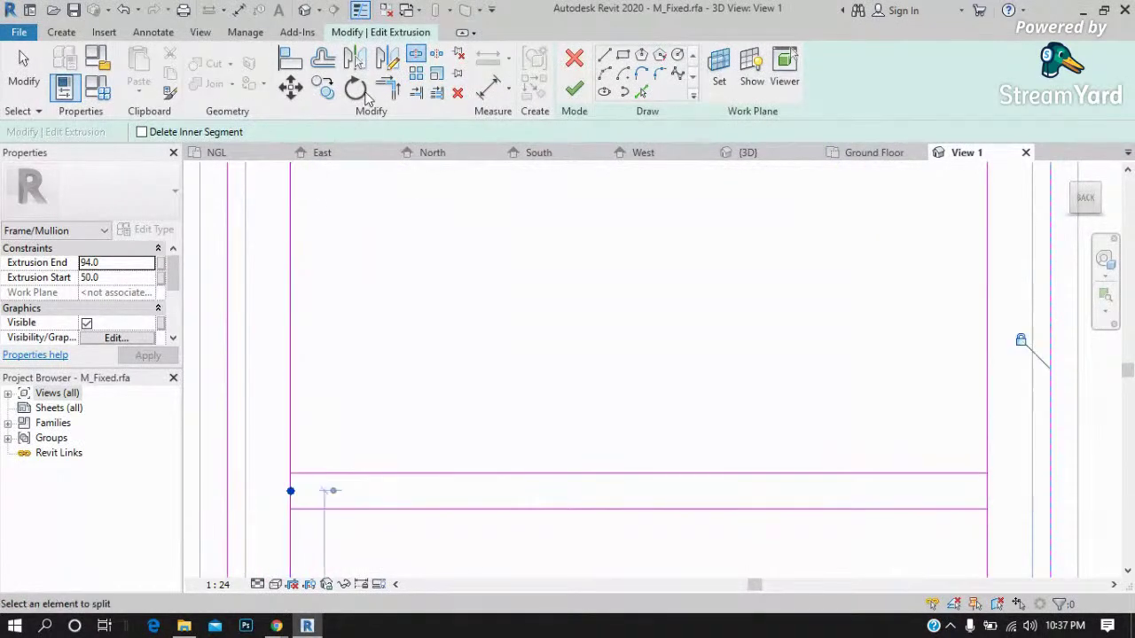
pyautogui.press('t')
pyautogui.press('r')
pyautogui.scroll(1, 310, 463)
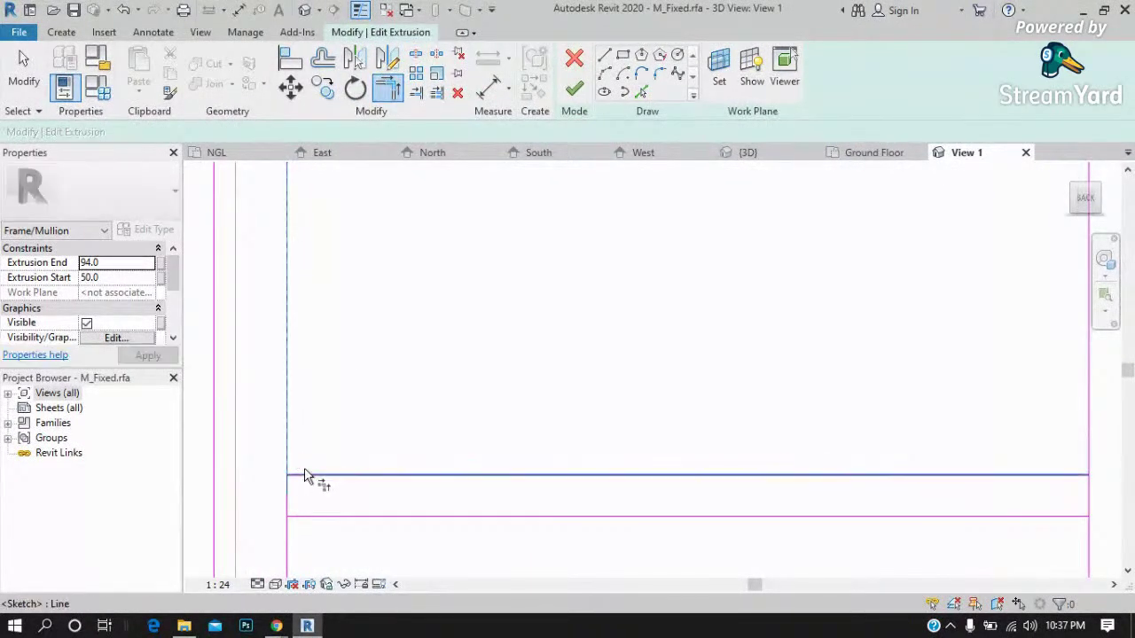
pyautogui.click(305, 486)
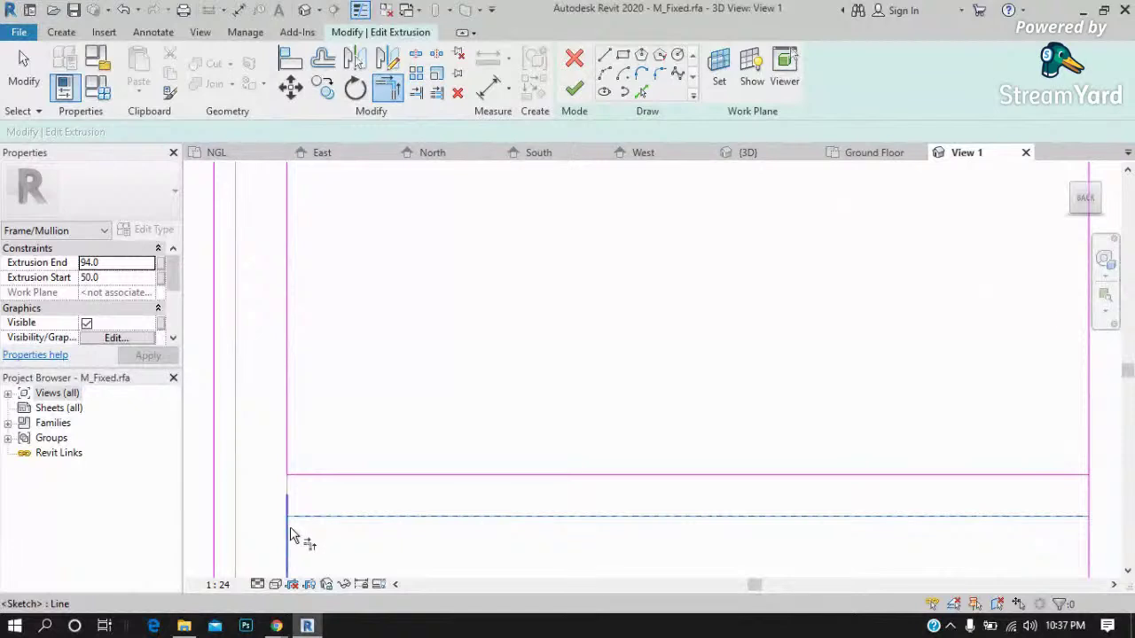
pyautogui.click(293, 532)
# Trim the rail lines to corners on the right frame side.
pyautogui.scroll(-2, 292, 535)
pyautogui.scroll(2, 690, 527)
pyautogui.click(710, 493)
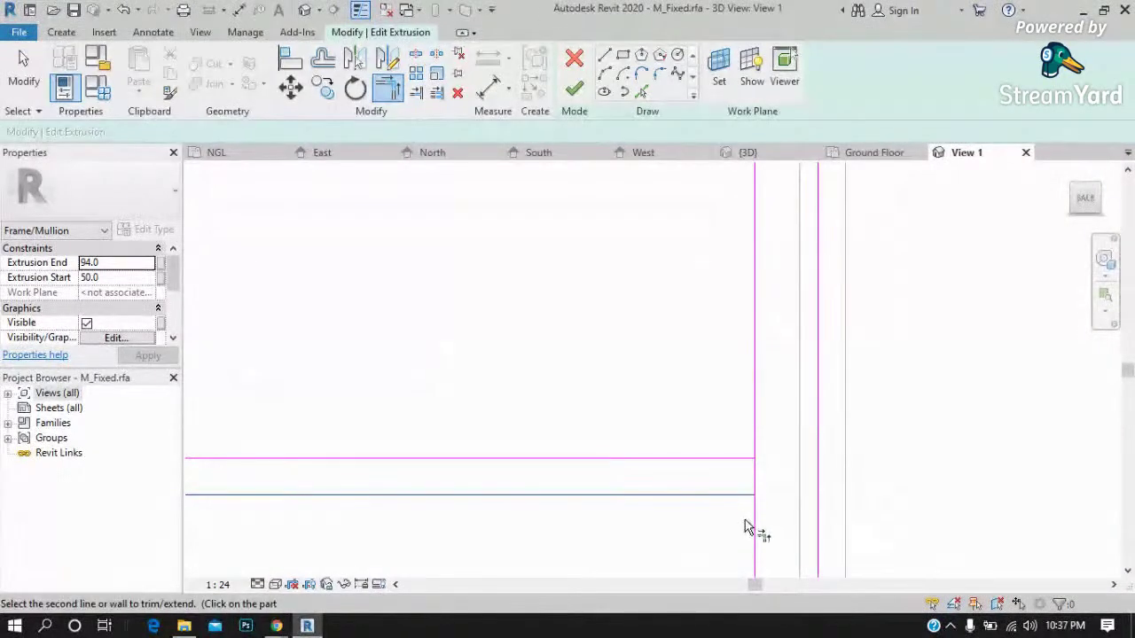
pyautogui.click(758, 439)
pyautogui.scroll(-2, 756, 481)
pyautogui.scroll(2, 764, 266)
pyautogui.click(731, 311)
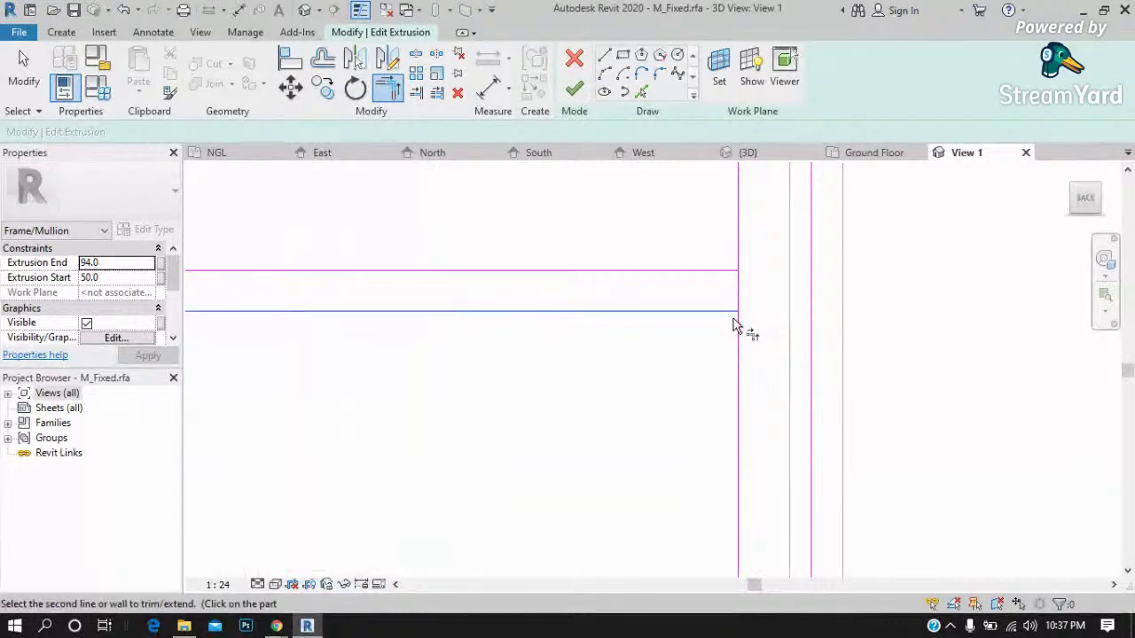
pyautogui.click(738, 329)
pyautogui.scroll(-2, 785, 292)
# Trim the top rail lines to the left frame side and finish the extrusion edit.
pyautogui.click(326, 274)
pyautogui.click(301, 266)
pyautogui.click(310, 304)
pyautogui.click(292, 325)
pyautogui.scroll(-1, 638, 329)
pyautogui.scroll(-1, 668, 295)
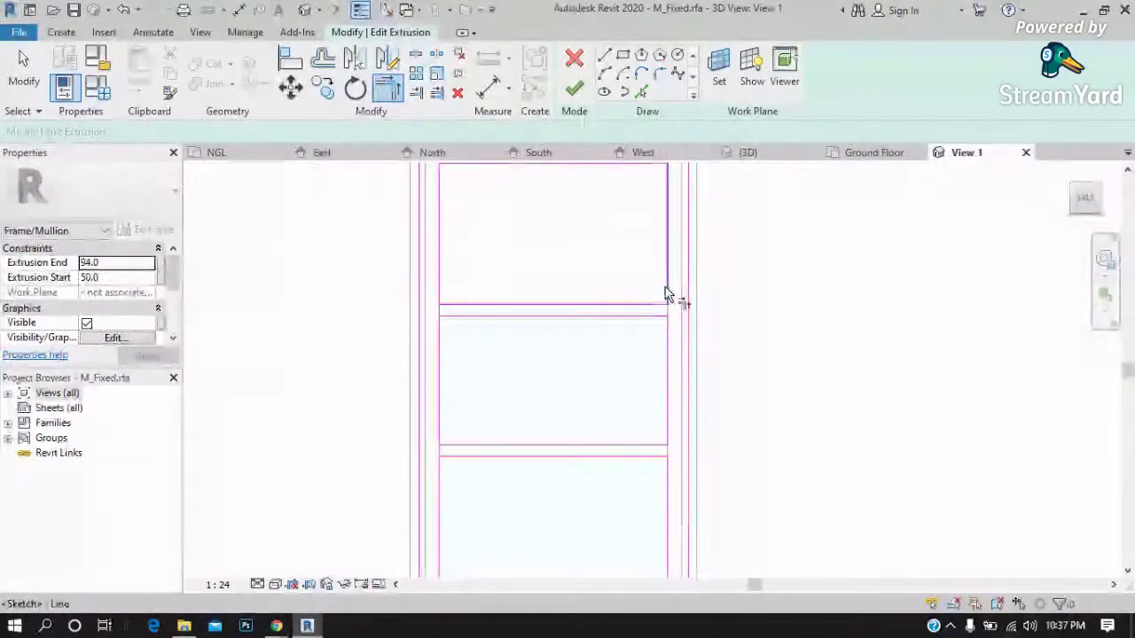
pyautogui.click(573, 92)
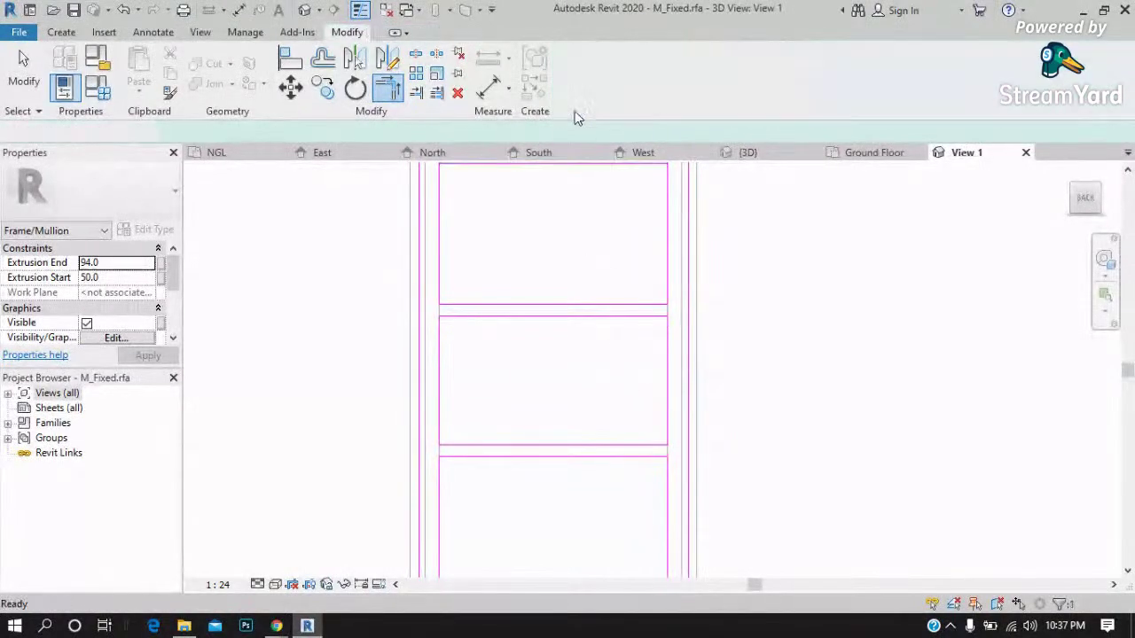
pyautogui.click(452, 364)
pyautogui.scroll(-1, 660, 310)
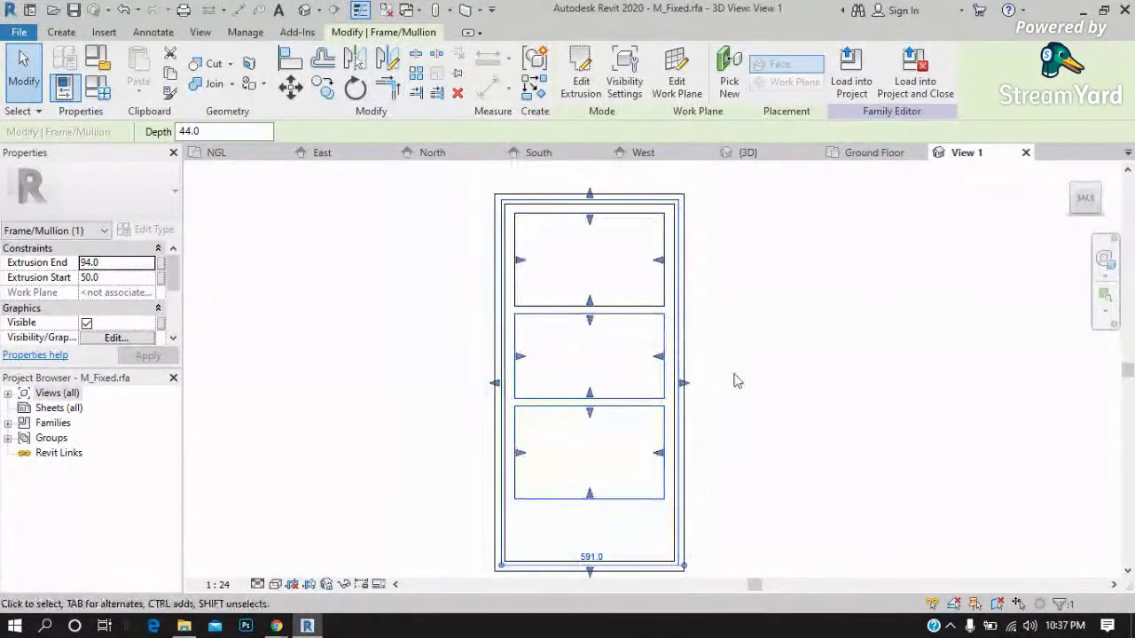
pyautogui.scroll(1, 567, 469)
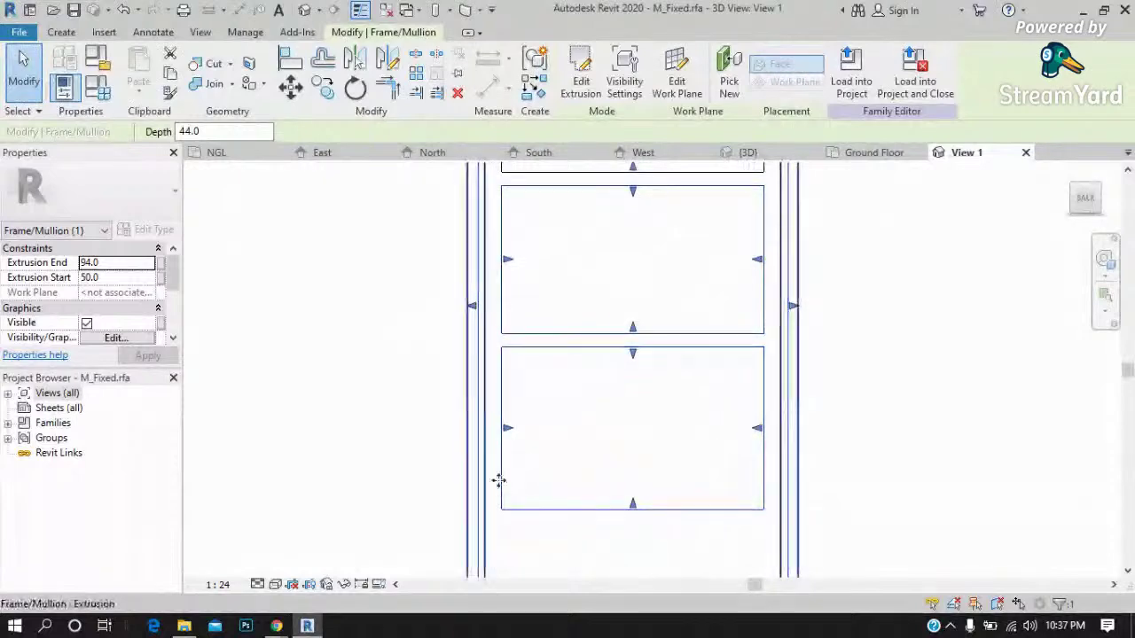
pyautogui.scroll(1, 501, 495)
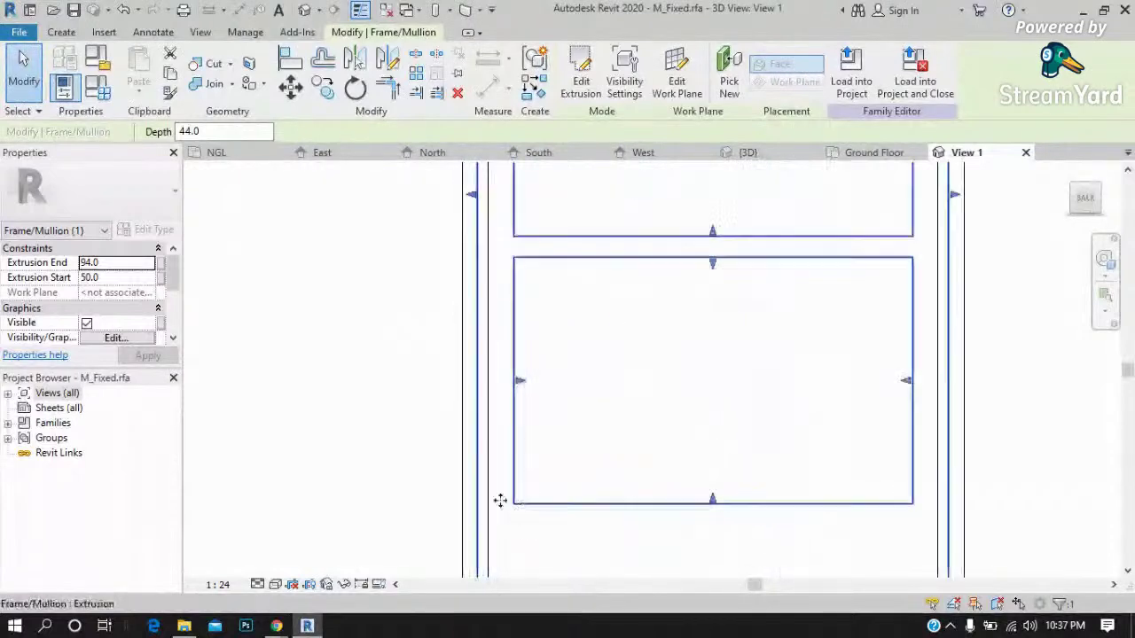
pyautogui.click(395, 263)
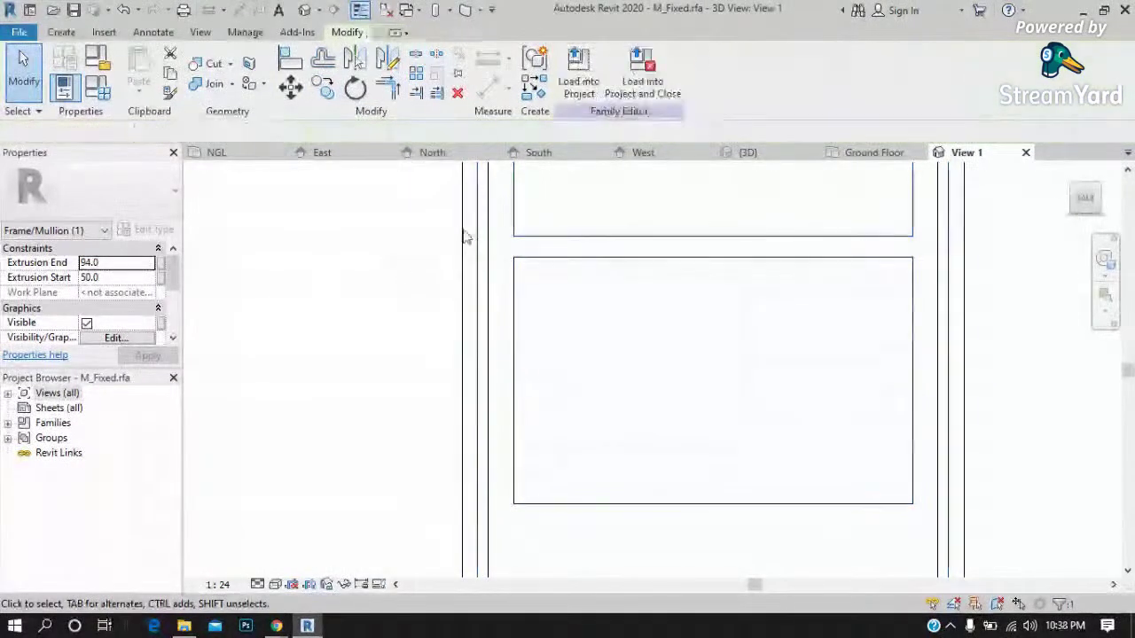
pyautogui.click(517, 365)
pyautogui.scroll(-3, 501, 390)
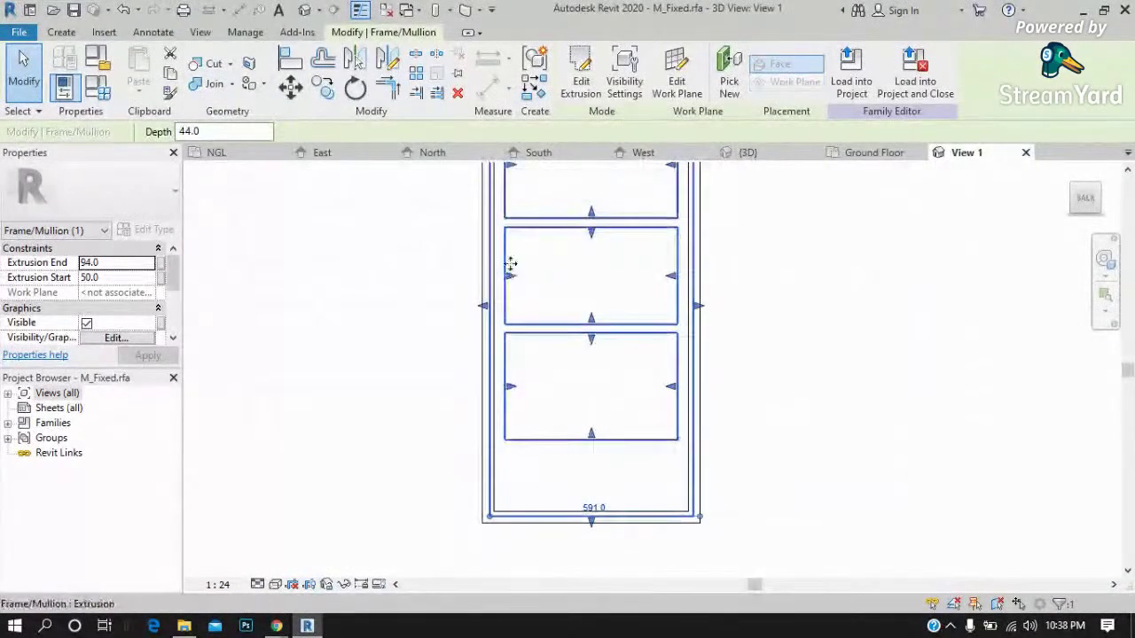
pyautogui.scroll(3, 506, 285)
pyautogui.moveTo(505, 291); pyautogui.dragTo(515, 293)
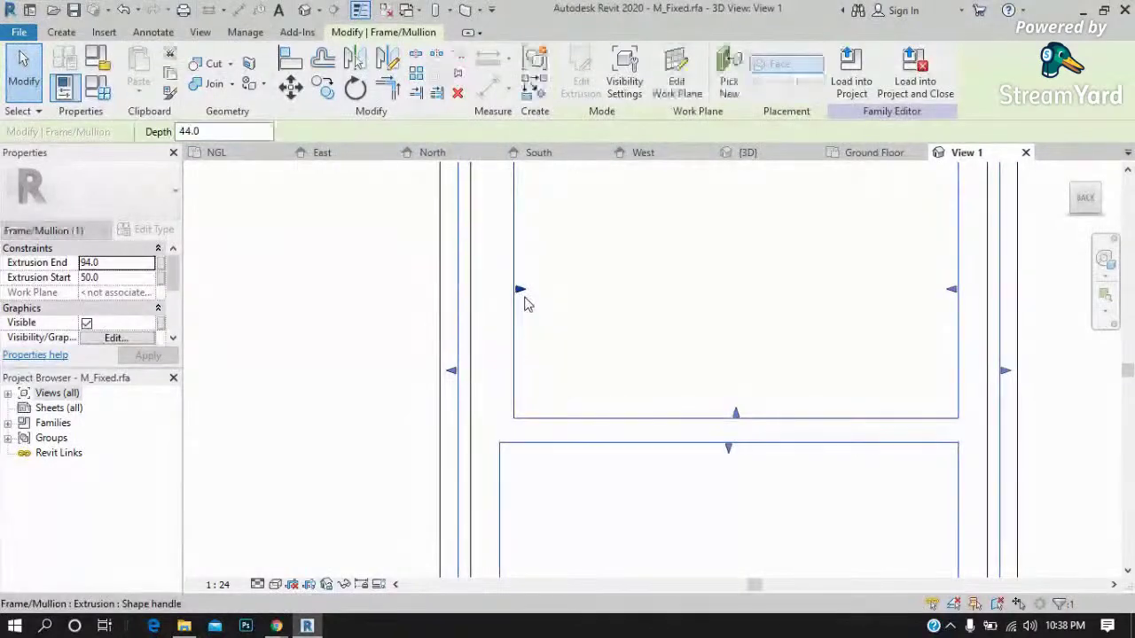
pyautogui.hotkey('ctrl', 'z')
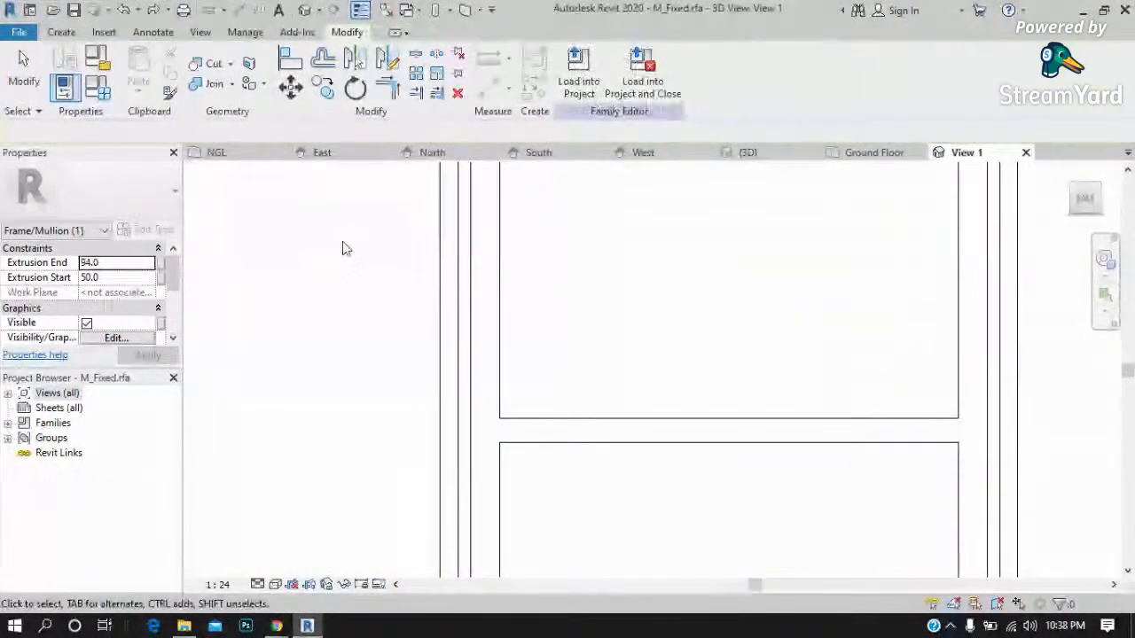
pyautogui.click(499, 210)
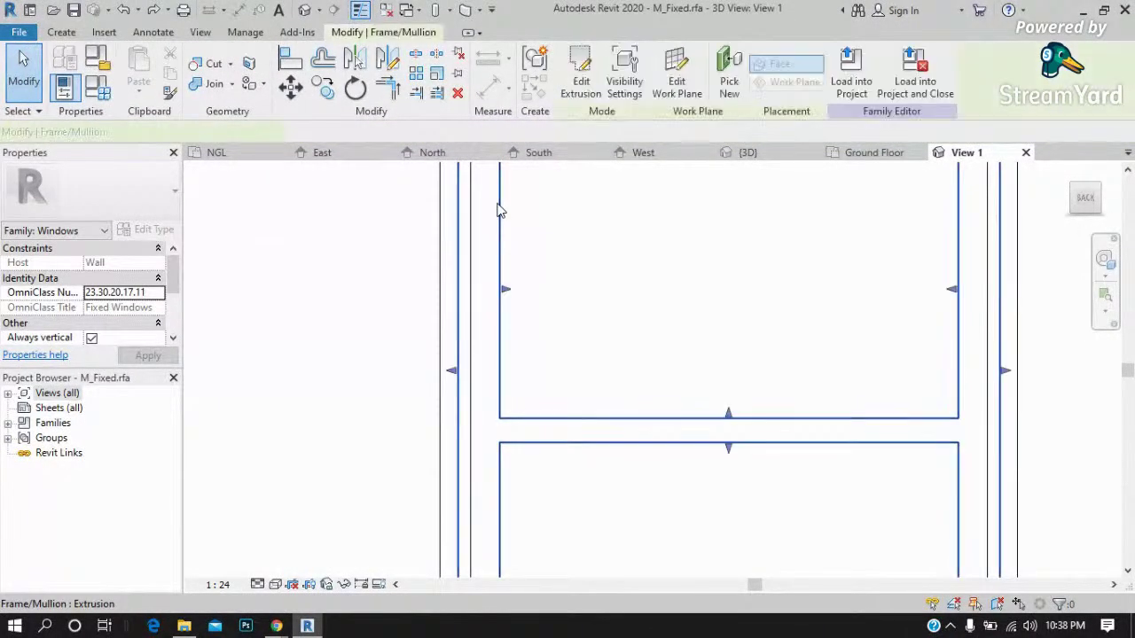
pyautogui.scroll(-2, 472, 381)
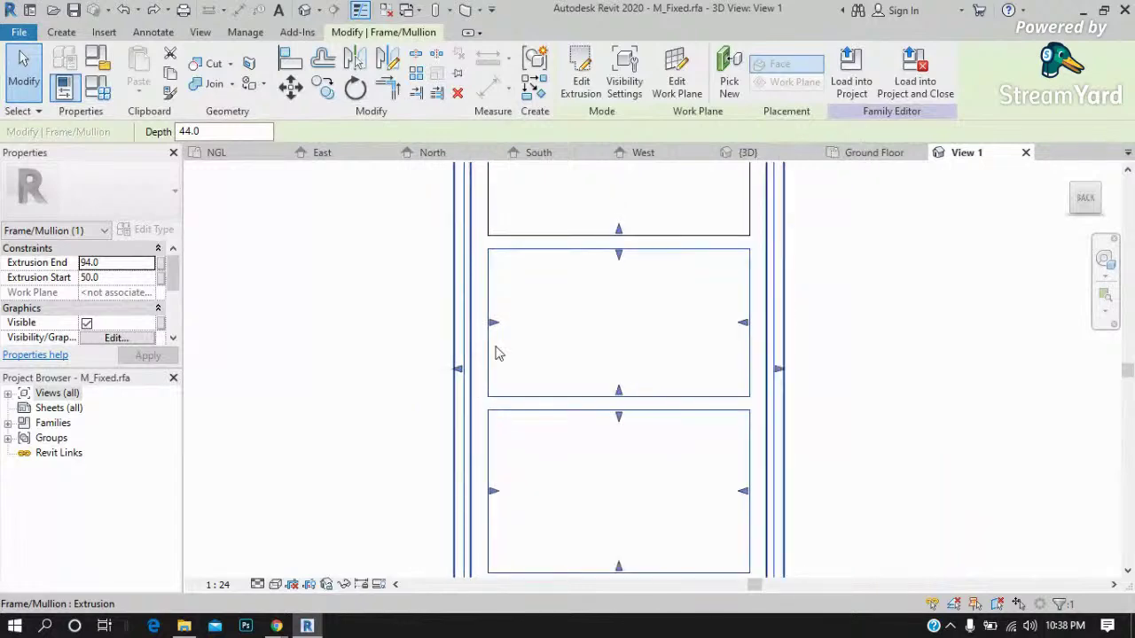
pyautogui.scroll(1, 560, 425)
pyautogui.scroll(-2, 506, 222)
pyautogui.scroll(1, 510, 223)
pyautogui.scroll(2, 532, 240)
pyautogui.scroll(-1, 515, 272)
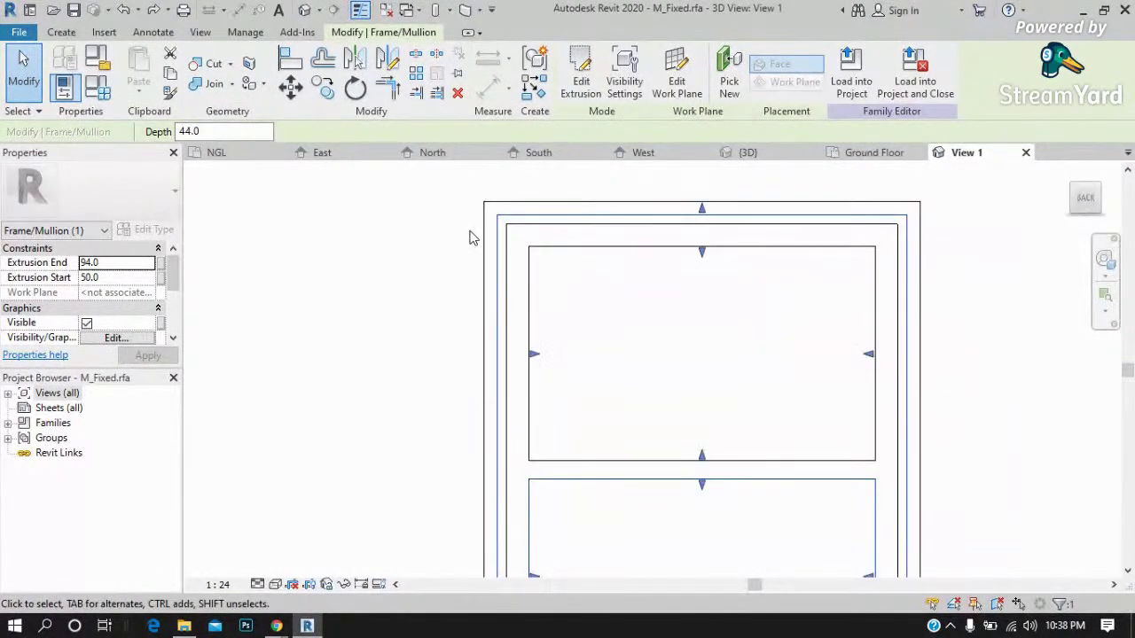
pyautogui.scroll(-1, 471, 235)
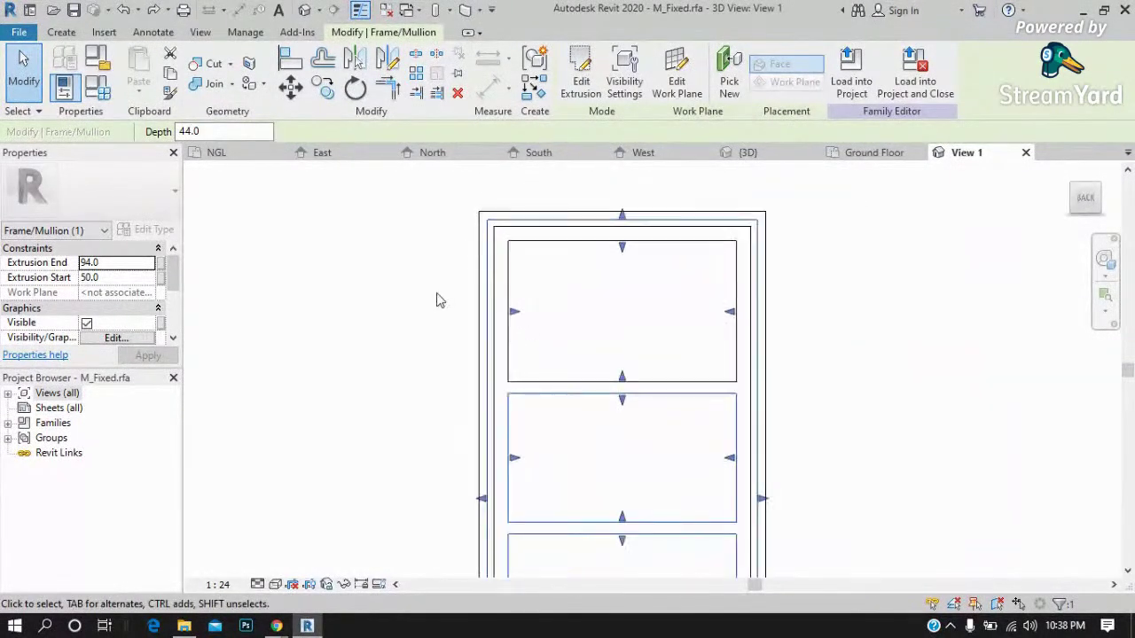
pyautogui.click(344, 585)
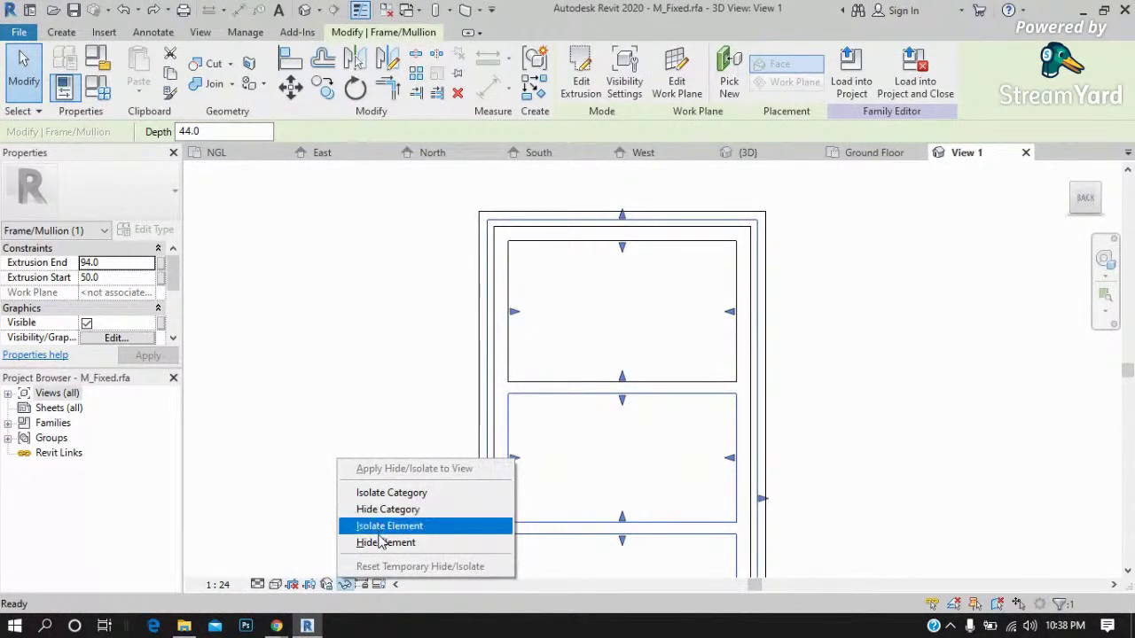
pyautogui.click(353, 343)
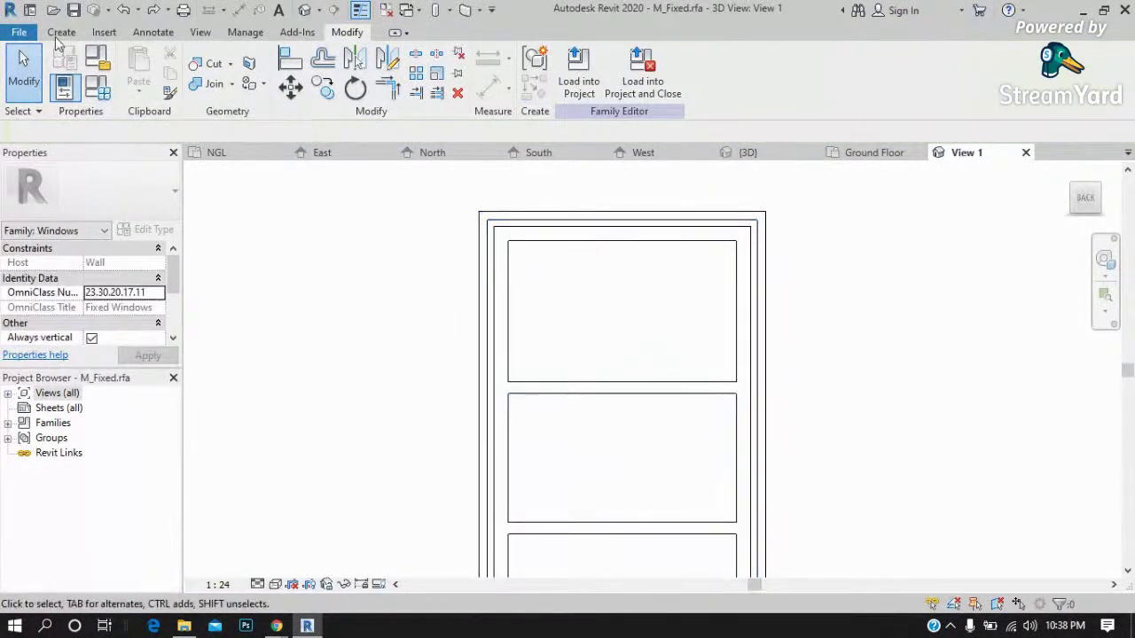
# Start the Reference Line tool from the Create tools, then exit it without drawing.
pyautogui.click(51, 35)
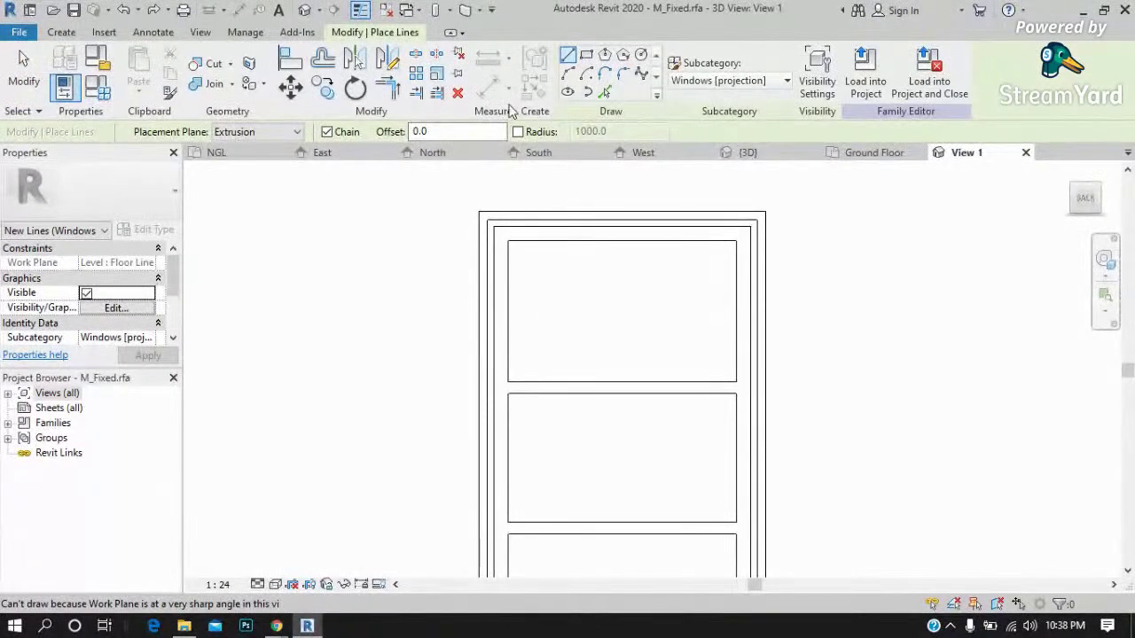
pyautogui.click(61, 32)
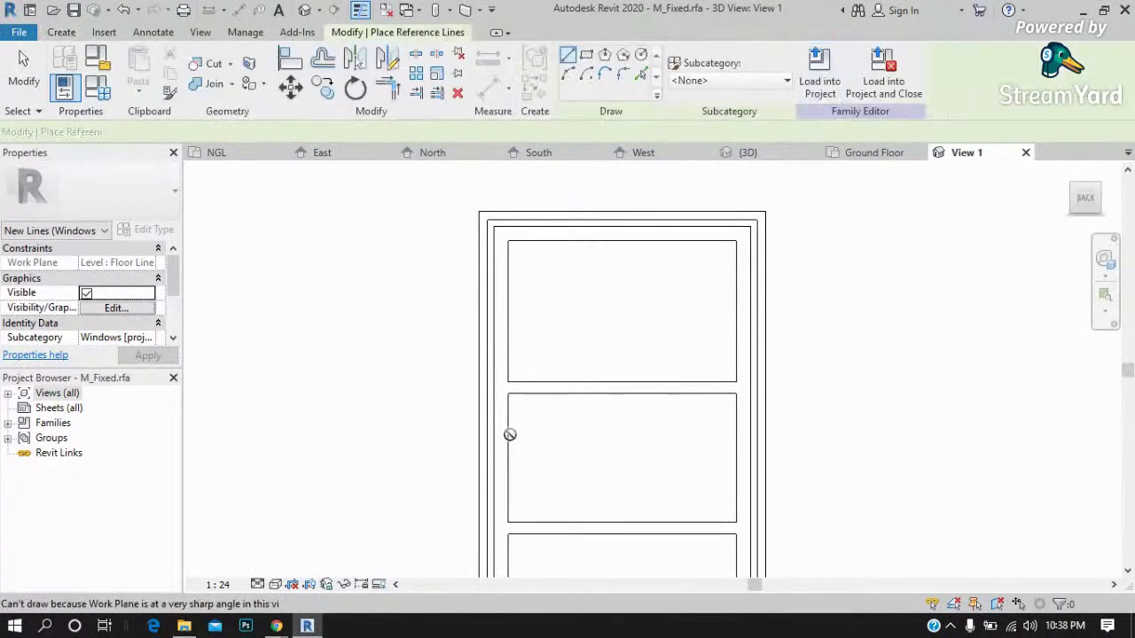
pyautogui.scroll(1, 486, 210)
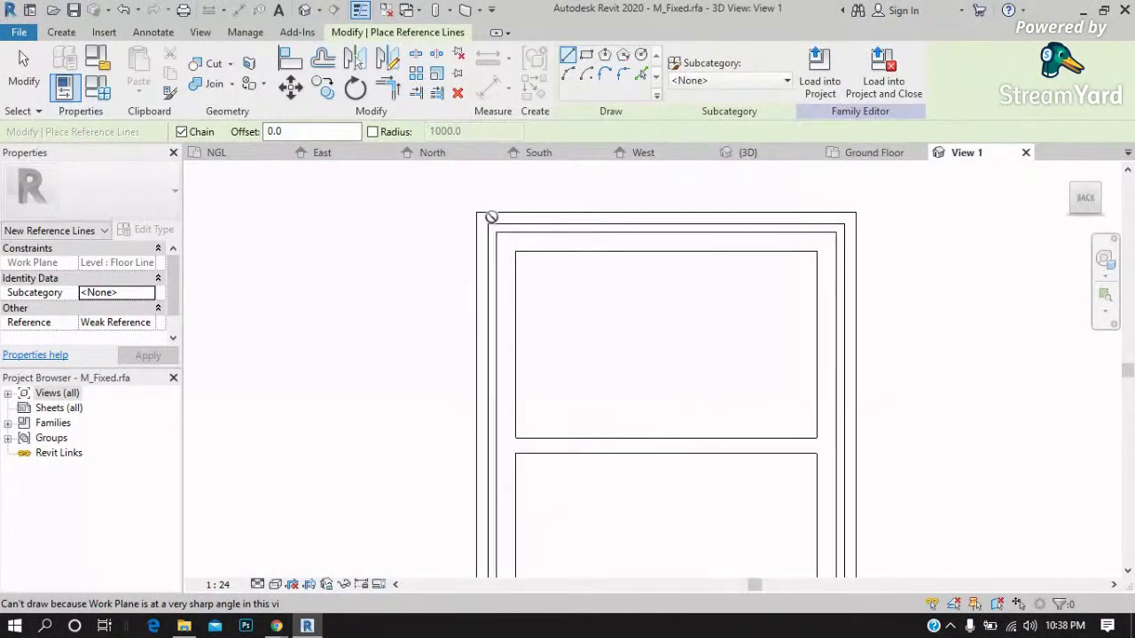
pyautogui.scroll(1, 483, 217)
pyautogui.scroll(2, 482, 216)
pyautogui.click(34, 70)
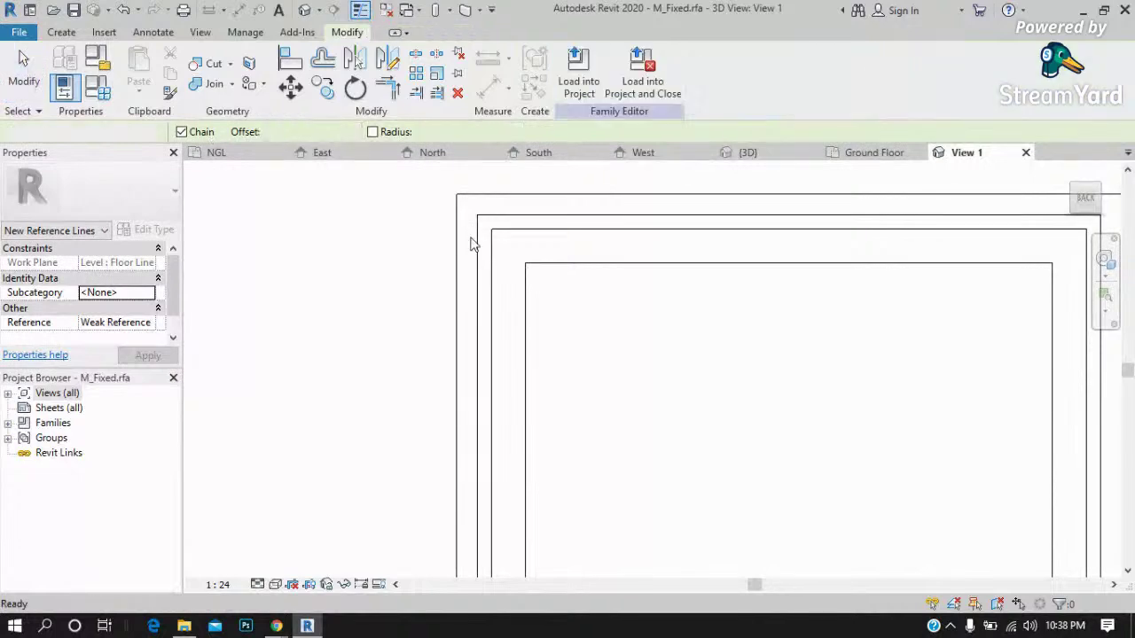
# Try dragging the lower opening's left edge, undo it, then reopen the frame extrusion's sketch.
pyautogui.click(519, 286)
pyautogui.scroll(-2, 454, 275)
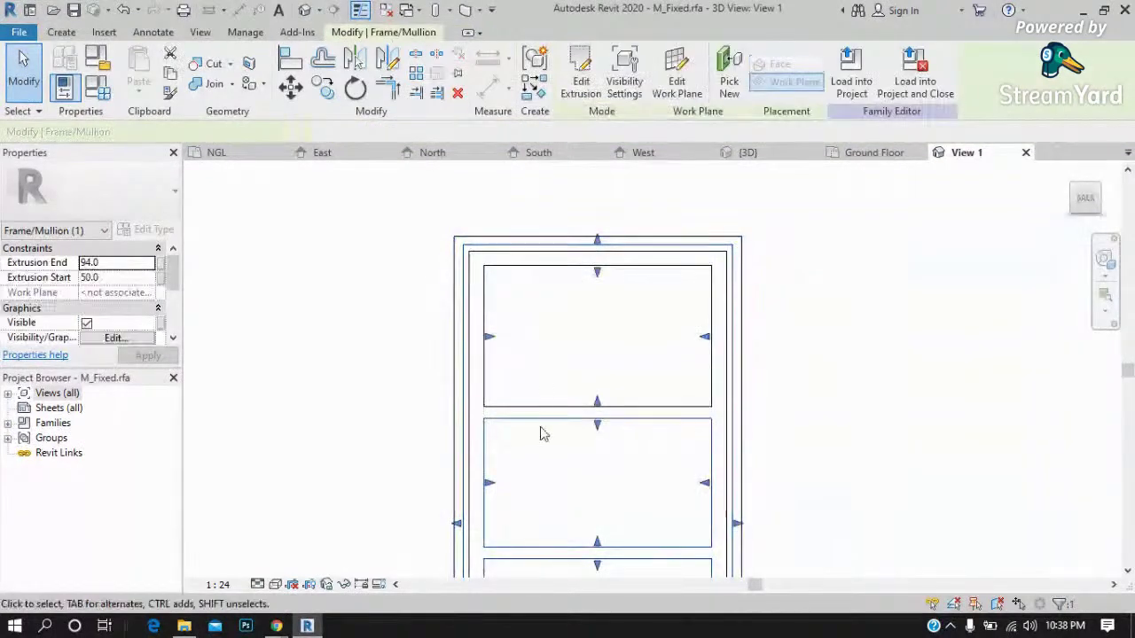
pyautogui.scroll(1, 507, 494)
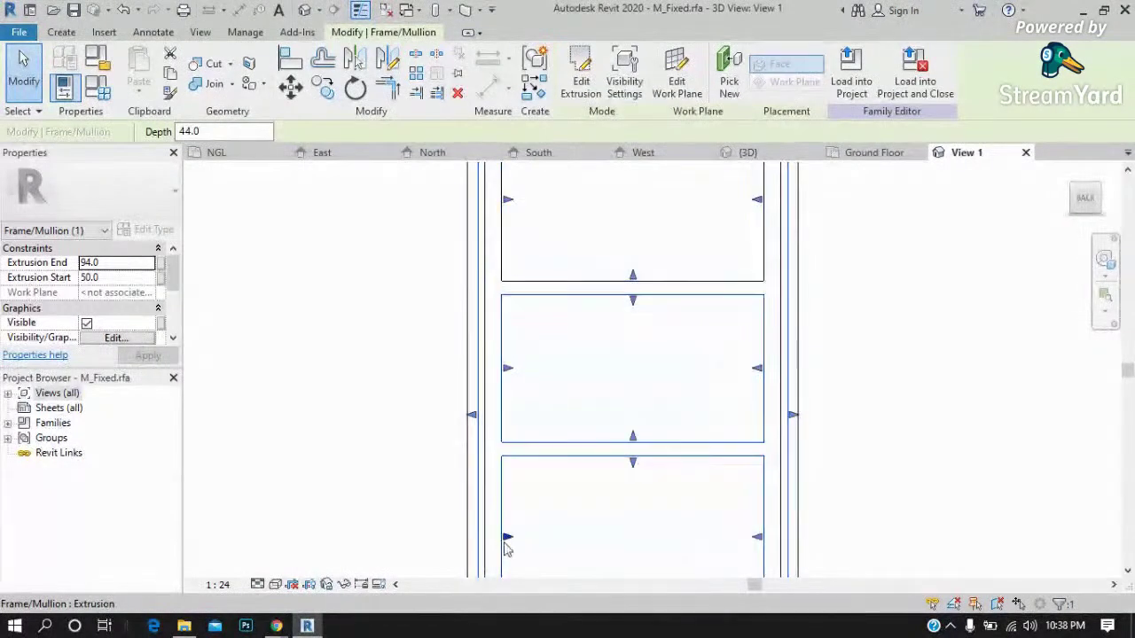
pyautogui.moveTo(508, 545); pyautogui.dragTo(511, 543)
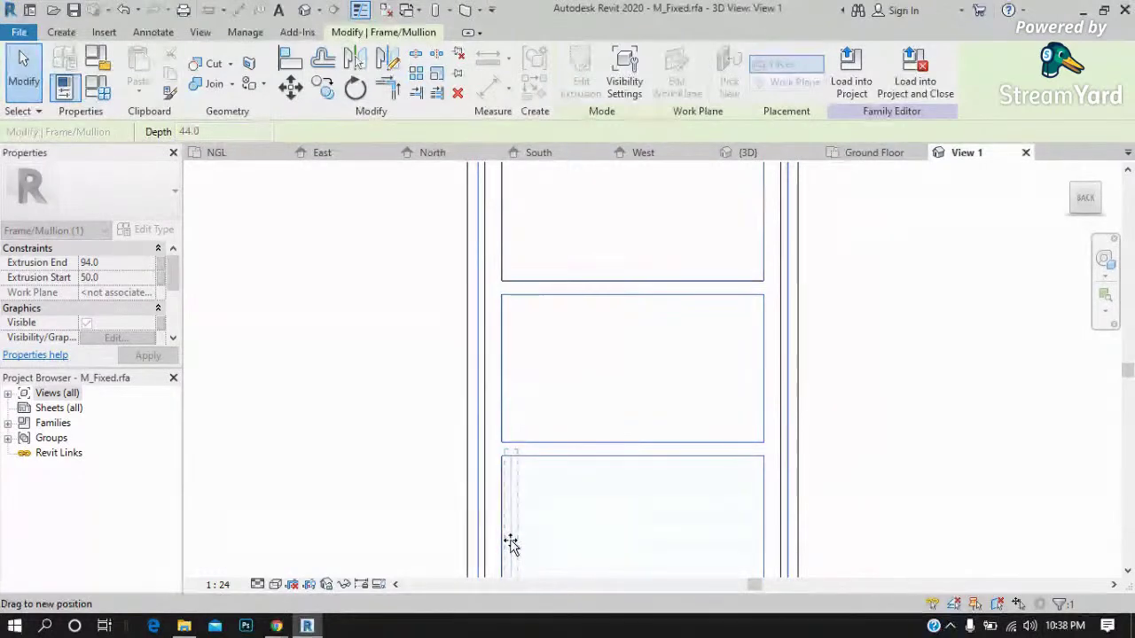
pyautogui.moveTo(541, 532); pyautogui.dragTo(539, 531)
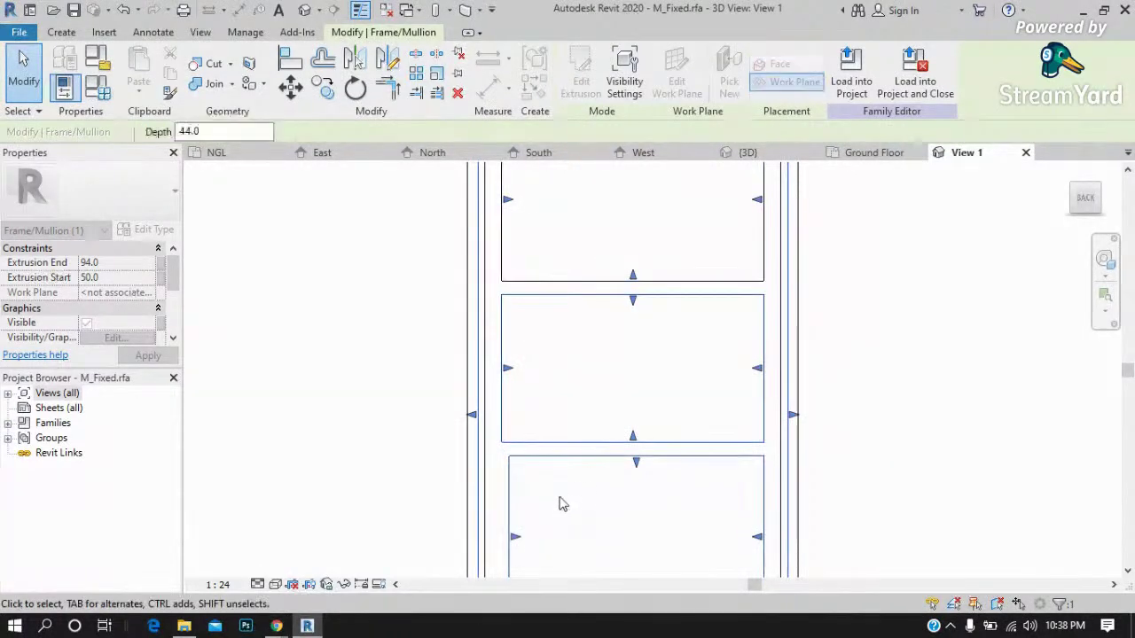
pyautogui.hotkey('ctrl', 'z')
pyautogui.click(538, 451)
pyautogui.click(543, 438)
pyautogui.click(582, 89)
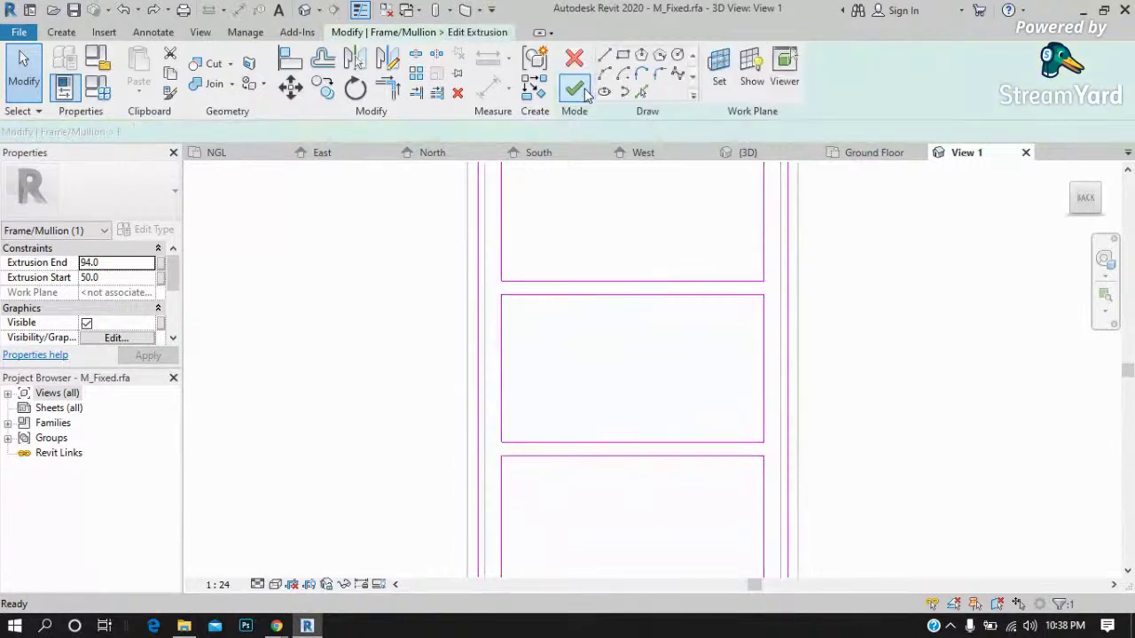
# Select a profile sketch line and twice start, then cancel, an aligned dimension (DI).
pyautogui.click(503, 326)
pyautogui.scroll(-1, 512, 483)
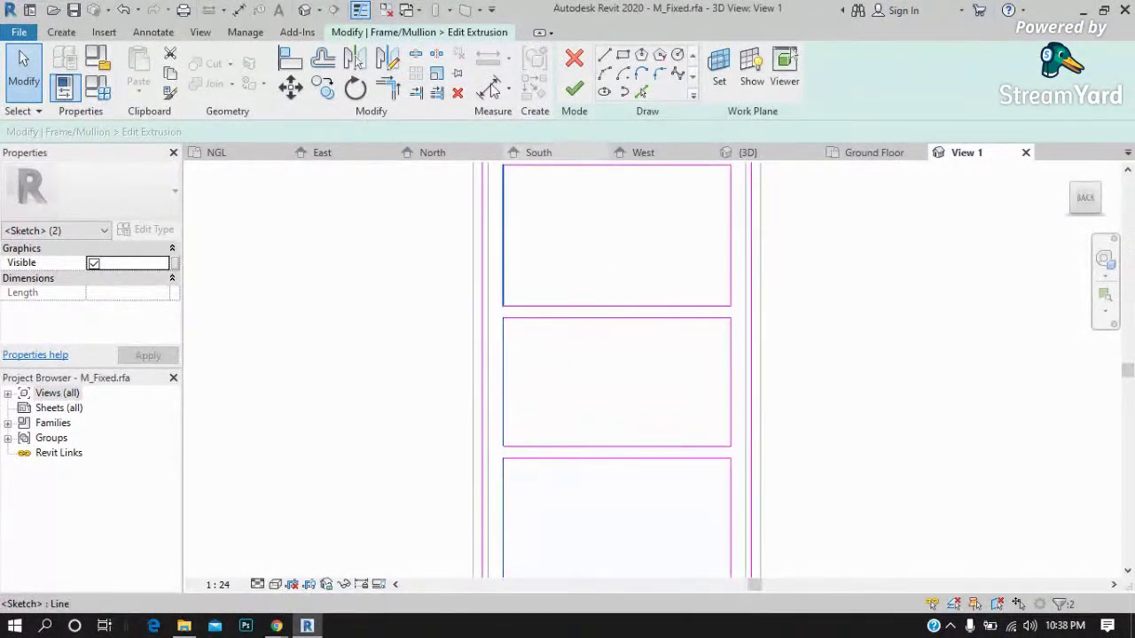
pyautogui.scroll(2, 511, 346)
pyautogui.press('d')
pyautogui.press('i')
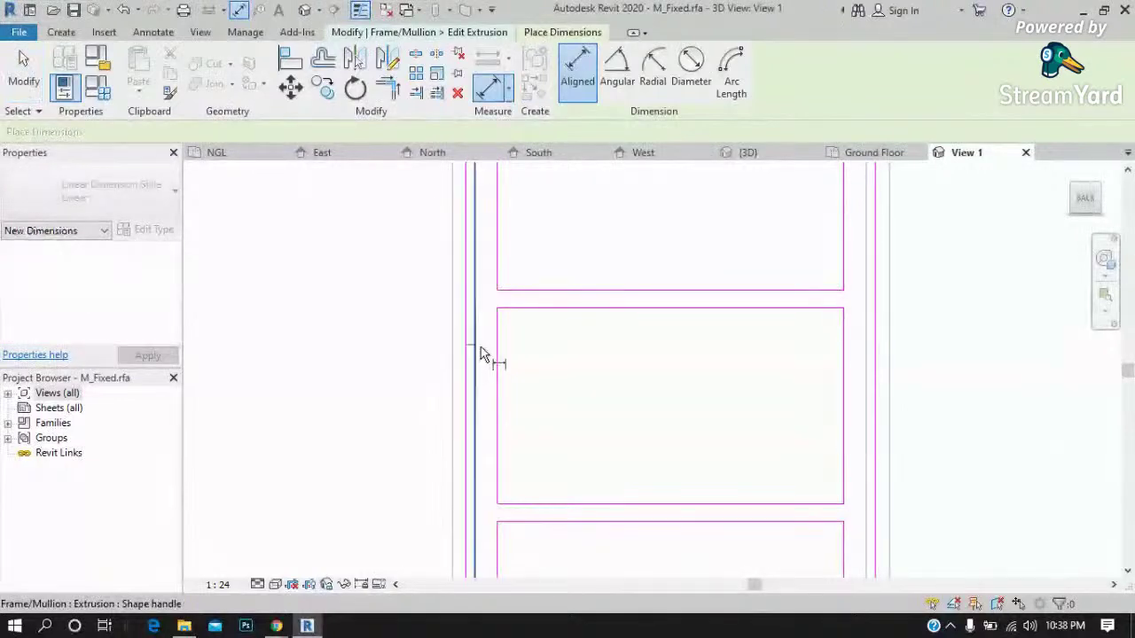
pyautogui.click(497, 357)
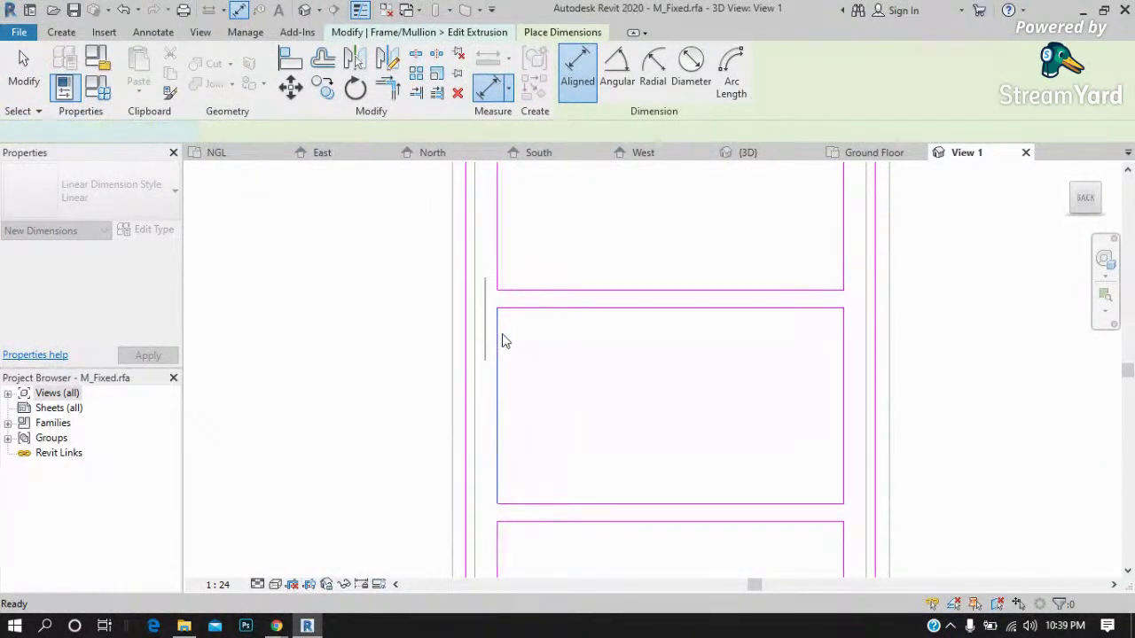
pyautogui.press('Escape')
pyautogui.press('d')
pyautogui.press('i')
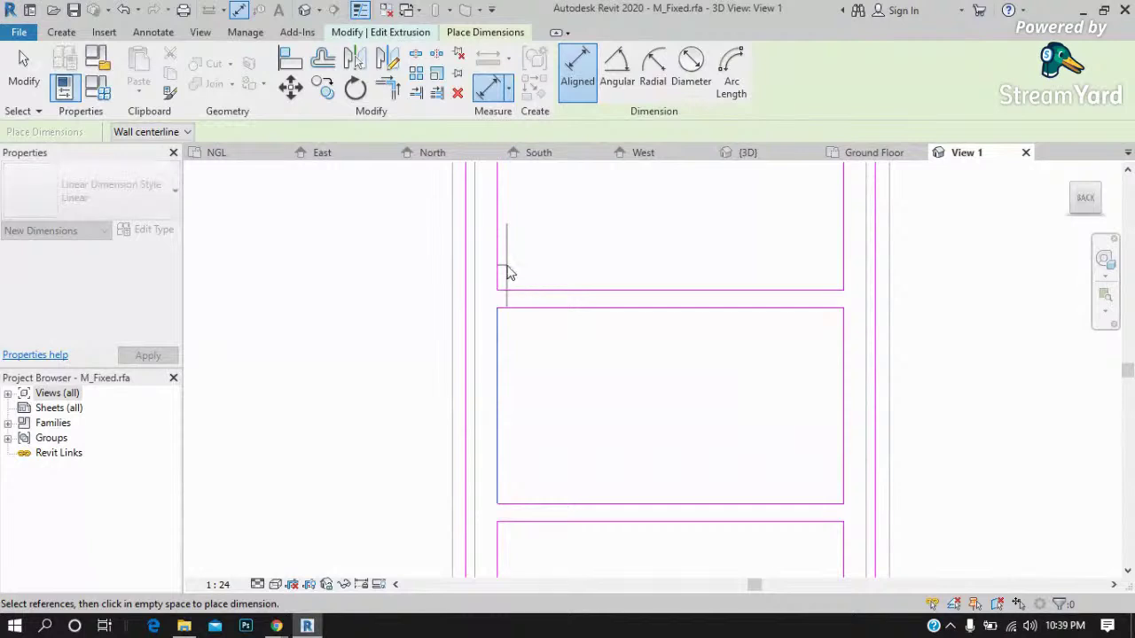
pyautogui.press('Escape')
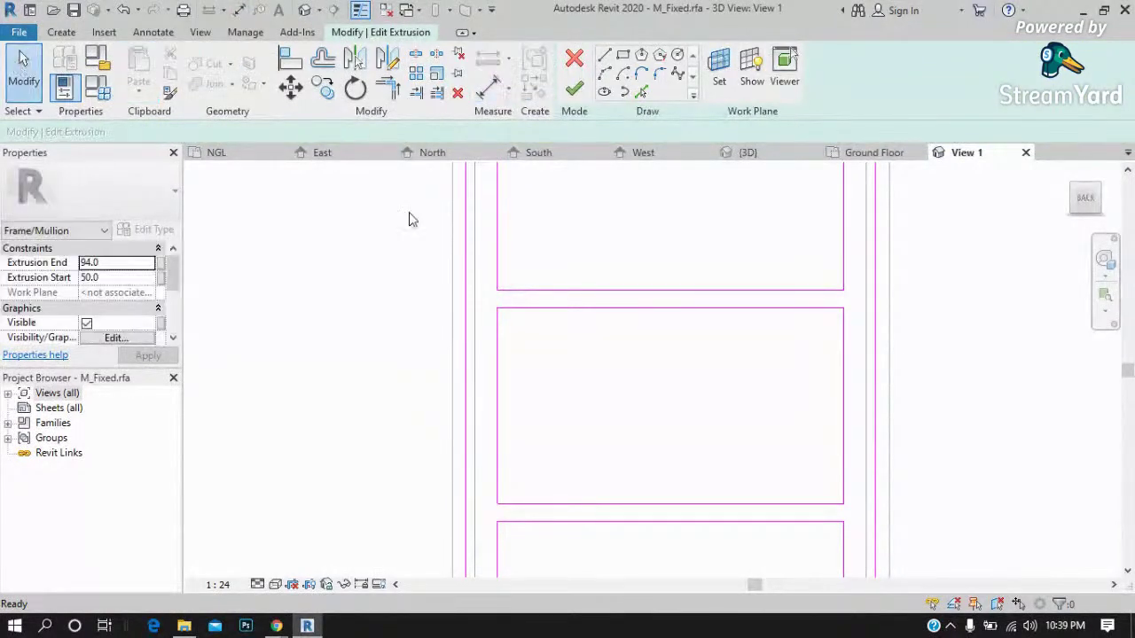
# Select the three openings' left sketch lines and nudge them right with the arrow key.
pyautogui.click(497, 365)
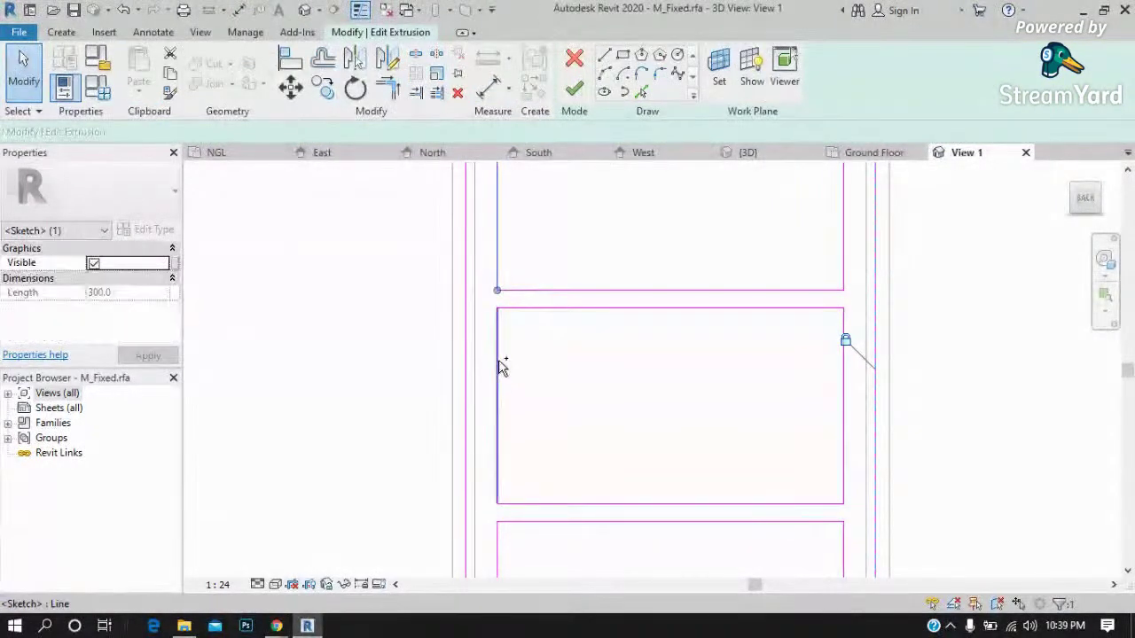
pyautogui.keyDown('ctrl'); pyautogui.click(502, 534); pyautogui.keyUp('ctrl')
pyautogui.keyDown('ctrl'); pyautogui.click(559, 500); pyautogui.keyUp('ctrl')
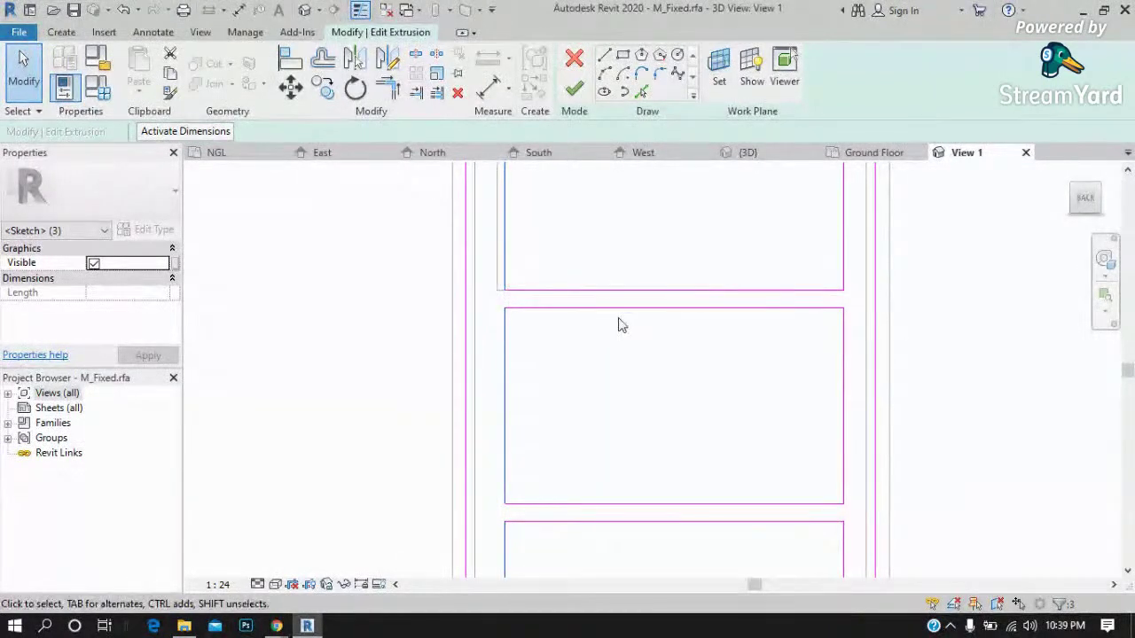
pyautogui.press('Right')
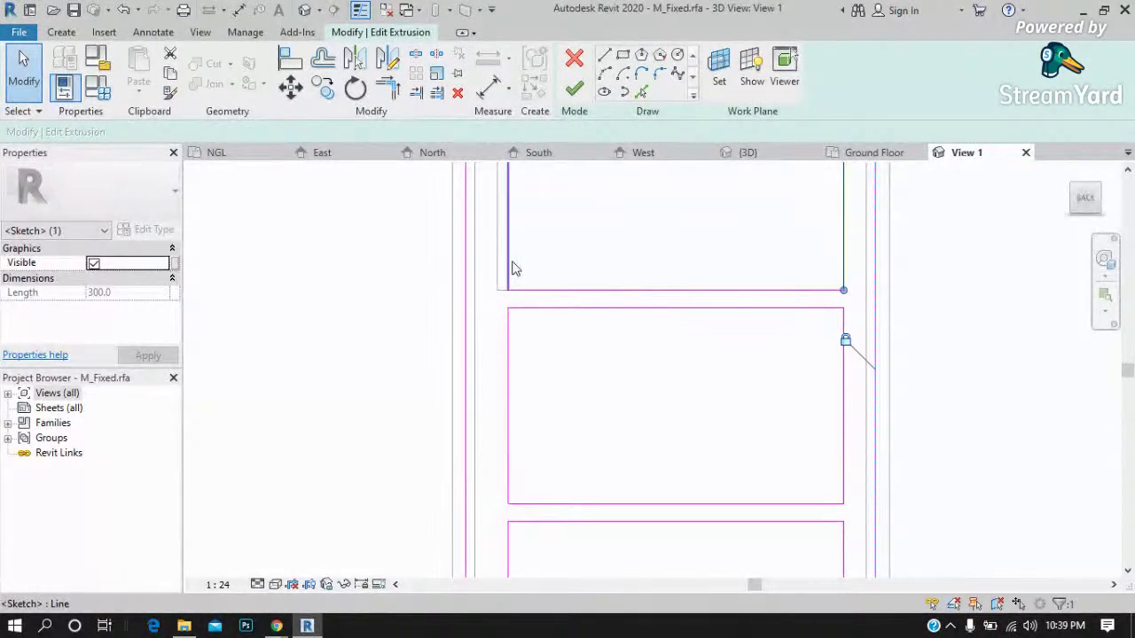
pyautogui.scroll(-2, 512, 511)
pyautogui.scroll(-1, 499, 443)
pyautogui.press('Escape')
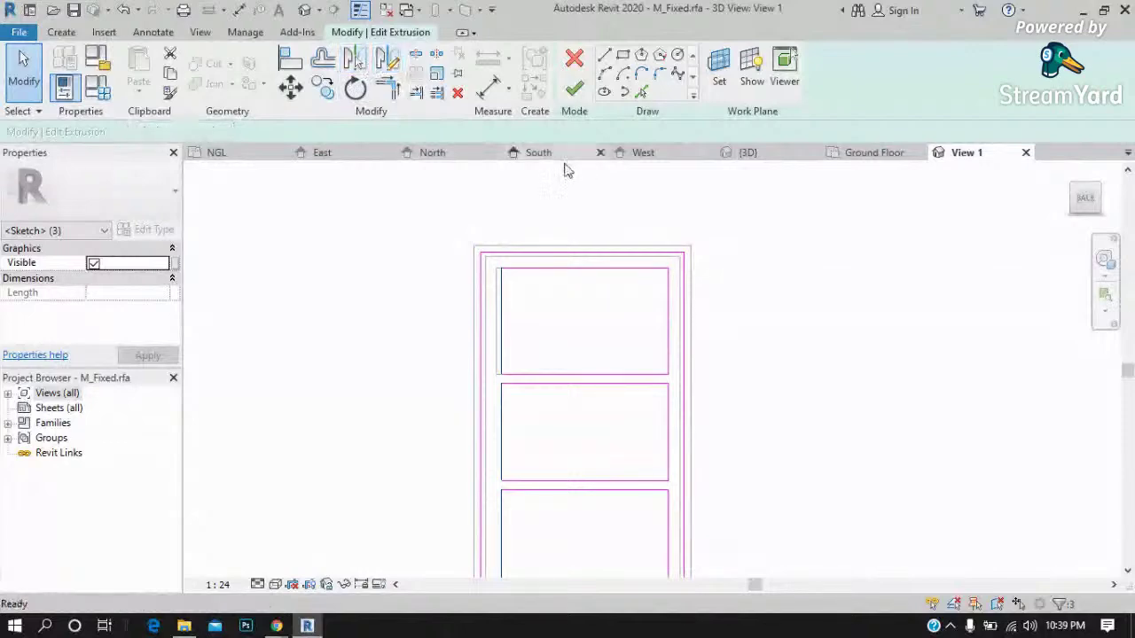
# Mirror-copy the shifted edges (DM) about a vertical axis through the frame's top midpoint.
pyautogui.press('d')
pyautogui.press('m')
pyautogui.click(582, 246)
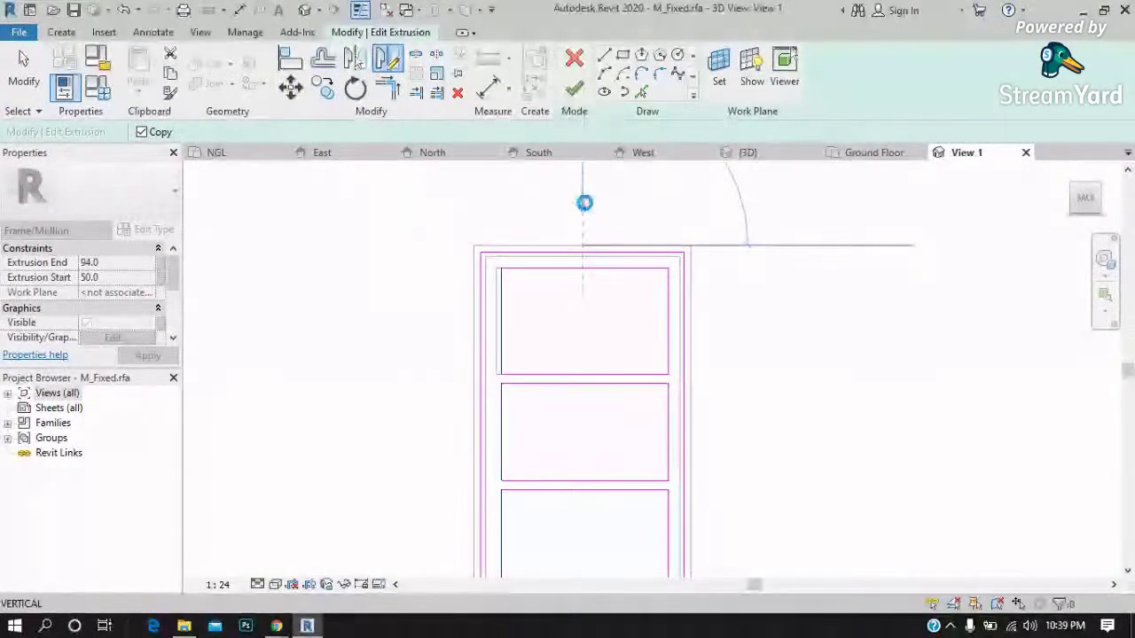
pyautogui.click(586, 210)
pyautogui.scroll(2, 682, 337)
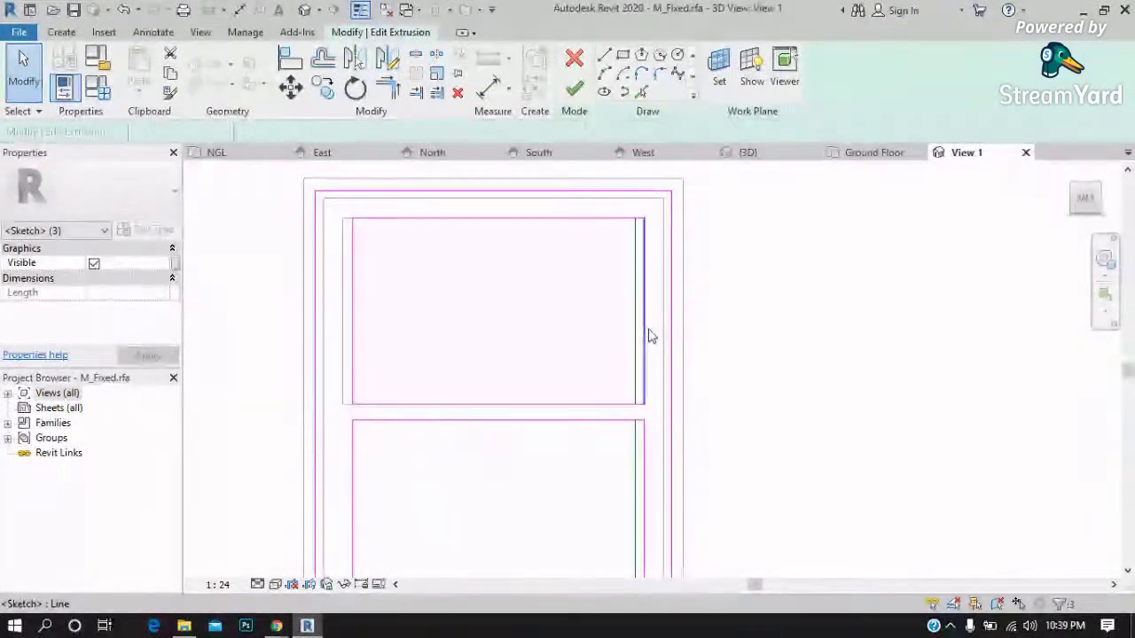
pyautogui.press('Escape')
pyautogui.scroll(-2, 576, 266)
pyautogui.scroll(-1, 603, 413)
pyautogui.scroll(3, 603, 435)
pyautogui.scroll(2, 606, 432)
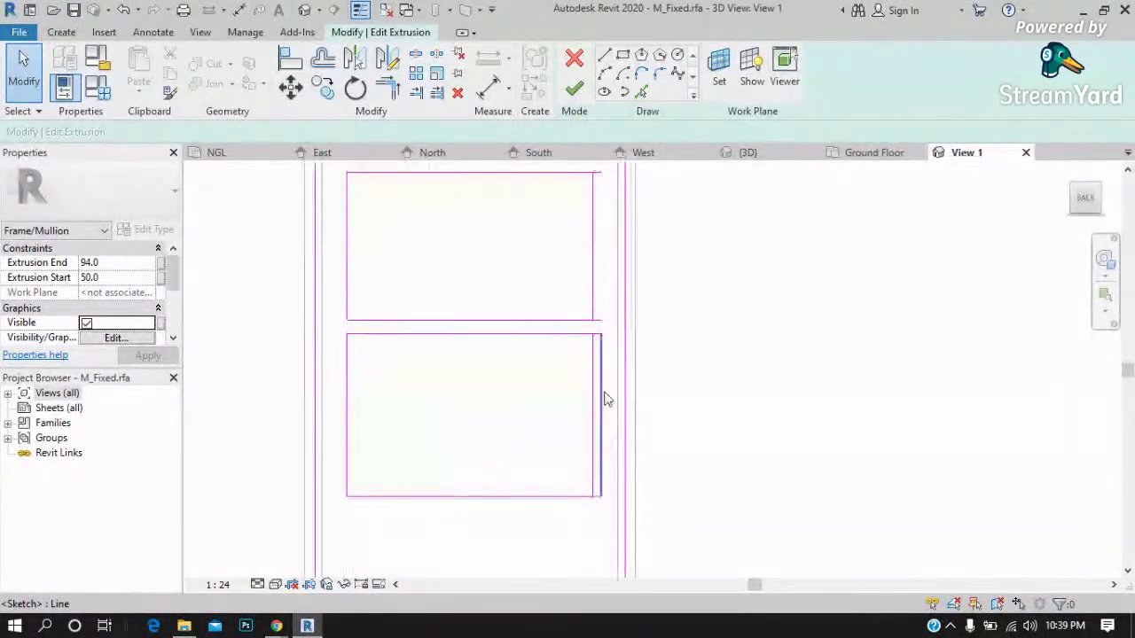
pyautogui.scroll(2, 603, 387)
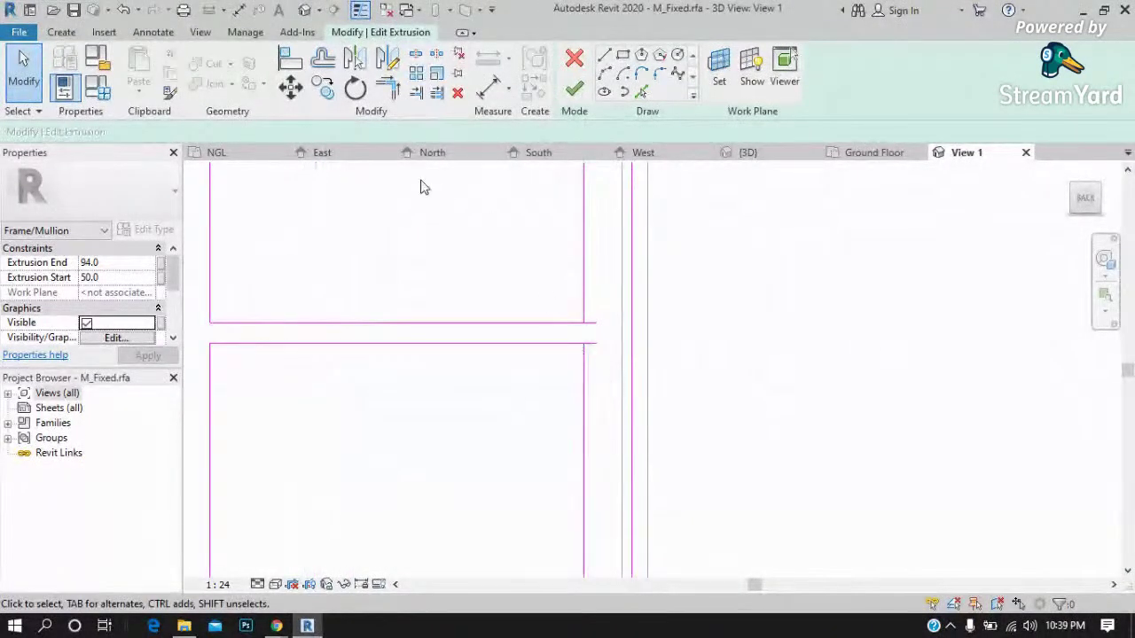
# Trim the openings' bottom-right corners with TR so side lines meet the rails cleanly.
pyautogui.press('t')
pyautogui.press('r')
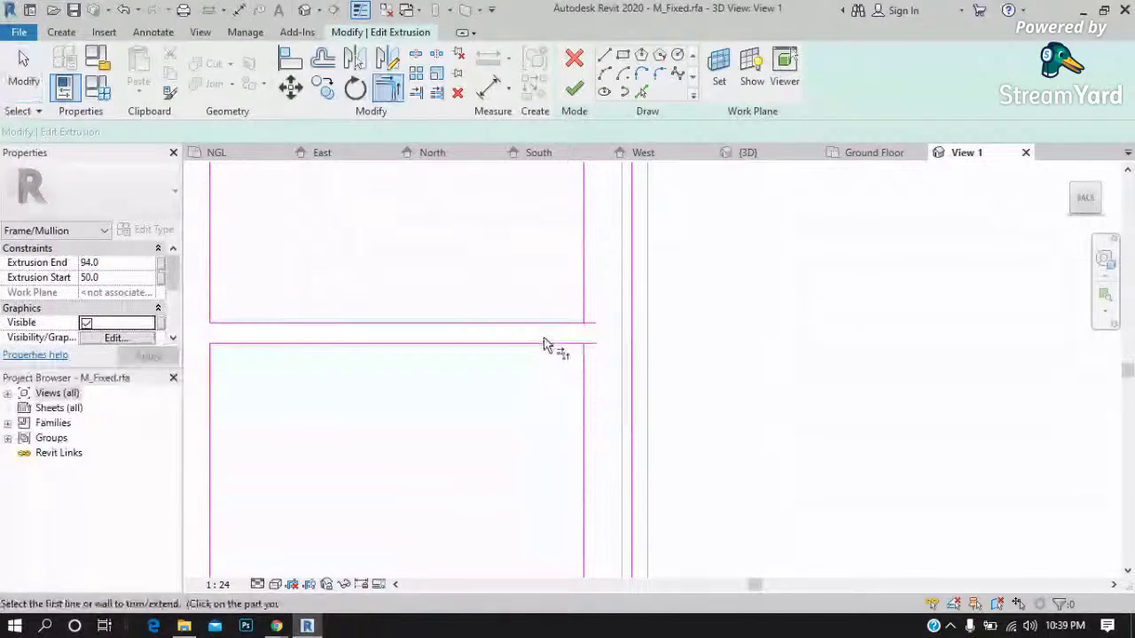
pyautogui.click(570, 321)
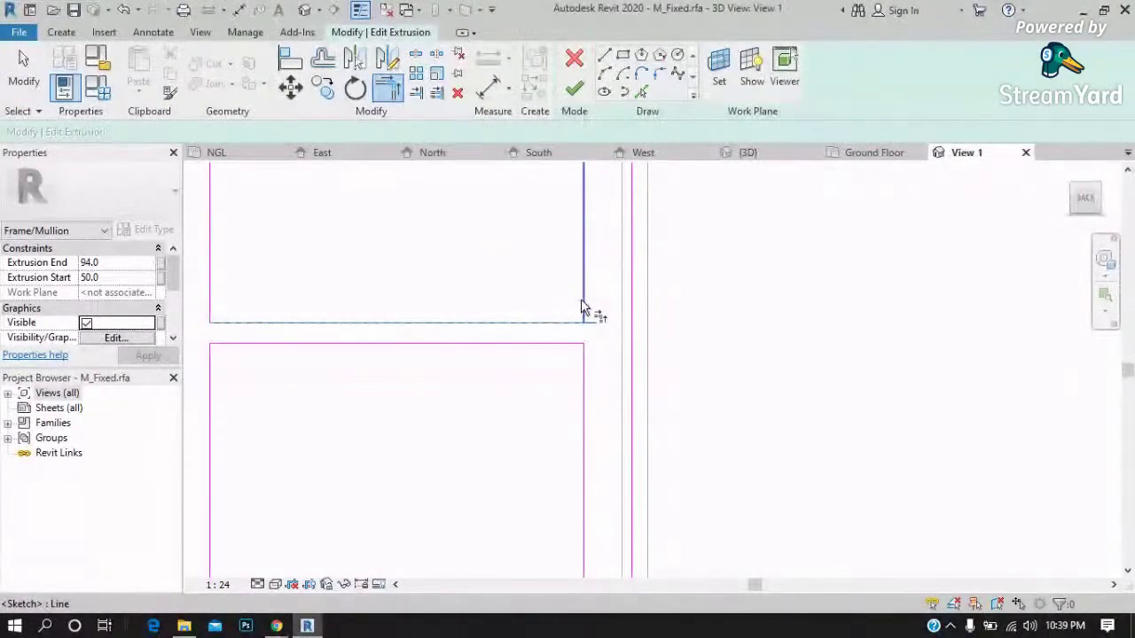
pyautogui.click(585, 309)
pyautogui.scroll(-3, 593, 285)
pyautogui.scroll(2, 592, 486)
pyautogui.click(572, 452)
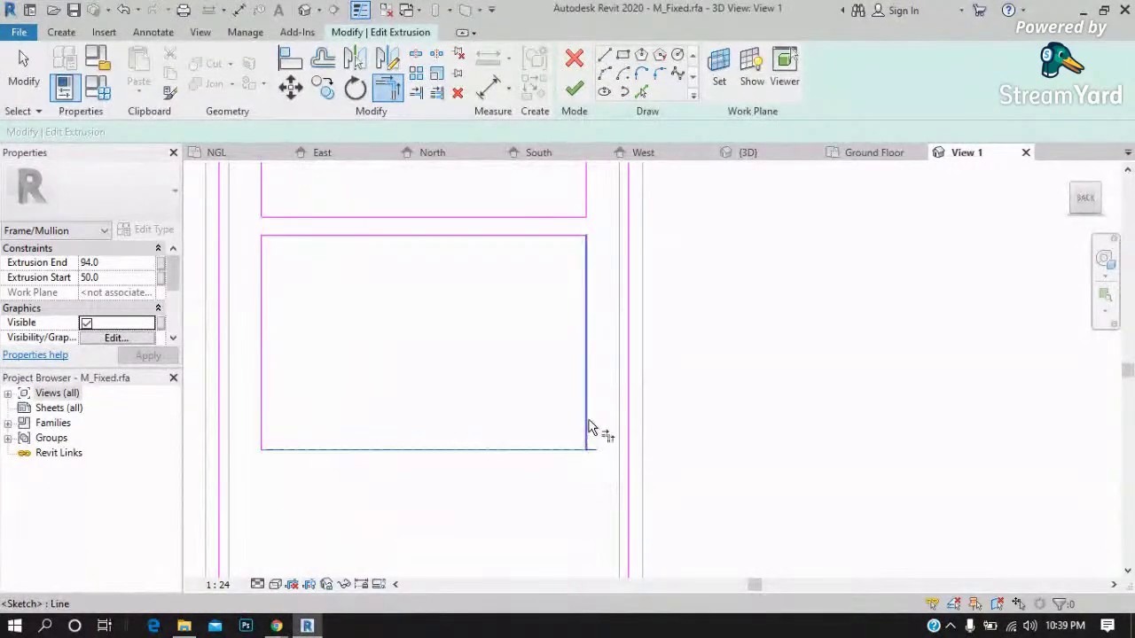
pyautogui.click(589, 434)
pyautogui.scroll(-3, 603, 523)
pyautogui.scroll(3, 612, 200)
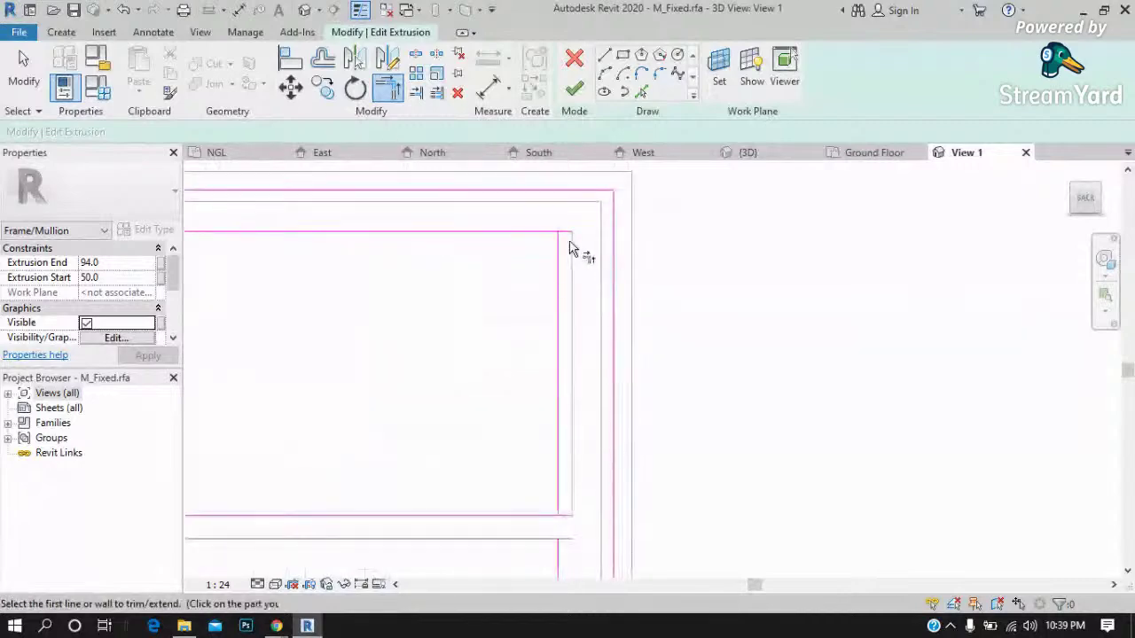
pyautogui.click(544, 232)
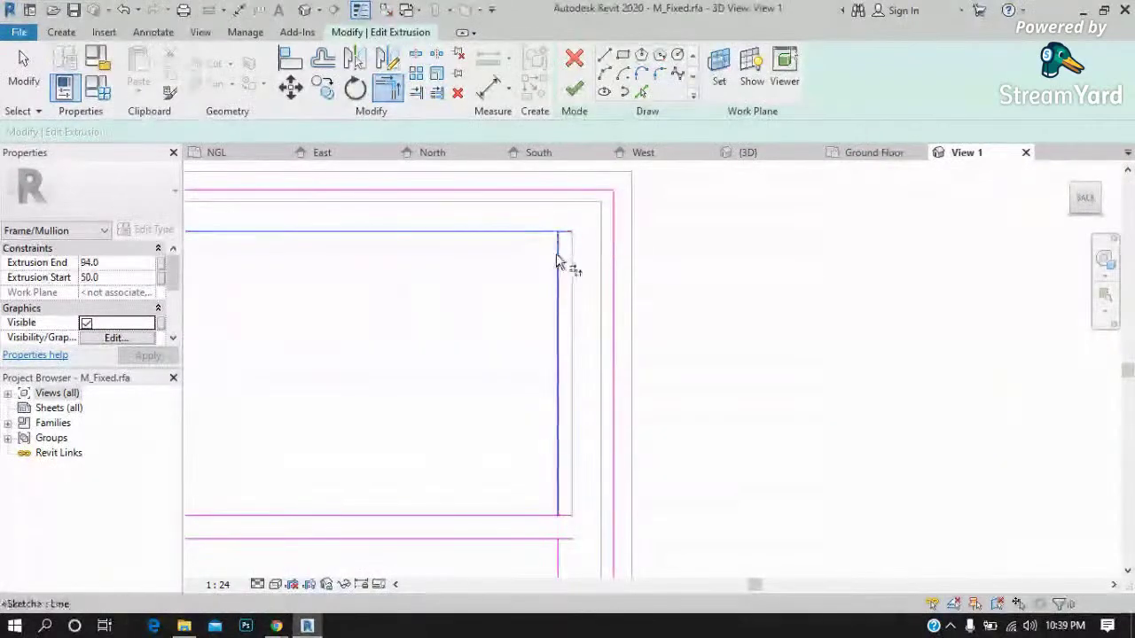
pyautogui.click(559, 507)
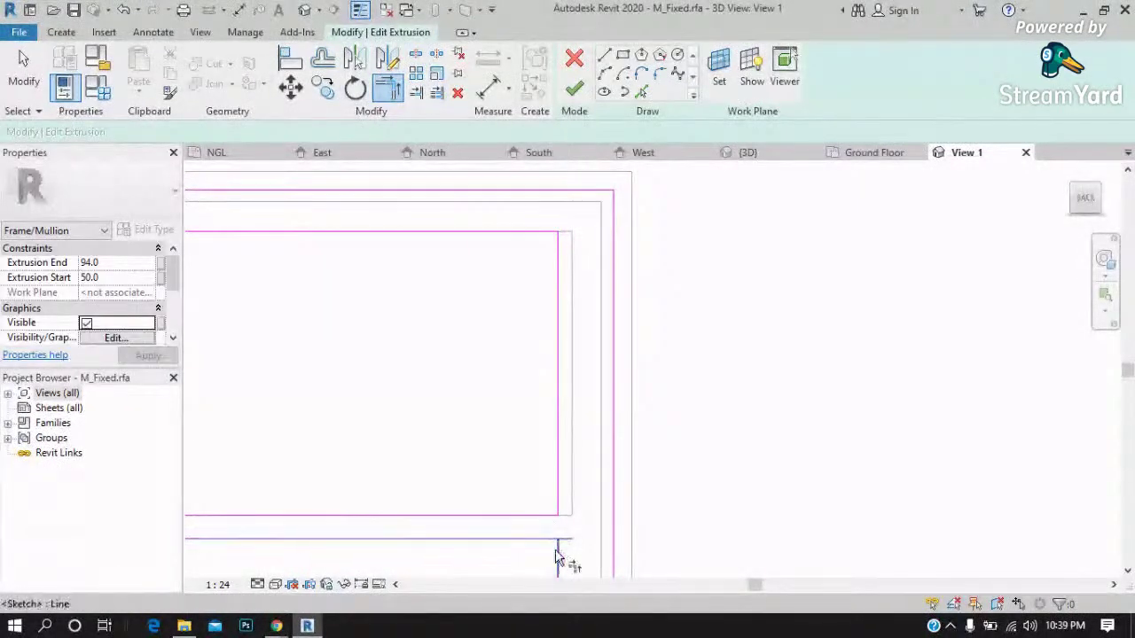
pyautogui.scroll(-2, 759, 393)
pyautogui.scroll(-1, 654, 319)
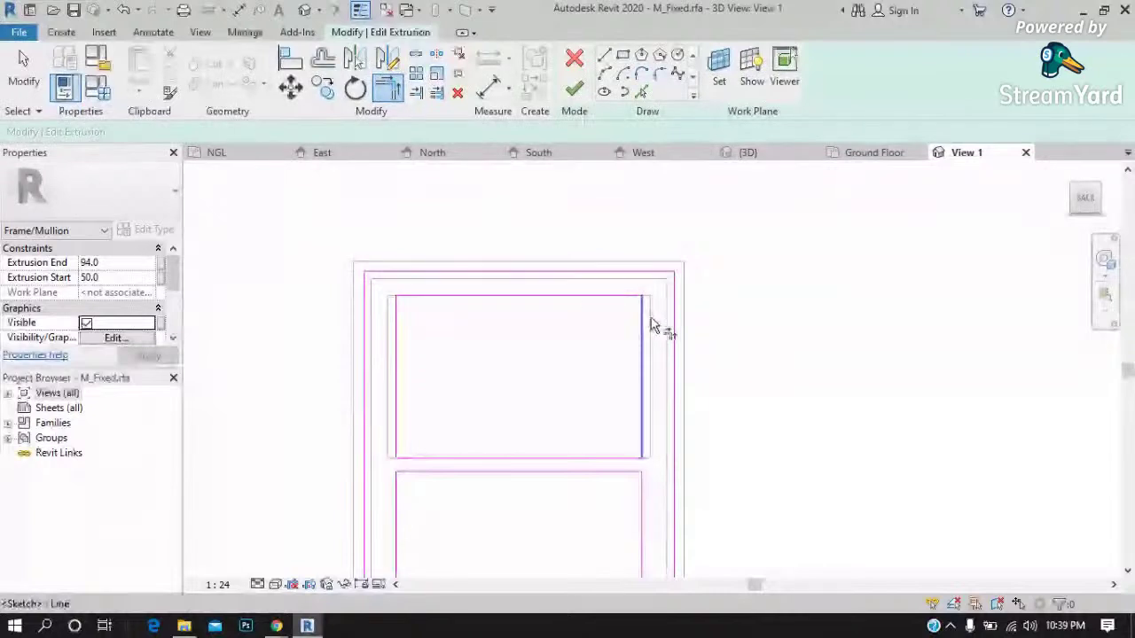
# Finish the frame profile sketch and check the updated frame extrusion.
pyautogui.click(24, 71)
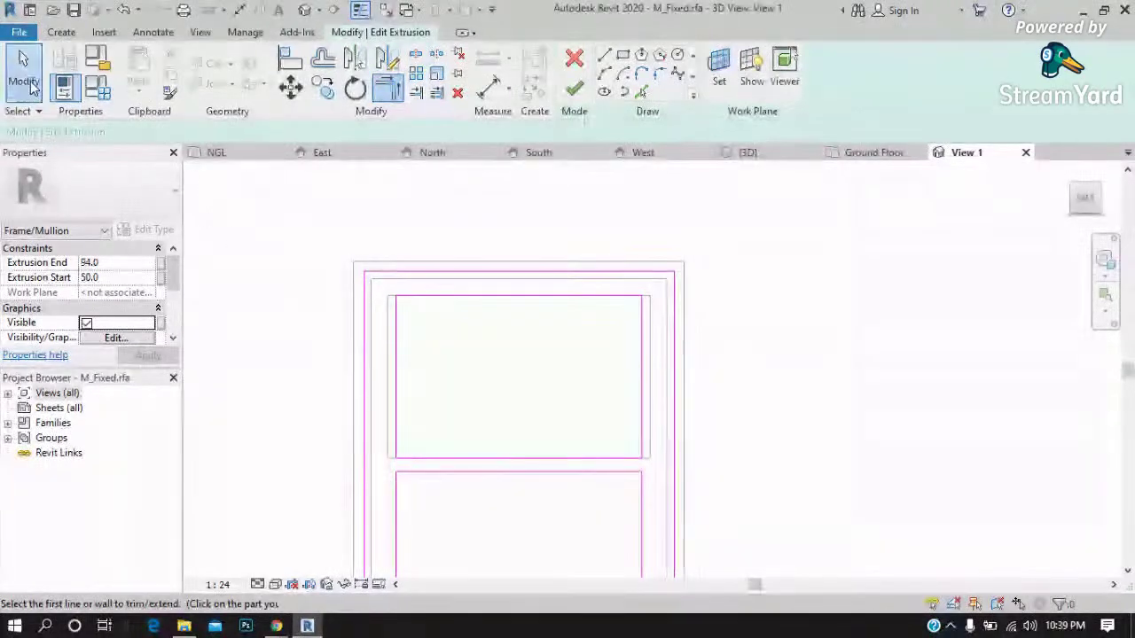
pyautogui.click(571, 91)
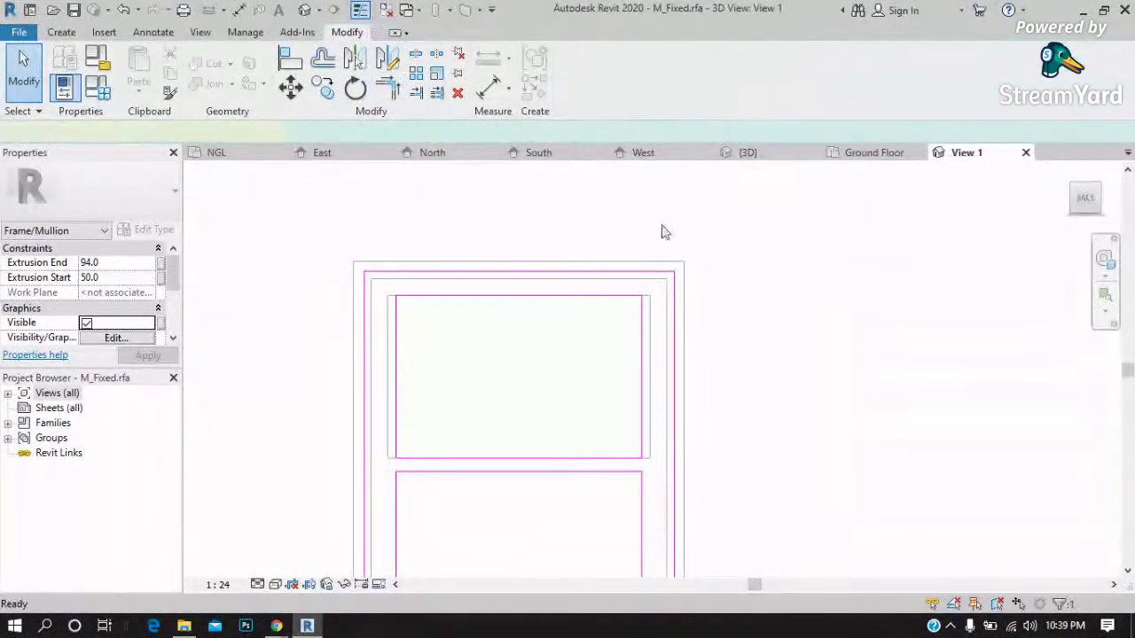
pyautogui.click(686, 271)
pyautogui.click(768, 349)
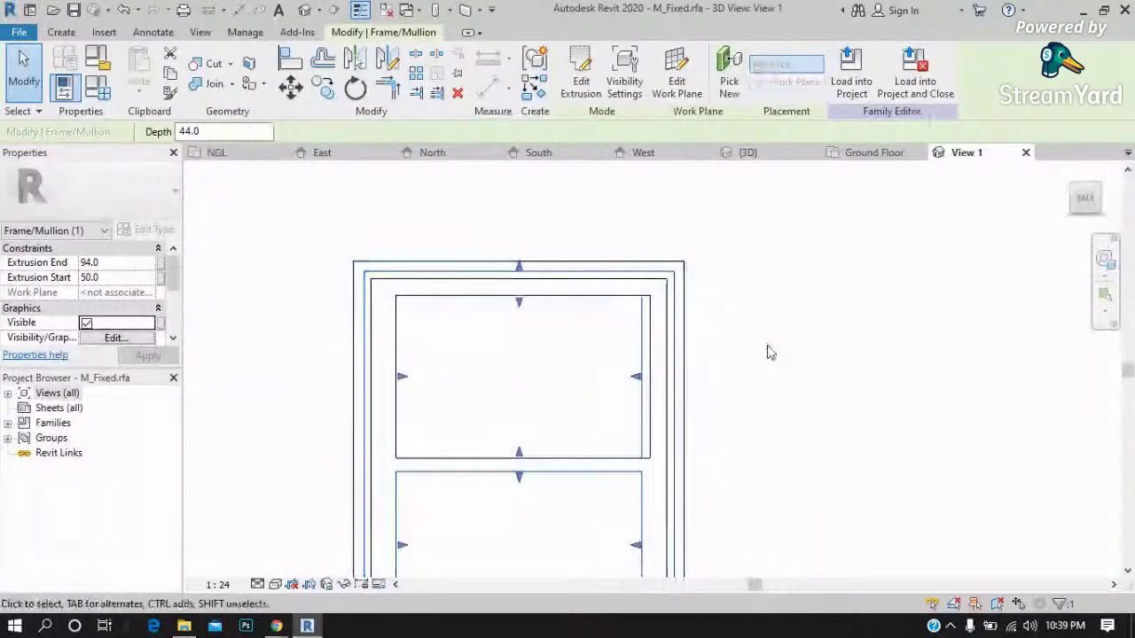
pyautogui.scroll(2, 651, 397)
# Shift the glass extrusion's face left, then load the family into the residence project.
pyautogui.click(656, 393)
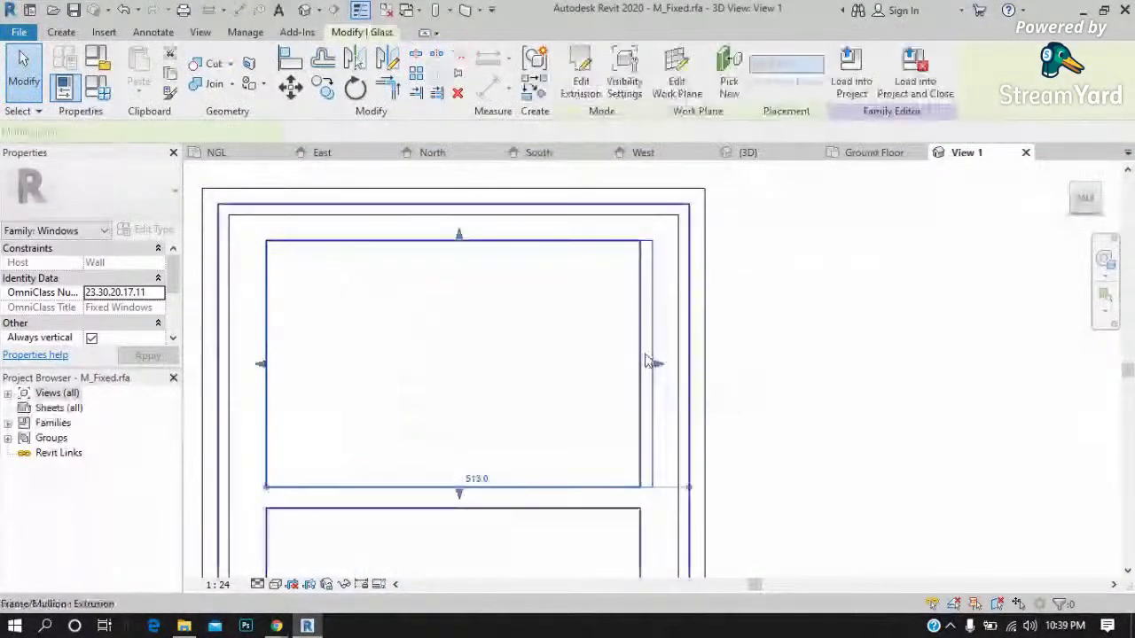
pyautogui.keyDown('shift'); pyautogui.moveTo(654, 363); pyautogui.dragTo(661, 375, button='middle'); pyautogui.keyUp('shift')
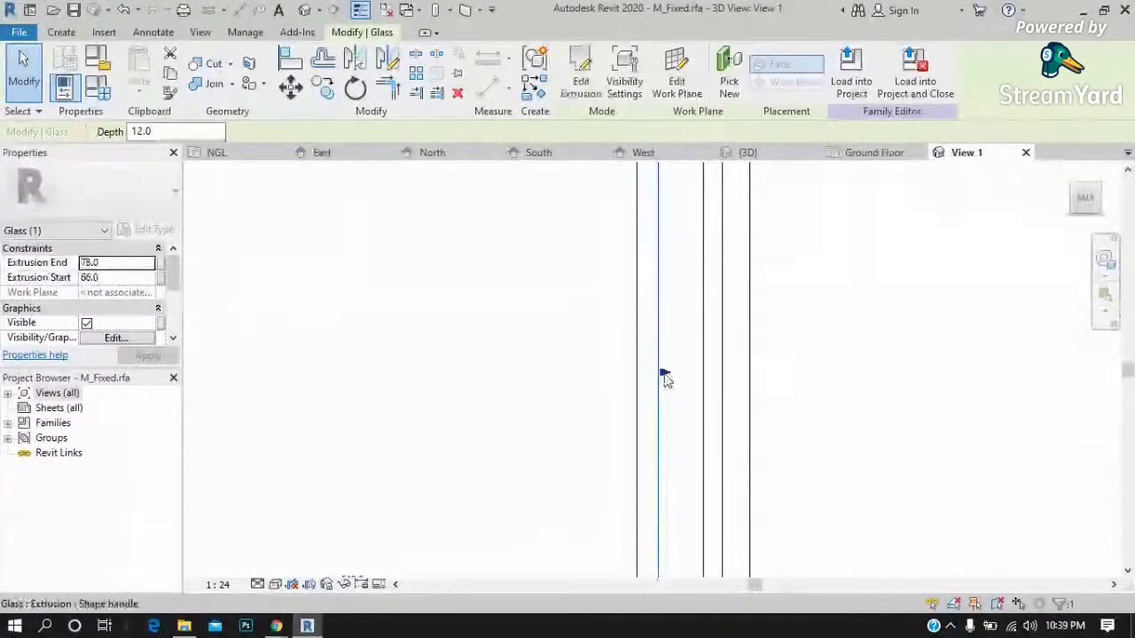
pyautogui.moveTo(664, 378); pyautogui.dragTo(642, 376)
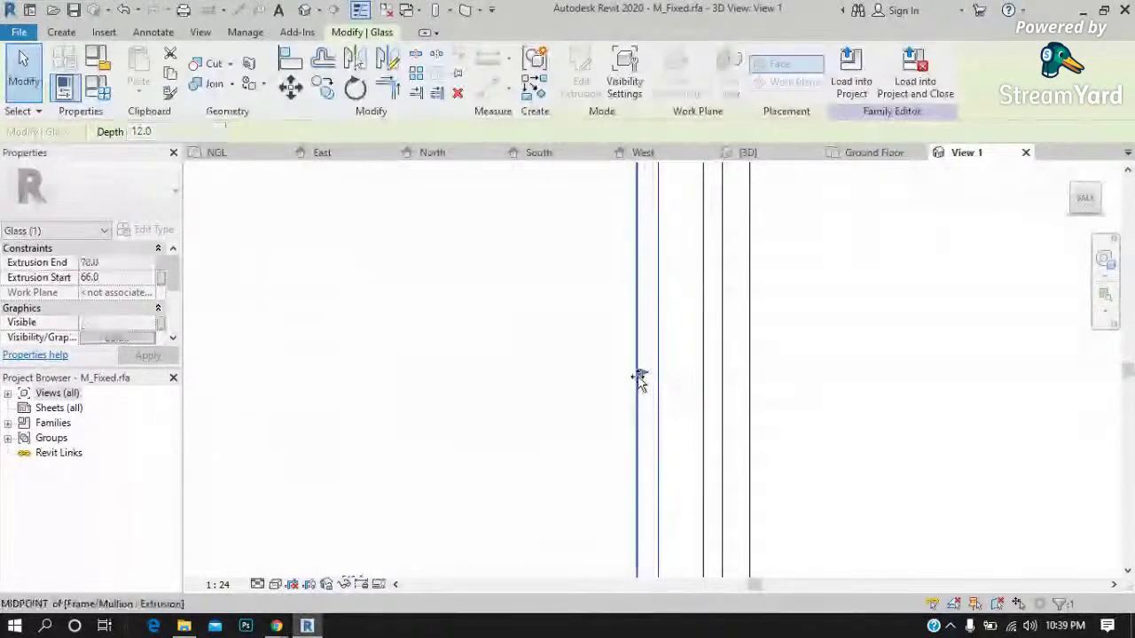
pyautogui.keyDown('shift'); pyautogui.moveTo(646, 388); pyautogui.dragTo(616, 327, button='middle'); pyautogui.keyUp('shift')
pyautogui.scroll(-2, 615, 350)
pyautogui.press('Escape')
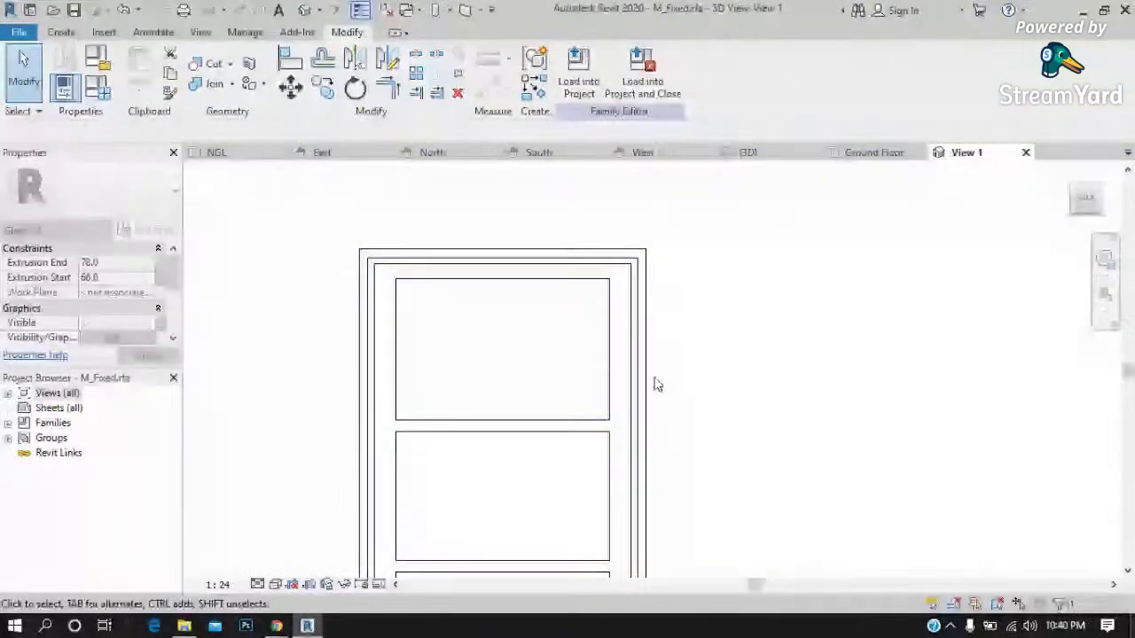
pyautogui.scroll(-2, 654, 380)
pyautogui.click(585, 91)
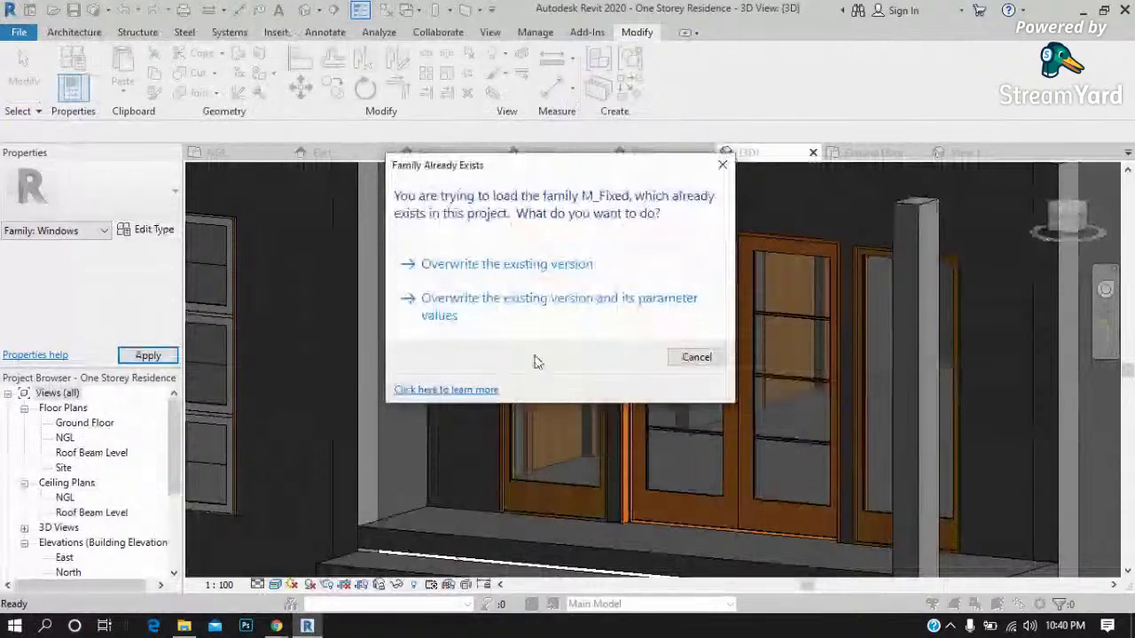
# Overwrite the existing M_Fixed family version and accept the warnings to show the transom rails.
pyautogui.click(498, 266)
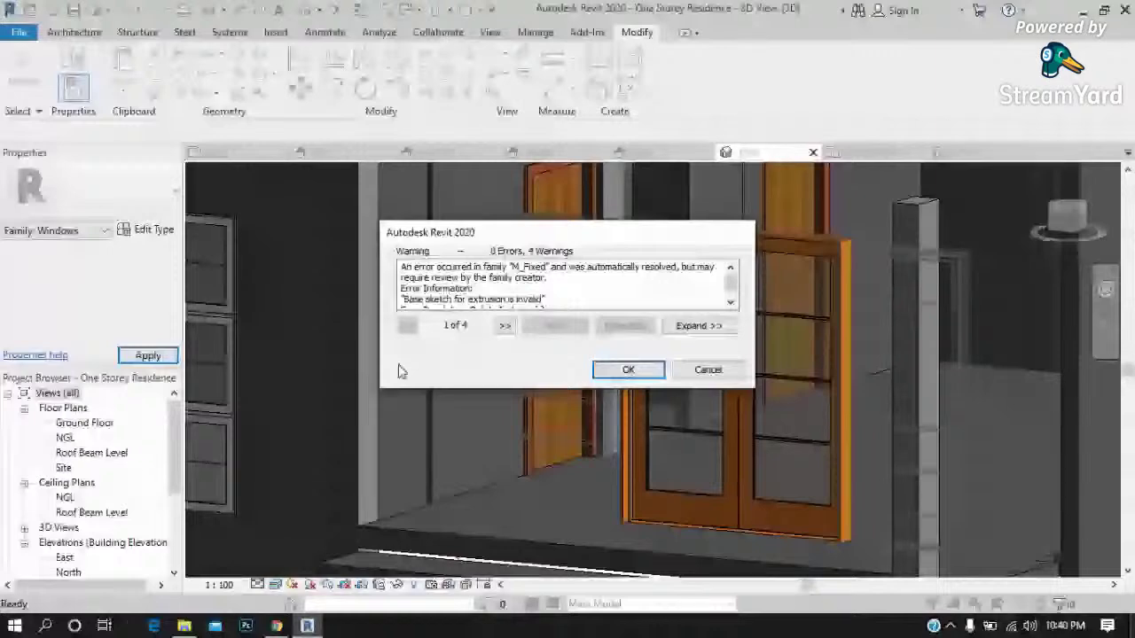
pyautogui.click(628, 369)
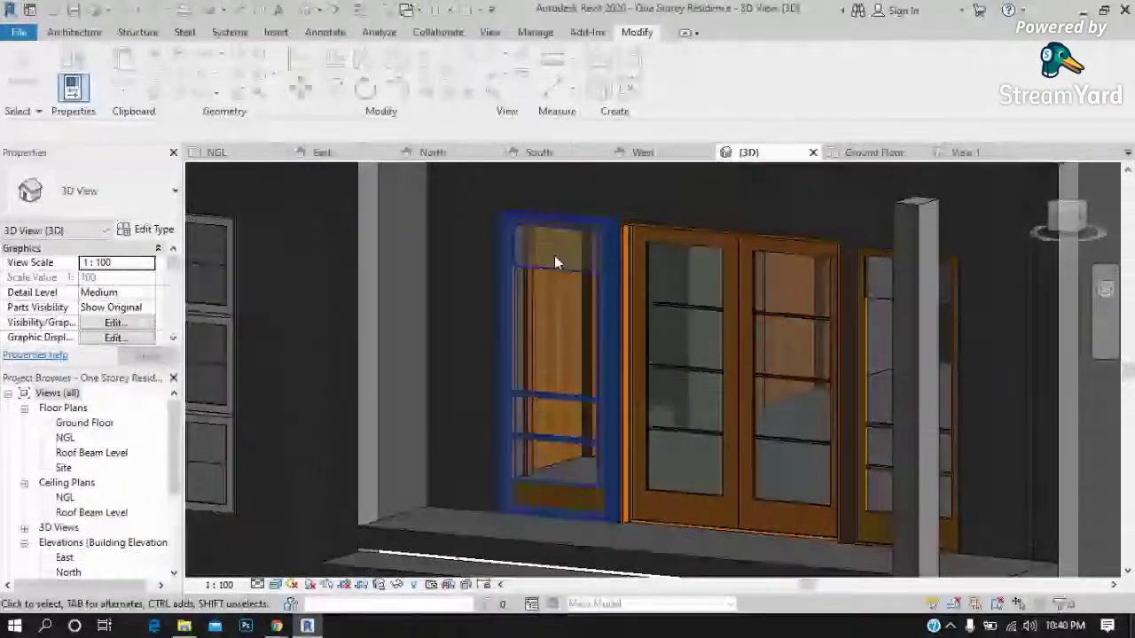
pyautogui.scroll(3, 552, 355)
# Orbit and zoom the 3D view to face the entrance facade beside the double door.
pyautogui.keyDown('shift'); pyautogui.moveTo(573, 223); pyautogui.dragTo(503, 340, button='middle'); pyautogui.keyUp('shift')
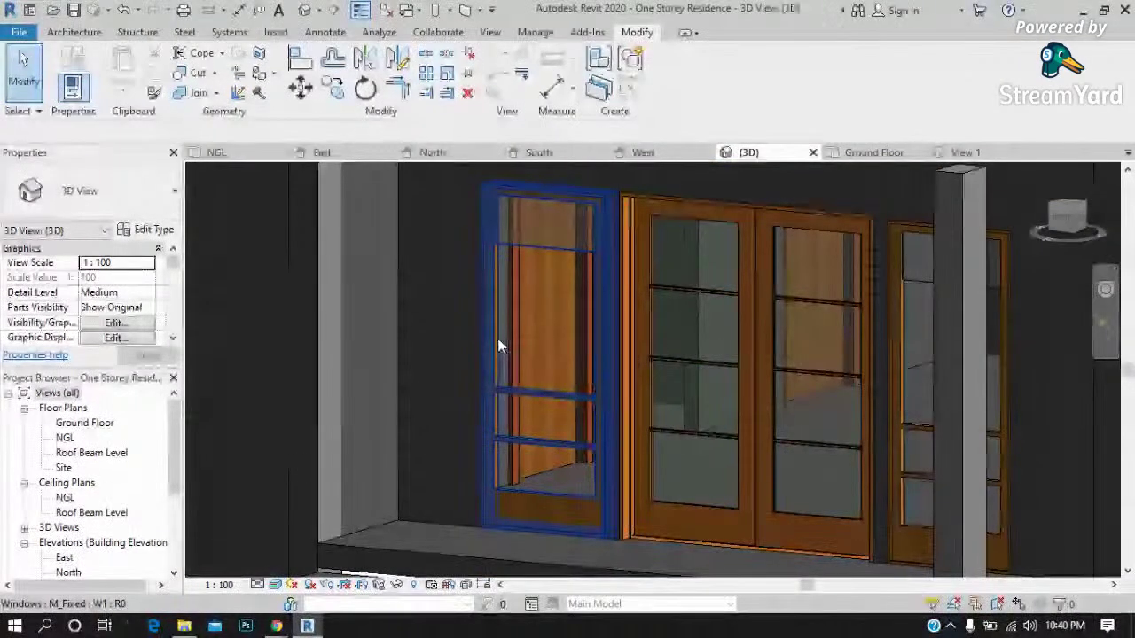
pyautogui.keyDown('shift'); pyautogui.moveTo(499, 346); pyautogui.dragTo(499, 346, button='middle'); pyautogui.keyUp('shift')
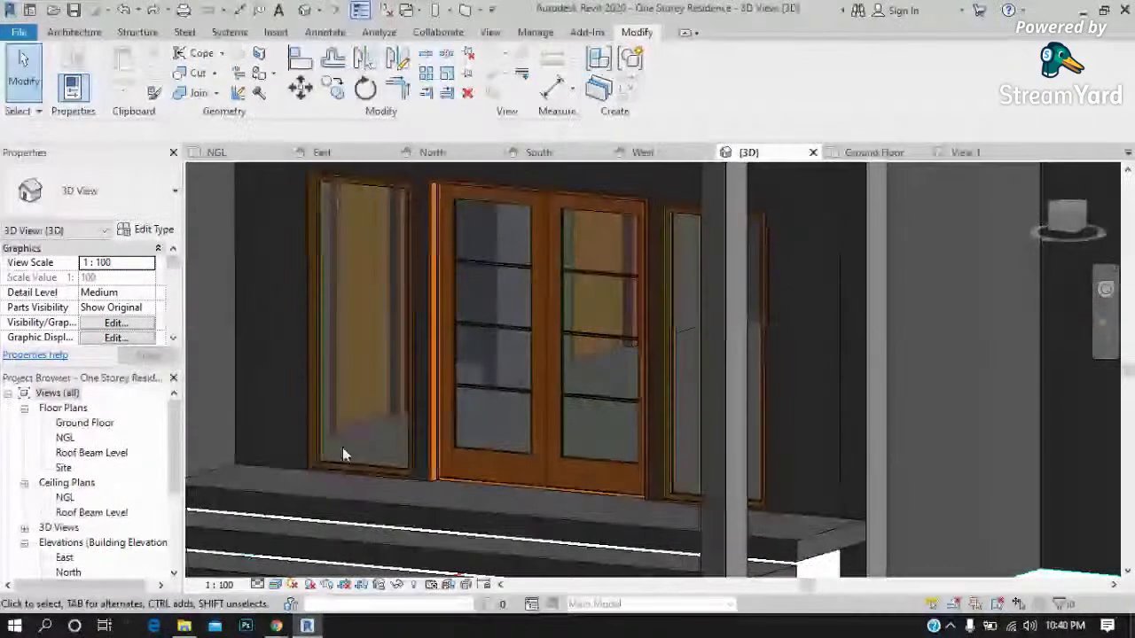
pyautogui.scroll(2, 336, 457)
pyautogui.scroll(2, 341, 447)
pyautogui.scroll(2, 329, 456)
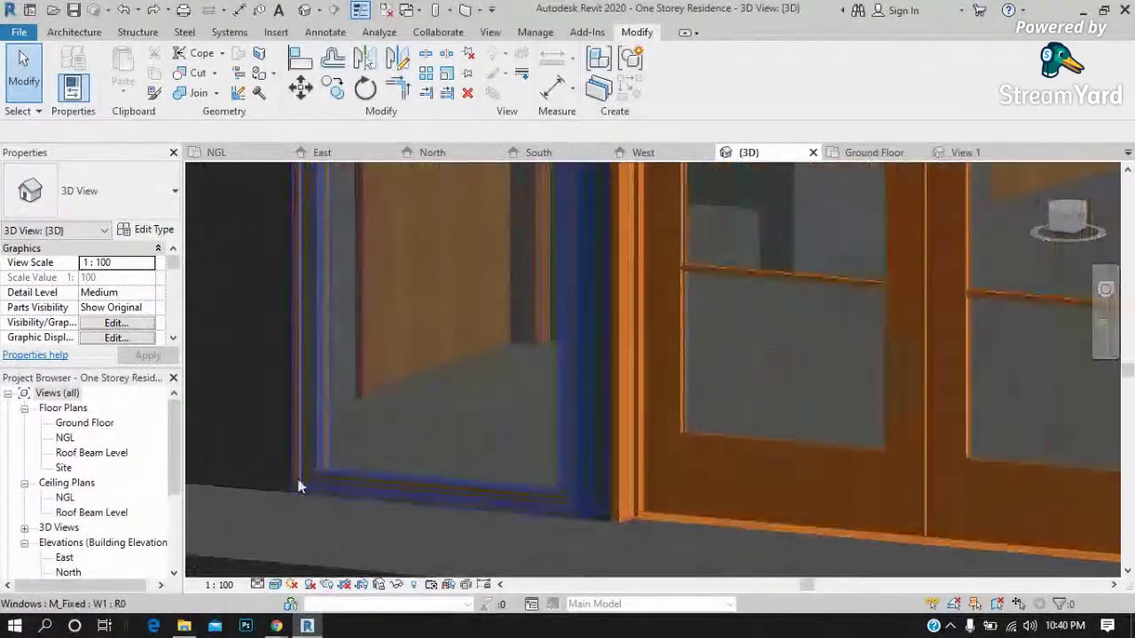
pyautogui.scroll(2, 306, 484)
pyautogui.scroll(-2, 271, 472)
pyautogui.scroll(-2, 276, 476)
pyautogui.scroll(-1, 310, 454)
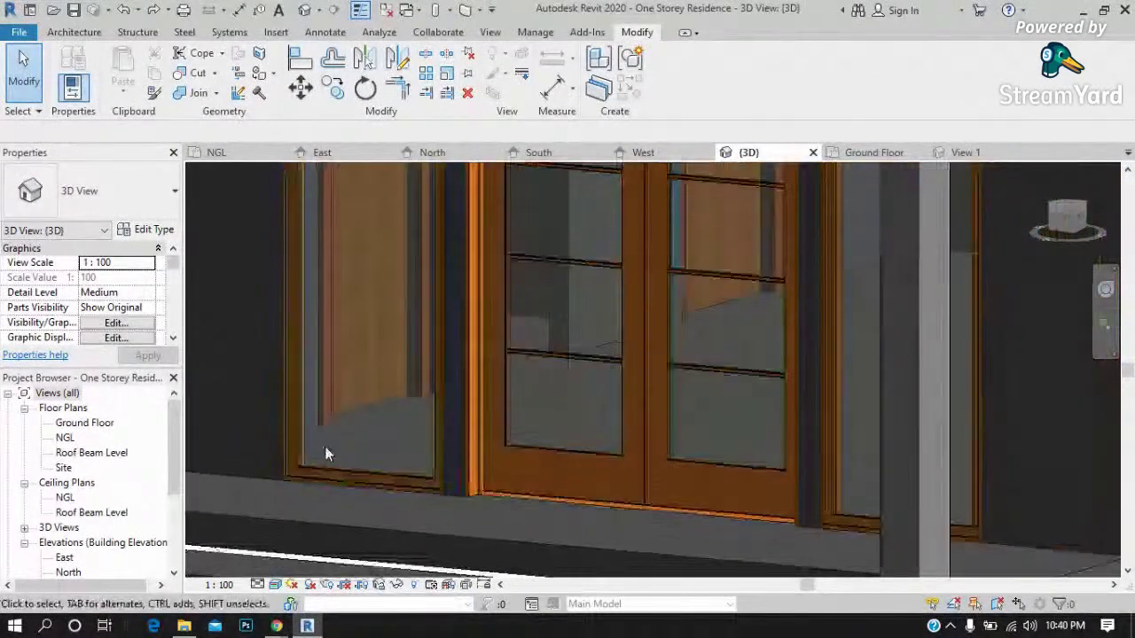
pyautogui.scroll(-1, 325, 447)
pyautogui.scroll(-1, 324, 448)
pyautogui.scroll(-1, 486, 432)
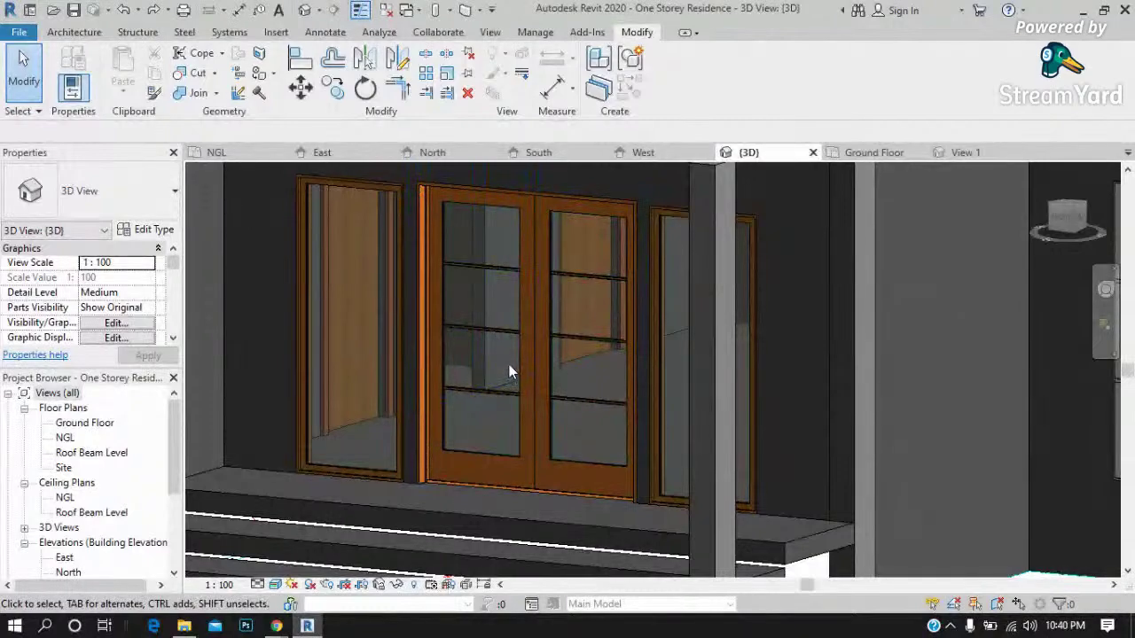
pyautogui.scroll(1, 509, 366)
pyautogui.click(699, 455)
pyautogui.scroll(-1, 399, 505)
pyautogui.scroll(-2, 343, 393)
pyautogui.scroll(-1, 399, 426)
pyautogui.scroll(2, 457, 448)
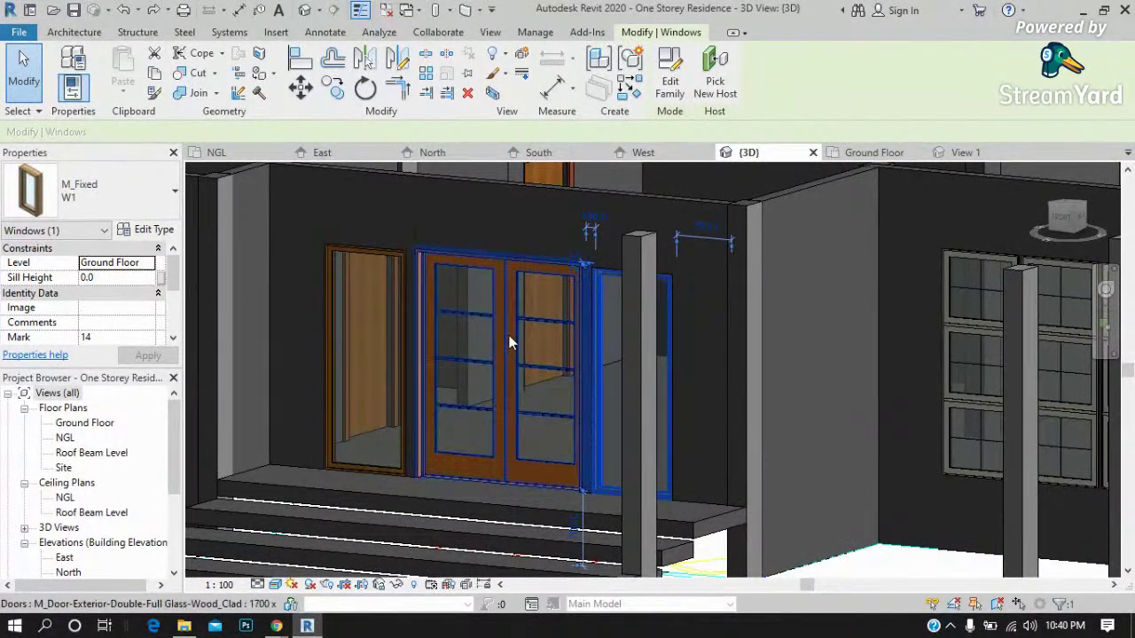
# Delete the M_Fixed windows to the left and right of the double glass door.
pyautogui.click(384, 472)
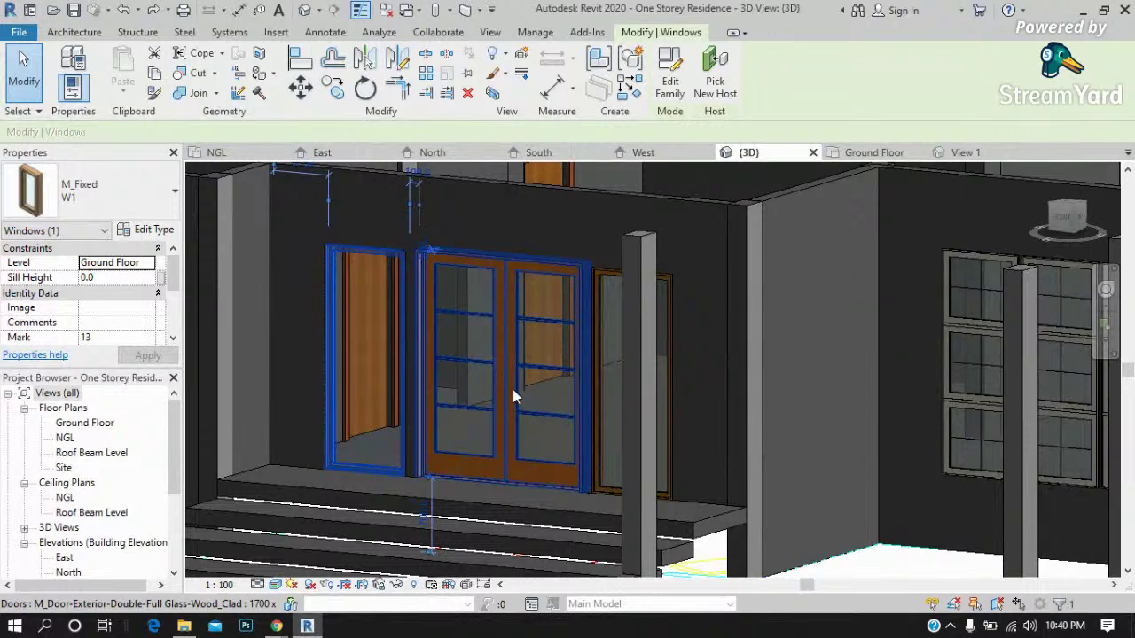
pyautogui.press('Delete')
pyautogui.click(611, 488)
pyautogui.press('Delete')
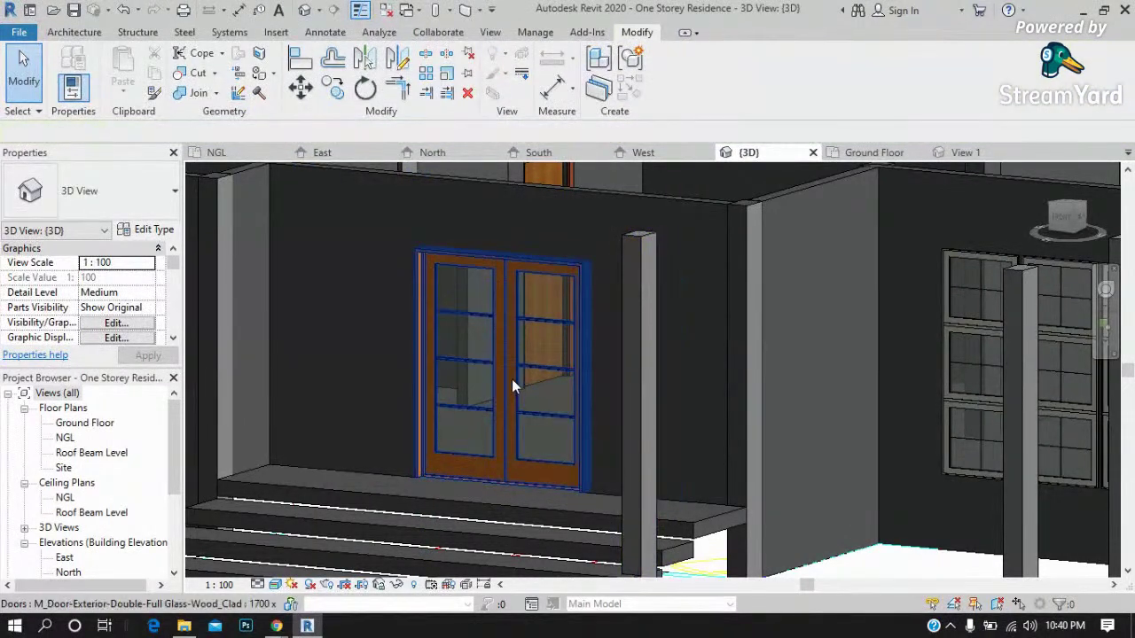
pyautogui.click(75, 33)
# Start the Door tool and browse Load Family to C:\ProgramData.
pyautogui.click(115, 96)
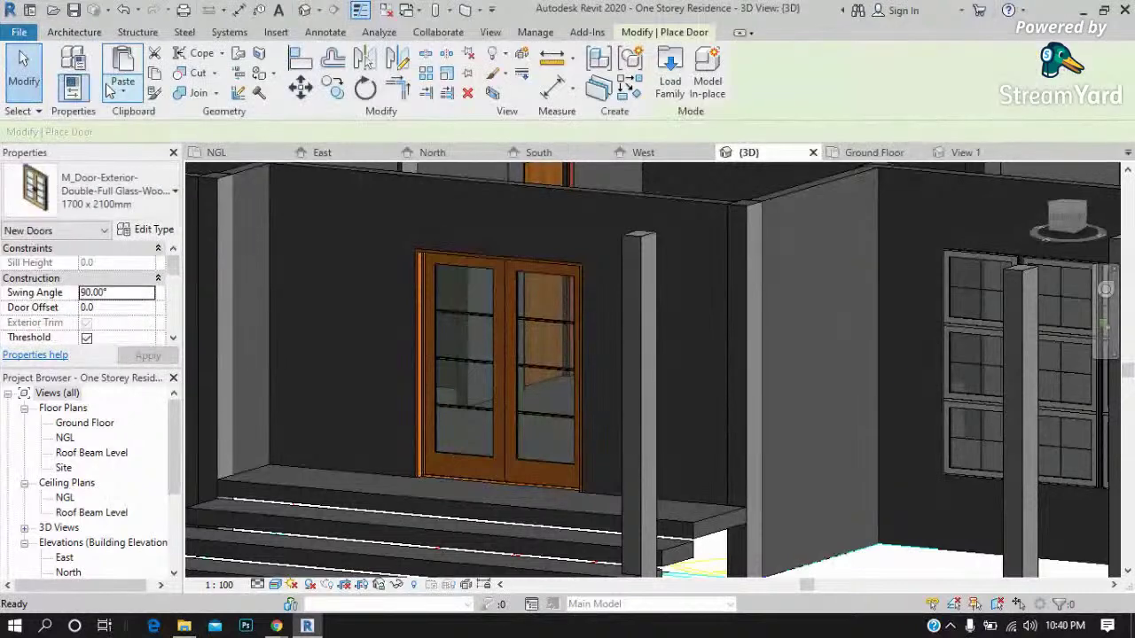
pyautogui.click(670, 76)
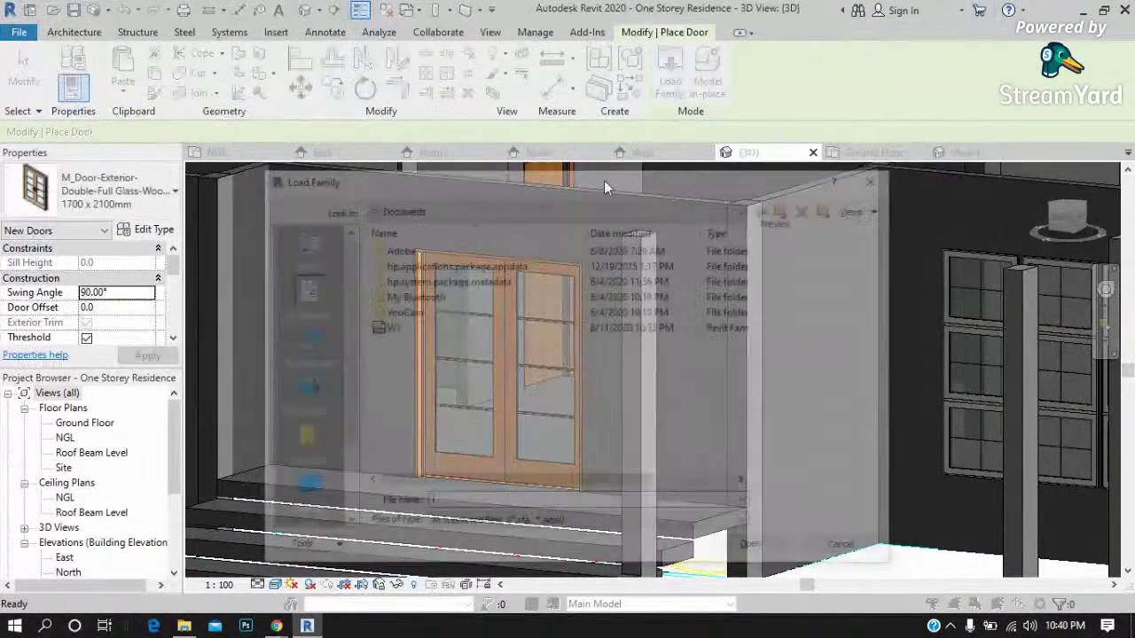
pyautogui.click(470, 213)
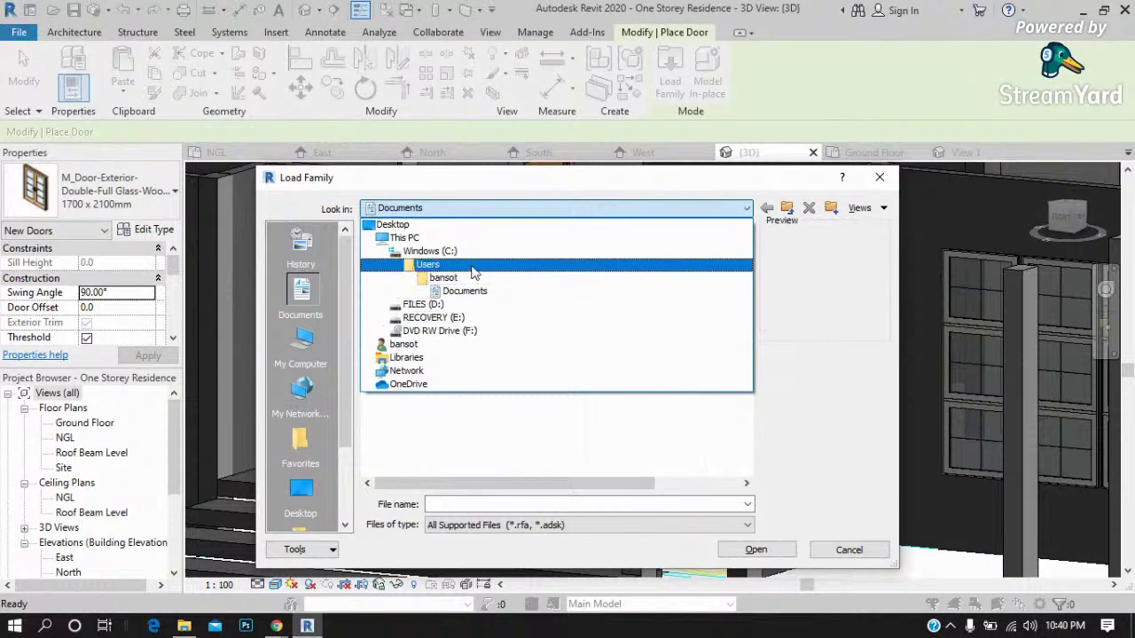
pyautogui.click(461, 250)
pyautogui.doubleClick(415, 375)
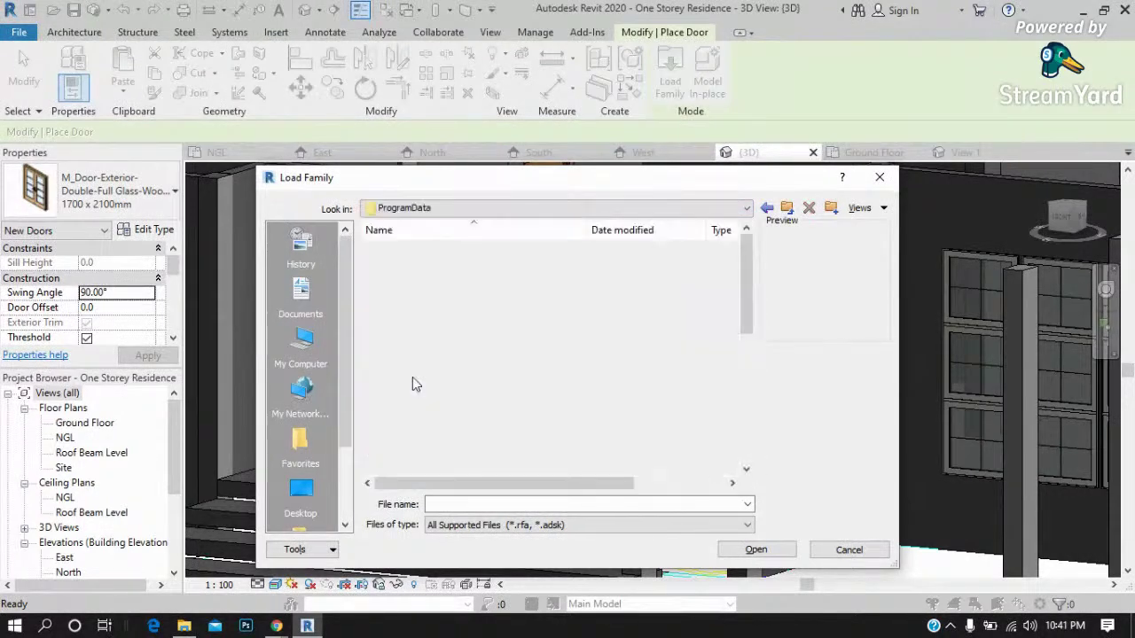
pyautogui.scroll(-4, 457, 426)
pyautogui.scroll(-2, 457, 425)
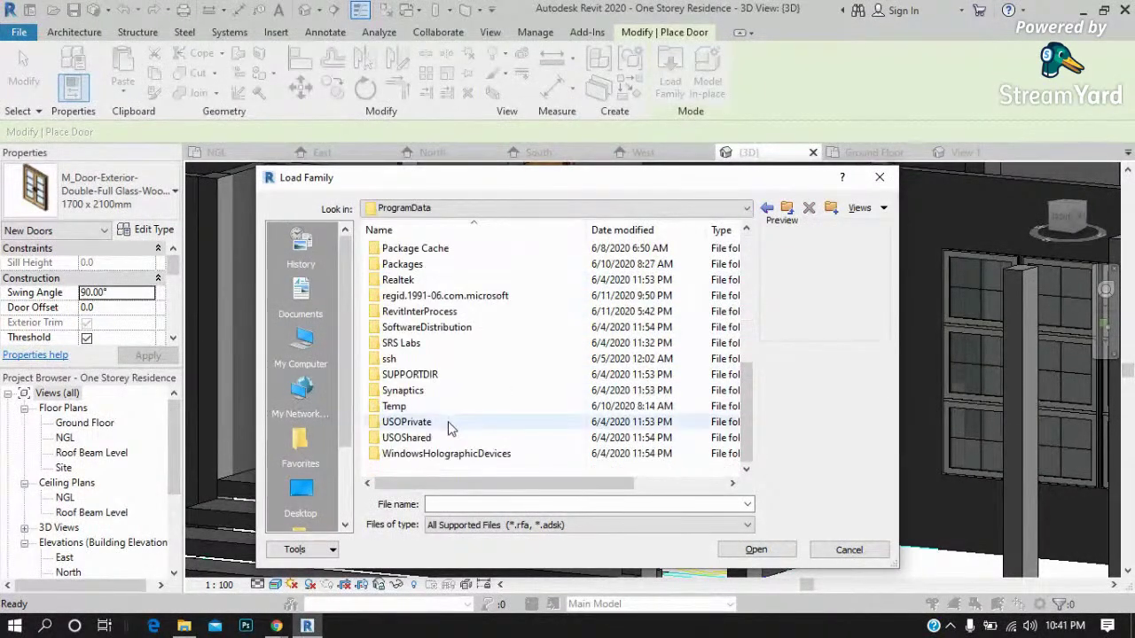
pyautogui.scroll(3, 411, 366)
pyautogui.scroll(3, 410, 365)
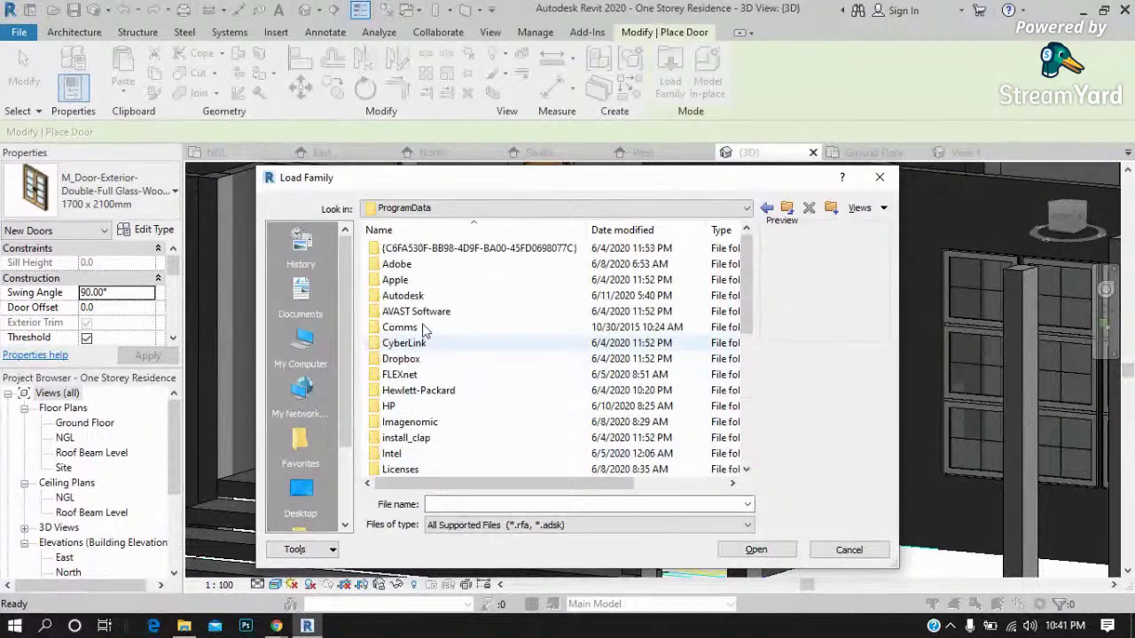
# Browse into Autodesk\RVT 2020, briefly detouring through Family Templates\English.
pyautogui.doubleClick(410, 296)
pyautogui.scroll(-1, 414, 302)
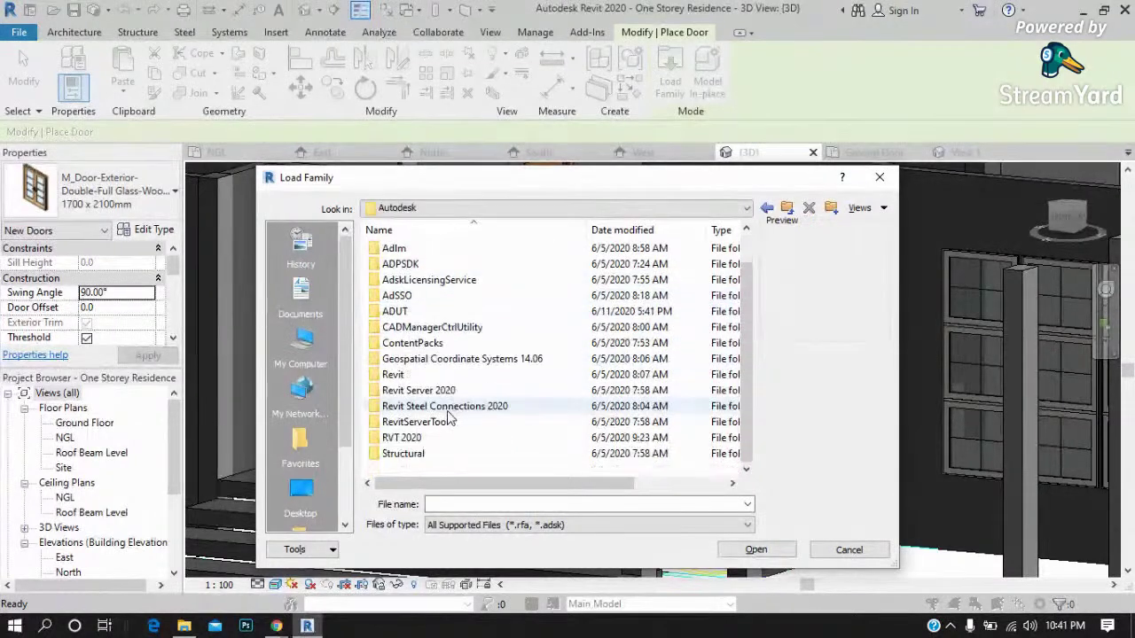
pyautogui.doubleClick(403, 438)
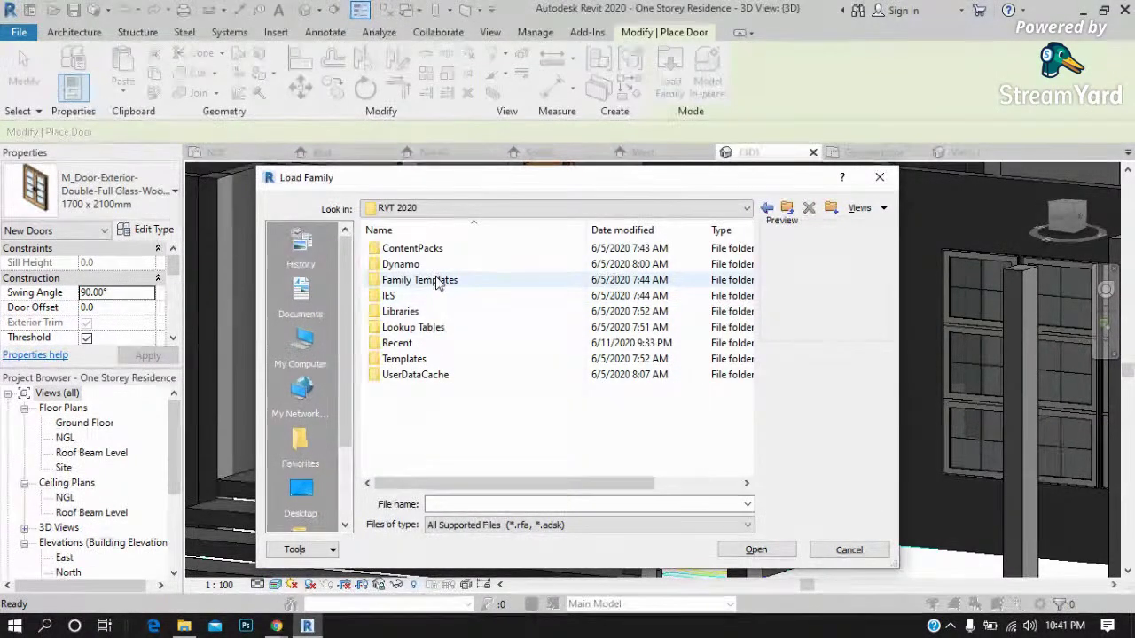
pyautogui.doubleClick(428, 280)
pyautogui.scroll(-1, 434, 335)
pyautogui.scroll(1, 435, 335)
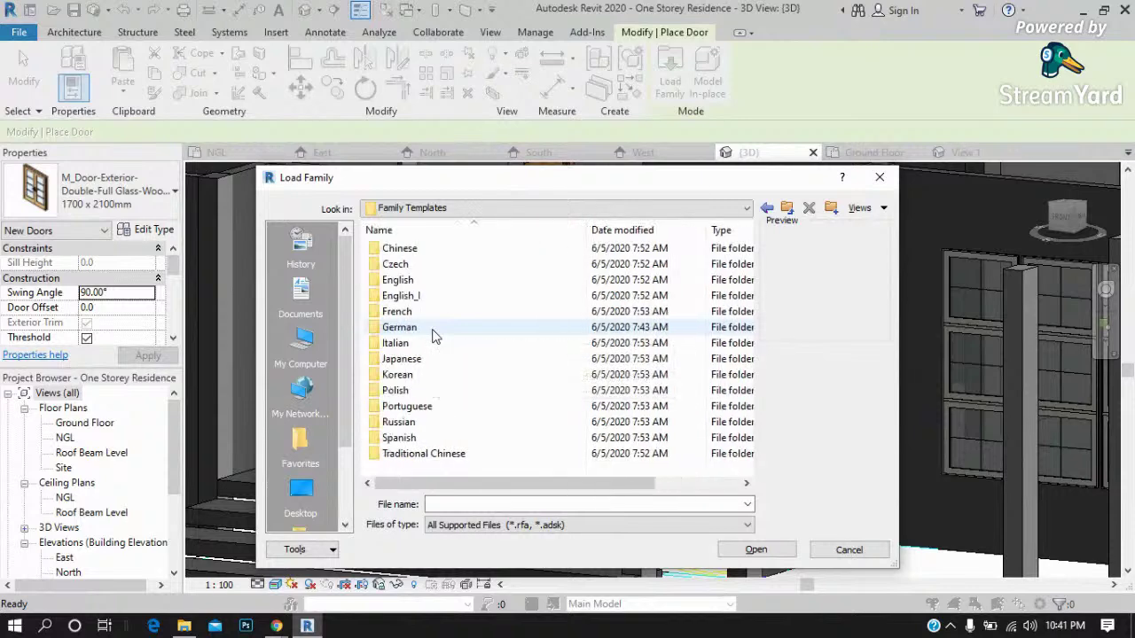
pyautogui.doubleClick(412, 281)
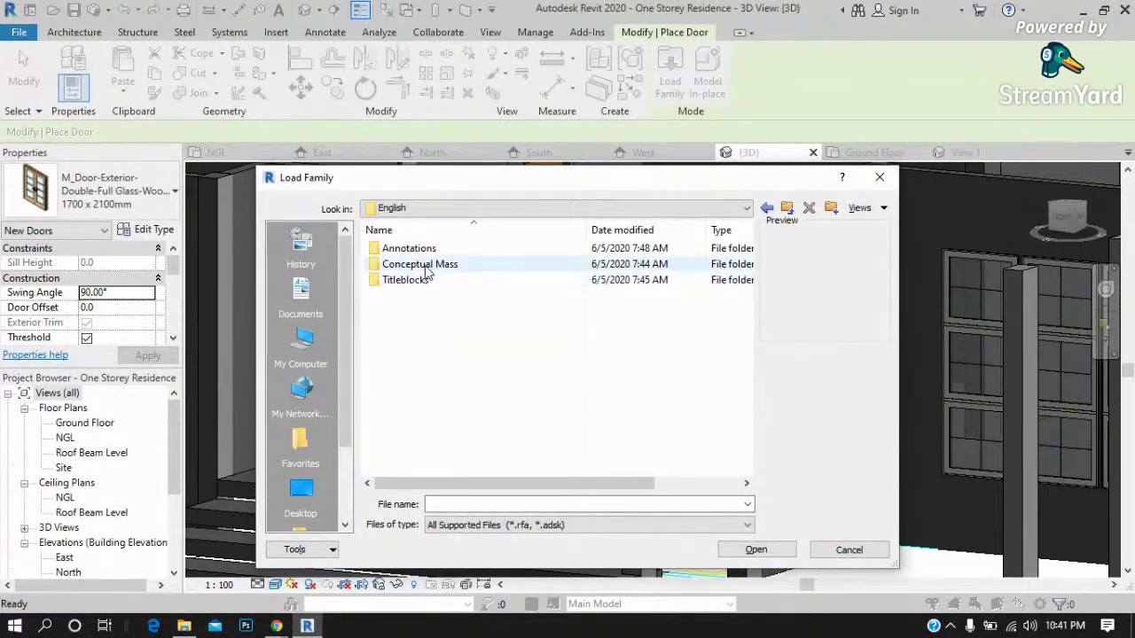
pyautogui.click(786, 215)
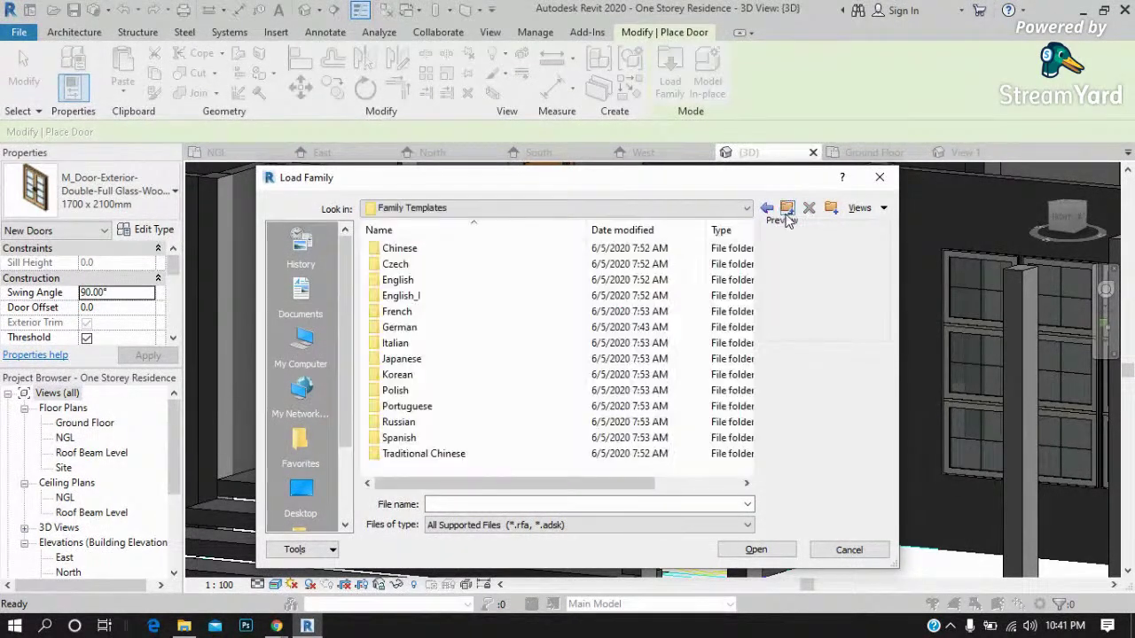
pyautogui.click(786, 216)
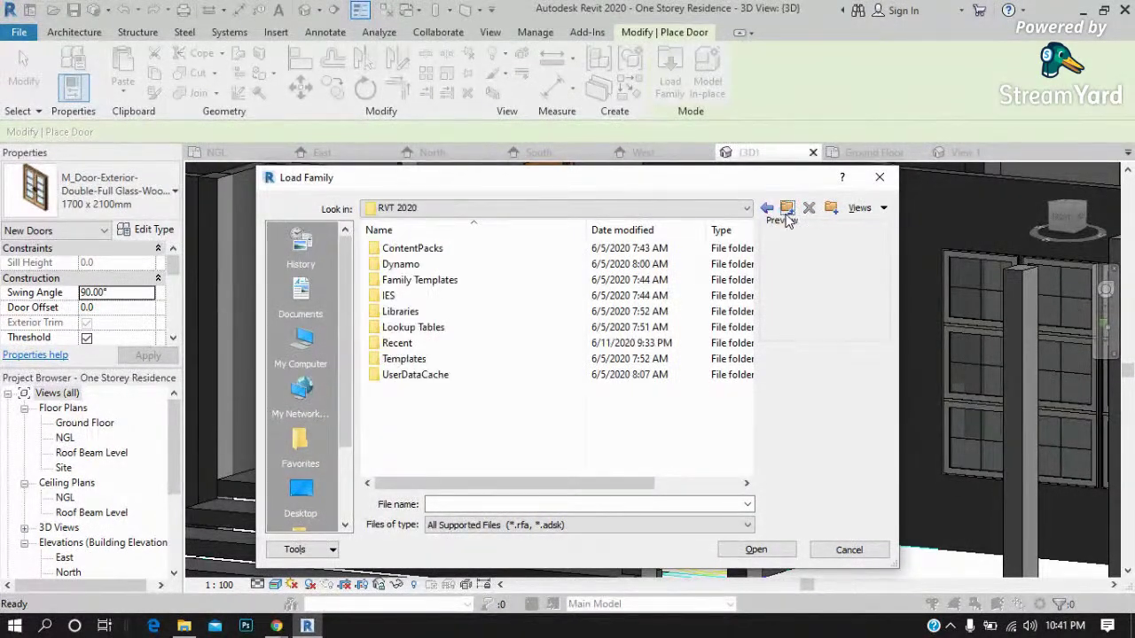
# Open the Libraries\US Metric\Doors\Residential folder.
pyautogui.doubleClick(412, 315)
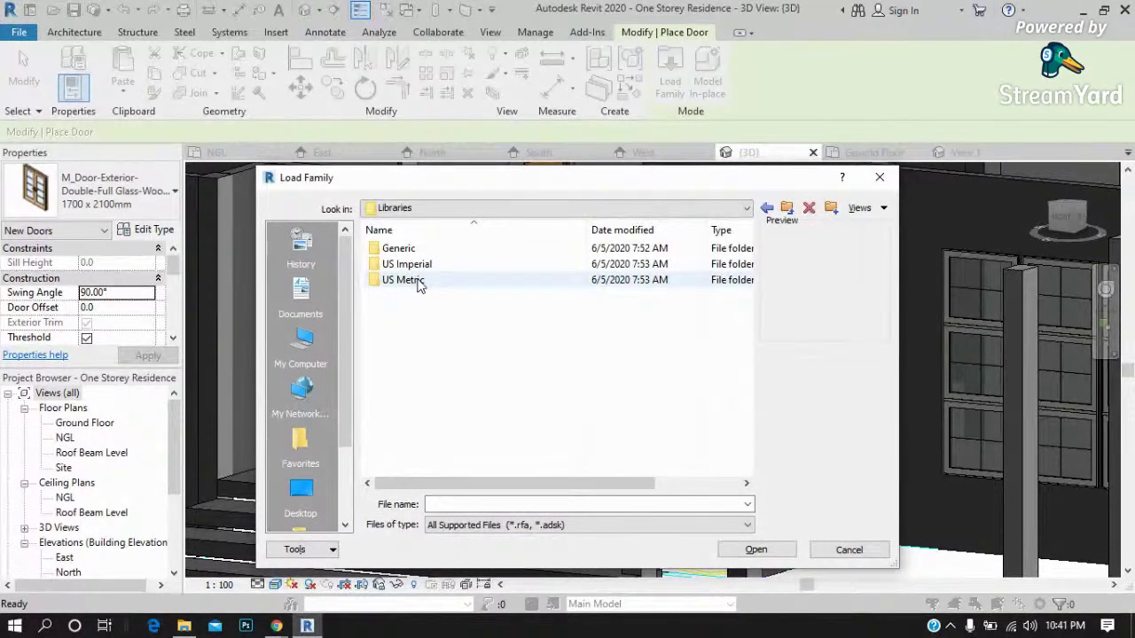
pyautogui.doubleClick(404, 280)
pyautogui.scroll(-3, 421, 293)
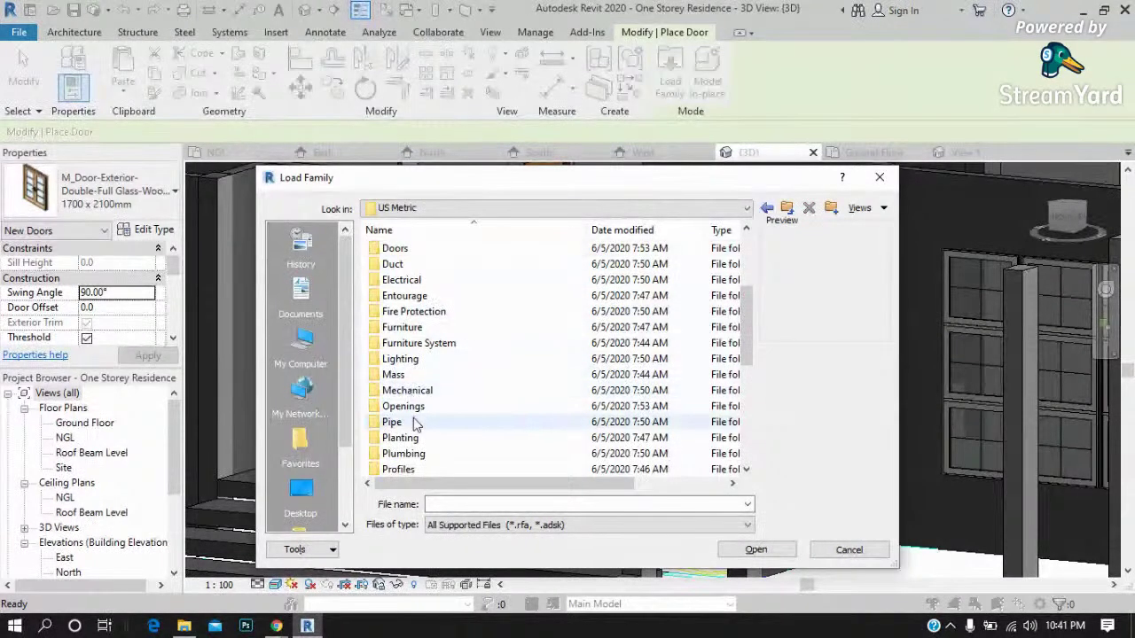
pyautogui.doubleClick(411, 249)
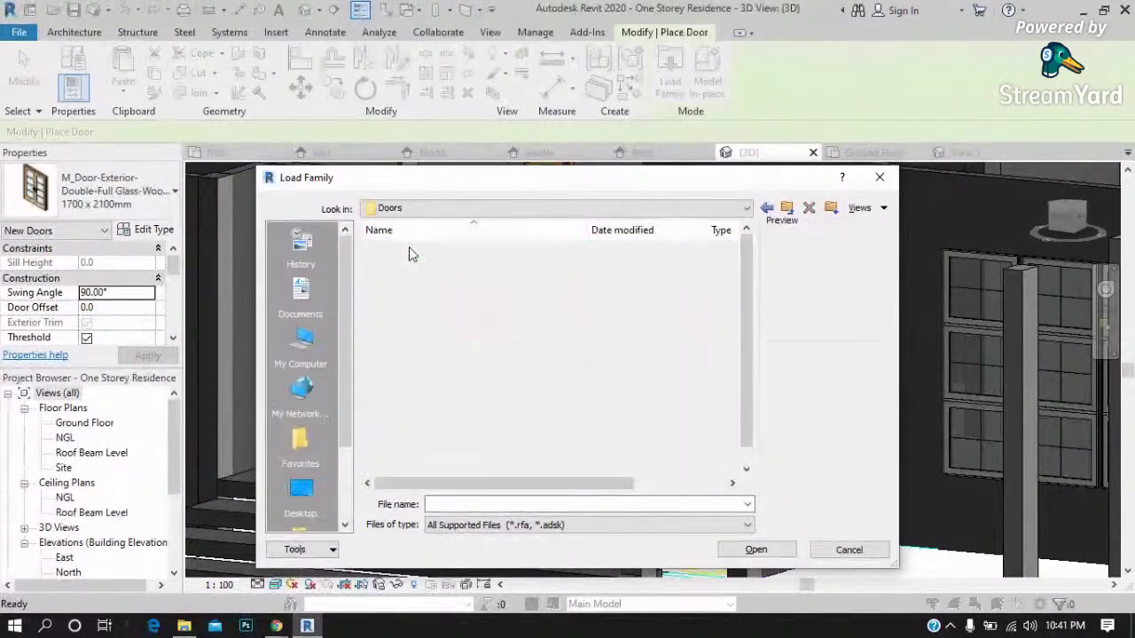
pyautogui.doubleClick(417, 282)
# Preview the residential glass doors and select M_Door-Exterior-Double-Full Glass-Wood_Clad.
pyautogui.click(463, 252)
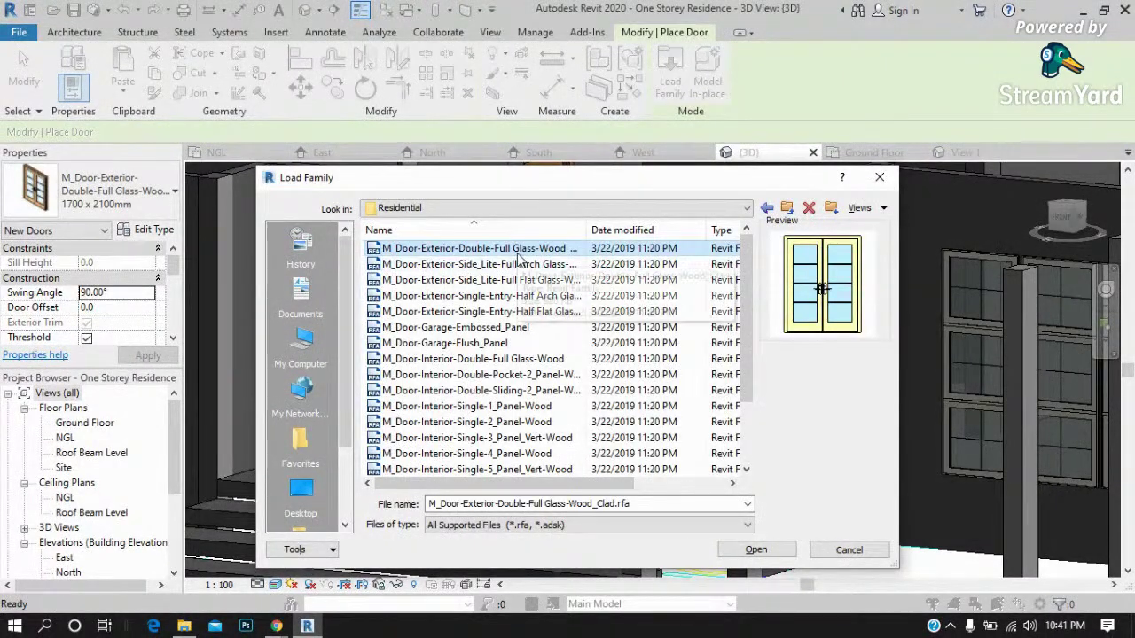
pyautogui.click(471, 267)
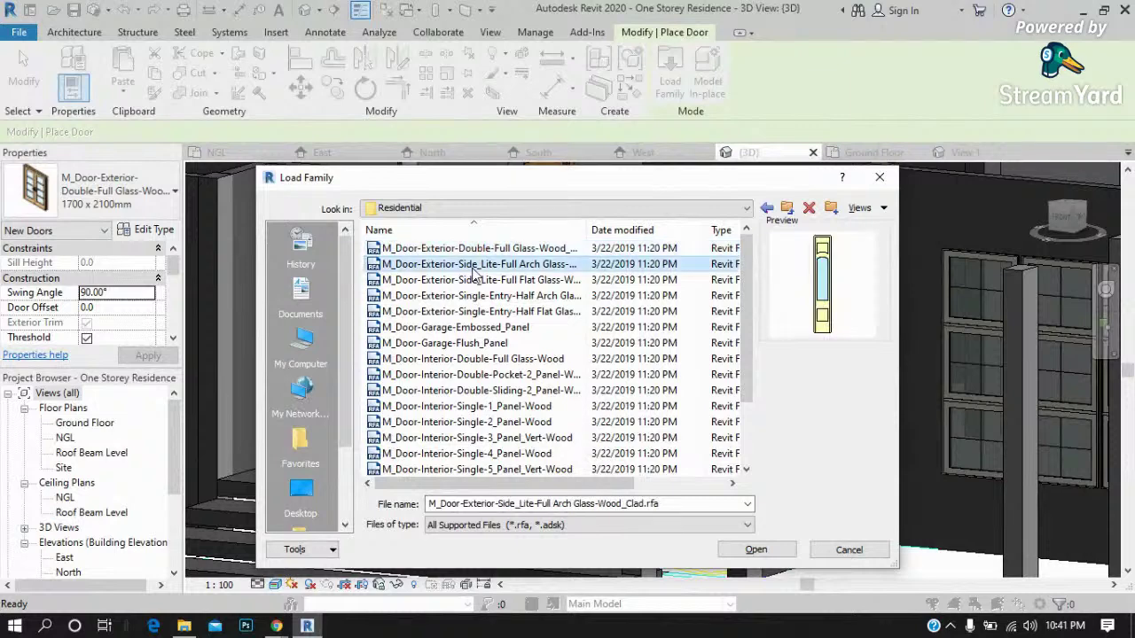
pyautogui.click(474, 280)
pyautogui.click(482, 296)
pyautogui.click(485, 312)
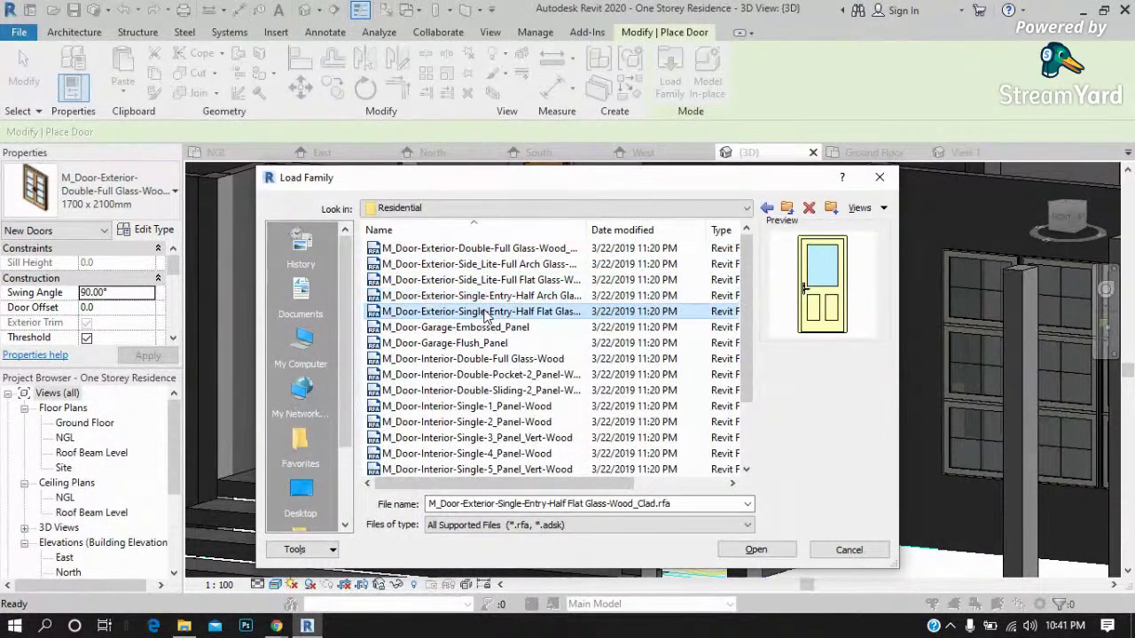
pyautogui.click(523, 249)
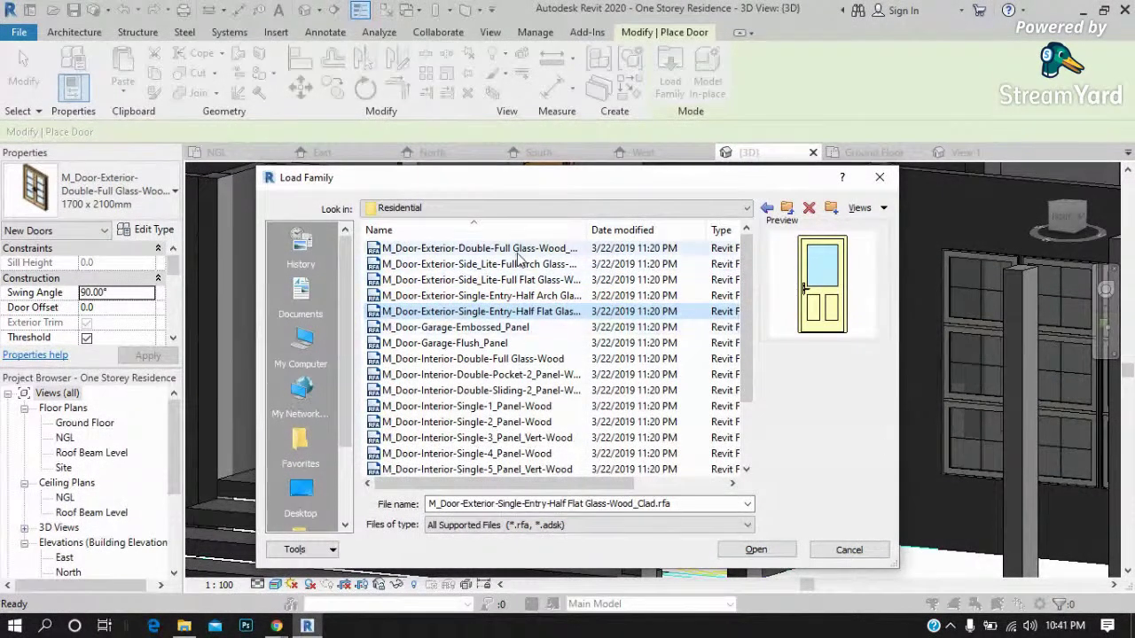
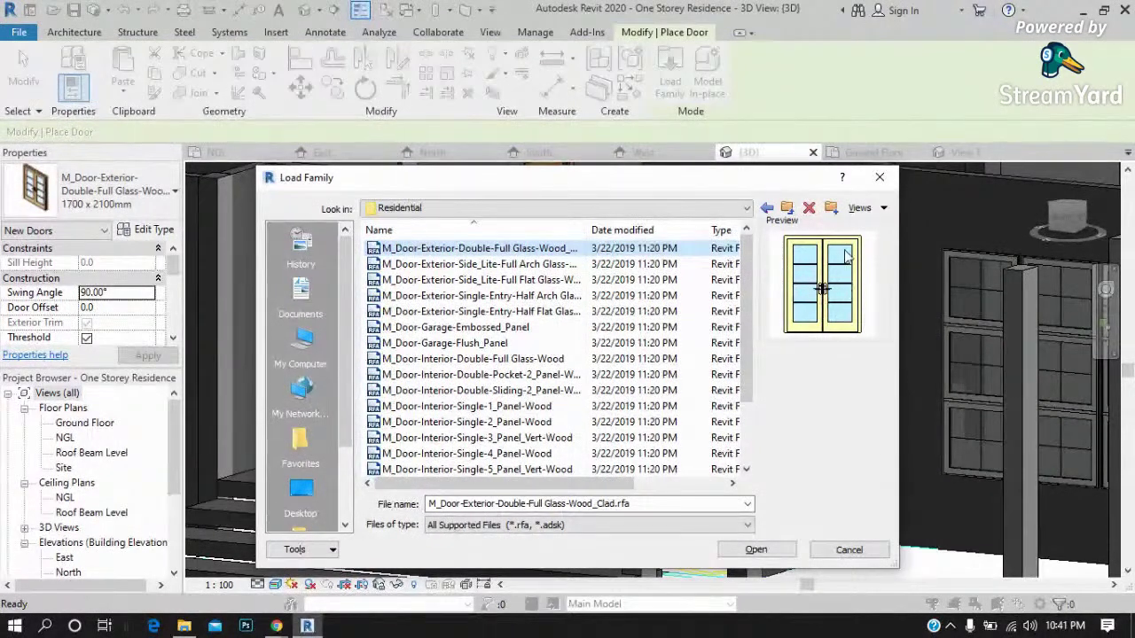
# Preview the Residential door families, from the garage doors through the single five-panel wood door.
pyautogui.click(461, 327)
pyautogui.click(485, 343)
pyautogui.click(488, 358)
pyautogui.click(493, 374)
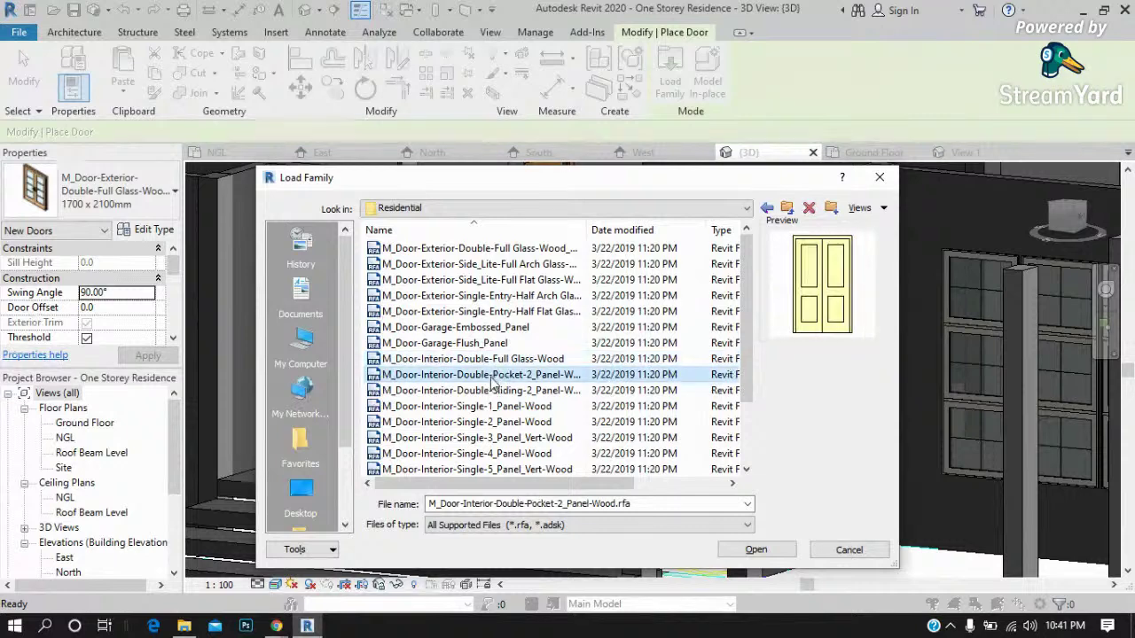
pyautogui.click(494, 390)
pyautogui.click(496, 406)
pyautogui.click(501, 421)
pyautogui.click(504, 438)
pyautogui.click(507, 453)
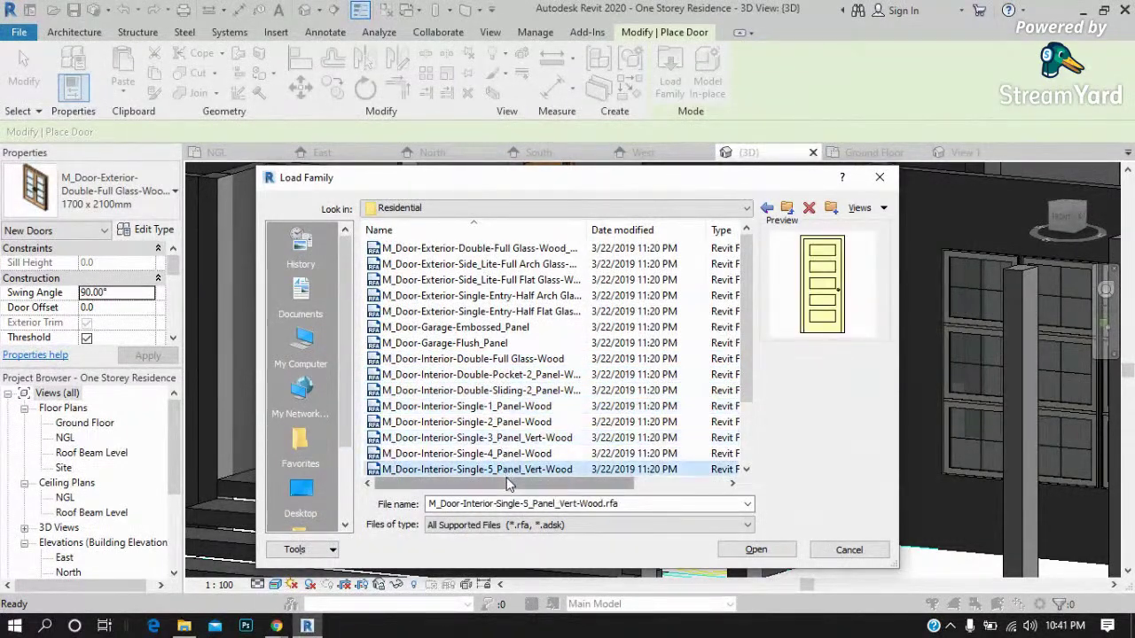
pyautogui.click(510, 469)
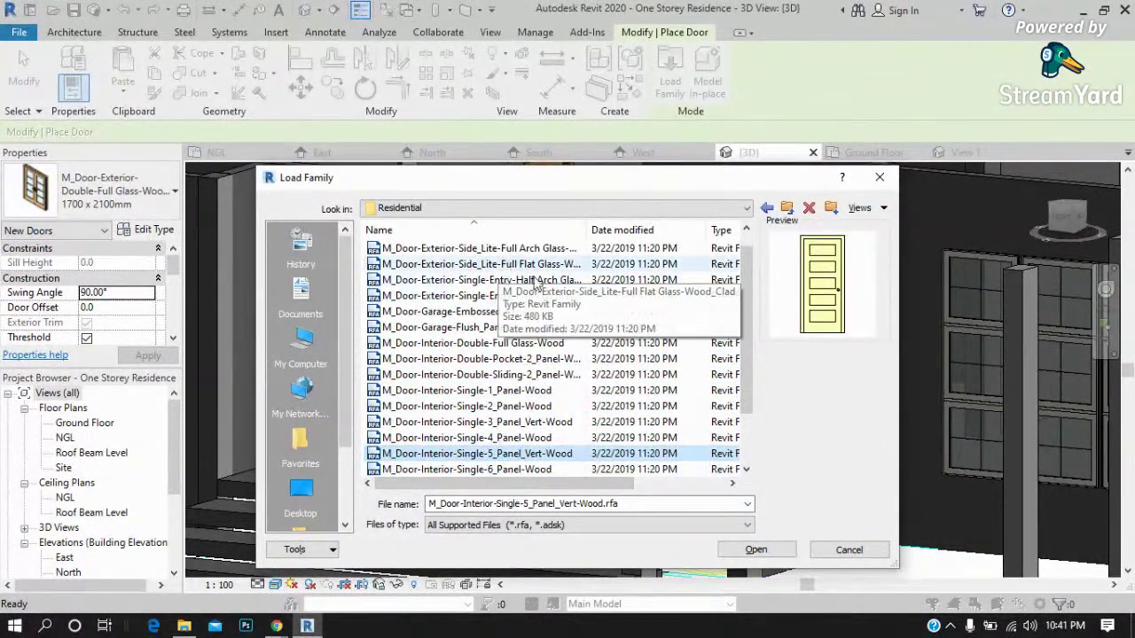
# Cancel loading a family, stop placing doors, and select the existing double glass door.
pyautogui.click(847, 550)
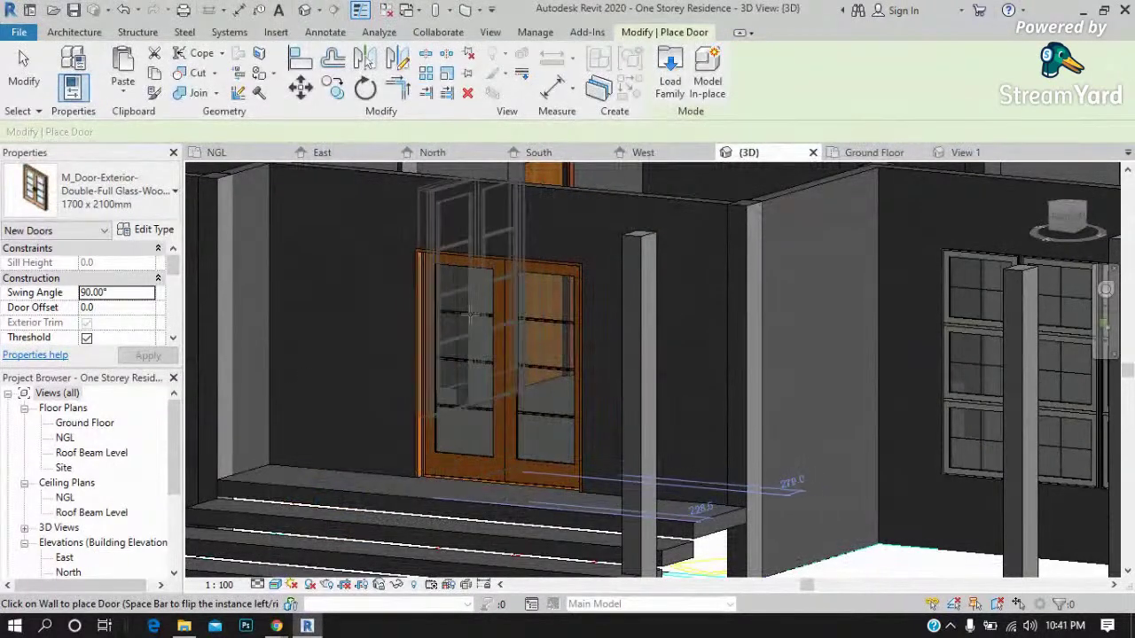
pyautogui.press('Escape')
pyautogui.press('Escape')
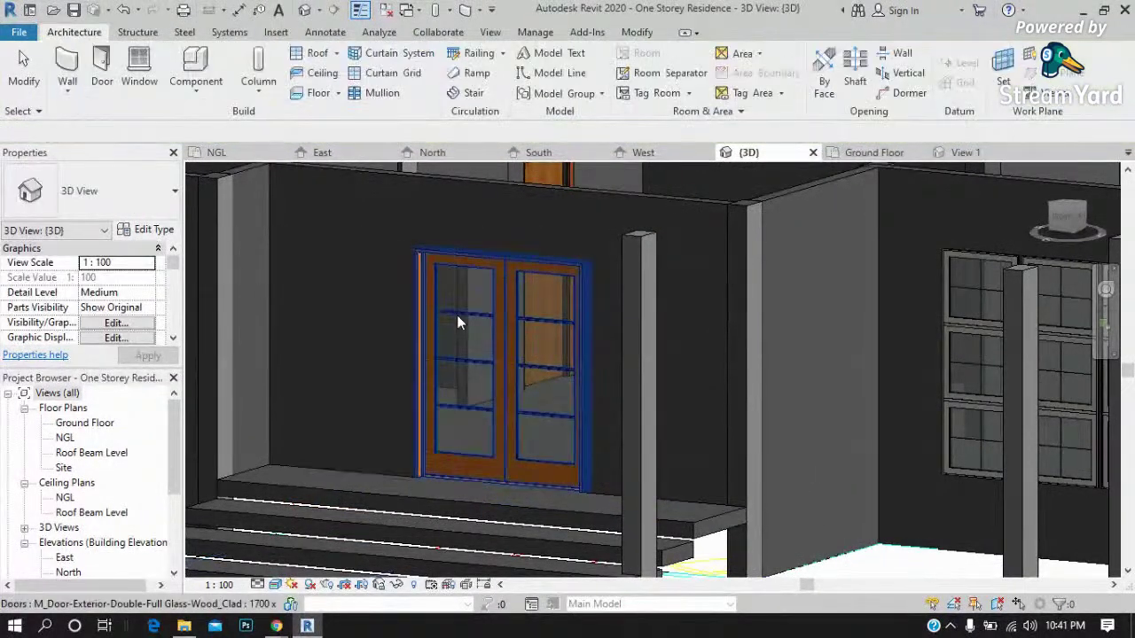
pyautogui.click(457, 314)
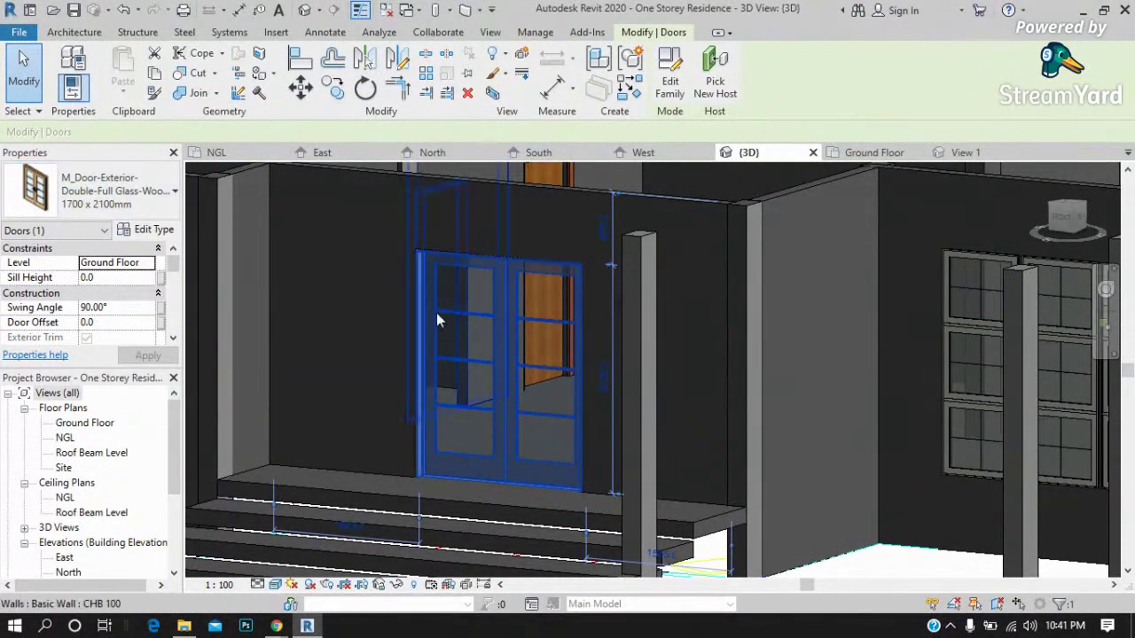
# Start a new family from the Door template, then cancel it and clear the selection.
pyautogui.click(20, 33)
pyautogui.moveTo(58, 139)
pyautogui.moveTo(55, 97)
pyautogui.click(273, 158)
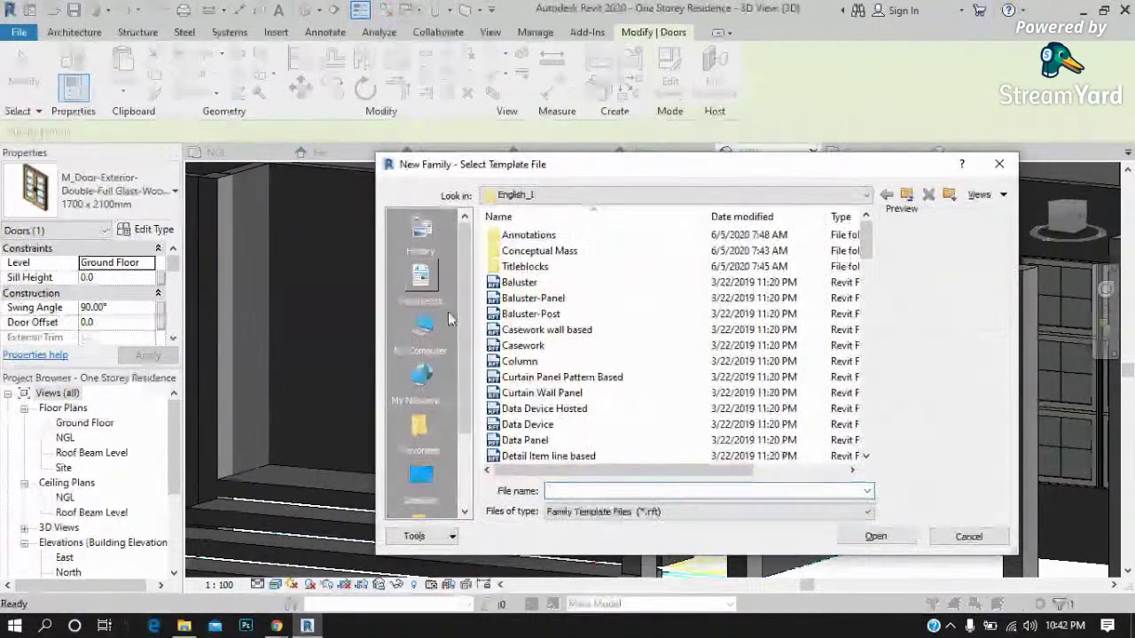
pyautogui.click(531, 330)
pyautogui.scroll(-1, 518, 364)
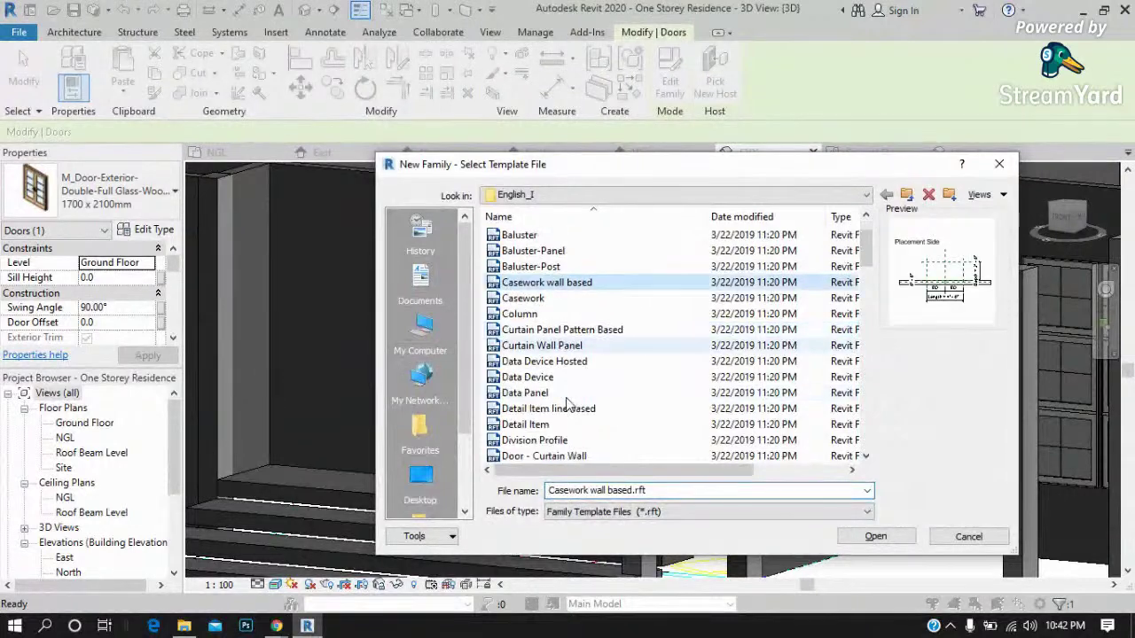
pyautogui.scroll(-2, 512, 381)
pyautogui.click(512, 380)
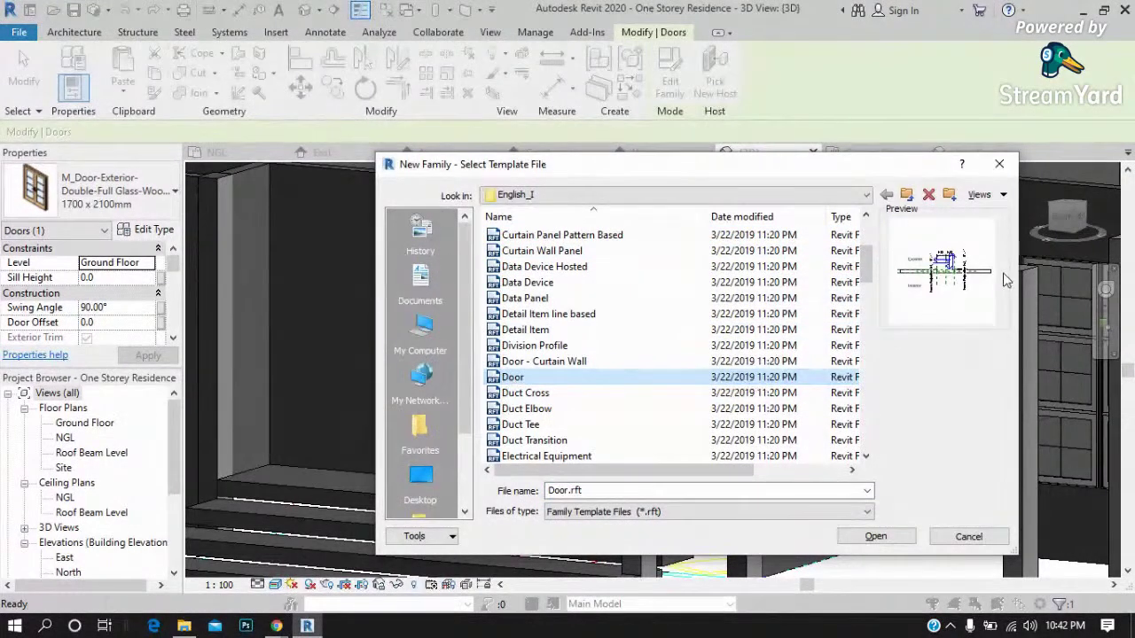
pyautogui.click(968, 536)
pyautogui.press('Escape')
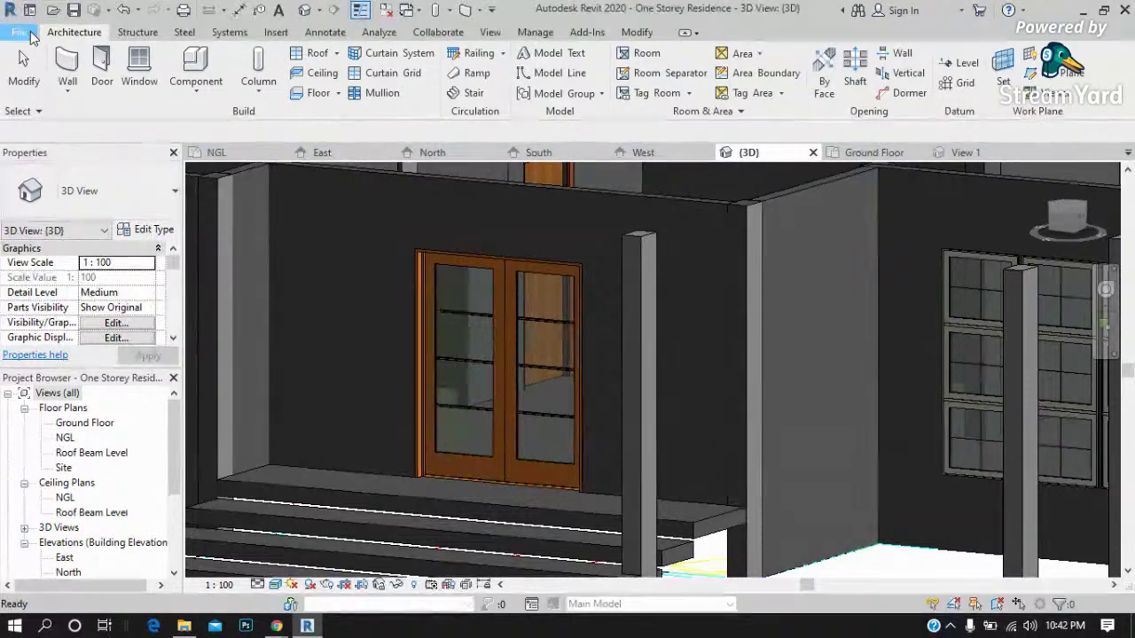
# Open M_Door-Exterior-Double-Full Glass-Wood_Clad.rfa from RVT 2020 > Libraries > US Metric > Doors > Residential.
pyautogui.click(21, 35)
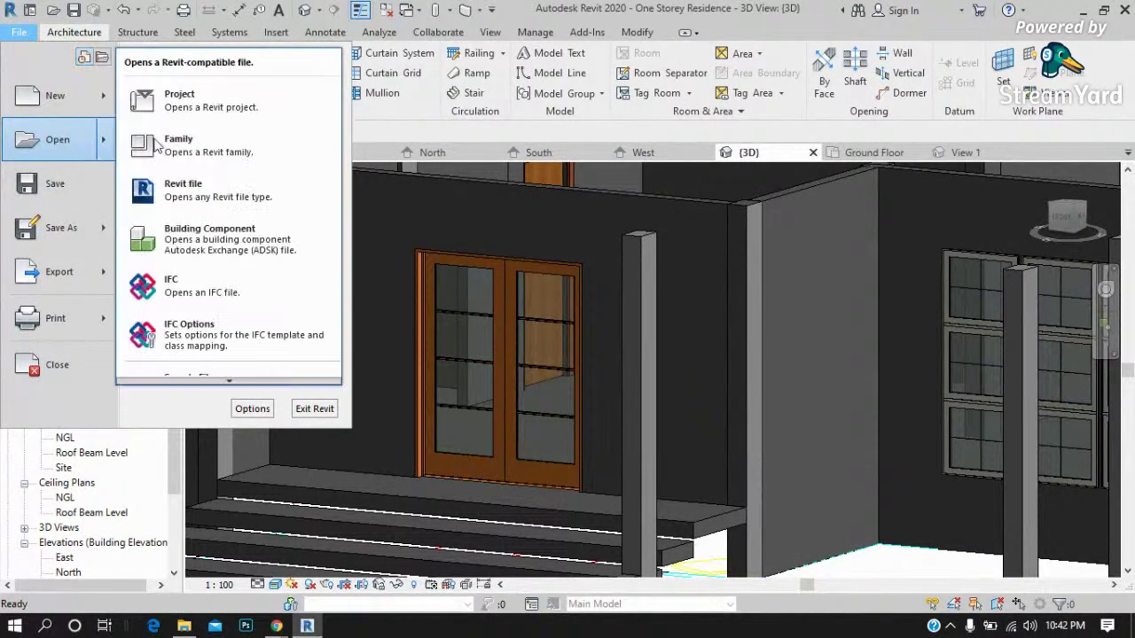
pyautogui.click(191, 139)
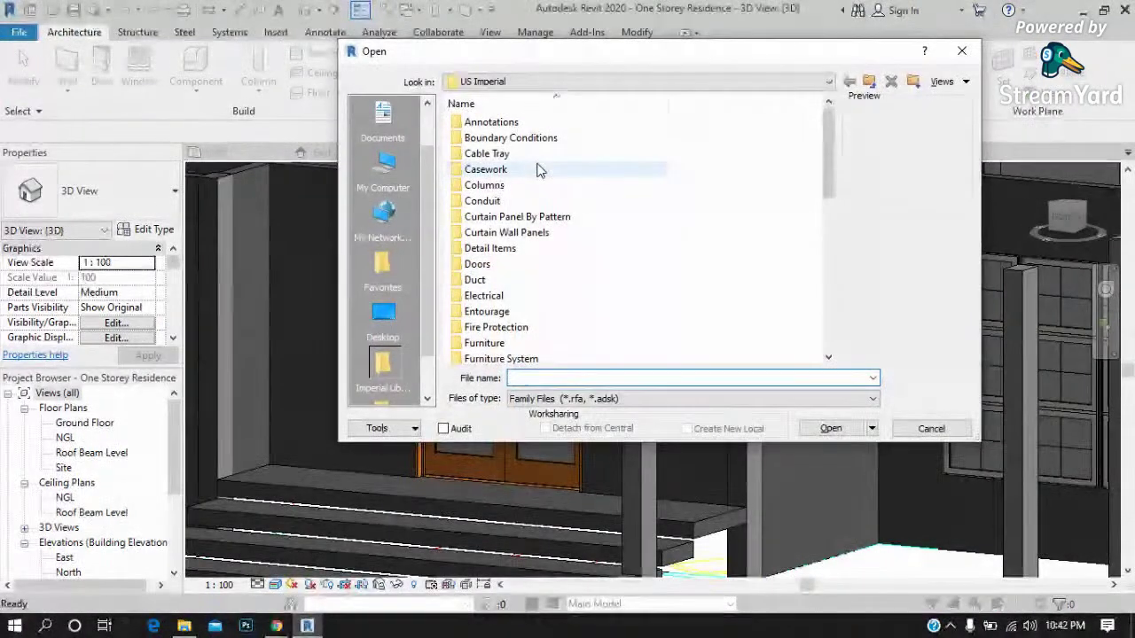
pyautogui.scroll(-1, 549, 186)
pyautogui.click(767, 80)
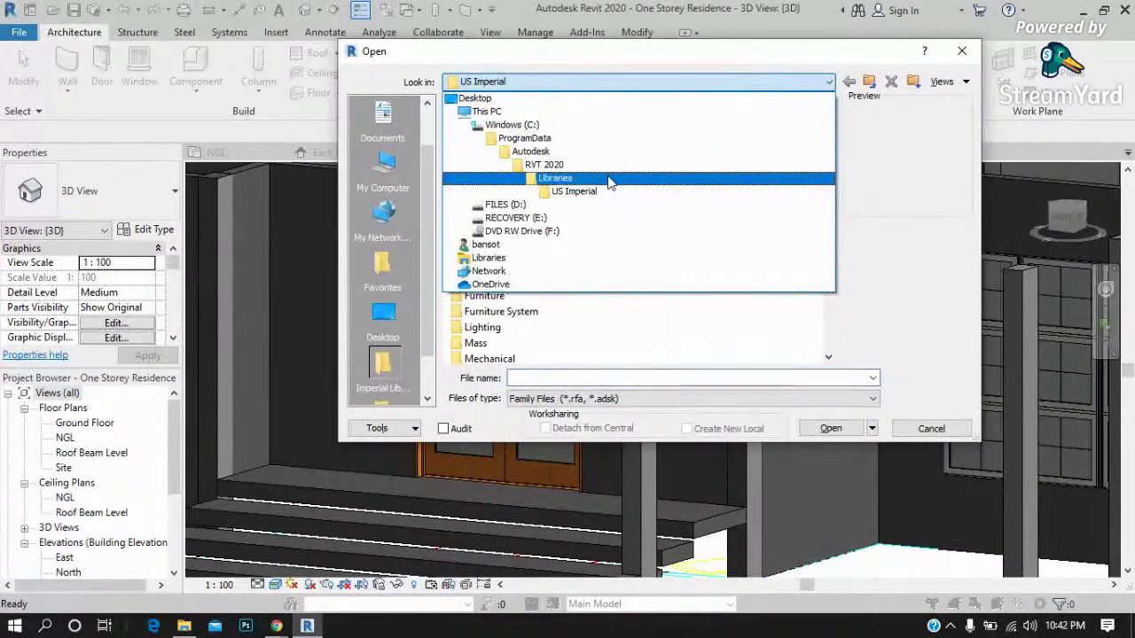
pyautogui.click(610, 165)
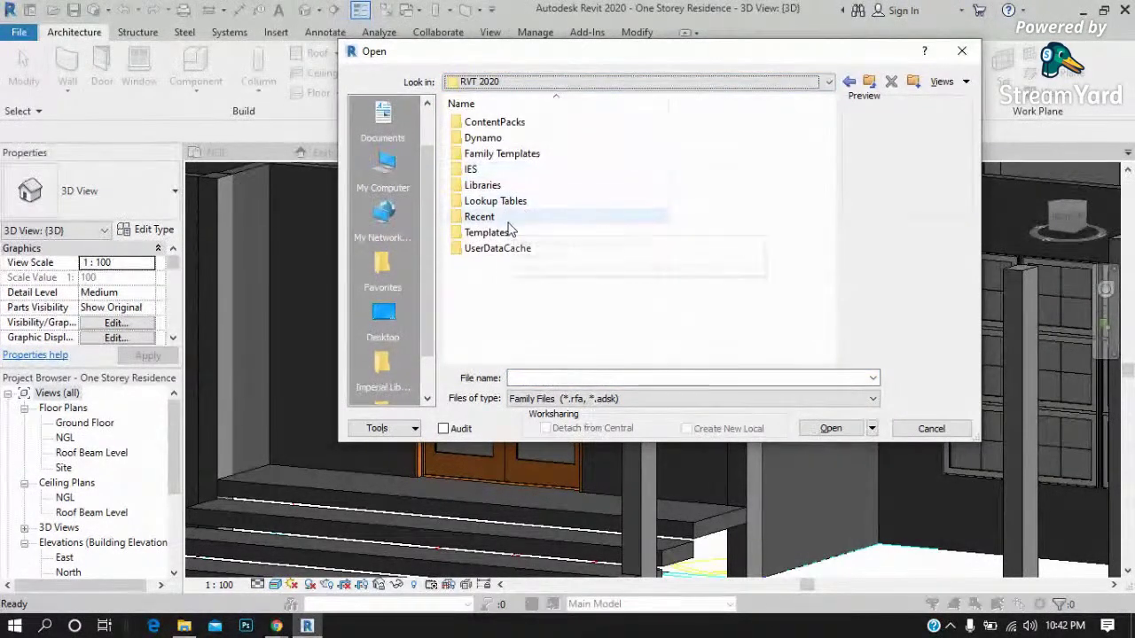
pyautogui.doubleClick(494, 185)
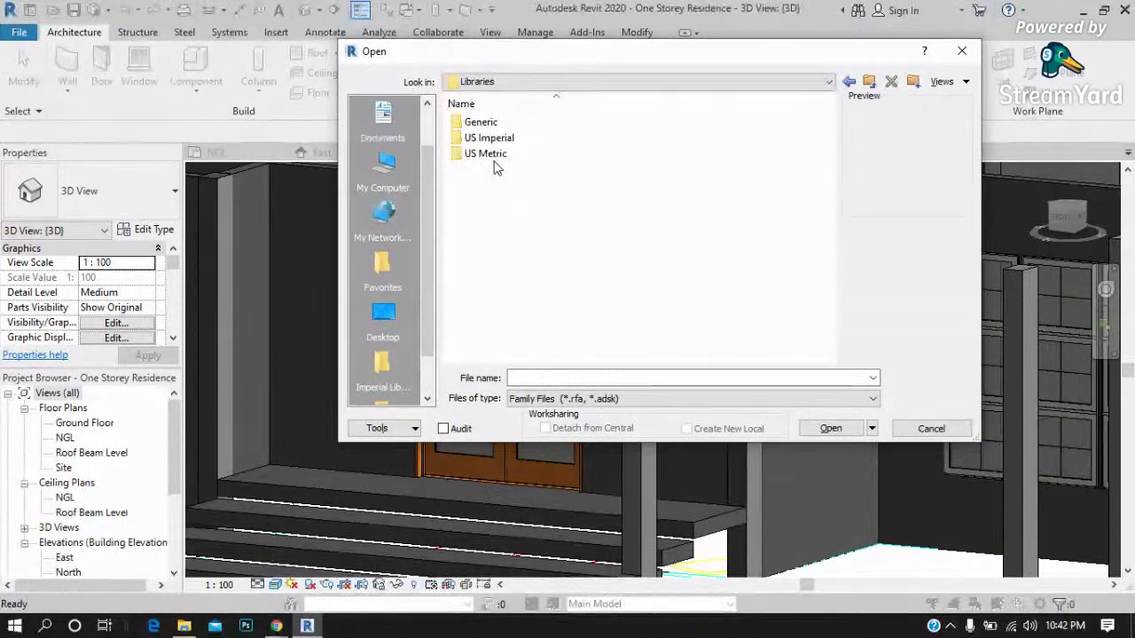
pyautogui.doubleClick(497, 153)
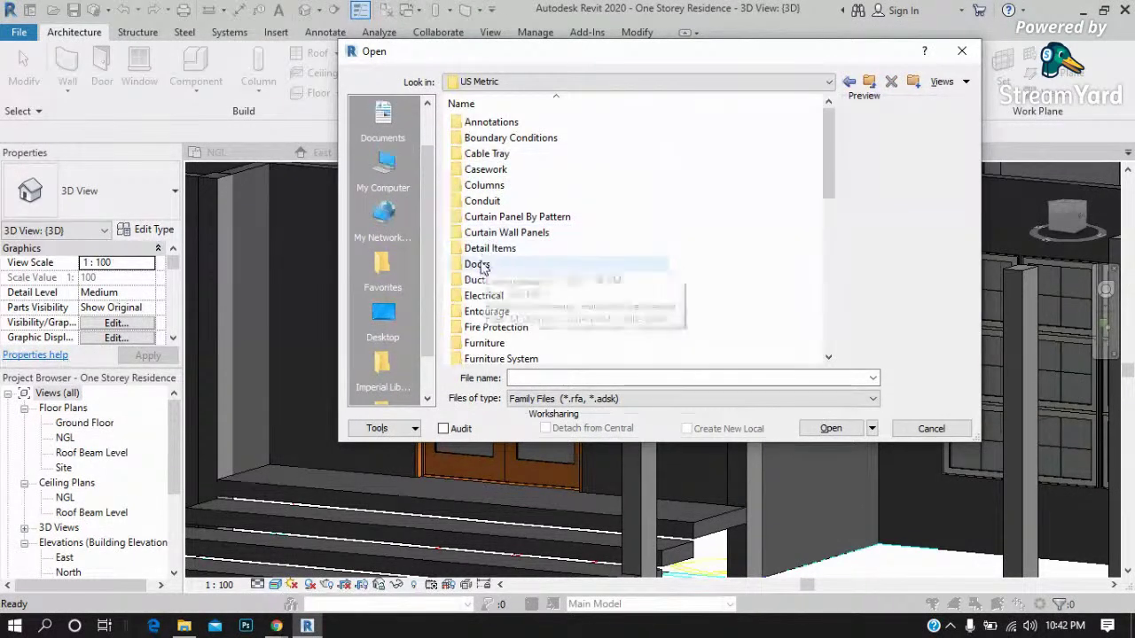
pyautogui.doubleClick(479, 264)
pyautogui.doubleClick(490, 155)
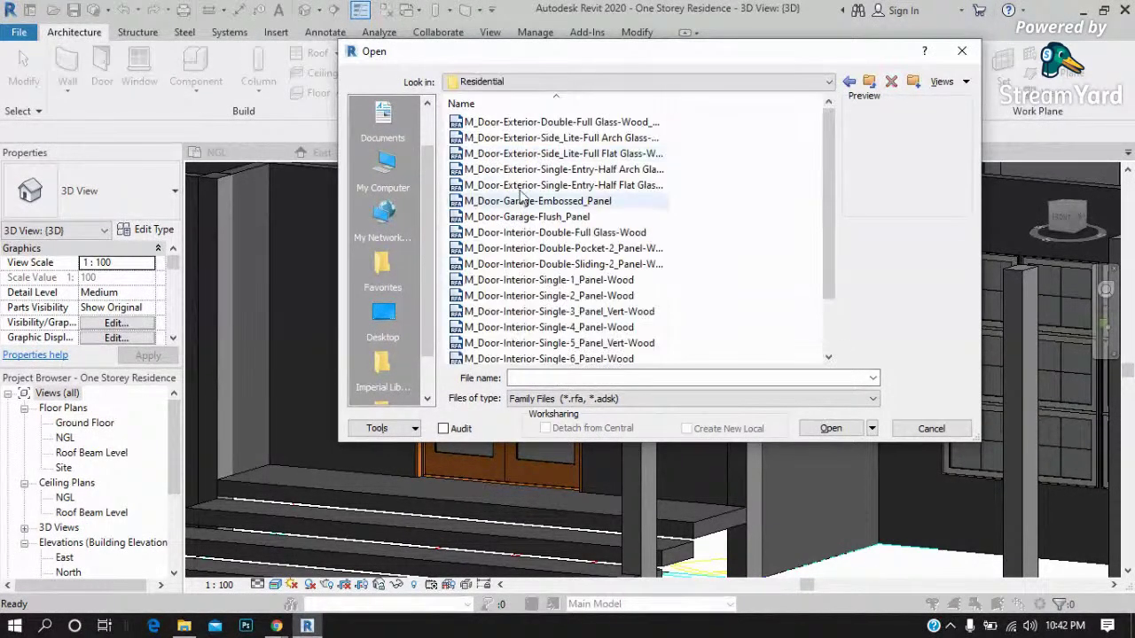
pyautogui.click(565, 123)
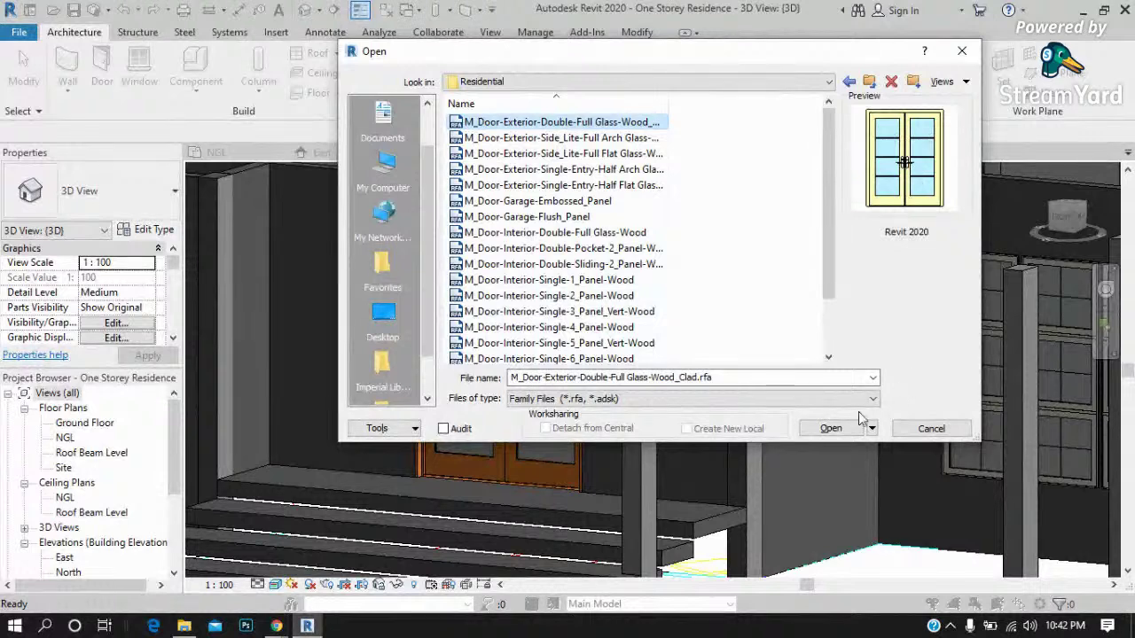
pyautogui.click(830, 429)
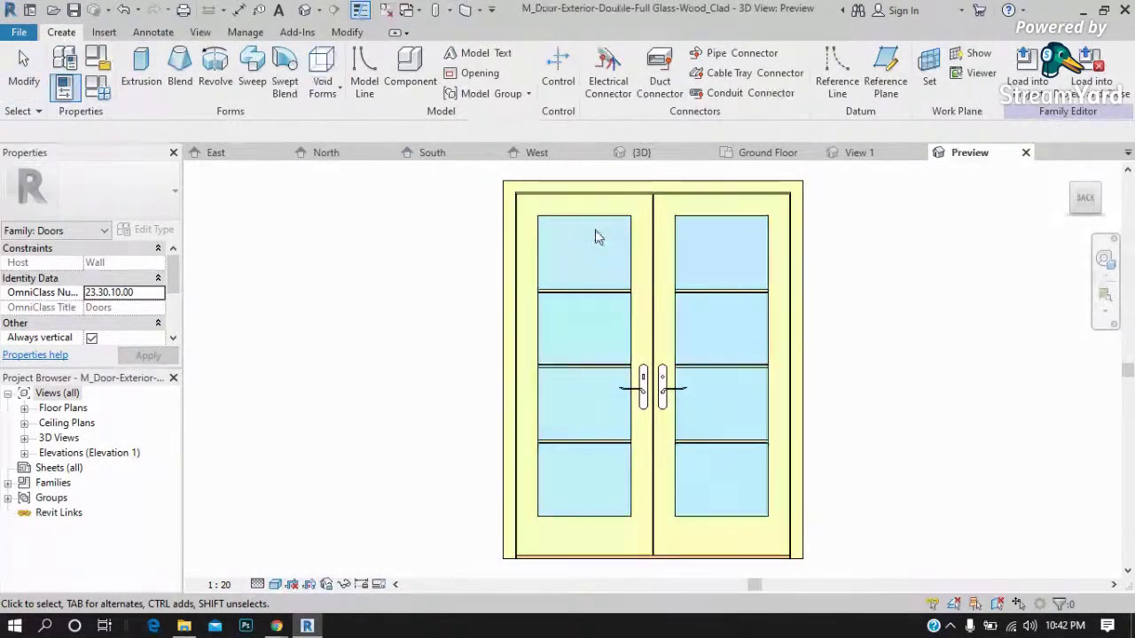
# Save the family as M_Door-Exterior-Single-Full Glass-Wood_Clad.rfa, replacing Double with Single.
pyautogui.click(735, 276)
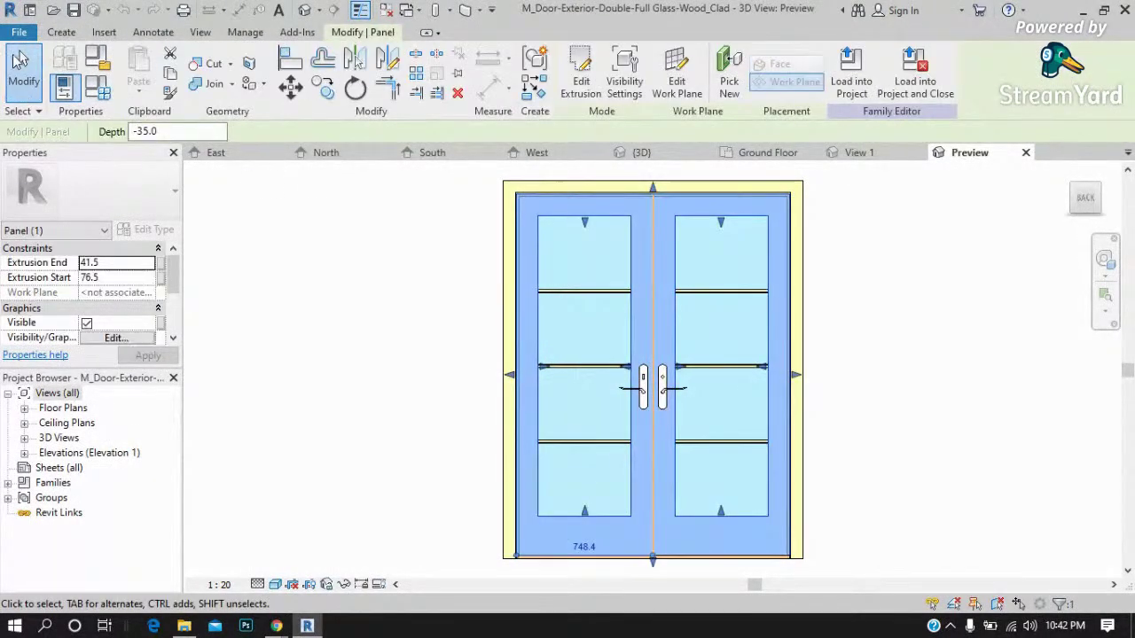
pyautogui.hotkey('alt', 'f')
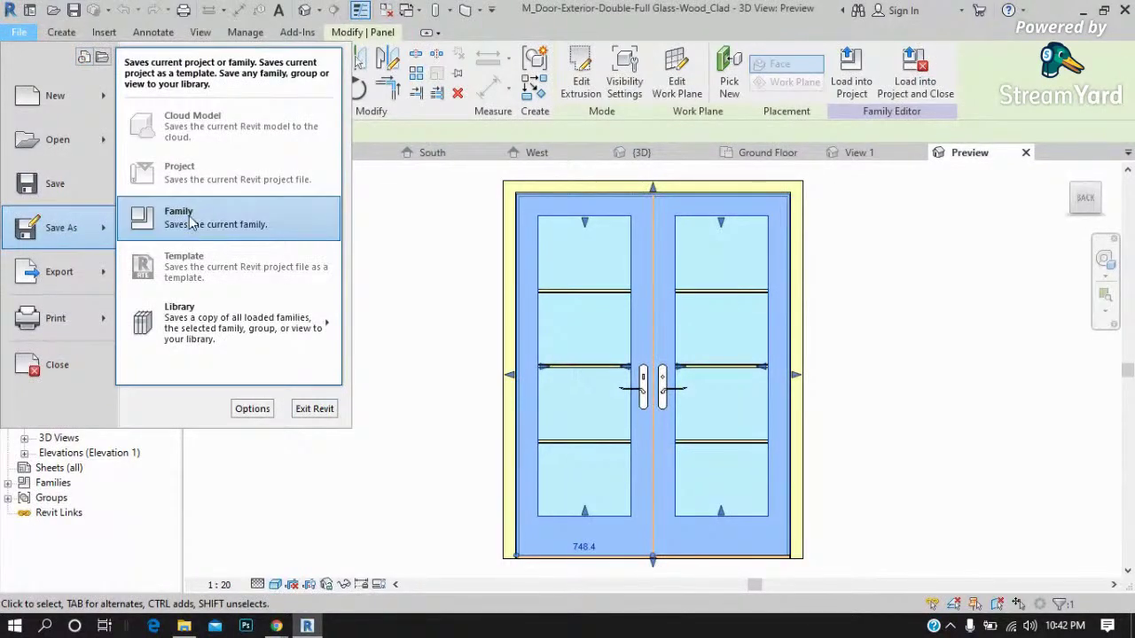
pyautogui.click(190, 221)
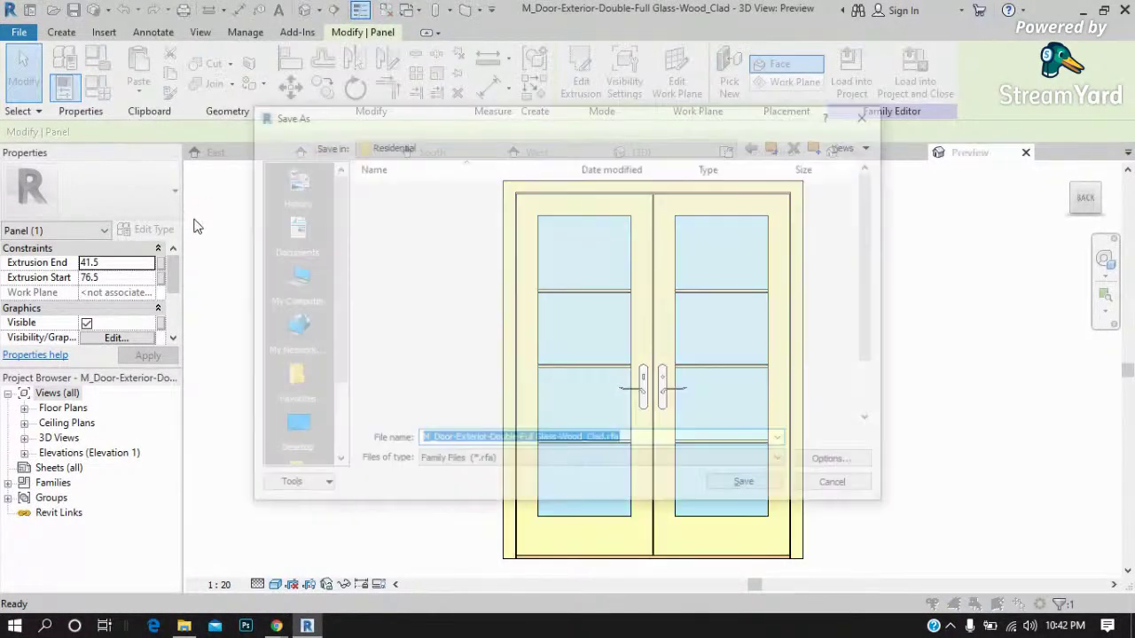
pyautogui.click(512, 440)
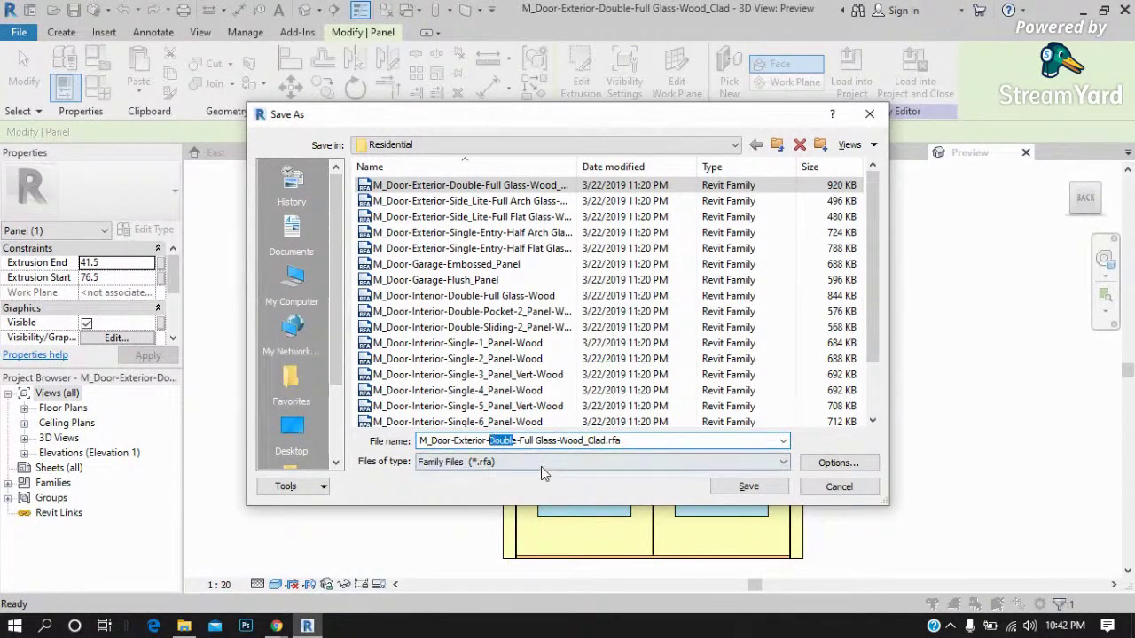
pyautogui.write('Single-Ful')
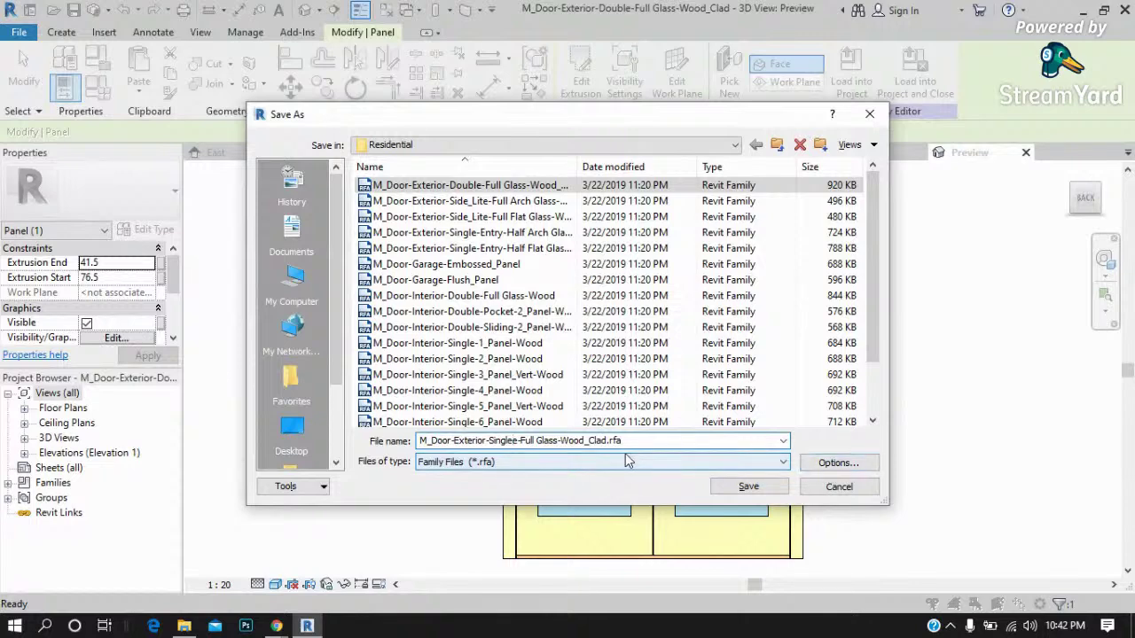
pyautogui.press('BackSpace')
pyautogui.click(745, 486)
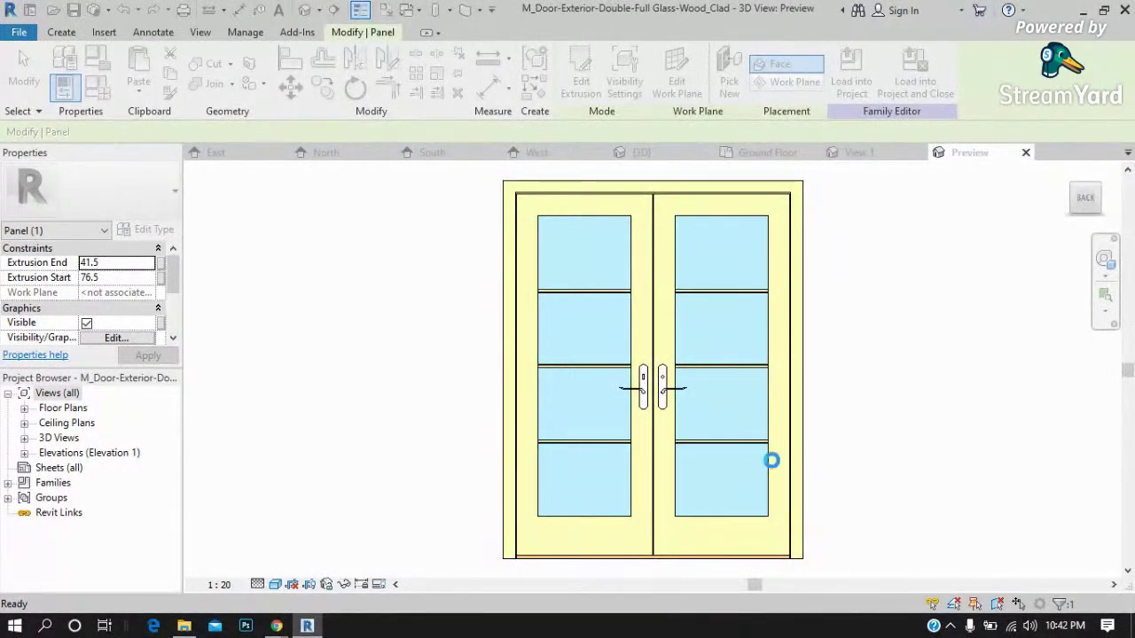
# Inspect the door by selecting the panel extrusion, the grill and the right leaf's grilles.
pyautogui.click(786, 296)
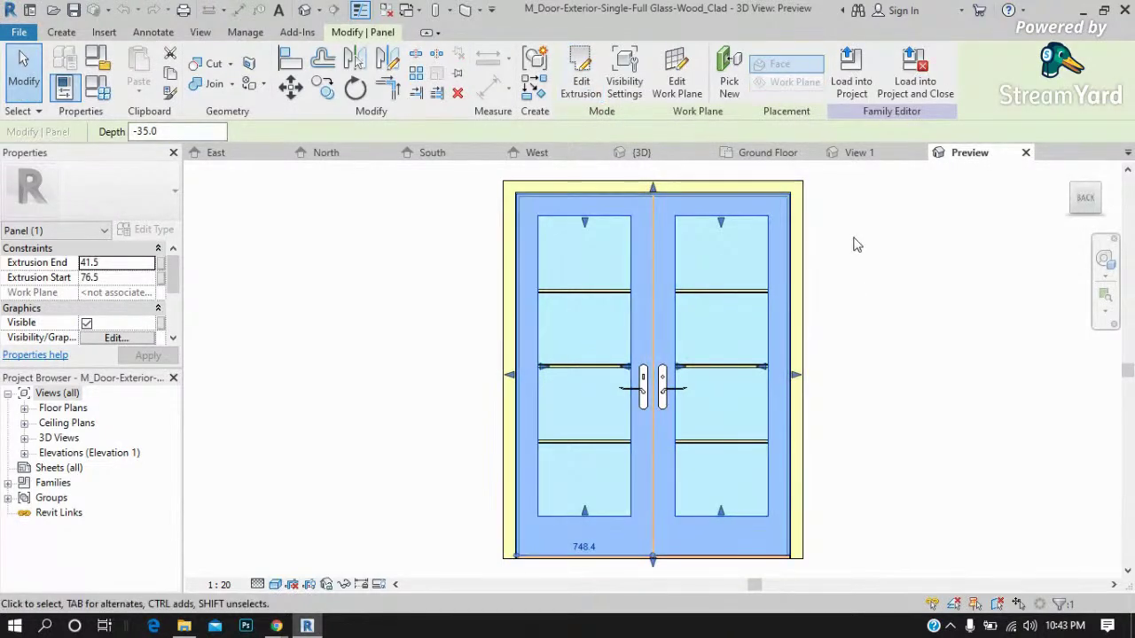
pyautogui.click(970, 319)
pyautogui.scroll(2, 747, 355)
pyautogui.click(660, 265)
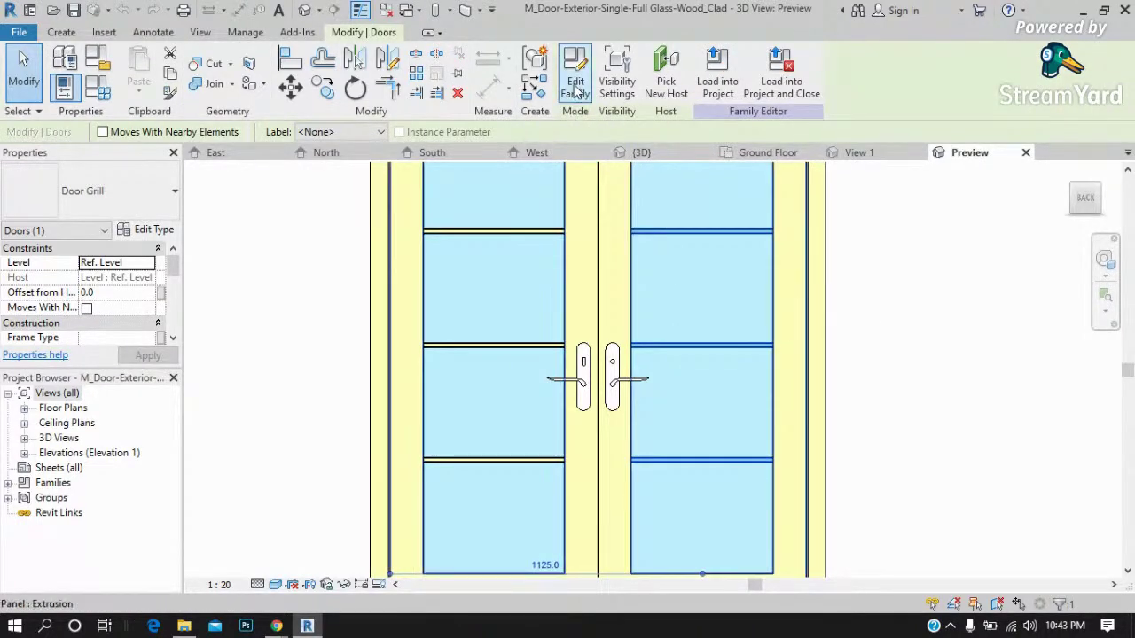
pyautogui.click(891, 317)
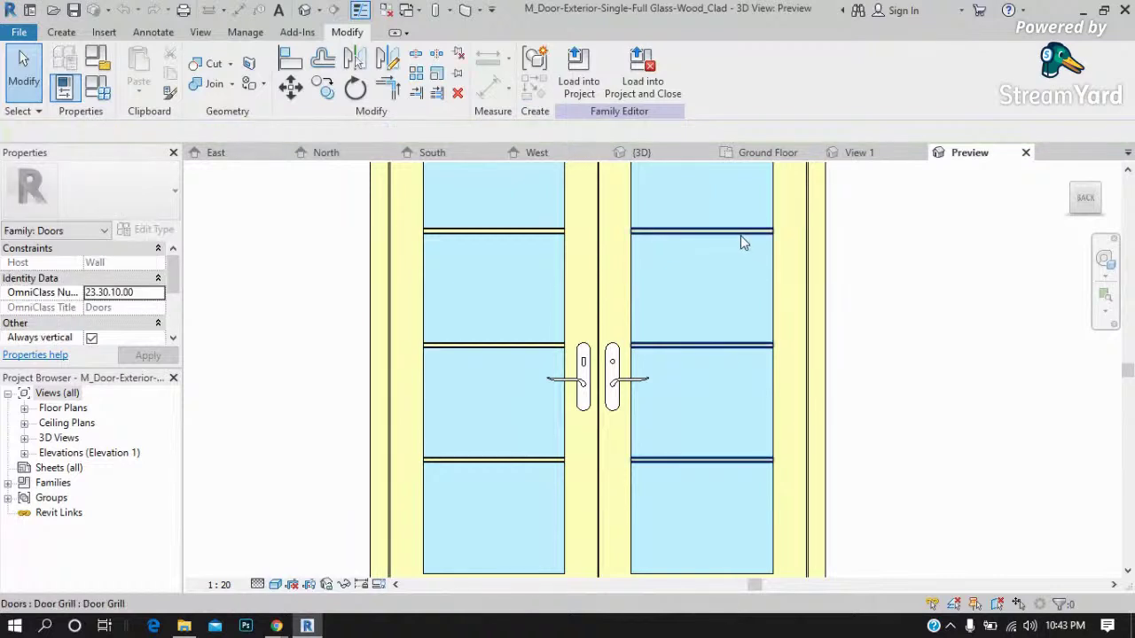
pyautogui.click(741, 233)
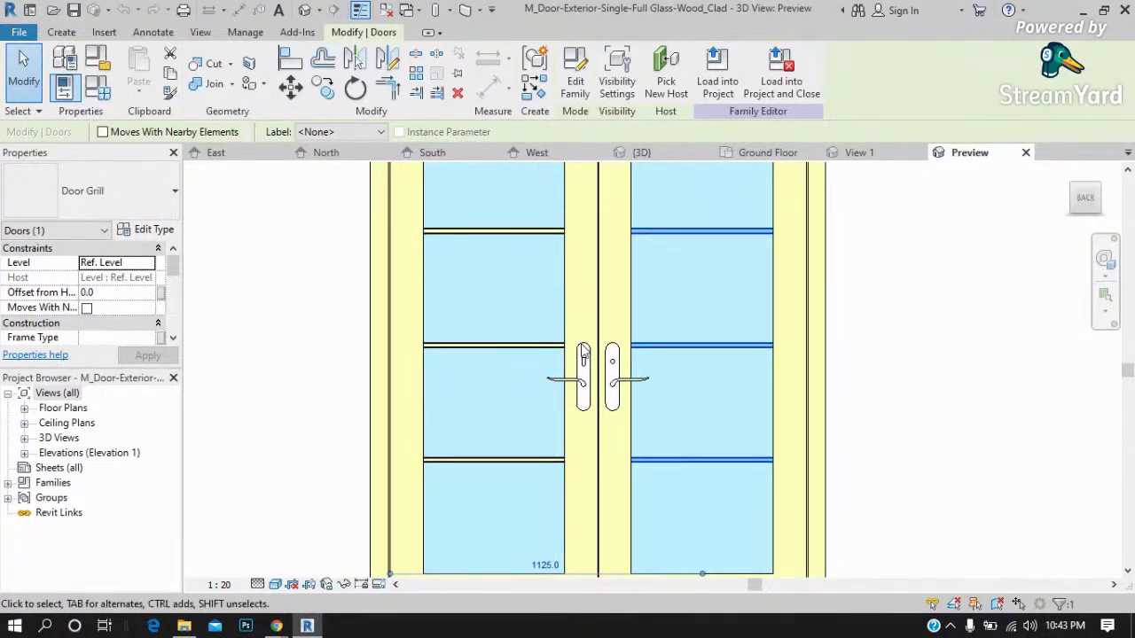
# Drag the door handle toward the centre mullion and flip it to face the other way.
pyautogui.click(583, 366)
pyautogui.scroll(1, 583, 368)
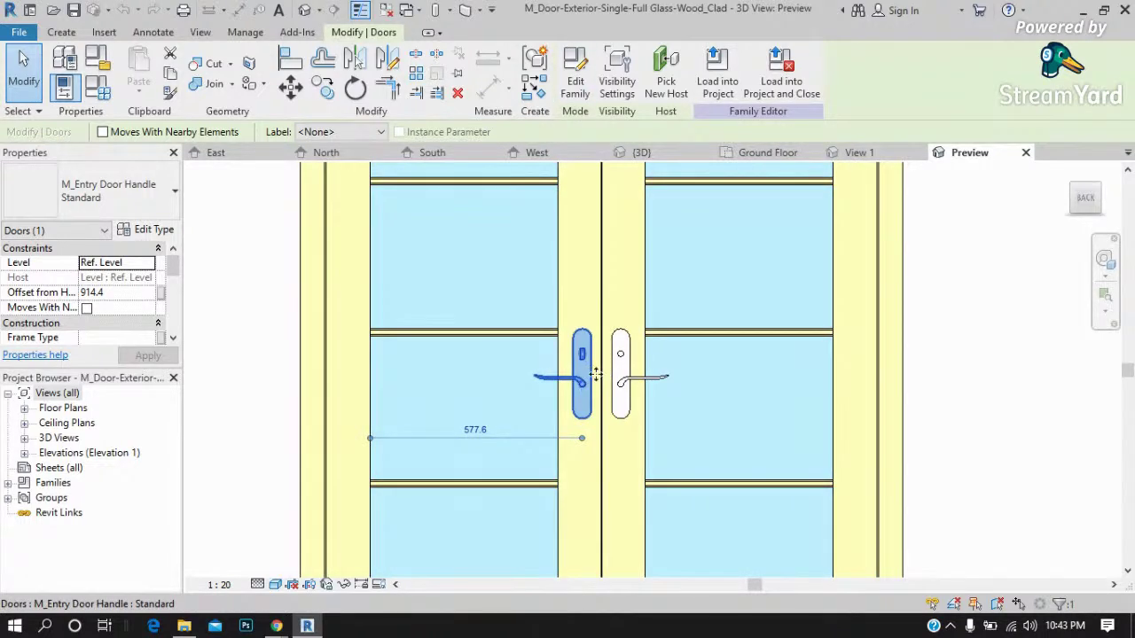
pyautogui.moveTo(596, 374); pyautogui.dragTo(631, 382)
pyautogui.click(626, 392)
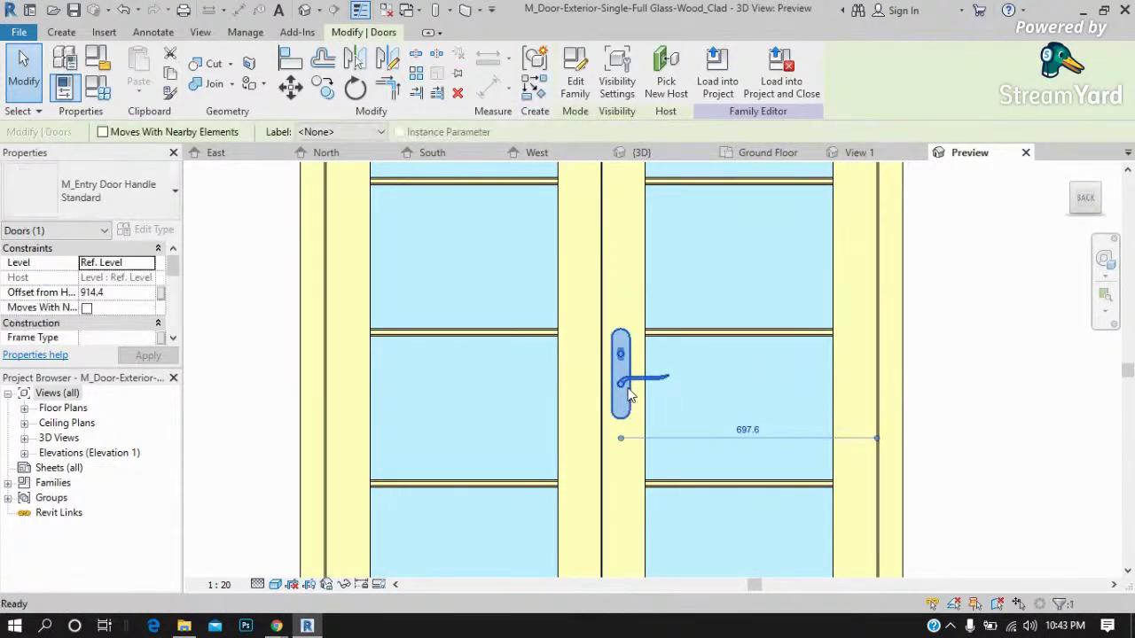
pyautogui.press('Escape')
# Select the door's trim and then its glazed panel extrusion.
pyautogui.scroll(-2, 540, 331)
pyautogui.scroll(-1, 562, 337)
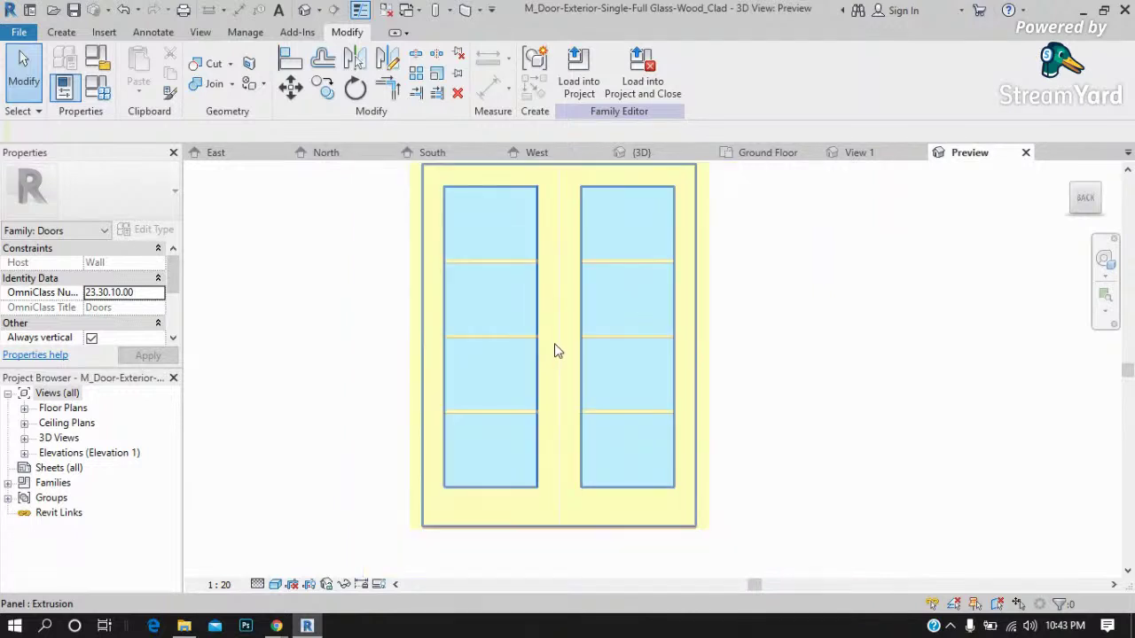
pyautogui.scroll(-1, 603, 359)
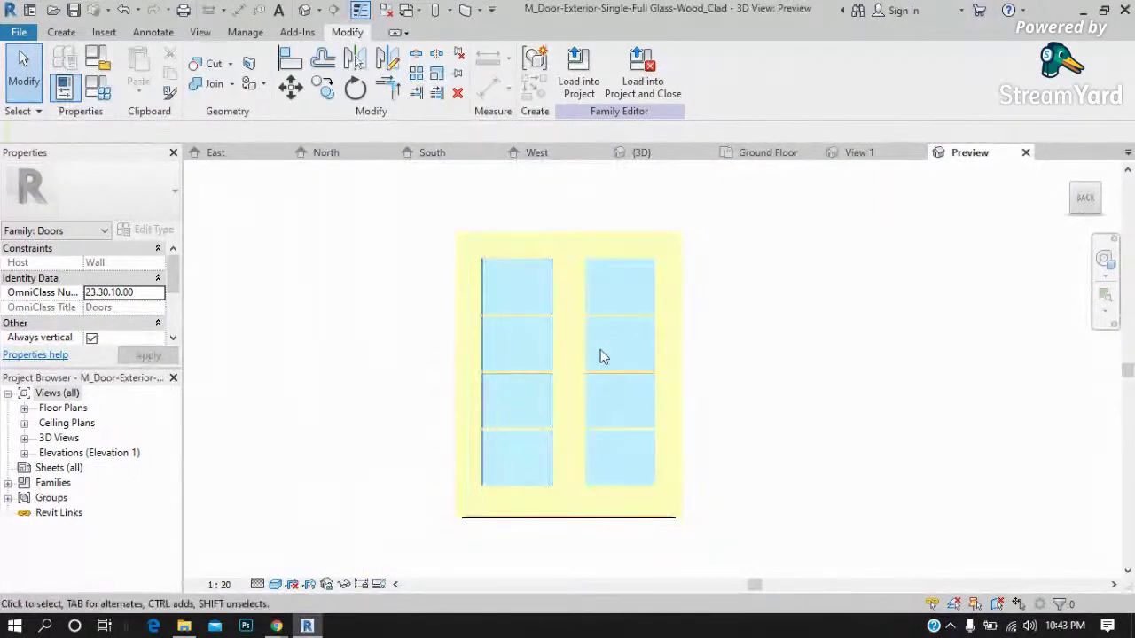
pyautogui.click(594, 249)
pyautogui.scroll(2, 590, 218)
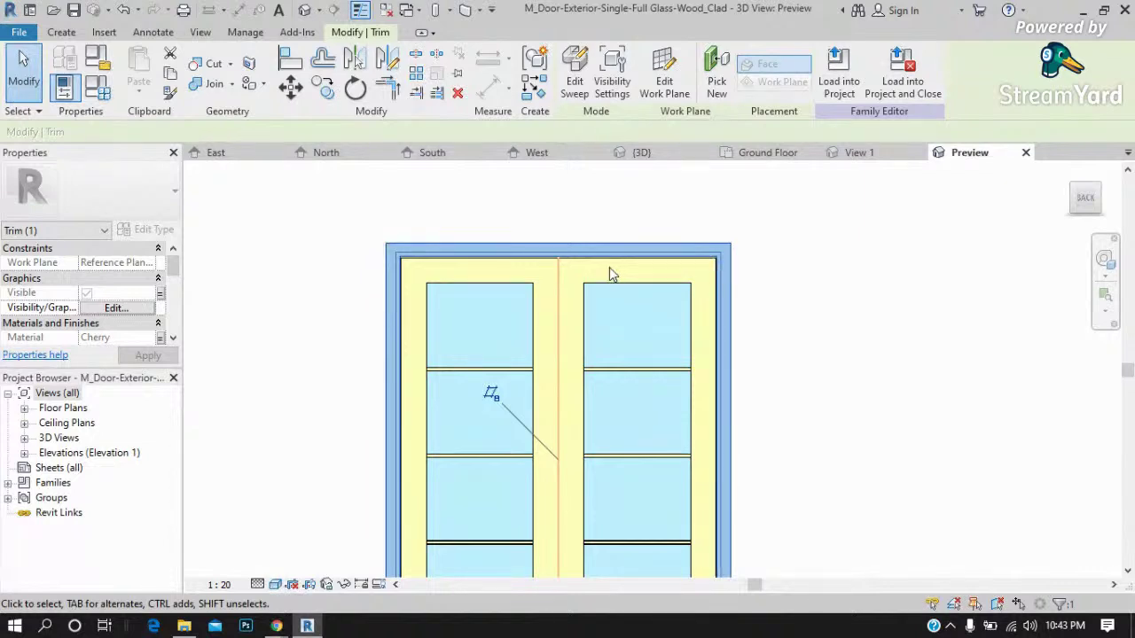
pyautogui.scroll(2, 583, 298)
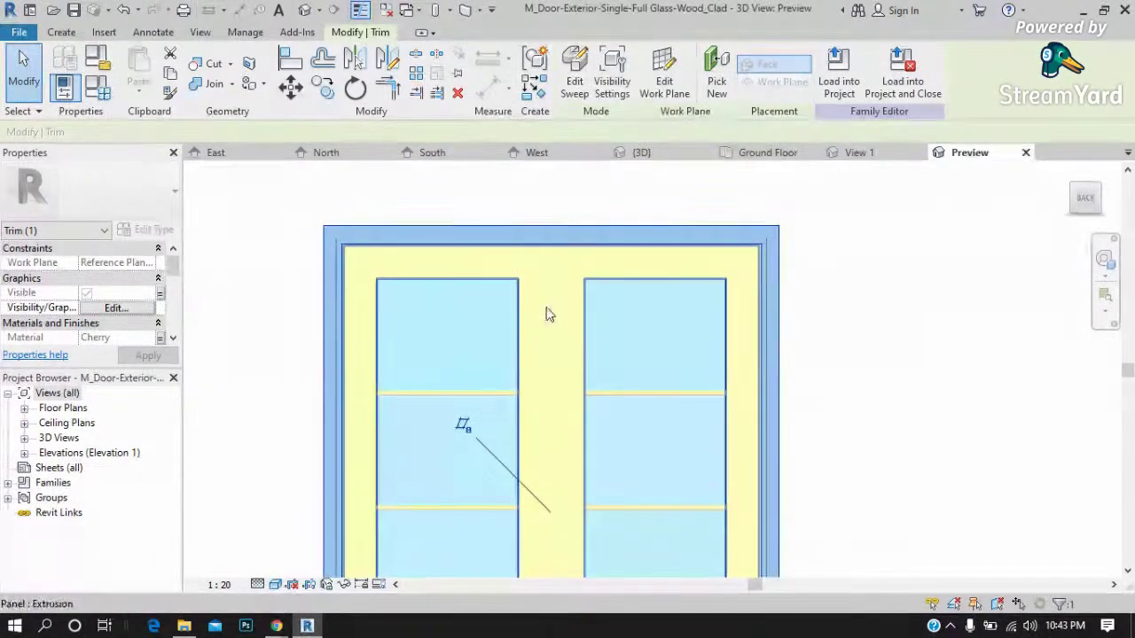
pyautogui.click(553, 316)
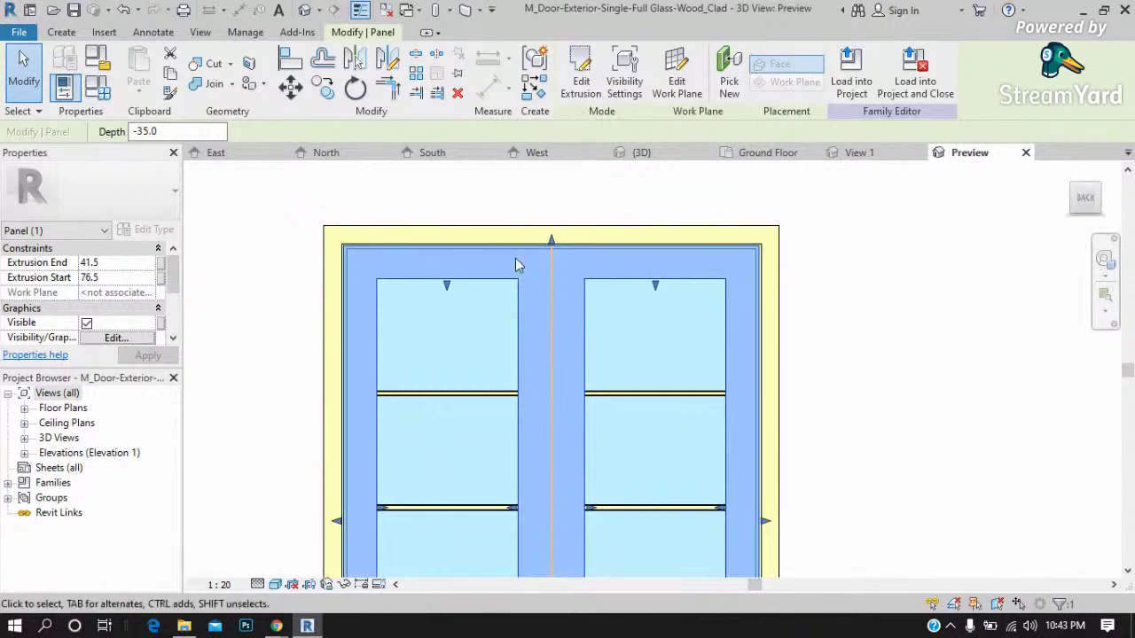
pyautogui.scroll(-2, 518, 258)
pyautogui.scroll(-1, 482, 255)
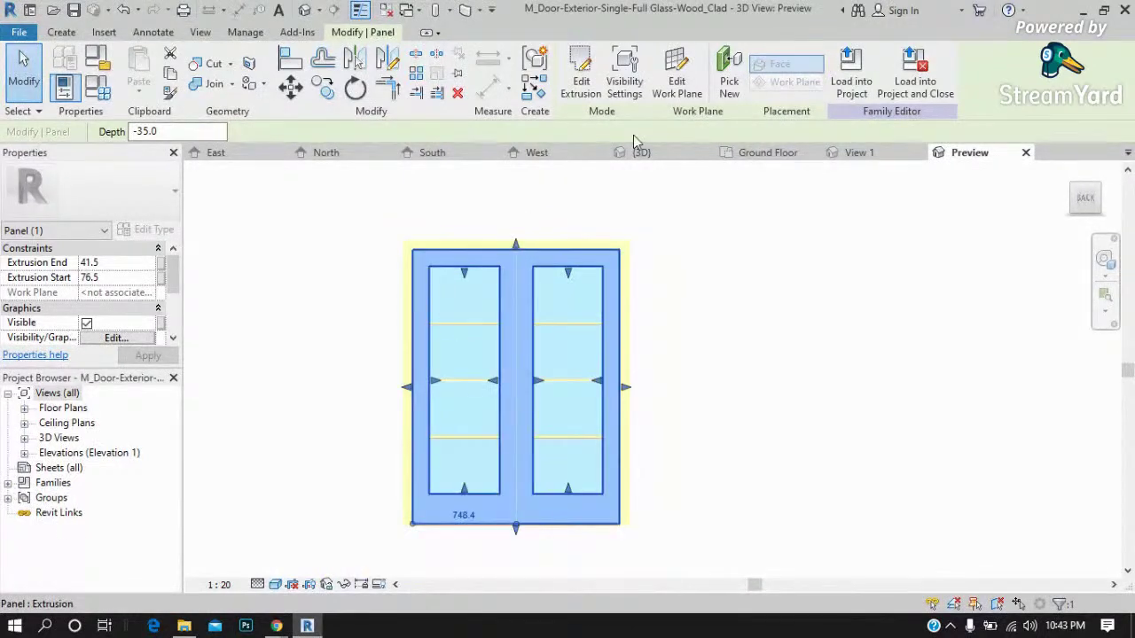
# Edit the panel extrusion sketch and delete the right pane's sketch rectangle.
pyautogui.click(581, 81)
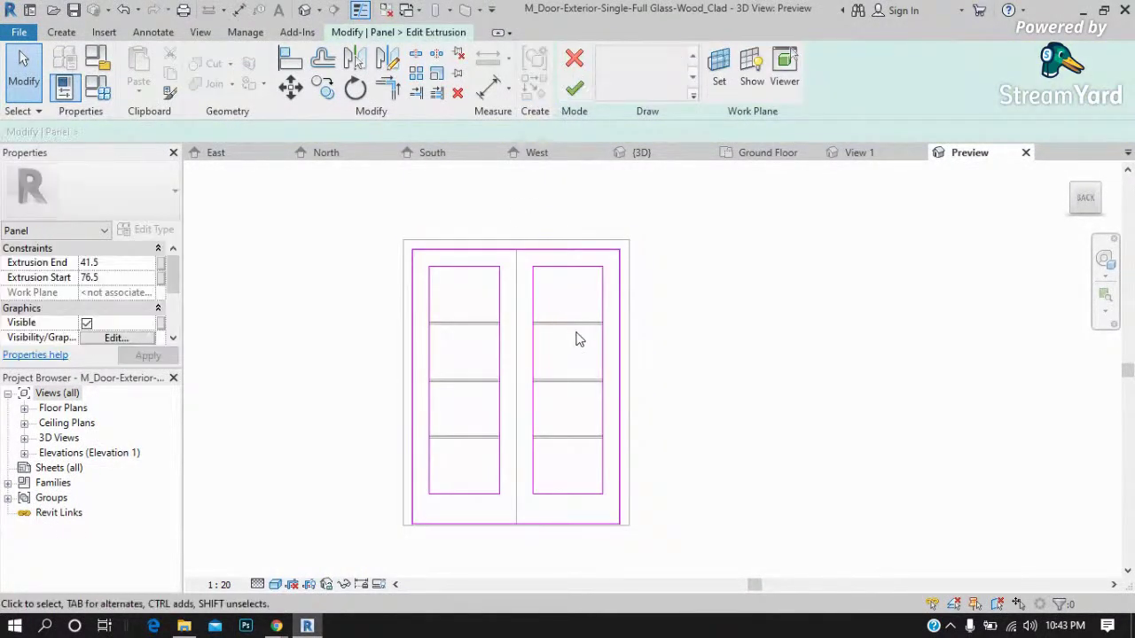
pyautogui.scroll(1, 603, 465)
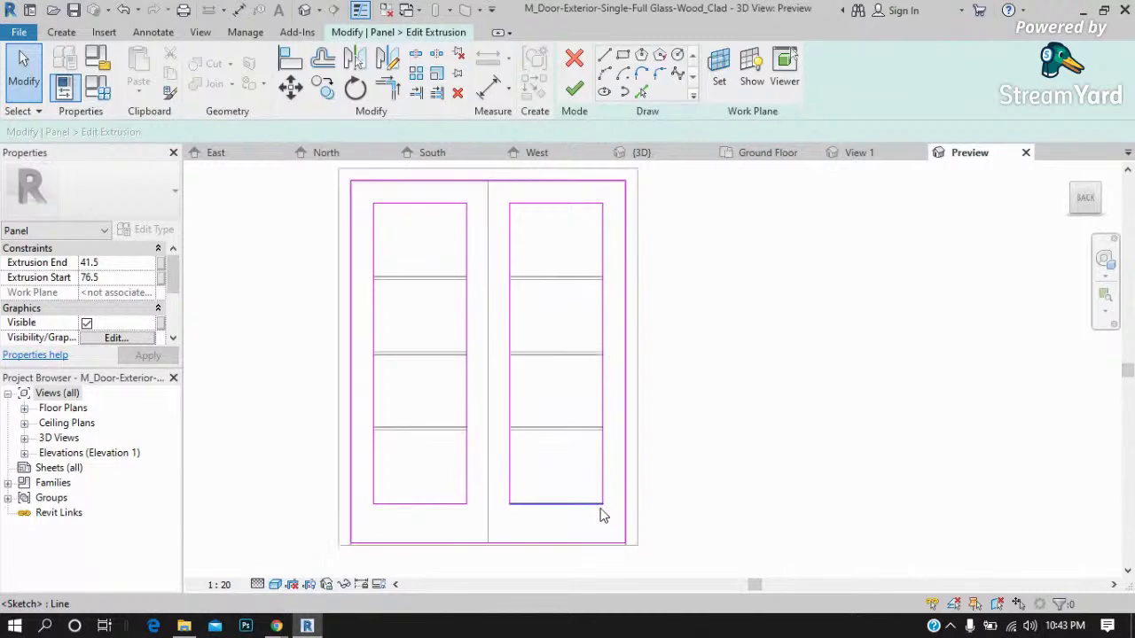
pyautogui.click(590, 483)
pyautogui.press('Delete')
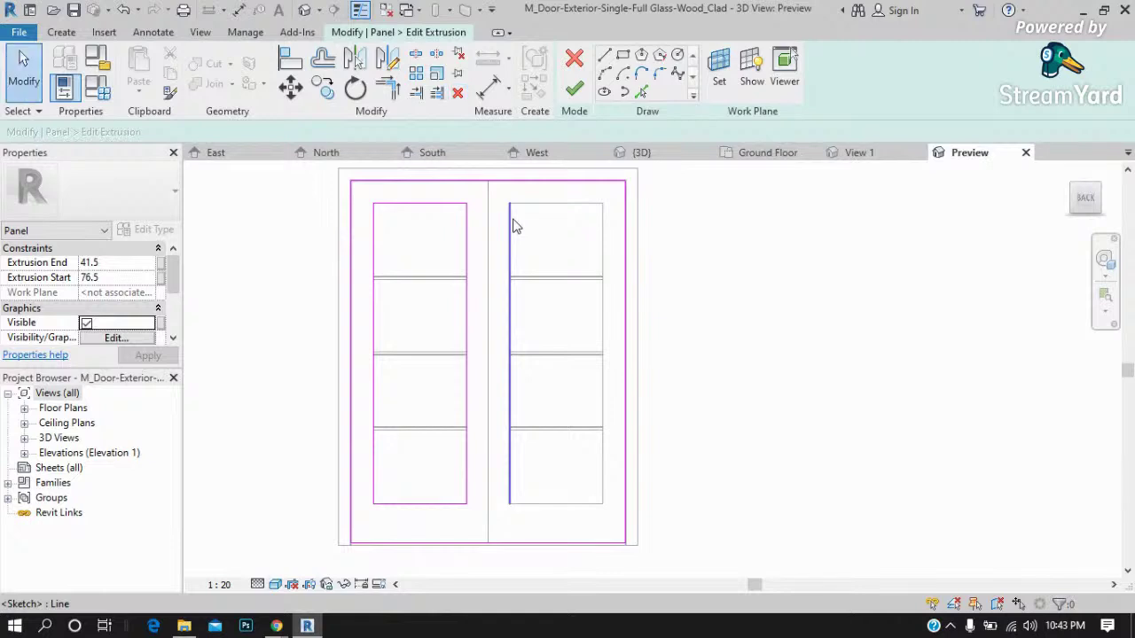
pyautogui.scroll(2, 455, 545)
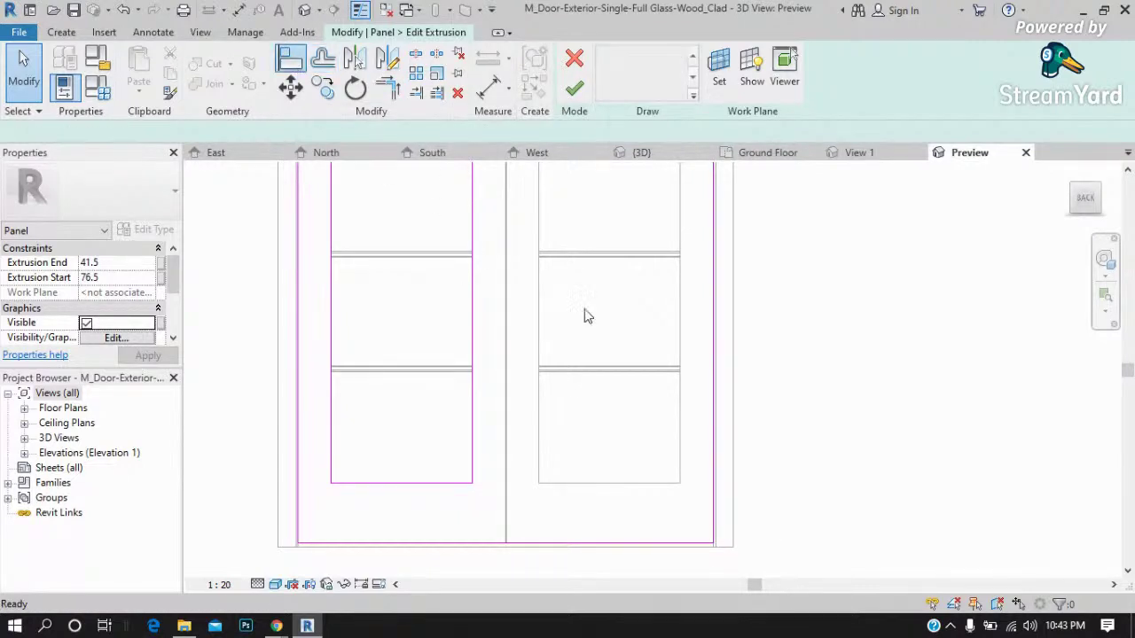
pyautogui.press('a')
pyautogui.press('l')
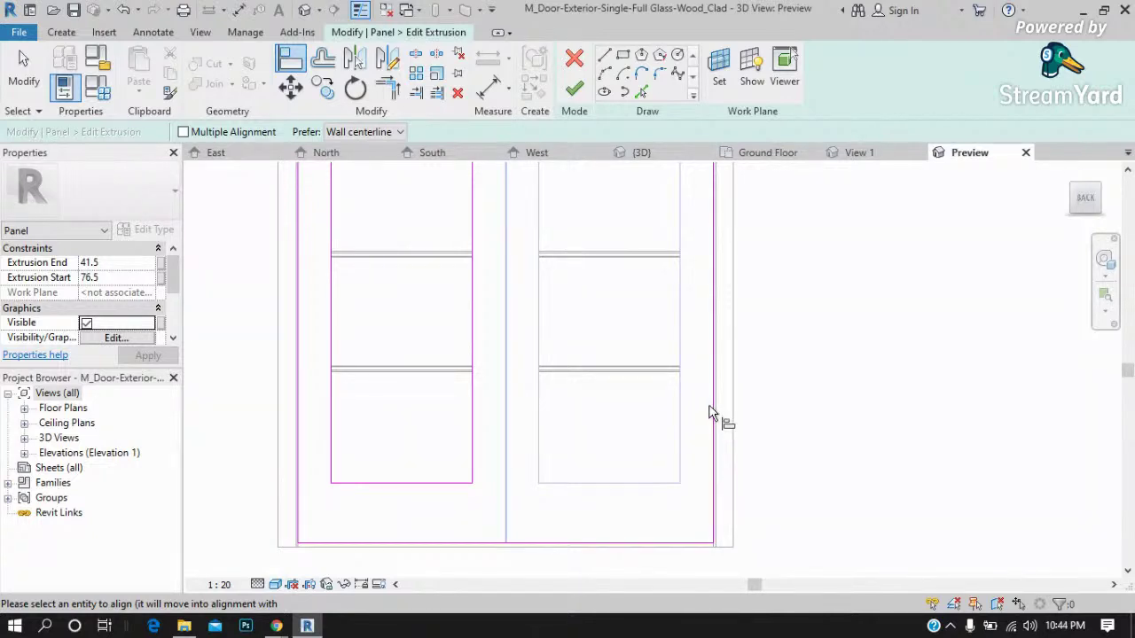
pyautogui.press('Escape')
# Drag the door's right outer sketch line leftward, then try and cancel a corner trim.
pyautogui.click(712, 411)
pyautogui.scroll(-1, 709, 415)
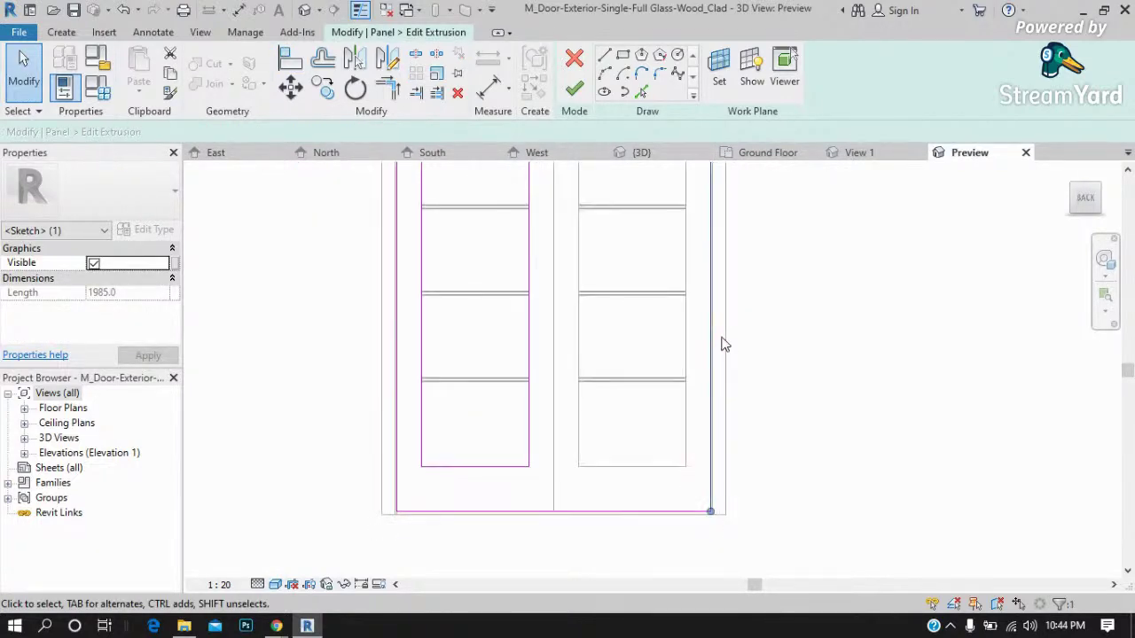
pyautogui.moveTo(713, 365)
pyautogui.mouseDown()
pyautogui.moveTo(557, 356)
pyautogui.moveTo(565, 364)
pyautogui.mouseUp()
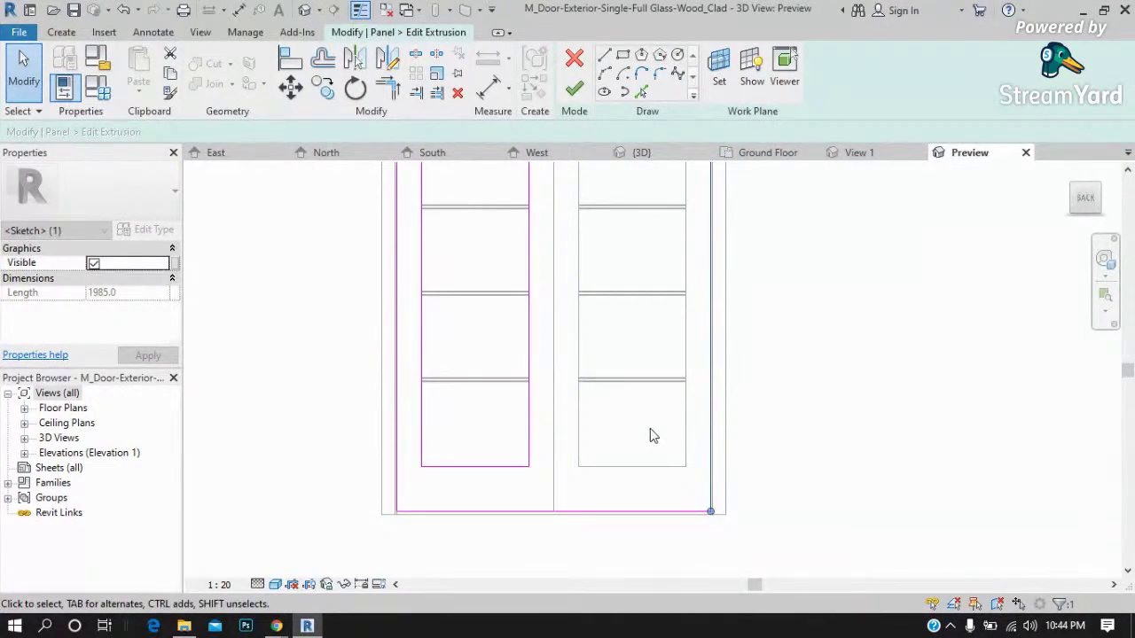
pyautogui.scroll(2, 547, 526)
pyautogui.click(388, 89)
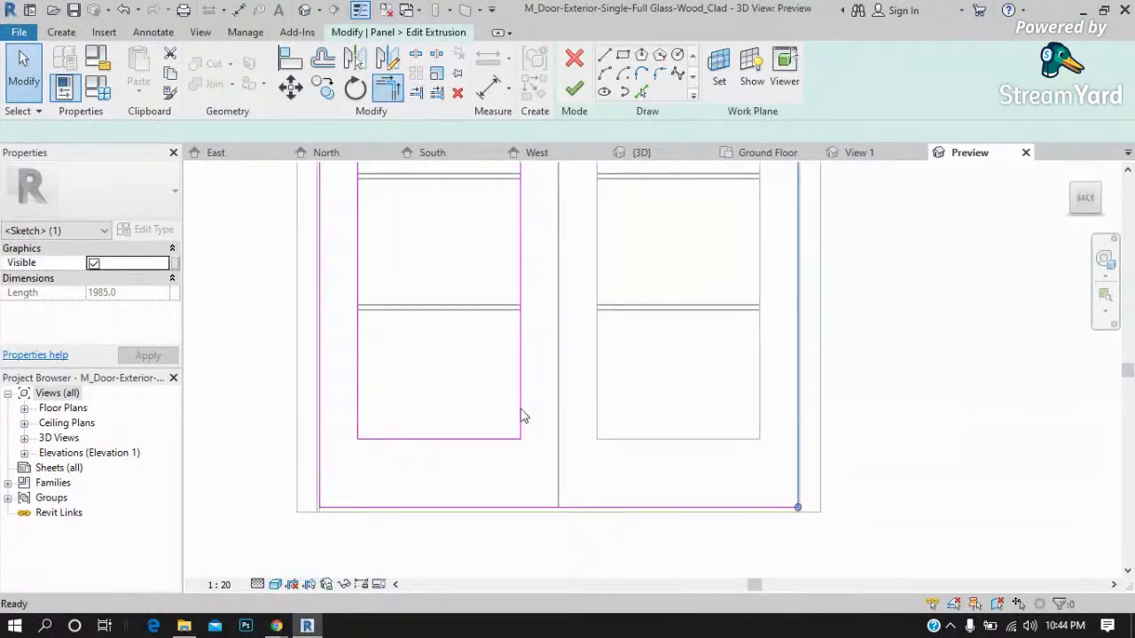
pyautogui.click(544, 508)
pyautogui.press('Escape')
pyautogui.press('Escape')
pyautogui.scroll(-2, 531, 426)
pyautogui.scroll(-1, 552, 405)
pyautogui.scroll(1, 567, 213)
pyautogui.scroll(1, 570, 213)
pyautogui.scroll(1, 488, 203)
pyautogui.scroll(1, 608, 251)
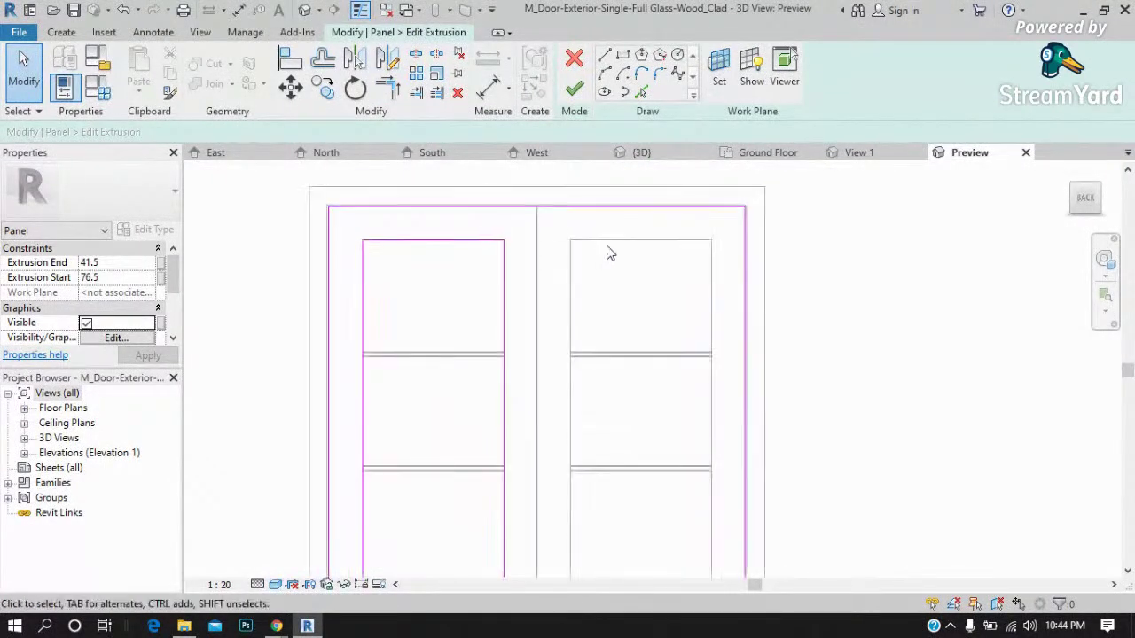
pyautogui.scroll(-2, 621, 241)
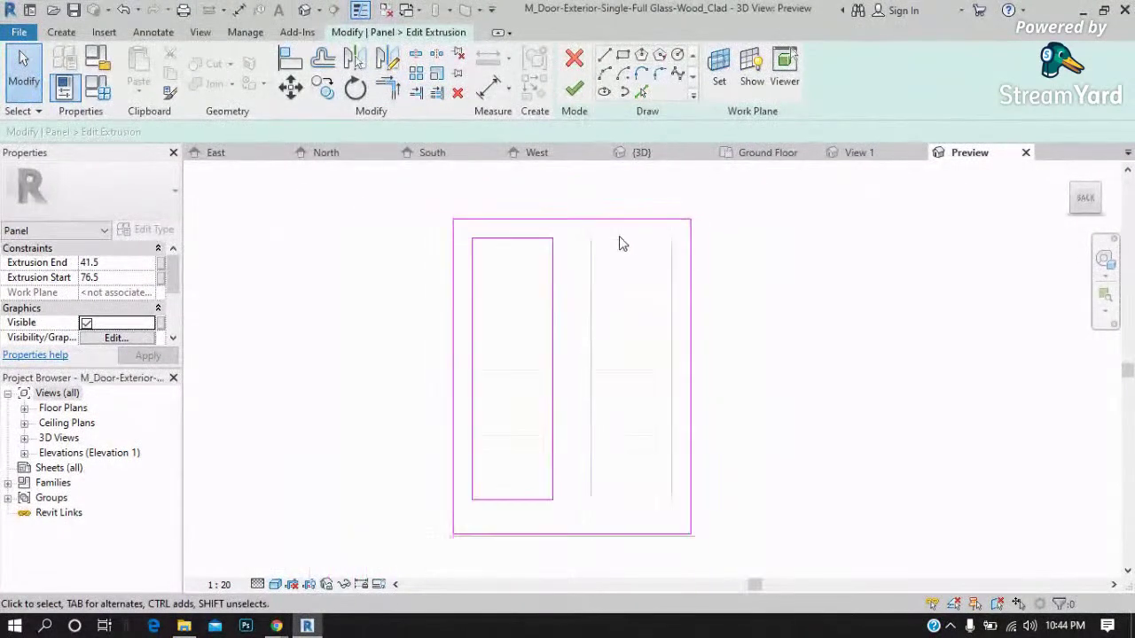
# Select the whole left pane outline and move it to the right.
pyautogui.click(691, 346)
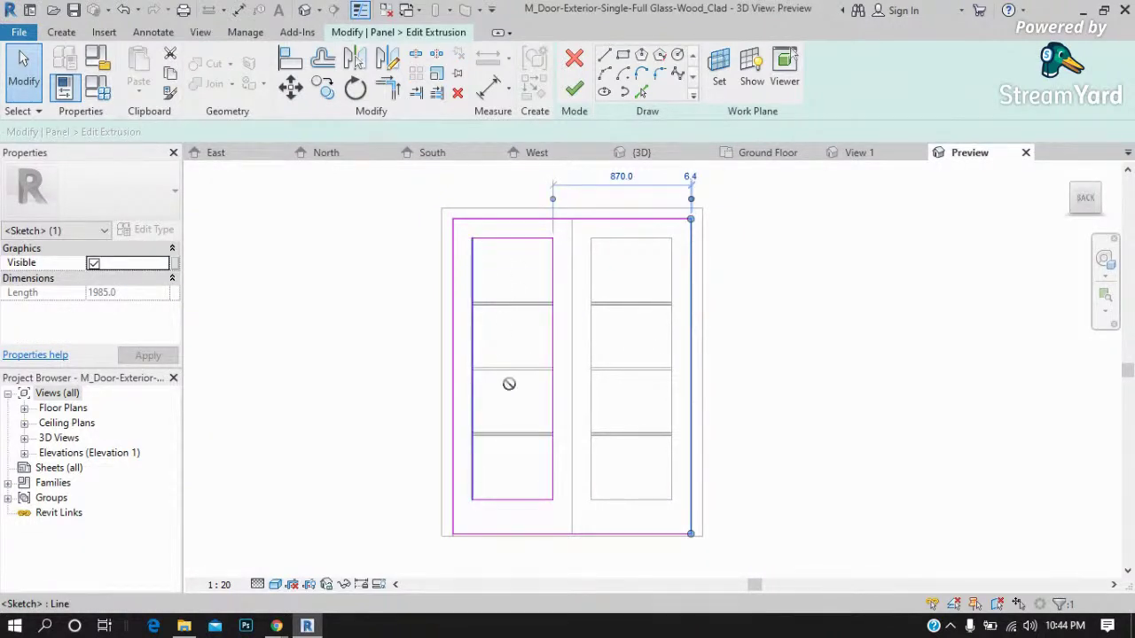
pyautogui.moveTo(559, 491); pyautogui.dragTo(582, 413)
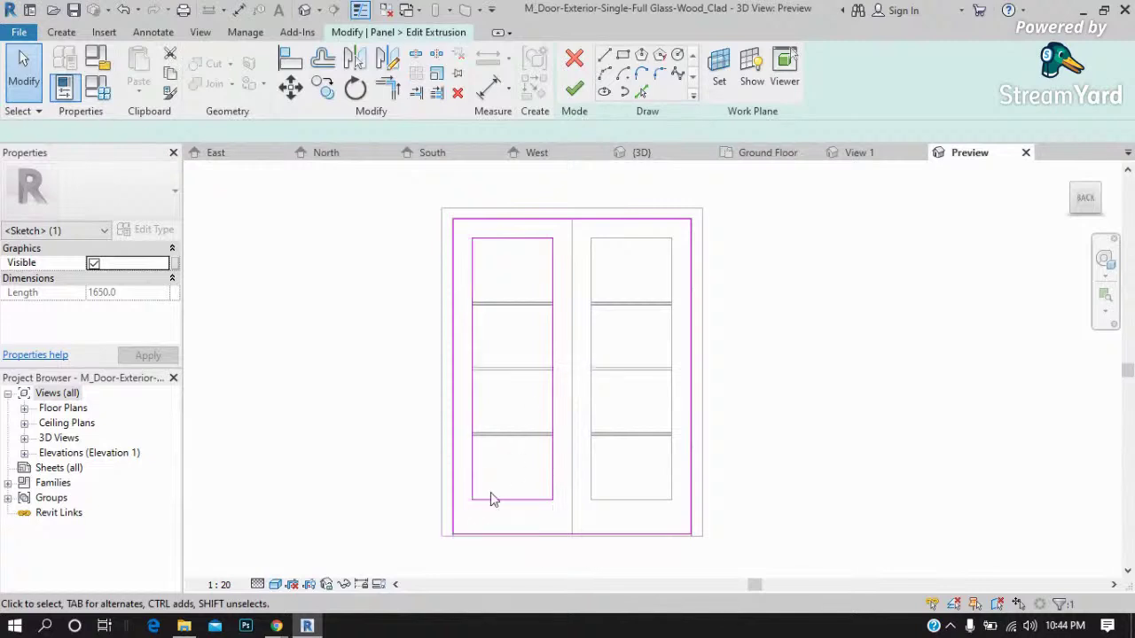
pyautogui.press('Escape')
pyautogui.scroll(3, 490, 492)
pyautogui.scroll(-2, 458, 456)
pyautogui.scroll(-2, 509, 499)
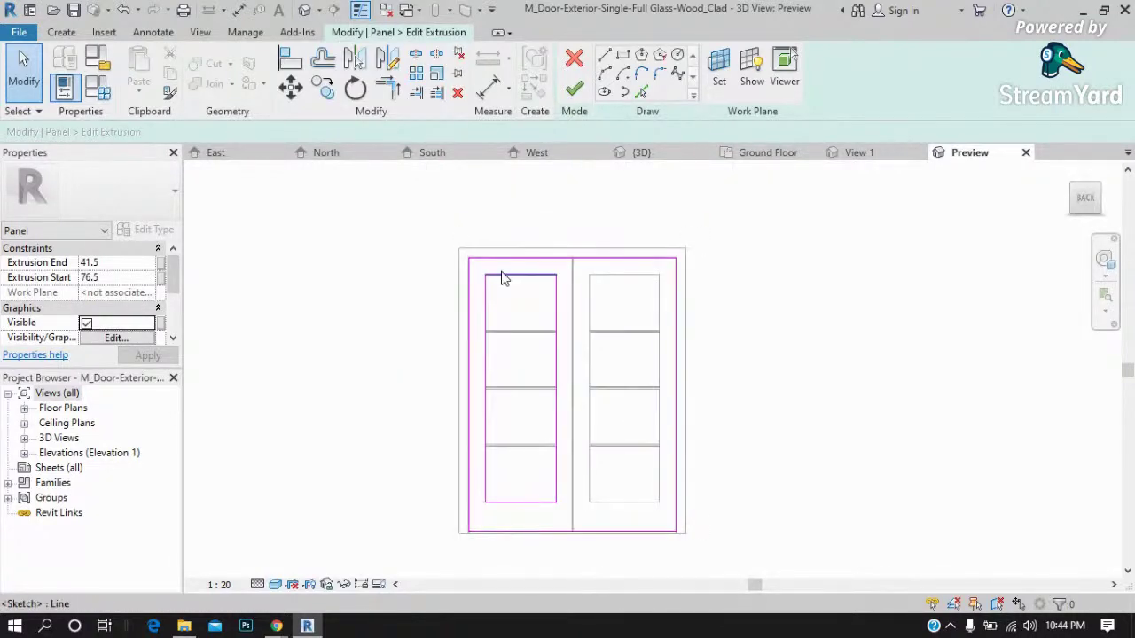
pyautogui.moveTo(575, 515); pyautogui.dragTo(574, 512)
pyautogui.scroll(2, 549, 312)
pyautogui.moveTo(558, 305); pyautogui.dragTo(630, 308)
pyautogui.moveTo(589, 230); pyautogui.dragTo(572, 234)
pyautogui.scroll(2, 572, 233)
pyautogui.scroll(2, 600, 322)
pyautogui.scroll(-4, 631, 276)
pyautogui.scroll(-2, 631, 264)
# Move the left vertical sketch line rightward, then put it back in place.
pyautogui.click(841, 408)
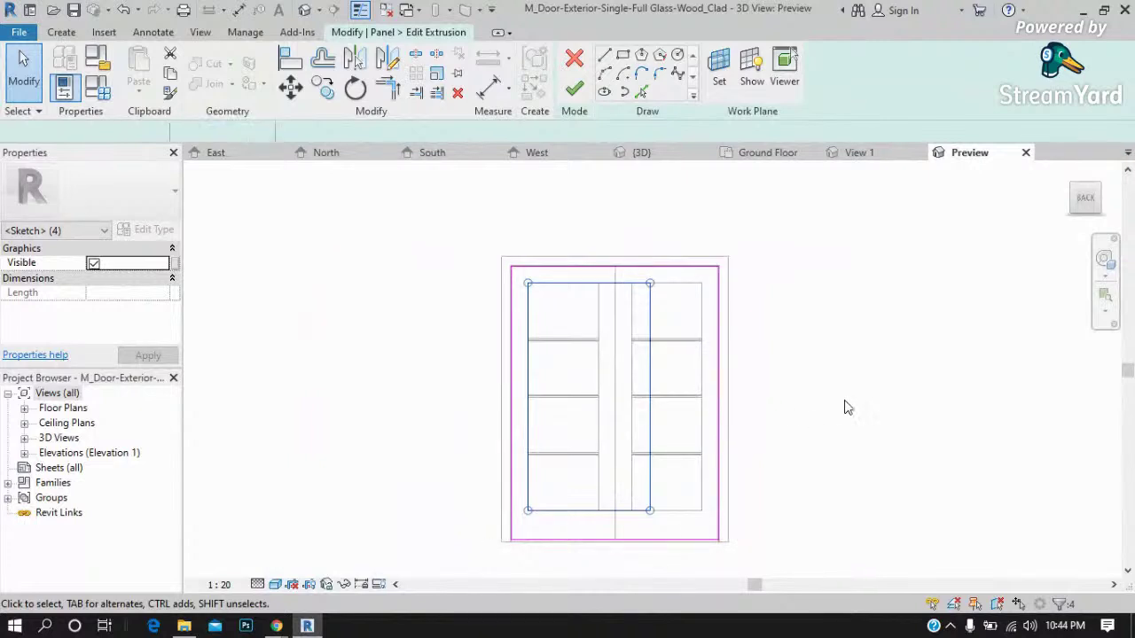
pyautogui.click(528, 424)
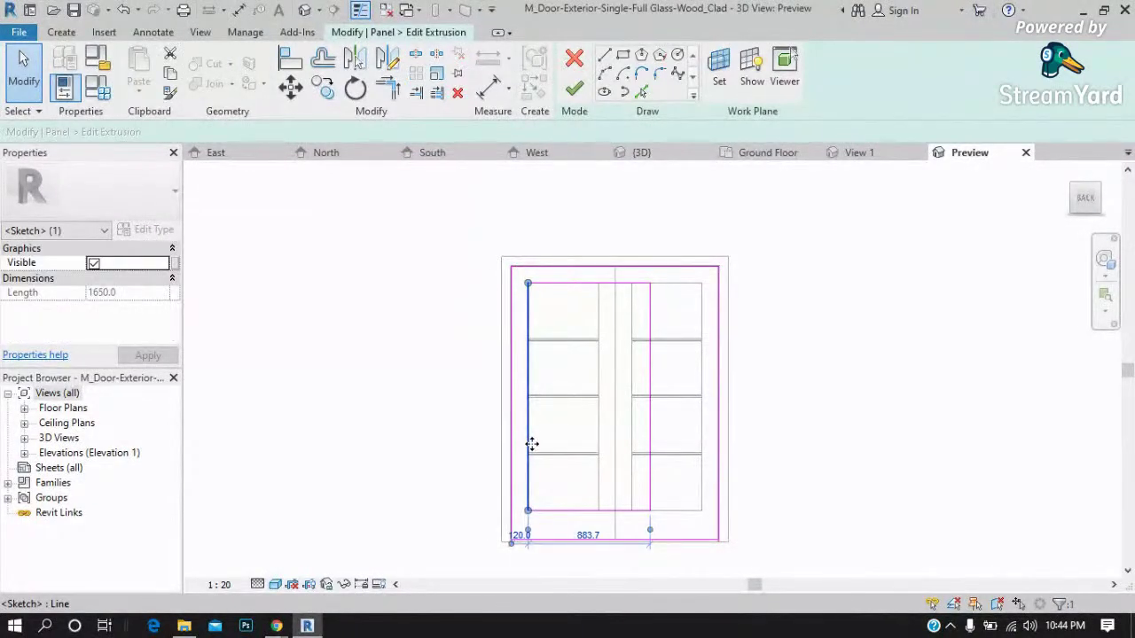
pyautogui.scroll(1, 531, 471)
pyautogui.moveTo(527, 456); pyautogui.dragTo(590, 450)
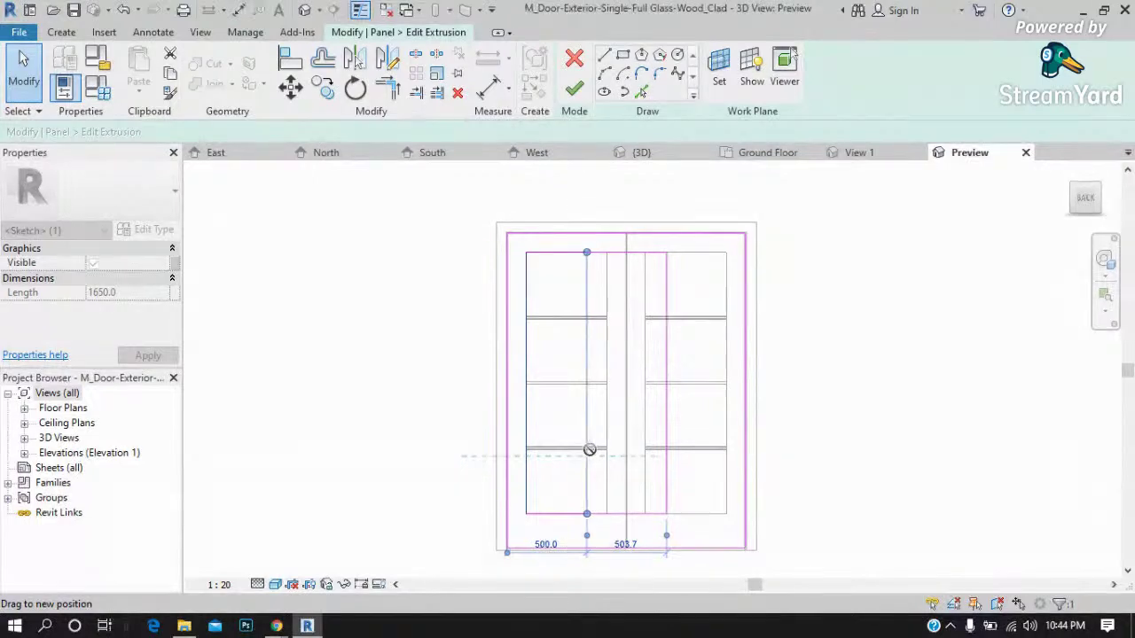
pyautogui.moveTo(684, 430); pyautogui.dragTo(690, 425)
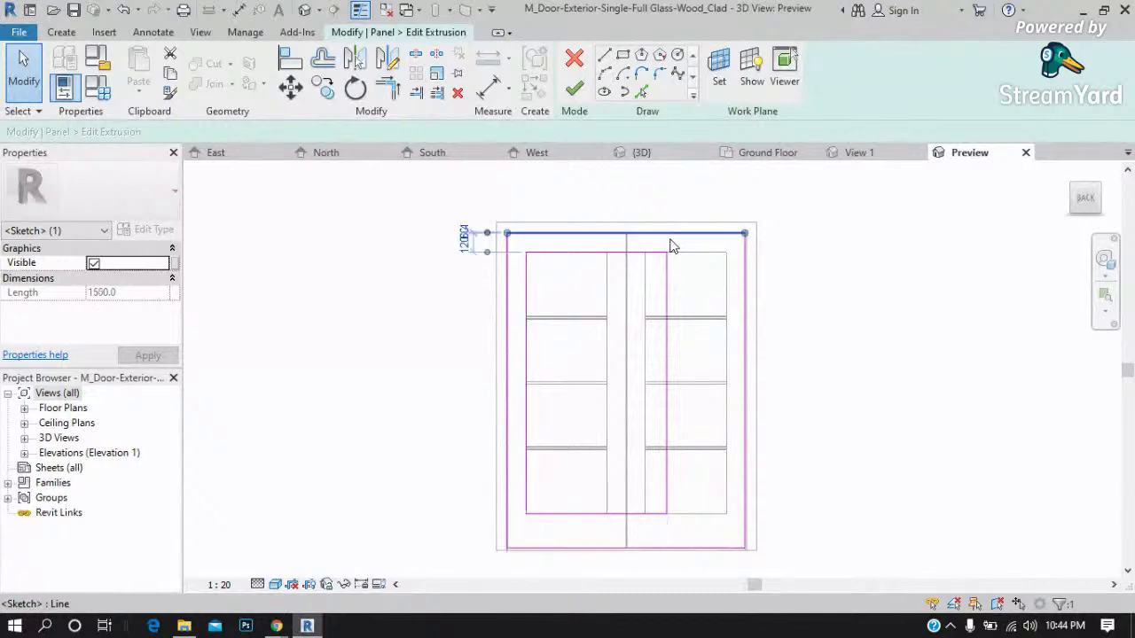
pyautogui.scroll(2, 714, 444)
pyautogui.scroll(-2, 658, 539)
pyautogui.scroll(2, 612, 544)
pyautogui.press('Escape')
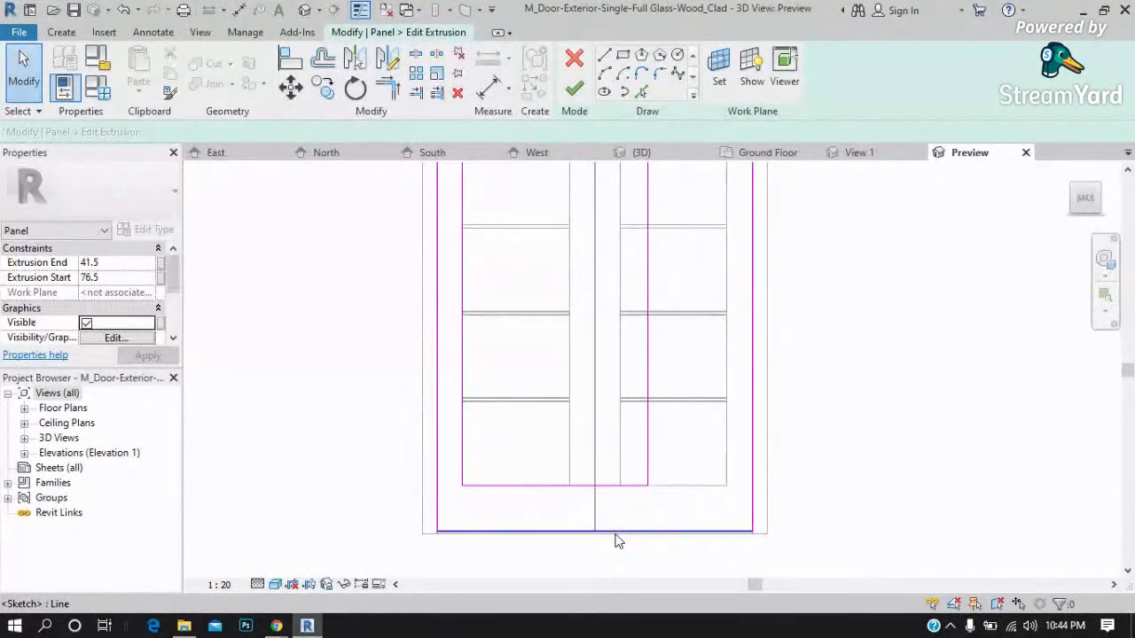
pyautogui.scroll(-2, 619, 542)
# Move the right vertical sketch line to the door's centre and display the work plane.
pyautogui.click(646, 339)
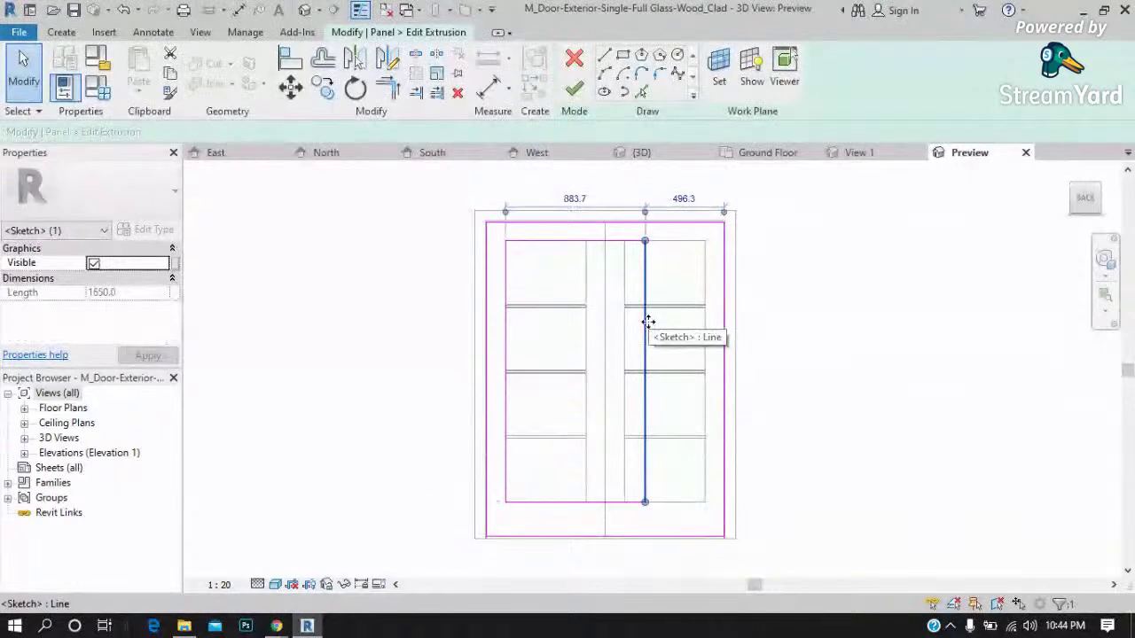
pyautogui.scroll(2, 648, 321)
pyautogui.moveTo(646, 322); pyautogui.dragTo(573, 321)
pyautogui.click(661, 361)
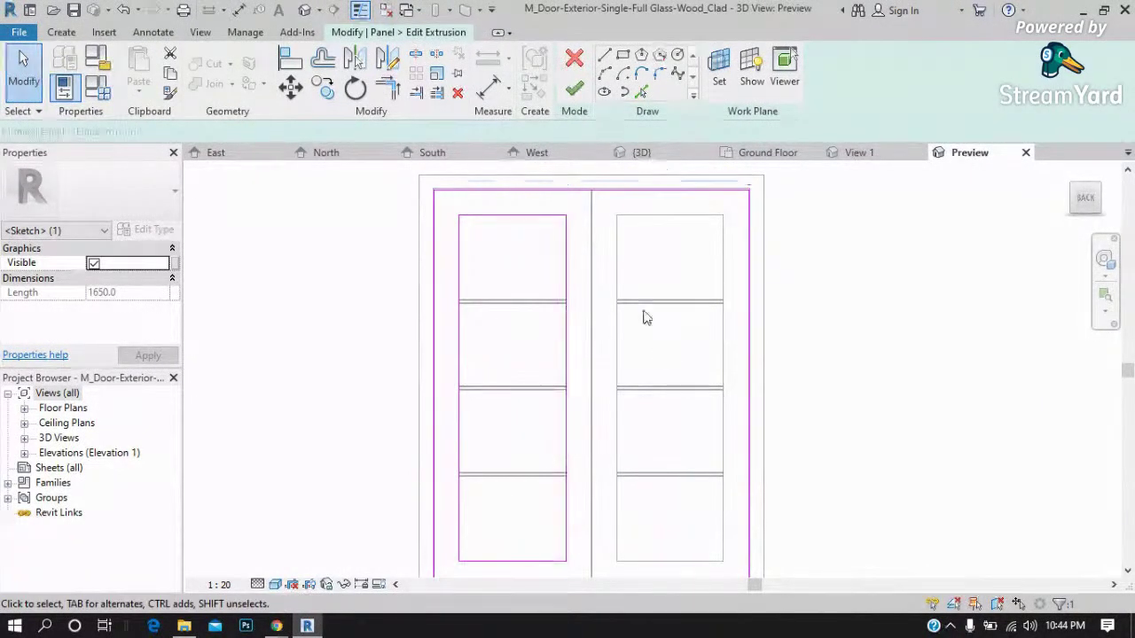
pyautogui.scroll(-2, 749, 275)
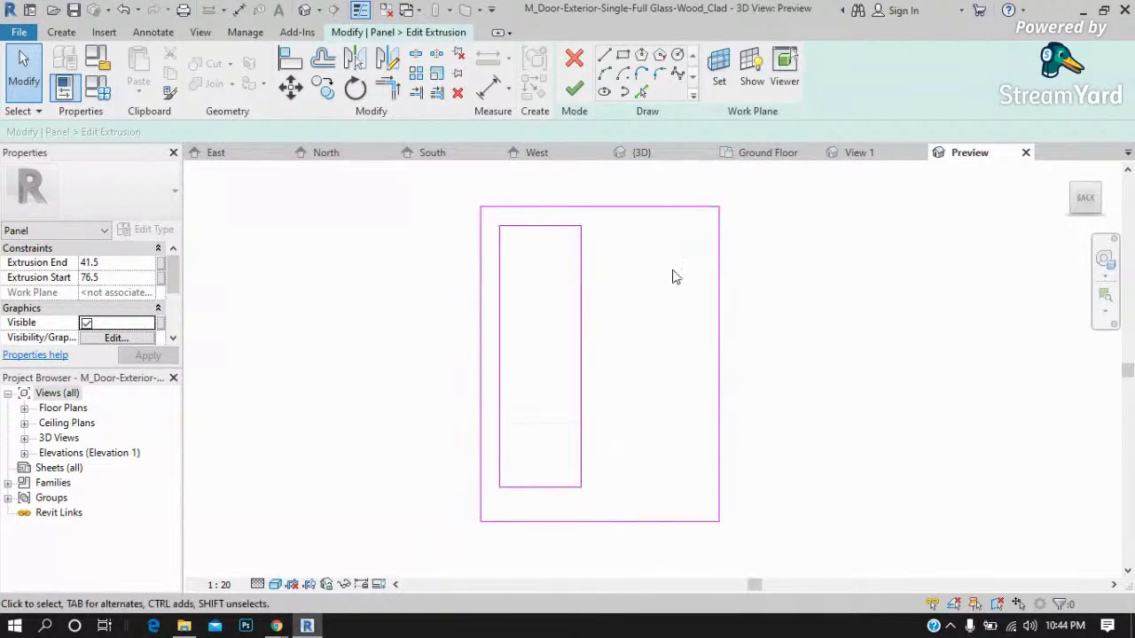
pyautogui.click(718, 300)
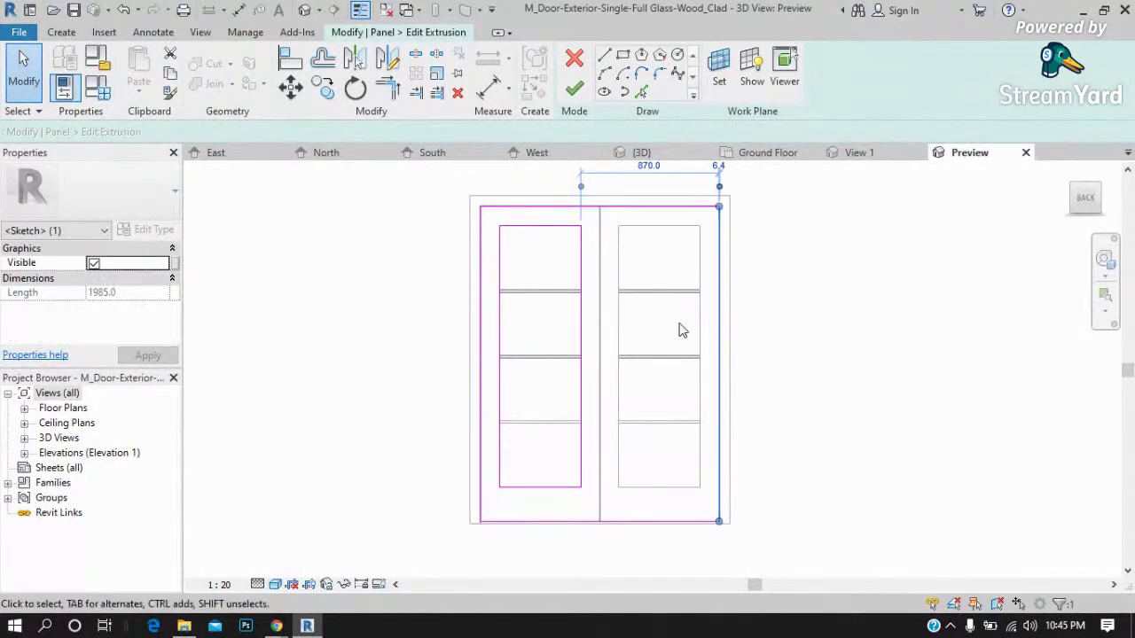
pyautogui.scroll(-1, 675, 332)
pyautogui.click(749, 76)
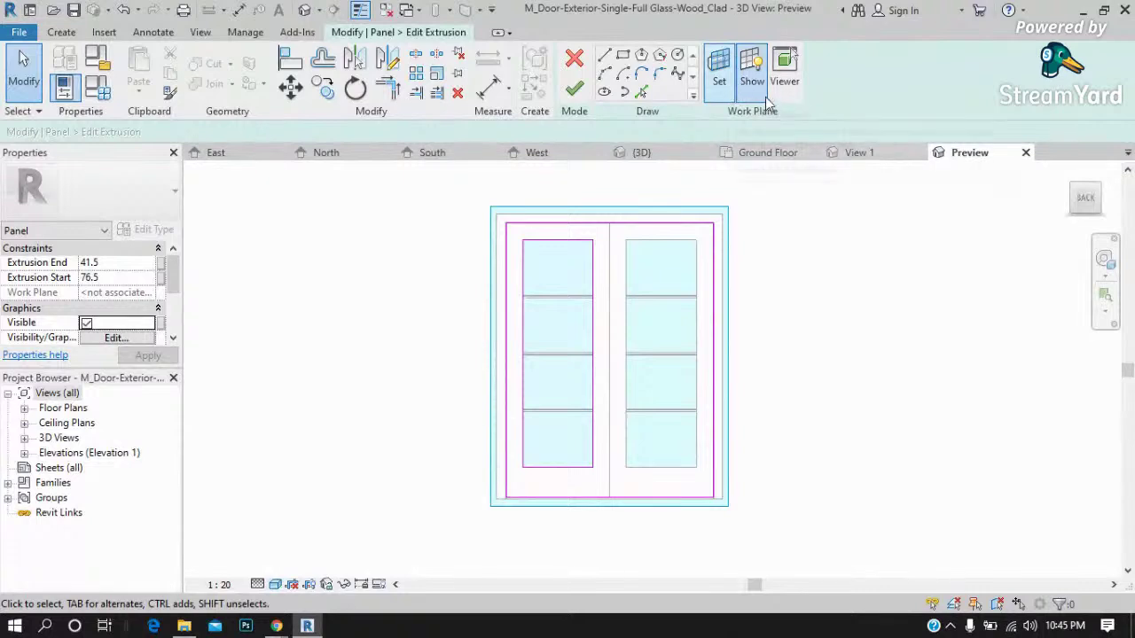
# Shift the panel sketch's right edge line left into alignment.
pyautogui.scroll(2, 732, 252)
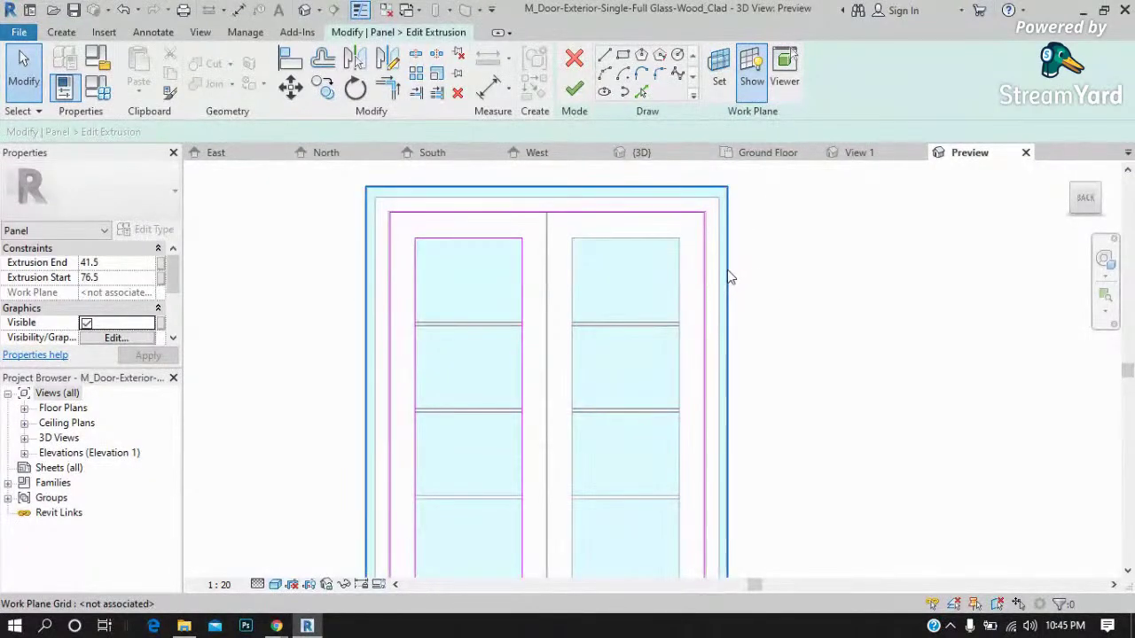
pyautogui.click(707, 284)
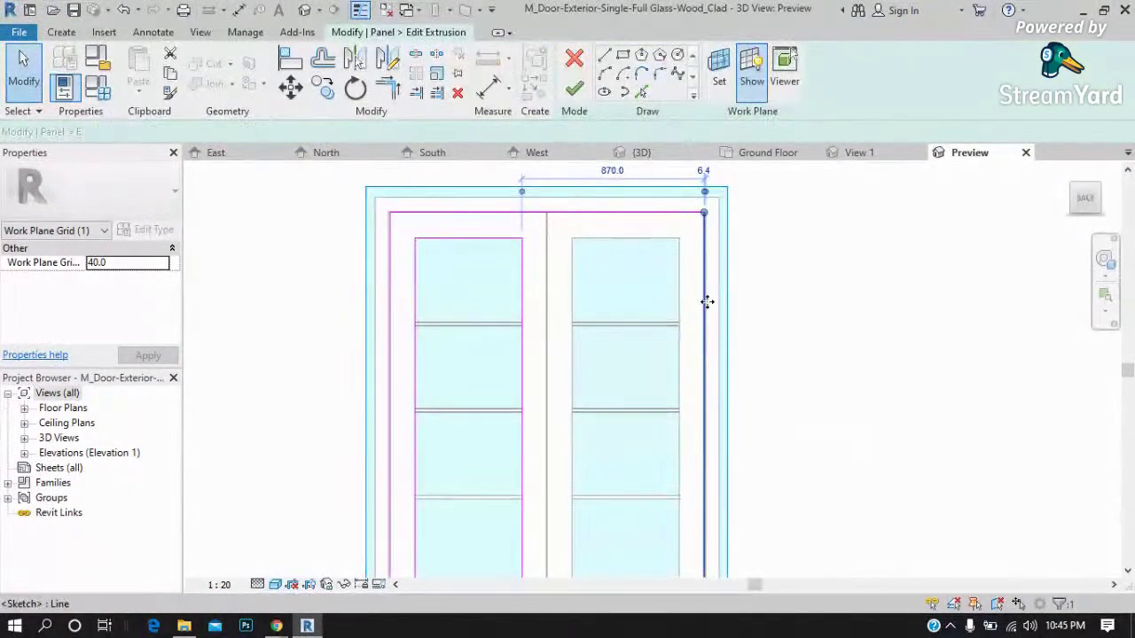
pyautogui.click(706, 303)
pyautogui.scroll(-1, 537, 294)
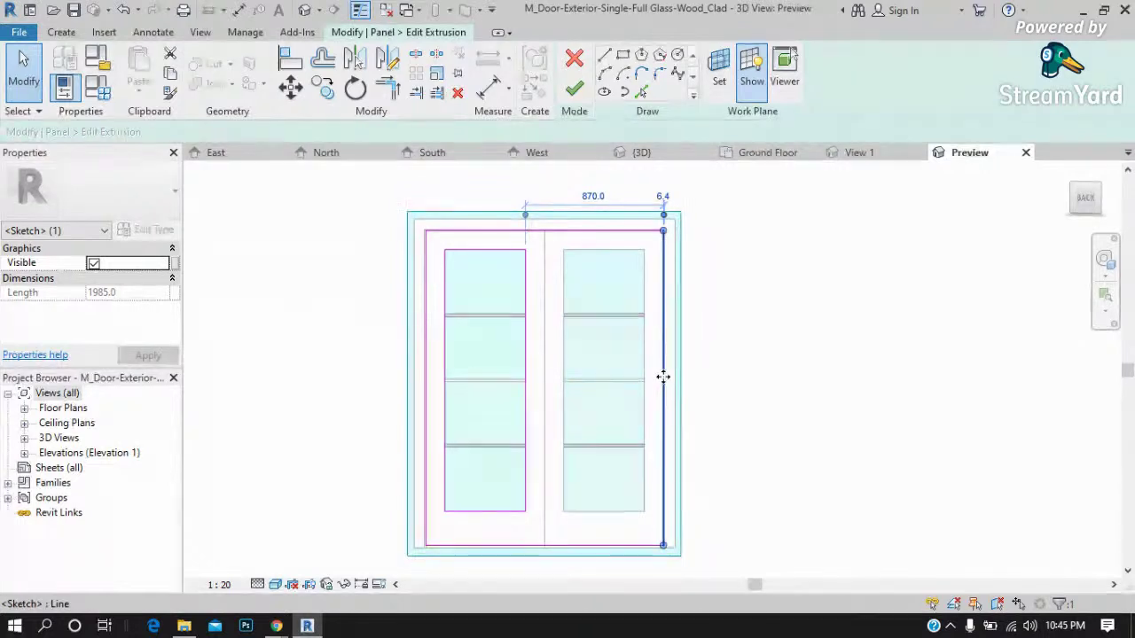
pyautogui.moveTo(627, 373); pyautogui.dragTo(552, 376)
pyautogui.click(704, 359)
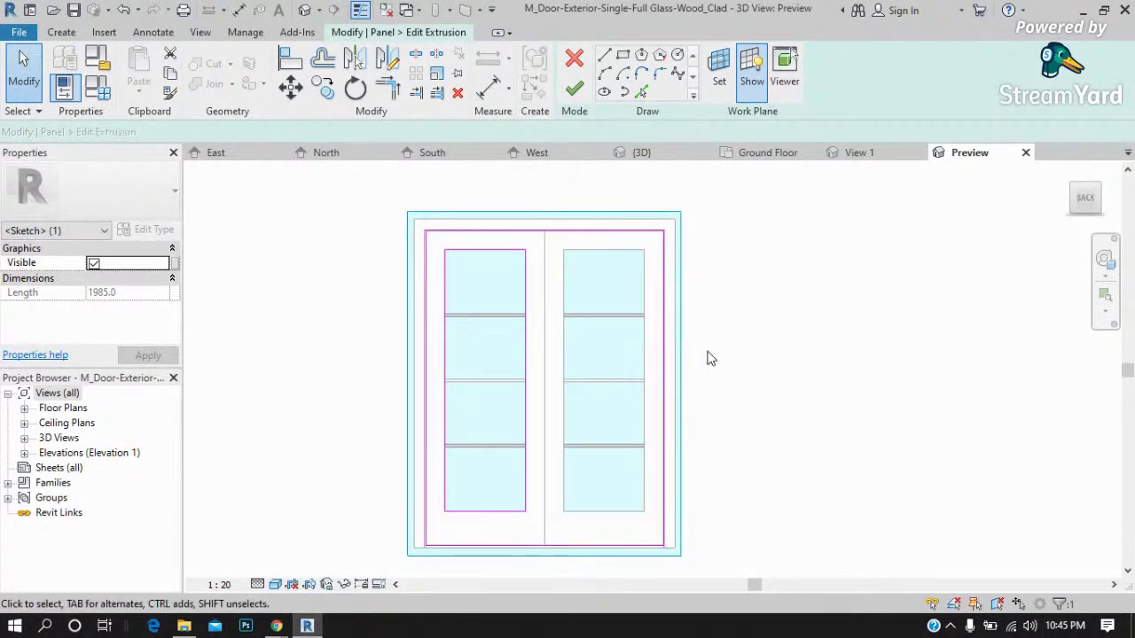
pyautogui.scroll(2, 663, 252)
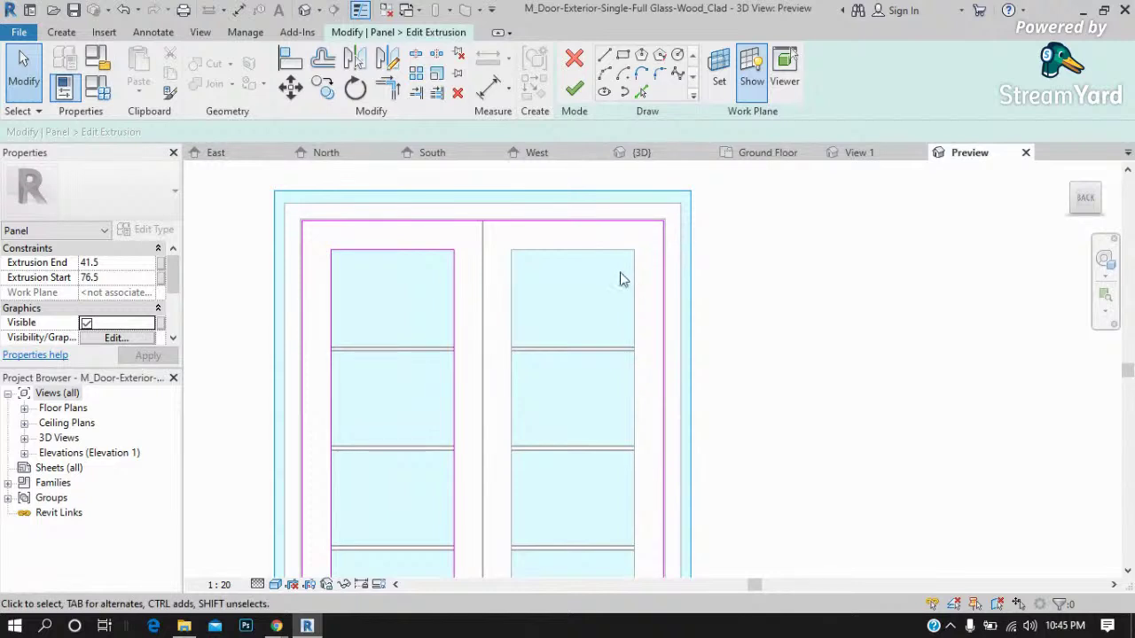
pyautogui.scroll(-2, 620, 275)
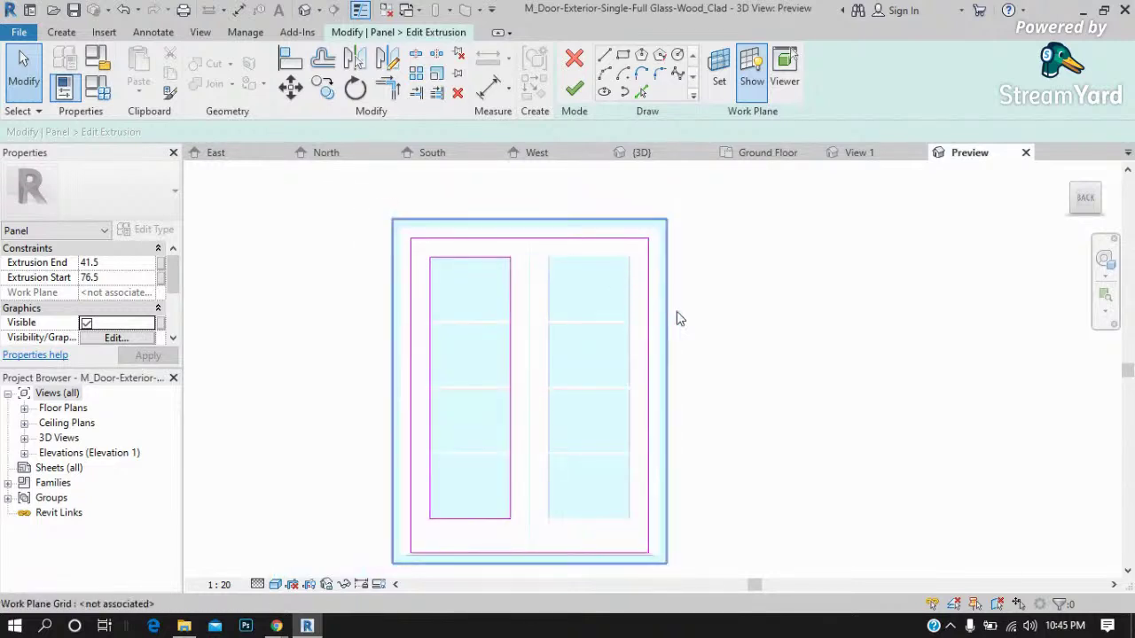
# Toggle Reveal Constraints off, show the crop region, and finish the panel extrusion.
pyautogui.click(359, 587)
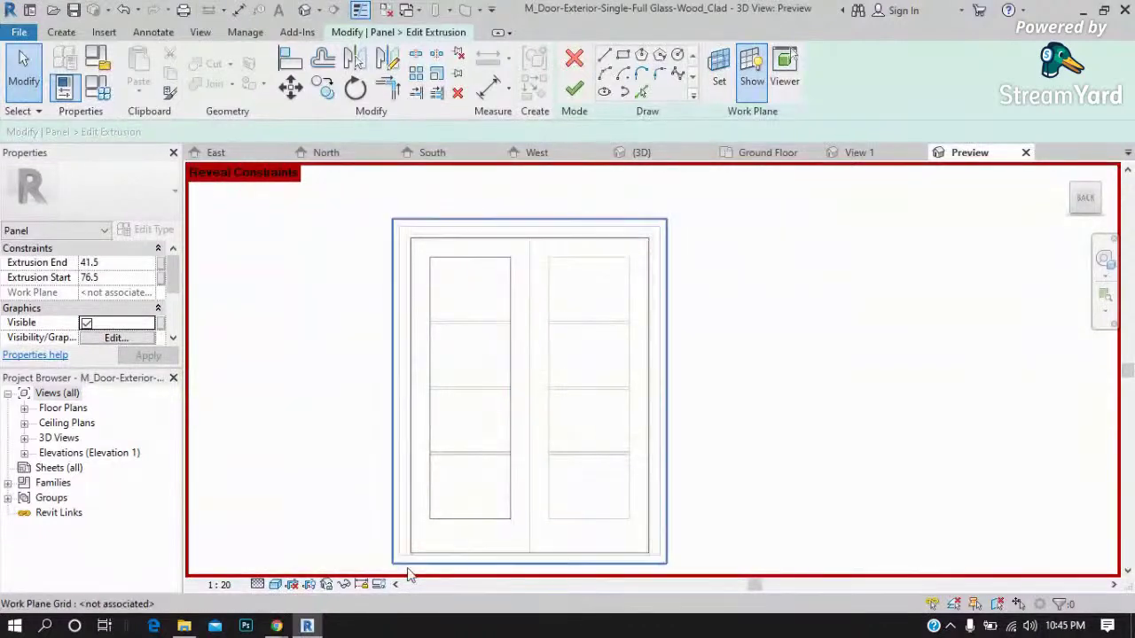
pyautogui.click(380, 585)
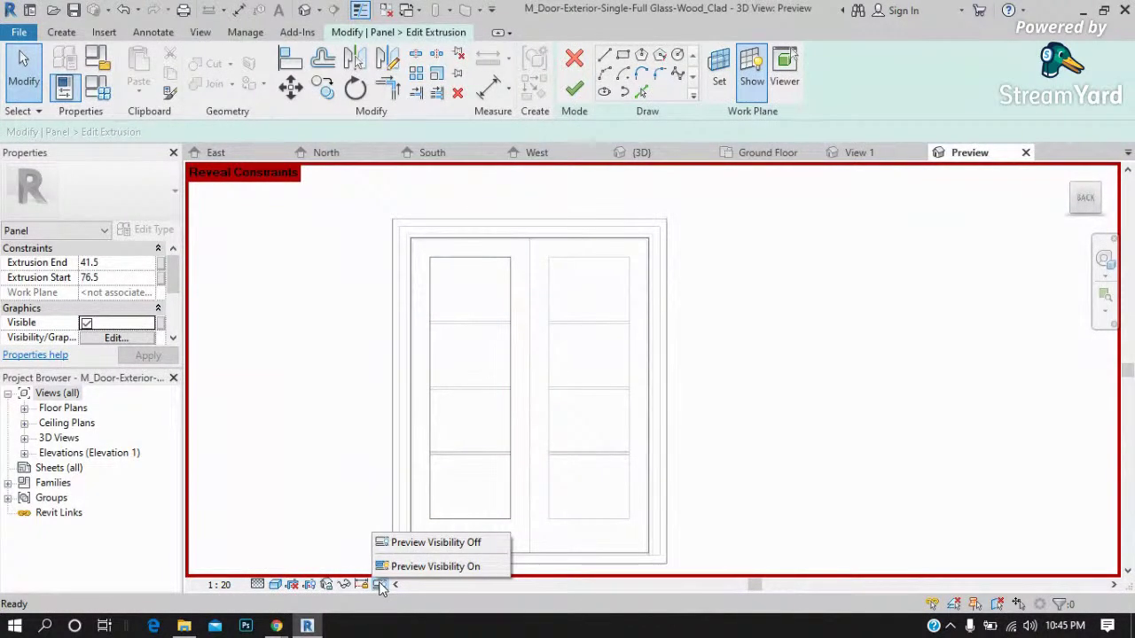
pyautogui.click(345, 585)
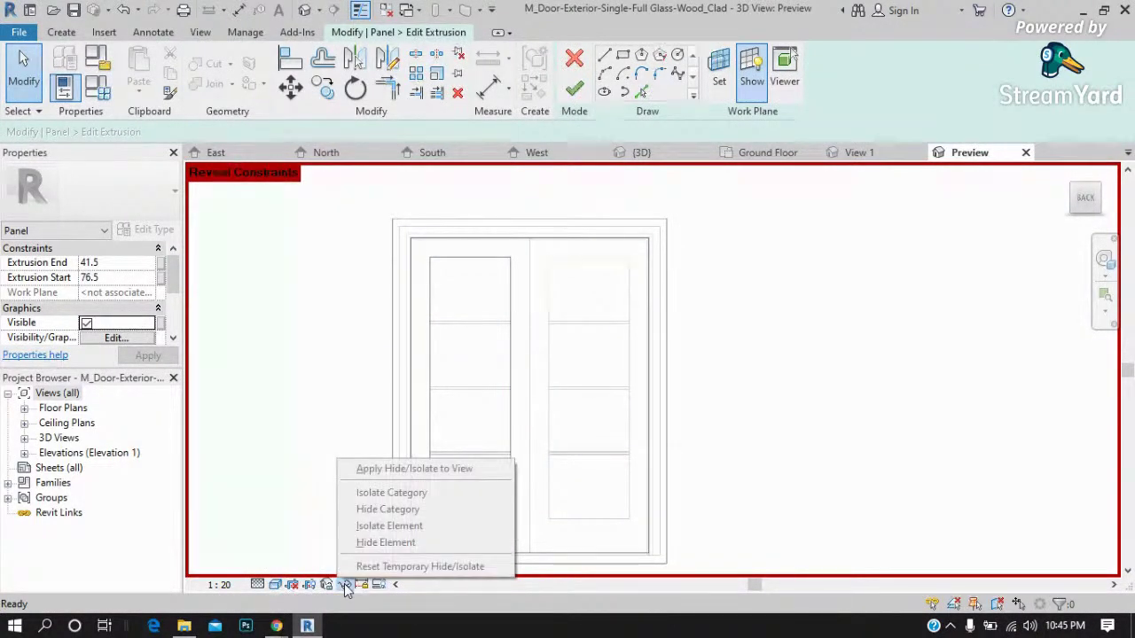
pyautogui.click(325, 585)
pyautogui.click(326, 585)
pyautogui.click(362, 585)
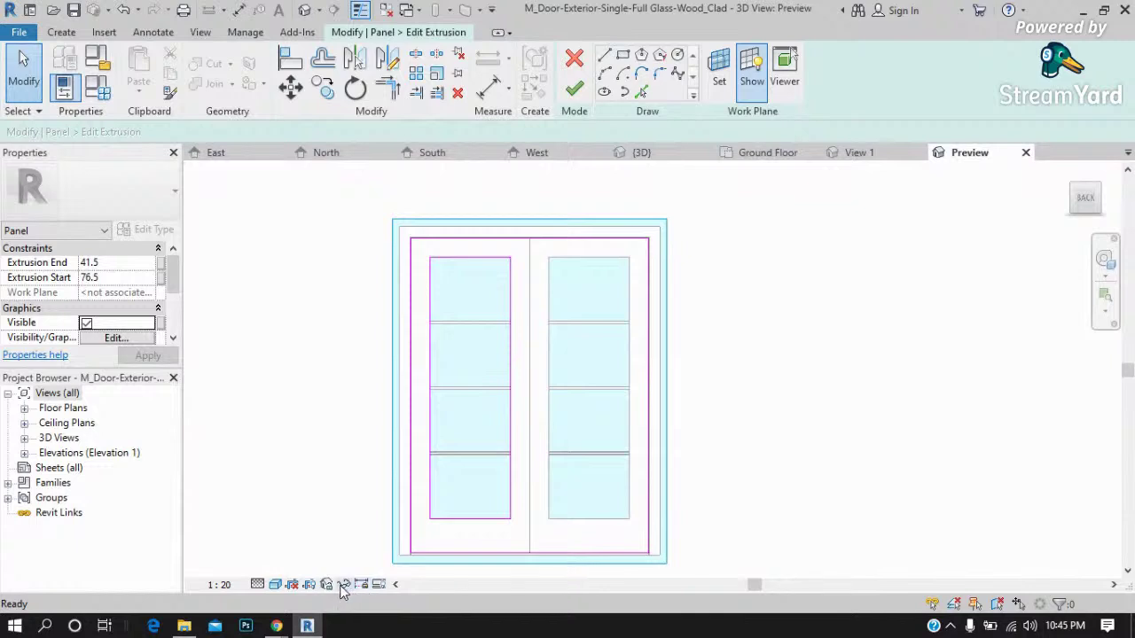
pyautogui.click(344, 585)
pyautogui.click(329, 588)
pyautogui.click(328, 588)
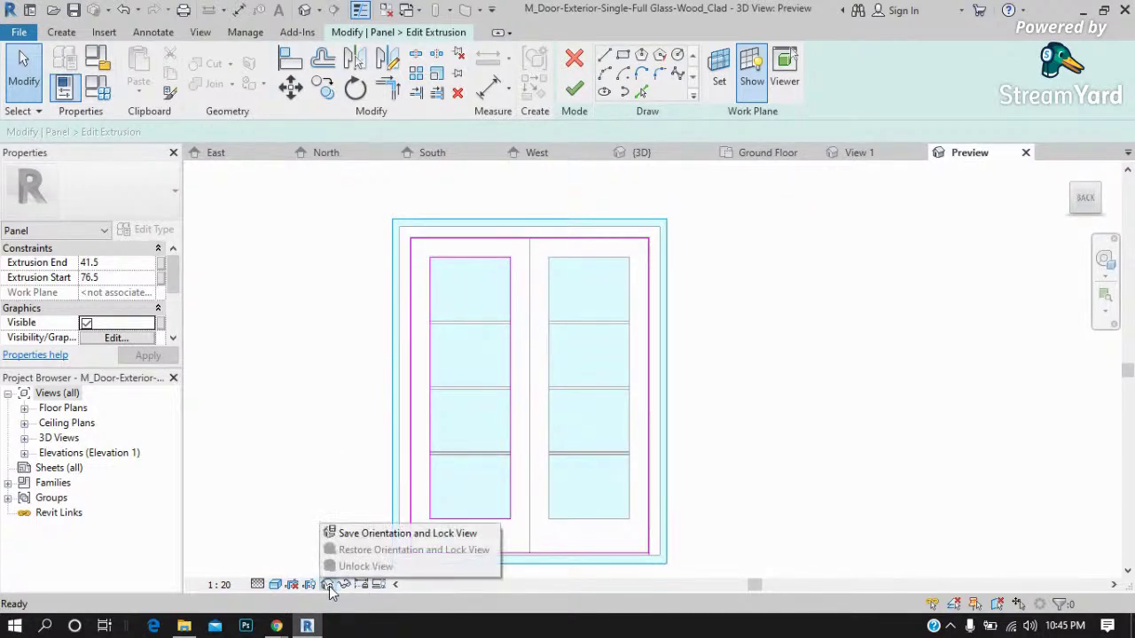
pyautogui.click(309, 587)
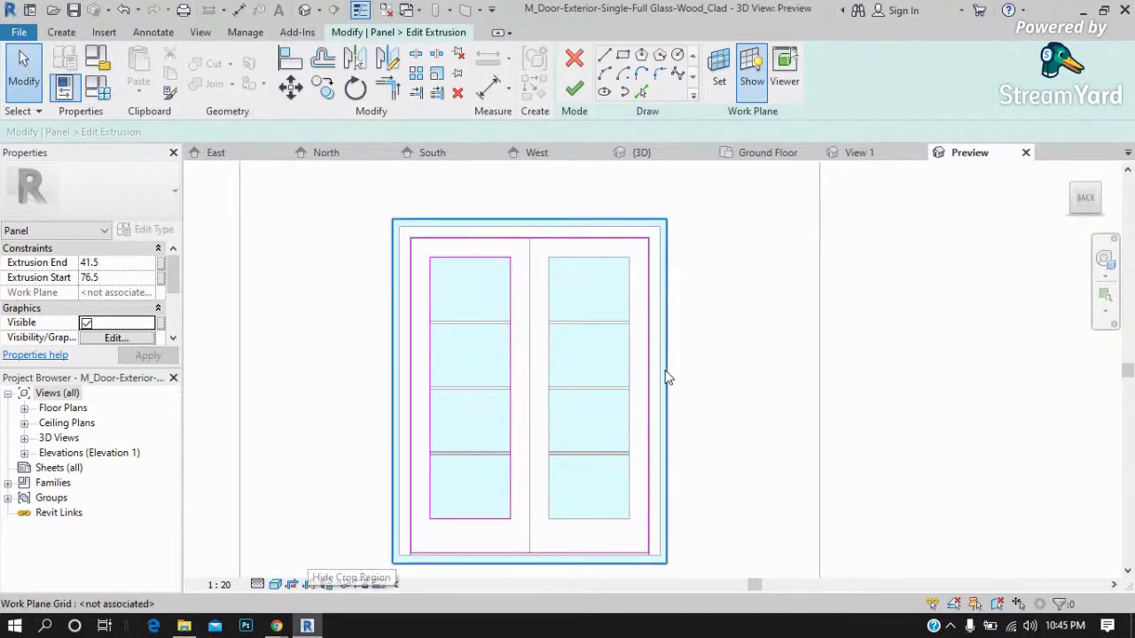
pyautogui.scroll(-2, 666, 375)
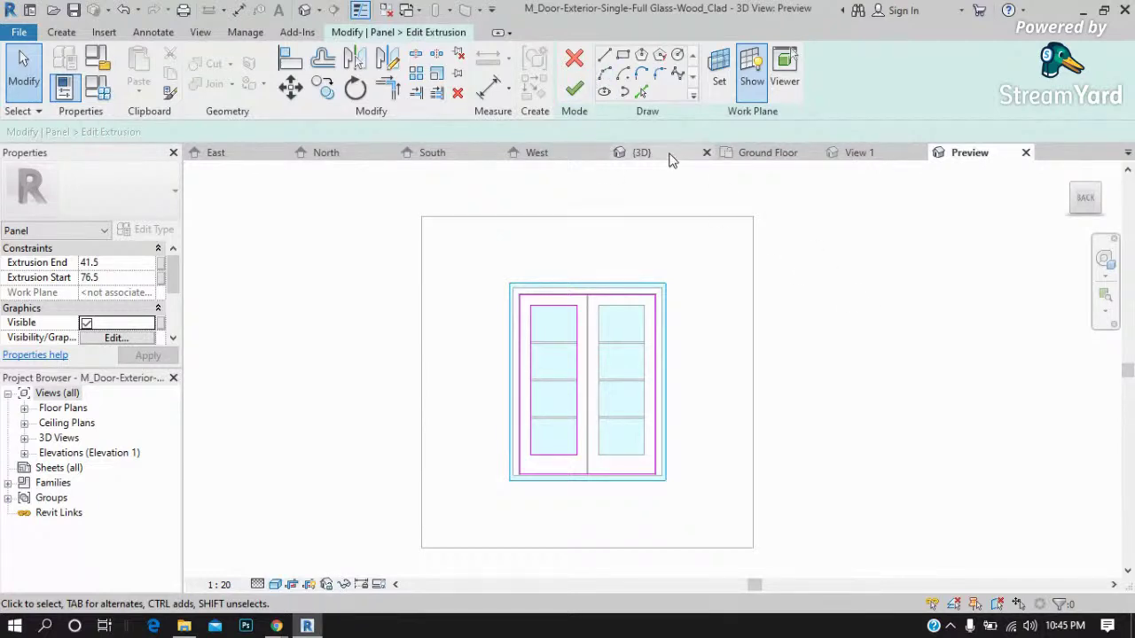
pyautogui.click(576, 88)
# Select the full-width door panel extrusion and zoom in to check it.
pyautogui.click(635, 284)
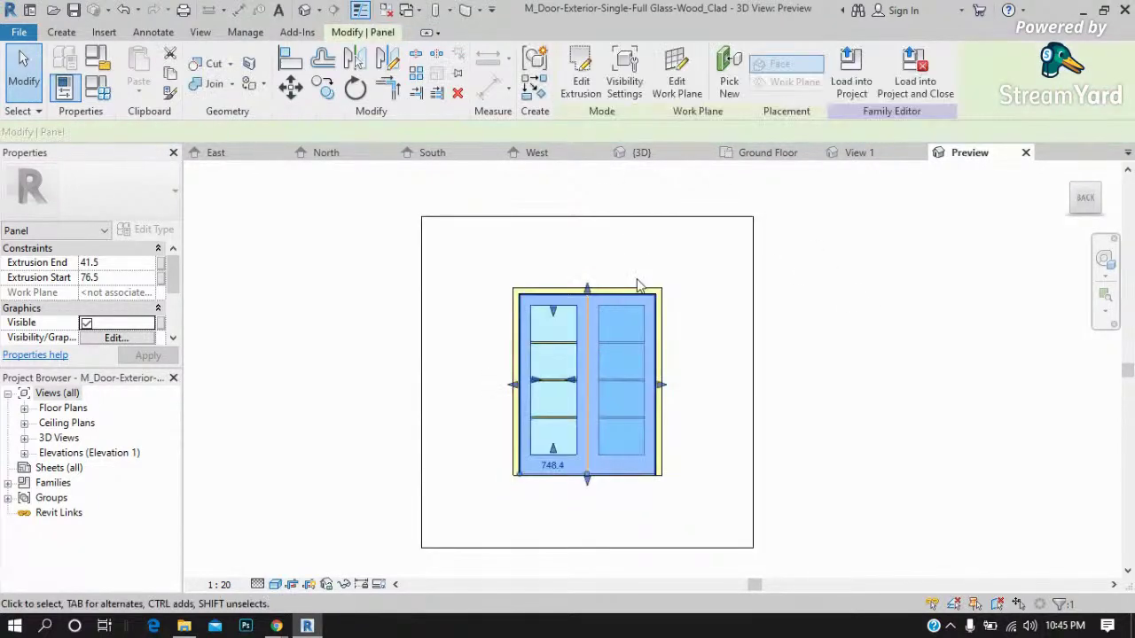
pyautogui.scroll(1, 535, 405)
pyautogui.scroll(2, 535, 405)
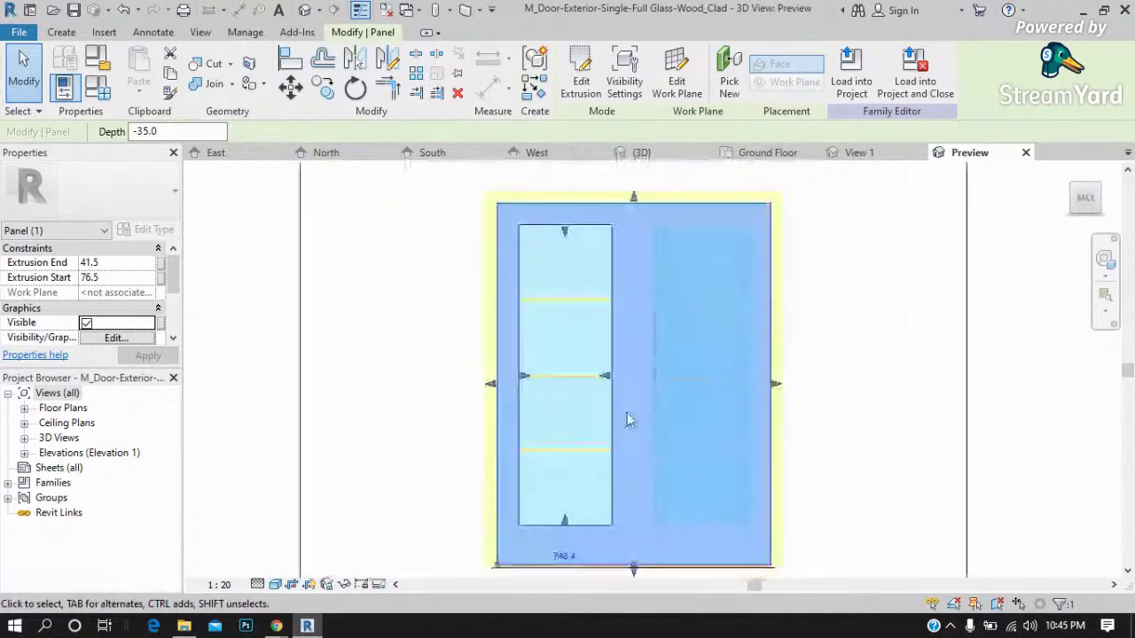
pyautogui.press('Escape')
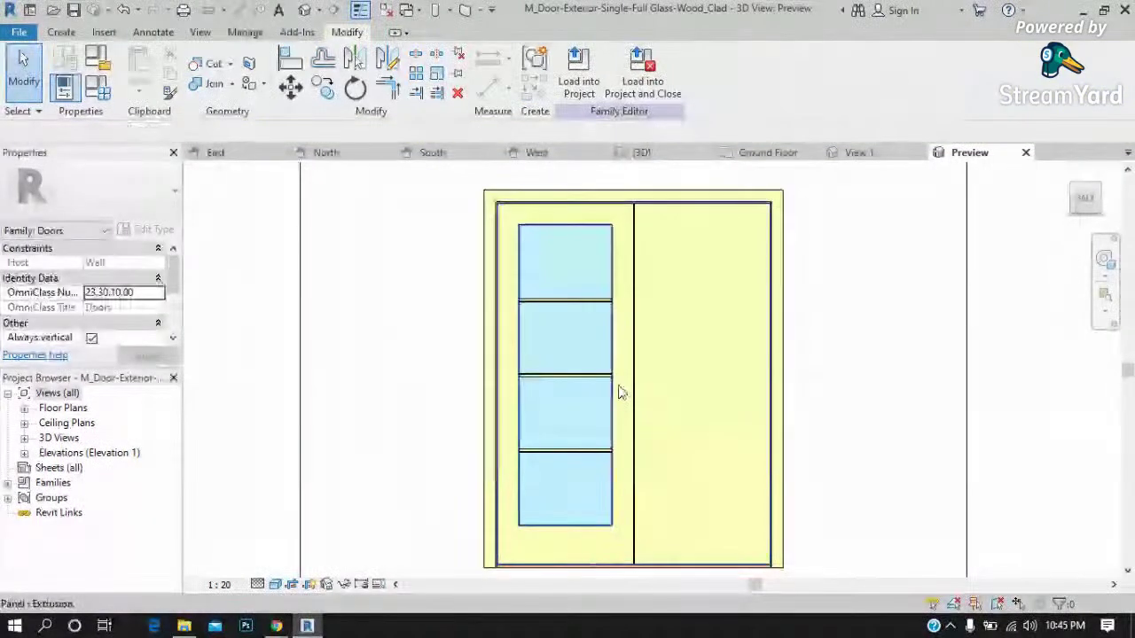
pyautogui.click(660, 401)
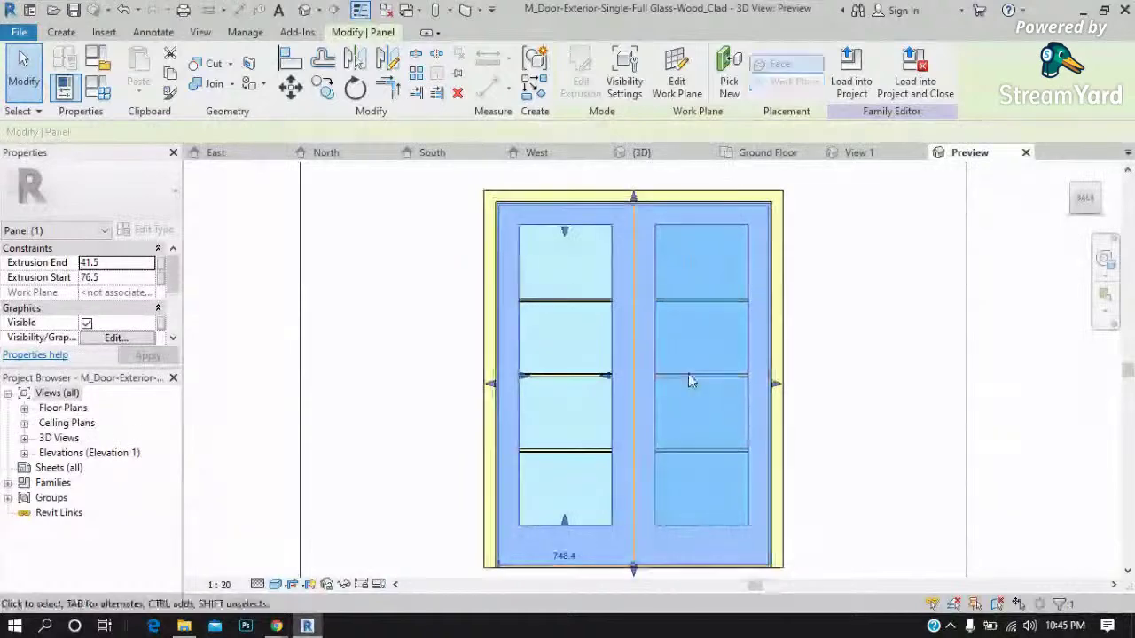
pyautogui.scroll(2, 745, 350)
pyautogui.scroll(2, 779, 374)
pyautogui.scroll(2, 798, 434)
pyautogui.scroll(1, 780, 416)
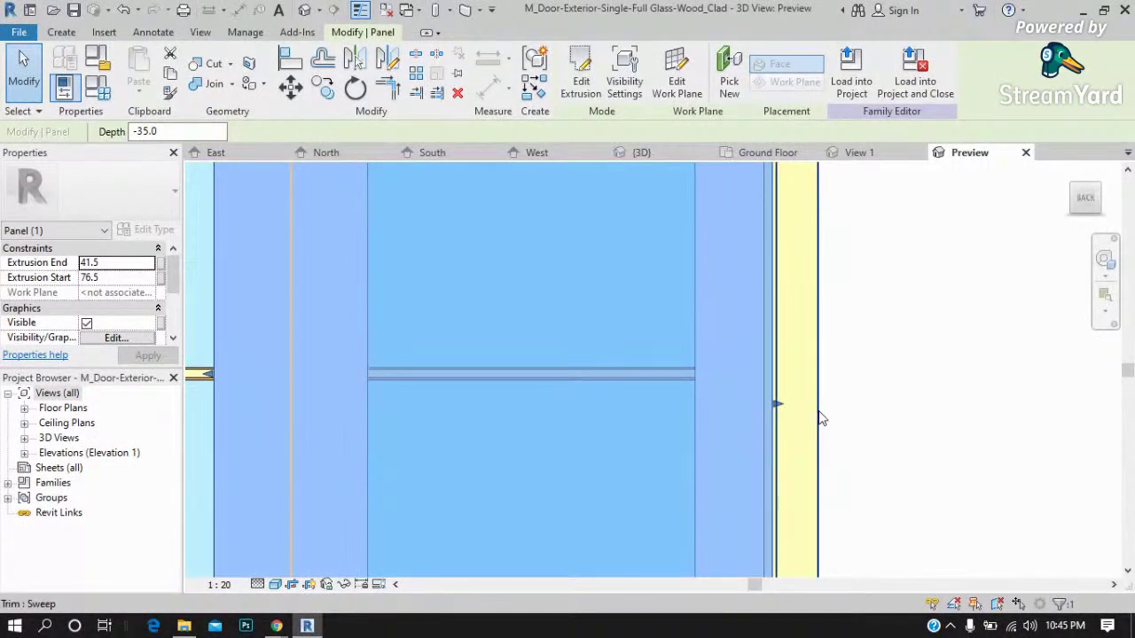
# Select the door's trim sweep, check its work plane without changes, and start editing the sweep.
pyautogui.click(817, 417)
pyautogui.scroll(-2, 780, 417)
pyautogui.scroll(-2, 736, 390)
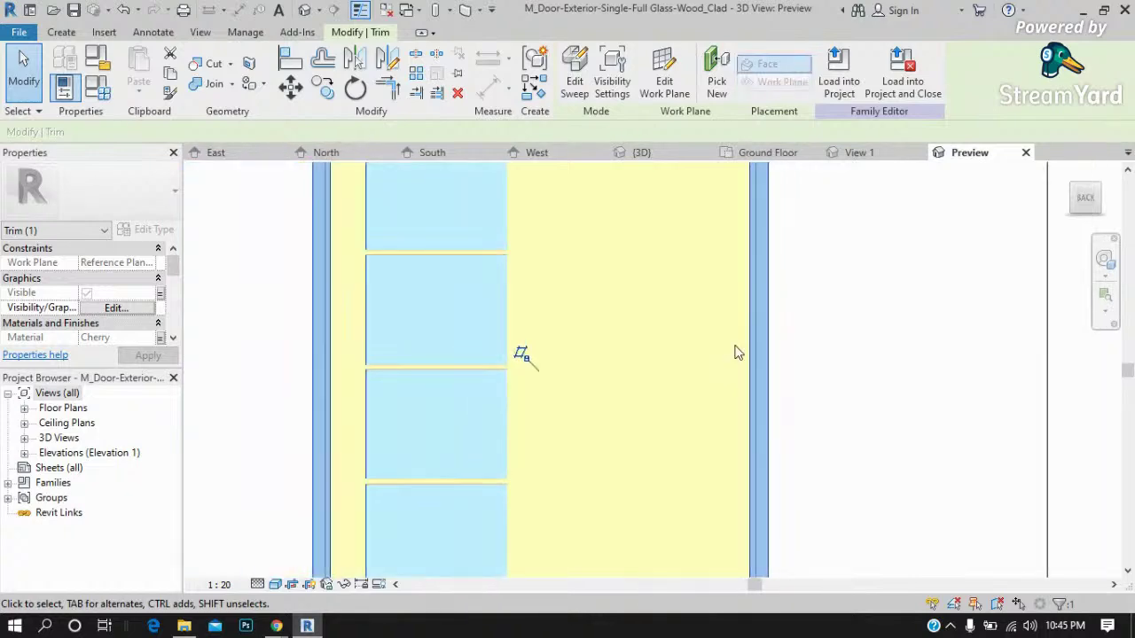
pyautogui.click(664, 96)
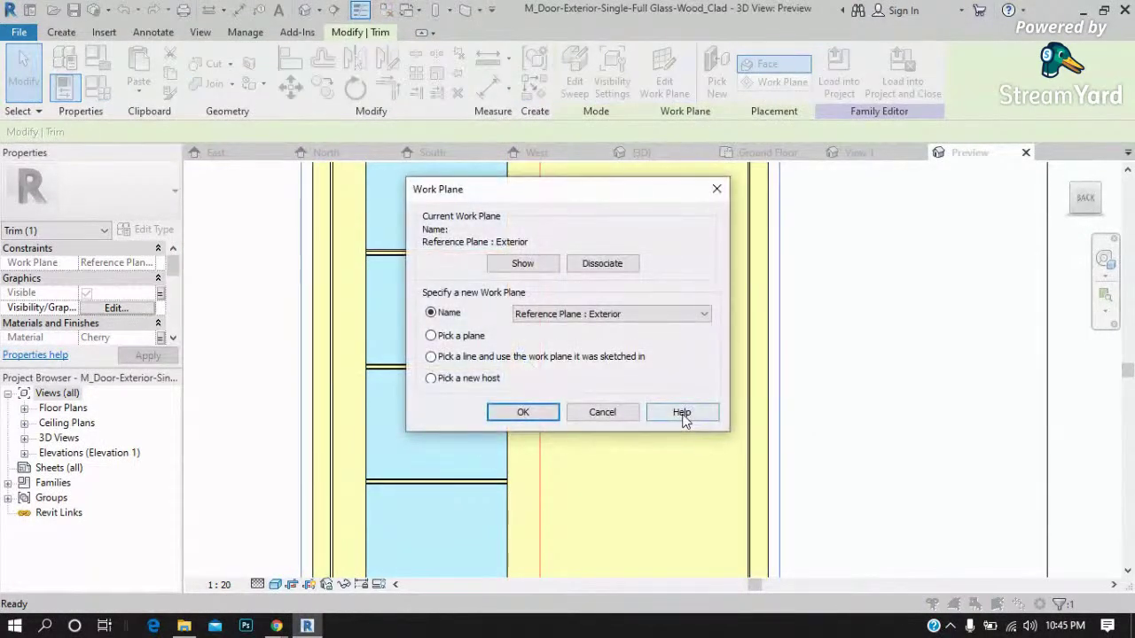
pyautogui.click(602, 412)
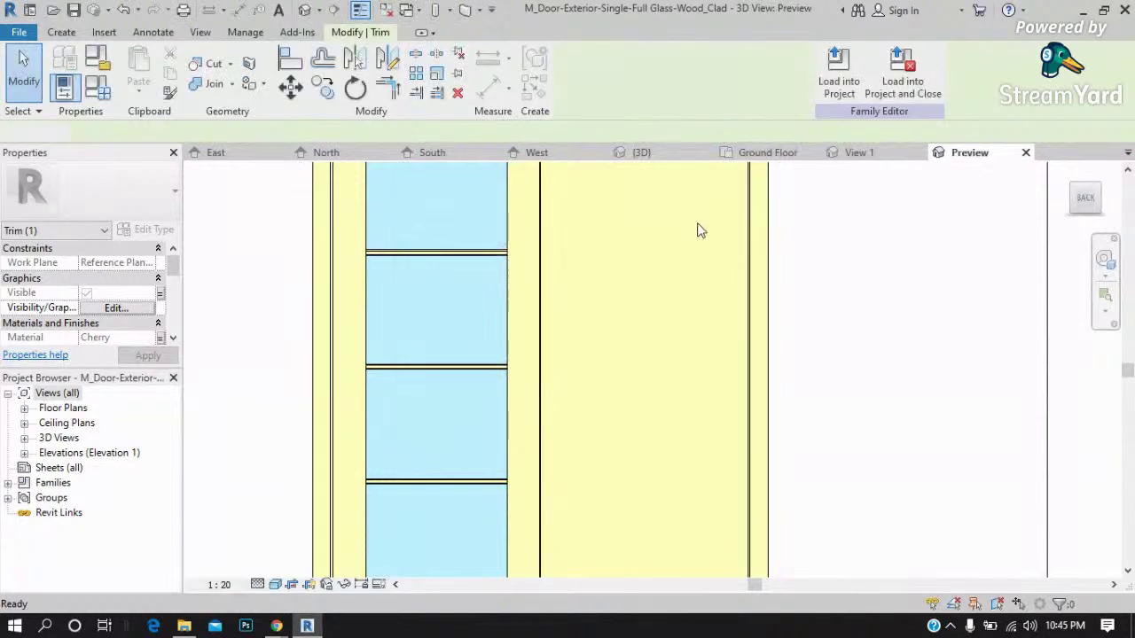
pyautogui.scroll(-4, 690, 307)
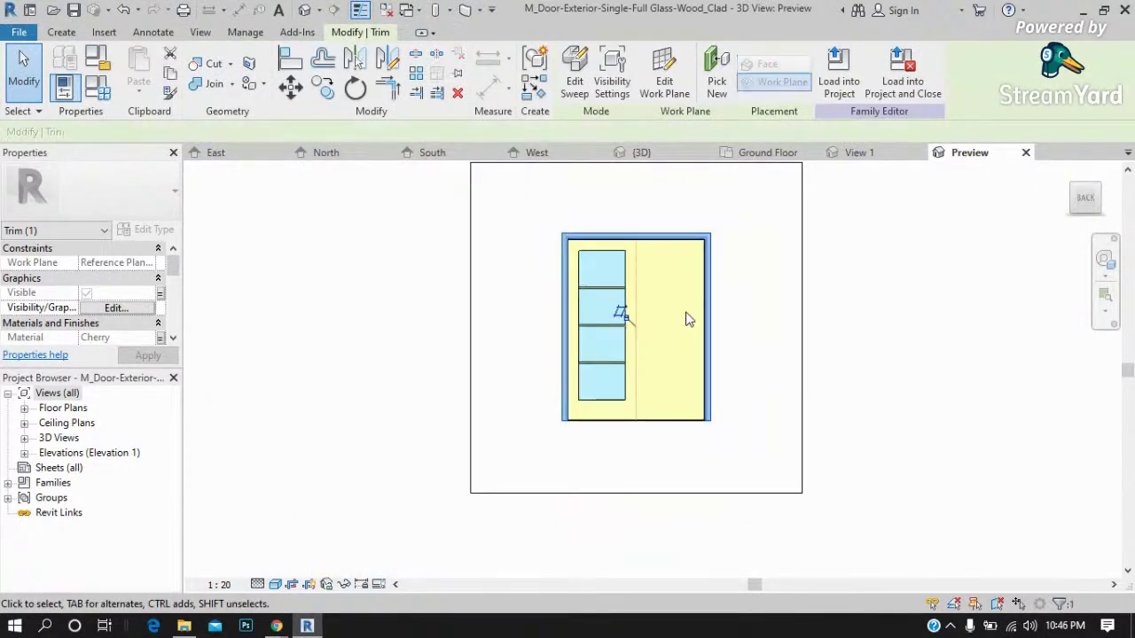
pyautogui.click(584, 96)
pyautogui.scroll(2, 722, 394)
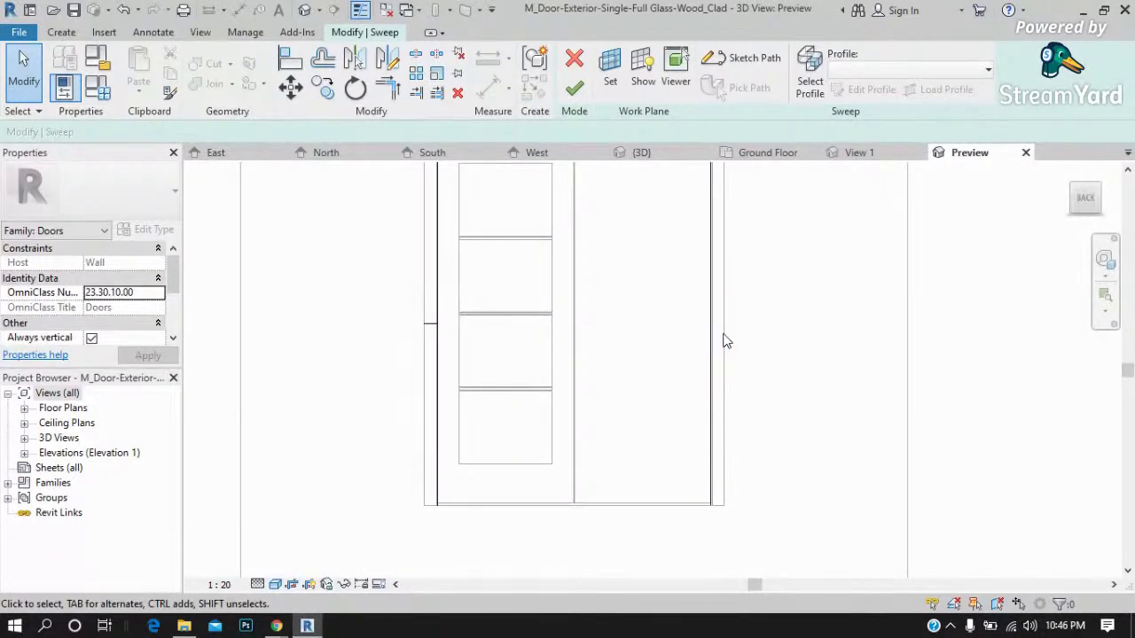
pyautogui.click(1026, 156)
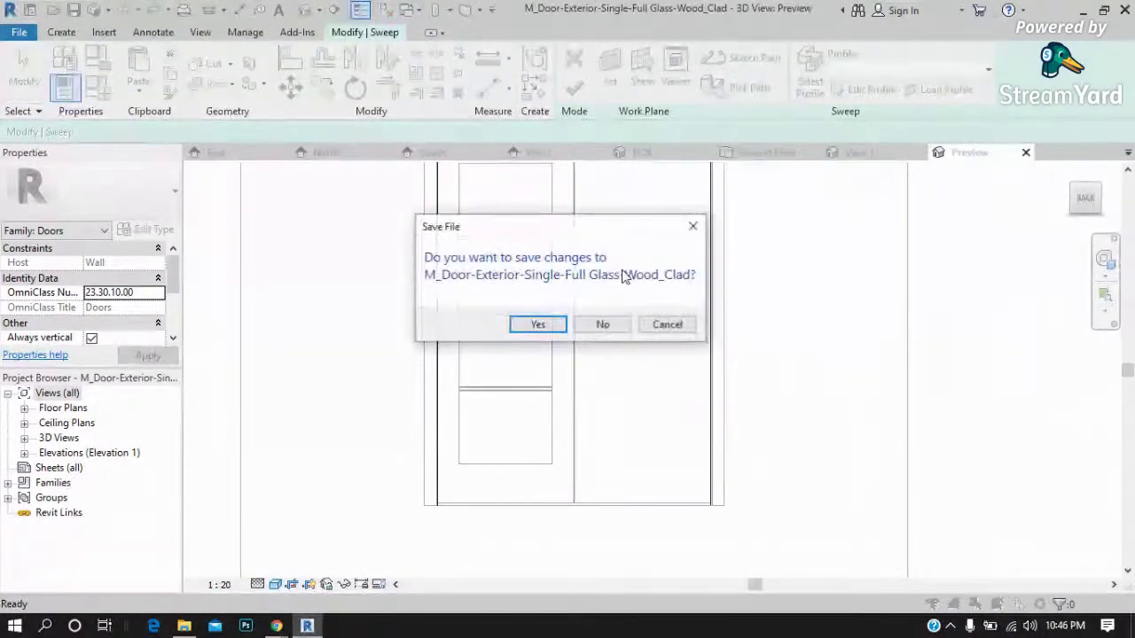
pyautogui.click(617, 329)
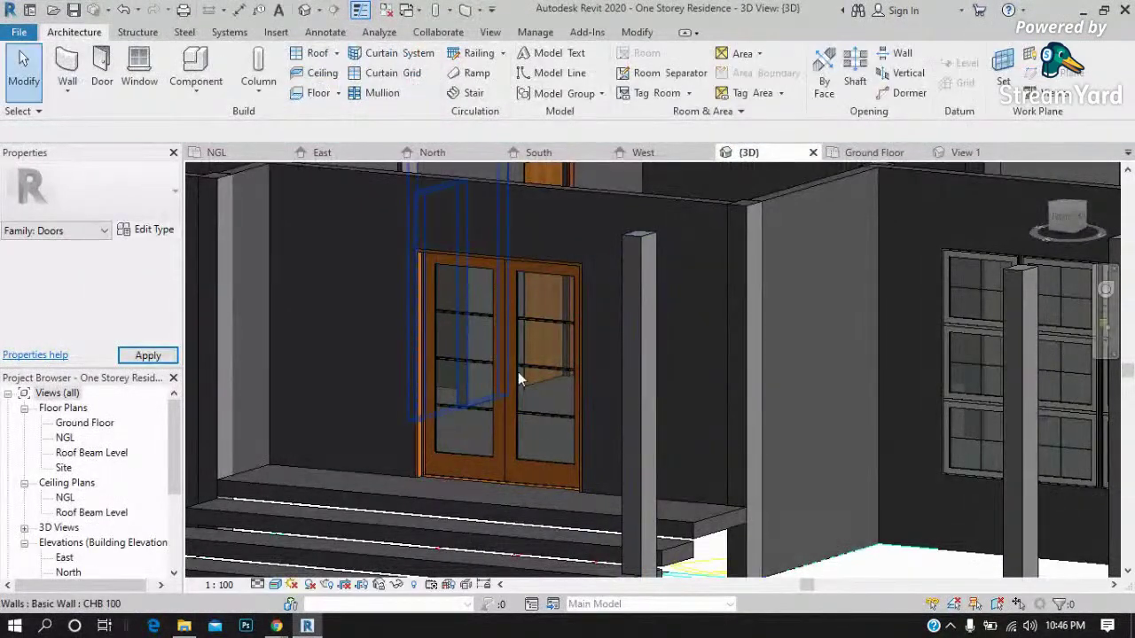
pyautogui.scroll(-2, 514, 381)
pyautogui.scroll(3, 457, 401)
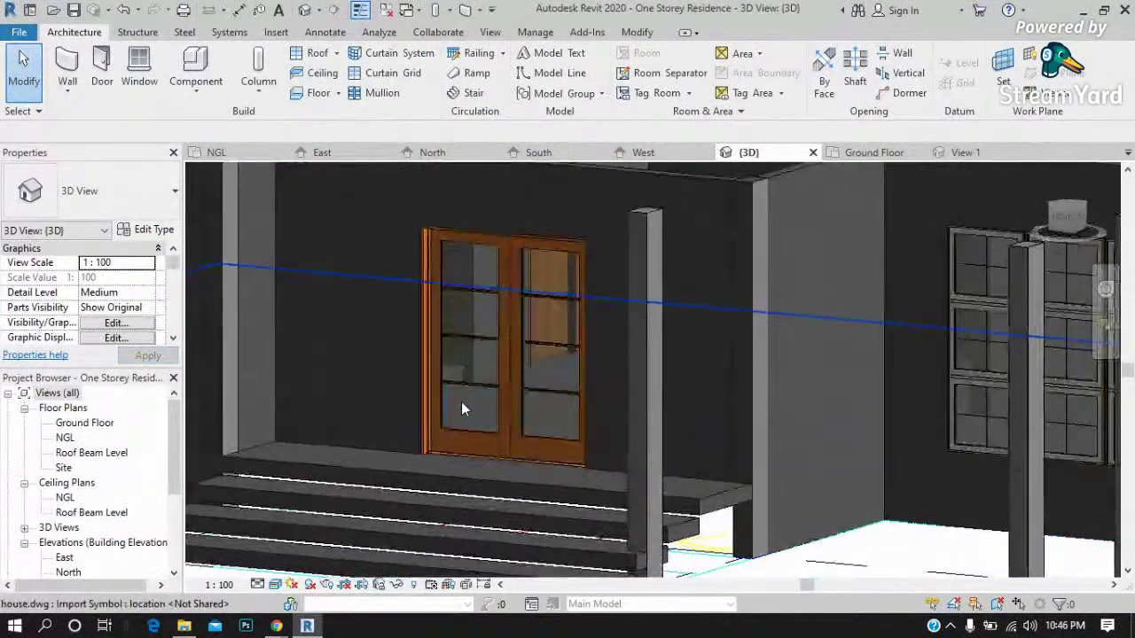
pyautogui.click(148, 230)
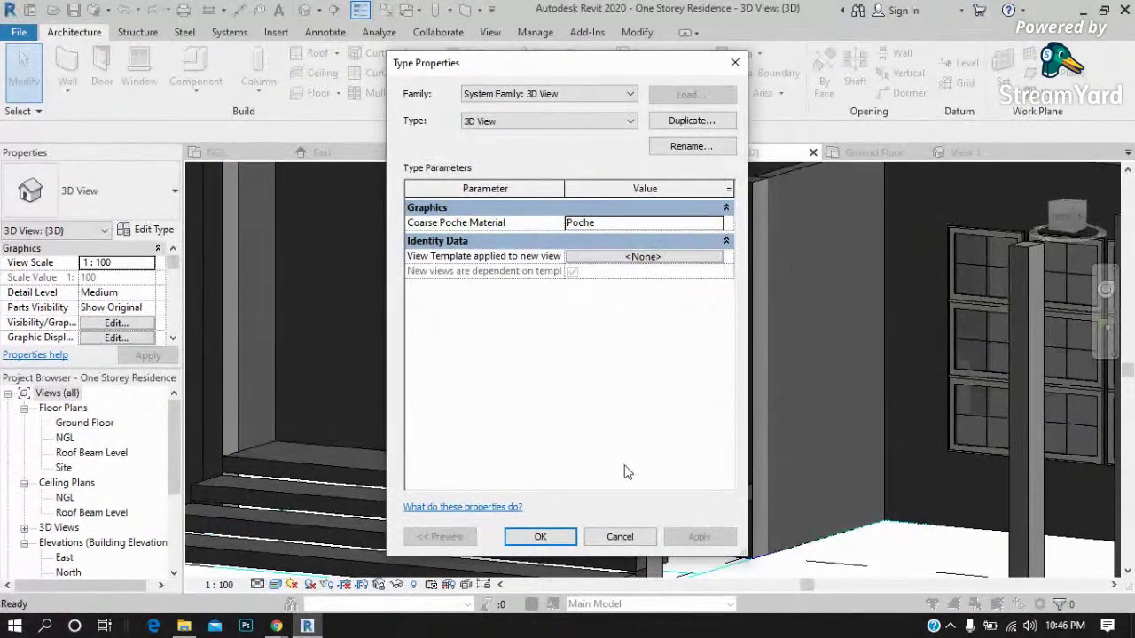
pyautogui.click(621, 540)
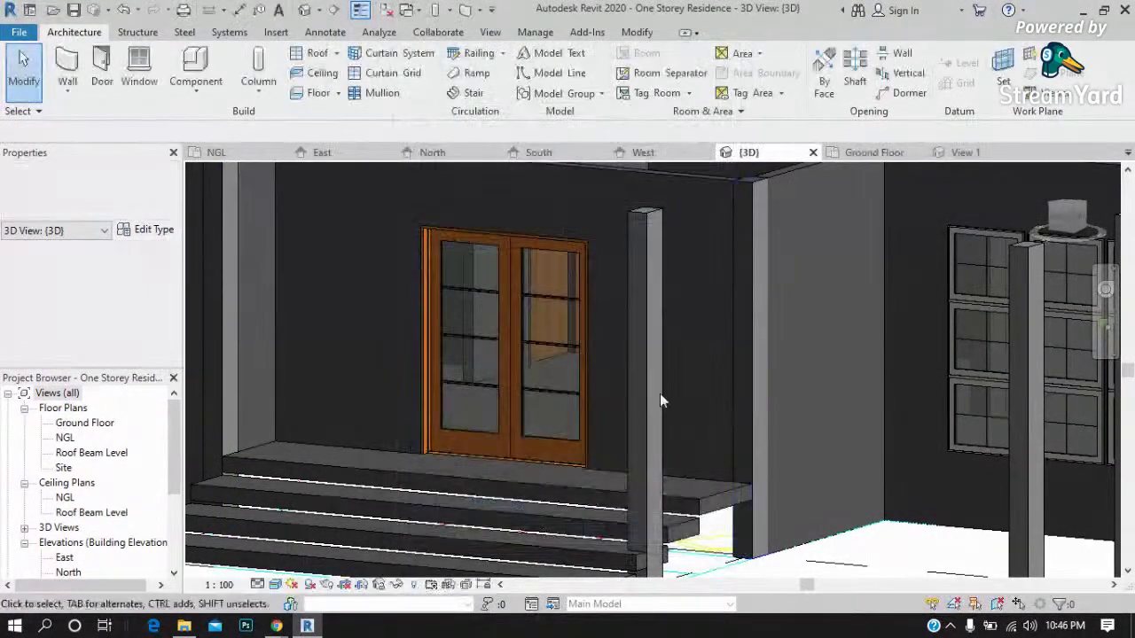
pyautogui.click(578, 364)
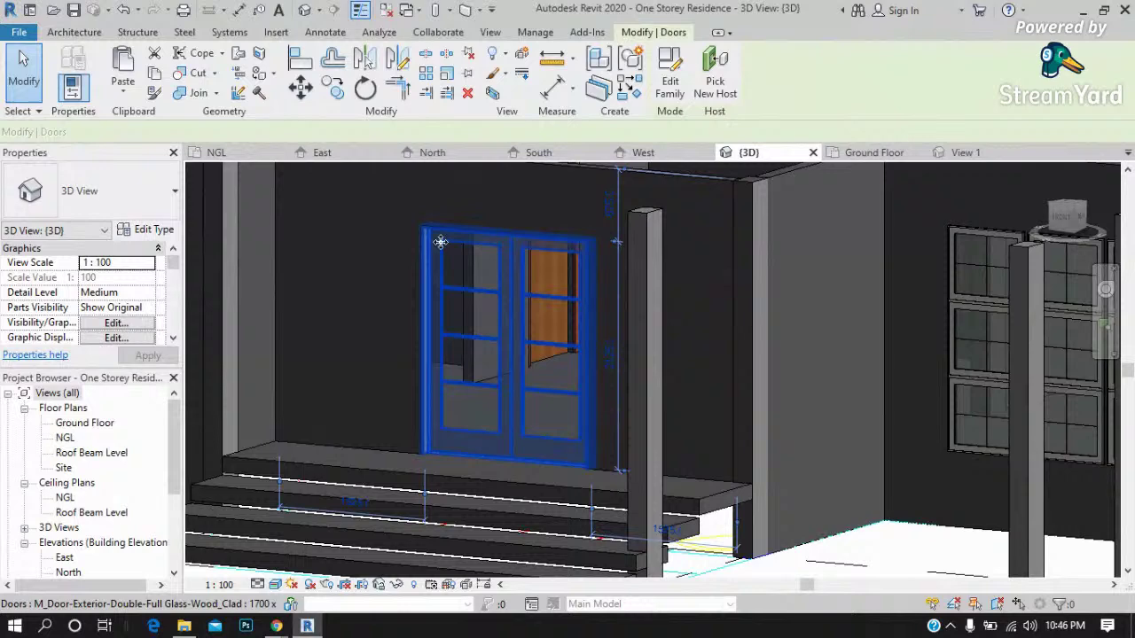
pyautogui.click(148, 230)
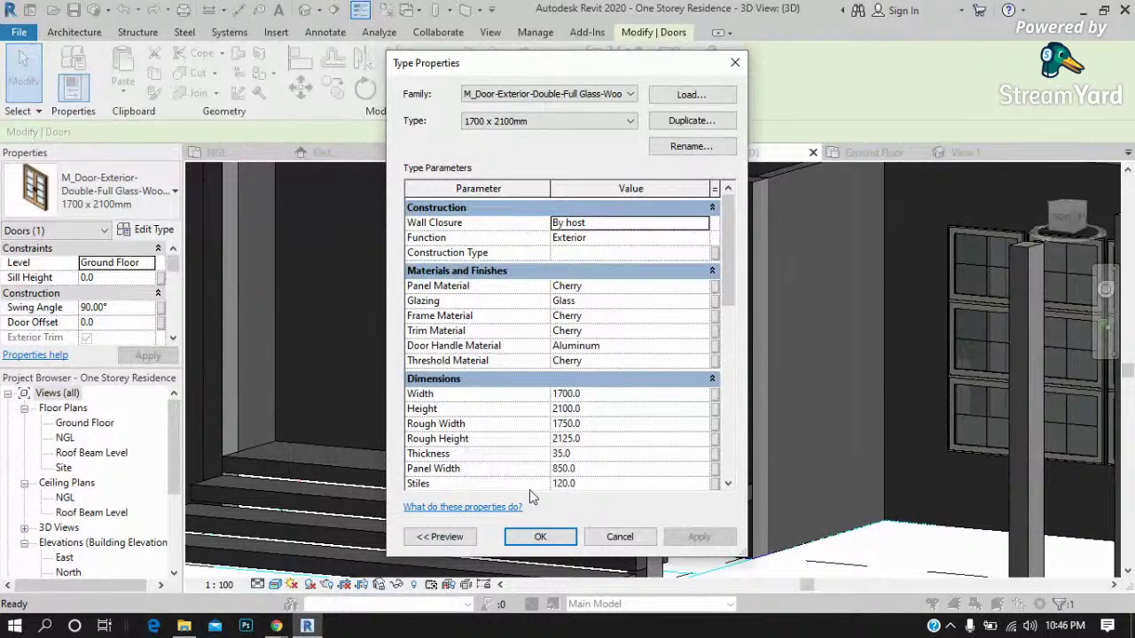
pyautogui.click(728, 484)
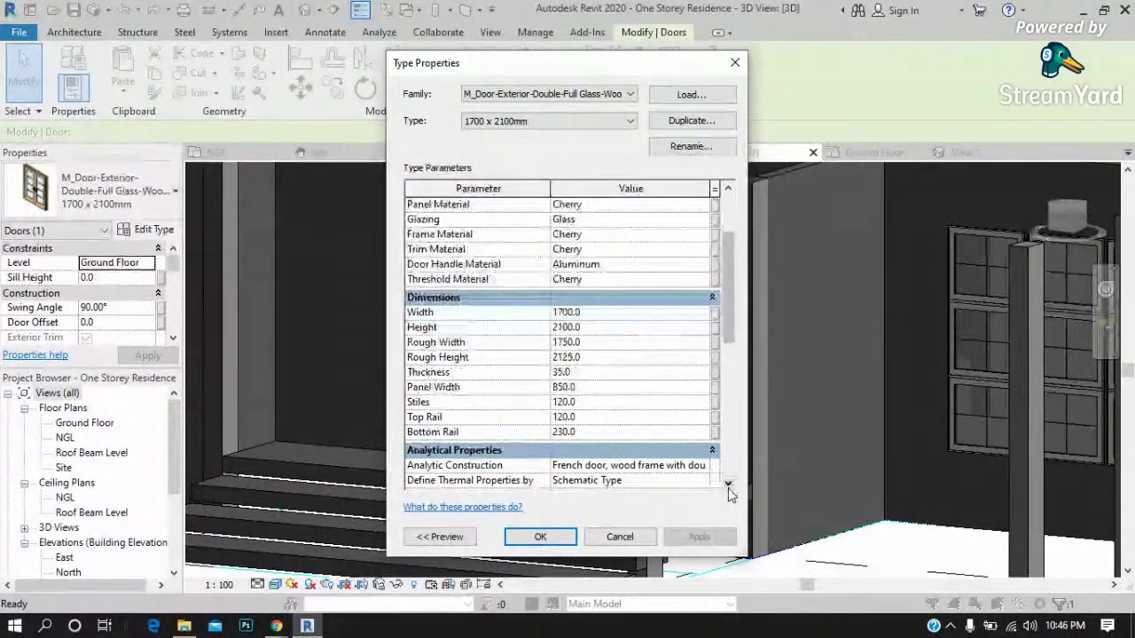
pyautogui.click(728, 484)
pyautogui.click(728, 484)
pyautogui.click(728, 484)
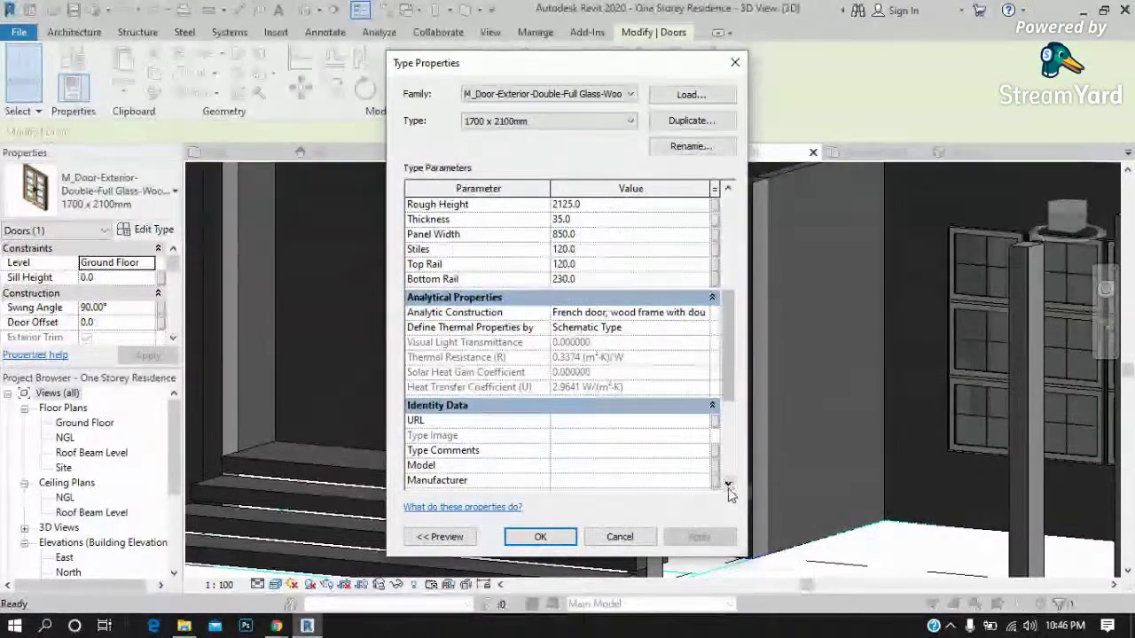
pyautogui.click(728, 485)
pyautogui.click(727, 485)
pyautogui.click(728, 485)
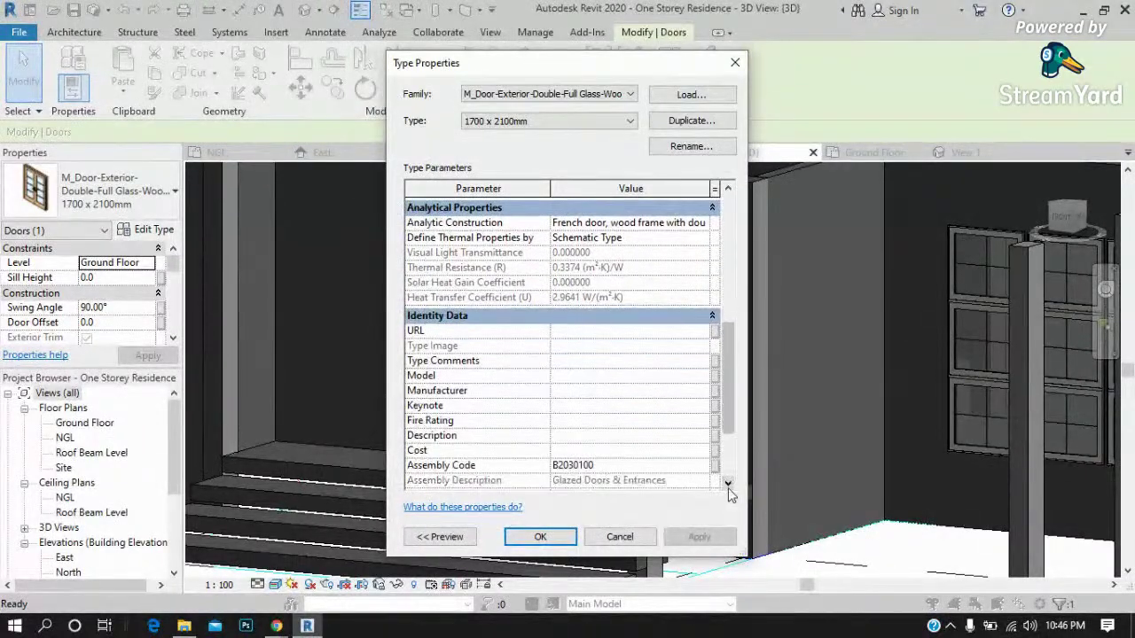
pyautogui.click(728, 485)
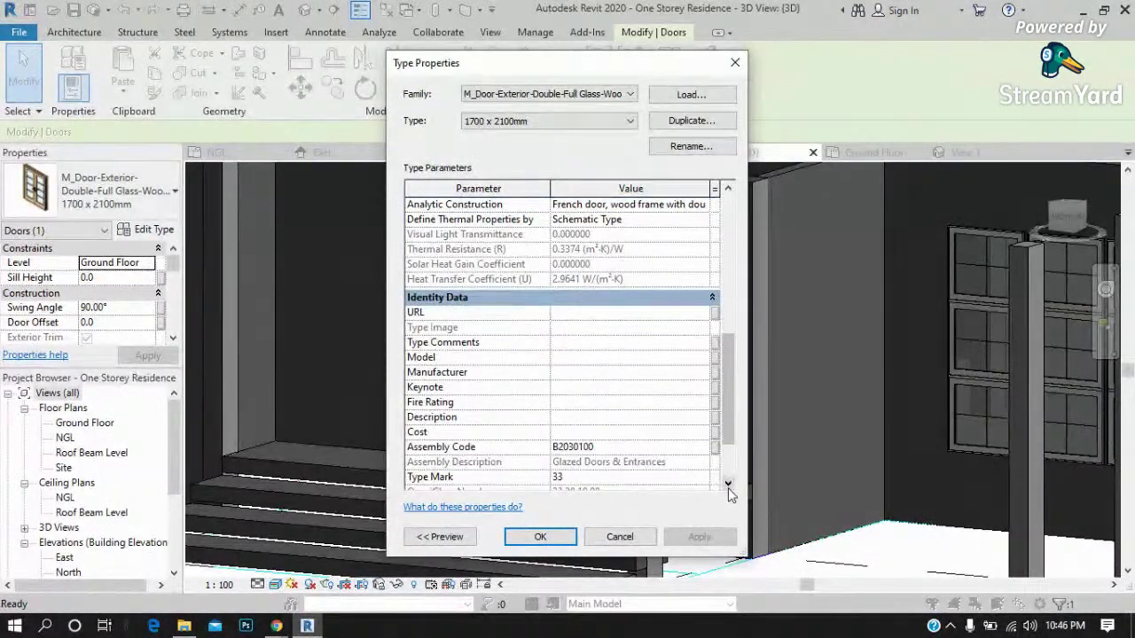
pyautogui.click(728, 485)
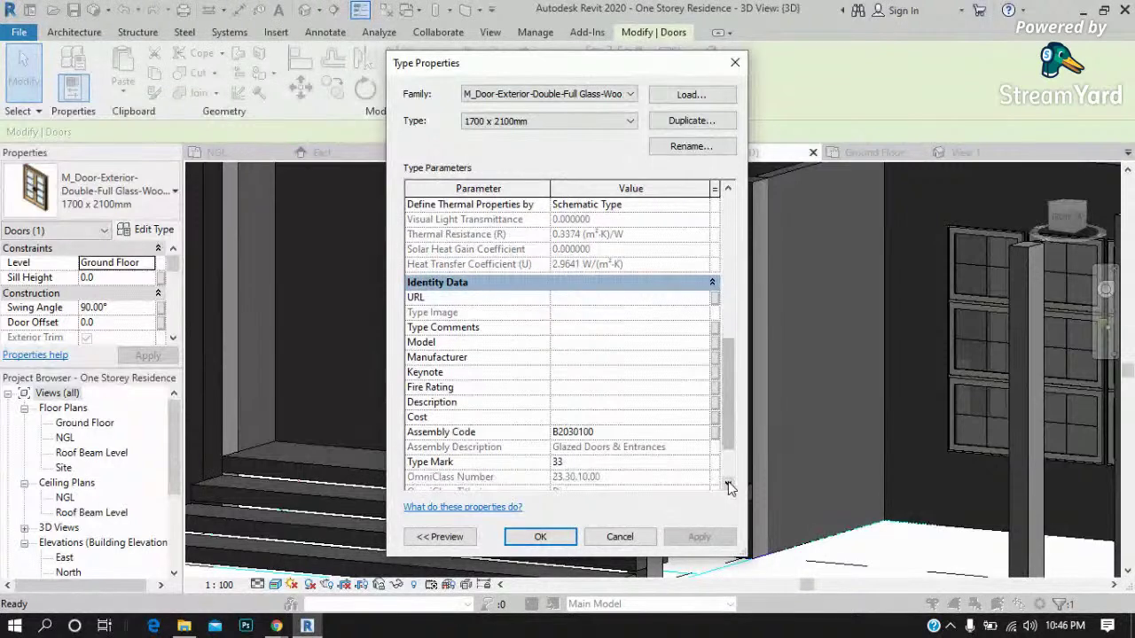
pyautogui.click(728, 485)
pyautogui.click(727, 485)
pyautogui.click(728, 485)
pyautogui.click(728, 485)
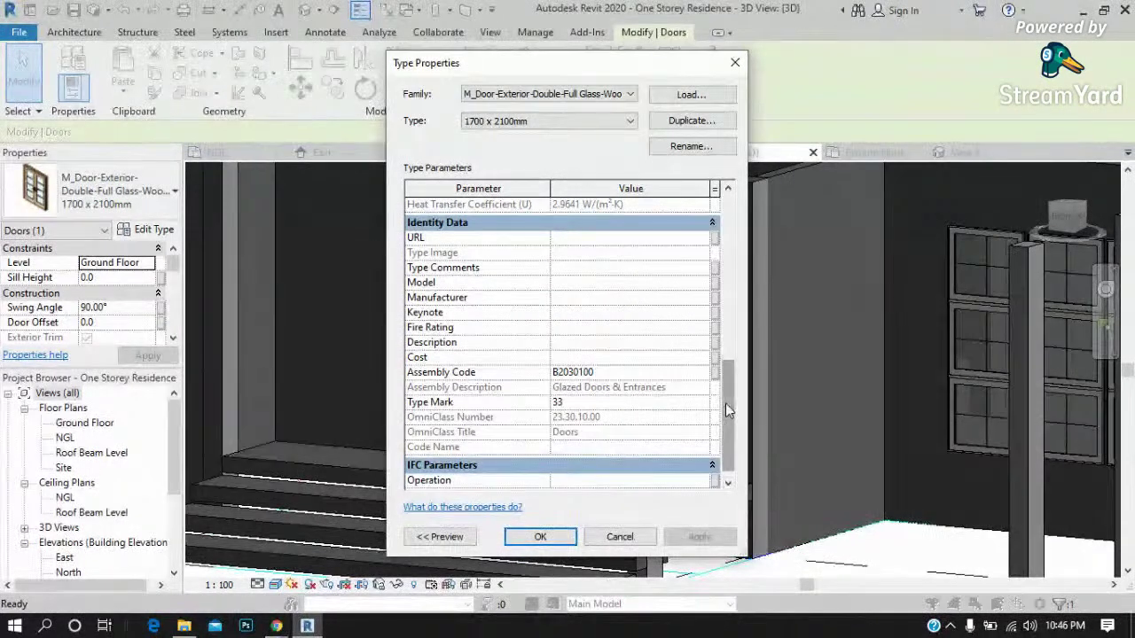
pyautogui.moveTo(725, 404); pyautogui.dragTo(738, 302)
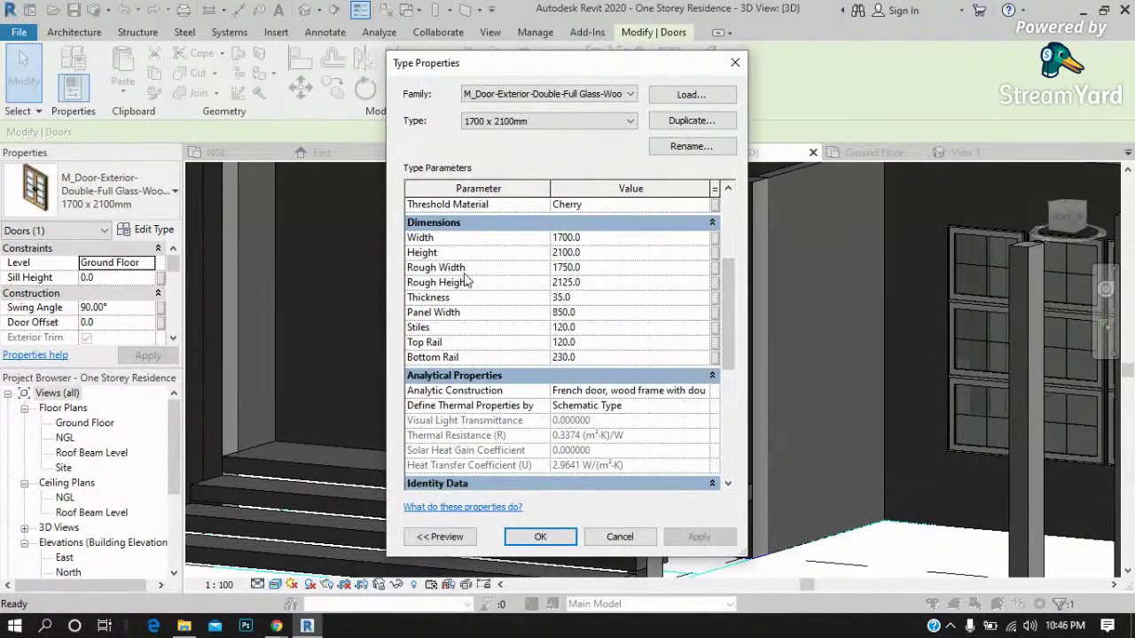
pyautogui.moveTo(726, 268); pyautogui.dragTo(731, 216)
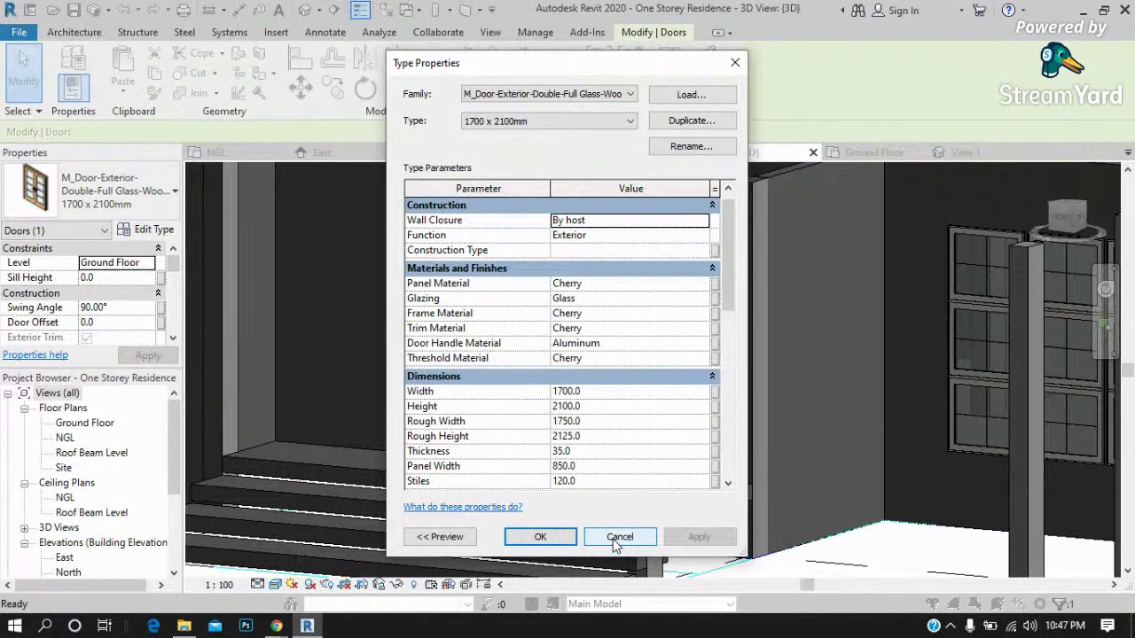
pyautogui.click(540, 537)
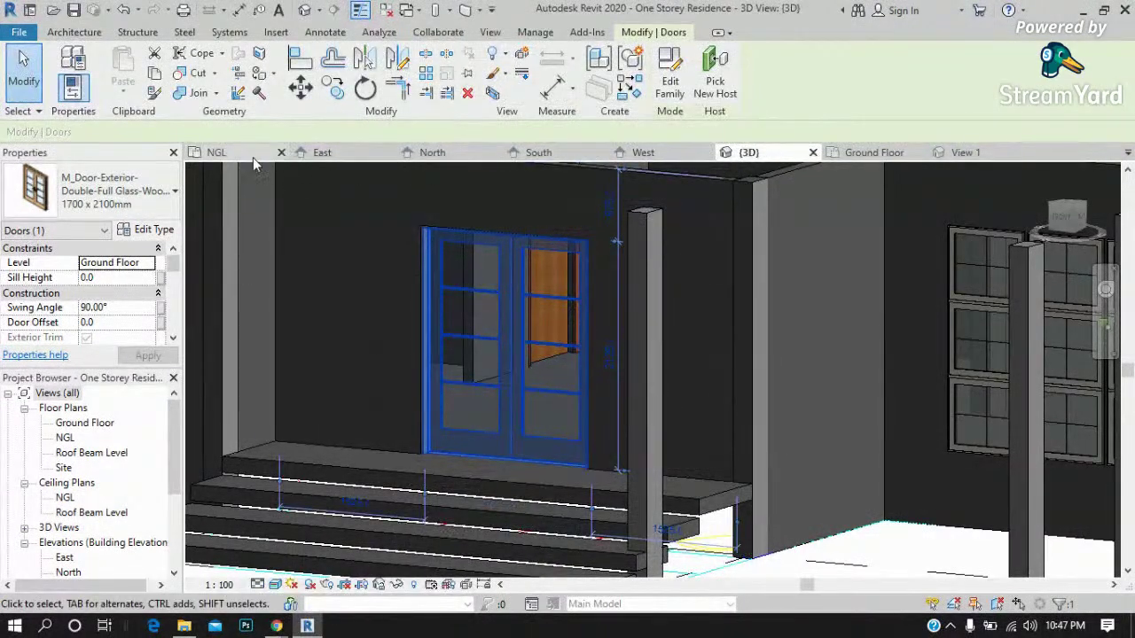
# Switch to the Ground Floor plan and select the double glass door.
pyautogui.click(853, 153)
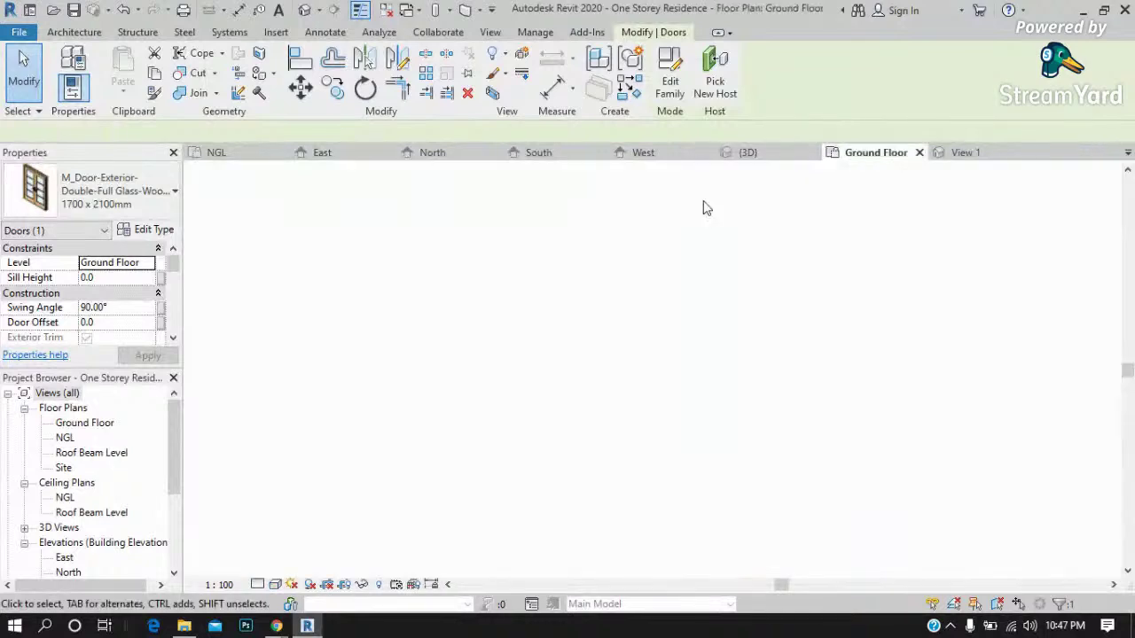
pyautogui.scroll(2, 722, 310)
pyautogui.click(722, 317)
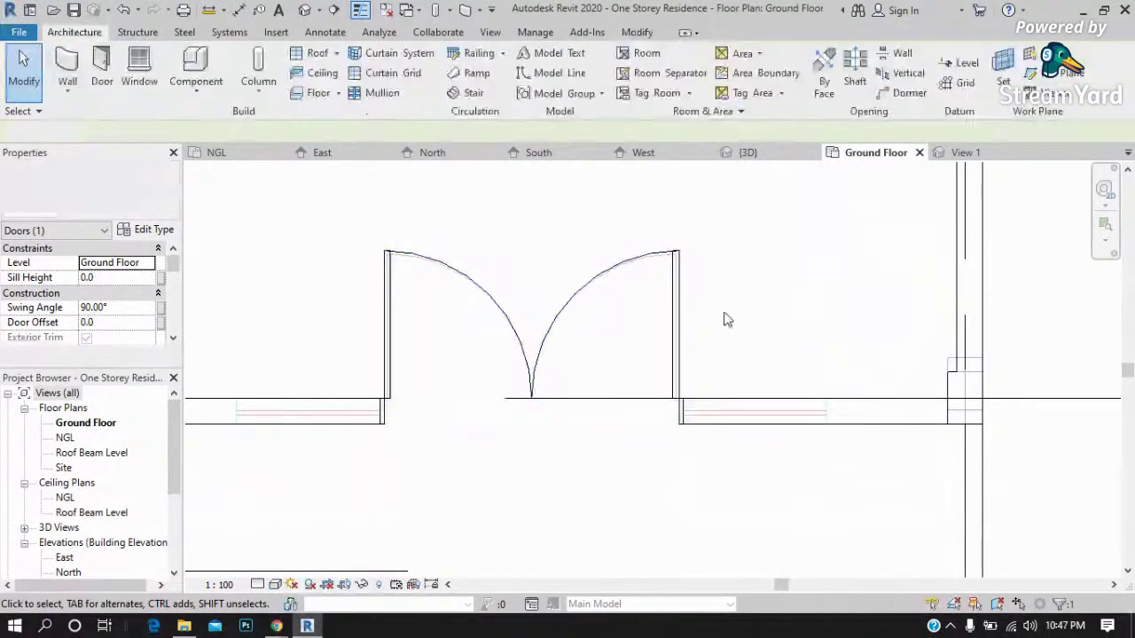
pyautogui.click(682, 337)
pyautogui.scroll(2, 417, 347)
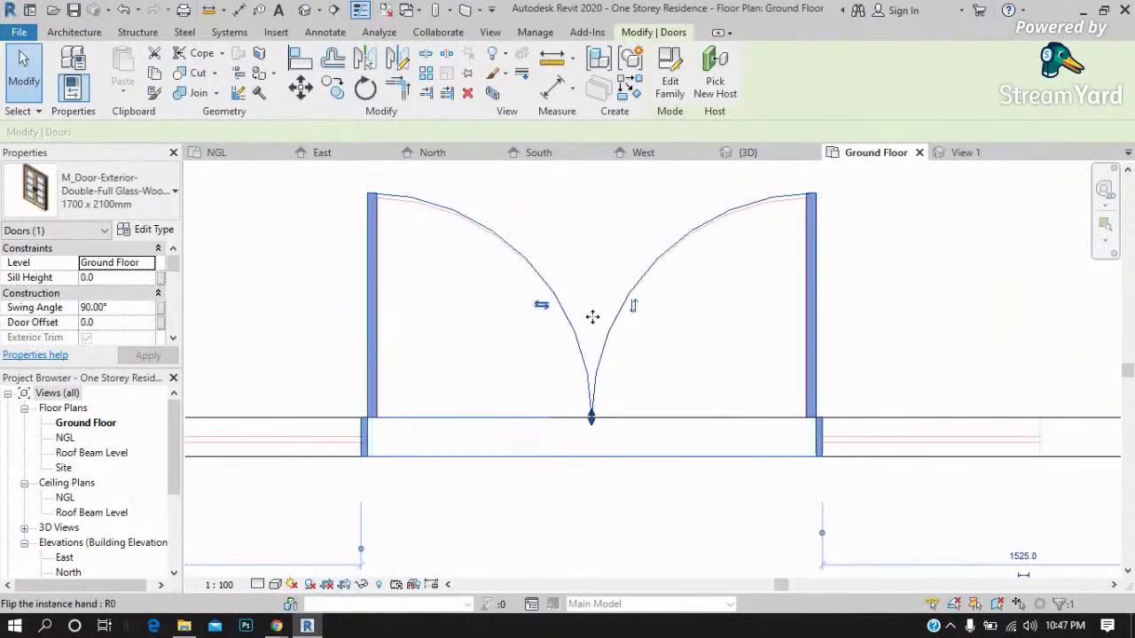
# In the 3D view, adjust the double door's swing angle.
pyautogui.click(745, 154)
pyautogui.scroll(1, 382, 434)
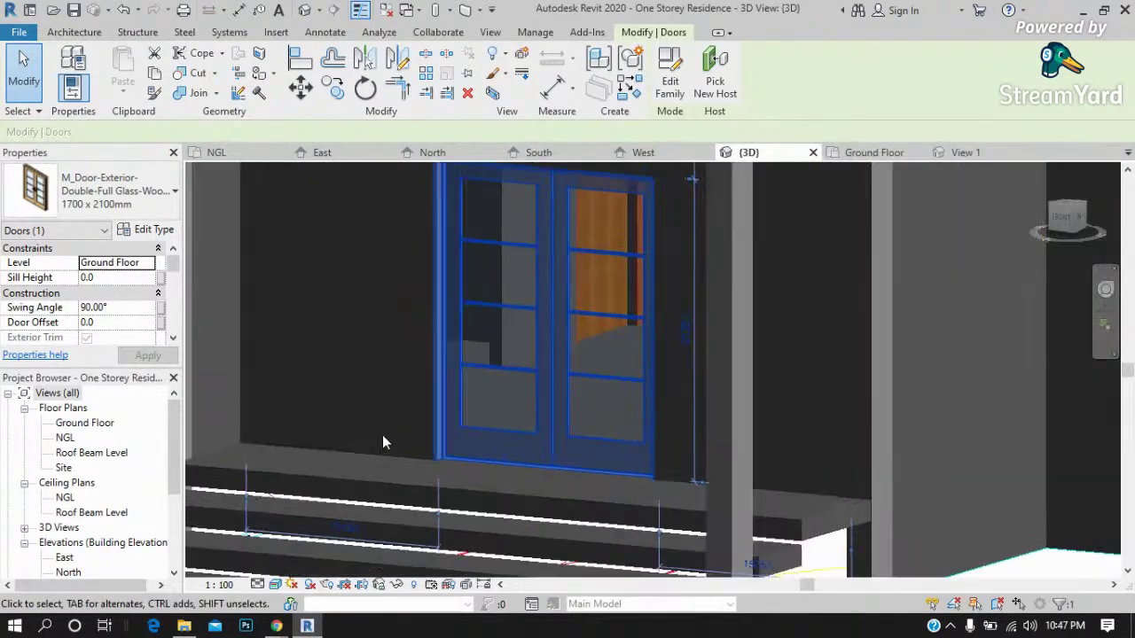
pyautogui.scroll(2, 383, 435)
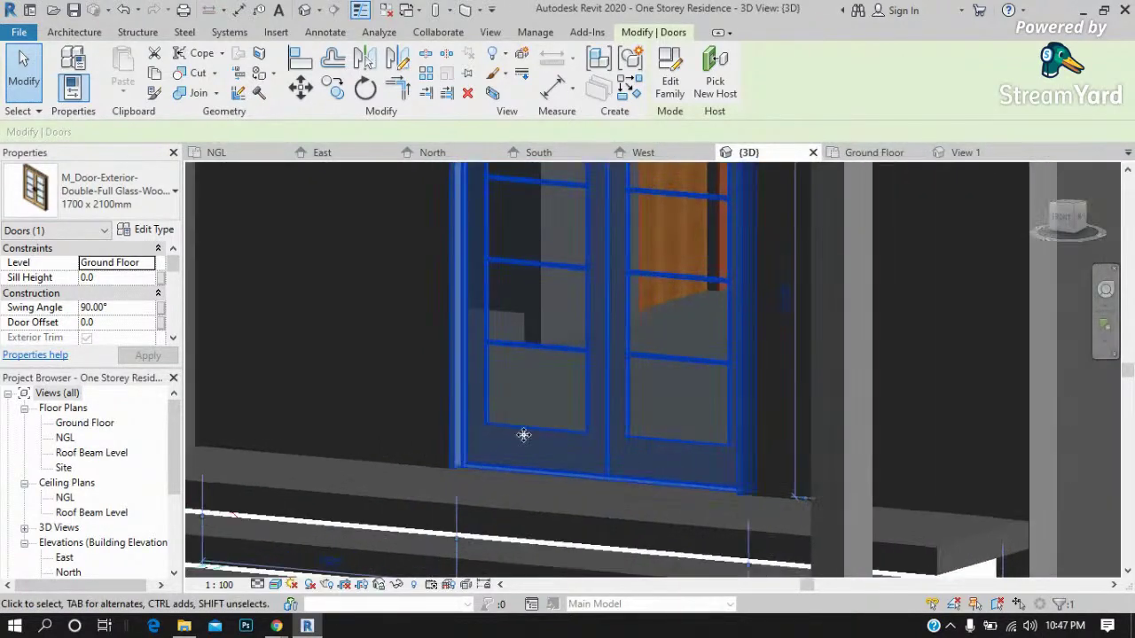
pyautogui.click(125, 307)
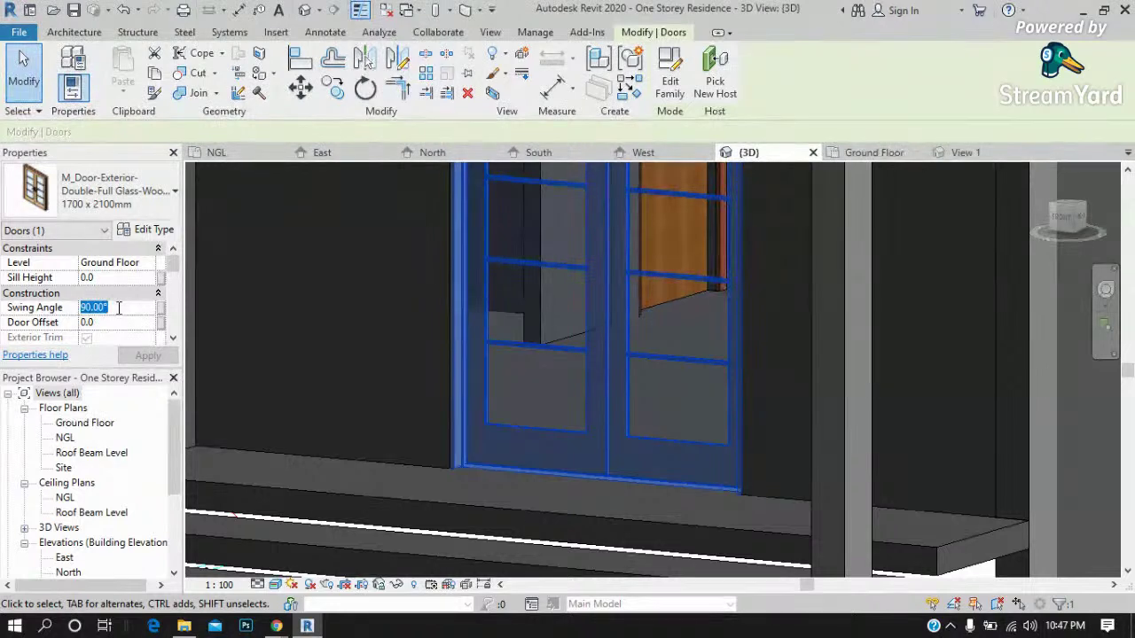
pyautogui.click(173, 341)
pyautogui.click(173, 340)
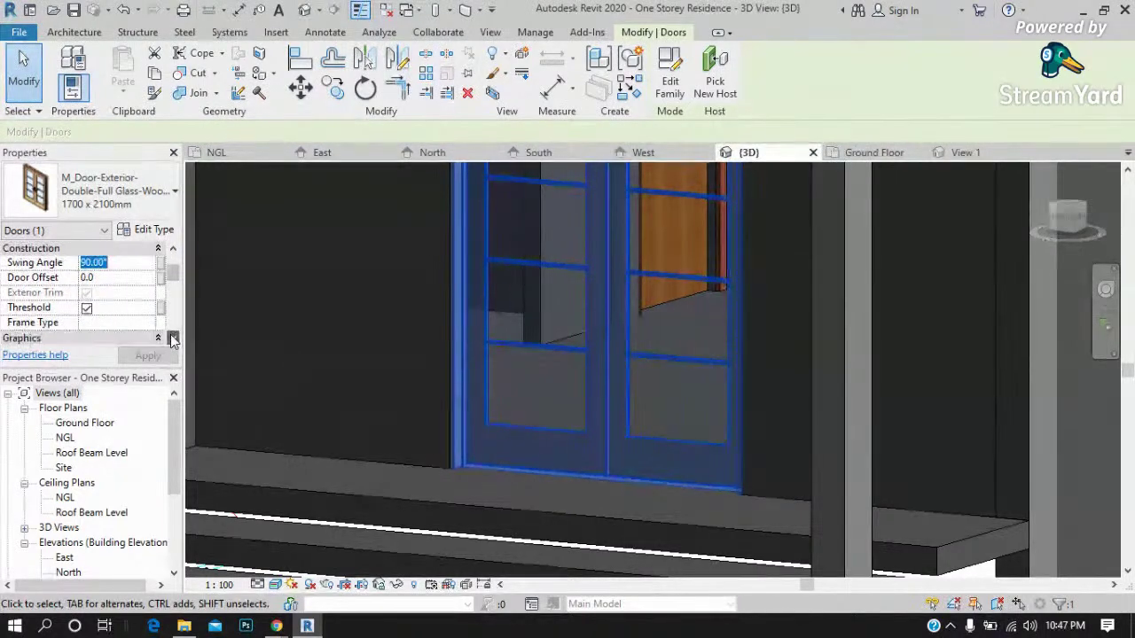
pyautogui.click(173, 341)
pyautogui.click(173, 341)
pyautogui.click(173, 340)
pyautogui.click(173, 340)
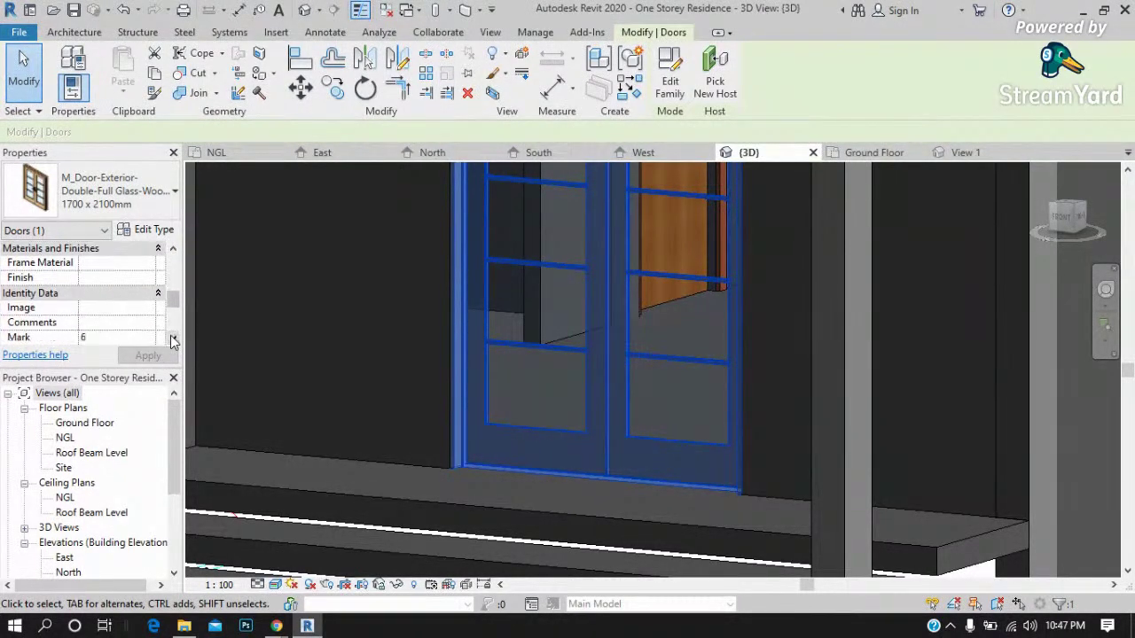
pyautogui.click(173, 340)
pyautogui.click(173, 340)
pyautogui.click(173, 341)
pyautogui.click(172, 341)
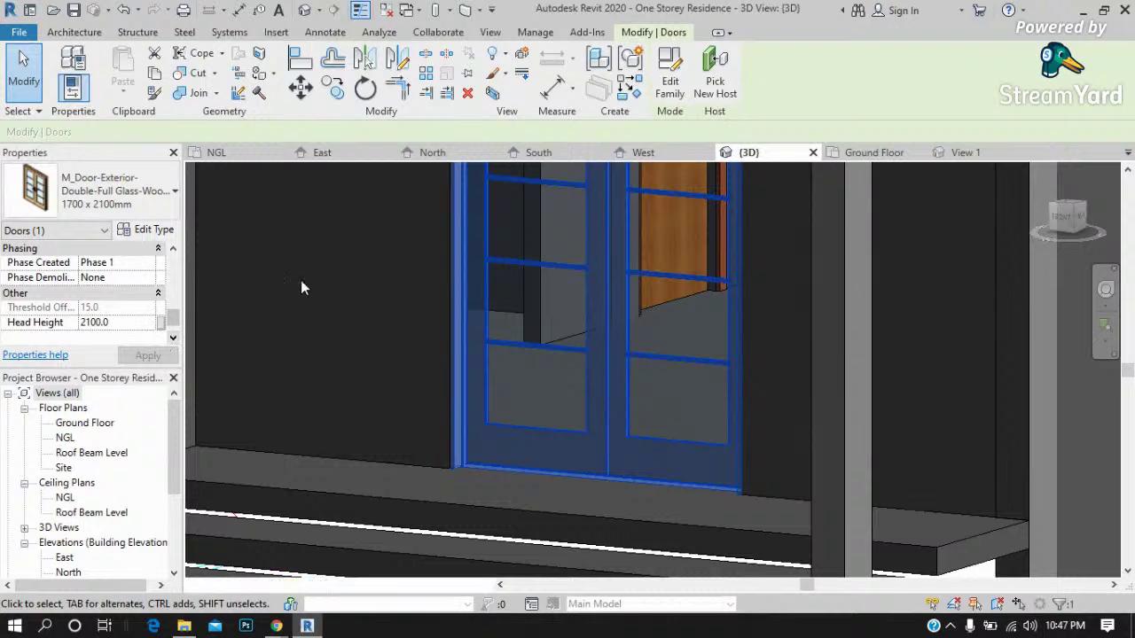
# Return to the Ground Floor plan and select the wall holding the door.
pyautogui.click(873, 152)
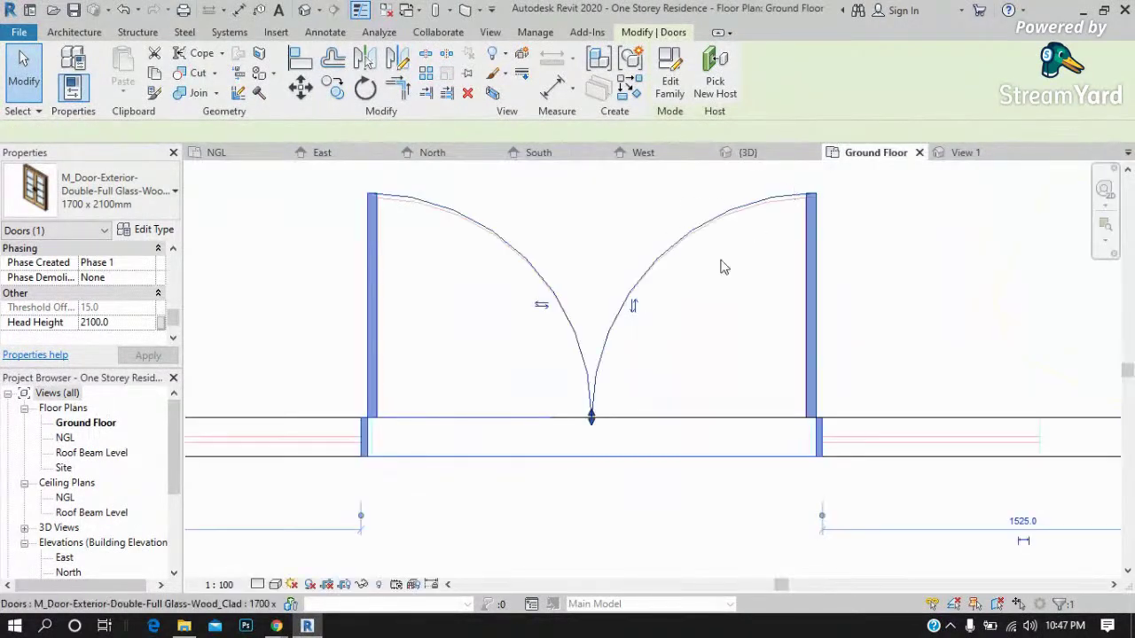
pyautogui.scroll(-2, 443, 336)
pyautogui.scroll(-2, 497, 376)
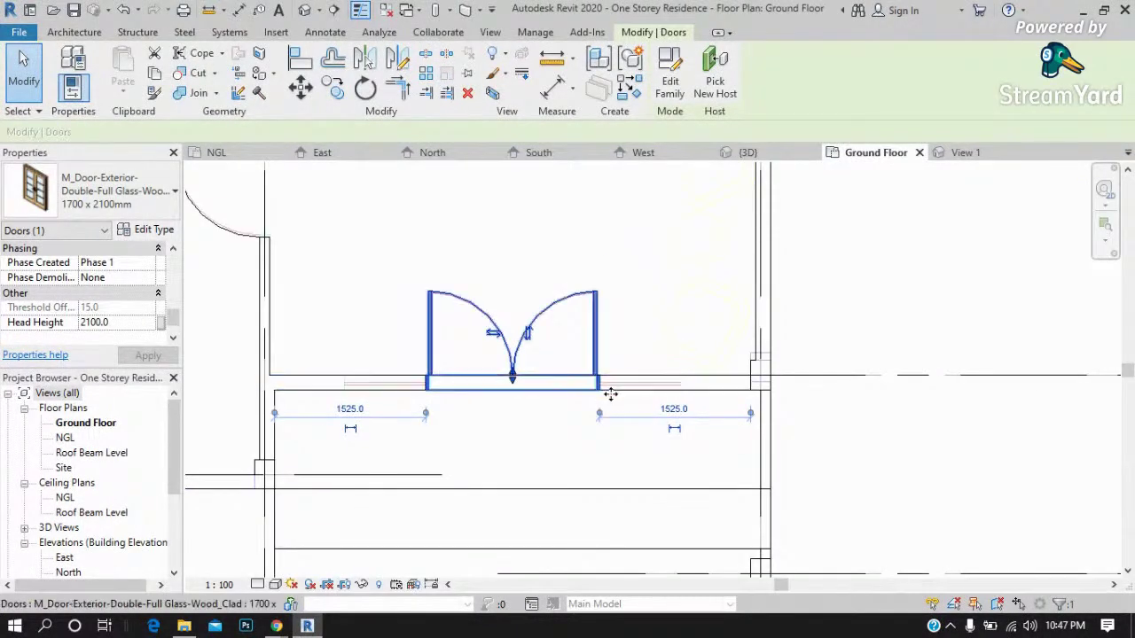
pyautogui.scroll(2, 609, 390)
pyautogui.click(660, 345)
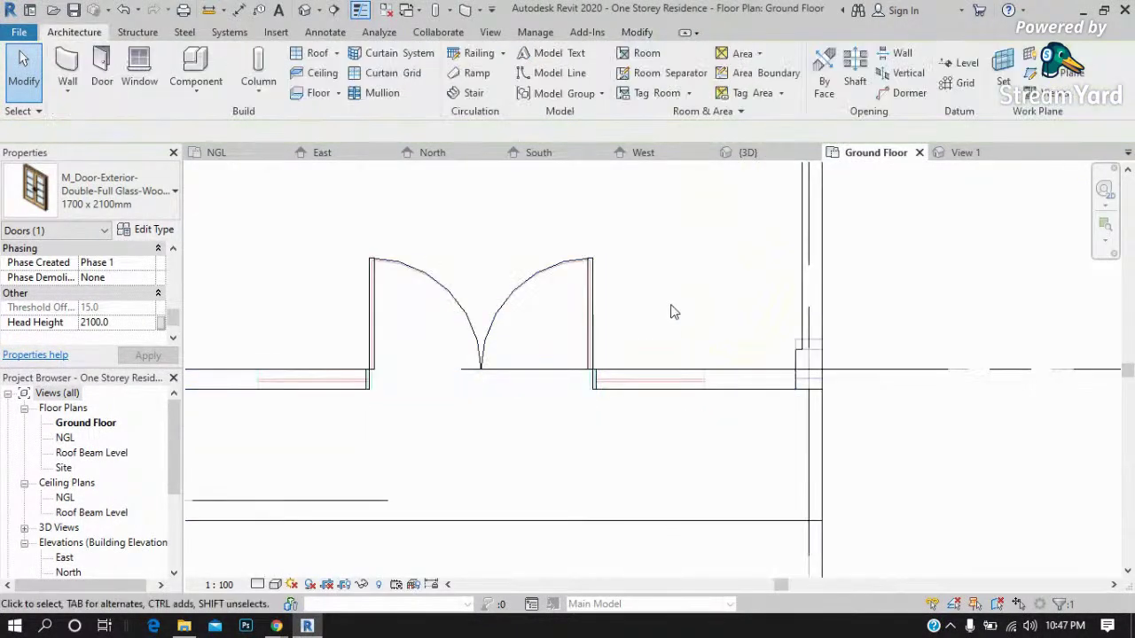
pyautogui.click(317, 406)
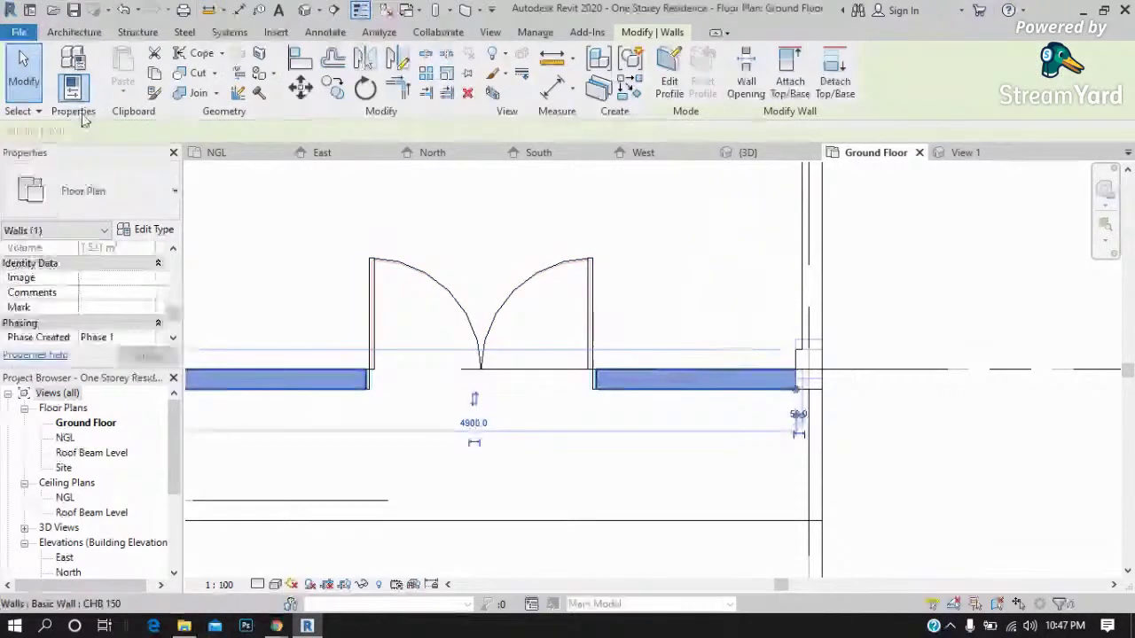
pyautogui.click(80, 33)
# Place a W1 window in the wall left of the entrance door.
pyautogui.click(139, 74)
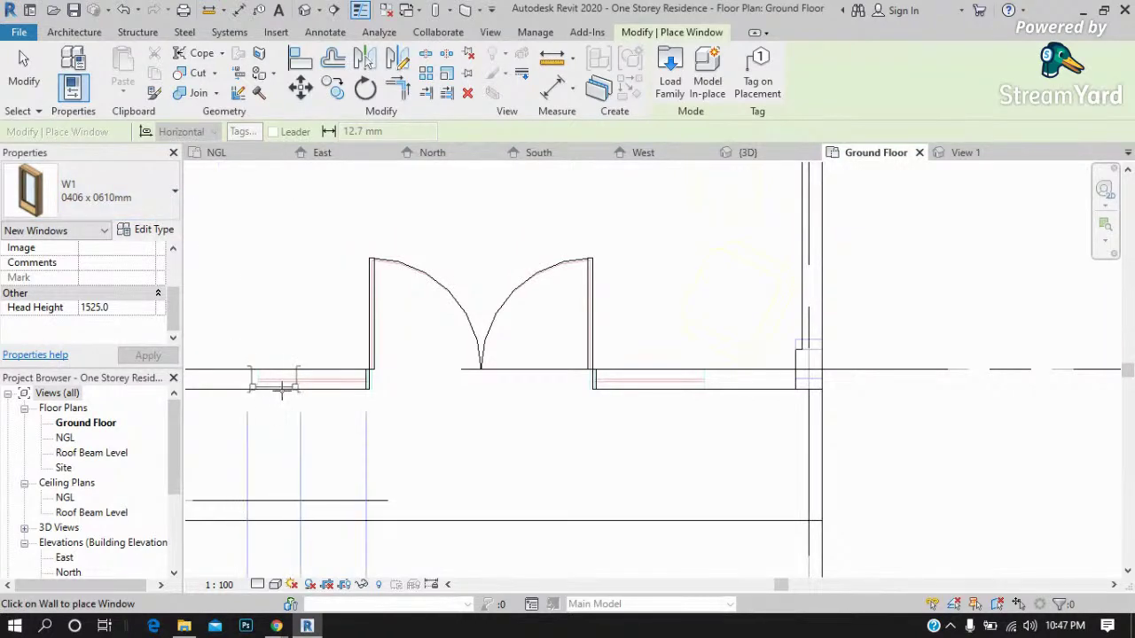
pyautogui.scroll(1, 306, 390)
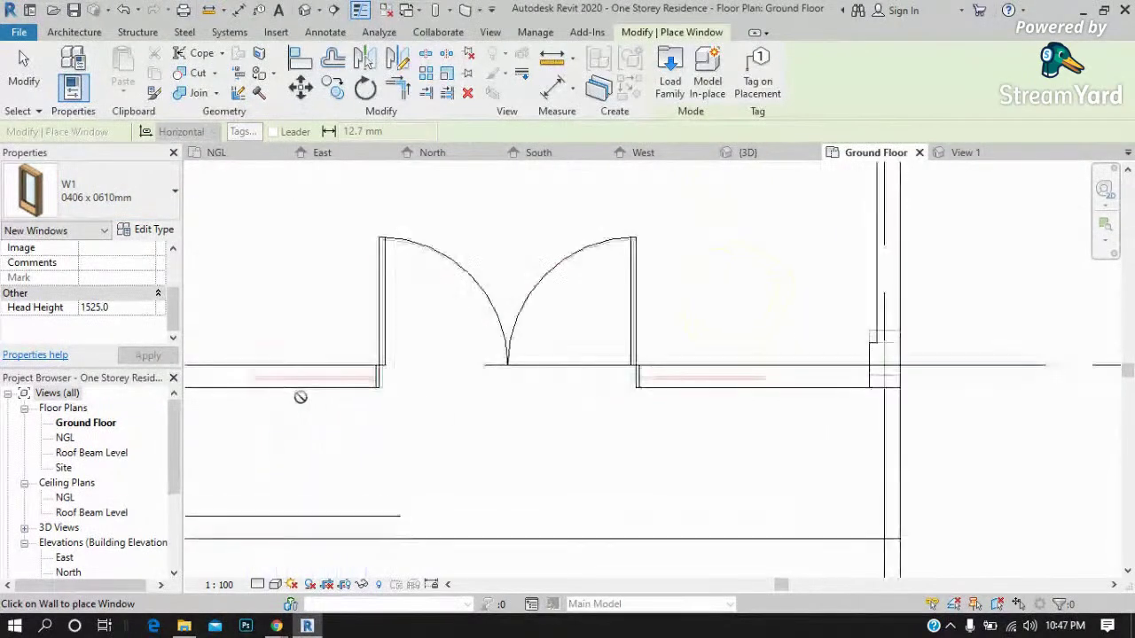
pyautogui.click(163, 202)
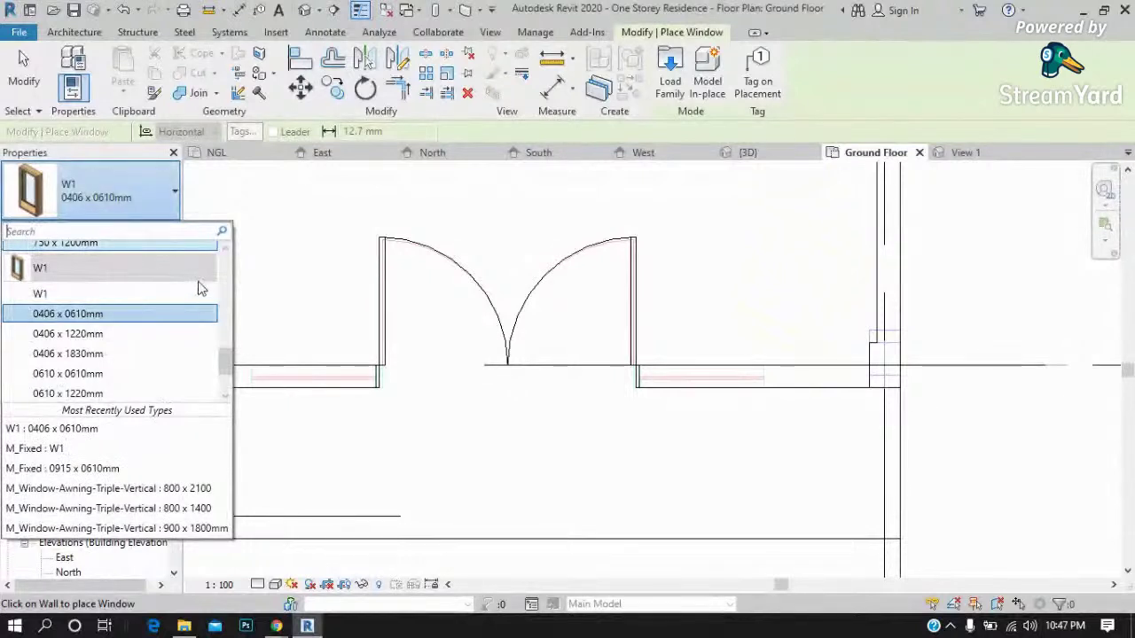
pyautogui.click(225, 249)
pyautogui.click(225, 249)
pyautogui.click(225, 250)
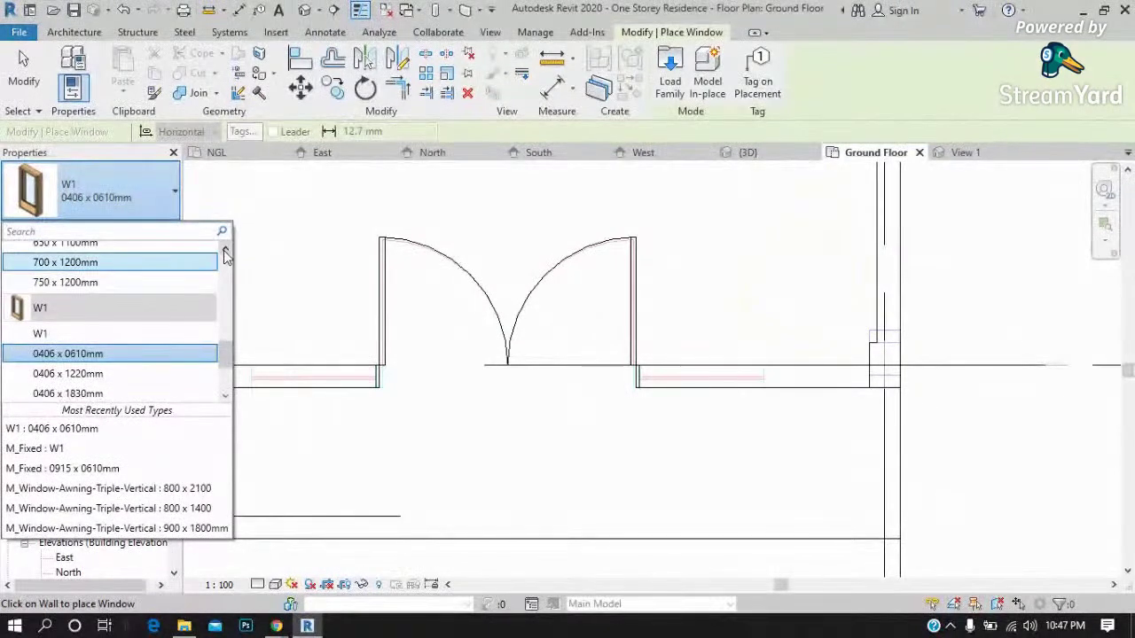
pyautogui.click(225, 249)
pyautogui.click(225, 251)
pyautogui.click(225, 250)
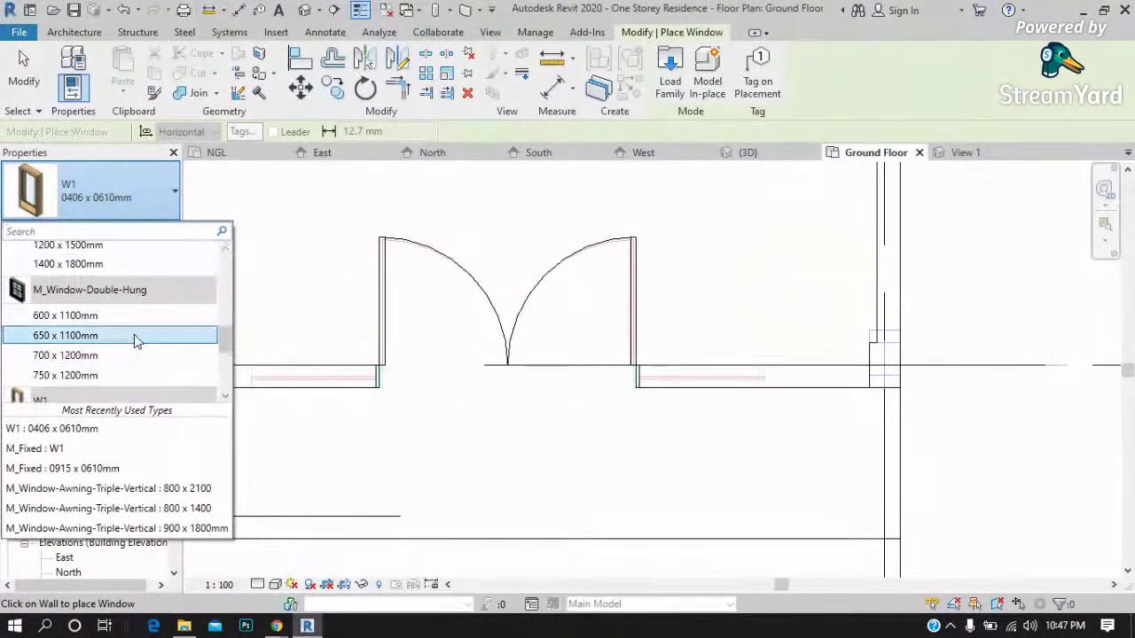
pyautogui.scroll(-2, 186, 342)
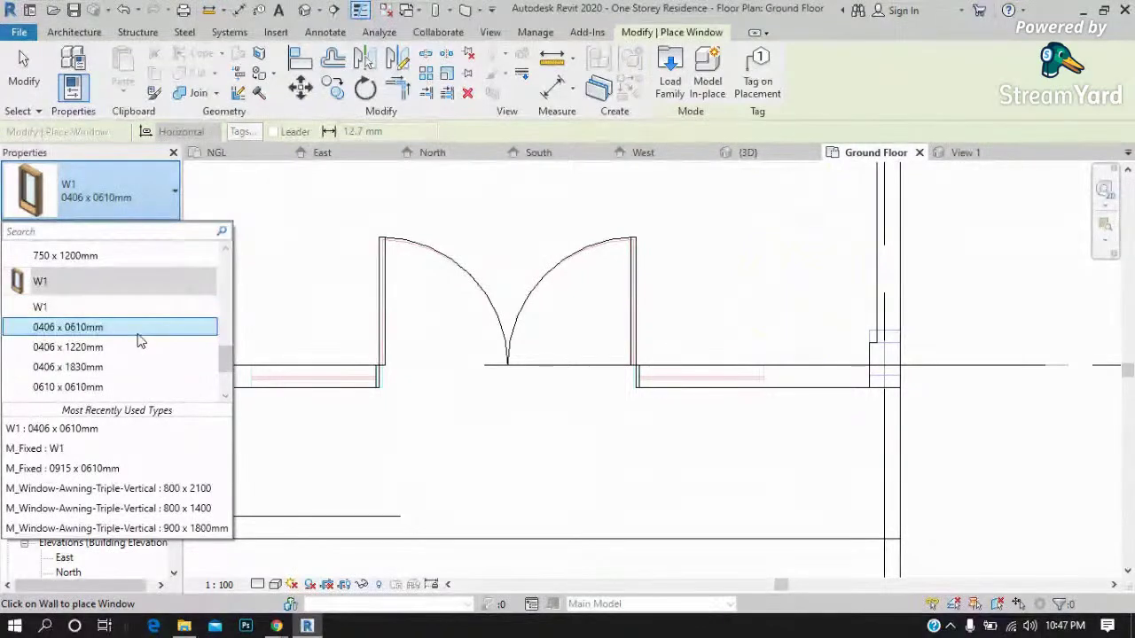
pyautogui.scroll(-1, 139, 338)
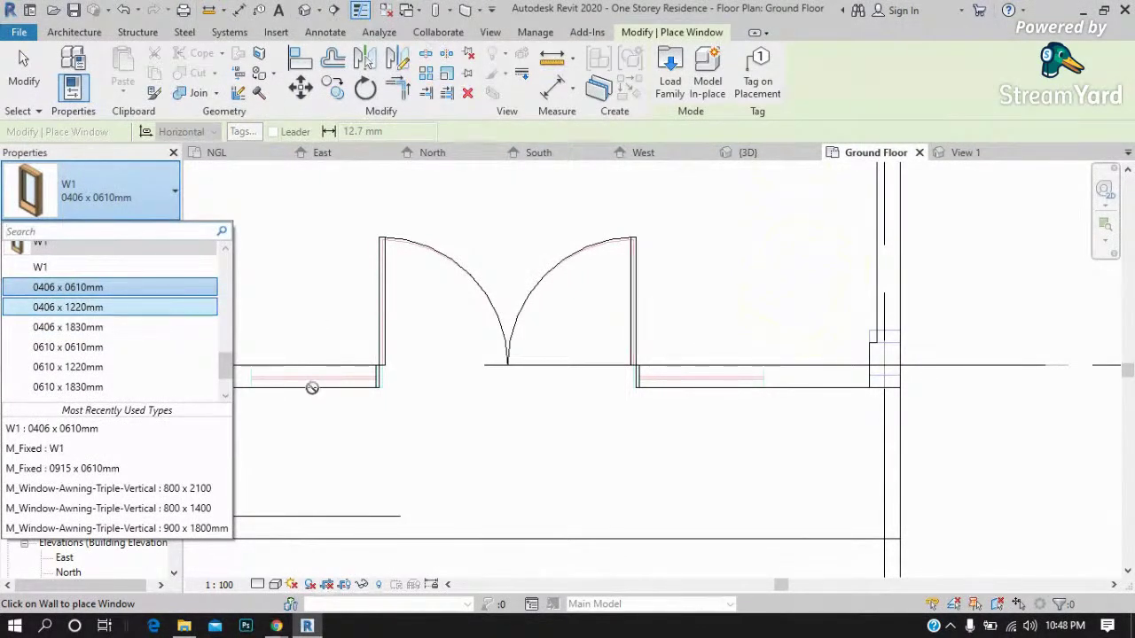
pyautogui.click(54, 267)
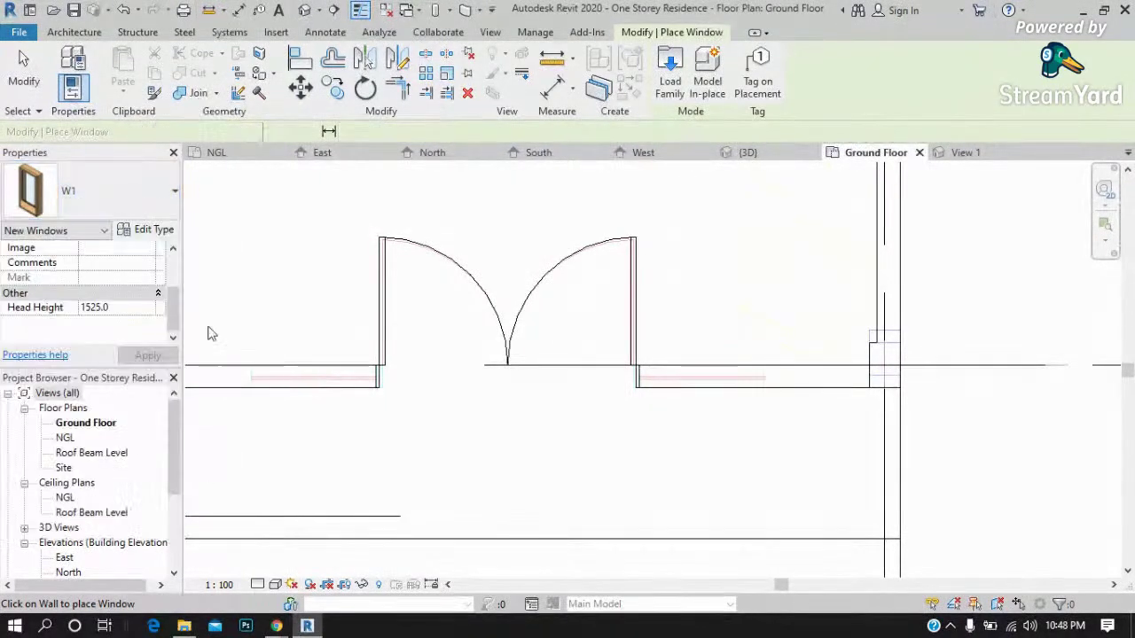
pyautogui.click(300, 383)
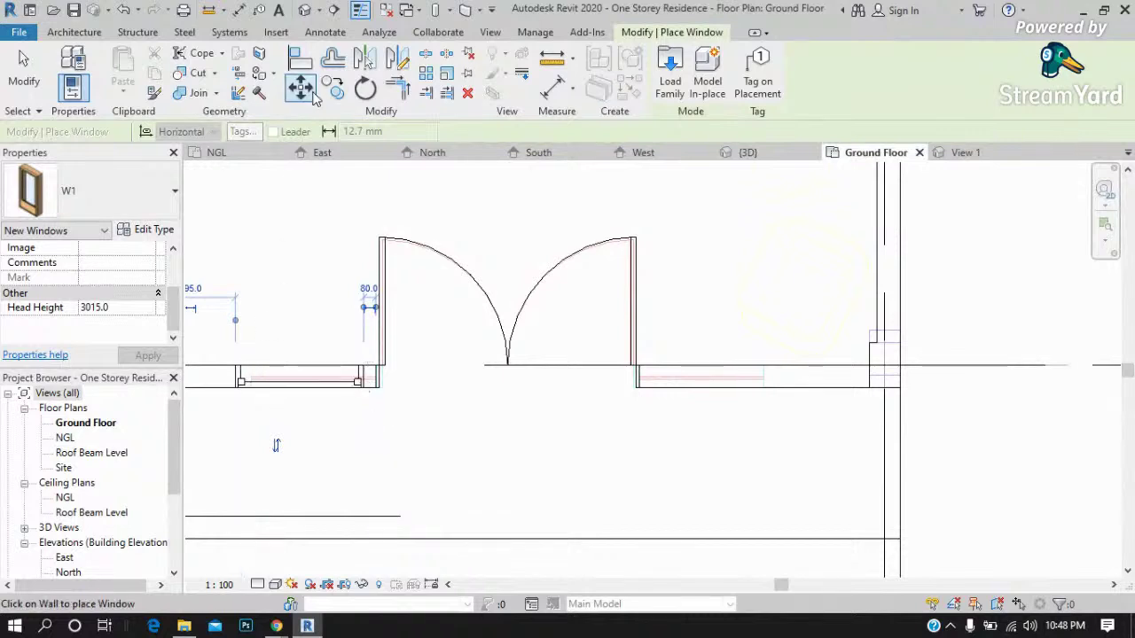
pyautogui.press('Escape')
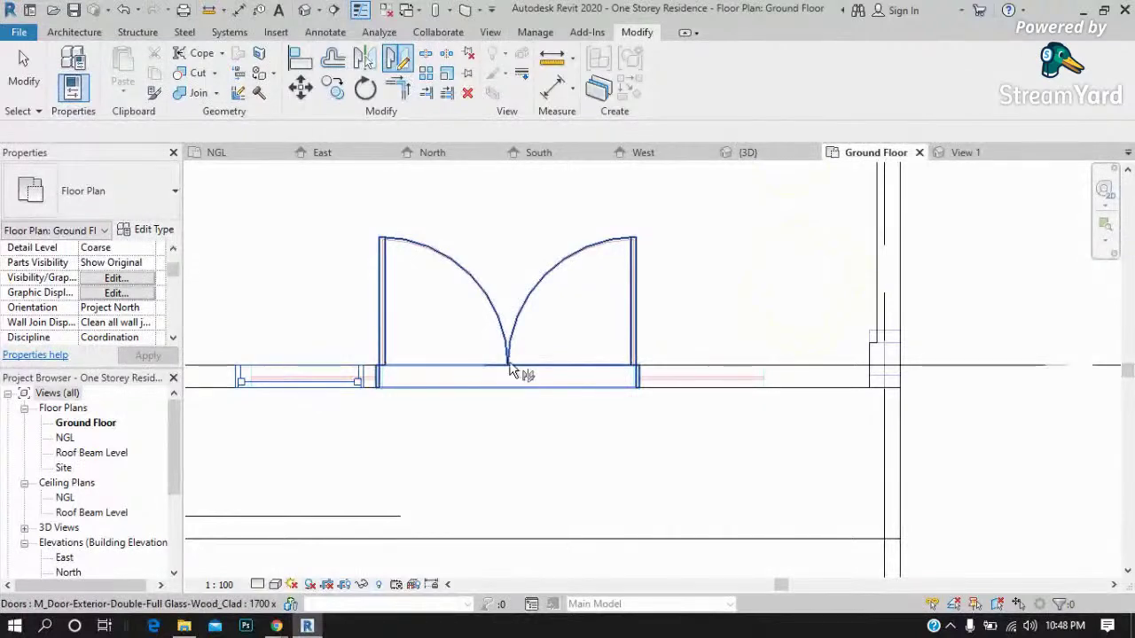
# Mirror a copy of the window (DM) about the door's centre to its right side.
pyautogui.press('d')
pyautogui.press('m')
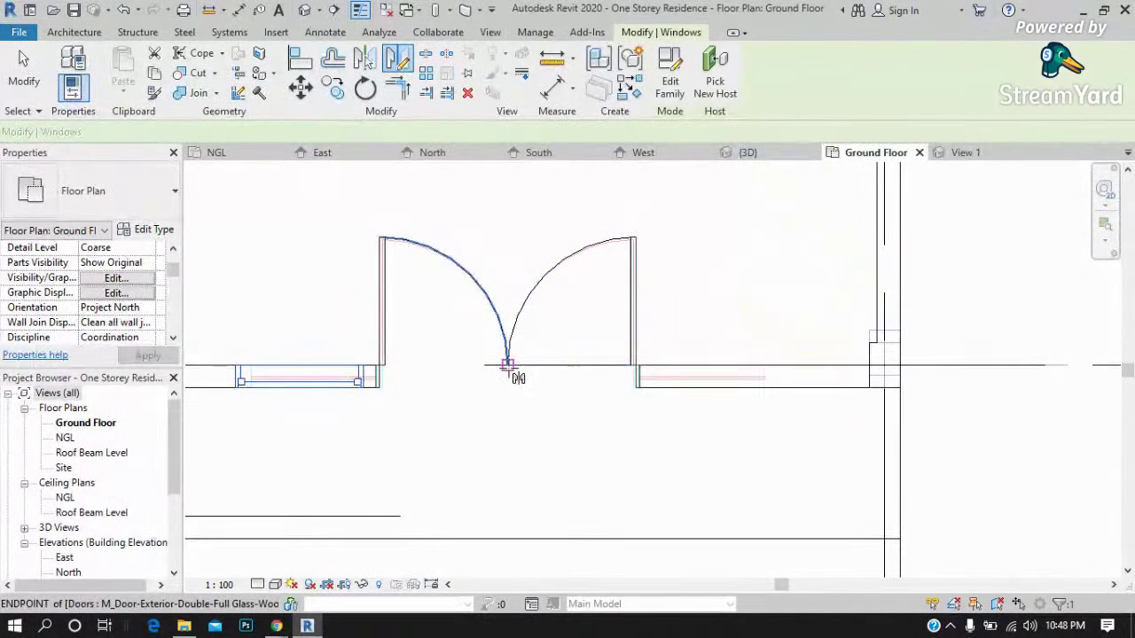
pyautogui.click(508, 366)
pyautogui.click(501, 252)
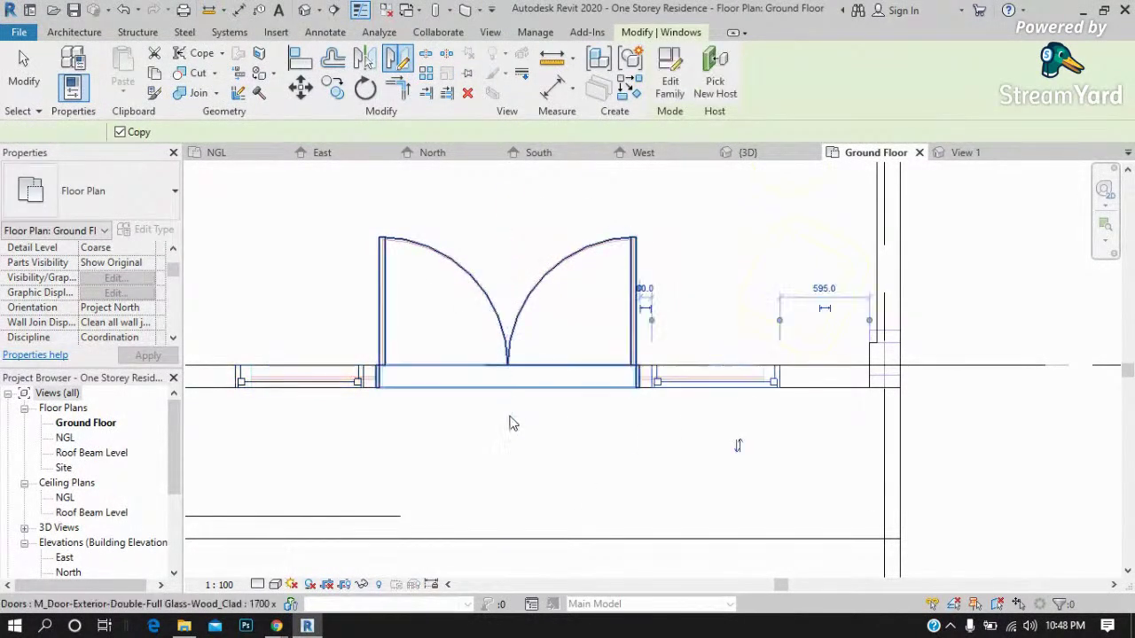
pyautogui.scroll(-3, 513, 431)
pyautogui.scroll(-1, 525, 448)
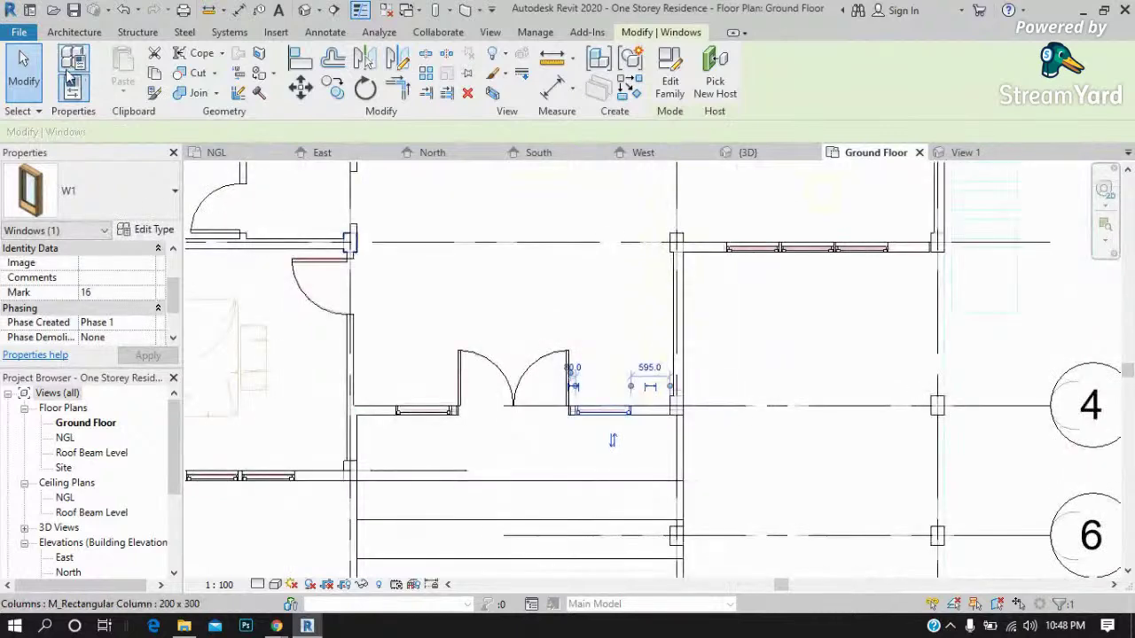
pyautogui.scroll(-1, 572, 333)
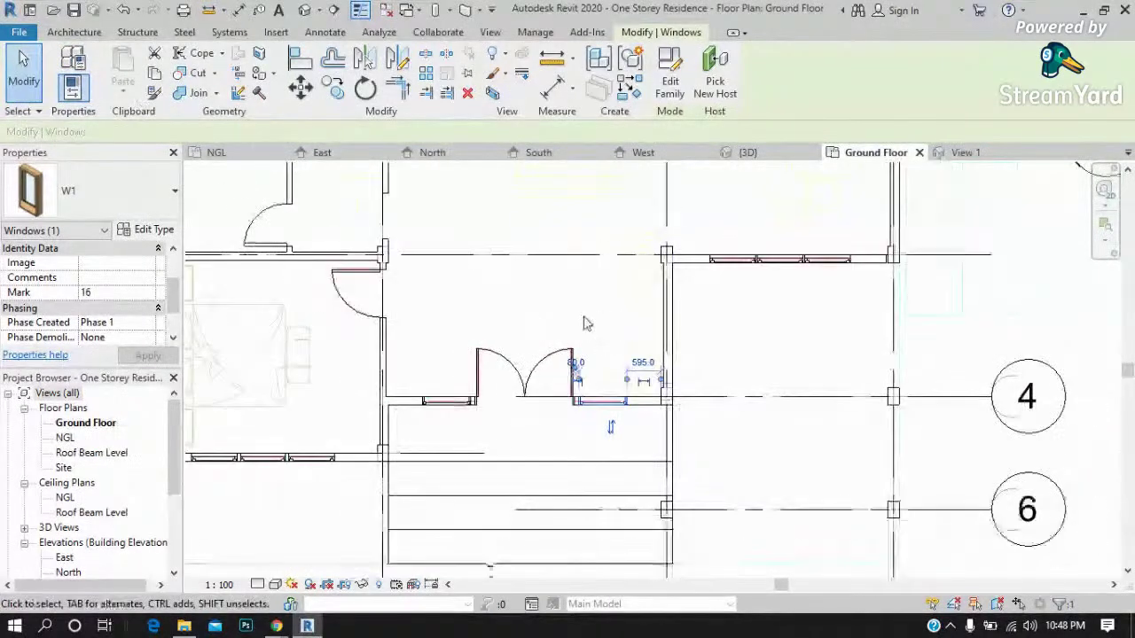
pyautogui.click(582, 322)
# Zoom out and switch to the 3D view of the house.
pyautogui.scroll(-1, 691, 387)
pyautogui.scroll(-1, 713, 380)
pyautogui.scroll(-1, 720, 372)
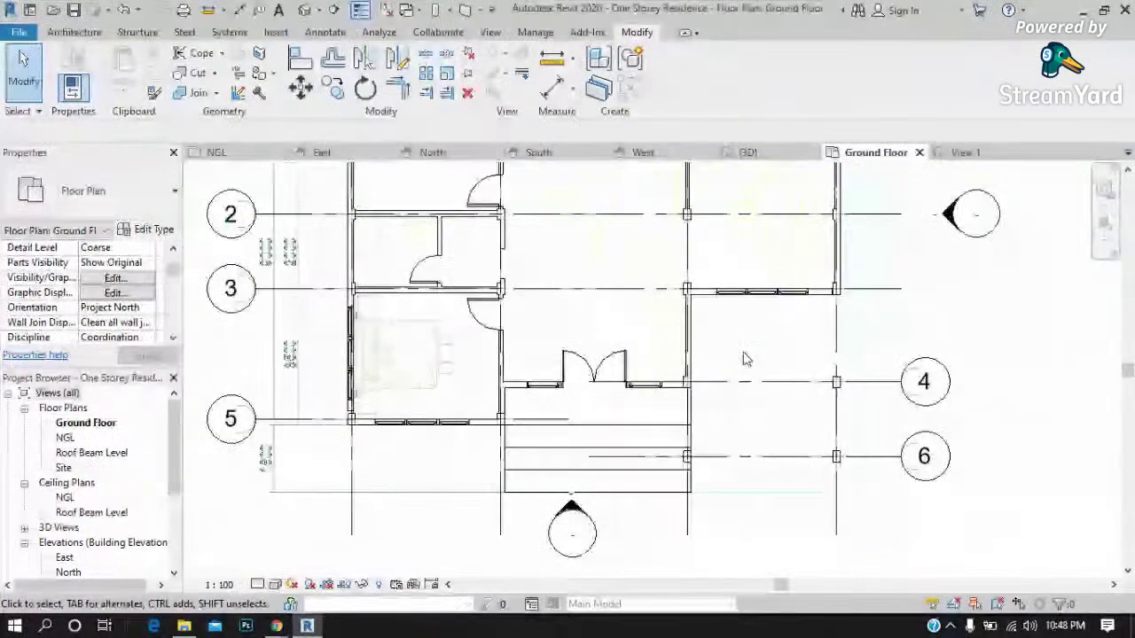
pyautogui.scroll(-2, 771, 379)
pyautogui.scroll(2, 833, 293)
pyautogui.scroll(2, 809, 296)
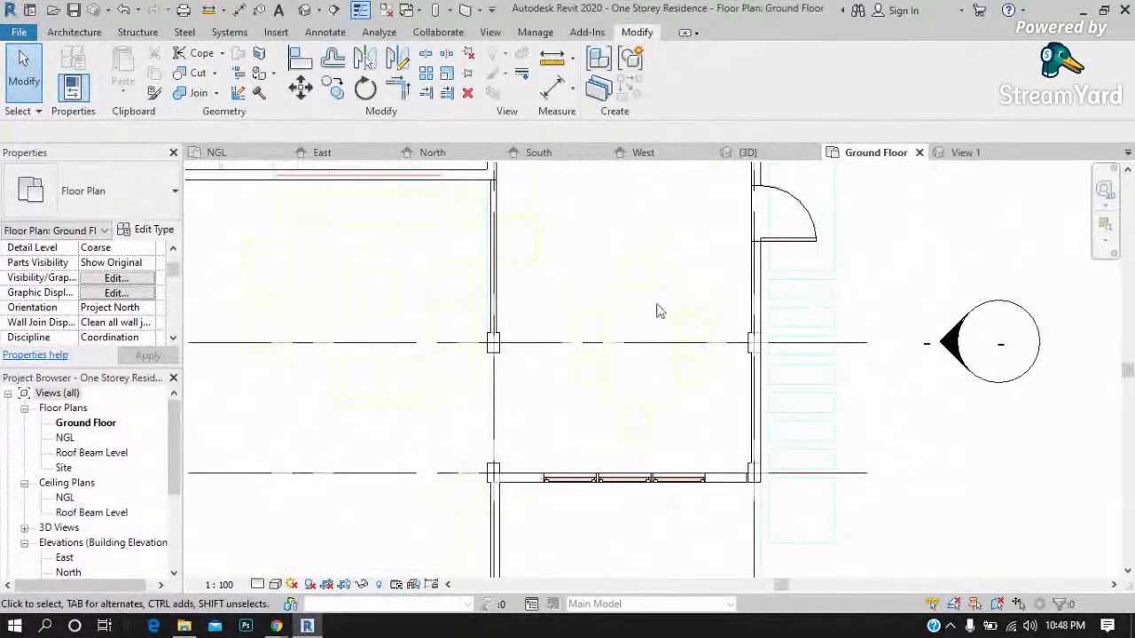
pyautogui.scroll(-1, 676, 350)
pyautogui.scroll(-1, 671, 349)
pyautogui.click(748, 152)
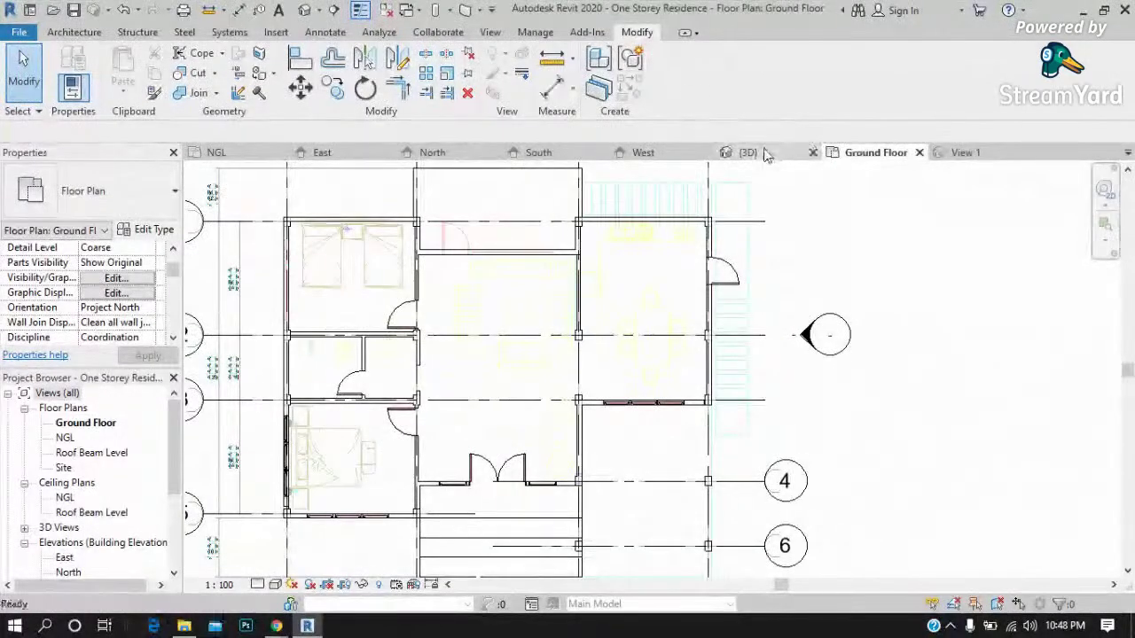
pyautogui.scroll(-1, 464, 412)
pyautogui.scroll(-2, 469, 432)
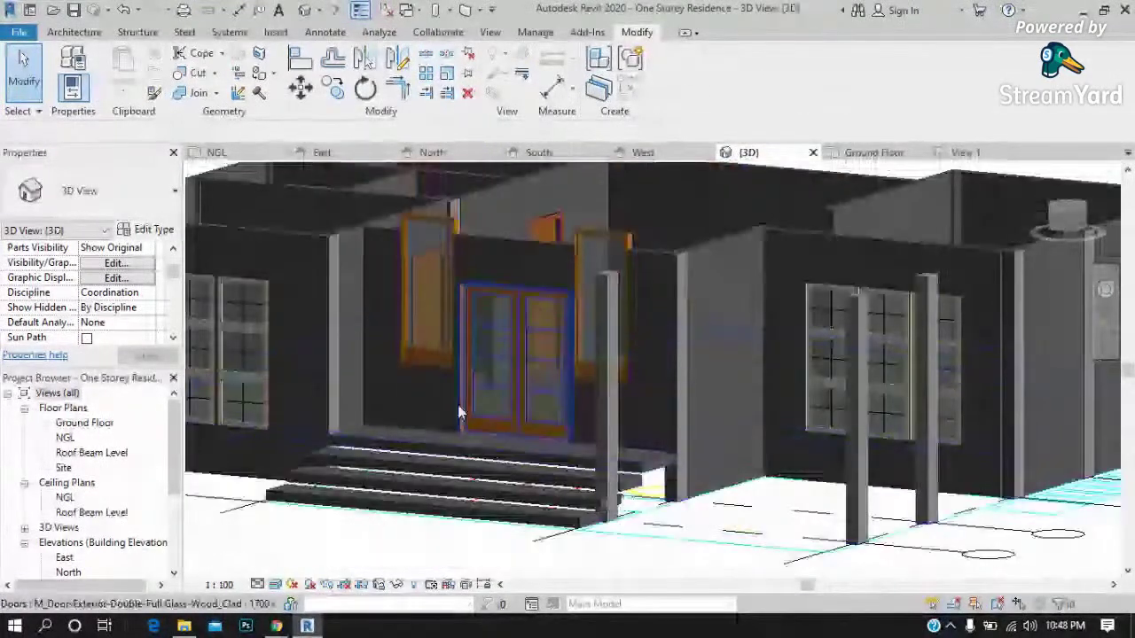
# Set the Sill Height of both W1 windows beside the door to 0.0.
pyautogui.click(435, 355)
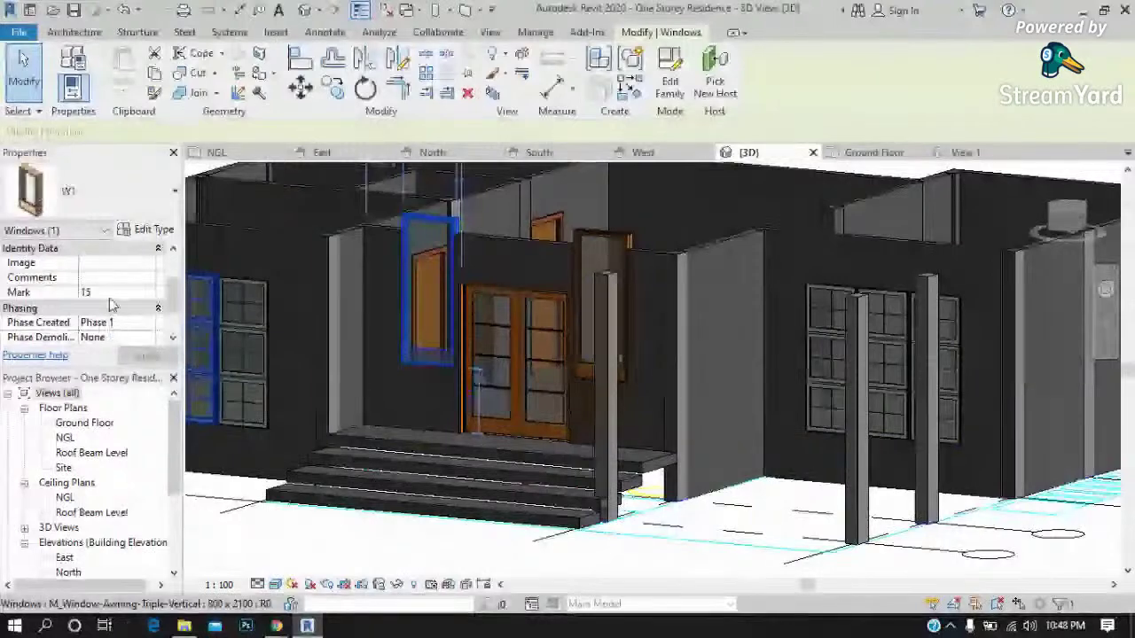
pyautogui.click(115, 277)
pyautogui.write('0')
pyautogui.press('Return')
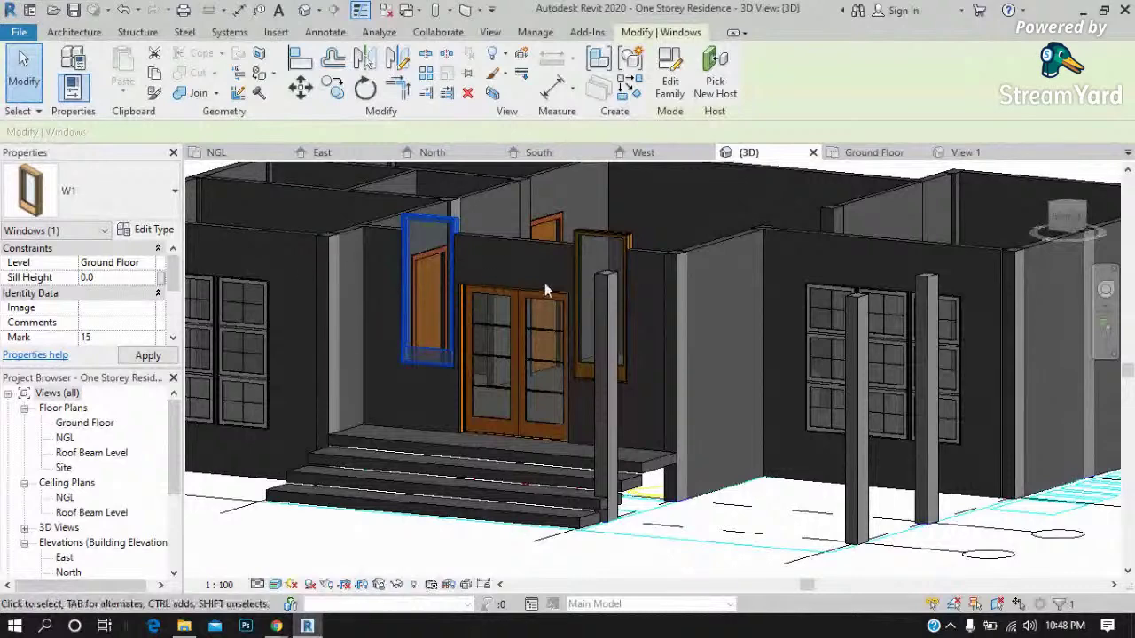
pyautogui.click(599, 245)
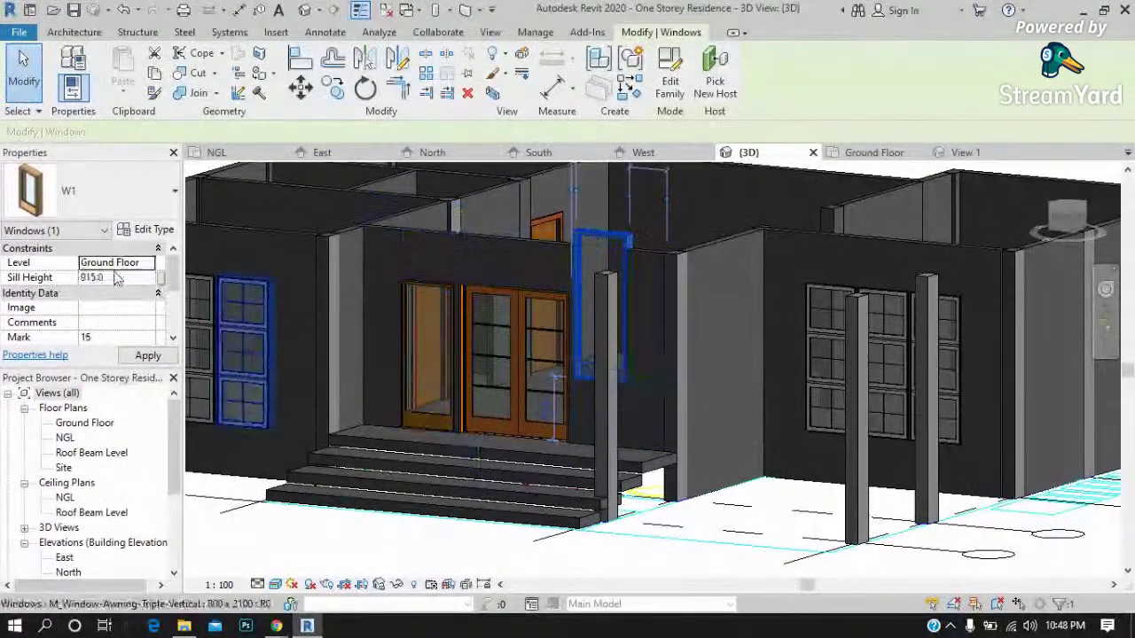
pyautogui.click(117, 277)
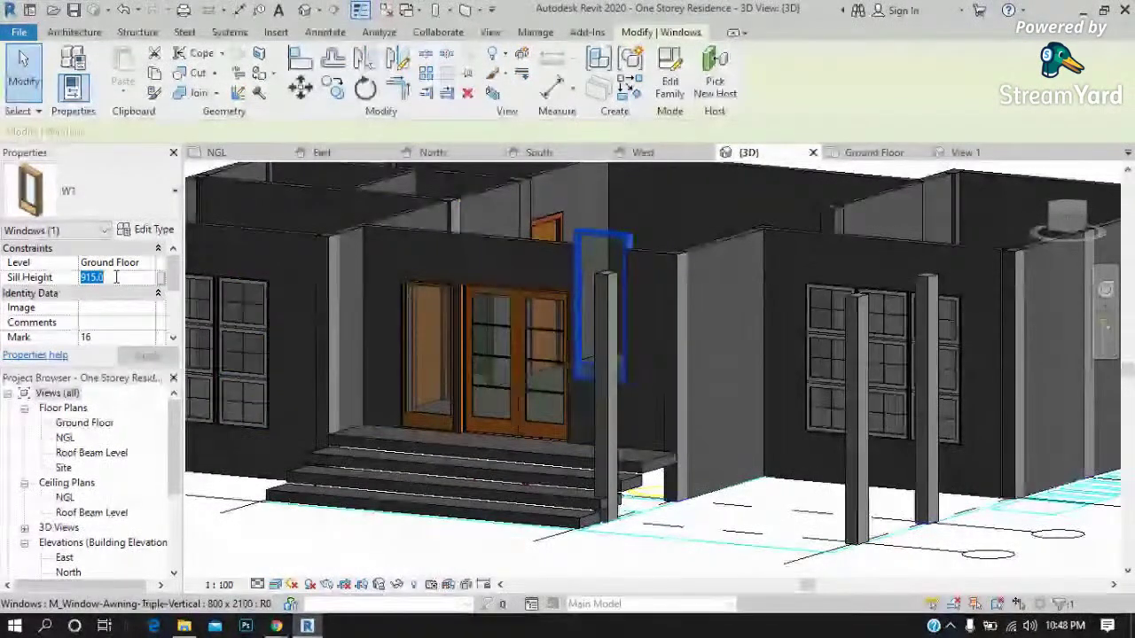
pyautogui.write('0.0')
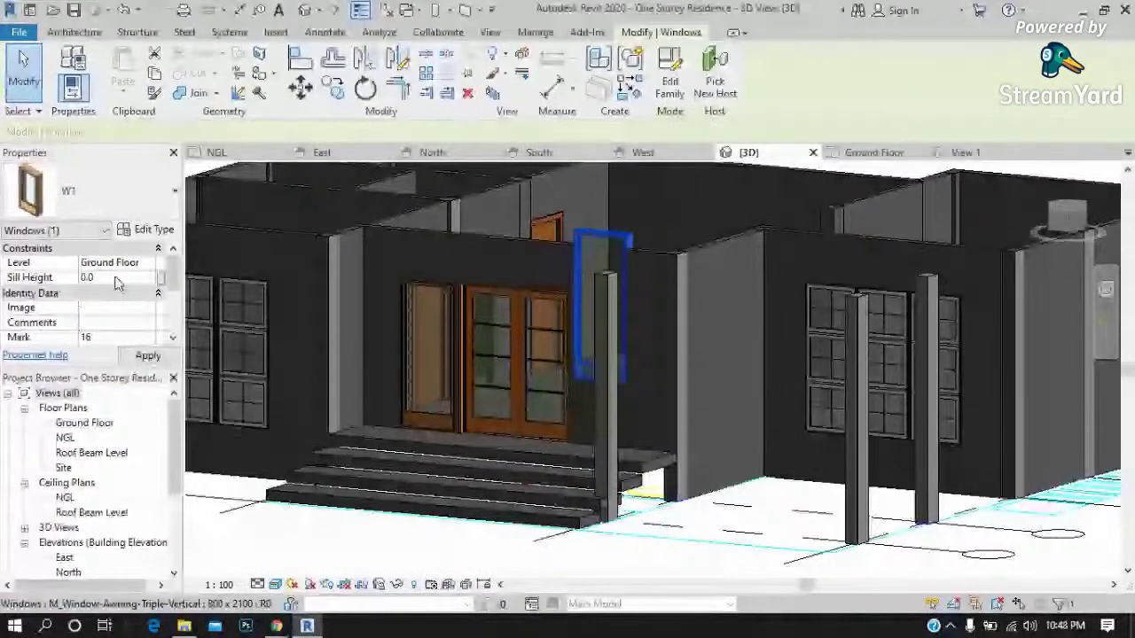
pyautogui.click(148, 355)
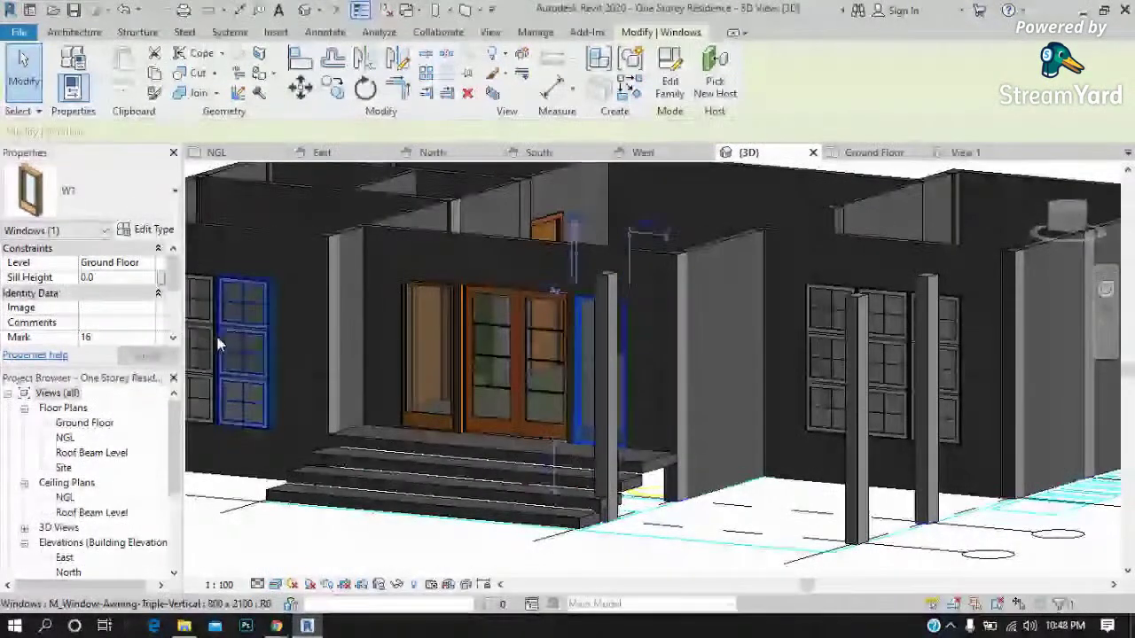
# Zoom around the windows and return to the Ground Floor plan.
pyautogui.scroll(-2, 691, 465)
pyautogui.scroll(-2, 691, 465)
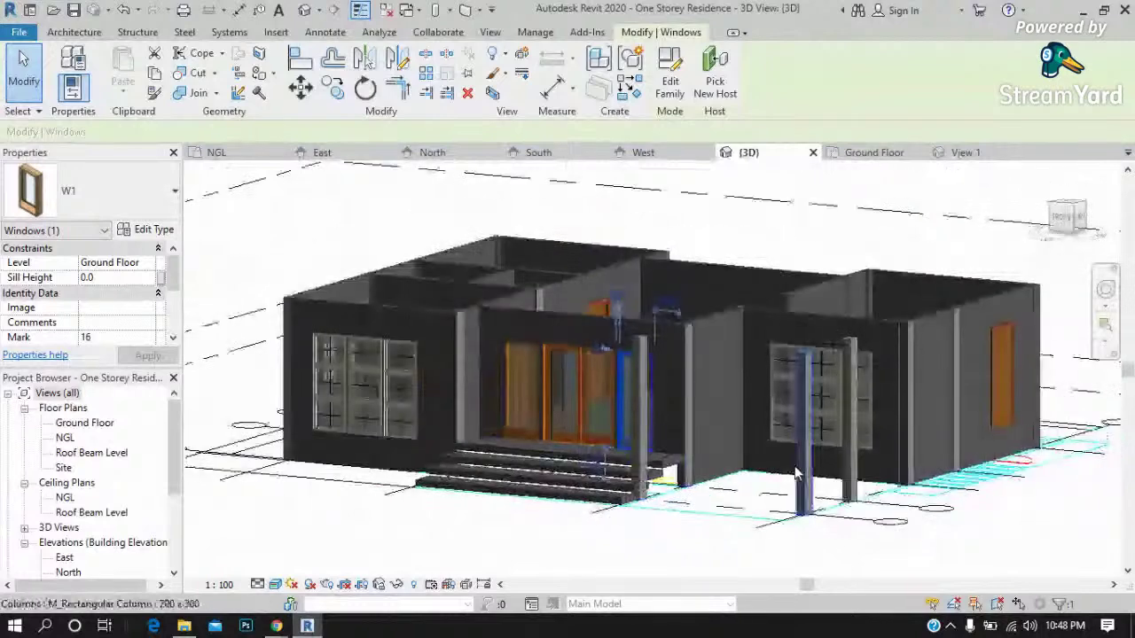
pyautogui.scroll(4, 645, 506)
pyautogui.scroll(-3, 646, 505)
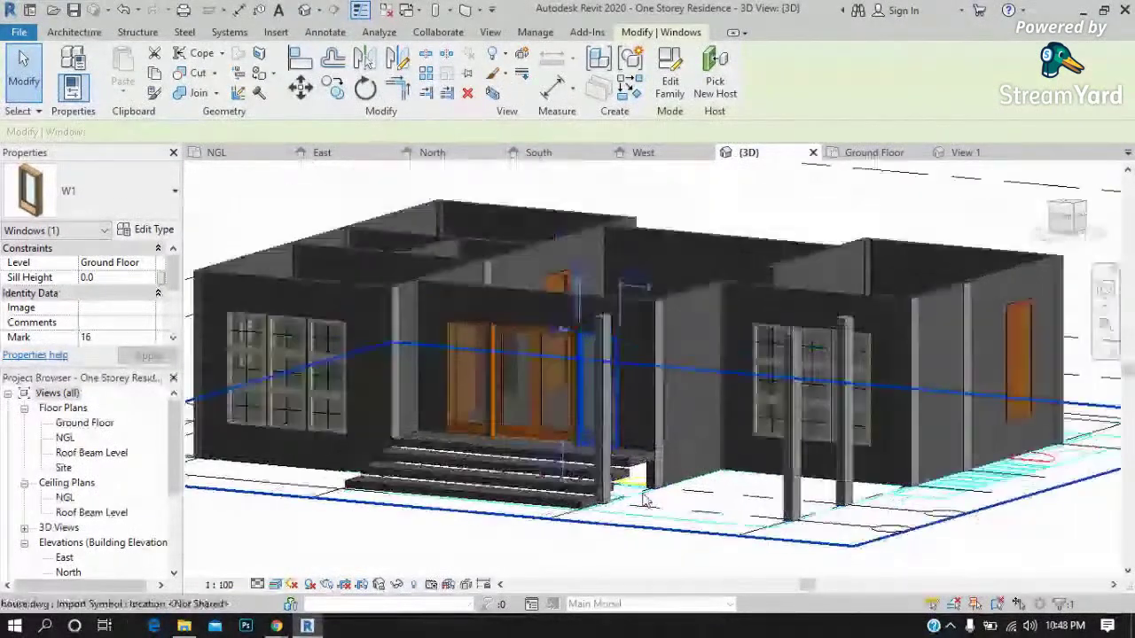
pyautogui.scroll(2, 607, 237)
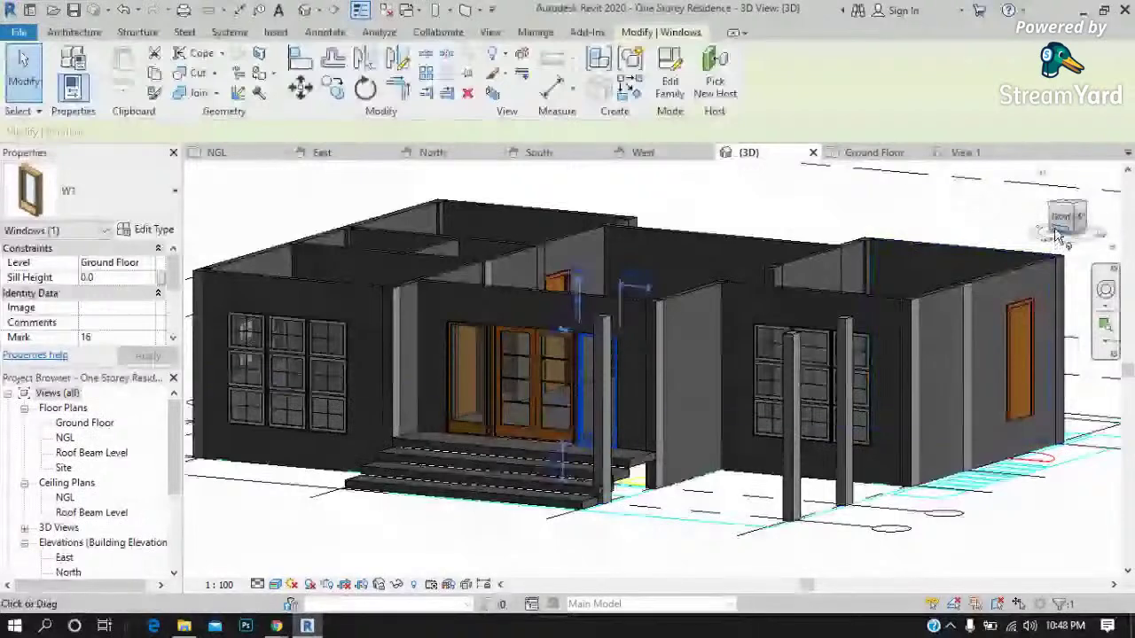
pyautogui.click(871, 156)
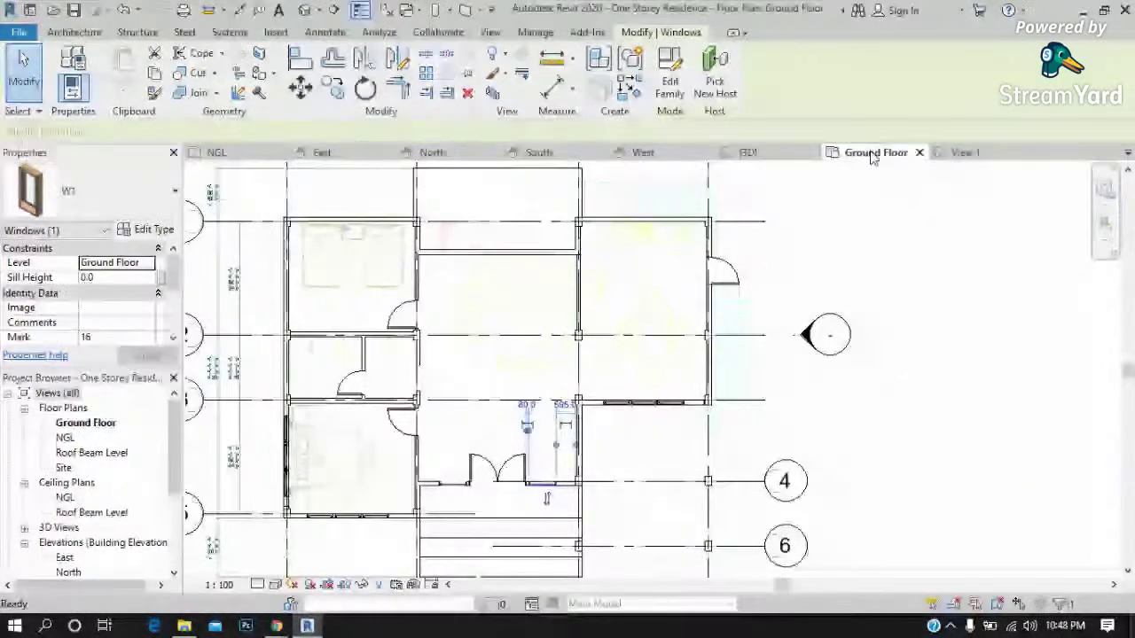
# Look over the East elevation, clear the window selection, then open the Roof Beam Level plan.
pyautogui.scroll(-1, 904, 319)
pyautogui.scroll(-2, 904, 319)
pyautogui.scroll(-1, 94, 528)
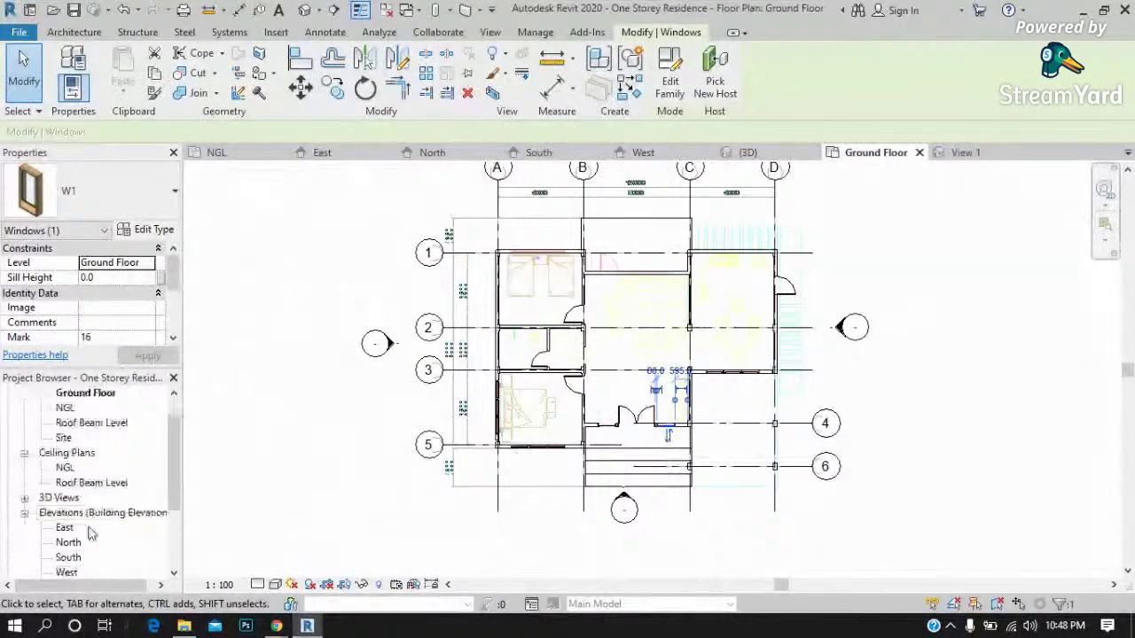
pyautogui.doubleClick(64, 527)
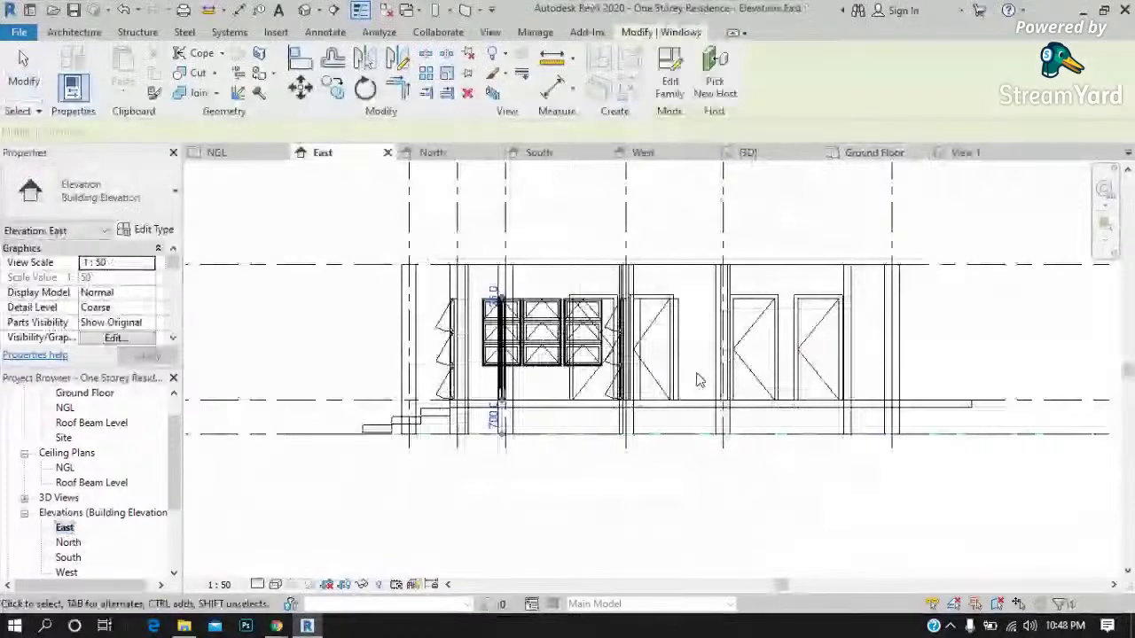
pyautogui.scroll(-1, 824, 296)
pyautogui.scroll(1, 940, 306)
pyautogui.scroll(1, 984, 323)
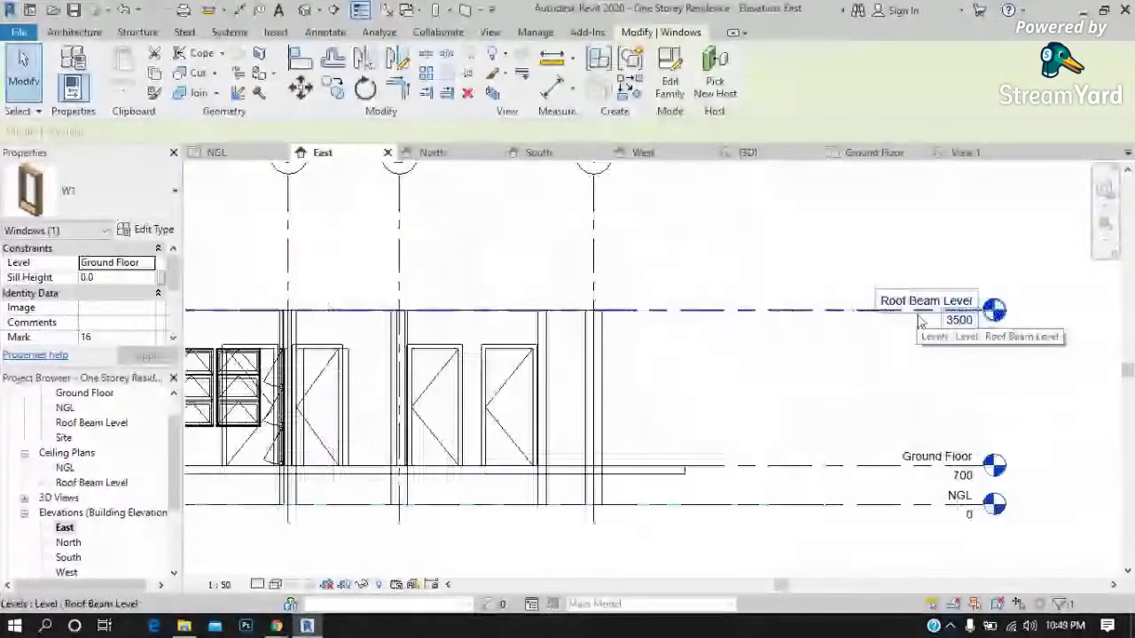
pyautogui.scroll(1, 999, 333)
pyautogui.scroll(-2, 999, 334)
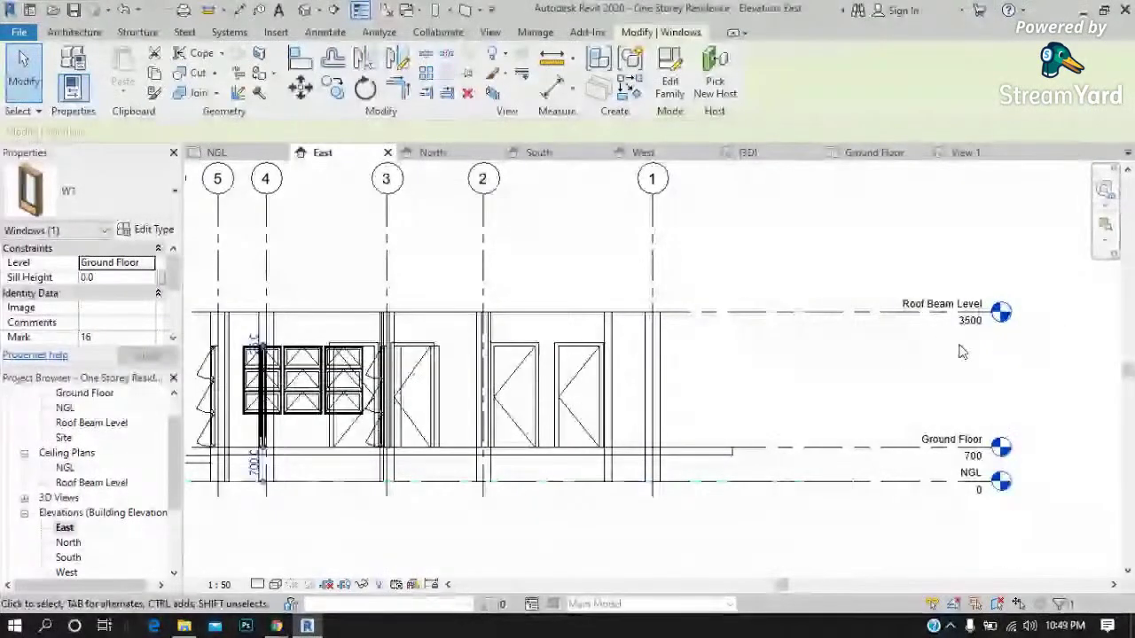
pyautogui.scroll(-1, 993, 335)
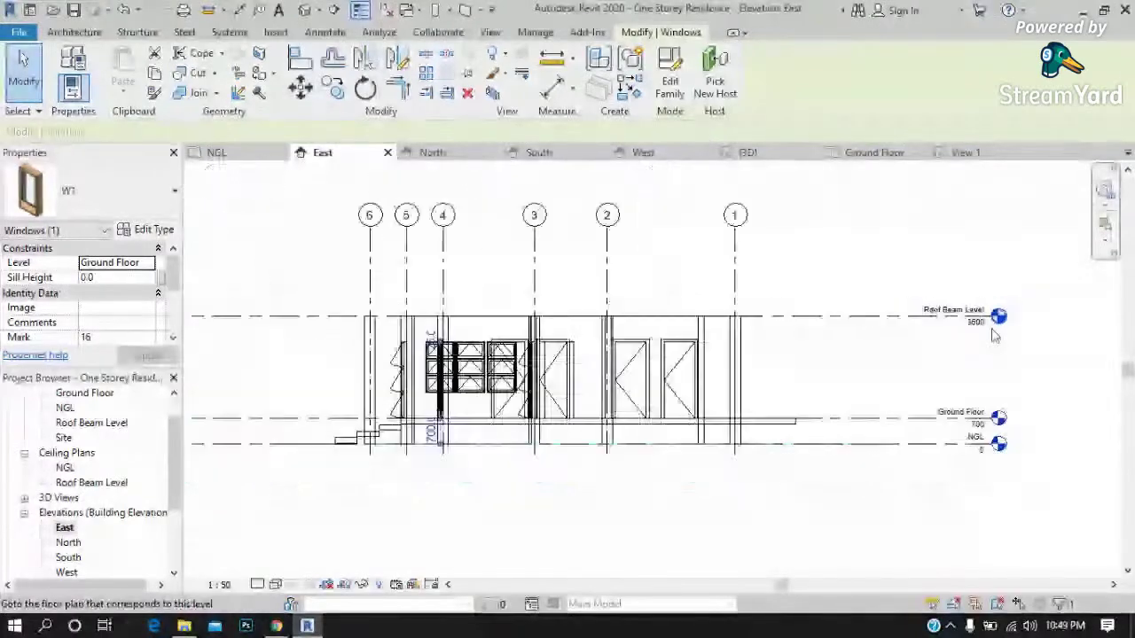
pyautogui.press('Escape')
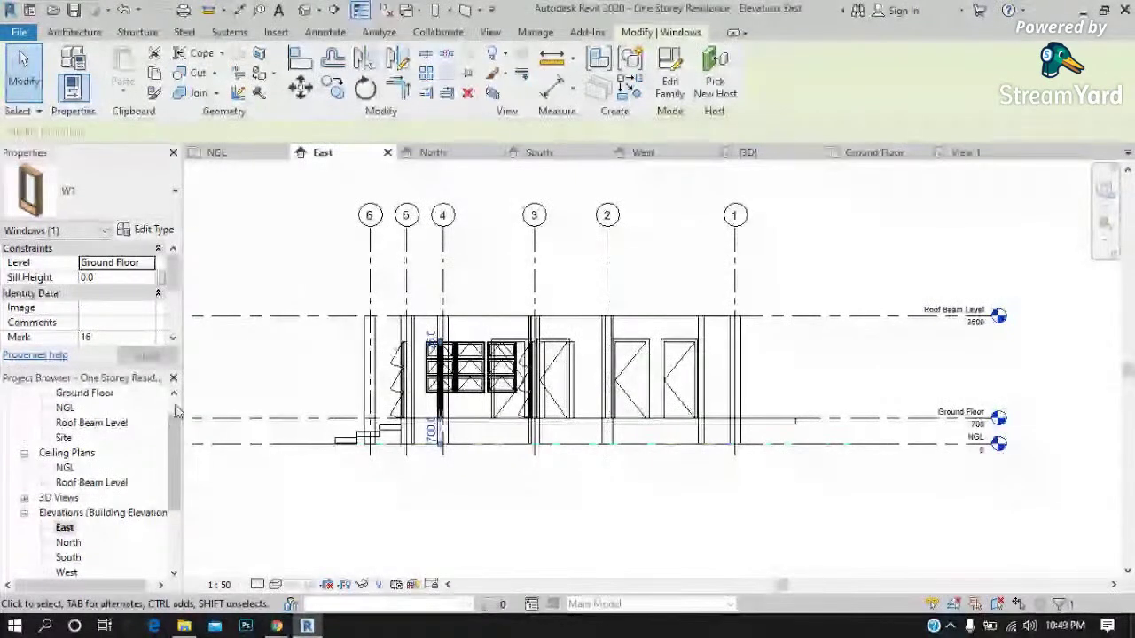
pyautogui.scroll(1, 106, 429)
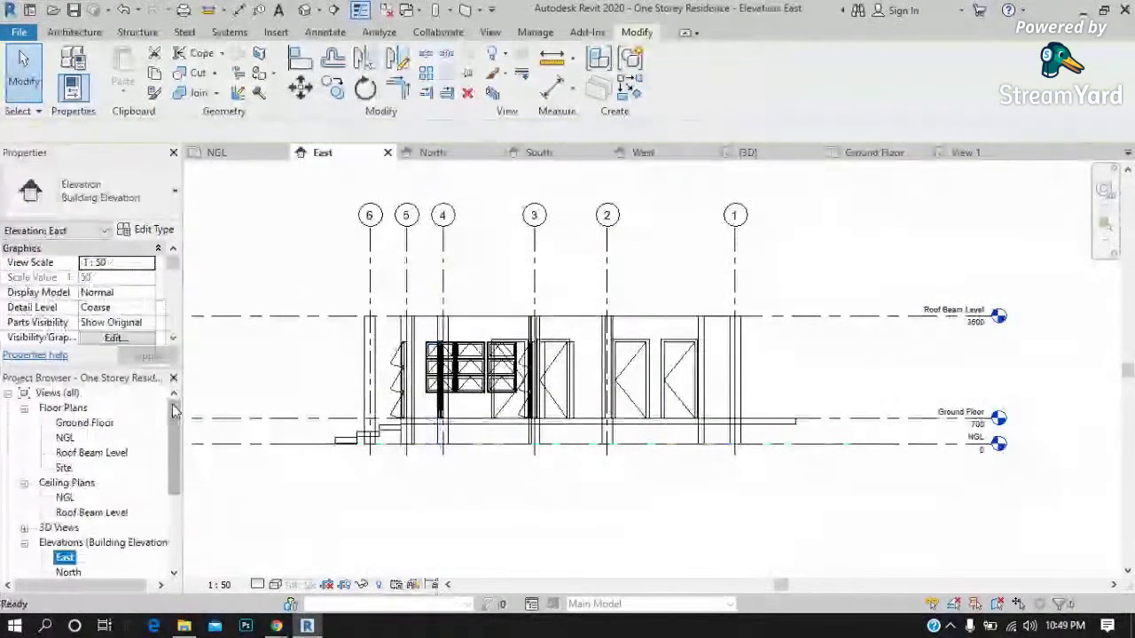
pyautogui.doubleClick(93, 453)
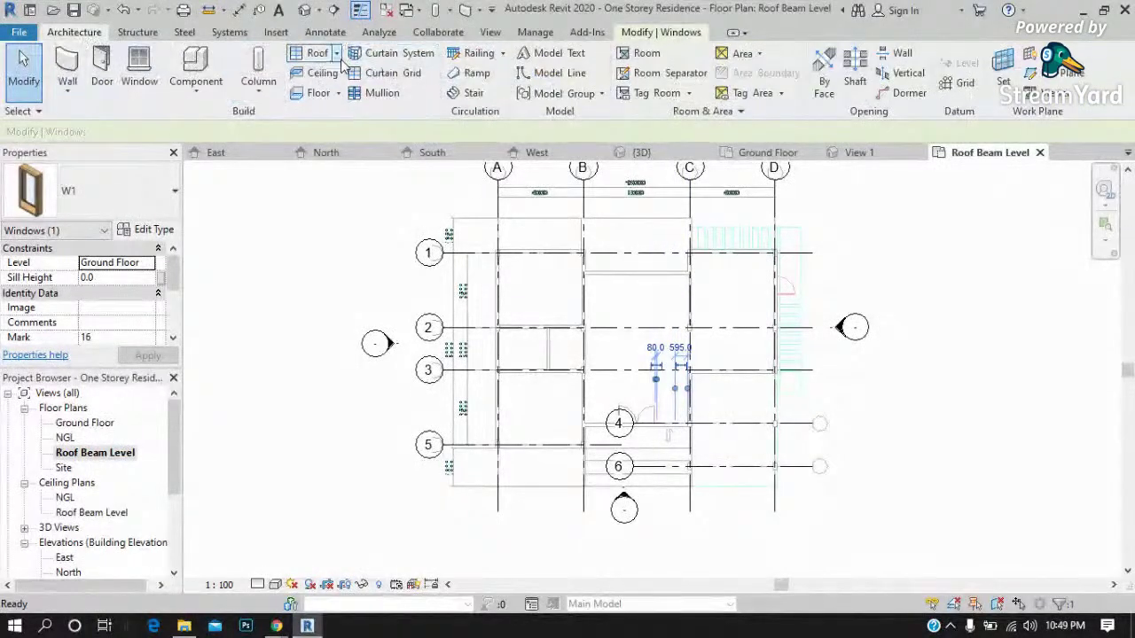
# Start a Roof by Footprint sketch with a 1000 overhang.
pyautogui.click(338, 55)
pyautogui.click(335, 85)
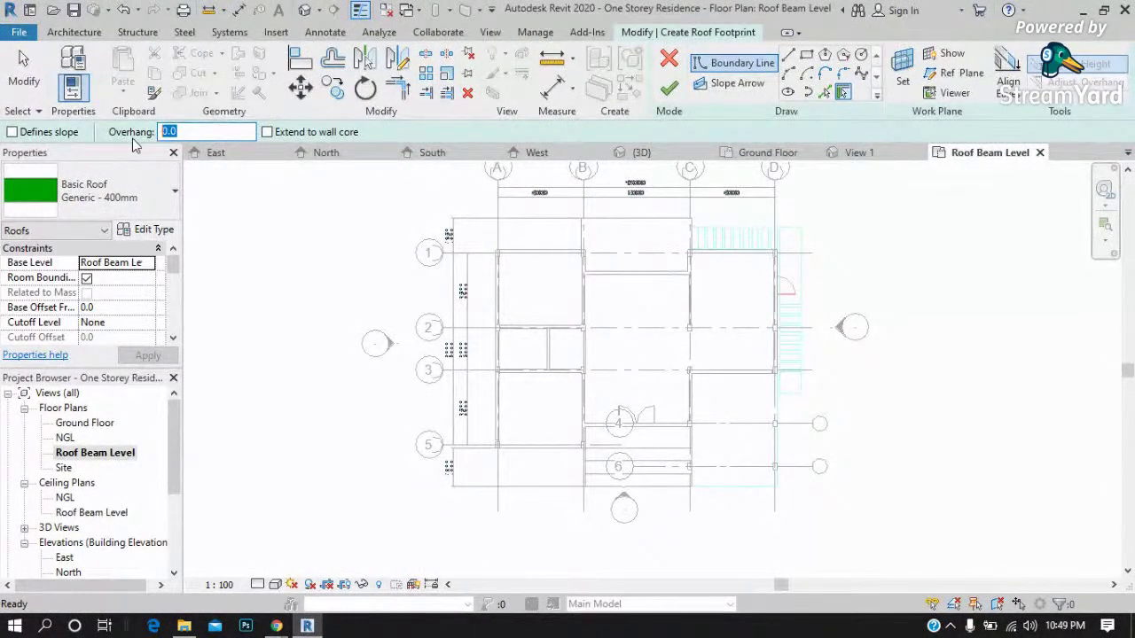
pyautogui.write('1000')
pyautogui.scroll(2, 546, 207)
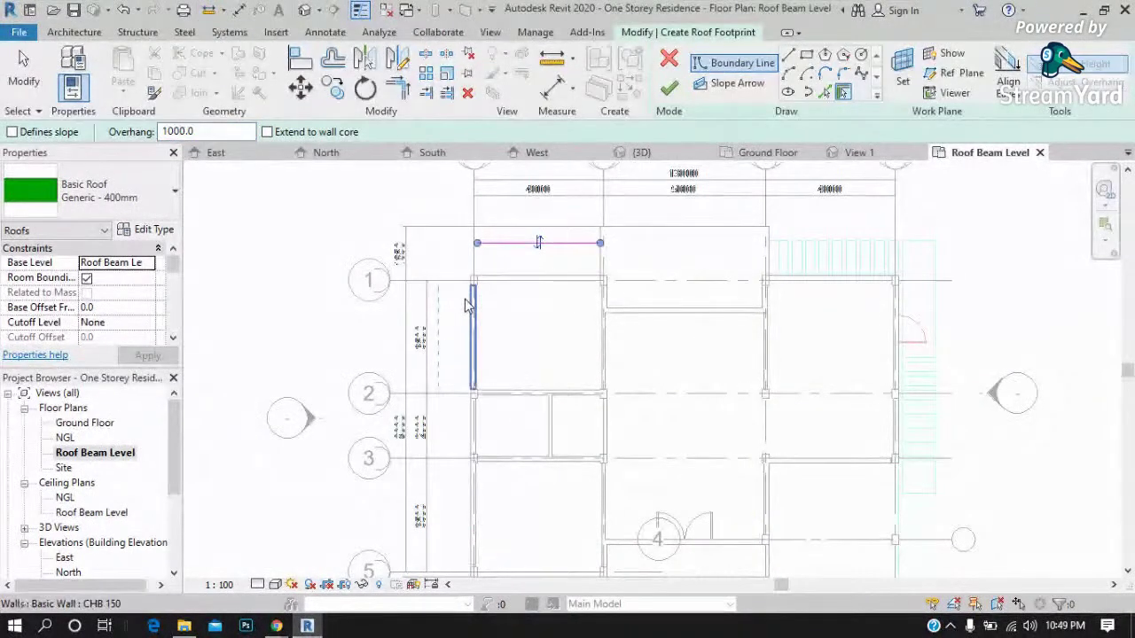
pyautogui.scroll(-1, 463, 258)
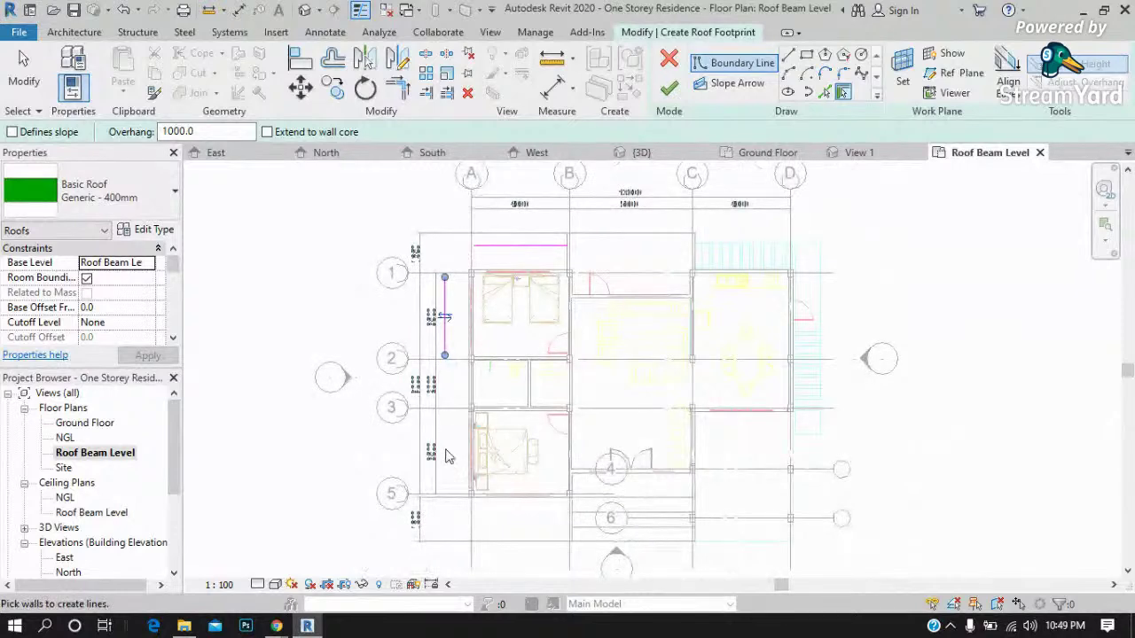
# Pick five exterior walls to add offset roof boundary lines.
pyautogui.click(665, 486)
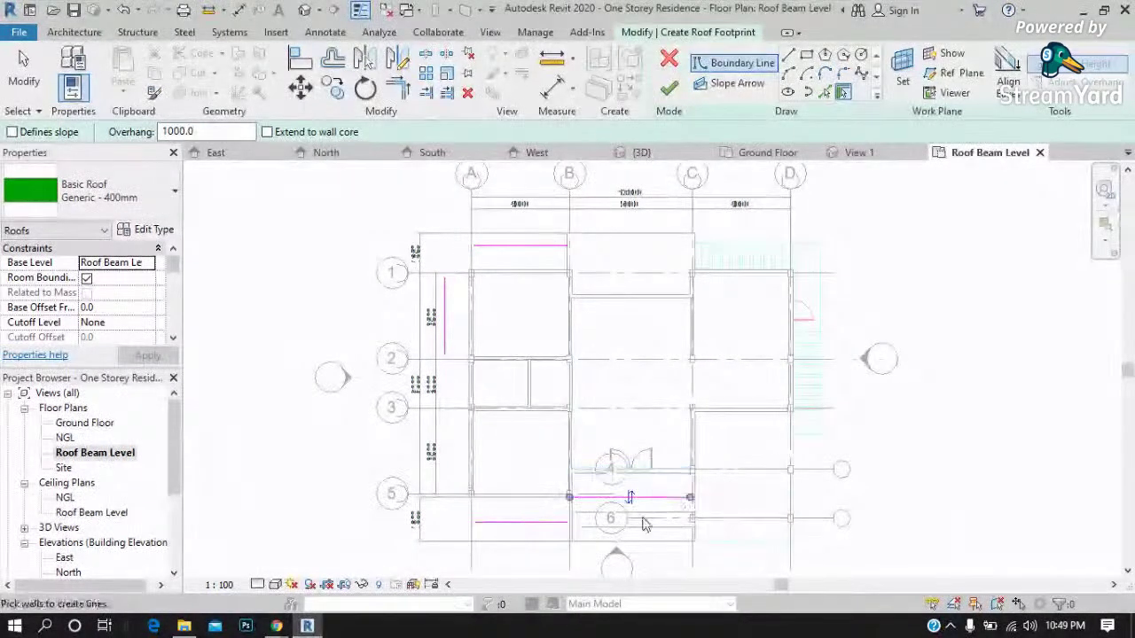
pyautogui.scroll(1, 643, 523)
pyautogui.click(484, 435)
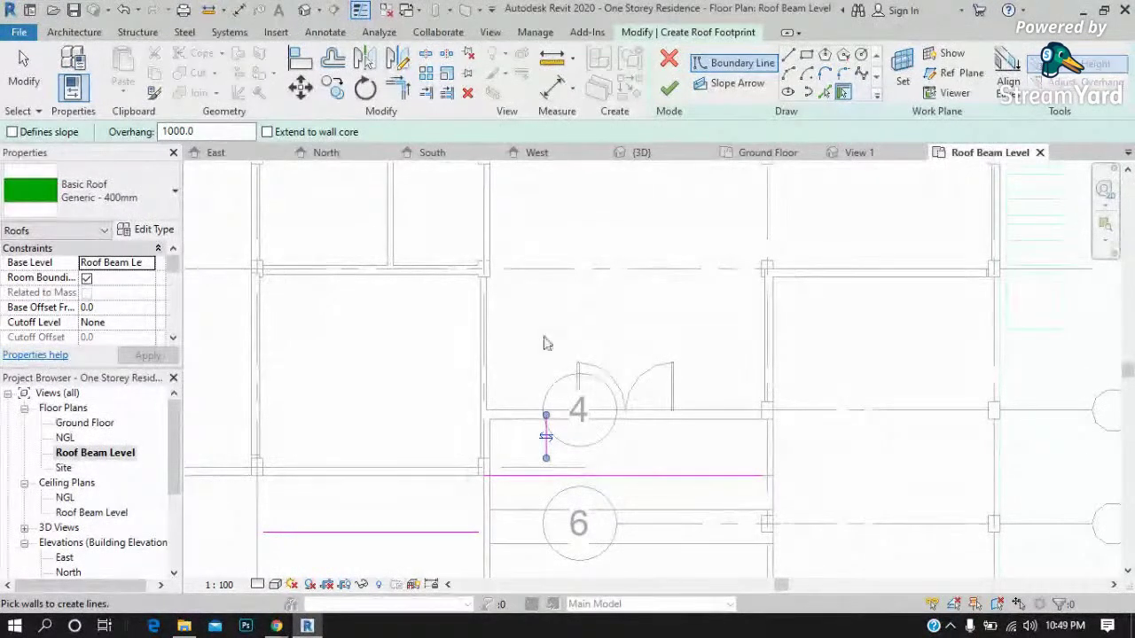
pyautogui.scroll(-1, 550, 344)
pyautogui.click(800, 292)
pyautogui.scroll(-2, 876, 456)
pyautogui.scroll(2, 833, 282)
pyautogui.click(772, 321)
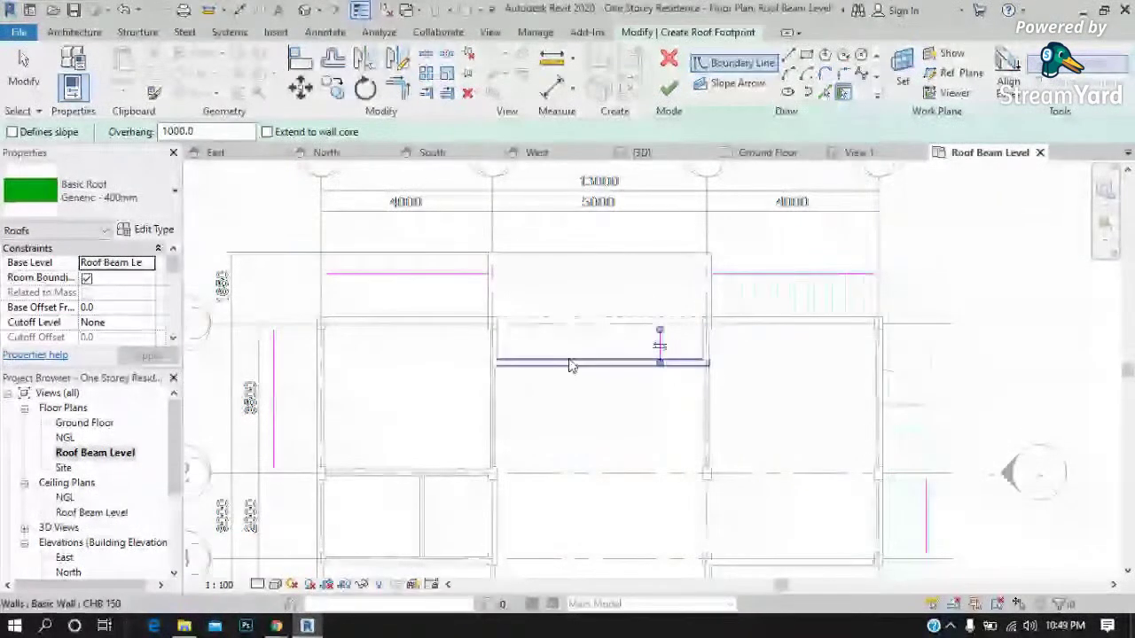
pyautogui.click(500, 343)
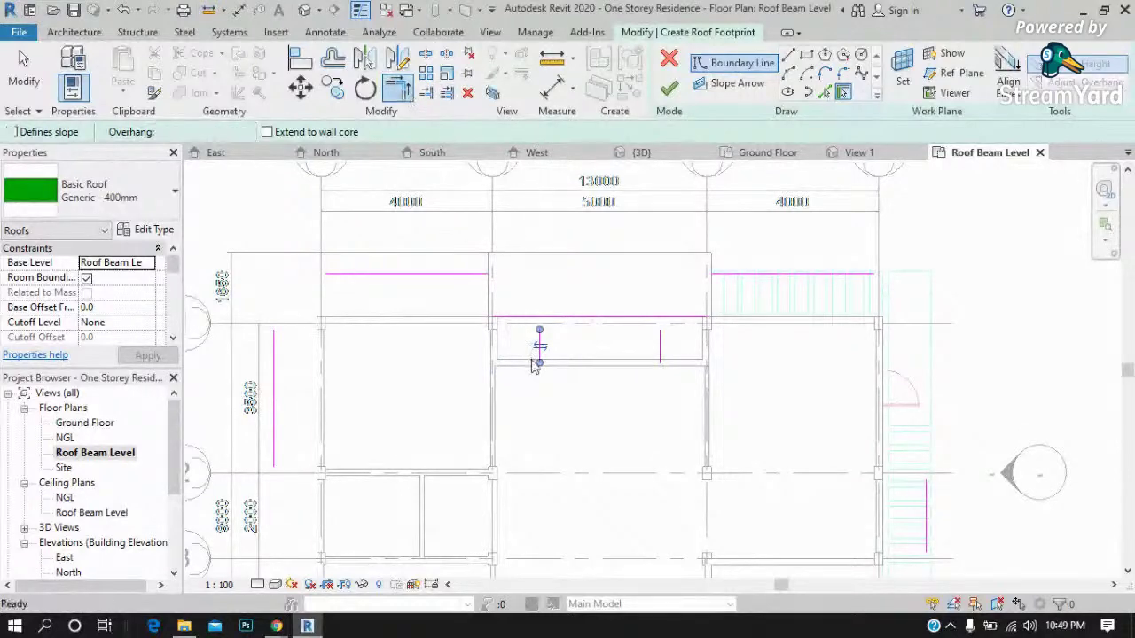
# Stop picking walls and use TR to trim the top and vertical roof edges into a corner.
pyautogui.press('Escape')
pyautogui.press('Escape')
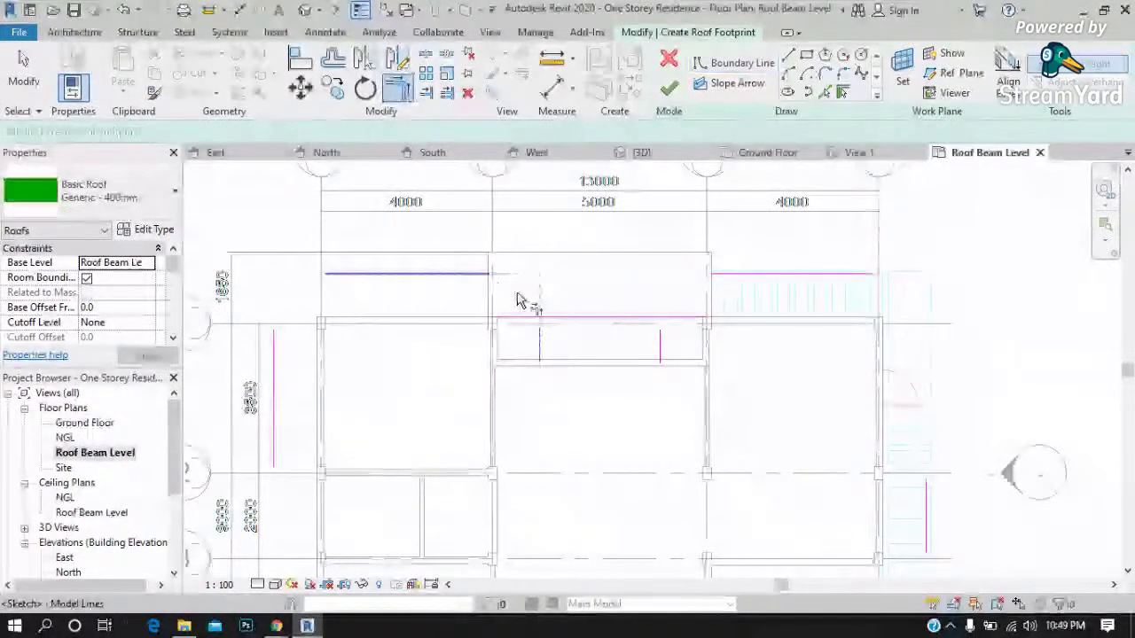
pyautogui.click(537, 330)
pyautogui.scroll(2, 654, 348)
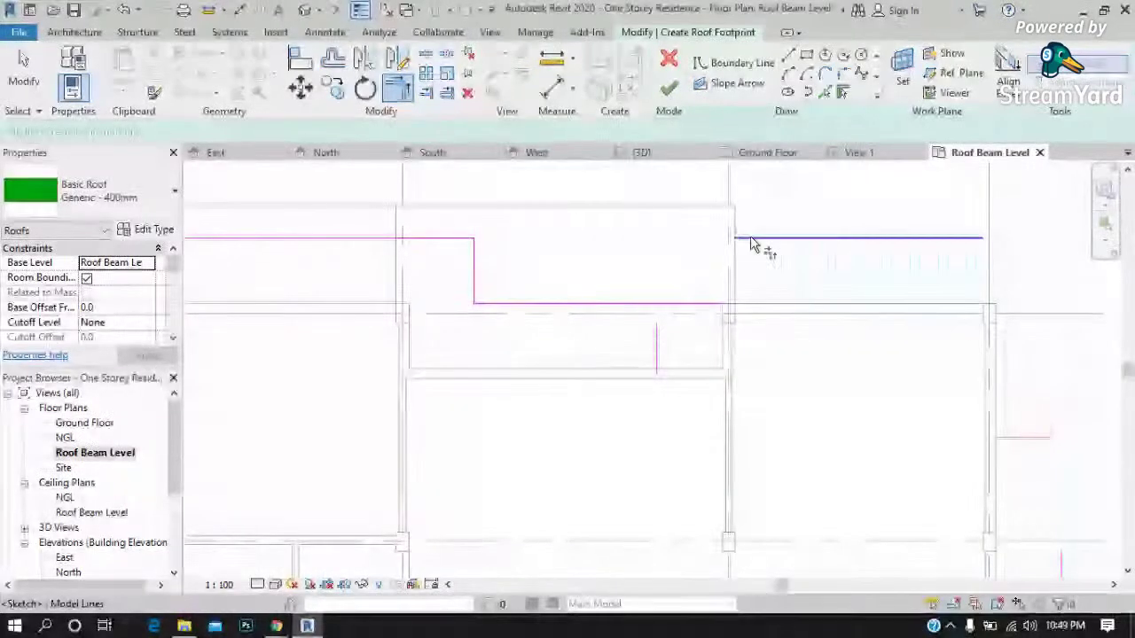
pyautogui.press('t')
pyautogui.press('r')
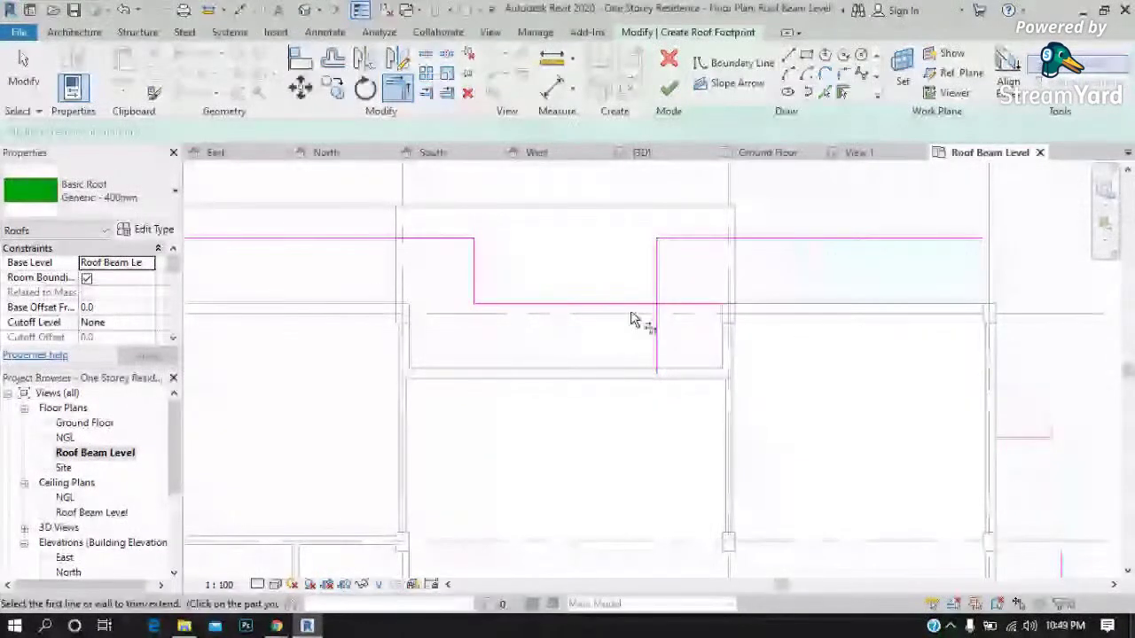
pyautogui.scroll(-3, 772, 232)
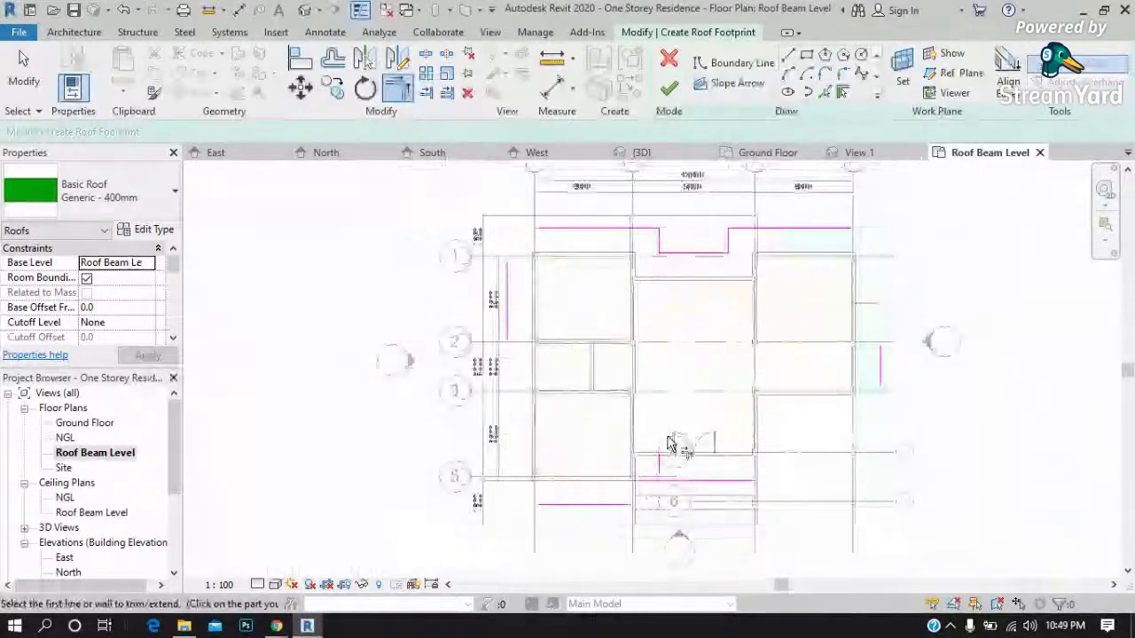
pyautogui.scroll(2, 550, 231)
pyautogui.click(562, 237)
pyautogui.click(502, 310)
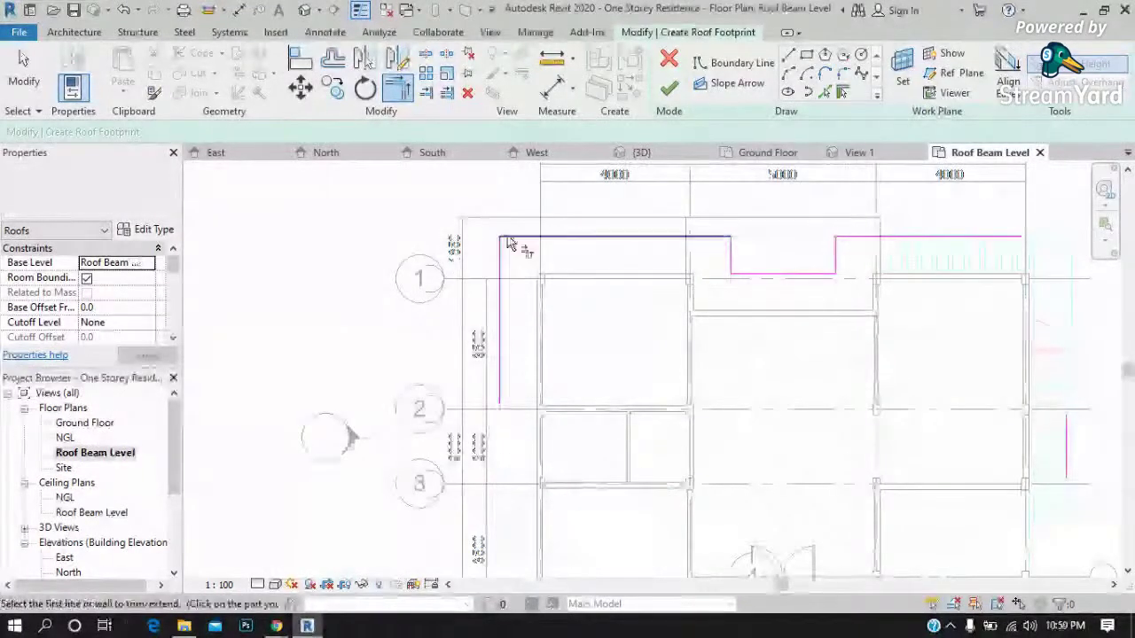
pyautogui.scroll(-3, 506, 246)
pyautogui.scroll(2, 542, 470)
pyautogui.scroll(1, 545, 465)
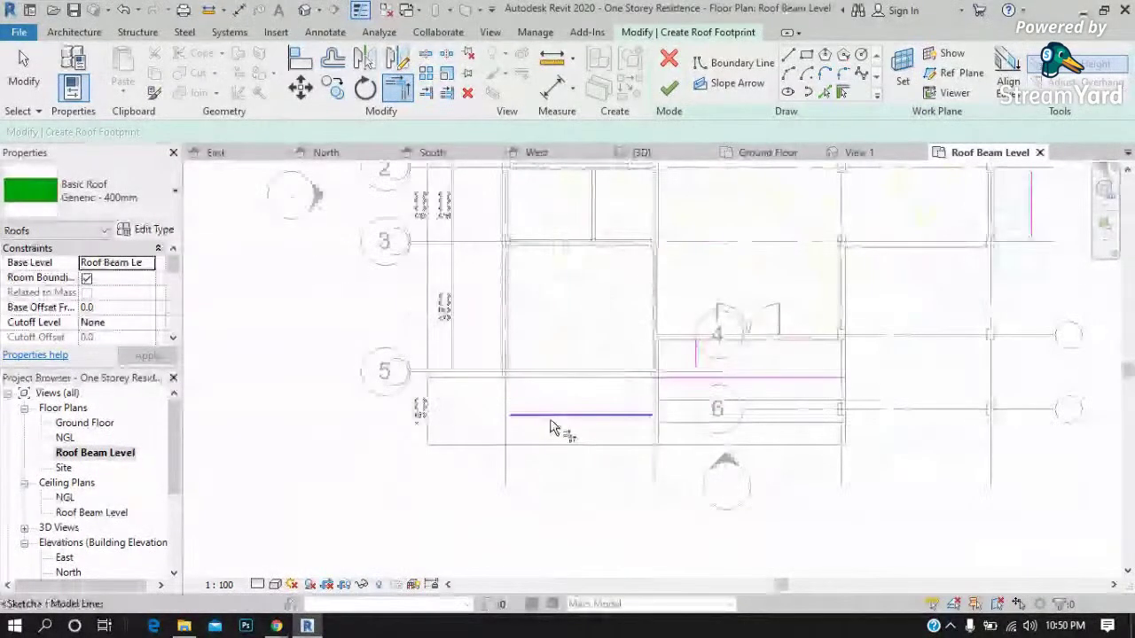
pyautogui.scroll(-2, 547, 432)
# Trim the left edge to the bottom edge, extend the bottom edge, and corner the top edge.
pyautogui.click(499, 266)
pyautogui.scroll(1, 680, 418)
pyautogui.scroll(1, 645, 413)
pyautogui.scroll(1, 620, 410)
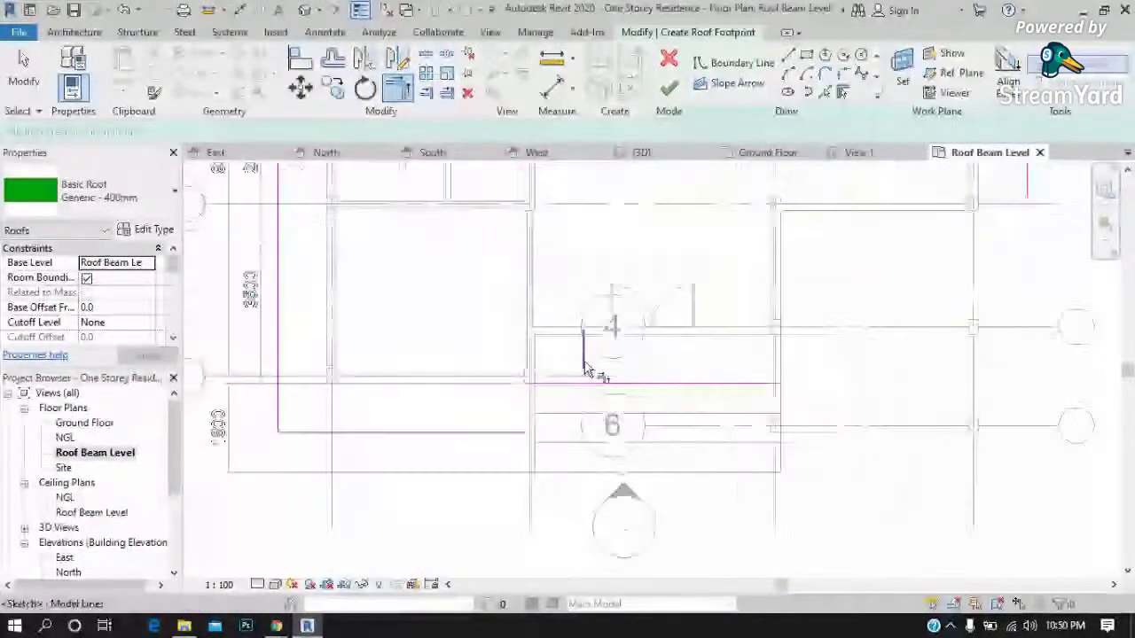
pyautogui.click(519, 432)
pyautogui.scroll(1, 591, 398)
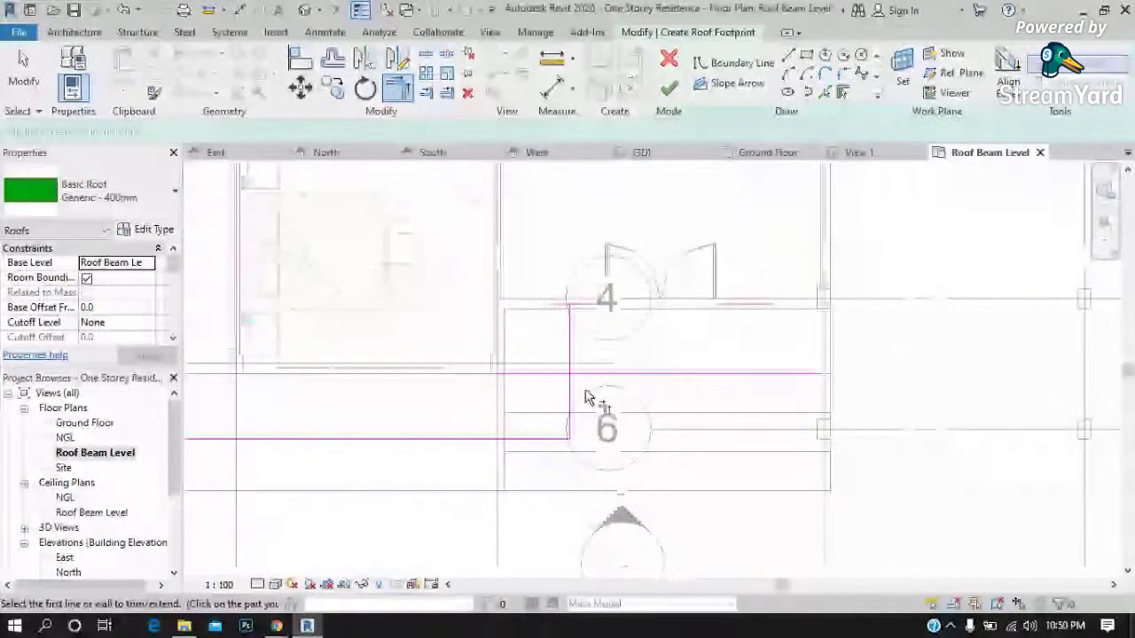
pyautogui.click(603, 382)
pyautogui.scroll(-2, 554, 426)
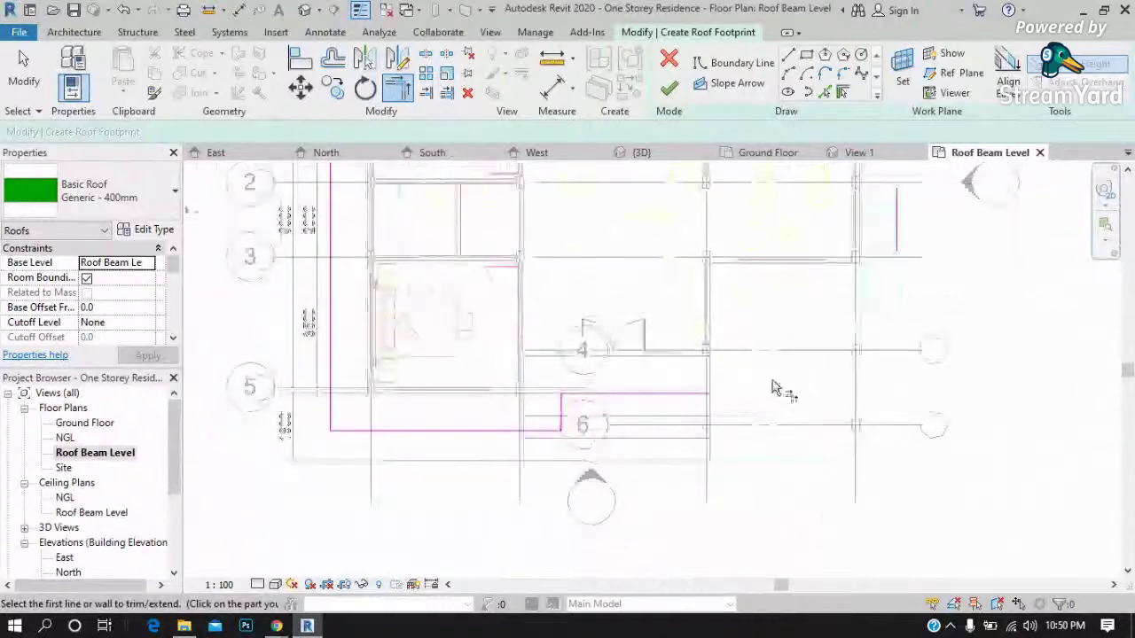
pyautogui.scroll(-1, 763, 390)
pyautogui.scroll(1, 706, 329)
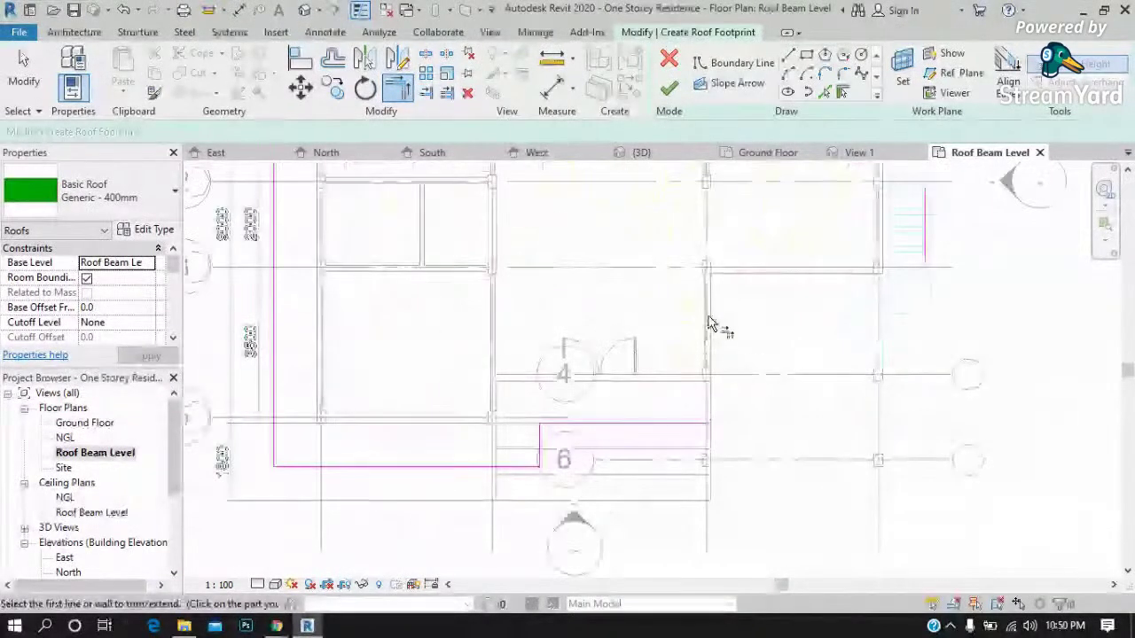
# Add a roof edge offset from a picked wall and stretch it to 6400 long.
pyautogui.click(670, 87)
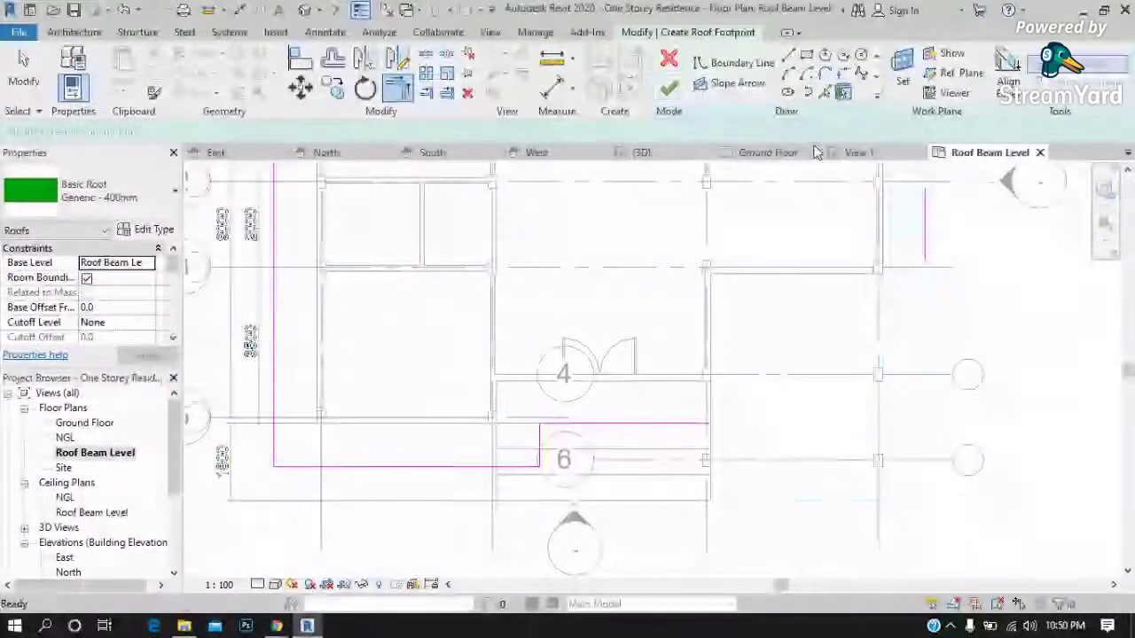
pyautogui.click(707, 357)
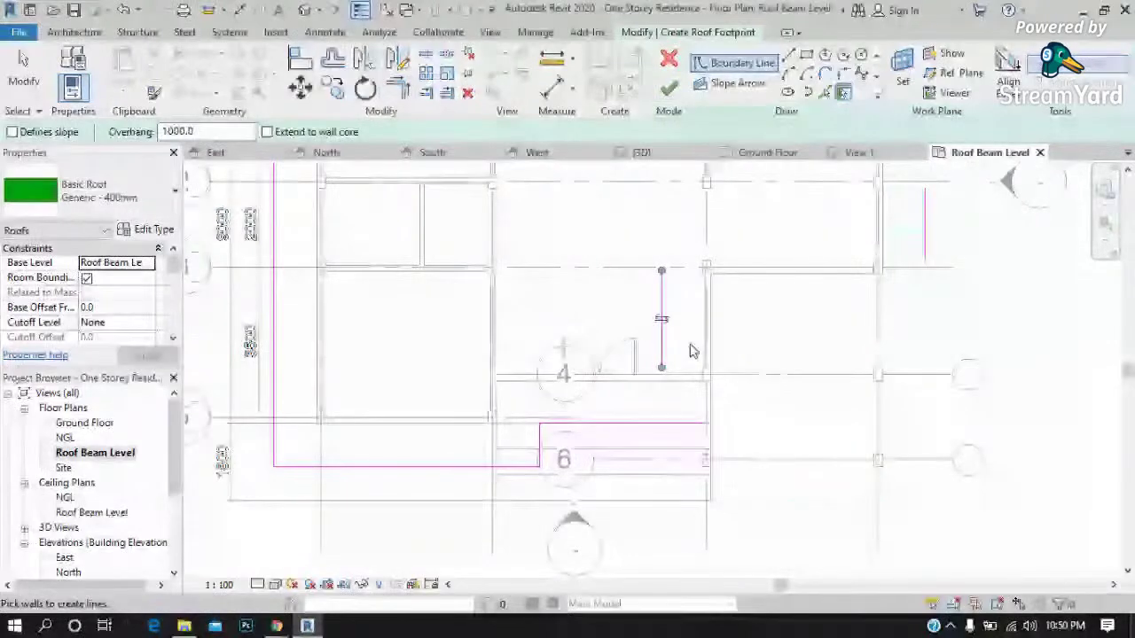
pyautogui.click(659, 392)
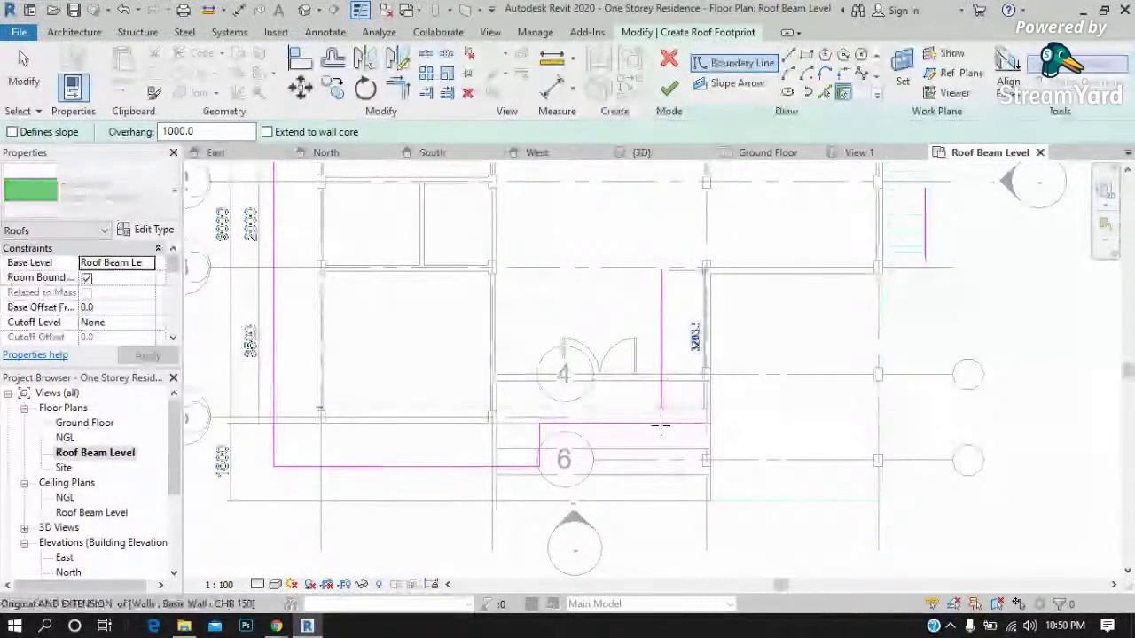
pyautogui.scroll(-1, 601, 381)
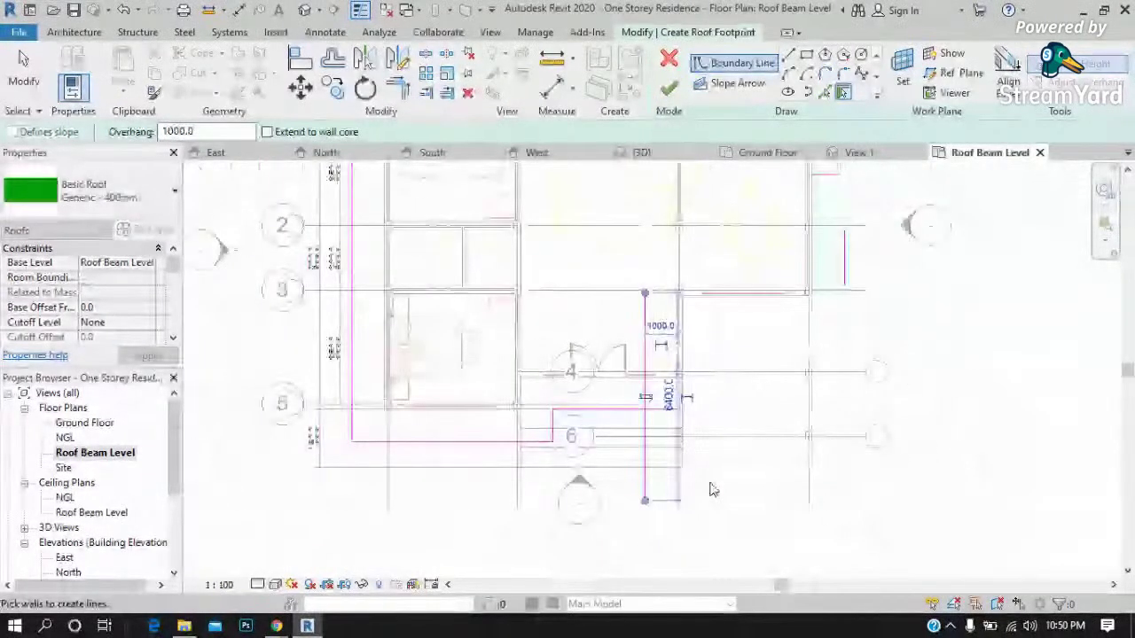
pyautogui.scroll(1, 784, 444)
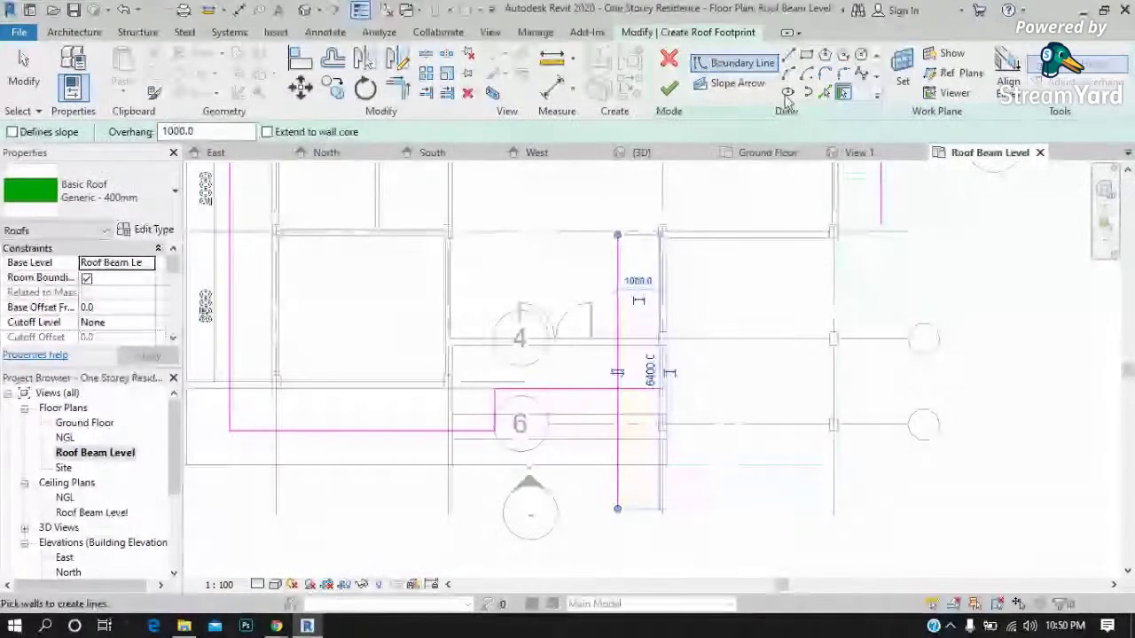
pyautogui.press('Escape')
# Draw a horizontal roof edge line and trim it with the vertical edges into corners.
pyautogui.click(705, 465)
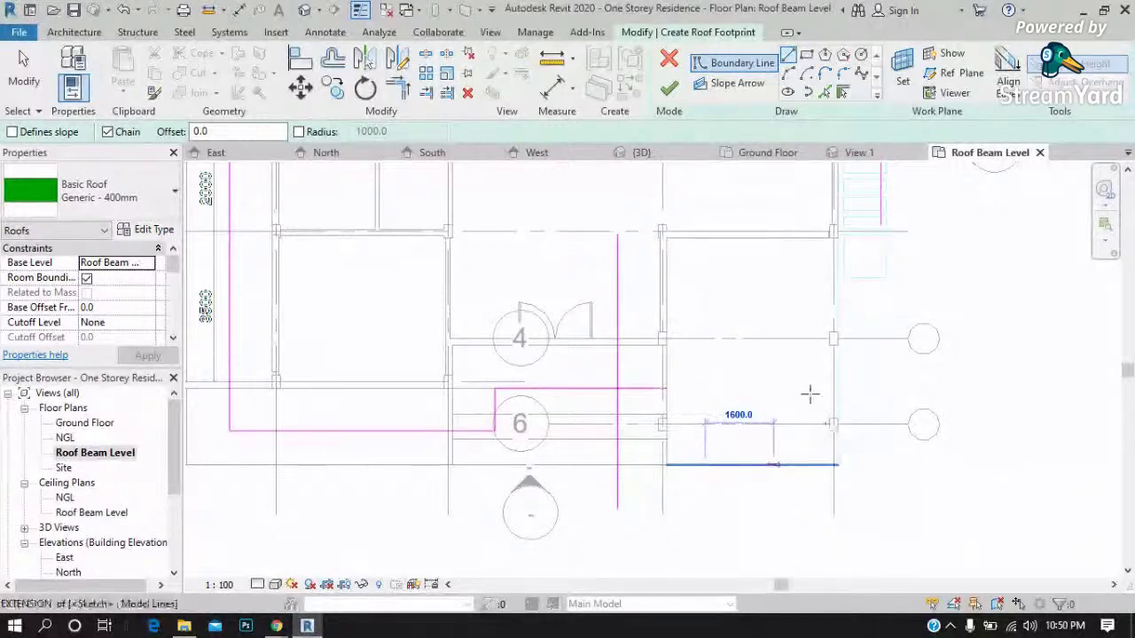
pyautogui.press('t')
pyautogui.press('r')
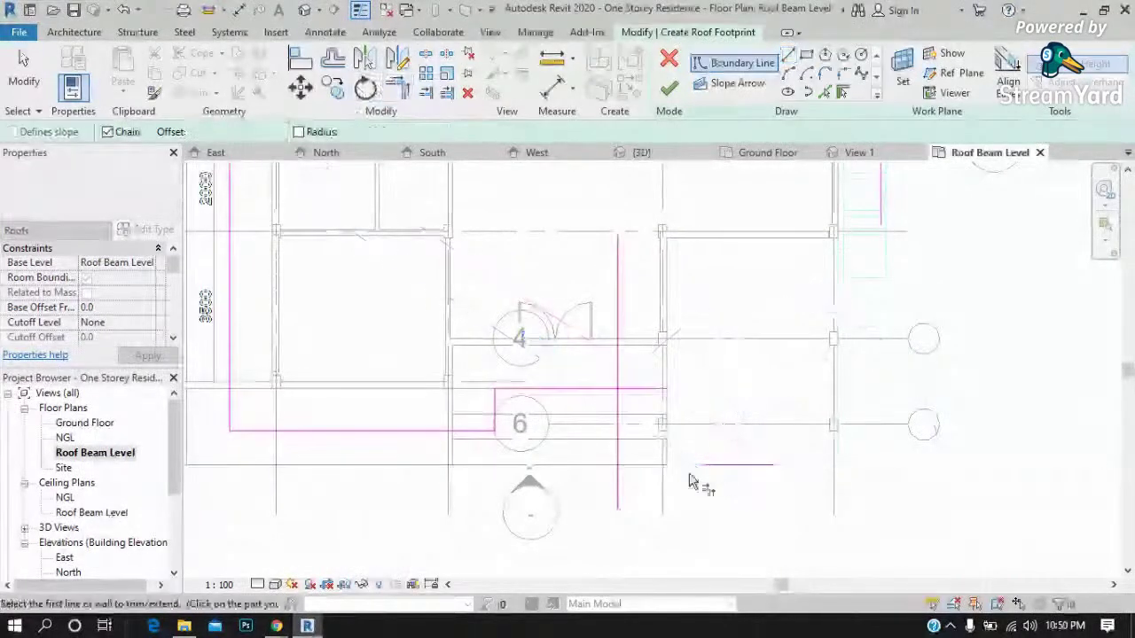
pyautogui.click(719, 465)
pyautogui.click(619, 430)
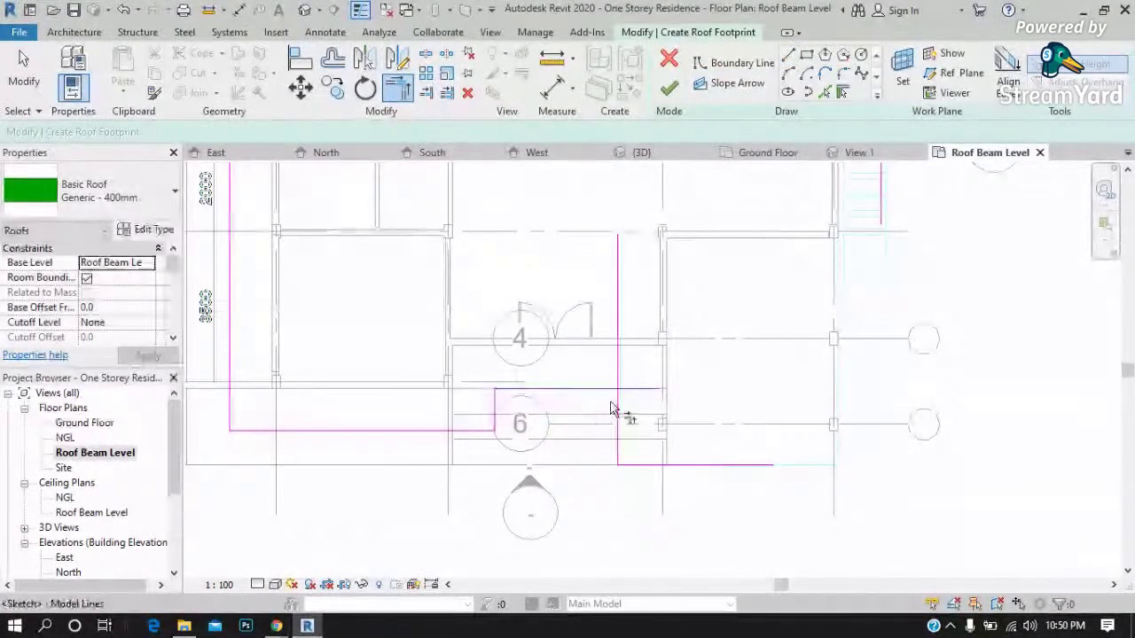
# Extend the top footprint line to the right edge, closing the boundary loop.
pyautogui.click(883, 208)
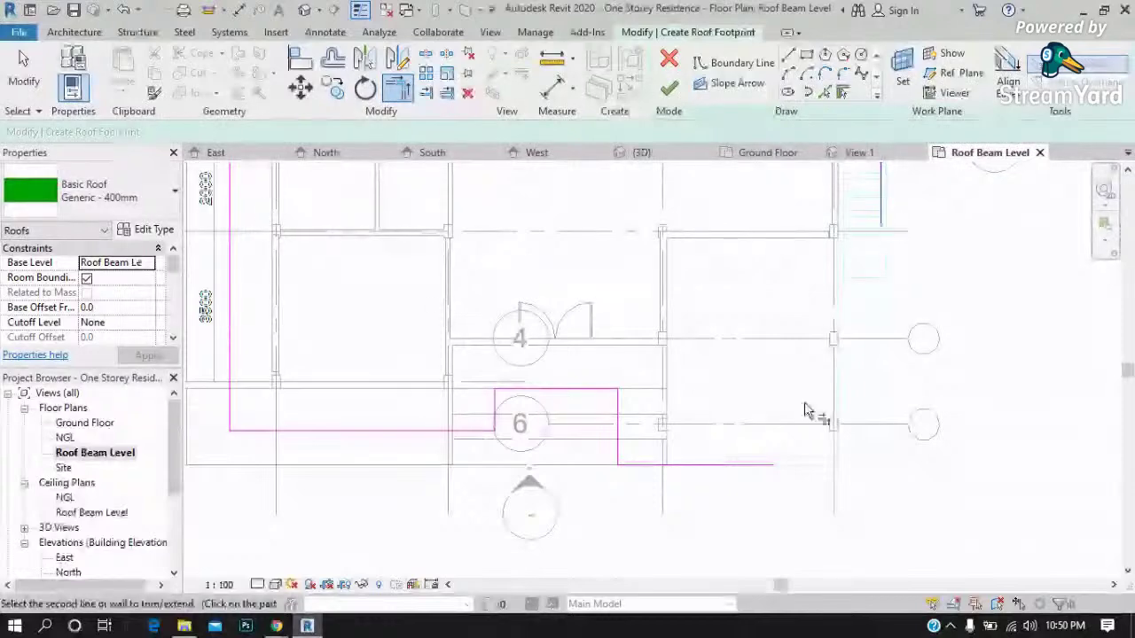
pyautogui.scroll(-2, 878, 435)
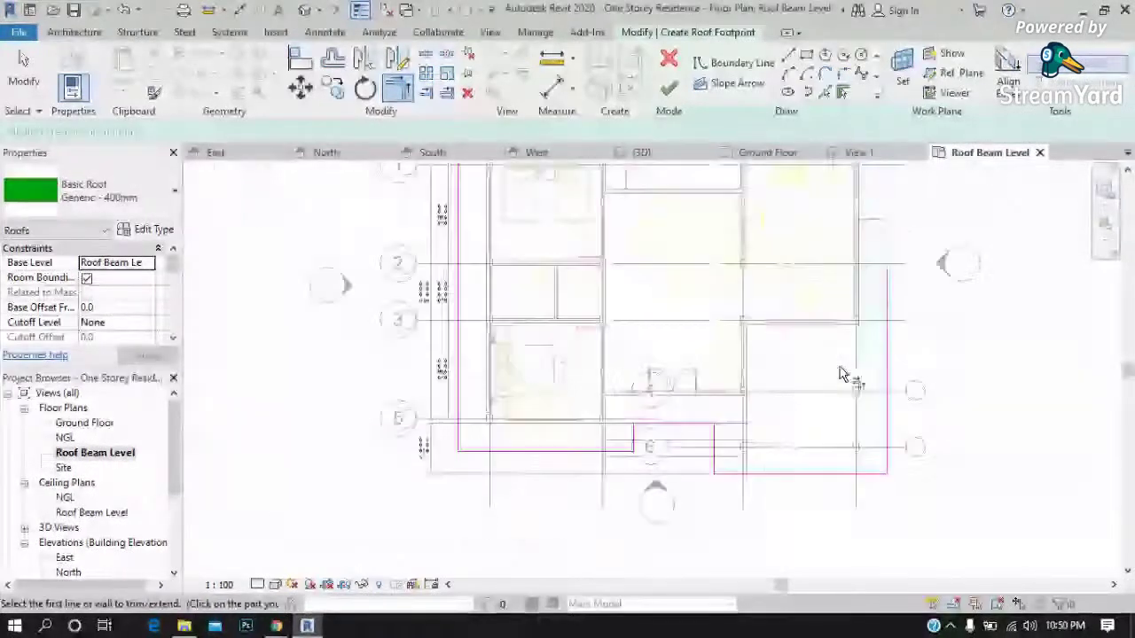
pyautogui.scroll(-1, 867, 266)
pyautogui.scroll(2, 860, 204)
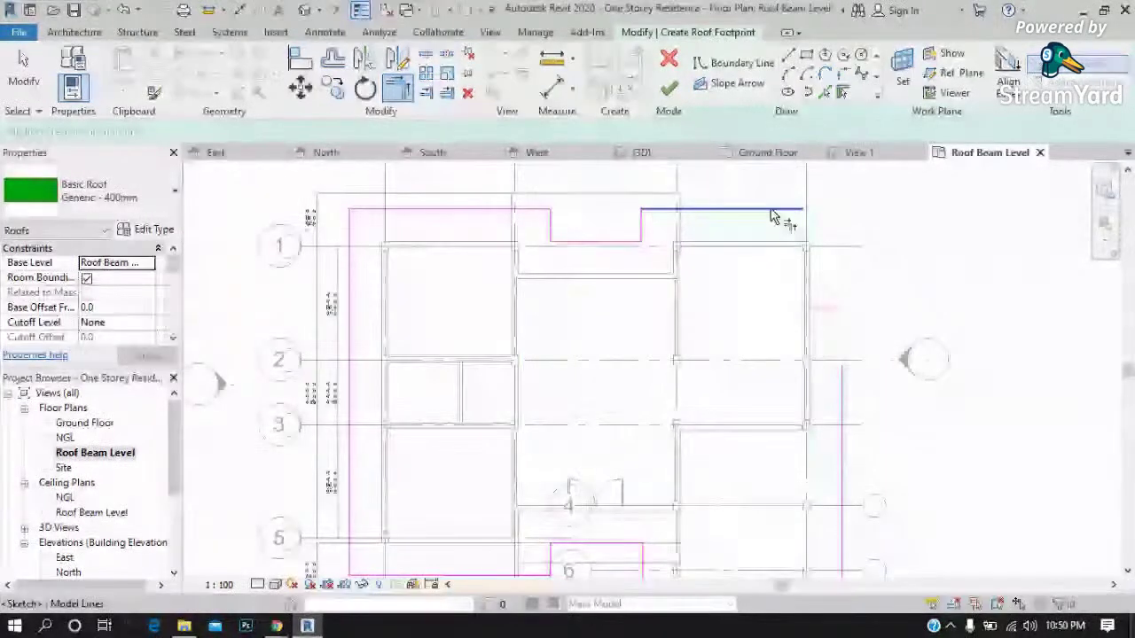
pyautogui.click(842, 381)
pyautogui.scroll(-1, 656, 203)
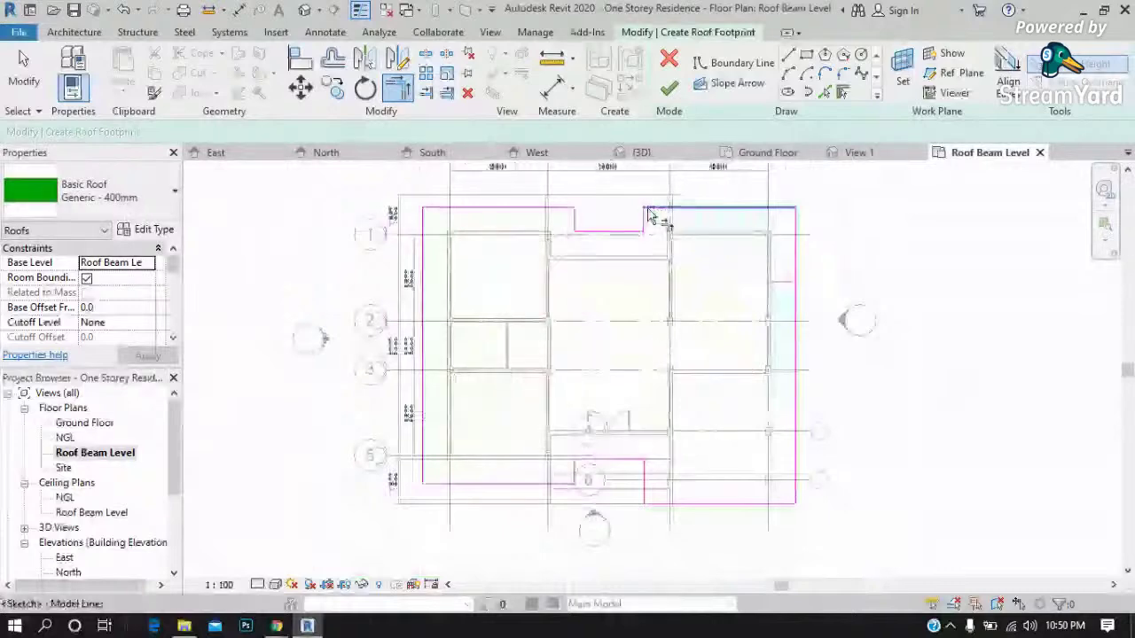
# Finish the footprint to create the flat roof and check the North and South elevations.
pyautogui.click(670, 91)
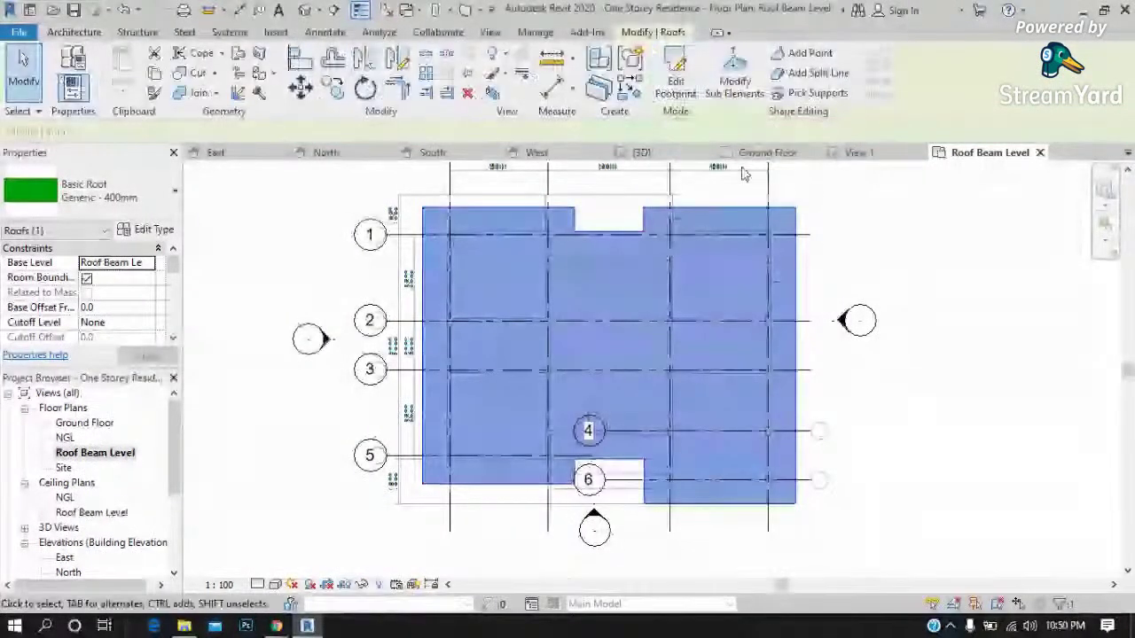
pyautogui.click(324, 154)
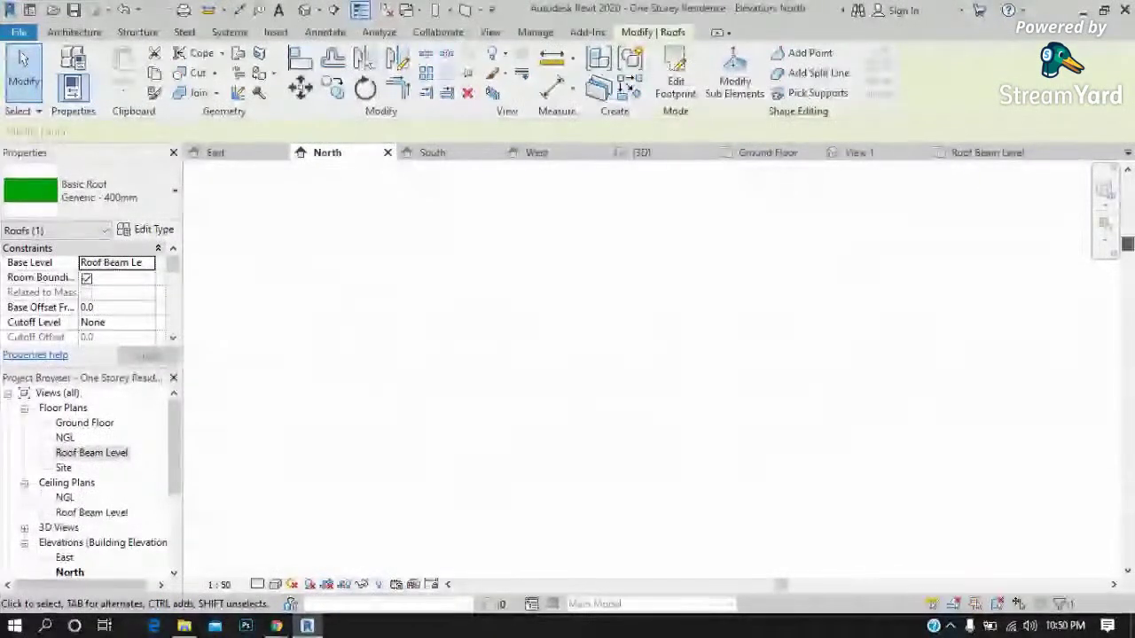
pyautogui.click(451, 158)
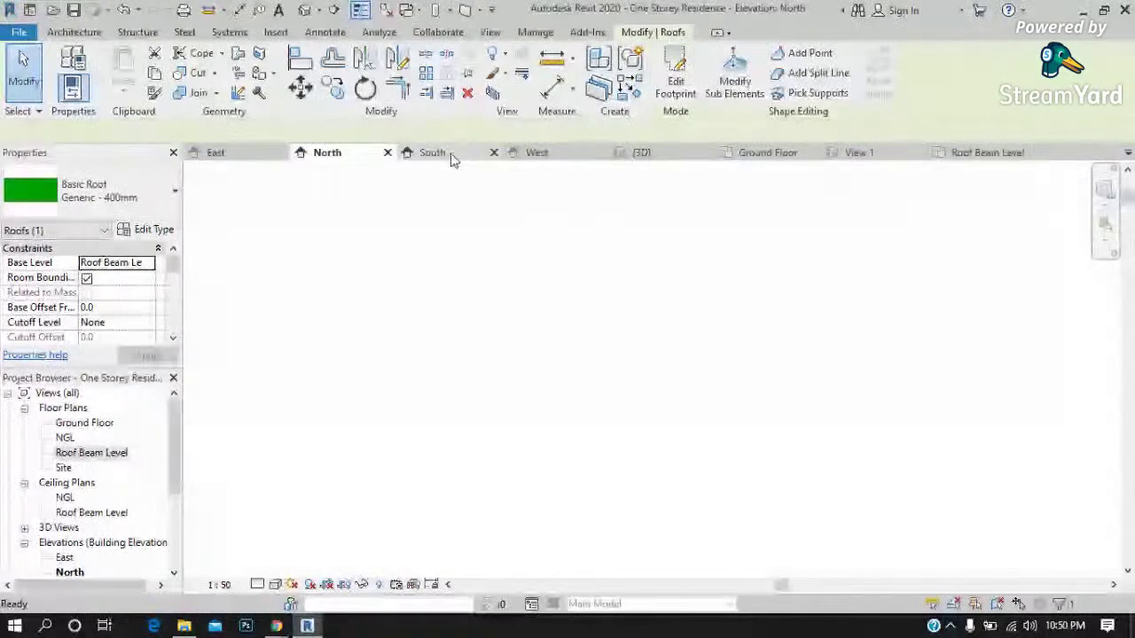
pyautogui.scroll(-5, 547, 404)
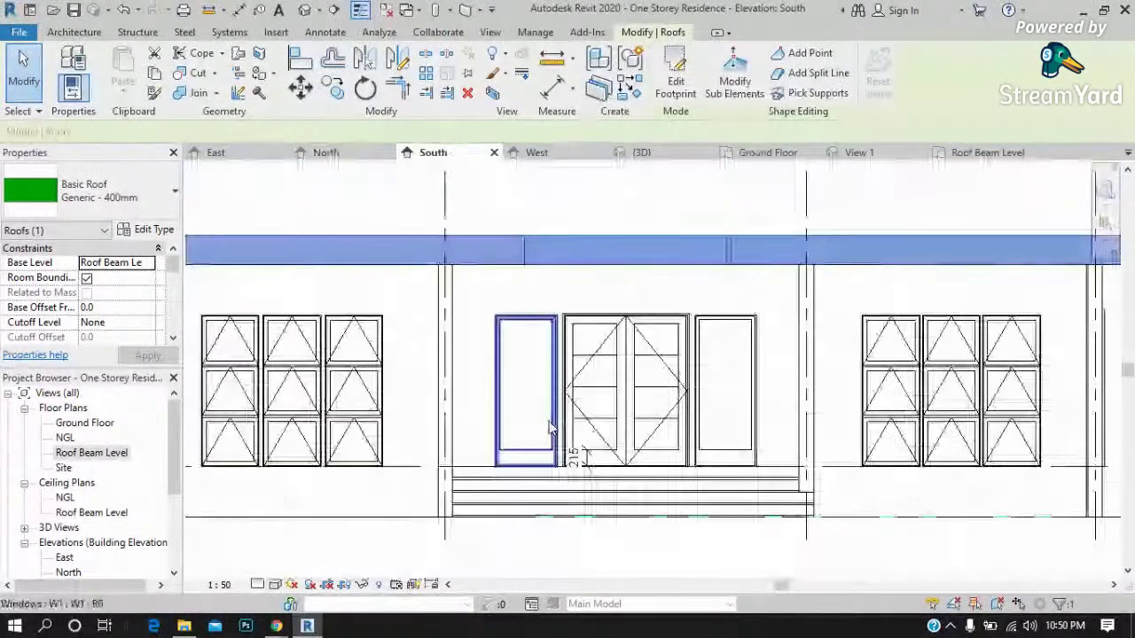
# Orbit the 3D view to inspect the flat roof and its overhangs.
pyautogui.click(645, 154)
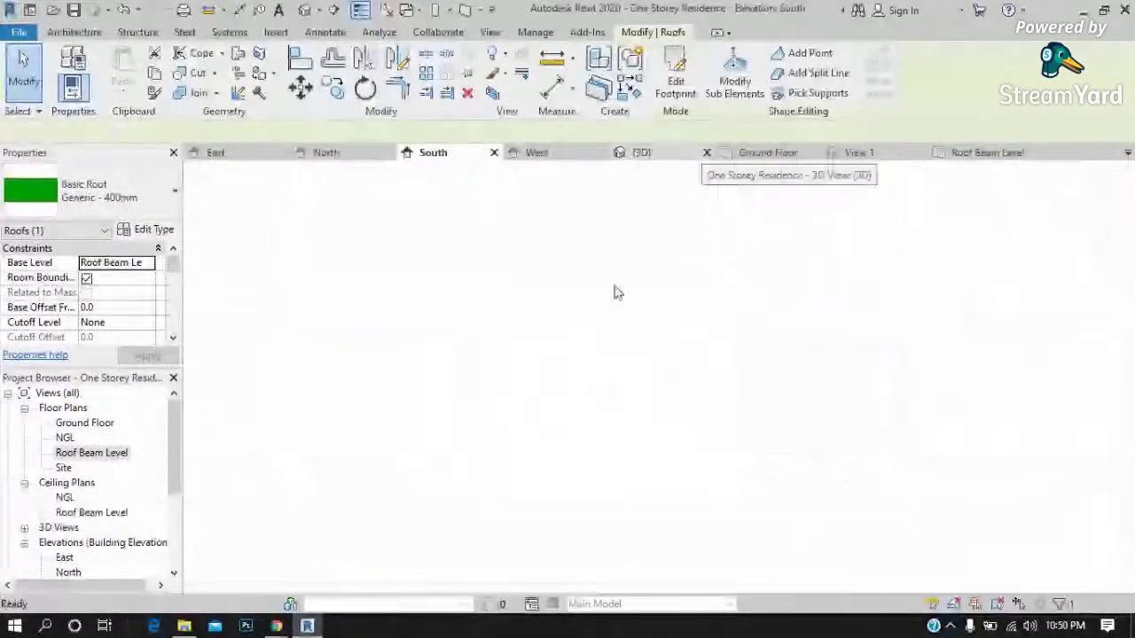
pyautogui.click(967, 544)
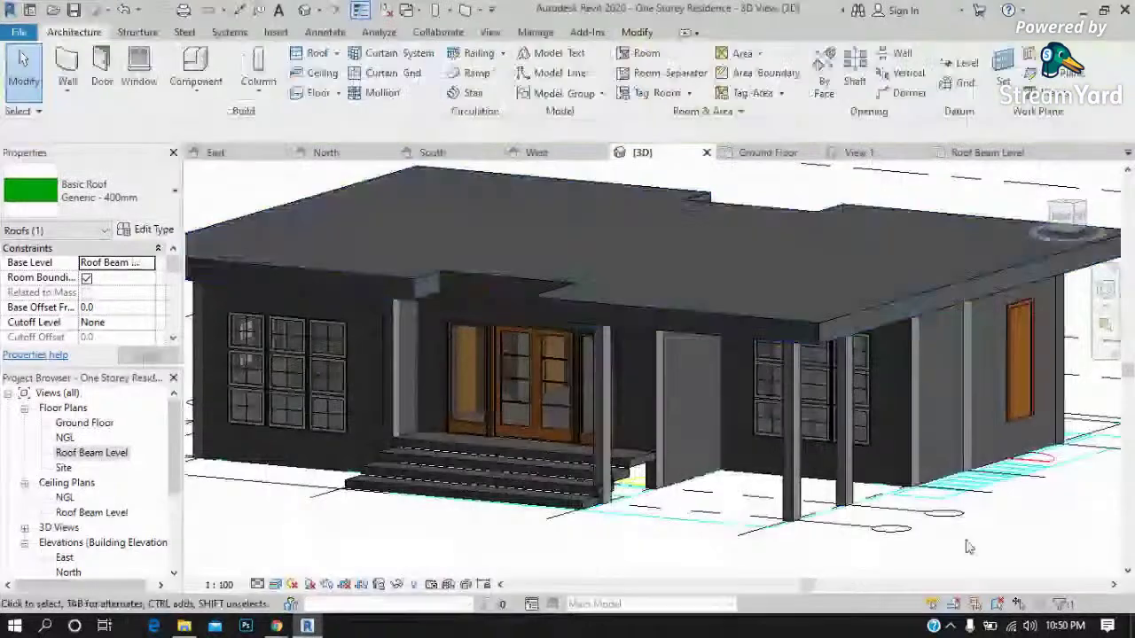
pyautogui.keyDown('shift'); pyautogui.moveTo(967, 544); pyautogui.dragTo(542, 462, button='middle'); pyautogui.keyUp('shift')
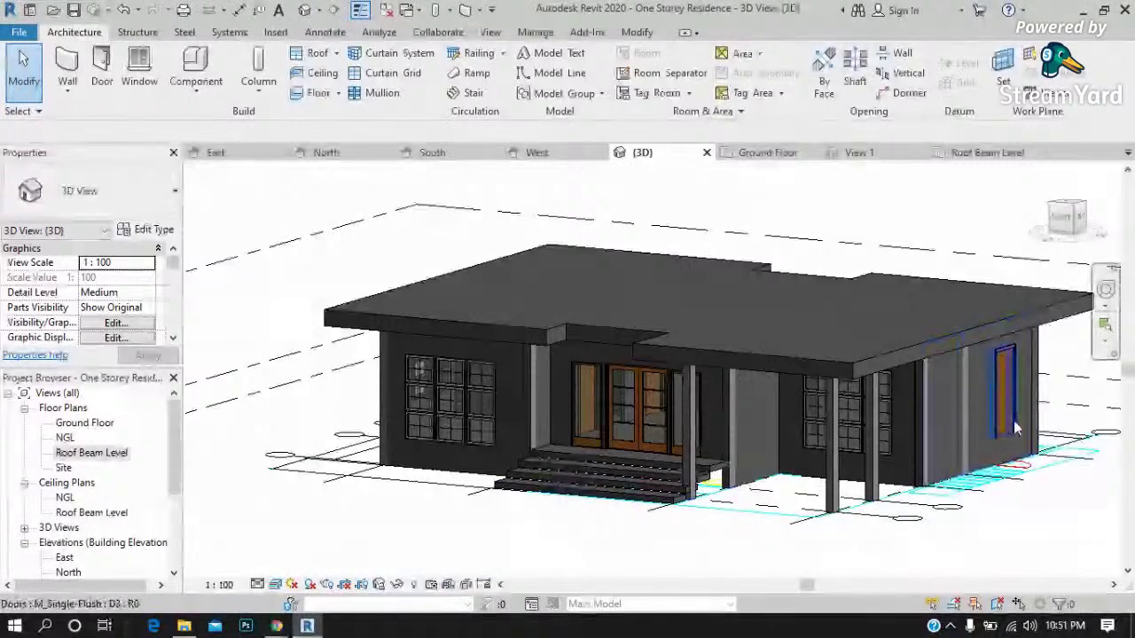
pyautogui.scroll(3, 1017, 424)
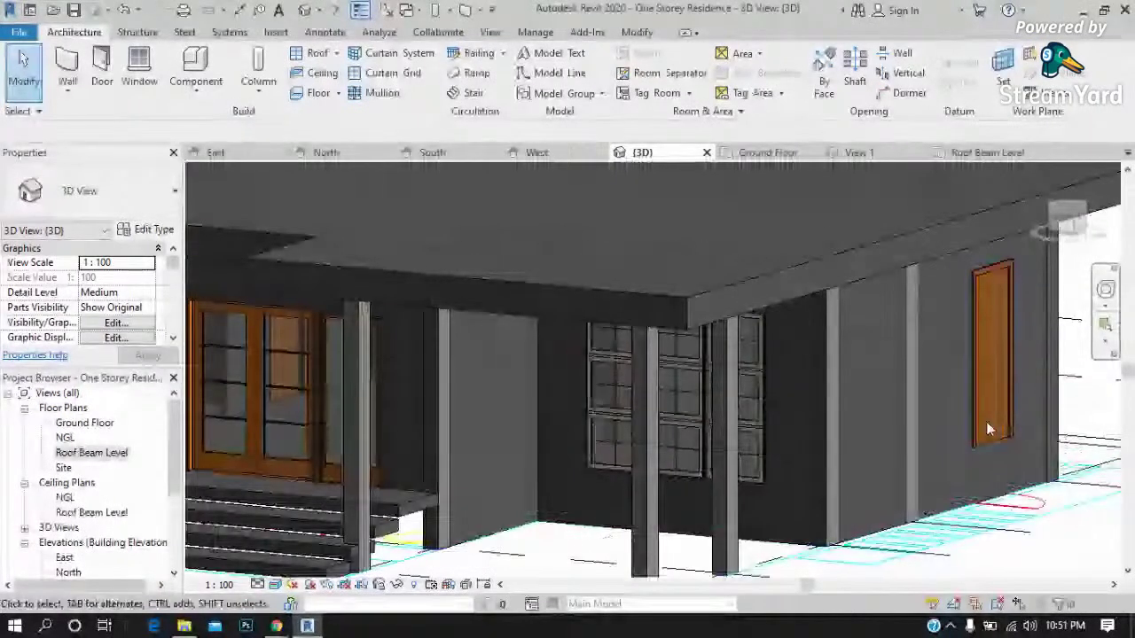
pyautogui.scroll(-2, 986, 422)
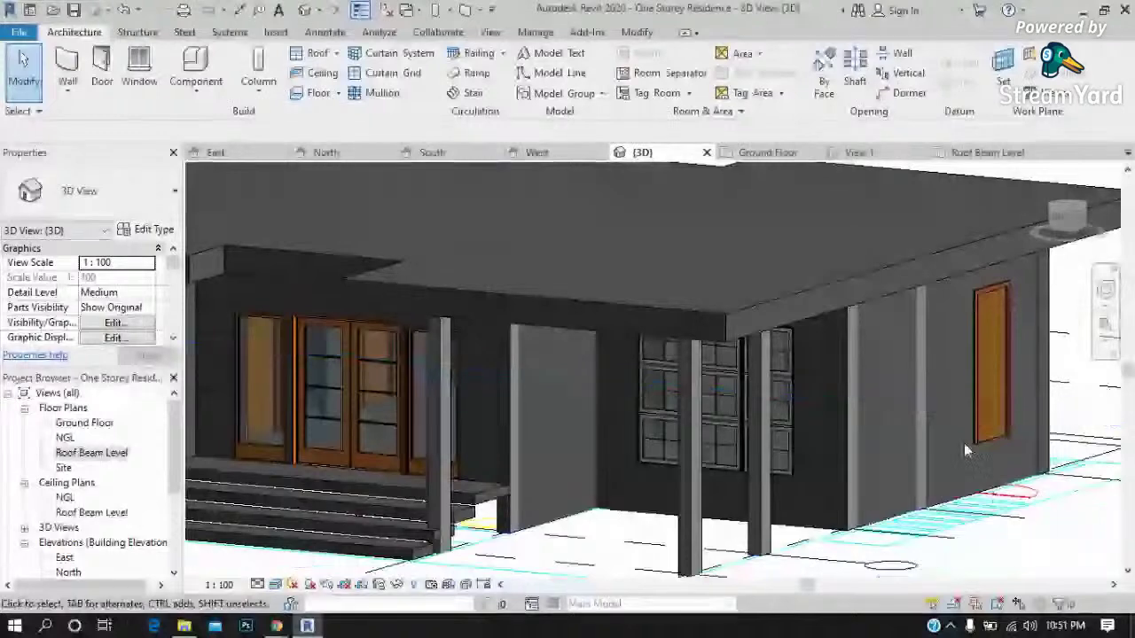
pyautogui.scroll(3, 984, 440)
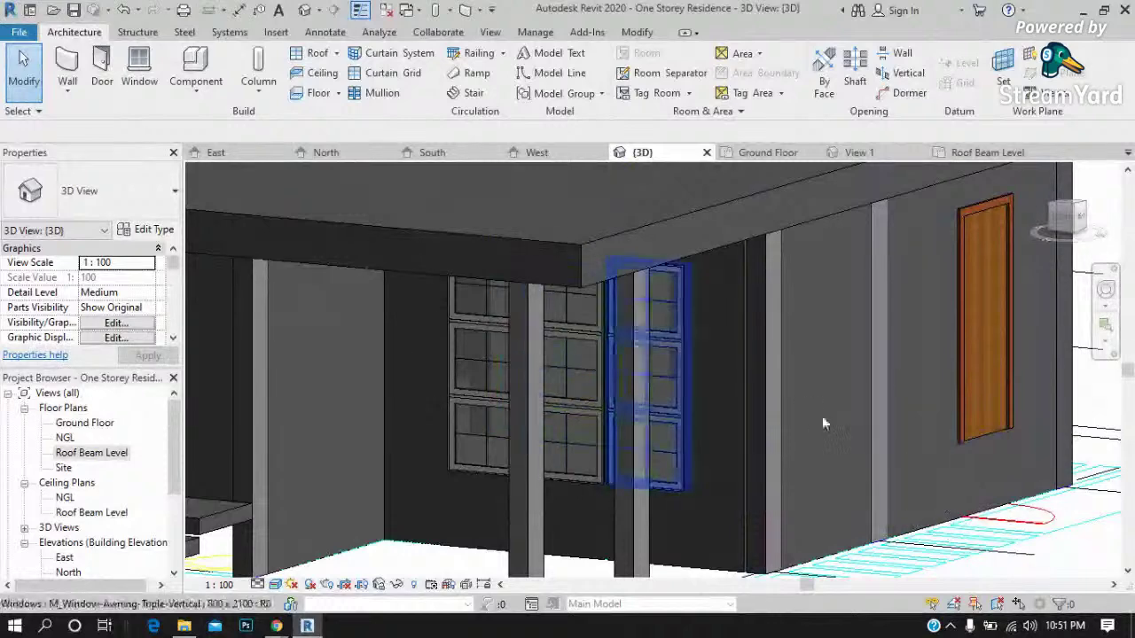
# Edit the roof footprint on Roof Beam Level so every boundary line defines a 30° slope.
pyautogui.scroll(-3, 887, 419)
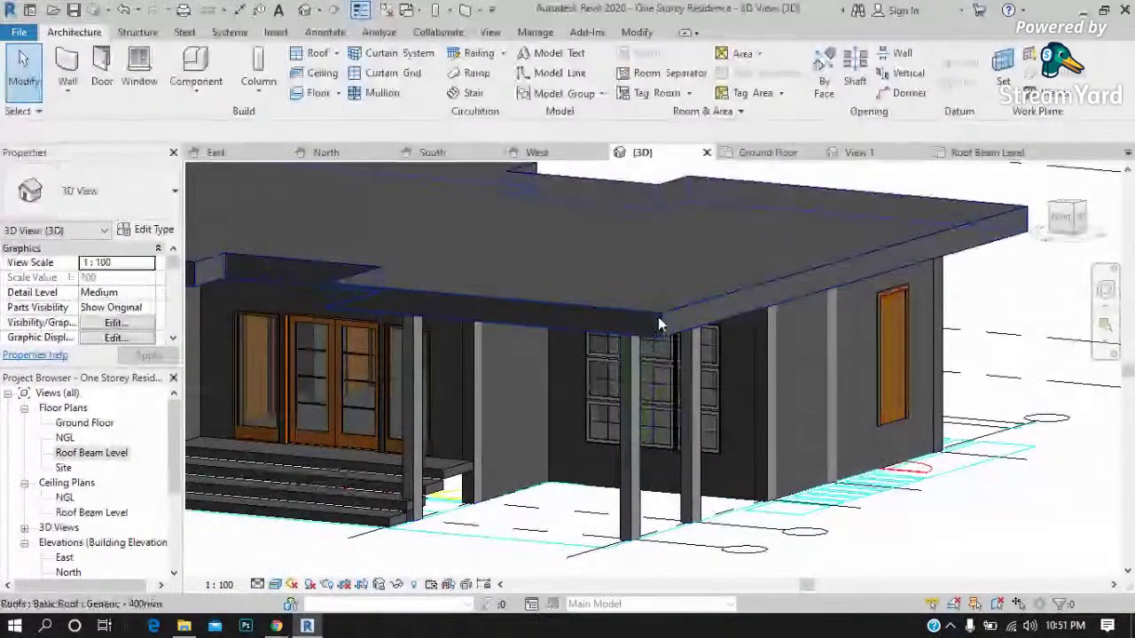
pyautogui.click(658, 316)
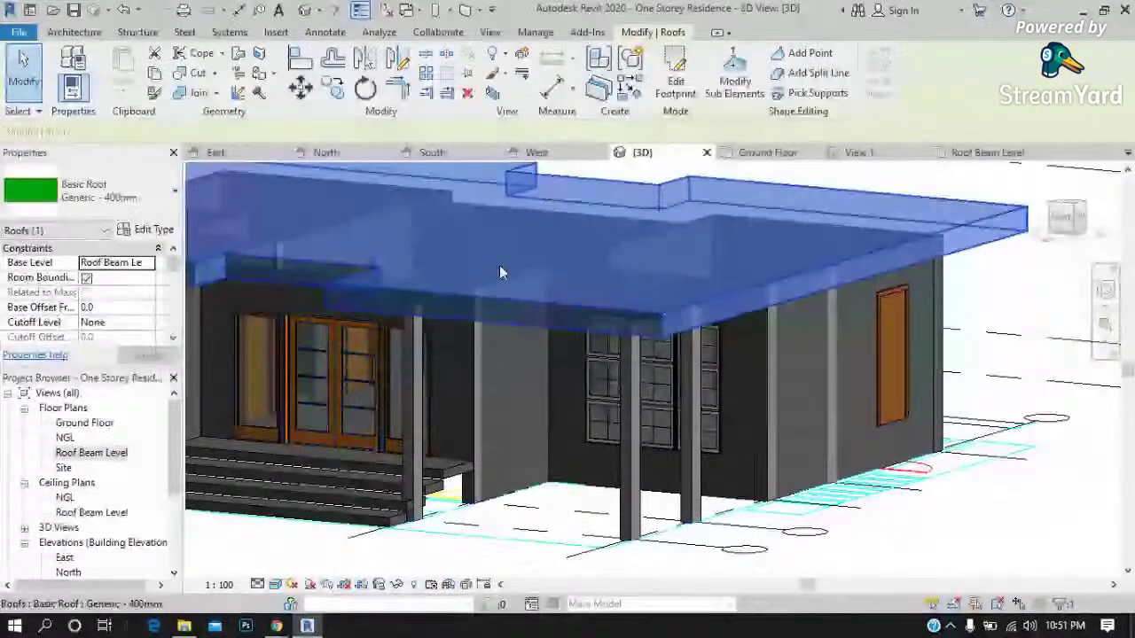
pyautogui.click(977, 152)
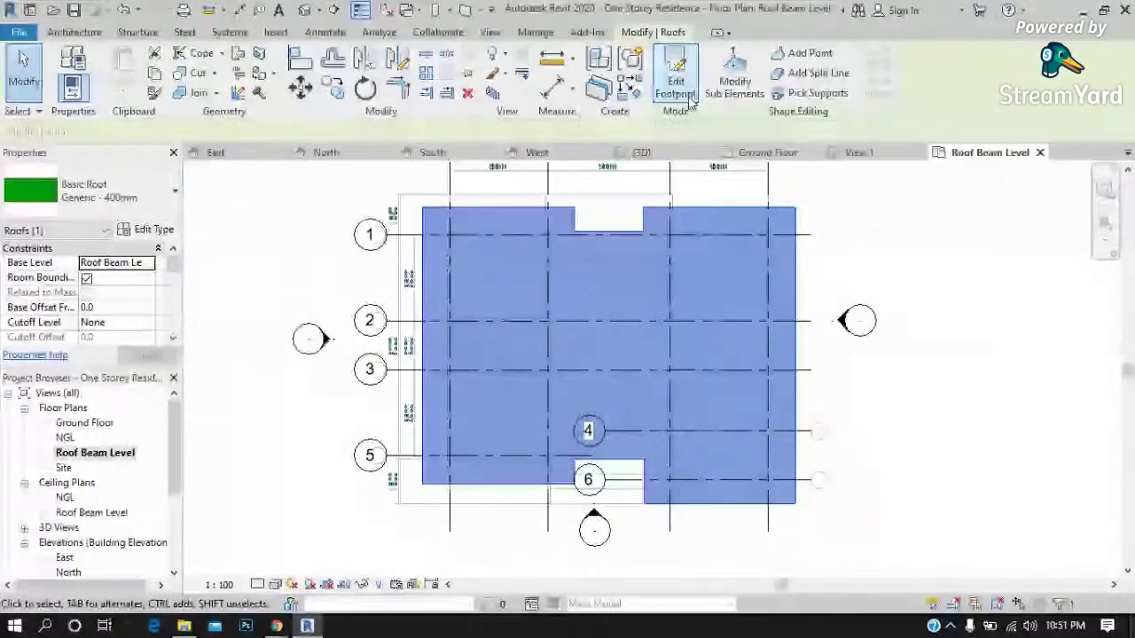
pyautogui.click(675, 81)
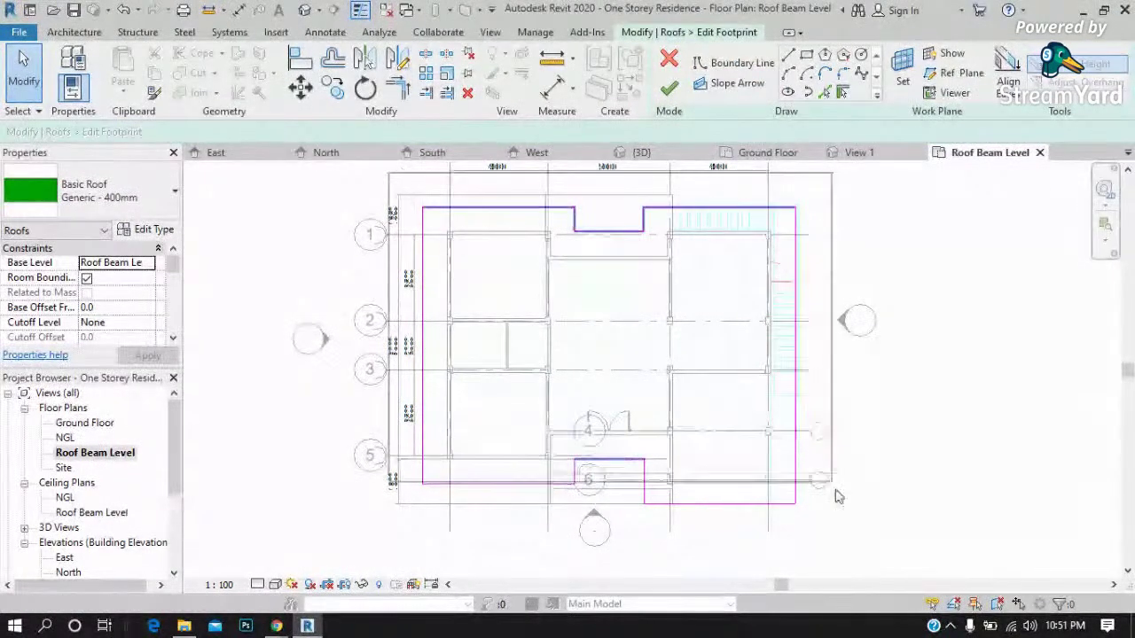
pyautogui.moveTo(388, 180); pyautogui.dragTo(843, 527)
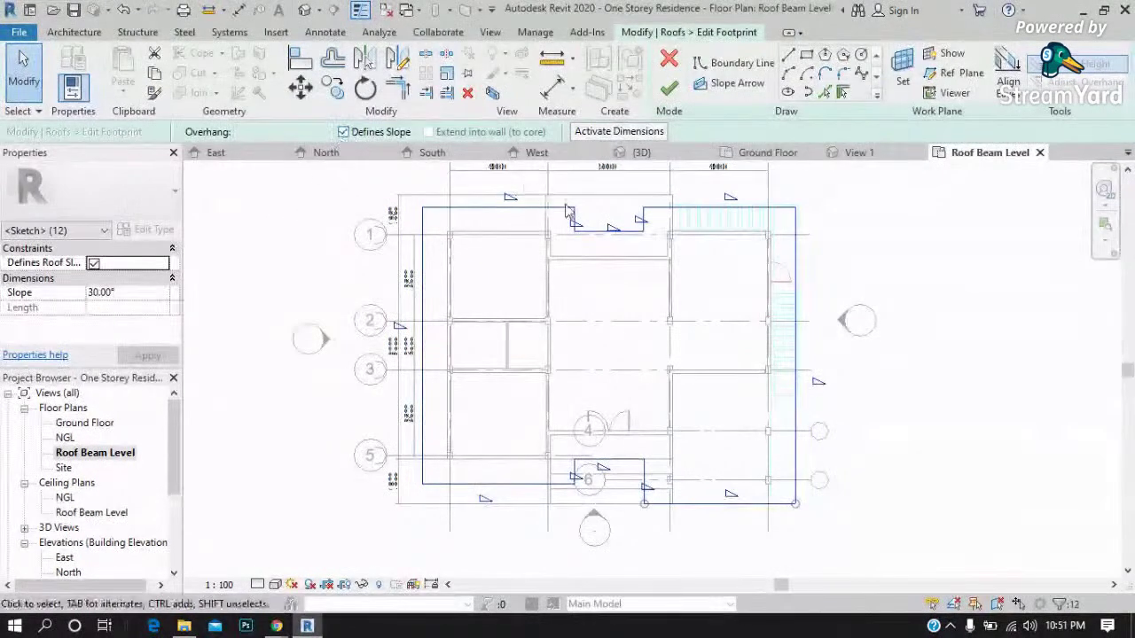
pyautogui.click(669, 88)
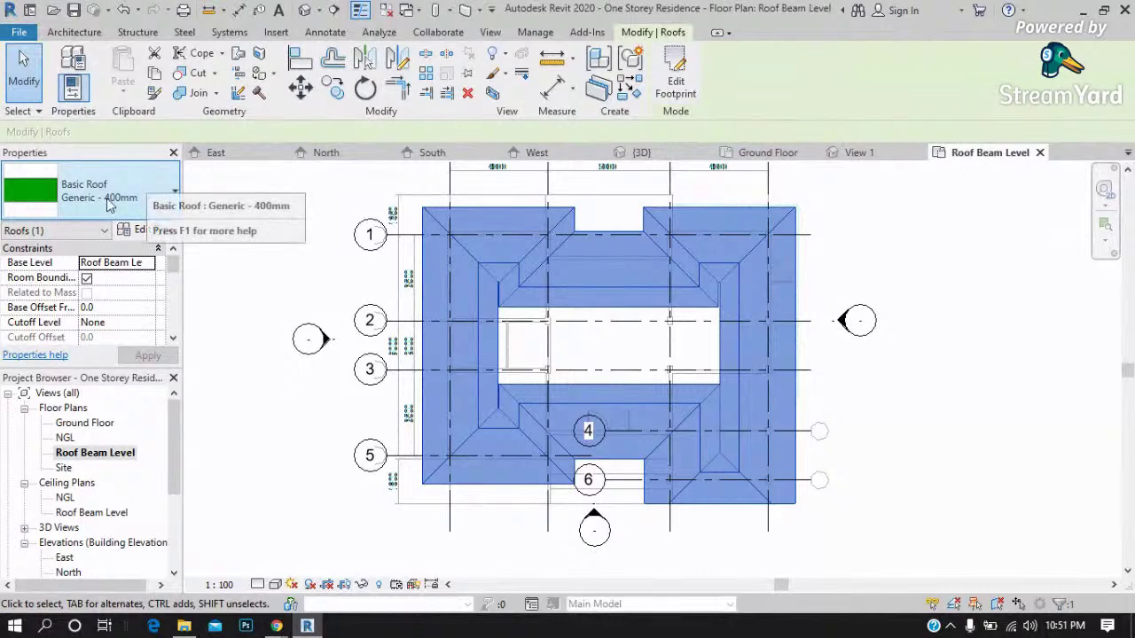
pyautogui.click(156, 200)
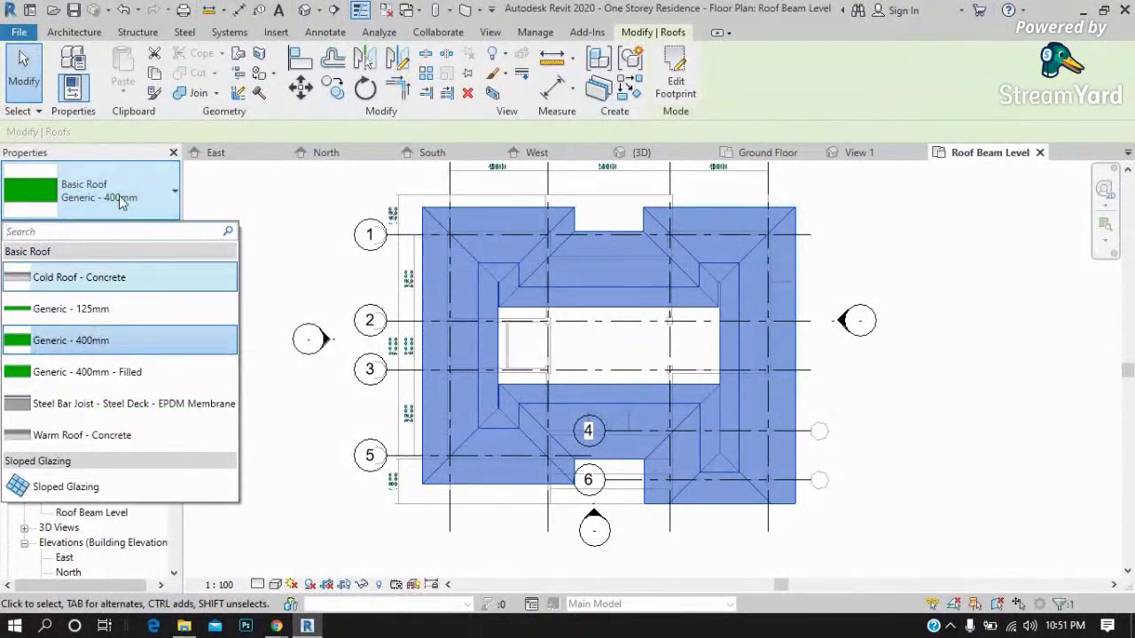
# Duplicate Generic - 400mm as a new 'Roofing' roof type with a 300 structure layer.
pyautogui.click(151, 230)
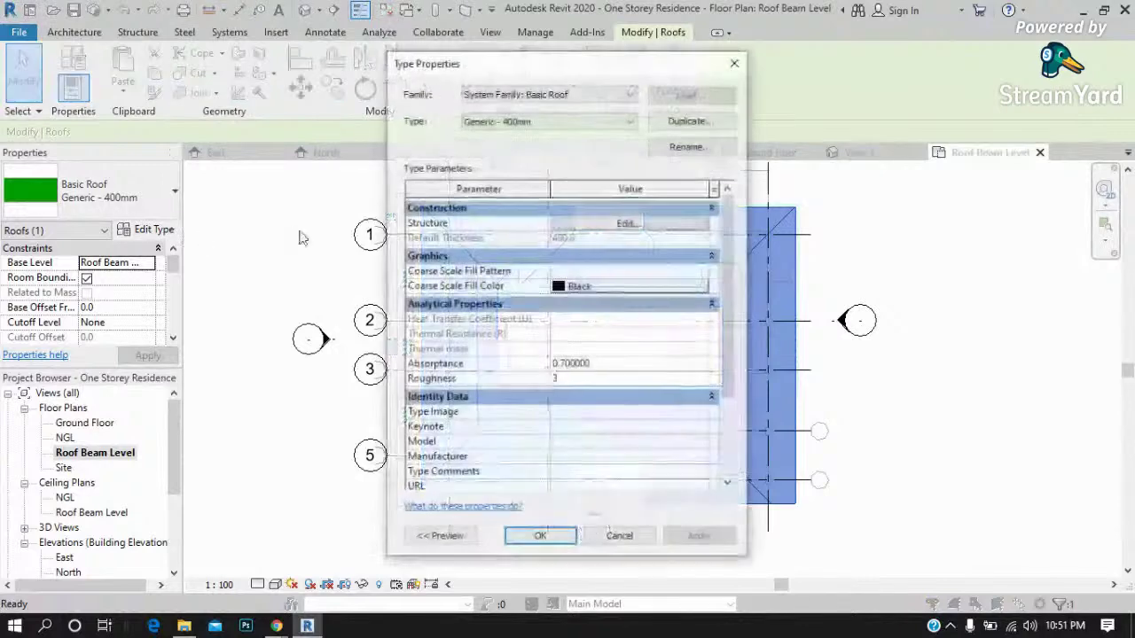
pyautogui.click(515, 121)
pyautogui.click(661, 120)
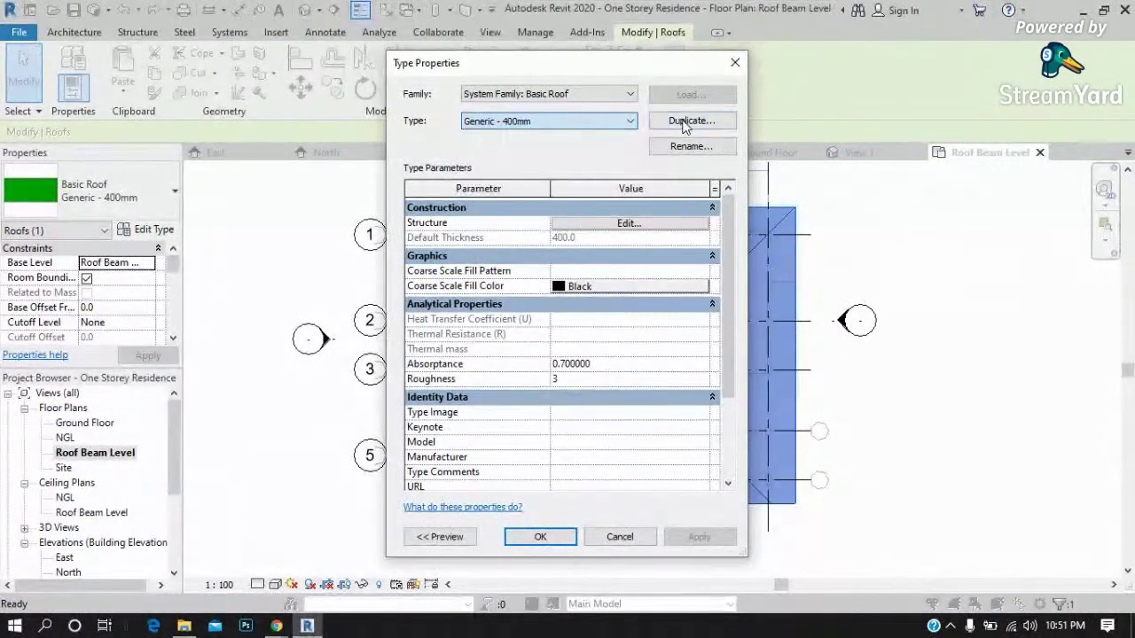
pyautogui.click(678, 120)
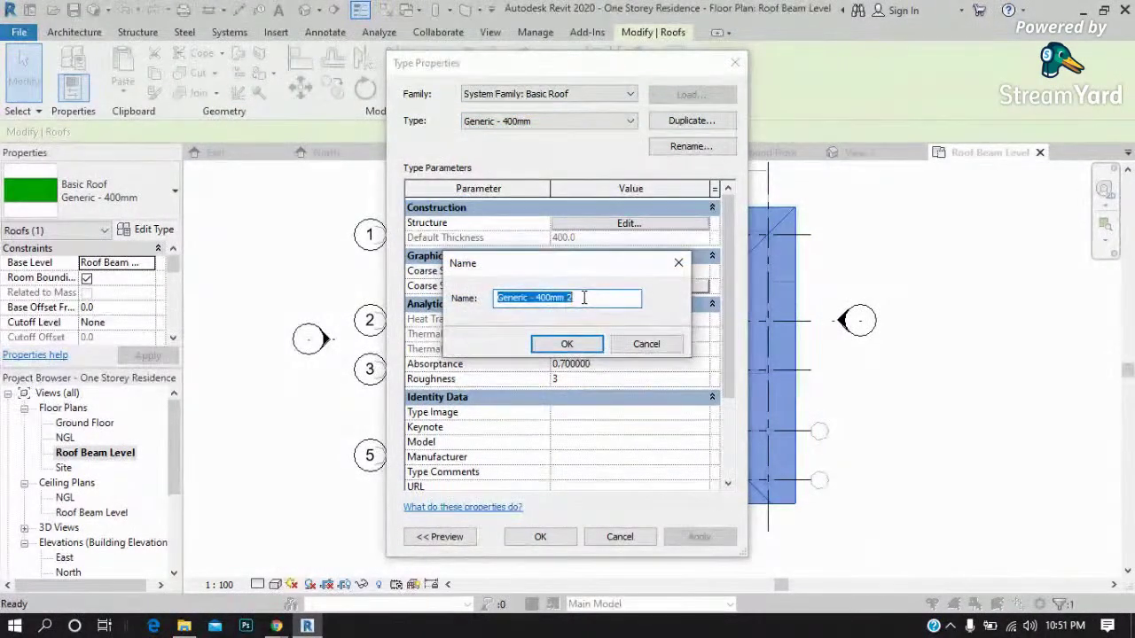
pyautogui.write('oofing')
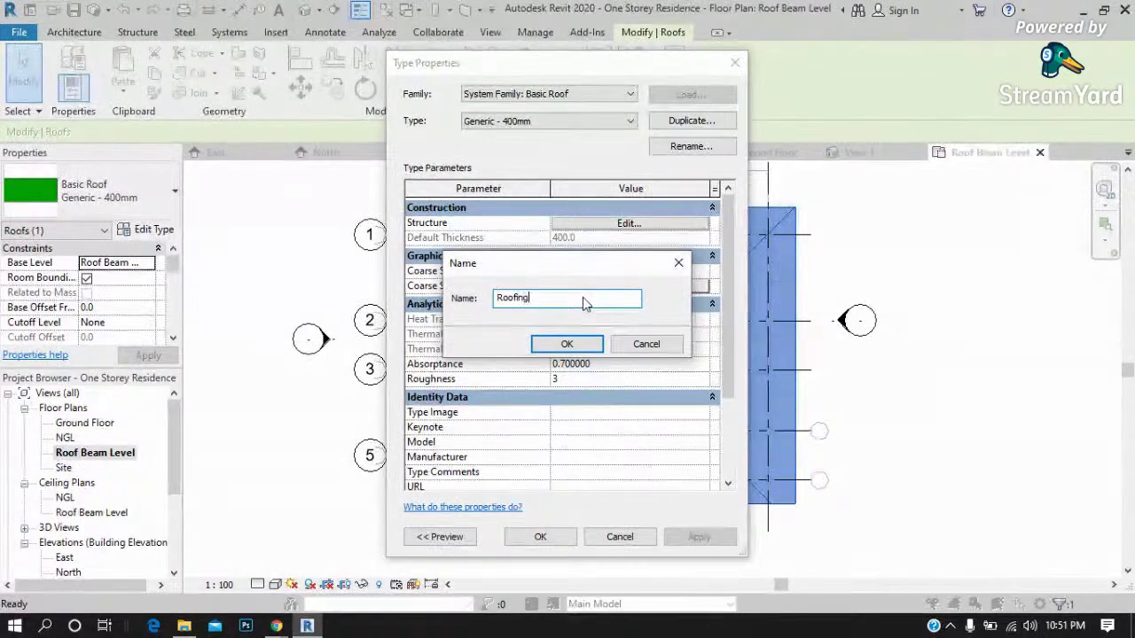
pyautogui.click(598, 343)
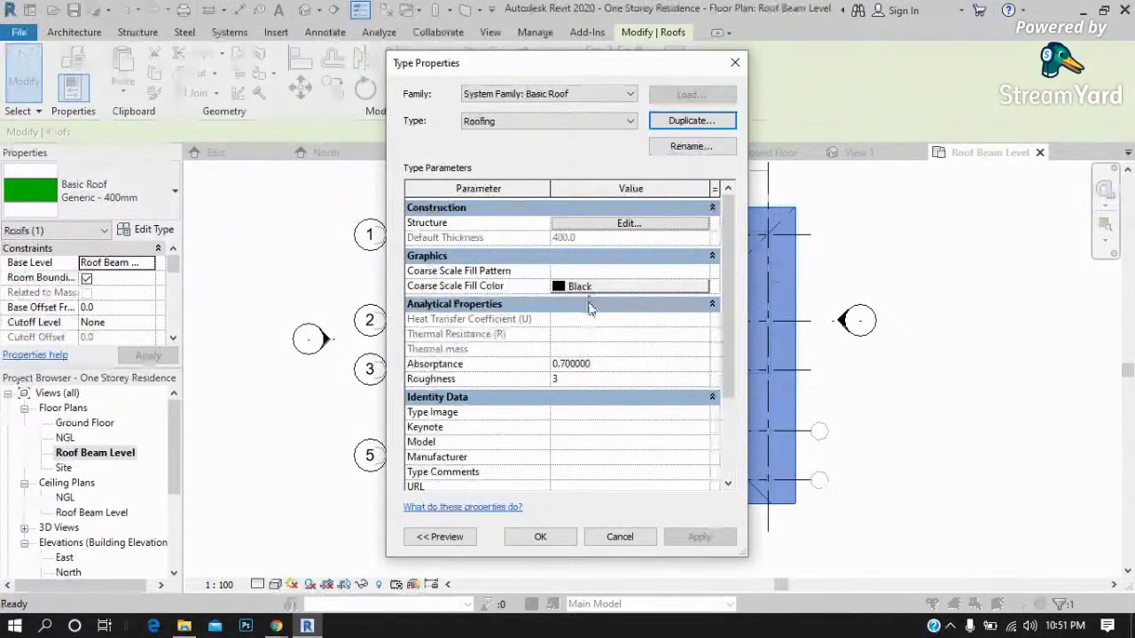
pyautogui.click(638, 224)
pyautogui.doubleClick(597, 234)
pyautogui.write('2')
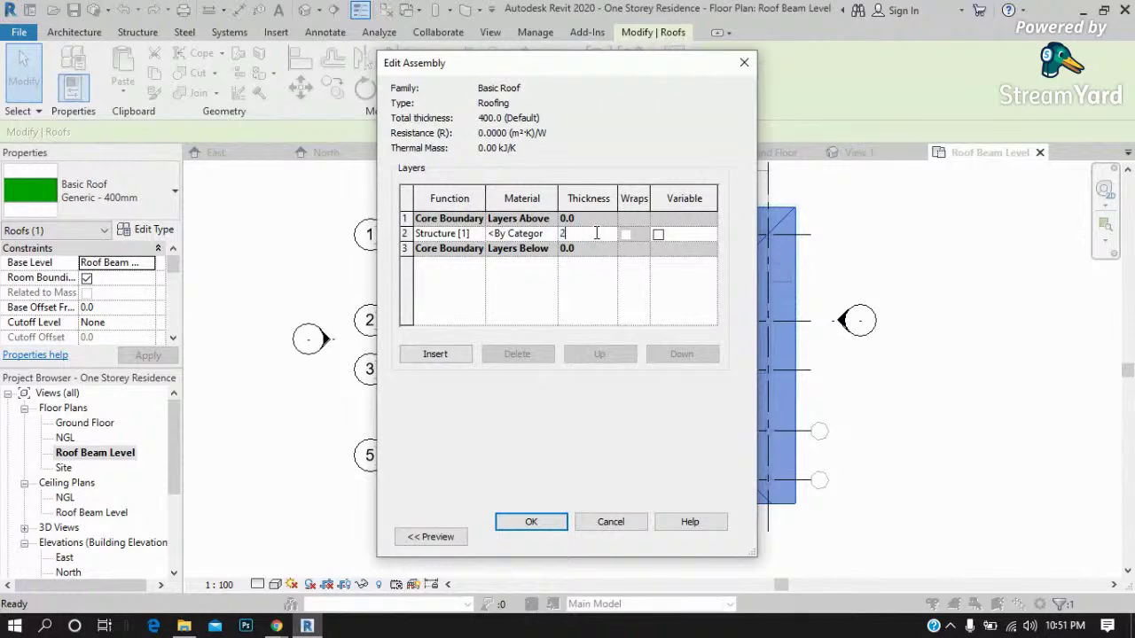
pyautogui.press('BackSpace')
pyautogui.click(531, 521)
pyautogui.click(540, 536)
pyautogui.scroll(-2, 916, 406)
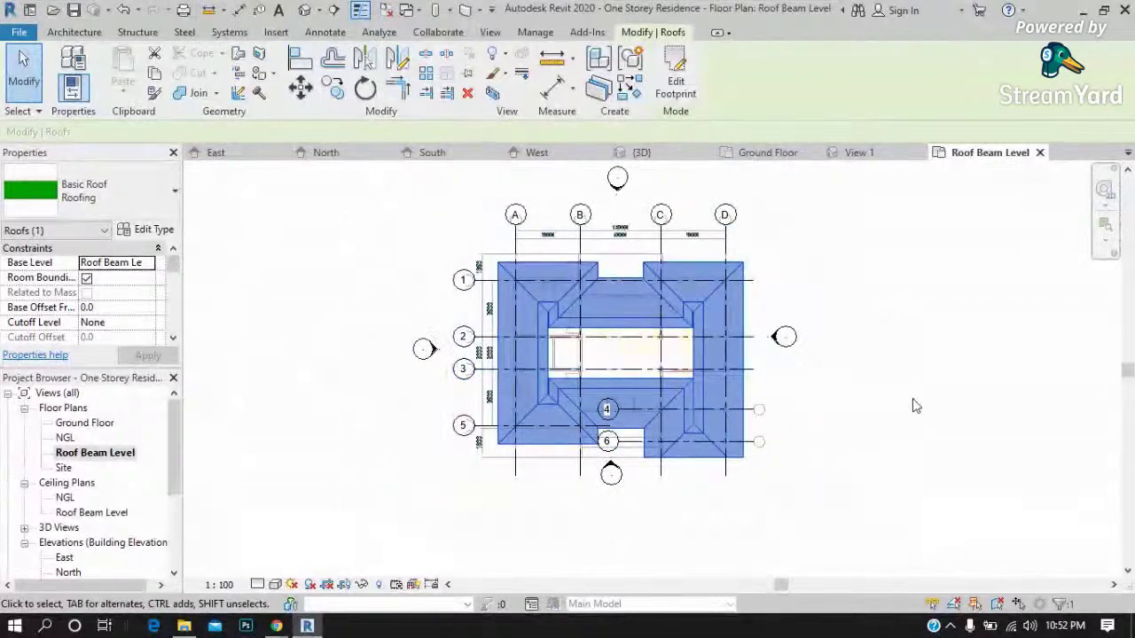
# Set the Roof Beam Level plan's visual style to Shaded.
pyautogui.click(915, 406)
pyautogui.scroll(2, 628, 369)
pyautogui.scroll(2, 502, 349)
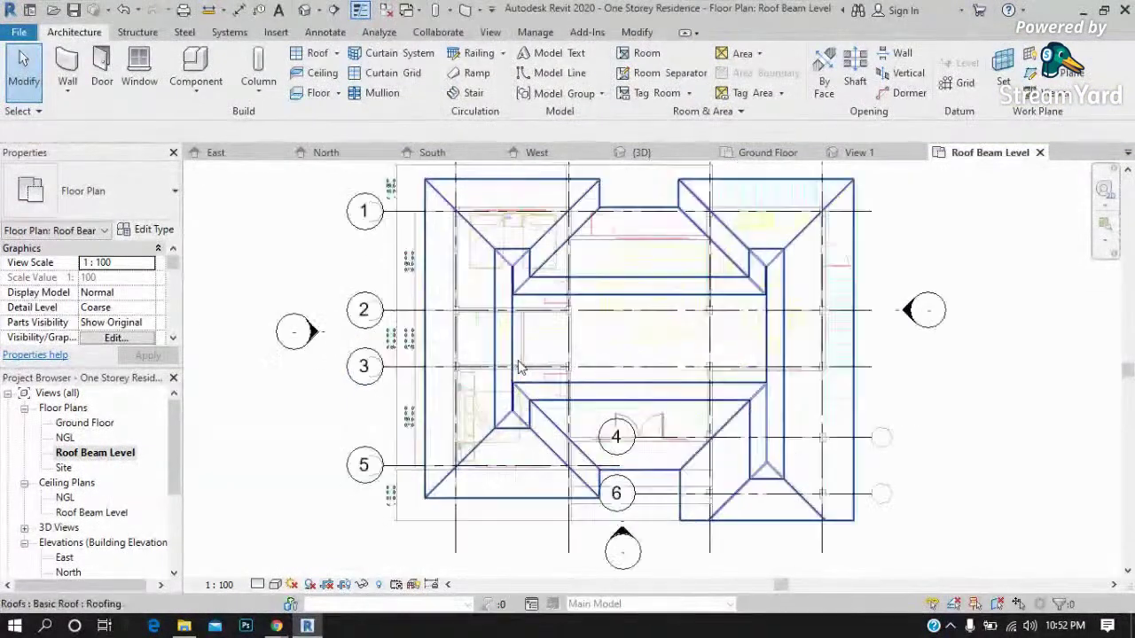
pyautogui.scroll(2, 522, 348)
pyautogui.click(275, 584)
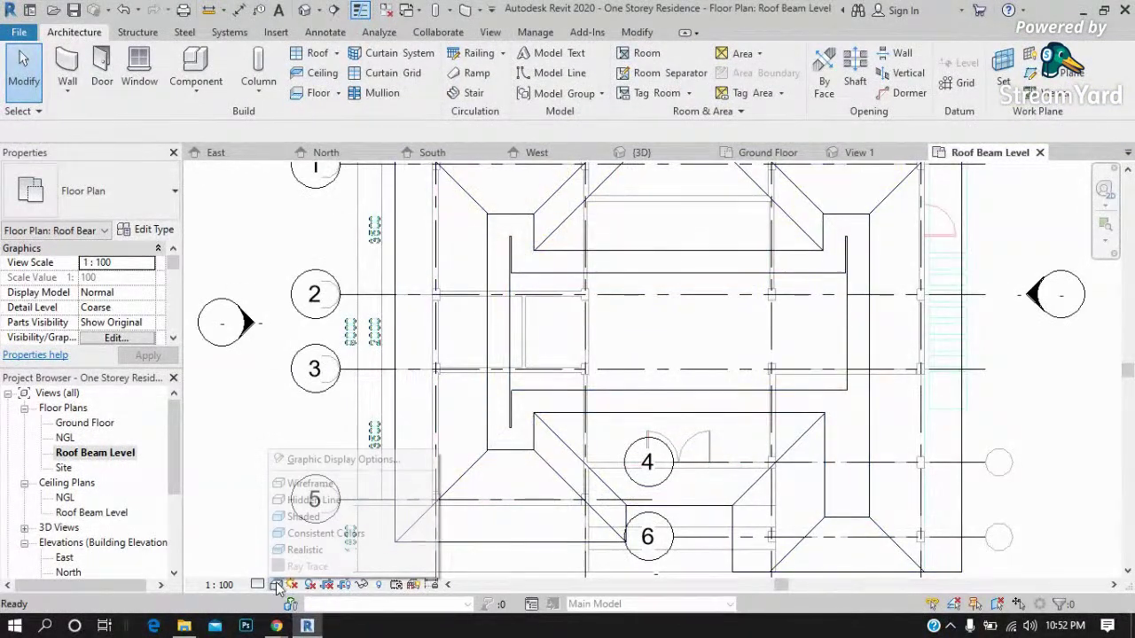
pyautogui.click(302, 518)
# Close the View Range dialog unchanged and switch to the South elevation.
pyautogui.scroll(-2, 667, 321)
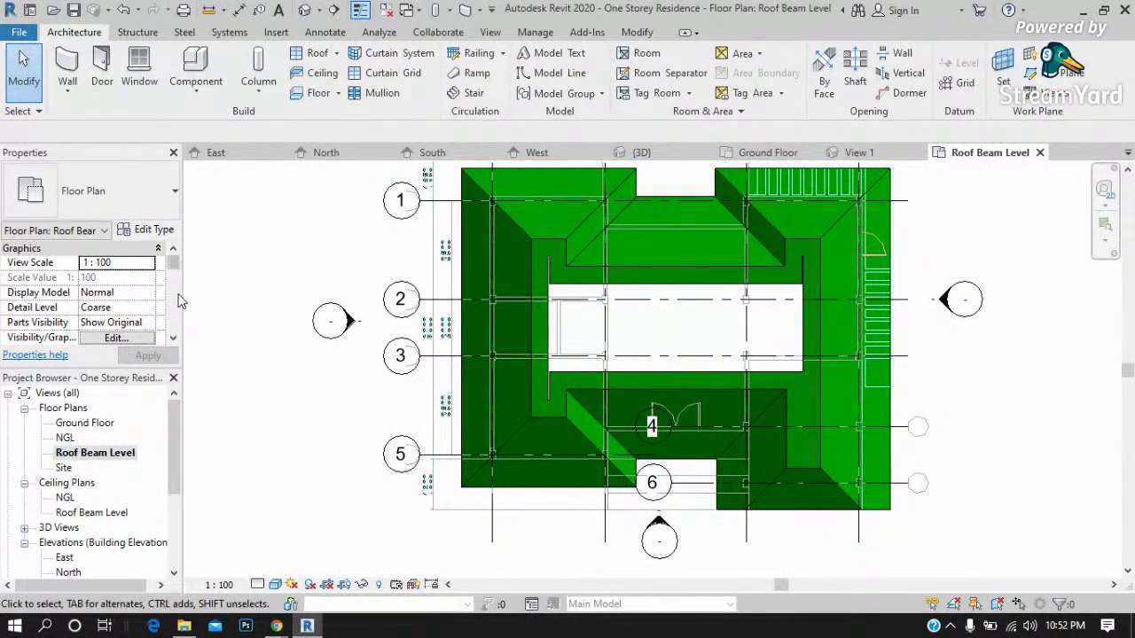
pyautogui.scroll(-2, 178, 302)
pyautogui.scroll(-2, 177, 302)
pyautogui.scroll(-2, 177, 301)
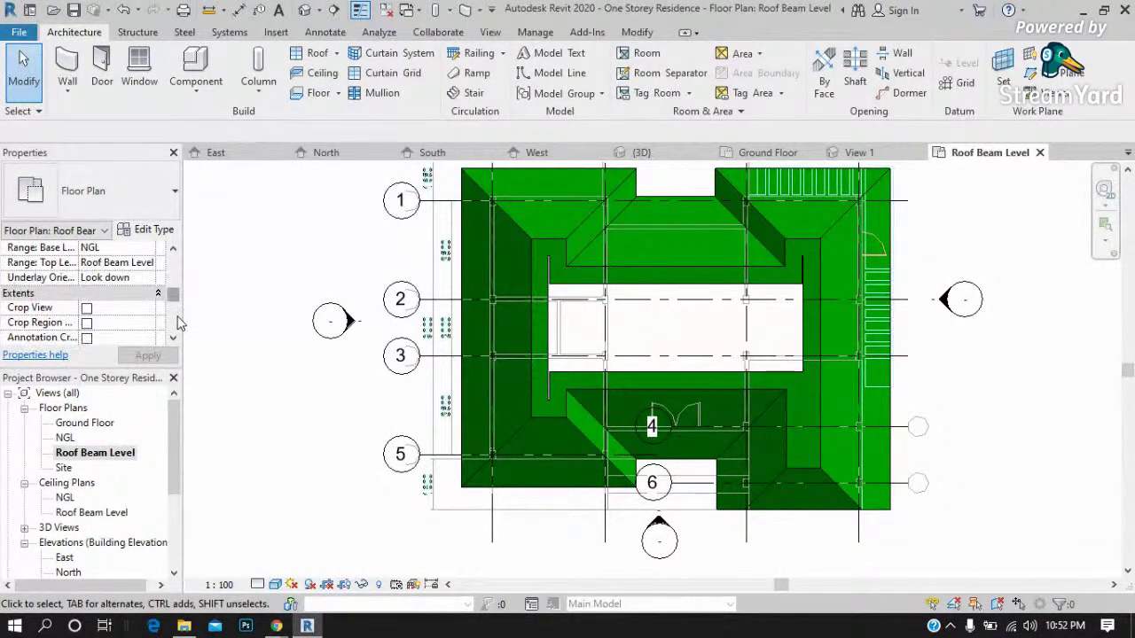
pyautogui.scroll(-2, 178, 302)
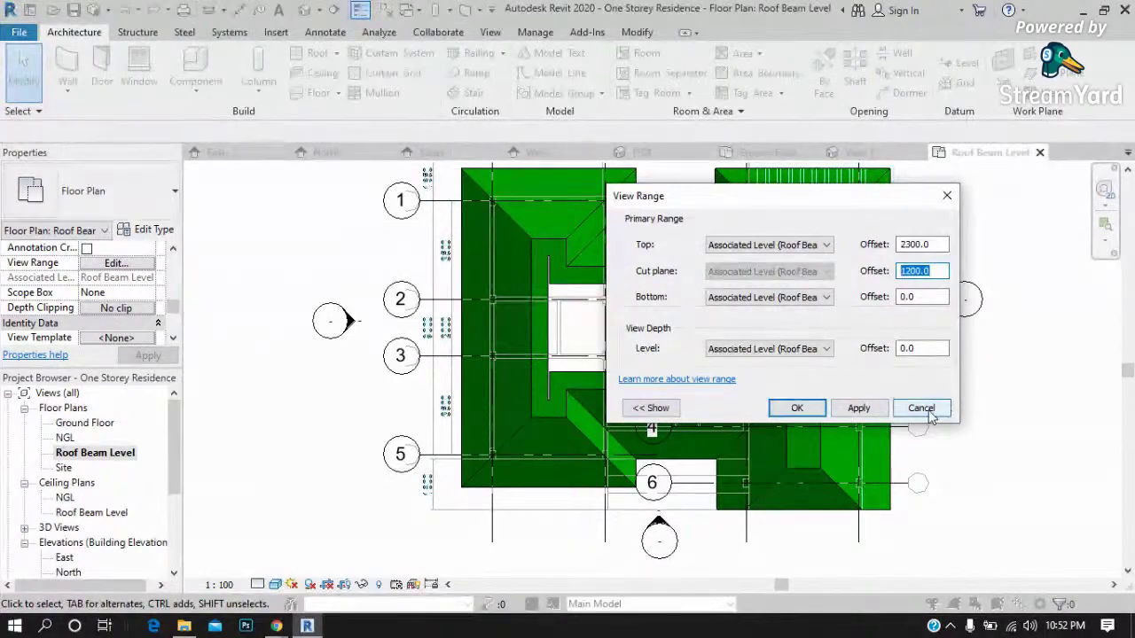
pyautogui.click(797, 408)
pyautogui.click(434, 153)
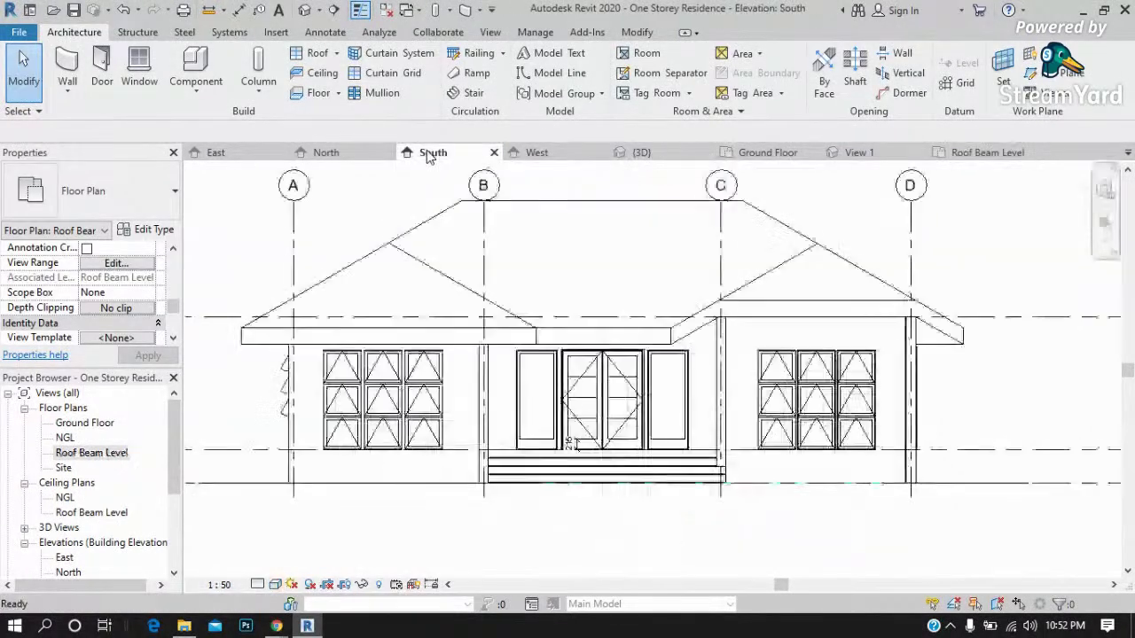
pyautogui.scroll(-2, 940, 416)
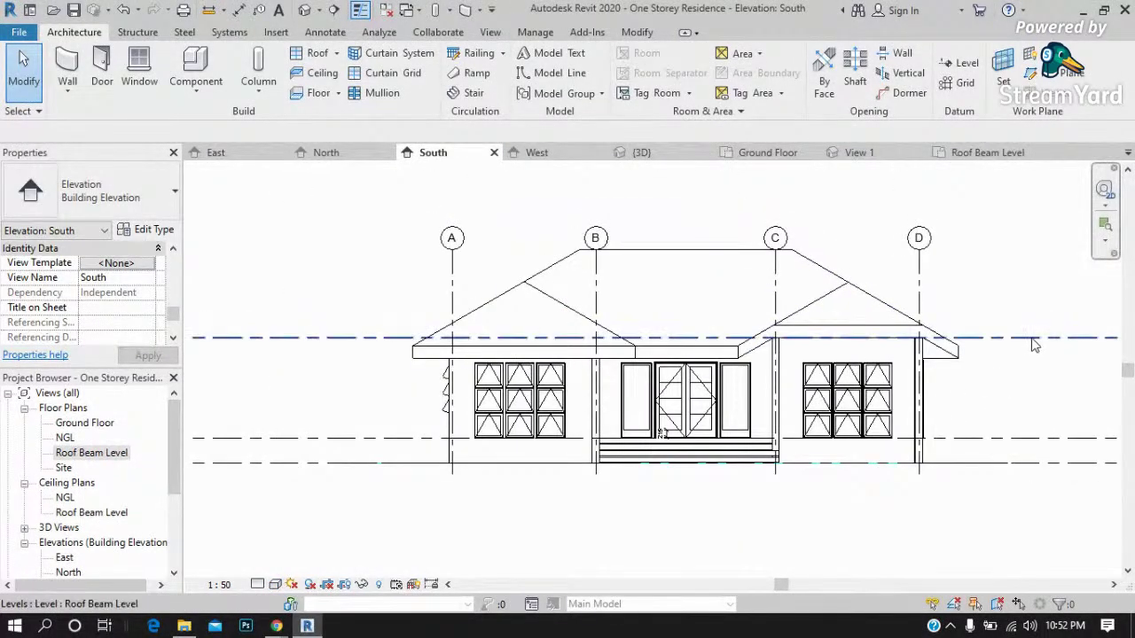
pyautogui.click(1033, 344)
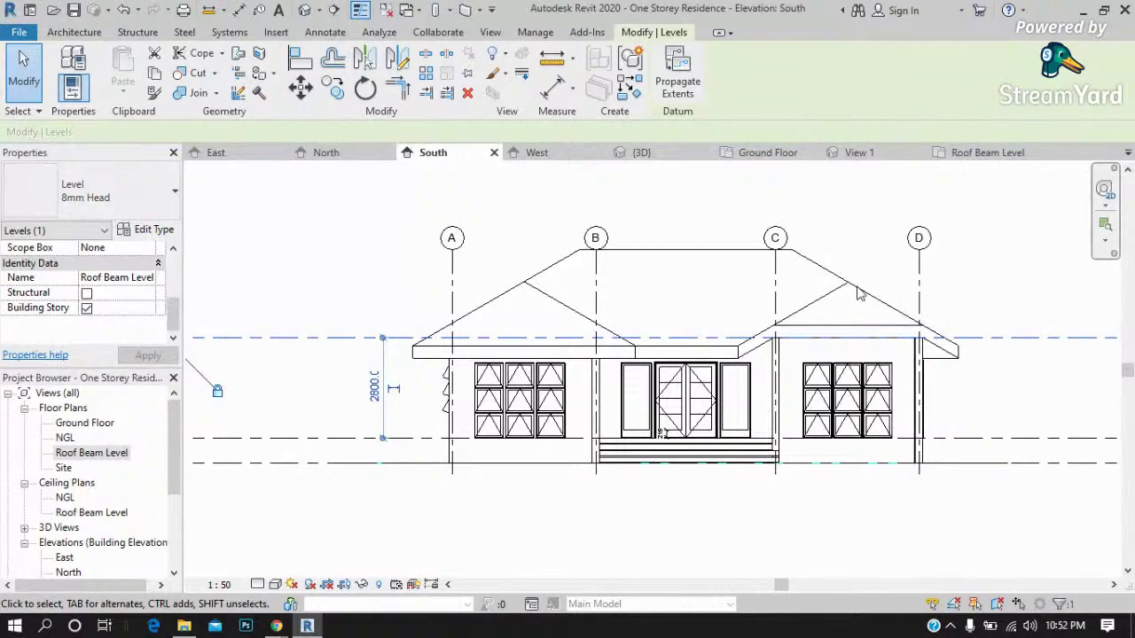
pyautogui.scroll(-1, 506, 329)
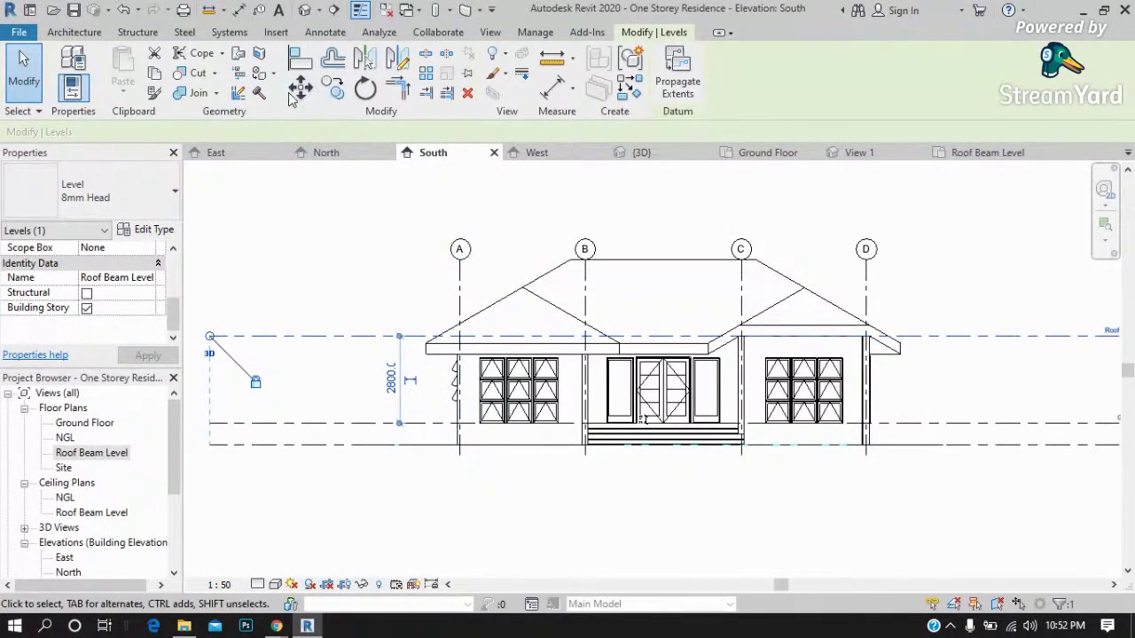
pyautogui.click(341, 67)
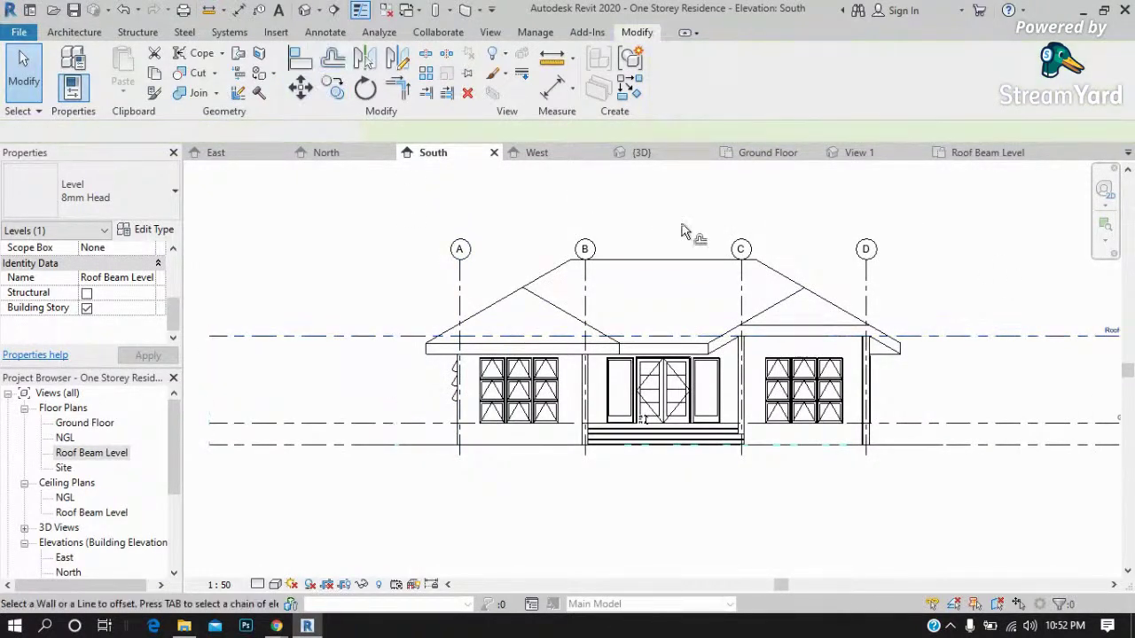
pyautogui.click(933, 344)
pyautogui.press('Escape')
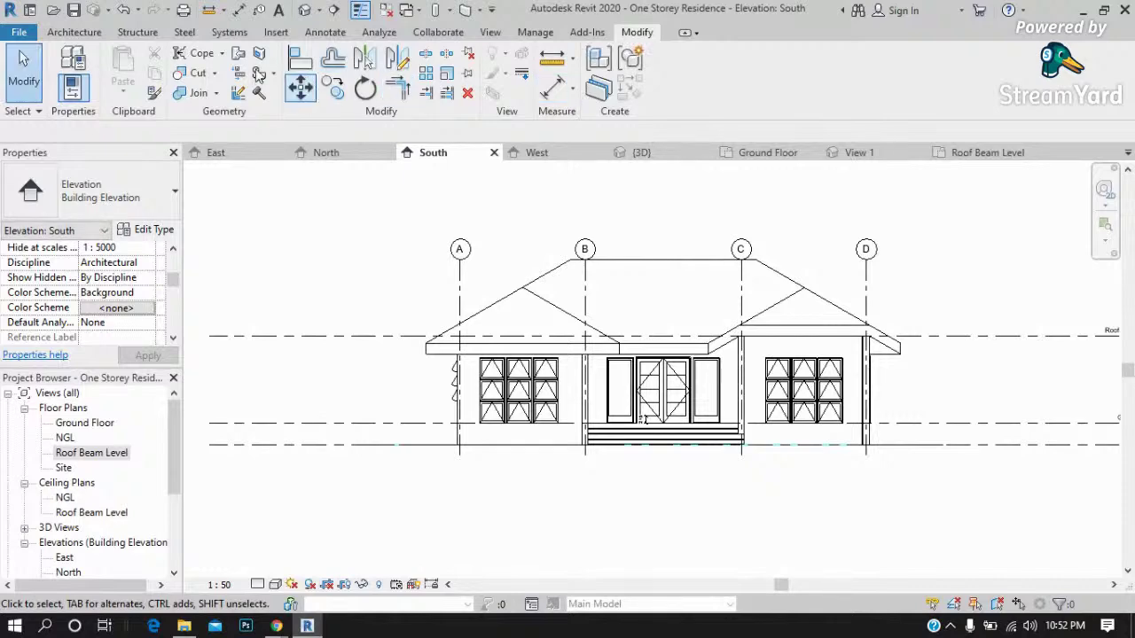
pyautogui.click(81, 32)
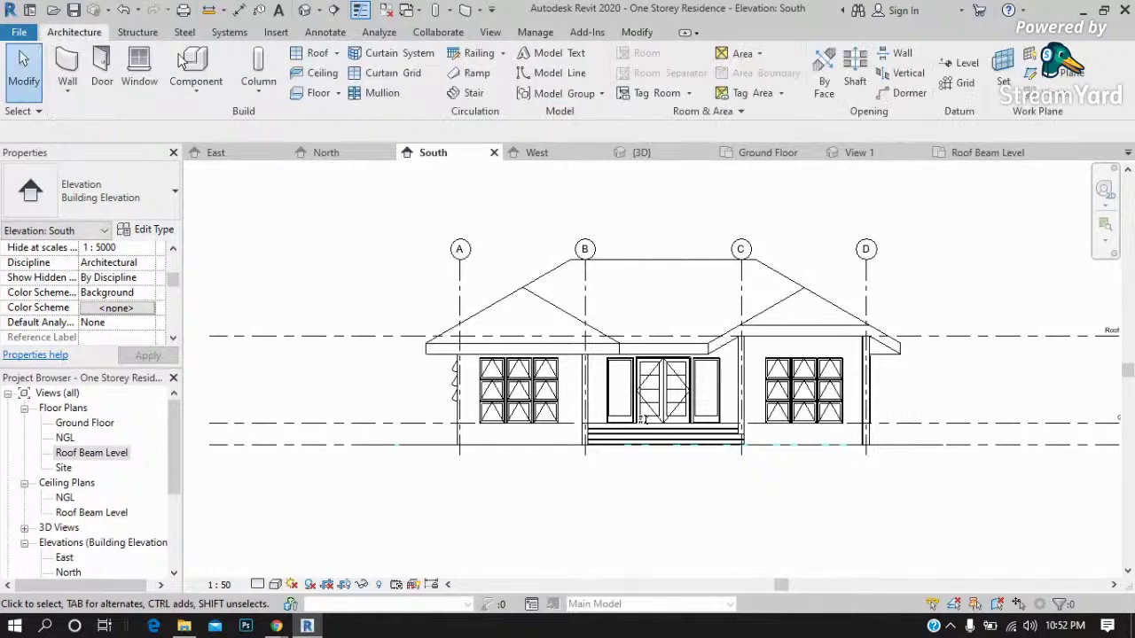
pyautogui.click(549, 73)
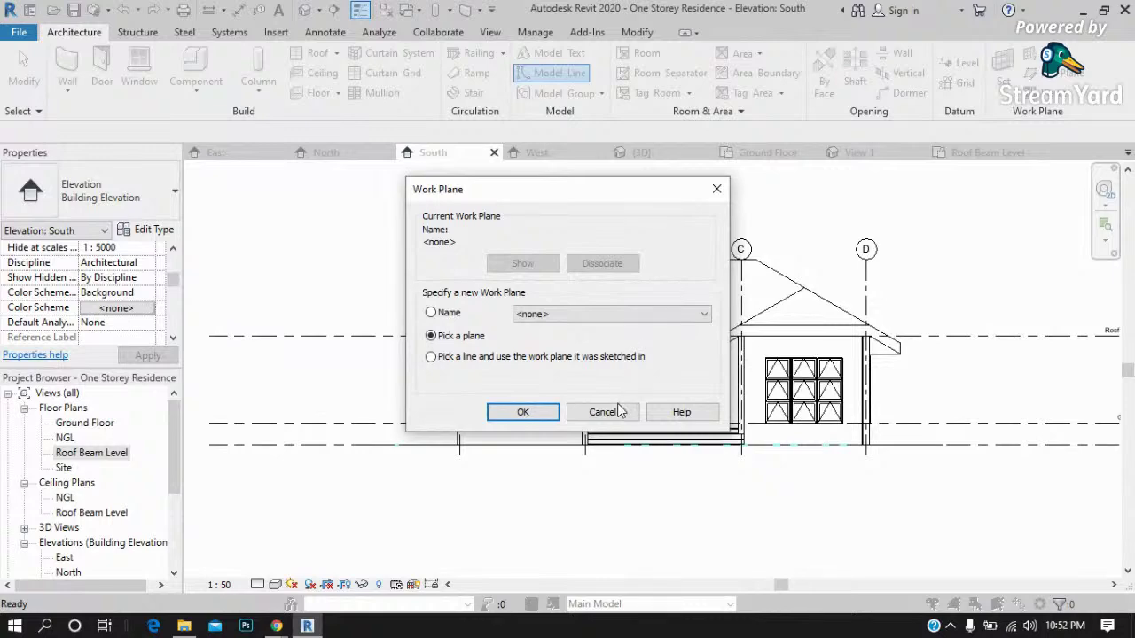
pyautogui.click(603, 416)
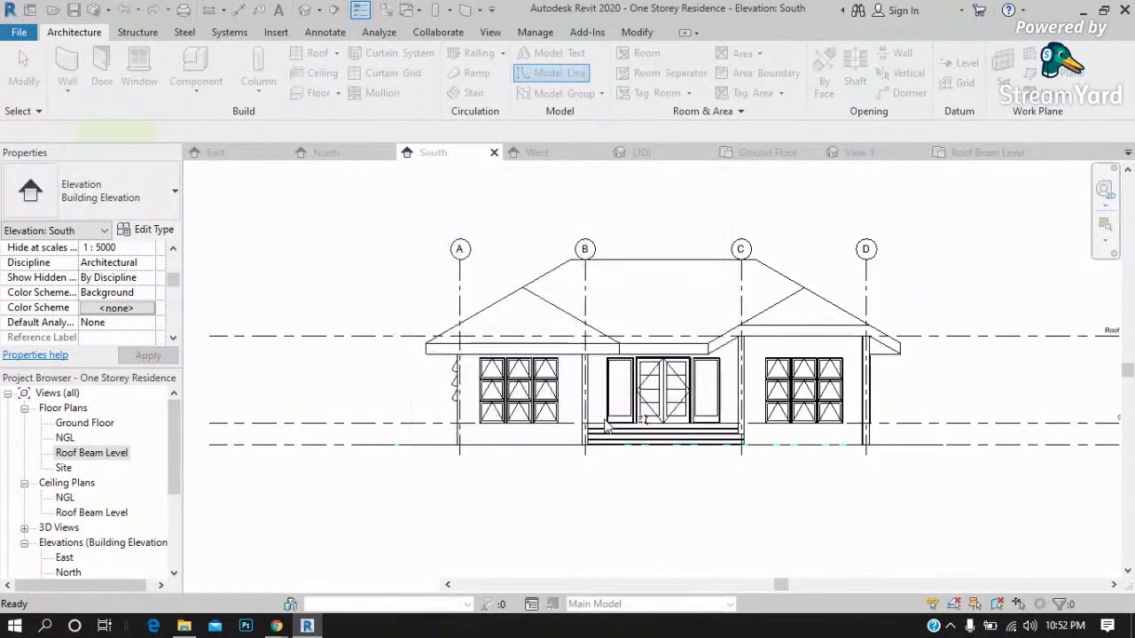
pyautogui.click(954, 67)
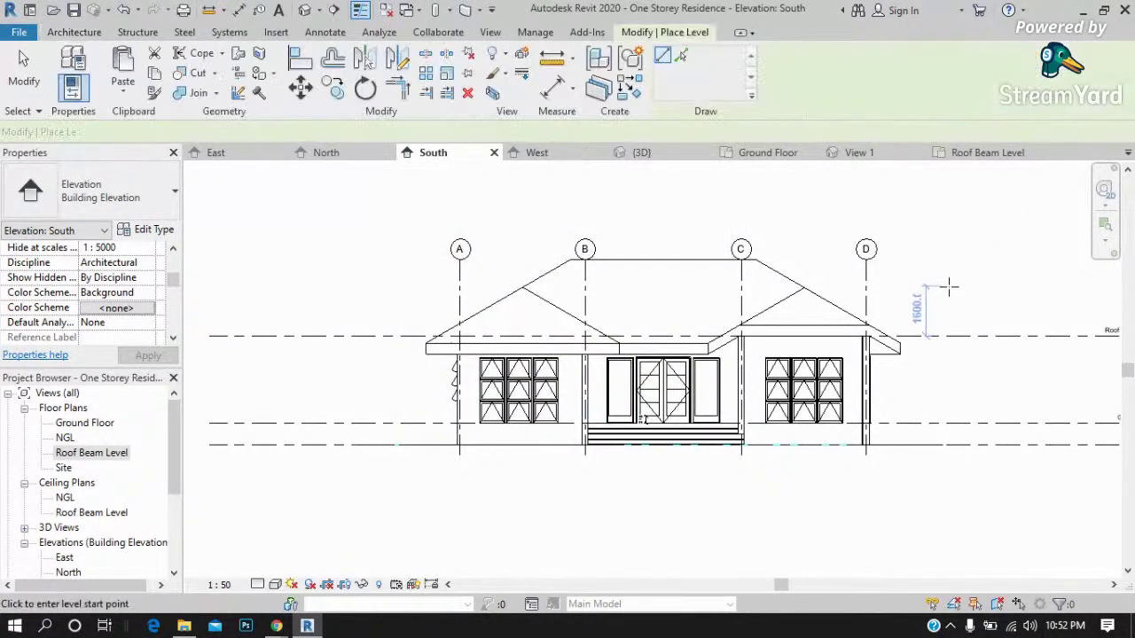
pyautogui.click(945, 294)
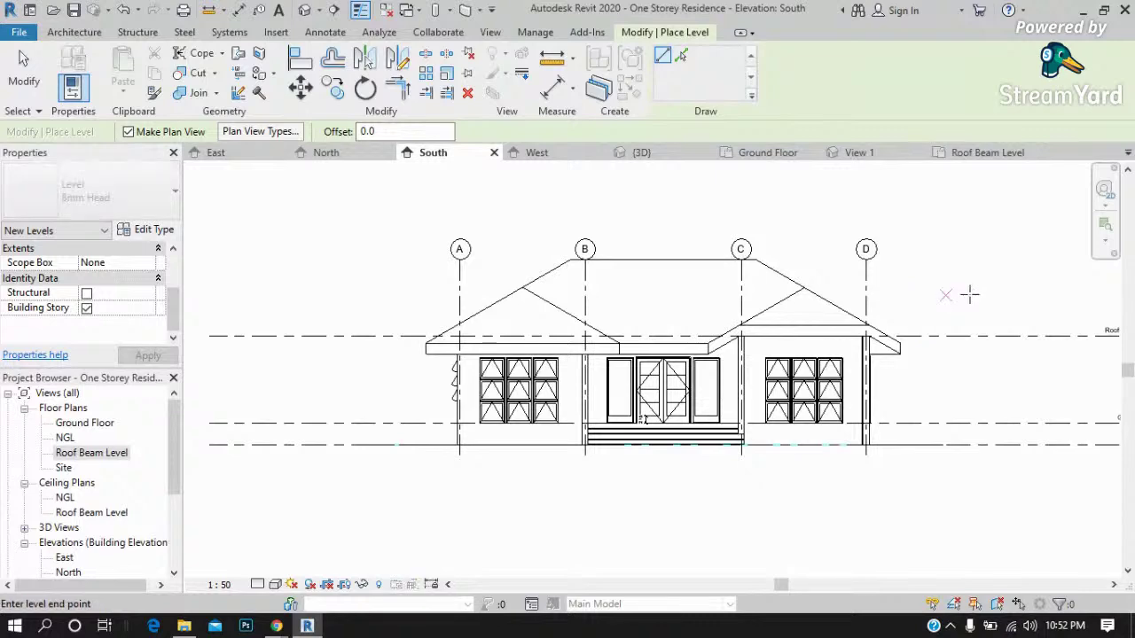
pyautogui.click(1051, 297)
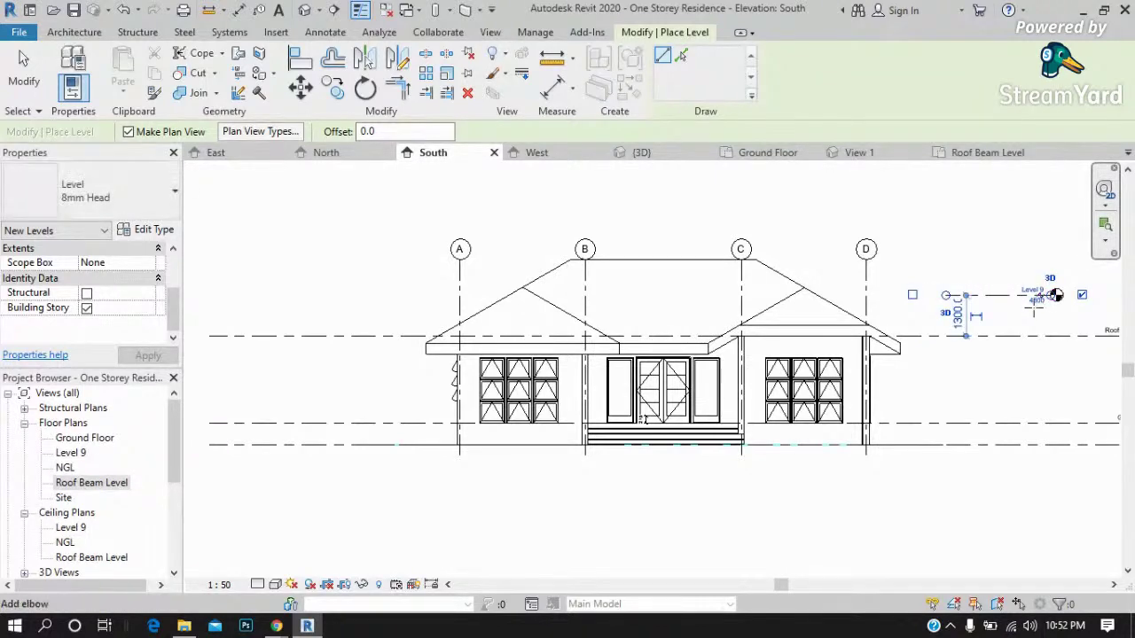
pyautogui.scroll(2, 1028, 316)
pyautogui.press('Escape')
pyautogui.press('Escape')
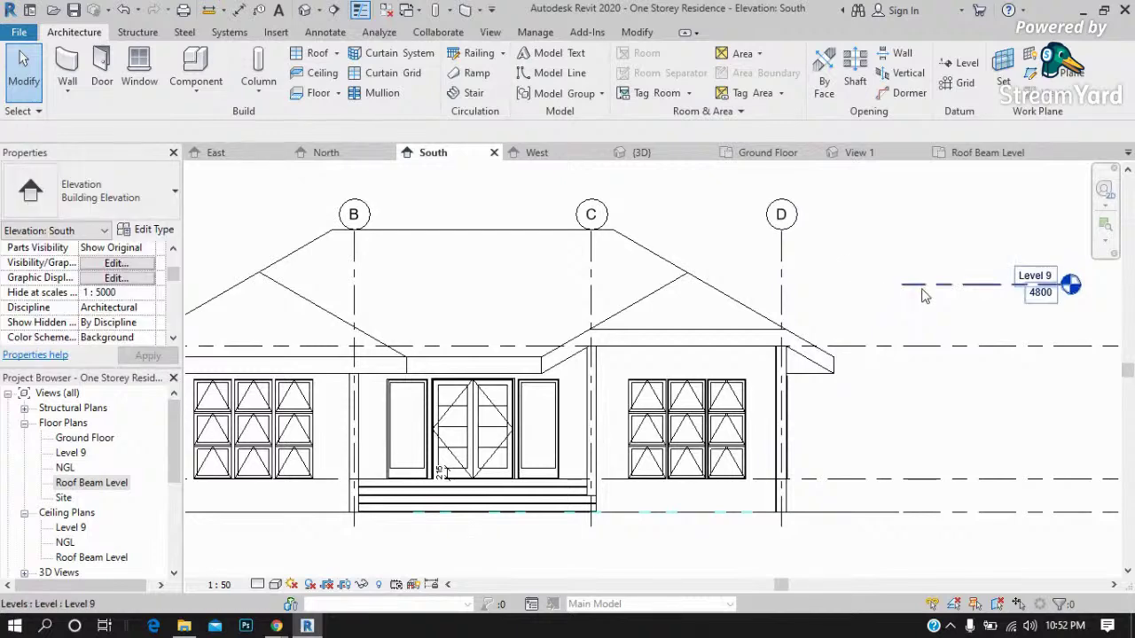
pyautogui.click(922, 295)
pyautogui.click(926, 316)
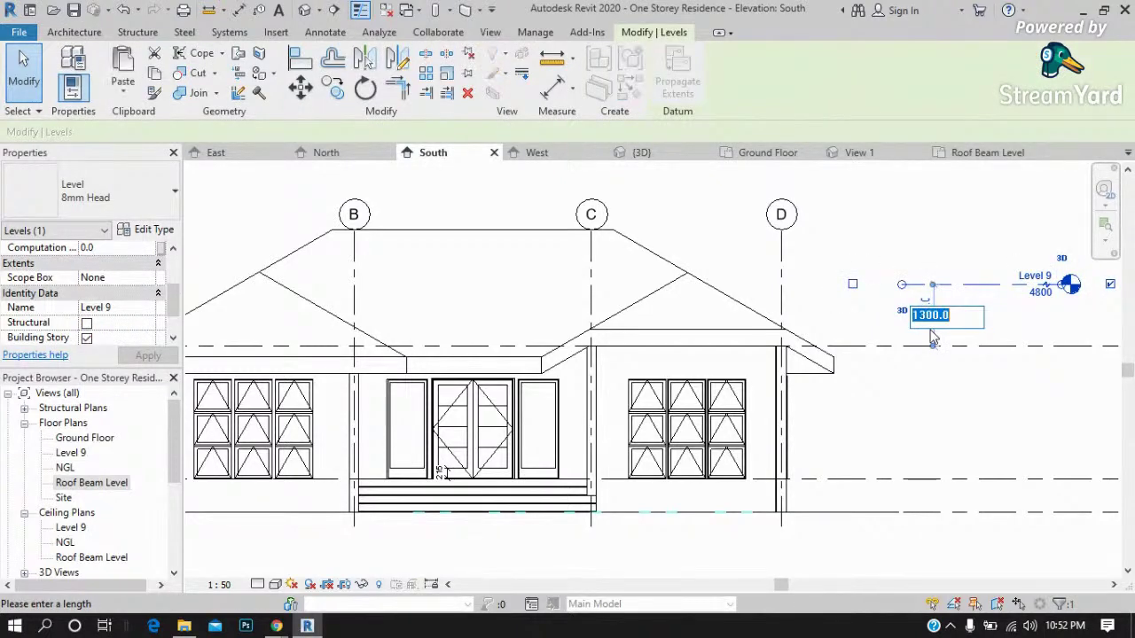
pyautogui.write('1200')
pyautogui.press('Return')
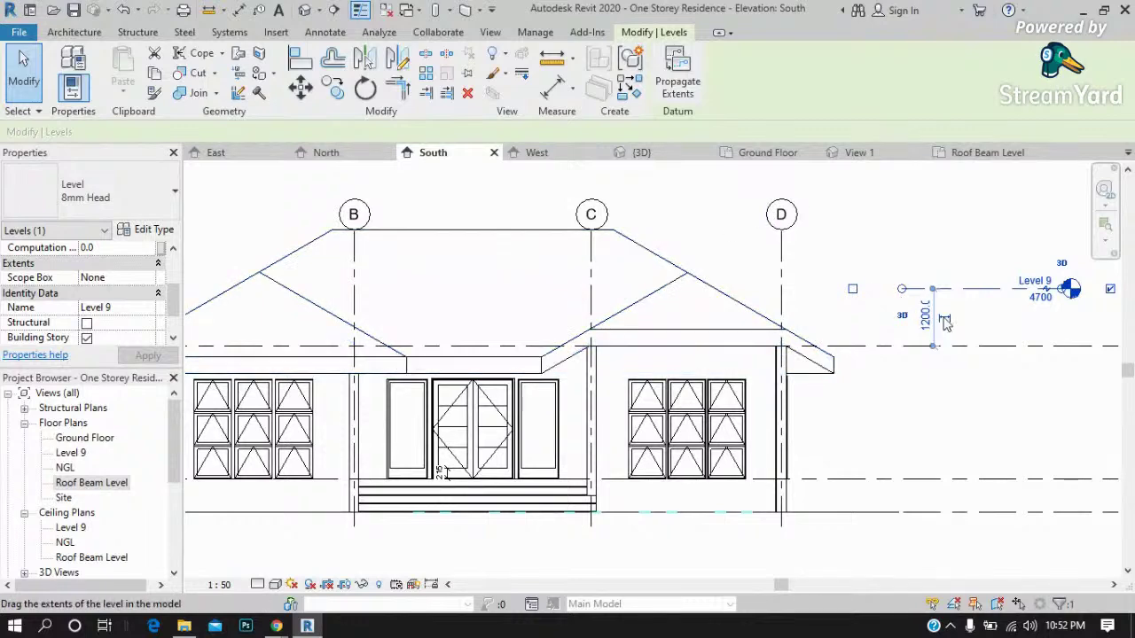
pyautogui.press('Escape')
pyautogui.click(1017, 268)
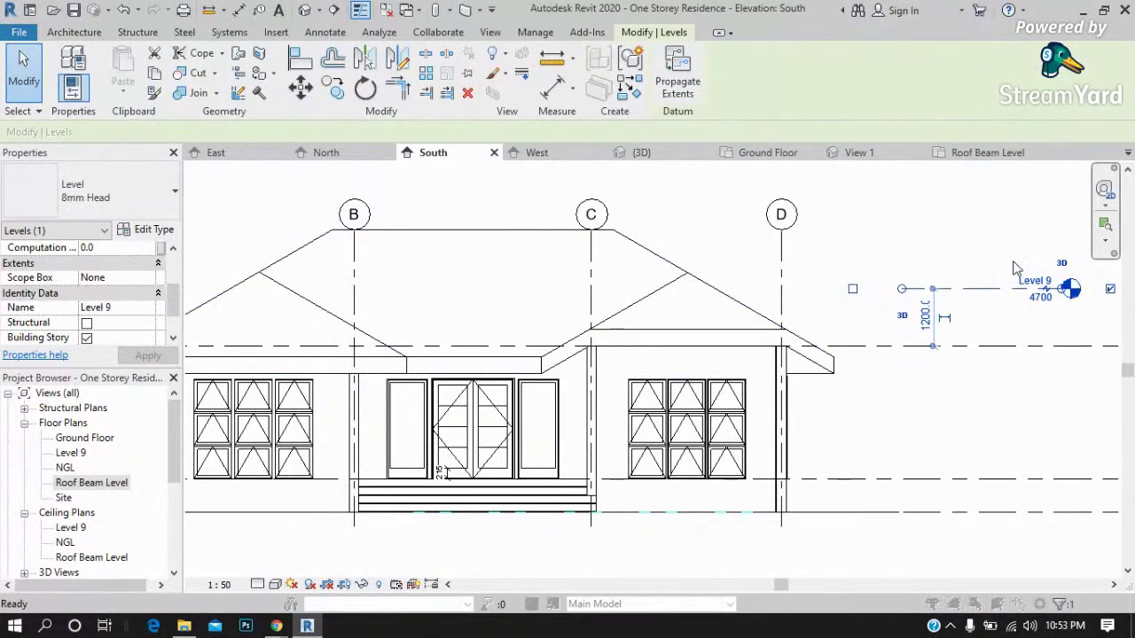
pyautogui.press('Delete')
pyautogui.click(626, 370)
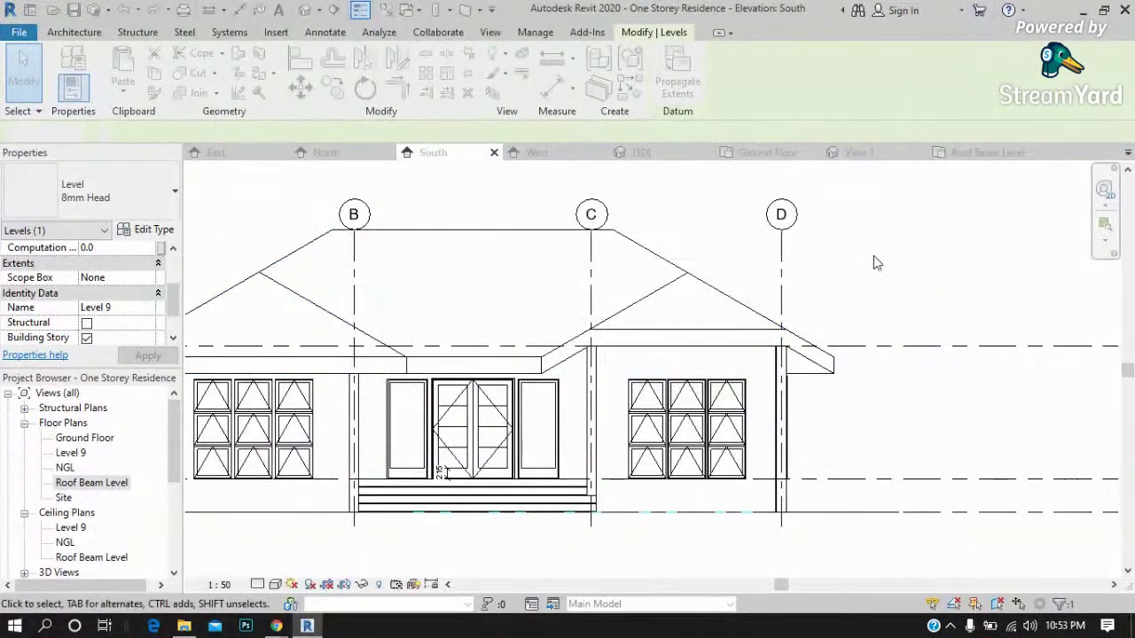
# Set the Roof Beam Level plan's view range Top and Cut plane offsets to 4000.
pyautogui.click(969, 155)
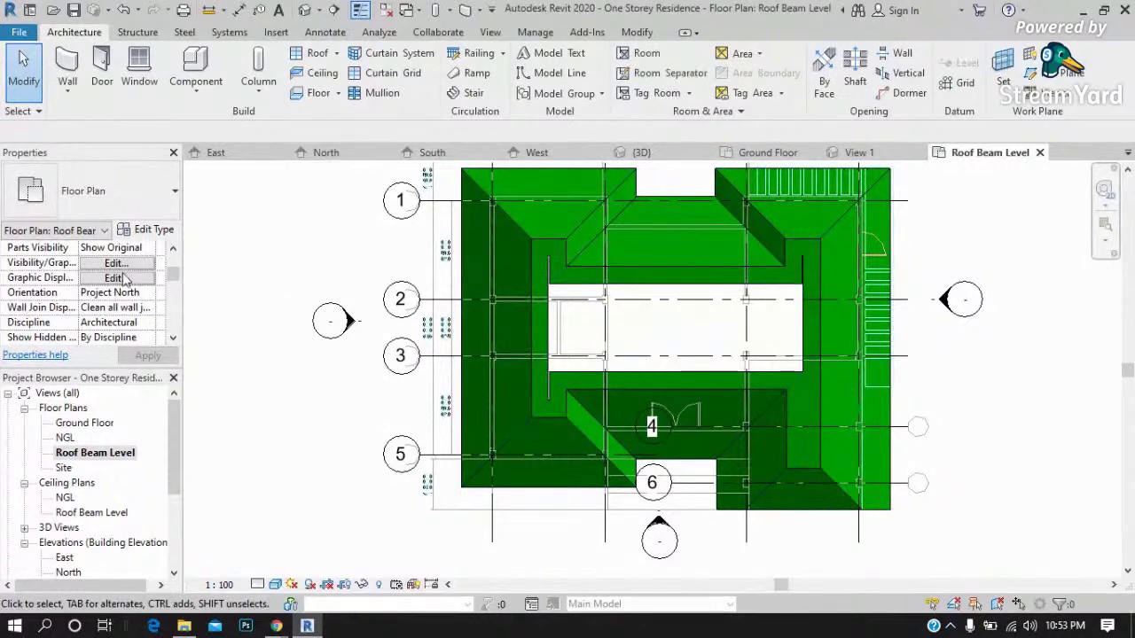
pyautogui.scroll(-2, 147, 303)
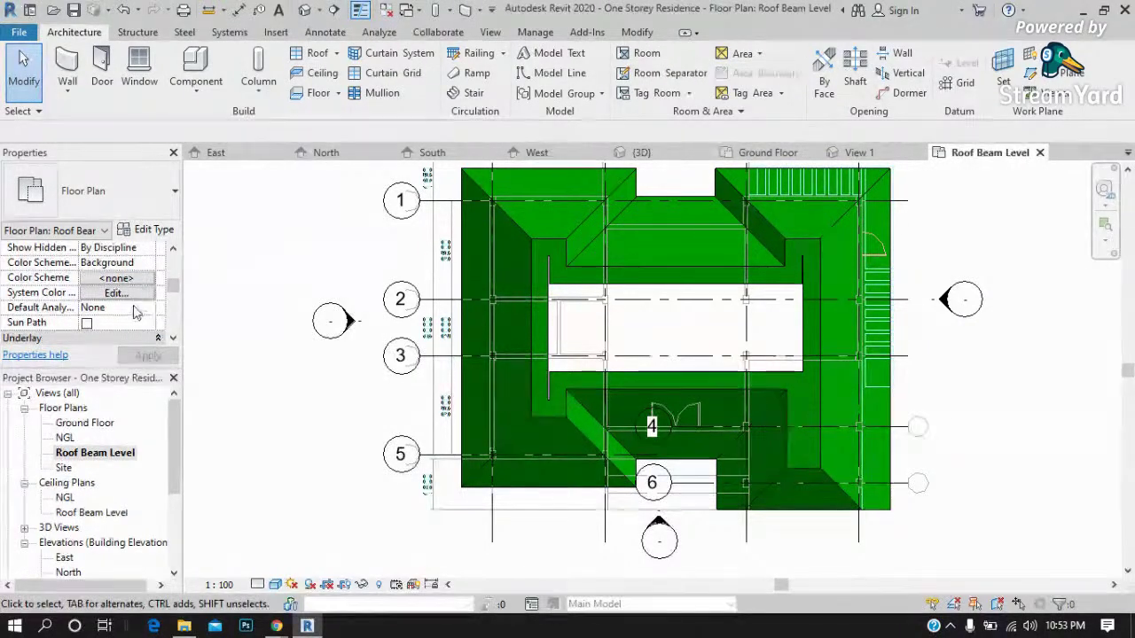
pyautogui.scroll(-3, 132, 319)
pyautogui.click(124, 310)
pyautogui.write('4000')
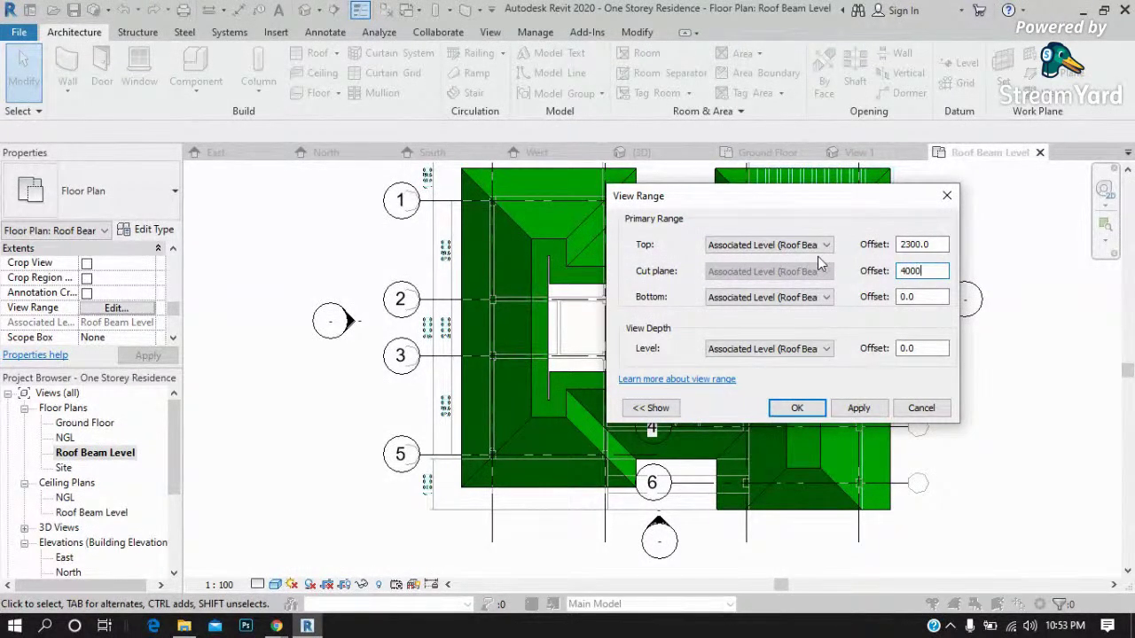
pyautogui.click(859, 406)
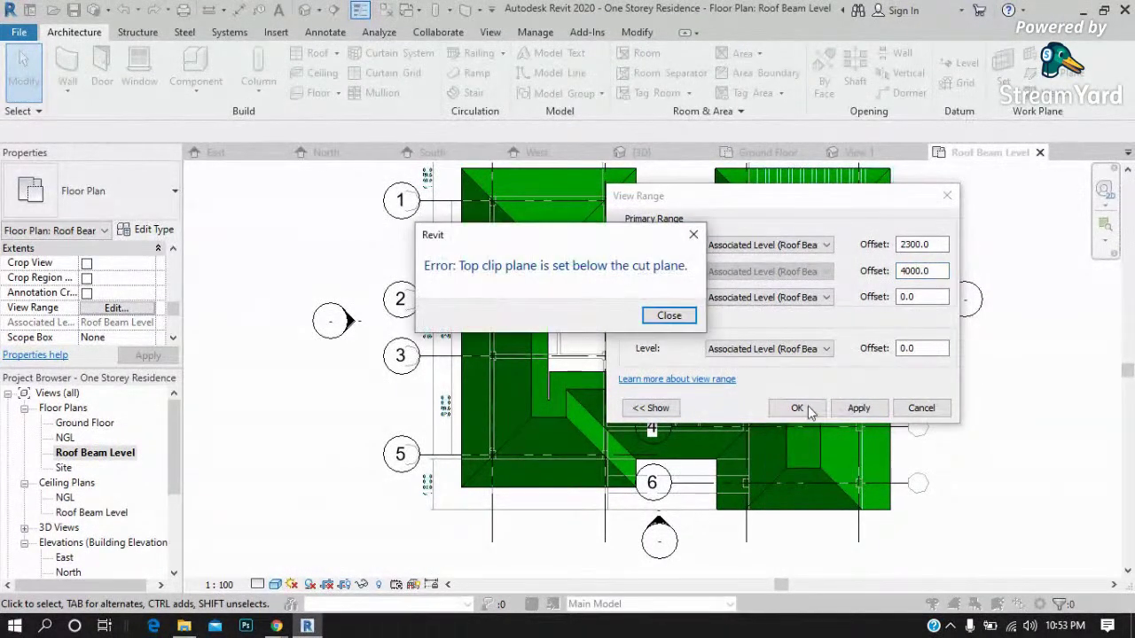
pyautogui.click(669, 317)
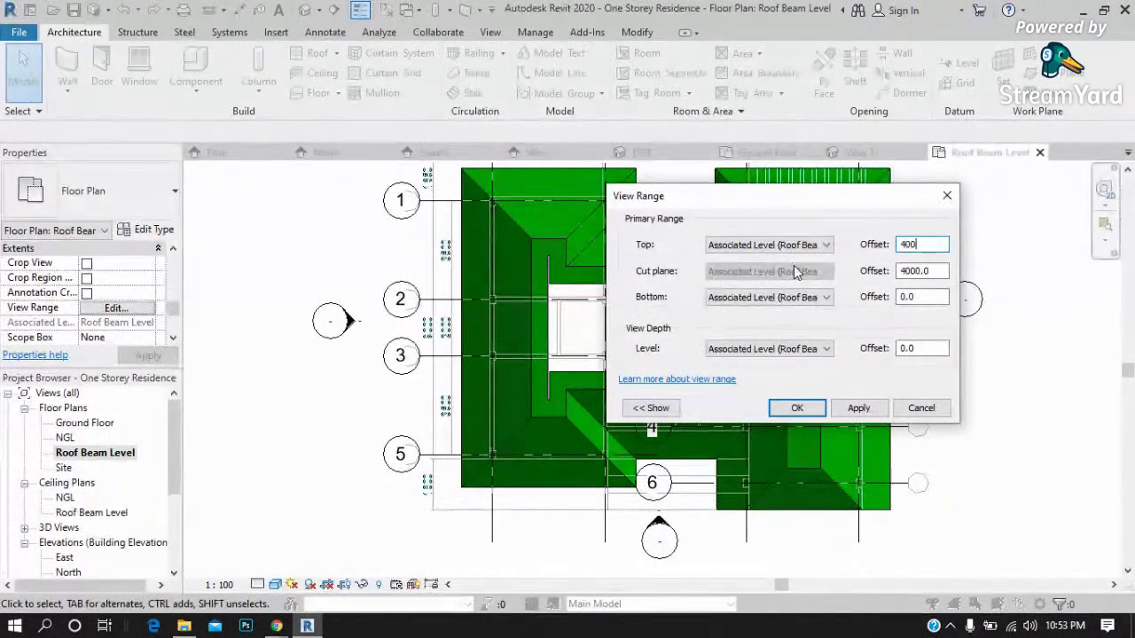
pyautogui.click(858, 409)
pyautogui.click(797, 408)
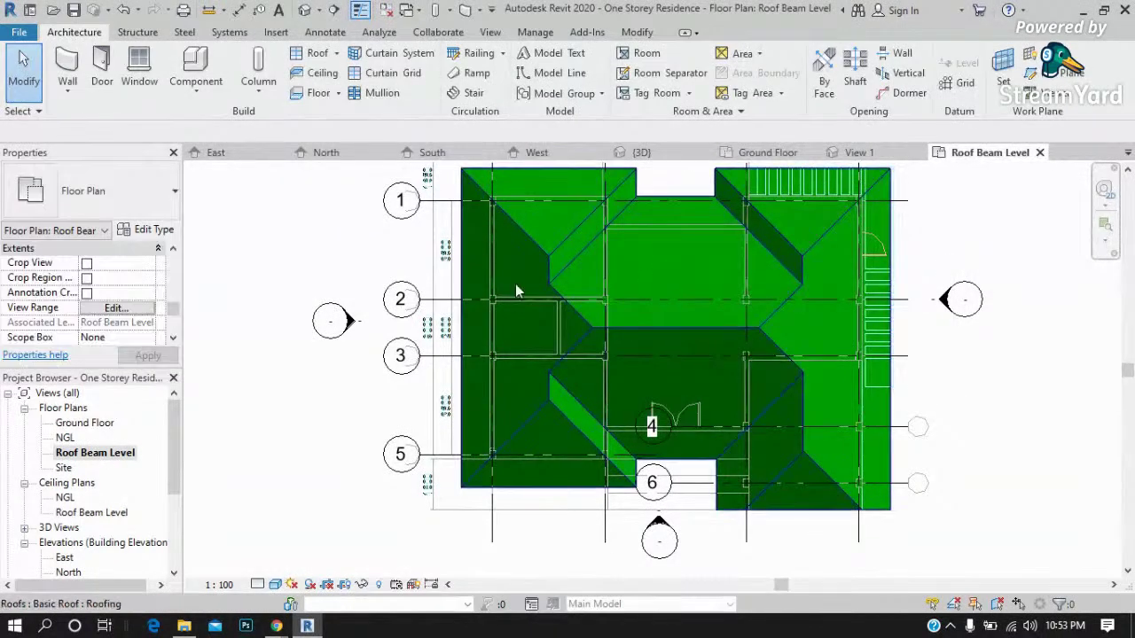
pyautogui.scroll(1, 887, 319)
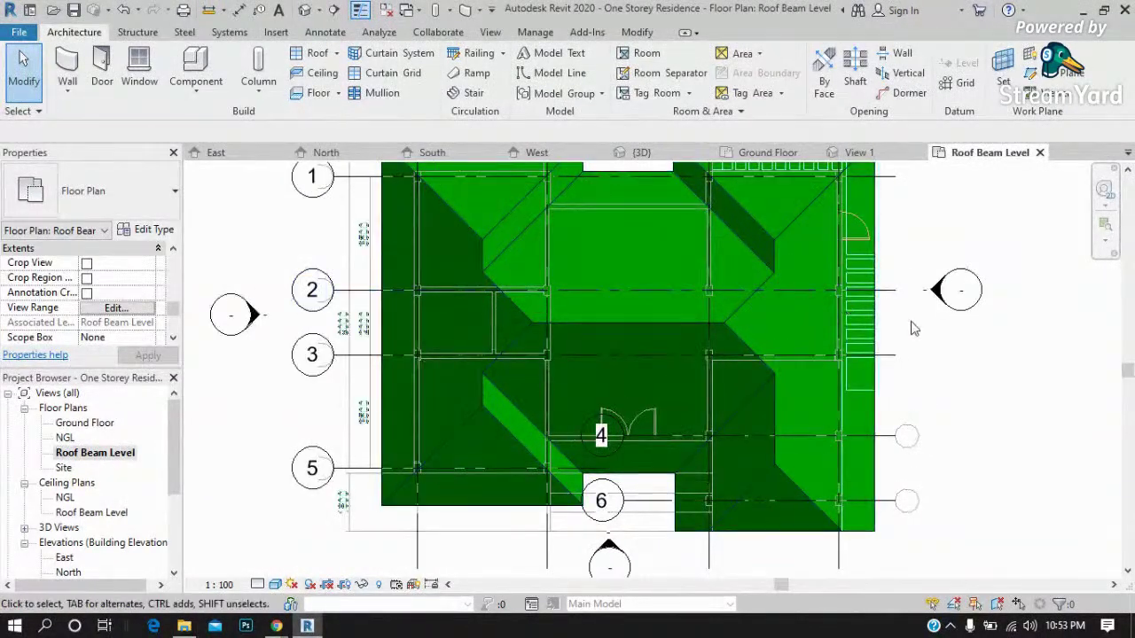
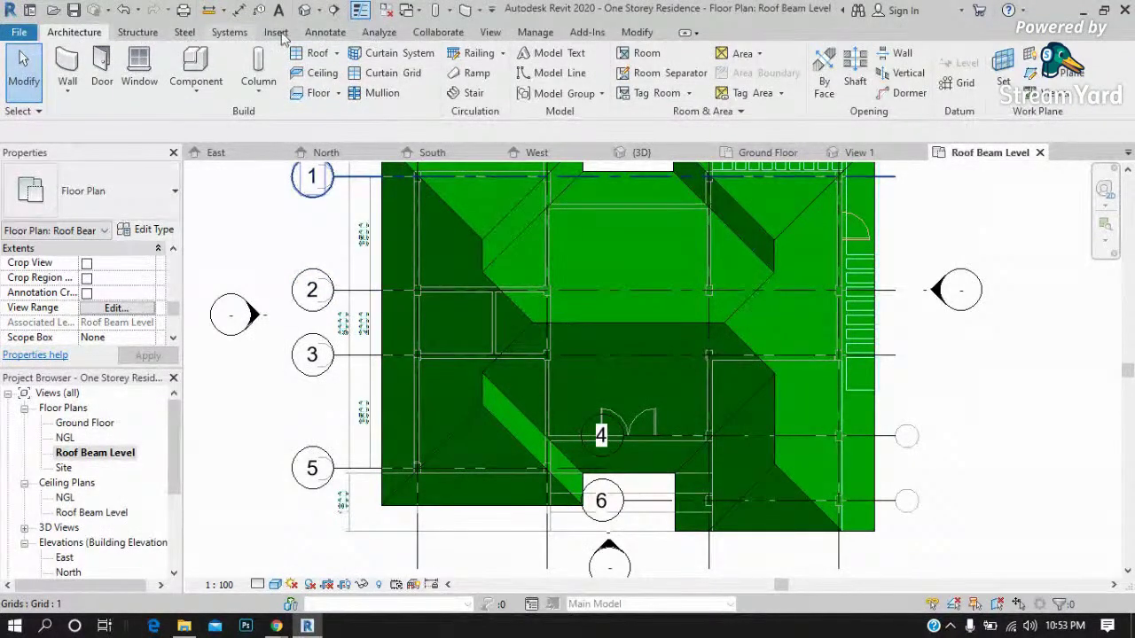
# Review the CAD Formats tab of Manage Links from the Manage tab.
pyautogui.click(552, 39)
pyautogui.click(537, 75)
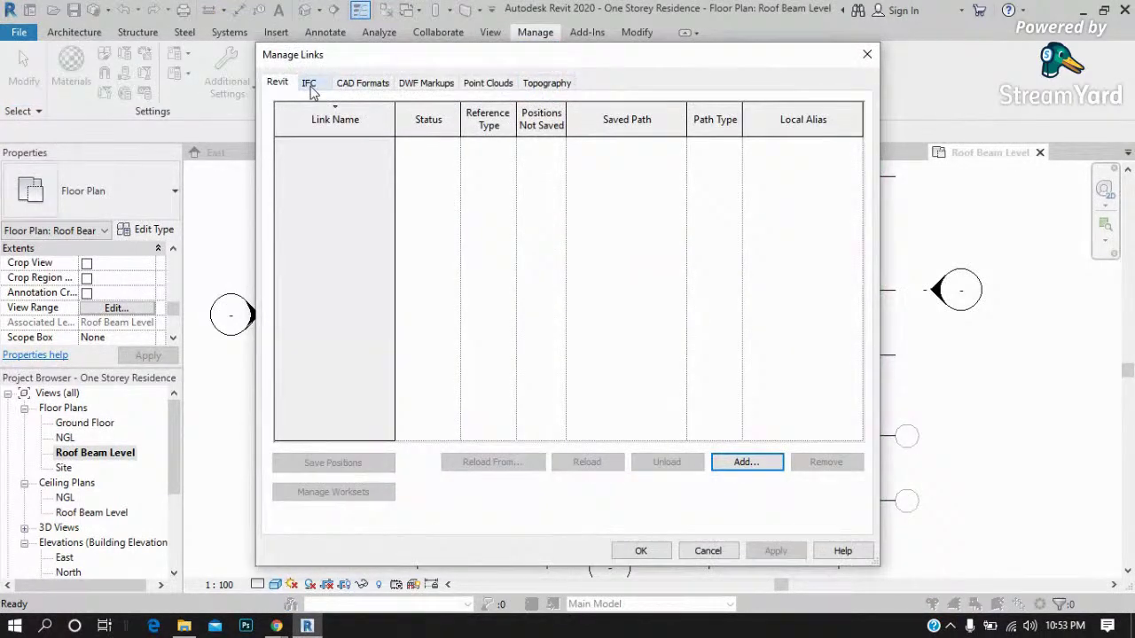
pyautogui.click(357, 85)
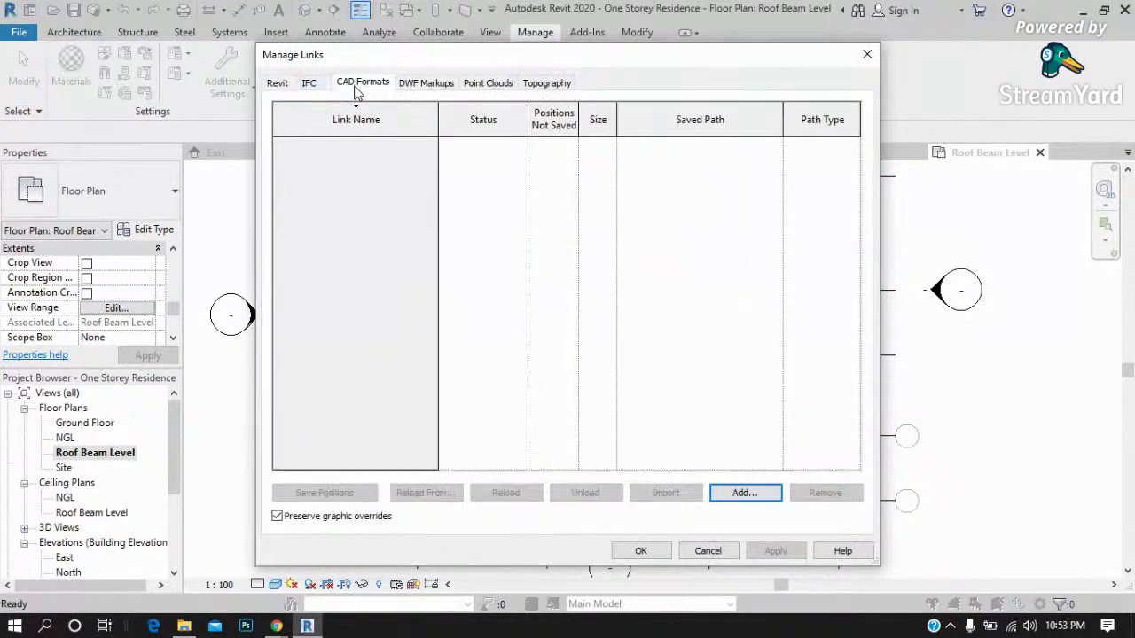
pyautogui.click(723, 553)
pyautogui.click(709, 549)
# Recheck linked CAD files through Insert > Manage Links, then briefly select grid line 1.
pyautogui.click(276, 34)
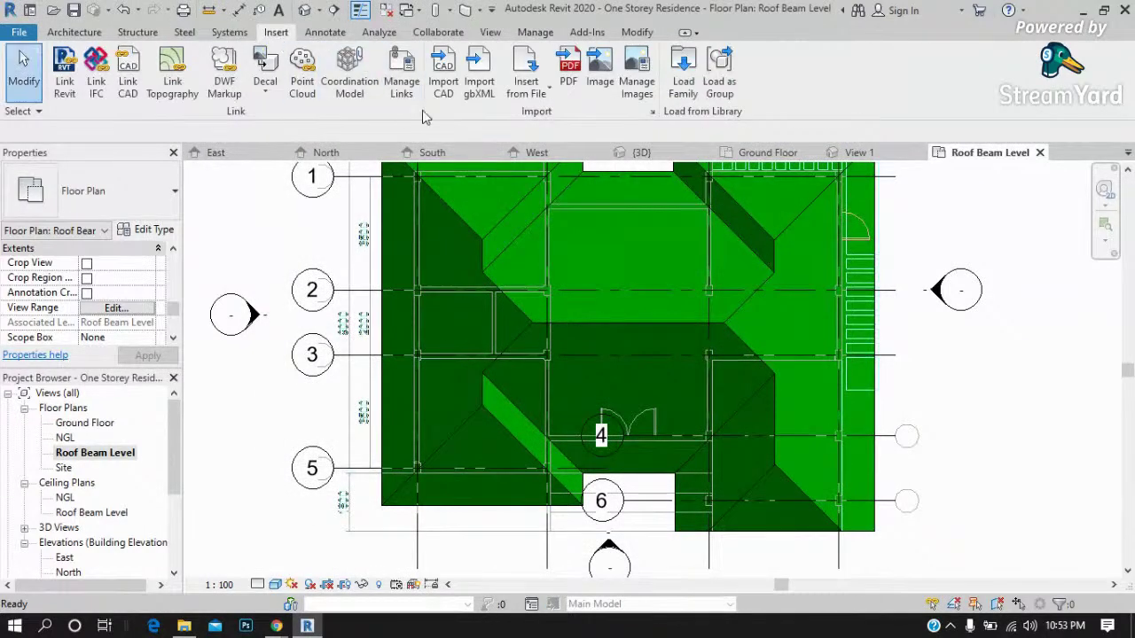
pyautogui.click(406, 84)
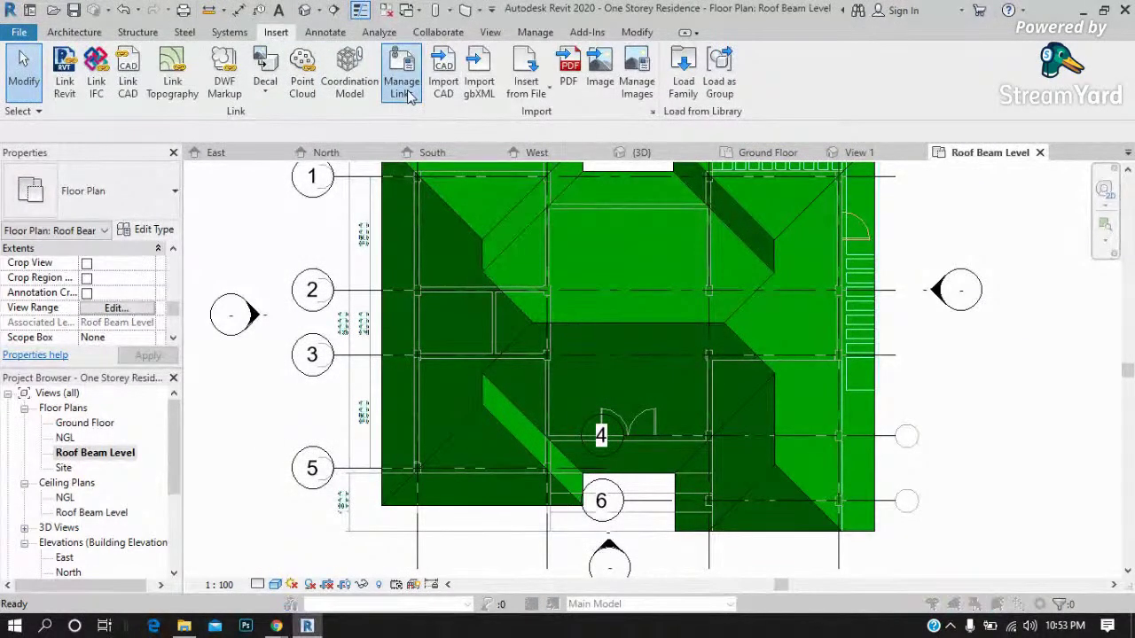
pyautogui.click(359, 83)
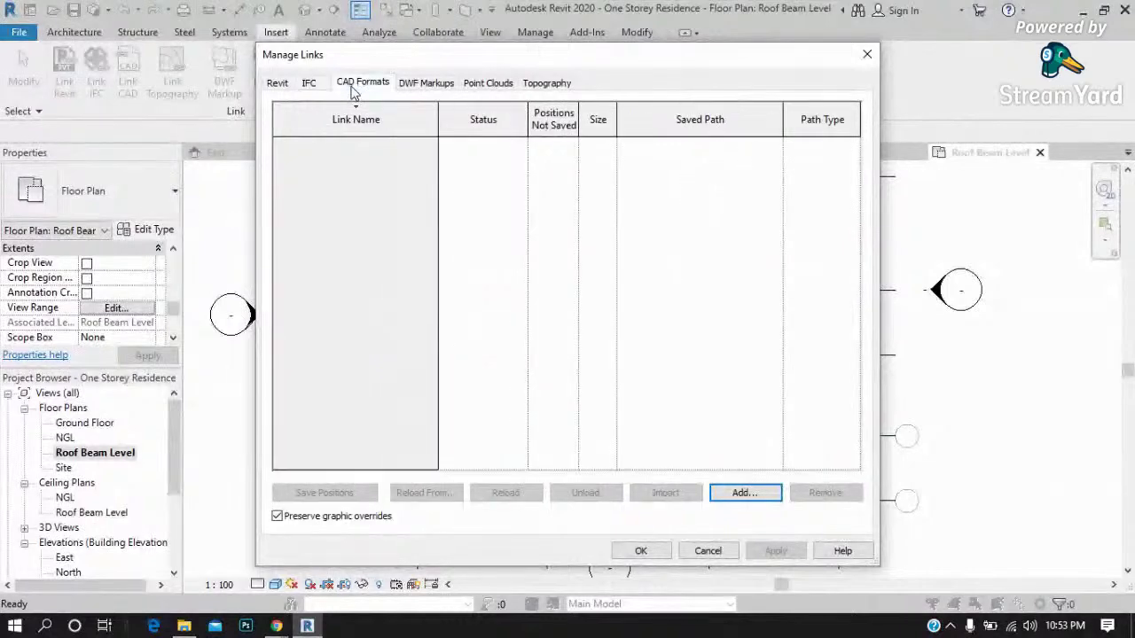
pyautogui.click(707, 551)
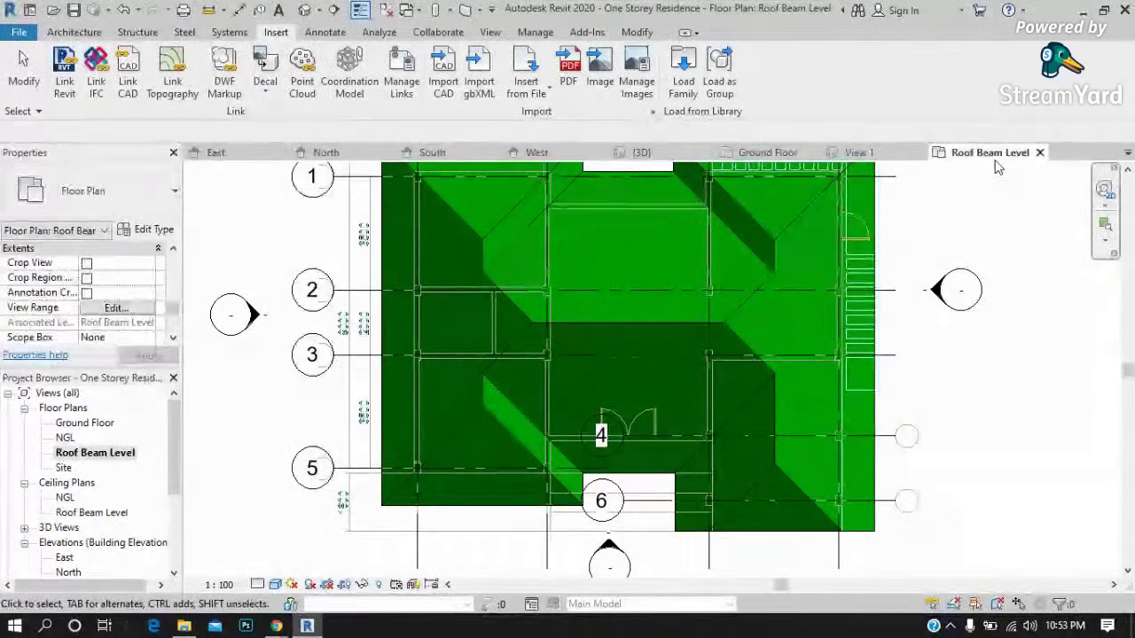
pyautogui.click(371, 174)
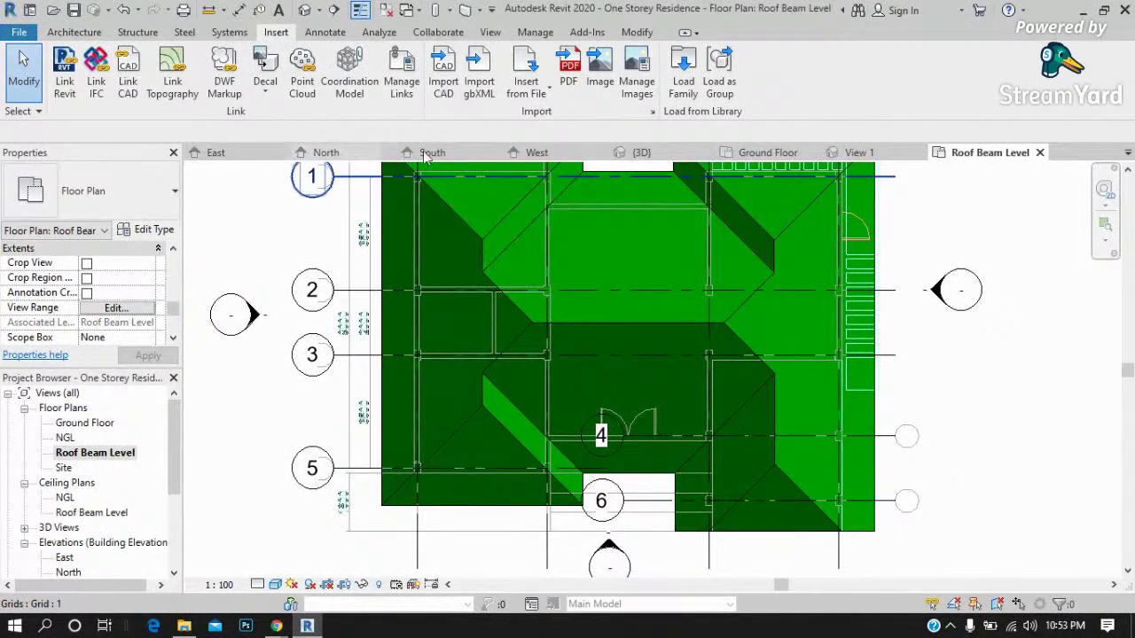
pyautogui.press('Escape')
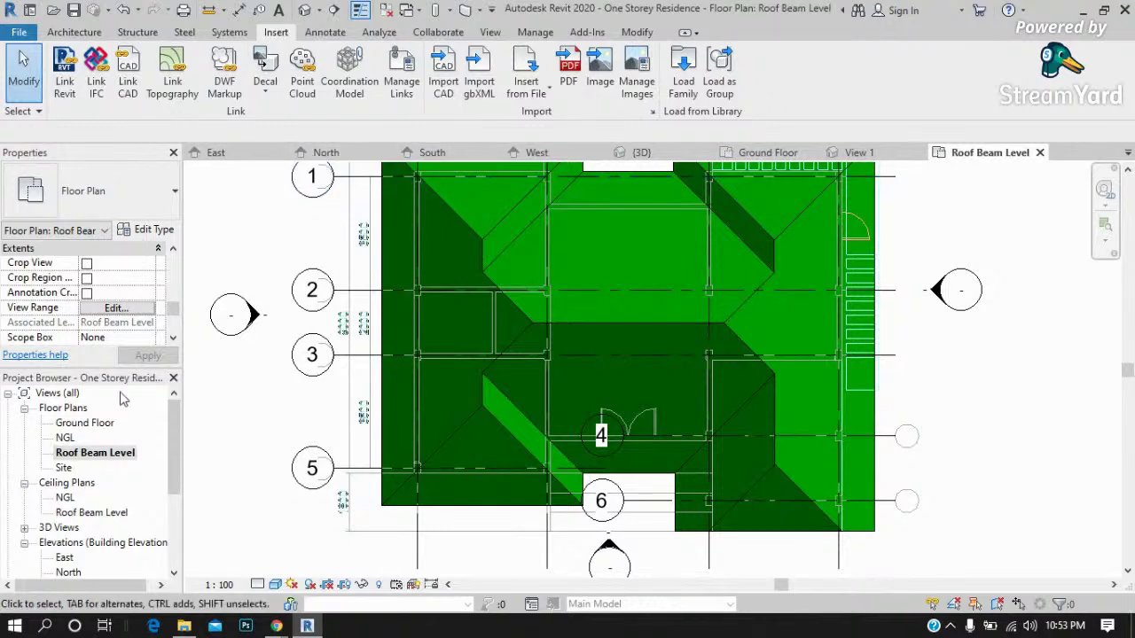
# Open the NGL floor plan, zoom out, and review every Manage Links tab.
pyautogui.doubleClick(67, 439)
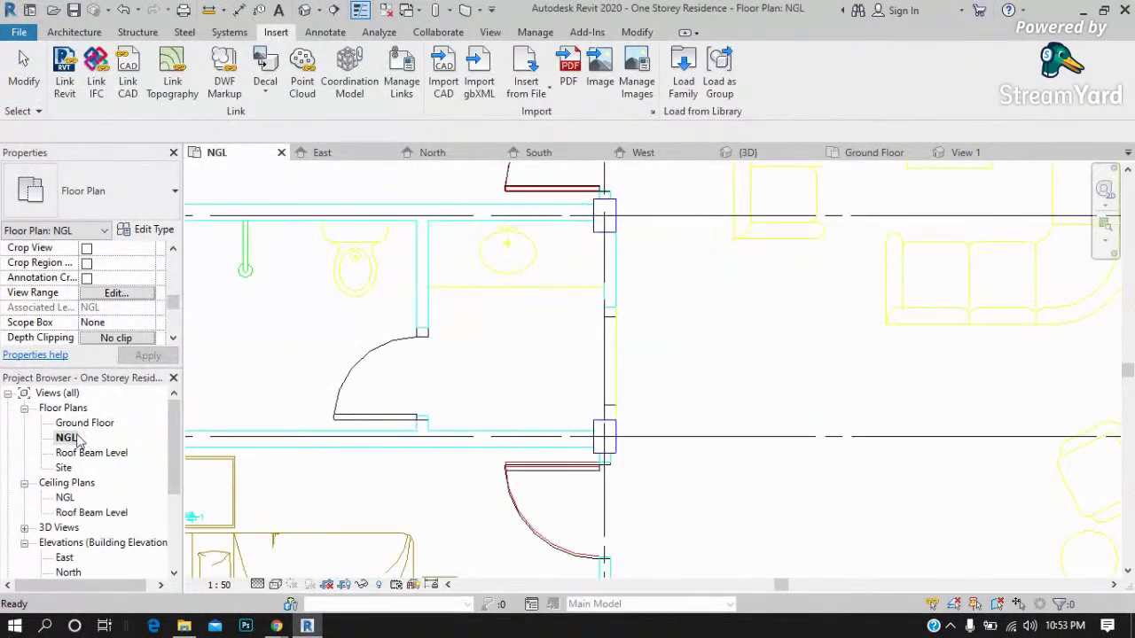
pyautogui.scroll(-3, 601, 228)
pyautogui.scroll(-3, 600, 228)
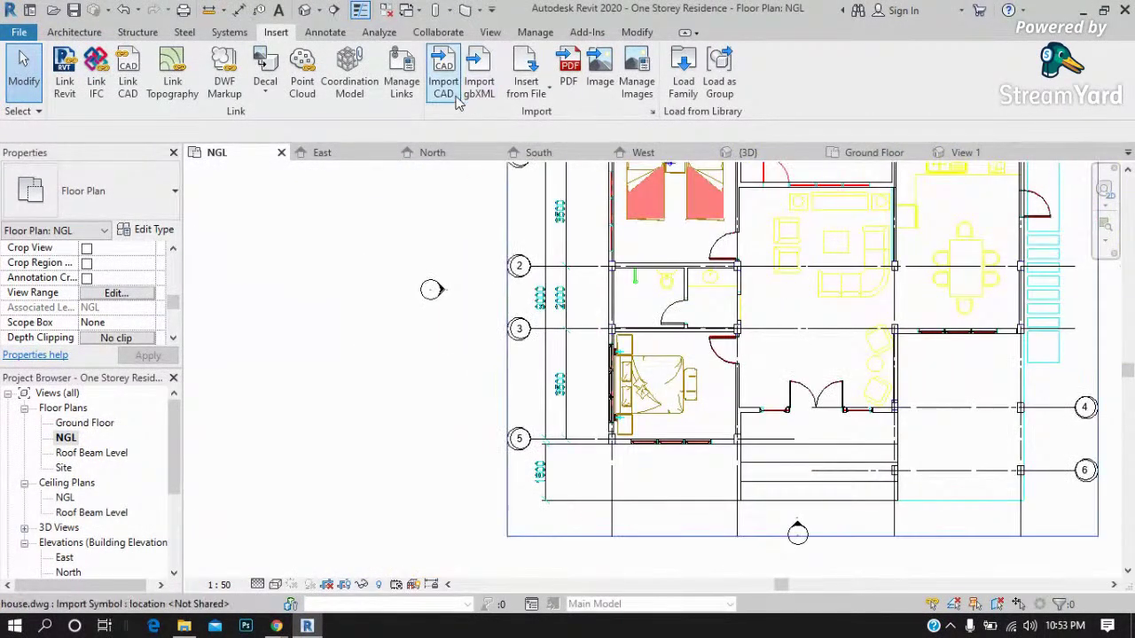
pyautogui.click(403, 89)
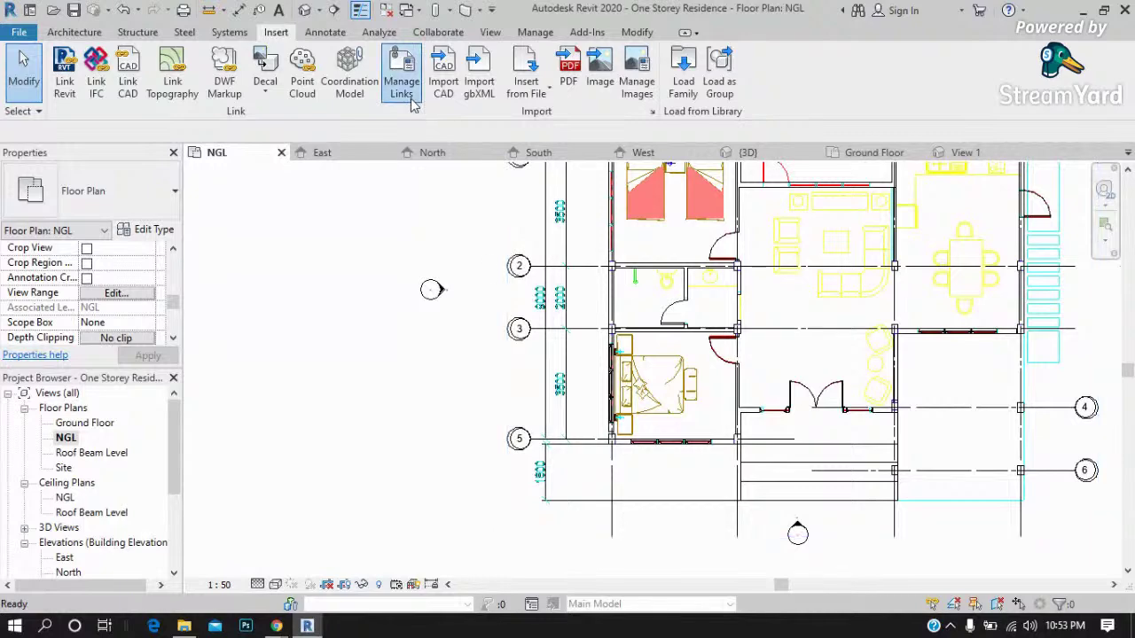
pyautogui.click(371, 87)
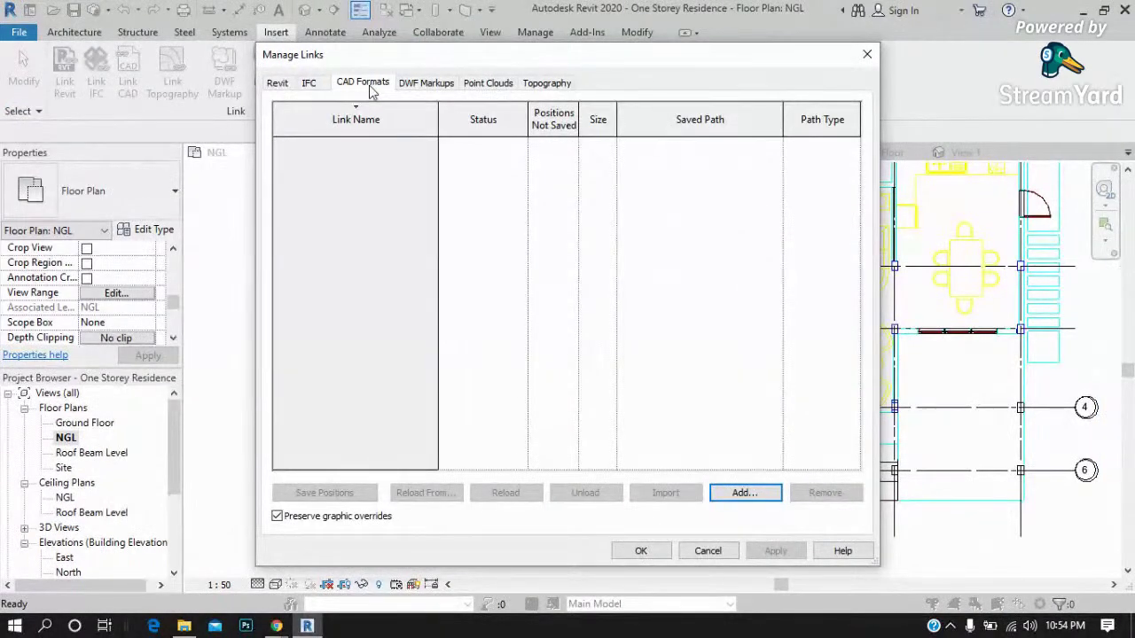
pyautogui.click(421, 84)
pyautogui.click(487, 83)
pyautogui.click(546, 82)
pyautogui.click(363, 82)
pyautogui.click(311, 85)
pyautogui.click(277, 84)
pyautogui.moveTo(709, 557); pyautogui.dragTo(544, 169)
pyautogui.click(723, 556)
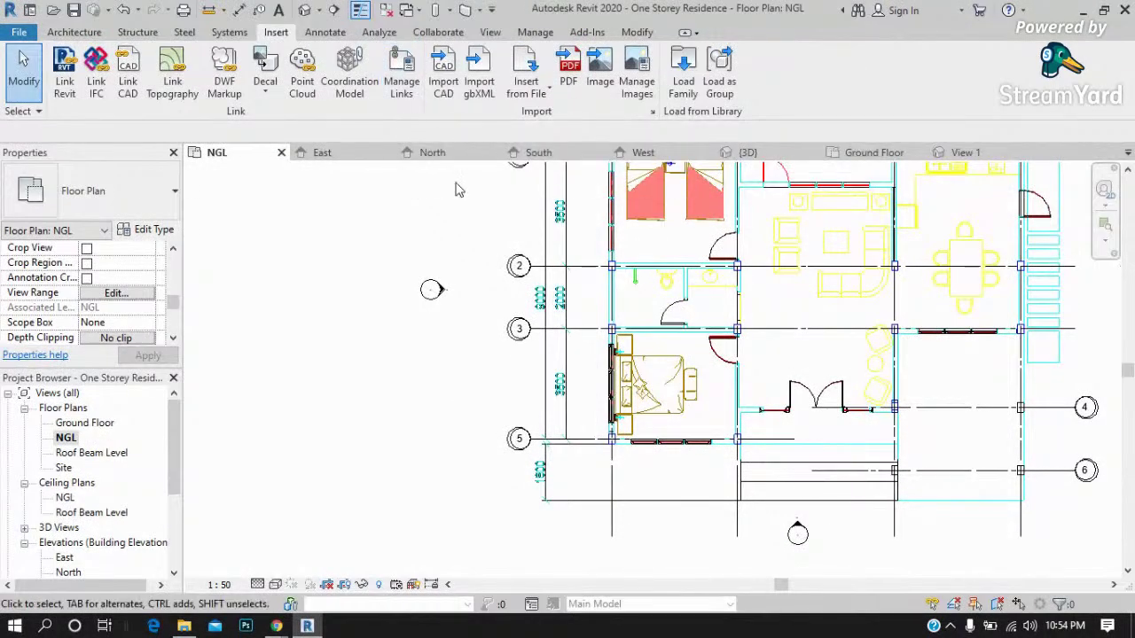
# With the house.dwg import selected, review all Manage Links tabs again, then deselect it.
pyautogui.click(543, 205)
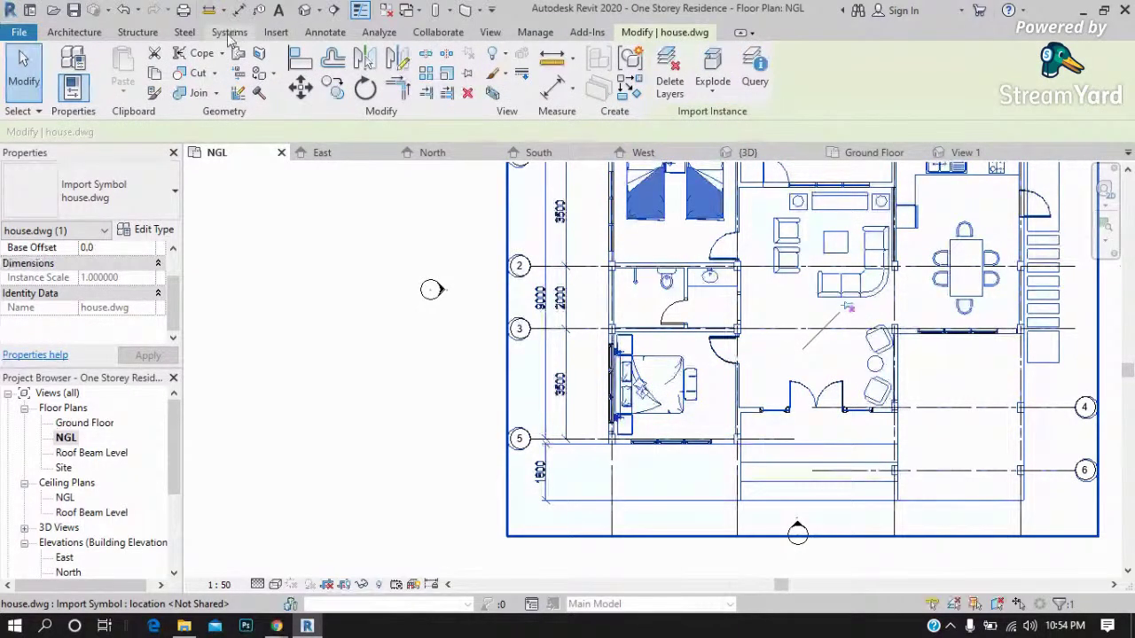
pyautogui.click(528, 35)
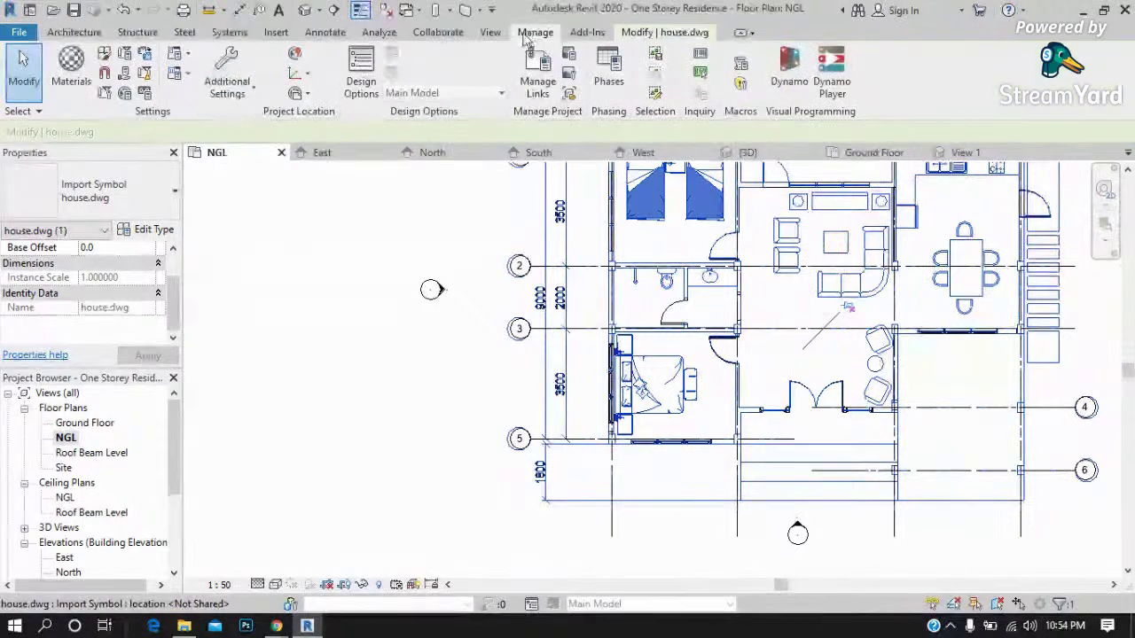
pyautogui.click(542, 92)
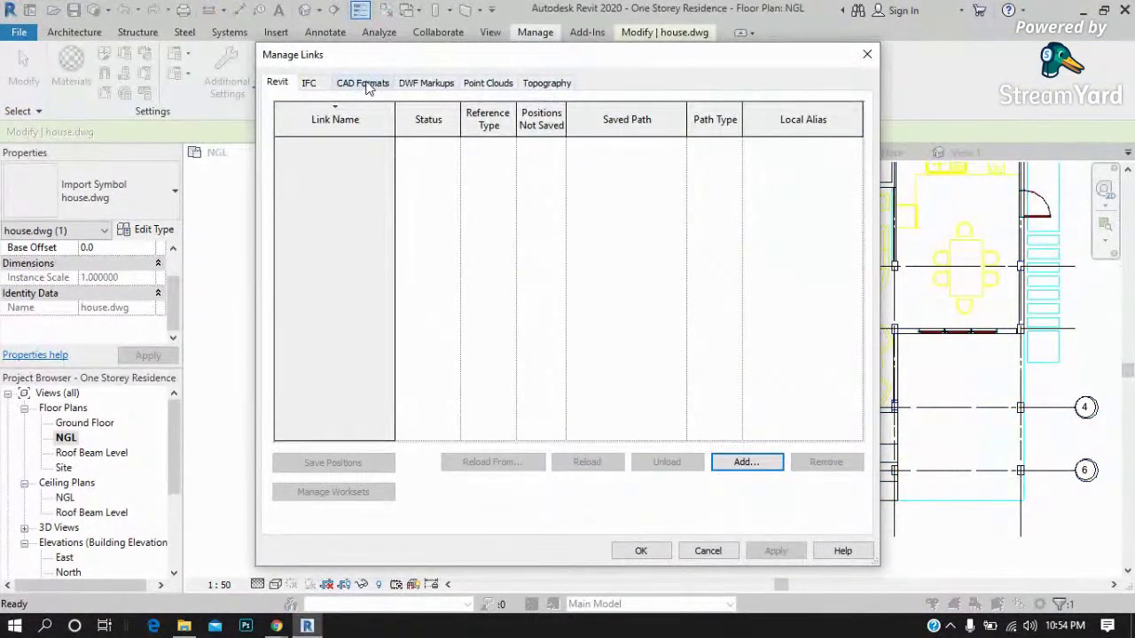
pyautogui.click(365, 83)
pyautogui.click(314, 83)
pyautogui.click(421, 83)
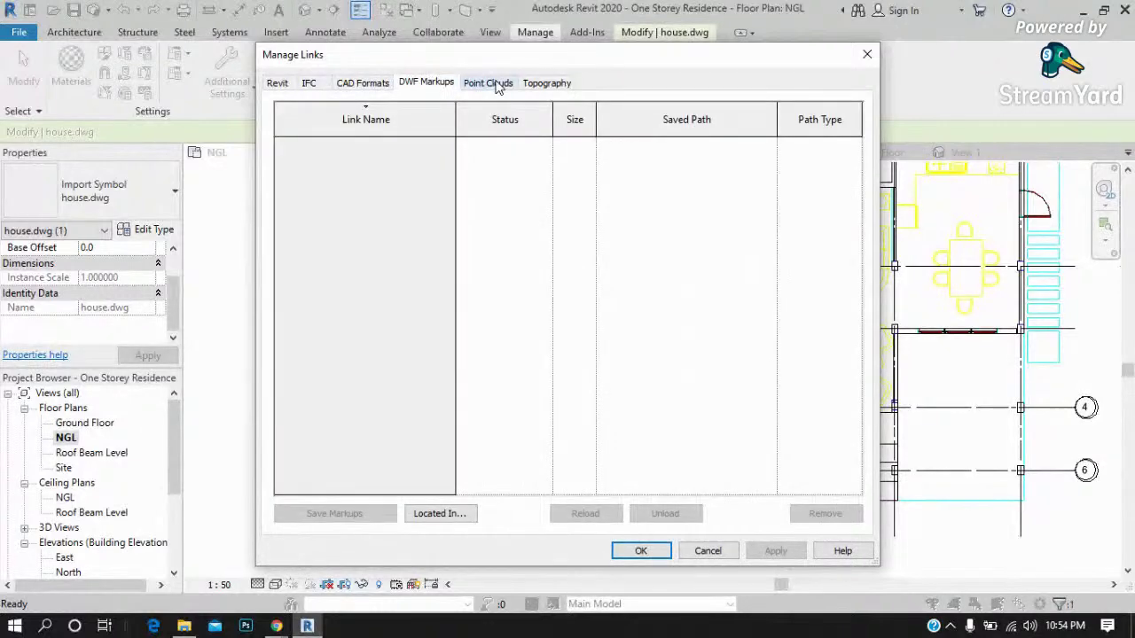
pyautogui.click(499, 84)
pyautogui.click(550, 83)
pyautogui.click(701, 548)
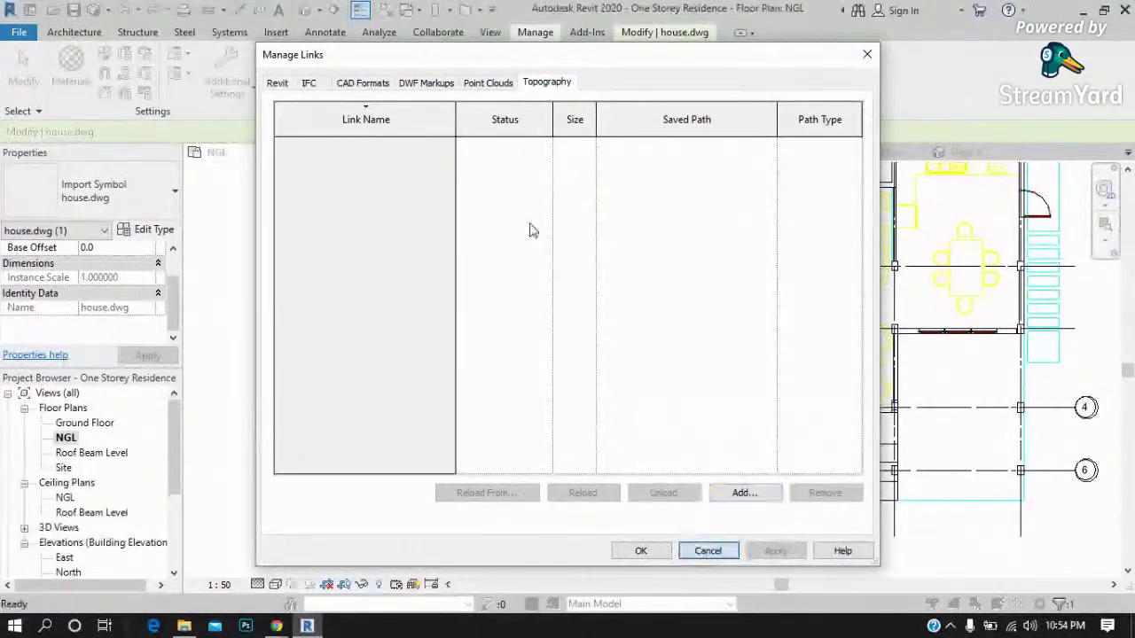
pyautogui.click(709, 556)
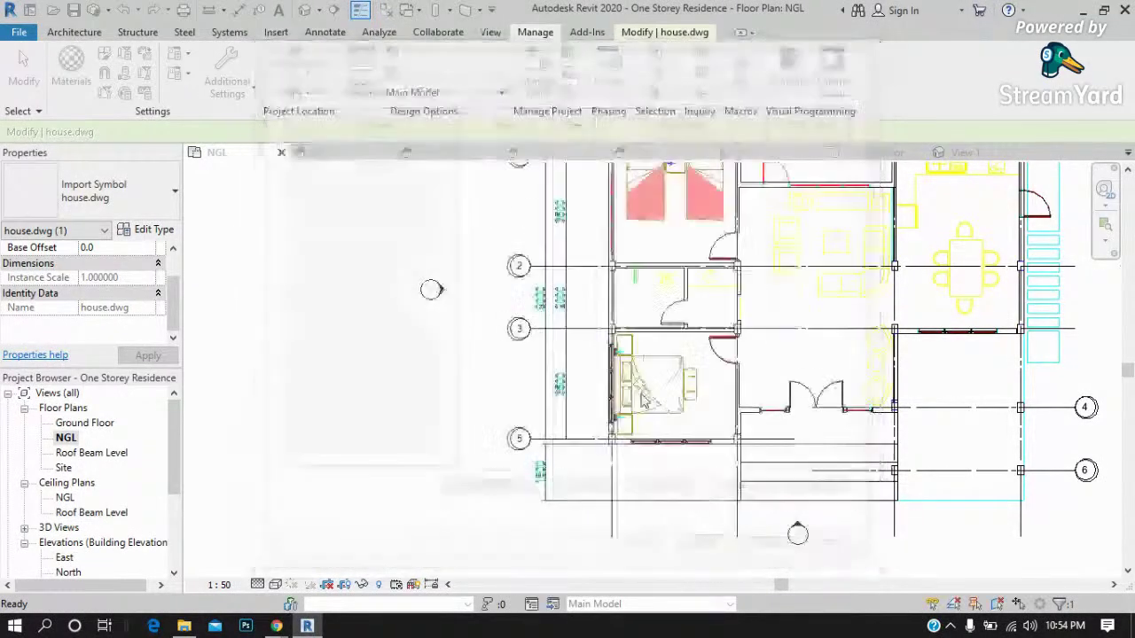
pyautogui.press('Escape')
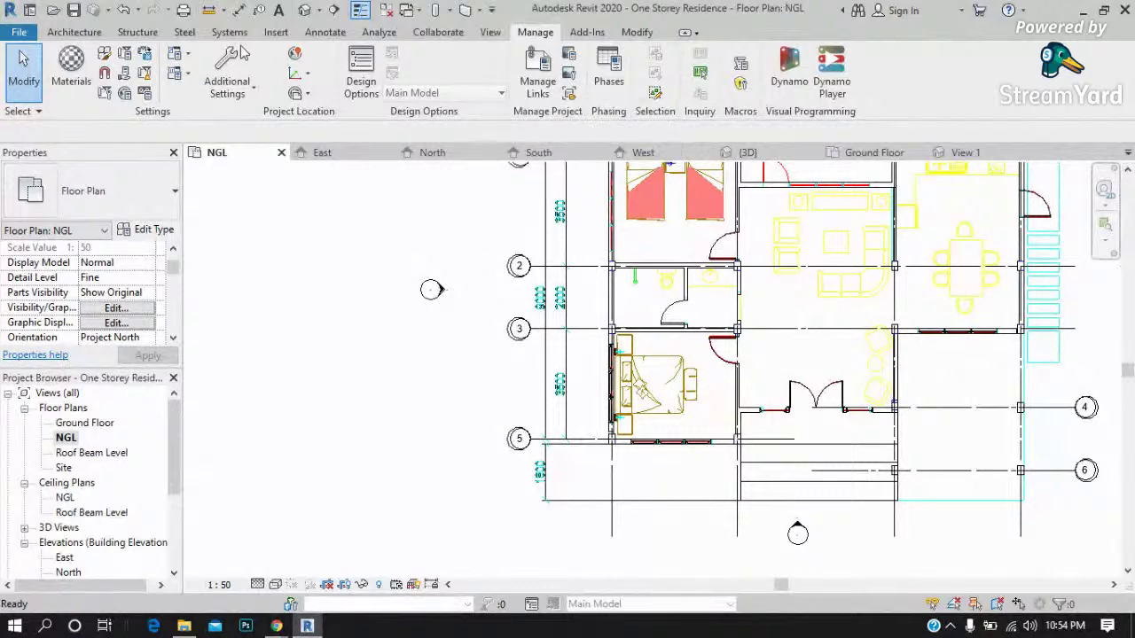
# Check the Insert from File options and each Manage Links tab, then select the house.dwg import.
pyautogui.click(276, 32)
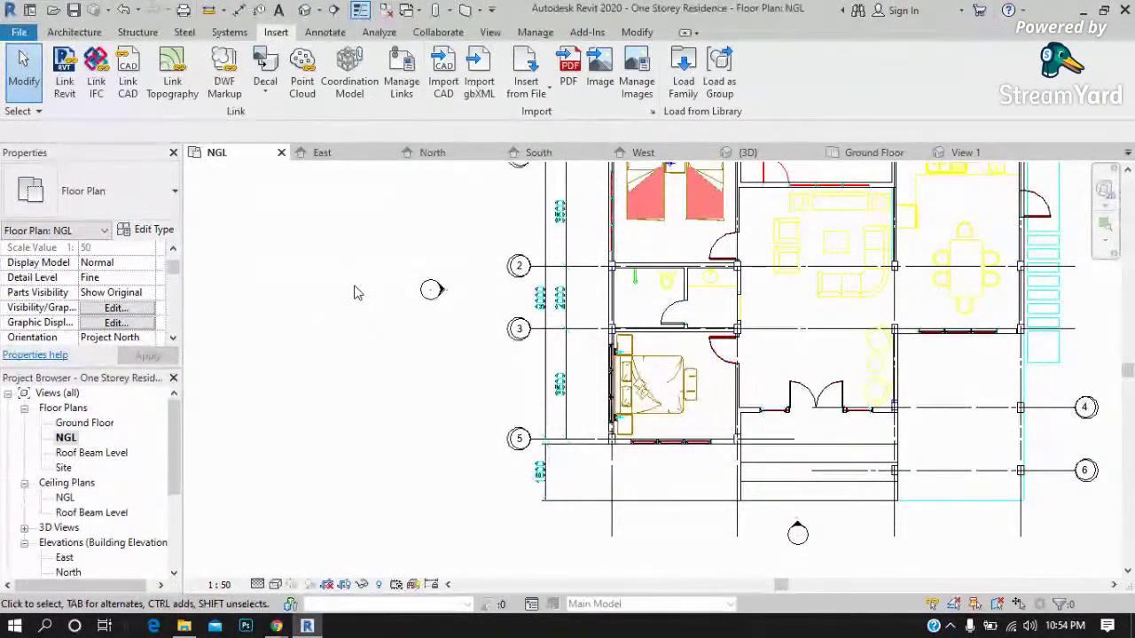
pyautogui.click(547, 102)
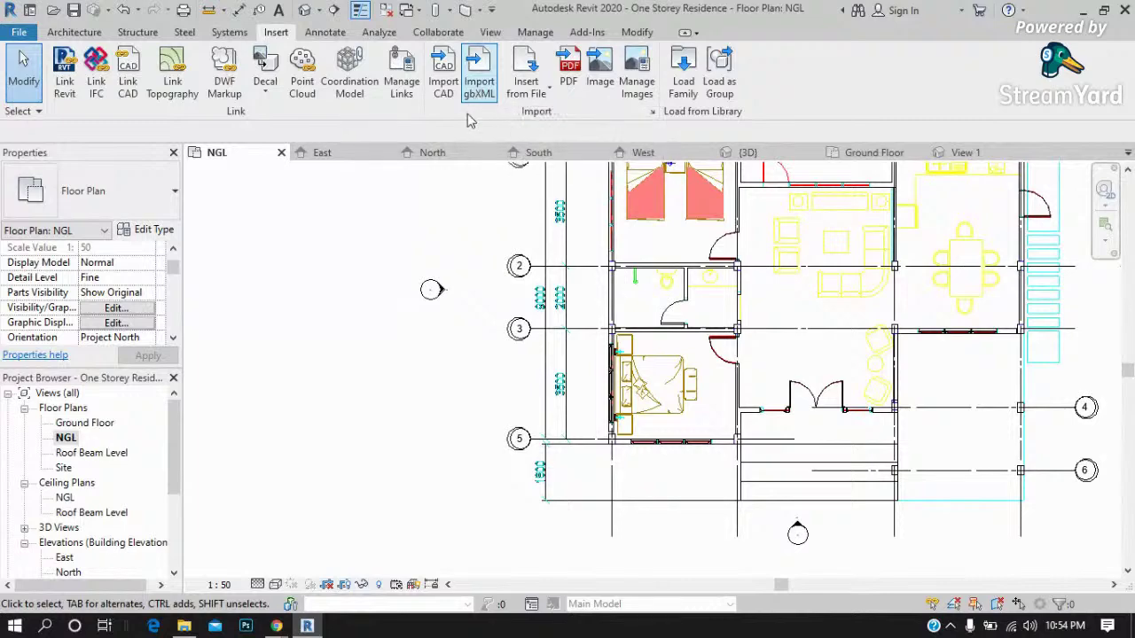
pyautogui.click(403, 102)
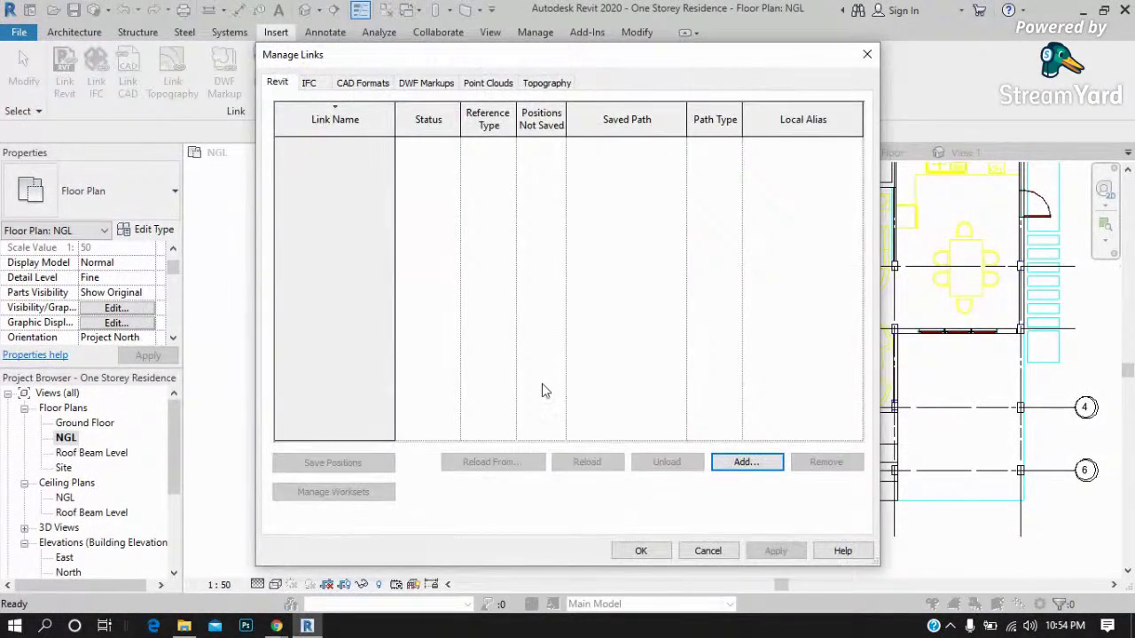
pyautogui.click(310, 83)
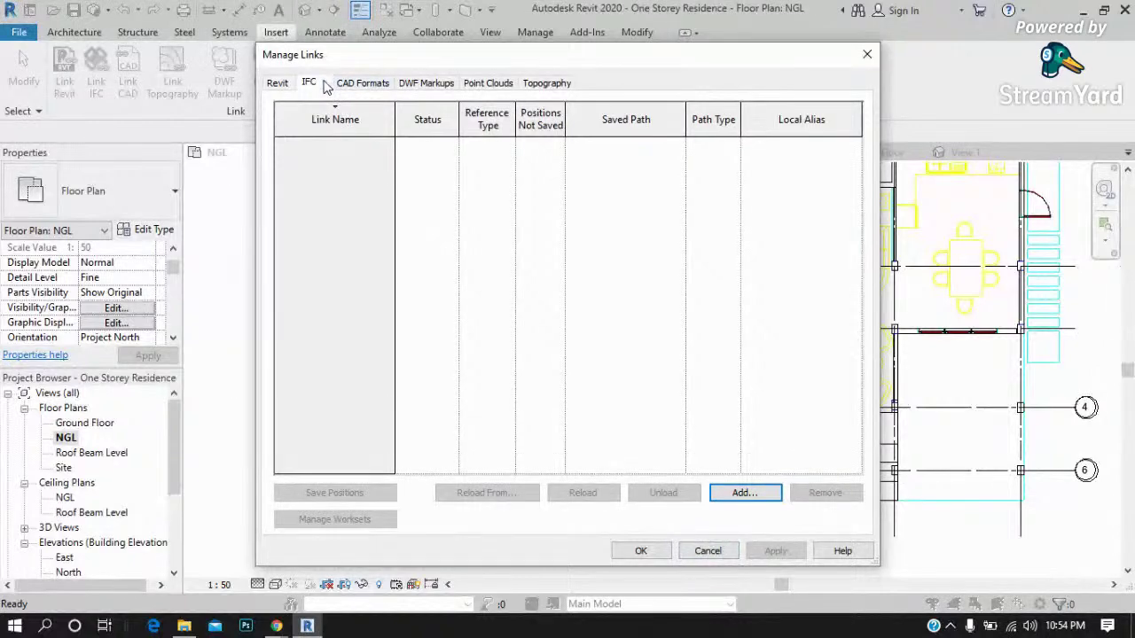
pyautogui.click(361, 83)
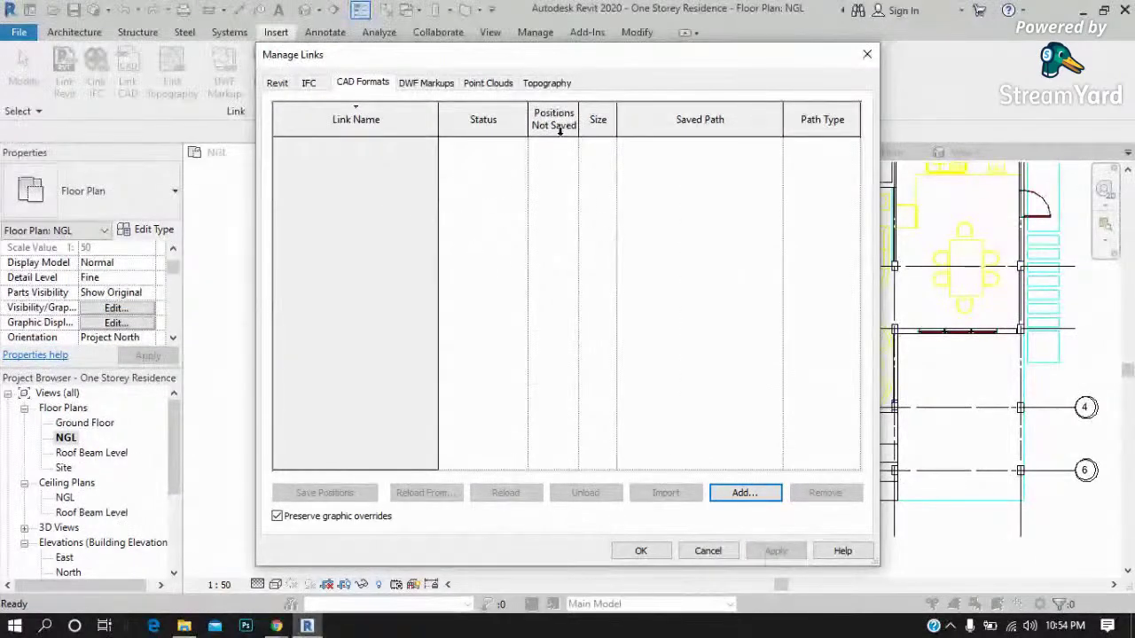
pyautogui.click(425, 84)
pyautogui.click(485, 83)
pyautogui.click(539, 84)
pyautogui.click(700, 546)
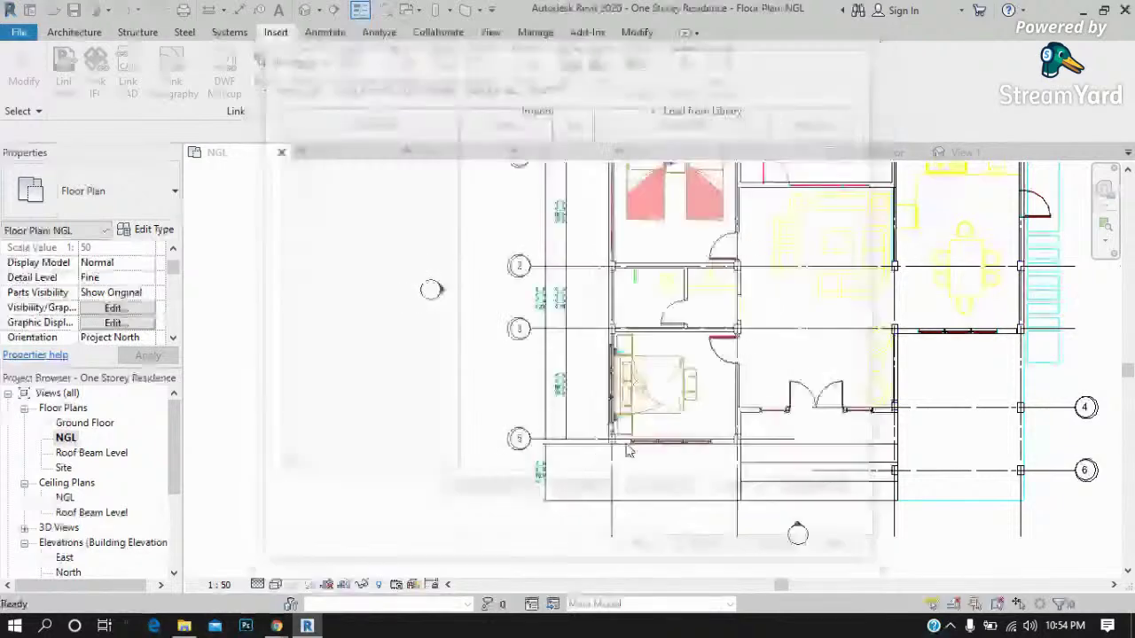
pyautogui.click(550, 409)
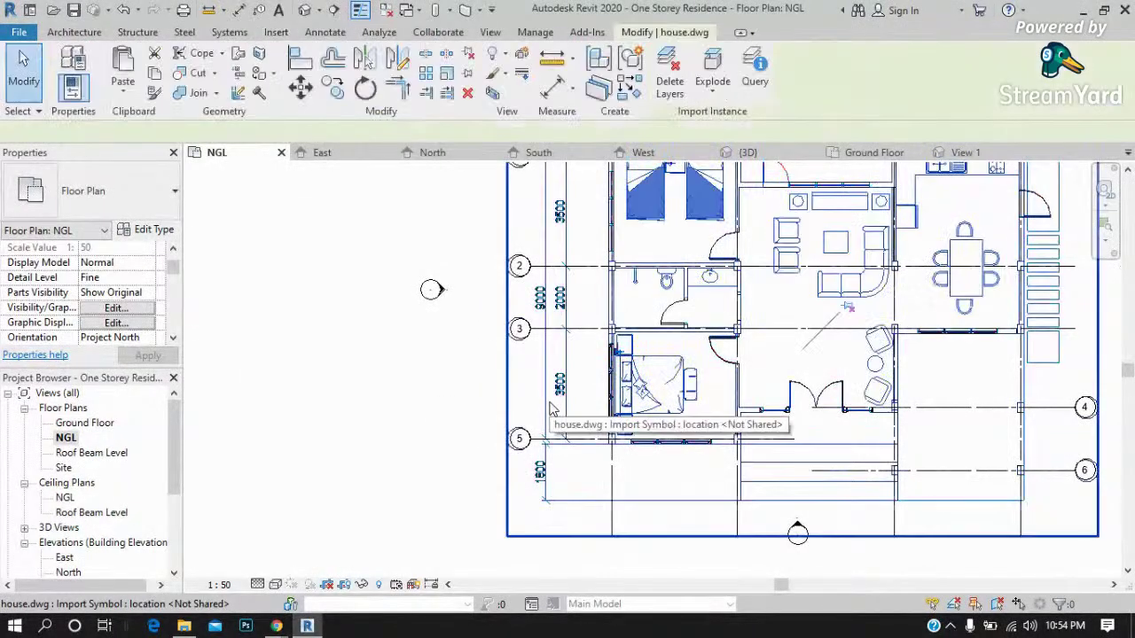
# Hide the house.dwg import in the NGL view with Hide in View > Elements and centre the plan.
pyautogui.rightClick(549, 409)
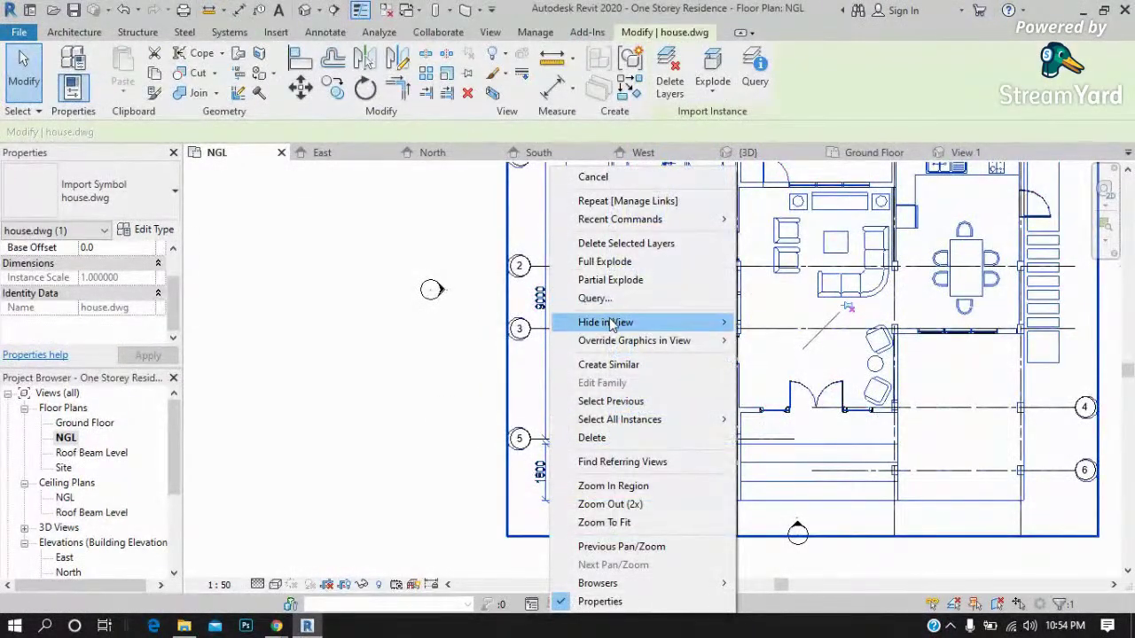
pyautogui.moveTo(621, 322)
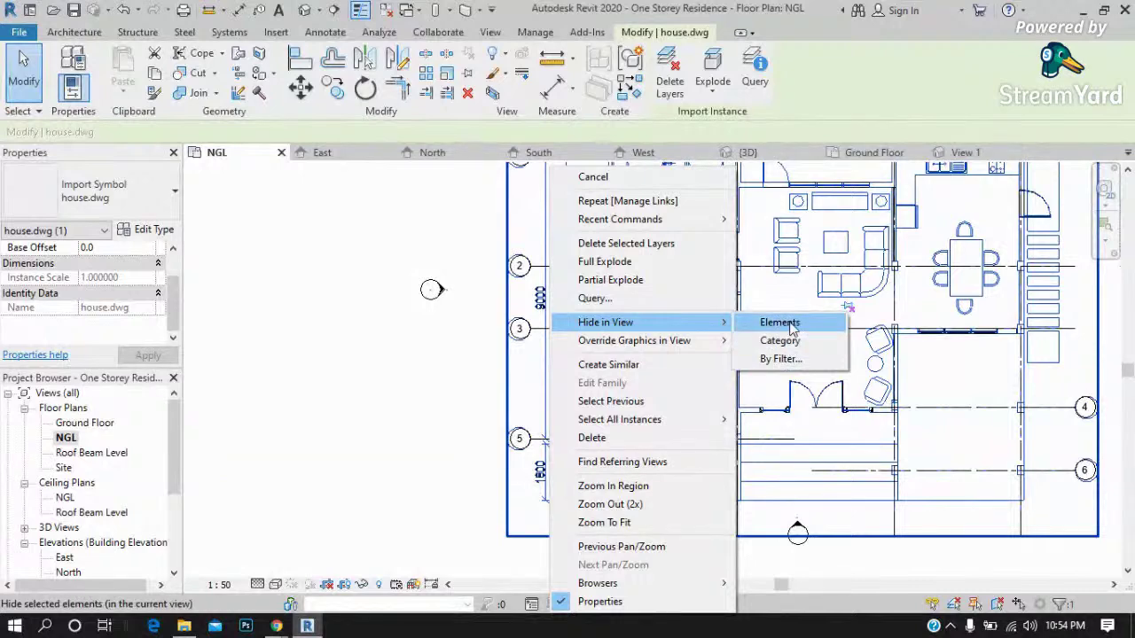
pyautogui.click(776, 323)
pyautogui.scroll(-2, 328, 434)
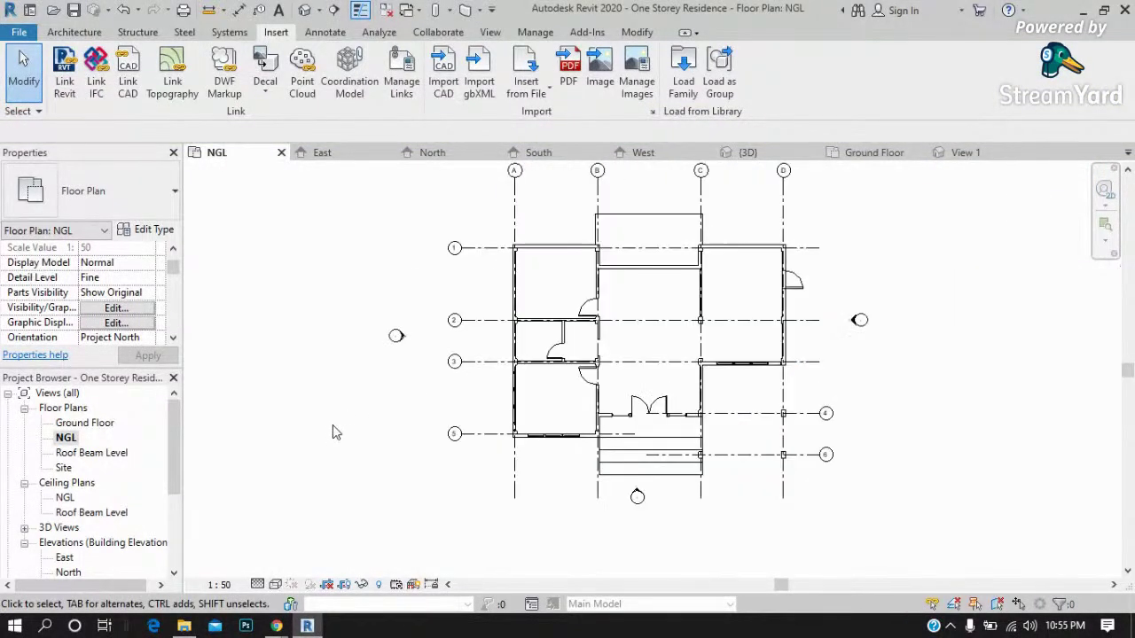
pyautogui.moveTo(811, 287); pyautogui.dragTo(771, 293, button='middle')
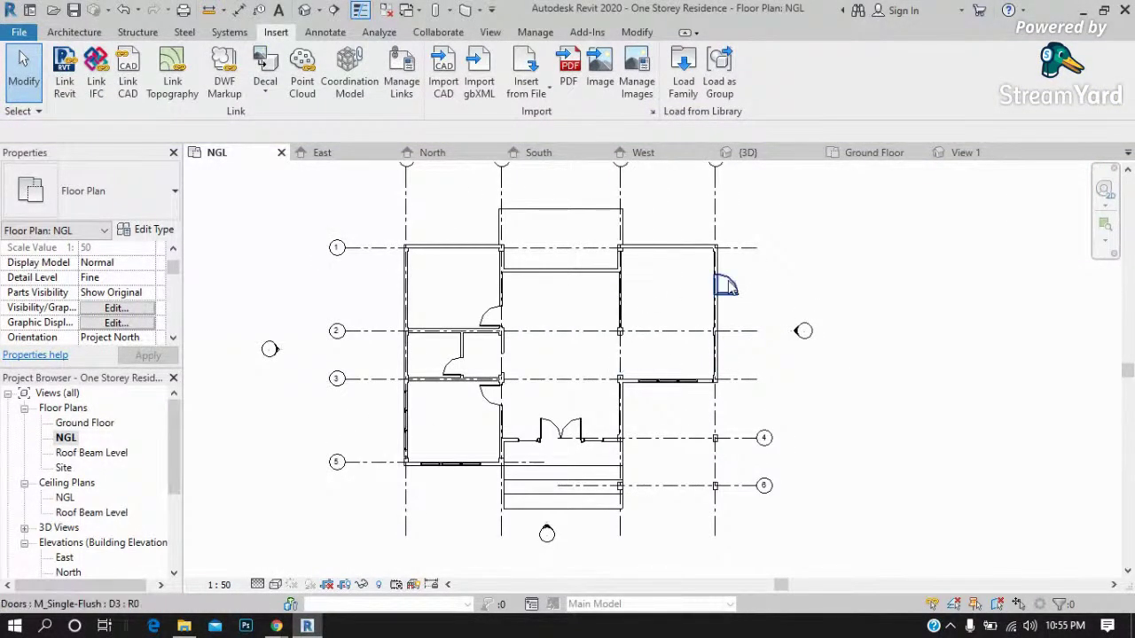
pyautogui.click(760, 159)
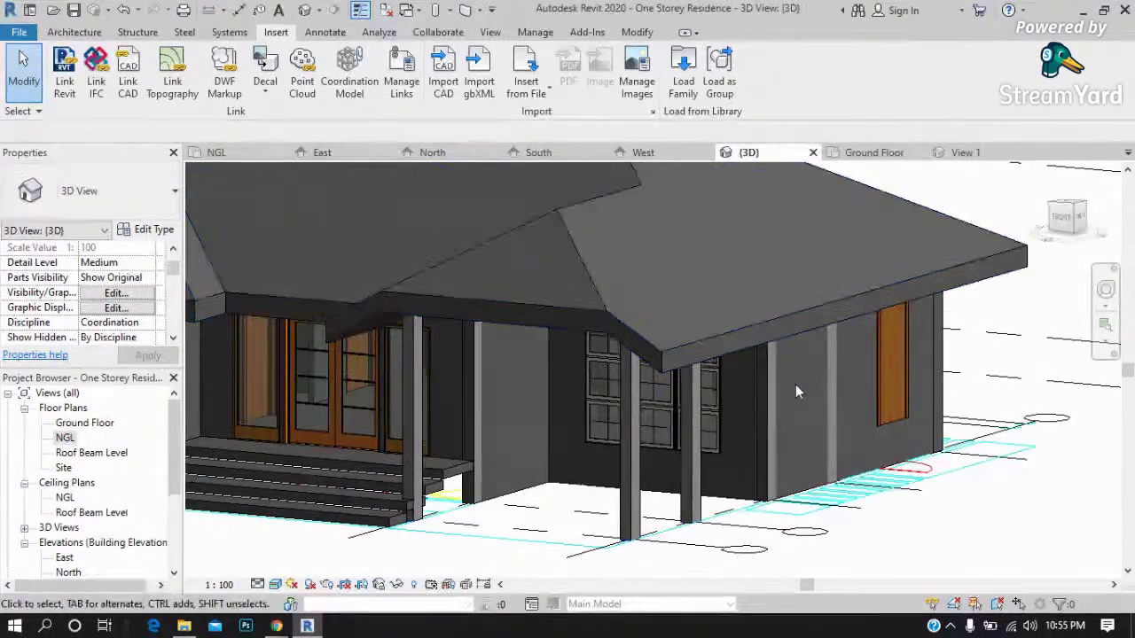
# Zoom and orbit the 3D view around the front porch and hipped roof, then open Roof Beam Level.
pyautogui.scroll(-5, 796, 384)
pyautogui.scroll(3, 621, 381)
pyautogui.scroll(4, 591, 382)
pyautogui.keyDown('shift'); pyautogui.moveTo(591, 382); pyautogui.dragTo(843, 283, button='middle'); pyautogui.keyUp('shift')
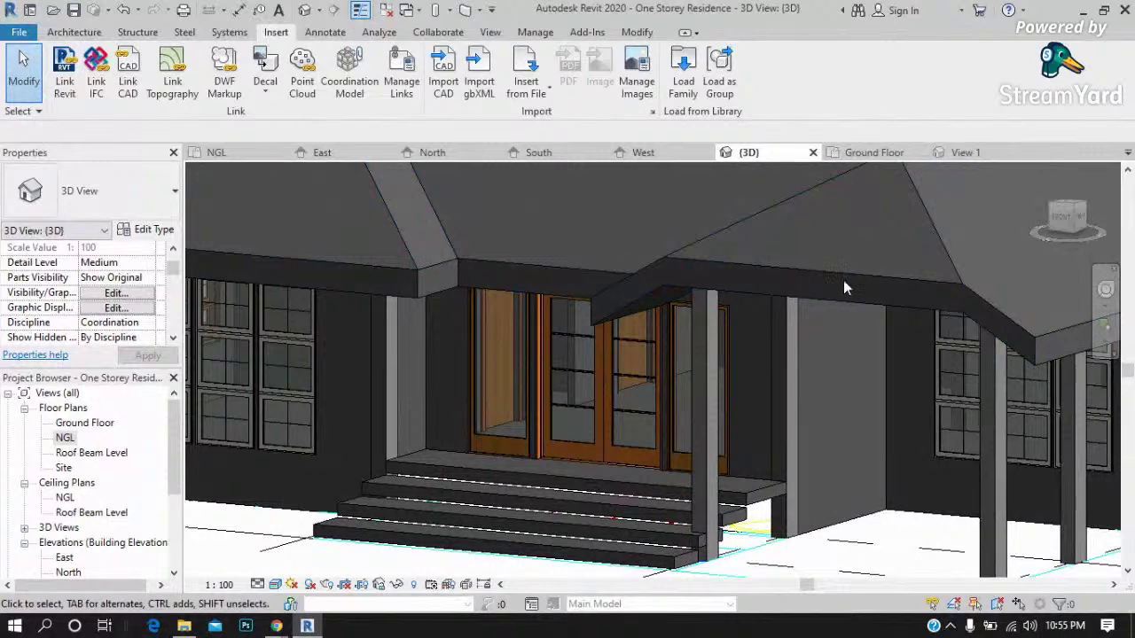
pyautogui.scroll(-3, 838, 266)
pyautogui.scroll(3, 949, 186)
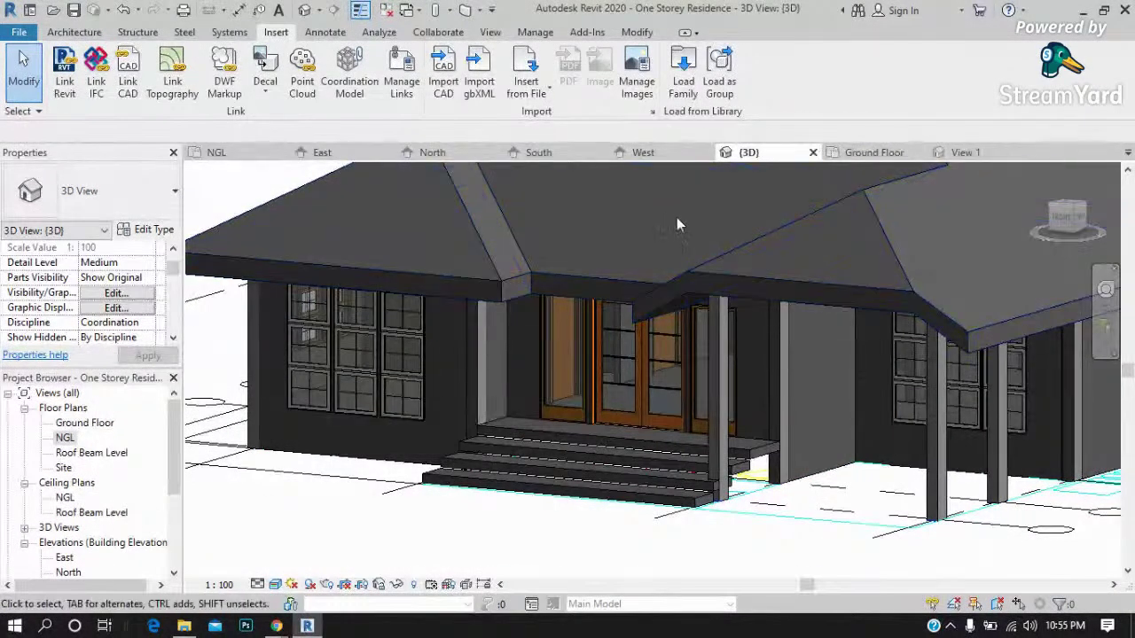
pyautogui.scroll(-2, 652, 345)
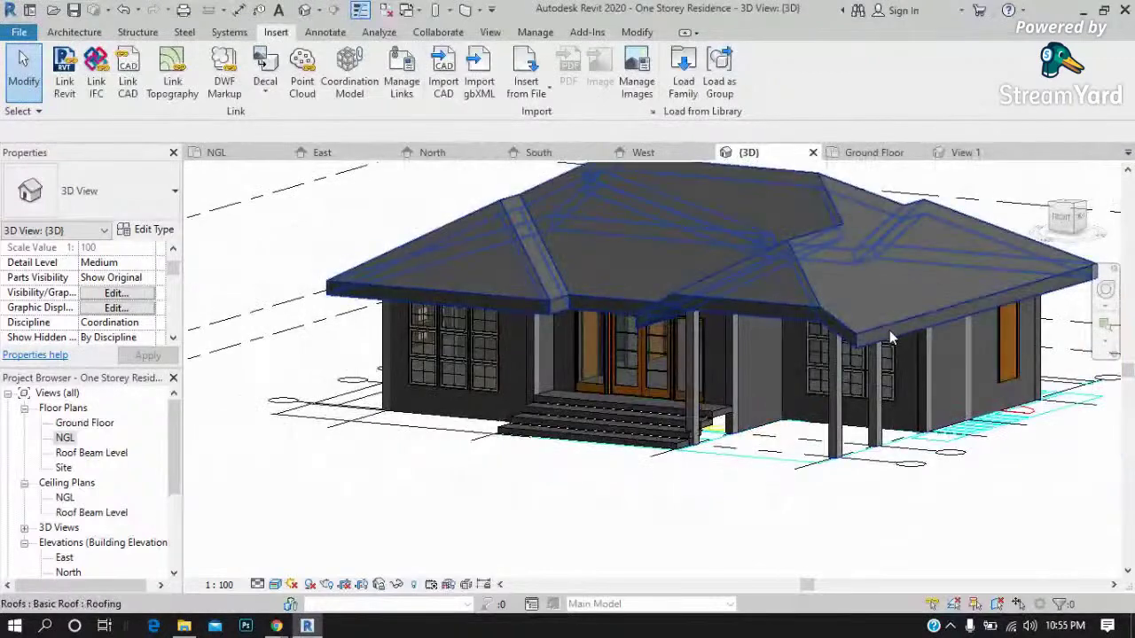
pyautogui.click(887, 155)
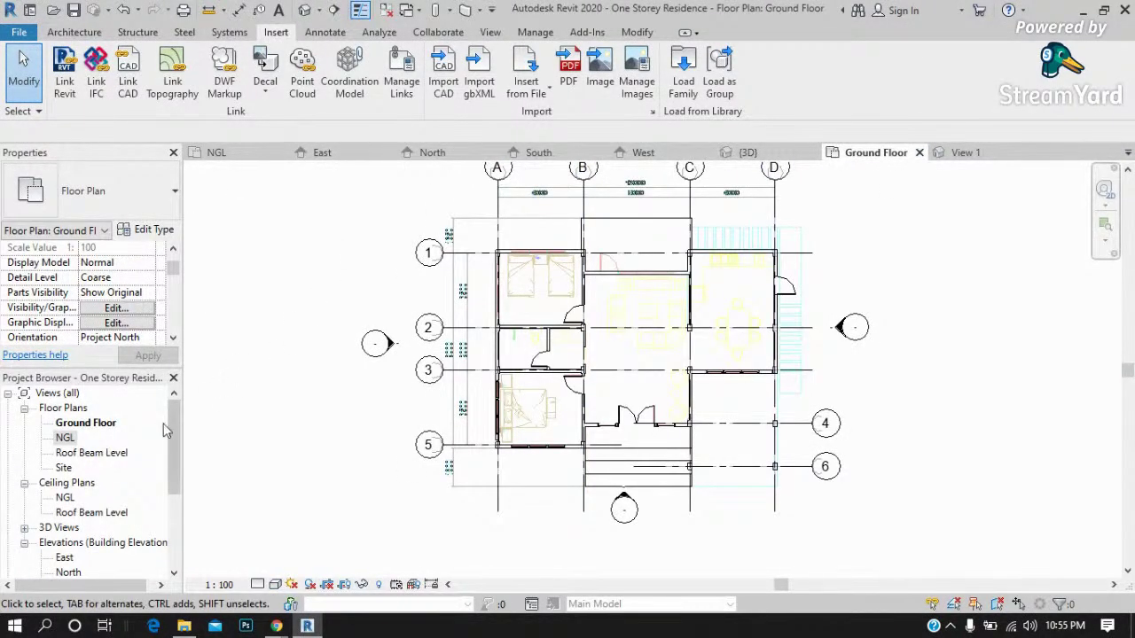
pyautogui.doubleClick(93, 453)
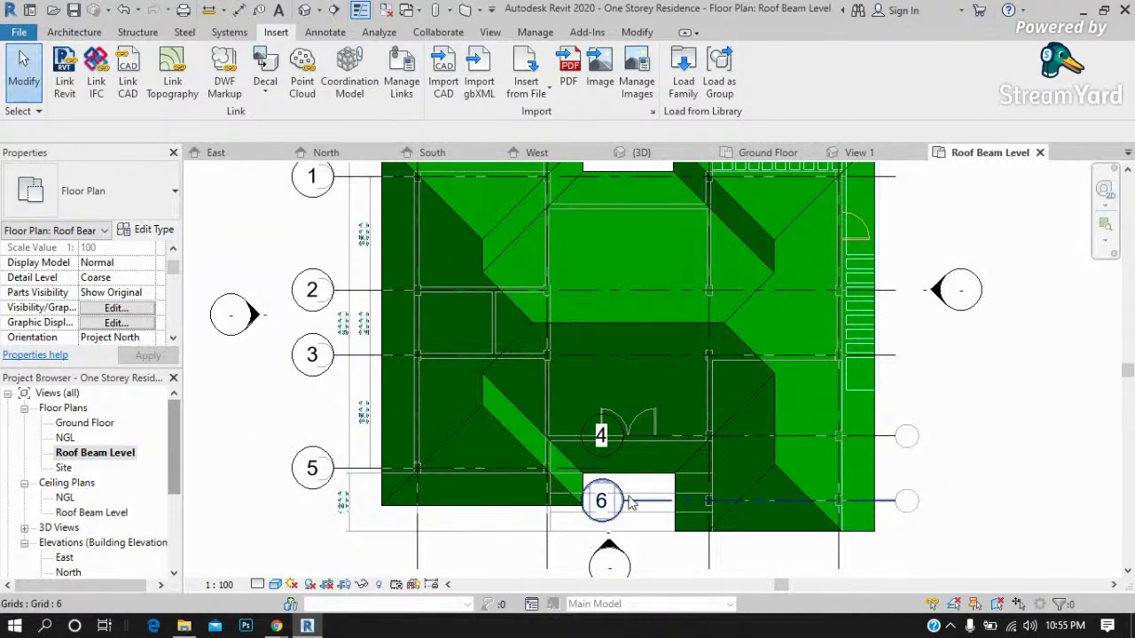
# Select the hipped roof in the Roof Beam Level plan and enter Edit Footprint mode.
pyautogui.scroll(2, 785, 551)
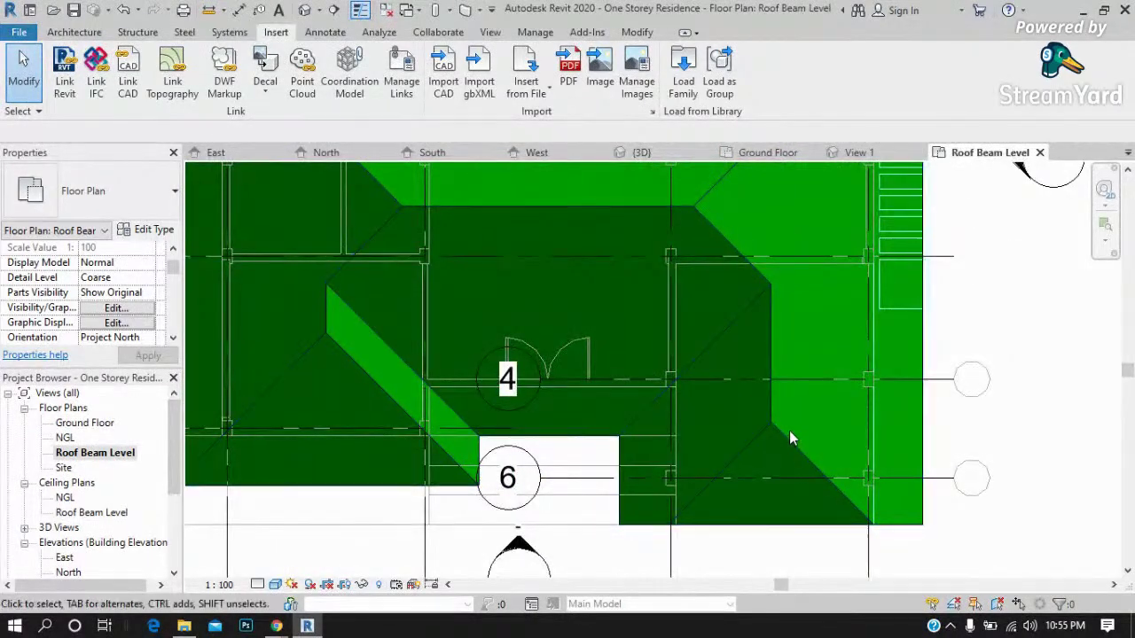
pyautogui.click(776, 434)
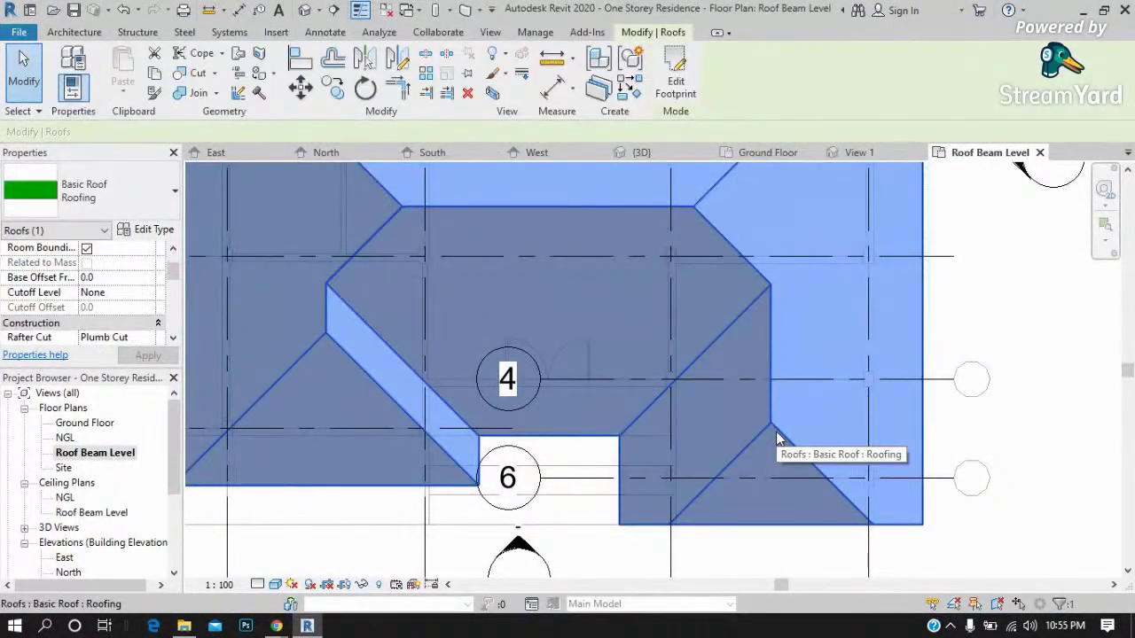
pyautogui.scroll(-1, 753, 470)
pyautogui.scroll(-1, 736, 479)
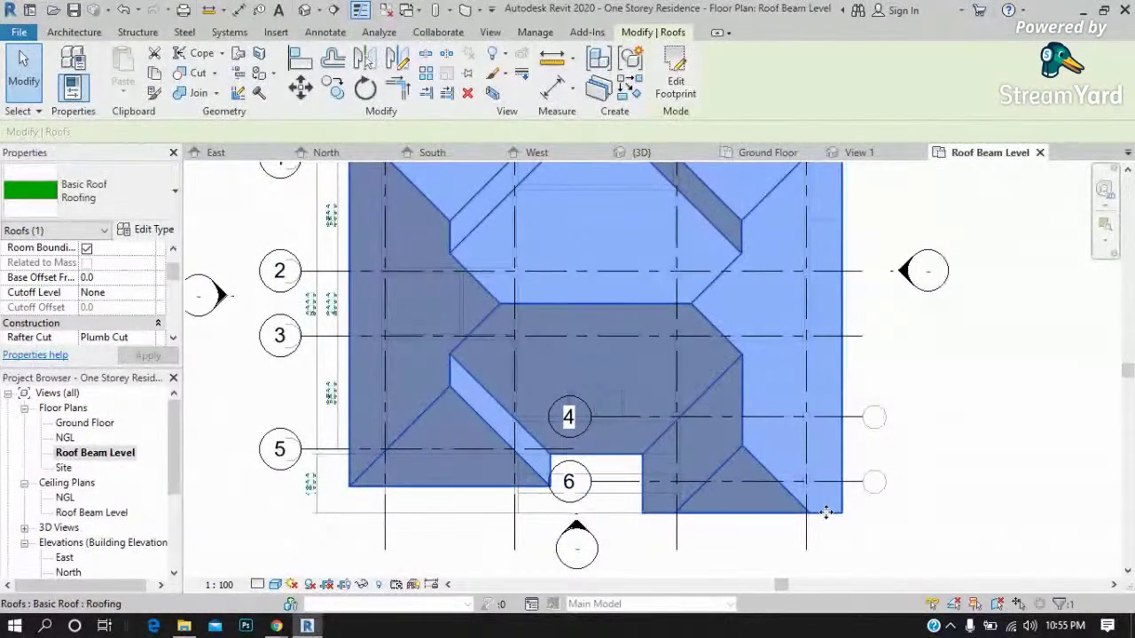
pyautogui.scroll(1, 825, 512)
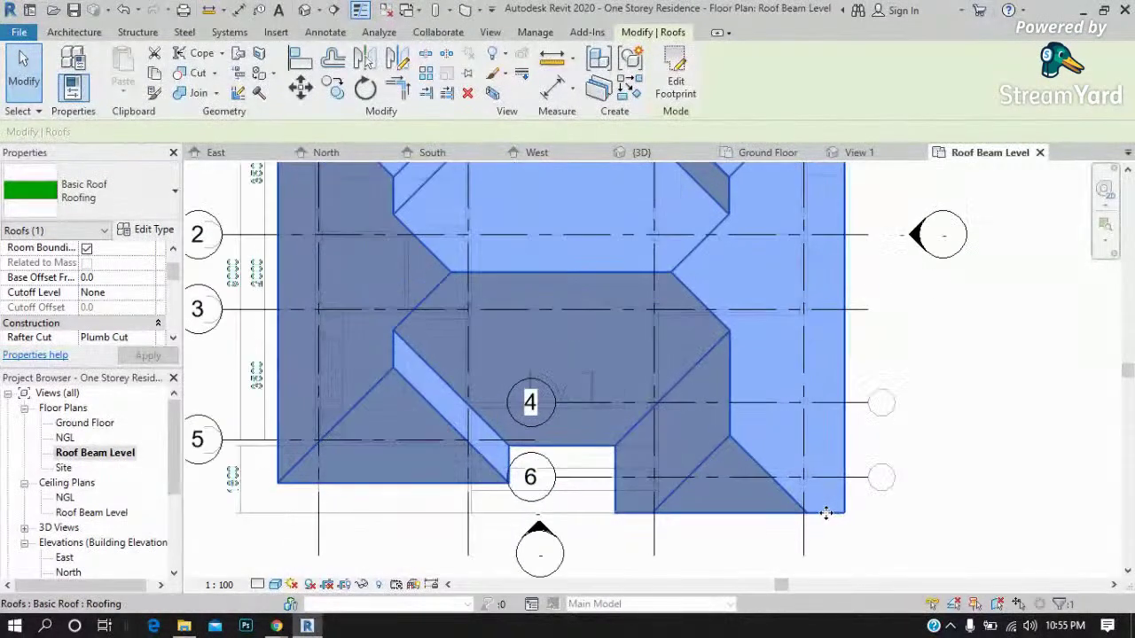
pyautogui.click(667, 86)
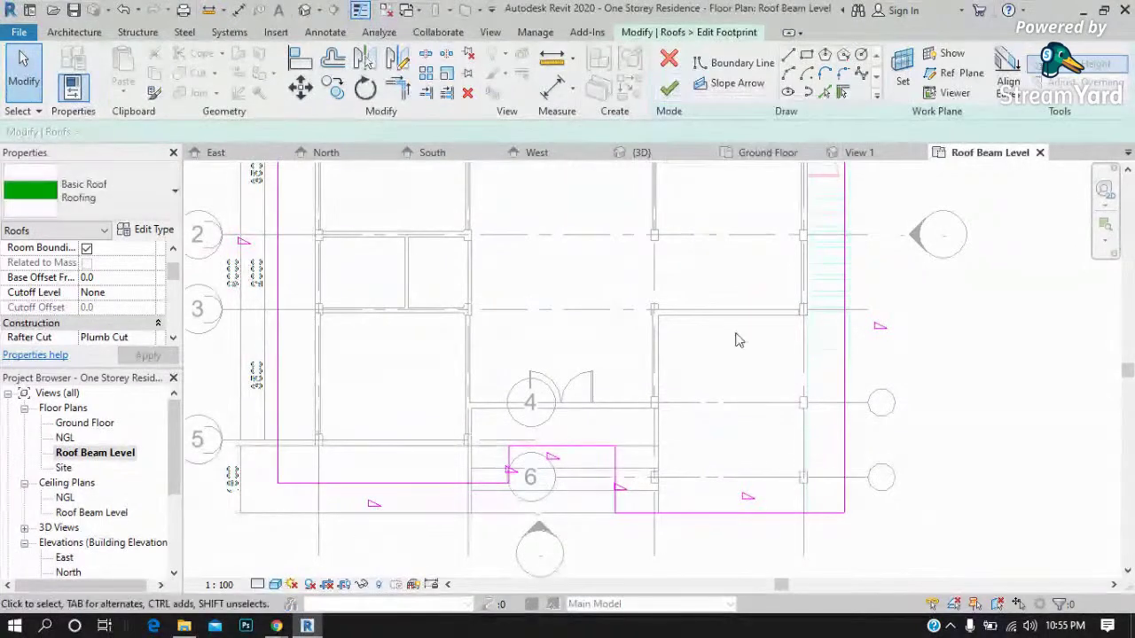
# Look over the magenta footprint boundary around grid 6 and finish the sketch.
pyautogui.scroll(-1, 773, 510)
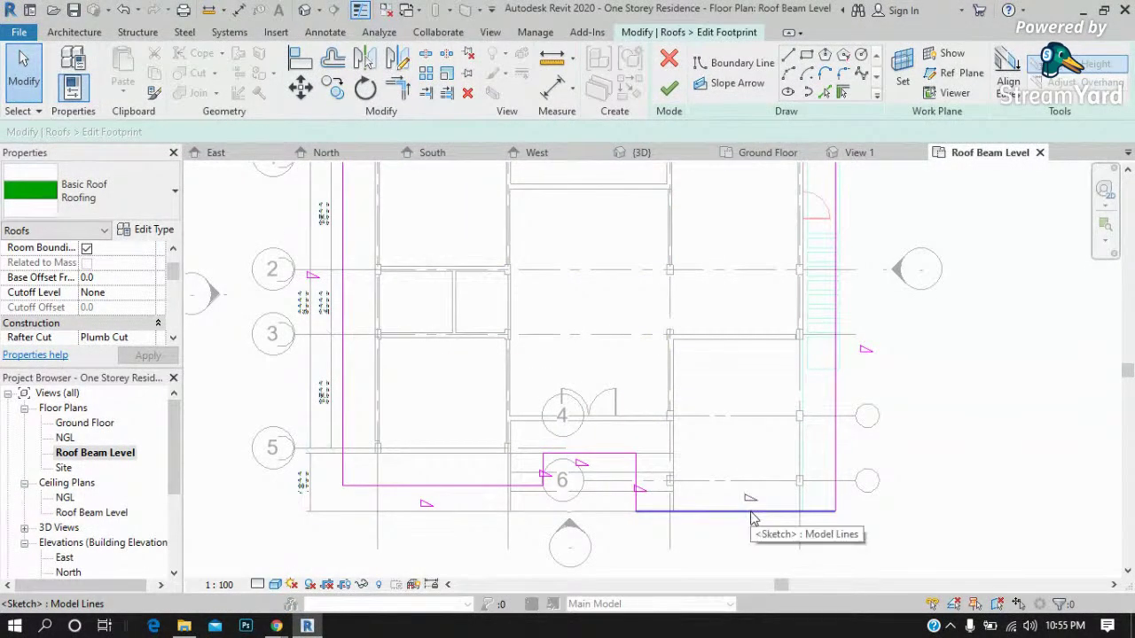
pyautogui.scroll(-2, 741, 525)
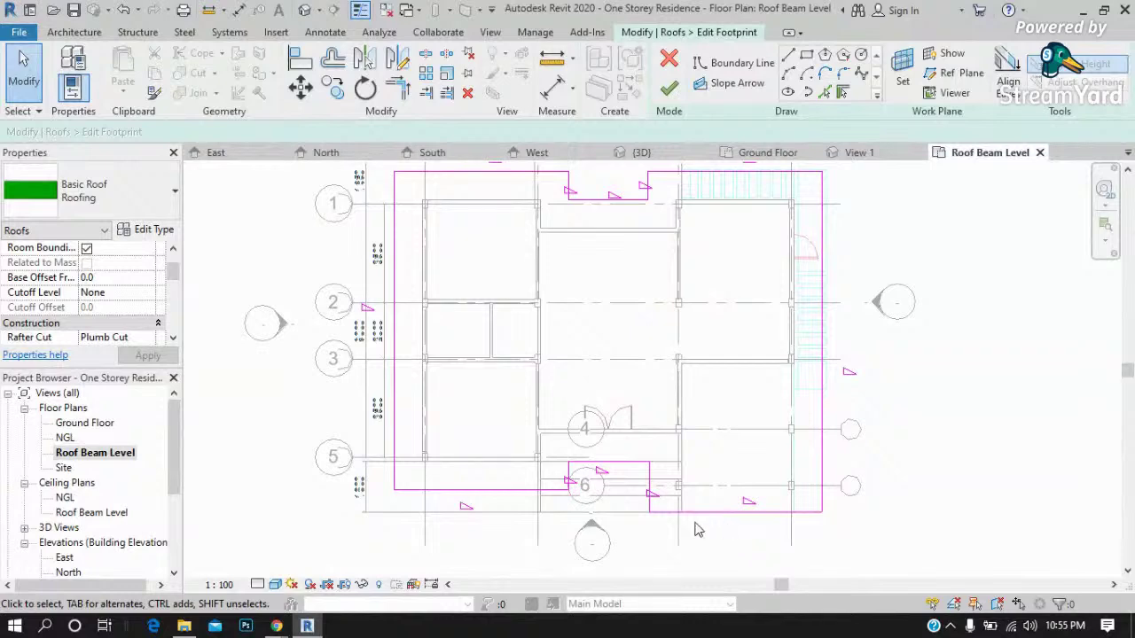
pyautogui.scroll(3, 700, 524)
pyautogui.scroll(2, 507, 474)
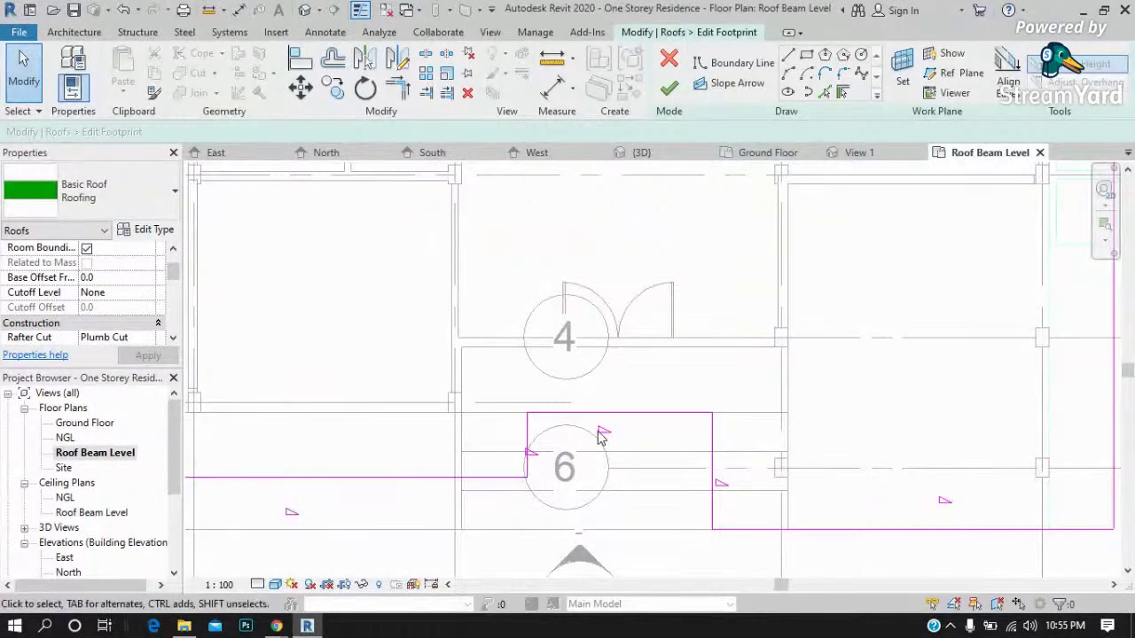
pyautogui.scroll(-1, 675, 441)
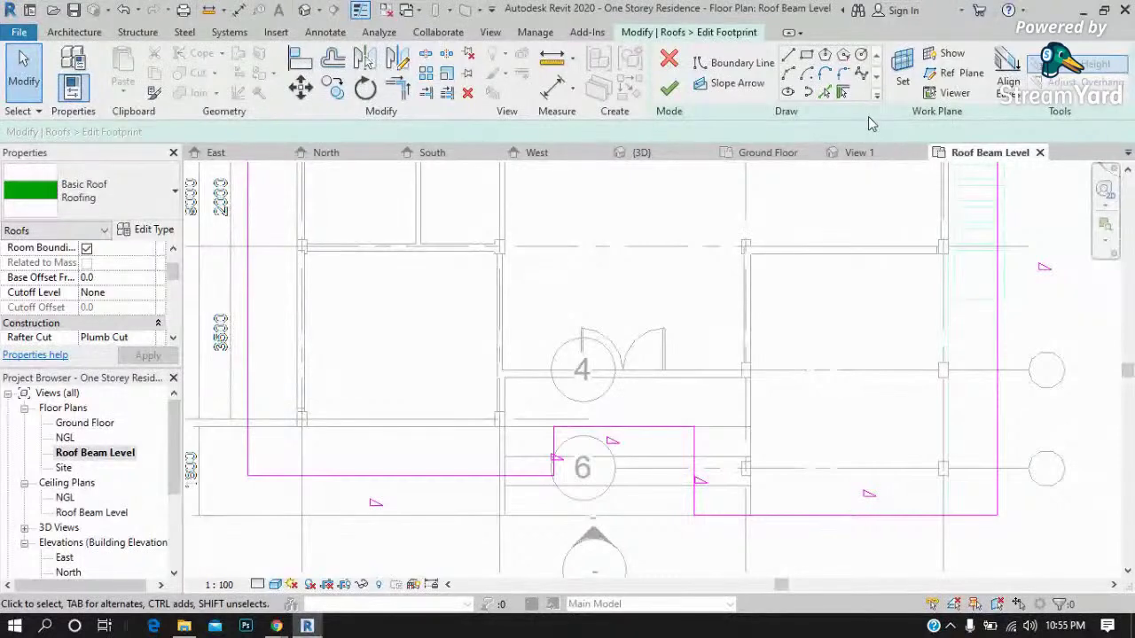
pyautogui.click(670, 90)
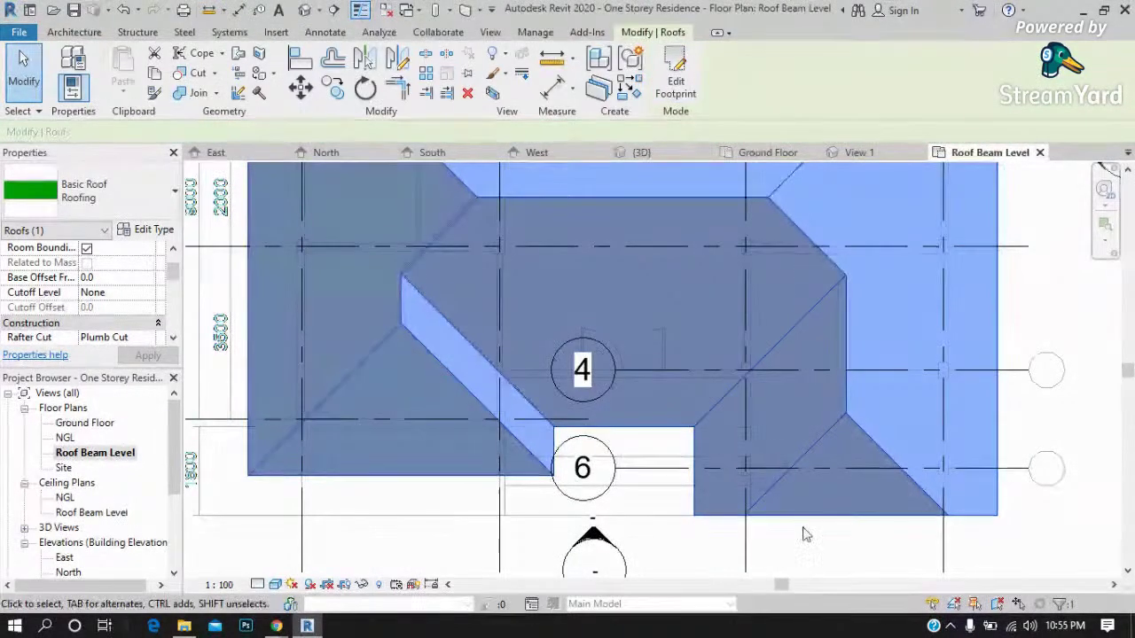
# Inspect the finished hipped roof in the Roof Beam Level plan, then reselect the roof.
pyautogui.click(810, 537)
pyautogui.scroll(-1, 769, 484)
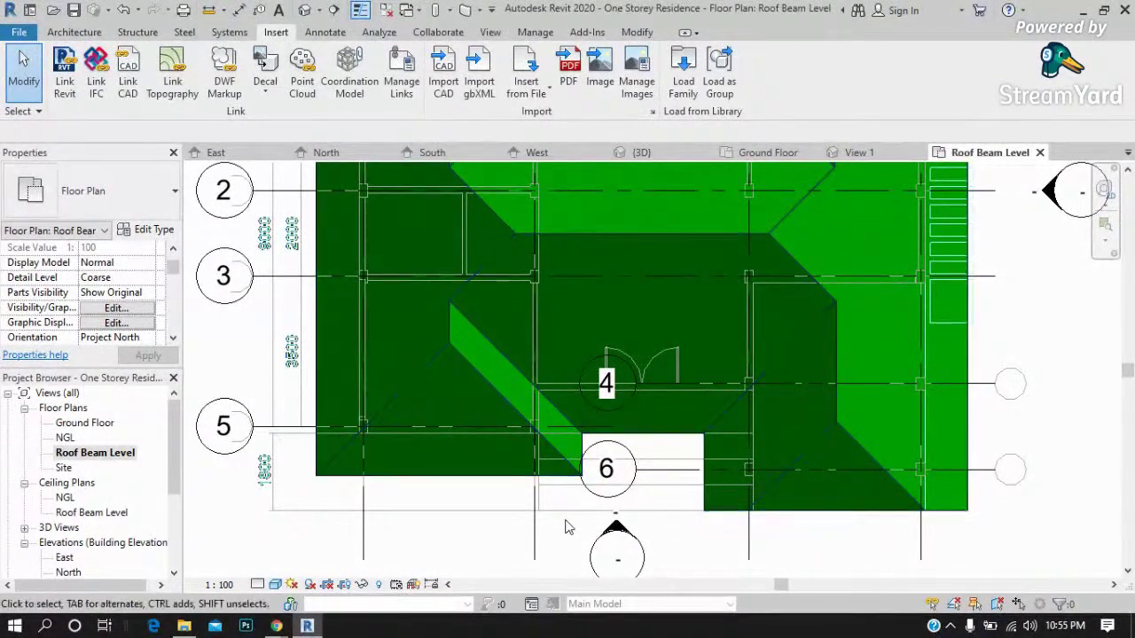
pyautogui.scroll(-1, 571, 523)
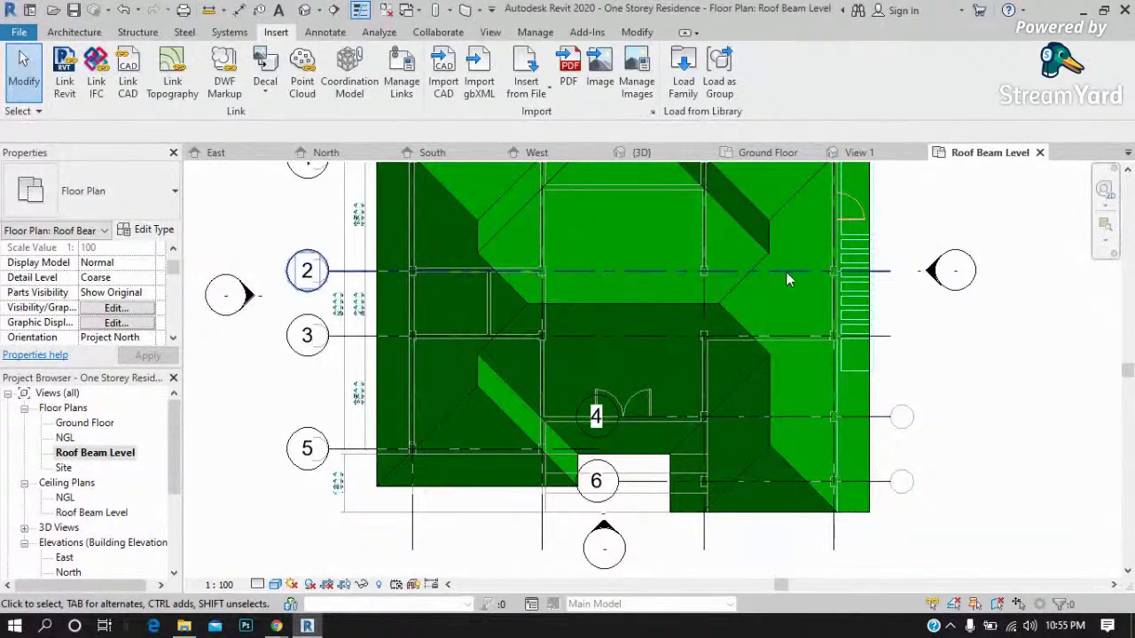
pyautogui.scroll(1, 845, 317)
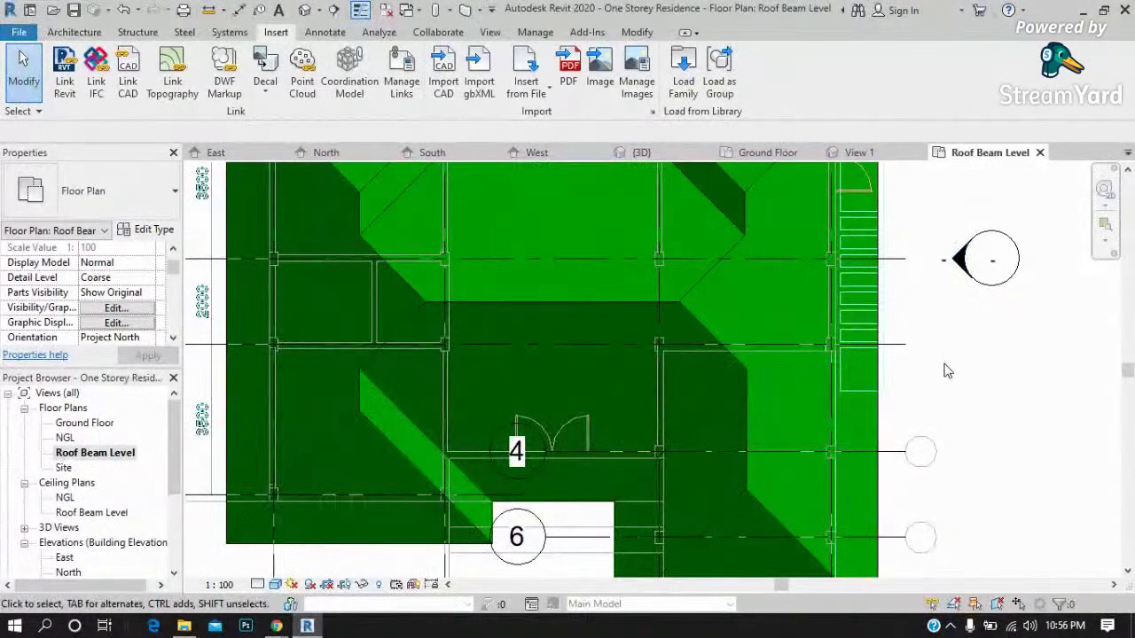
pyautogui.scroll(-1, 867, 423)
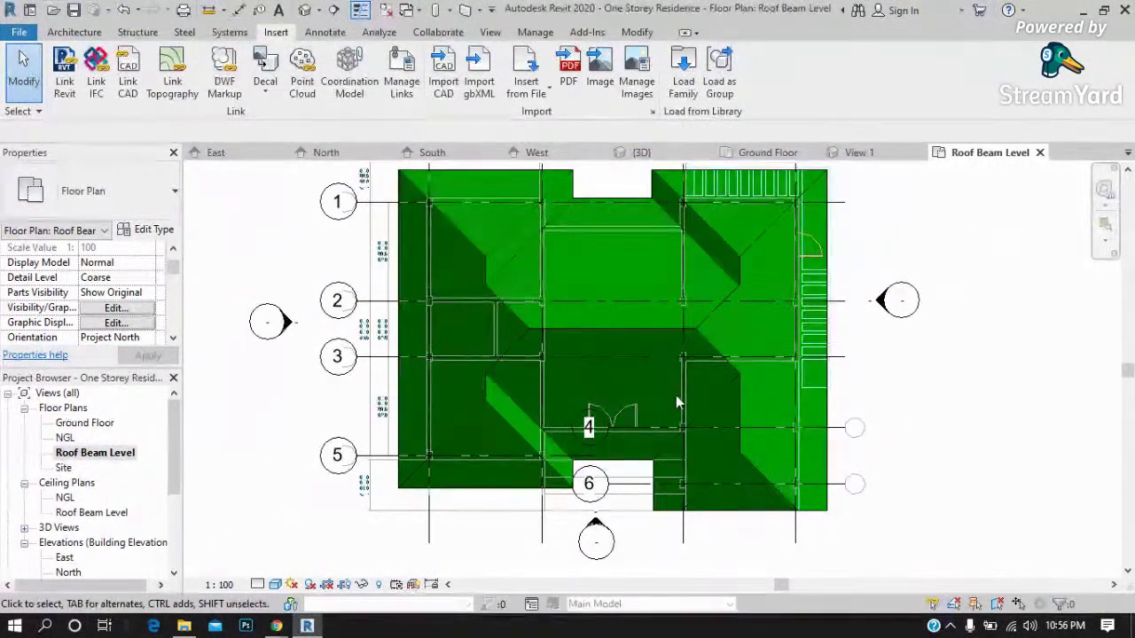
pyautogui.scroll(1, 809, 515)
pyautogui.scroll(1, 755, 460)
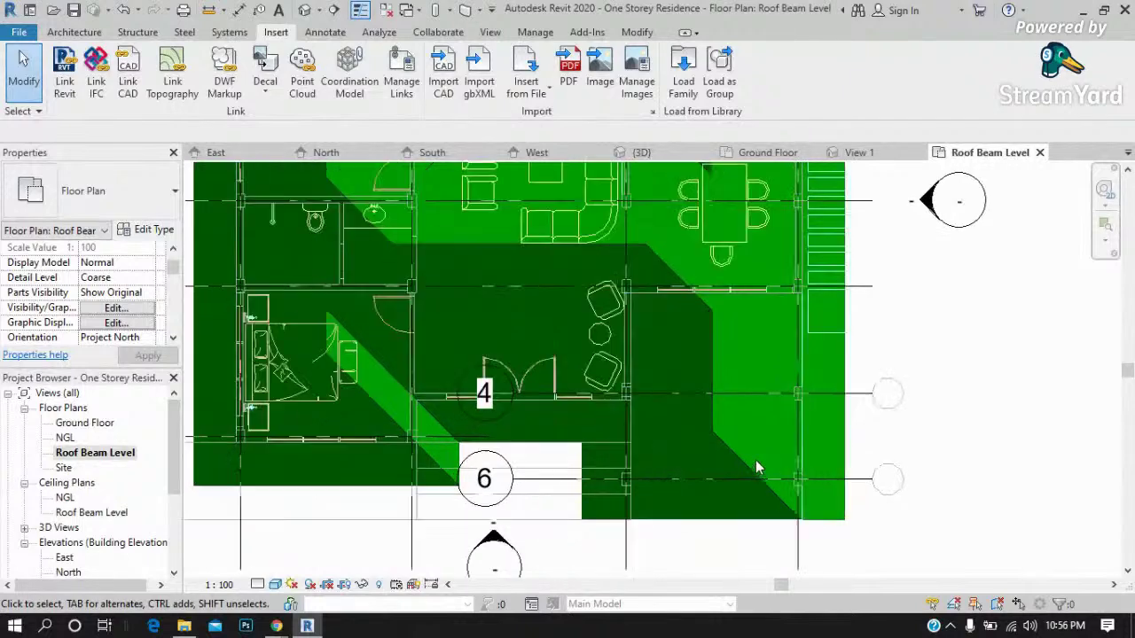
pyautogui.scroll(1, 616, 425)
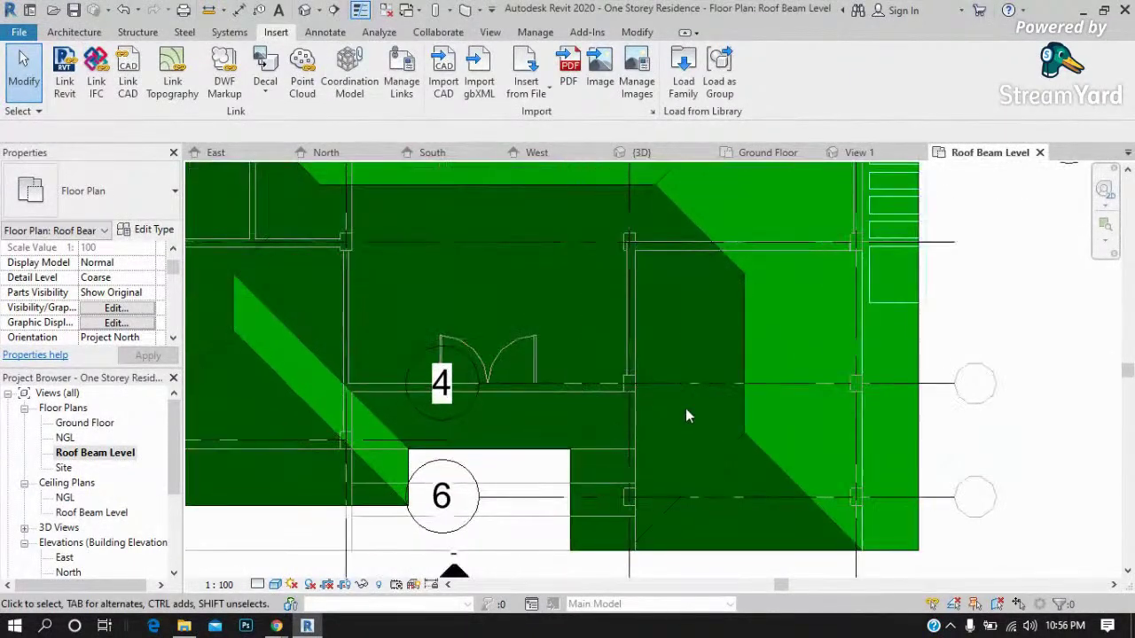
pyautogui.click(748, 417)
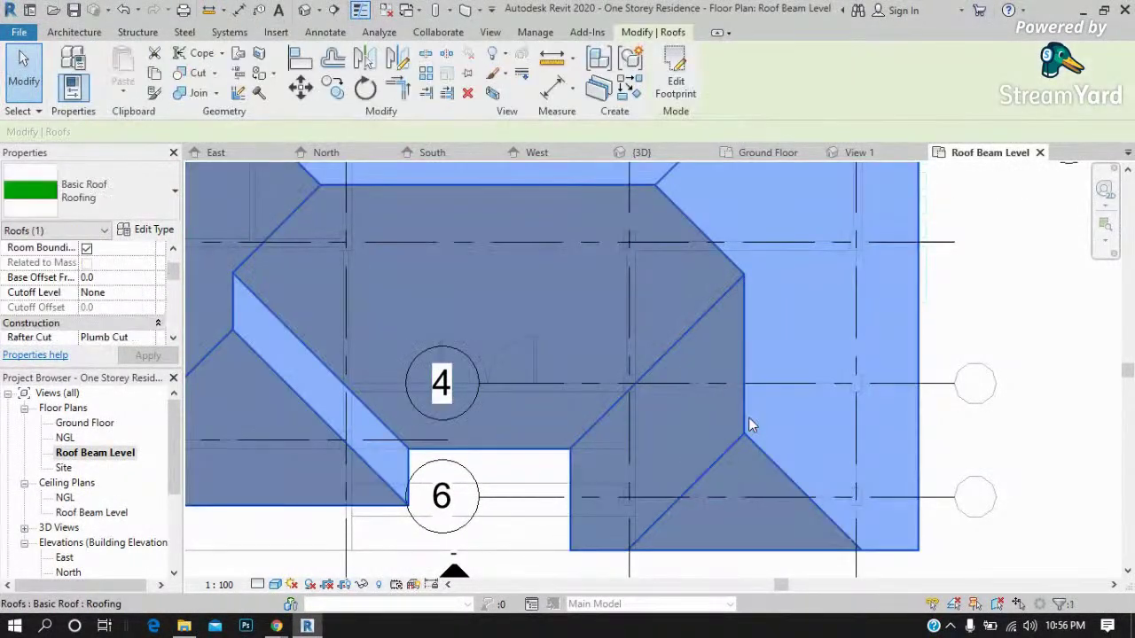
pyautogui.scroll(-1, 748, 418)
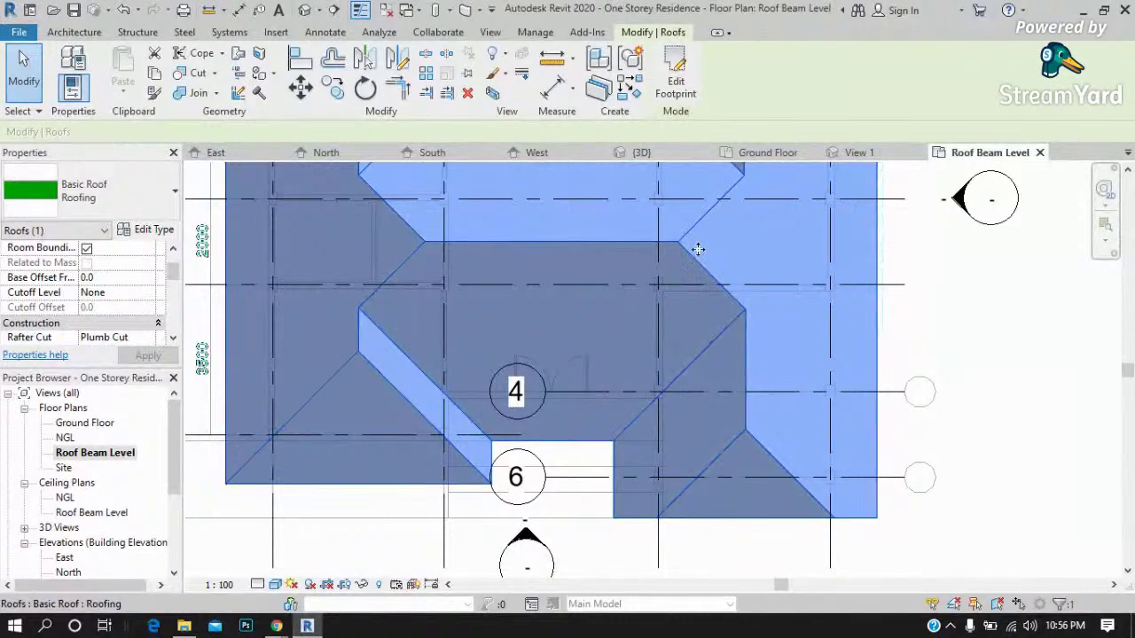
pyautogui.click(662, 152)
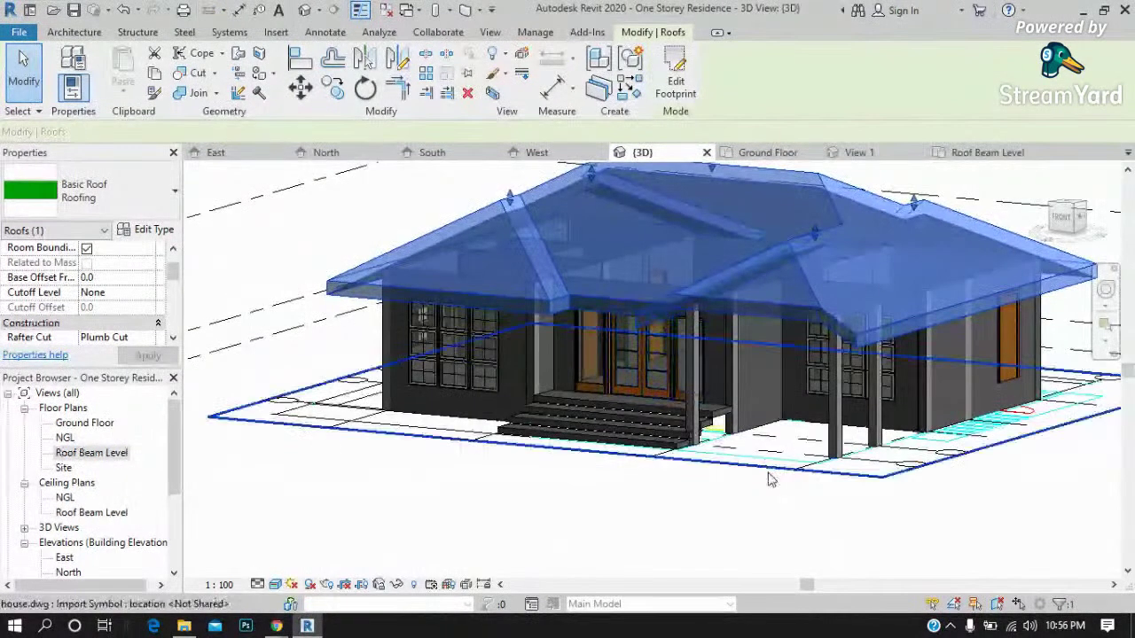
# Clear the selection, then zoom and orbit the 3D house to see its left side.
pyautogui.press('Escape')
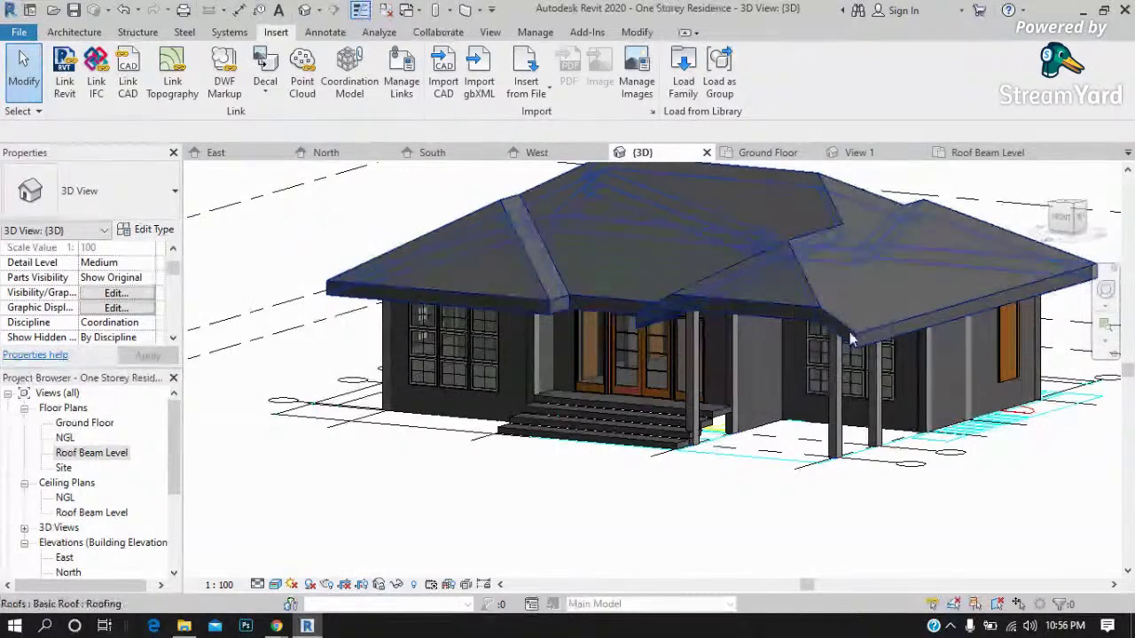
pyautogui.scroll(2, 794, 299)
pyautogui.scroll(2, 778, 293)
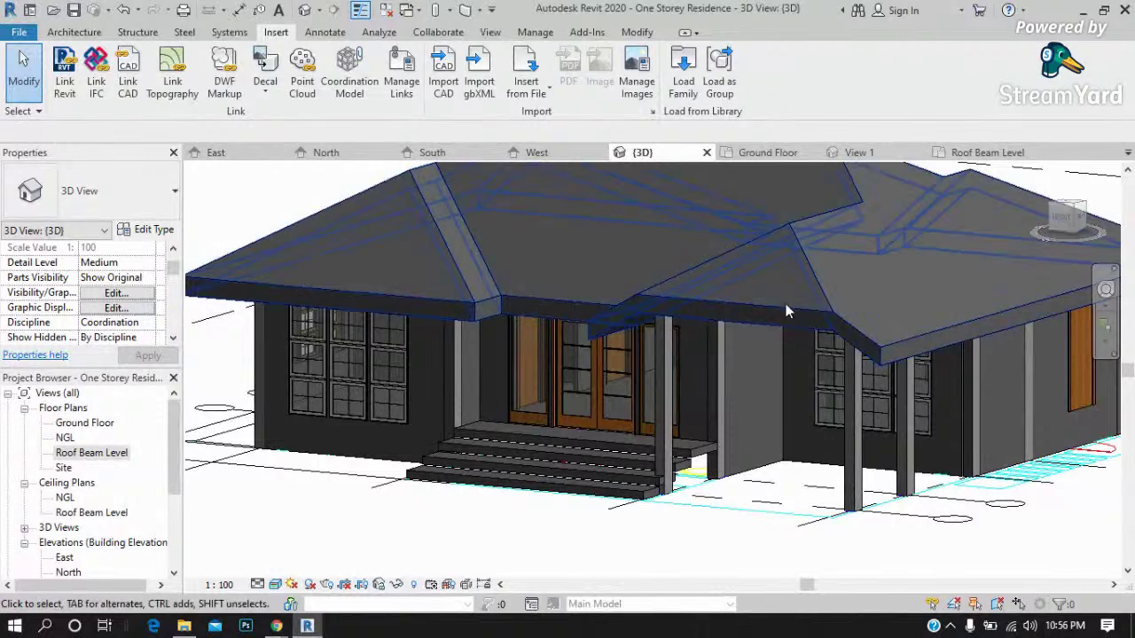
pyautogui.scroll(-3, 607, 433)
pyautogui.moveTo(1057, 207)
pyautogui.mouseDown()
pyautogui.moveTo(216, 220)
pyautogui.moveTo(980, 291)
pyautogui.moveTo(1008, 258)
pyautogui.mouseUp()
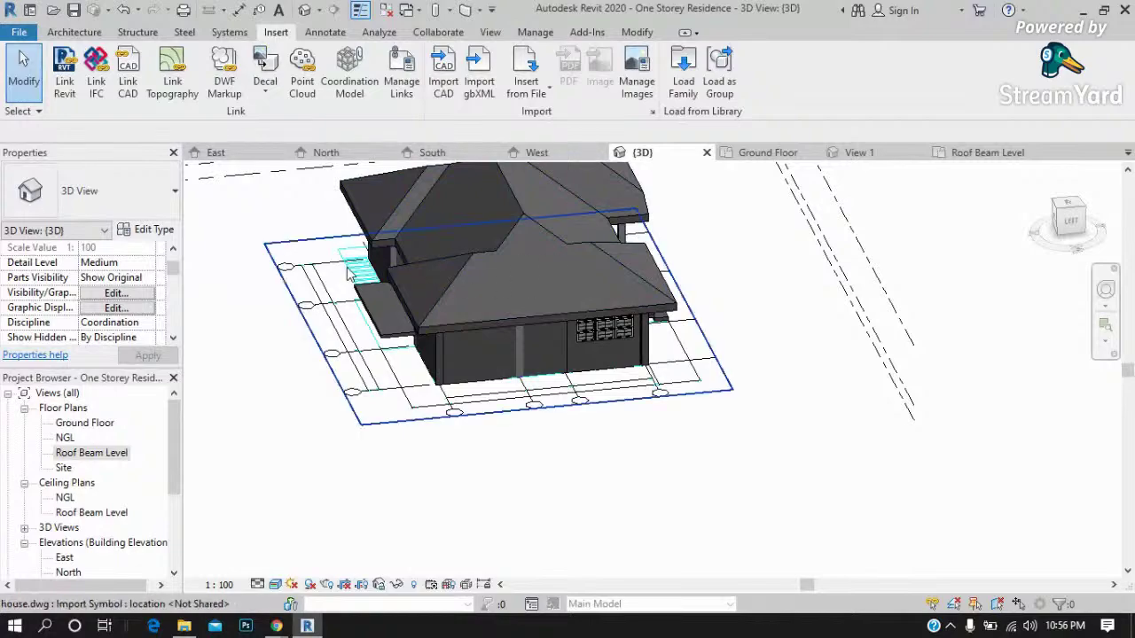
pyautogui.scroll(1, 347, 264)
# Orbit to the rear corner and opposite side, view from TOP, then open the Ground Floor plan.
pyautogui.moveTo(1068, 217); pyautogui.dragTo(270, 208)
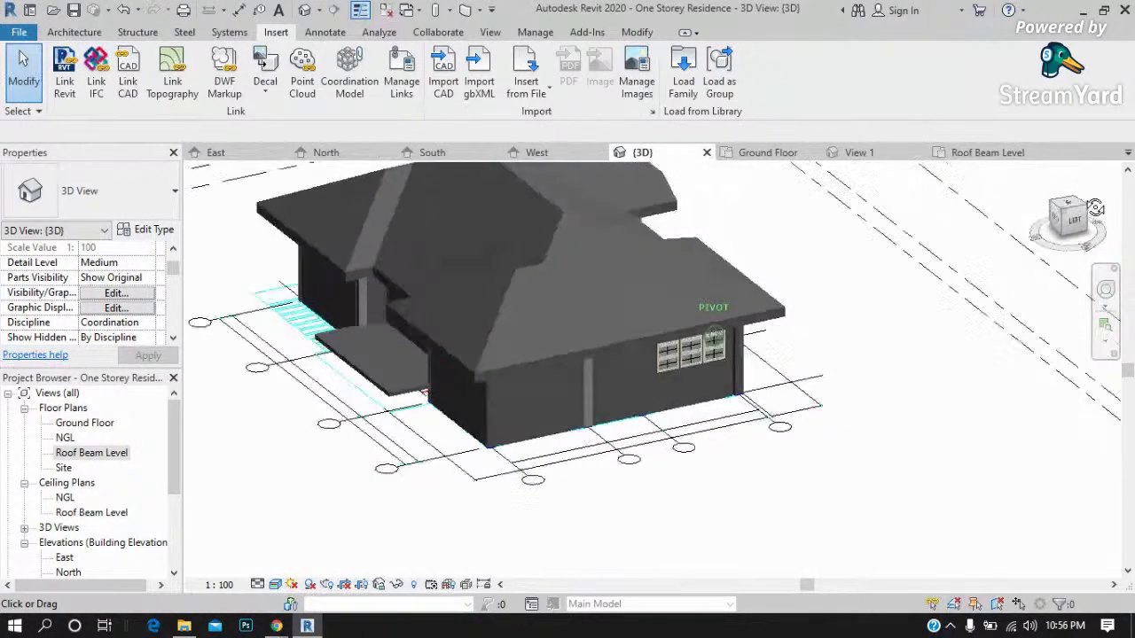
pyautogui.moveTo(271, 208)
pyautogui.keyDown('shift'); pyautogui.mouseDown(button='middle')
pyautogui.moveTo(472, 213)
pyautogui.moveTo(438, 403)
pyautogui.mouseUp(button='middle'); pyautogui.keyUp('shift')
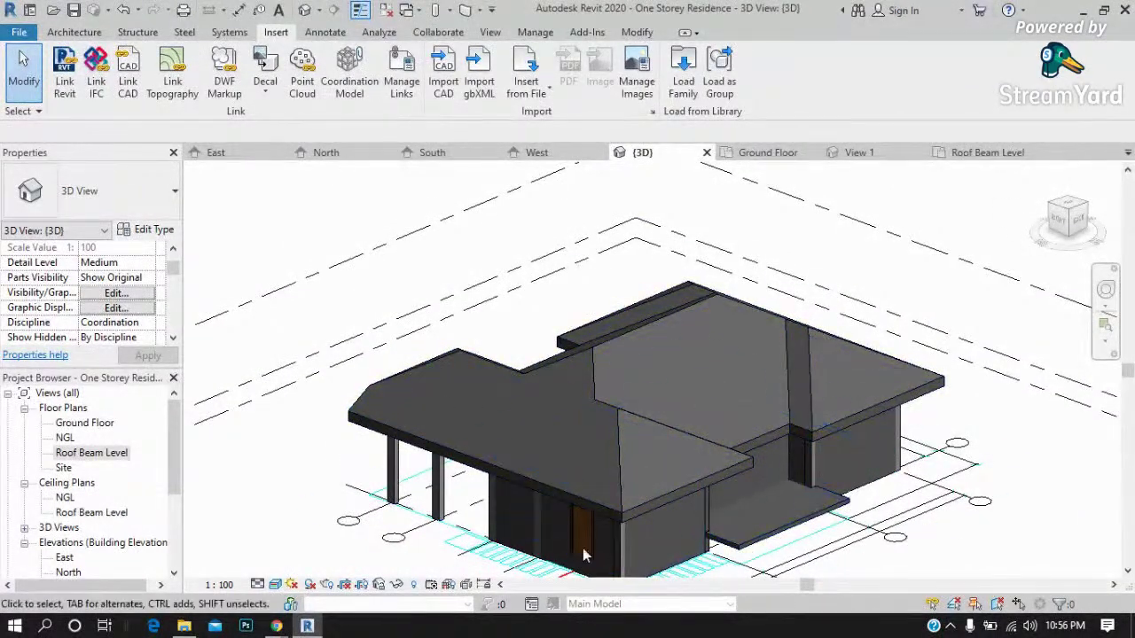
pyautogui.moveTo(1068, 217)
pyautogui.moveTo(1069, 215); pyautogui.dragTo(588, 357)
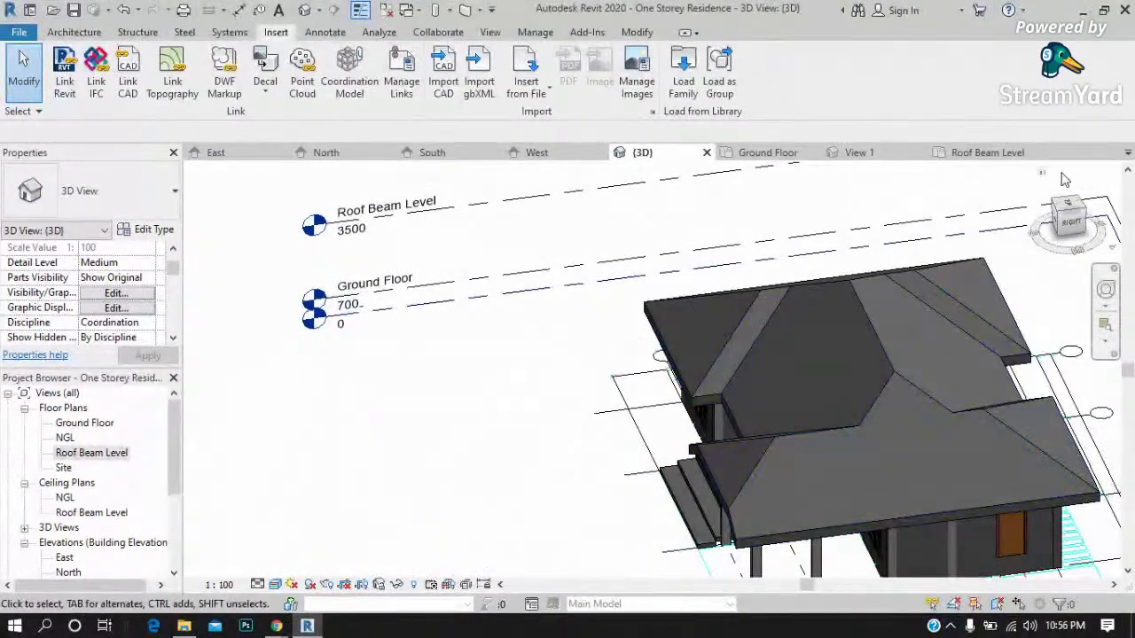
pyautogui.click(1067, 206)
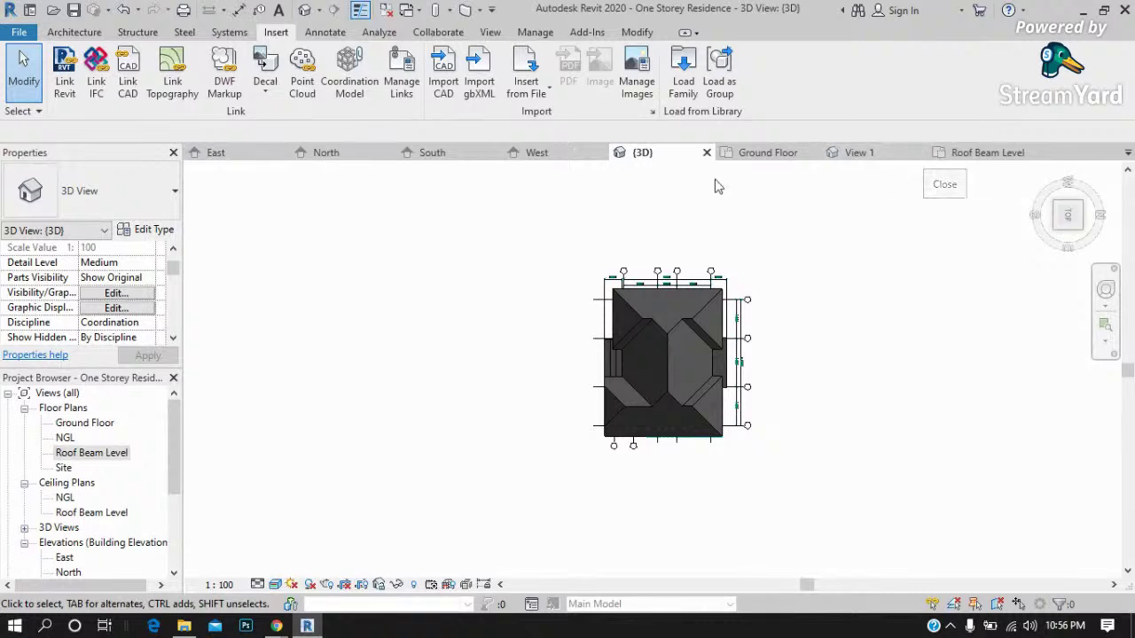
pyautogui.doubleClick(100, 426)
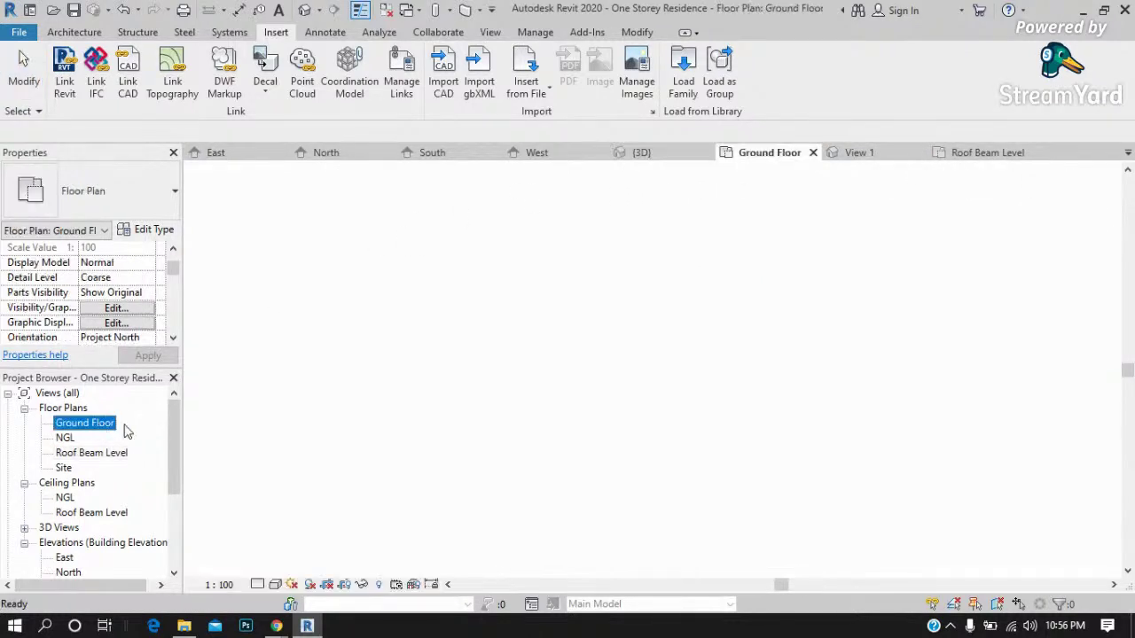
# Place a perspective camera below the plan aimed inside the house, creating 3D View 1.
pyautogui.click(490, 31)
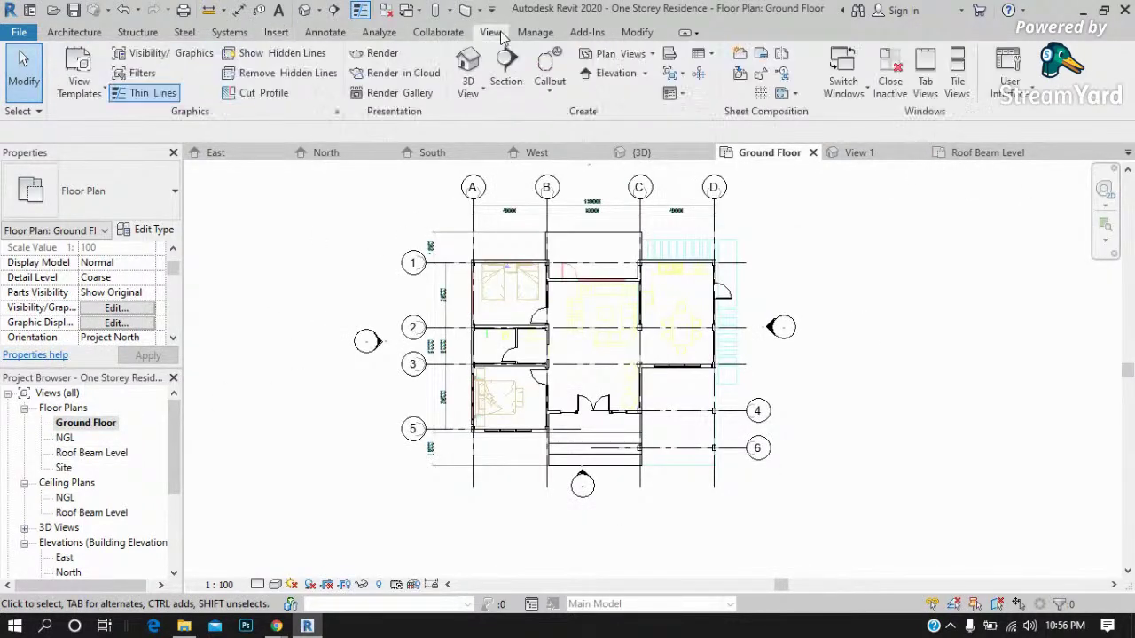
pyautogui.click(468, 86)
pyautogui.click(497, 156)
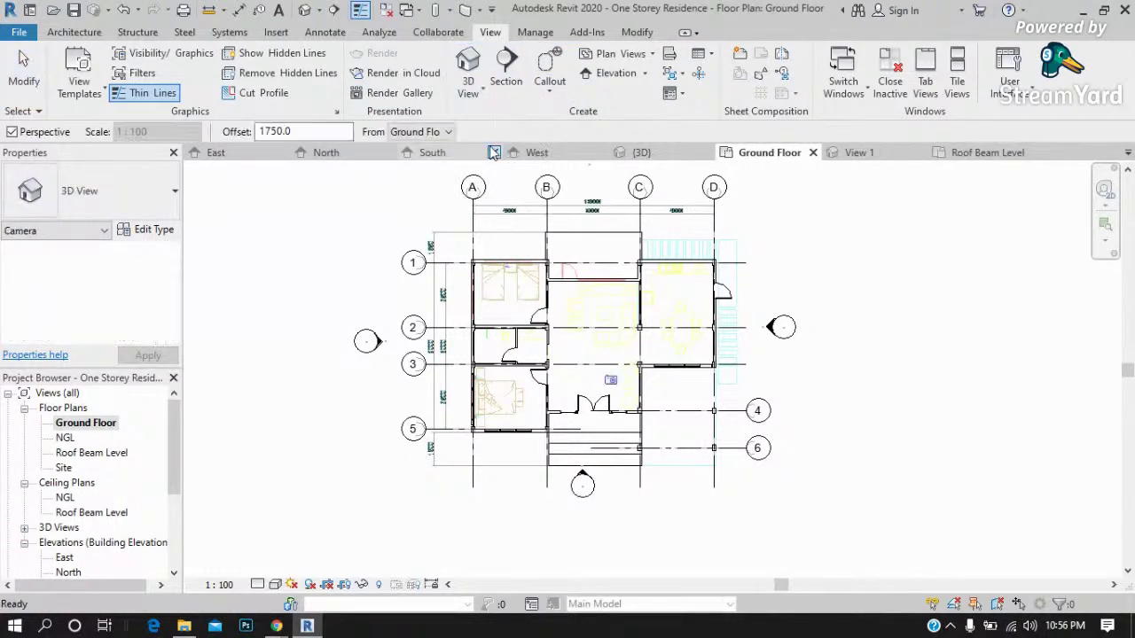
pyautogui.scroll(-2, 407, 180)
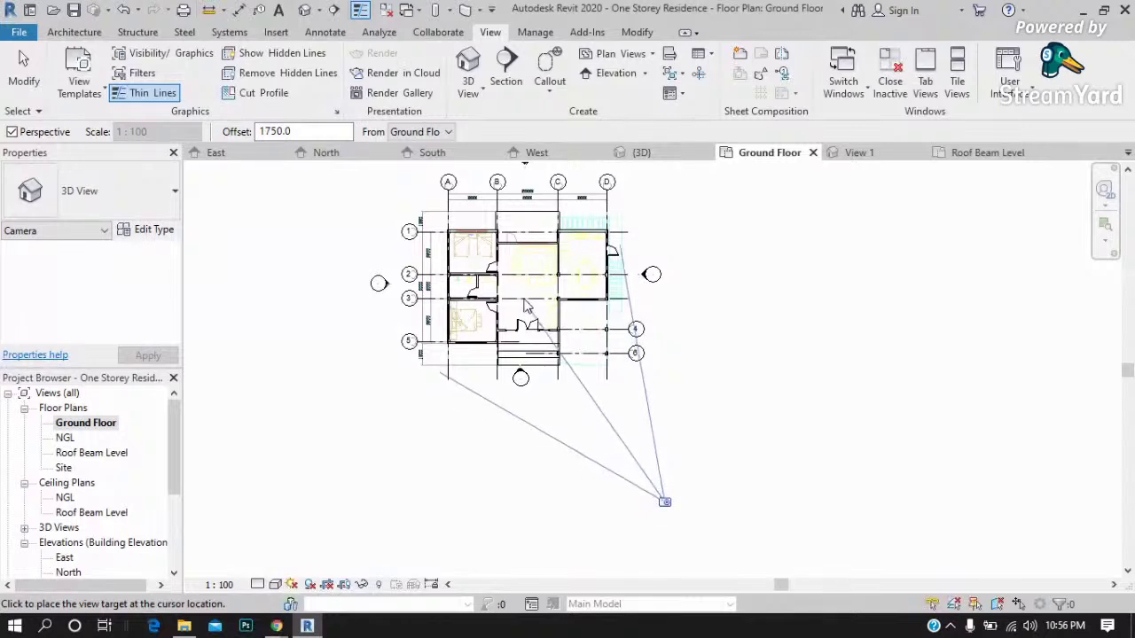
pyautogui.click(491, 240)
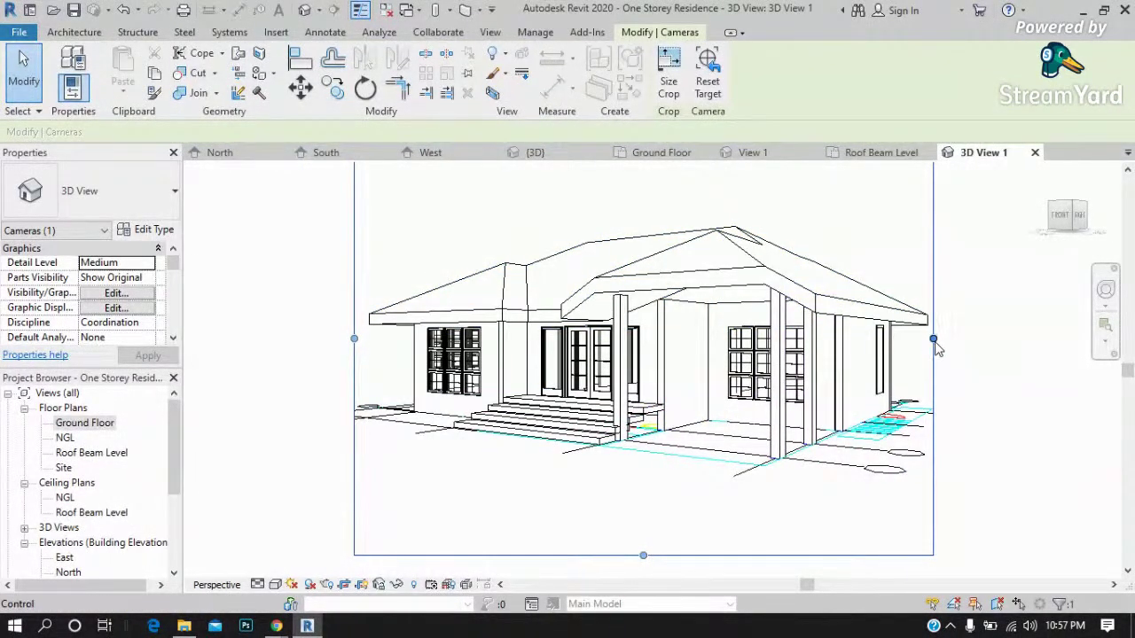
# Adjust 3D View 1's crop frame: move the sides, lower the top edge, and raise the bottom edge.
pyautogui.moveTo(932, 338)
pyautogui.mouseDown()
pyautogui.moveTo(893, 352)
pyautogui.moveTo(918, 351)
pyautogui.mouseUp()
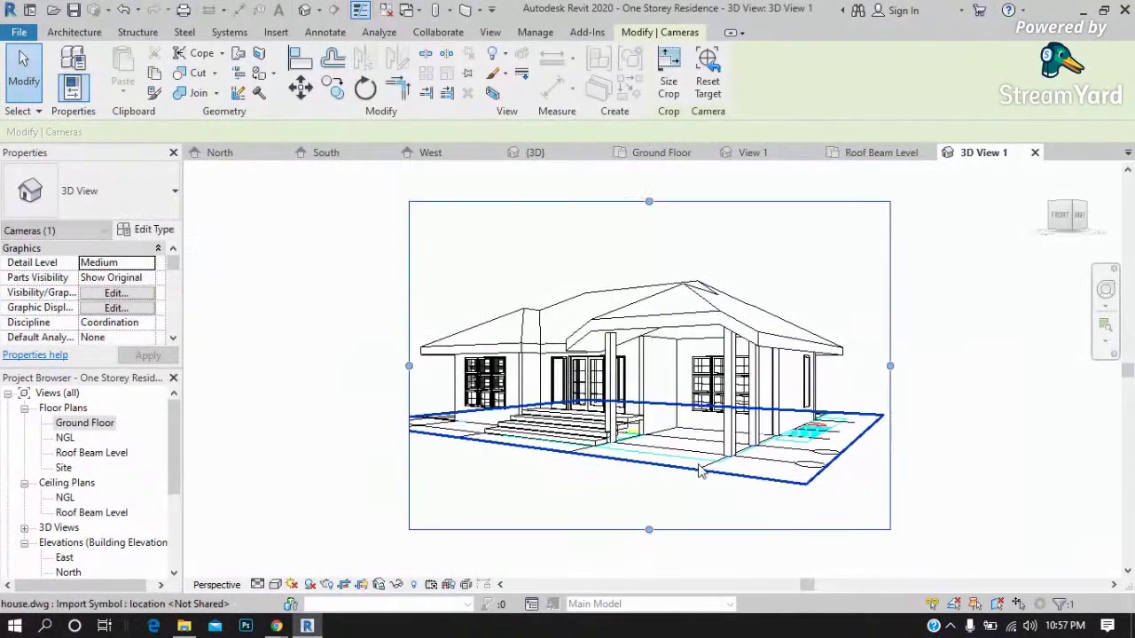
pyautogui.moveTo(410, 372); pyautogui.dragTo(378, 380)
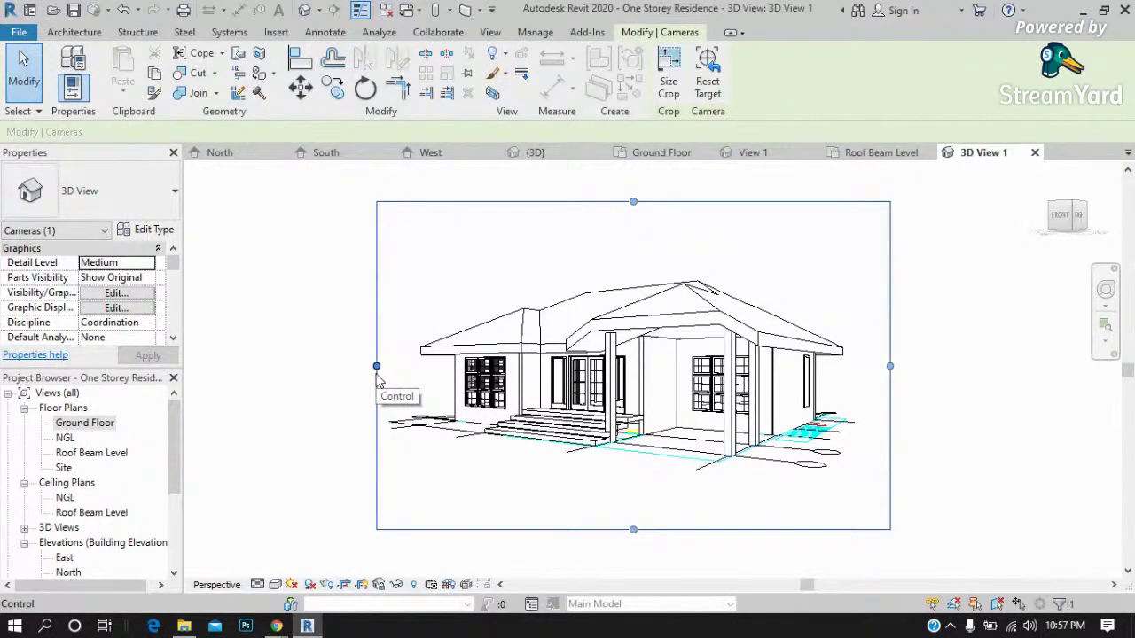
pyautogui.click(335, 376)
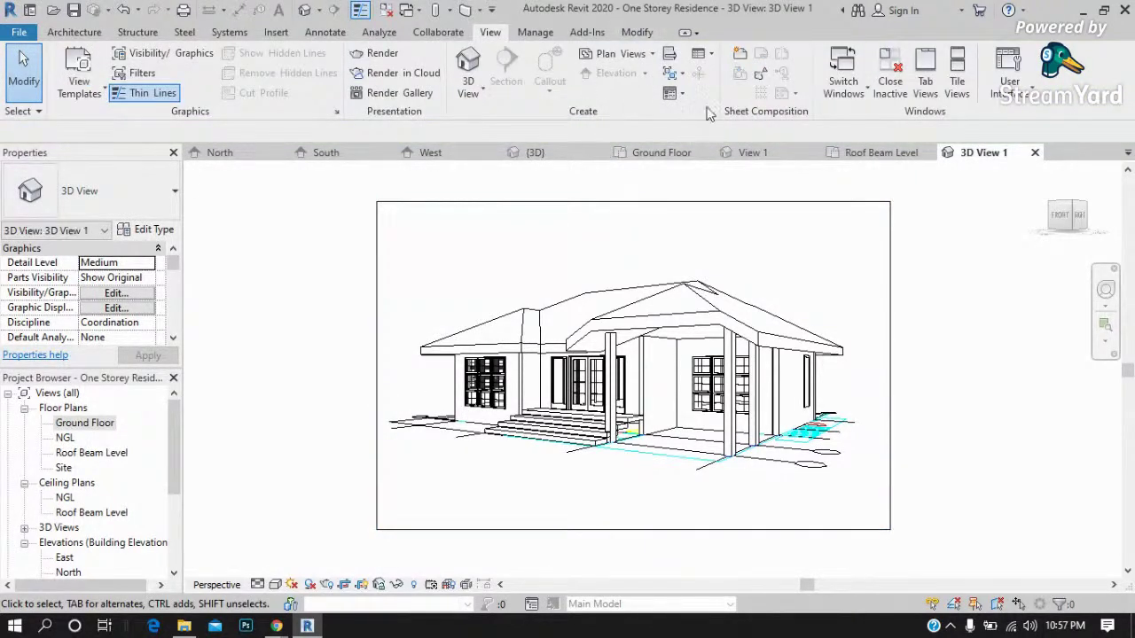
pyautogui.click(608, 203)
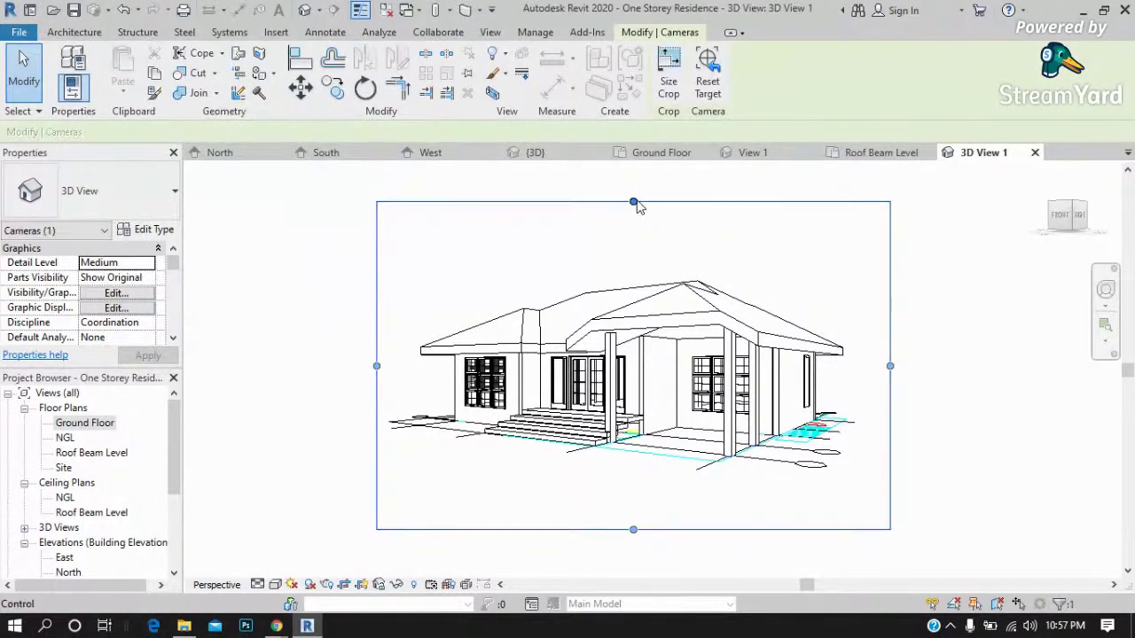
pyautogui.moveTo(633, 203); pyautogui.dragTo(633, 237)
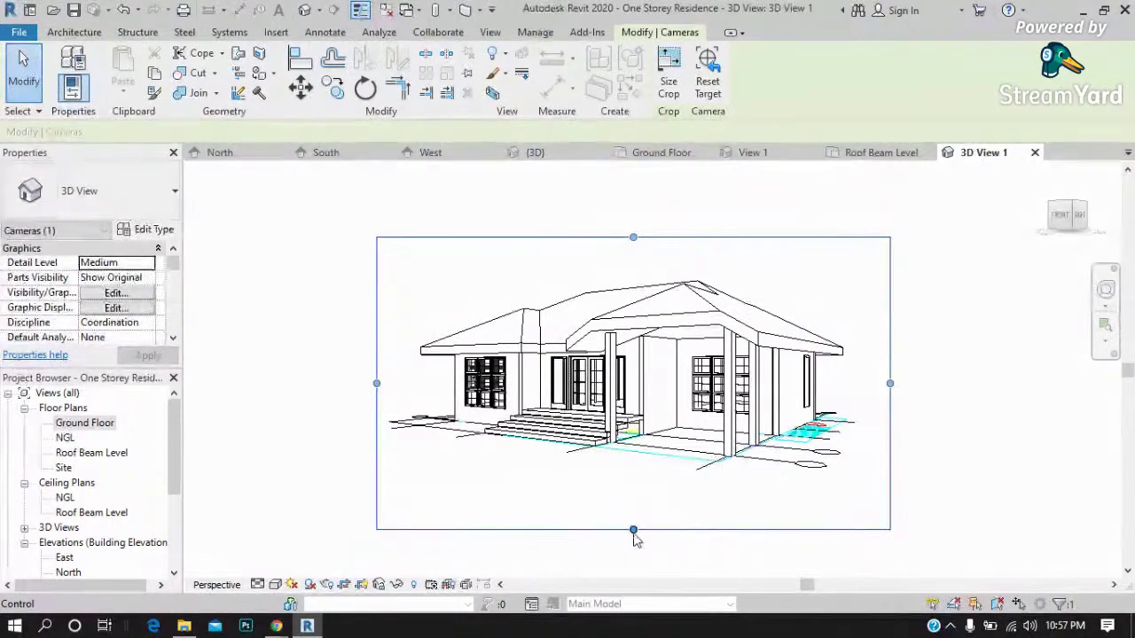
pyautogui.moveTo(633, 529); pyautogui.dragTo(633, 507)
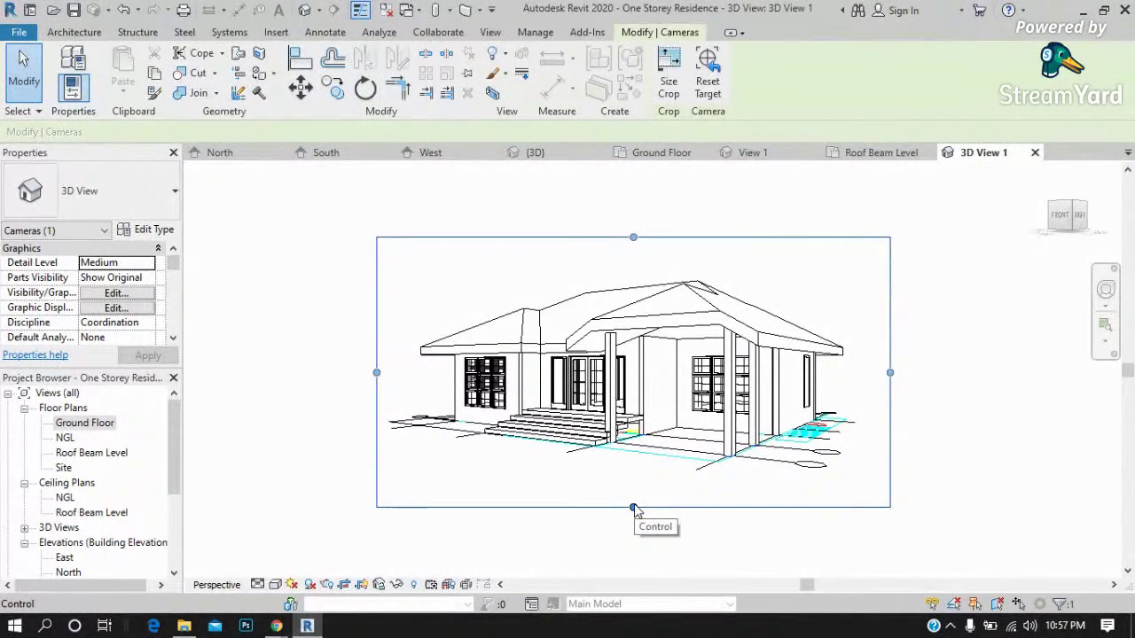
# Zoom in and out over the cropped camera view, then select the roof.
pyautogui.scroll(1, 660, 531)
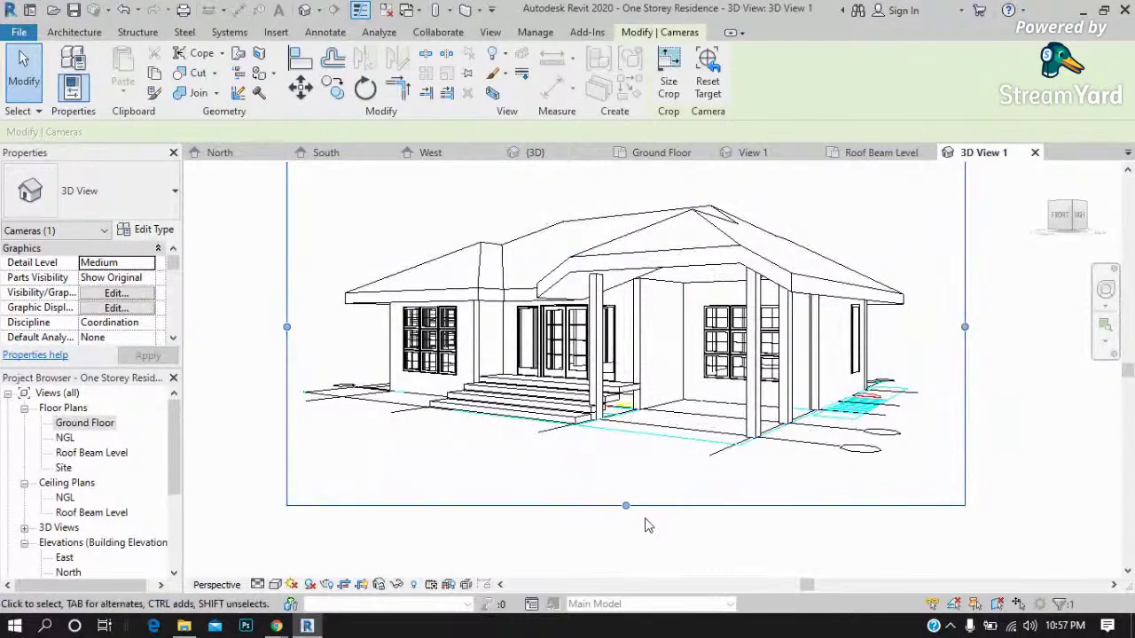
pyautogui.scroll(-1, 626, 508)
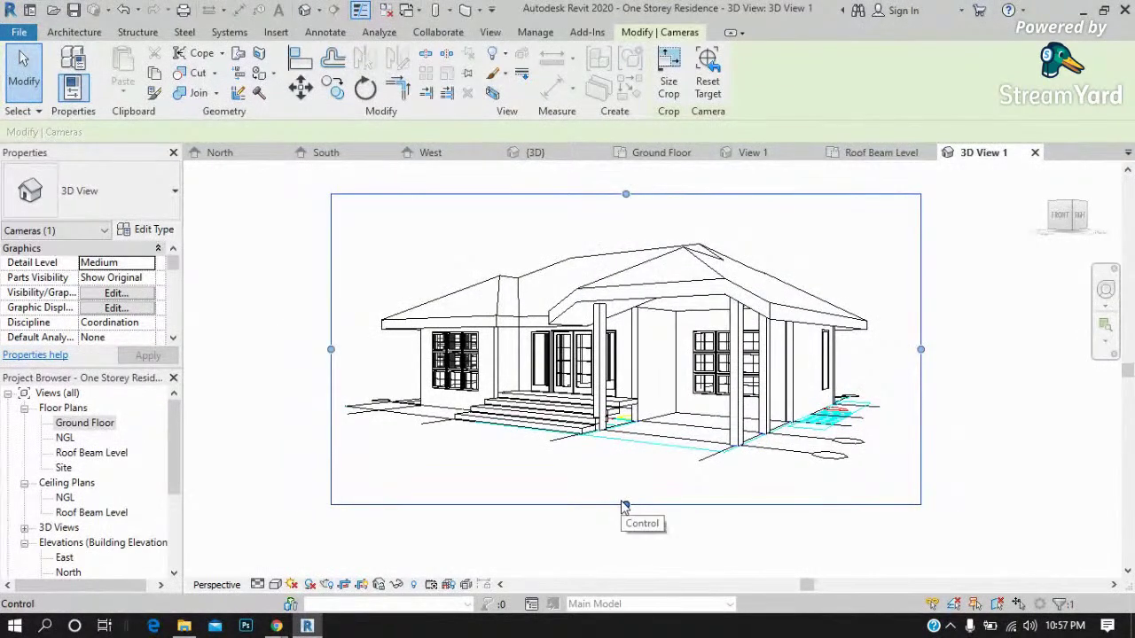
pyautogui.scroll(2, 558, 394)
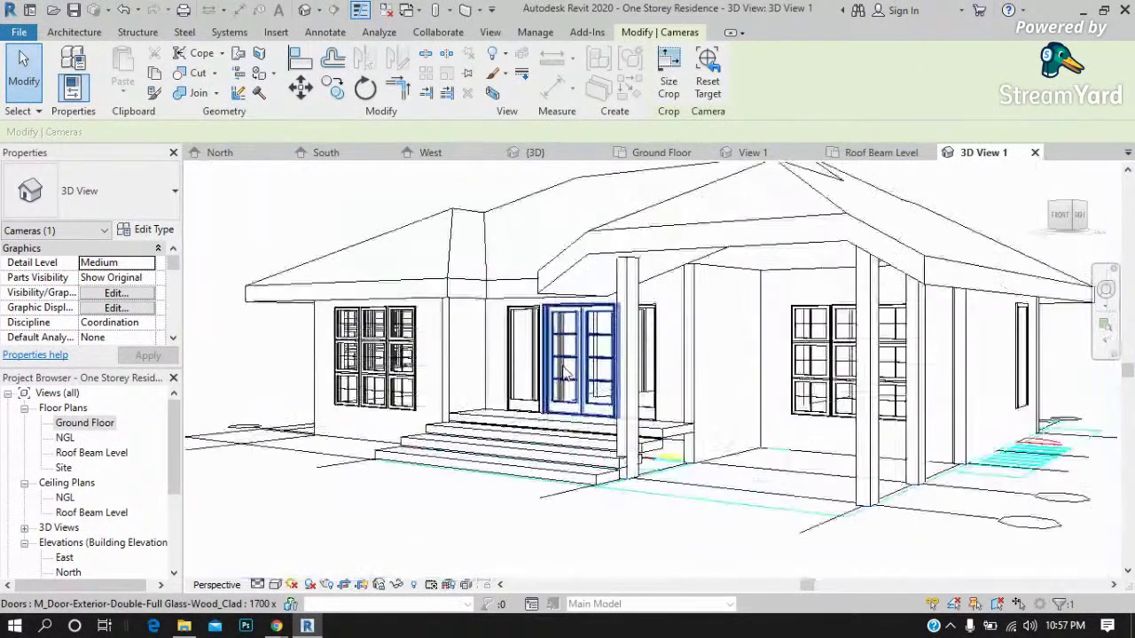
pyautogui.scroll(2, 532, 408)
pyautogui.scroll(2, 517, 420)
pyautogui.scroll(-2, 516, 420)
pyautogui.scroll(-2, 496, 417)
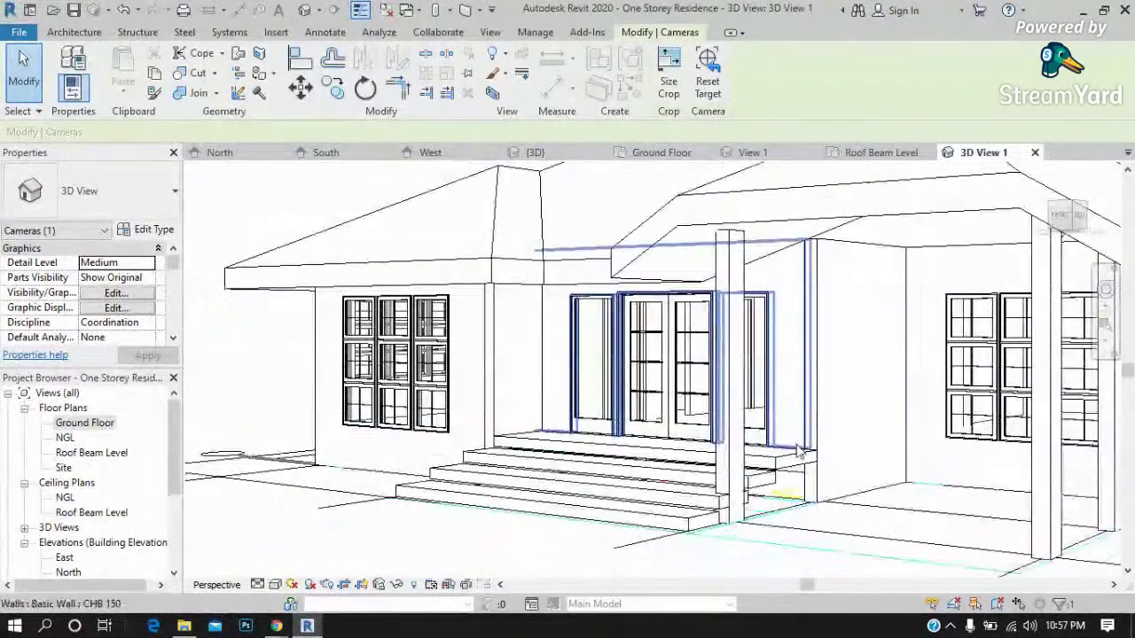
pyautogui.scroll(-1, 416, 394)
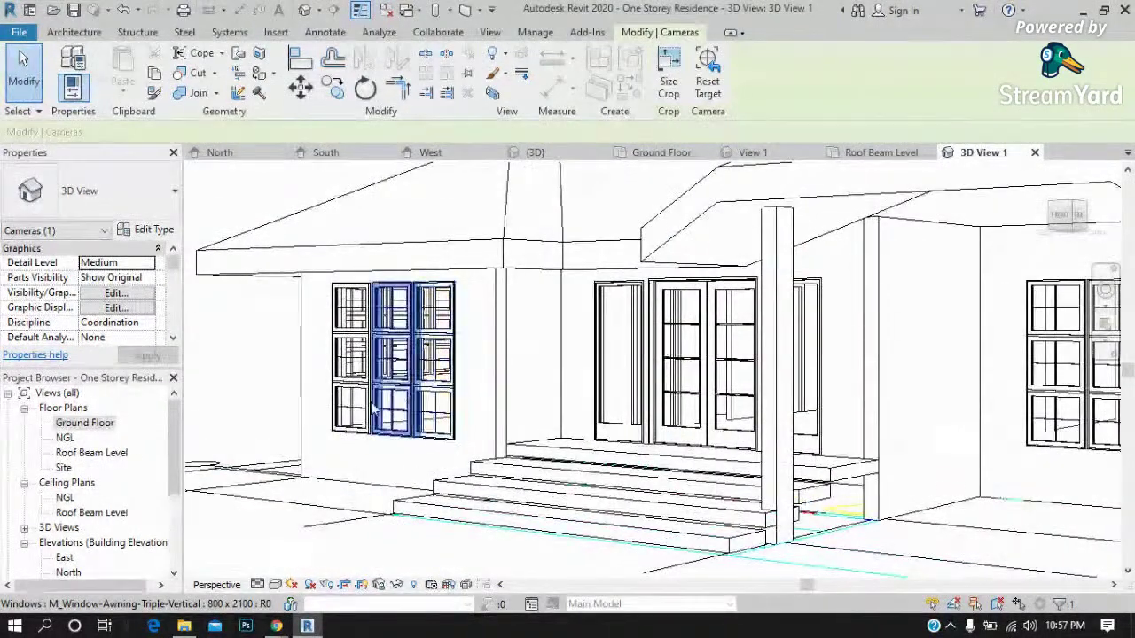
pyautogui.scroll(-1, 391, 373)
pyautogui.scroll(-1, 647, 390)
pyautogui.scroll(-1, 416, 359)
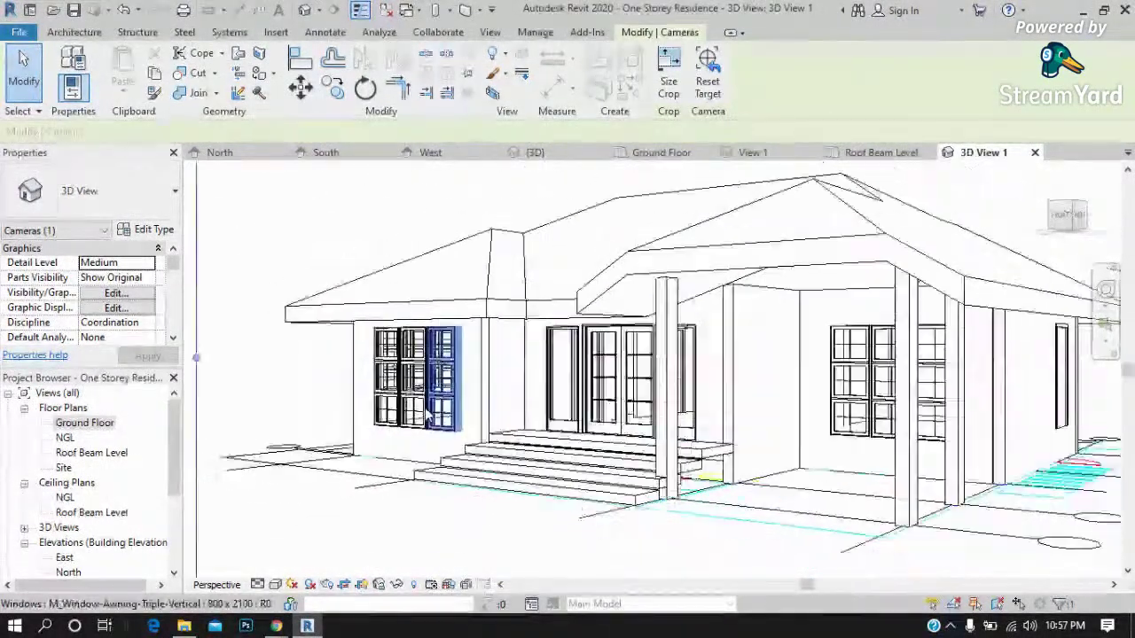
pyautogui.scroll(-1, 709, 328)
pyautogui.click(692, 322)
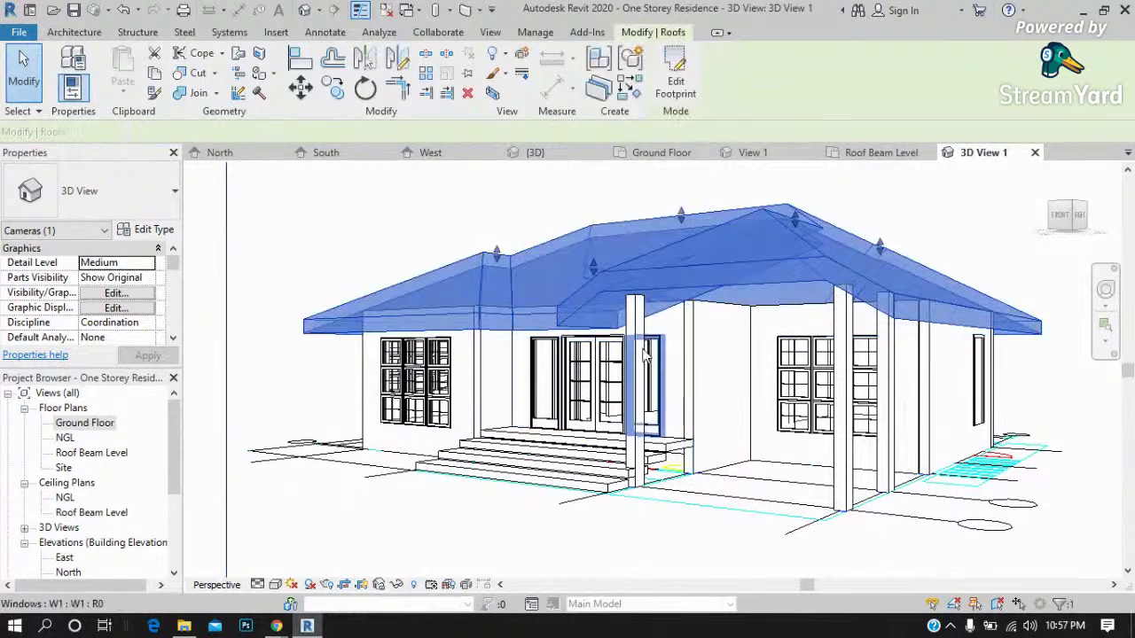